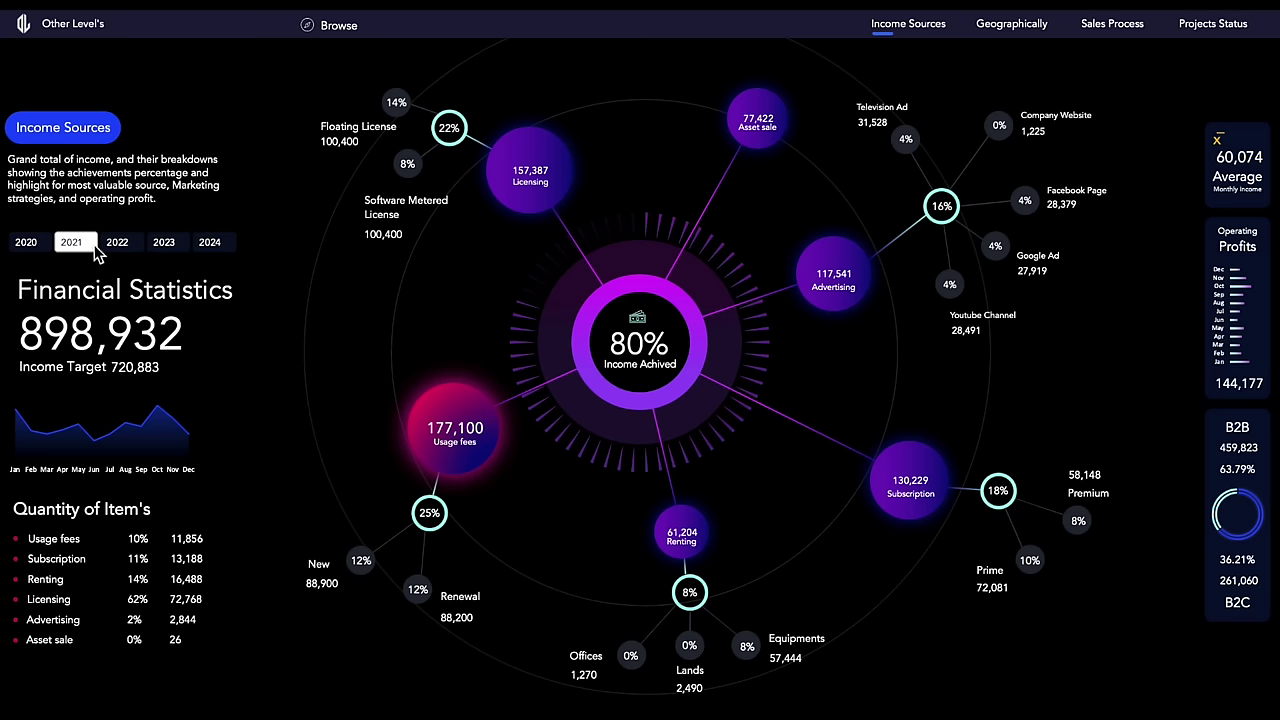
Step: Show 2023 on Income Sources, then visit the Geographically and Sales Process pages and filter by year
{"action": "left_click", "coordinate": [166, 243]}
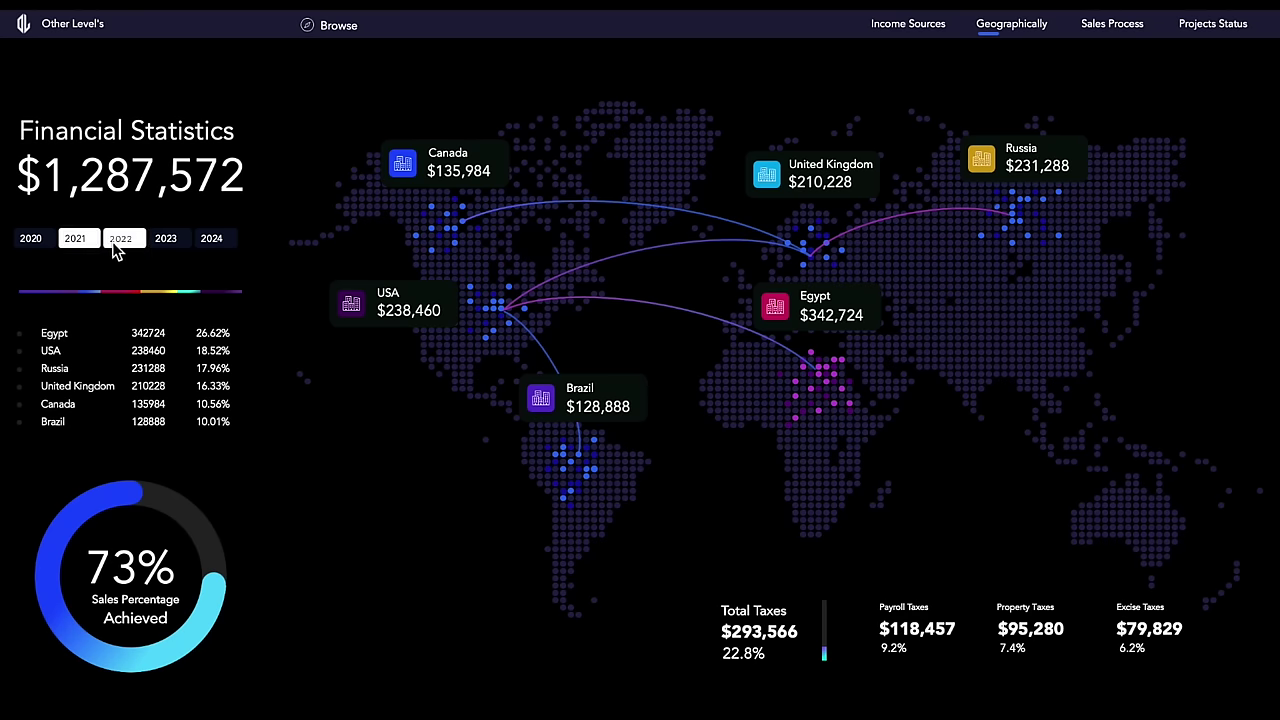
{"action": "left_click", "coordinate": [140, 246]}
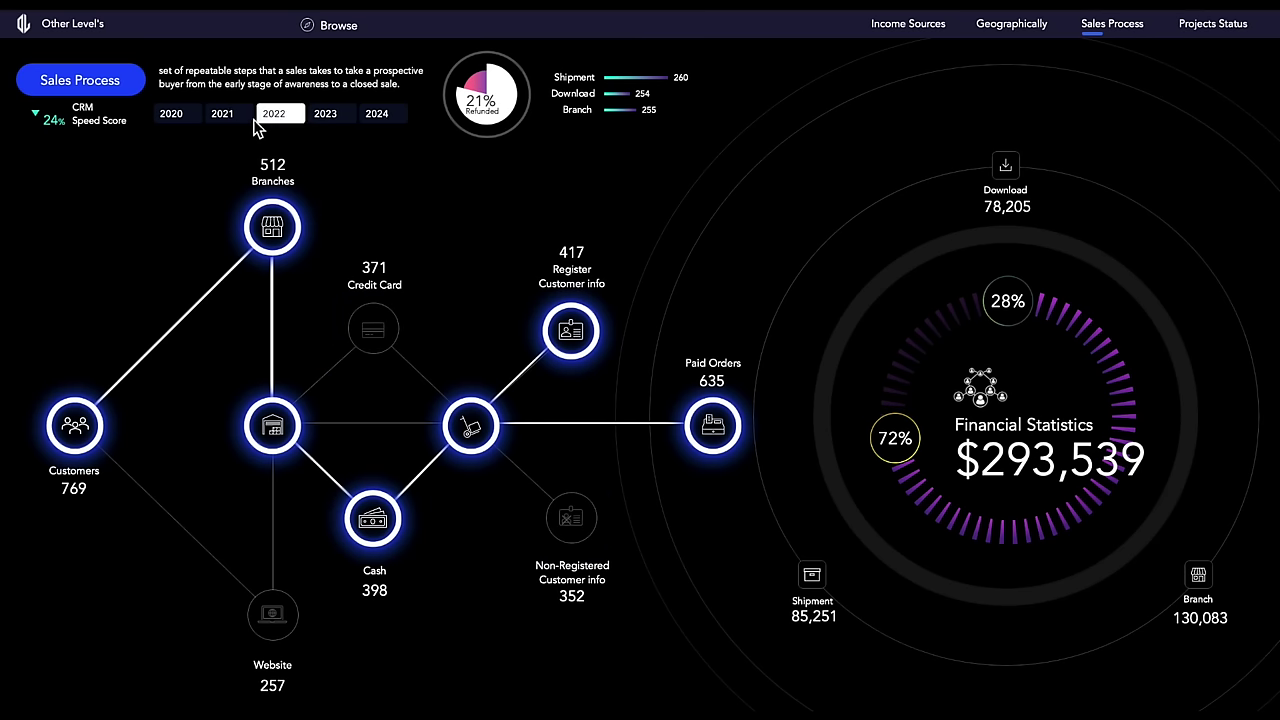
{"action": "left_click", "coordinate": [244, 120]}
{"action": "left_click", "coordinate": [224, 115]}
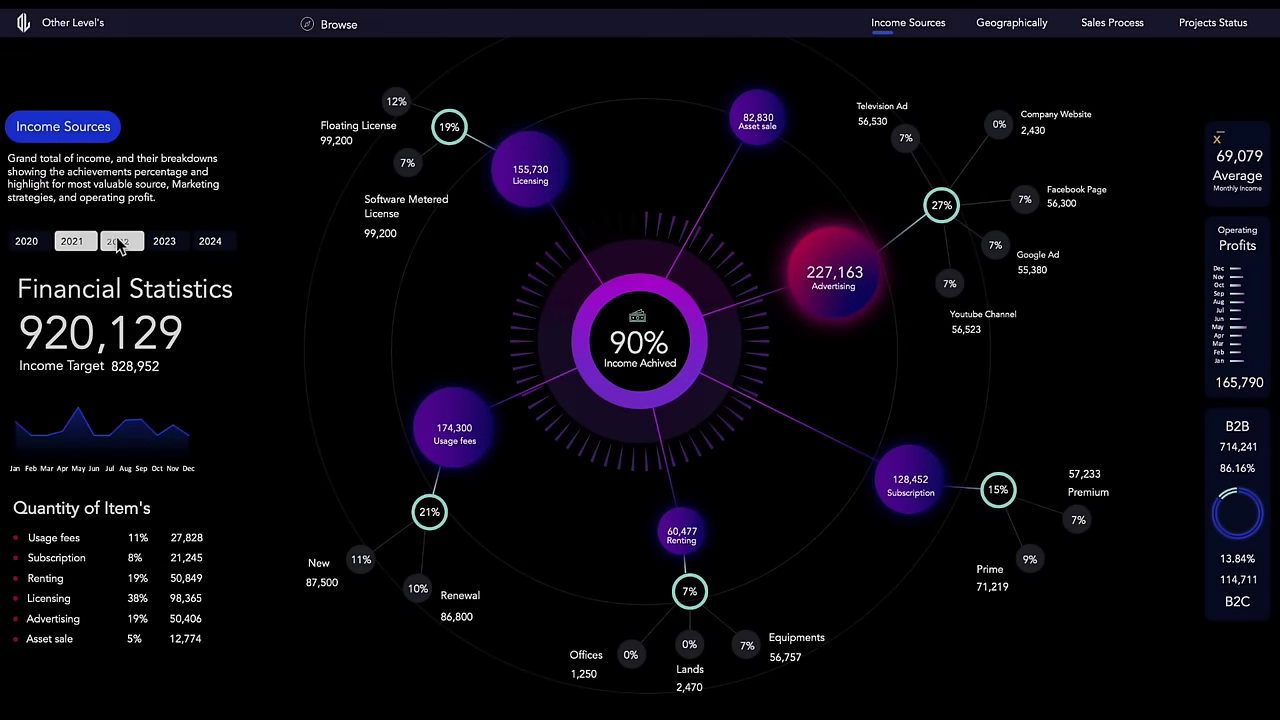
Step: Switch Income Sources to 2022, then compare the Geographically map for 2022, 2021 and 2023
{"action": "left_click", "coordinate": [117, 241]}
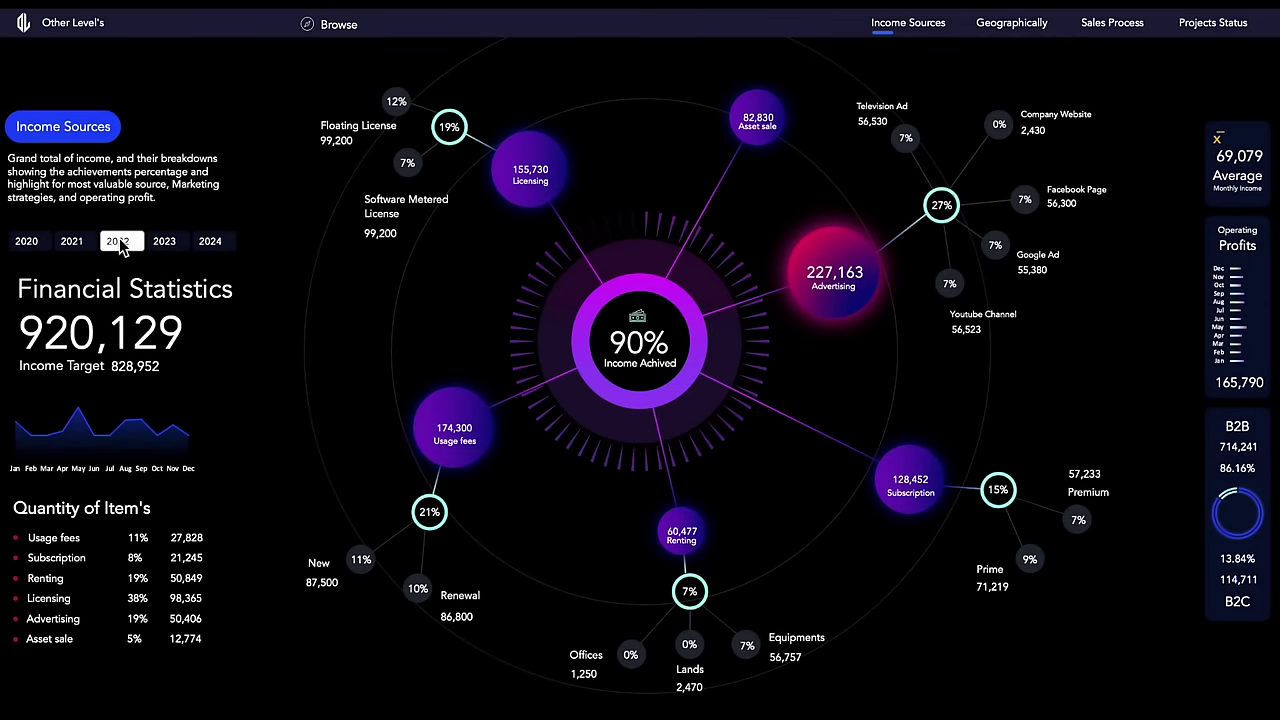
{"action": "left_click", "coordinate": [1009, 30]}
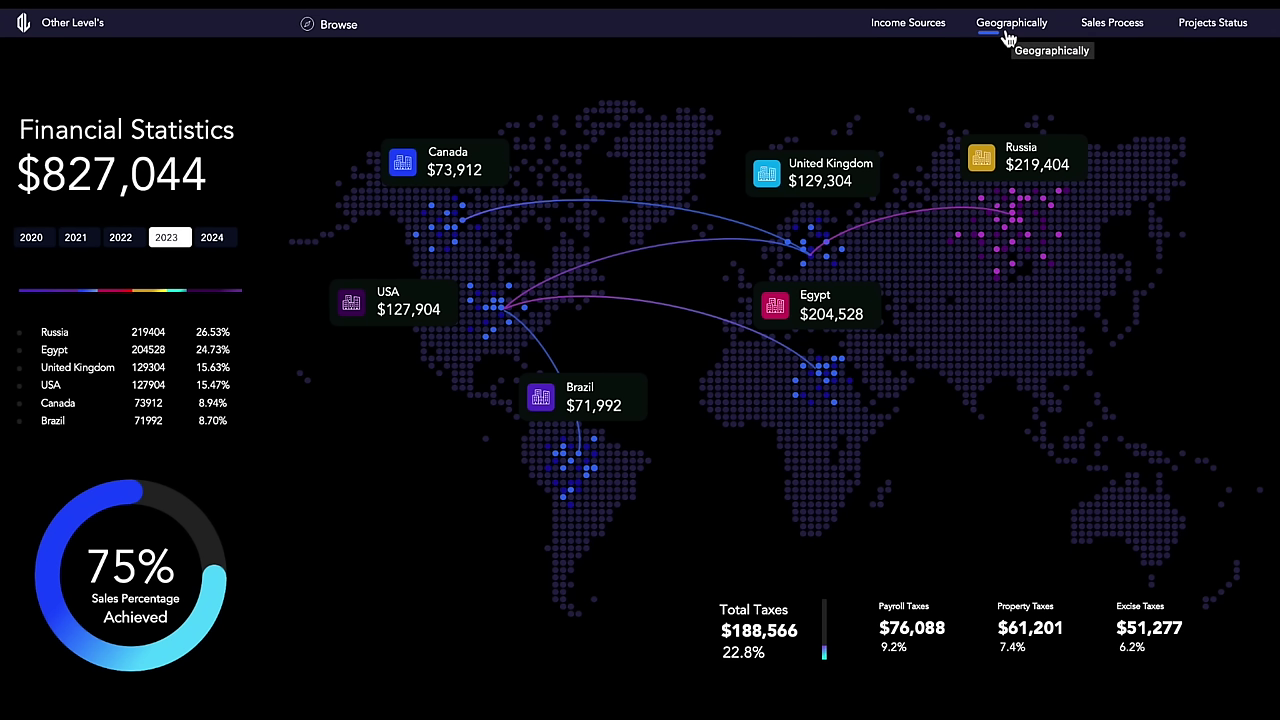
{"action": "left_click", "coordinate": [135, 241]}
{"action": "left_click", "coordinate": [80, 246]}
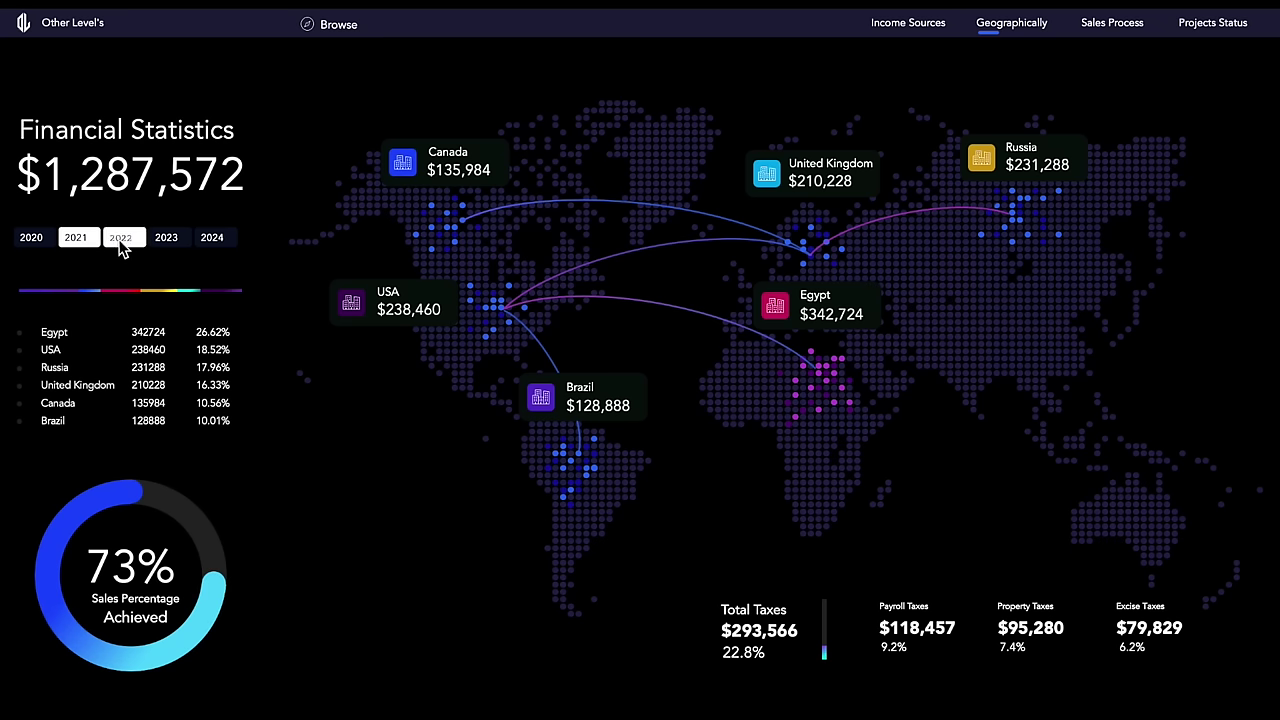
{"action": "left_click", "coordinate": [120, 239]}
{"action": "left_click", "coordinate": [167, 239]}
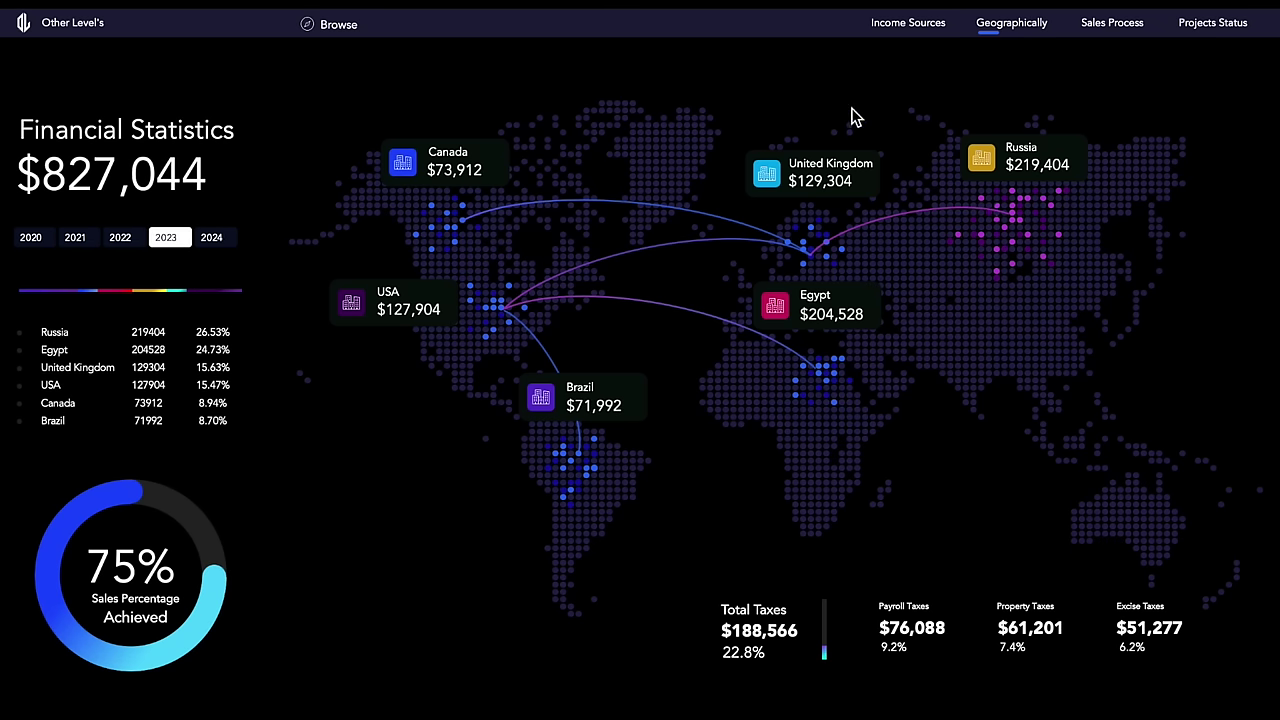
Step: Show Sales Process for 2022, view Projects Status, then return to Income Sources
{"action": "left_click", "coordinate": [1098, 35]}
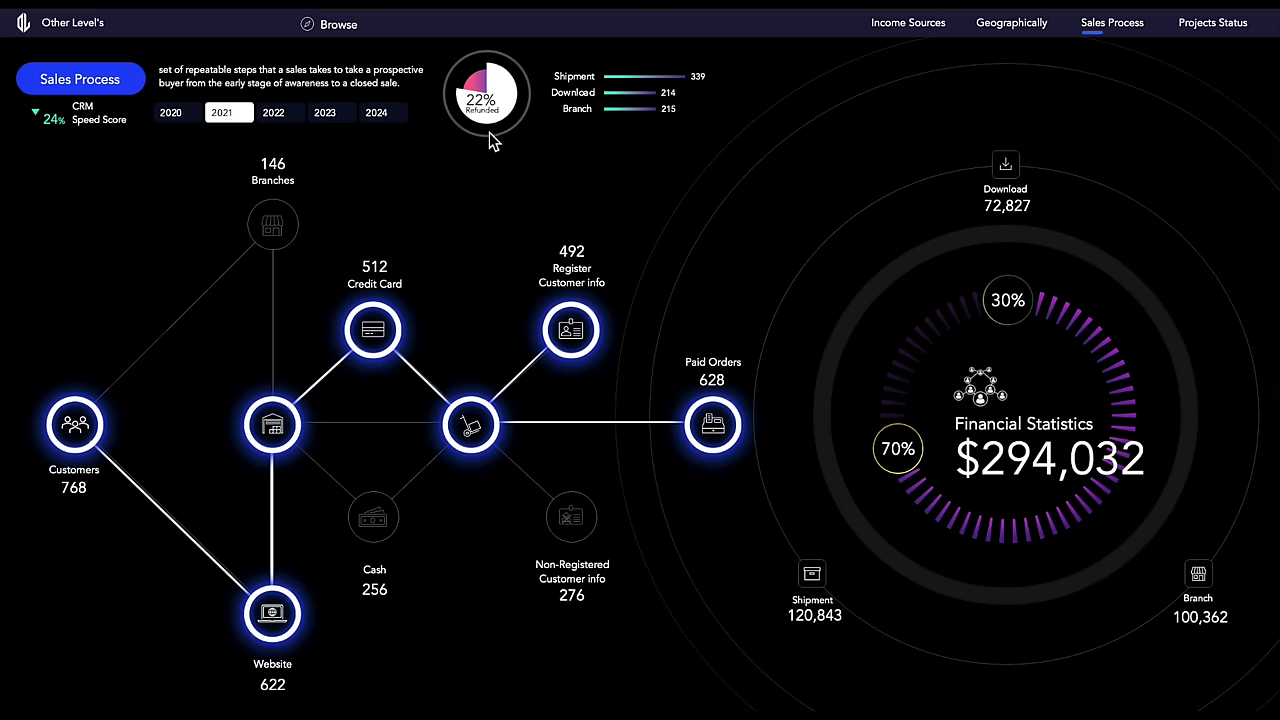
{"action": "left_click", "coordinate": [275, 112]}
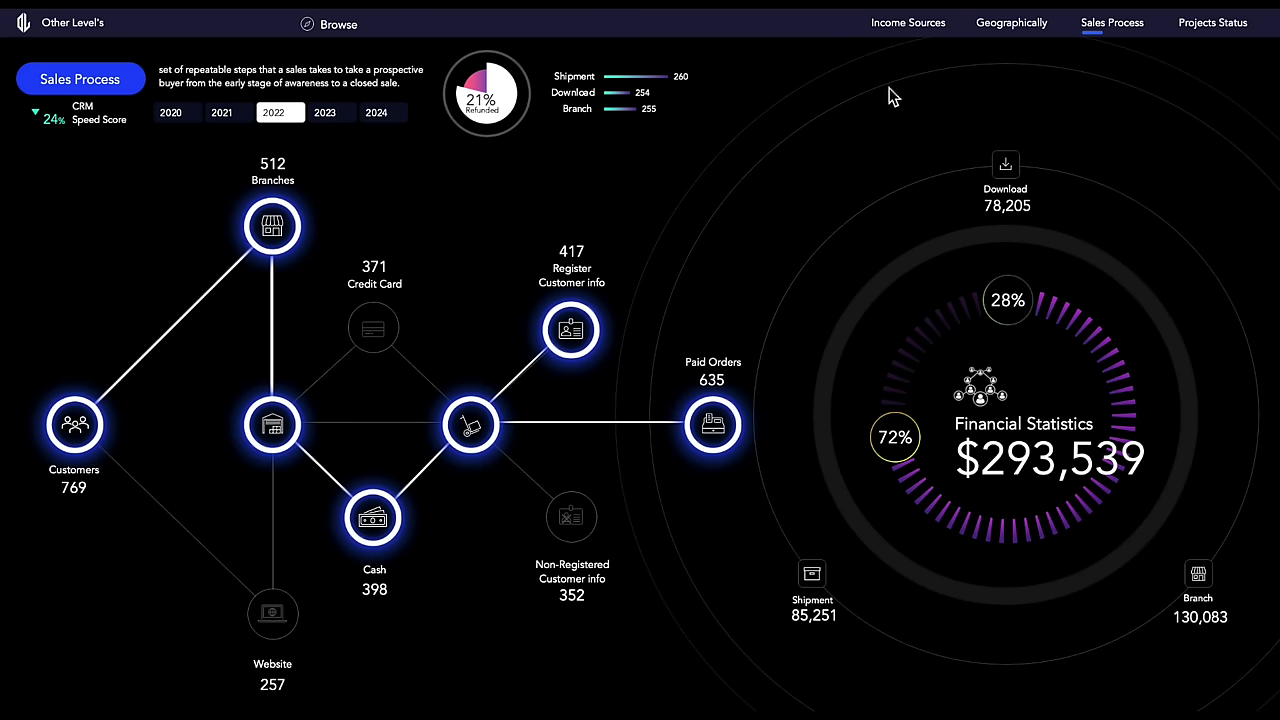
{"action": "left_click", "coordinate": [1212, 24]}
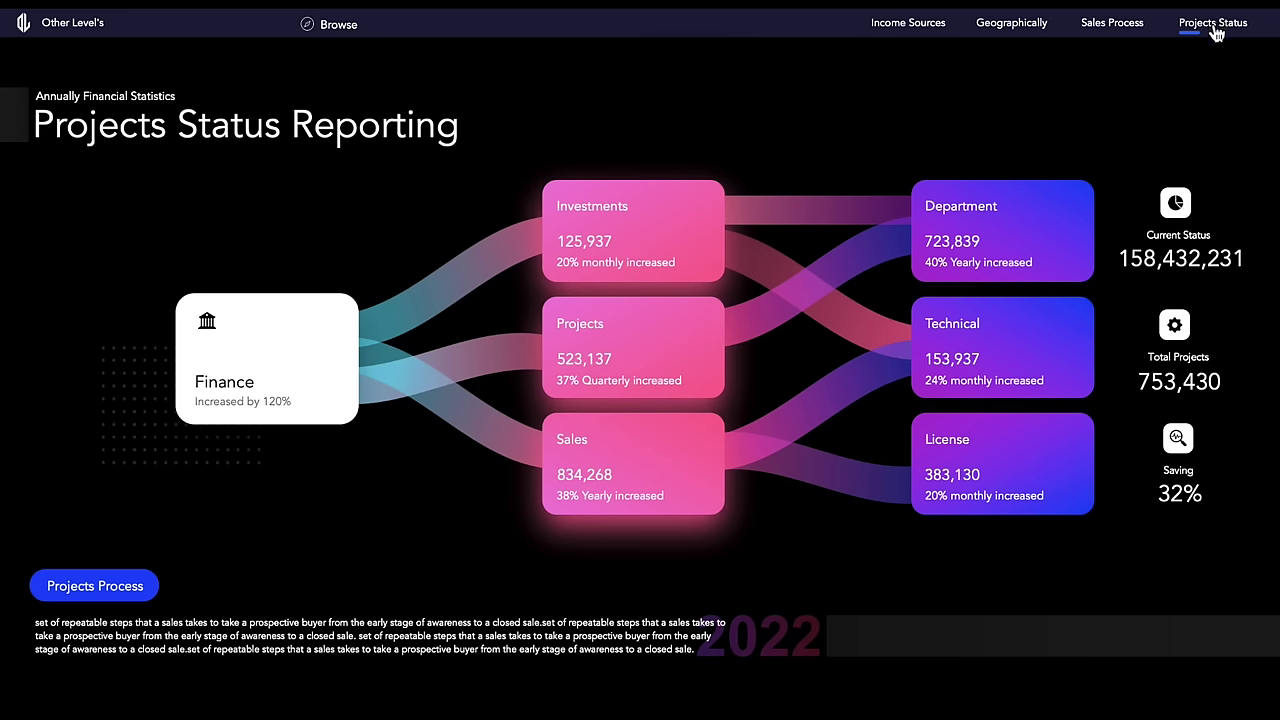
{"action": "left_click", "coordinate": [918, 30]}
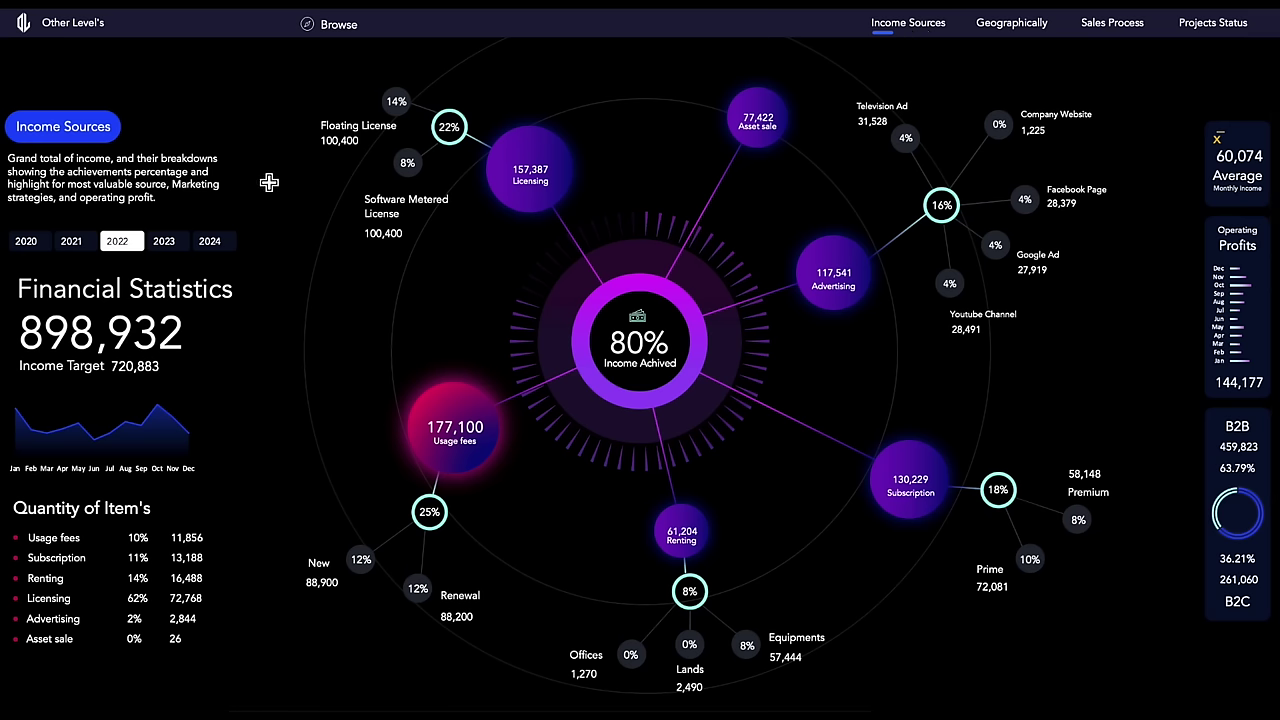
Step: Cycle Income Sources through 2021, 2022 and 2023, ending on 2021 with 920,129 income and 90%
{"action": "left_click", "coordinate": [168, 243]}
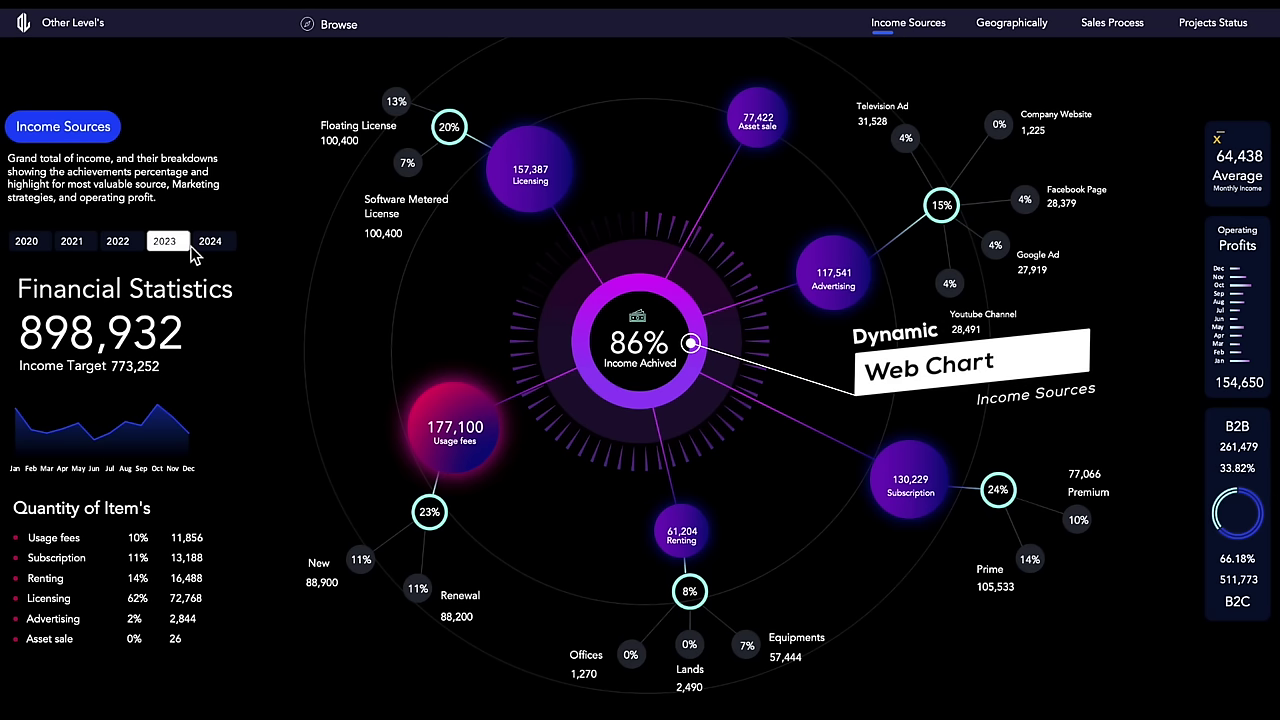
{"action": "left_click", "coordinate": [72, 242]}
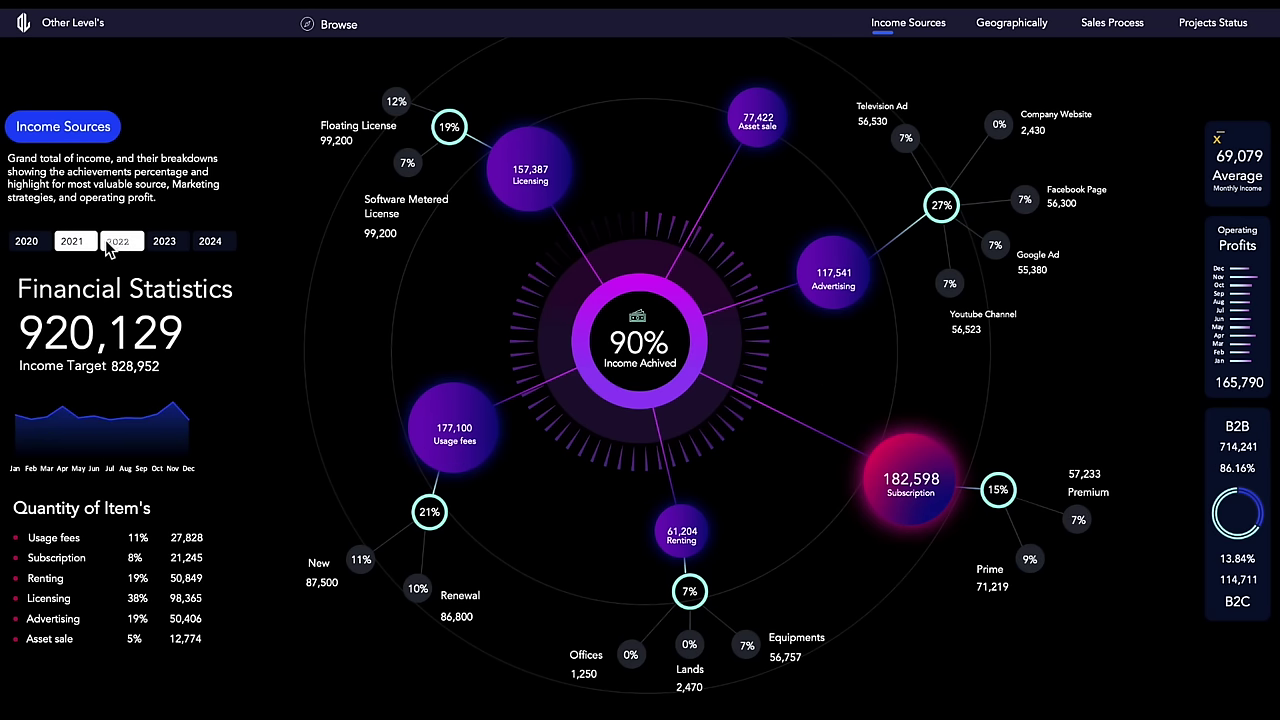
{"action": "left_click", "coordinate": [128, 244]}
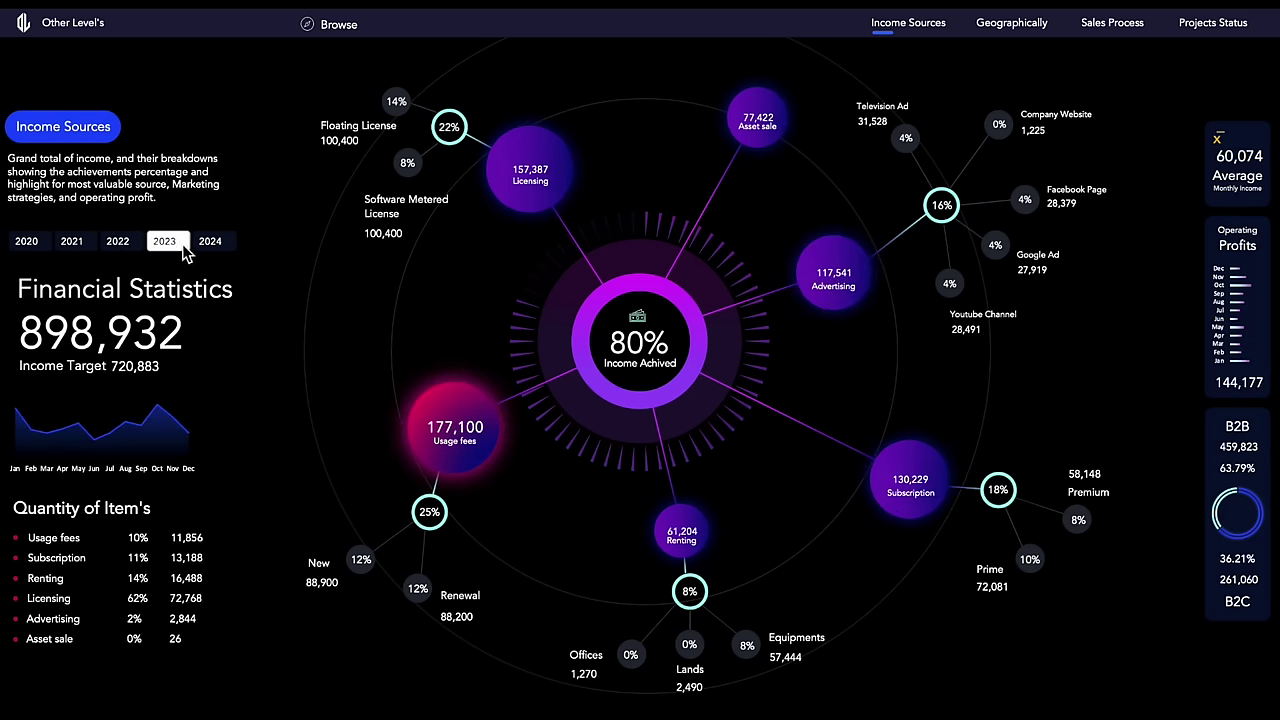
{"action": "left_click", "coordinate": [125, 247]}
{"action": "left_click", "coordinate": [90, 246]}
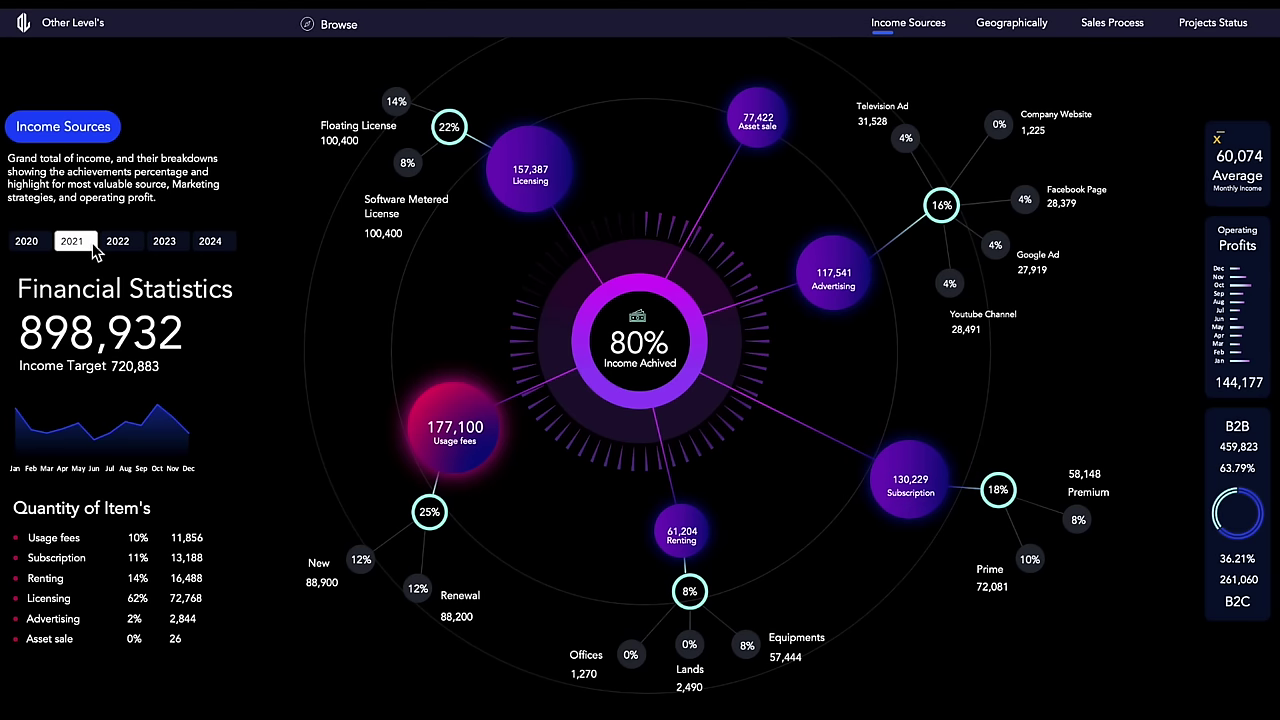
{"action": "left_click", "coordinate": [118, 244]}
{"action": "left_click", "coordinate": [165, 245]}
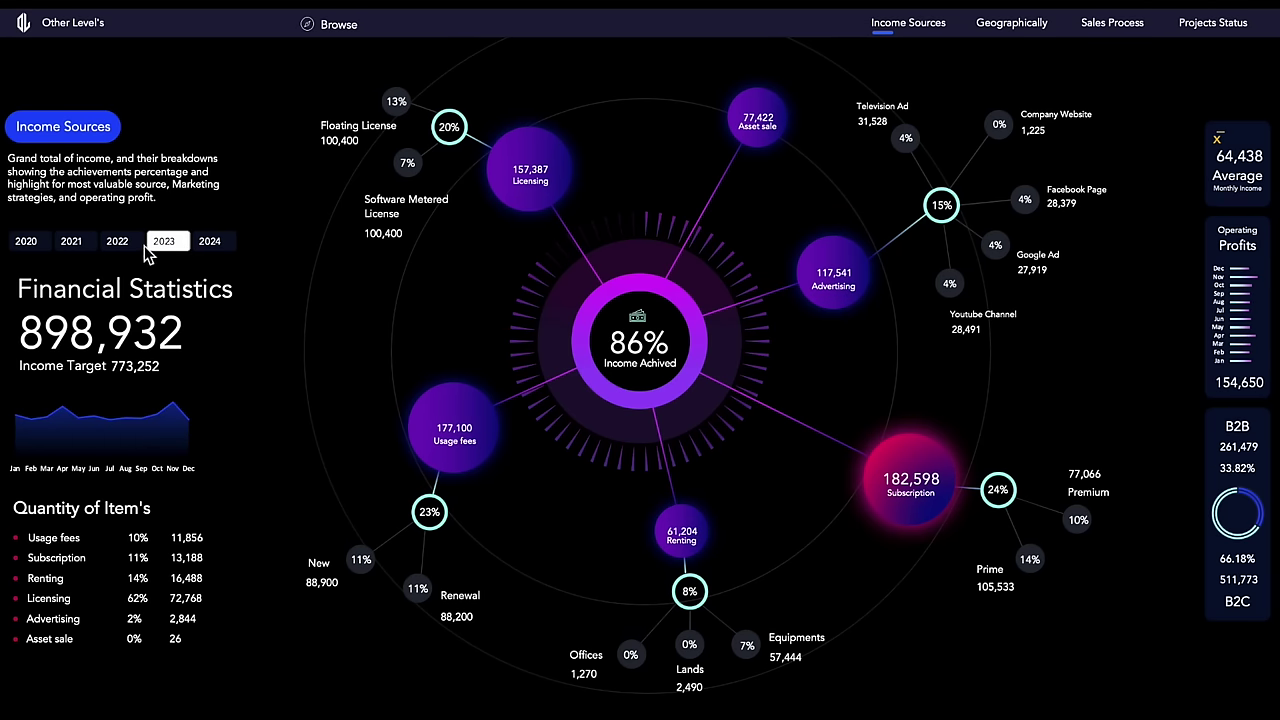
{"action": "left_click", "coordinate": [82, 246]}
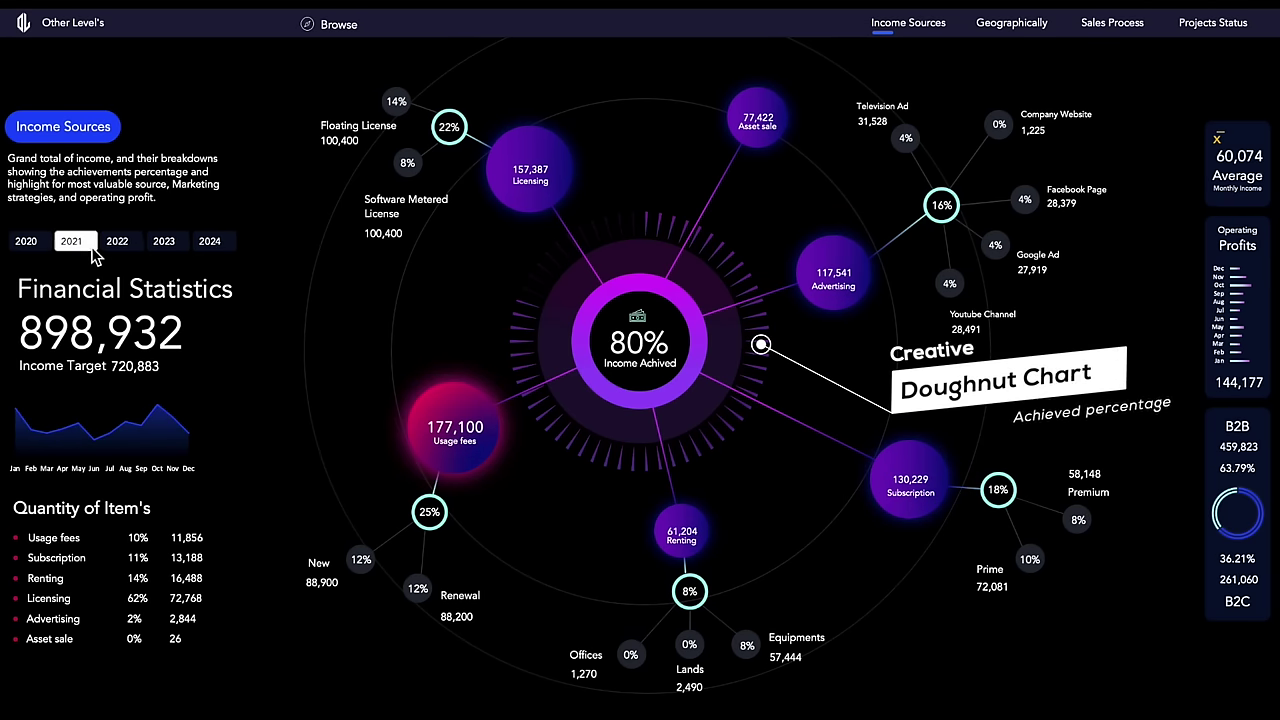
{"action": "left_click", "coordinate": [120, 247]}
{"action": "left_click", "coordinate": [172, 246]}
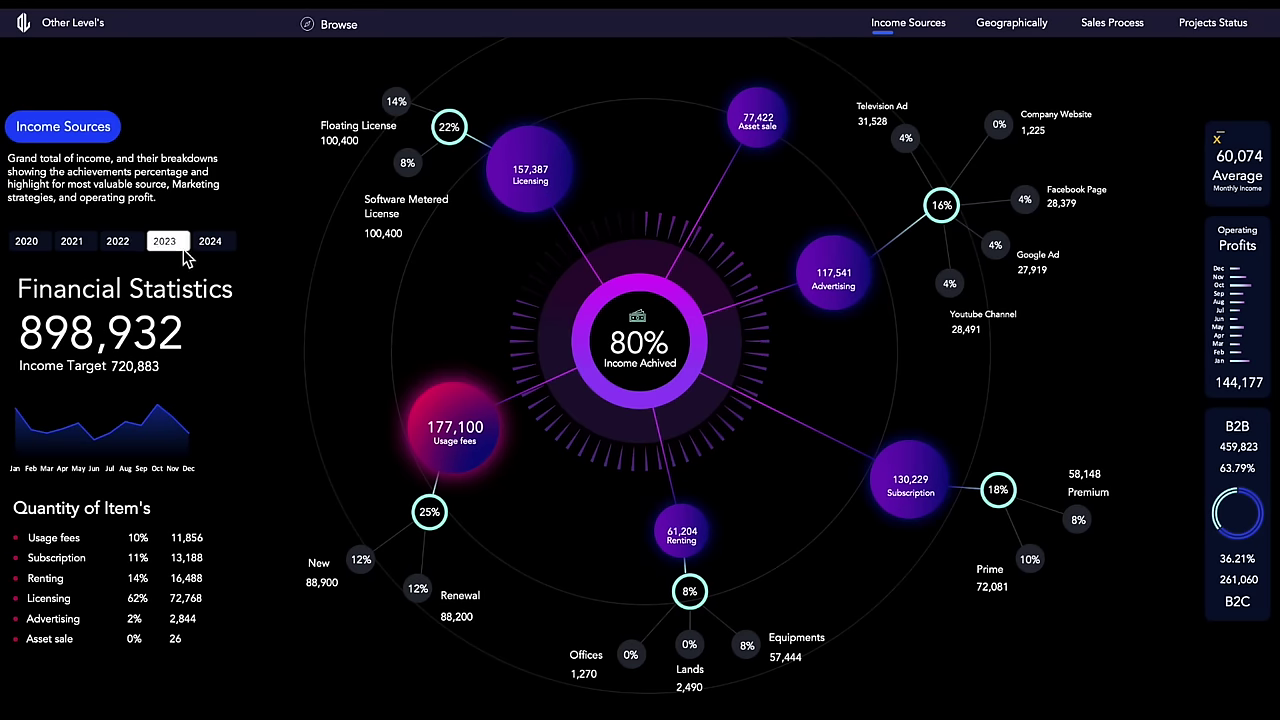
{"action": "left_click", "coordinate": [88, 250]}
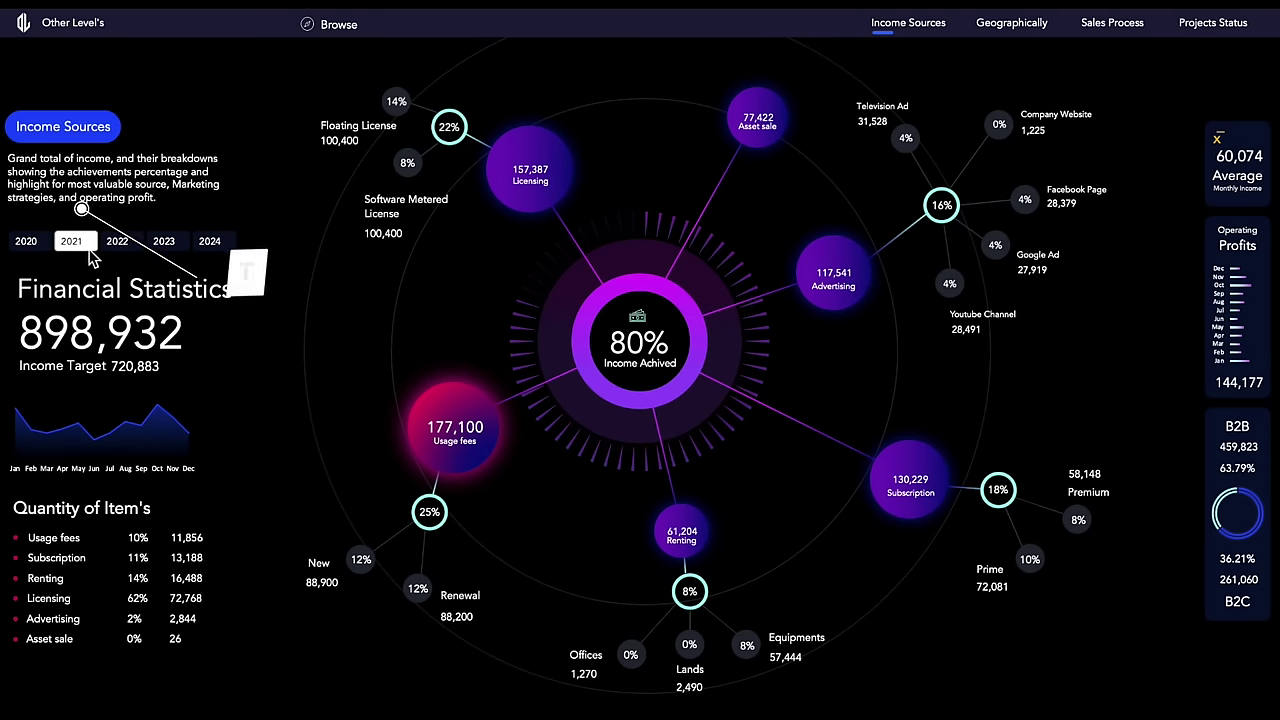
{"action": "left_click", "coordinate": [168, 245]}
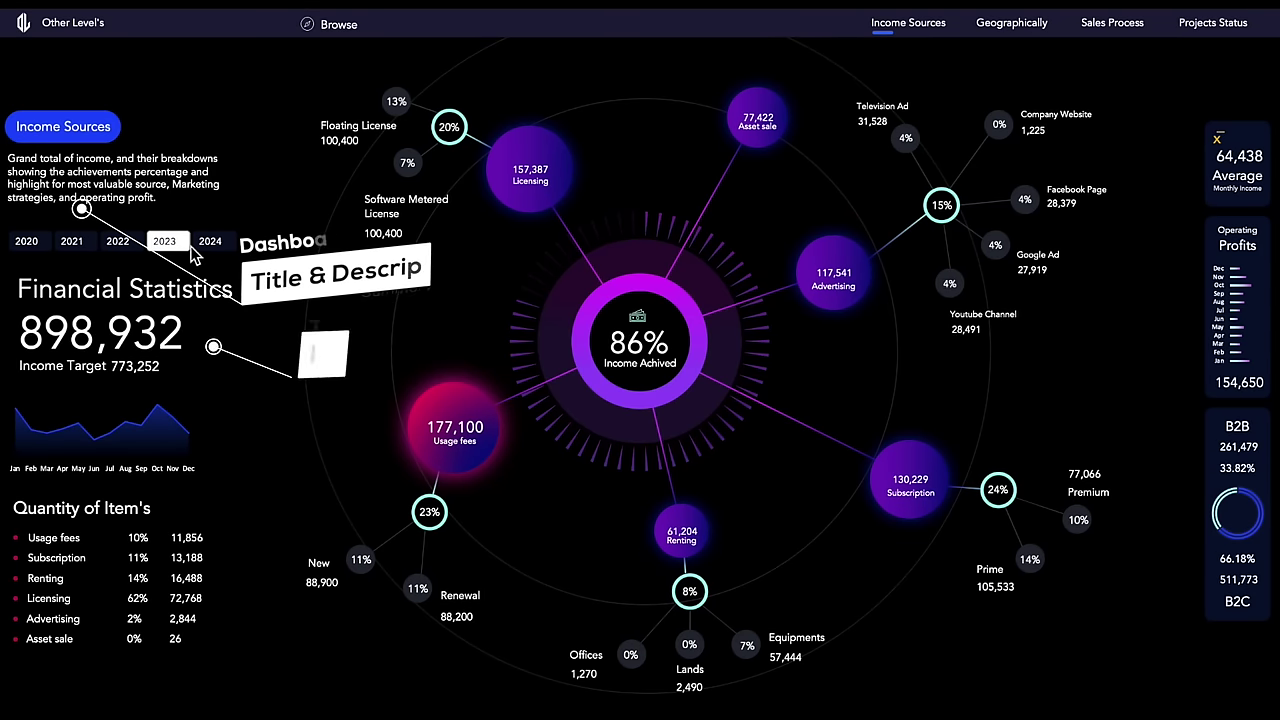
{"action": "left_click", "coordinate": [96, 246]}
{"action": "left_click", "coordinate": [120, 244]}
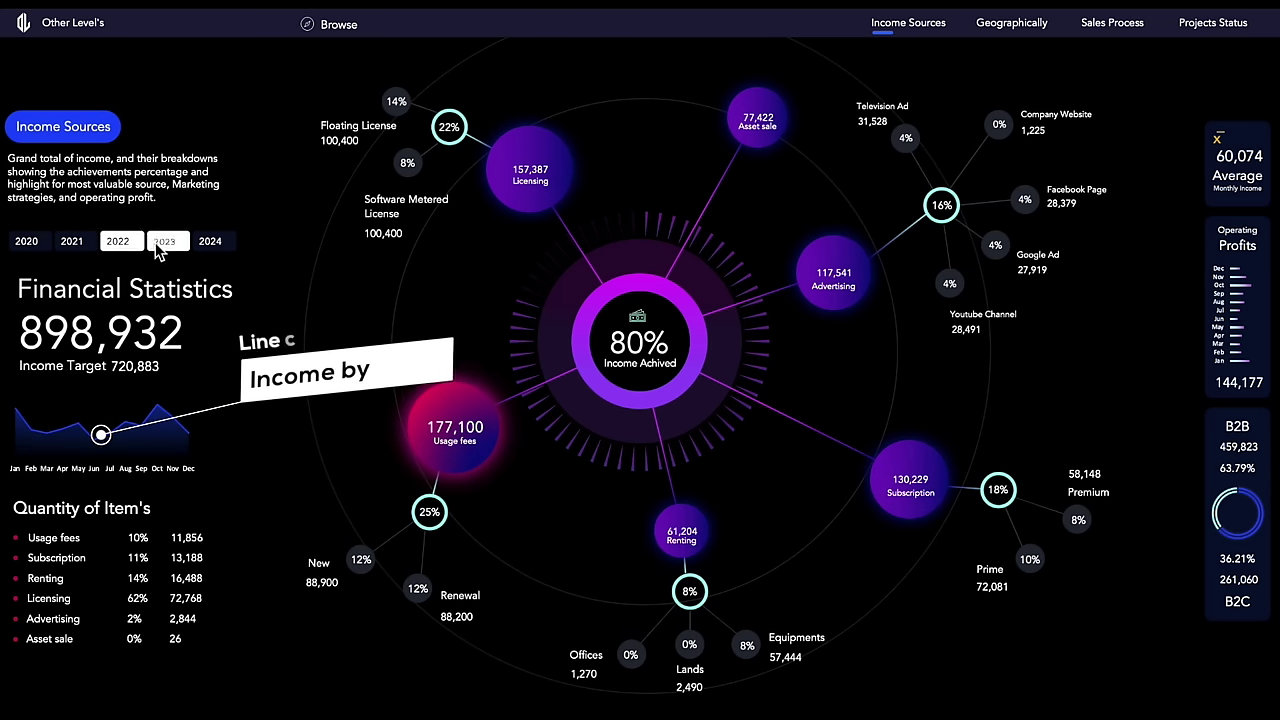
{"action": "left_click", "coordinate": [160, 245]}
{"action": "left_click", "coordinate": [106, 246]}
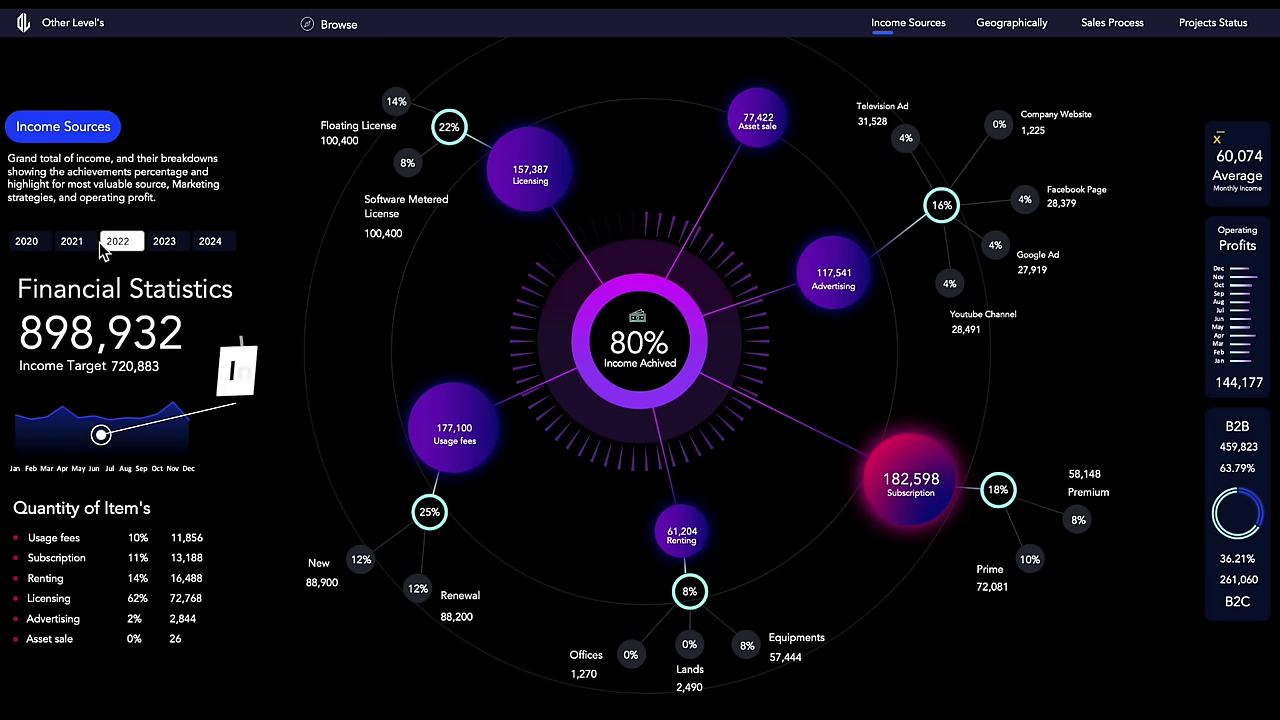
{"action": "left_click", "coordinate": [75, 245]}
{"action": "left_click", "coordinate": [186, 251]}
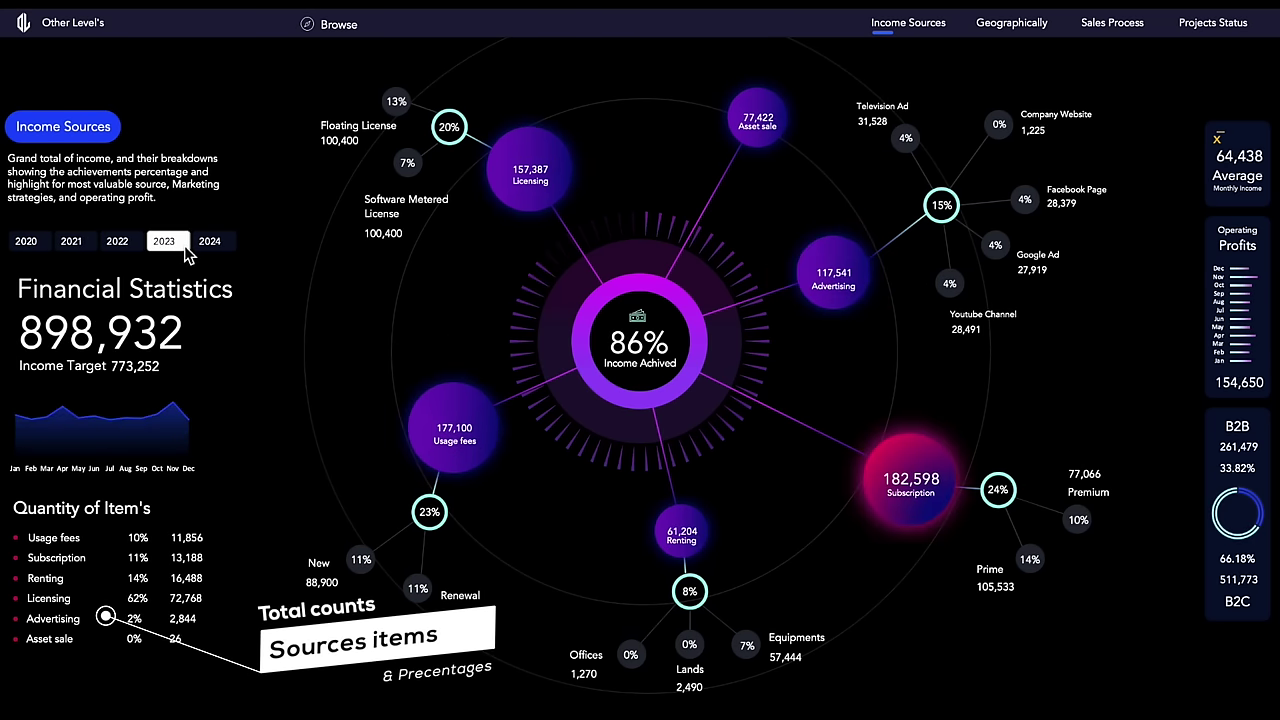
{"action": "left_click", "coordinate": [118, 245]}
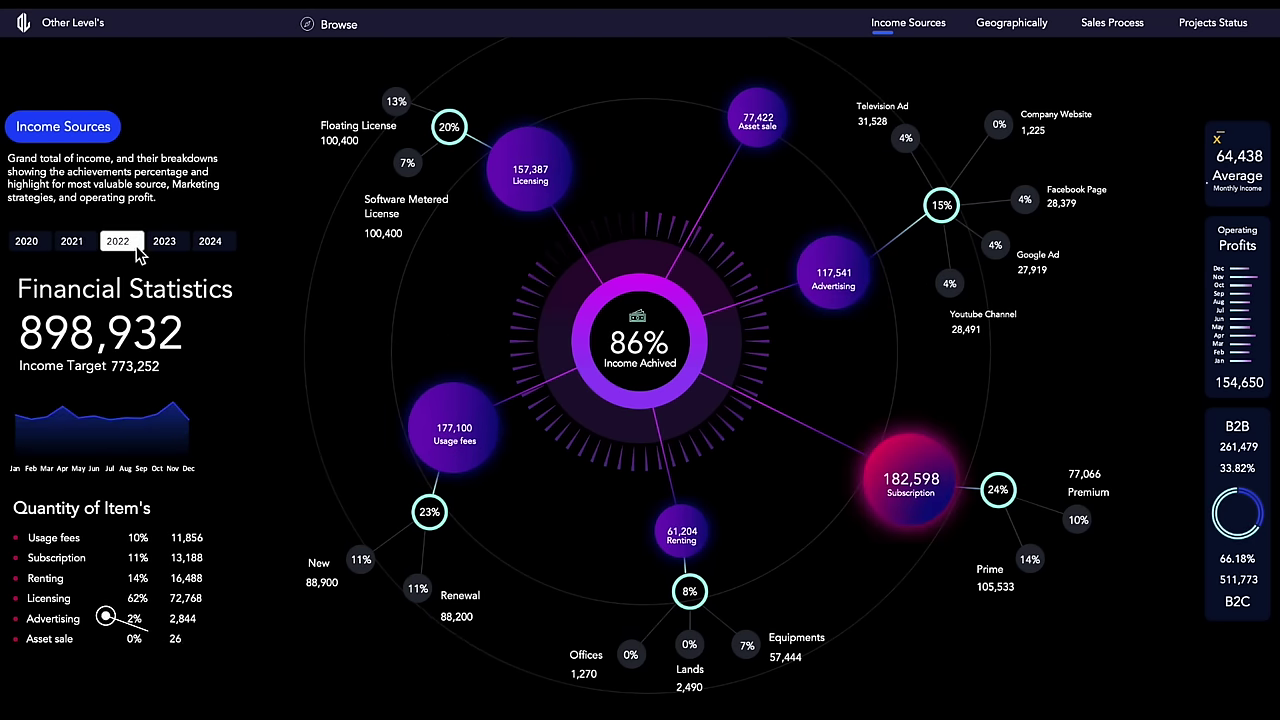
{"action": "left_click", "coordinate": [88, 248]}
{"action": "left_click", "coordinate": [120, 246]}
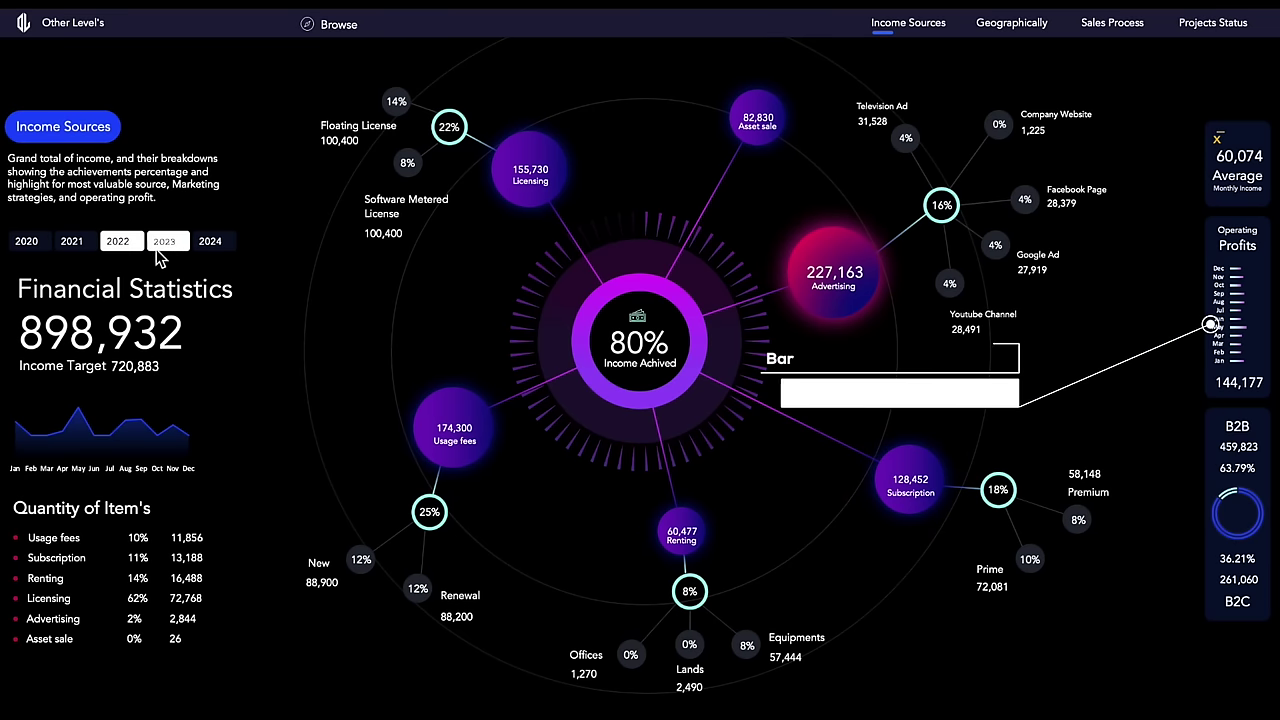
{"action": "left_click", "coordinate": [125, 250]}
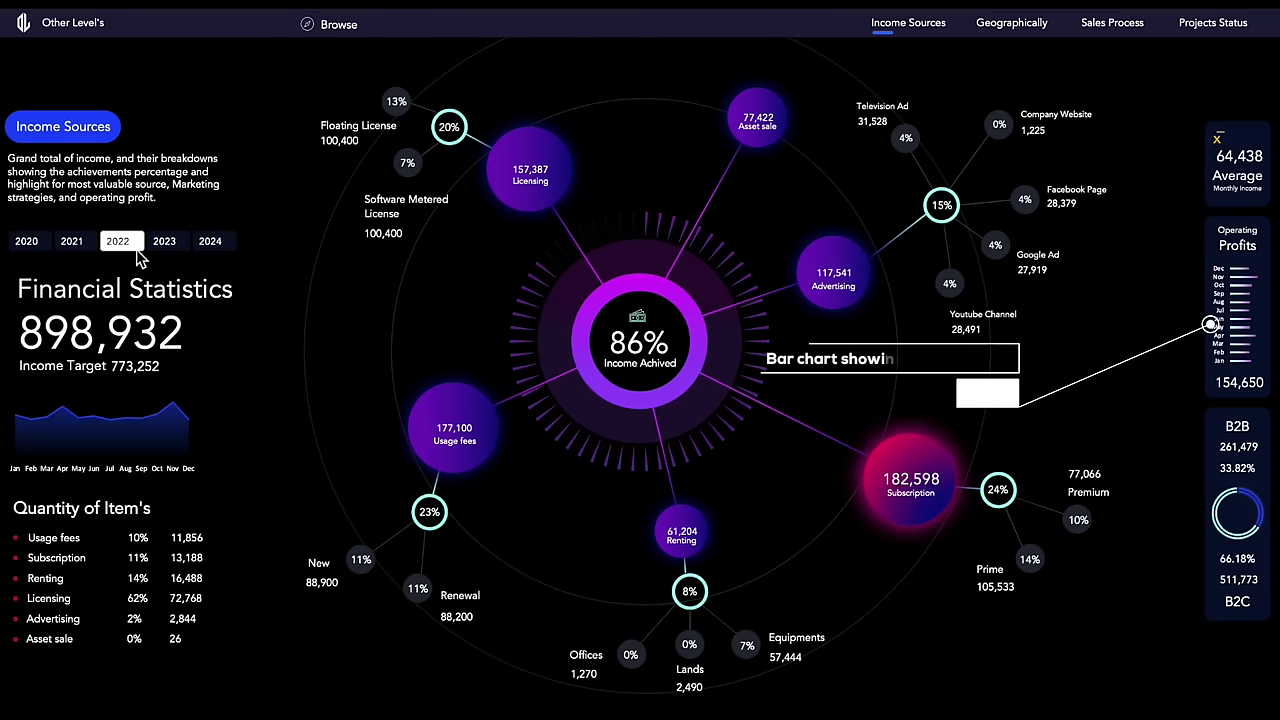
{"action": "left_click", "coordinate": [88, 250]}
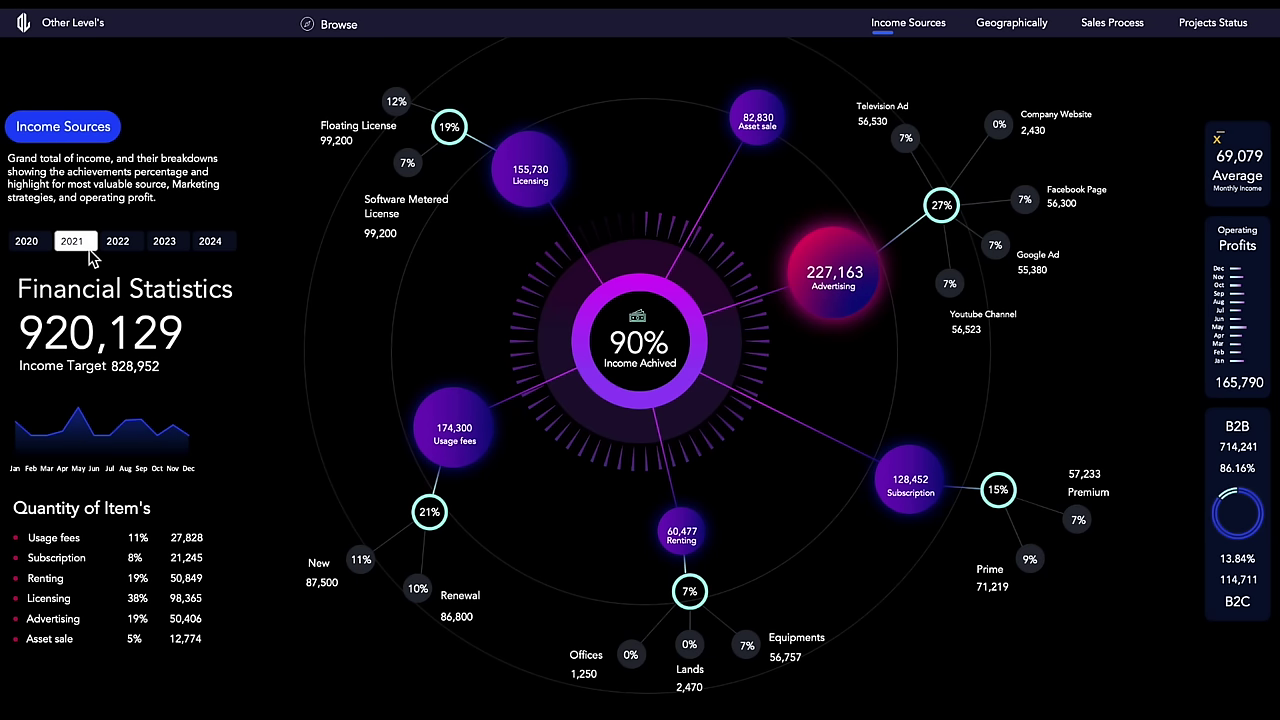
{"action": "left_click", "coordinate": [128, 248]}
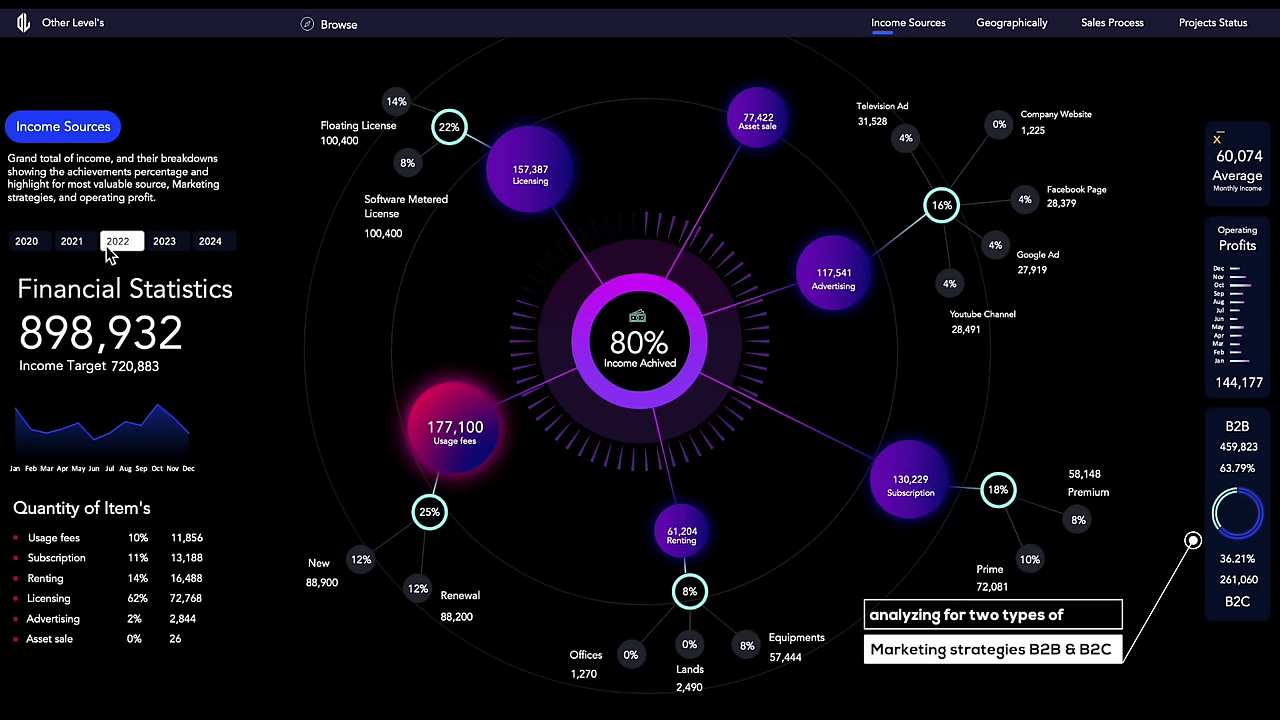
{"action": "left_click", "coordinate": [92, 250]}
{"action": "left_click", "coordinate": [125, 250]}
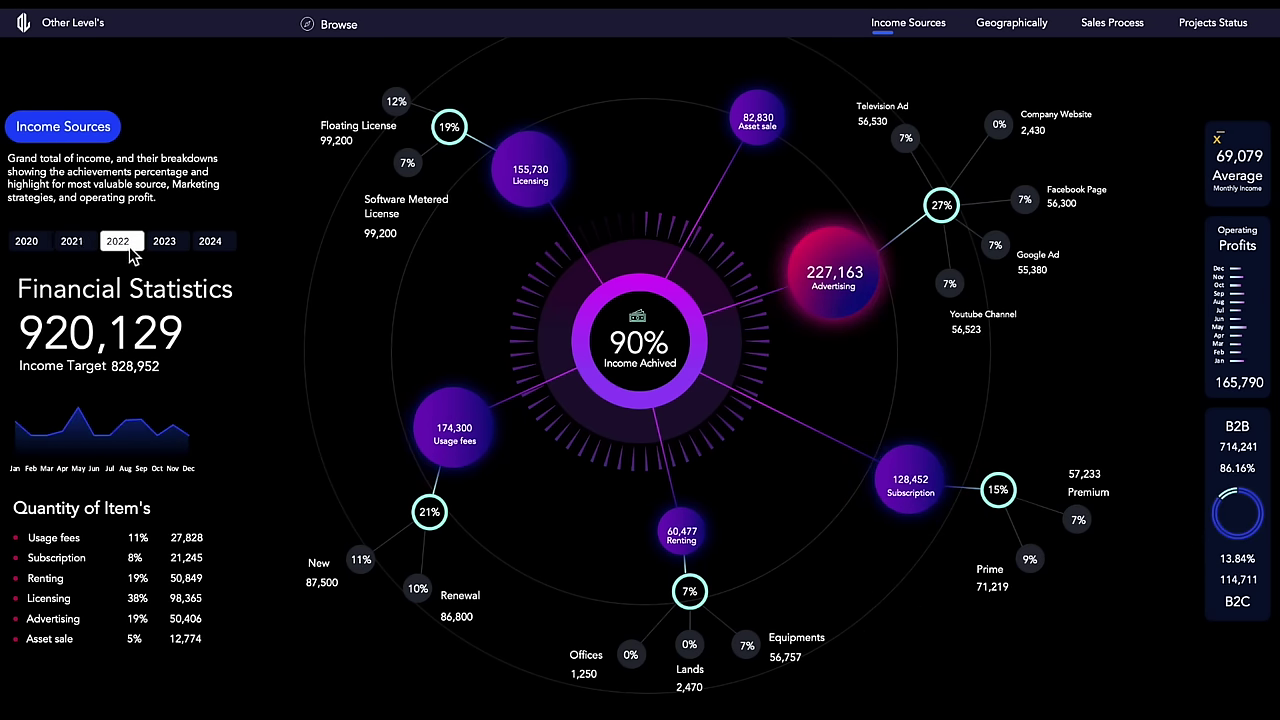
{"action": "left_click", "coordinate": [185, 258]}
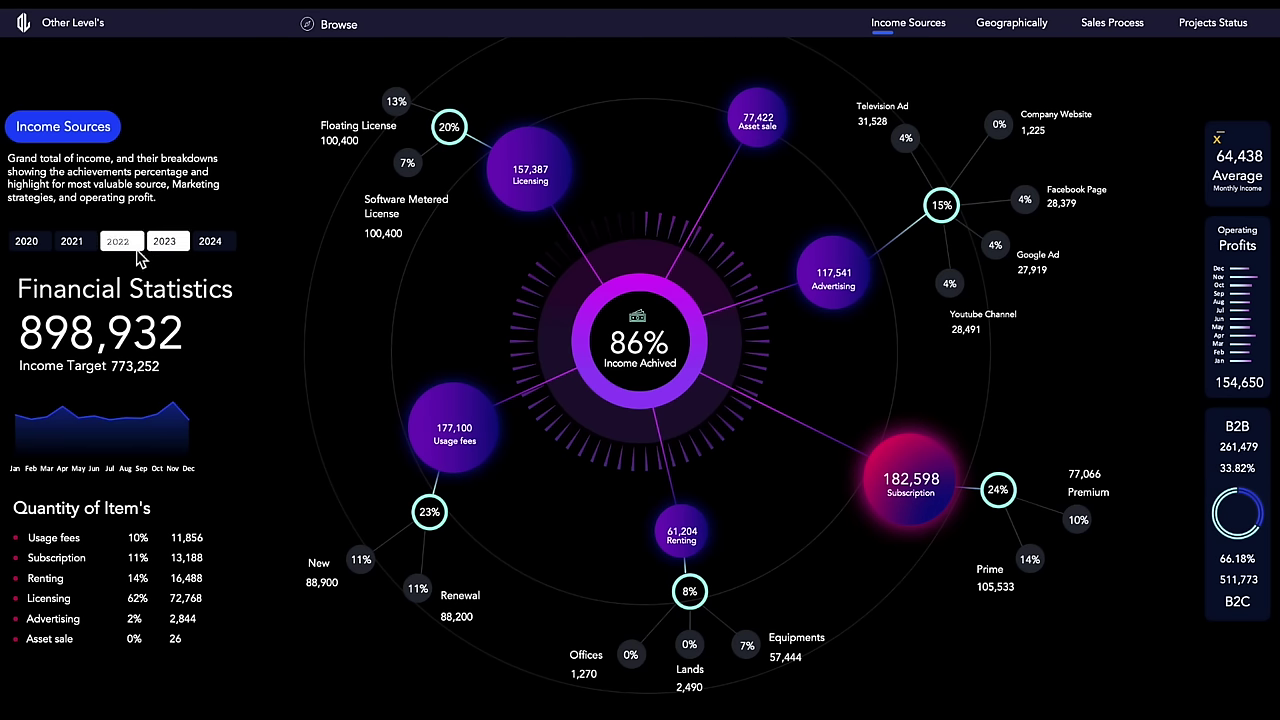
{"action": "left_click", "coordinate": [90, 252]}
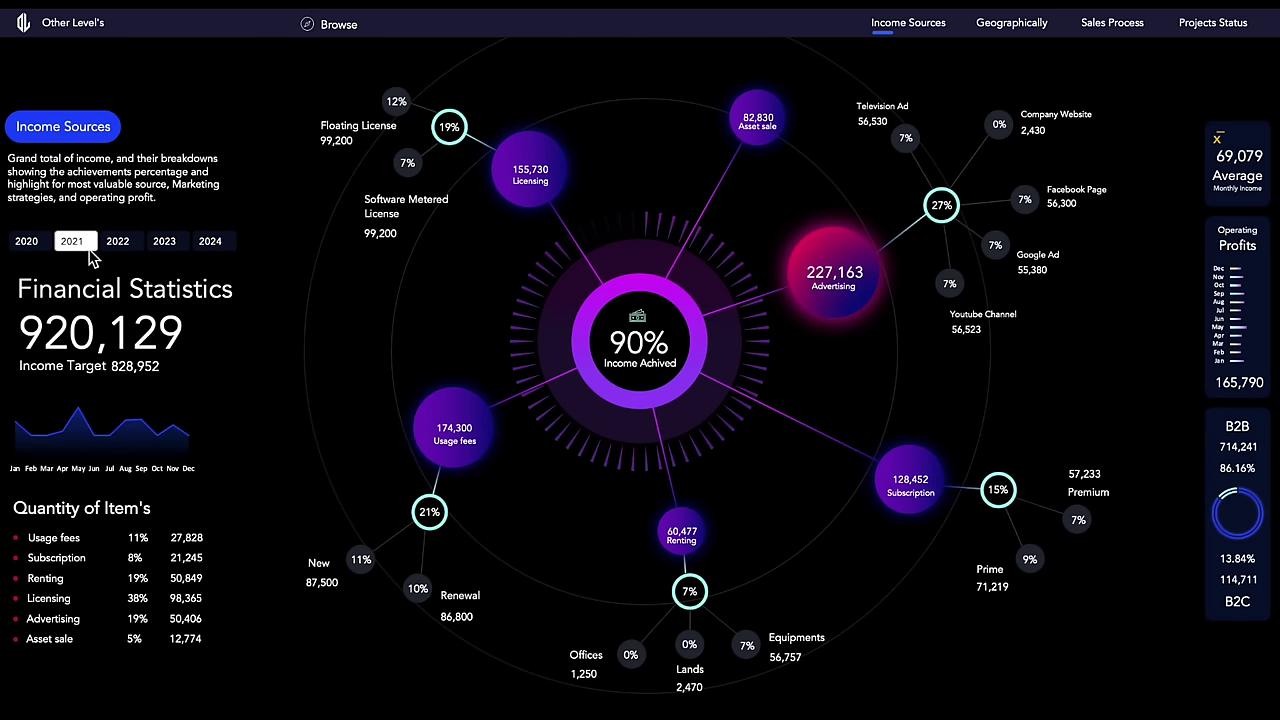
Step: Compare the Geographically map across 2021–2023, ending on 2022 at 1,372,792 with USA leading
{"action": "left_click", "coordinate": [1014, 26]}
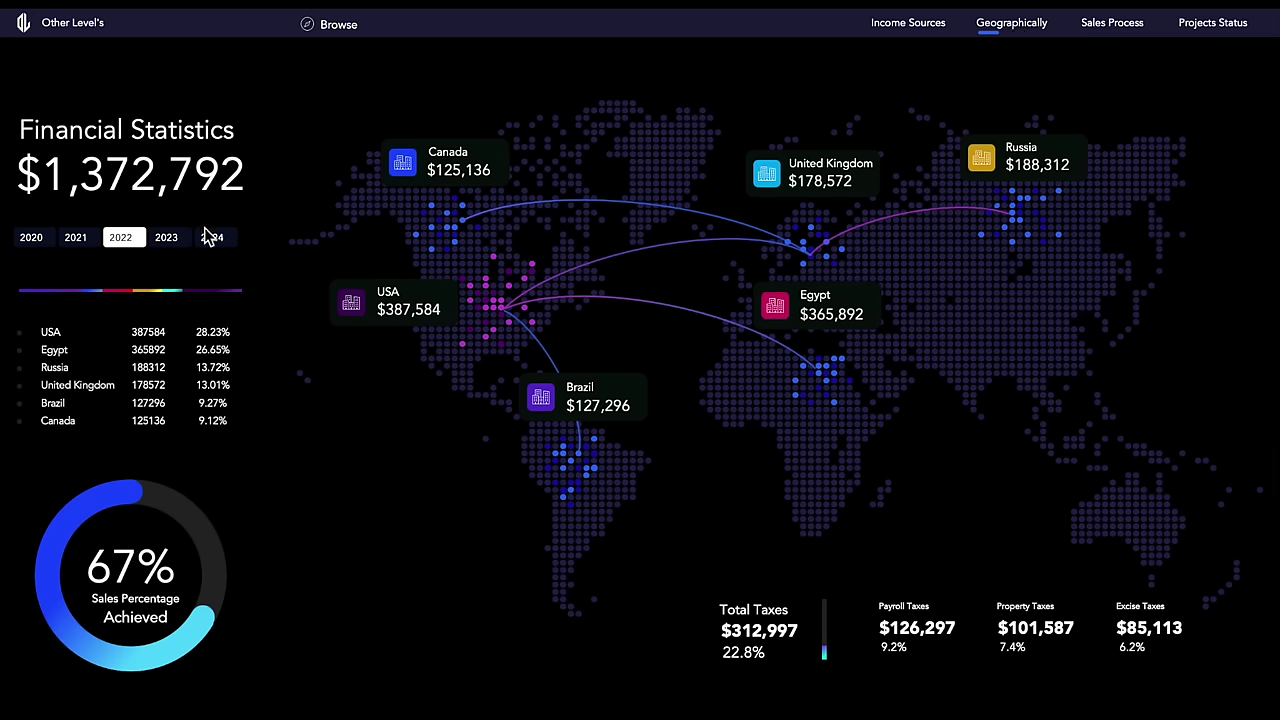
{"action": "left_click", "coordinate": [168, 240]}
{"action": "left_click", "coordinate": [133, 240]}
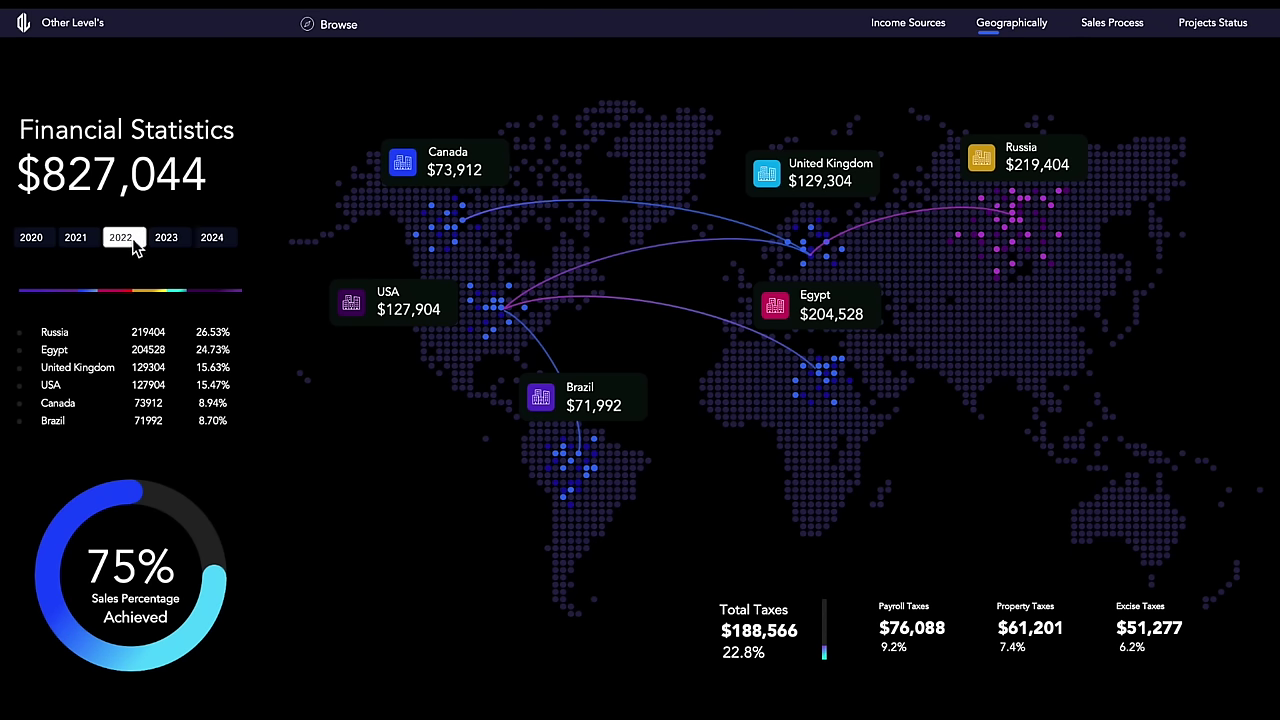
{"action": "left_click", "coordinate": [76, 238]}
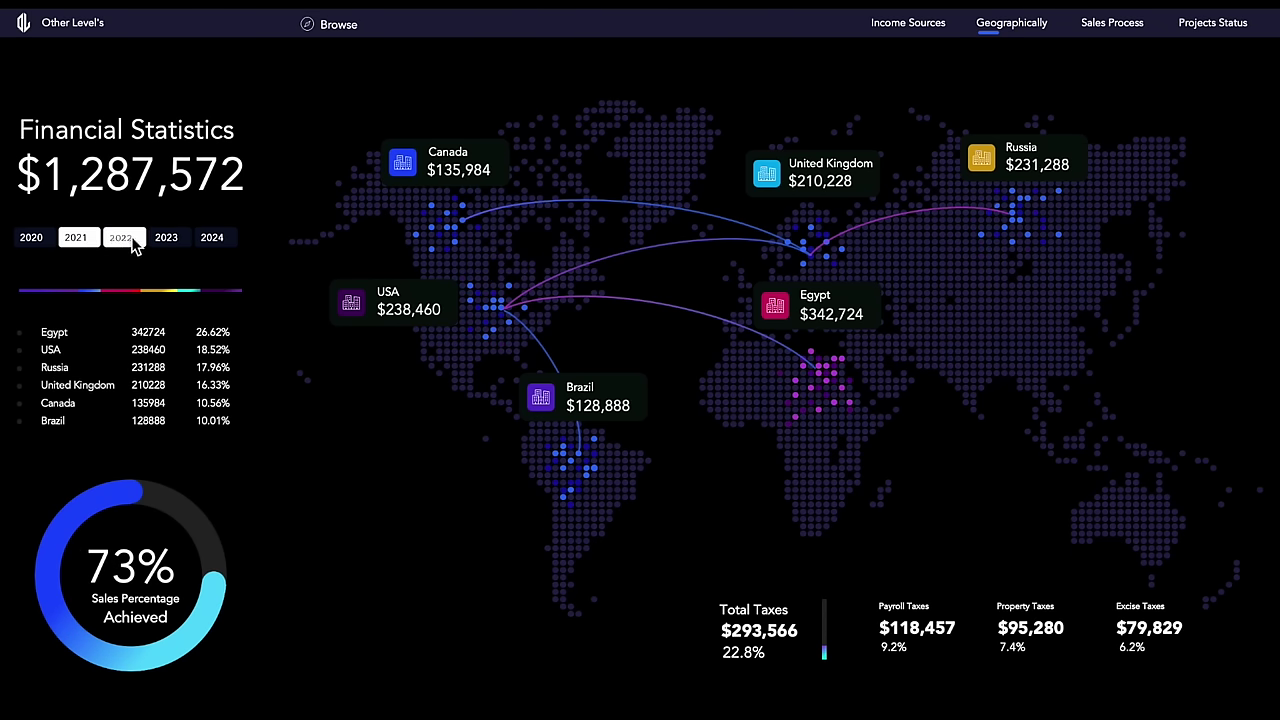
{"action": "left_click", "coordinate": [136, 237]}
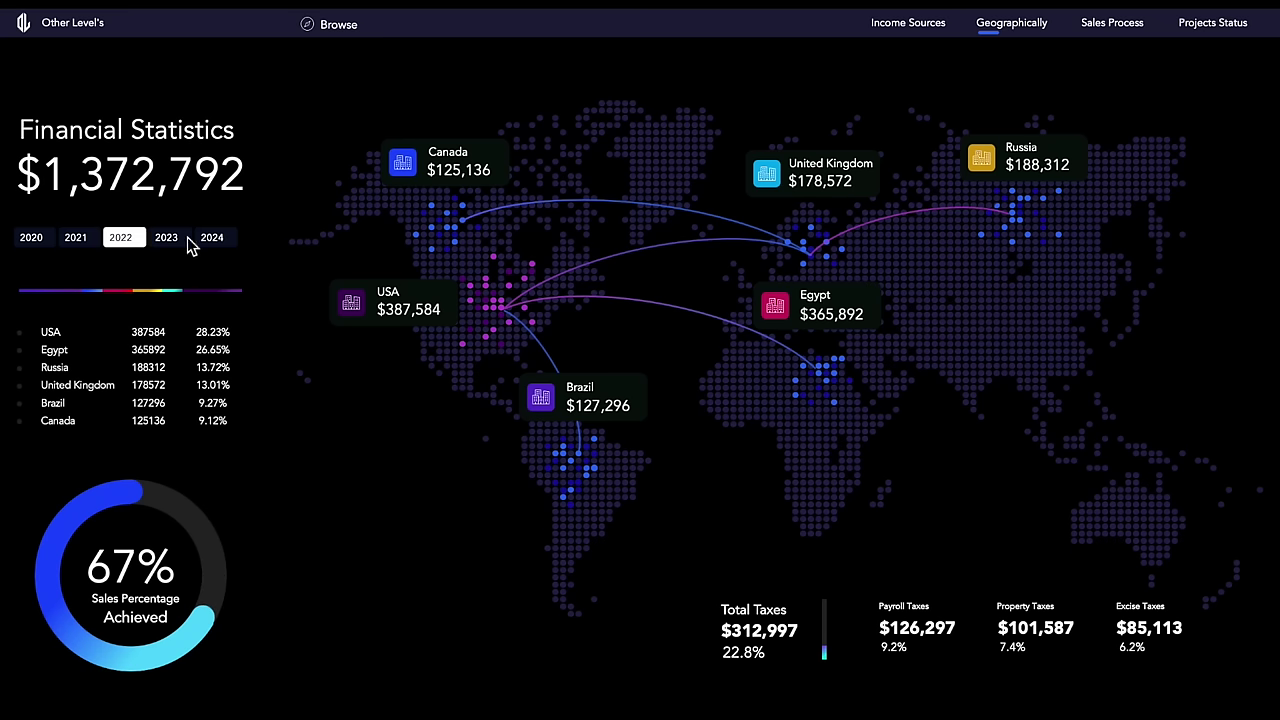
{"action": "left_click", "coordinate": [185, 240]}
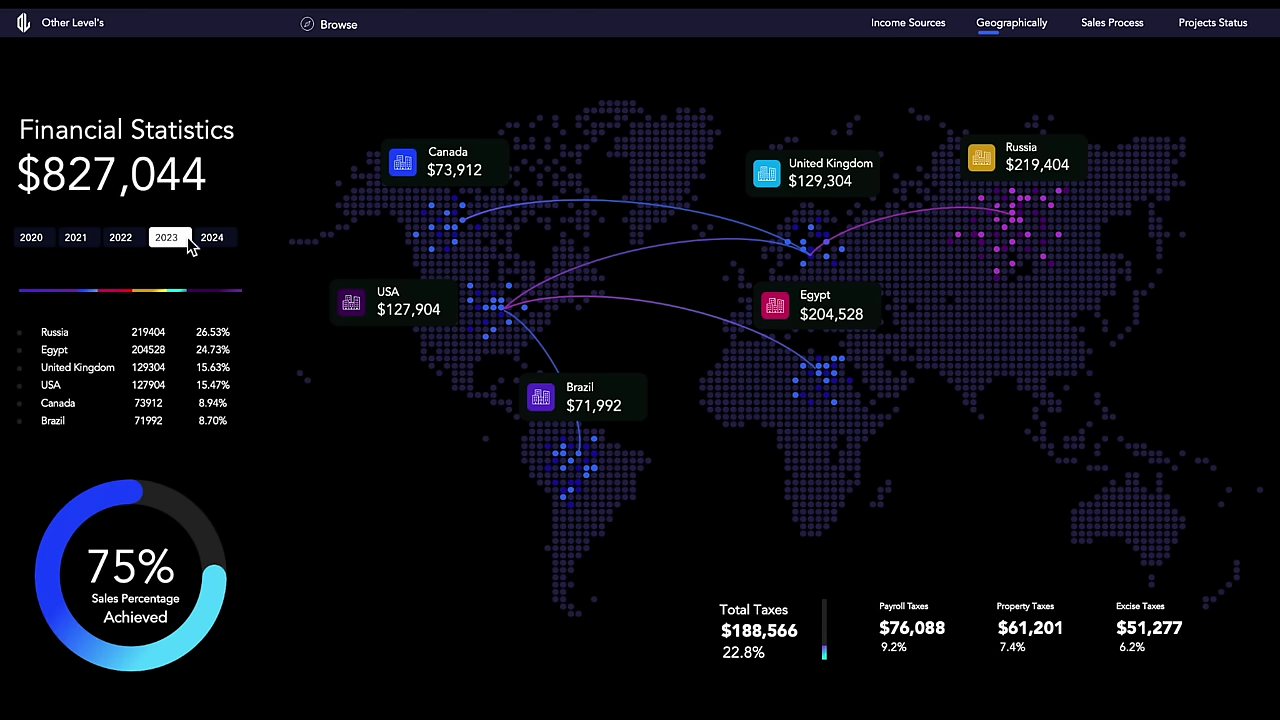
{"action": "left_click", "coordinate": [115, 241]}
{"action": "left_click", "coordinate": [120, 246]}
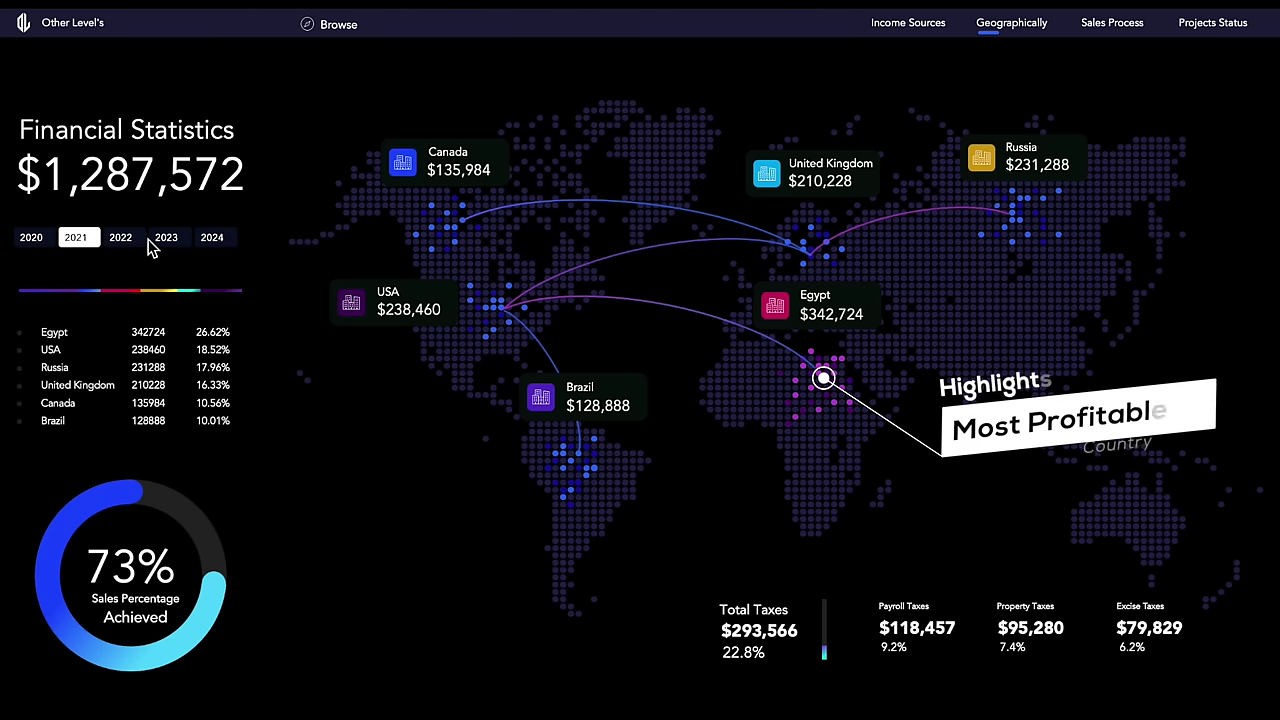
{"action": "left_click", "coordinate": [167, 246]}
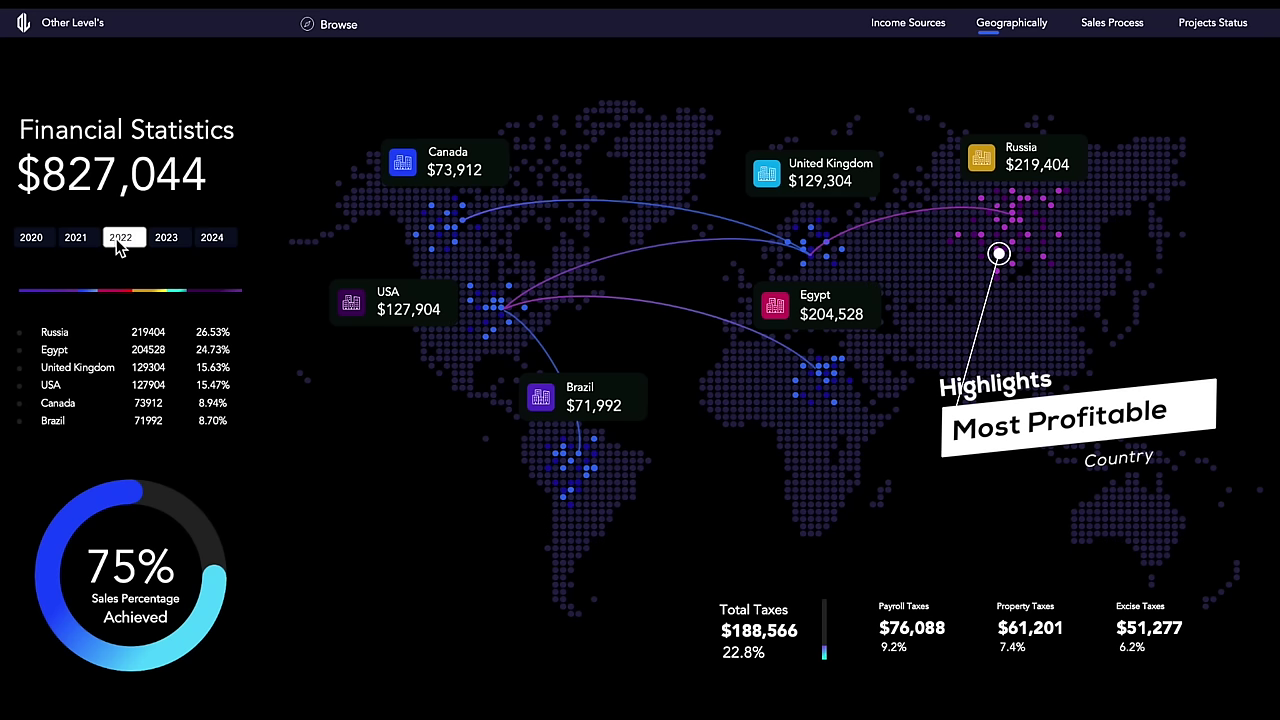
{"action": "left_click", "coordinate": [118, 245]}
{"action": "left_click", "coordinate": [91, 245]}
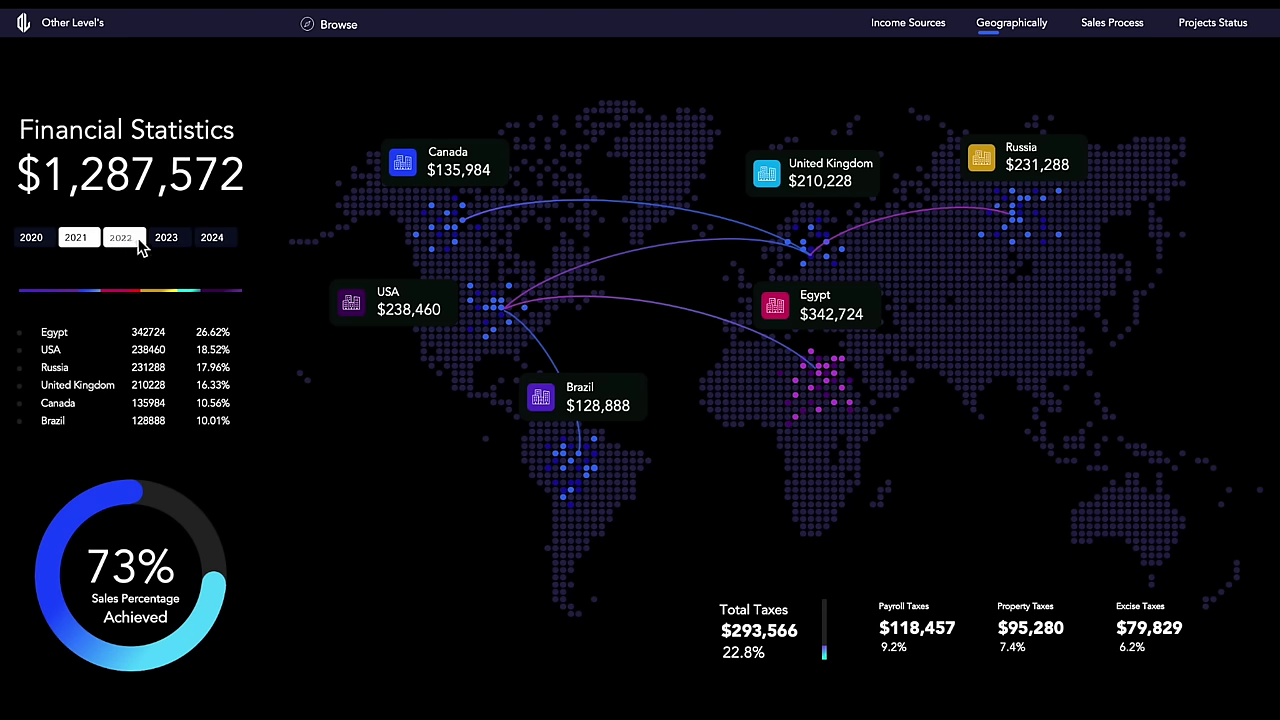
{"action": "left_click", "coordinate": [118, 245]}
{"action": "left_click", "coordinate": [97, 245]}
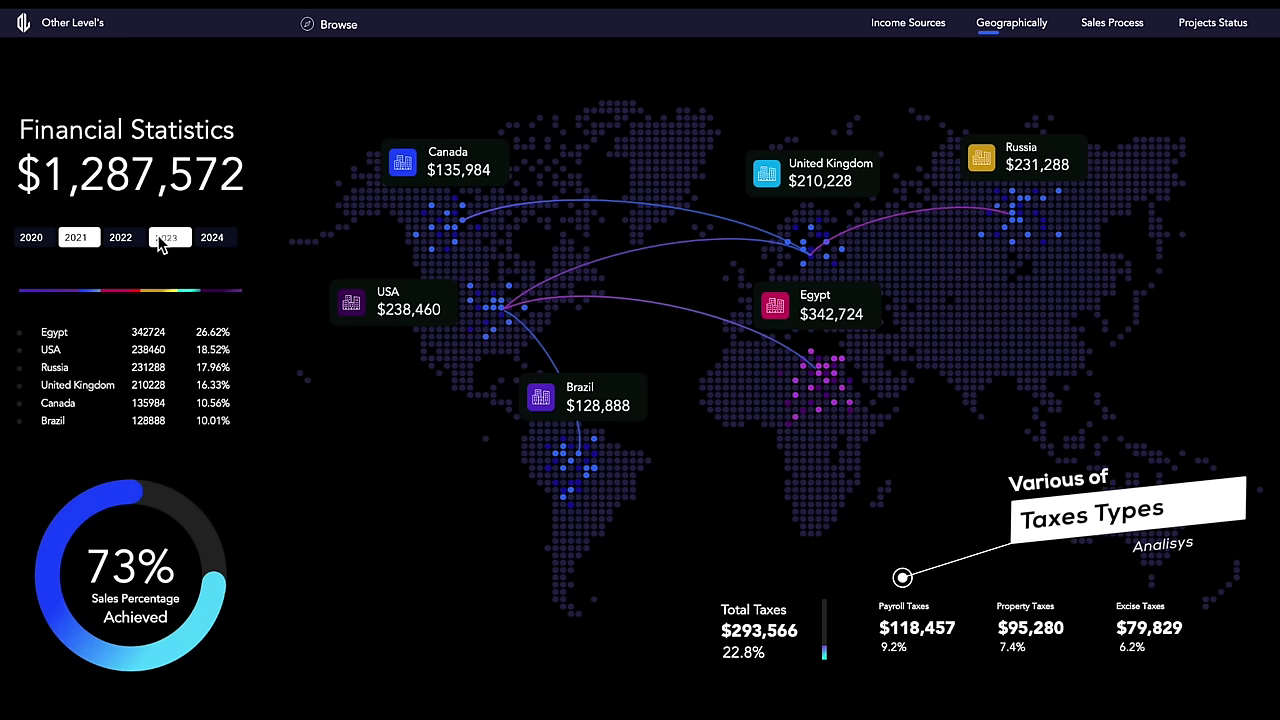
{"action": "left_click", "coordinate": [164, 244]}
{"action": "left_click", "coordinate": [127, 241]}
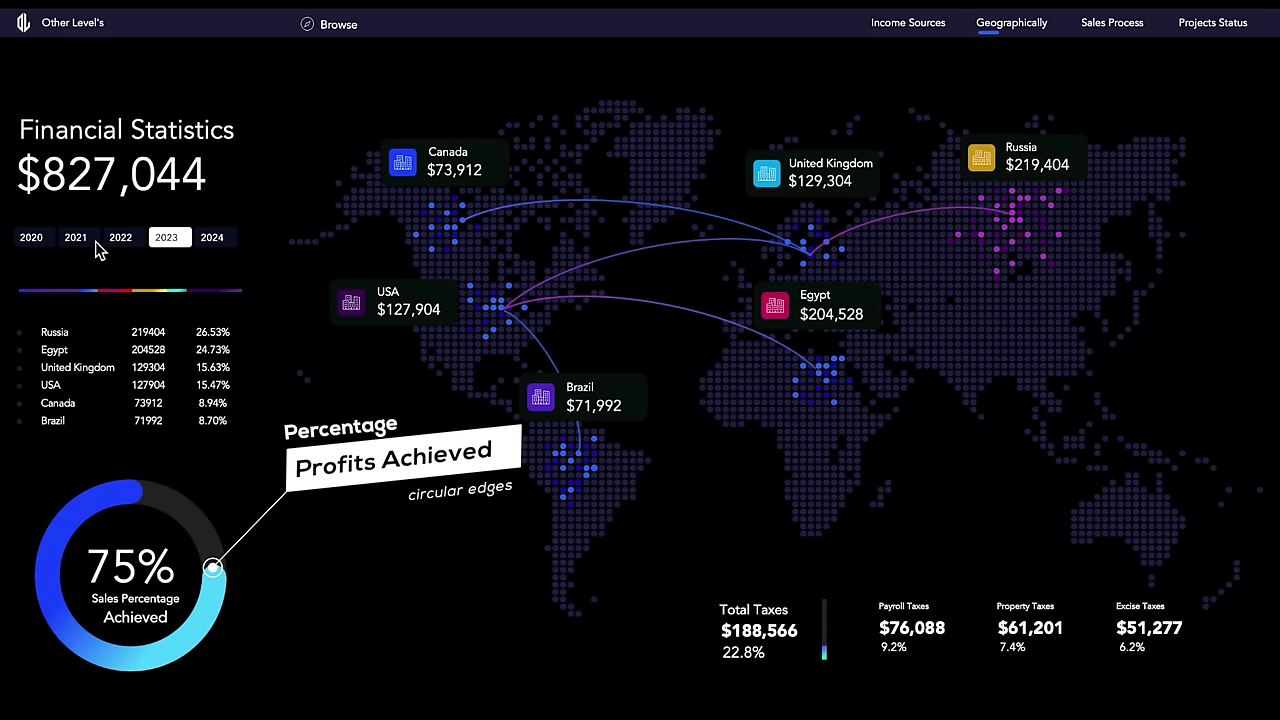
{"action": "left_click", "coordinate": [90, 247]}
{"action": "left_click", "coordinate": [90, 245]}
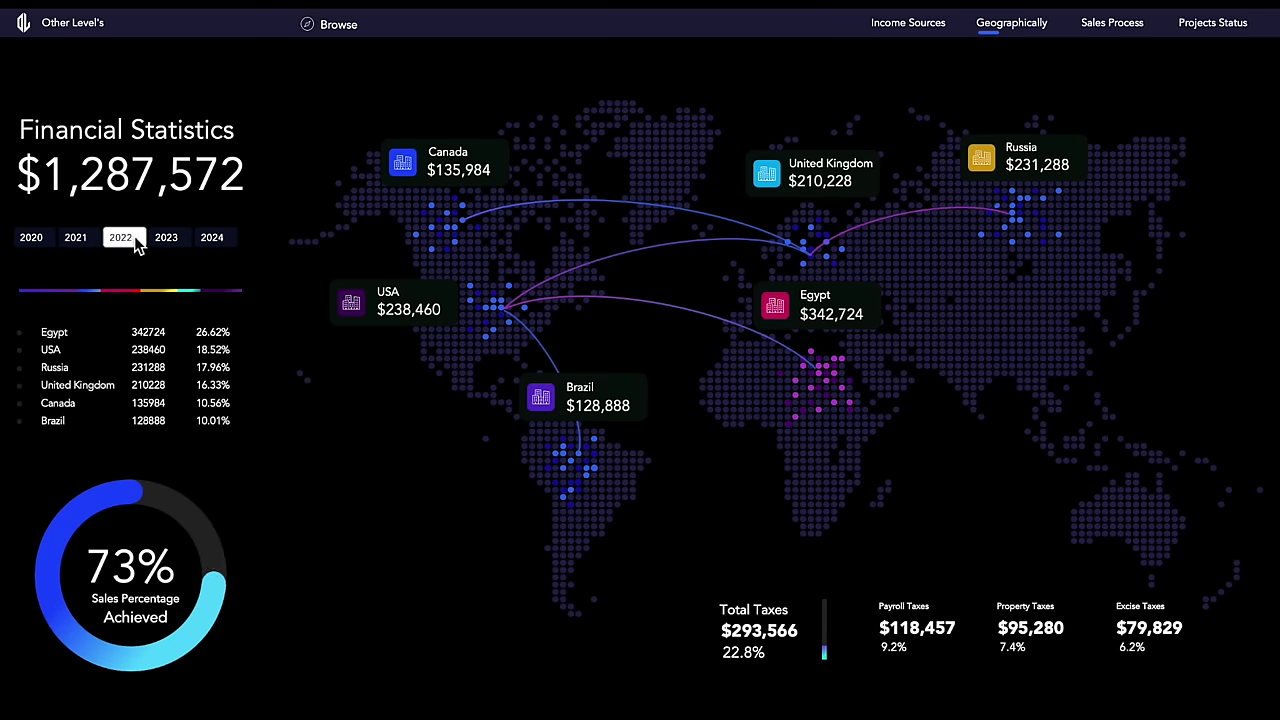
{"action": "left_click", "coordinate": [136, 243]}
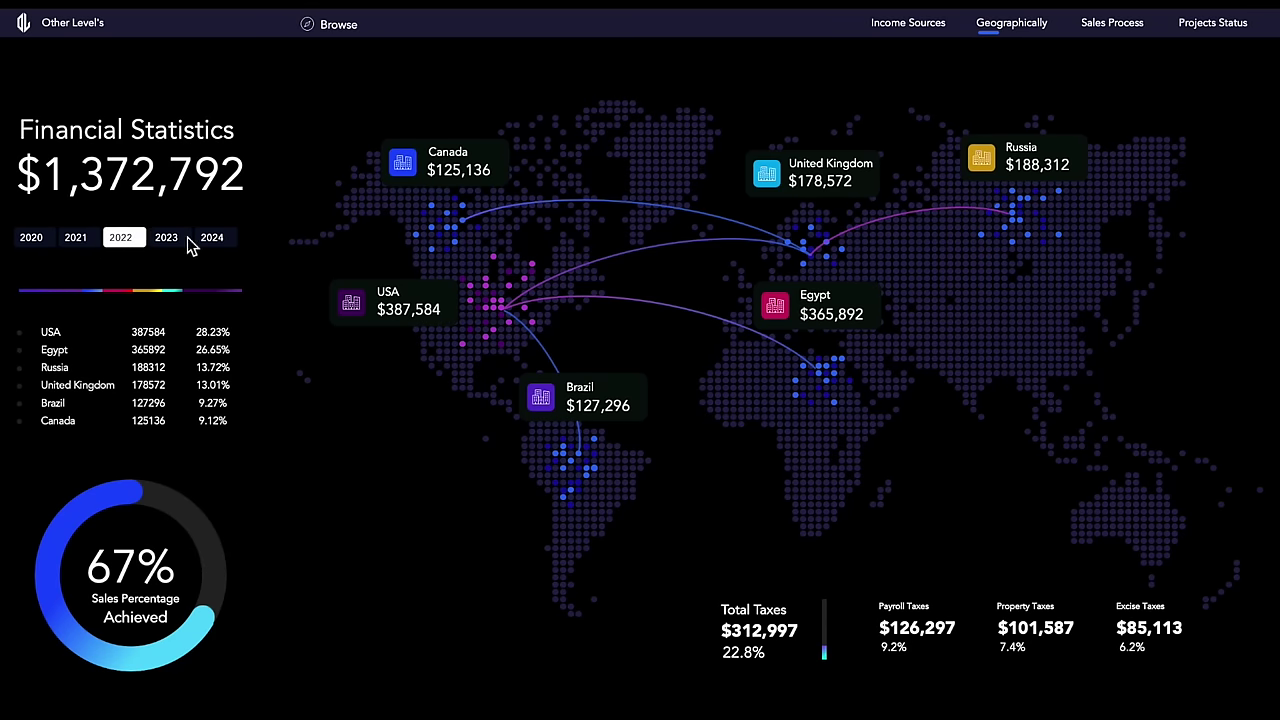
{"action": "left_click", "coordinate": [189, 245]}
{"action": "left_click", "coordinate": [139, 246]}
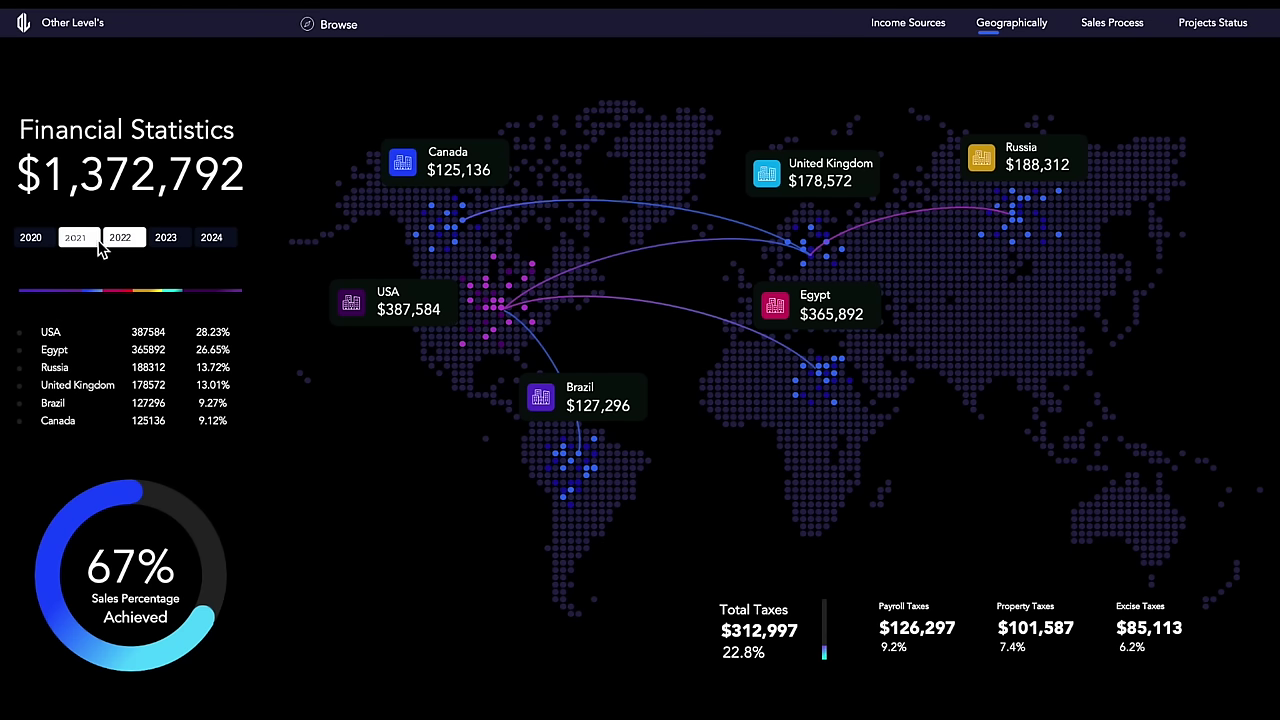
Step: Show the map for 2023, then compare Sales Process figures for 2020 through 2023
{"action": "left_click", "coordinate": [167, 246]}
{"action": "left_click", "coordinate": [1128, 30]}
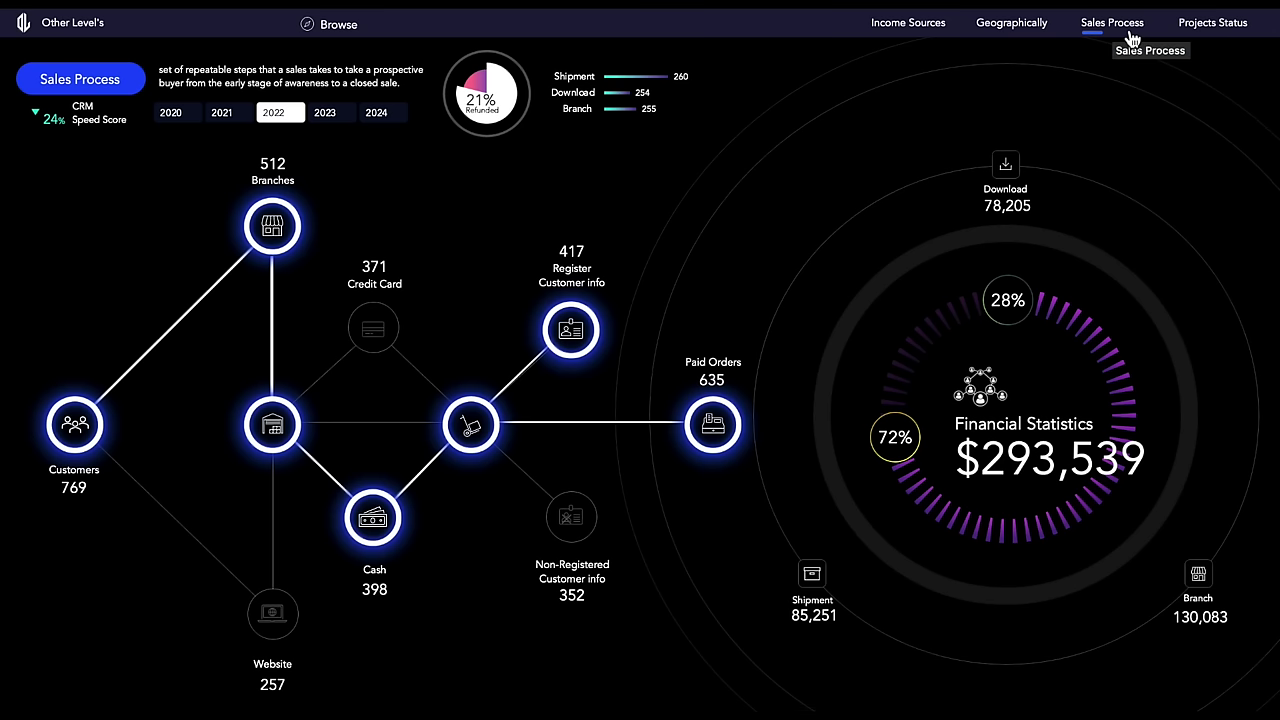
{"action": "left_click", "coordinate": [325, 112]}
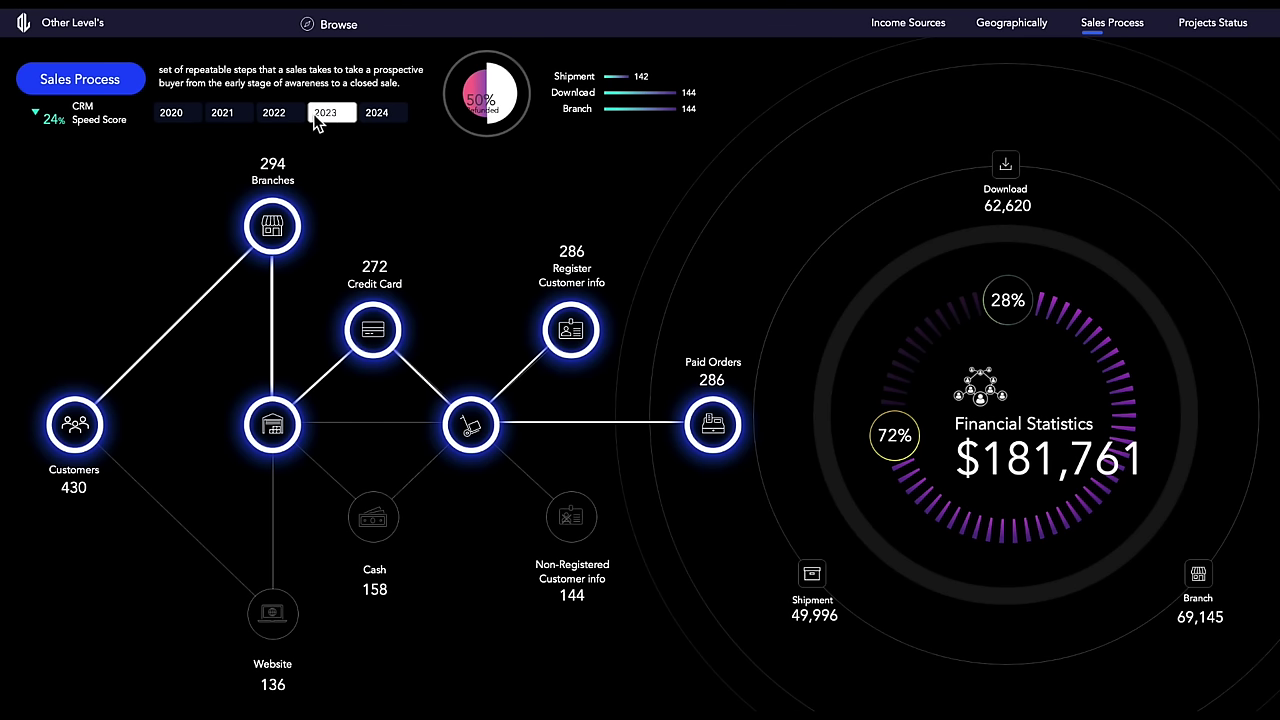
{"action": "left_click", "coordinate": [273, 112]}
{"action": "left_click", "coordinate": [231, 113]}
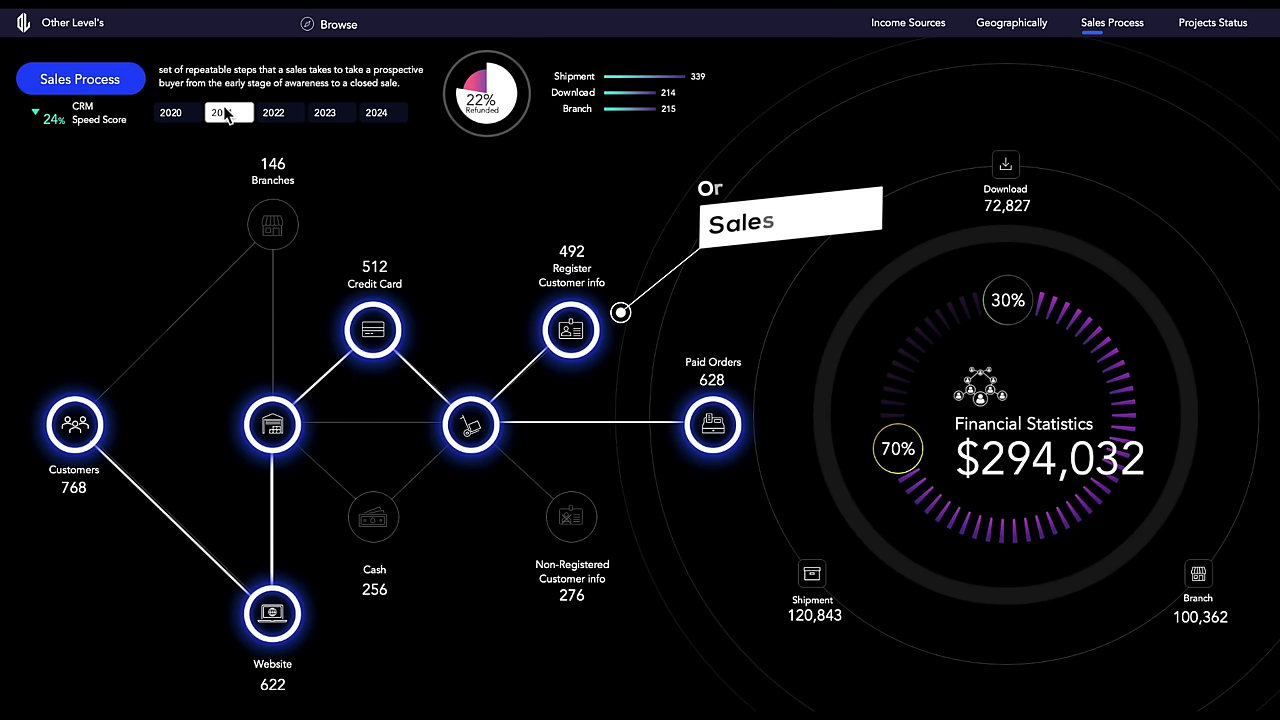
{"action": "left_click", "coordinate": [182, 113]}
{"action": "left_click", "coordinate": [224, 113]}
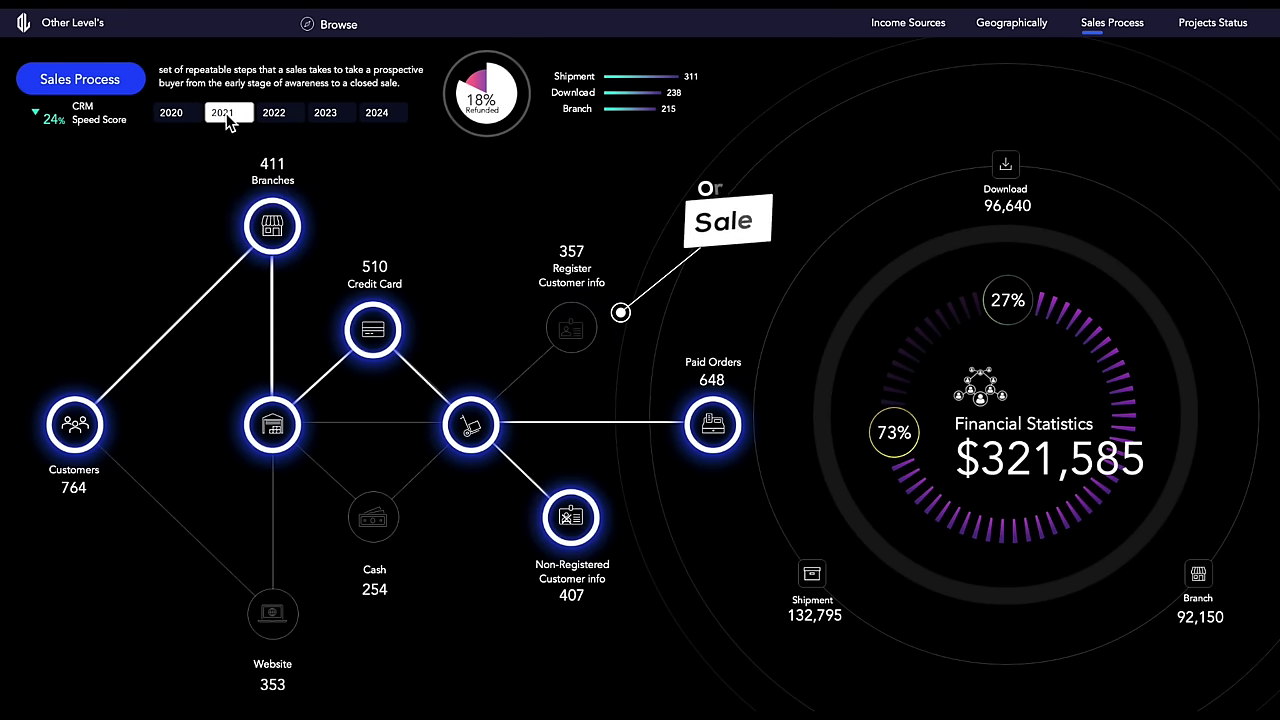
{"action": "left_click", "coordinate": [270, 113]}
{"action": "left_click", "coordinate": [180, 114]}
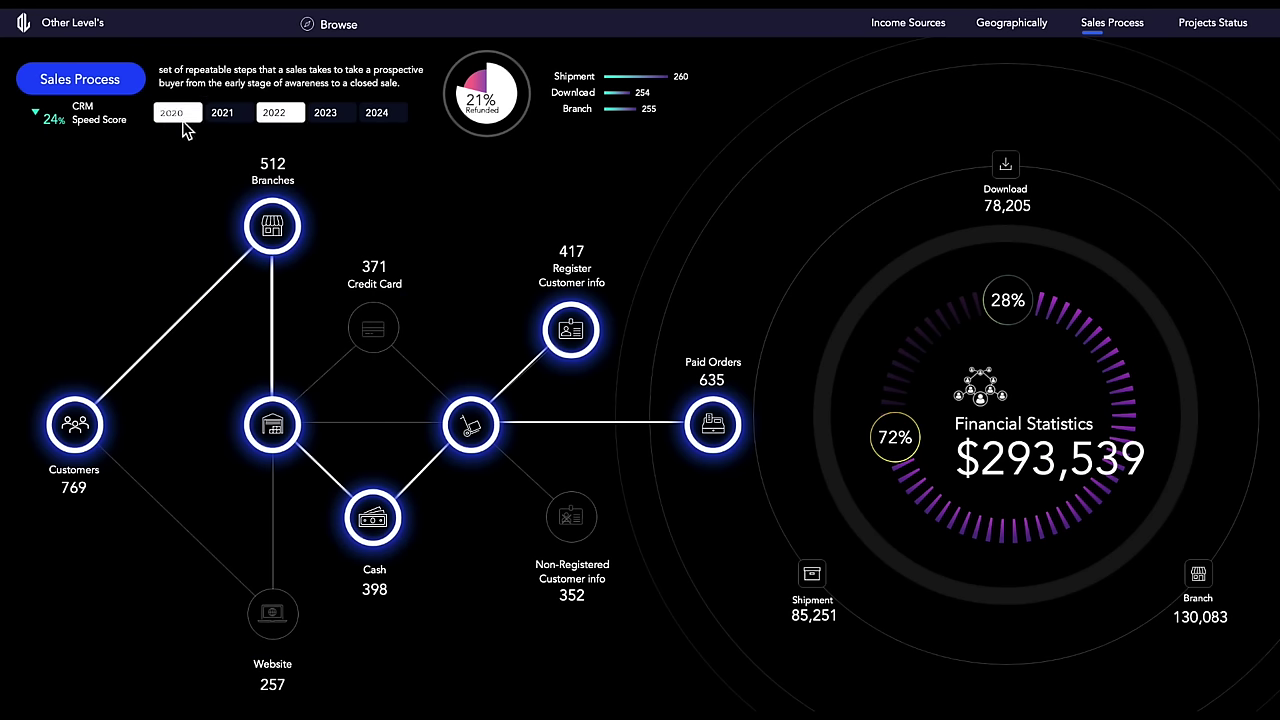
{"action": "left_click", "coordinate": [258, 116]}
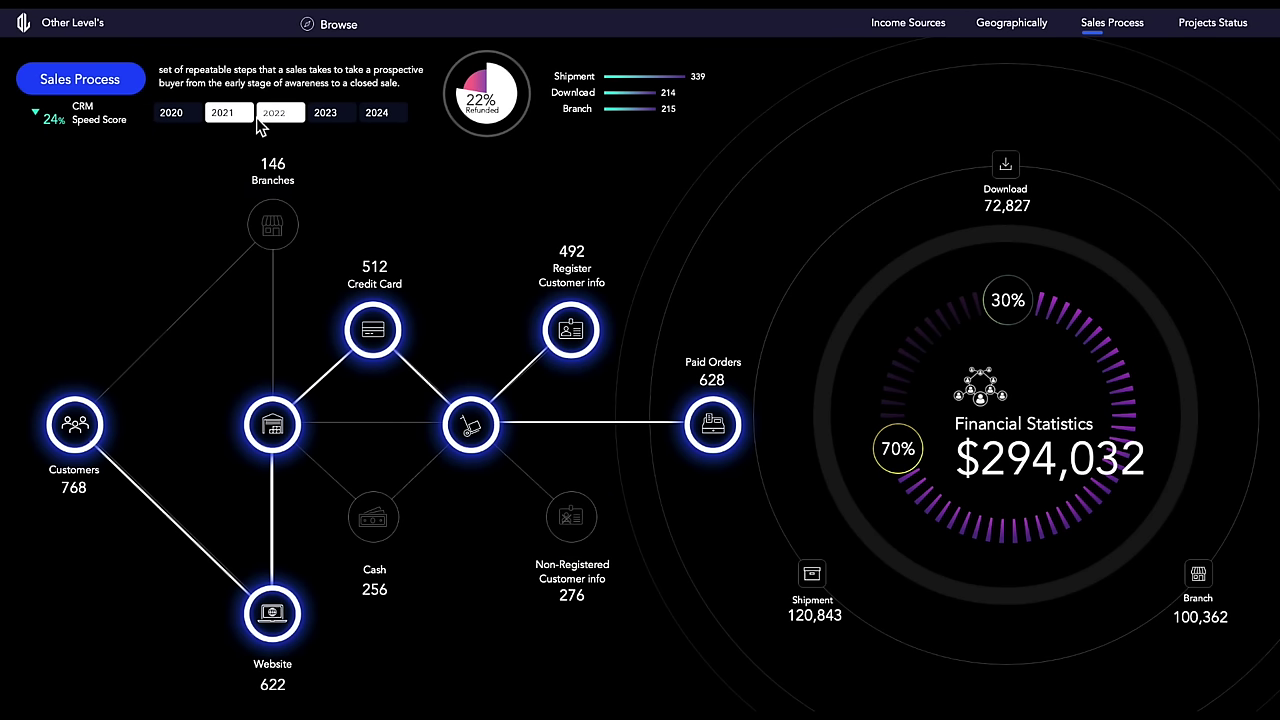
{"action": "left_click", "coordinate": [260, 118]}
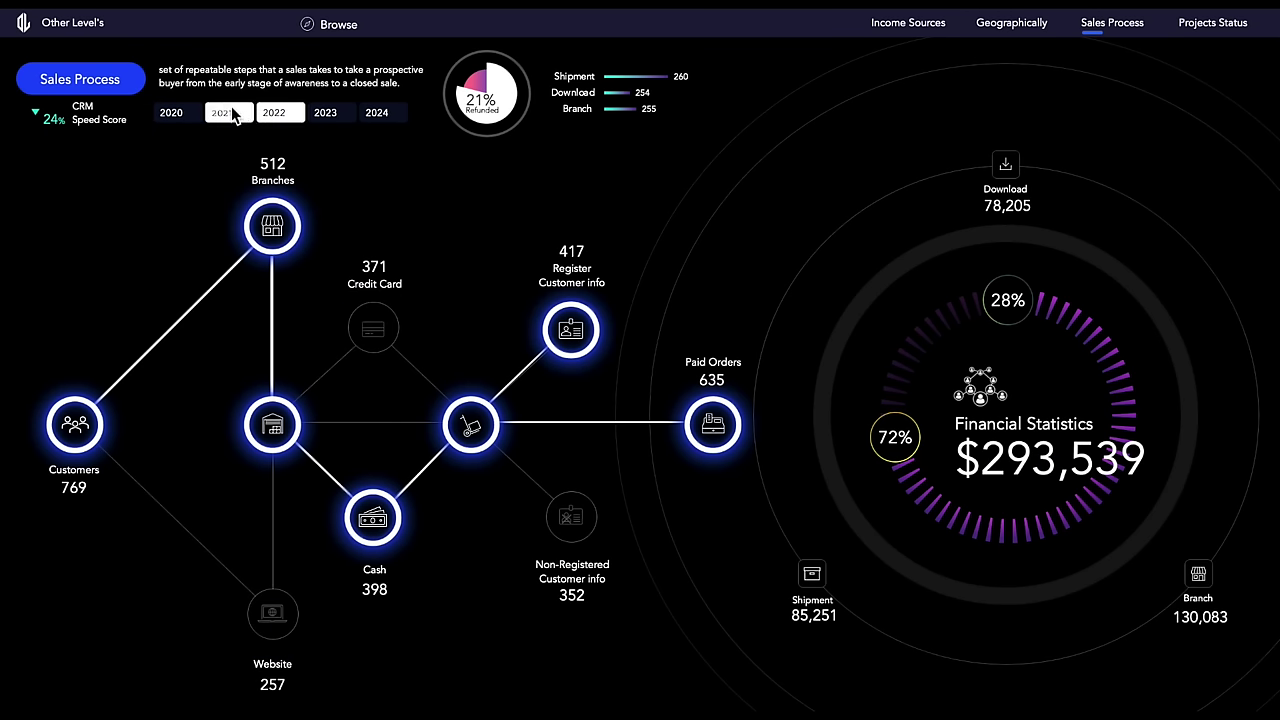
{"action": "left_click", "coordinate": [182, 113]}
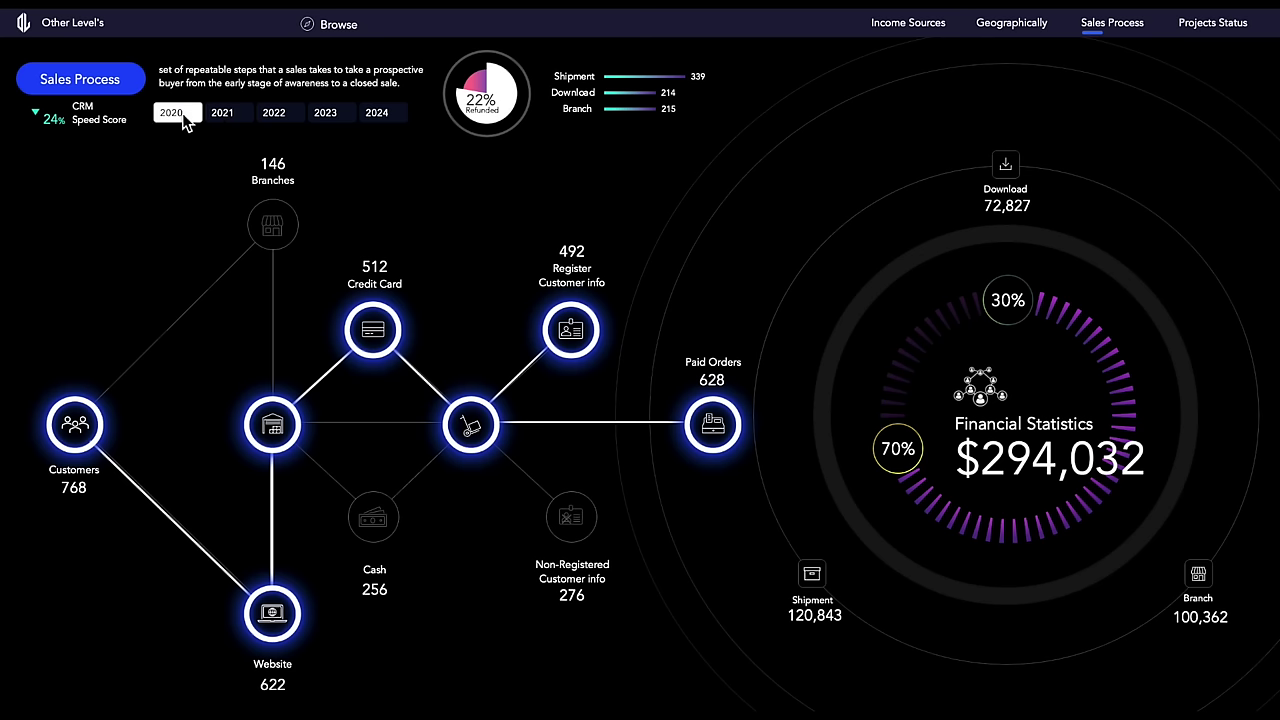
Step: Keep comparing Sales Process years, end on 2023, then bring up the Projects Status page
{"action": "left_click", "coordinate": [226, 113]}
{"action": "left_click", "coordinate": [264, 116]}
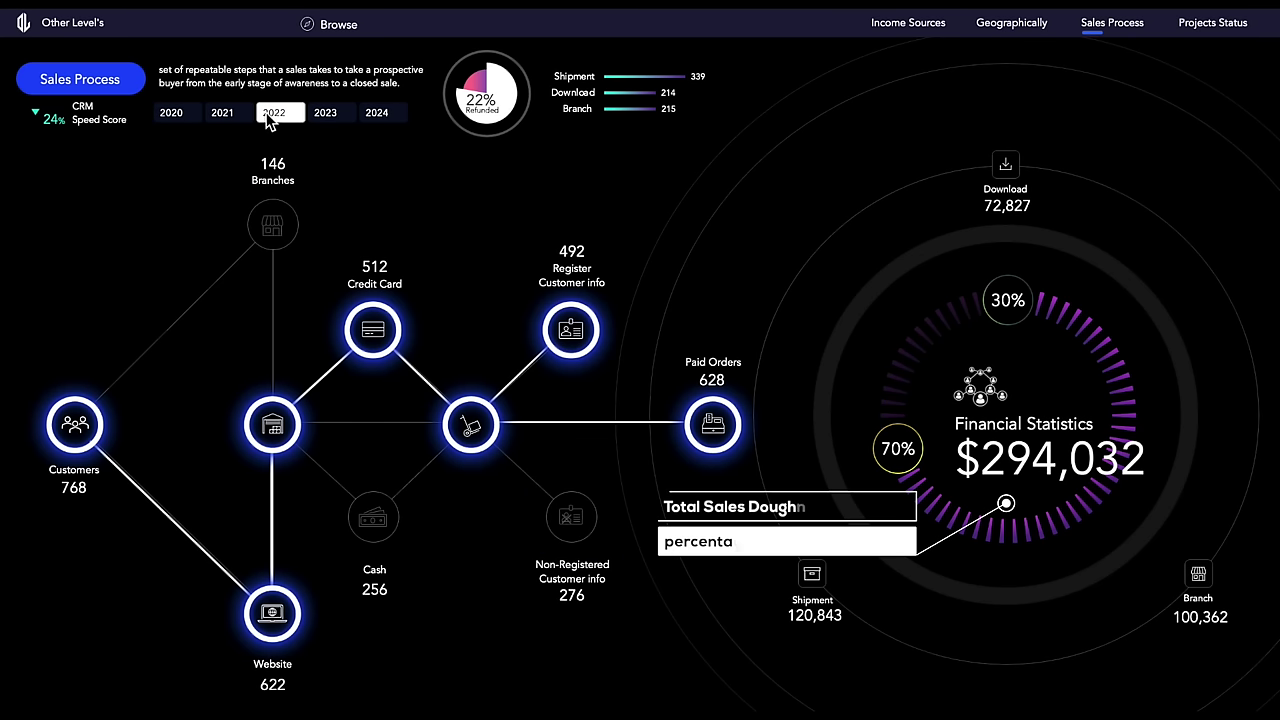
{"action": "left_click", "coordinate": [186, 116]}
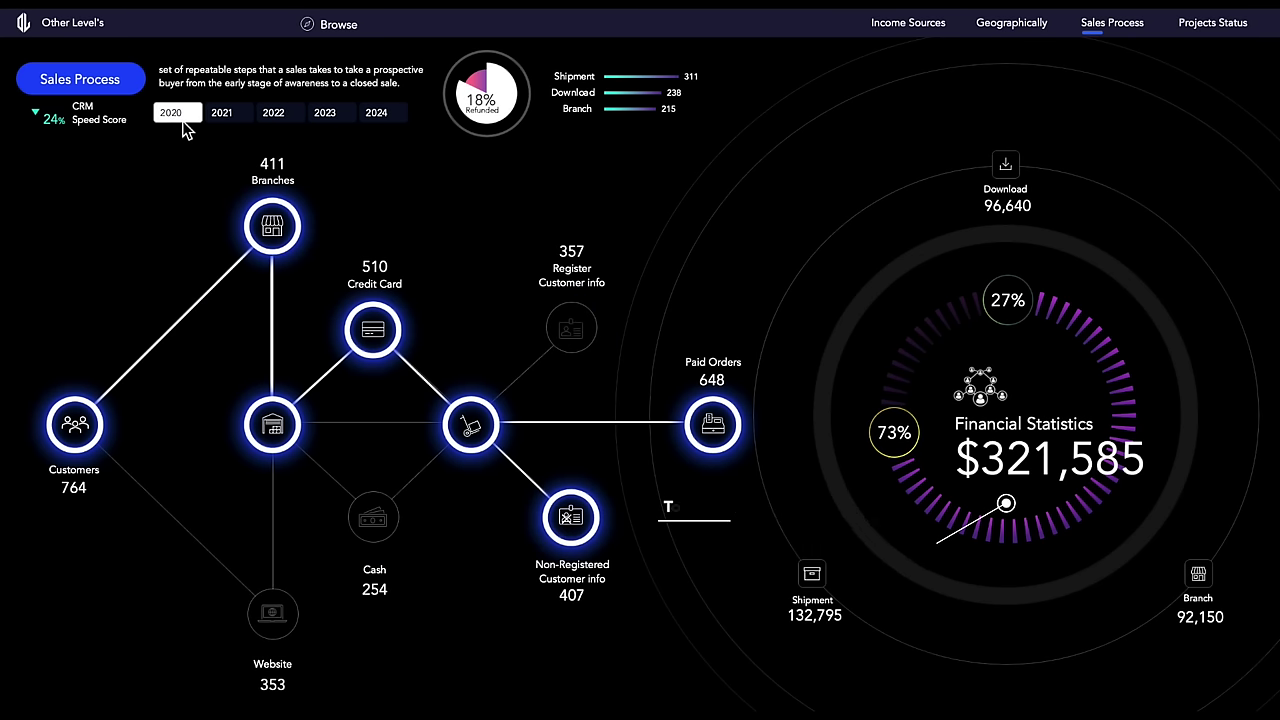
{"action": "left_click", "coordinate": [230, 116]}
{"action": "left_click", "coordinate": [264, 116]}
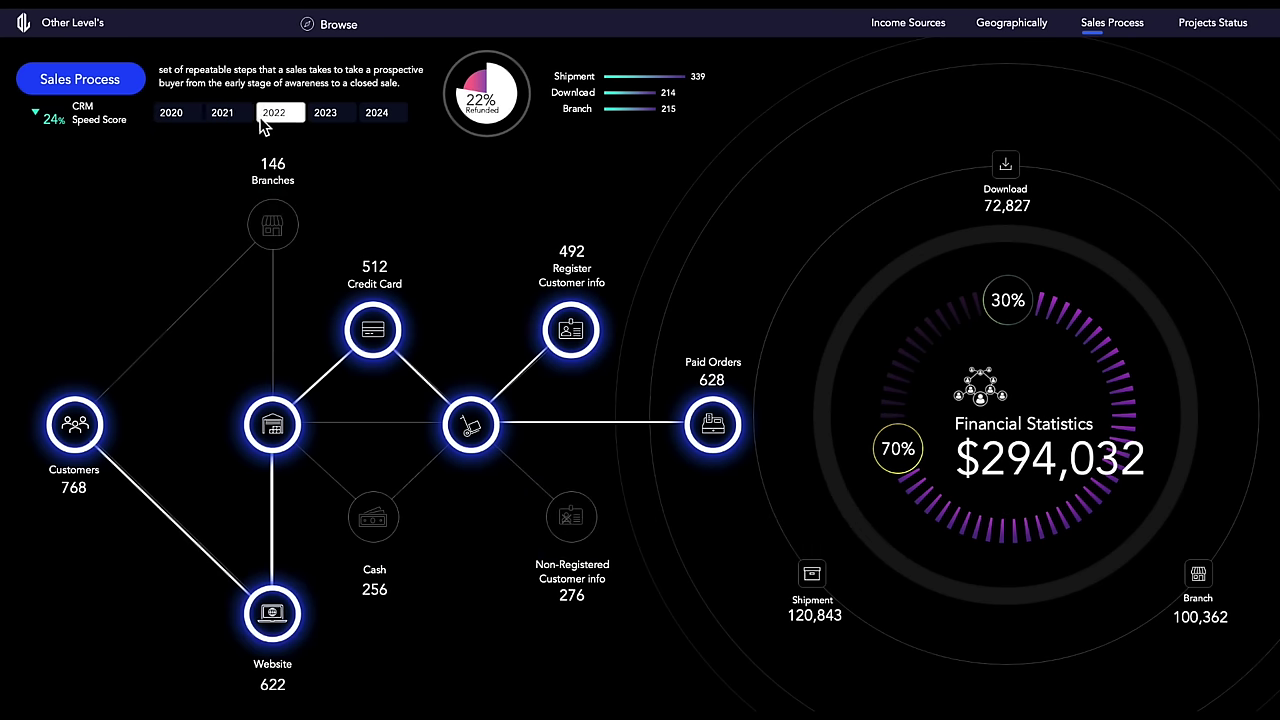
{"action": "left_click", "coordinate": [232, 114]}
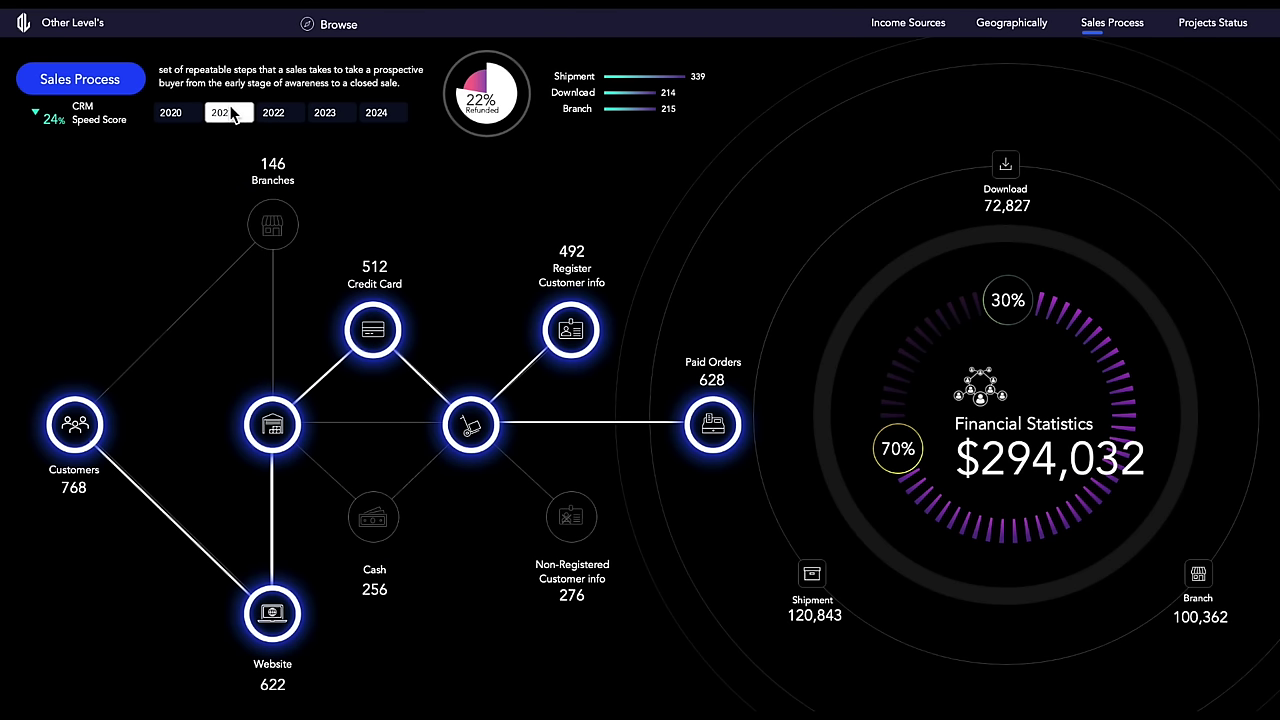
{"action": "left_click", "coordinate": [222, 113]}
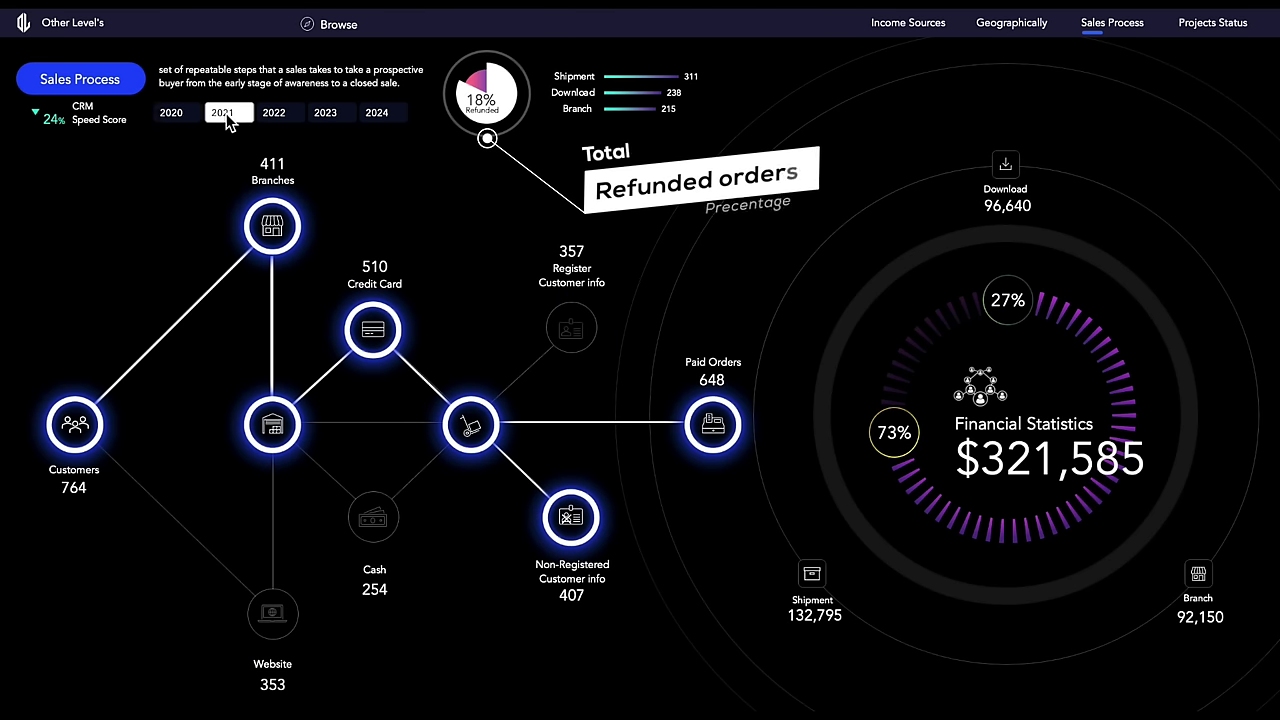
{"action": "left_click", "coordinate": [268, 114]}
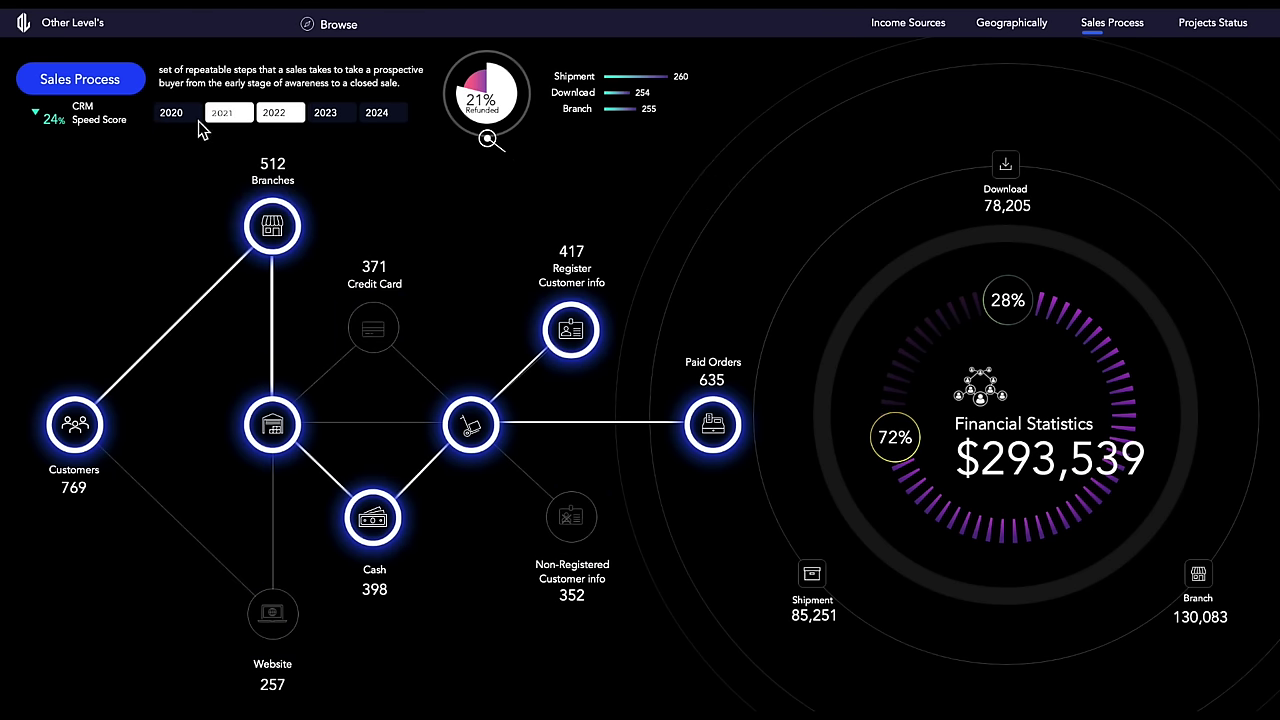
{"action": "left_click", "coordinate": [178, 114]}
{"action": "left_click", "coordinate": [225, 117]}
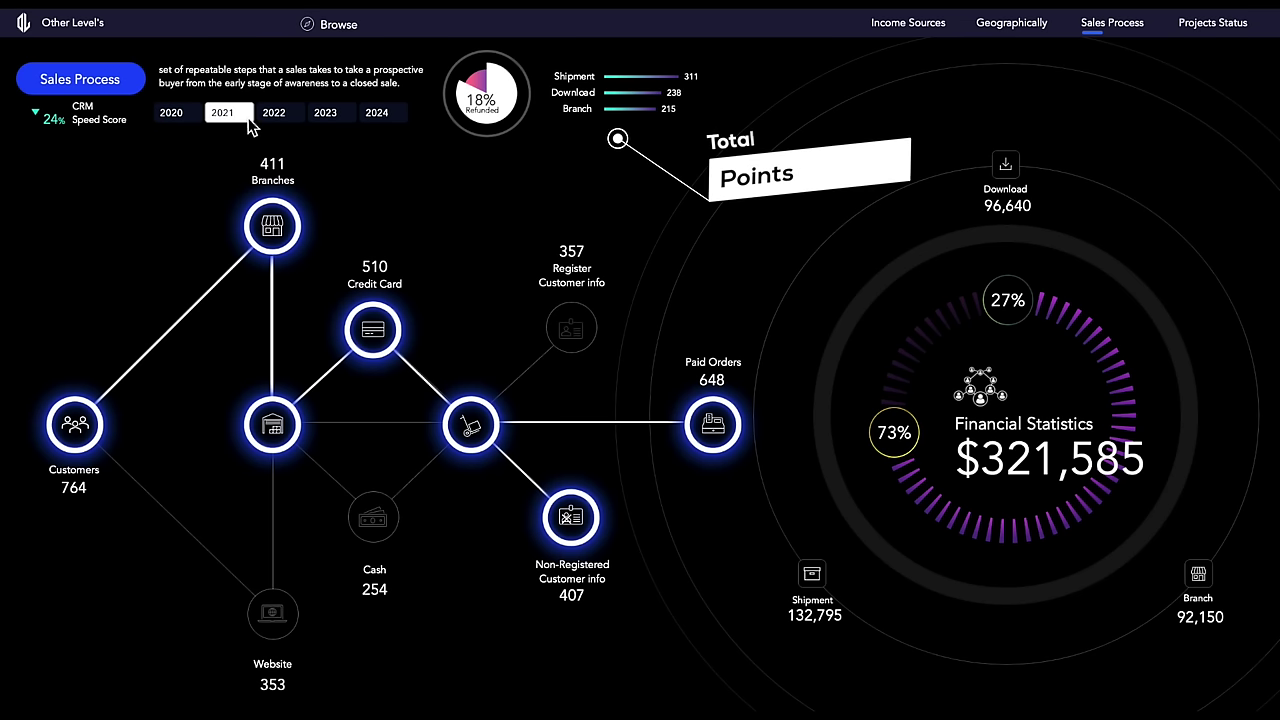
{"action": "left_click", "coordinate": [263, 119]}
{"action": "left_click", "coordinate": [325, 113]}
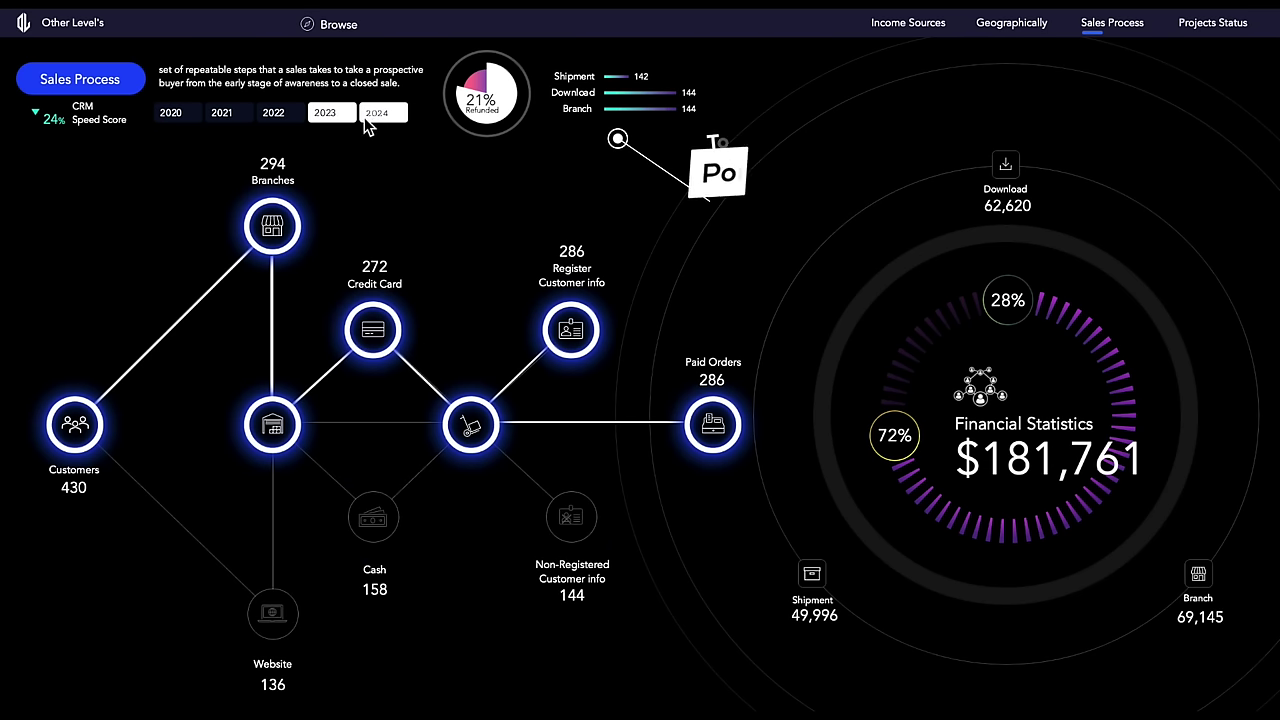
{"action": "left_click", "coordinate": [1200, 24]}
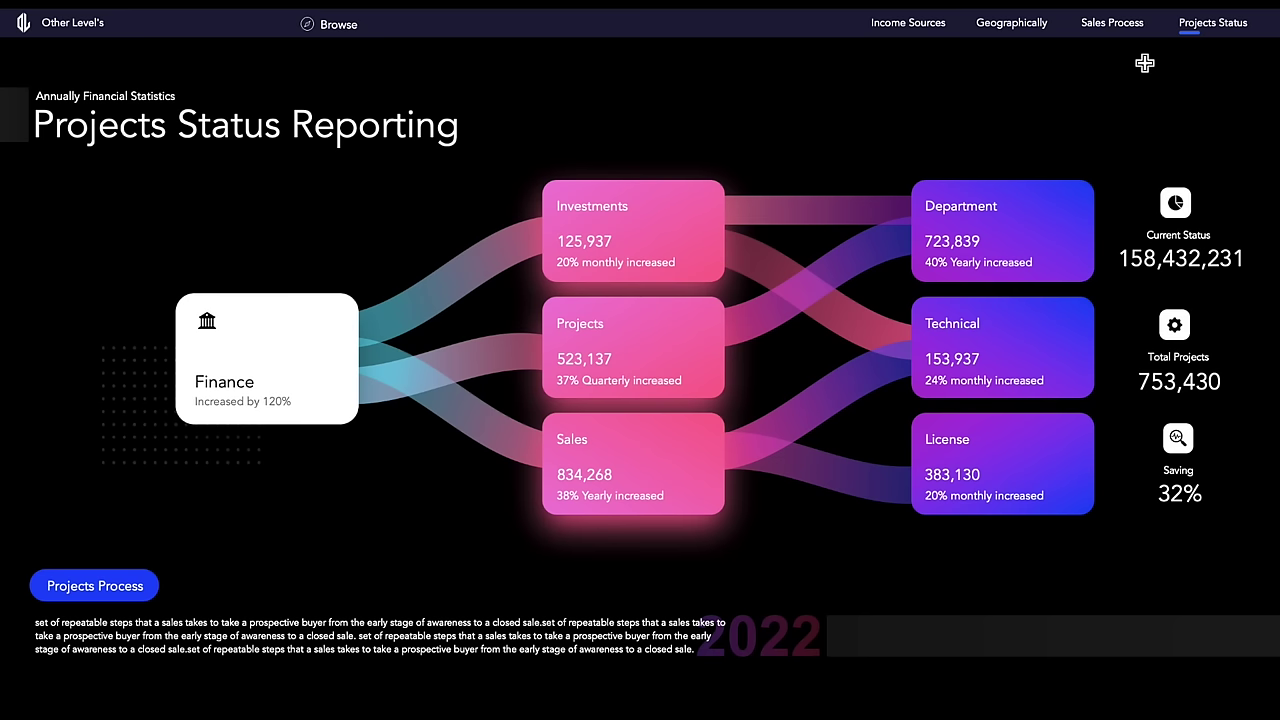
Step: Visit the template store website and browse its dashboard template listings
{"action": "left_click", "coordinate": [334, 25]}
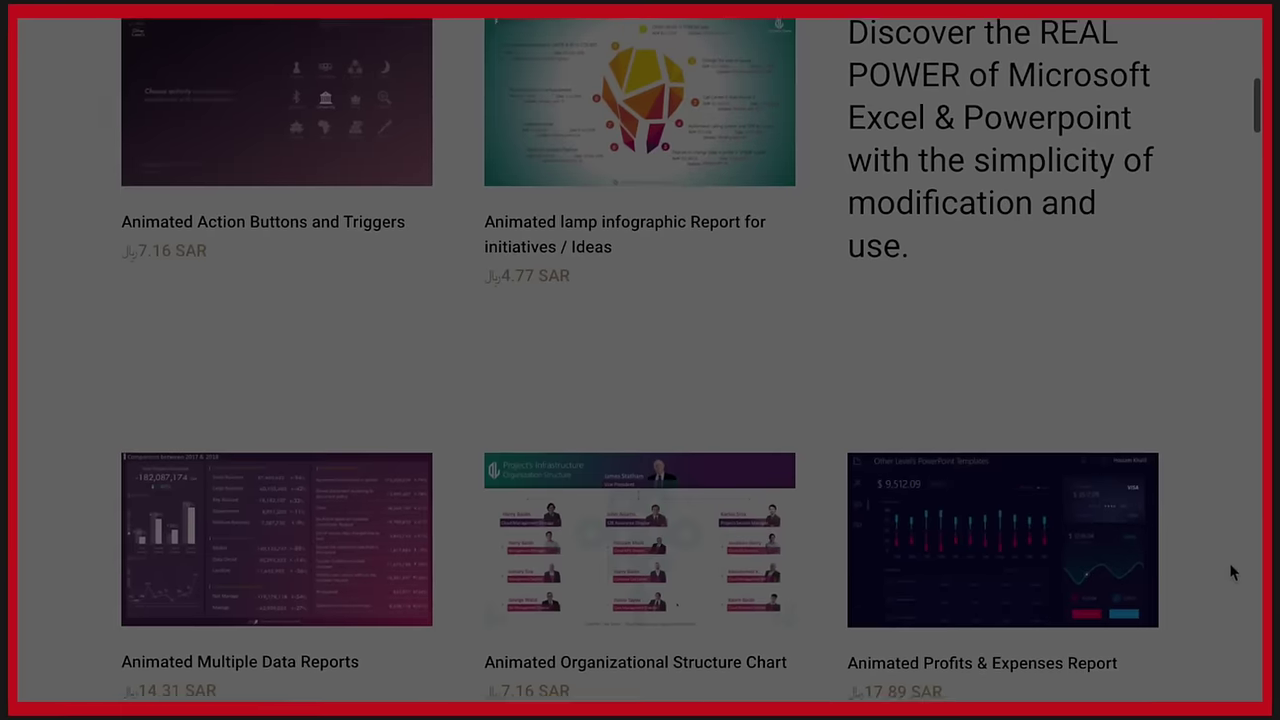
{"action": "scroll", "coordinate": [1232, 572], "scroll_direction": "down", "scroll_amount": 20}
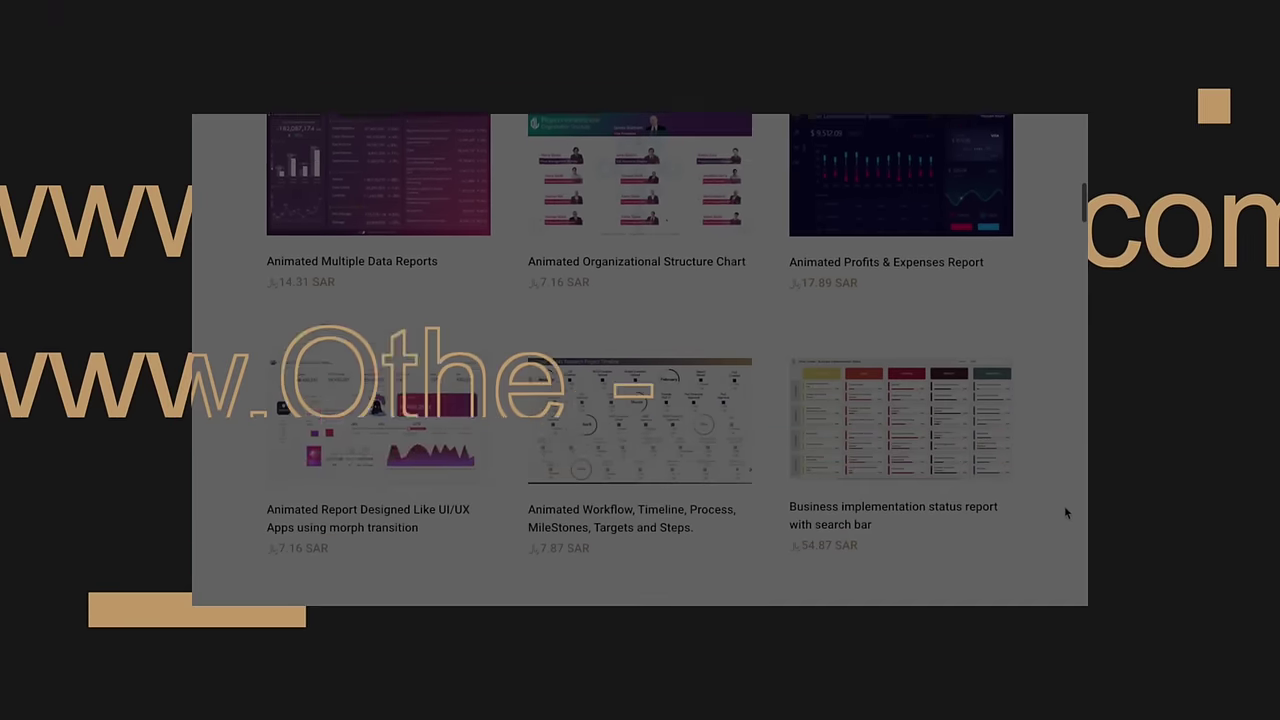
{"action": "scroll", "coordinate": [1064, 505], "scroll_direction": "down", "scroll_amount": 10}
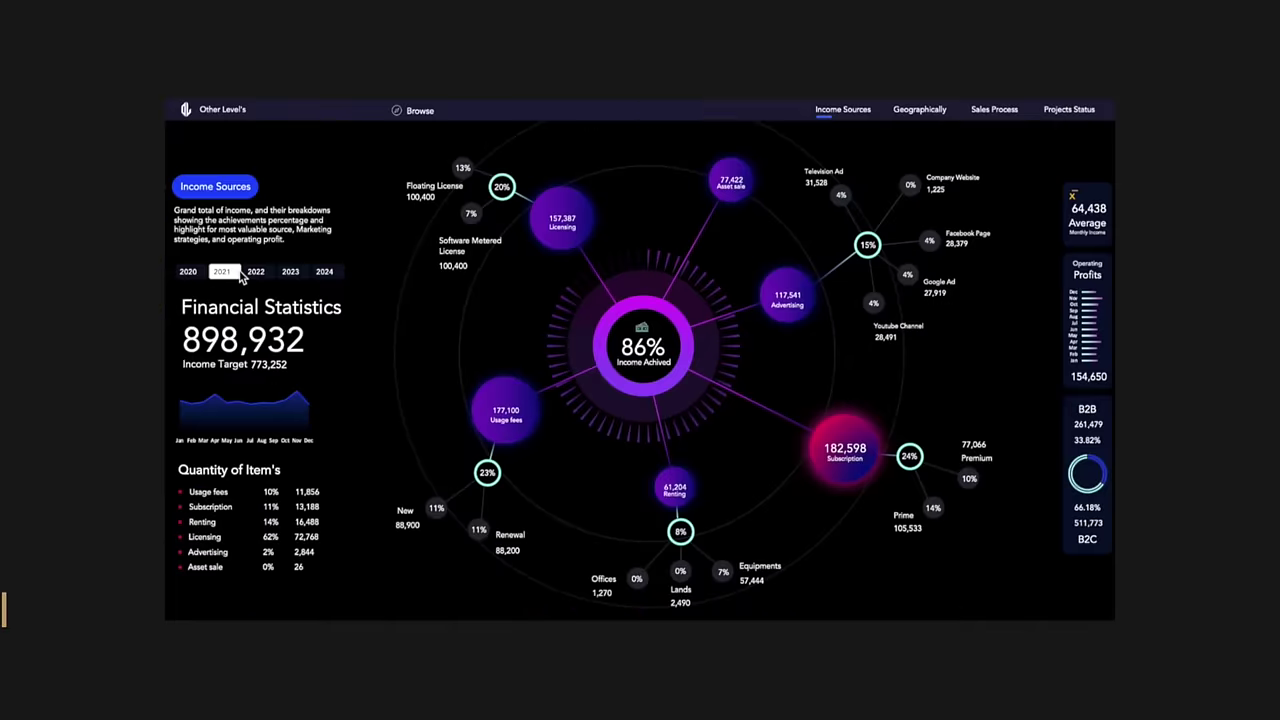
Step: Filter the dashboard through 2021, 2022 and 2023, then include several years at once
{"action": "left_click", "coordinate": [256, 271]}
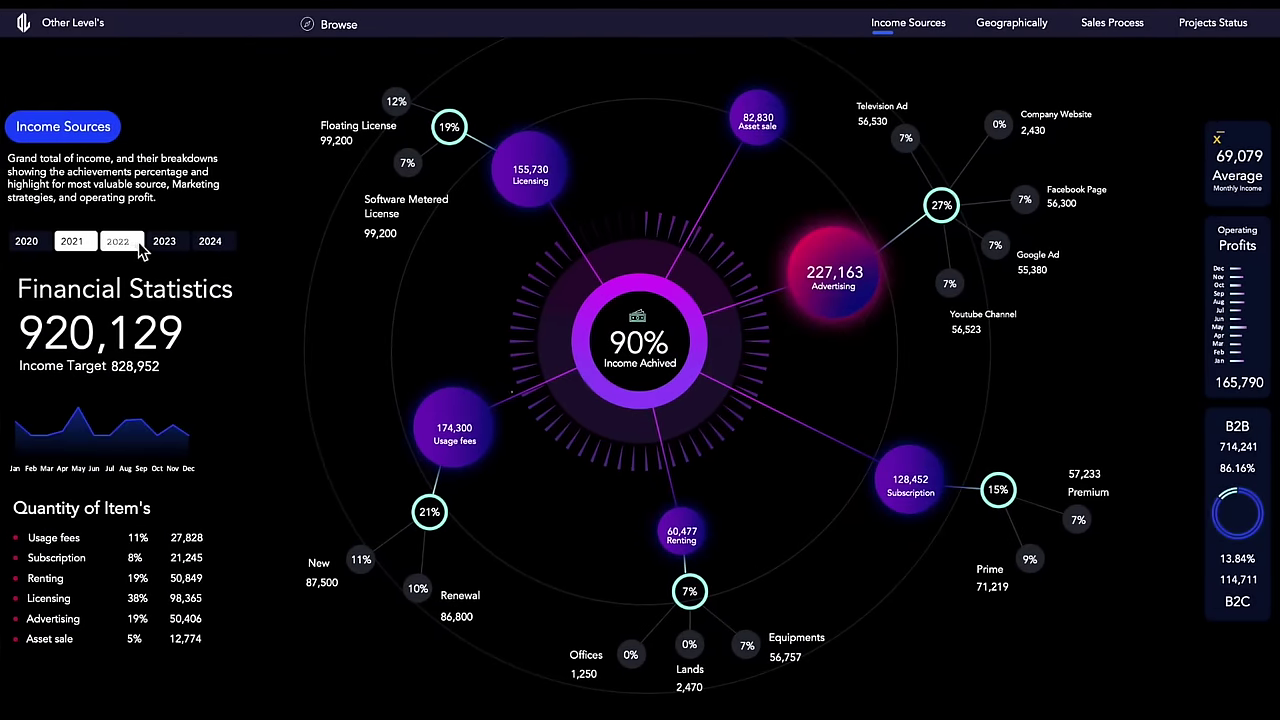
{"action": "left_click", "coordinate": [290, 271]}
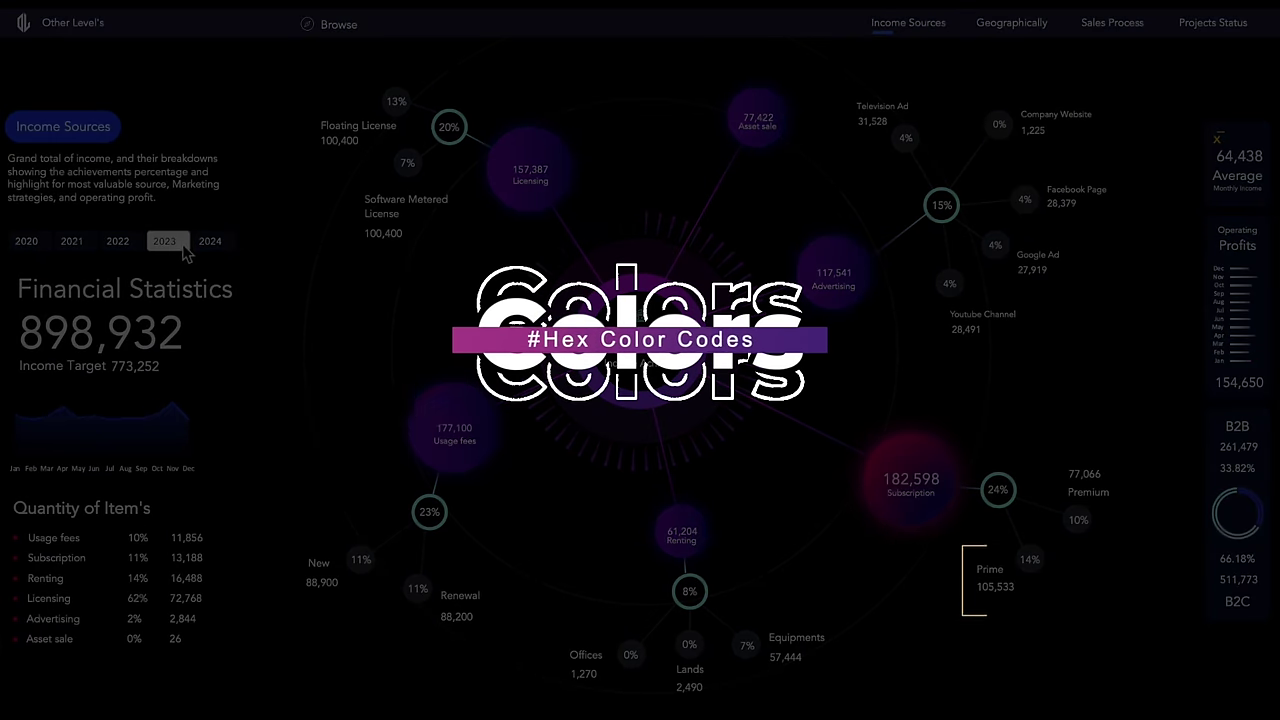
{"action": "left_click", "coordinate": [118, 241]}
{"action": "left_click", "coordinate": [71, 241]}
{"action": "left_click", "coordinate": [118, 243]}
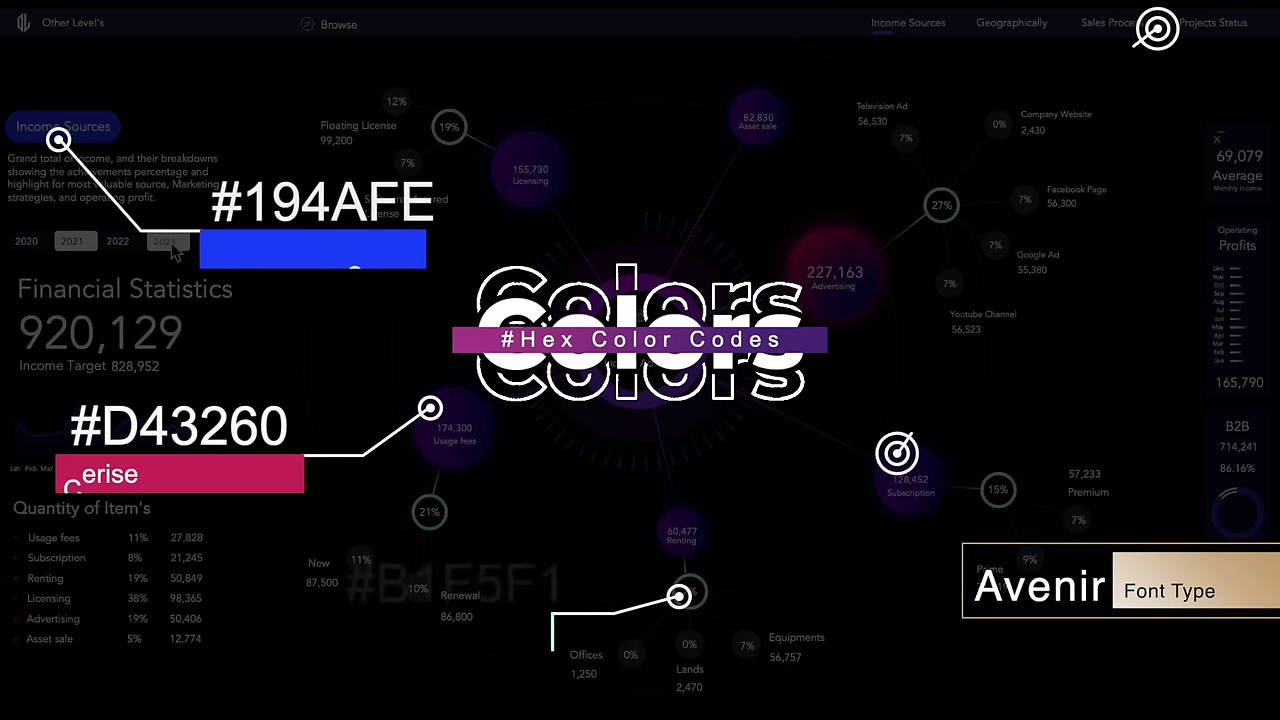
{"action": "left_click", "coordinate": [157, 244]}
{"action": "left_click", "coordinate": [133, 247]}
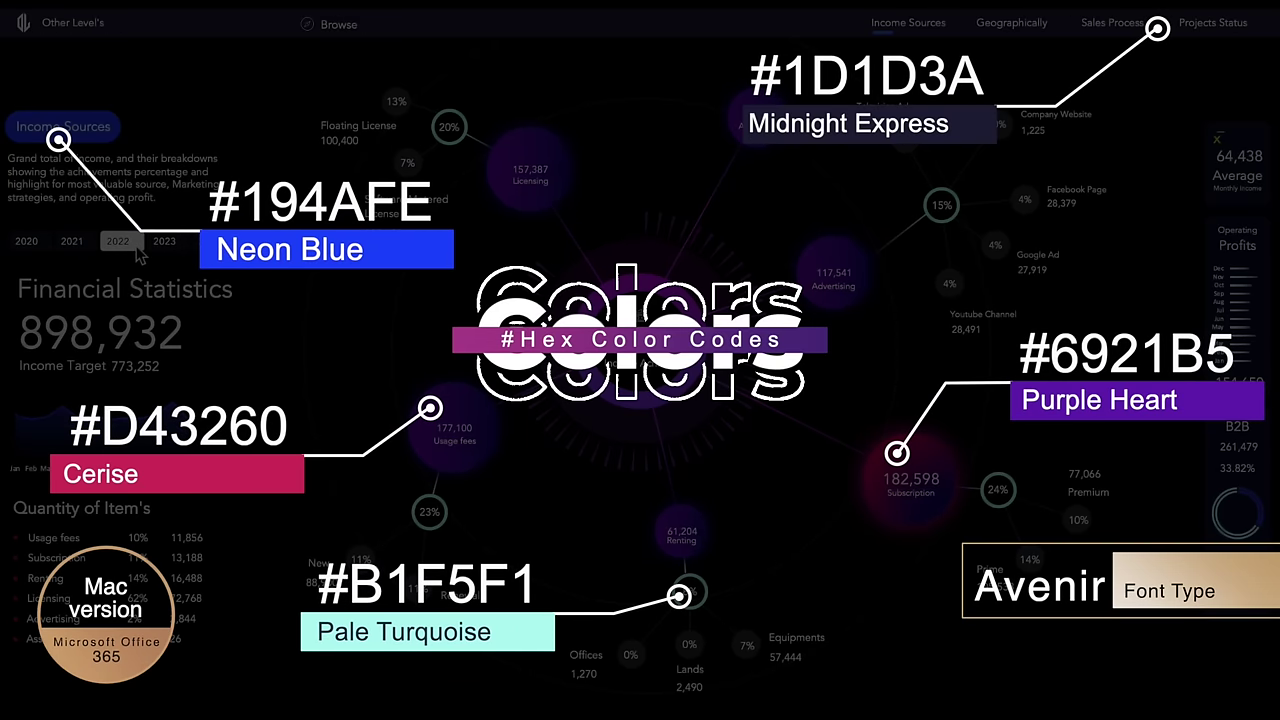
{"action": "left_click", "coordinate": [118, 245]}
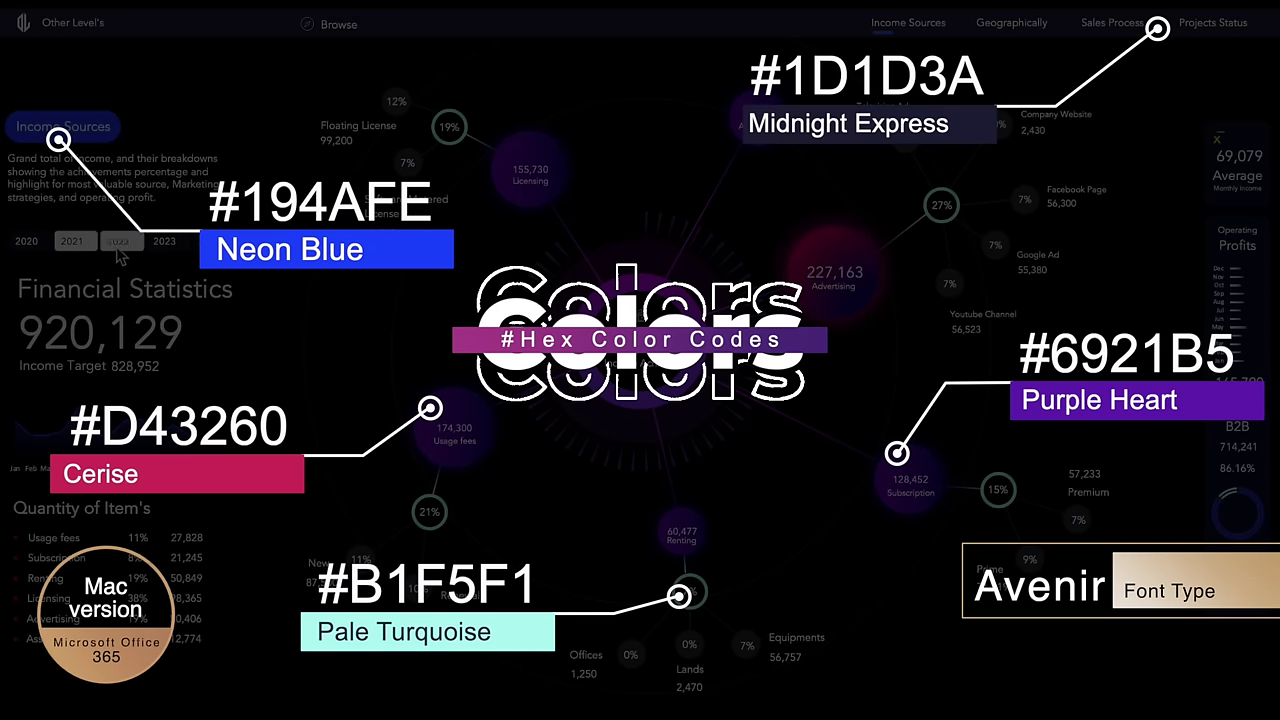
{"action": "left_click", "coordinate": [168, 246]}
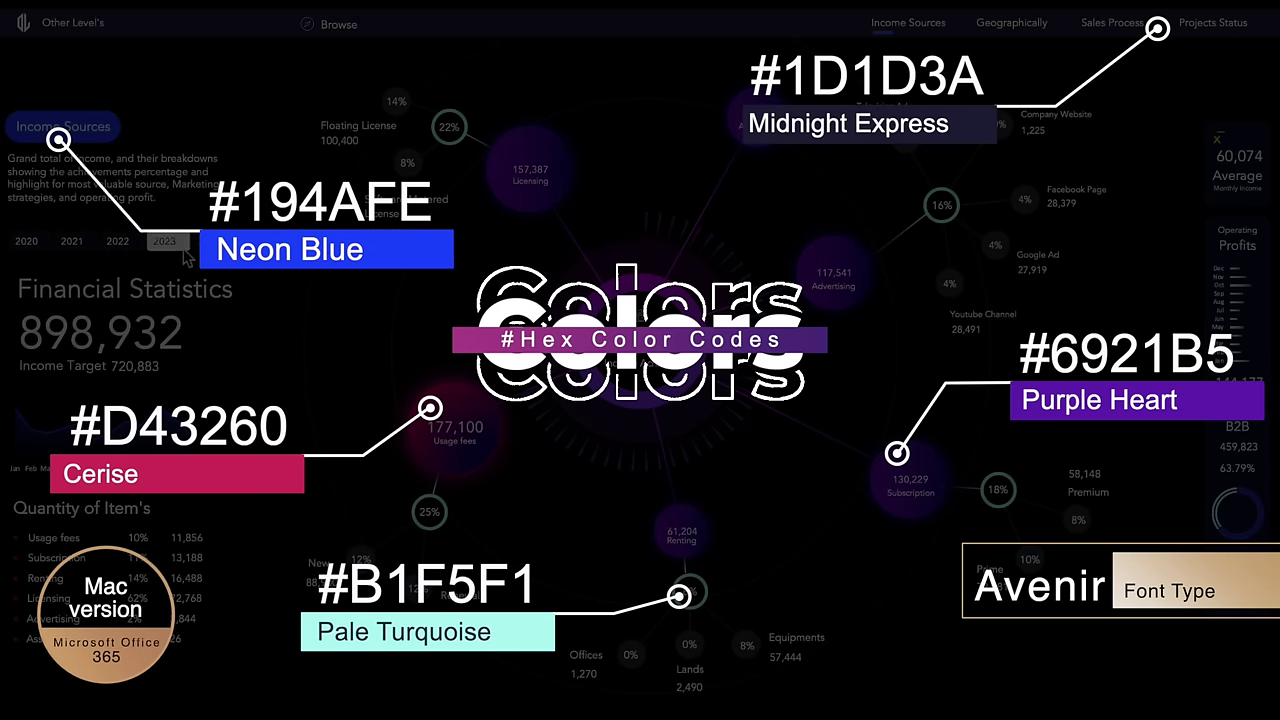
{"action": "left_click", "coordinate": [86, 248]}
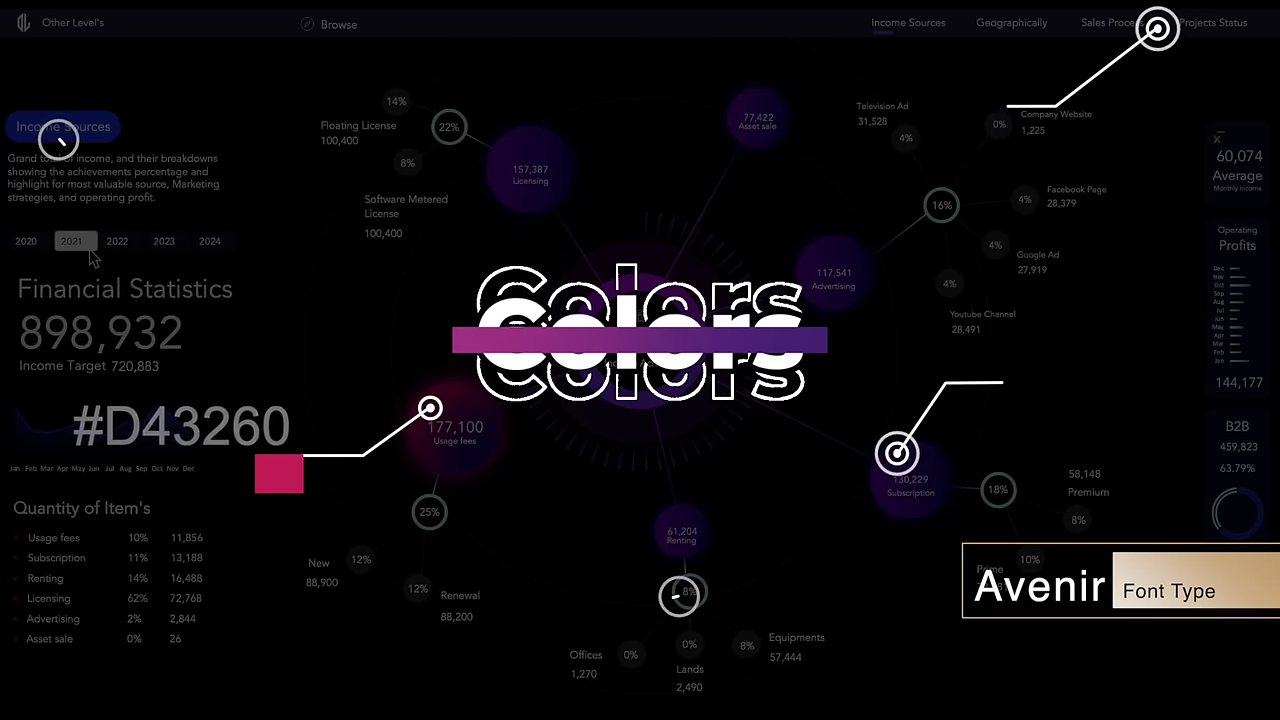
{"action": "left_click", "coordinate": [118, 241]}
{"action": "left_click", "coordinate": [164, 241]}
{"action": "left_click", "coordinate": [209, 241], "text": "shift"}
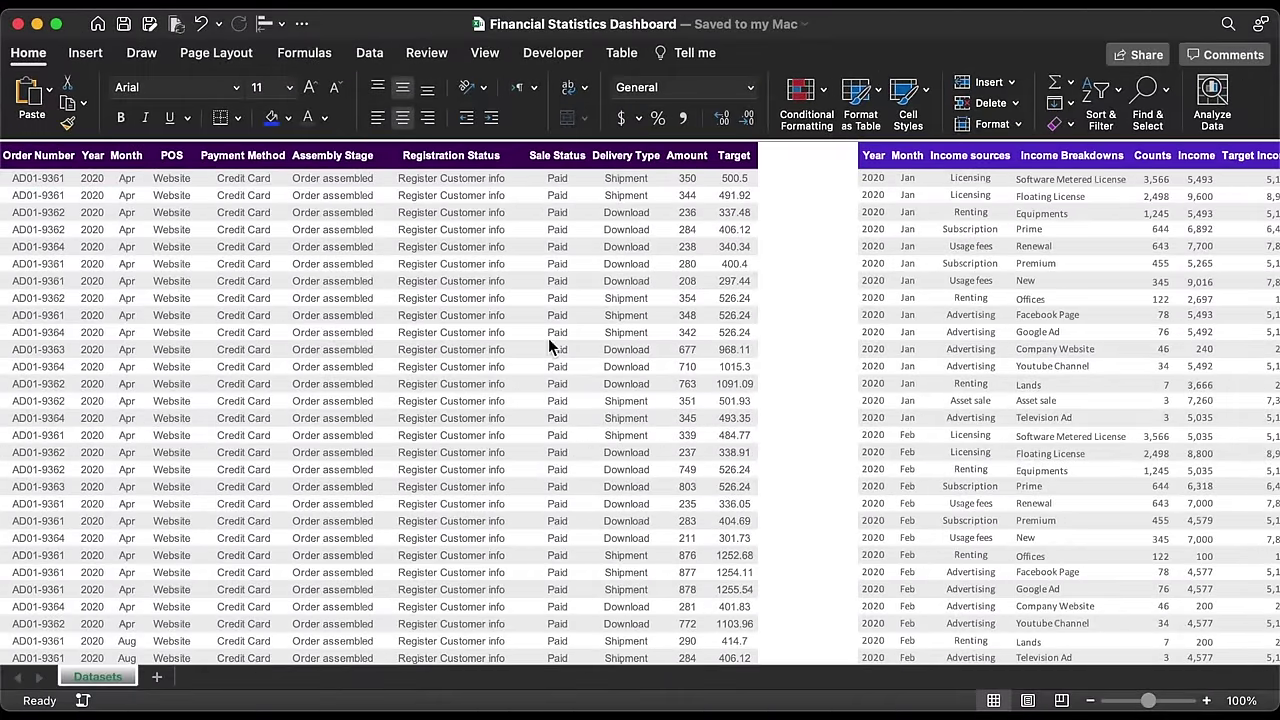
Step: Add a new worksheet and rename it Income Sources
{"action": "left_click", "coordinate": [157, 680]}
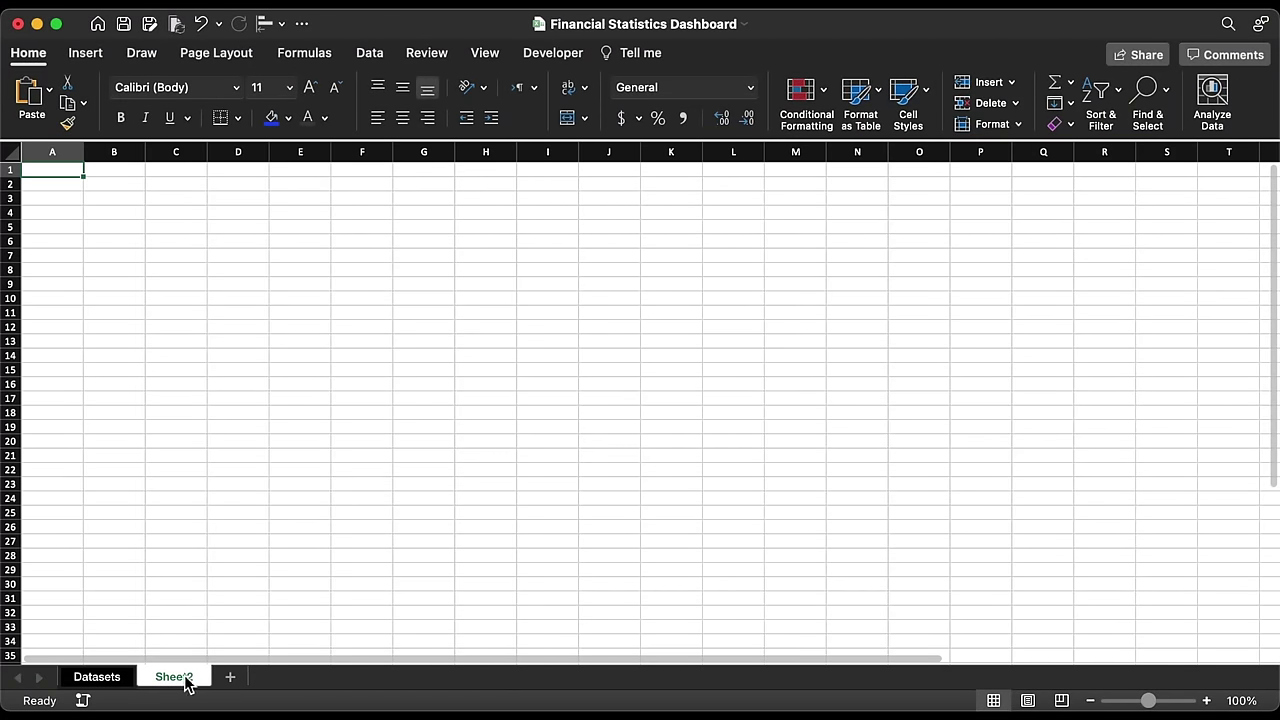
{"action": "right_click", "coordinate": [189, 681]}
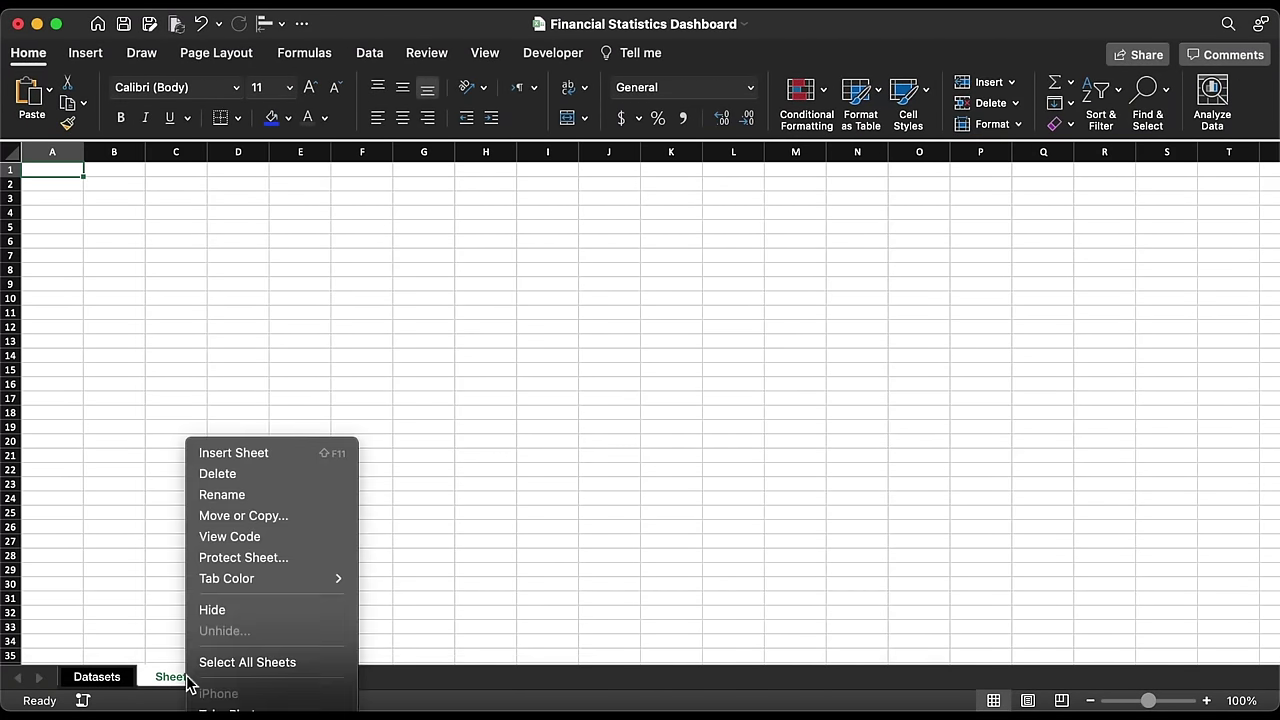
{"action": "left_click", "coordinate": [230, 495]}
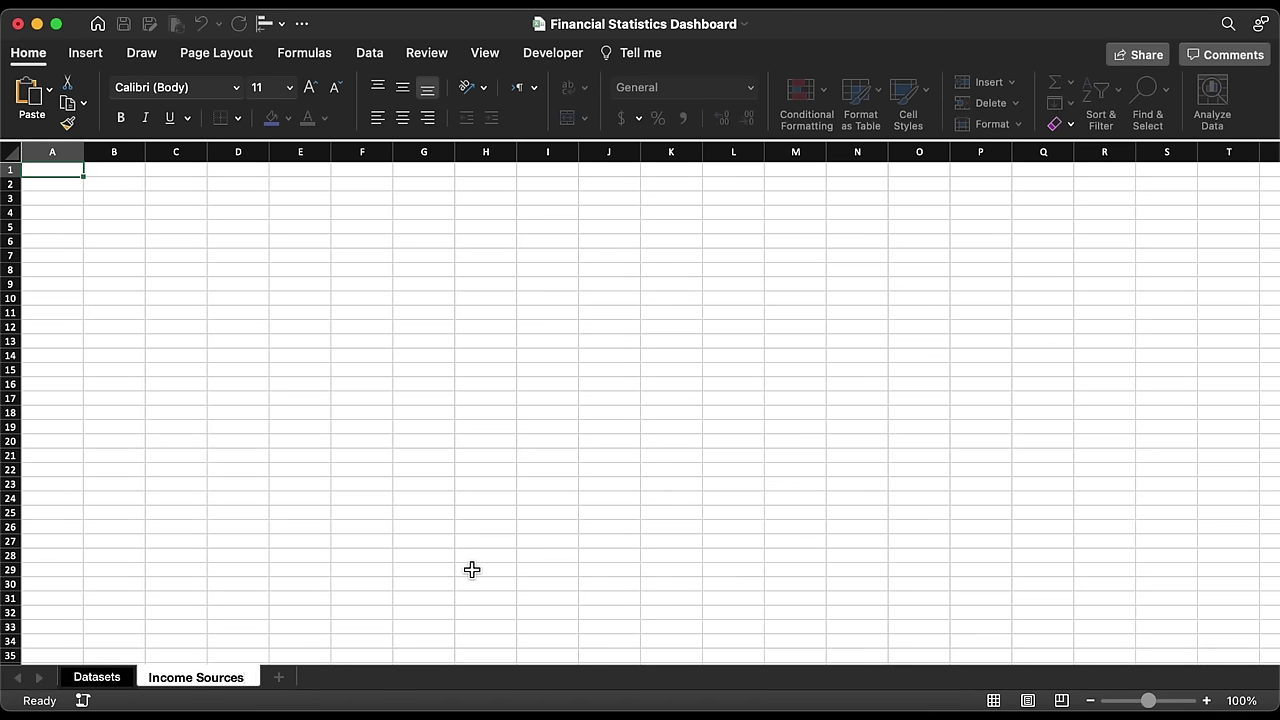
{"action": "key", "text": "Return"}
Step: Hide the sheet's gridlines and fill every cell with black
{"action": "left_click", "coordinate": [483, 53]}
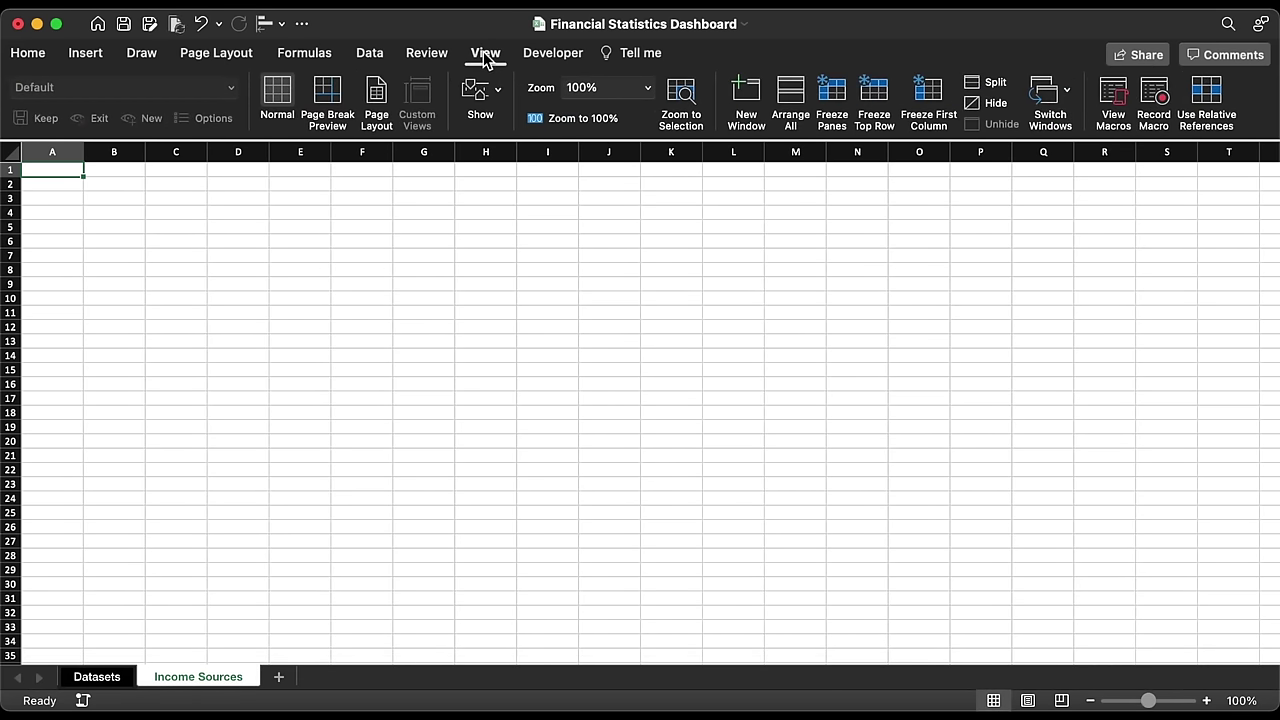
{"action": "left_click", "coordinate": [477, 92]}
{"action": "left_click", "coordinate": [414, 177]}
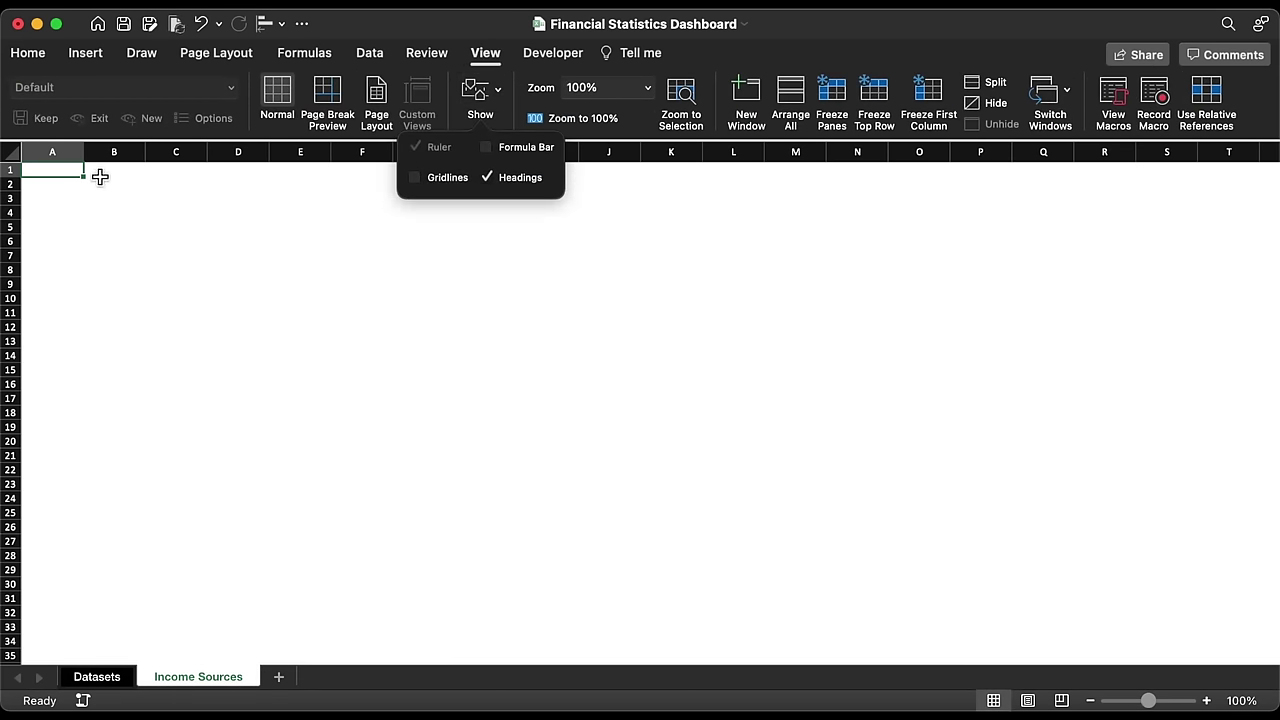
{"action": "left_click", "coordinate": [14, 152]}
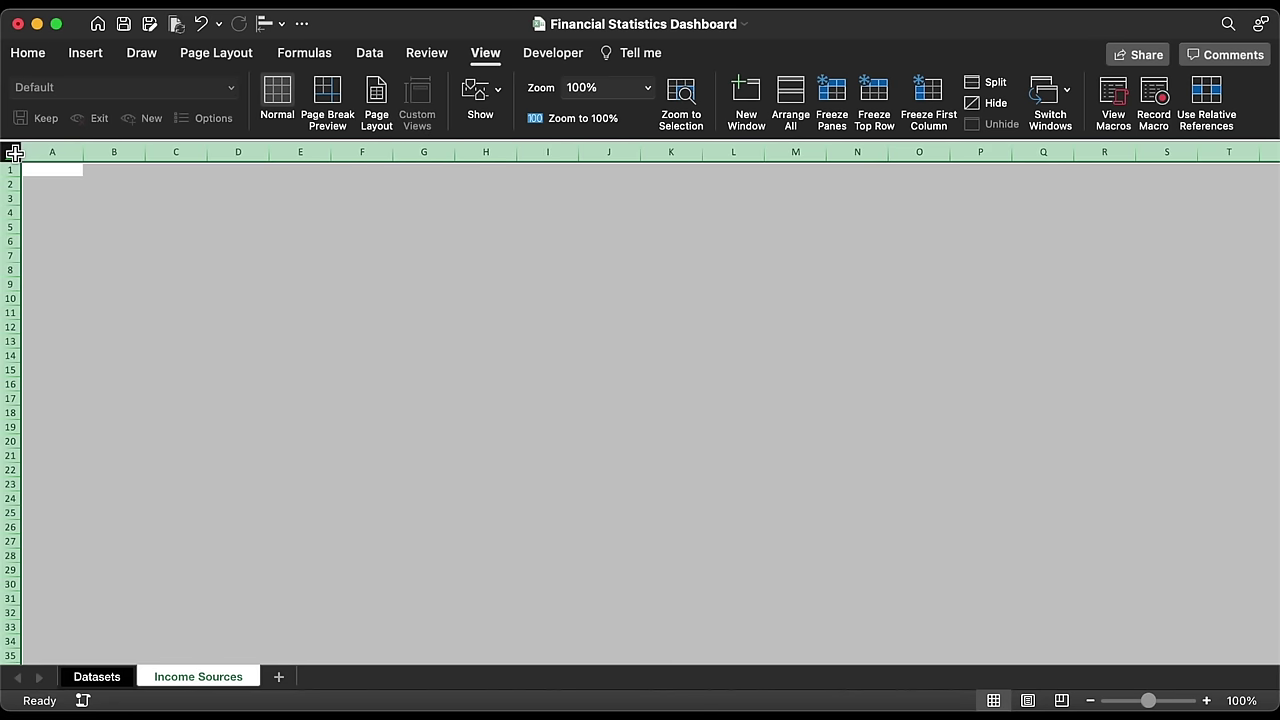
{"action": "left_click", "coordinate": [39, 50]}
{"action": "left_click", "coordinate": [288, 117]}
{"action": "left_click", "coordinate": [294, 203]}
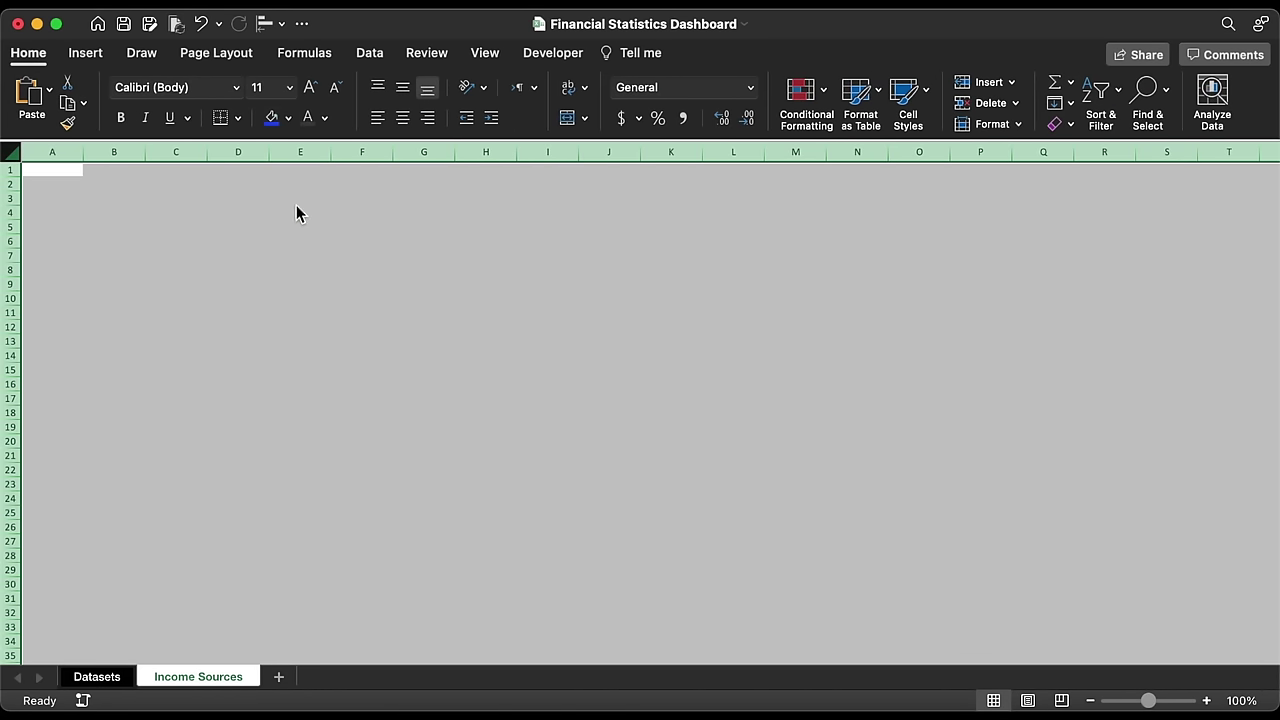
Step: Hide the row and column headings on the Income Sources sheet
{"action": "left_click", "coordinate": [485, 53]}
{"action": "left_click", "coordinate": [478, 95]}
{"action": "left_click", "coordinate": [495, 178]}
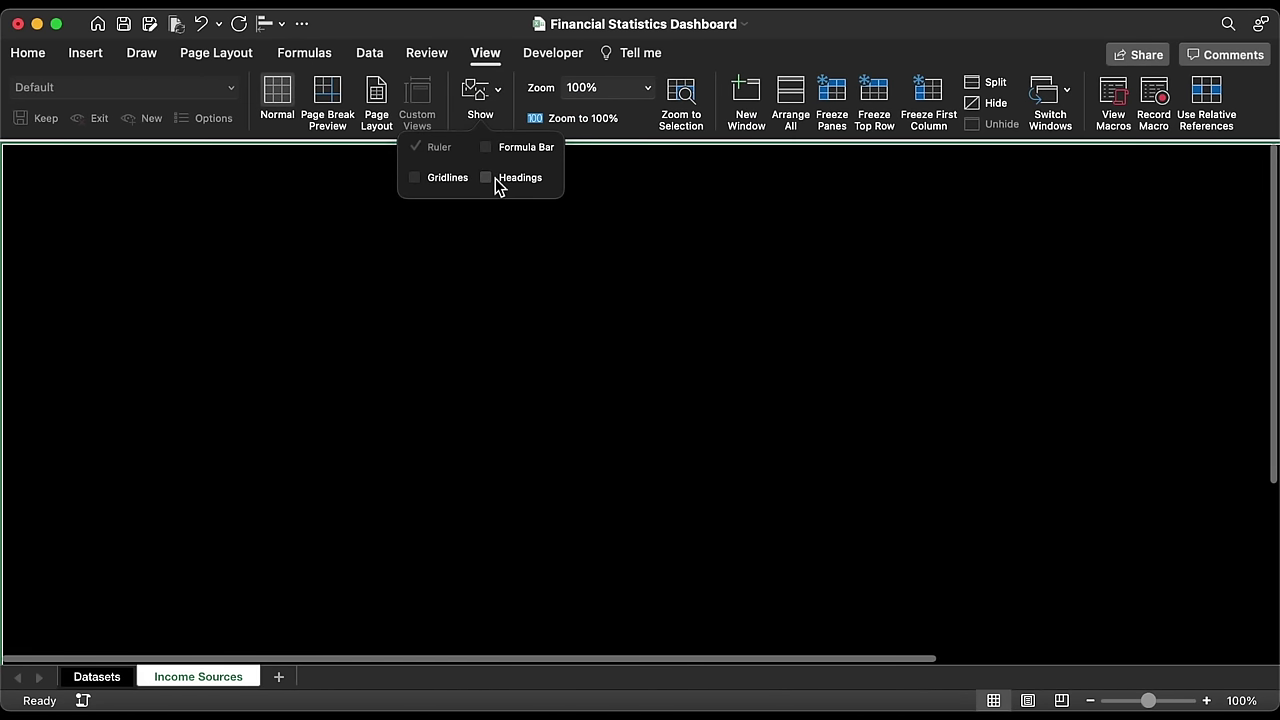
Step: Draw a wide rectangle near the top of the sheet
{"action": "left_click", "coordinate": [85, 60]}
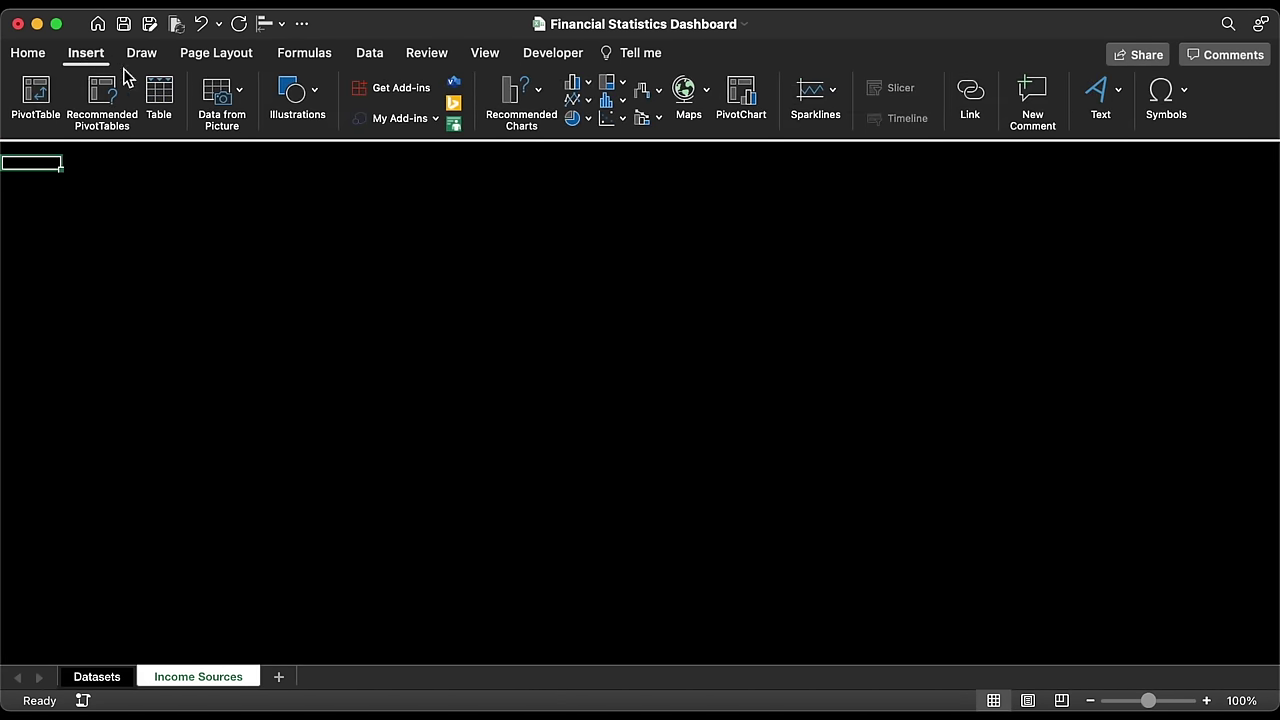
{"action": "left_click", "coordinate": [297, 100]}
{"action": "left_click", "coordinate": [221, 155]}
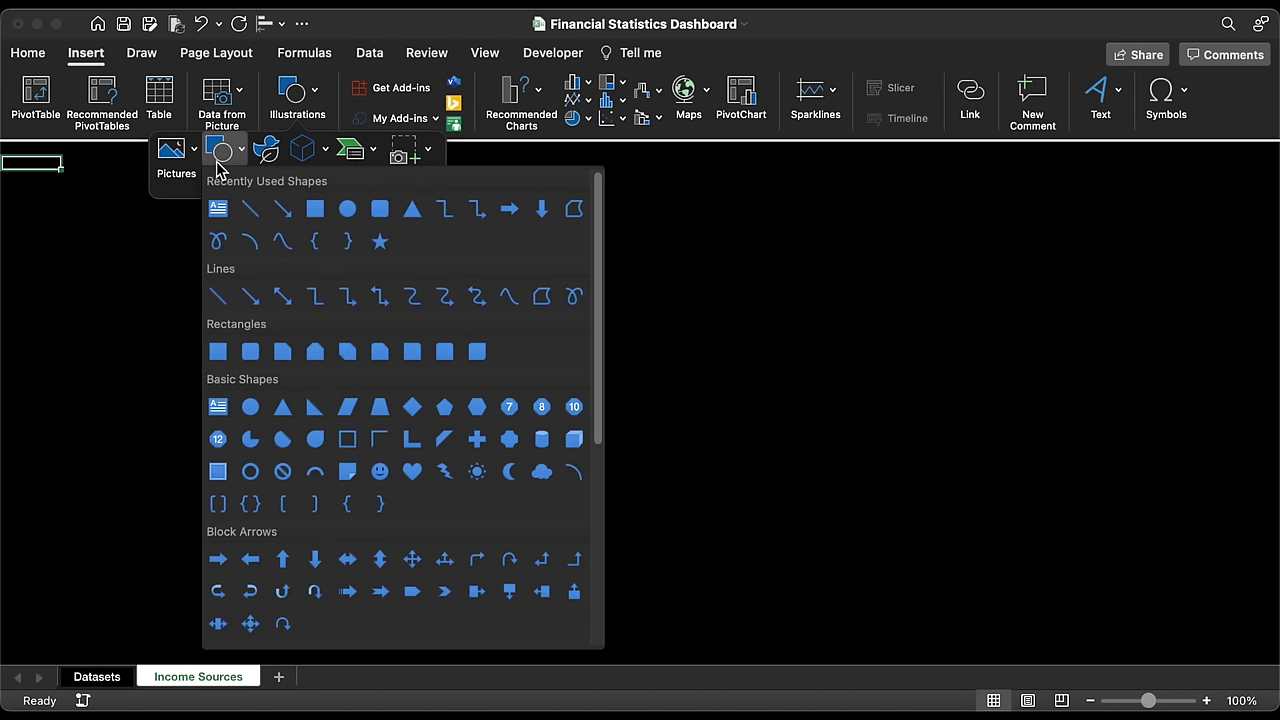
{"action": "left_click", "coordinate": [314, 212]}
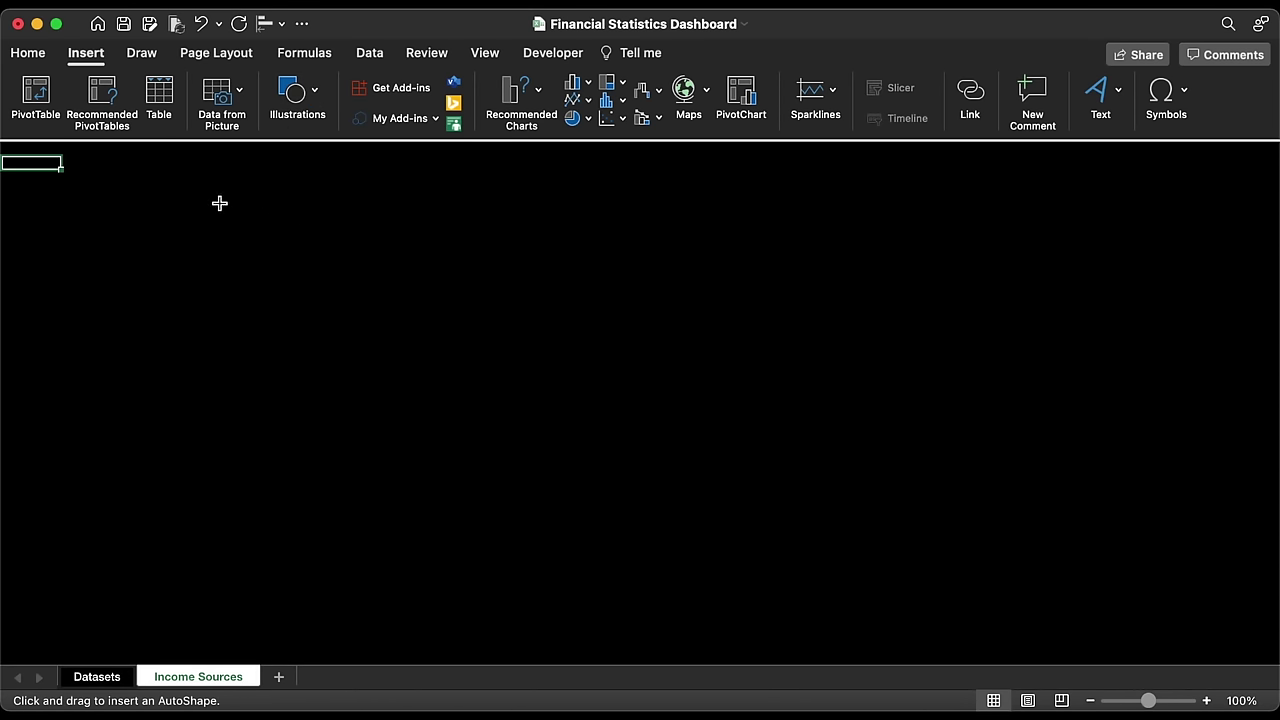
{"action": "left_click_drag", "start_coordinate": [187, 190], "coordinate": [811, 255]}
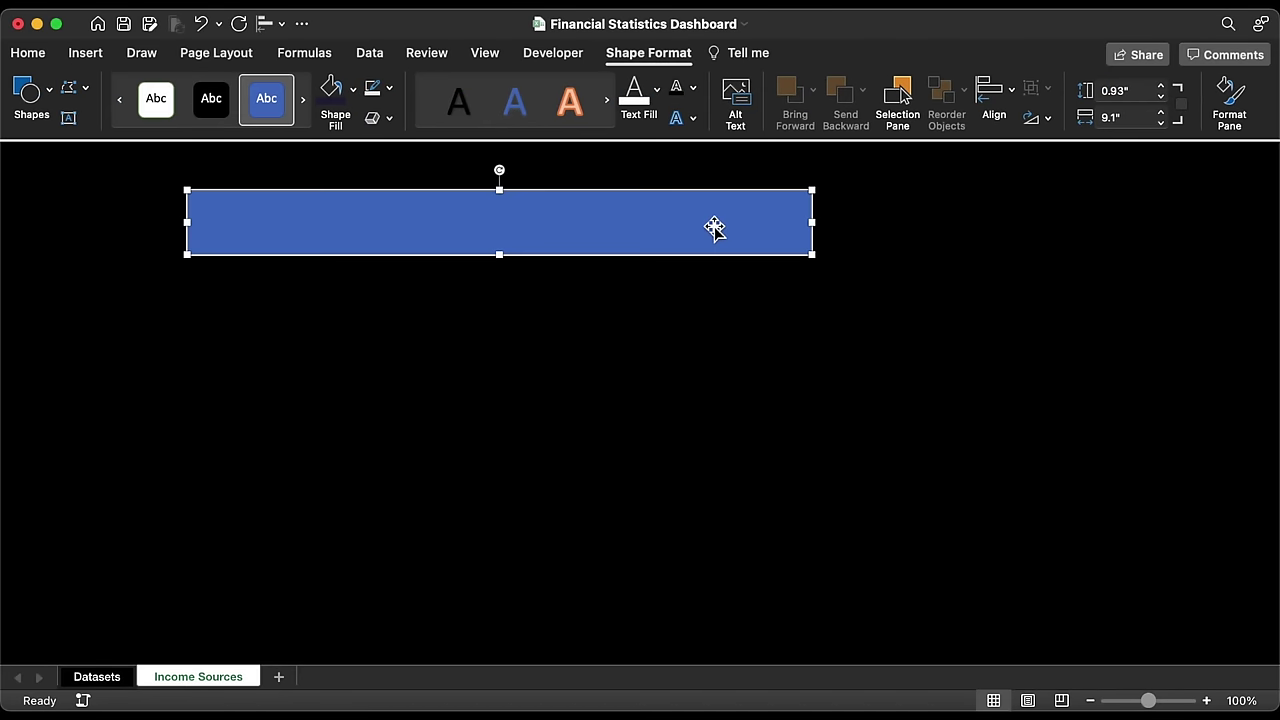
{"action": "left_click_drag", "start_coordinate": [729, 229], "coordinate": [680, 220]}
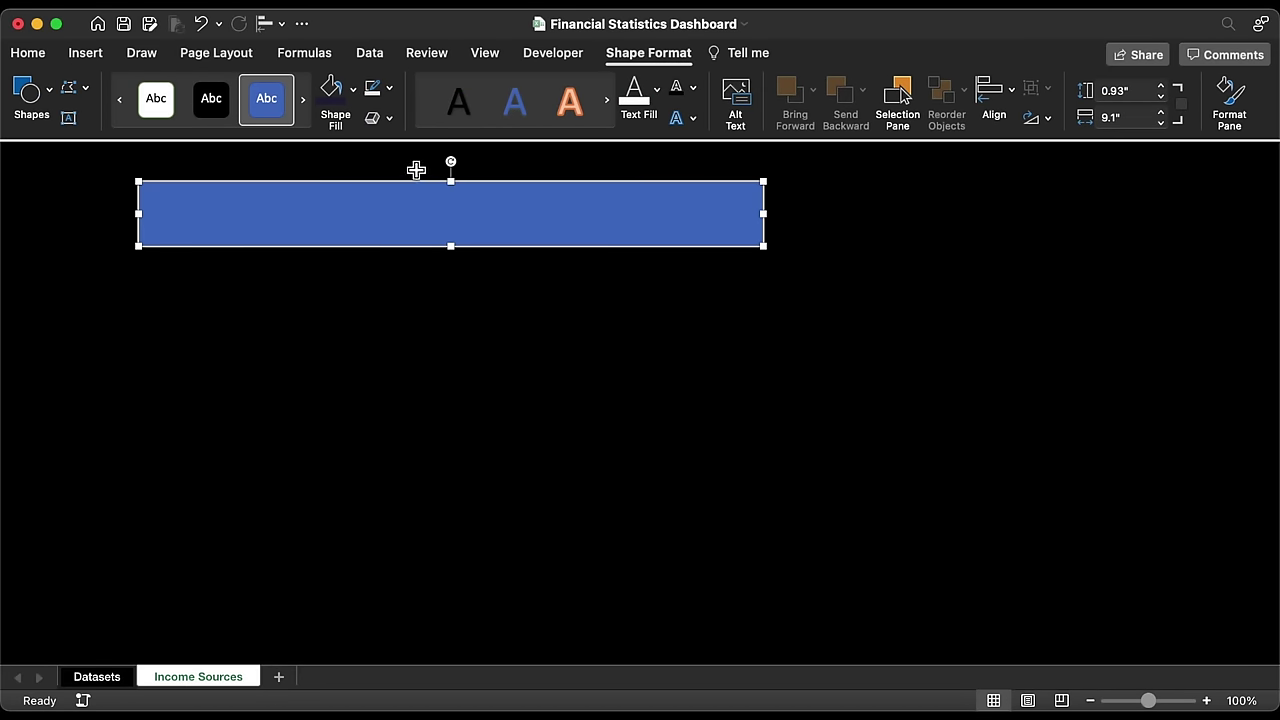
Step: Fill the rectangle with dark navy 1D1D3C and remove its outline
{"action": "left_click", "coordinate": [352, 88]}
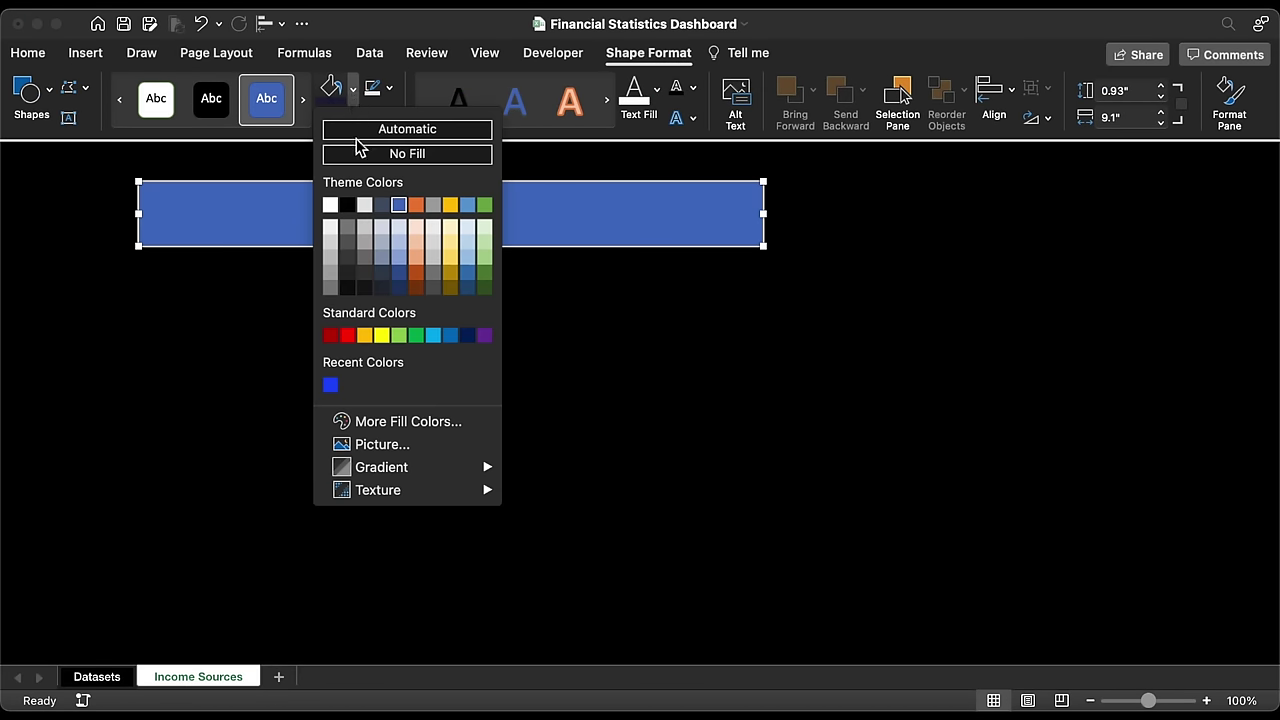
{"action": "left_click", "coordinate": [389, 424]}
{"action": "left_click", "coordinate": [712, 463]}
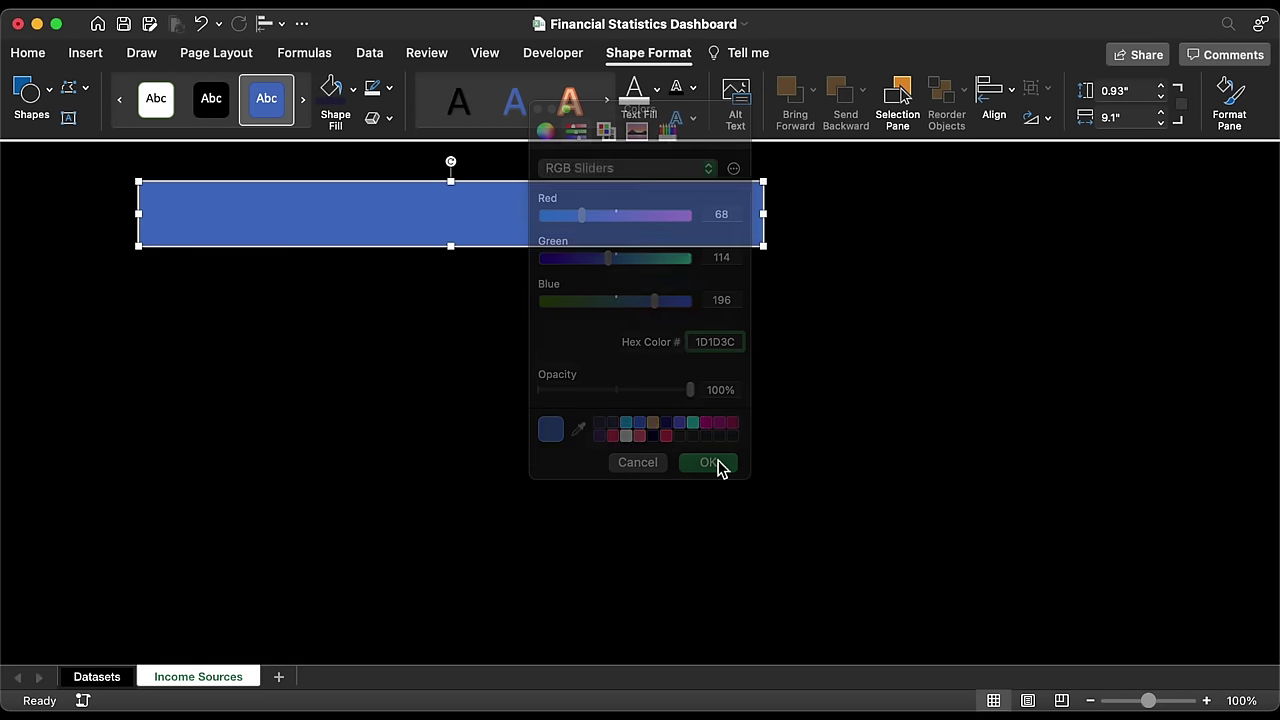
{"action": "left_click", "coordinate": [389, 89]}
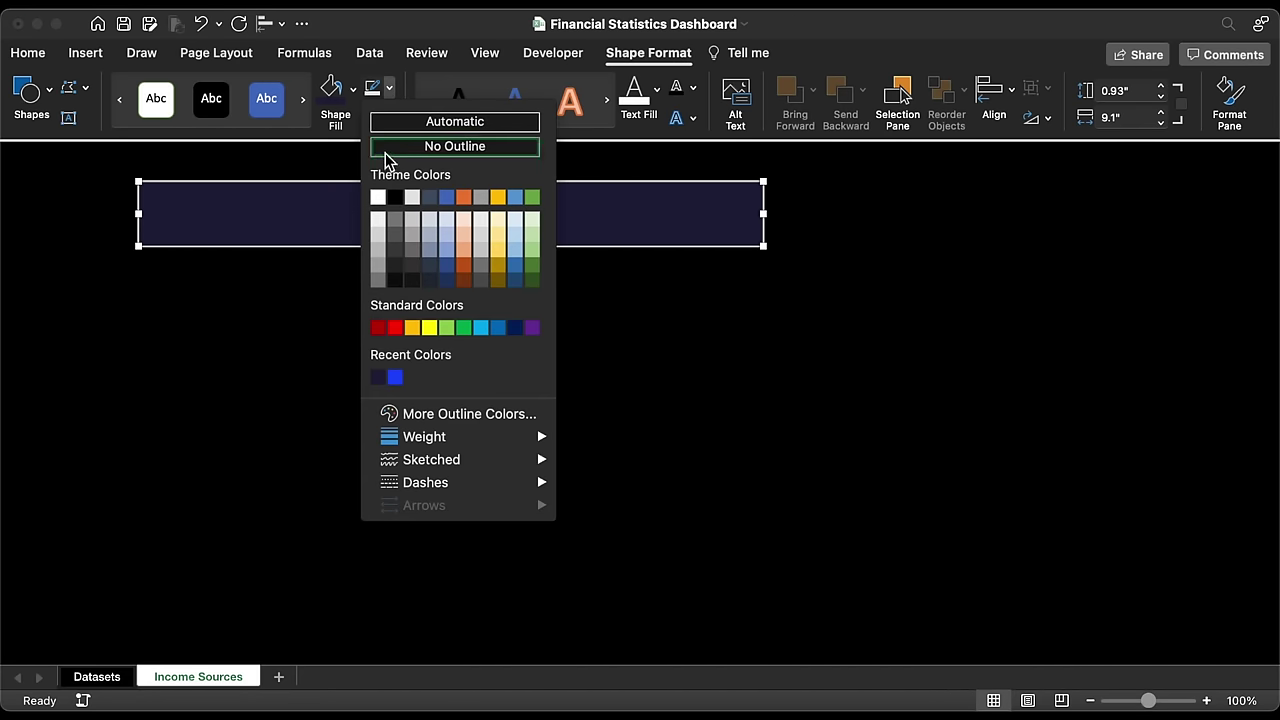
{"action": "left_click", "coordinate": [385, 149]}
Step: Move the navy bar to the top-left corner and size it 0.43" by 18.88"
{"action": "left_click_drag", "start_coordinate": [180, 228], "coordinate": [6, 165]}
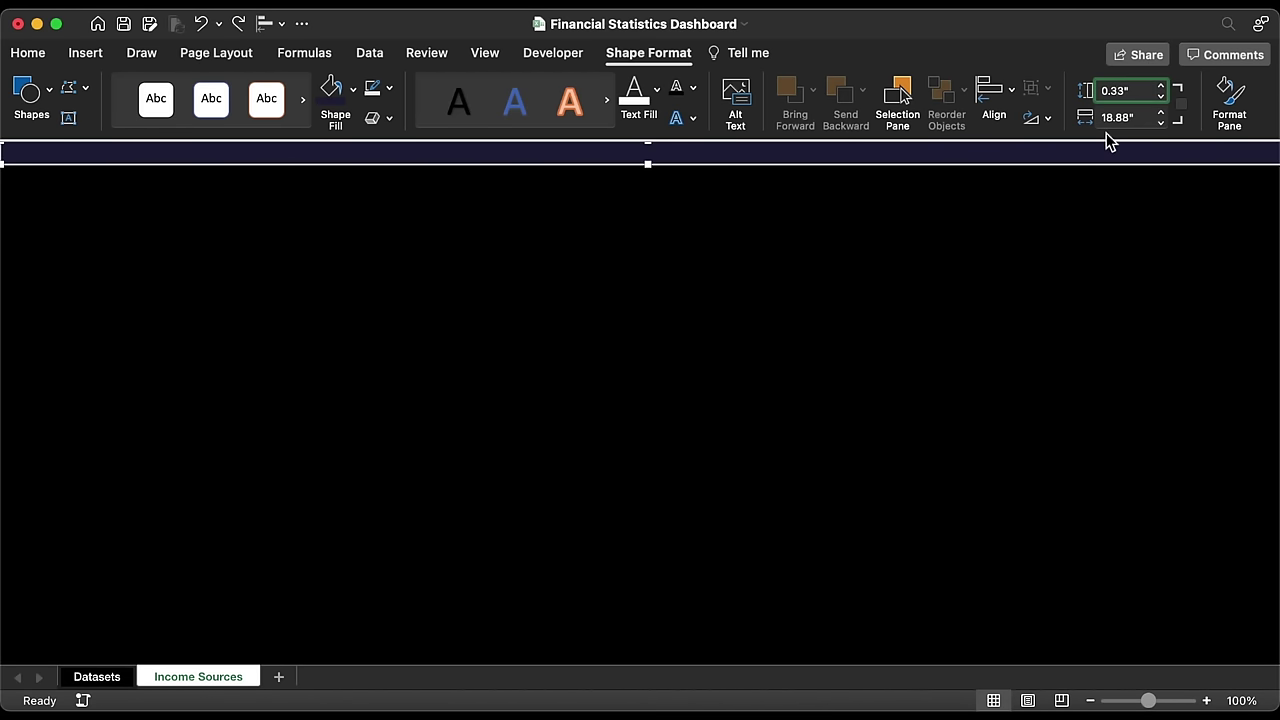
{"action": "key", "text": "Return"}
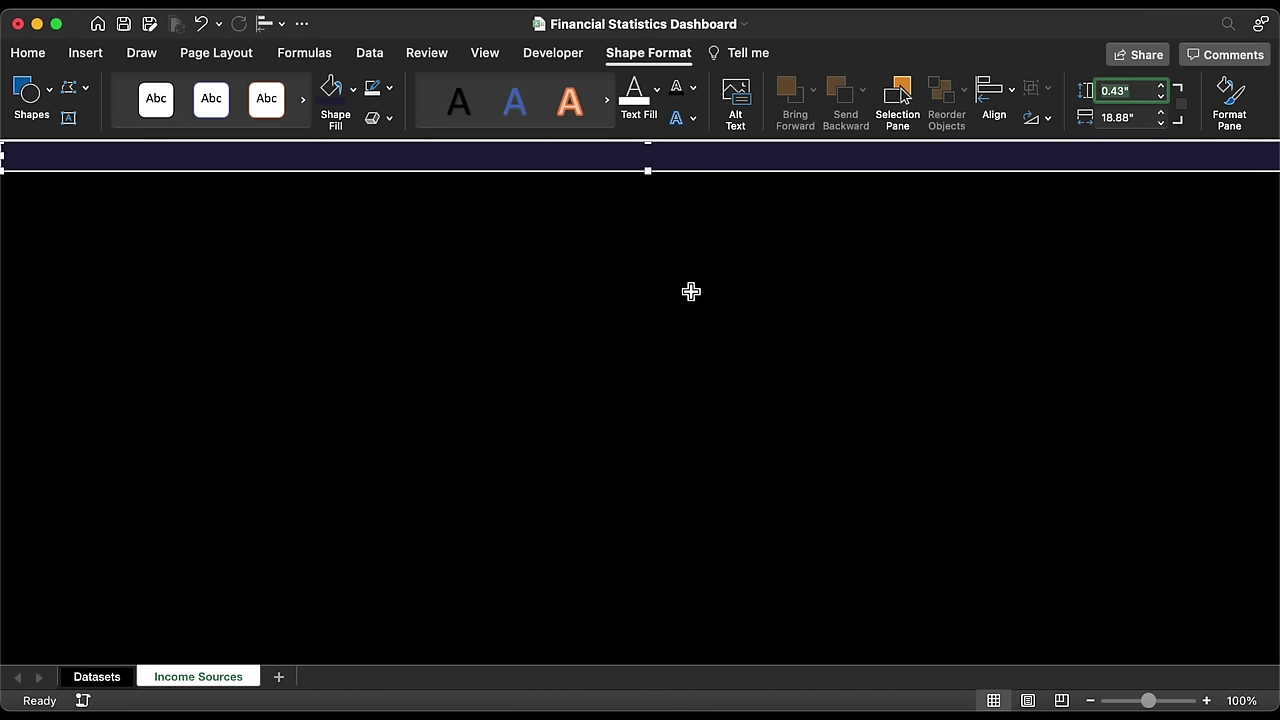
{"action": "left_click", "coordinate": [543, 208]}
Step: Insert the logo picture from file and shrink it into the header's left end
{"action": "left_click", "coordinate": [87, 58]}
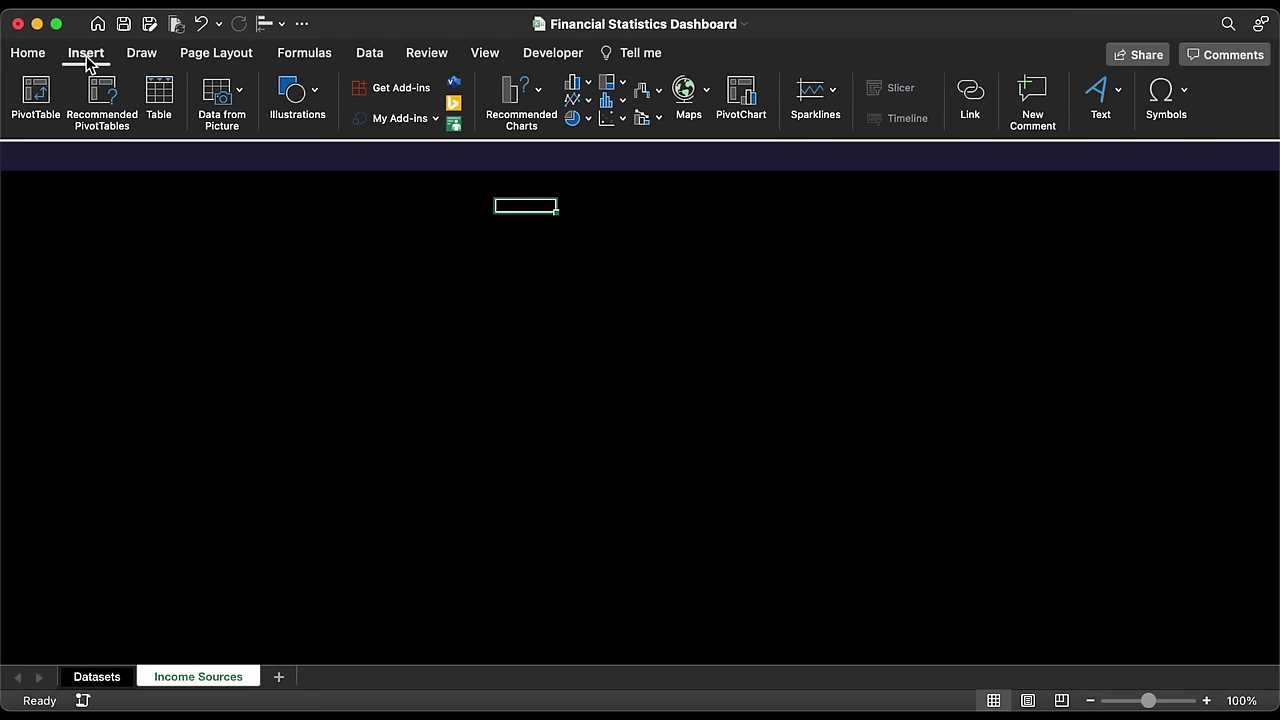
{"action": "left_click", "coordinate": [297, 95]}
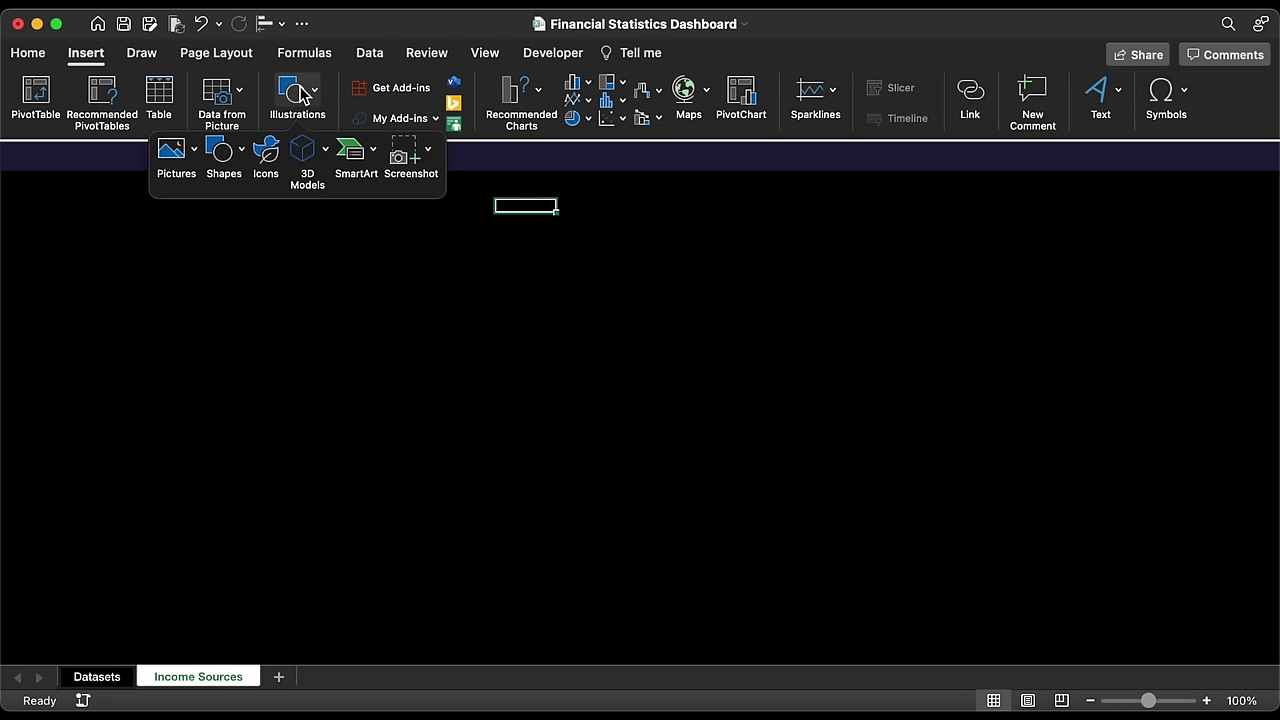
{"action": "left_click", "coordinate": [195, 148]}
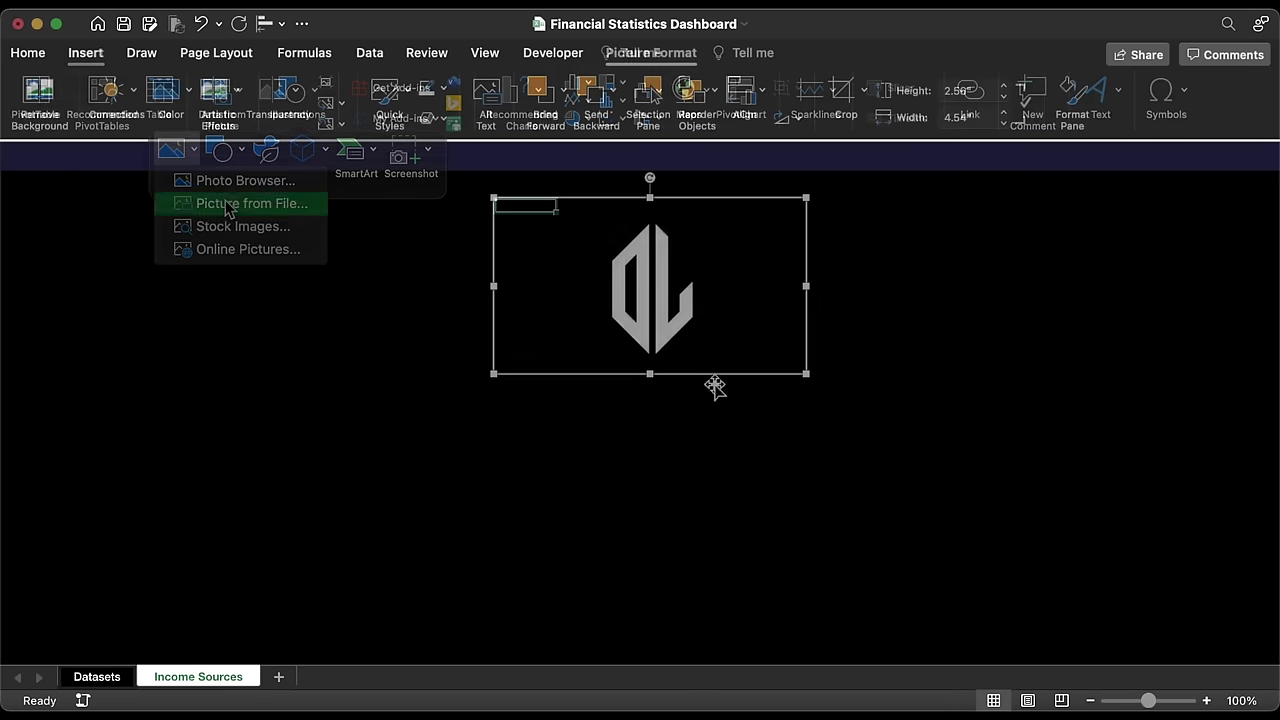
{"action": "left_click_drag", "start_coordinate": [714, 386], "coordinate": [51, 171]}
Step: Add a text box from the Insert Text options
{"action": "left_click", "coordinate": [89, 57]}
{"action": "left_click", "coordinate": [1115, 95]}
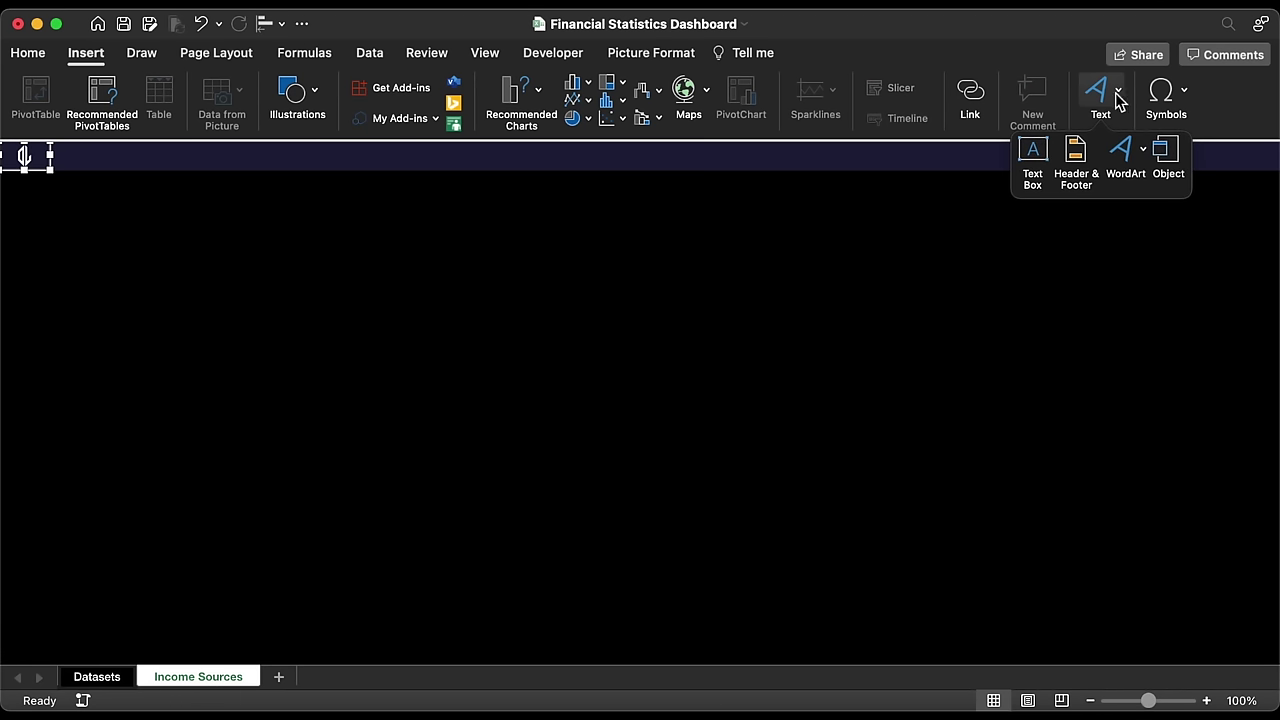
{"action": "left_click", "coordinate": [1033, 152]}
Step: Draw an Other Level's text box beside the logo, middle-aligned, in Avenir size 14
{"action": "left_click_drag", "start_coordinate": [180, 237], "coordinate": [319, 278]}
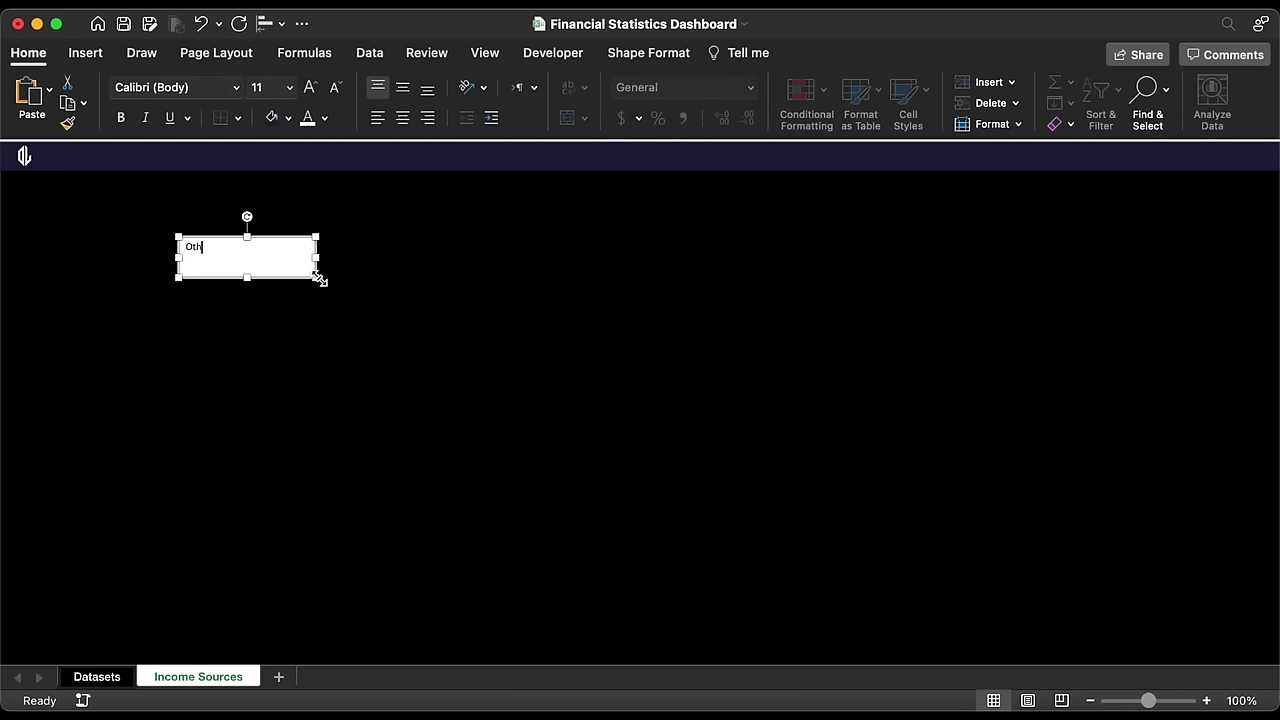
{"action": "left_click_drag", "start_coordinate": [305, 284], "coordinate": [168, 186]}
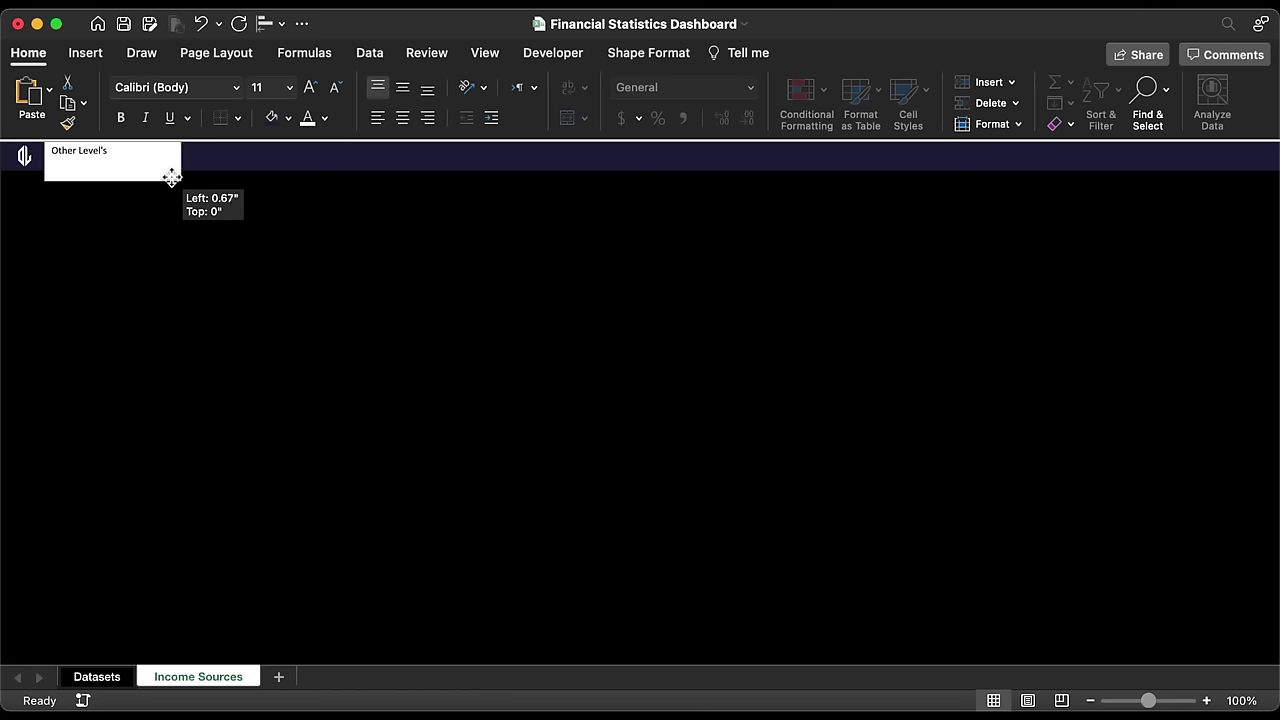
{"action": "left_click", "coordinate": [403, 89]}
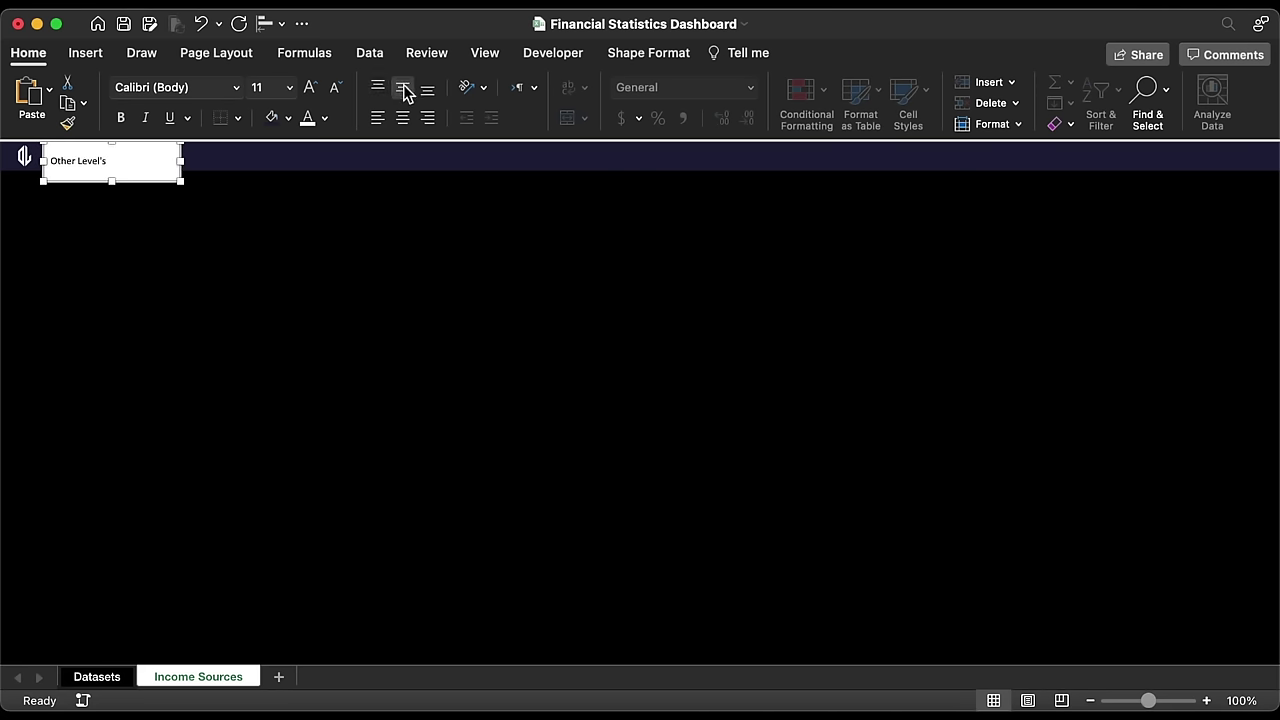
{"action": "left_click", "coordinate": [290, 88]}
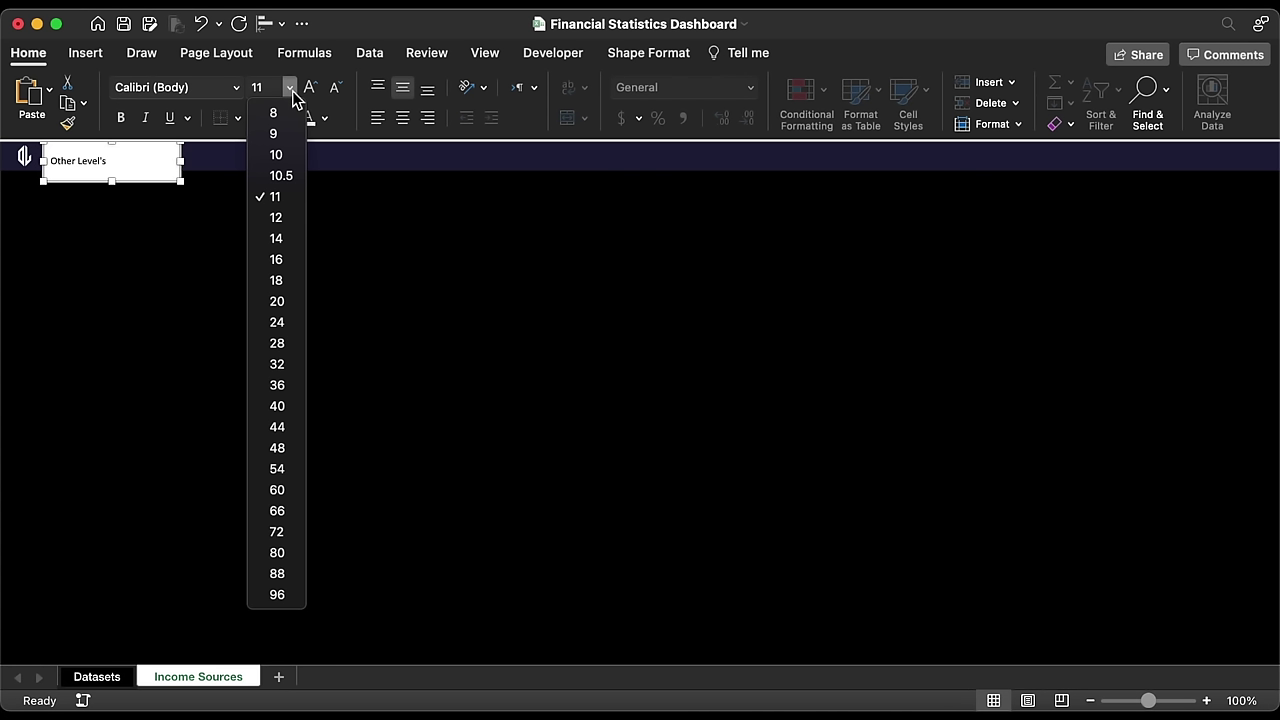
{"action": "left_click", "coordinate": [281, 239]}
{"action": "left_click", "coordinate": [236, 88]}
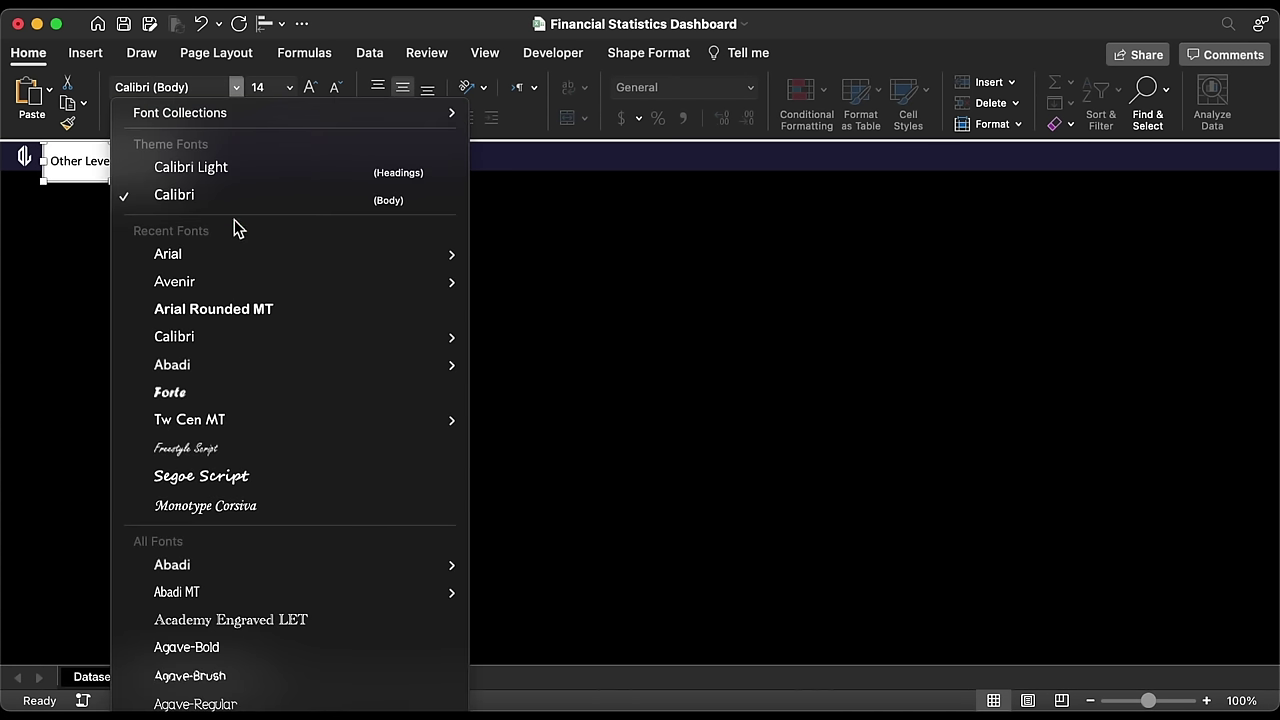
{"action": "left_click", "coordinate": [236, 280]}
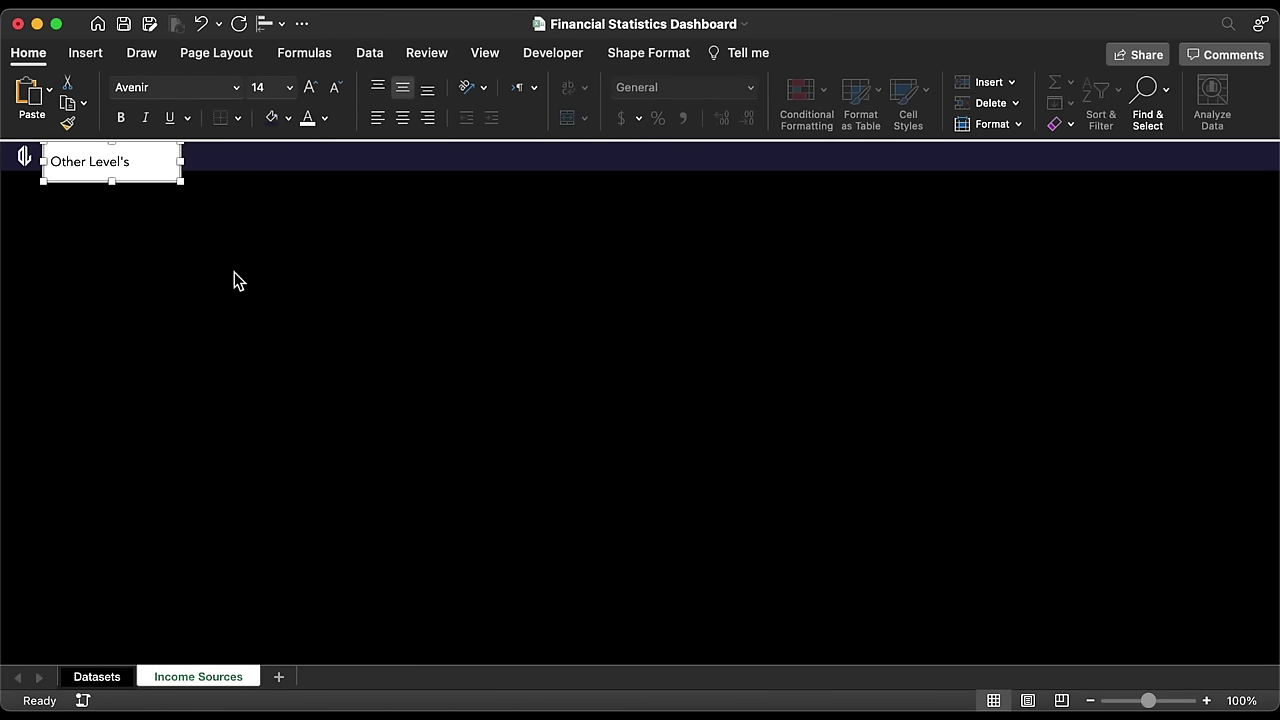
Step: Give the label no fill, white text and no outline, and resize it to 1.63 by 0.42 inches
{"action": "left_click", "coordinate": [288, 118]}
{"action": "left_click", "coordinate": [292, 182]}
{"action": "left_click", "coordinate": [325, 118]}
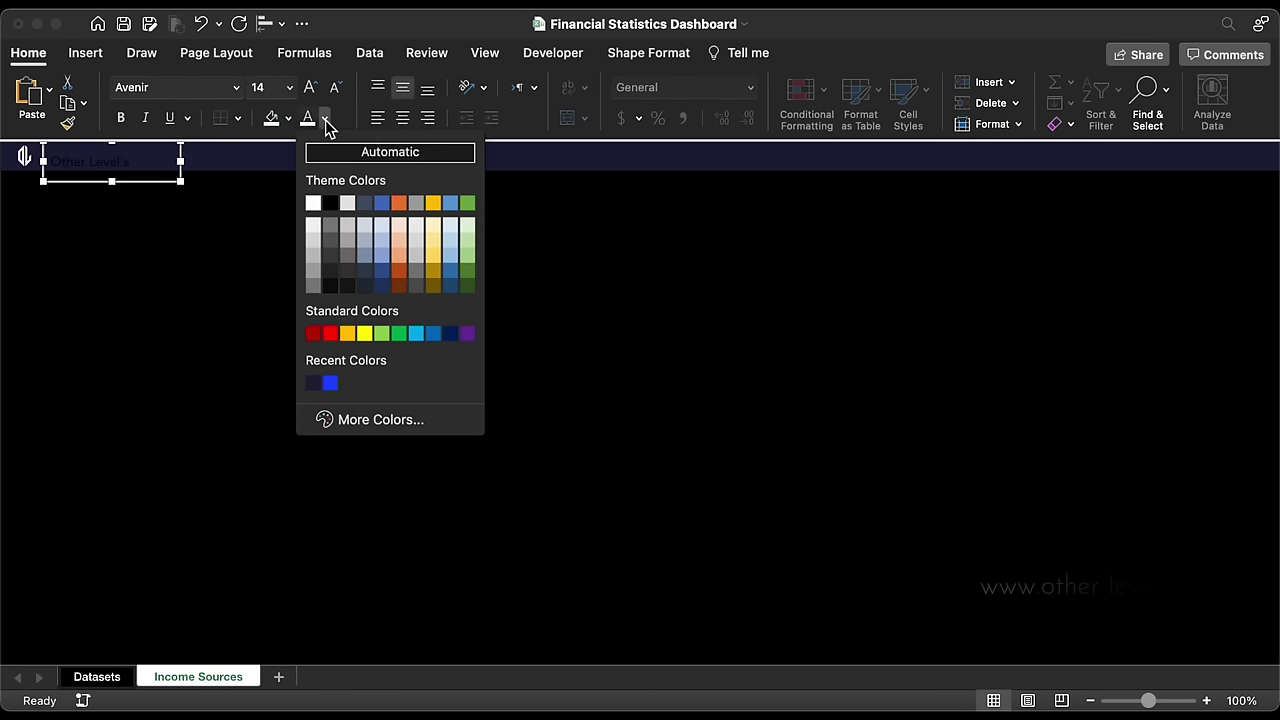
{"action": "left_click", "coordinate": [314, 203]}
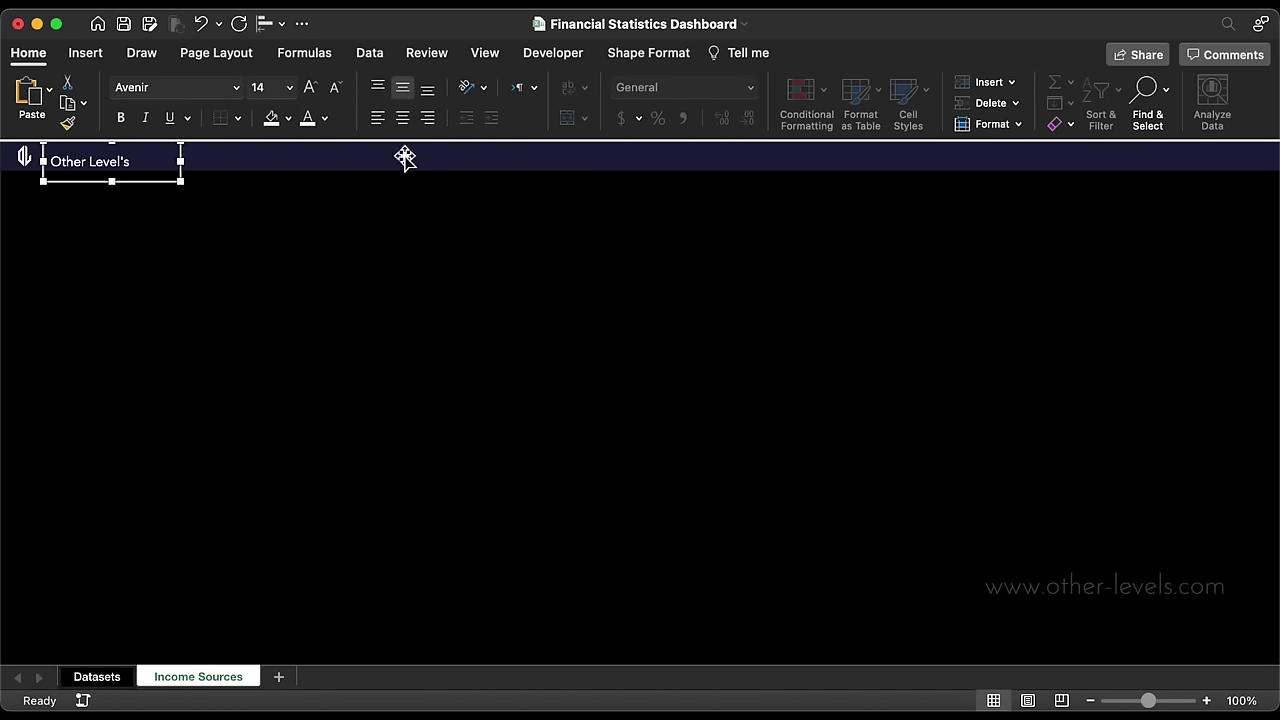
{"action": "left_click", "coordinate": [628, 54]}
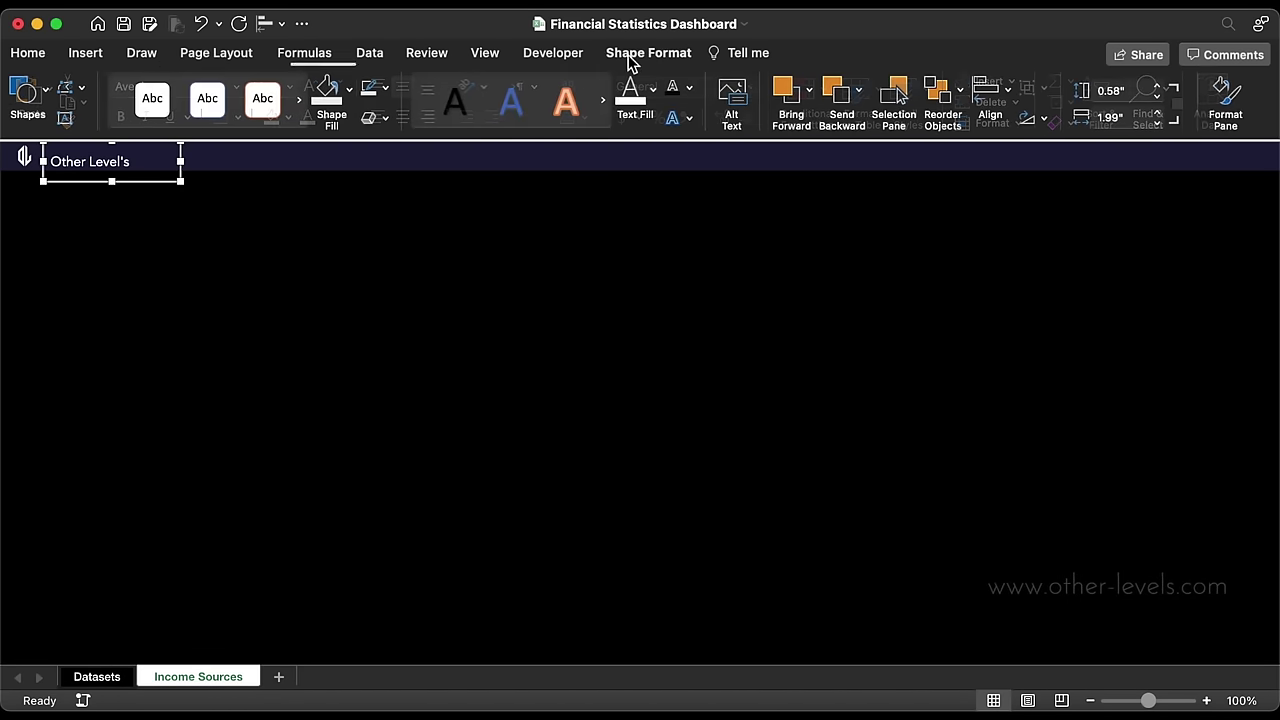
{"action": "left_click", "coordinate": [389, 88]}
{"action": "left_click", "coordinate": [410, 147]}
{"action": "left_click_drag", "start_coordinate": [181, 182], "coordinate": [1263, 182]}
{"action": "left_click", "coordinate": [222, 215]}
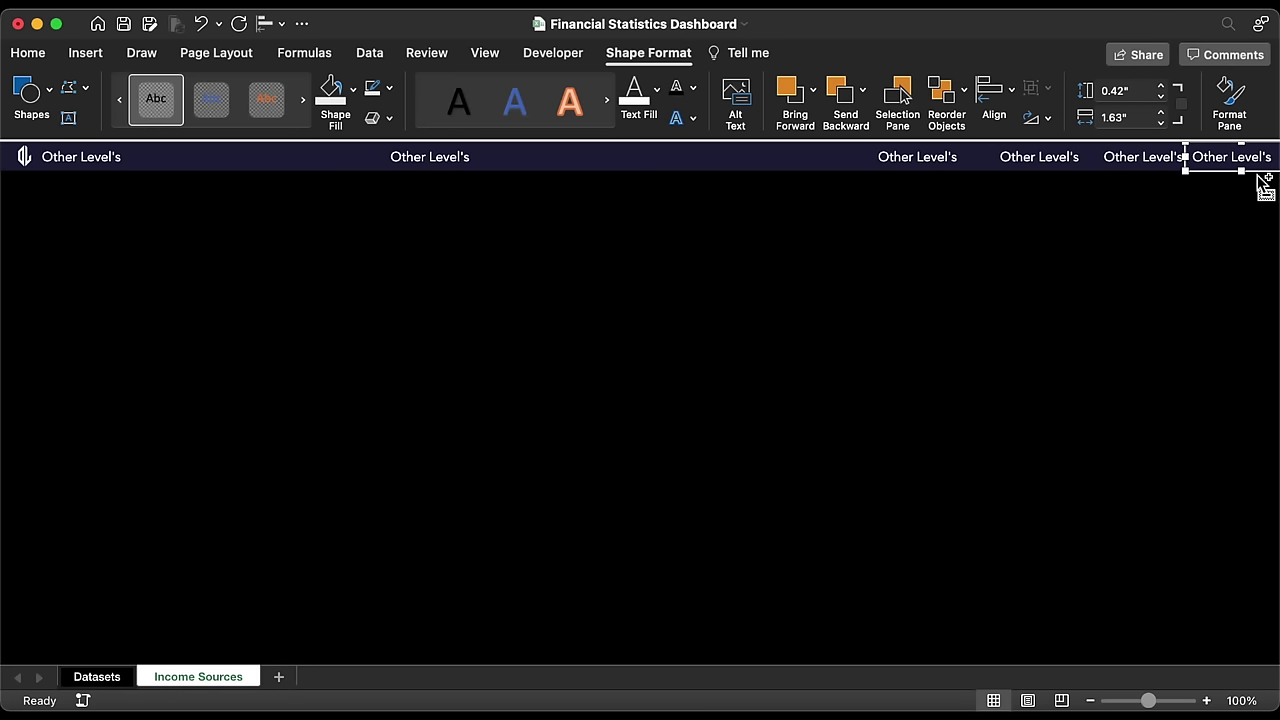
Step: Center the text of the four right-hand labels and shift them left along the header
{"action": "left_click", "coordinate": [1155, 168], "text": "shift"}
{"action": "left_click", "coordinate": [1054, 165], "text": "shift"}
{"action": "left_click", "coordinate": [920, 170], "text": "shift"}
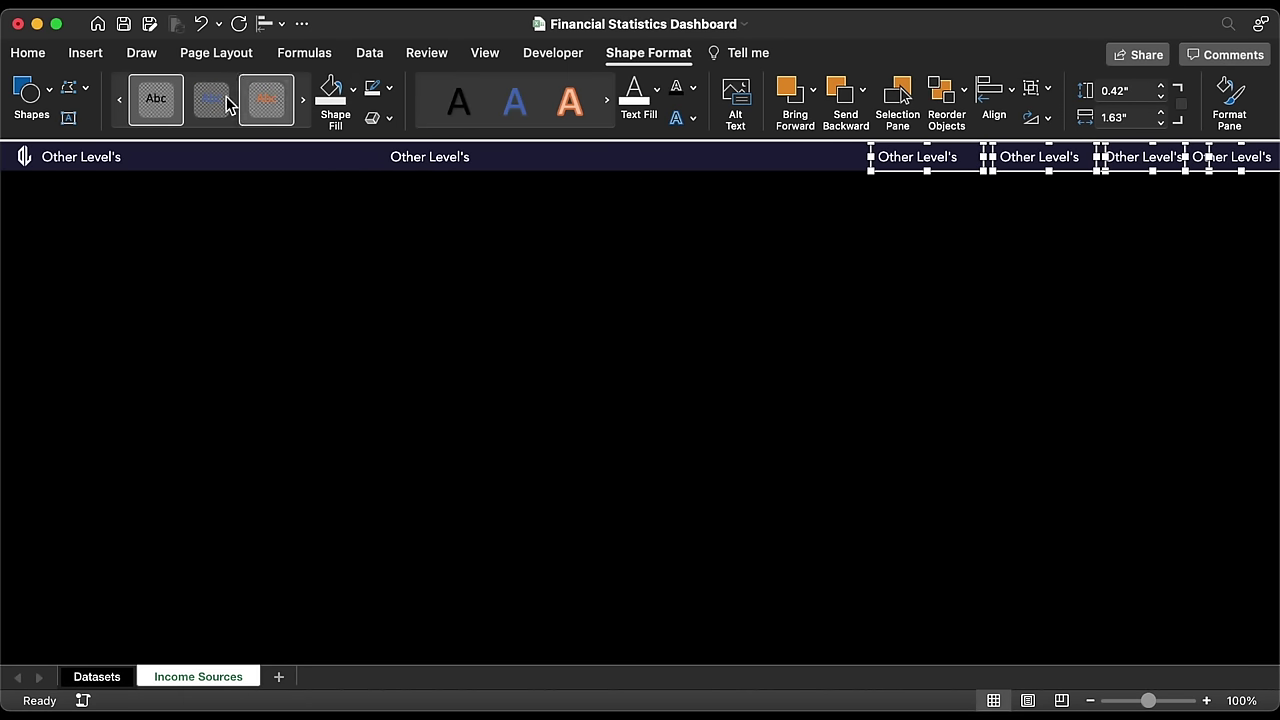
{"action": "left_click", "coordinate": [28, 53]}
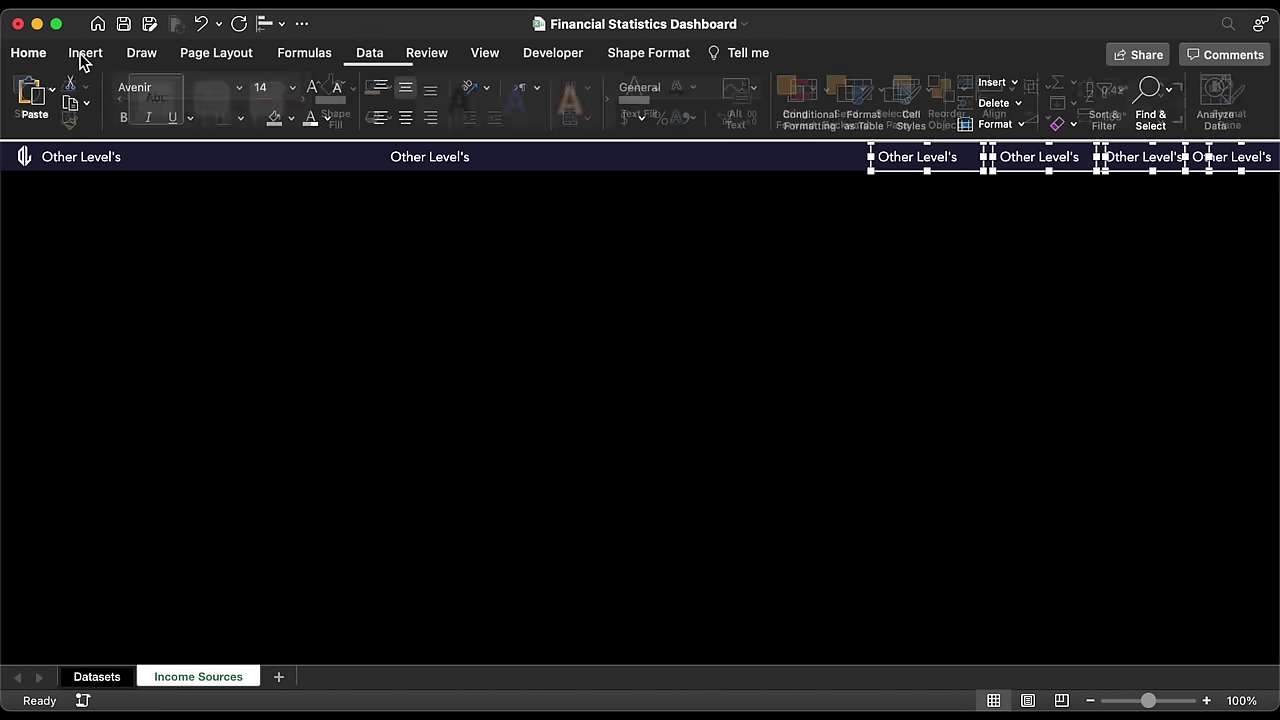
{"action": "left_click", "coordinate": [405, 119]}
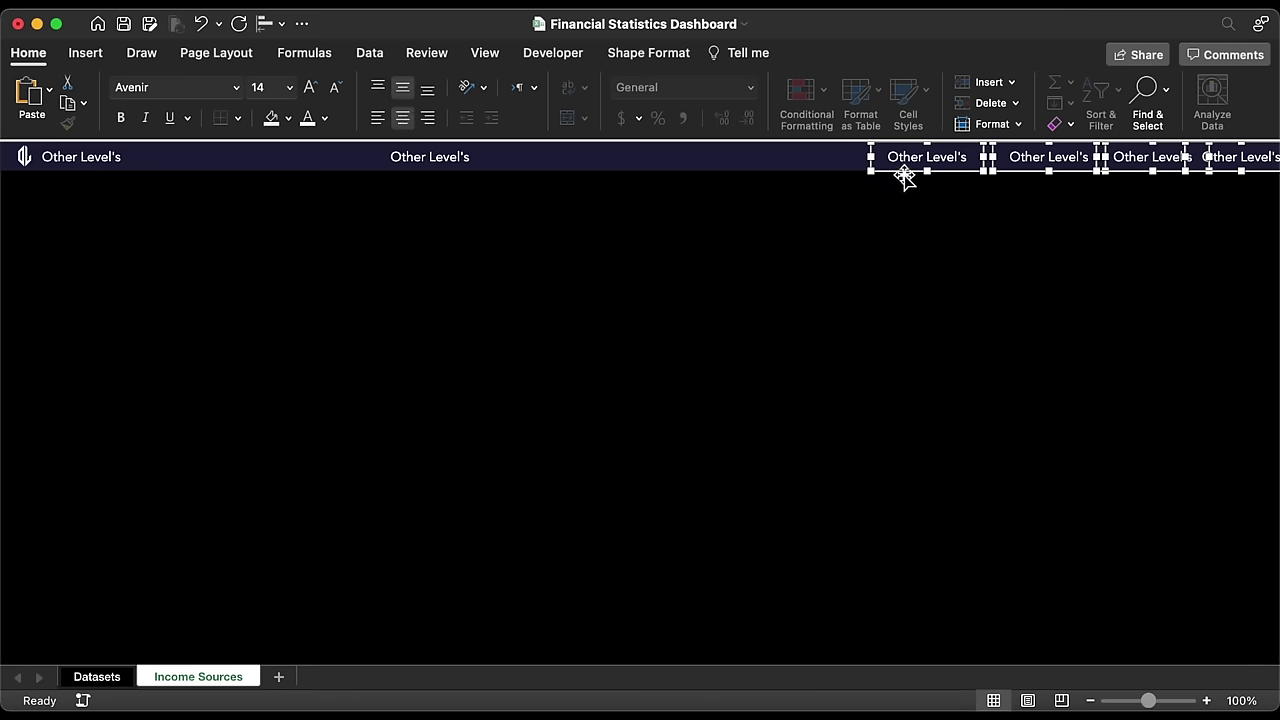
{"action": "left_click_drag", "start_coordinate": [904, 176], "coordinate": [852, 173]}
Step: Nudge the first right-hand label left and distribute the four labels horizontally
{"action": "left_click", "coordinate": [860, 177]}
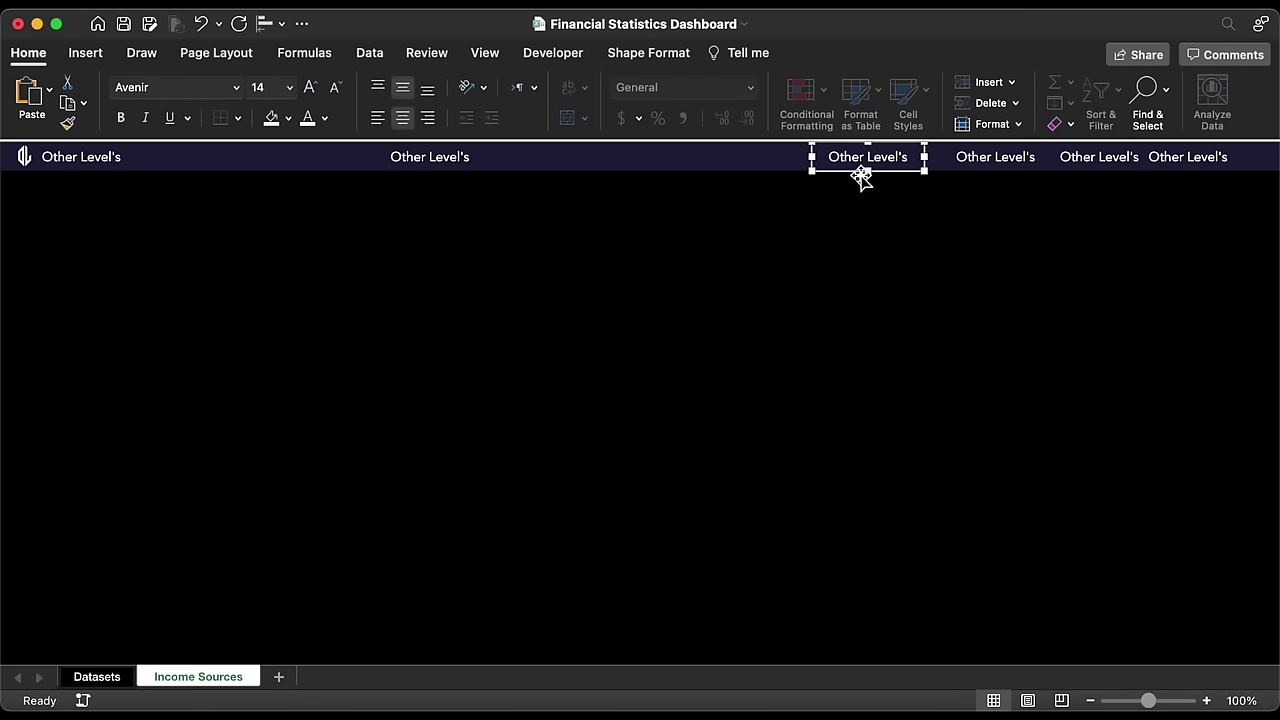
{"action": "key", "text": "Left"}
{"action": "left_click", "coordinate": [1015, 165], "text": "shift"}
{"action": "left_click", "coordinate": [1092, 160], "text": "shift"}
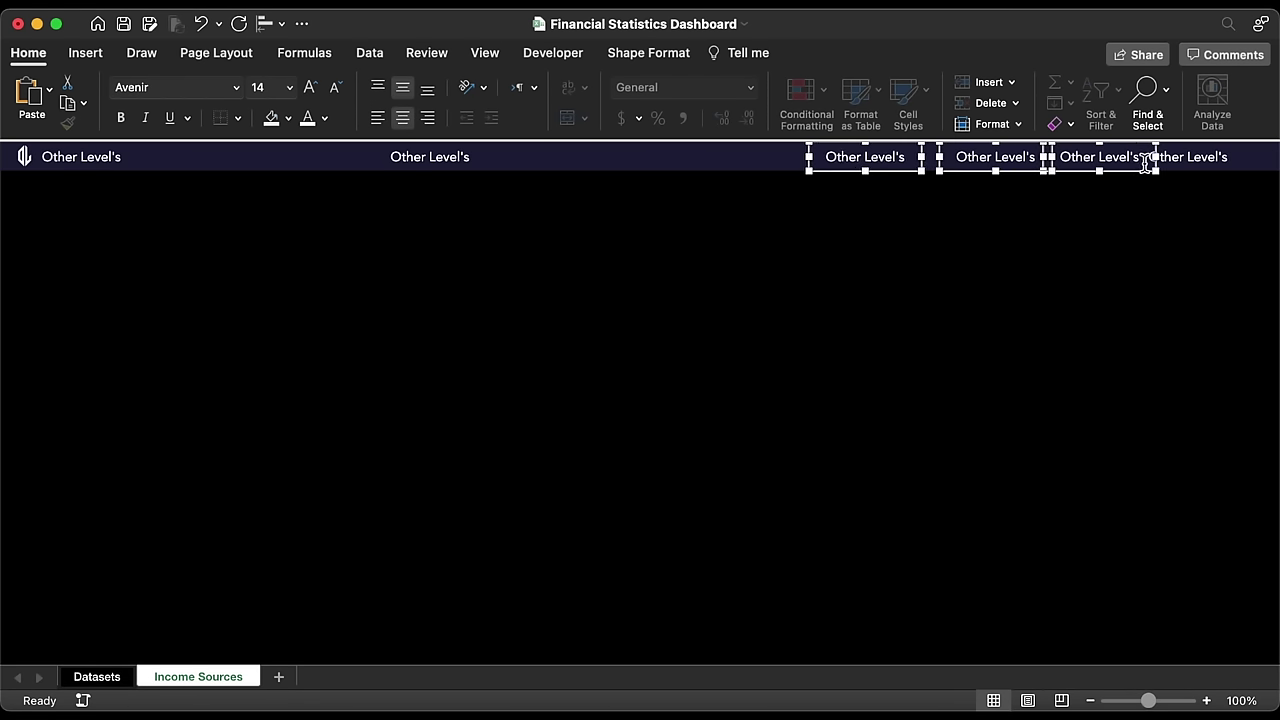
{"action": "left_click", "coordinate": [1177, 160], "text": "shift"}
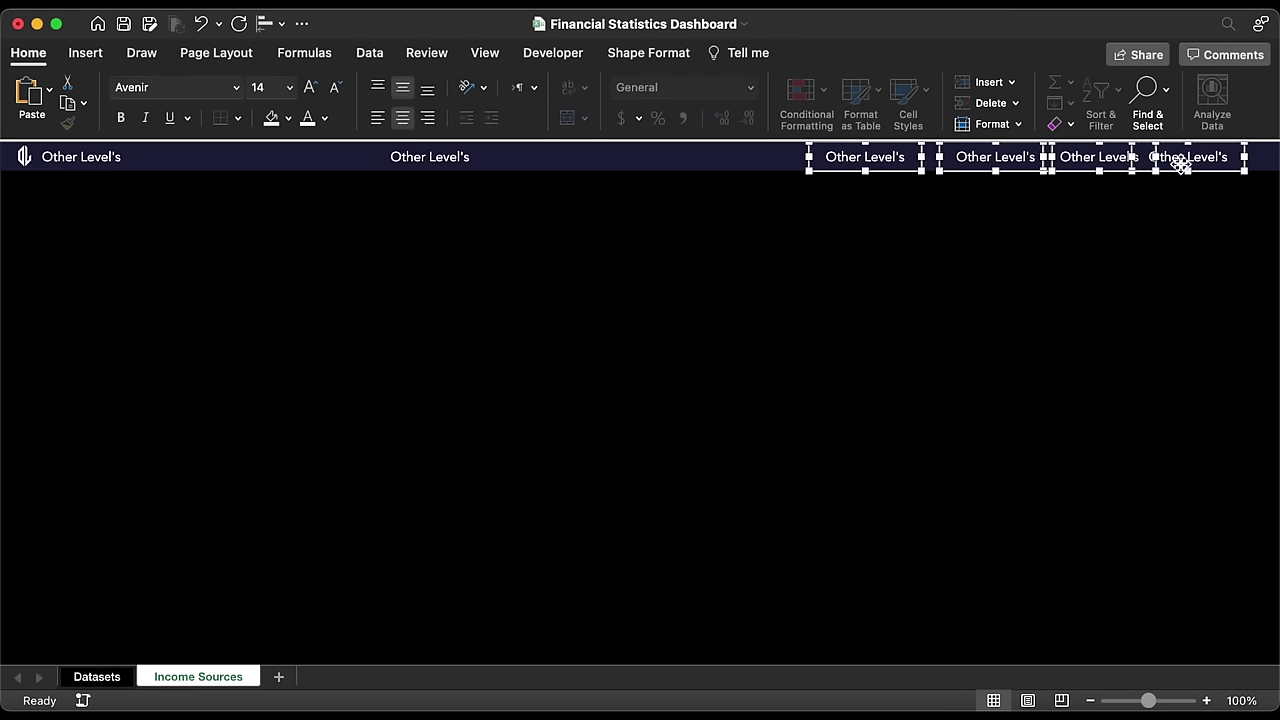
{"action": "left_click", "coordinate": [266, 24]}
{"action": "left_click", "coordinate": [321, 266]}
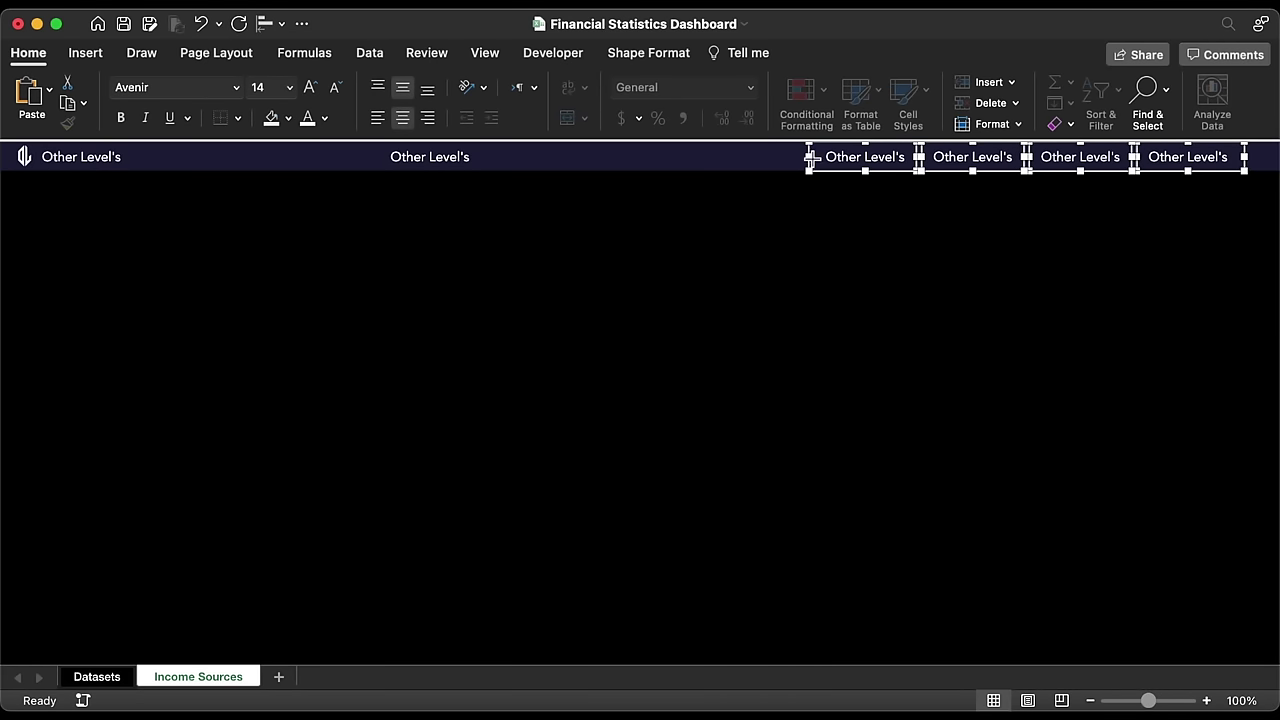
Step: Narrow the four right-hand labels and reduce their text to size 12
{"action": "left_click_drag", "start_coordinate": [810, 157], "coordinate": [818, 158]}
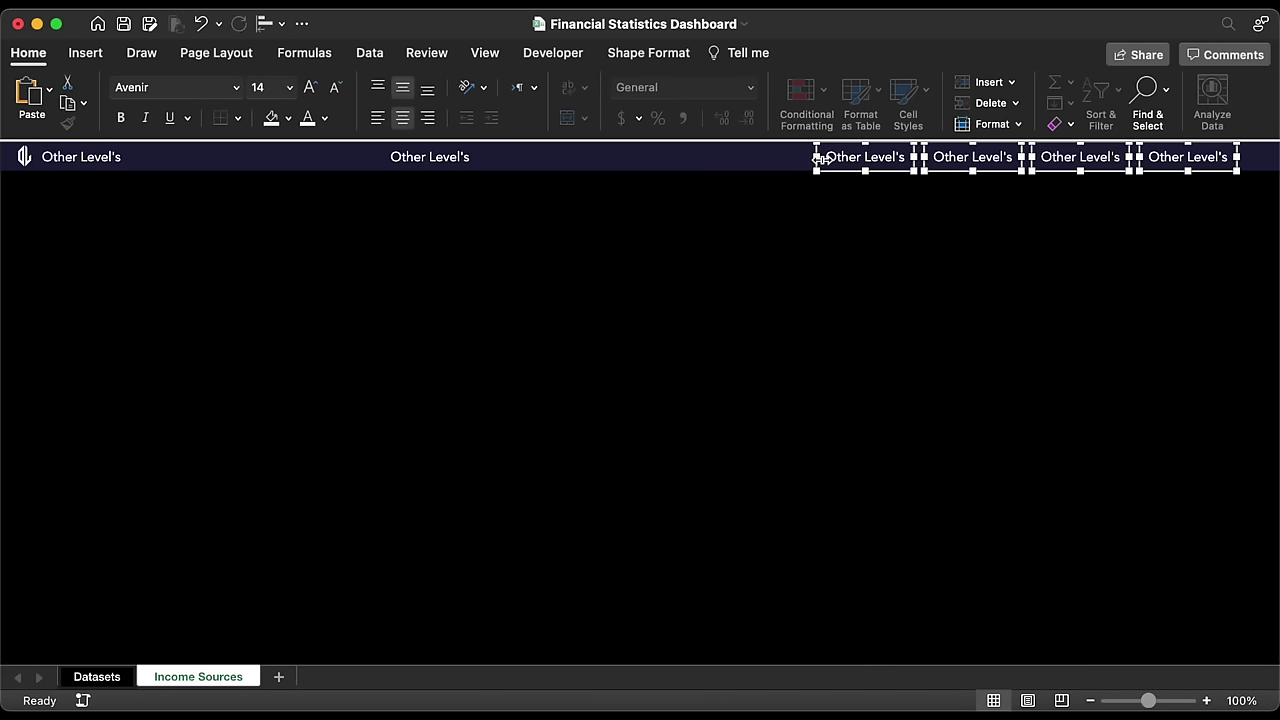
{"action": "left_click", "coordinate": [339, 94]}
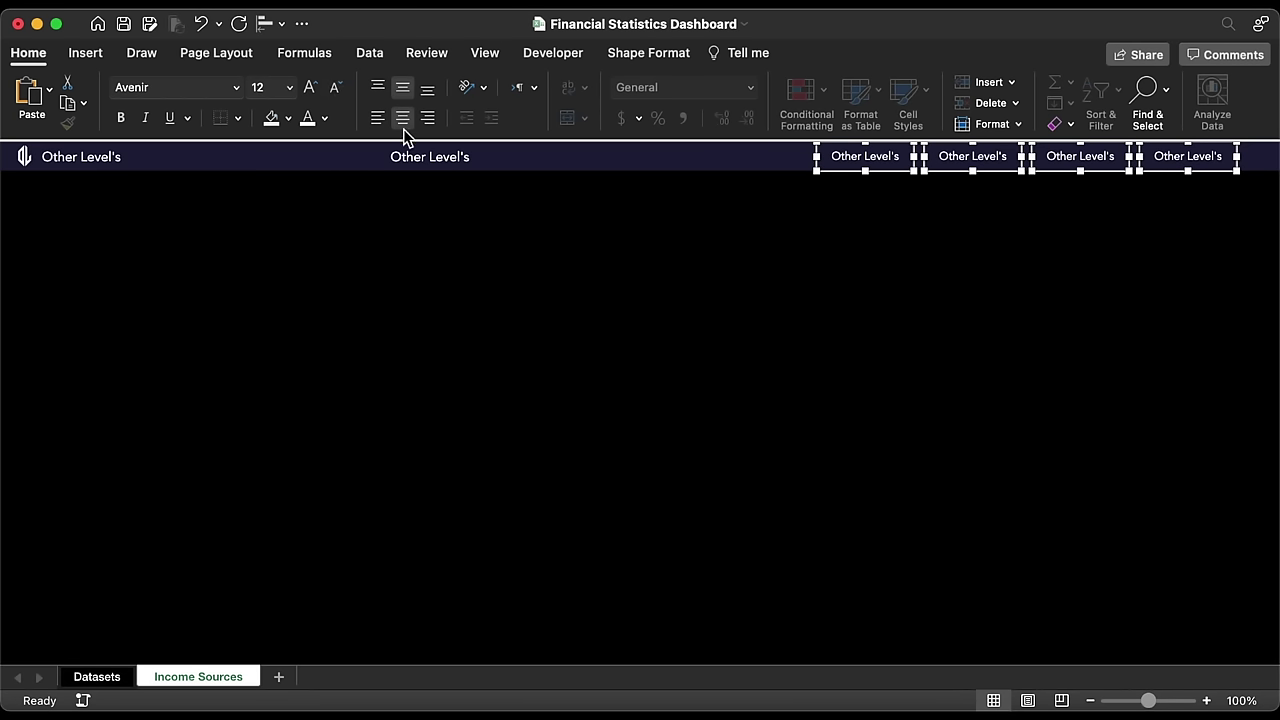
{"action": "left_click", "coordinate": [432, 152]}
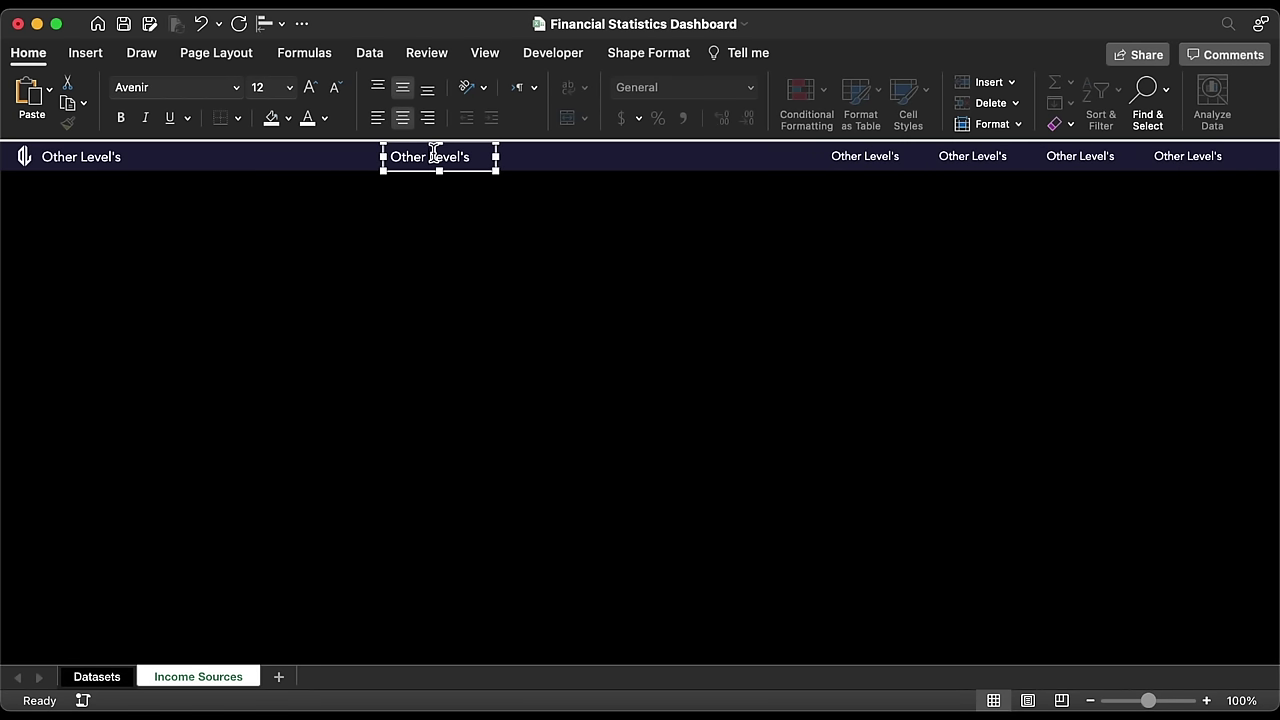
Step: Reduce the left and middle labels to size 12 and retitle the middle one 'Browse'
{"action": "left_click", "coordinate": [107, 165], "text": "shift"}
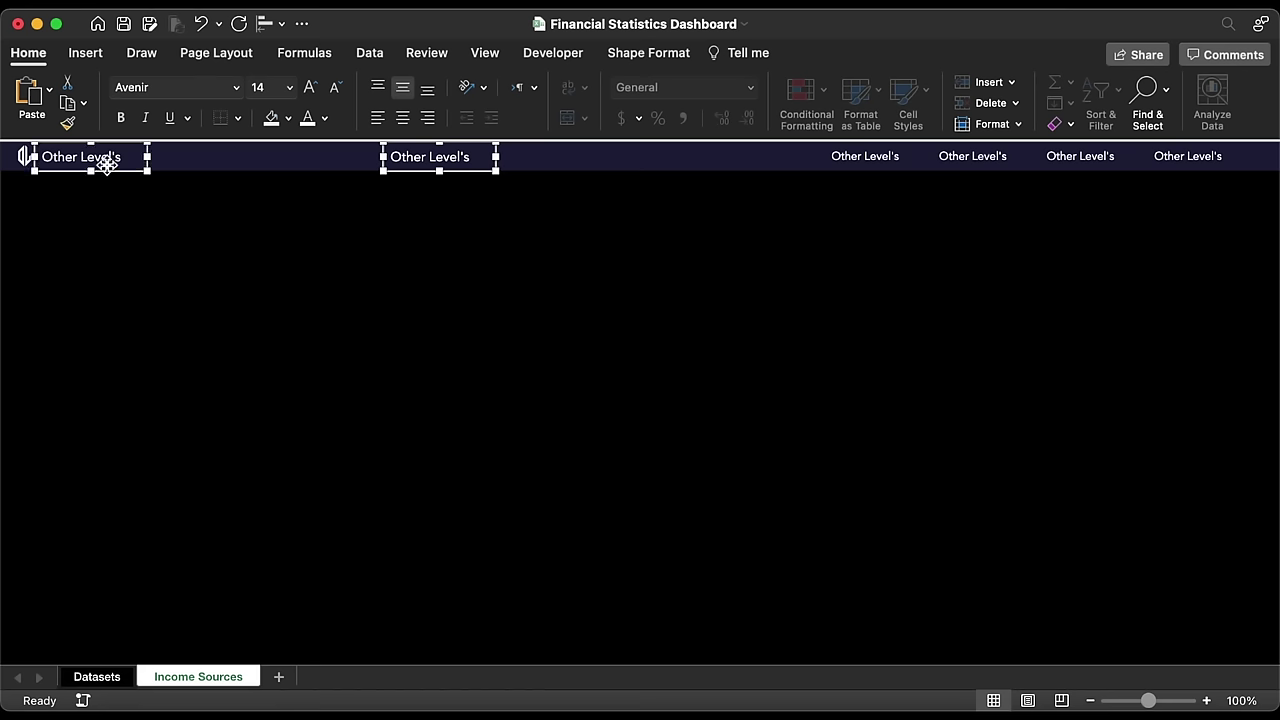
{"action": "left_click", "coordinate": [335, 87]}
{"action": "left_click_drag", "start_coordinate": [392, 156], "coordinate": [400, 343]}
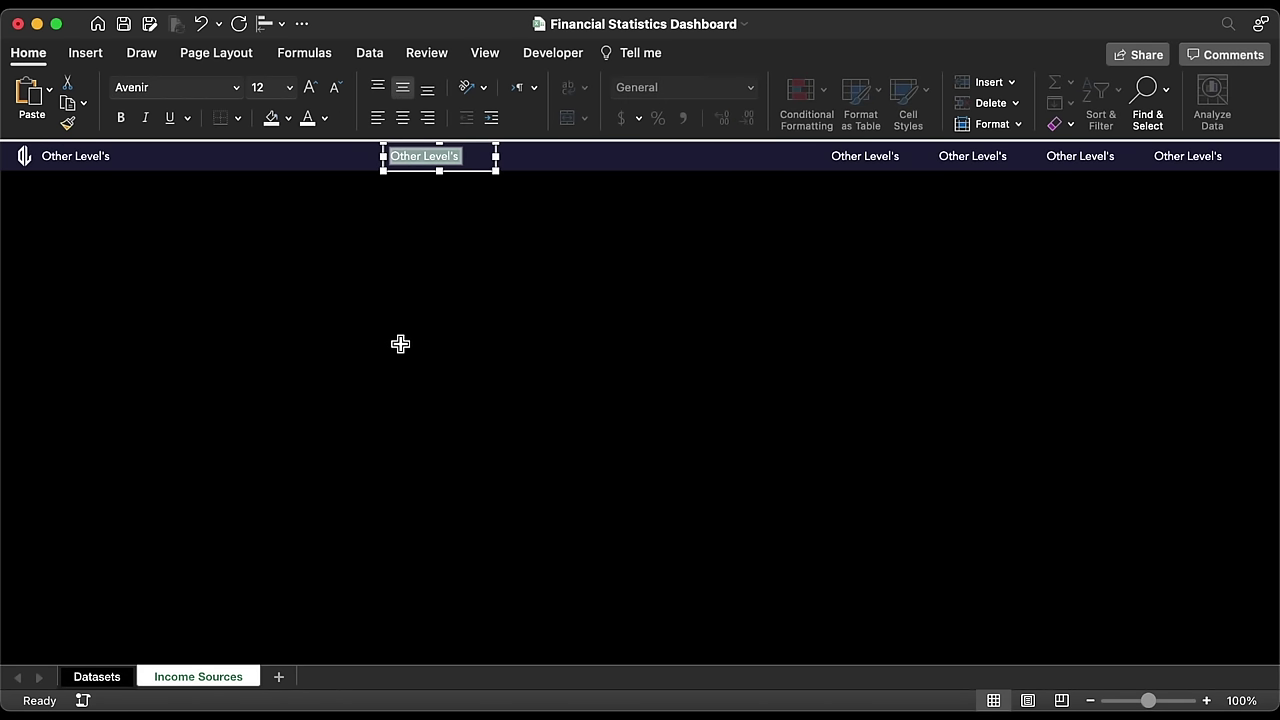
{"action": "key", "text": "BackSpace"}
{"action": "type", "text": "Browse"}
{"action": "left_click", "coordinate": [491, 280]}
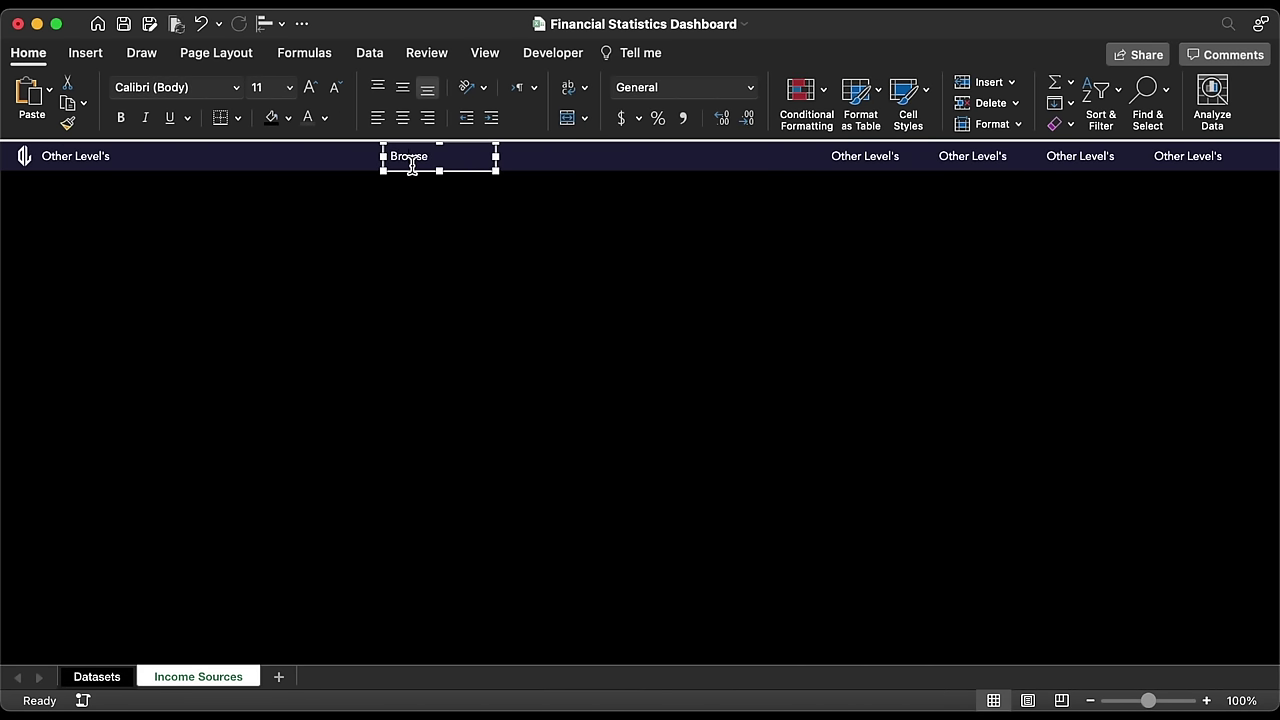
Step: Shift the Browse label slightly left along the header
{"action": "left_click", "coordinate": [428, 172]}
{"action": "left_click_drag", "start_coordinate": [428, 172], "coordinate": [368, 172]}
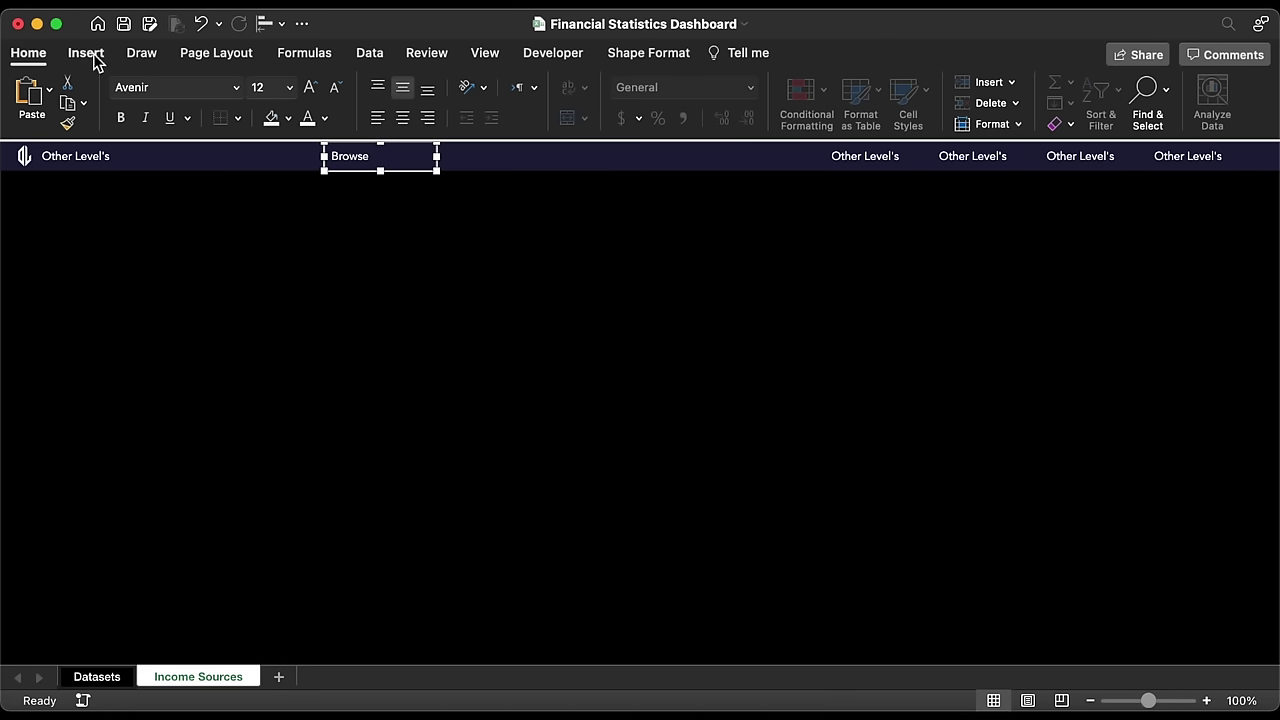
{"action": "left_click", "coordinate": [90, 55]}
{"action": "left_click", "coordinate": [289, 93]}
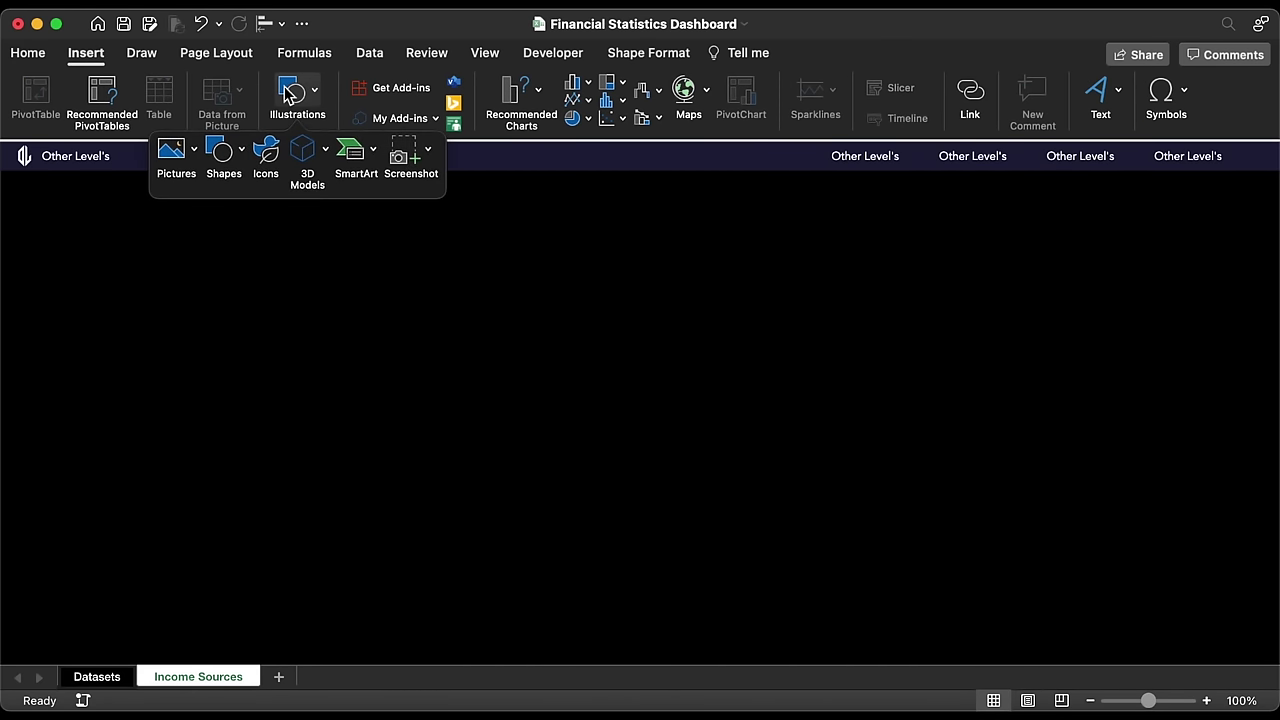
Step: Insert the compass icon found by searching the stock icons for 'navigation'
{"action": "left_click", "coordinate": [265, 155]}
{"action": "type", "text": "navigation"}
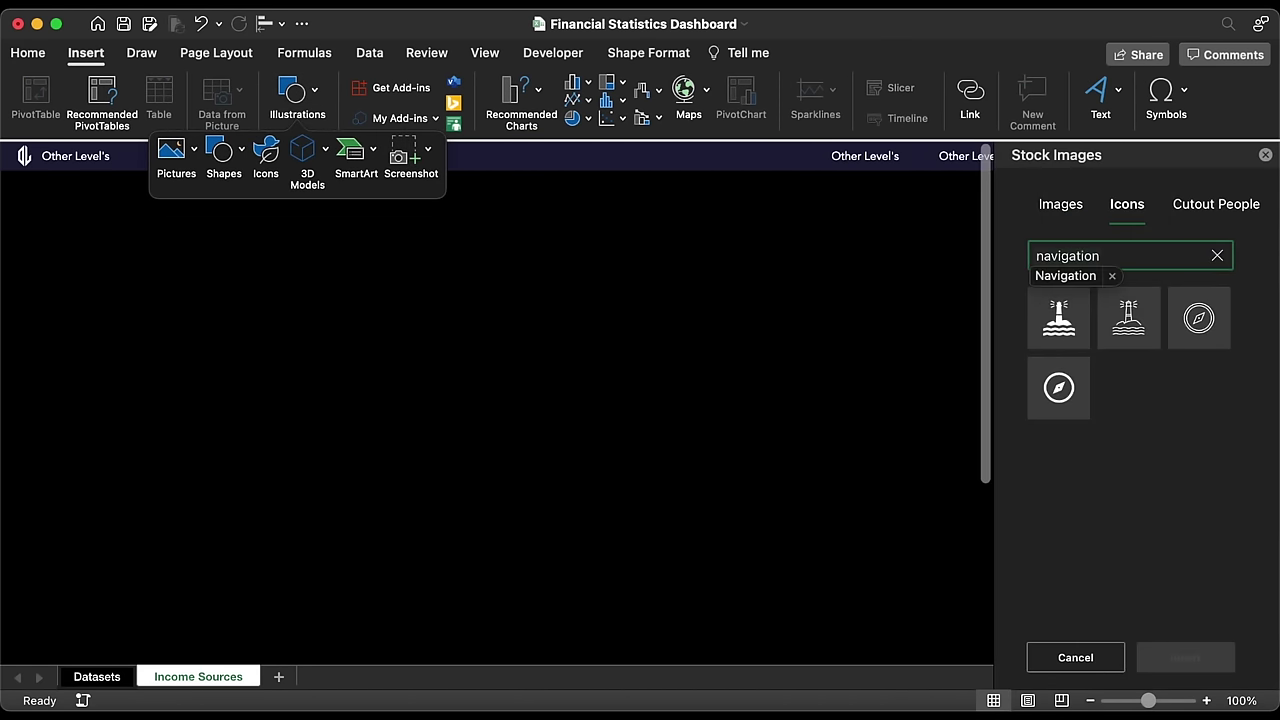
{"action": "left_click", "coordinate": [1182, 342]}
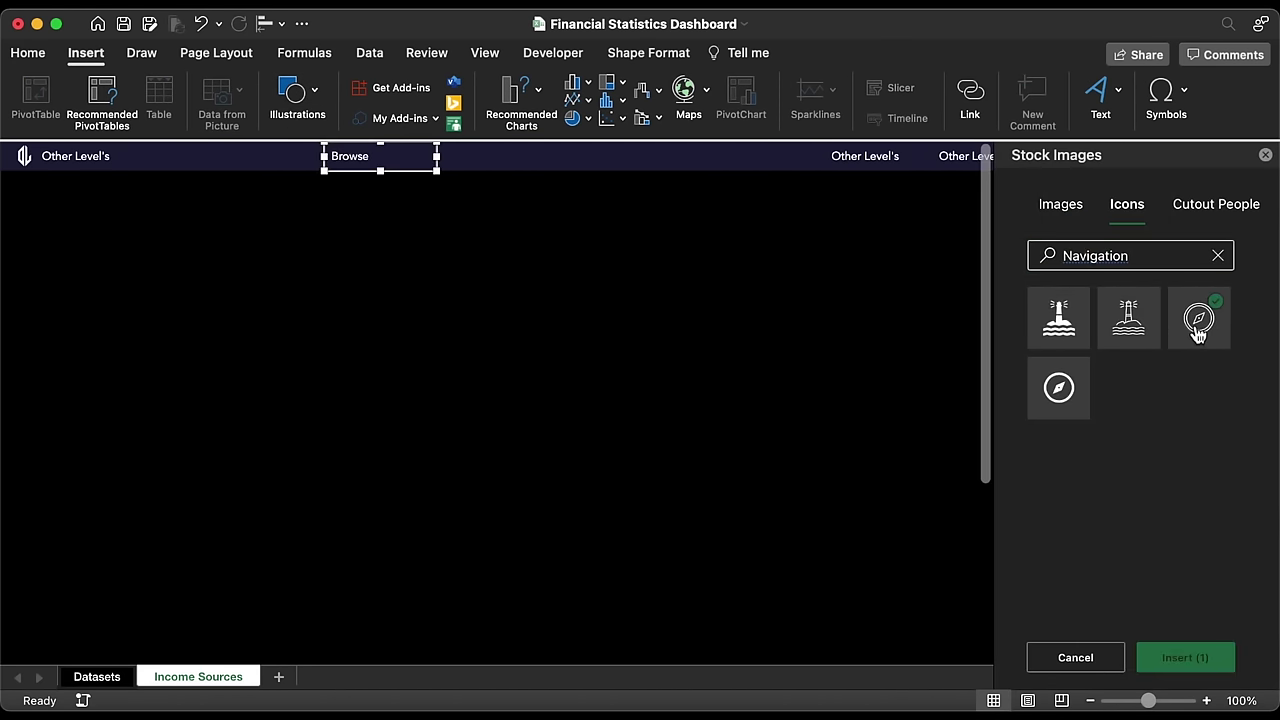
{"action": "left_click", "coordinate": [1173, 658]}
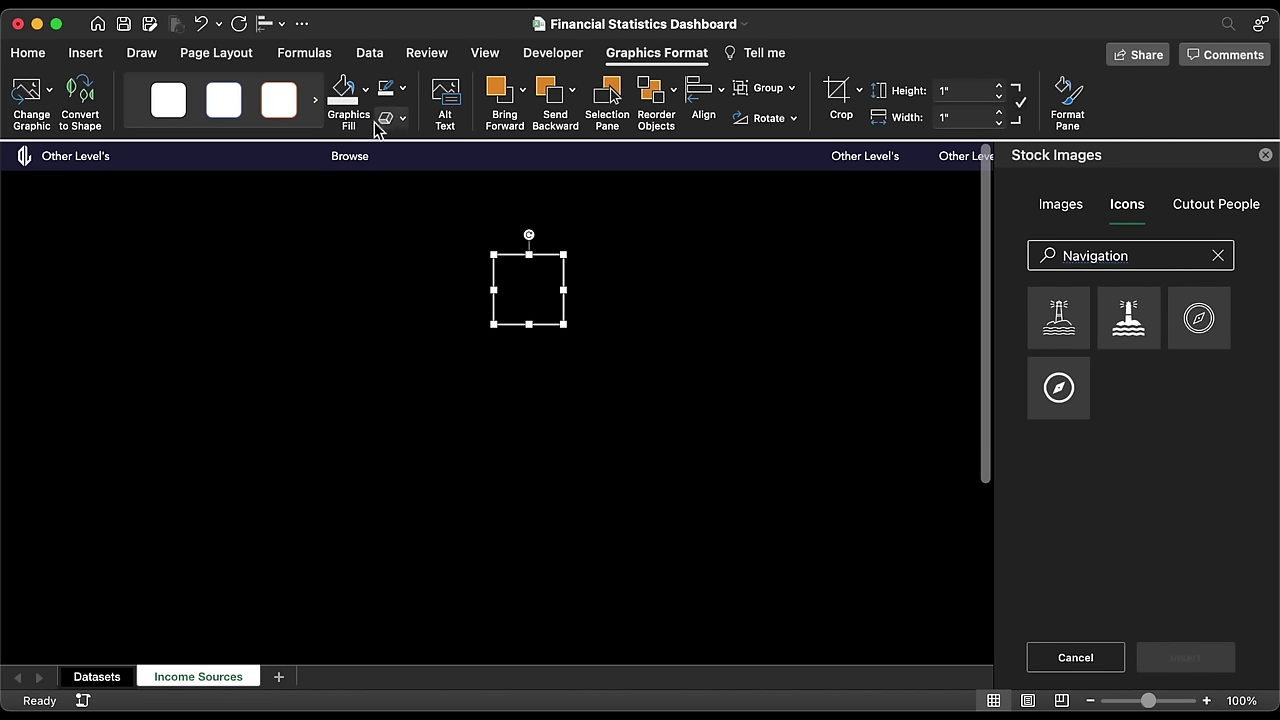
Step: Make the compass white, convert it to a shape and place it just left of Browse
{"action": "left_click", "coordinate": [366, 100]}
{"action": "left_click", "coordinate": [344, 206]}
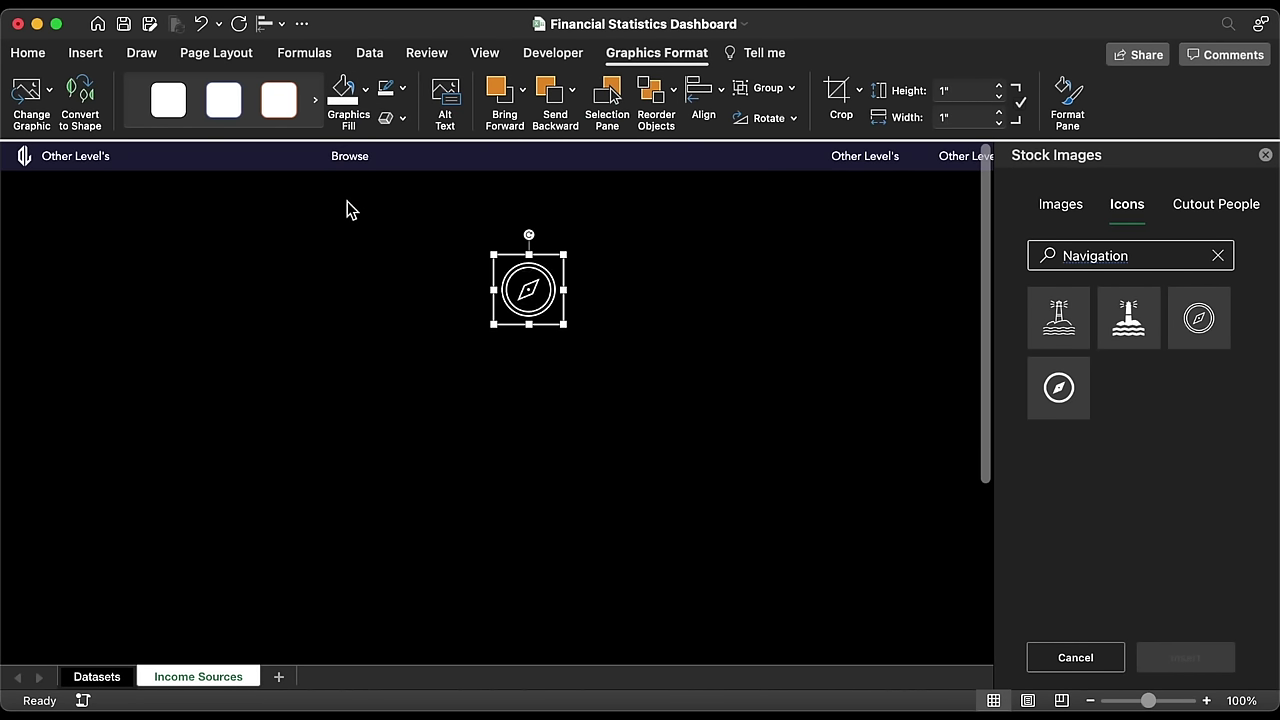
{"action": "left_click_drag", "start_coordinate": [566, 317], "coordinate": [397, 294]}
{"action": "left_click", "coordinate": [90, 103]}
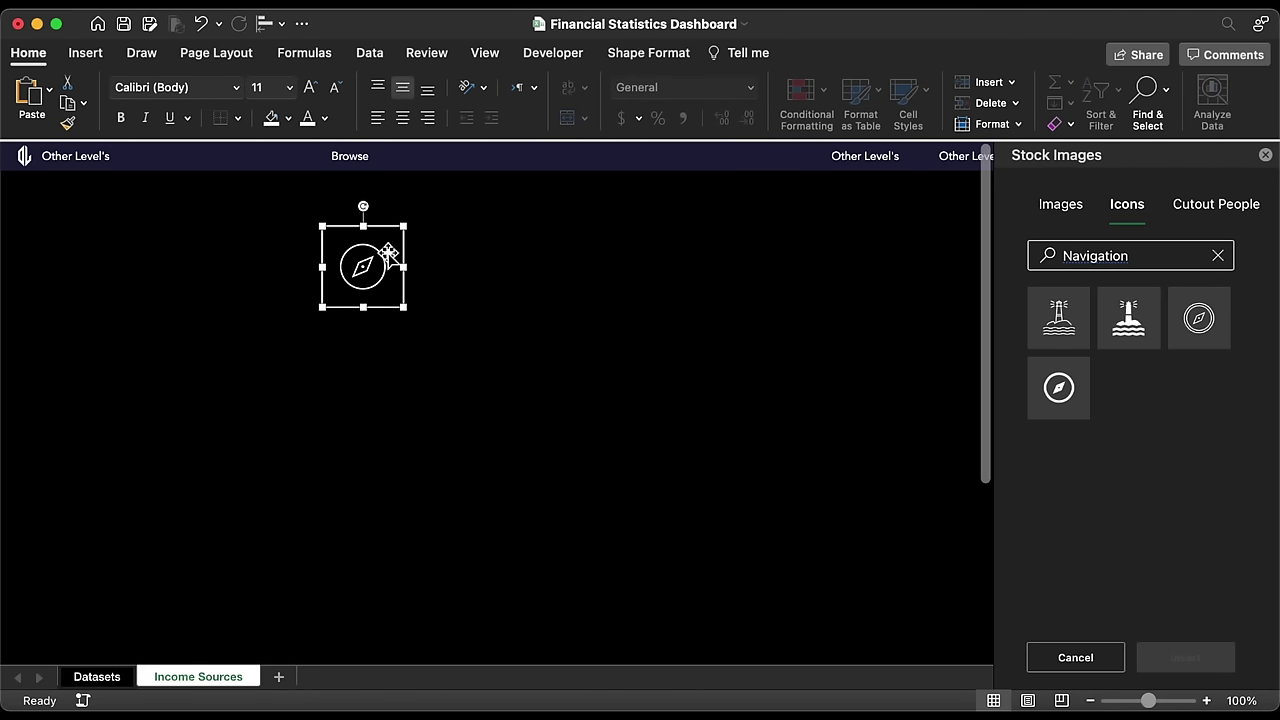
{"action": "left_click_drag", "start_coordinate": [406, 289], "coordinate": [335, 187]}
{"action": "left_click", "coordinate": [355, 224]}
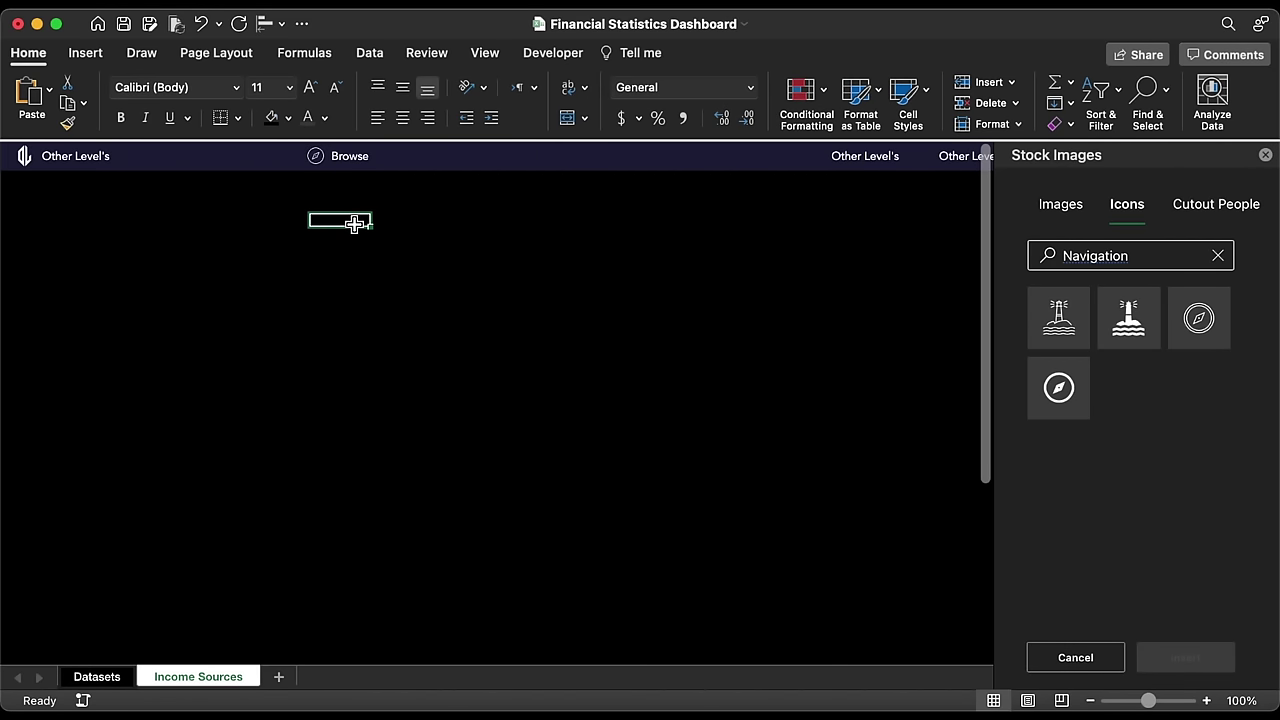
{"action": "left_click", "coordinate": [350, 155]}
{"action": "right_click", "coordinate": [360, 175]}
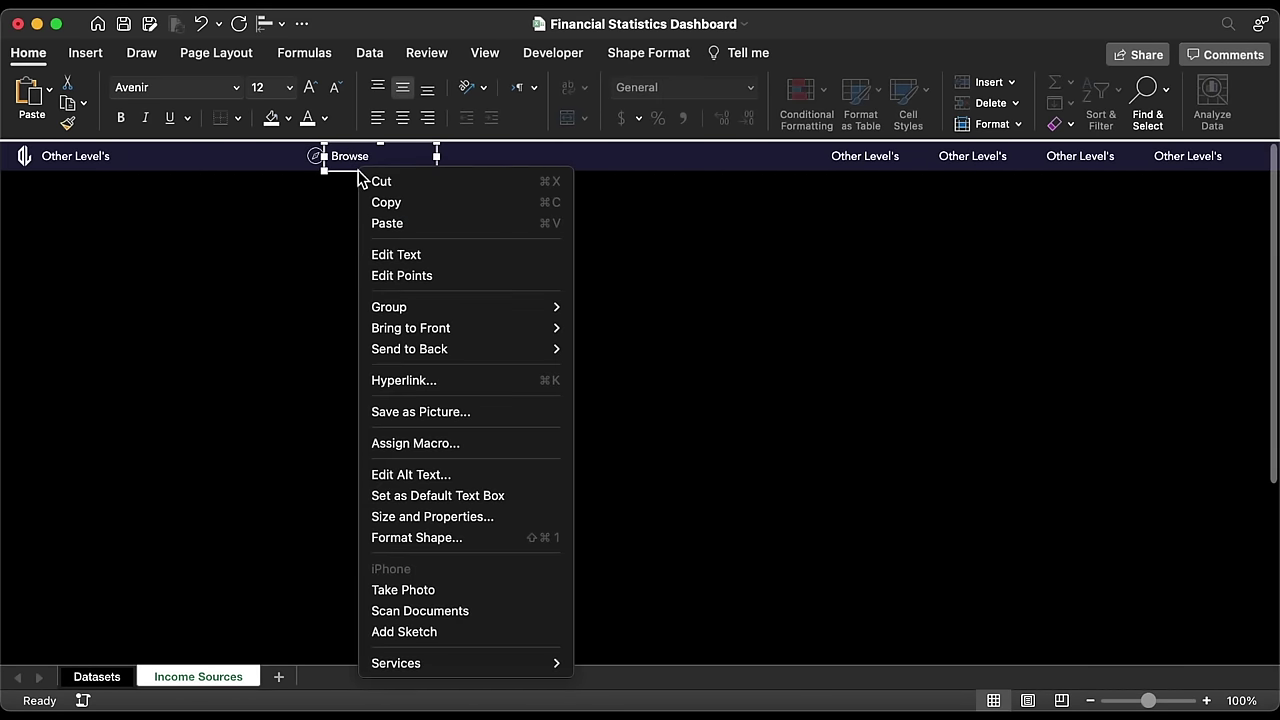
{"action": "left_click", "coordinate": [437, 384]}
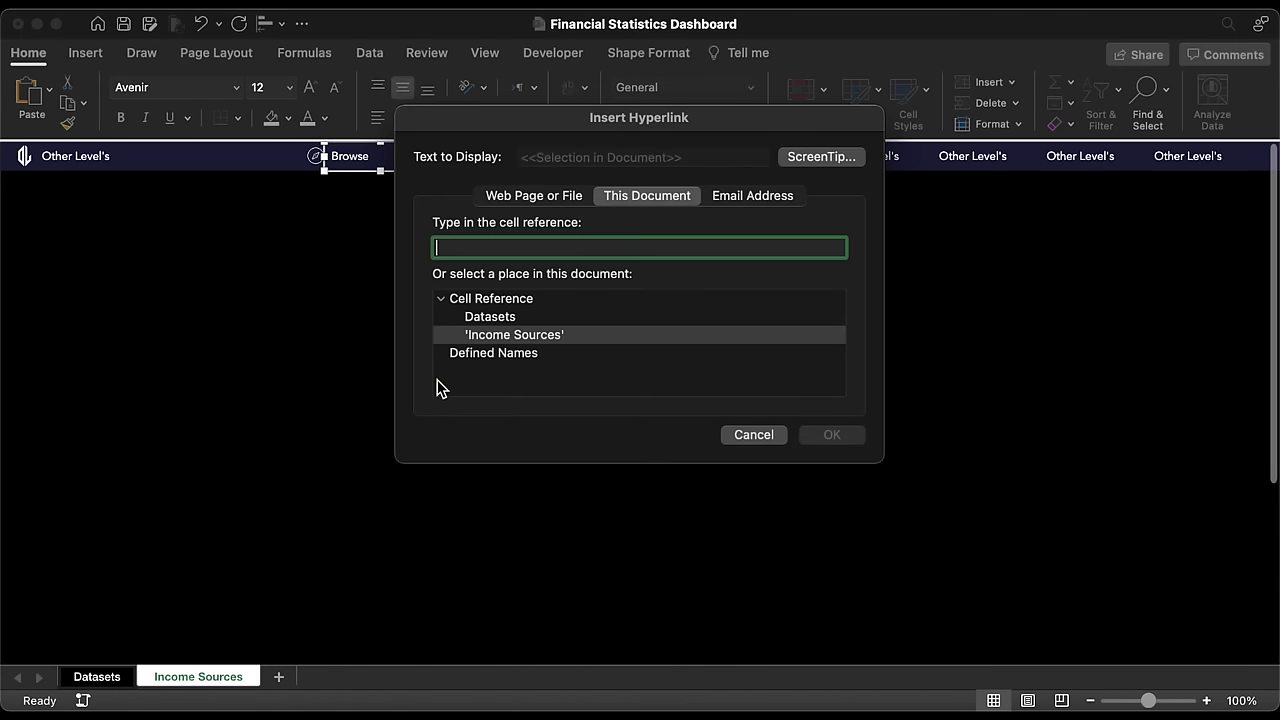
{"action": "left_click", "coordinate": [531, 196]}
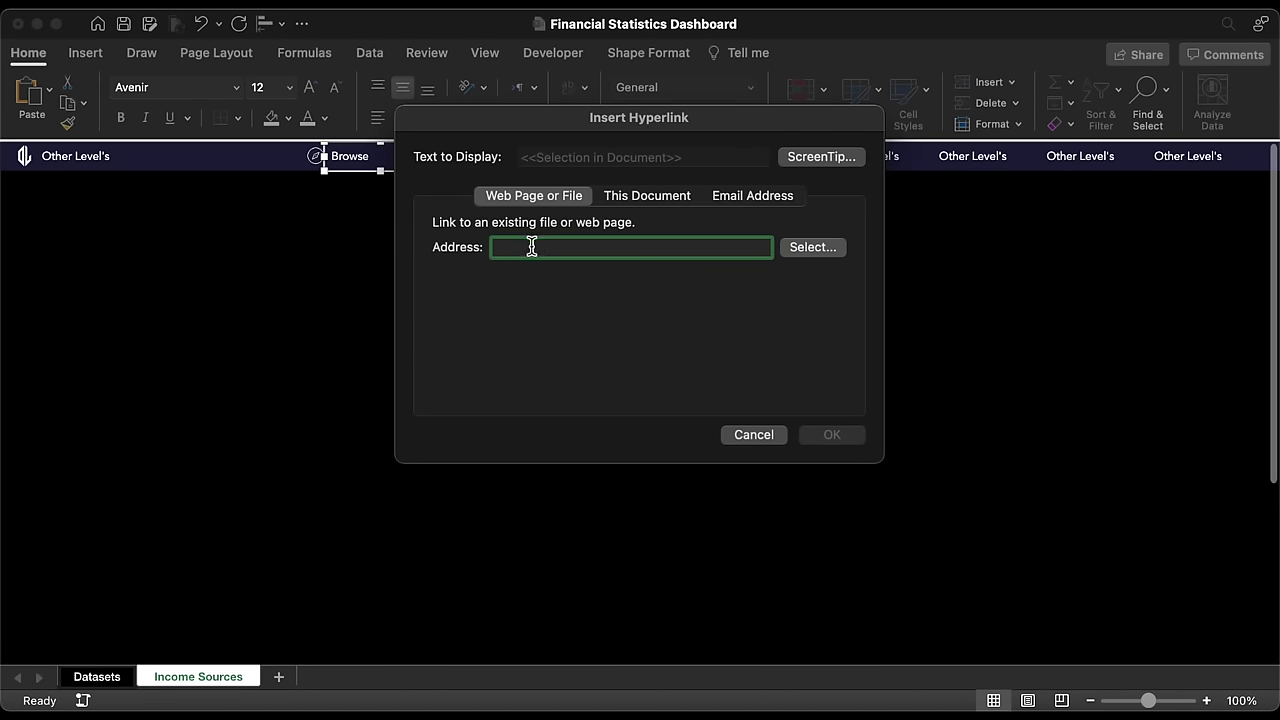
{"action": "type", "text": "www.other-levels.com"}
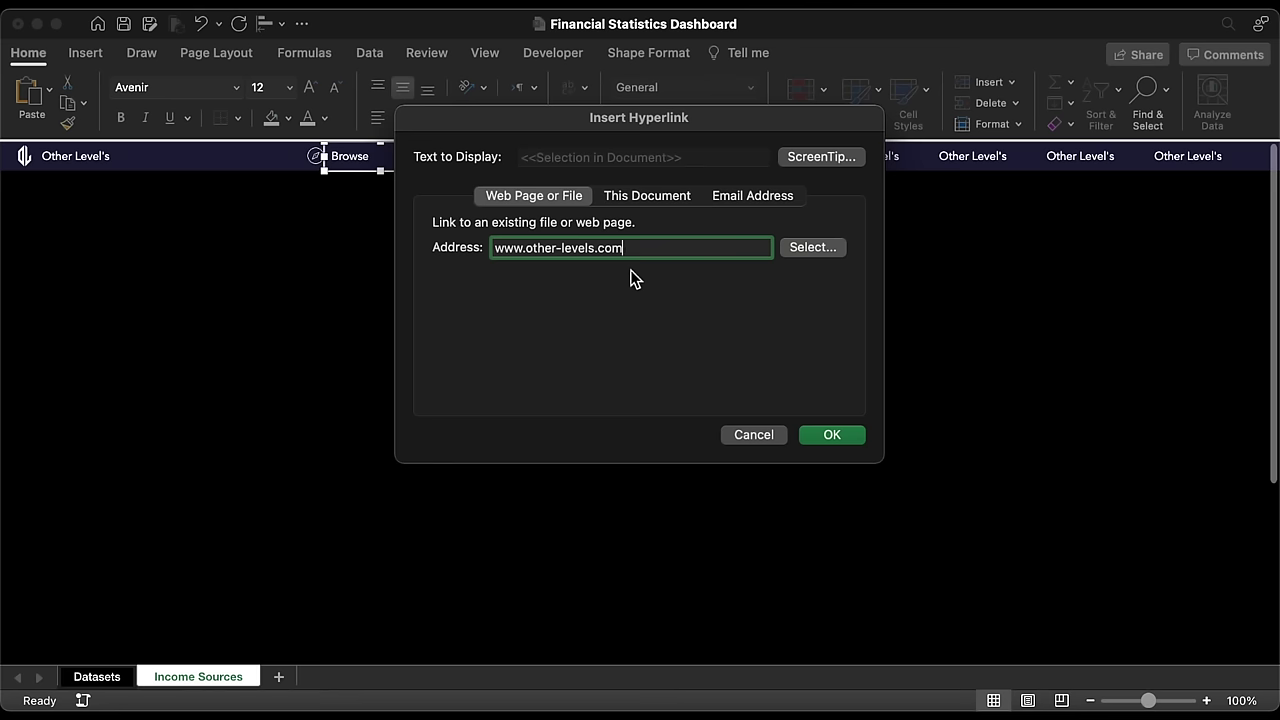
{"action": "key", "text": "super+a"}
{"action": "key", "text": "super+c"}
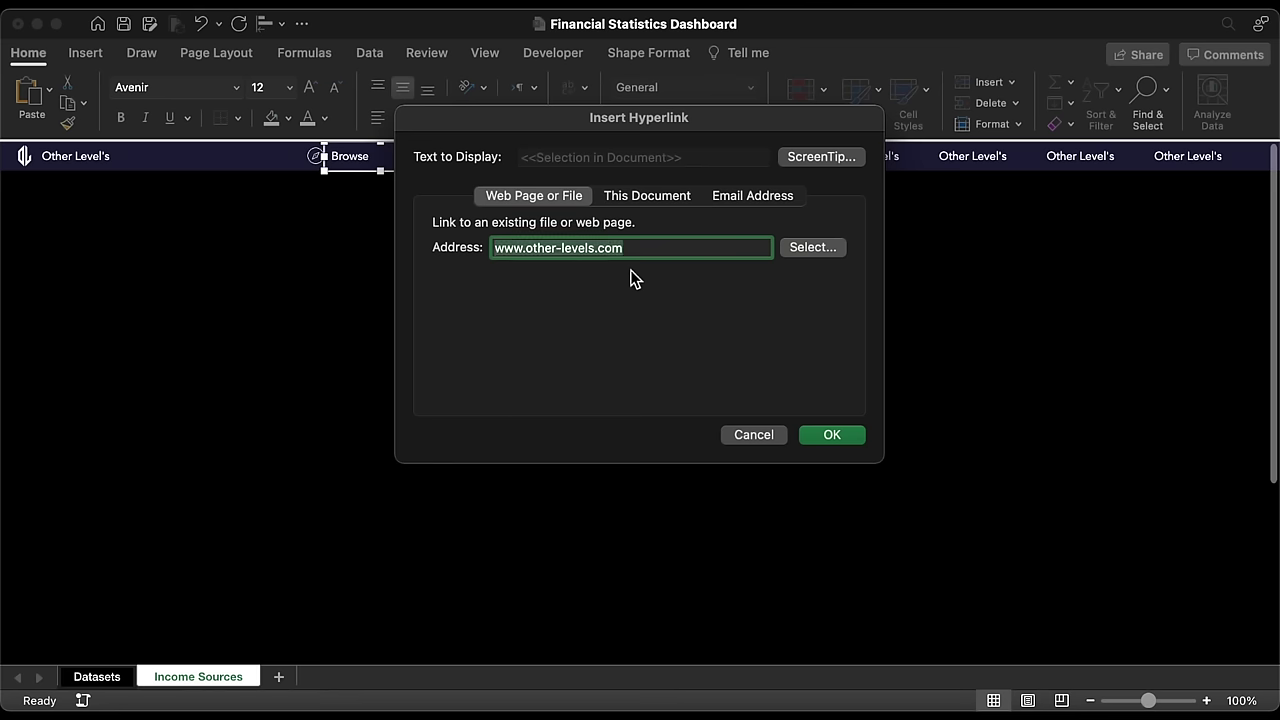
{"action": "left_click", "coordinate": [821, 160]}
{"action": "key", "text": "super+v"}
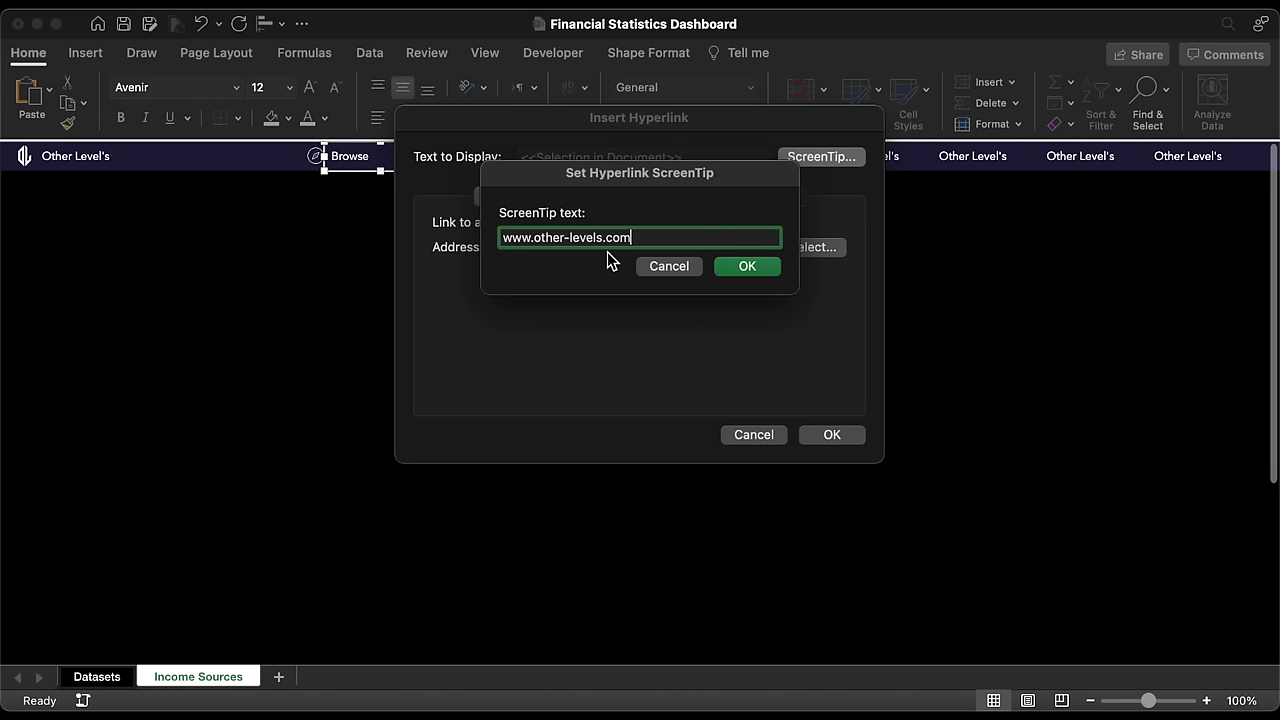
{"action": "left_click", "coordinate": [740, 266]}
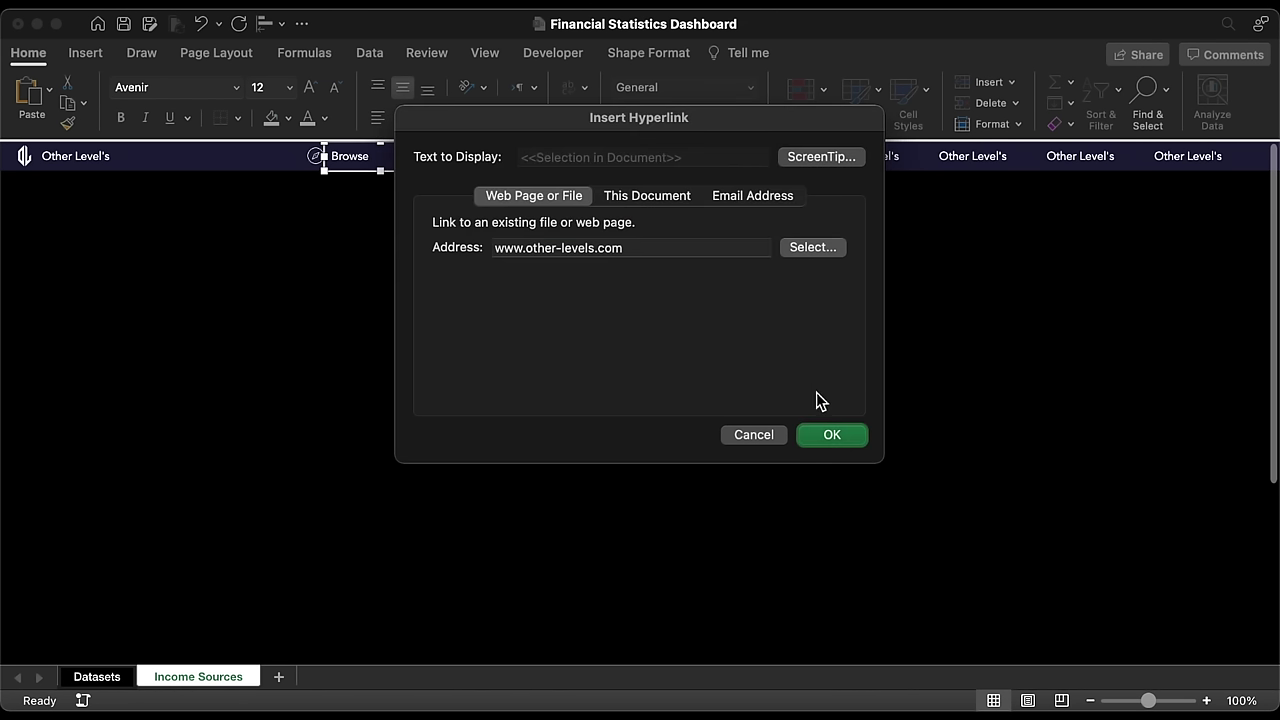
{"action": "left_click", "coordinate": [841, 437]}
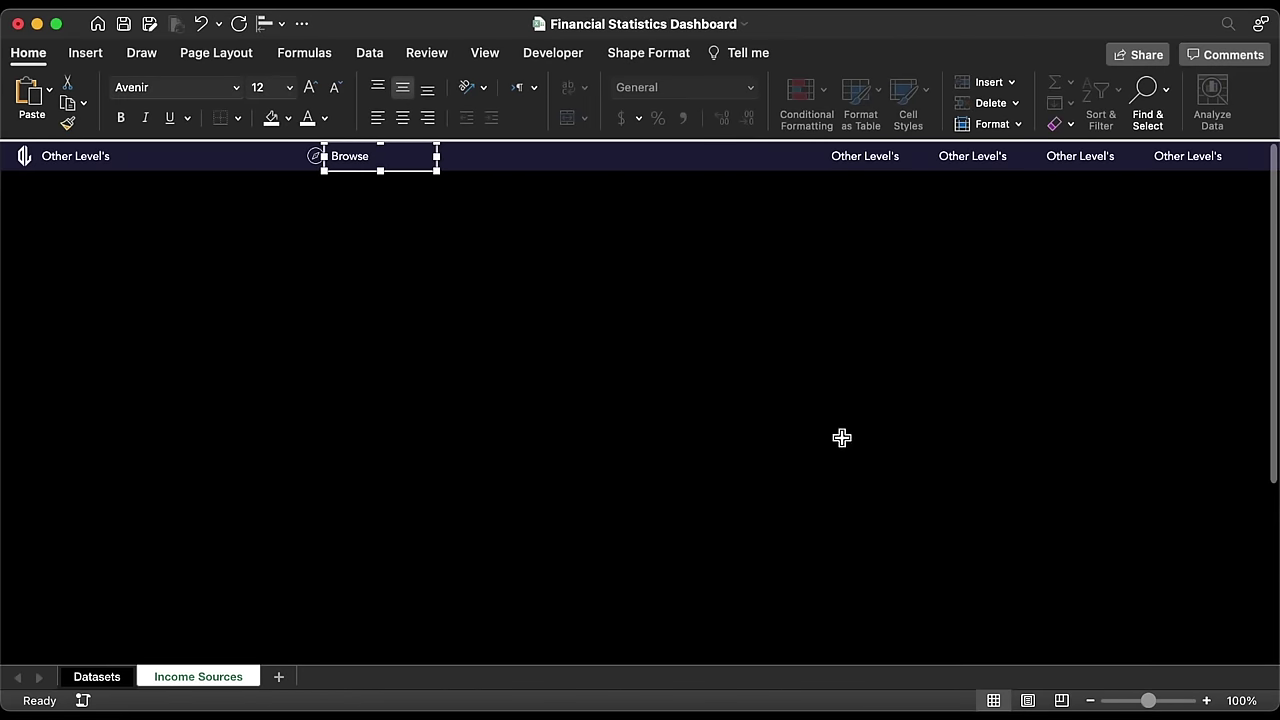
{"action": "left_click", "coordinate": [489, 226]}
{"action": "mouse_move", "coordinate": [358, 173]}
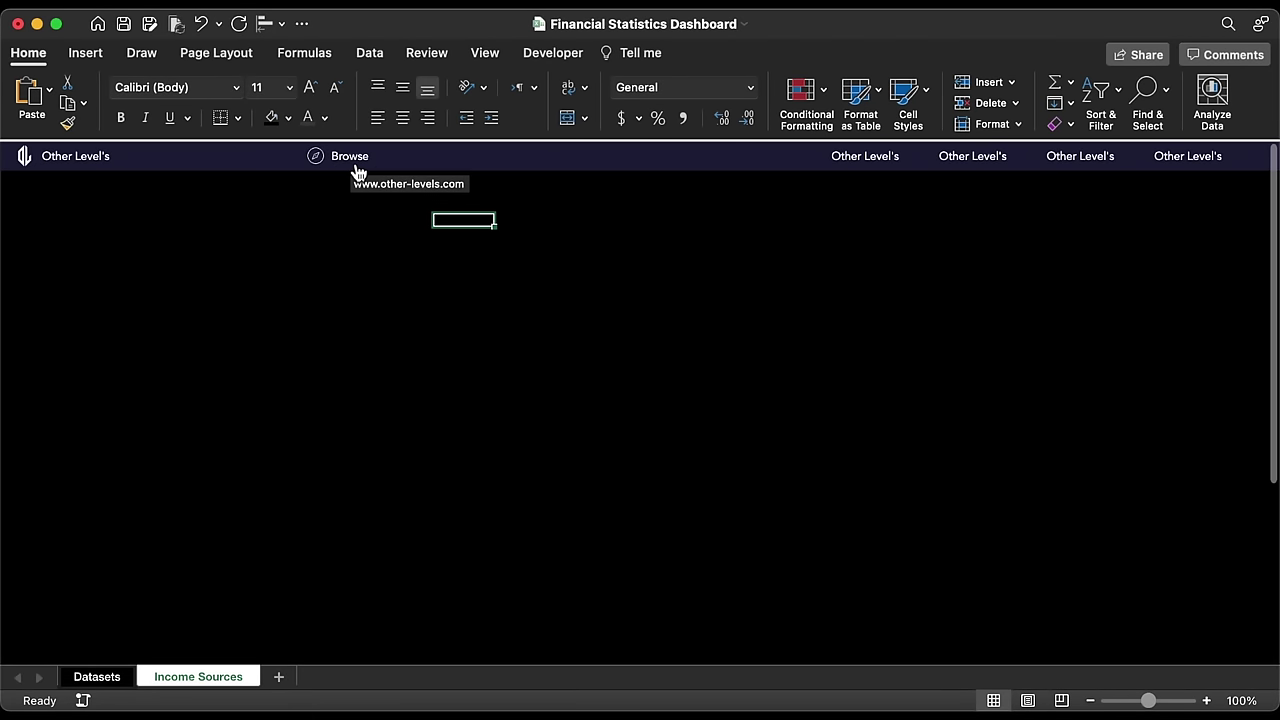
Step: Retitle the right-hand labels Income Sources, Geographically, Sales Process and Projects Status
{"action": "triple_click", "coordinate": [886, 162]}
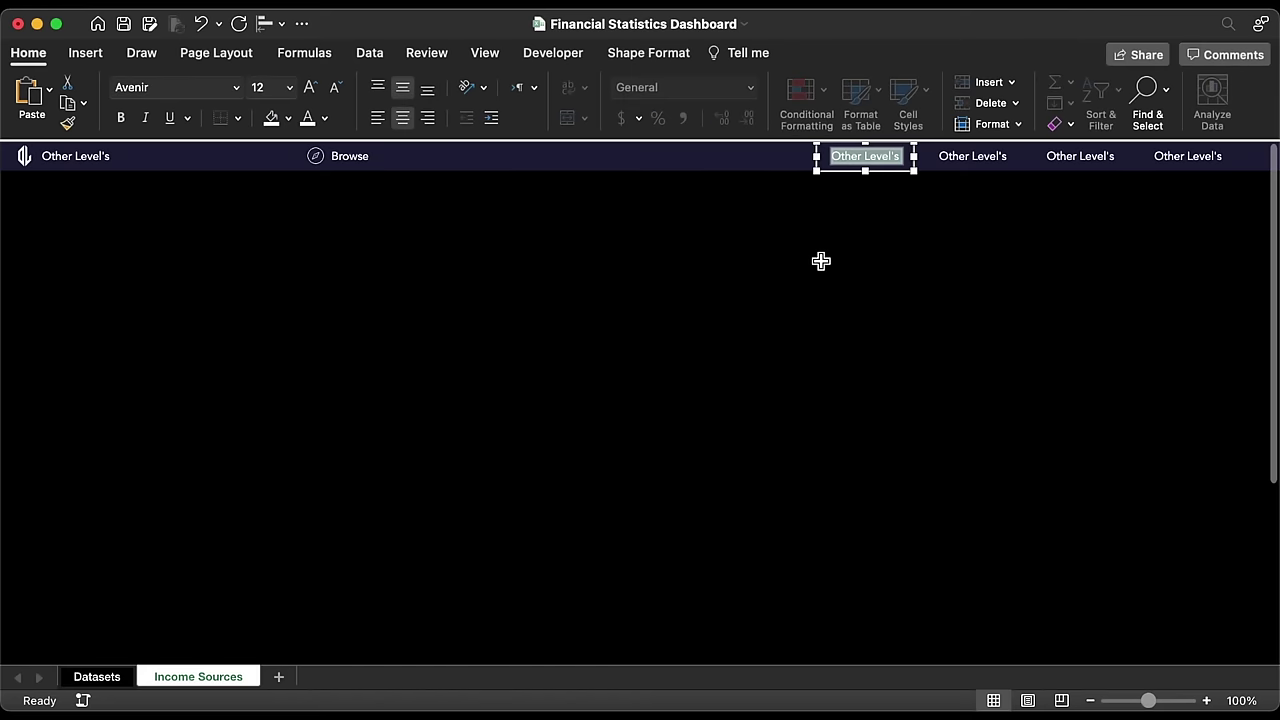
{"action": "type", "text": "Income Sources"}
{"action": "key", "text": "Tab"}
{"action": "type", "text": "Geographically"}
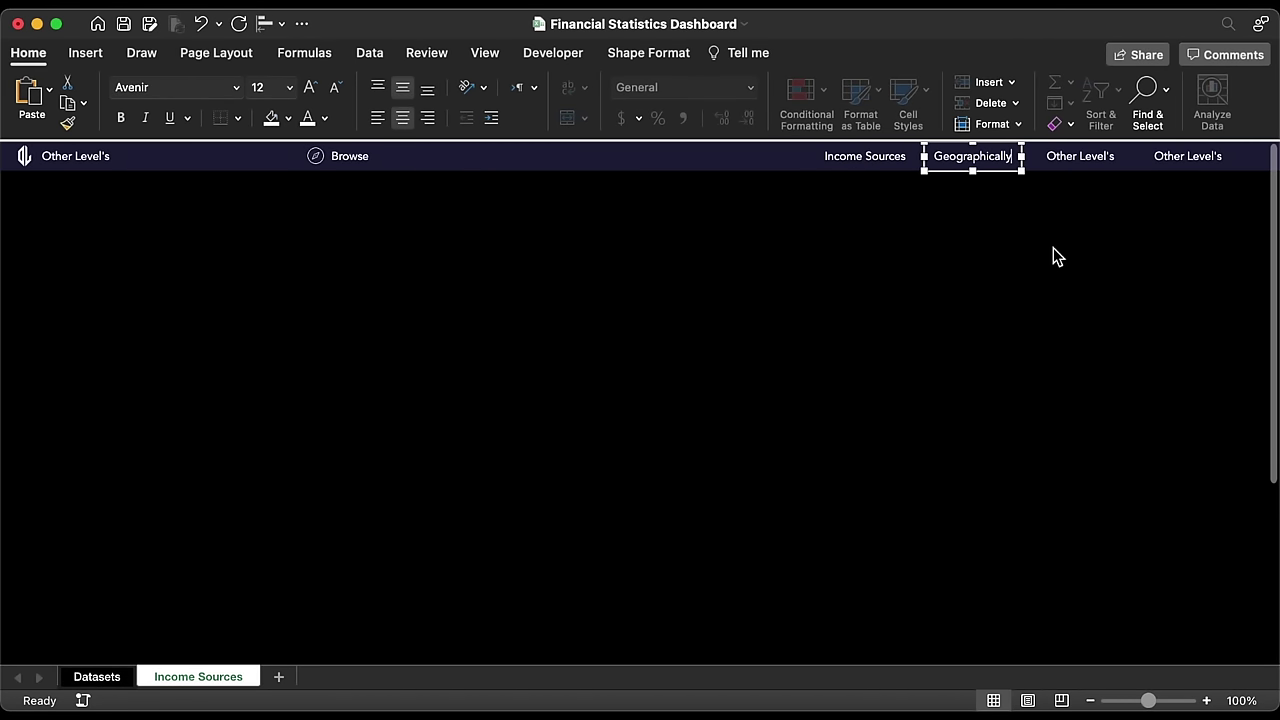
{"action": "triple_click", "coordinate": [1071, 157]}
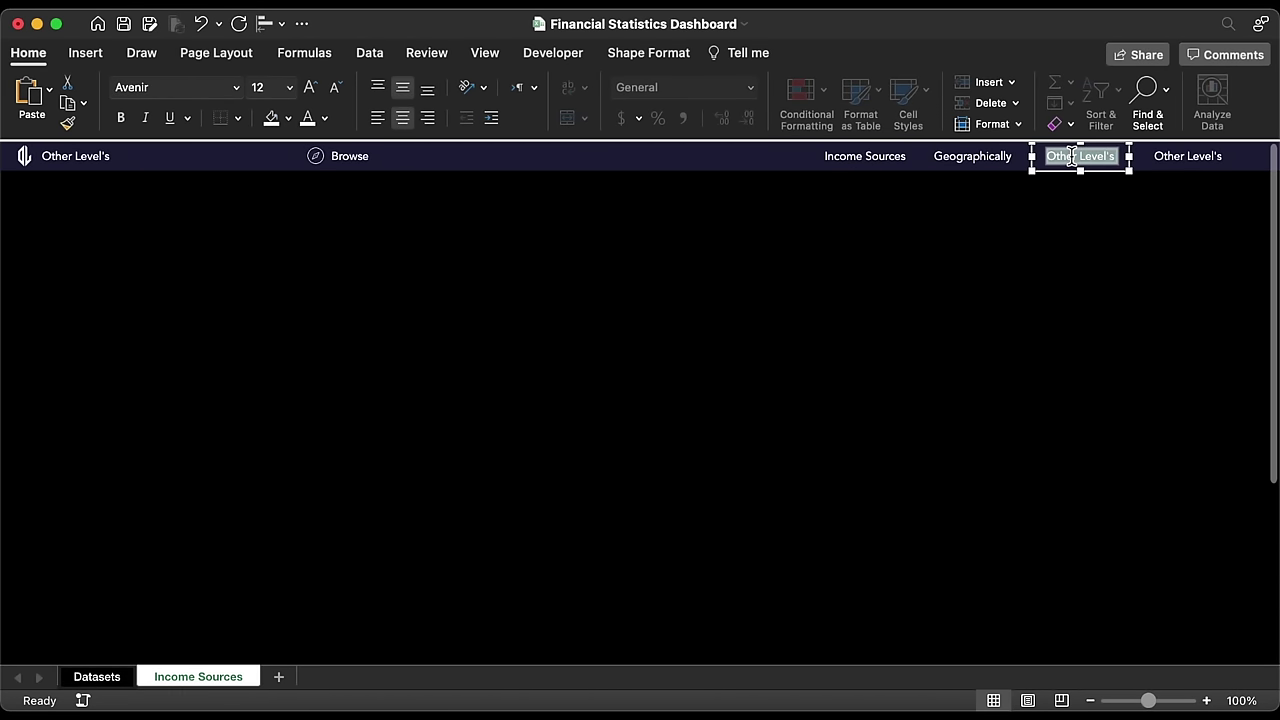
{"action": "type", "text": "Sales Process"}
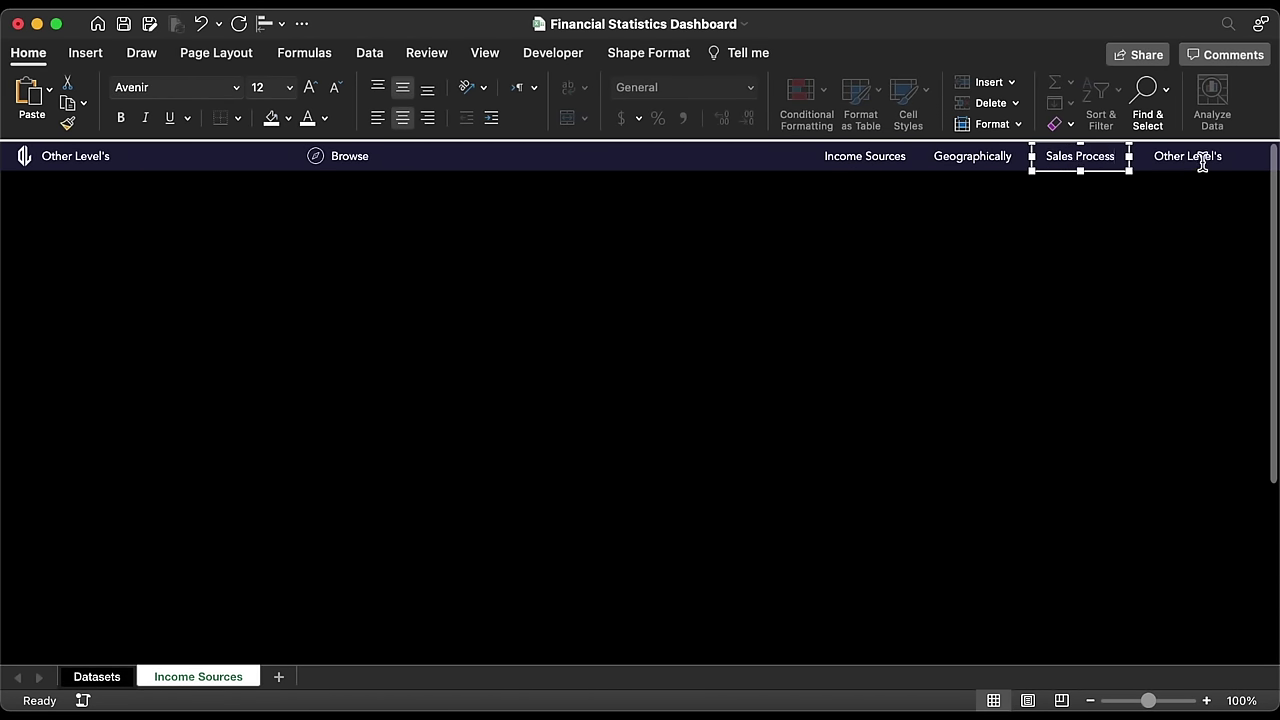
{"action": "triple_click", "coordinate": [1203, 163]}
{"action": "type", "text": "Pro"}
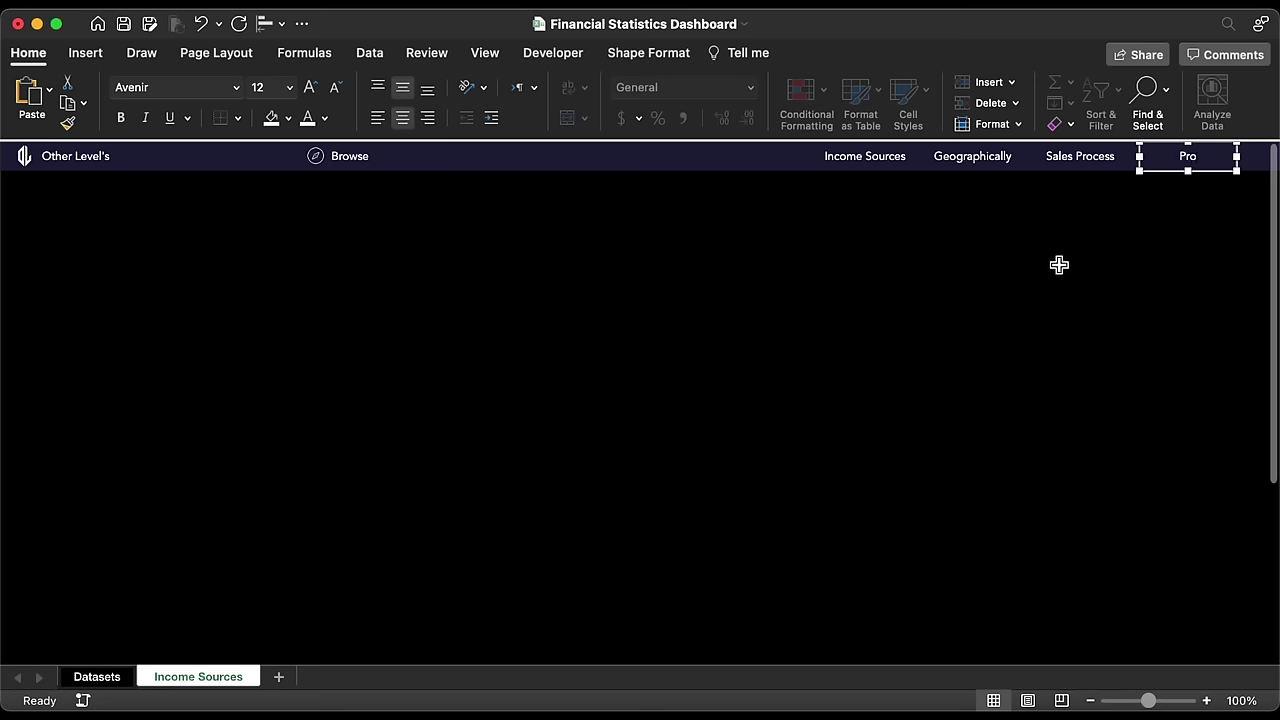
{"action": "type", "text": "jects Status"}
{"action": "left_click", "coordinate": [1059, 264]}
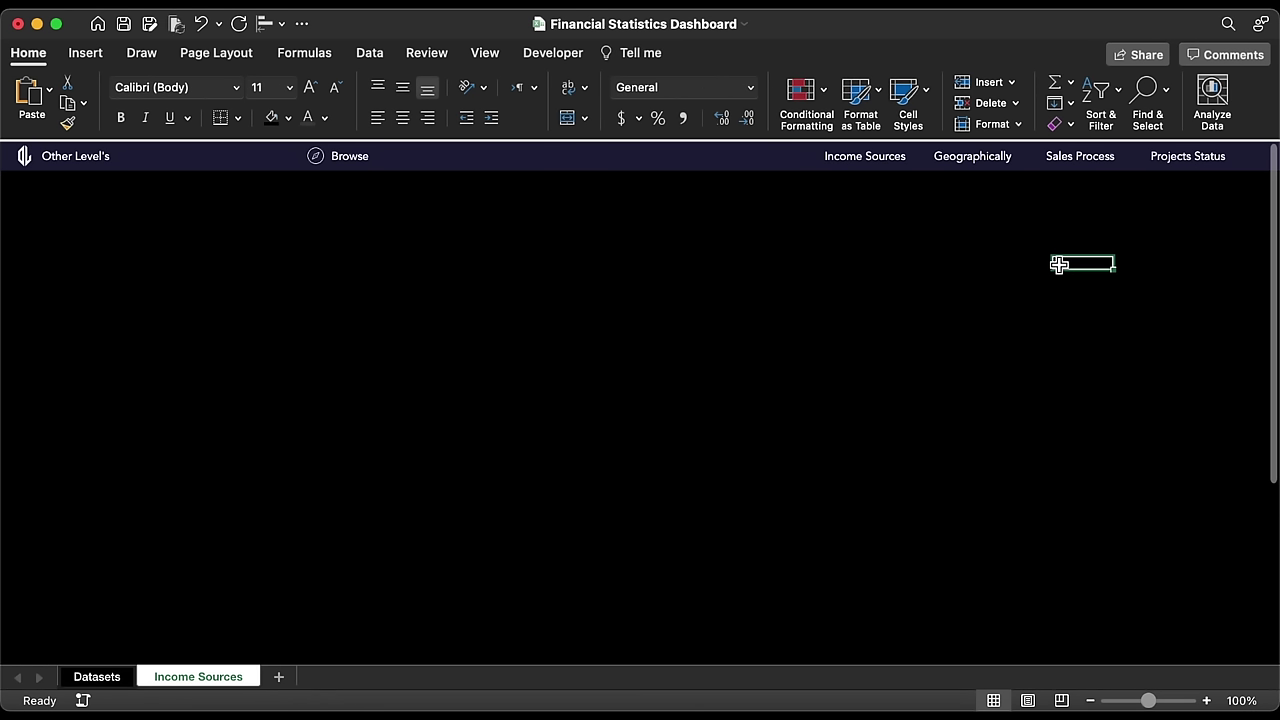
Step: Draw a rounded rectangle with no outline and a bright blue #194AFE fill
{"action": "left_click", "coordinate": [92, 56]}
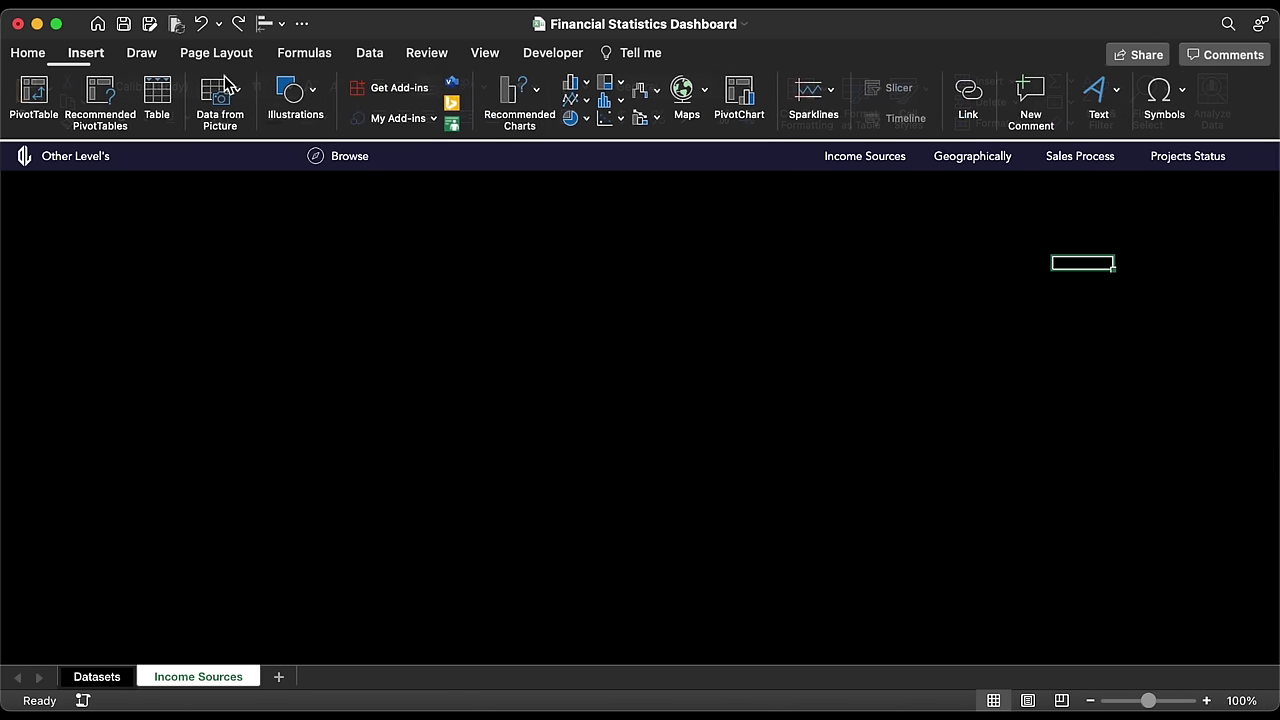
{"action": "left_click", "coordinate": [296, 113]}
{"action": "left_click", "coordinate": [224, 150]}
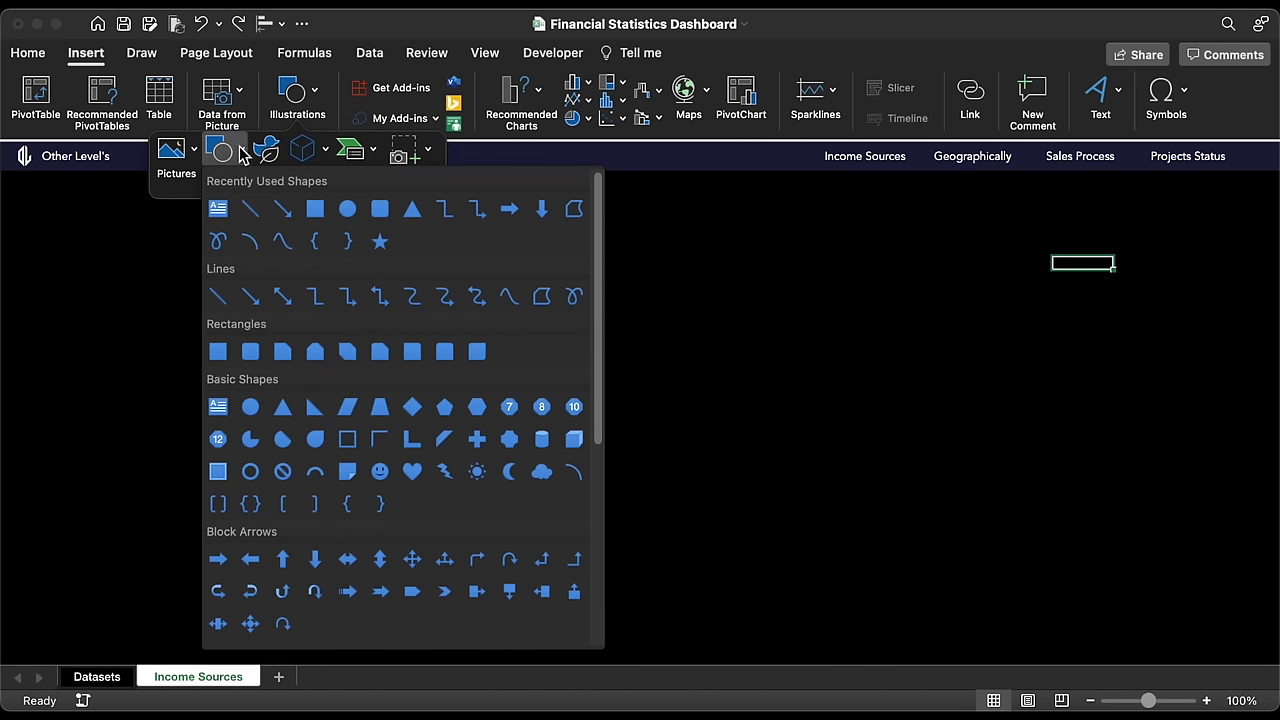
{"action": "left_click", "coordinate": [379, 209]}
{"action": "left_click_drag", "start_coordinate": [802, 254], "coordinate": [870, 290]}
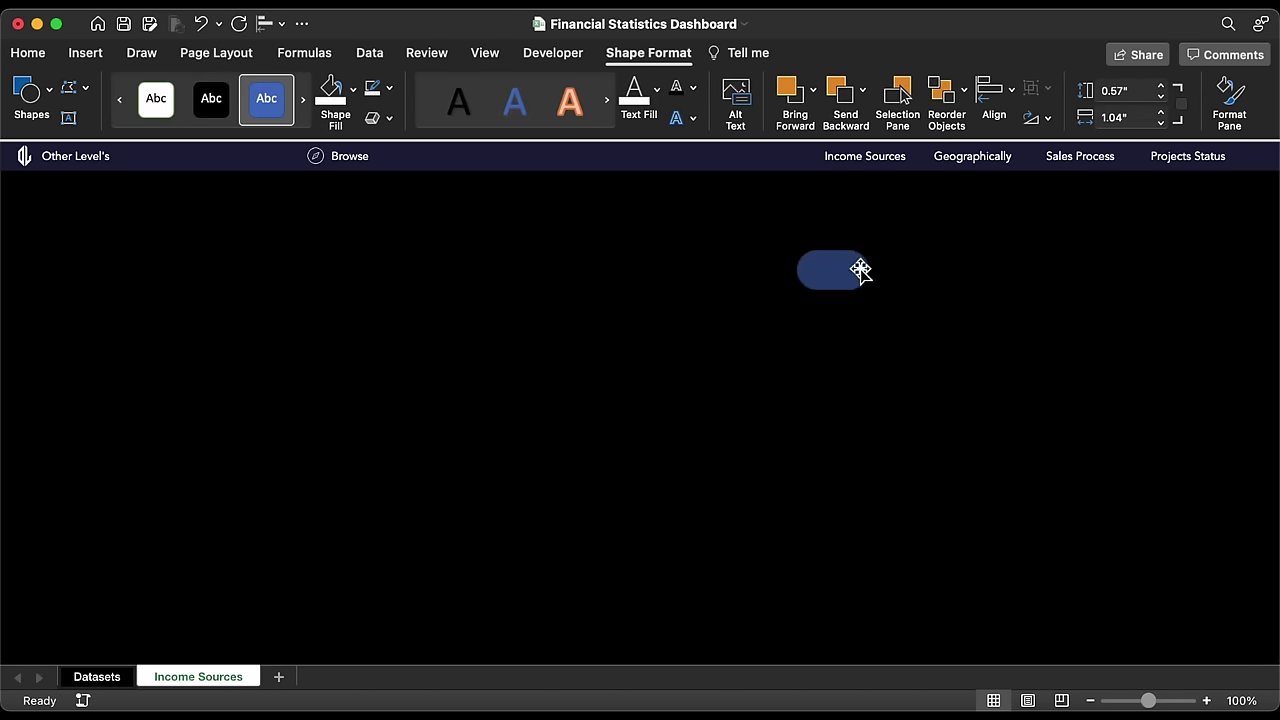
{"action": "left_click", "coordinate": [389, 88]}
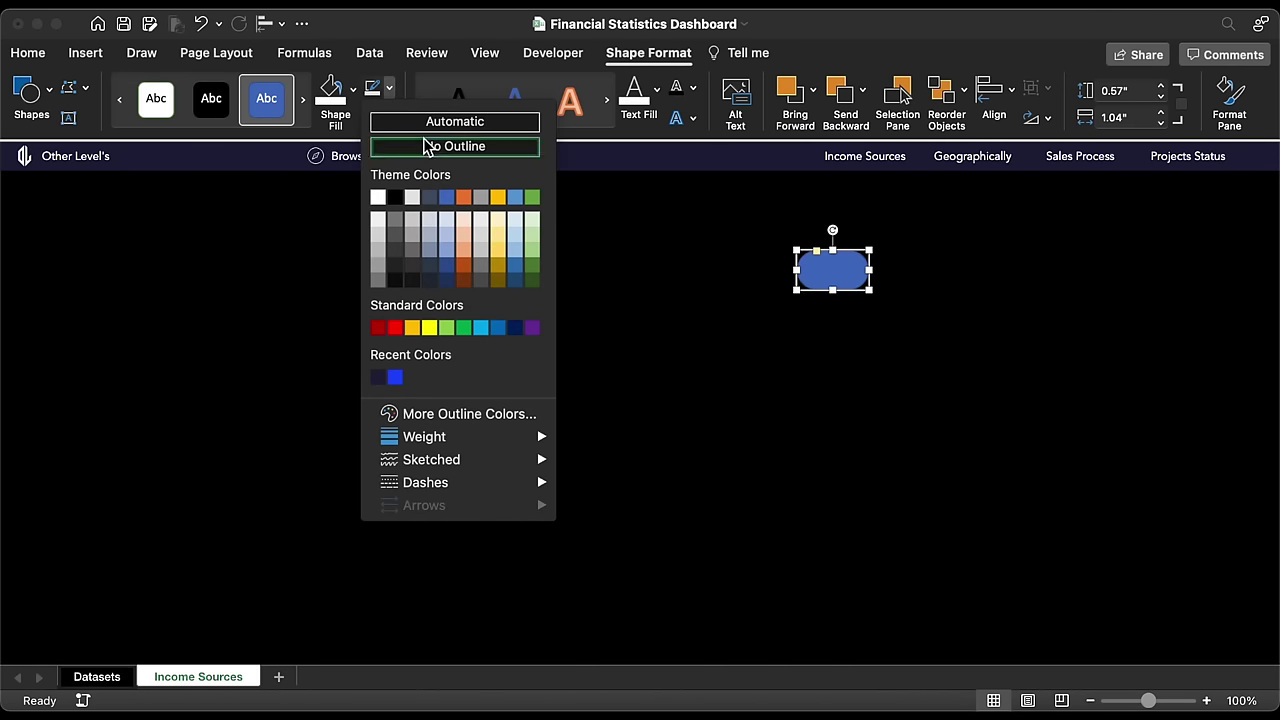
{"action": "left_click", "coordinate": [426, 146]}
{"action": "left_click", "coordinate": [352, 88]}
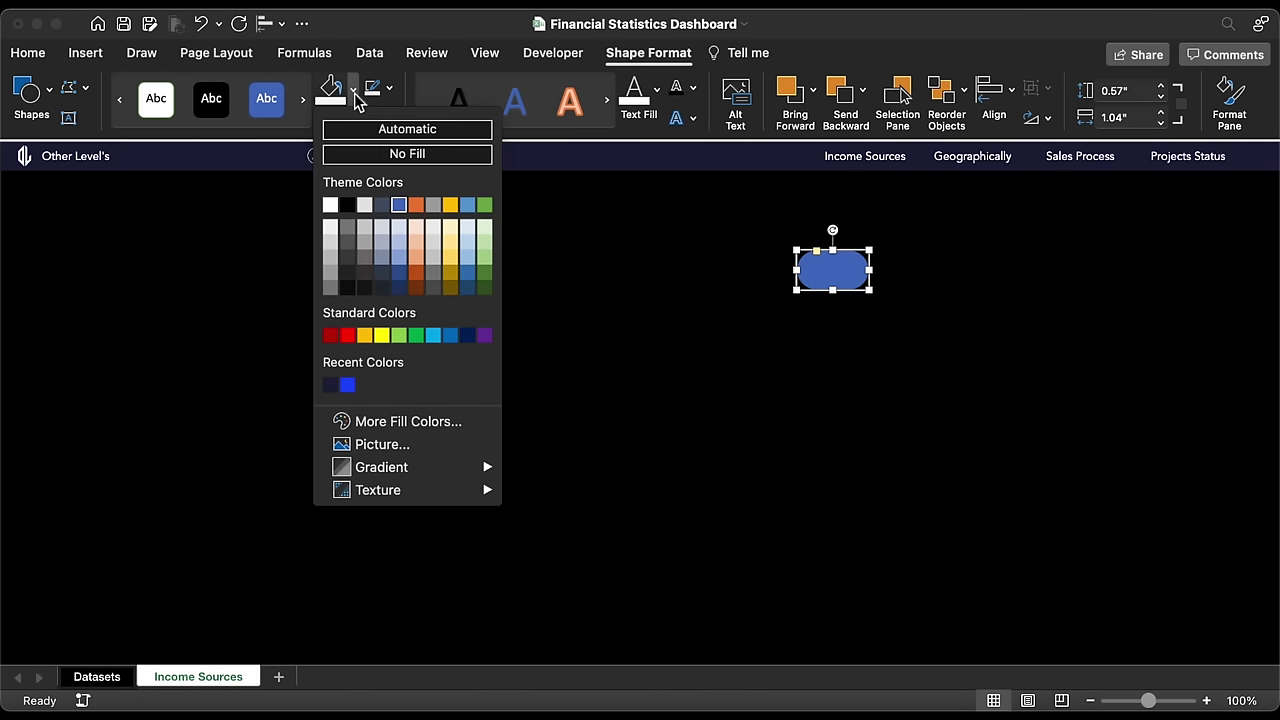
{"action": "left_click", "coordinate": [405, 426]}
{"action": "type", "text": "194AFE"}
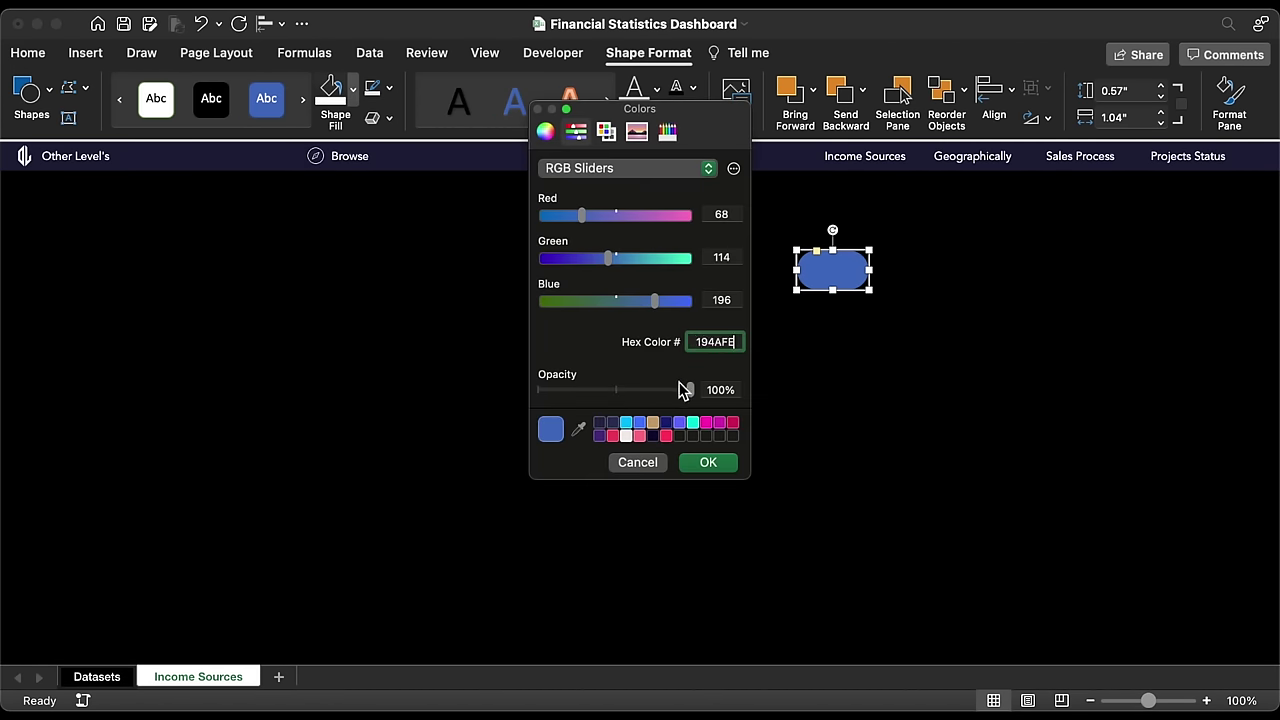
{"action": "left_click", "coordinate": [707, 465]}
Step: Size the blue bar to 0.05" by 0.3" and place it under Income Sources
{"action": "left_click_drag", "start_coordinate": [823, 277], "coordinate": [849, 203]}
{"action": "left_click", "coordinate": [1122, 91]}
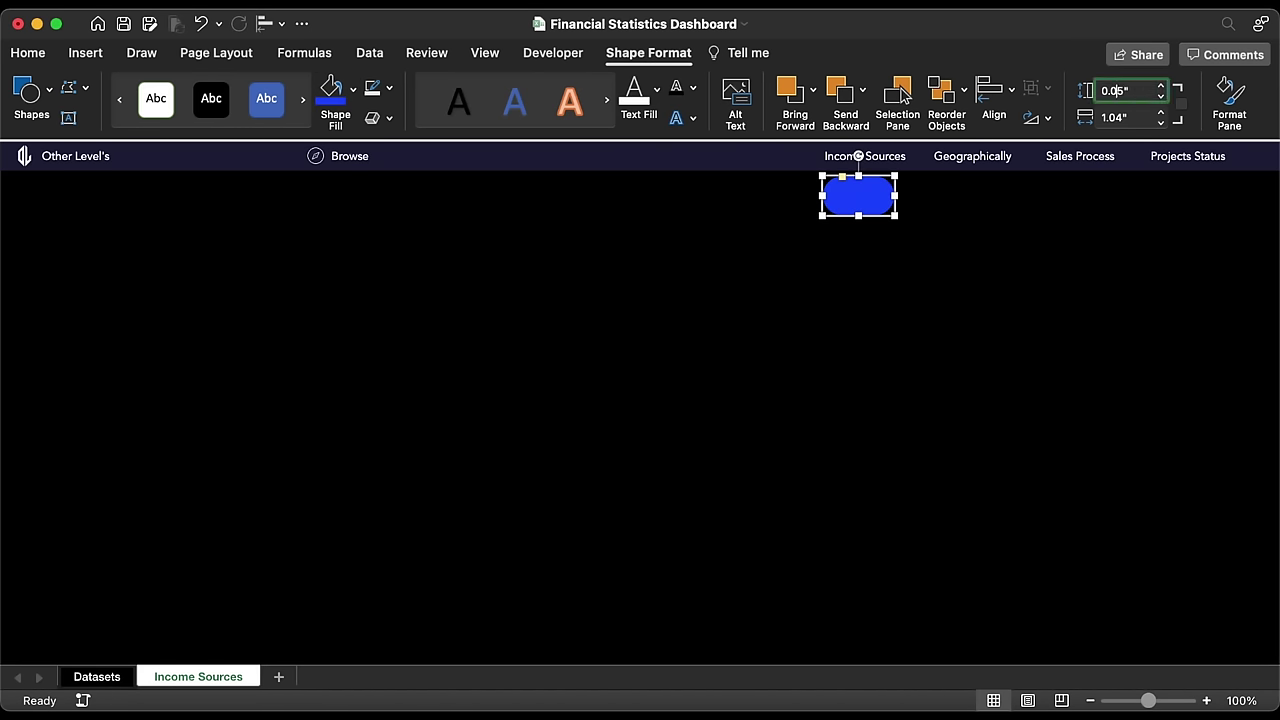
{"action": "key", "text": "Return"}
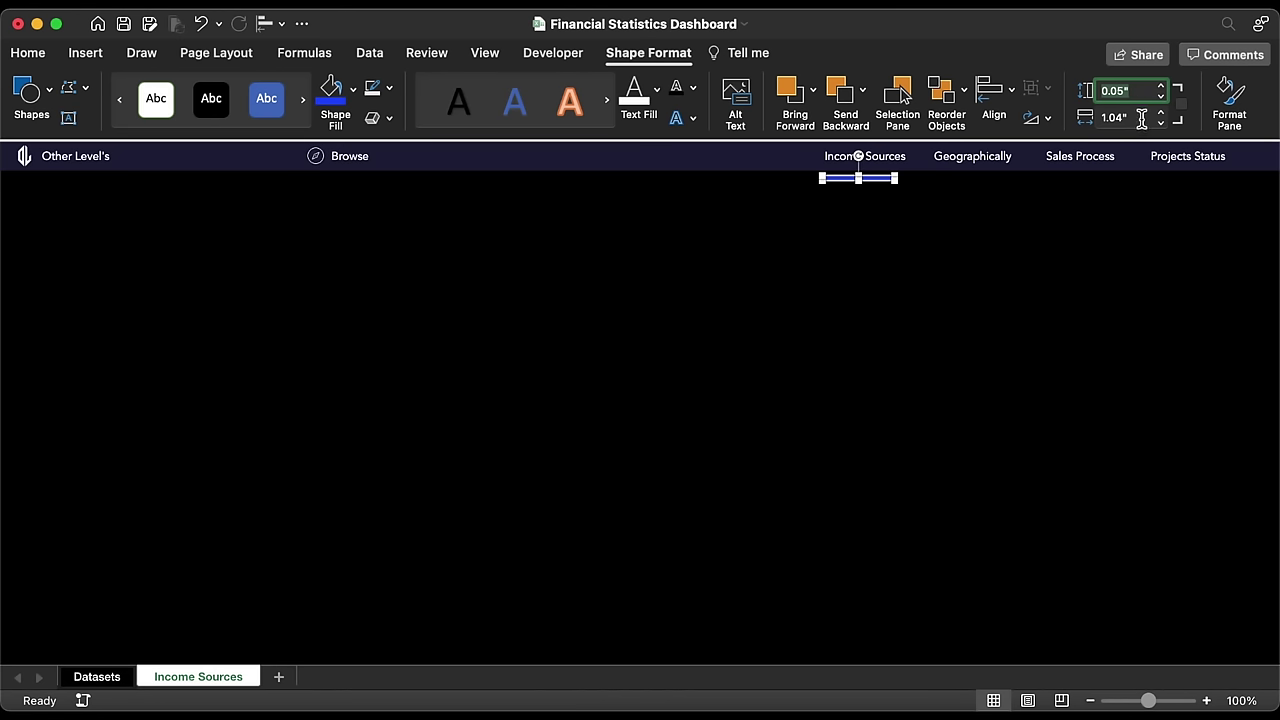
{"action": "left_click", "coordinate": [1141, 118]}
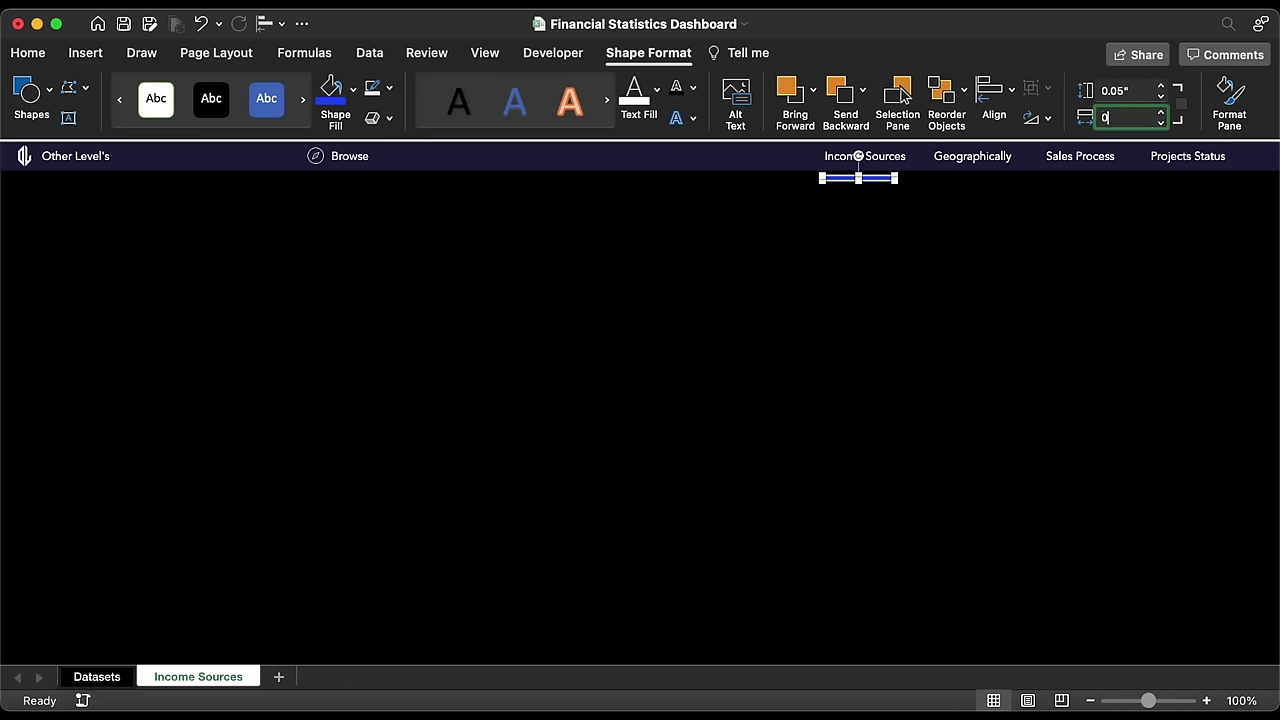
{"action": "key", "text": "Return"}
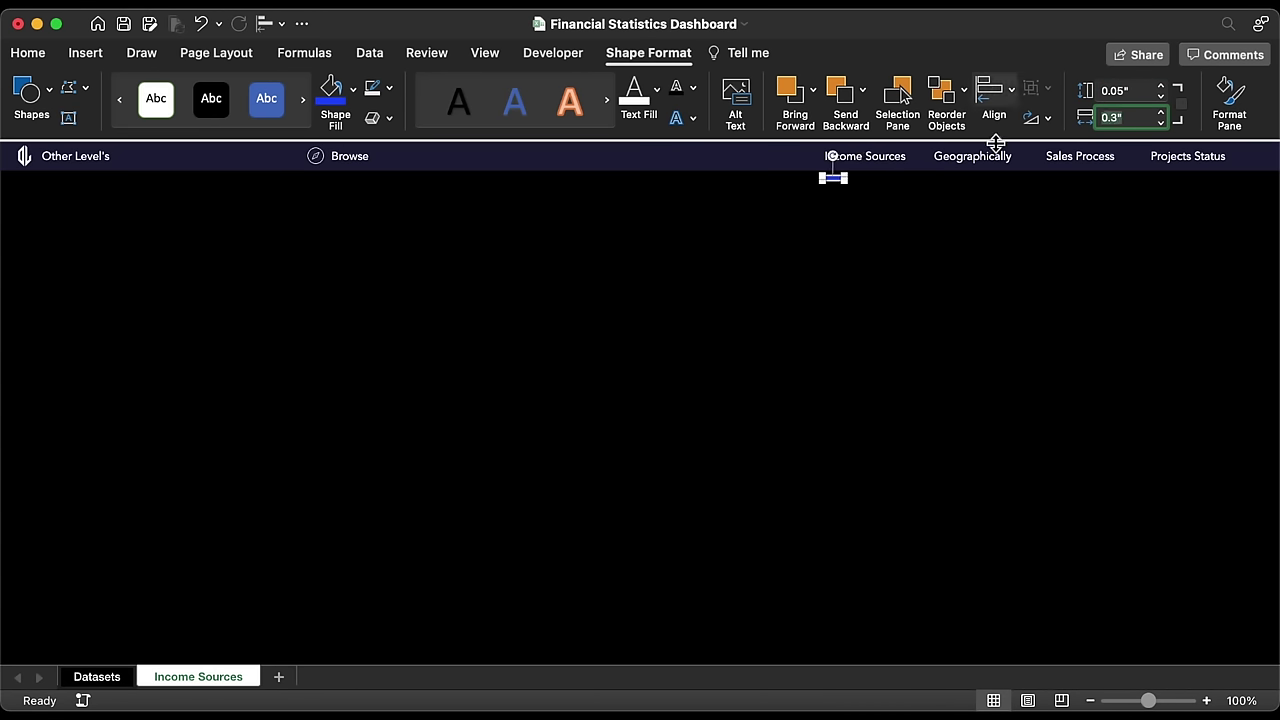
{"action": "left_click_drag", "start_coordinate": [838, 186], "coordinate": [844, 173]}
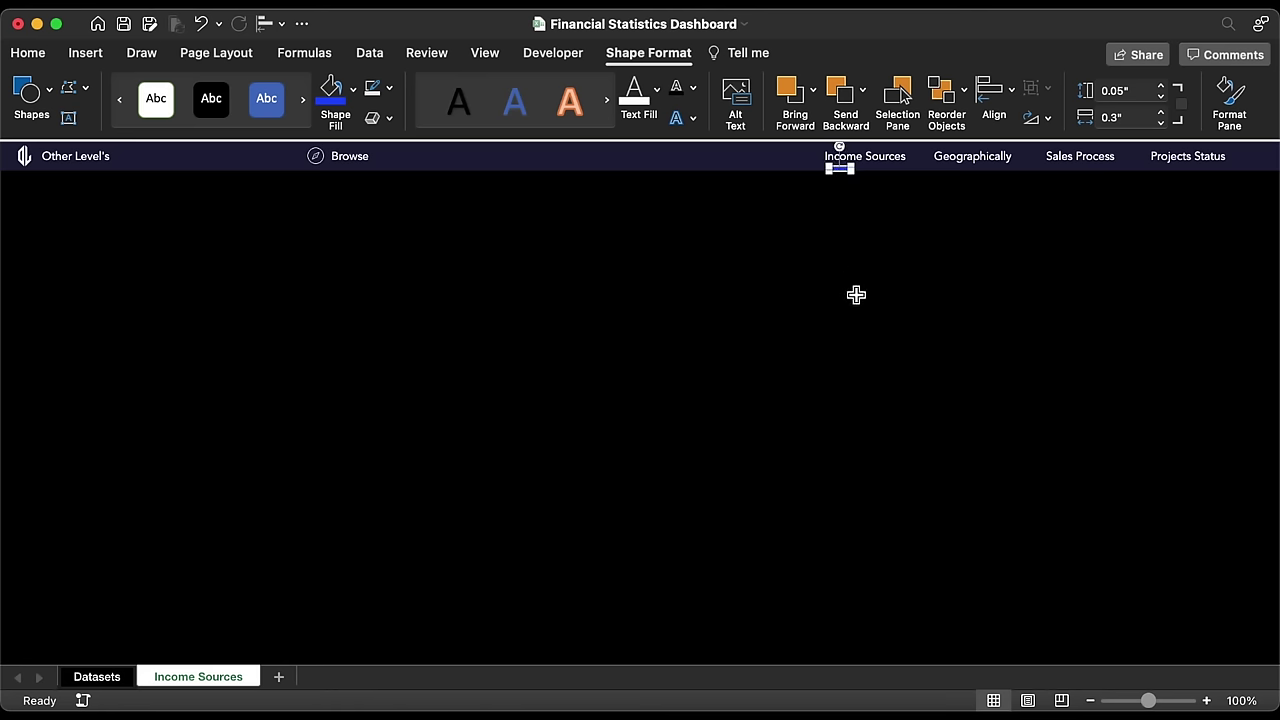
Step: Link Income Sources to its own sheet with an 'Income Sources' ScreenTip, then add a blank sheet
{"action": "left_click", "coordinate": [885, 160]}
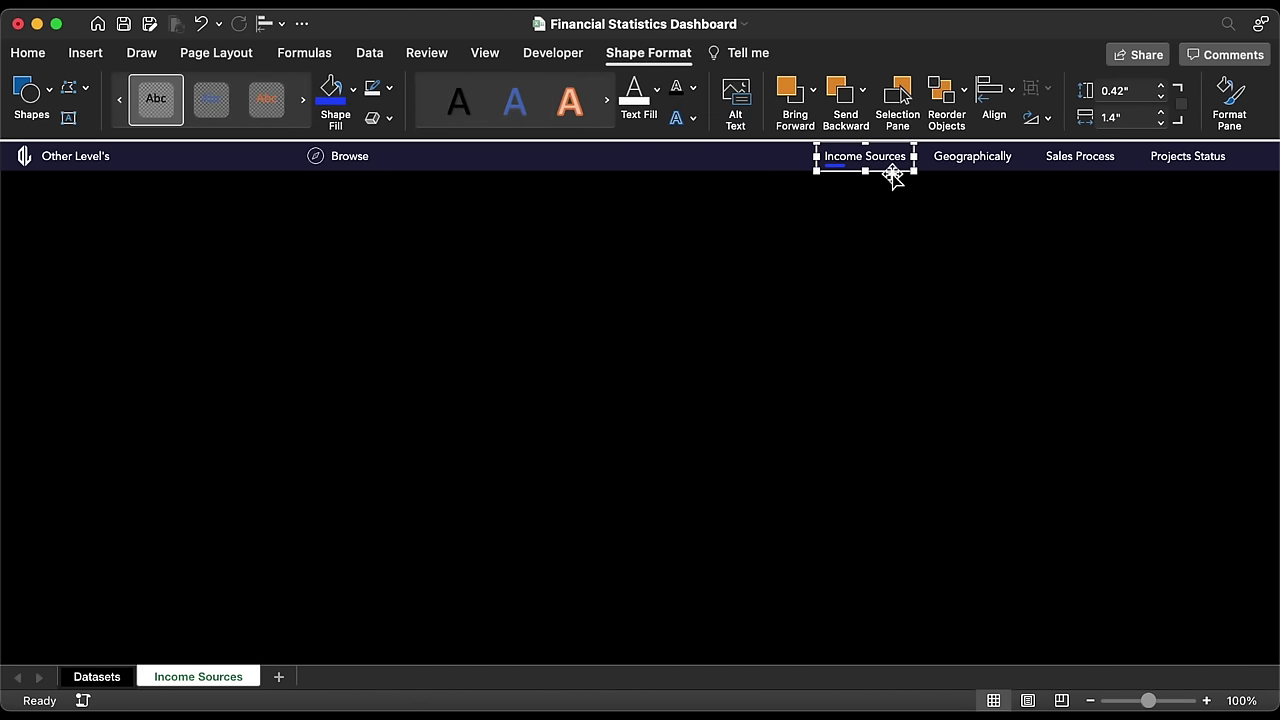
{"action": "right_click", "coordinate": [892, 175]}
{"action": "left_click", "coordinate": [960, 381]}
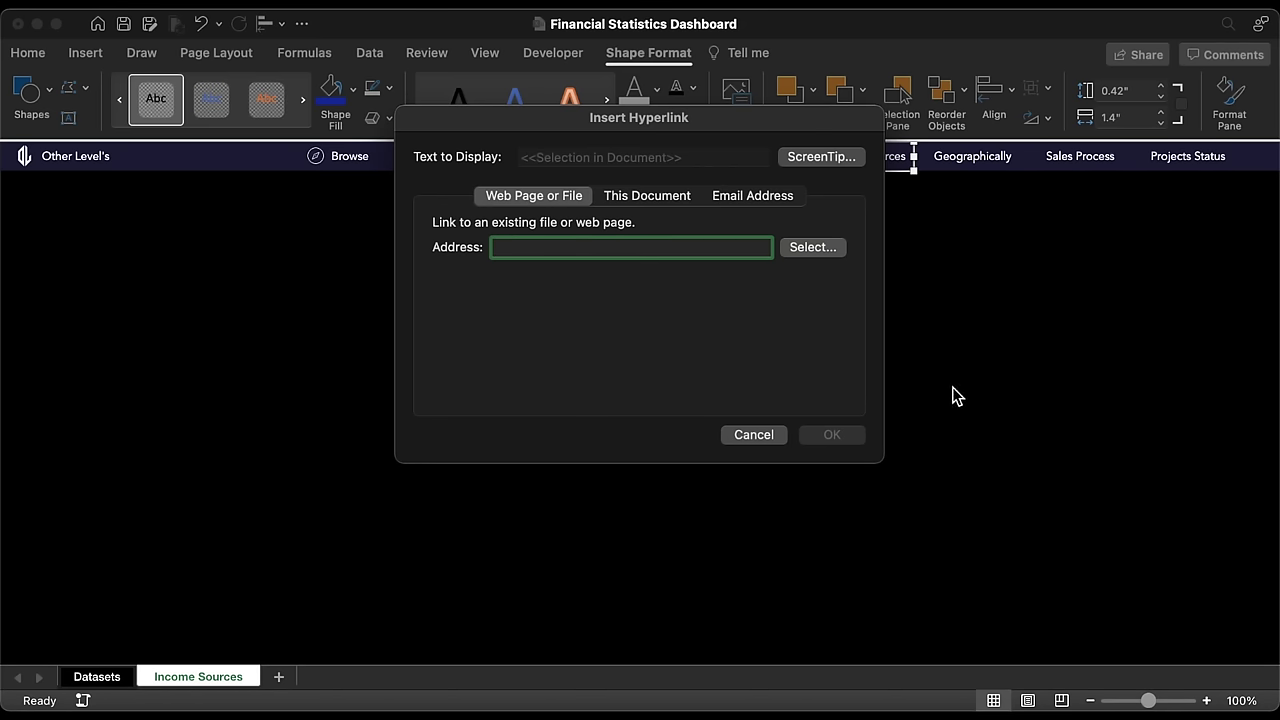
{"action": "left_click", "coordinate": [620, 195]}
{"action": "left_click", "coordinate": [510, 334]}
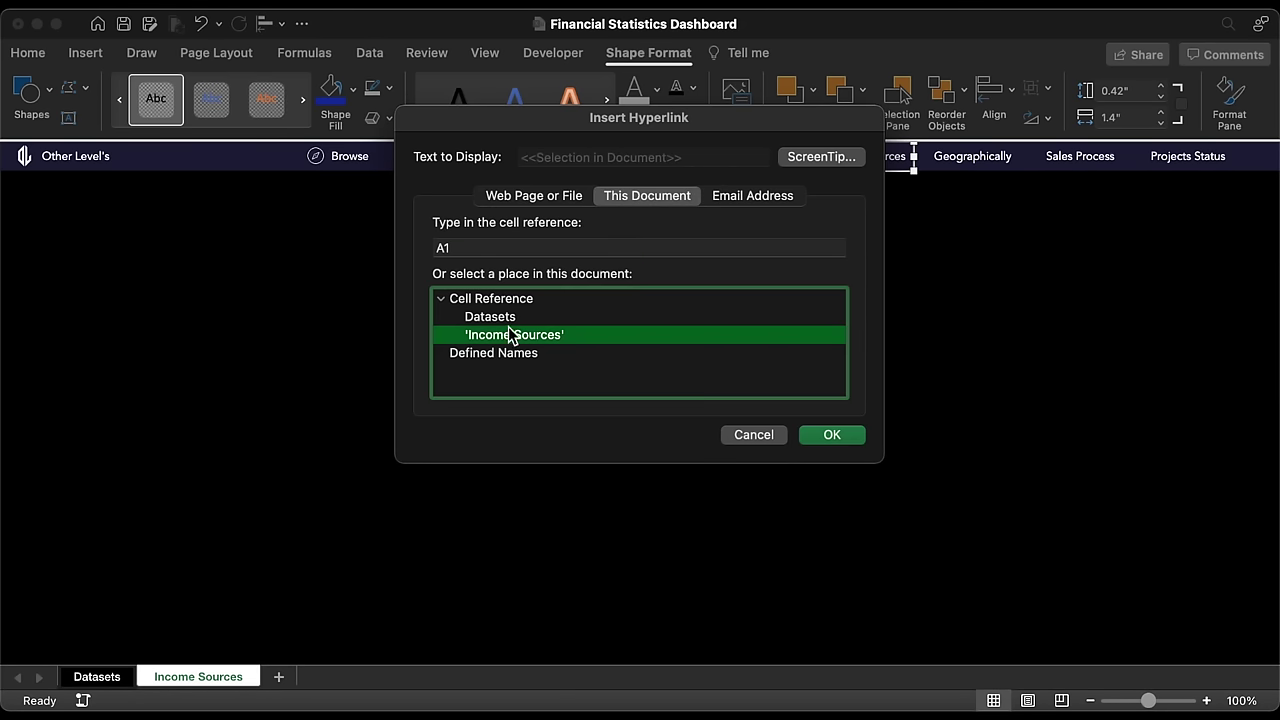
{"action": "left_click", "coordinate": [815, 157]}
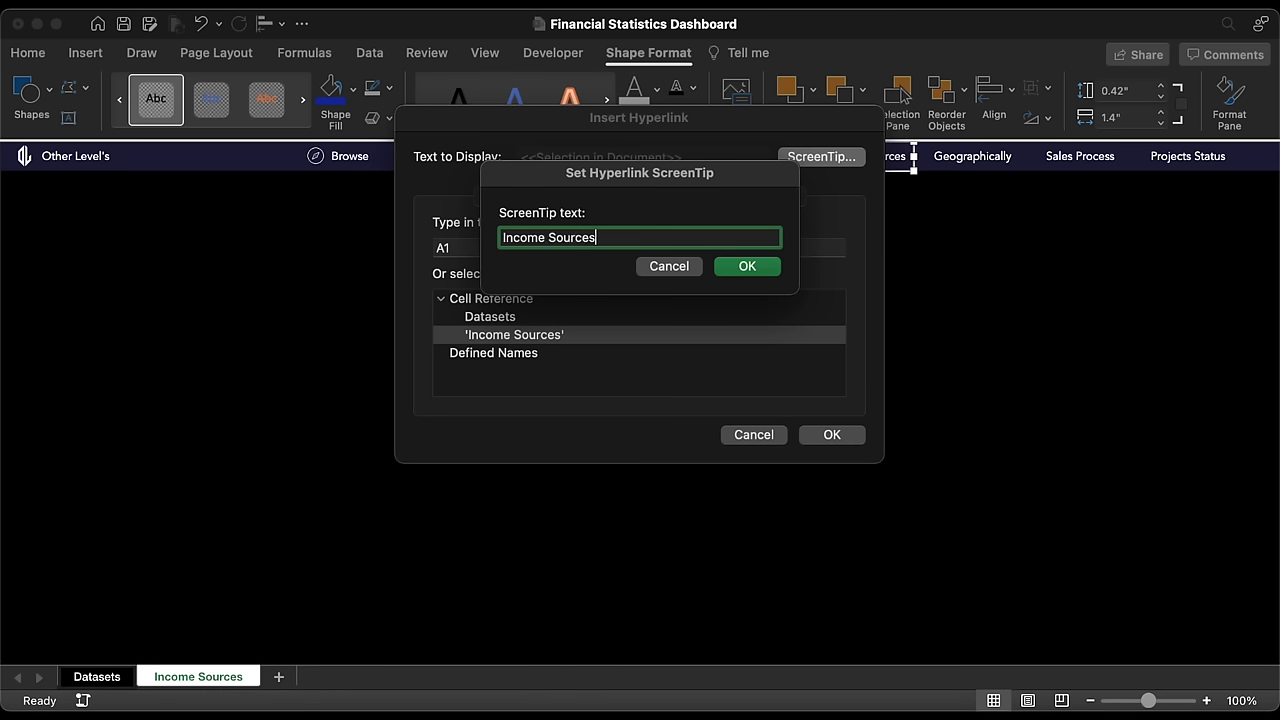
{"action": "left_click", "coordinate": [766, 269]}
{"action": "left_click", "coordinate": [834, 435]}
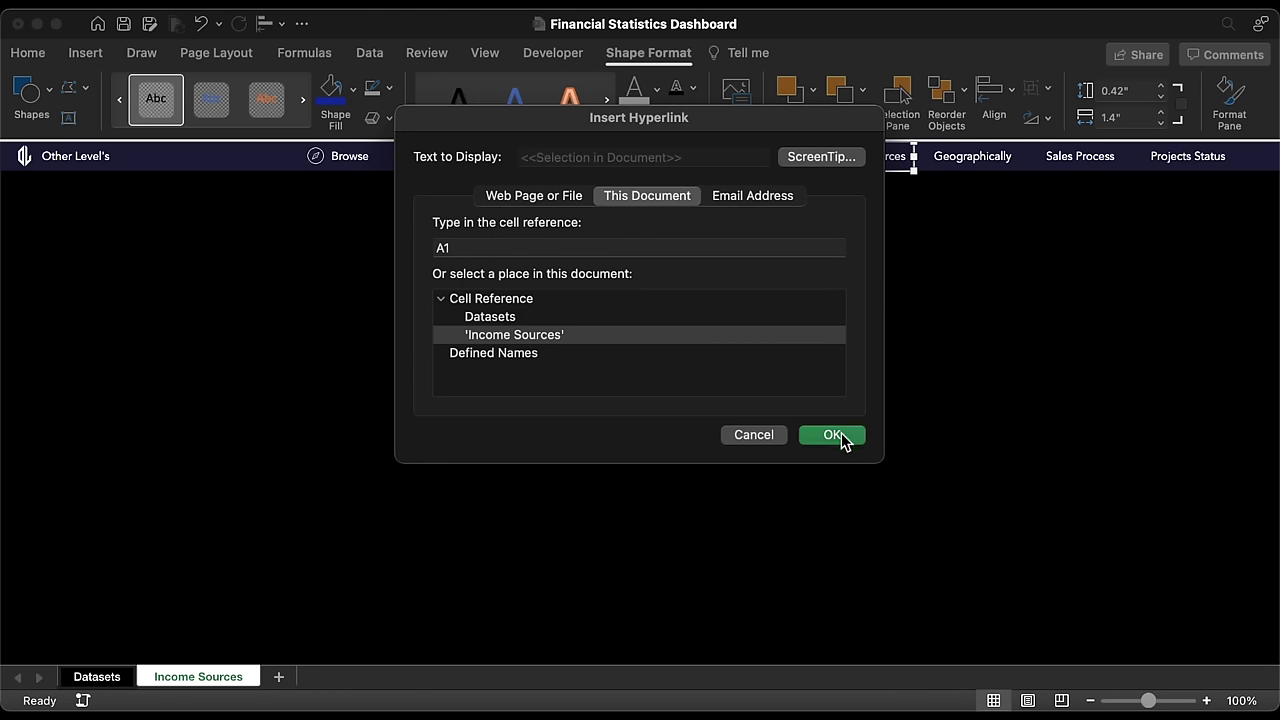
{"action": "left_click", "coordinate": [283, 679]}
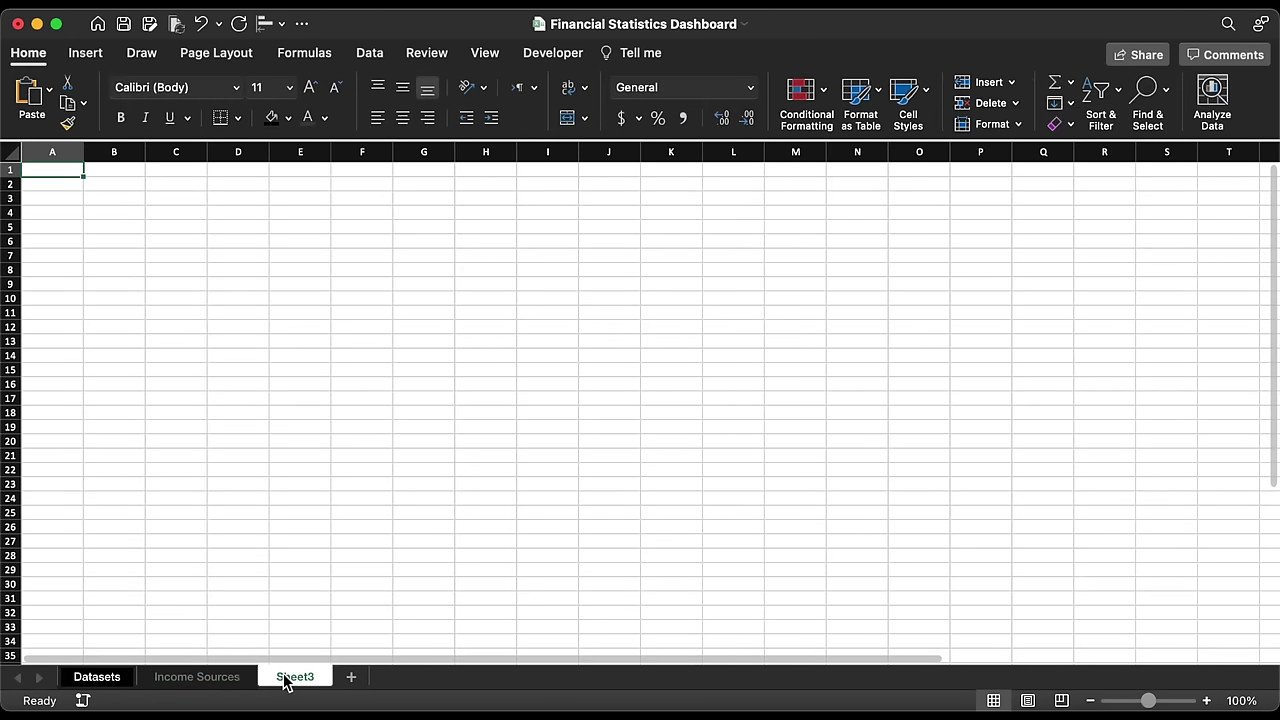
Step: Name the new sheet Geographically, fill it black and hide gridlines and headings
{"action": "right_click", "coordinate": [287, 677]}
{"action": "left_click", "coordinate": [319, 494]}
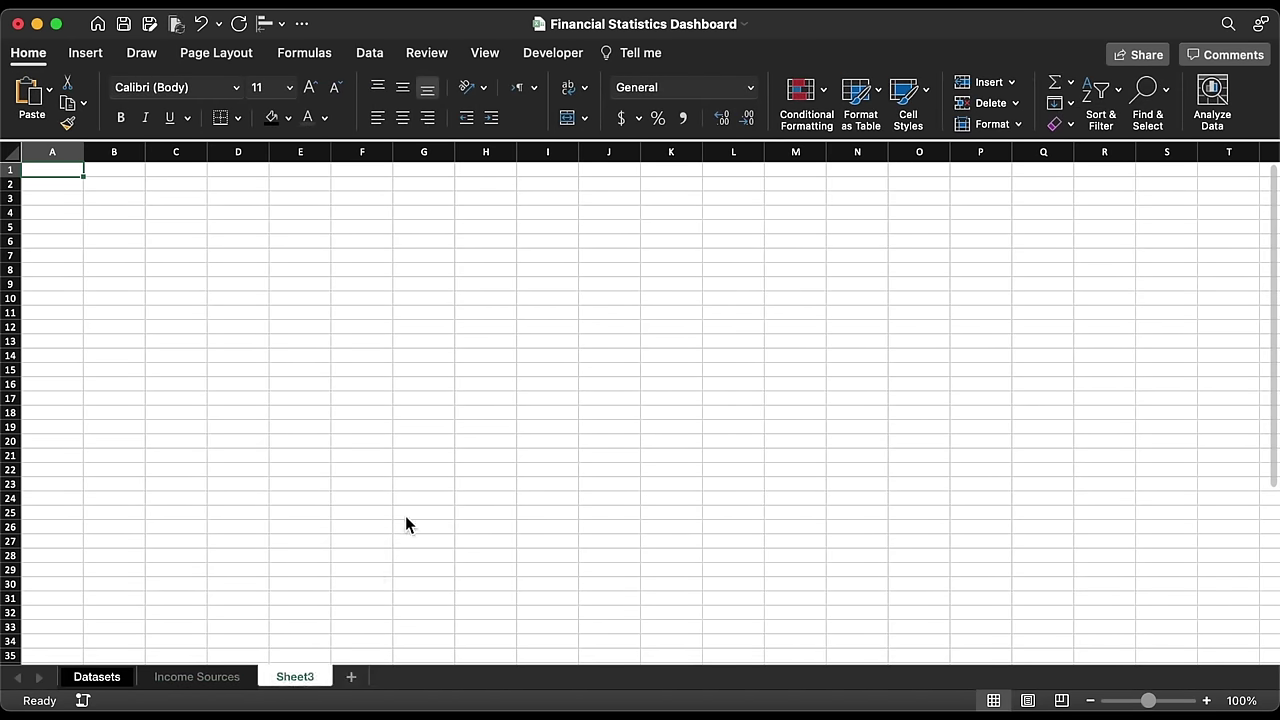
{"action": "type", "text": "Geographically"}
{"action": "key", "text": "Return"}
{"action": "left_click", "coordinate": [12, 155]}
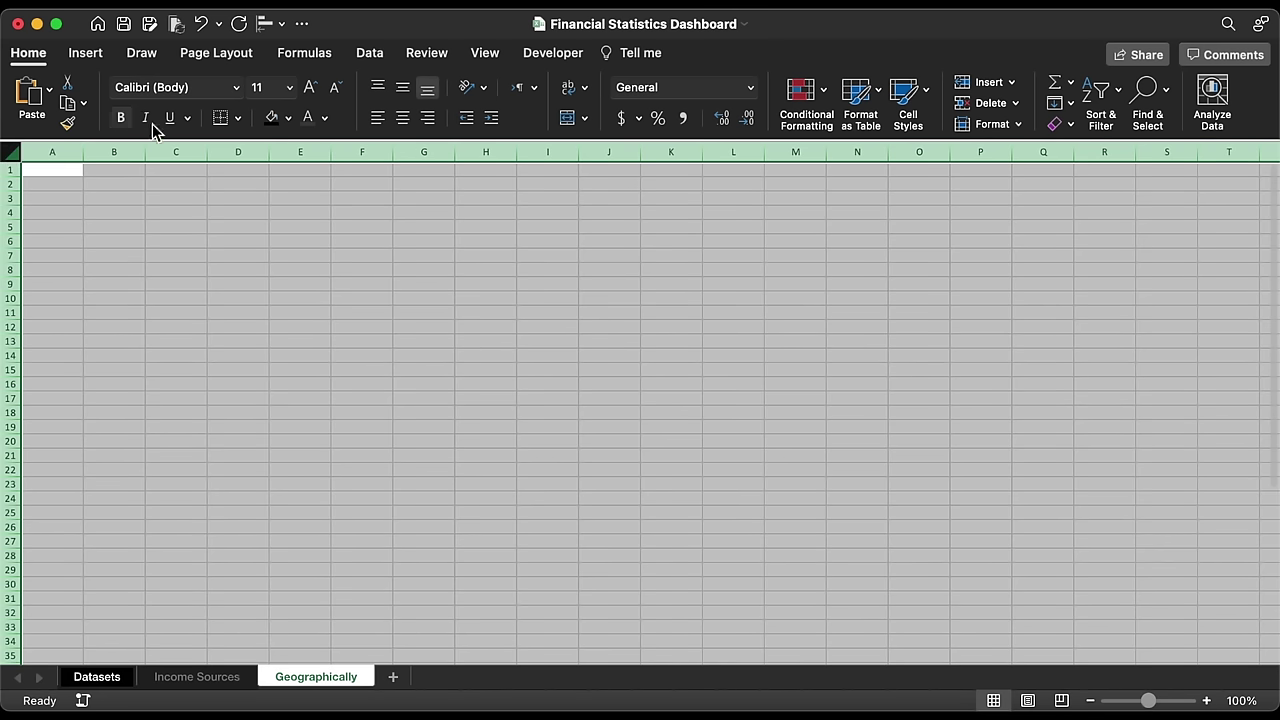
{"action": "left_click", "coordinate": [271, 117]}
{"action": "left_click", "coordinate": [486, 55]}
{"action": "left_click", "coordinate": [479, 100]}
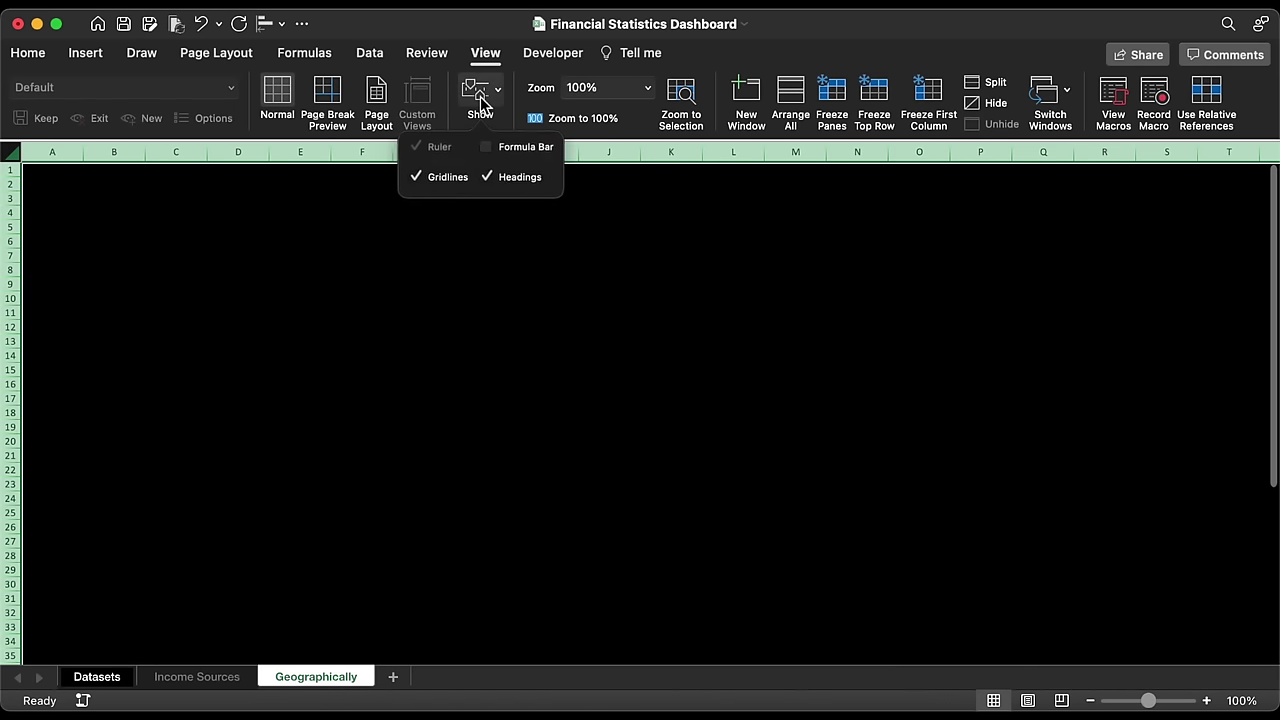
{"action": "left_click", "coordinate": [428, 180]}
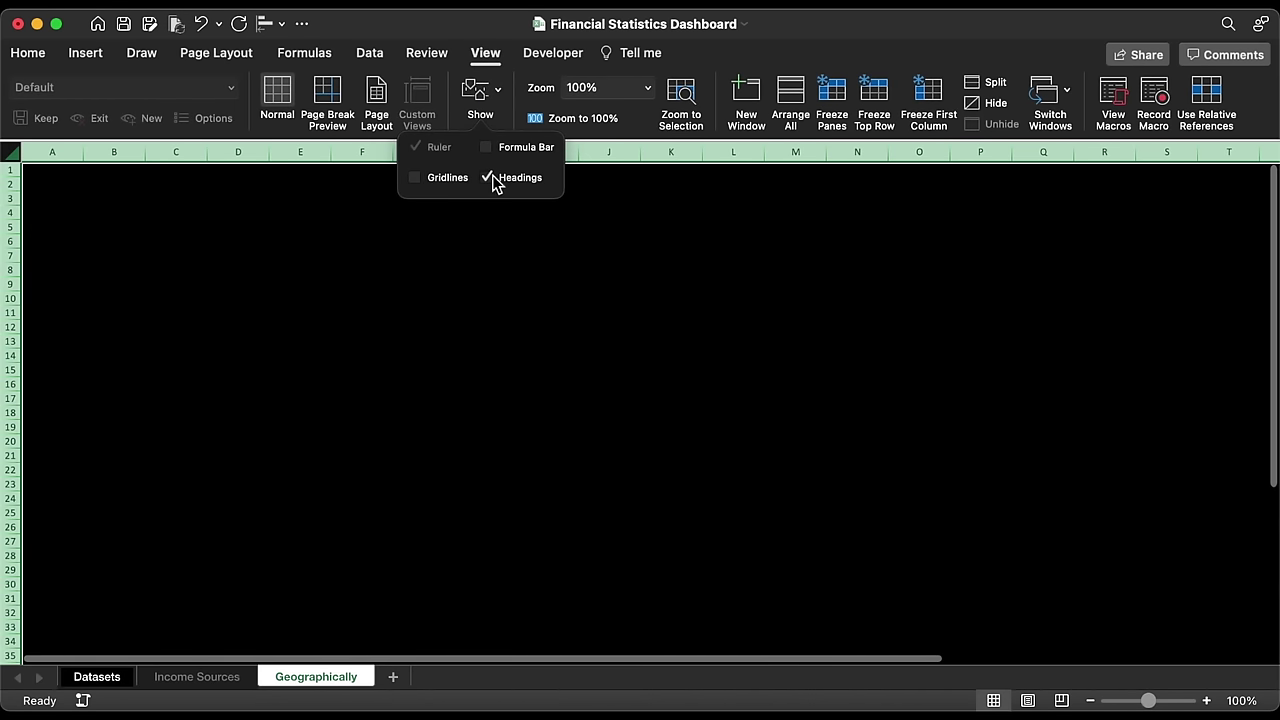
{"action": "left_click", "coordinate": [490, 178]}
Step: Add a Sales Process sheet filled black with headings hidden
{"action": "left_click", "coordinate": [393, 677]}
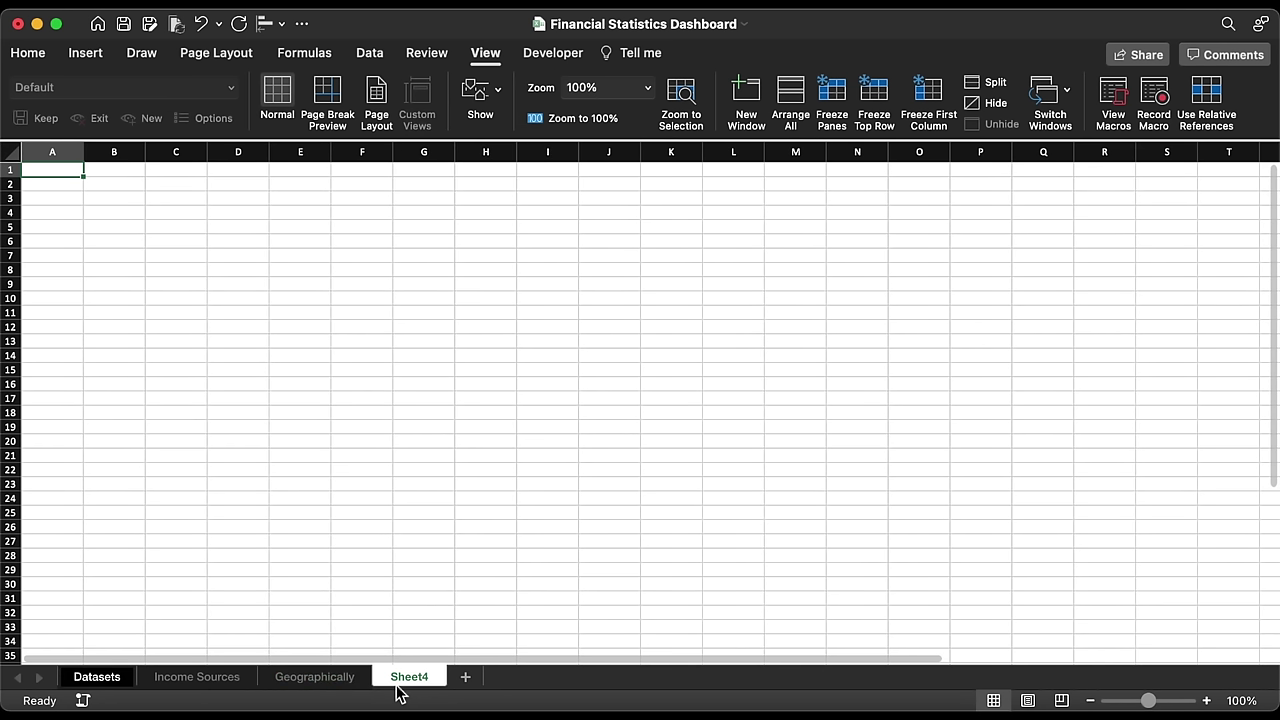
{"action": "right_click", "coordinate": [416, 683]}
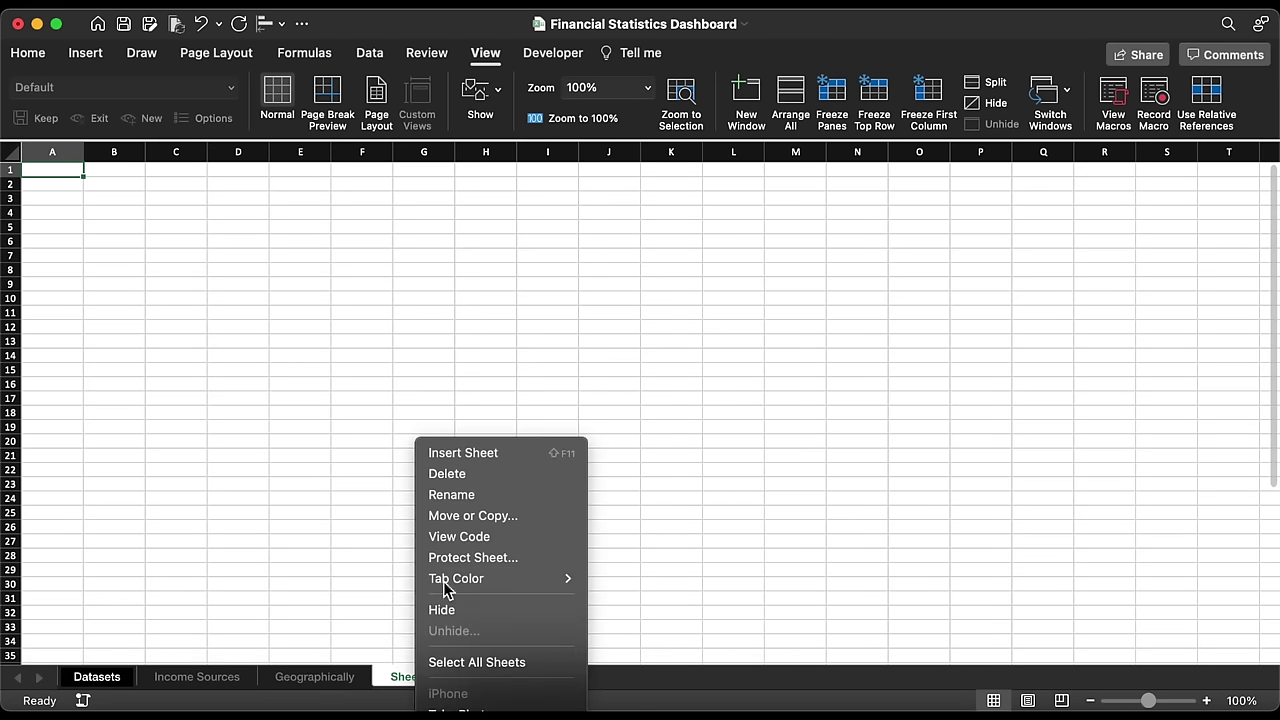
{"action": "left_click", "coordinate": [466, 495]}
{"action": "type", "text": "Sales Process"}
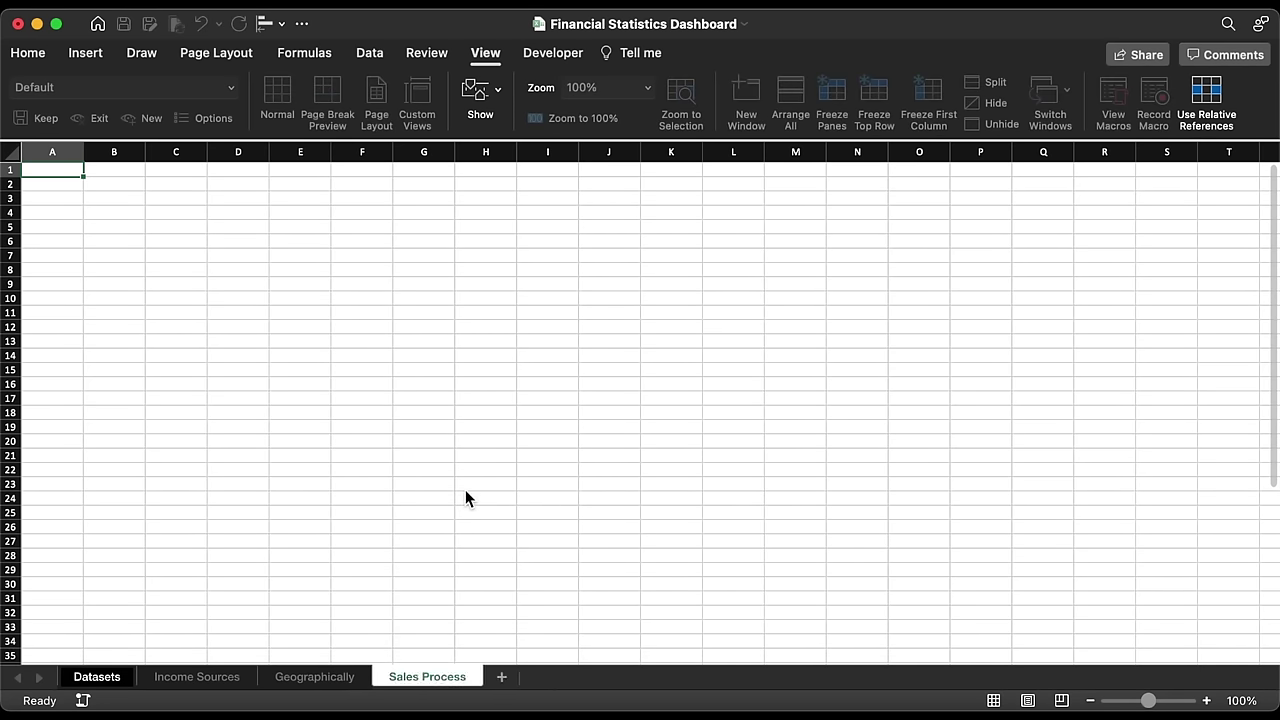
{"action": "key", "text": "Return"}
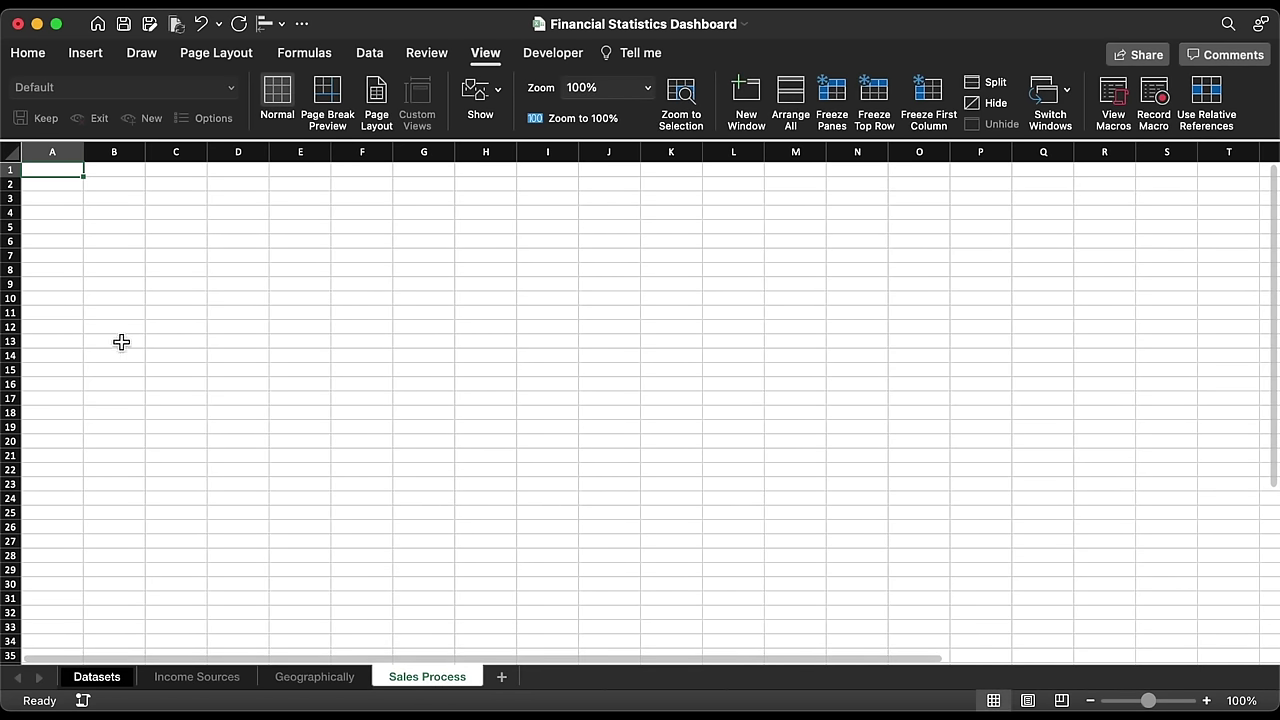
{"action": "left_click", "coordinate": [11, 151]}
{"action": "left_click", "coordinate": [30, 55]}
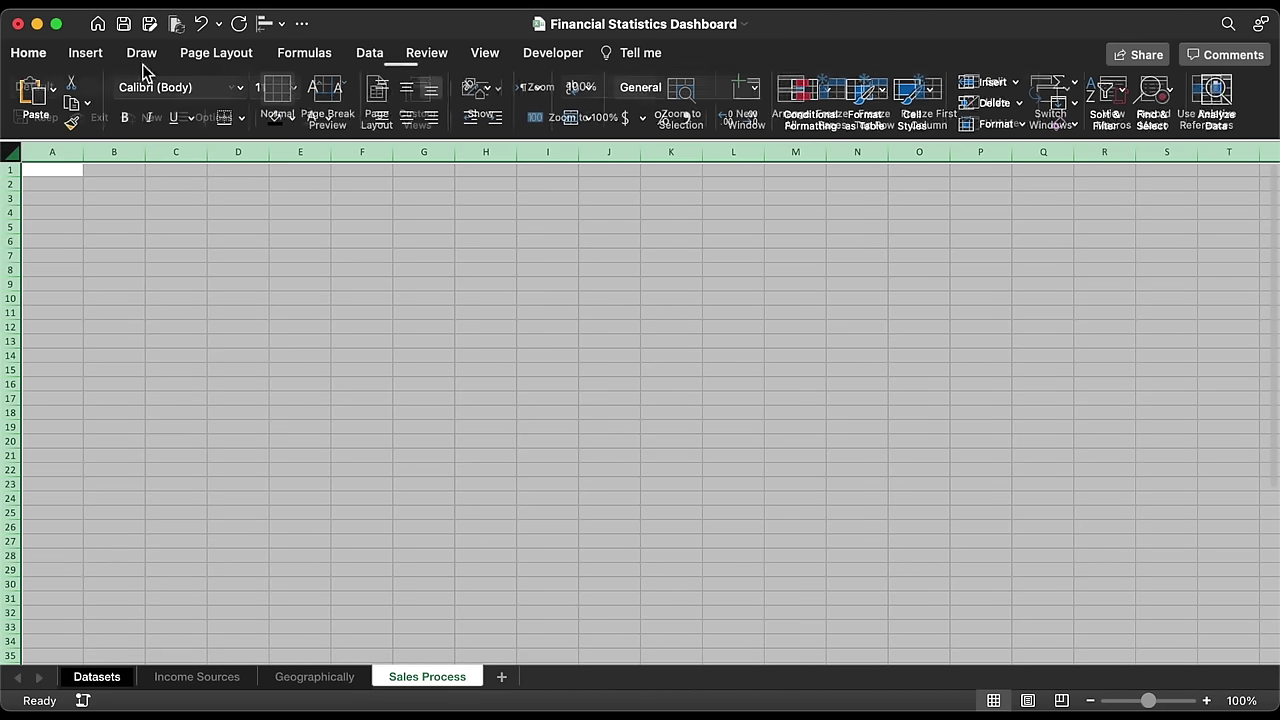
{"action": "left_click", "coordinate": [271, 118]}
{"action": "left_click", "coordinate": [485, 52]}
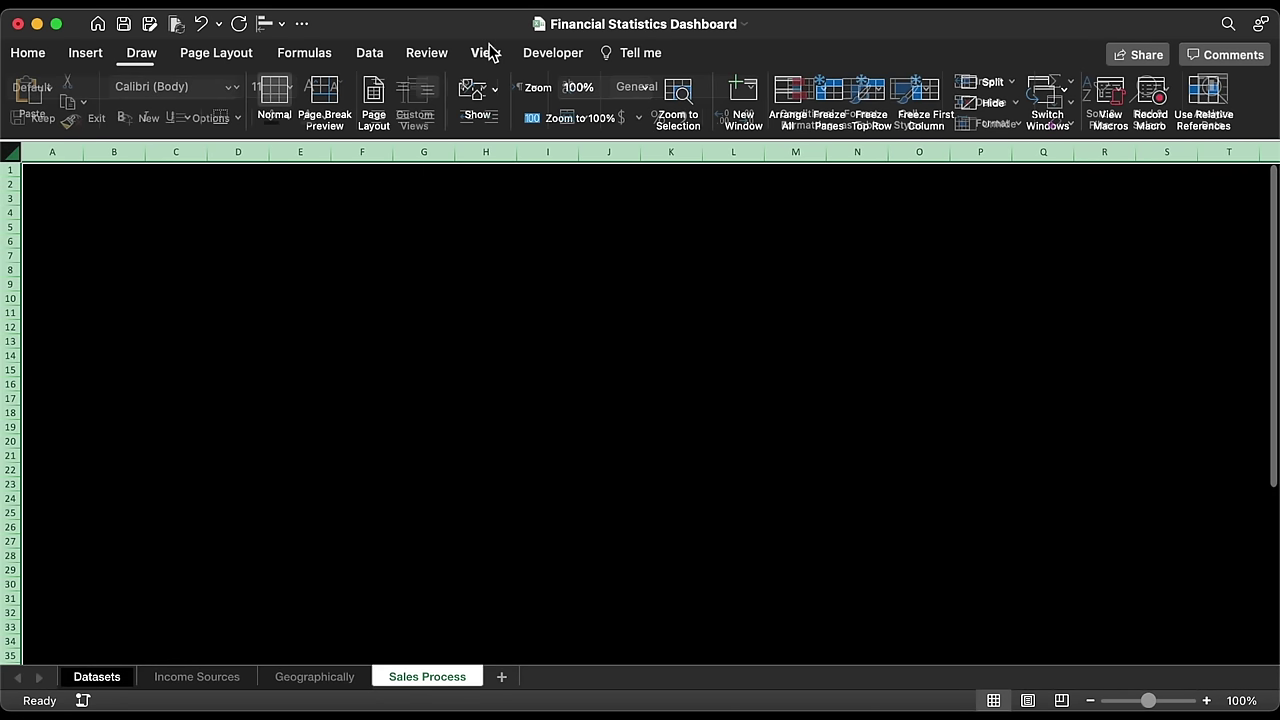
{"action": "left_click", "coordinate": [480, 98]}
{"action": "left_click", "coordinate": [500, 180]}
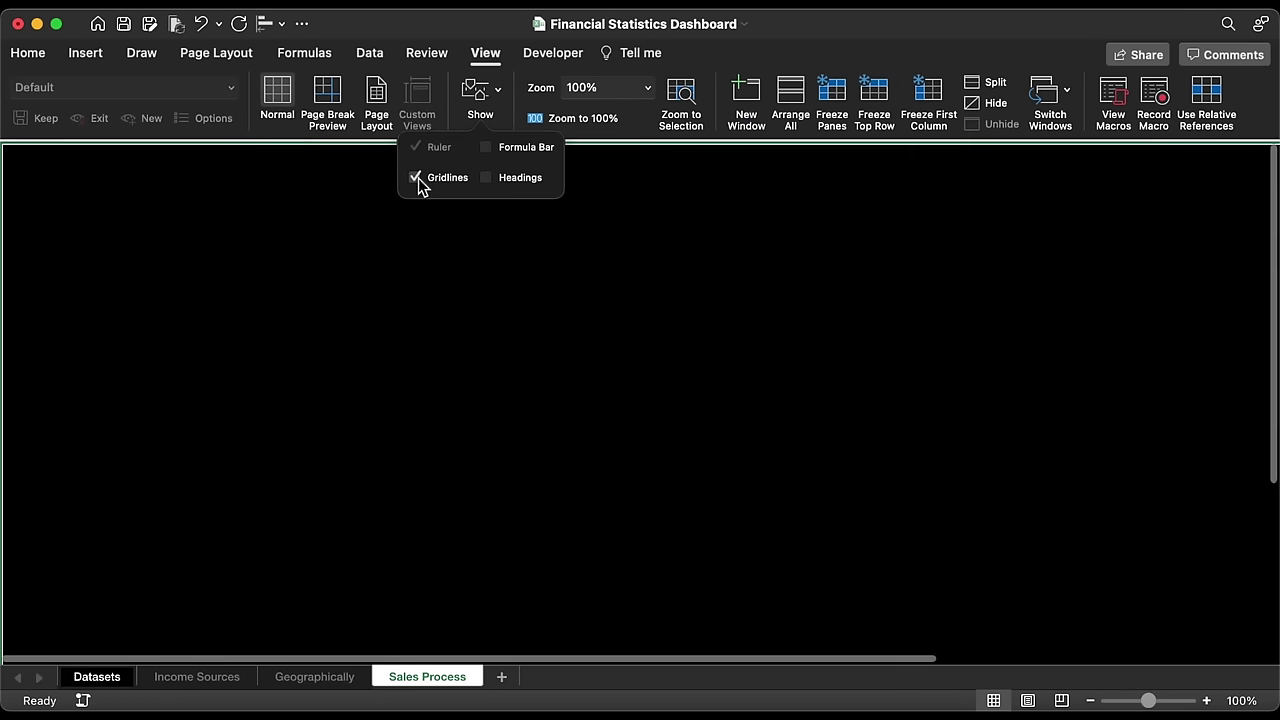
Step: Add a Projects Status sheet filled black with headings and gridlines hidden
{"action": "left_click", "coordinate": [502, 678]}
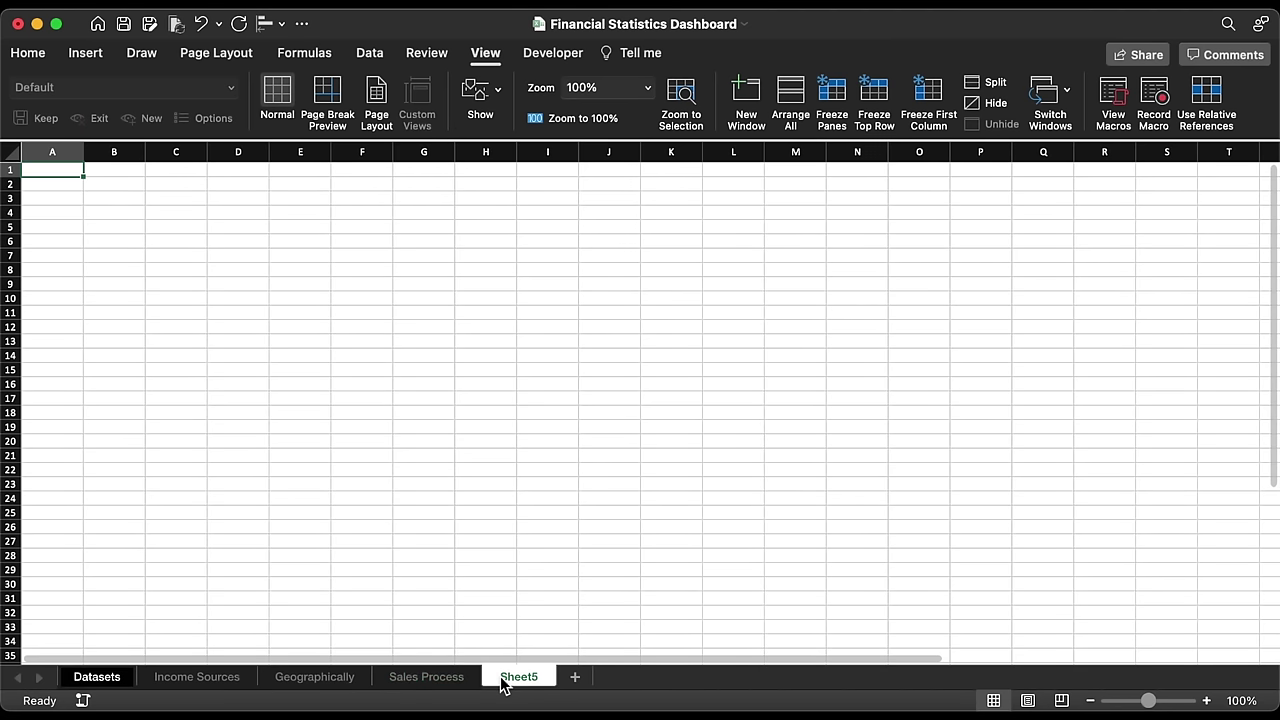
{"action": "right_click", "coordinate": [501, 677]}
{"action": "left_click", "coordinate": [579, 497]}
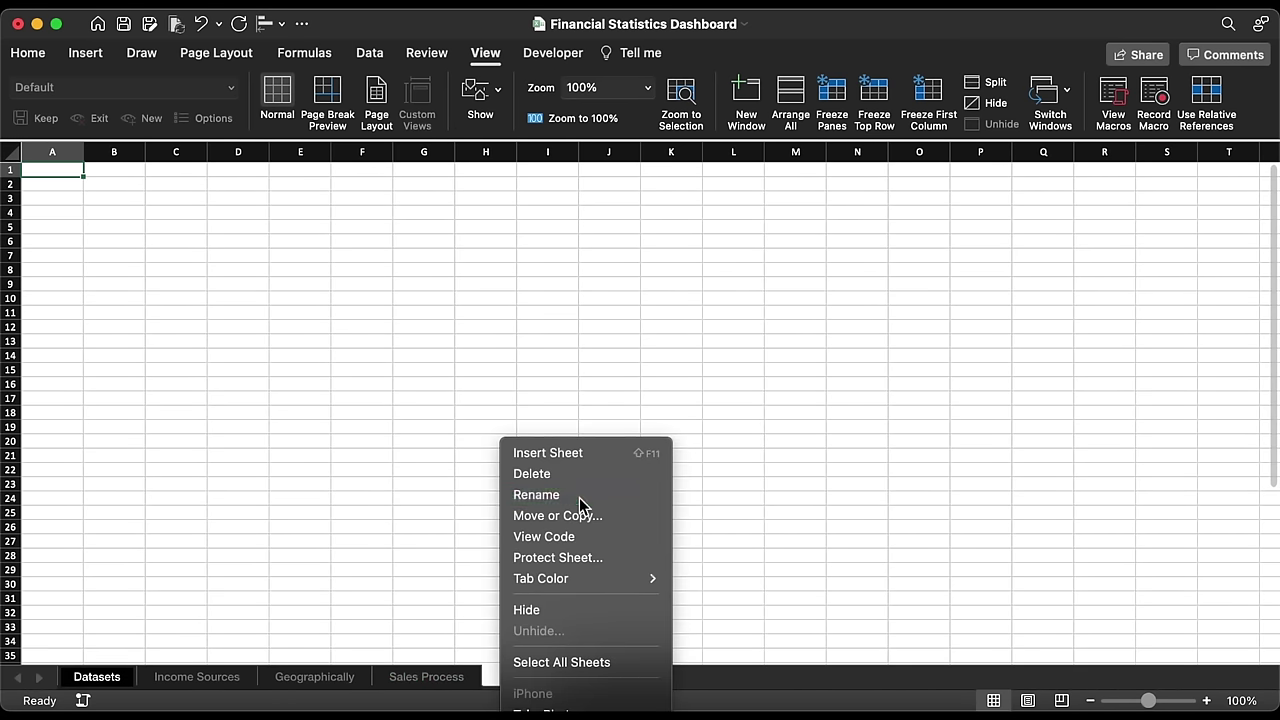
{"action": "type", "text": "Projects Status"}
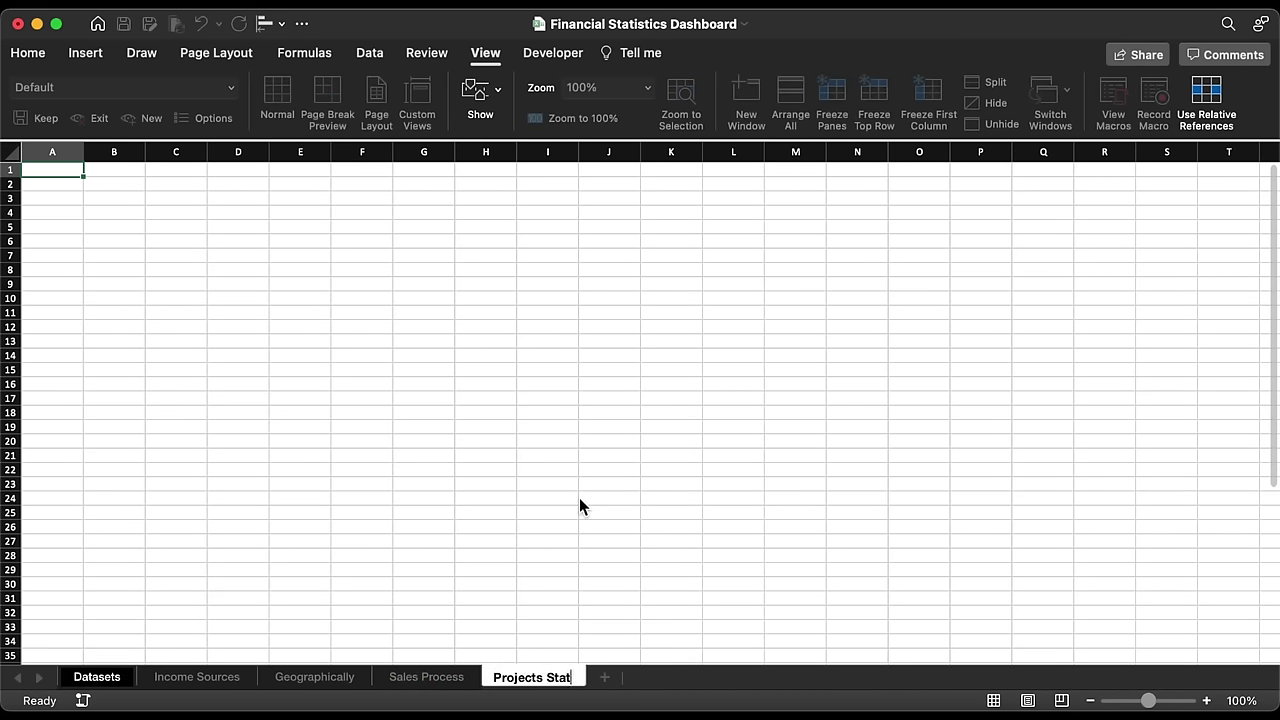
{"action": "key", "text": "Return"}
{"action": "left_click", "coordinate": [11, 152]}
{"action": "left_click", "coordinate": [33, 55]}
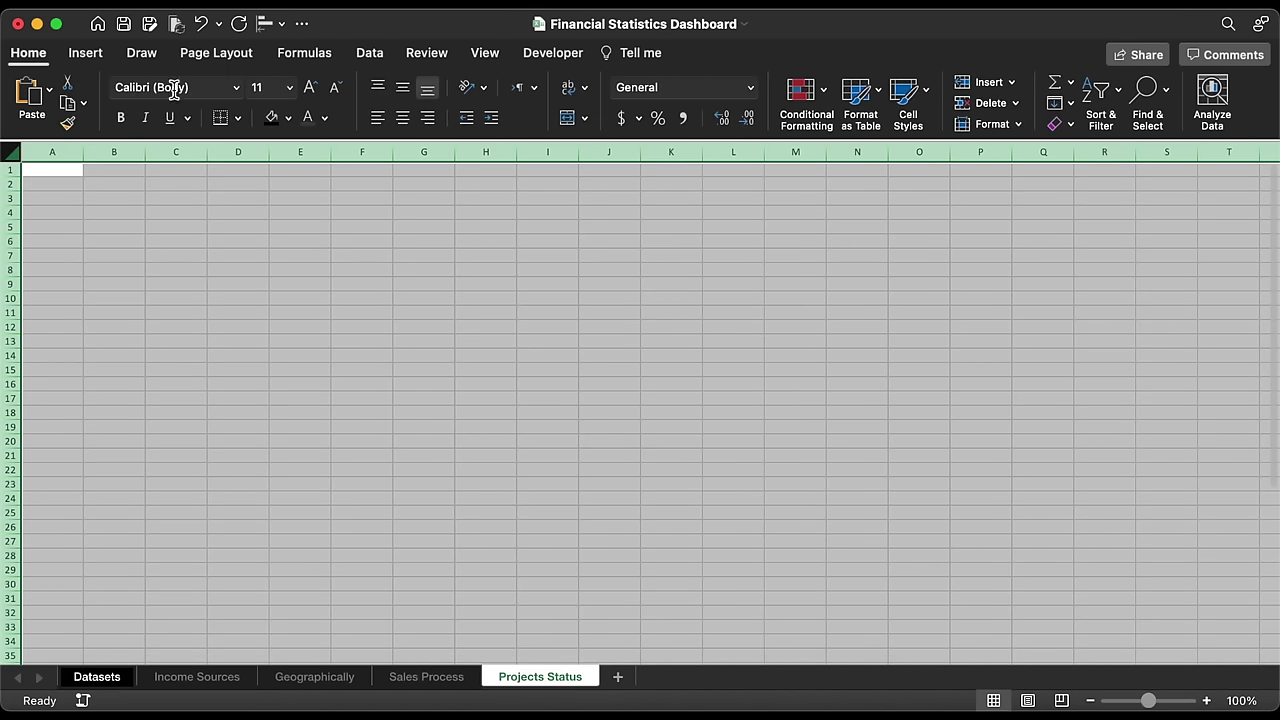
{"action": "left_click", "coordinate": [276, 117]}
{"action": "left_click", "coordinate": [486, 55]}
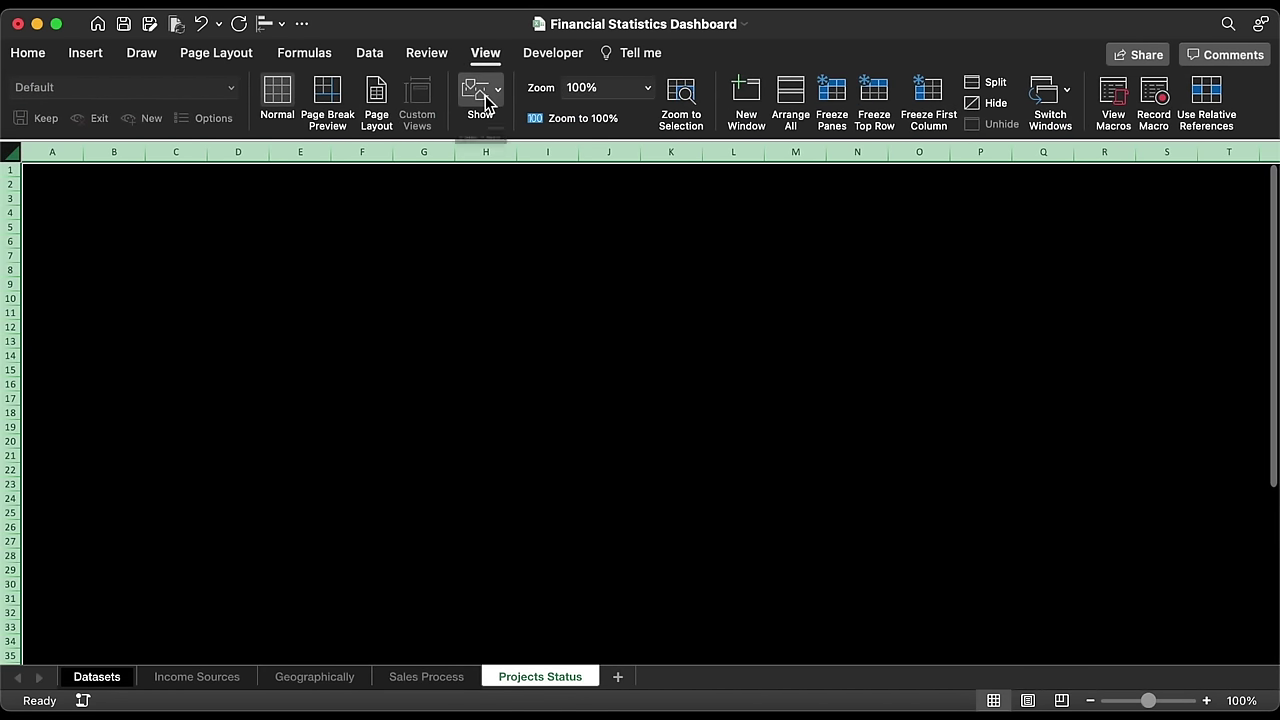
{"action": "left_click", "coordinate": [485, 95]}
{"action": "left_click", "coordinate": [488, 178]}
{"action": "left_click", "coordinate": [414, 178]}
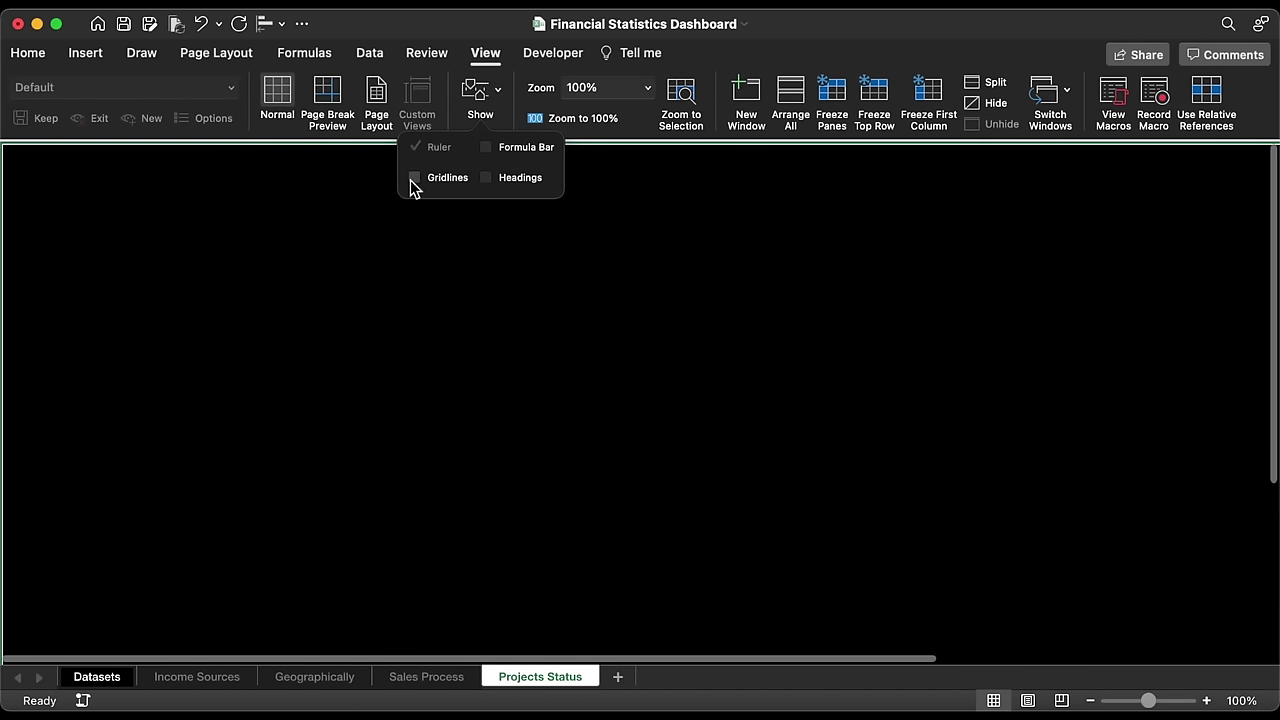
{"action": "left_click", "coordinate": [412, 280]}
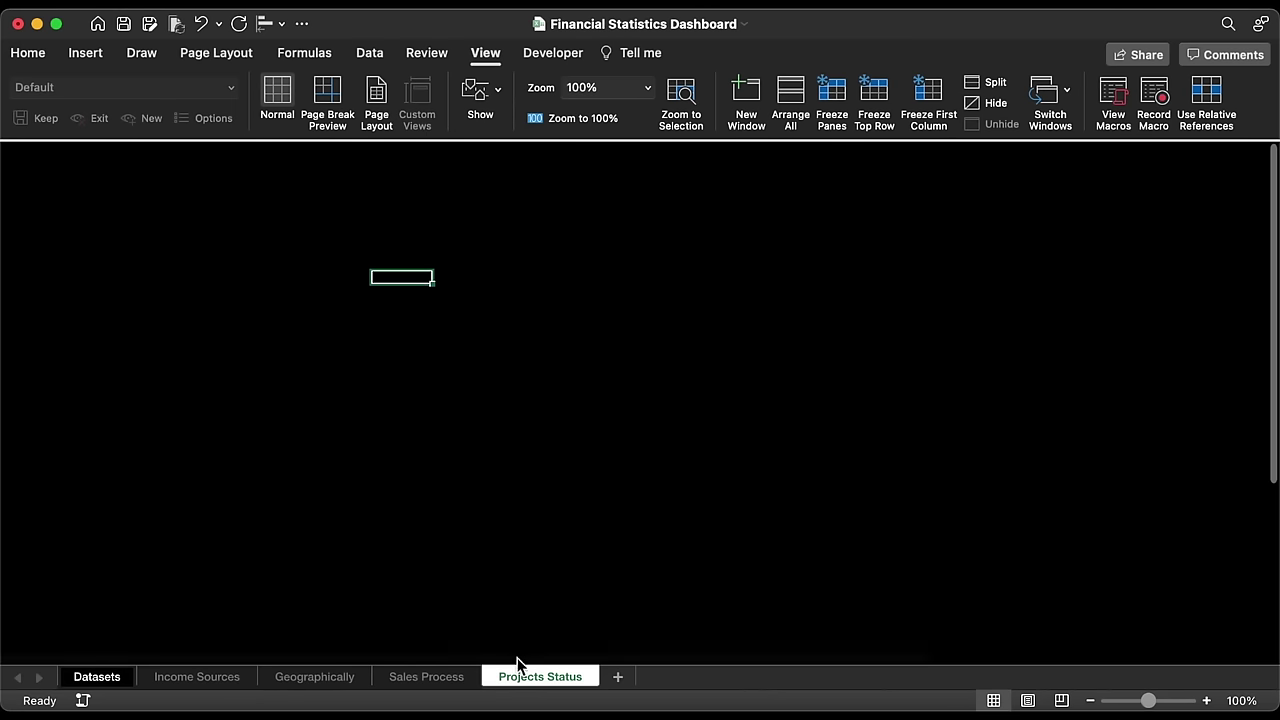
Step: Group the Sales Process, Geographically and Income Sources sheet tabs and colour them blue
{"action": "left_click", "coordinate": [440, 678], "text": "super"}
{"action": "left_click", "coordinate": [305, 678], "text": "super"}
{"action": "left_click", "coordinate": [203, 680], "text": "super"}
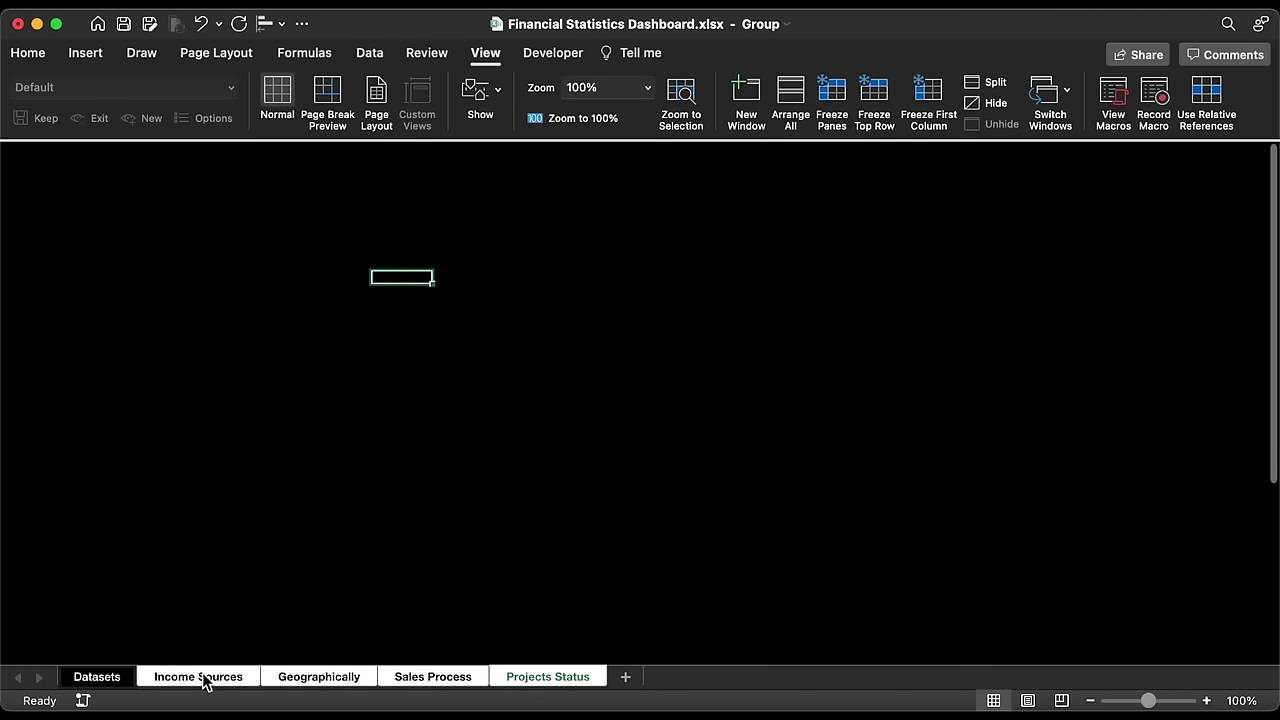
{"action": "right_click", "coordinate": [203, 680]}
{"action": "mouse_move", "coordinate": [245, 663]}
{"action": "left_click", "coordinate": [500, 703]}
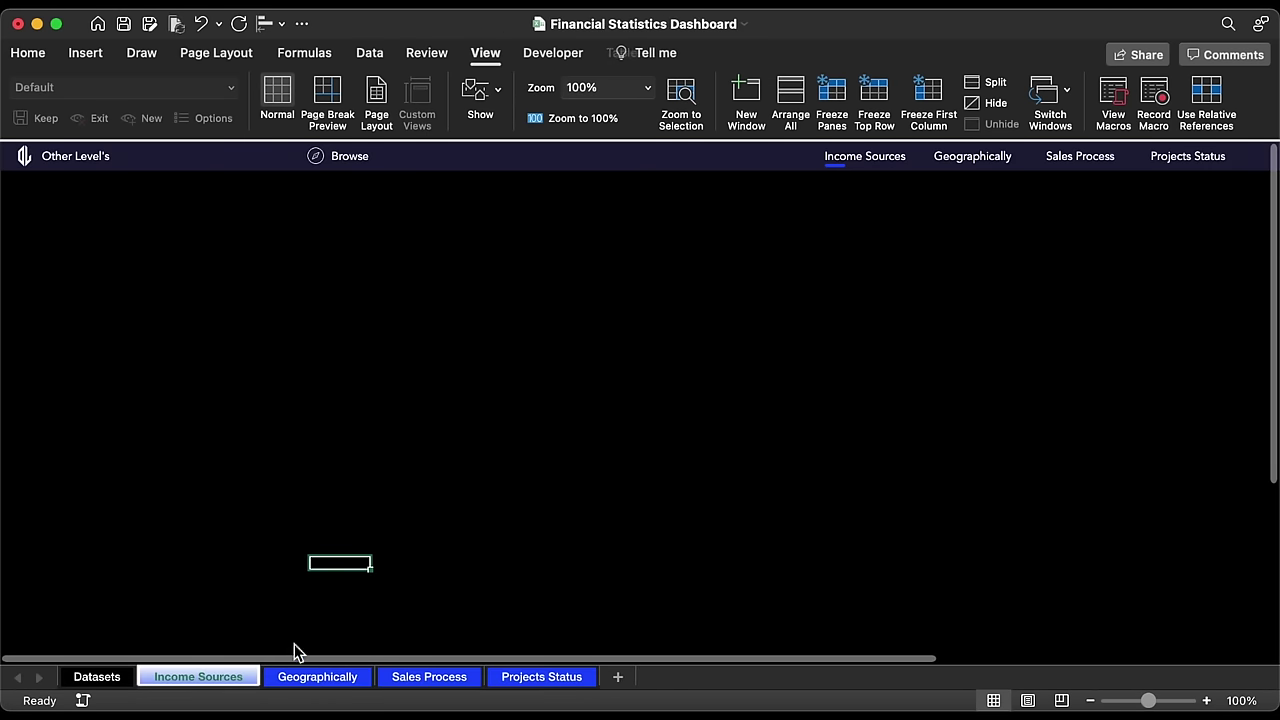
Step: Hyperlink the Geographically header item to the Geographically sheet with ScreenTip 'Geographically'
{"action": "left_click", "coordinate": [970, 160]}
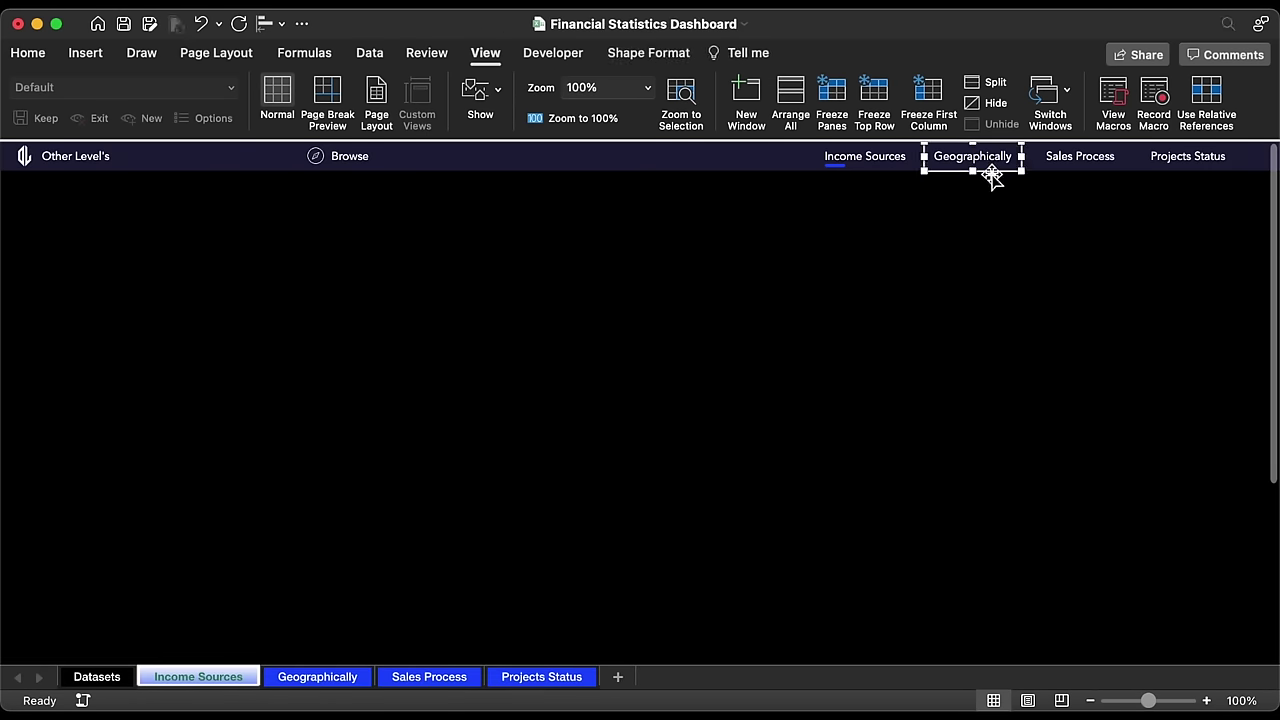
{"action": "right_click", "coordinate": [992, 176]}
{"action": "left_click", "coordinate": [1032, 382]}
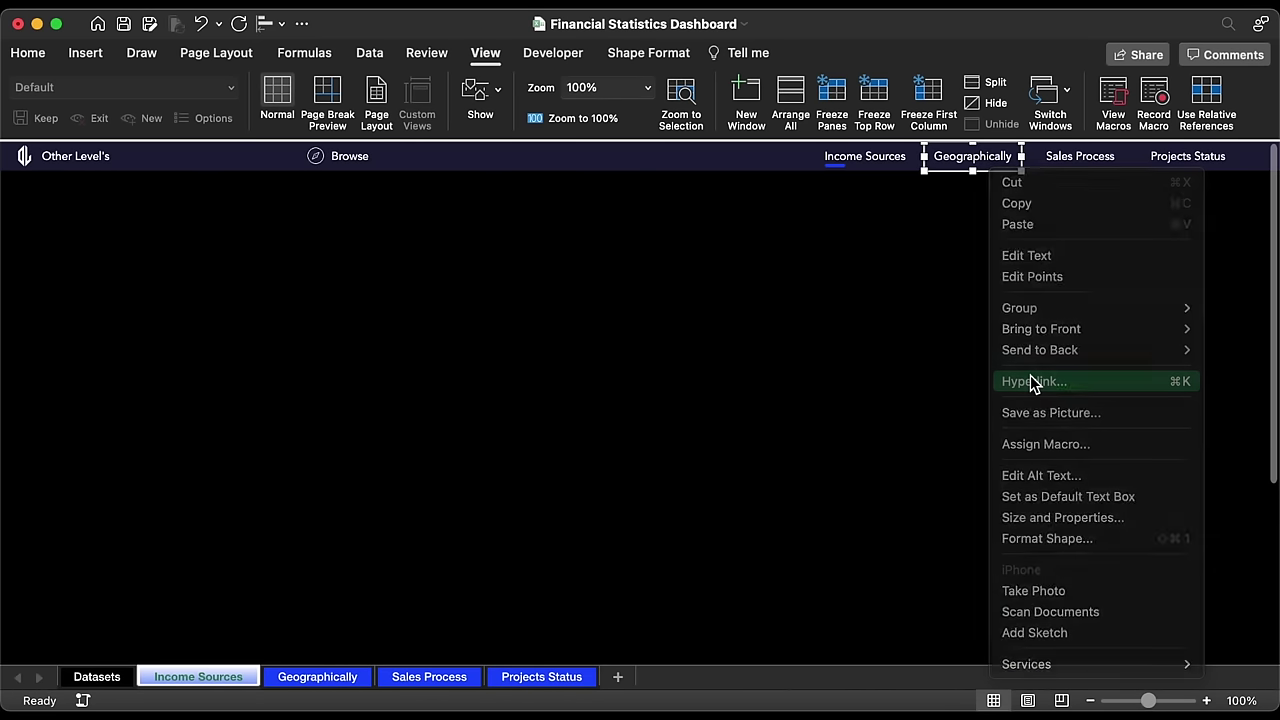
{"action": "left_click", "coordinate": [514, 356]}
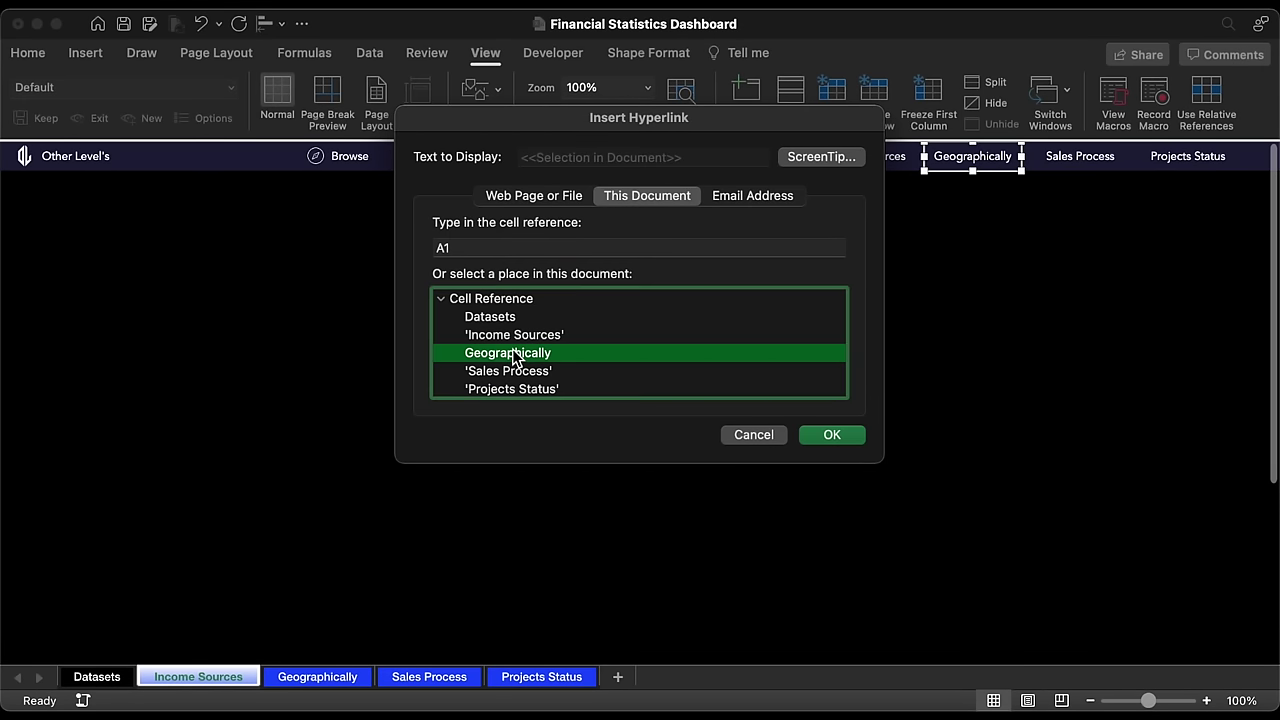
{"action": "left_click", "coordinate": [805, 160]}
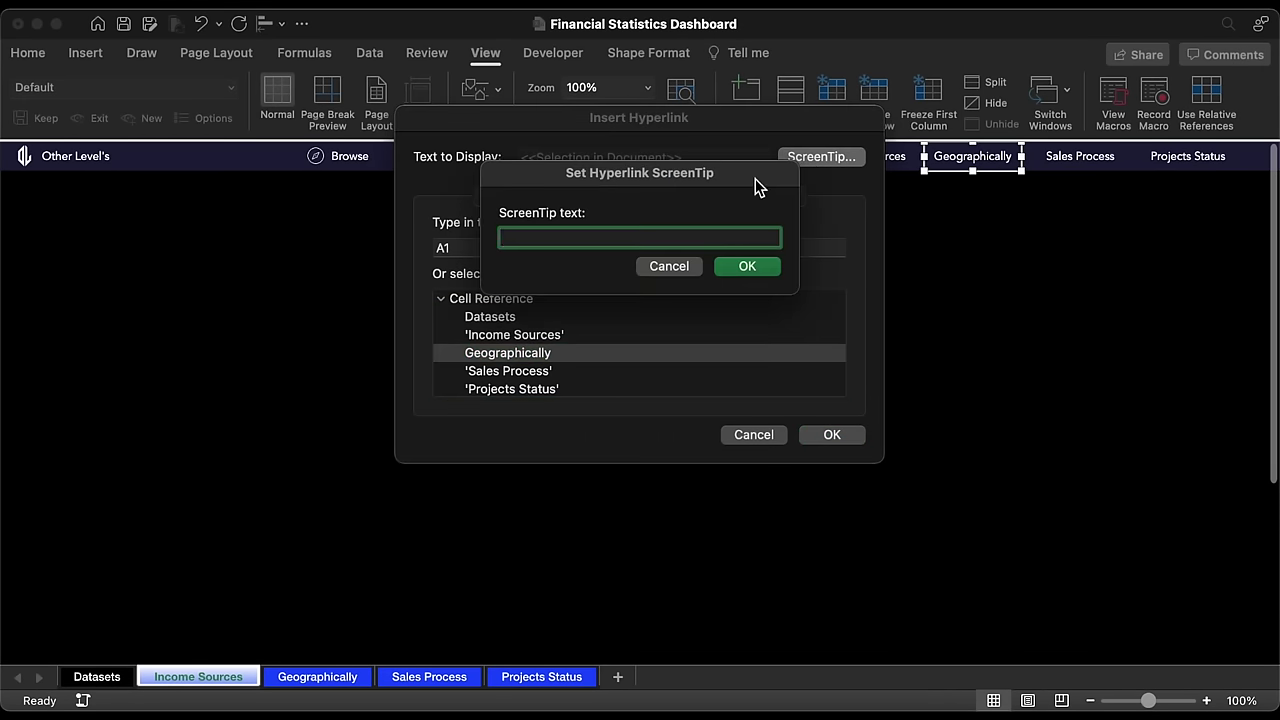
{"action": "type", "text": "Geographically"}
{"action": "left_click", "coordinate": [746, 268]}
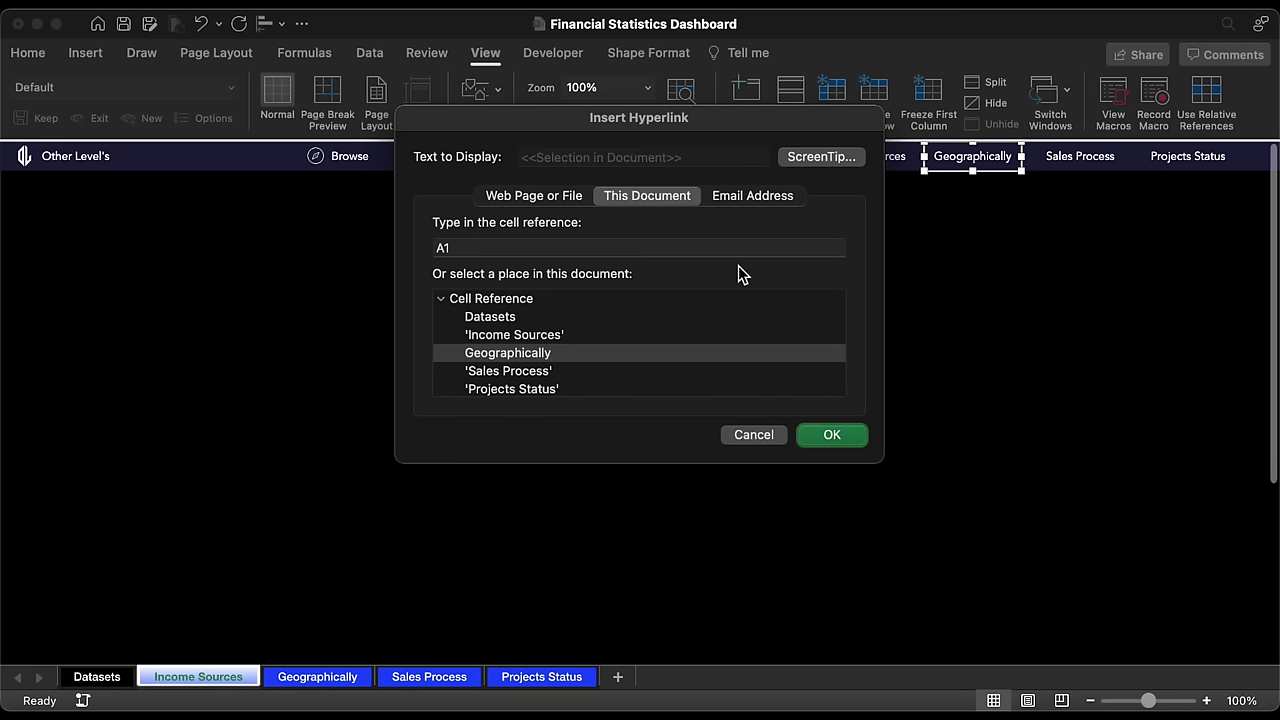
{"action": "left_click", "coordinate": [838, 438]}
Step: Hyperlink the Sales Process box to the Sales Process sheet with a Sales Process ScreenTip
{"action": "left_click", "coordinate": [1083, 168]}
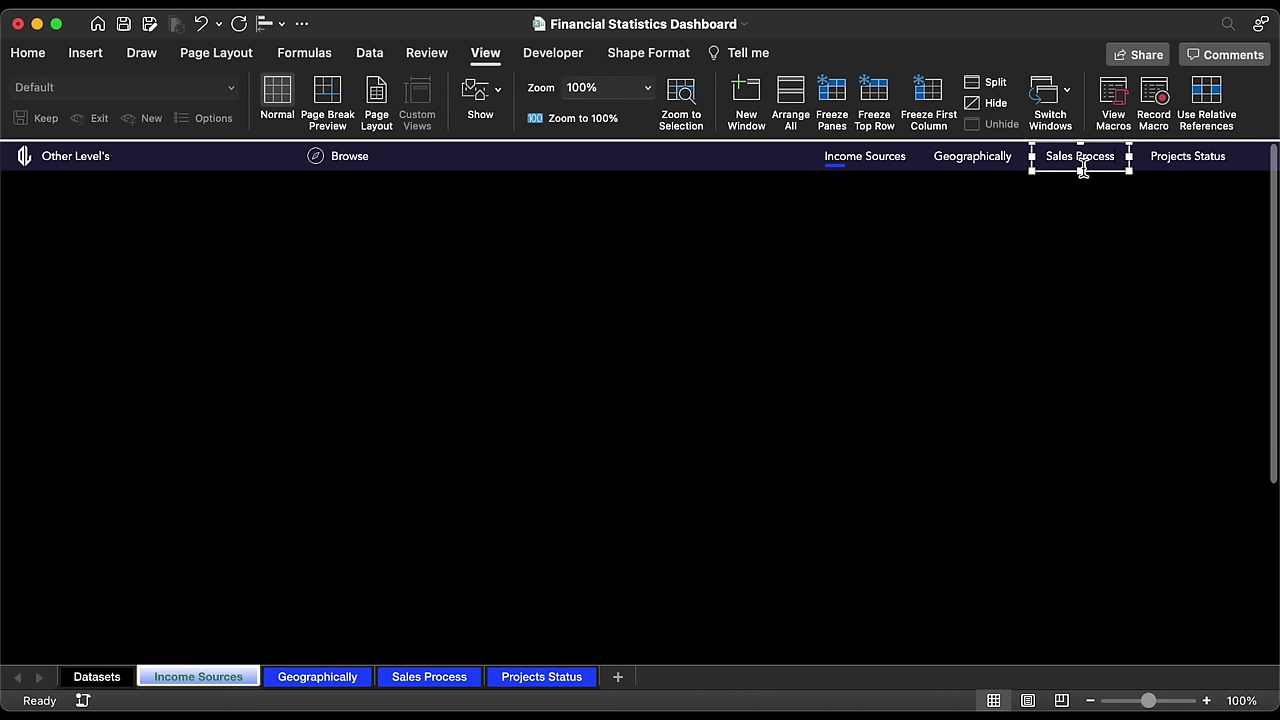
{"action": "right_click", "coordinate": [1097, 170]}
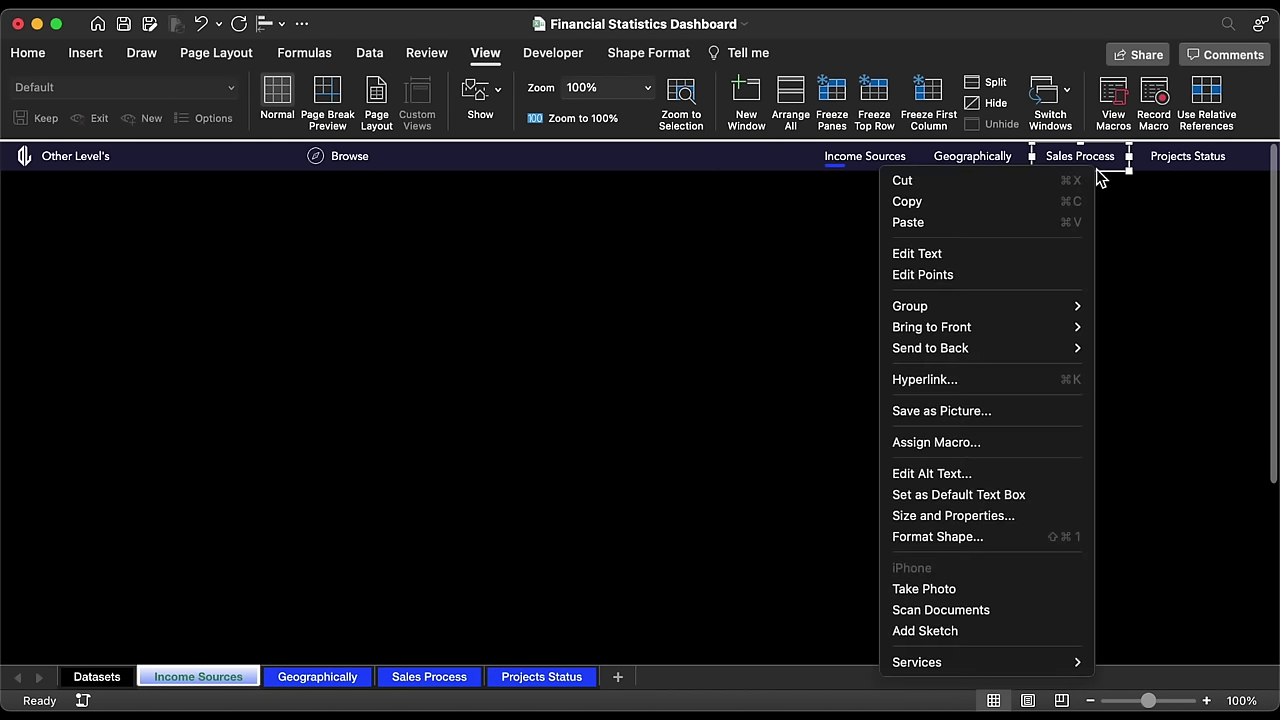
{"action": "left_click", "coordinate": [991, 379]}
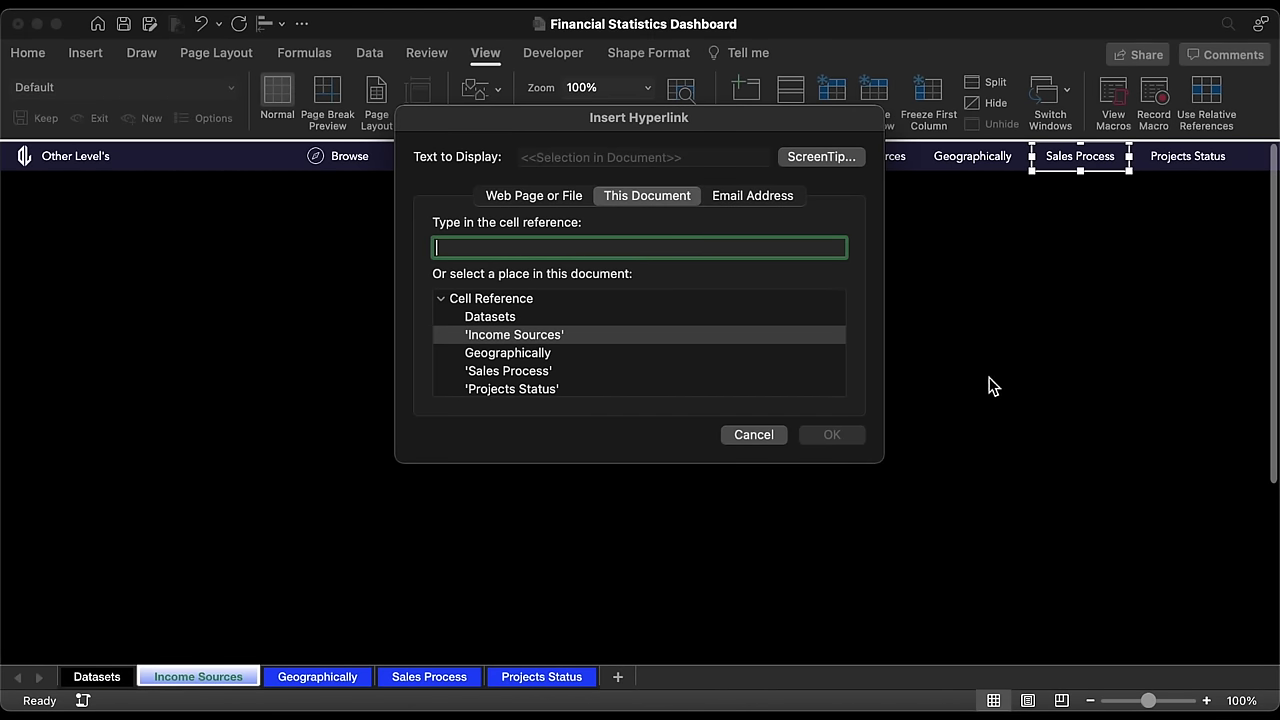
{"action": "left_click", "coordinate": [541, 370]}
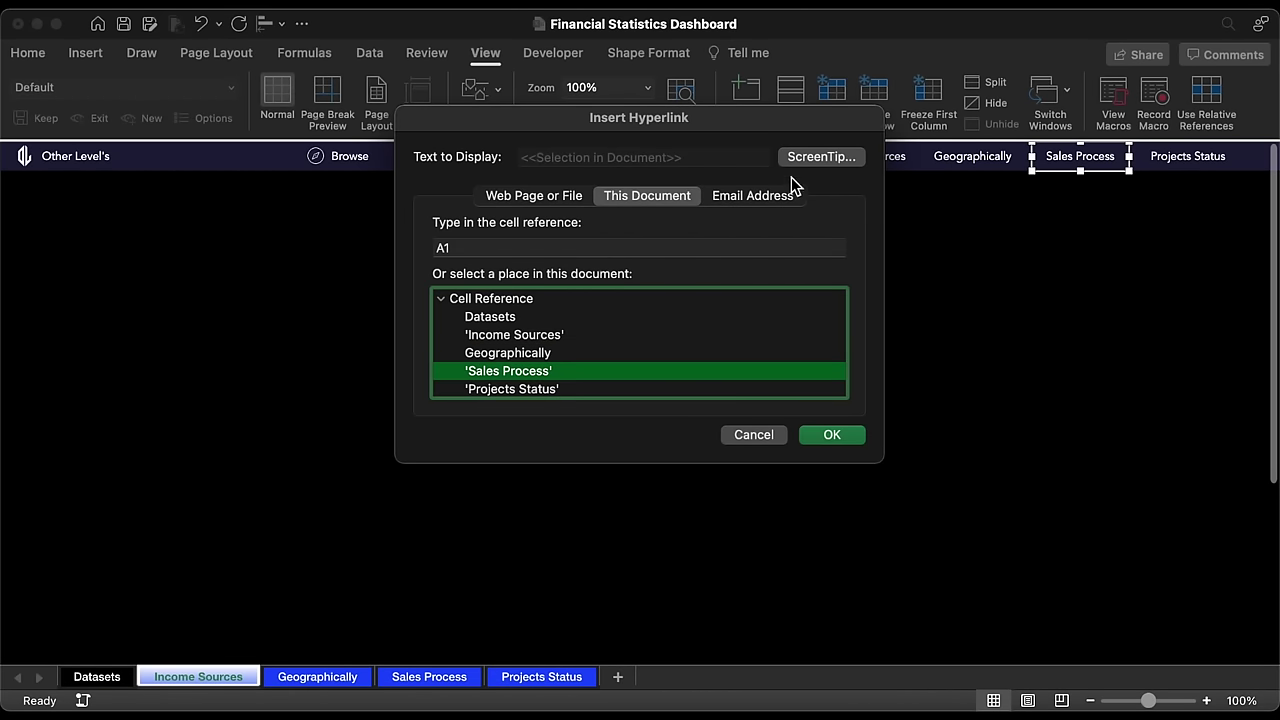
{"action": "left_click", "coordinate": [817, 159]}
{"action": "type", "text": "Sales "}
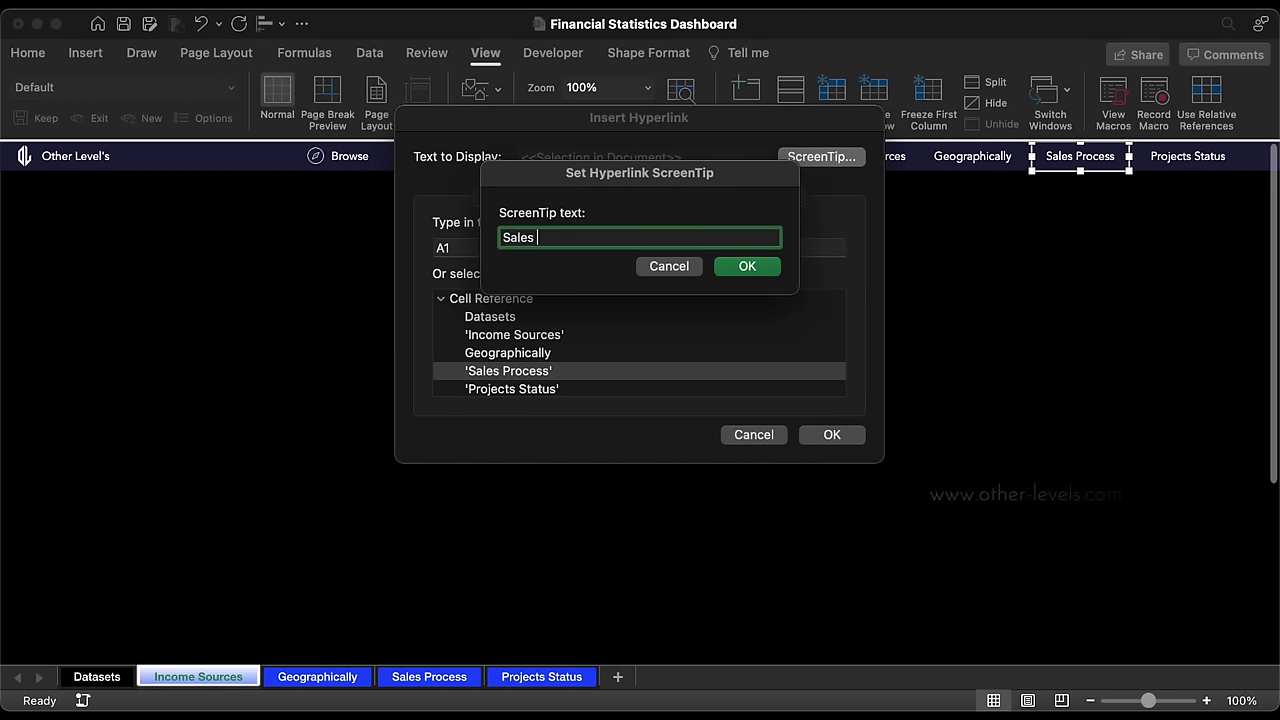
{"action": "type", "text": "Process"}
{"action": "left_click", "coordinate": [740, 266]}
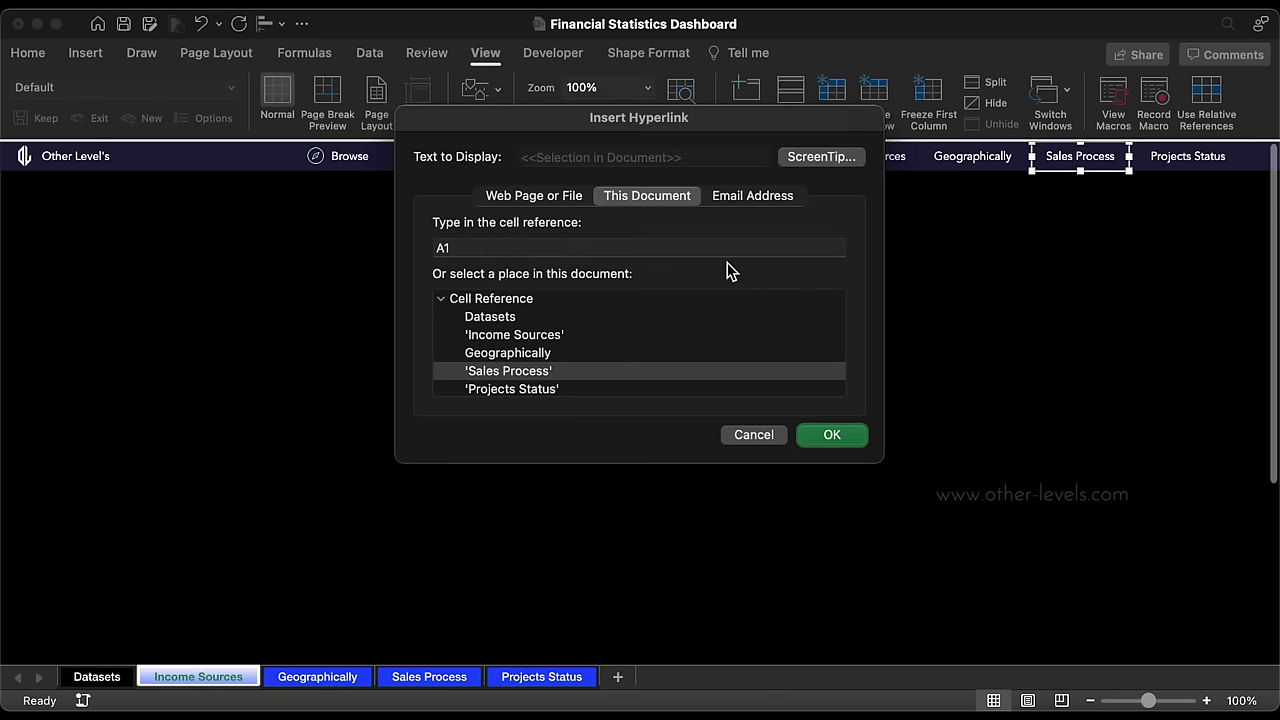
{"action": "left_click", "coordinate": [830, 434]}
Step: Hyperlink the Projects Status box to its sheet with a ScreenTip, then select all header shapes
{"action": "left_click", "coordinate": [1163, 168]}
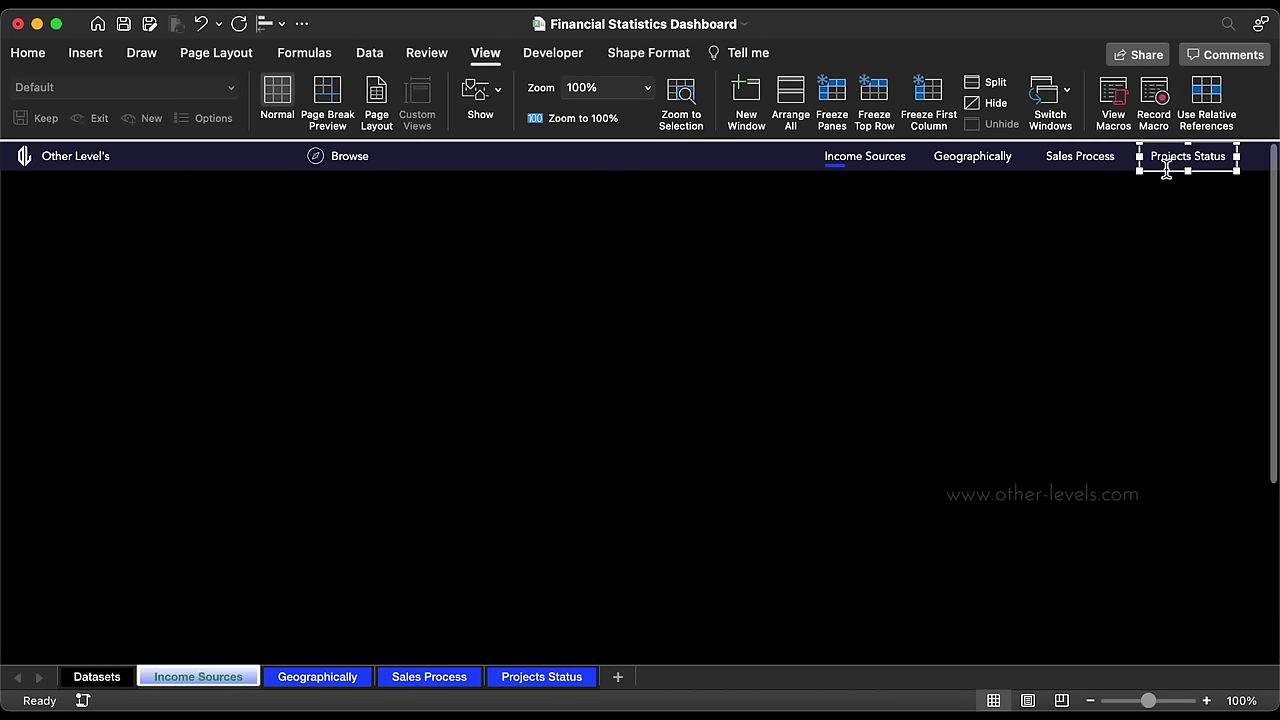
{"action": "right_click", "coordinate": [1165, 172]}
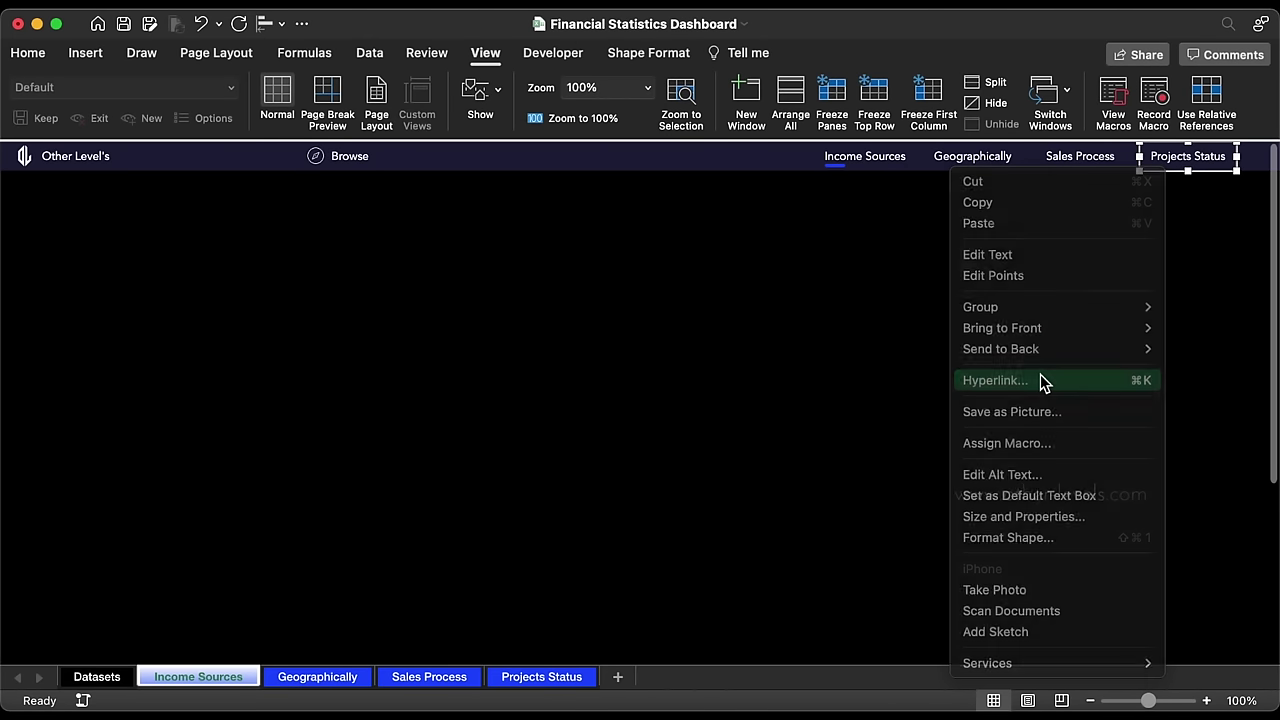
{"action": "left_click", "coordinate": [1040, 378]}
{"action": "left_click", "coordinate": [557, 371]}
{"action": "left_click", "coordinate": [543, 390]}
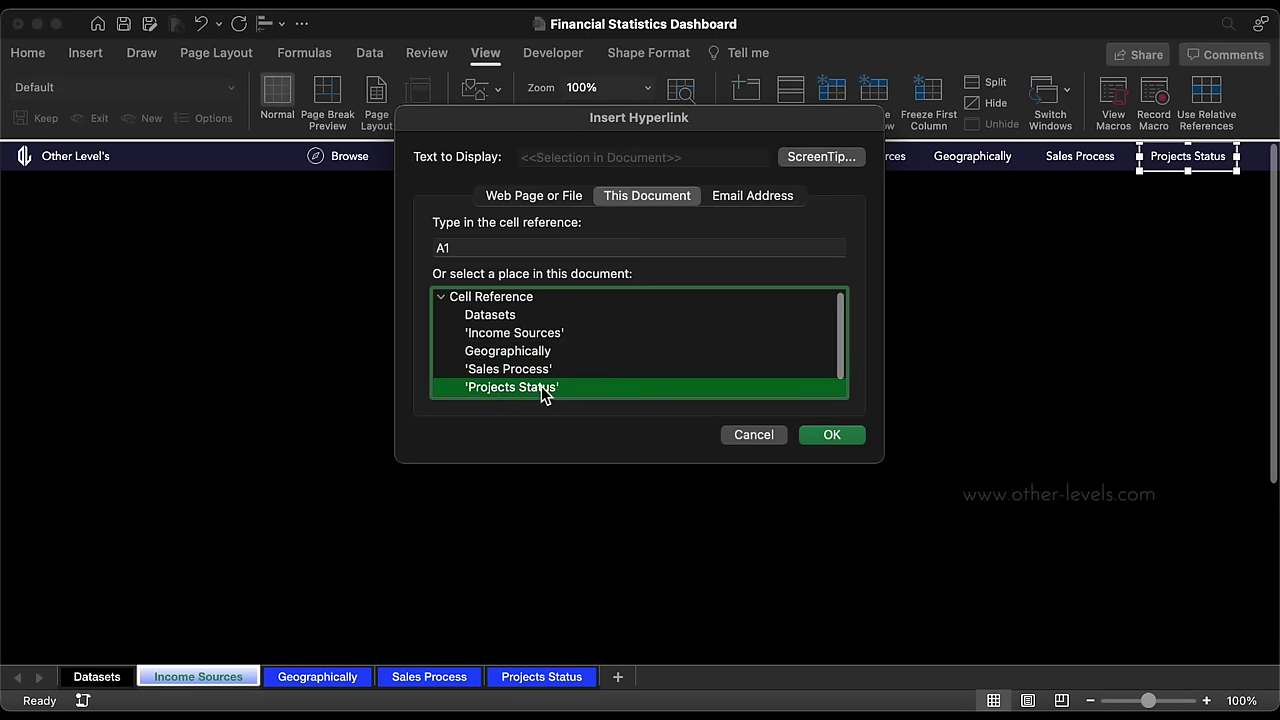
{"action": "left_click", "coordinate": [815, 158]}
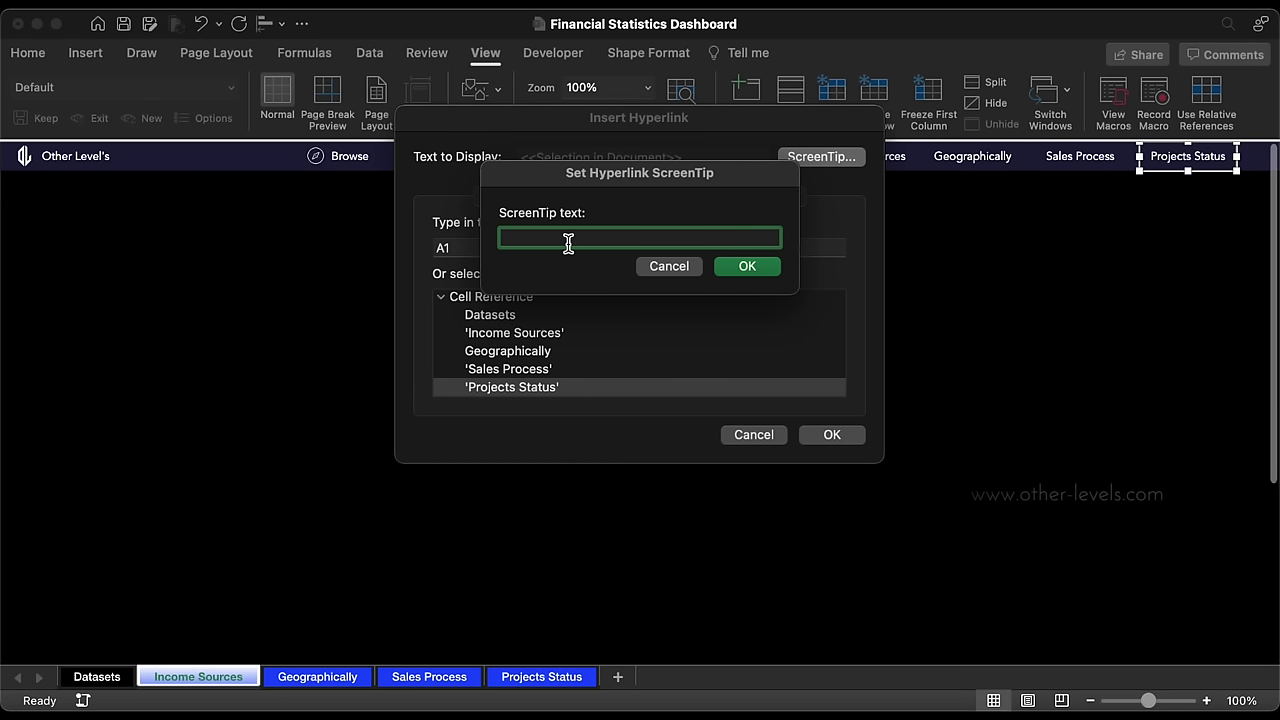
{"action": "type", "text": "Projects Status"}
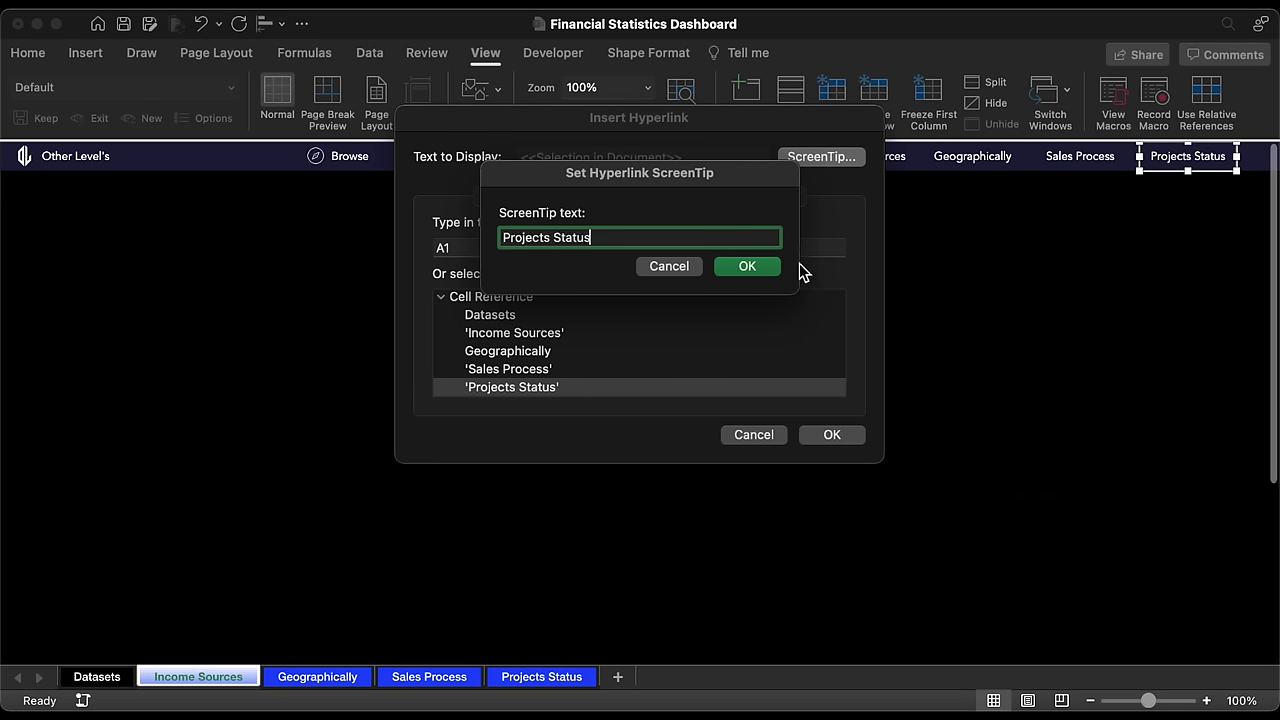
{"action": "left_click", "coordinate": [758, 270]}
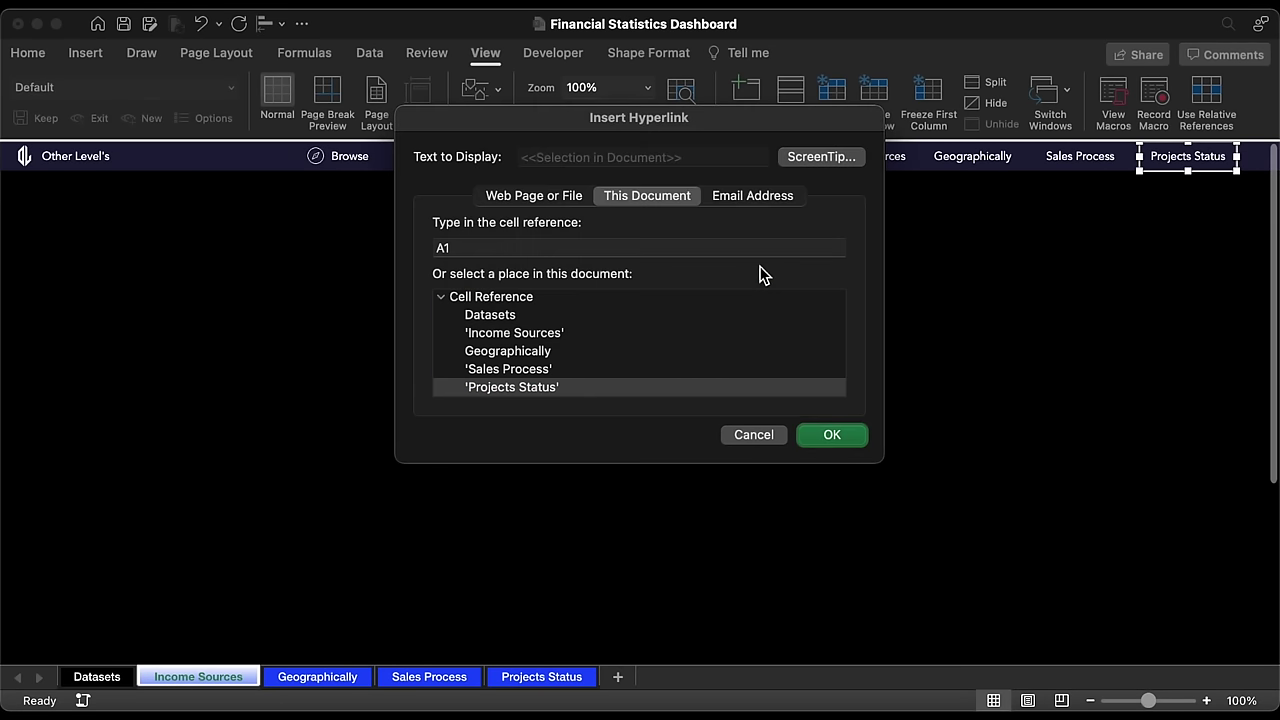
{"action": "left_click", "coordinate": [832, 436]}
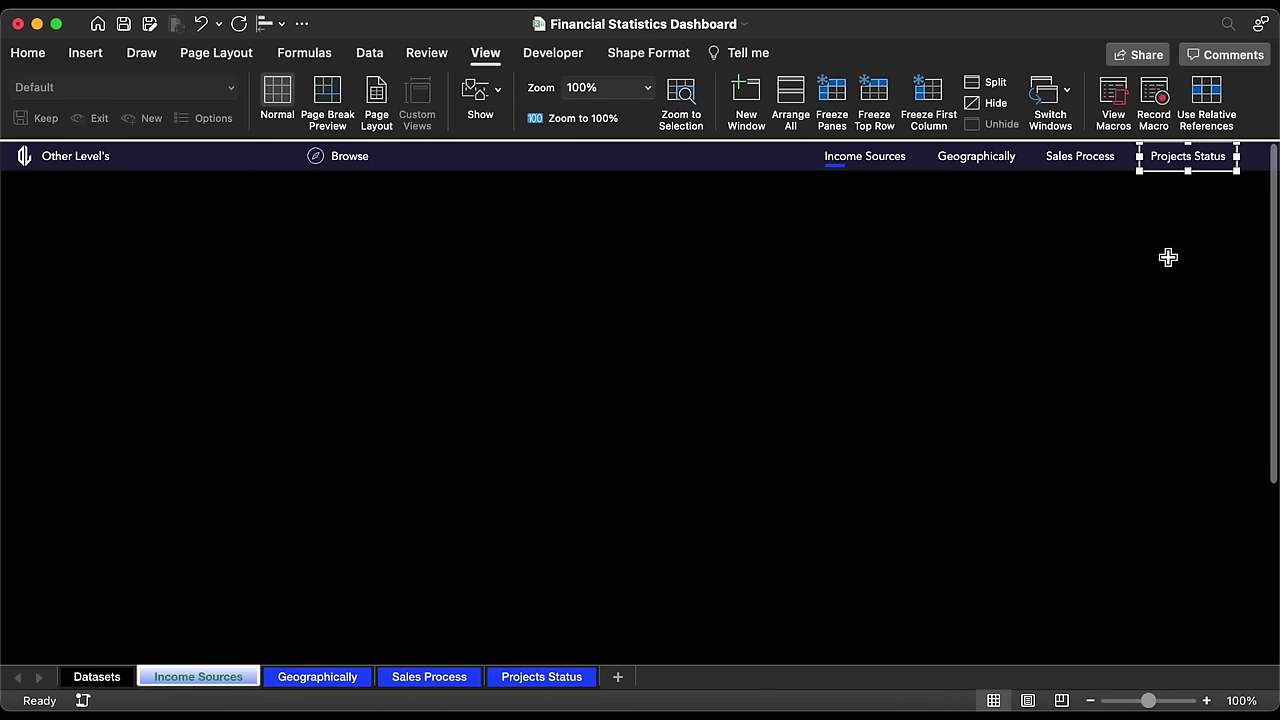
{"action": "key", "text": "super+a"}
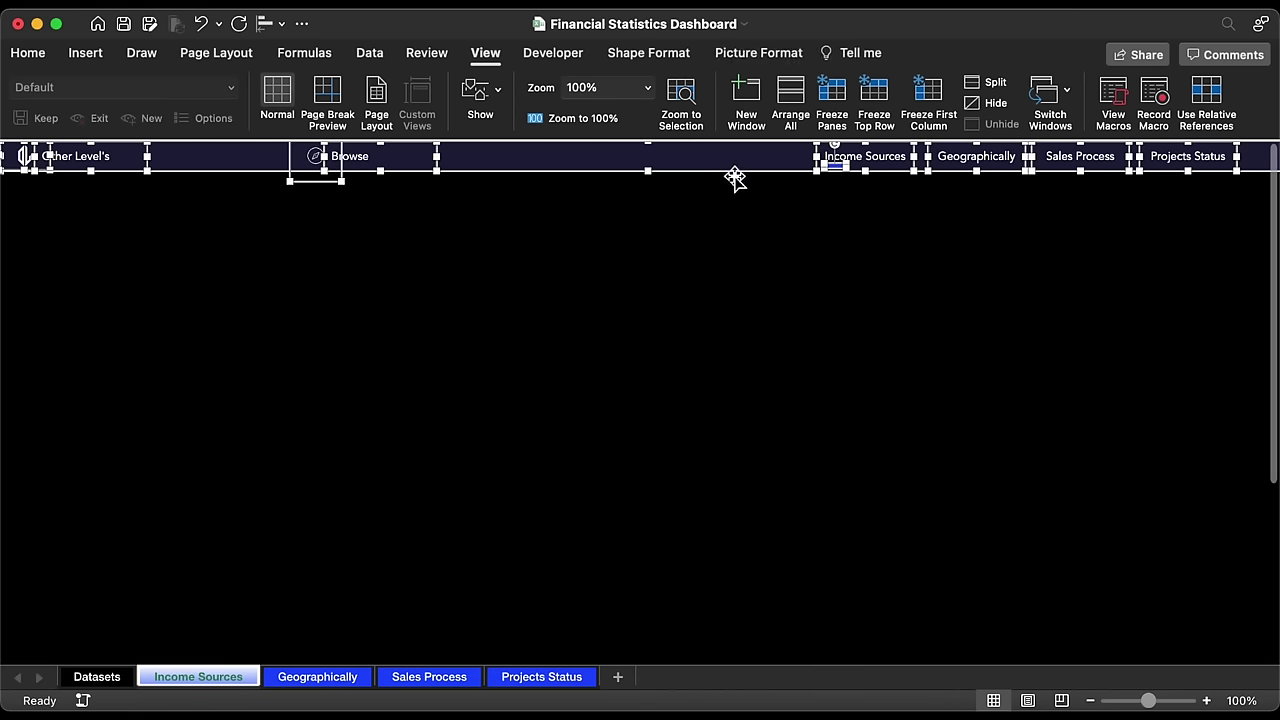
Step: Group the selected header shapes and copy the navigation header
{"action": "right_click", "coordinate": [735, 178]}
{"action": "mouse_move", "coordinate": [920, 264]}
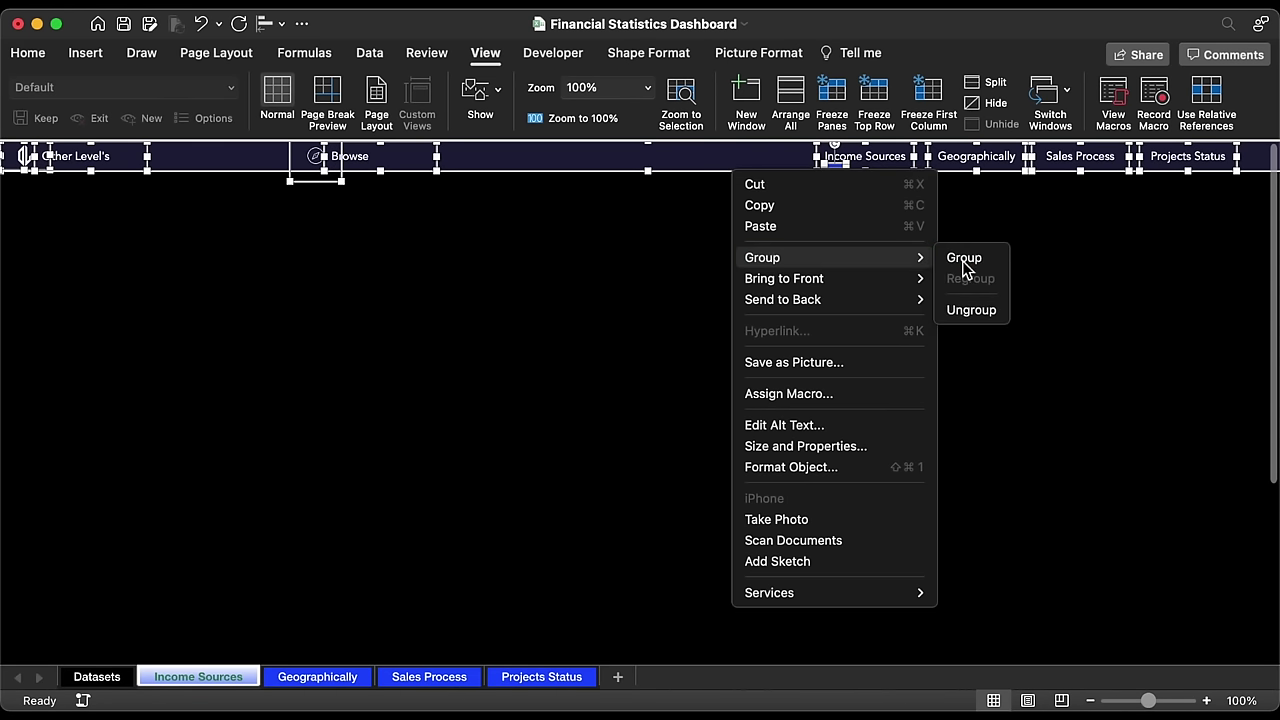
{"action": "left_click", "coordinate": [964, 258]}
{"action": "key", "text": "ctrl+c"}
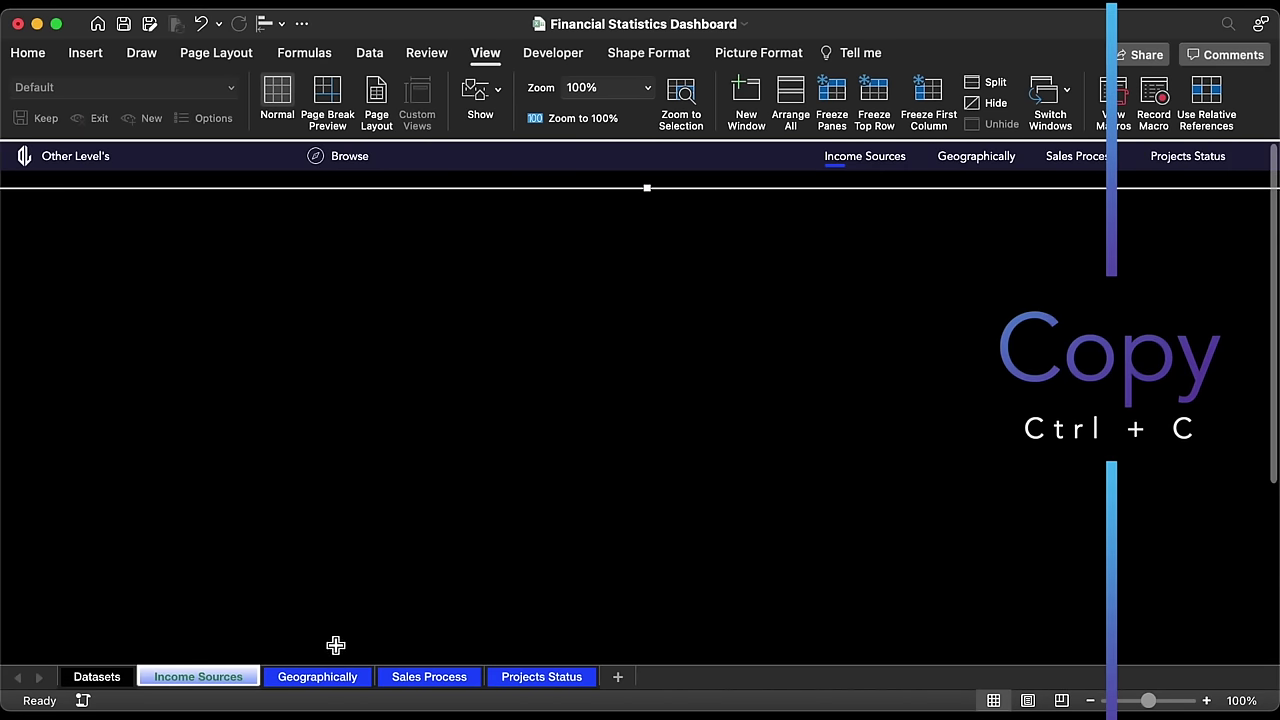
Step: Paste the header onto Geographically, Sales Process and Projects Status, moving the underline under Projects Status
{"action": "left_click", "coordinate": [329, 679]}
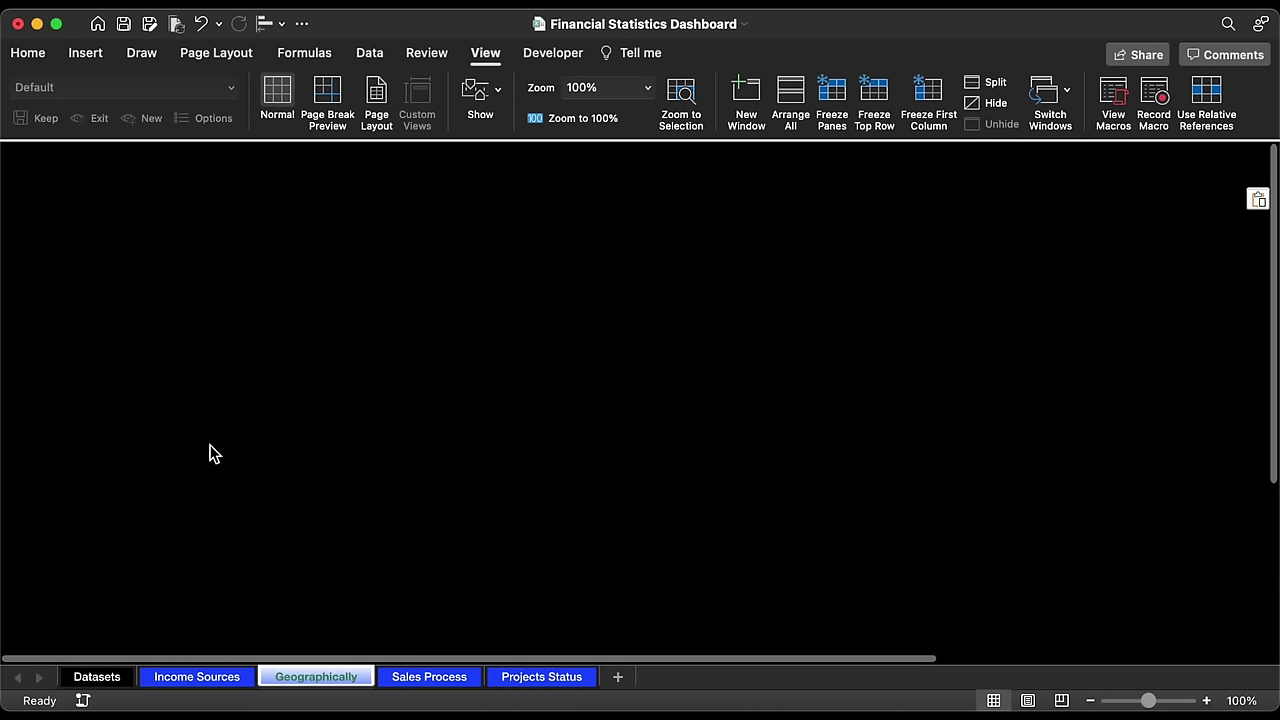
{"action": "key", "text": "ctrl+v"}
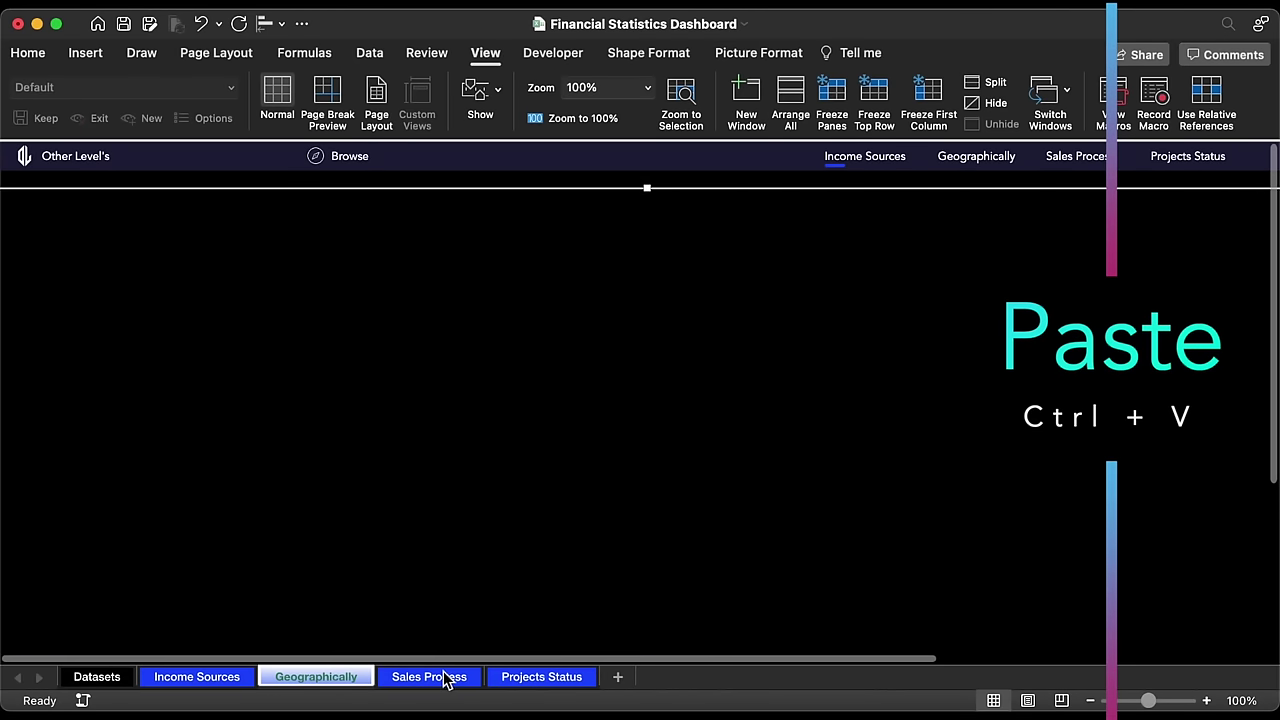
{"action": "left_click", "coordinate": [449, 677]}
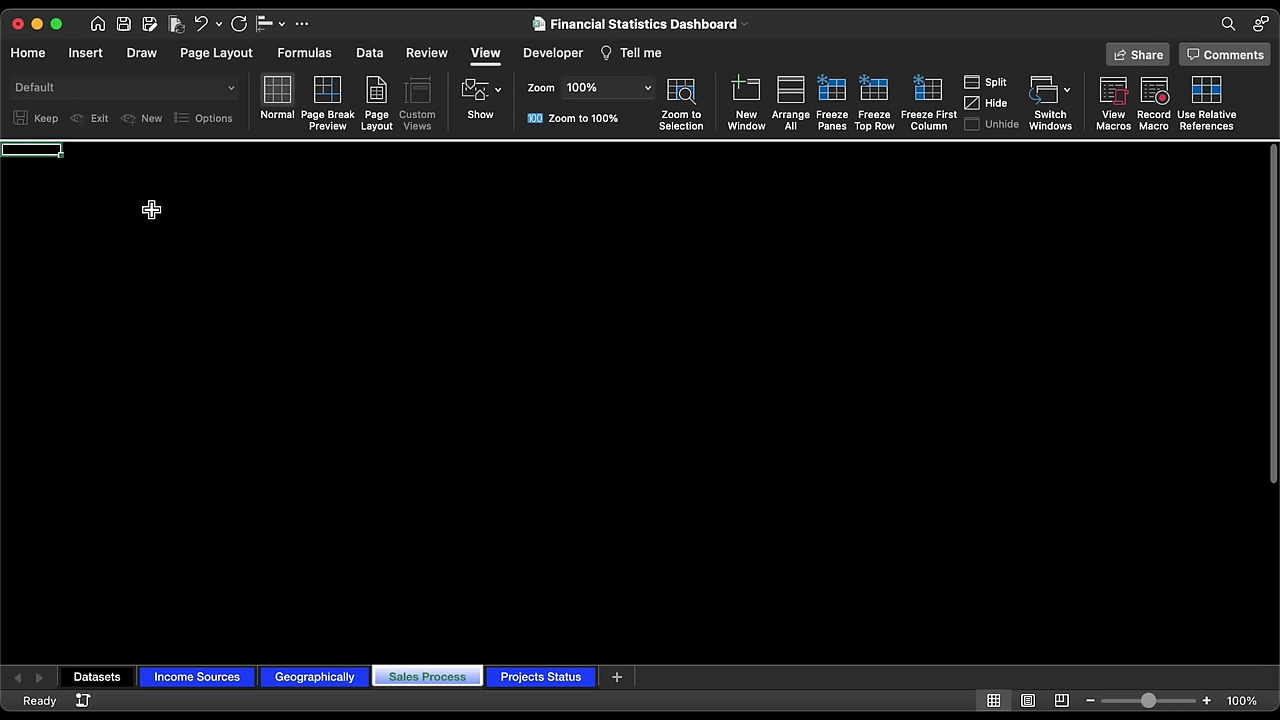
{"action": "key", "text": "ctrl+v"}
{"action": "left_click", "coordinate": [537, 676]}
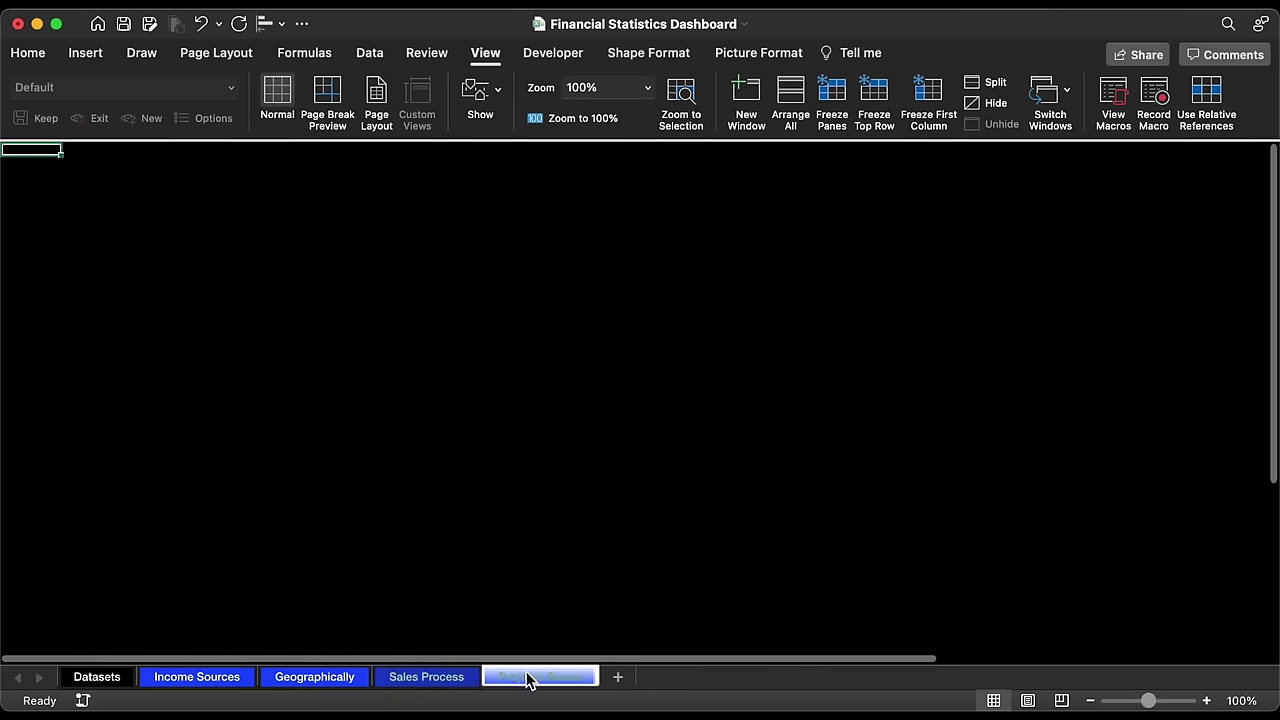
{"action": "key", "text": "ctrl+v"}
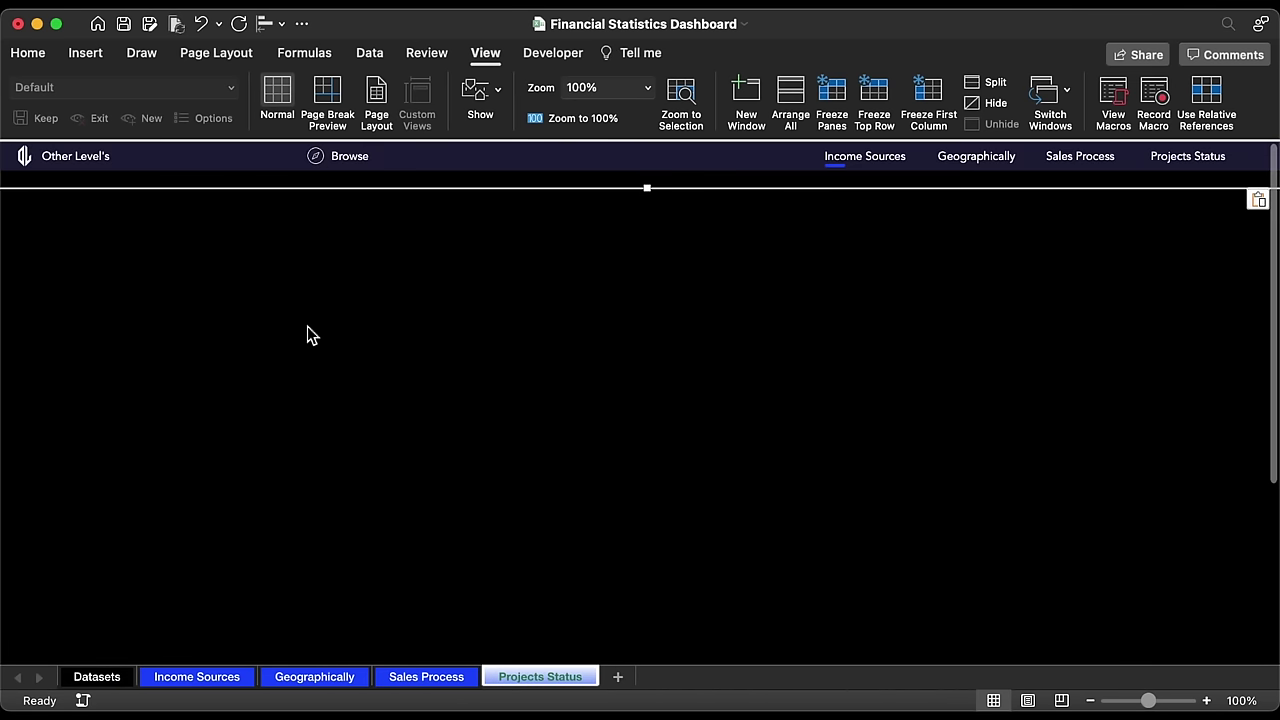
{"action": "mouse_move", "coordinate": [843, 170]}
{"action": "left_mouse_down"}
{"action": "mouse_move", "coordinate": [834, 163]}
{"action": "mouse_move", "coordinate": [974, 166]}
{"action": "mouse_move", "coordinate": [1165, 194]}
{"action": "left_mouse_up"}
Step: Test the header's Income Sources, Geographically, Sales Process and Projects Status links
{"action": "left_click", "coordinate": [1085, 163]}
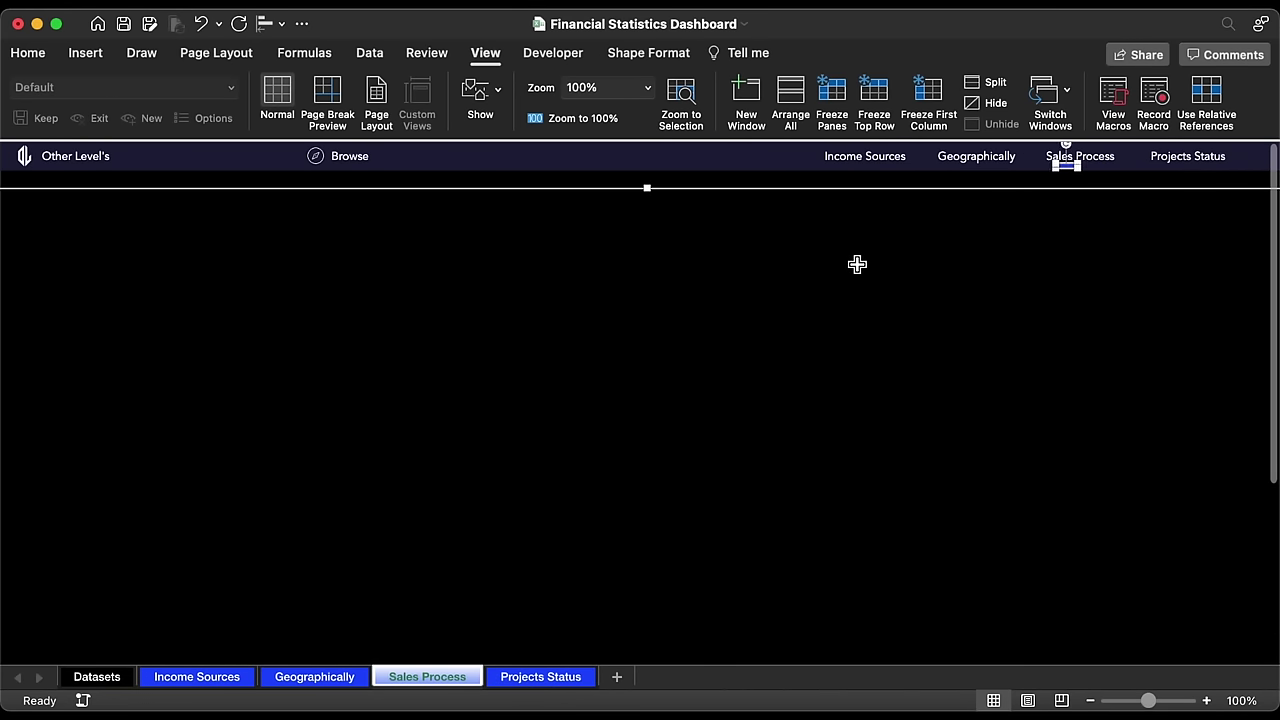
{"action": "left_click", "coordinate": [1003, 169]}
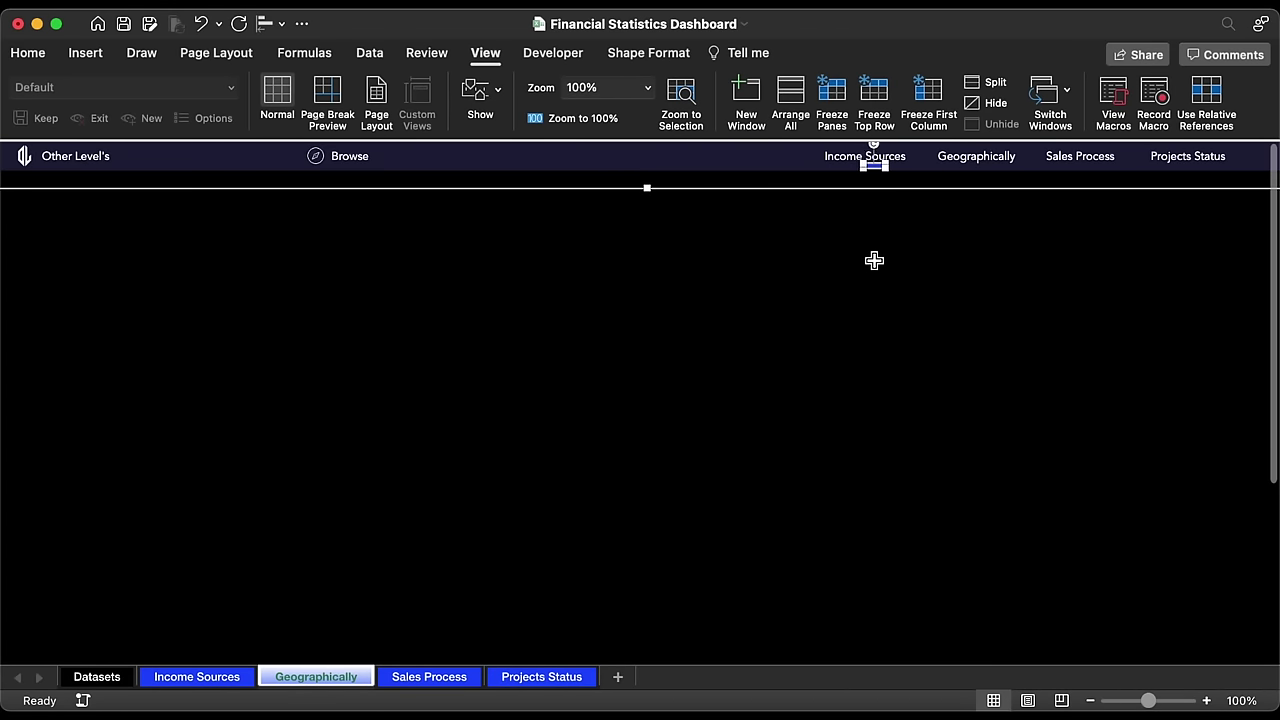
{"action": "left_click", "coordinate": [873, 165]}
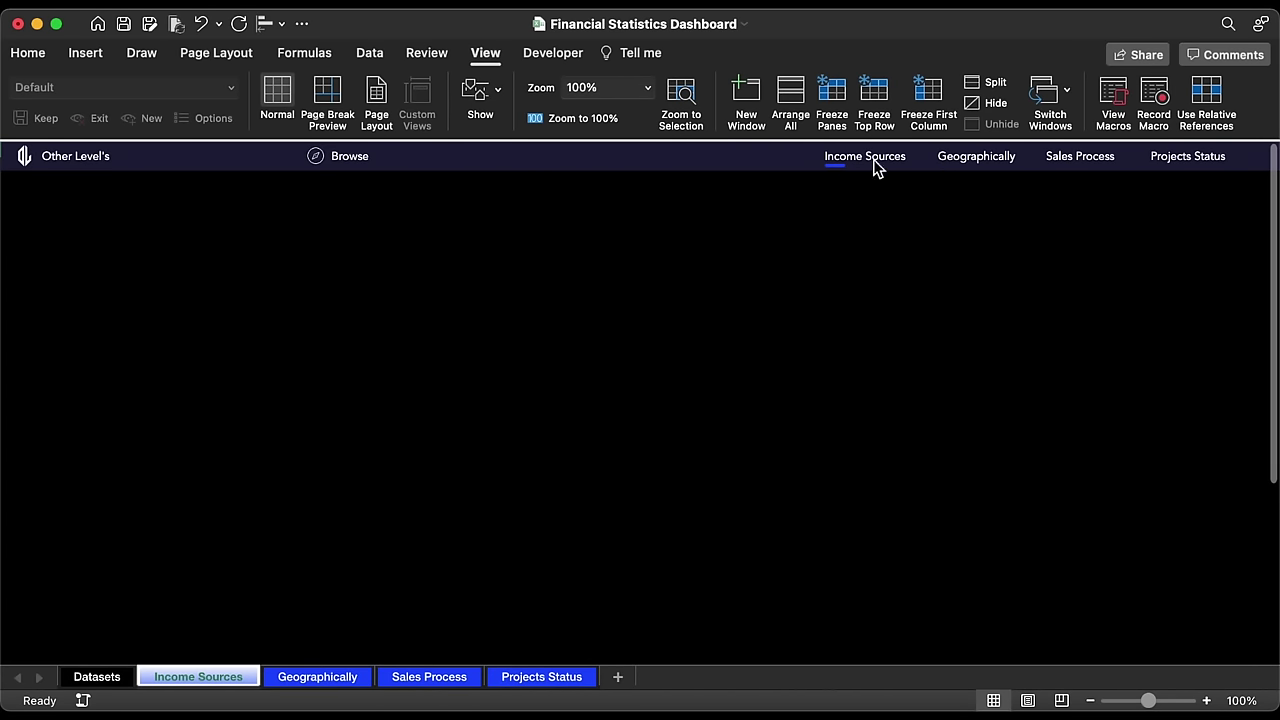
{"action": "left_click", "coordinate": [982, 165]}
{"action": "left_click", "coordinate": [1080, 163]}
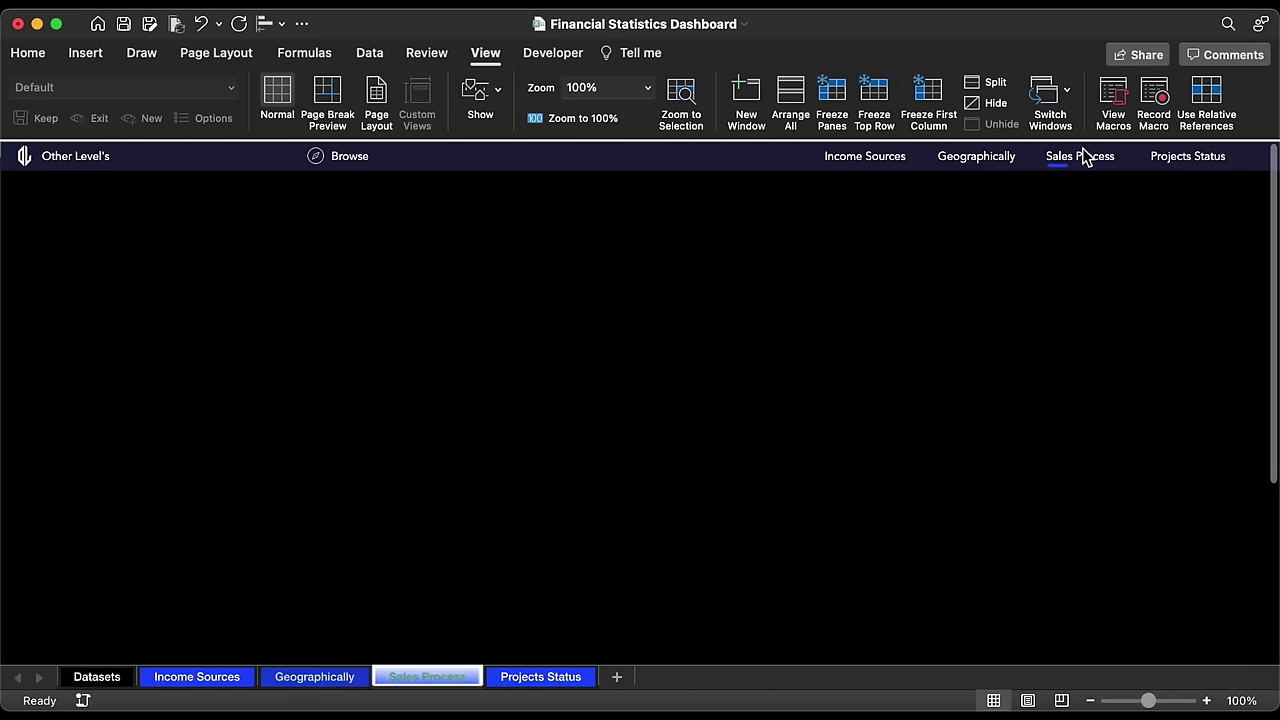
{"action": "left_click", "coordinate": [1180, 158]}
{"action": "left_click", "coordinate": [1105, 161]}
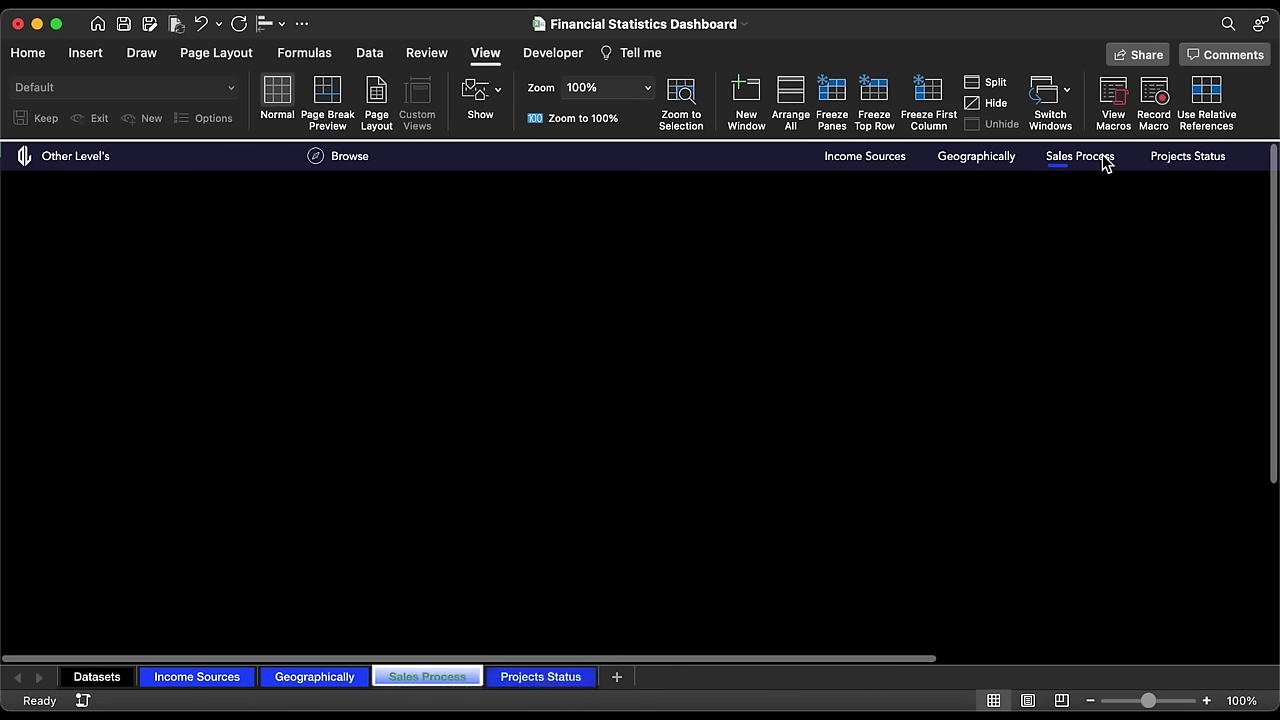
{"action": "left_click", "coordinate": [995, 158]}
{"action": "left_click", "coordinate": [903, 168]}
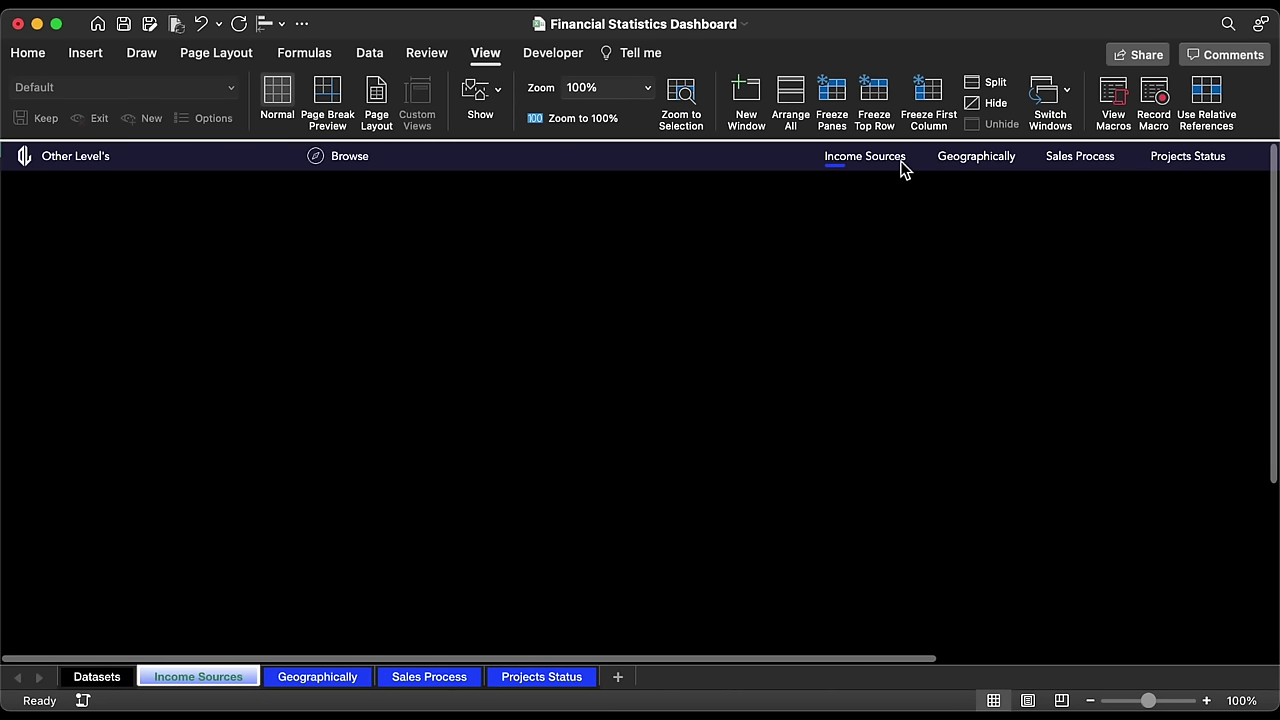
Step: Select the underline marker inside the Income Sources header for copying
{"action": "left_click", "coordinate": [845, 170]}
{"action": "left_click", "coordinate": [845, 170]}
{"action": "left_click", "coordinate": [845, 168]}
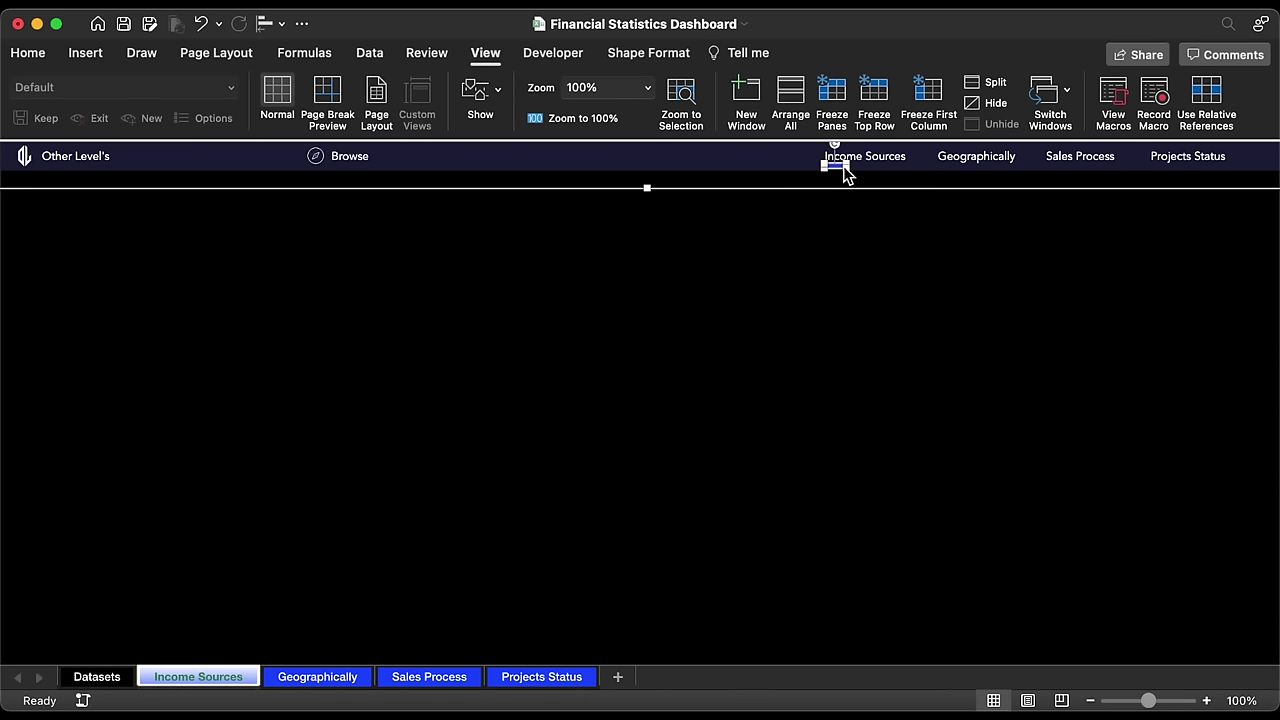
{"action": "left_click", "coordinate": [437, 243]}
Step: Paste the underline copy and resize it into a 1.7 by 0.47 inch blue rounded button
{"action": "key", "text": "super+v"}
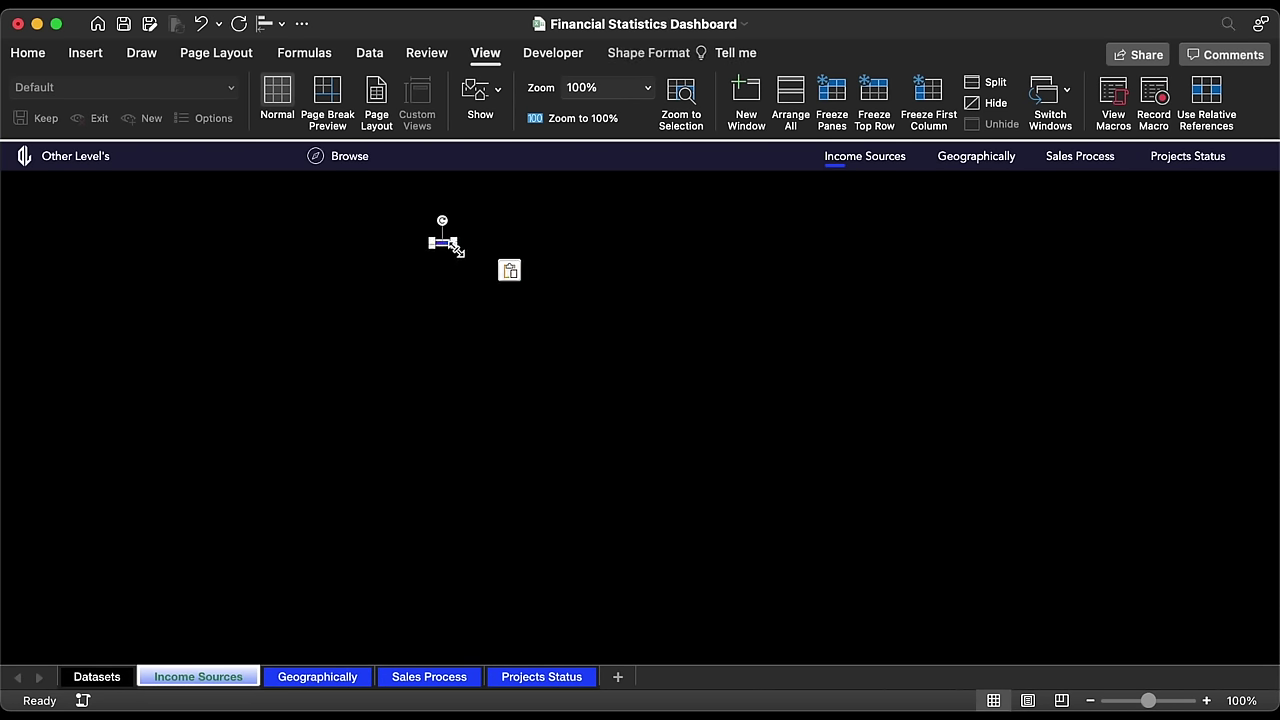
{"action": "left_click_drag", "start_coordinate": [455, 249], "coordinate": [79, 266]}
{"action": "left_click", "coordinate": [648, 53]}
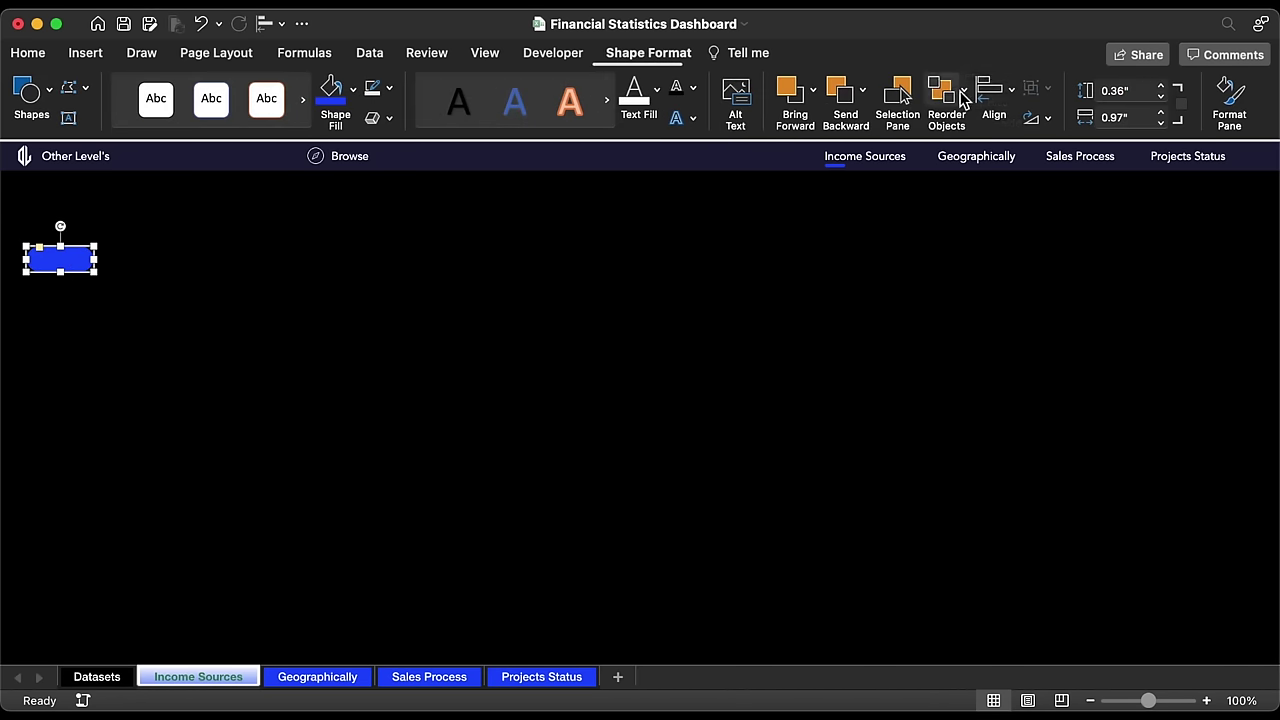
{"action": "left_click", "coordinate": [1160, 112]}
{"action": "left_click", "coordinate": [1160, 112]}
{"action": "left_click", "coordinate": [1161, 112]}
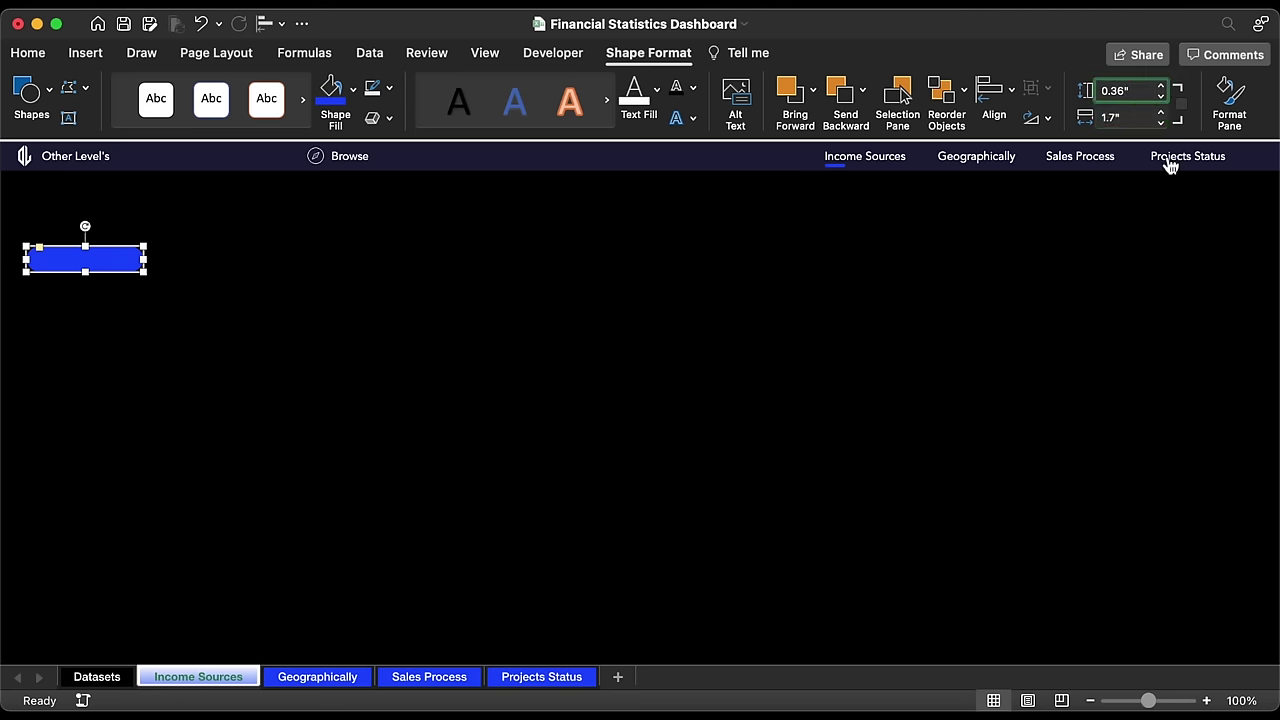
{"action": "type", "text": "0.47"}
{"action": "key", "text": "Return"}
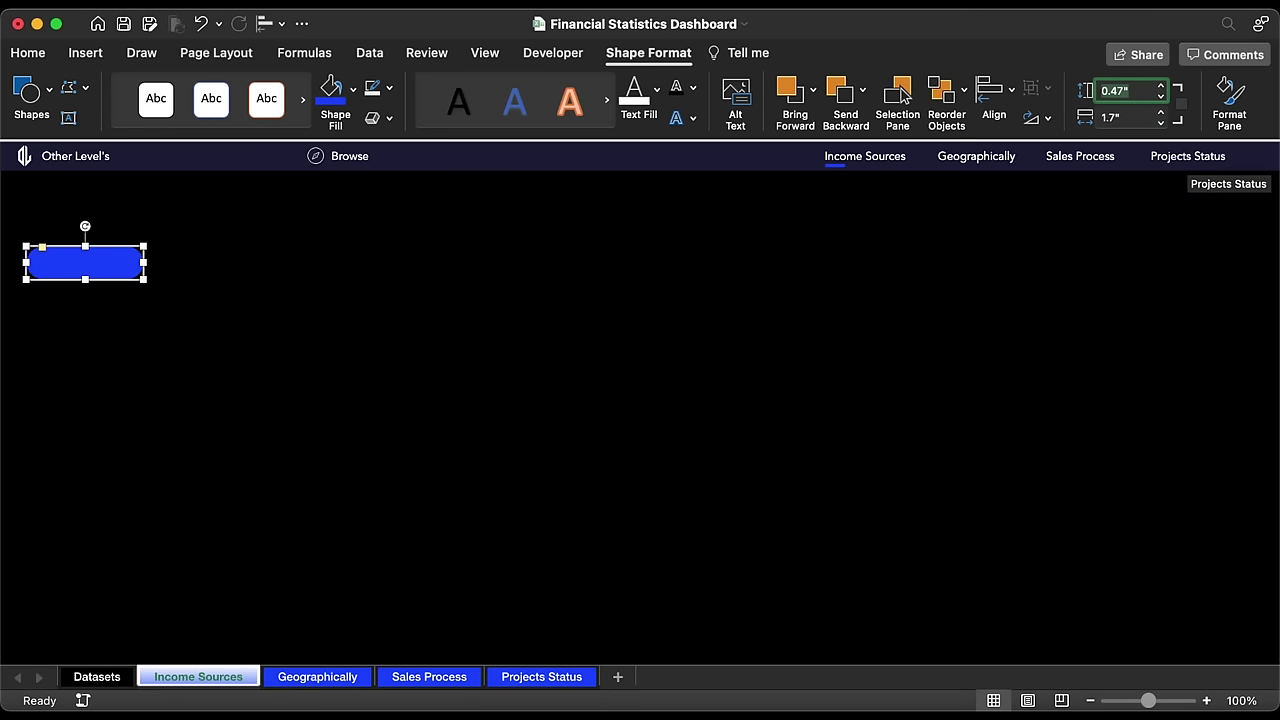
{"action": "left_click_drag", "start_coordinate": [97, 271], "coordinate": [90, 271]}
Step: Paste a copy of the Other Level's label onto the blue button and centre its text
{"action": "left_click", "coordinate": [88, 160]}
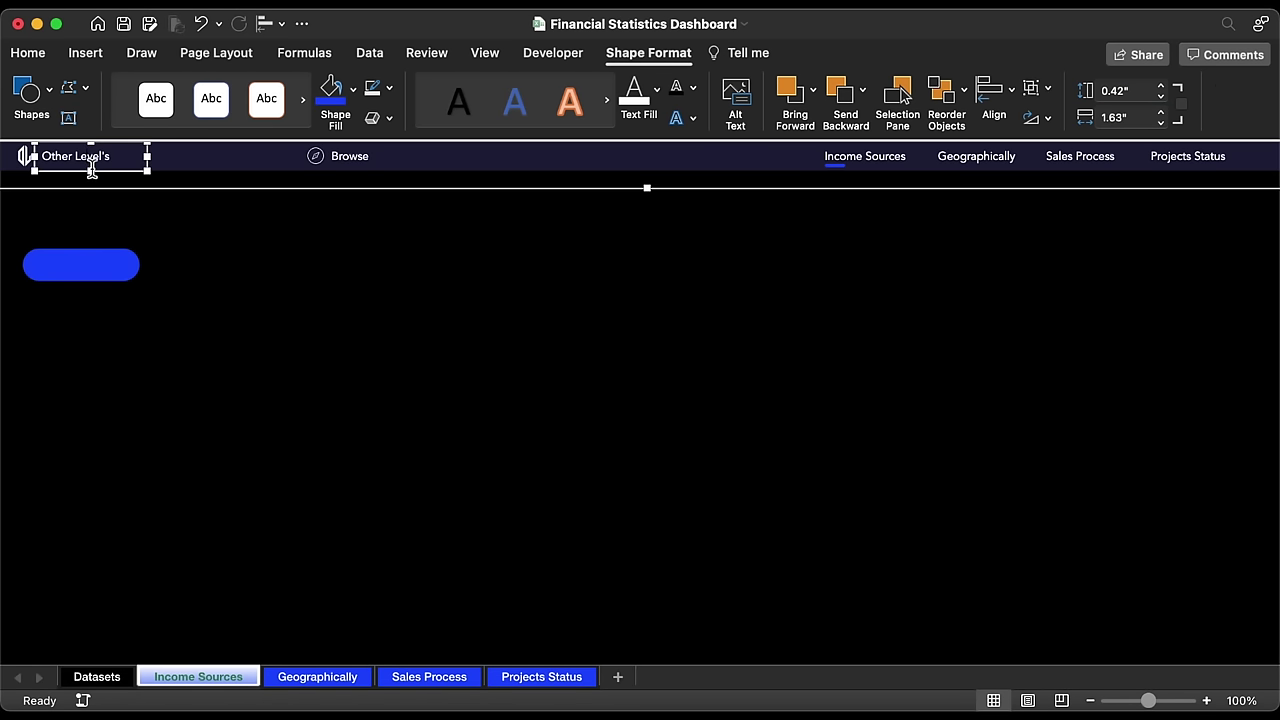
{"action": "left_click", "coordinate": [140, 218]}
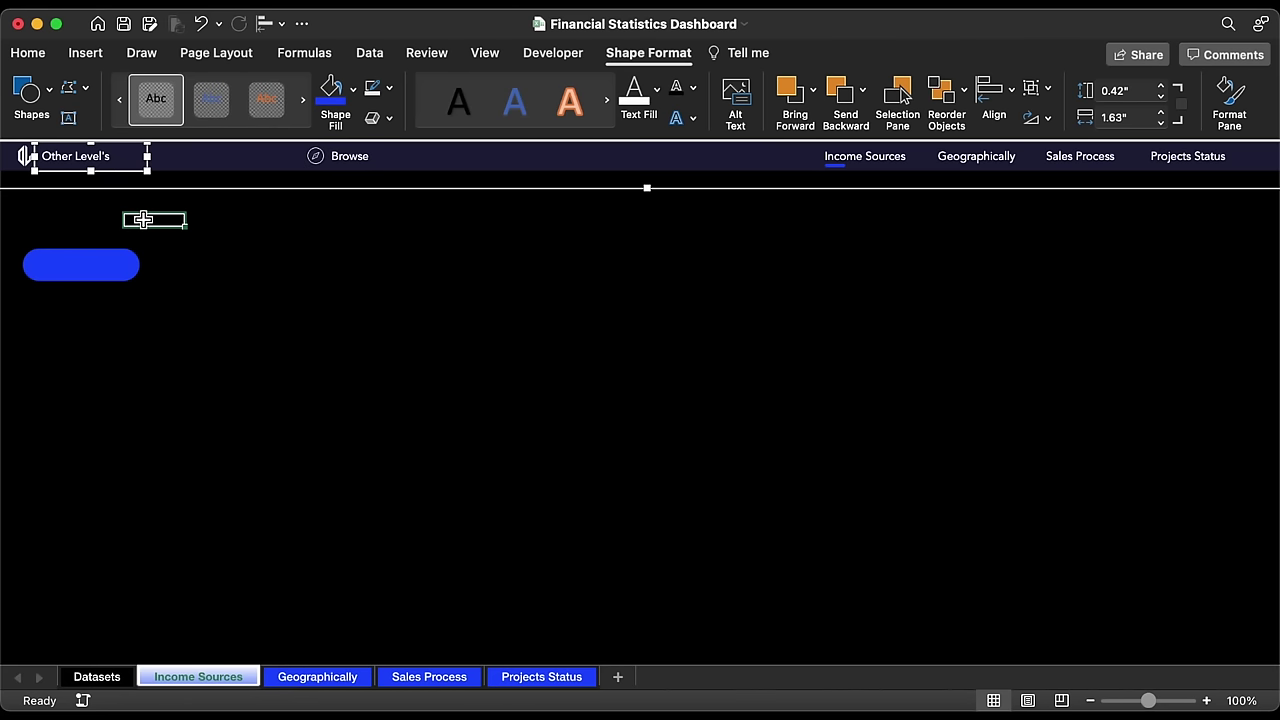
{"action": "key", "text": "super+v"}
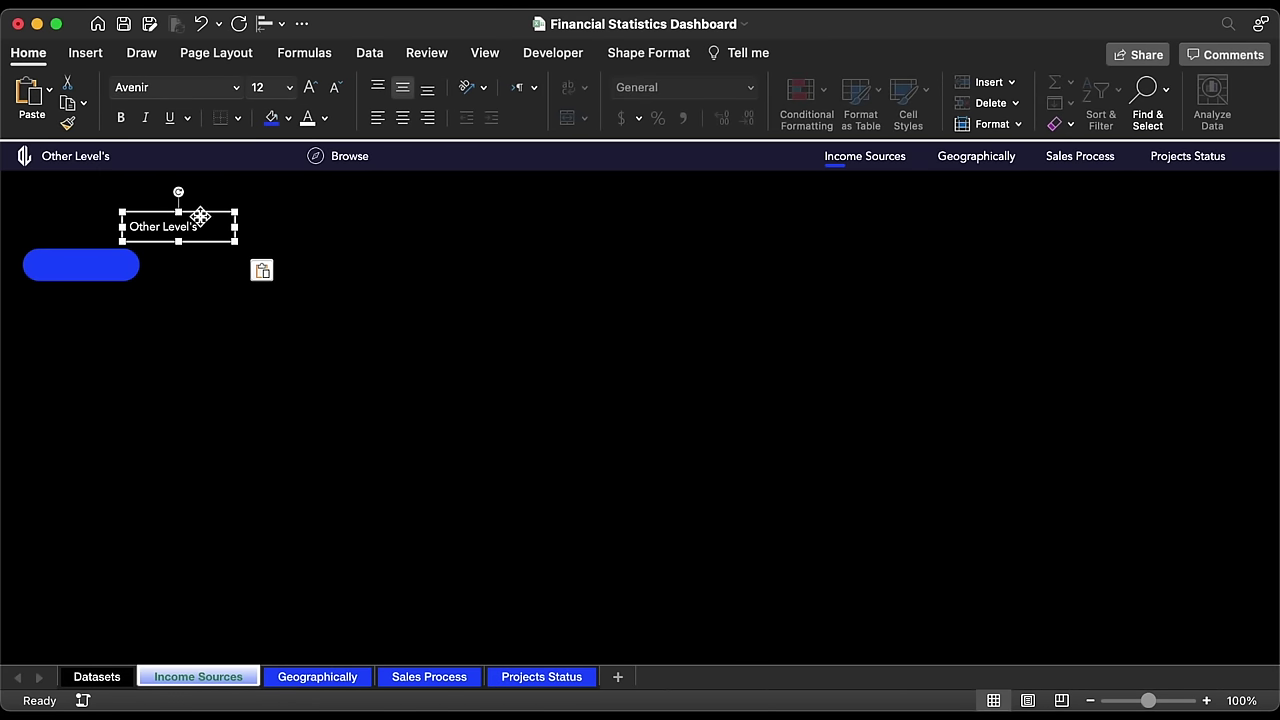
{"action": "left_click_drag", "start_coordinate": [200, 217], "coordinate": [113, 253]}
{"action": "left_click", "coordinate": [403, 118]}
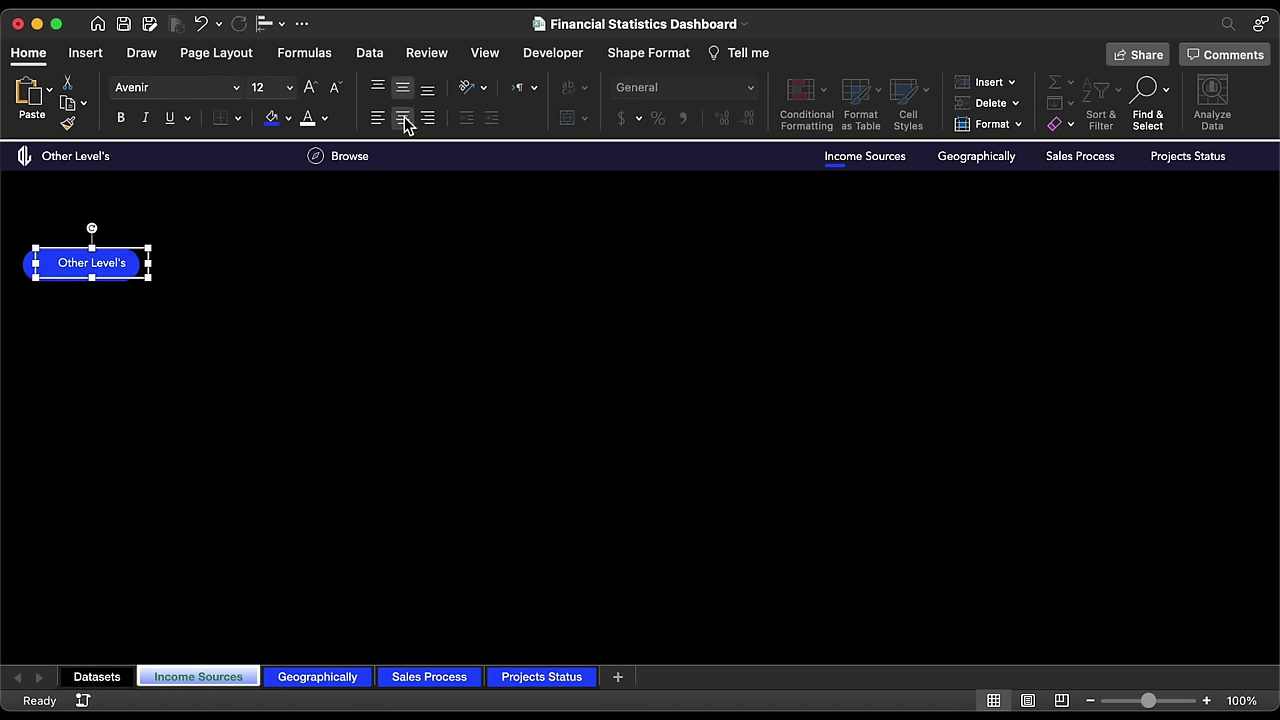
Step: Align the label and button centre and middle, then select the label text to replace
{"action": "left_click", "coordinate": [33, 272], "text": "shift"}
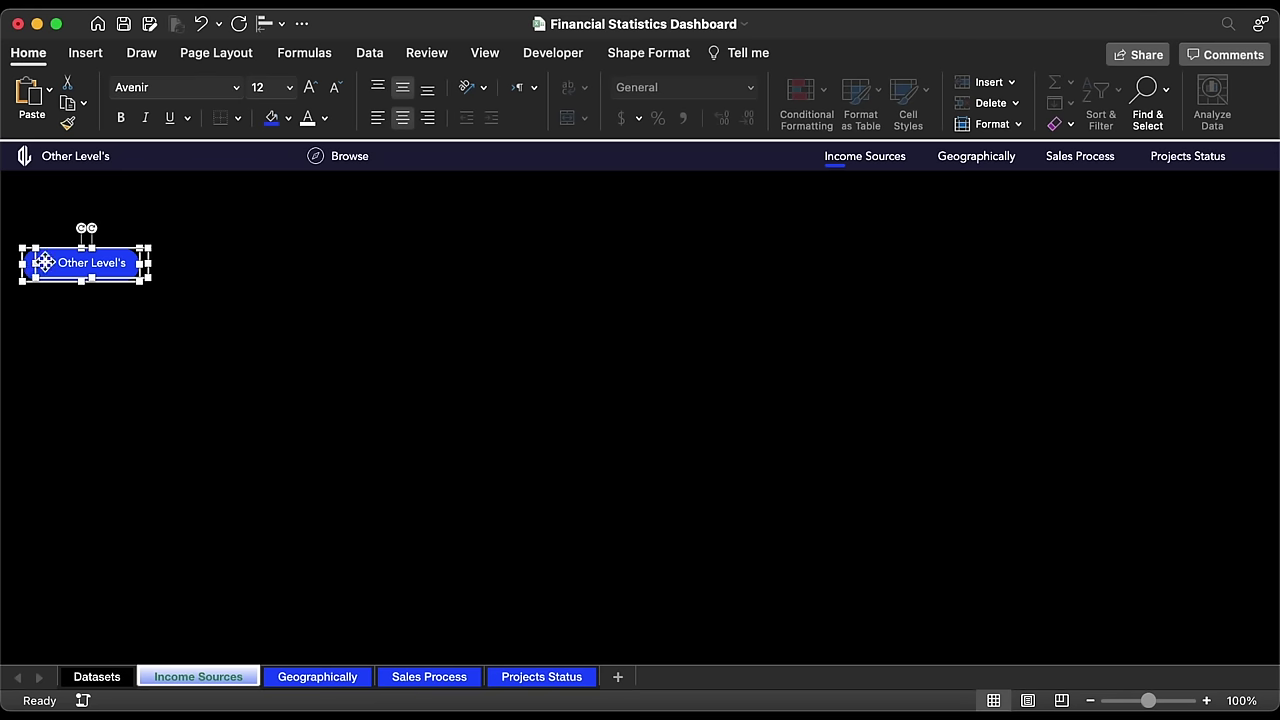
{"action": "left_click", "coordinate": [268, 23]}
{"action": "left_click", "coordinate": [311, 92]}
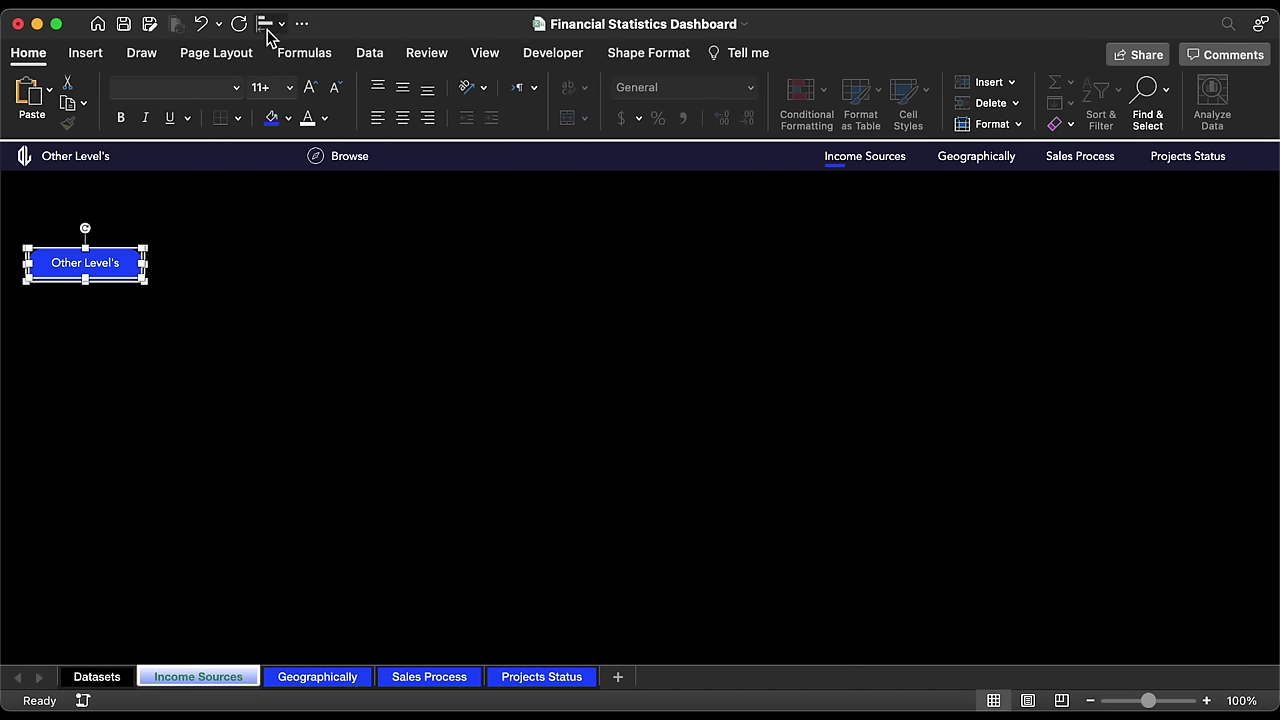
{"action": "left_click", "coordinate": [268, 23]}
{"action": "left_click", "coordinate": [331, 185]}
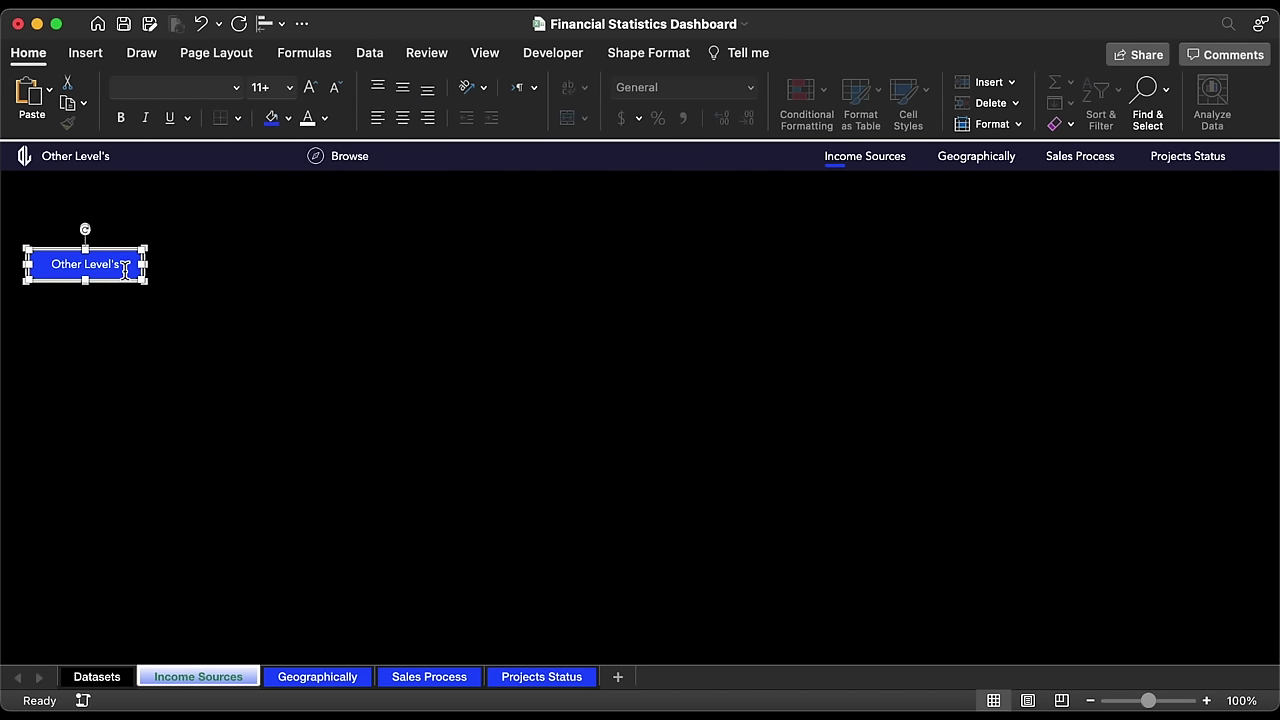
{"action": "triple_click", "coordinate": [114, 263]}
Step: Relabel the button 'Income Sources' and add a wide left-aligned income description paragraph below it
{"action": "type", "text": "Income Sources"}
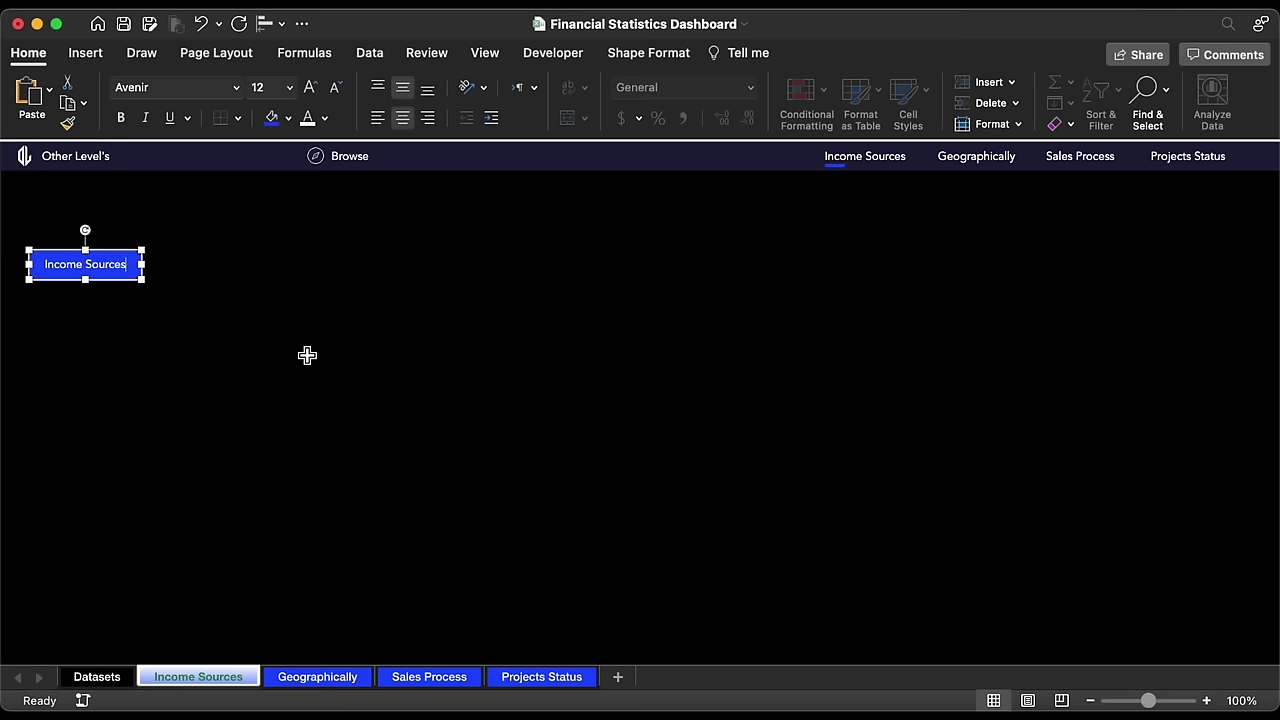
{"action": "left_click_drag", "start_coordinate": [120, 289], "coordinate": [270, 386]}
{"action": "triple_click", "coordinate": [174, 340]}
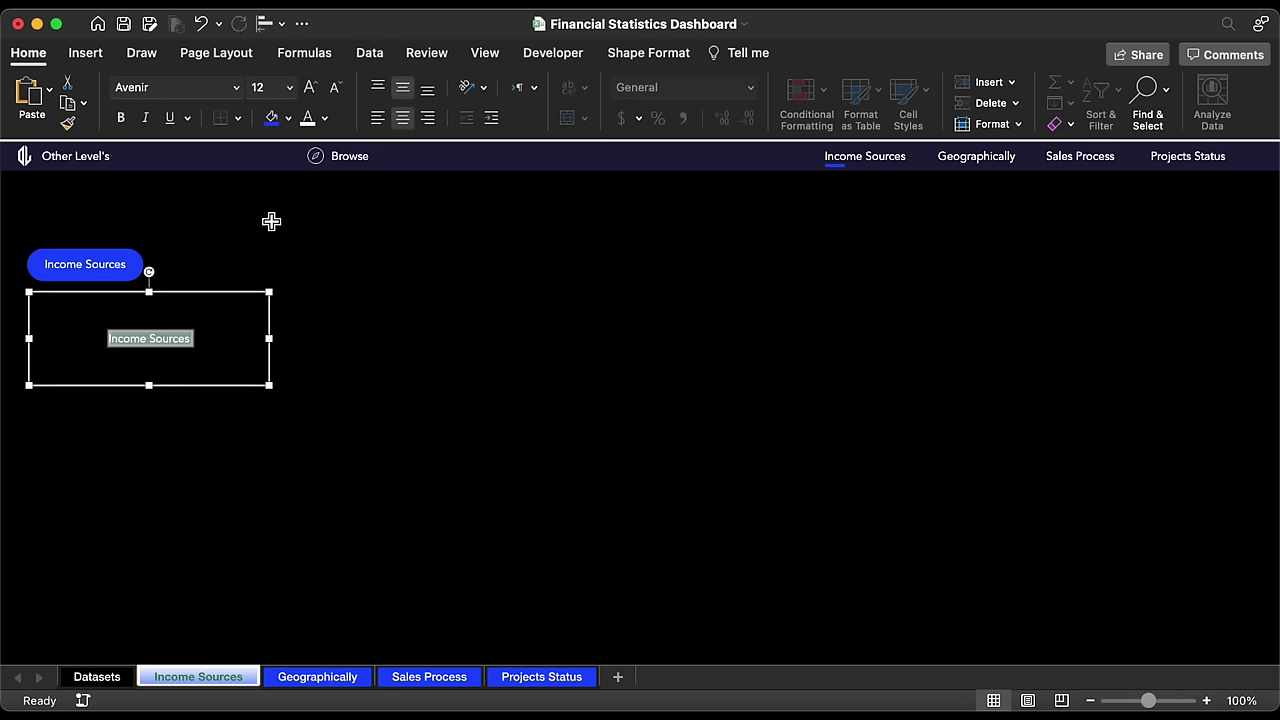
{"action": "left_click", "coordinate": [378, 118]}
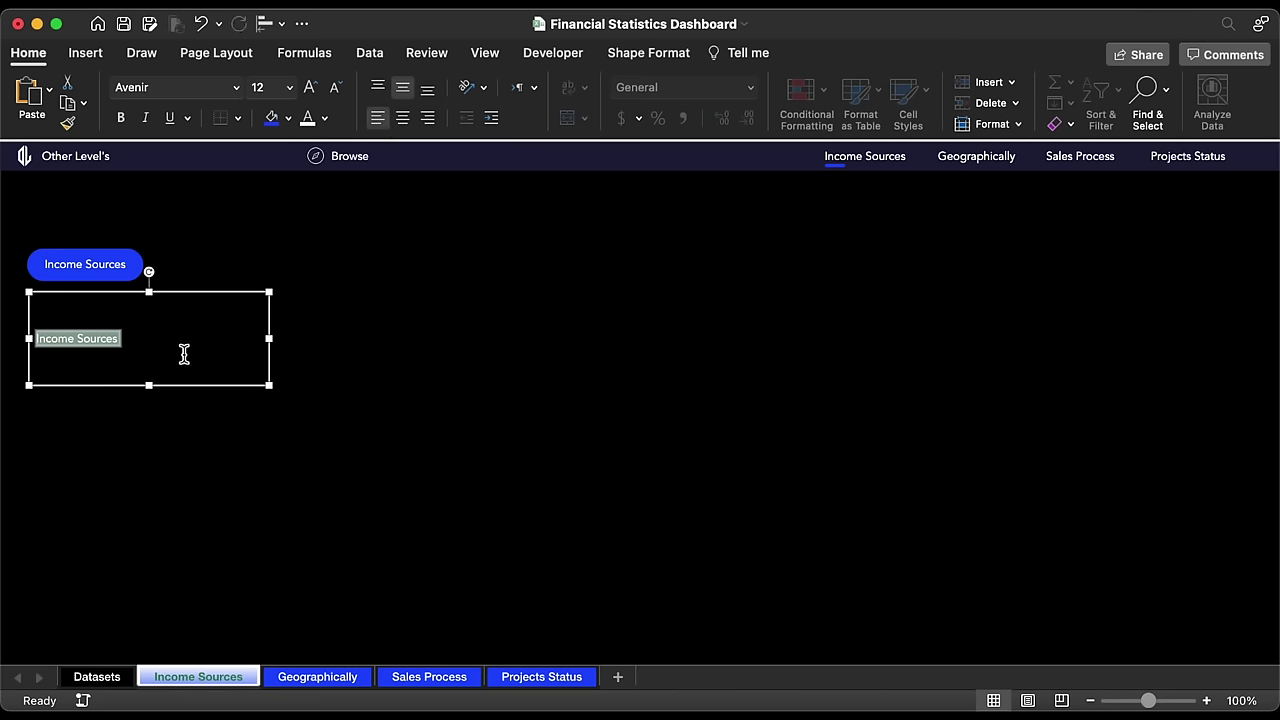
{"action": "type", "text": "Grand total of income, and their breakdowns showing the achievements percentage and highlight for most valuable source, Marketing strategies and operating profit."}
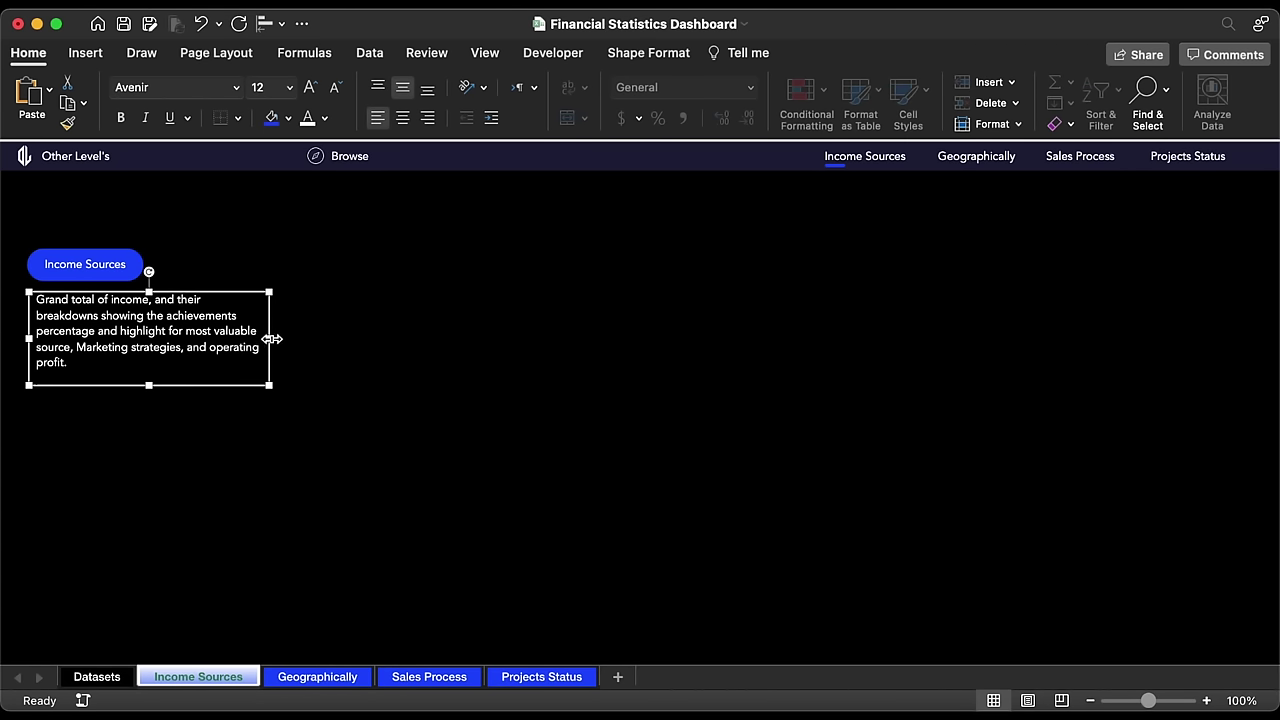
{"action": "left_click_drag", "start_coordinate": [272, 339], "coordinate": [288, 339]}
{"action": "left_click", "coordinate": [336, 317]}
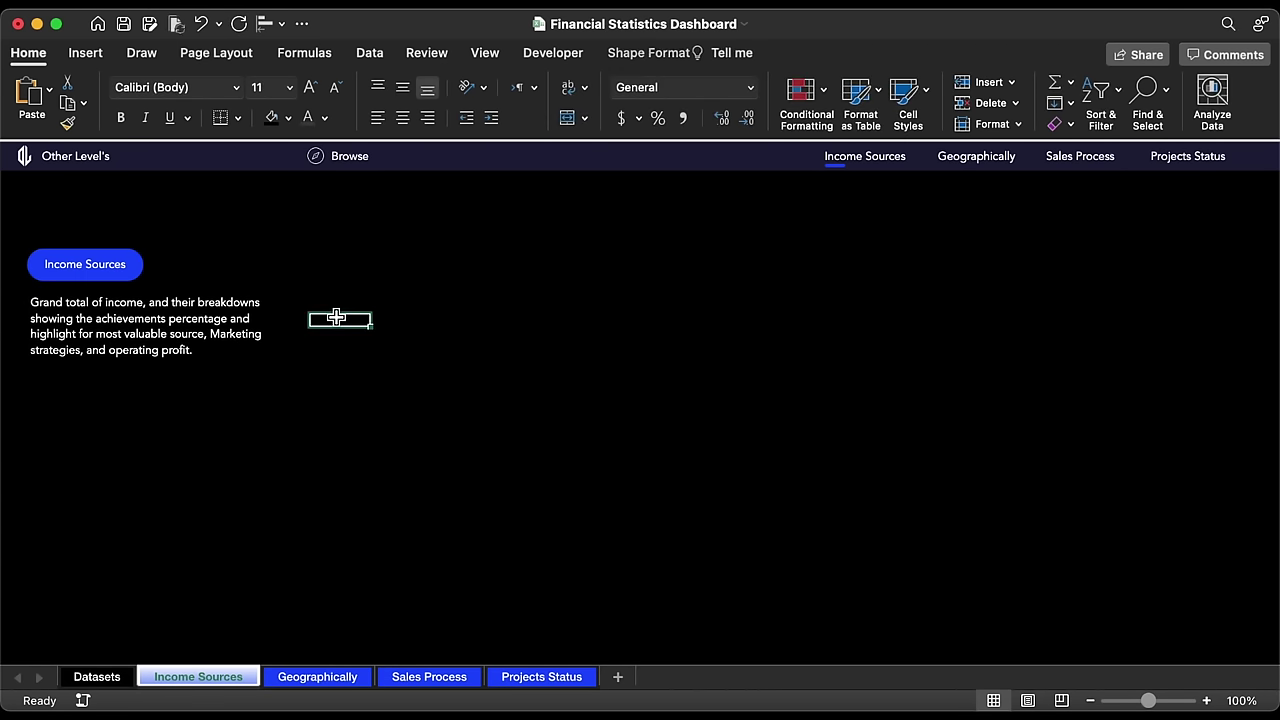
Step: Add another label copy under the paragraph reading 'Financial Statstics'
{"action": "left_click_drag", "start_coordinate": [106, 275], "coordinate": [102, 405]}
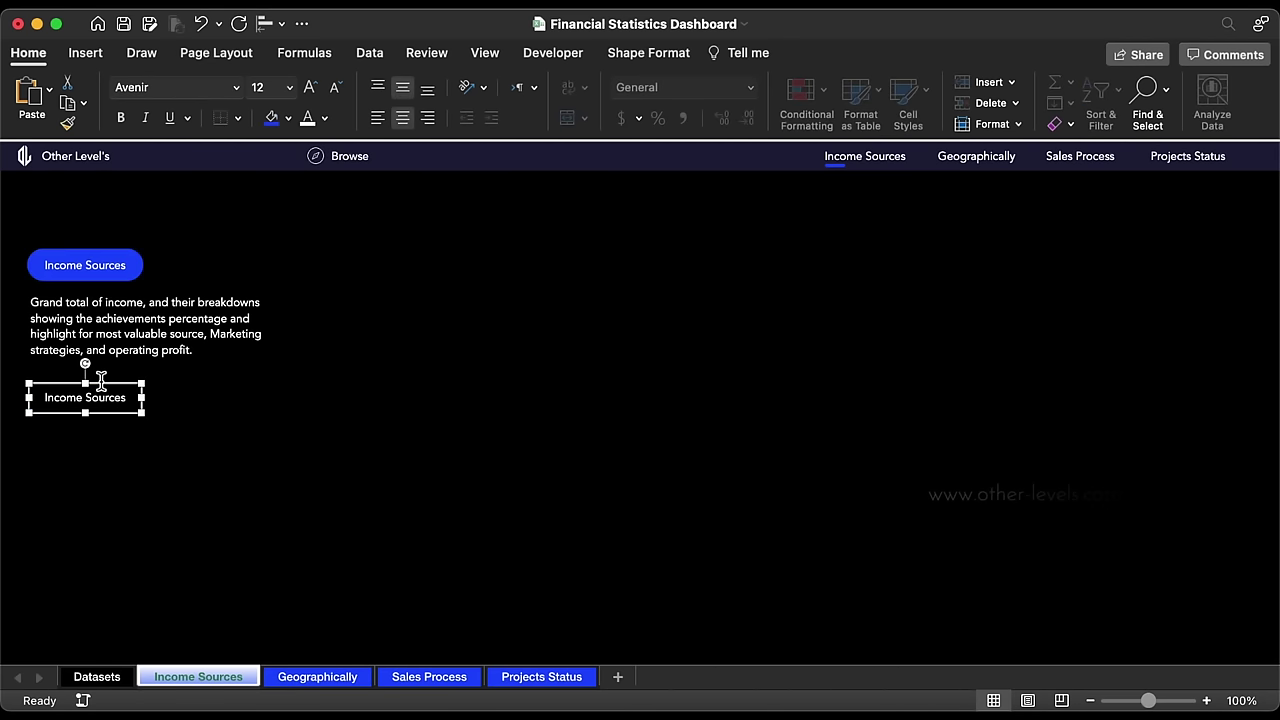
{"action": "triple_click", "coordinate": [102, 397]}
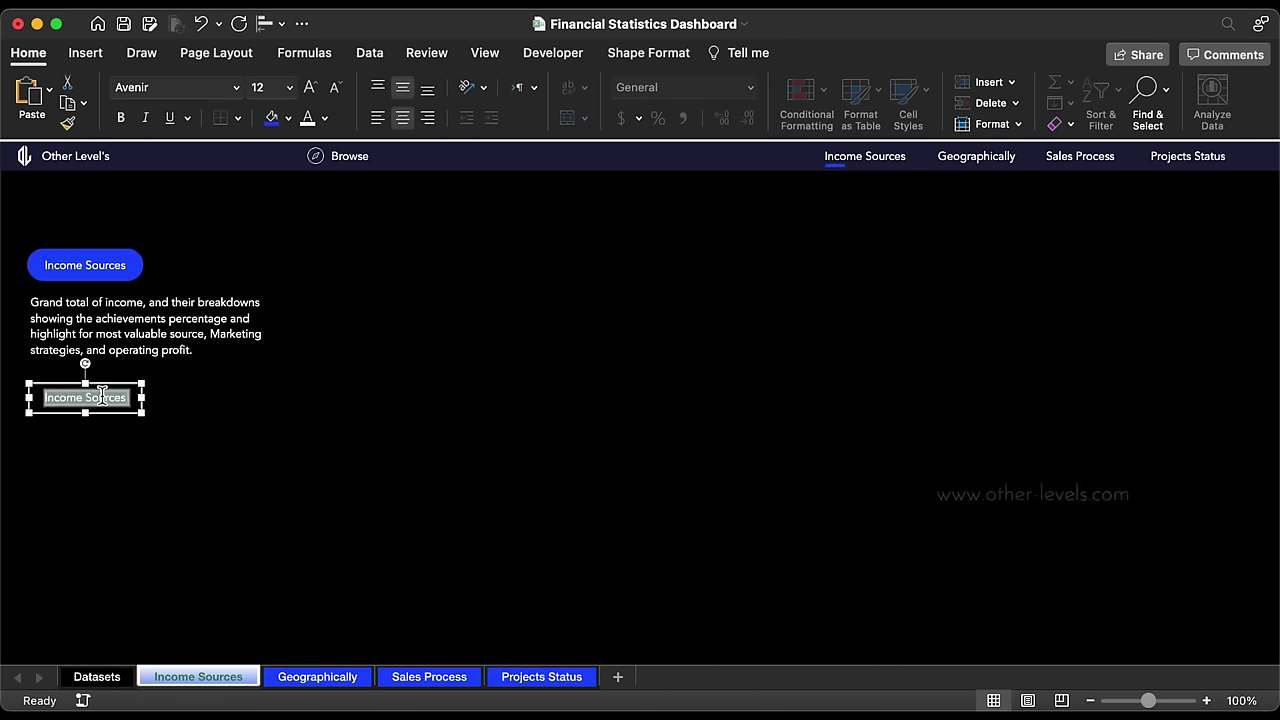
{"action": "key", "text": "BackSpace"}
{"action": "type", "text": "Financial Statstics"}
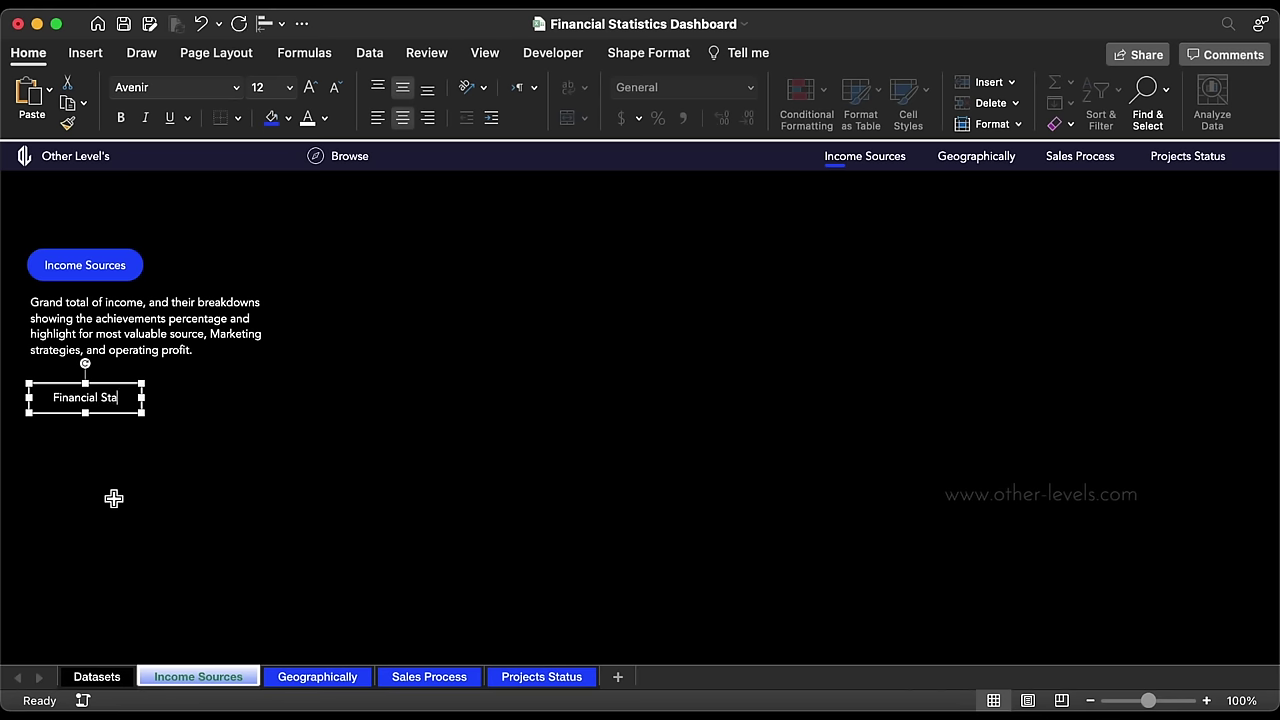
Step: Set the Financial Statstics heading to size 28 and widen its box
{"action": "left_click", "coordinate": [289, 87]}
{"action": "left_click", "coordinate": [289, 343]}
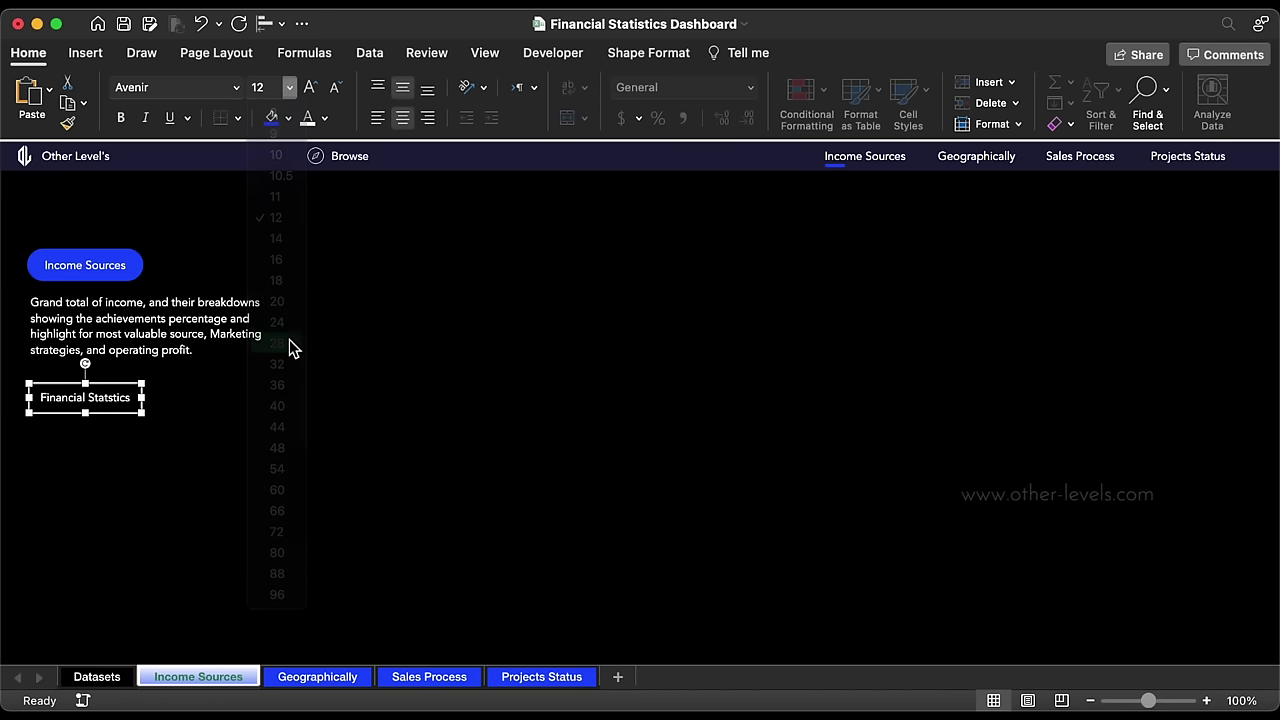
{"action": "left_click_drag", "start_coordinate": [140, 425], "coordinate": [242, 451]}
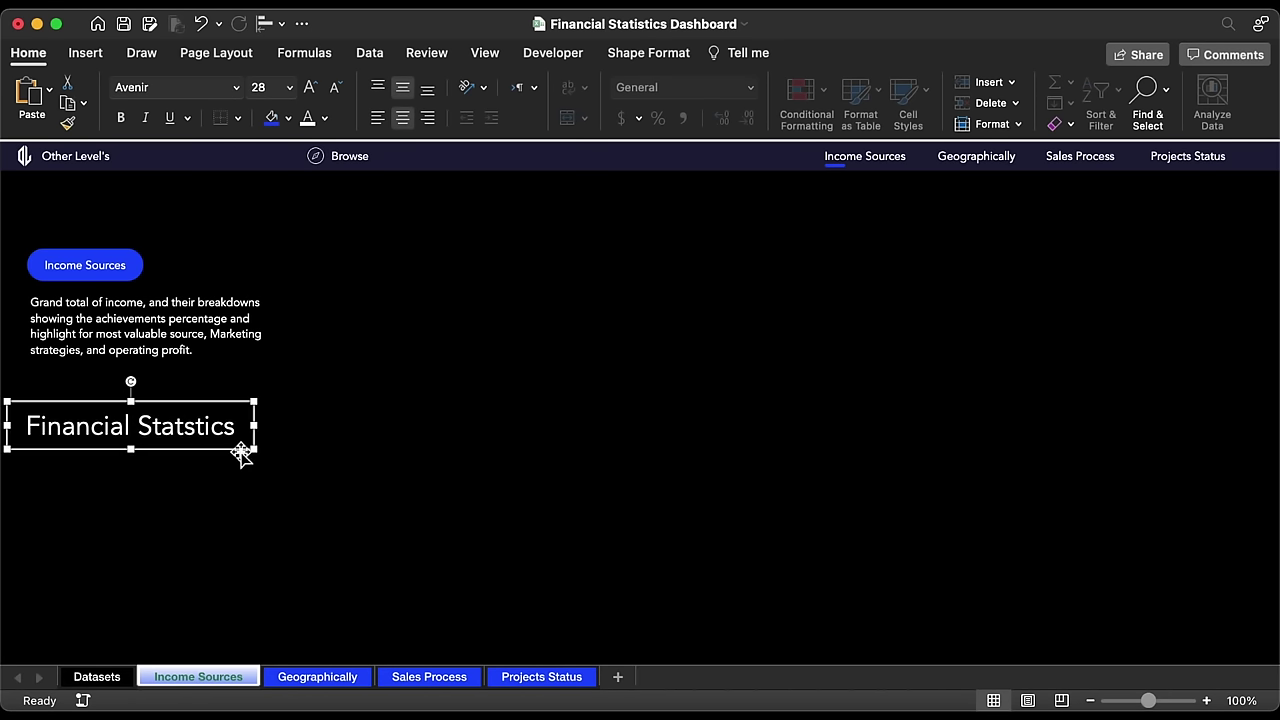
Step: Increase the Income Sources button text to size 14
{"action": "left_click", "coordinate": [85, 265]}
{"action": "left_click", "coordinate": [311, 90]}
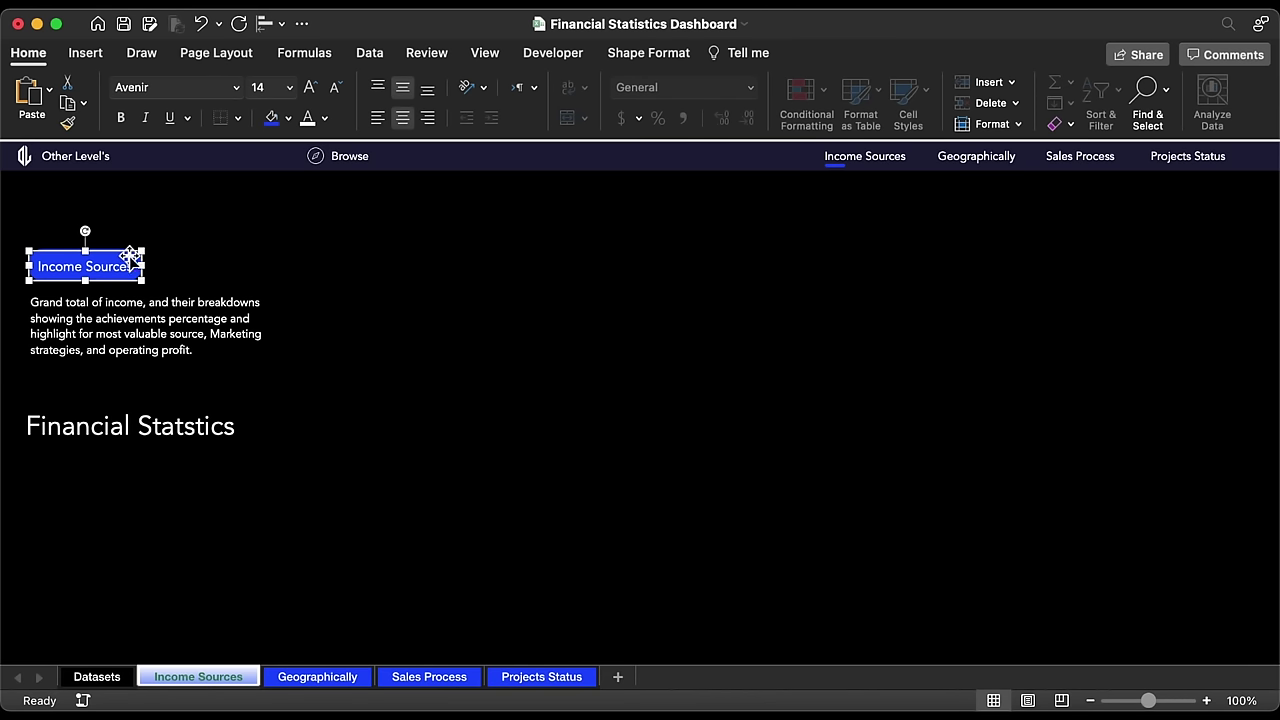
{"action": "key", "text": "Escape"}
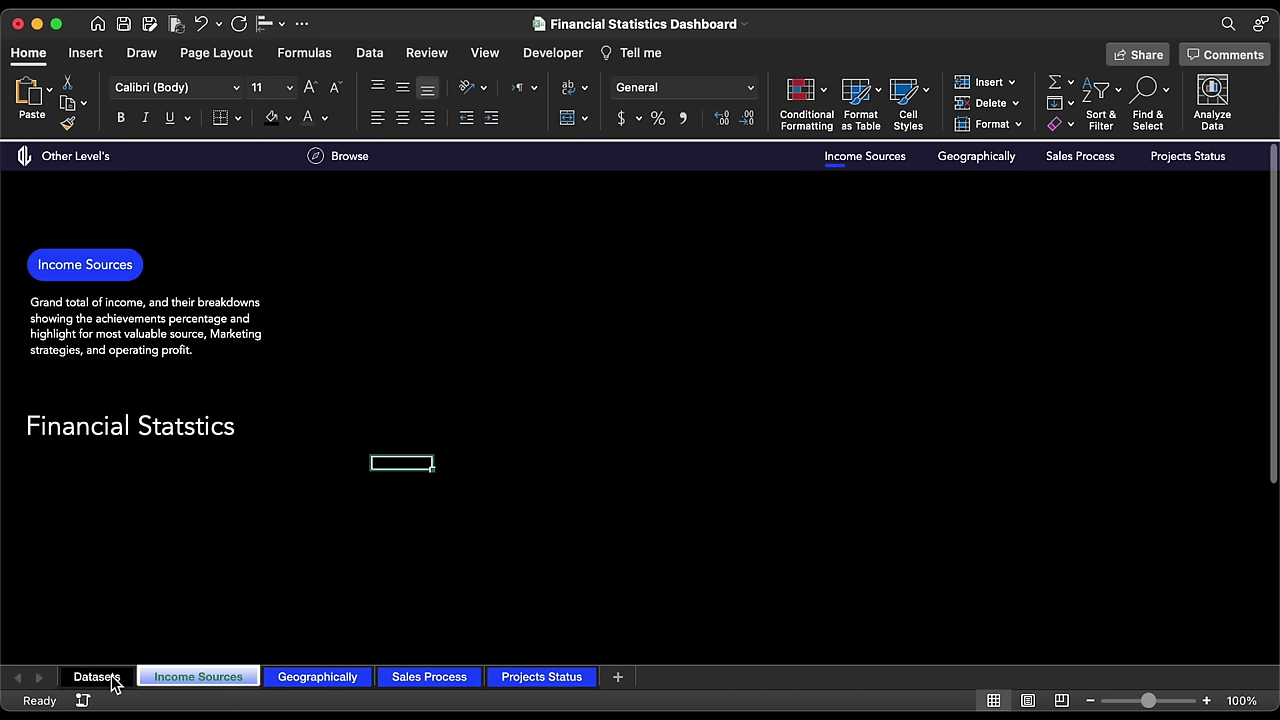
Step: Insert a new sheet after Datasets and rename it 'Pivottables'
{"action": "left_click", "coordinate": [97, 677]}
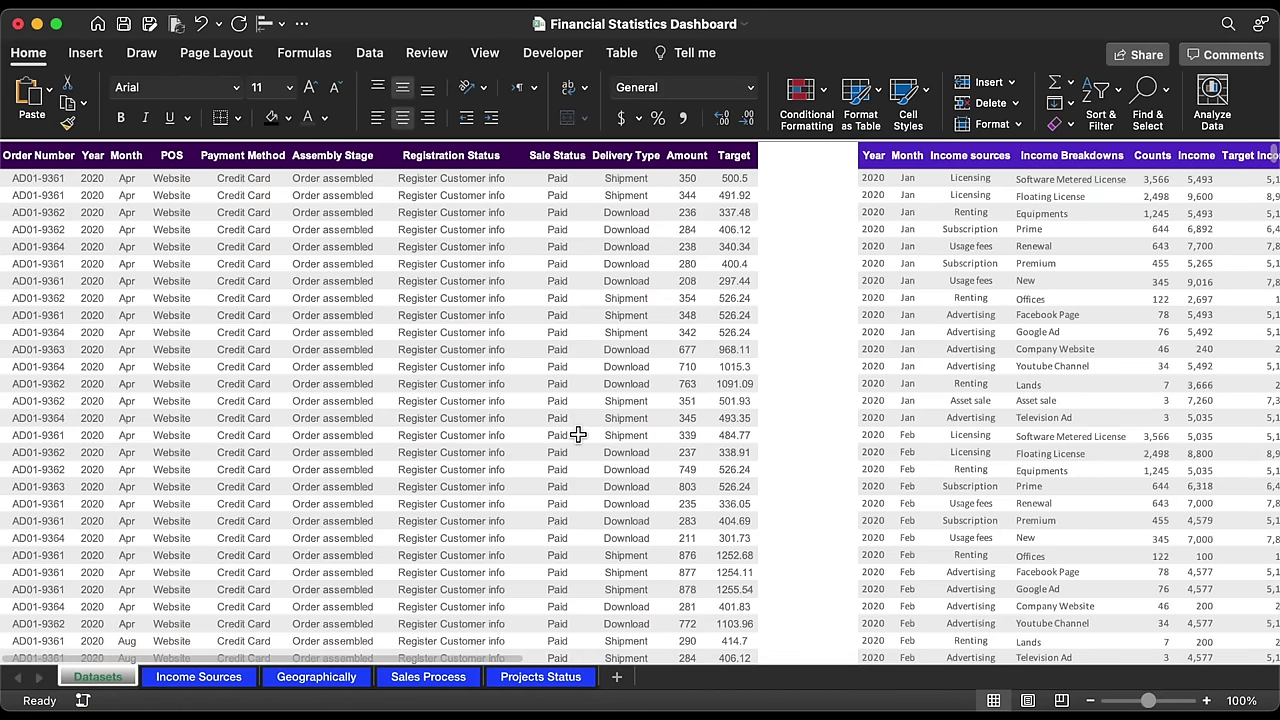
{"action": "scroll", "coordinate": [578, 435], "scroll_direction": "right", "scroll_amount": 10}
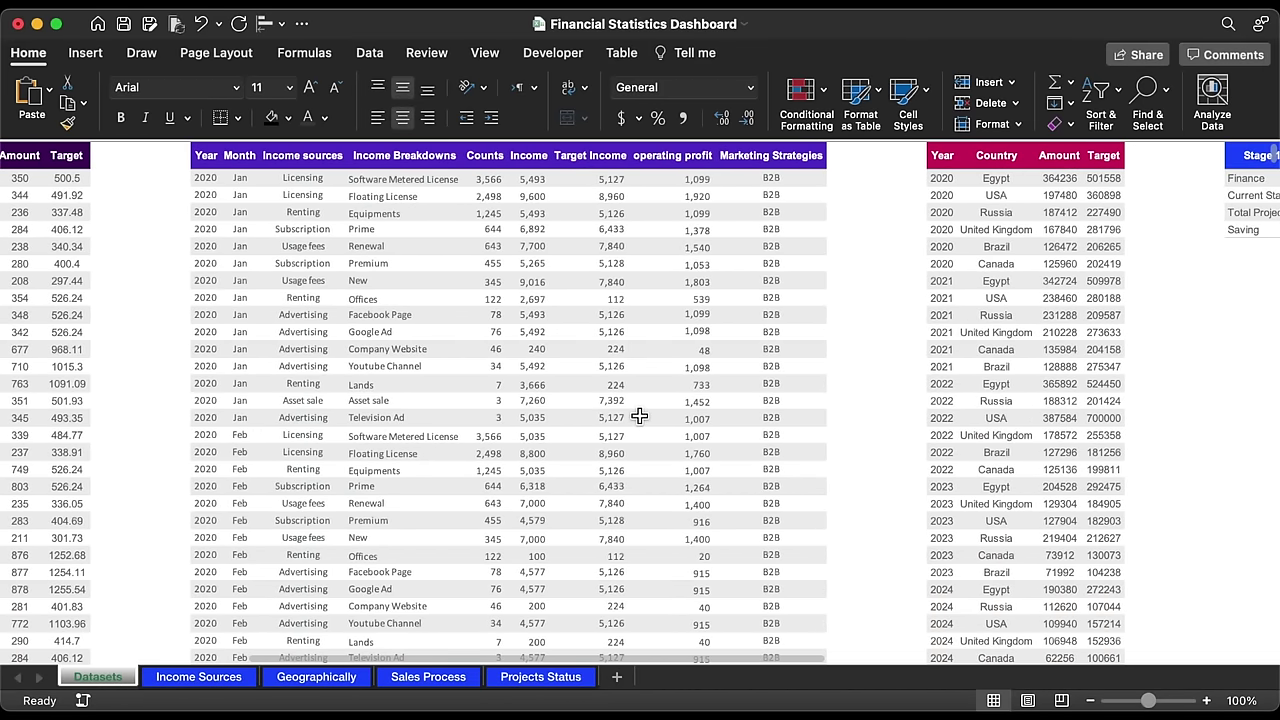
{"action": "left_click", "coordinate": [393, 316]}
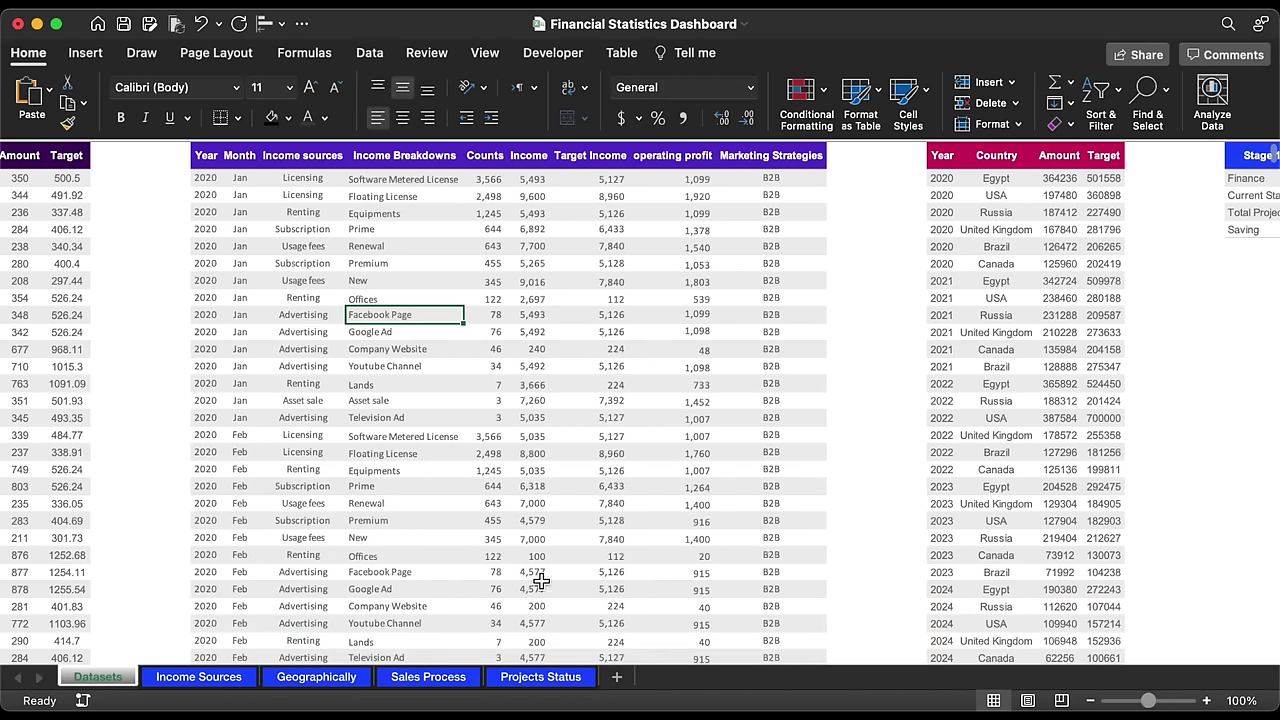
{"action": "left_click", "coordinate": [616, 677]}
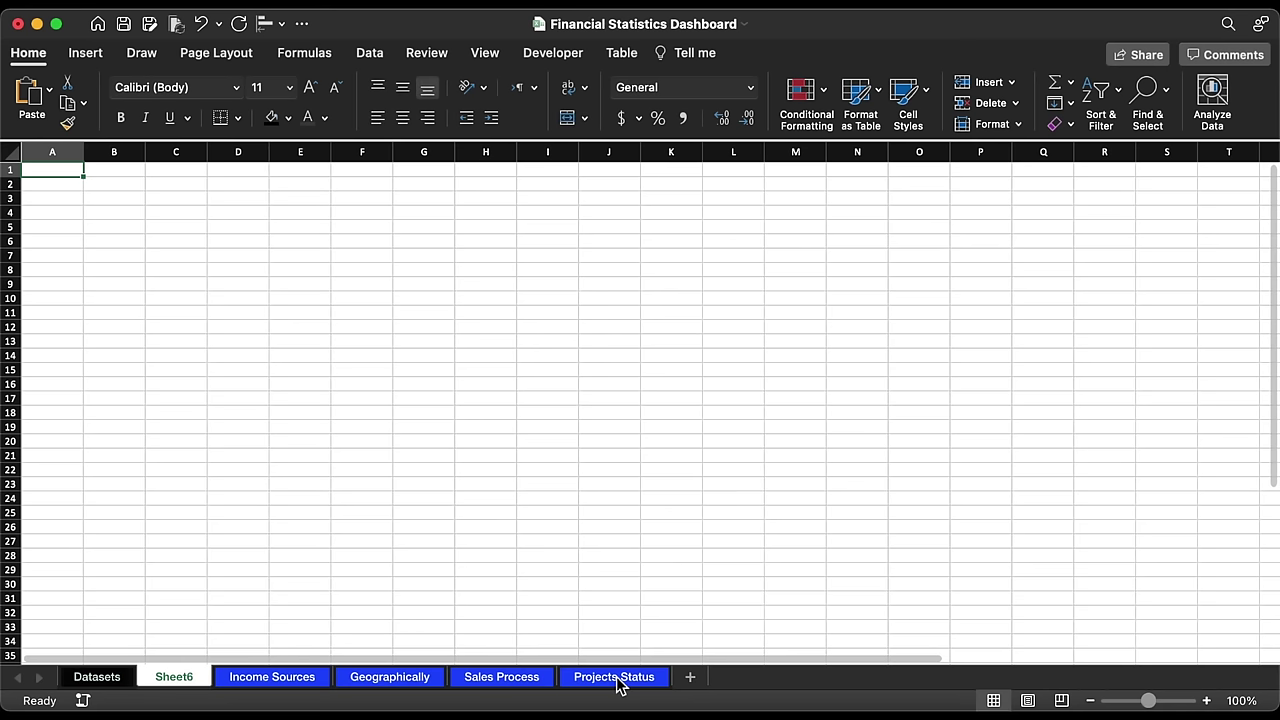
{"action": "right_click", "coordinate": [185, 679]}
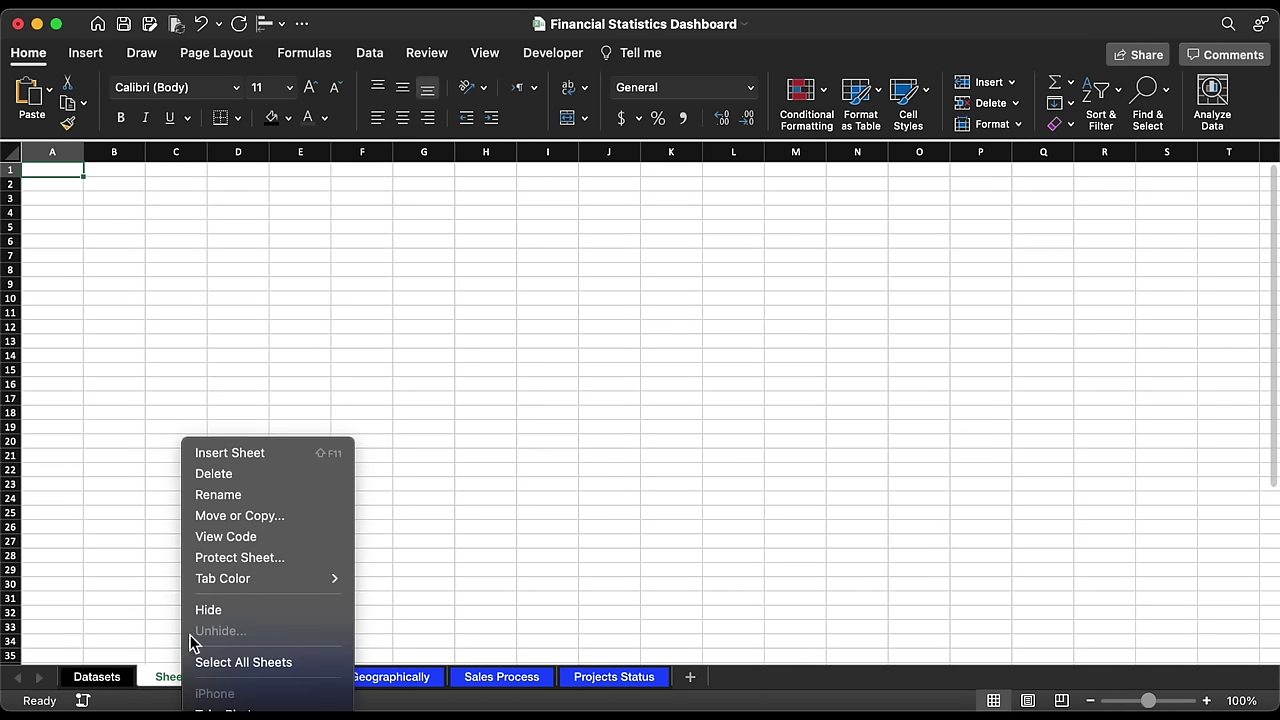
{"action": "left_click", "coordinate": [223, 497]}
{"action": "type", "text": "Pivottables"}
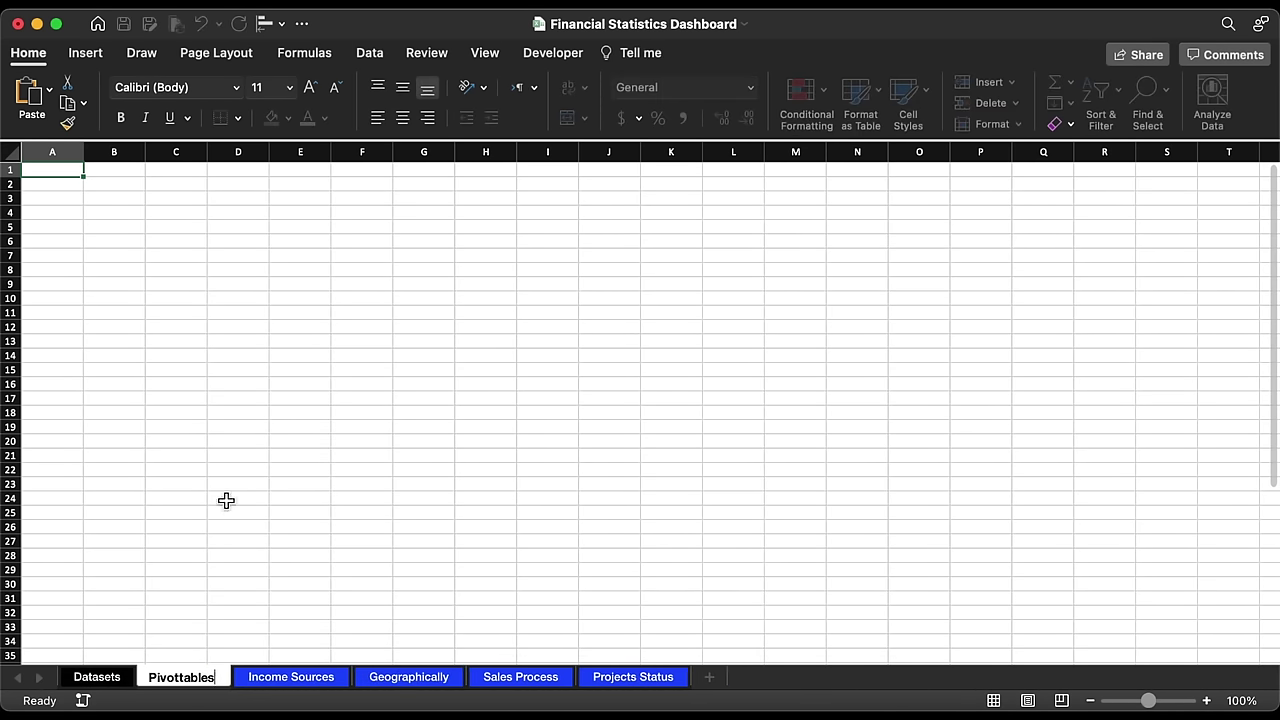
{"action": "left_click", "coordinate": [226, 500]}
Step: Colour the Pivottables tab pink with hex EA375D
{"action": "right_click", "coordinate": [190, 683]}
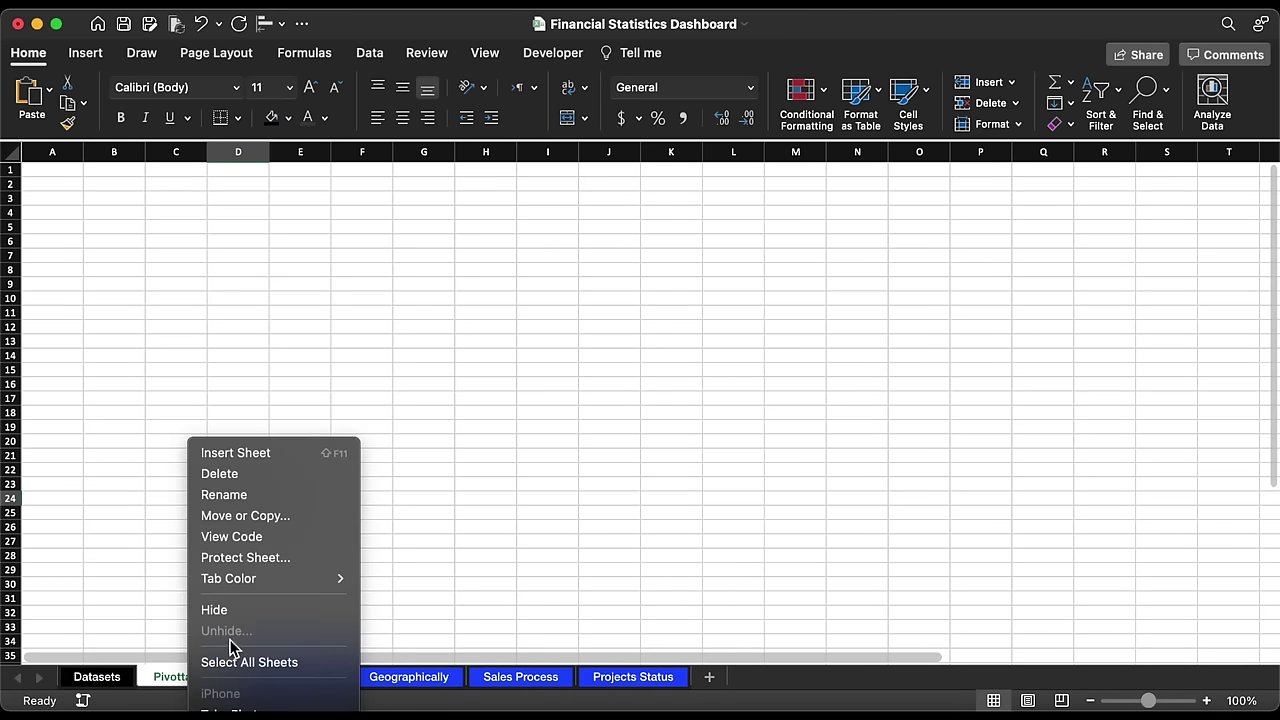
{"action": "mouse_move", "coordinate": [258, 584]}
{"action": "left_click", "coordinate": [400, 698]}
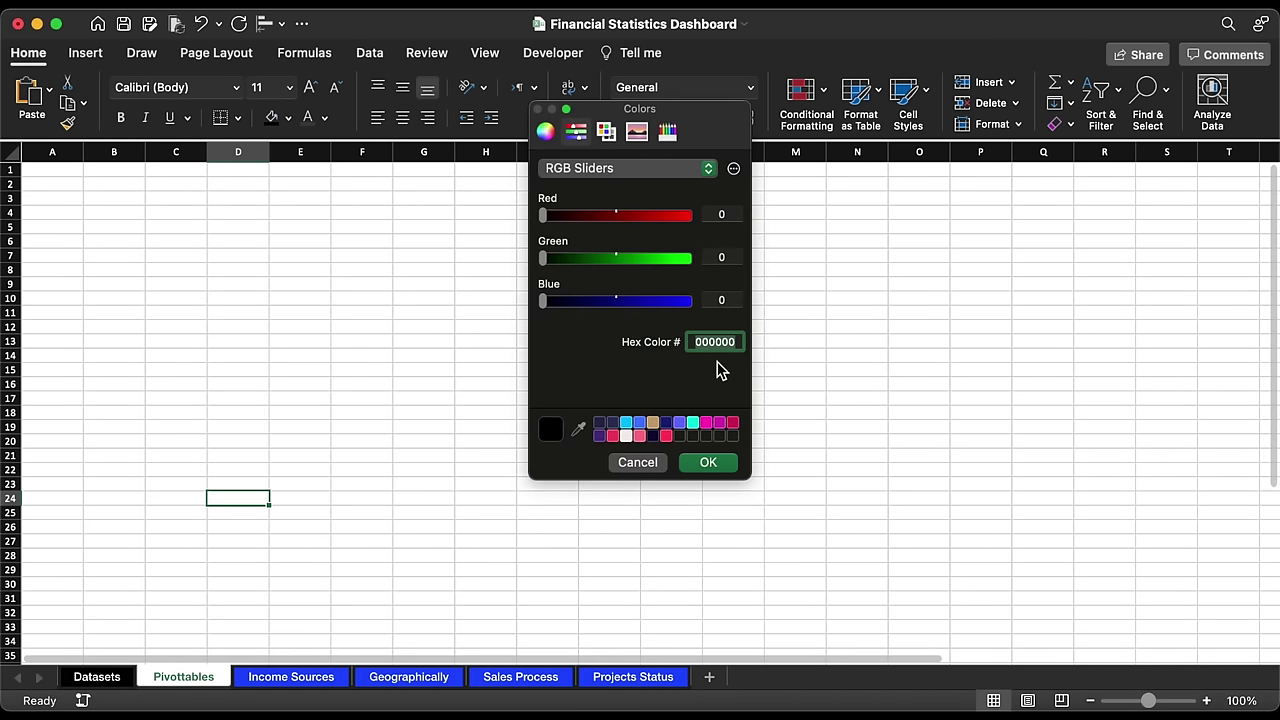
{"action": "type", "text": "EA375D"}
{"action": "left_click", "coordinate": [712, 463]}
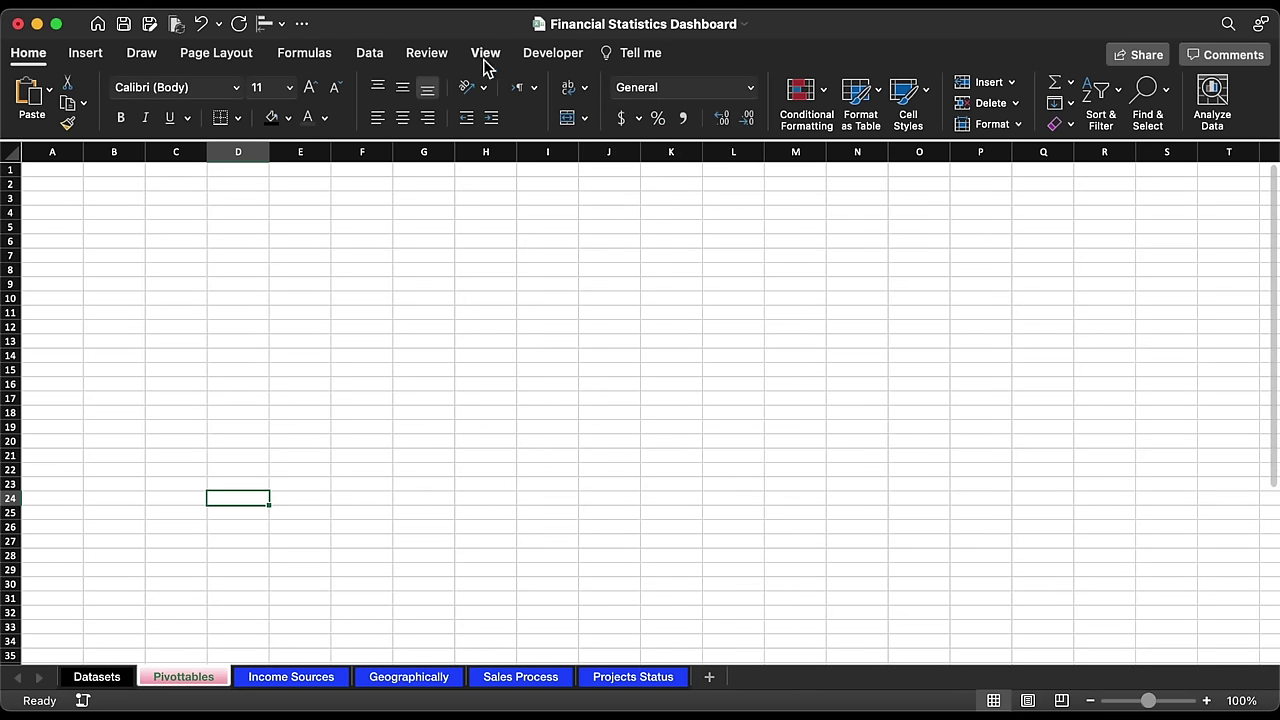
Step: Hide gridlines and headings on Pivottables, keep the formula bar, and return to Datasets
{"action": "left_click", "coordinate": [497, 58]}
{"action": "left_click", "coordinate": [478, 95]}
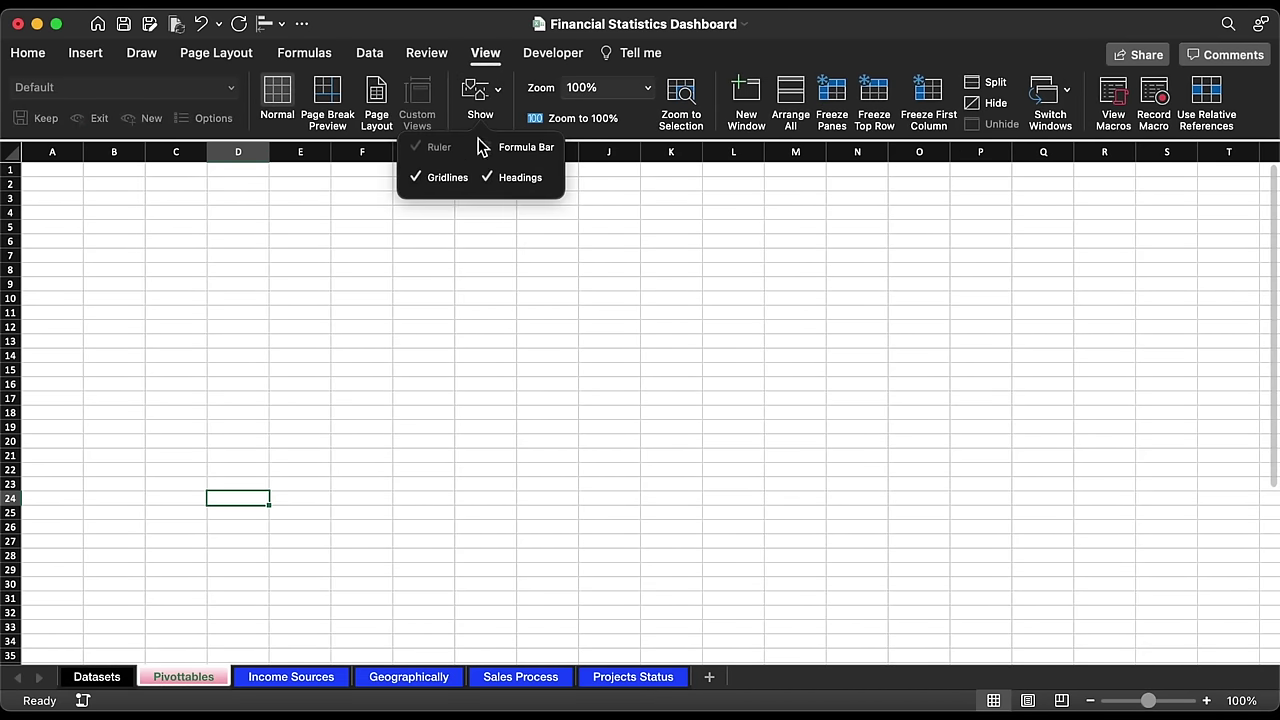
{"action": "left_click", "coordinate": [418, 180]}
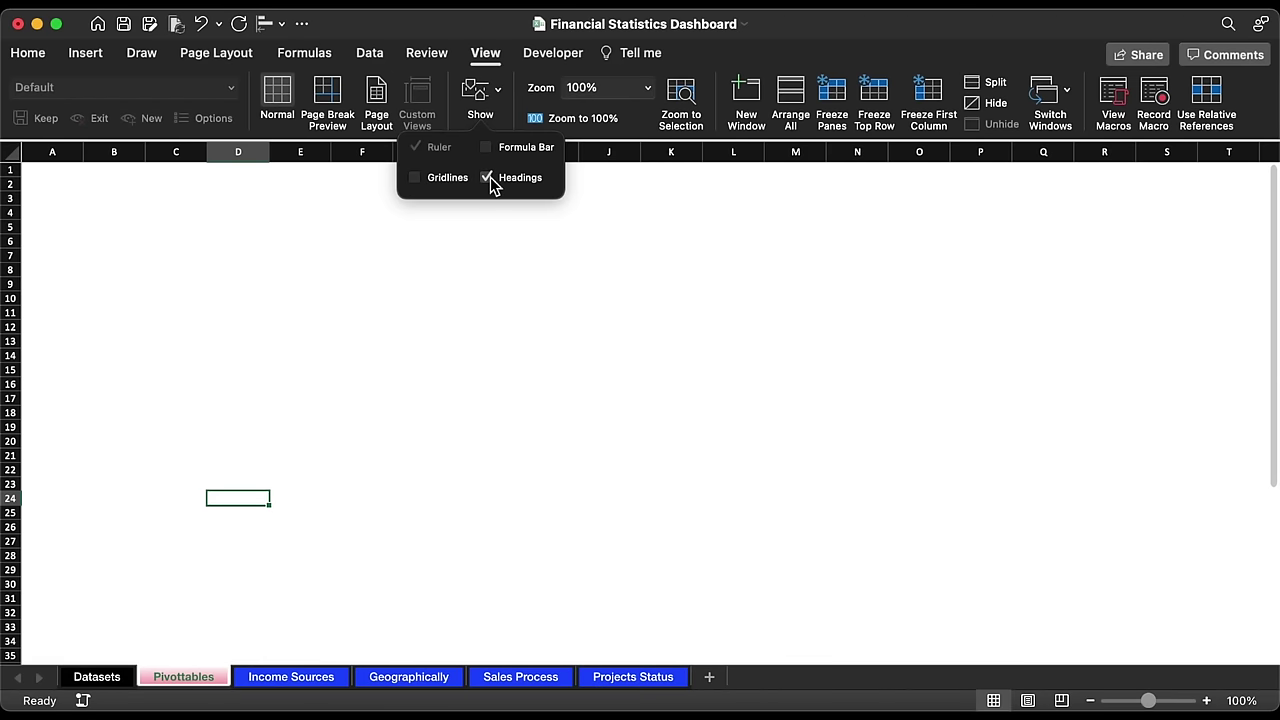
{"action": "left_click", "coordinate": [490, 177]}
{"action": "left_click", "coordinate": [487, 149]}
{"action": "left_click", "coordinate": [136, 221]}
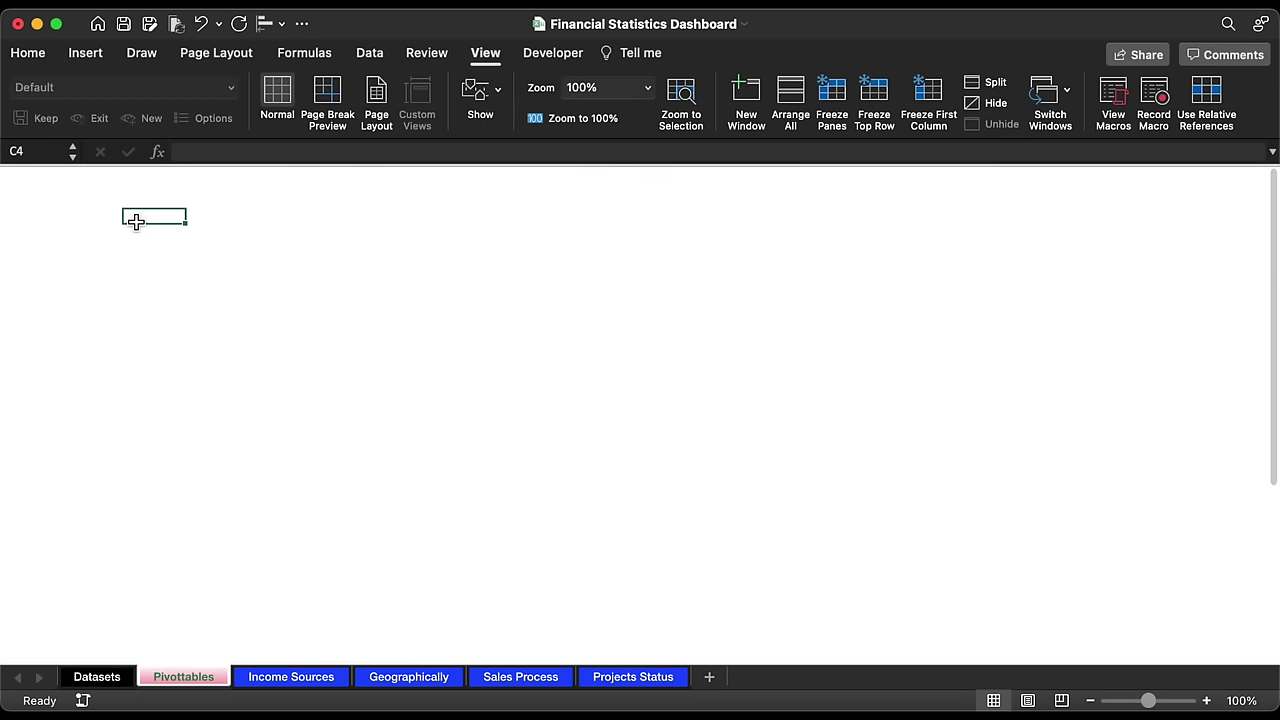
{"action": "left_click", "coordinate": [112, 680]}
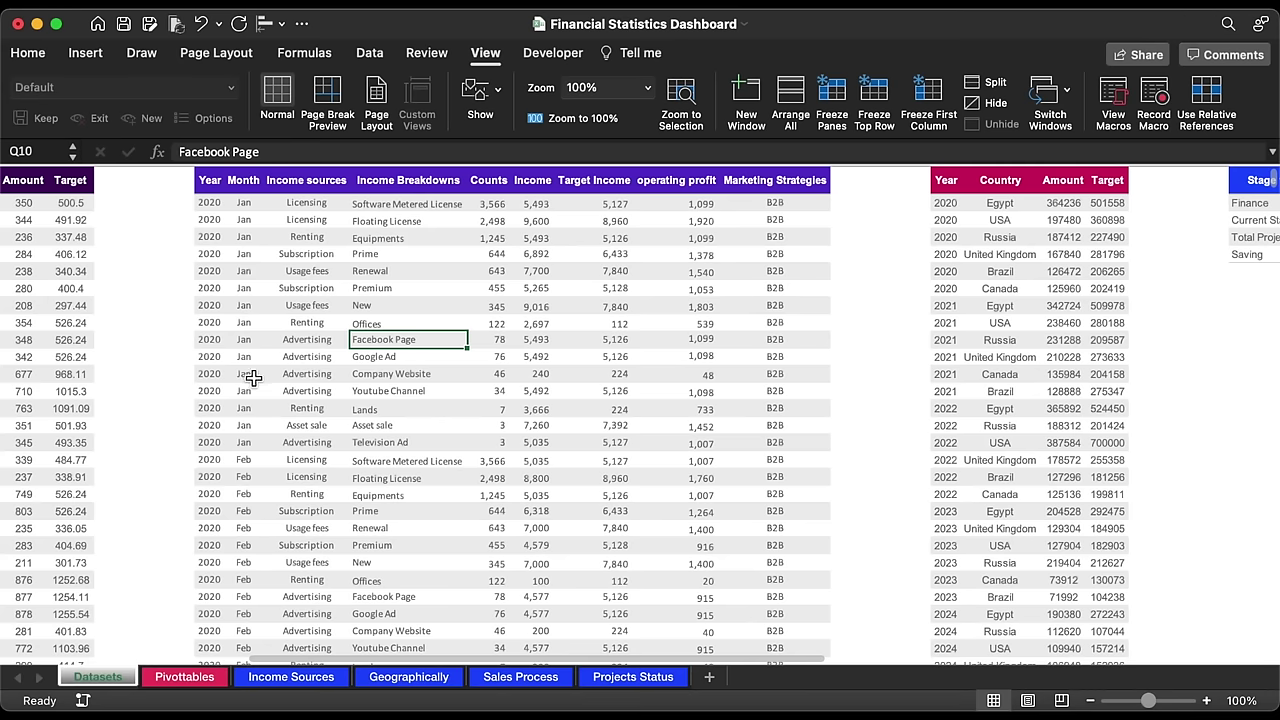
Step: Create a PivotTable from Table3 placed at Pivottables!$C$6
{"action": "left_click", "coordinate": [86, 55]}
{"action": "left_click", "coordinate": [36, 98]}
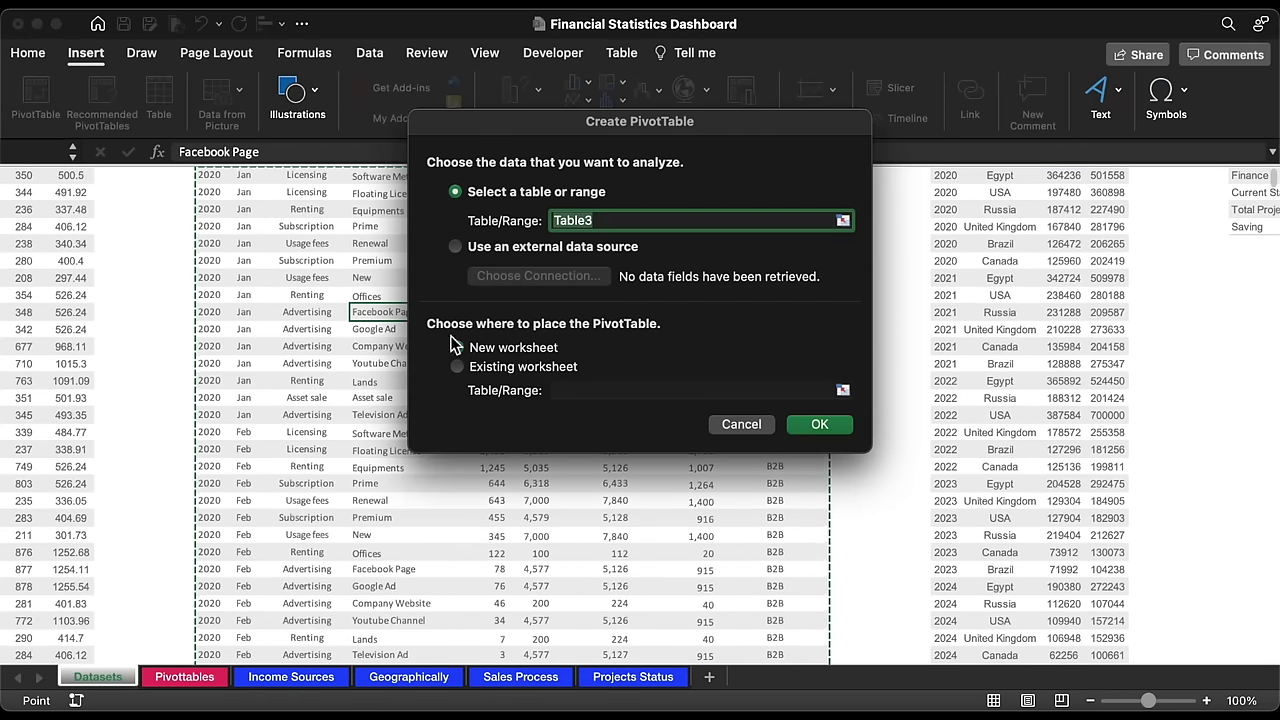
{"action": "left_click", "coordinate": [496, 372]}
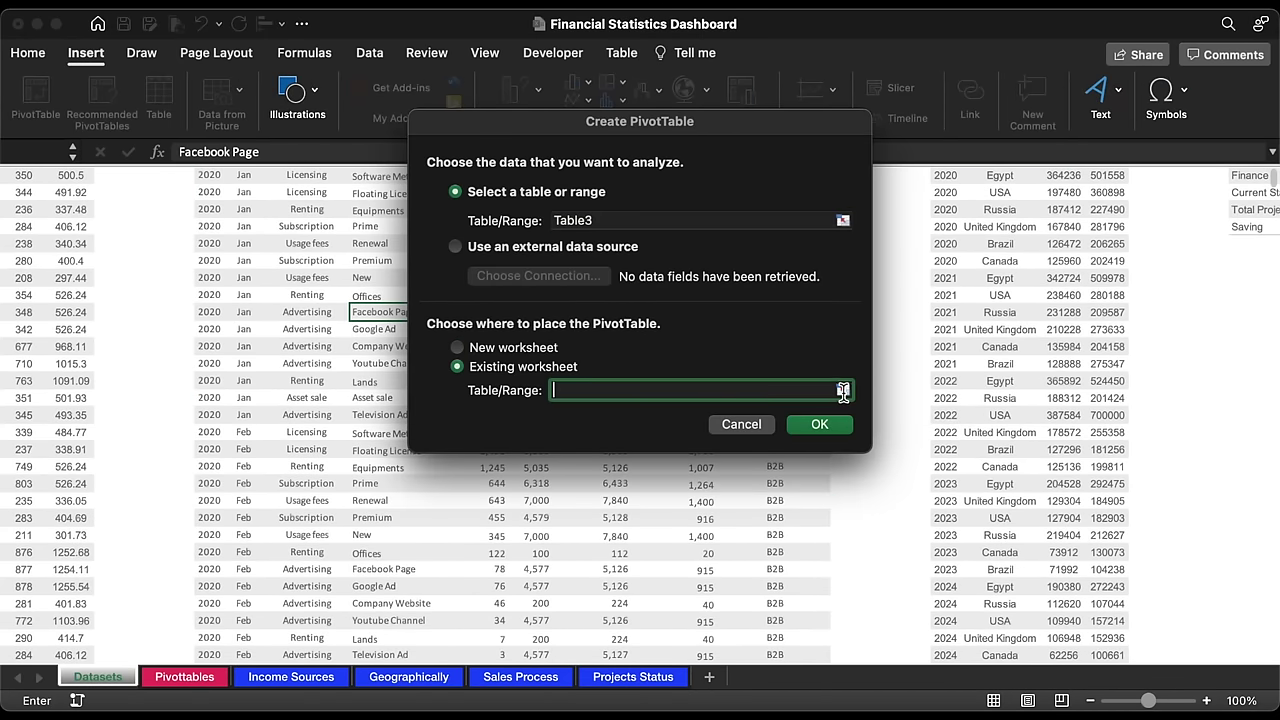
{"action": "left_click", "coordinate": [843, 390]}
{"action": "left_click", "coordinate": [216, 677]}
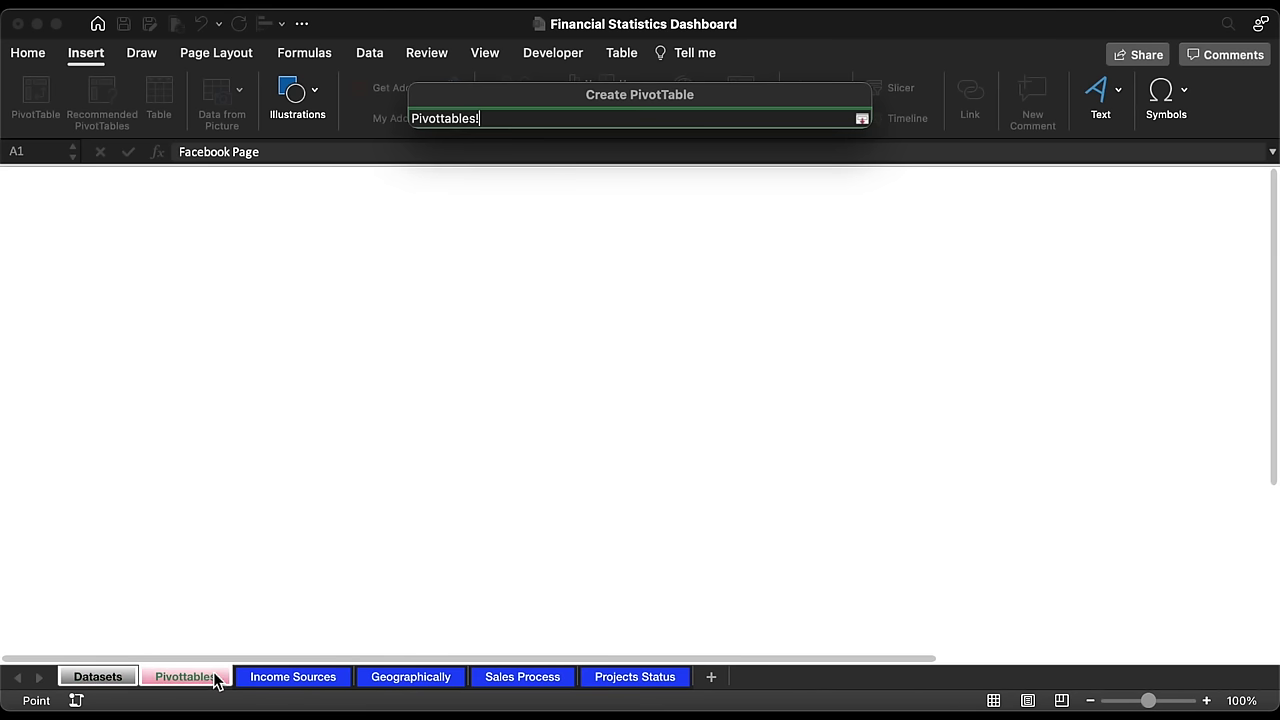
{"action": "left_click", "coordinate": [180, 245]}
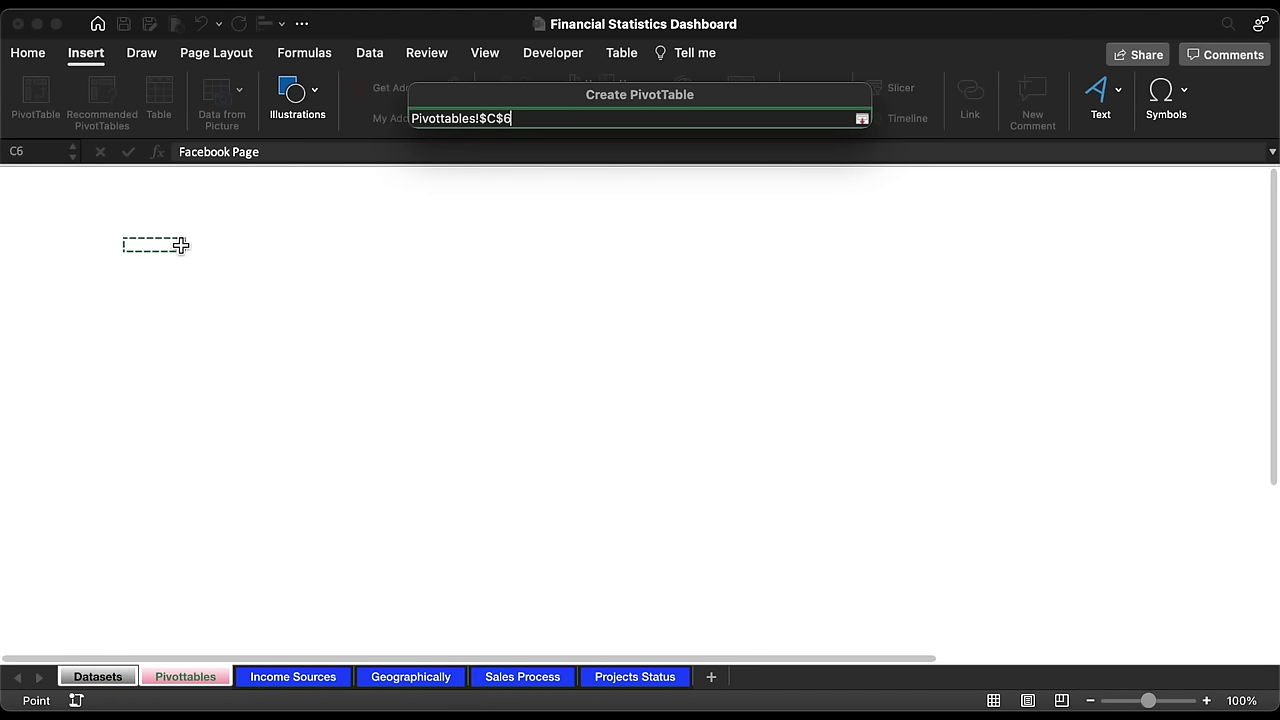
{"action": "key", "text": "Return"}
{"action": "key", "text": "Return"}
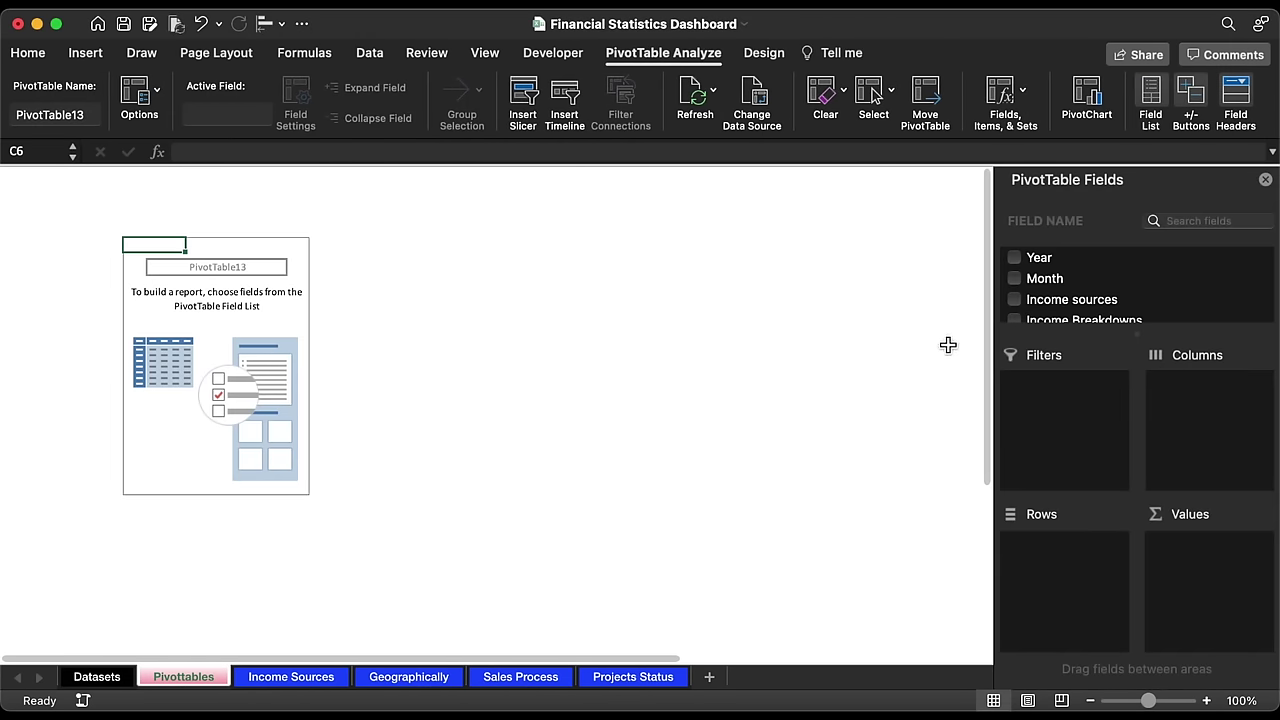
Step: Put Income sources in Rows and add Income twice to Values
{"action": "left_click_drag", "start_coordinate": [1080, 310], "coordinate": [1066, 573]}
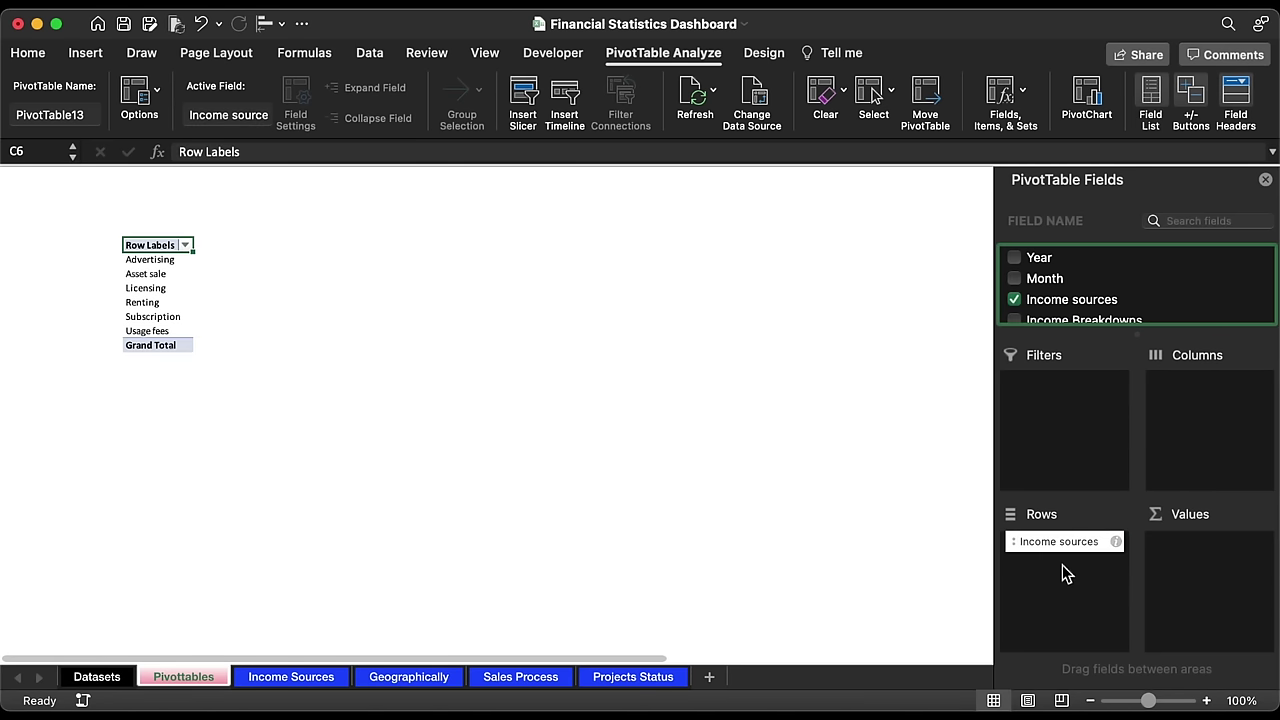
{"action": "scroll", "coordinate": [1146, 270], "scroll_direction": "down", "scroll_amount": 2}
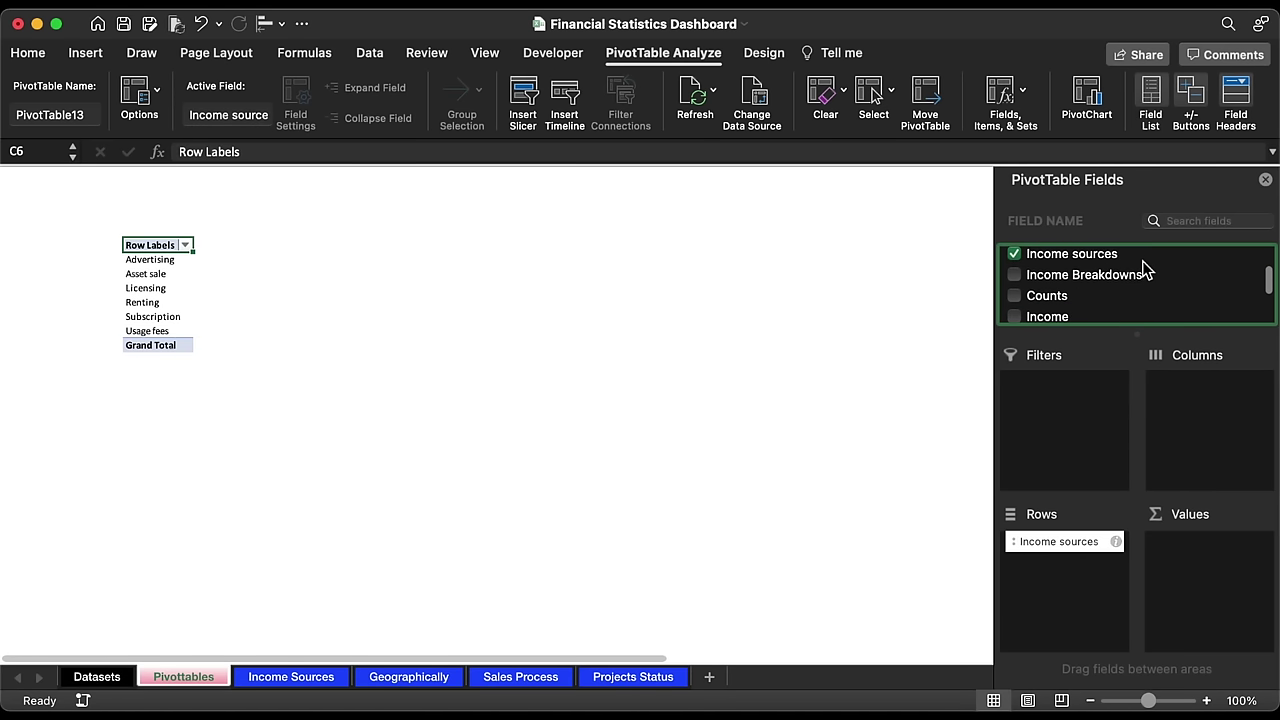
{"action": "left_click_drag", "start_coordinate": [1055, 316], "coordinate": [1203, 568]}
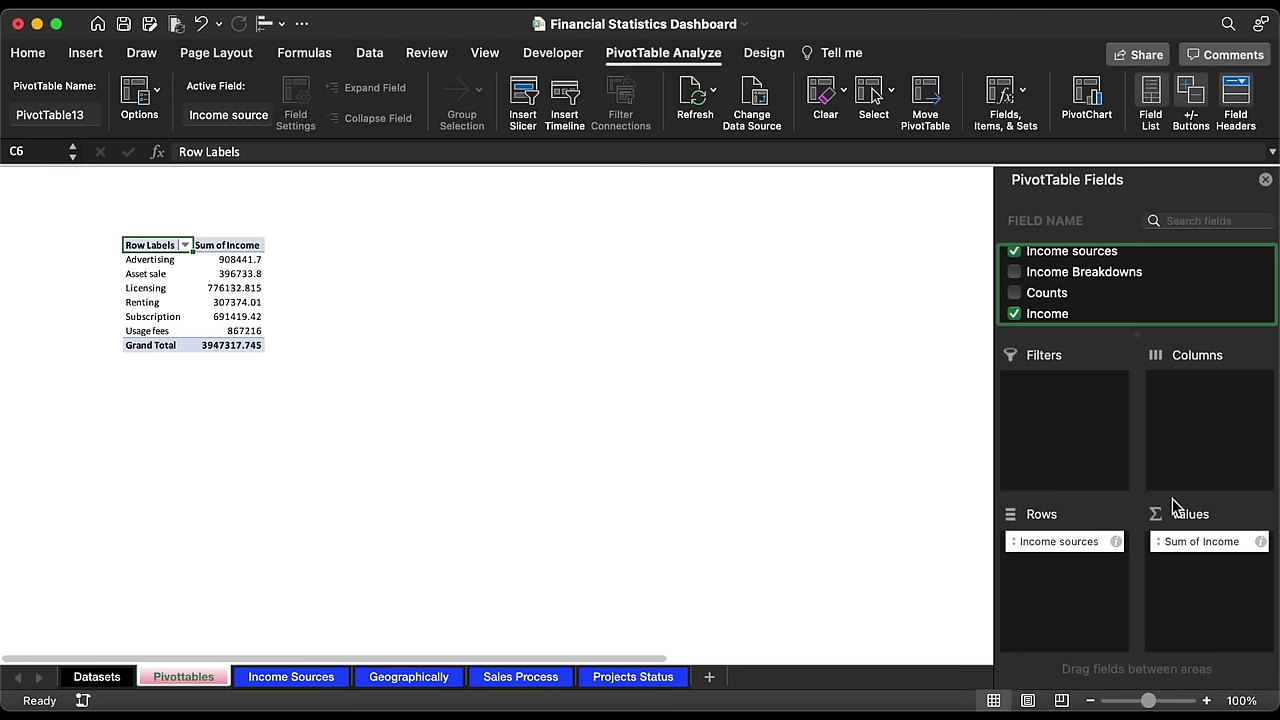
{"action": "scroll", "coordinate": [1120, 288], "scroll_direction": "down", "scroll_amount": 2}
{"action": "left_click_drag", "start_coordinate": [1051, 283], "coordinate": [1188, 580]}
Step: Show the Sum of Income2 values as % of Column Total
{"action": "left_click", "coordinate": [1260, 563]}
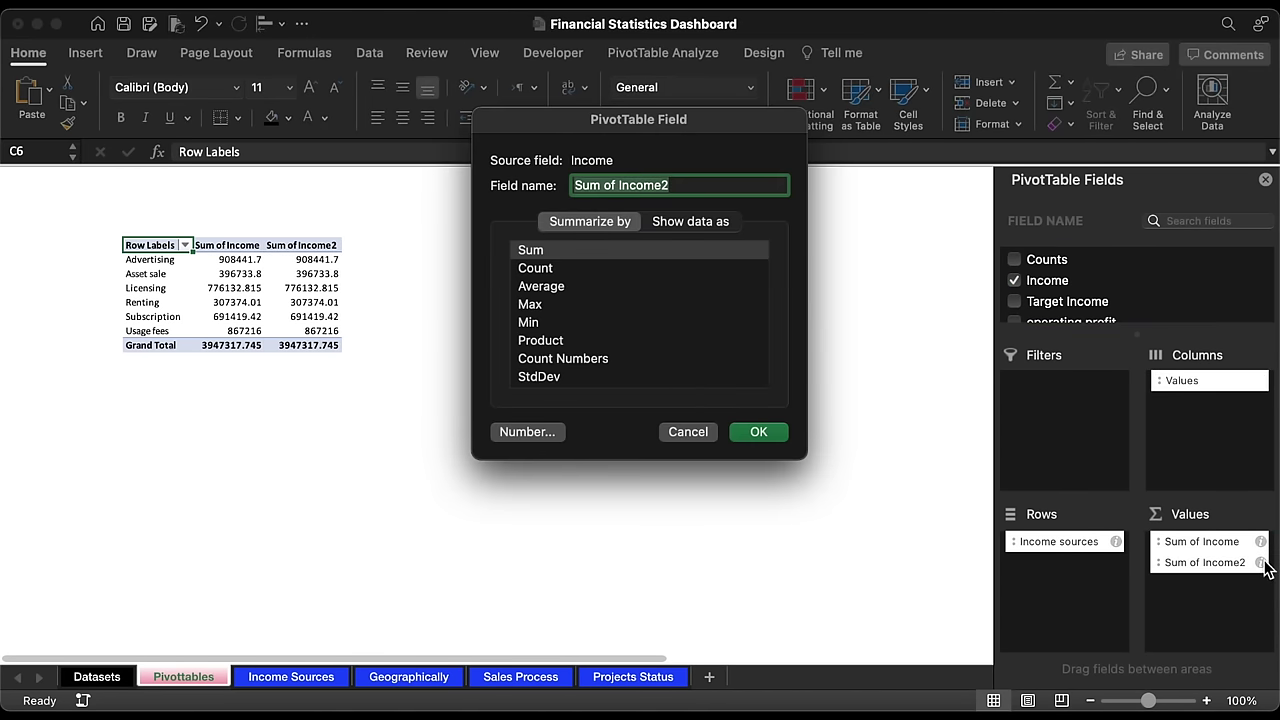
{"action": "left_click", "coordinate": [687, 222]}
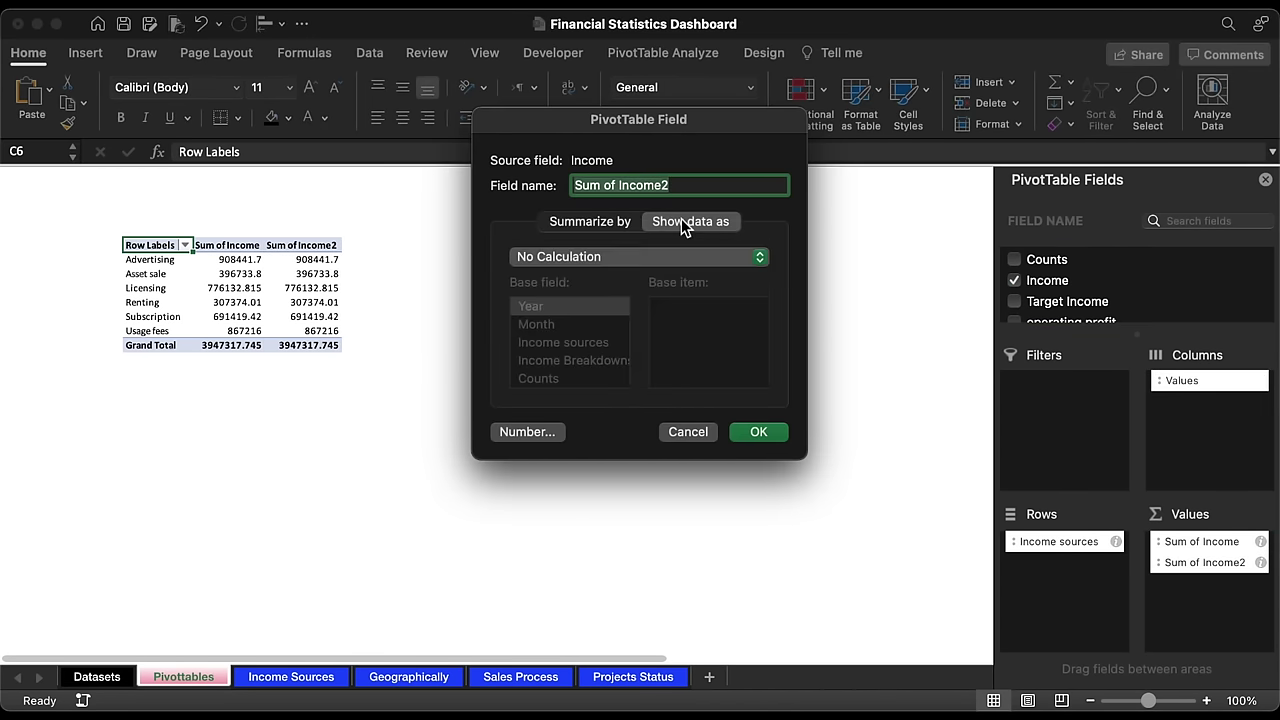
{"action": "left_click", "coordinate": [623, 257]}
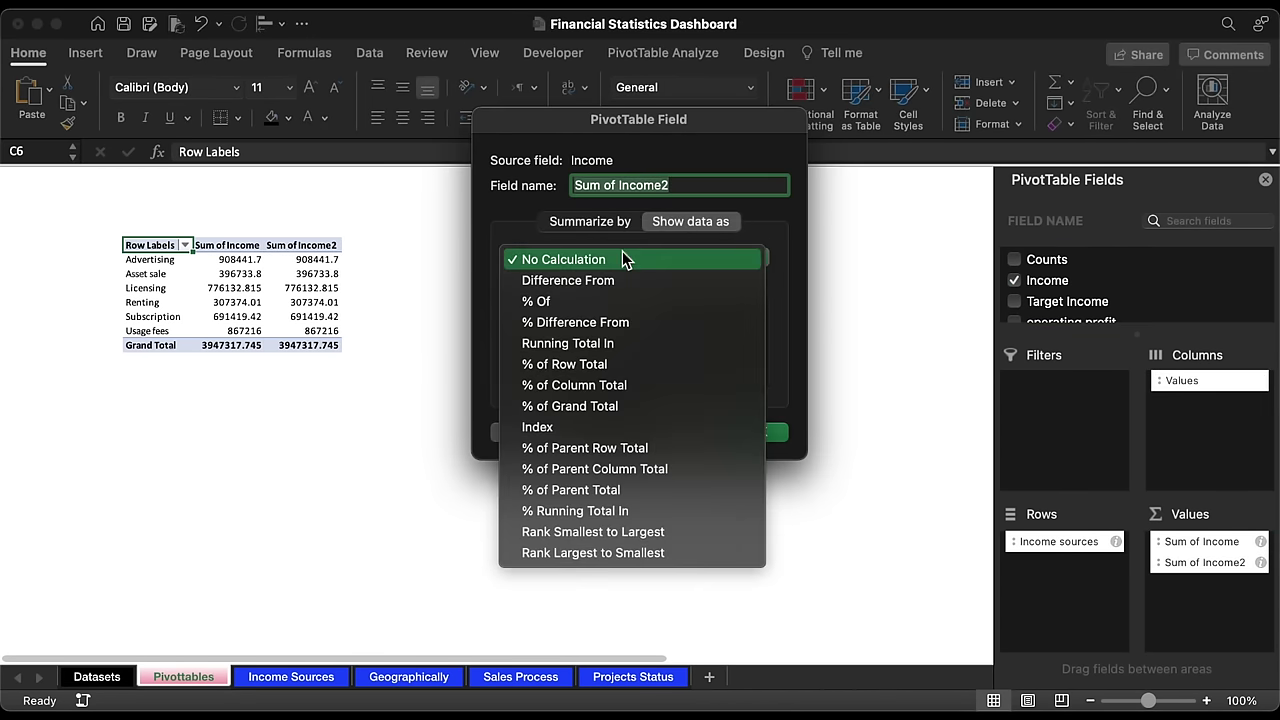
{"action": "left_click", "coordinate": [591, 387]}
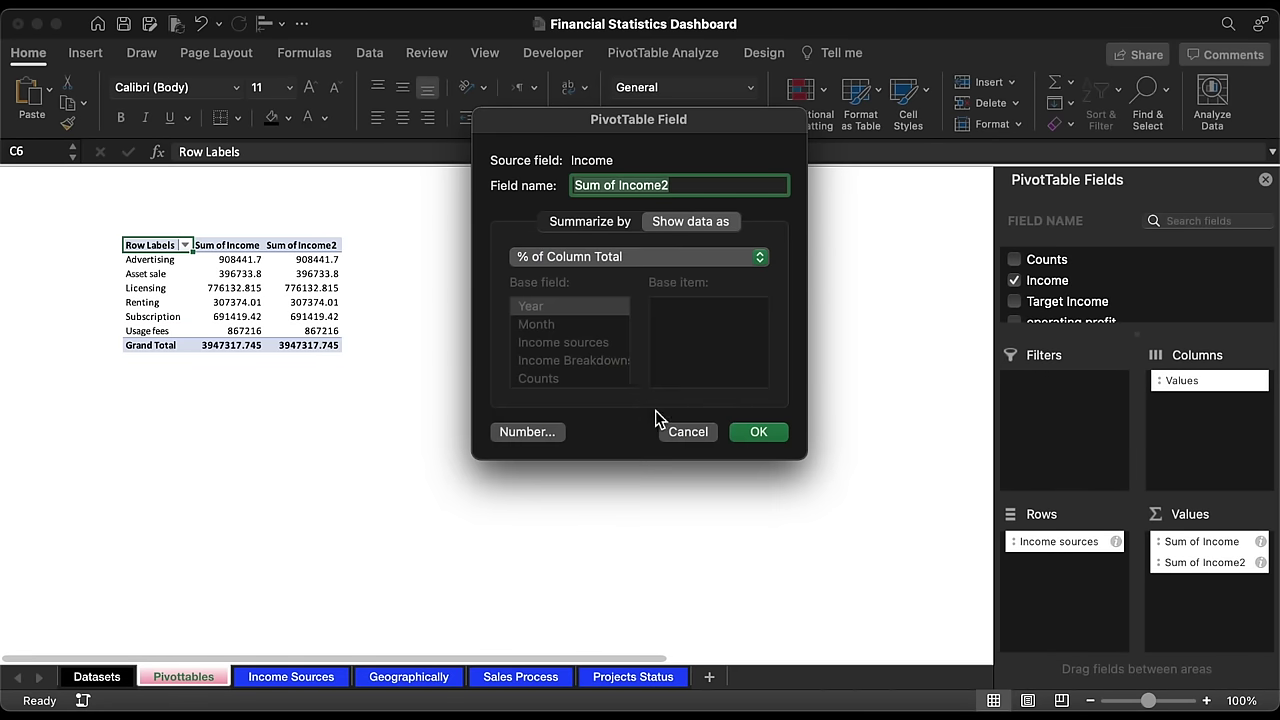
{"action": "left_click", "coordinate": [757, 432]}
Step: Apply a gray Medium PivotTable style to the PivotTable
{"action": "left_click", "coordinate": [764, 52]}
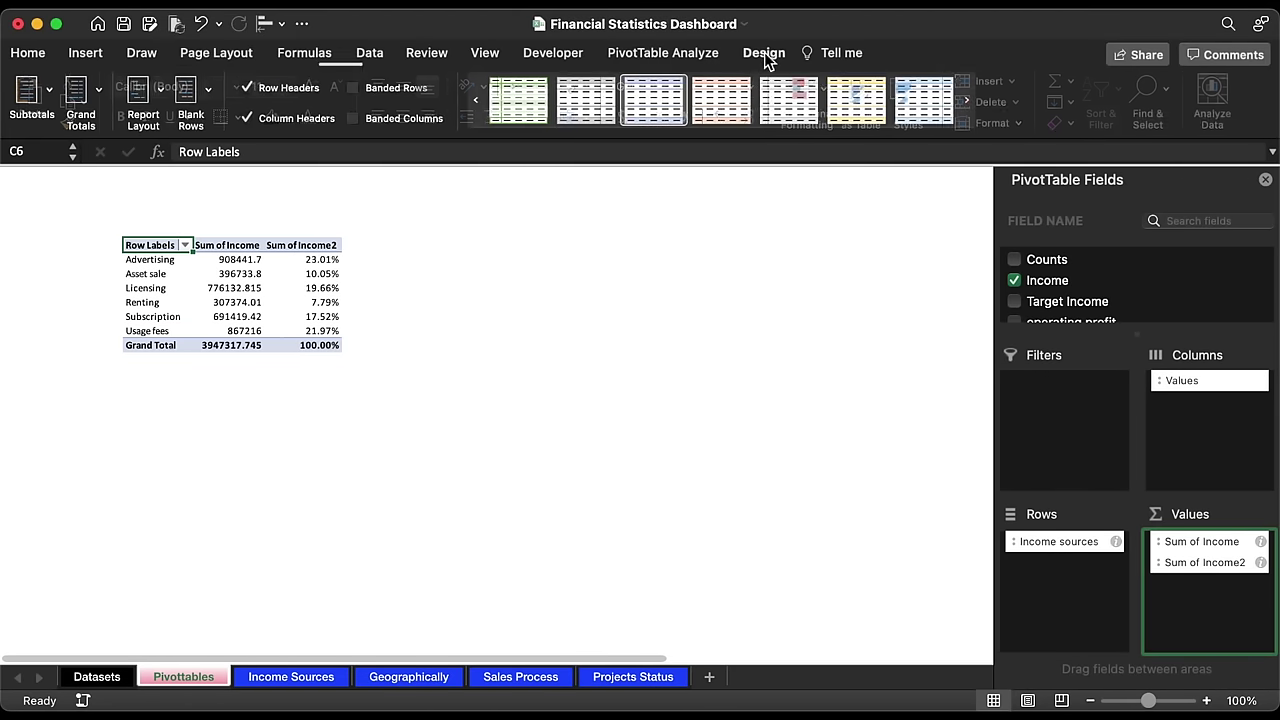
{"action": "left_click", "coordinate": [723, 133]}
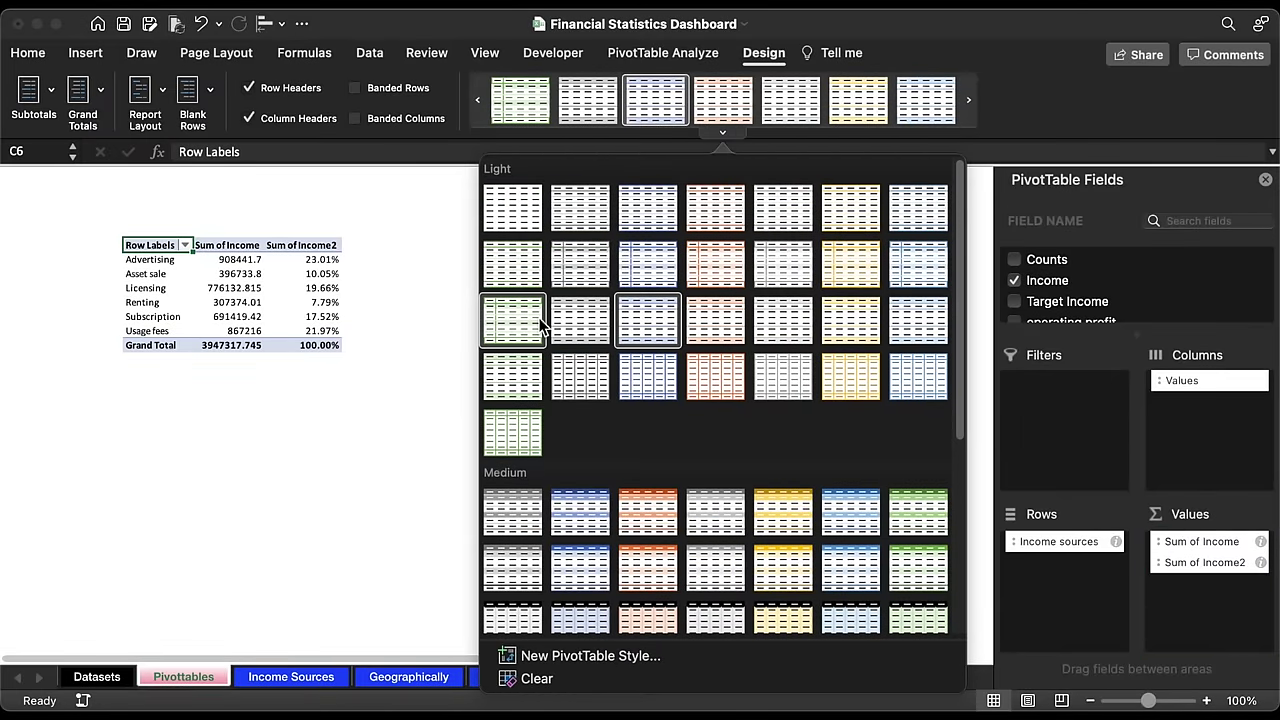
{"action": "left_click", "coordinate": [708, 510]}
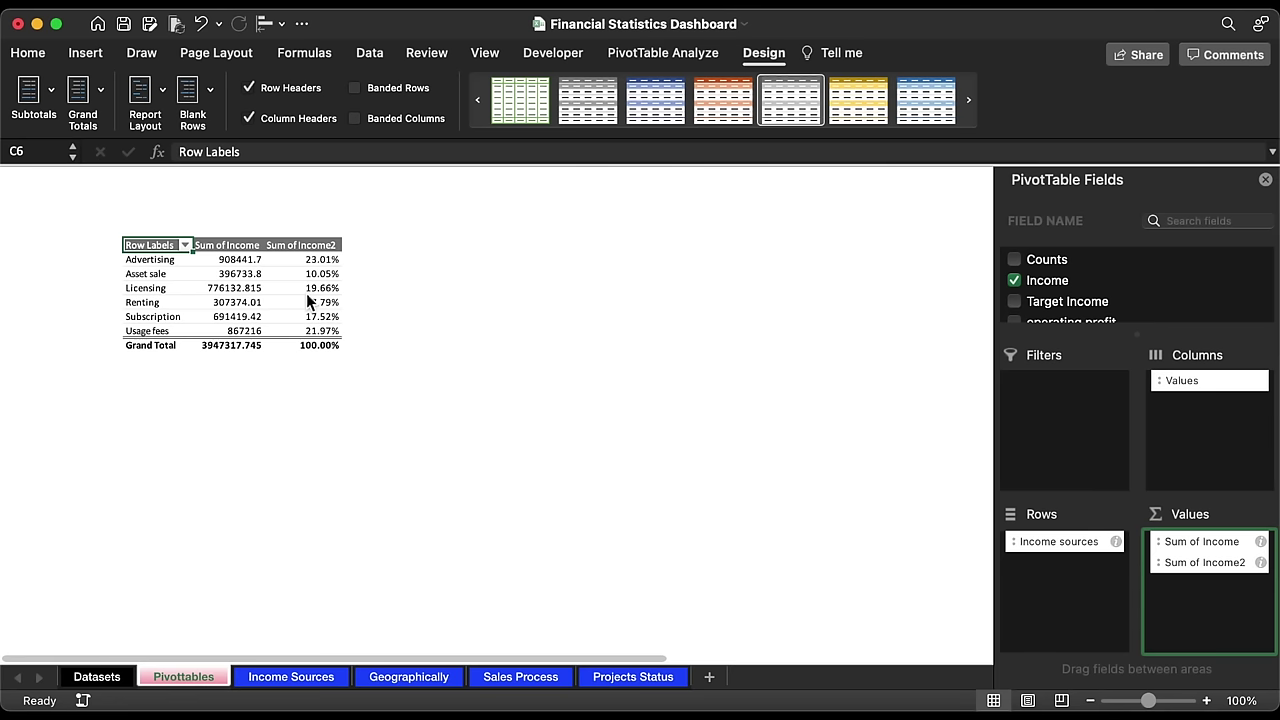
Step: Turn on the row and column headings for the Pivottables sheet
{"action": "left_click", "coordinate": [485, 55]}
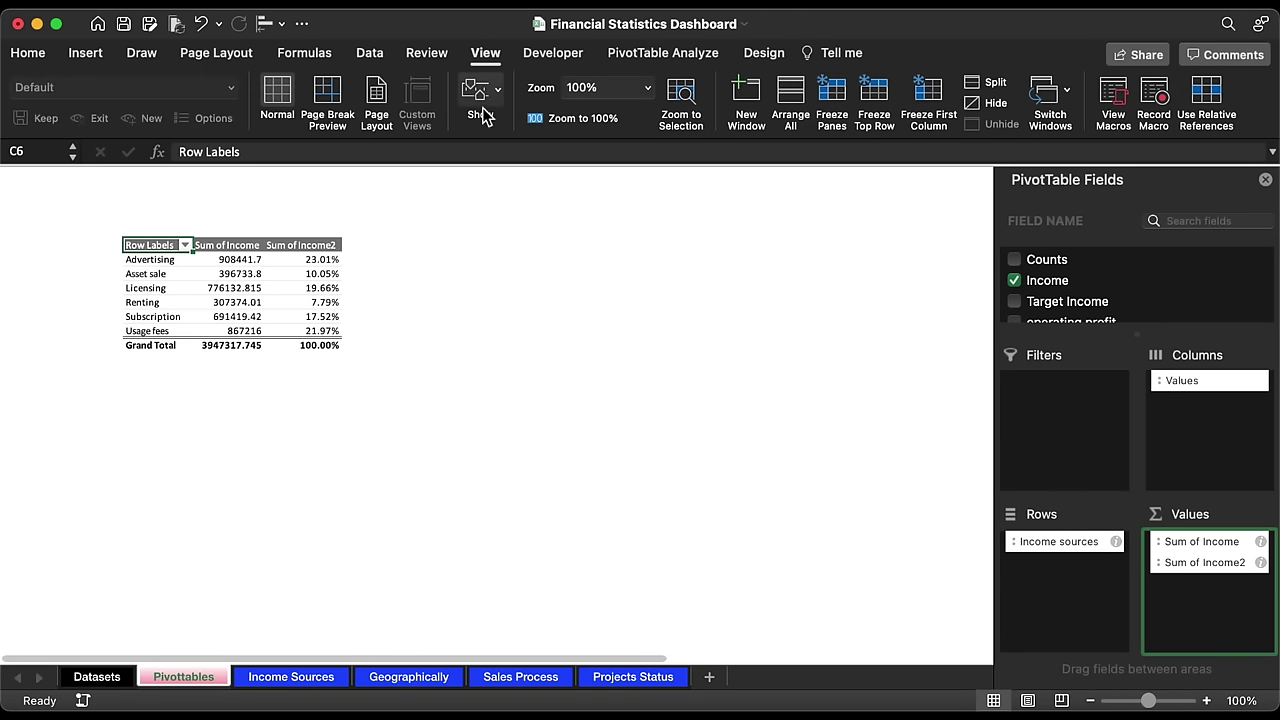
{"action": "left_click", "coordinate": [478, 96]}
{"action": "left_click", "coordinate": [495, 180]}
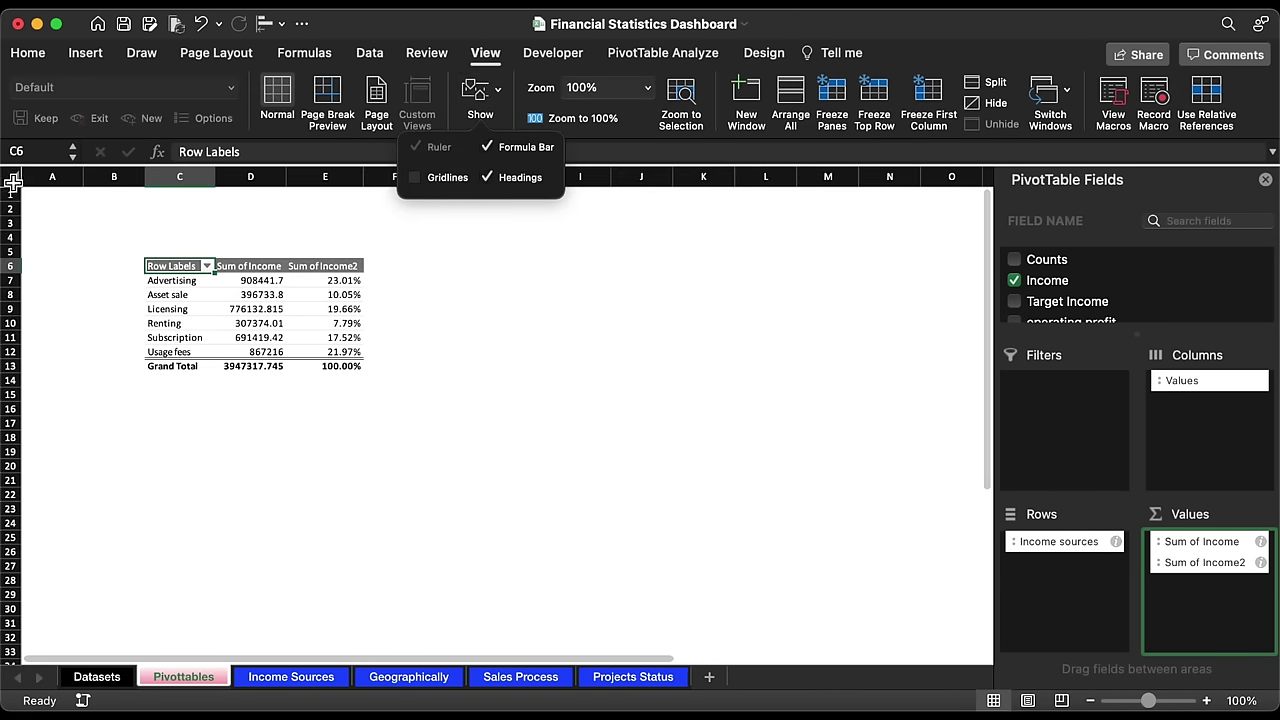
Step: Set the whole sheet's font to Arial with middle vertical alignment
{"action": "left_click", "coordinate": [12, 181]}
{"action": "left_click", "coordinate": [30, 53]}
{"action": "left_click", "coordinate": [236, 87]}
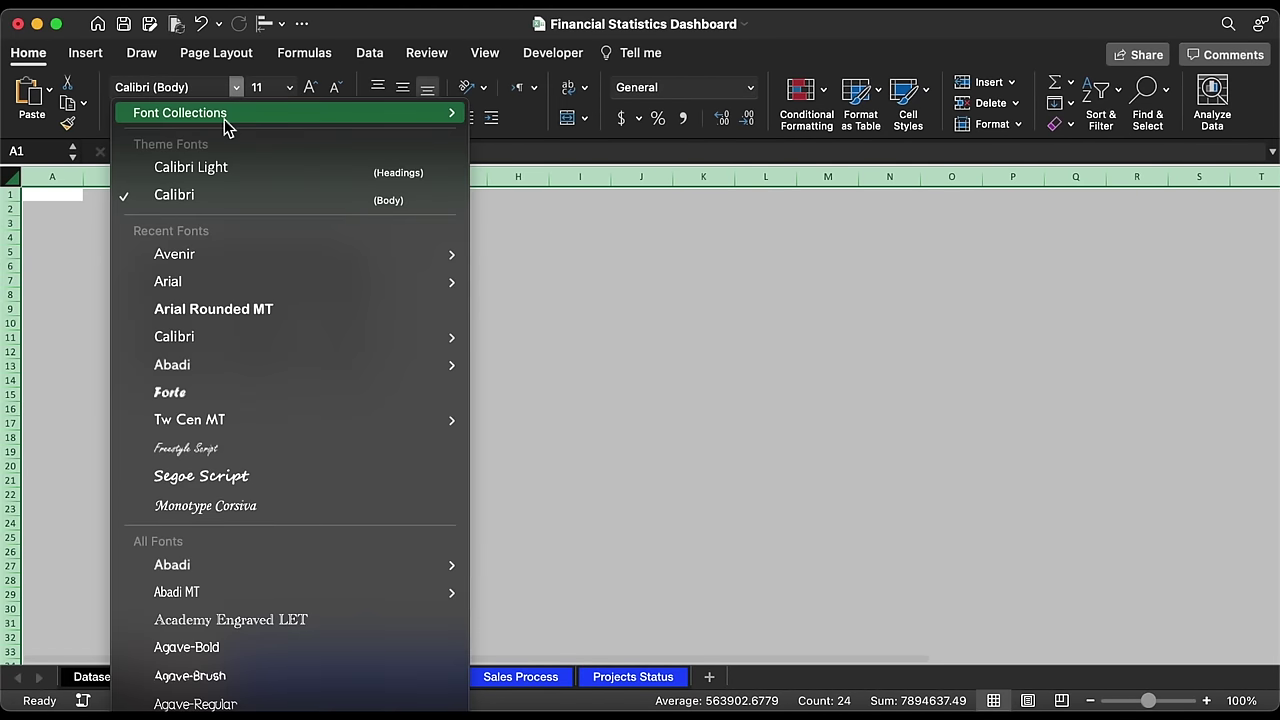
{"action": "left_click", "coordinate": [195, 284]}
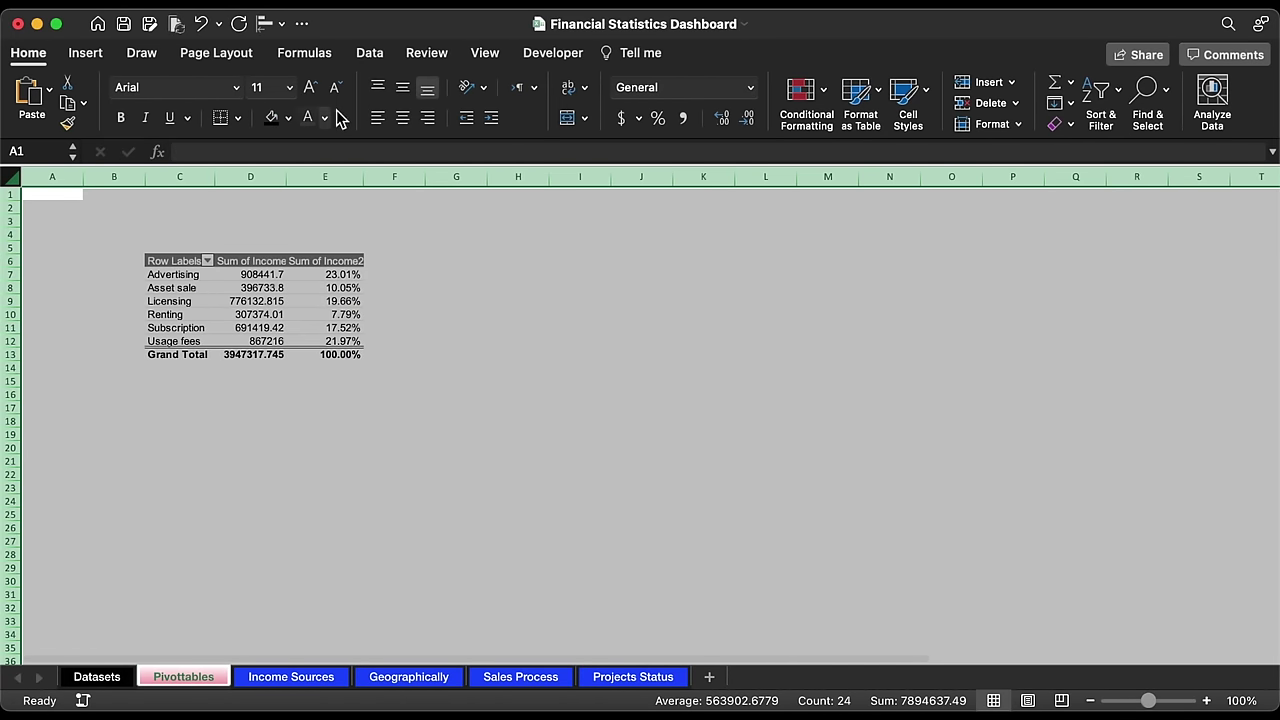
{"action": "left_click", "coordinate": [402, 88]}
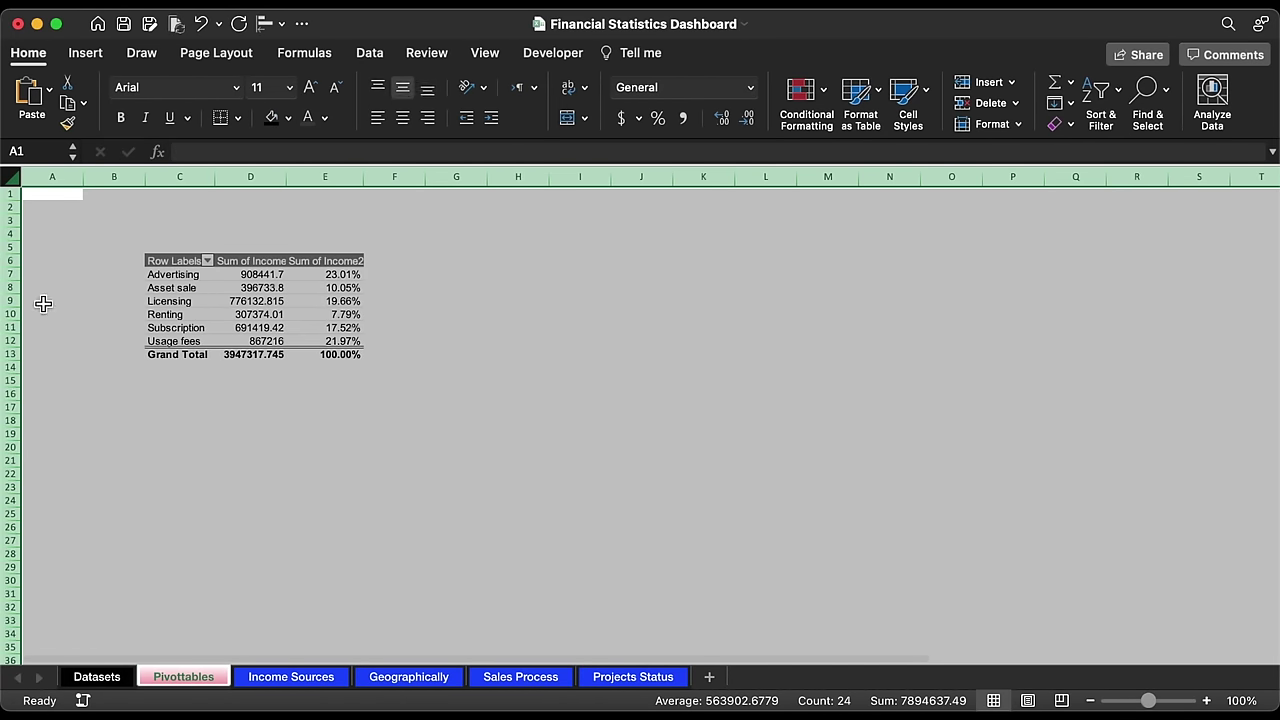
Step: Give rows 7–33 a new font colour, then make all the sheet's rows taller
{"action": "left_click_drag", "start_coordinate": [10, 274], "coordinate": [10, 622]}
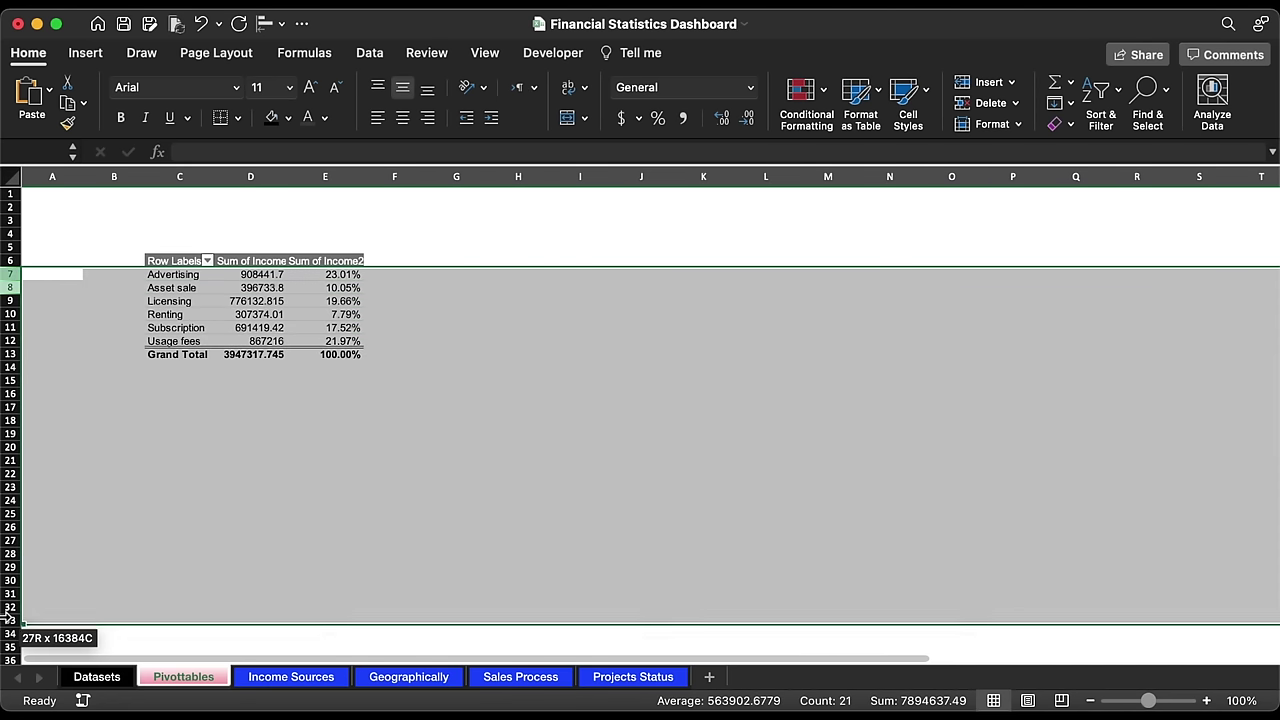
{"action": "left_click", "coordinate": [324, 118]}
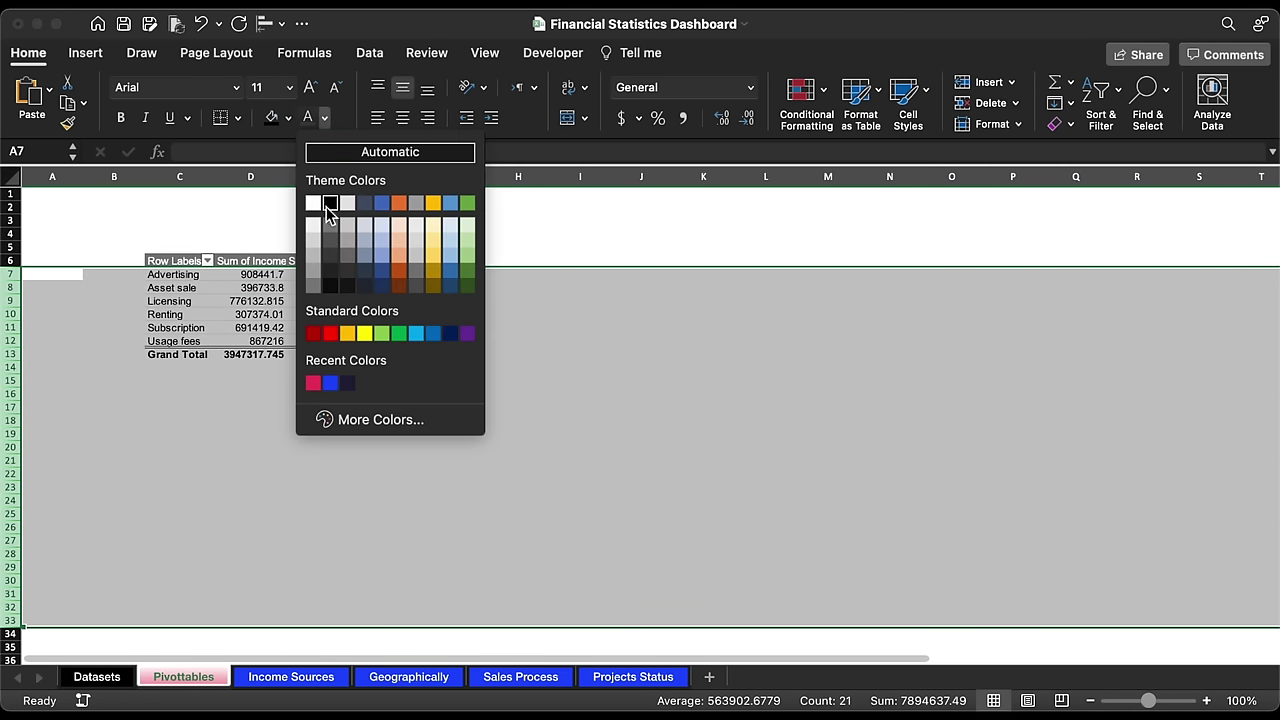
{"action": "left_click", "coordinate": [331, 257]}
{"action": "key", "text": "super+a"}
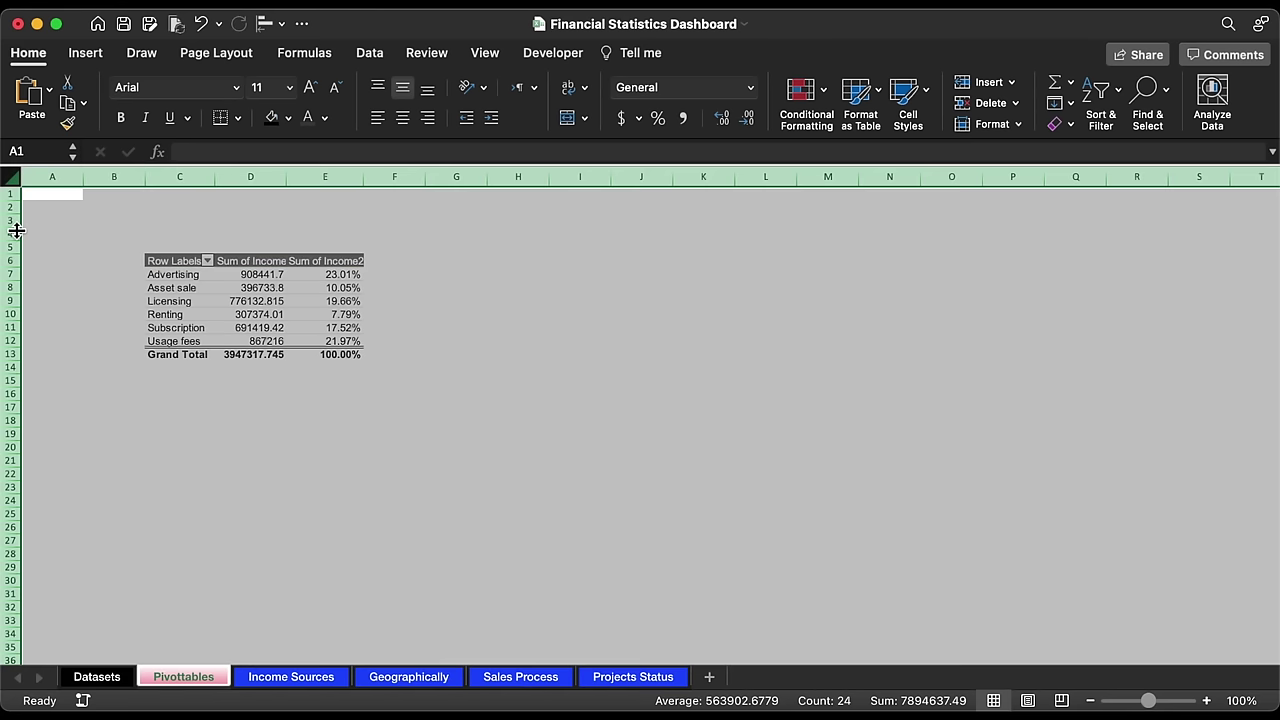
{"action": "left_click_drag", "start_coordinate": [16, 220], "coordinate": [14, 220]}
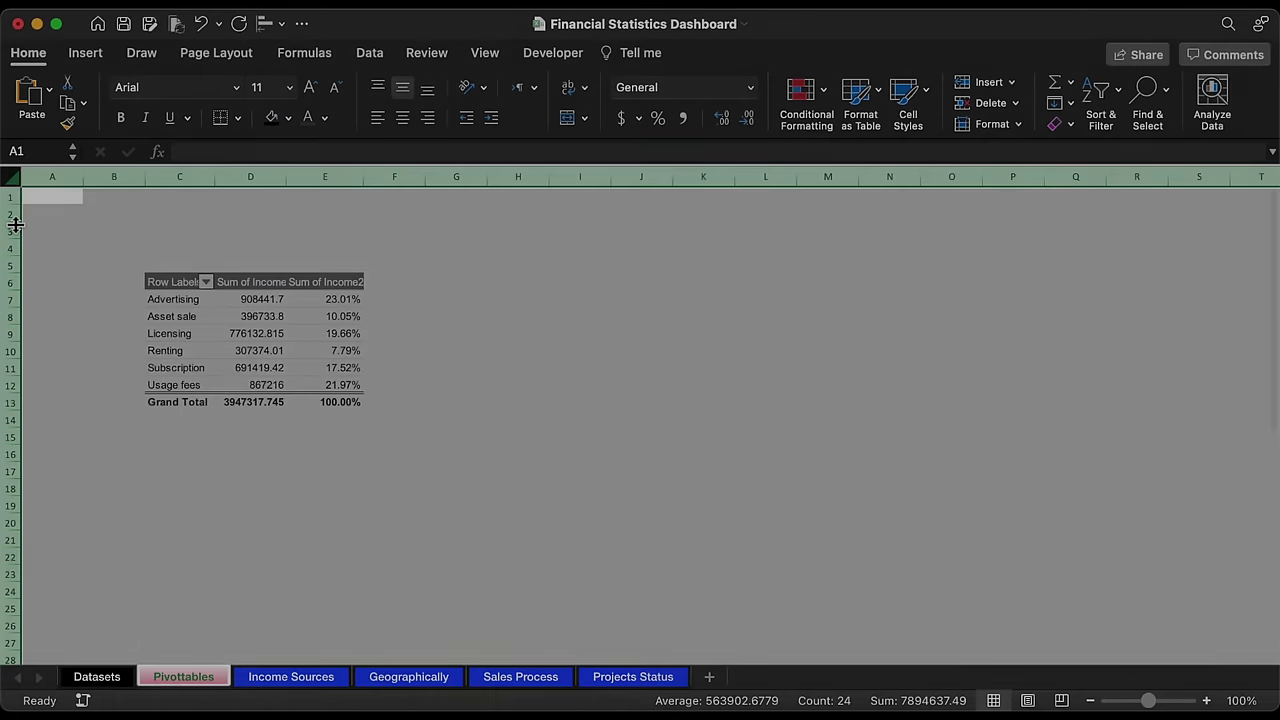
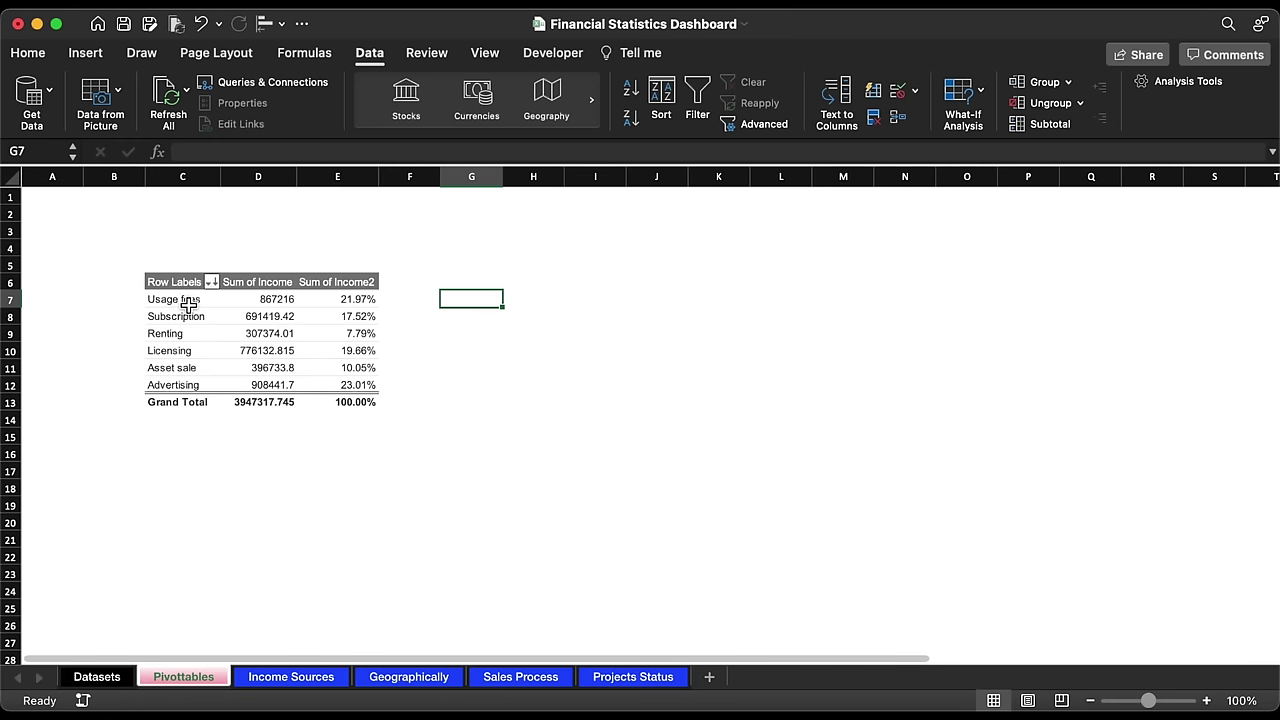
Step: Paste the pivot's six income source labels as values into G7 and insert a blank column beside them
{"action": "left_click_drag", "start_coordinate": [188, 305], "coordinate": [198, 348]}
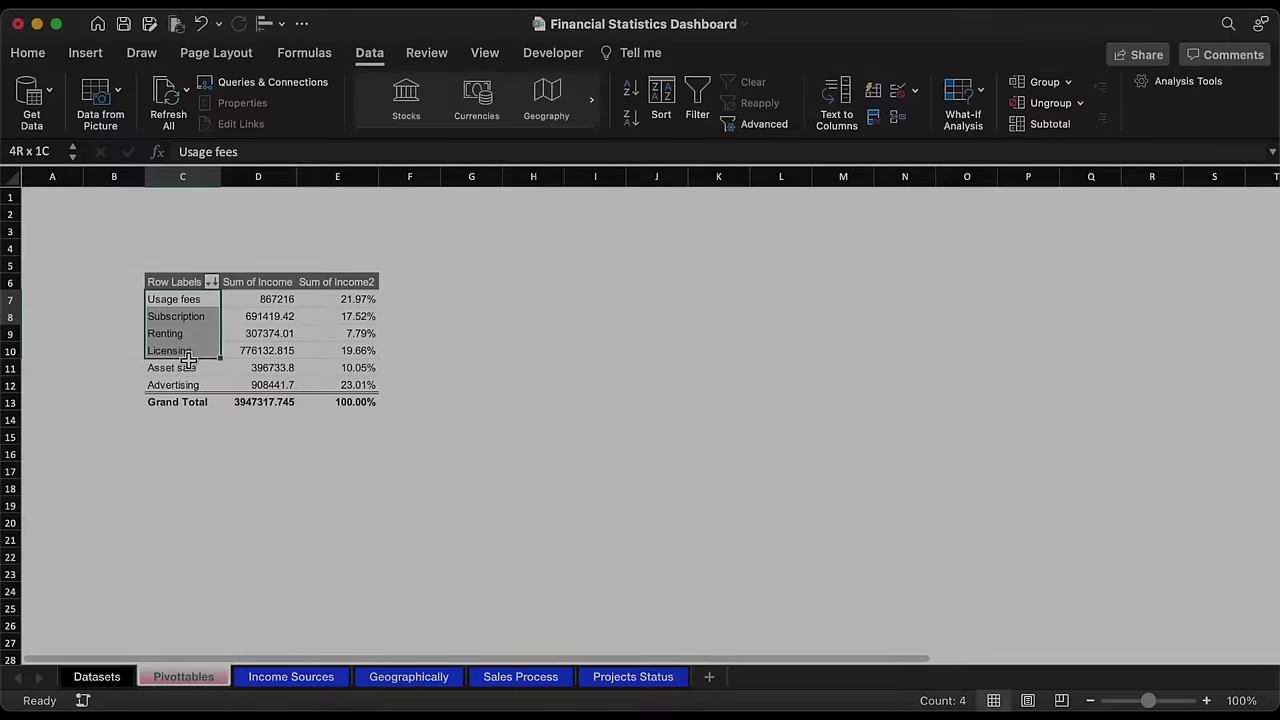
{"action": "key", "text": "super+c"}
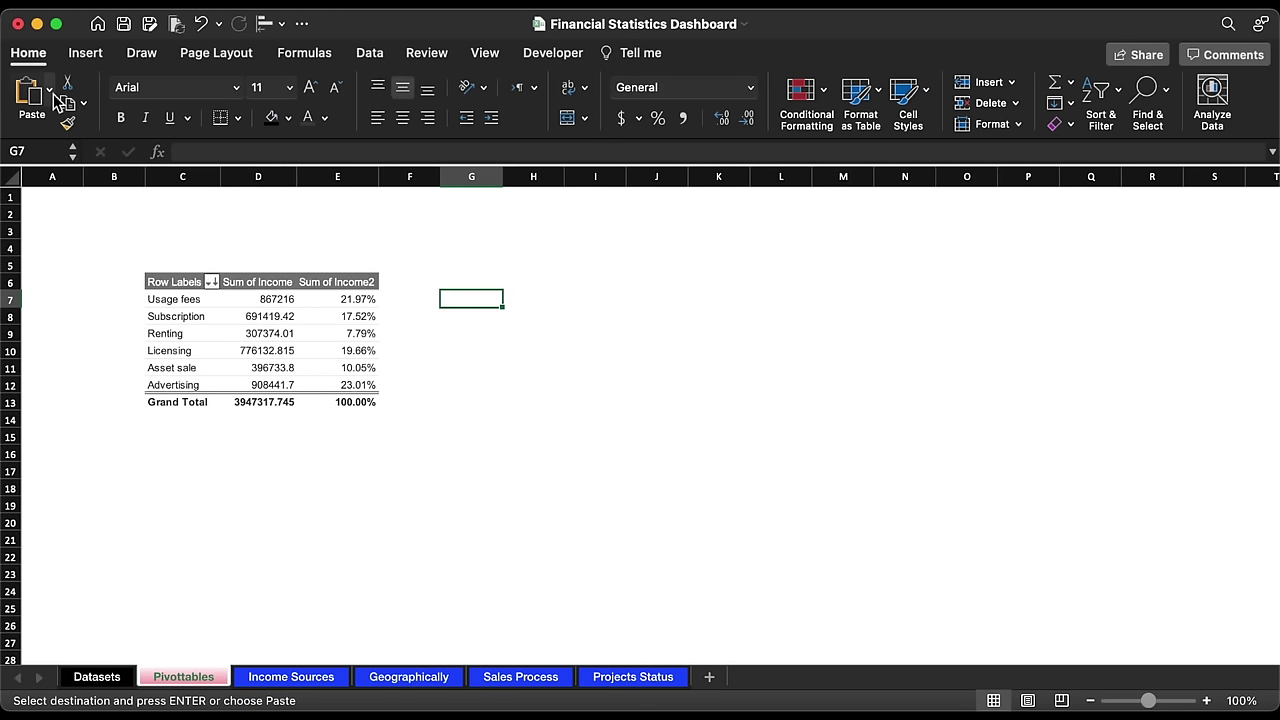
{"action": "left_click", "coordinate": [49, 90]}
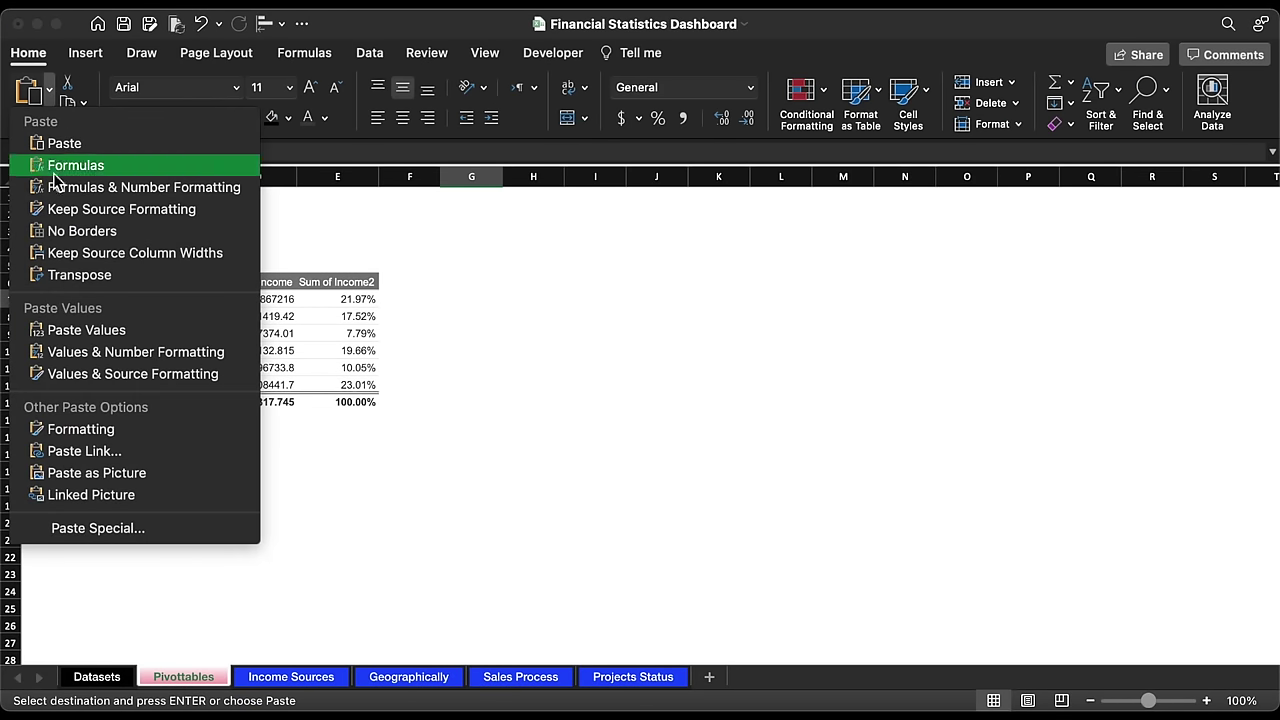
{"action": "left_click", "coordinate": [83, 331]}
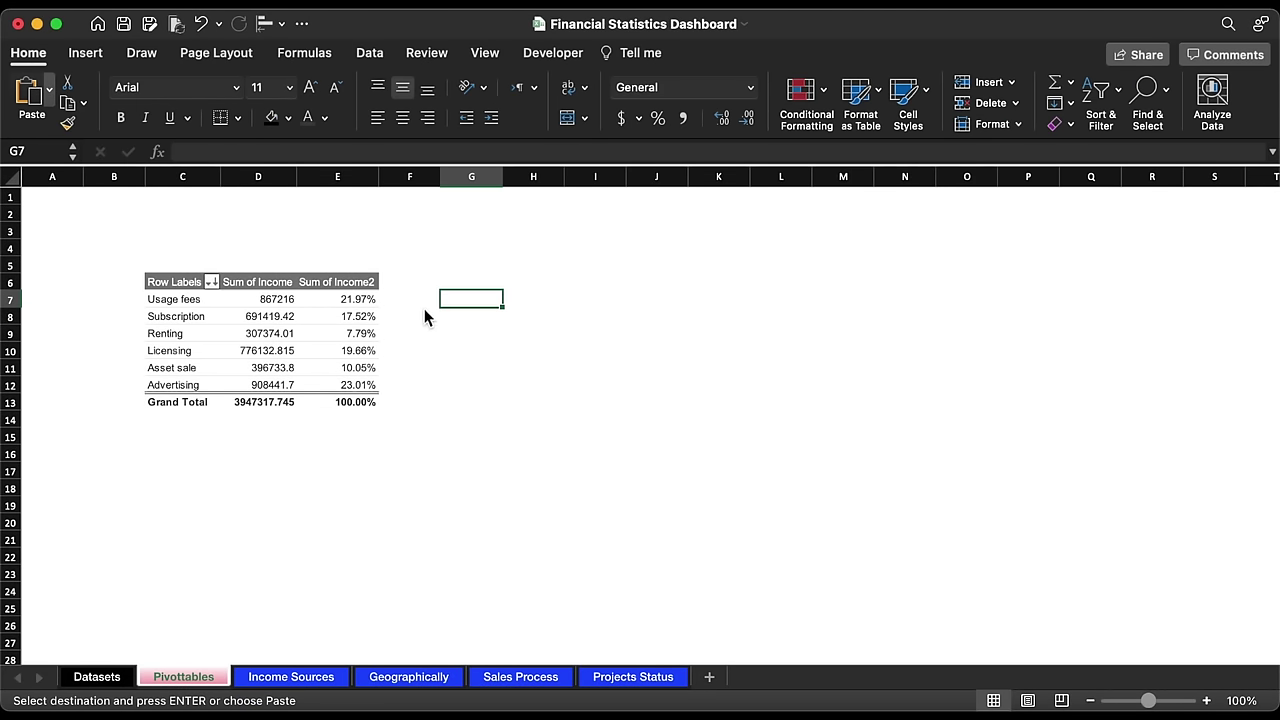
{"action": "left_click", "coordinate": [545, 299]}
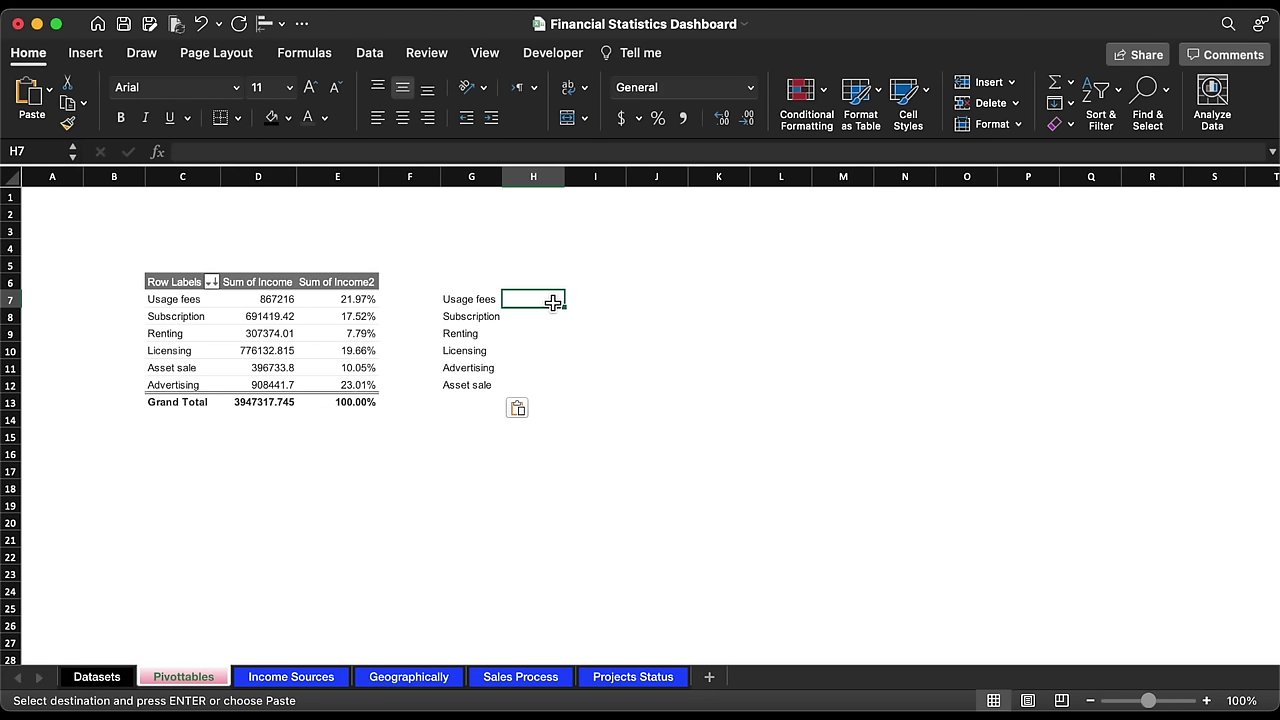
{"action": "left_click", "coordinate": [468, 177]}
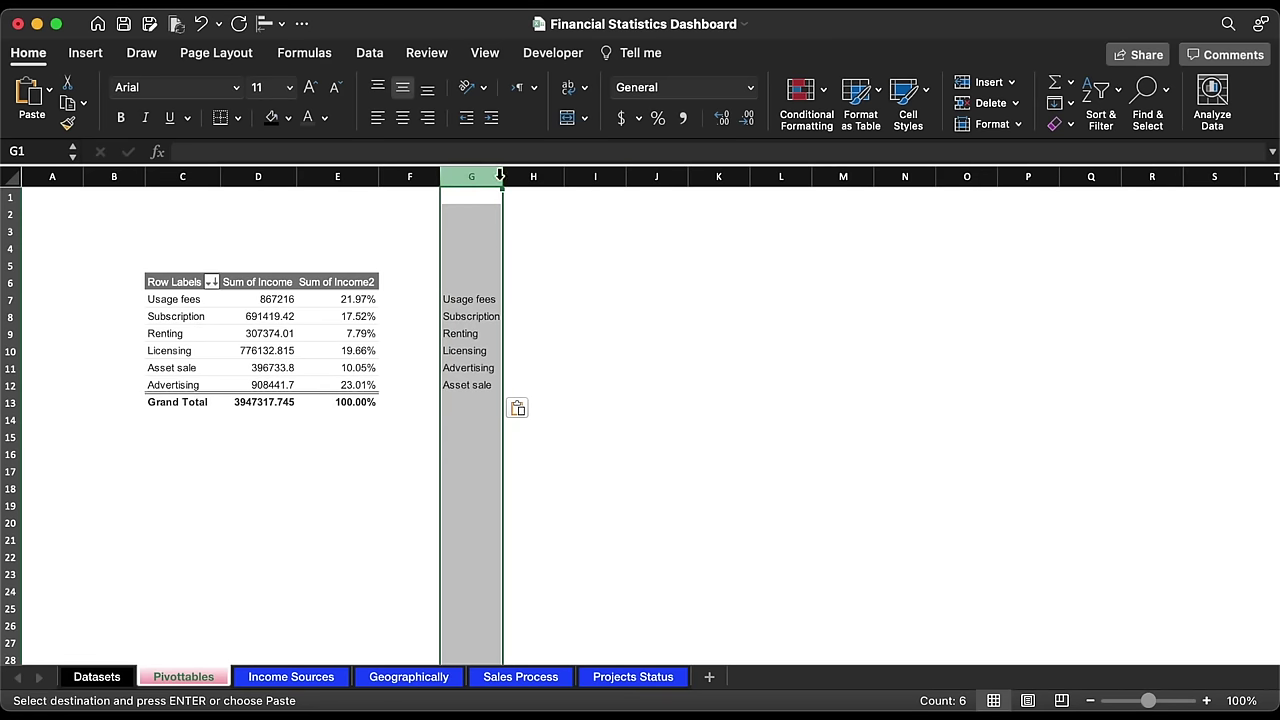
{"action": "left_click", "coordinate": [985, 83]}
Step: Enter the headers X and Y in I6:J6
{"action": "left_click", "coordinate": [600, 285]}
{"action": "key", "text": "cmd+c"}
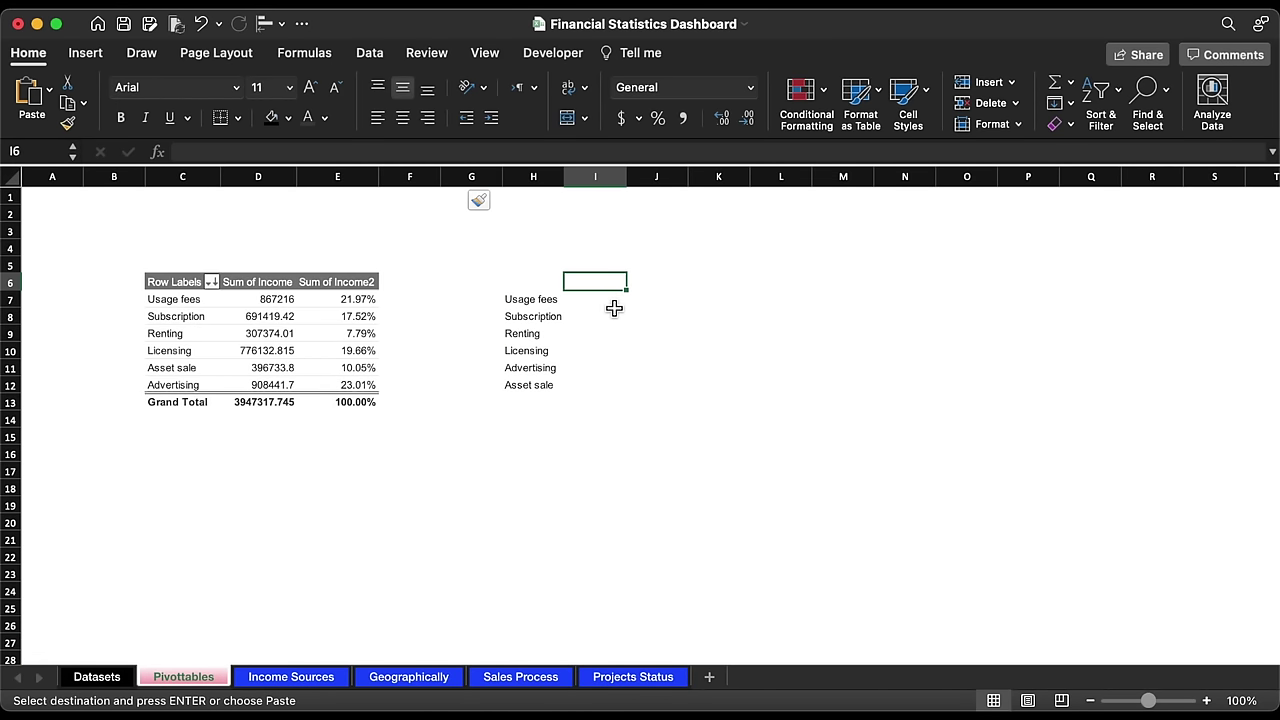
{"action": "type", "text": "x"}
{"action": "key", "text": "Tab"}
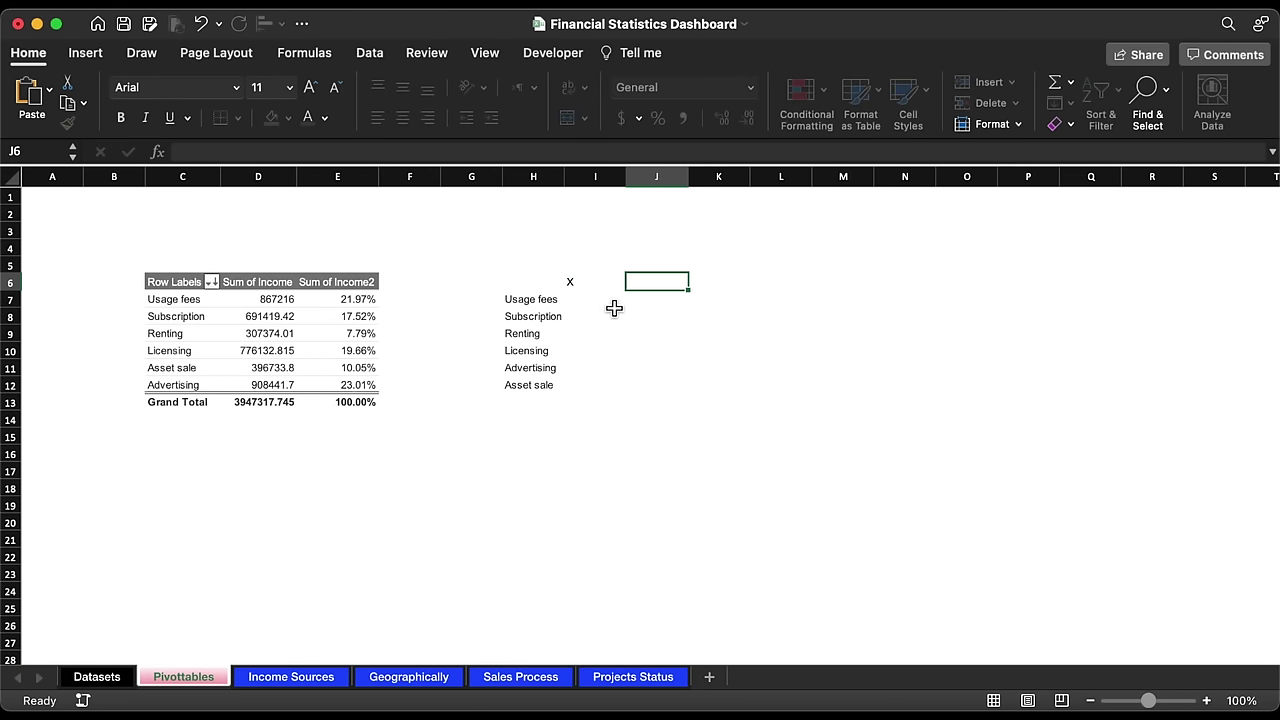
{"action": "type", "text": "Y"}
{"action": "key", "text": "Return"}
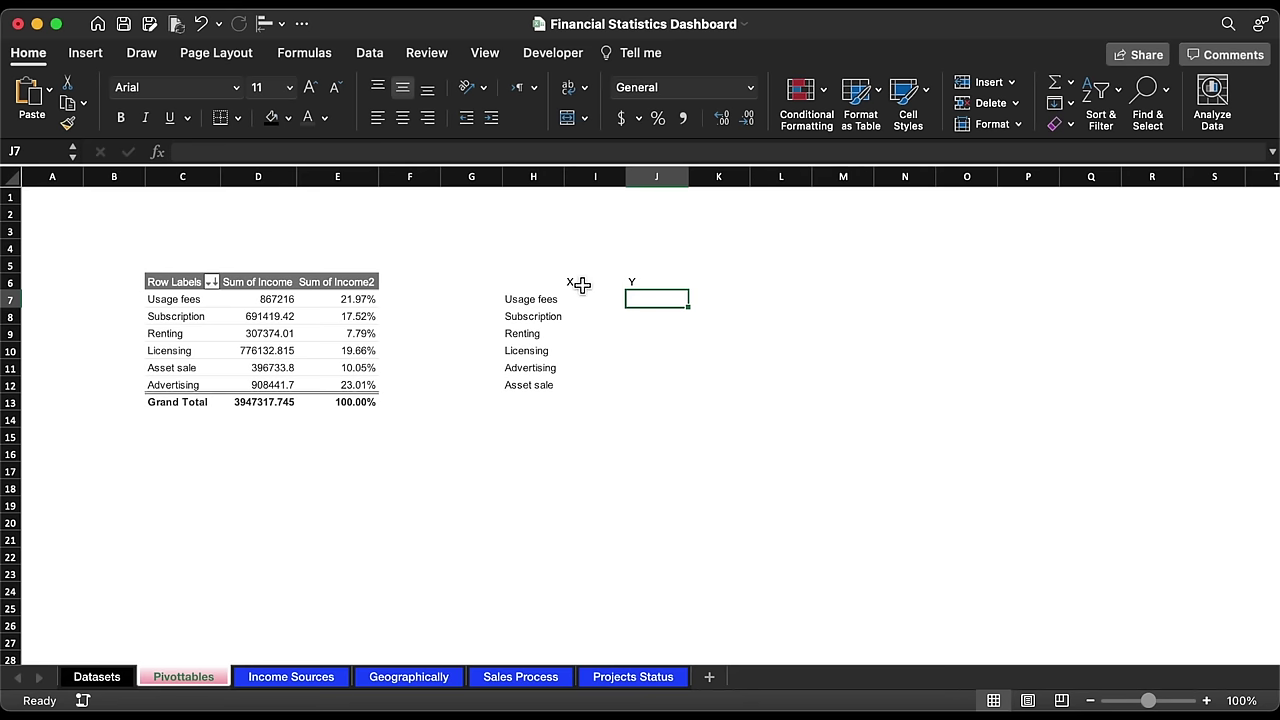
Step: Format the X and Y headers with a navy fill and white, bold, centred text
{"action": "left_click", "coordinate": [582, 284]}
{"action": "left_click_drag", "start_coordinate": [582, 284], "coordinate": [643, 282]}
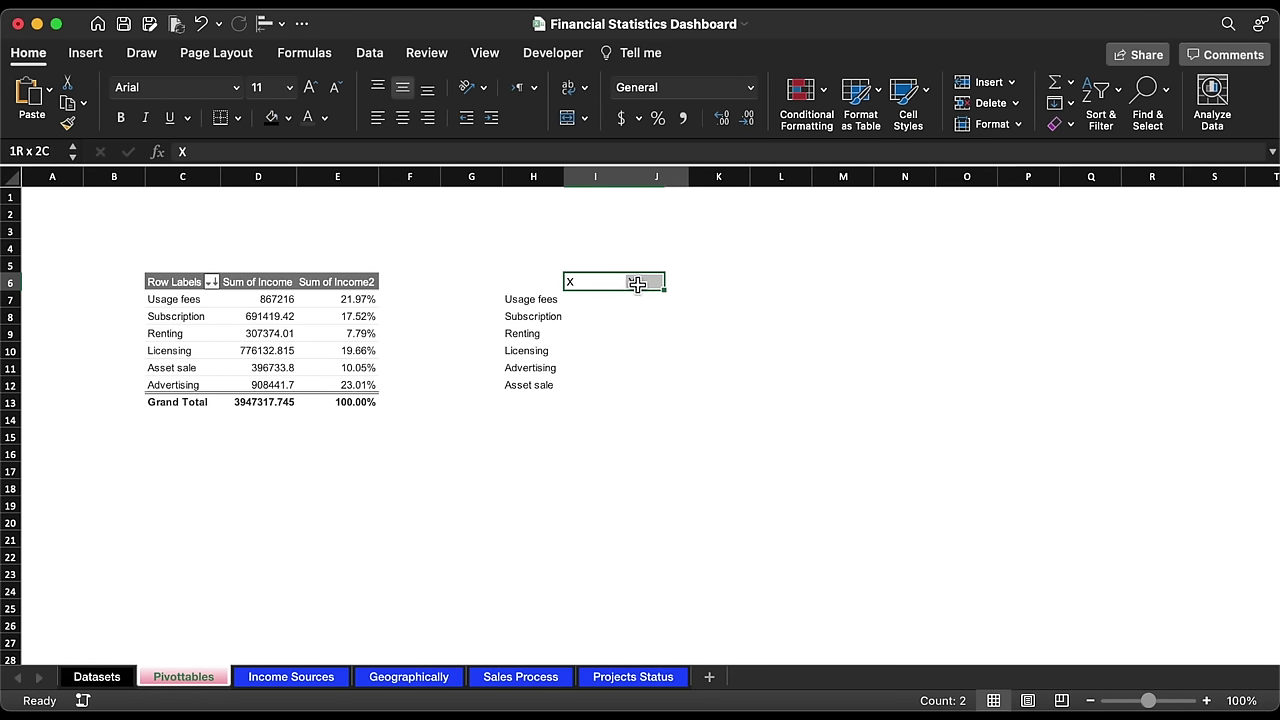
{"action": "left_click", "coordinate": [289, 119]}
{"action": "left_click", "coordinate": [314, 383]}
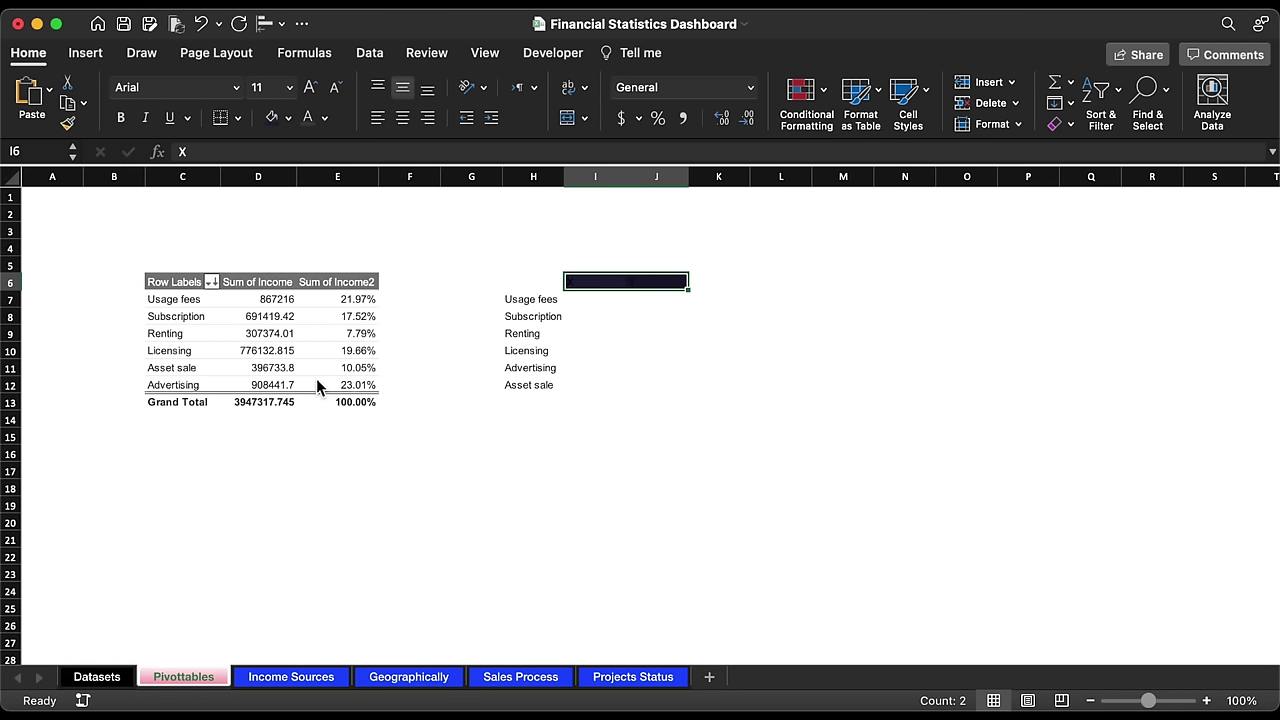
{"action": "left_click", "coordinate": [324, 119]}
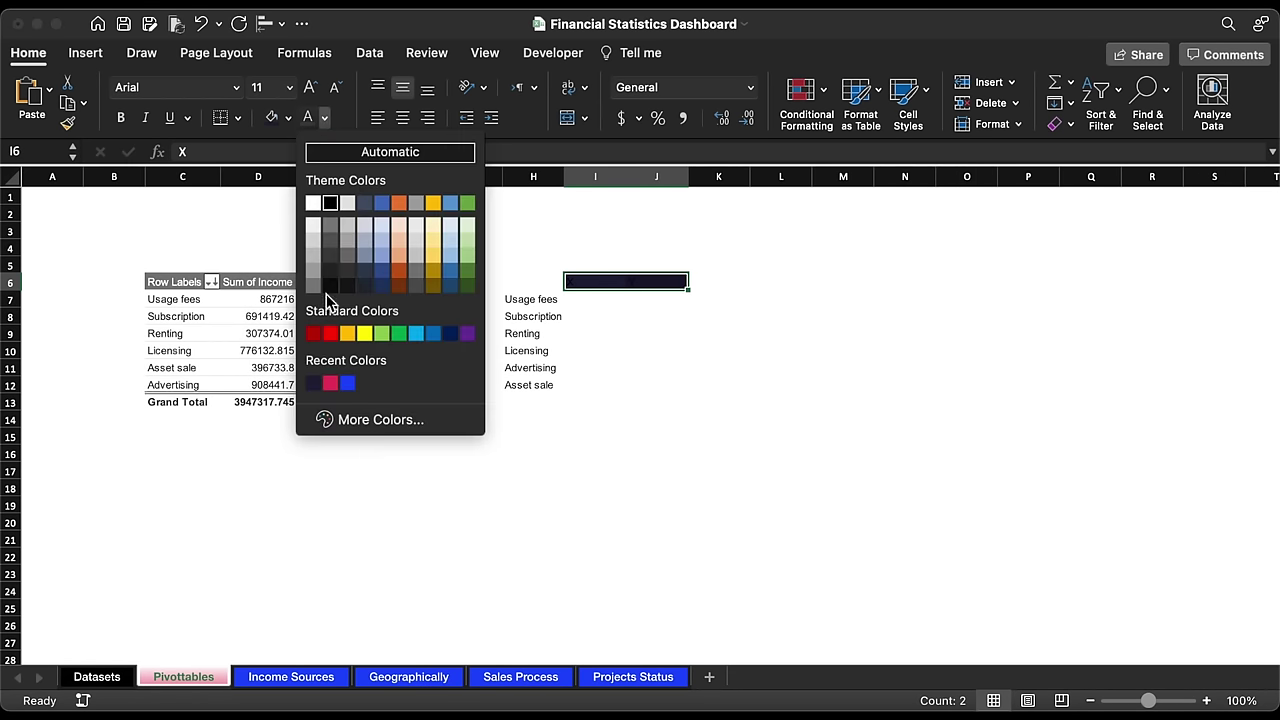
{"action": "left_click", "coordinate": [313, 204]}
{"action": "left_click", "coordinate": [402, 117]}
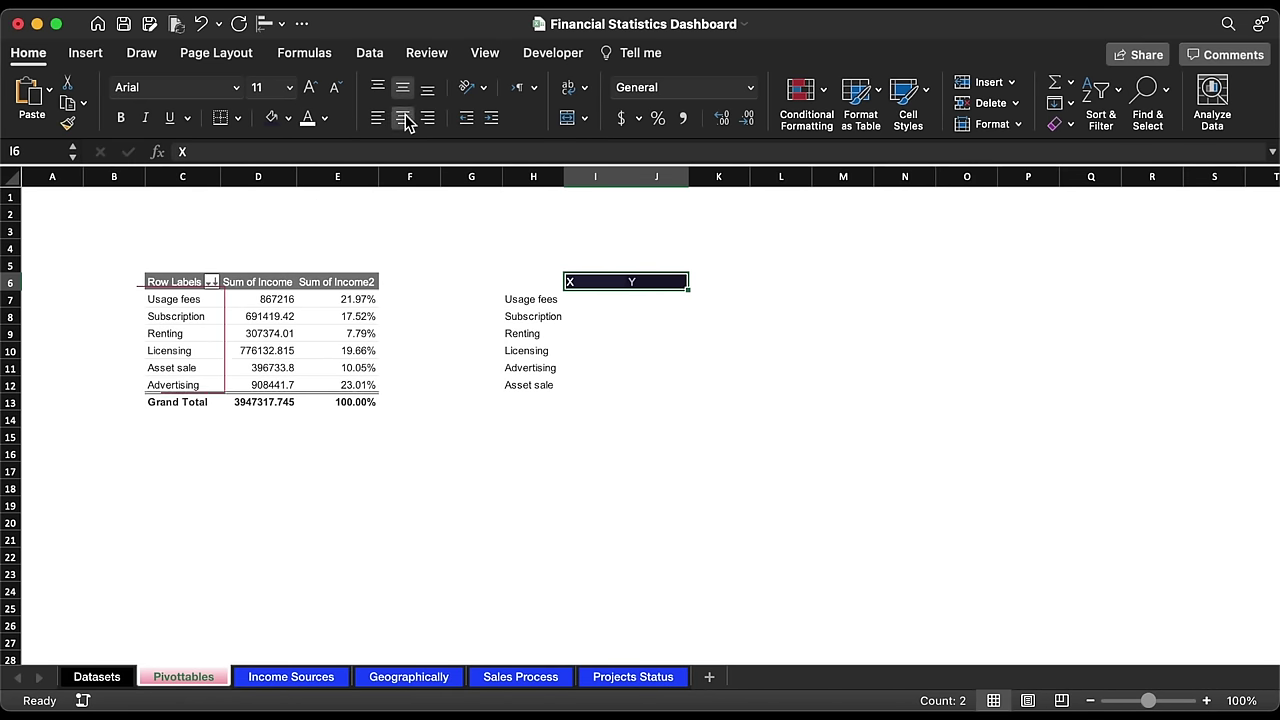
{"action": "left_click", "coordinate": [120, 117]}
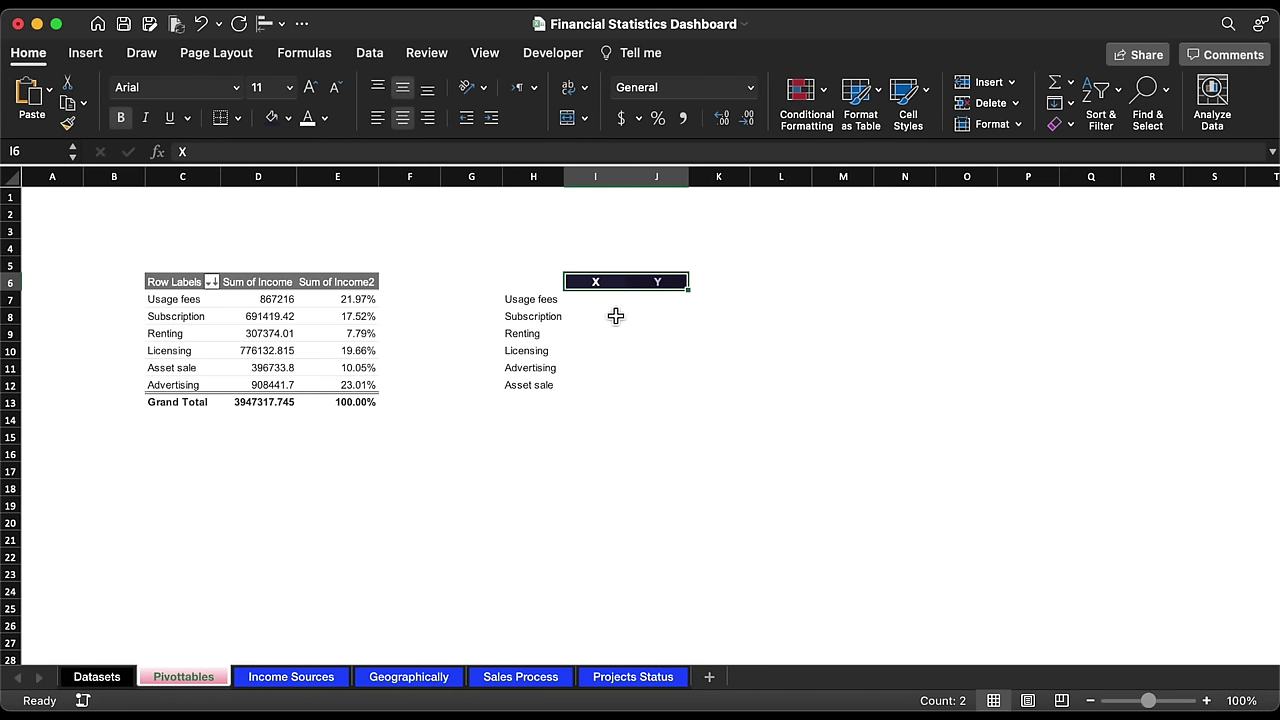
Step: Fill in X values 1,7,4,2,6,5 and Y values 3,2,1,8,6,9
{"action": "key", "text": "super+c"}
{"action": "key", "text": "Down"}
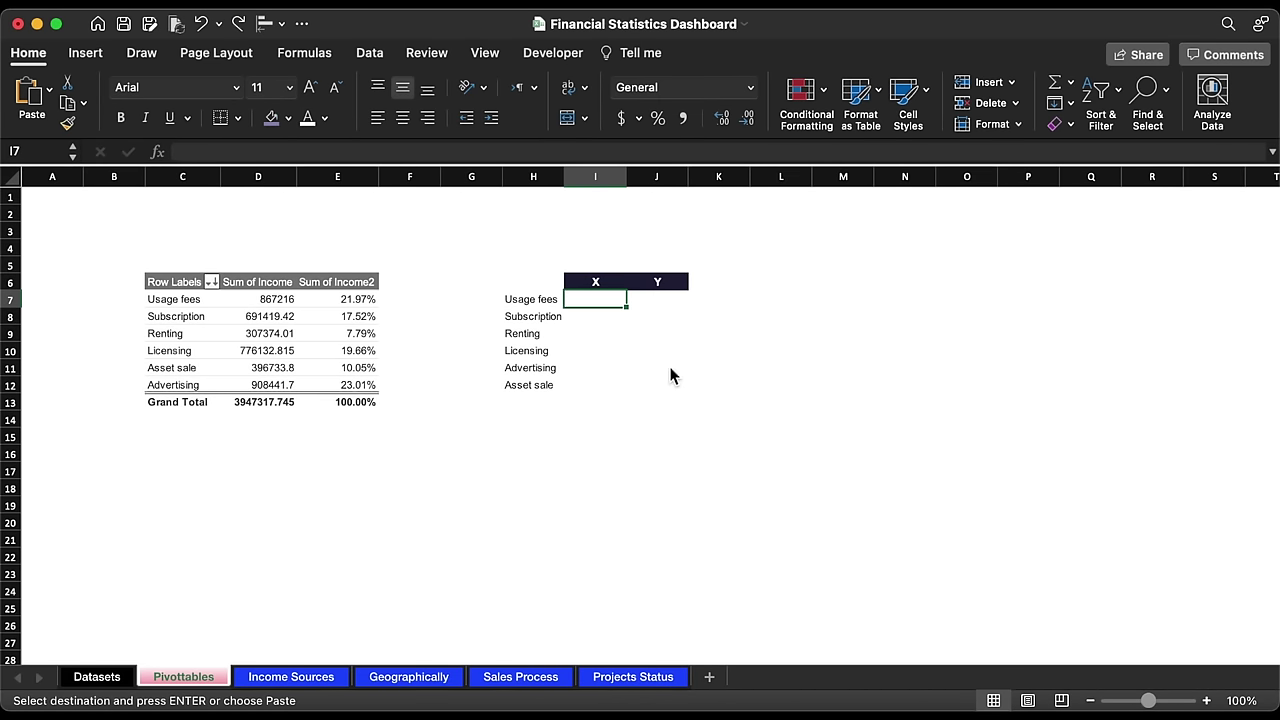
{"action": "key", "text": "super+v"}
{"action": "left_click", "coordinate": [600, 436]}
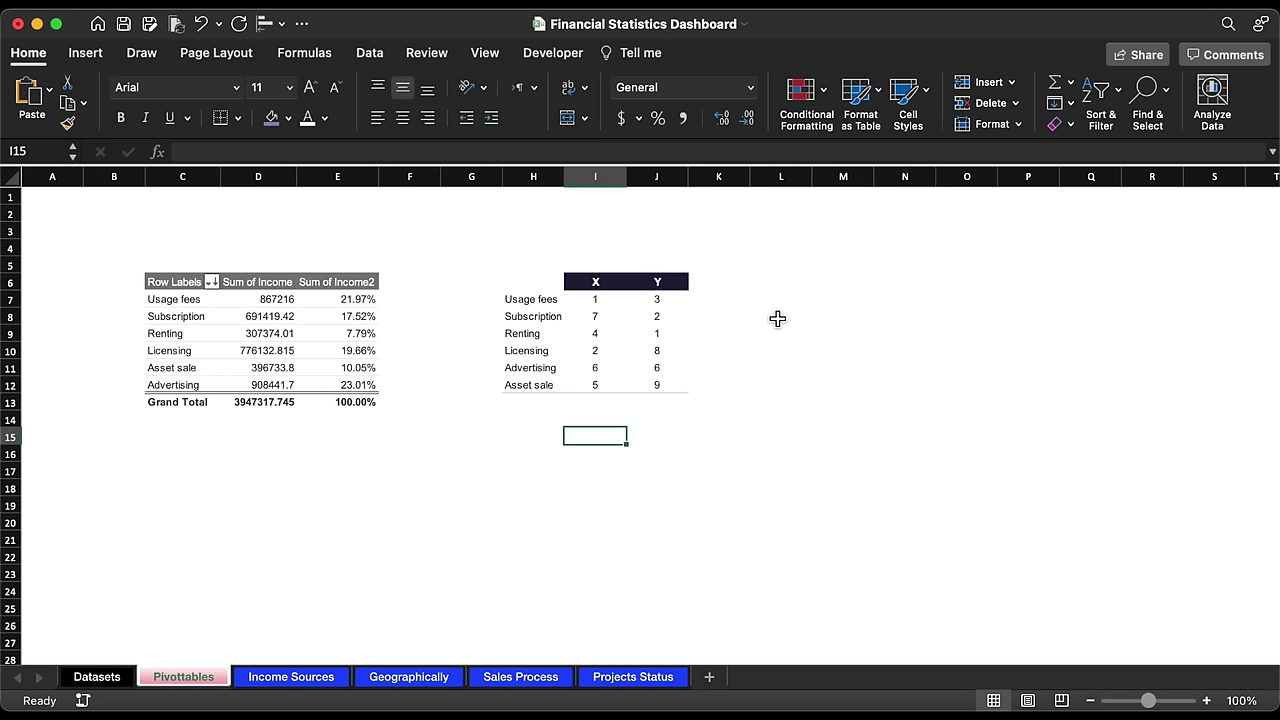
{"action": "scroll", "coordinate": [778, 318], "scroll_direction": "right", "scroll_amount": 3}
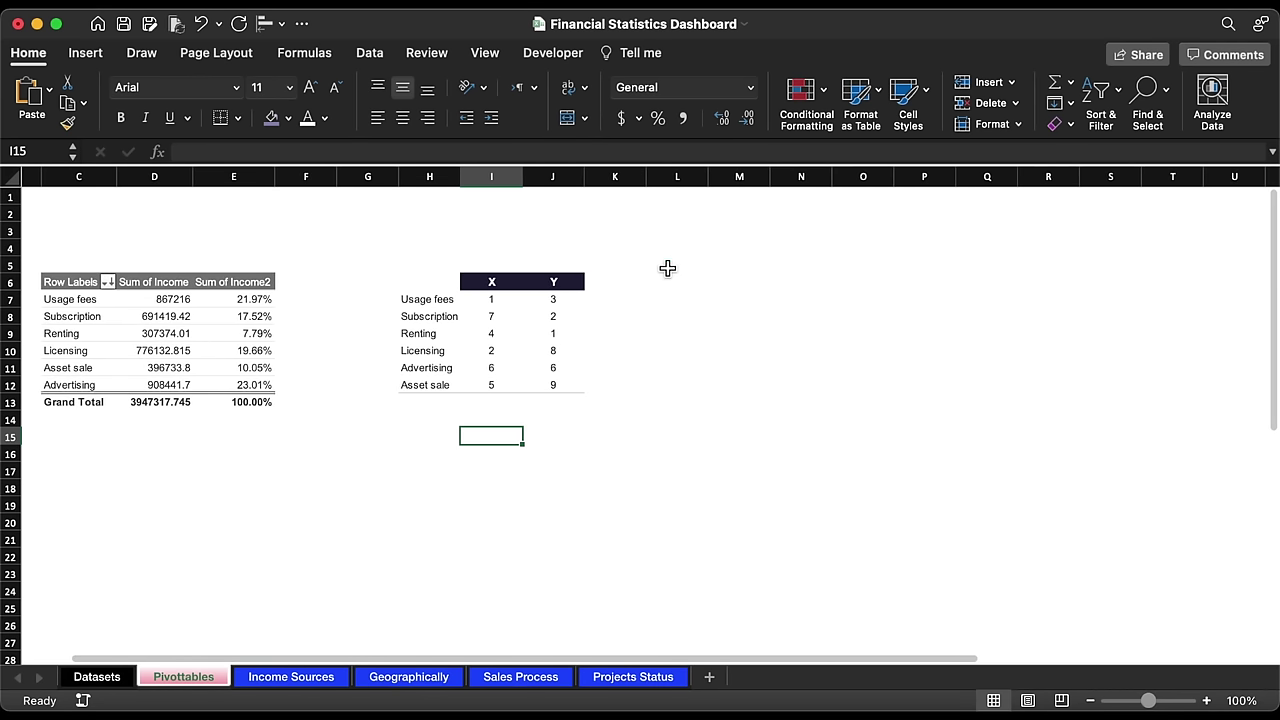
{"action": "left_click", "coordinate": [667, 267]}
Step: Insert an empty scatter chart and place it to the right of the helper table
{"action": "left_click", "coordinate": [86, 53]}
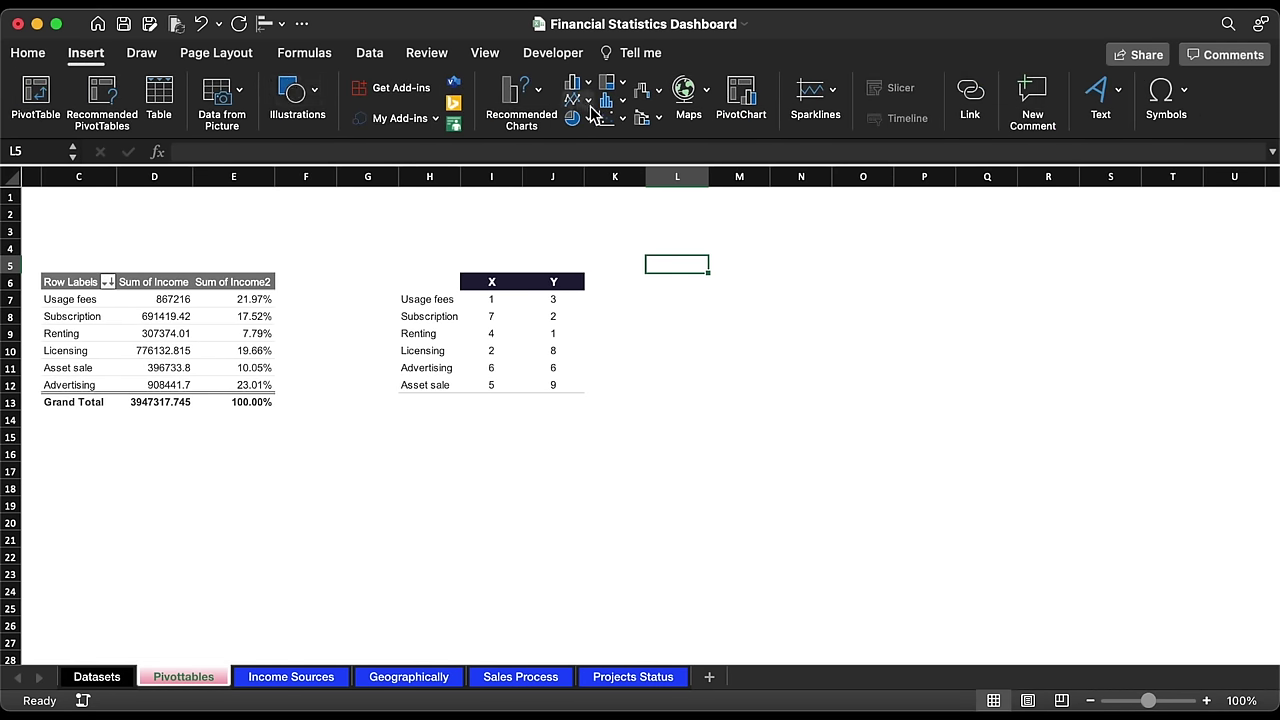
{"action": "left_click", "coordinate": [612, 119]}
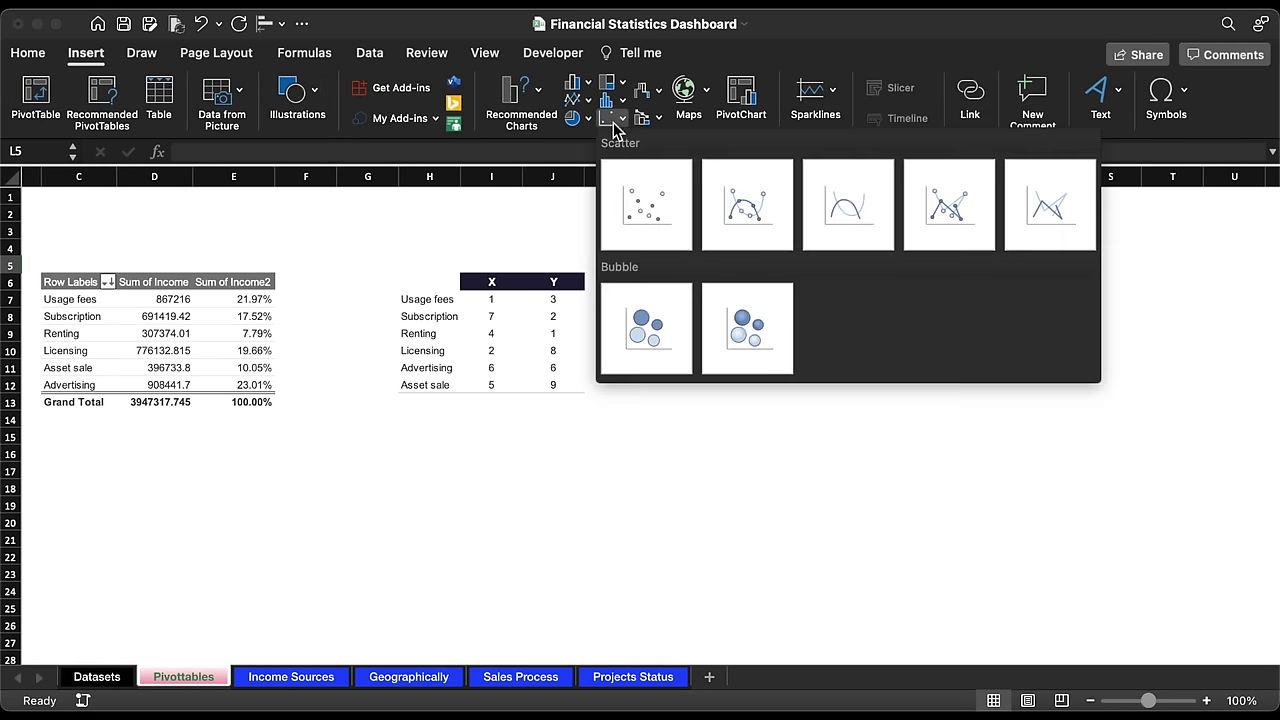
{"action": "left_click", "coordinate": [645, 228]}
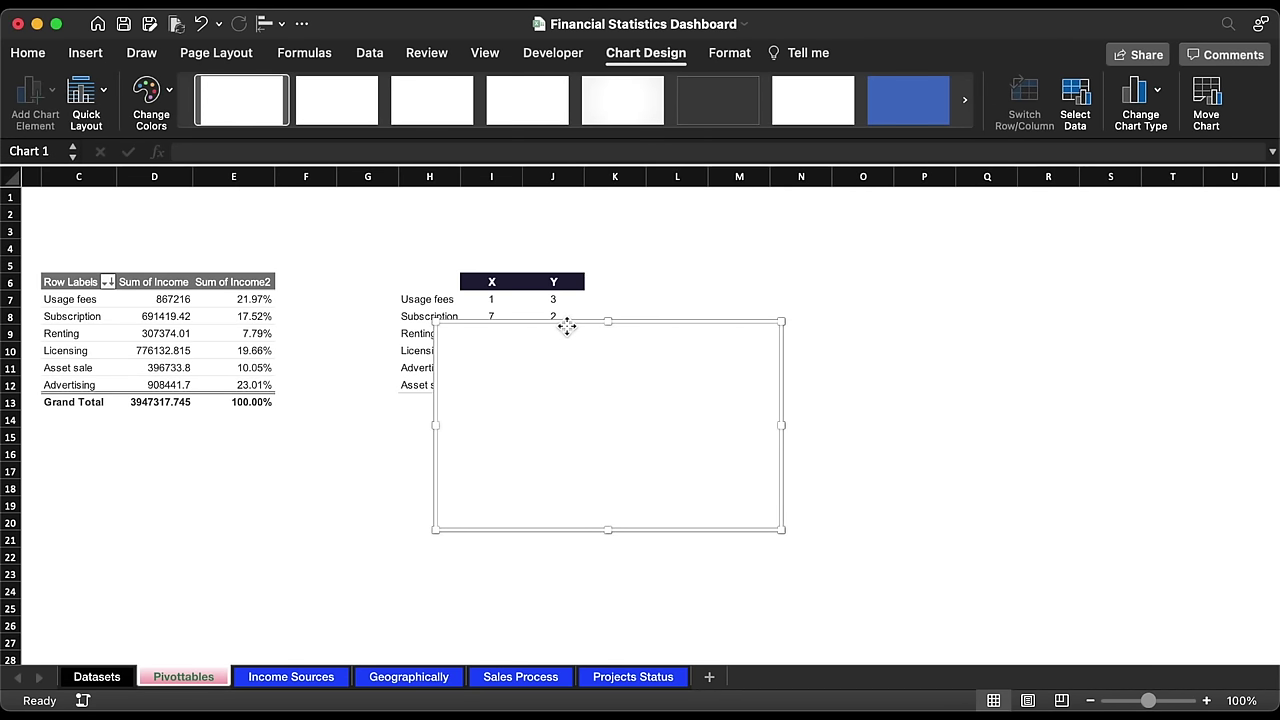
{"action": "left_click_drag", "start_coordinate": [570, 330], "coordinate": [845, 303]}
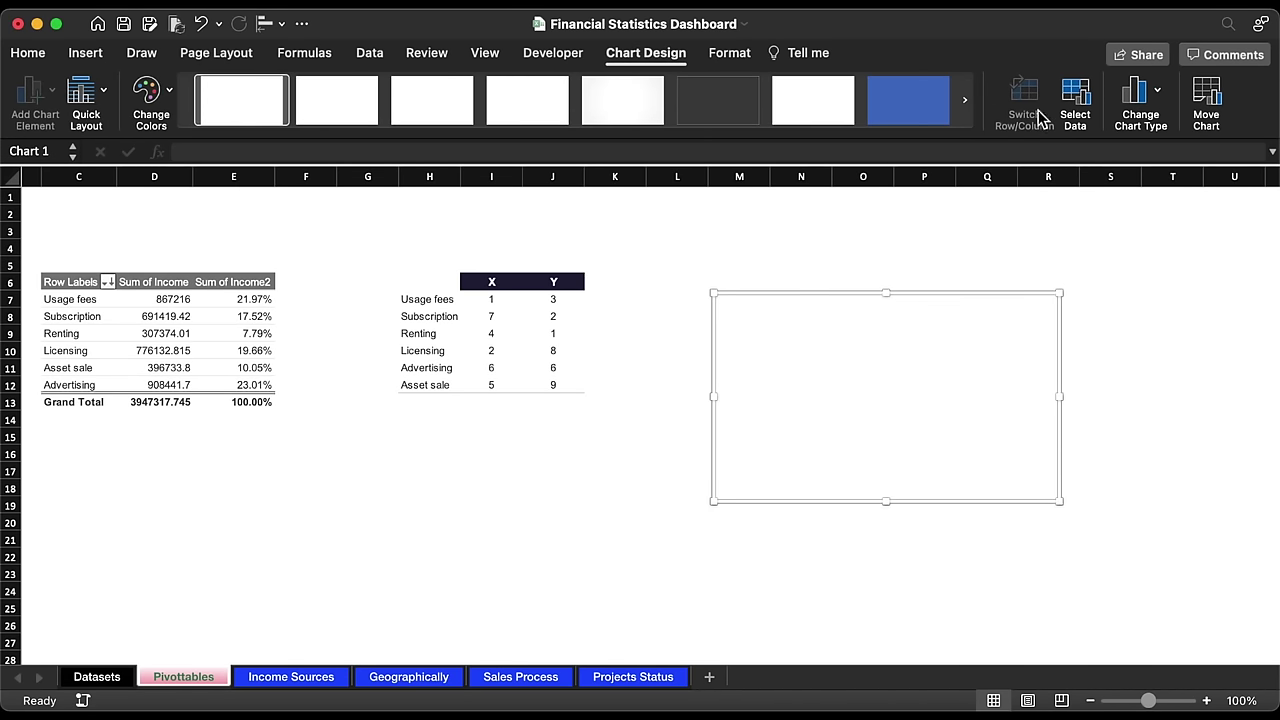
Step: Add an 'Income Sources' series using column I as X values and column J as Y values
{"action": "left_click", "coordinate": [1074, 100]}
{"action": "left_click", "coordinate": [421, 388]}
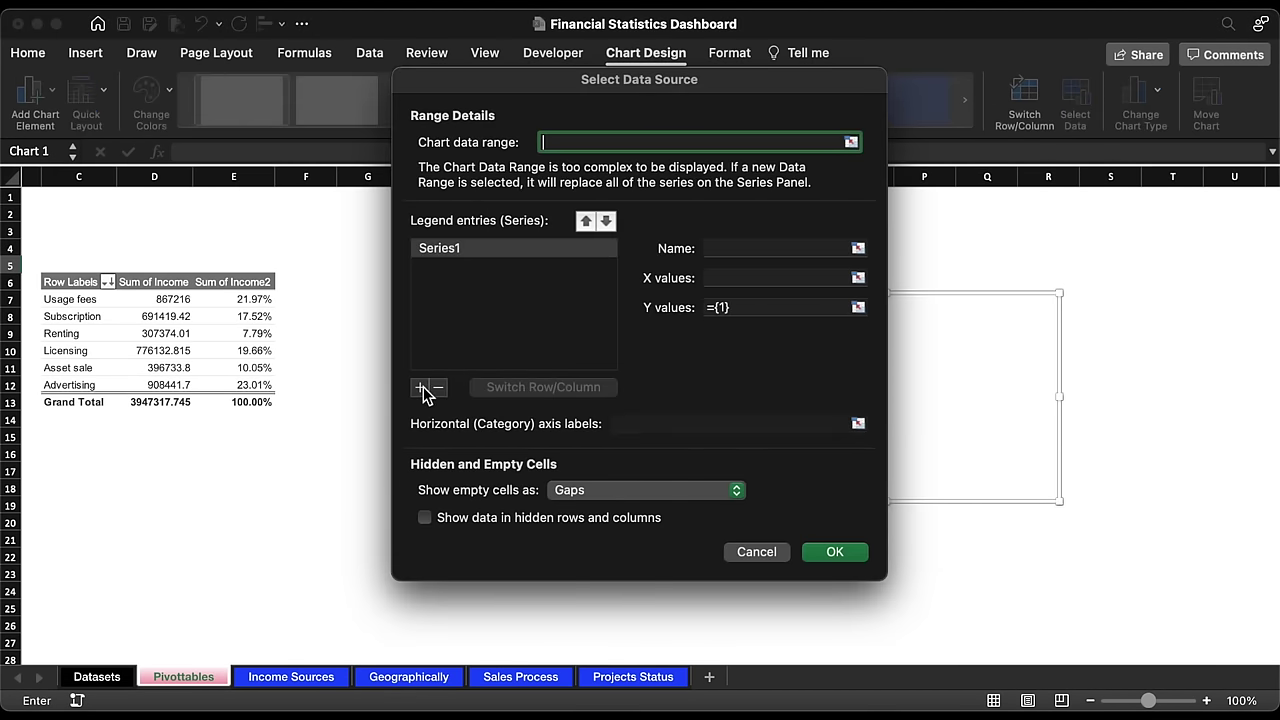
{"action": "left_click", "coordinate": [732, 249]}
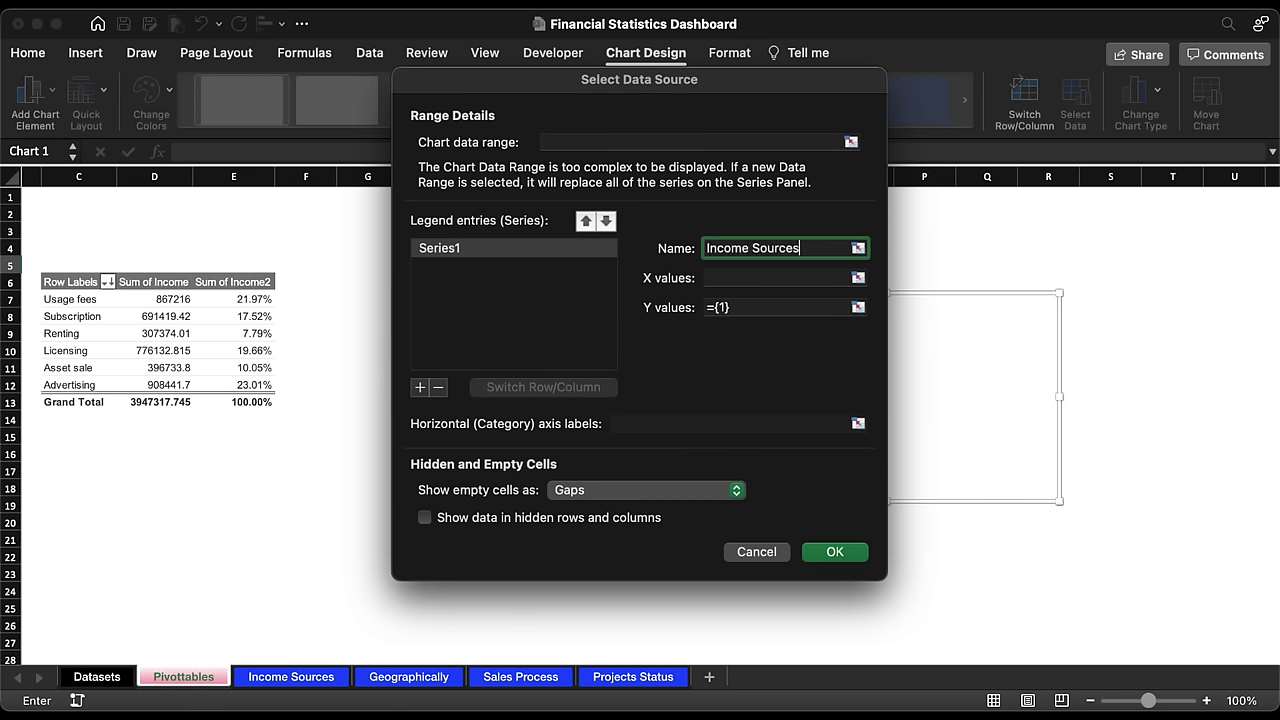
{"action": "left_click", "coordinate": [857, 277]}
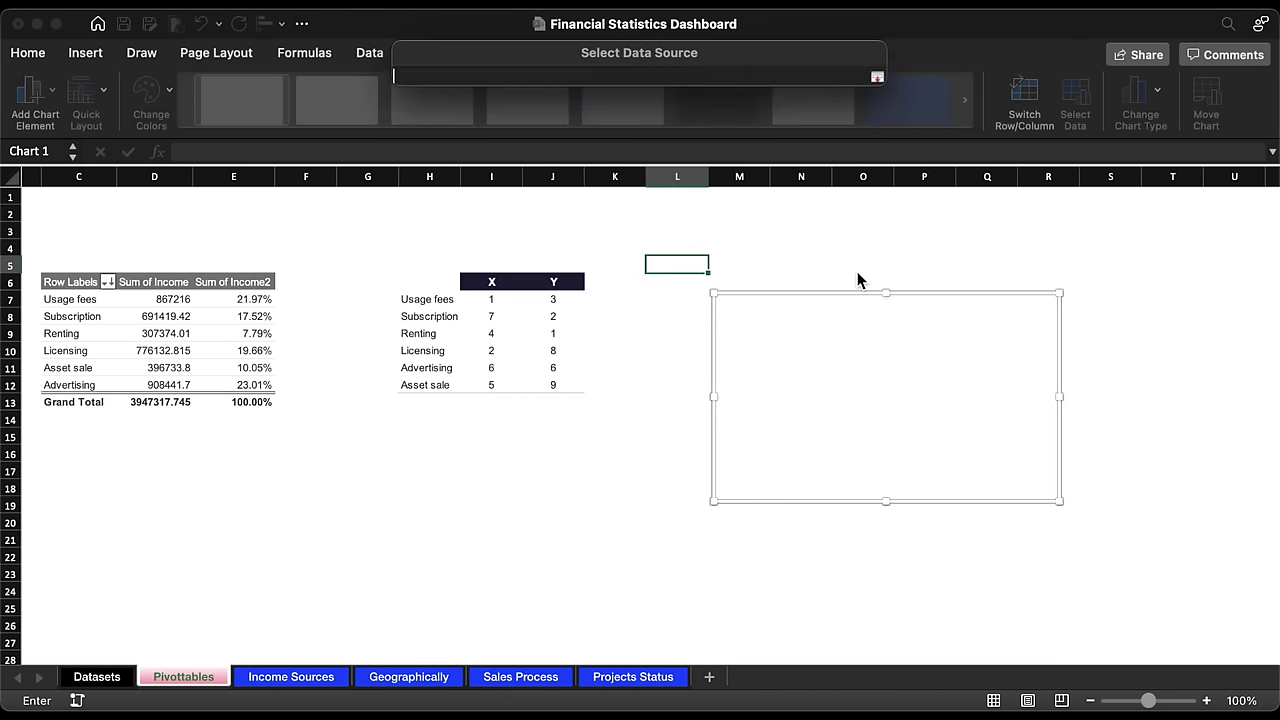
{"action": "left_click_drag", "start_coordinate": [495, 299], "coordinate": [506, 386]}
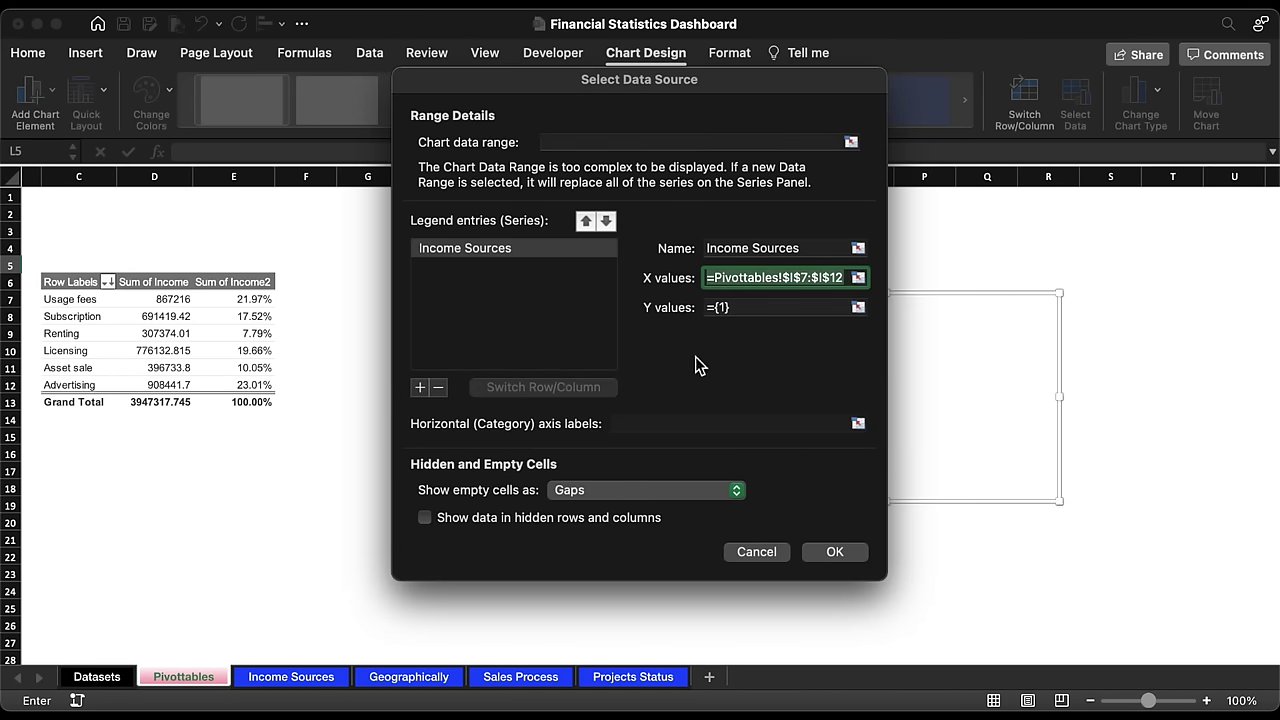
{"action": "left_click", "coordinate": [857, 307]}
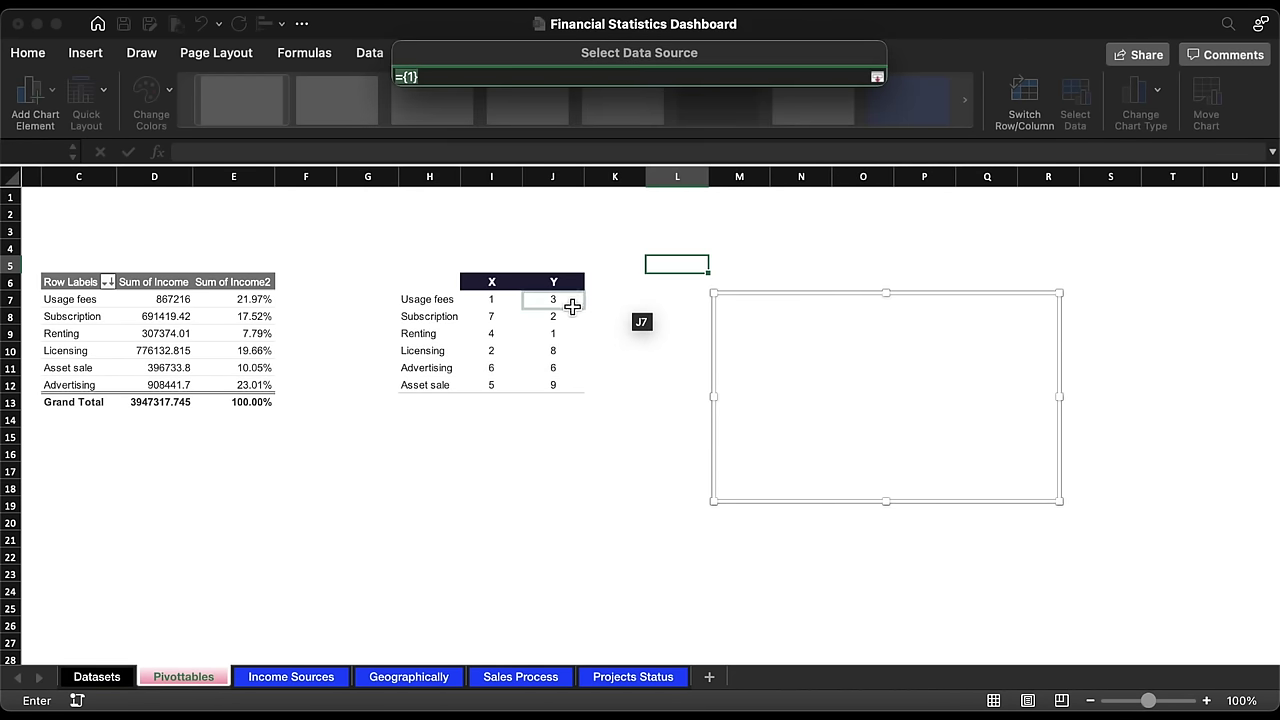
{"action": "left_click_drag", "start_coordinate": [560, 300], "coordinate": [570, 384]}
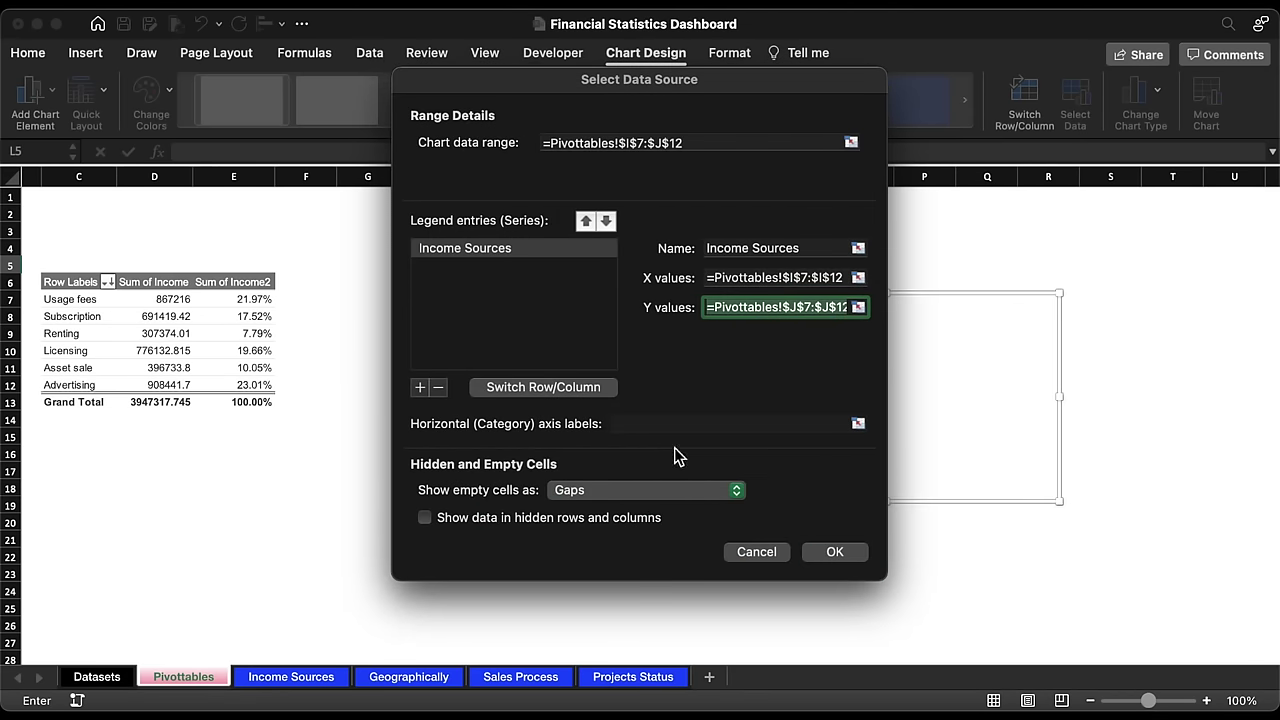
{"action": "left_click", "coordinate": [832, 551]}
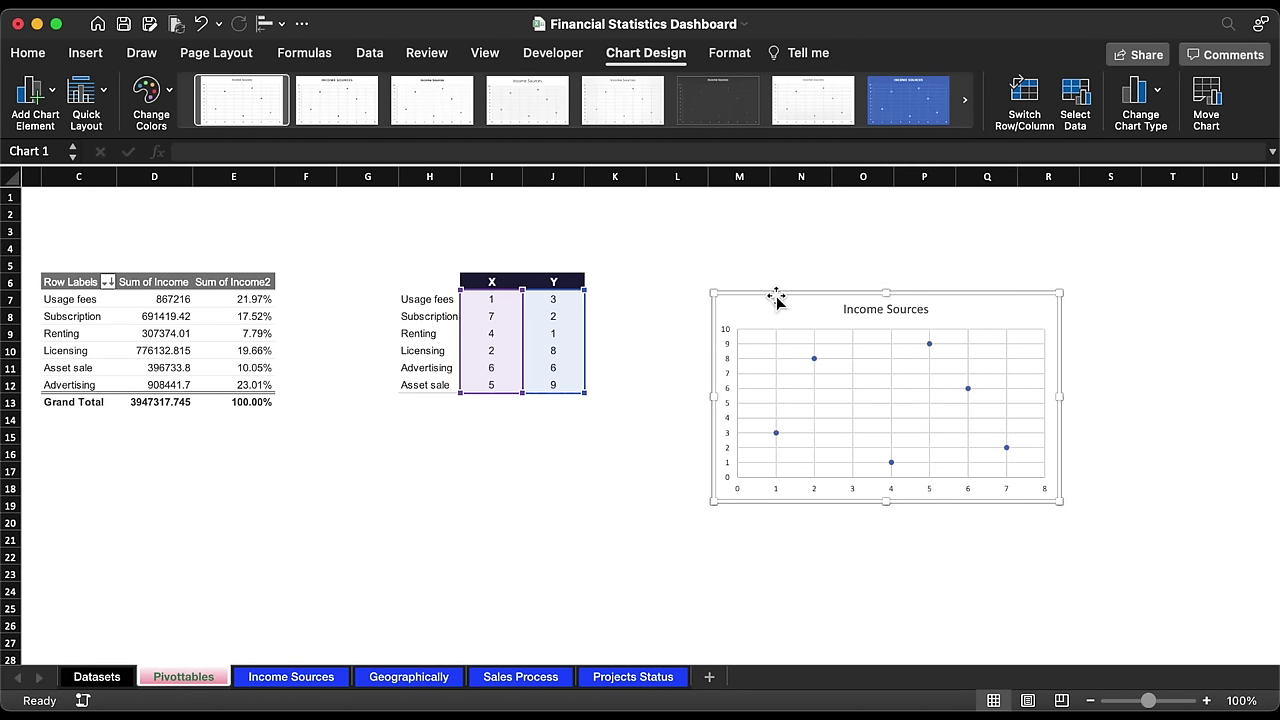
Step: Change the chart to a bubble chart, then enlarge it and move it further right
{"action": "left_click", "coordinate": [1136, 96]}
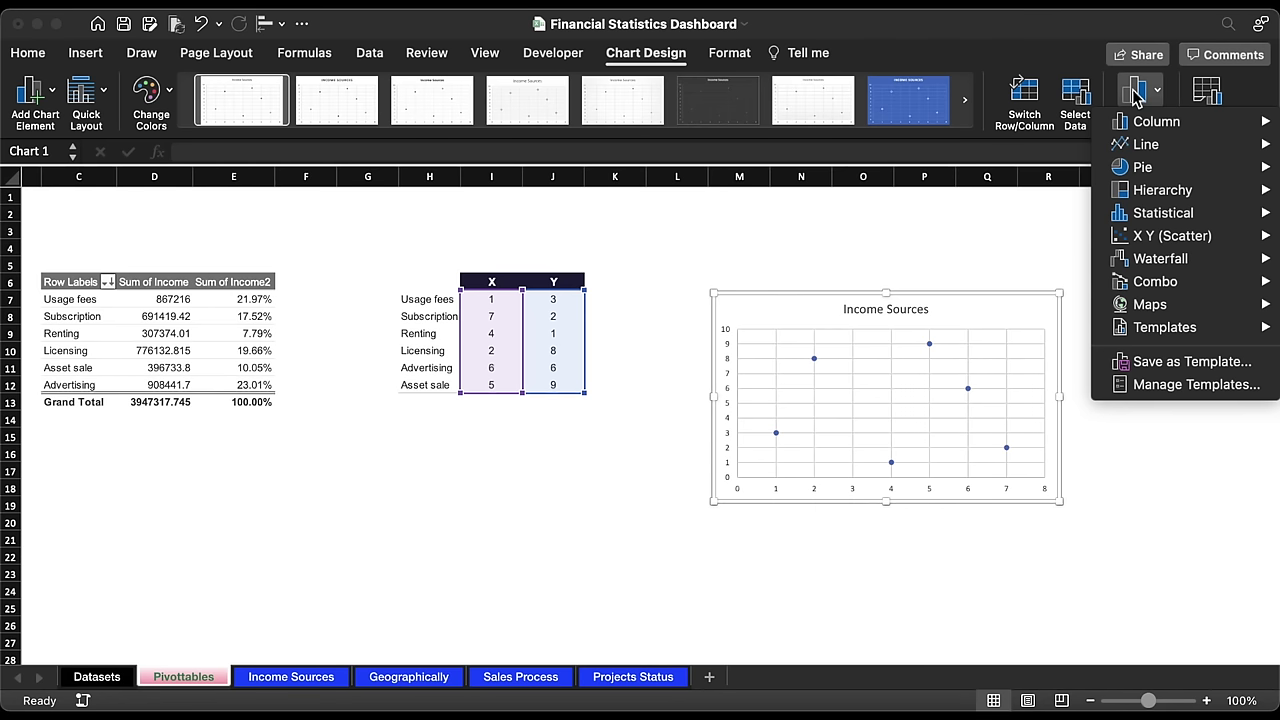
{"action": "mouse_move", "coordinate": [1160, 236]}
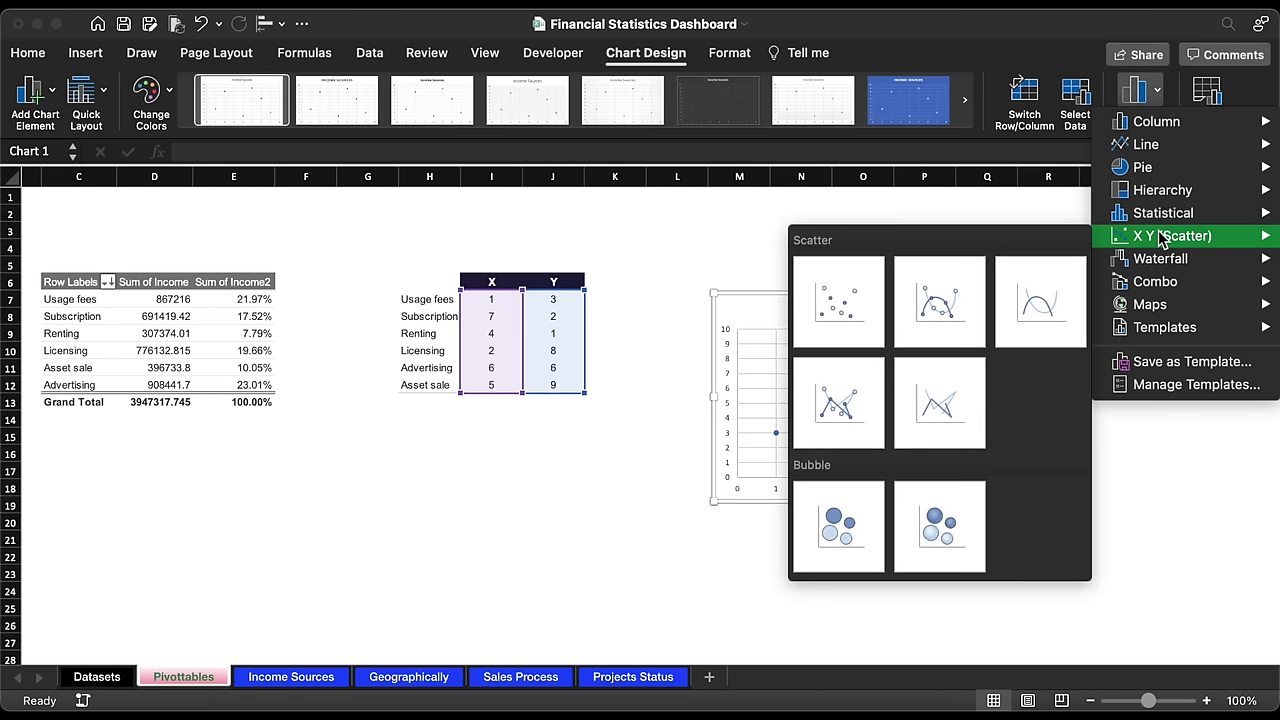
{"action": "left_click", "coordinate": [842, 528]}
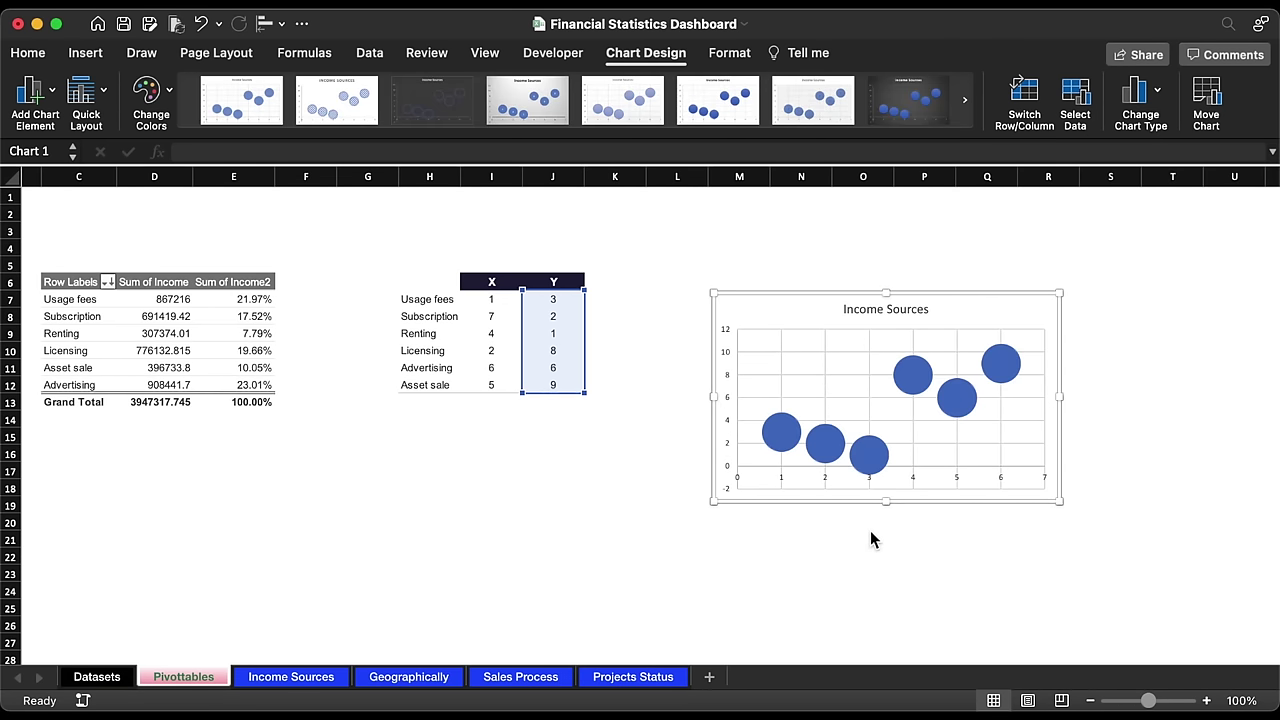
{"action": "left_click", "coordinate": [1058, 296]}
{"action": "left_click_drag", "start_coordinate": [1058, 296], "coordinate": [1076, 250]}
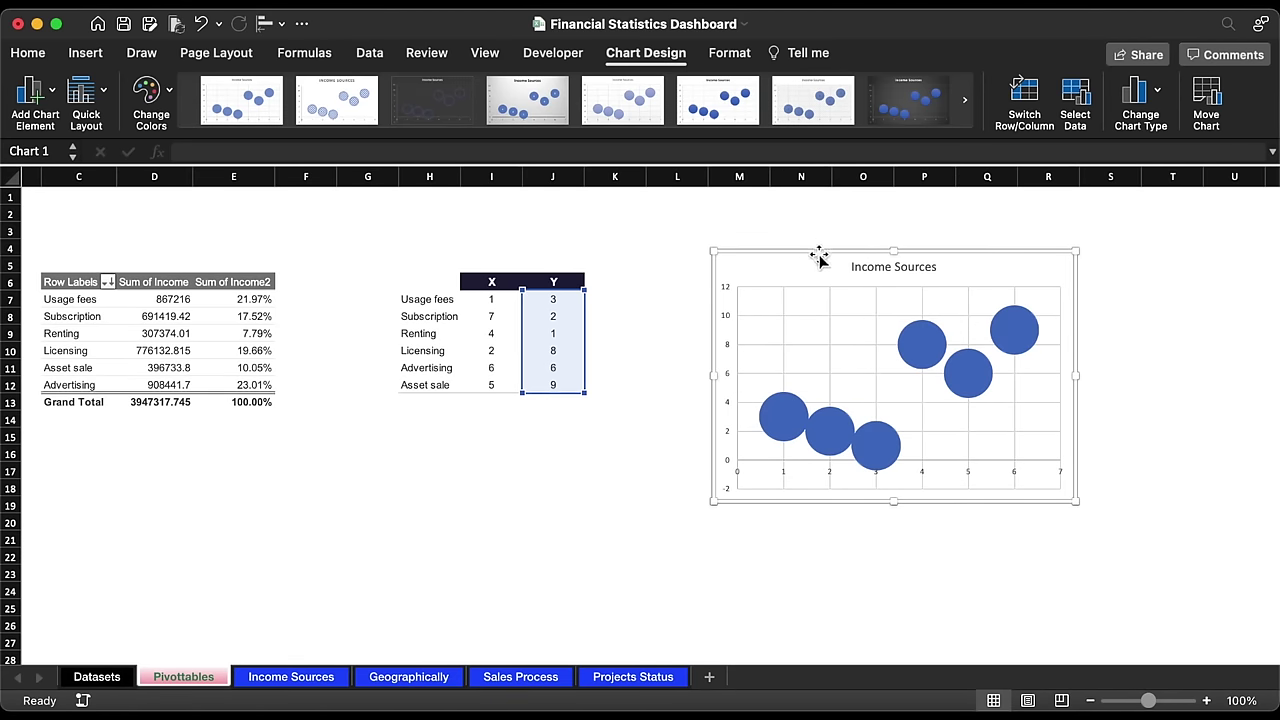
{"action": "left_click_drag", "start_coordinate": [818, 258], "coordinate": [968, 252]}
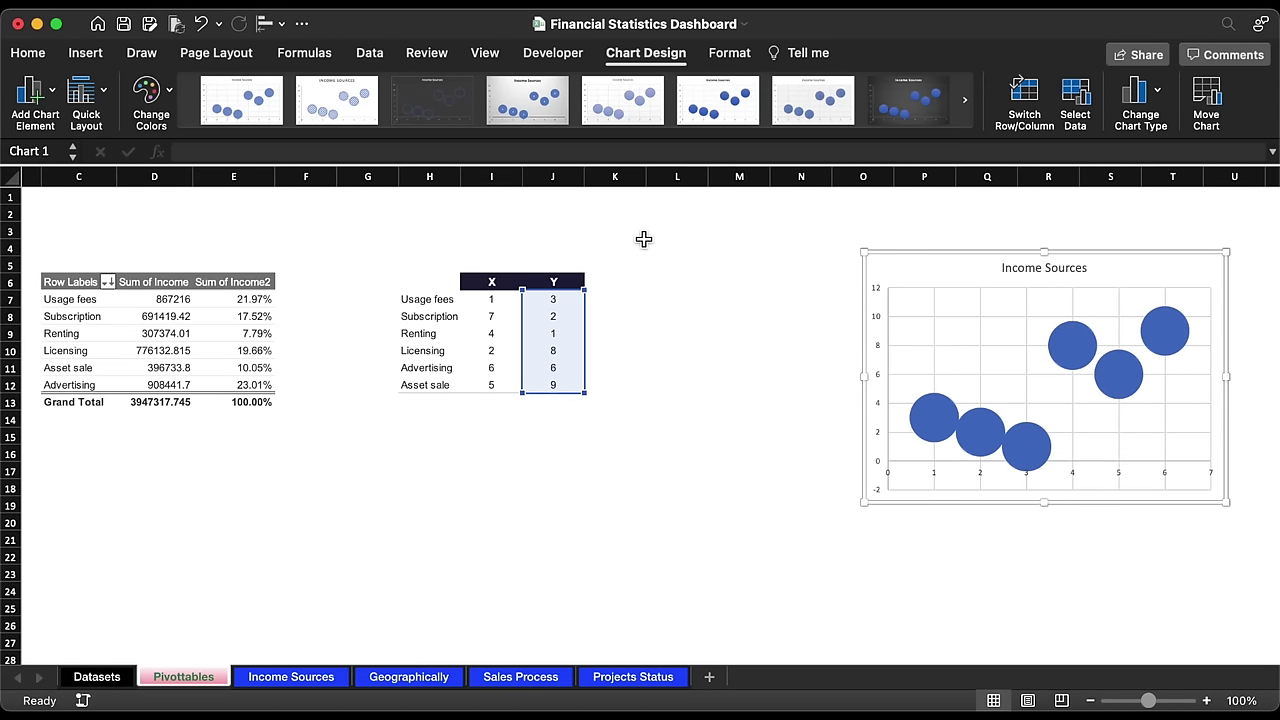
{"action": "left_click", "coordinate": [578, 283]}
Step: Add an 'Amount' header in K6 styled like the Y header
{"action": "key", "text": "super+c"}
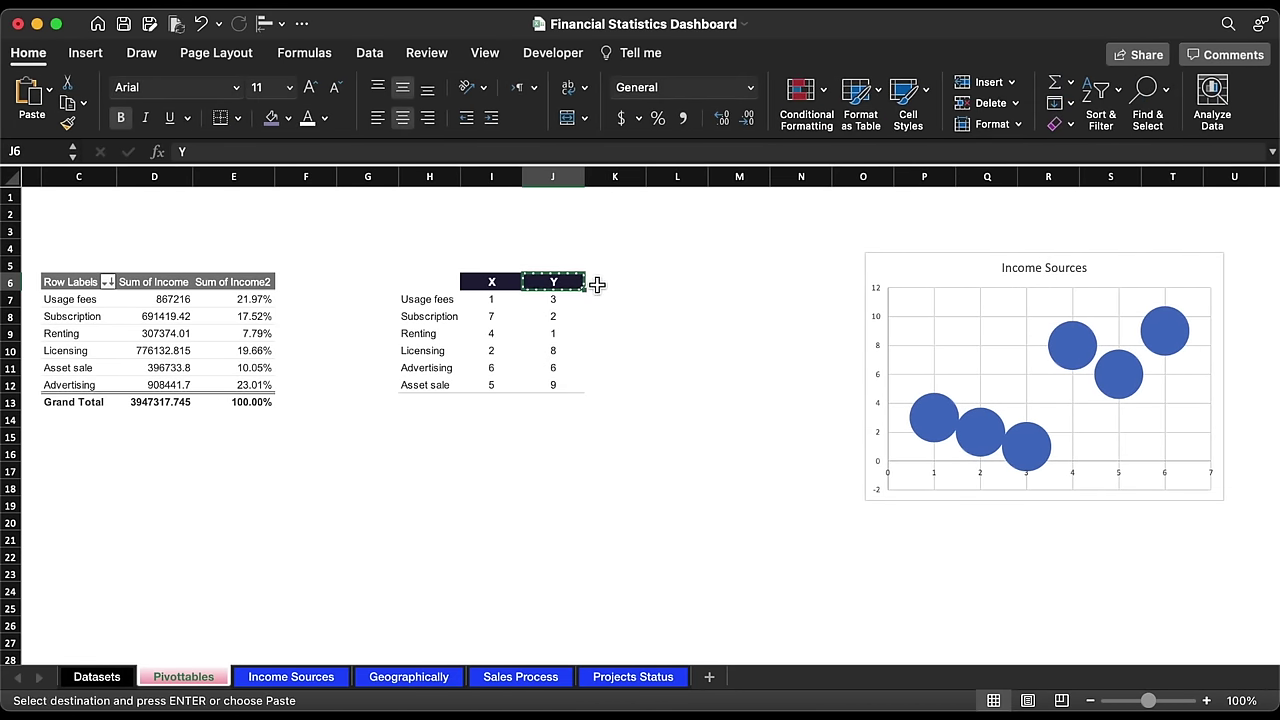
{"action": "left_click", "coordinate": [610, 285]}
{"action": "key", "text": "super+v"}
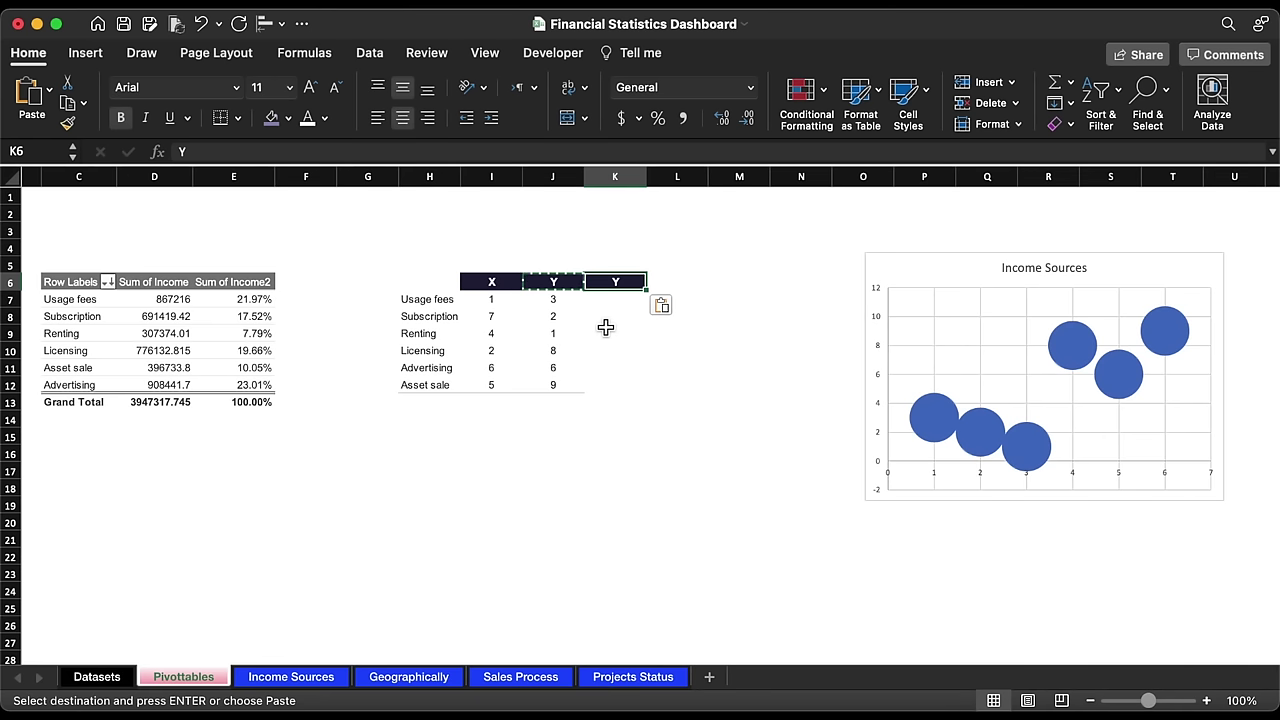
{"action": "type", "text": "Amount"}
{"action": "key", "text": "Return"}
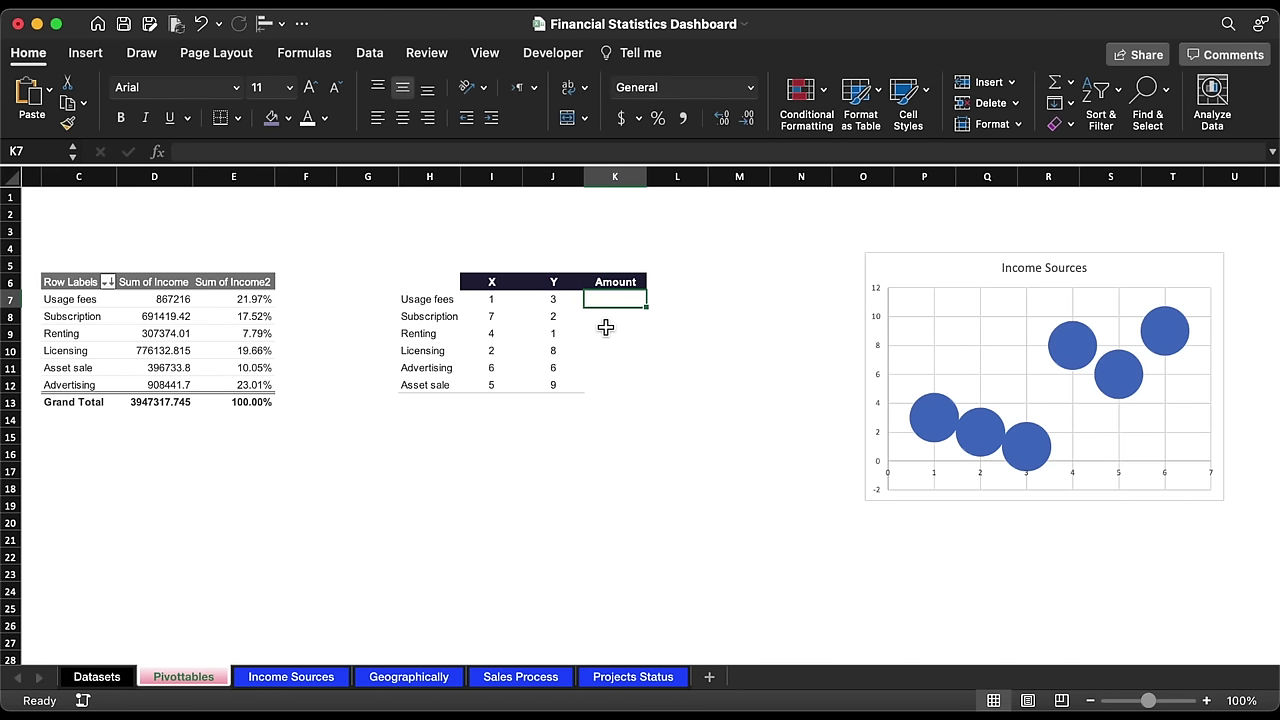
Step: Fill K7:K12 with =VLOOKUP(H7,$C$7:$E$12,2,0) in Comma Style with no decimals
{"action": "type", "text": "=v"}
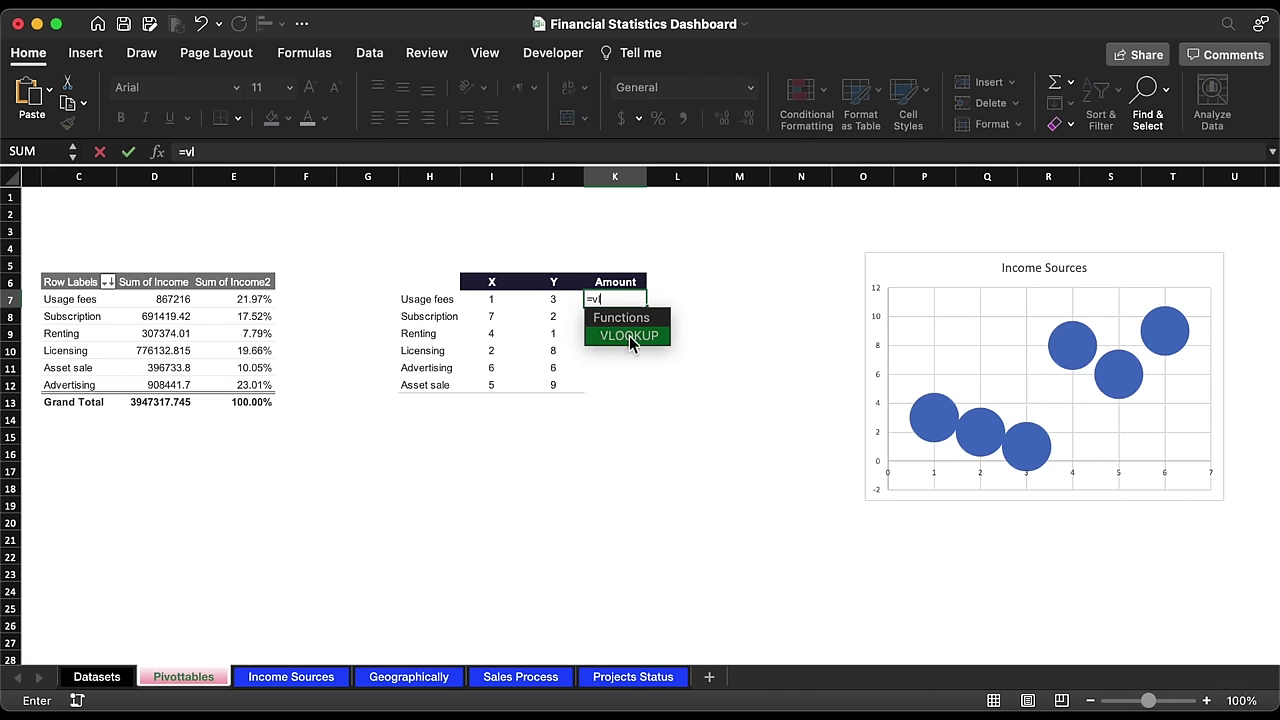
{"action": "type", "text": "l"}
{"action": "double_click", "coordinate": [629, 336]}
{"action": "left_click", "coordinate": [429, 299]}
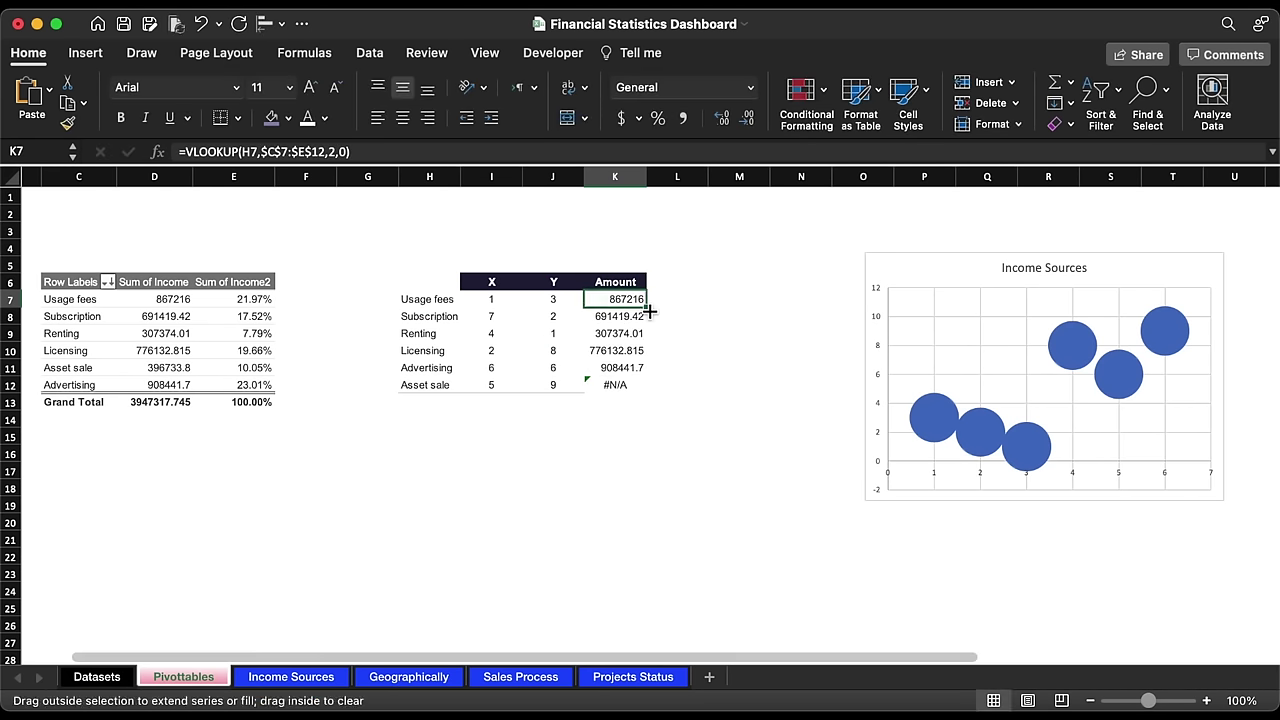
{"action": "double_click", "coordinate": [647, 308]}
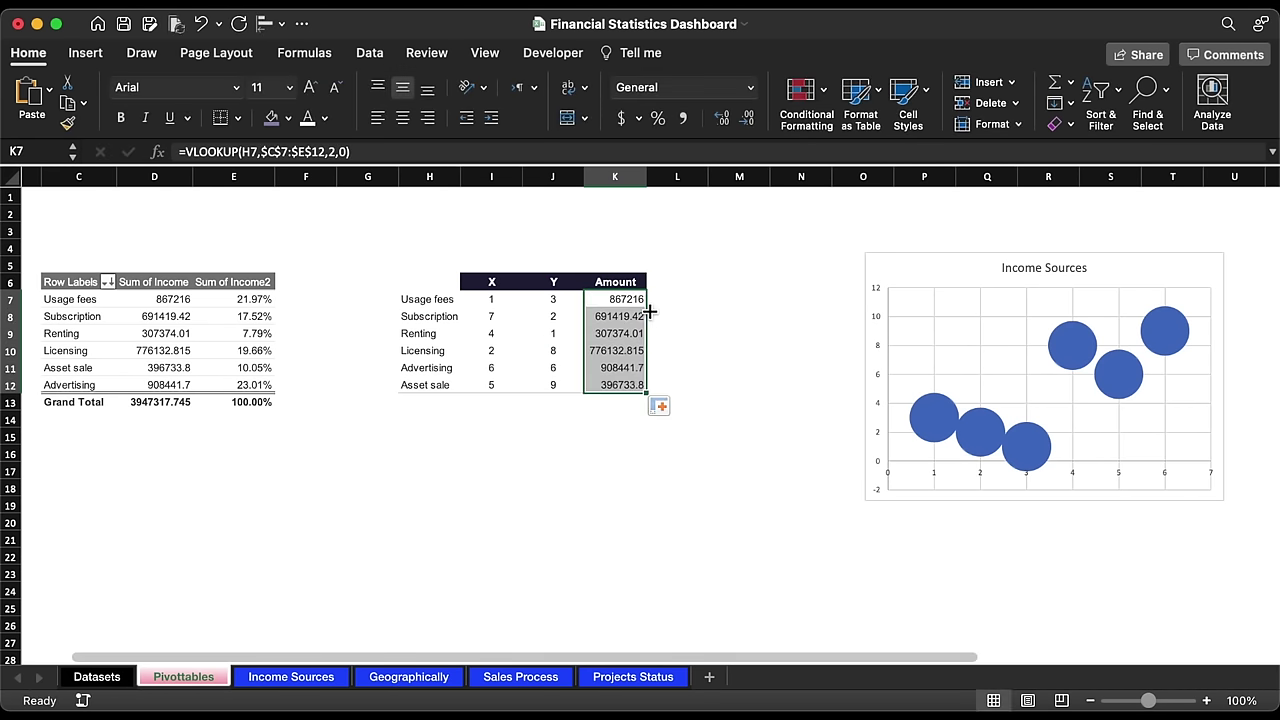
{"action": "left_click", "coordinate": [686, 120]}
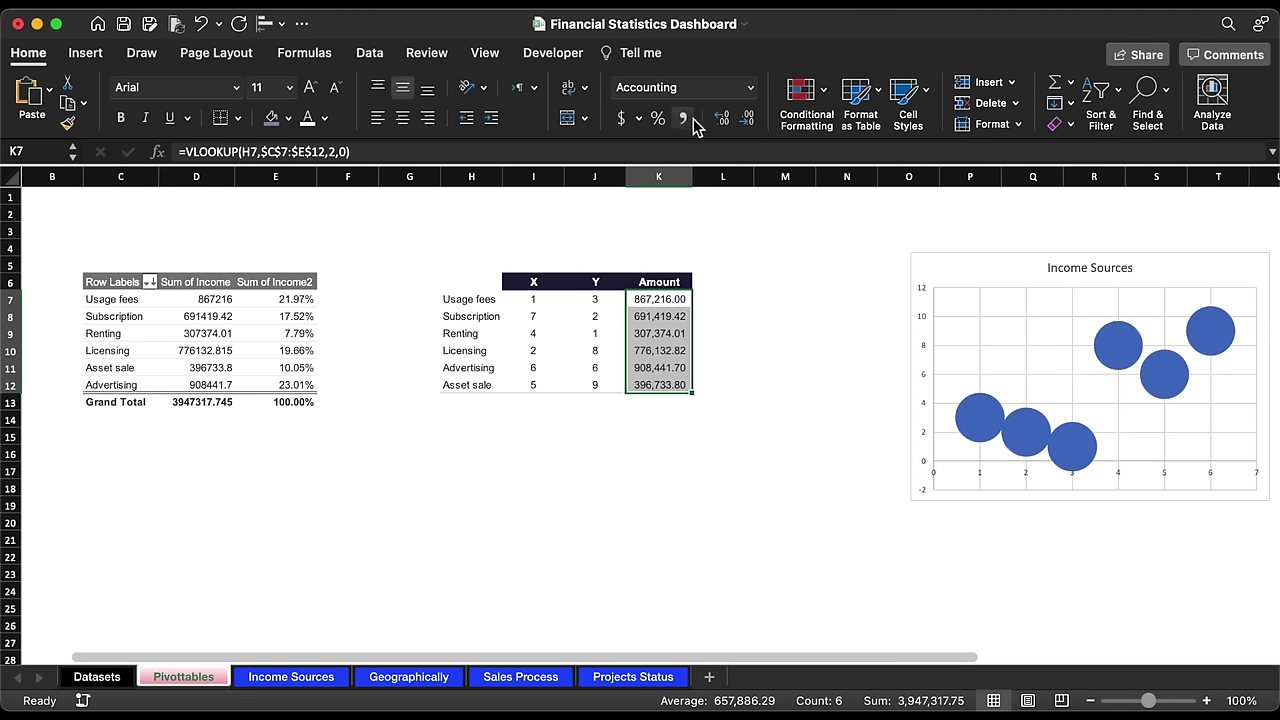
{"action": "left_click", "coordinate": [746, 118]}
{"action": "left_click", "coordinate": [746, 118]}
Step: Set the bubble series X values to I7:I12 and bubble sizes to K7:K12
{"action": "scroll", "coordinate": [898, 303], "scroll_direction": "right", "scroll_amount": 1}
{"action": "left_click_drag", "start_coordinate": [898, 303], "coordinate": [834, 300]}
{"action": "left_click", "coordinate": [646, 53]}
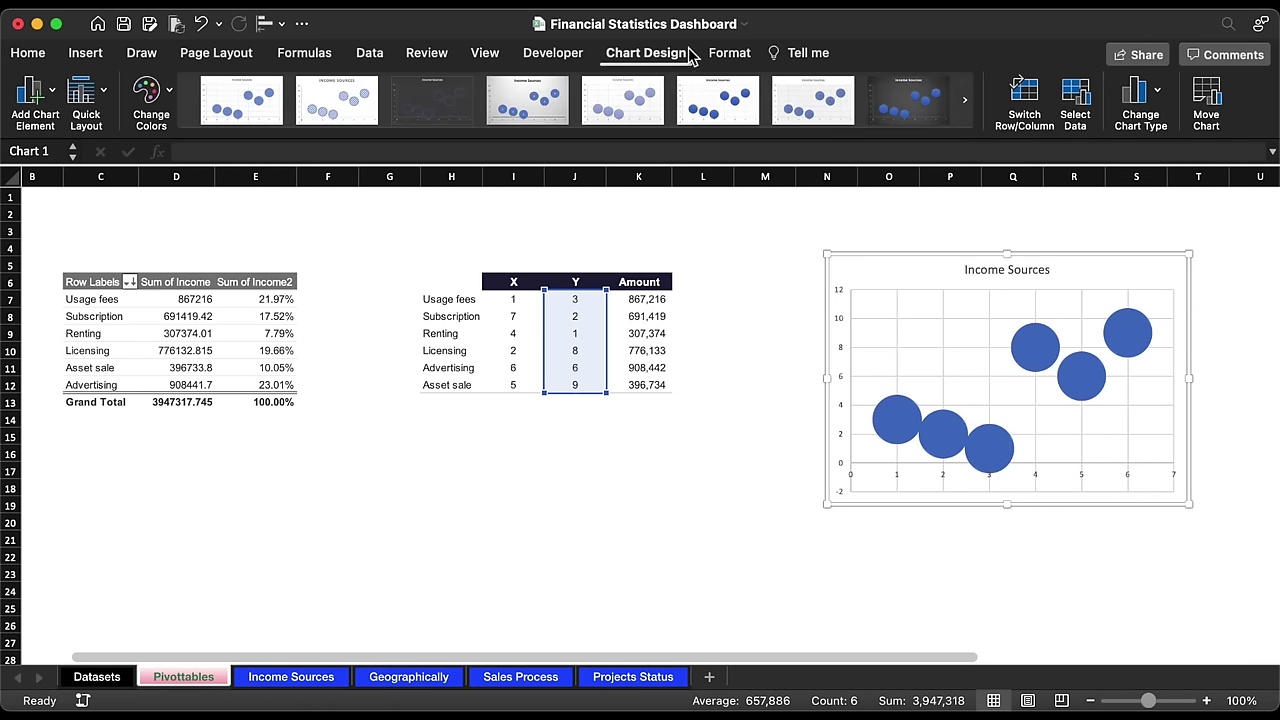
{"action": "left_click", "coordinate": [1076, 96]}
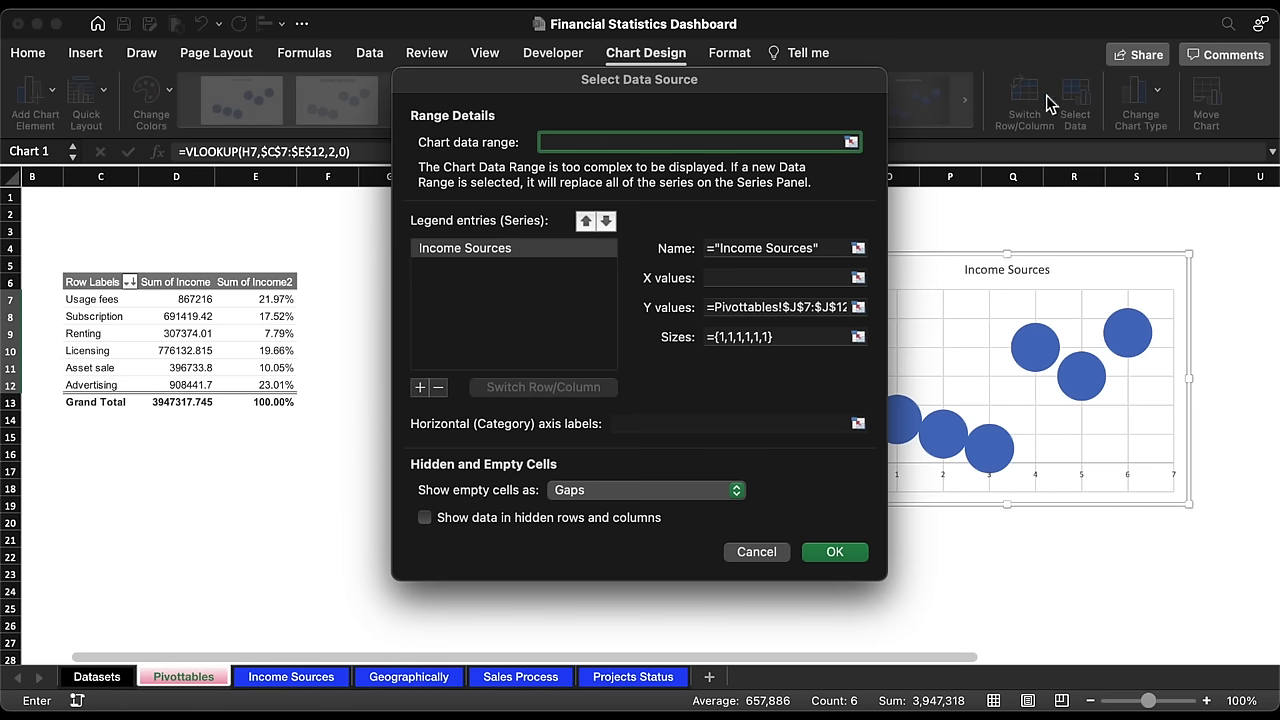
{"action": "left_click", "coordinate": [860, 277]}
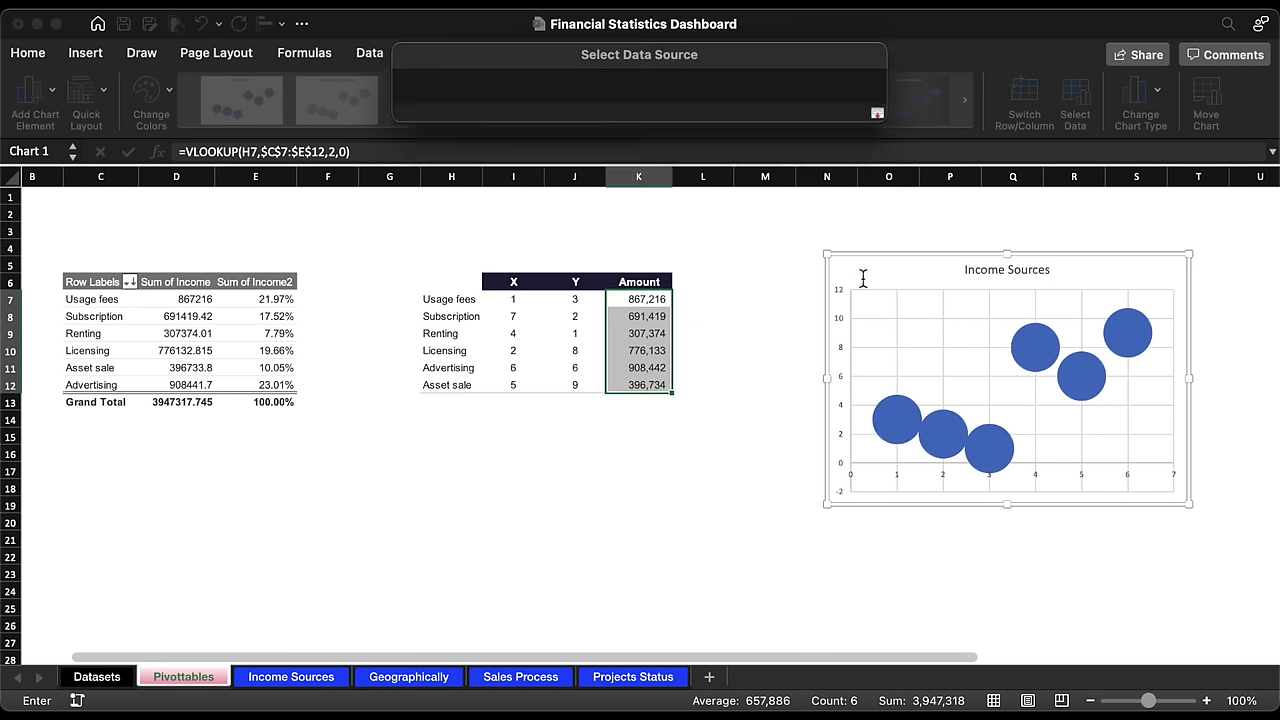
{"action": "left_click_drag", "start_coordinate": [513, 299], "coordinate": [511, 392]}
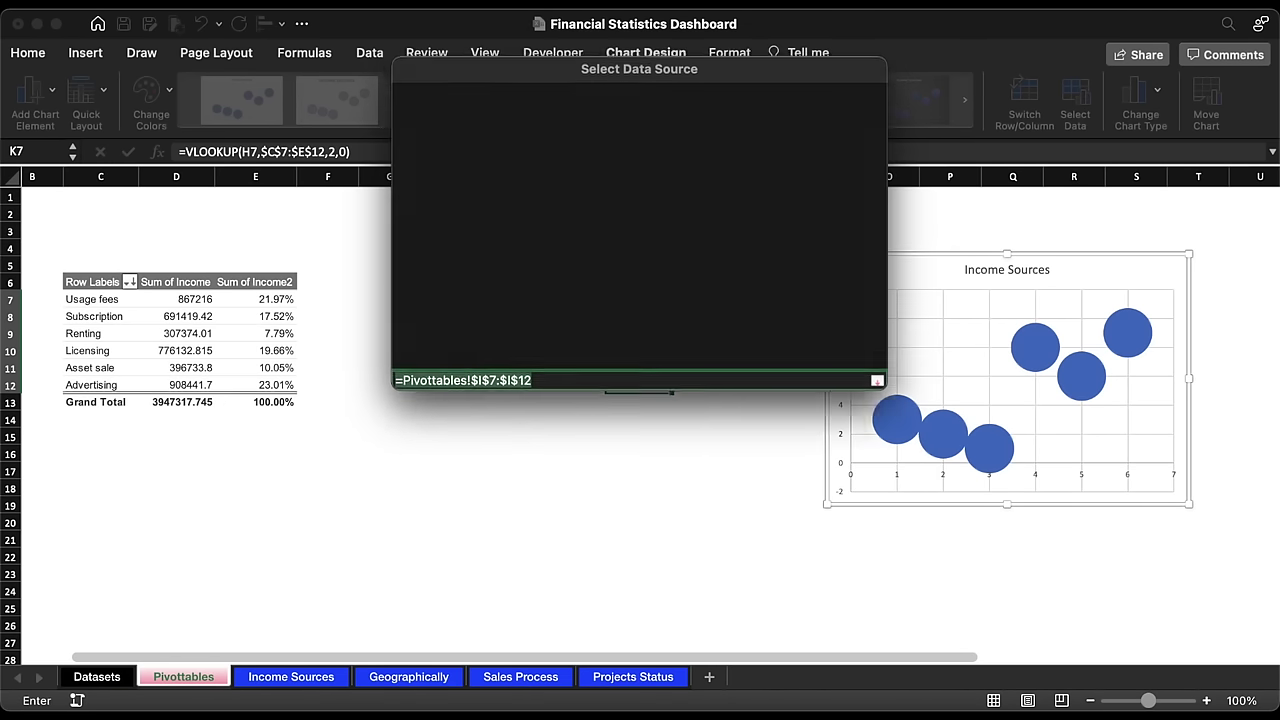
{"action": "left_click", "coordinate": [858, 341]}
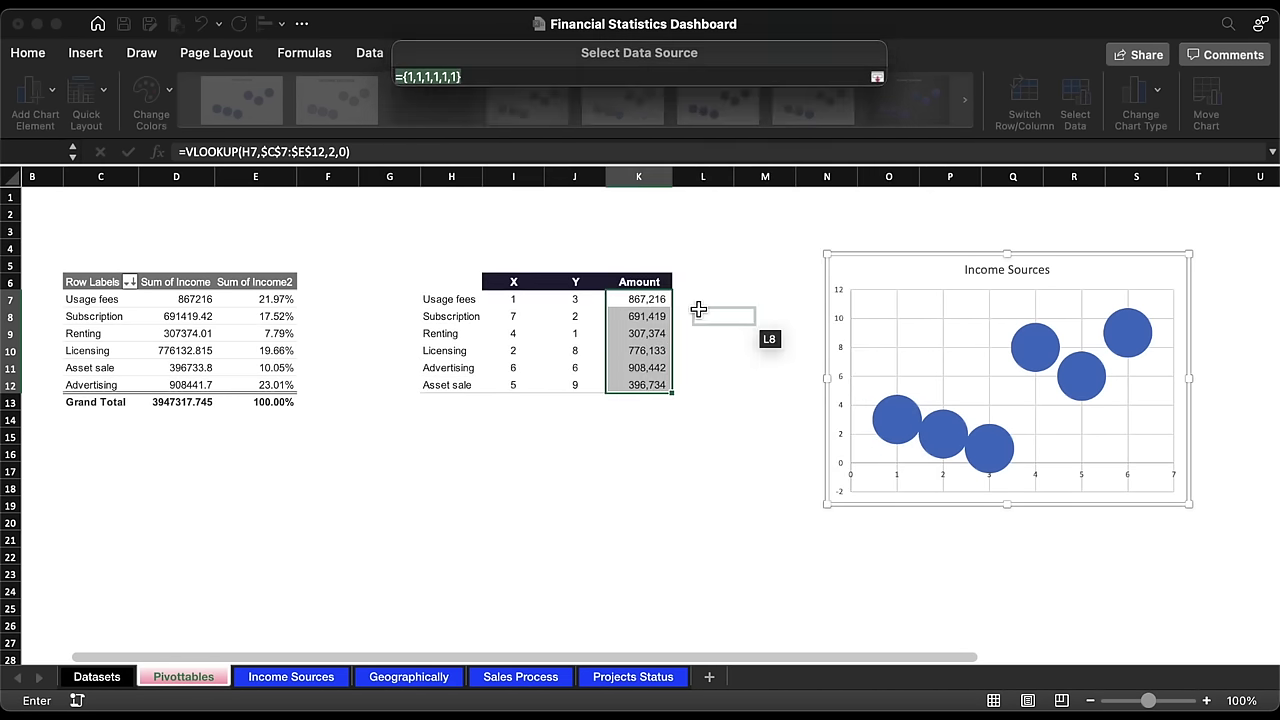
{"action": "left_click_drag", "start_coordinate": [650, 300], "coordinate": [652, 386]}
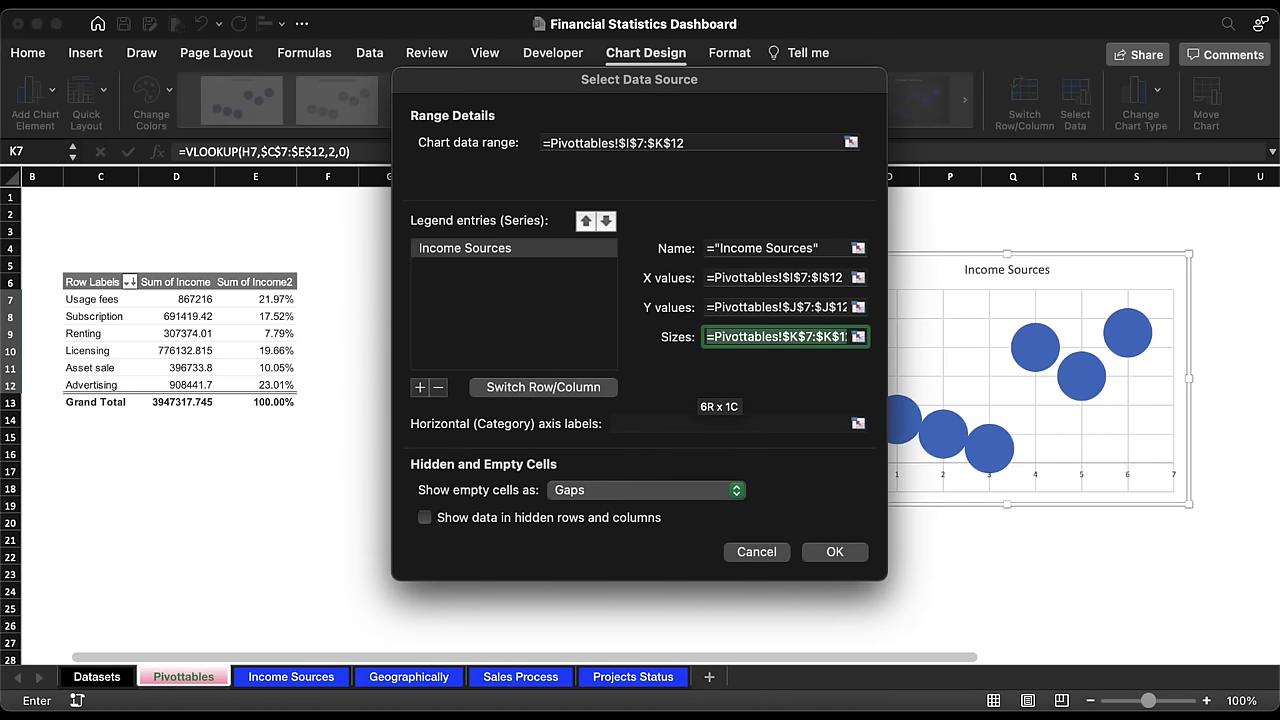
{"action": "left_click", "coordinate": [834, 551]}
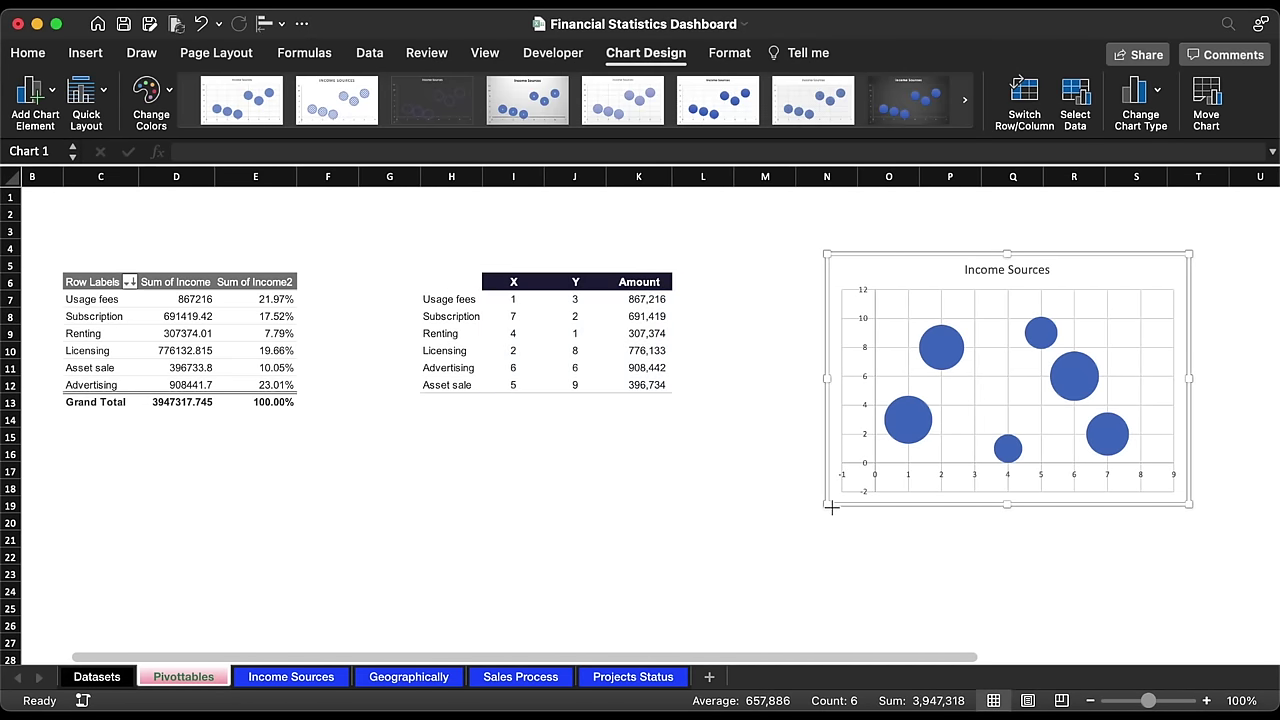
Step: Enlarge the bubble chart and move it left toward the pivot table
{"action": "left_click_drag", "start_coordinate": [826, 505], "coordinate": [778, 563]}
{"action": "left_click_drag", "start_coordinate": [895, 259], "coordinate": [477, 249]}
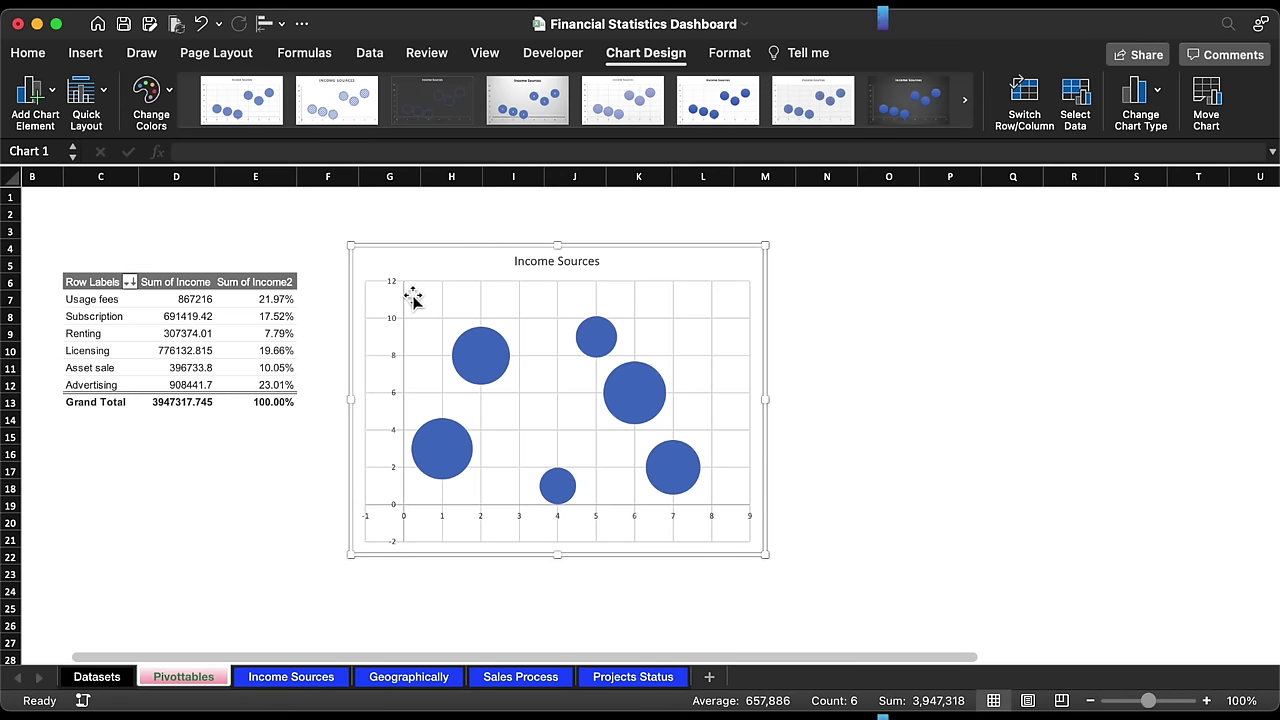
{"action": "left_click", "coordinate": [393, 323]}
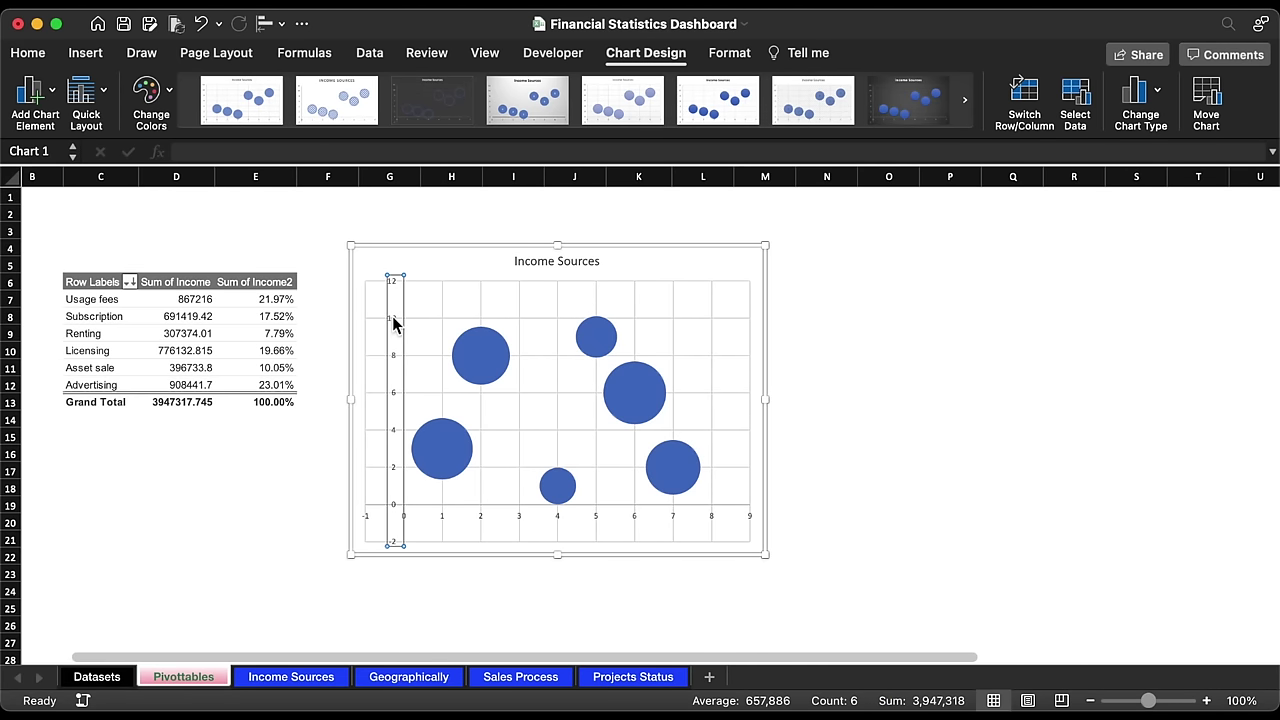
Step: Set the vertical axis bounds to minimum 0 and maximum 10
{"action": "key", "text": "ctrl+1"}
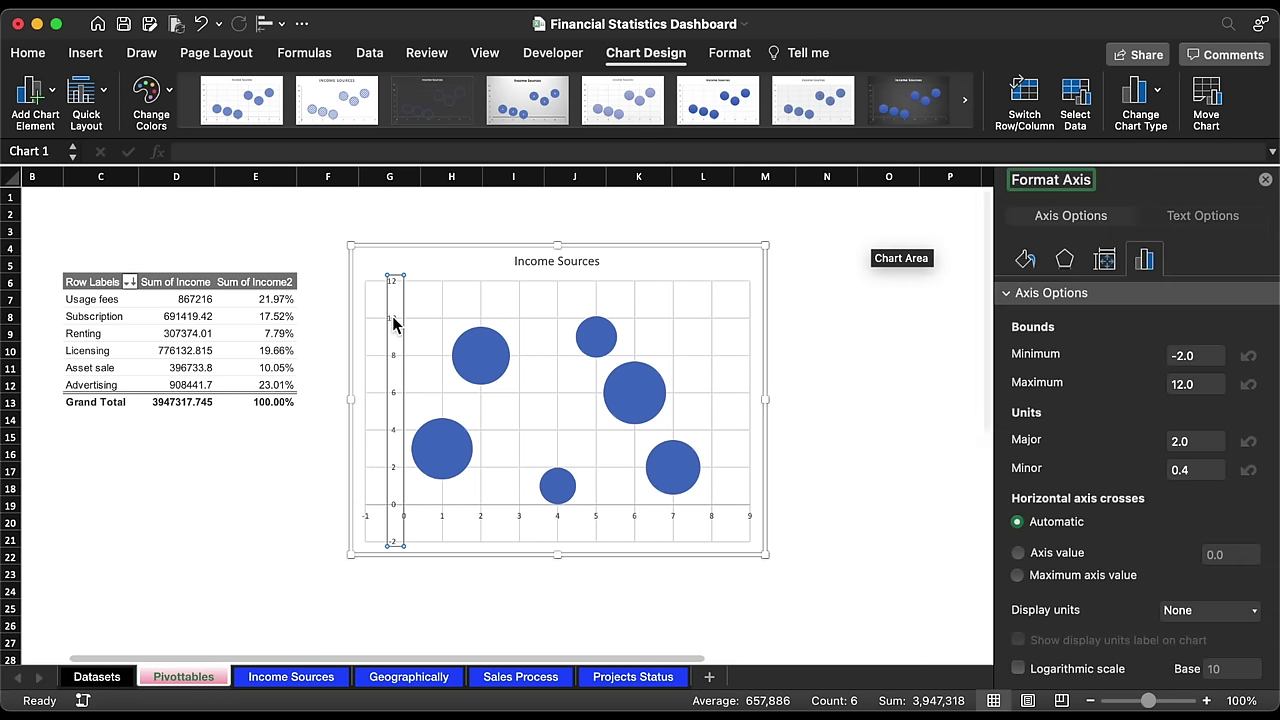
{"action": "left_click", "coordinate": [1216, 355]}
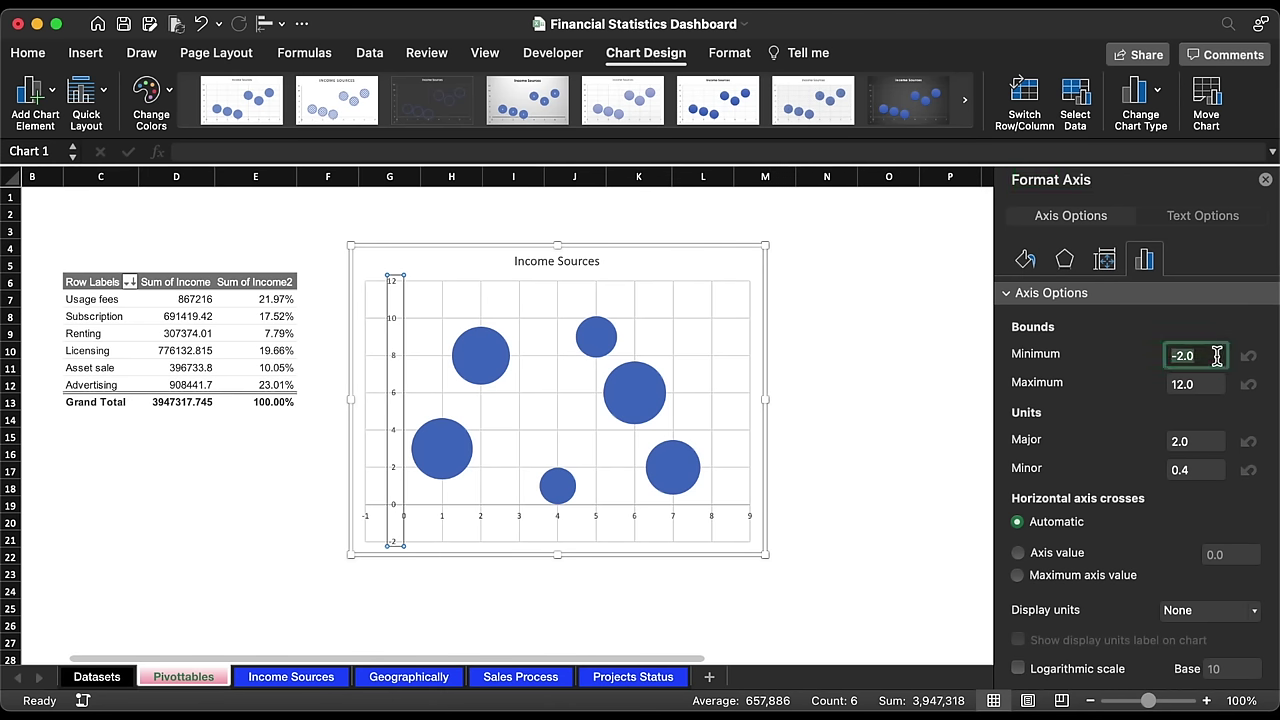
{"action": "type", "text": "0"}
{"action": "key", "text": "Return"}
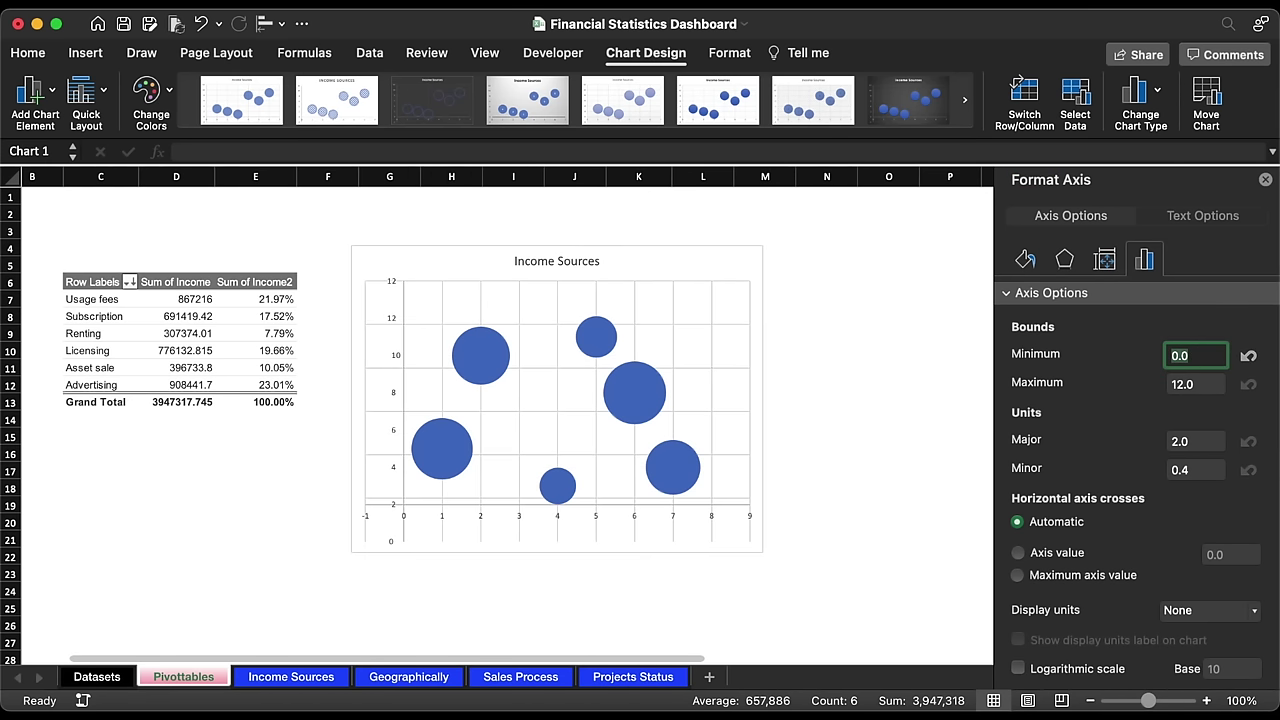
{"action": "left_click", "coordinate": [1216, 383]}
{"action": "type", "text": "10"}
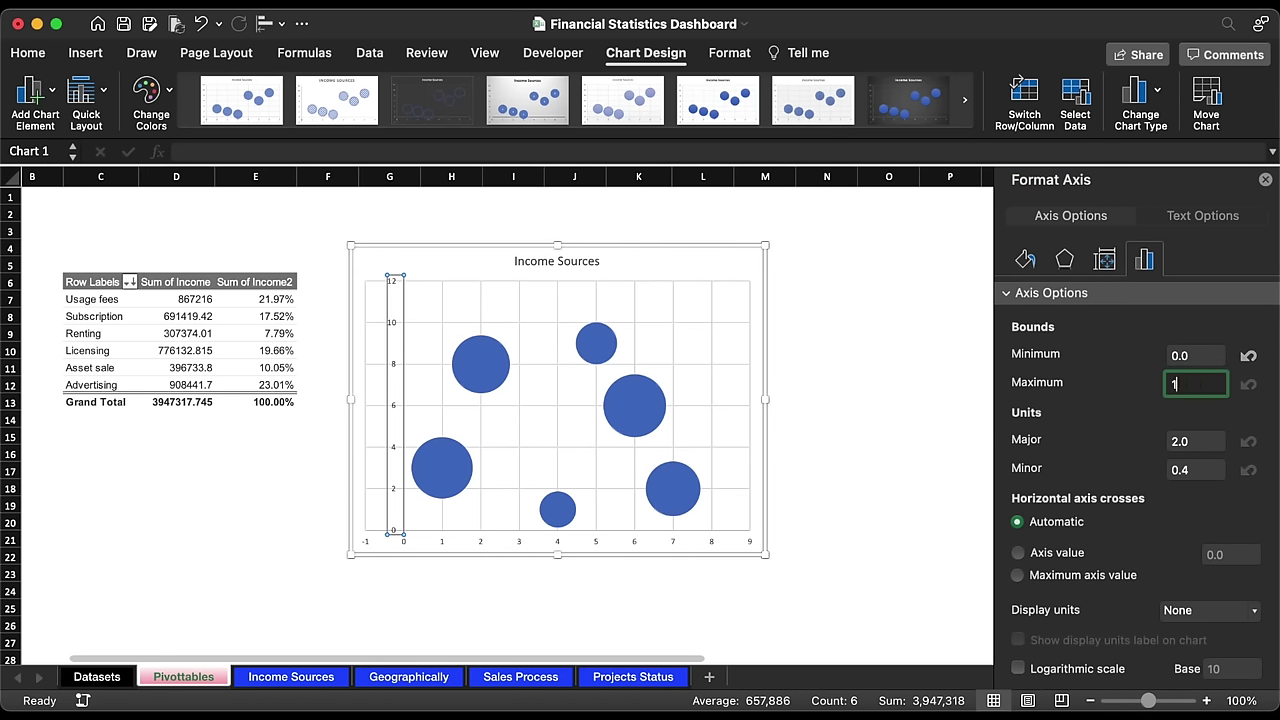
{"action": "key", "text": "Return"}
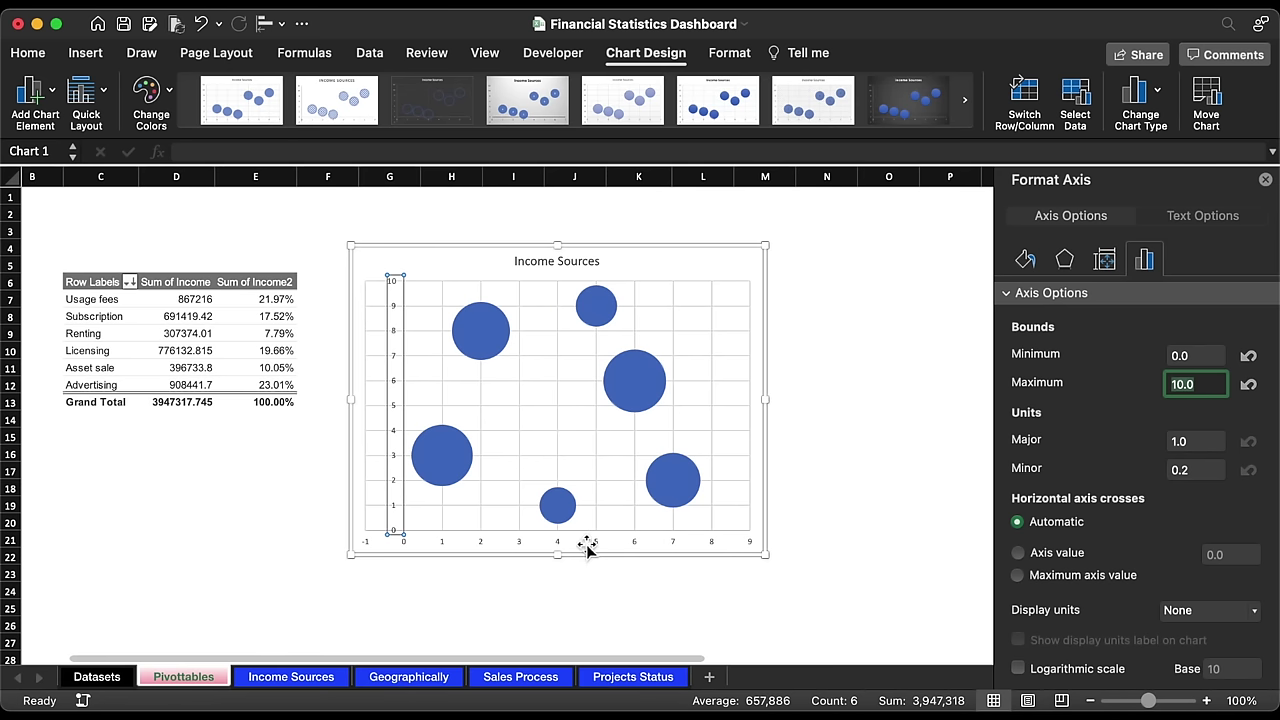
Step: Set the horizontal axis bounds to minimum 0 and maximum 10
{"action": "left_click", "coordinate": [563, 543]}
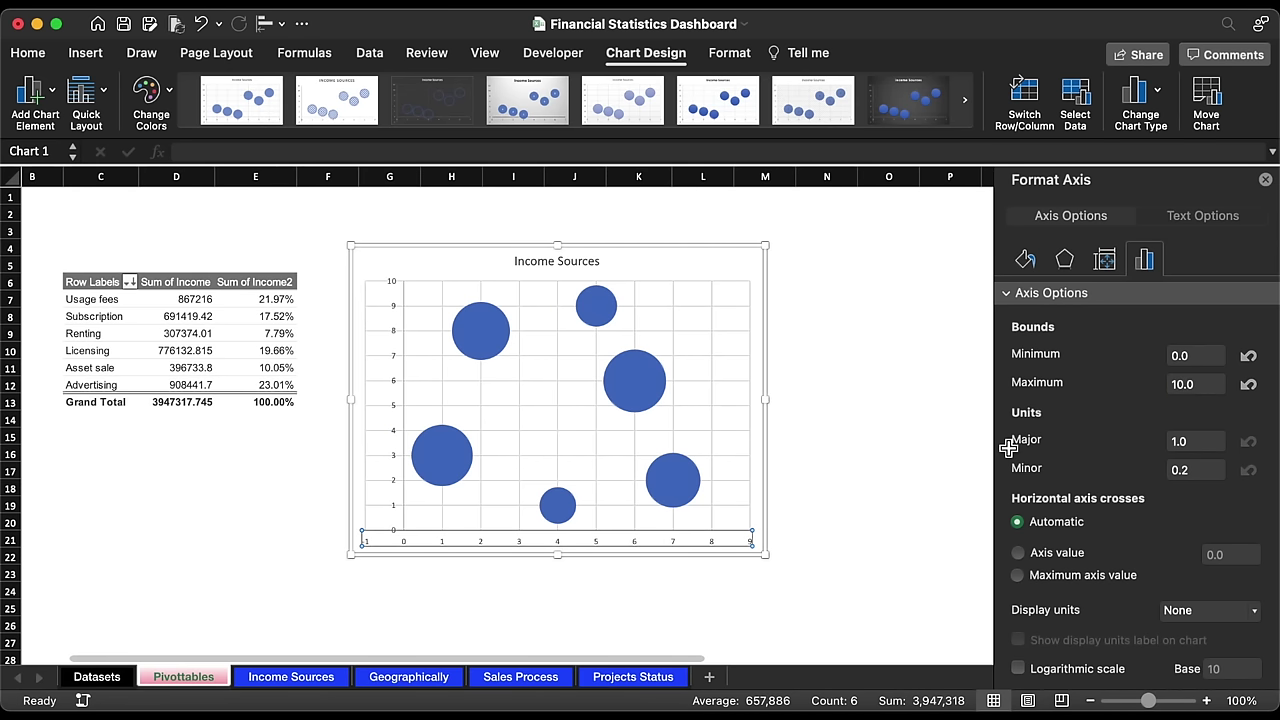
{"action": "left_click", "coordinate": [1194, 355]}
{"action": "type", "text": "0"}
{"action": "key", "text": "Return"}
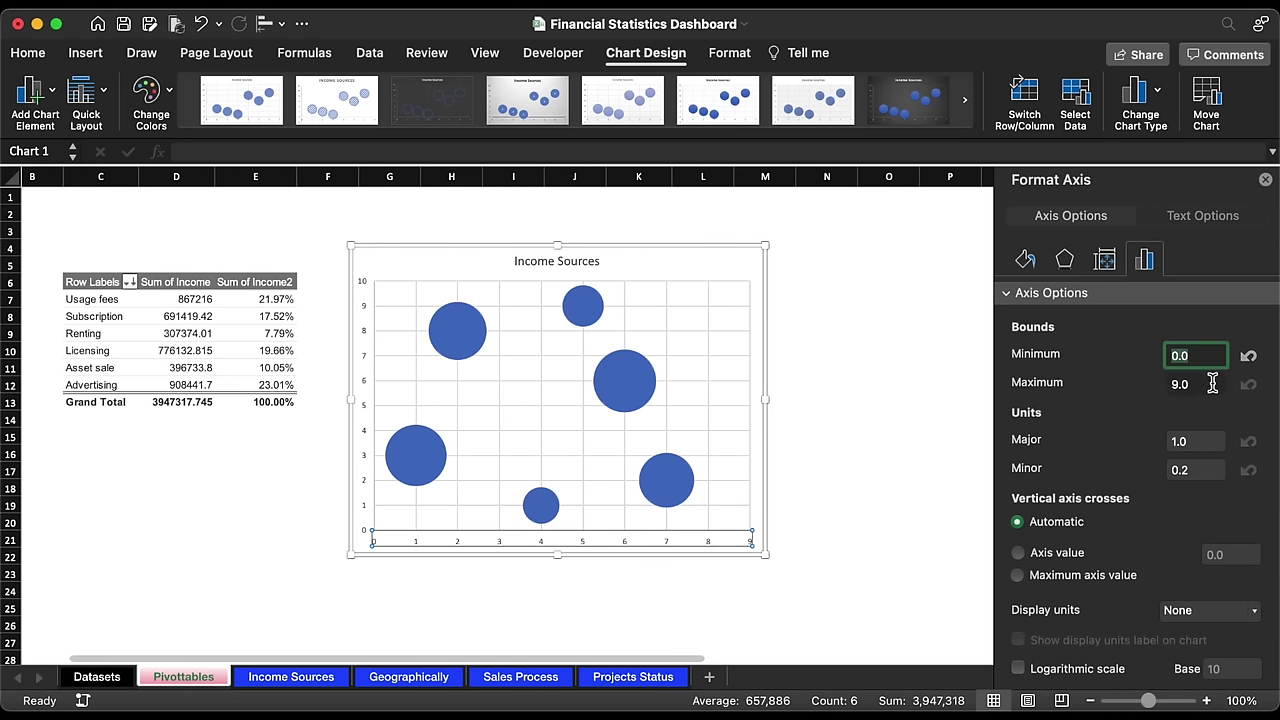
{"action": "left_click", "coordinate": [1203, 386]}
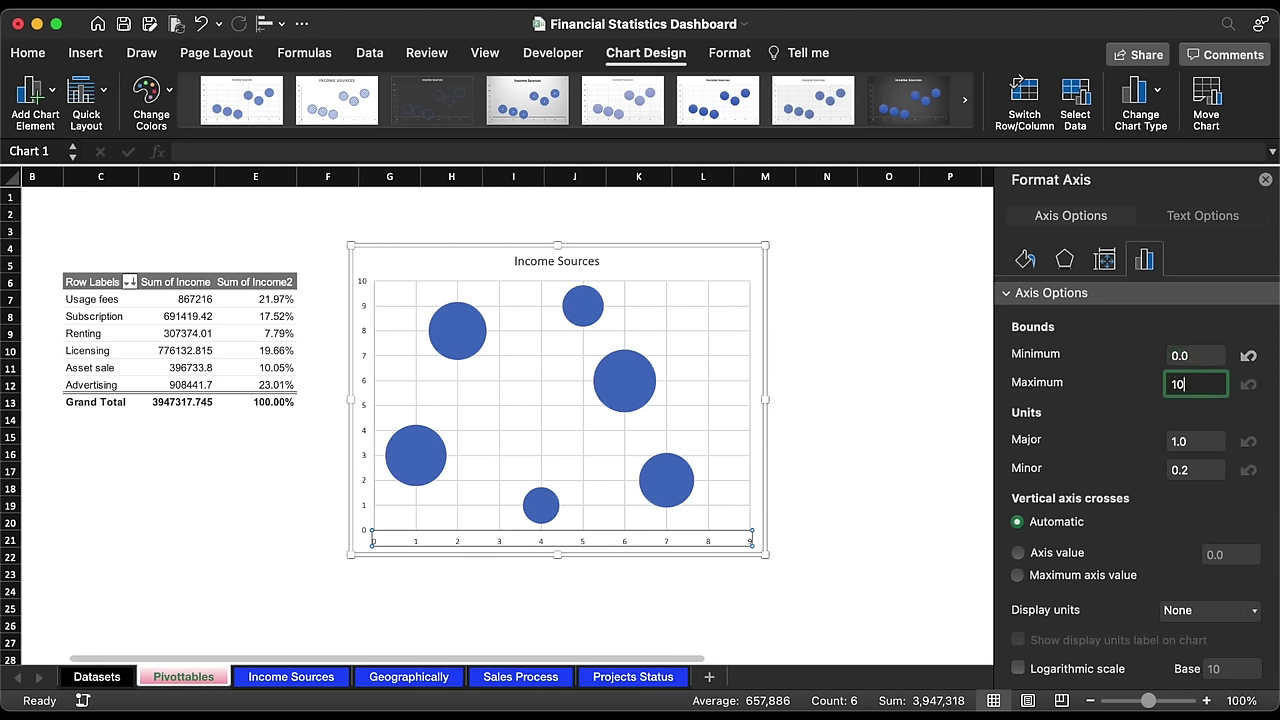
{"action": "type", "text": "10"}
{"action": "key", "text": "Return"}
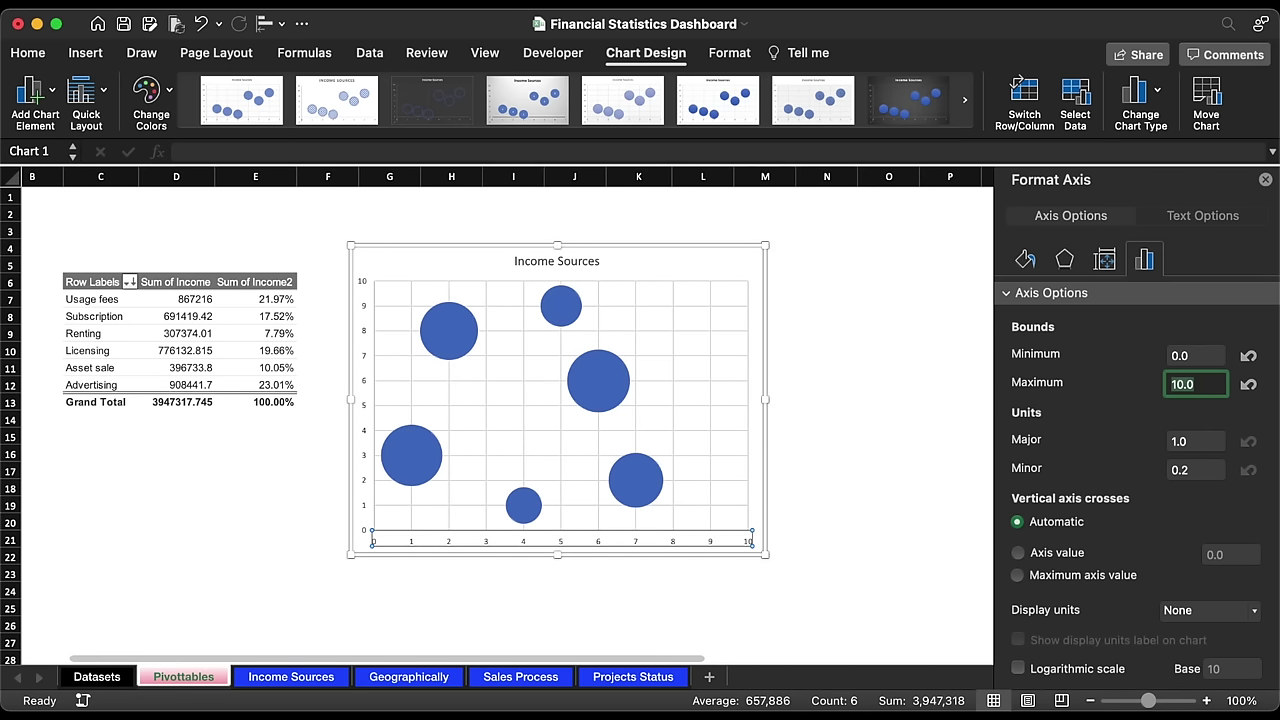
{"action": "left_click", "coordinate": [566, 306]}
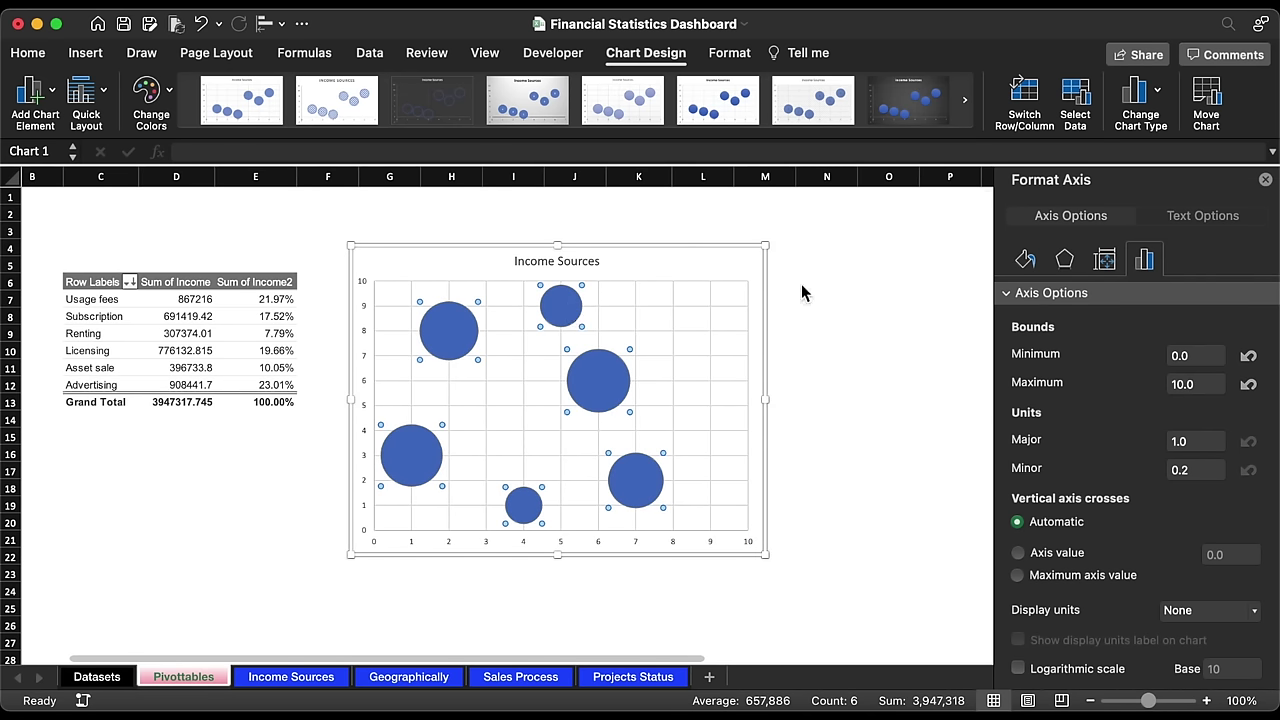
Step: Scale the bubbles to 70 and delete both the horizontal and vertical axes
{"action": "left_click", "coordinate": [1235, 431]}
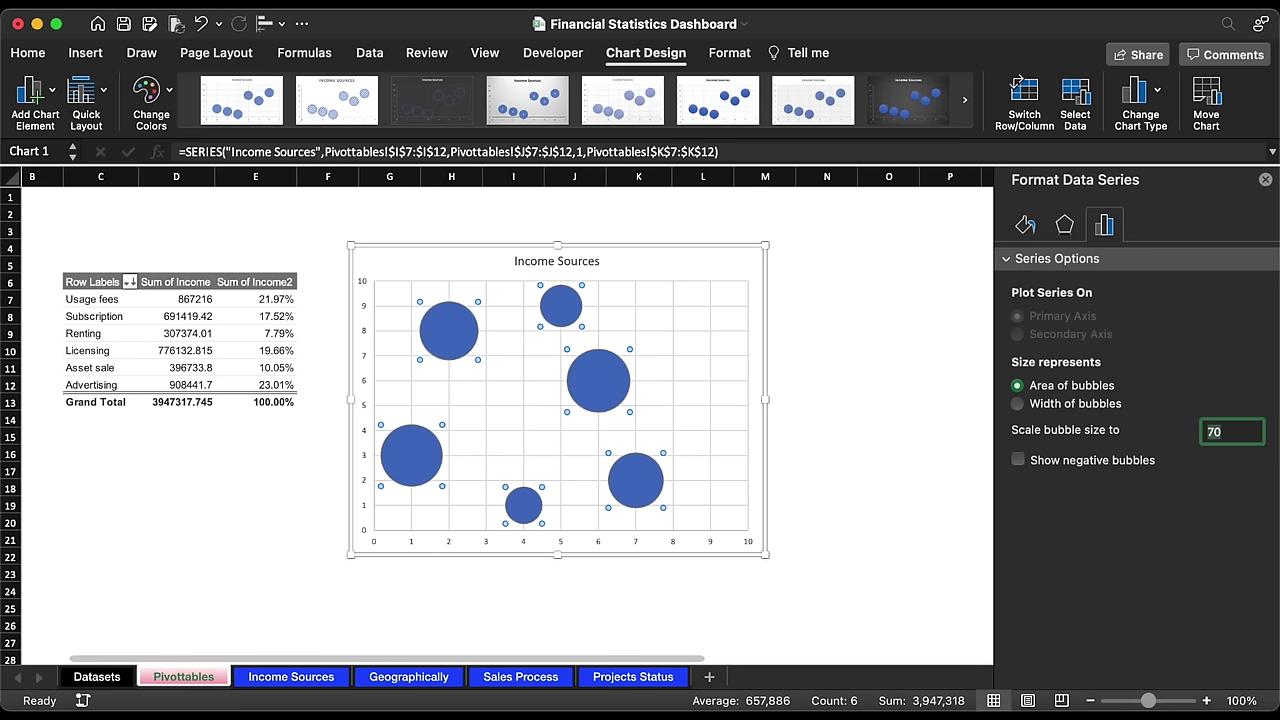
{"action": "key", "text": "Return"}
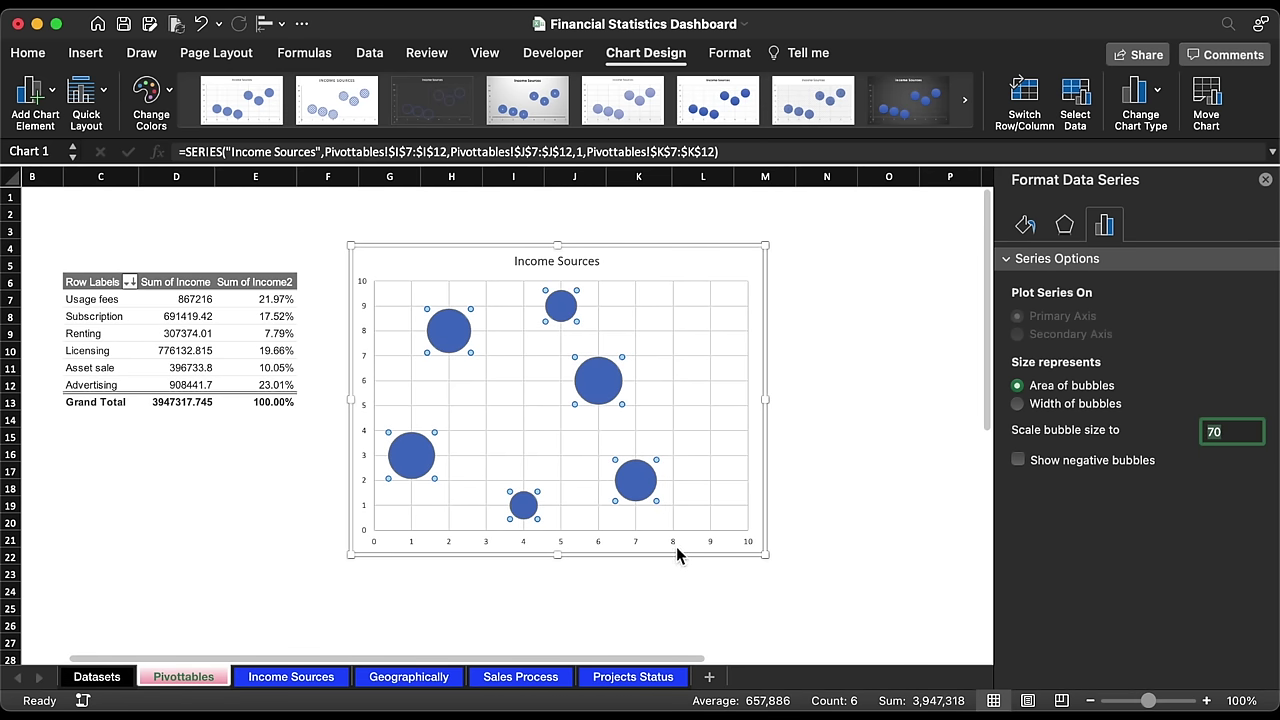
{"action": "left_click", "coordinate": [678, 545]}
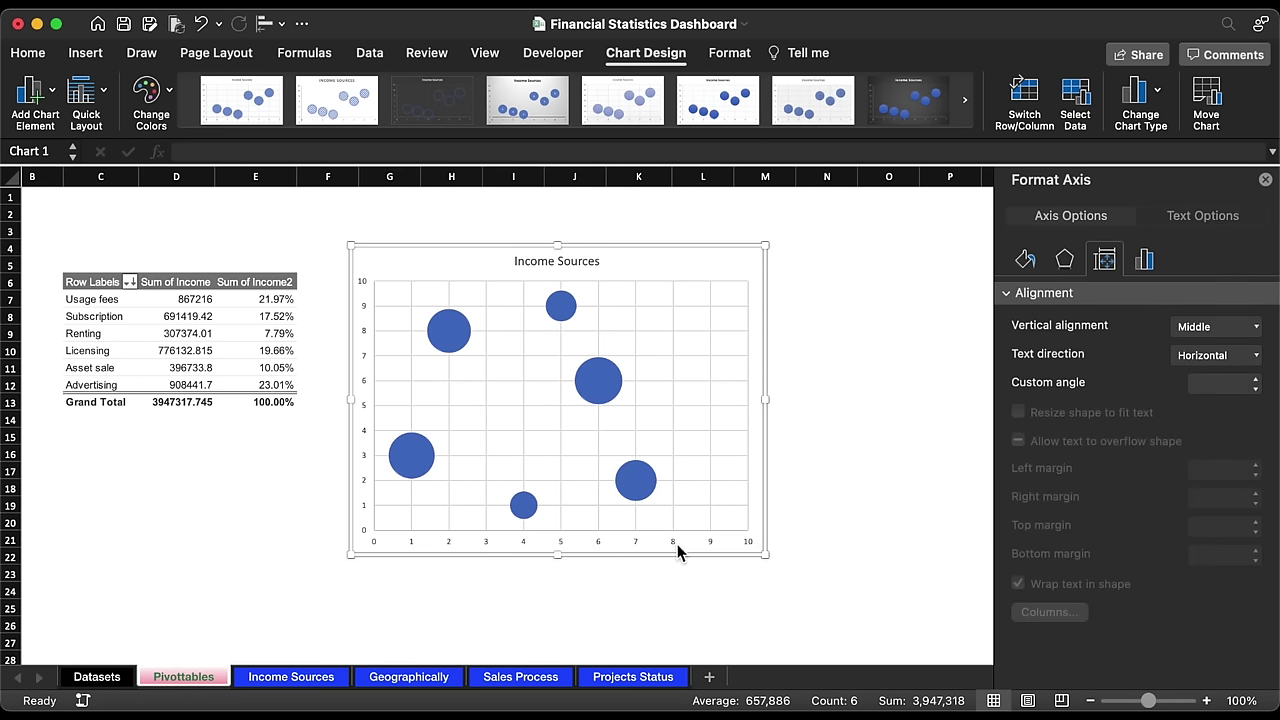
{"action": "key", "text": "Delete"}
{"action": "left_click", "coordinate": [366, 345]}
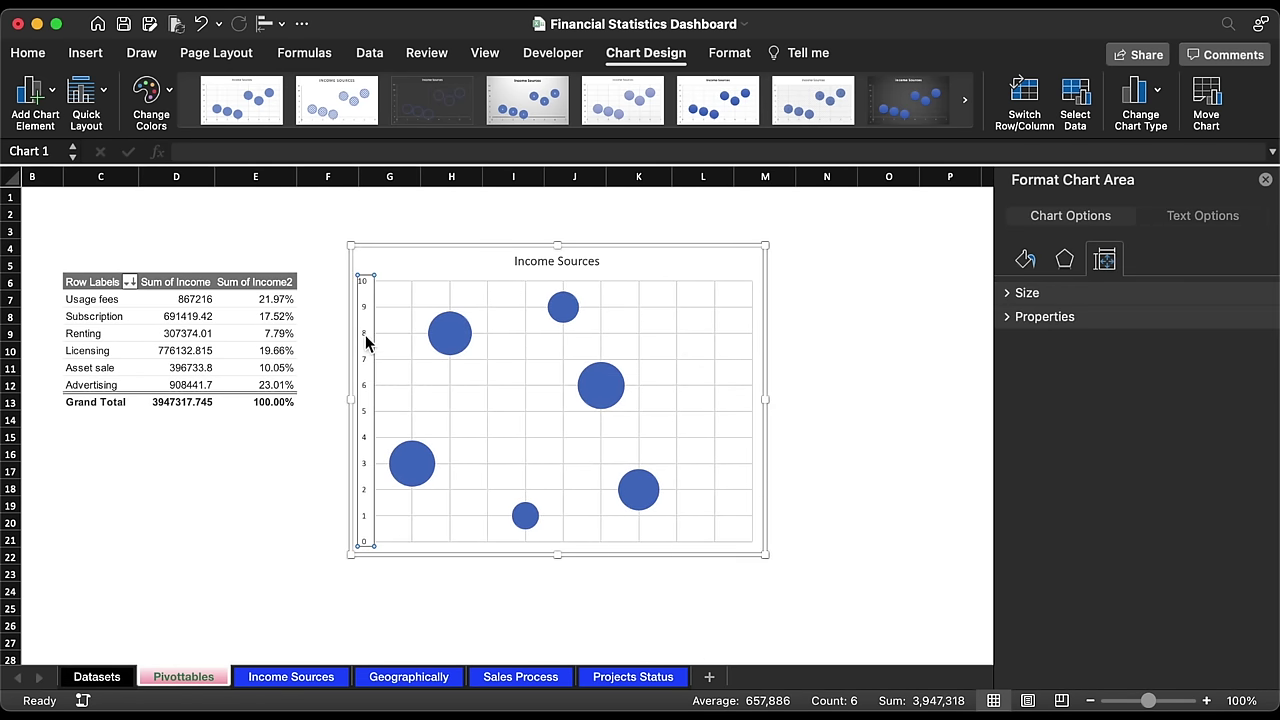
{"action": "key", "text": "Delete"}
Step: Delete the chart title and both the vertical and horizontal gridlines
{"action": "left_click", "coordinate": [594, 265]}
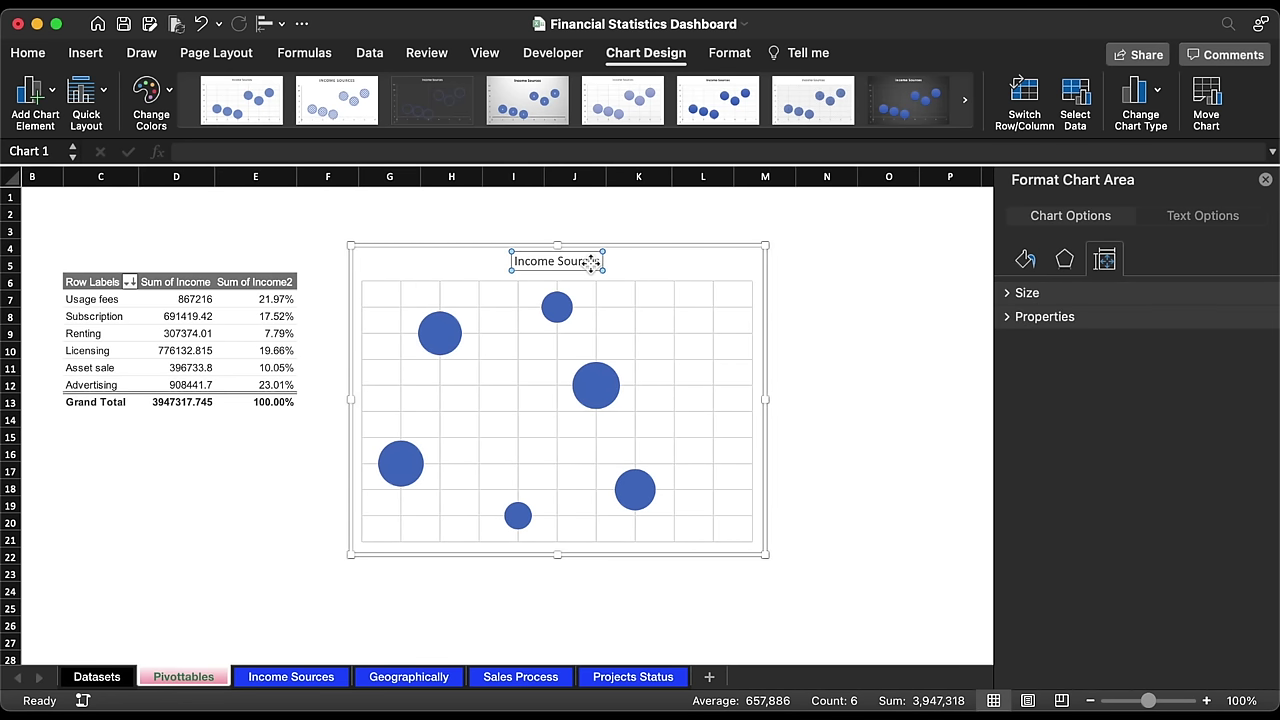
{"action": "key", "text": "Delete"}
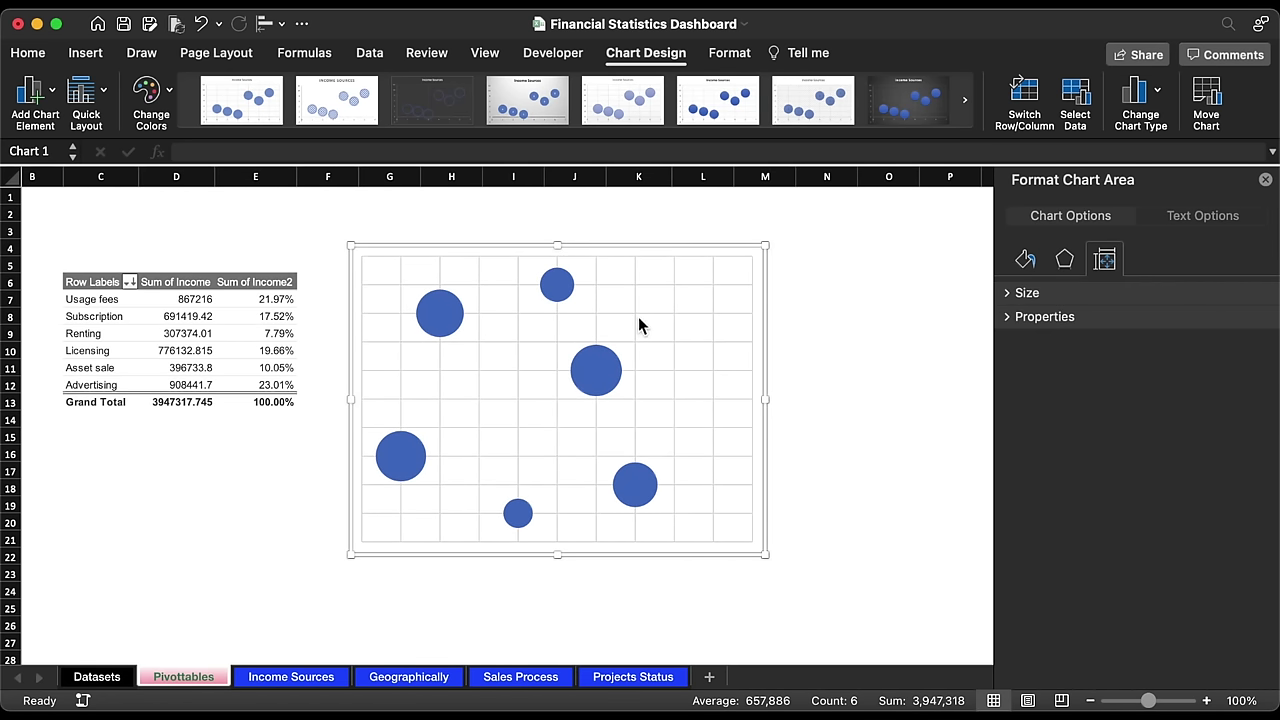
{"action": "left_click", "coordinate": [637, 323]}
{"action": "key", "text": "Delete"}
{"action": "left_click", "coordinate": [637, 323]}
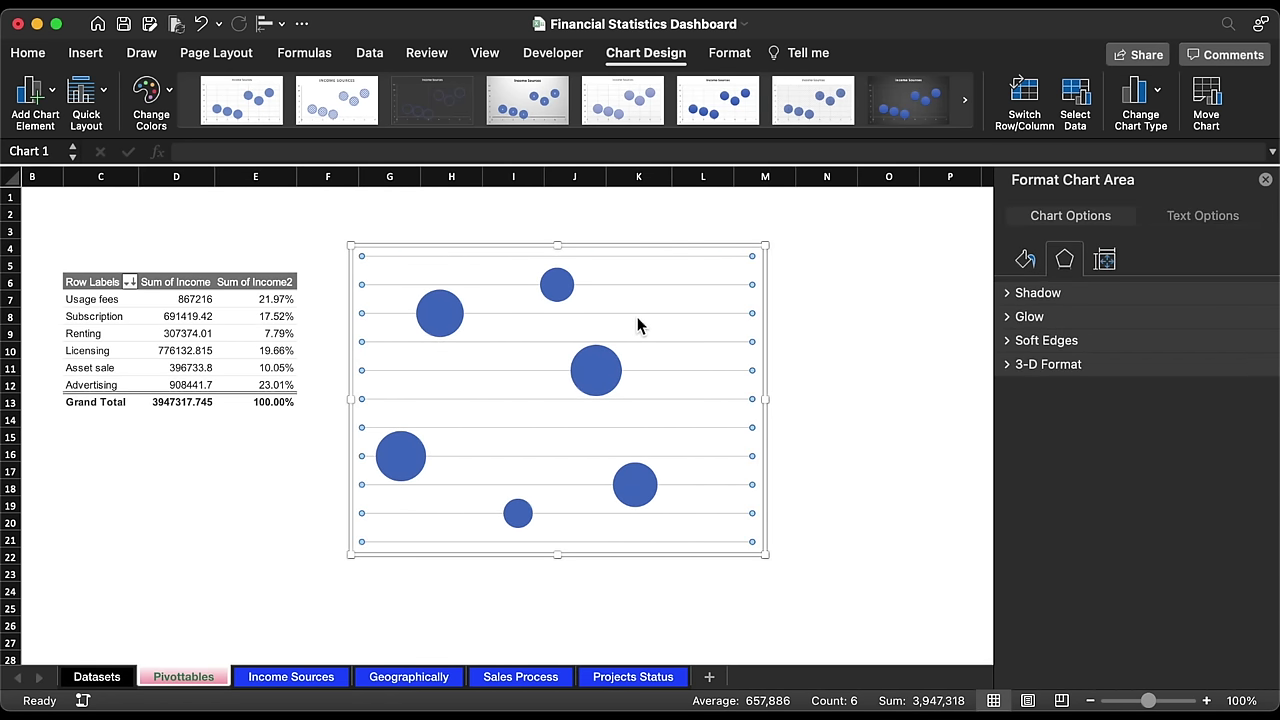
{"action": "key", "text": "Delete"}
Step: Move the chart clear of the table and add a 'Max' header in L6 copied from Amount
{"action": "left_click", "coordinate": [1265, 179]}
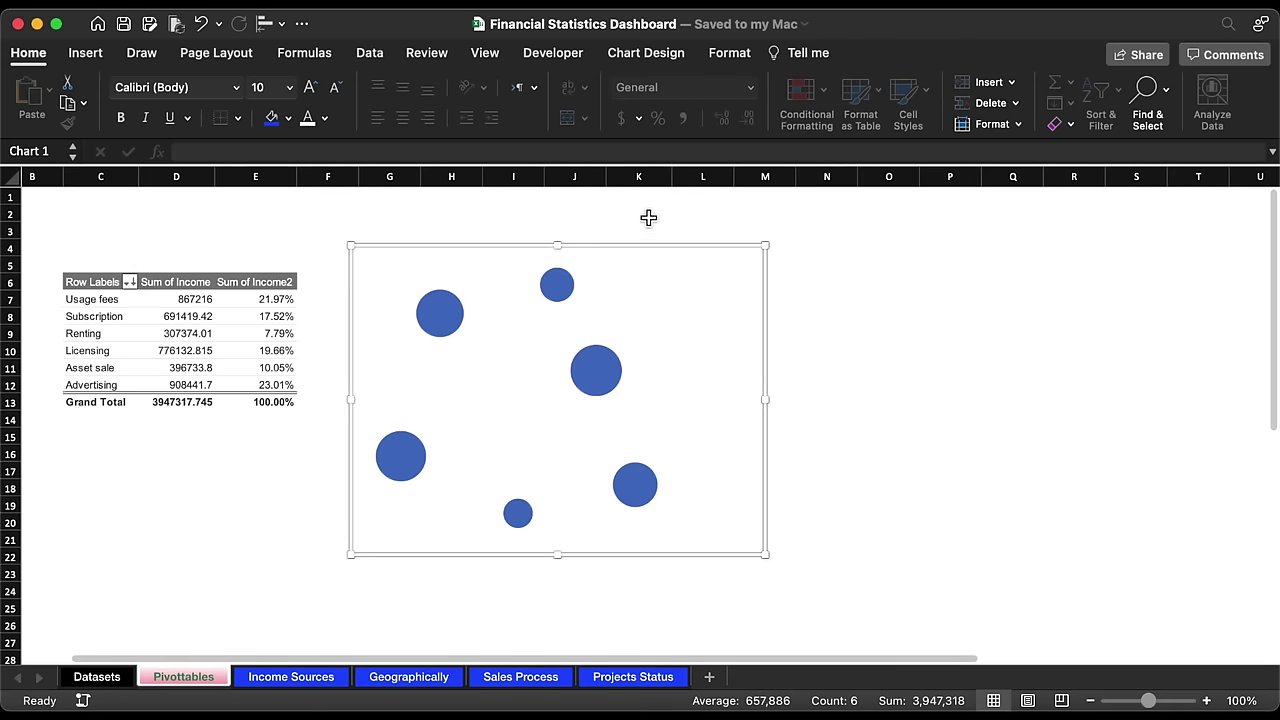
{"action": "left_click_drag", "start_coordinate": [417, 251], "coordinate": [790, 245]}
{"action": "scroll", "coordinate": [735, 290], "scroll_direction": "right", "scroll_amount": 2}
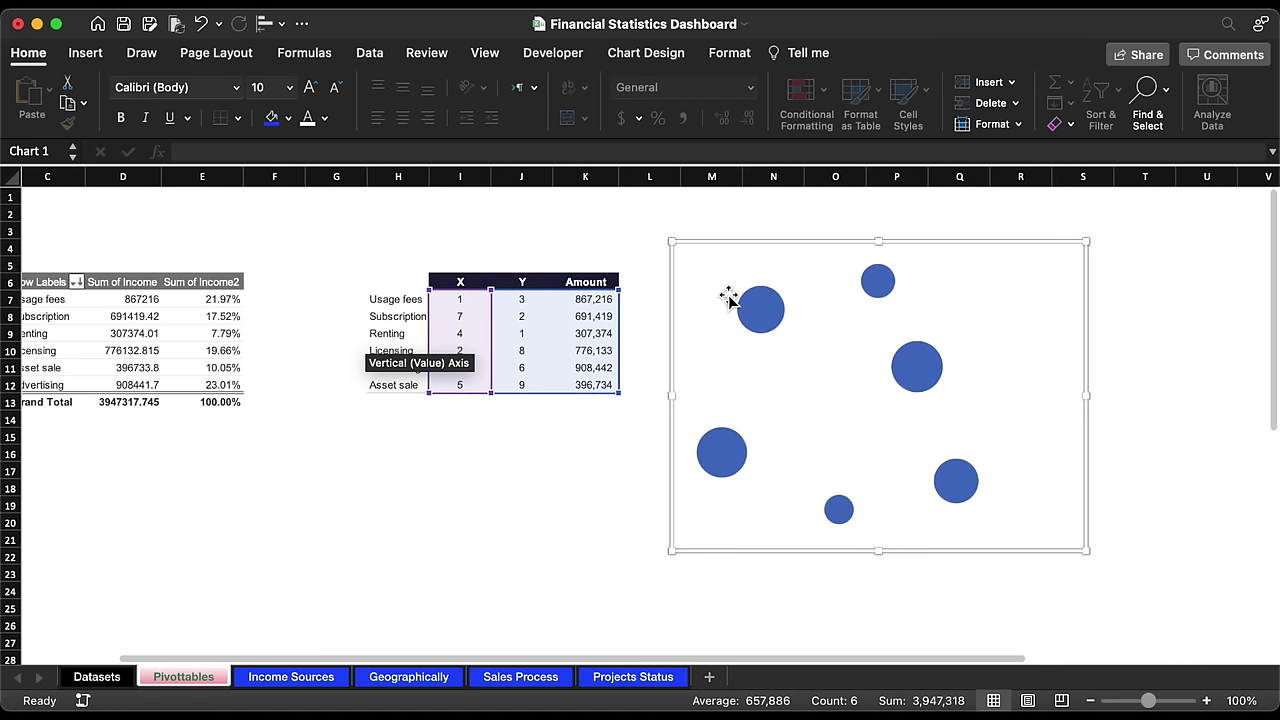
{"action": "left_click", "coordinate": [606, 282]}
{"action": "key", "text": "ctrl+c"}
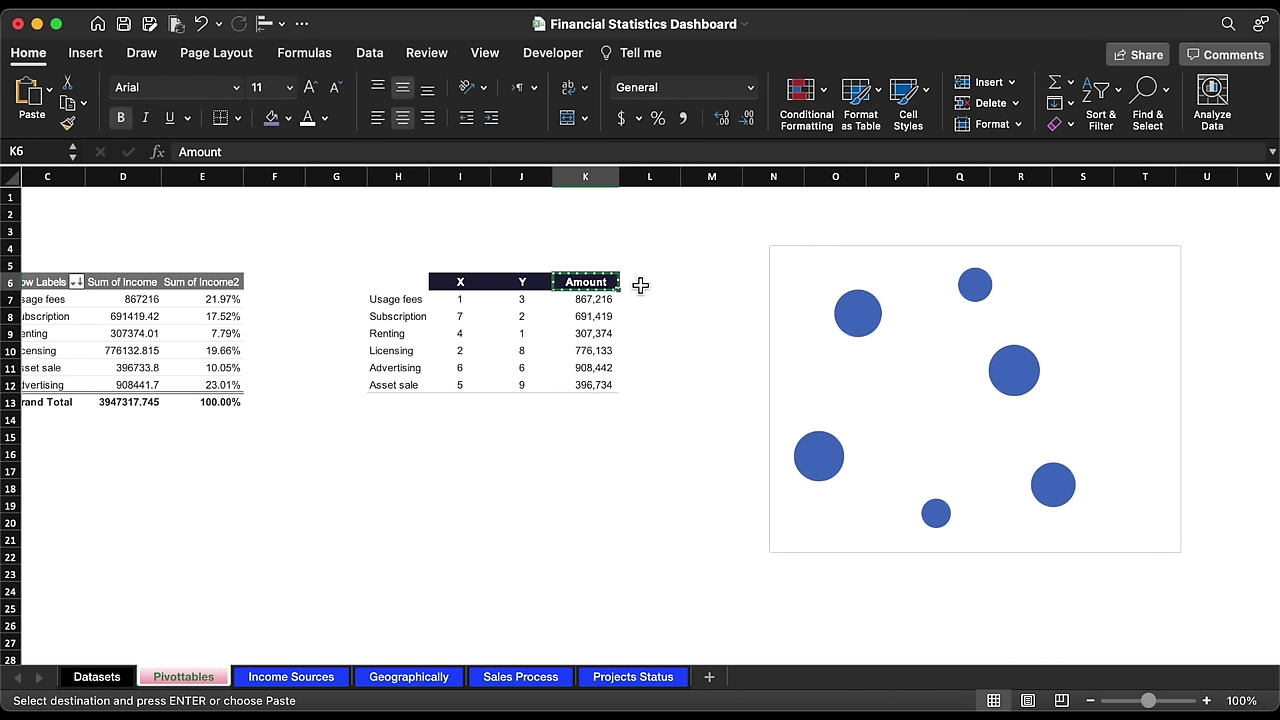
{"action": "left_click", "coordinate": [645, 283]}
{"action": "key", "text": "ctrl+v"}
{"action": "type", "text": "Max"}
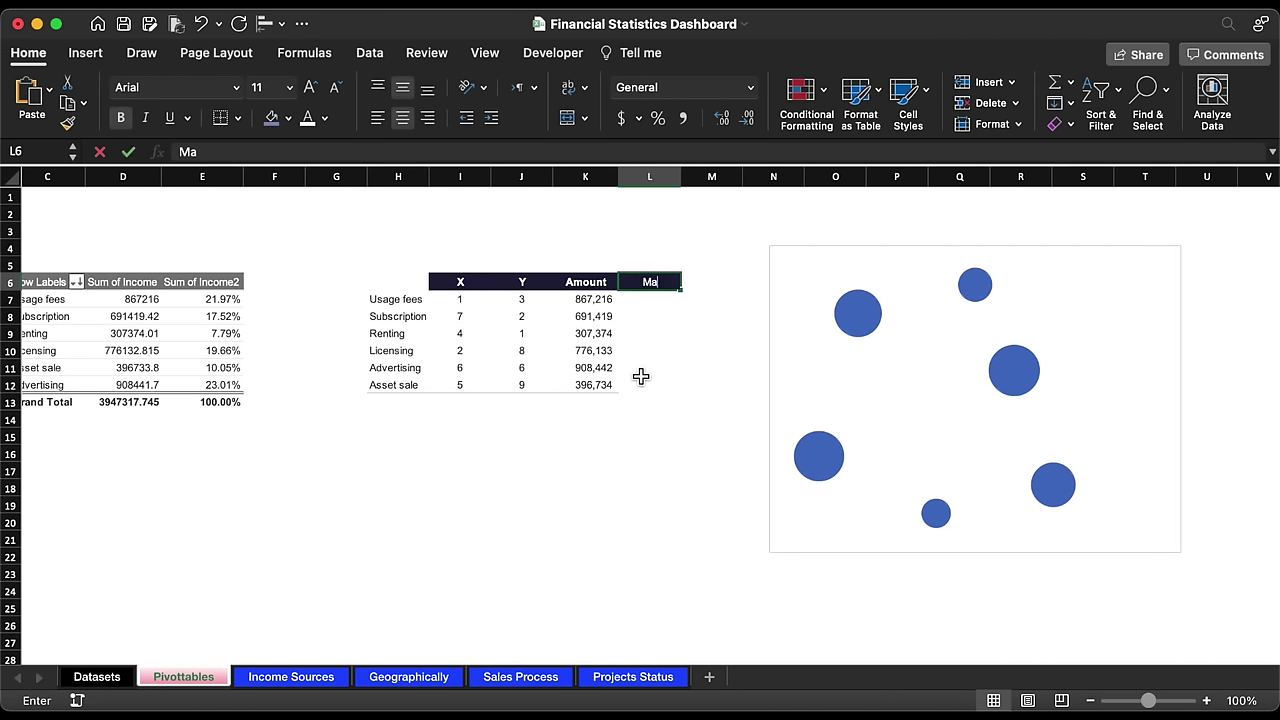
{"action": "key", "text": "Return"}
Step: Enter =IF(K7=MAX($K$7:$K$12),K7,"") in L7
{"action": "type", "text": "="}
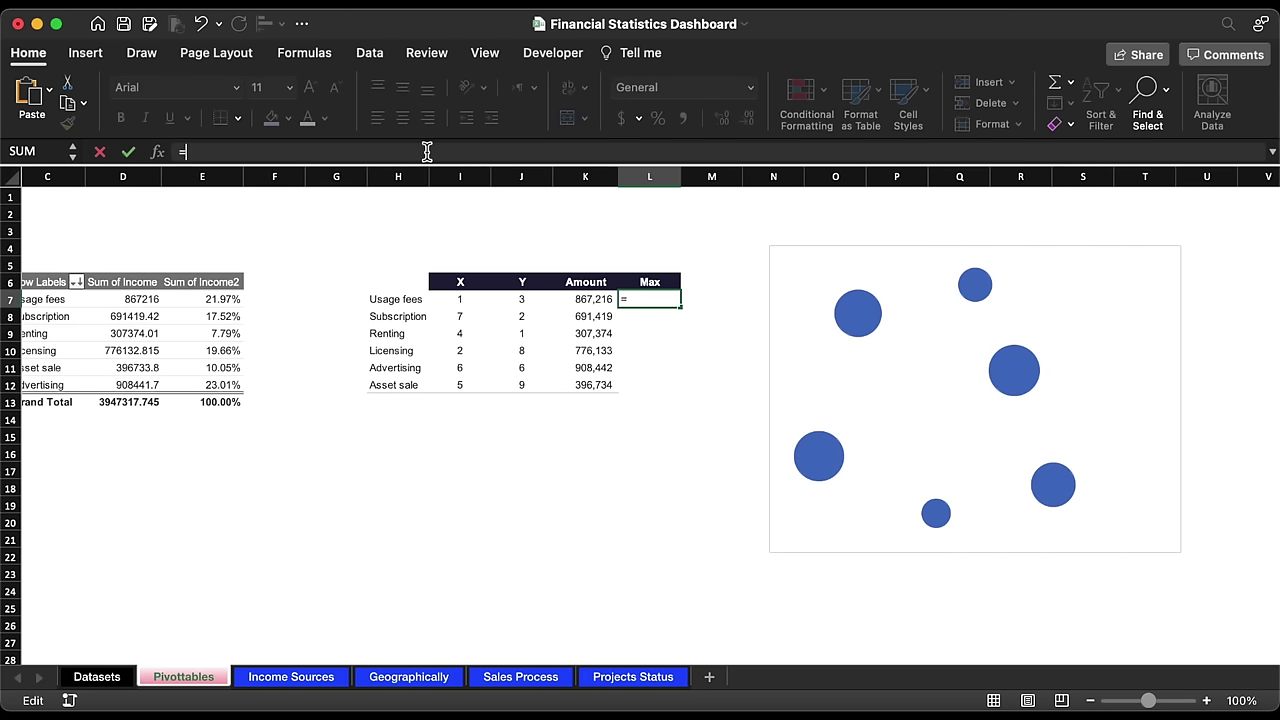
{"action": "left_click", "coordinate": [593, 300]}
{"action": "type", "text": "IF"}
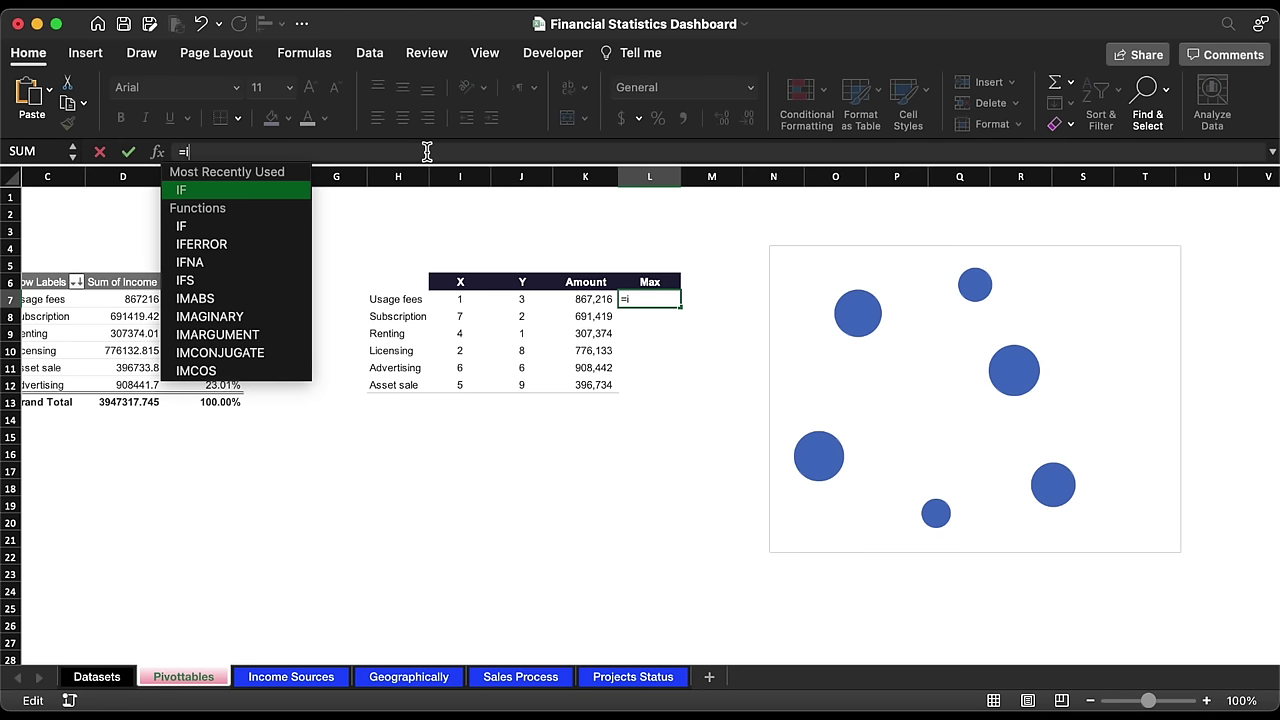
{"action": "double_click", "coordinate": [250, 192]}
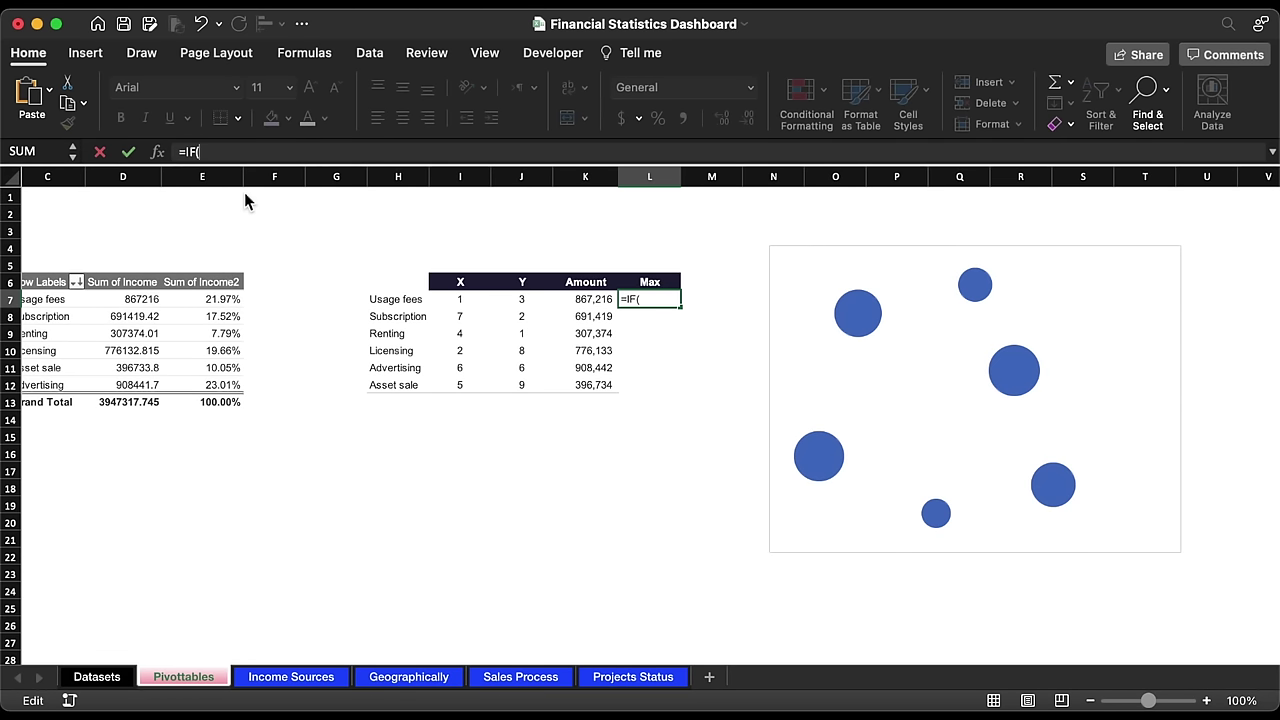
{"action": "left_click", "coordinate": [590, 299]}
{"action": "type", "text": "="}
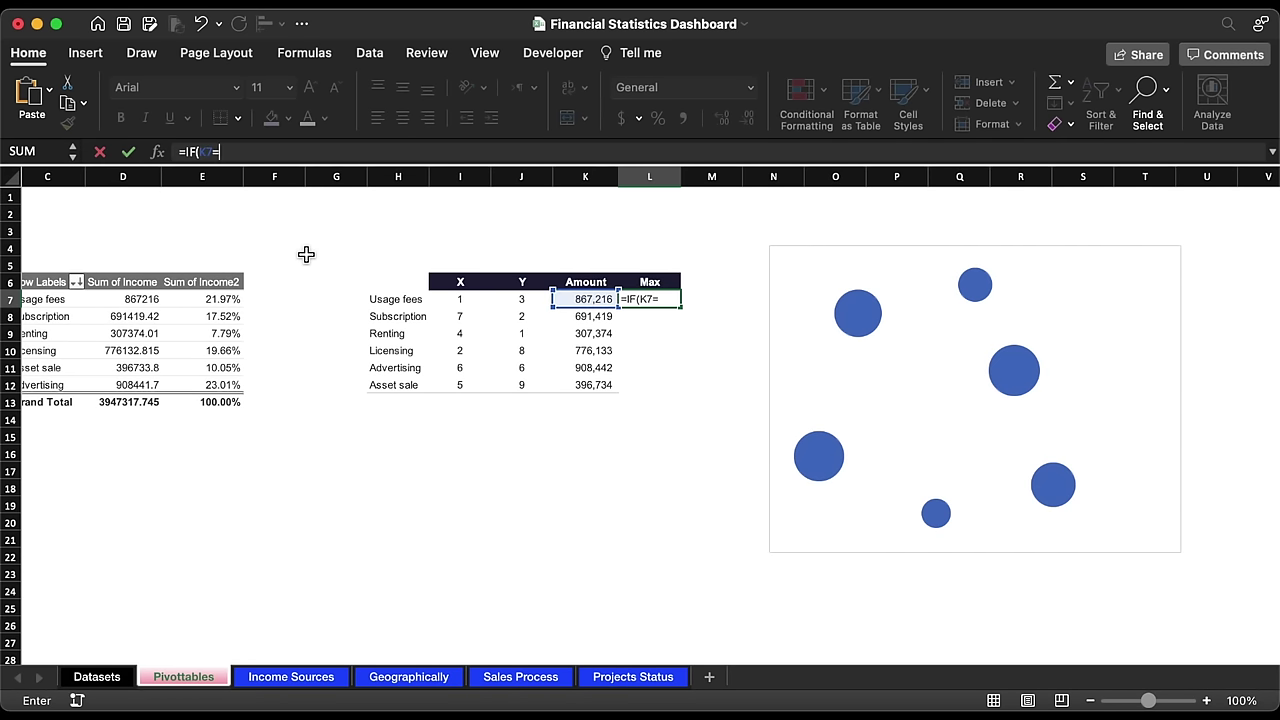
{"action": "type", "text": "Ma"}
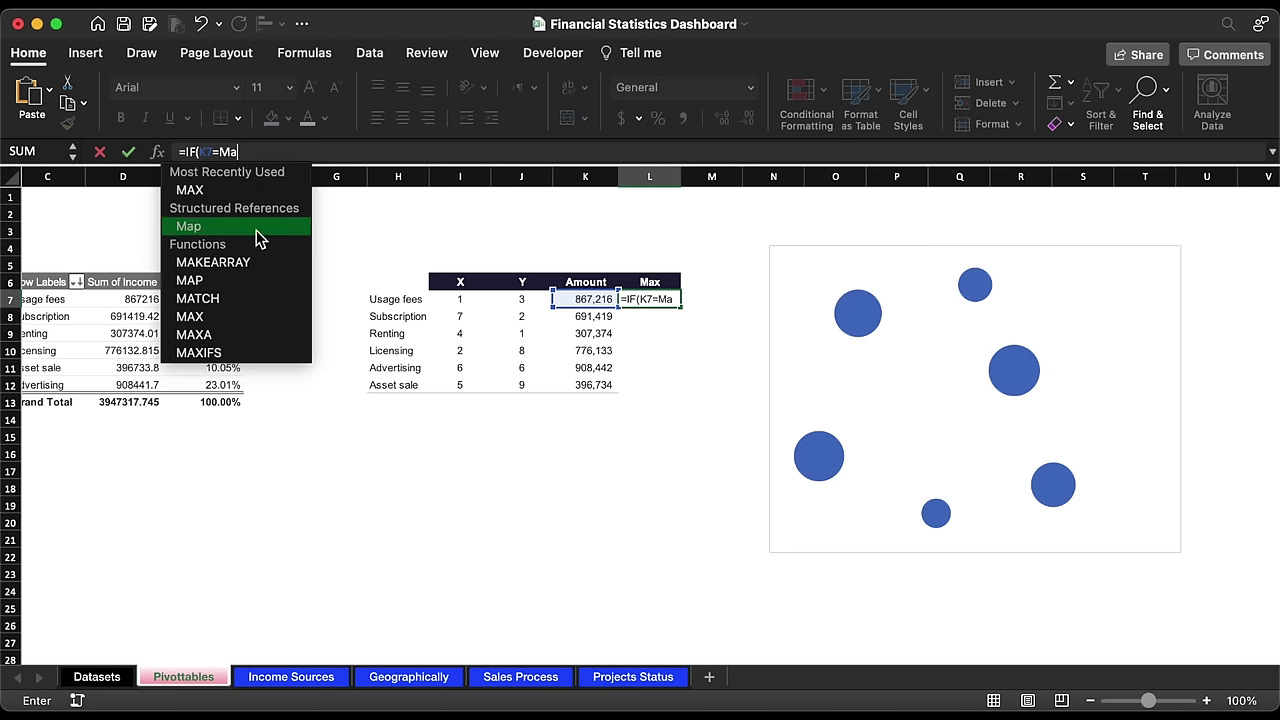
{"action": "double_click", "coordinate": [215, 194]}
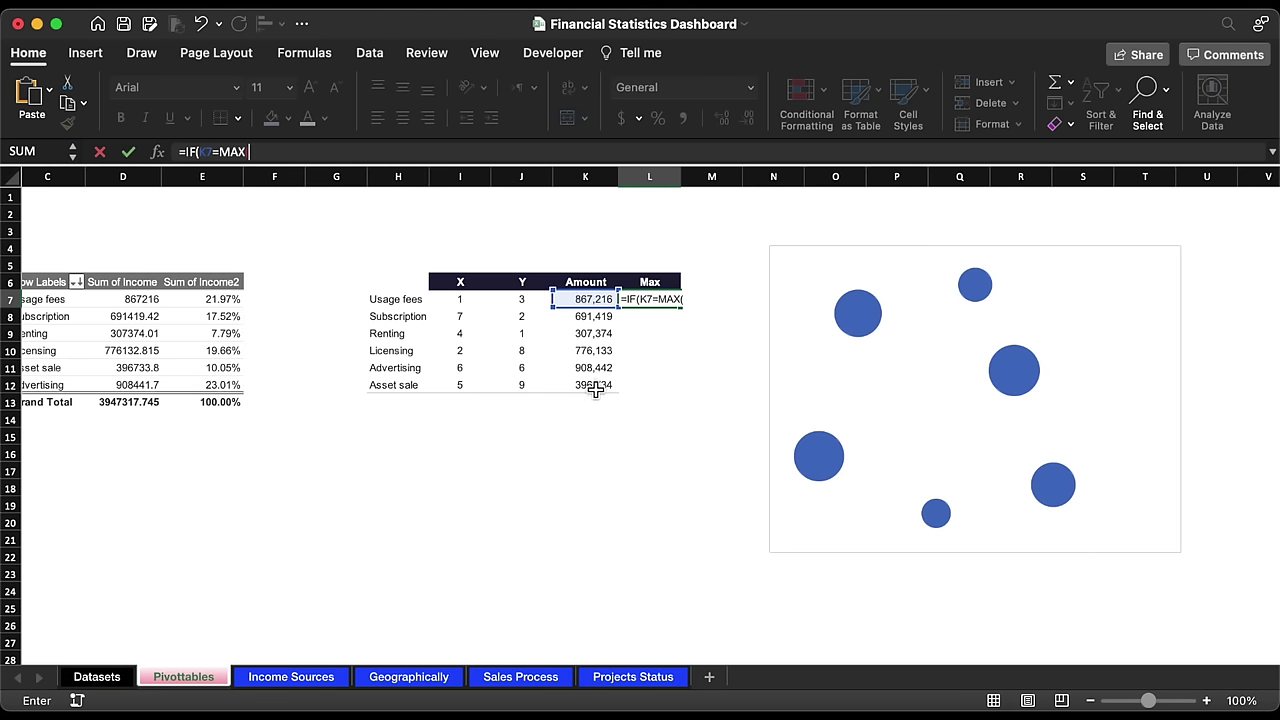
{"action": "left_click_drag", "start_coordinate": [581, 307], "coordinate": [585, 392]}
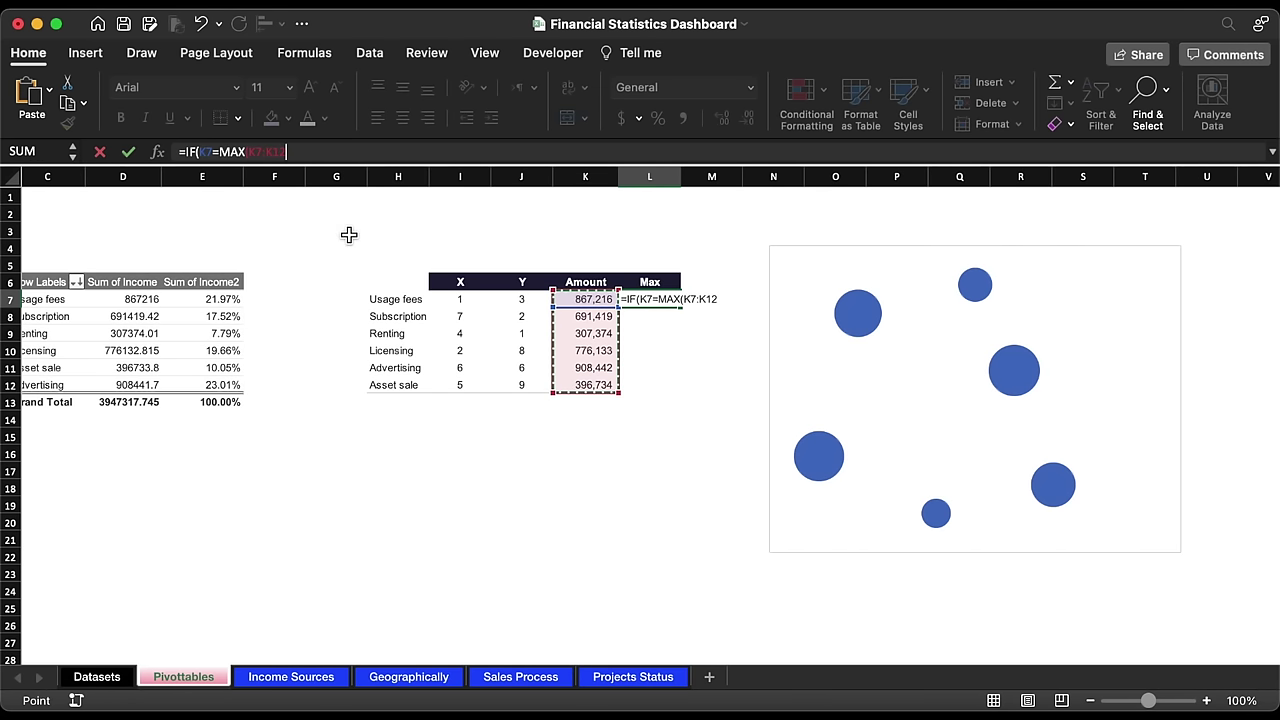
{"action": "key", "text": "super+t"}
{"action": "type", "text": ")"}
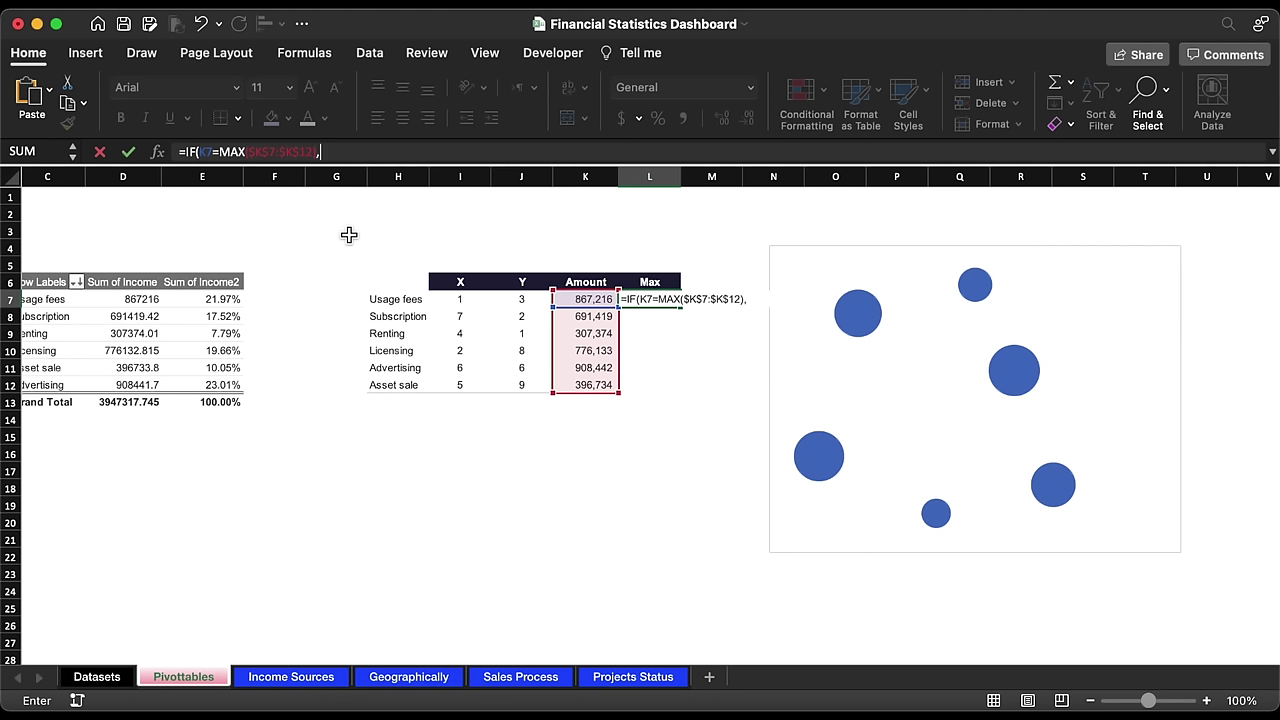
{"action": "type", "text": ","}
{"action": "key", "text": "Left"}
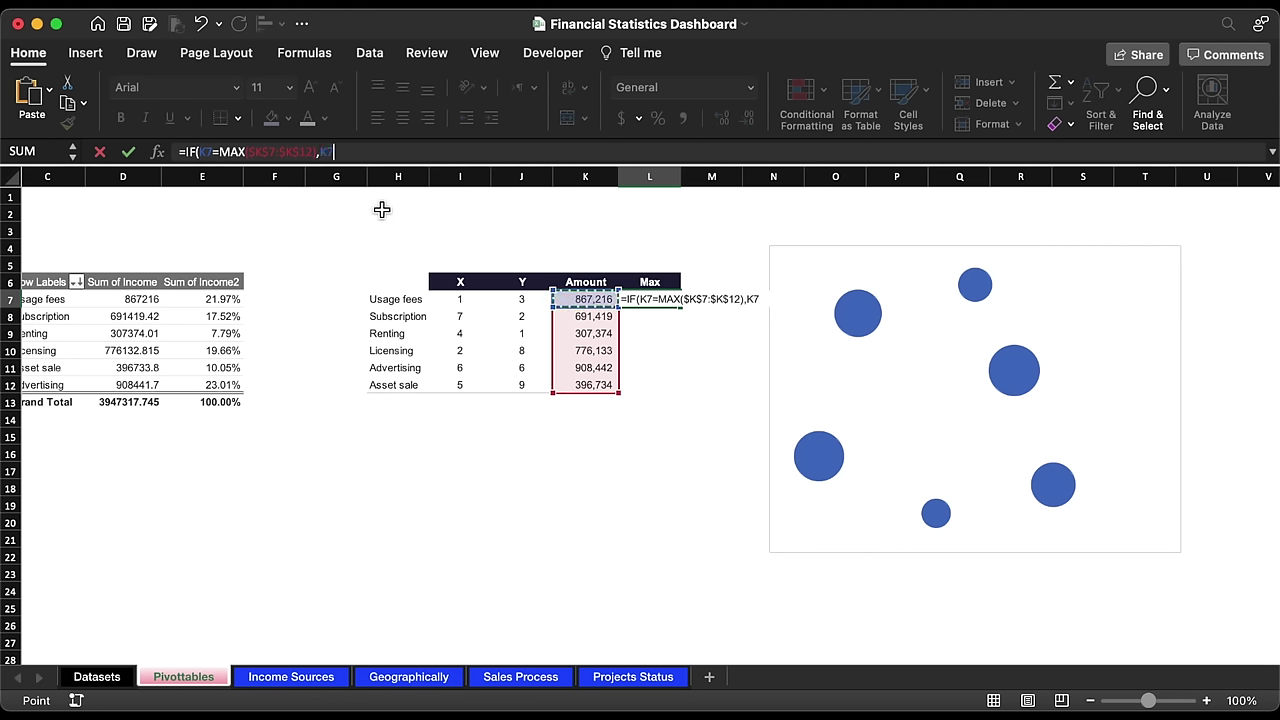
{"action": "type", "text": ","}
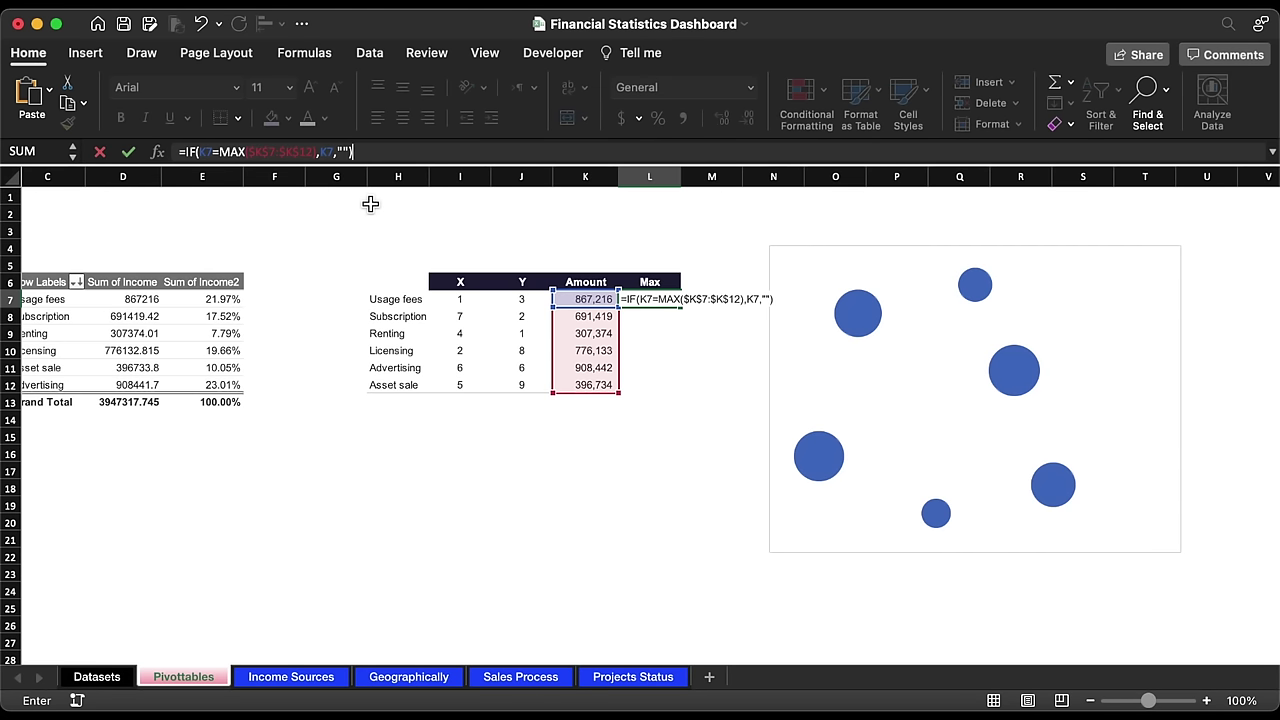
{"action": "type", "text": "\"\")"}
{"action": "key", "text": "Return"}
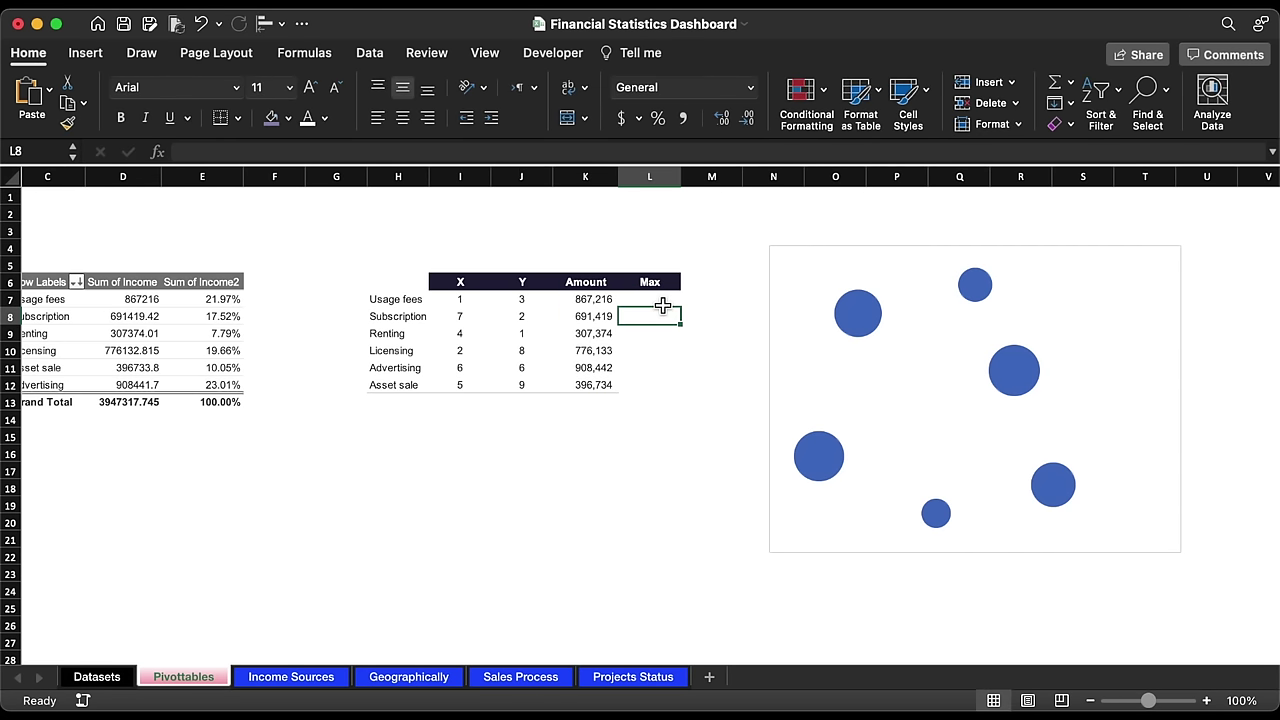
Step: Fill the Max formula down to L12 in Comma Style with no decimals
{"action": "left_click", "coordinate": [663, 303]}
{"action": "left_click_drag", "start_coordinate": [684, 313], "coordinate": [679, 396]}
{"action": "left_click", "coordinate": [683, 118]}
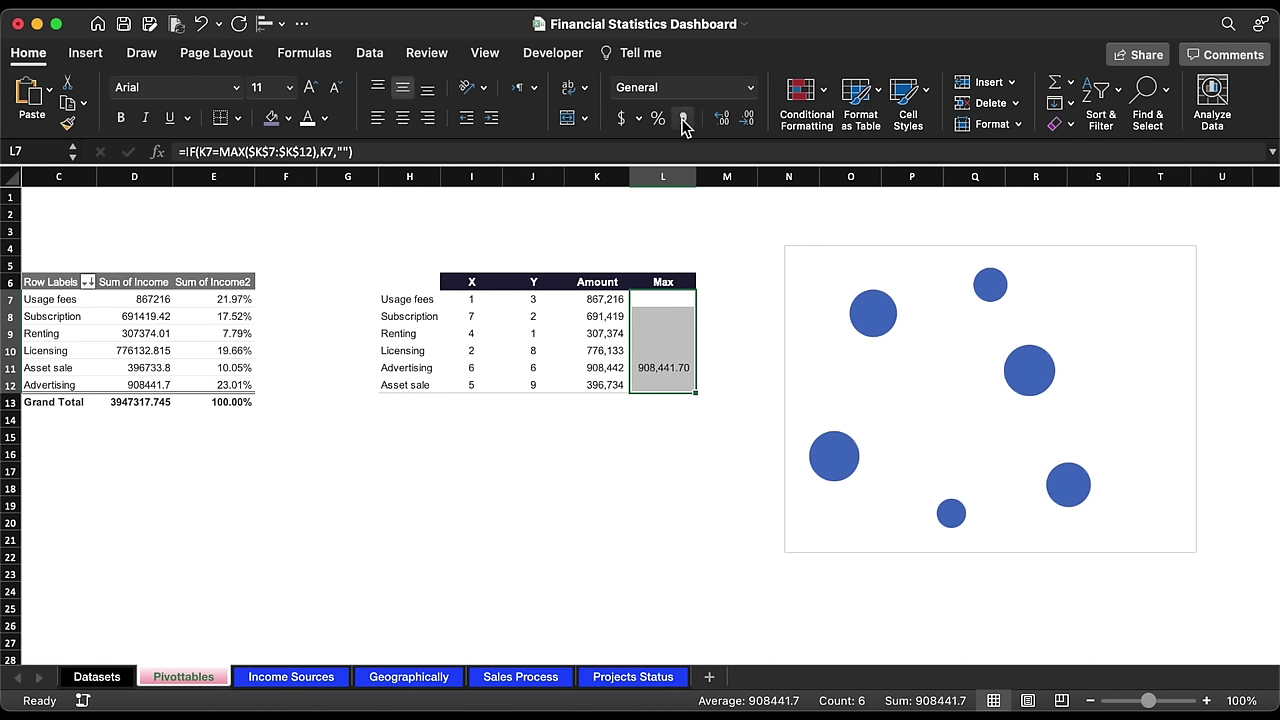
{"action": "left_click", "coordinate": [747, 118]}
{"action": "left_click", "coordinate": [747, 118]}
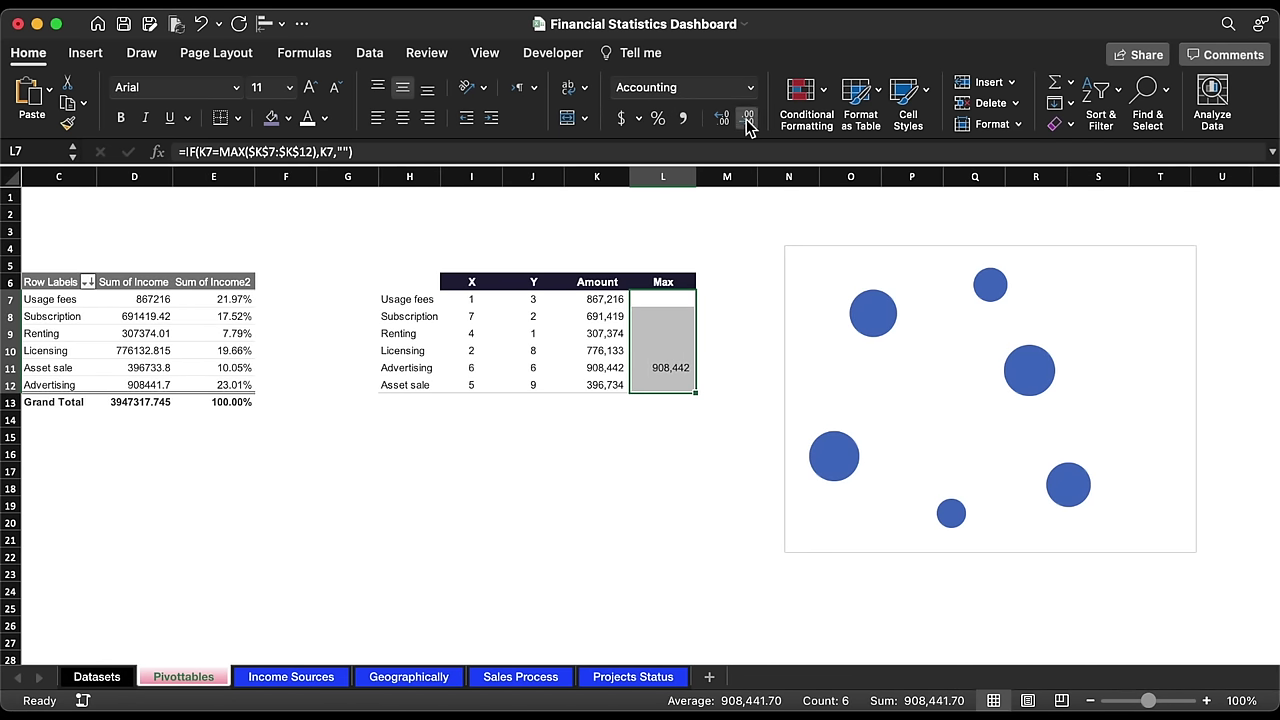
{"action": "left_click", "coordinate": [701, 470]}
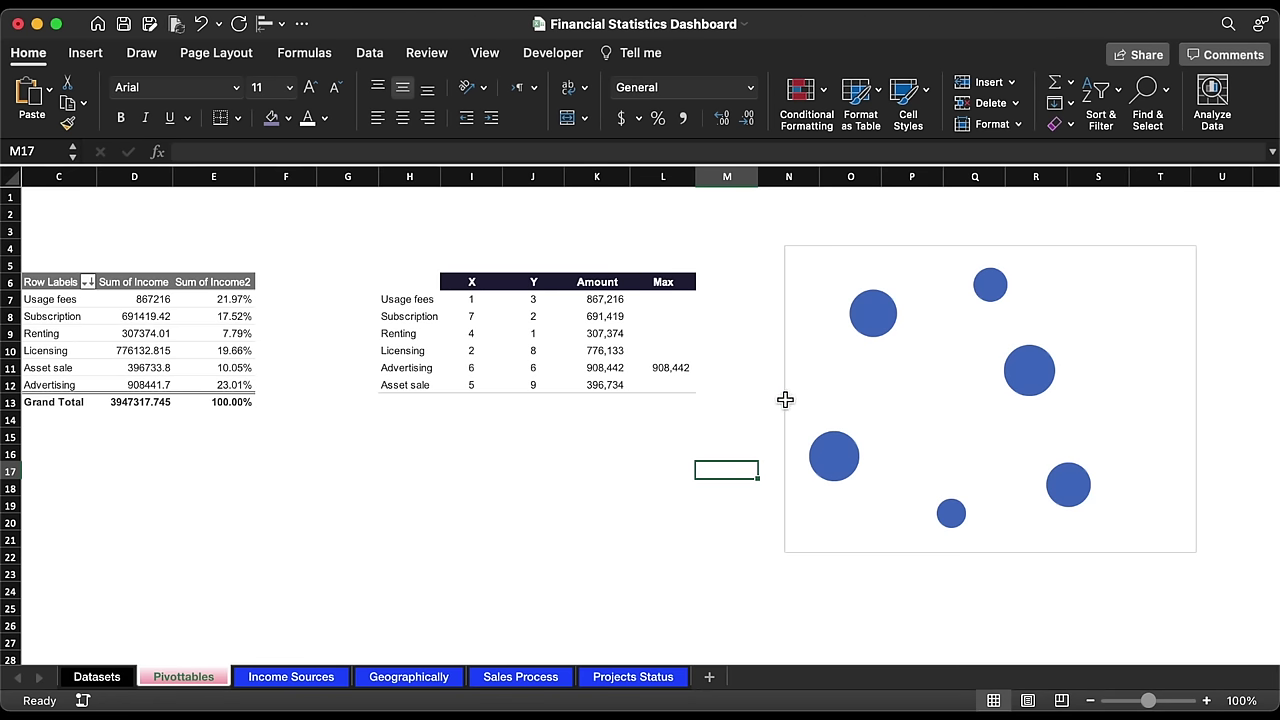
Step: Add a new series named Max to the bubble chart's data source
{"action": "left_click", "coordinate": [889, 313]}
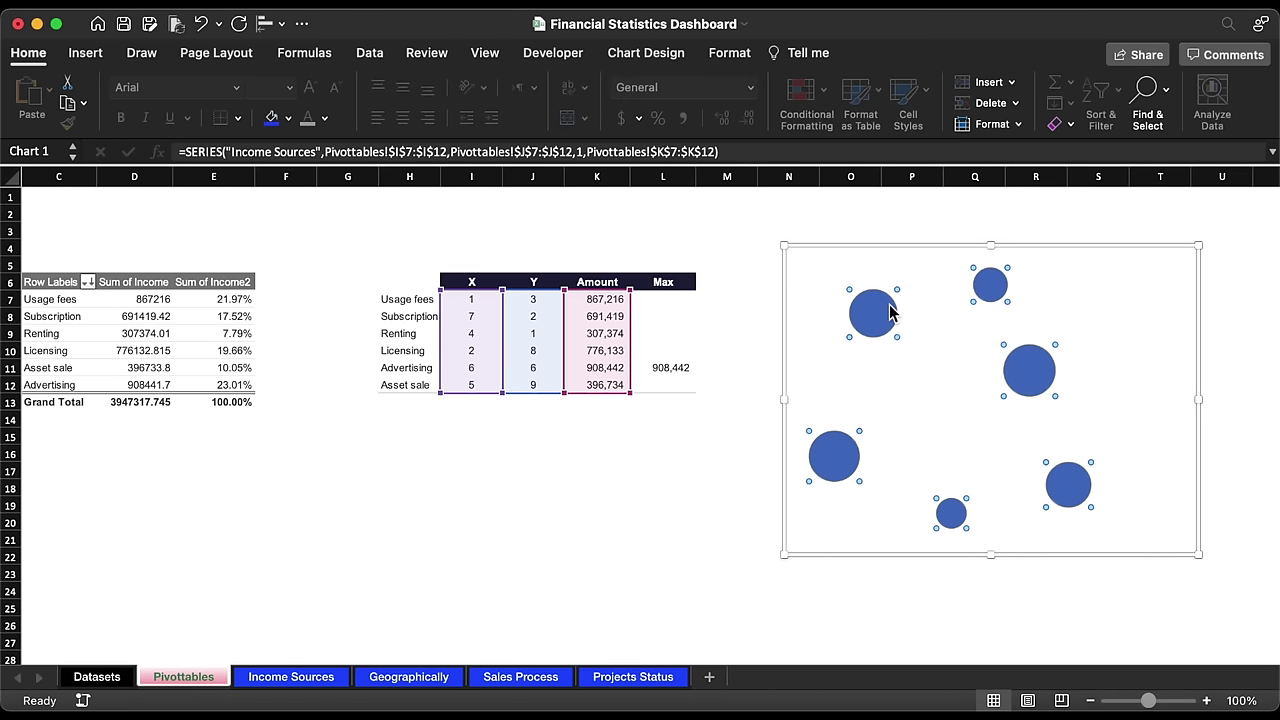
{"action": "left_click", "coordinate": [663, 55]}
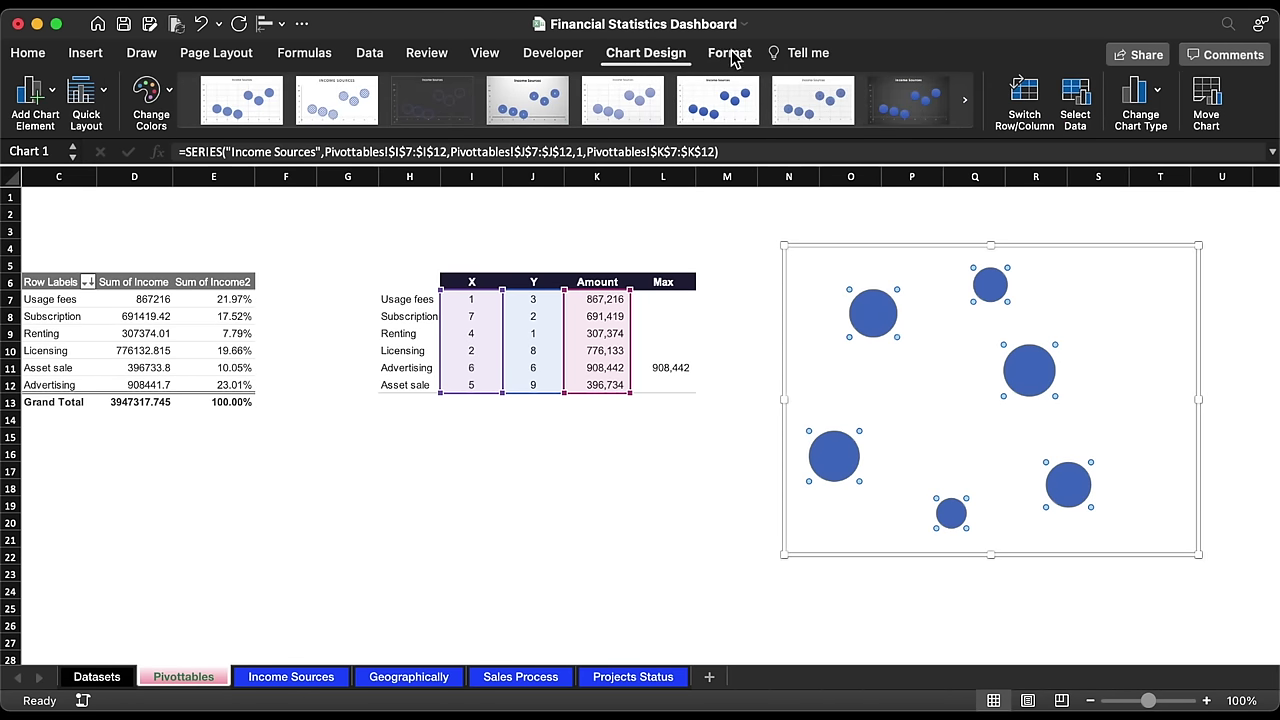
{"action": "left_click", "coordinate": [1075, 95]}
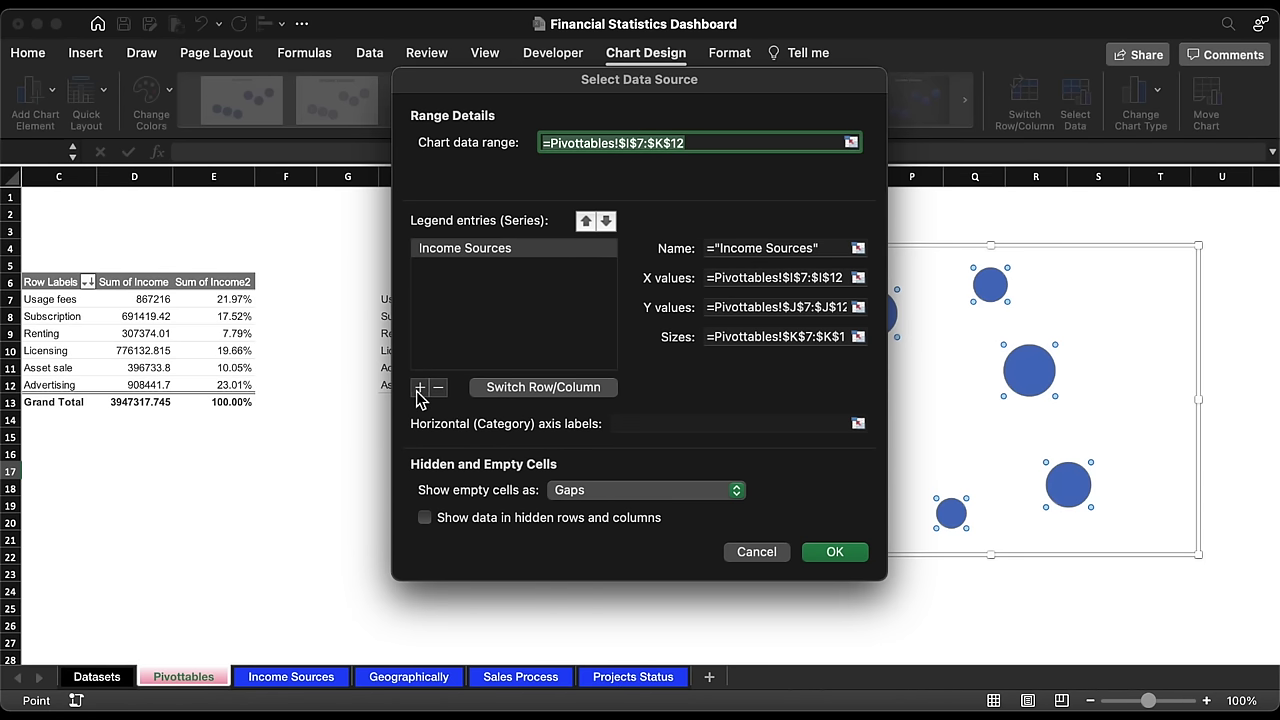
{"action": "left_click", "coordinate": [420, 387]}
{"action": "left_click", "coordinate": [742, 250]}
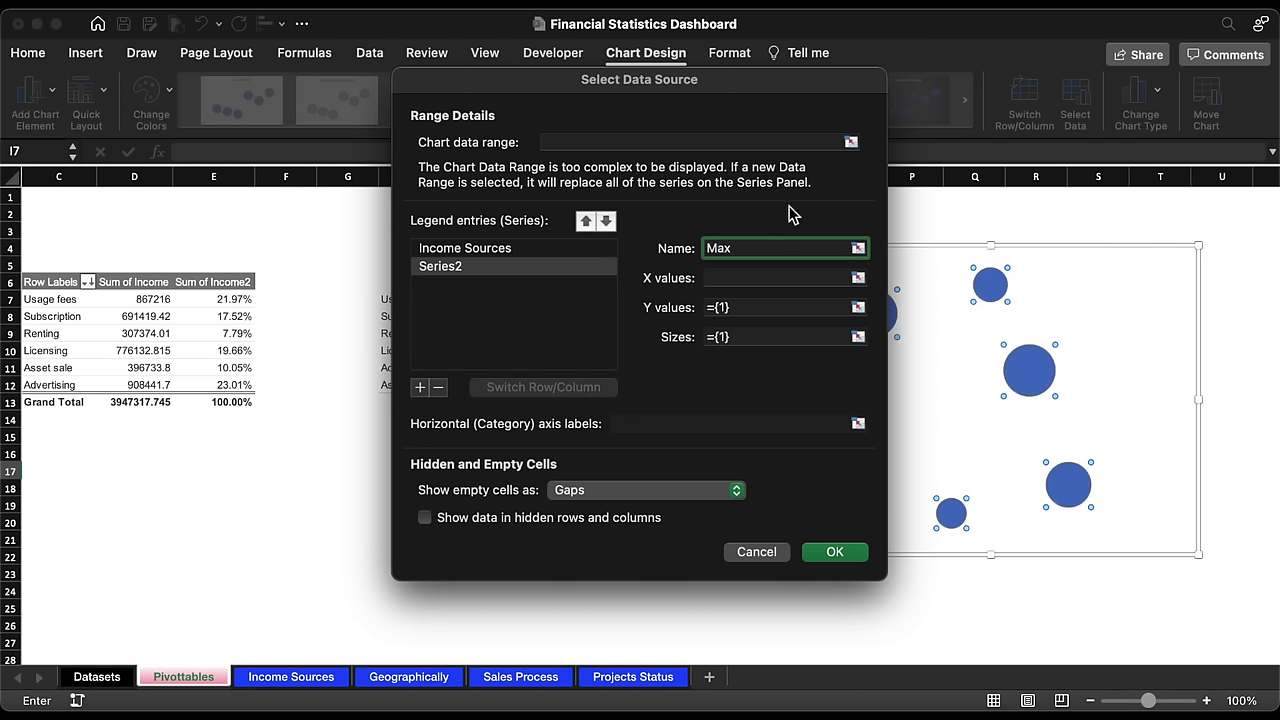
Step: Give the Max series X values I7:I12, Y values J7:J12 and bubble sizes L7:L12
{"action": "left_click", "coordinate": [858, 277]}
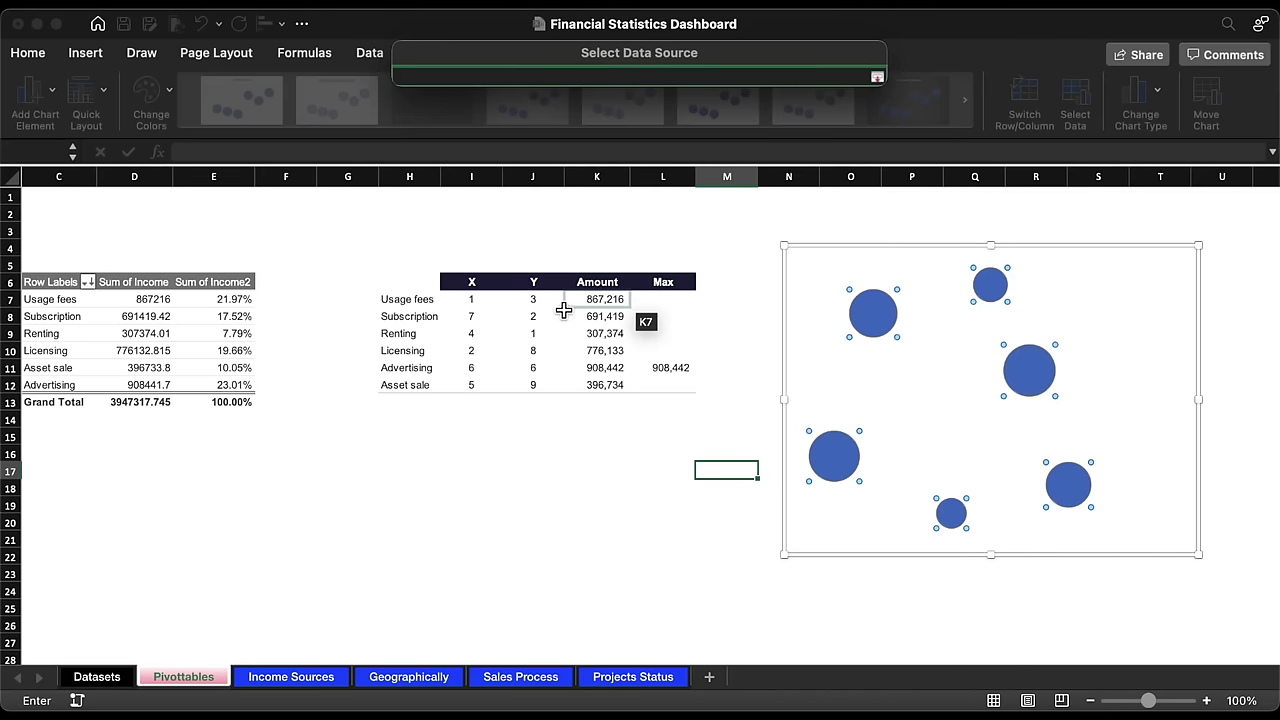
{"action": "left_click_drag", "start_coordinate": [474, 300], "coordinate": [480, 390]}
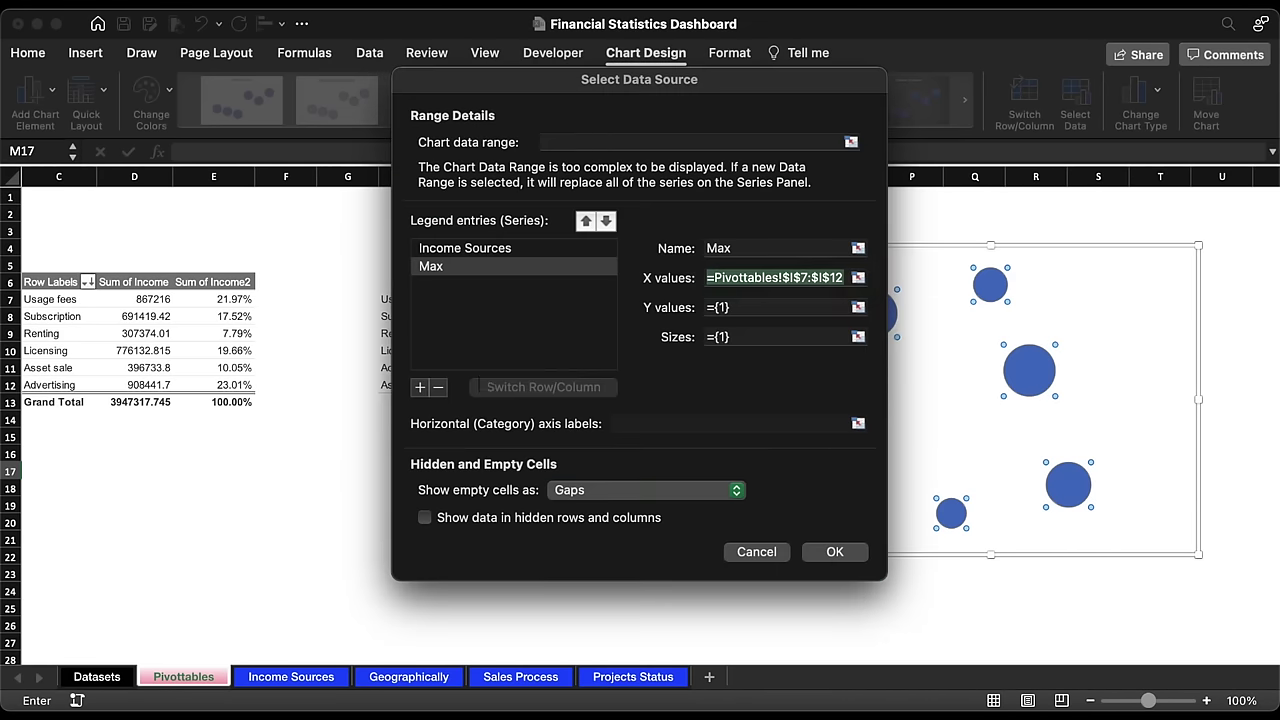
{"action": "left_click", "coordinate": [858, 311]}
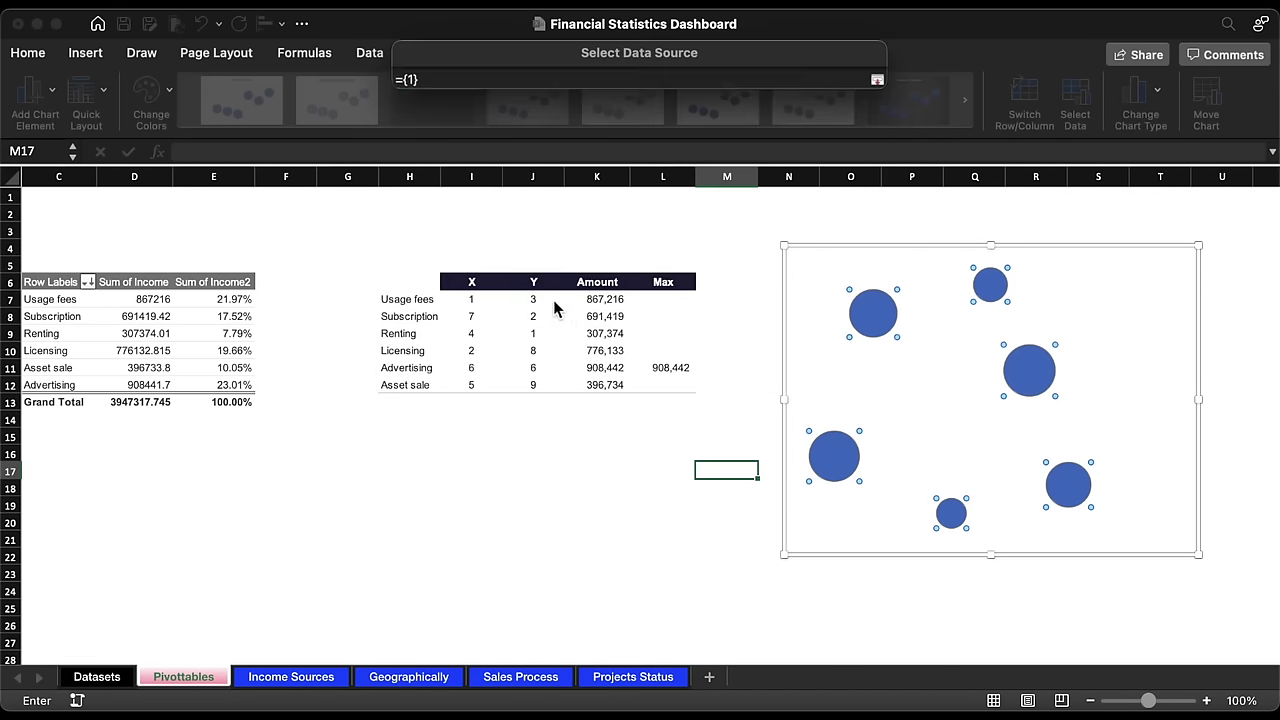
{"action": "left_click_drag", "start_coordinate": [531, 299], "coordinate": [529, 382]}
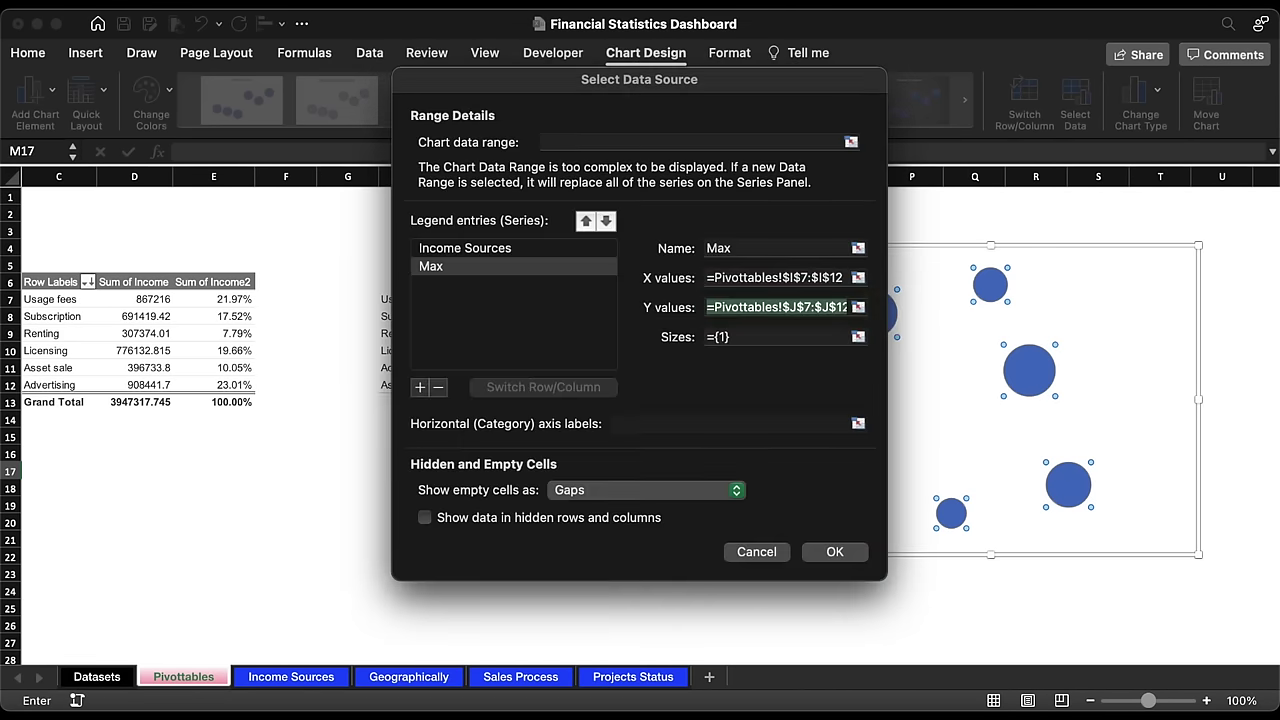
{"action": "left_click", "coordinate": [858, 337]}
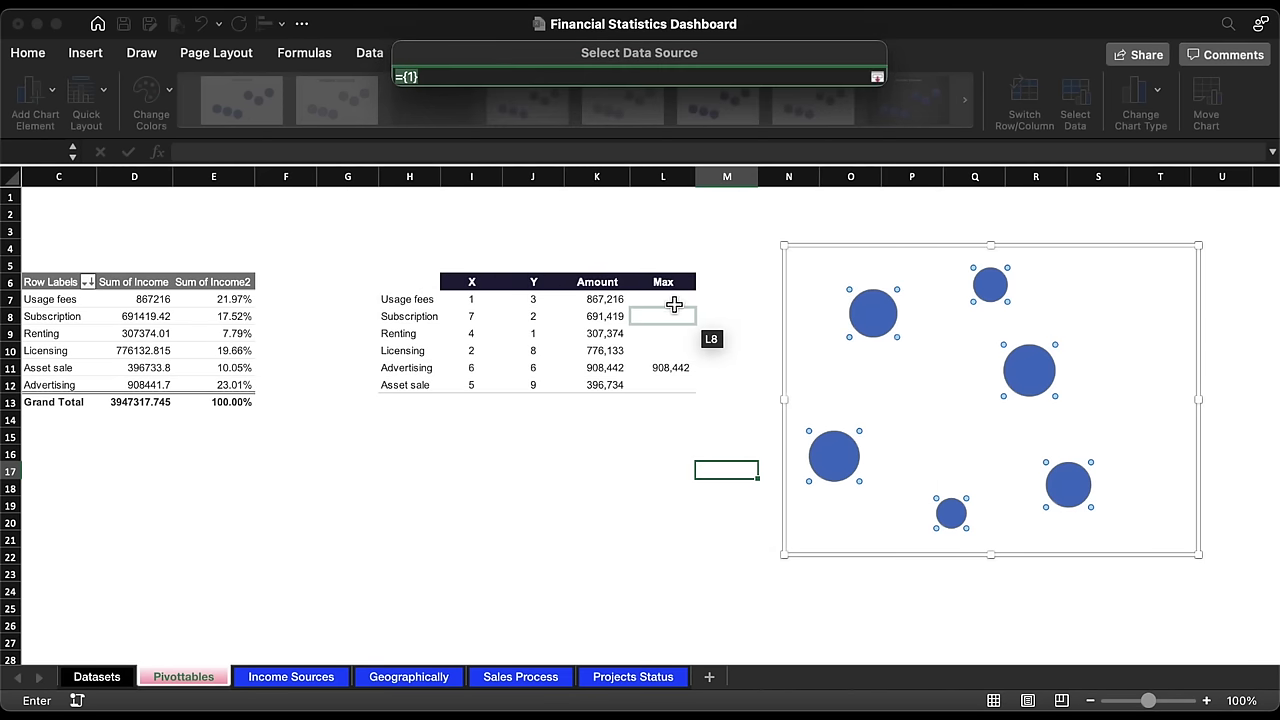
{"action": "left_click_drag", "start_coordinate": [668, 299], "coordinate": [668, 386]}
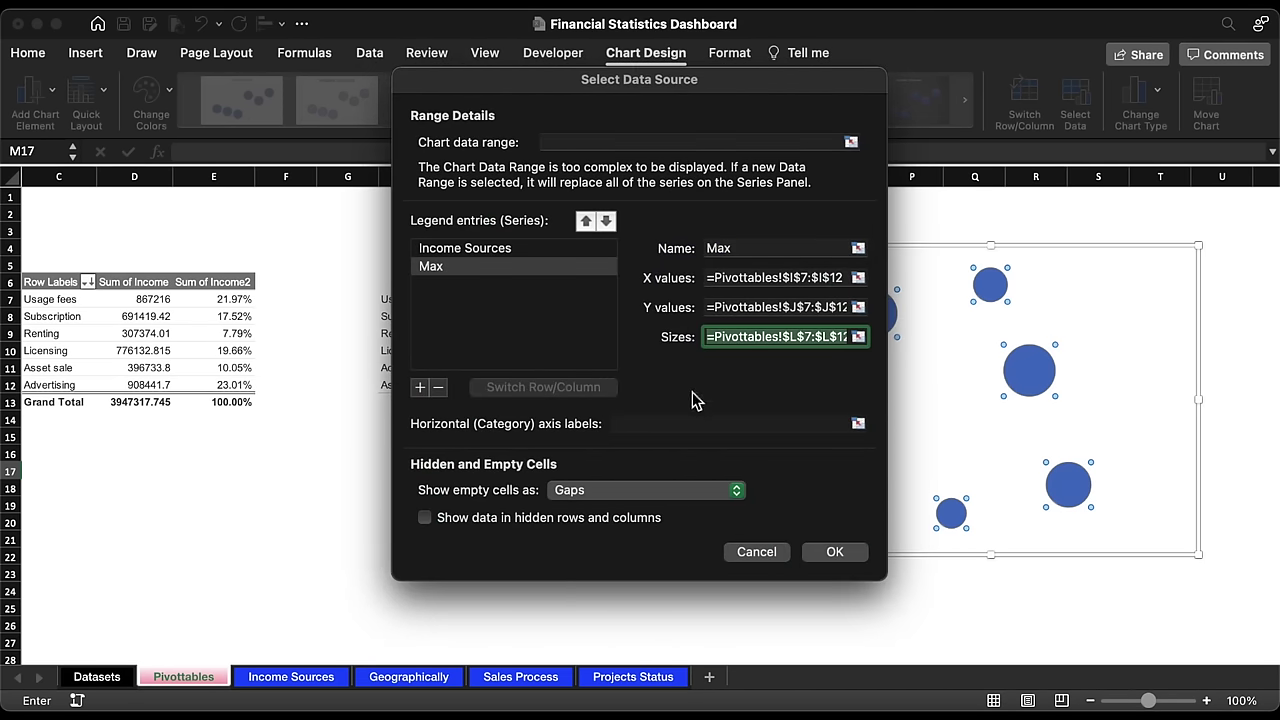
{"action": "left_click", "coordinate": [849, 558]}
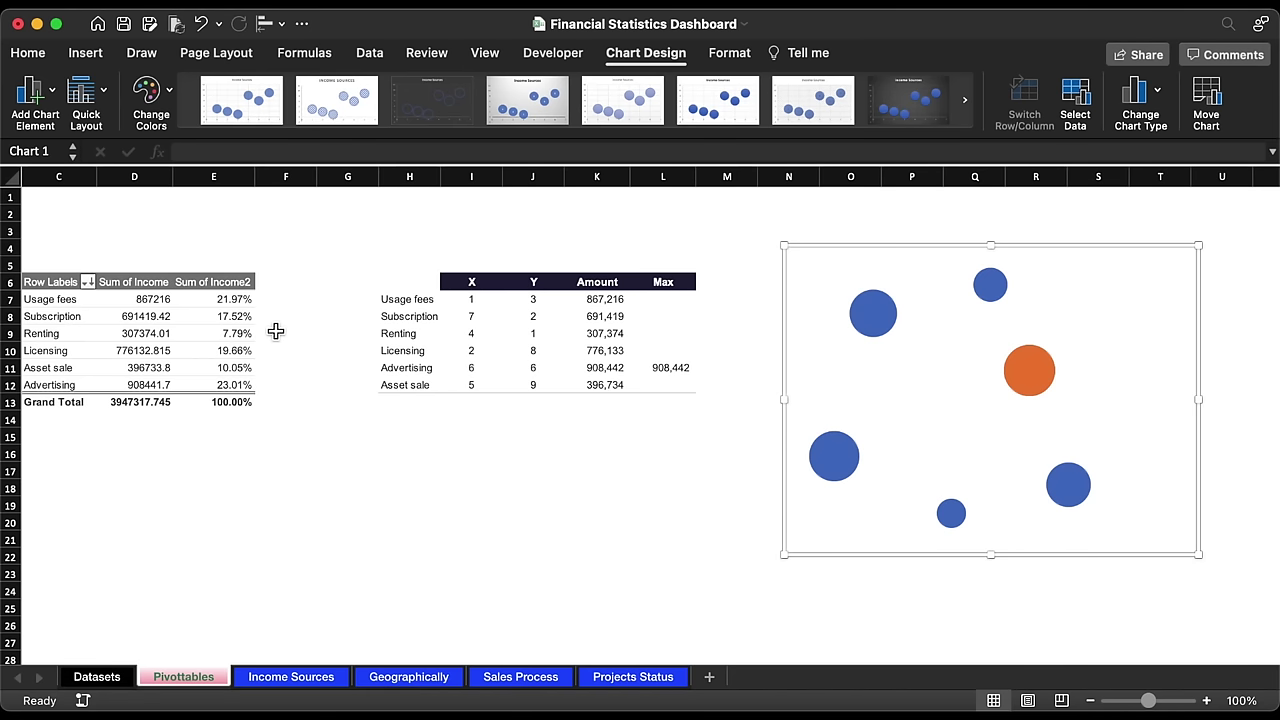
{"action": "left_click", "coordinate": [216, 318]}
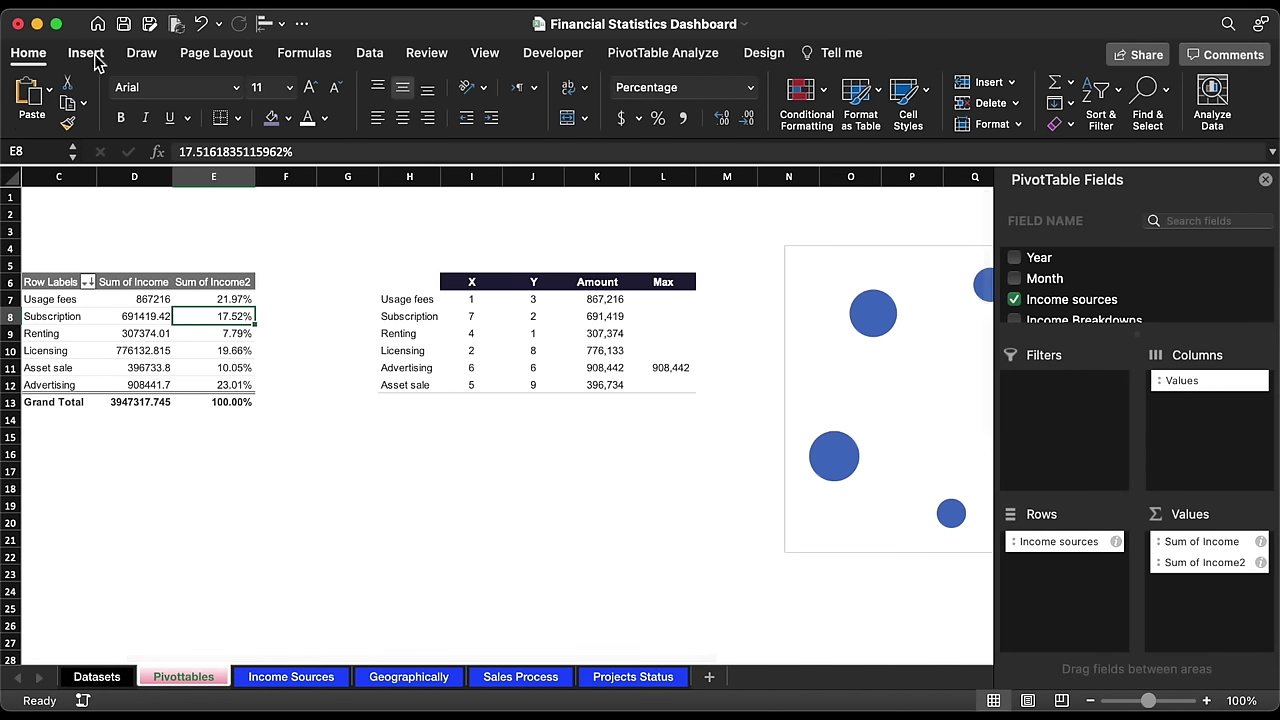
Step: Insert a Year slicer for the pivot table and move it into position
{"action": "left_click", "coordinate": [92, 57]}
{"action": "left_click", "coordinate": [893, 89]}
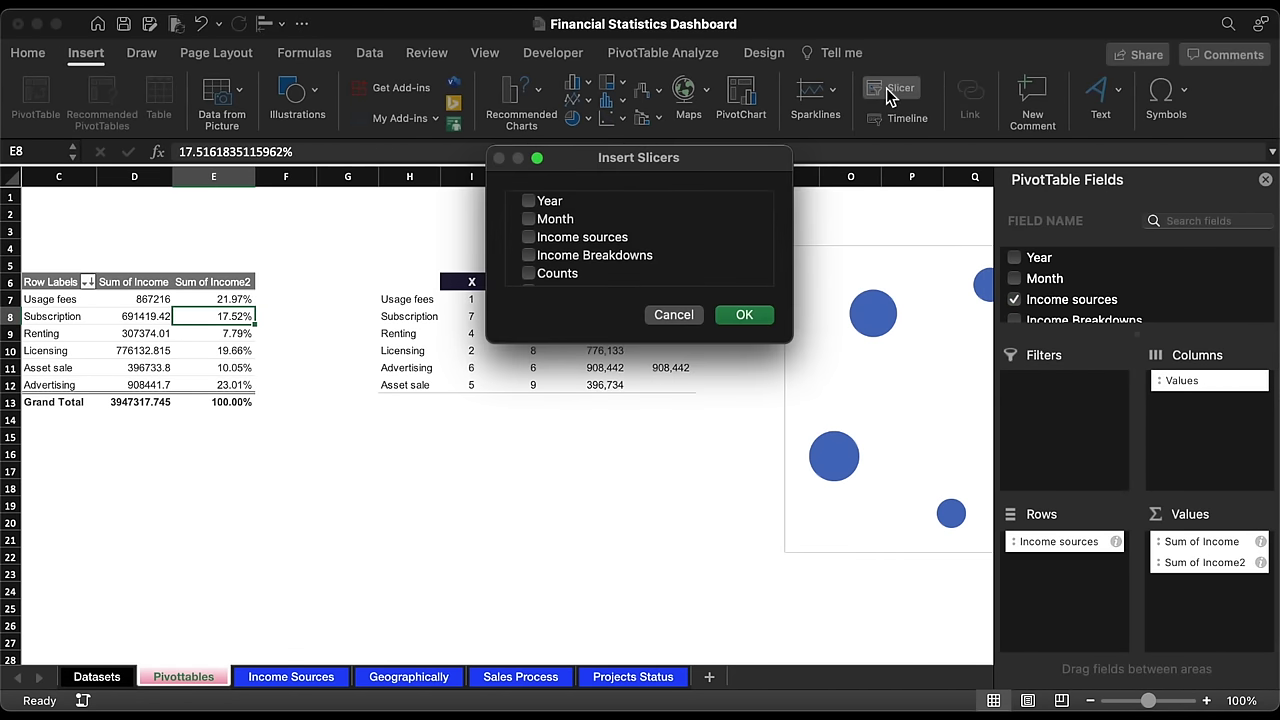
{"action": "left_click", "coordinate": [745, 316]}
{"action": "left_click_drag", "start_coordinate": [515, 342], "coordinate": [357, 436]}
Step: Test the slicer across 2021–2024, settle on 2021, and select the orange Max bubble series
{"action": "left_click", "coordinate": [353, 463]}
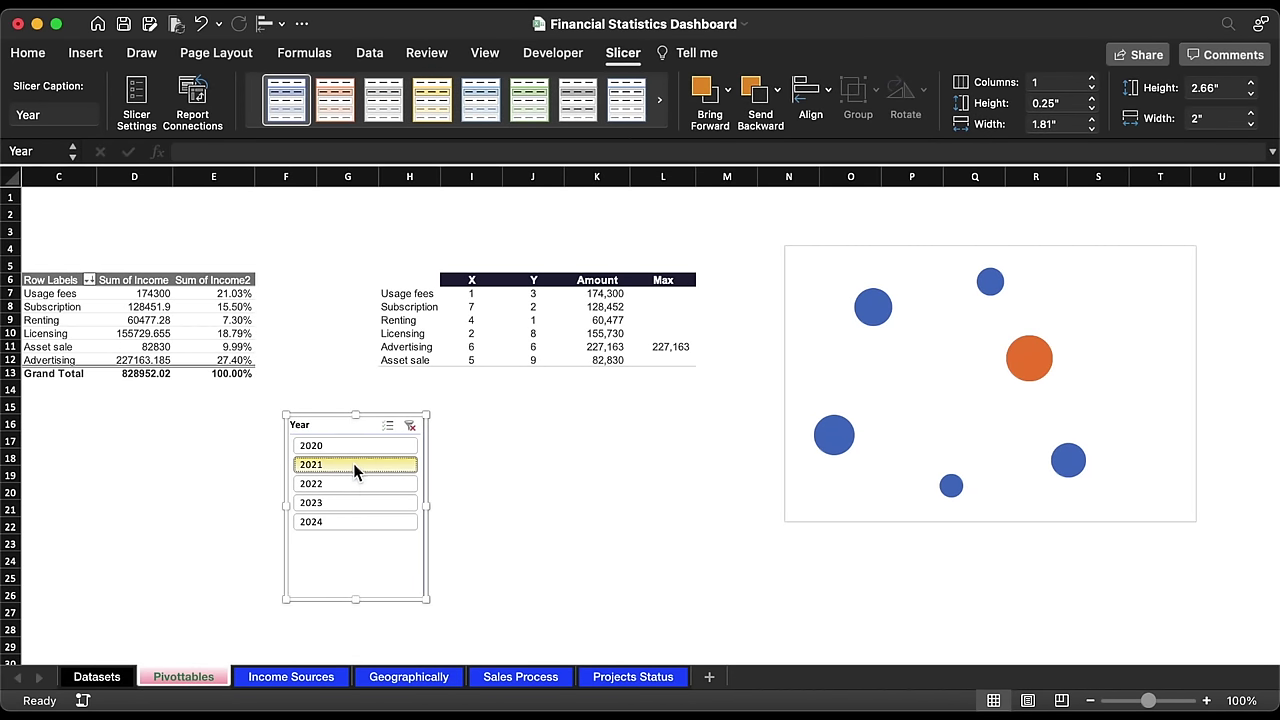
{"action": "left_click", "coordinate": [353, 481]}
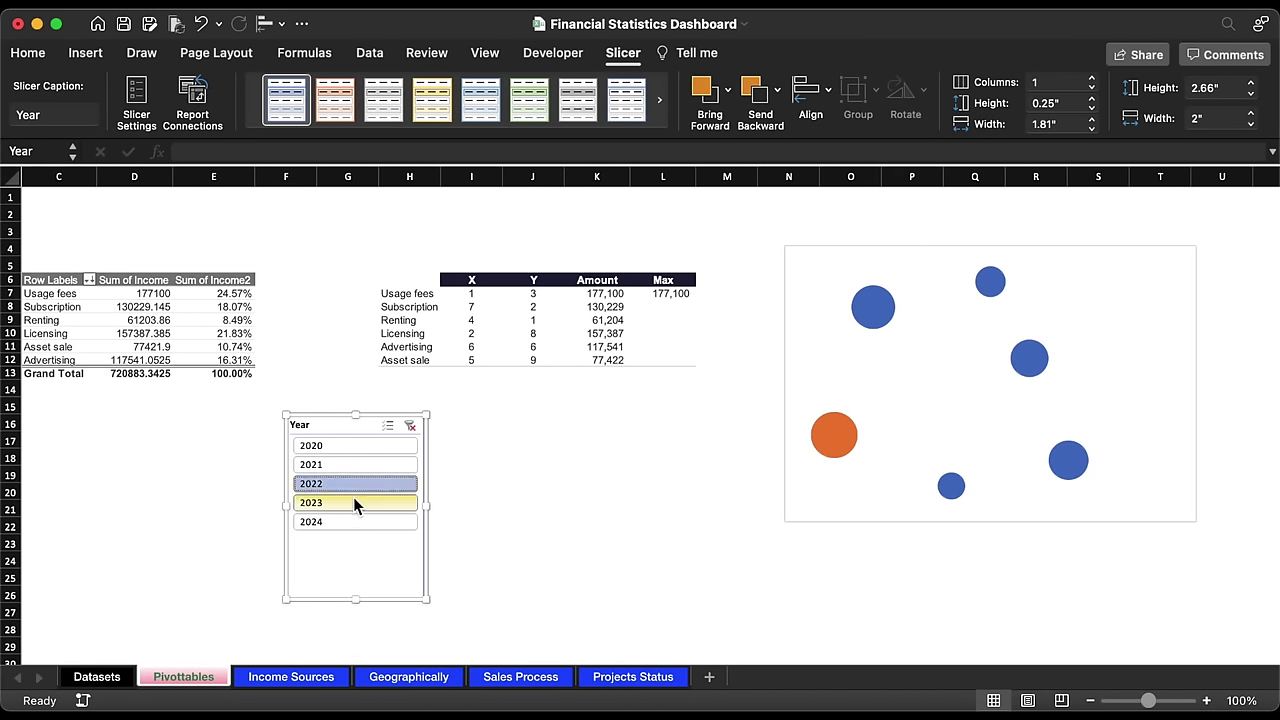
{"action": "left_click", "coordinate": [353, 500]}
{"action": "left_click", "coordinate": [353, 519]}
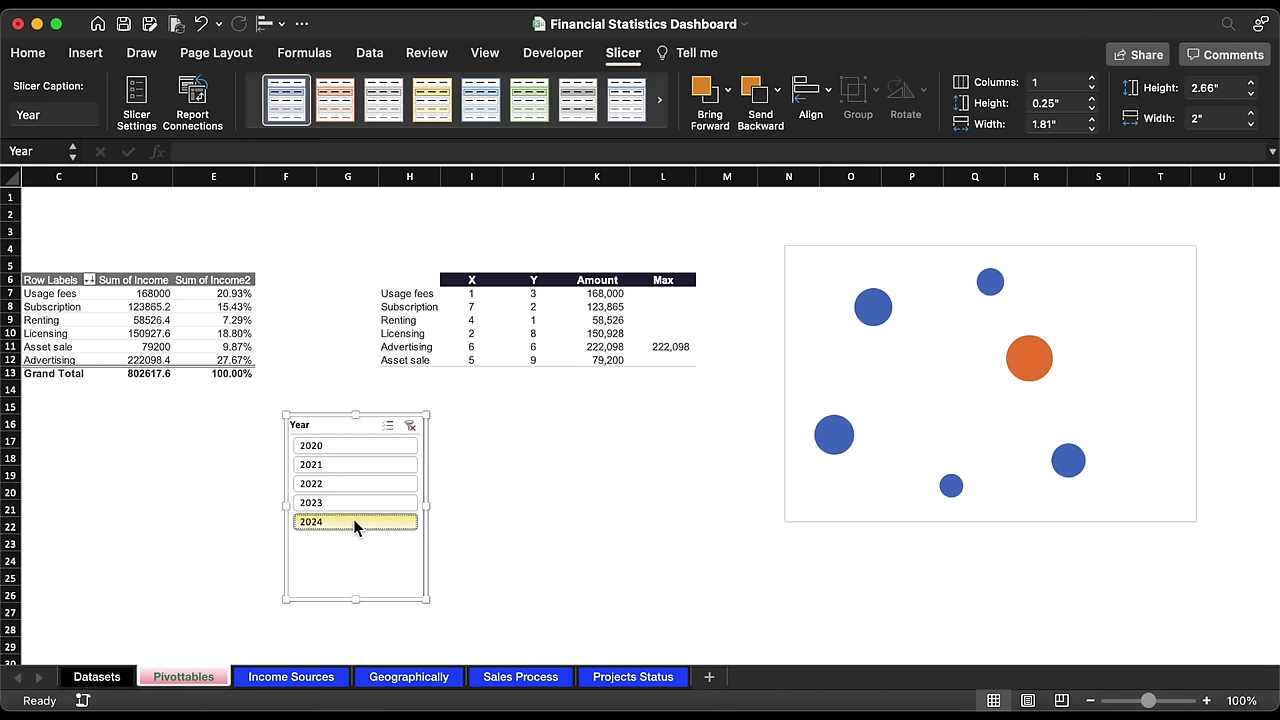
{"action": "left_click", "coordinate": [353, 485]}
{"action": "left_click", "coordinate": [354, 464]}
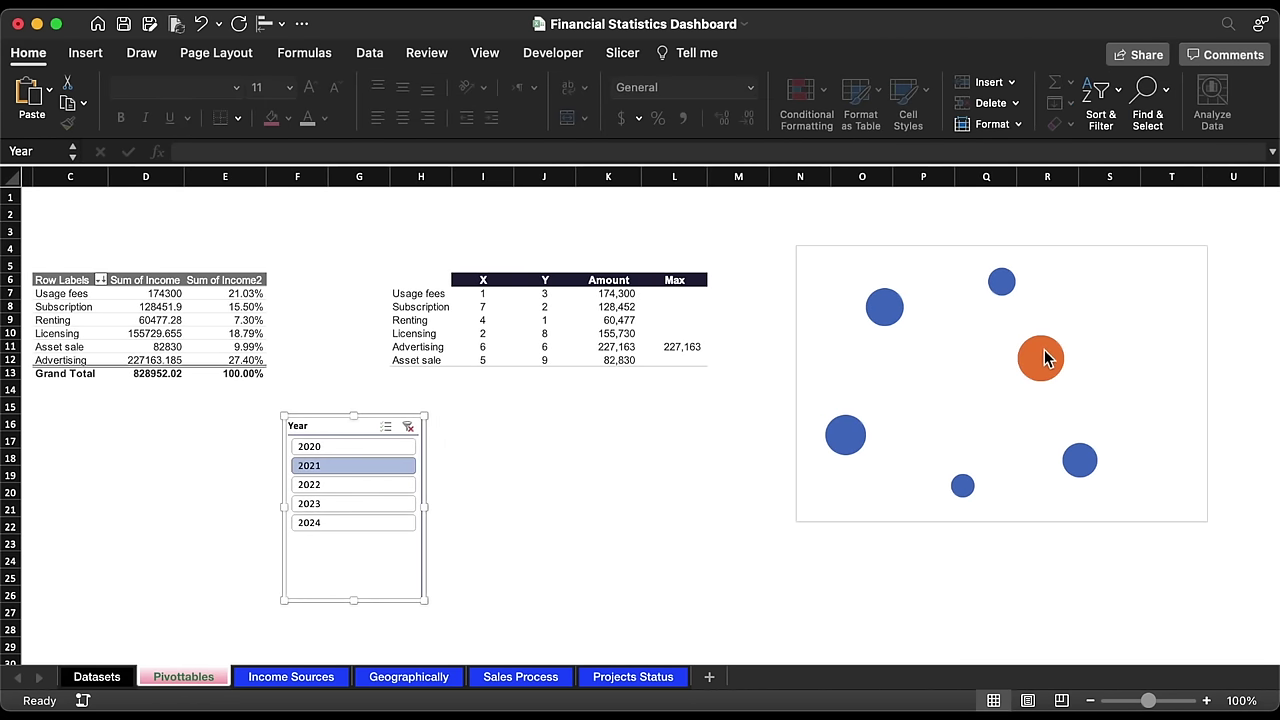
{"action": "left_click", "coordinate": [1045, 360]}
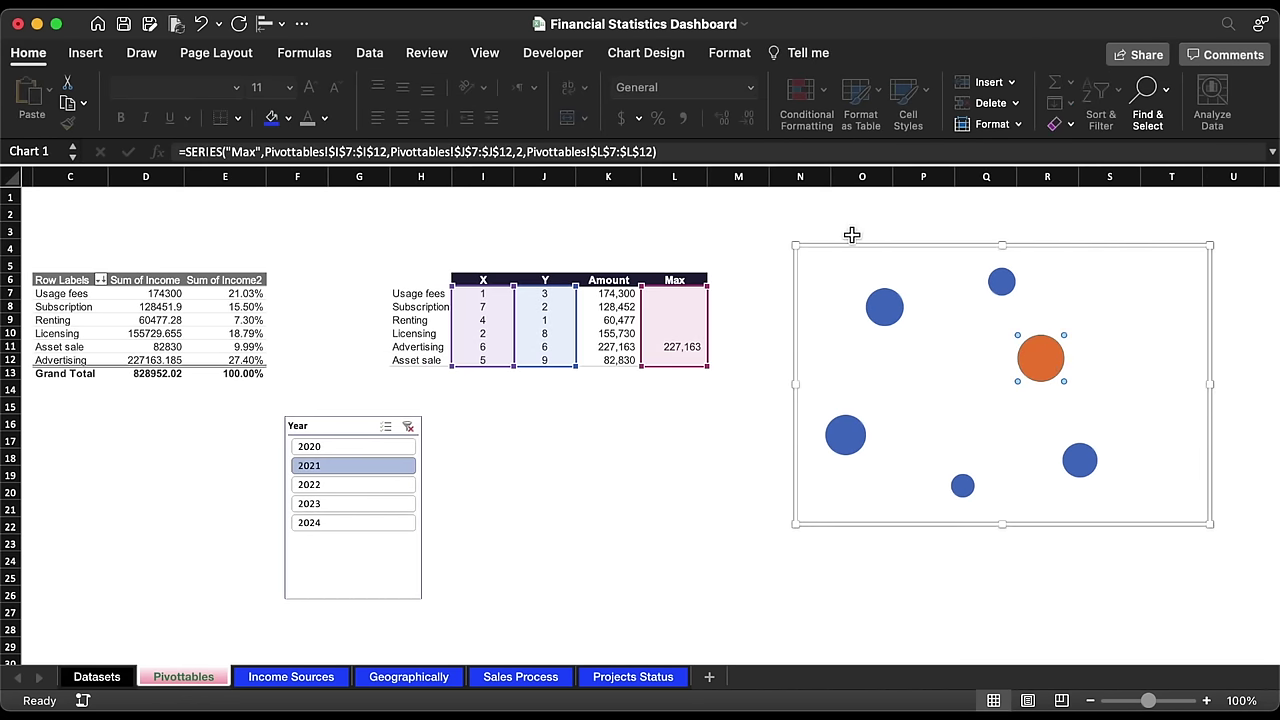
Step: Add centered data labels to the orange Max bubble
{"action": "left_click", "coordinate": [655, 56]}
{"action": "left_click", "coordinate": [35, 95]}
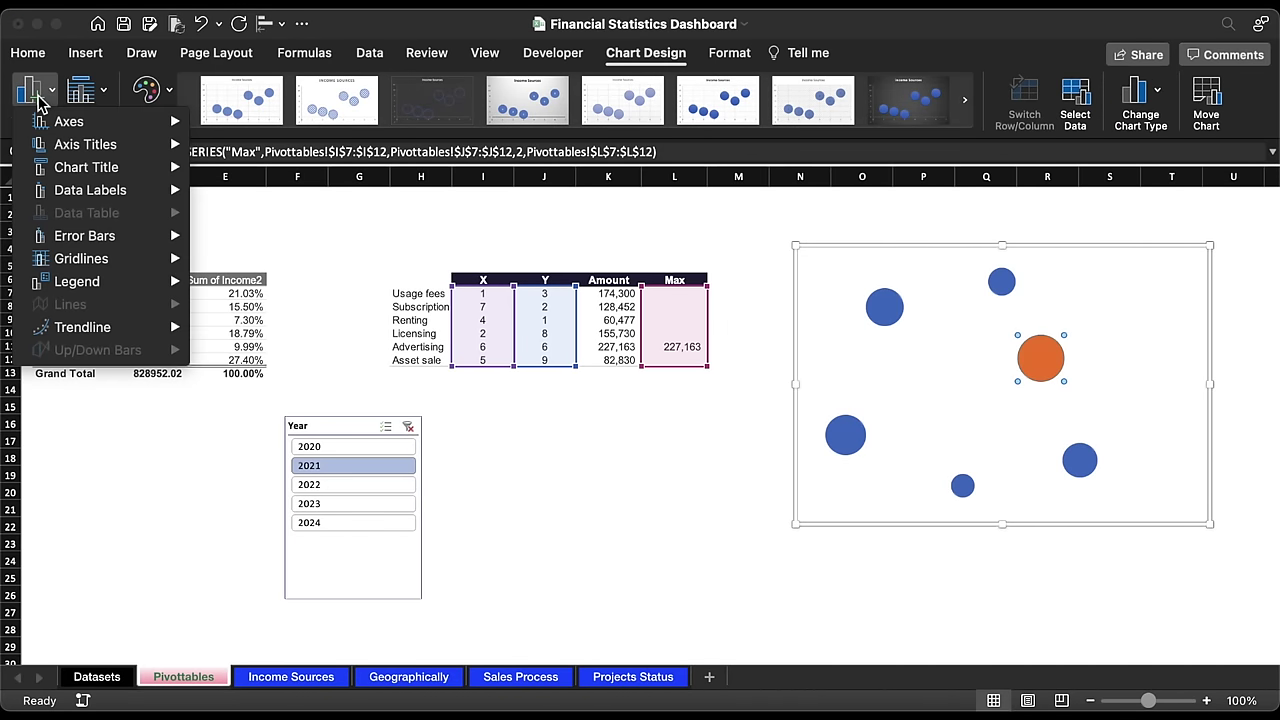
{"action": "mouse_move", "coordinate": [100, 192]}
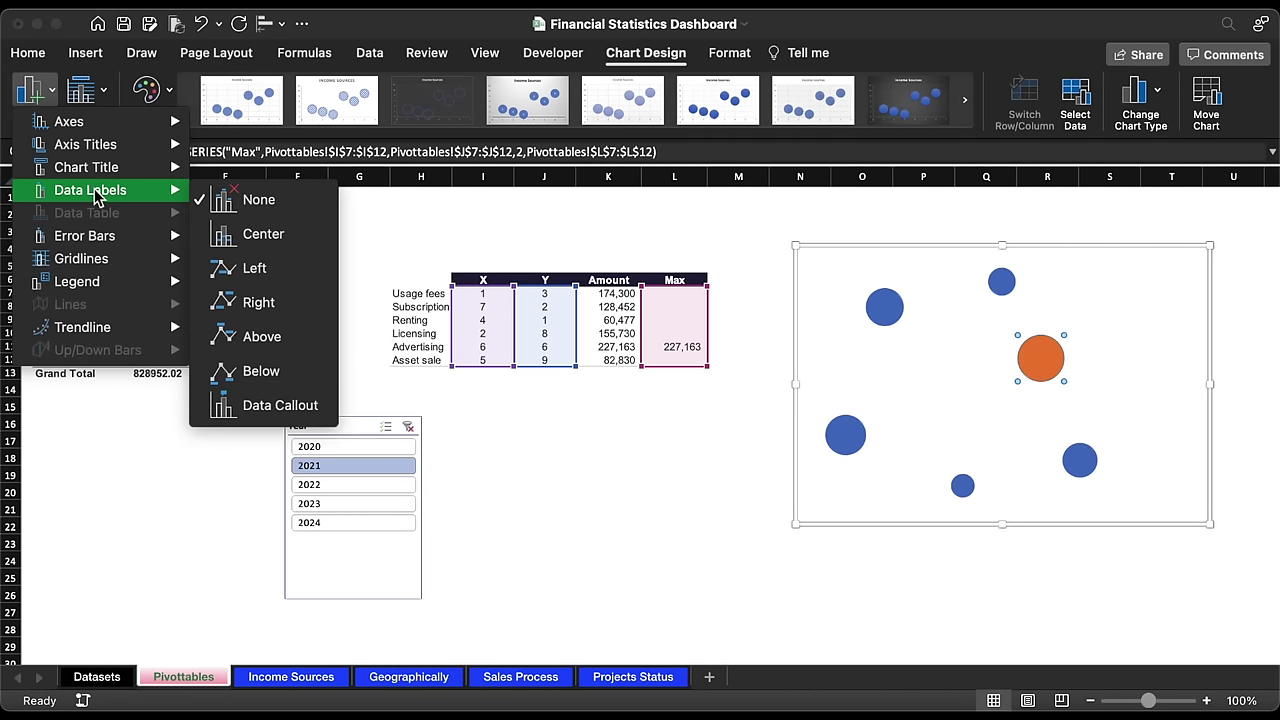
{"action": "left_click", "coordinate": [262, 232]}
Step: Make the label show its value from the Max column cells, without Y value or leader lines
{"action": "left_click", "coordinate": [1040, 358]}
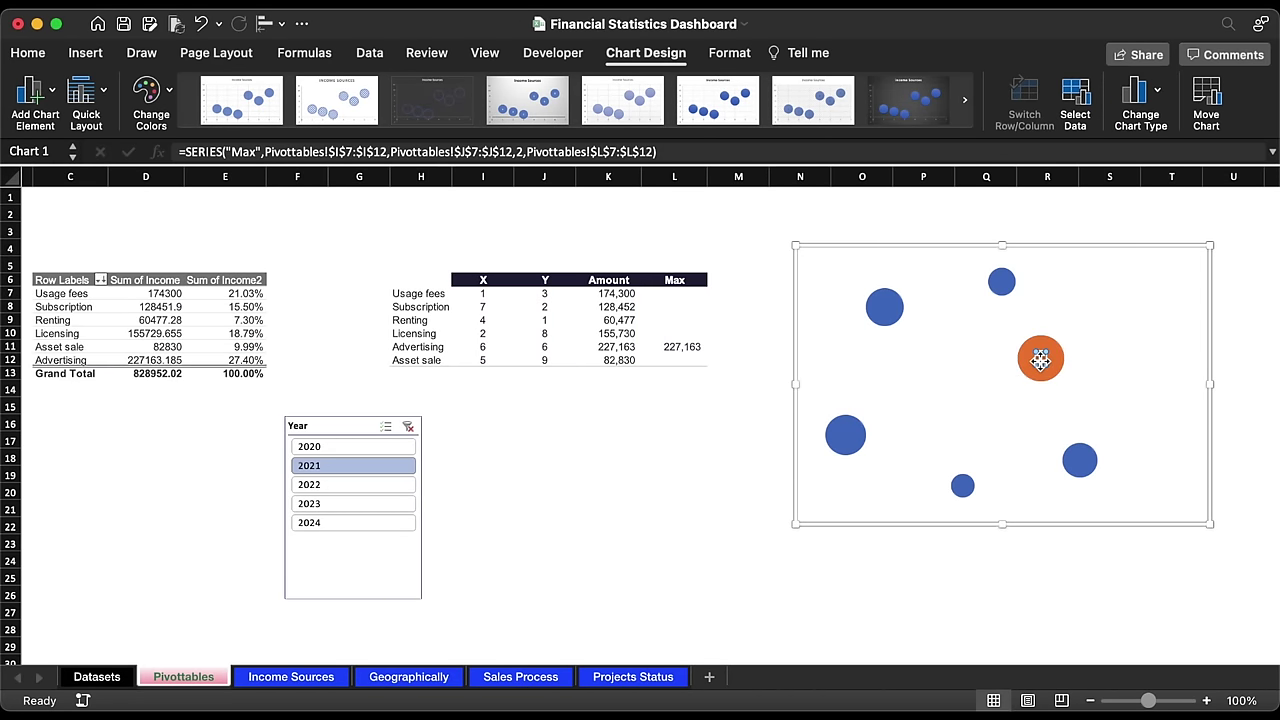
{"action": "scroll", "coordinate": [1004, 472], "scroll_direction": "right", "scroll_amount": 5}
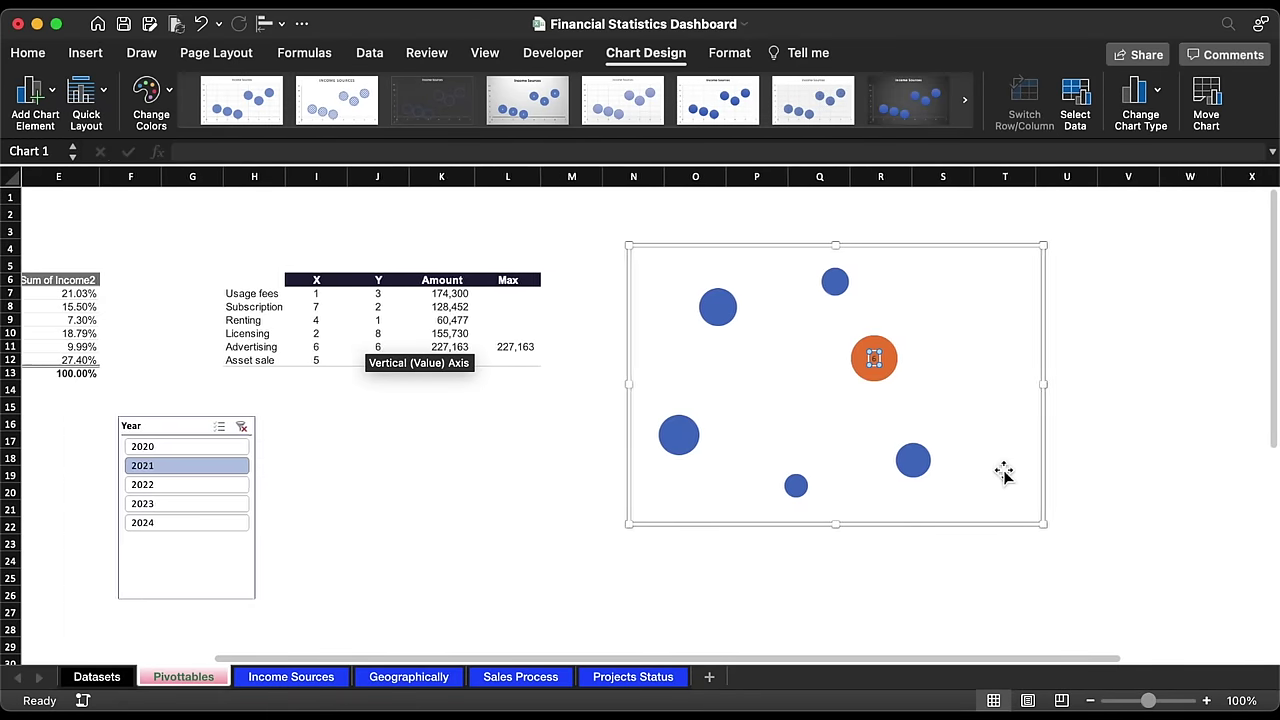
{"action": "key", "text": "super+1"}
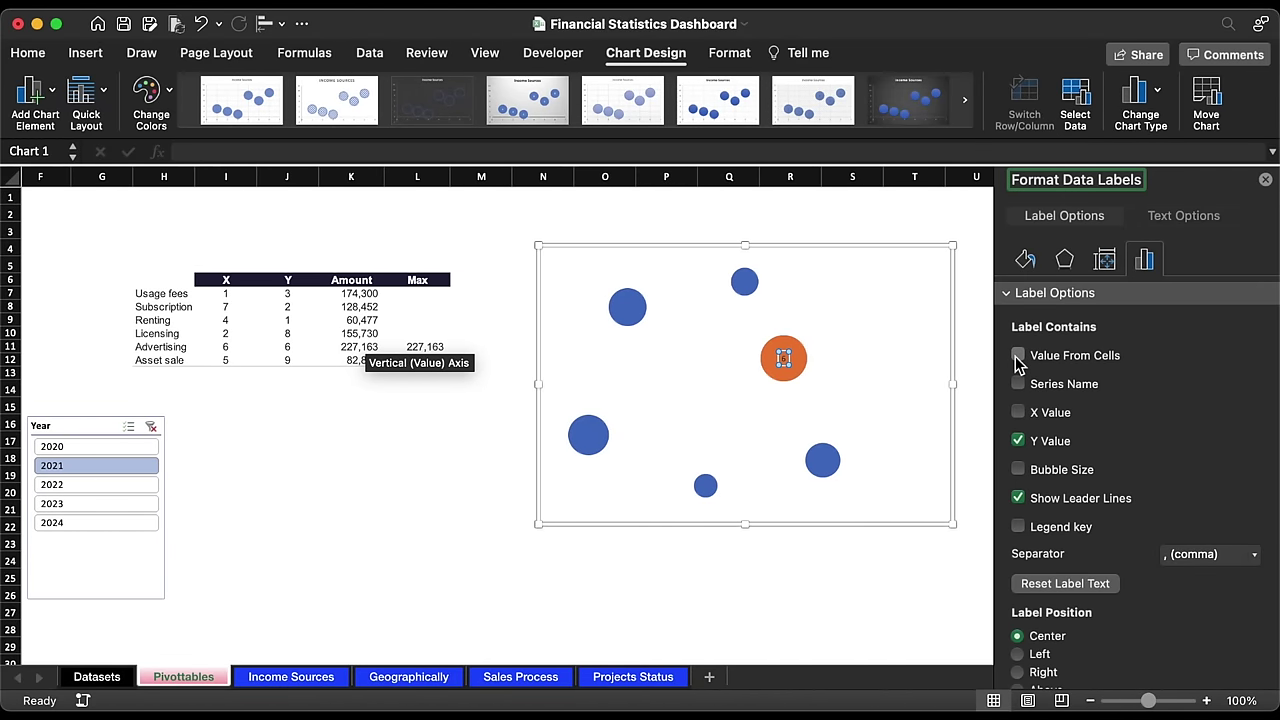
{"action": "left_click", "coordinate": [1014, 360]}
{"action": "left_click", "coordinate": [774, 226]}
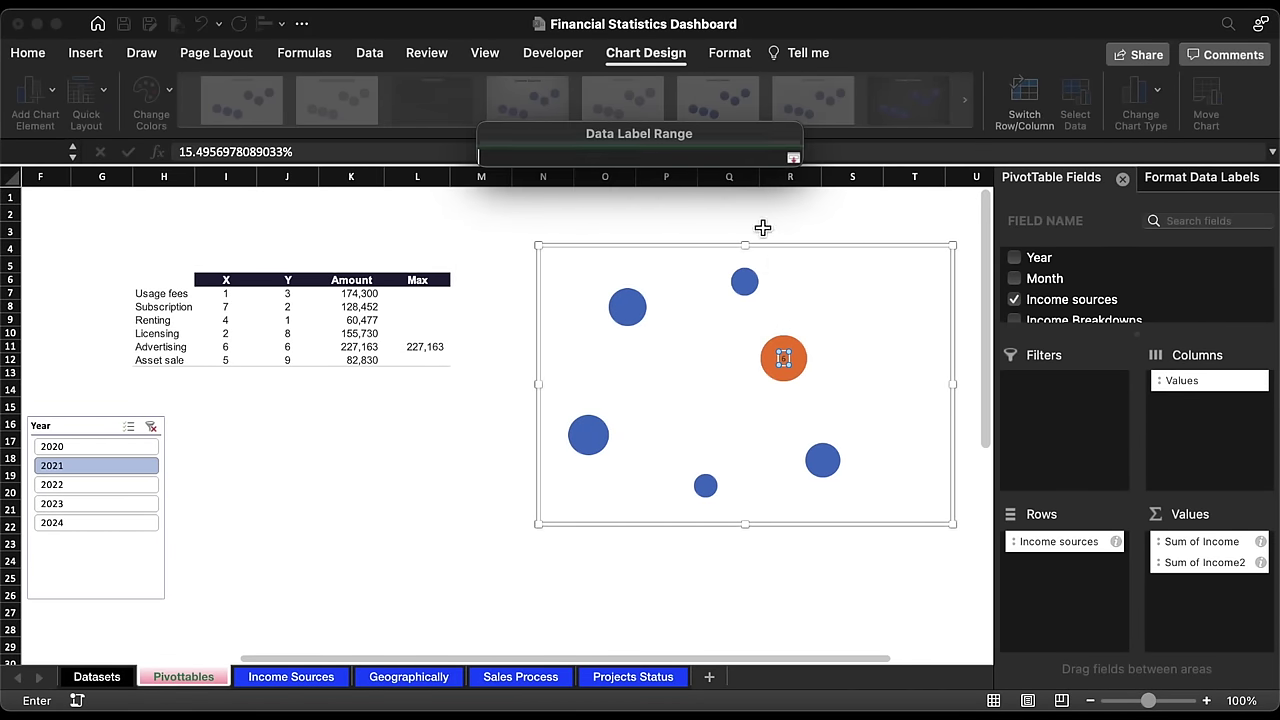
{"action": "left_click_drag", "start_coordinate": [425, 293], "coordinate": [431, 364]}
{"action": "key", "text": "Return"}
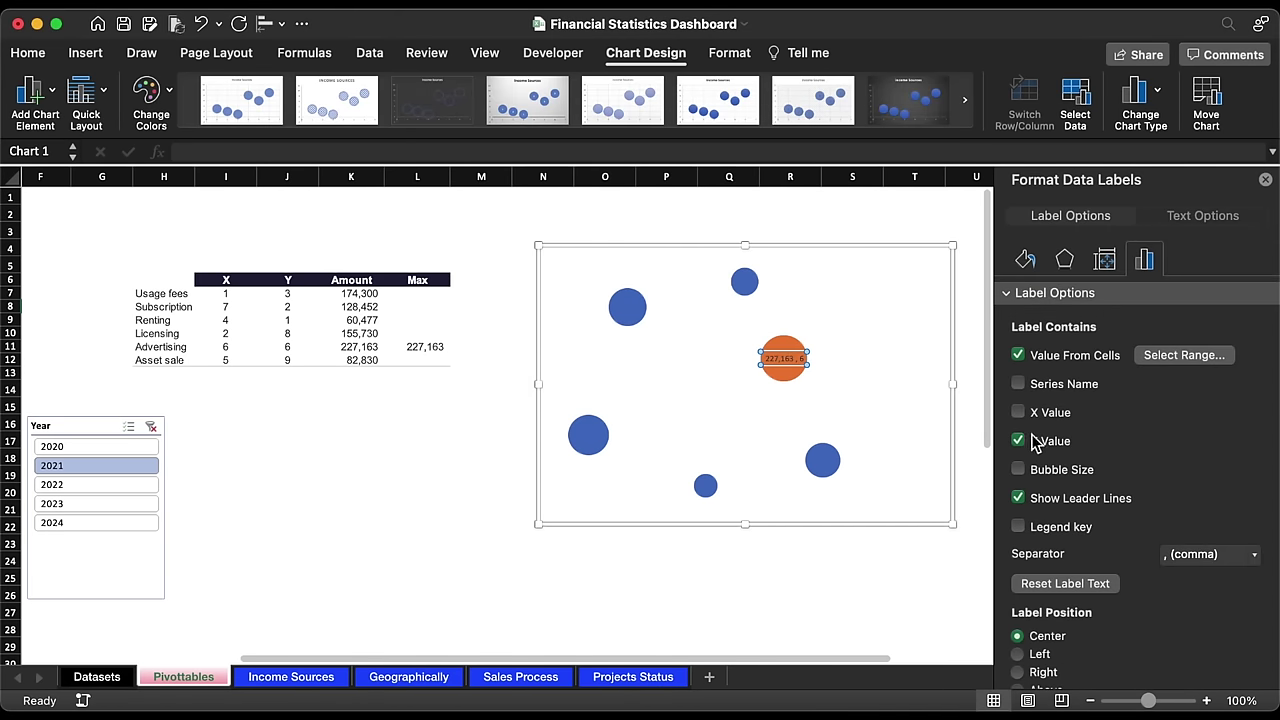
{"action": "left_click", "coordinate": [1019, 441]}
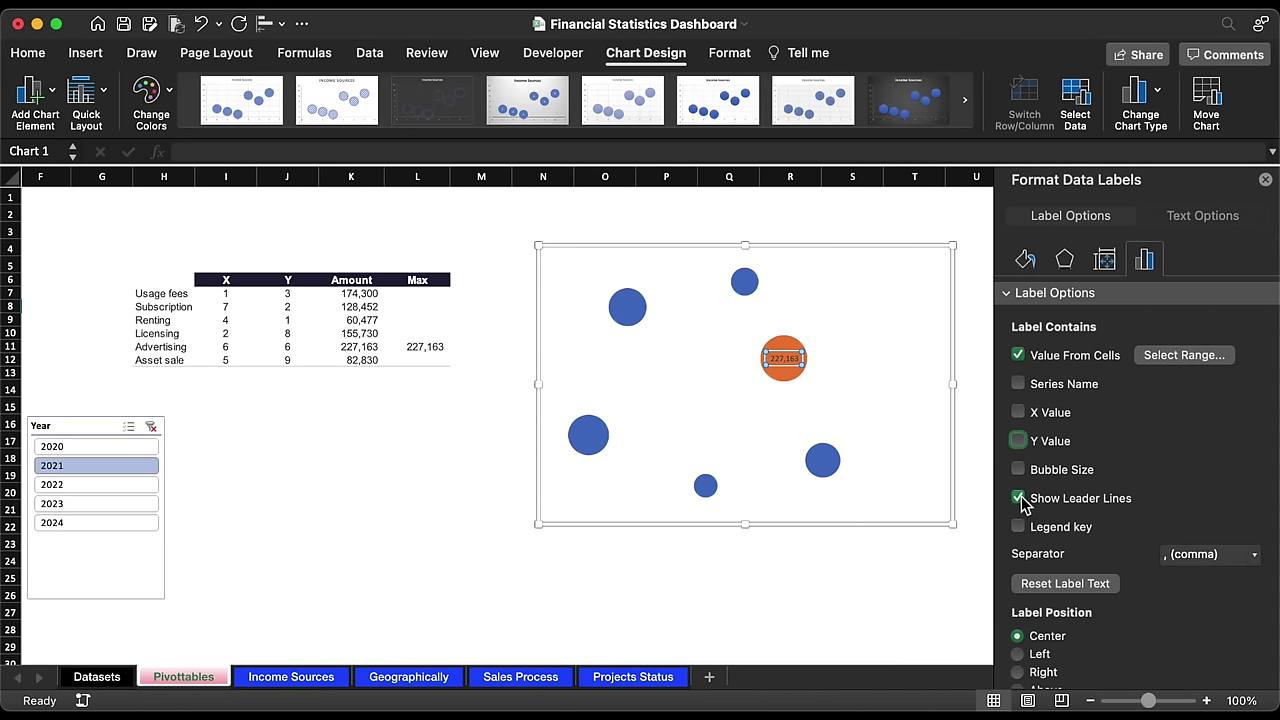
{"action": "left_click", "coordinate": [1019, 498]}
Step: Check the label updates with years 2022 and 2023, then return the slicer to 2021
{"action": "left_click", "coordinate": [517, 291]}
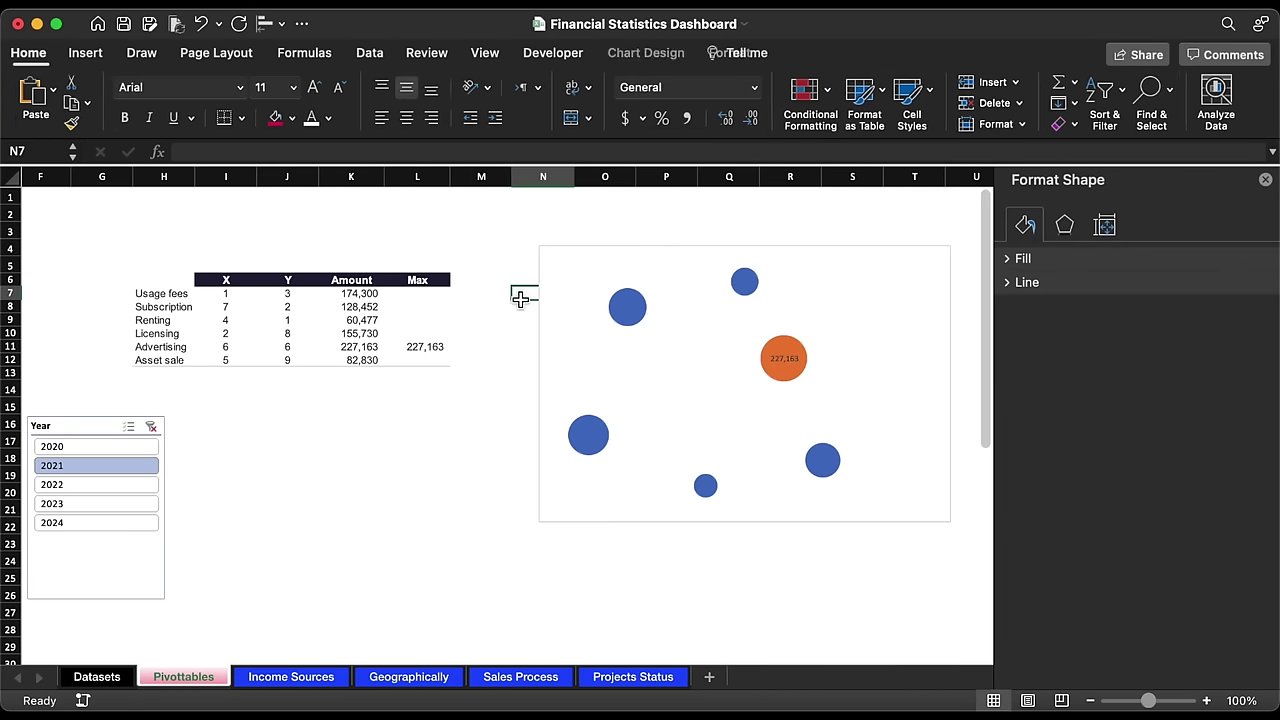
{"action": "left_click", "coordinate": [122, 495]}
{"action": "left_click", "coordinate": [116, 506]}
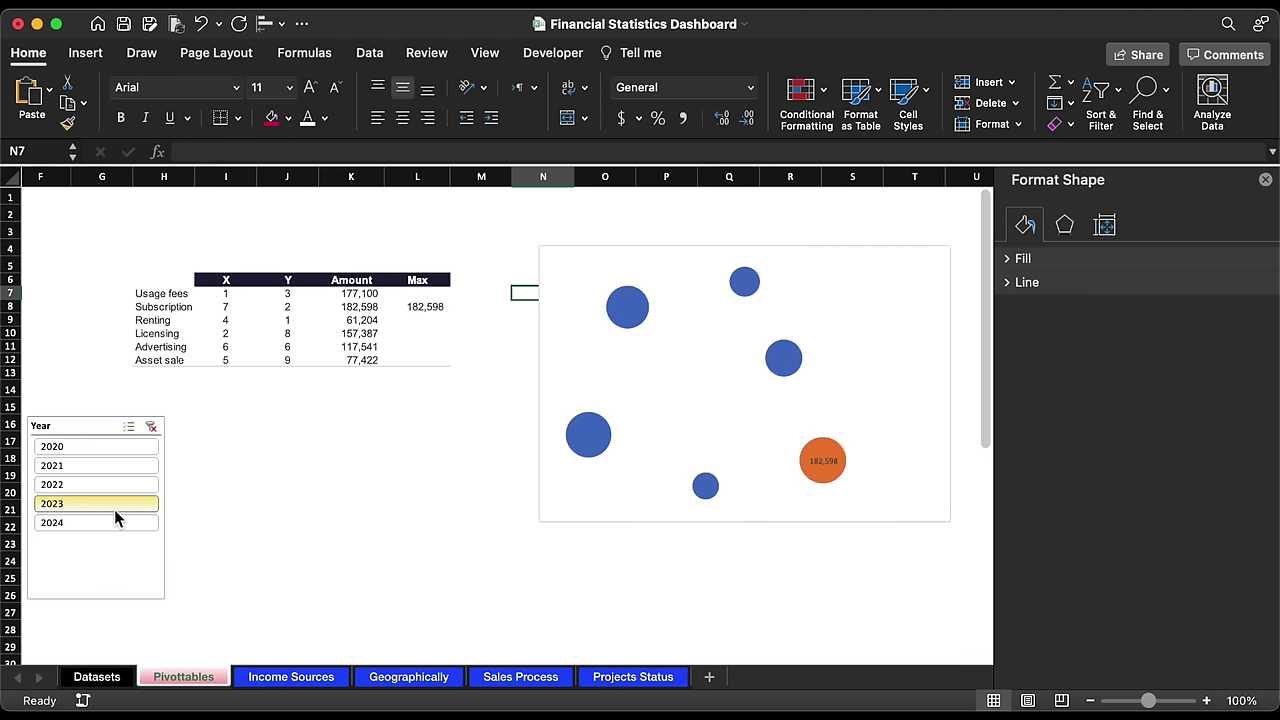
{"action": "left_click", "coordinate": [114, 471]}
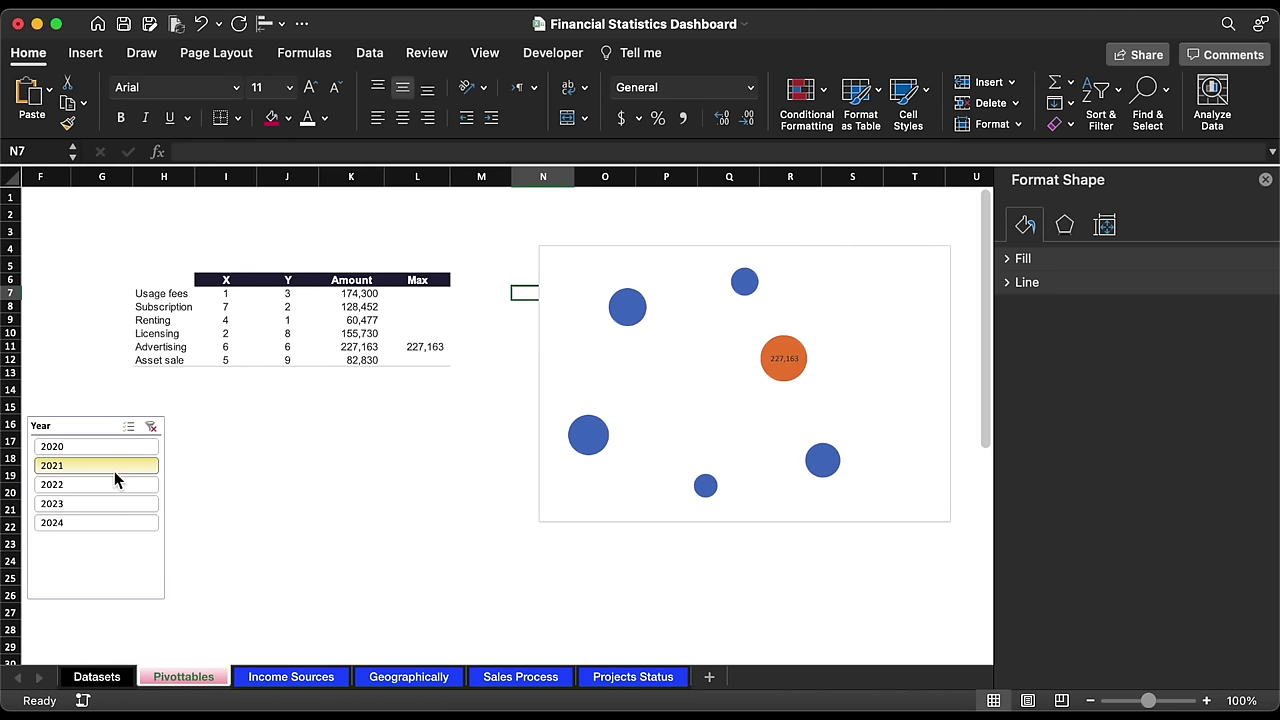
{"action": "left_click", "coordinate": [422, 179]}
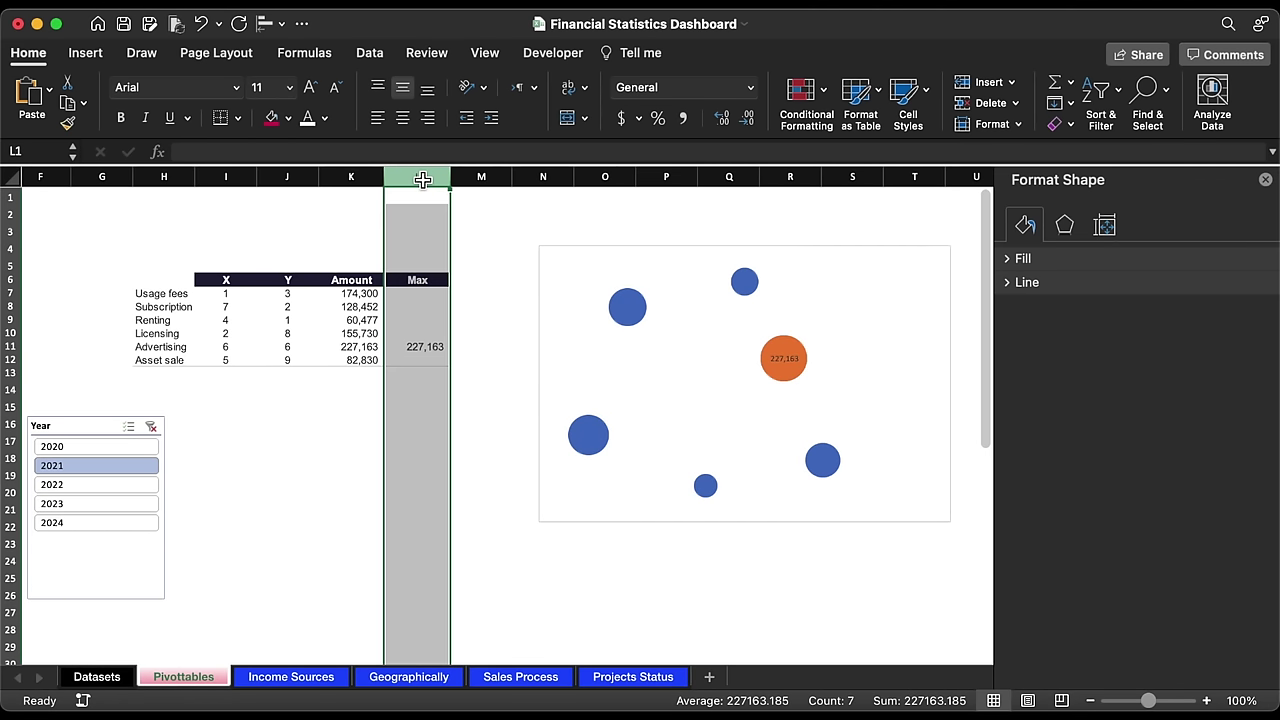
Step: Copy the Max column into column M and rename its header to 'Without Max'
{"action": "key", "text": "super+c"}
{"action": "left_click", "coordinate": [490, 178]}
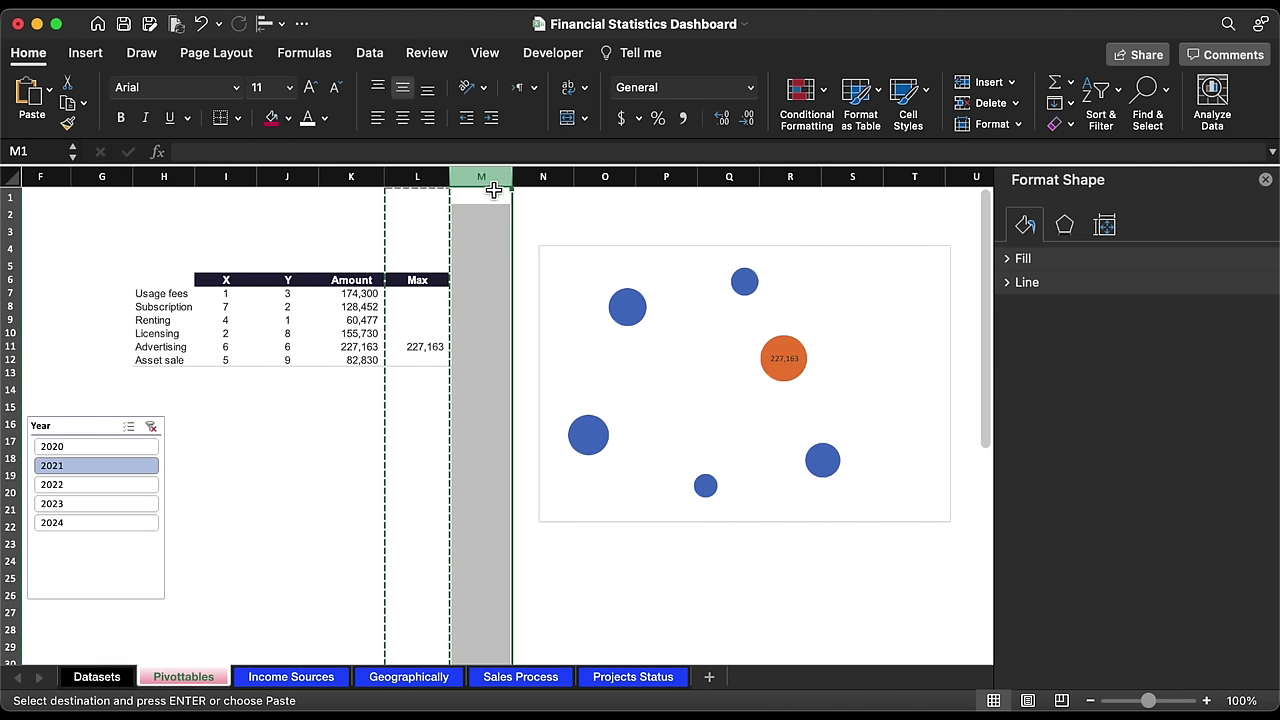
{"action": "key", "text": "super+v"}
{"action": "left_click", "coordinate": [483, 280]}
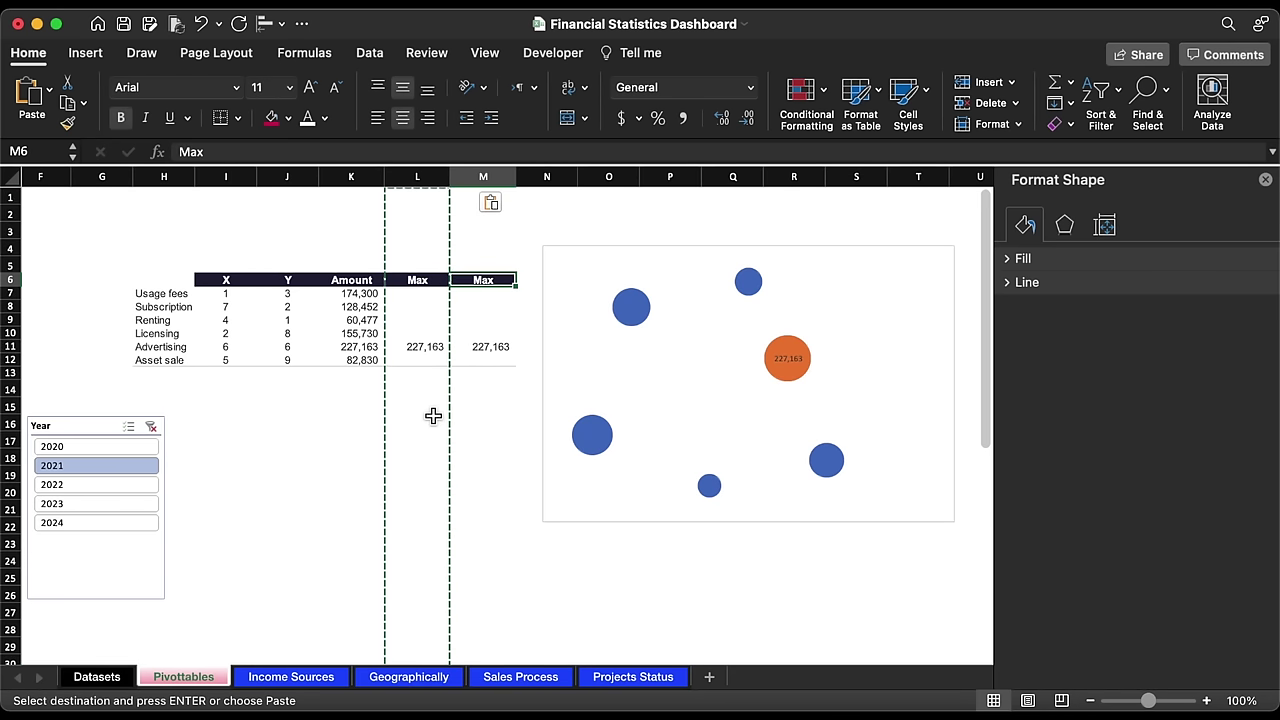
{"action": "type", "text": "Without Max"}
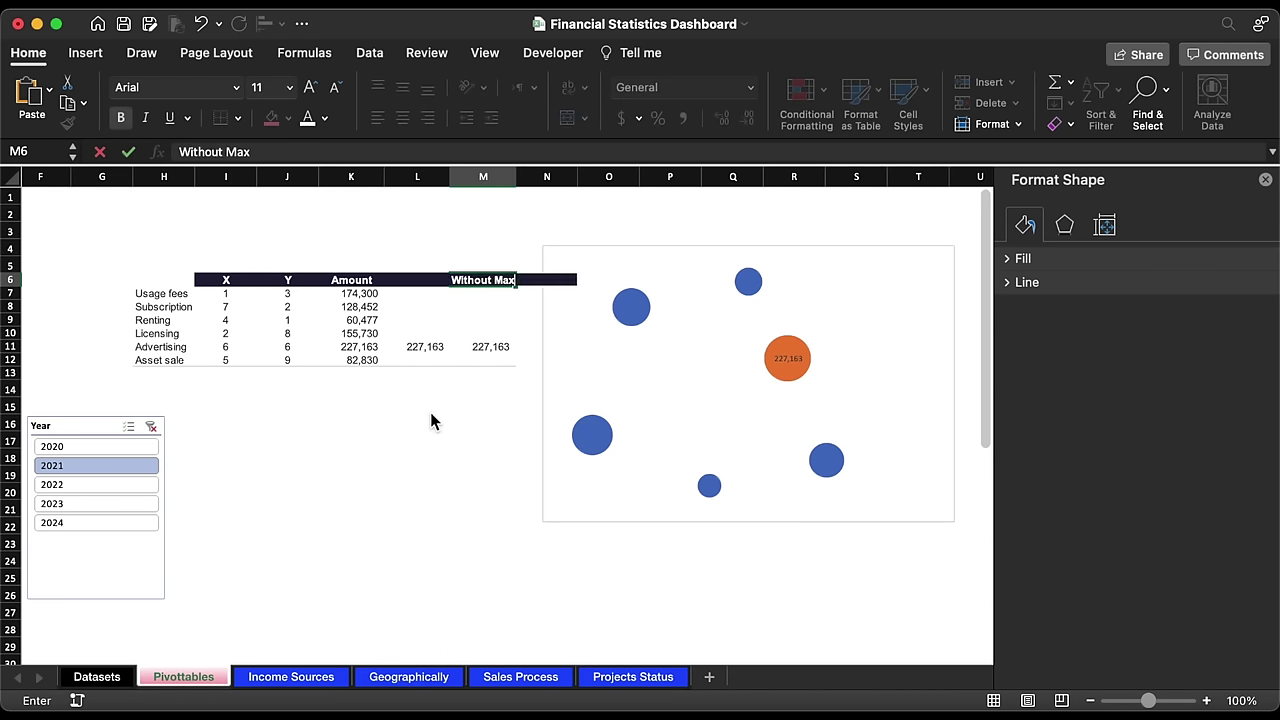
{"action": "key", "text": "Return"}
Step: Enter =IF(K7=MAX($K$7:$K$12),"",K7) in cell M7
{"action": "type", "text": "=if"}
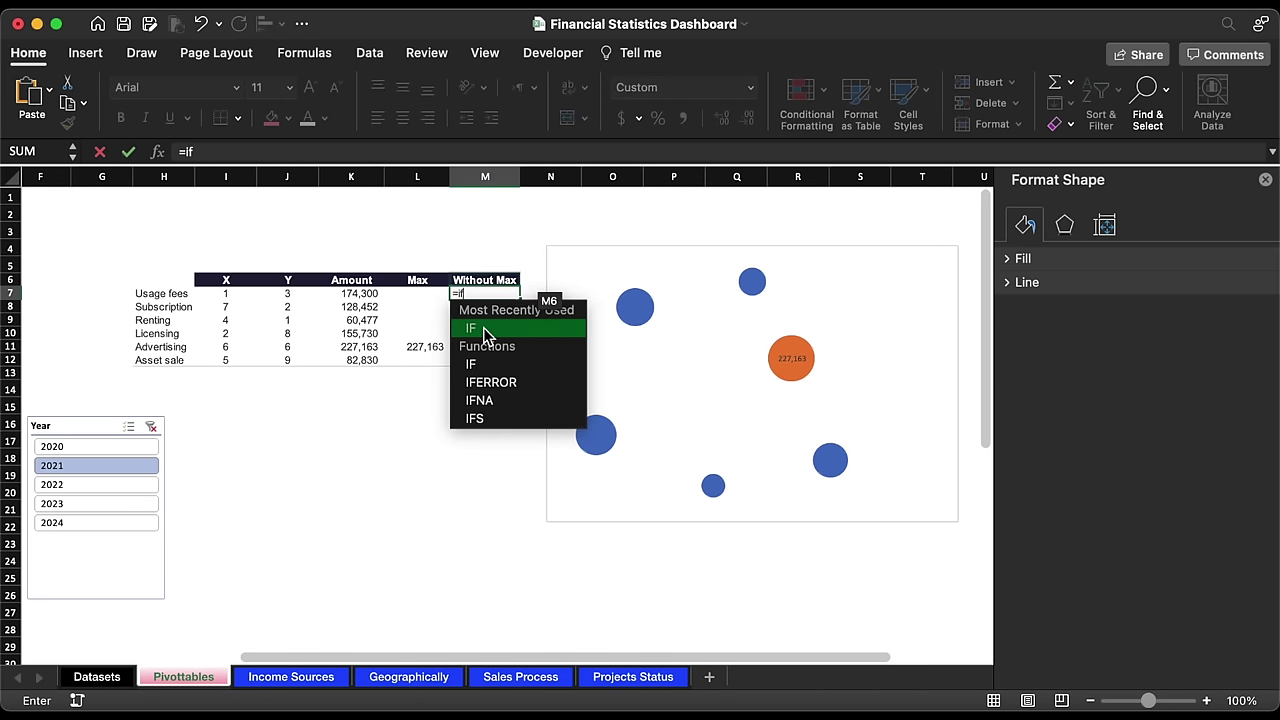
{"action": "double_click", "coordinate": [483, 327]}
{"action": "left_click", "coordinate": [368, 295]}
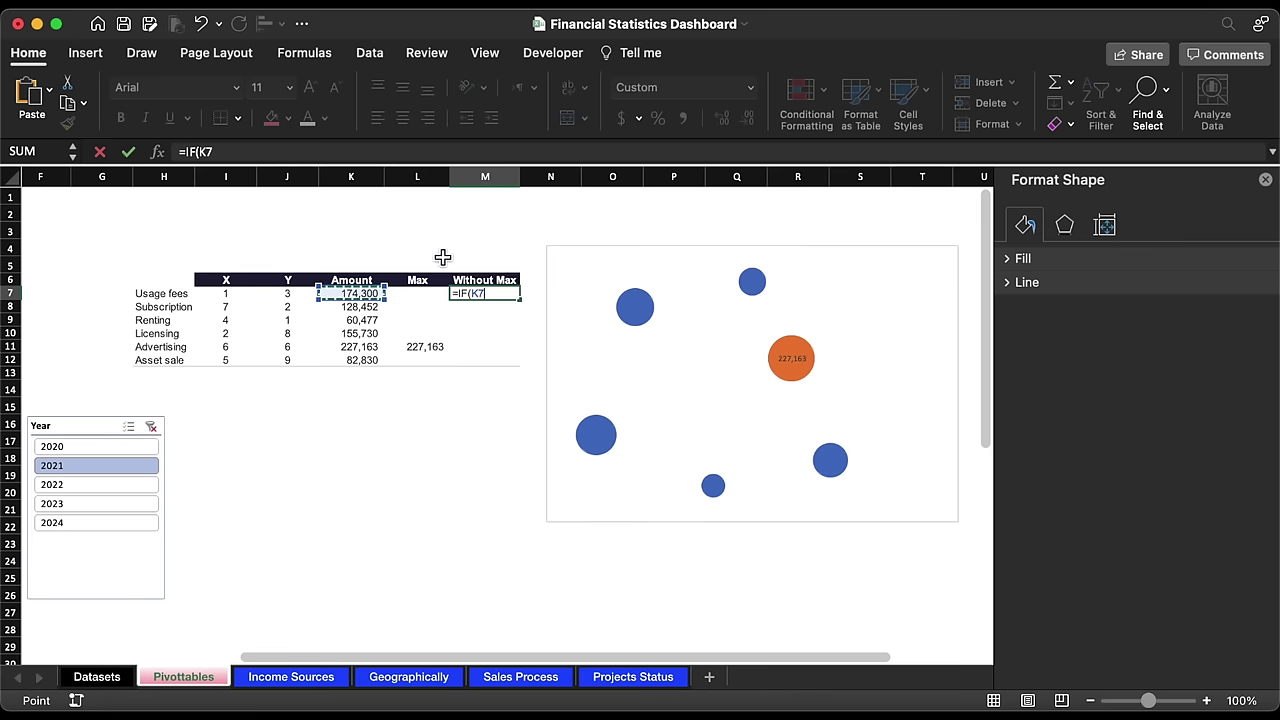
{"action": "type", "text": "="}
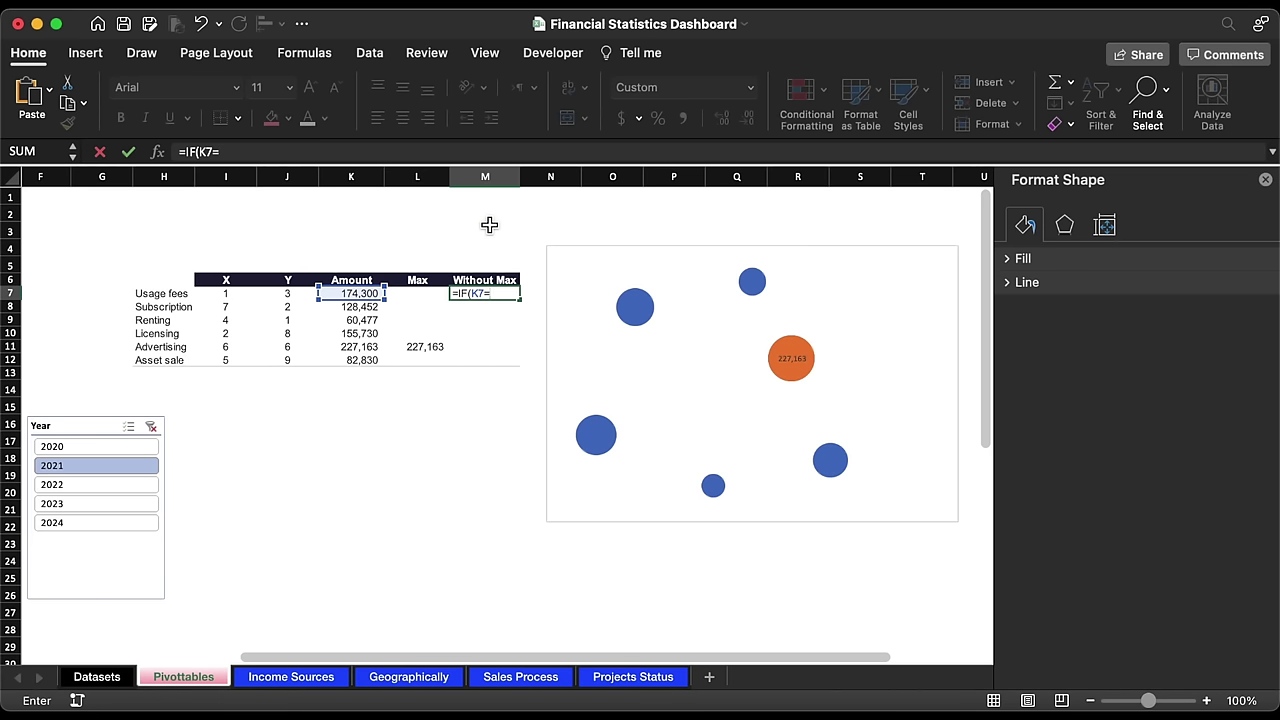
{"action": "type", "text": "max"}
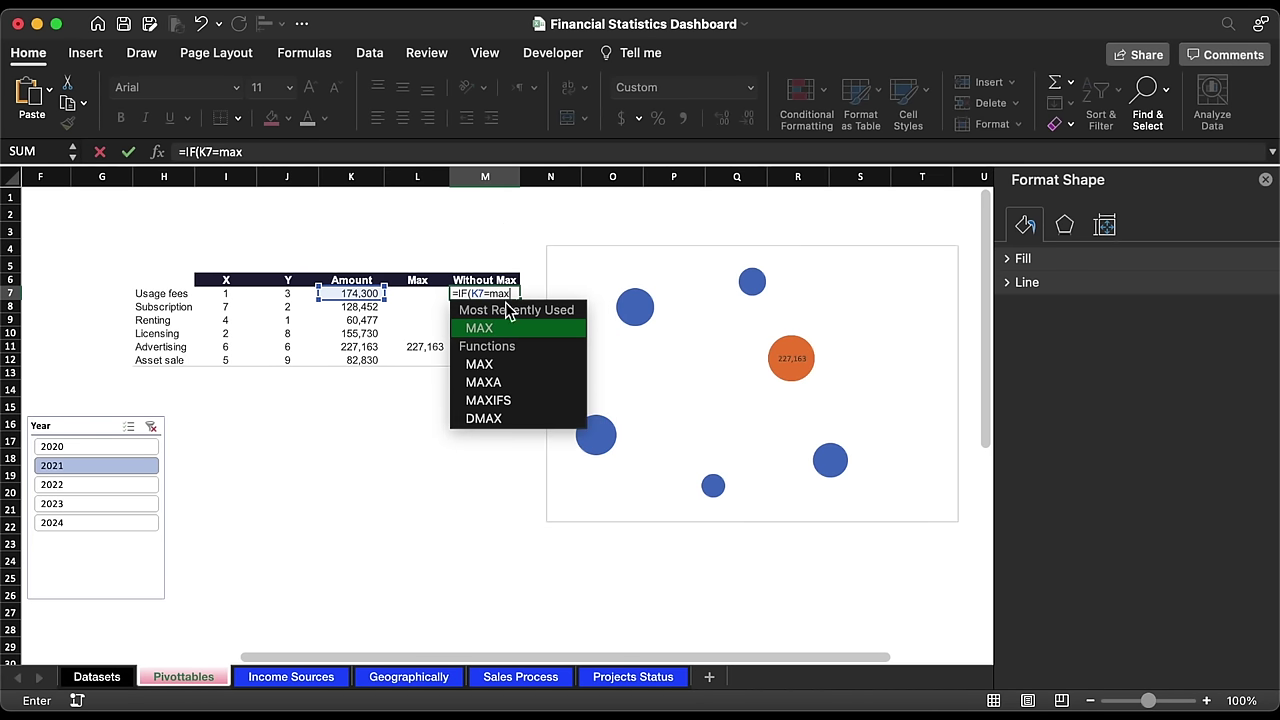
{"action": "double_click", "coordinate": [508, 330]}
{"action": "left_click_drag", "start_coordinate": [350, 293], "coordinate": [372, 364]}
{"action": "key", "text": "F4"}
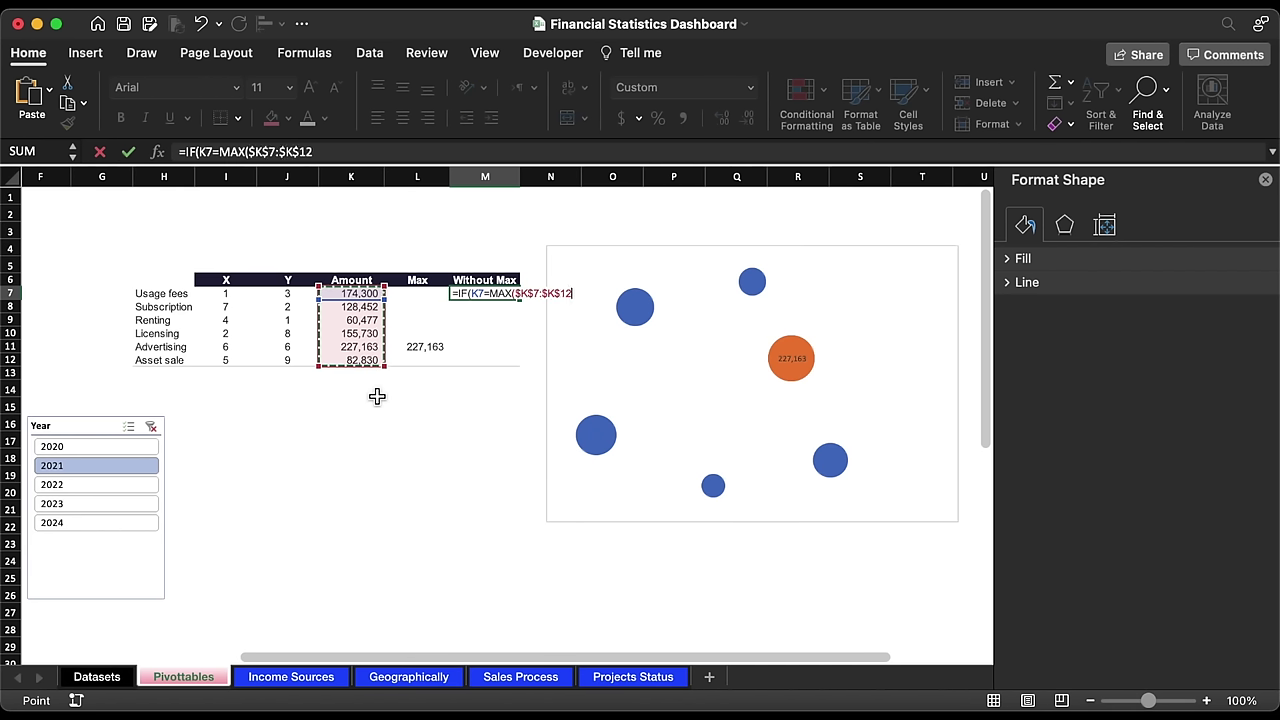
{"action": "type", "text": "),\"\","}
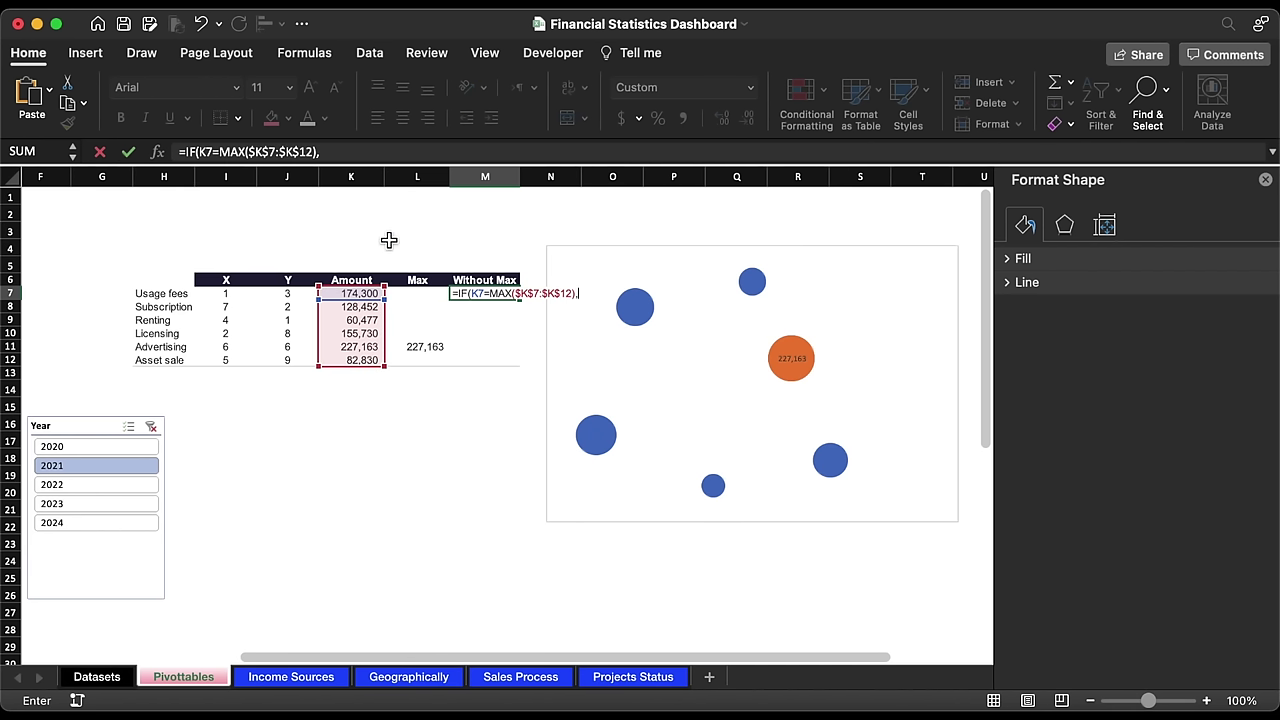
{"action": "left_click", "coordinate": [368, 295]}
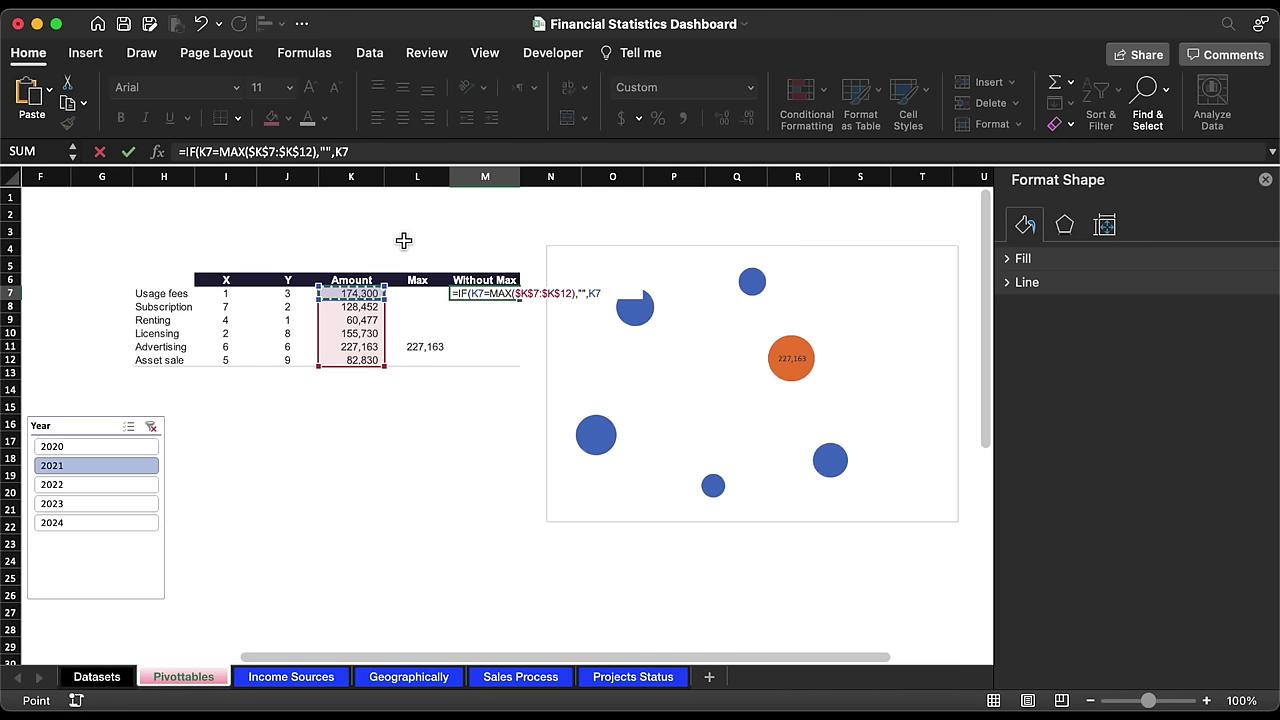
{"action": "type", "text": ")"}
{"action": "key", "text": "Return"}
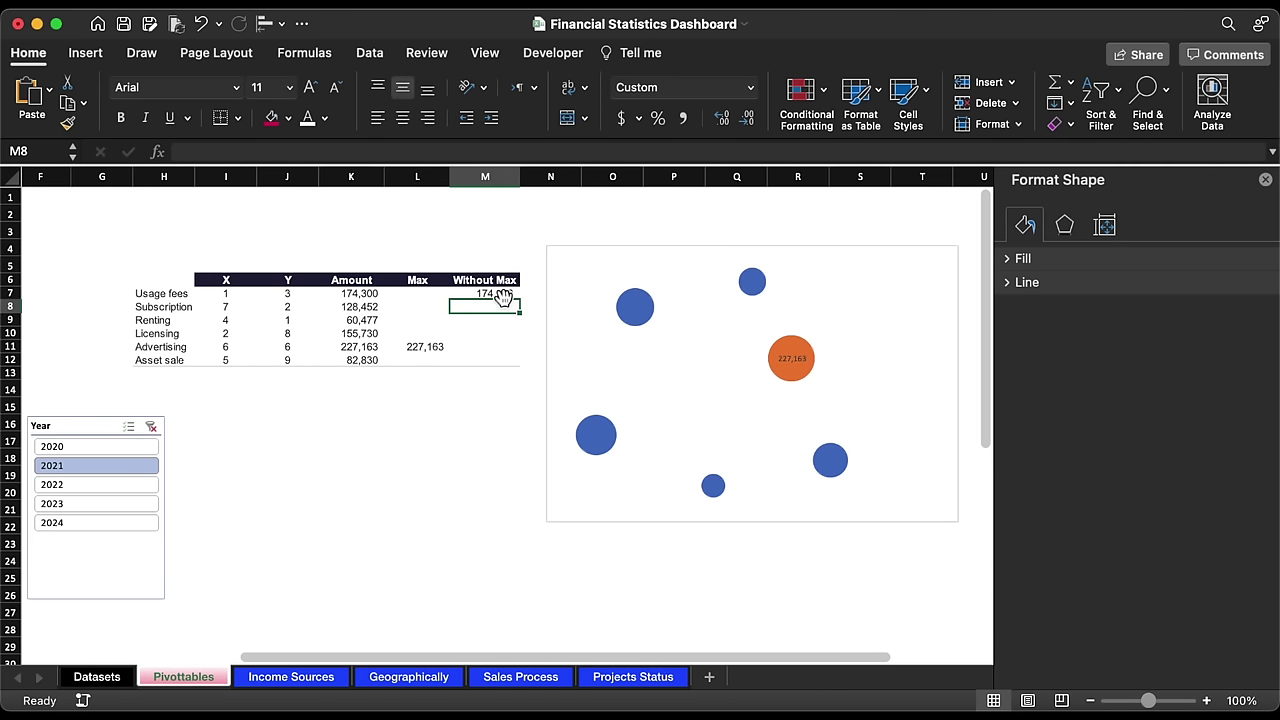
Step: Fill the formula down to M12 and test it with years 2022, 2021, 2020, then 2021
{"action": "left_click", "coordinate": [502, 297]}
{"action": "double_click", "coordinate": [522, 303]}
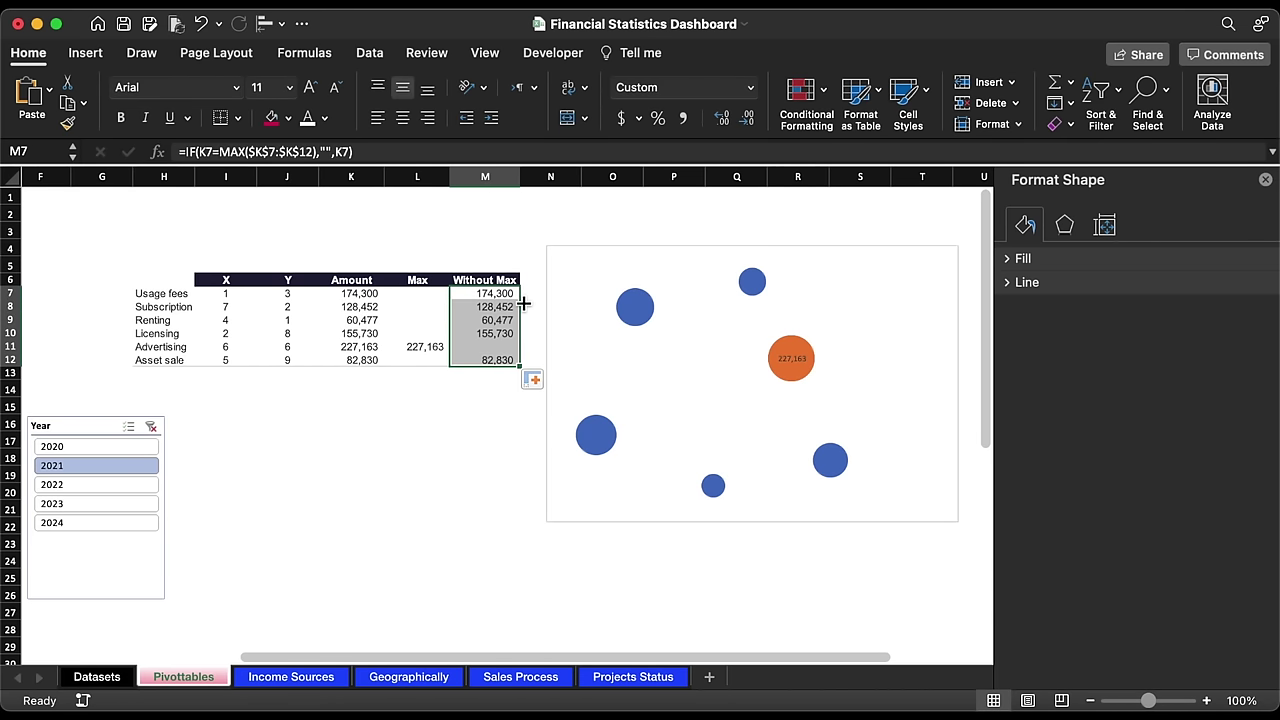
{"action": "left_click", "coordinate": [116, 484]}
{"action": "left_click", "coordinate": [115, 465]}
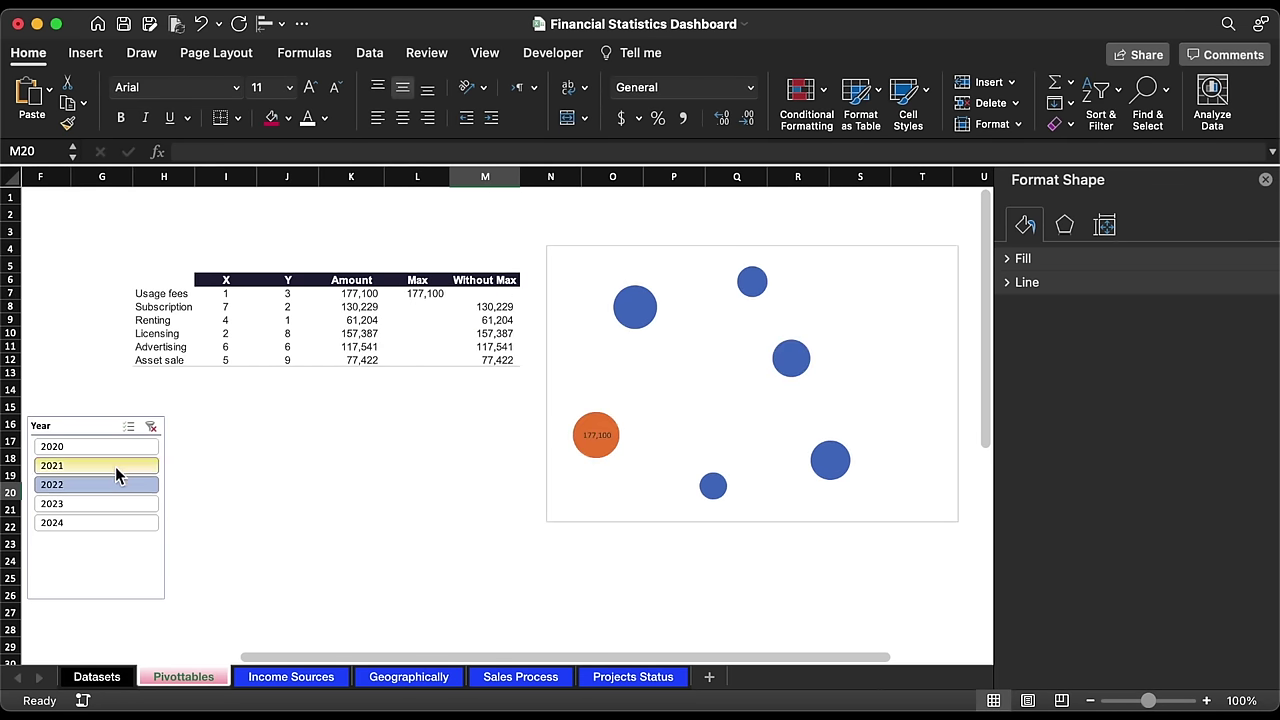
{"action": "left_click", "coordinate": [114, 447]}
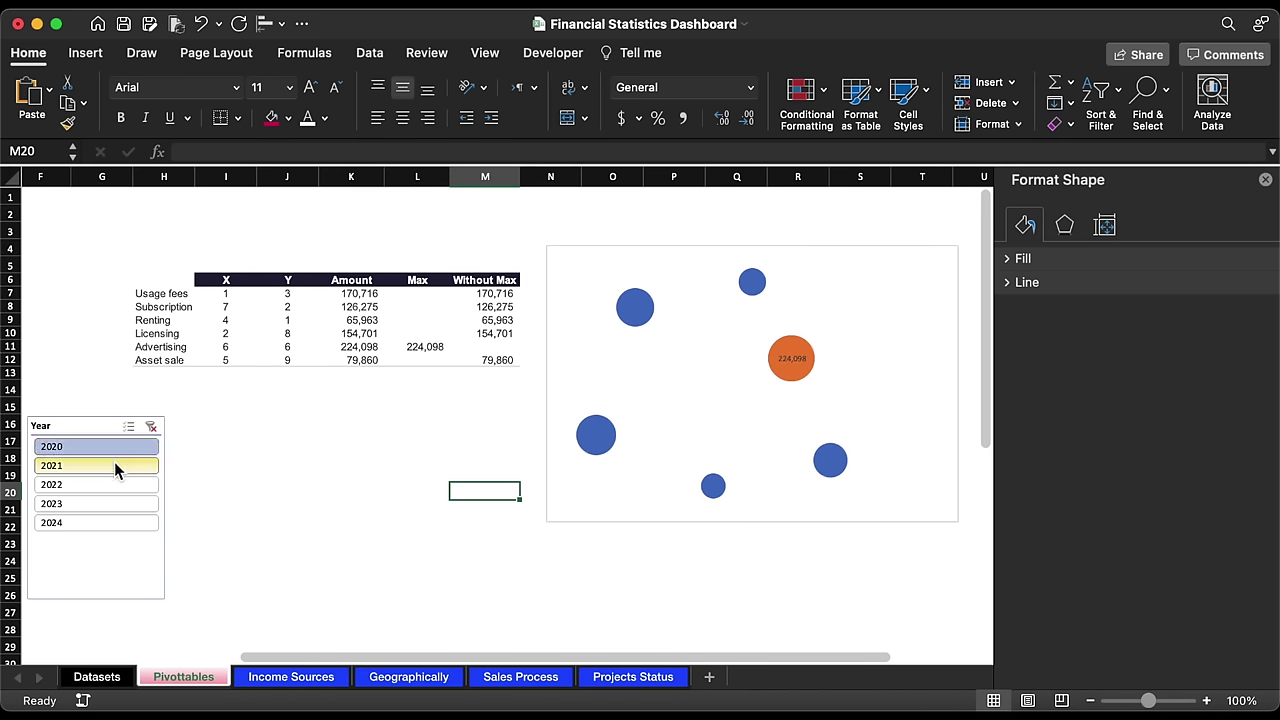
{"action": "left_click", "coordinate": [114, 464]}
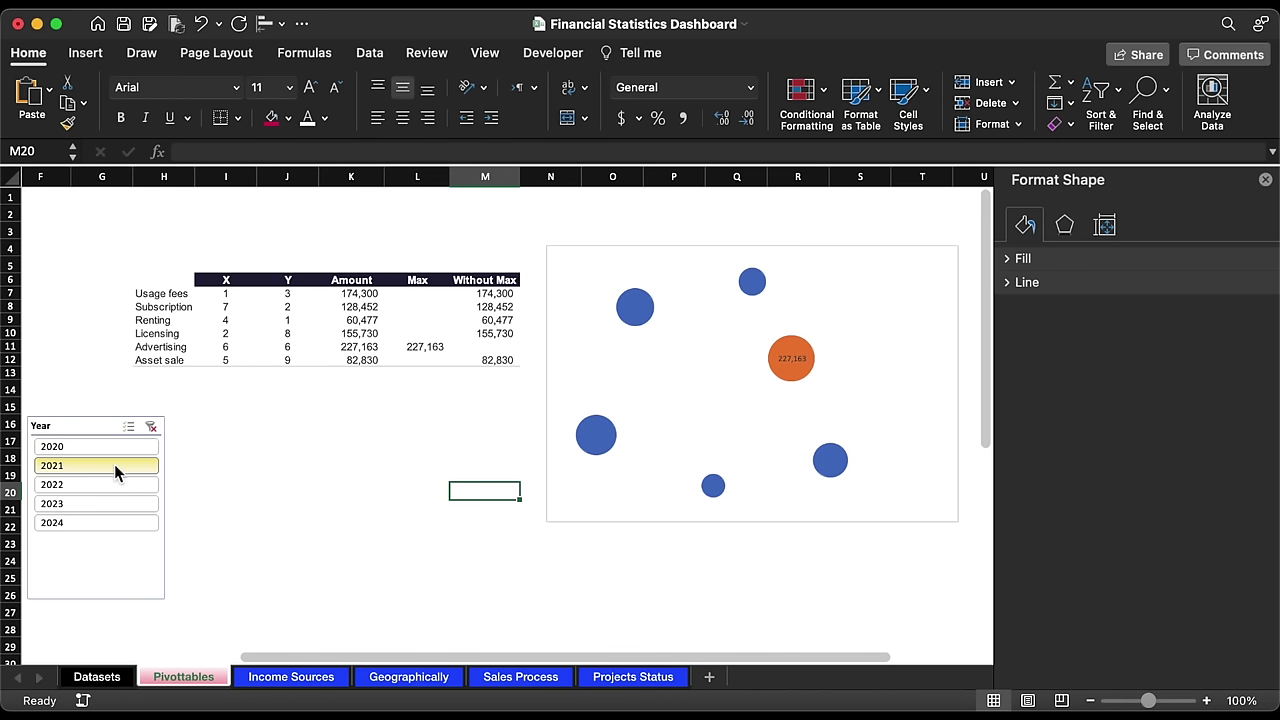
{"action": "left_click", "coordinate": [636, 310]}
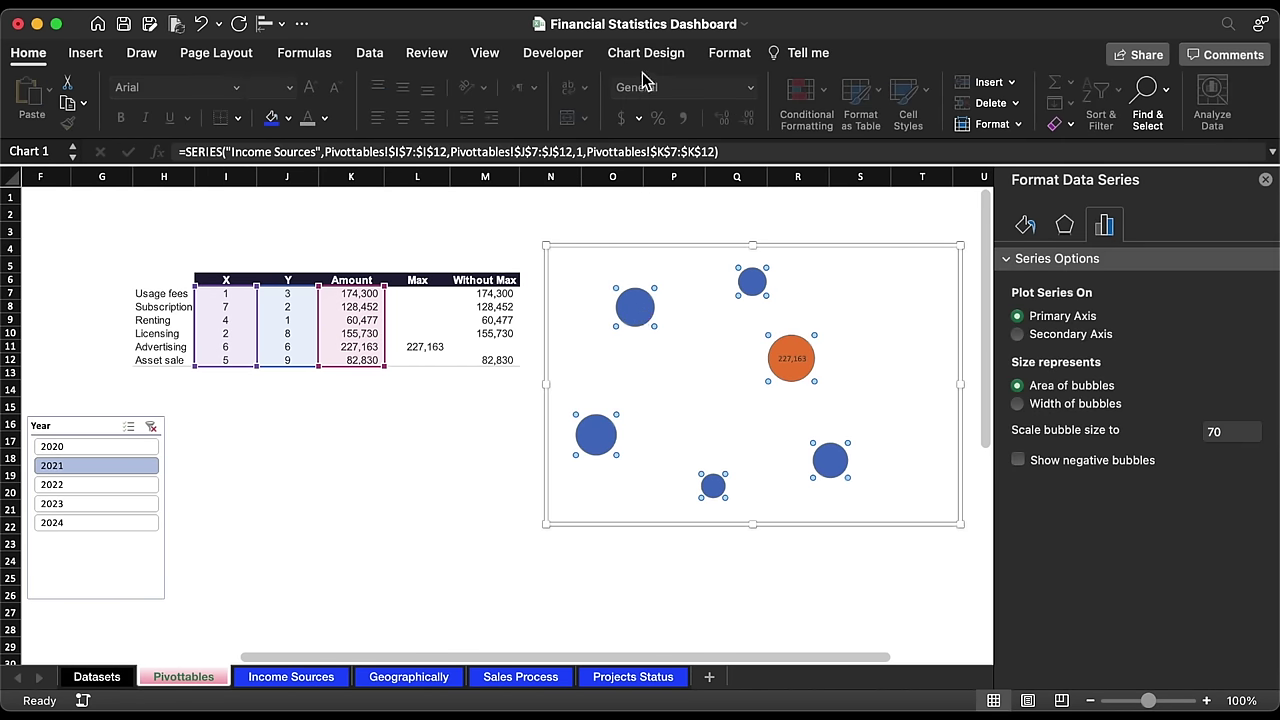
Step: Add centered data labels to the blue bubbles
{"action": "left_click", "coordinate": [646, 53]}
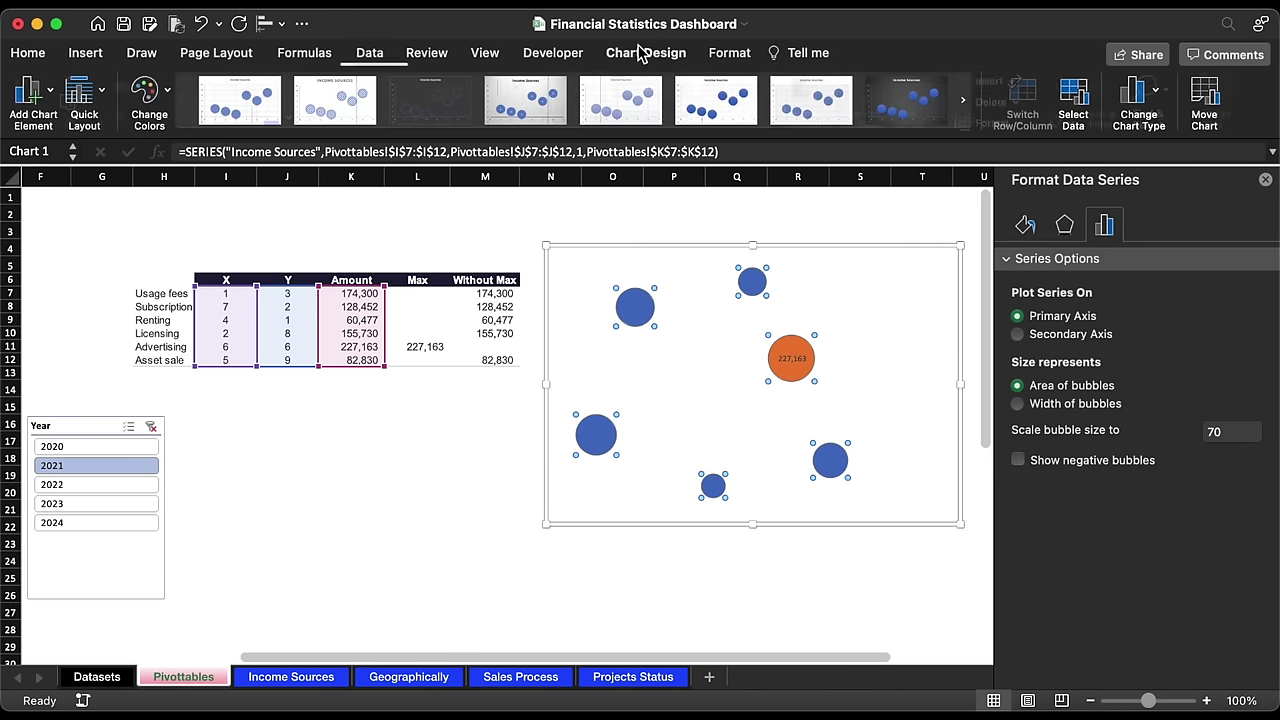
{"action": "left_click", "coordinate": [52, 96]}
{"action": "mouse_move", "coordinate": [90, 197]}
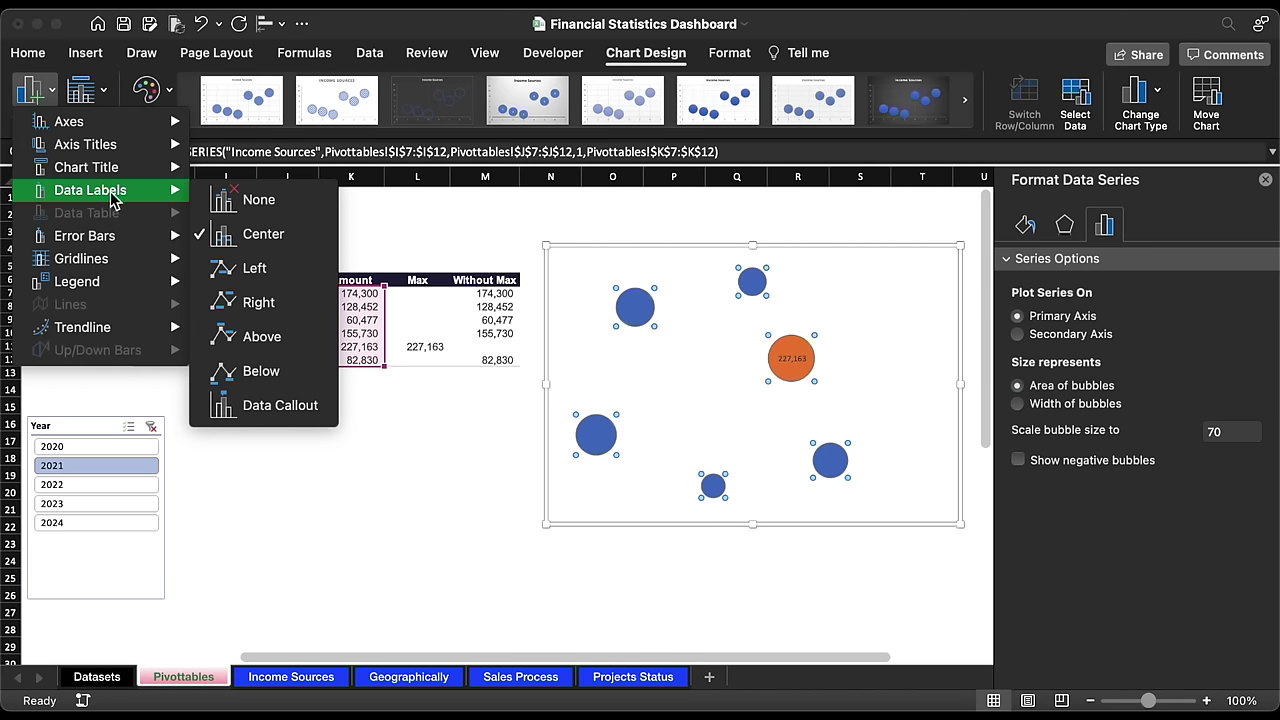
{"action": "left_click", "coordinate": [277, 246]}
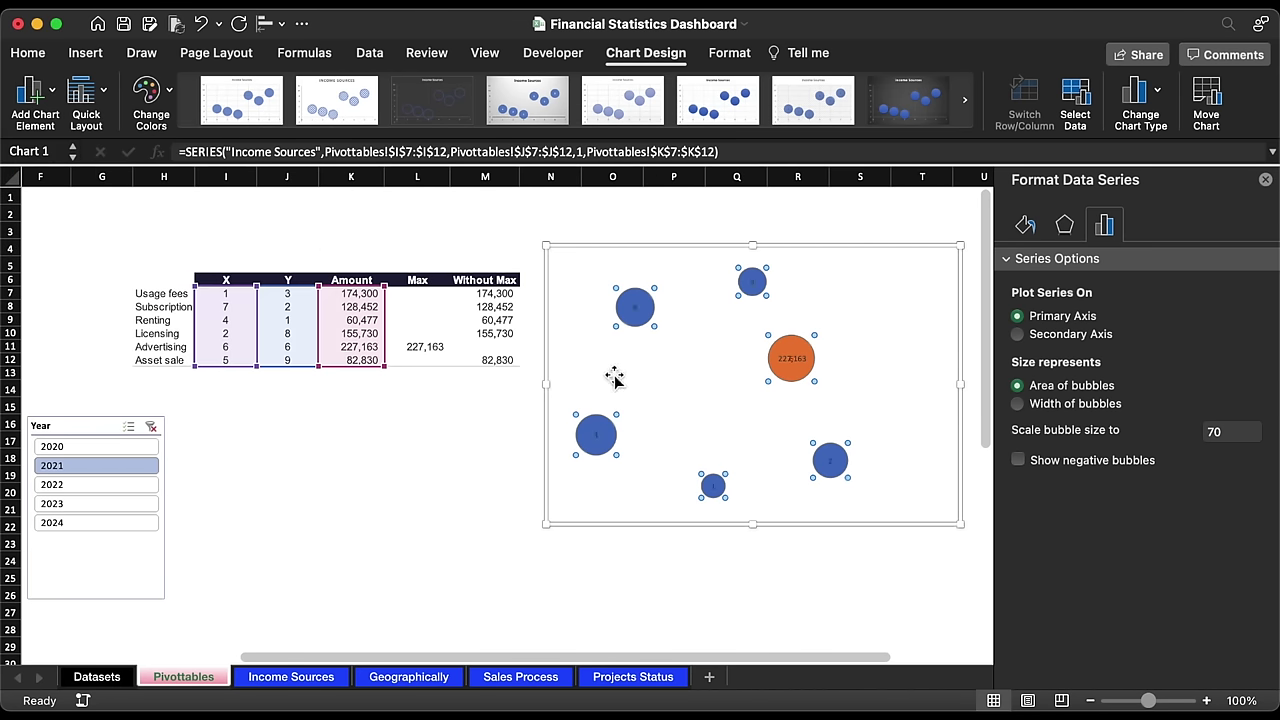
Step: Make the labels show the Without Max values from M7:M12, without leader lines or Y value
{"action": "left_click", "coordinate": [638, 309]}
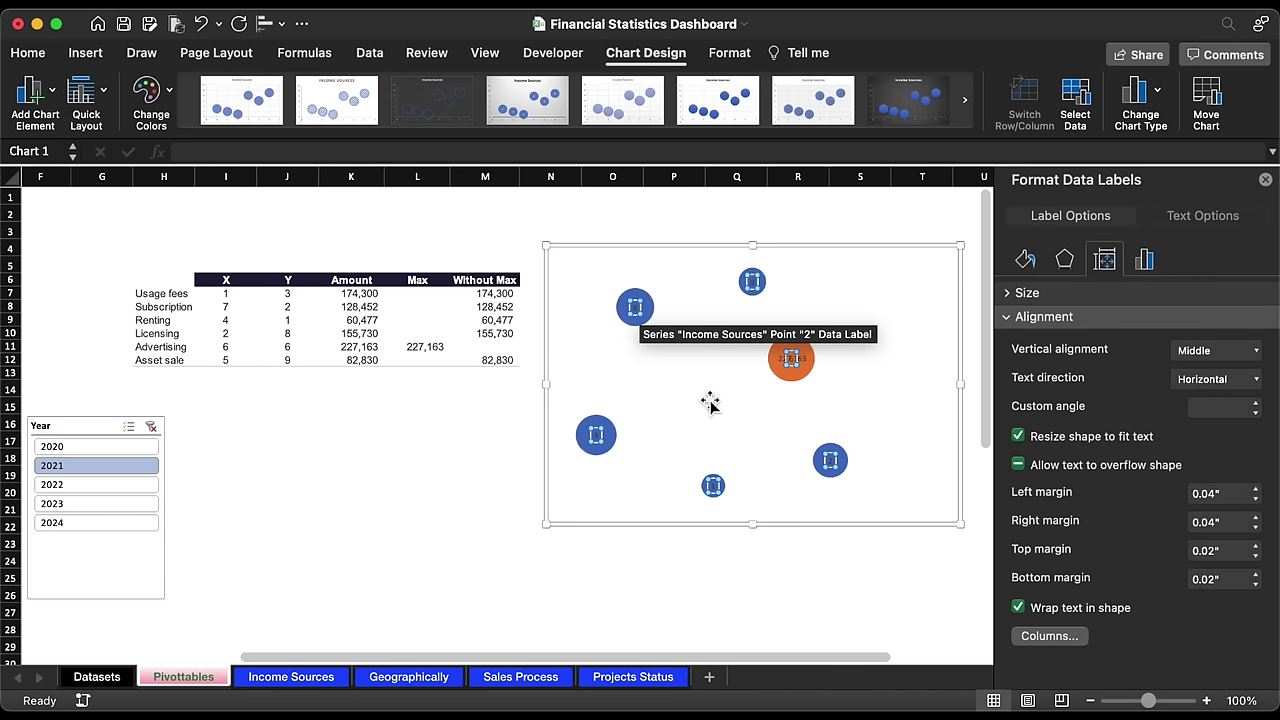
{"action": "left_click", "coordinate": [1145, 261]}
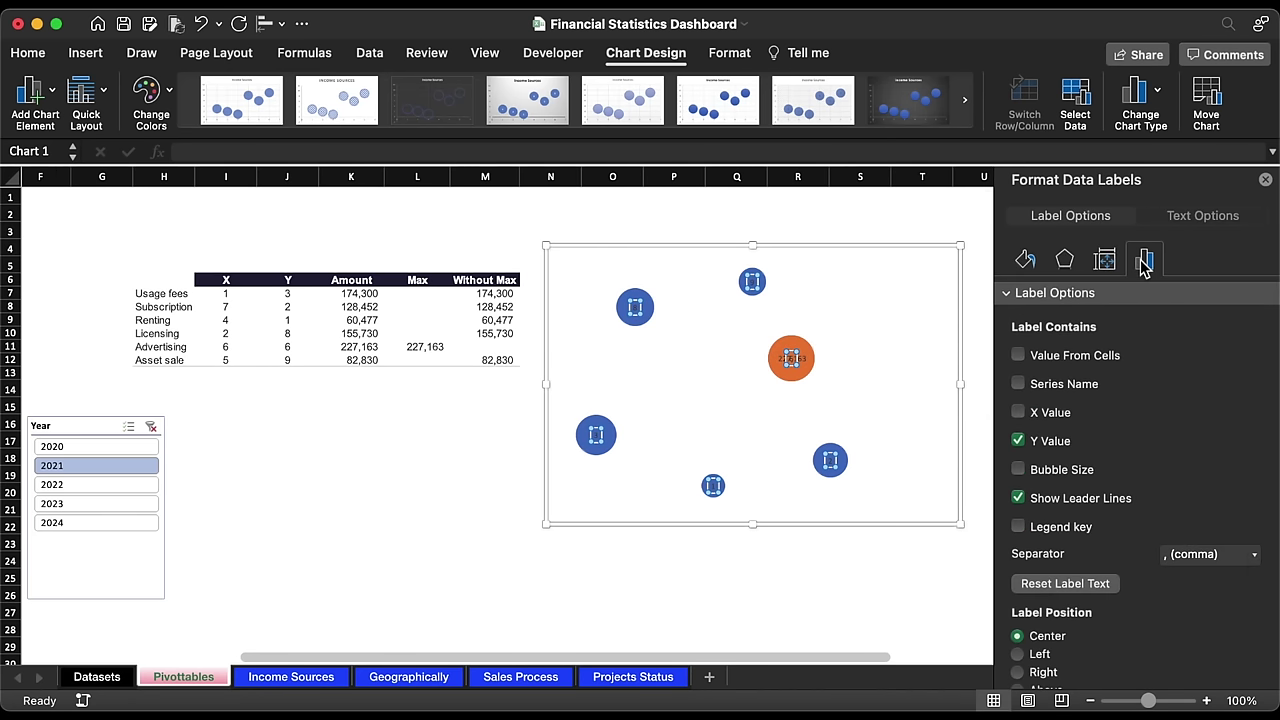
{"action": "left_click", "coordinate": [1022, 356]}
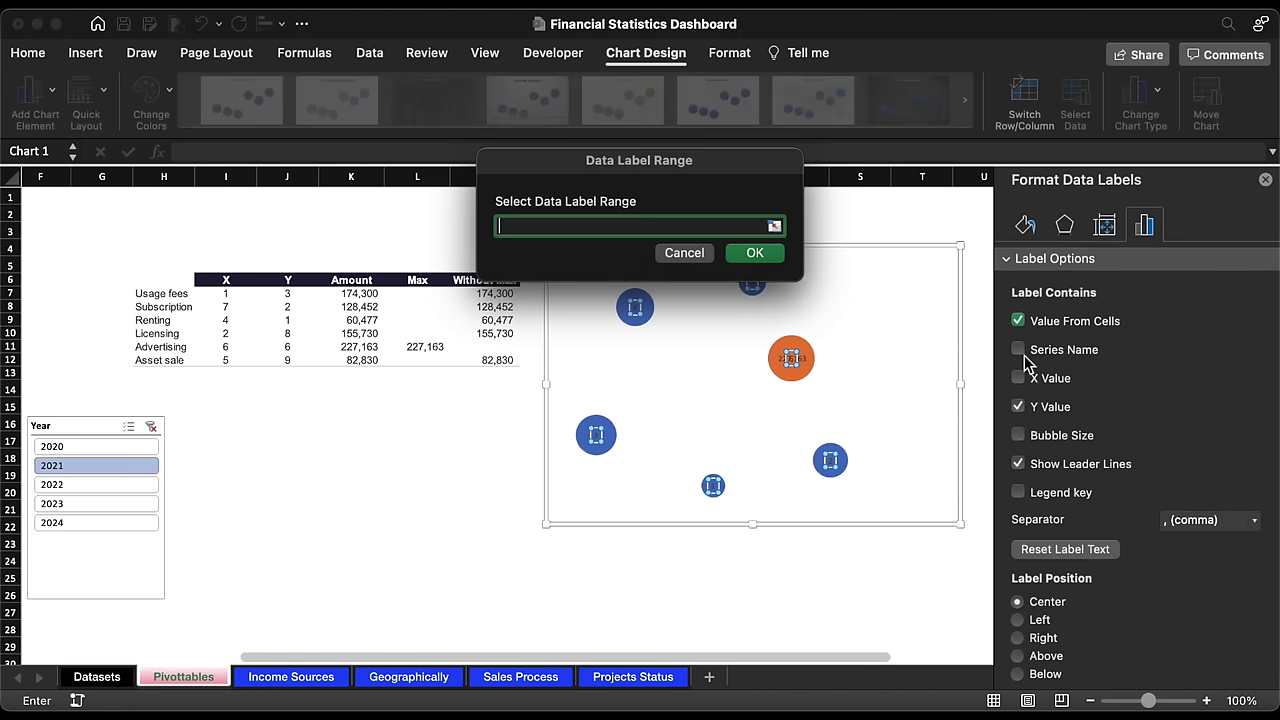
{"action": "left_click_drag", "start_coordinate": [488, 293], "coordinate": [487, 363]}
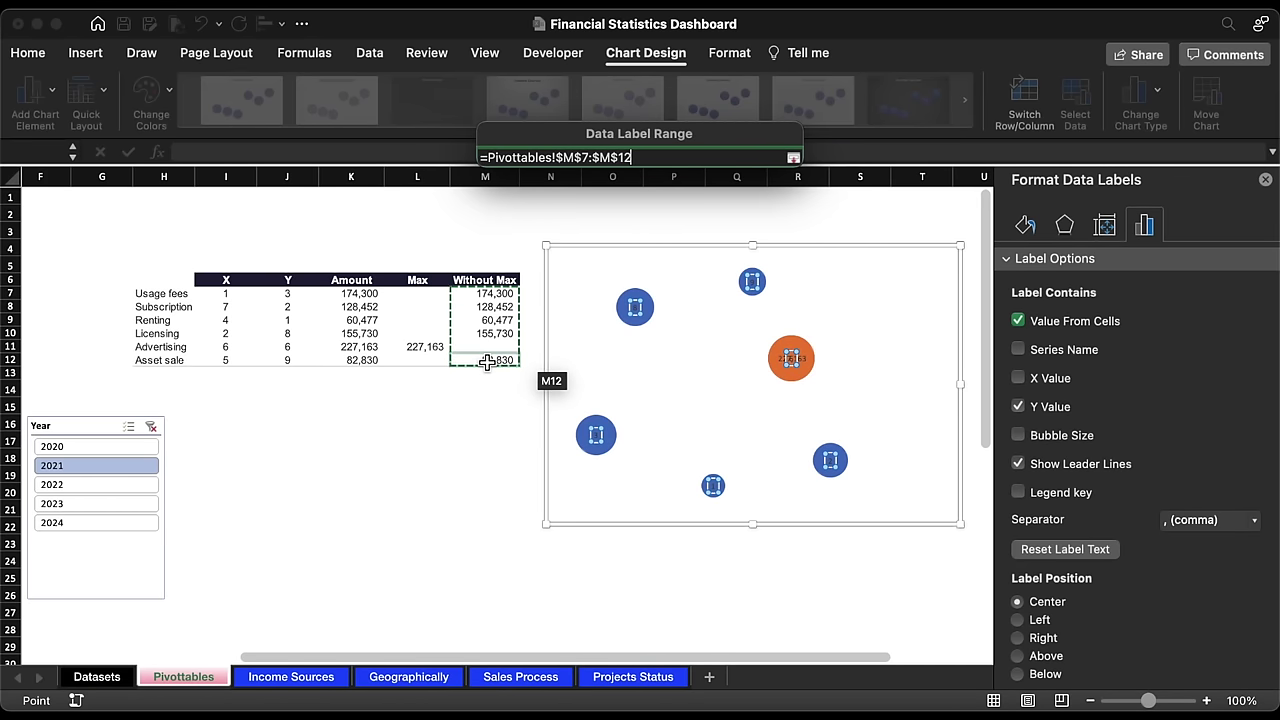
{"action": "key", "text": "Return"}
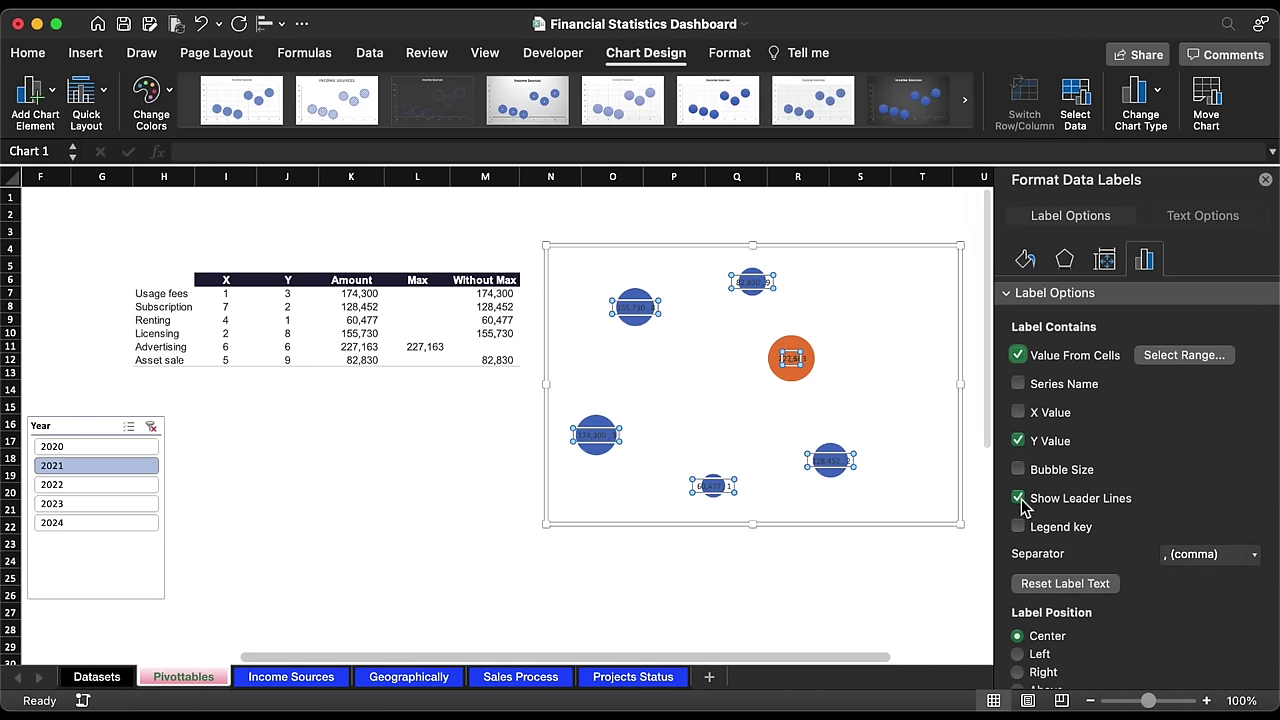
{"action": "left_click", "coordinate": [1019, 498]}
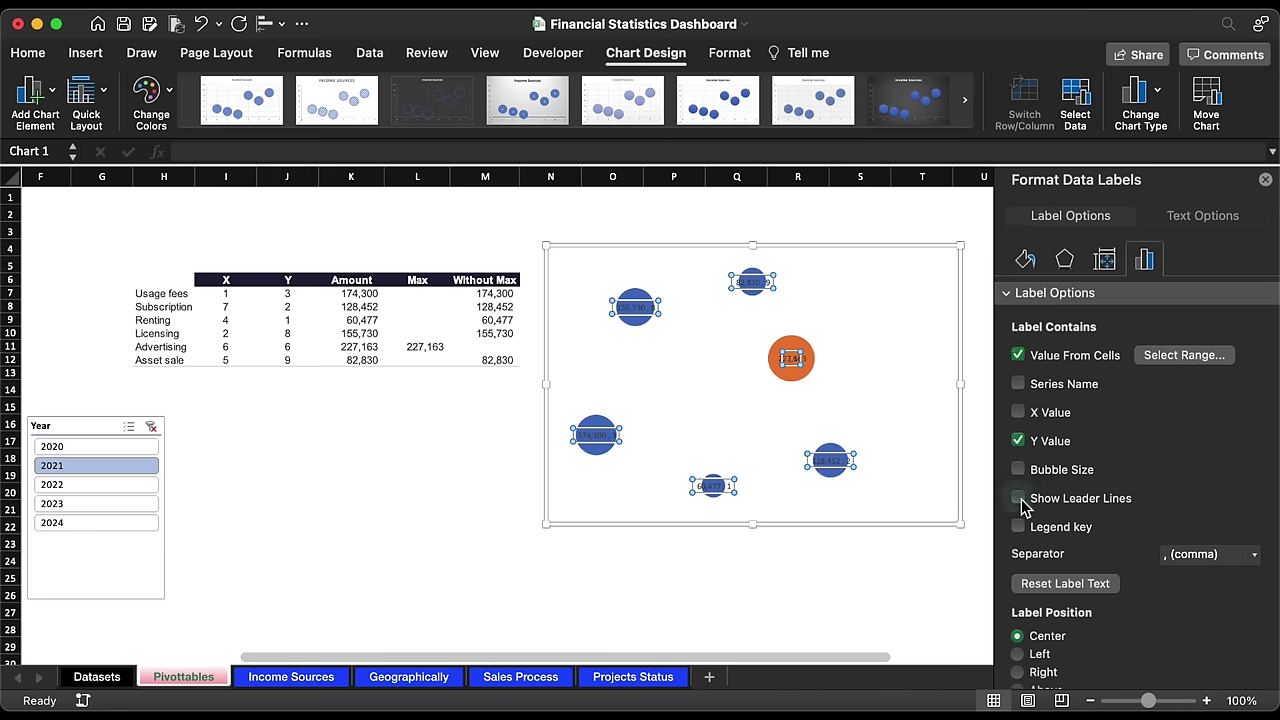
{"action": "left_click", "coordinate": [1019, 442]}
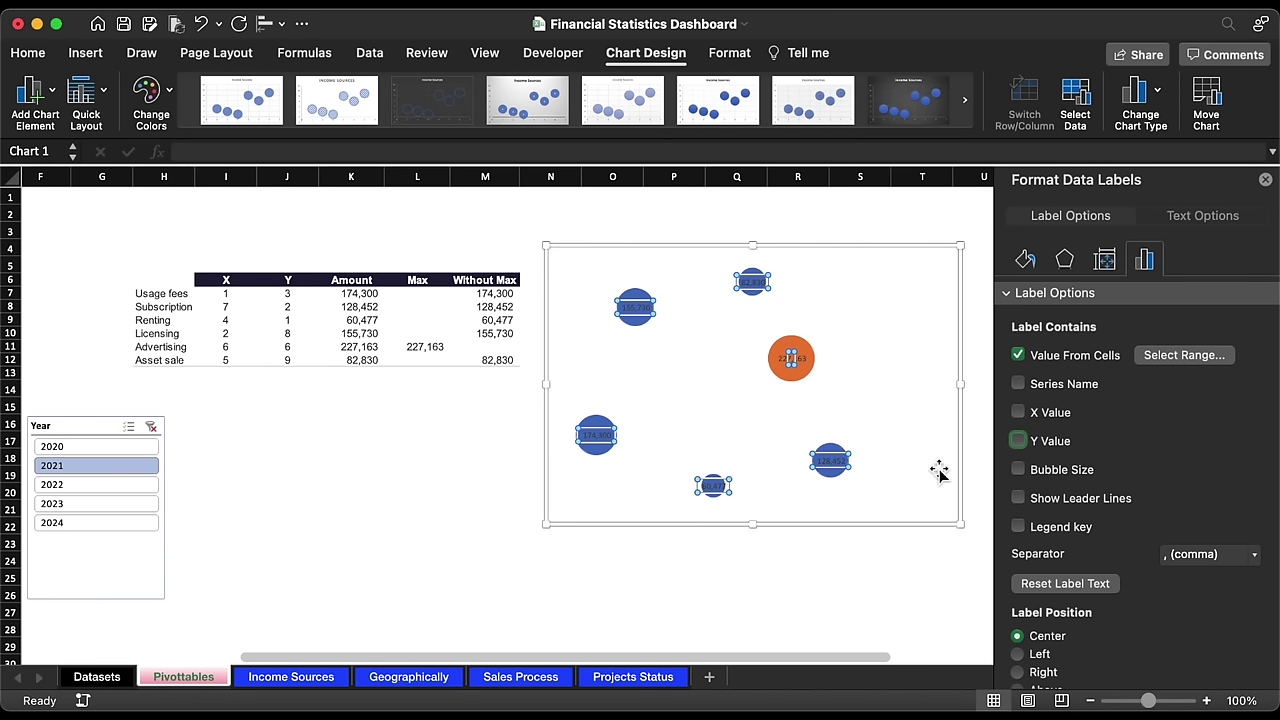
Step: Check the bubble labels update with the slicer set to 2022 and 2023
{"action": "left_click", "coordinate": [630, 530]}
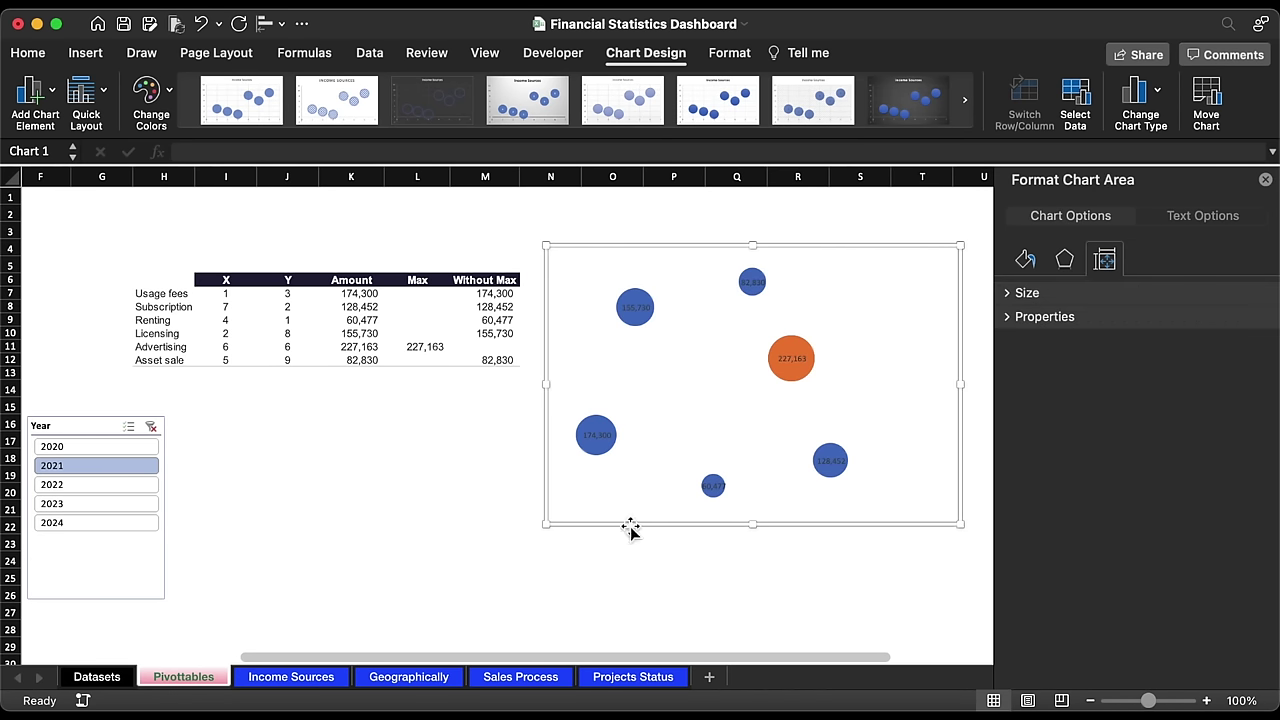
{"action": "left_click", "coordinate": [86, 485]}
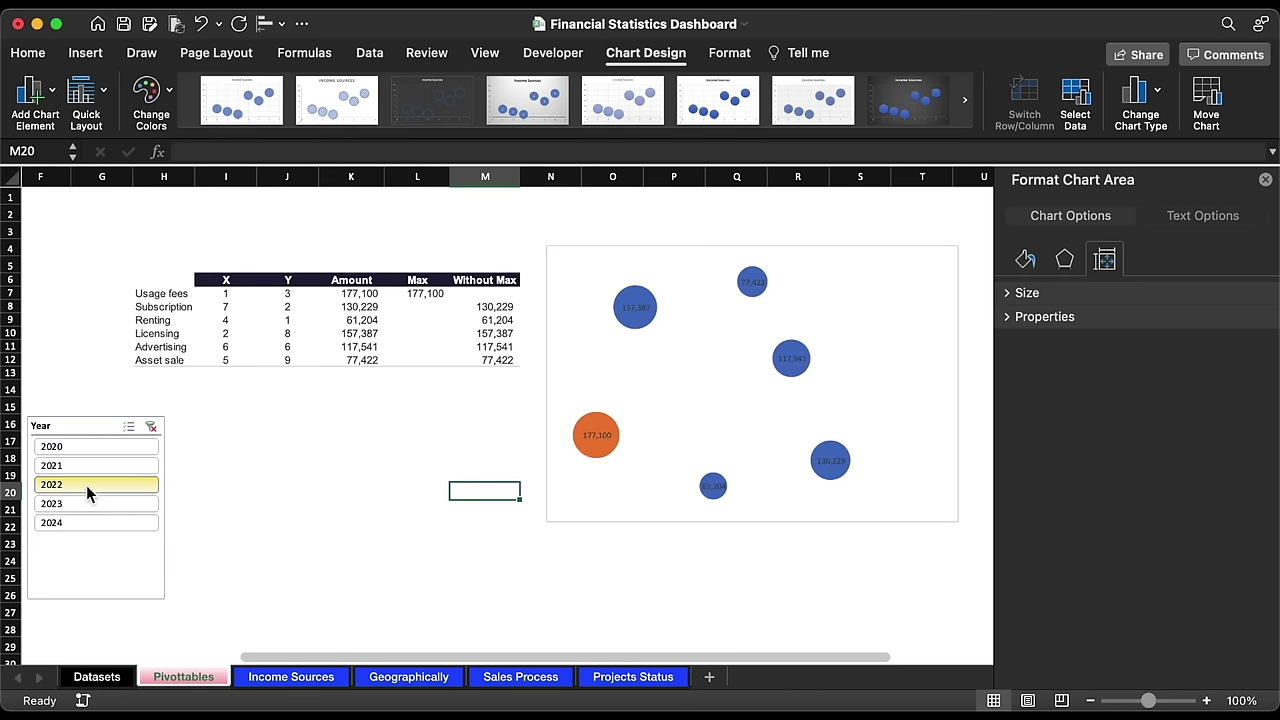
{"action": "left_click", "coordinate": [92, 503]}
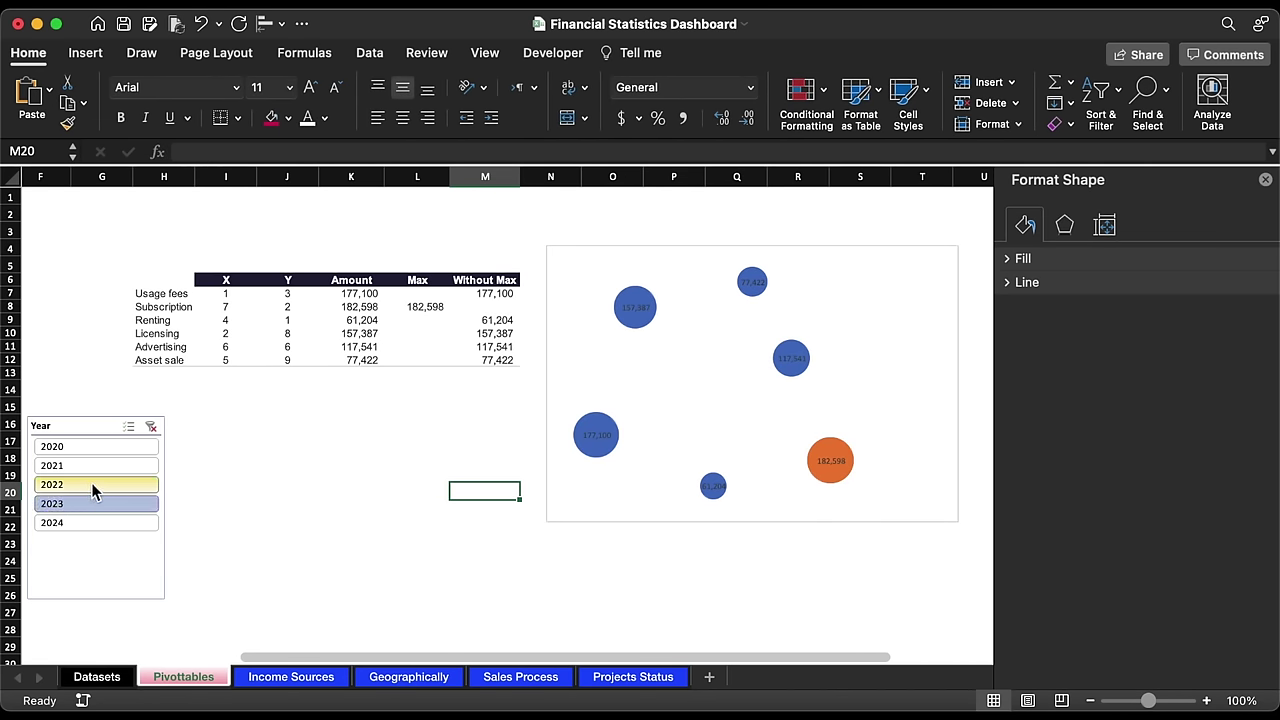
Step: Return the slicer to 2021 and set all bubble labels in Arial
{"action": "left_click", "coordinate": [91, 482]}
{"action": "left_click", "coordinate": [95, 465]}
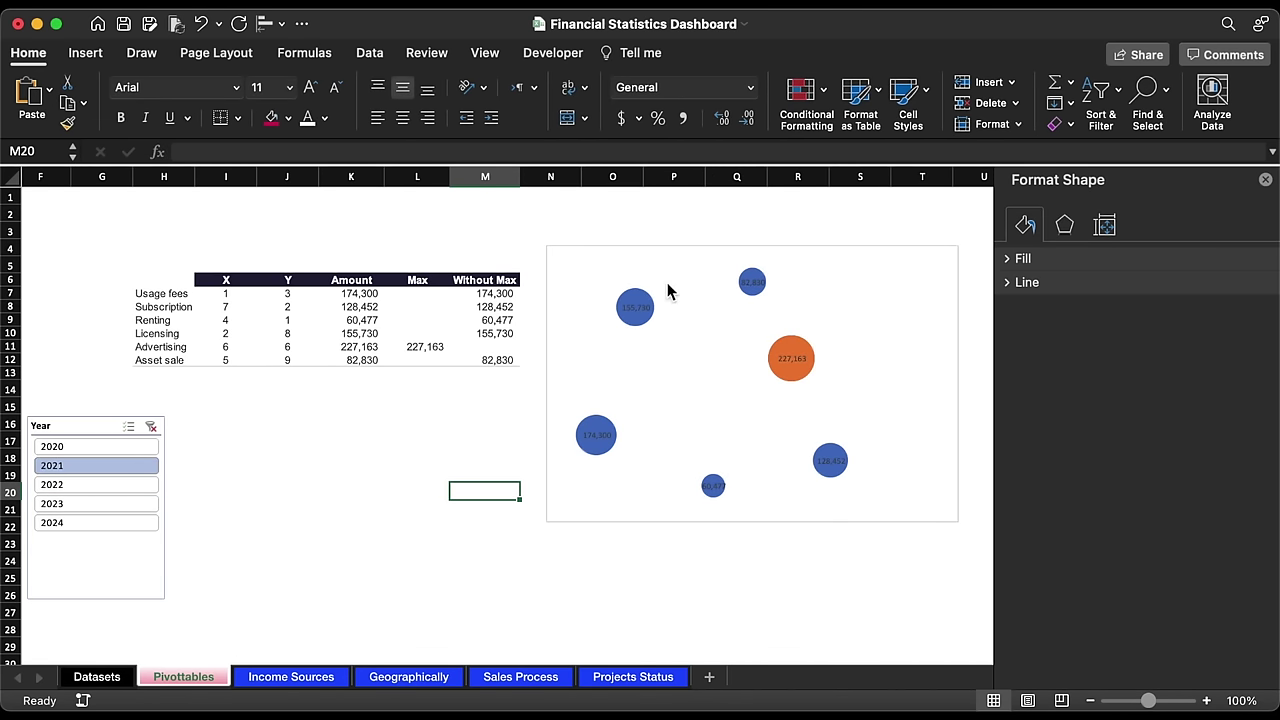
{"action": "left_click", "coordinate": [646, 311]}
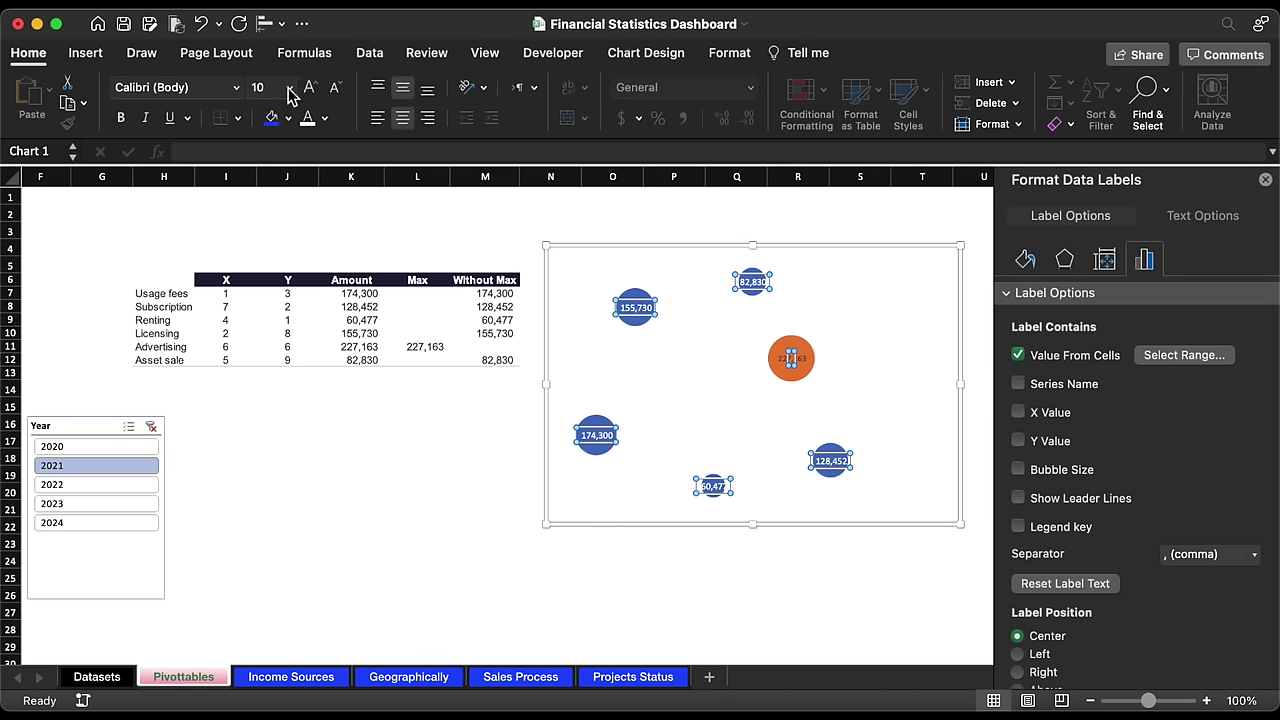
{"action": "left_click", "coordinate": [238, 90]}
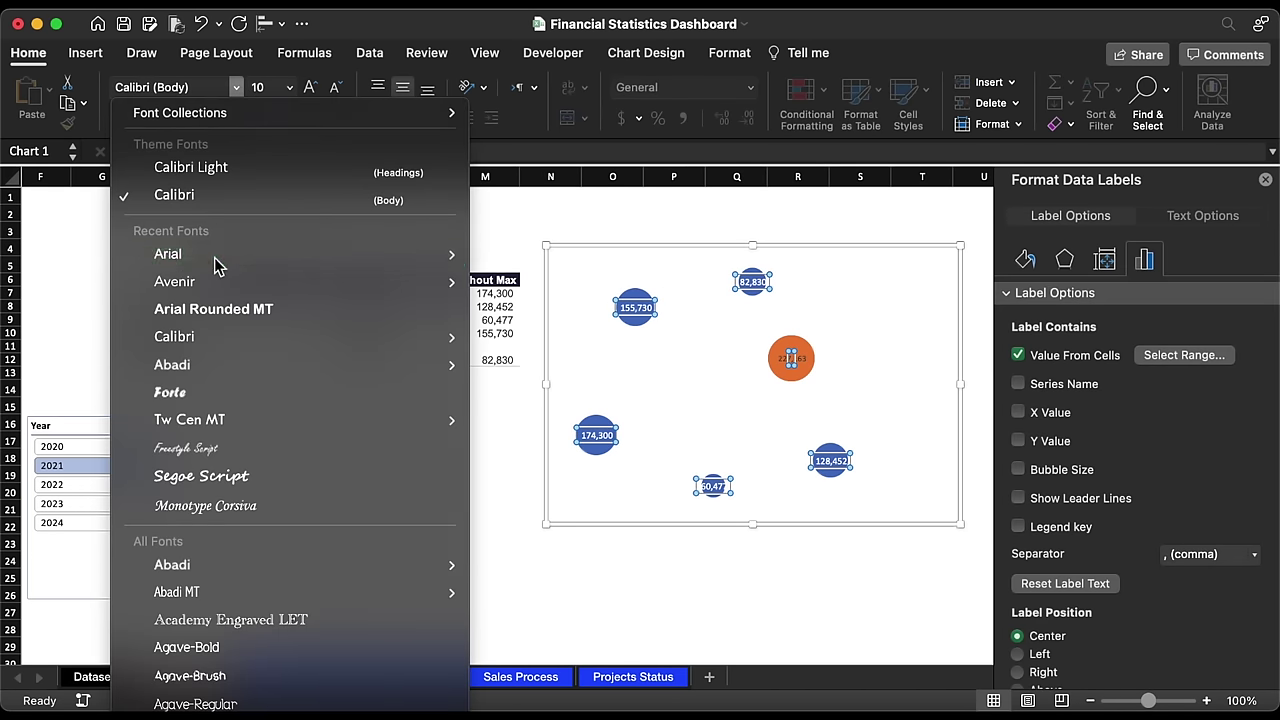
{"action": "left_click", "coordinate": [220, 253]}
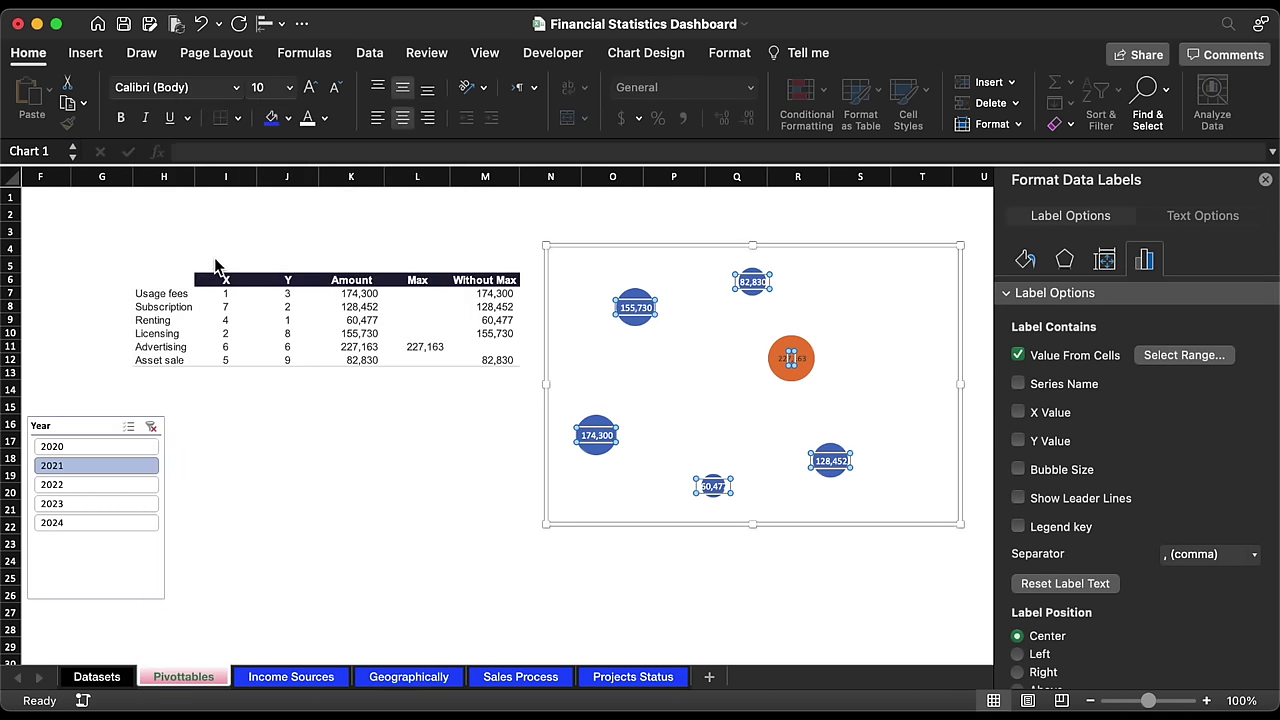
Step: Make the 227,163 label white, enlarged to 14-point Arial
{"action": "left_click", "coordinate": [806, 360]}
{"action": "left_click", "coordinate": [309, 122]}
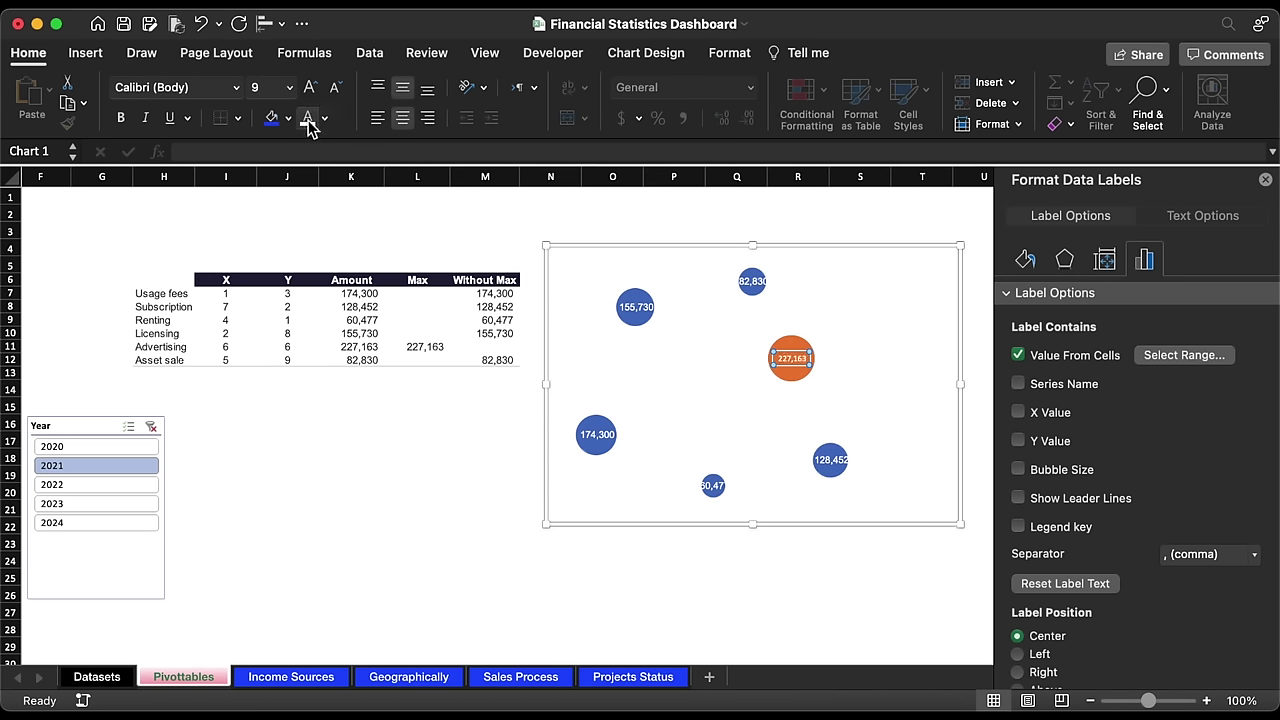
{"action": "left_click", "coordinate": [313, 88]}
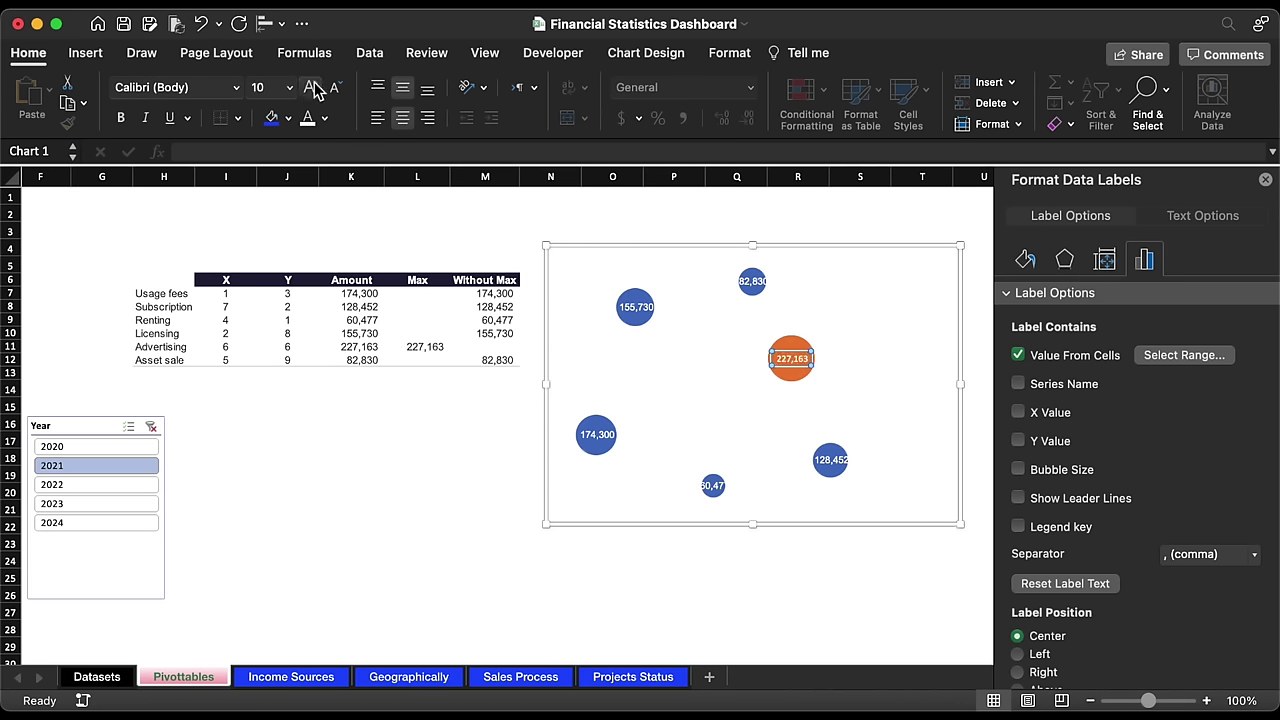
{"action": "left_click", "coordinate": [313, 88]}
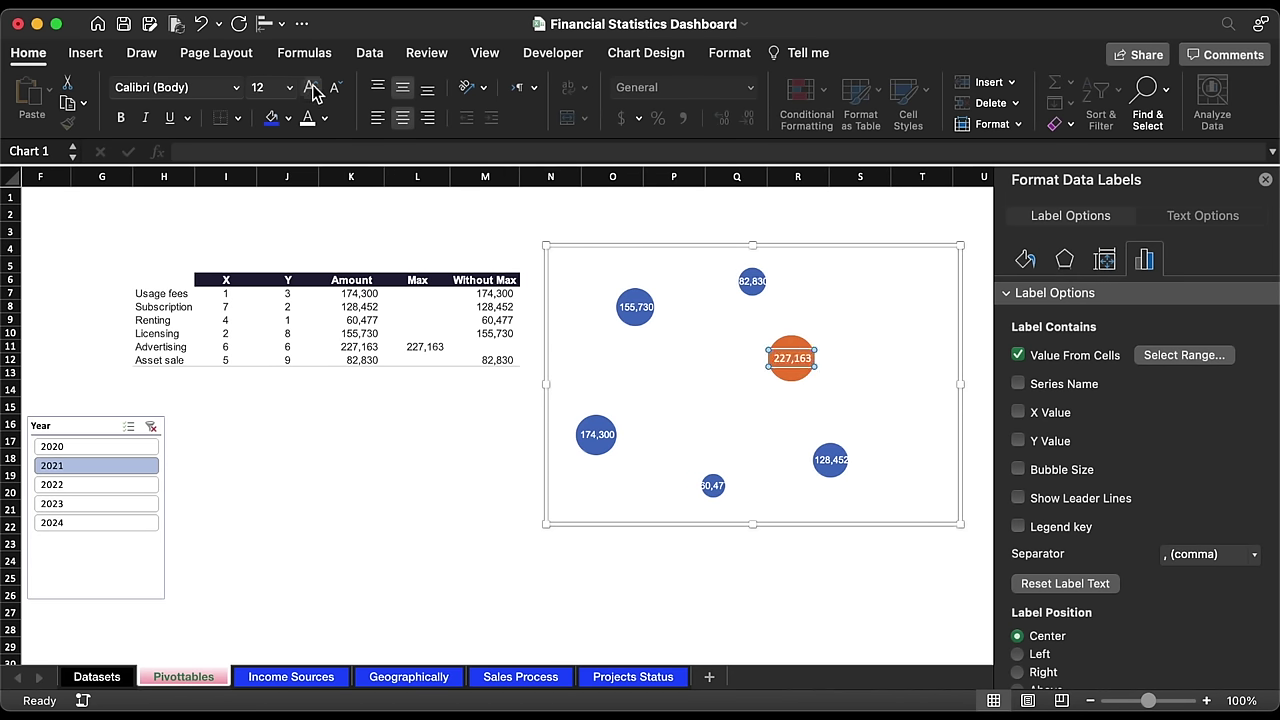
{"action": "left_click", "coordinate": [236, 87]}
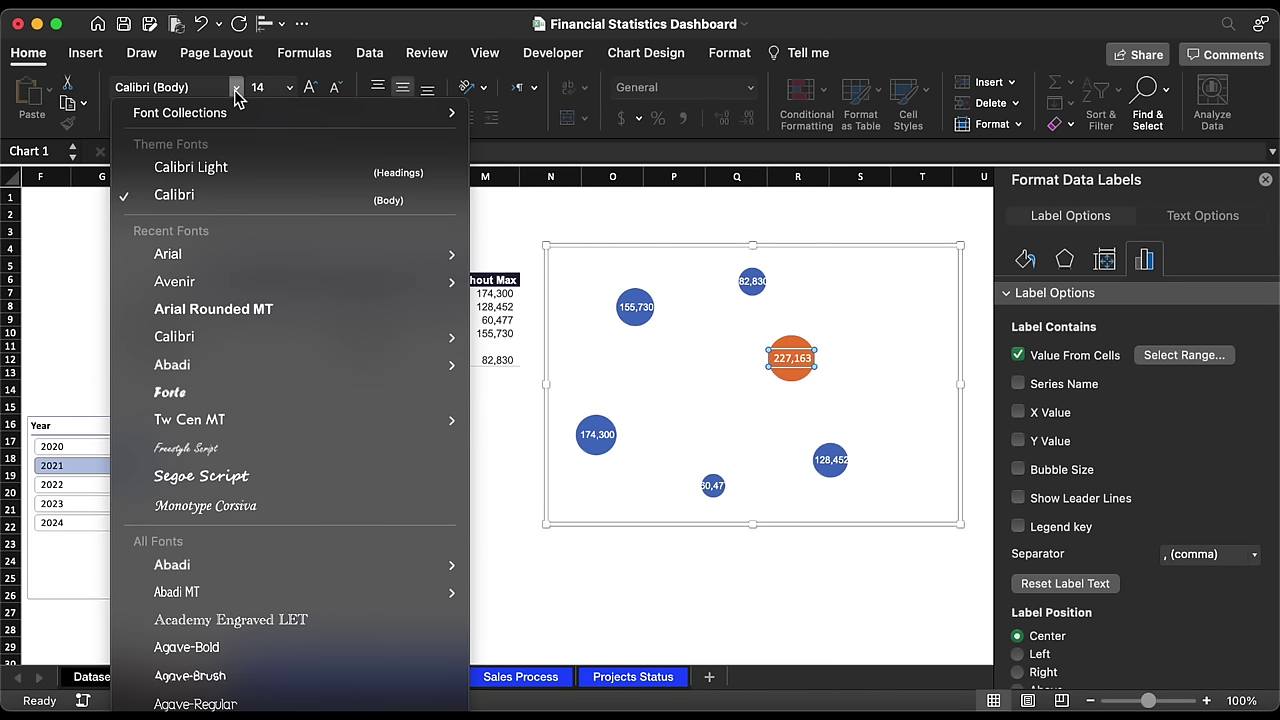
{"action": "left_click", "coordinate": [210, 262]}
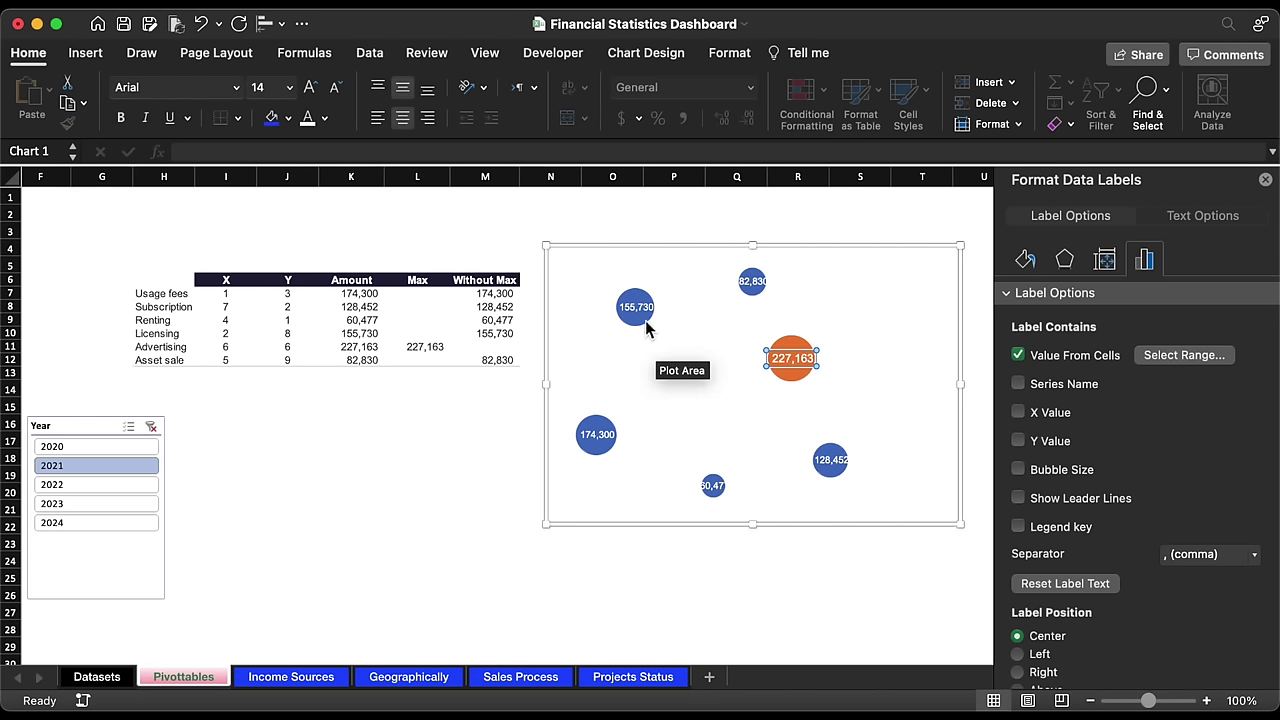
{"action": "left_click", "coordinate": [637, 323]}
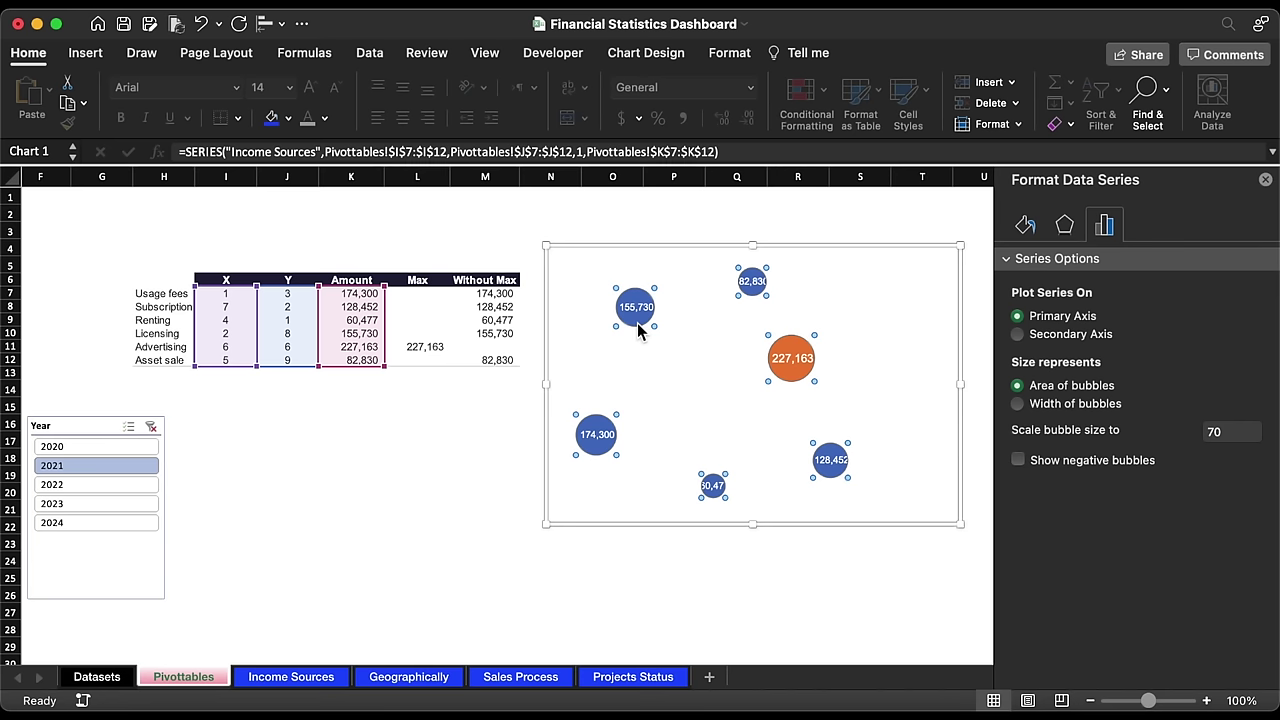
Step: Give the bubbles a two-stop gradient fill with a navy 100D83 stop at 39%
{"action": "left_click", "coordinate": [1025, 224]}
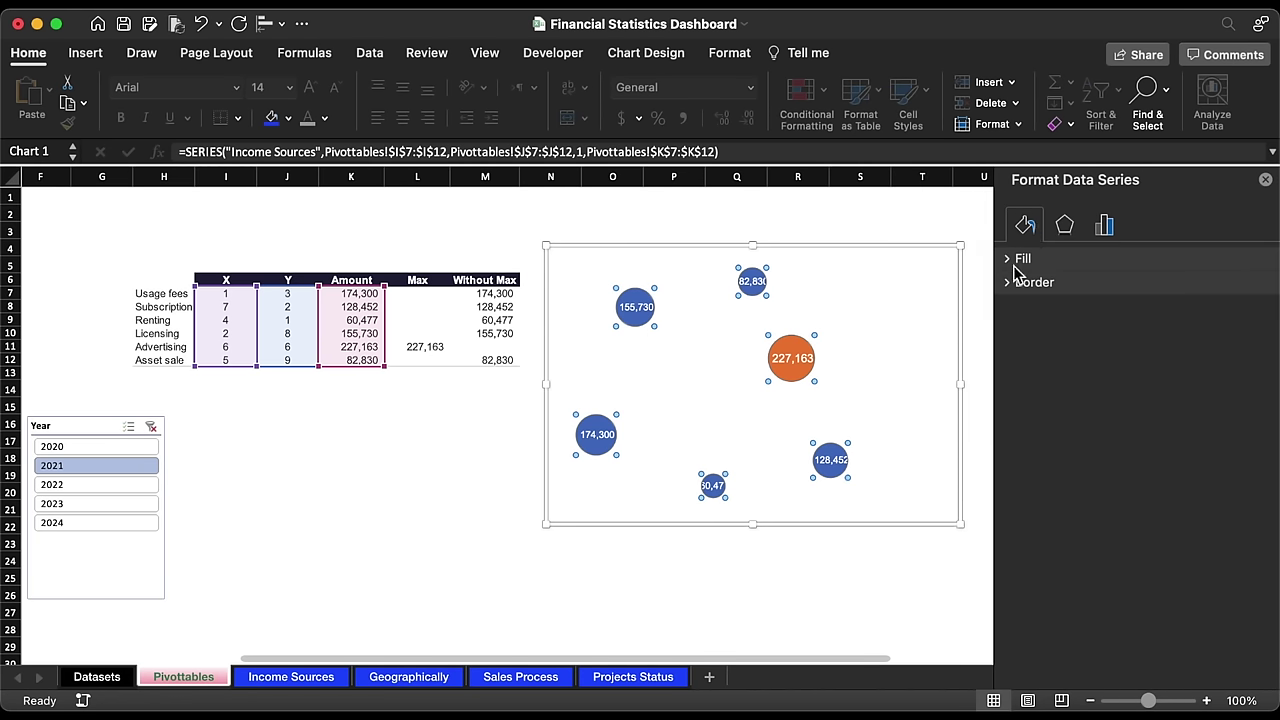
{"action": "left_click", "coordinate": [1010, 262]}
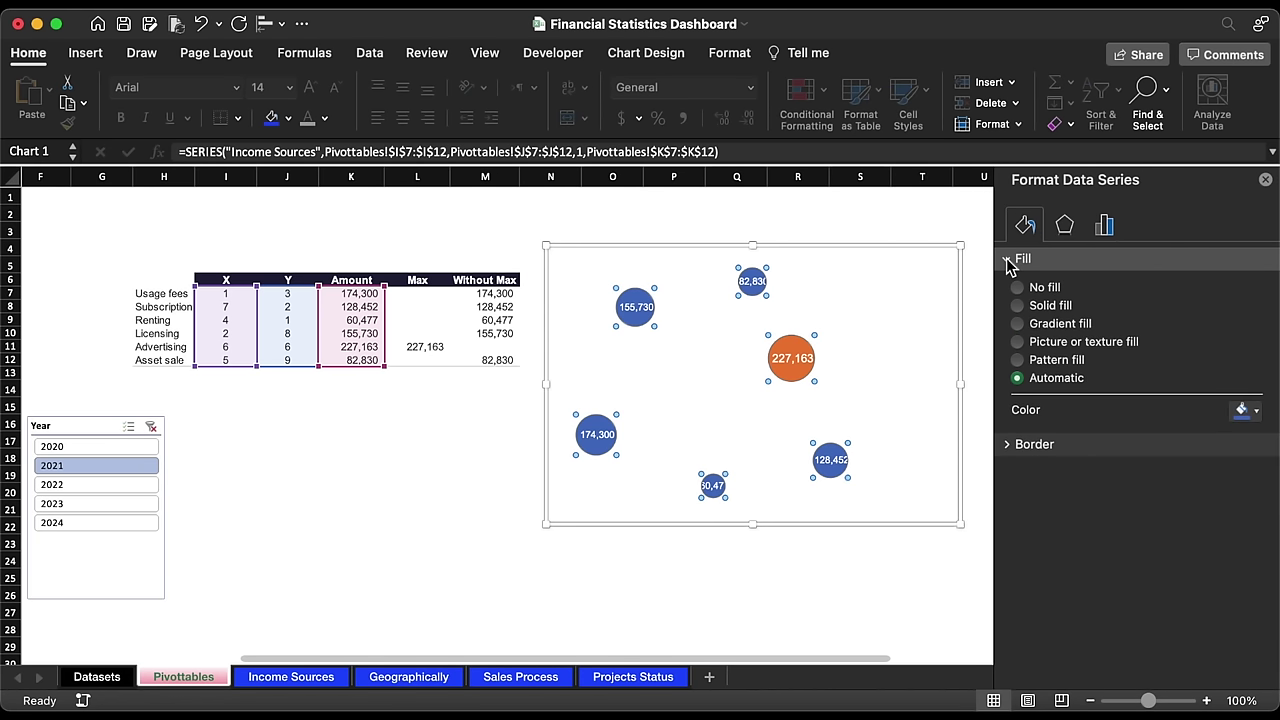
{"action": "left_click", "coordinate": [1045, 325]}
{"action": "left_click", "coordinate": [1253, 524]}
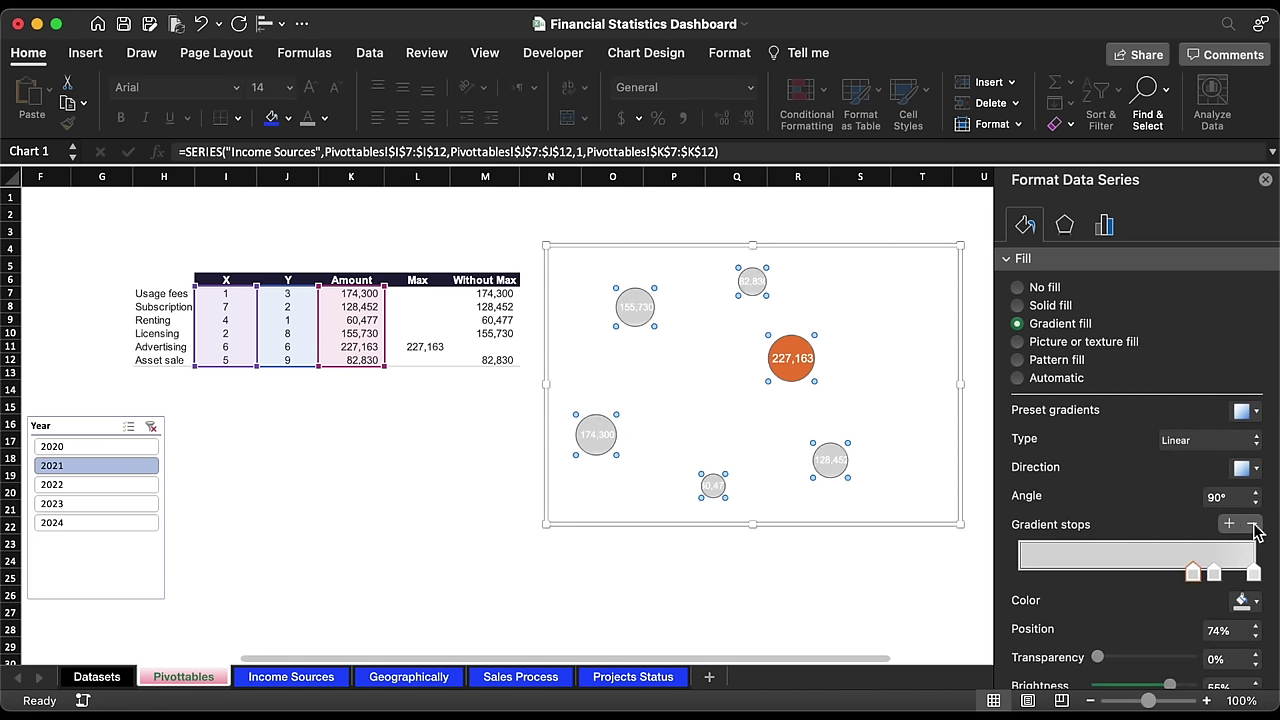
{"action": "left_click", "coordinate": [1253, 524]}
{"action": "left_click_drag", "start_coordinate": [1217, 580], "coordinate": [1114, 578]}
{"action": "left_click", "coordinate": [1241, 601]}
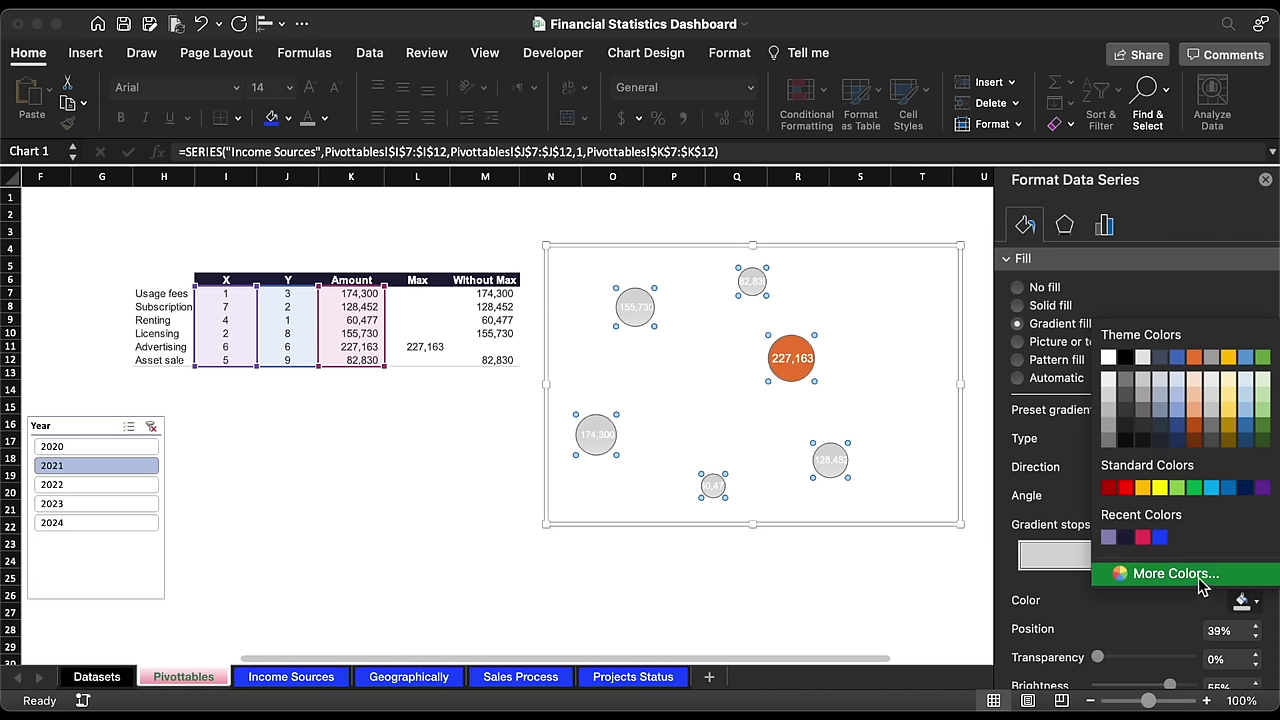
{"action": "left_click", "coordinate": [1166, 573]}
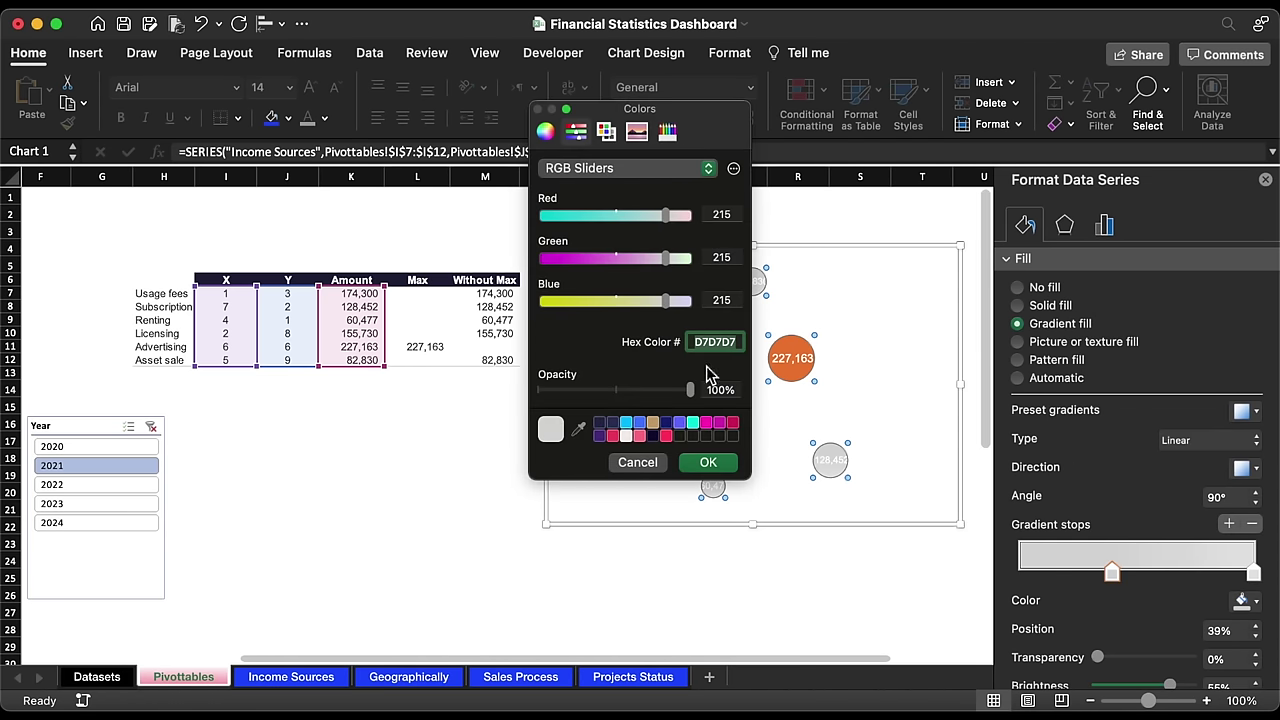
{"action": "type", "text": "100D83"}
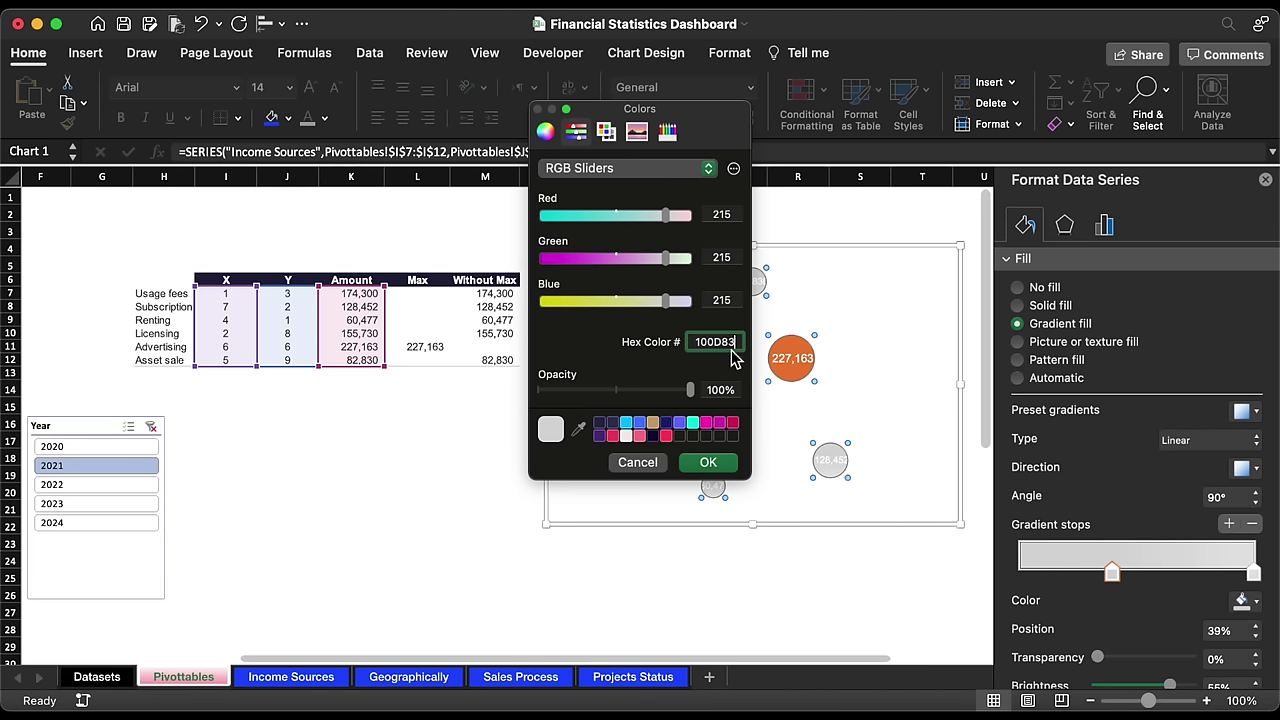
{"action": "left_click", "coordinate": [712, 462]}
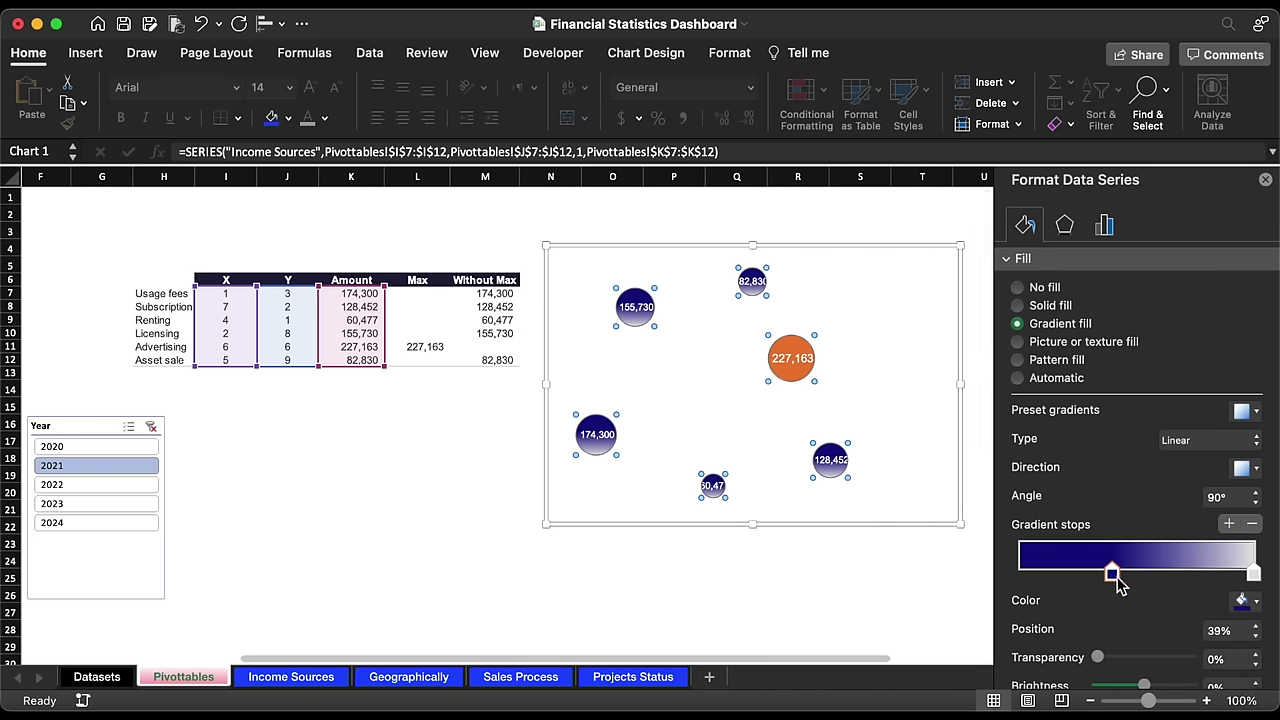
Step: Move the navy stop to 54%, set a 180° angle, and colour the right stop purple 7417BD
{"action": "left_click_drag", "start_coordinate": [1113, 578], "coordinate": [1147, 575]}
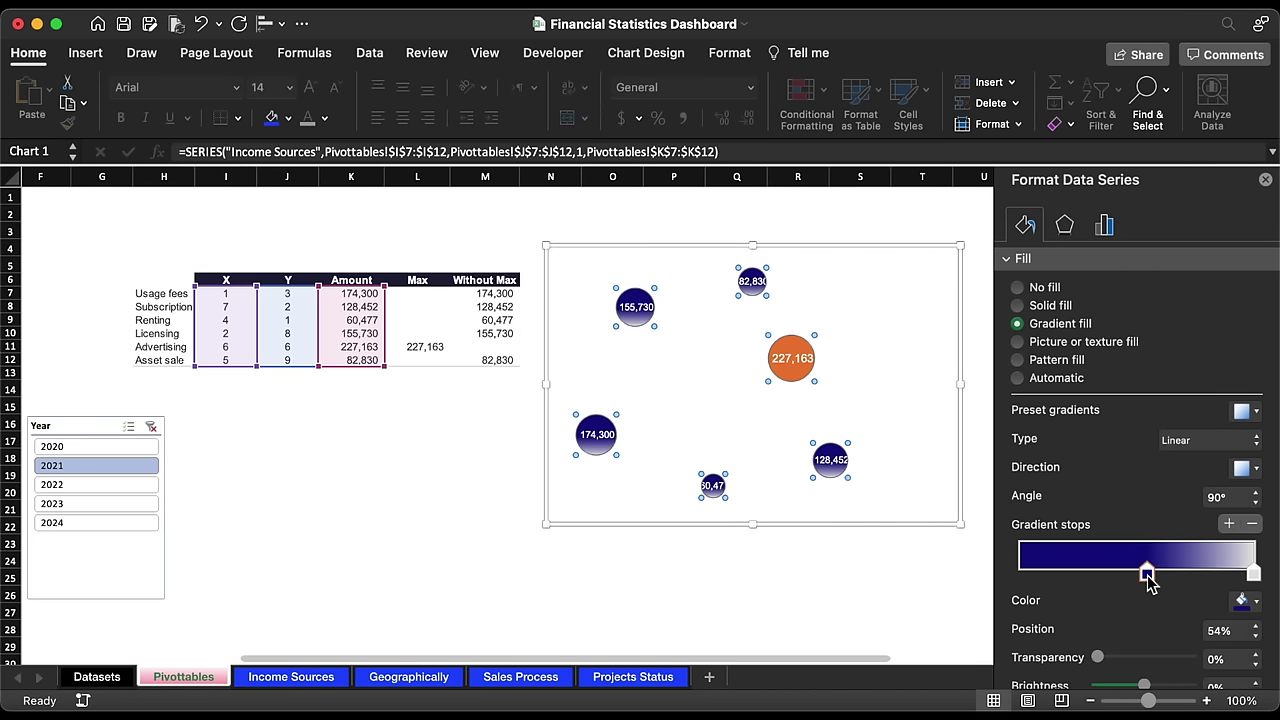
{"action": "left_click", "coordinate": [1241, 468]}
{"action": "left_click", "coordinate": [1257, 507]}
{"action": "left_click", "coordinate": [1257, 505]}
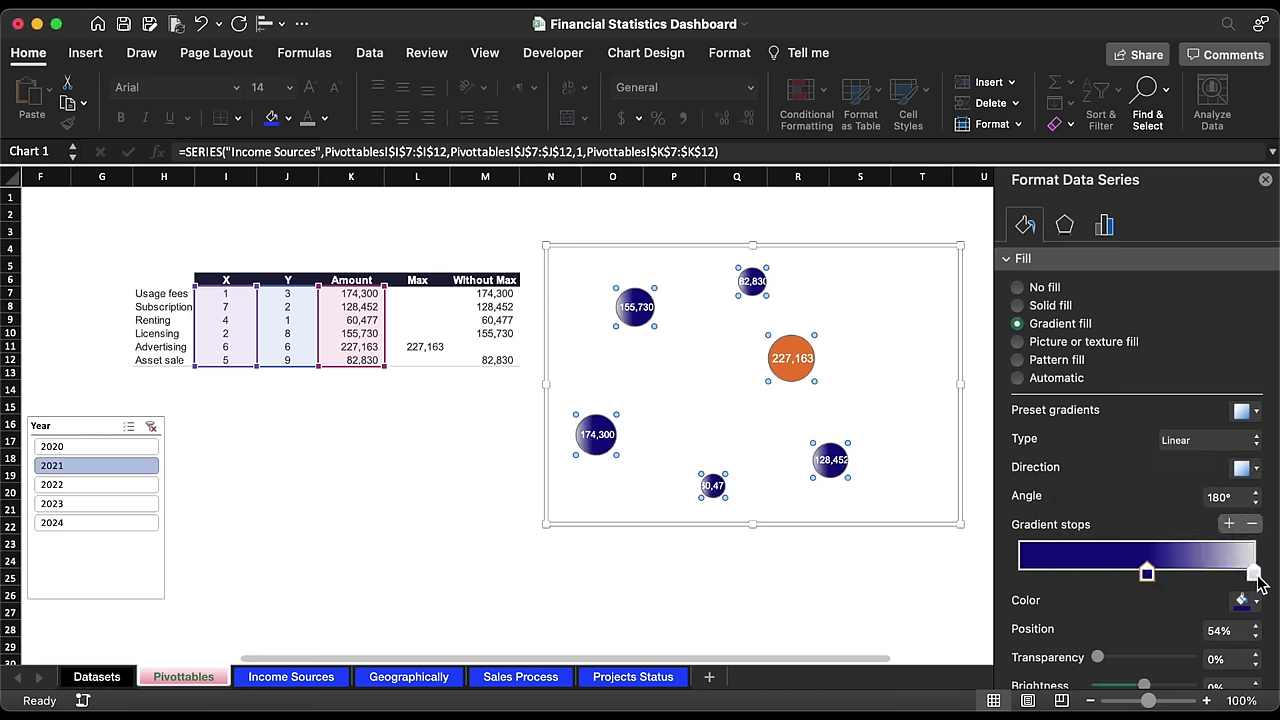
{"action": "left_click", "coordinate": [1254, 574]}
{"action": "left_click", "coordinate": [1248, 601]}
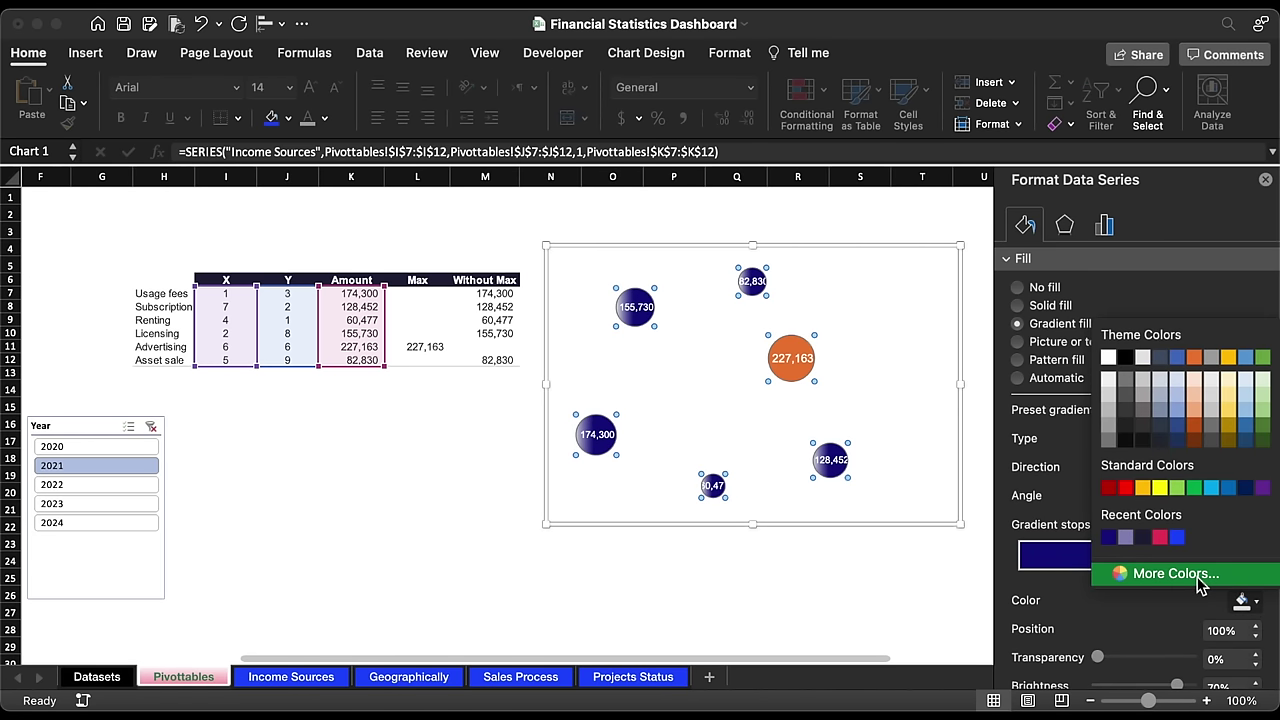
{"action": "left_click", "coordinate": [1176, 574]}
{"action": "type", "text": "7417BD"}
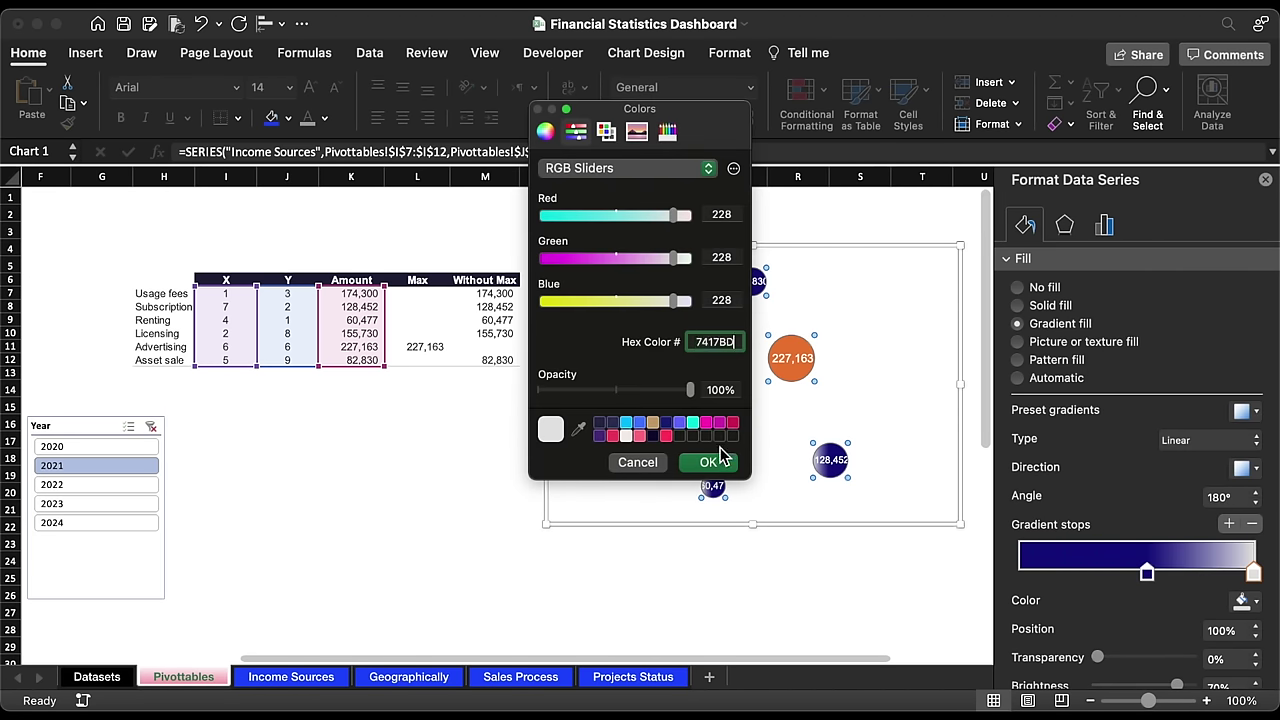
{"action": "left_click", "coordinate": [708, 462]}
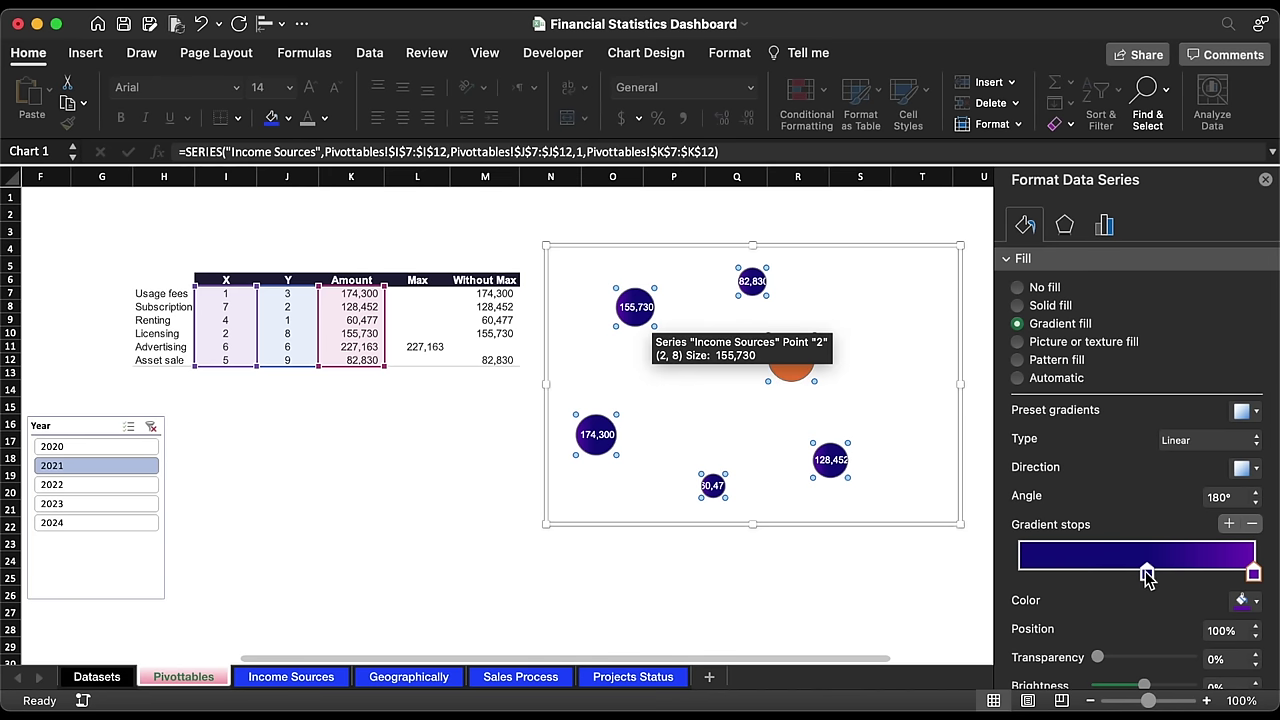
Step: Slide both gradient stops left and make the gradient radial with a chosen direction
{"action": "left_click_drag", "start_coordinate": [1148, 574], "coordinate": [1103, 572]}
{"action": "left_click_drag", "start_coordinate": [1251, 574], "coordinate": [1205, 574]}
{"action": "left_click", "coordinate": [1238, 456]}
{"action": "left_click", "coordinate": [1205, 461]}
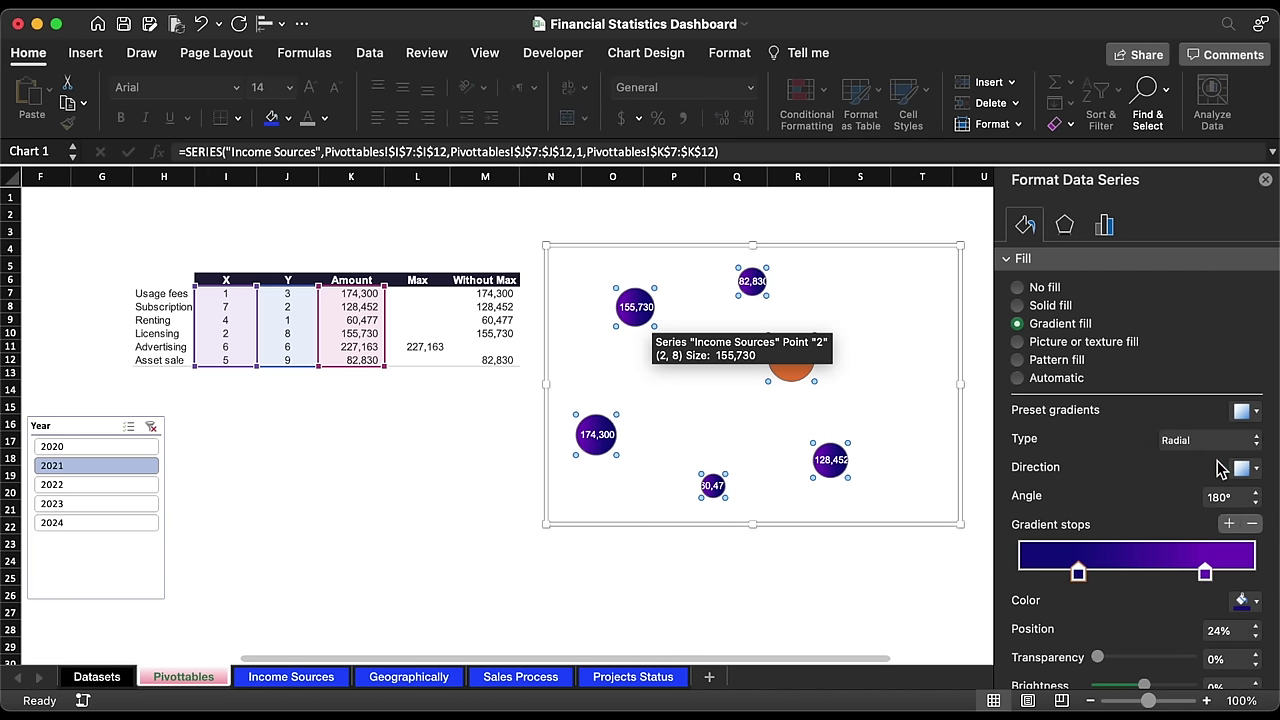
{"action": "left_click", "coordinate": [1246, 470]}
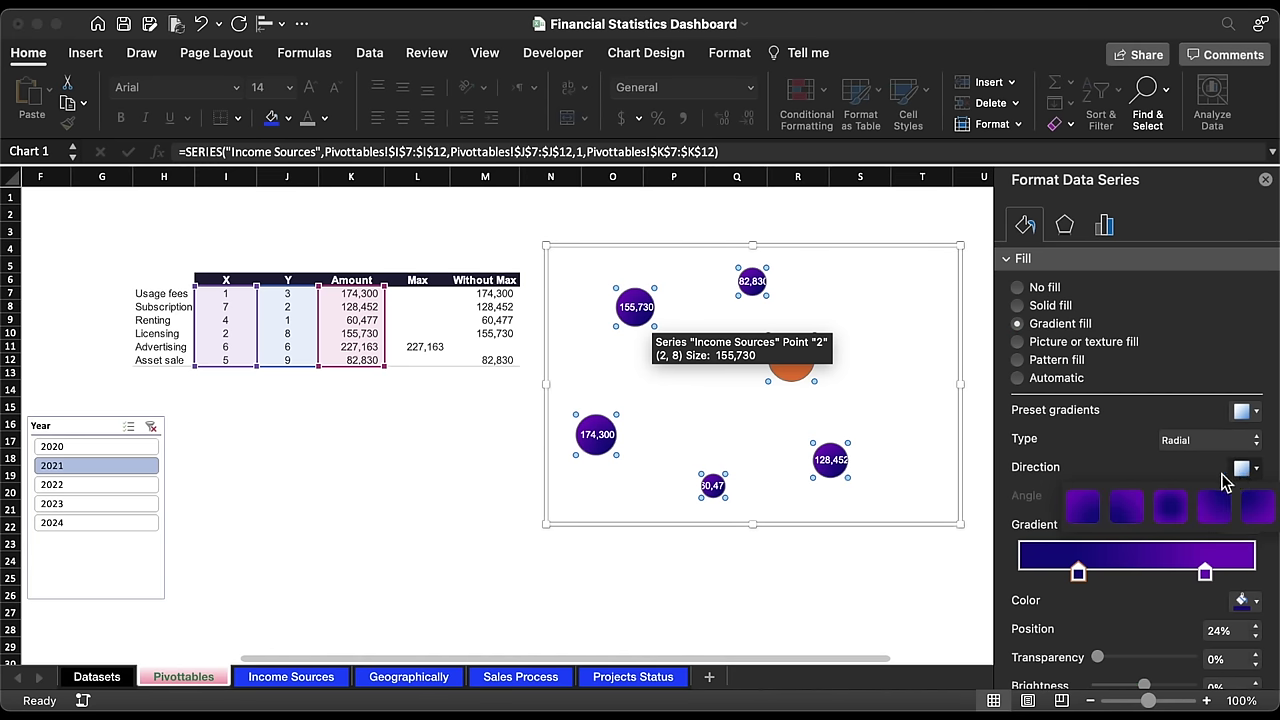
{"action": "left_click", "coordinate": [1088, 508]}
Step: Apply a purple outer shadow preset to the income bubbles
{"action": "left_click", "coordinate": [1066, 226]}
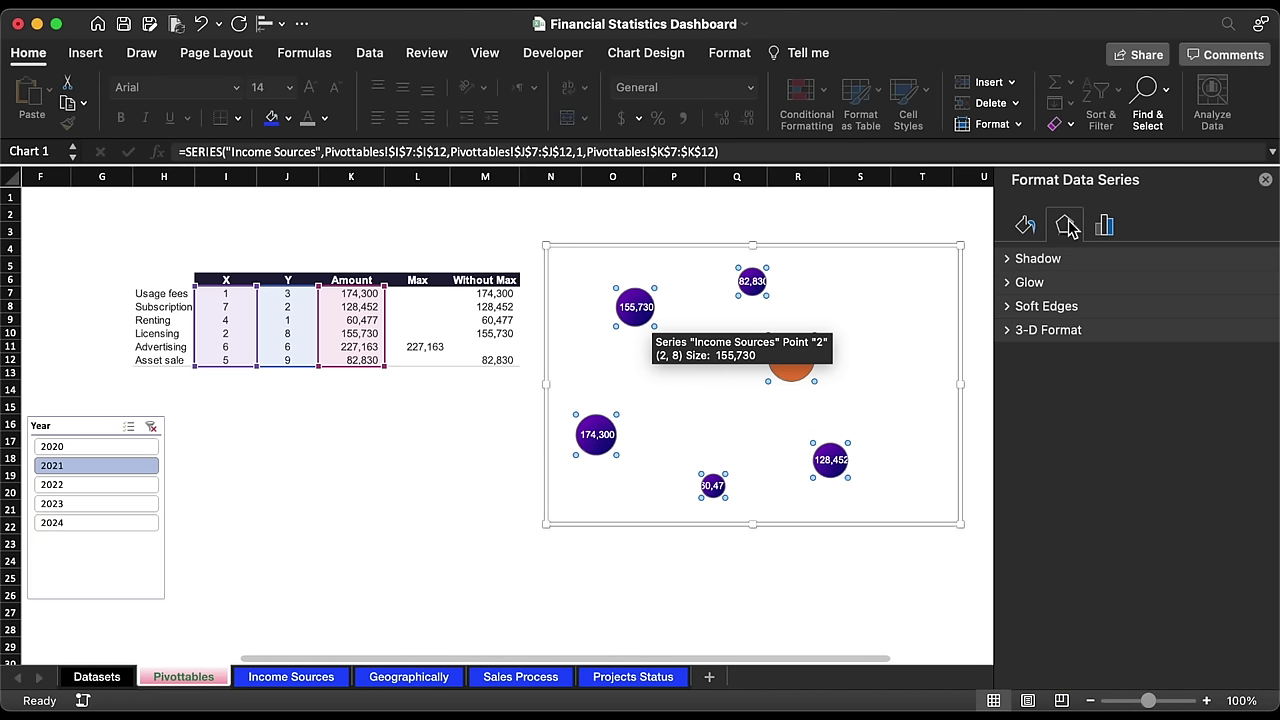
{"action": "left_click", "coordinate": [1008, 260]}
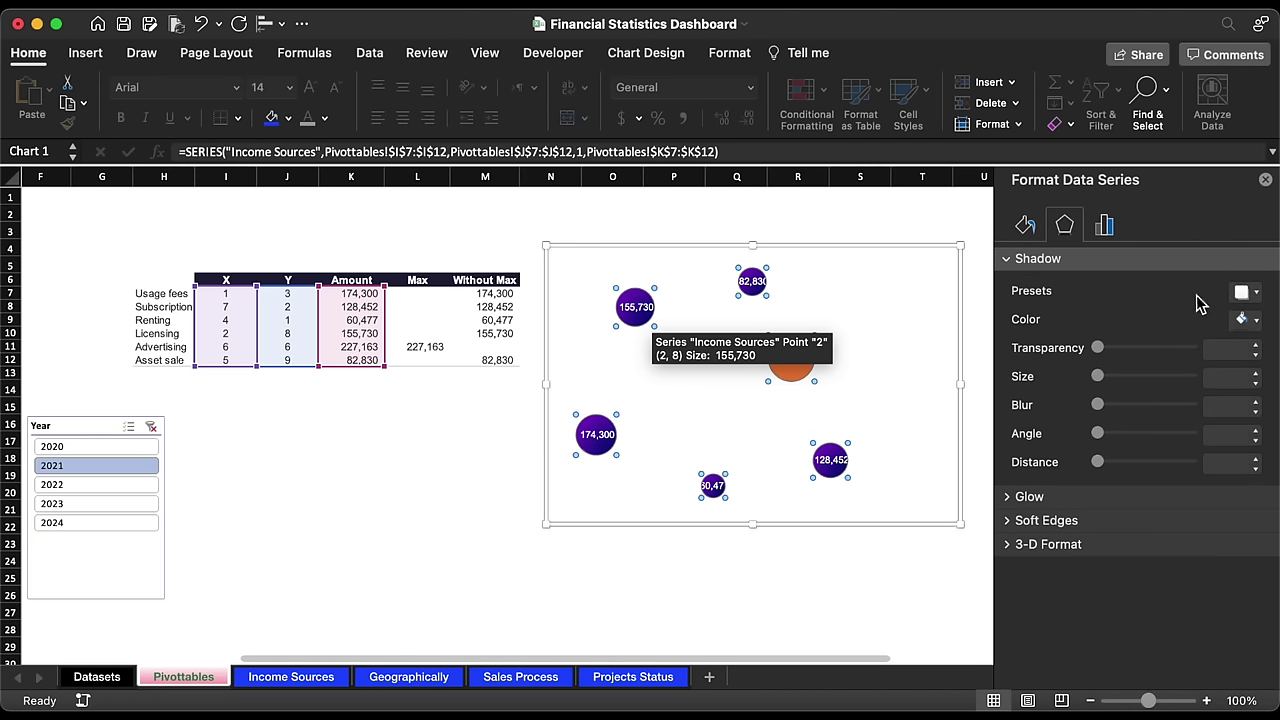
{"action": "left_click", "coordinate": [1239, 293]}
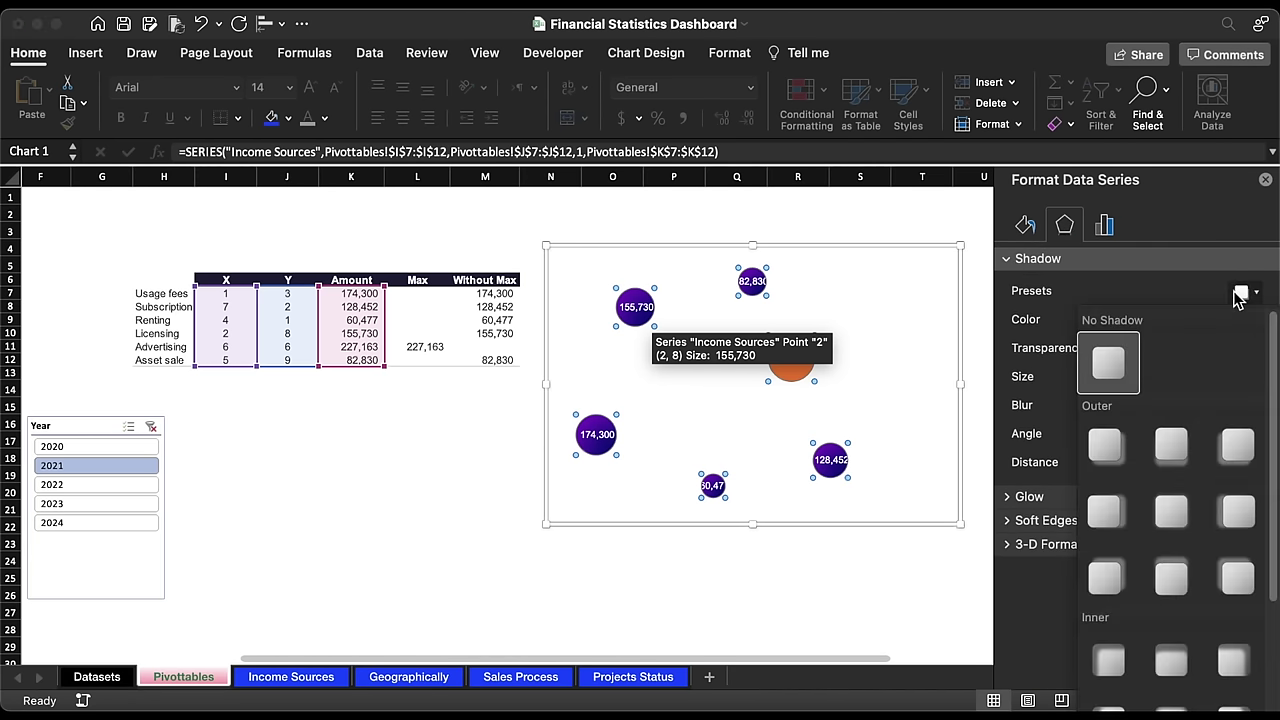
{"action": "left_click", "coordinate": [1171, 511]}
{"action": "left_click", "coordinate": [1245, 335]}
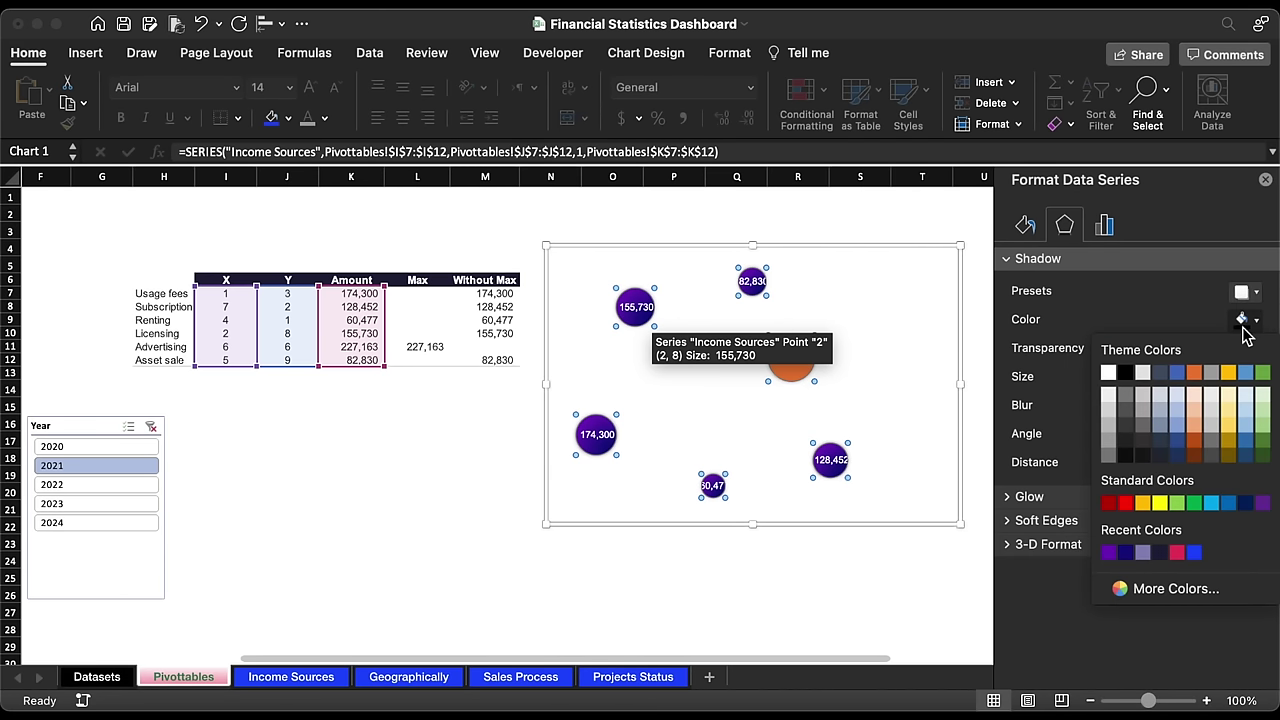
{"action": "left_click", "coordinate": [1118, 561]}
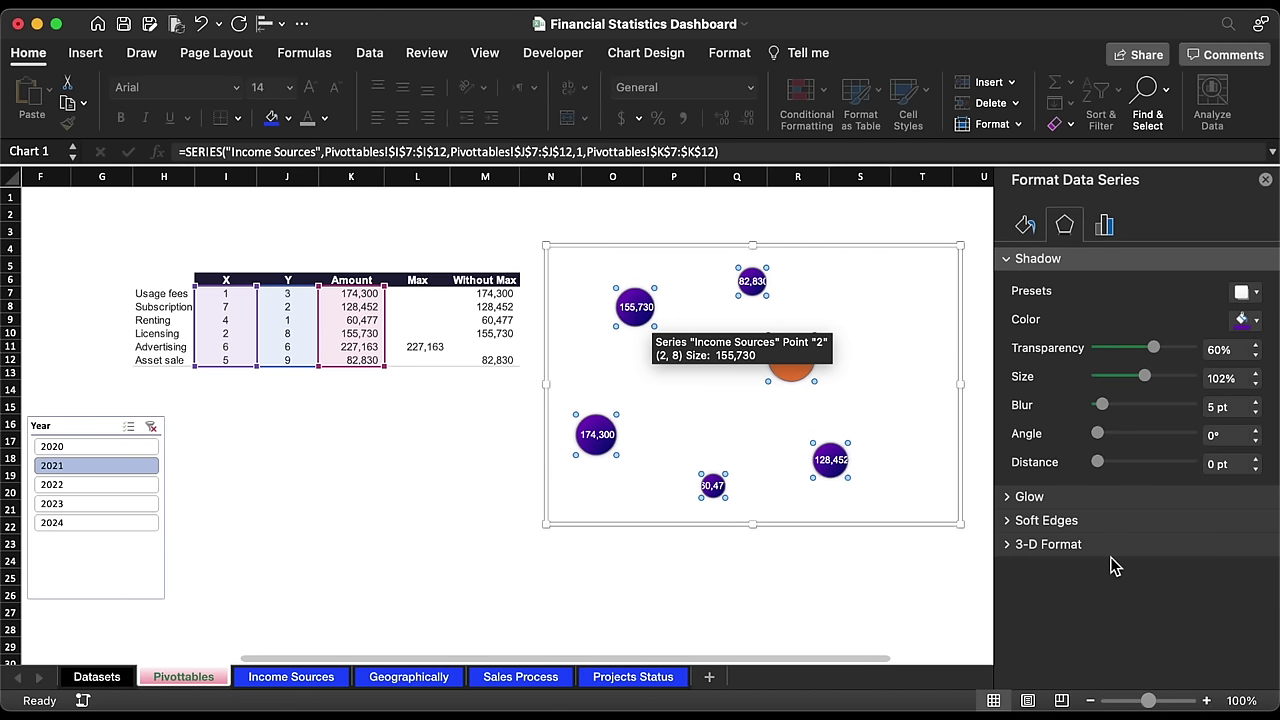
Step: Set the shadow to 20% transparency, 108% size and 10 pt blur
{"action": "left_click", "coordinate": [1256, 401]}
{"action": "left_click", "coordinate": [1256, 401]}
{"action": "left_click", "coordinate": [1256, 401]}
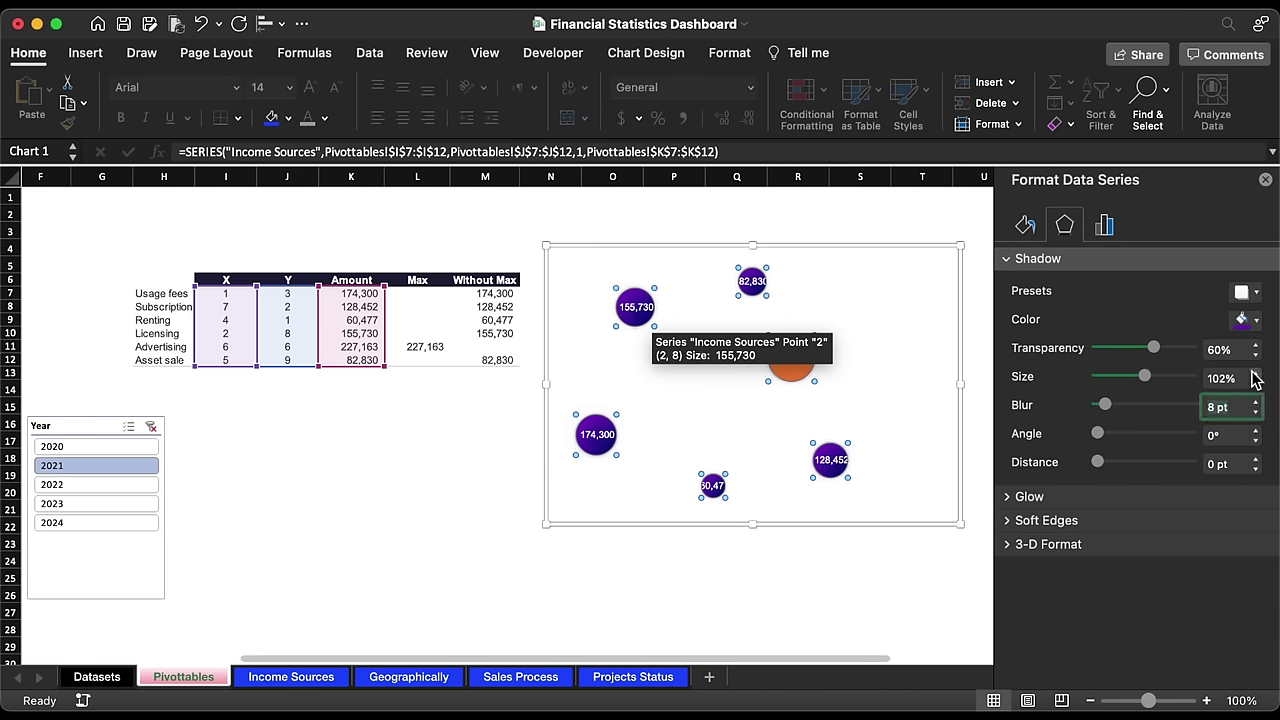
{"action": "left_click", "coordinate": [1255, 373]}
{"action": "left_click", "coordinate": [1255, 373]}
{"action": "left_click", "coordinate": [1255, 373]}
{"action": "left_click", "coordinate": [1255, 373]}
{"action": "left_click", "coordinate": [1255, 373]}
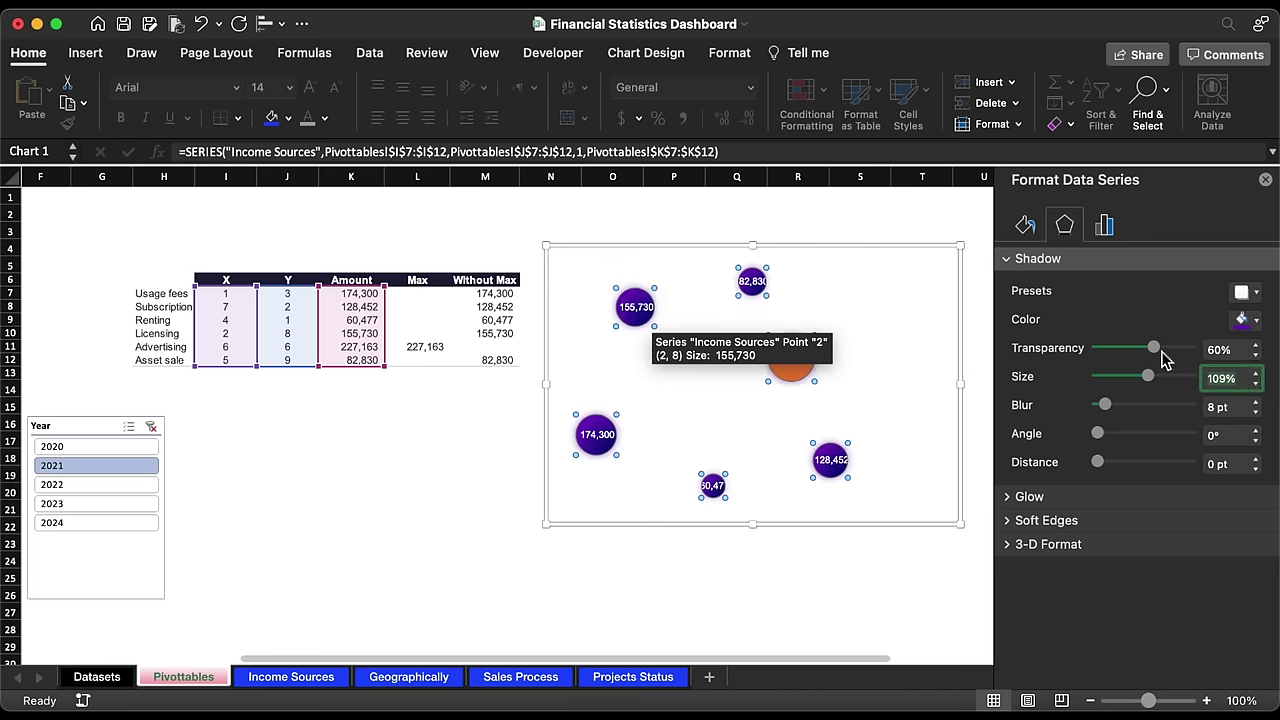
{"action": "left_click_drag", "start_coordinate": [1128, 348], "coordinate": [1118, 348]}
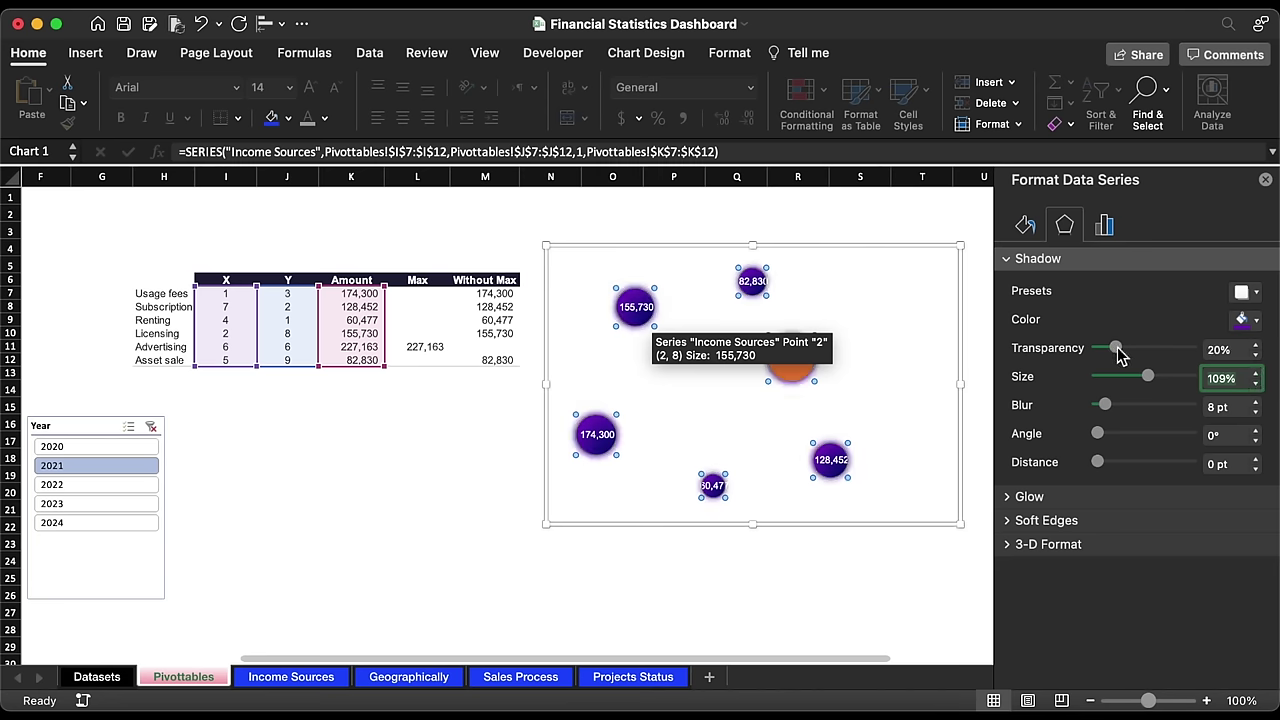
{"action": "left_click", "coordinate": [1255, 383]}
{"action": "left_click", "coordinate": [1256, 401]}
{"action": "left_click", "coordinate": [1256, 401]}
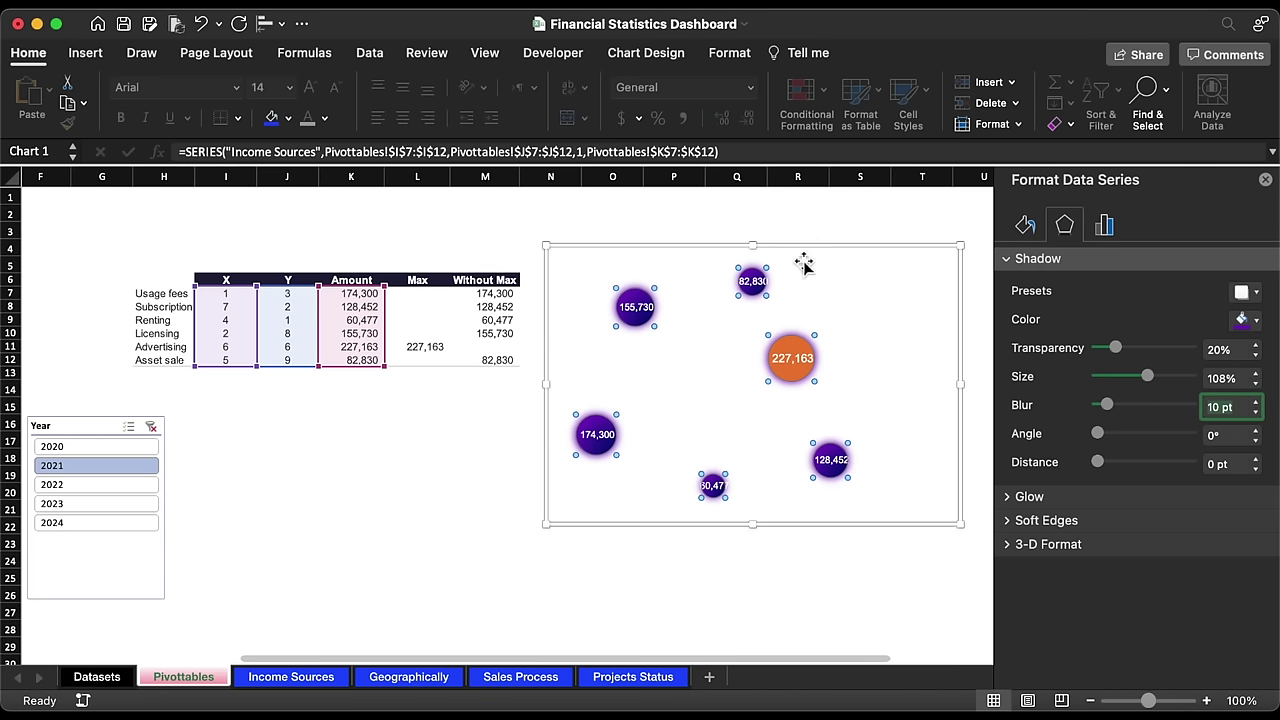
{"action": "left_click", "coordinate": [810, 228]}
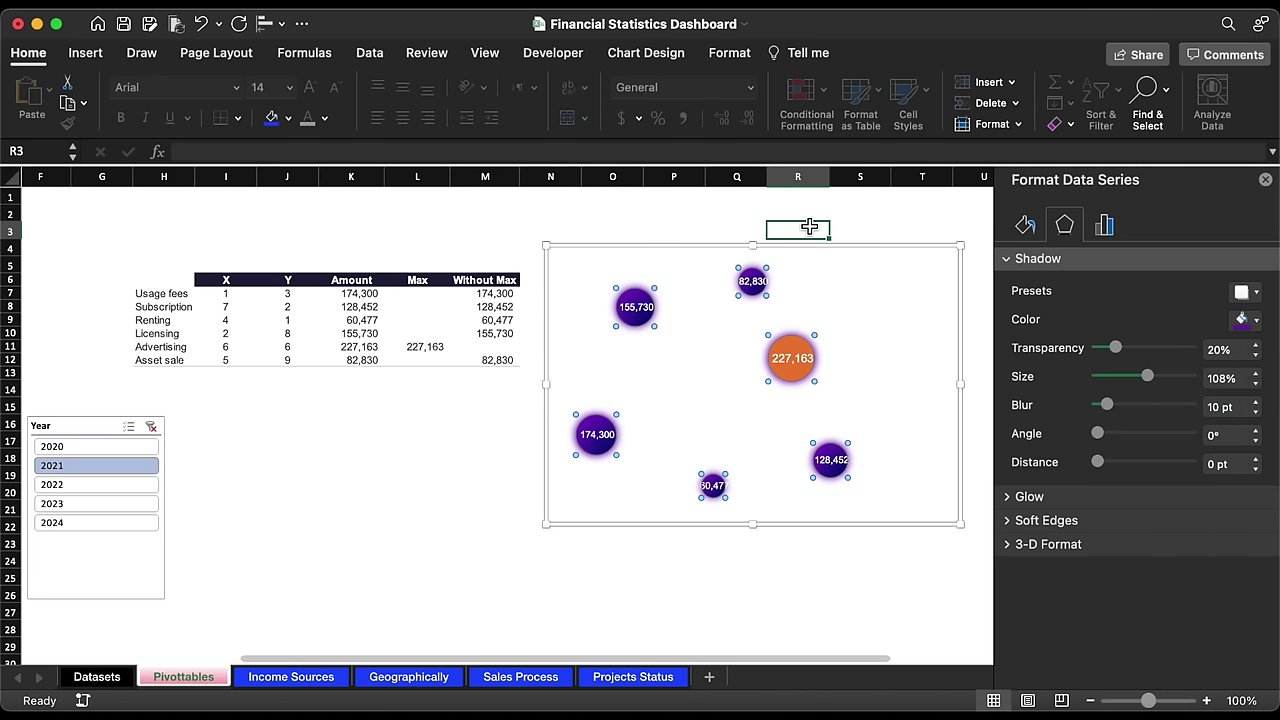
Step: Give the Max bubble a gradient fill with a pink DD115E stop
{"action": "left_click", "coordinate": [800, 345]}
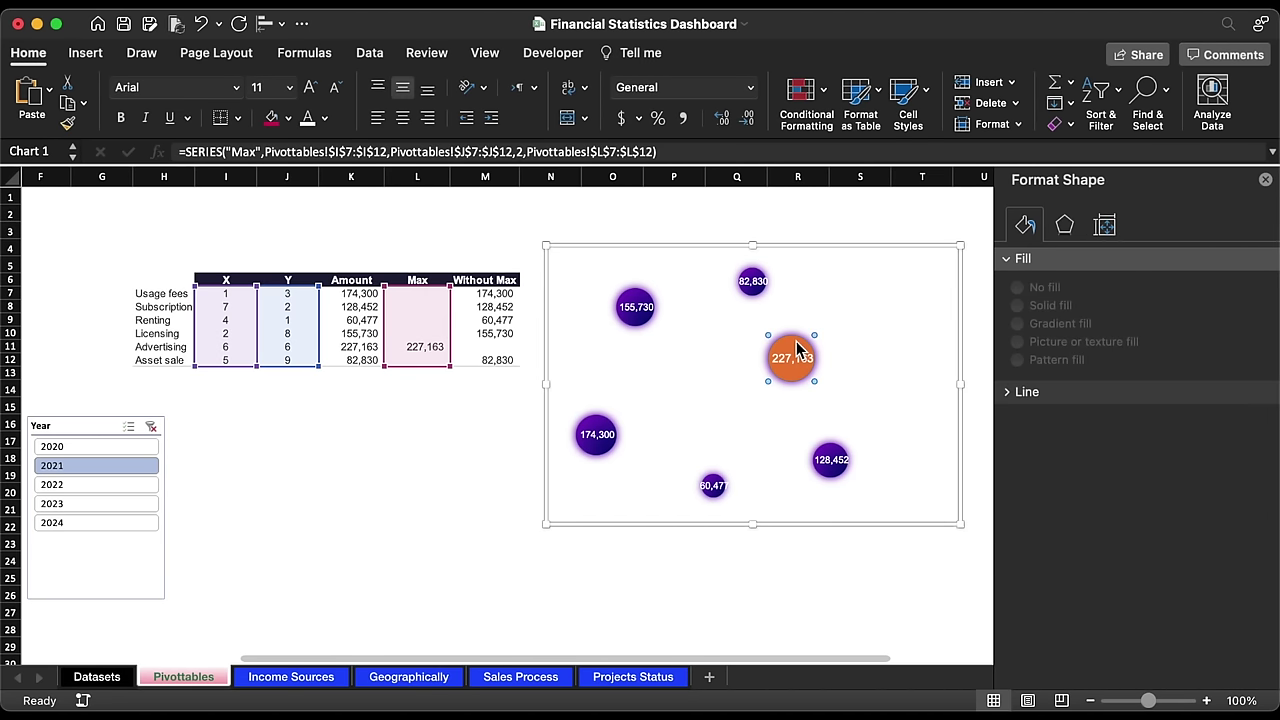
{"action": "left_click", "coordinate": [1025, 226]}
{"action": "left_click", "coordinate": [1053, 324]}
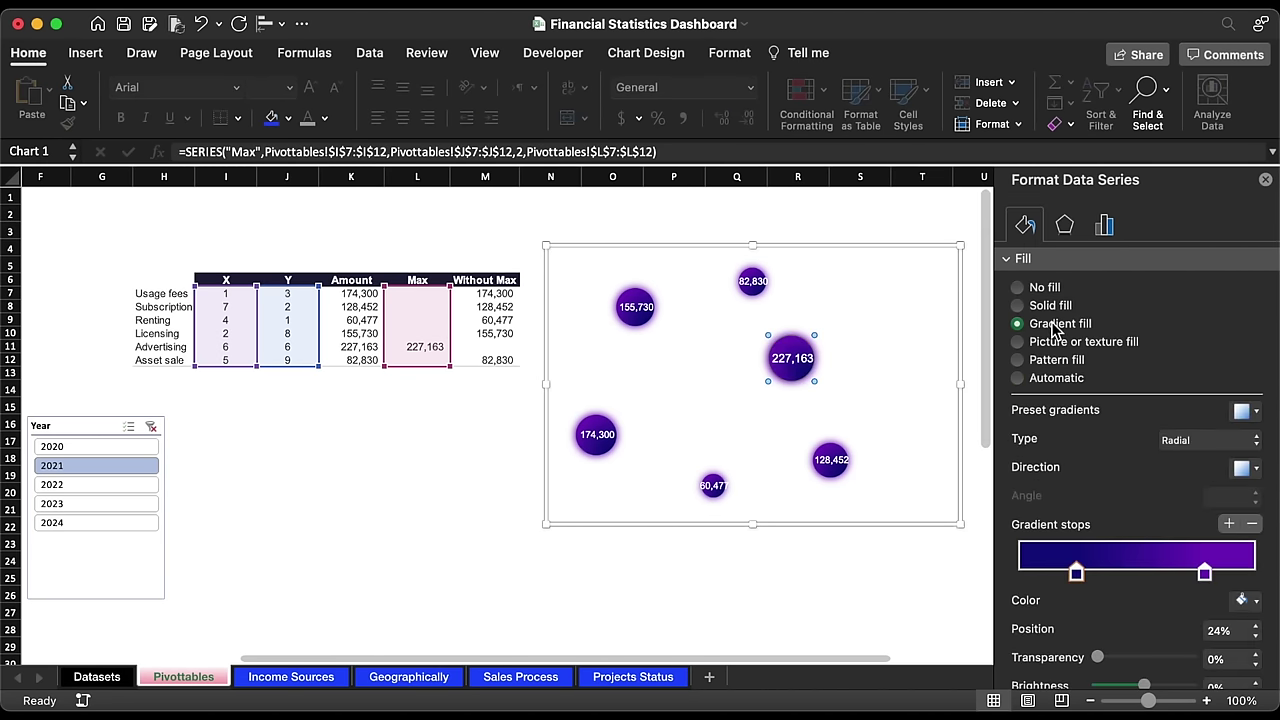
{"action": "left_click", "coordinate": [1243, 607]}
{"action": "left_click", "coordinate": [1160, 576]}
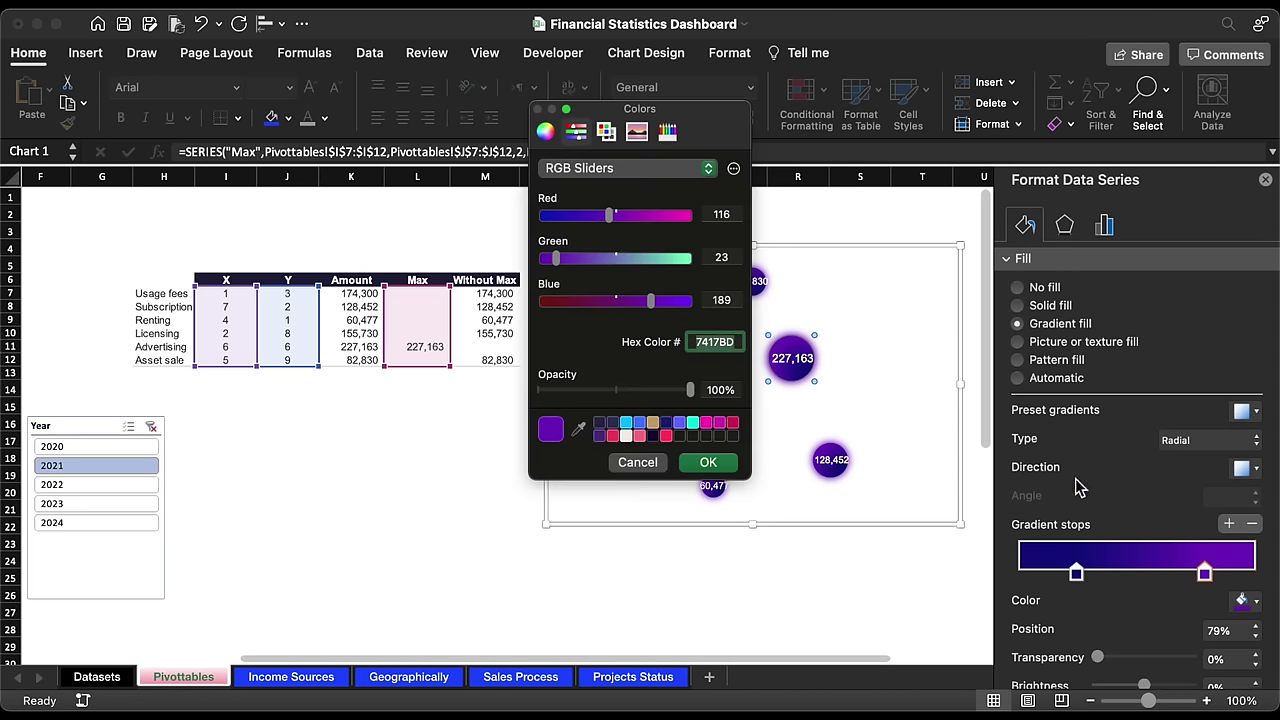
{"action": "type", "text": "DD115E"}
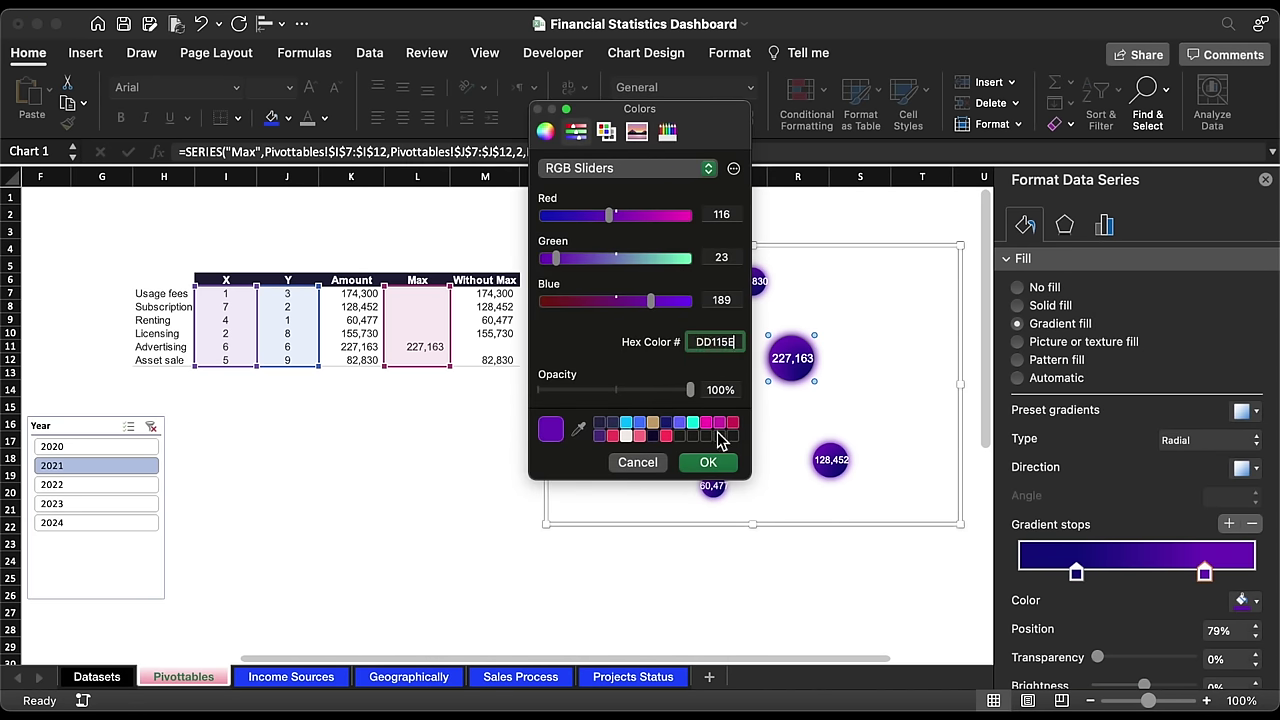
{"action": "left_click", "coordinate": [708, 464]}
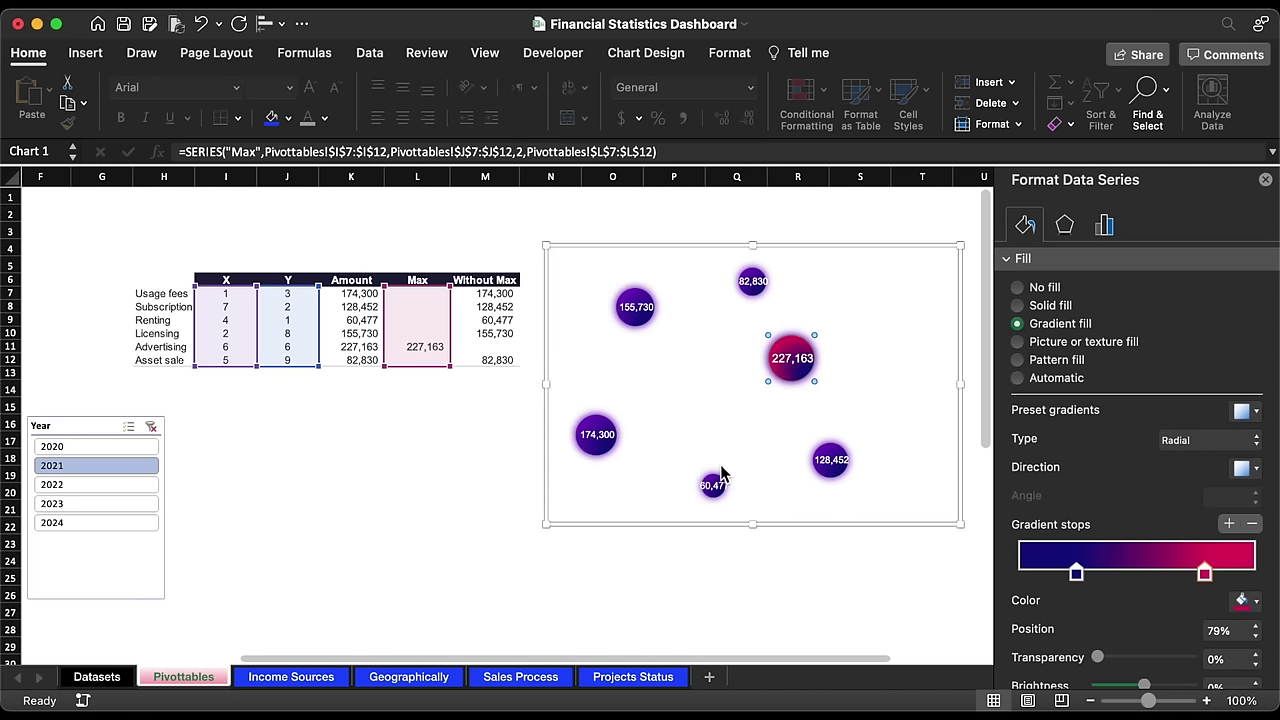
Step: Add a pink outer shadow to the Max bubble: 12% transparency, 105% size, 12 pt blur
{"action": "left_click", "coordinate": [1064, 228]}
{"action": "left_click", "coordinate": [1243, 292]}
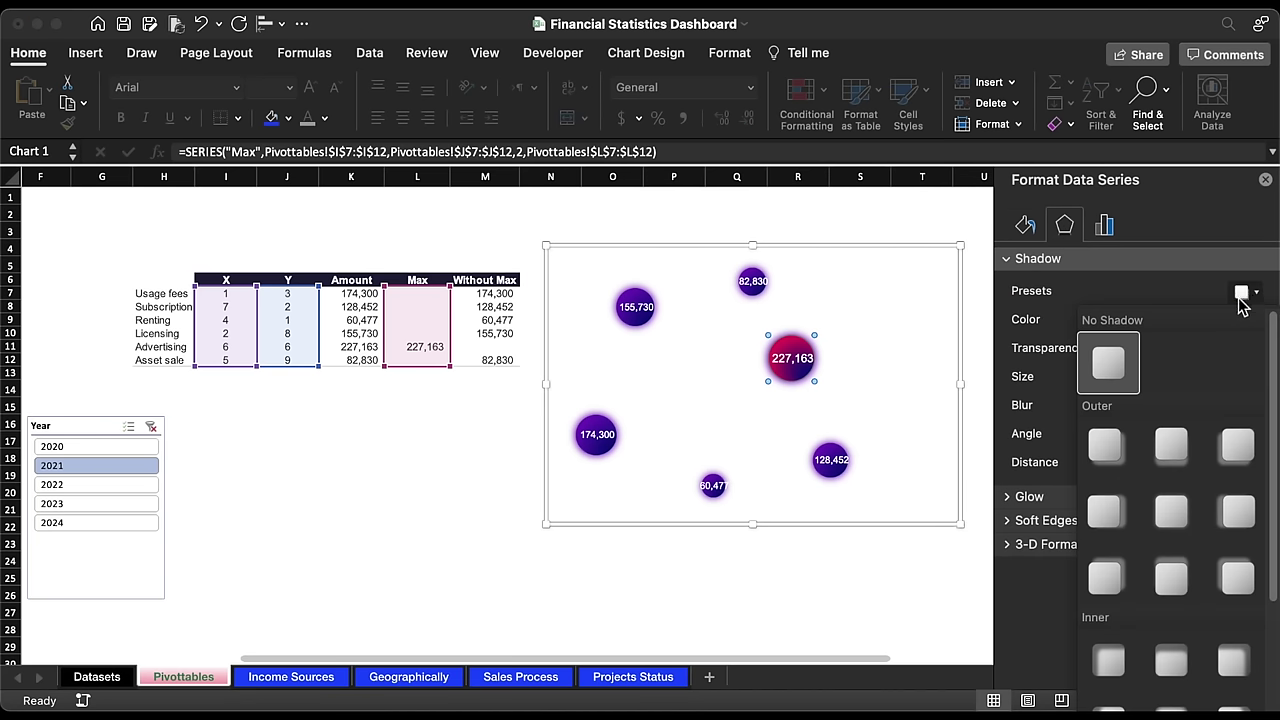
{"action": "left_click", "coordinate": [1176, 511]}
{"action": "left_click", "coordinate": [1250, 321]}
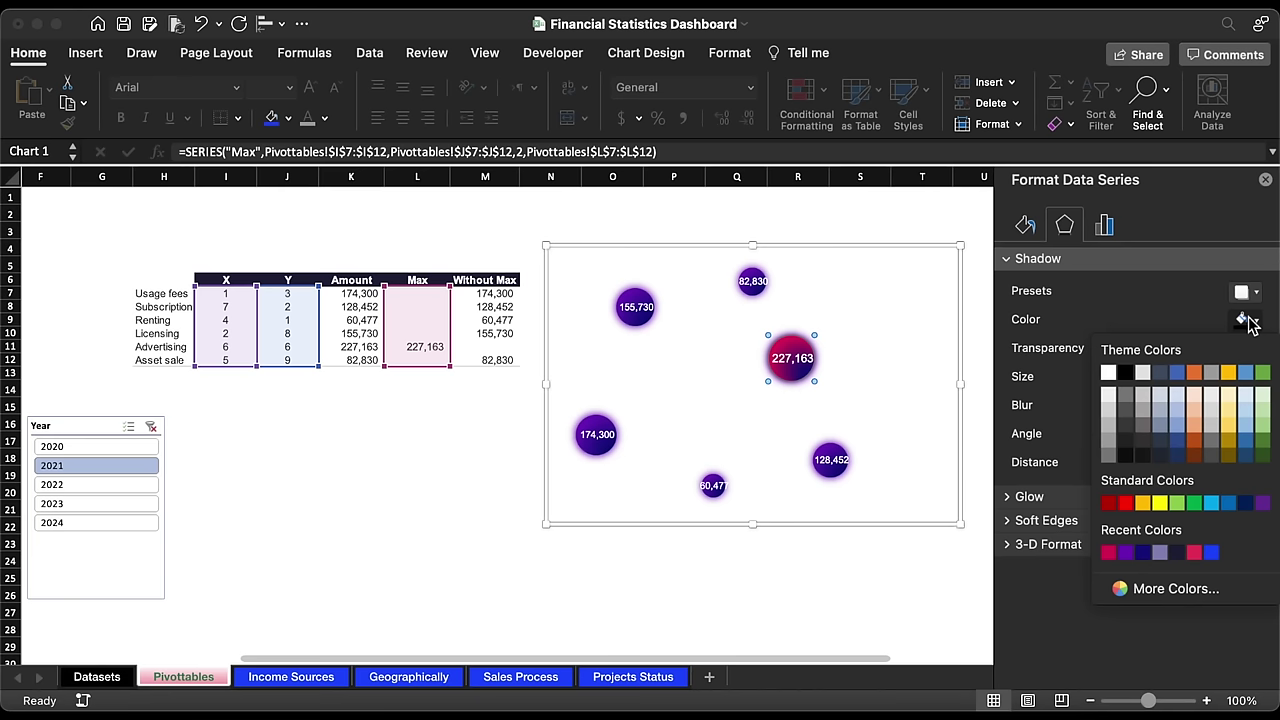
{"action": "left_click", "coordinate": [1109, 553]}
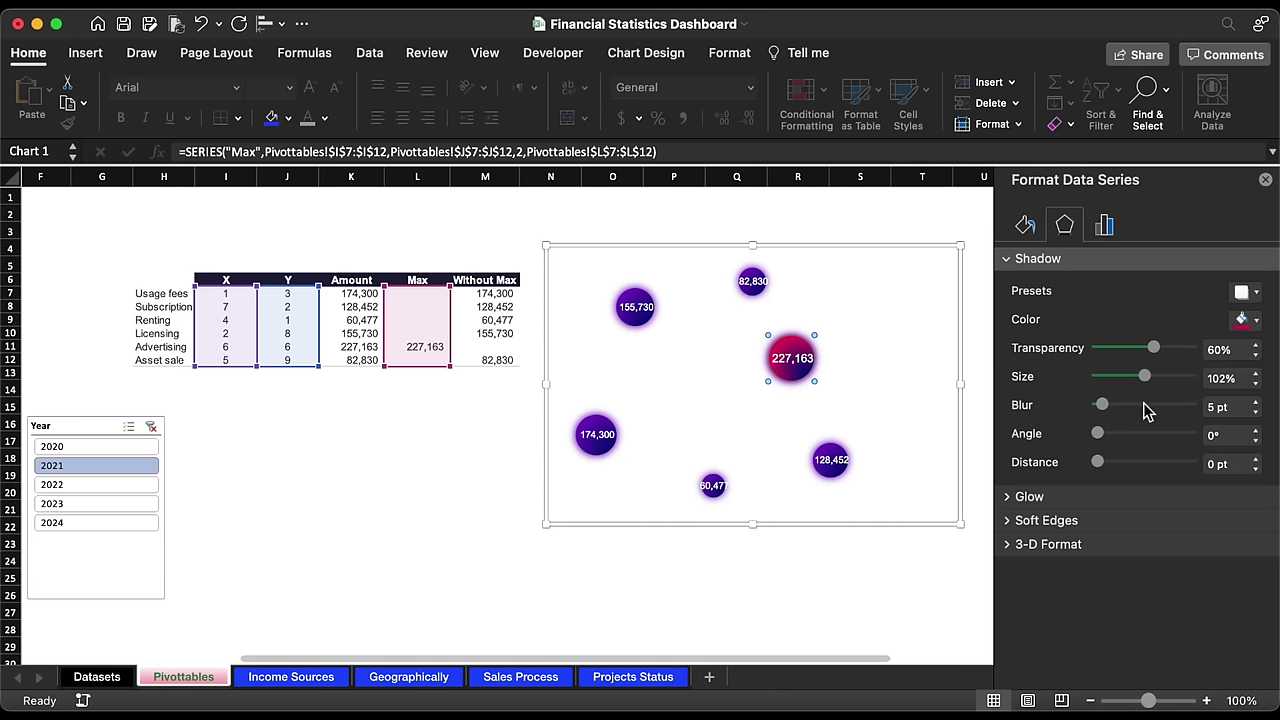
{"action": "left_click", "coordinate": [1256, 402]}
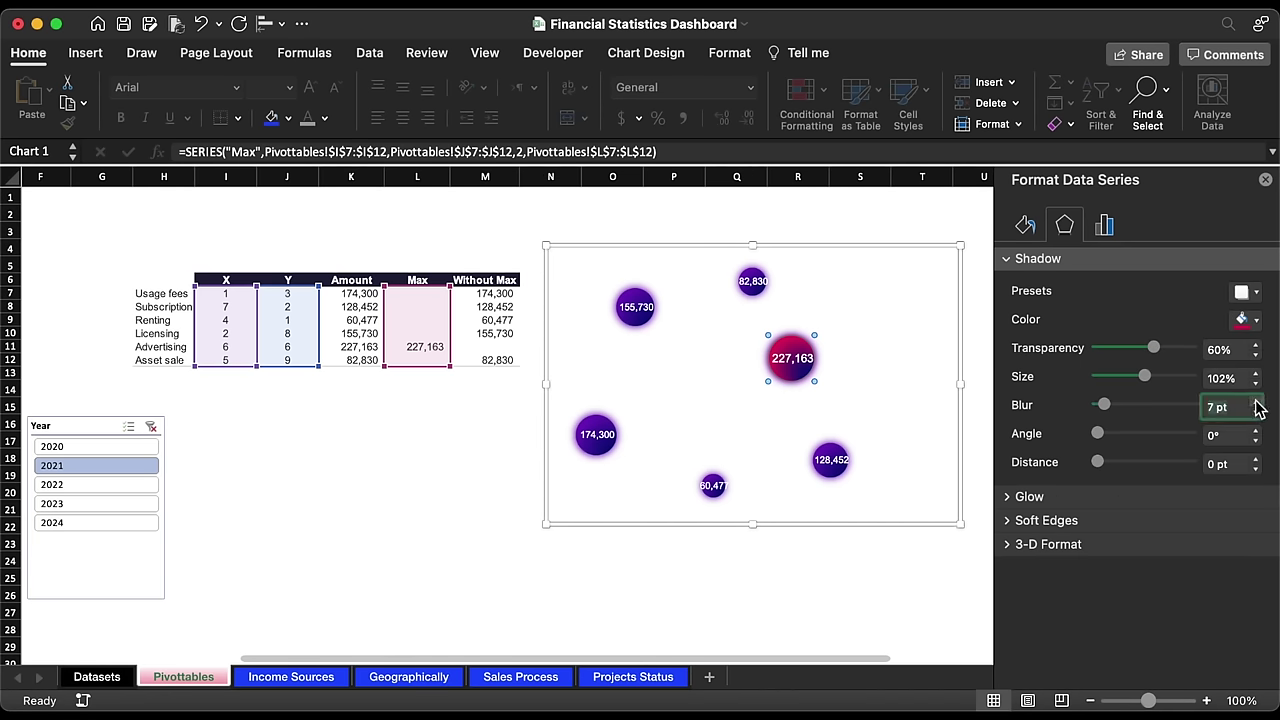
{"action": "left_click_drag", "start_coordinate": [1153, 348], "coordinate": [1110, 352]}
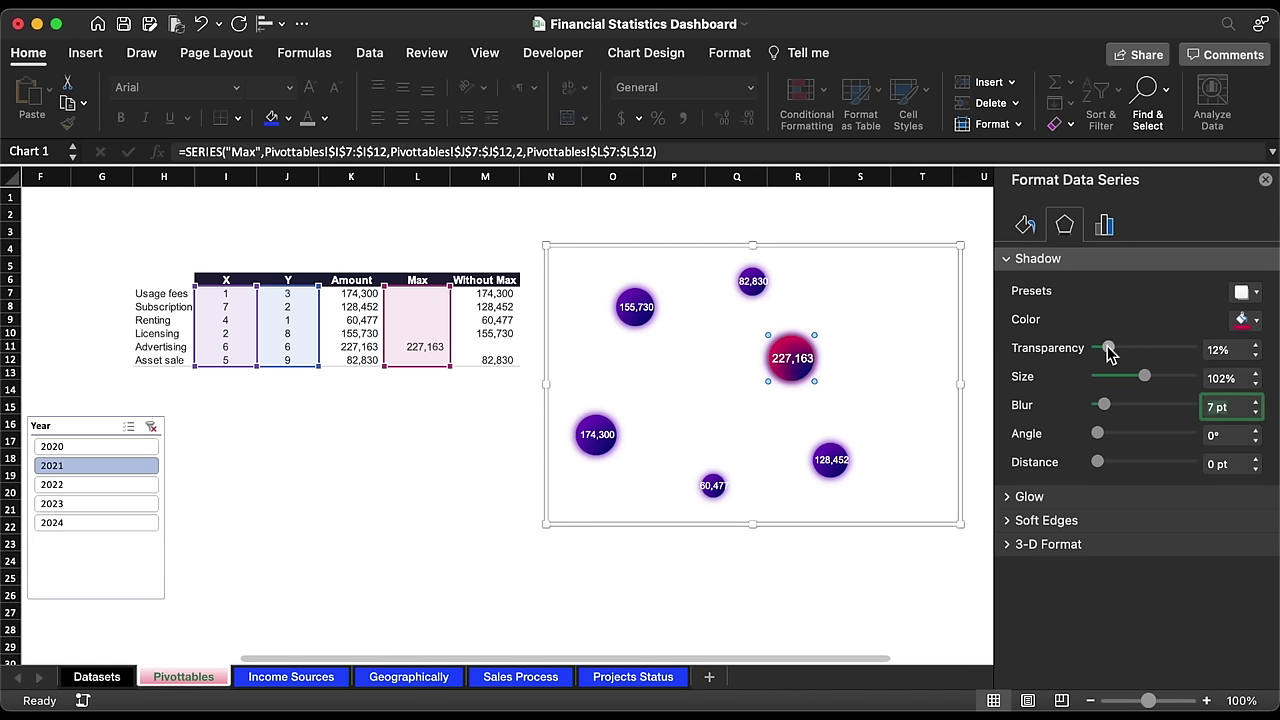
{"action": "left_click", "coordinate": [1256, 374]}
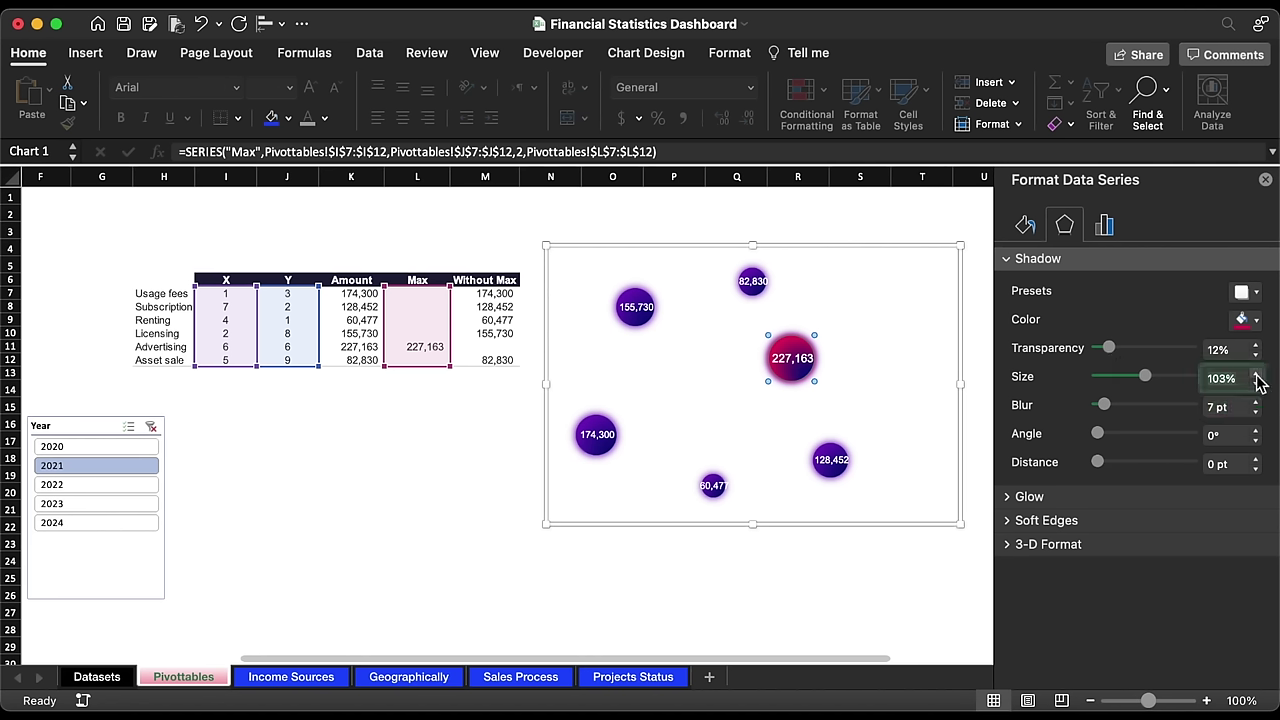
{"action": "left_click", "coordinate": [1256, 374]}
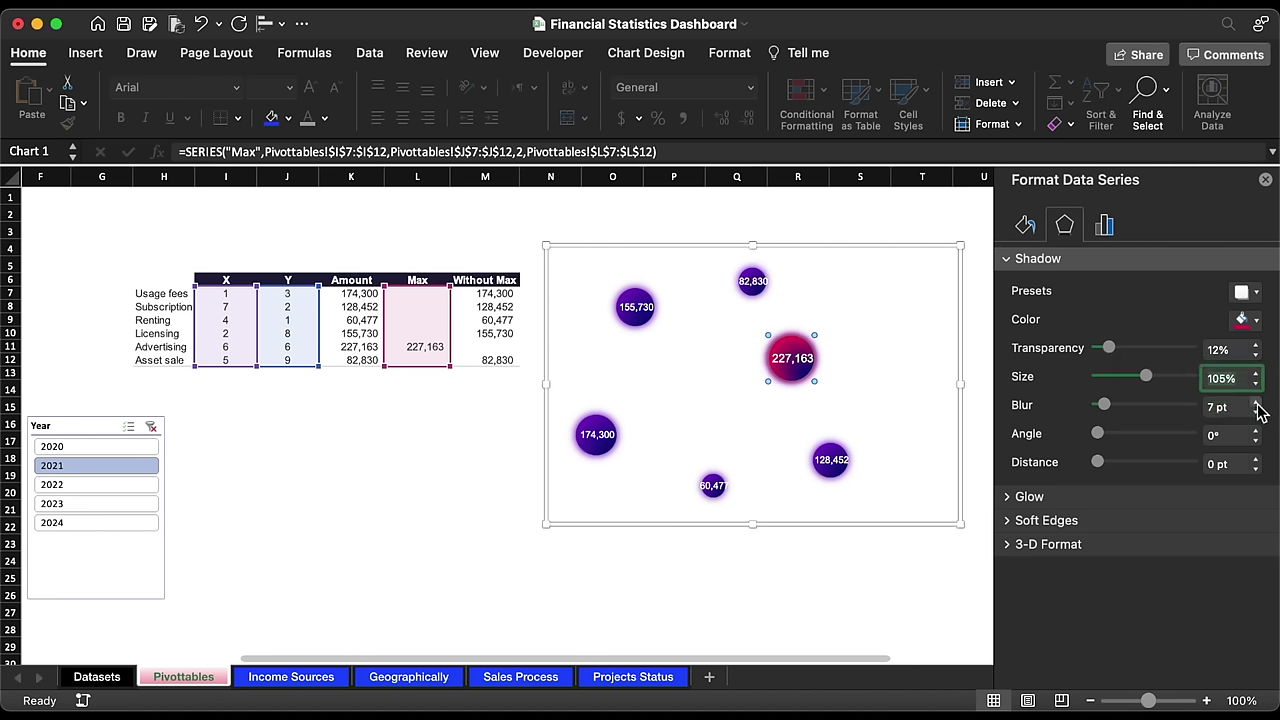
{"action": "left_click", "coordinate": [1256, 403]}
{"action": "left_click", "coordinate": [1256, 403]}
{"action": "left_click", "coordinate": [1256, 403]}
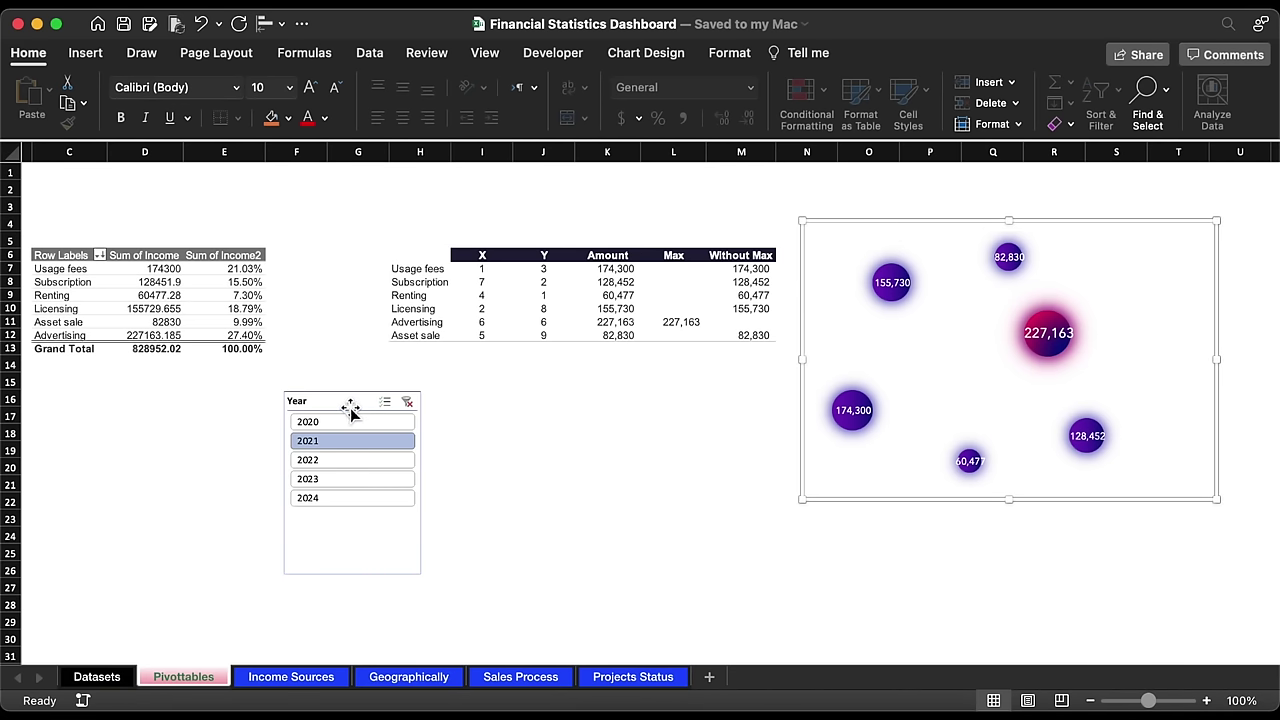
Step: Move the Year slicer and bubble chart from Pivottables onto the Income Sources sheet
{"action": "left_click", "coordinate": [349, 404]}
{"action": "key", "text": "Delete"}
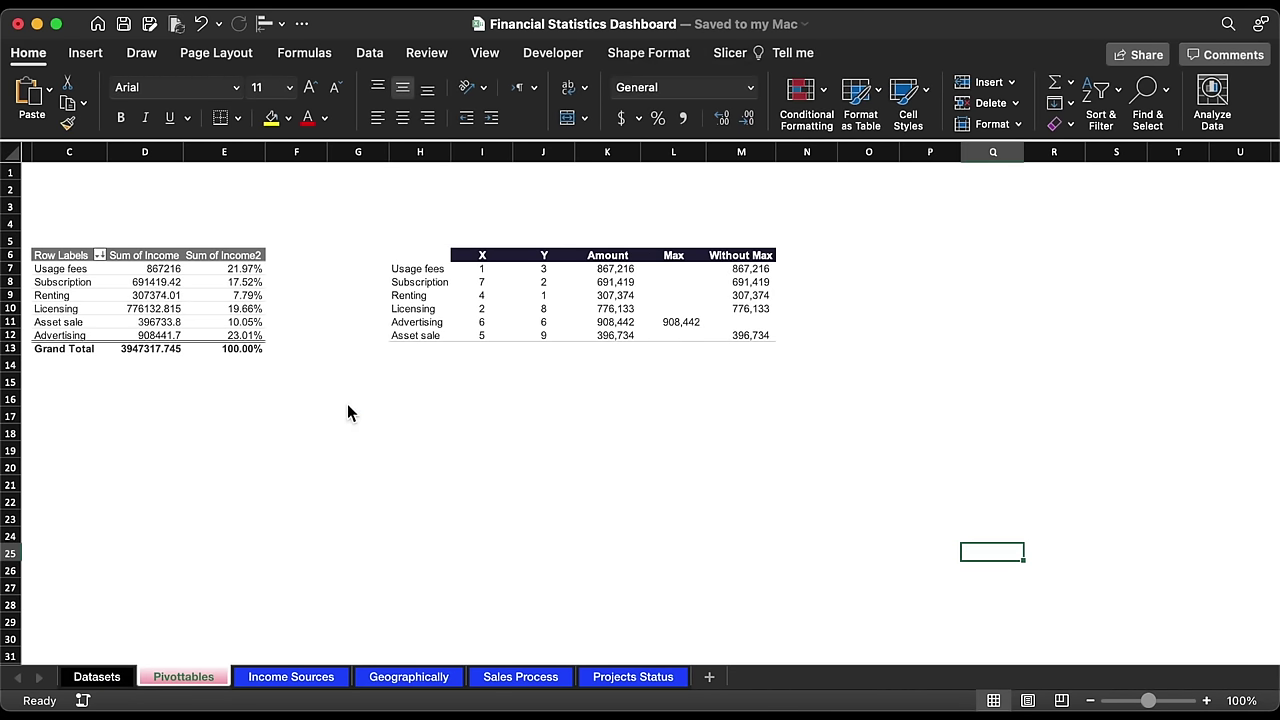
{"action": "left_click", "coordinate": [298, 677]}
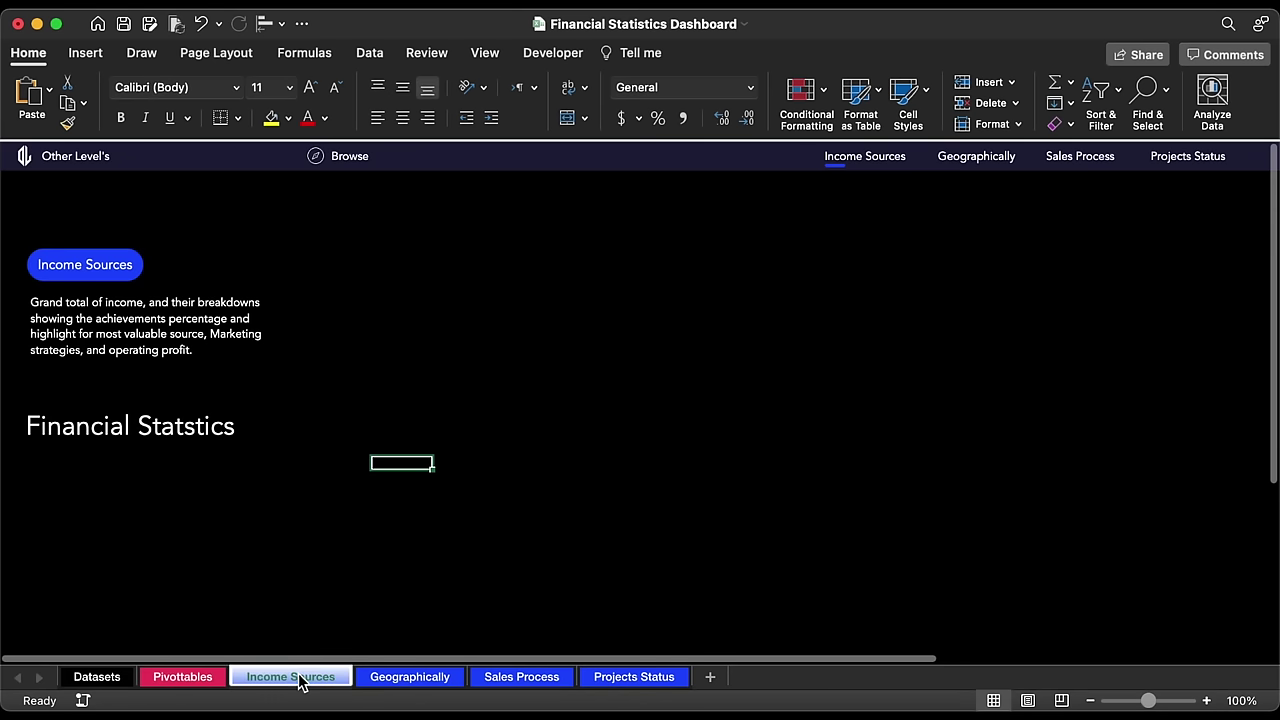
{"action": "key", "text": "super+v"}
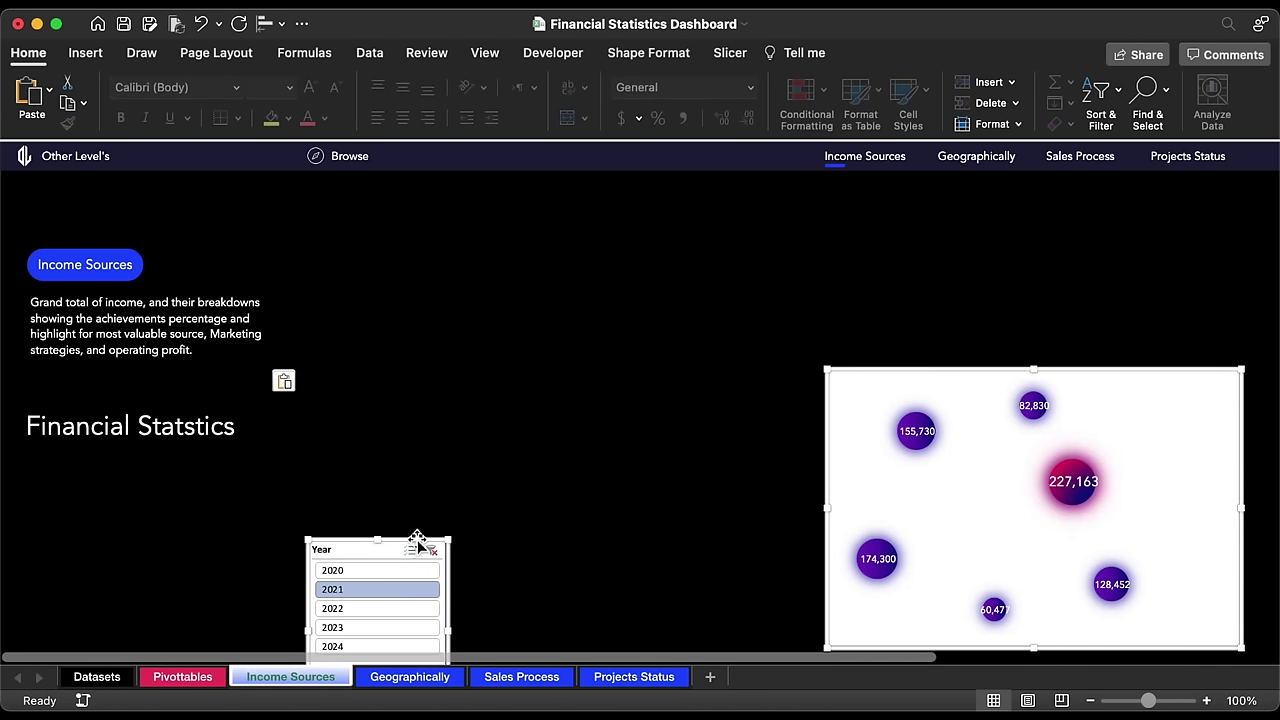
Step: Position the Year slicer under the title and the bubble chart toward mid-sheet
{"action": "left_click", "coordinate": [459, 493]}
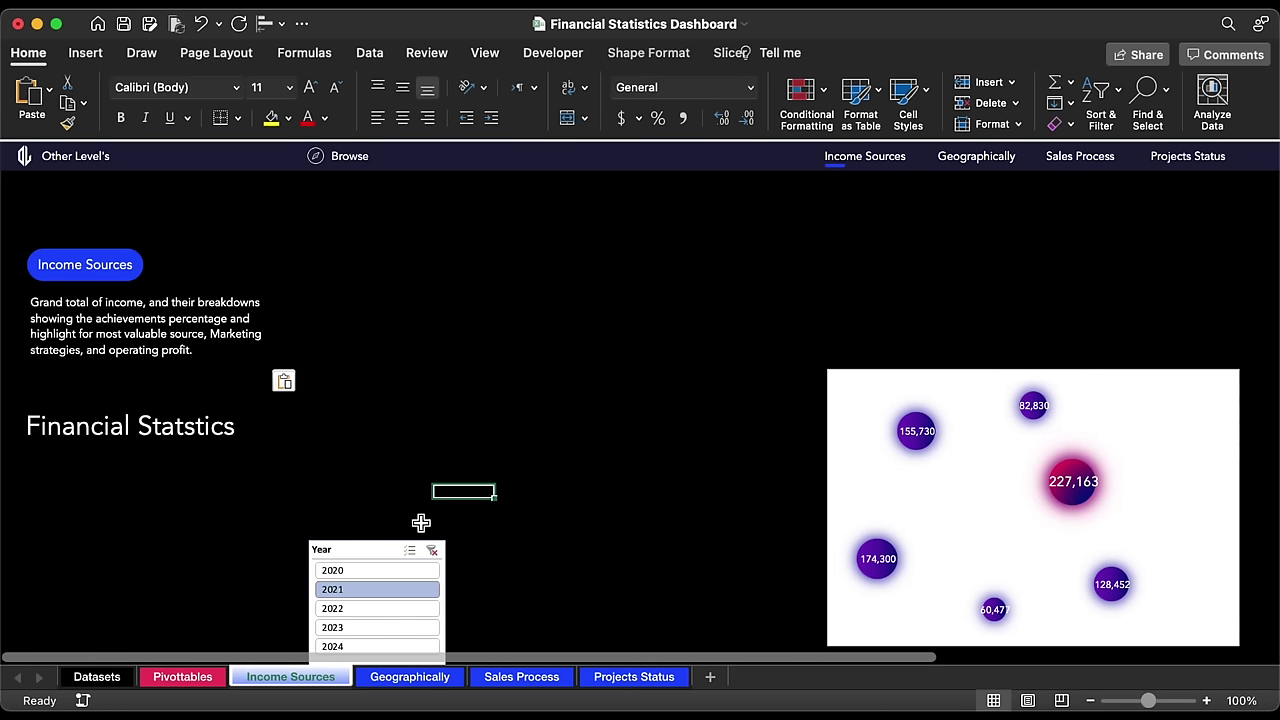
{"action": "left_click_drag", "start_coordinate": [386, 549], "coordinate": [88, 458]}
{"action": "left_click", "coordinate": [975, 373]}
{"action": "left_click_drag", "start_coordinate": [975, 373], "coordinate": [624, 283]}
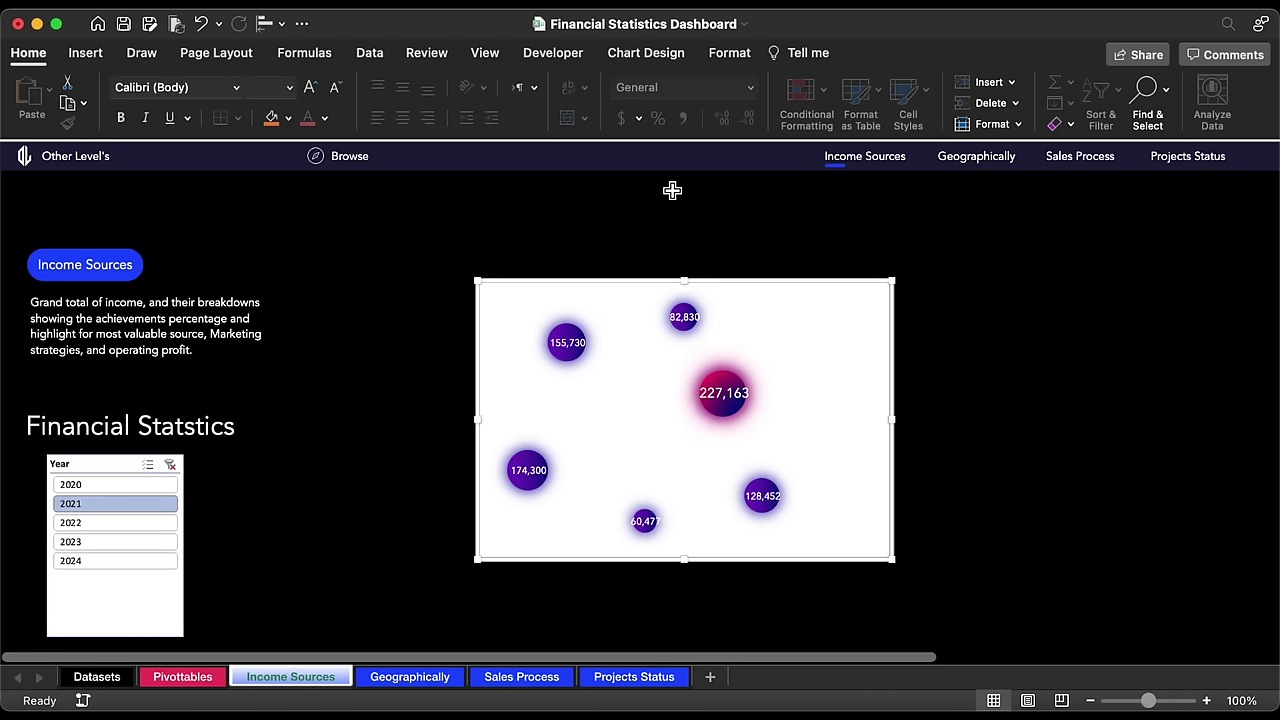
Step: Resize the bubble chart to 8" high by 11.39" wide and reposition it up-left
{"action": "left_click", "coordinate": [729, 55]}
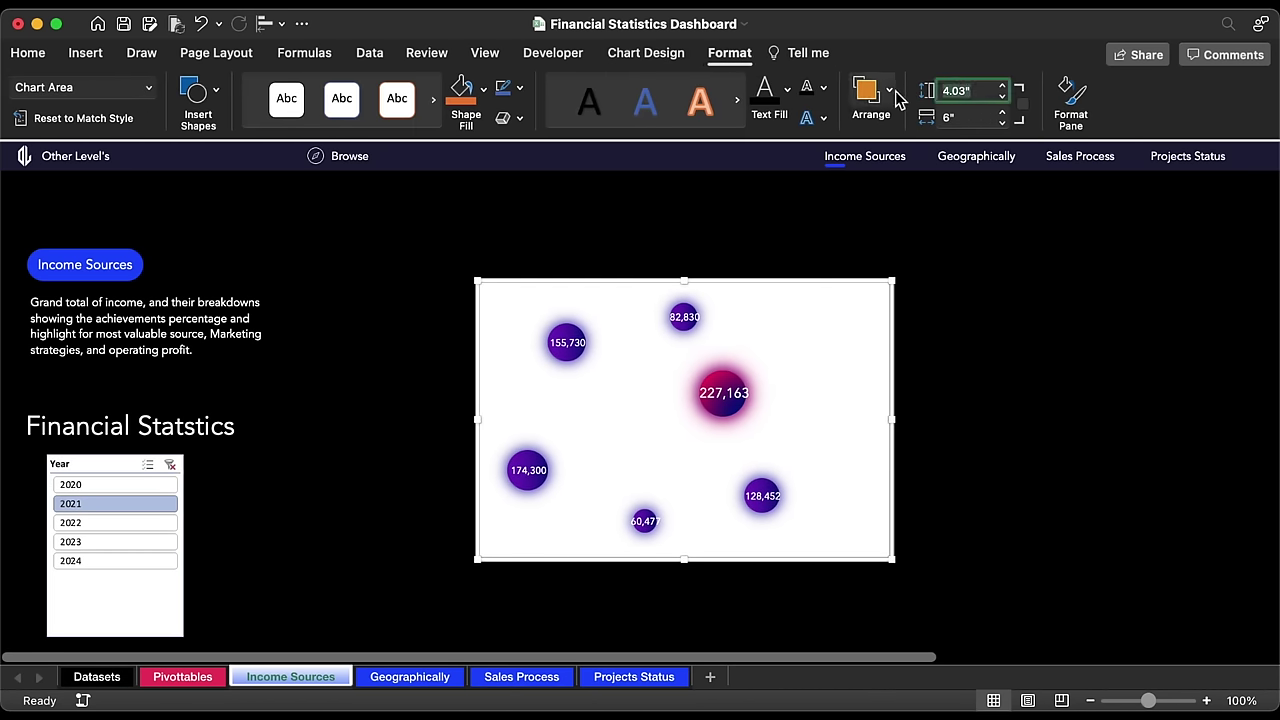
{"action": "type", "text": "8"}
{"action": "key", "text": "Return"}
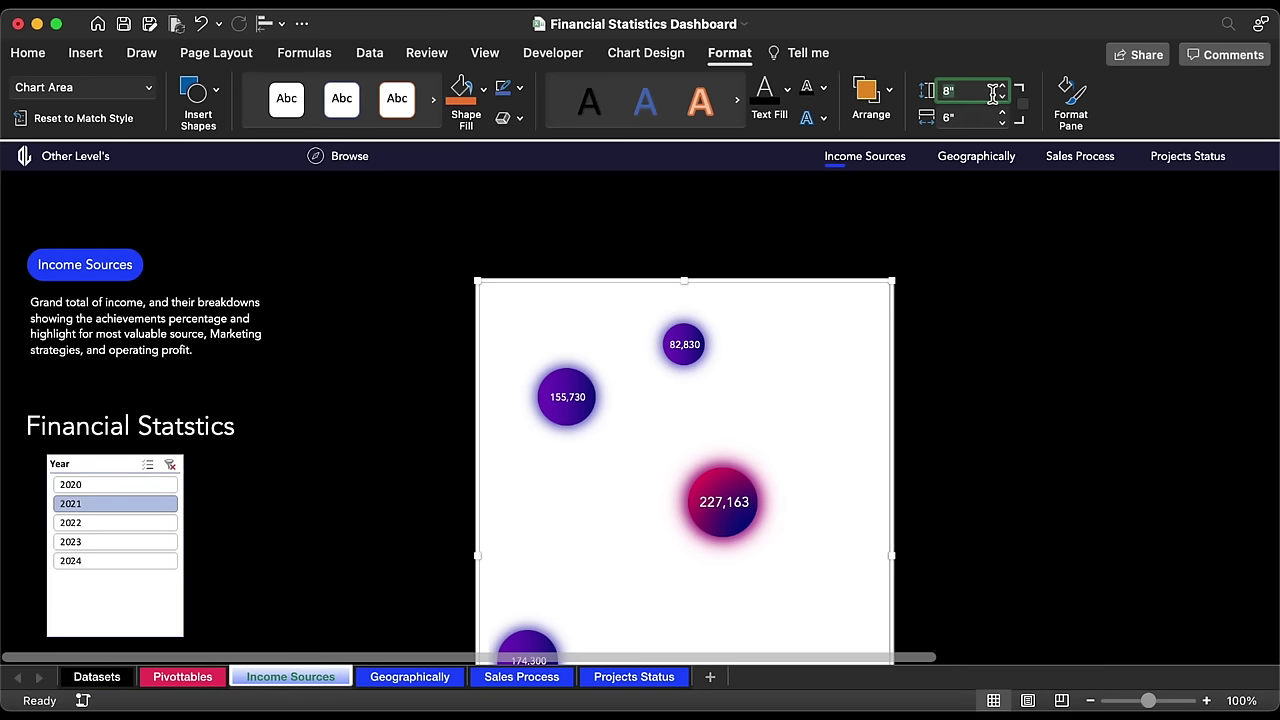
{"action": "left_click", "coordinate": [971, 118]}
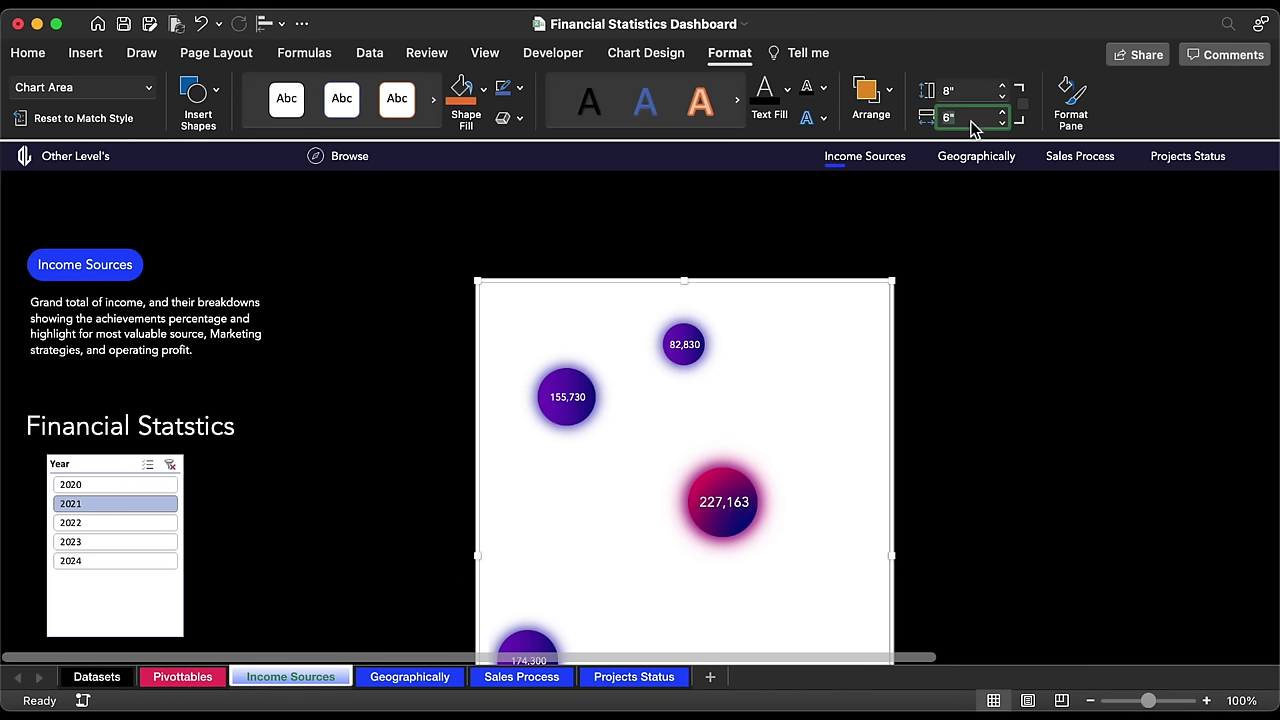
{"action": "key", "text": "Return"}
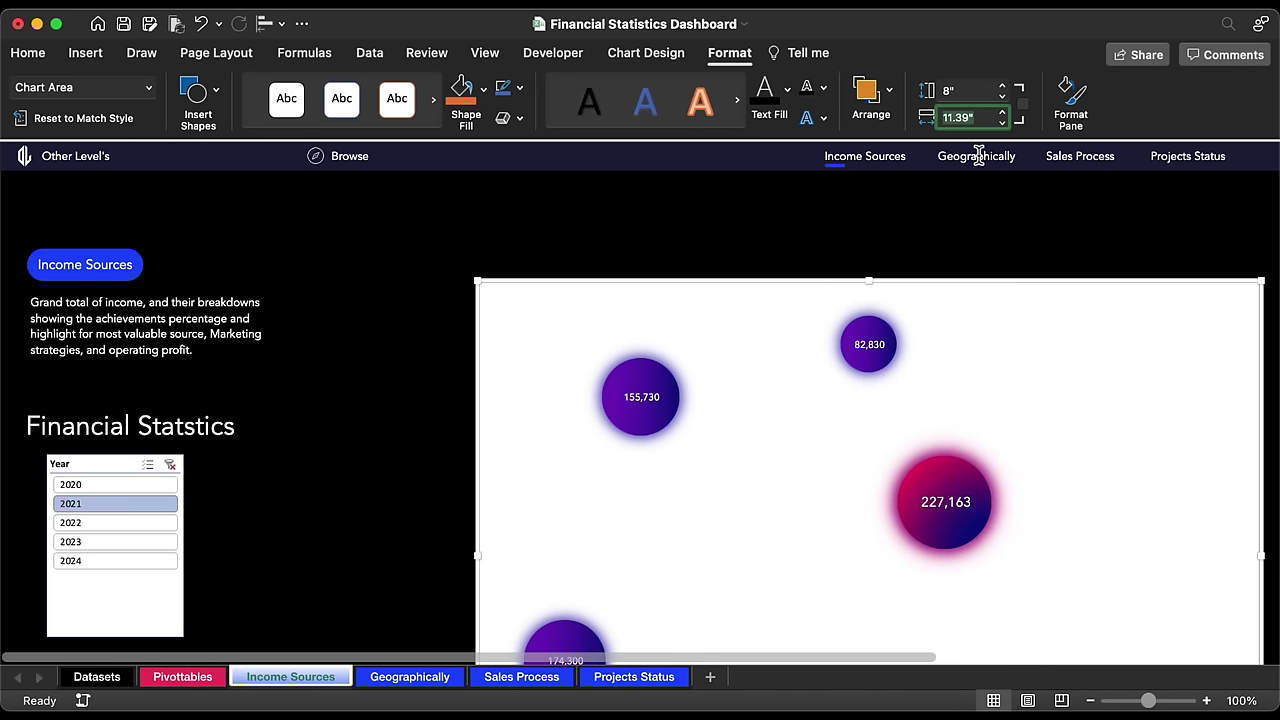
{"action": "left_click_drag", "start_coordinate": [977, 283], "coordinate": [860, 199]}
{"action": "left_click_drag", "start_coordinate": [858, 198], "coordinate": [865, 194]}
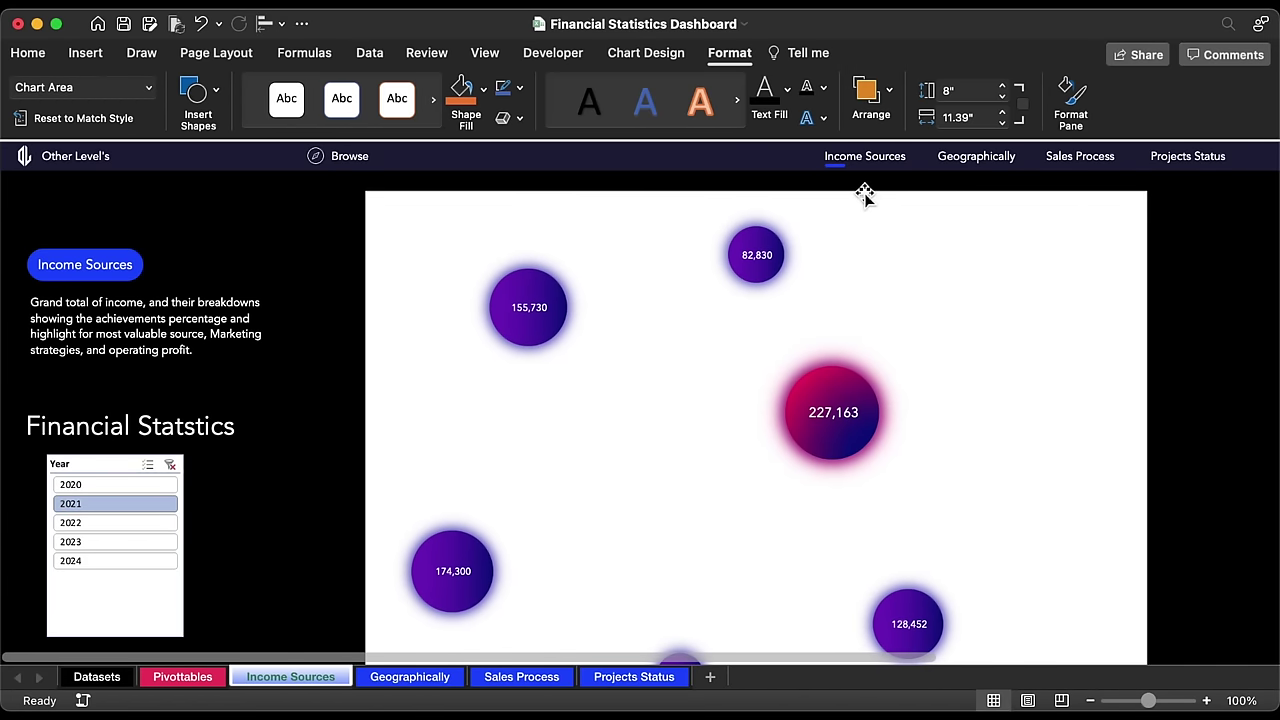
Step: Give the bubble chart no outline and no fill so the bubbles sit on black
{"action": "left_click", "coordinate": [519, 88]}
{"action": "left_click", "coordinate": [540, 148]}
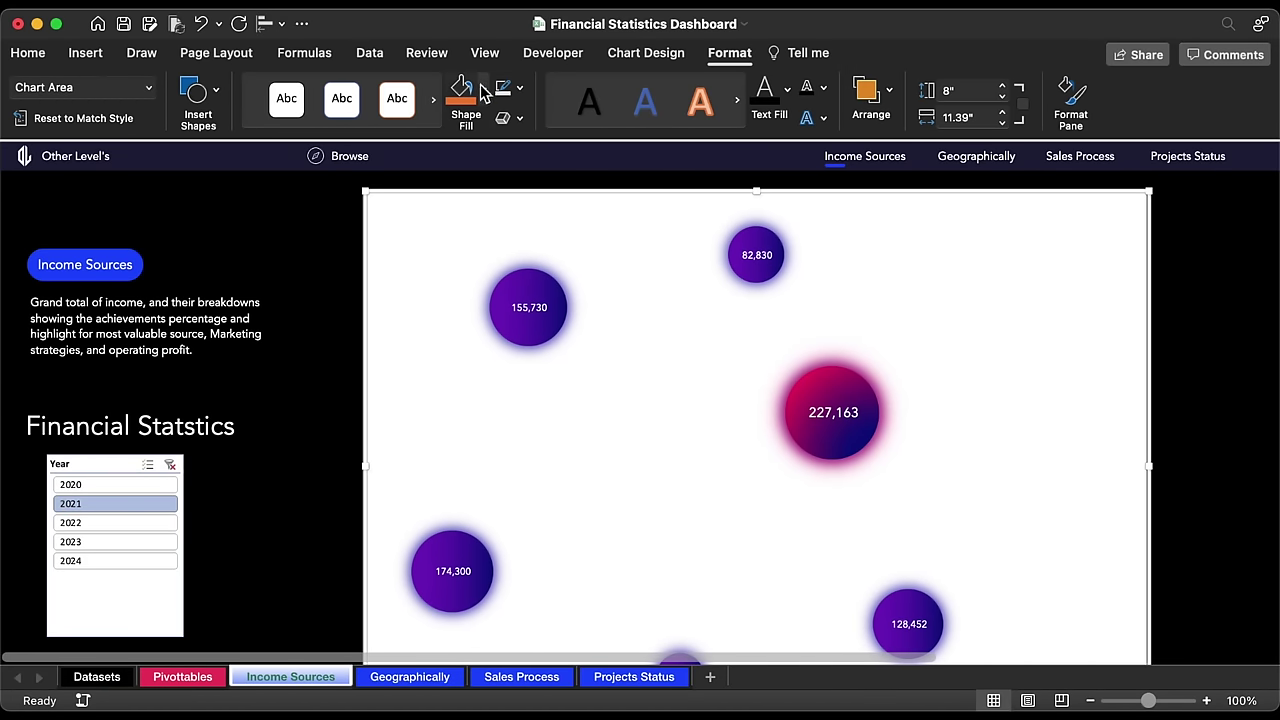
{"action": "left_click", "coordinate": [484, 92]}
{"action": "left_click", "coordinate": [497, 151]}
{"action": "key", "text": "Escape"}
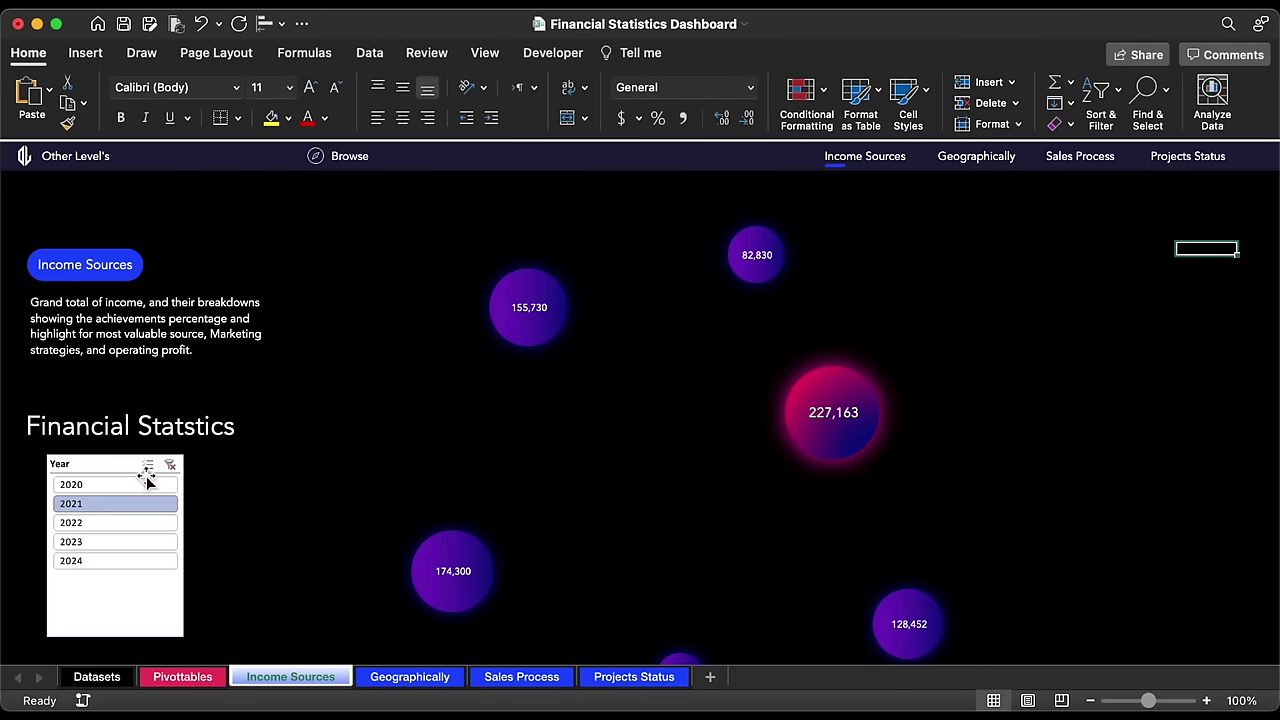
{"action": "left_click", "coordinate": [122, 464]}
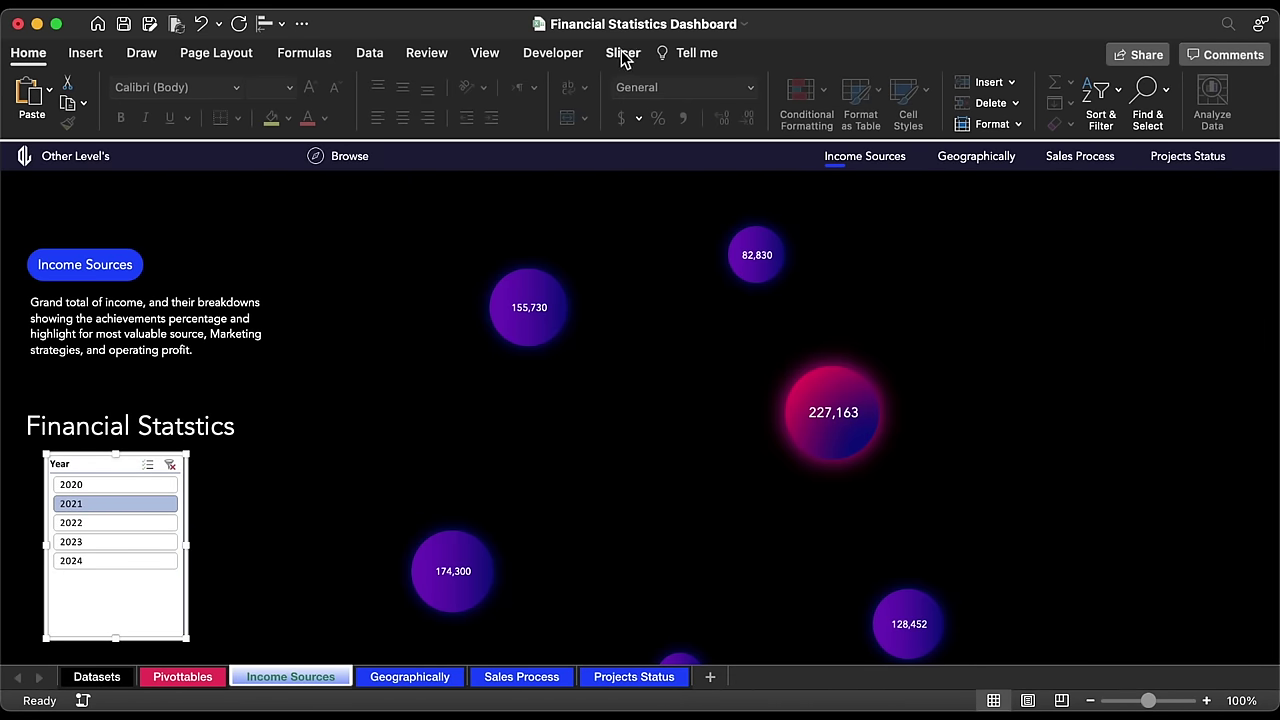
Step: Style the Year slicer dark with 5 columns, a wide strip shape and taller buttons
{"action": "left_click", "coordinate": [622, 53]}
{"action": "left_click", "coordinate": [286, 100]}
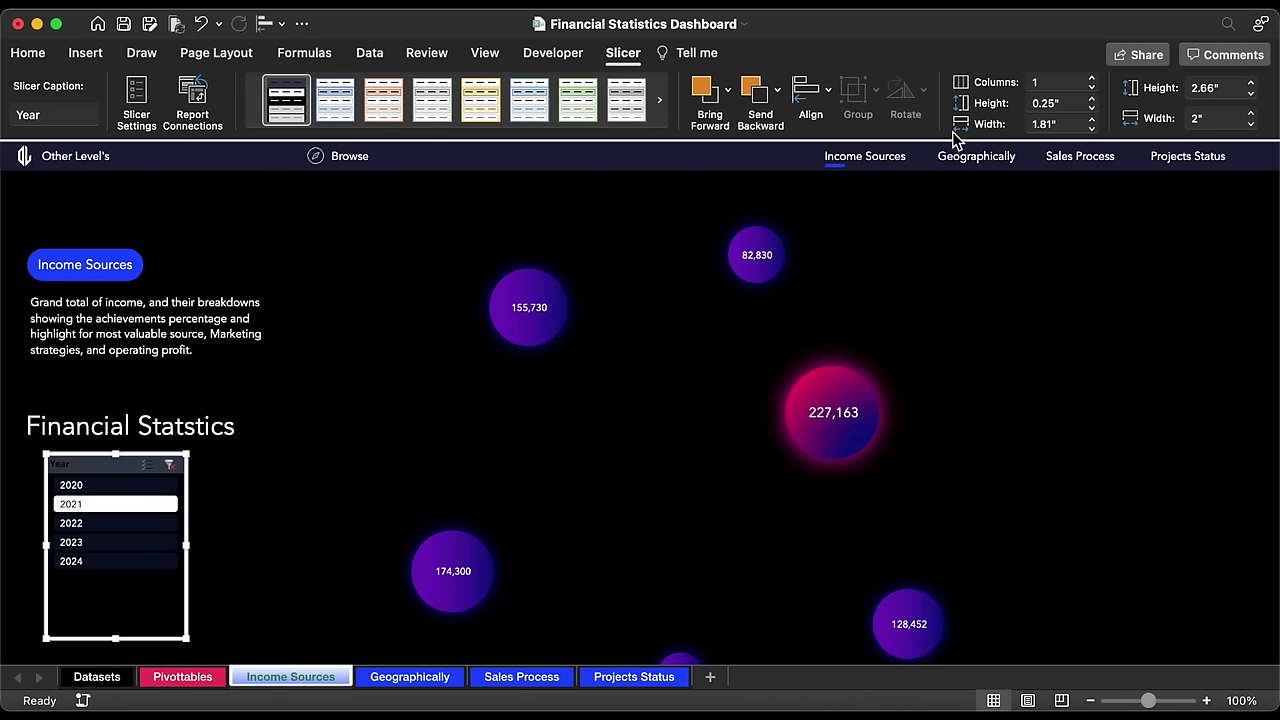
{"action": "left_click", "coordinate": [1092, 79]}
{"action": "left_click", "coordinate": [1092, 79]}
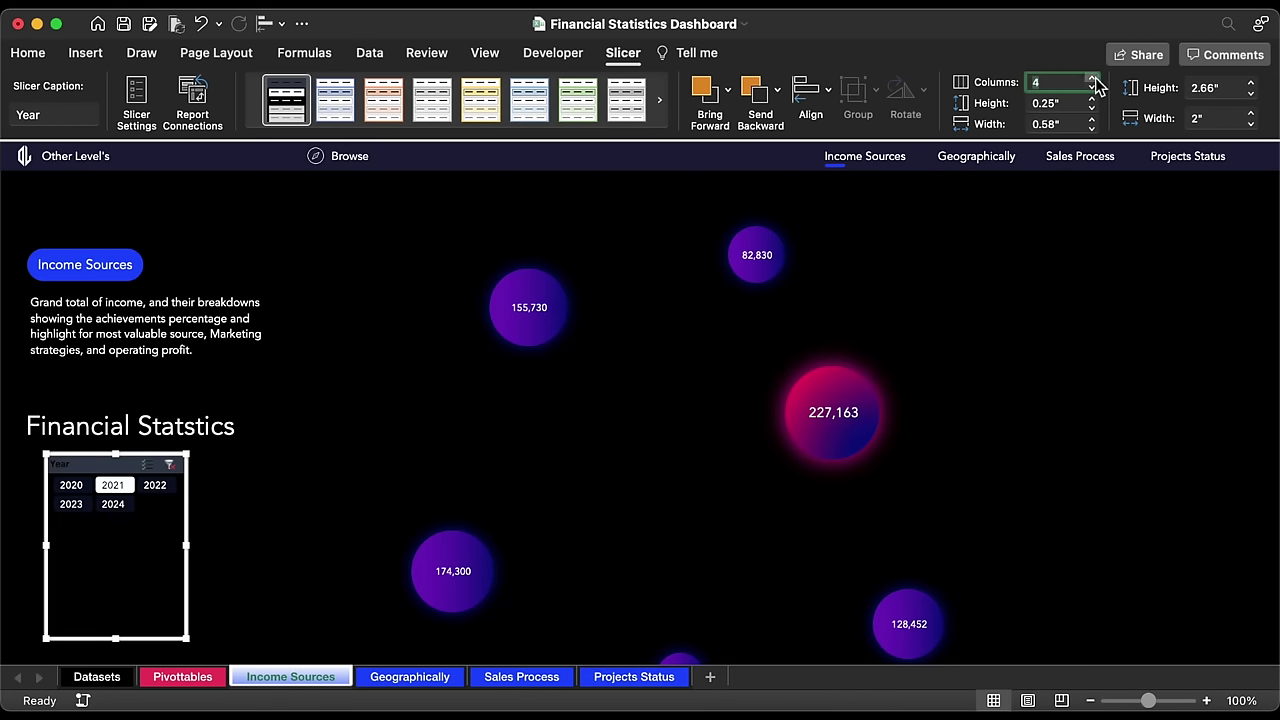
{"action": "left_click", "coordinate": [1092, 79]}
{"action": "left_click", "coordinate": [1092, 79]}
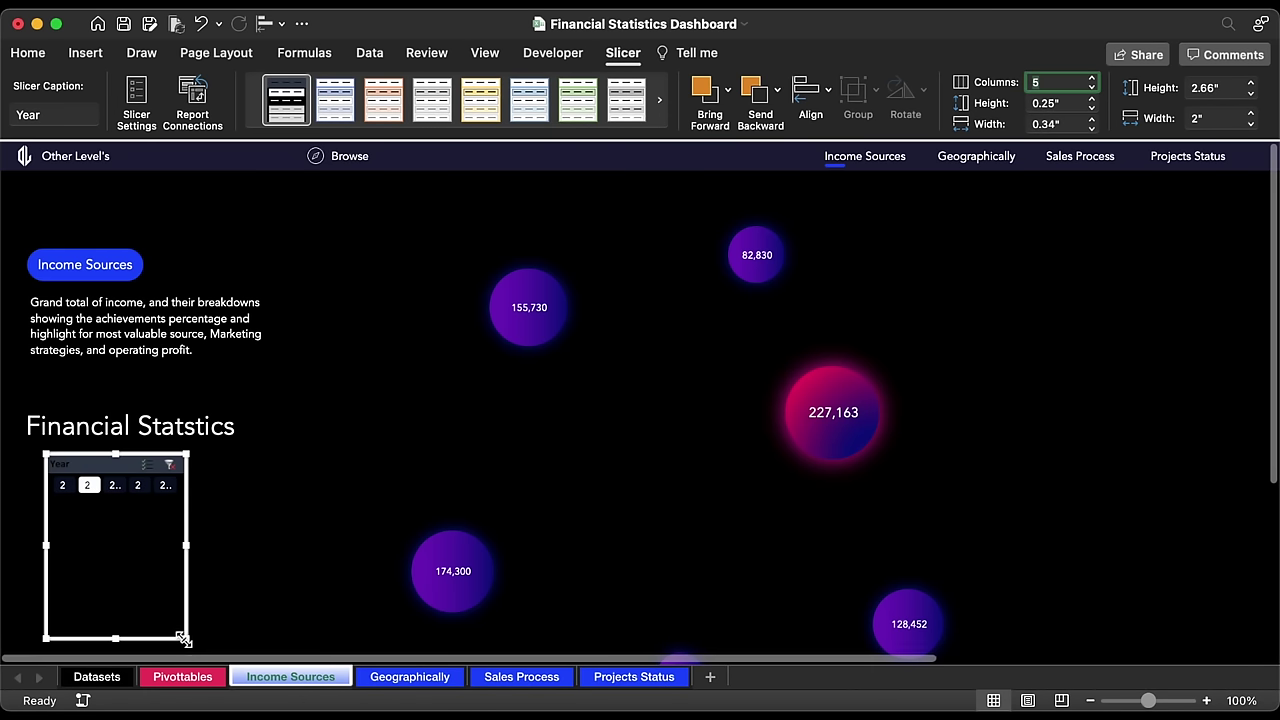
{"action": "left_click_drag", "start_coordinate": [186, 637], "coordinate": [232, 509]}
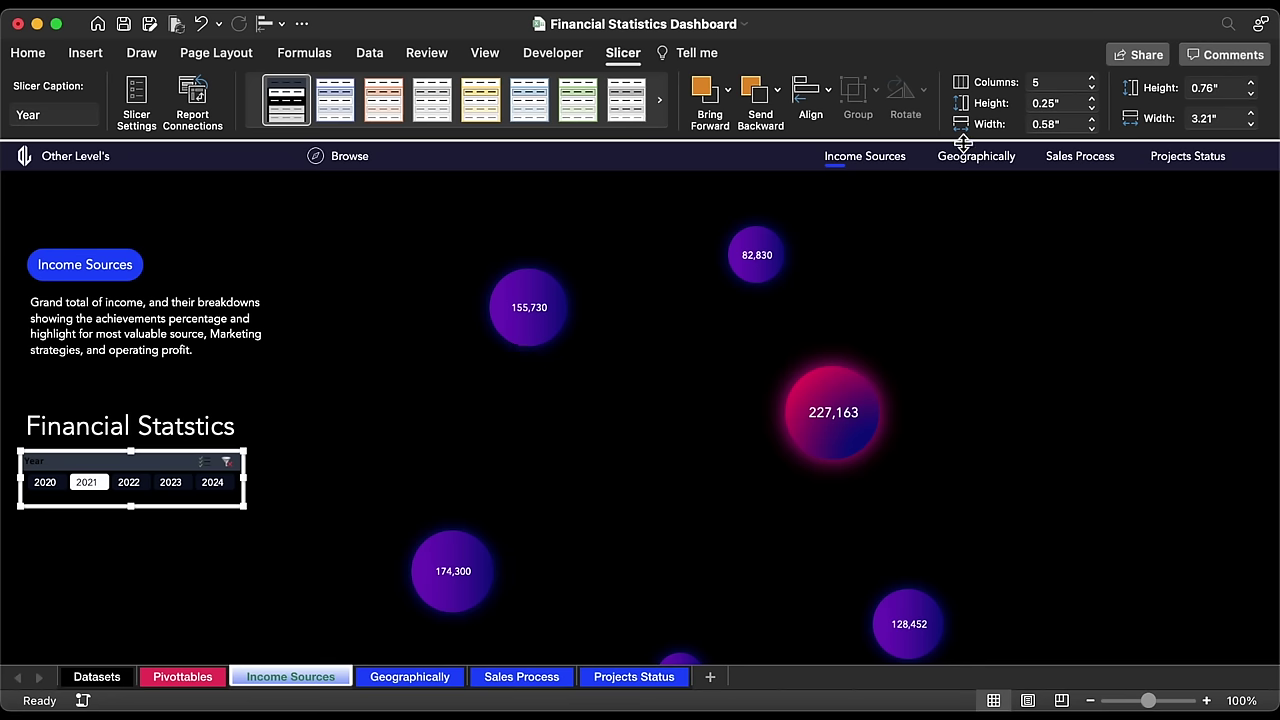
{"action": "left_click", "coordinate": [1092, 99]}
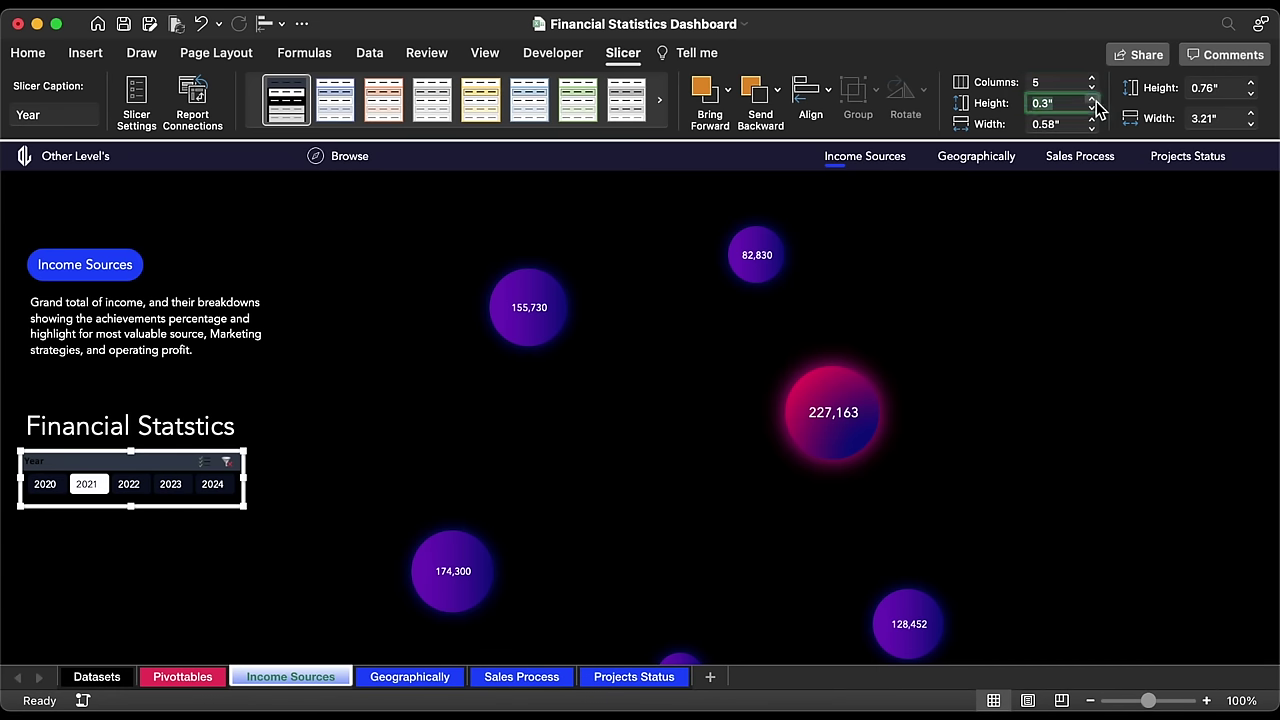
Step: In Slicer Settings hide items with no data, then make the slicer wider and shorter
{"action": "right_click", "coordinate": [157, 467]}
{"action": "left_click", "coordinate": [260, 662]}
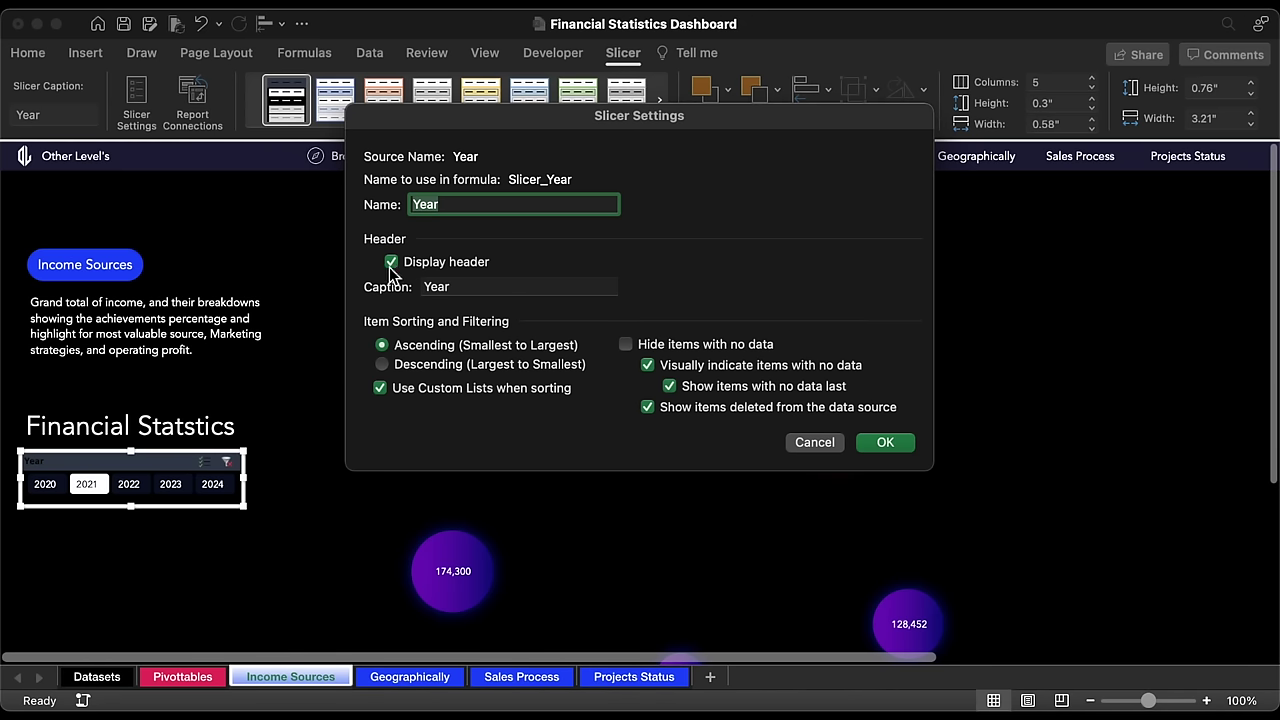
{"action": "left_click", "coordinate": [626, 344]}
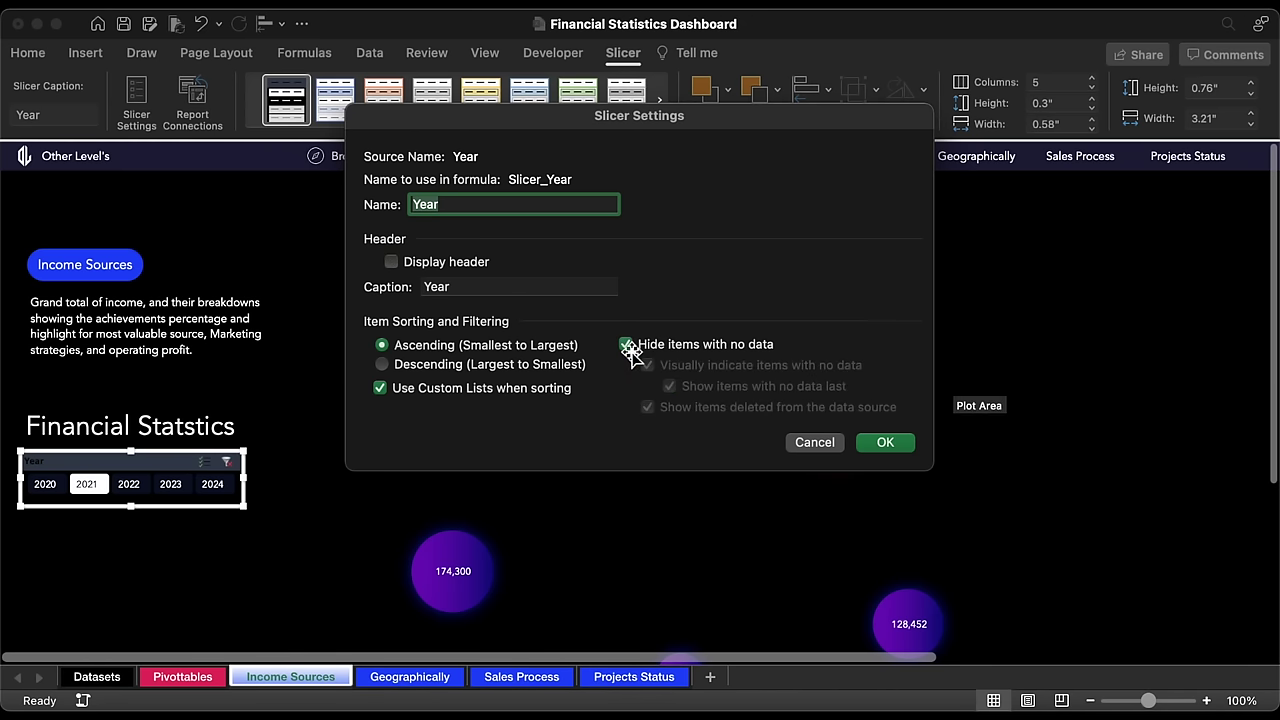
{"action": "left_click", "coordinate": [881, 443]}
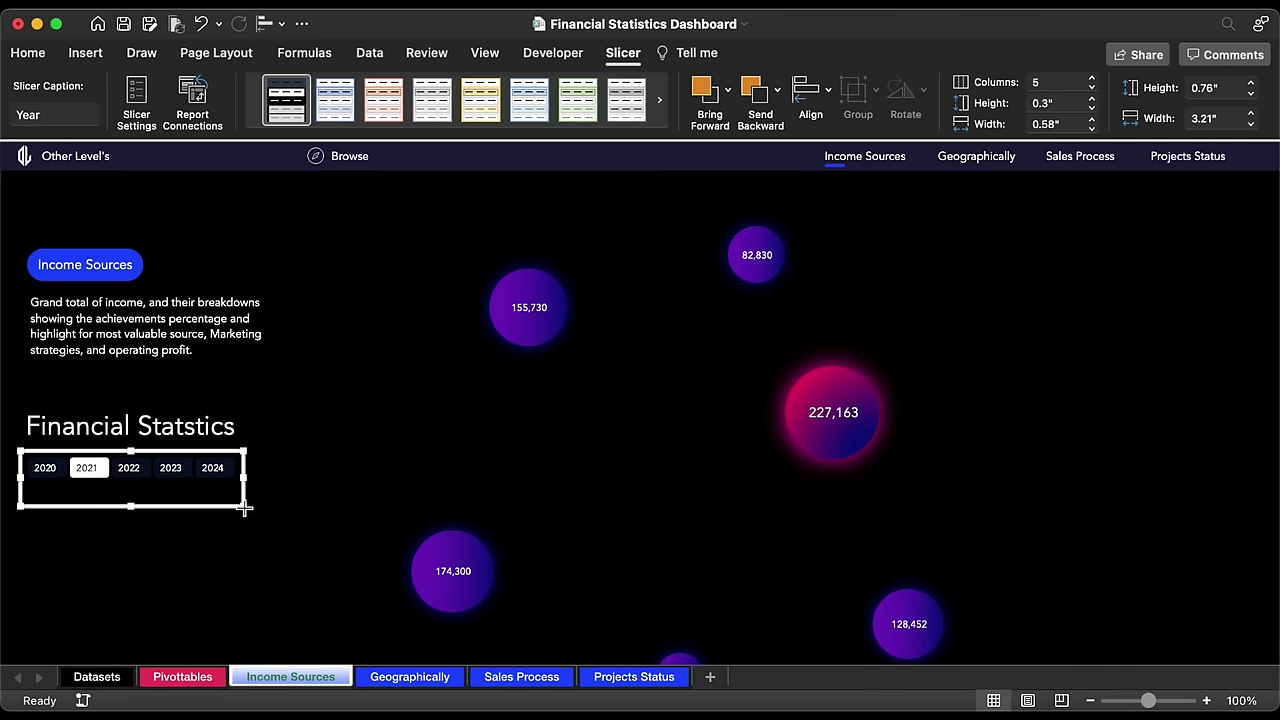
{"action": "left_click_drag", "start_coordinate": [245, 508], "coordinate": [248, 405]}
Step: Test the slicer by filtering to 2022, 2021, 2020 and 2020-2021, ending on 2021
{"action": "left_click", "coordinate": [216, 534]}
{"action": "left_click", "coordinate": [133, 387]}
{"action": "left_click", "coordinate": [100, 395]}
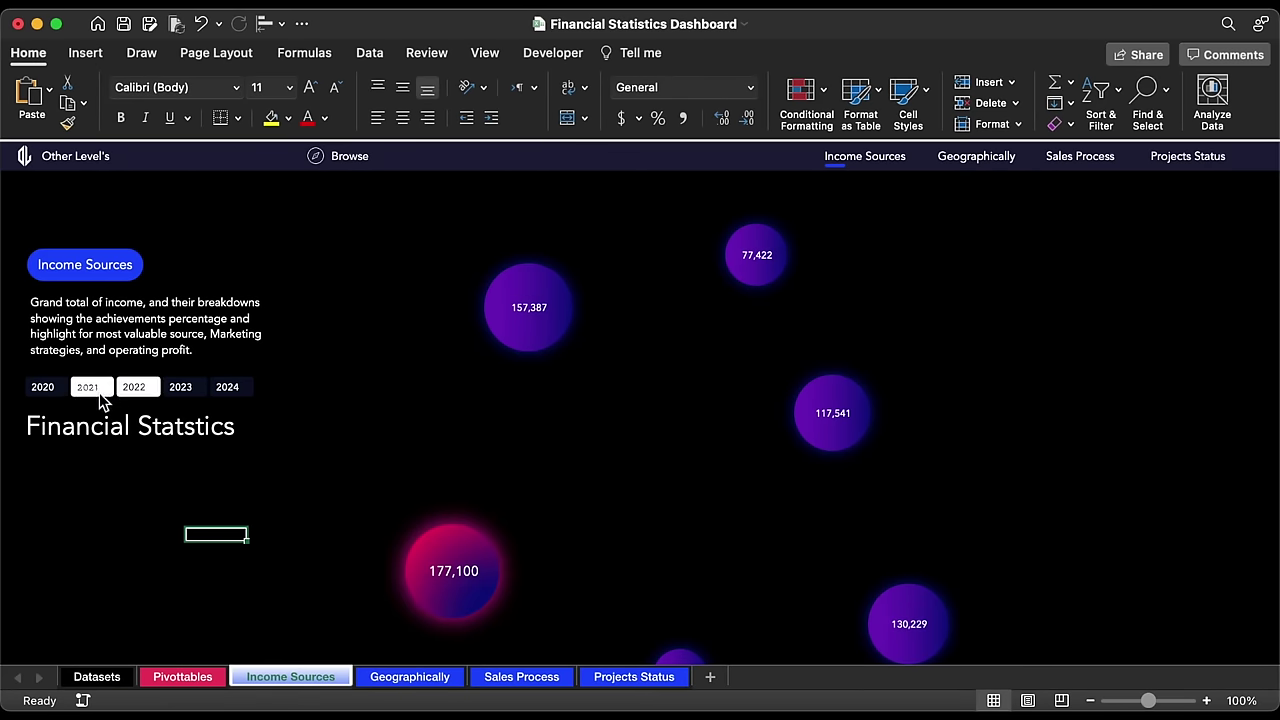
{"action": "left_click", "coordinate": [55, 395]}
{"action": "left_click_drag", "start_coordinate": [57, 398], "coordinate": [110, 396]}
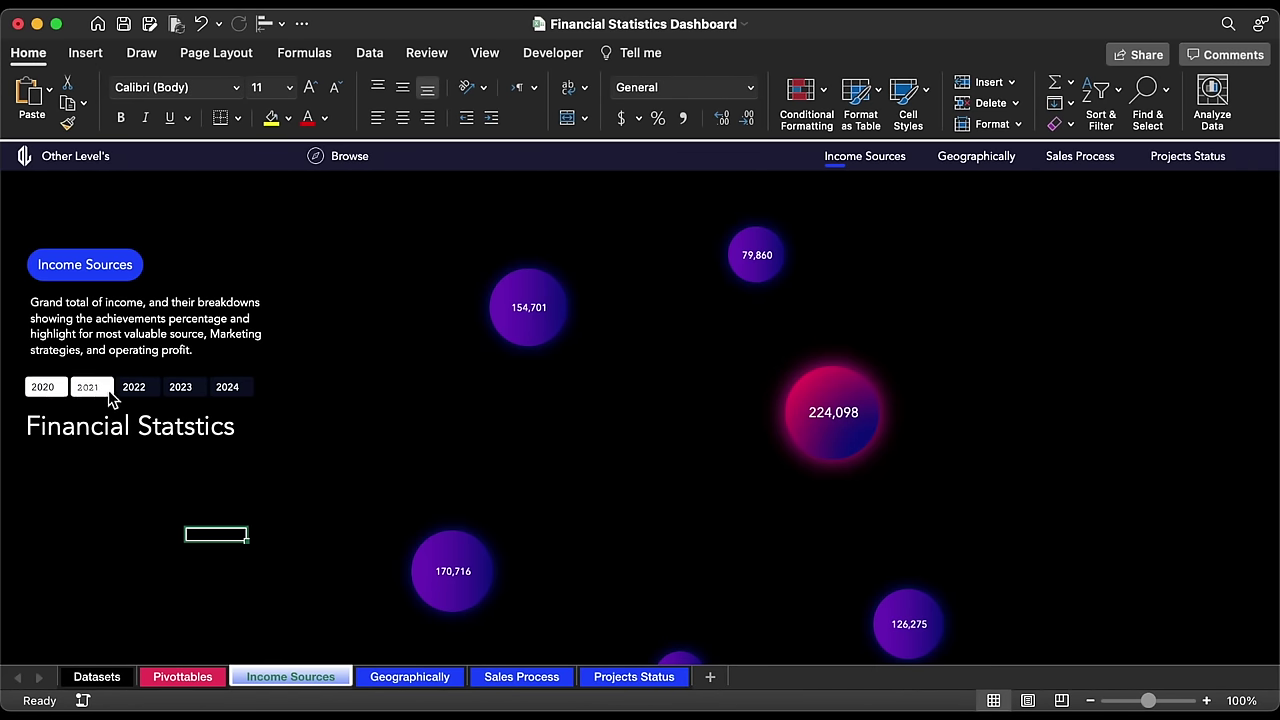
{"action": "left_click", "coordinate": [132, 388]}
{"action": "left_click", "coordinate": [101, 395]}
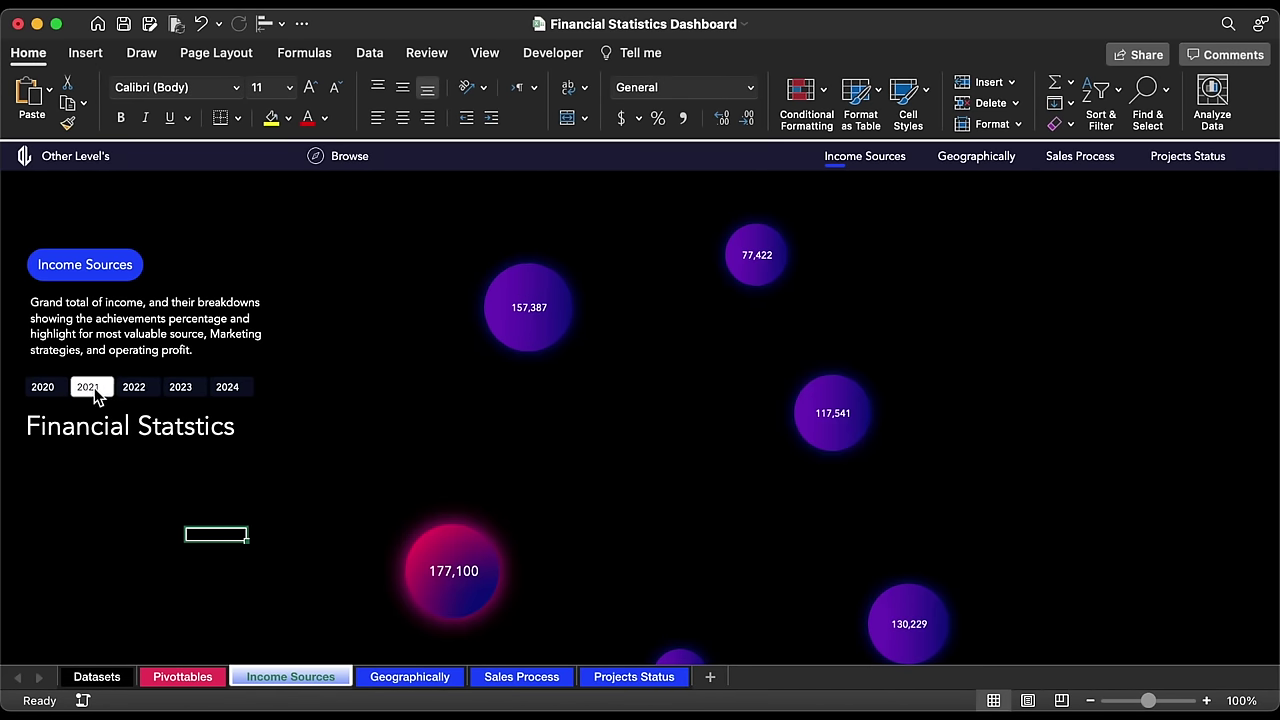
Step: Duplicate the Financial Statstics title box below it, then select the income pivot table on Pivottables
{"action": "left_click", "coordinate": [174, 432]}
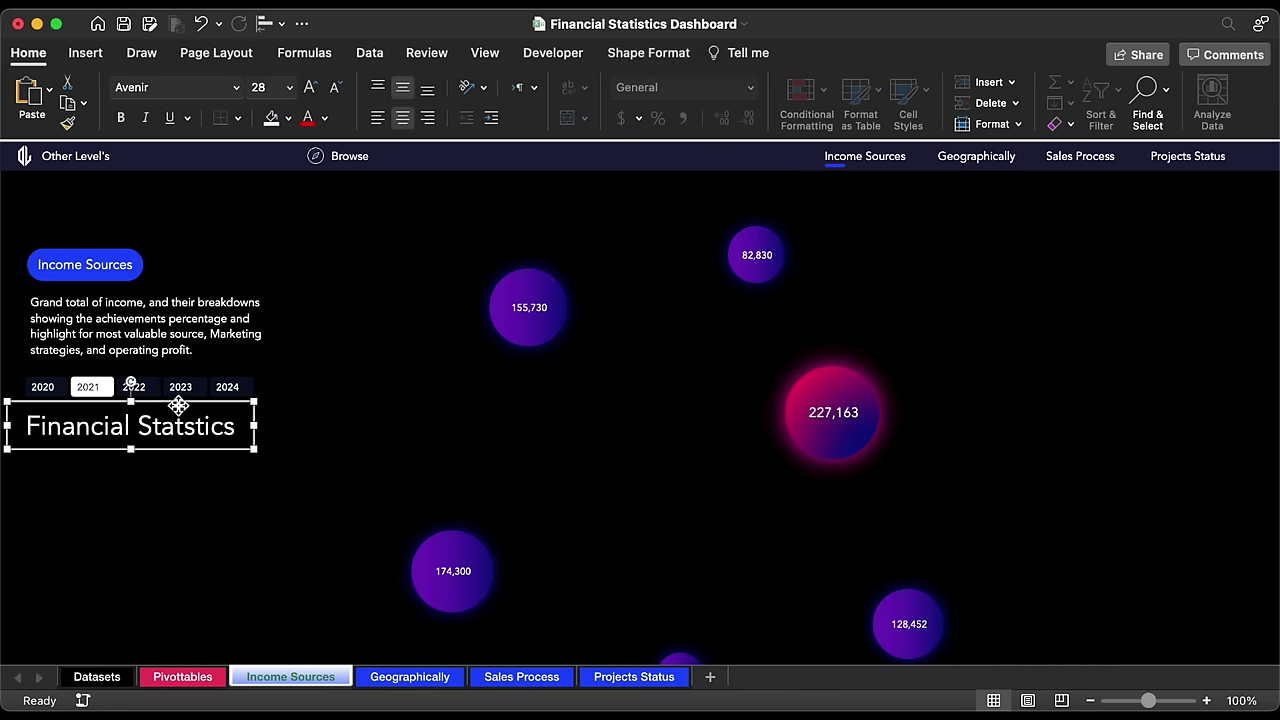
{"action": "left_click_drag", "start_coordinate": [180, 410], "coordinate": [176, 458]}
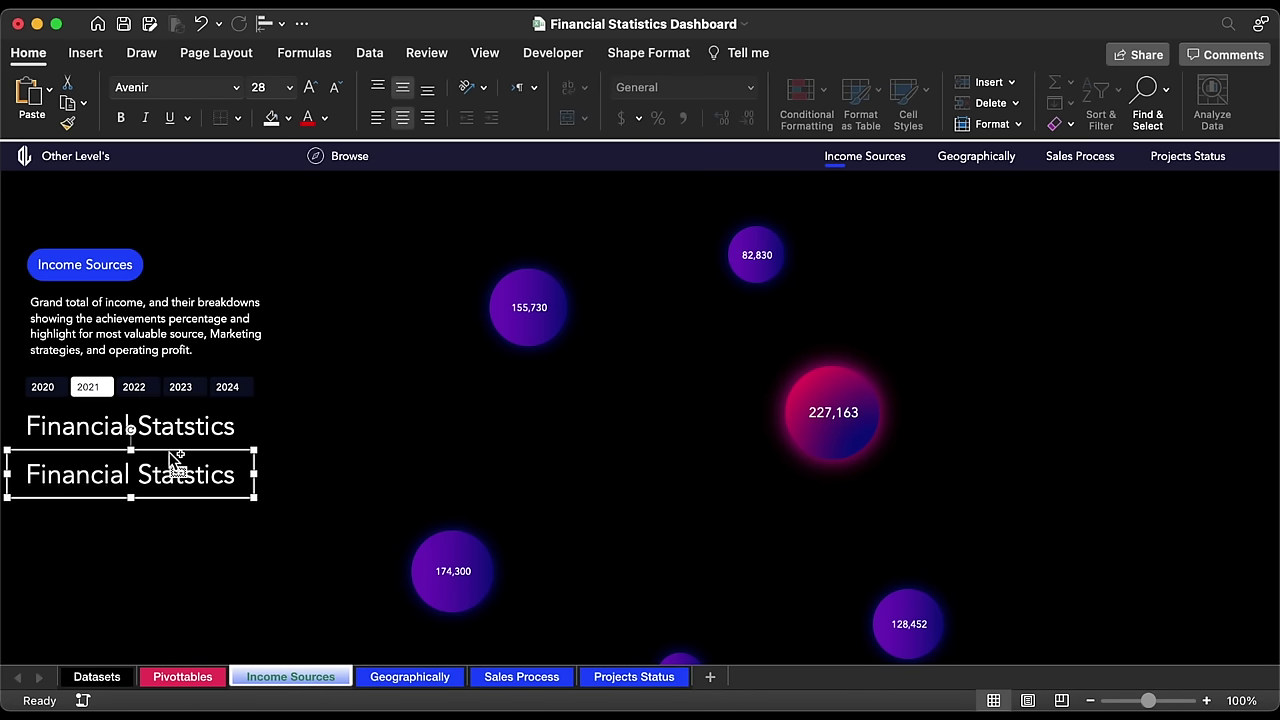
{"action": "left_click", "coordinate": [186, 677]}
{"action": "left_click_drag", "start_coordinate": [128, 257], "coordinate": [265, 353]}
Step: Paste a copy of the income pivot table at cell Q6
{"action": "key", "text": "super+c"}
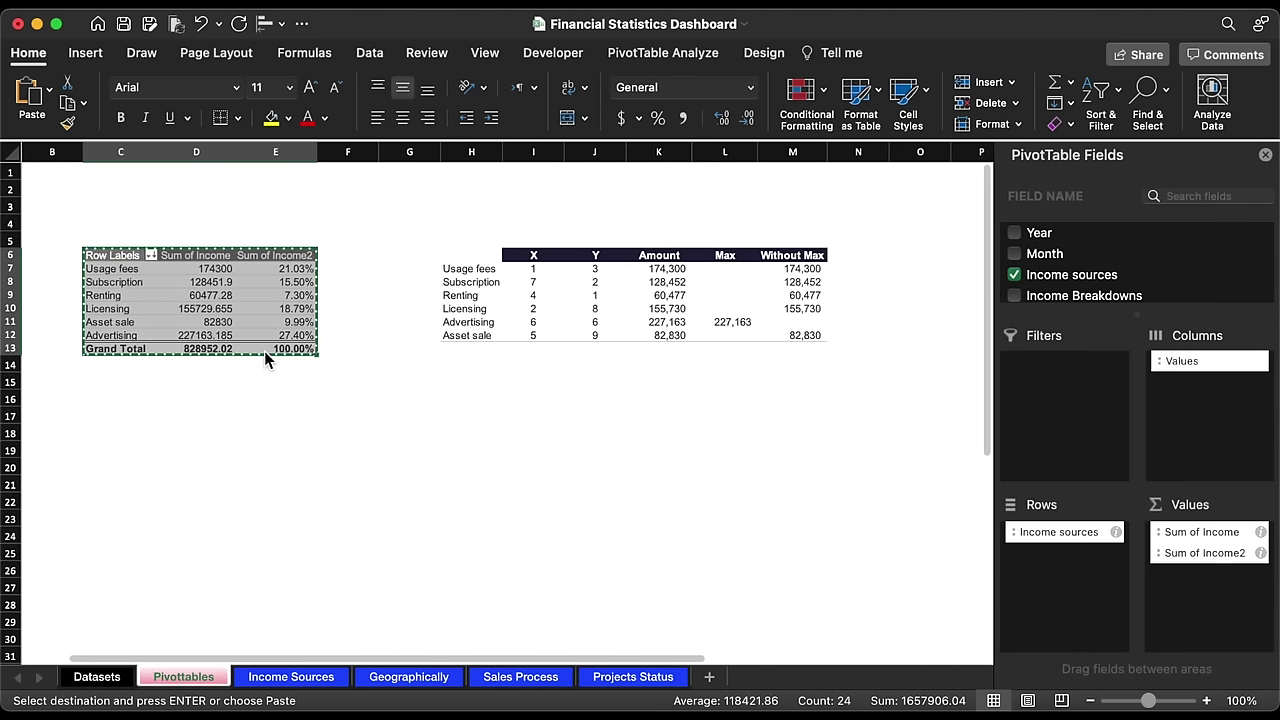
{"action": "scroll", "coordinate": [646, 400], "scroll_direction": "right", "scroll_amount": 6}
{"action": "scroll", "coordinate": [646, 400], "scroll_direction": "right", "scroll_amount": 1}
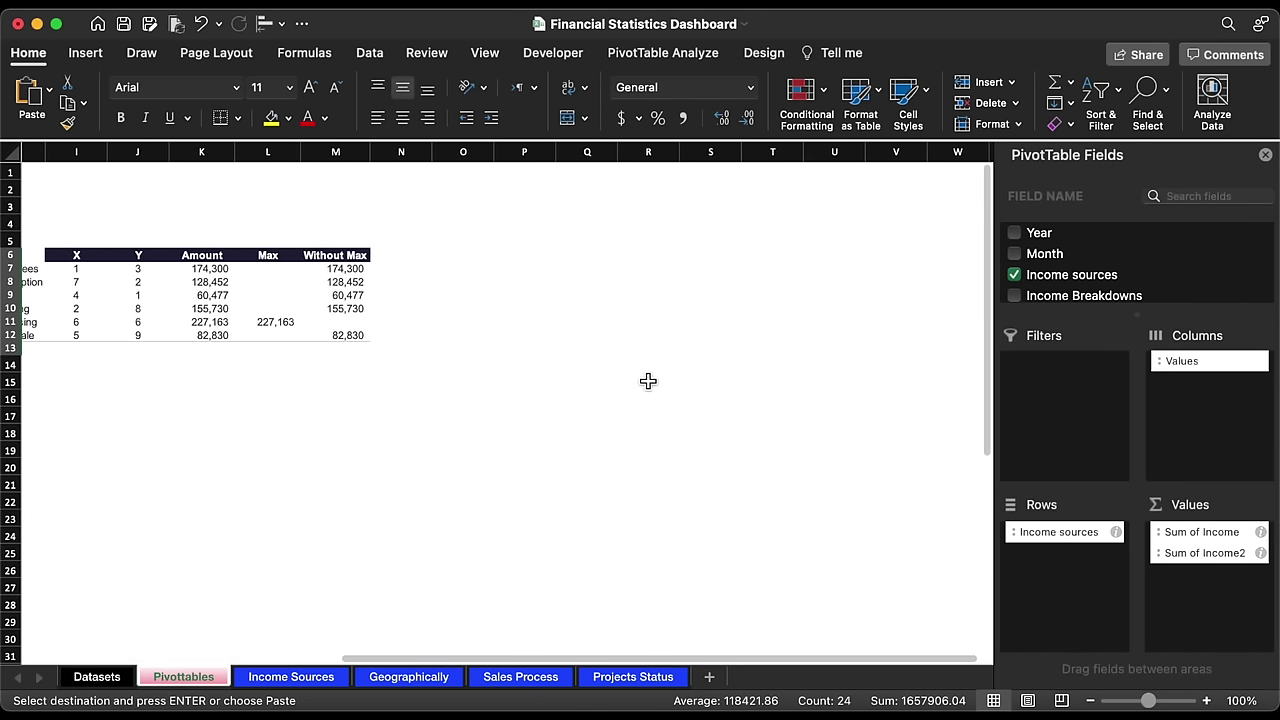
{"action": "left_click", "coordinate": [578, 254]}
{"action": "key", "text": "super+v"}
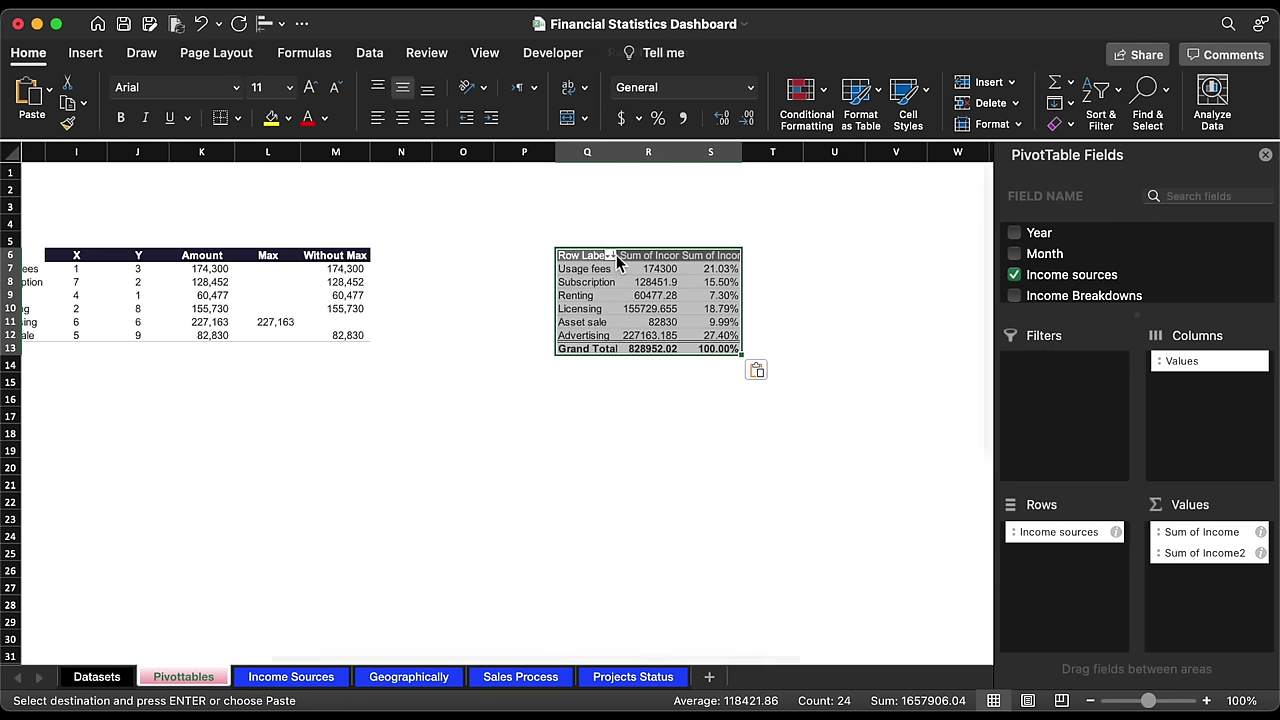
Step: Reduce the copied pivot to just Sum of Income and Sum of Target Income totals
{"action": "left_click", "coordinate": [1015, 275]}
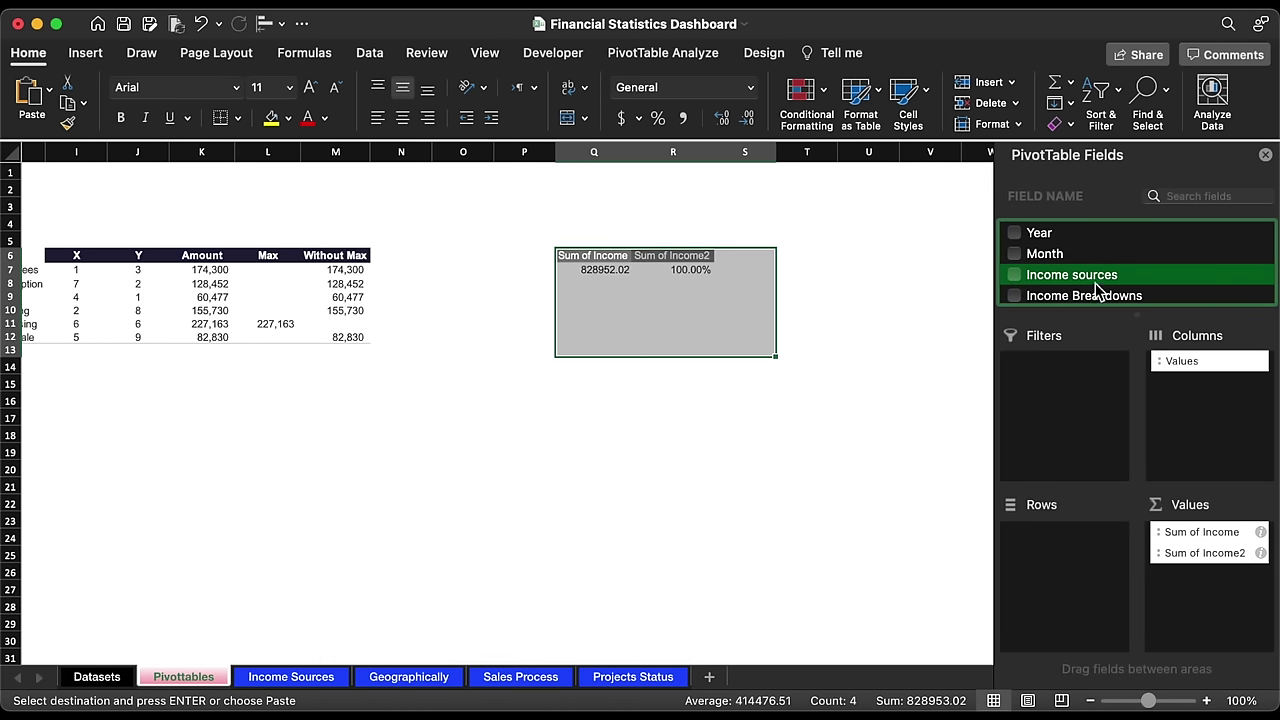
{"action": "scroll", "coordinate": [1100, 290], "scroll_direction": "down", "scroll_amount": 1}
{"action": "scroll", "coordinate": [1100, 290], "scroll_direction": "down", "scroll_amount": 2}
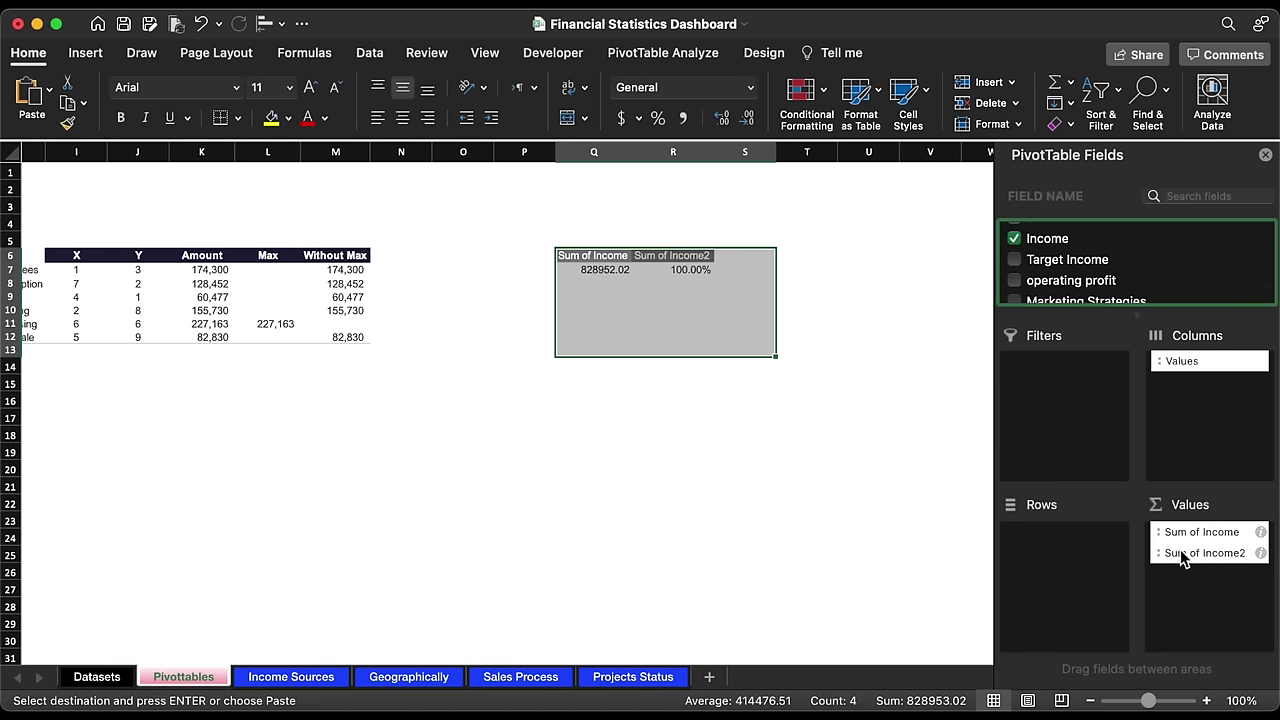
{"action": "left_click_drag", "start_coordinate": [1180, 553], "coordinate": [846, 486]}
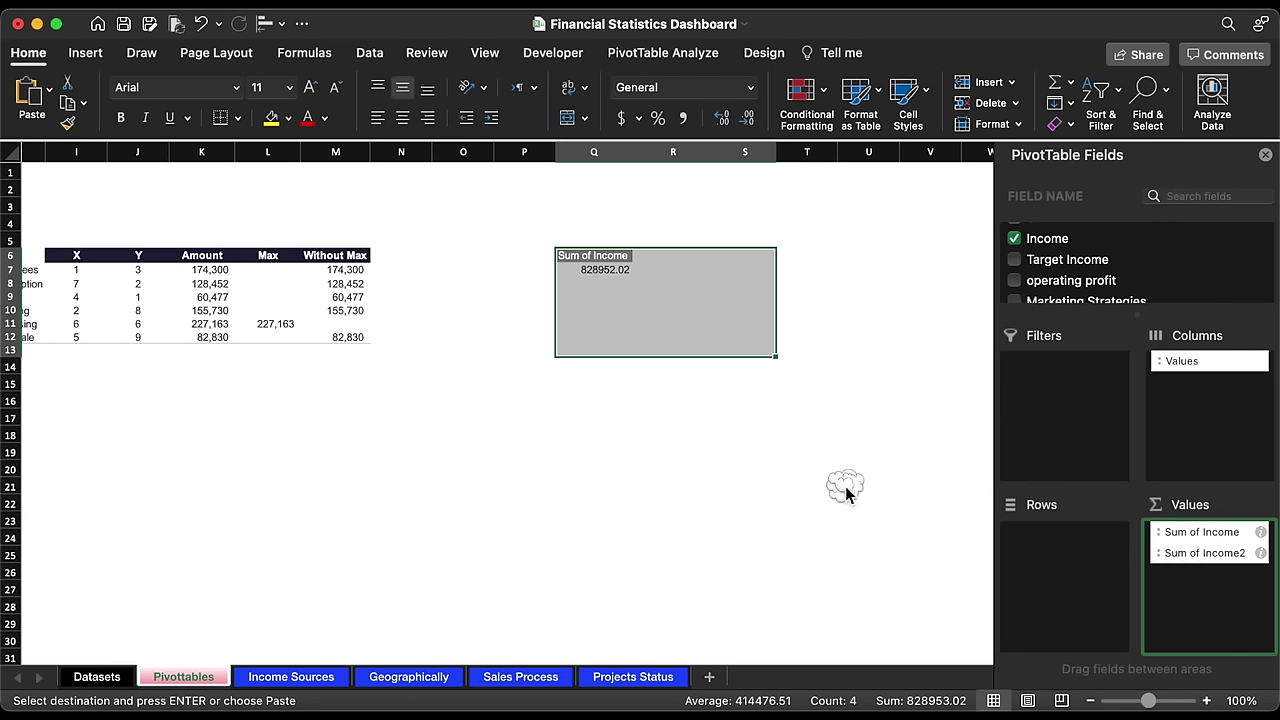
{"action": "mouse_move", "coordinate": [1093, 268]}
{"action": "left_mouse_down"}
{"action": "mouse_move", "coordinate": [1193, 567]}
{"action": "mouse_move", "coordinate": [1219, 584]}
{"action": "left_mouse_up"}
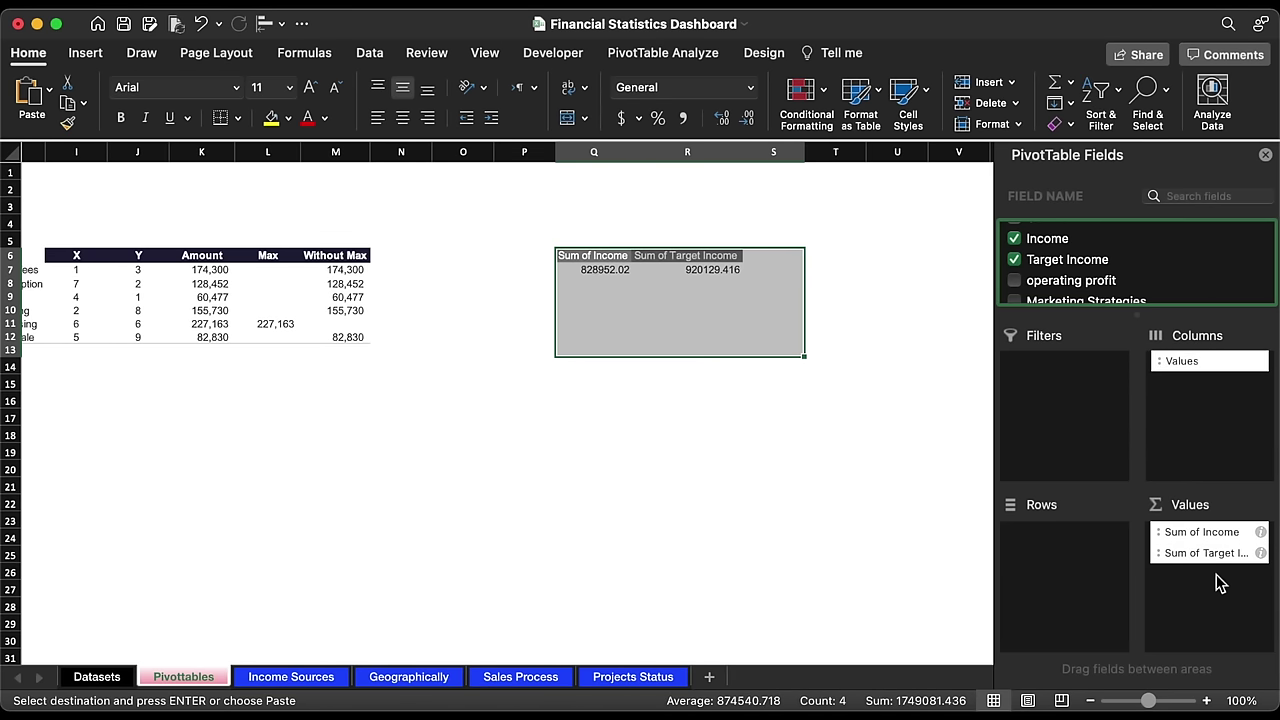
{"action": "left_click", "coordinate": [207, 262]}
Step: Add styled headers 'Income' and 'Target' in T6:U6 copied from the Amount header
{"action": "key", "text": "super+c"}
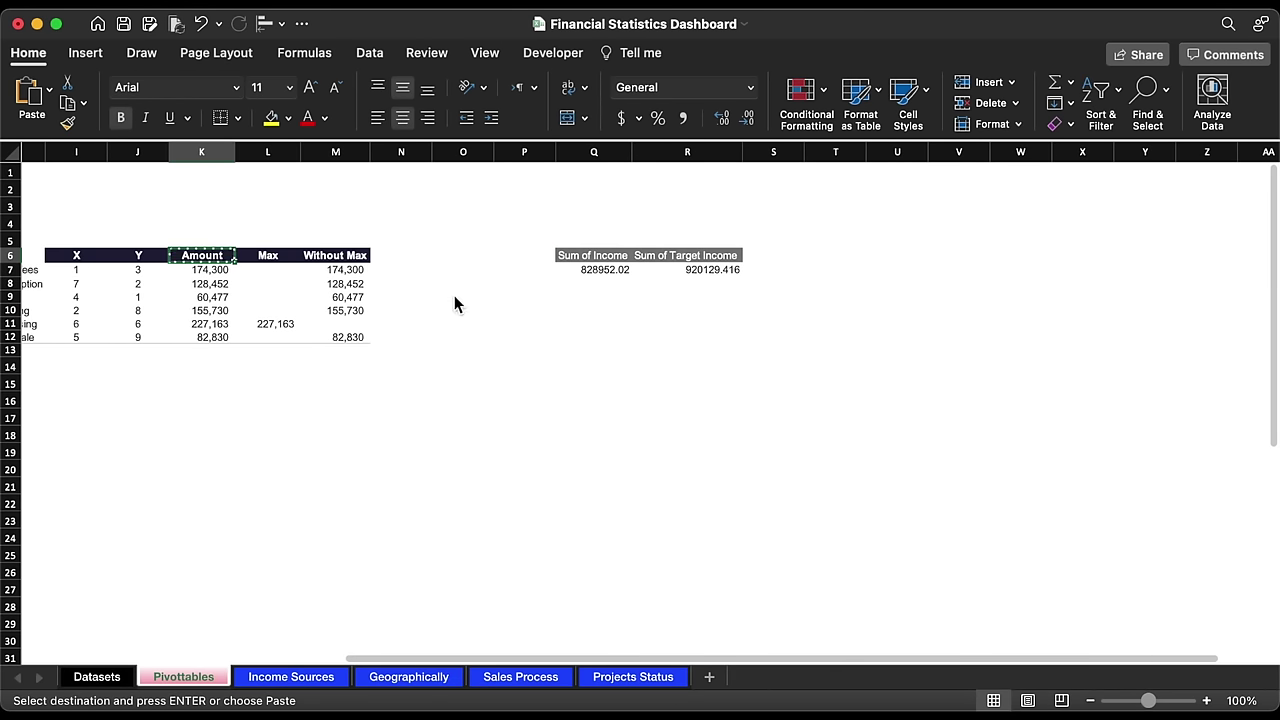
{"action": "left_click_drag", "start_coordinate": [828, 256], "coordinate": [891, 257]}
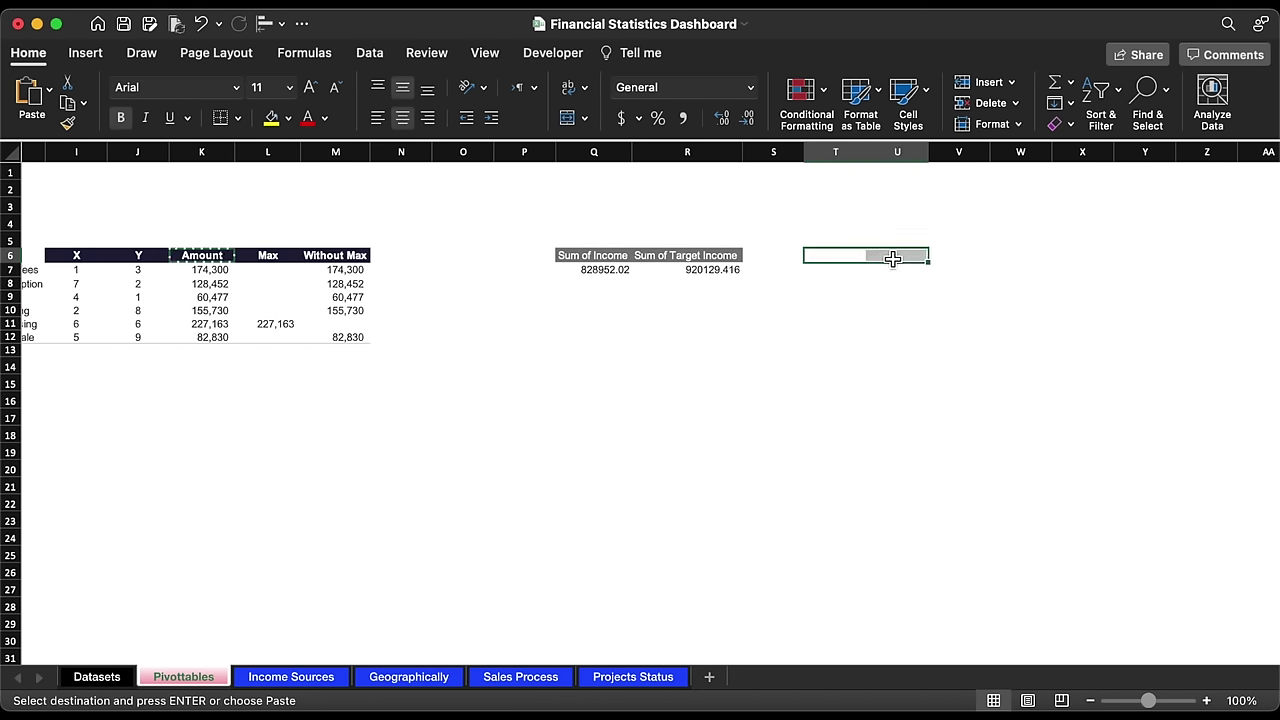
{"action": "key", "text": "super+v"}
{"action": "left_click", "coordinate": [835, 256]}
{"action": "type", "text": "Inc"}
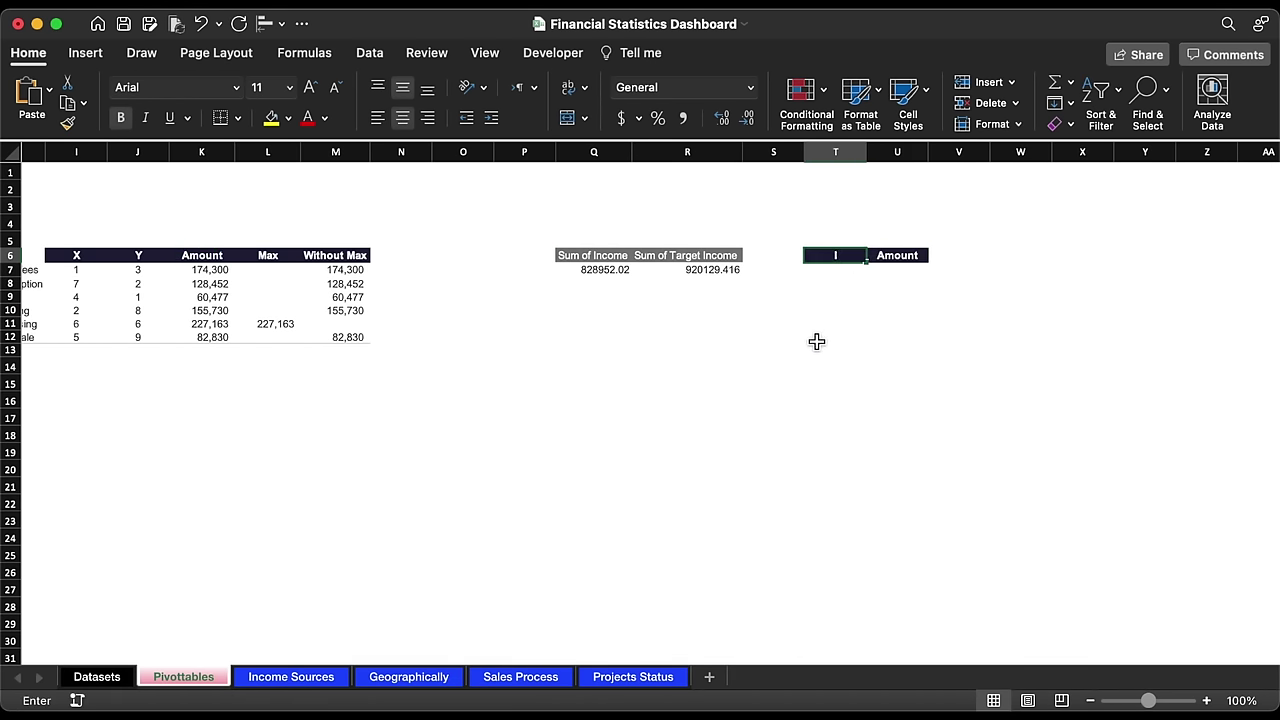
{"action": "key", "text": "Tab"}
{"action": "type", "text": "Target"}
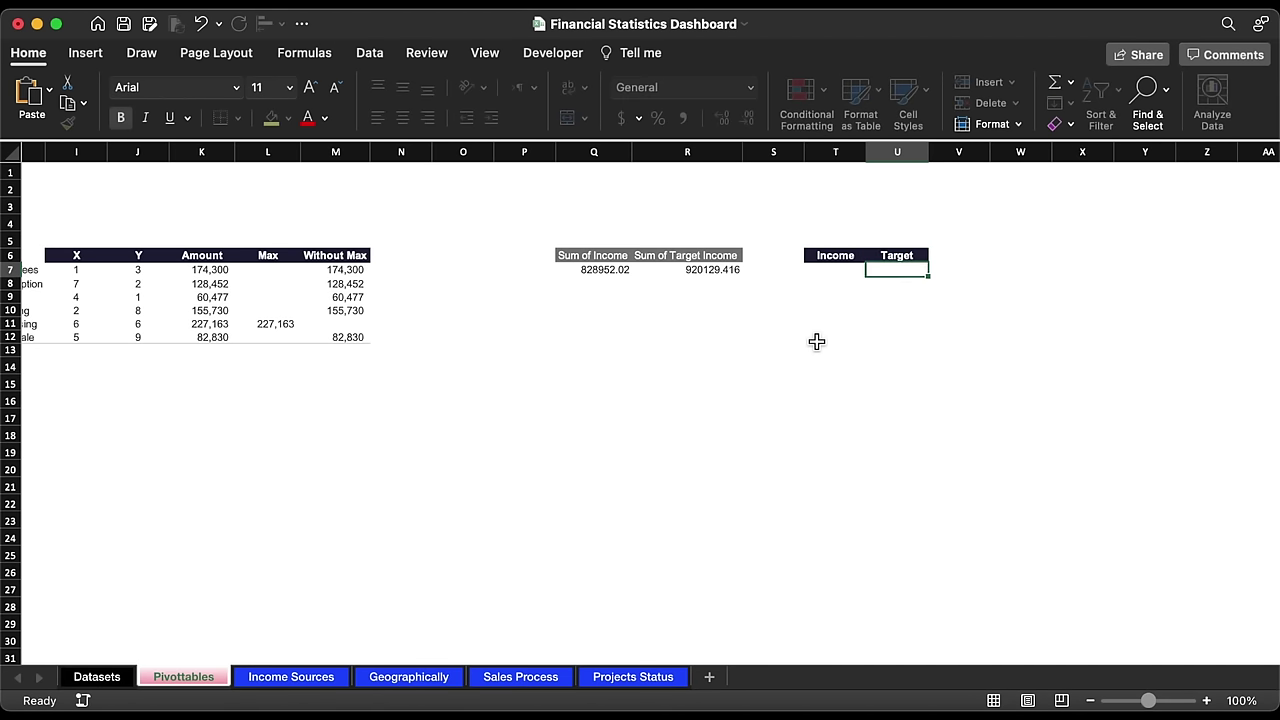
{"action": "key", "text": "Return"}
Step: In T7, enter a GETPIVOTDATA formula dividing Sum of Income by Sum of Target Income
{"action": "scroll", "coordinate": [817, 342], "scroll_direction": "right", "scroll_amount": 5}
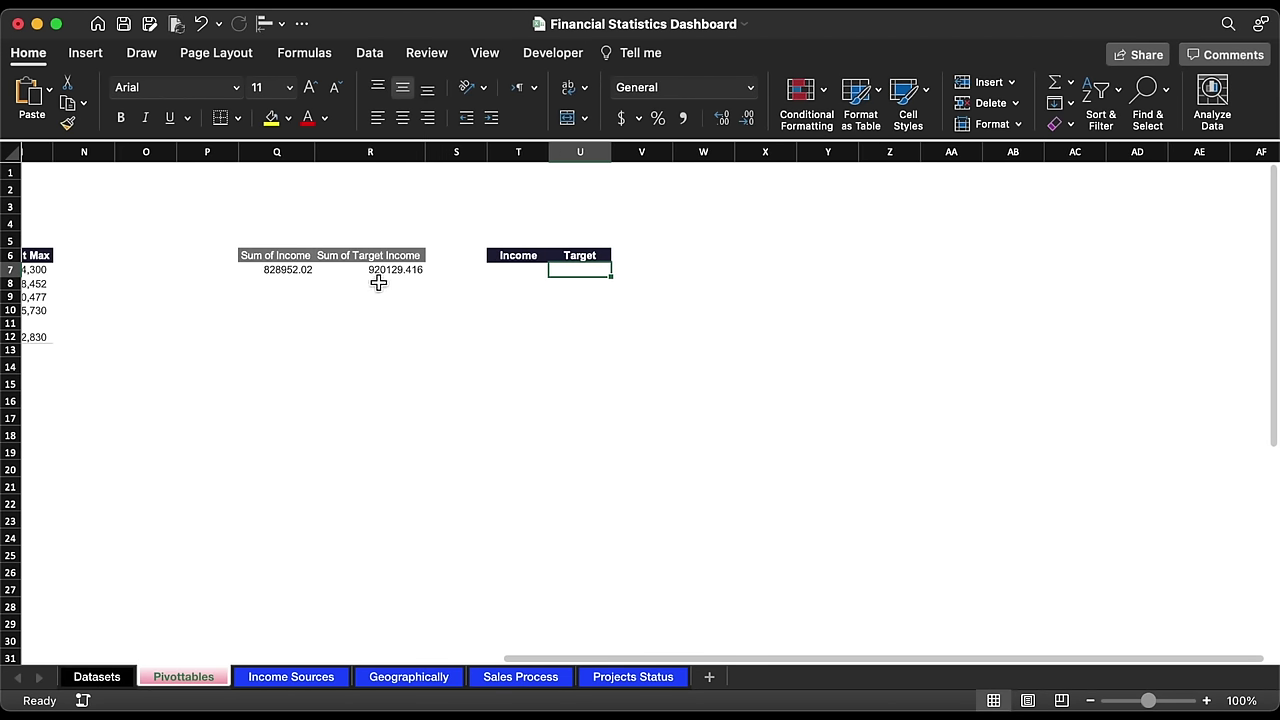
{"action": "left_click", "coordinate": [507, 273]}
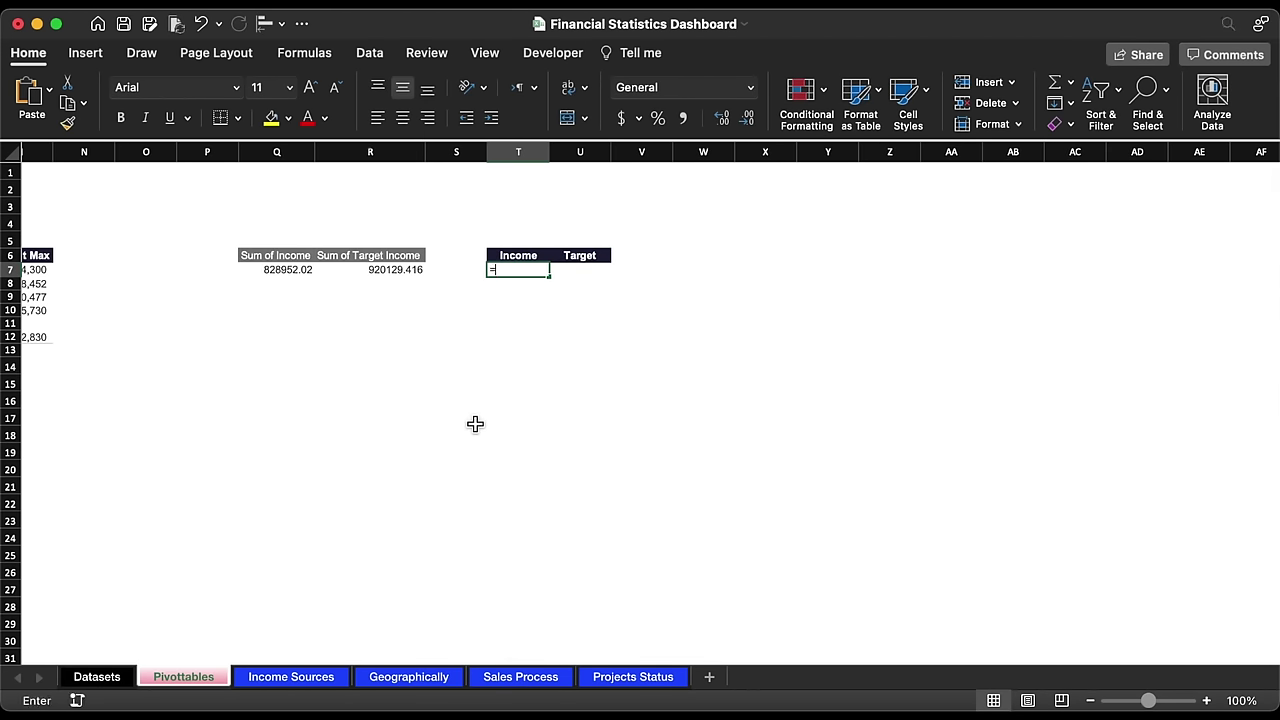
{"action": "left_click", "coordinate": [298, 276]}
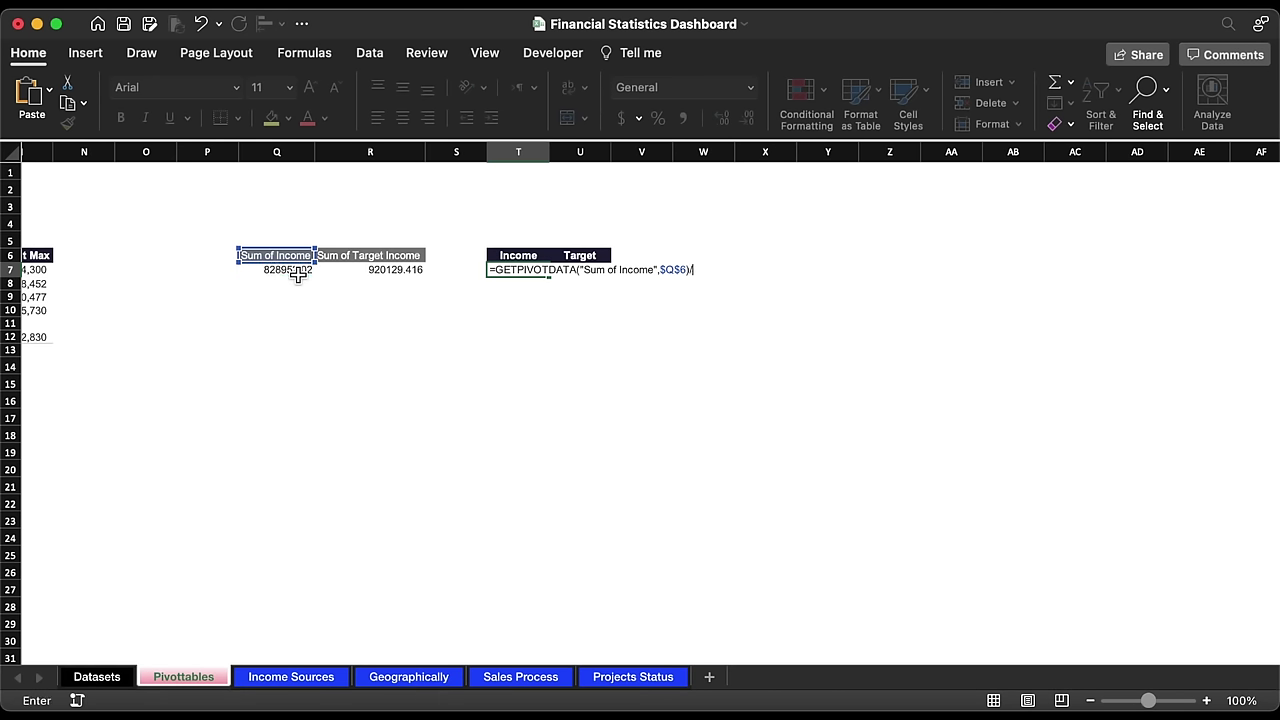
{"action": "type", "text": "/"}
{"action": "left_click", "coordinate": [393, 277]}
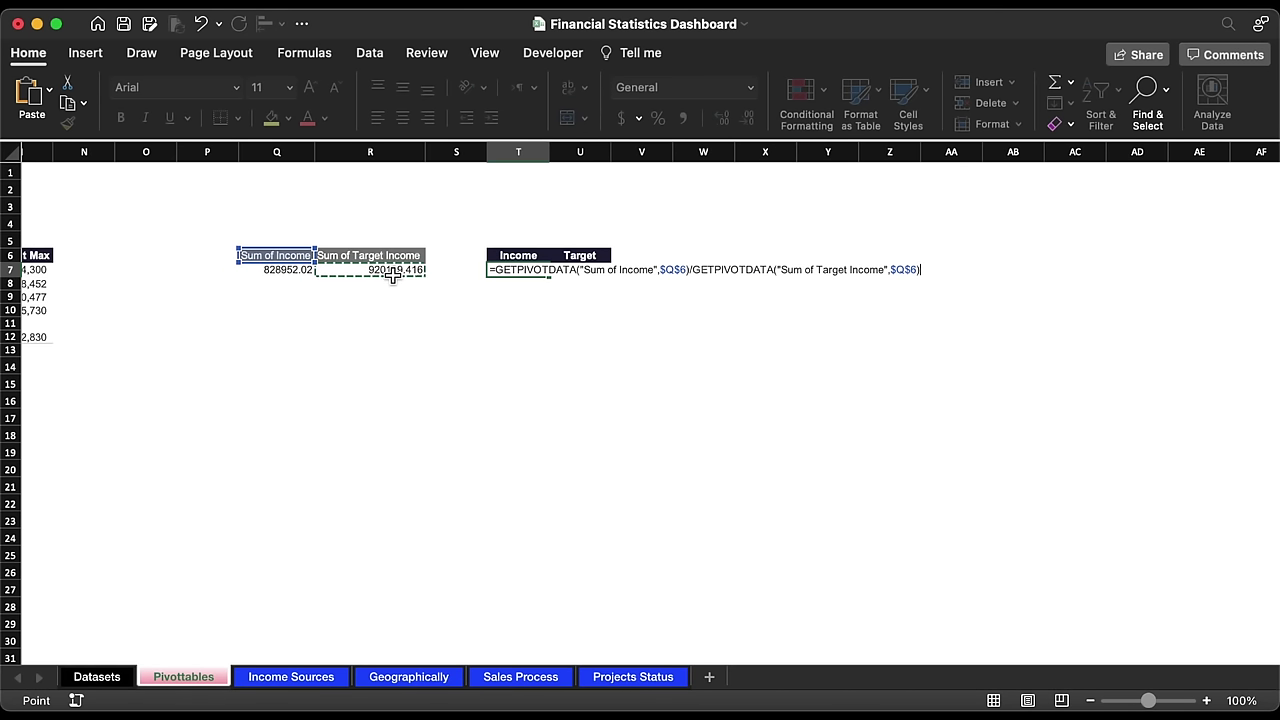
{"action": "key", "text": "Return"}
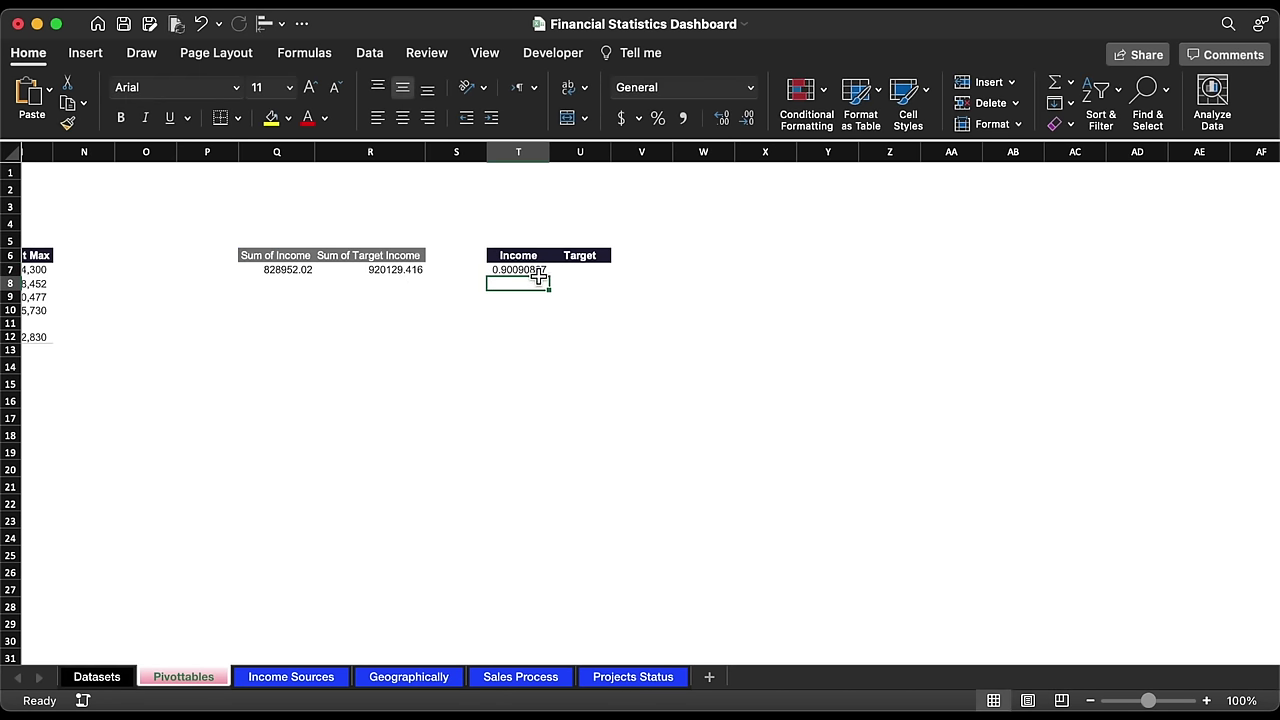
{"action": "left_click", "coordinate": [537, 271]}
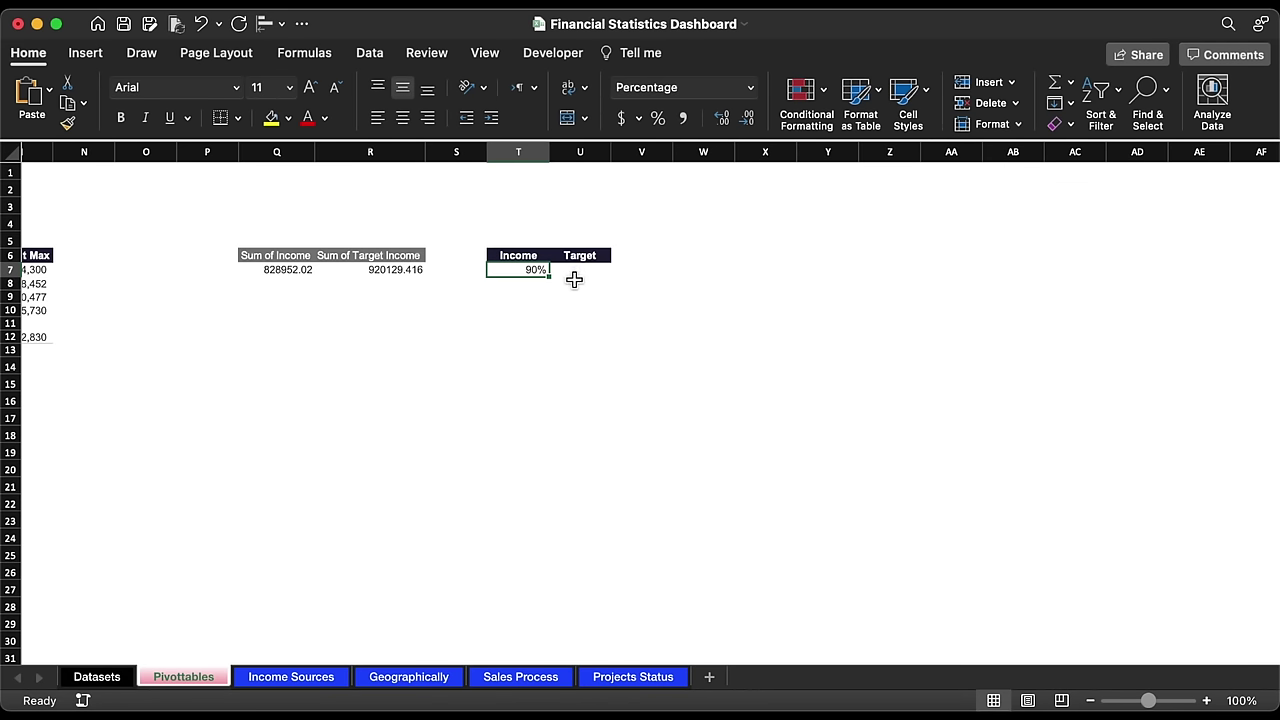
Step: Enter =100%-T7 in U7, format as percent (90% / 10%), and widen column T
{"action": "left_click", "coordinate": [581, 272]}
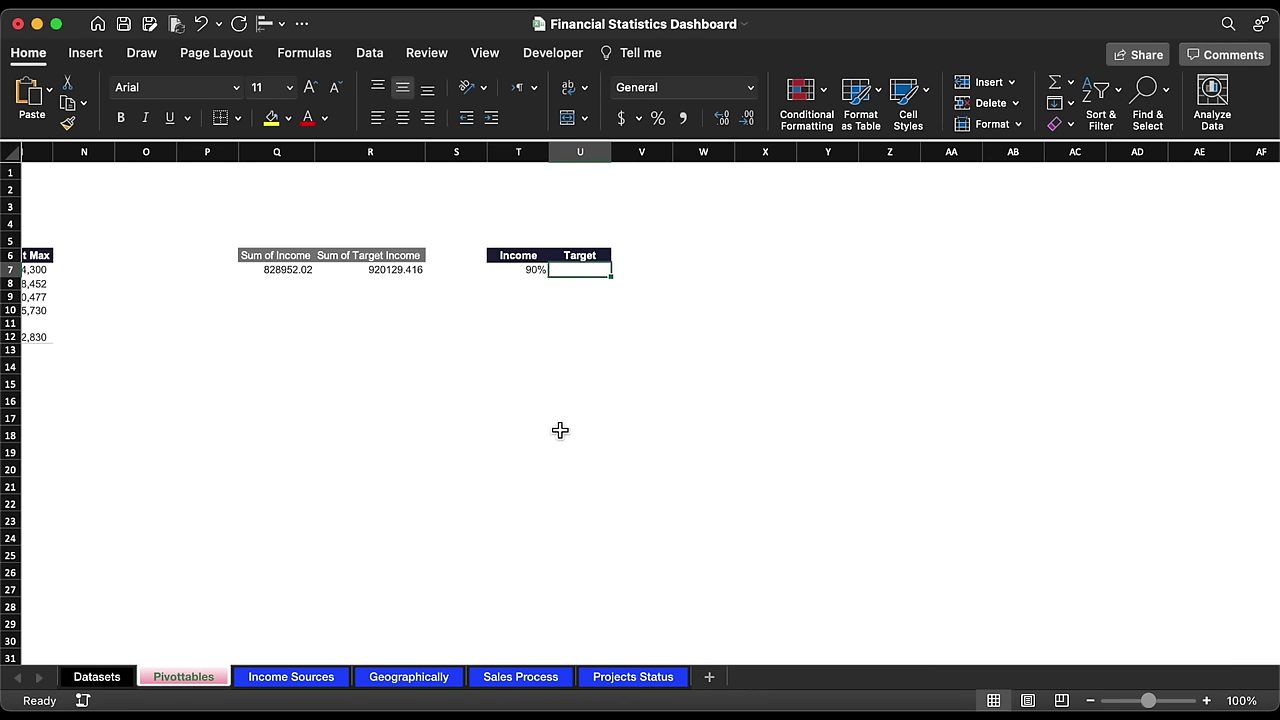
{"action": "type", "text": "=100"}
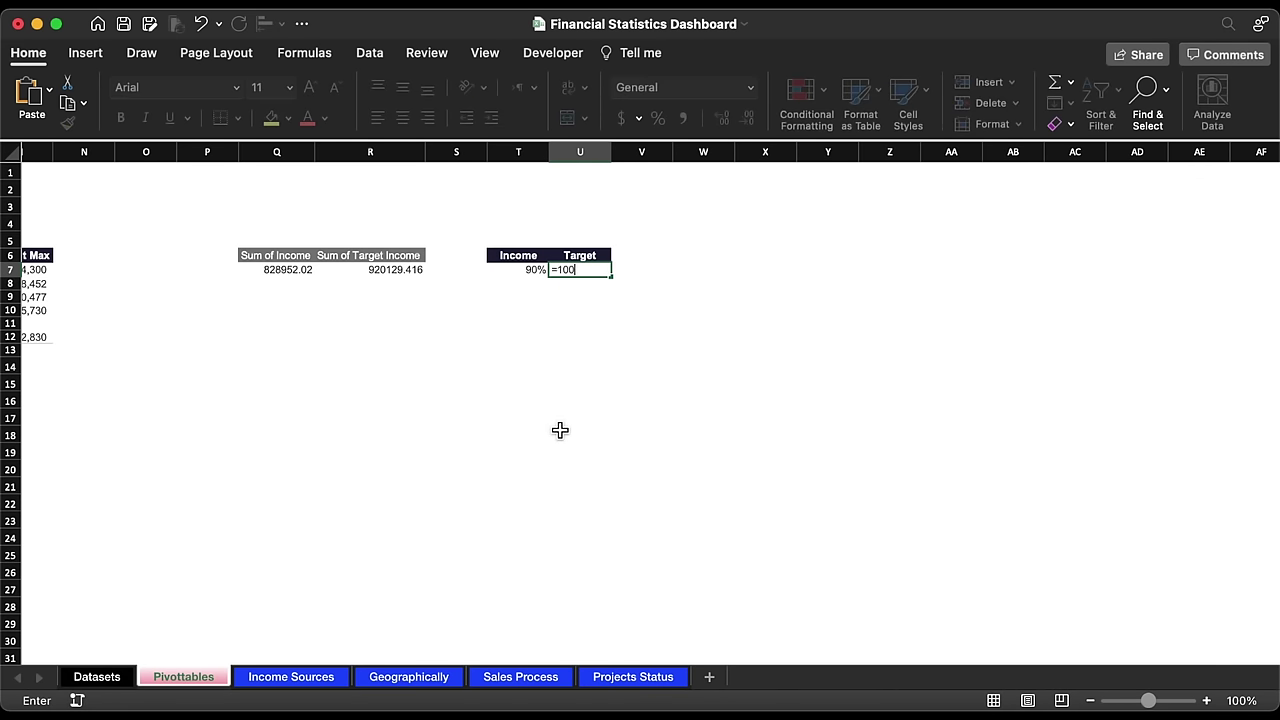
{"action": "type", "text": "%-"}
{"action": "left_click", "coordinate": [545, 311]}
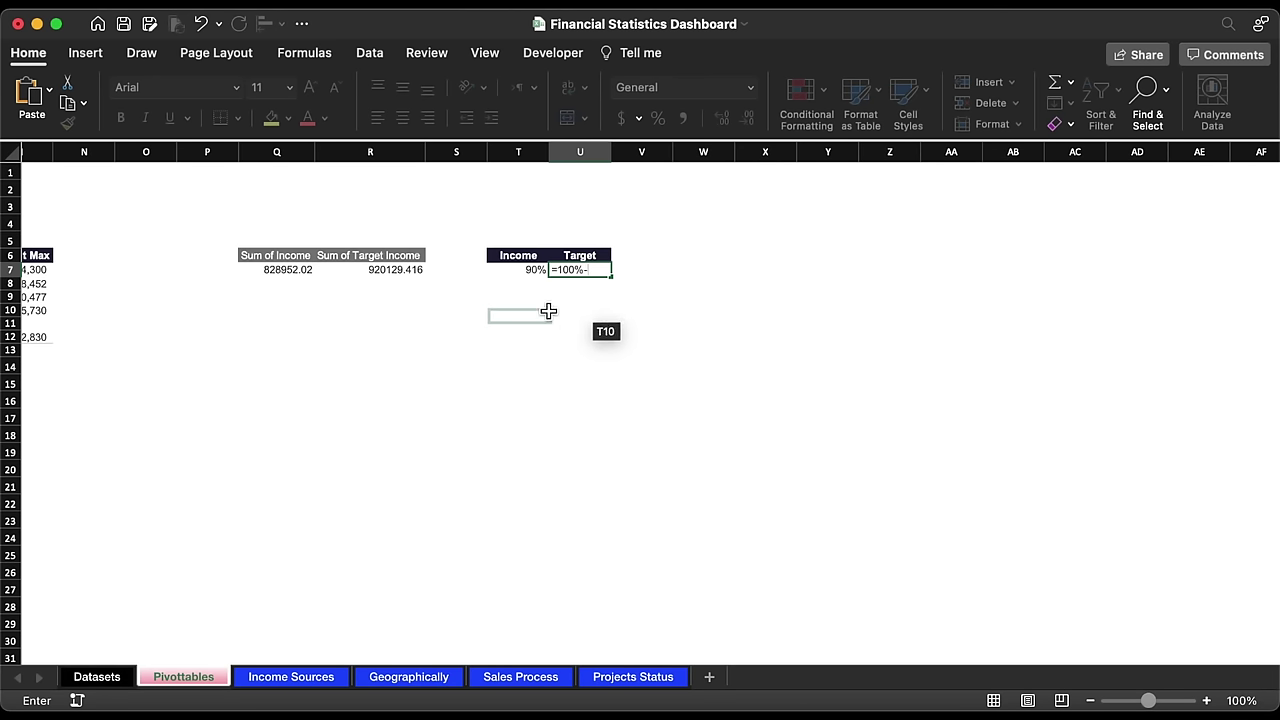
{"action": "left_click", "coordinate": [535, 272]}
{"action": "key", "text": "Return"}
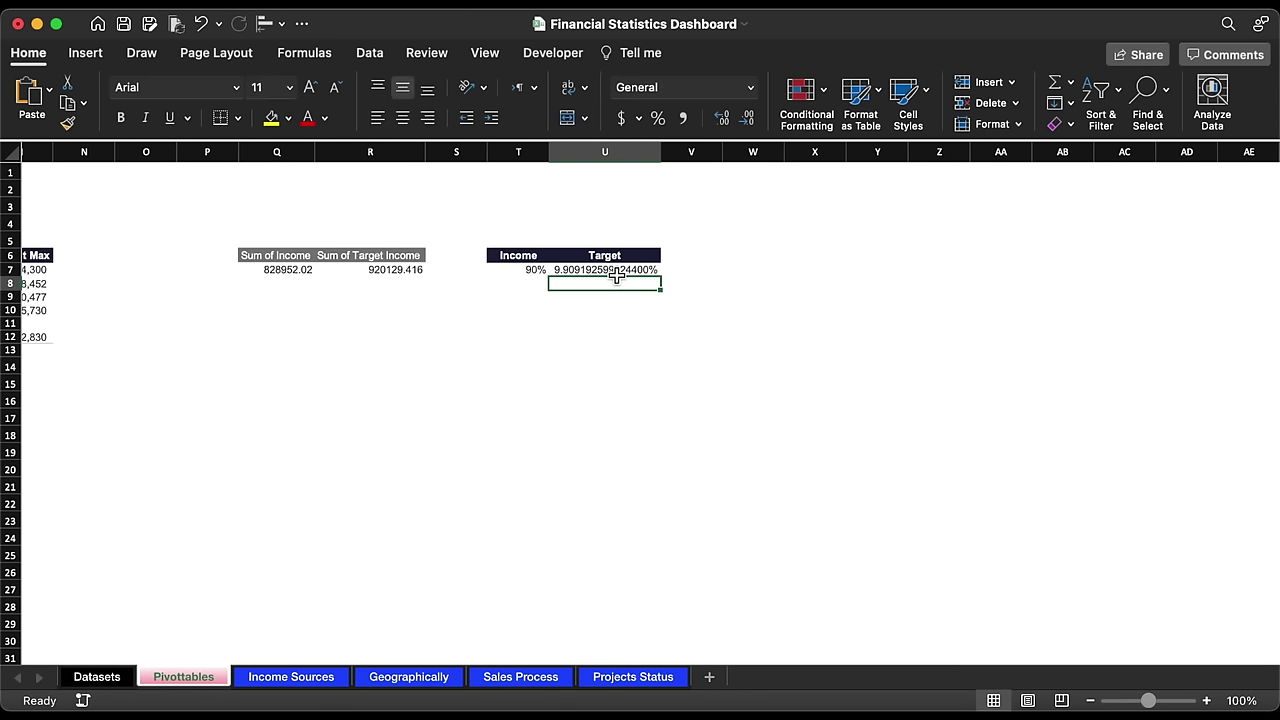
{"action": "left_click", "coordinate": [658, 118]}
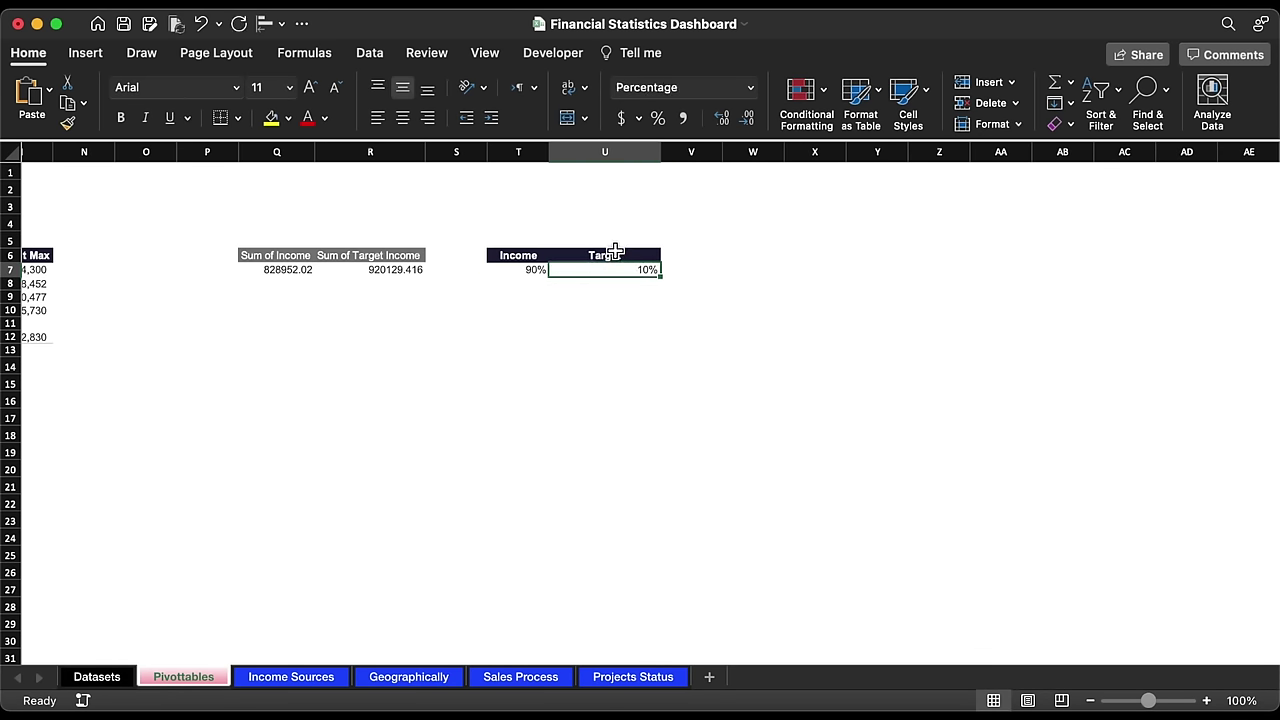
{"action": "left_click_drag", "start_coordinate": [557, 150], "coordinate": [584, 150]}
{"action": "left_click", "coordinate": [559, 336]}
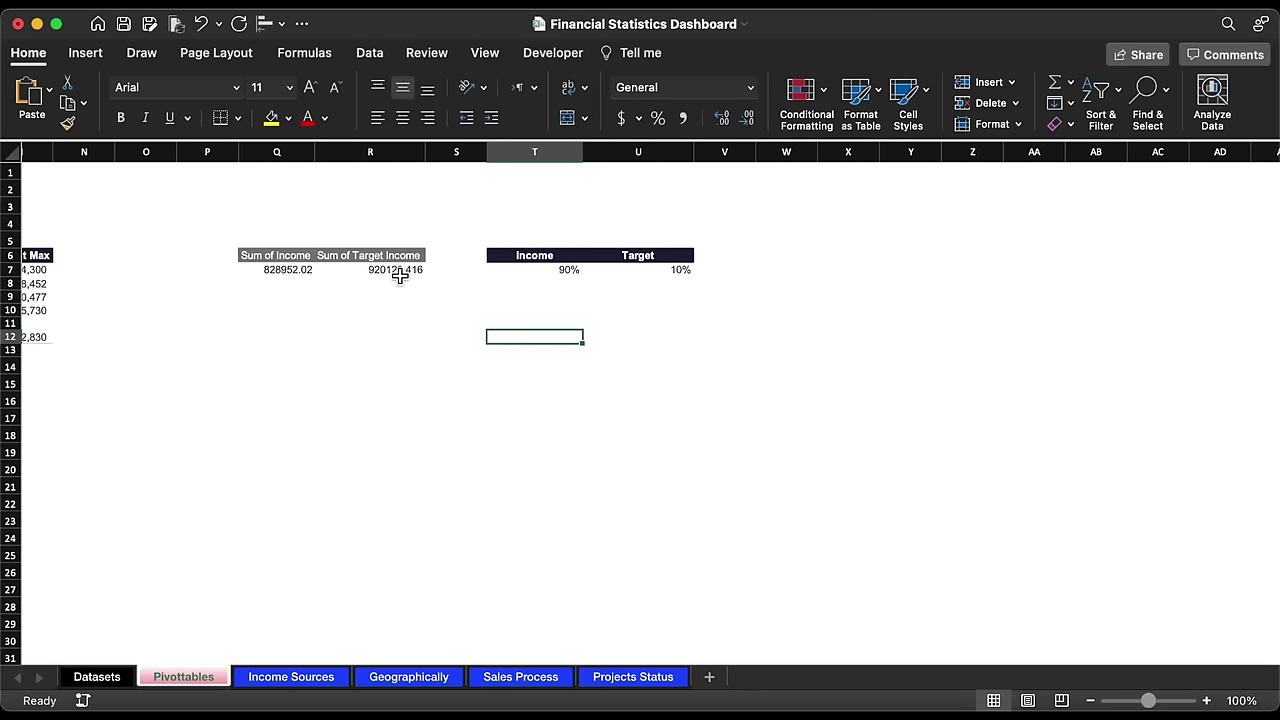
Step: Format the pivot totals Q7:R7 with thousands separators and no decimals (828,952 and 920,129)
{"action": "left_click_drag", "start_coordinate": [400, 276], "coordinate": [306, 271]}
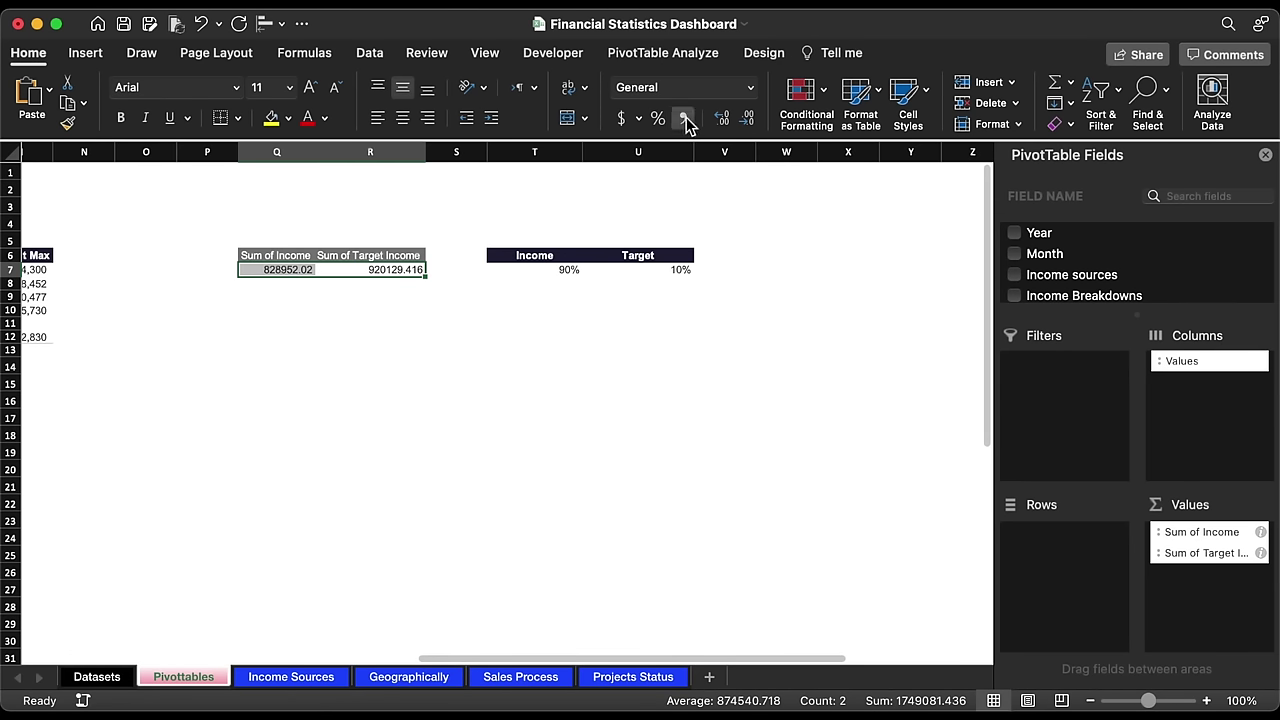
{"action": "left_click", "coordinate": [685, 119]}
{"action": "left_click", "coordinate": [747, 118]}
{"action": "left_click", "coordinate": [747, 118]}
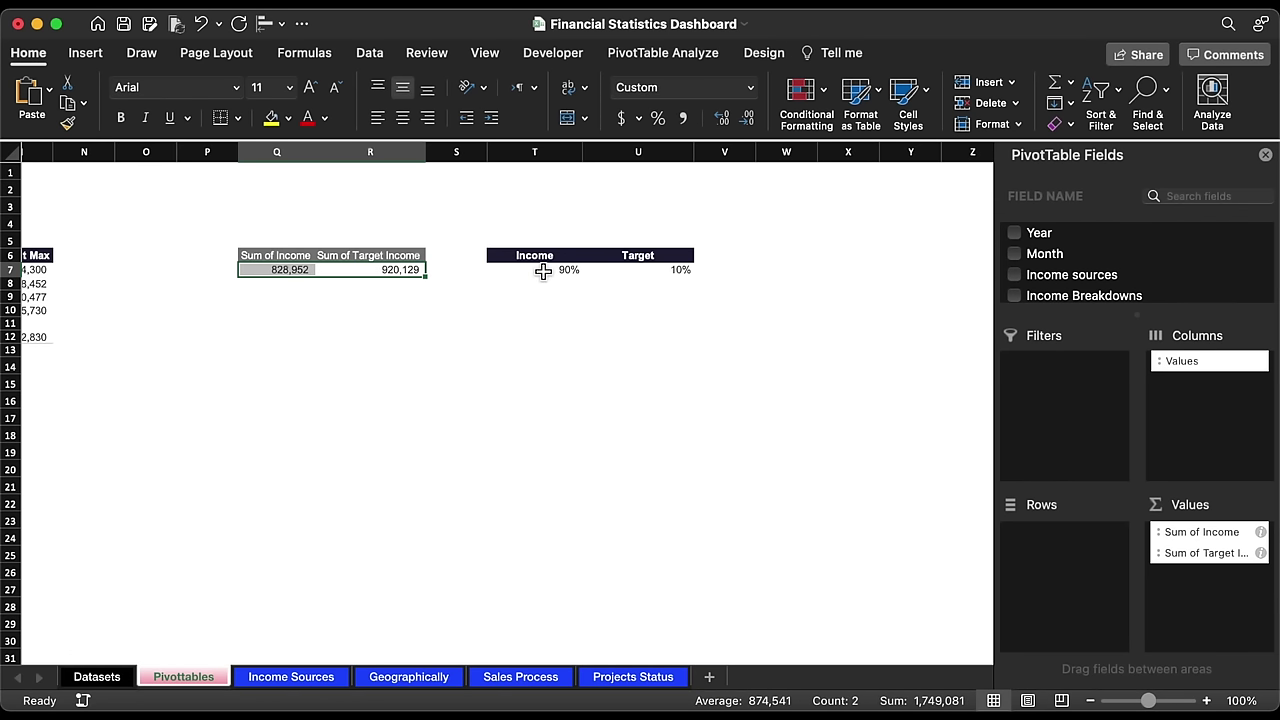
{"action": "left_click", "coordinate": [486, 308]}
{"action": "left_click", "coordinate": [266, 677]}
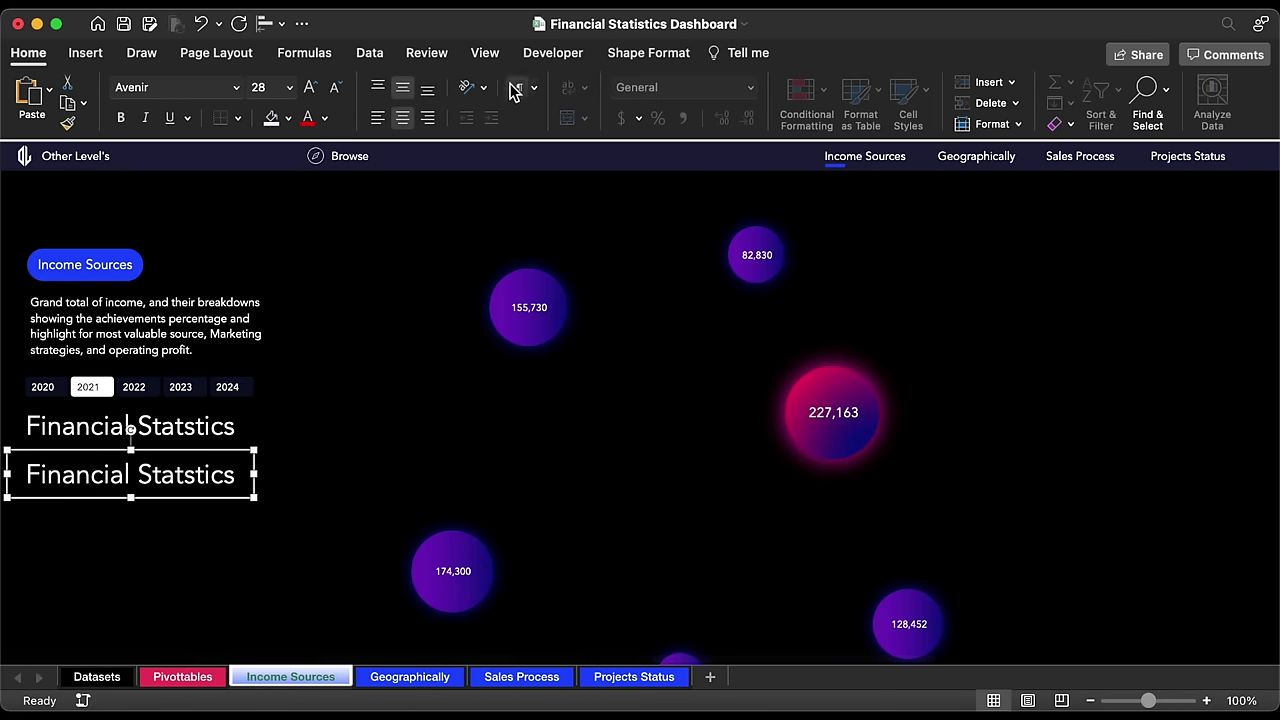
Step: Show the formula bar and clear the text in the duplicated title box
{"action": "left_click", "coordinate": [485, 52]}
{"action": "left_click", "coordinate": [478, 92]}
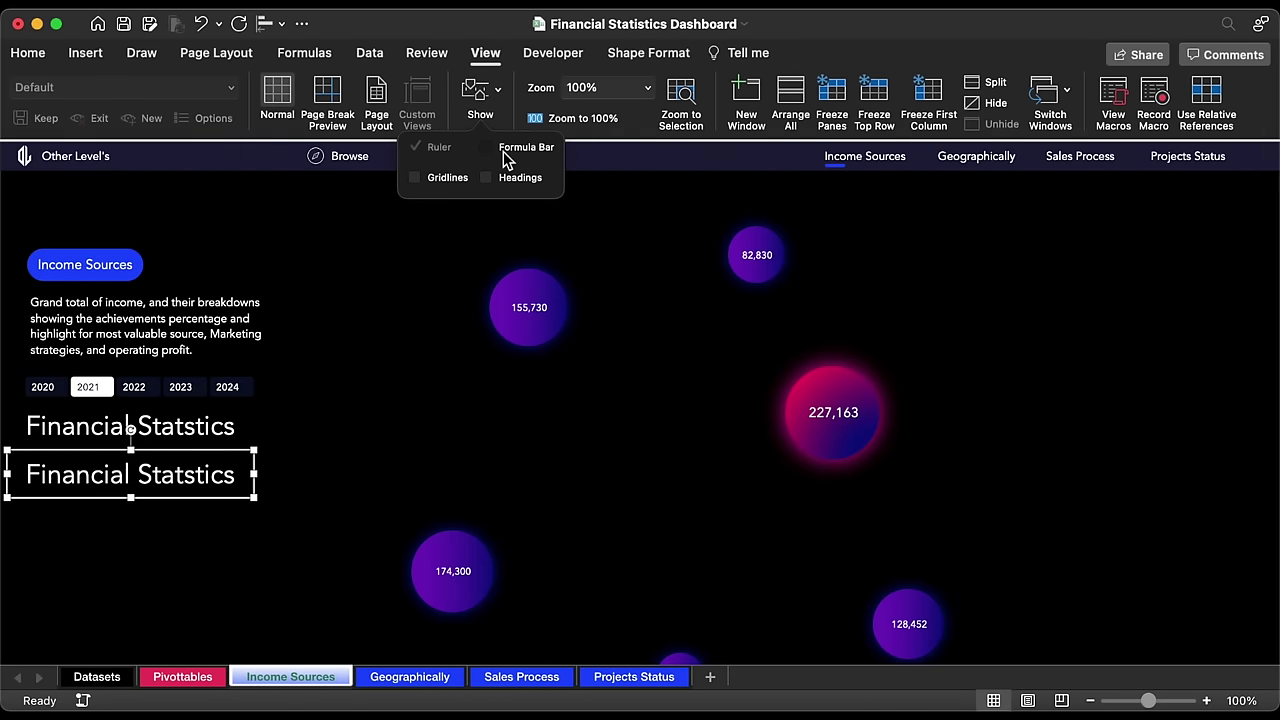
{"action": "left_click", "coordinate": [505, 160]}
{"action": "left_click", "coordinate": [171, 506]}
{"action": "triple_click", "coordinate": [175, 500]}
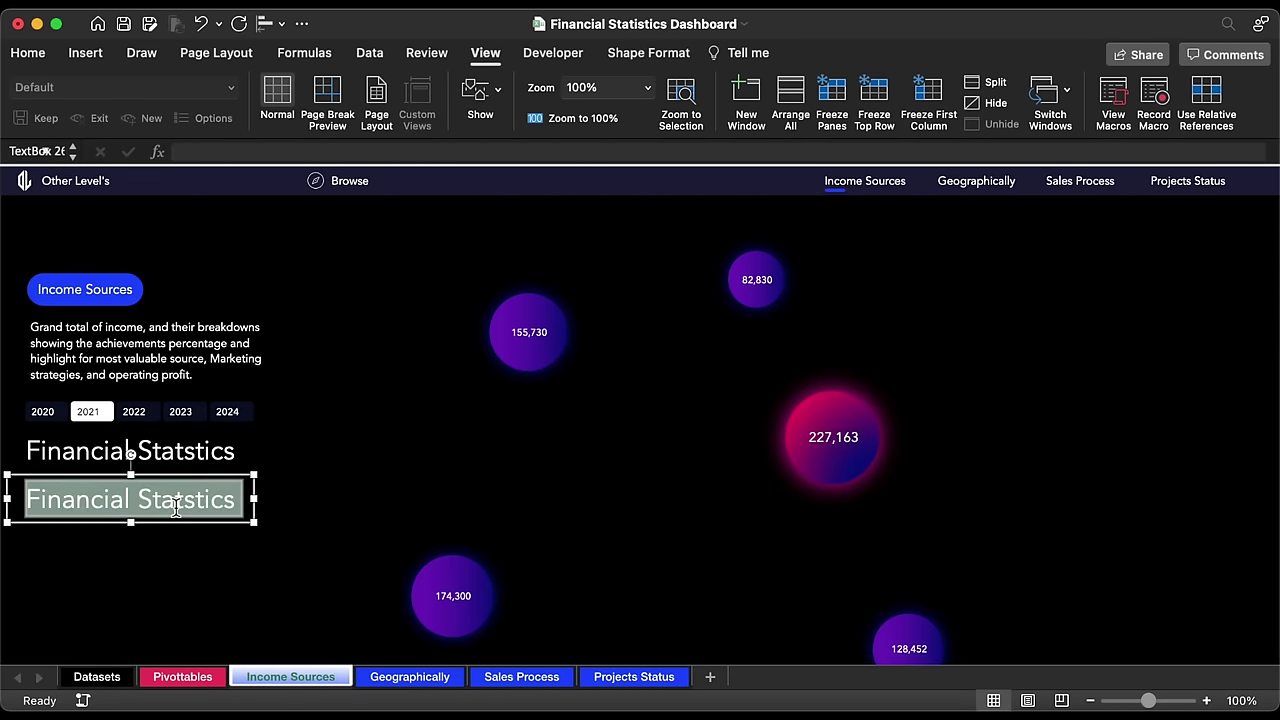
{"action": "key", "text": "BackSpace"}
Step: Link the text box to the target income total with =Pivottables!R7
{"action": "left_click", "coordinate": [250, 149]}
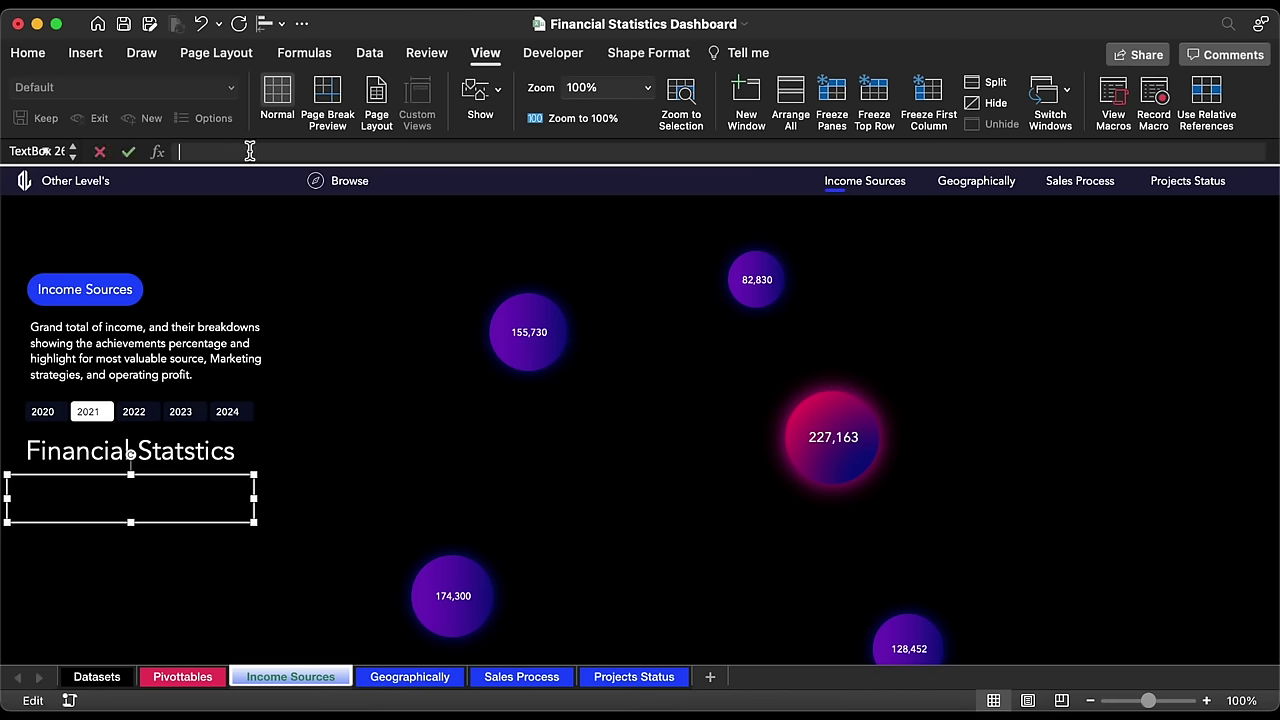
{"action": "type", "text": "="}
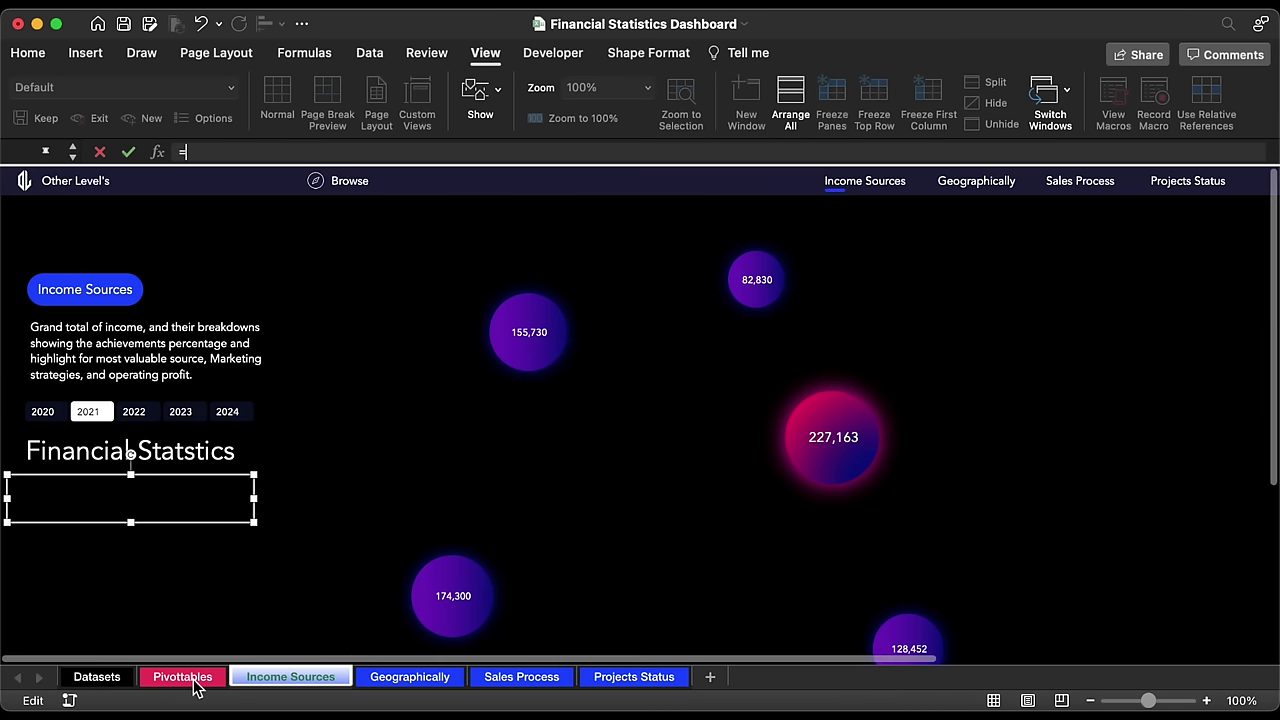
{"action": "left_click", "coordinate": [190, 677]}
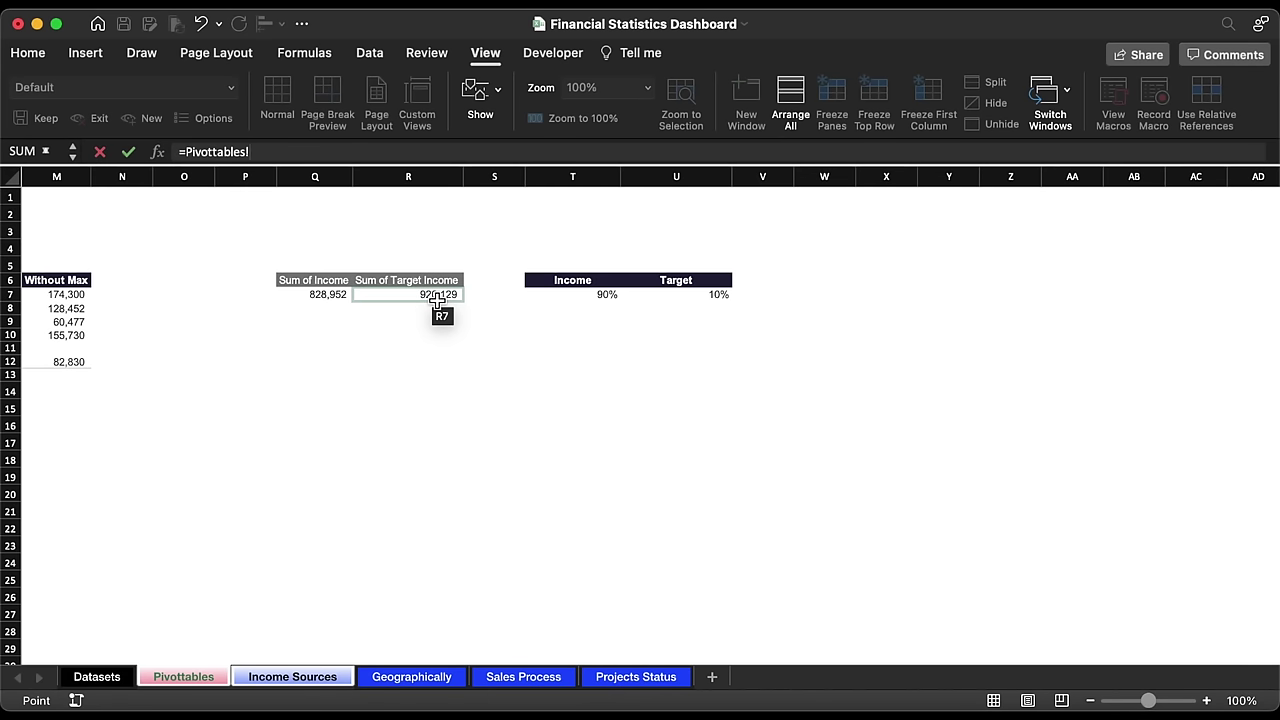
{"action": "left_click", "coordinate": [437, 309]}
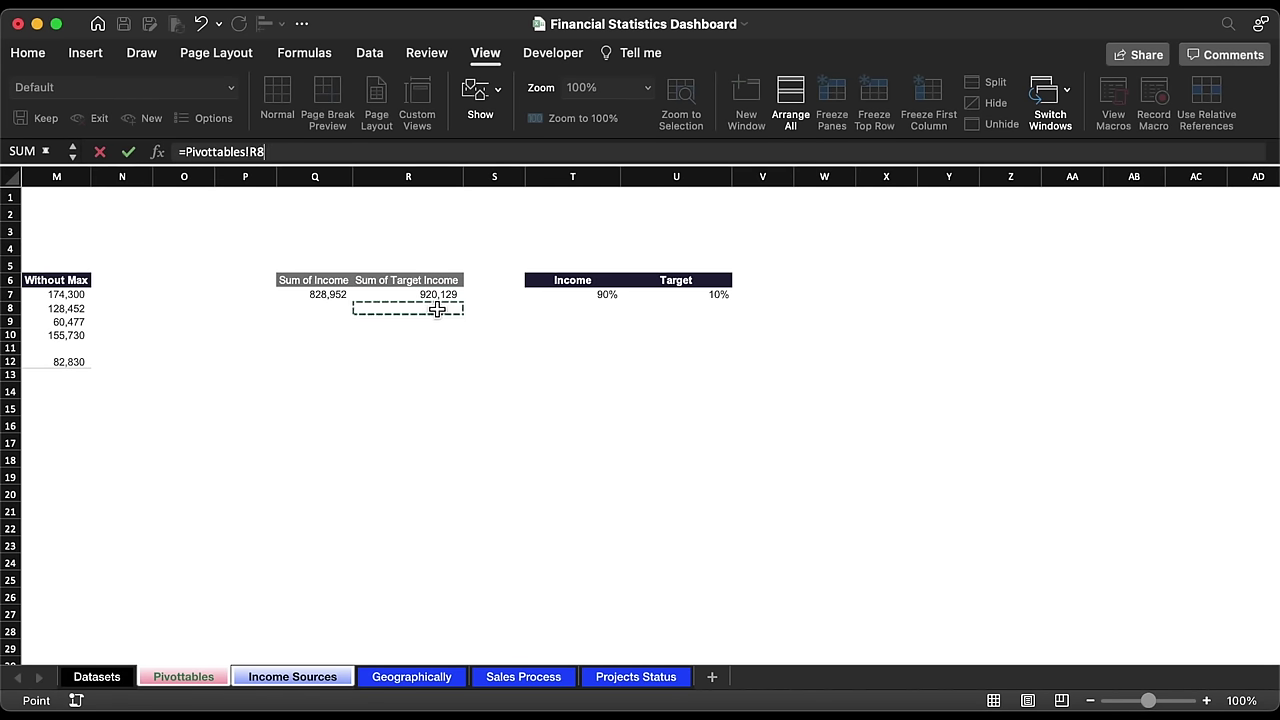
{"action": "key", "text": "BackSpace"}
{"action": "type", "text": "7"}
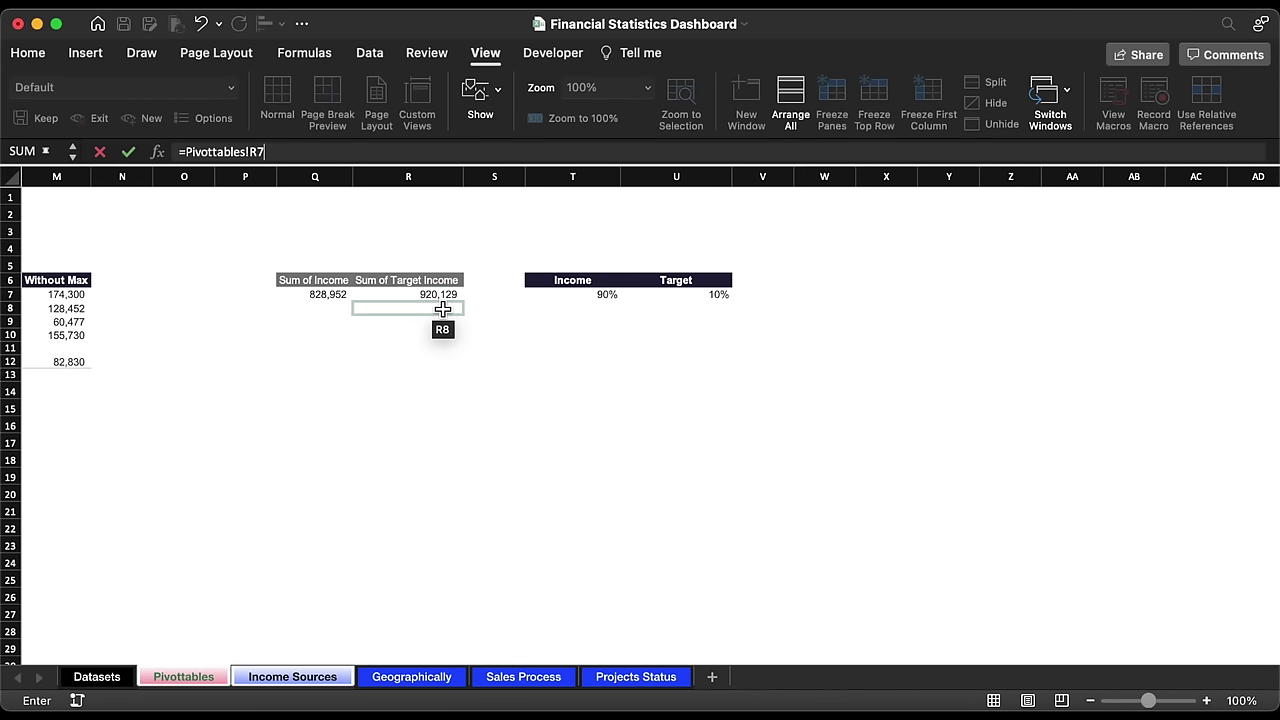
{"action": "key", "text": "Return"}
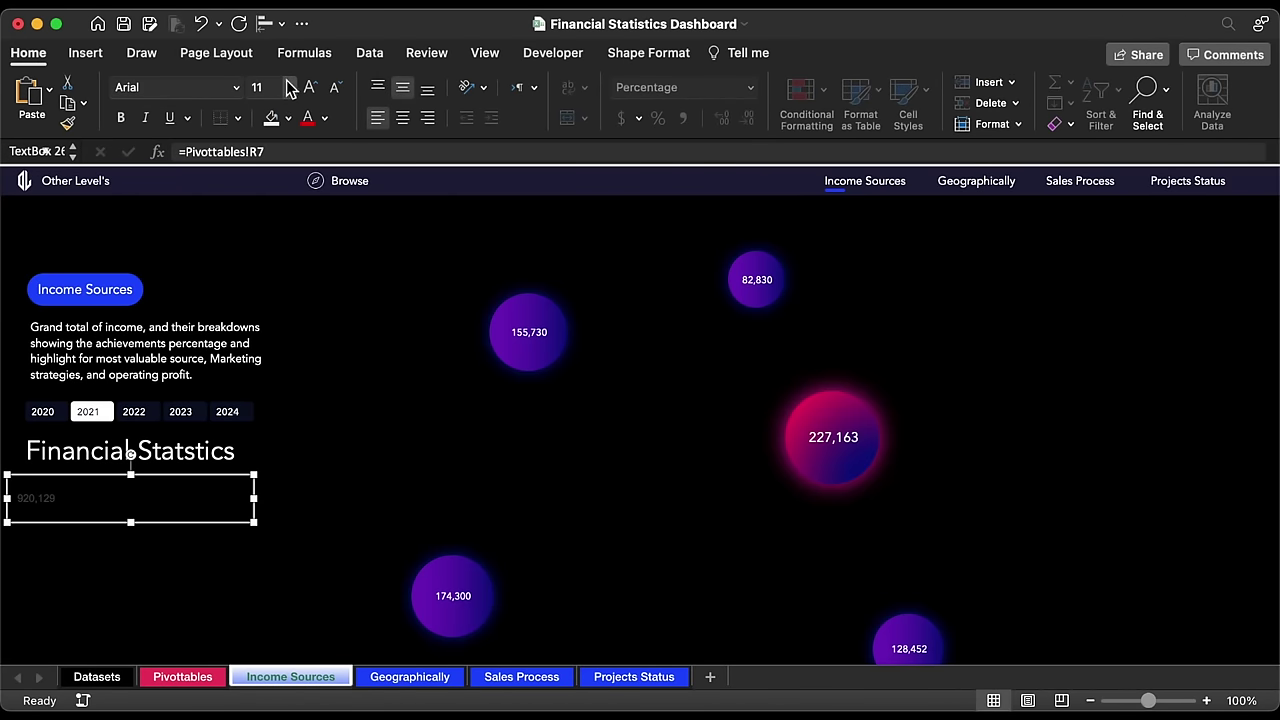
Step: Format the 920,129 value as 48-point white Avenir and nudge it up-left
{"action": "left_click", "coordinate": [289, 87]}
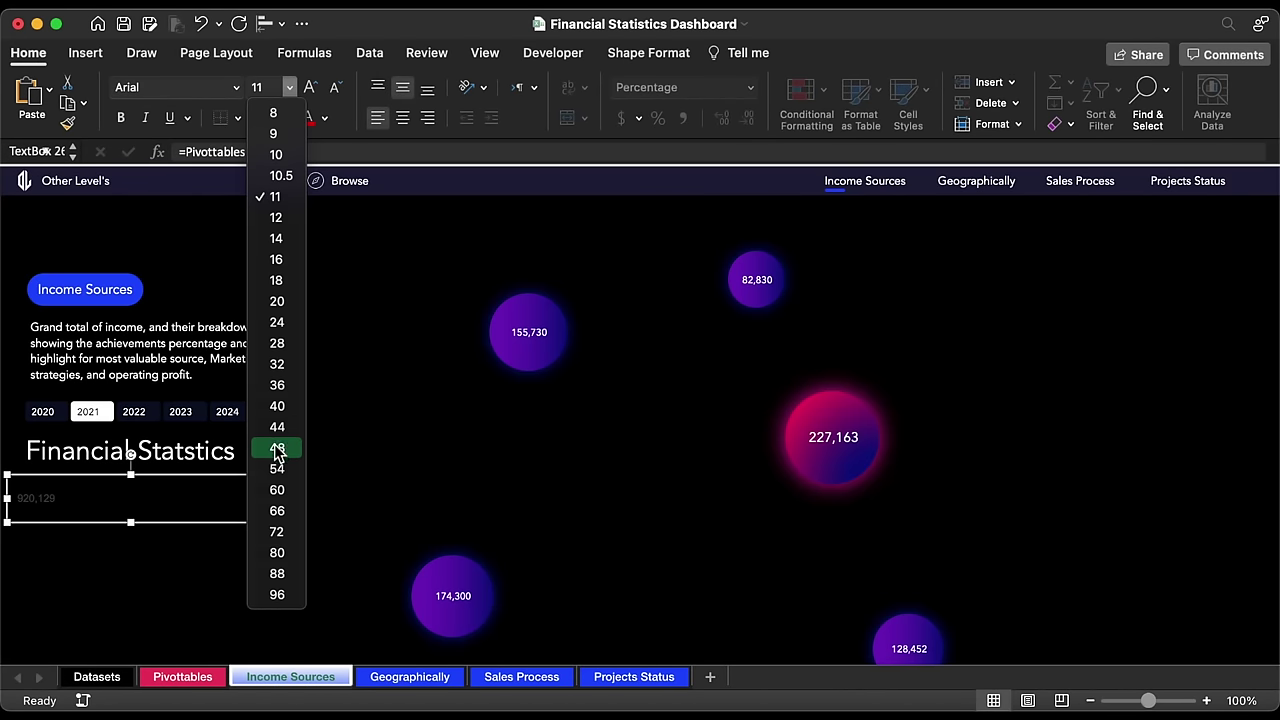
{"action": "left_click", "coordinate": [277, 448]}
{"action": "left_click", "coordinate": [325, 118]}
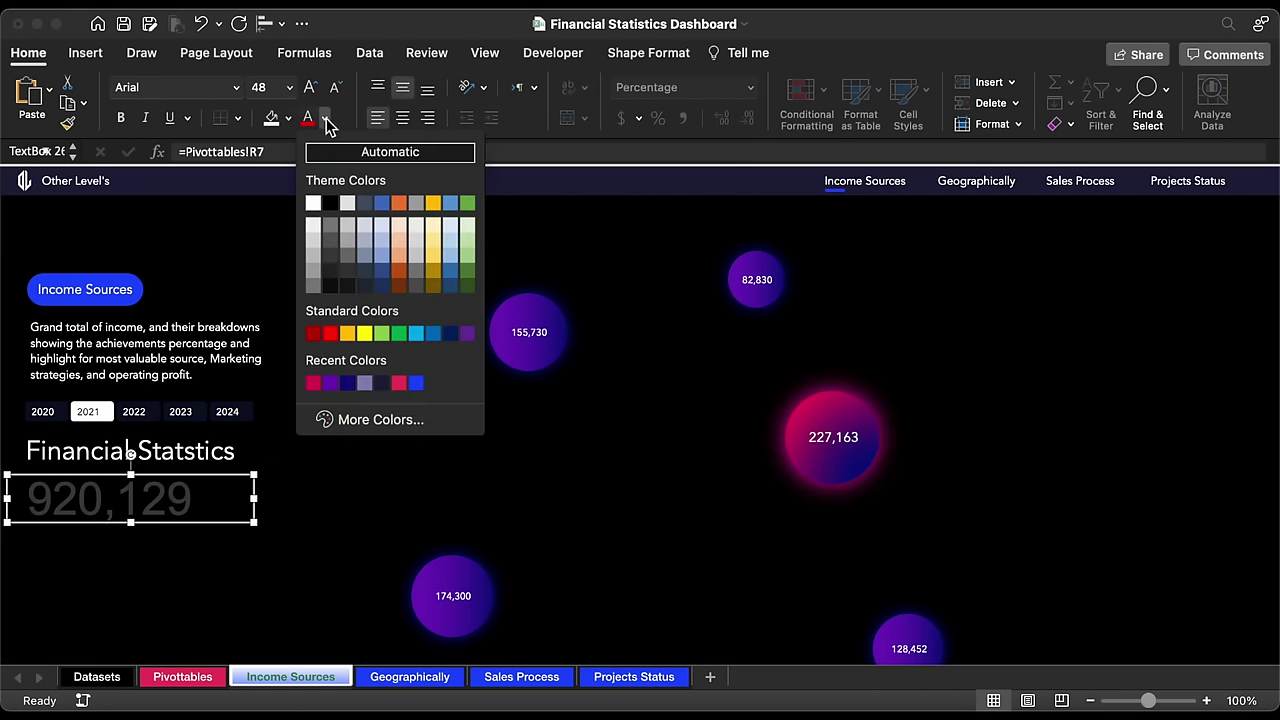
{"action": "left_click", "coordinate": [314, 204]}
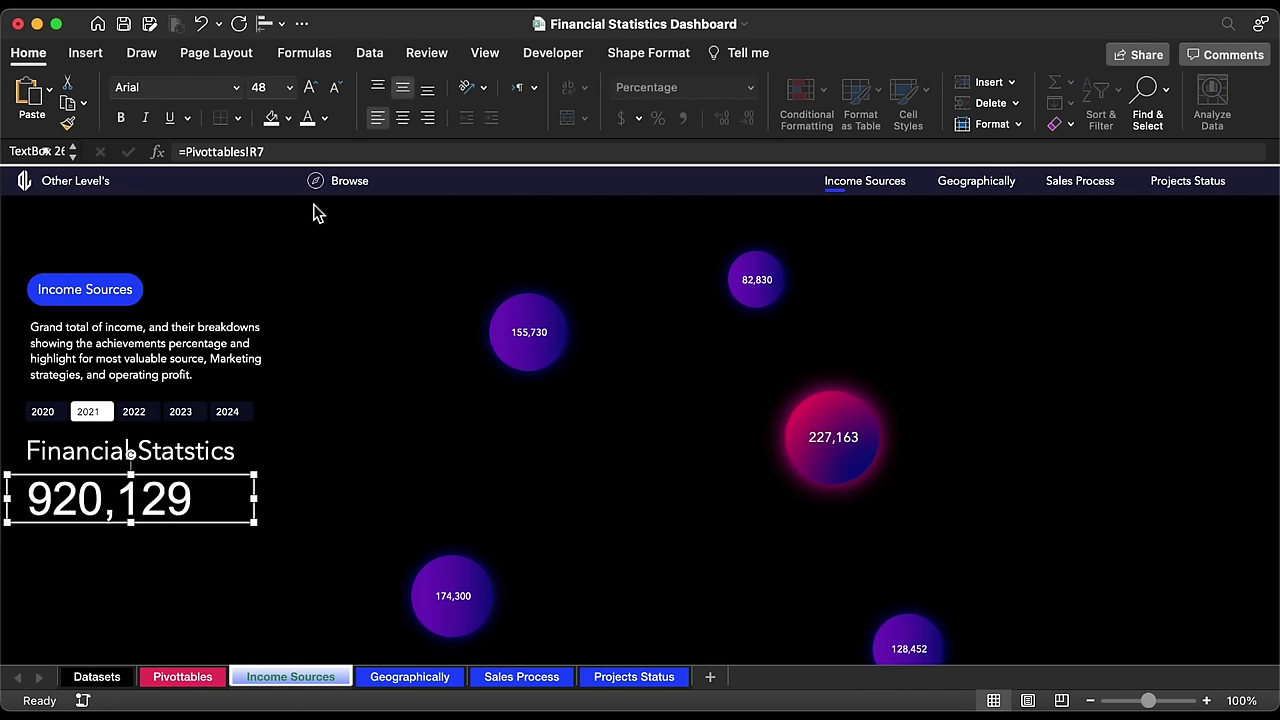
{"action": "left_click", "coordinate": [237, 89]}
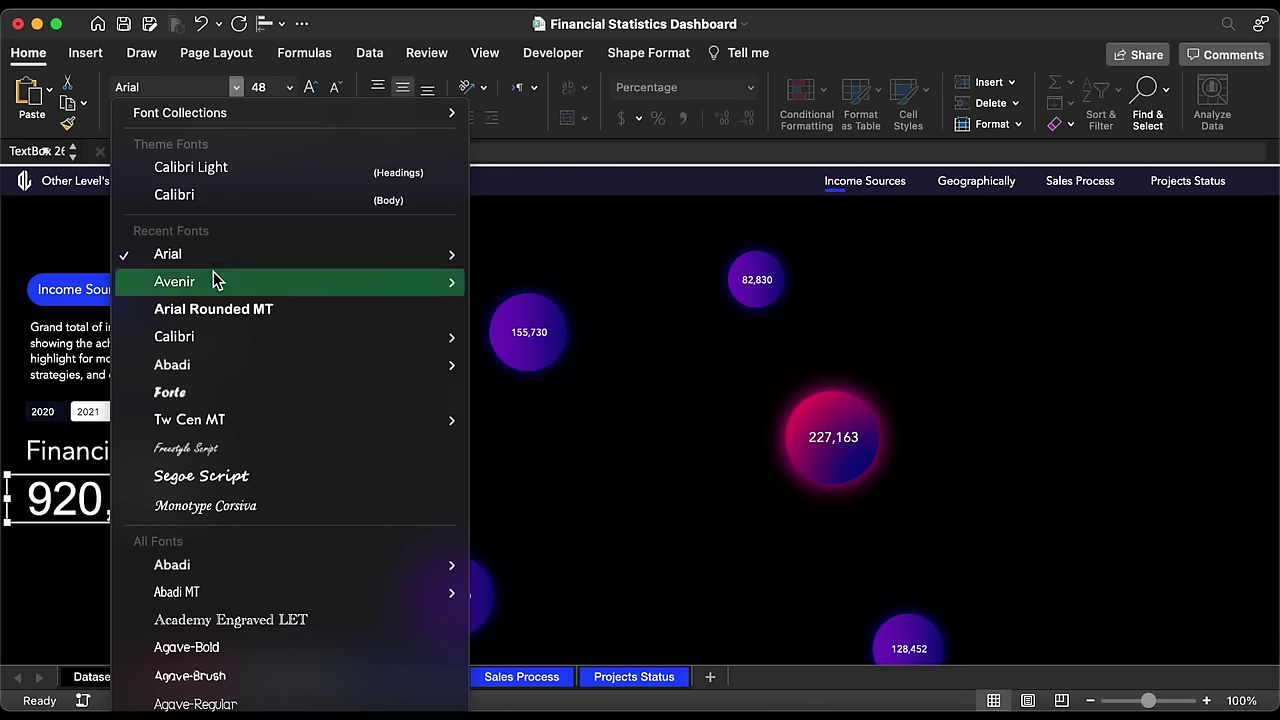
{"action": "left_click", "coordinate": [213, 280]}
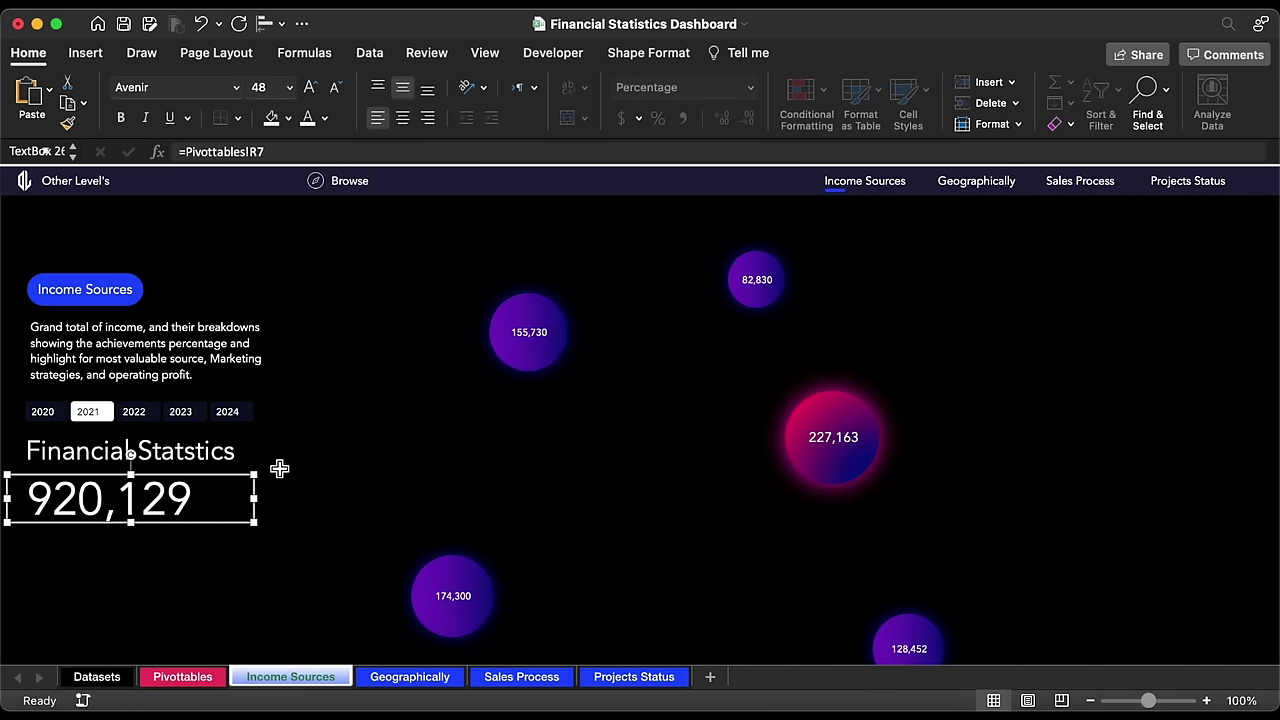
{"action": "key", "text": "Up"}
{"action": "key", "text": "Left"}
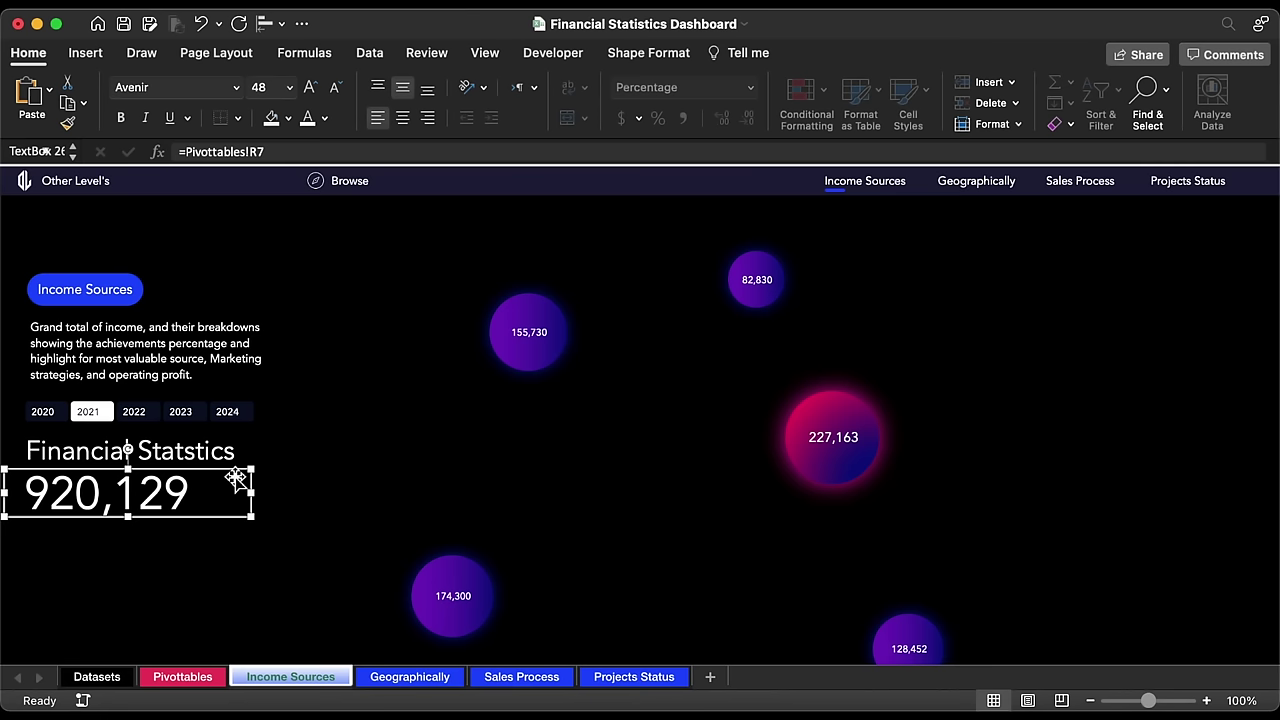
Step: Duplicate the title box below 920,129 and retype it as 'Income Target'
{"action": "left_click", "coordinate": [220, 445]}
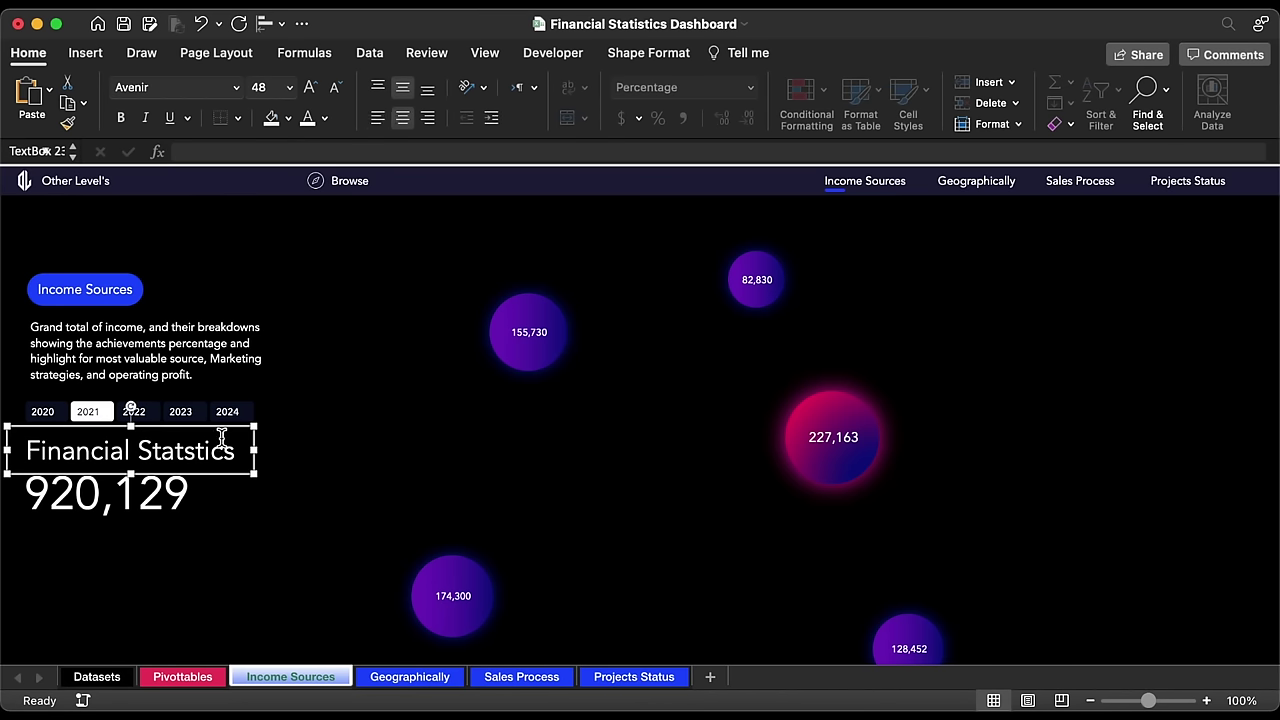
{"action": "left_click_drag", "start_coordinate": [224, 430], "coordinate": [175, 510]}
{"action": "triple_click", "coordinate": [132, 527]}
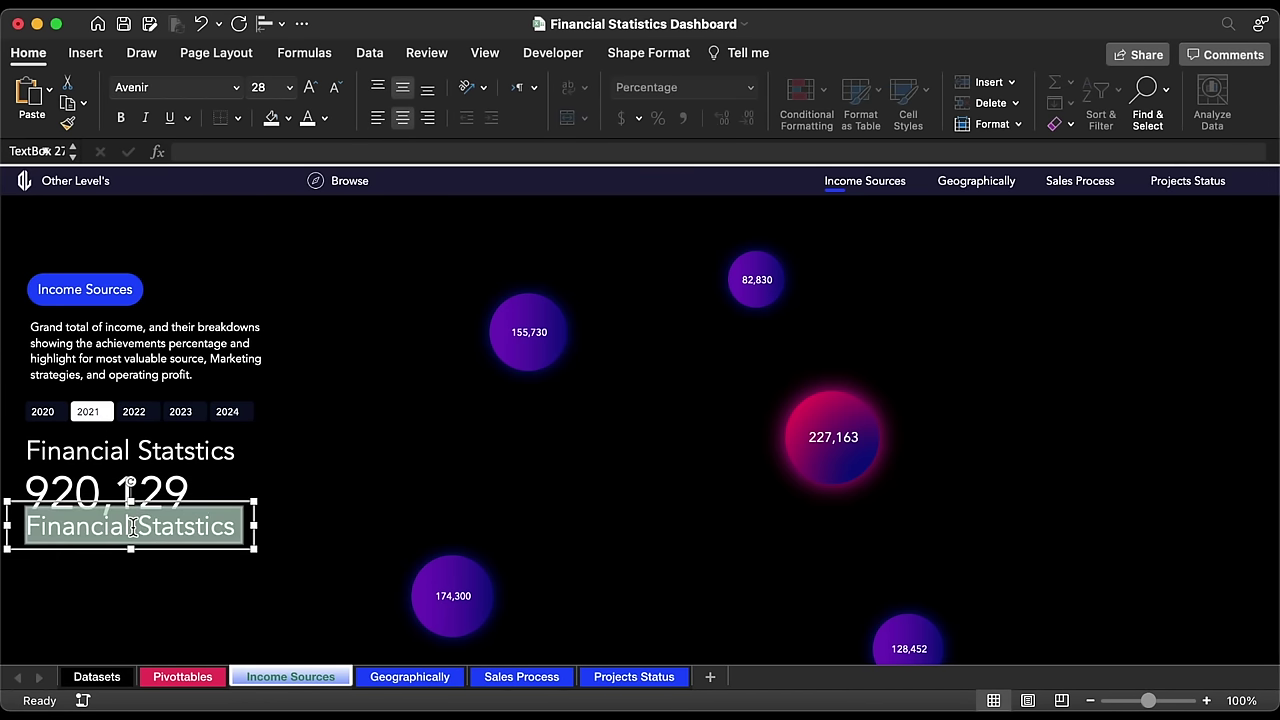
{"action": "type", "text": "Income Target"}
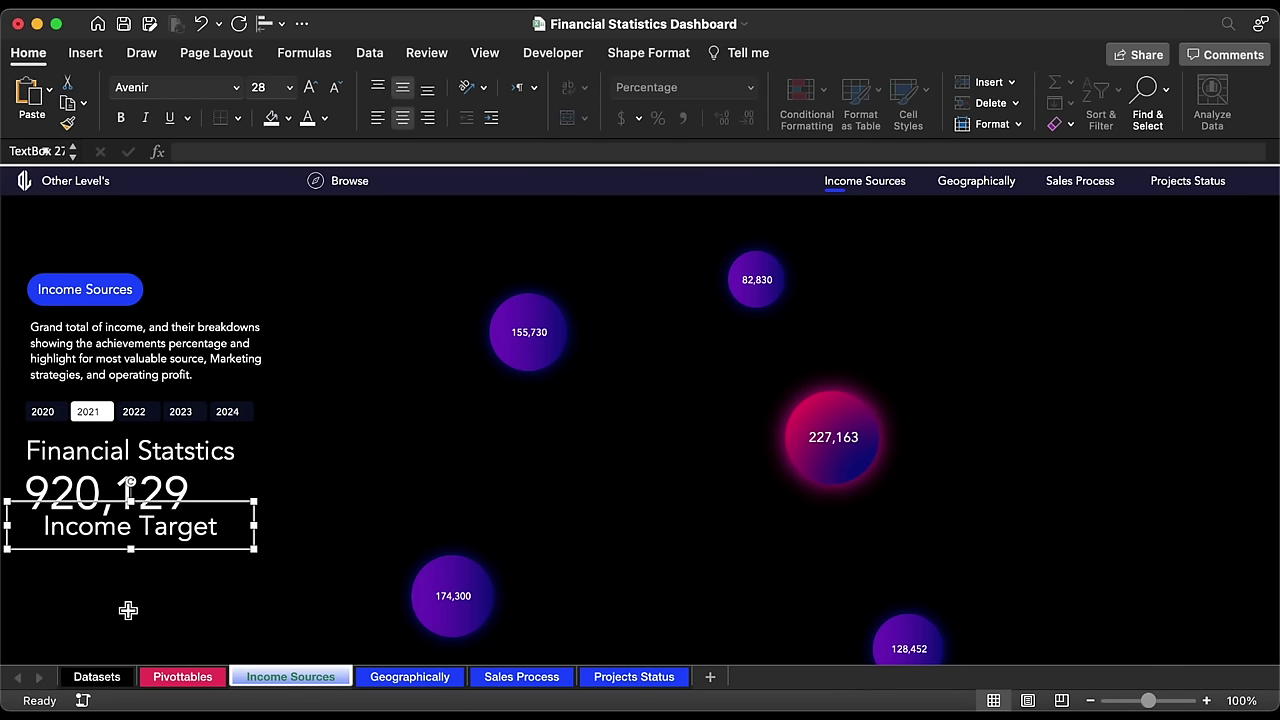
Step: Make the Income Target label 14-point, left-aligned, narrower, and nudged into place
{"action": "left_click", "coordinate": [289, 87]}
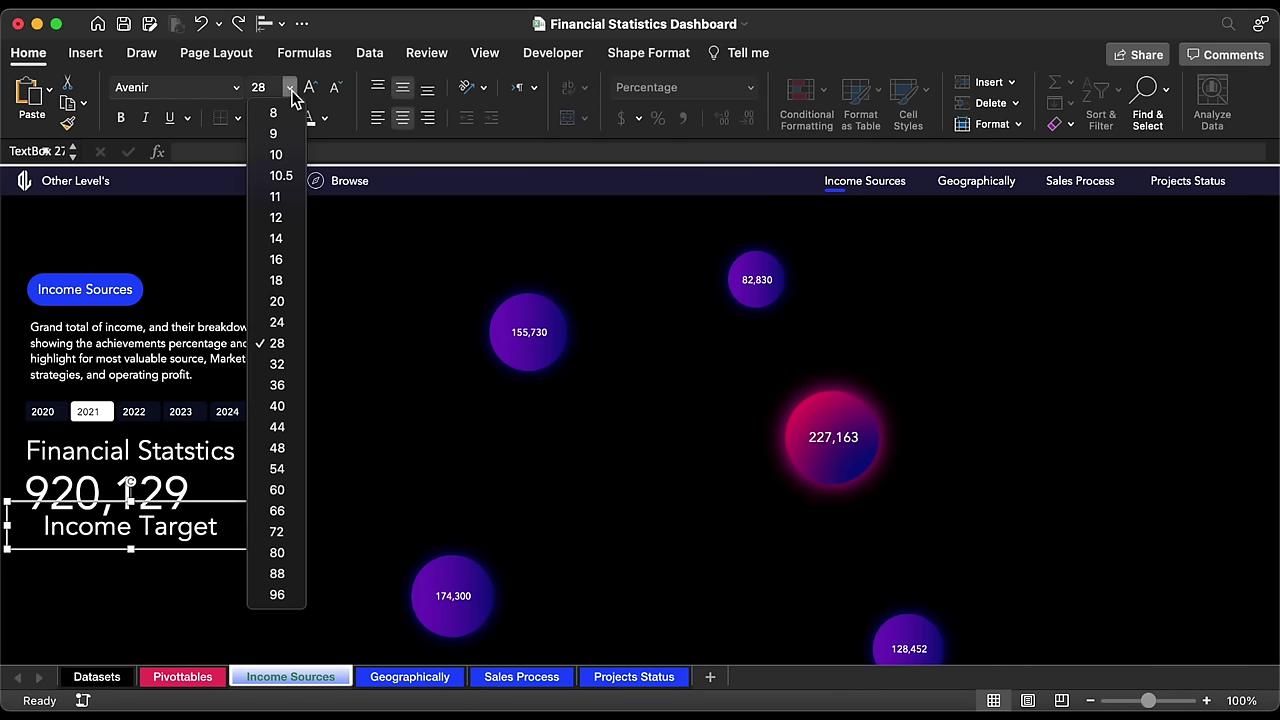
{"action": "left_click", "coordinate": [277, 239]}
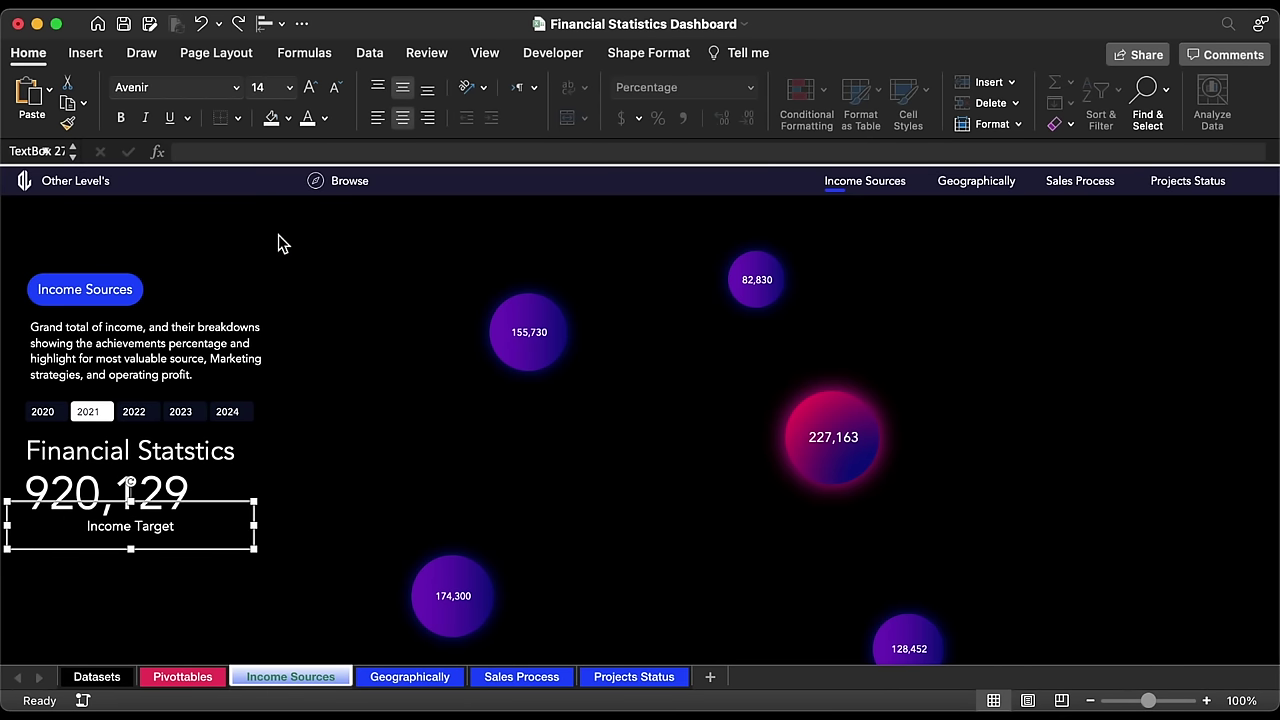
{"action": "left_click", "coordinate": [378, 118]}
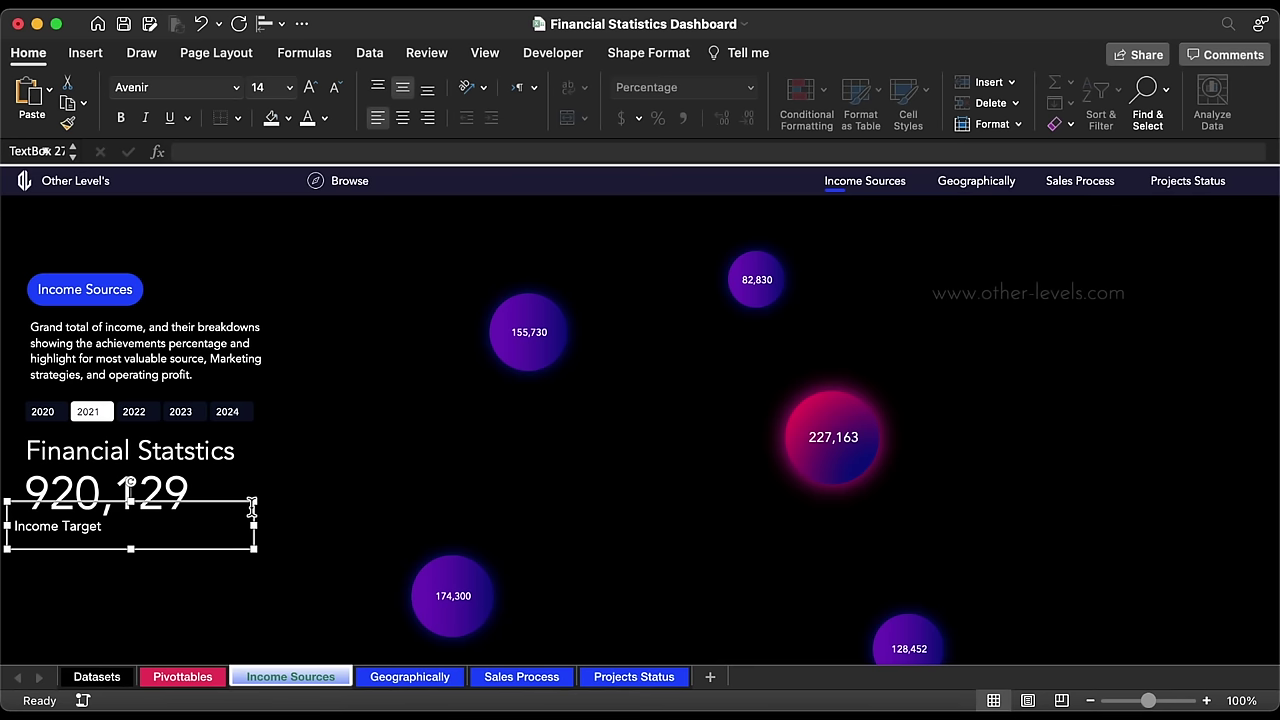
{"action": "left_click_drag", "start_coordinate": [252, 507], "coordinate": [123, 522]}
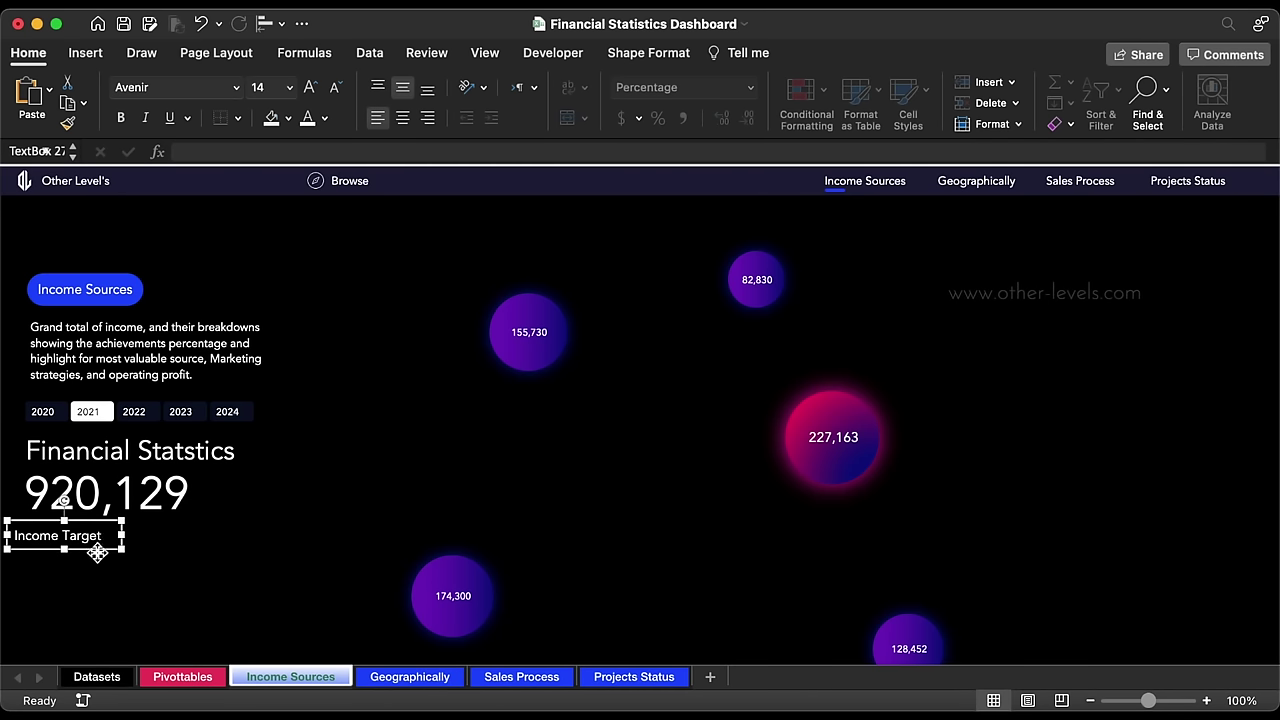
{"action": "key", "text": "Up"}
{"action": "key", "text": "Up"}
{"action": "key", "text": "Right"}
{"action": "key", "text": "Right"}
{"action": "key", "text": "Right"}
{"action": "key", "text": "Right"}
{"action": "key", "text": "Right"}
{"action": "key", "text": "Right"}
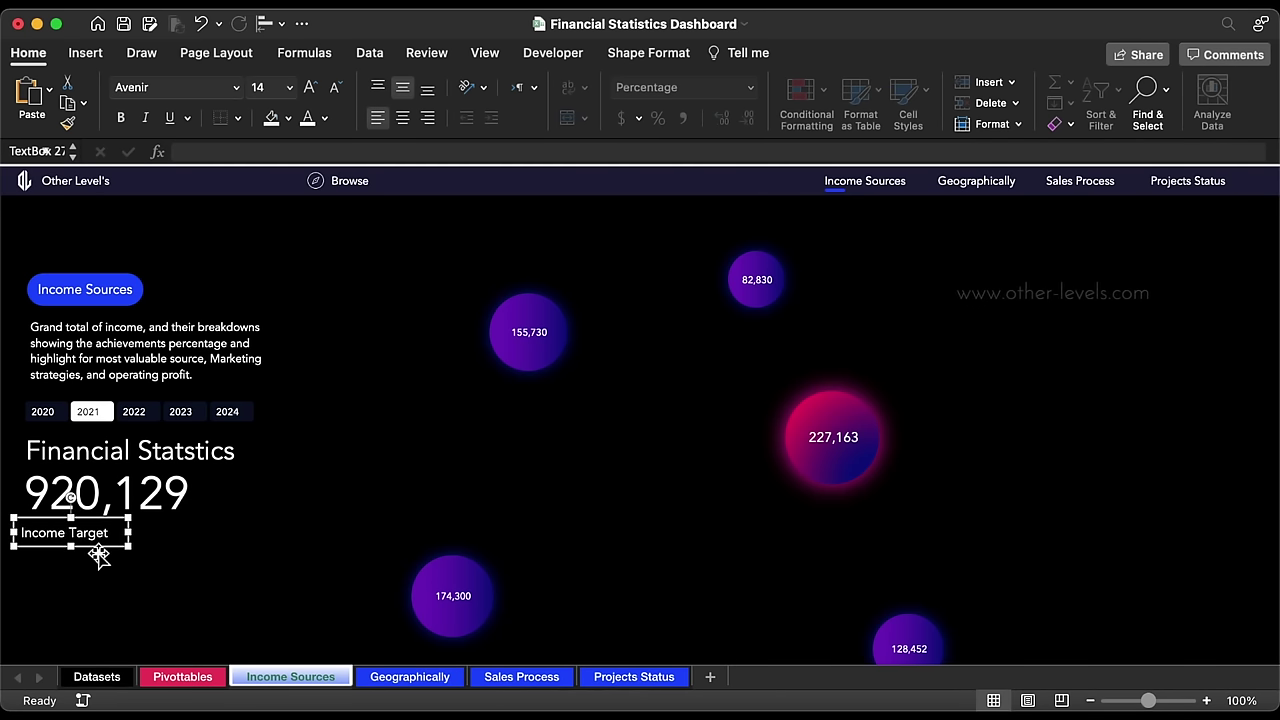
{"action": "key", "text": "Right"}
{"action": "key", "text": "Right"}
{"action": "key", "text": "Up"}
{"action": "key", "text": "Up"}
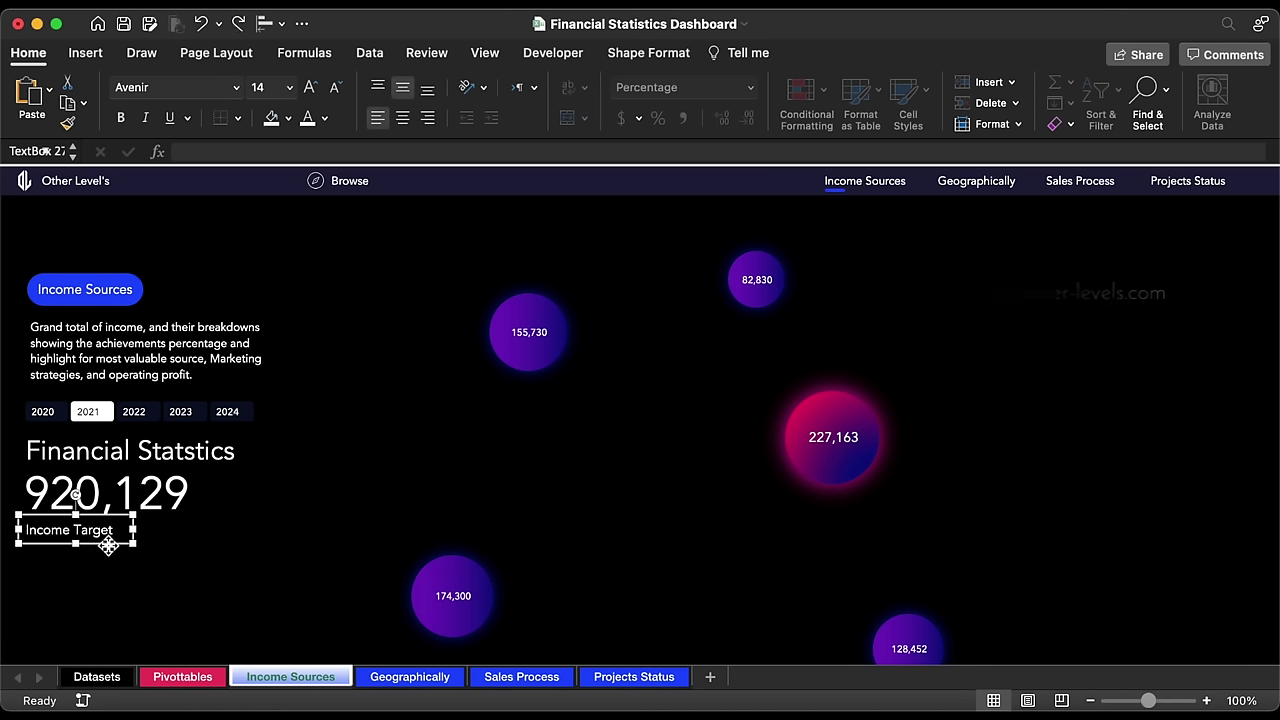
Step: Copy the label to its right and link the copy to =Pivottables!Q7 (828,952)
{"action": "left_click_drag", "start_coordinate": [108, 542], "coordinate": [197, 545]}
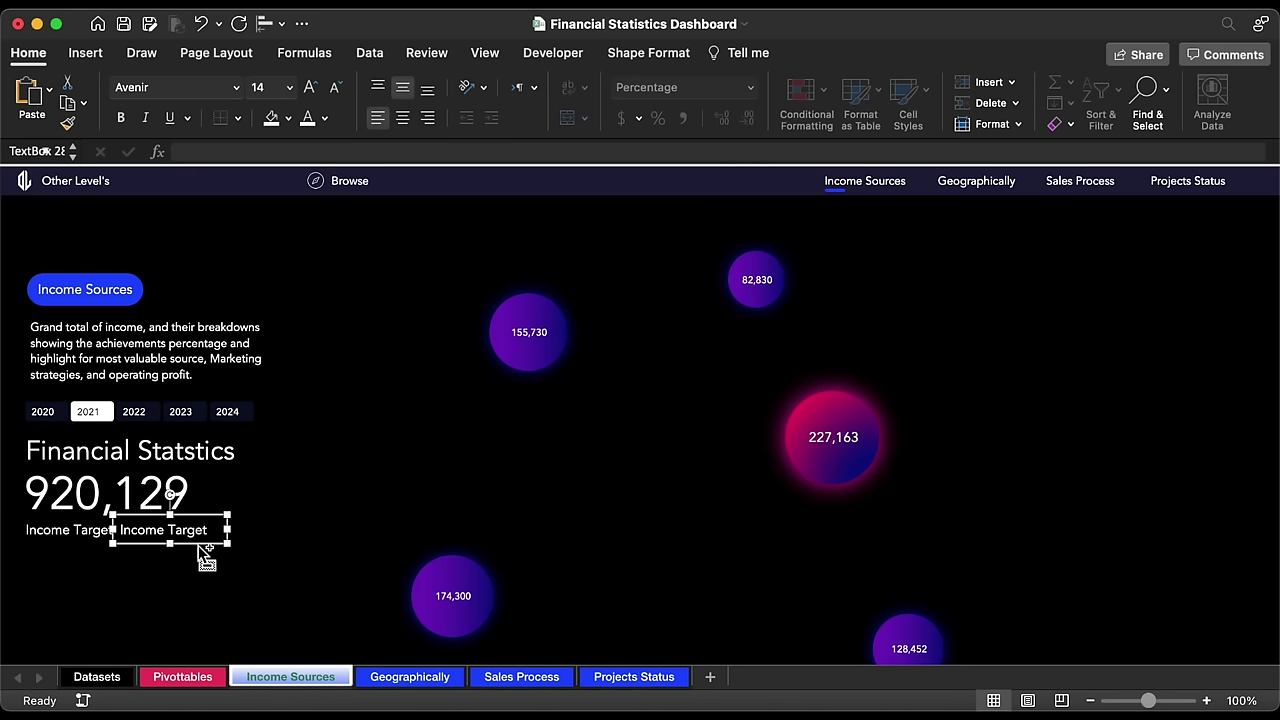
{"action": "triple_click", "coordinate": [189, 532]}
{"action": "key", "text": "BackSpace"}
{"action": "left_click", "coordinate": [217, 150]}
{"action": "type", "text": "="}
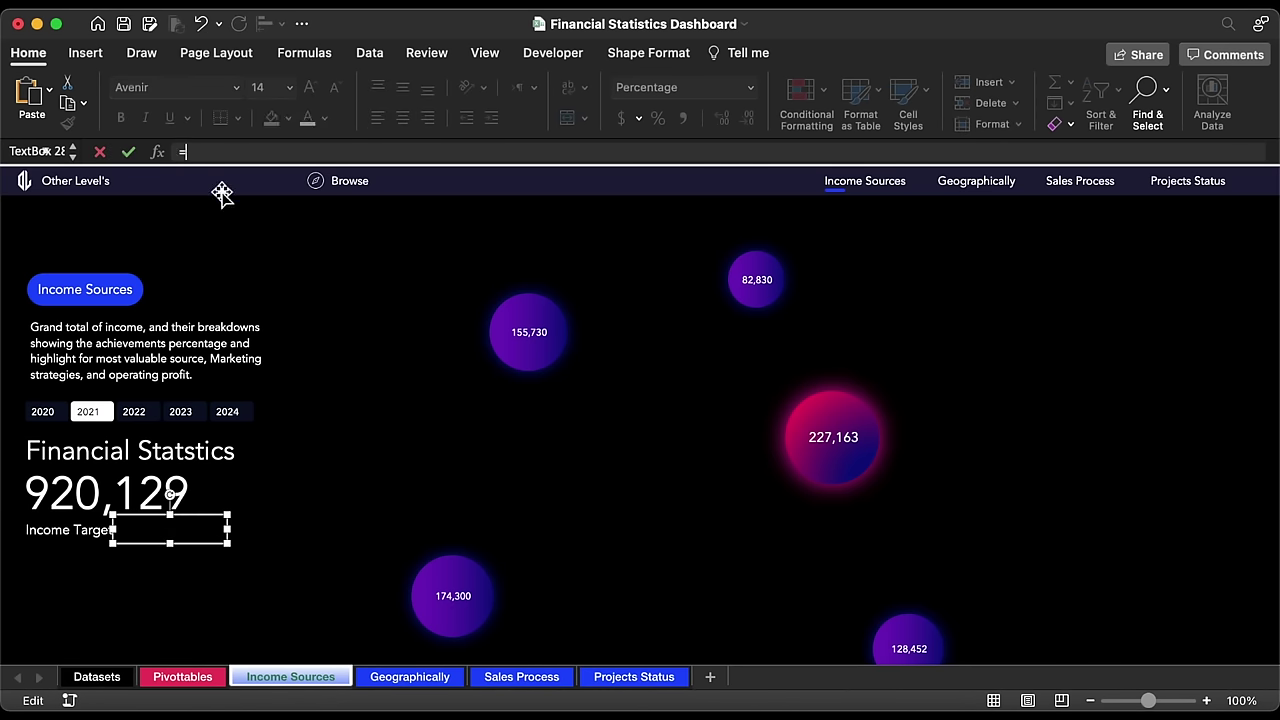
{"action": "left_click", "coordinate": [171, 677]}
{"action": "left_click", "coordinate": [330, 308]}
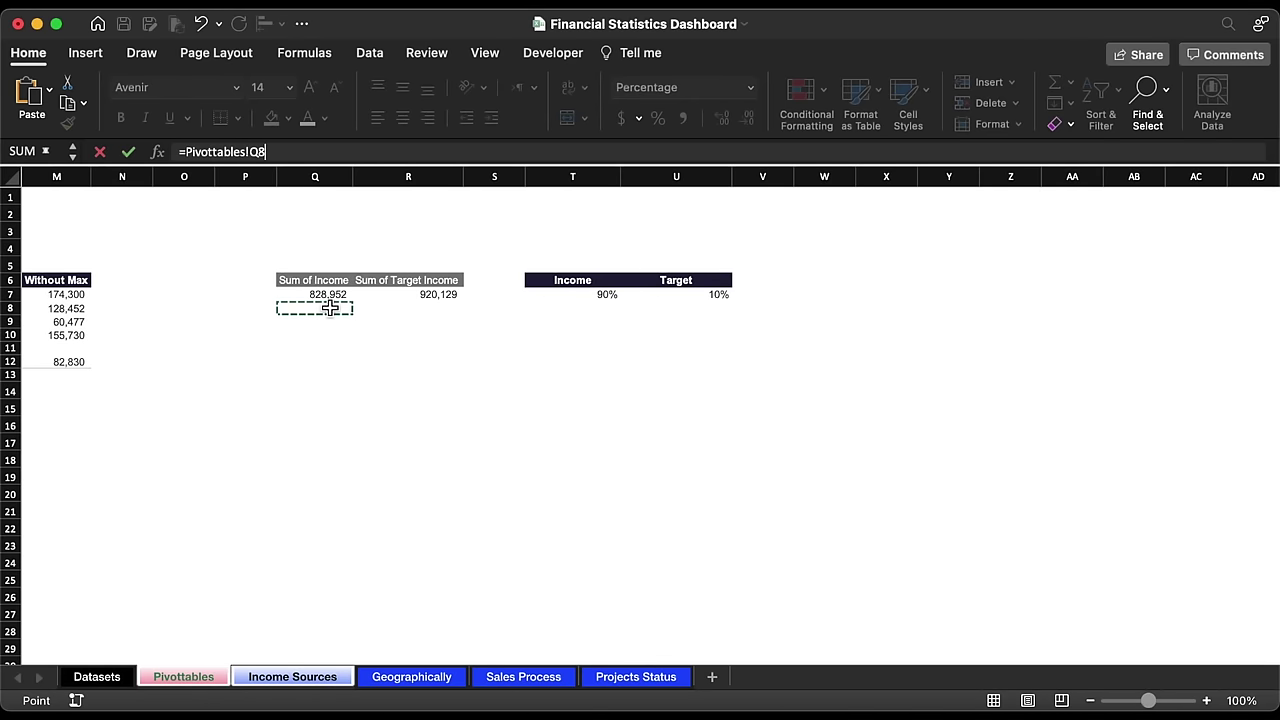
{"action": "key", "text": "BackSpace"}
{"action": "type", "text": "7"}
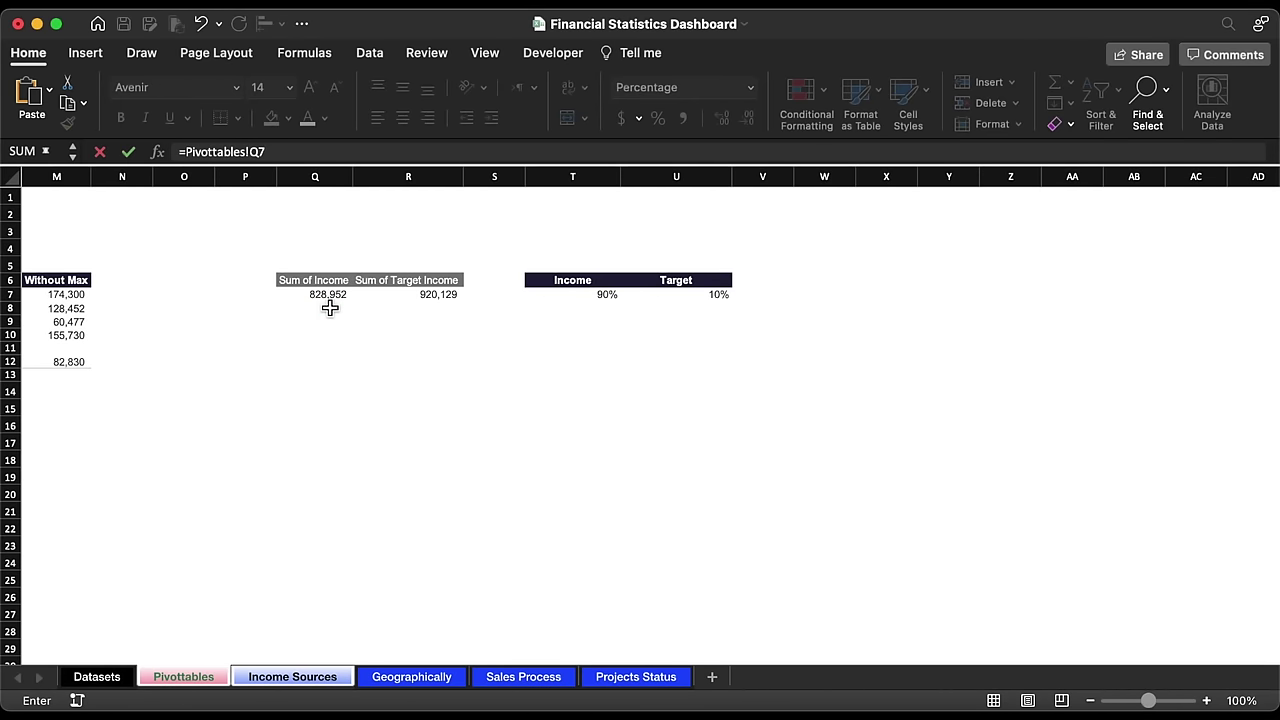
{"action": "key", "text": "Return"}
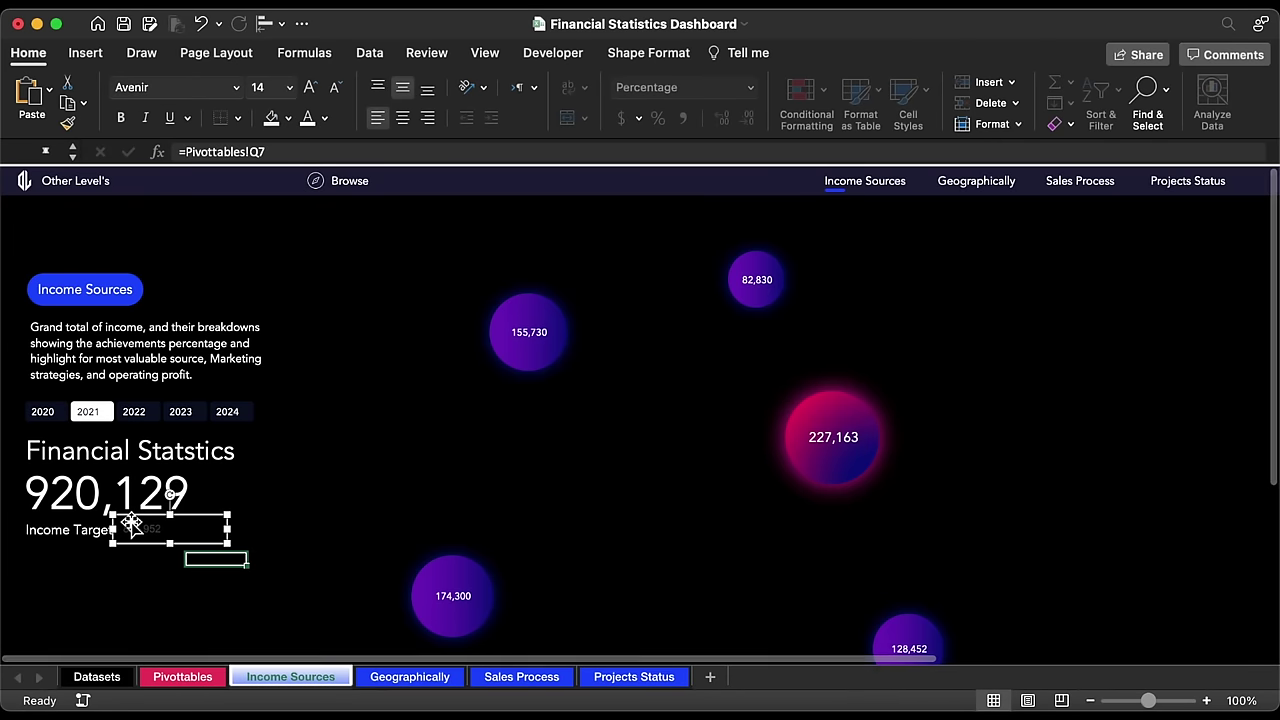
Step: Apply the Income Target label's formatting to the income value with Format Painter
{"action": "left_click", "coordinate": [80, 534]}
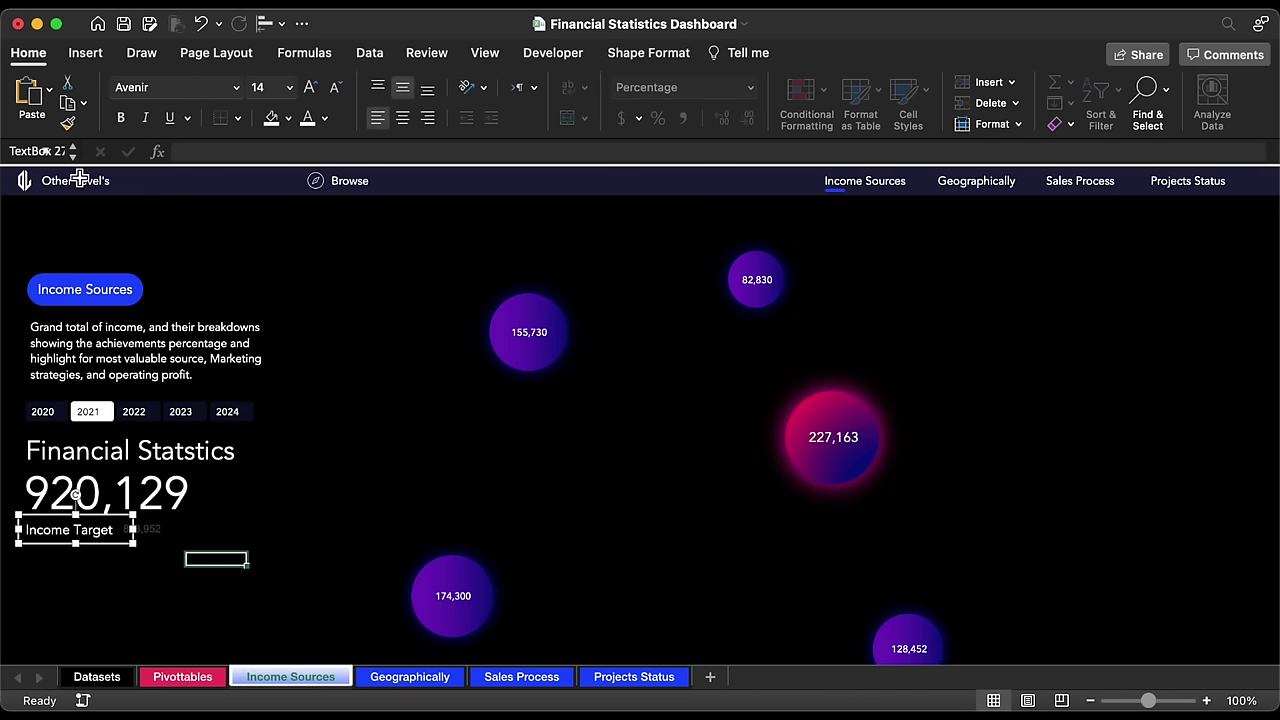
{"action": "left_click", "coordinate": [68, 122]}
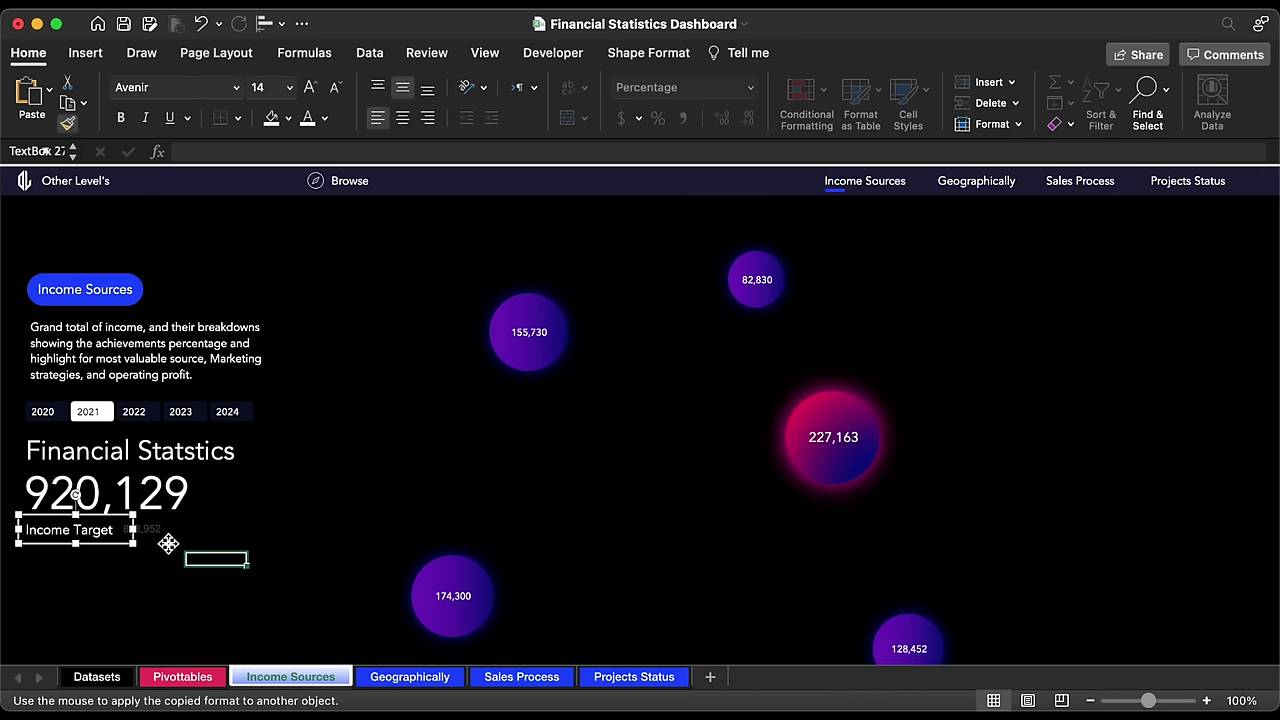
{"action": "left_click", "coordinate": [141, 432]}
Step: Group the title, 920,129, 828,952 and Income Target boxes, shift the group down, and hide the ribbon
{"action": "left_click", "coordinate": [128, 490], "text": "shift"}
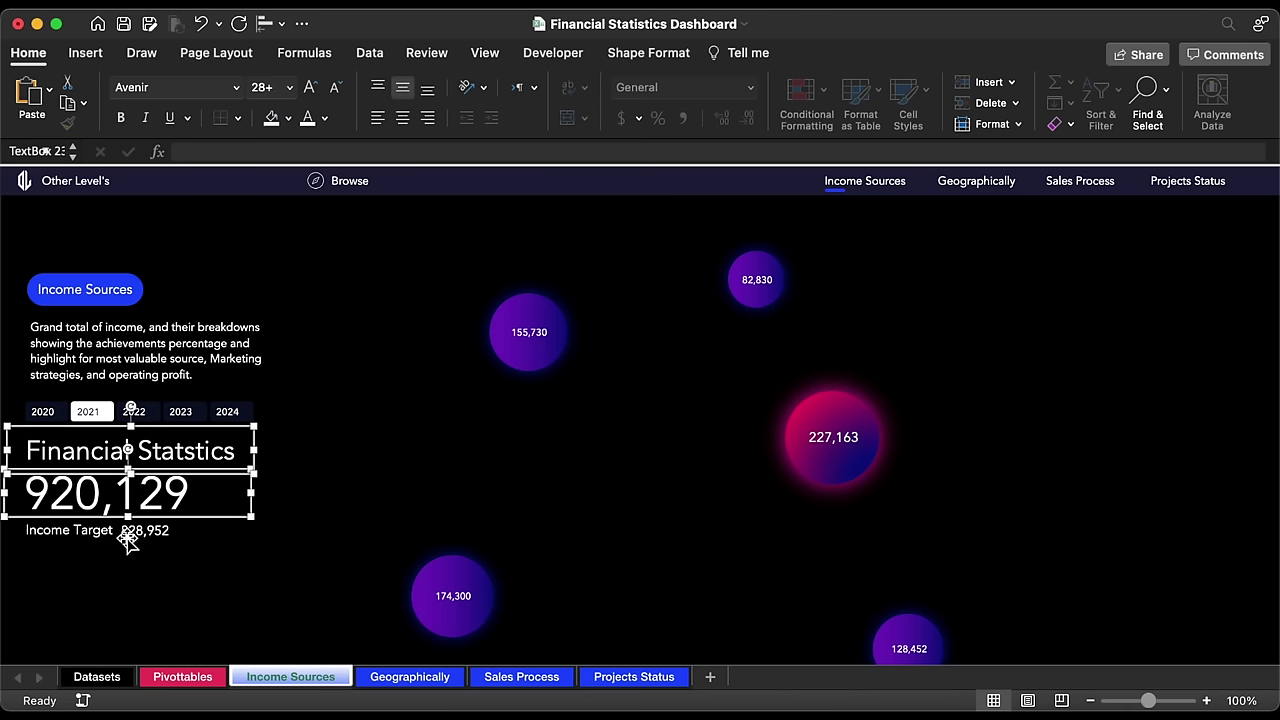
{"action": "left_click", "coordinate": [125, 537], "text": "shift"}
{"action": "left_click", "coordinate": [95, 537], "text": "shift"}
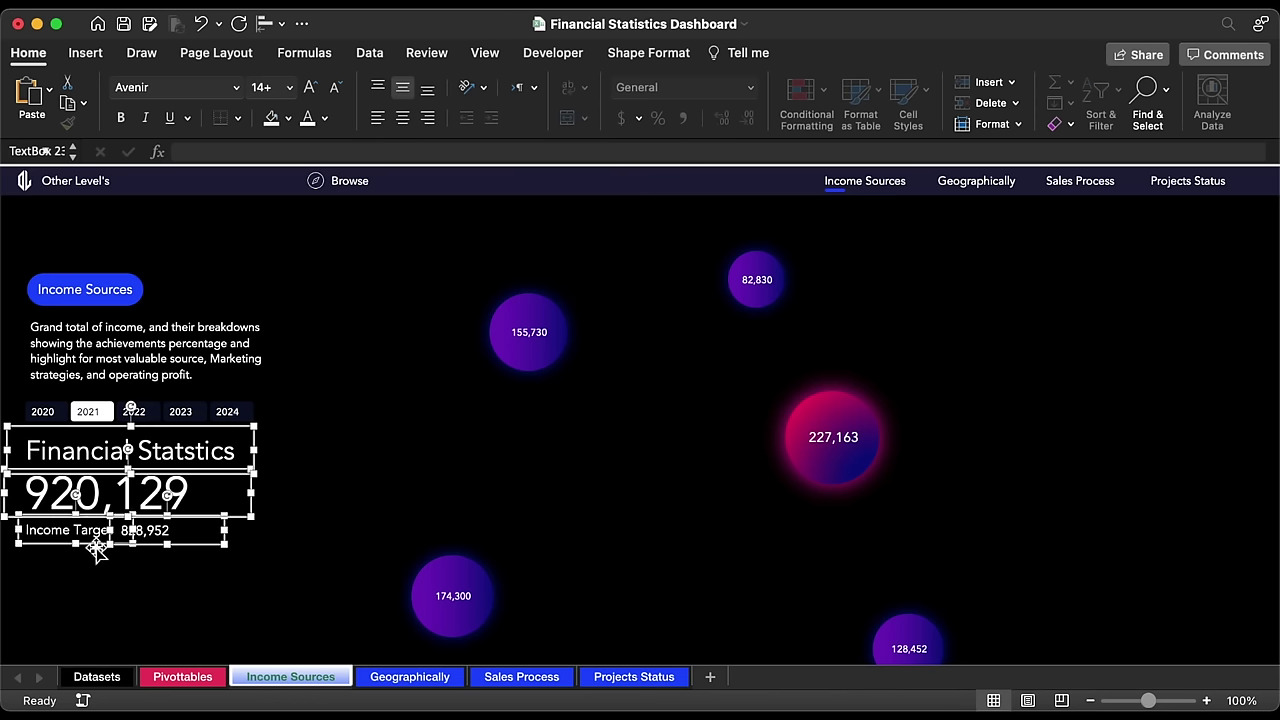
{"action": "right_click", "coordinate": [97, 548]}
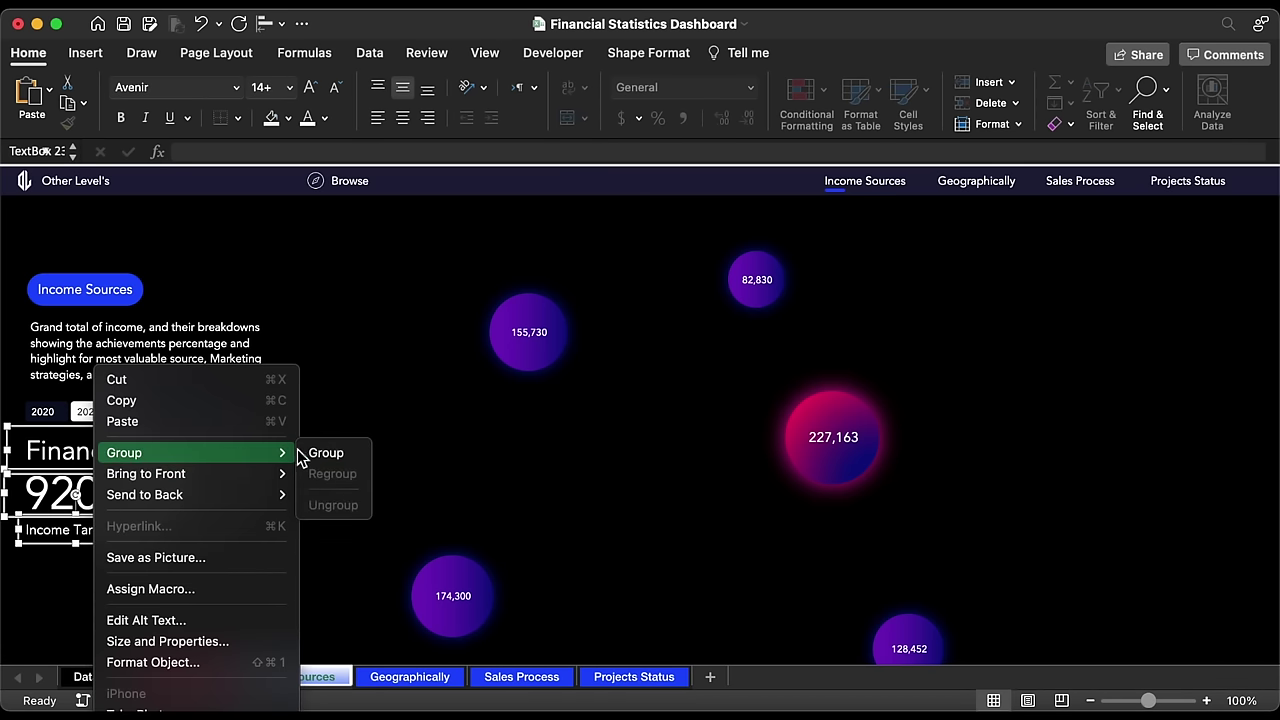
{"action": "left_click", "coordinate": [314, 452]}
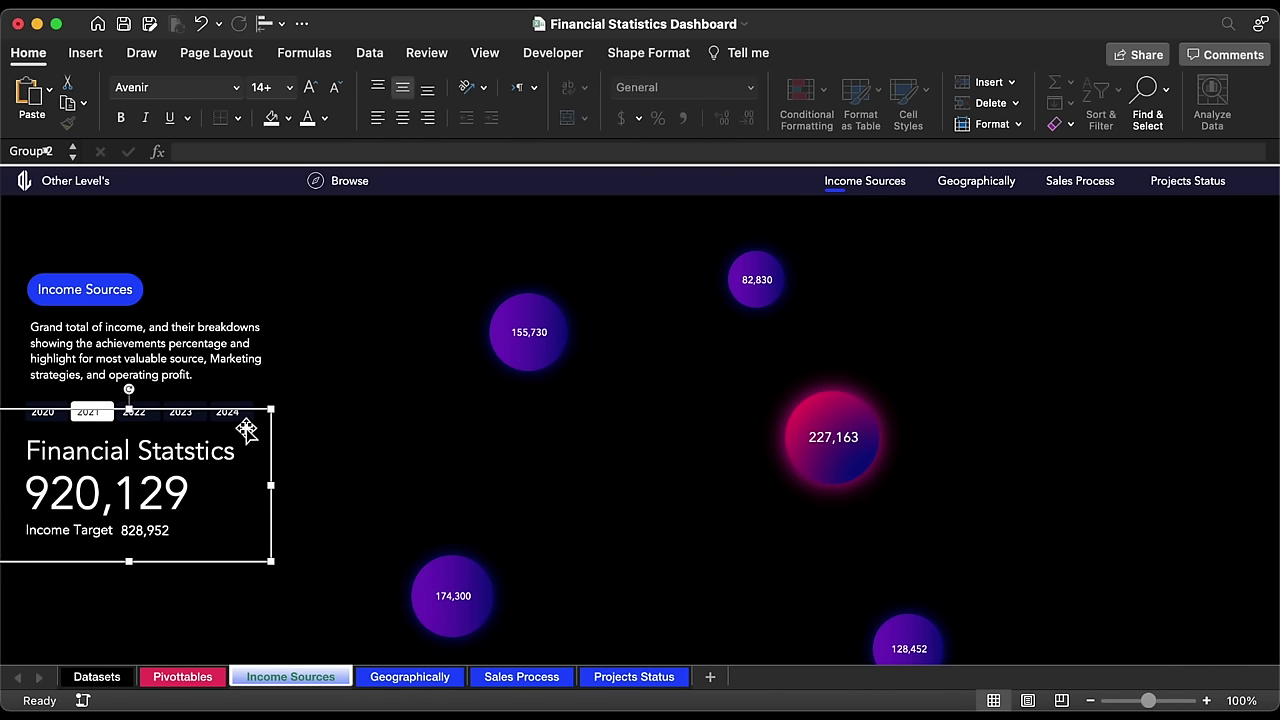
{"action": "key", "text": "Down"}
{"action": "key", "text": "Down"}
{"action": "key", "text": "Down"}
{"action": "key", "text": "Down"}
{"action": "key", "text": "Down"}
{"action": "key", "text": "Down"}
{"action": "key", "text": "Down"}
{"action": "key", "text": "Down"}
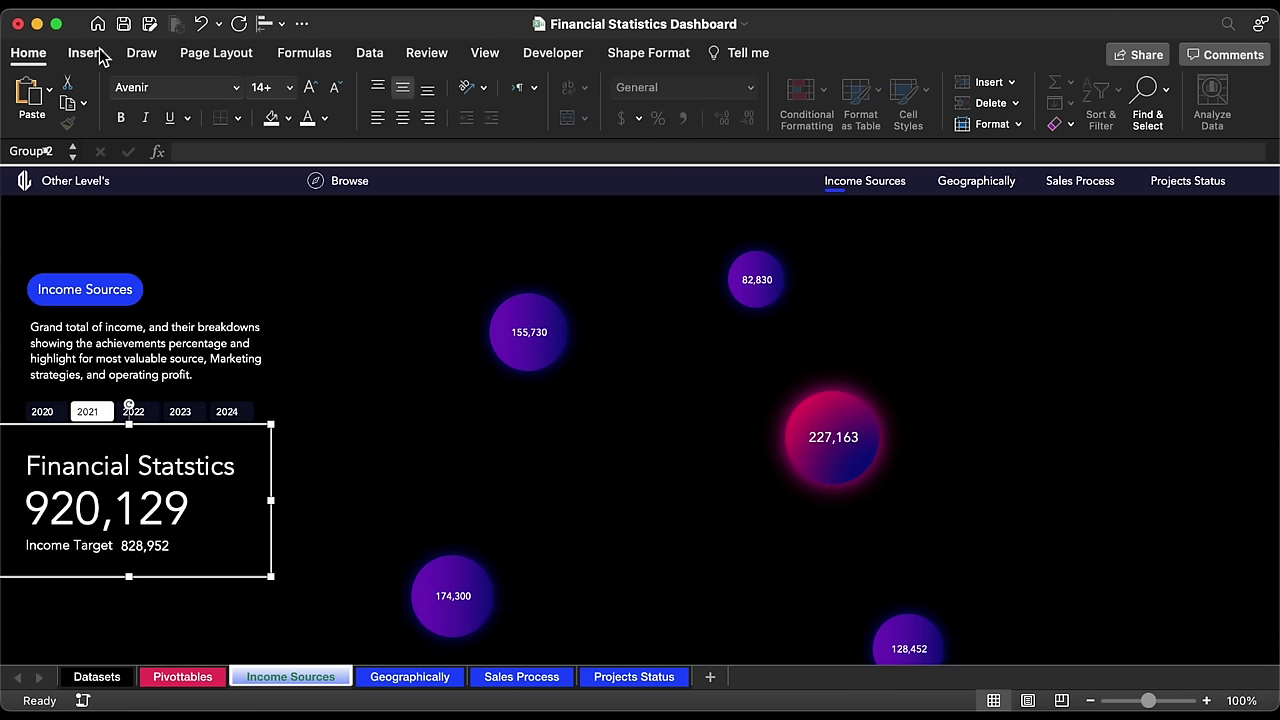
{"action": "left_click", "coordinate": [47, 57]}
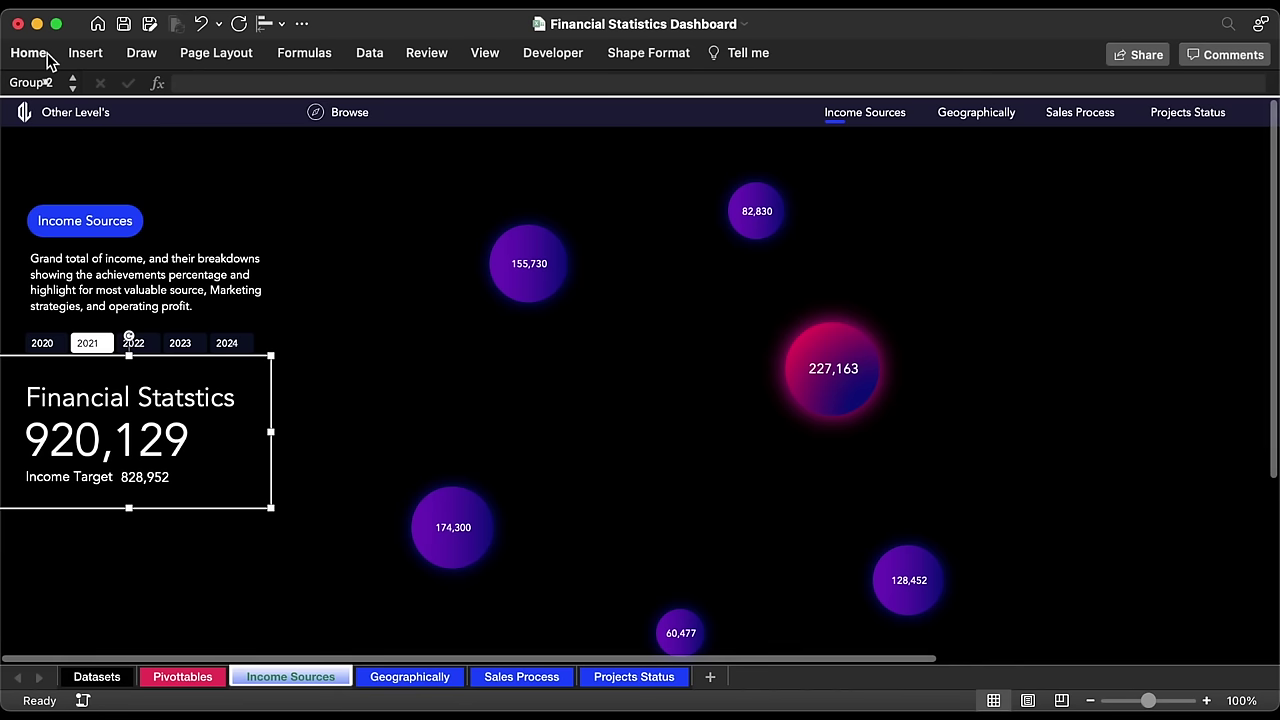
Step: Duplicate the 920,129 value box and move the copy beside the 227,163 bubble
{"action": "left_click", "coordinate": [137, 530]}
{"action": "key", "text": "ctrl+v"}
{"action": "left_click_drag", "start_coordinate": [180, 550], "coordinate": [598, 397]}
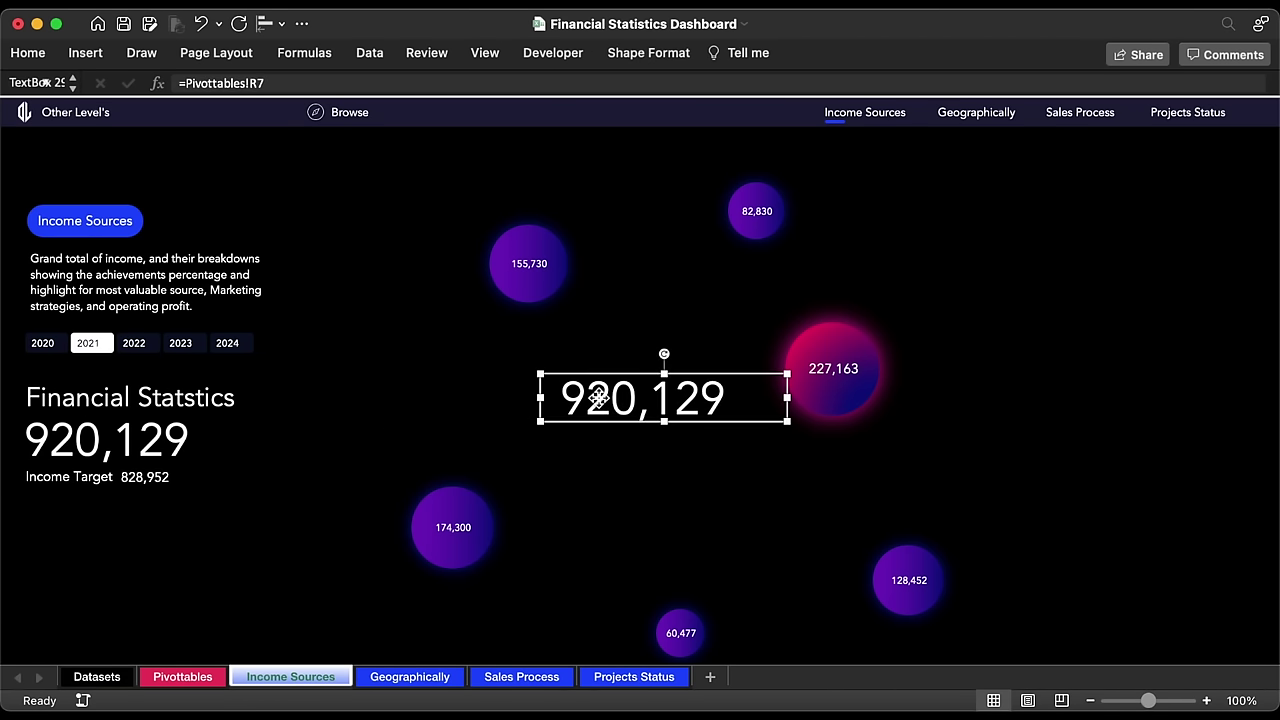
Step: Link the copied box to =Pivottables!T7 so it displays the 90% income ratio
{"action": "left_click", "coordinate": [342, 88]}
{"action": "key", "text": "super+a"}
{"action": "type", "text": "="}
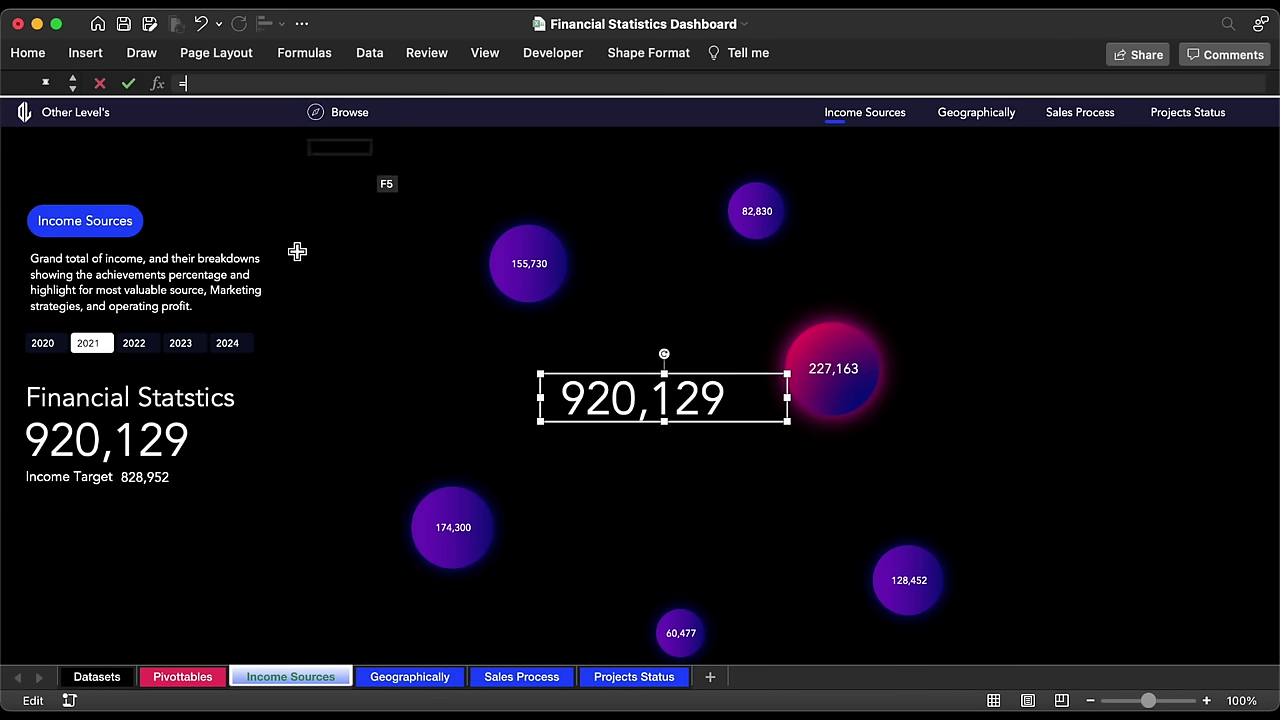
{"action": "left_click", "coordinate": [175, 677]}
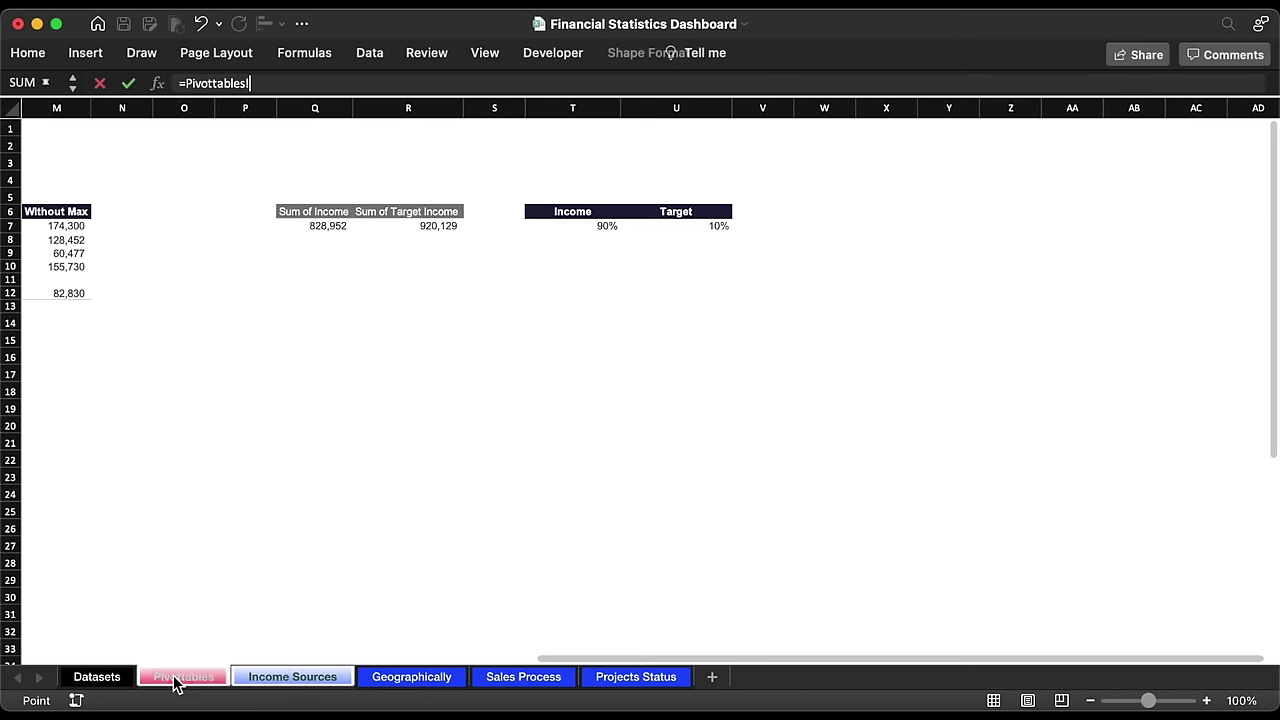
{"action": "left_click", "coordinate": [580, 230]}
{"action": "key", "text": "Return"}
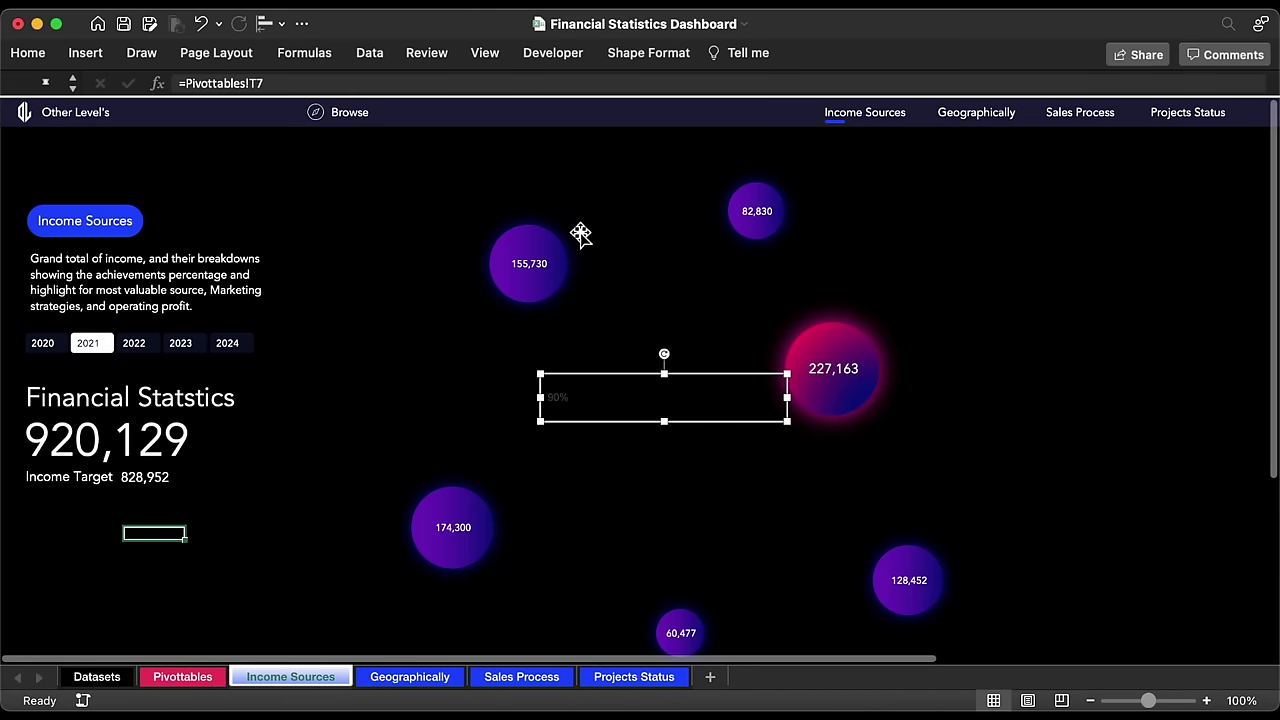
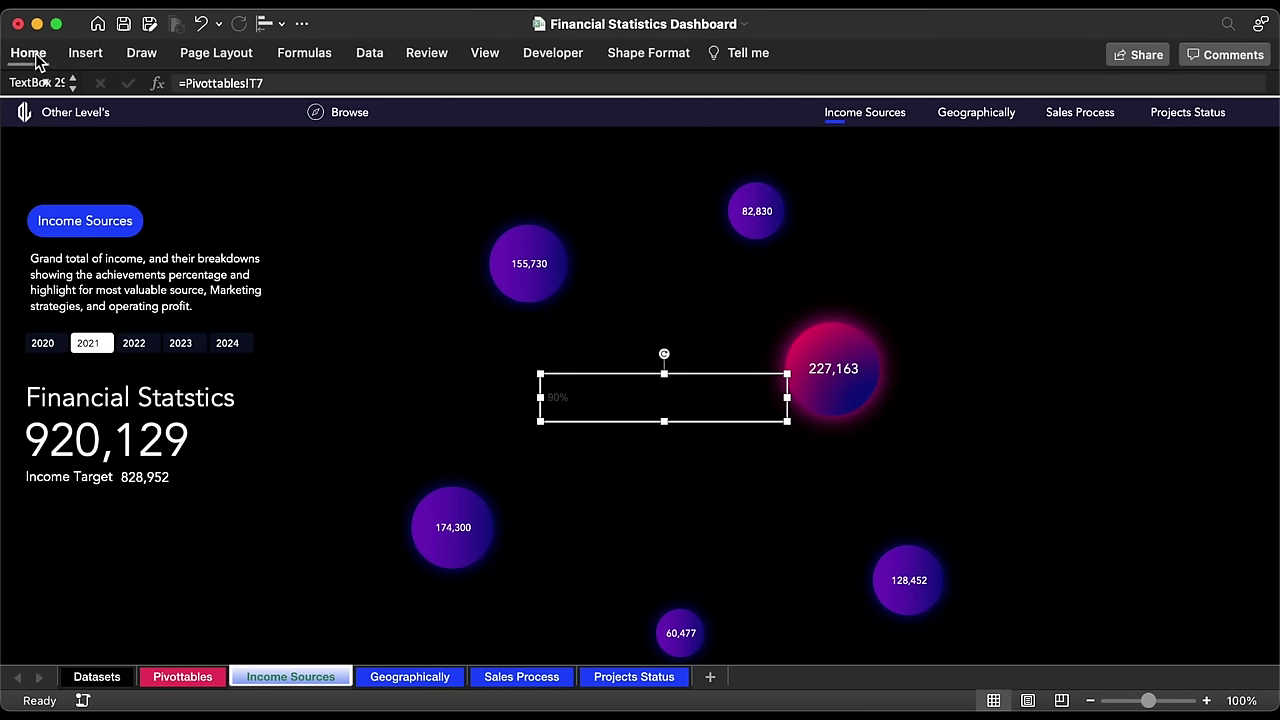
Step: Make the 90% figure white, 32 pt and centred, and narrow its box
{"action": "left_click", "coordinate": [28, 53]}
{"action": "left_click", "coordinate": [308, 118]}
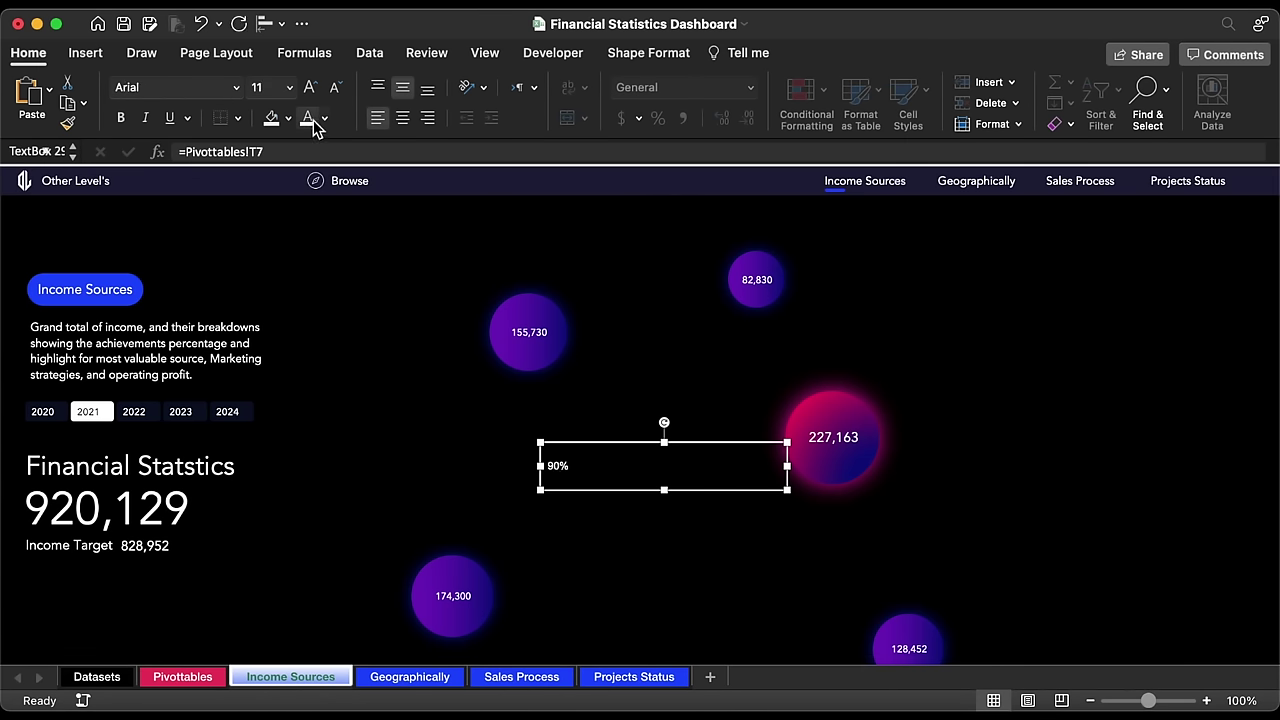
{"action": "left_click", "coordinate": [290, 88]}
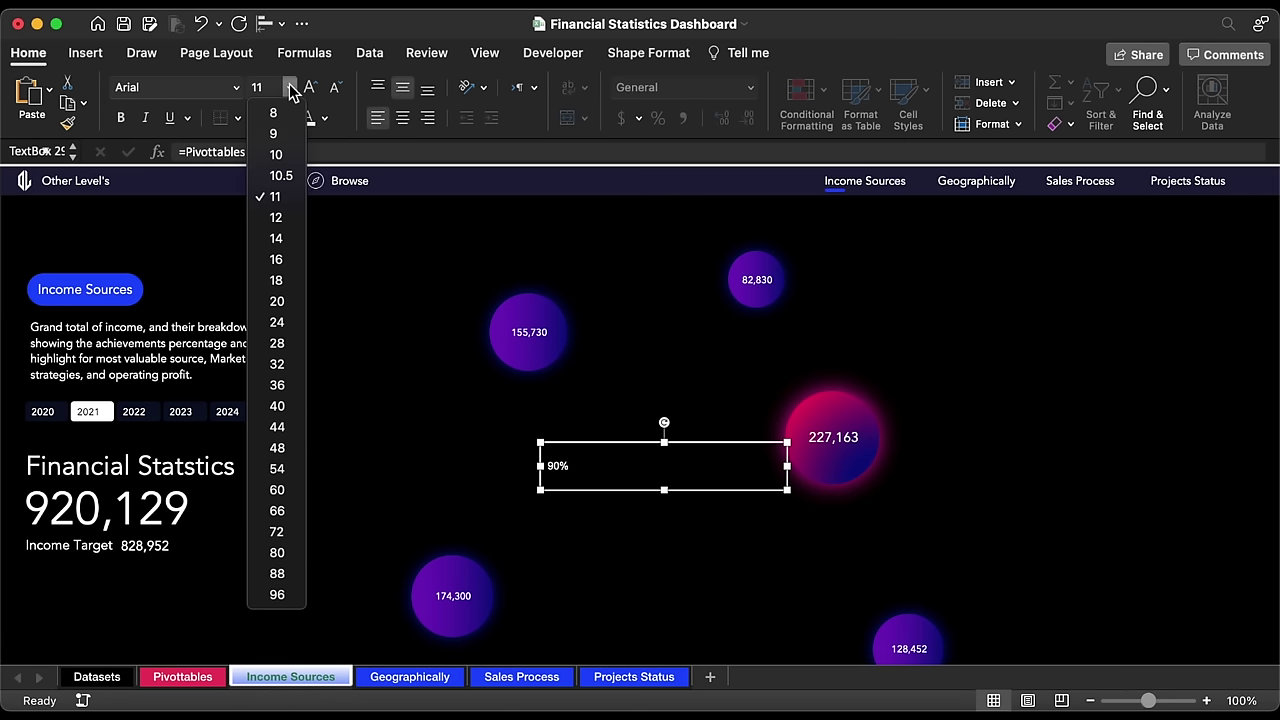
{"action": "left_click", "coordinate": [282, 370]}
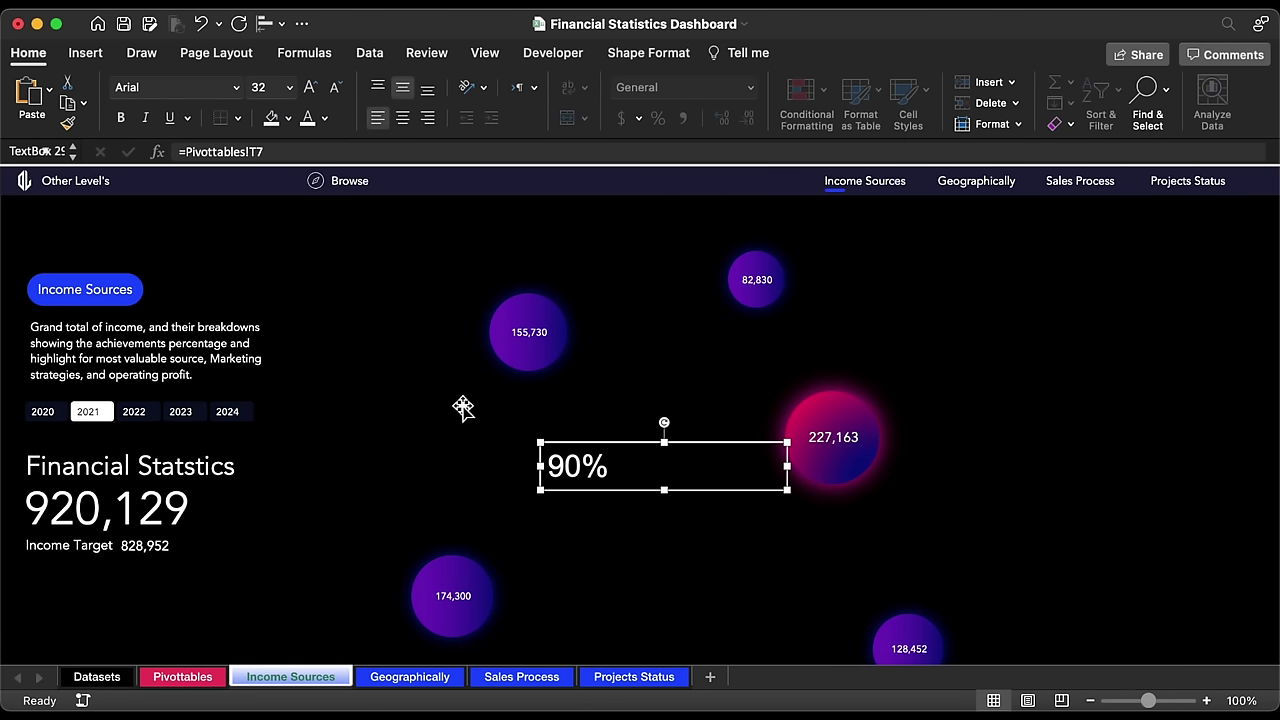
{"action": "left_click", "coordinate": [404, 118]}
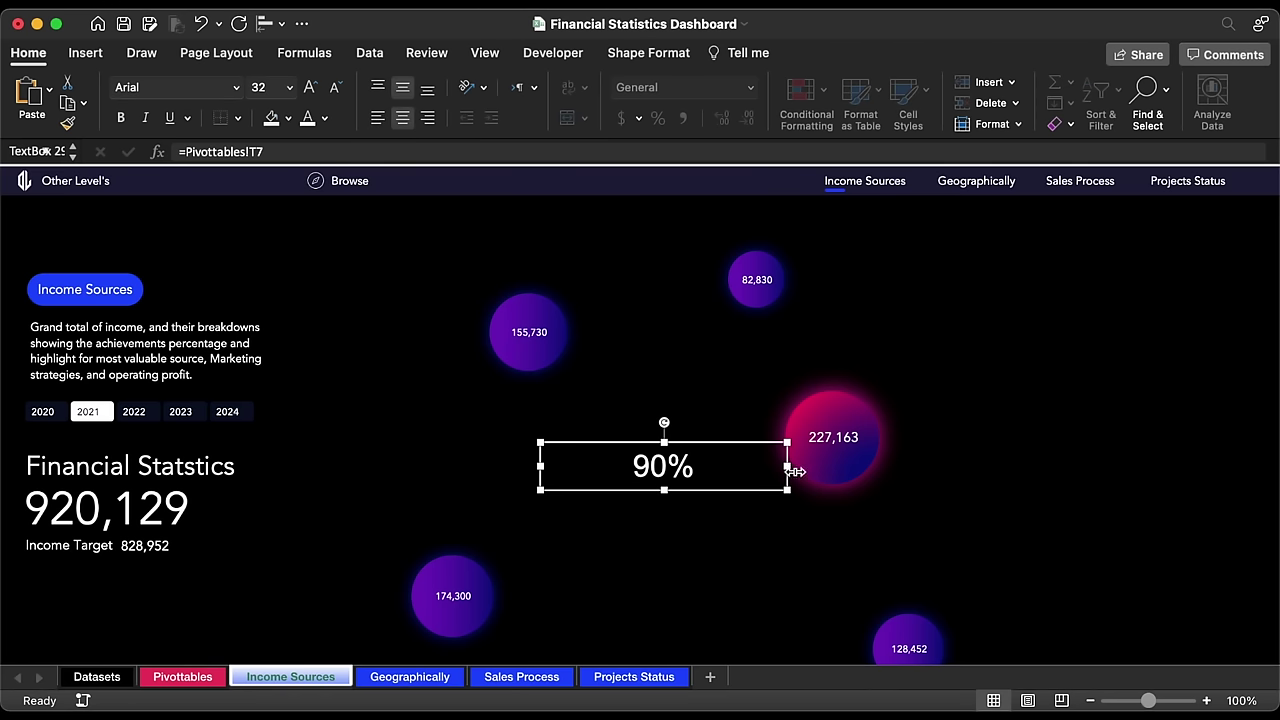
{"action": "left_click_drag", "start_coordinate": [794, 471], "coordinate": [714, 470]}
Step: Copy the Income Target label below 90%, retype it as 'Income Achived', shrink and centre it
{"action": "left_click", "coordinate": [78, 548]}
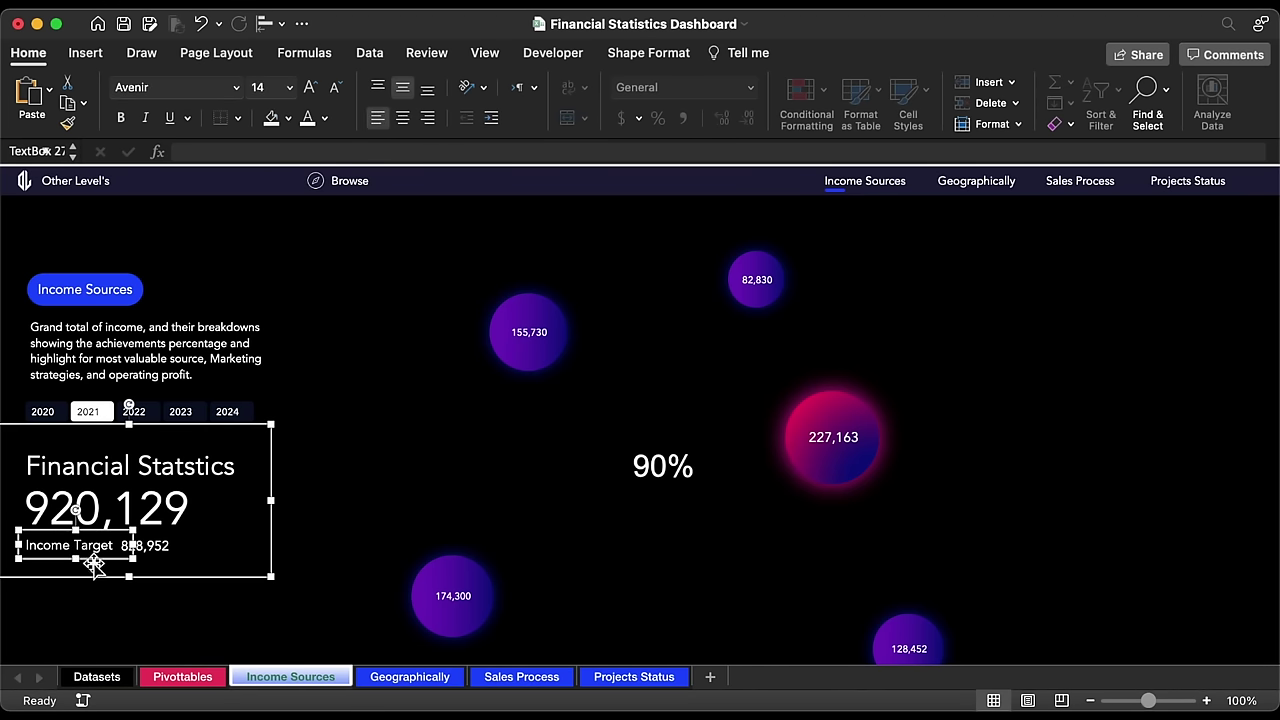
{"action": "key", "text": "super+v"}
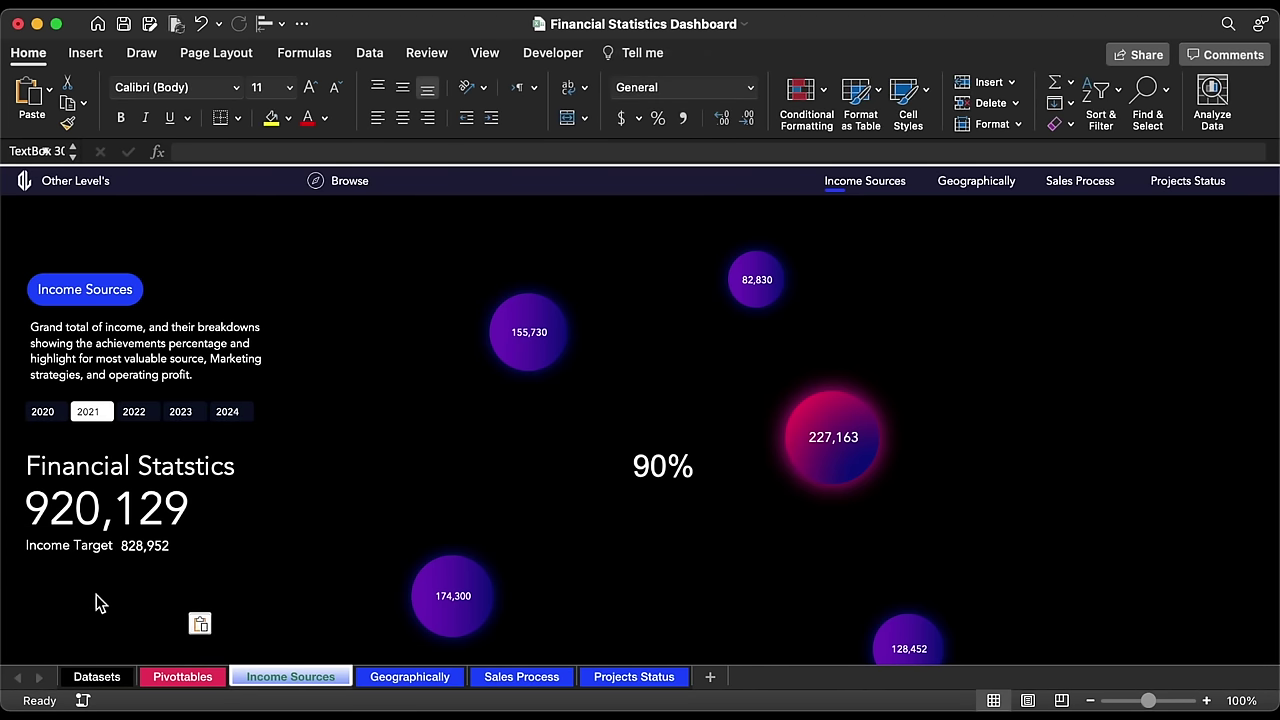
{"action": "left_click_drag", "start_coordinate": [104, 608], "coordinate": [658, 513]}
{"action": "double_click", "coordinate": [687, 495]}
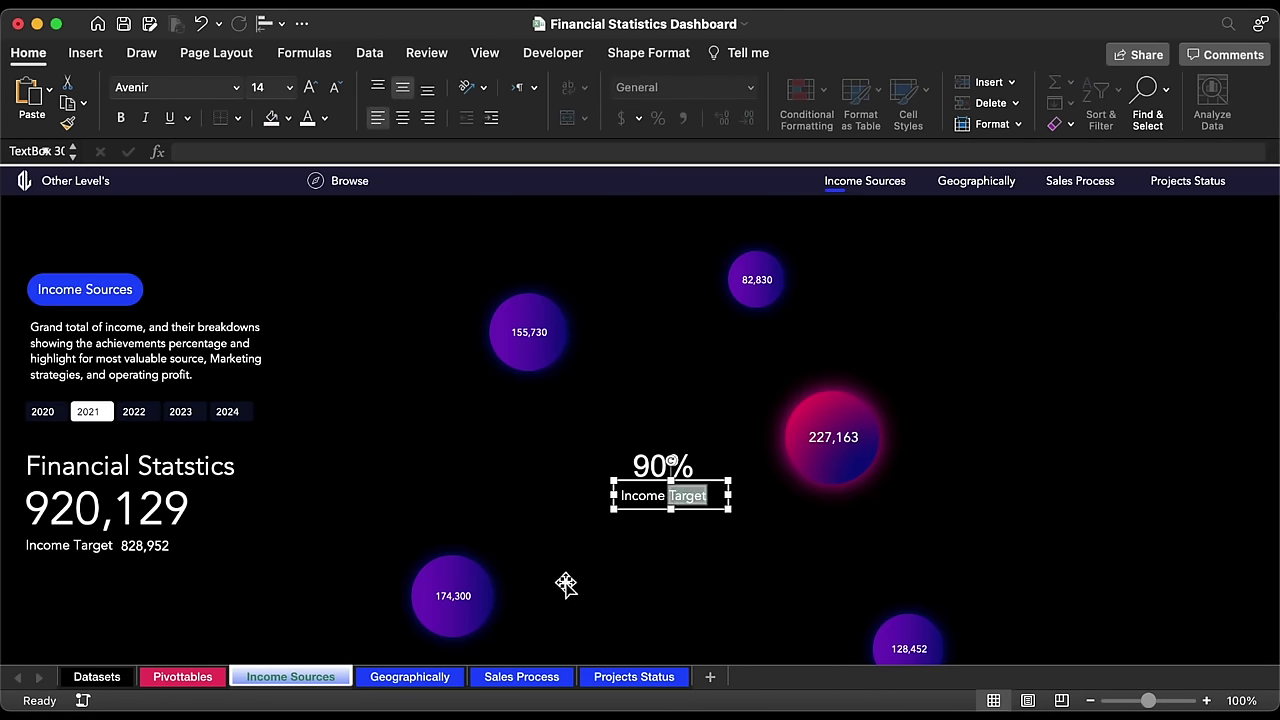
{"action": "type", "text": "Achived"}
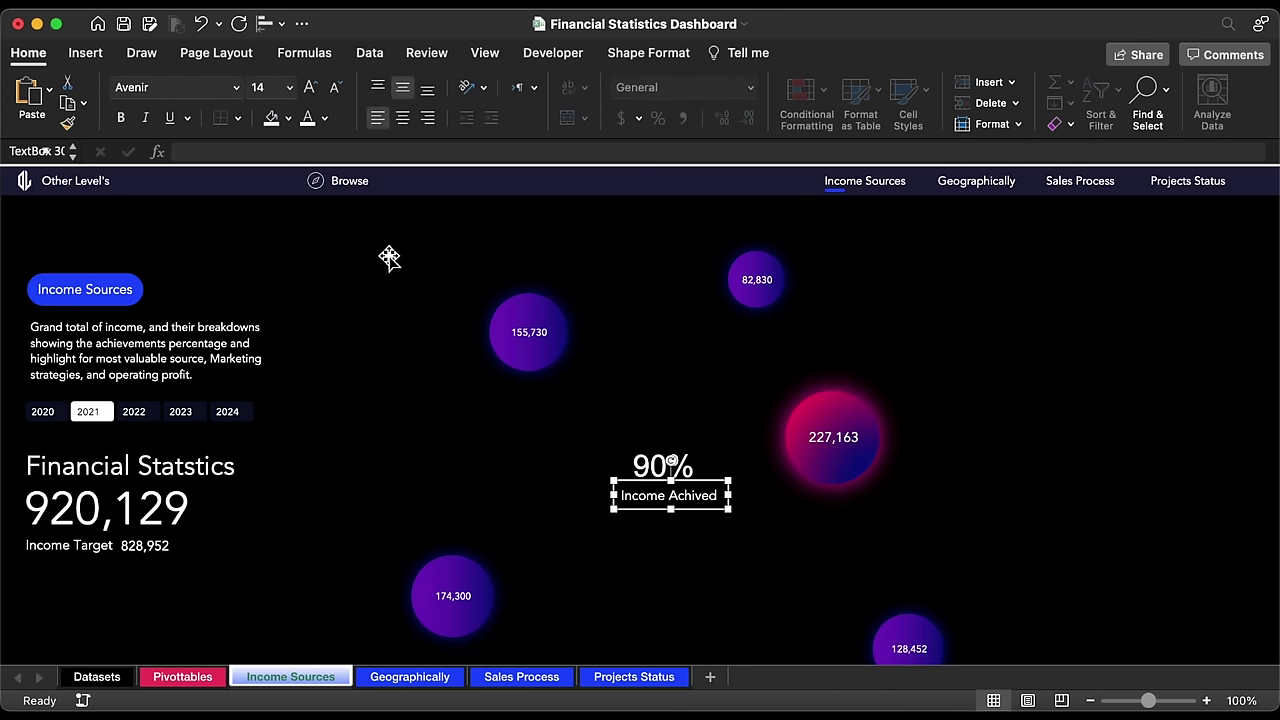
{"action": "left_click", "coordinate": [335, 87]}
{"action": "left_click", "coordinate": [335, 87]}
{"action": "left_click", "coordinate": [336, 89]}
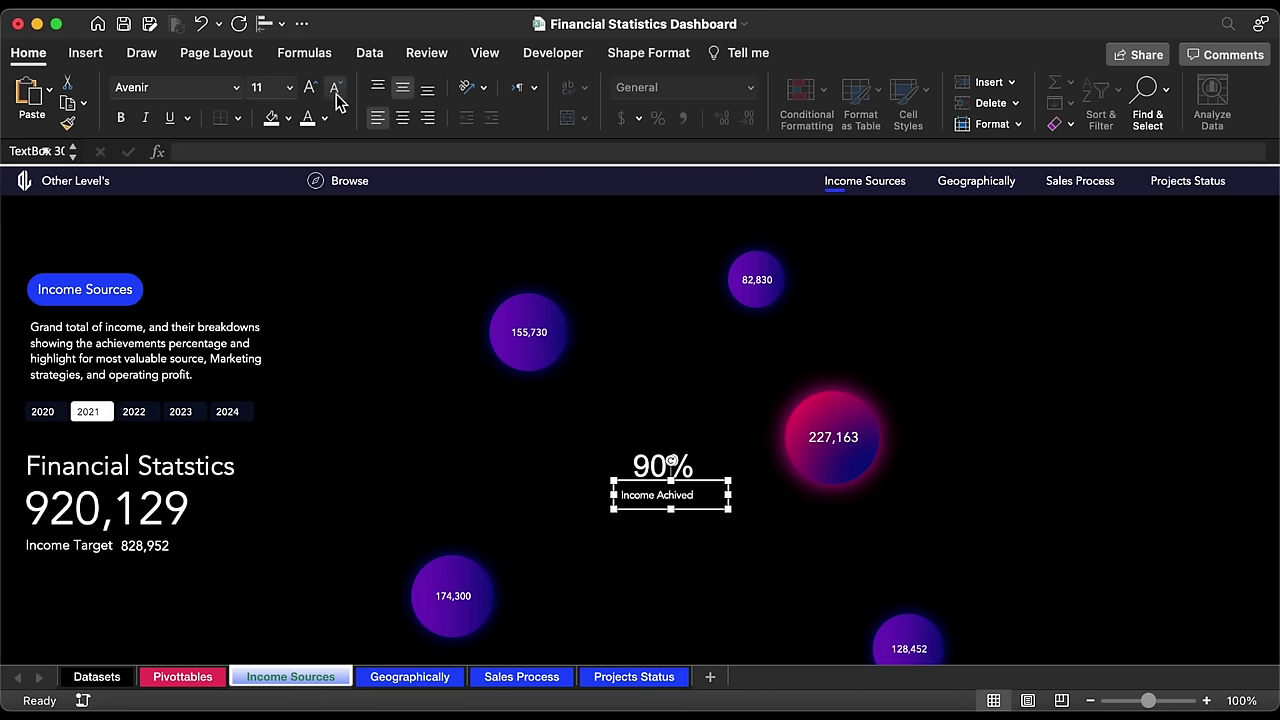
{"action": "left_click", "coordinate": [402, 118]}
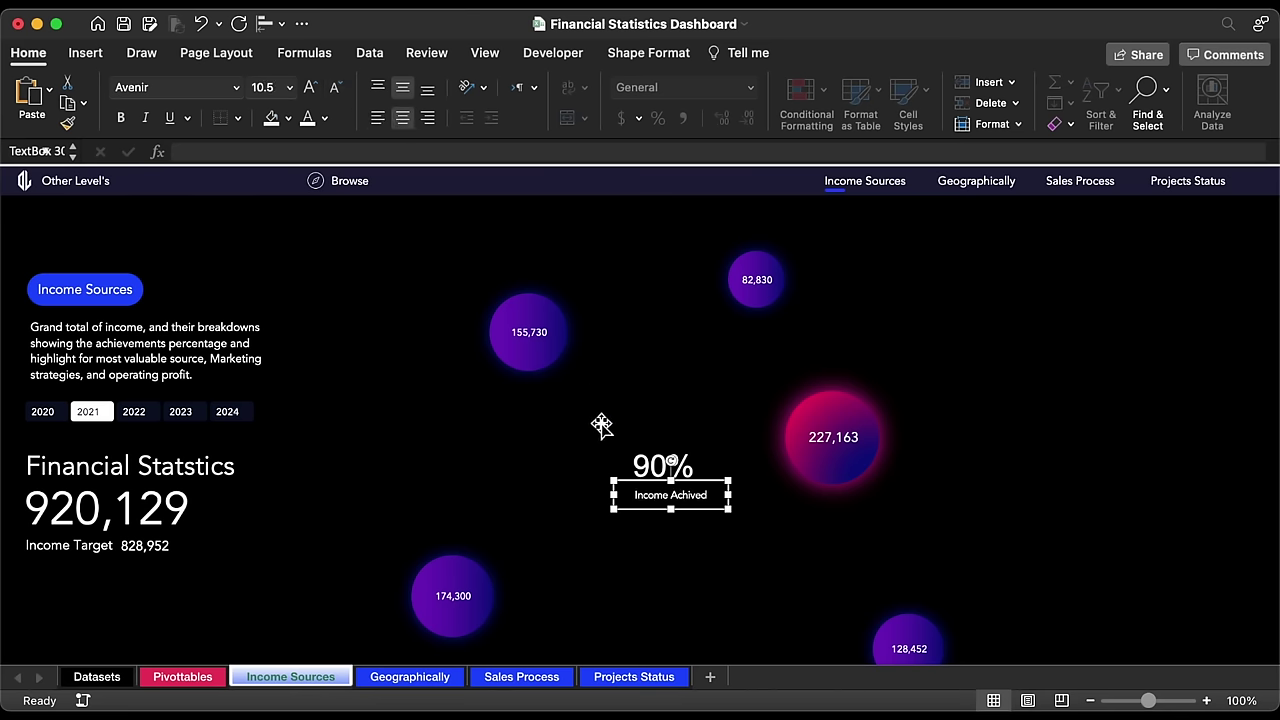
Step: Group the 90% and Income Achived labels into one card and move it down-left
{"action": "left_click", "coordinate": [690, 462], "text": "shift"}
{"action": "right_click", "coordinate": [686, 462]}
{"action": "mouse_move", "coordinate": [740, 453]}
{"action": "left_click", "coordinate": [921, 456]}
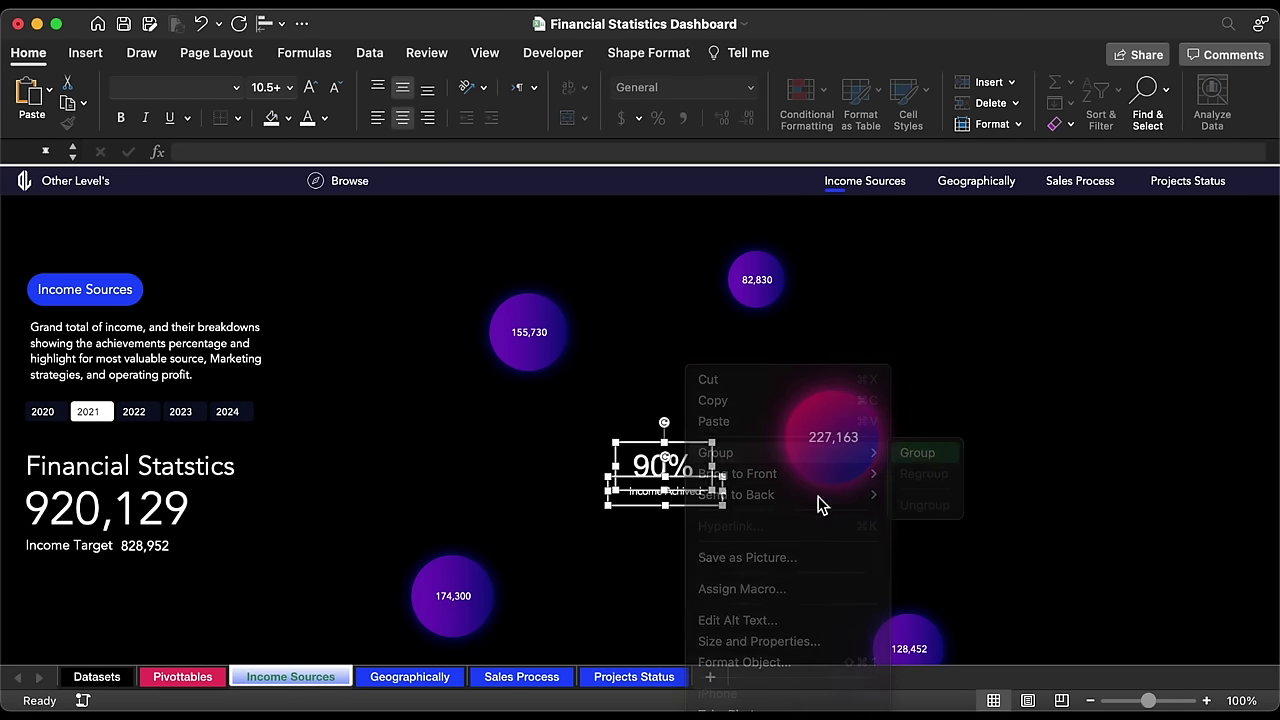
{"action": "left_click_drag", "start_coordinate": [706, 524], "coordinate": [691, 547]}
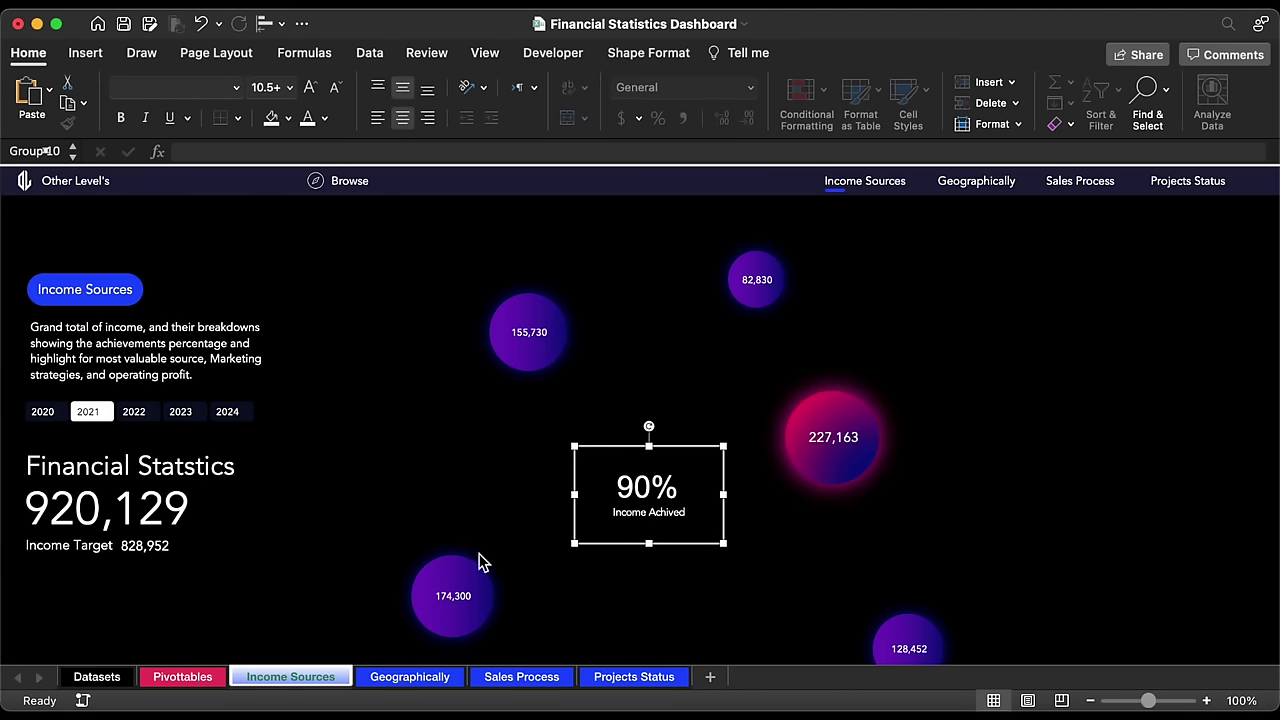
{"action": "scroll", "coordinate": [478, 560], "scroll_direction": "down", "scroll_amount": 3}
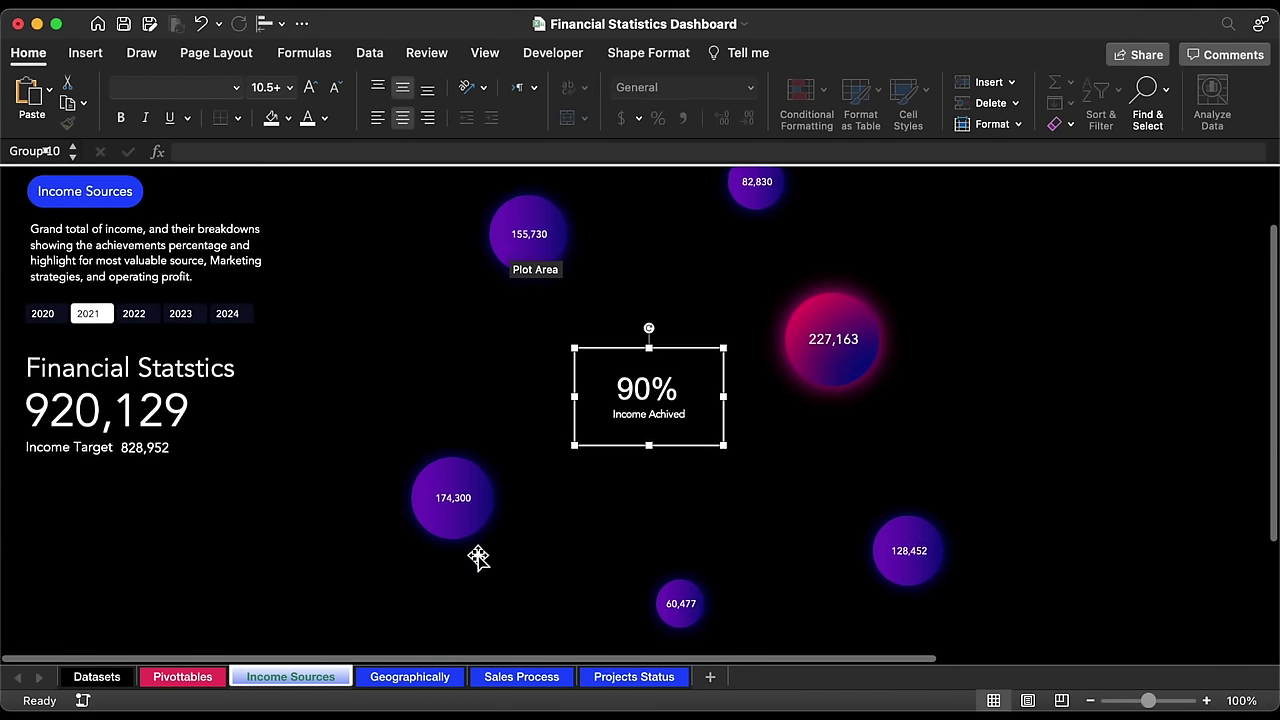
{"action": "scroll", "coordinate": [478, 557], "scroll_direction": "down", "scroll_amount": 1}
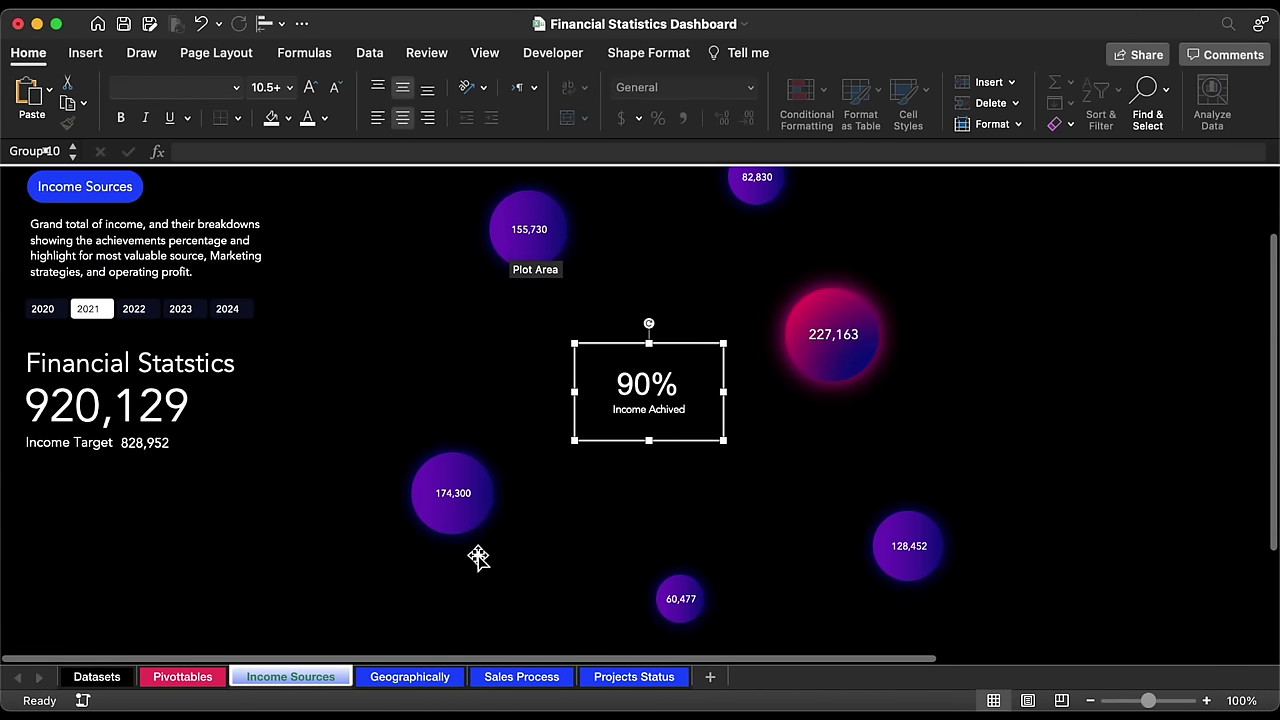
{"action": "left_click", "coordinate": [178, 679]}
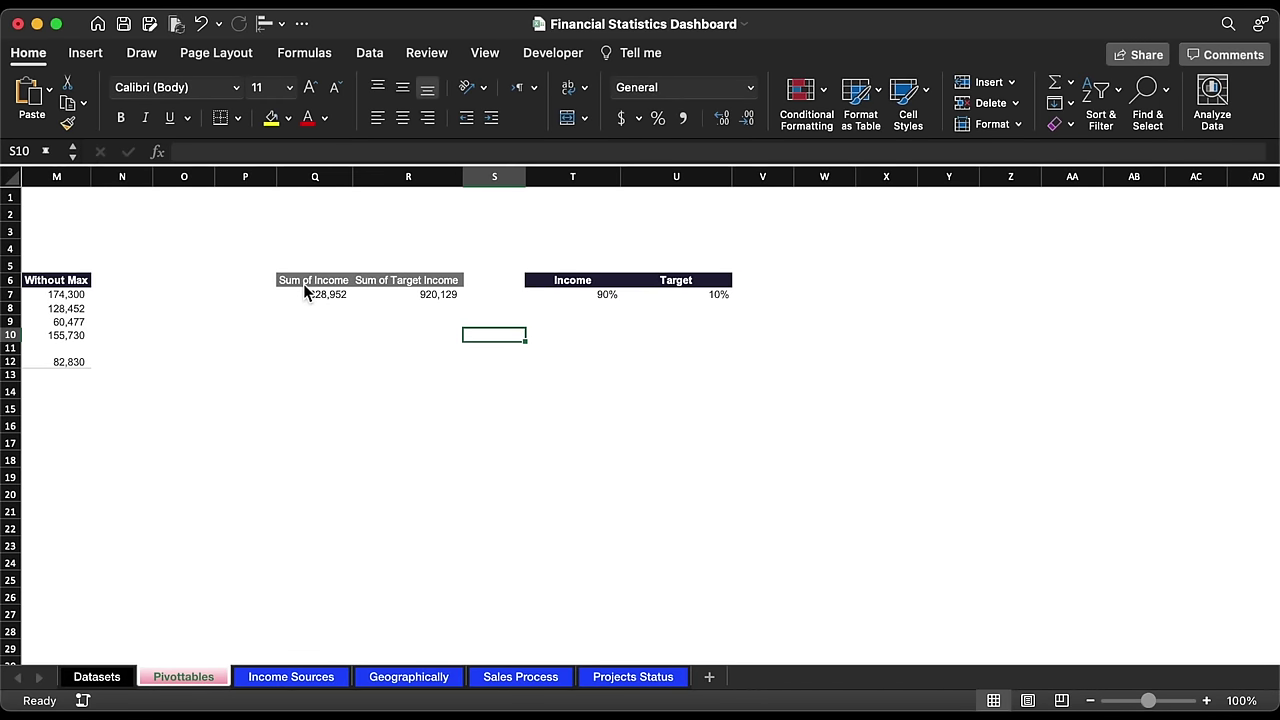
Step: Copy the Sum of Income pivot table and paste it at X6
{"action": "left_click_drag", "start_coordinate": [305, 285], "coordinate": [446, 288]}
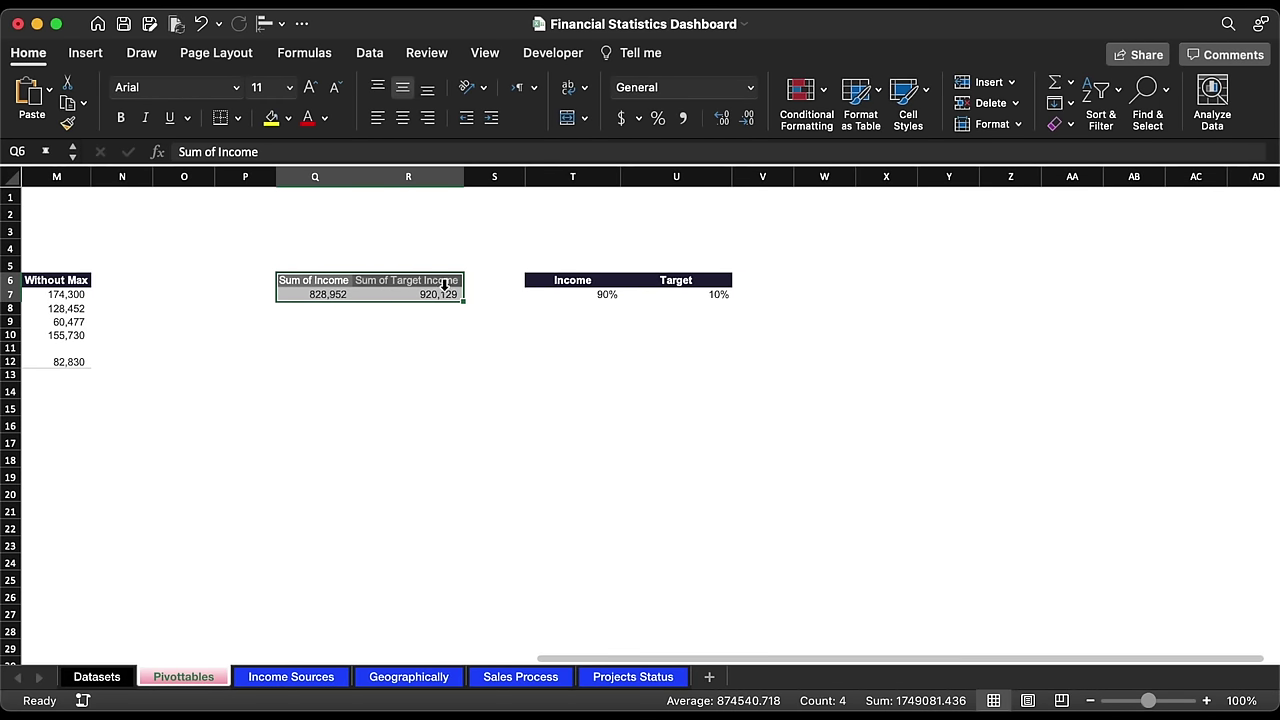
{"action": "key", "text": "super+c"}
{"action": "scroll", "coordinate": [679, 345], "scroll_direction": "right", "scroll_amount": 3}
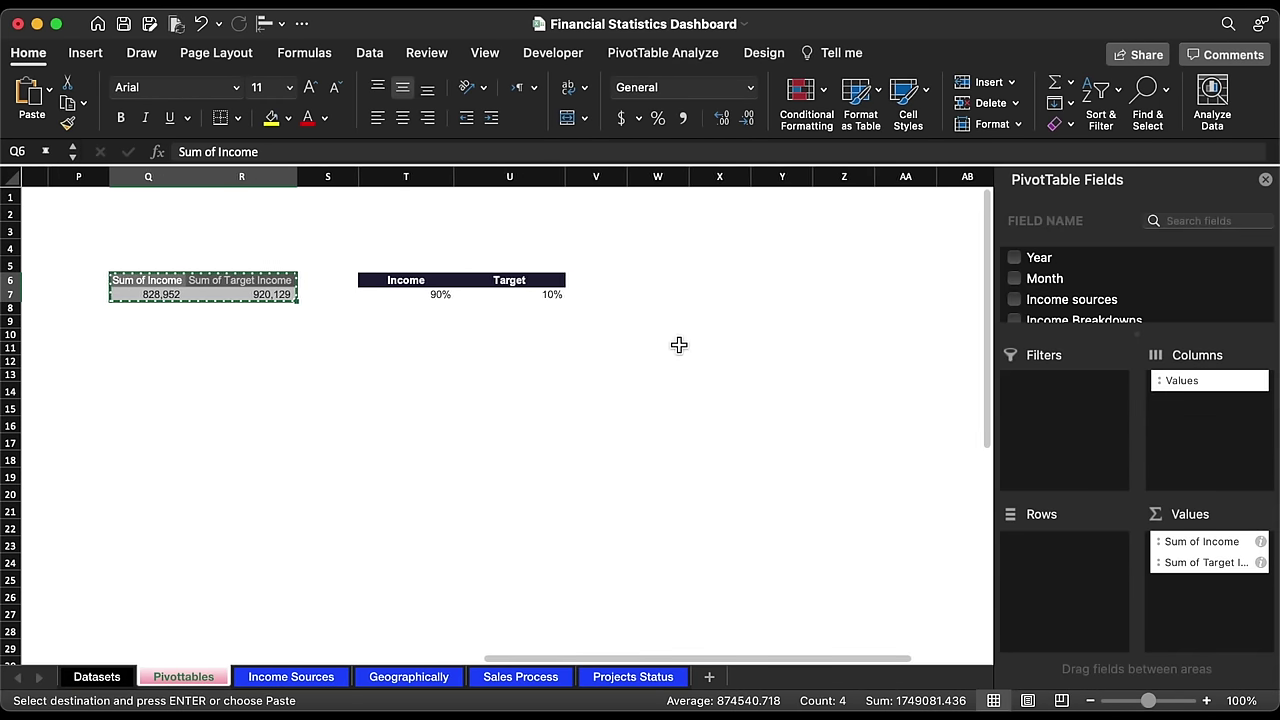
{"action": "scroll", "coordinate": [679, 345], "scroll_direction": "right", "scroll_amount": 5}
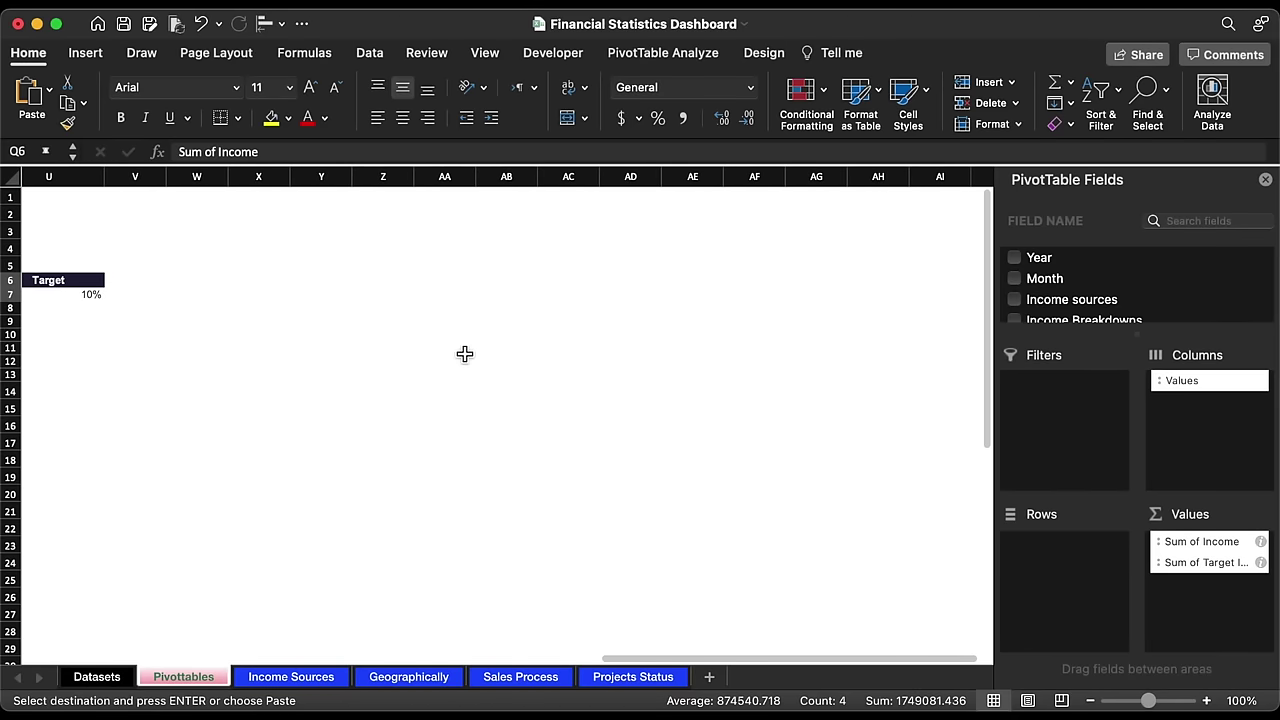
{"action": "left_click", "coordinate": [250, 288]}
{"action": "key", "text": "super+v"}
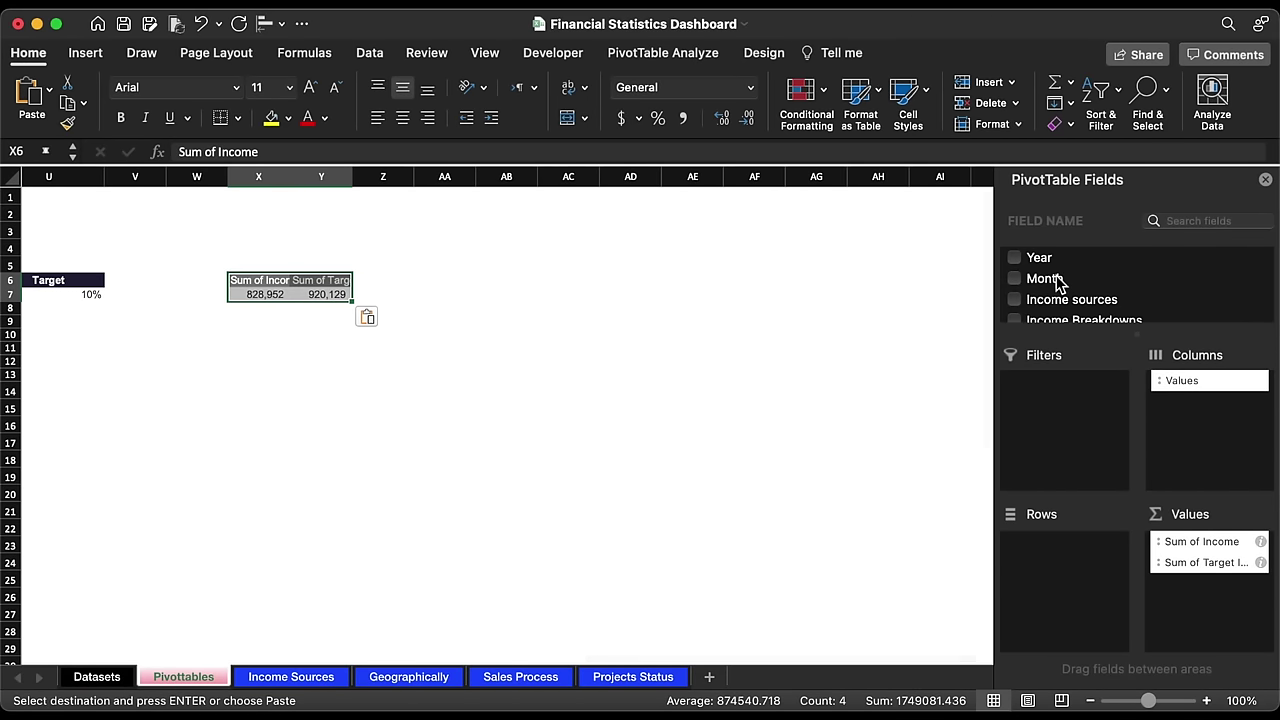
Step: Put Month in the copy's rows, drop Target Income, and add Income as a second value
{"action": "left_click_drag", "start_coordinate": [1057, 281], "coordinate": [1076, 583]}
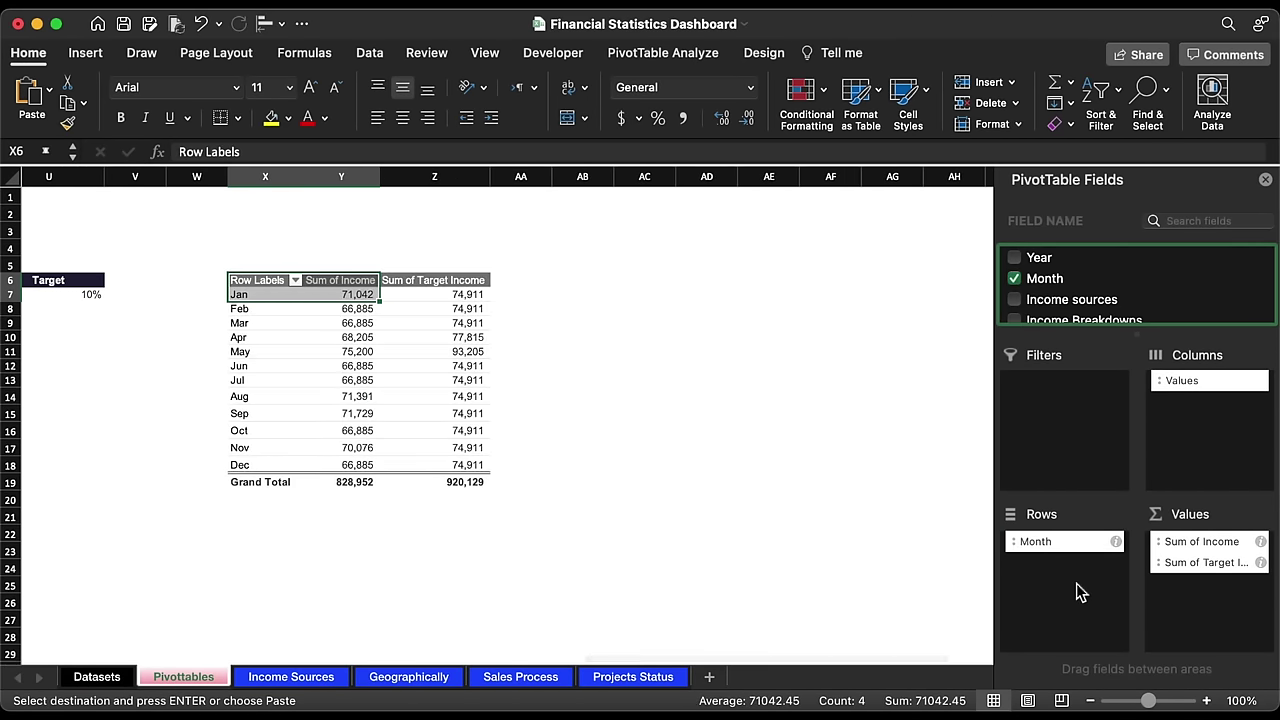
{"action": "left_click_drag", "start_coordinate": [1172, 562], "coordinate": [929, 430]}
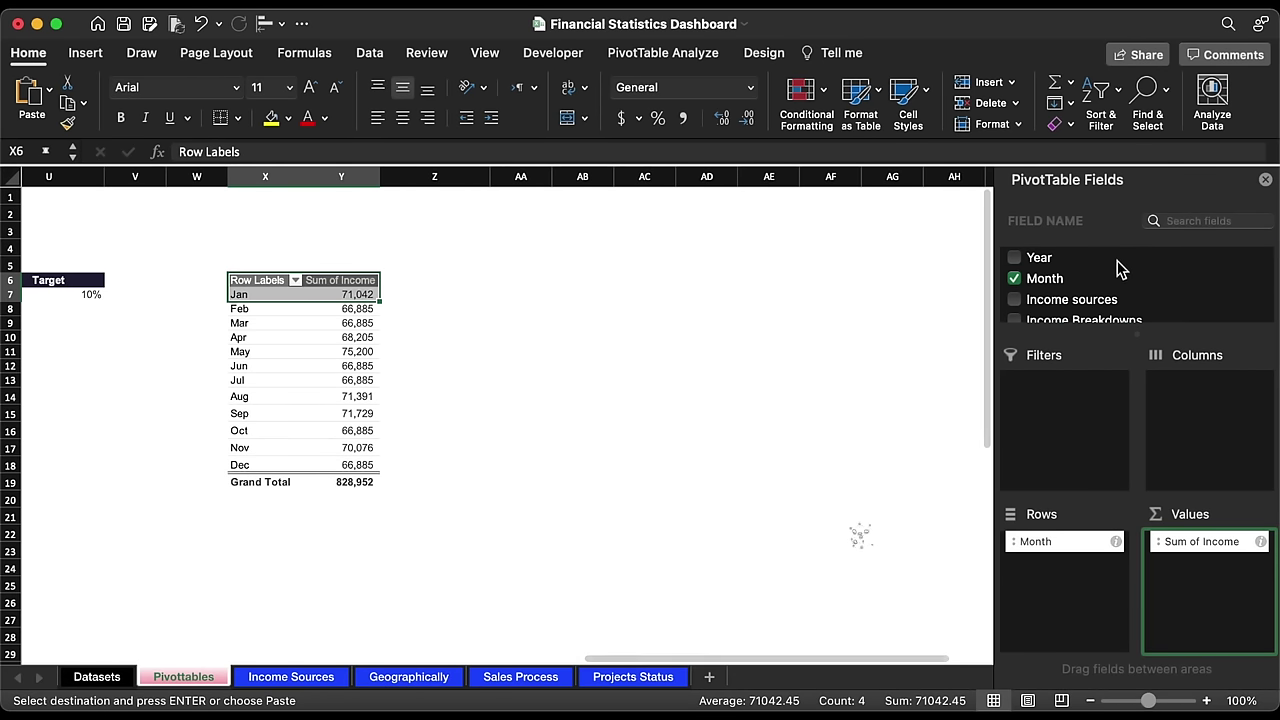
{"action": "scroll", "coordinate": [1111, 295], "scroll_direction": "down", "scroll_amount": 3}
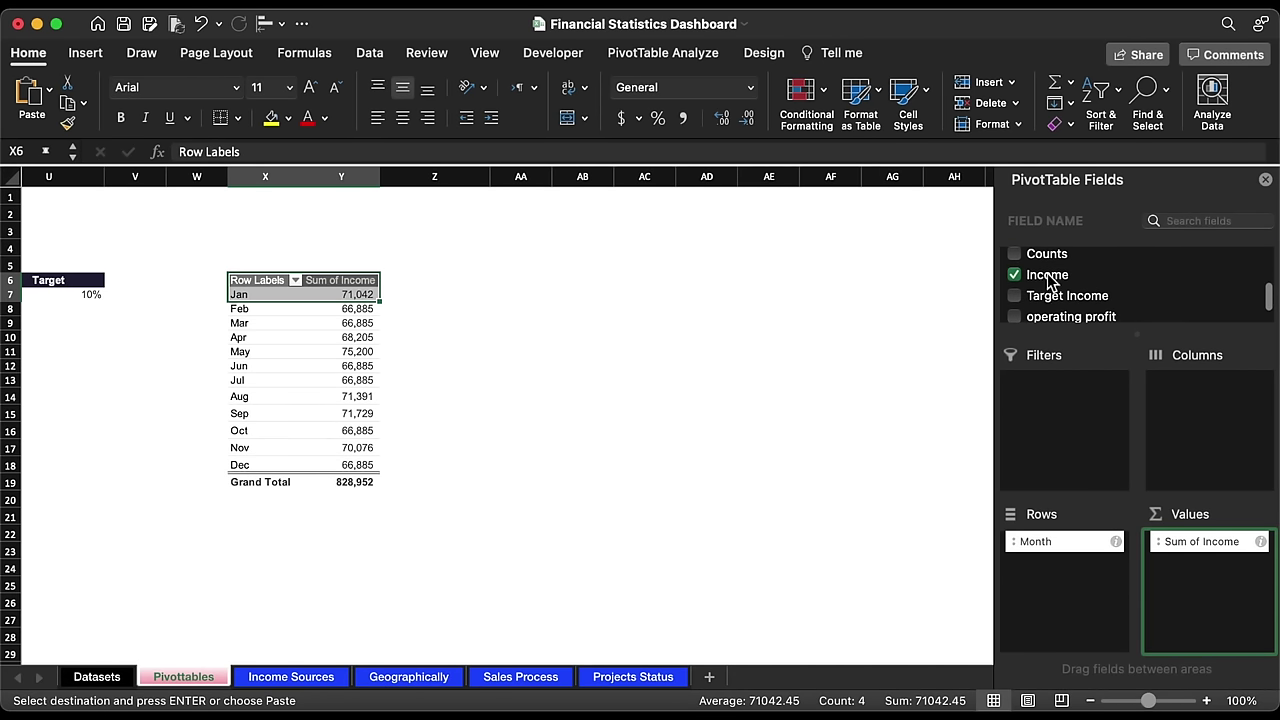
{"action": "left_click_drag", "start_coordinate": [1046, 277], "coordinate": [1183, 613]}
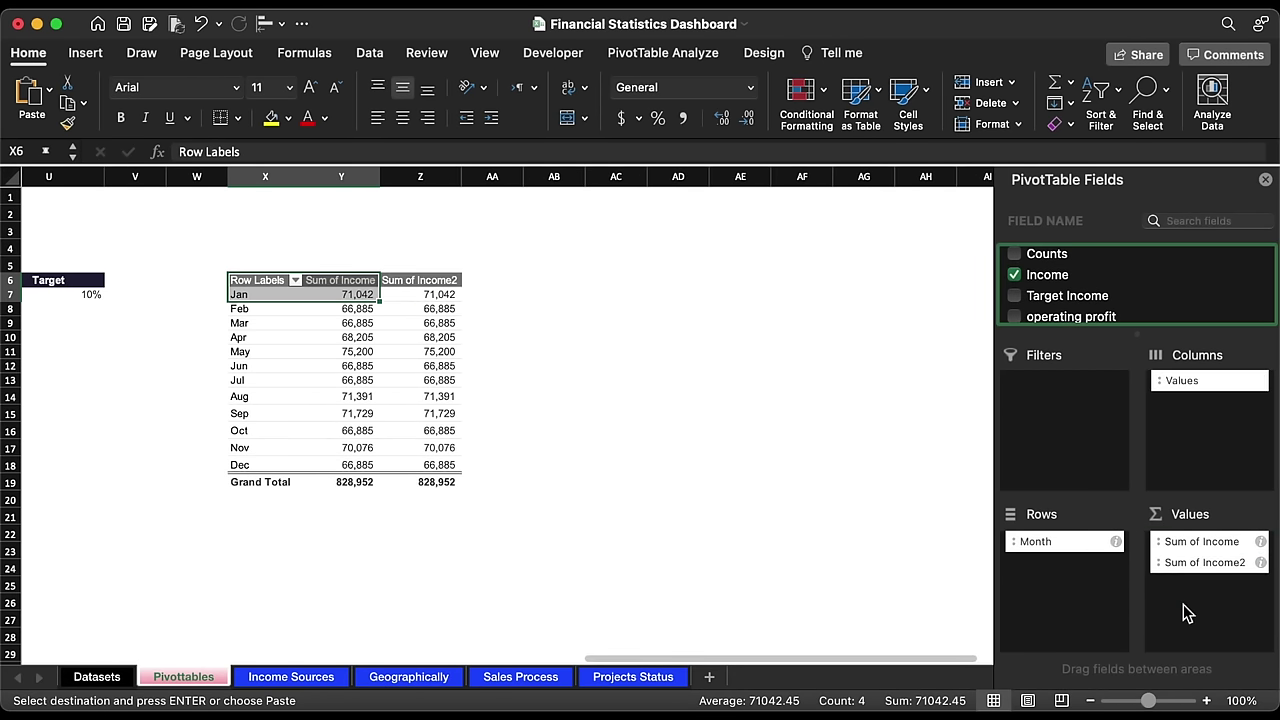
{"action": "scroll", "coordinate": [417, 291], "scroll_direction": "right", "scroll_amount": 2}
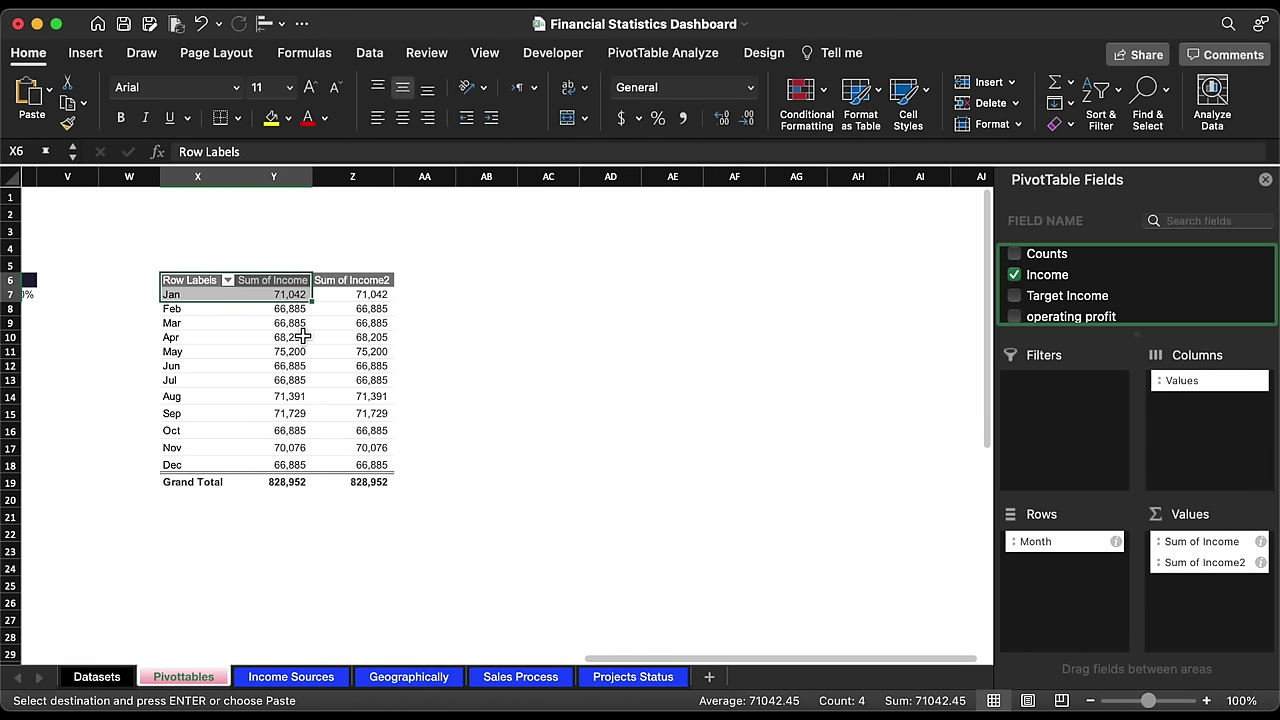
{"action": "left_click", "coordinate": [302, 337]}
Step: Insert a line chart of the monthly income pivot and place it beside the table
{"action": "left_click", "coordinate": [90, 56]}
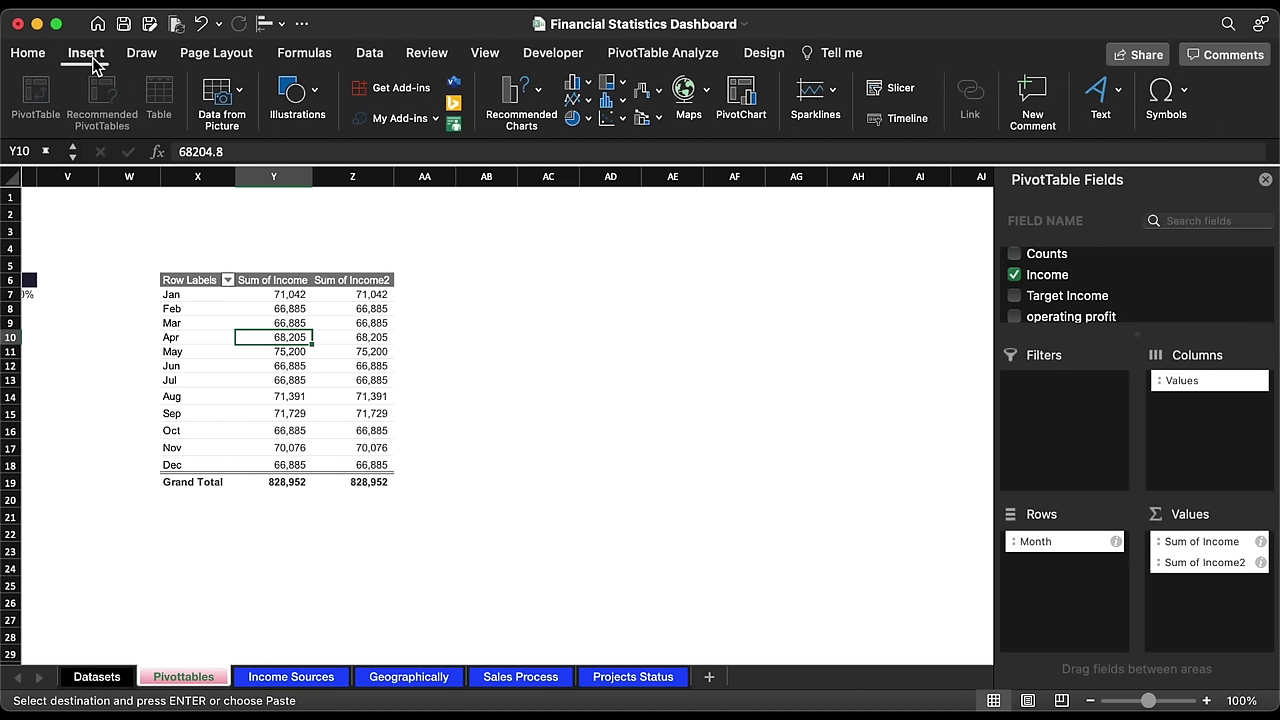
{"action": "left_click", "coordinate": [586, 101]}
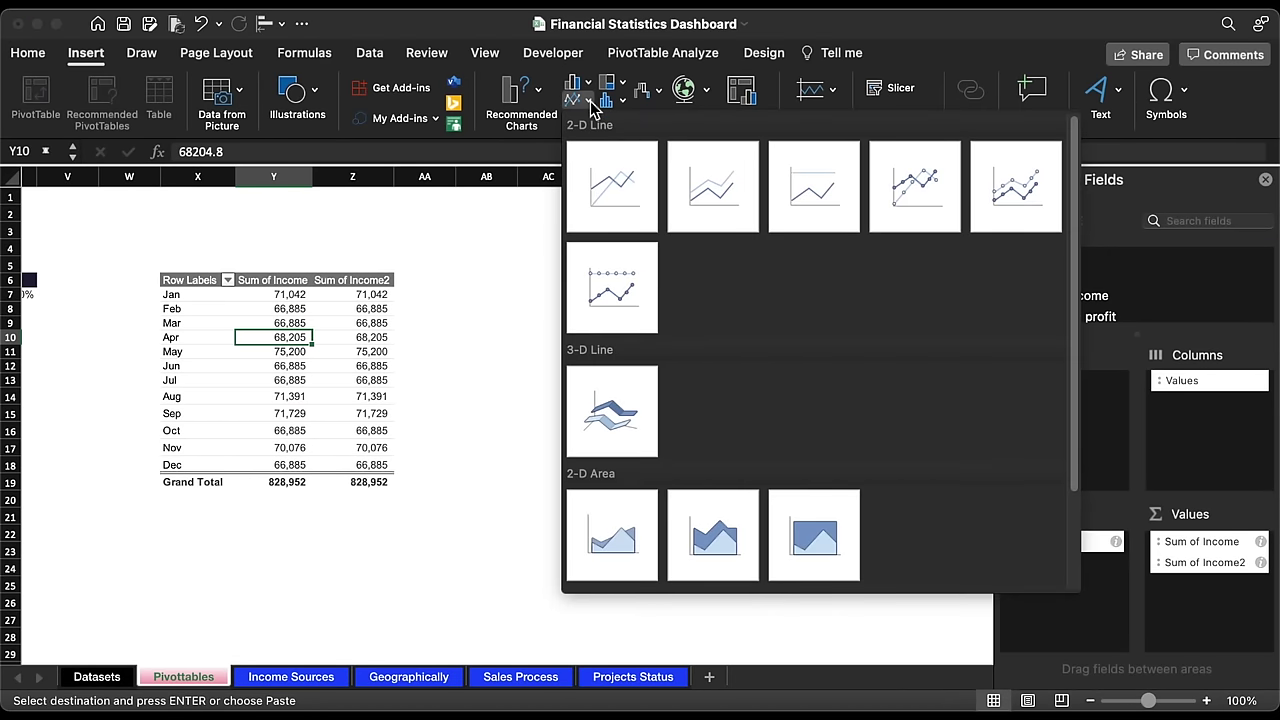
{"action": "left_click", "coordinate": [606, 182]}
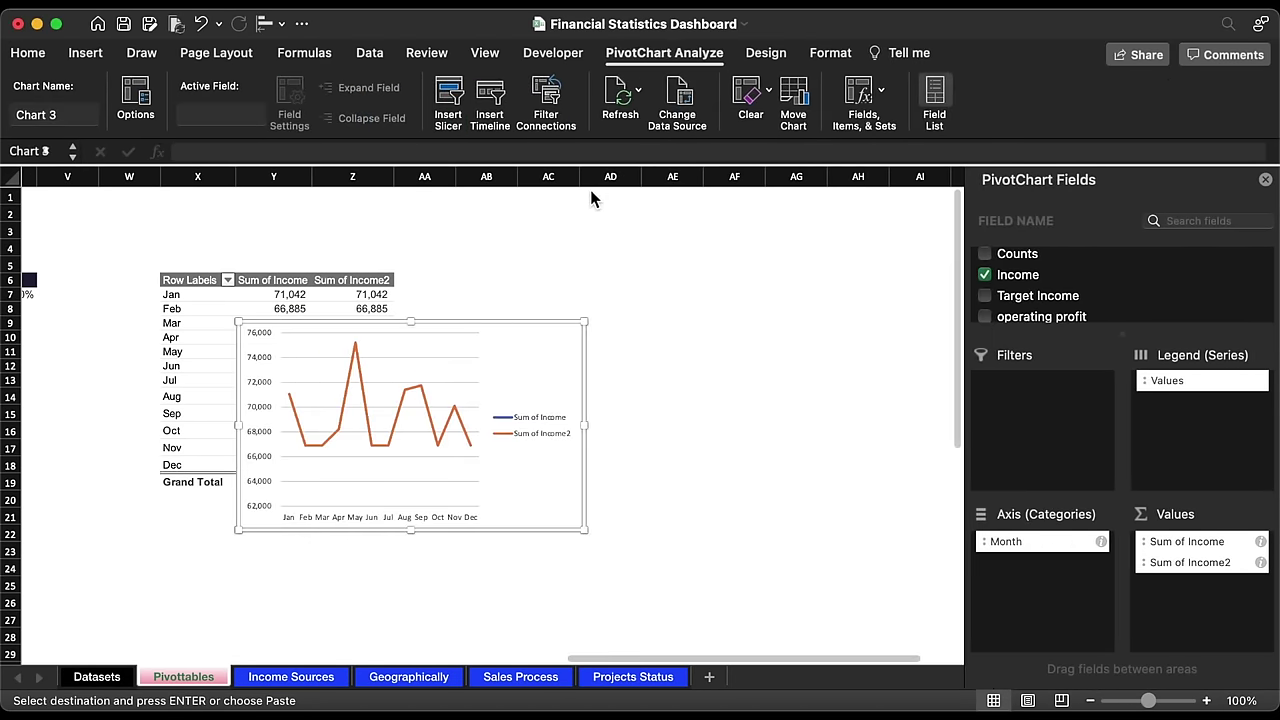
{"action": "left_click_drag", "start_coordinate": [484, 326], "coordinate": [737, 274]}
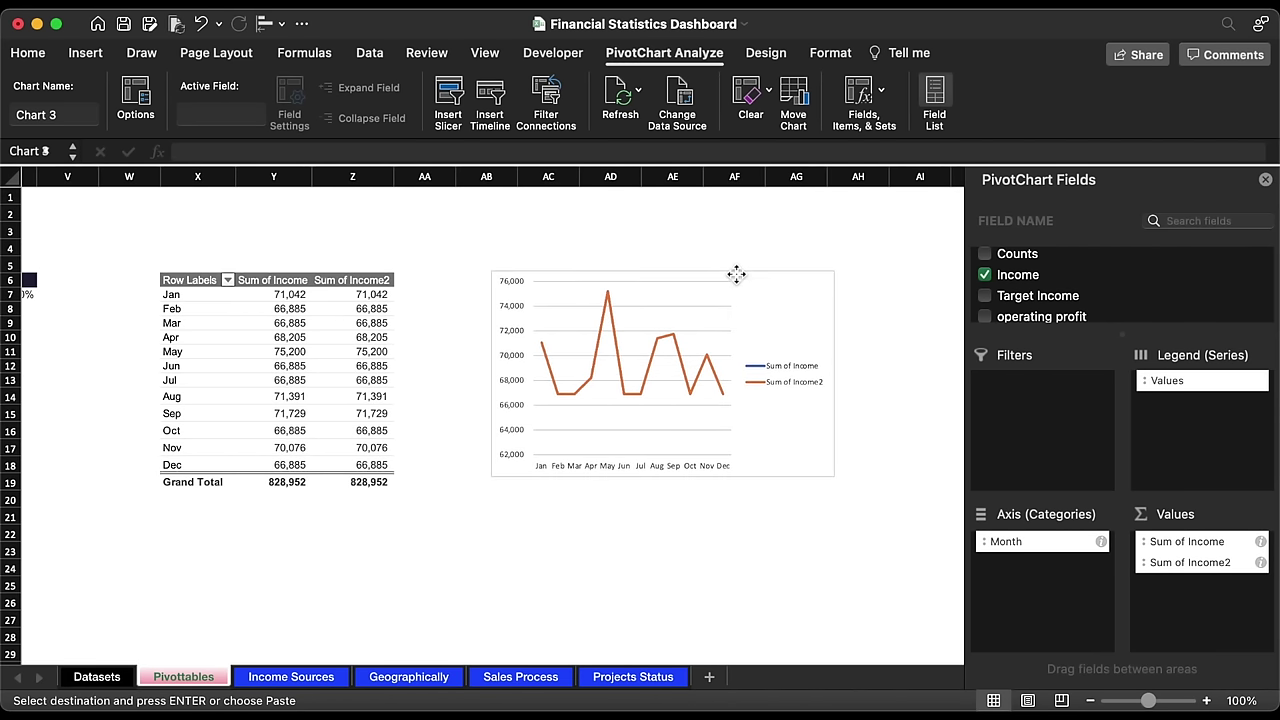
Step: Change the Sum of Income2 series to an area chart
{"action": "left_click", "coordinate": [680, 354]}
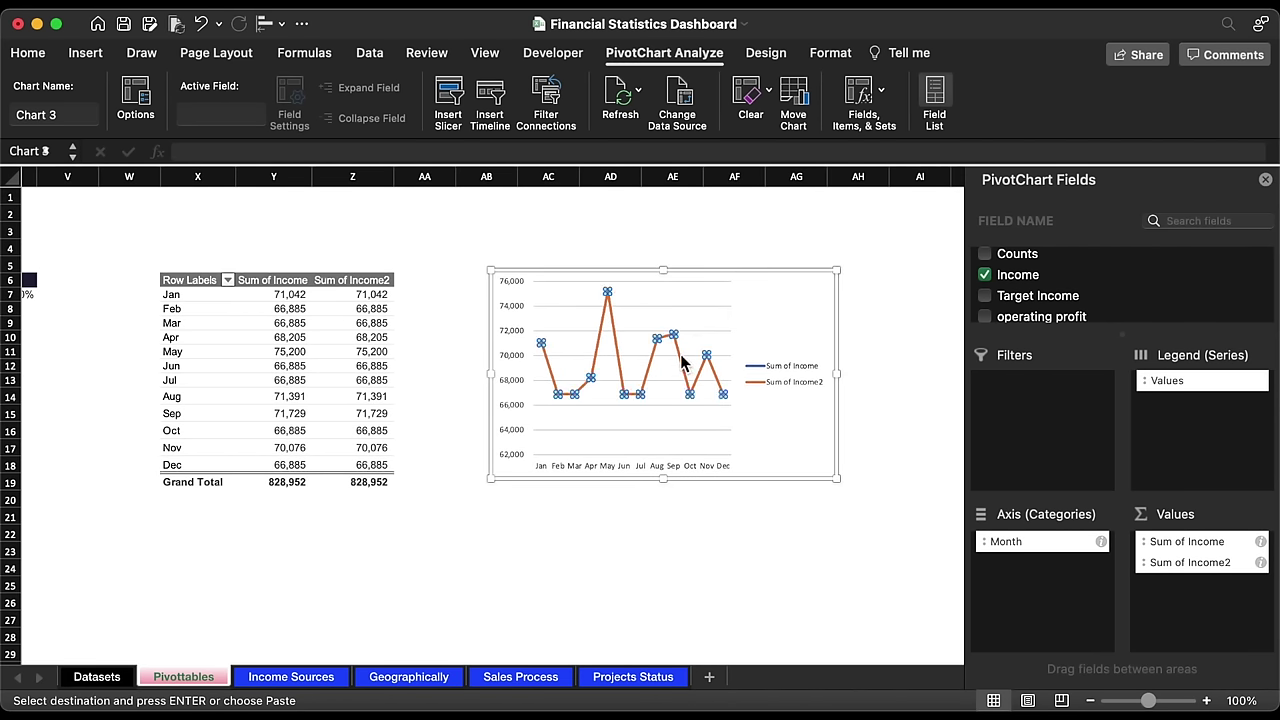
{"action": "left_click", "coordinate": [766, 54]}
{"action": "left_click", "coordinate": [1140, 92]}
{"action": "mouse_move", "coordinate": [1172, 148]}
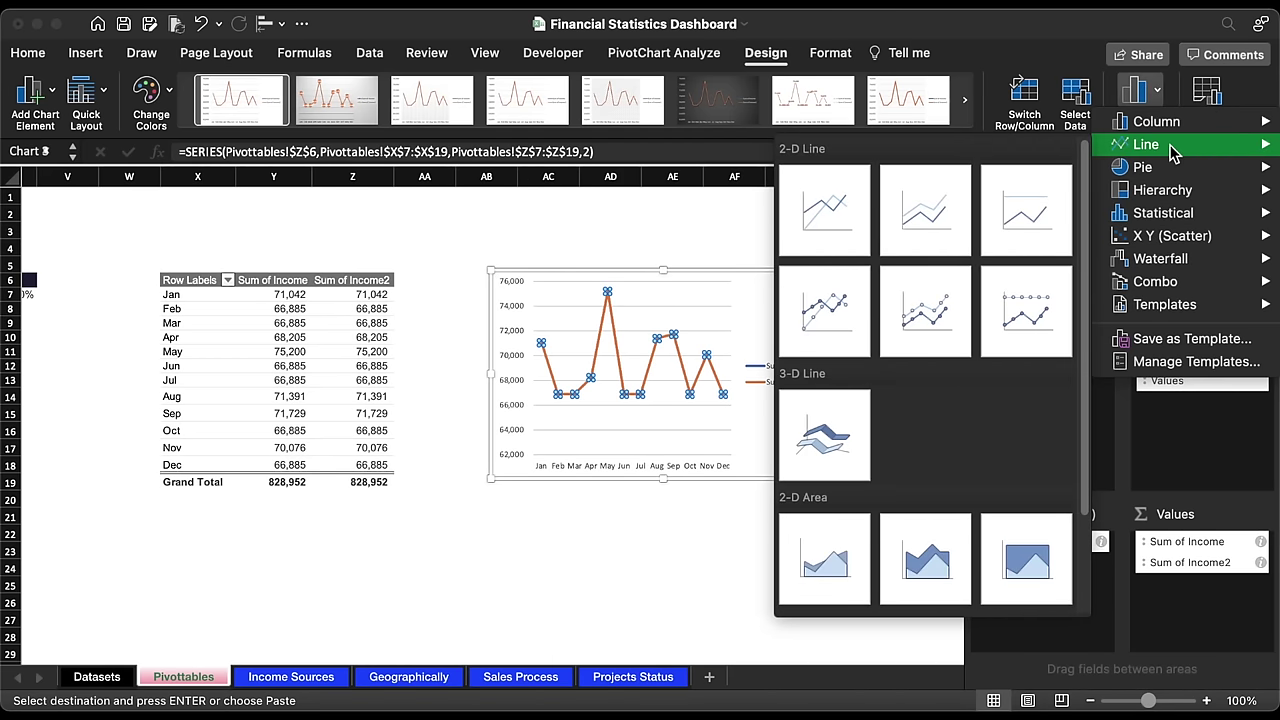
{"action": "left_click", "coordinate": [823, 558]}
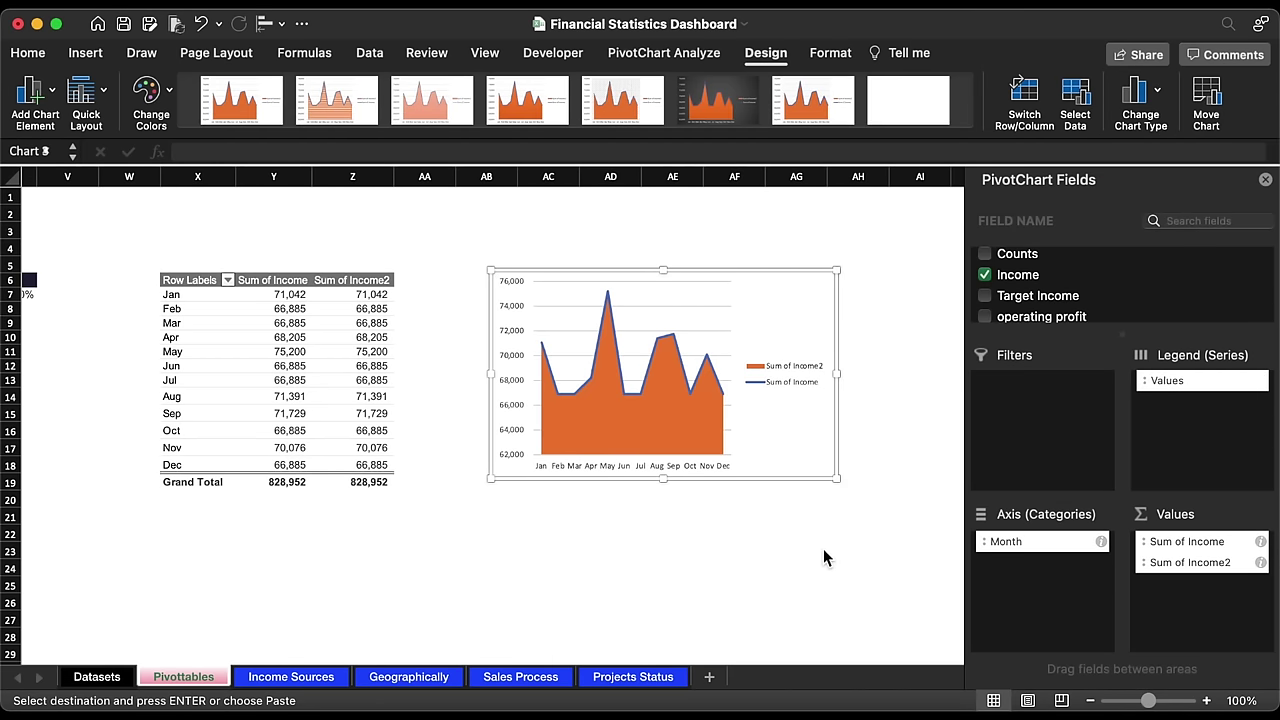
Step: Size the chart to 1.2" high and 2.85" wide
{"action": "left_click", "coordinate": [830, 52]}
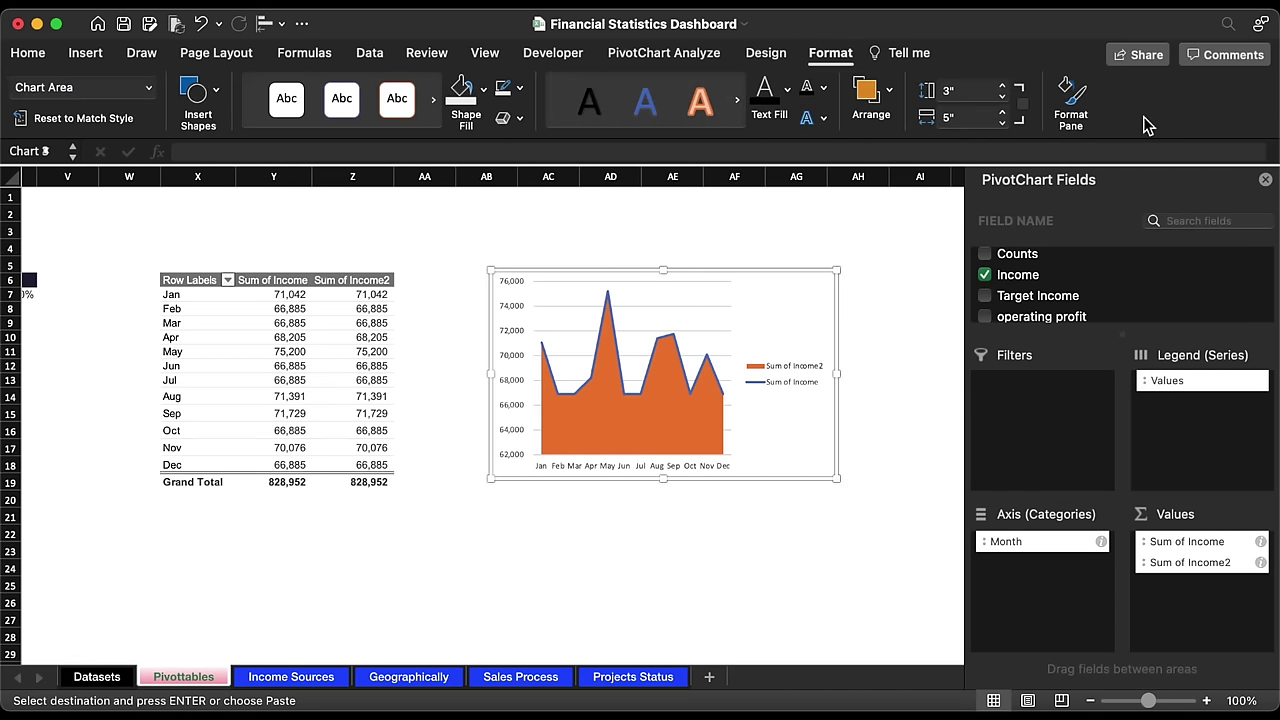
{"action": "left_click", "coordinate": [975, 93]}
{"action": "type", "text": "1.20"}
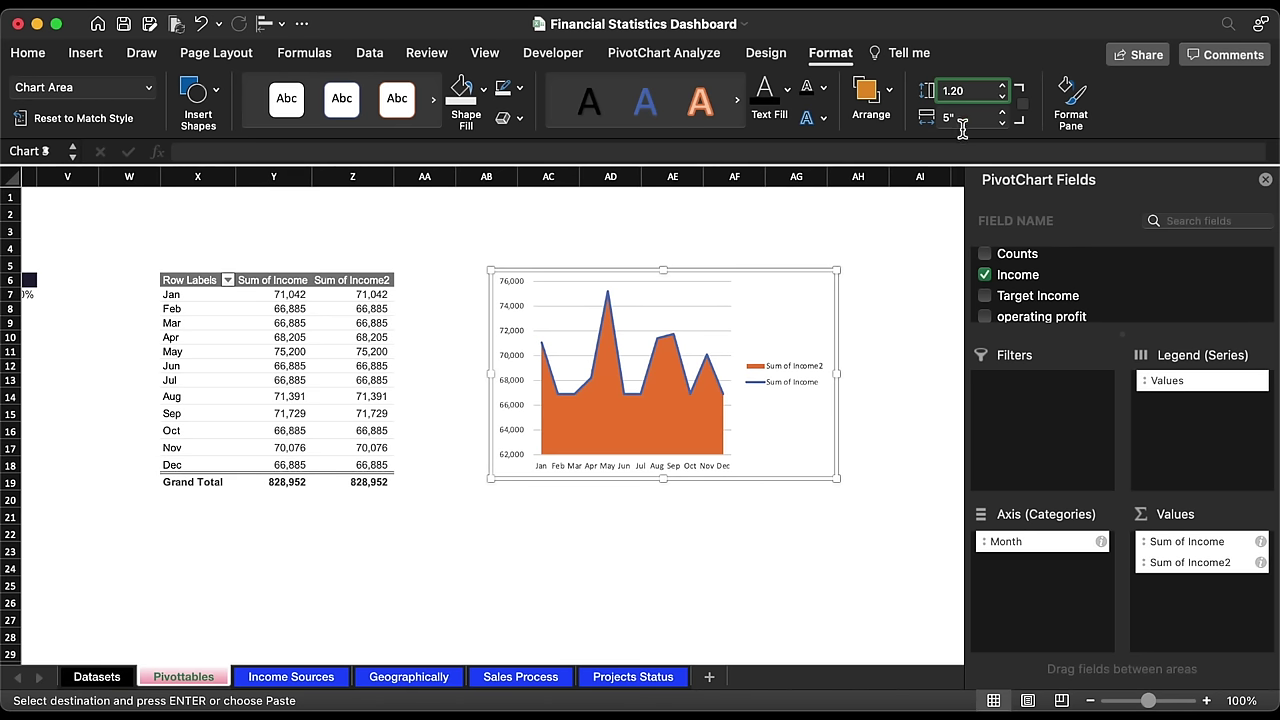
{"action": "left_click", "coordinate": [962, 124]}
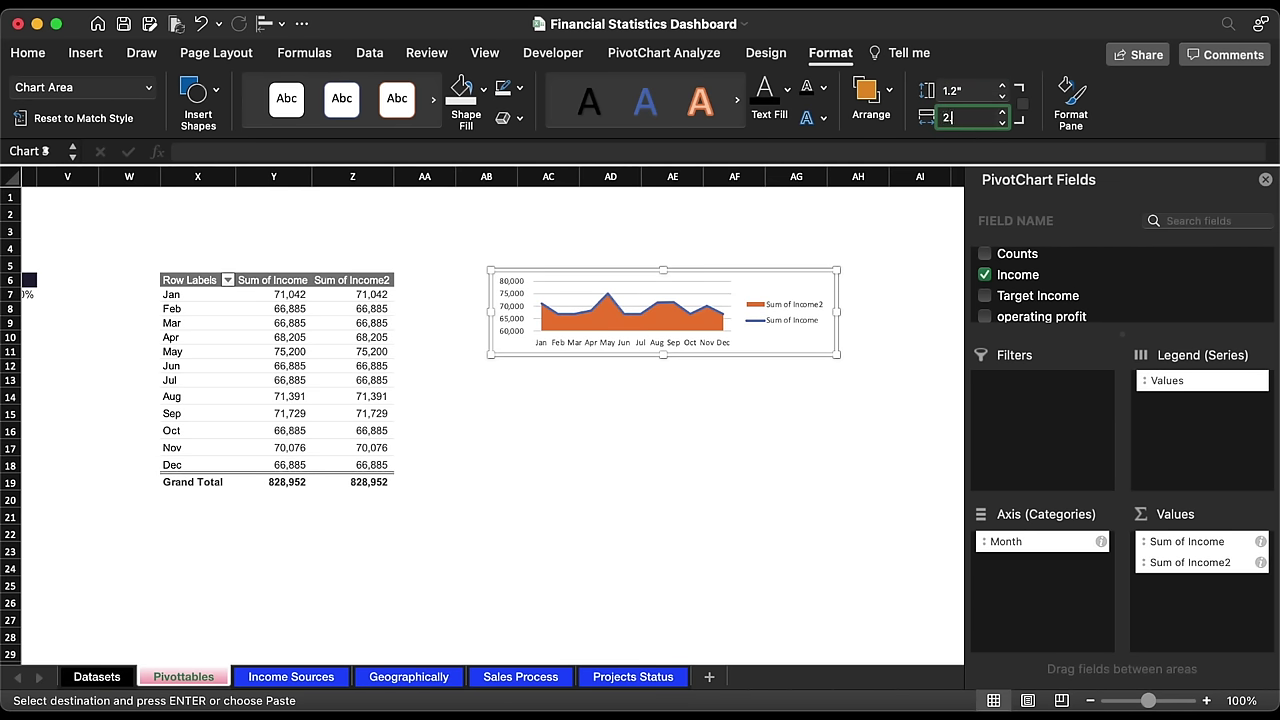
{"action": "key", "text": "Return"}
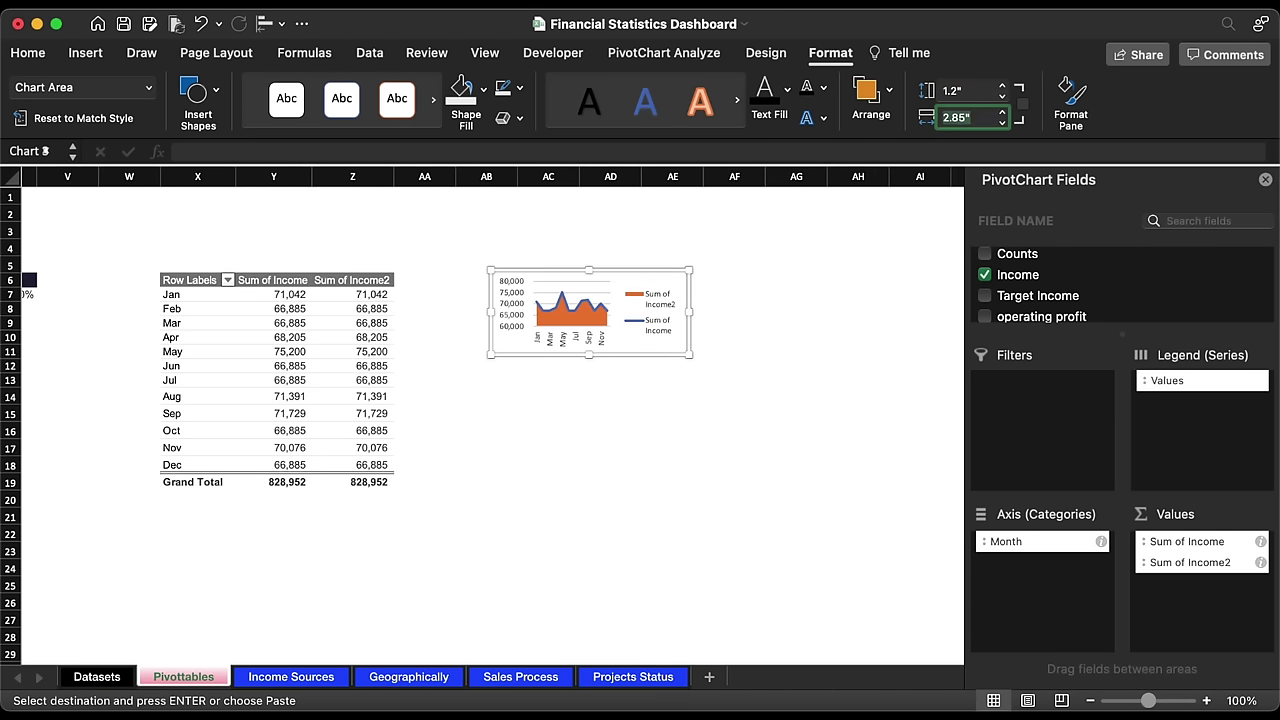
Step: Remove the chart's legend, gridlines and vertical value axis
{"action": "left_click", "coordinate": [666, 305]}
{"action": "key", "text": "Delete"}
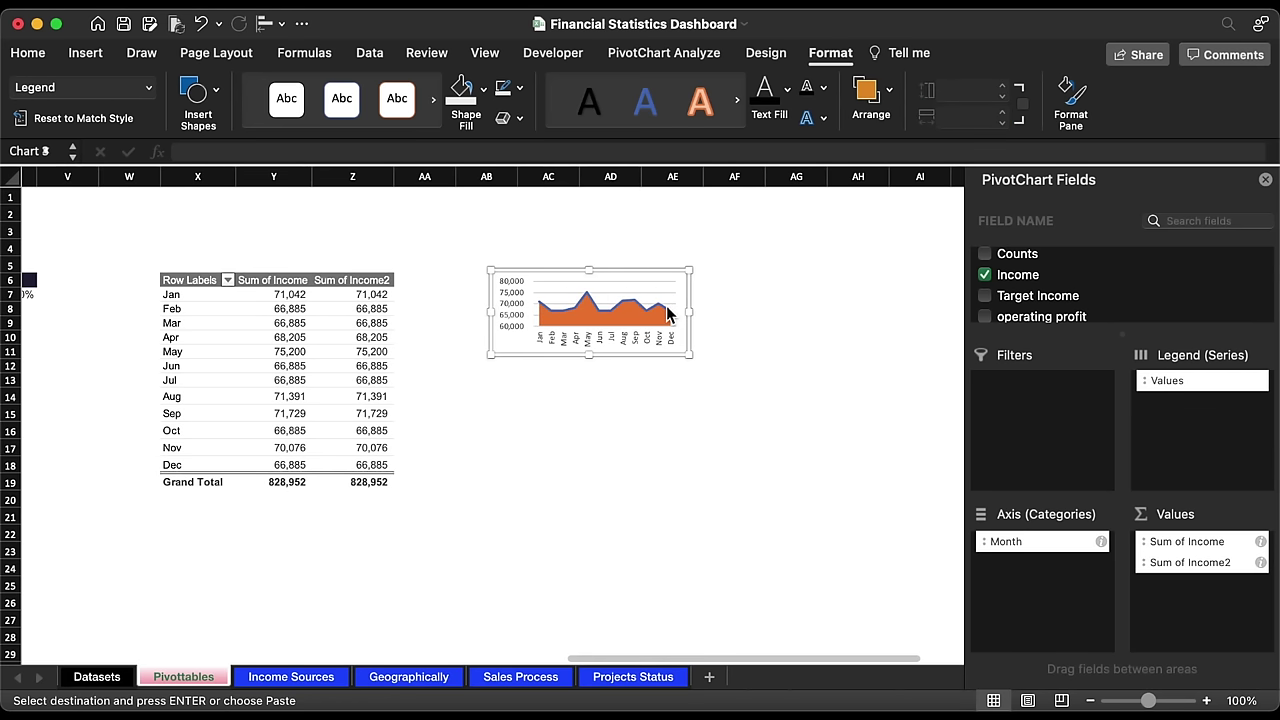
{"action": "left_click", "coordinate": [643, 302]}
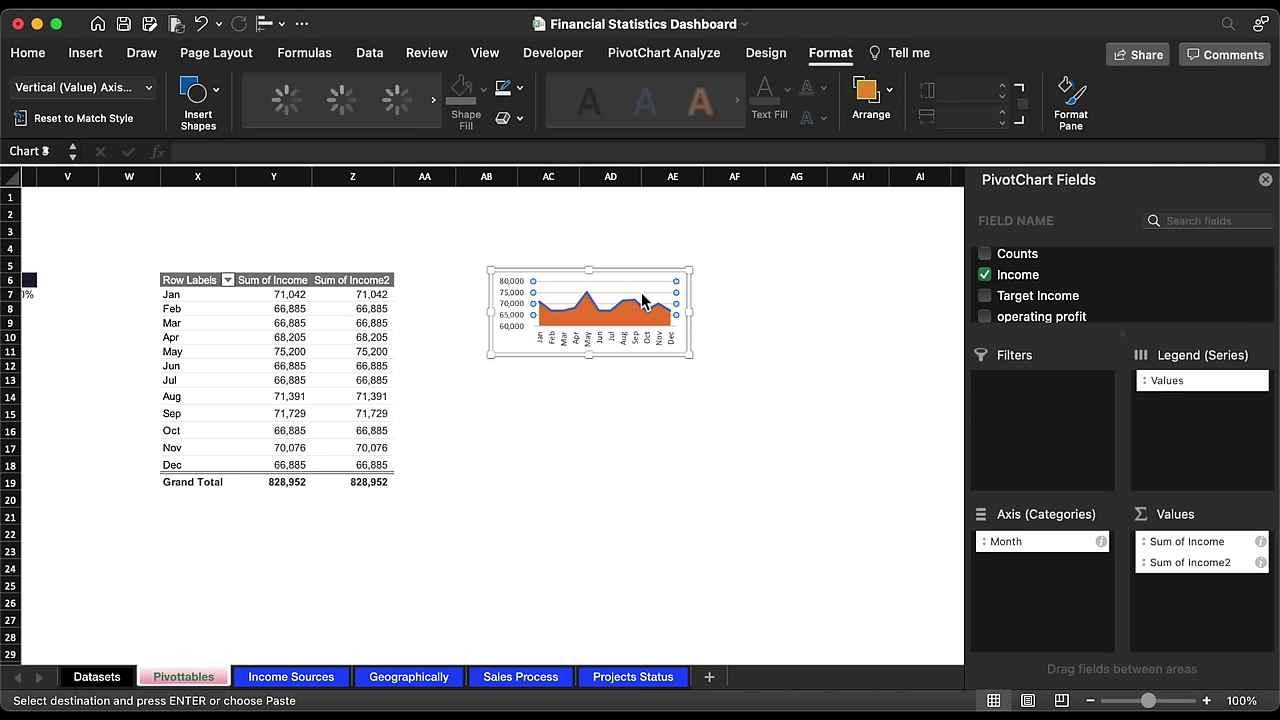
{"action": "key", "text": "Escape"}
{"action": "left_click", "coordinate": [507, 312]}
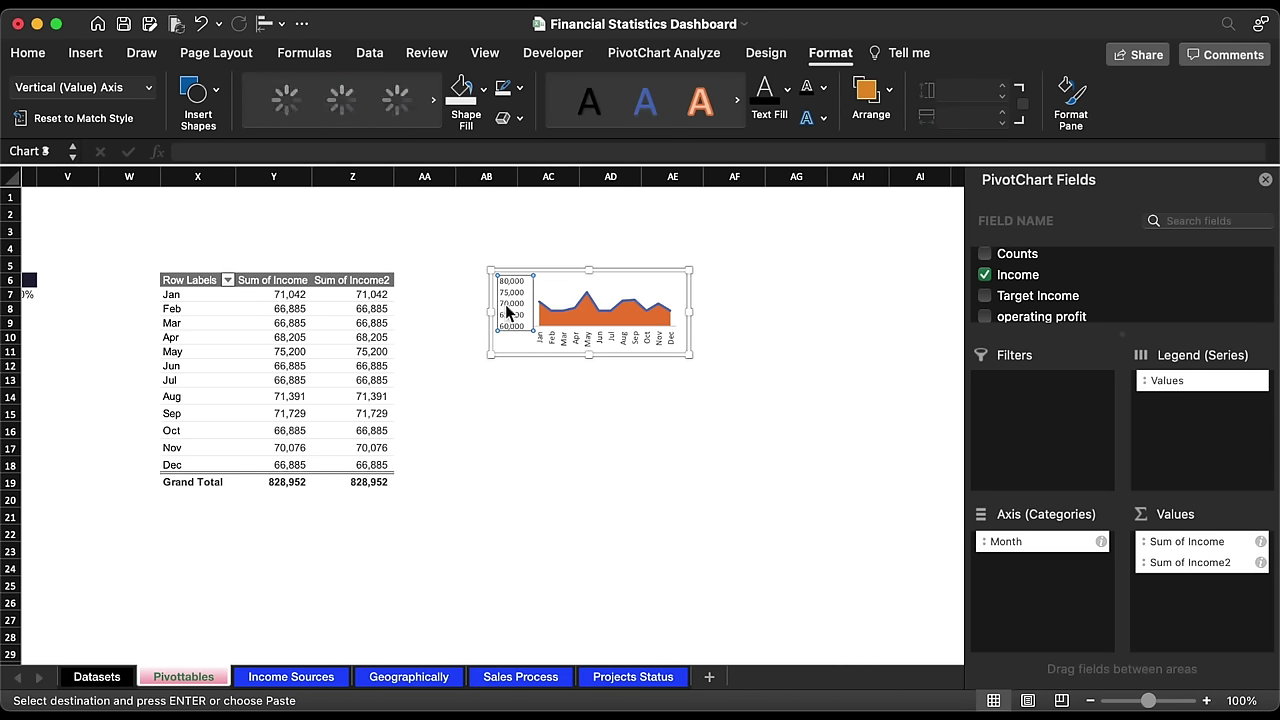
{"action": "key", "text": "Delete"}
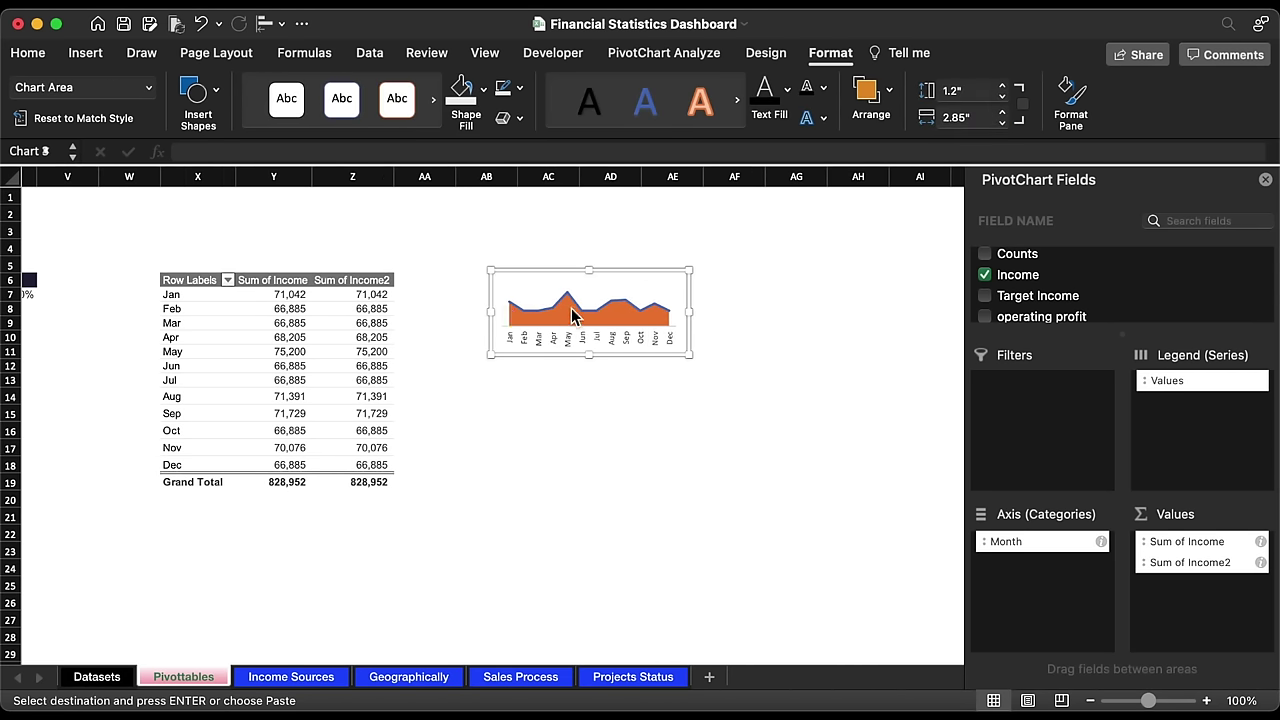
{"action": "left_click", "coordinate": [571, 302]}
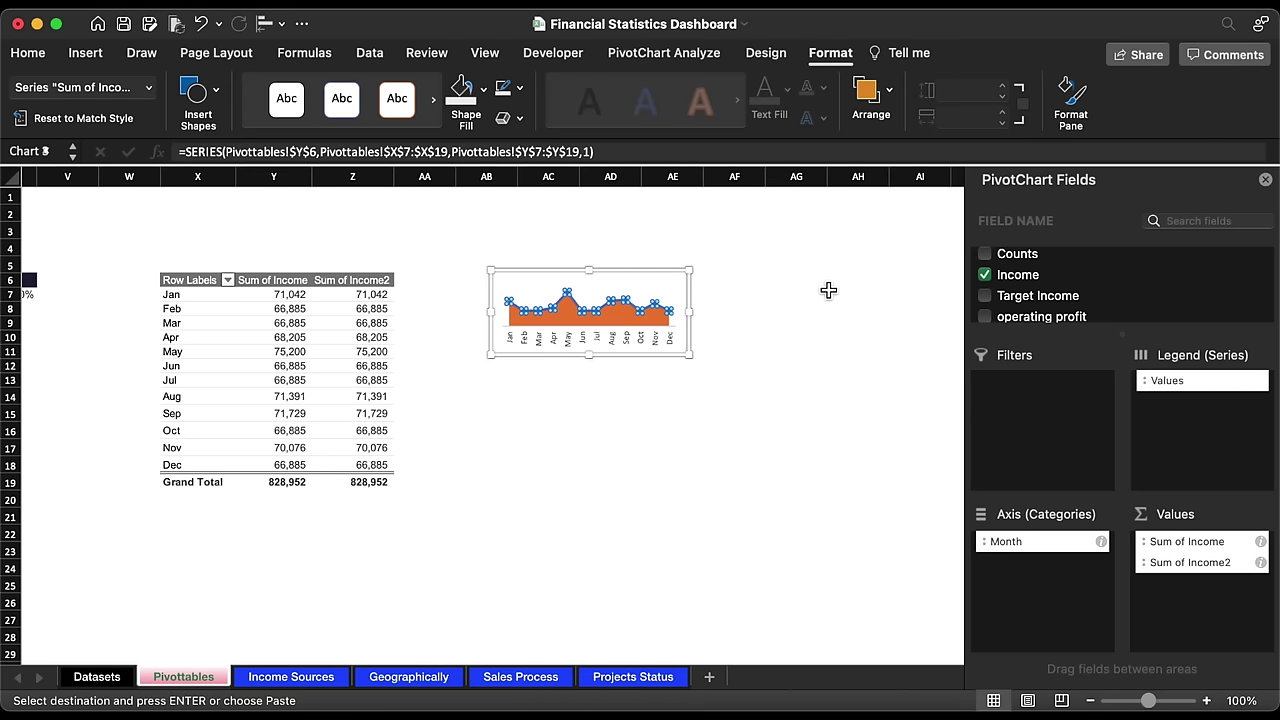
{"action": "key", "text": "super+1"}
Step: Make the income line solid blue with a thinner 1 pt width
{"action": "left_click", "coordinate": [1025, 228]}
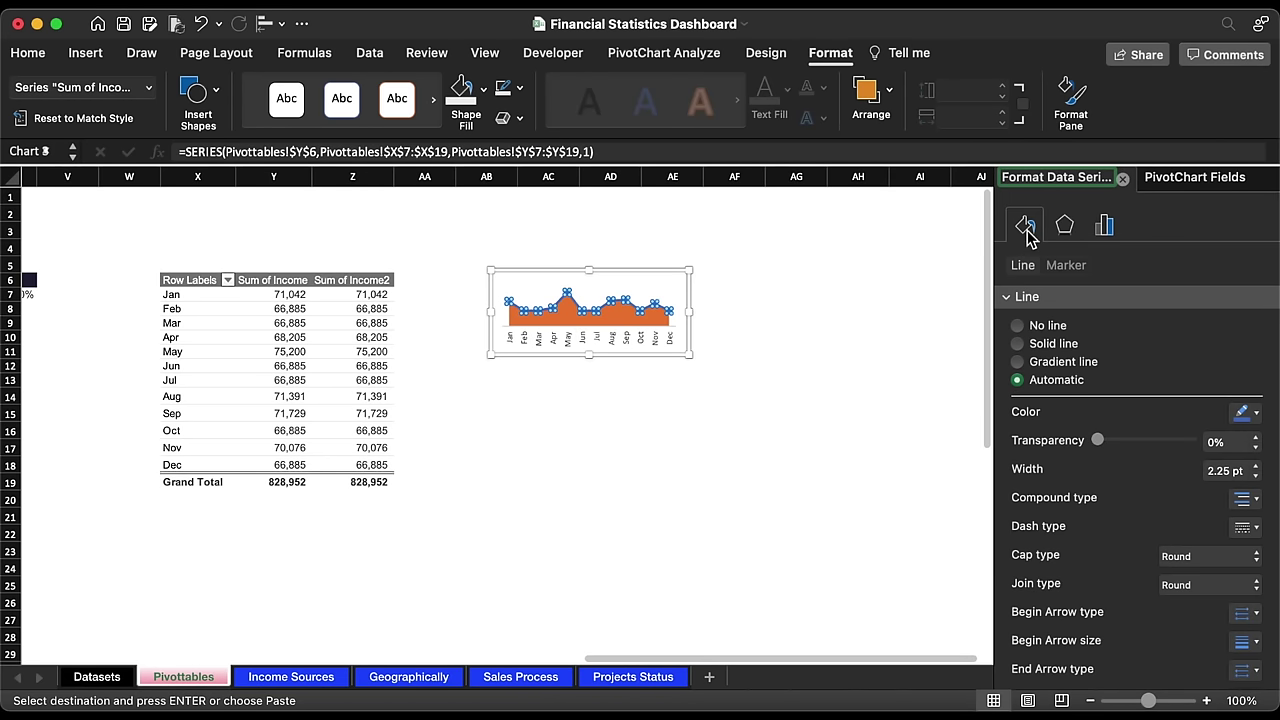
{"action": "left_click", "coordinate": [1245, 411]}
{"action": "left_click", "coordinate": [1212, 645]}
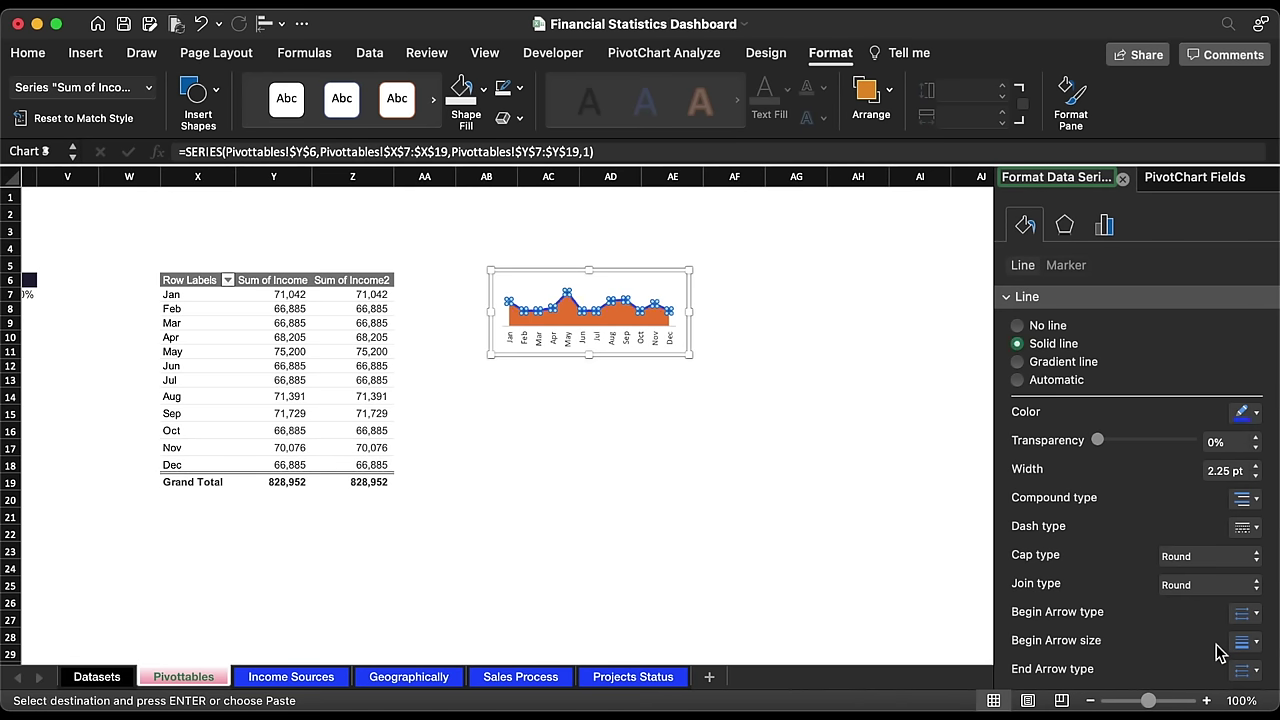
{"action": "left_click", "coordinate": [1256, 476]}
{"action": "left_click", "coordinate": [1256, 476]}
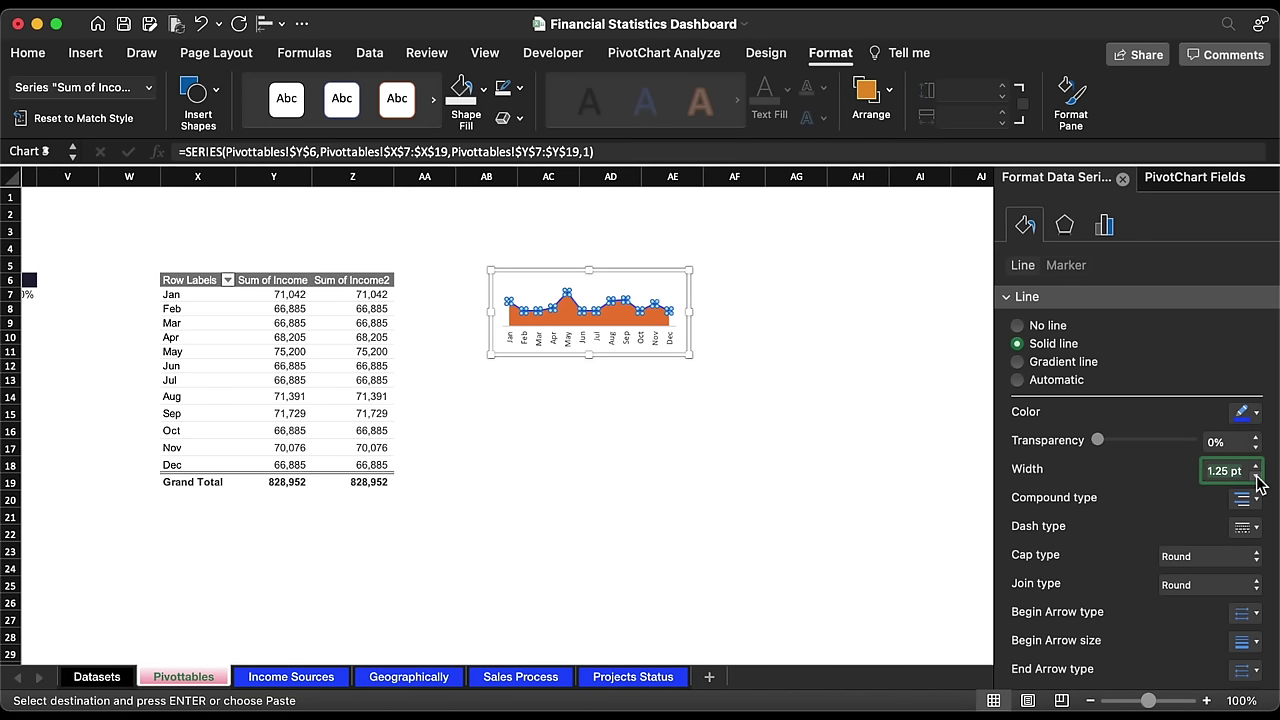
Step: Give the area series a gradient fill with a bright blue stop at 20%
{"action": "left_click", "coordinate": [612, 318]}
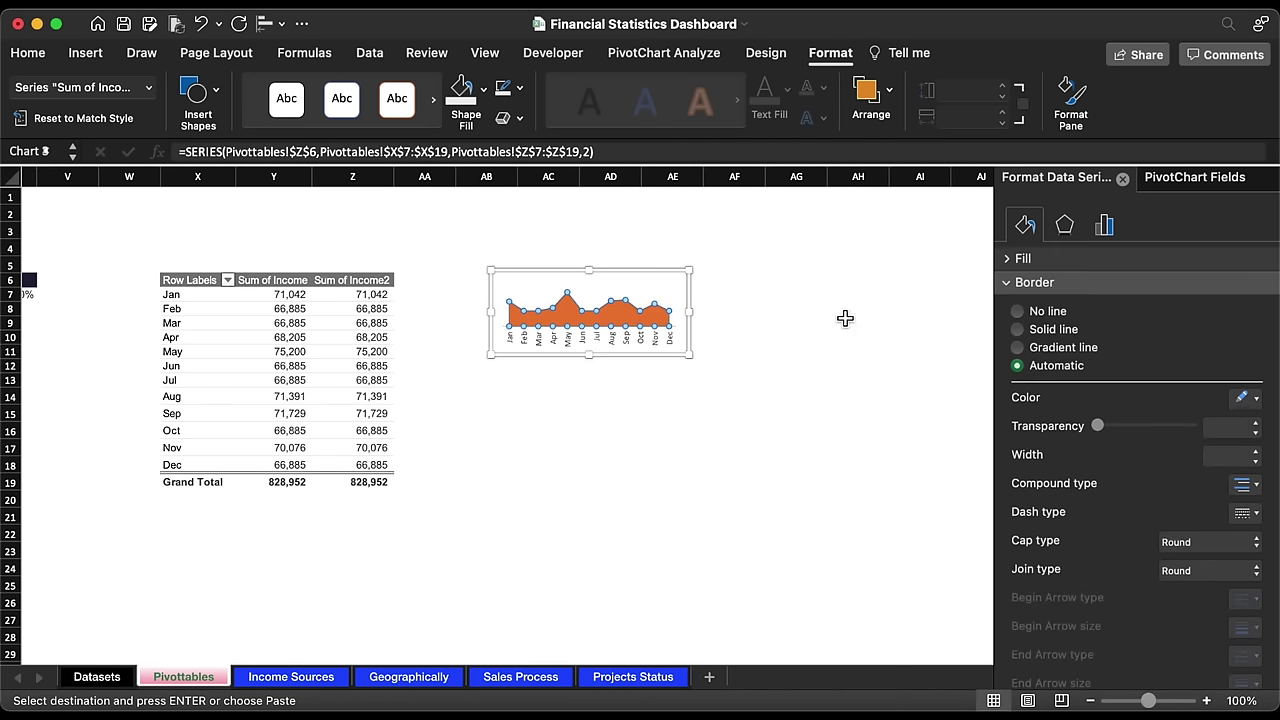
{"action": "left_click", "coordinate": [1007, 259]}
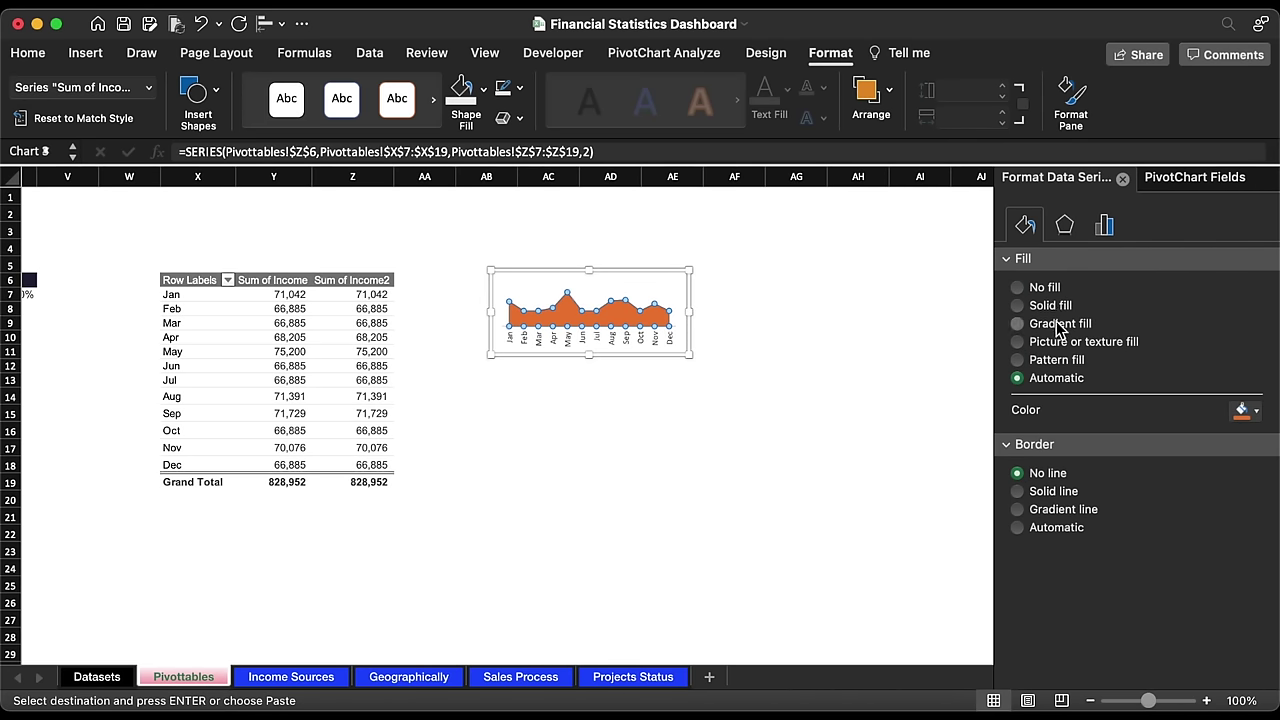
{"action": "left_click", "coordinate": [1058, 325]}
{"action": "double_click", "coordinate": [1251, 524]}
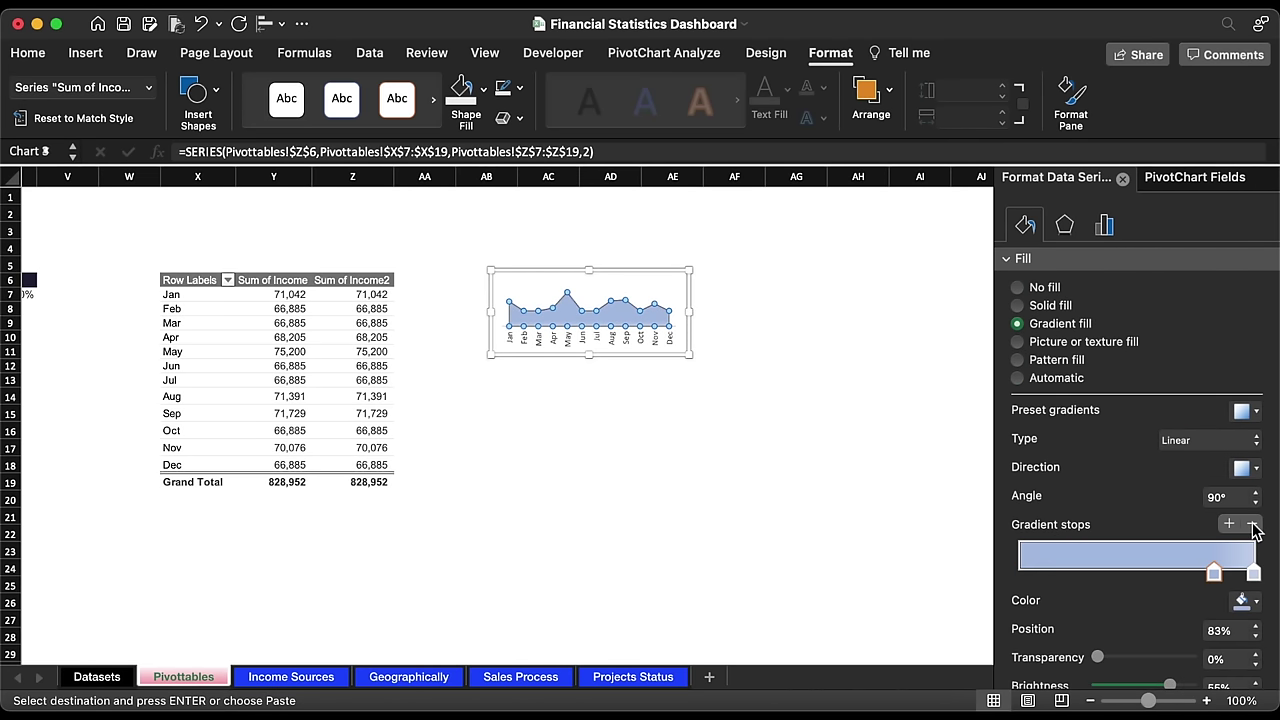
{"action": "left_click", "coordinate": [1240, 603]}
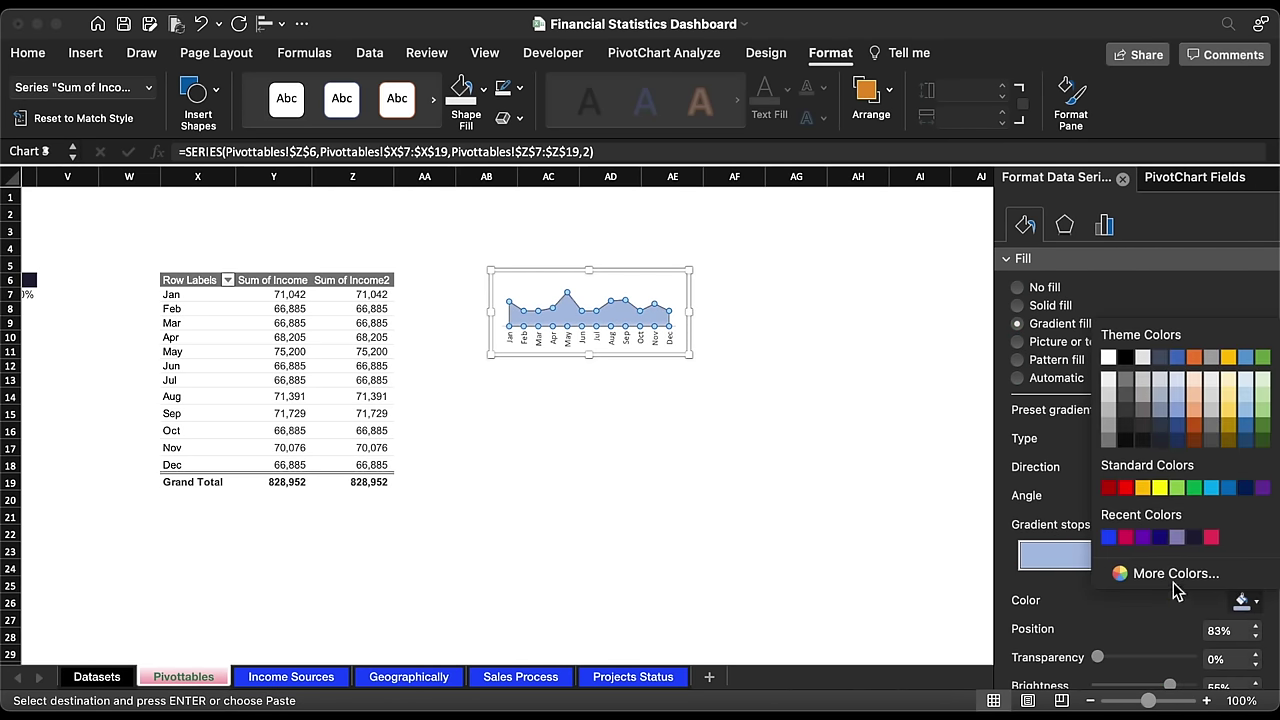
{"action": "left_click", "coordinate": [1109, 538]}
{"action": "left_click_drag", "start_coordinate": [1213, 578], "coordinate": [1072, 583]}
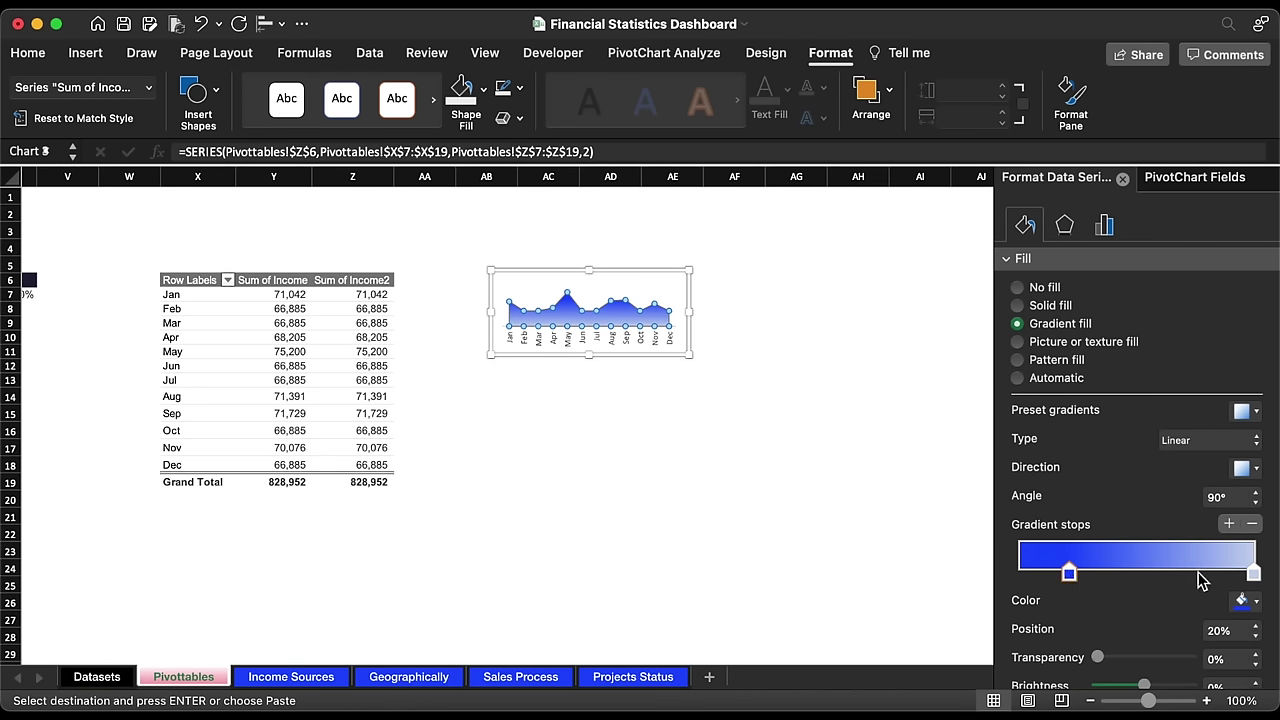
Step: Make the right gradient stop black and shift the blue stop to about 31%
{"action": "left_click", "coordinate": [1253, 575]}
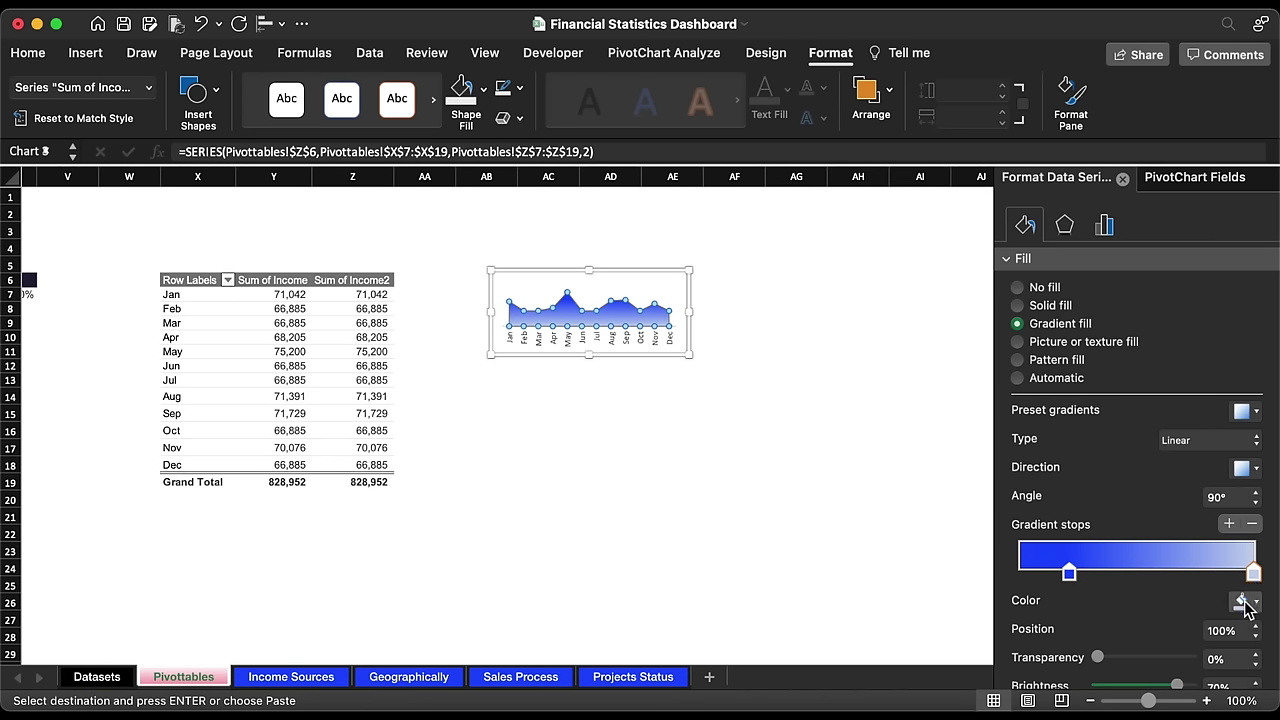
{"action": "left_click", "coordinate": [1243, 603]}
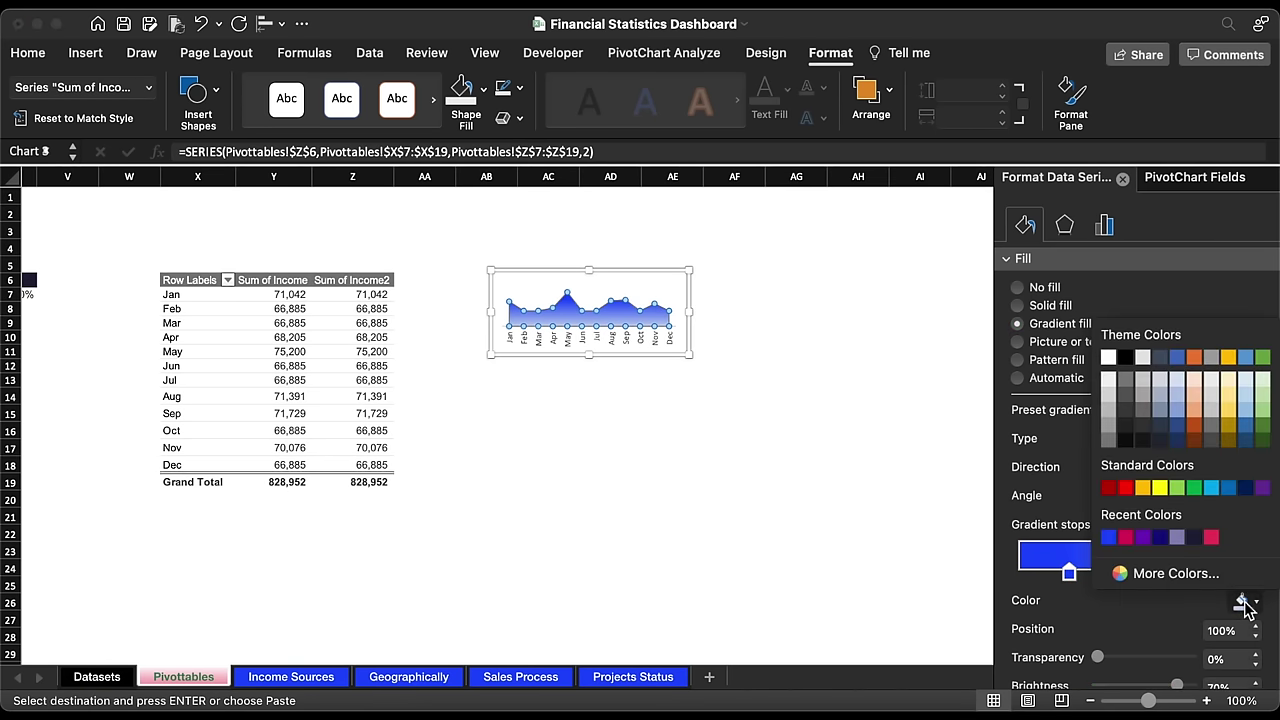
{"action": "left_click", "coordinate": [1125, 358]}
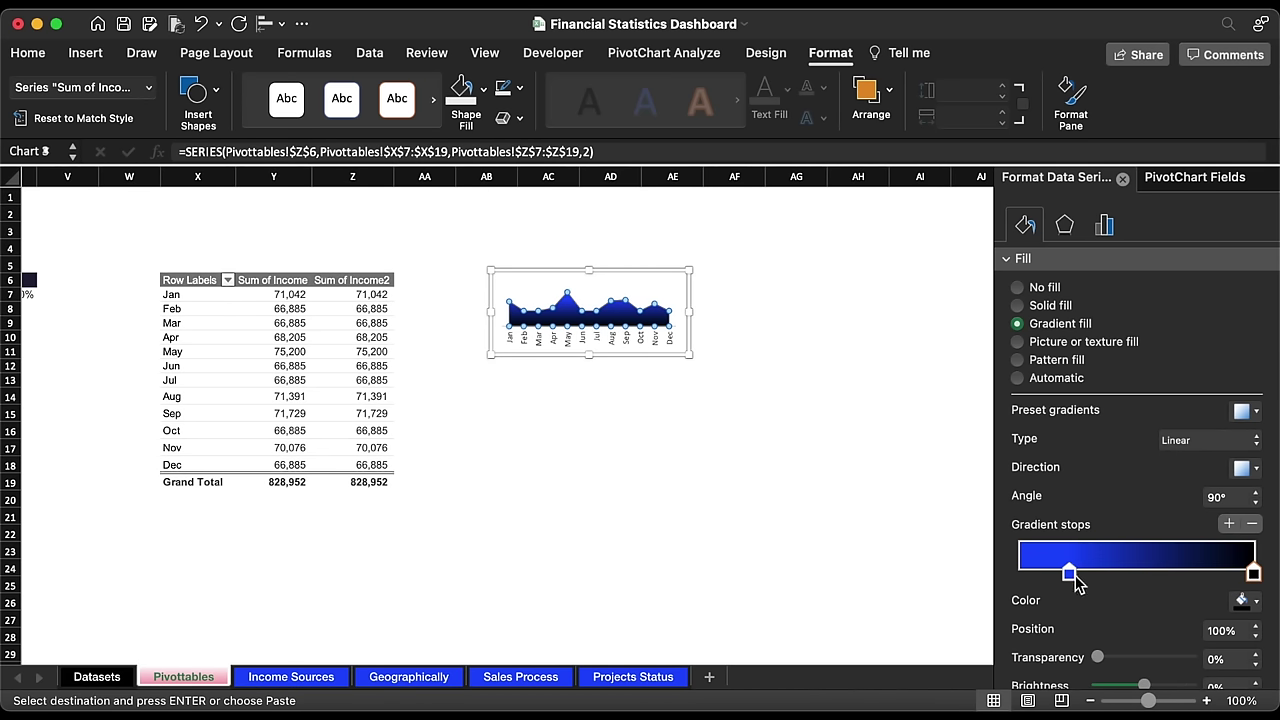
{"action": "left_click_drag", "start_coordinate": [1070, 578], "coordinate": [1097, 585]}
{"action": "left_click", "coordinate": [564, 272]}
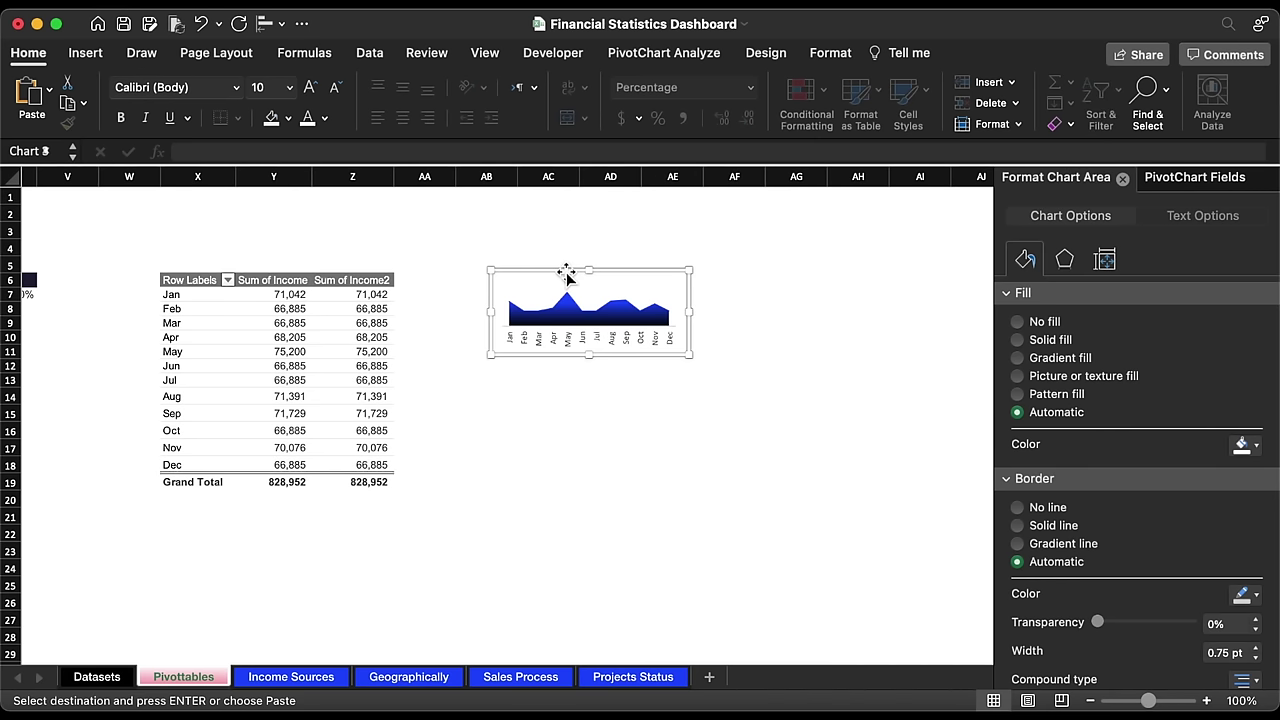
Step: Move the finished chart to the Income Sources dashboard, below the Income Target figure
{"action": "key", "text": "Escape"}
{"action": "key", "text": "Delete"}
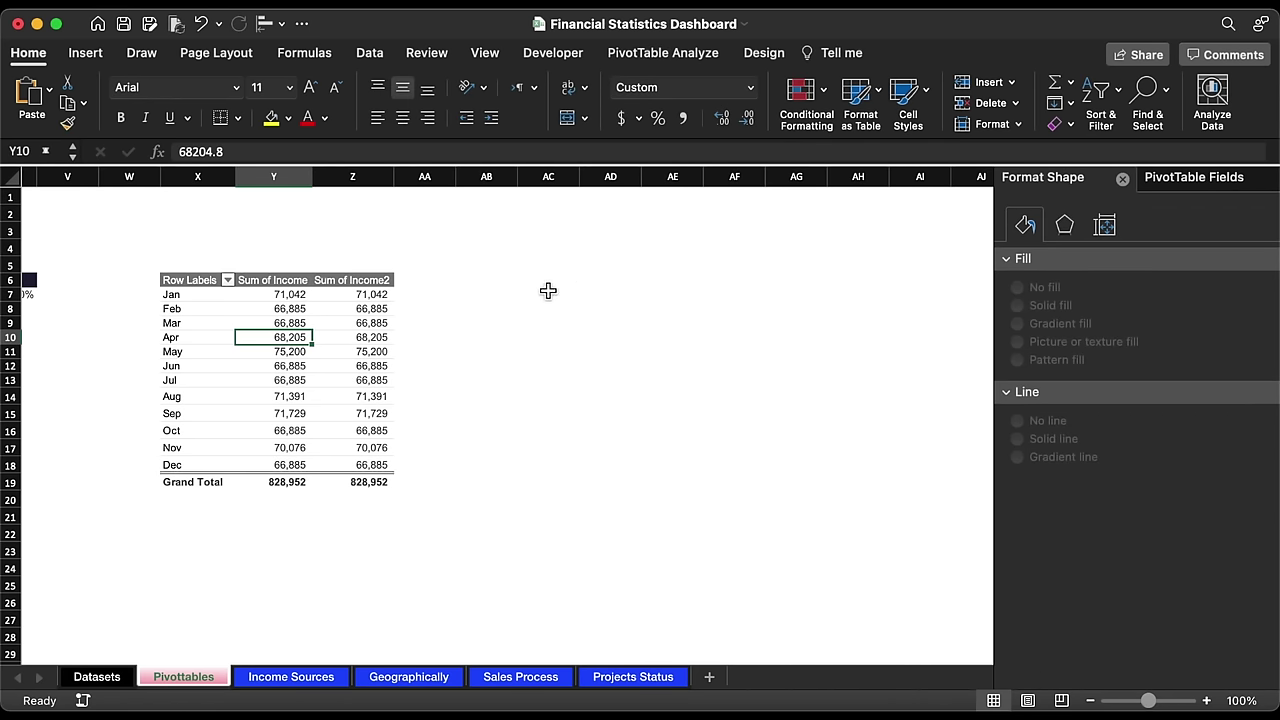
{"action": "left_click", "coordinate": [281, 680]}
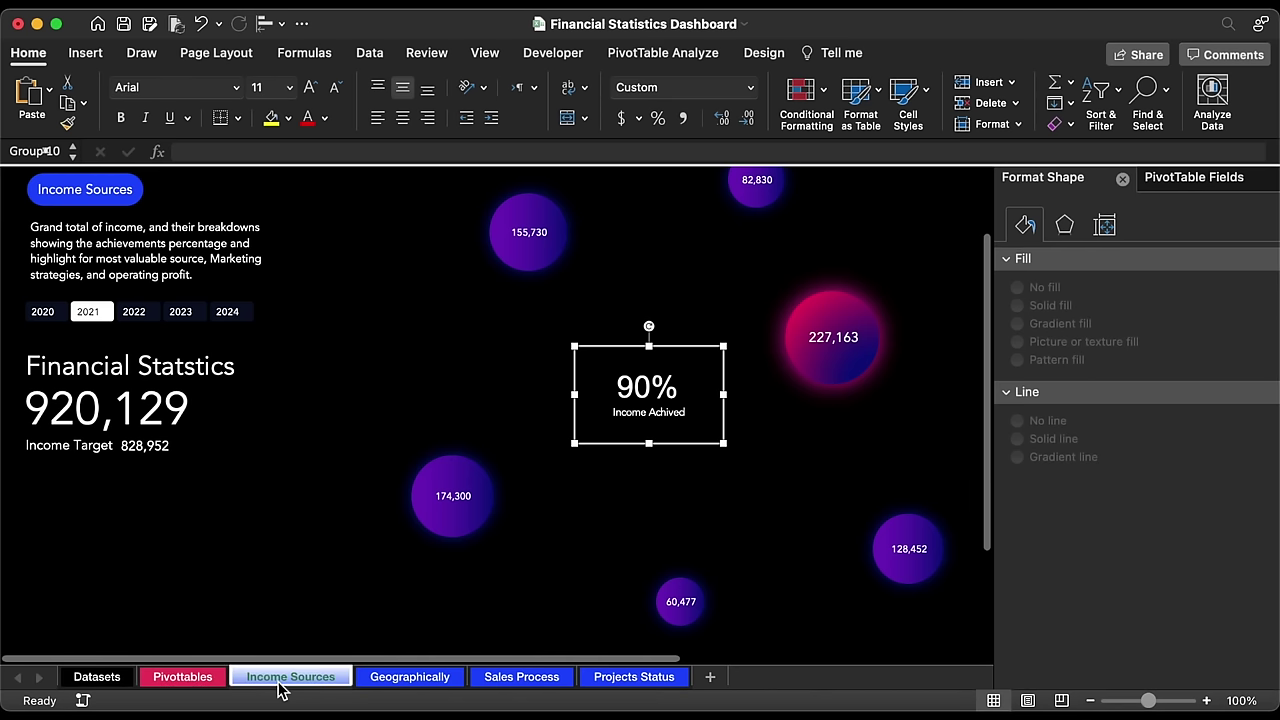
{"action": "left_click", "coordinate": [163, 503]}
{"action": "key", "text": "super+v"}
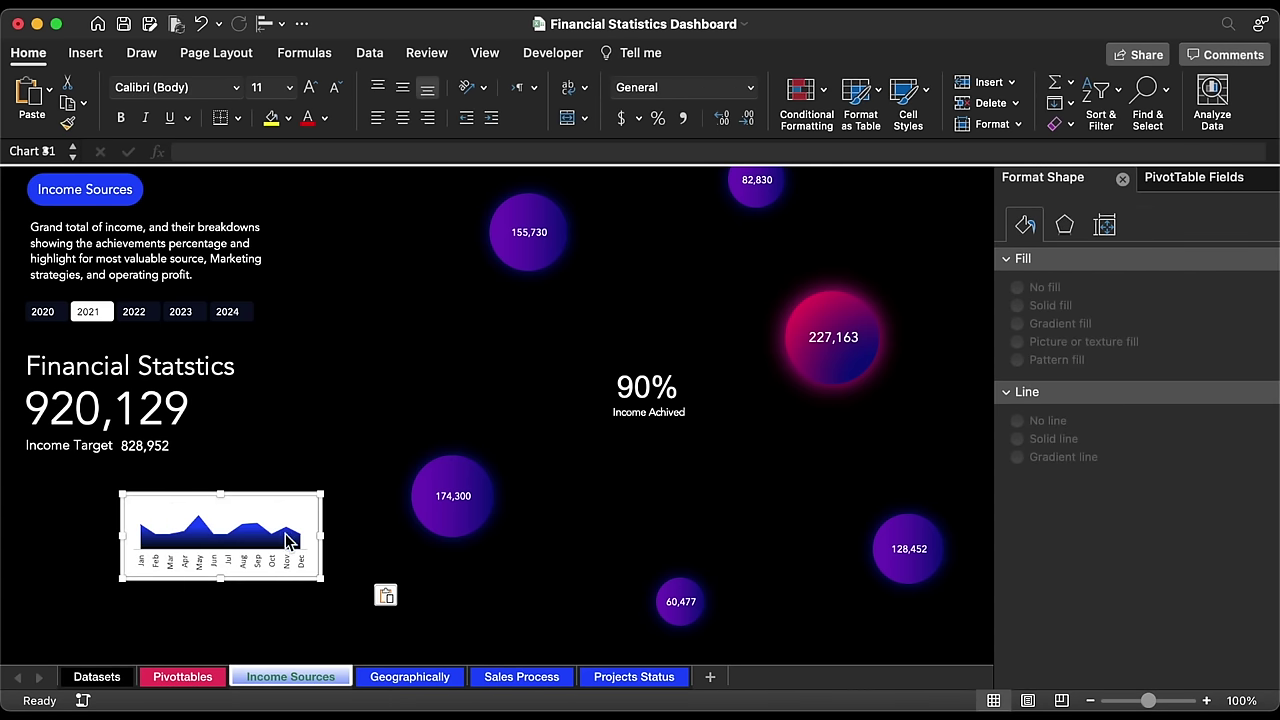
{"action": "left_click_drag", "start_coordinate": [300, 492], "coordinate": [218, 526]}
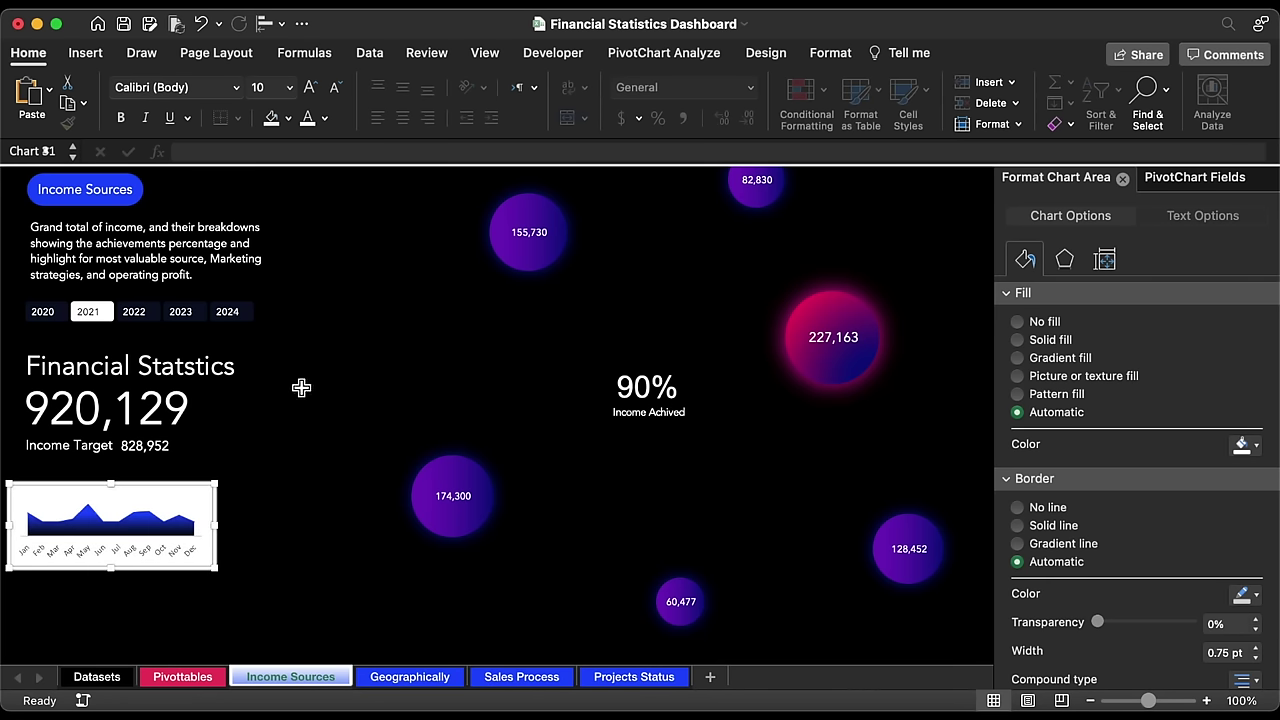
Step: Remove the chart's border and make its background transparent
{"action": "left_click", "coordinate": [825, 55]}
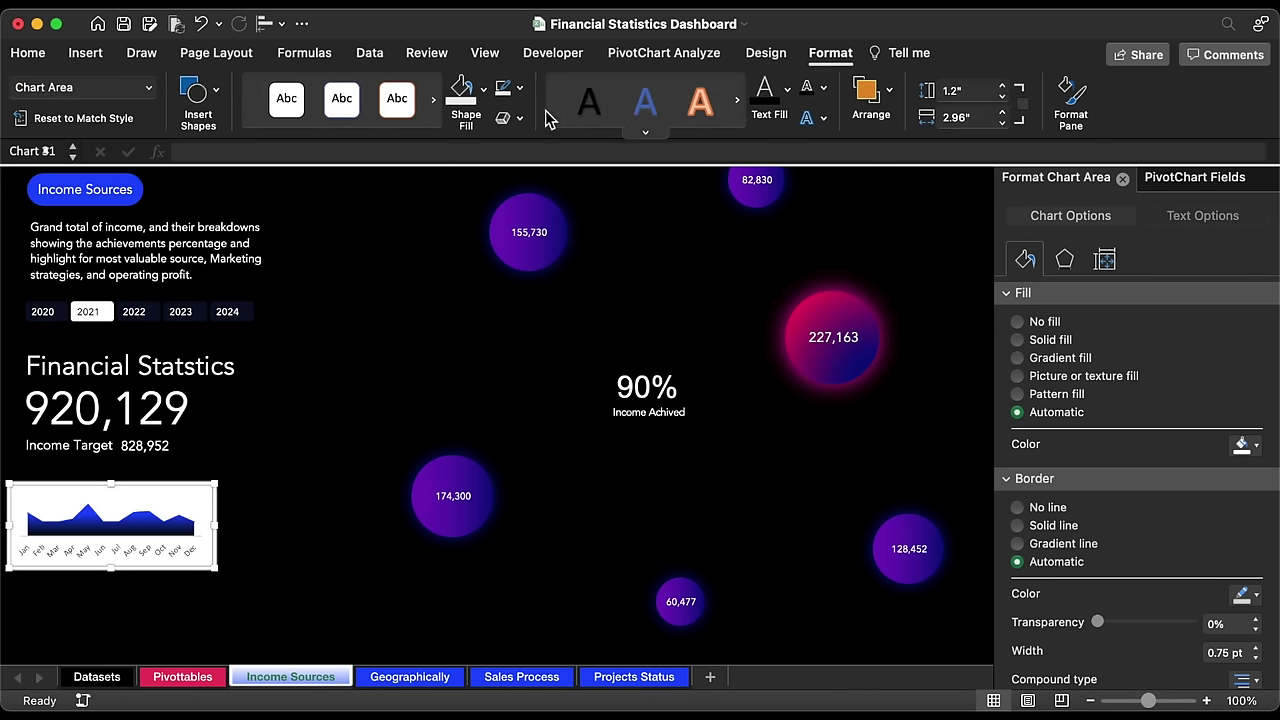
{"action": "left_click", "coordinate": [519, 88]}
{"action": "left_click", "coordinate": [523, 143]}
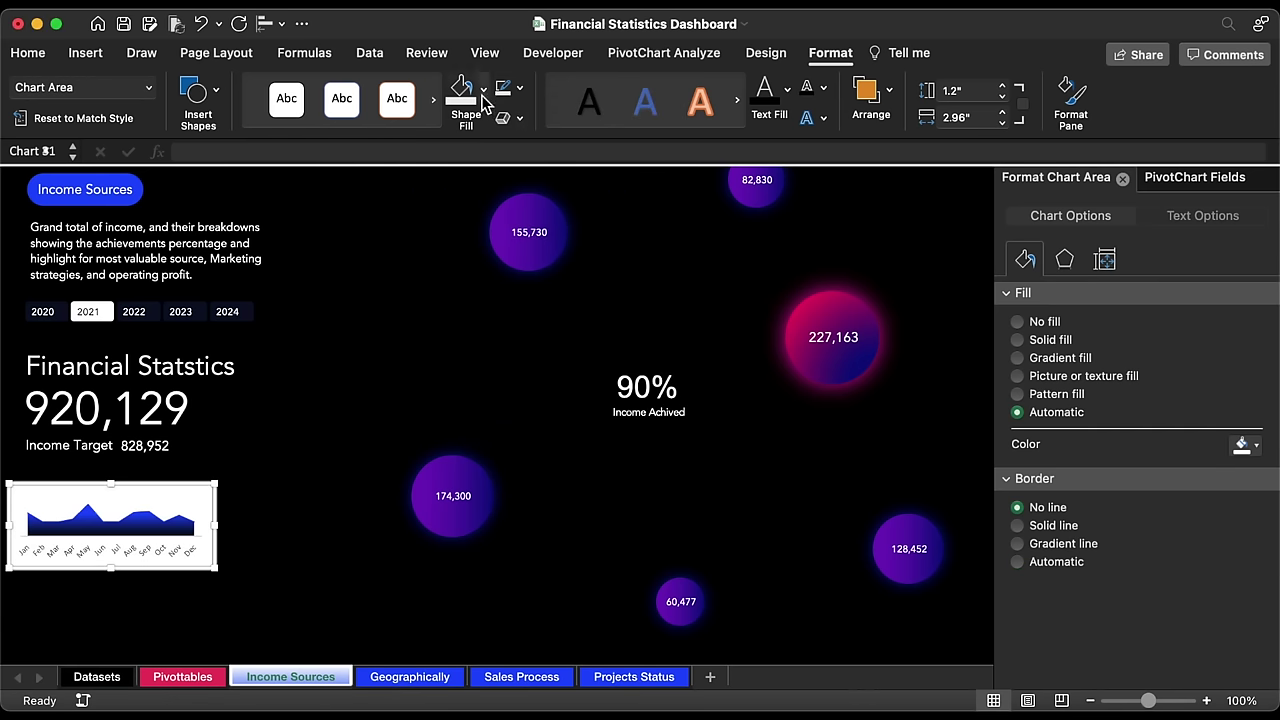
{"action": "left_click", "coordinate": [484, 90]}
{"action": "left_click", "coordinate": [500, 153]}
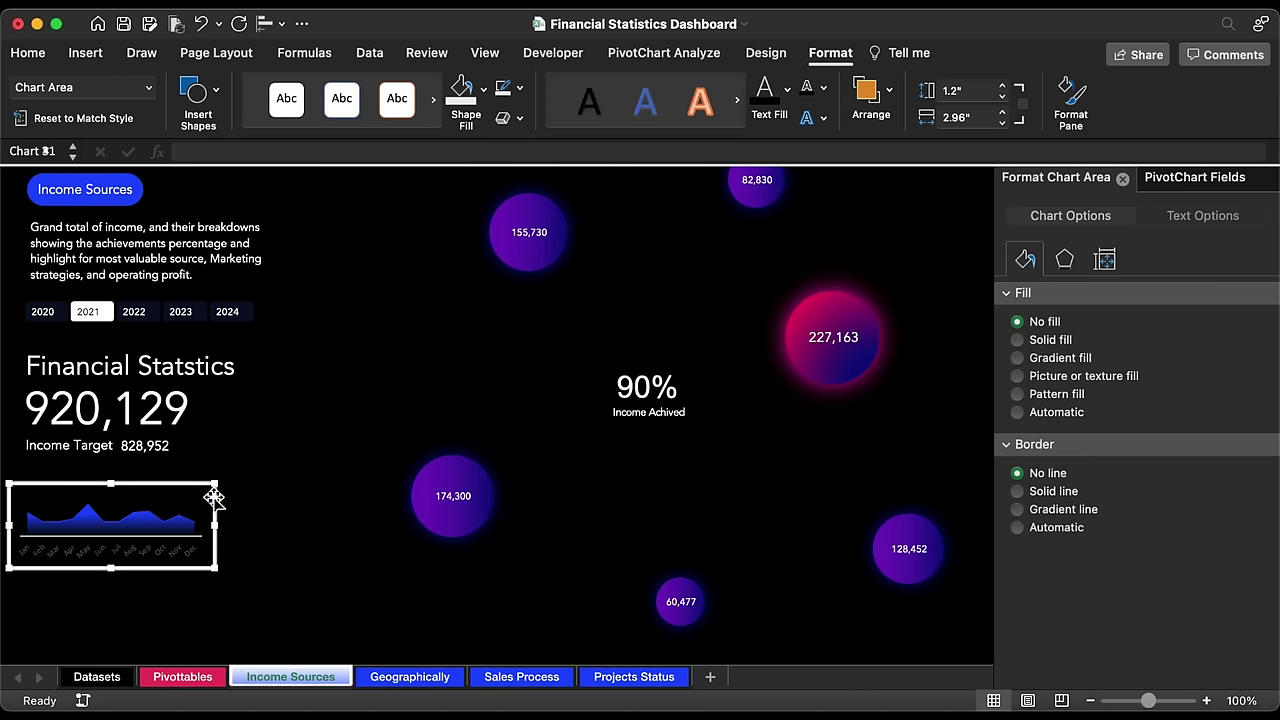
Step: Remove the month axis line and make the month labels white and smaller
{"action": "left_click", "coordinate": [188, 540]}
{"action": "left_click", "coordinate": [175, 550]}
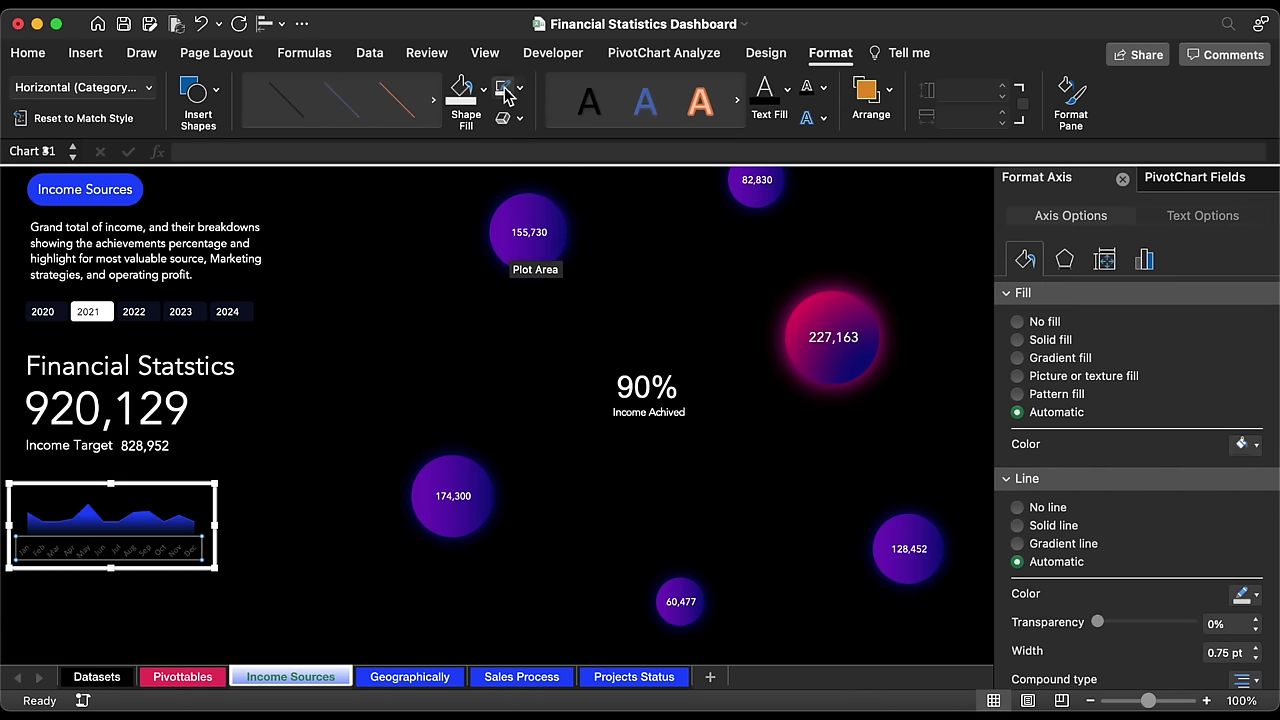
{"action": "left_click", "coordinate": [505, 90]}
{"action": "left_click", "coordinate": [29, 52]}
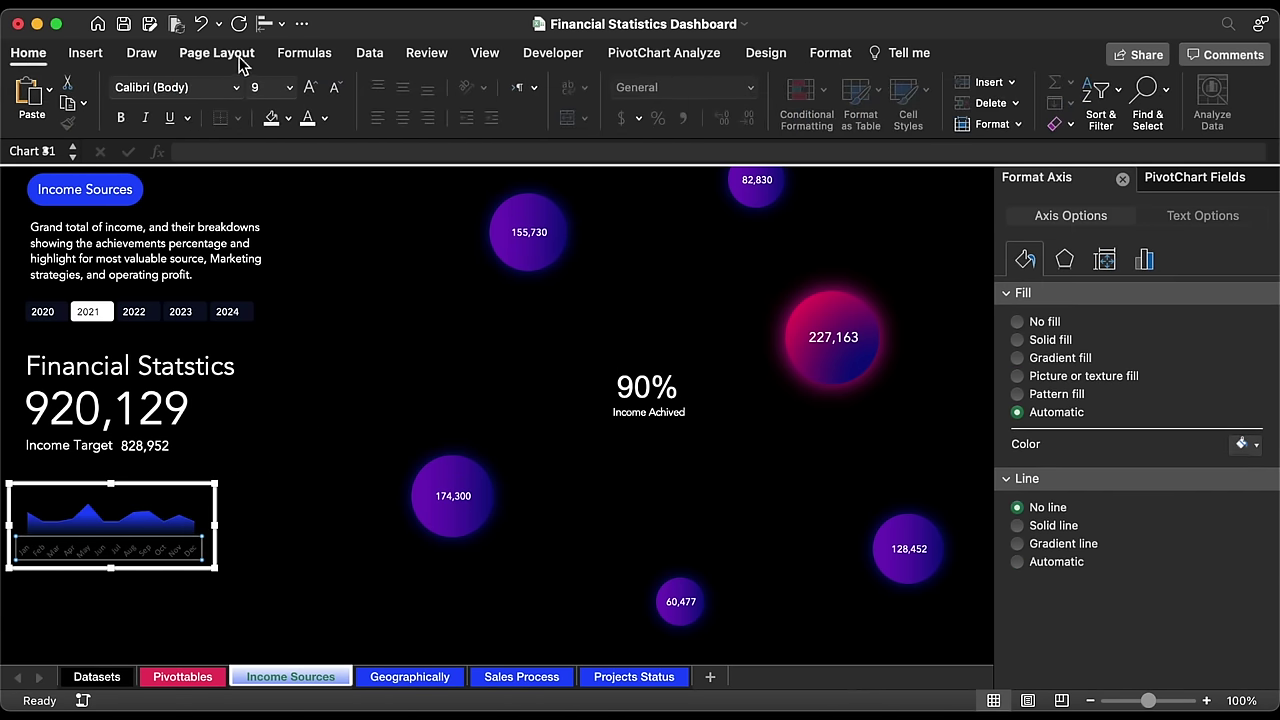
{"action": "left_click", "coordinate": [324, 118]}
{"action": "left_click", "coordinate": [319, 193]}
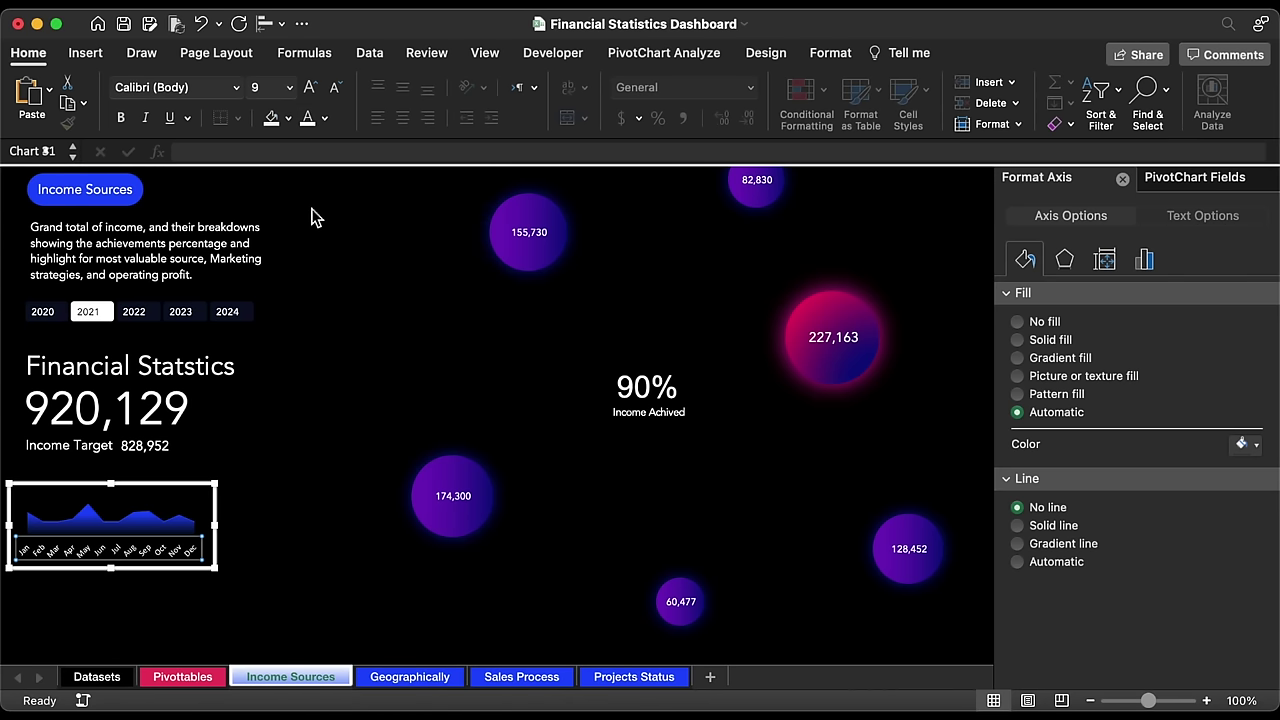
{"action": "left_click", "coordinate": [336, 88]}
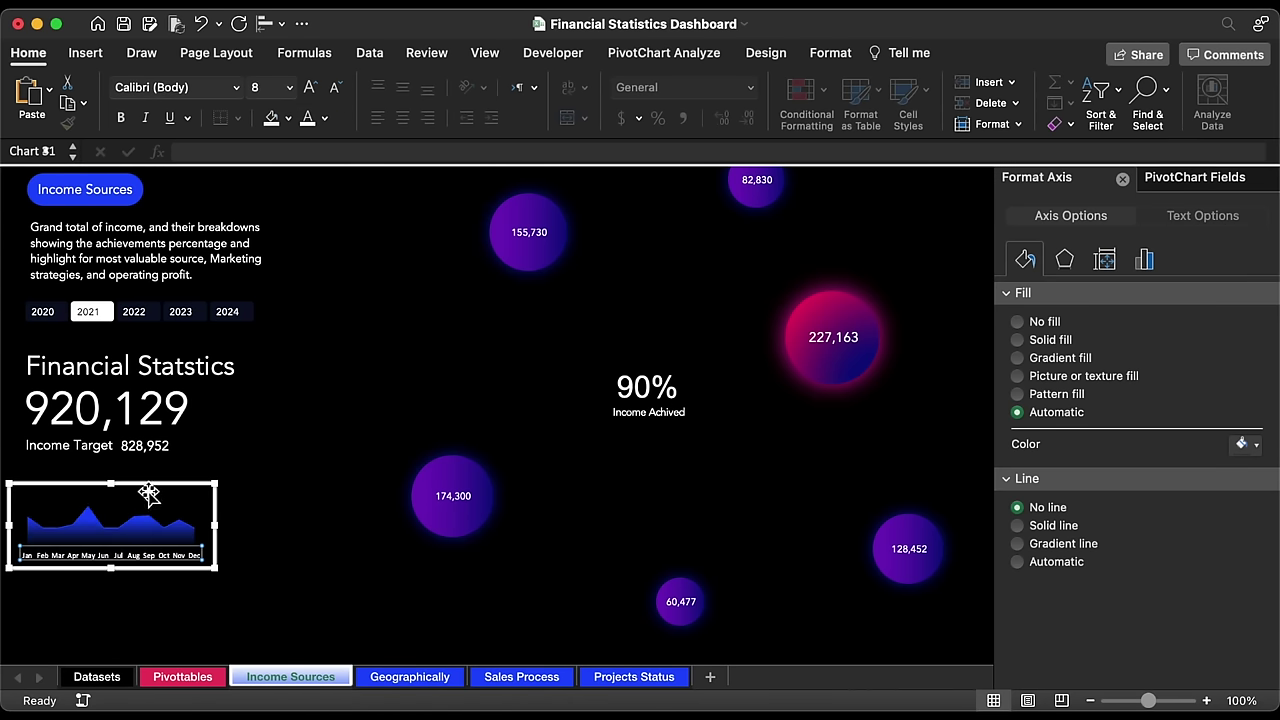
Step: Make the mini income chart slightly taller
{"action": "left_click", "coordinate": [115, 486]}
{"action": "left_click_drag", "start_coordinate": [115, 486], "coordinate": [115, 482]}
{"action": "left_click", "coordinate": [225, 530]}
Step: Raise the gradient stop transparency to 17%
{"action": "scroll", "coordinate": [237, 540], "scroll_direction": "down", "scroll_amount": 3}
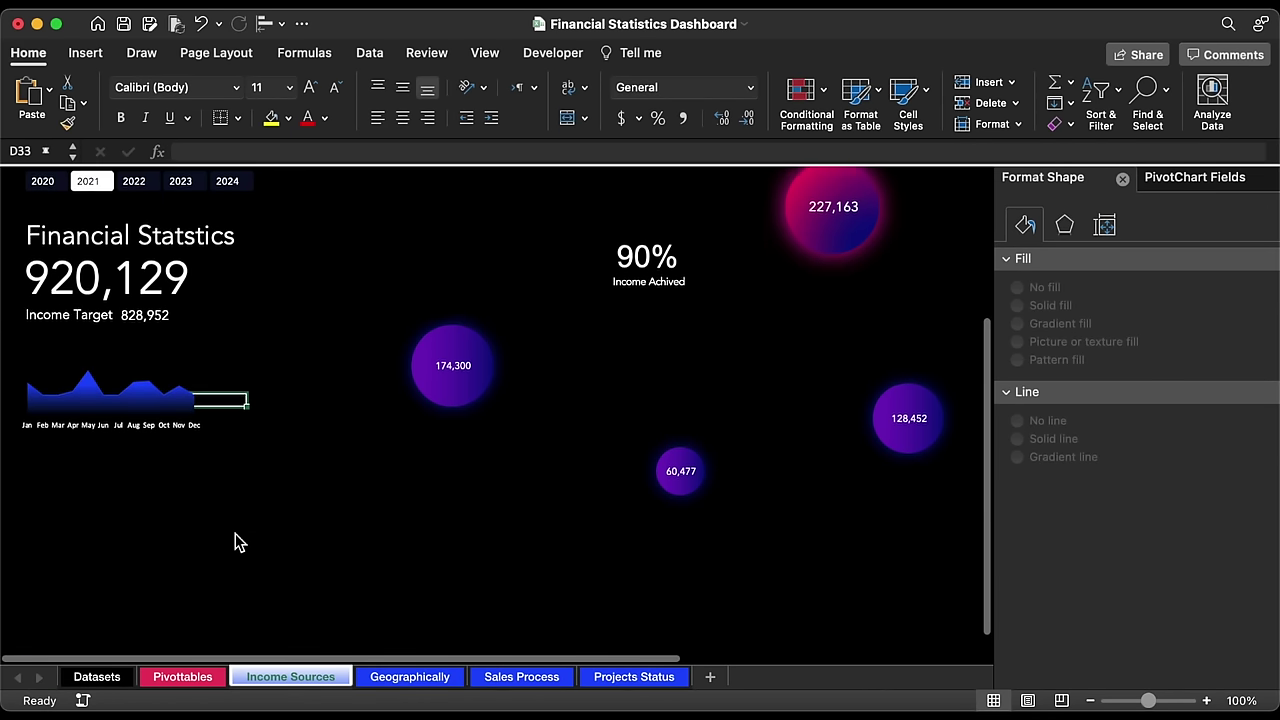
{"action": "scroll", "coordinate": [1124, 611], "scroll_direction": "down", "scroll_amount": 1}
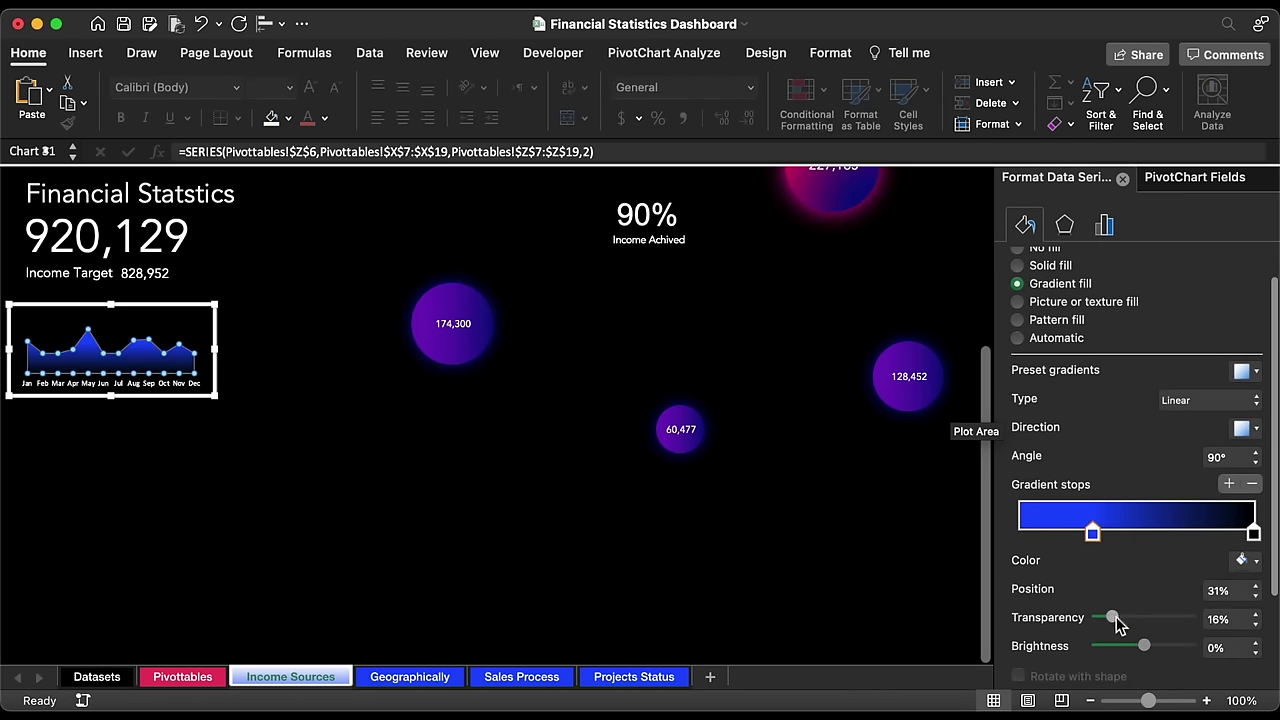
{"action": "left_click_drag", "start_coordinate": [1118, 624], "coordinate": [1119, 624]}
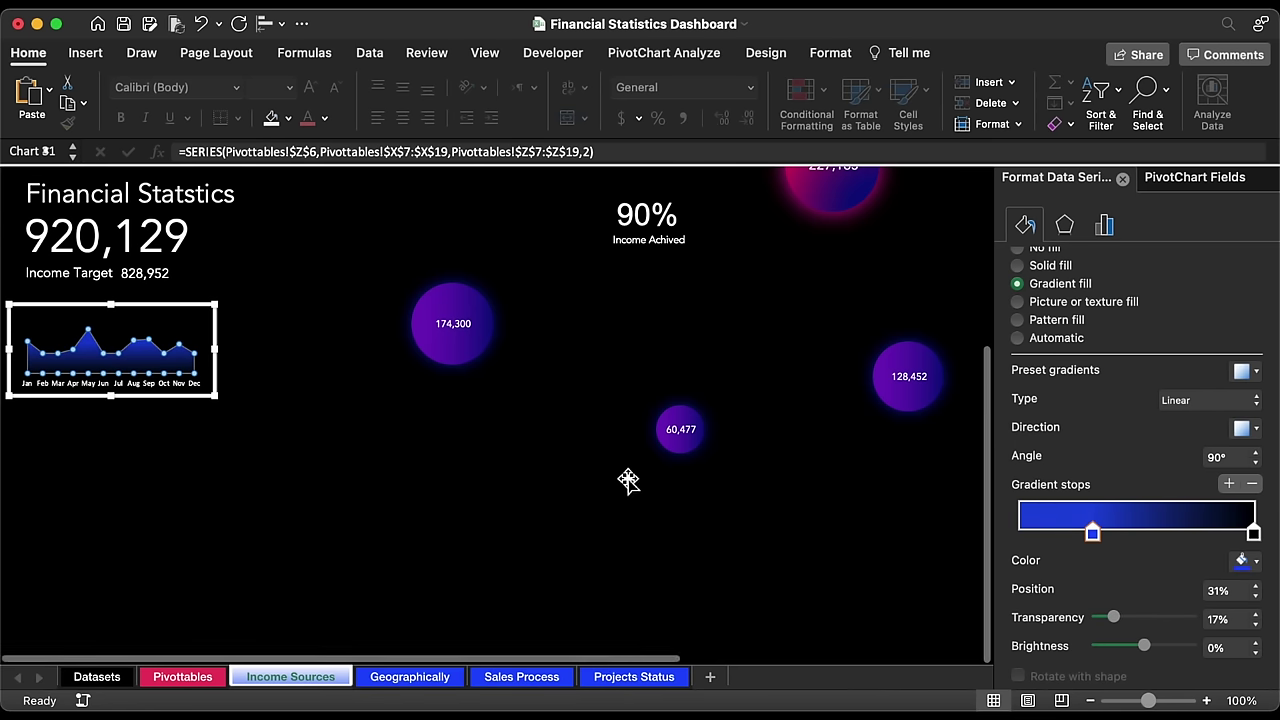
{"action": "left_click", "coordinate": [344, 423]}
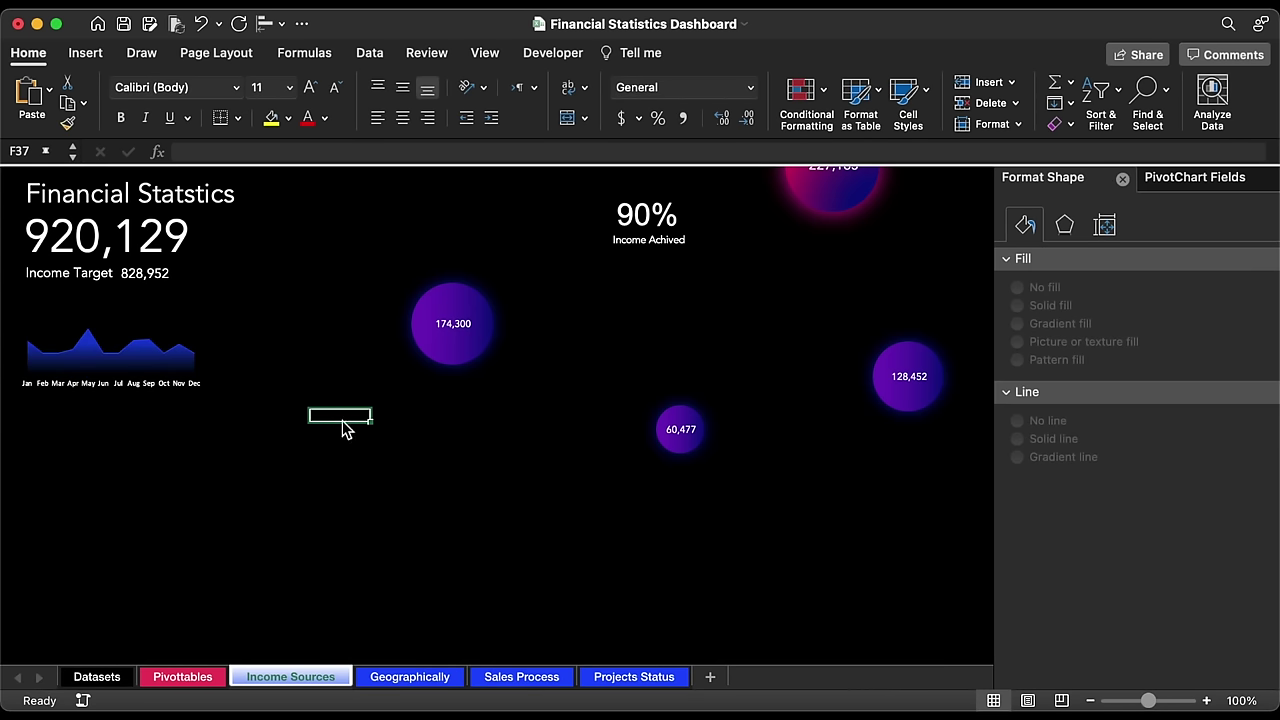
Step: Thicken the mini chart's series line to 1.25 pt
{"action": "left_click", "coordinate": [150, 350]}
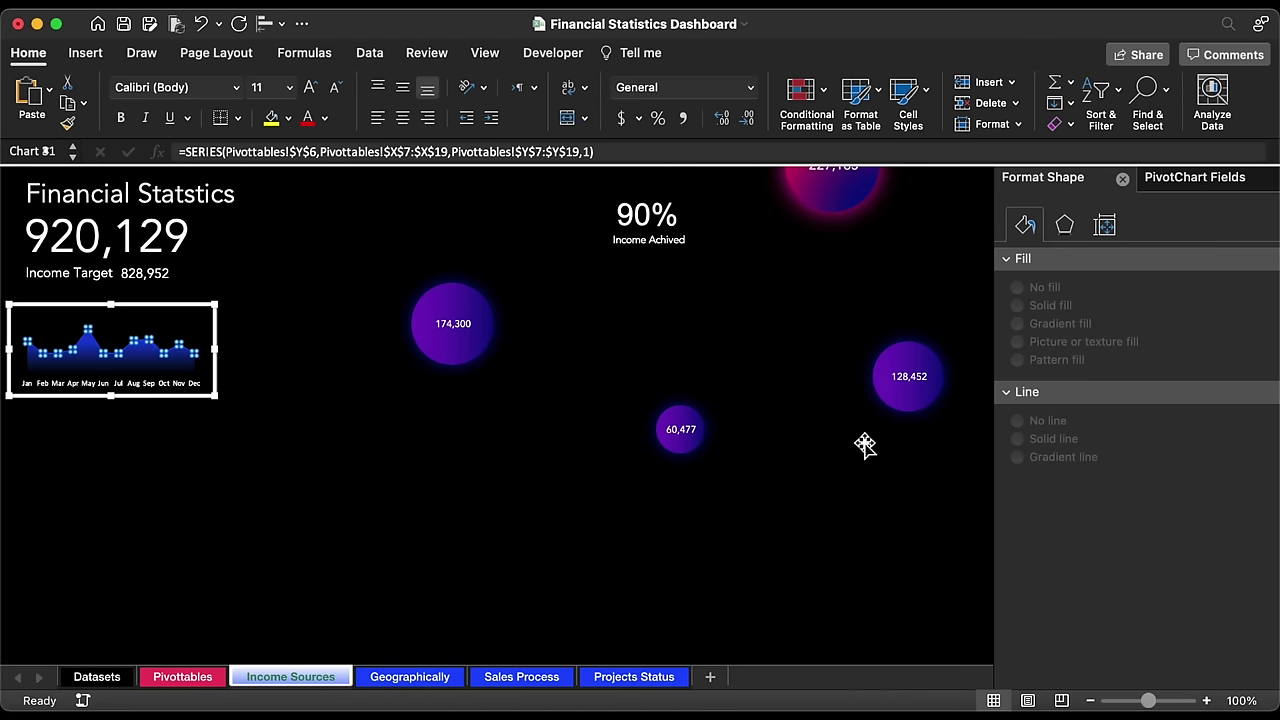
{"action": "left_click", "coordinate": [1025, 226]}
{"action": "left_click", "coordinate": [1257, 466]}
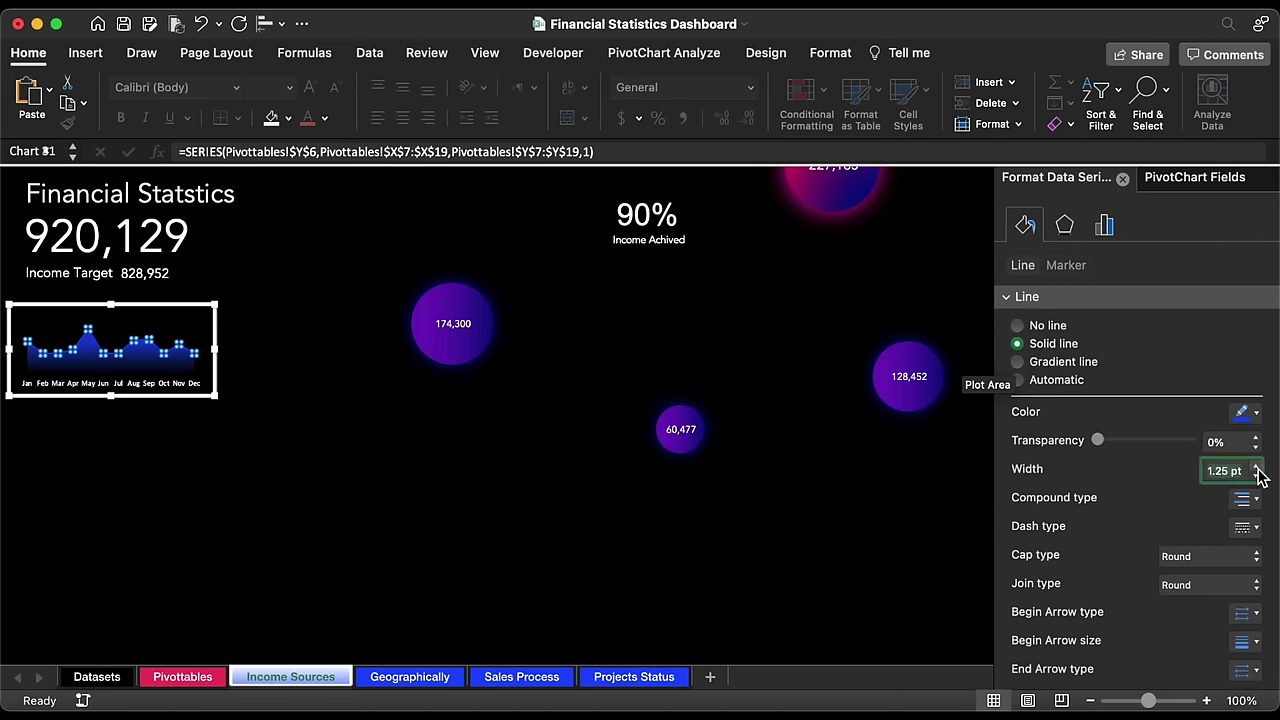
Step: Set the area gradient stop to the recent blue at 100% transparency
{"action": "left_click", "coordinate": [805, 432]}
{"action": "left_click", "coordinate": [1245, 602]}
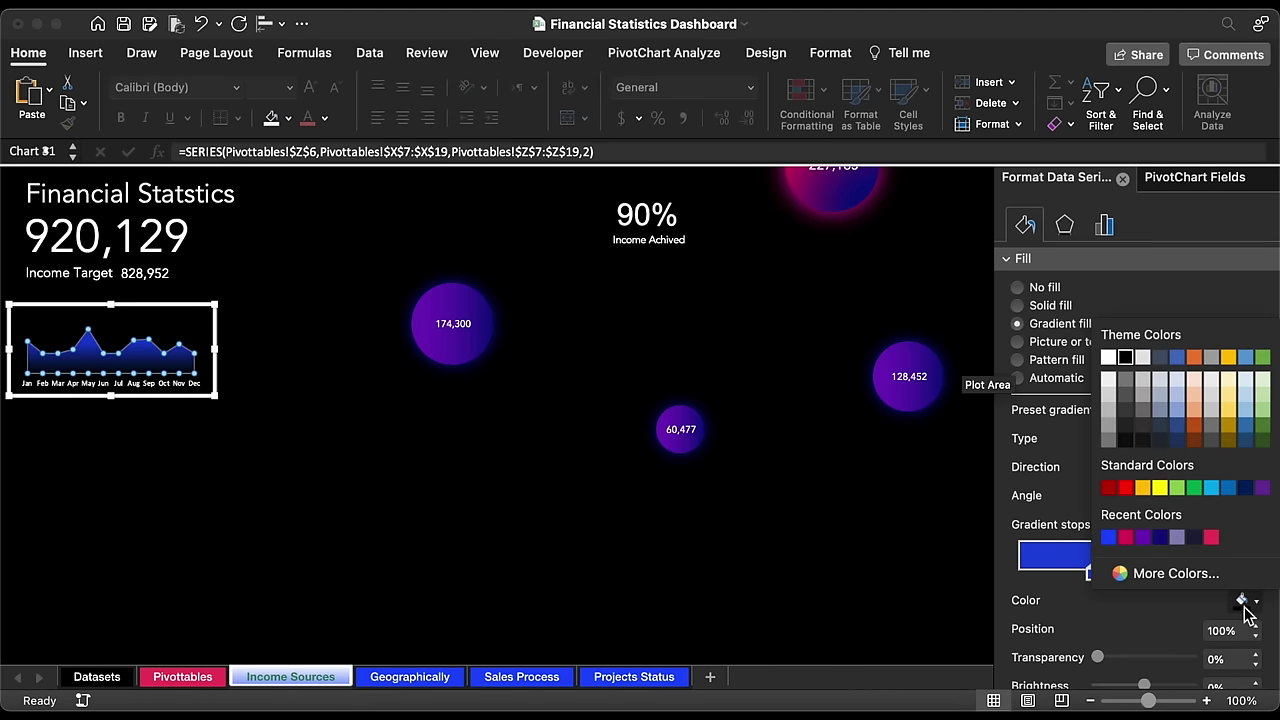
{"action": "left_click", "coordinate": [1109, 538]}
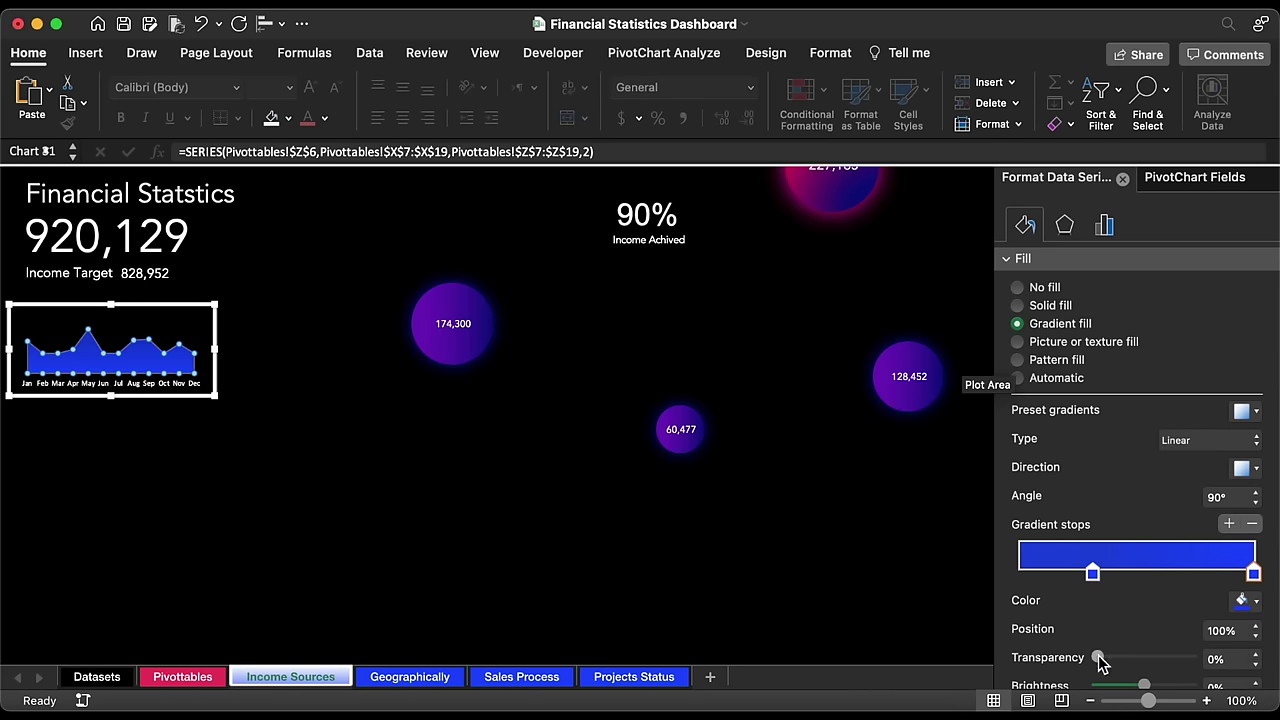
{"action": "left_click_drag", "start_coordinate": [1098, 660], "coordinate": [1230, 655]}
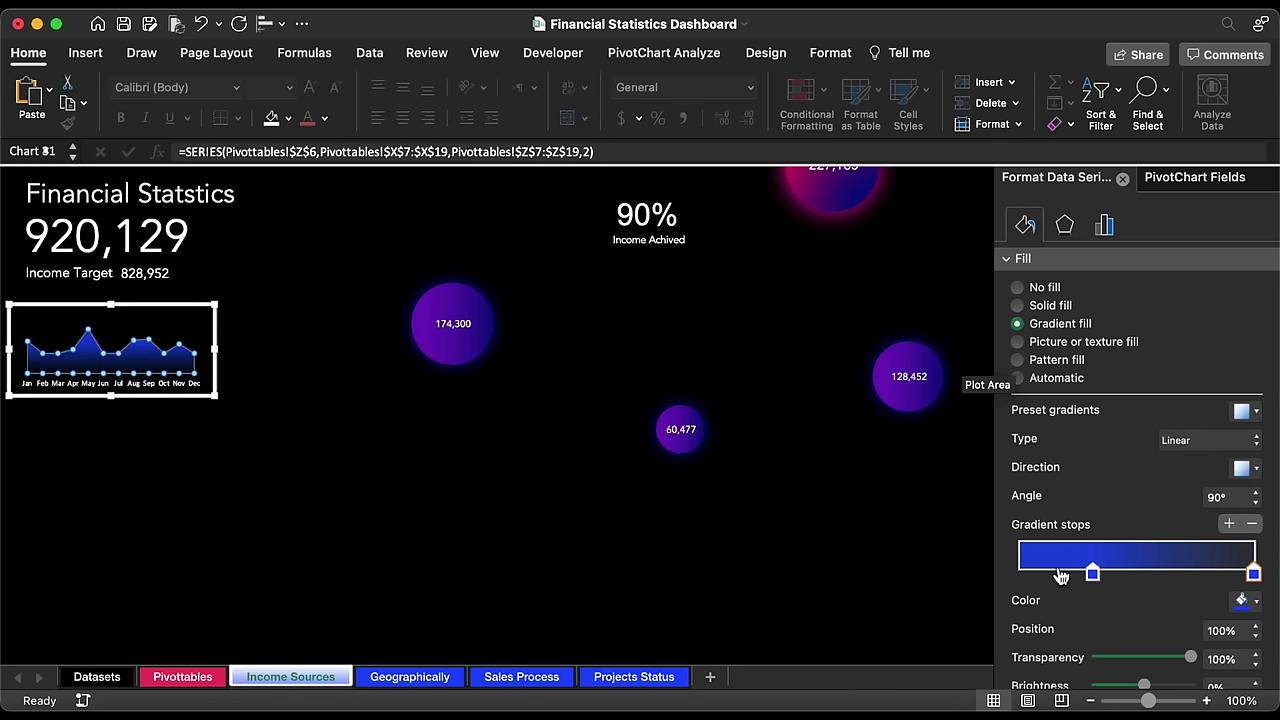
{"action": "left_click", "coordinate": [1096, 576]}
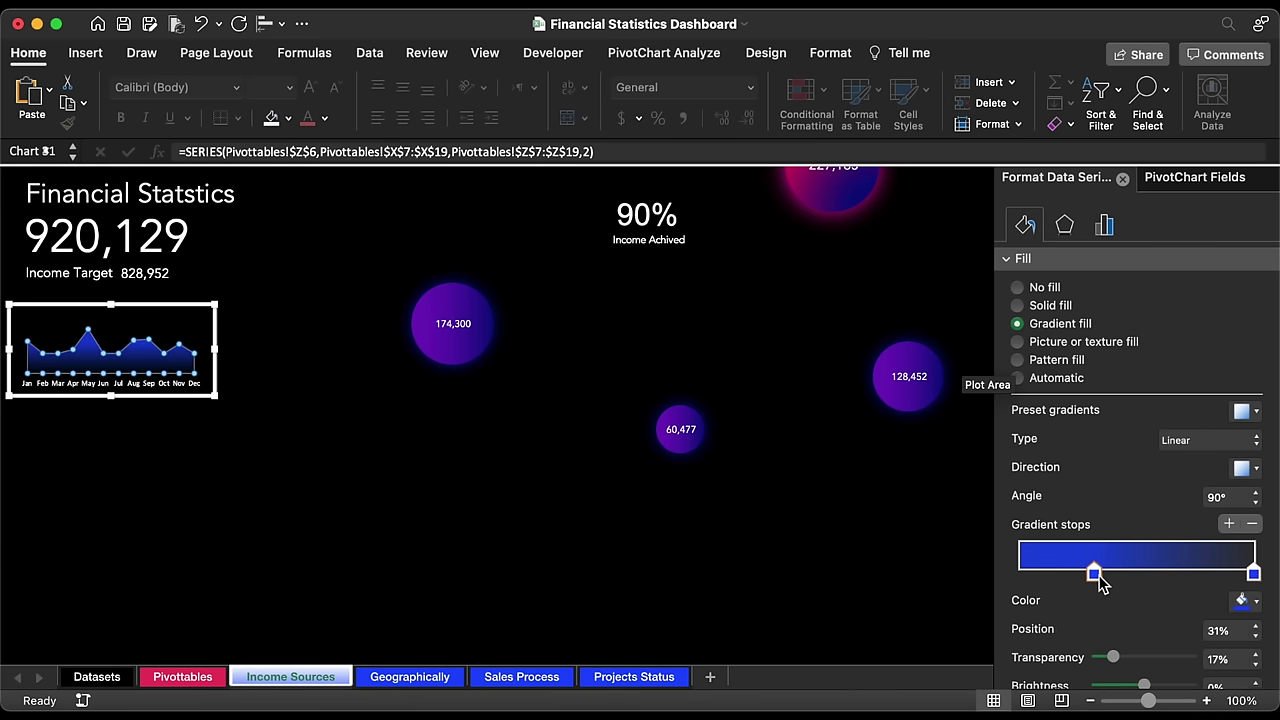
{"action": "left_click_drag", "start_coordinate": [1099, 578], "coordinate": [1101, 578]}
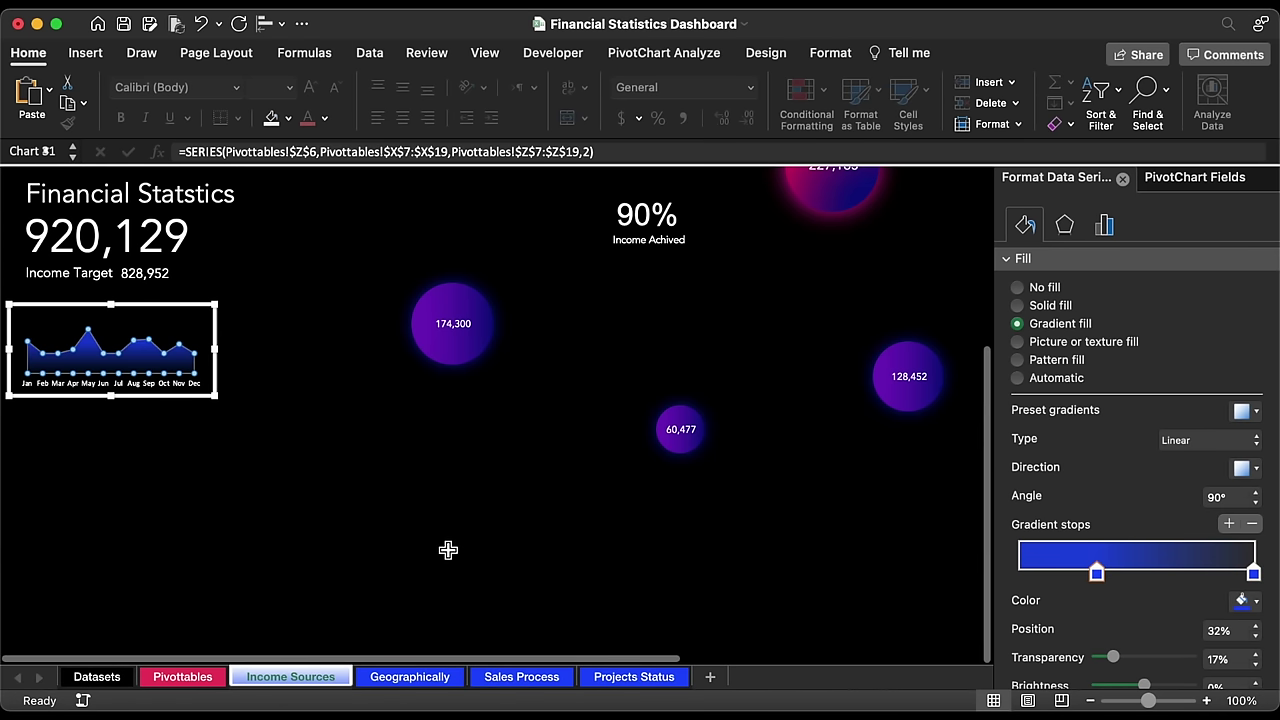
Step: Paste a copy of the Financial Statstics title box below the mini chart
{"action": "left_click", "coordinate": [190, 200]}
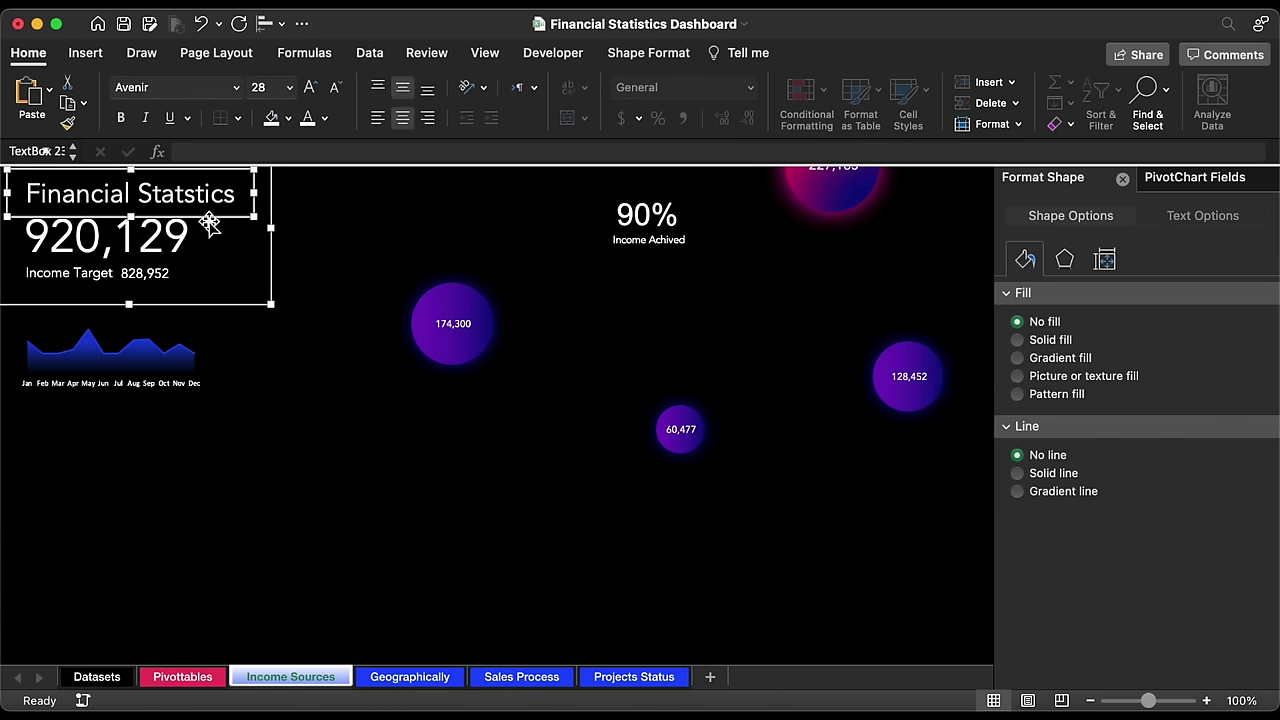
{"action": "left_click", "coordinate": [100, 430]}
{"action": "key", "text": "super+v"}
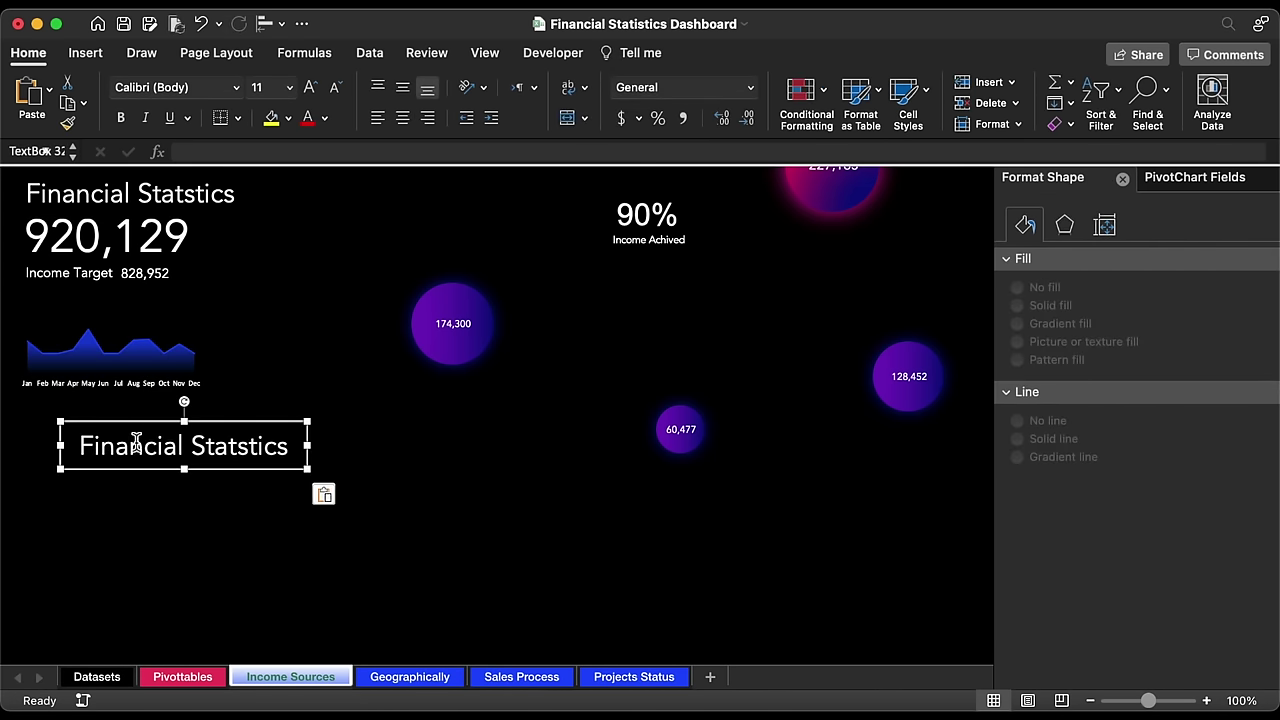
{"action": "left_click_drag", "start_coordinate": [222, 430], "coordinate": [167, 424]}
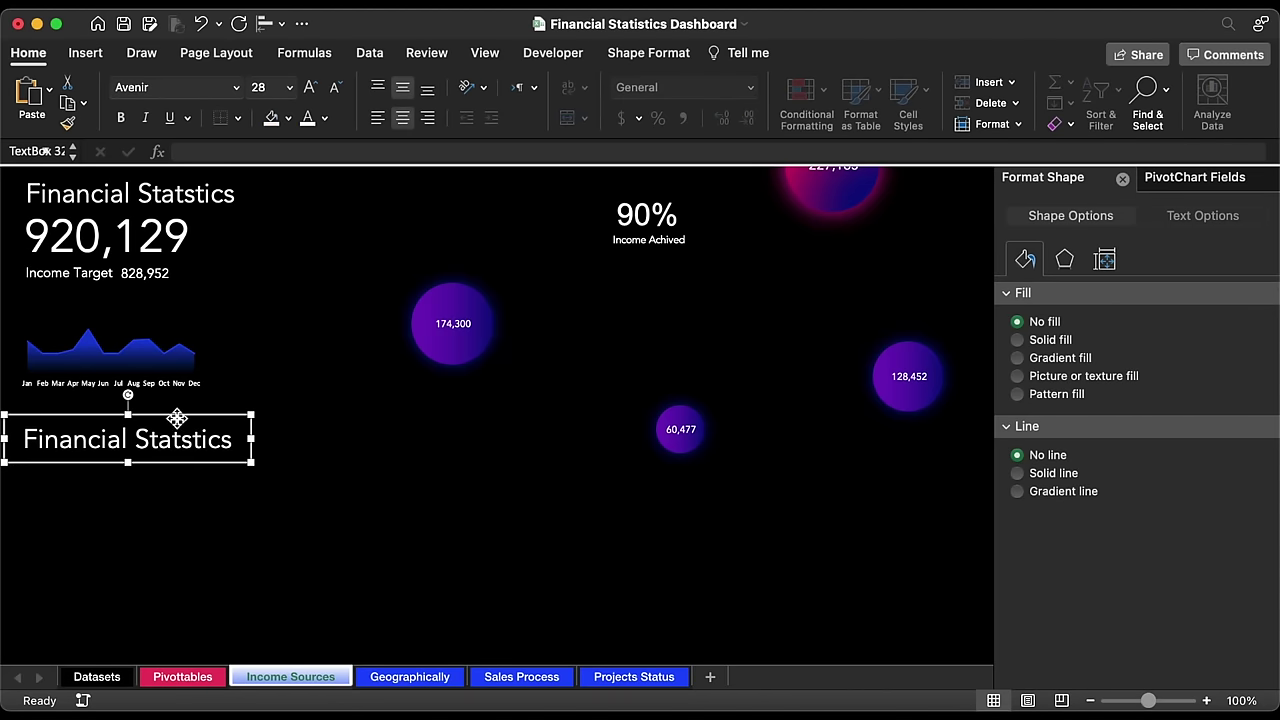
Step: Make the copy 18 pt, left-aligned, reading 'Quantity of Item's'
{"action": "triple_click", "coordinate": [157, 445]}
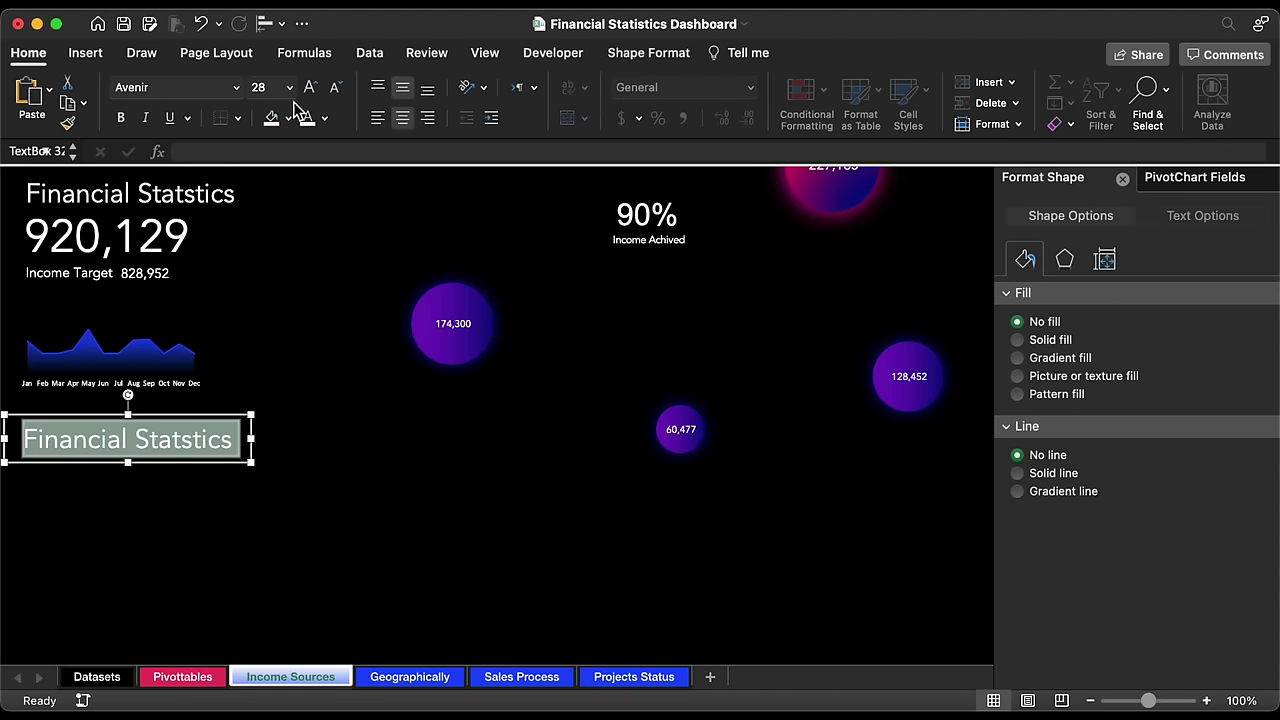
{"action": "left_click", "coordinate": [289, 87]}
{"action": "left_click", "coordinate": [275, 285]}
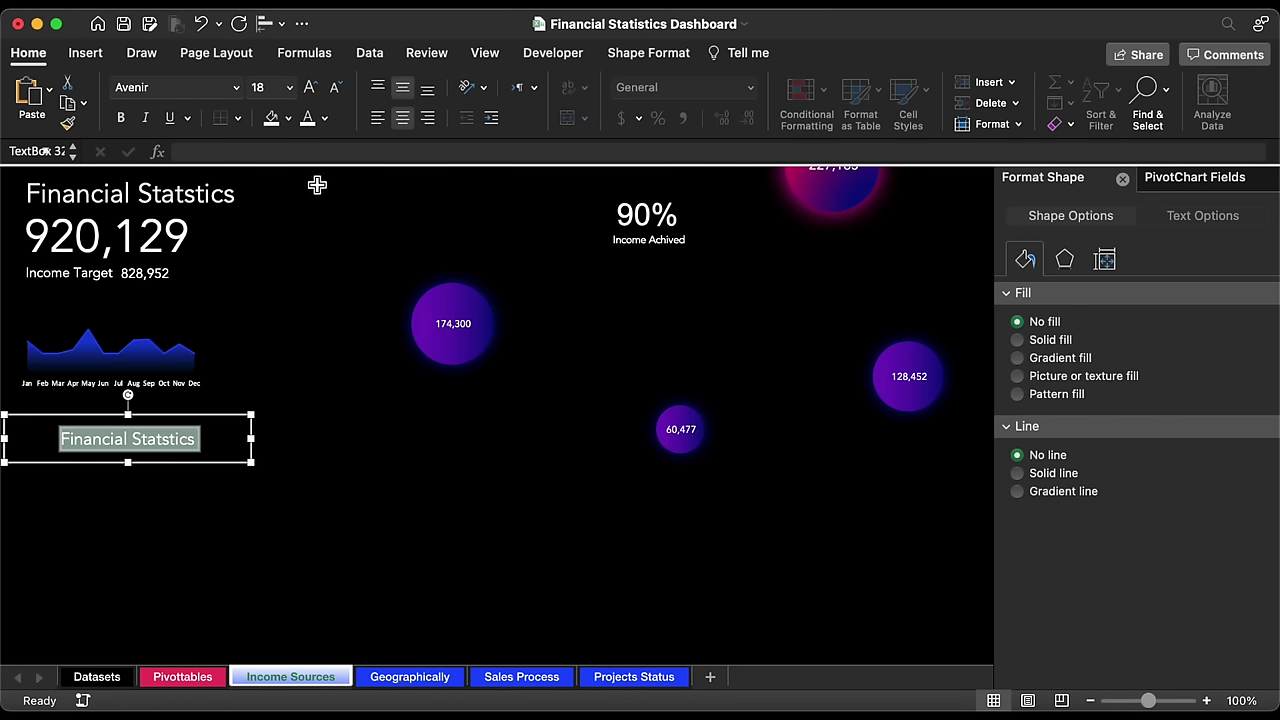
{"action": "left_click", "coordinate": [377, 118]}
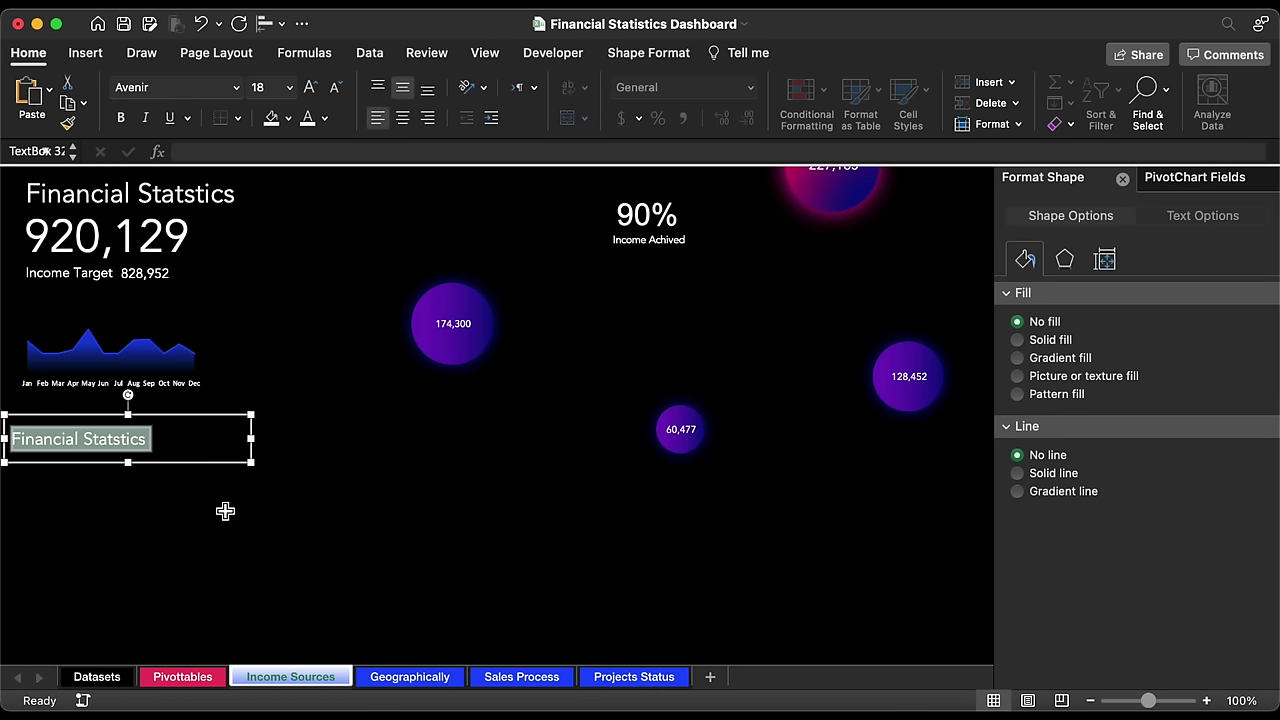
{"action": "type", "text": "Quantity of Item's"}
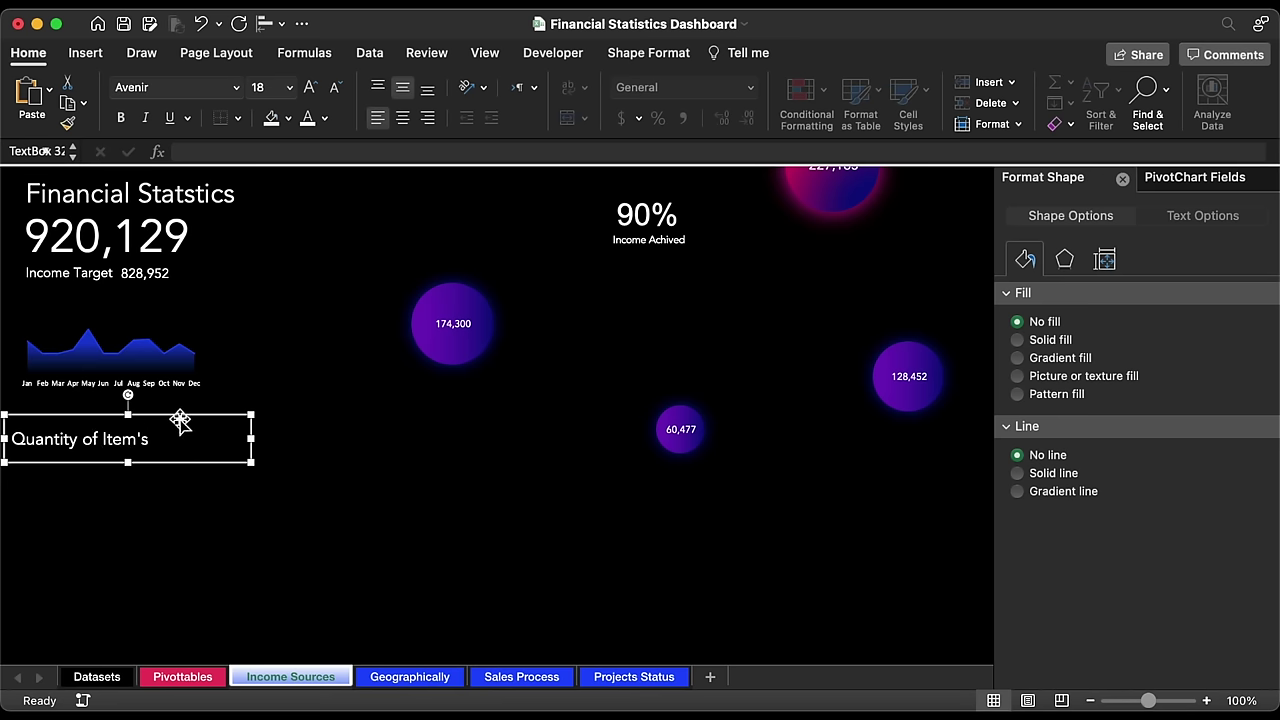
{"action": "left_click_drag", "start_coordinate": [180, 421], "coordinate": [192, 420]}
{"action": "key", "text": "Escape"}
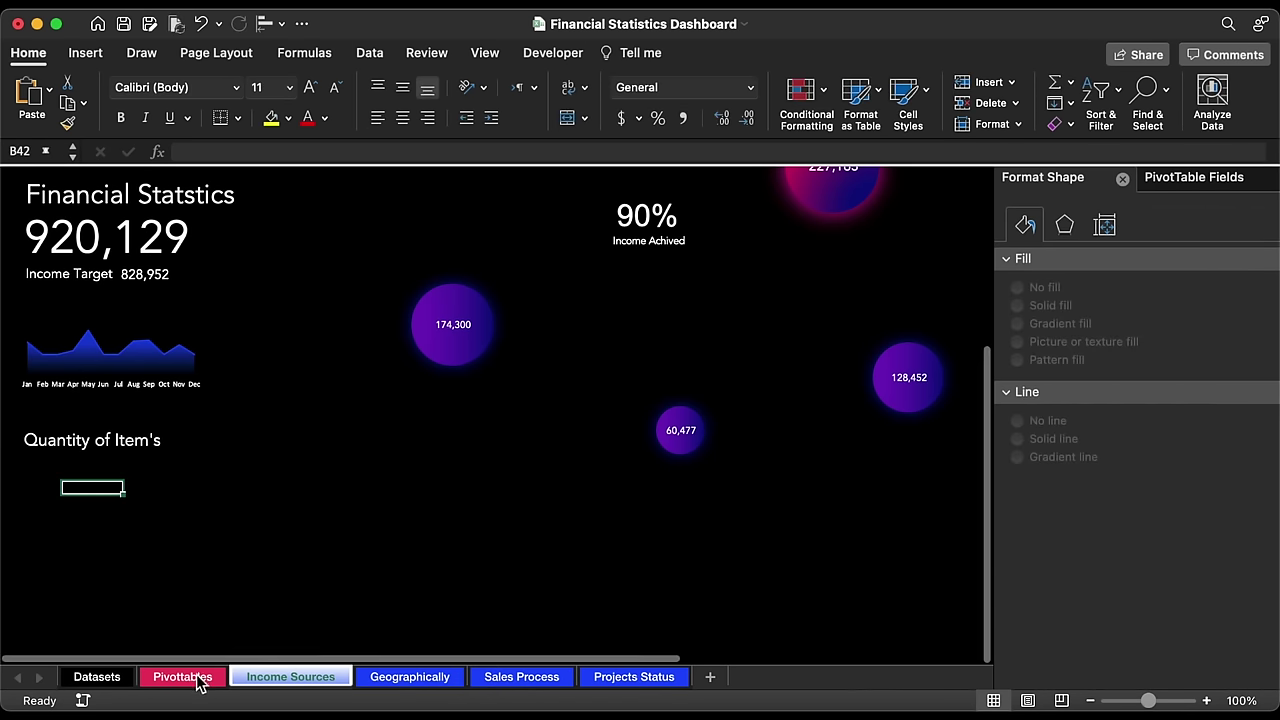
Step: Replace Sum of Income2 with Counts as a second value field in the pivot
{"action": "left_click", "coordinate": [198, 679]}
{"action": "scroll", "coordinate": [351, 529], "scroll_direction": "left", "scroll_amount": 15}
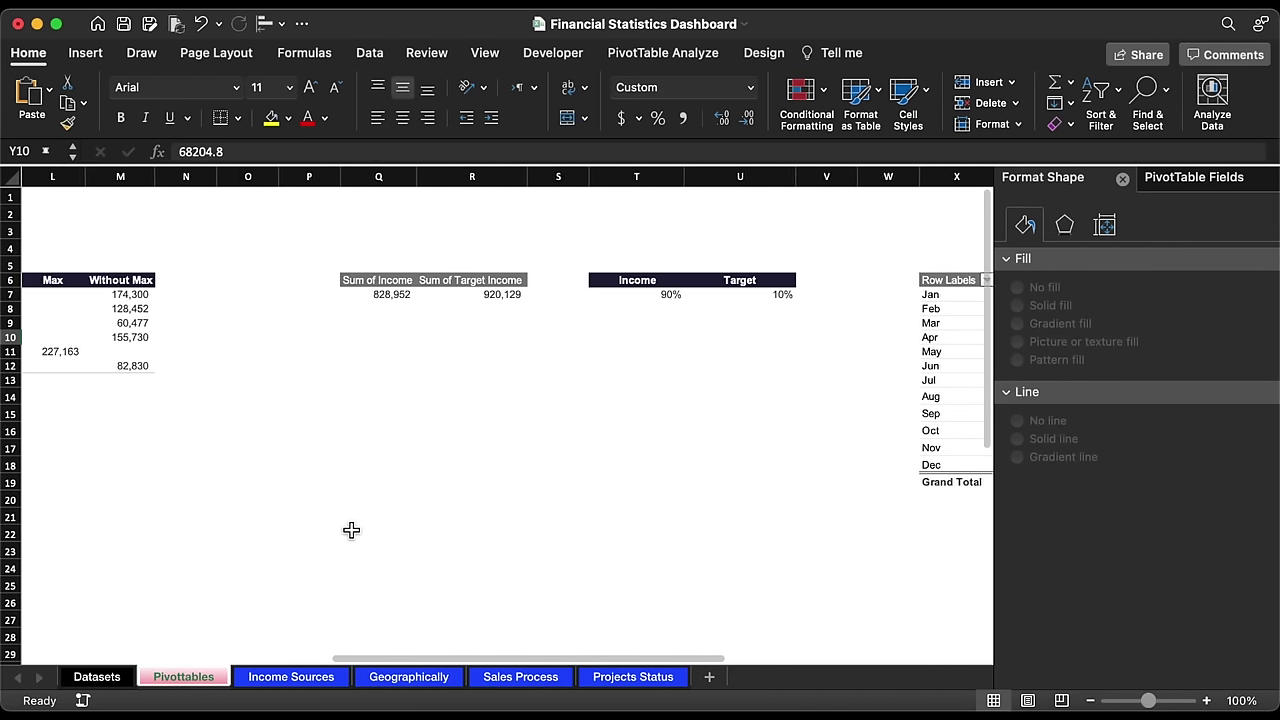
{"action": "scroll", "coordinate": [351, 529], "scroll_direction": "left", "scroll_amount": 3}
{"action": "left_click", "coordinate": [280, 296]}
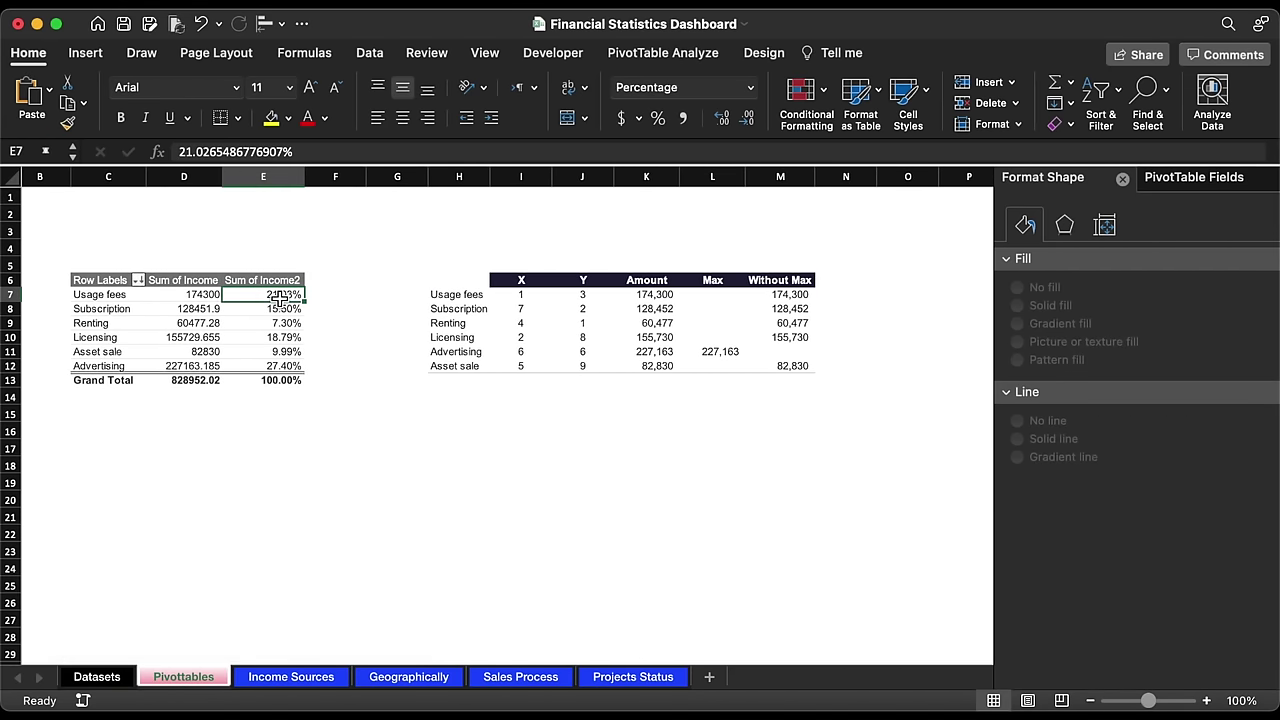
{"action": "left_click", "coordinate": [1168, 182]}
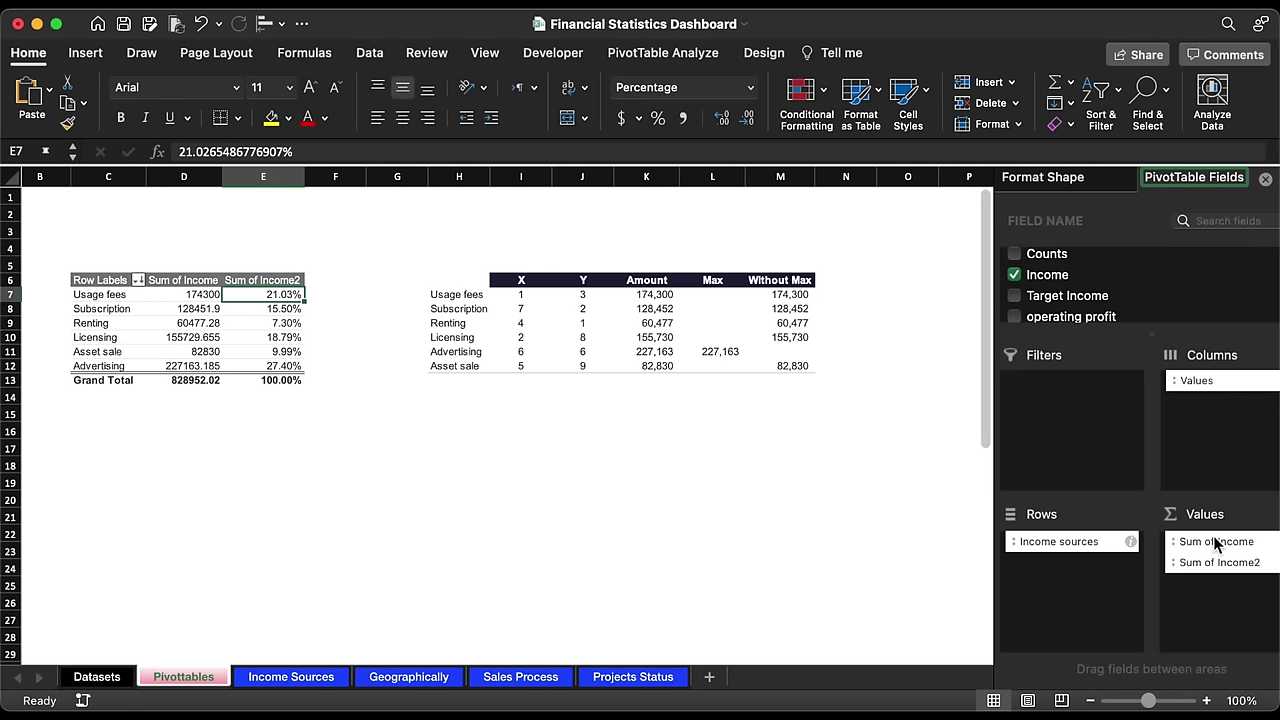
{"action": "left_click_drag", "start_coordinate": [1199, 564], "coordinate": [885, 560]}
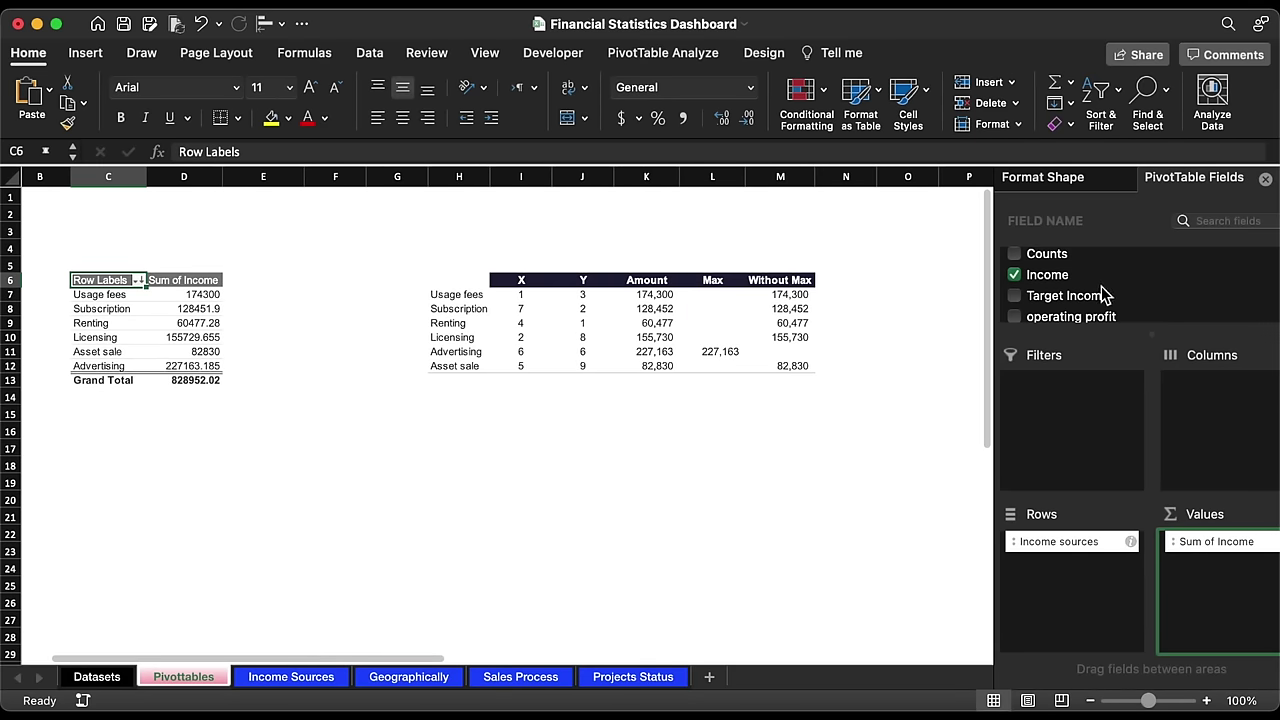
{"action": "scroll", "coordinate": [1103, 294], "scroll_direction": "up", "scroll_amount": 2}
{"action": "left_click_drag", "start_coordinate": [1047, 287], "coordinate": [1215, 584]}
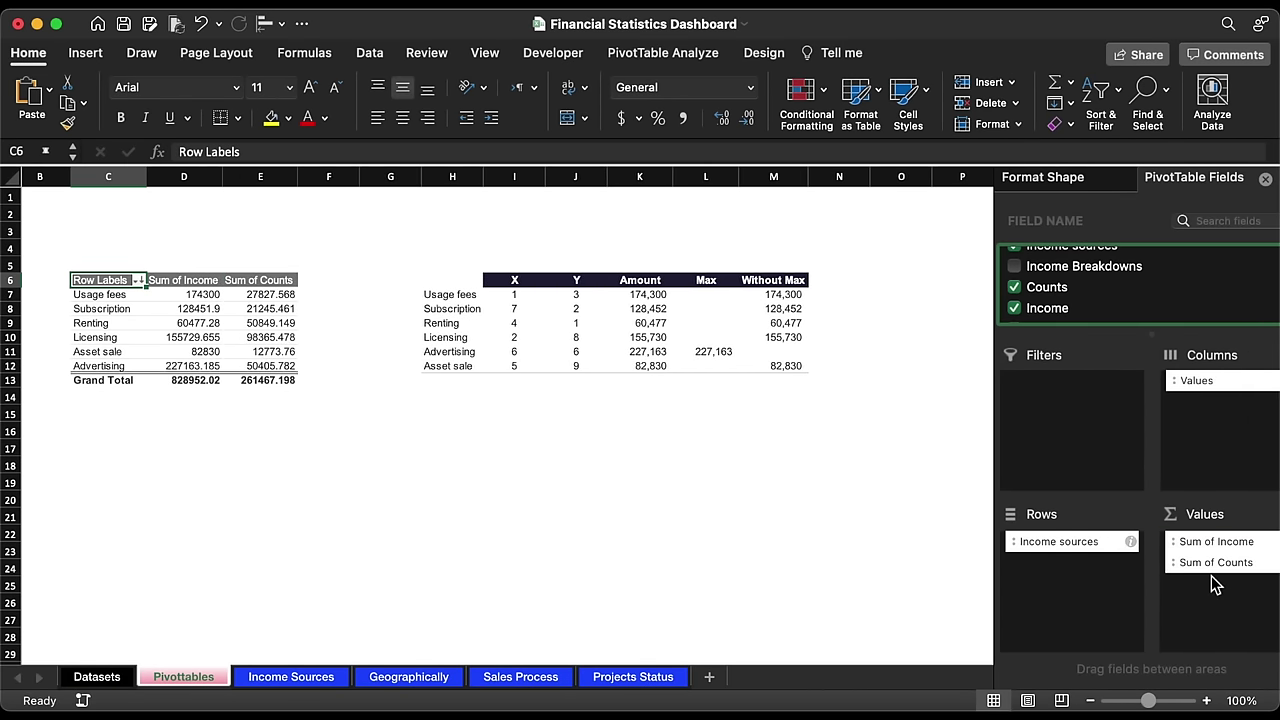
{"action": "left_click_drag", "start_coordinate": [1049, 292], "coordinate": [1230, 627]}
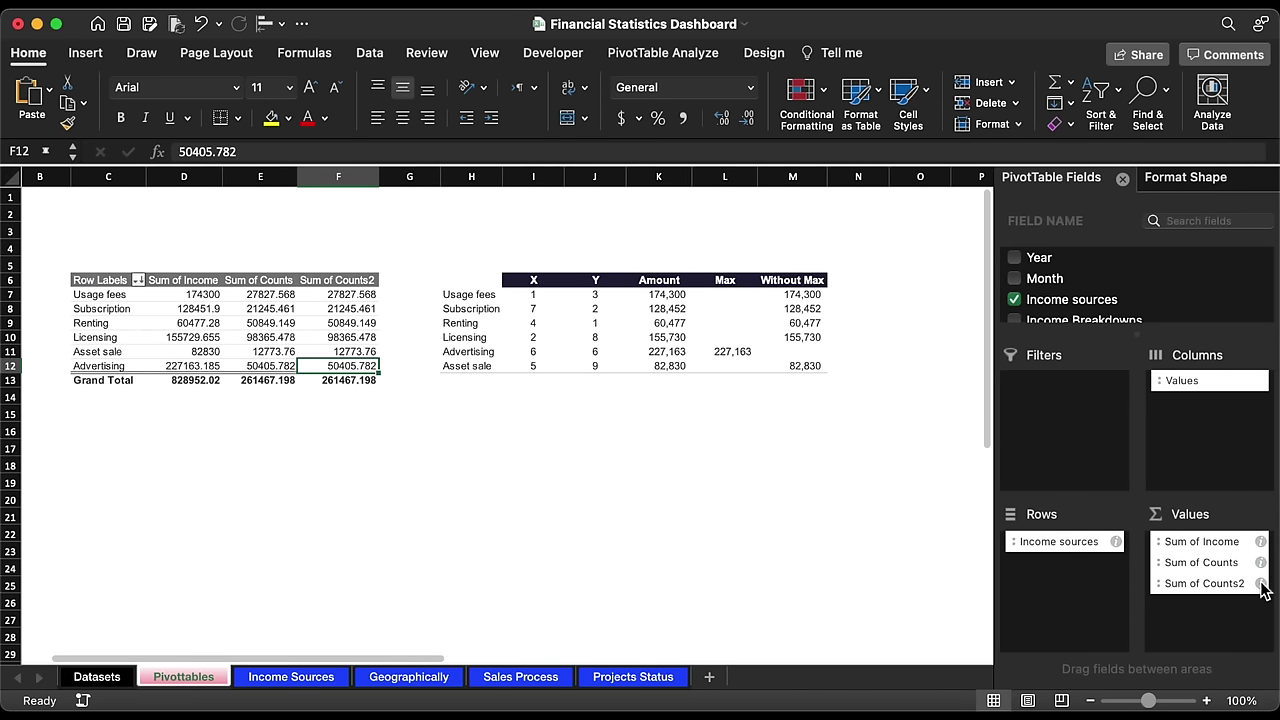
Step: Show Sum of Counts2 as % of Column Total
{"action": "left_click", "coordinate": [1261, 584]}
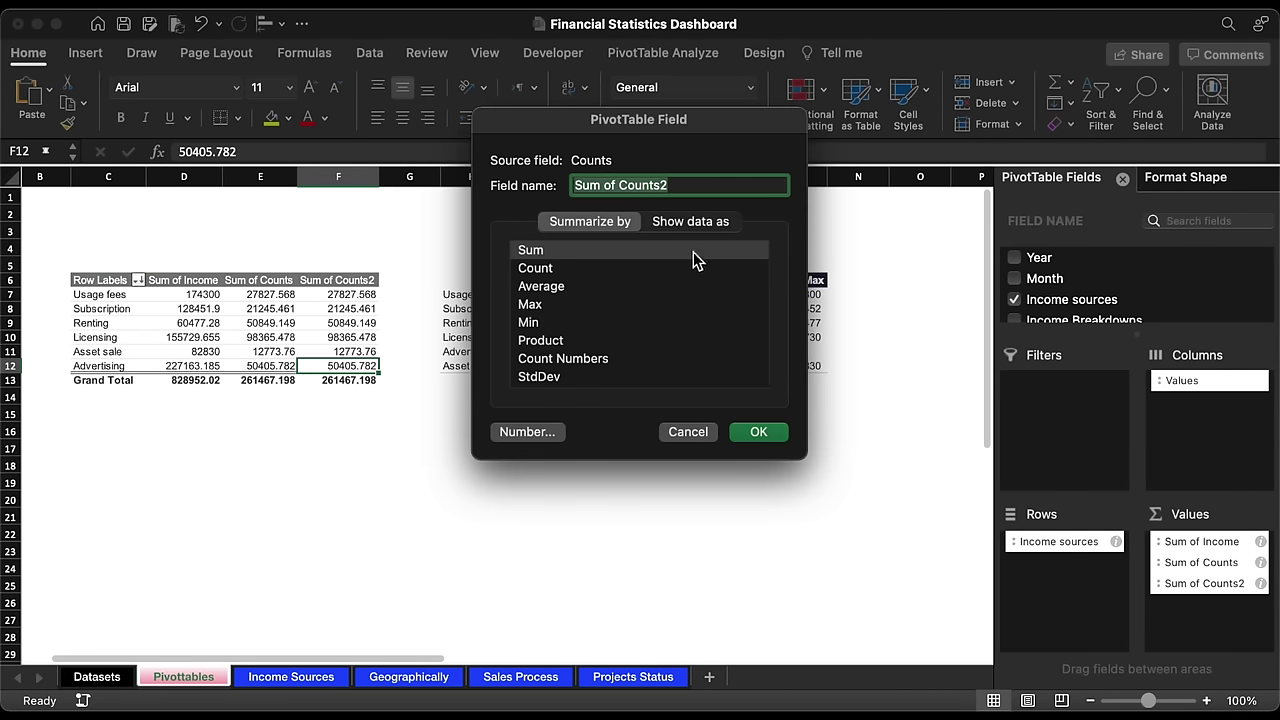
{"action": "left_click", "coordinate": [680, 224]}
{"action": "left_click", "coordinate": [646, 257]}
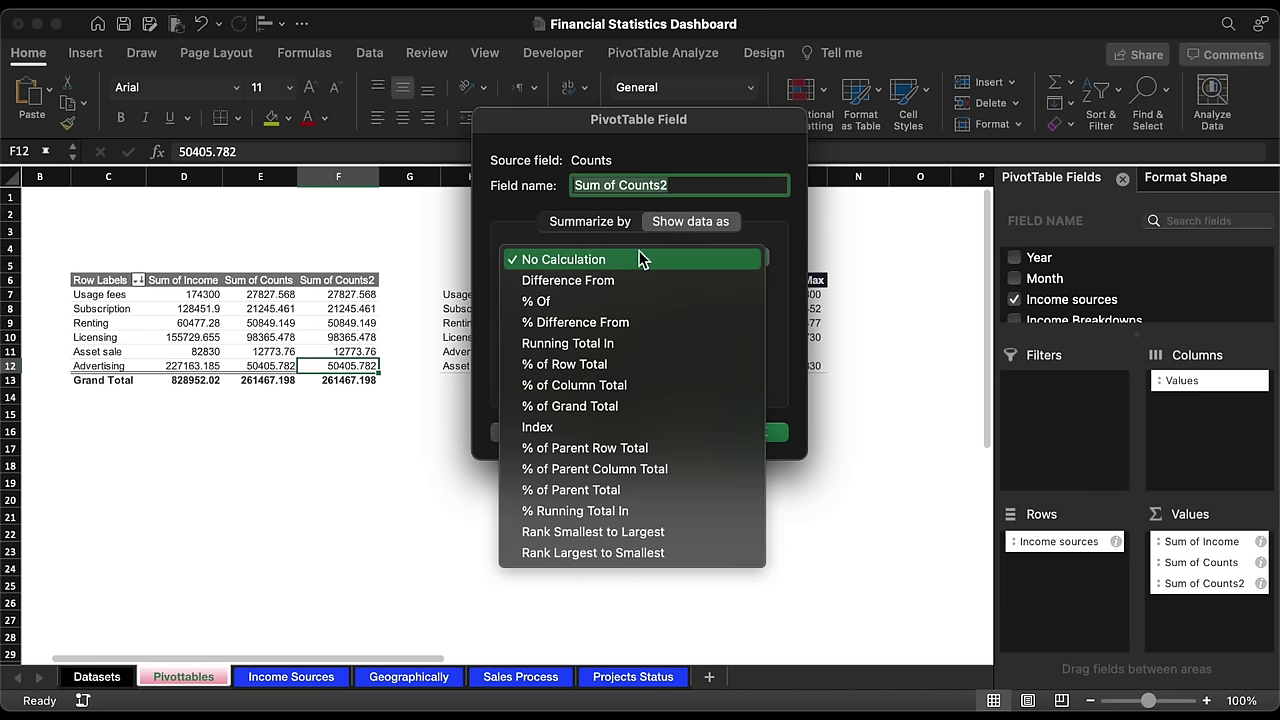
{"action": "left_click", "coordinate": [611, 385]}
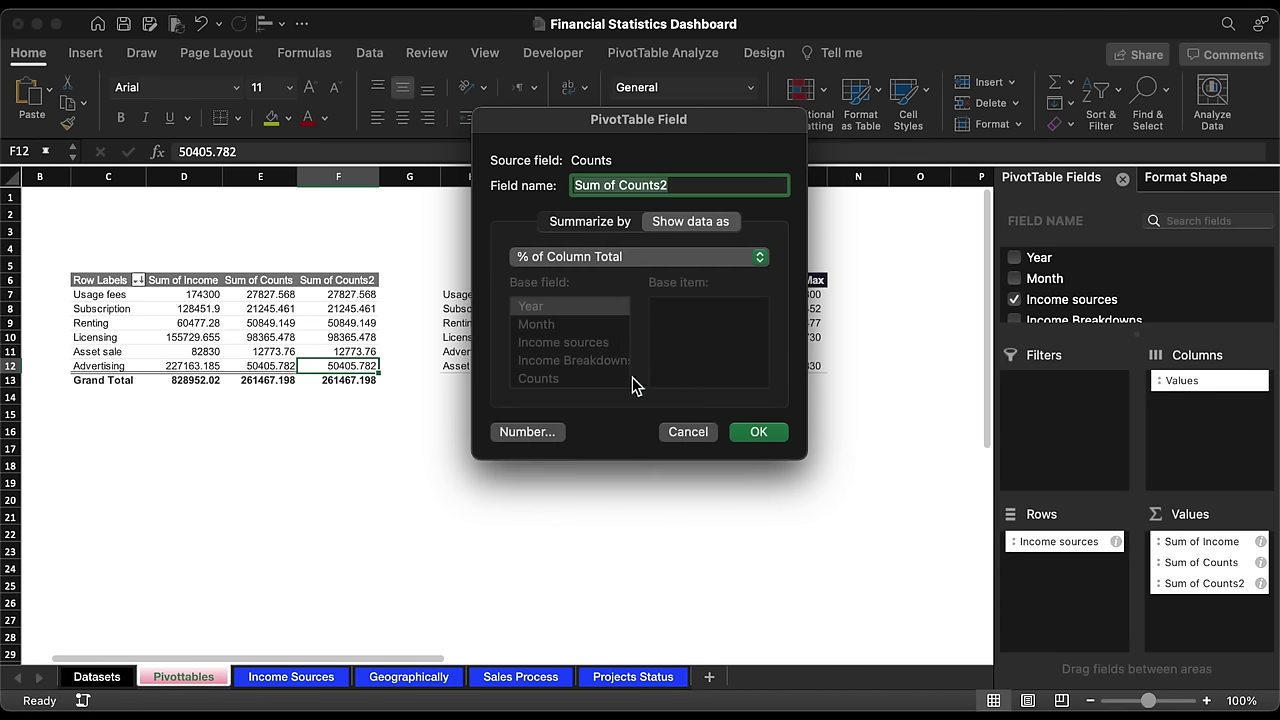
{"action": "left_click", "coordinate": [752, 433]}
Step: Copy the Without Max header from M6 into N6:O6
{"action": "left_click", "coordinate": [758, 279]}
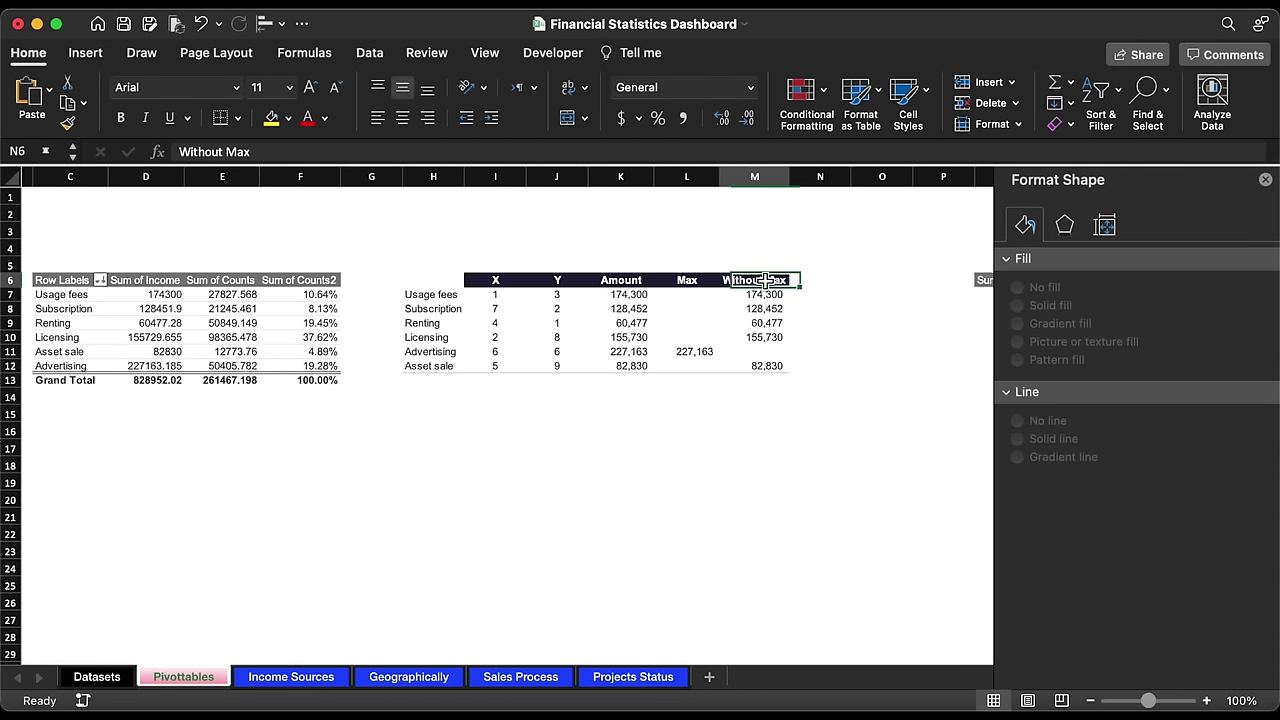
{"action": "key", "text": "cmd+c"}
{"action": "left_click_drag", "start_coordinate": [805, 286], "coordinate": [872, 288]}
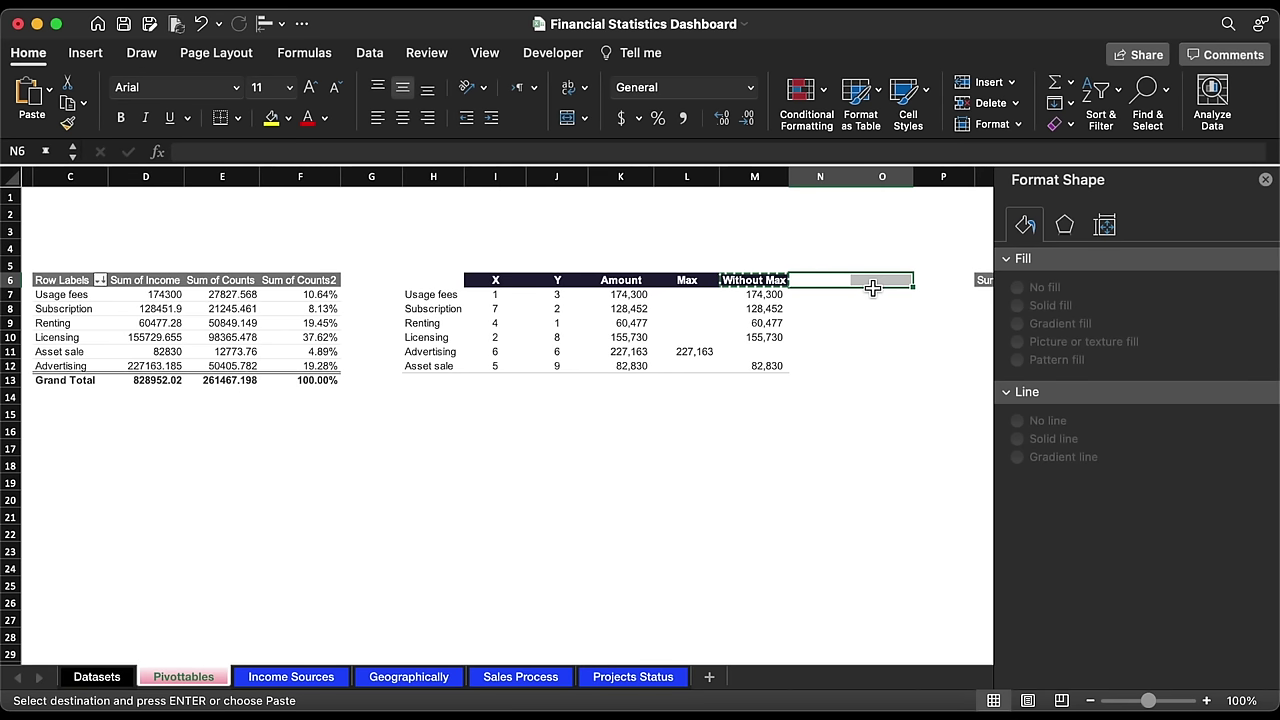
{"action": "key", "text": "cmd+v"}
Step: Enter the headers Count in N6 and Count % in O6
{"action": "type", "text": "Co"}
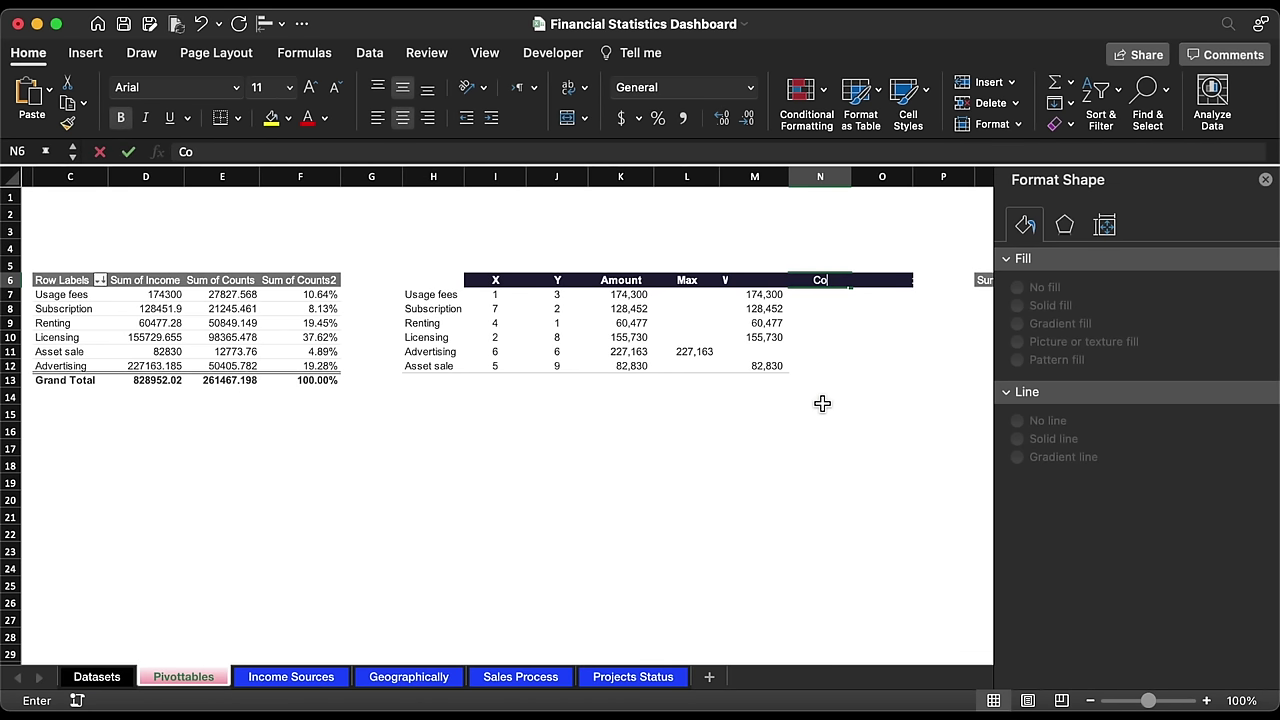
{"action": "key", "text": "Tab"}
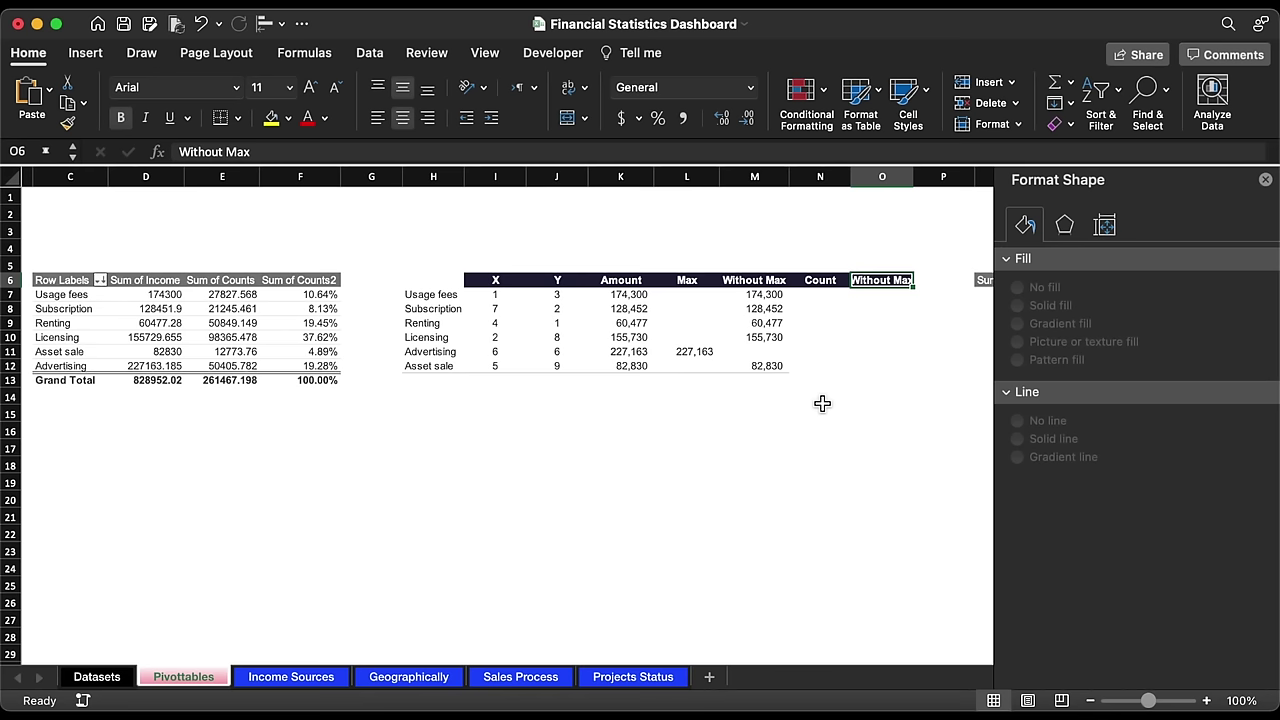
{"action": "type", "text": "Count %"}
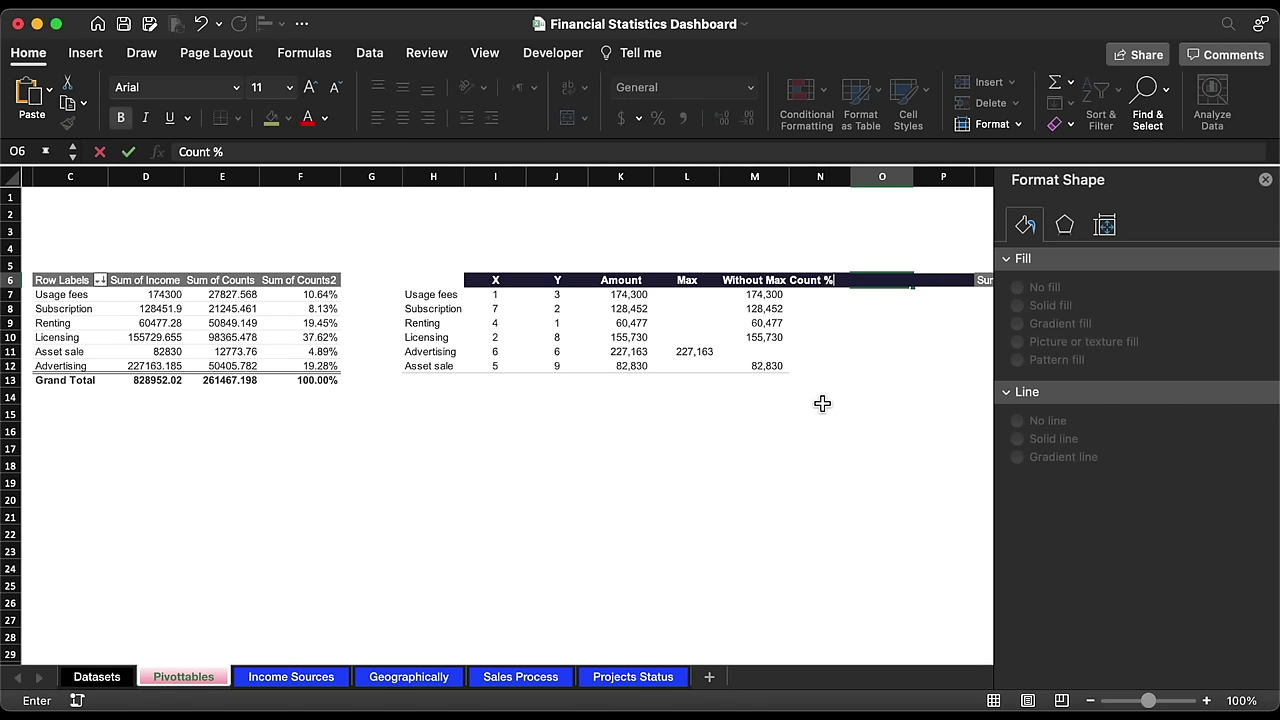
{"action": "key", "text": "Return"}
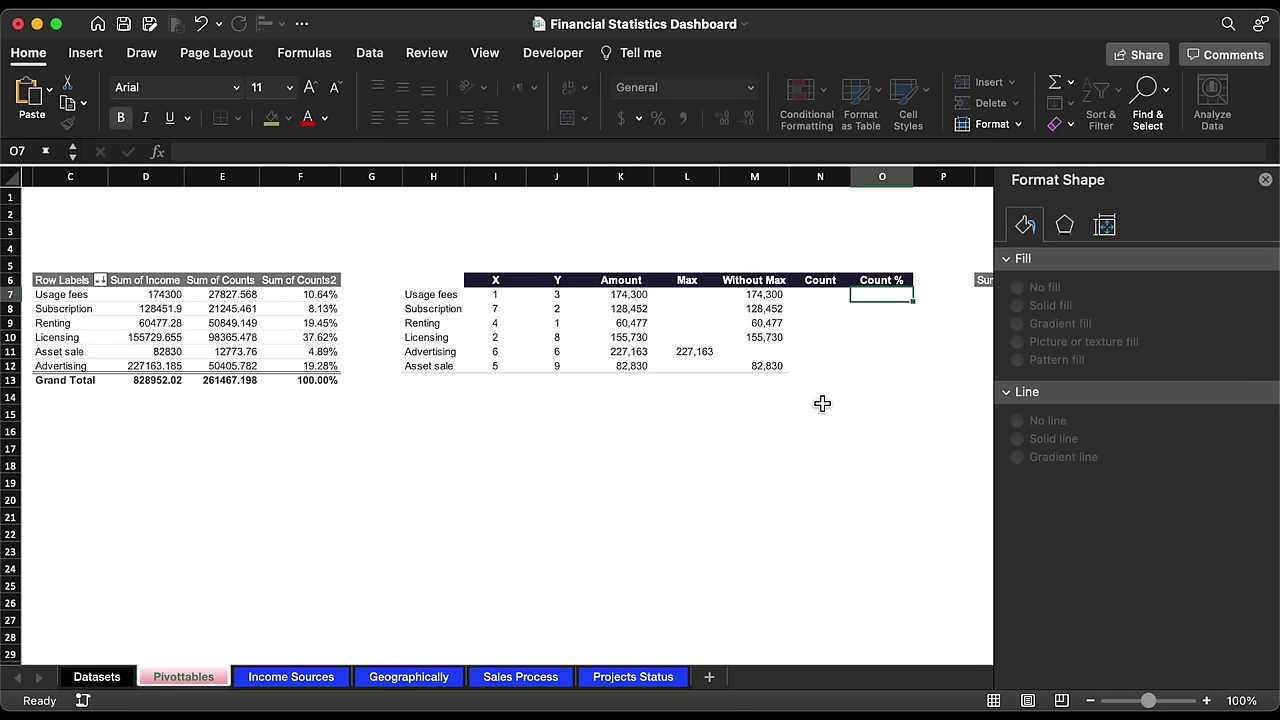
Step: Enter =VLOOKUP(H7,$C$7:$F$12,3,0) in N7 to pull the Usage fees count
{"action": "left_click", "coordinate": [820, 298]}
{"action": "type", "text": "=VLOOKUP("}
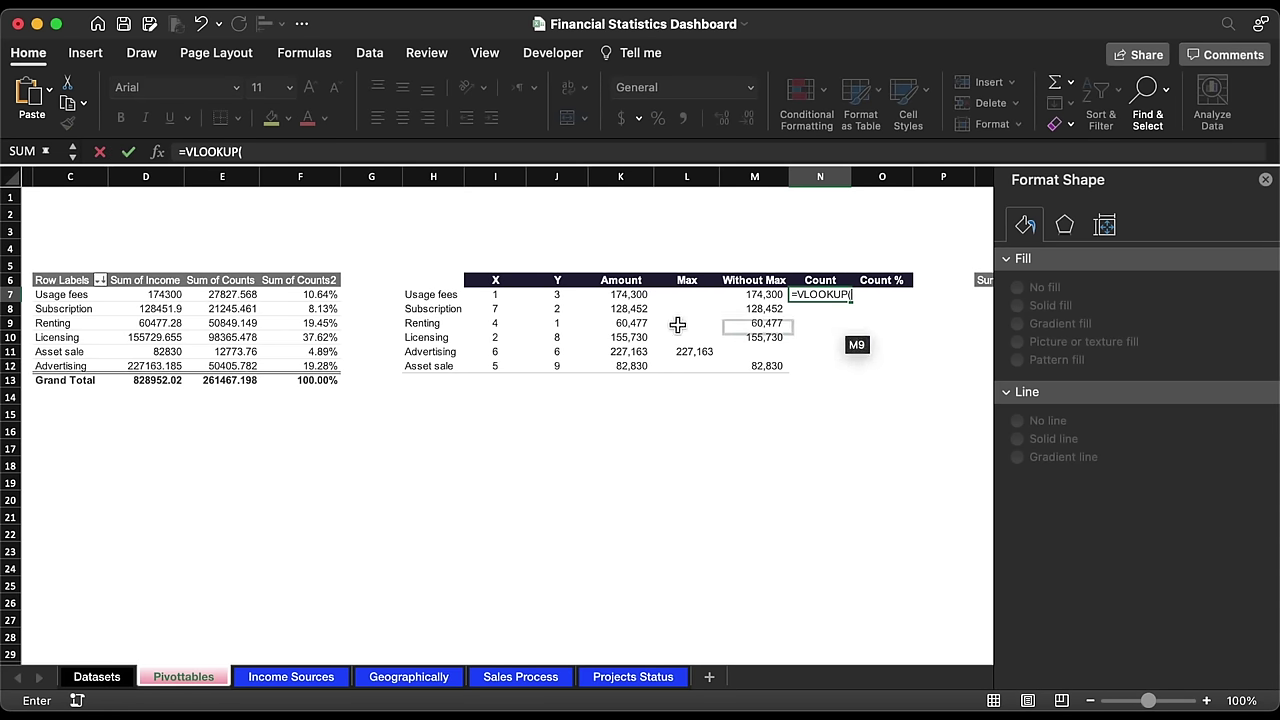
{"action": "left_click", "coordinate": [460, 298]}
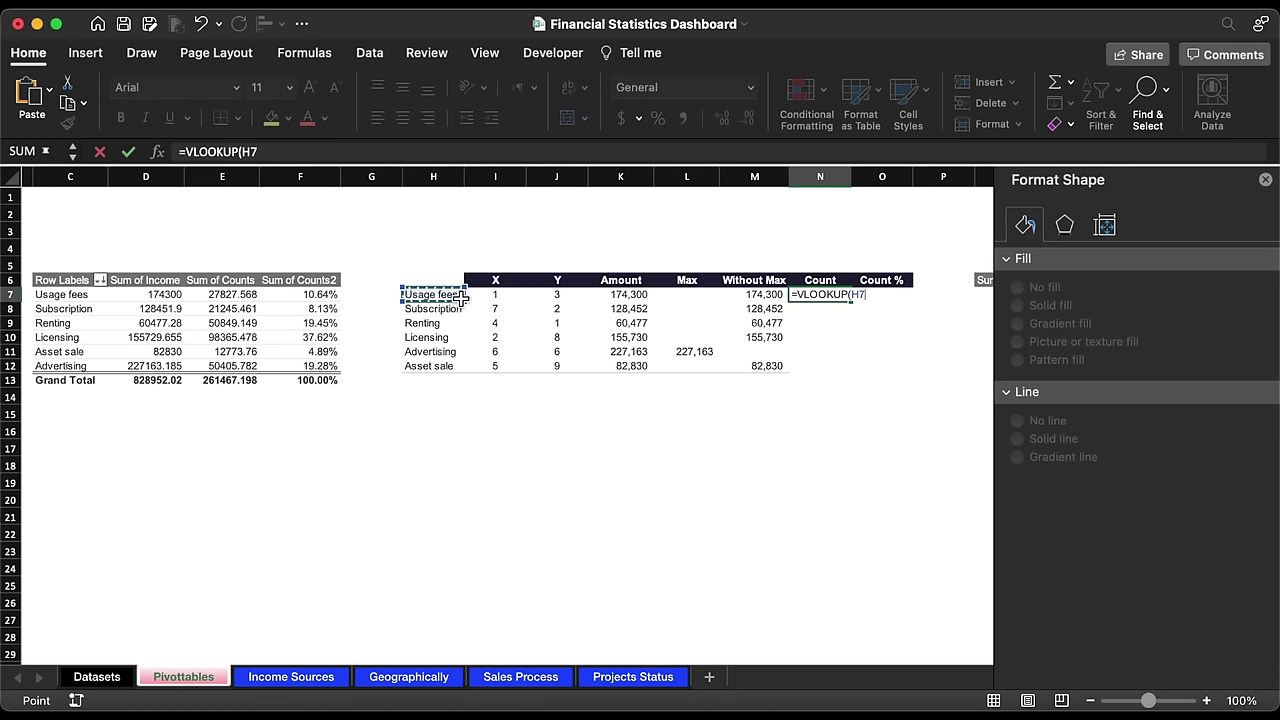
{"action": "type", "text": ","}
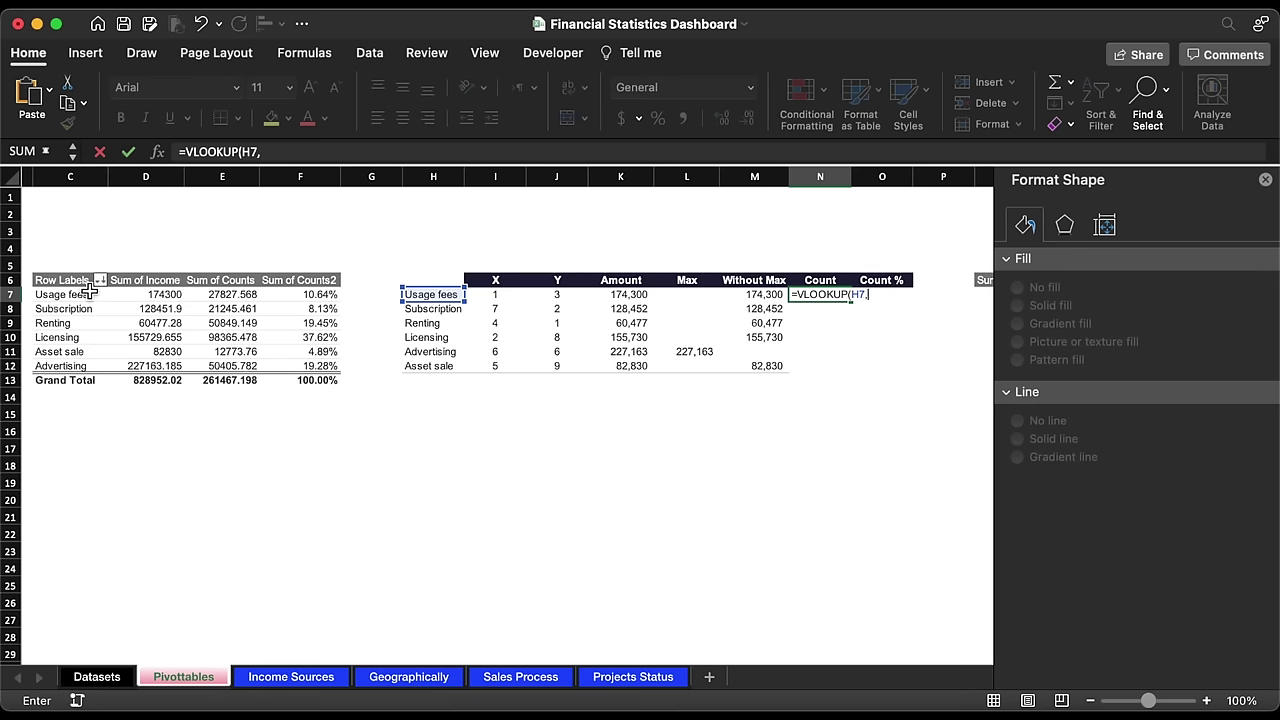
{"action": "left_click_drag", "start_coordinate": [68, 295], "coordinate": [296, 368]}
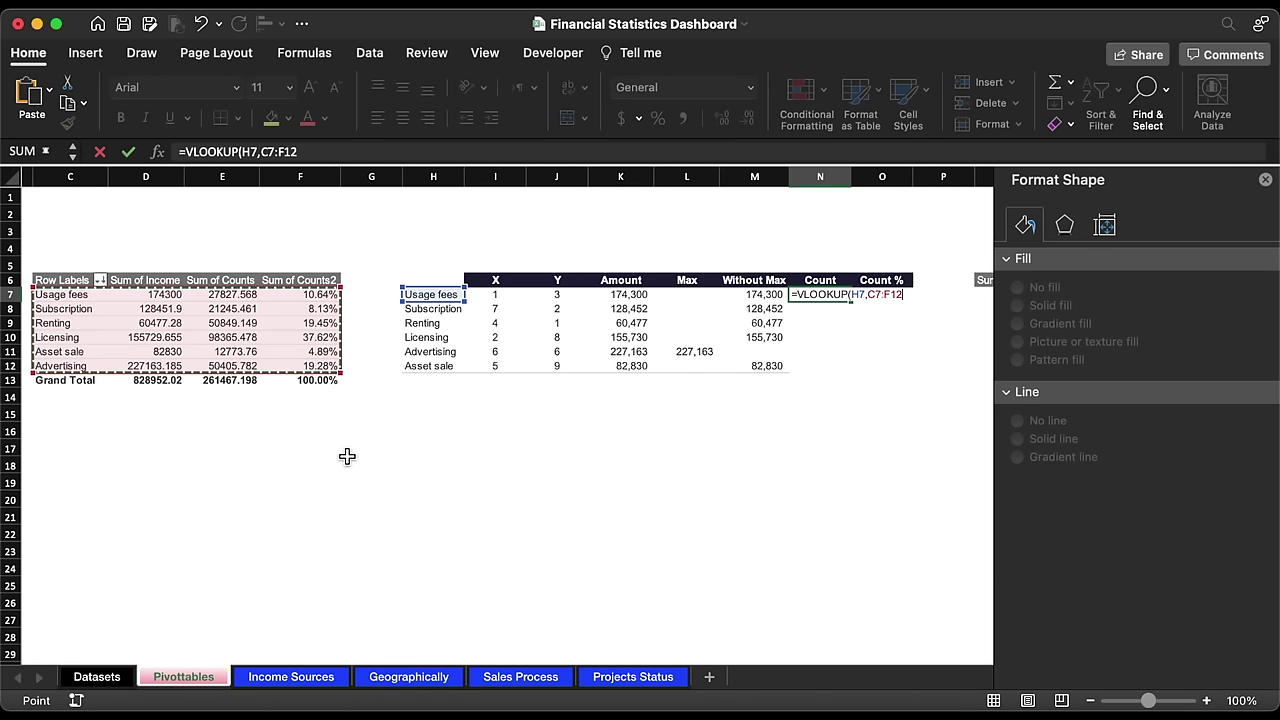
{"action": "key", "text": "F4"}
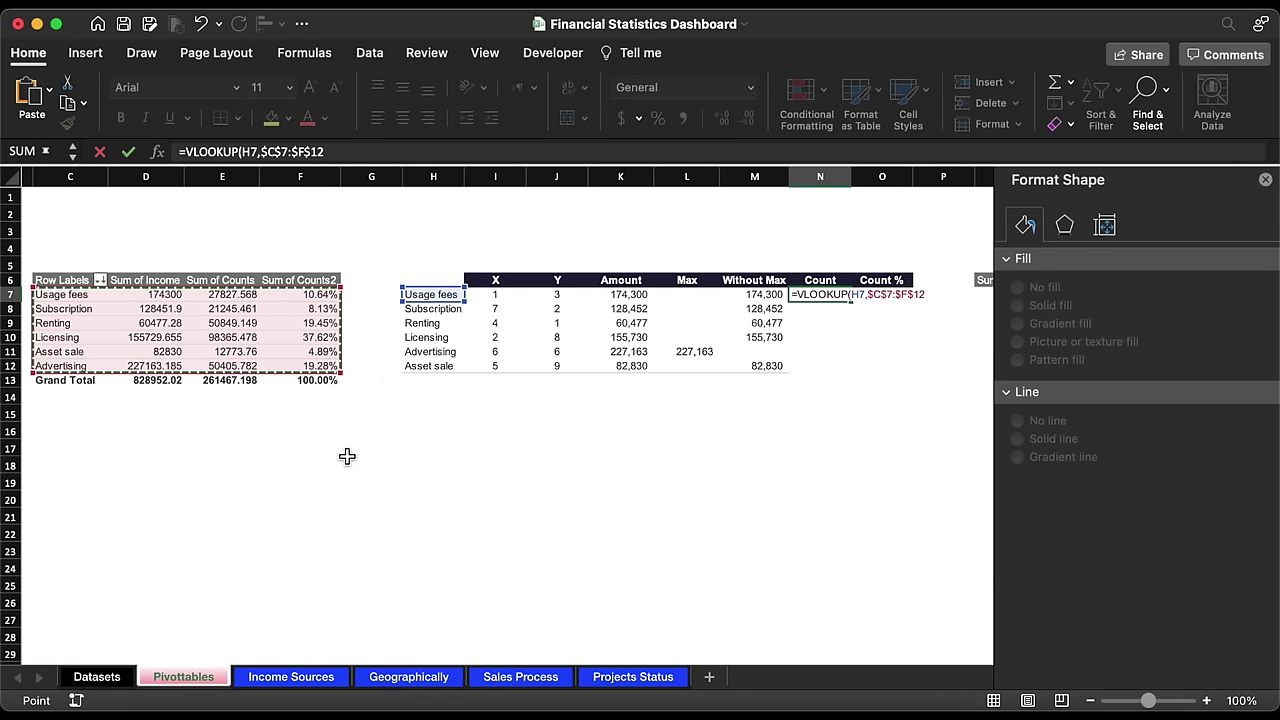
{"action": "type", "text": ","}
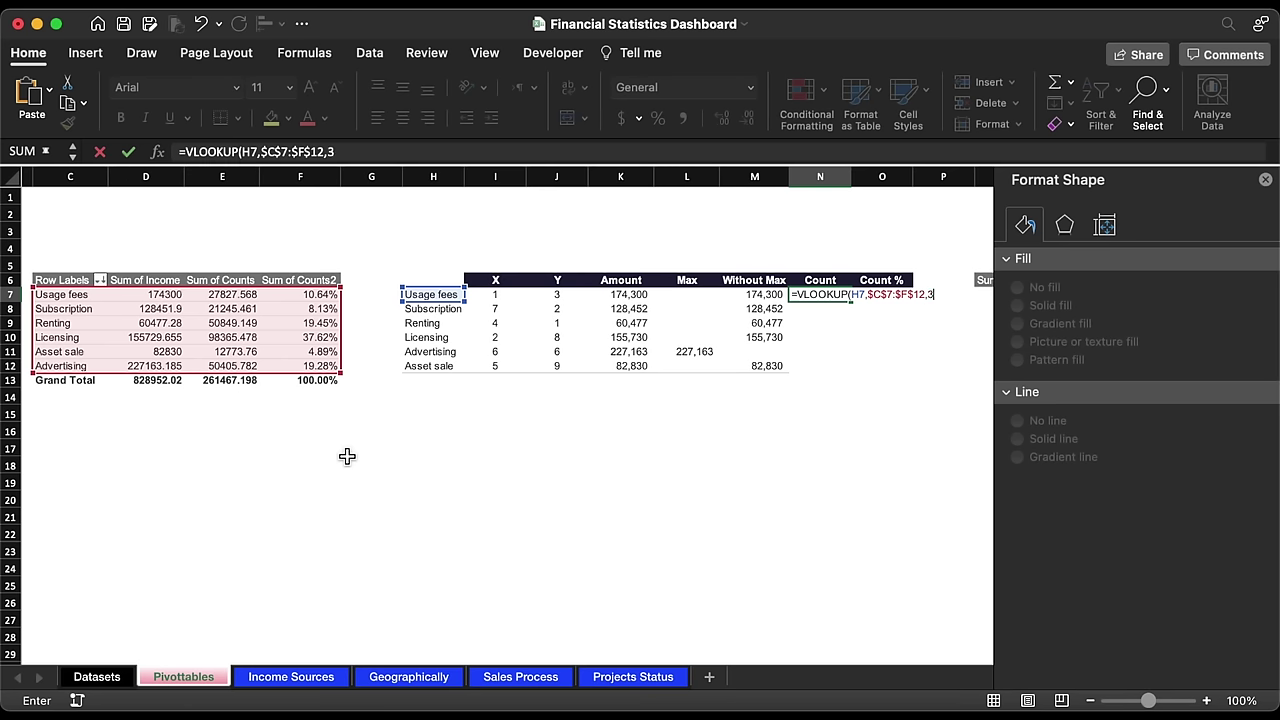
{"action": "type", "text": "3,0"}
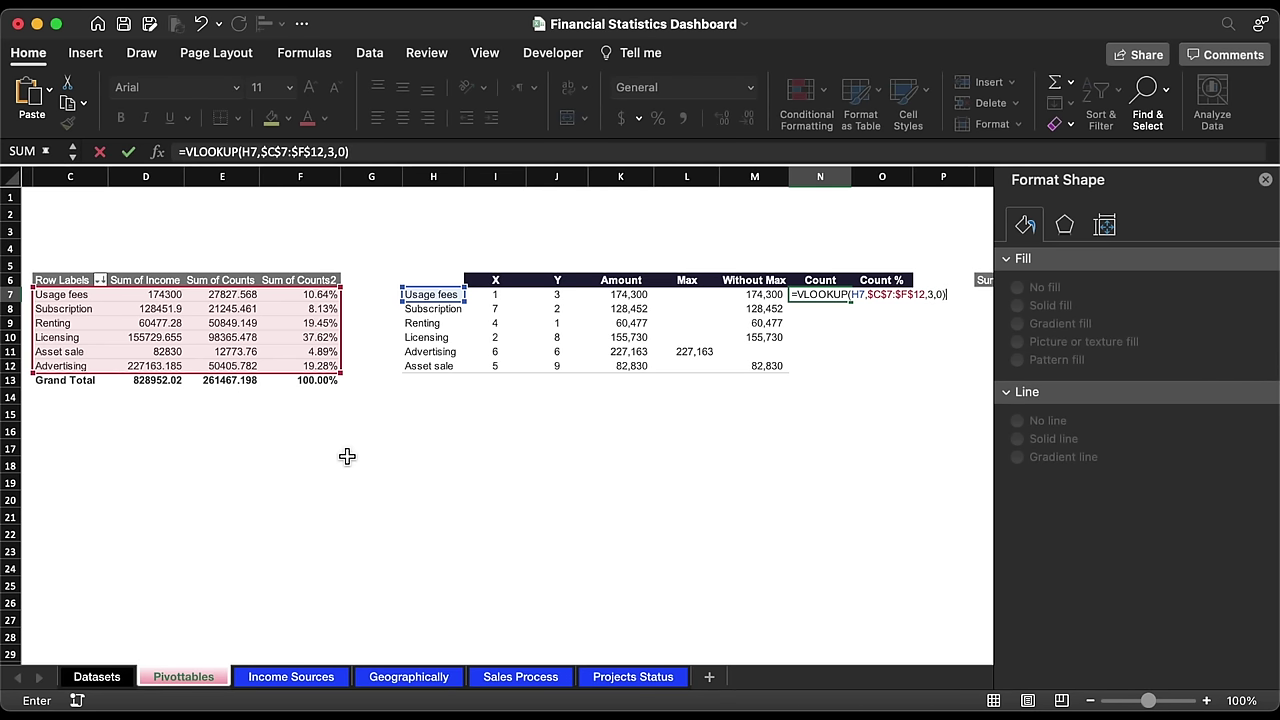
{"action": "key", "text": "Return"}
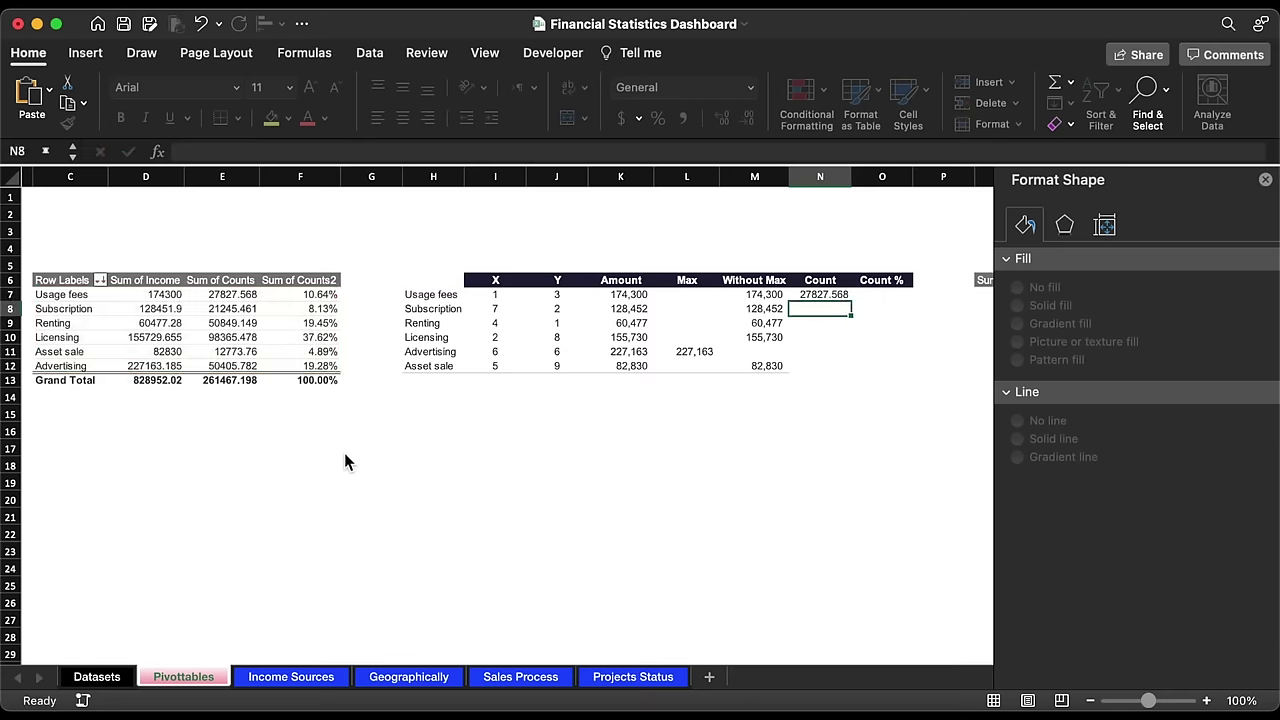
Step: Fill the count formula down to N12 and format it with Comma Style and no decimals
{"action": "left_click", "coordinate": [838, 294]}
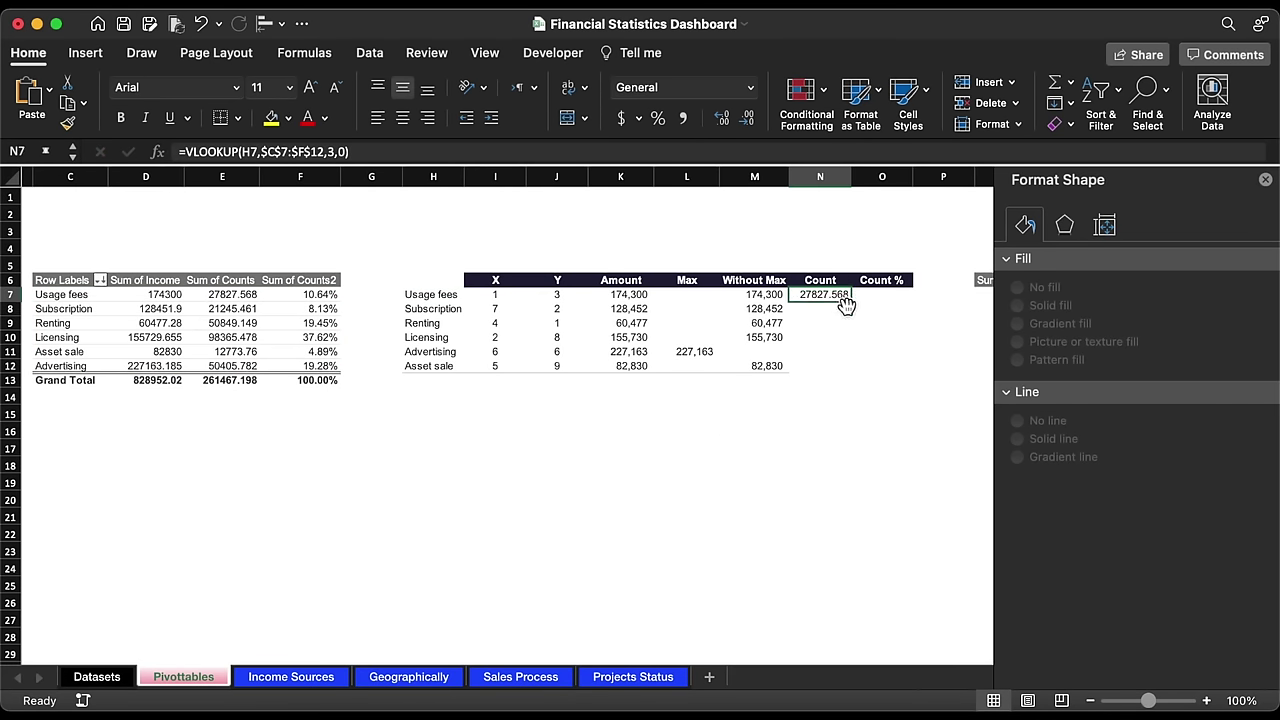
{"action": "double_click", "coordinate": [856, 308]}
{"action": "left_click", "coordinate": [826, 366]}
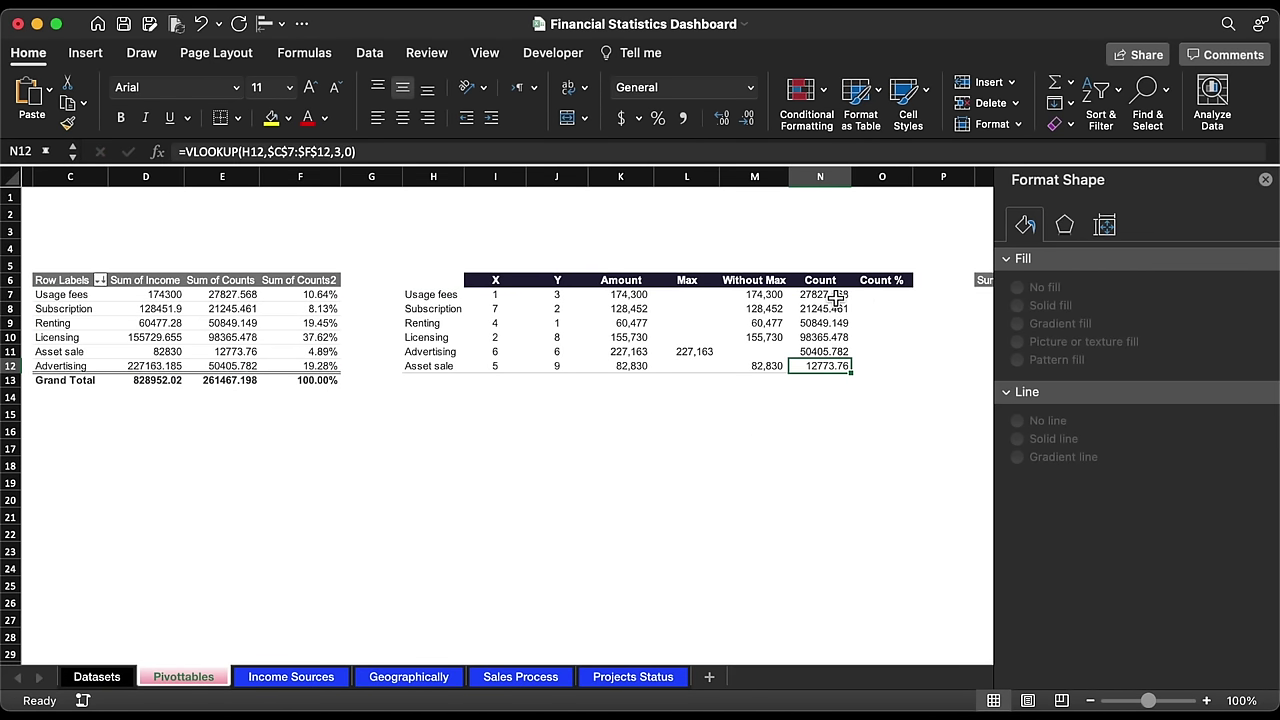
{"action": "left_click_drag", "start_coordinate": [831, 294], "coordinate": [830, 366]}
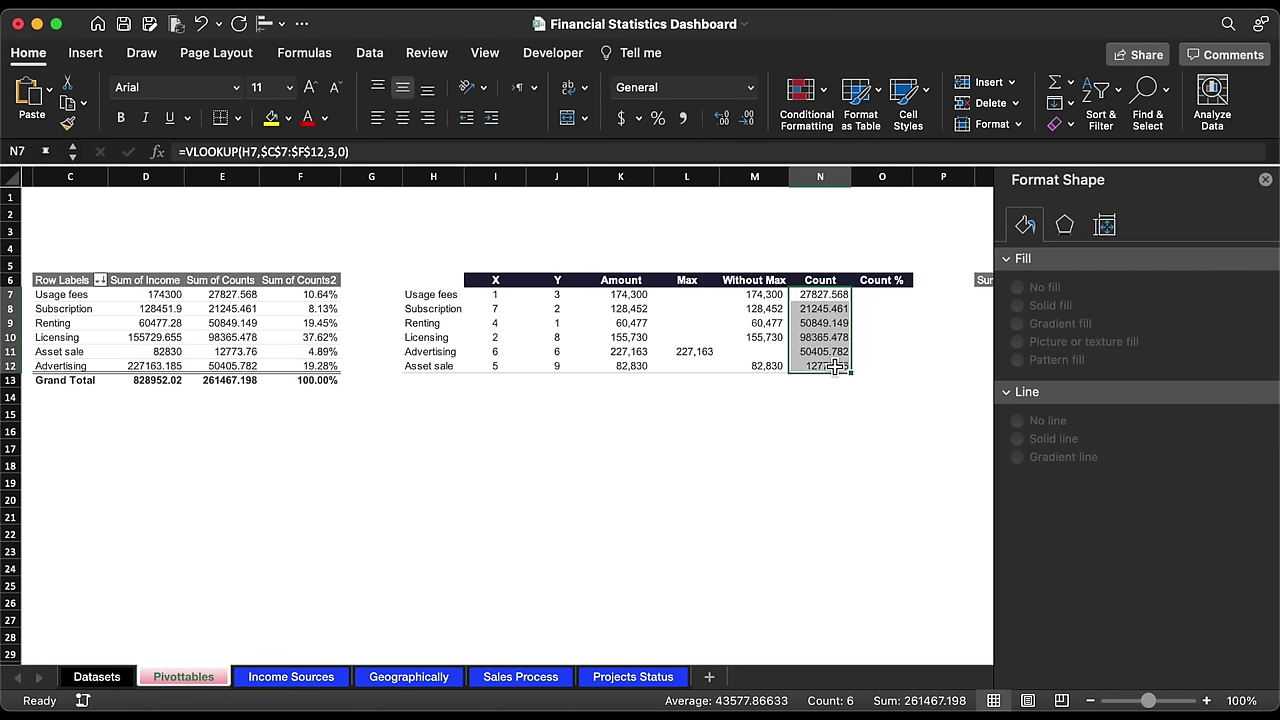
{"action": "left_click", "coordinate": [690, 120]}
{"action": "left_click", "coordinate": [746, 118]}
{"action": "left_click", "coordinate": [746, 118]}
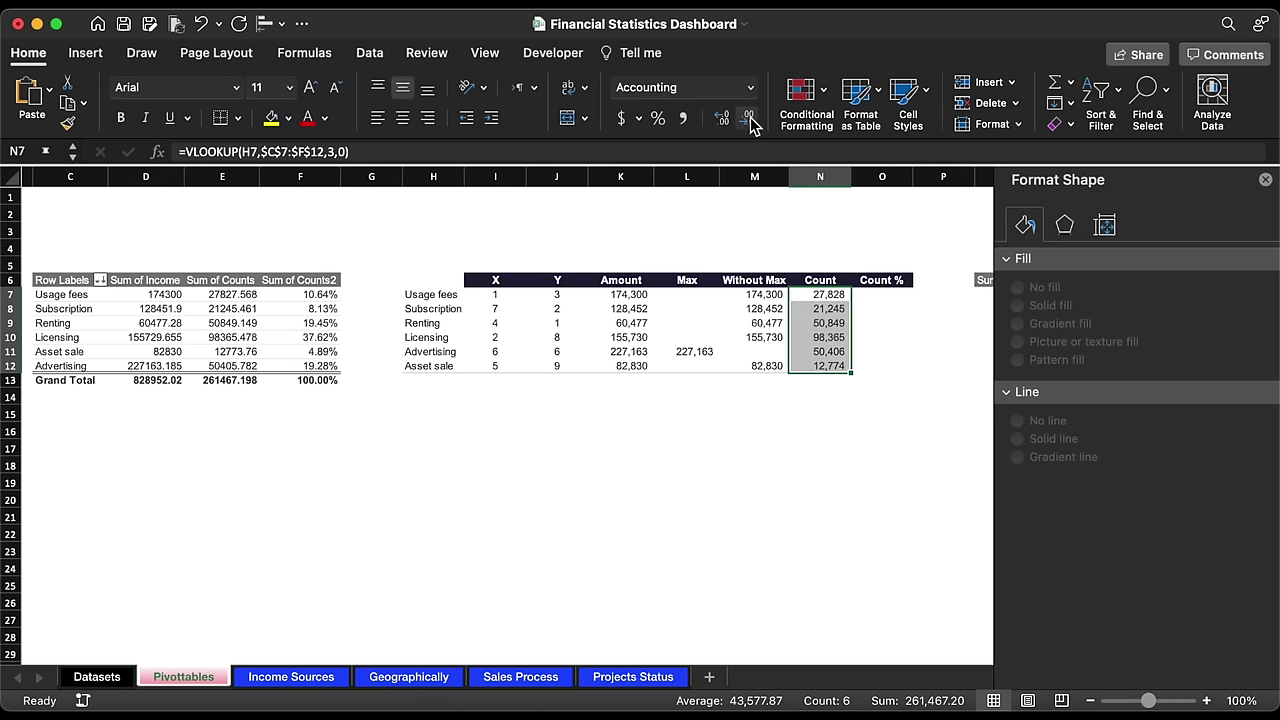
{"action": "left_click", "coordinate": [830, 294]}
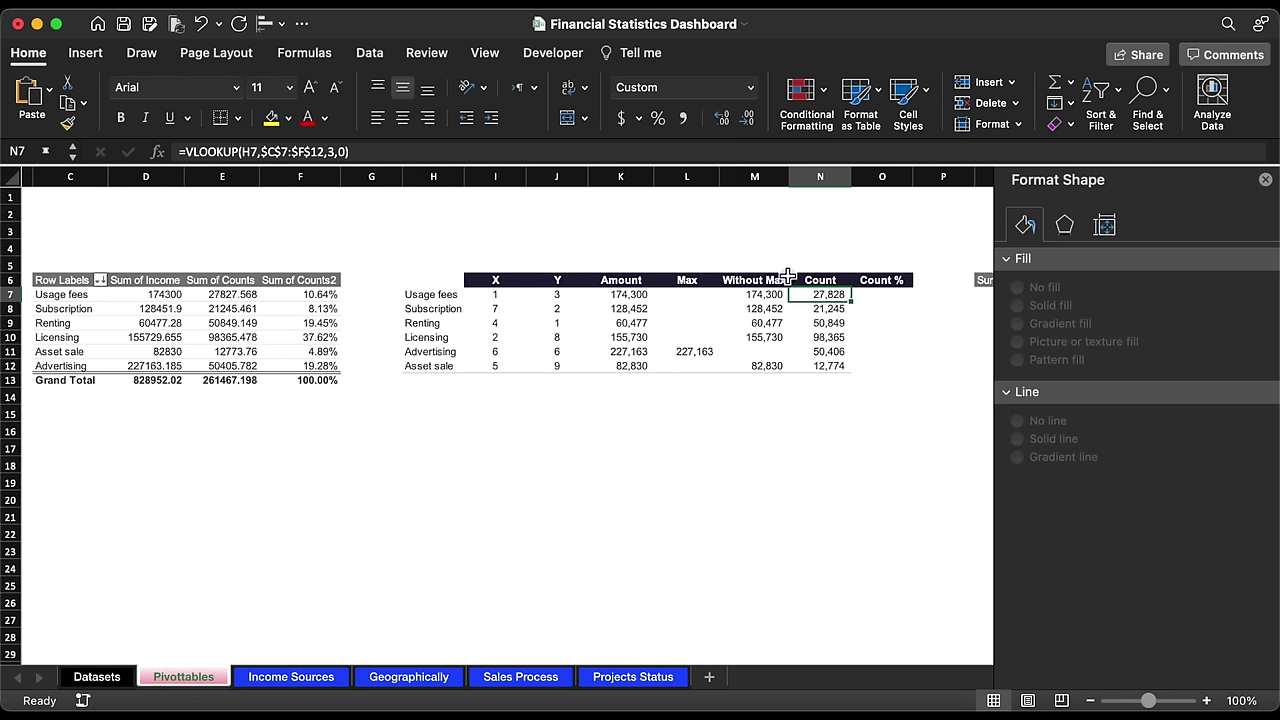
{"action": "left_click", "coordinate": [474, 152]}
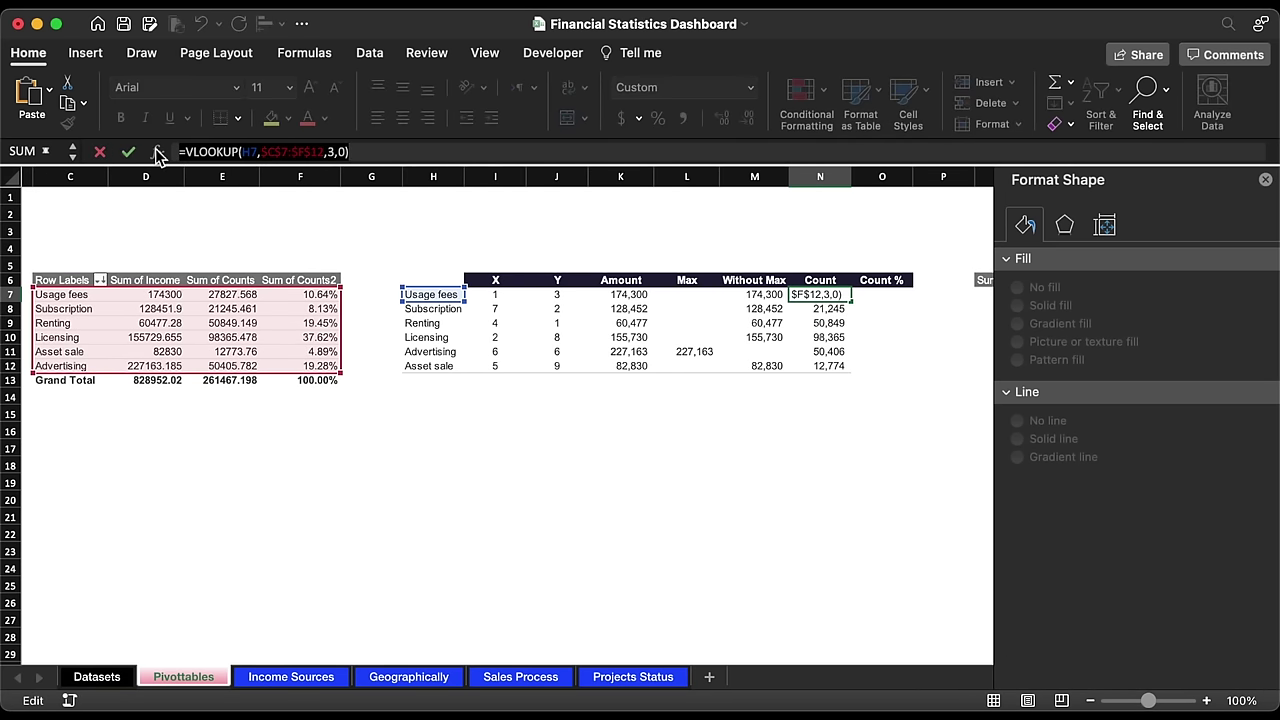
{"action": "key", "text": "Escape"}
Step: Enter =VLOOKUP(H7,$C$7:$F$12,4,0) in O7, returning column 4 of the pivot table
{"action": "left_click", "coordinate": [876, 295]}
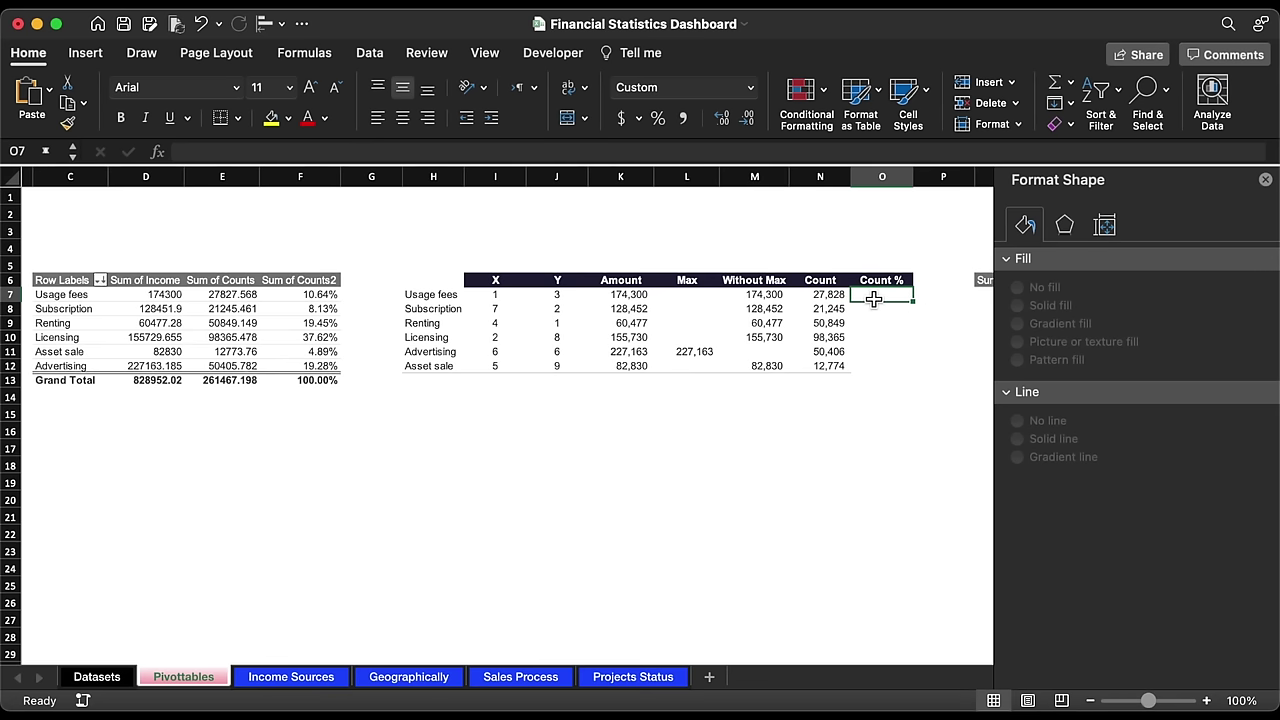
{"action": "left_click", "coordinate": [537, 152]}
{"action": "type", "text": "=VLOOKUP(H7,$C$7:$F$12,3,0)"}
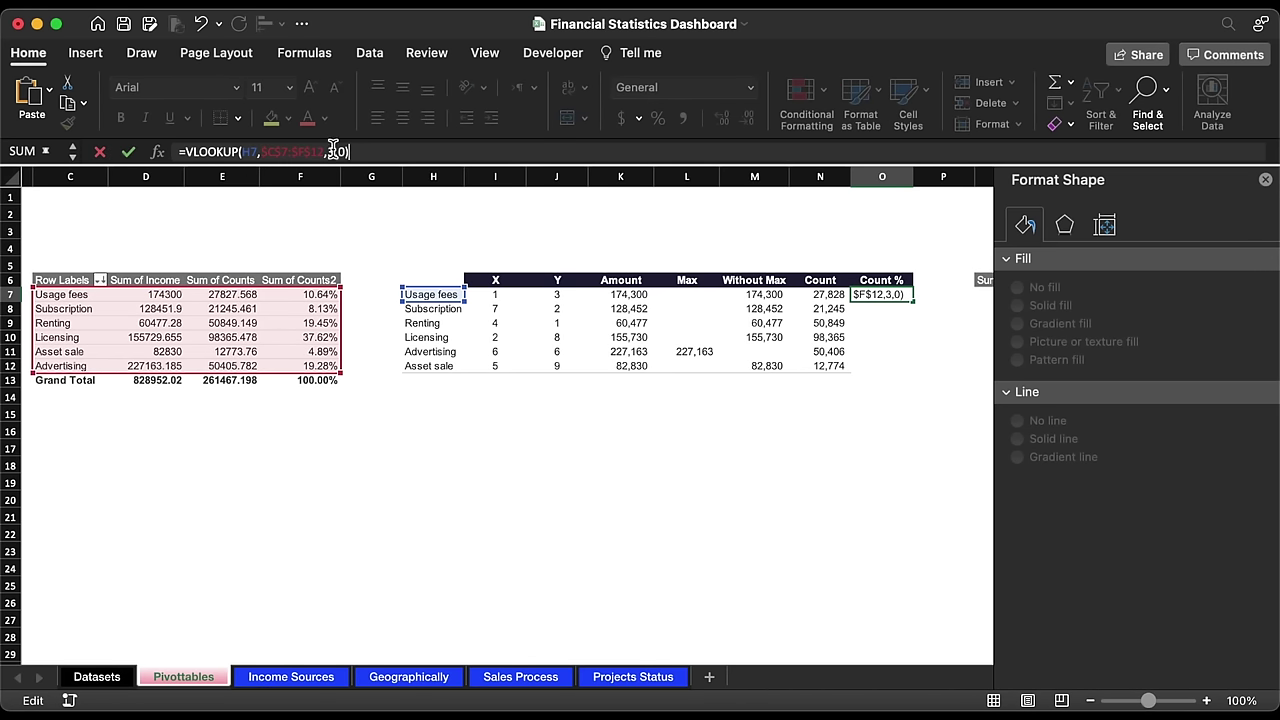
{"action": "left_click", "coordinate": [335, 152]}
{"action": "key", "text": "Return"}
Step: Fill the Count % formula down to O12 as percentages, then return to the Income Sources sheet
{"action": "left_click", "coordinate": [900, 296]}
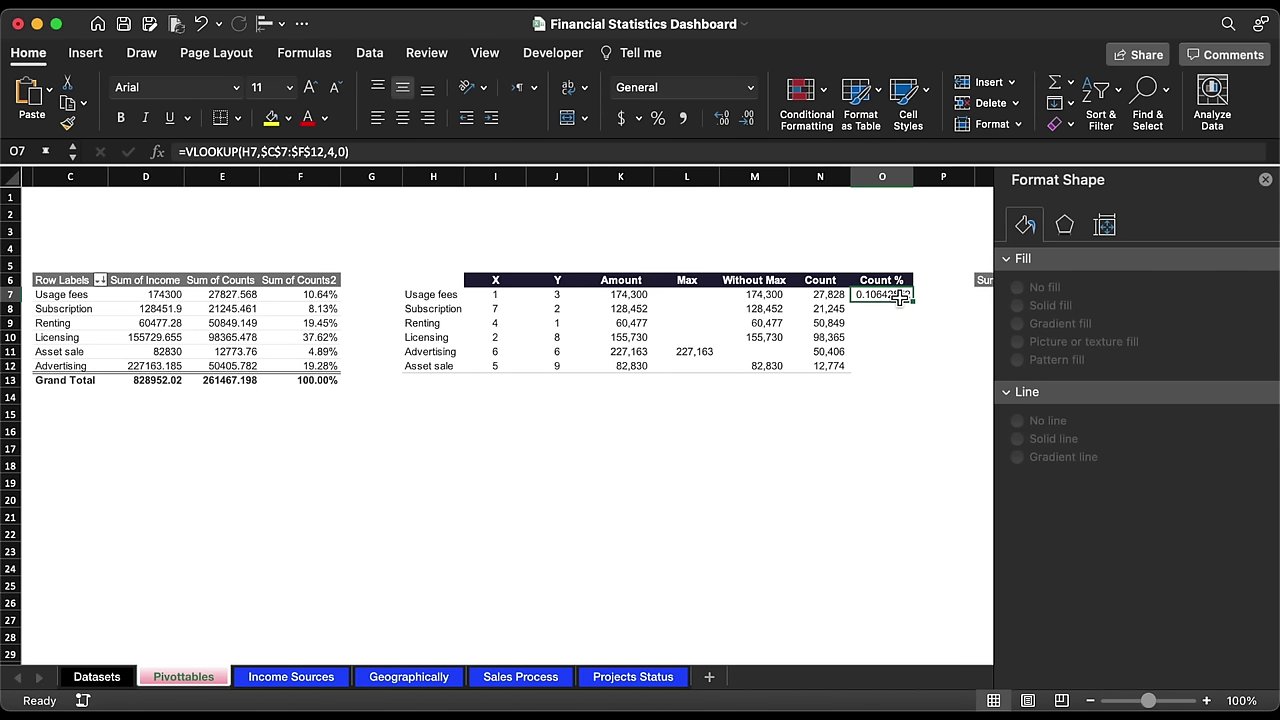
{"action": "double_click", "coordinate": [911, 301]}
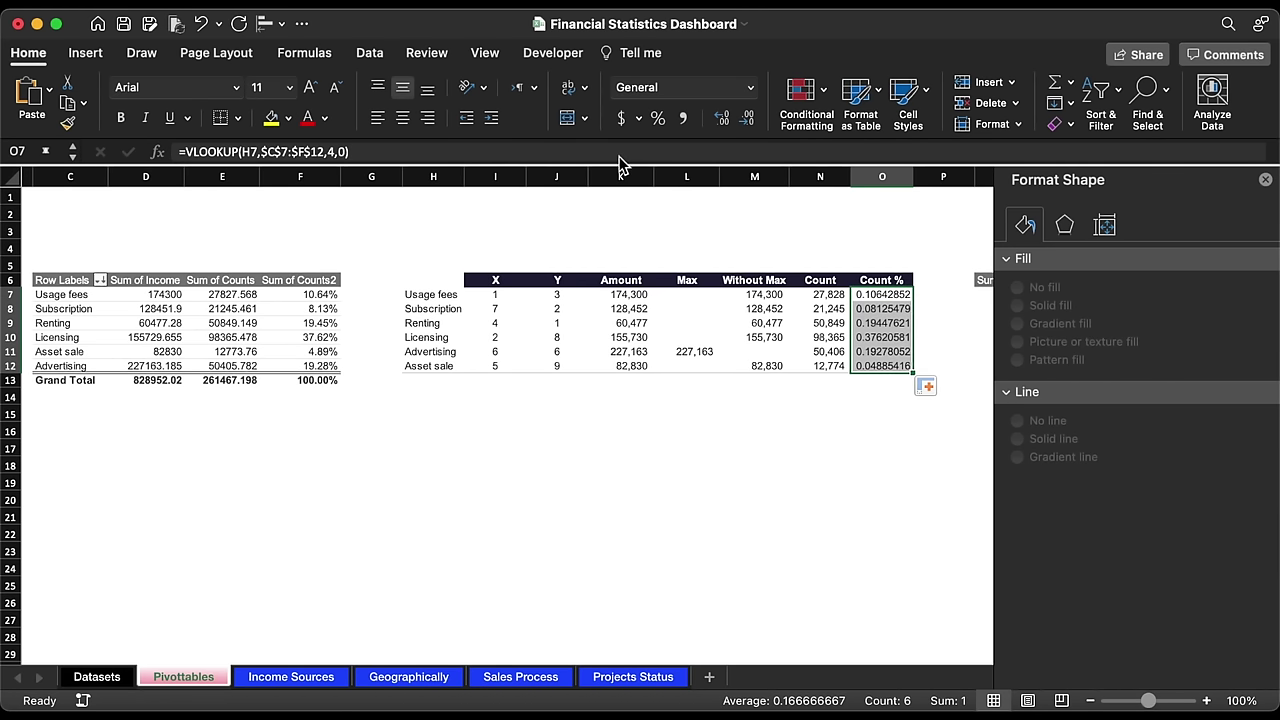
{"action": "left_click", "coordinate": [658, 120]}
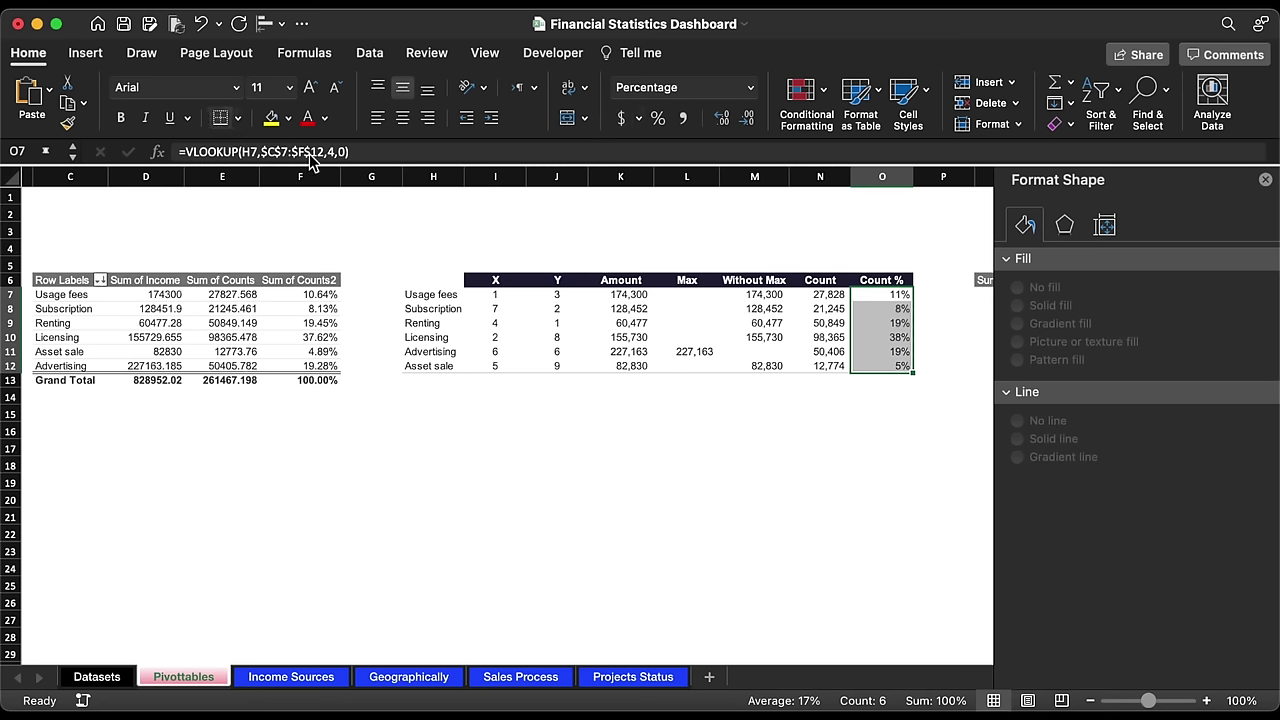
{"action": "left_click", "coordinate": [753, 437]}
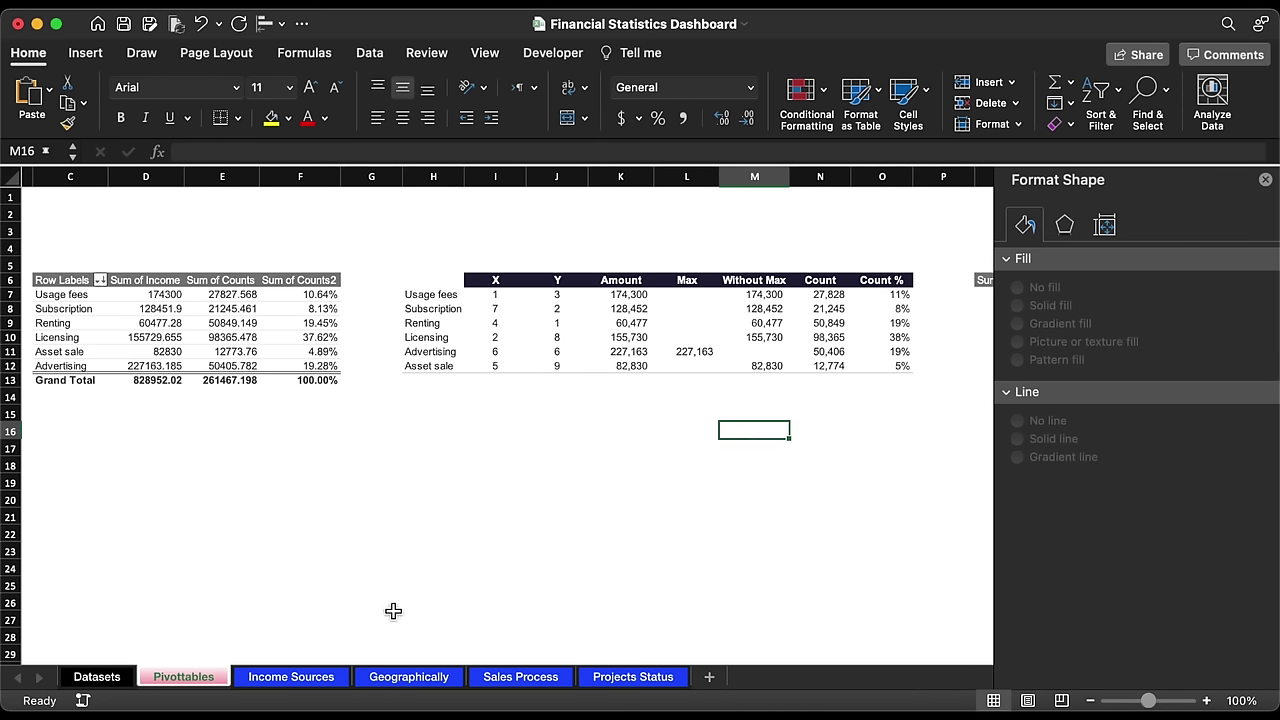
{"action": "left_click", "coordinate": [297, 677]}
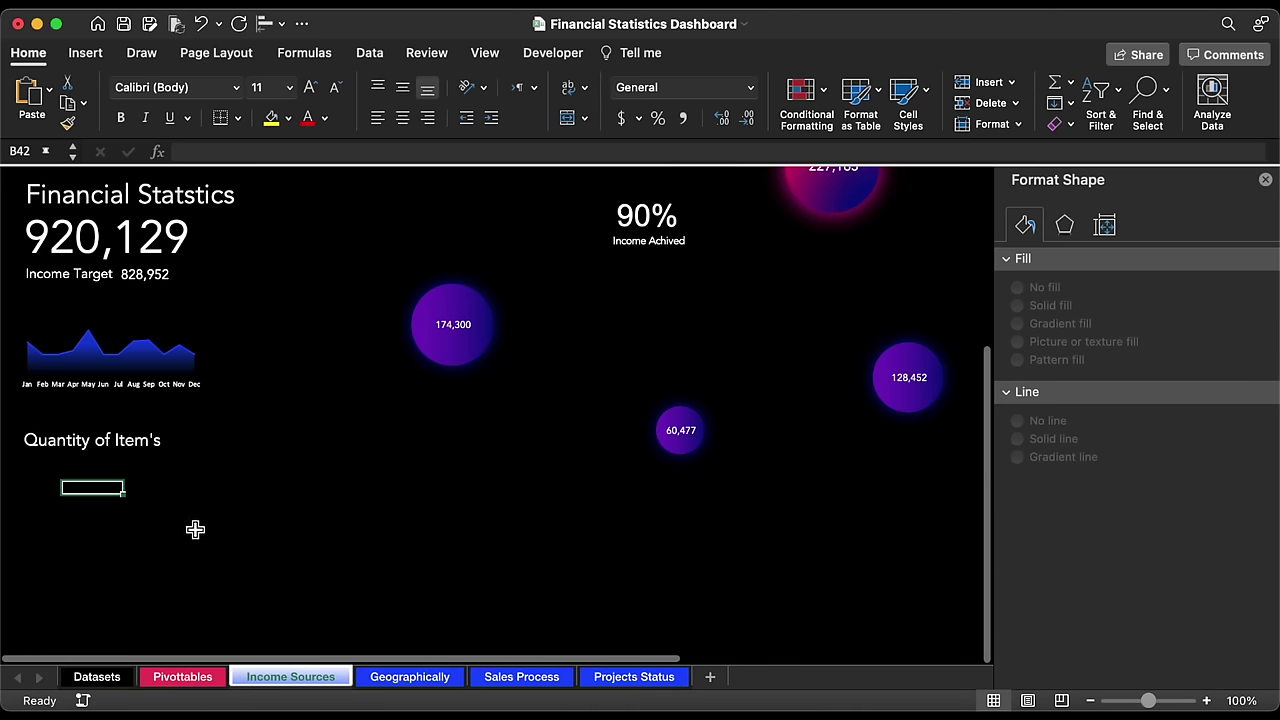
Step: Duplicate the Quantity of Item's box below the heading, make it narrower, and clear its text for a cell link
{"action": "left_click", "coordinate": [114, 447]}
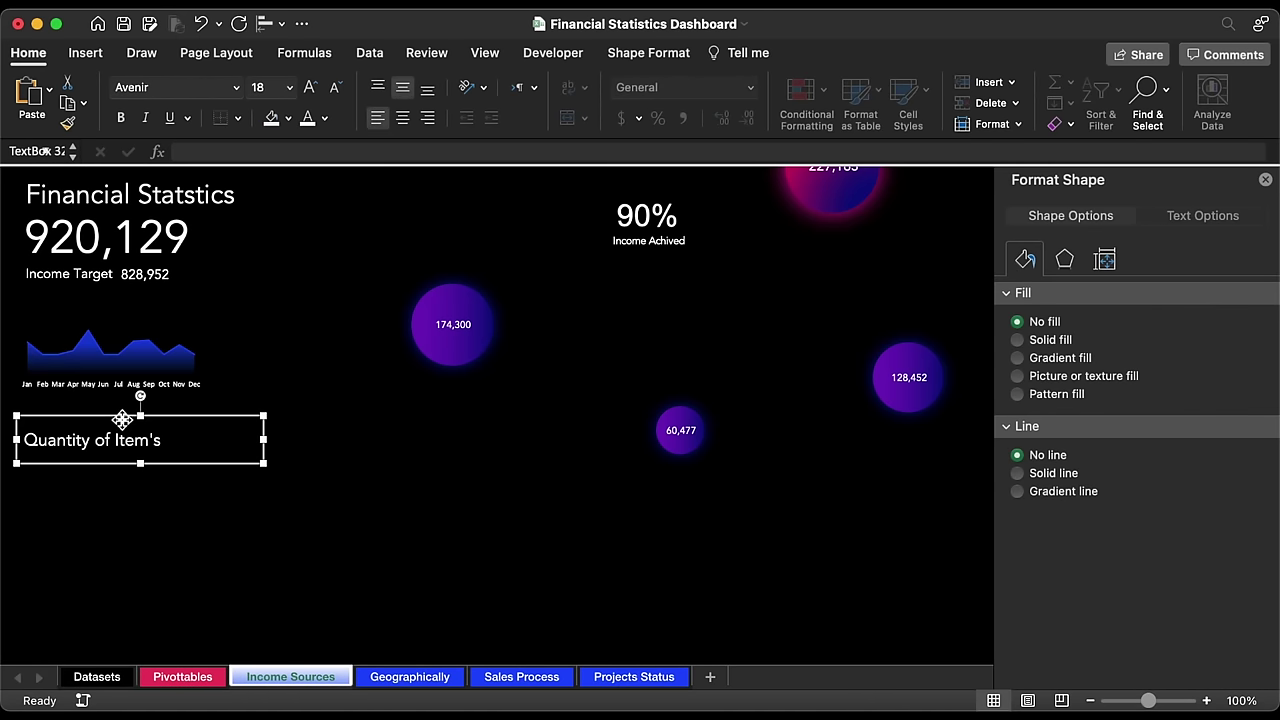
{"action": "key", "text": "super+d"}
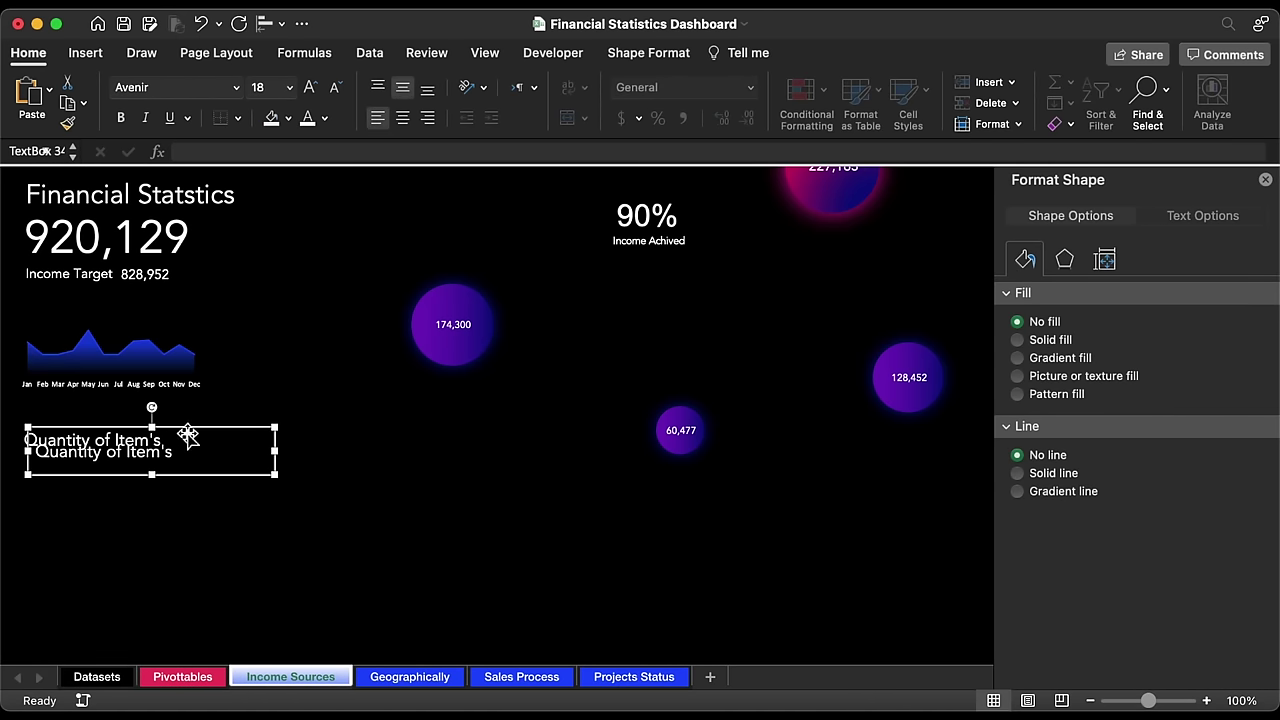
{"action": "left_click_drag", "start_coordinate": [186, 441], "coordinate": [184, 476]}
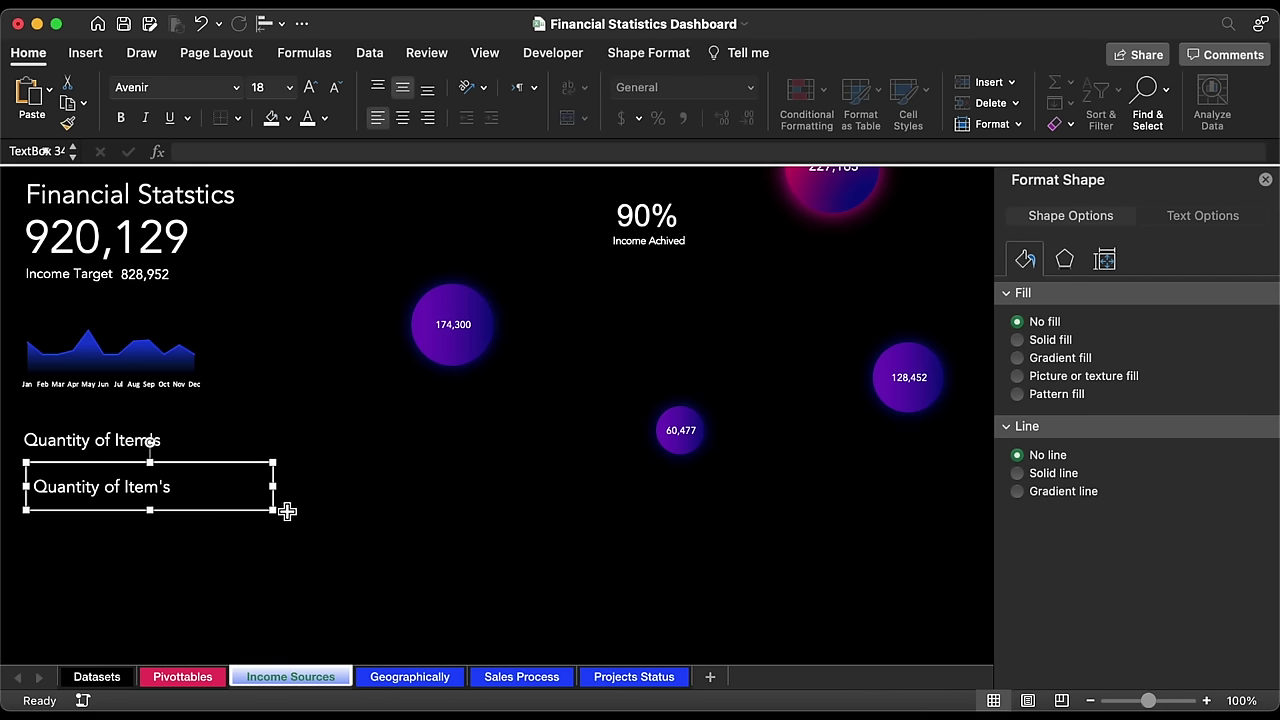
{"action": "left_click_drag", "start_coordinate": [274, 512], "coordinate": [149, 506]}
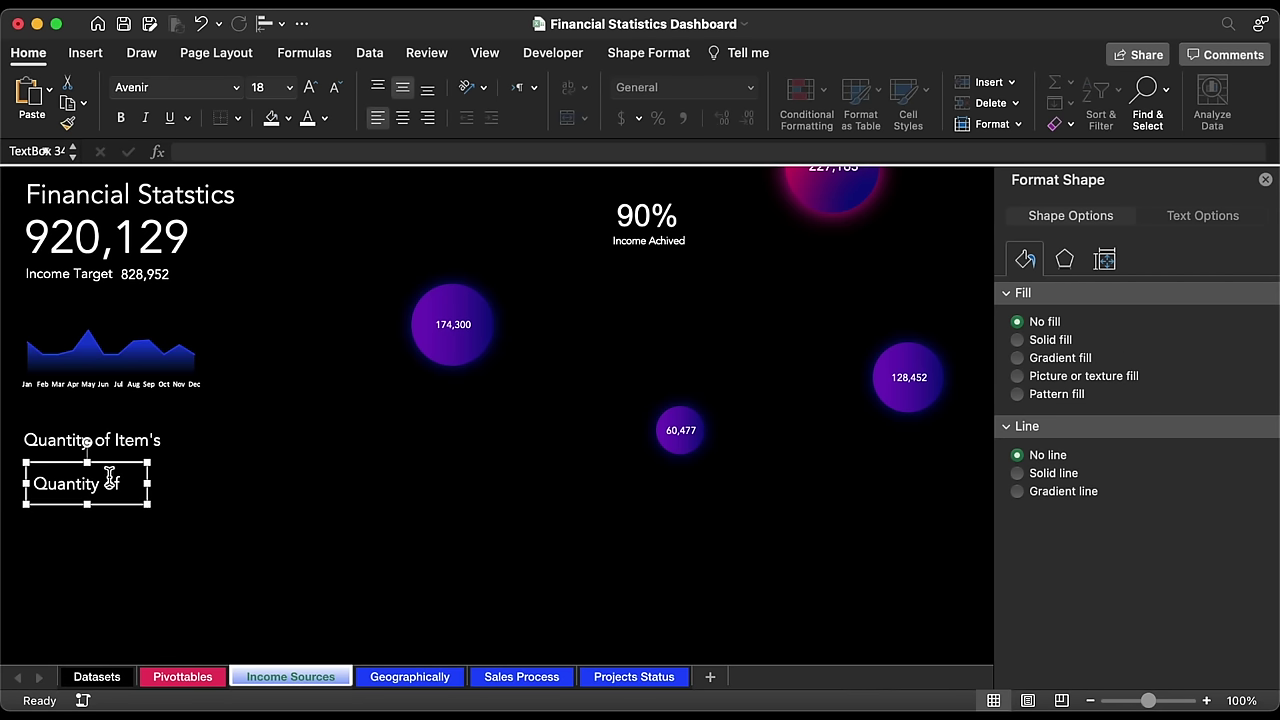
{"action": "double_click", "coordinate": [110, 476]}
{"action": "triple_click", "coordinate": [110, 476]}
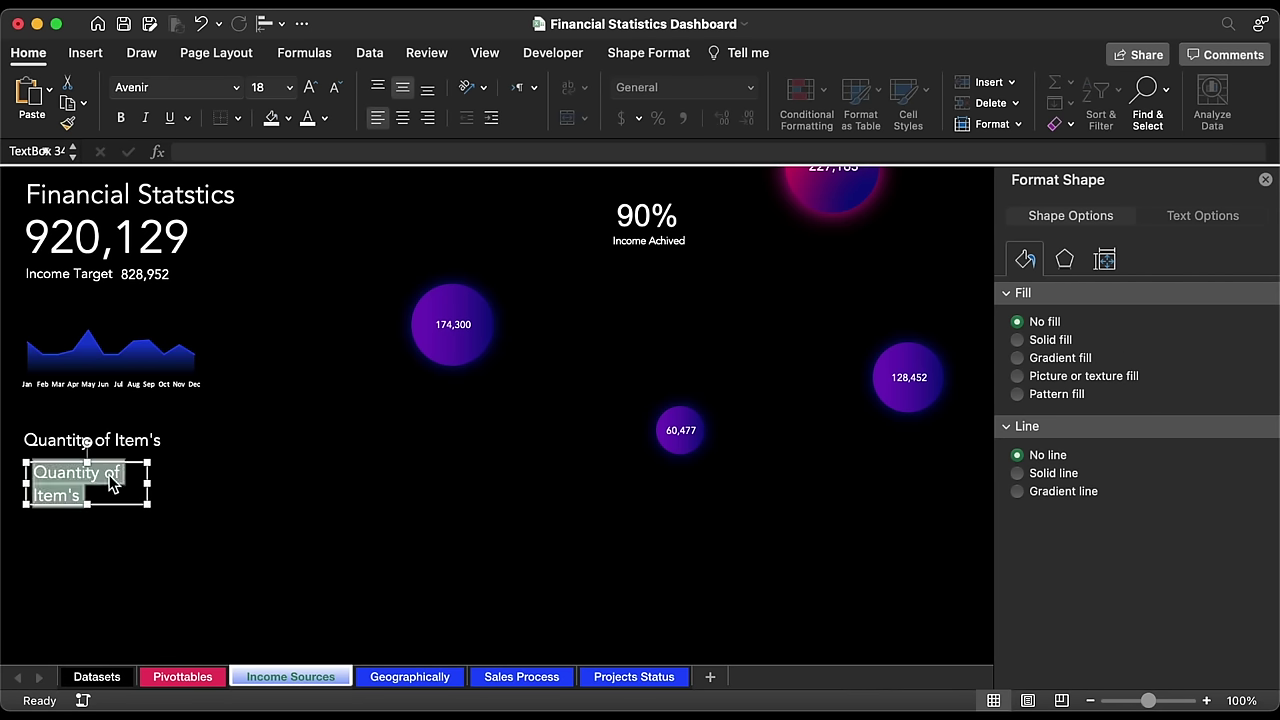
{"action": "key", "text": "BackSpace"}
{"action": "left_click", "coordinate": [249, 151]}
{"action": "type", "text": "="}
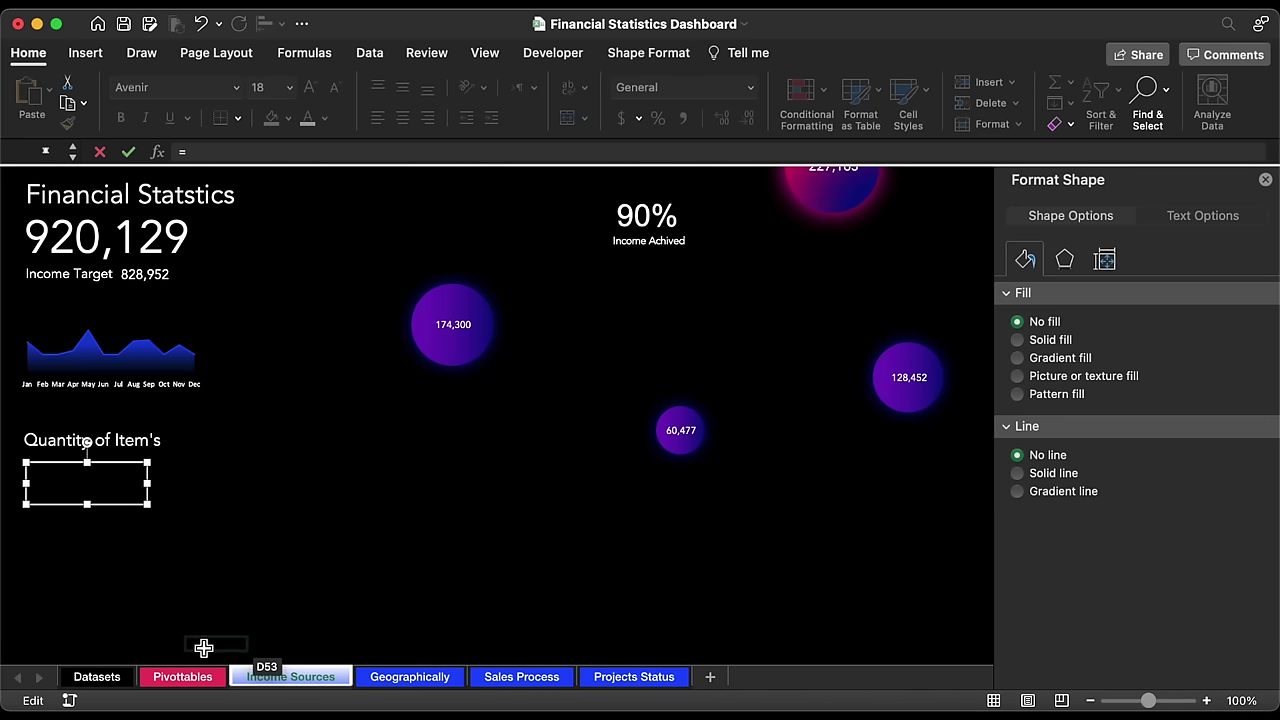
Step: Link the new text box to Pivottables!H7 (Usage fees) and shorten its height
{"action": "left_click", "coordinate": [200, 677]}
{"action": "left_click", "coordinate": [488, 296]}
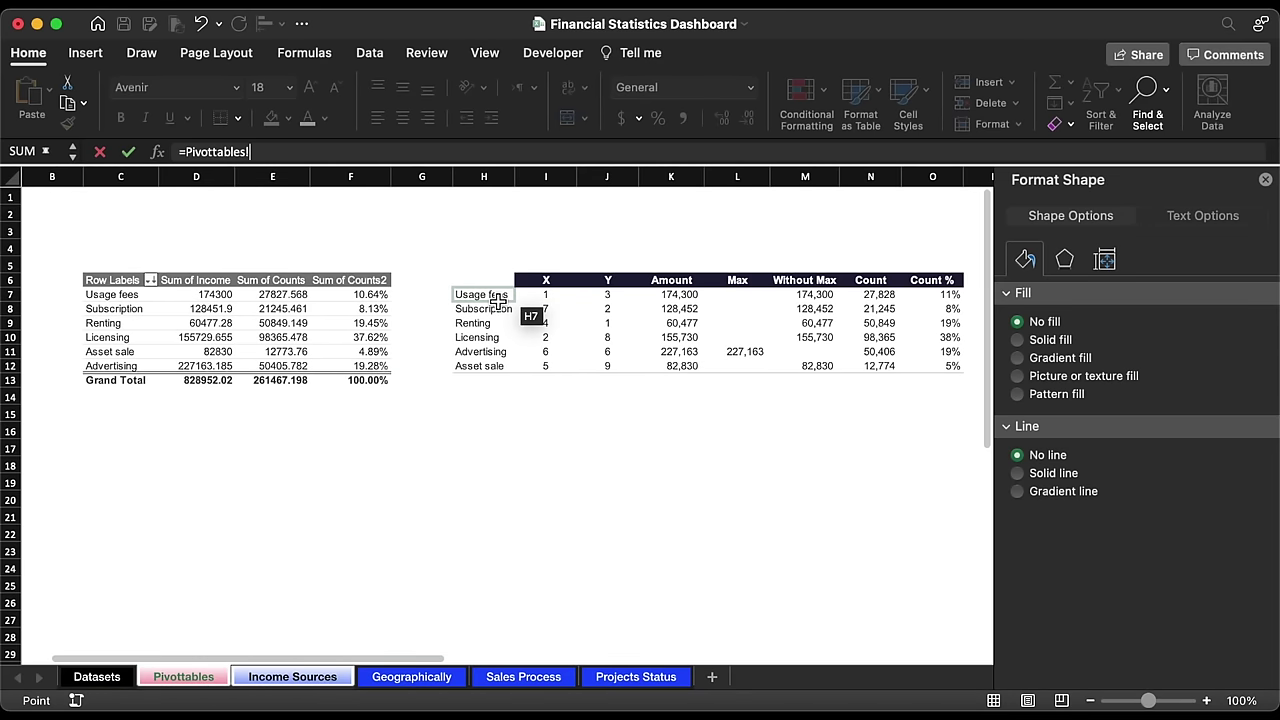
{"action": "key", "text": "Return"}
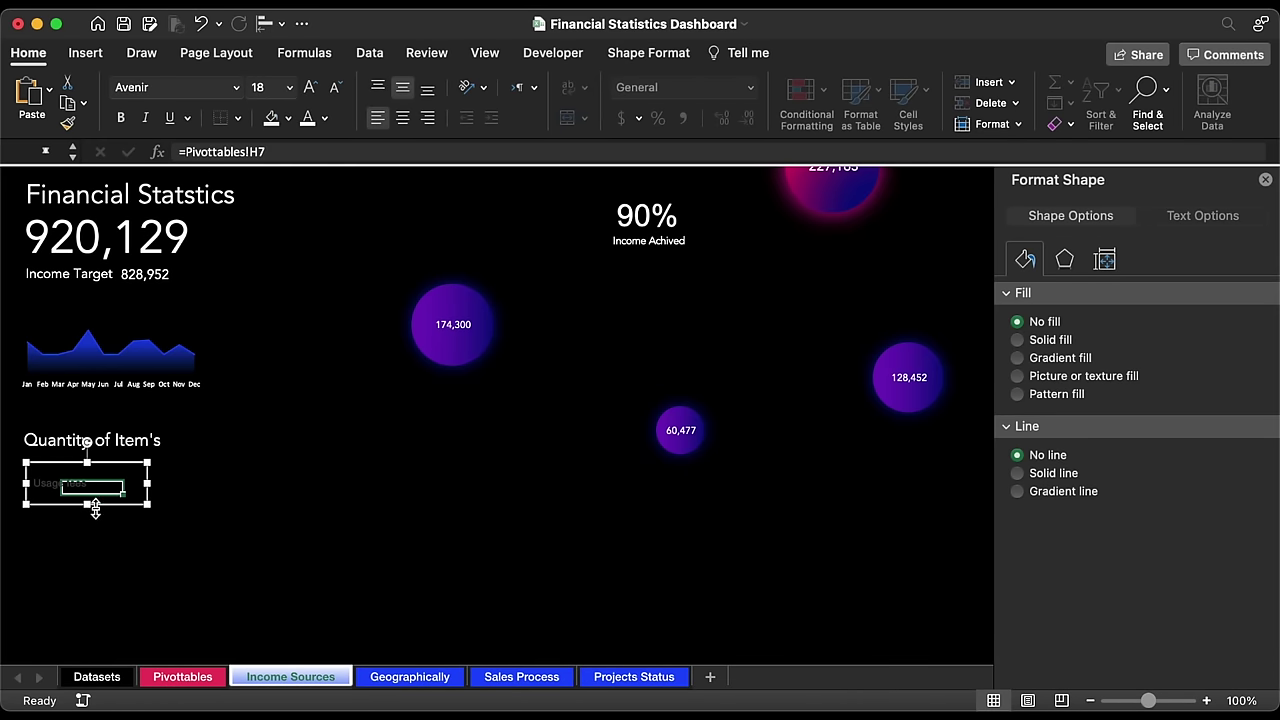
{"action": "left_click_drag", "start_coordinate": [92, 505], "coordinate": [92, 496]}
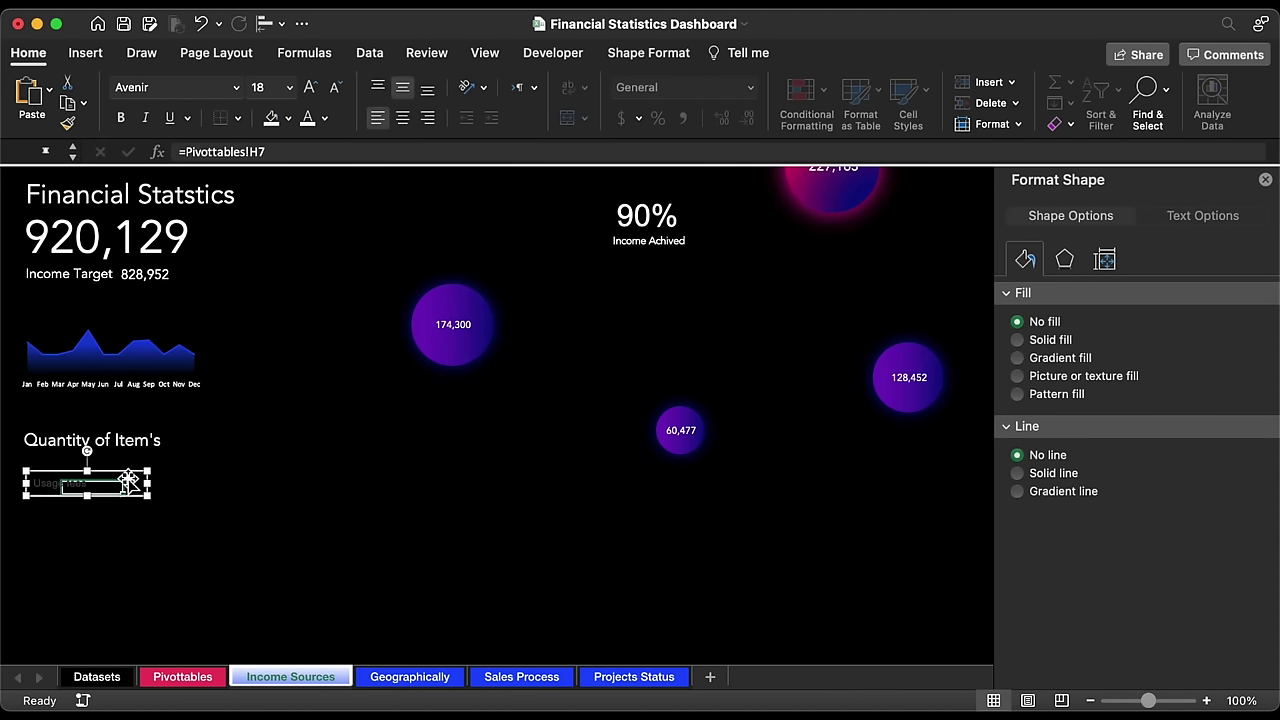
{"action": "type", "text": "5"}
{"action": "key", "text": "Escape"}
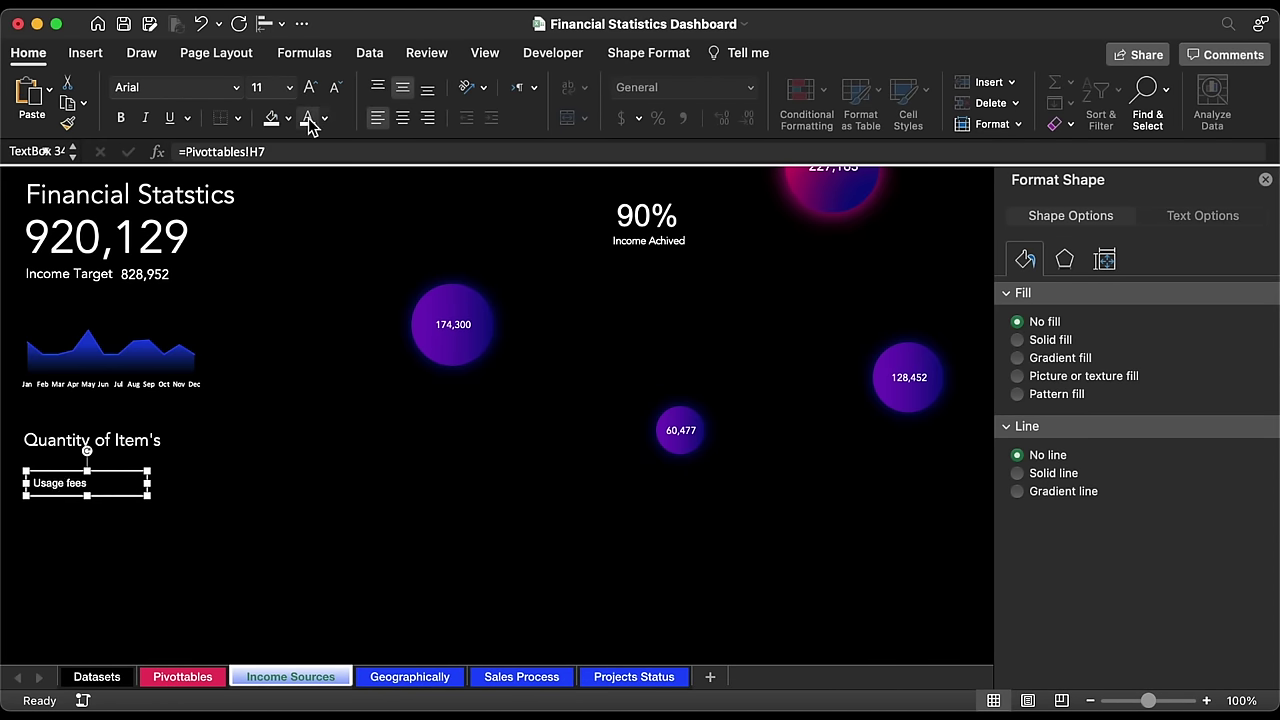
Step: Set the Usage fees box font to Avenir, nudge it right, and copy it downward
{"action": "left_click", "coordinate": [238, 90]}
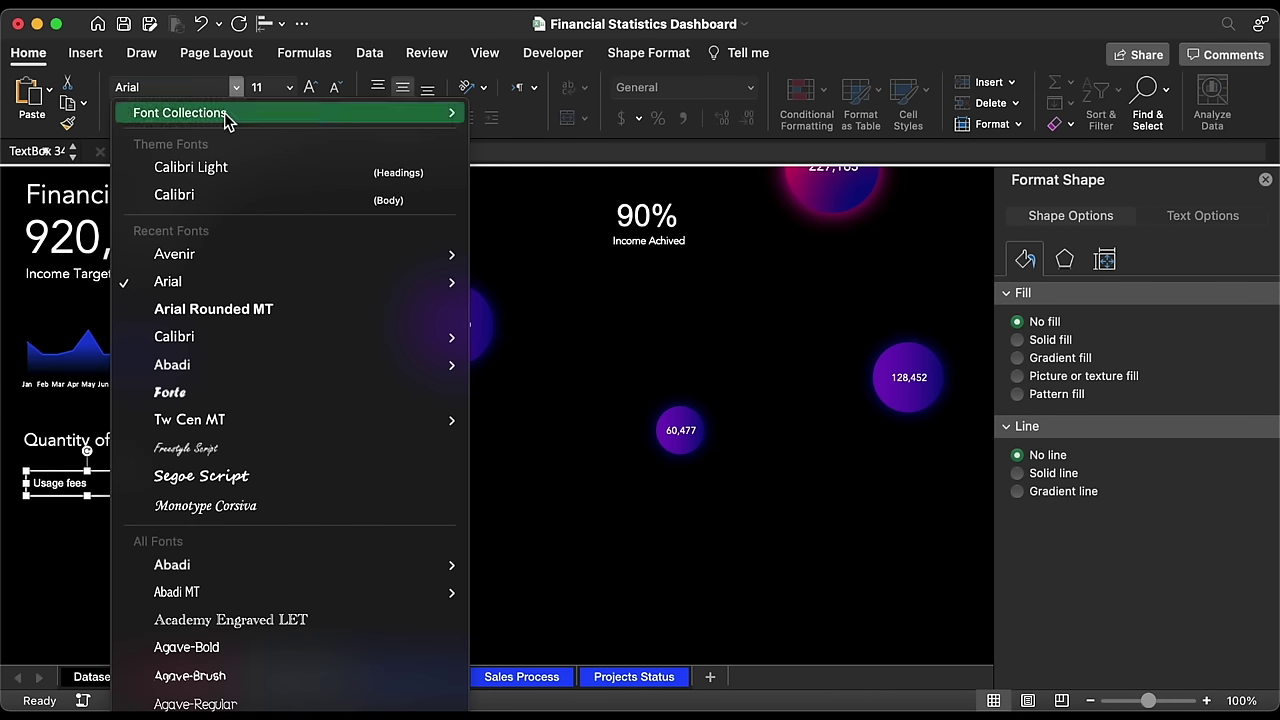
{"action": "left_click", "coordinate": [198, 252]}
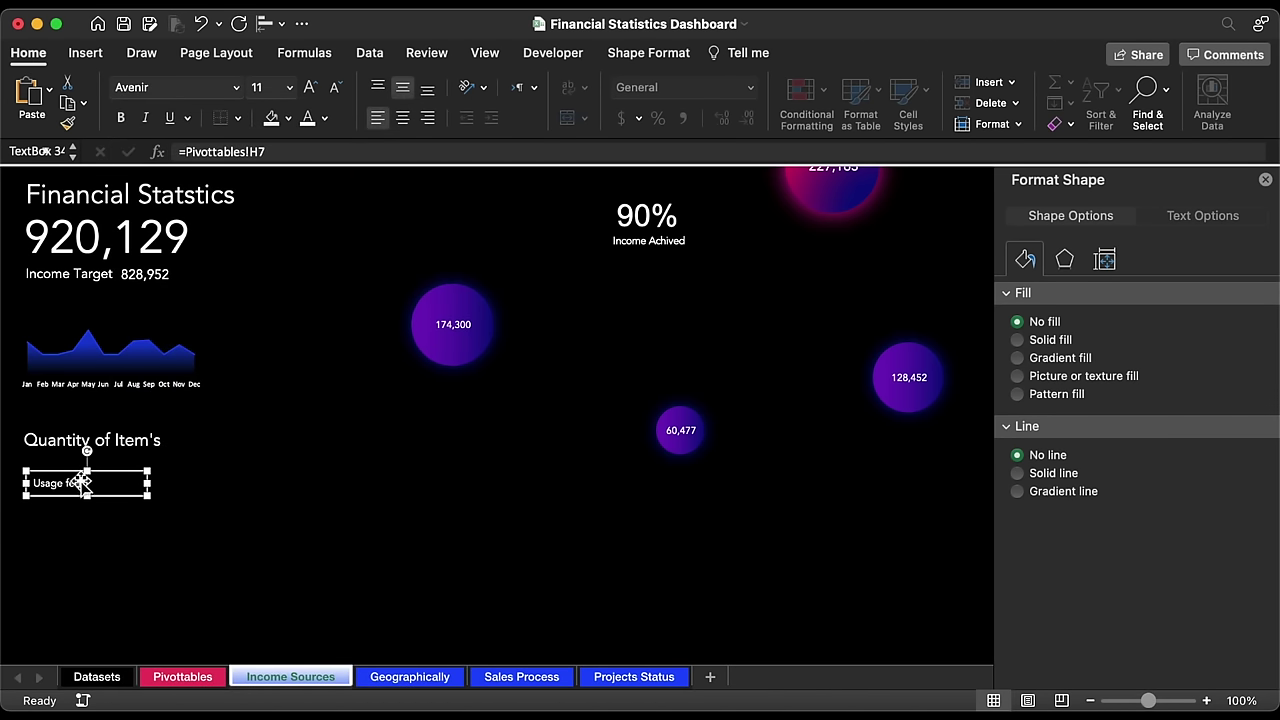
{"action": "key", "text": "Right"}
{"action": "key", "text": "Right"}
{"action": "key", "text": "Right"}
{"action": "key", "text": "Right"}
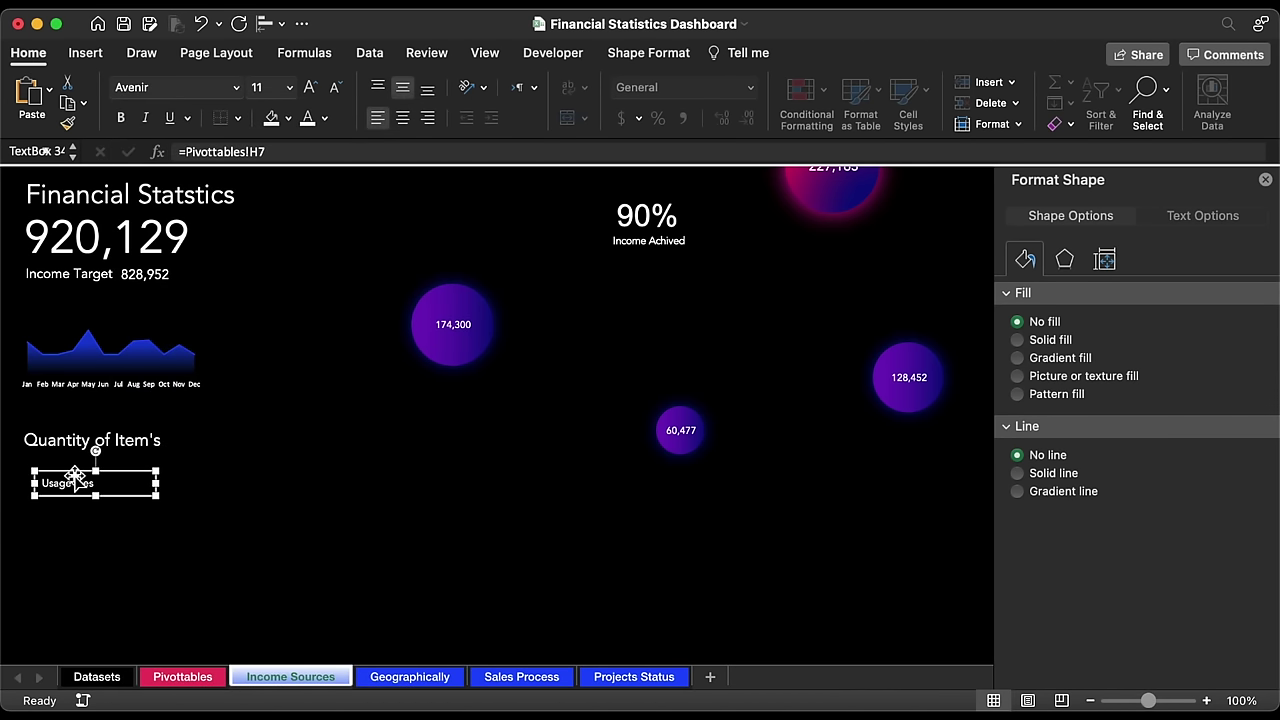
{"action": "left_click_drag", "start_coordinate": [73, 474], "coordinate": [82, 580]}
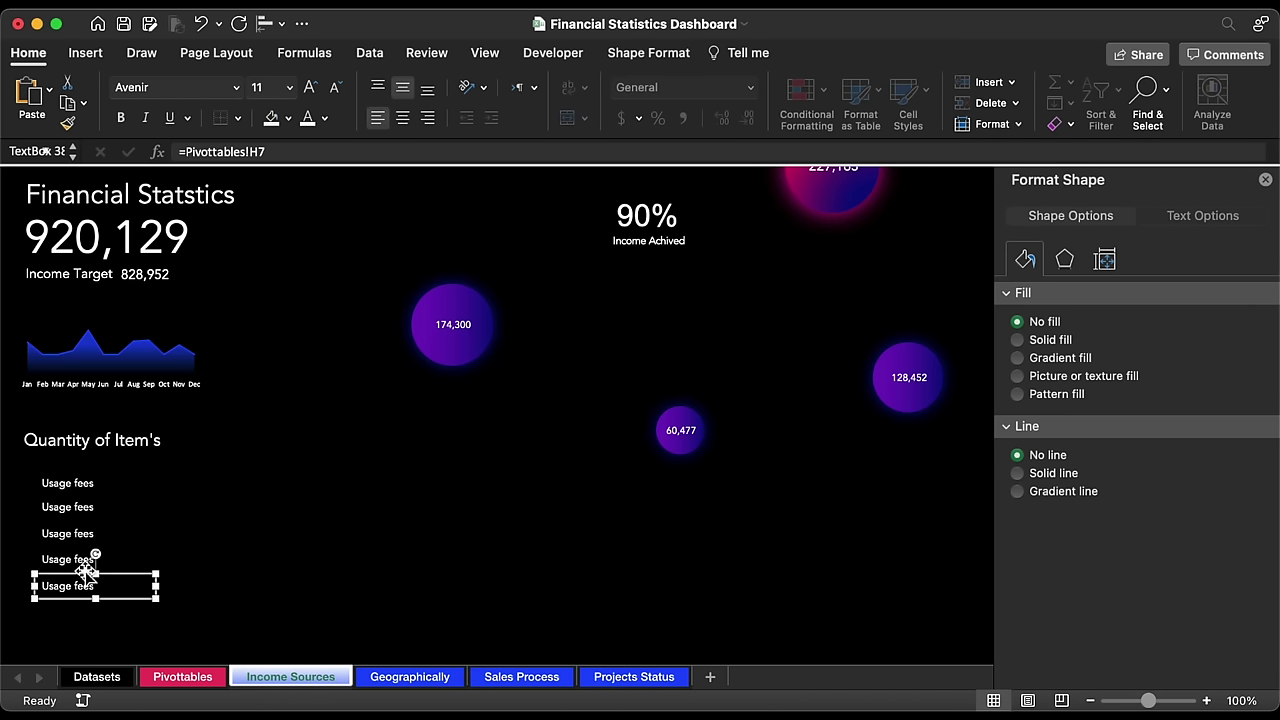
Step: Distribute the five Usage fees boxes vertically, align their left edges, and group them
{"action": "left_click", "coordinate": [82, 560], "text": "shift"}
{"action": "left_click", "coordinate": [80, 533], "text": "shift"}
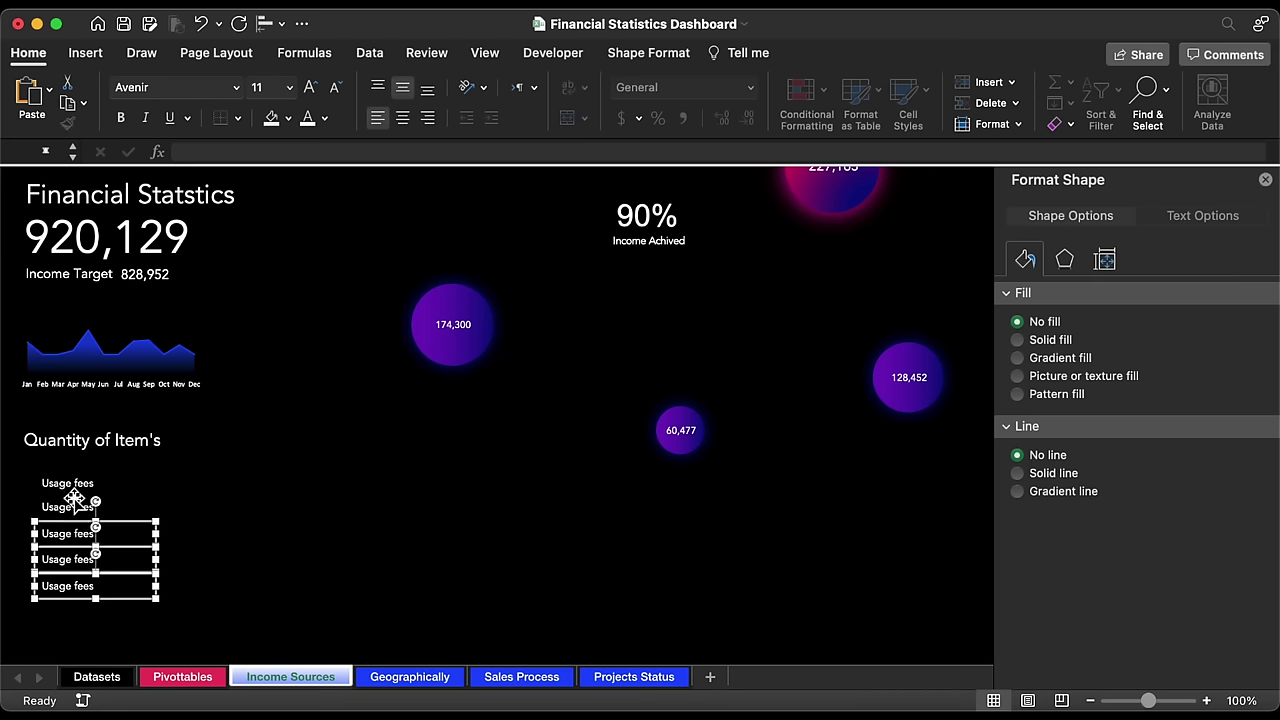
{"action": "left_click", "coordinate": [76, 507], "text": "shift"}
{"action": "left_click", "coordinate": [74, 484], "text": "shift"}
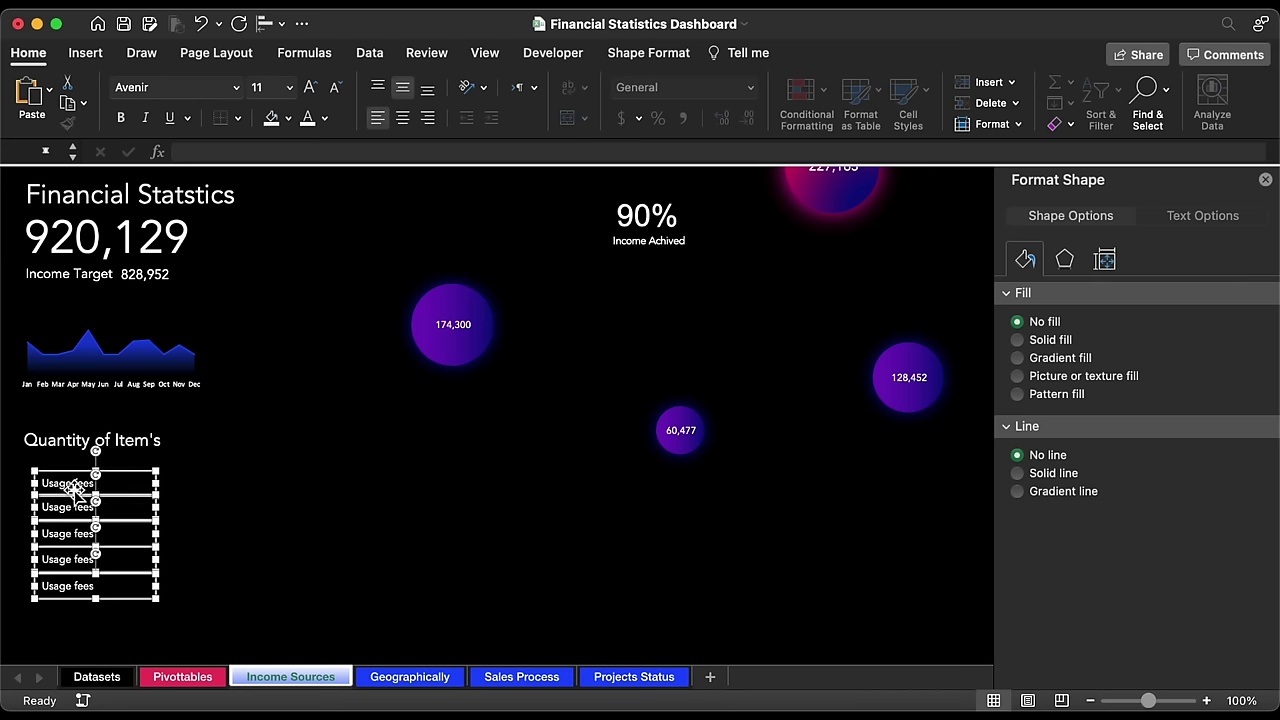
{"action": "left_click", "coordinate": [266, 24]}
{"action": "left_click", "coordinate": [330, 279]}
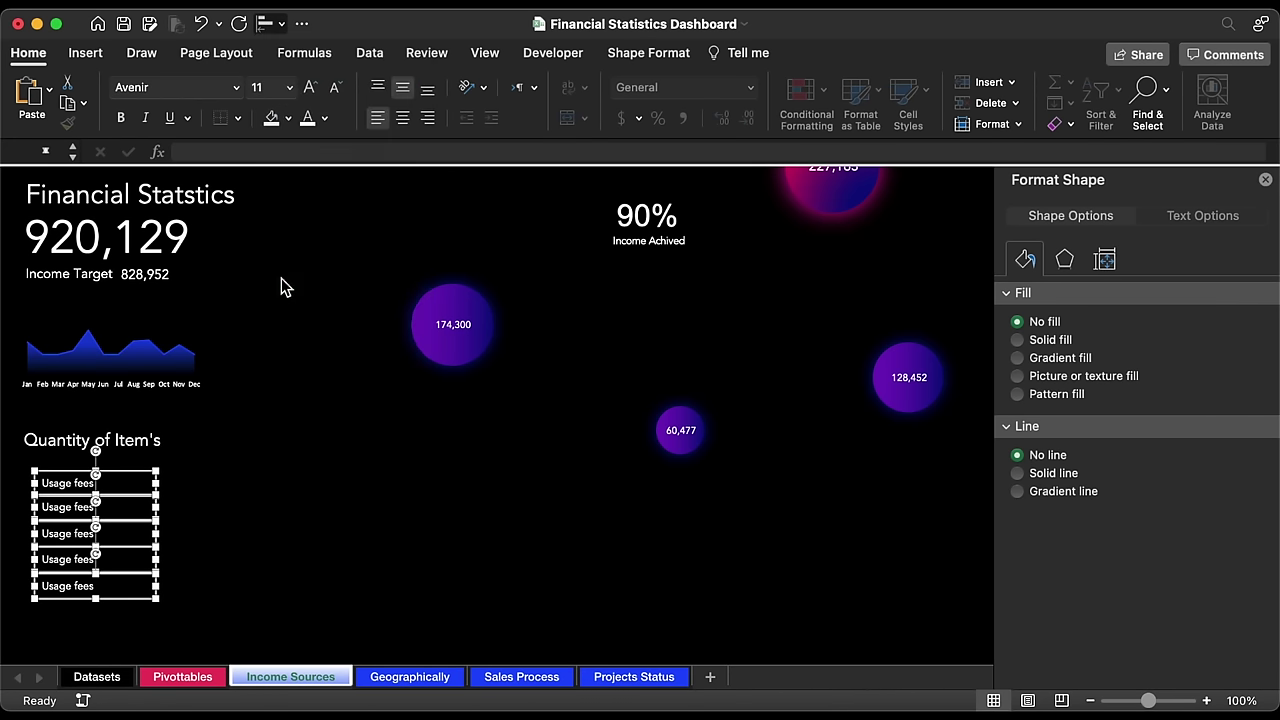
{"action": "left_click", "coordinate": [268, 24]}
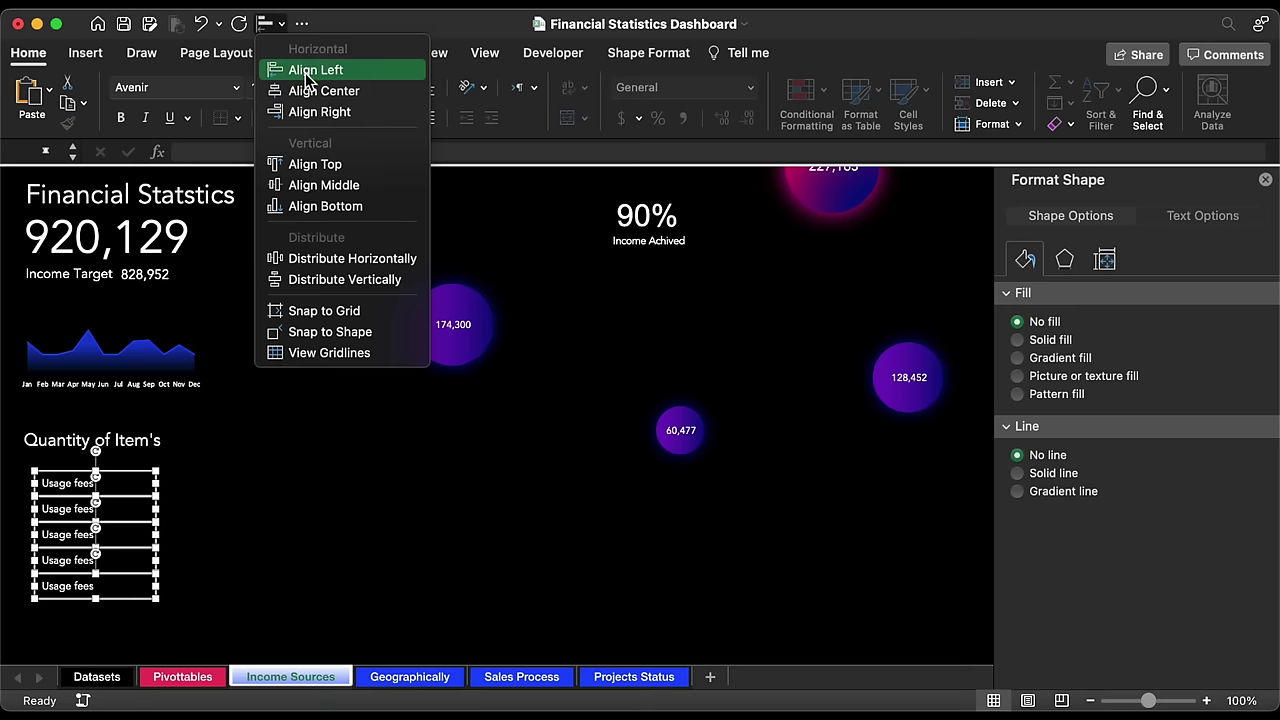
{"action": "left_click", "coordinate": [290, 68]}
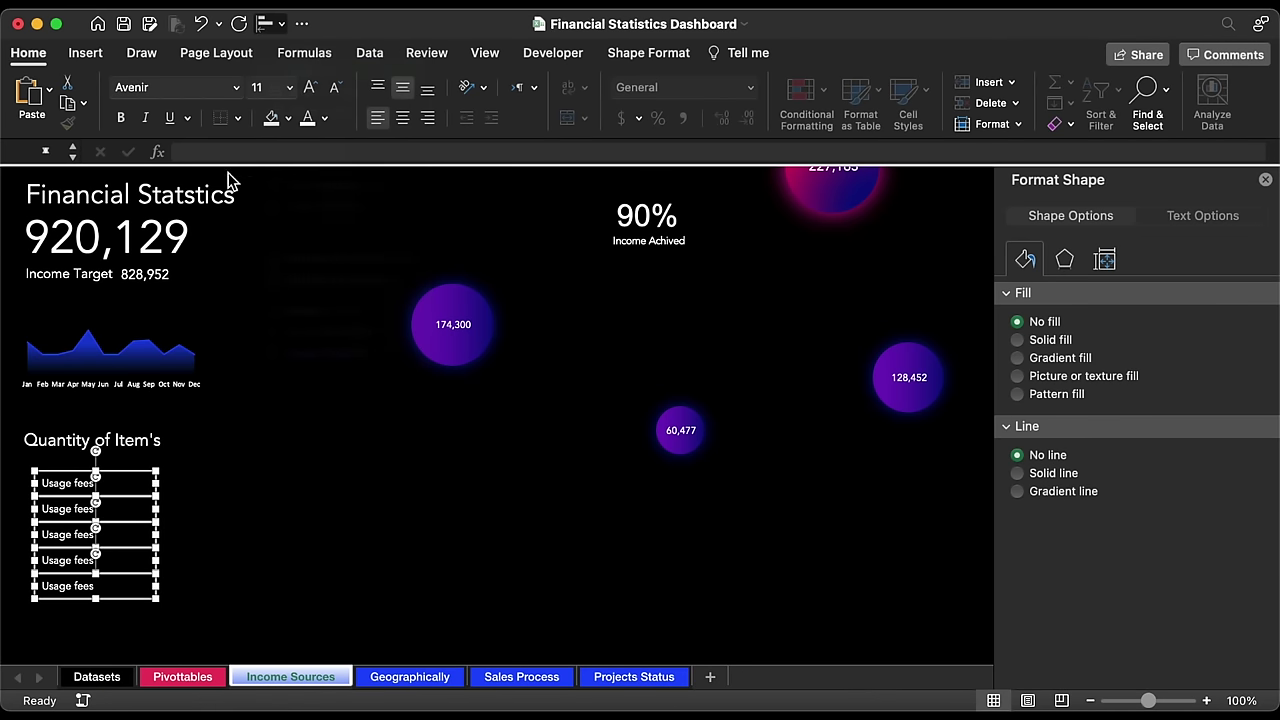
{"action": "right_click", "coordinate": [113, 481]}
{"action": "mouse_move", "coordinate": [223, 457]}
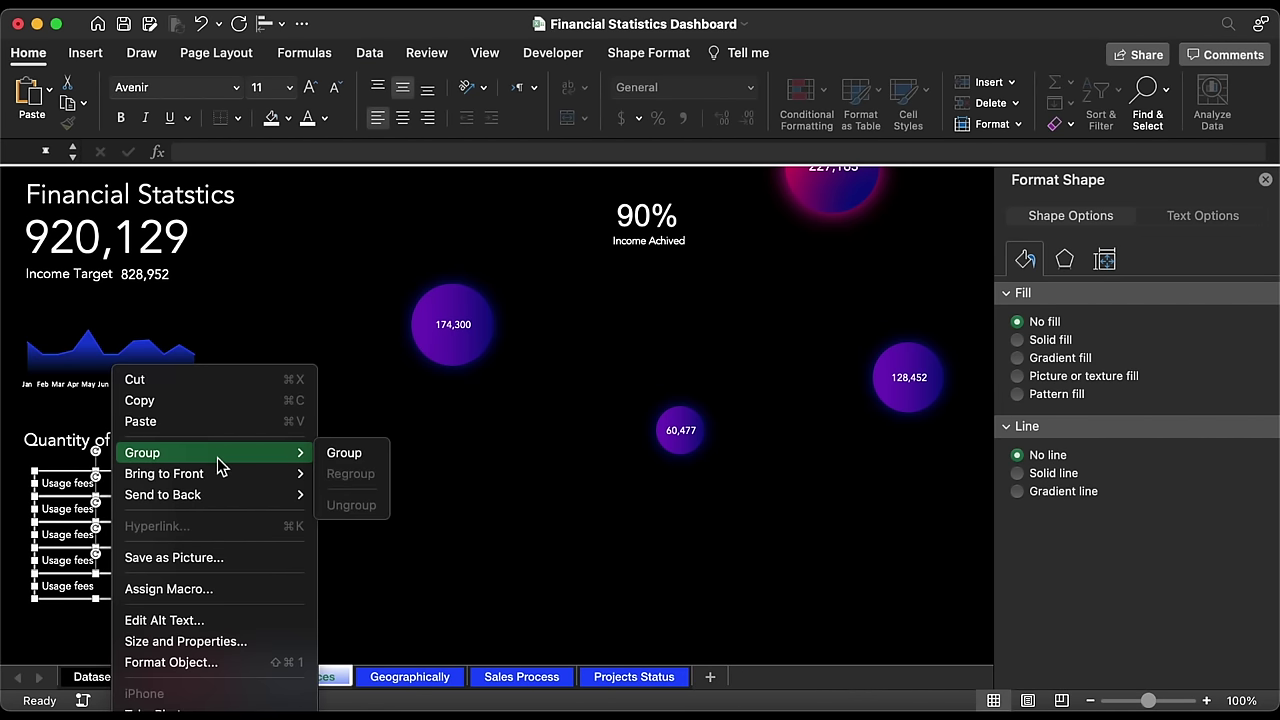
{"action": "left_click", "coordinate": [338, 455]}
Step: Relink the second box to =Pivottables!H8 so it reads Subscription
{"action": "left_click", "coordinate": [76, 506]}
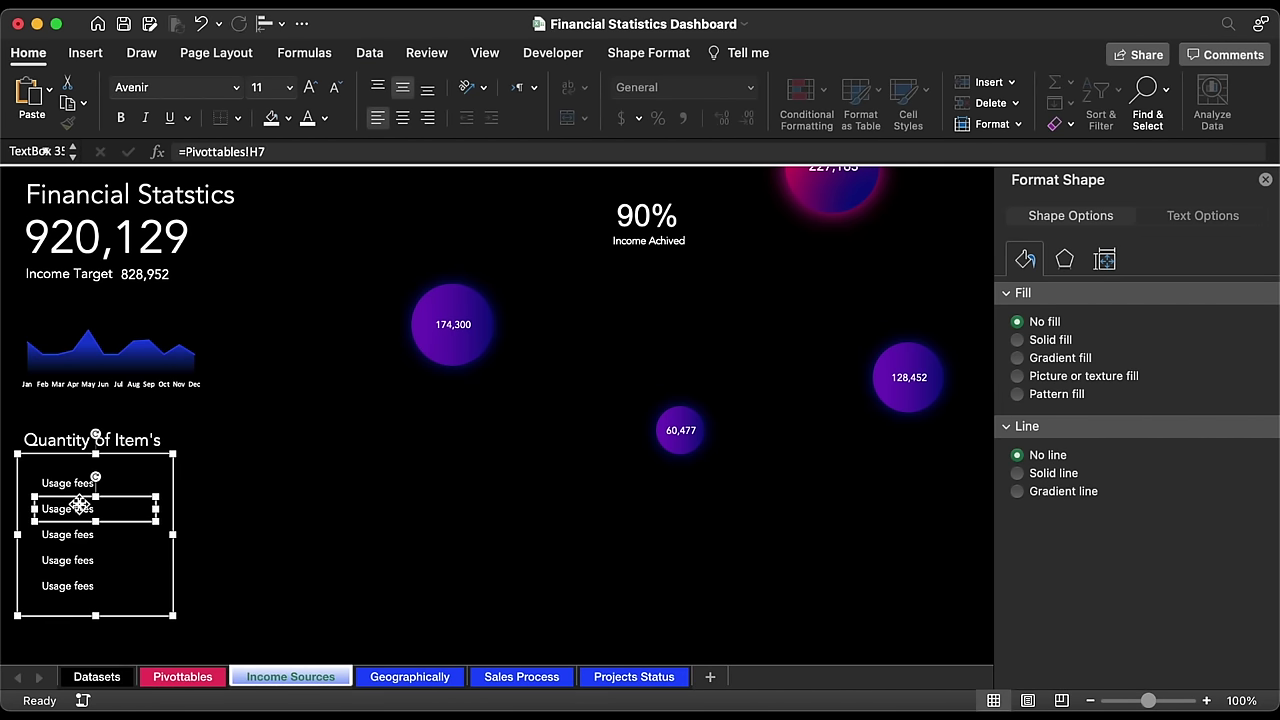
{"action": "left_click", "coordinate": [291, 151]}
{"action": "key", "text": "BackSpace"}
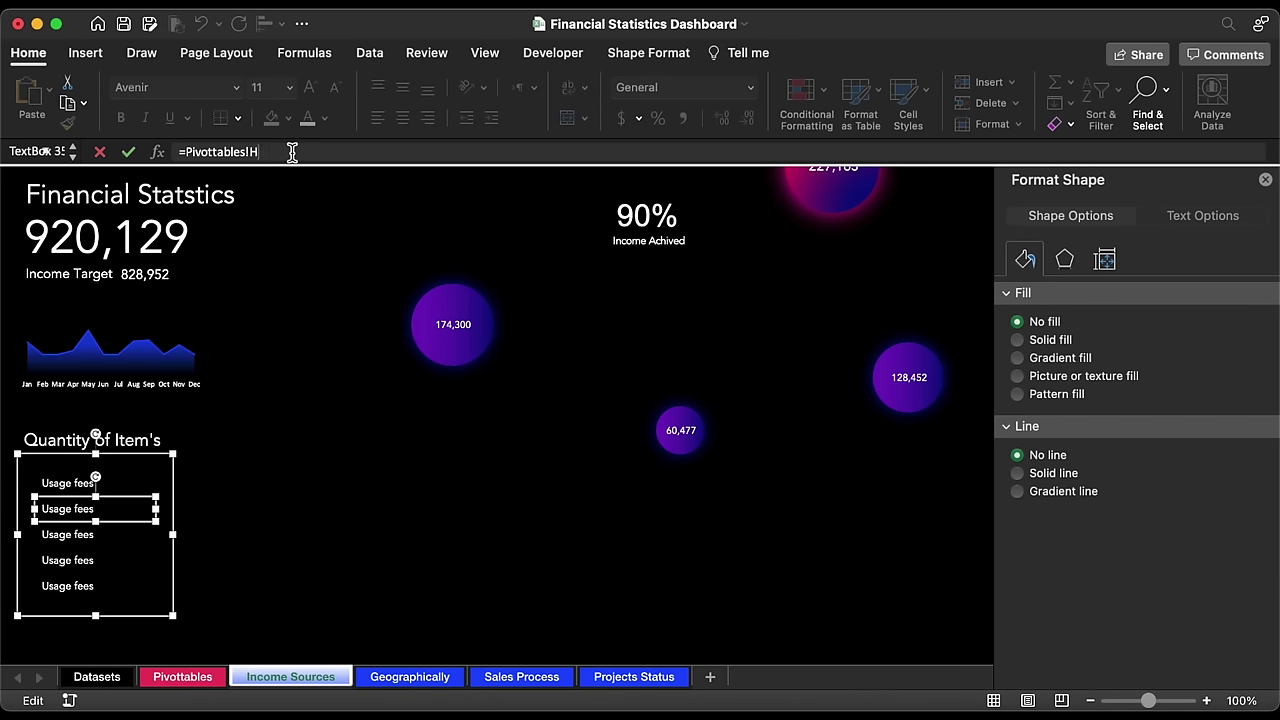
{"action": "type", "text": "8"}
{"action": "key", "text": "Return"}
Step: Relink the third, fourth and fifth labels to H9, H10 and H11: Renting, Licensing, Advertising
{"action": "left_click", "coordinate": [85, 534]}
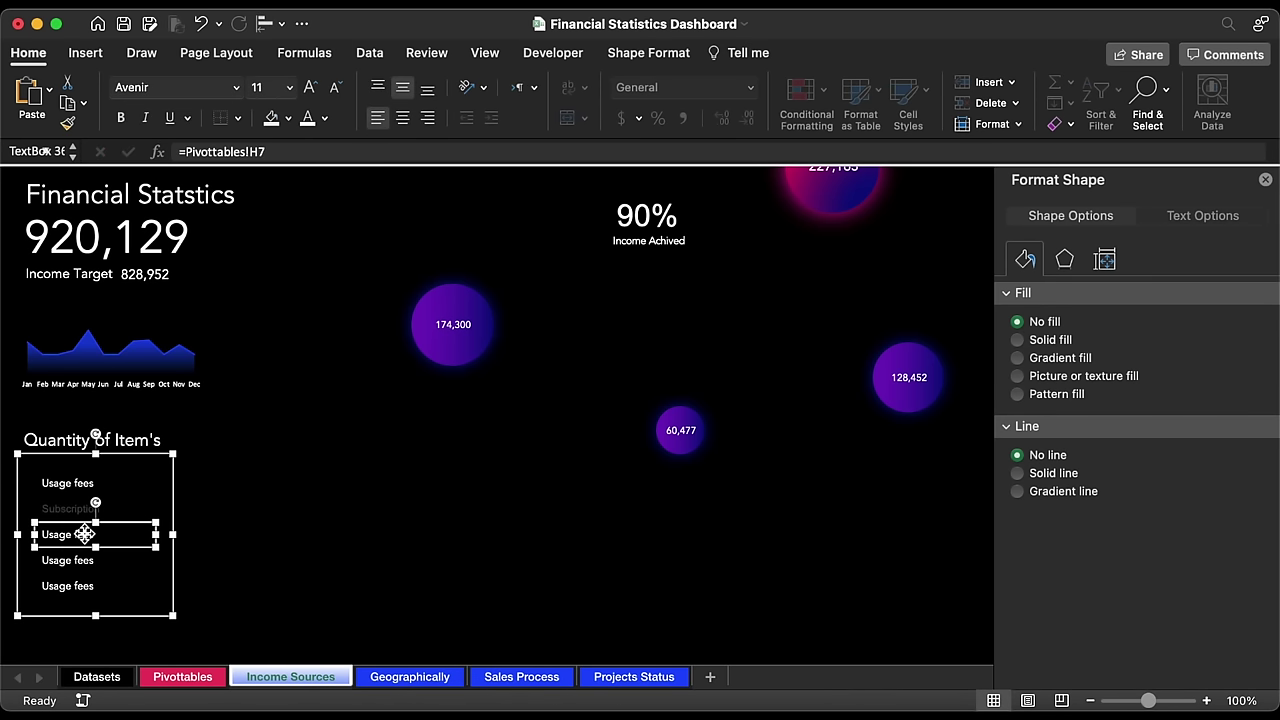
{"action": "left_click", "coordinate": [291, 151]}
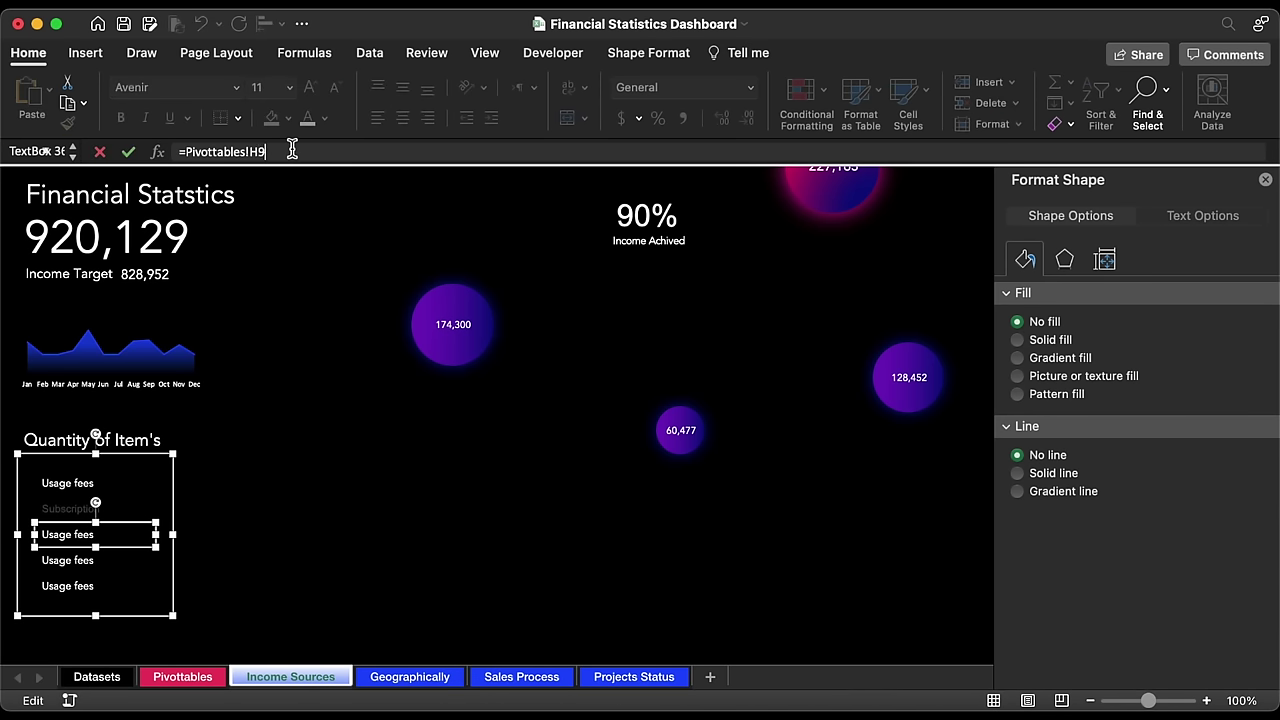
{"action": "type", "text": "9"}
{"action": "key", "text": "Return"}
{"action": "left_click", "coordinate": [80, 560]}
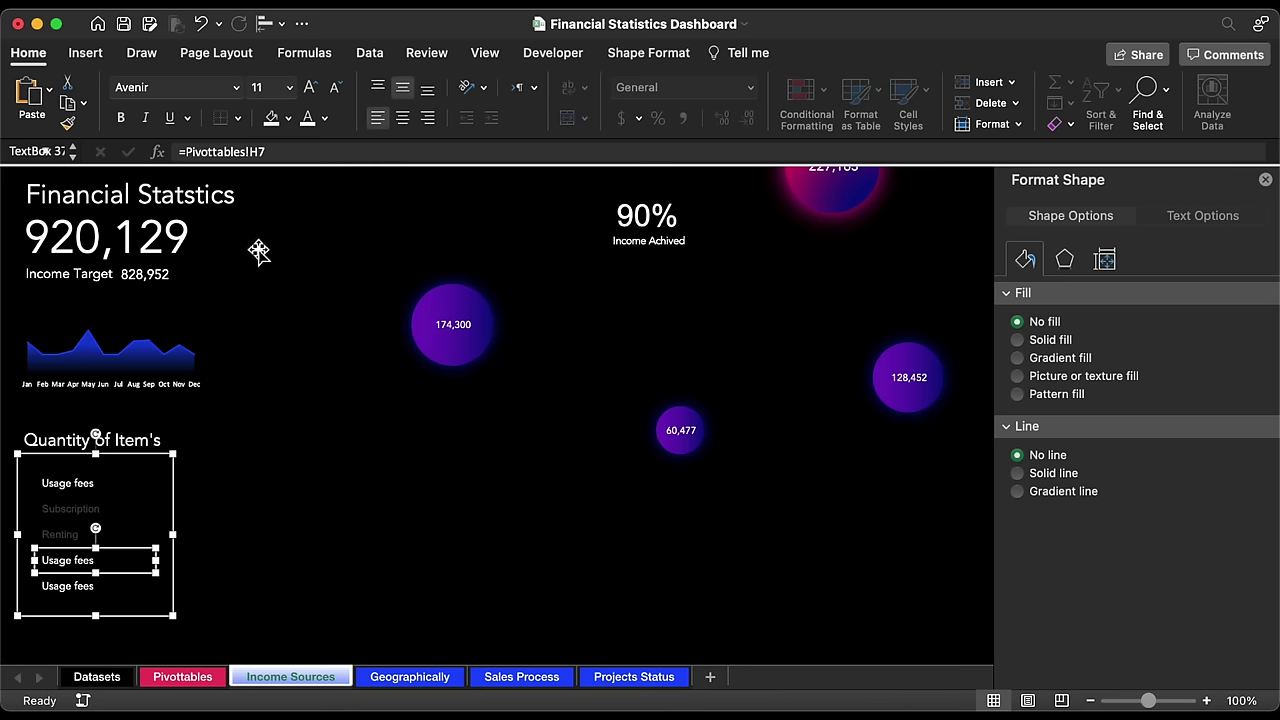
{"action": "left_click", "coordinate": [281, 152]}
{"action": "key", "text": "BackSpace"}
{"action": "type", "text": "10"}
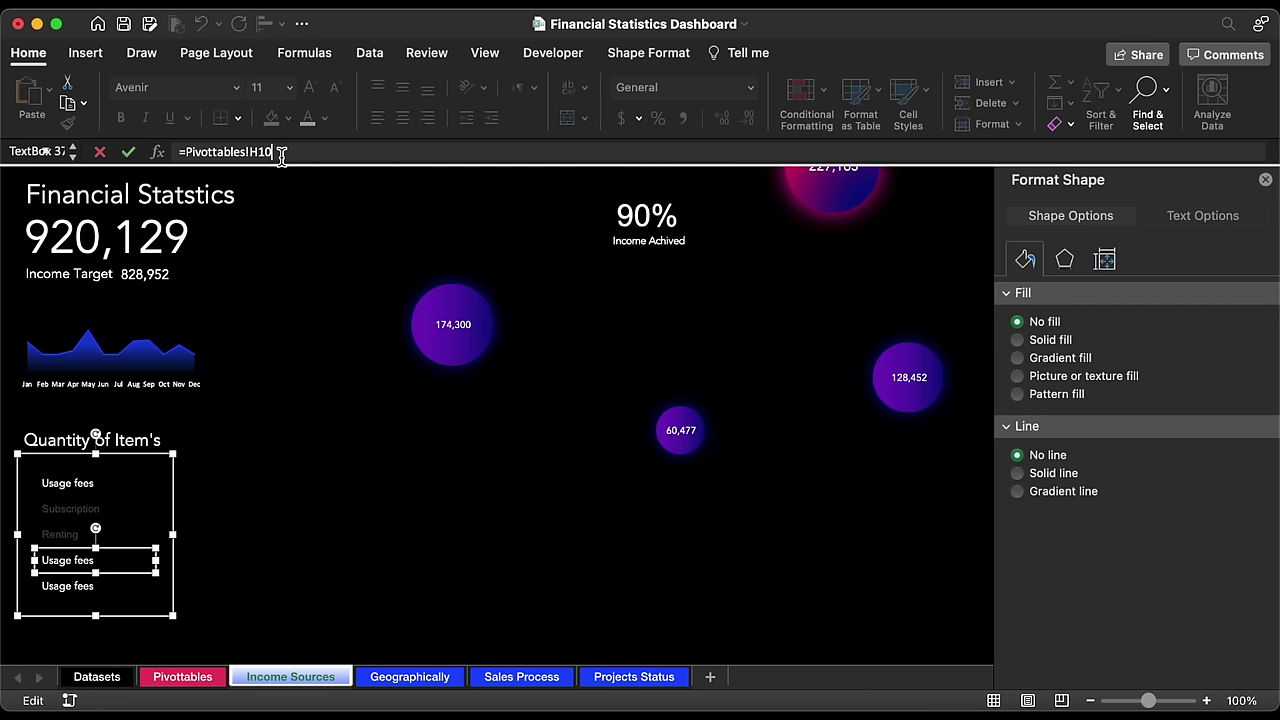
{"action": "key", "text": "Return"}
{"action": "left_click", "coordinate": [76, 587]}
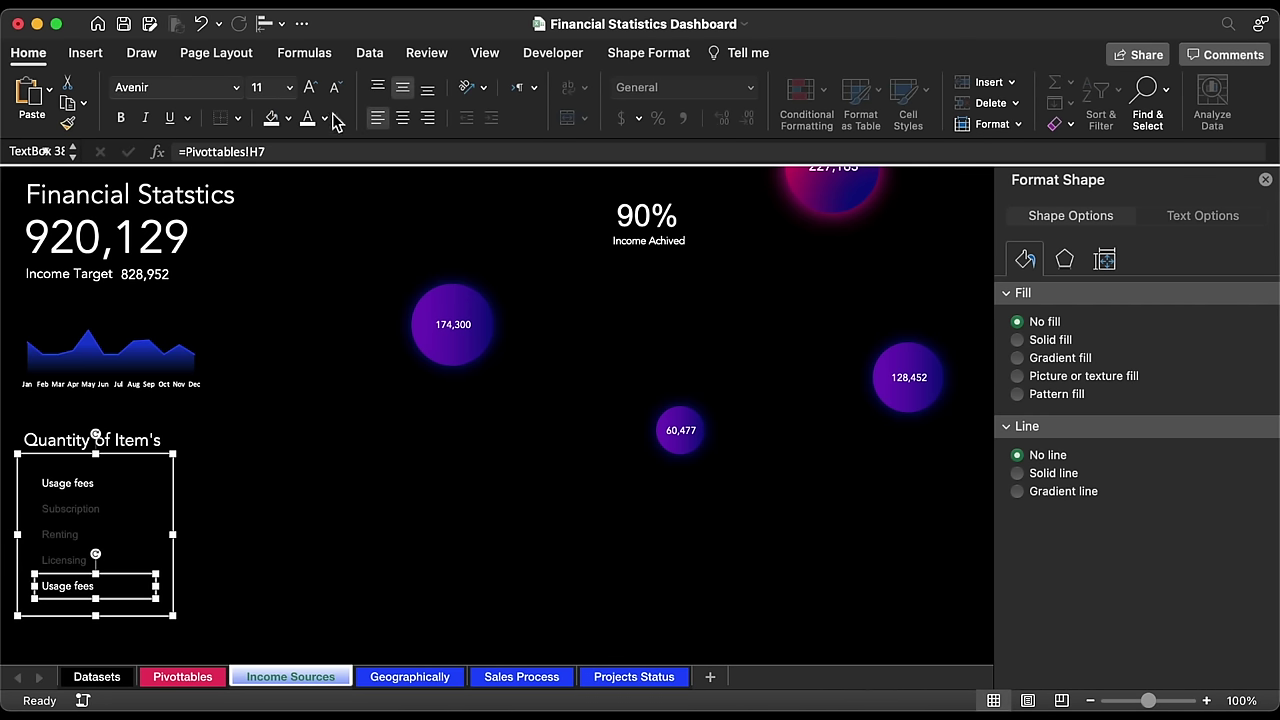
{"action": "left_click", "coordinate": [280, 156]}
{"action": "key", "text": "BackSpace"}
{"action": "key", "text": "Return"}
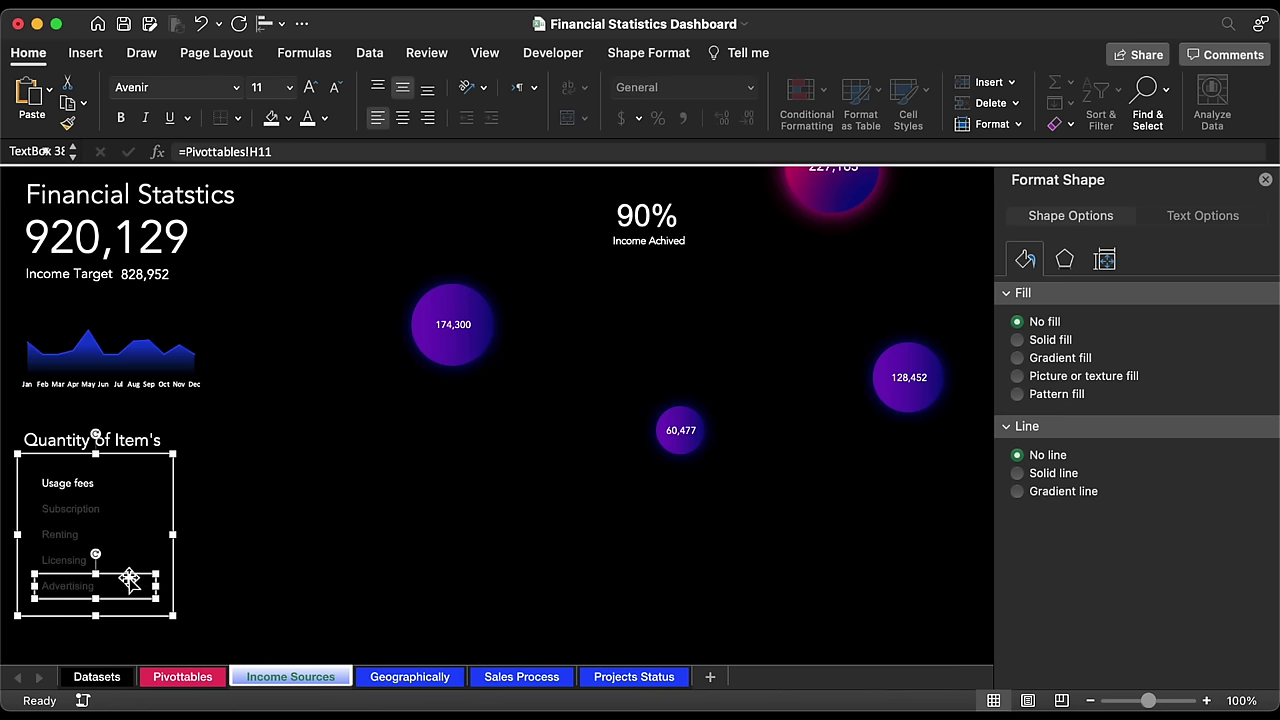
Step: Add a sixth label linked to H12 (Asset sale) and turn the group's text white
{"action": "left_click_drag", "start_coordinate": [128, 577], "coordinate": [121, 603]}
{"action": "left_click", "coordinate": [287, 155]}
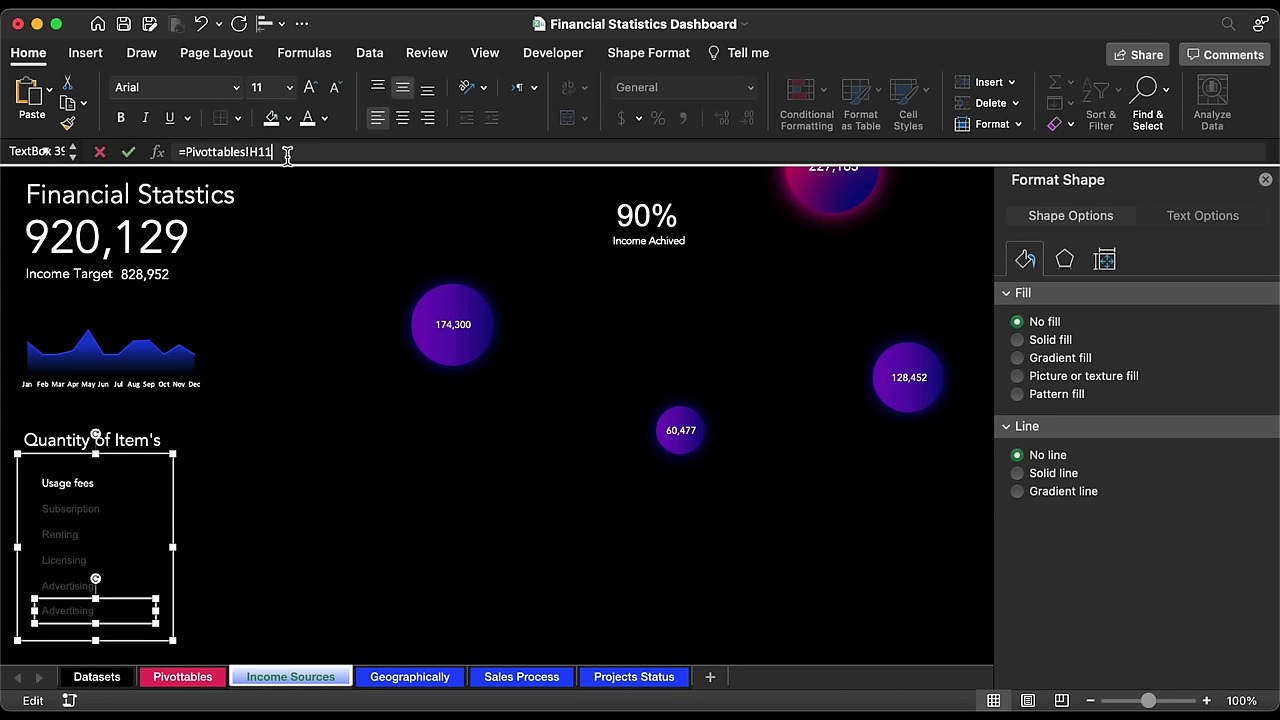
{"action": "type", "text": "2"}
{"action": "key", "text": "Return"}
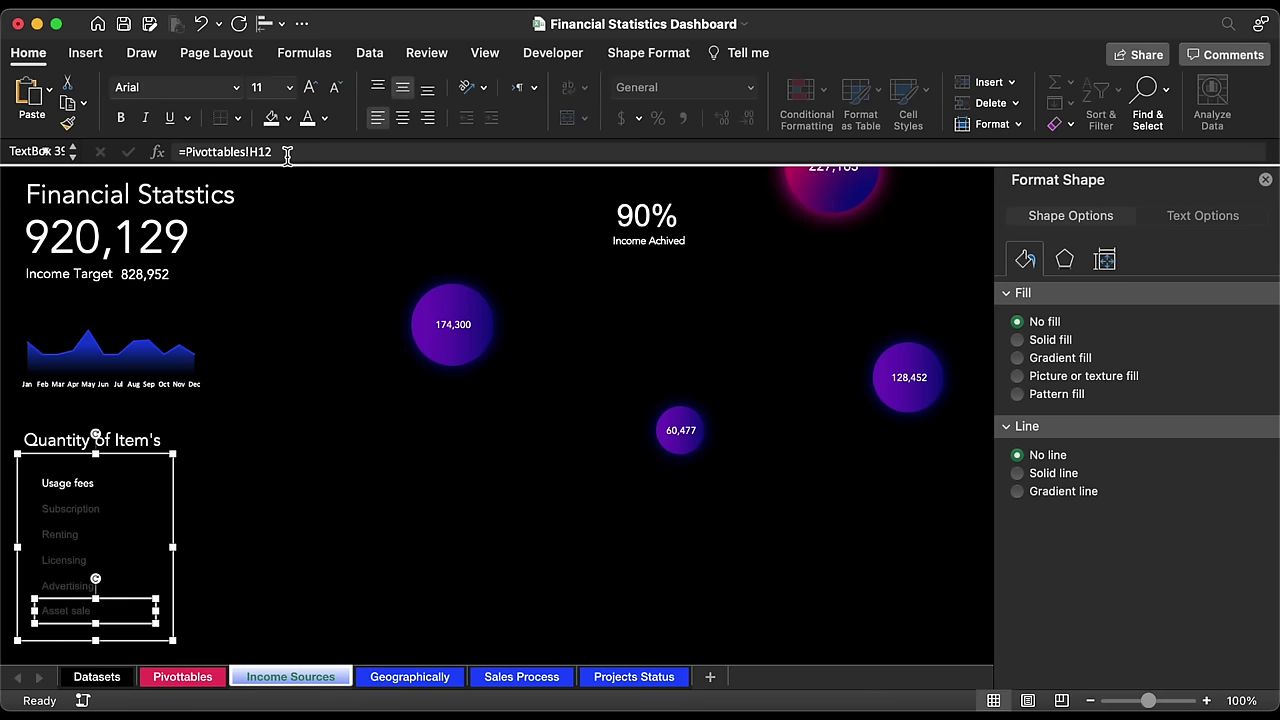
{"action": "left_click", "coordinate": [115, 457]}
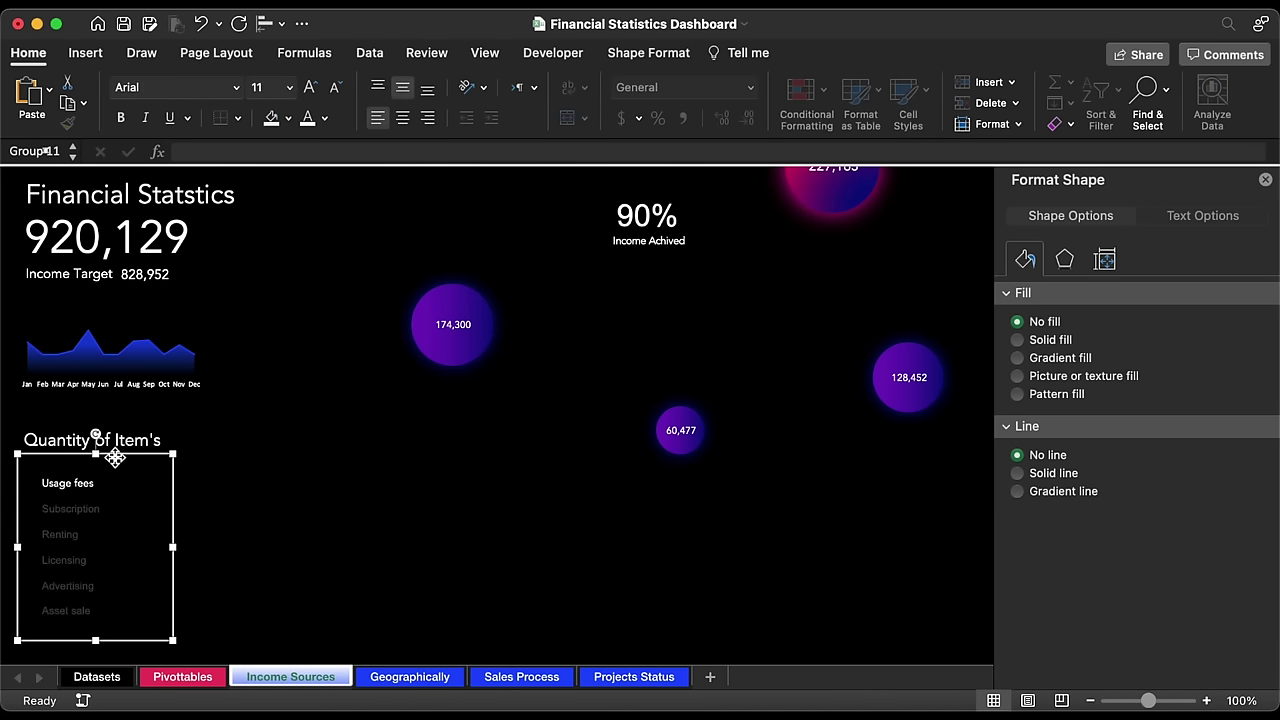
{"action": "left_click", "coordinate": [307, 120]}
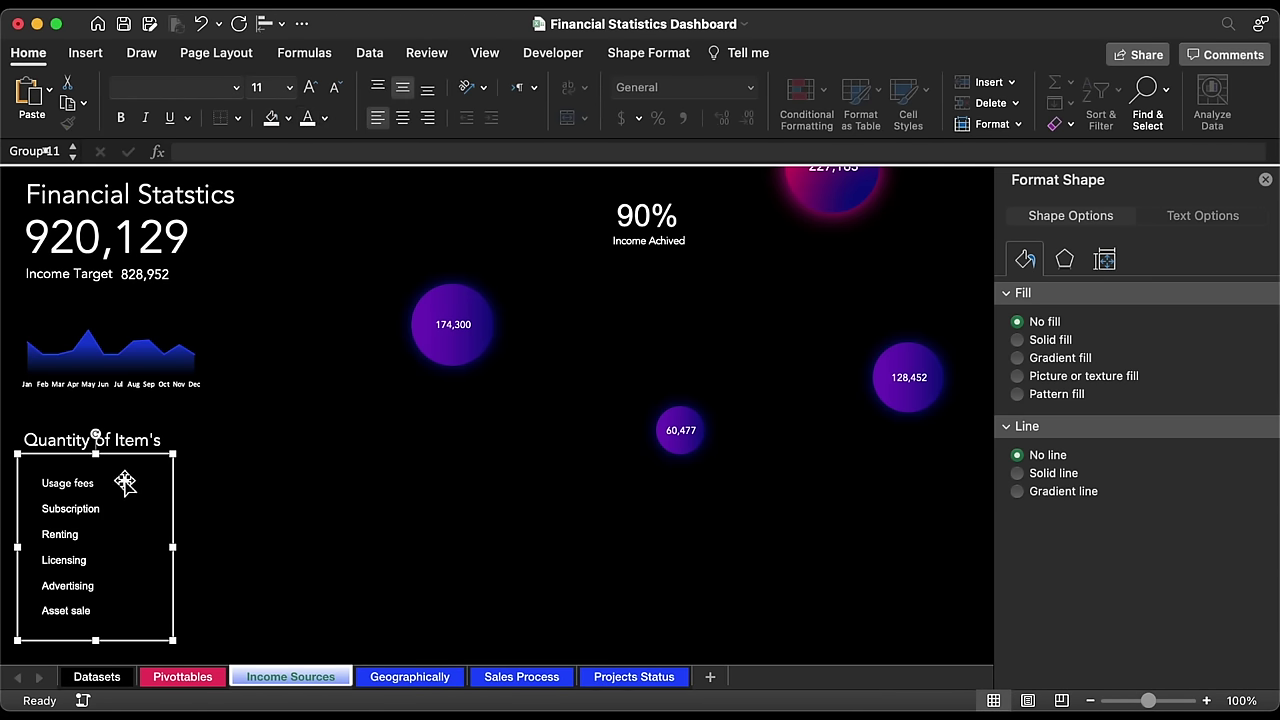
Step: Place a centre-aligned copy of the labels group just right of the originals
{"action": "key", "text": "Left"}
{"action": "key", "text": "Left"}
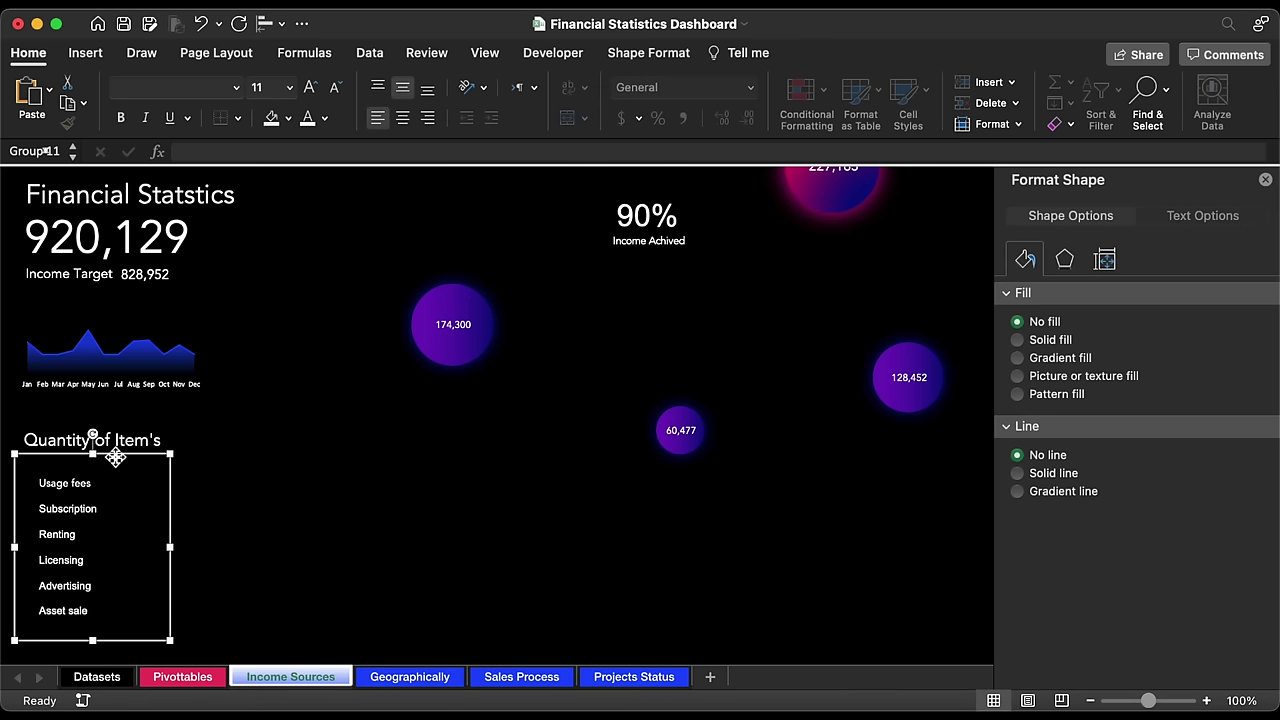
{"action": "left_click_drag", "start_coordinate": [116, 457], "coordinate": [202, 470]}
{"action": "left_click_drag", "start_coordinate": [196, 459], "coordinate": [196, 459]}
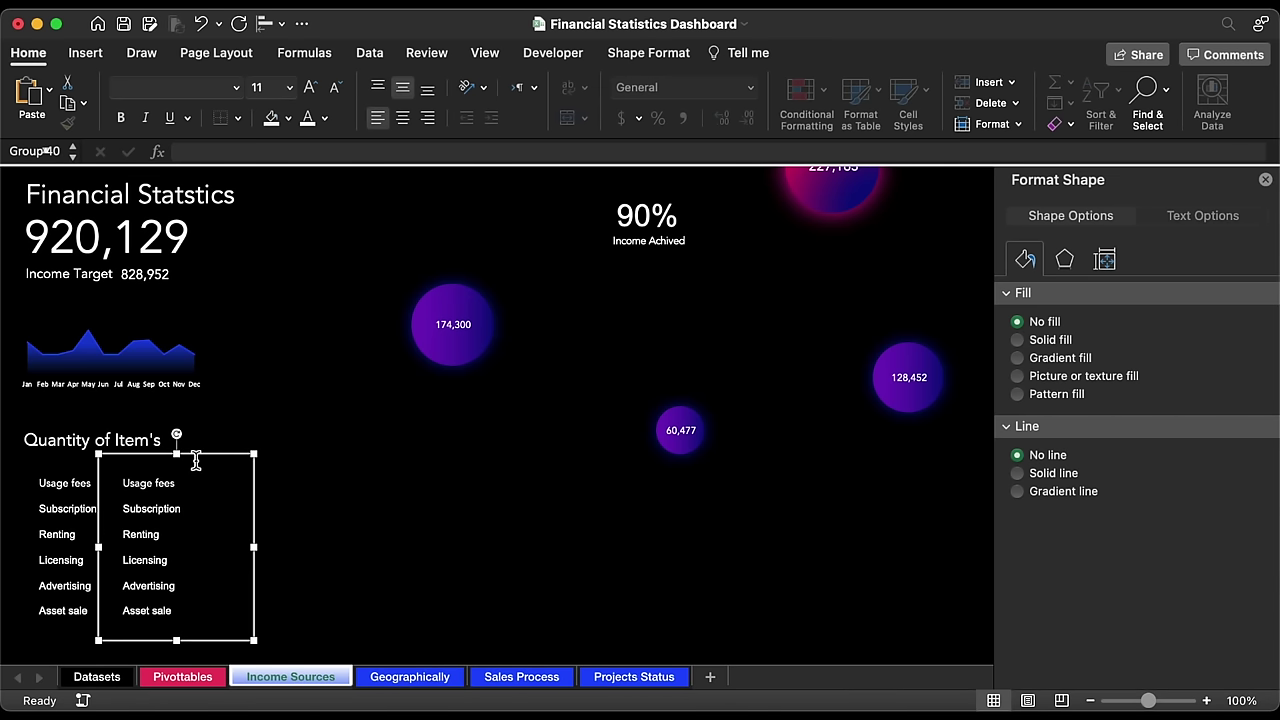
{"action": "left_click", "coordinate": [403, 118]}
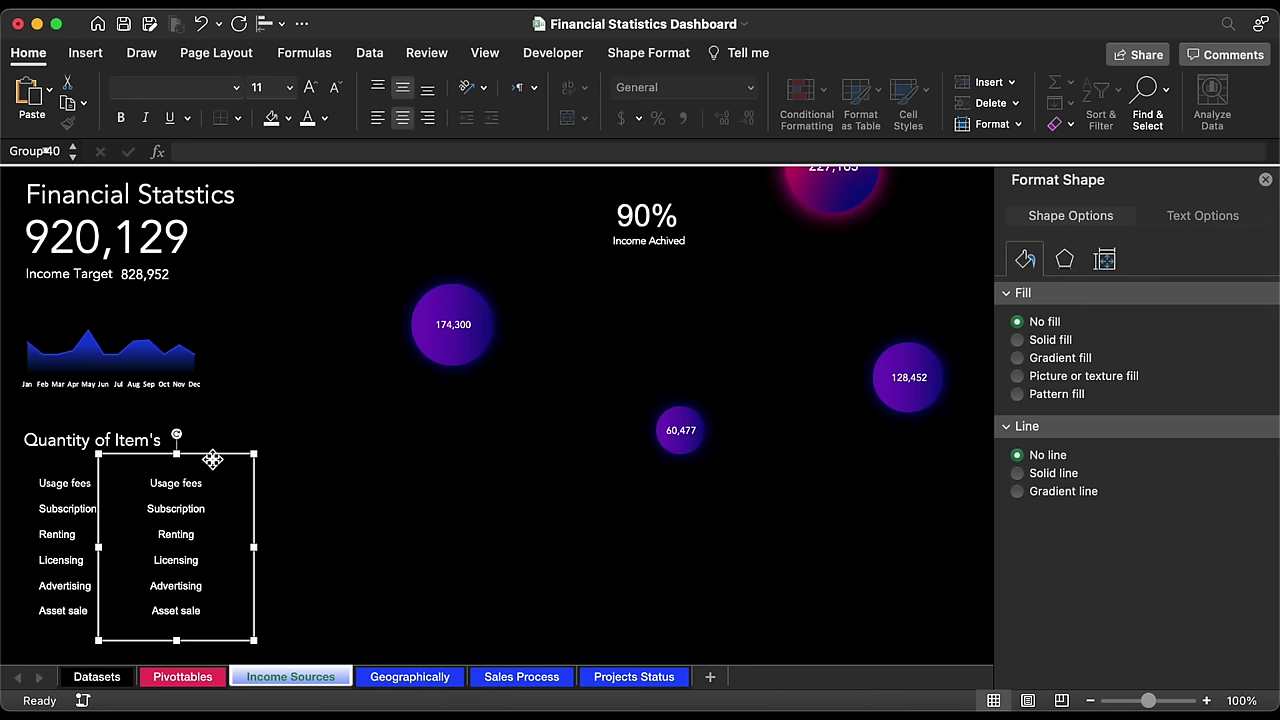
{"action": "left_click_drag", "start_coordinate": [213, 459], "coordinate": [194, 457]}
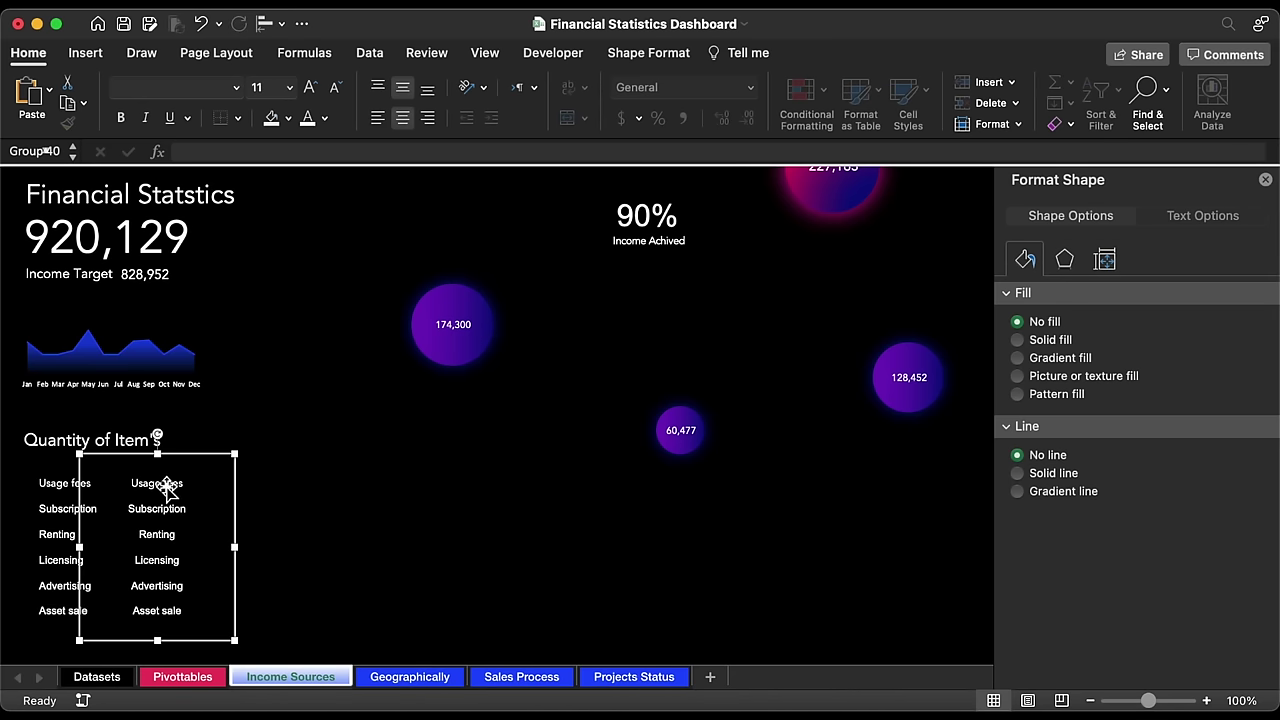
Step: Check the Count and Count % columns on Pivottables, then return to the Income Sources dashboard
{"action": "left_click", "coordinate": [183, 677]}
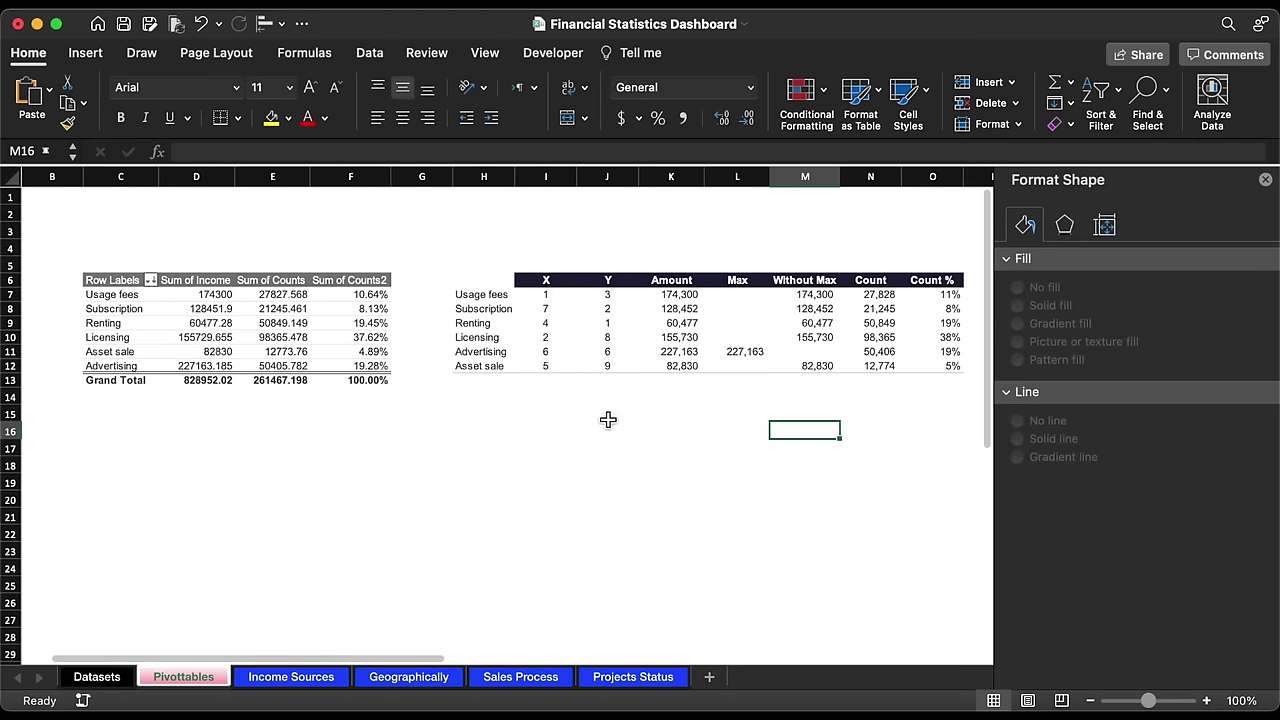
{"action": "left_click", "coordinate": [866, 176]}
{"action": "left_click", "coordinate": [932, 176]}
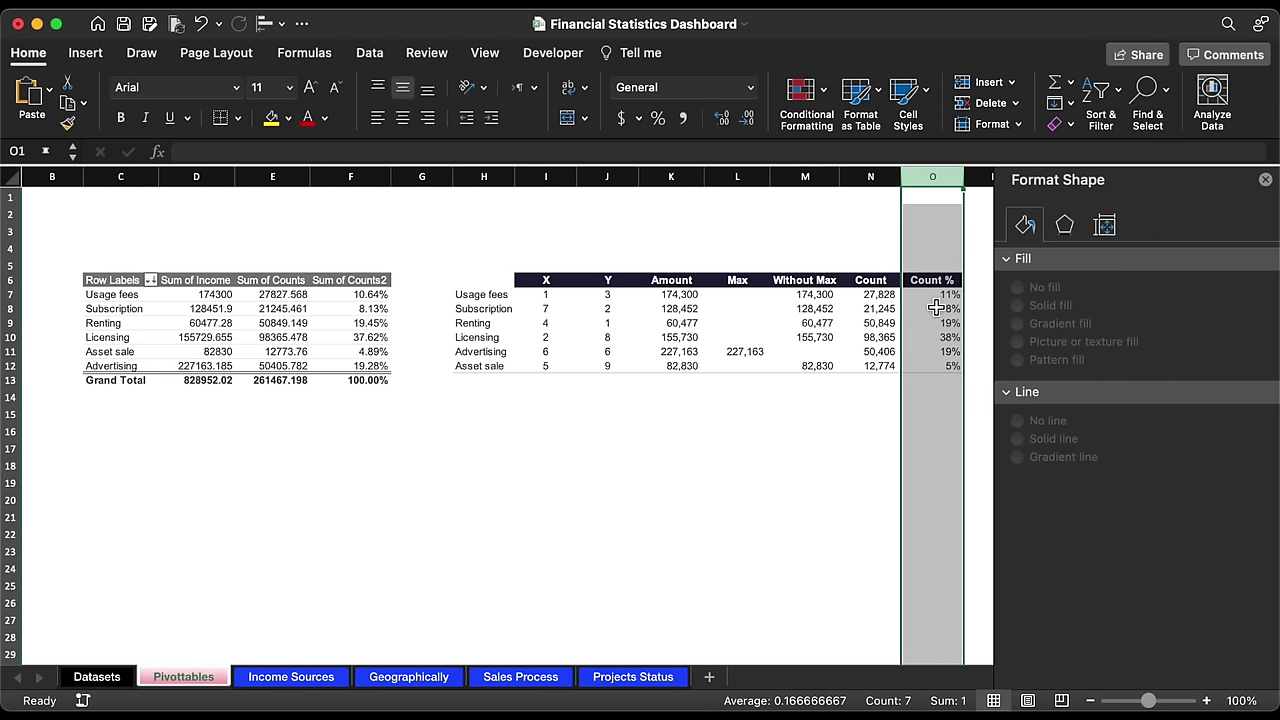
{"action": "left_click", "coordinate": [288, 677]}
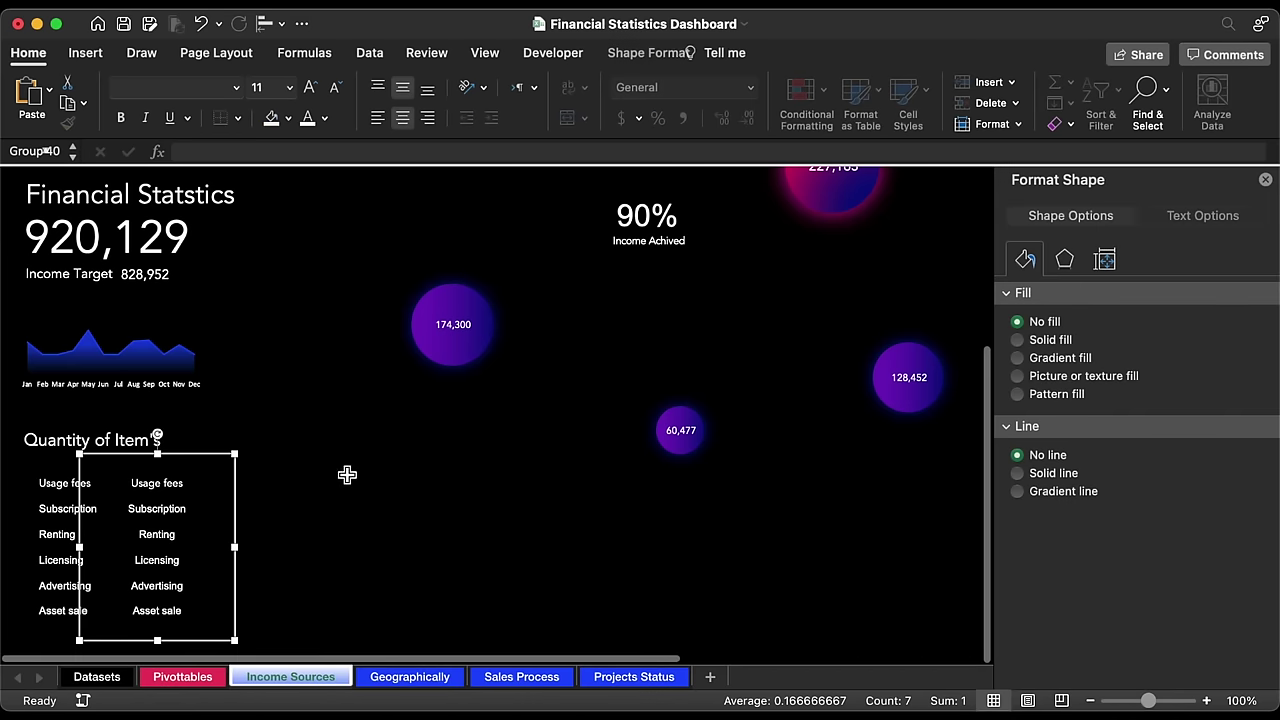
{"action": "left_click", "coordinate": [186, 482]}
Step: Relink the copied Usage fees, Subscription and Renting boxes to Pivottables O7, O8 and O9
{"action": "left_click", "coordinate": [257, 151]}
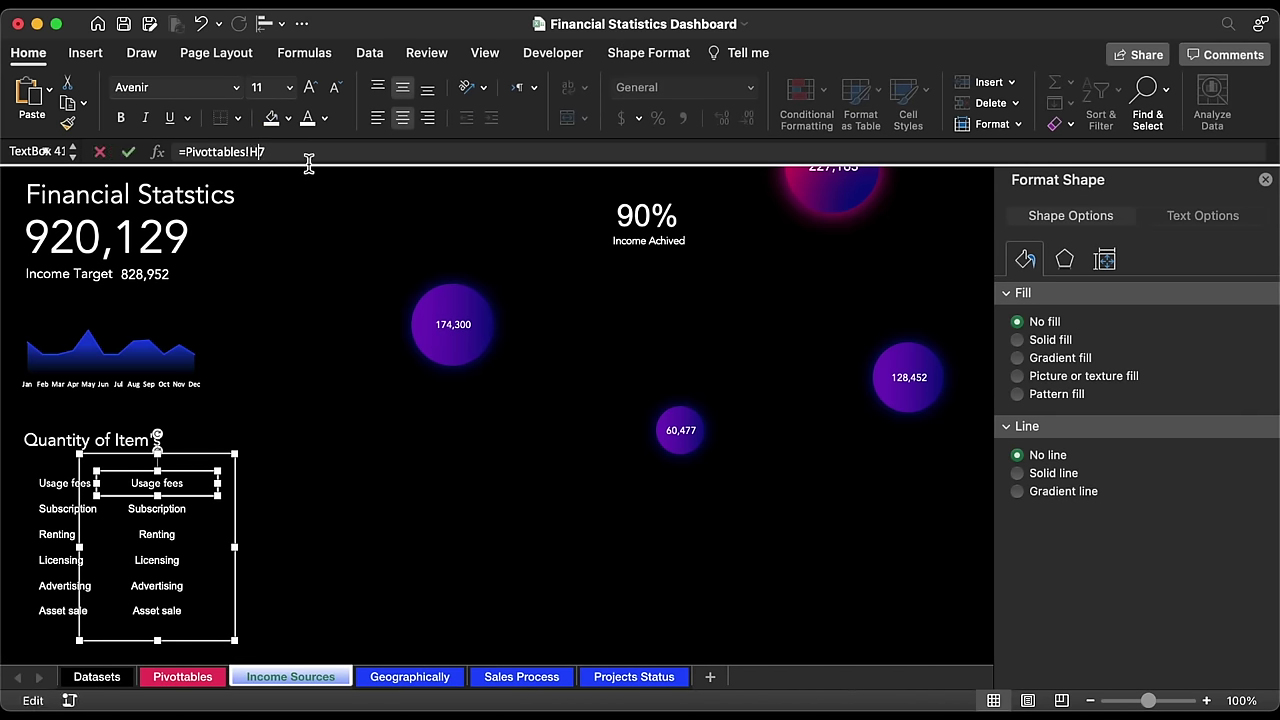
{"action": "key", "text": "BackSpace"}
{"action": "type", "text": "O"}
{"action": "key", "text": "Return"}
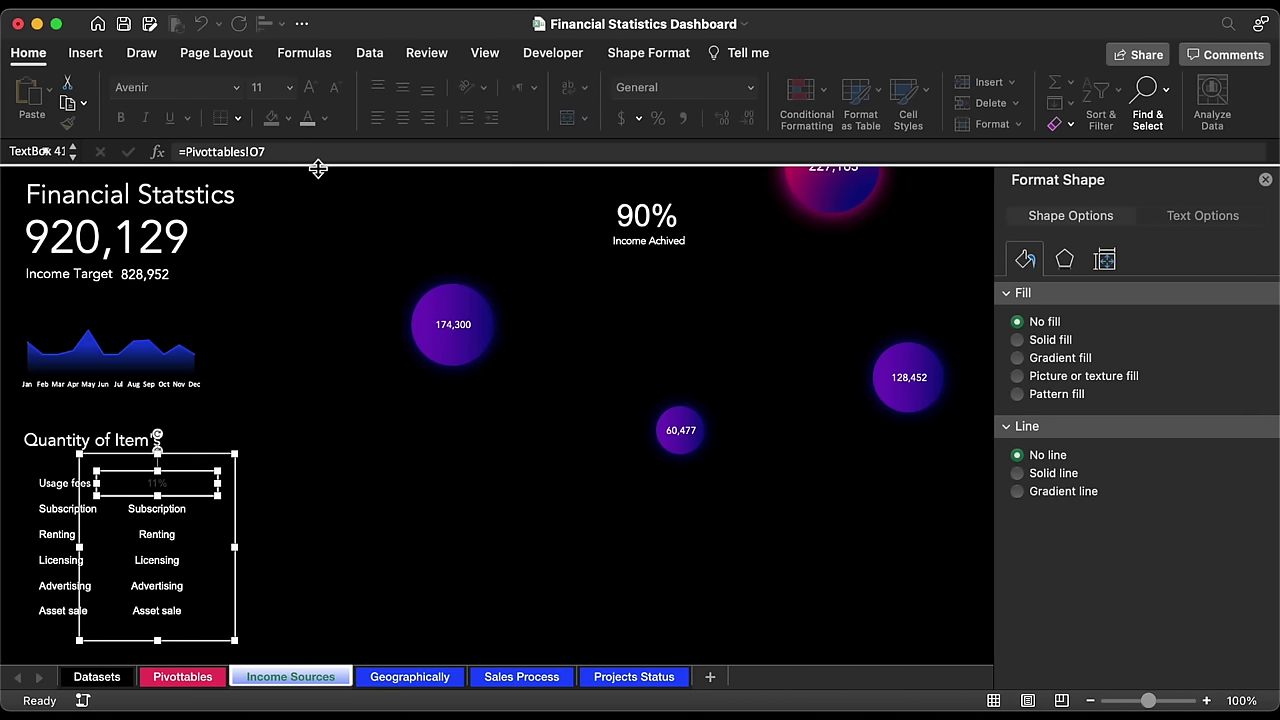
{"action": "left_click", "coordinate": [160, 511]}
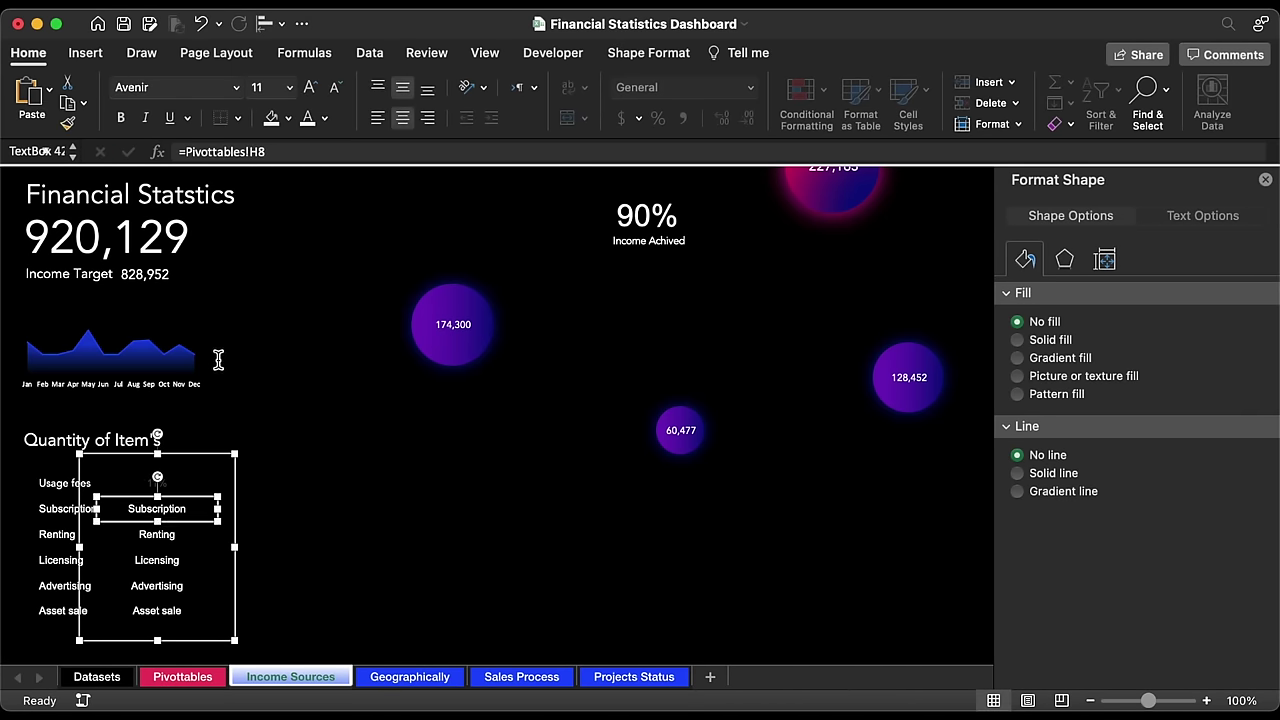
{"action": "left_click", "coordinate": [260, 152]}
{"action": "key", "text": "BackSpace"}
{"action": "type", "text": "O"}
{"action": "key", "text": "Return"}
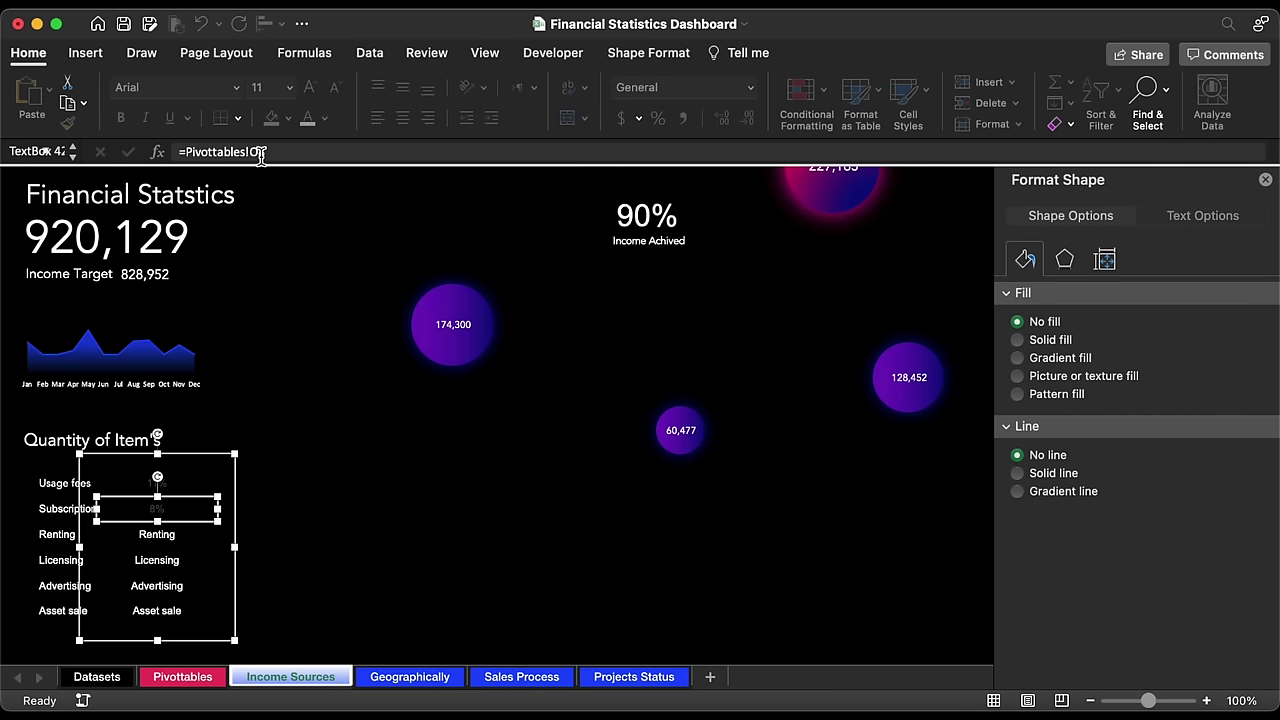
{"action": "left_click", "coordinate": [164, 536]}
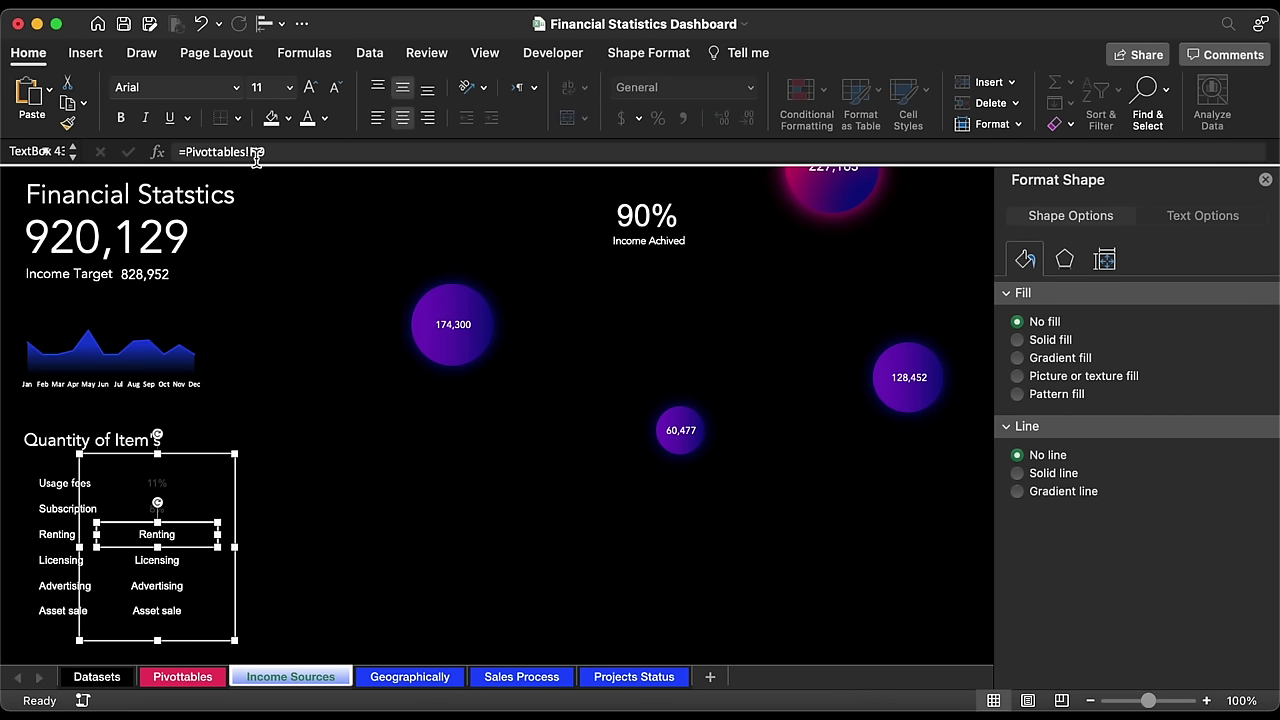
{"action": "left_click", "coordinate": [257, 153]}
{"action": "key", "text": "BackSpace"}
{"action": "type", "text": "O"}
{"action": "key", "text": "Return"}
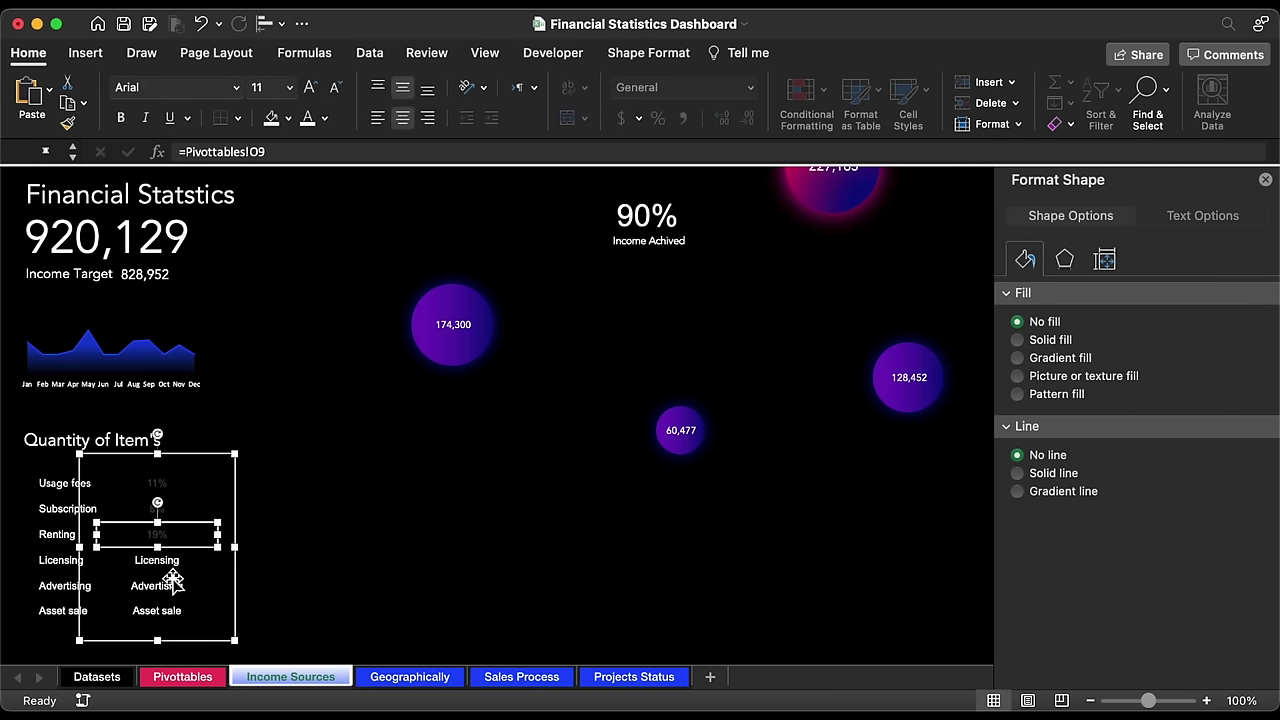
Step: Relink the copied Licensing, Advertising and Asset sale boxes to Pivottables O10, O11 and O12
{"action": "left_click", "coordinate": [170, 561]}
{"action": "left_click", "coordinate": [257, 152]}
{"action": "key", "text": "BackSpace"}
{"action": "type", "text": "O"}
{"action": "key", "text": "Return"}
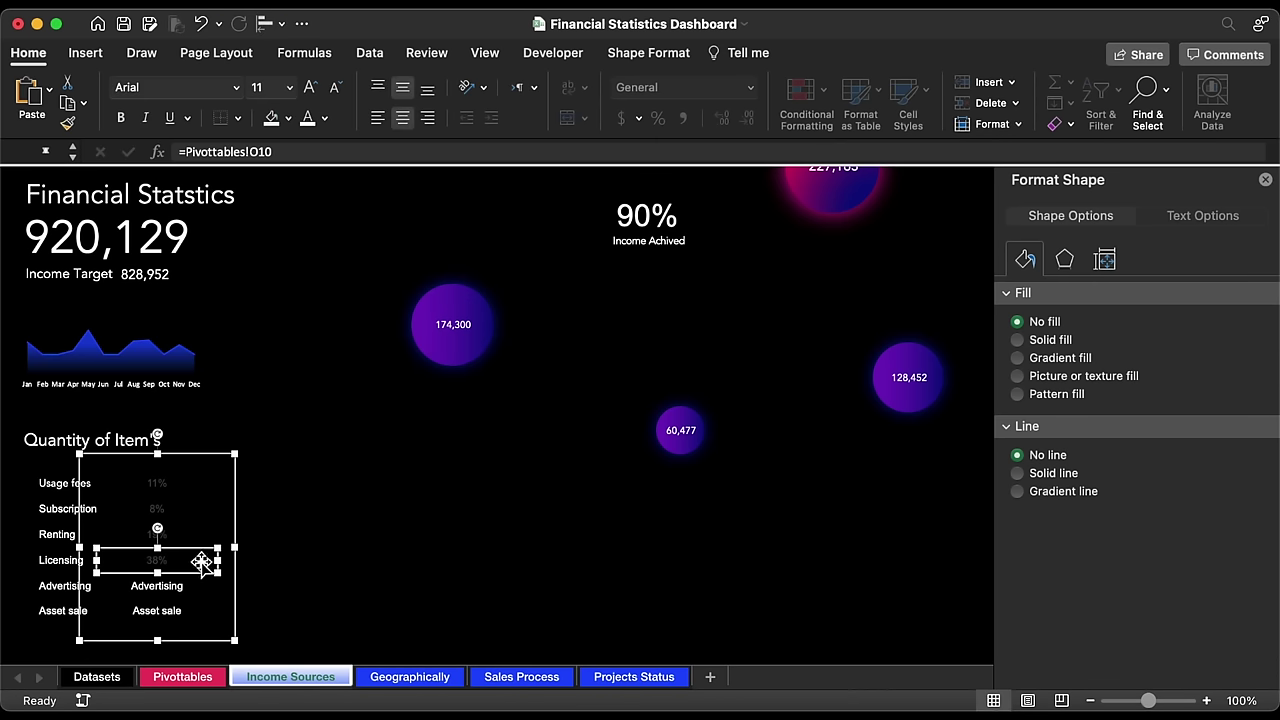
{"action": "left_click", "coordinate": [204, 586]}
{"action": "left_click", "coordinate": [260, 151]}
{"action": "key", "text": "BackSpace"}
{"action": "type", "text": "O"}
{"action": "key", "text": "Return"}
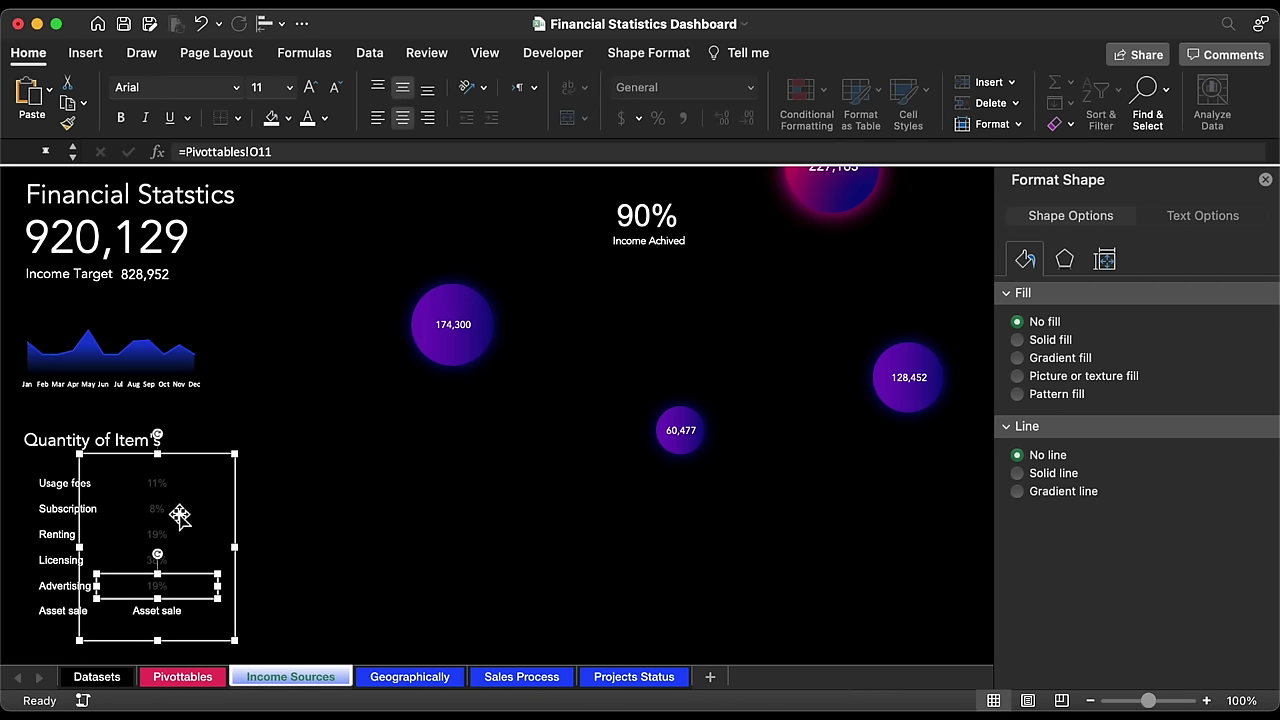
{"action": "left_click", "coordinate": [168, 612]}
{"action": "left_click", "coordinate": [268, 151]}
{"action": "key", "text": "BackSpace"}
{"action": "type", "text": "O"}
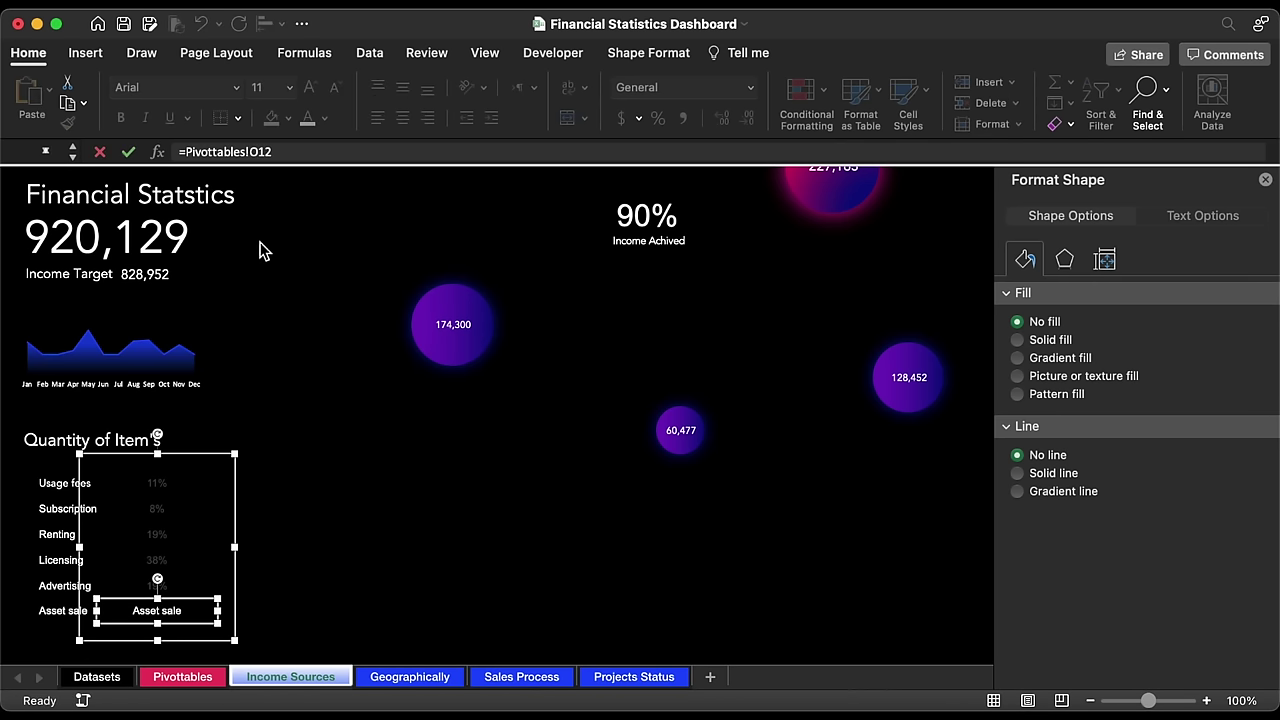
{"action": "key", "text": "Return"}
Step: Set both label groups to white Avenir text
{"action": "left_click", "coordinate": [240, 487]}
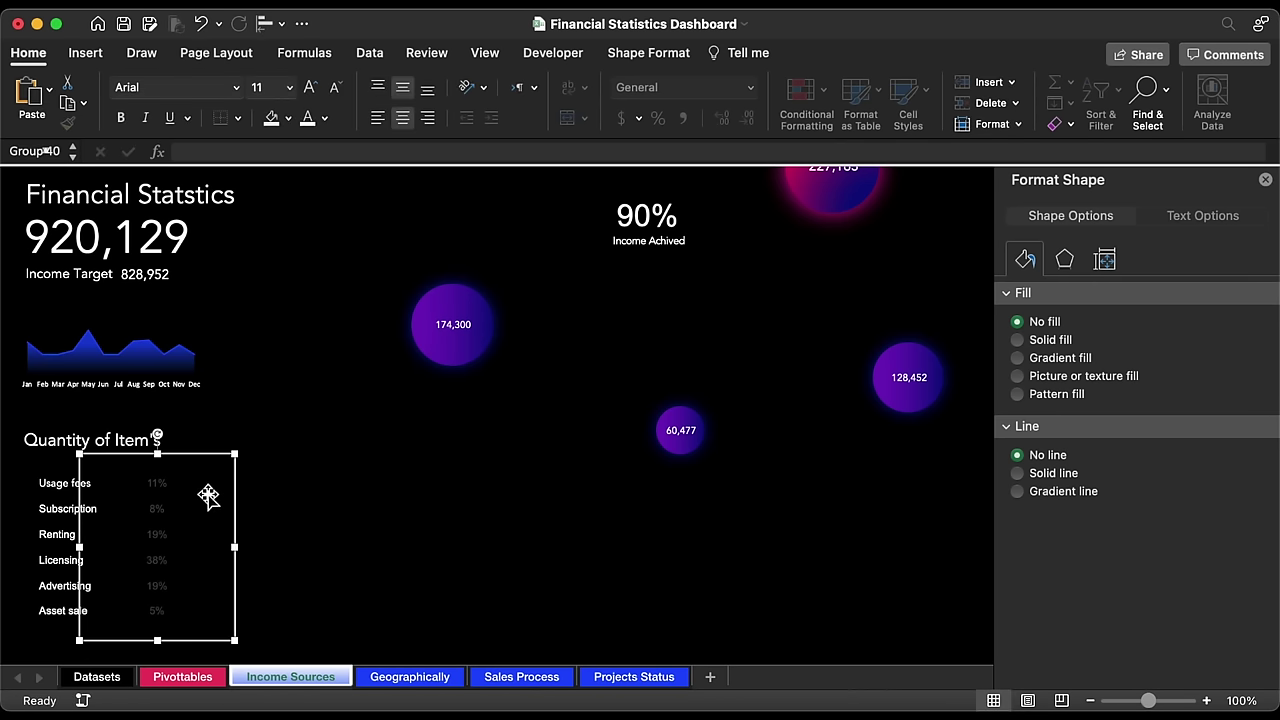
{"action": "left_click", "coordinate": [62, 510], "text": "shift"}
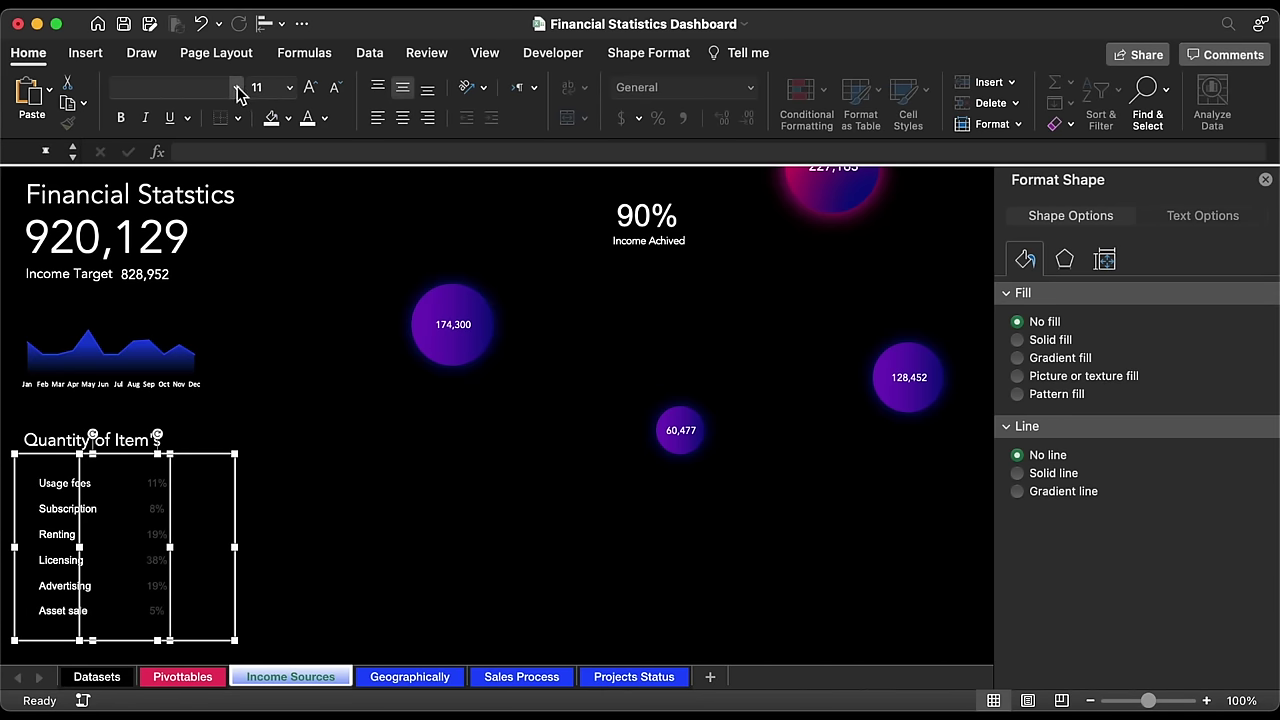
{"action": "left_click", "coordinate": [237, 88]}
{"action": "left_click", "coordinate": [196, 262]}
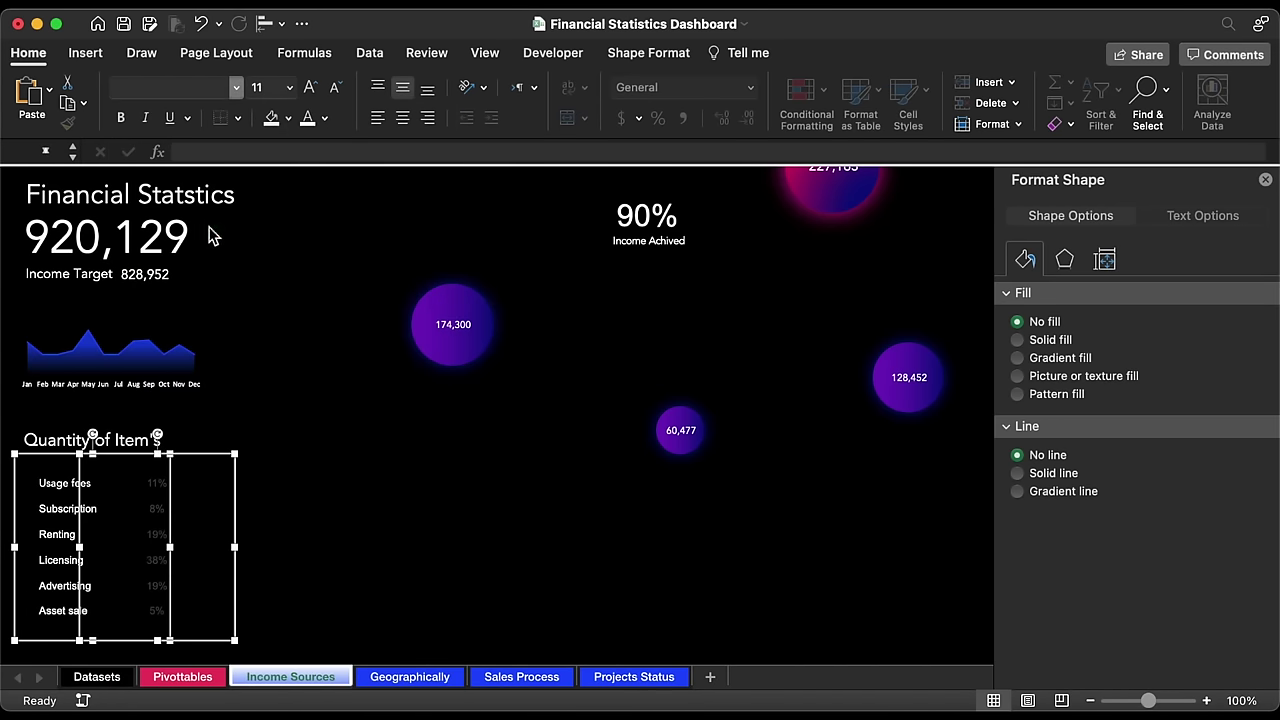
{"action": "left_click", "coordinate": [309, 119]}
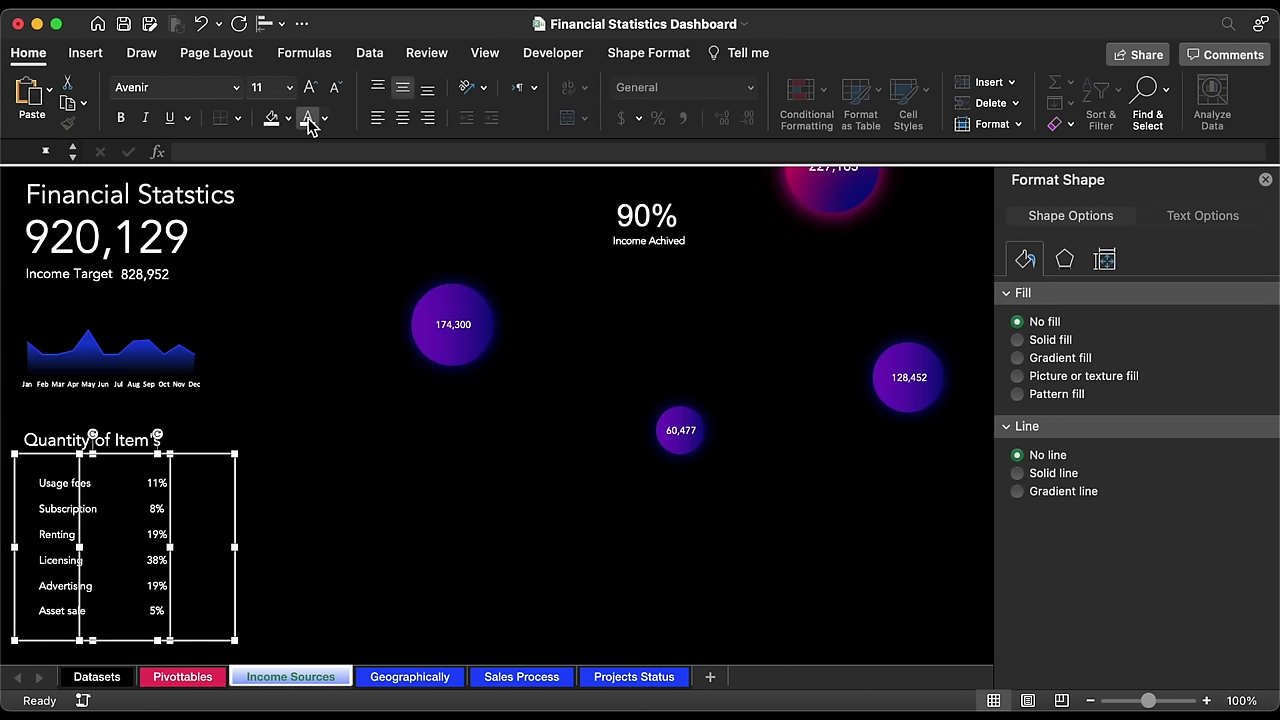
{"action": "left_click", "coordinate": [228, 437]}
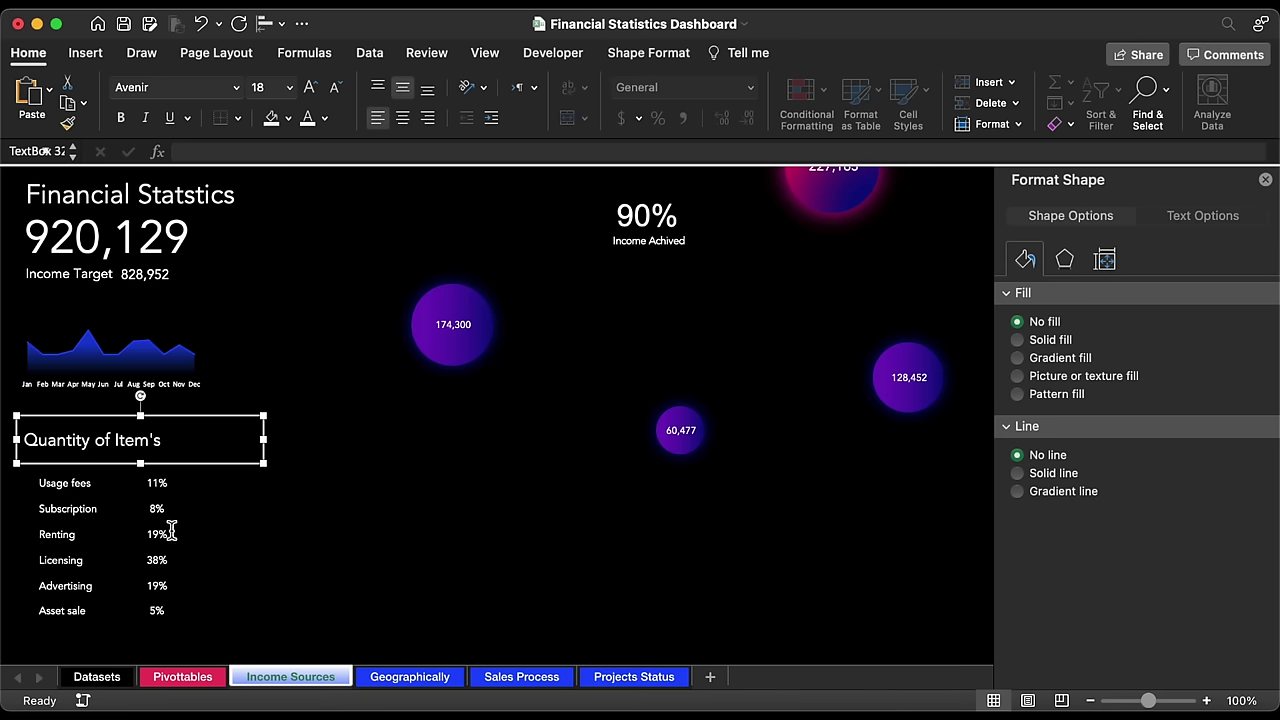
{"action": "left_click", "coordinate": [337, 544]}
Step: Narrow the percentages group and place a widened copy of it as a third column
{"action": "left_click", "coordinate": [160, 533]}
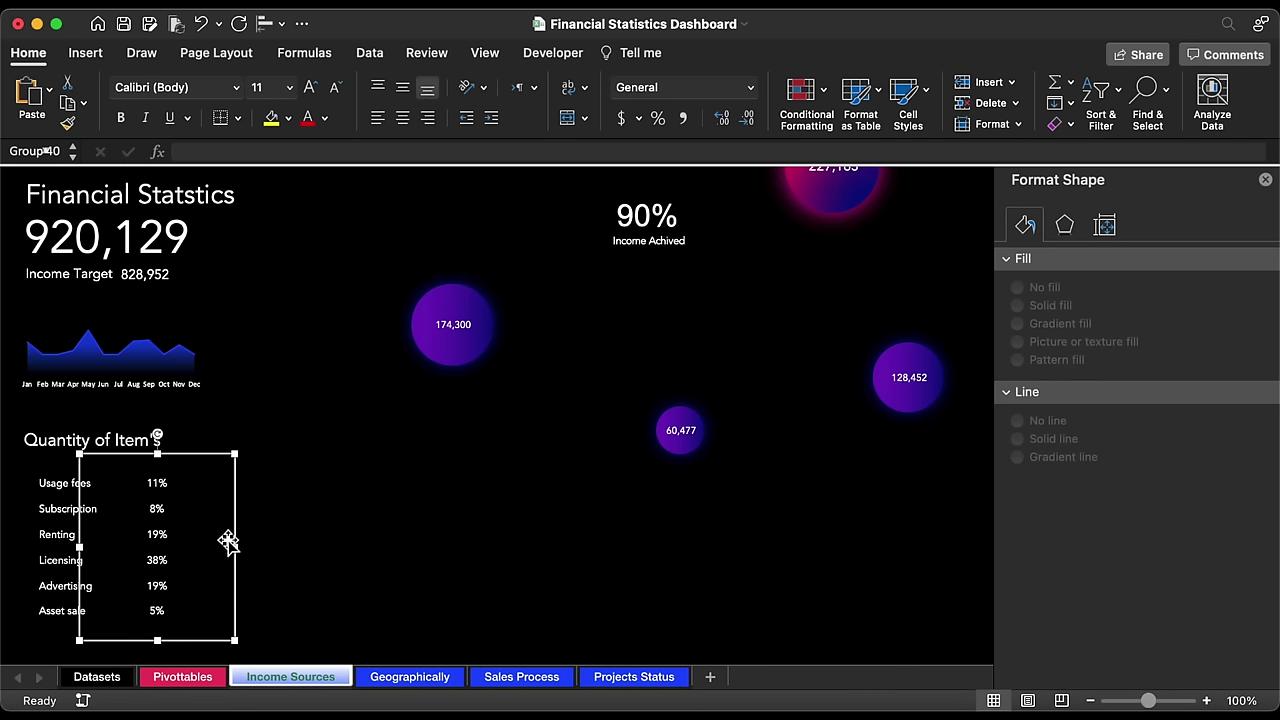
{"action": "left_click_drag", "start_coordinate": [236, 547], "coordinate": [197, 545]}
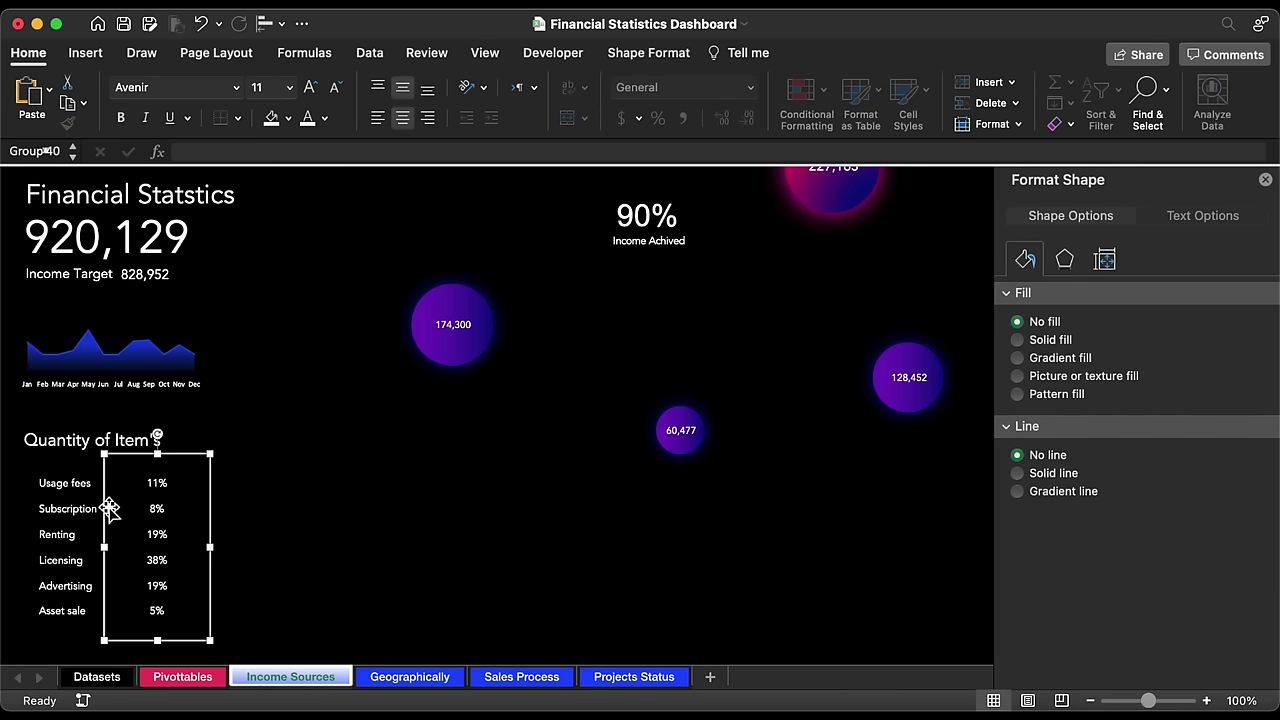
{"action": "left_click_drag", "start_coordinate": [108, 508], "coordinate": [165, 510]}
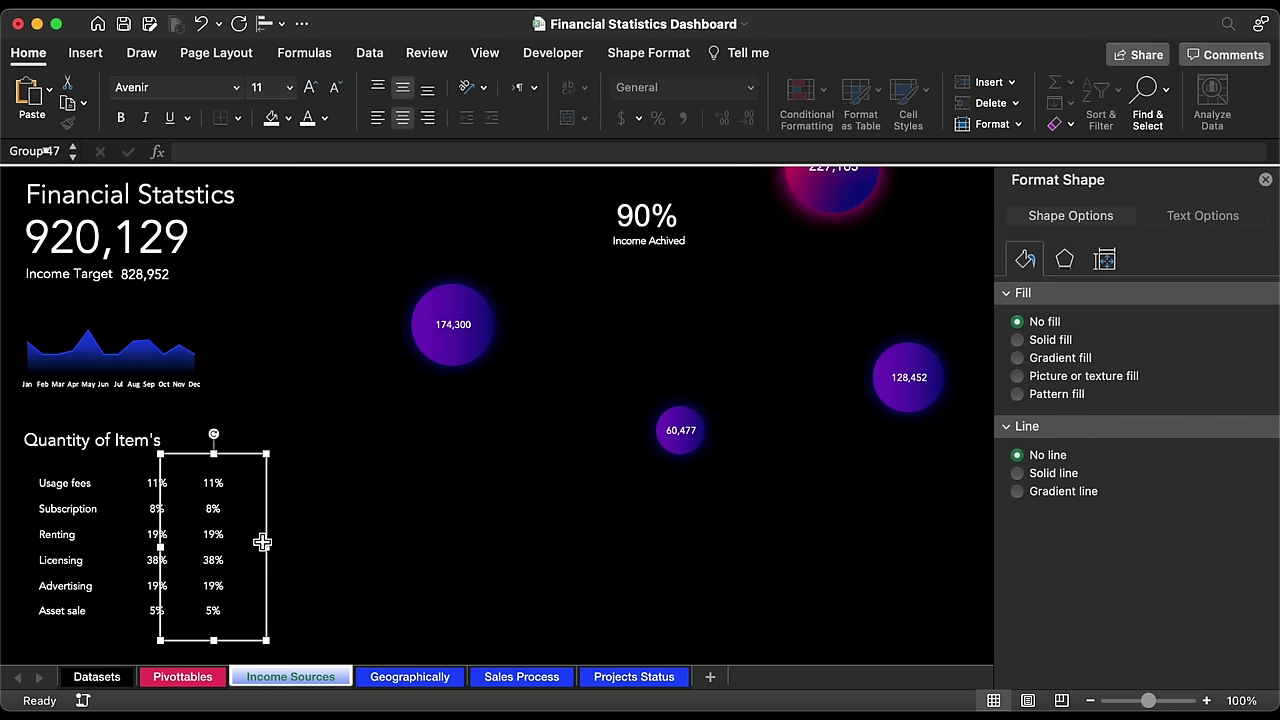
{"action": "left_click_drag", "start_coordinate": [273, 547], "coordinate": [298, 547]}
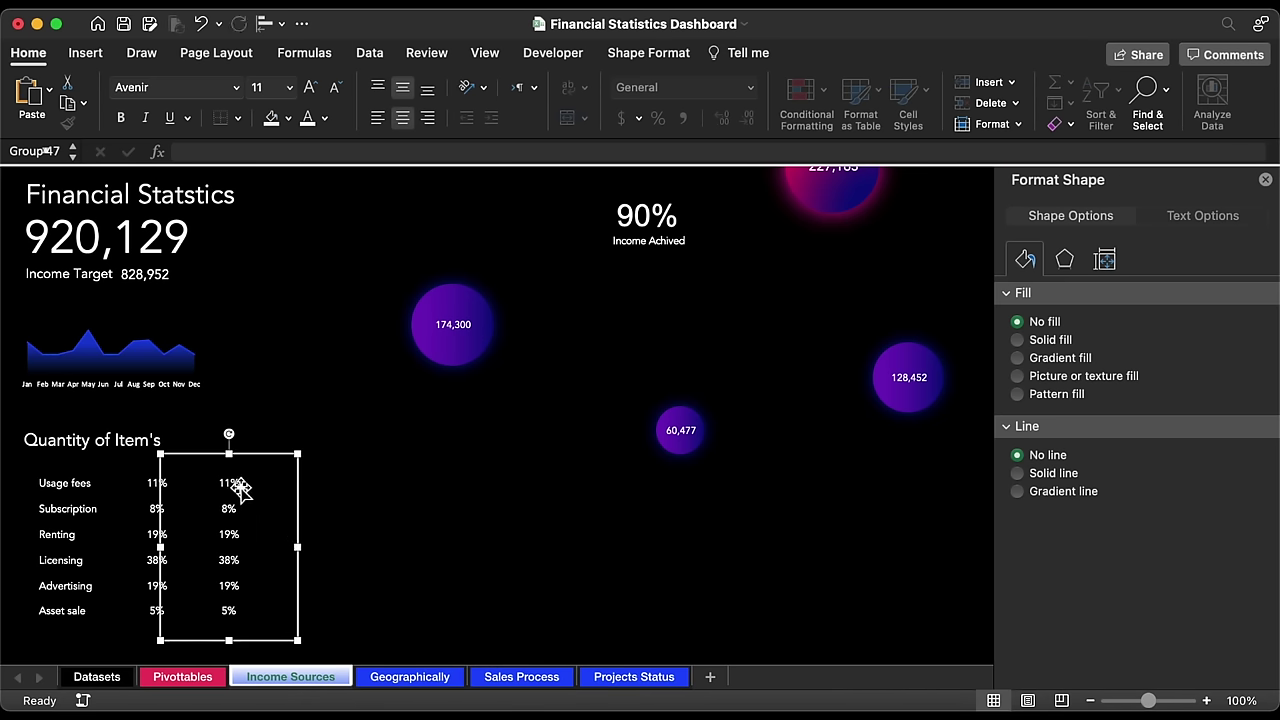
Step: Link the copied Usage fees and Subscription boxes to Pivottables cells N7 and N8
{"action": "left_click", "coordinate": [240, 484]}
{"action": "left_click", "coordinate": [258, 151]}
{"action": "key", "text": "BackSpace"}
{"action": "key", "text": "BackSpace"}
{"action": "type", "text": "N7"}
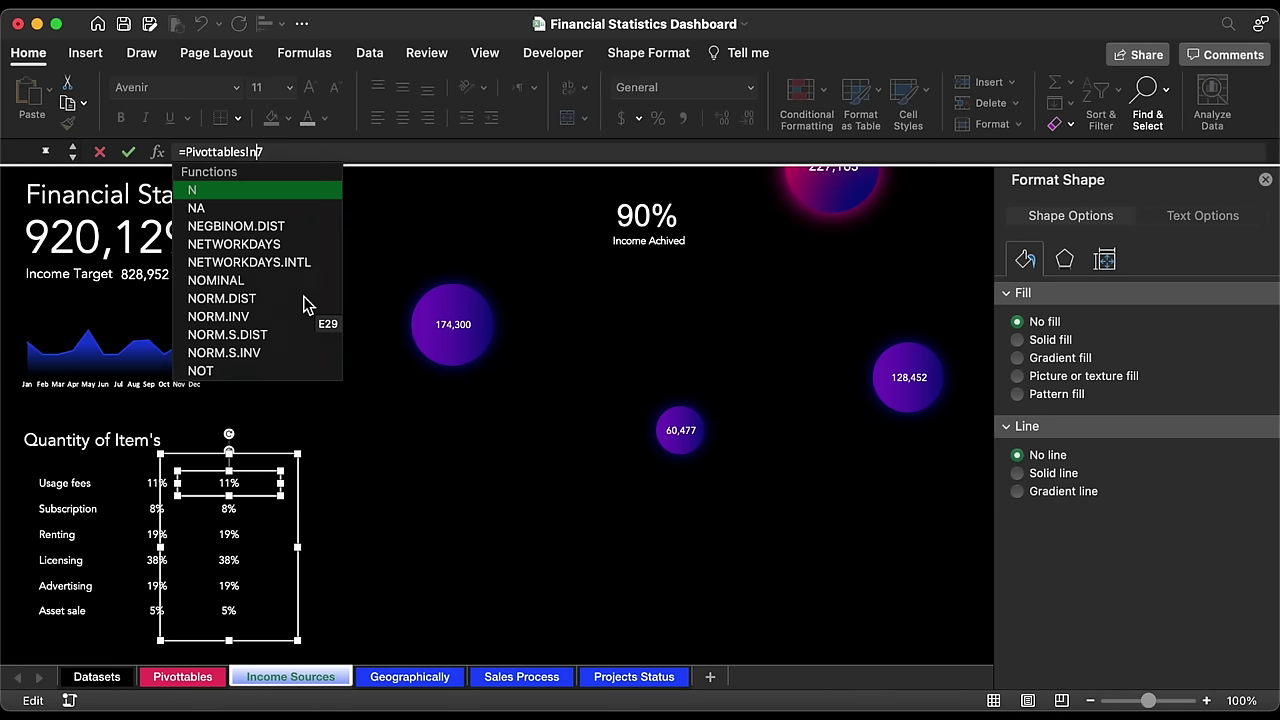
{"action": "key", "text": "Return"}
{"action": "left_click", "coordinate": [229, 509]}
{"action": "left_click", "coordinate": [258, 151]}
{"action": "key", "text": "BackSpace"}
{"action": "key", "text": "BackSpace"}
{"action": "type", "text": "N8"}
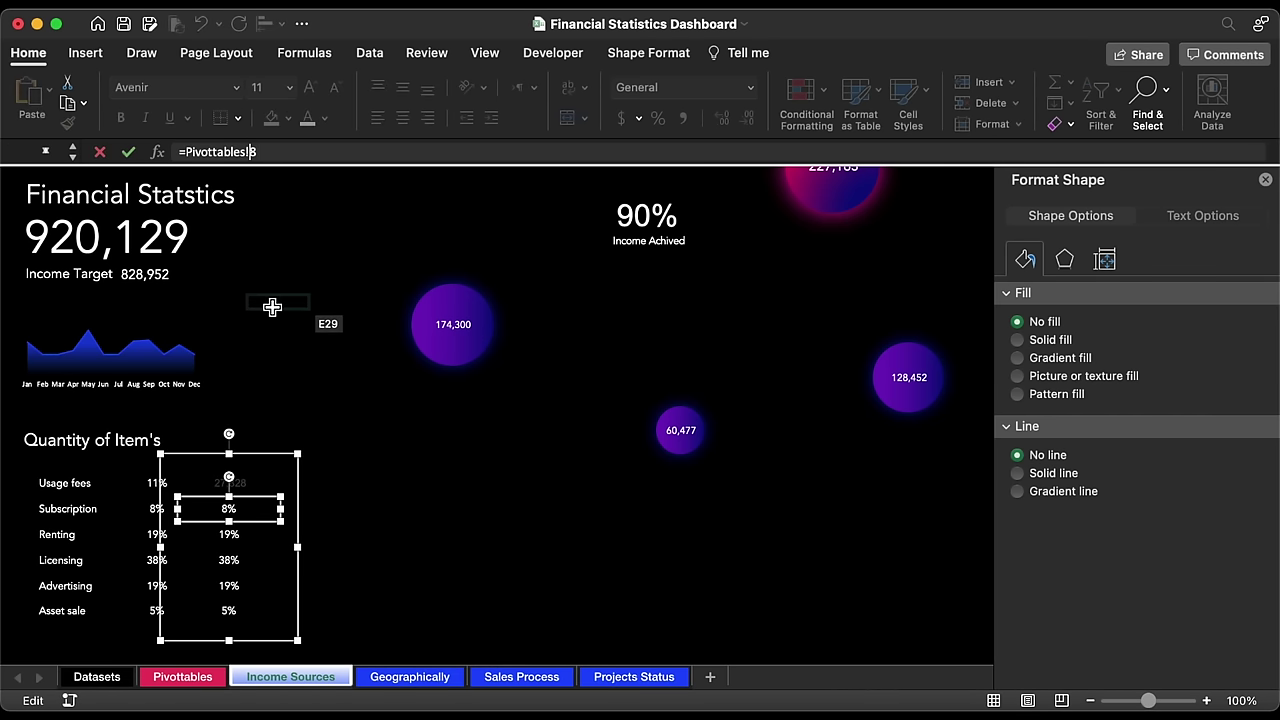
{"action": "key", "text": "Return"}
Step: Link the copied Renting and Licensing boxes to Pivottables cells N9 and N10
{"action": "left_click", "coordinate": [232, 535]}
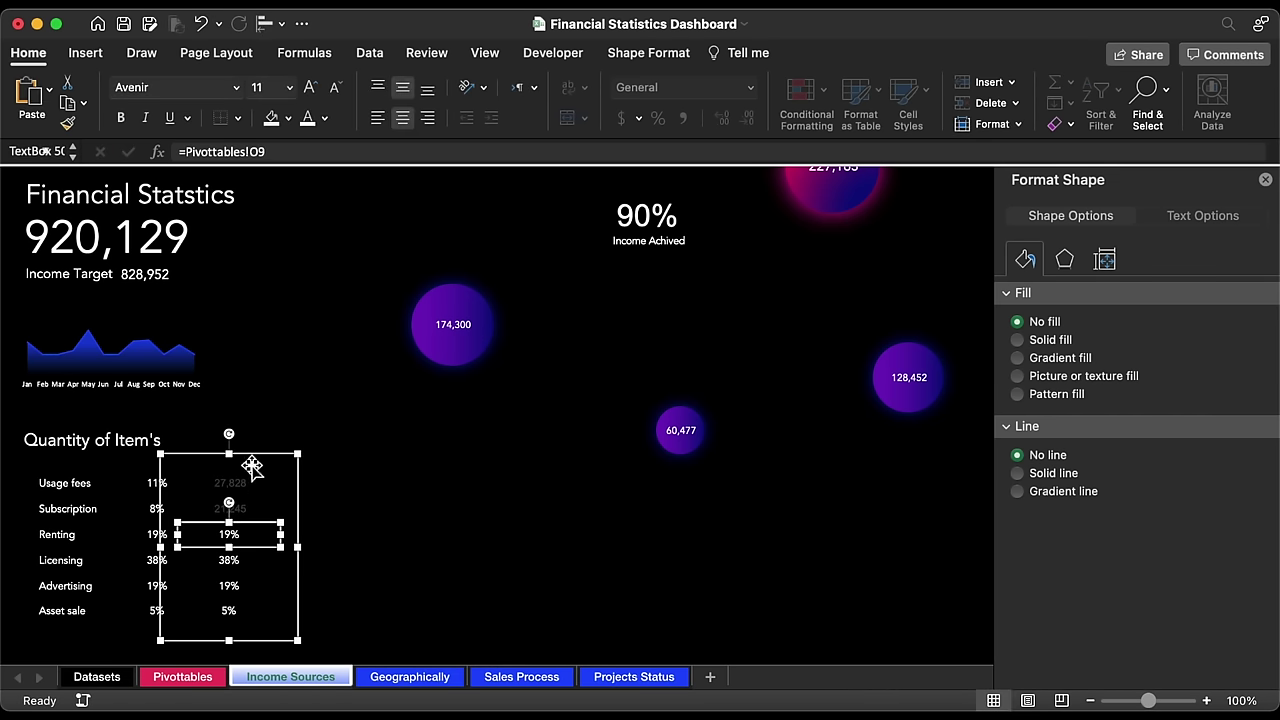
{"action": "left_click", "coordinate": [258, 151]}
{"action": "key", "text": "BackSpace"}
{"action": "key", "text": "BackSpace"}
{"action": "type", "text": "N9"}
{"action": "key", "text": "Return"}
{"action": "left_click", "coordinate": [240, 561]}
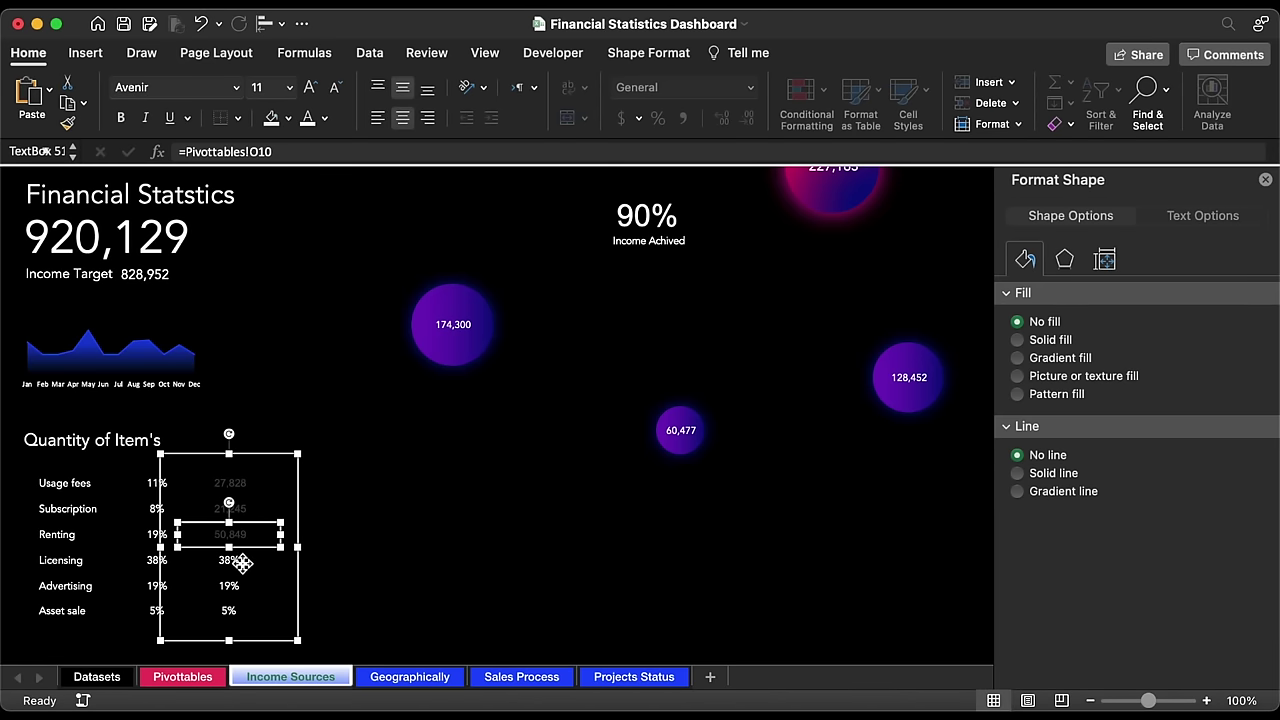
{"action": "left_click", "coordinate": [260, 151]}
{"action": "key", "text": "BackSpace"}
{"action": "key", "text": "BackSpace"}
{"action": "key", "text": "BackSpace"}
{"action": "type", "text": "N10"}
{"action": "key", "text": "Return"}
Step: Correct the Advertising and Asset sale boxes to reference Pivottables N11 and N12
{"action": "left_click", "coordinate": [237, 596]}
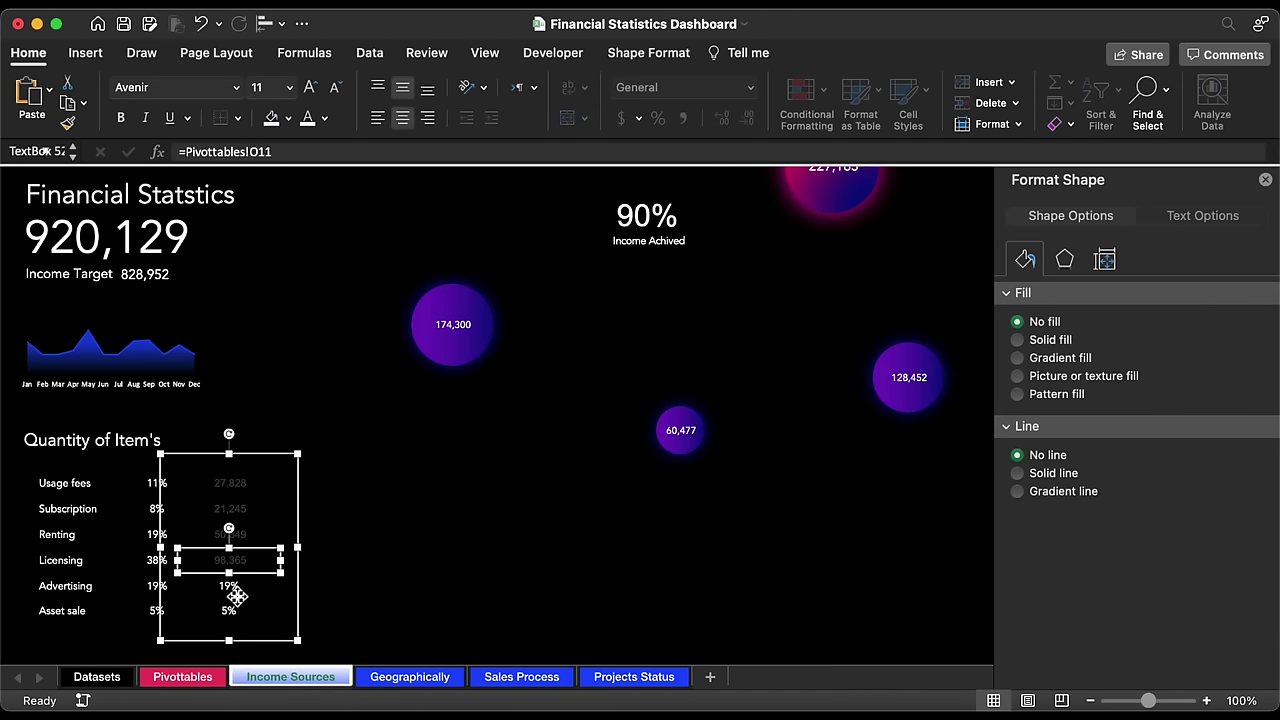
{"action": "left_click", "coordinate": [262, 151]}
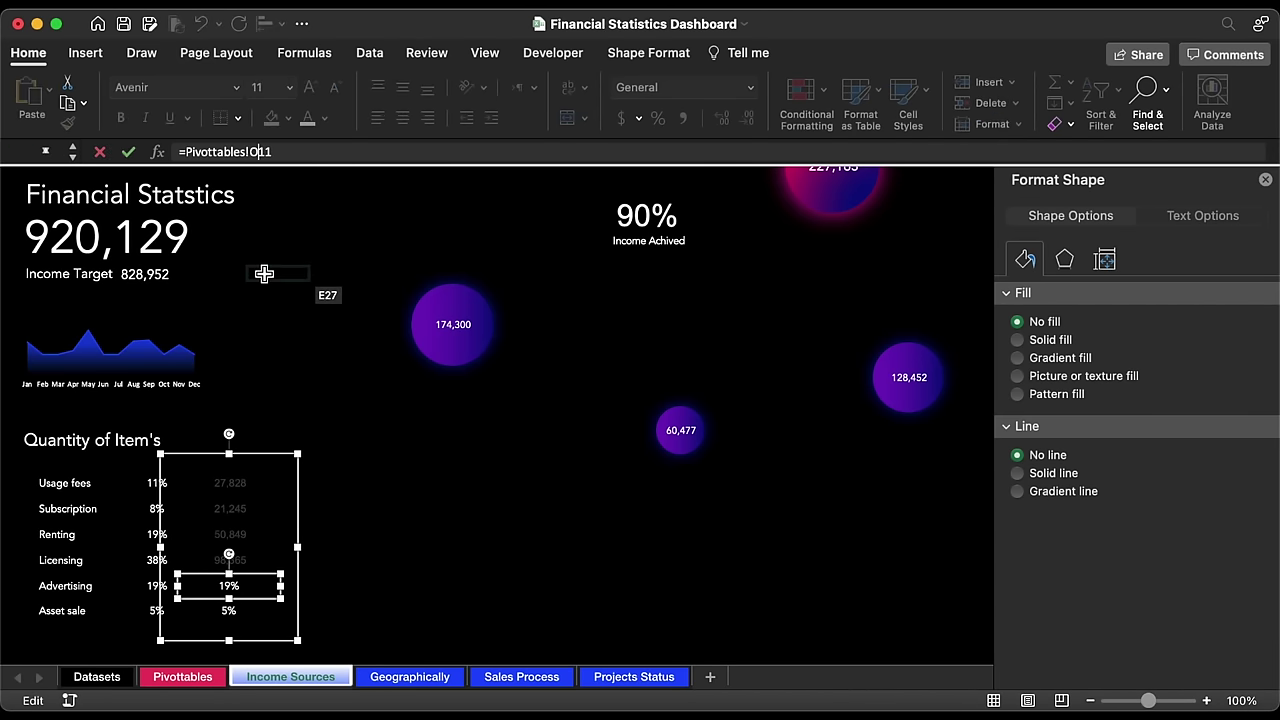
{"action": "type", "text": "N"}
{"action": "key", "text": "Return"}
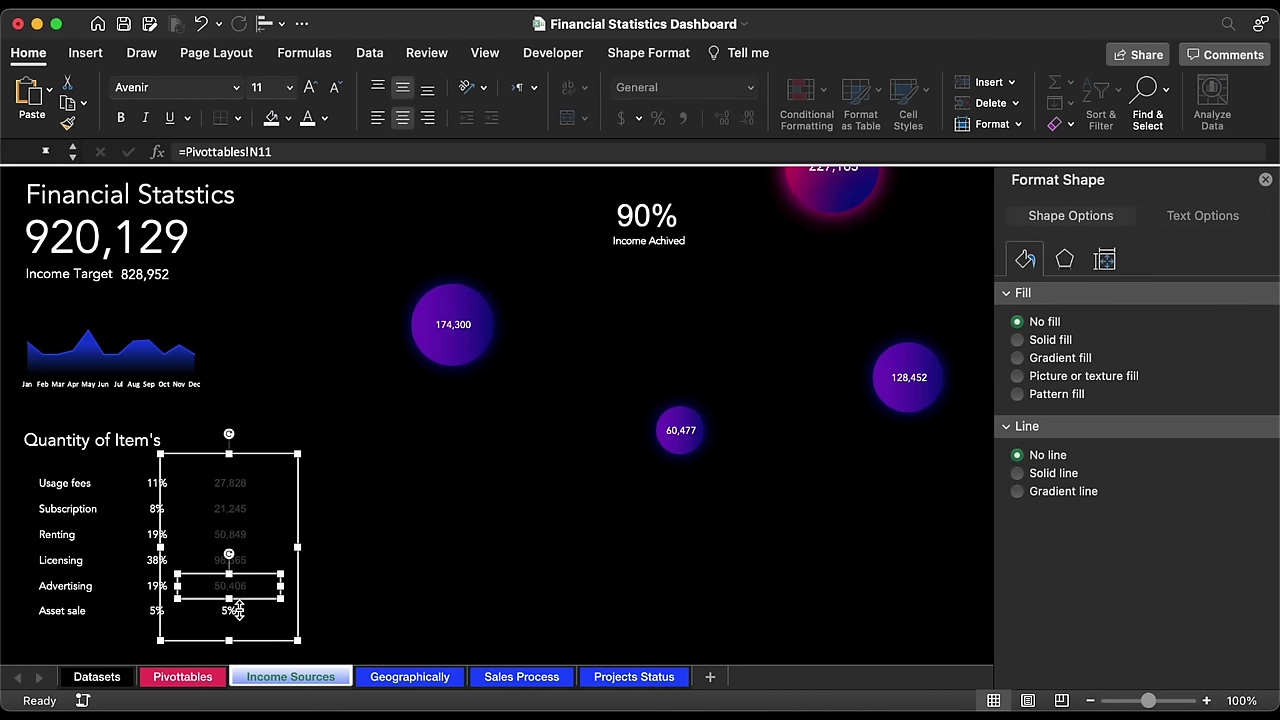
{"action": "left_click", "coordinate": [237, 610]}
{"action": "left_click", "coordinate": [260, 151]}
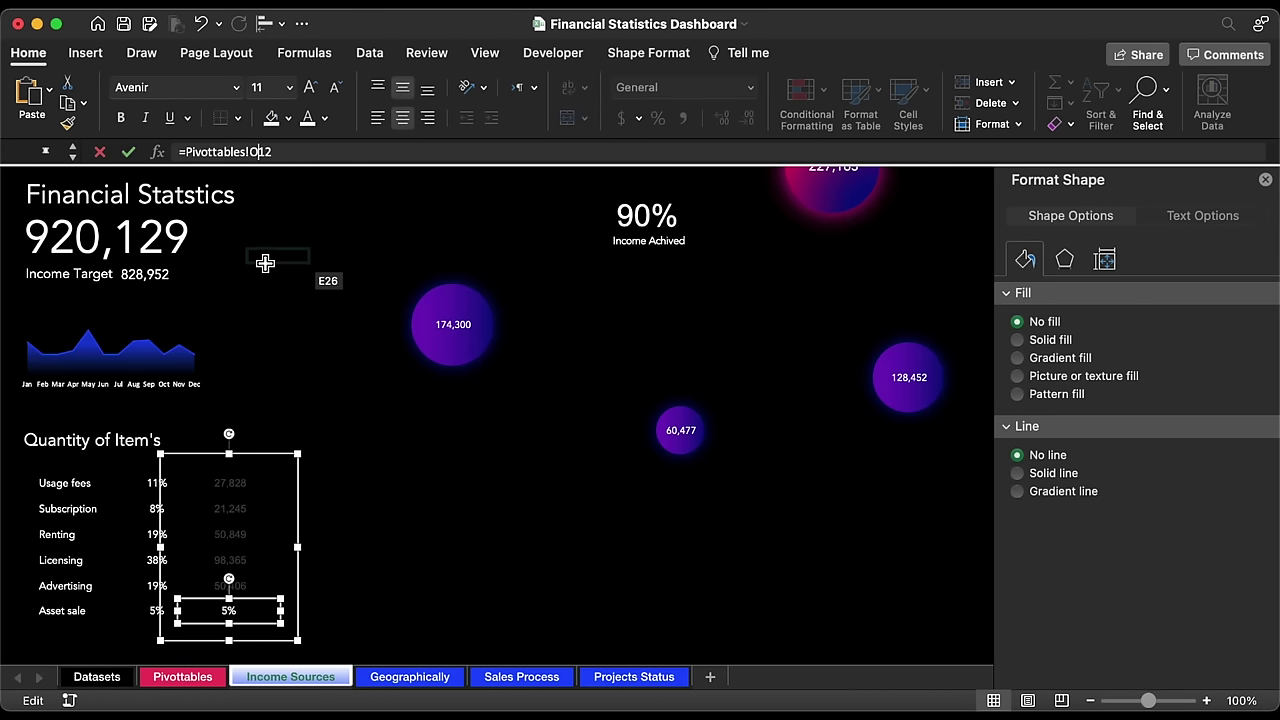
{"action": "key", "text": "BackSpace"}
{"action": "type", "text": "N"}
{"action": "key", "text": "Return"}
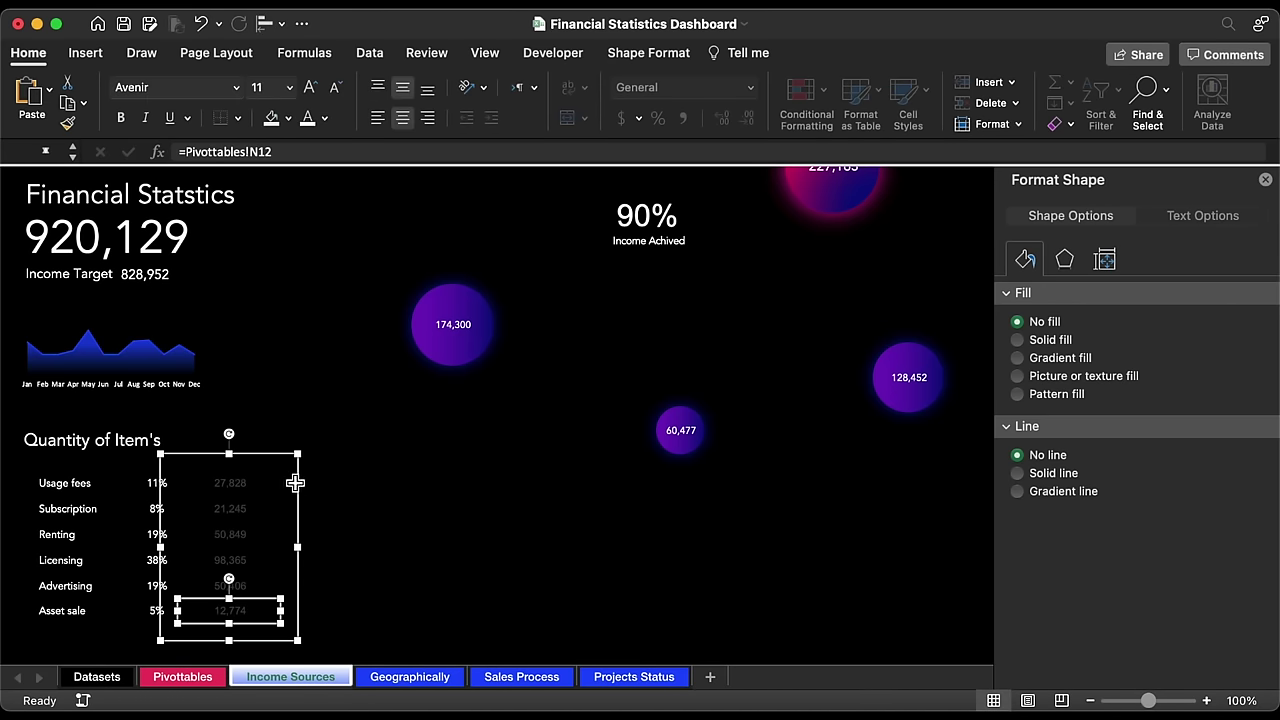
Step: Make the whole table group's font colour white
{"action": "left_click", "coordinate": [300, 481]}
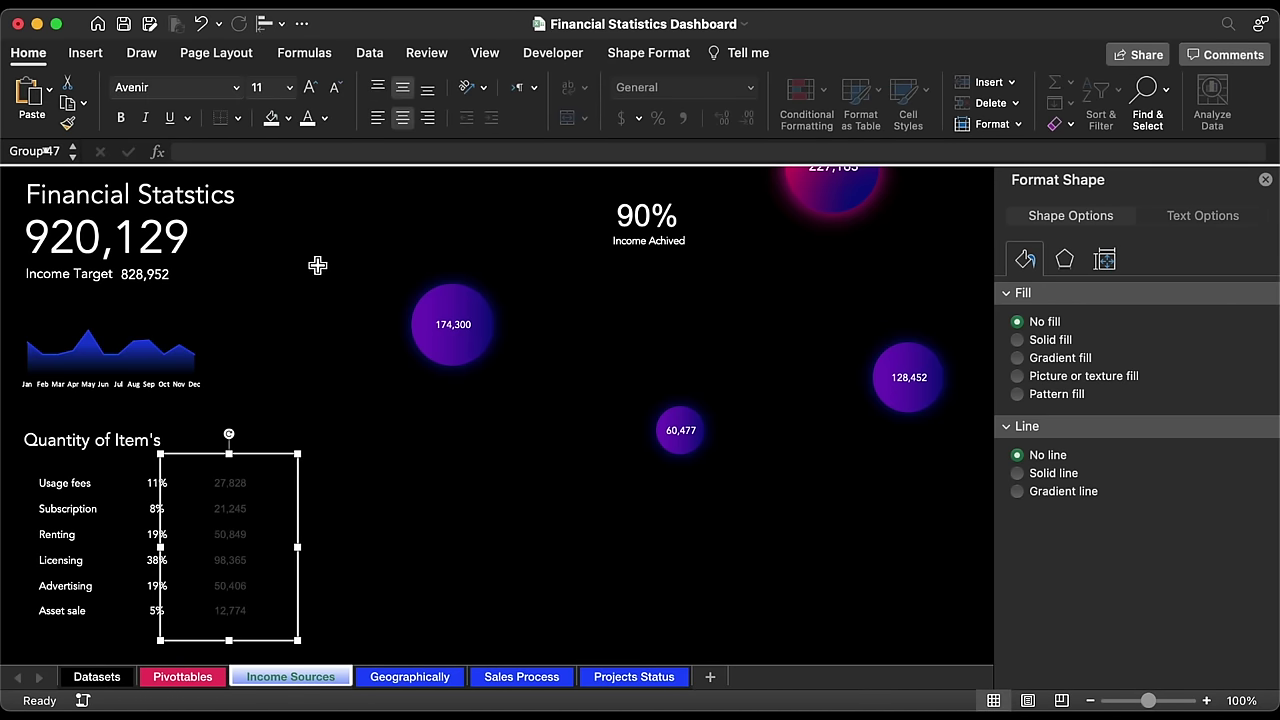
{"action": "left_click", "coordinate": [308, 118]}
{"action": "left_click", "coordinate": [236, 87]}
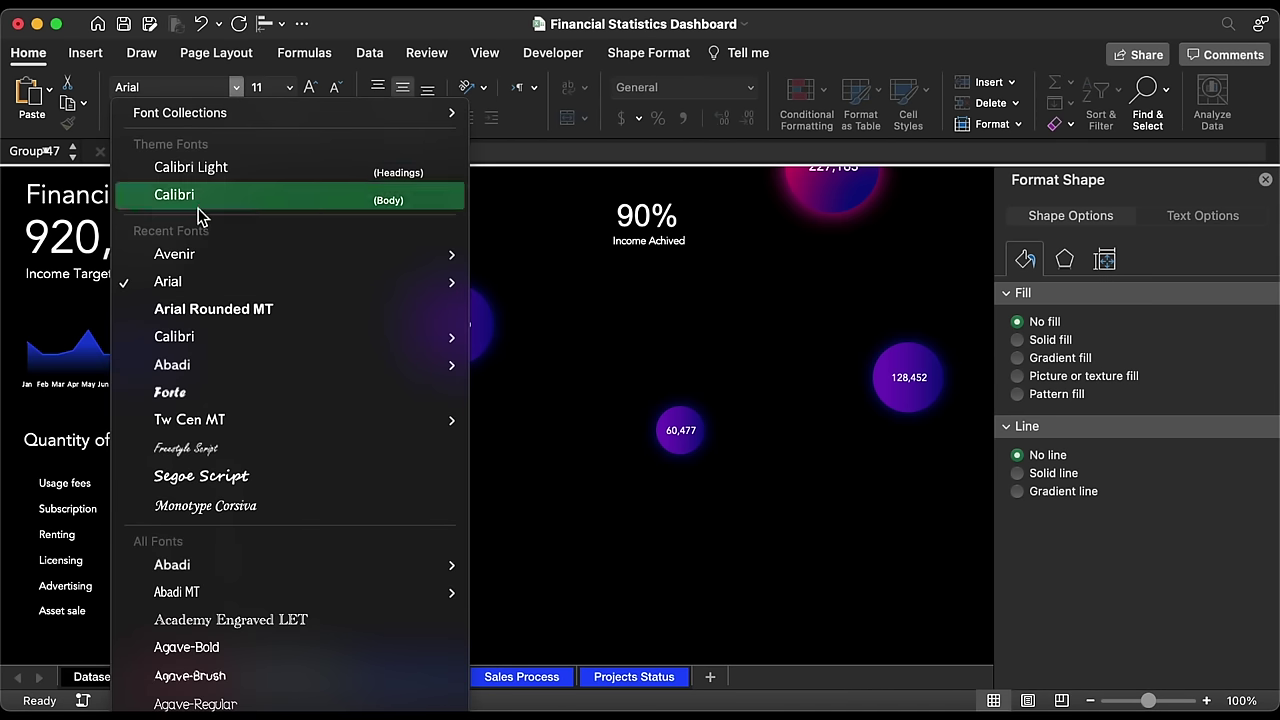
Step: Duplicate the Quantity of Item's title box with Cmd+D and place the copy beside the table
{"action": "left_click", "coordinate": [172, 418]}
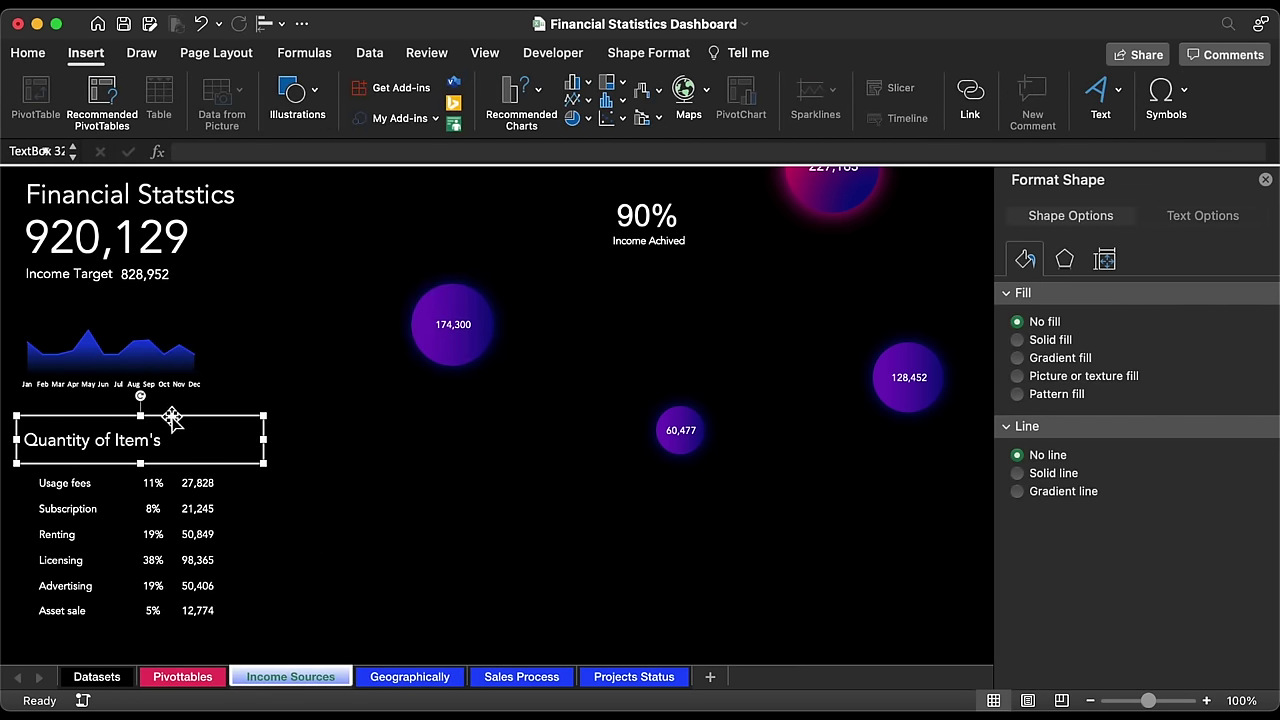
{"action": "key", "text": "super+d"}
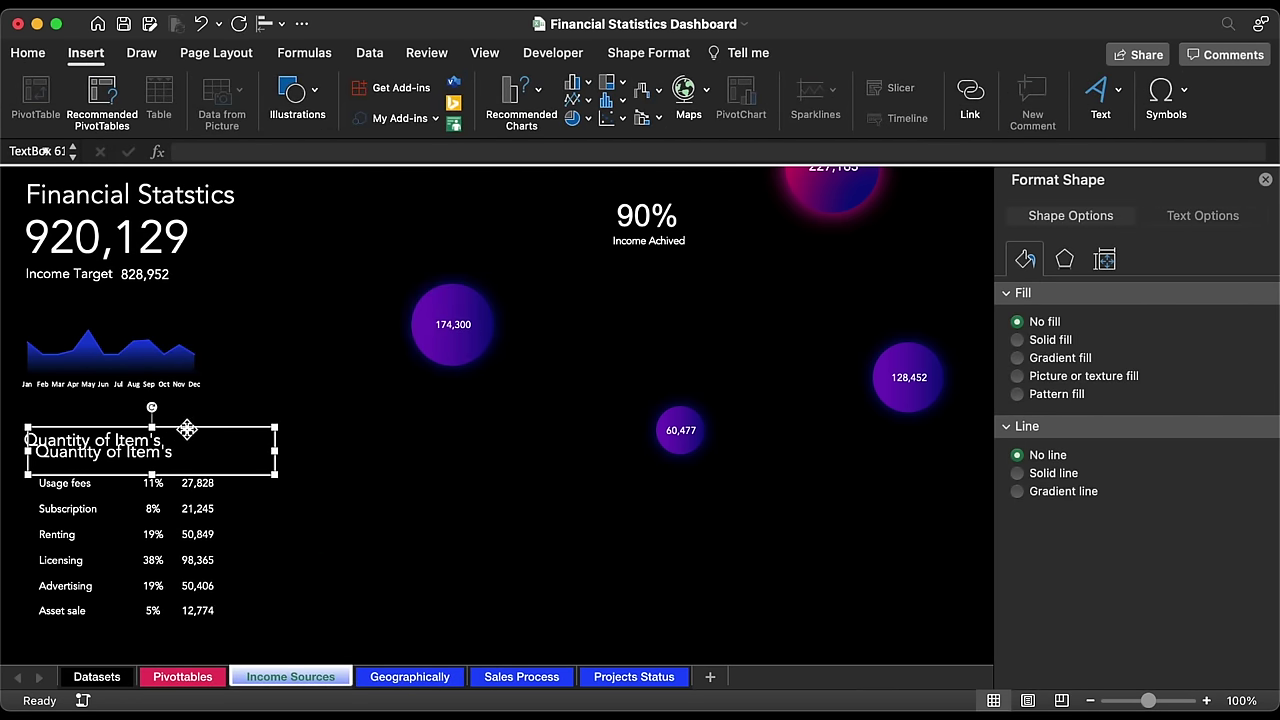
{"action": "left_click_drag", "start_coordinate": [187, 429], "coordinate": [337, 457]}
{"action": "triple_click", "coordinate": [342, 477]}
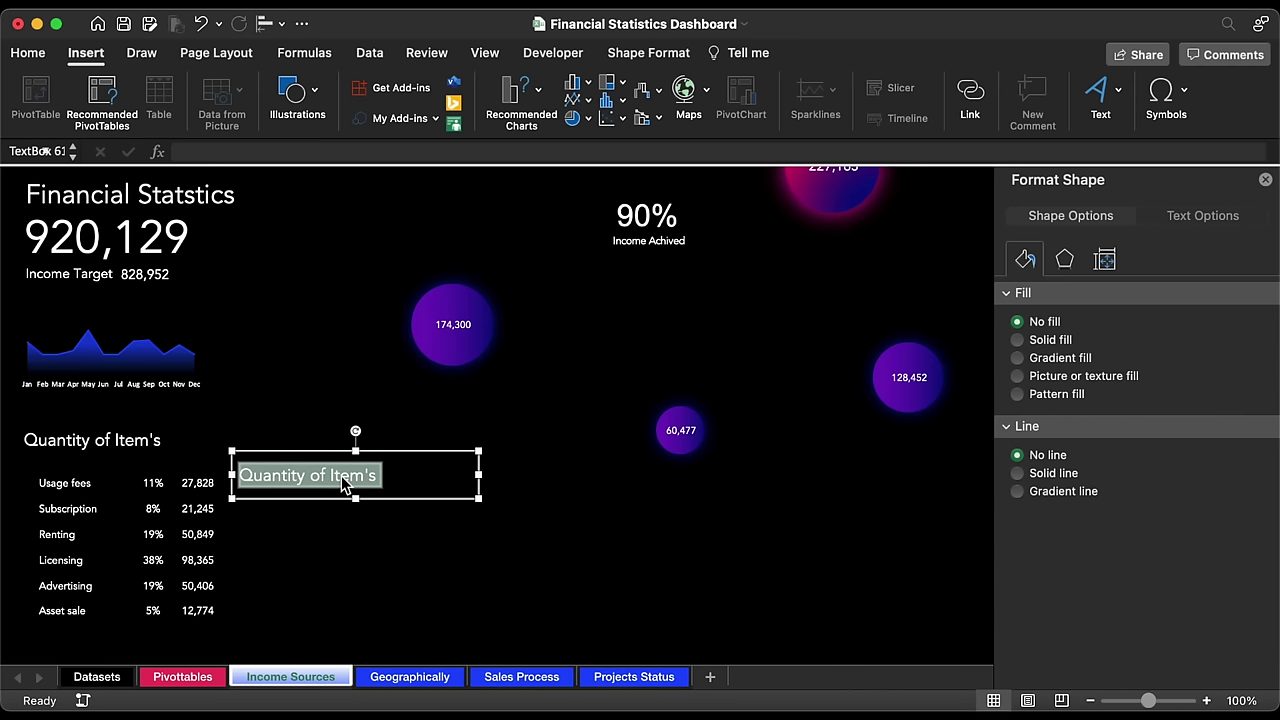
Step: Replace the duplicate box's text with a bullet symbol and shrink the box narrow
{"action": "key", "text": "BackSpace"}
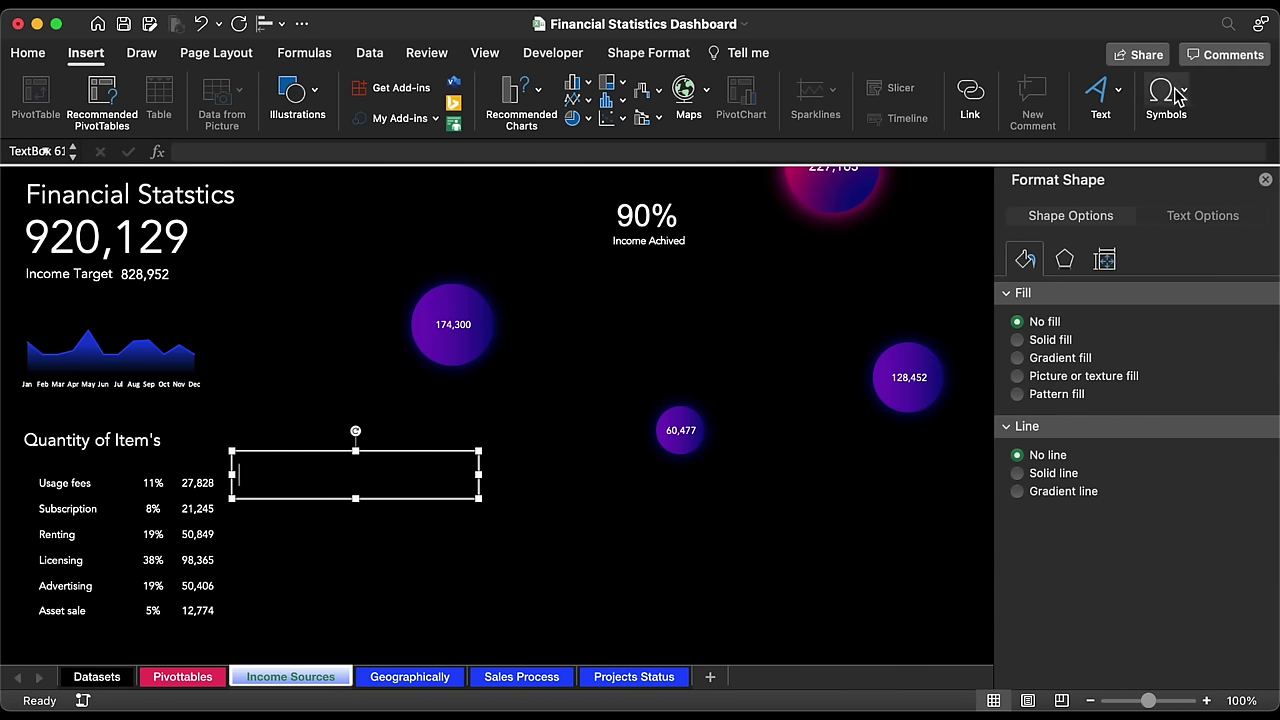
{"action": "left_click", "coordinate": [1163, 95]}
{"action": "left_click", "coordinate": [1188, 155]}
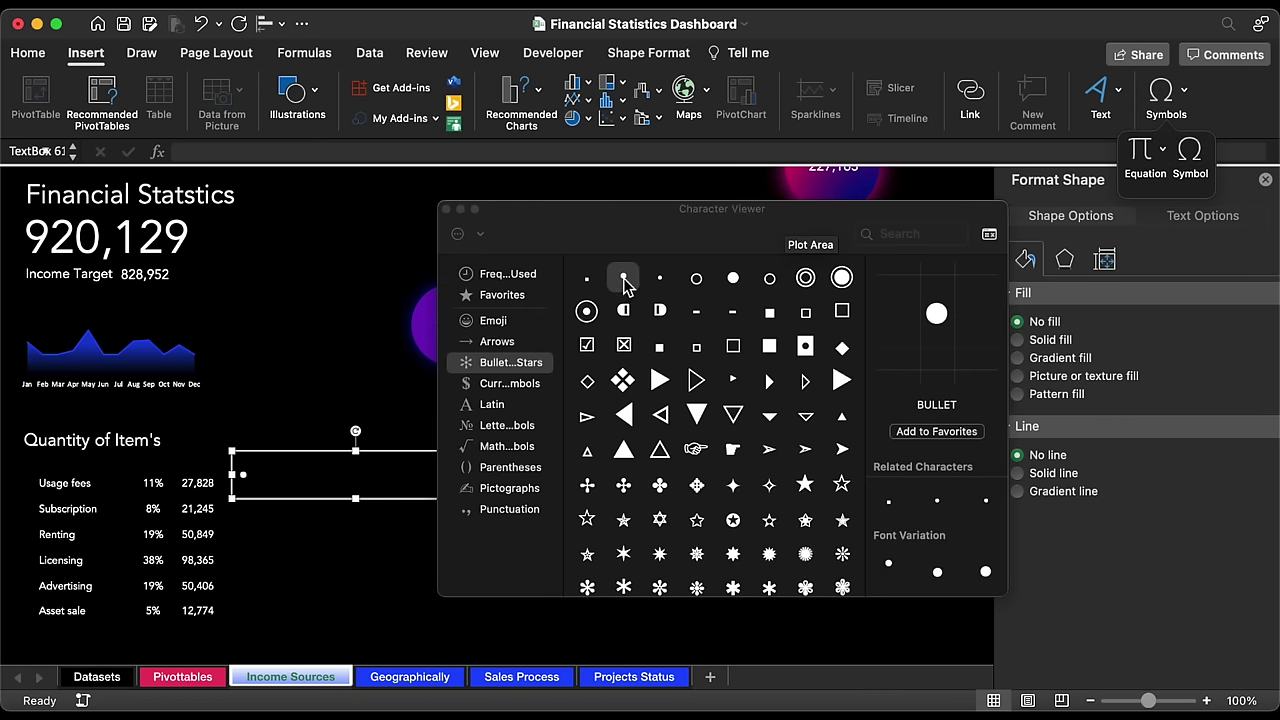
{"action": "left_click", "coordinate": [446, 209]}
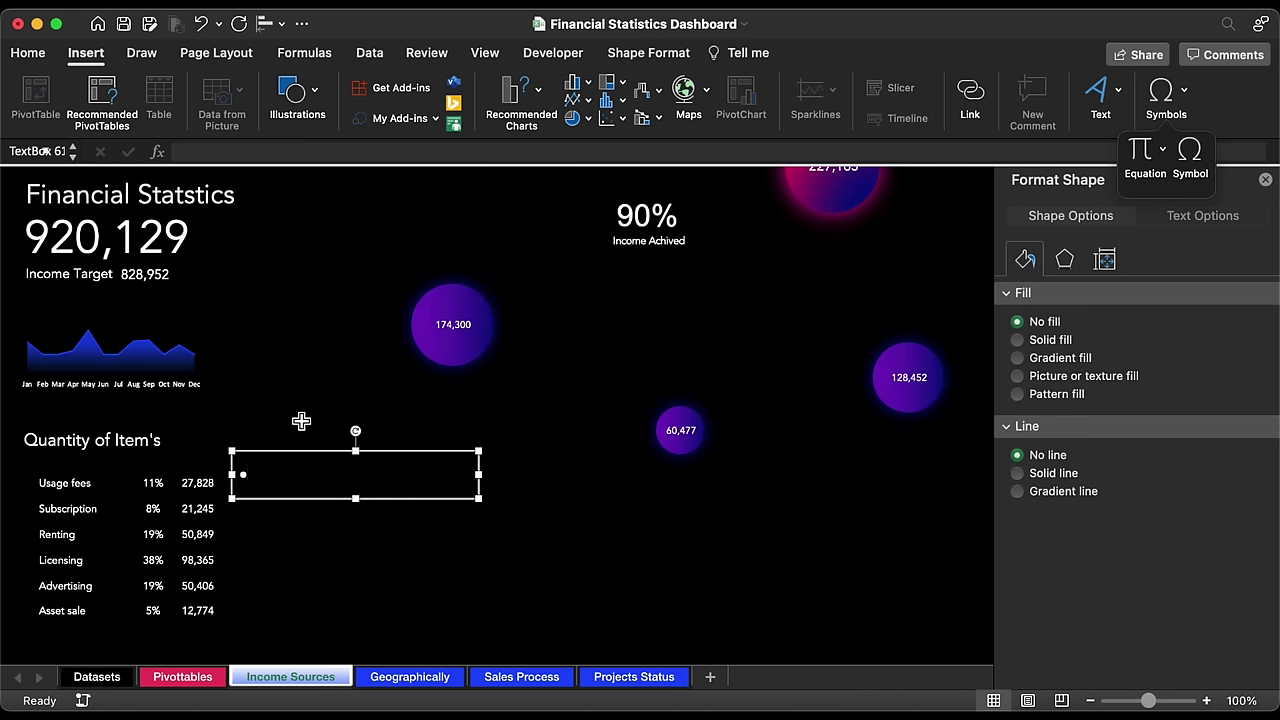
{"action": "left_click_drag", "start_coordinate": [481, 477], "coordinate": [262, 474]}
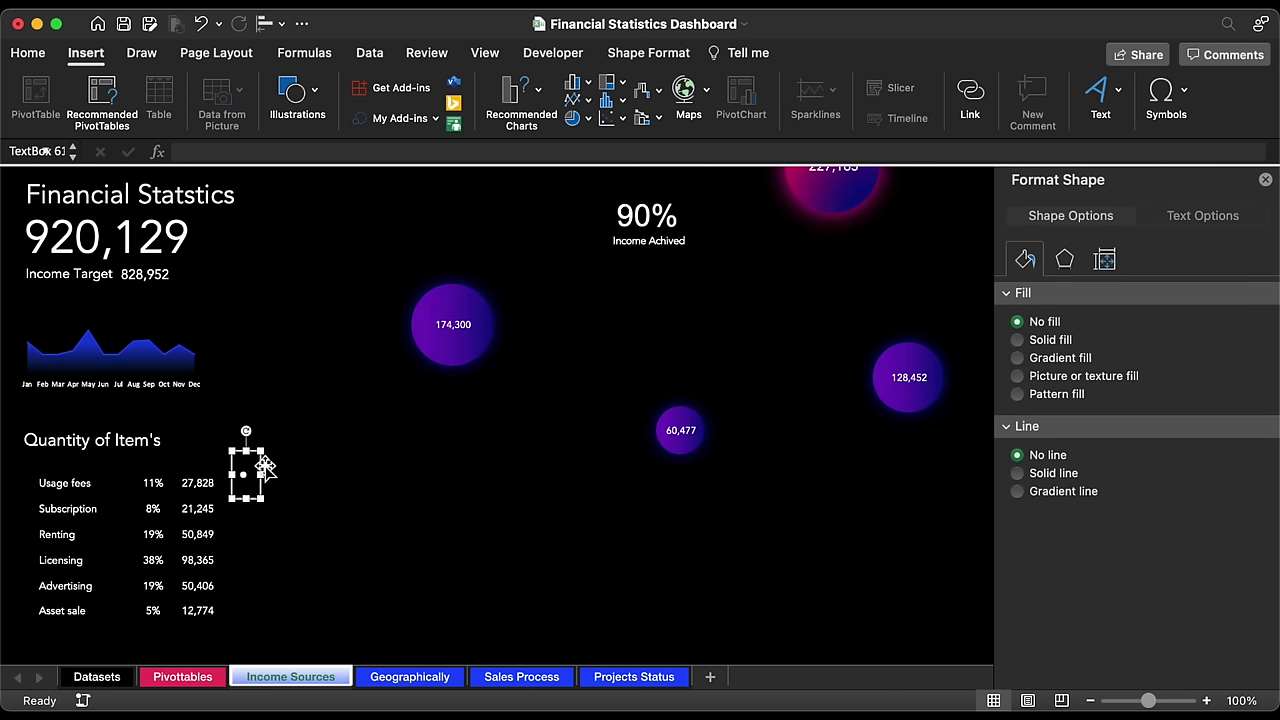
Step: Colour the bullet pink-red and place copies beside Usage fees and Renting
{"action": "left_click", "coordinate": [40, 54]}
{"action": "left_click", "coordinate": [325, 119]}
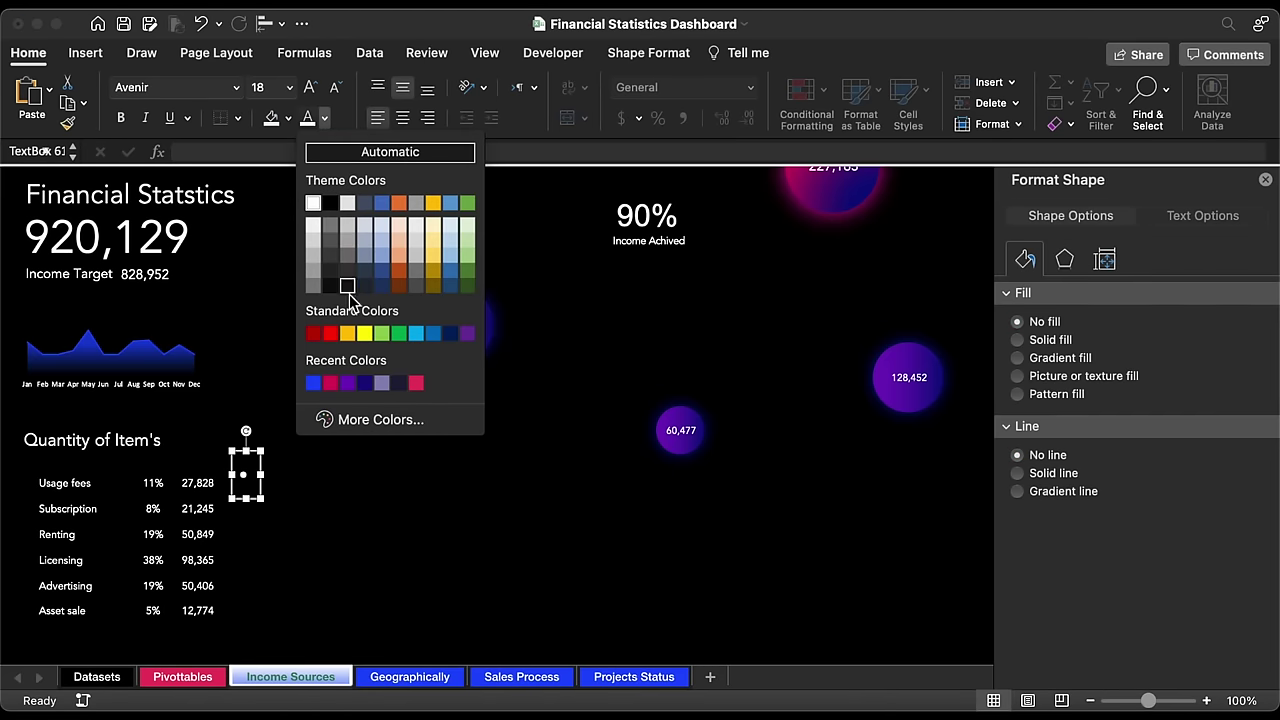
{"action": "left_click", "coordinate": [416, 384]}
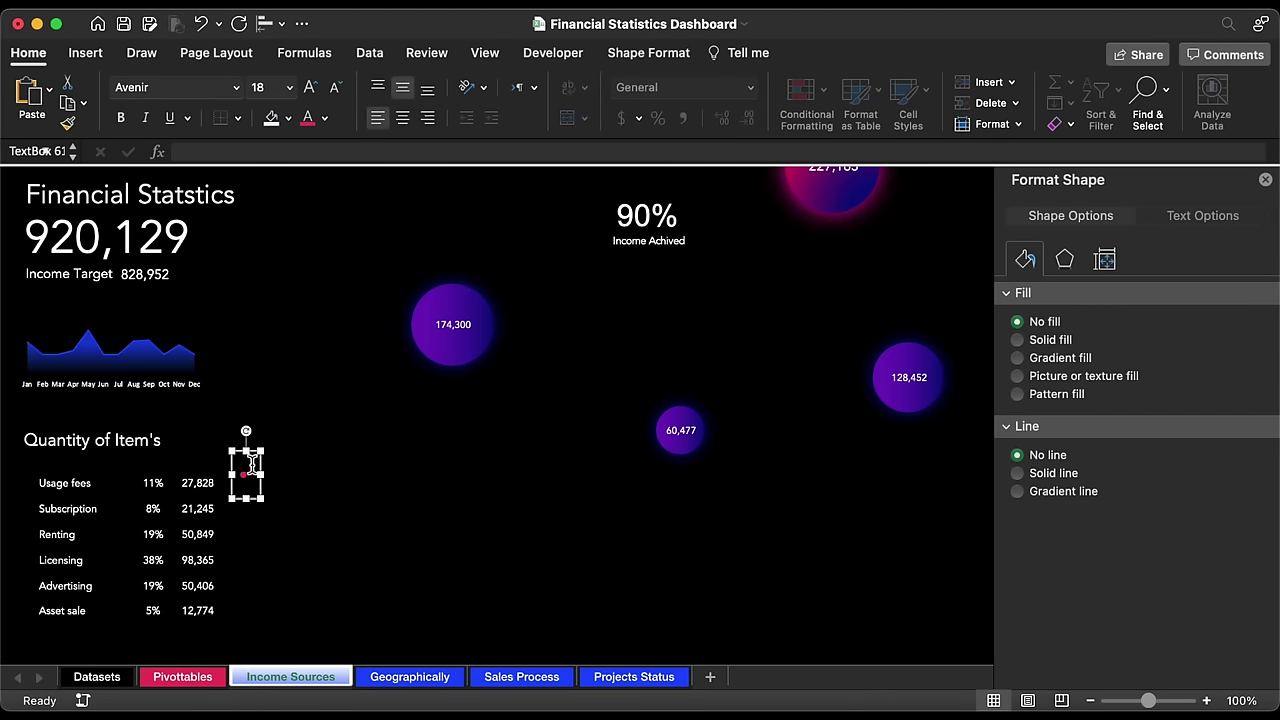
{"action": "left_click_drag", "start_coordinate": [262, 465], "coordinate": [138, 505]}
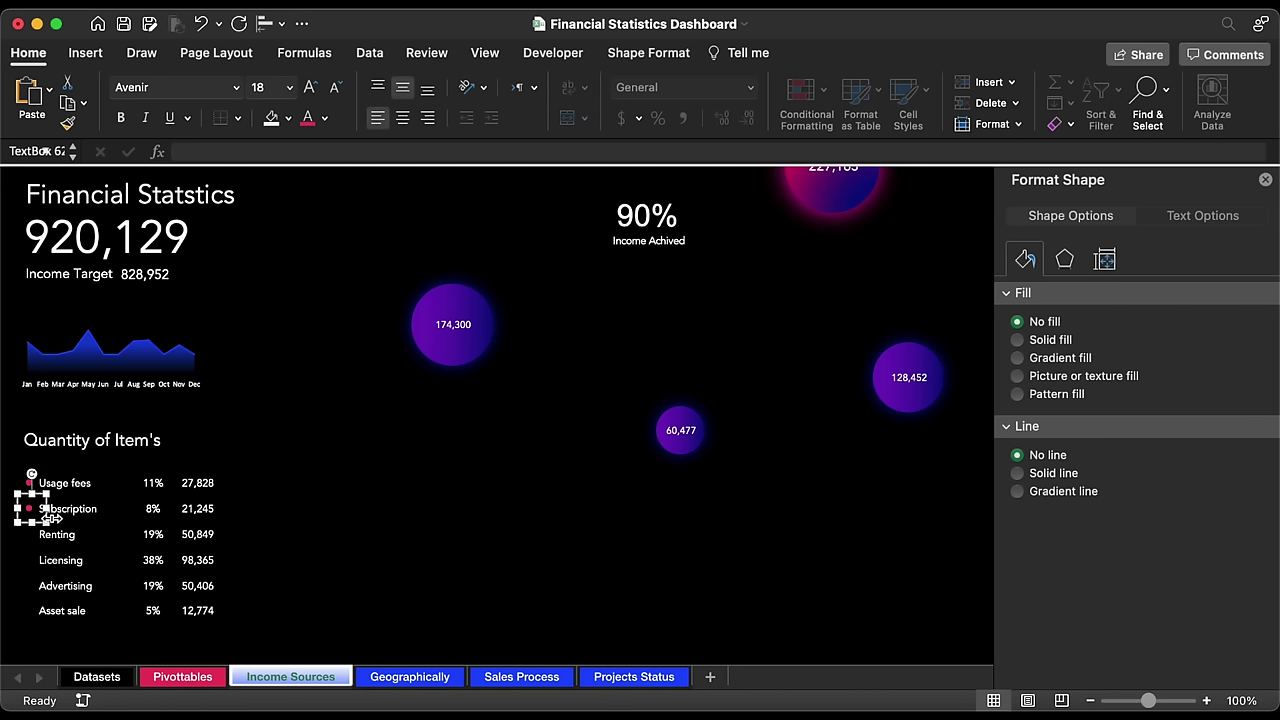
{"action": "left_click_drag", "start_coordinate": [50, 518], "coordinate": [44, 601]}
Step: Add the Asset sale bullet, then centre-align and group all six bullets
{"action": "left_click", "coordinate": [398, 537]}
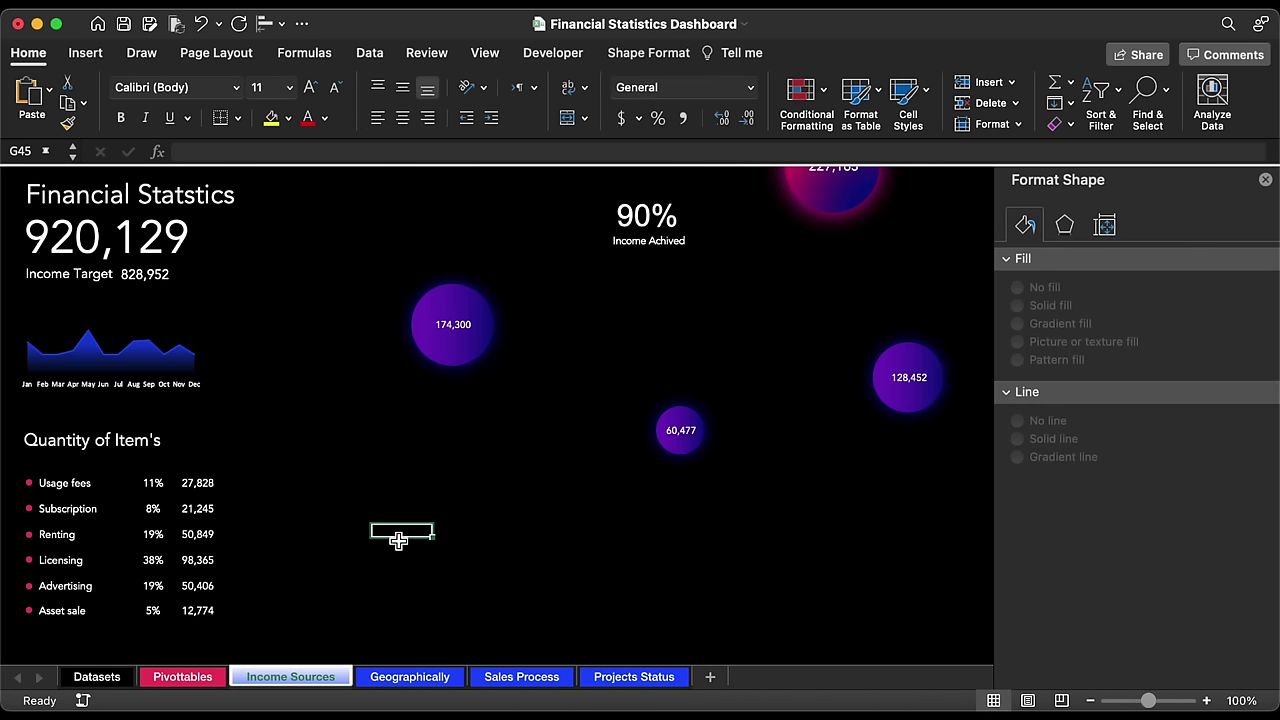
{"action": "left_click", "coordinate": [32, 480]}
{"action": "left_click", "coordinate": [26, 509], "text": "shift"}
{"action": "left_click", "coordinate": [26, 534], "text": "shift"}
{"action": "left_click", "coordinate": [26, 560], "text": "shift"}
{"action": "left_click", "coordinate": [26, 585], "text": "shift"}
{"action": "left_click", "coordinate": [26, 610], "text": "shift"}
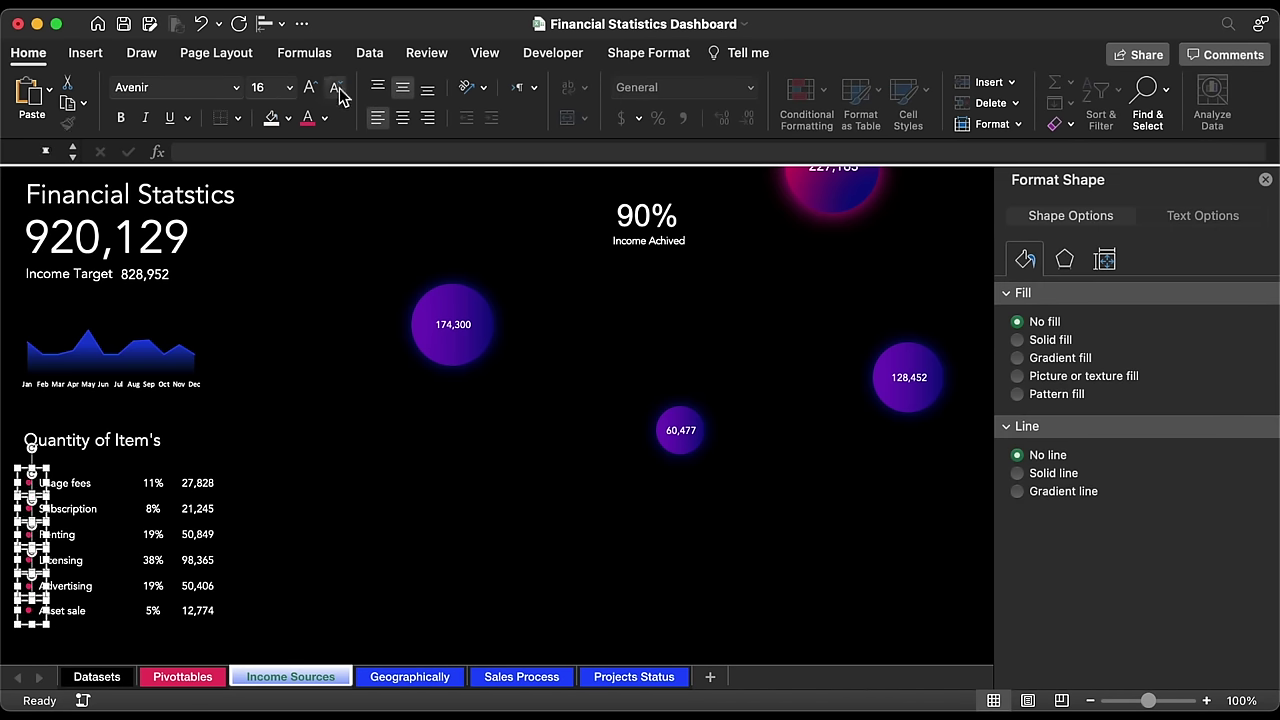
{"action": "left_click", "coordinate": [400, 119]}
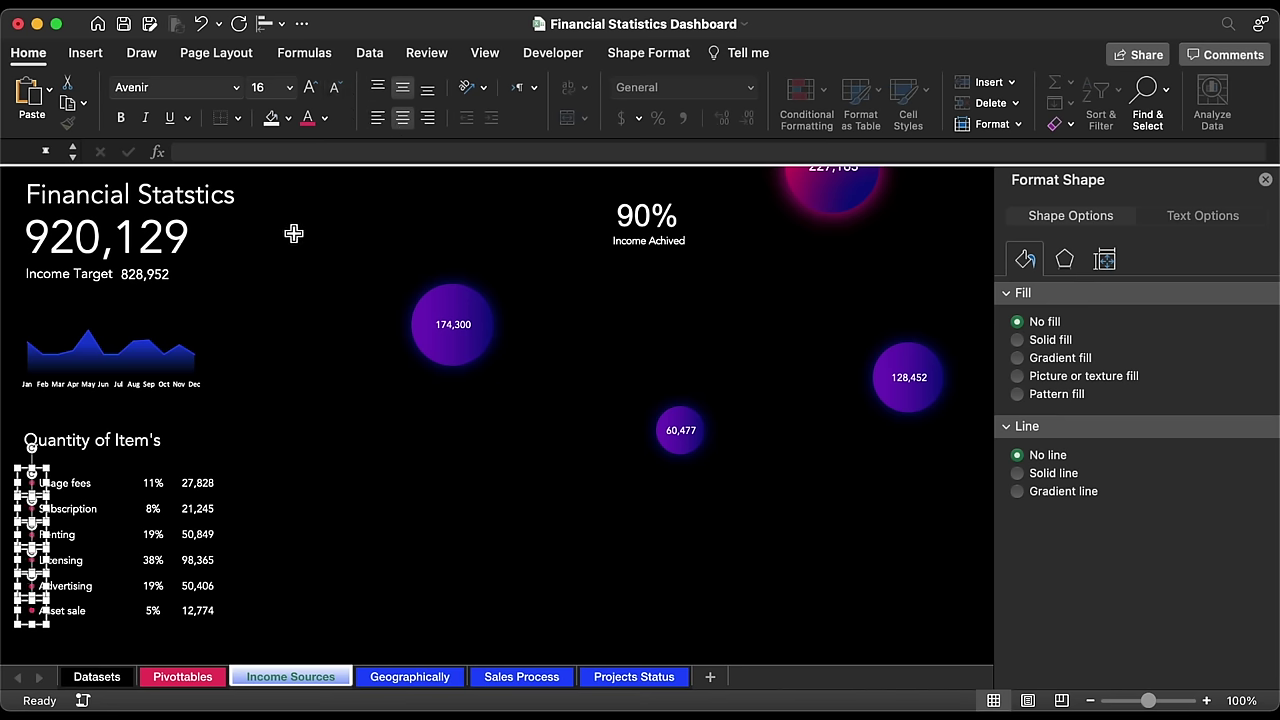
{"action": "right_click", "coordinate": [49, 490]}
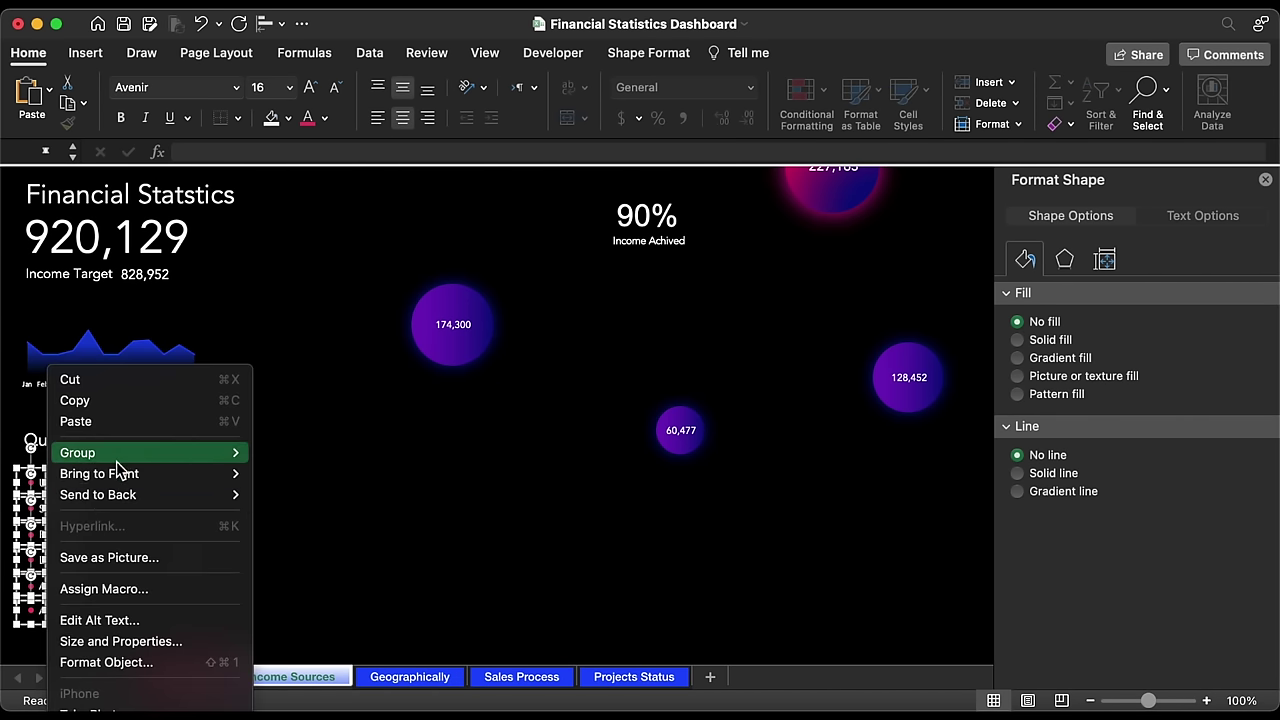
{"action": "mouse_move", "coordinate": [120, 453]}
{"action": "left_click", "coordinate": [274, 452]}
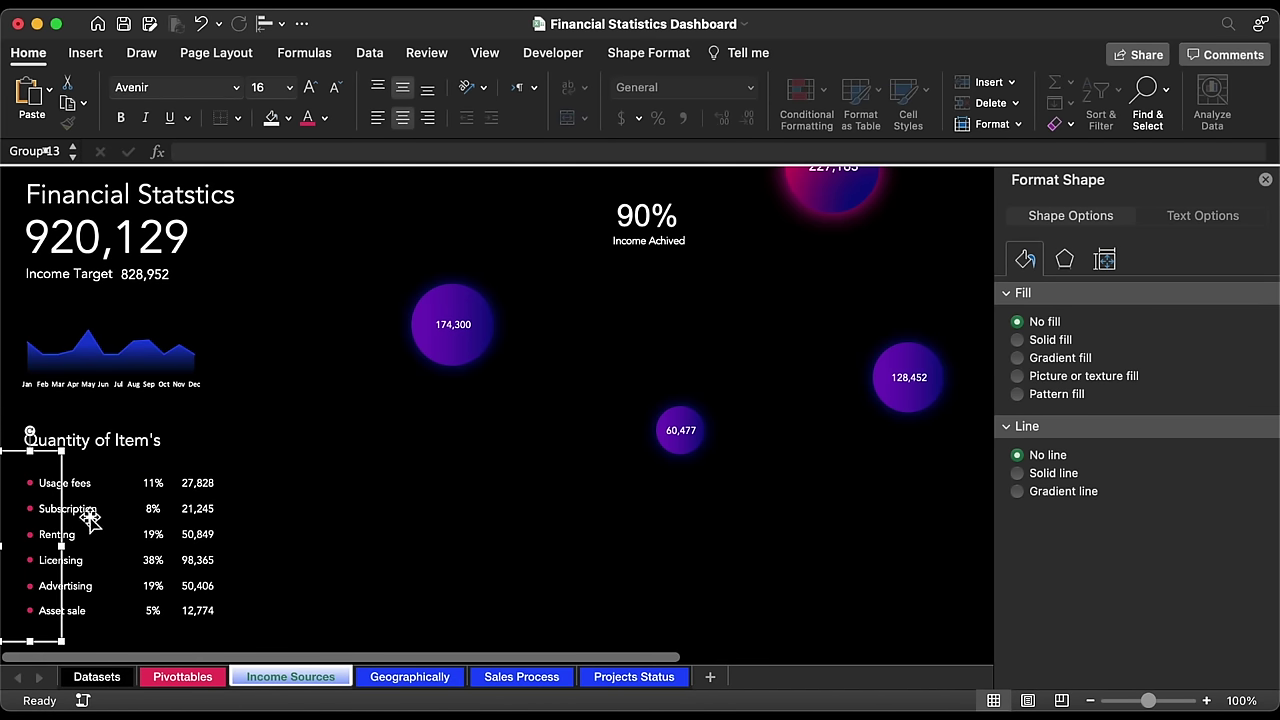
Step: Group the bullets with the labels, amounts and percentages, then nudge the block up
{"action": "left_click", "coordinate": [90, 517], "text": "shift"}
{"action": "left_click", "coordinate": [160, 515], "text": "shift"}
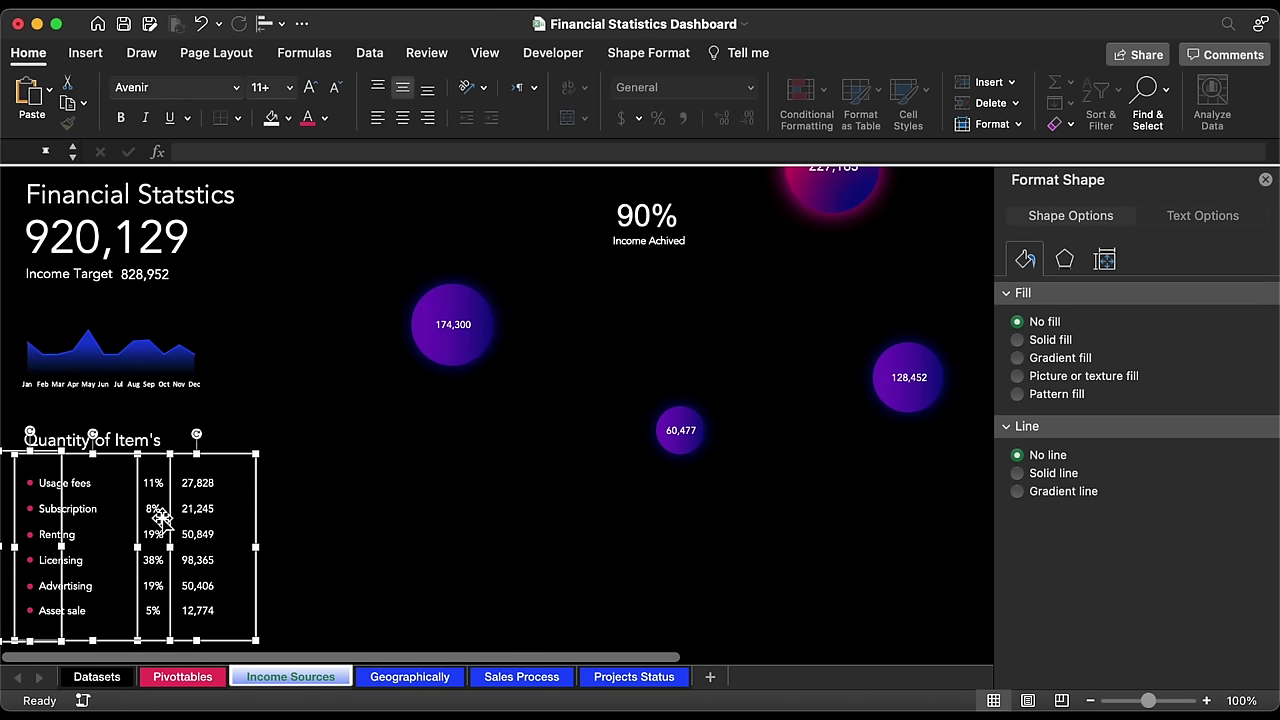
{"action": "left_click", "coordinate": [152, 507], "text": "shift"}
{"action": "right_click", "coordinate": [152, 507]}
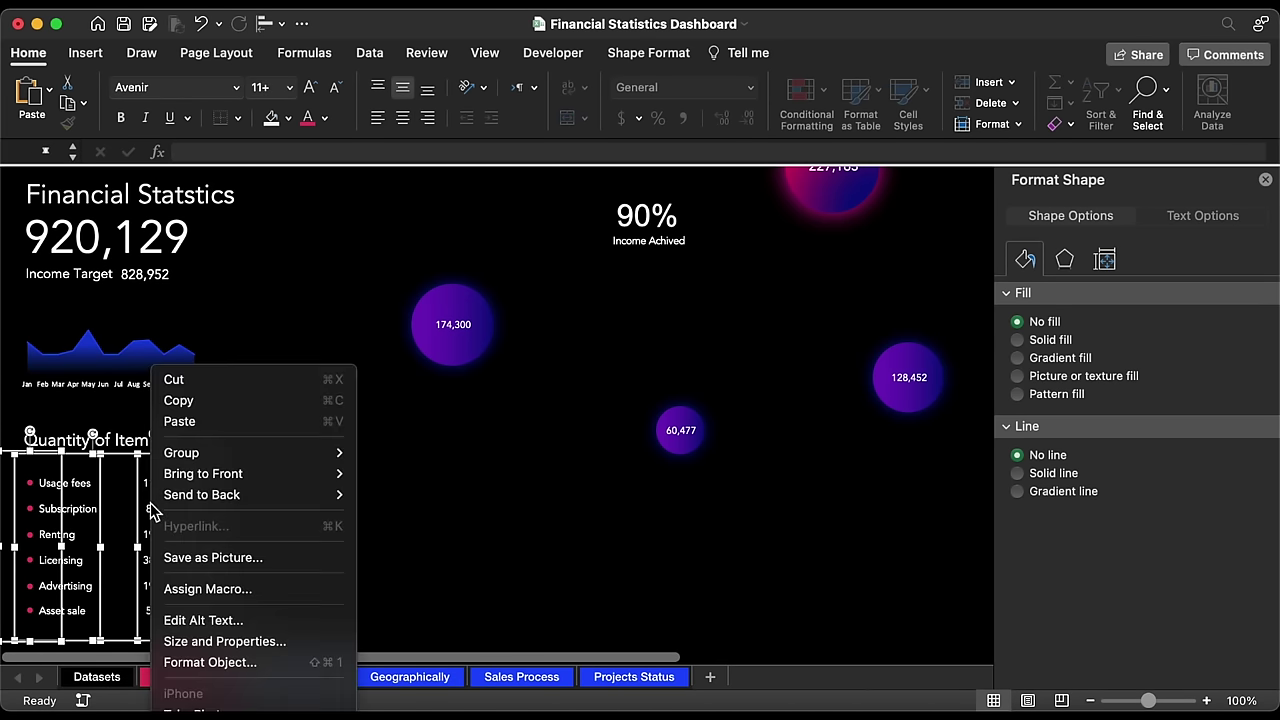
{"action": "mouse_move", "coordinate": [236, 453]}
{"action": "left_click", "coordinate": [384, 456]}
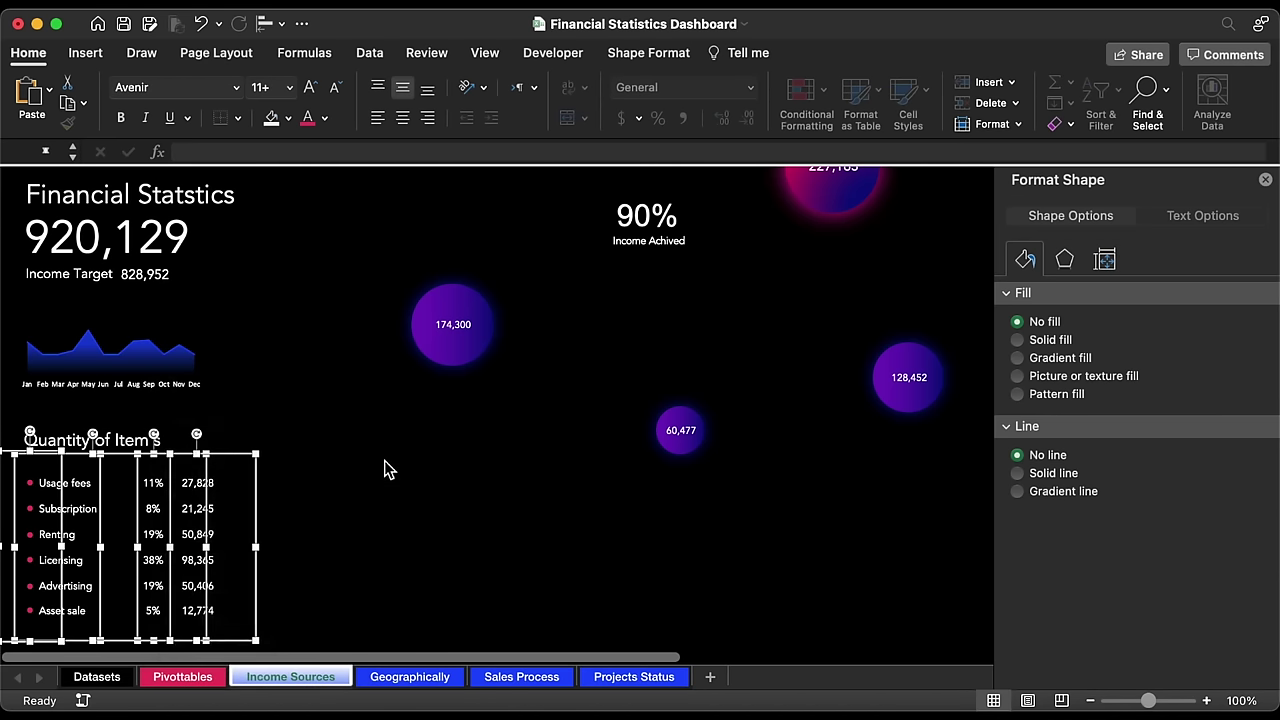
{"action": "key", "text": "Up"}
{"action": "key", "text": "Up"}
{"action": "key", "text": "Up"}
{"action": "key", "text": "Up"}
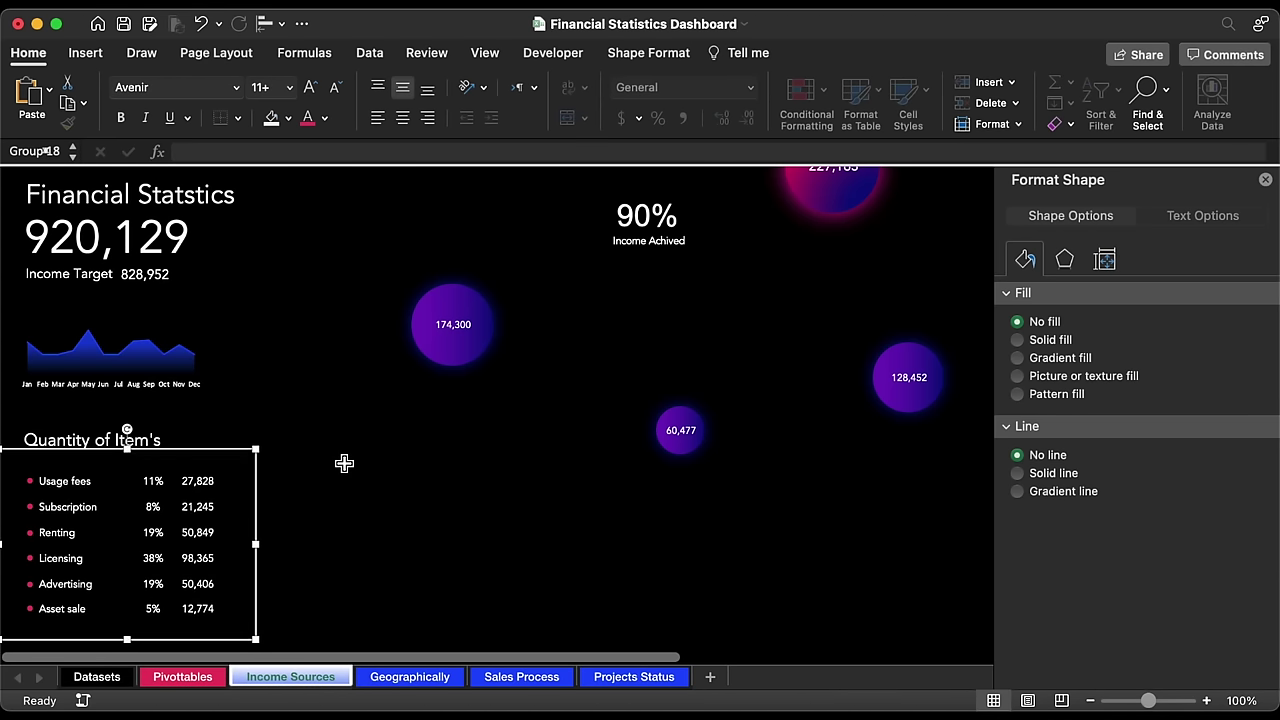
{"action": "left_click", "coordinate": [320, 566]}
Step: Draw a rounded rectangle card at the dashboard's top-right edge
{"action": "scroll", "coordinate": [320, 566], "scroll_direction": "right", "scroll_amount": 10}
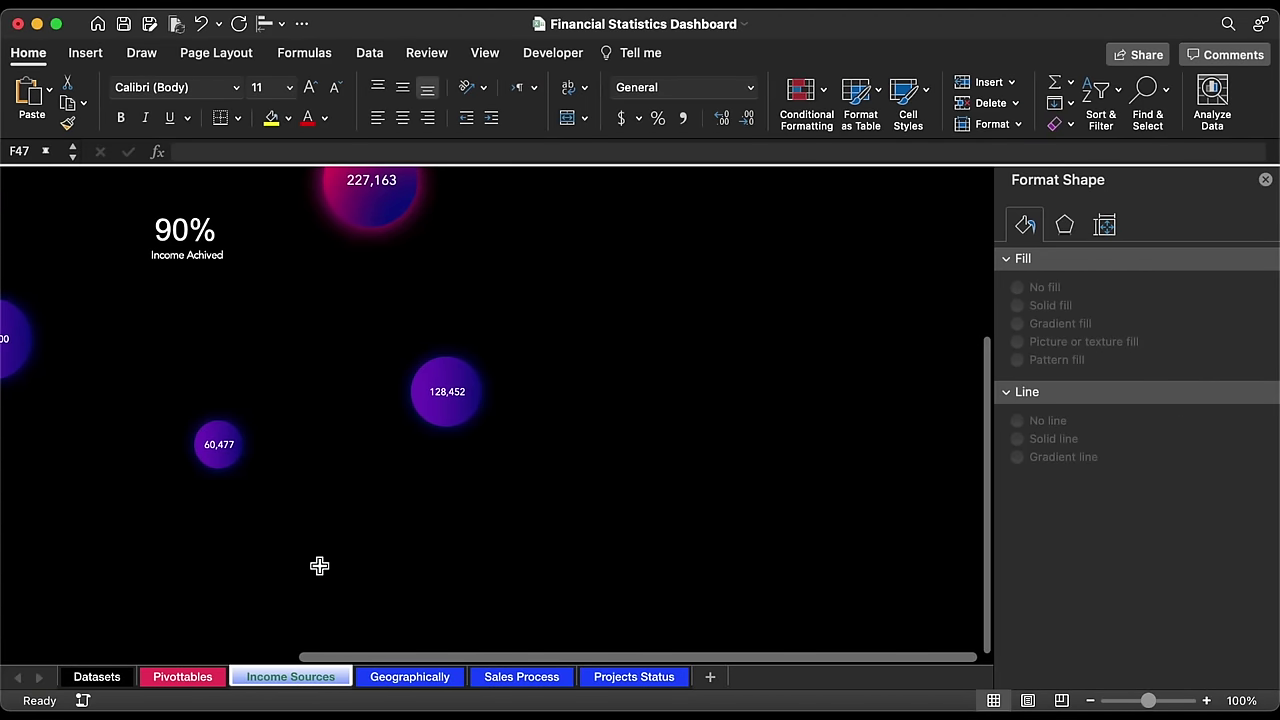
{"action": "scroll", "coordinate": [320, 566], "scroll_direction": "left", "scroll_amount": 10}
{"action": "scroll", "coordinate": [320, 566], "scroll_direction": "up", "scroll_amount": 5}
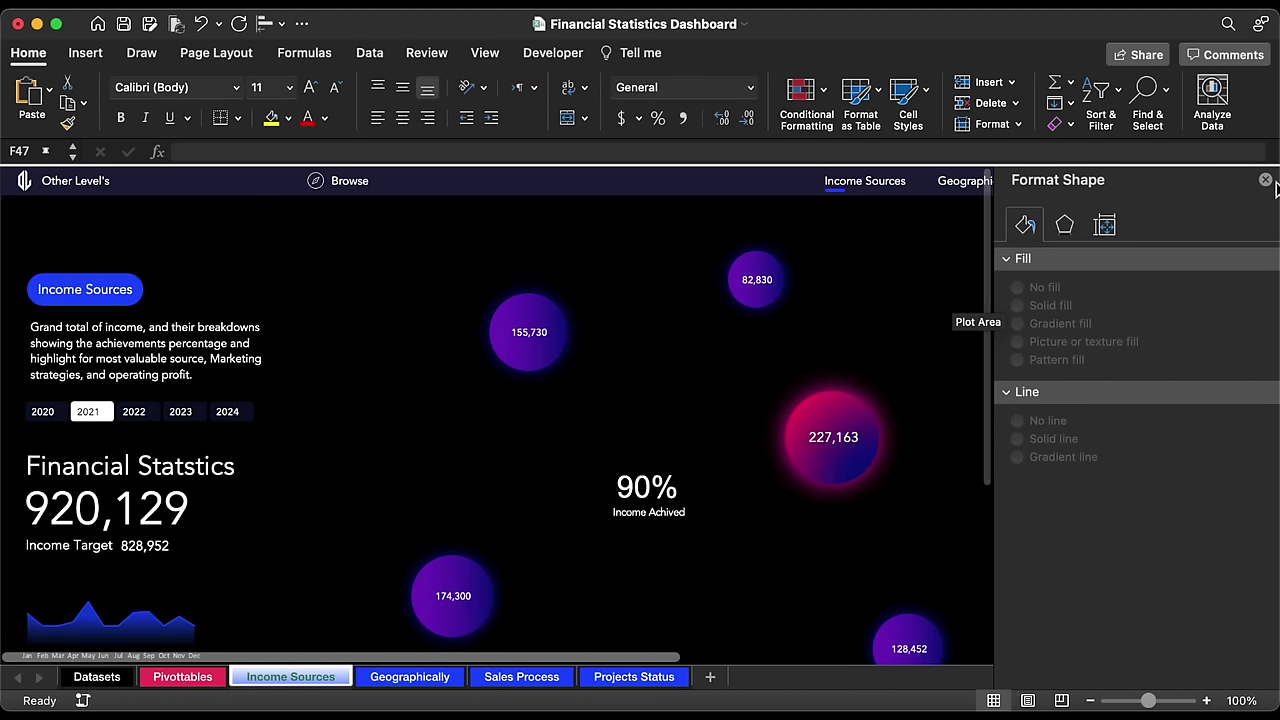
{"action": "left_click", "coordinate": [1275, 190]}
{"action": "left_click", "coordinate": [1266, 182]}
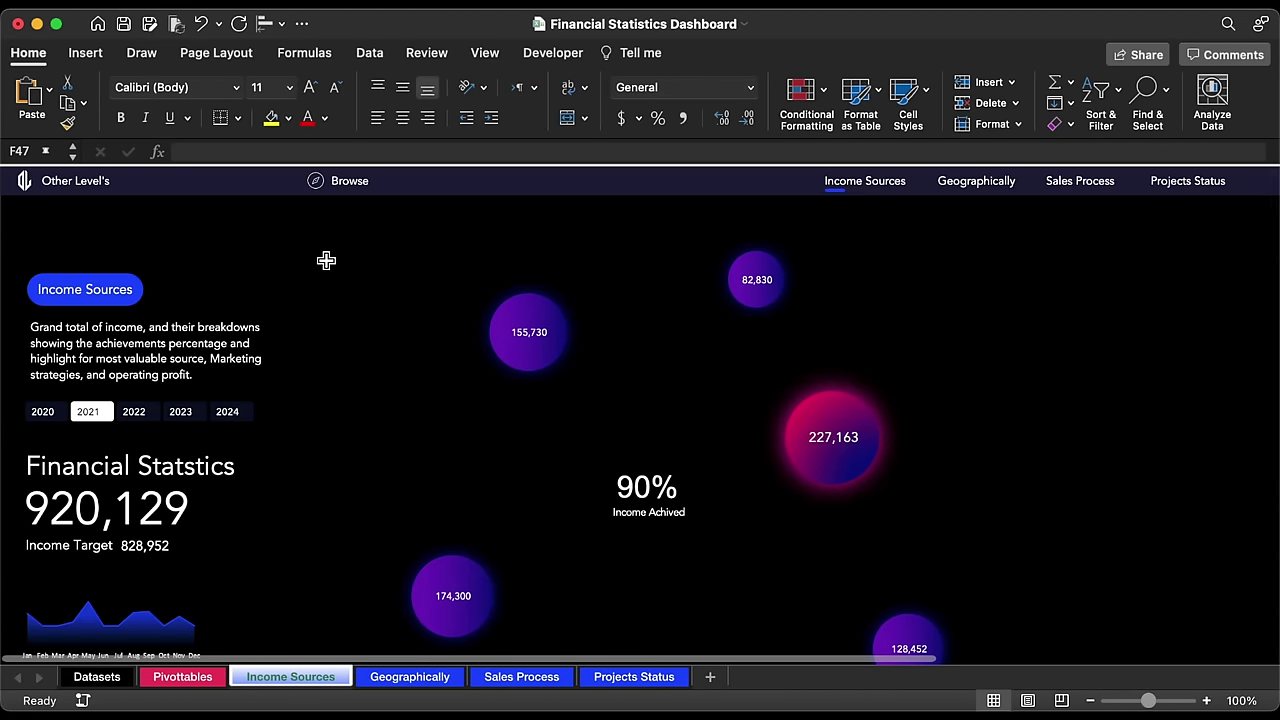
{"action": "left_click", "coordinate": [85, 53]}
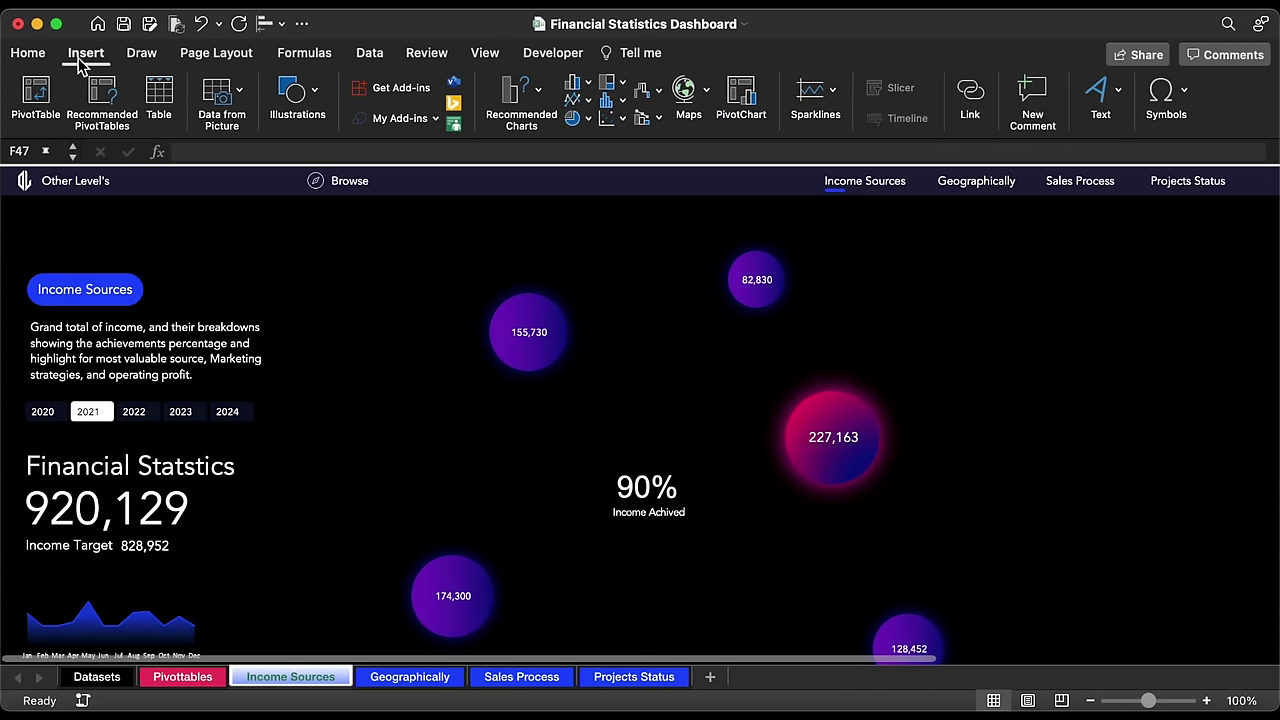
{"action": "left_click", "coordinate": [297, 100]}
{"action": "left_click", "coordinate": [222, 160]}
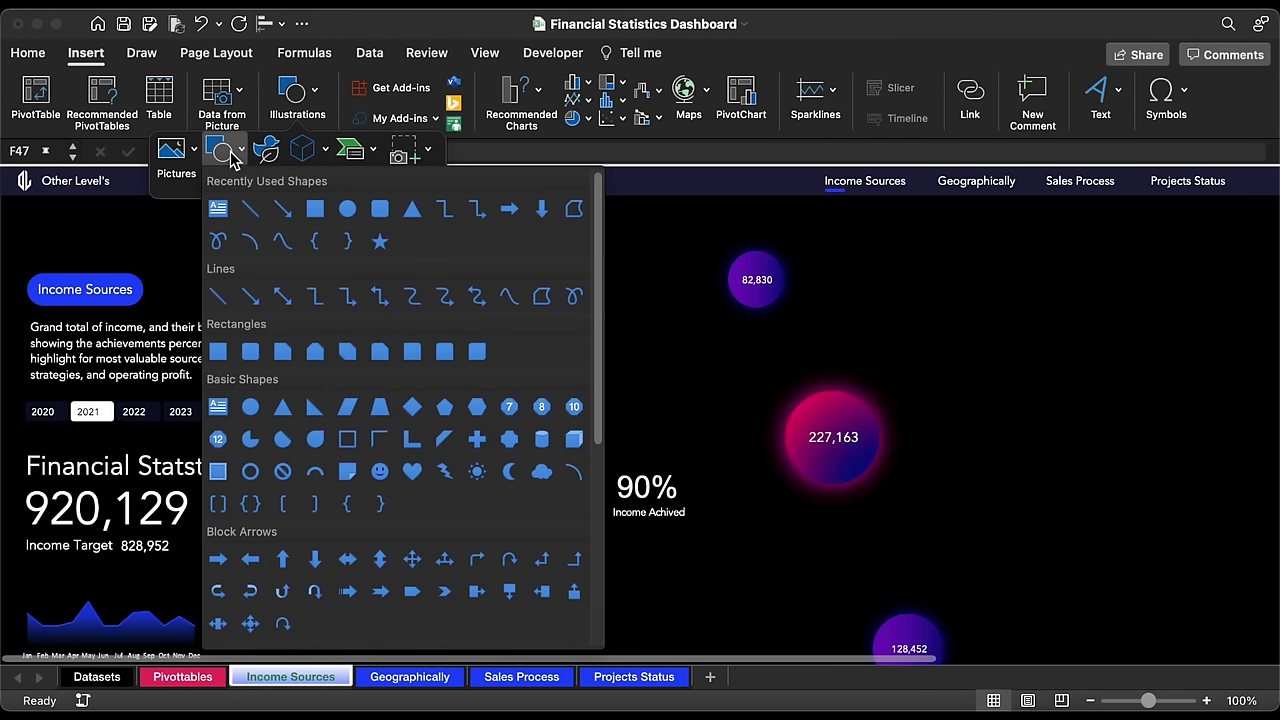
{"action": "left_click", "coordinate": [378, 210]}
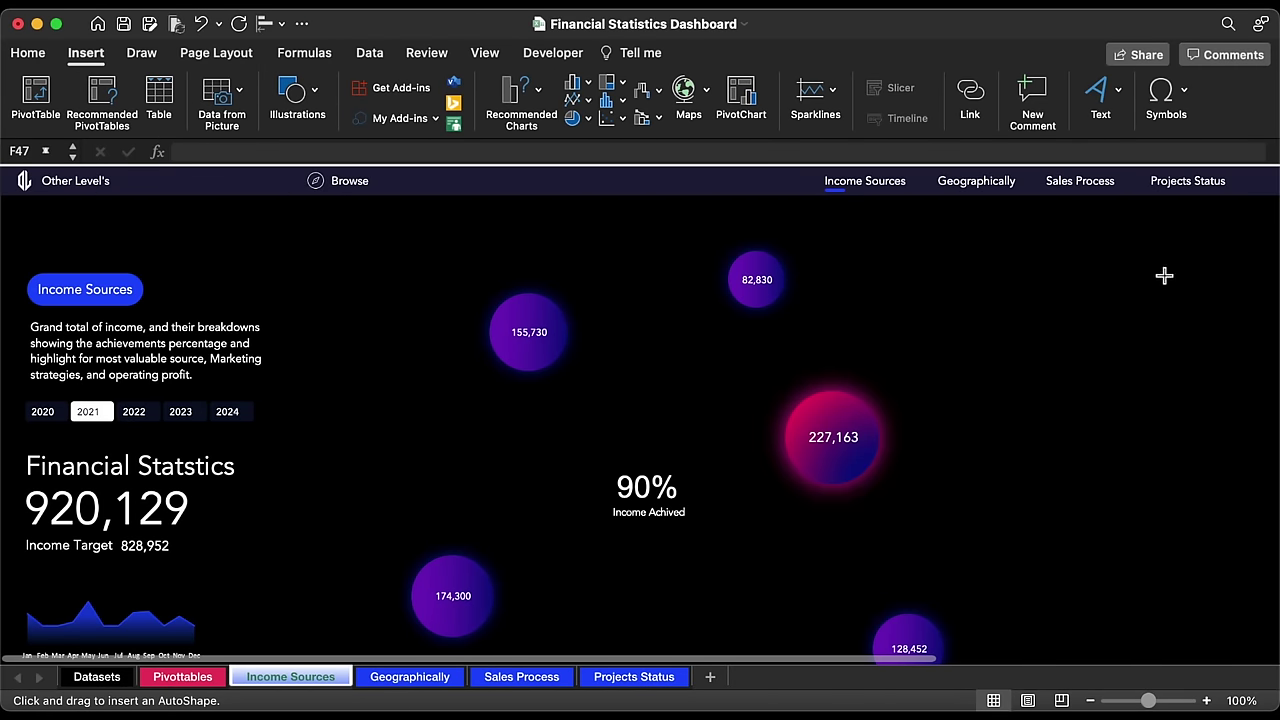
{"action": "mouse_move", "coordinate": [1164, 276]}
{"action": "left_mouse_down"}
{"action": "mouse_move", "coordinate": [1231, 380]}
{"action": "mouse_move", "coordinate": [1237, 352]}
{"action": "left_mouse_up"}
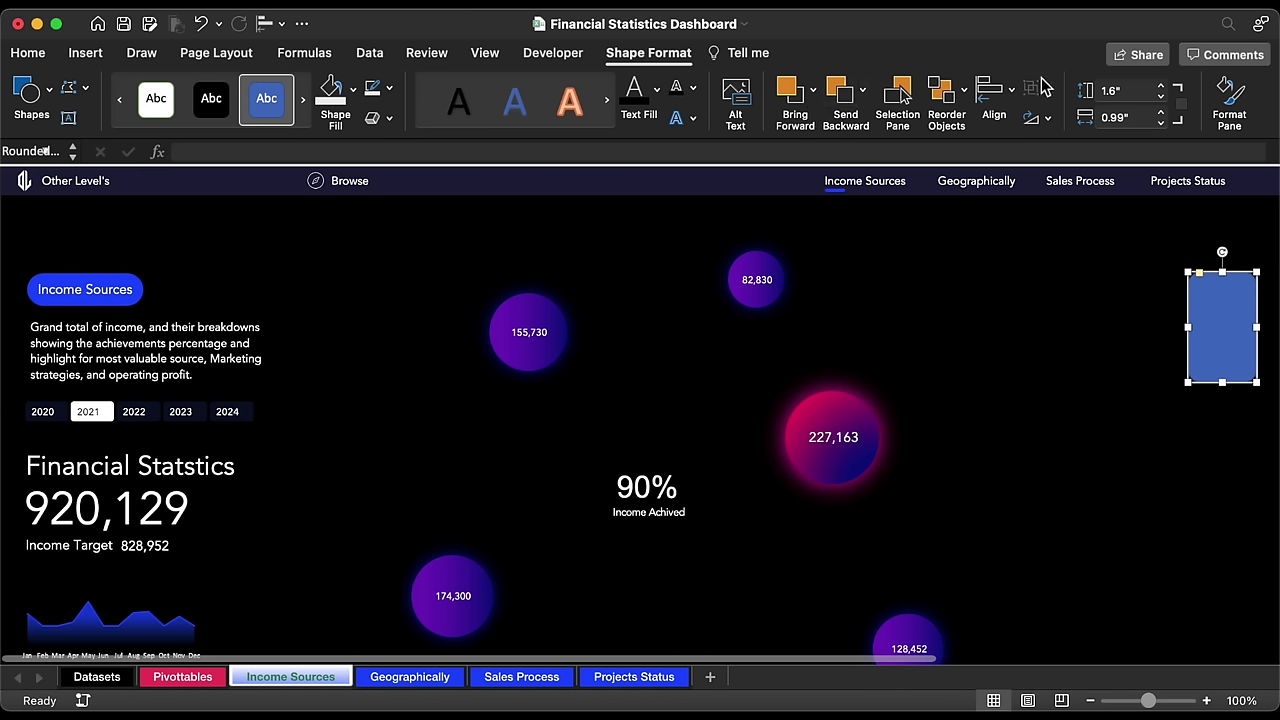
Step: Size the card to 1.25" high by 0.96" wide and nudge it right
{"action": "left_click", "coordinate": [1112, 90]}
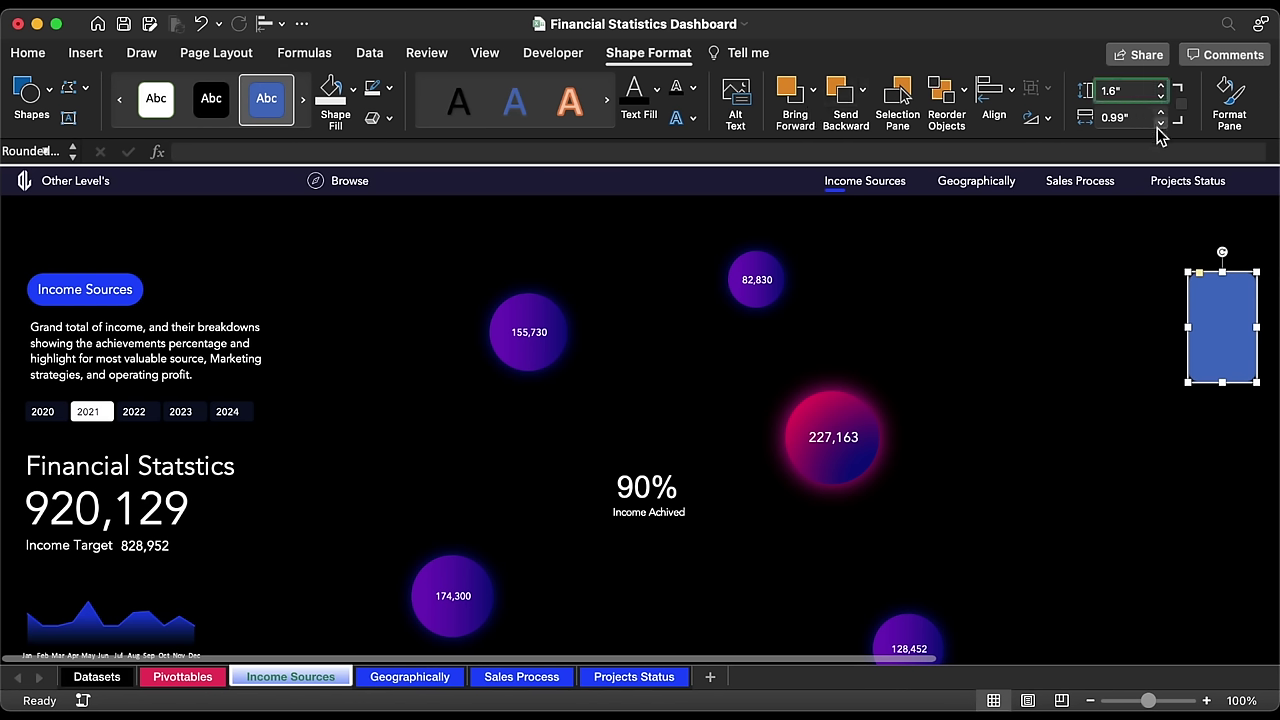
{"action": "key", "text": "Return"}
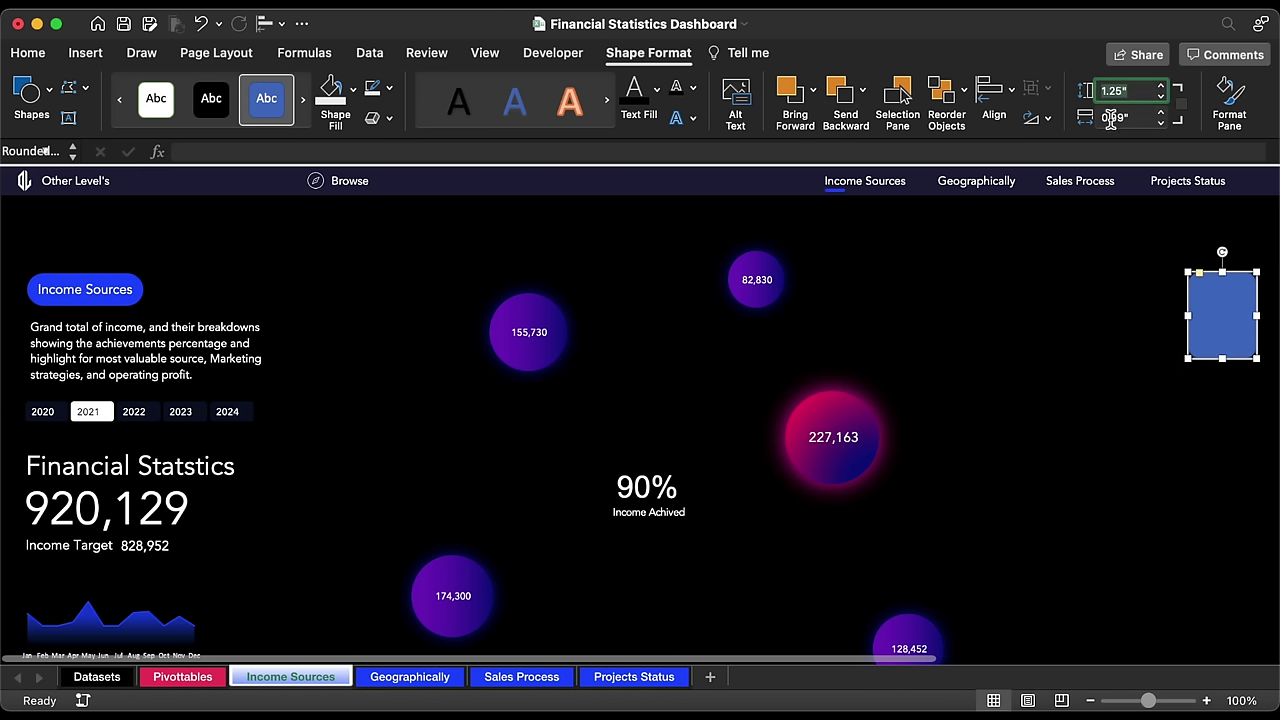
{"action": "left_click", "coordinate": [1125, 118]}
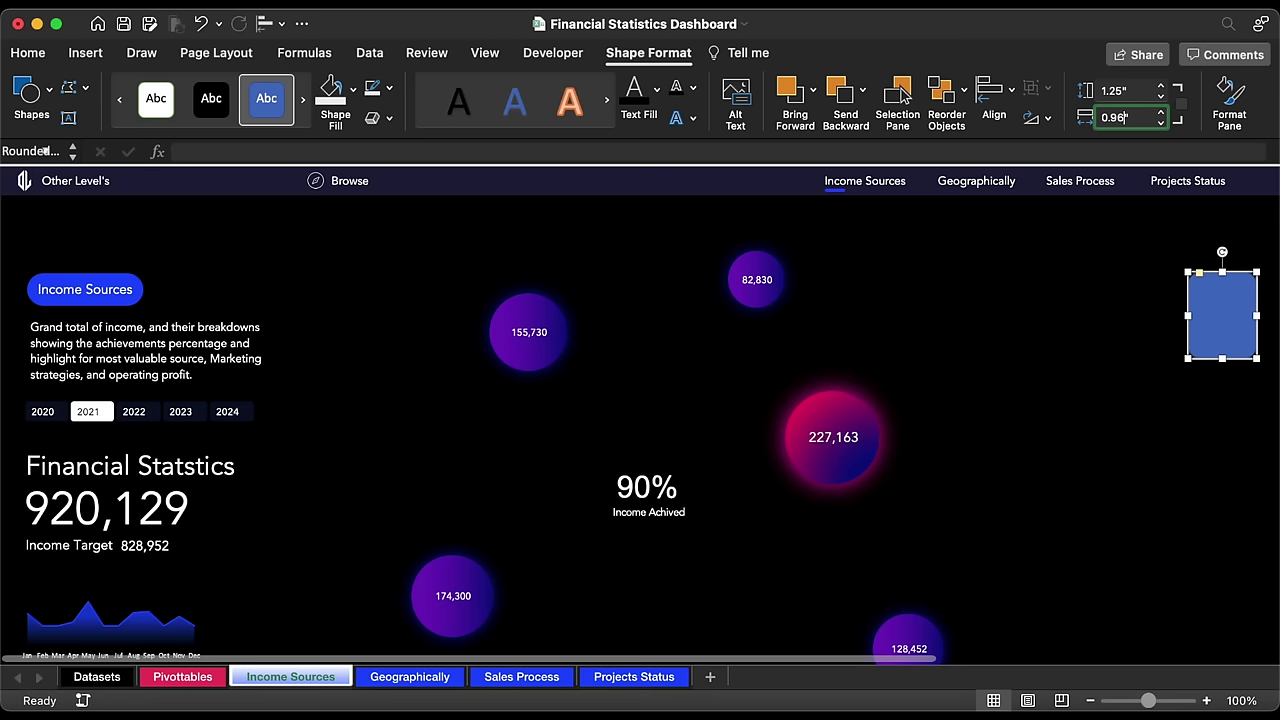
{"action": "type", "text": "6"}
{"action": "key", "text": "Return"}
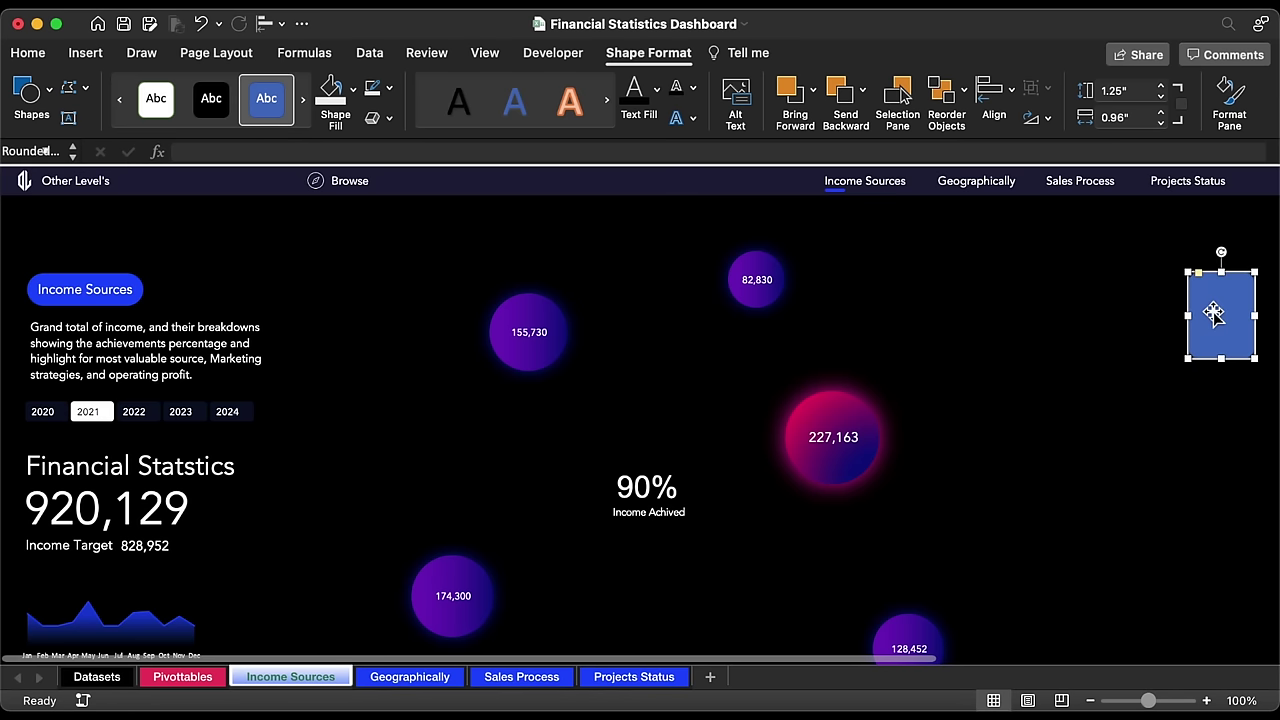
{"action": "key", "text": "Right"}
{"action": "key", "text": "Right"}
{"action": "key", "text": "Right"}
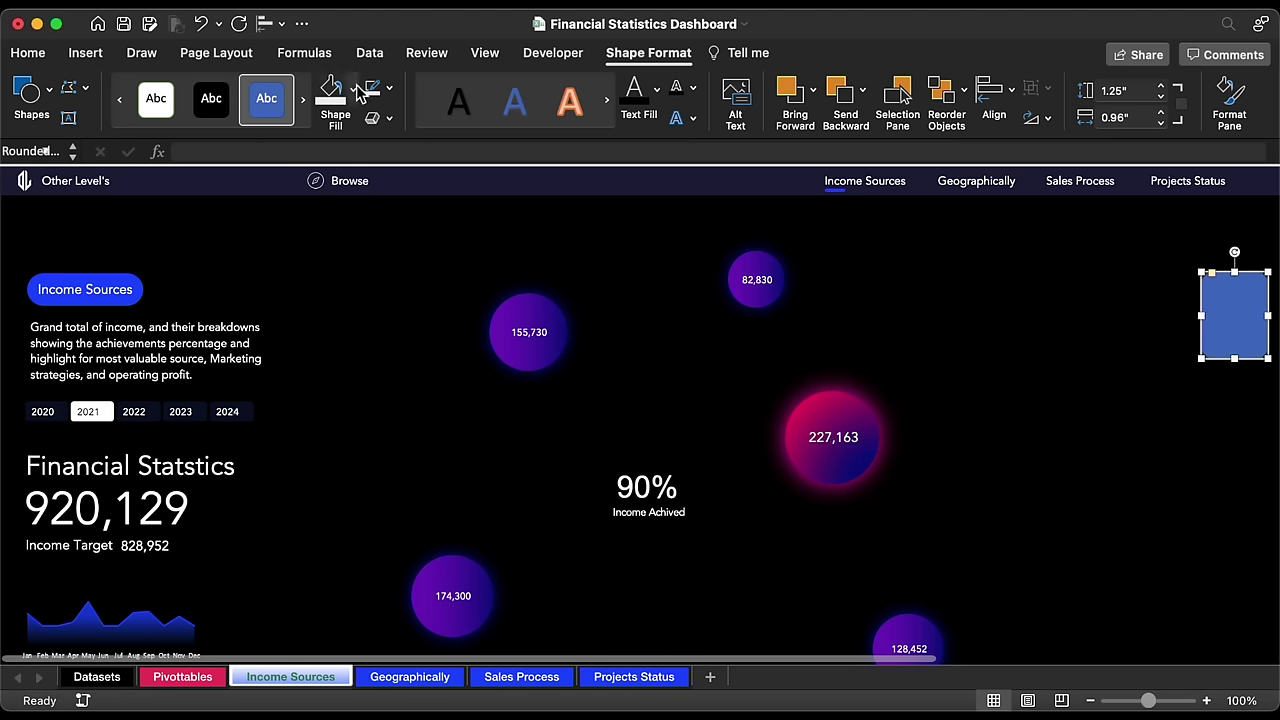
Step: Fill the card with dark navy hex 070E25 and switch to the Pivottables sheet
{"action": "left_click", "coordinate": [355, 89]}
{"action": "left_click", "coordinate": [400, 420]}
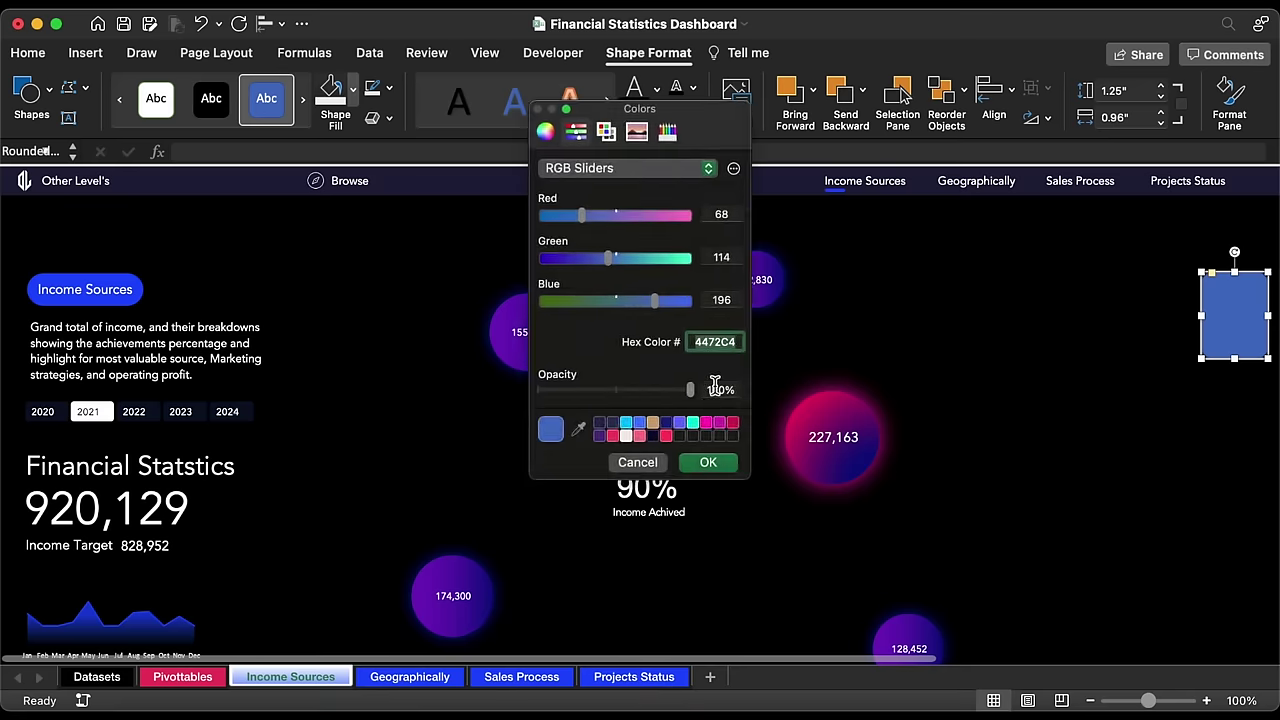
{"action": "type", "text": "070E2"}
{"action": "left_click", "coordinate": [708, 464]}
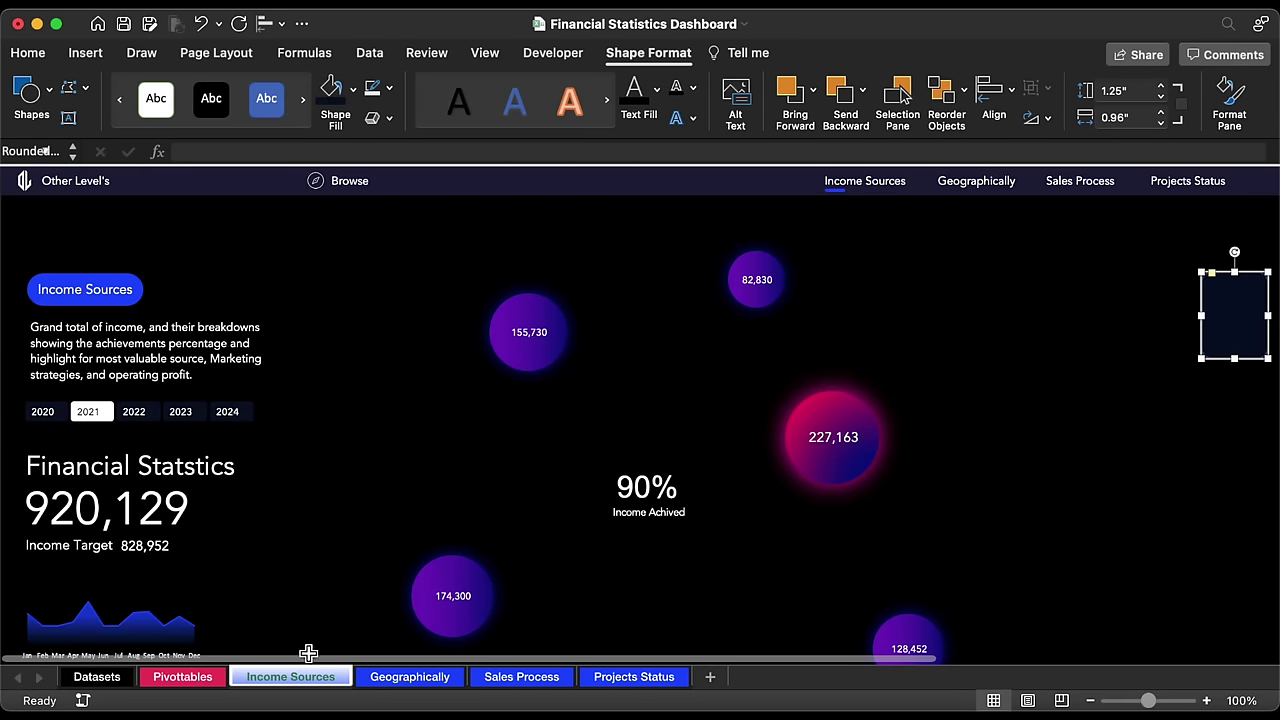
{"action": "left_click", "coordinate": [198, 679]}
Step: Copy the U6 header format to AB6, retitle it 'Ave. Inome by Month', and widen column AB
{"action": "scroll", "coordinate": [772, 437], "scroll_direction": "right", "scroll_amount": 5}
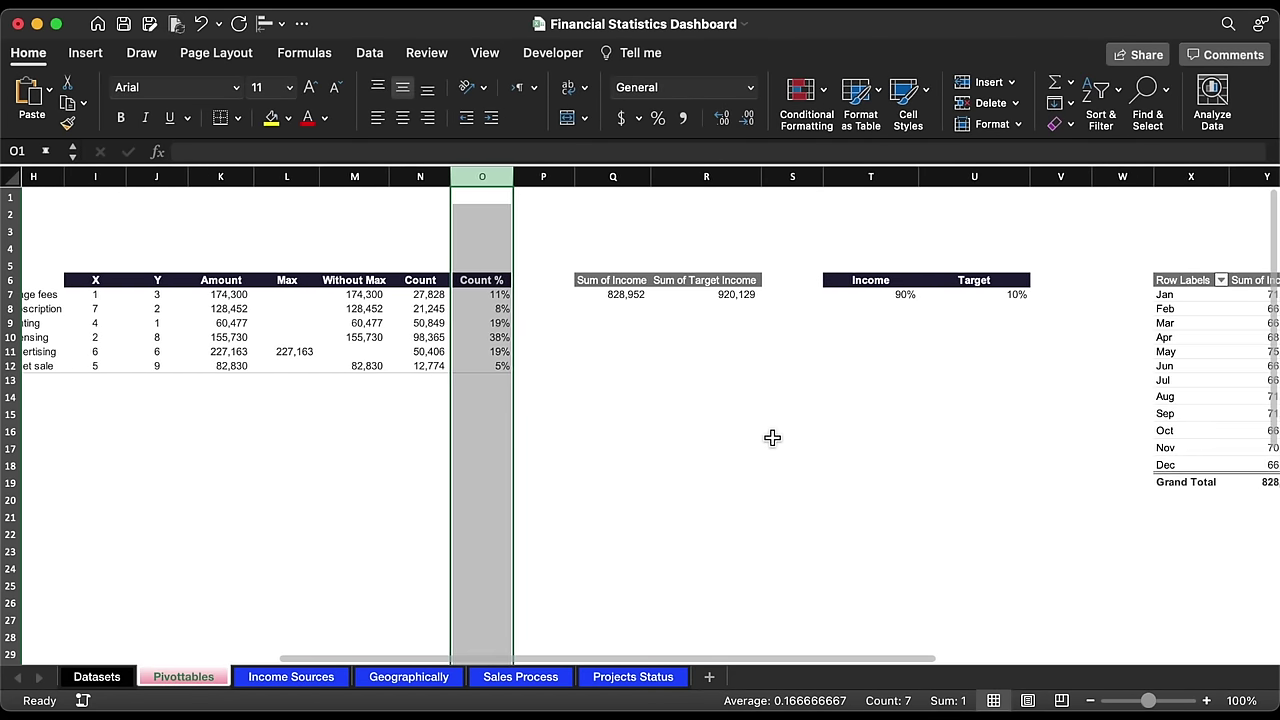
{"action": "scroll", "coordinate": [772, 437], "scroll_direction": "right", "scroll_amount": 5}
{"action": "left_click", "coordinate": [266, 284]}
{"action": "key", "text": "super+c"}
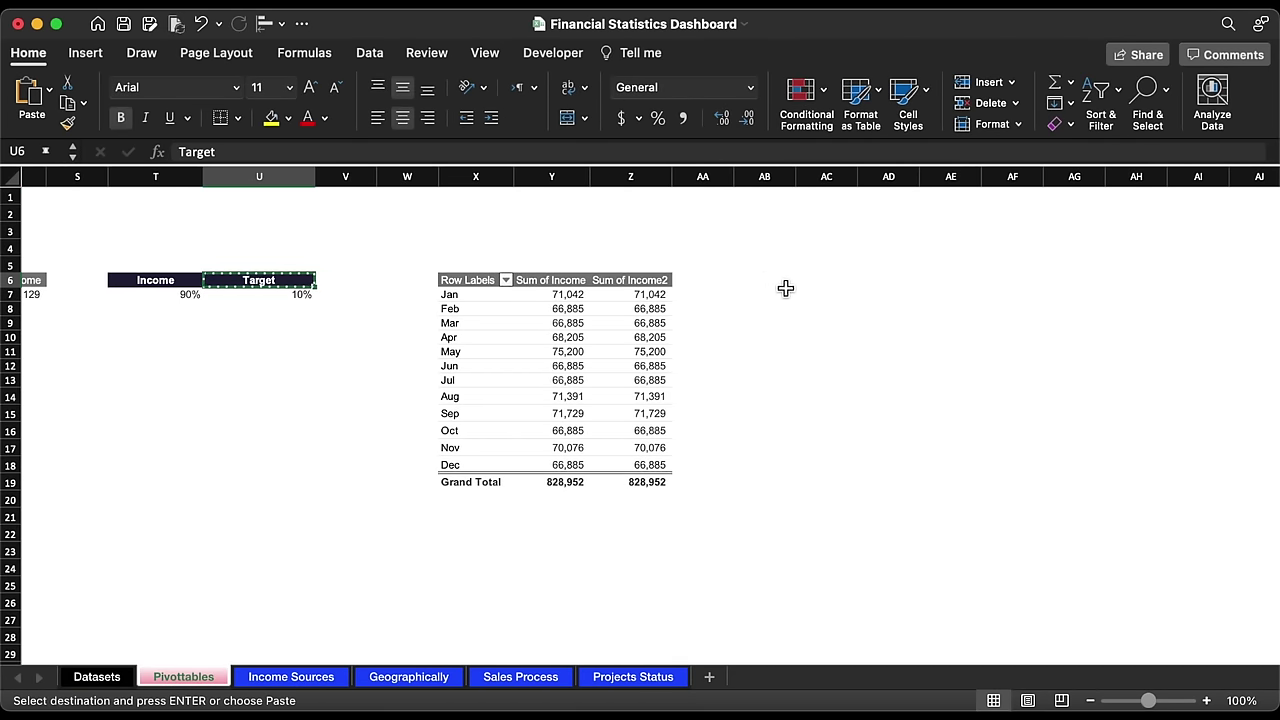
{"action": "left_click", "coordinate": [771, 283]}
{"action": "key", "text": "super+v"}
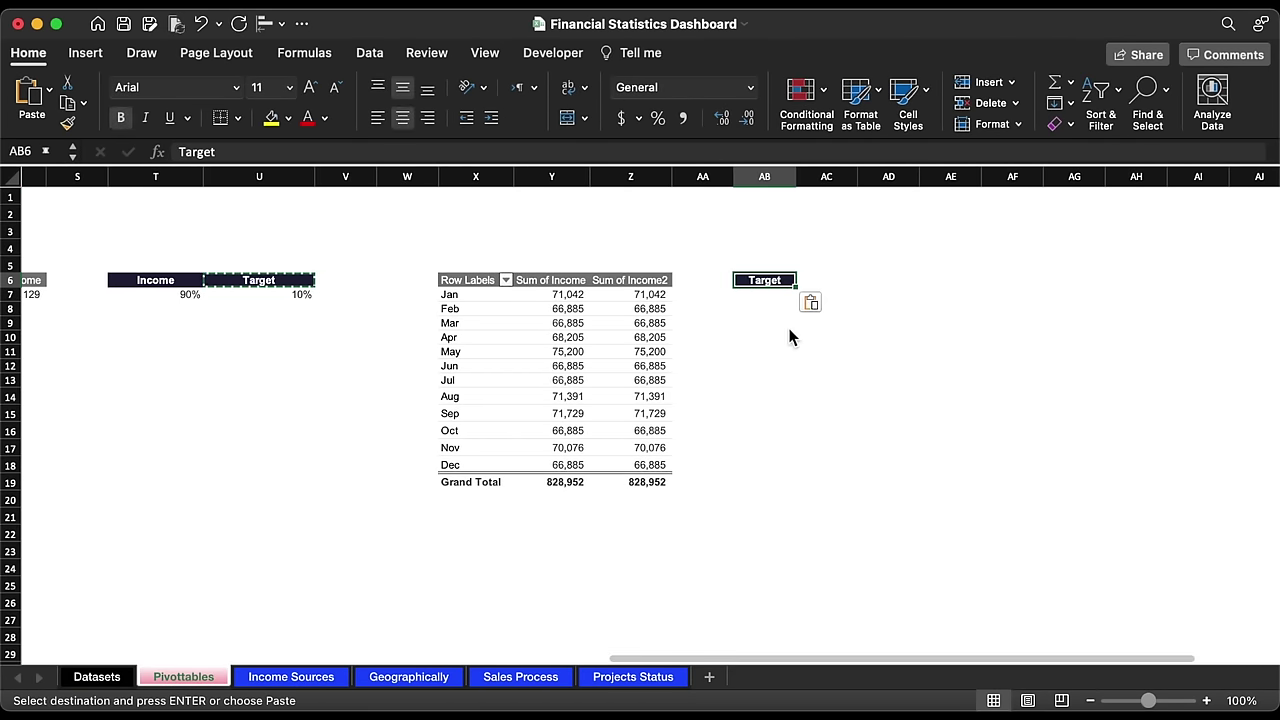
{"action": "type", "text": "Ave. Inome by M"}
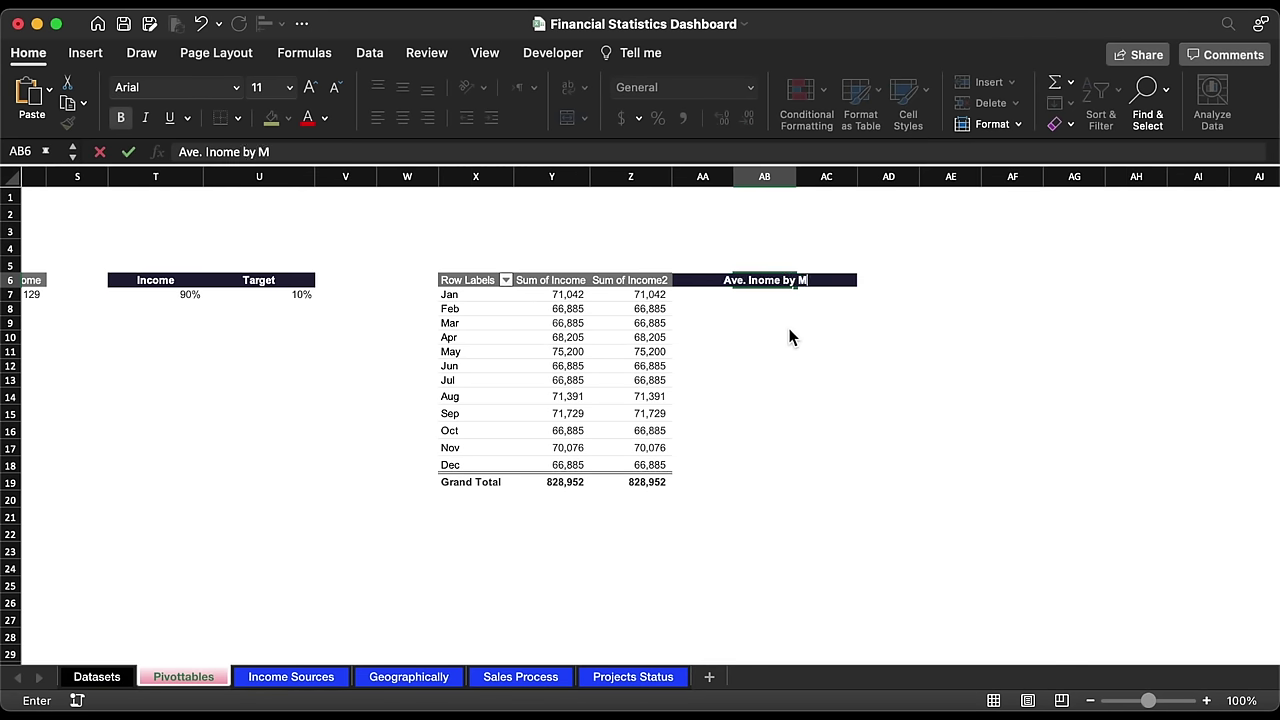
{"action": "type", "text": "onth"}
{"action": "key", "text": "Return"}
{"action": "double_click", "coordinate": [797, 176]}
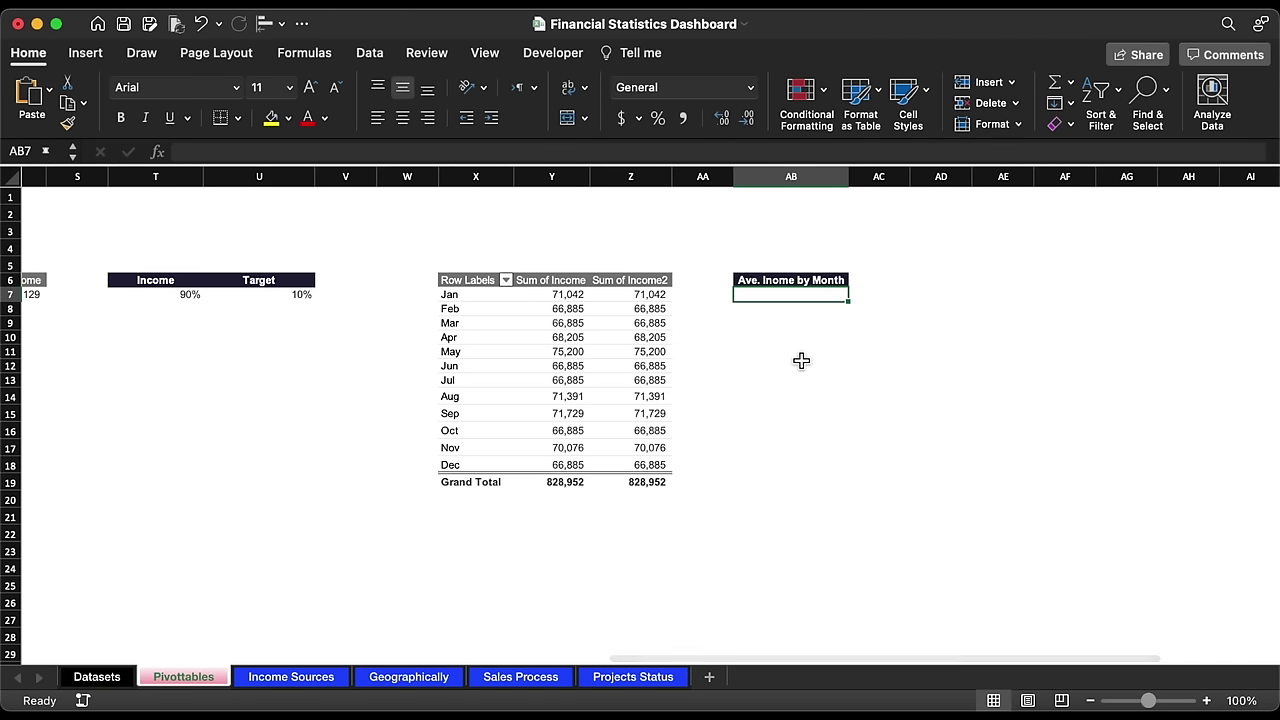
Step: Enter =AVERAGE(Y7:Y18) in AB7 to get 69,079, then return to the Income Sources dashboard
{"action": "type", "text": "=av"}
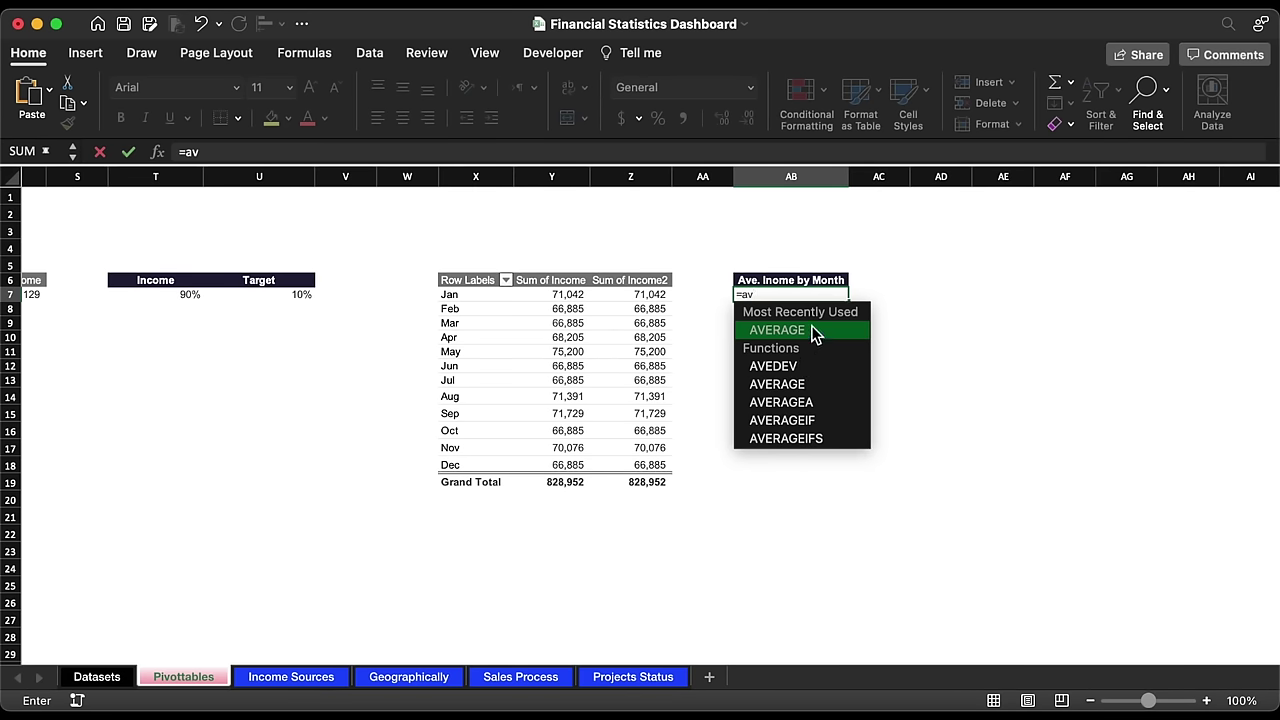
{"action": "double_click", "coordinate": [813, 331]}
{"action": "left_click_drag", "start_coordinate": [581, 295], "coordinate": [581, 466]}
{"action": "key", "text": "Return"}
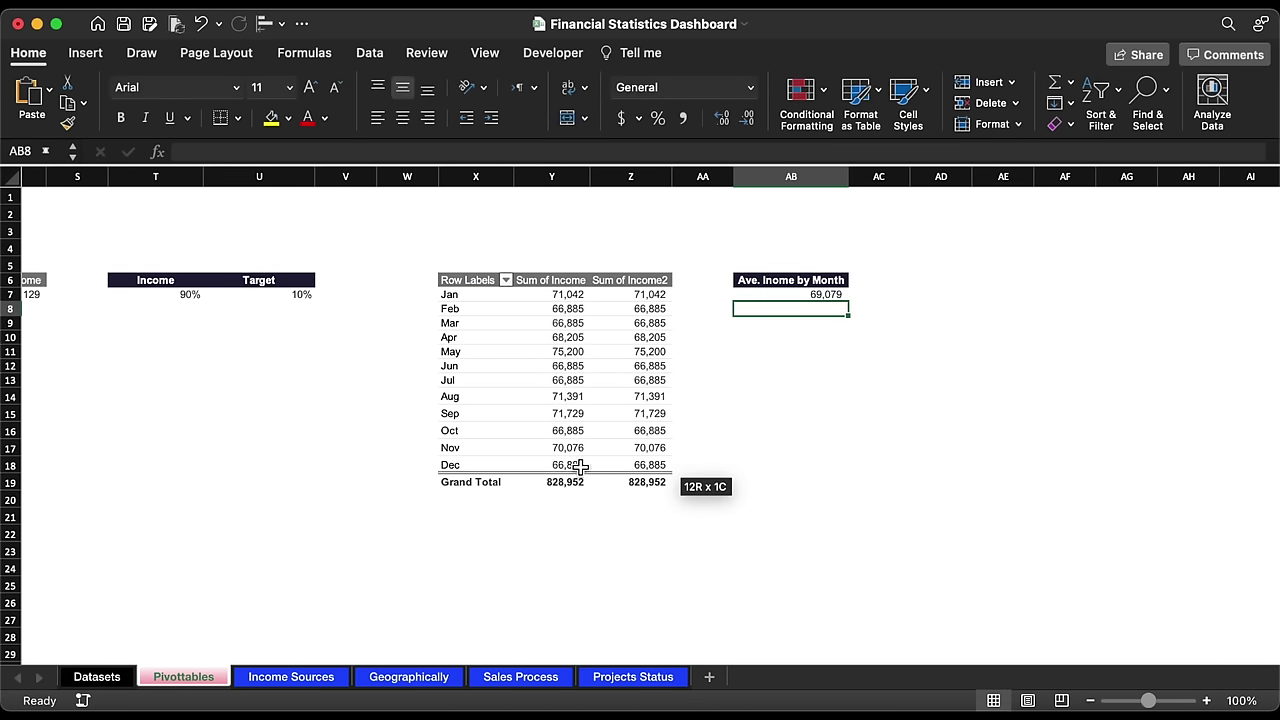
{"action": "left_click", "coordinate": [829, 294]}
{"action": "left_click", "coordinate": [305, 677]}
Step: Copy the Income Achived caption to the top right and remove the navy card's outline
{"action": "left_click", "coordinate": [669, 535]}
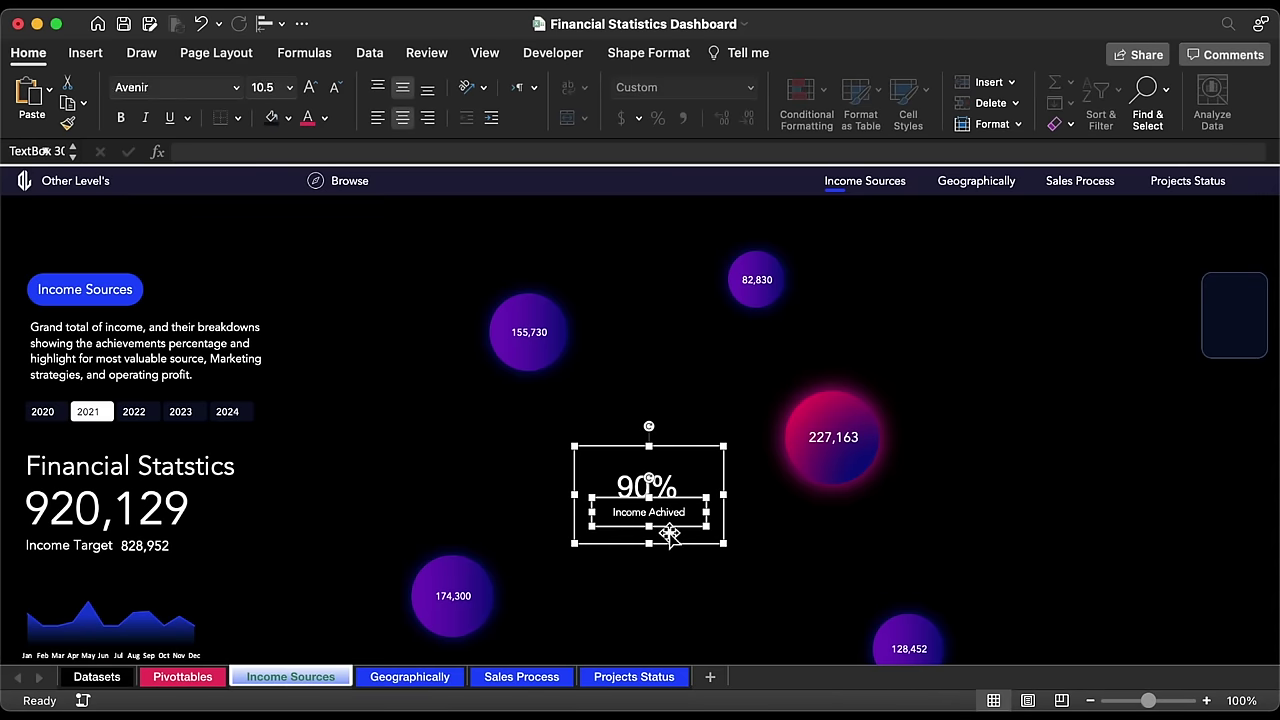
{"action": "left_click_drag", "start_coordinate": [669, 535], "coordinate": [1061, 300]}
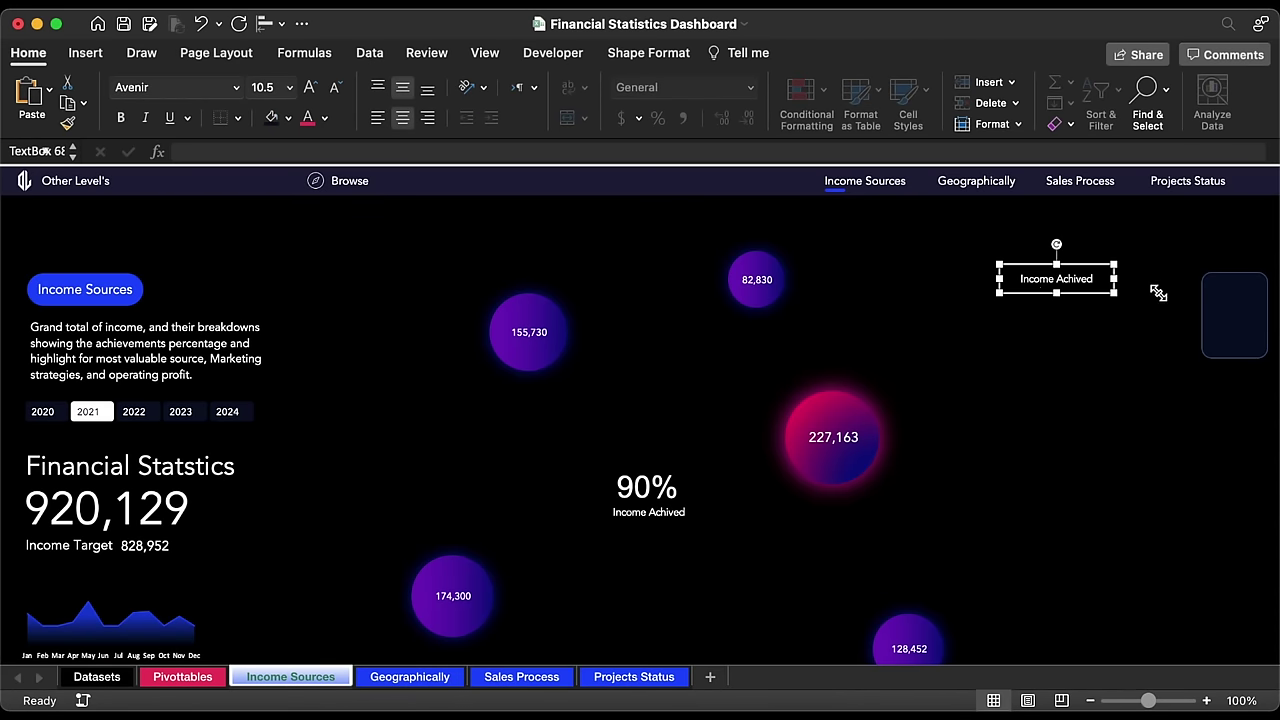
{"action": "left_click", "coordinate": [1220, 299]}
{"action": "left_click", "coordinate": [650, 52]}
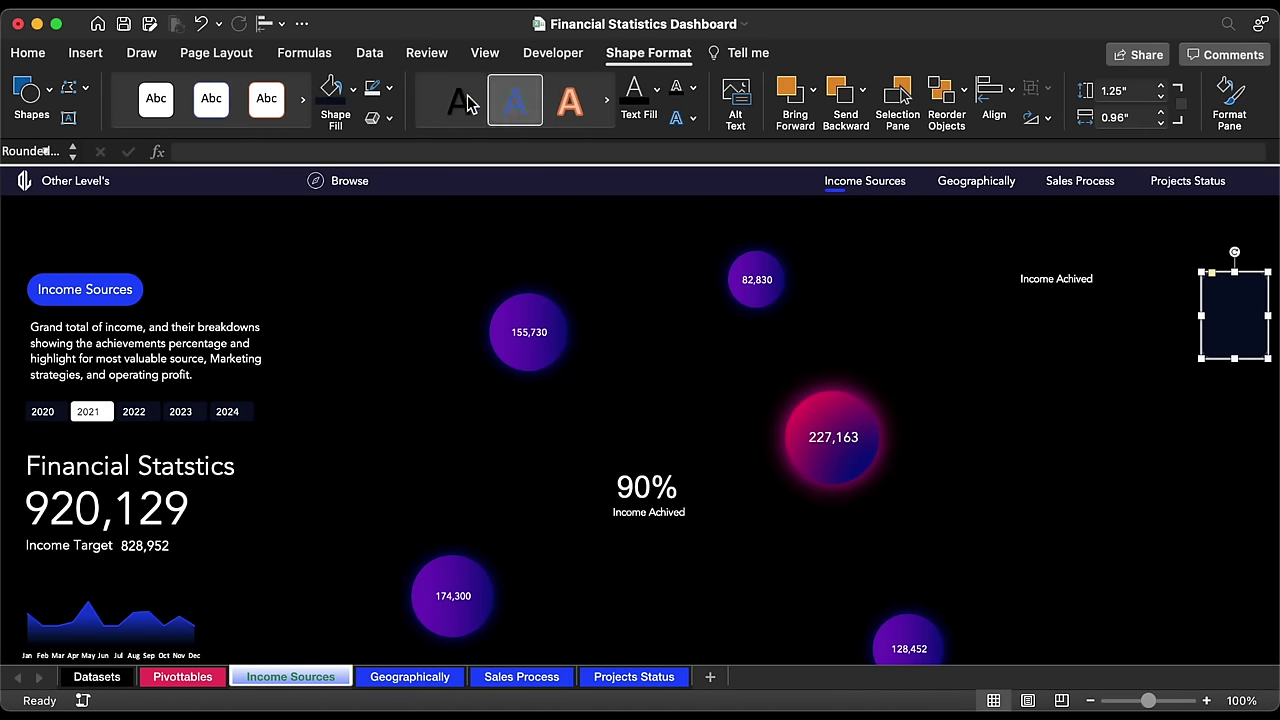
{"action": "left_click", "coordinate": [388, 88]}
{"action": "left_click", "coordinate": [399, 146]}
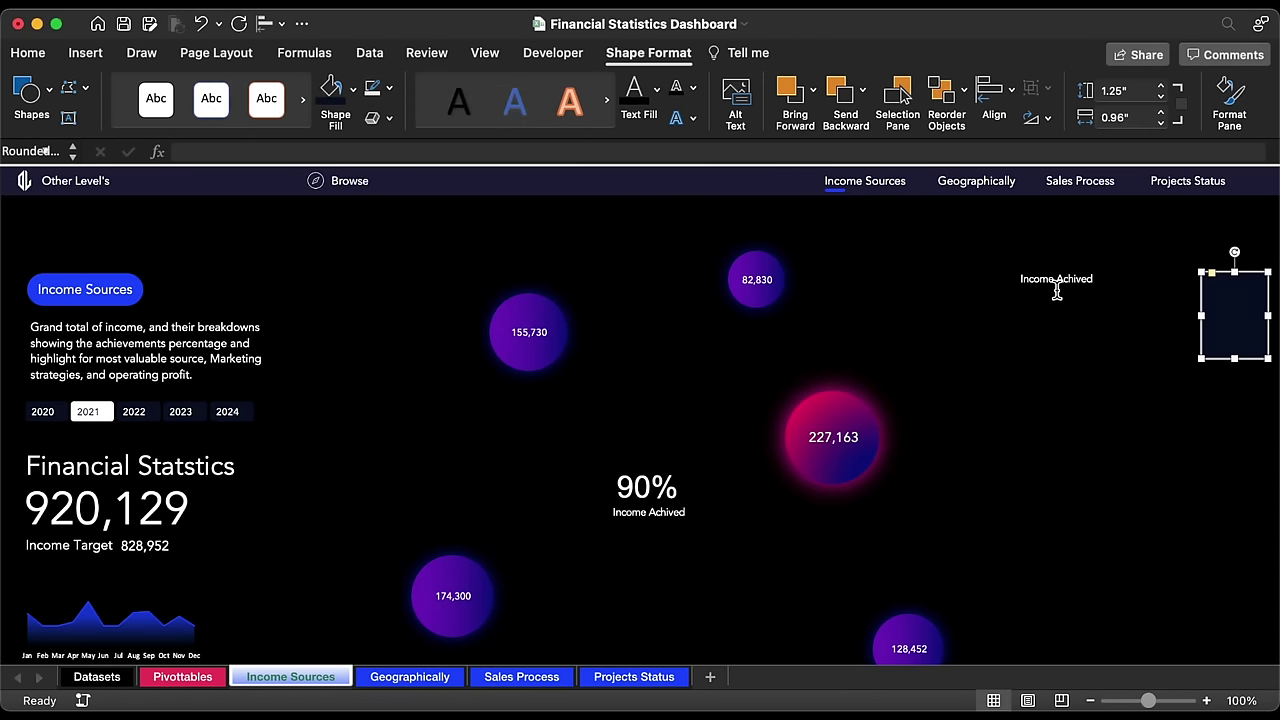
Step: Retype the copied caption as 'Averagre Monthly Income' and move it onto the card
{"action": "left_click", "coordinate": [1076, 279]}
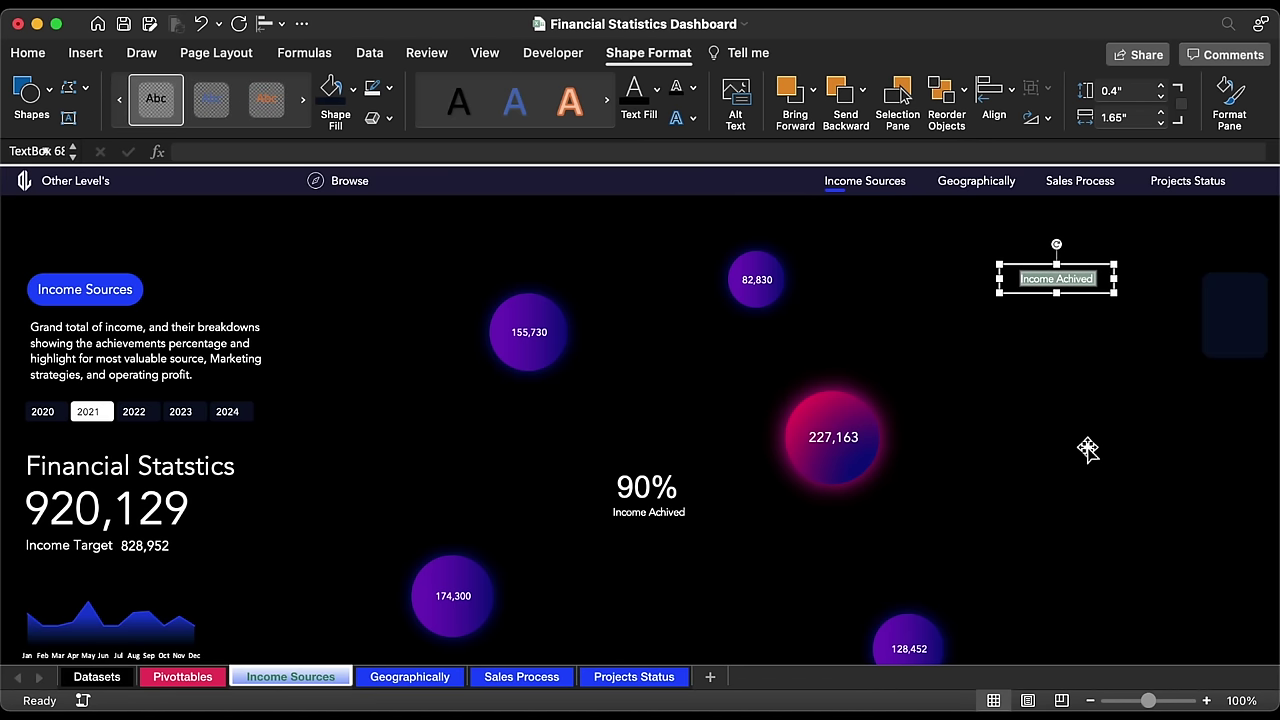
{"action": "key", "text": "BackSpace"}
{"action": "type", "text": "Averagre"}
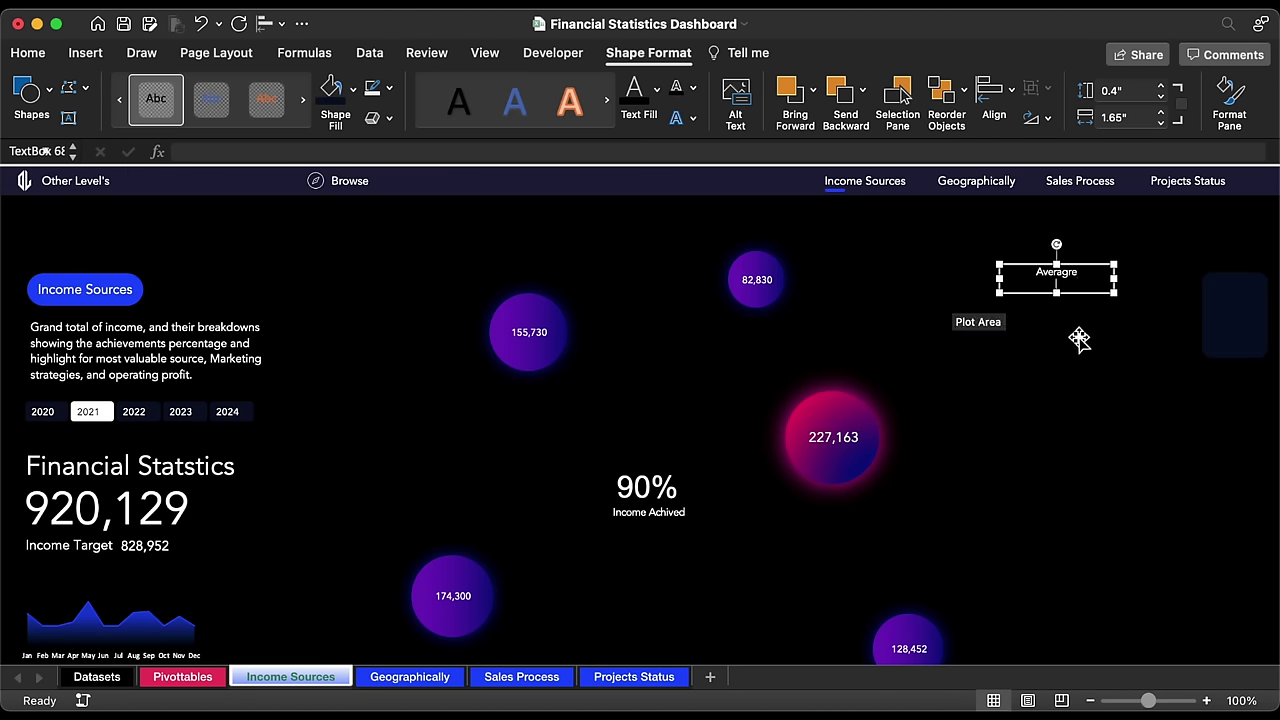
{"action": "type", "text": " Monthly Income"}
{"action": "left_click_drag", "start_coordinate": [1056, 293], "coordinate": [1198, 350]}
{"action": "scroll", "coordinate": [1198, 350], "scroll_direction": "right", "scroll_amount": 5}
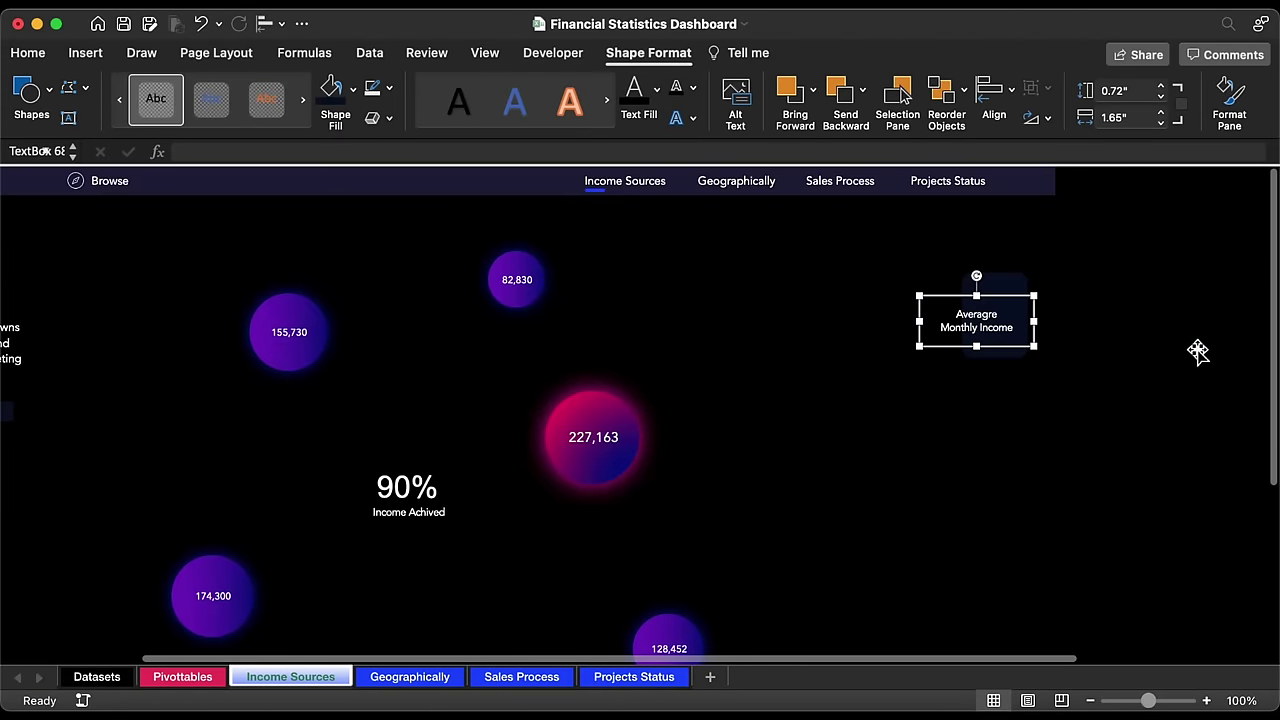
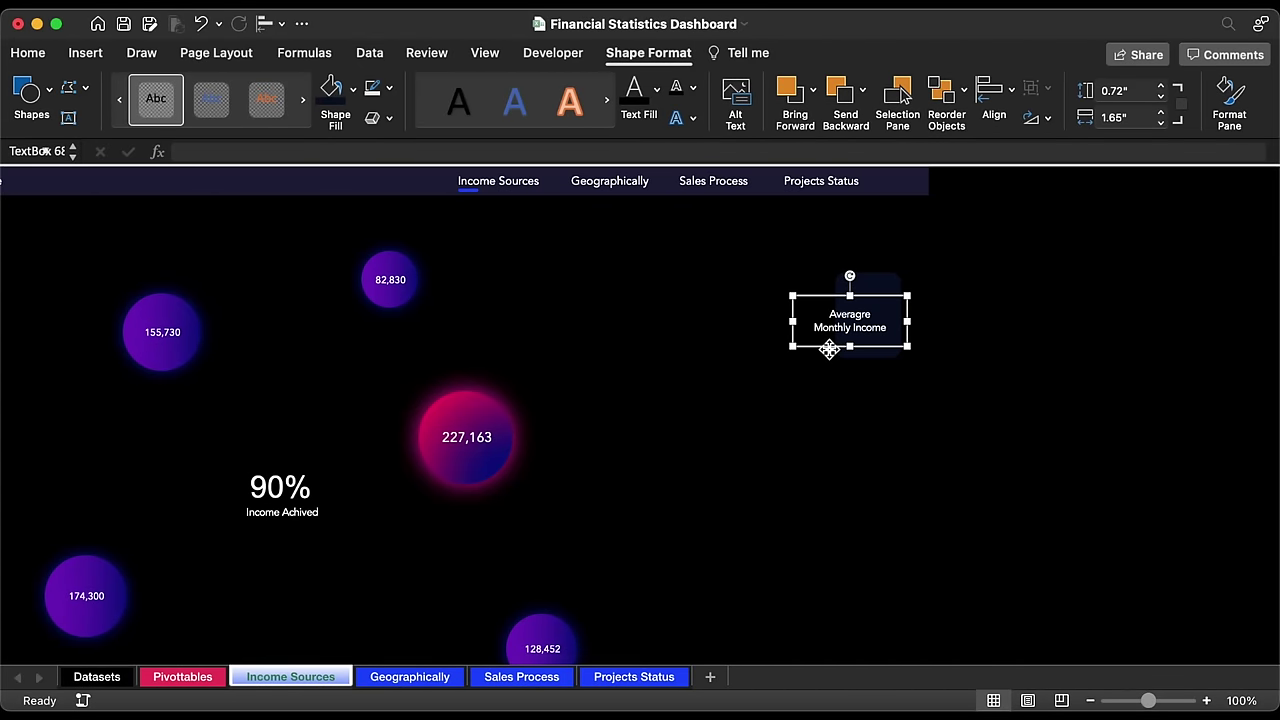
Step: Make the Monthly Income line two sizes smaller and Averagre two sizes larger
{"action": "left_click_drag", "start_coordinate": [831, 349], "coordinate": [849, 357]}
{"action": "left_click_drag", "start_coordinate": [832, 338], "coordinate": [908, 338]}
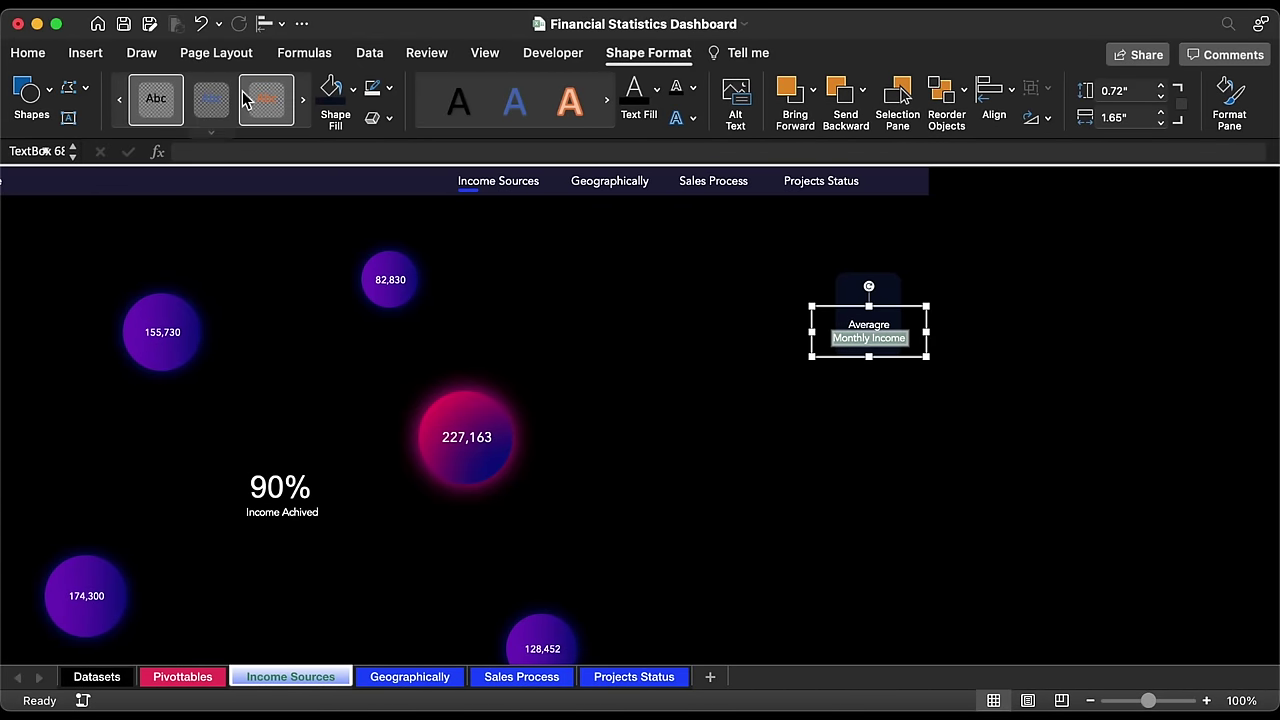
{"action": "left_click", "coordinate": [28, 53]}
{"action": "left_click", "coordinate": [335, 95]}
{"action": "left_click", "coordinate": [335, 95]}
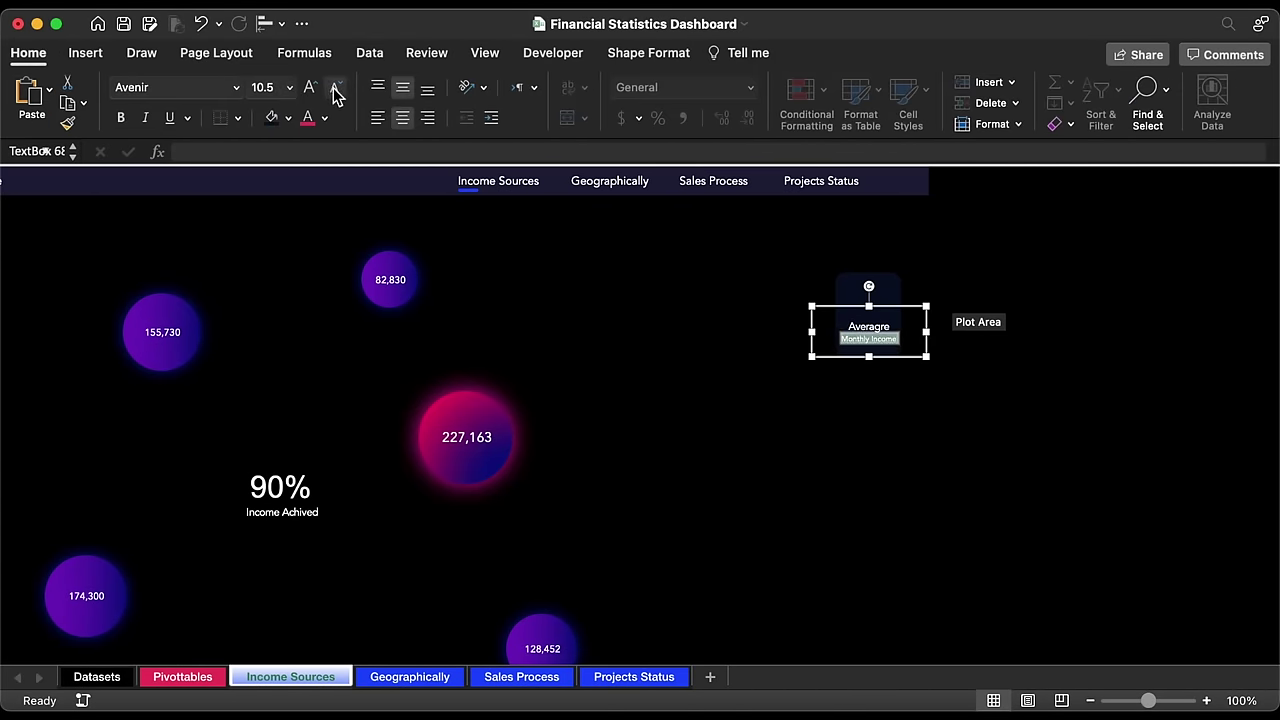
{"action": "left_click", "coordinate": [335, 95]}
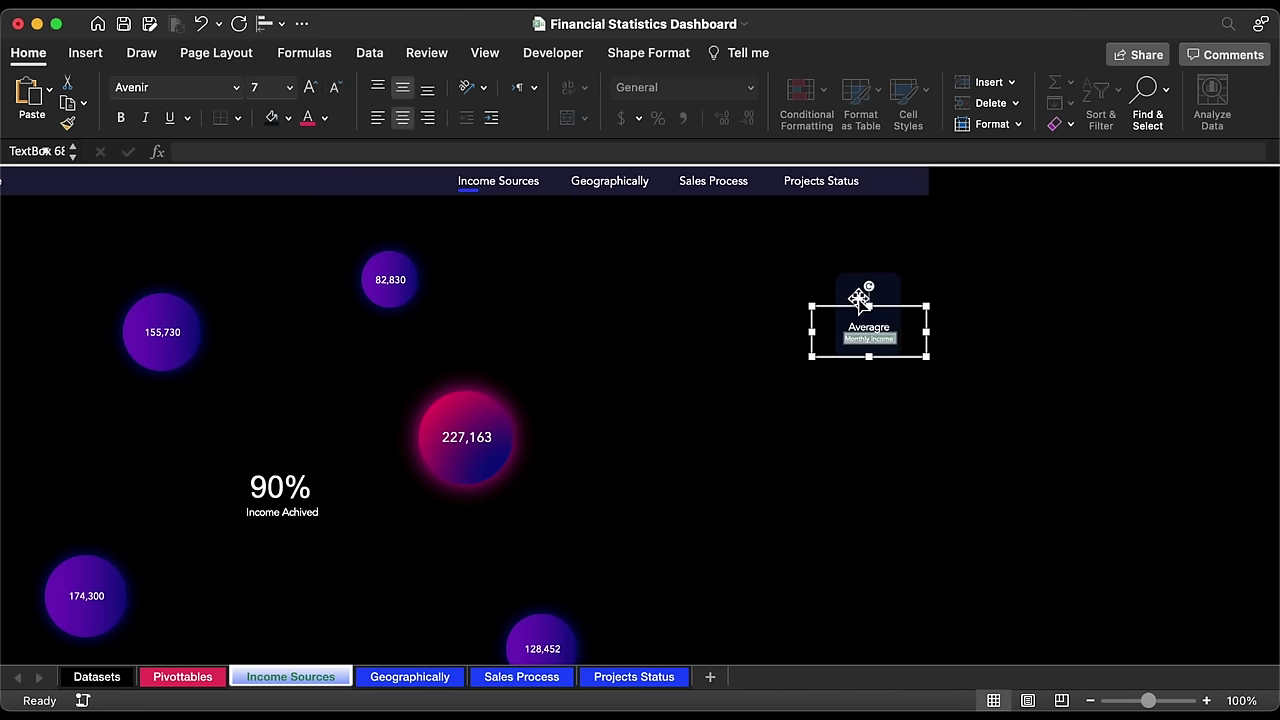
{"action": "double_click", "coordinate": [869, 327]}
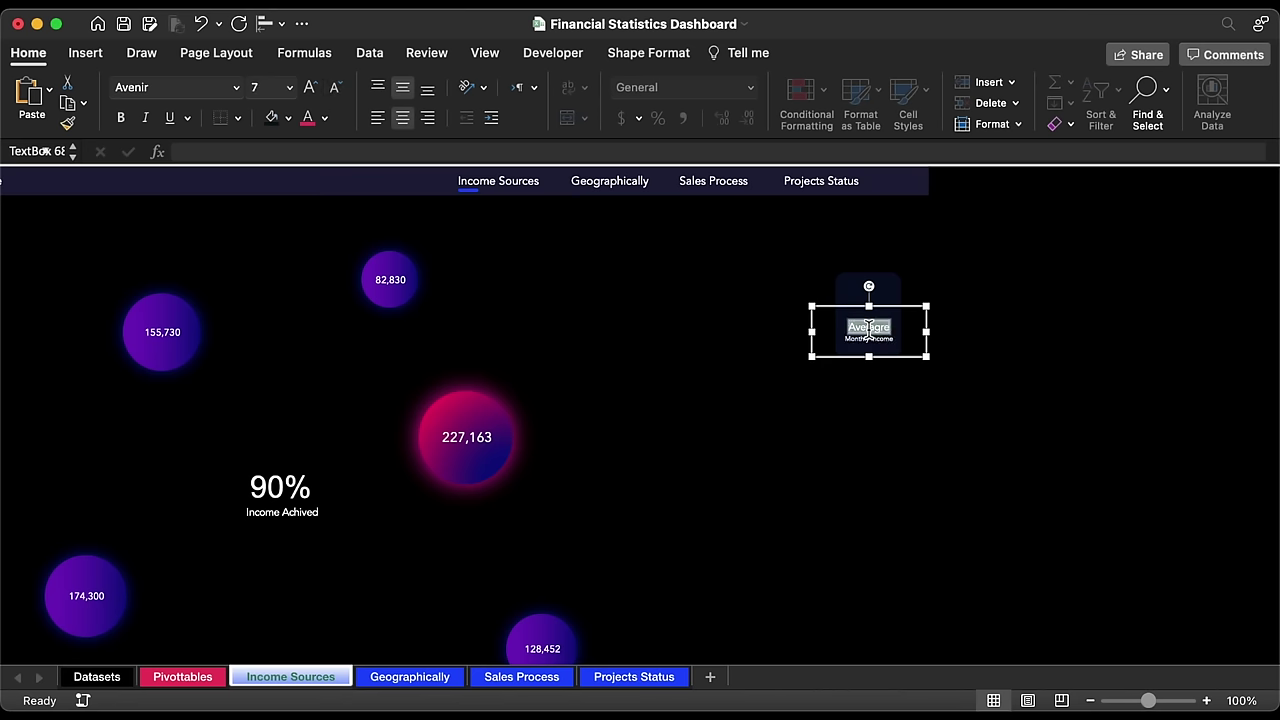
{"action": "left_click", "coordinate": [313, 90]}
{"action": "left_click", "coordinate": [313, 90]}
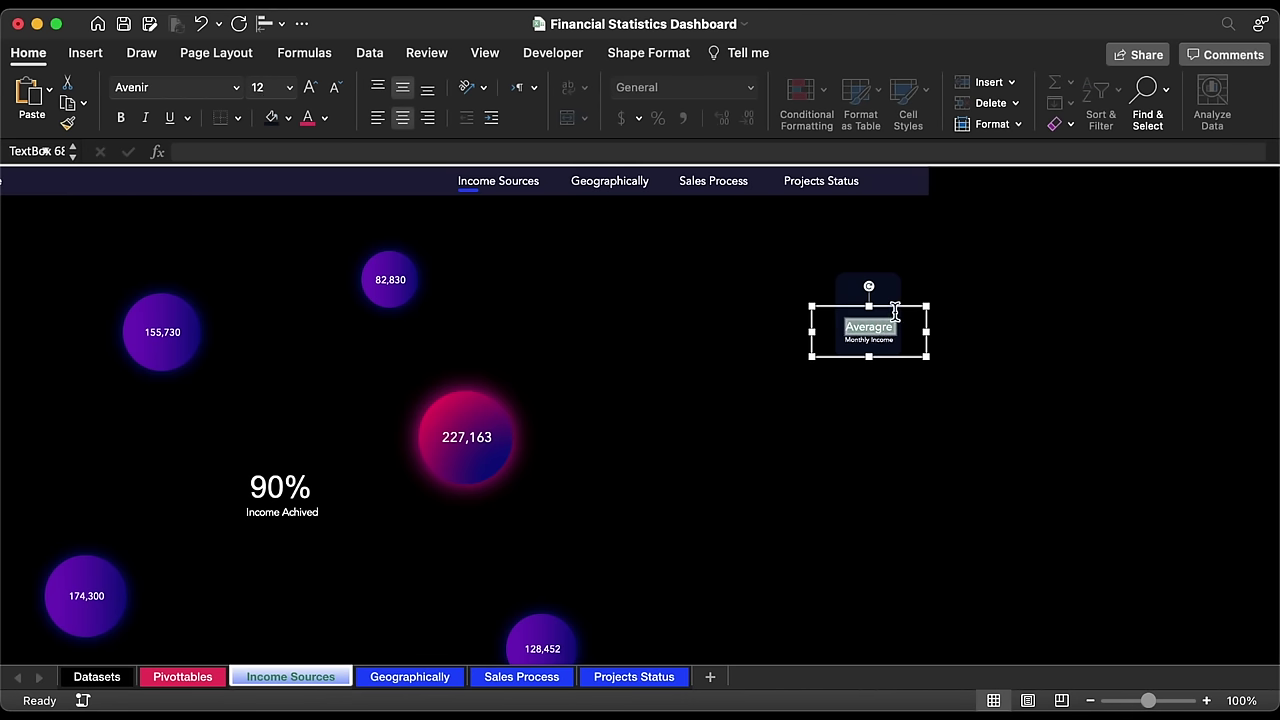
Step: Nudge the label box down and duplicate it just above
{"action": "left_click", "coordinate": [906, 341]}
{"action": "key", "text": "Down"}
{"action": "key", "text": "Down"}
{"action": "key", "text": "Down"}
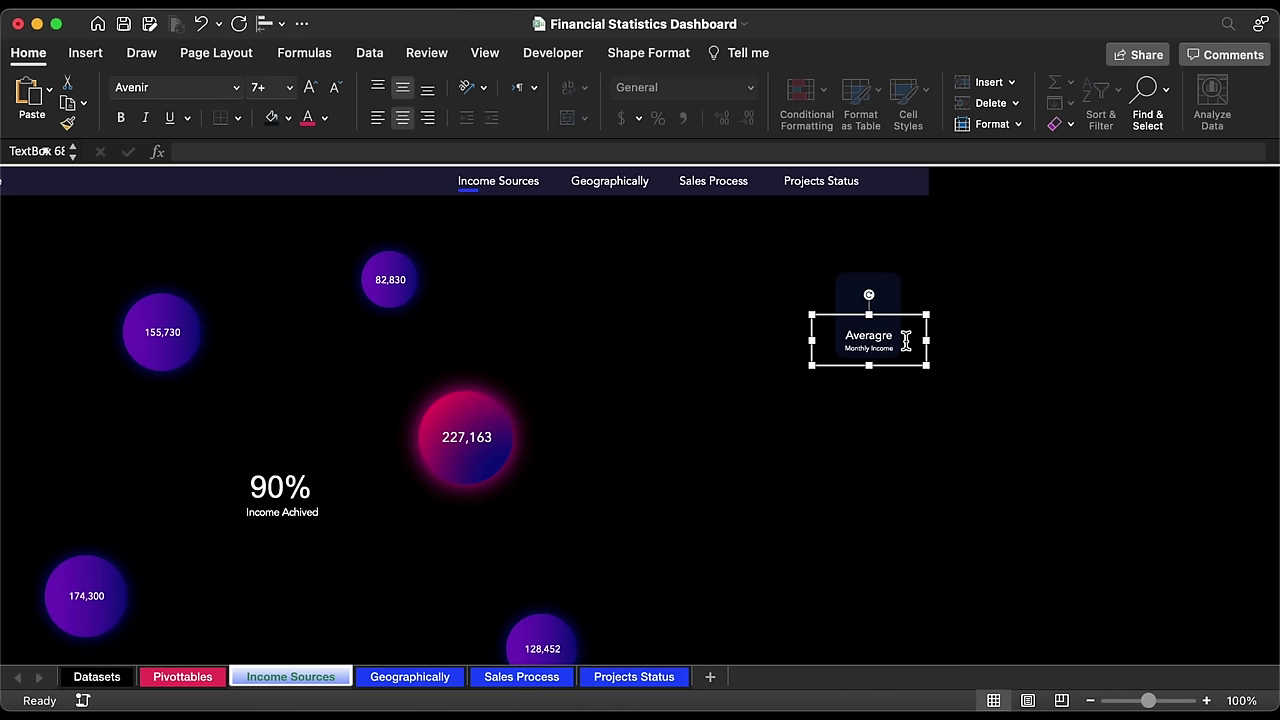
{"action": "left_click_drag", "start_coordinate": [913, 368], "coordinate": [913, 319]}
Step: Clear the copied box and link it to Pivottables!AB7 so it shows 69,079
{"action": "double_click", "coordinate": [872, 287]}
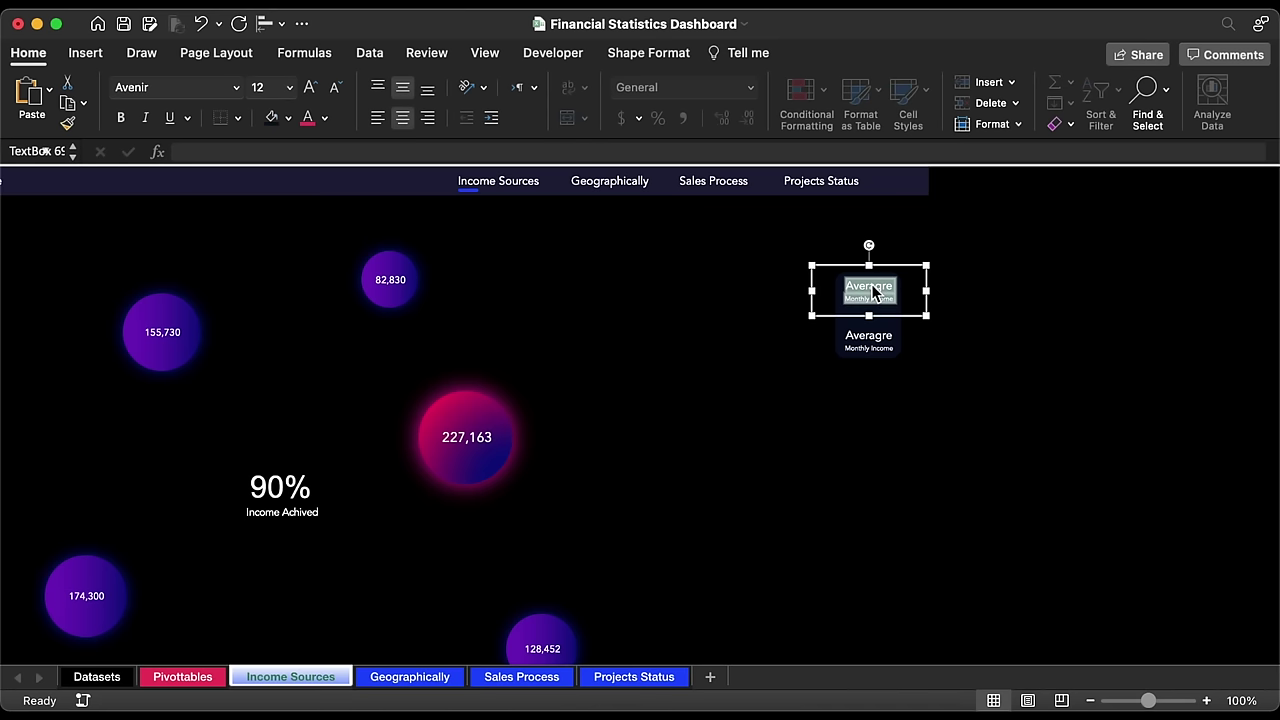
{"action": "key", "text": "BackSpace"}
{"action": "left_click", "coordinate": [650, 151]}
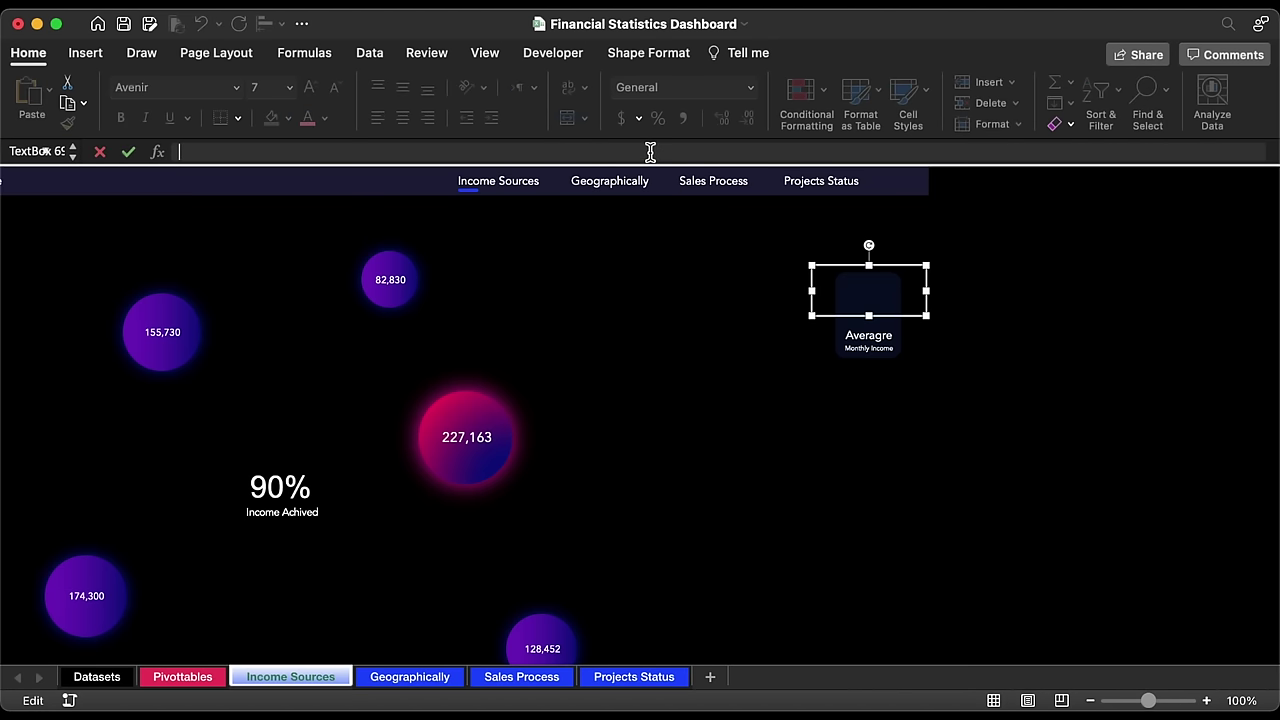
{"action": "left_click", "coordinate": [183, 677]}
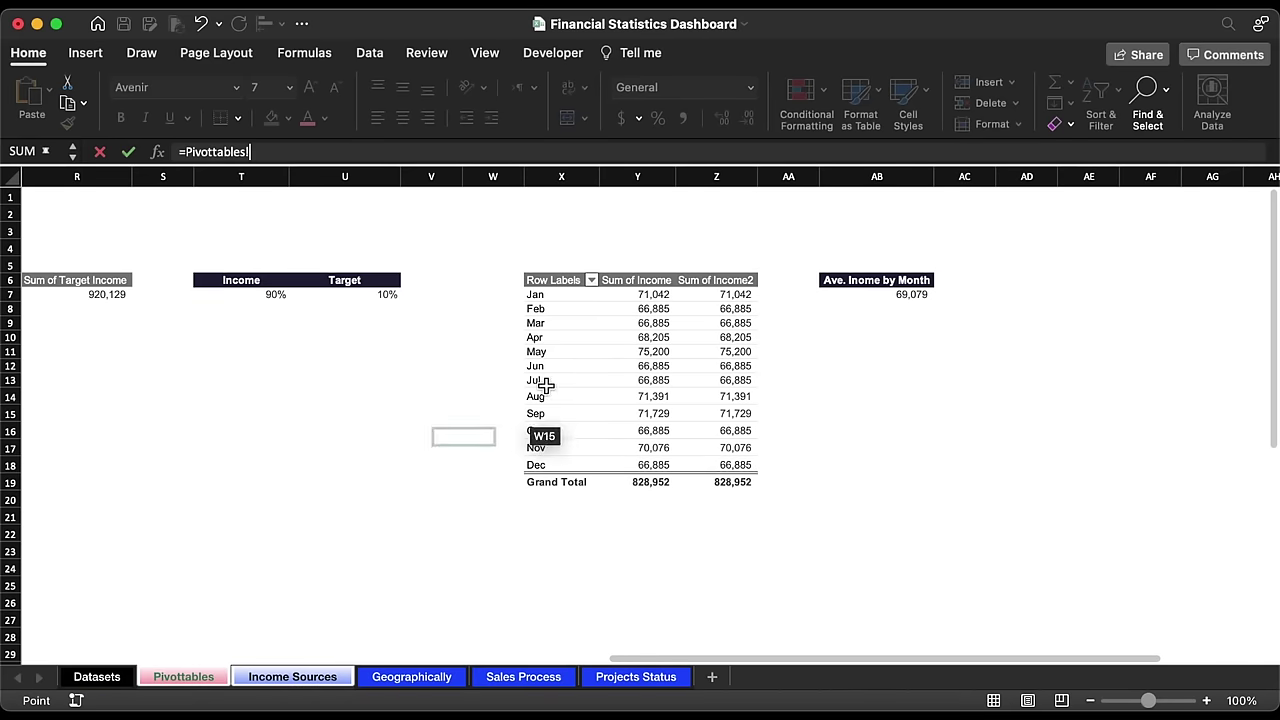
{"action": "left_click", "coordinate": [880, 294]}
{"action": "key", "text": "Return"}
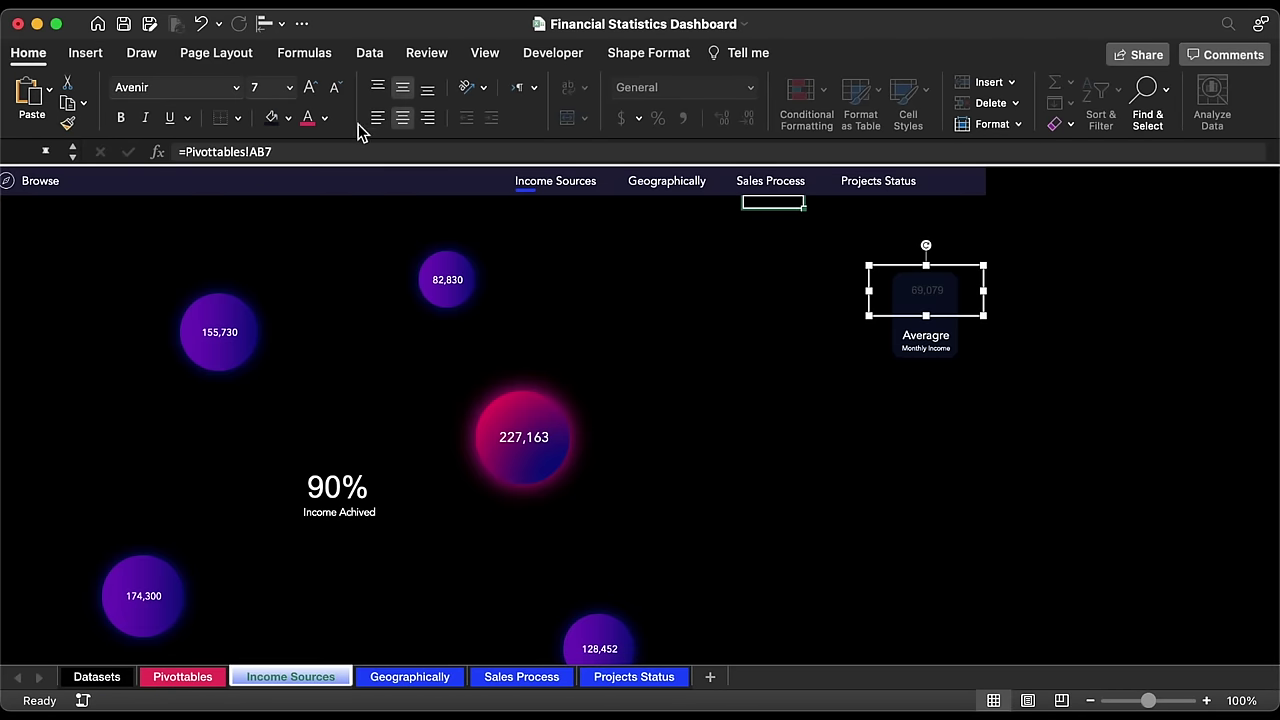
Step: Format the 69,079 text white, 16-point Avenir
{"action": "left_click", "coordinate": [325, 118]}
{"action": "left_click", "coordinate": [313, 204]}
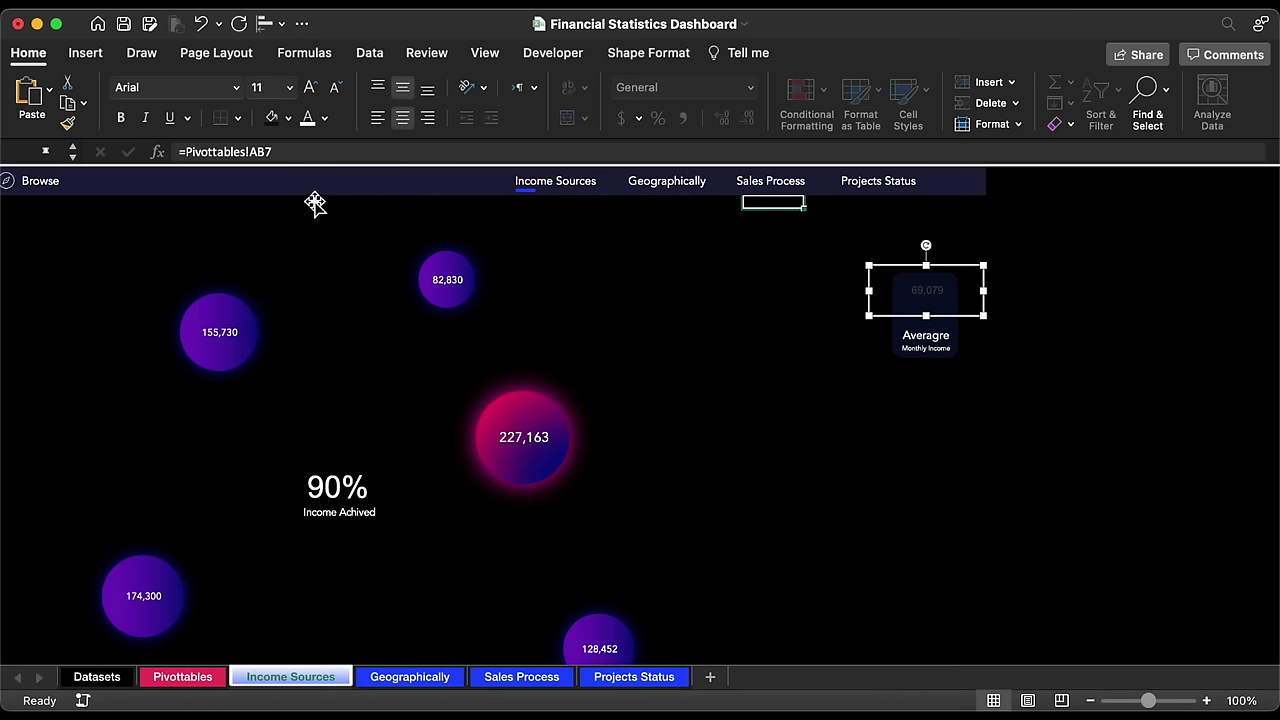
{"action": "left_click", "coordinate": [309, 90]}
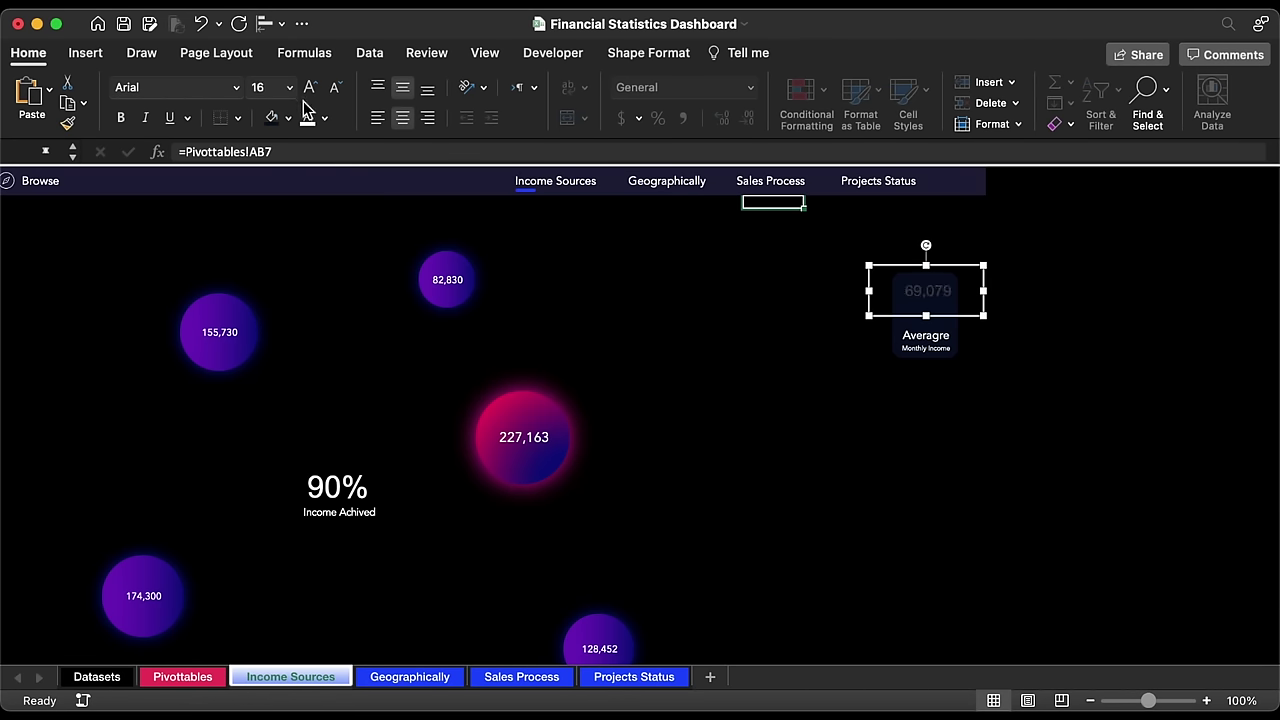
{"action": "left_click", "coordinate": [237, 88]}
{"action": "left_click", "coordinate": [209, 257]}
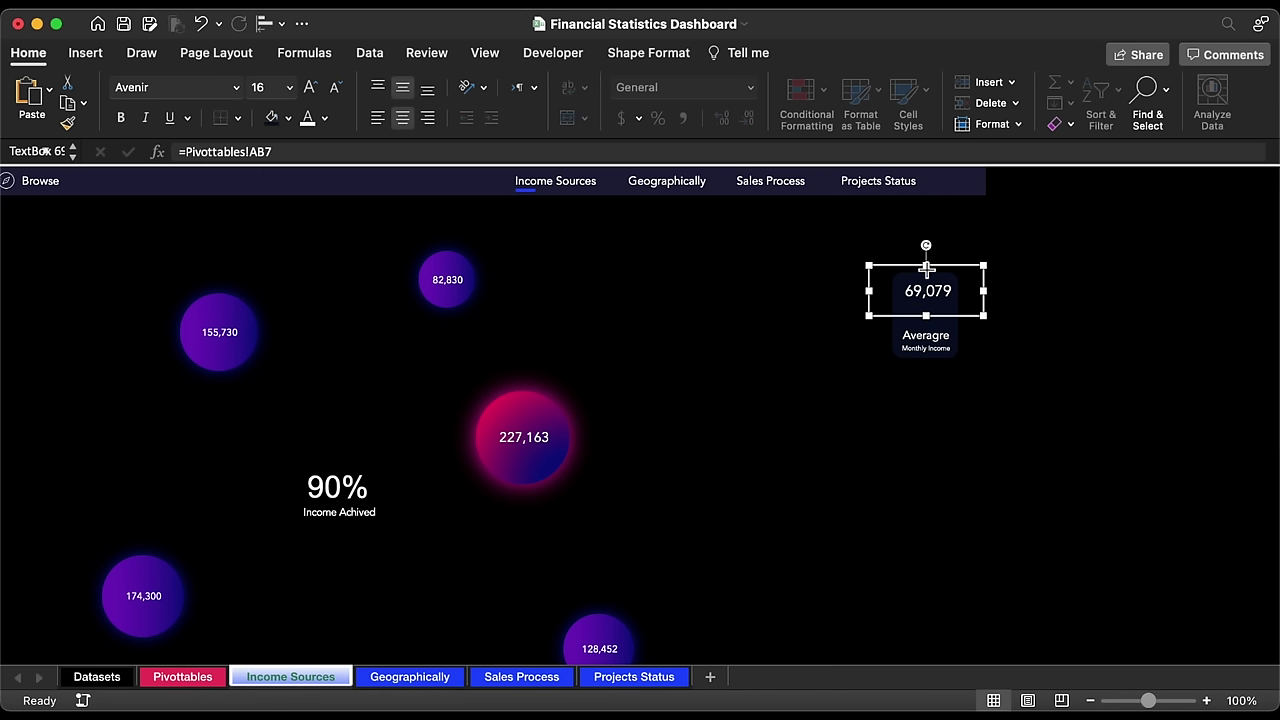
{"action": "left_click_drag", "start_coordinate": [926, 265], "coordinate": [944, 305]}
{"action": "key", "text": "super+z"}
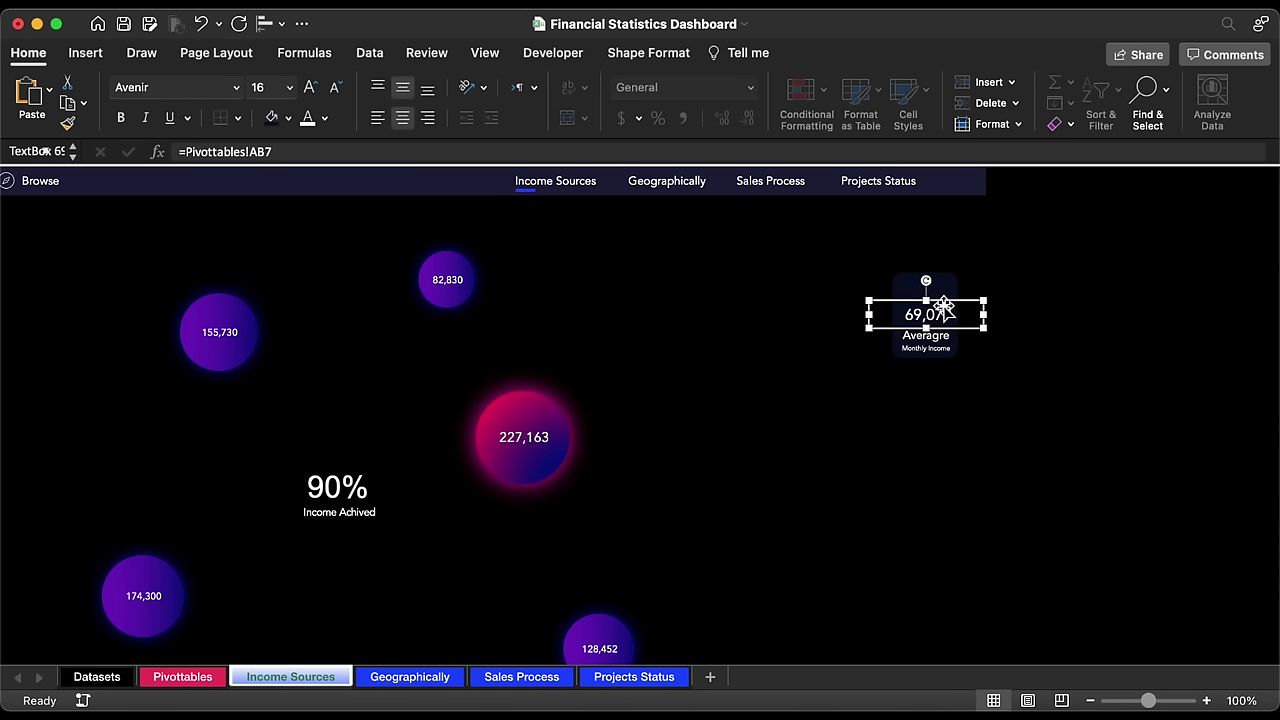
Step: Duplicate the Averagre label upward, clear its text, and insert the x̄ symbol
{"action": "left_click", "coordinate": [942, 346]}
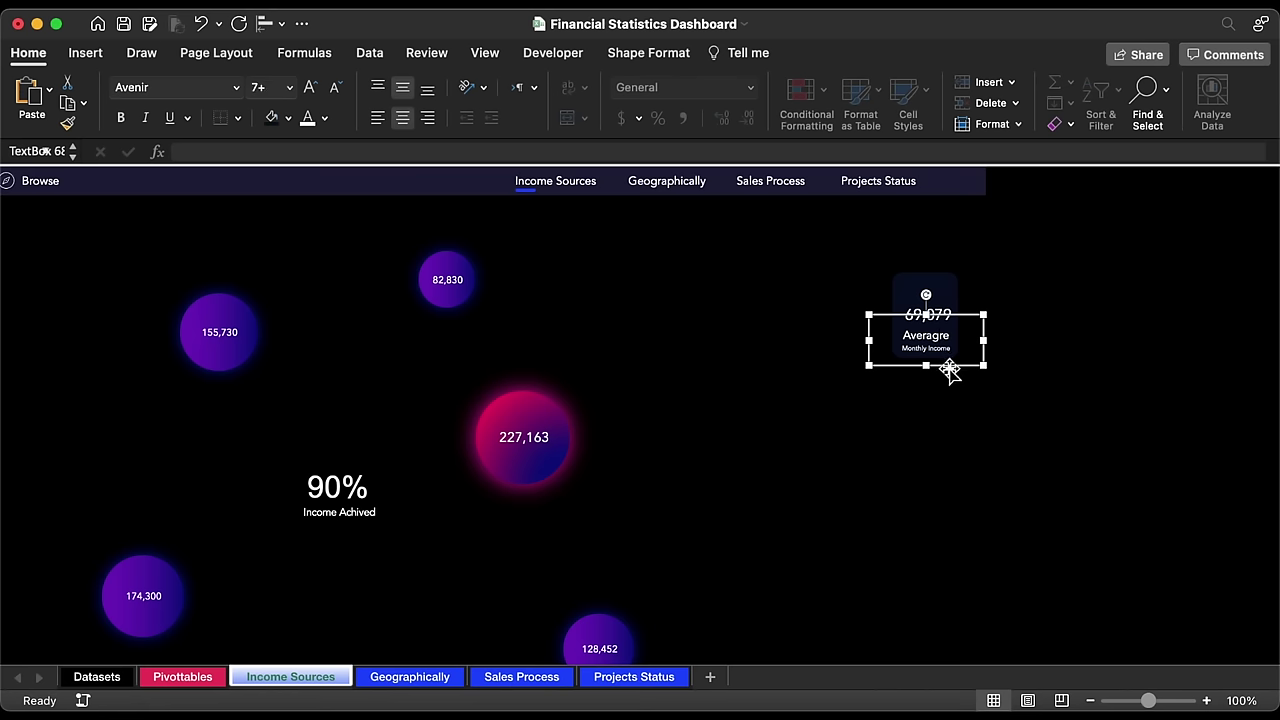
{"action": "left_click_drag", "start_coordinate": [949, 368], "coordinate": [950, 282]}
{"action": "left_click", "coordinate": [920, 249]}
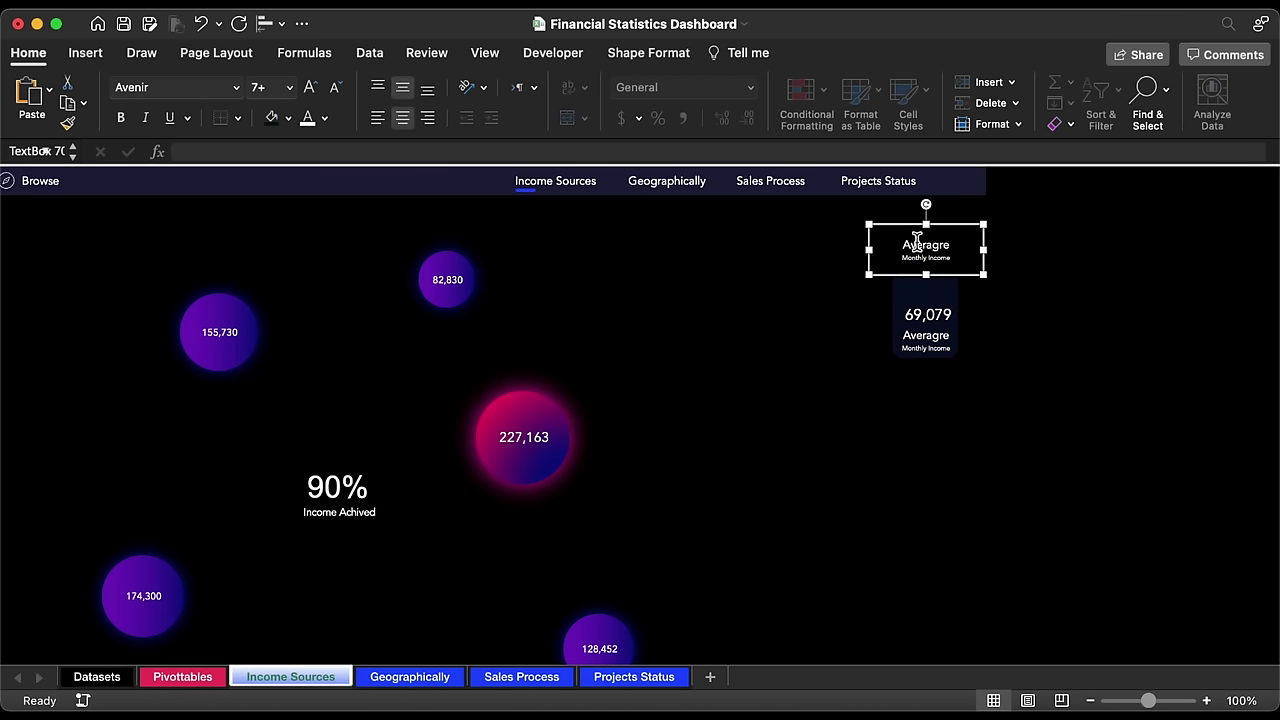
{"action": "key", "text": "super+a"}
{"action": "key", "text": "BackSpace"}
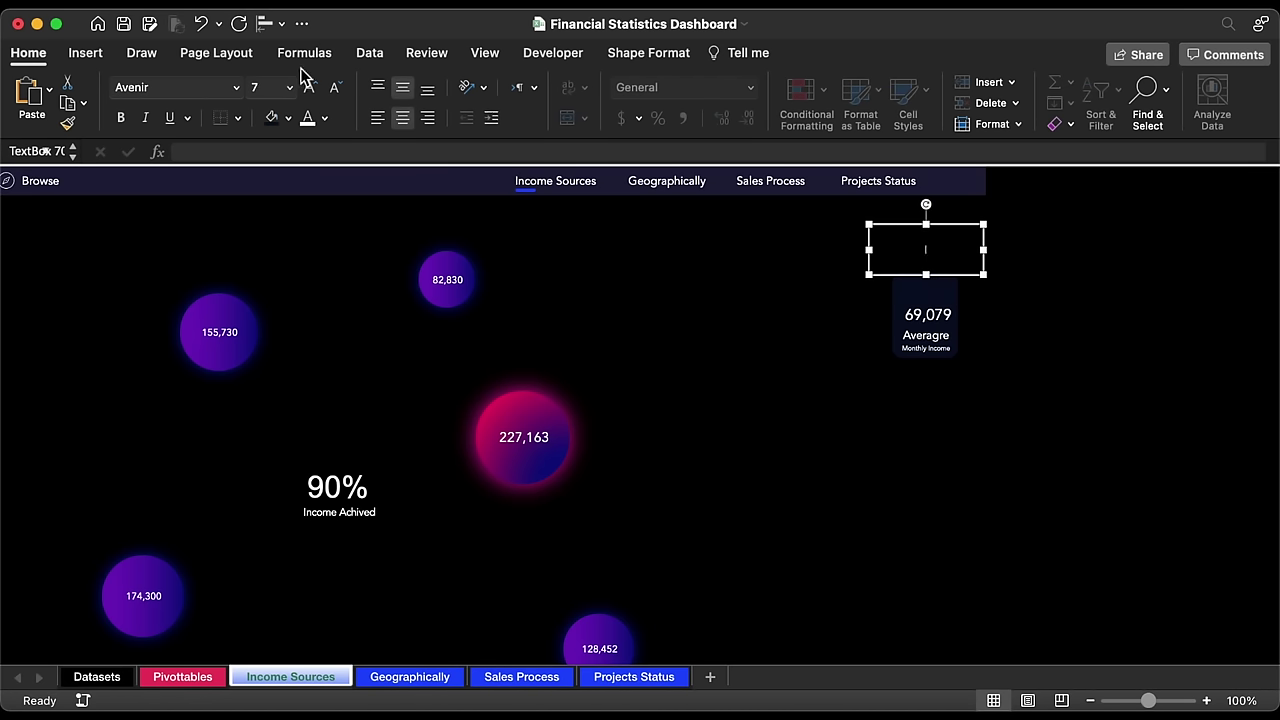
{"action": "left_click", "coordinate": [85, 52]}
{"action": "left_click", "coordinate": [1160, 105]}
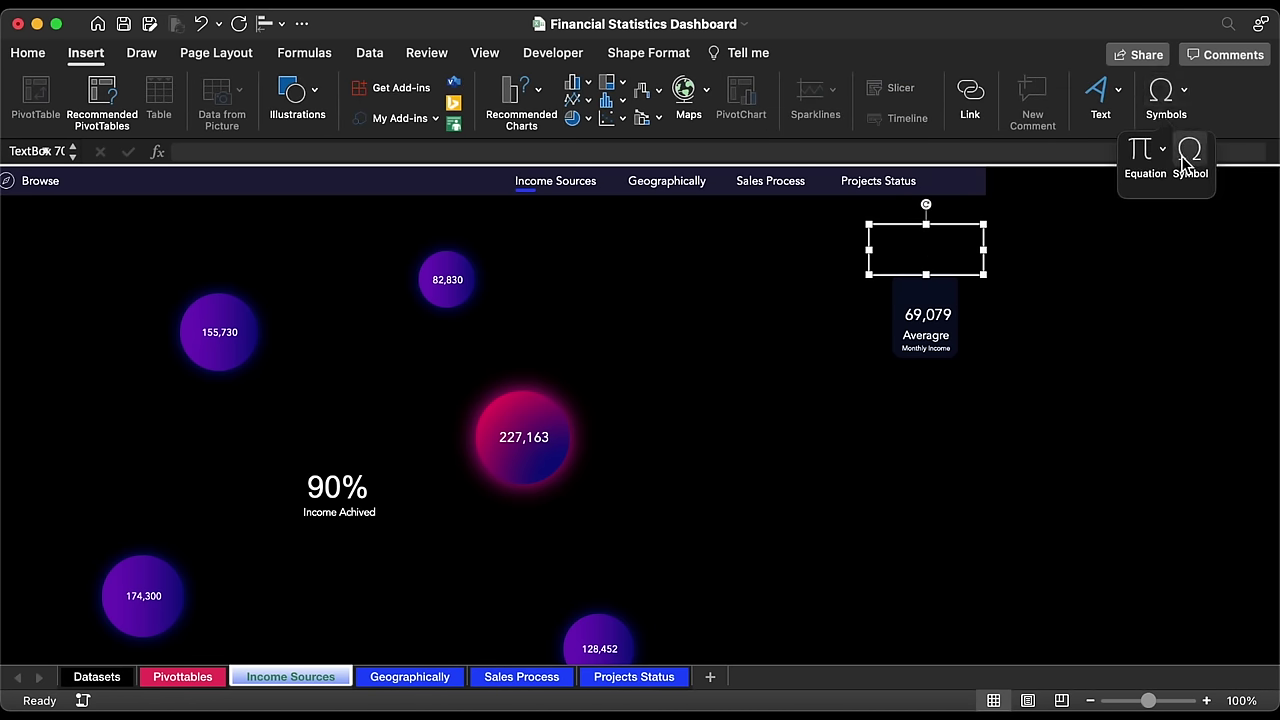
{"action": "left_click", "coordinate": [1188, 155]}
{"action": "scroll", "coordinate": [725, 465], "scroll_direction": "down", "scroll_amount": 5}
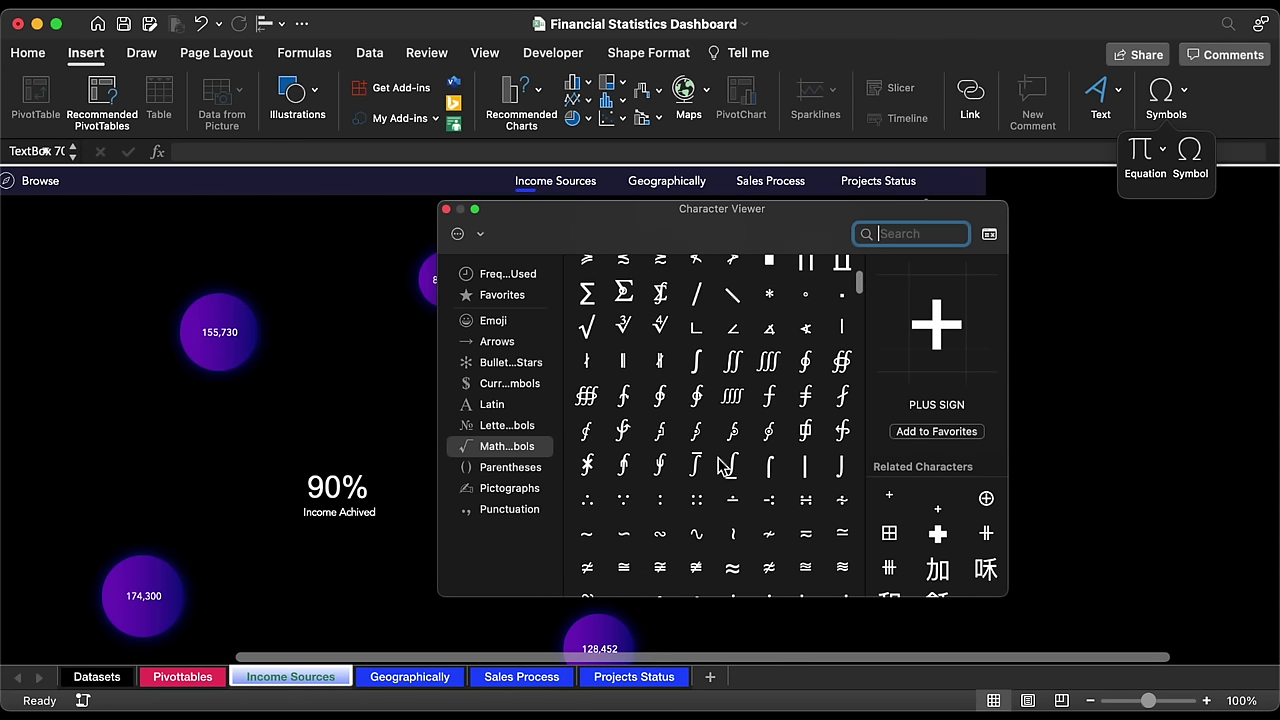
{"action": "double_click", "coordinate": [723, 466]}
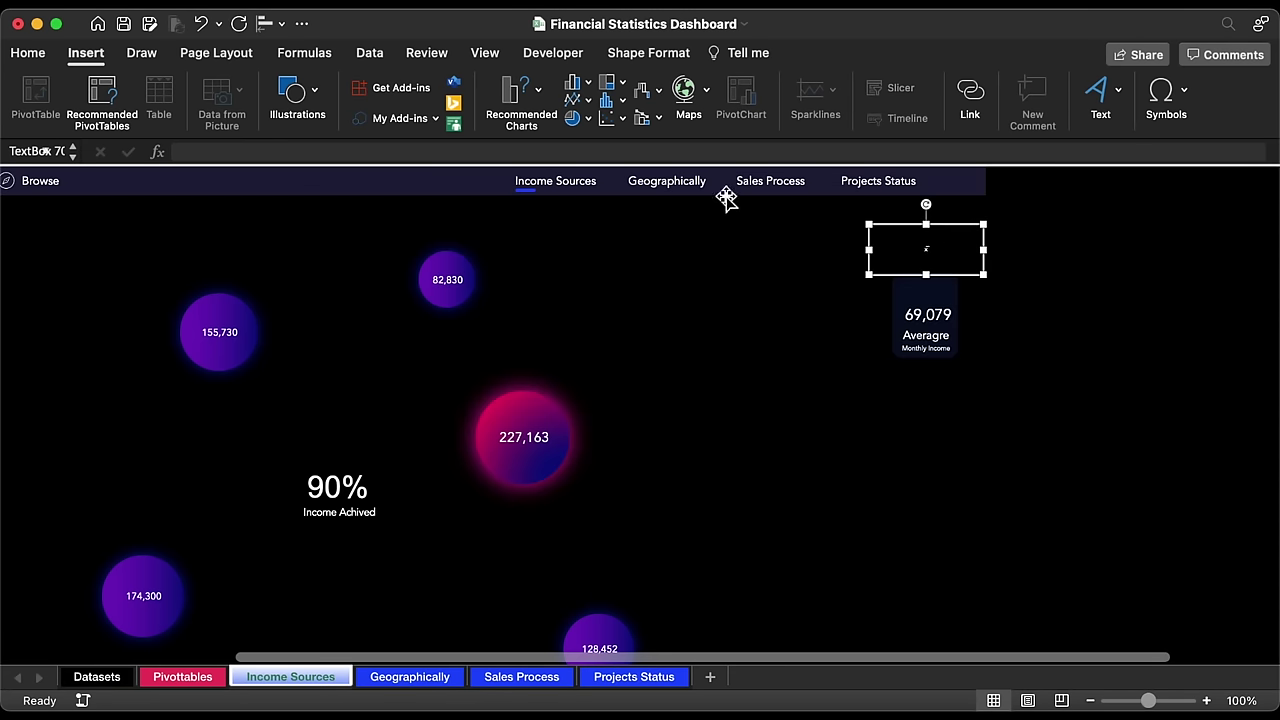
Step: Fit the x̄ box above the 69,079 figure and colour it gold
{"action": "left_click", "coordinate": [28, 52]}
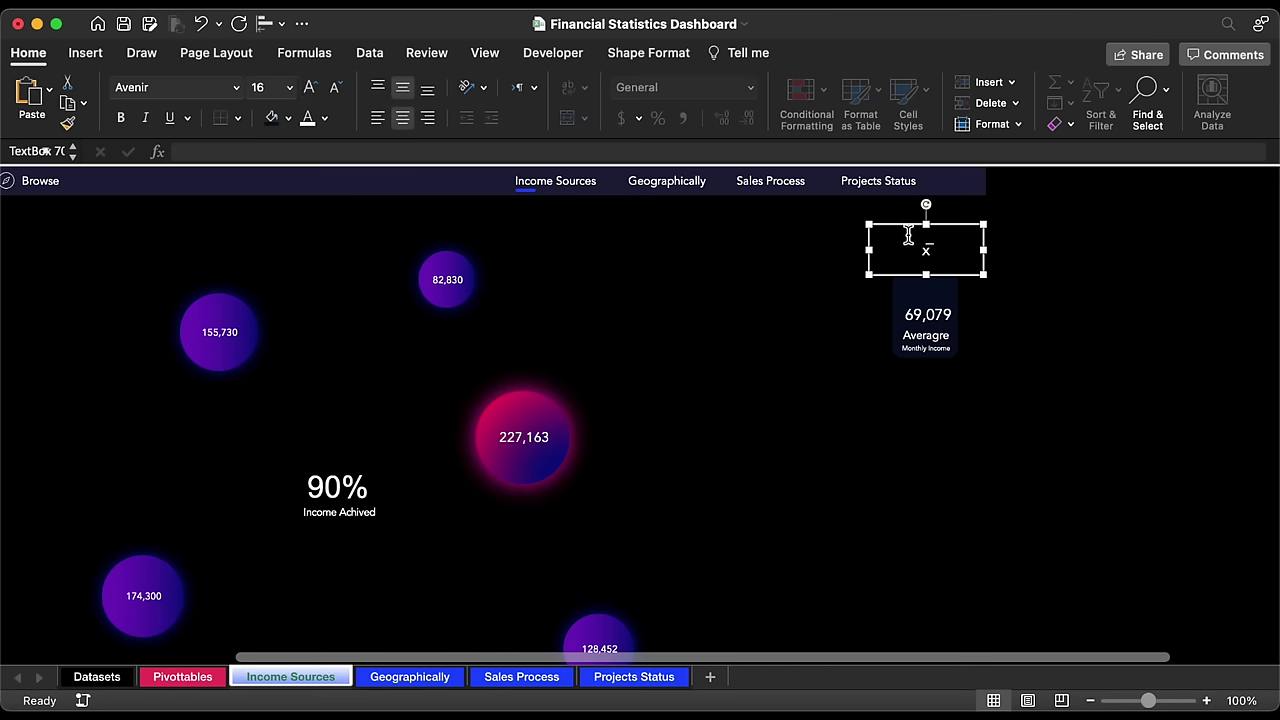
{"action": "left_click_drag", "start_coordinate": [962, 228], "coordinate": [943, 262]}
{"action": "left_click_drag", "start_coordinate": [965, 314], "coordinate": [935, 300]}
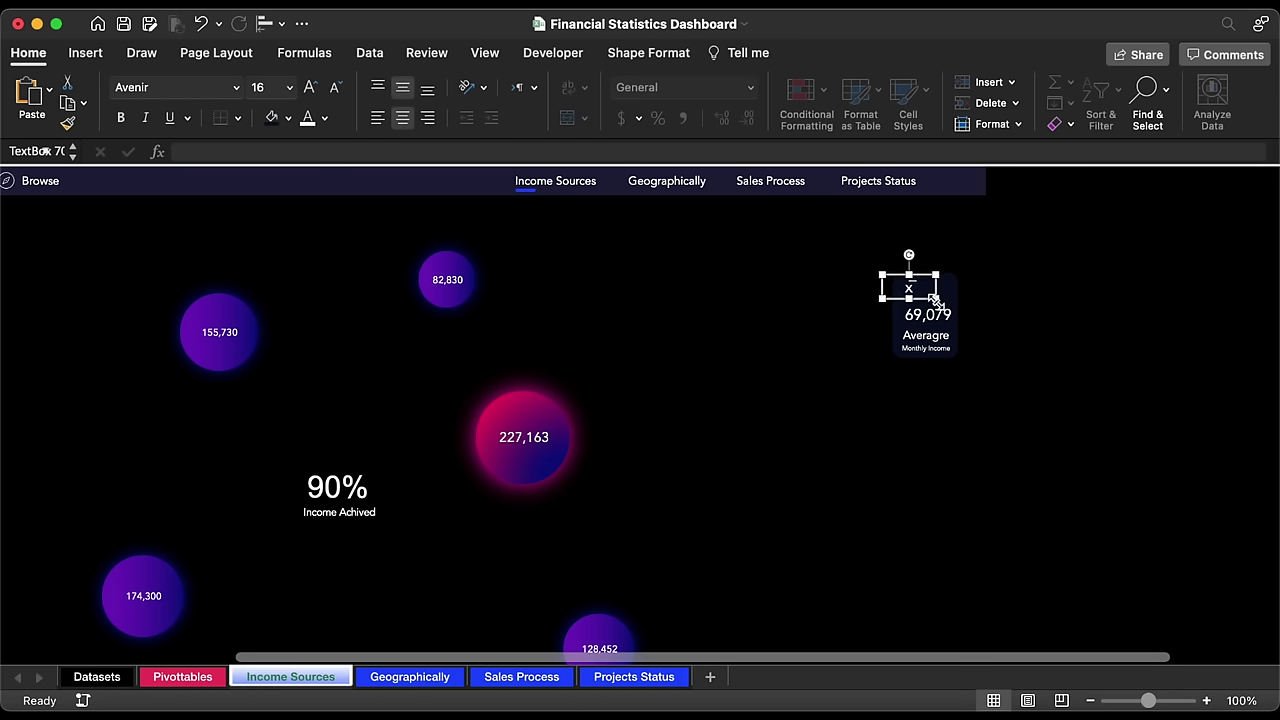
{"action": "left_click", "coordinate": [324, 118]}
{"action": "left_click", "coordinate": [348, 333]}
{"action": "left_click", "coordinate": [935, 316]}
{"action": "left_click", "coordinate": [935, 337], "text": "shift"}
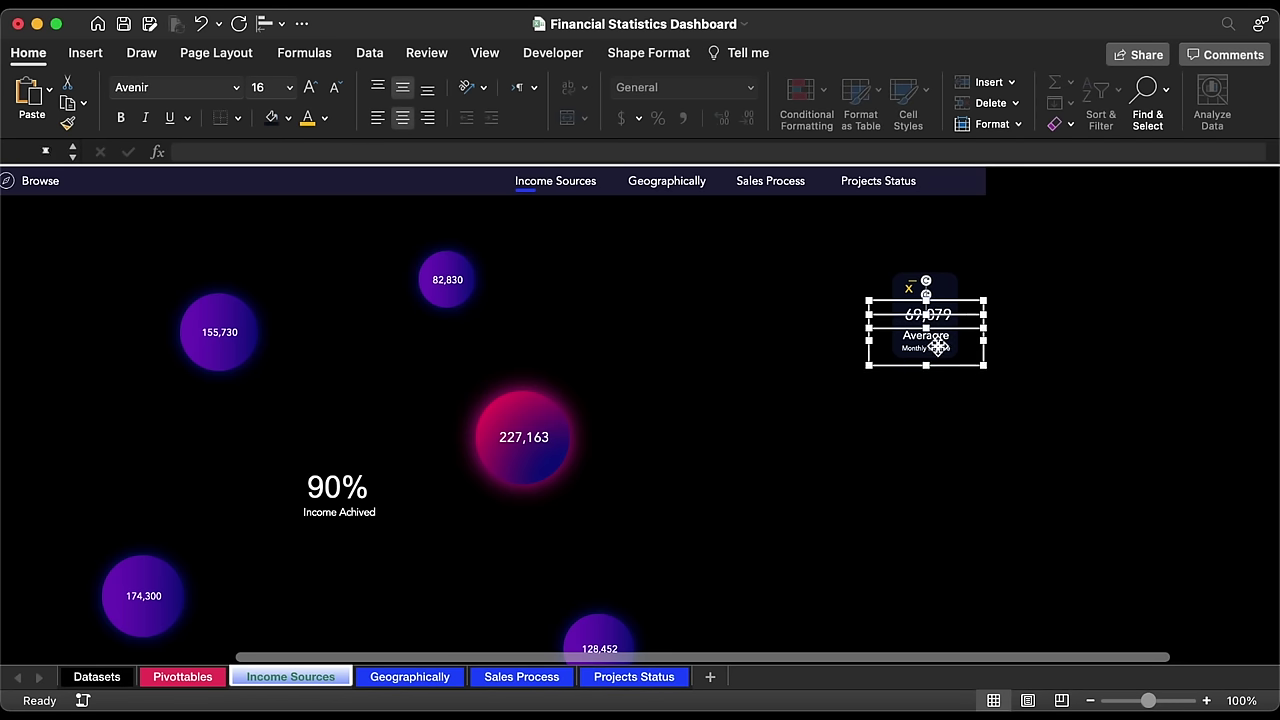
Step: Align the x̄, 69,079 and Averagre boxes on their centres
{"action": "left_click", "coordinate": [945, 287], "text": "shift"}
{"action": "left_click", "coordinate": [270, 23]}
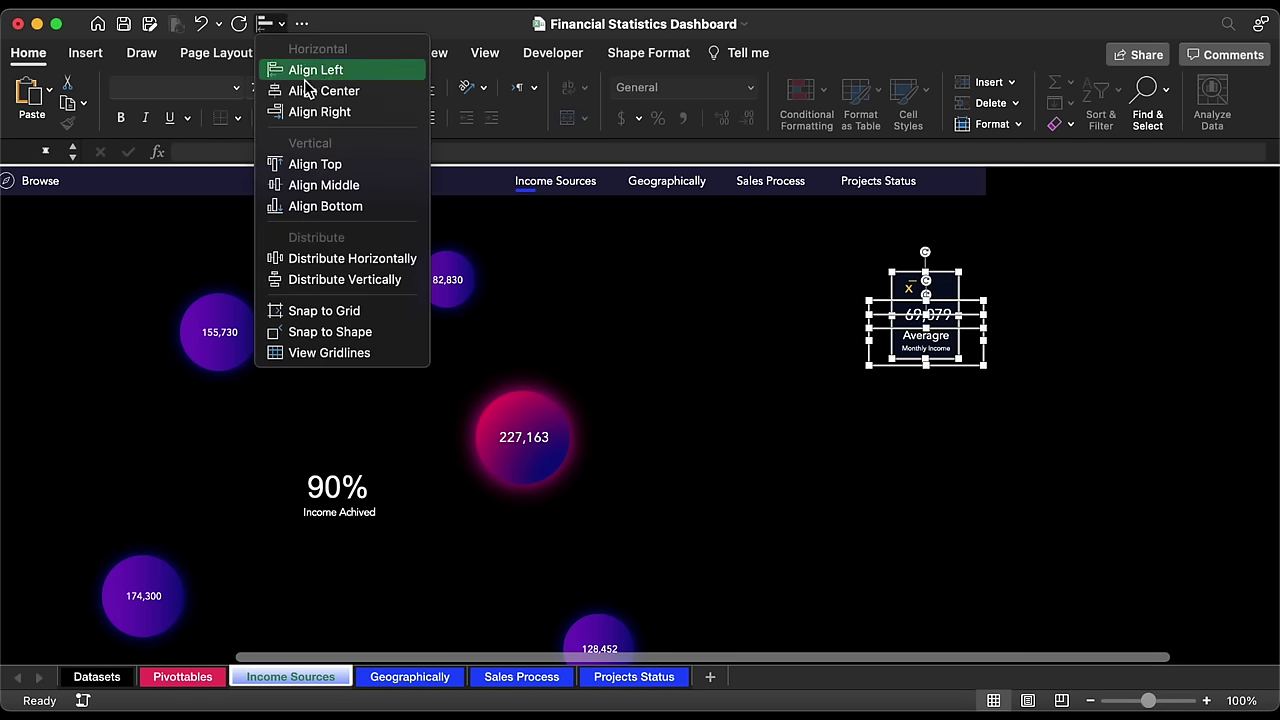
{"action": "left_click", "coordinate": [306, 89]}
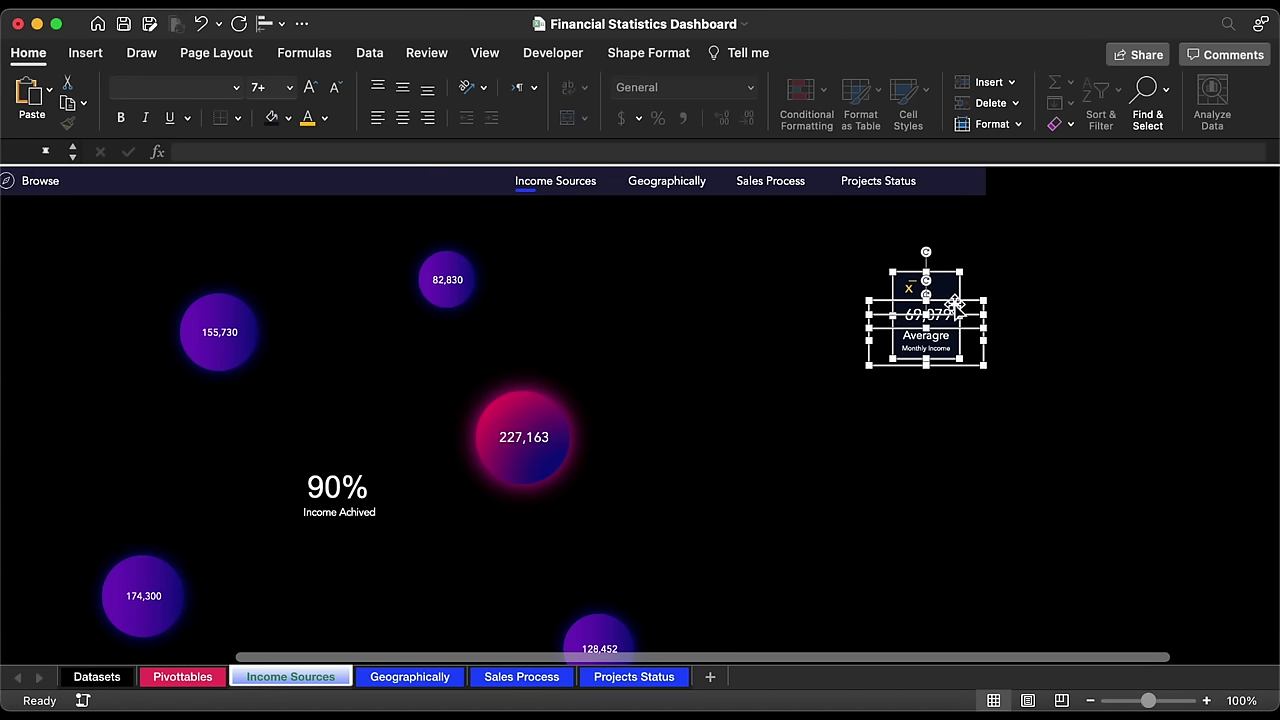
Step: Group the three text boxes with the rounded background card
{"action": "left_click", "coordinate": [903, 288], "text": "shift"}
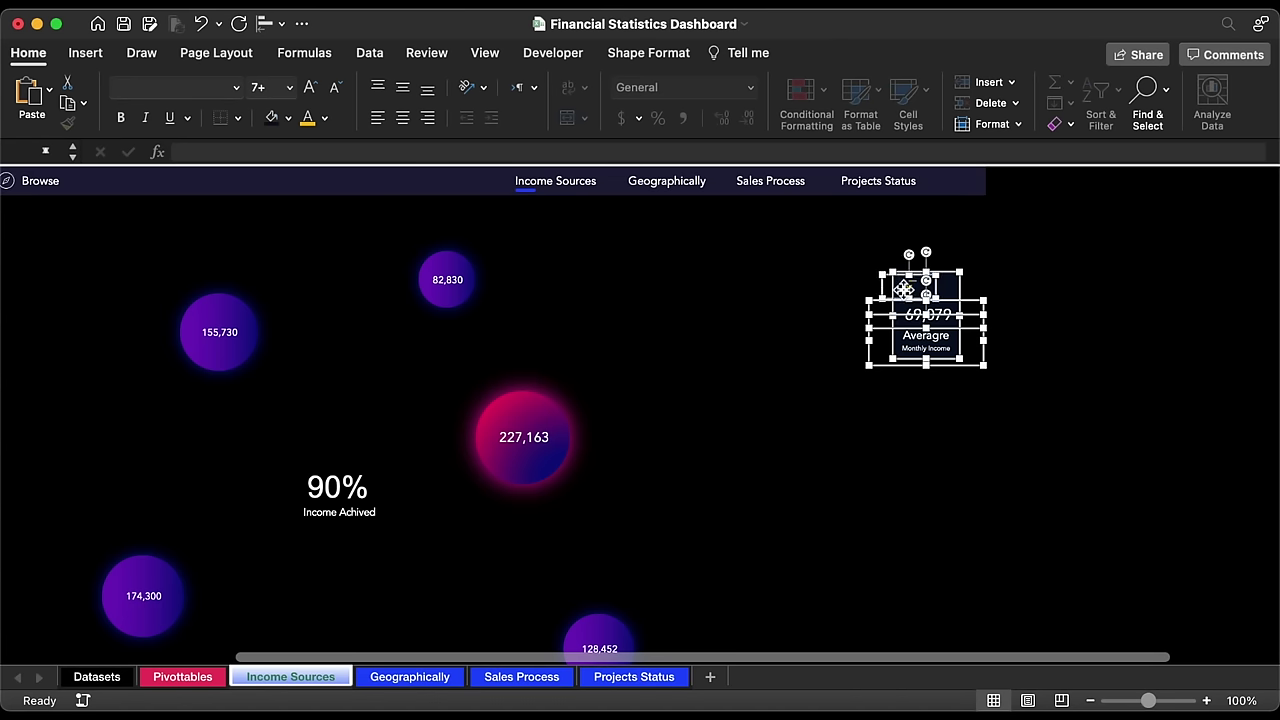
{"action": "right_click", "coordinate": [962, 300]}
{"action": "left_click", "coordinate": [1192, 386]}
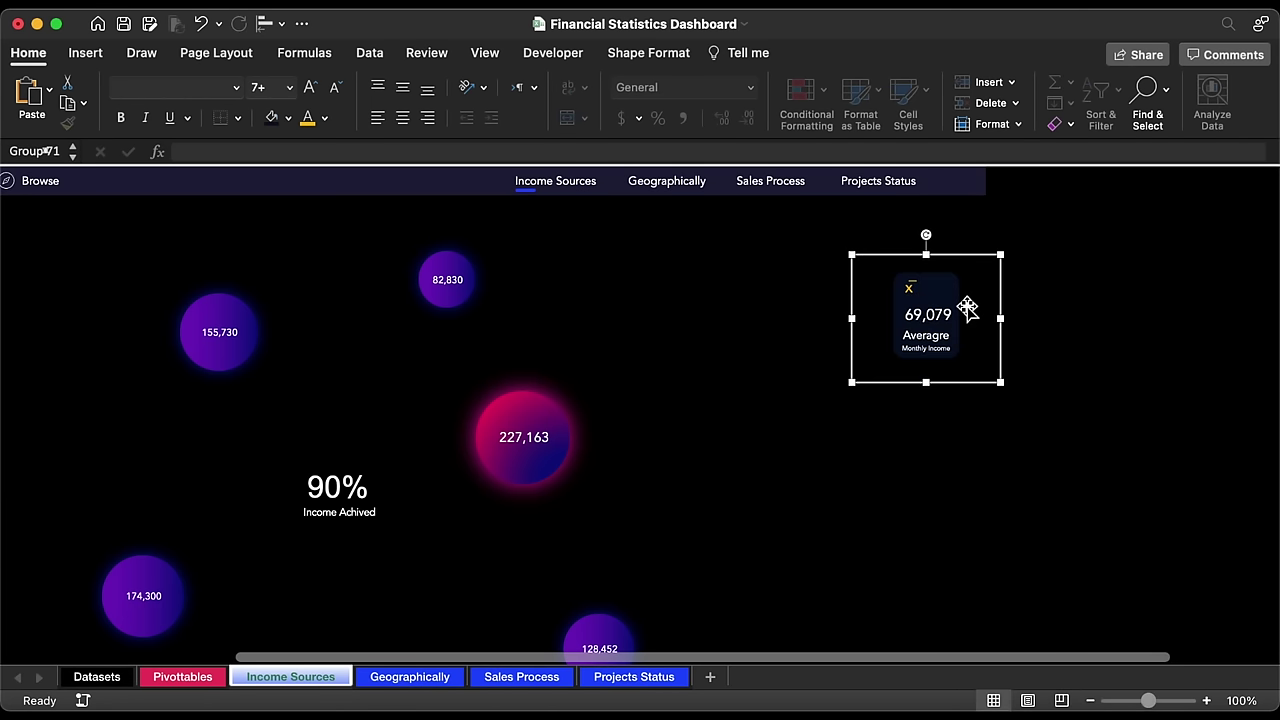
{"action": "left_click", "coordinate": [944, 288]}
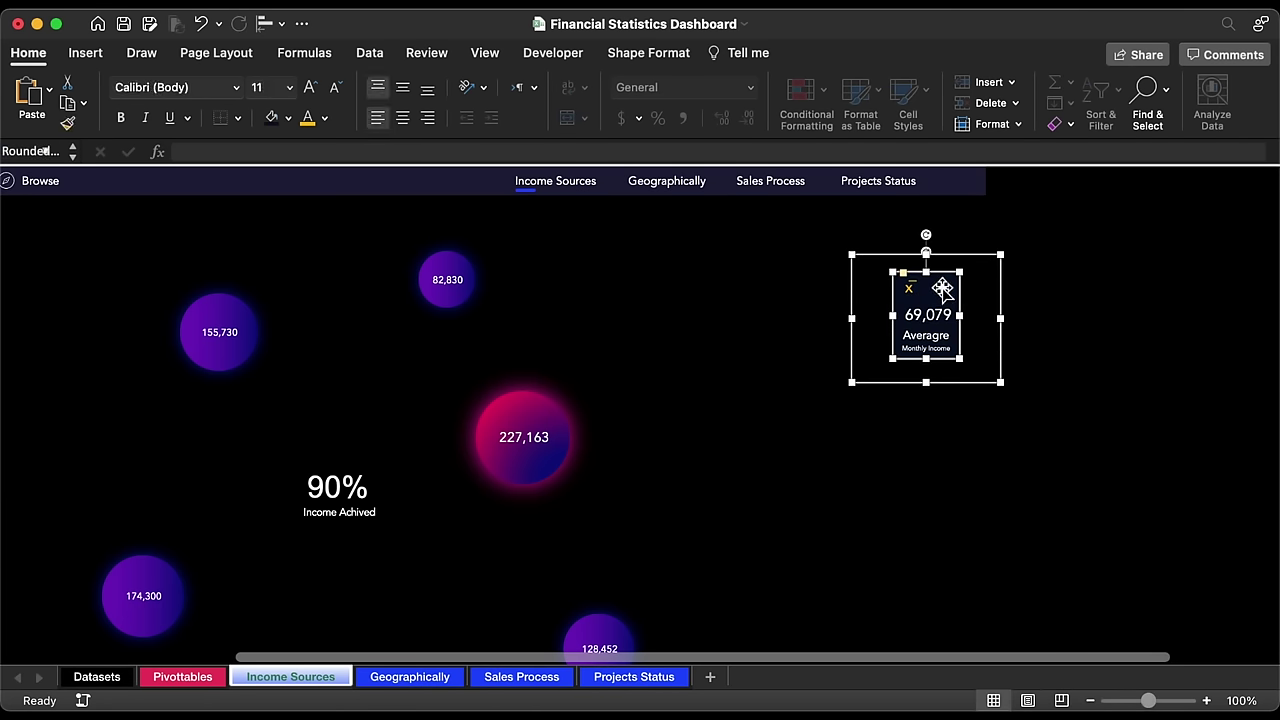
Step: Copy the rounded card below, stretch it, and set its height to 2.65 inches
{"action": "left_click_drag", "start_coordinate": [943, 288], "coordinate": [948, 391], "text": "alt"}
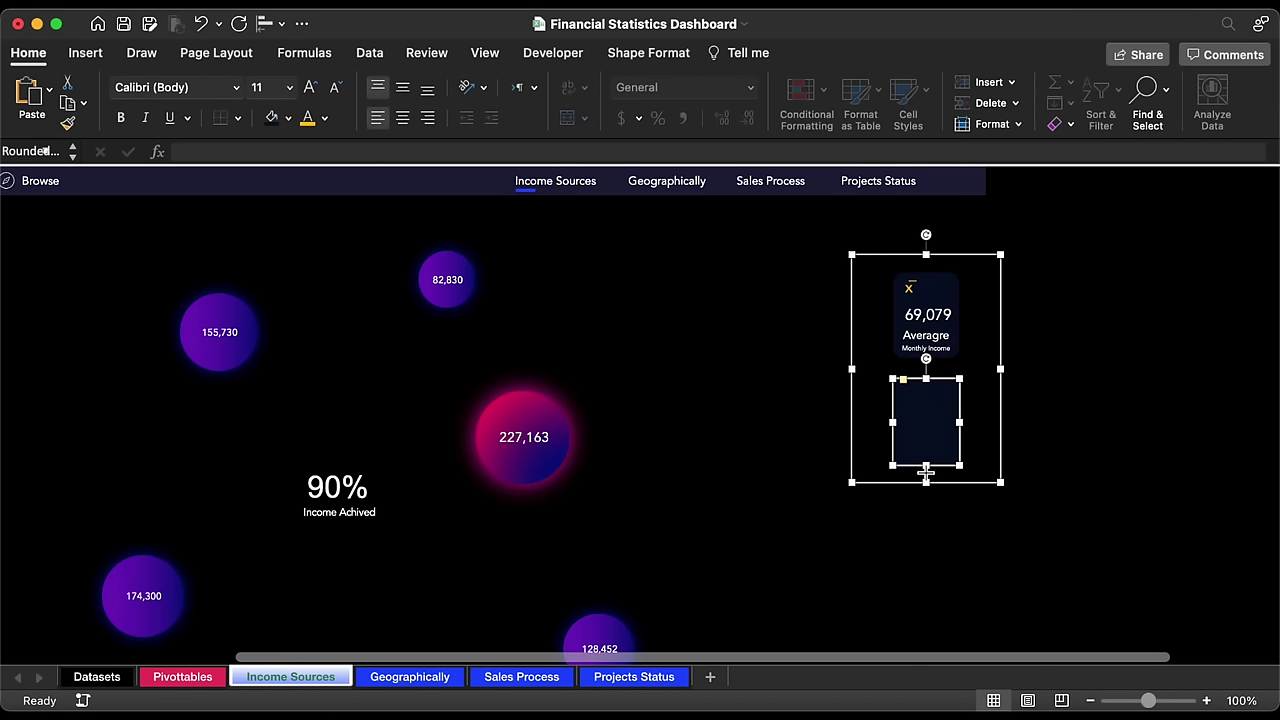
{"action": "left_click_drag", "start_coordinate": [926, 468], "coordinate": [926, 596]}
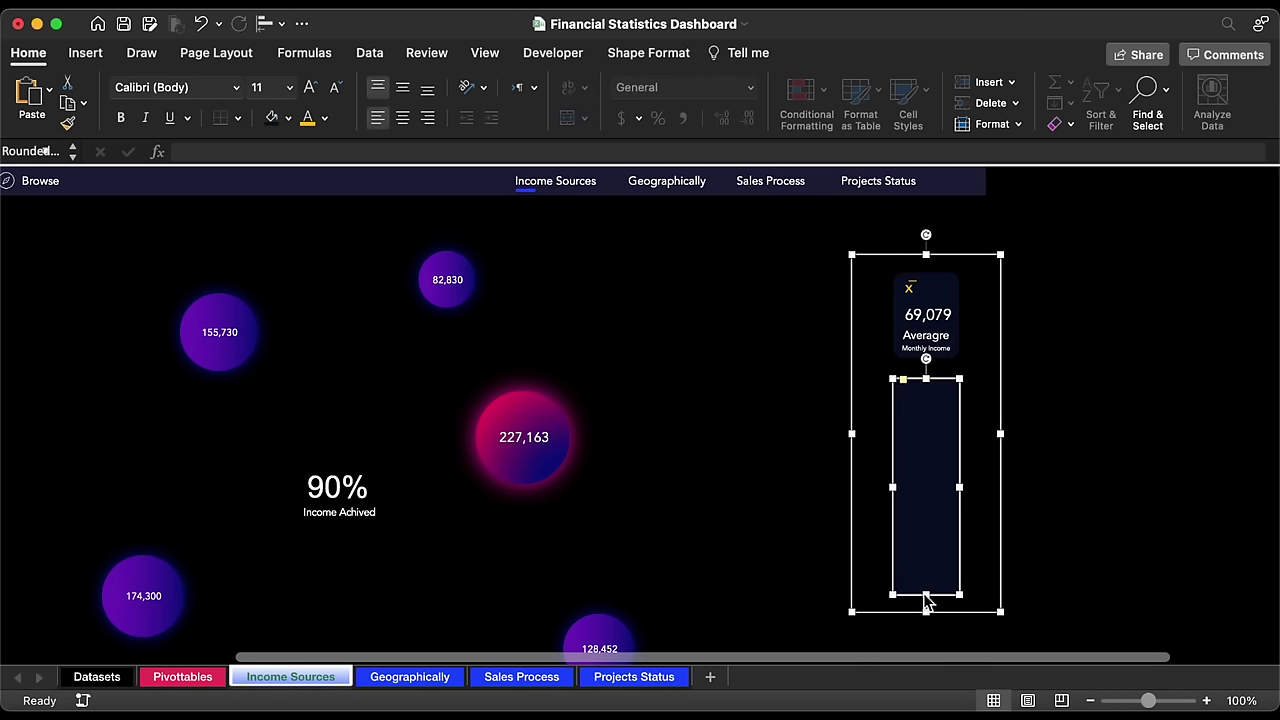
{"action": "left_click", "coordinate": [660, 57]}
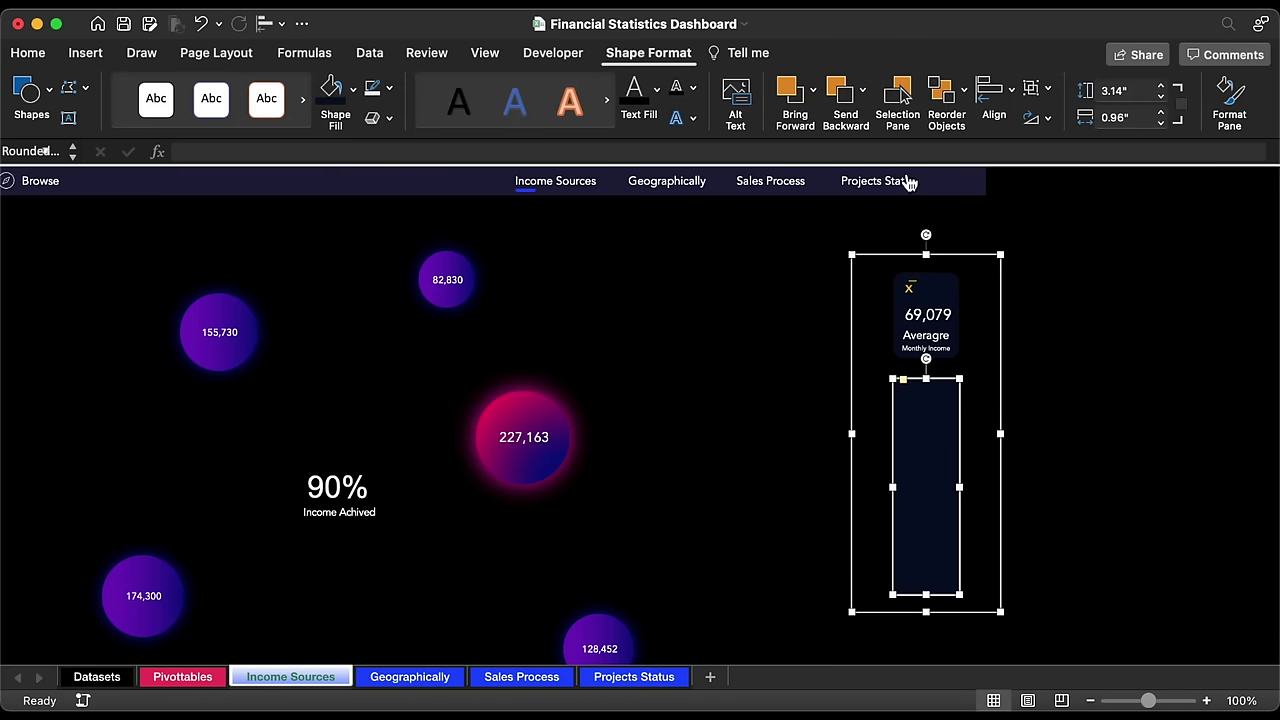
{"action": "left_click", "coordinate": [1137, 90]}
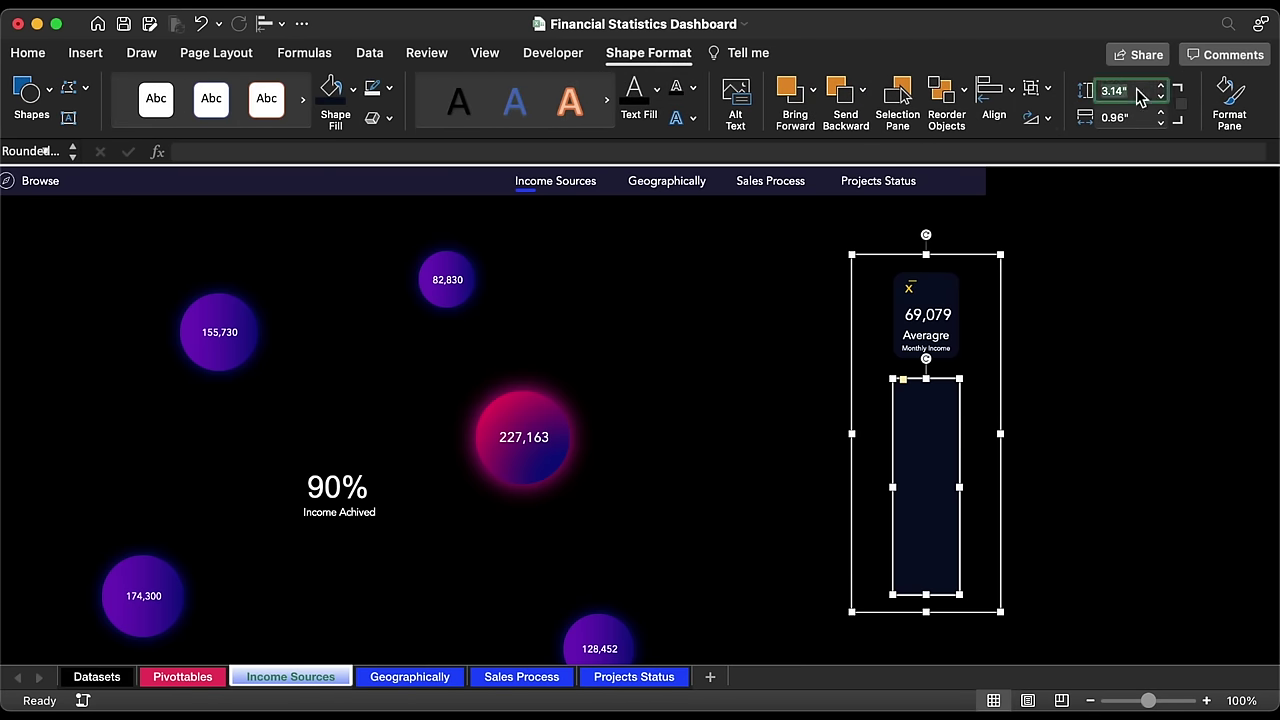
{"action": "type", "text": "2.65"}
{"action": "key", "text": "Return"}
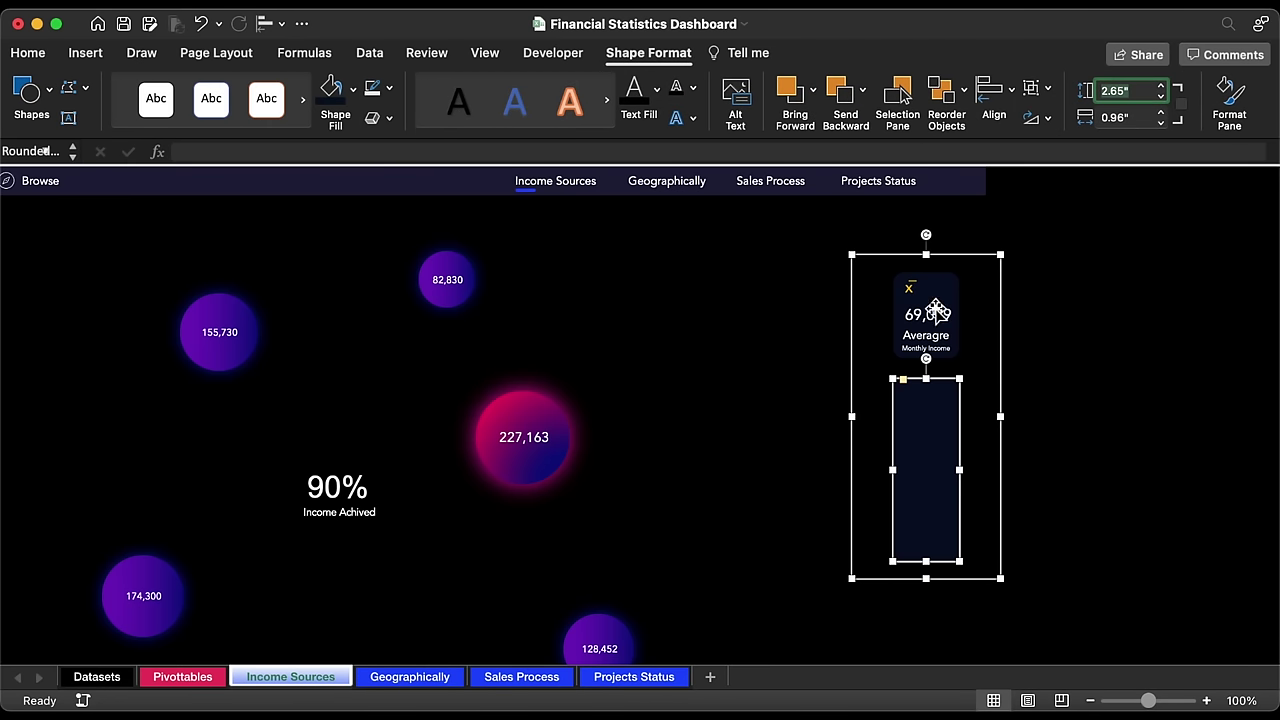
{"action": "left_click", "coordinate": [919, 334]}
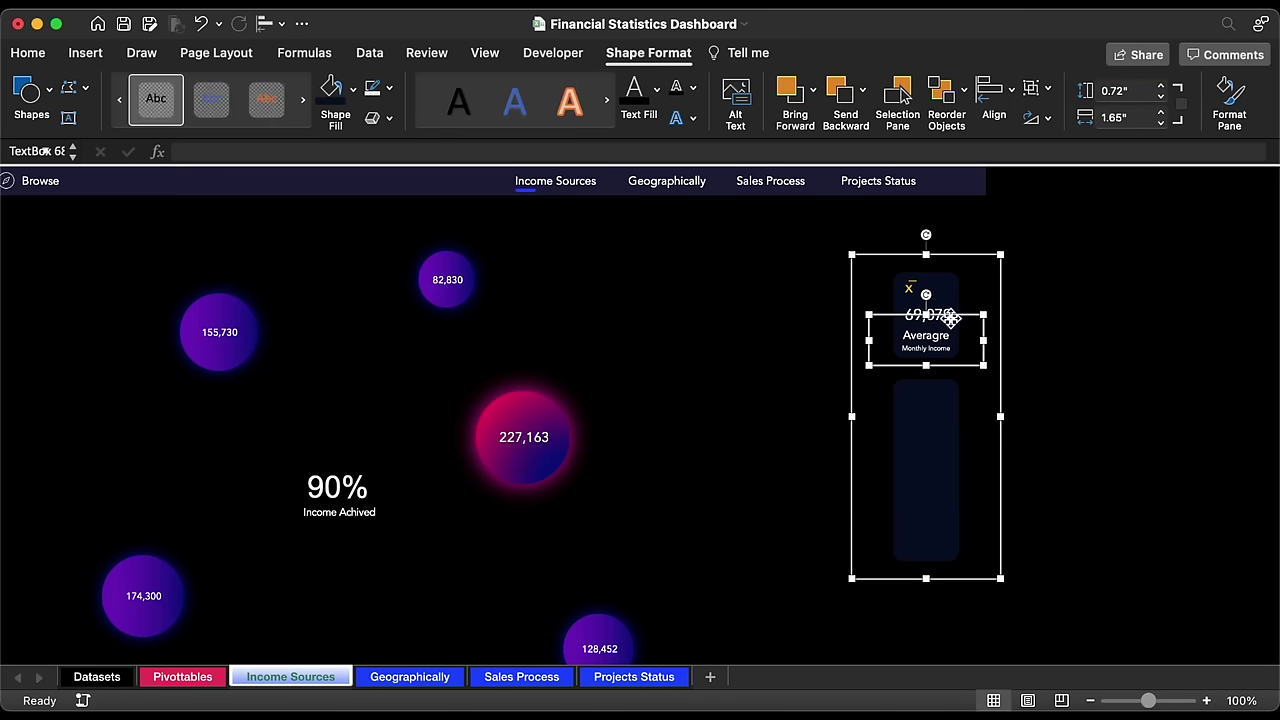
Step: Duplicate the income label into the lower card and retype it as Operating Profits
{"action": "left_click_drag", "start_coordinate": [950, 320], "coordinate": [952, 377]}
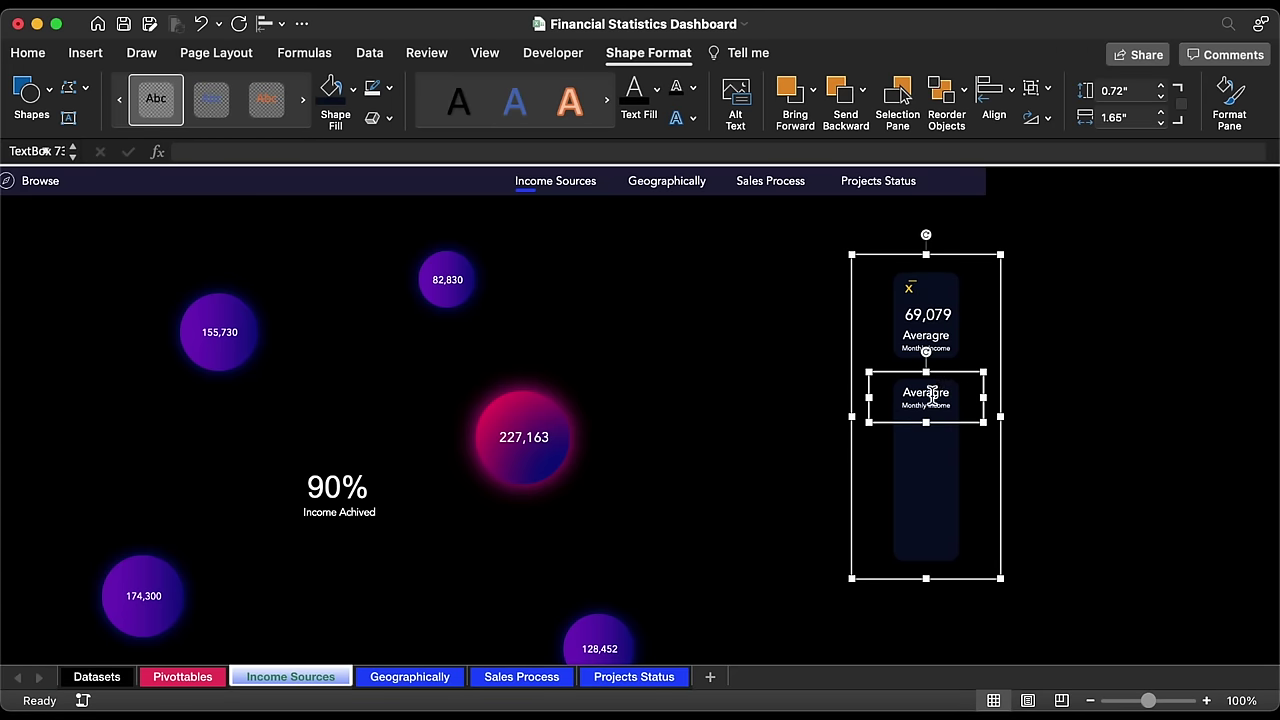
{"action": "double_click", "coordinate": [932, 393]}
{"action": "type", "text": "Op"}
{"action": "type", "text": "Pro"}
Step: Enlarge the word Profits several sizes and make Operating one size smaller
{"action": "triple_click", "coordinate": [938, 410]}
{"action": "key", "text": "super+shift+period"}
{"action": "key", "text": "super+shift+period"}
{"action": "key", "text": "super+shift+period"}
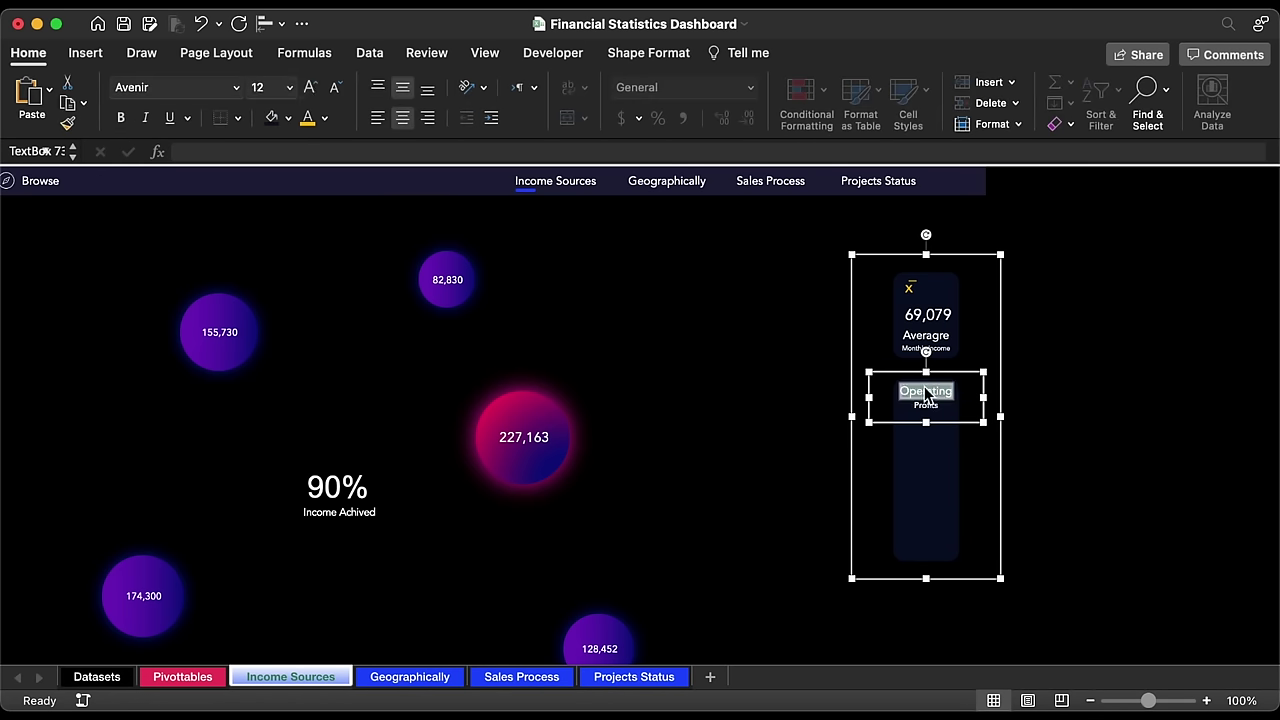
{"action": "left_click", "coordinate": [310, 87]}
{"action": "left_click", "coordinate": [310, 87]}
{"action": "left_click", "coordinate": [310, 87]}
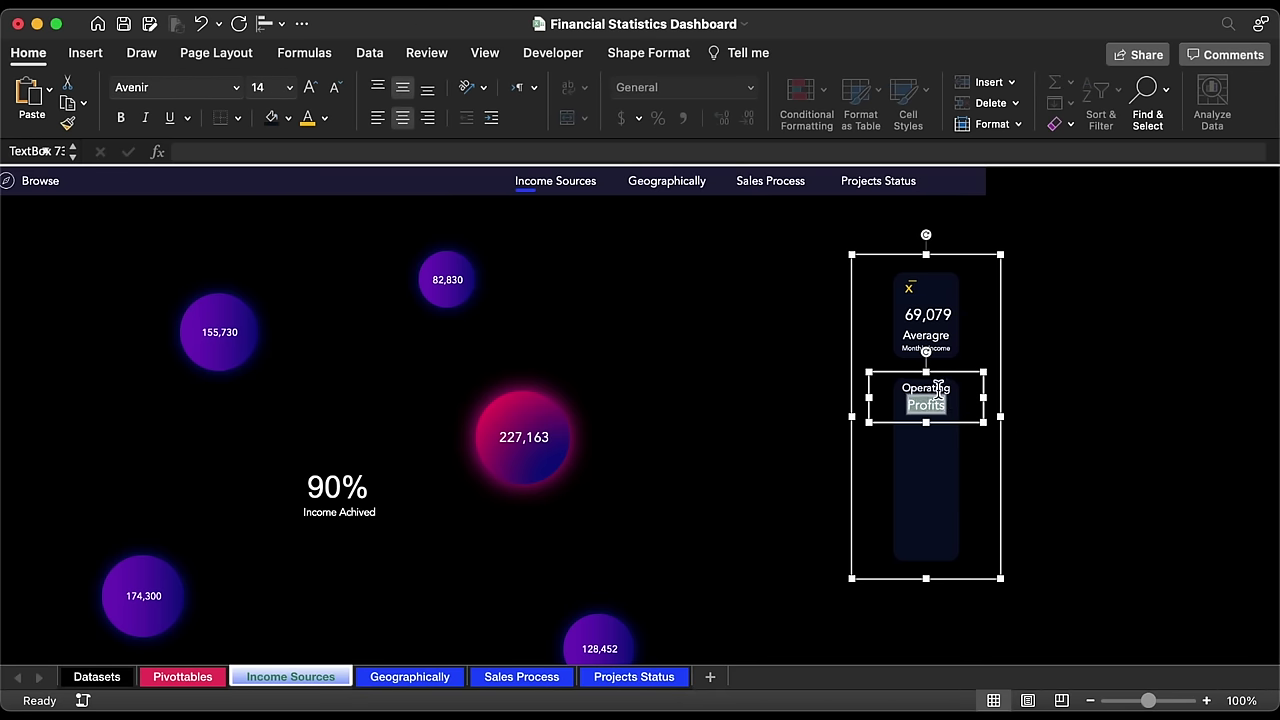
{"action": "double_click", "coordinate": [926, 389]}
{"action": "left_click", "coordinate": [337, 88]}
{"action": "left_click", "coordinate": [942, 418]}
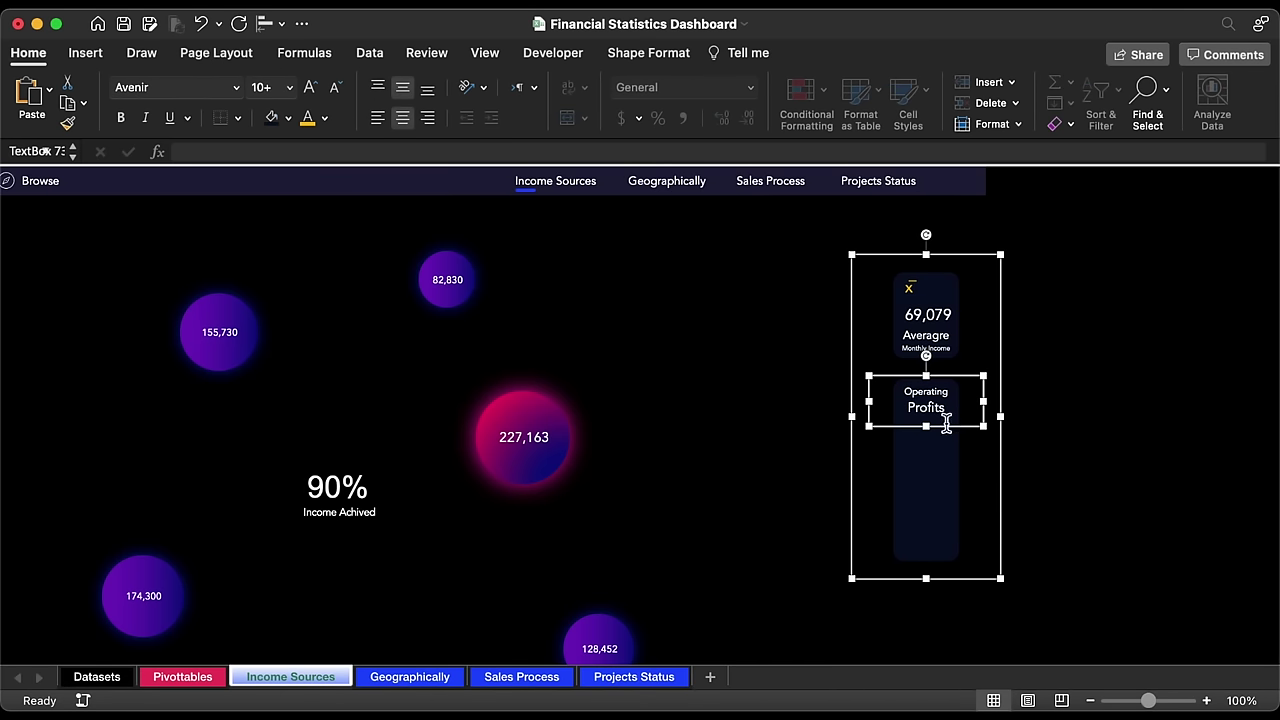
{"action": "left_click", "coordinate": [950, 400]}
{"action": "scroll", "coordinate": [954, 397], "scroll_direction": "left", "scroll_amount": 5}
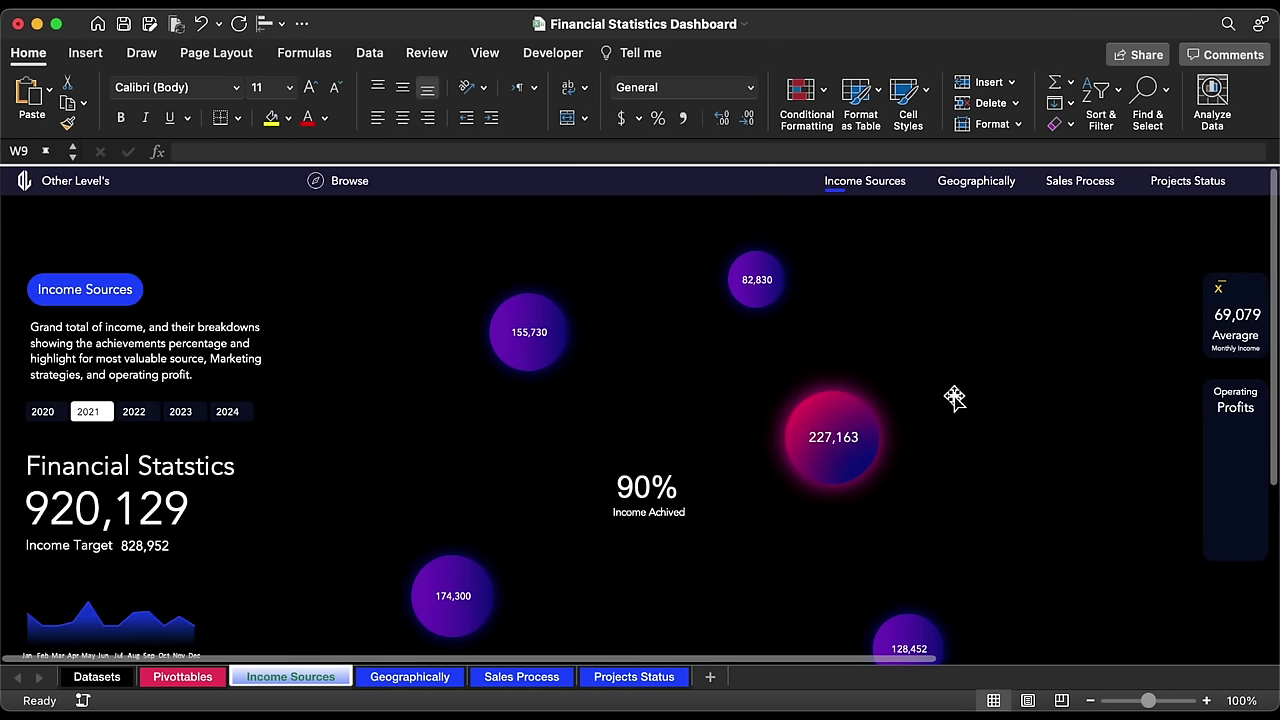
Step: Copy the monthly pivot table in columns X:Z and paste it at column AE
{"action": "left_click", "coordinate": [181, 677]}
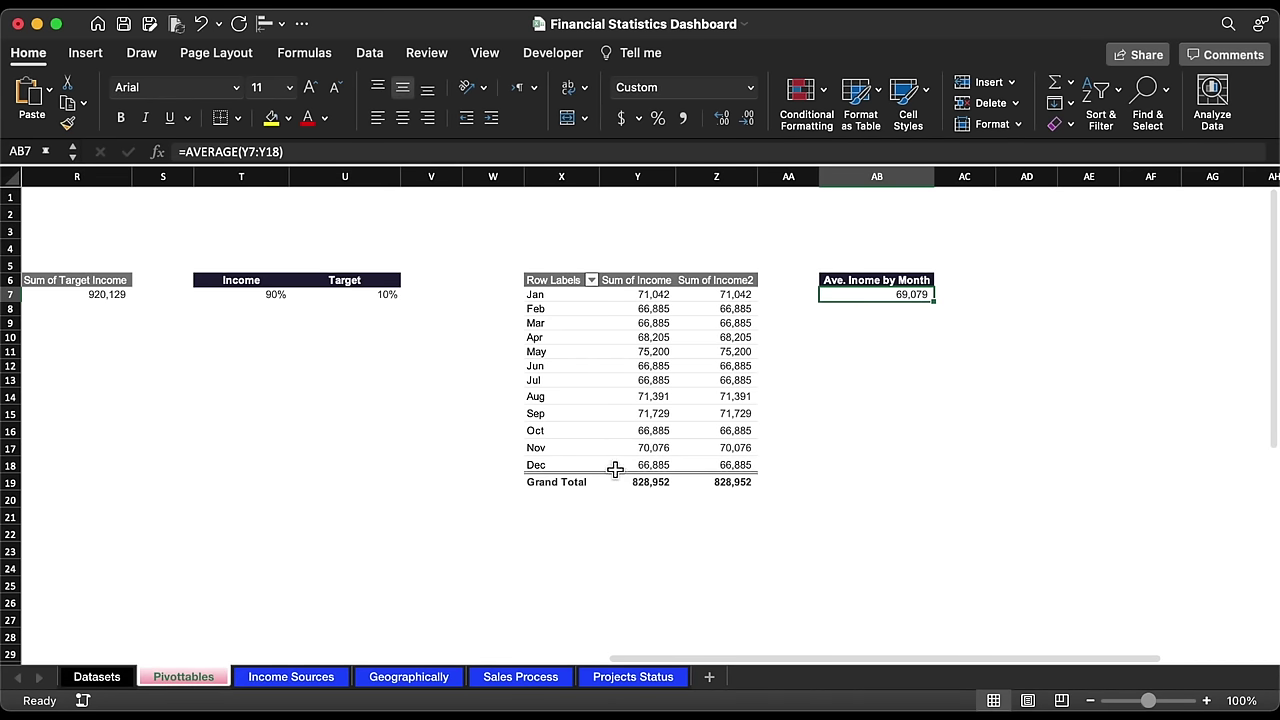
{"action": "left_click_drag", "start_coordinate": [566, 178], "coordinate": [711, 176]}
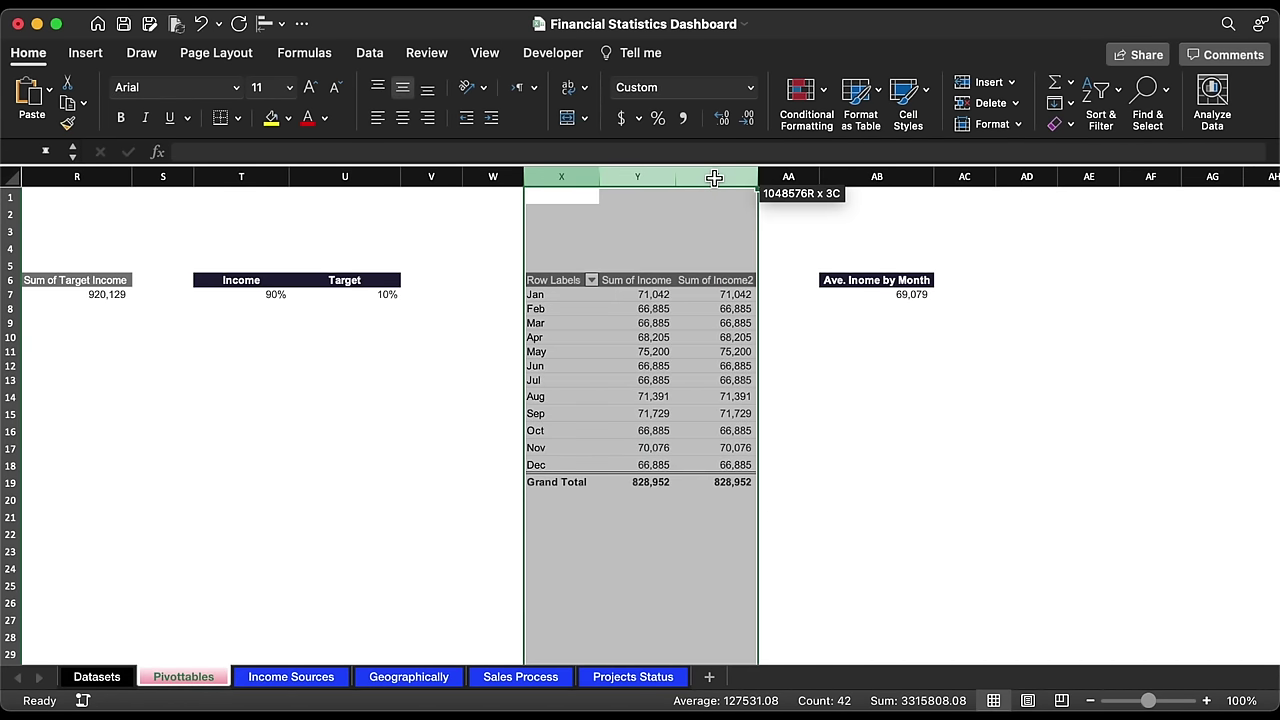
{"action": "key", "text": "cmd+c"}
{"action": "scroll", "coordinate": [908, 289], "scroll_direction": "right", "scroll_amount": 5}
{"action": "scroll", "coordinate": [583, 317], "scroll_direction": "right", "scroll_amount": 5}
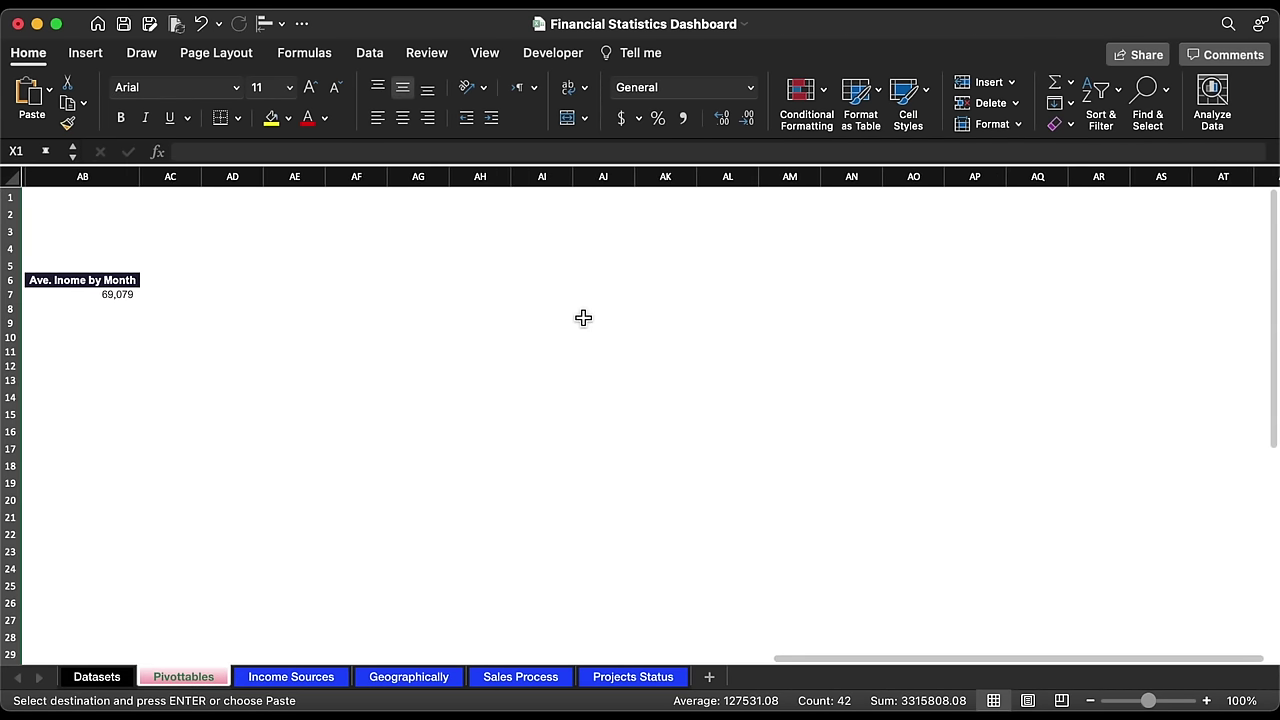
{"action": "left_click", "coordinate": [301, 177]}
{"action": "key", "text": "cmd+v"}
Step: Replace Income with operating profit as the copied pivot table's values
{"action": "left_click", "coordinate": [374, 297]}
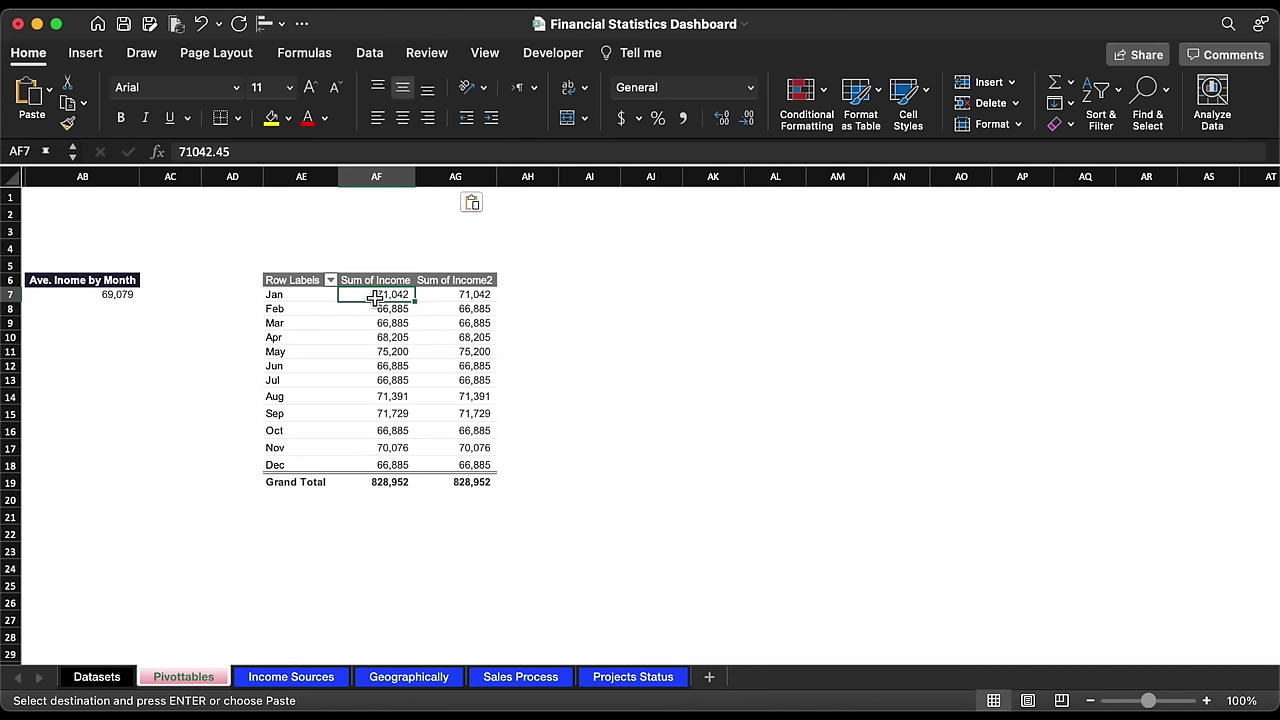
{"action": "scroll", "coordinate": [1106, 291], "scroll_direction": "down", "scroll_amount": 3}
{"action": "scroll", "coordinate": [1100, 289], "scroll_direction": "down", "scroll_amount": 1}
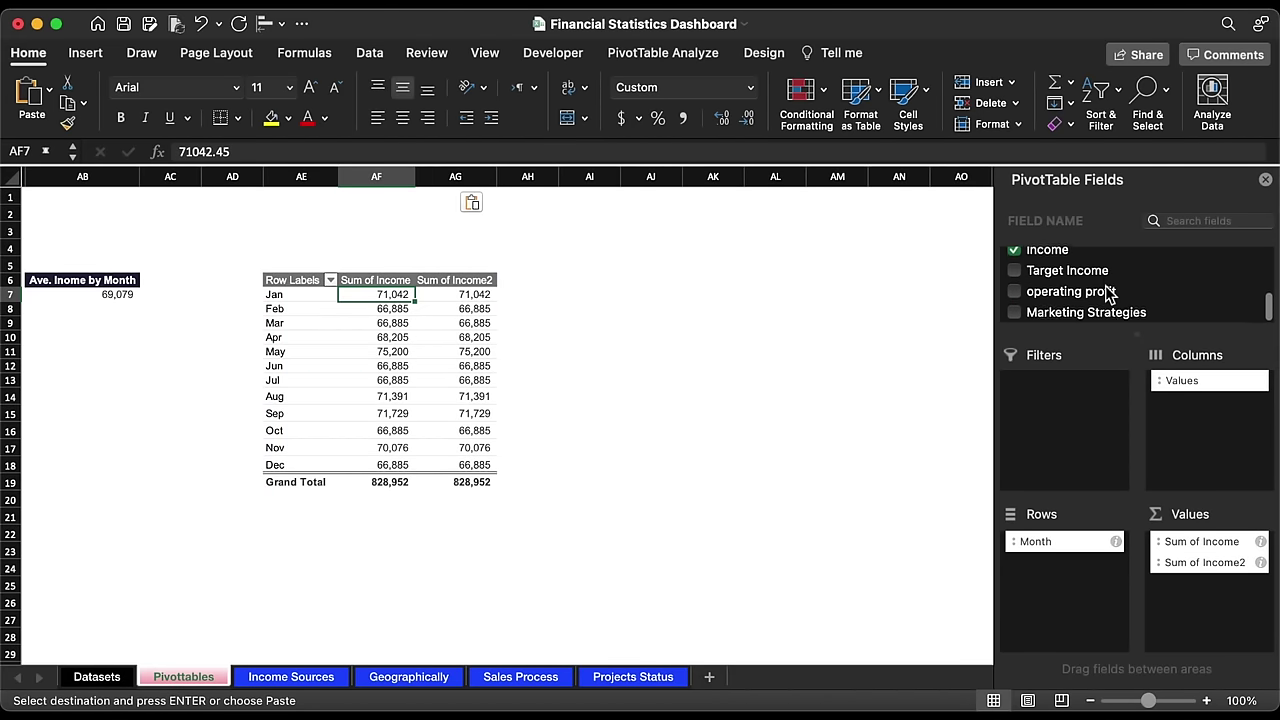
{"action": "scroll", "coordinate": [1100, 300], "scroll_direction": "up", "scroll_amount": 1}
{"action": "left_click", "coordinate": [1018, 273]}
{"action": "left_click", "coordinate": [1016, 270]}
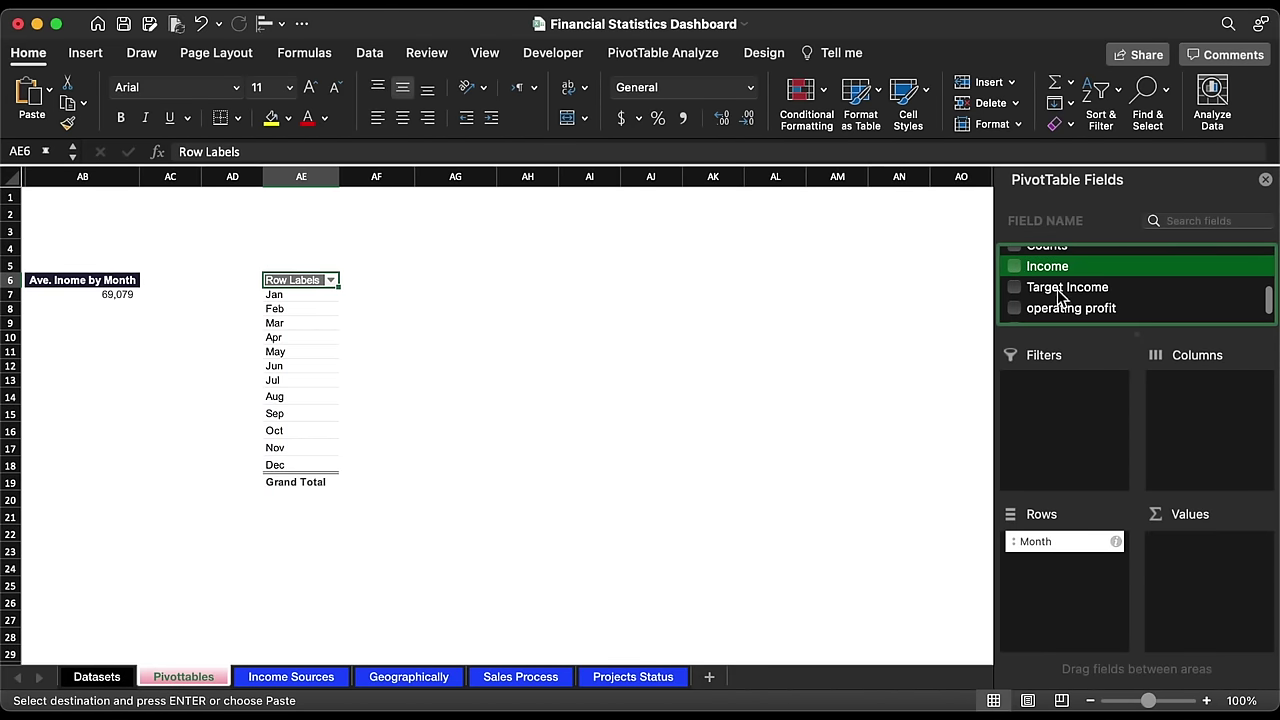
{"action": "left_click_drag", "start_coordinate": [1070, 311], "coordinate": [1183, 555]}
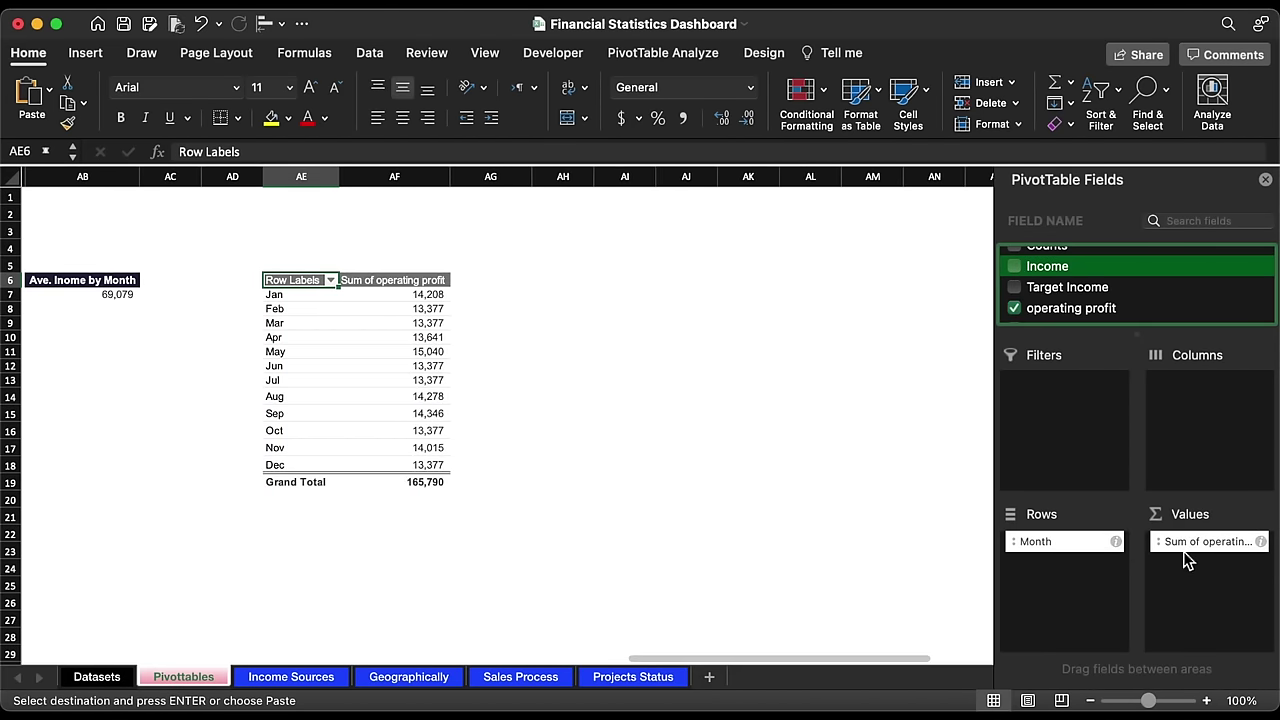
{"action": "left_click", "coordinate": [88, 56]}
Step: Insert a clustered bar PivotChart of operating profit, placed tall and narrow beside the table
{"action": "left_click", "coordinate": [578, 92]}
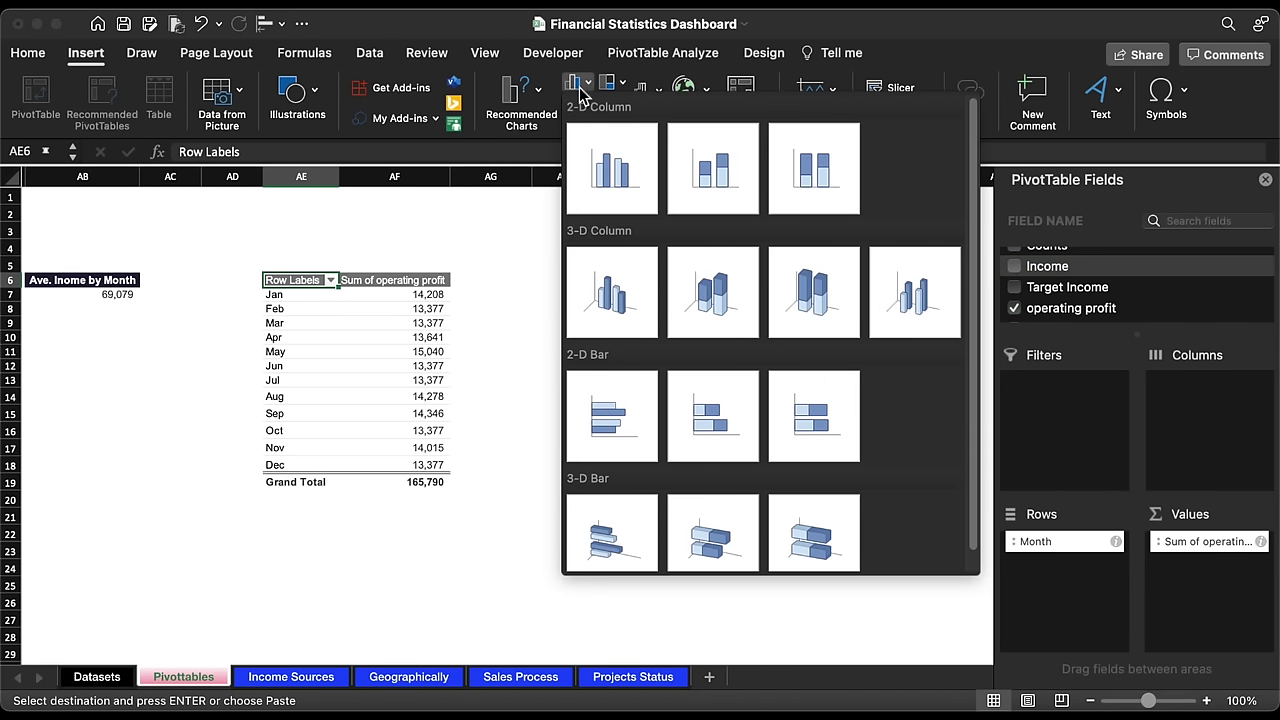
{"action": "left_click", "coordinate": [620, 414]}
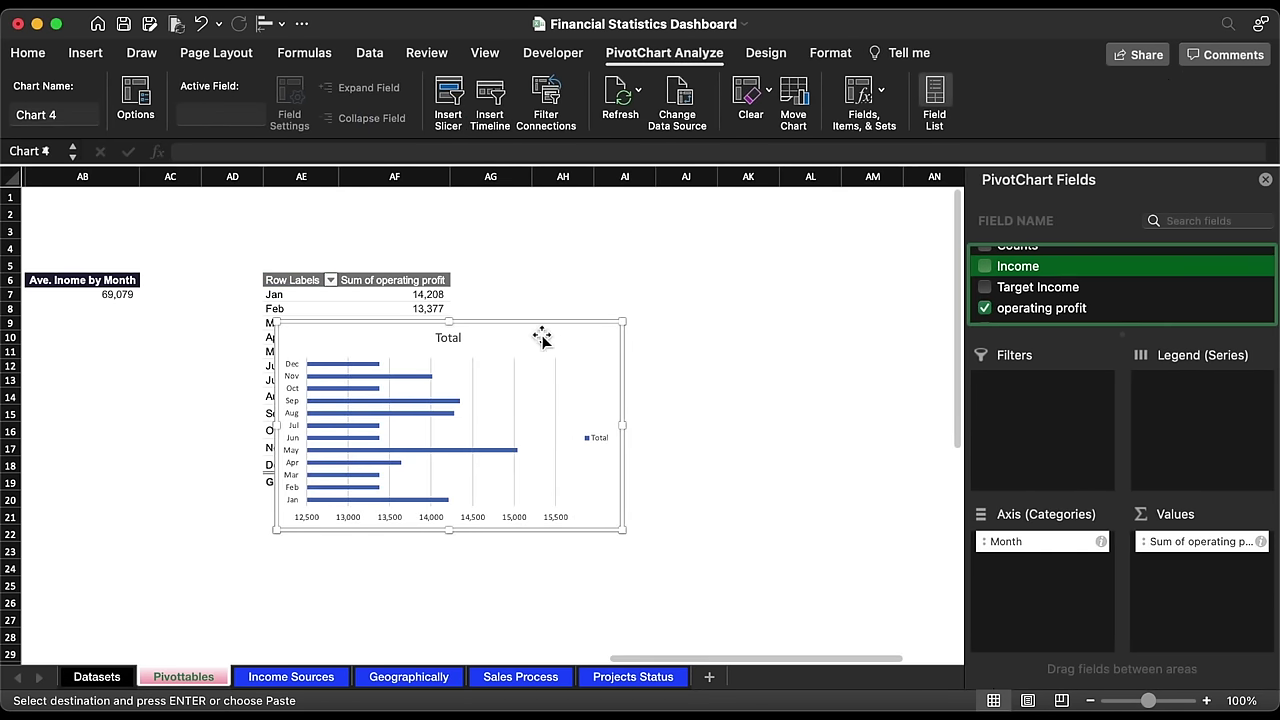
{"action": "left_click_drag", "start_coordinate": [523, 329], "coordinate": [779, 247]}
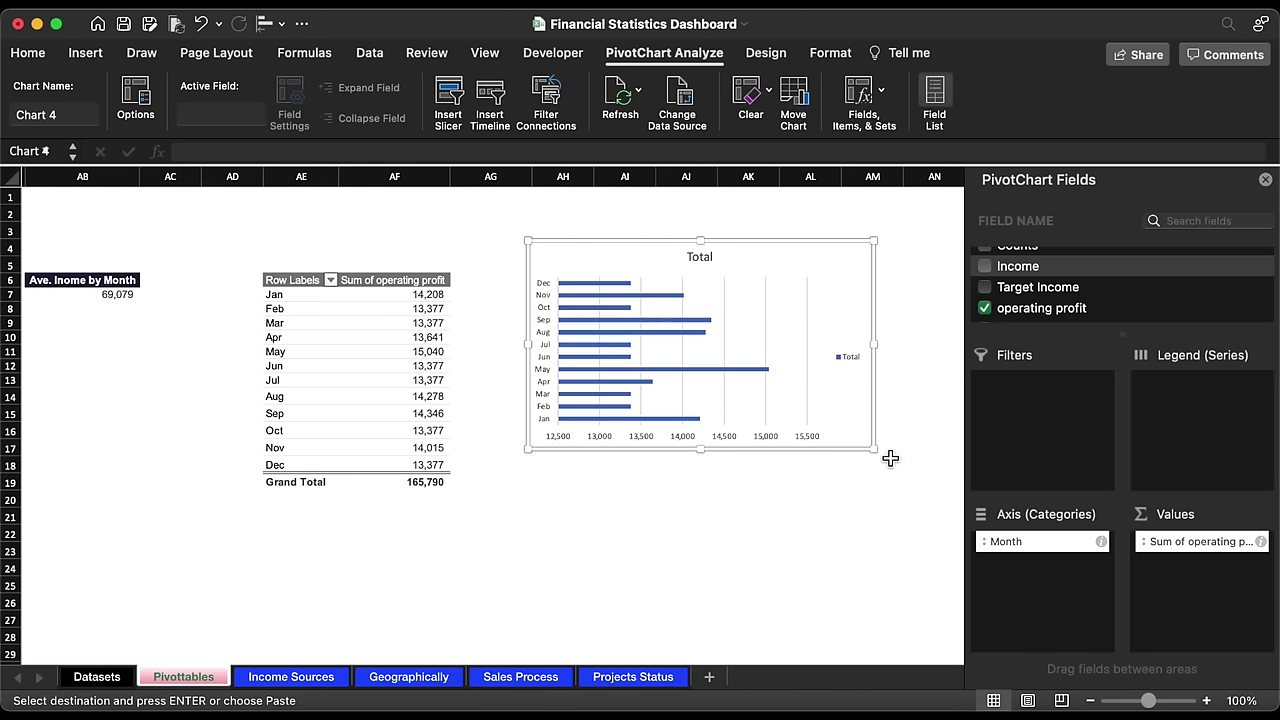
{"action": "left_click_drag", "start_coordinate": [879, 457], "coordinate": [642, 502]}
Step: Remove the chart's legend, gridlines and title, then take the chart off the sheet
{"action": "left_click", "coordinate": [616, 386]}
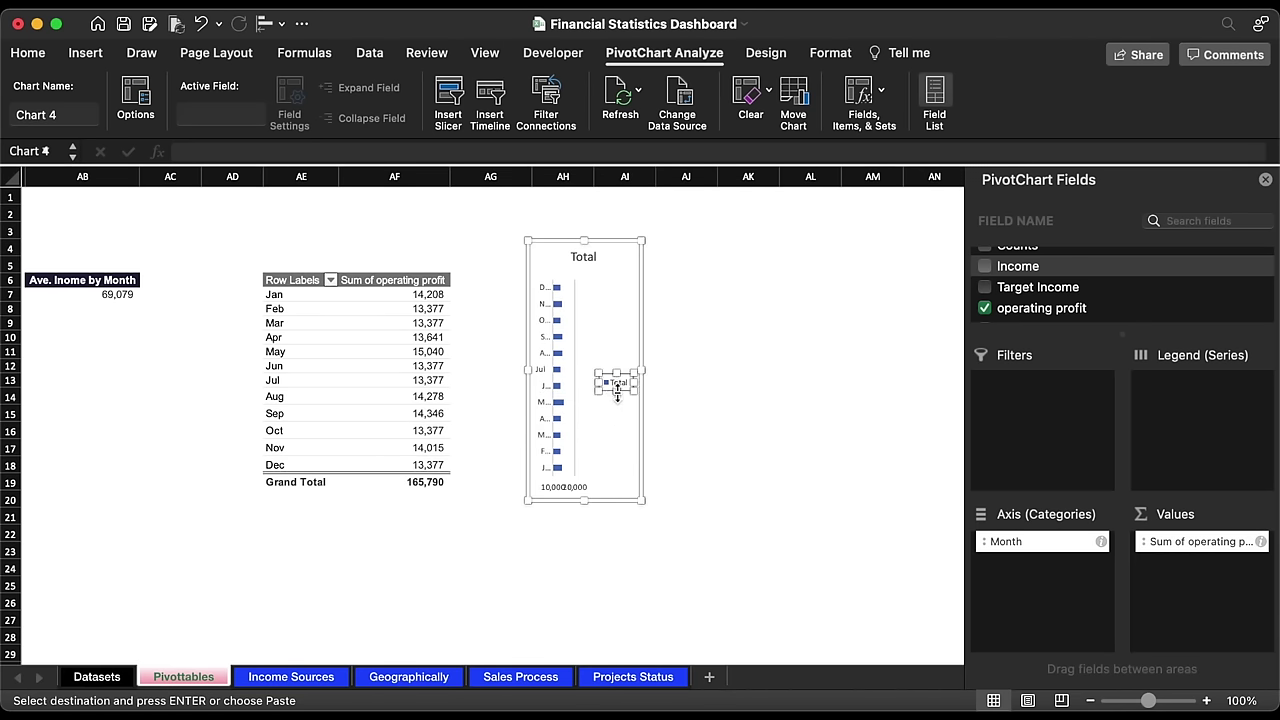
{"action": "key", "text": "Delete"}
{"action": "key", "text": "Delete"}
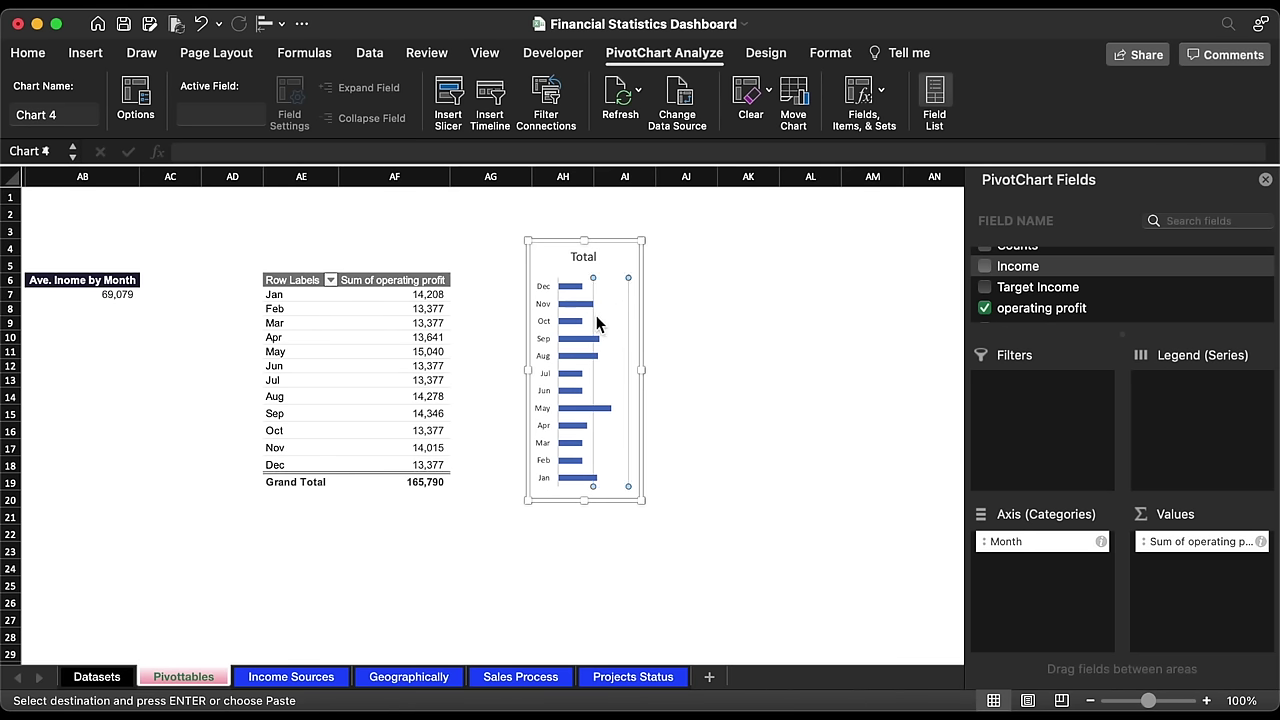
{"action": "key", "text": "Delete"}
{"action": "left_click", "coordinate": [580, 260]}
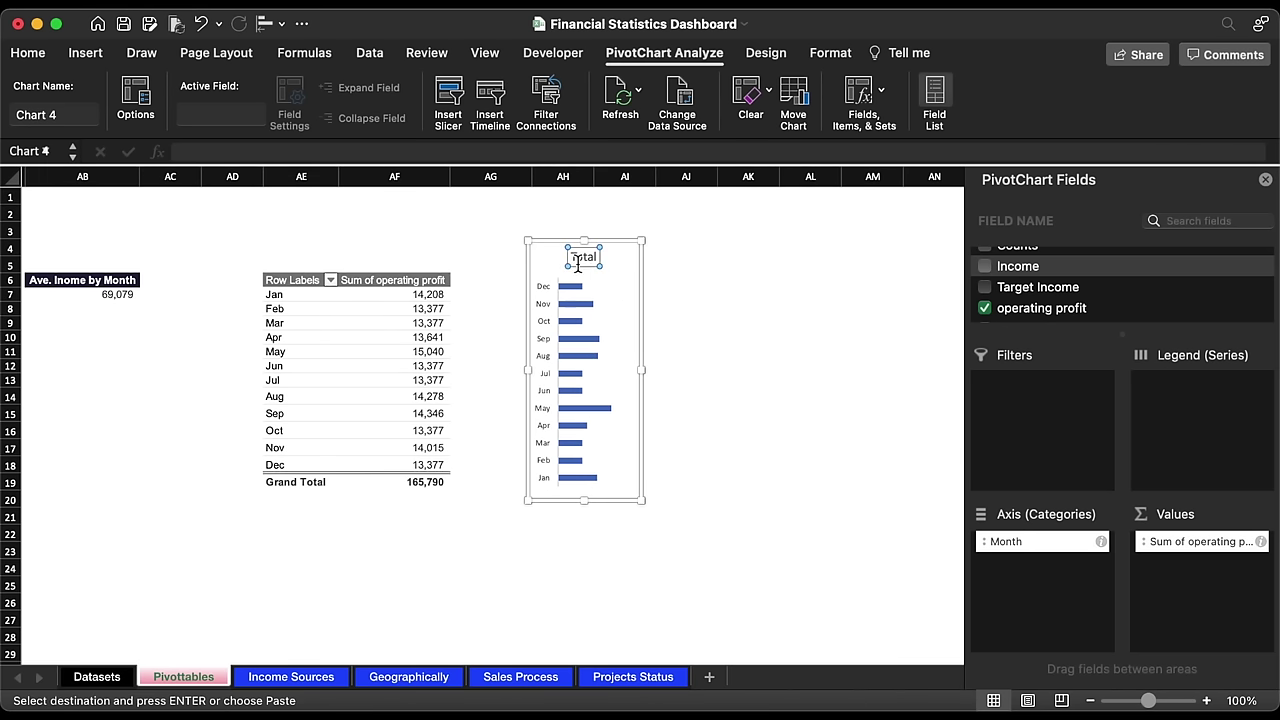
{"action": "key", "text": "Delete"}
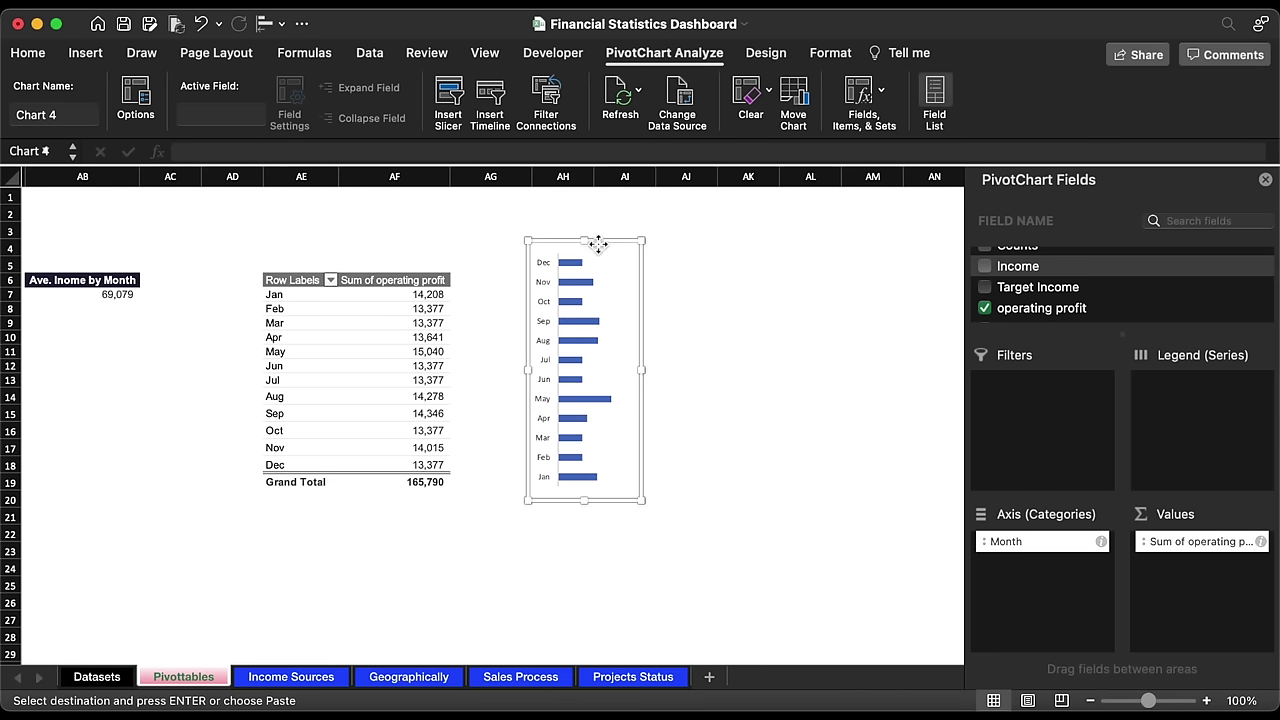
{"action": "key", "text": "Escape"}
{"action": "key", "text": "Delete"}
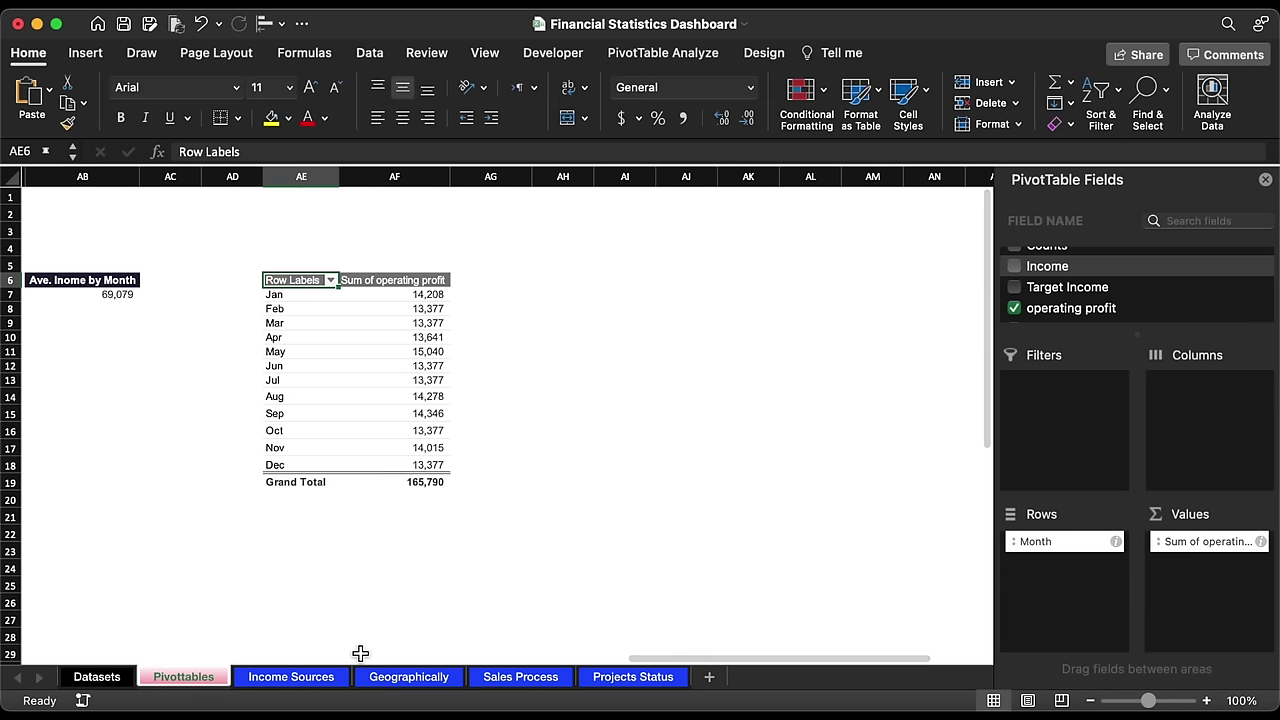
Step: Paste the bar chart onto the Operating Profits card with no outline and transparent fill
{"action": "left_click", "coordinate": [300, 677]}
{"action": "key", "text": "super+v"}
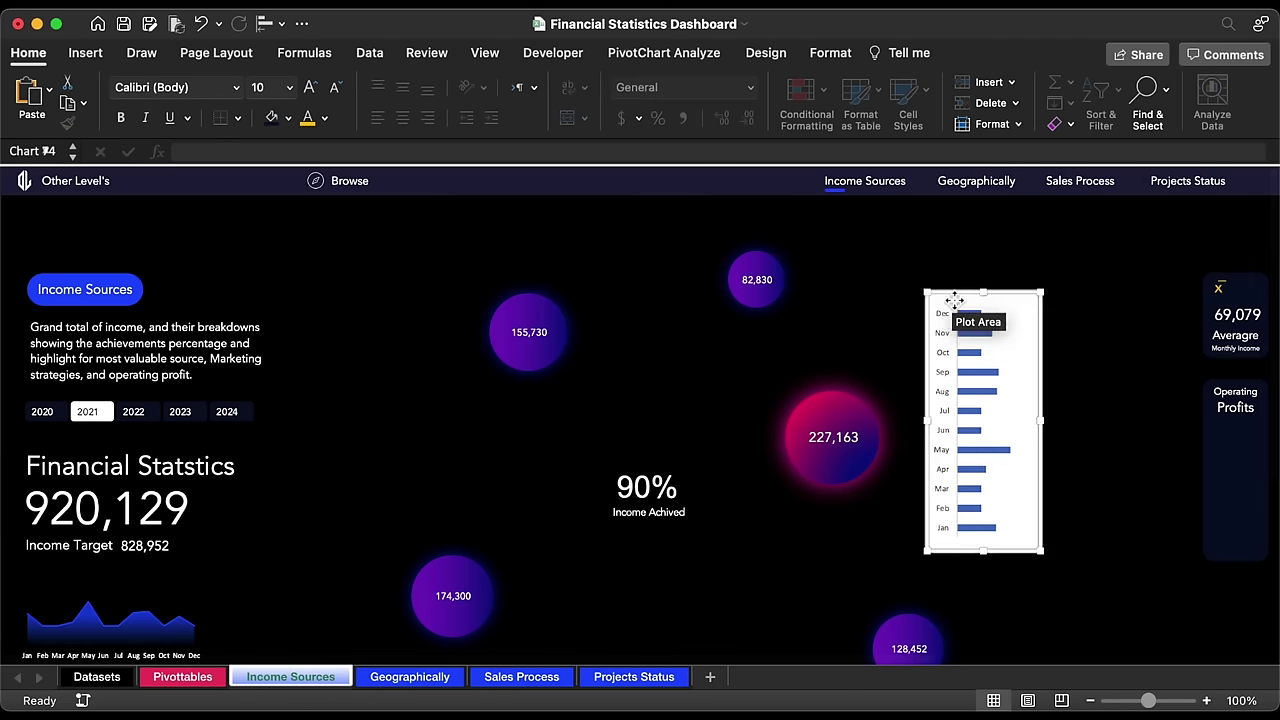
{"action": "left_click_drag", "start_coordinate": [937, 297], "coordinate": [1151, 399]}
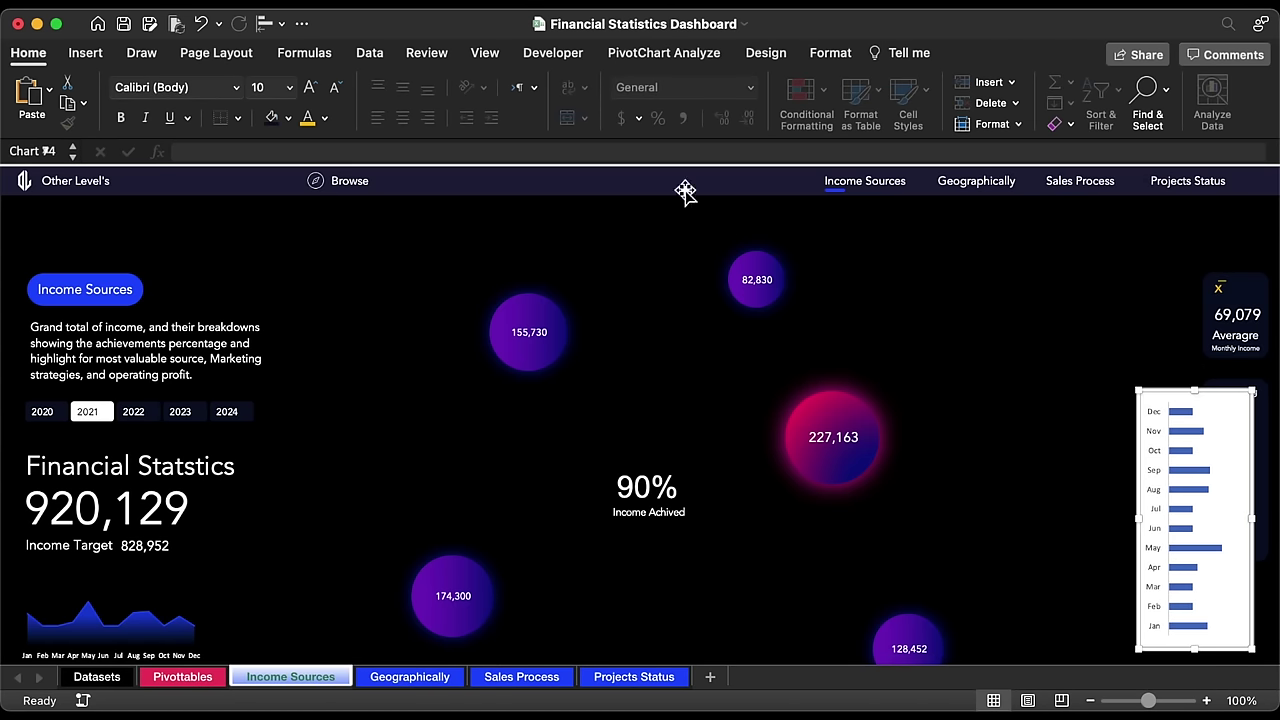
{"action": "left_click", "coordinate": [830, 53]}
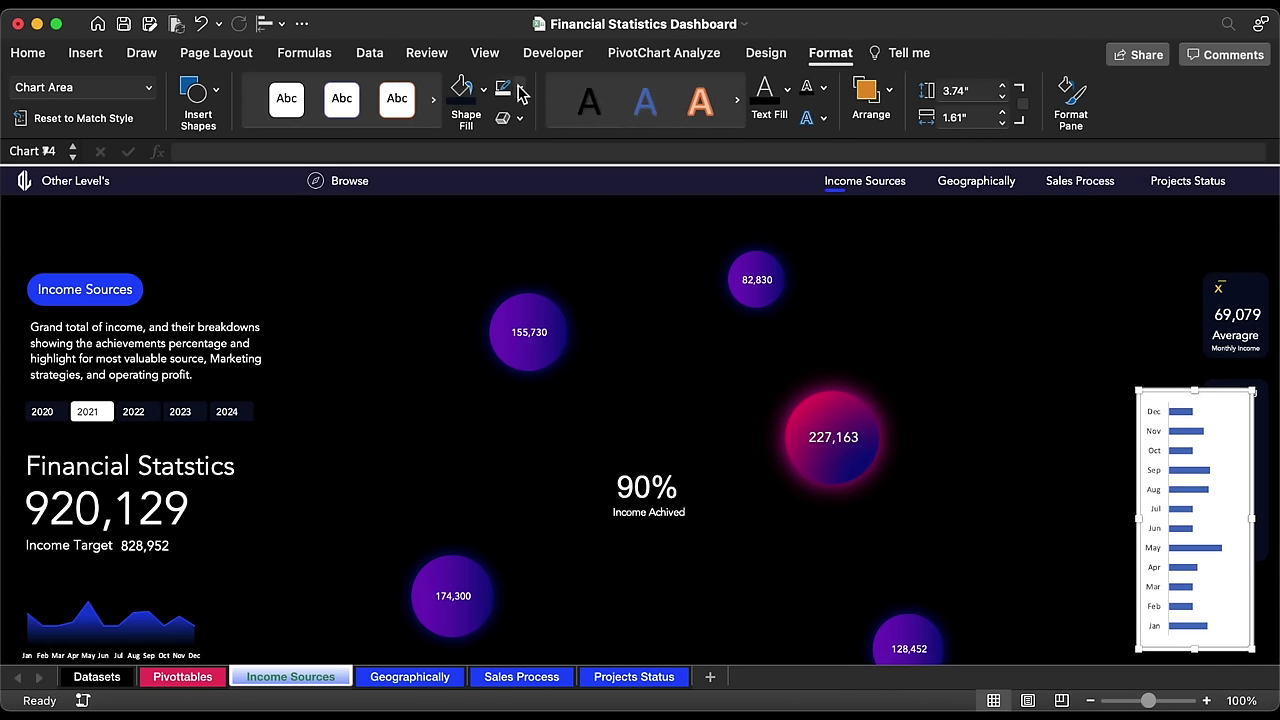
{"action": "left_click", "coordinate": [519, 88]}
{"action": "left_click", "coordinate": [531, 146]}
{"action": "left_click", "coordinate": [483, 88]}
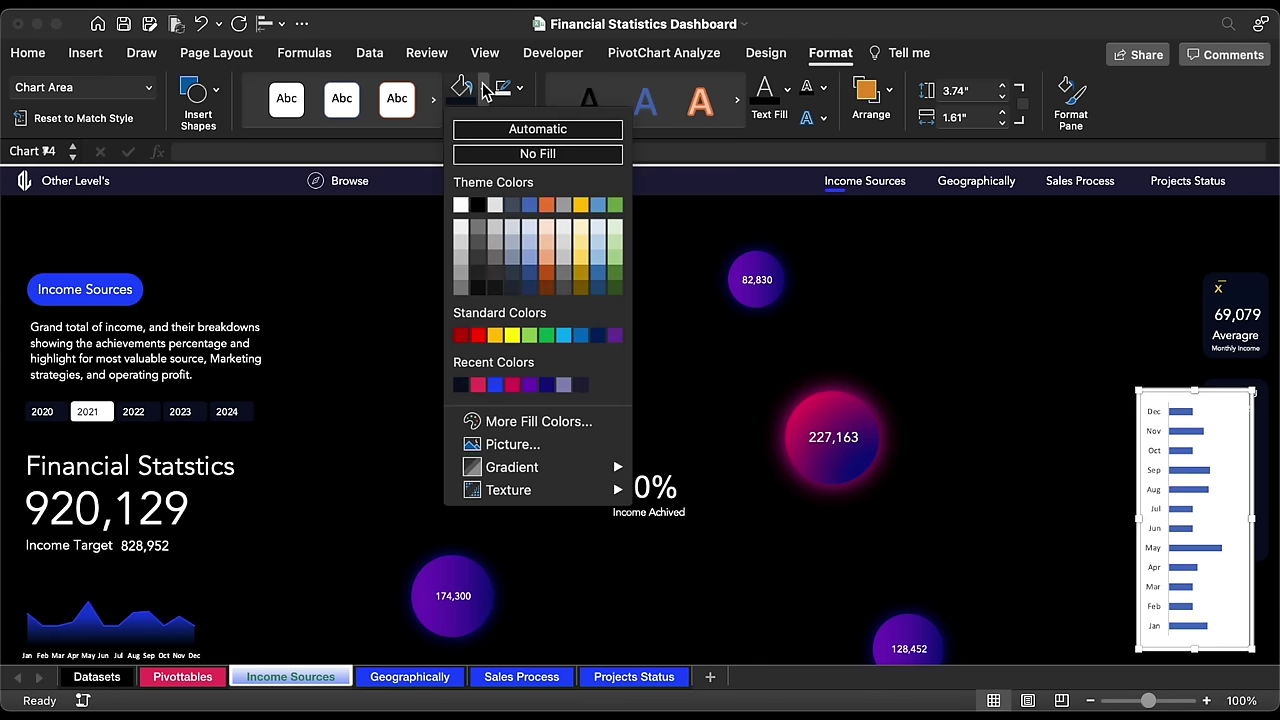
{"action": "left_click", "coordinate": [516, 154]}
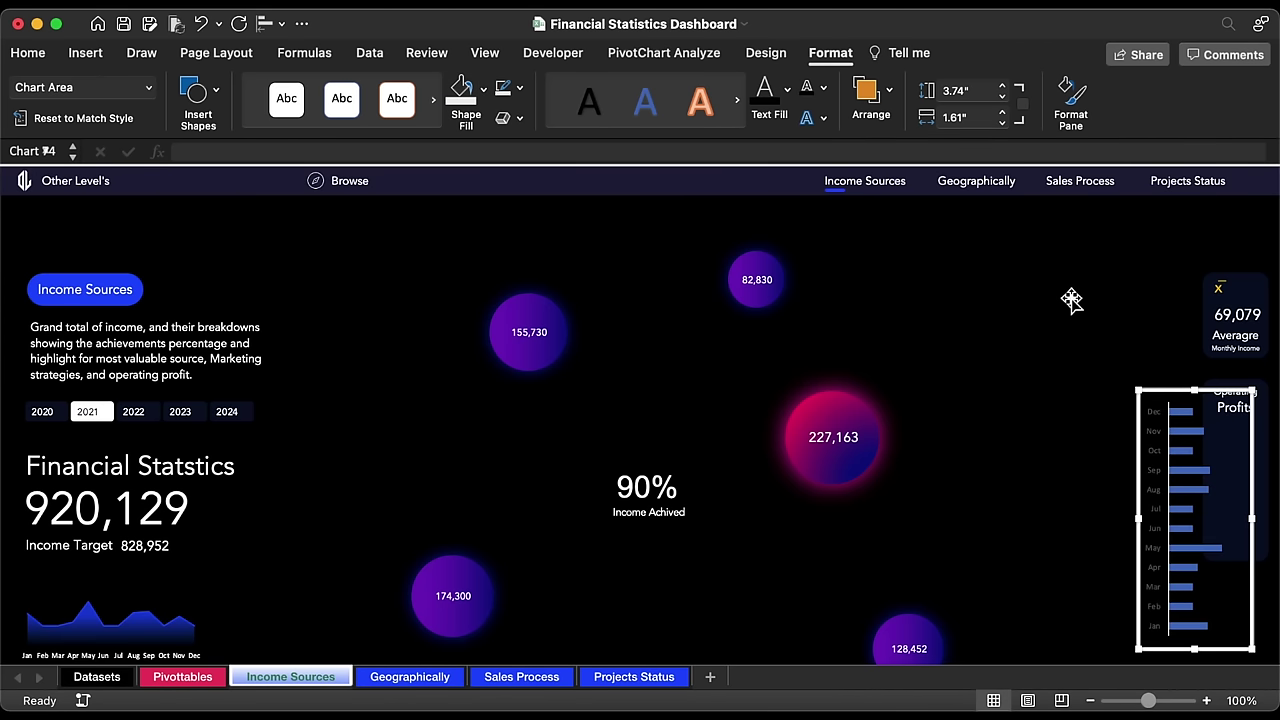
Step: Remove the month axis line and outlines, and make the month labels white
{"action": "left_click", "coordinate": [1153, 439]}
{"action": "left_click", "coordinate": [519, 88]}
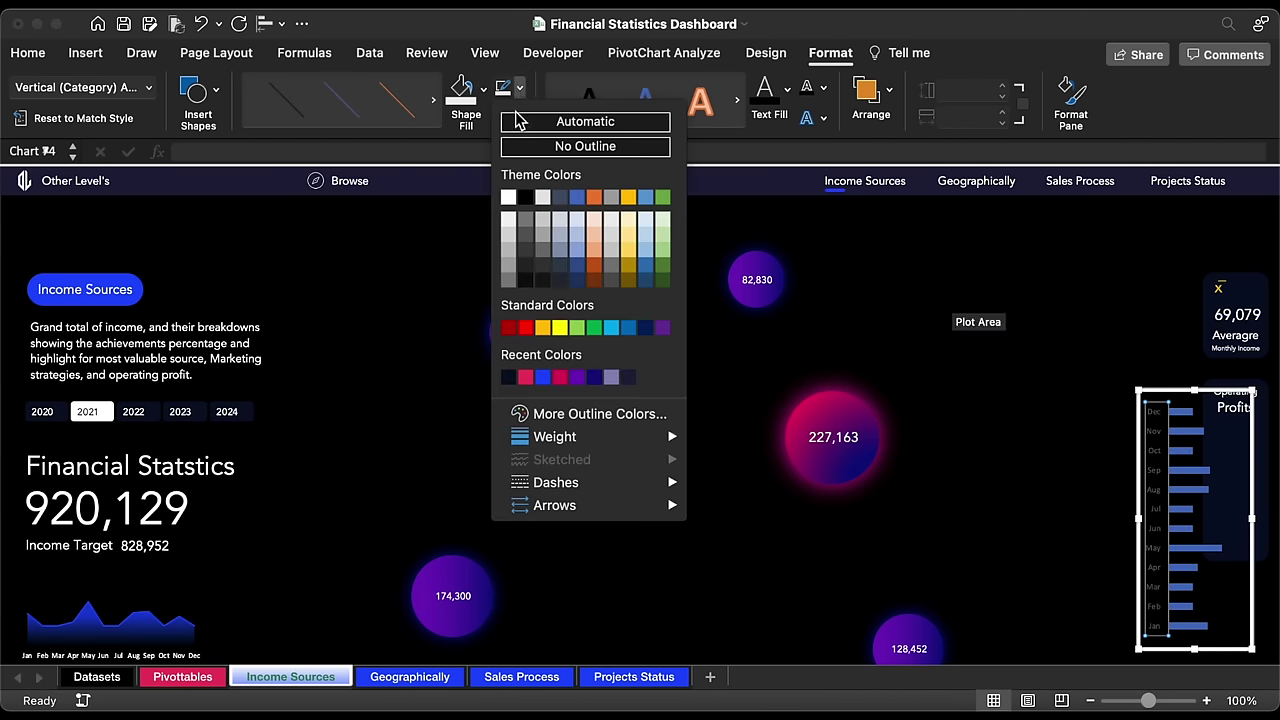
{"action": "left_click", "coordinate": [527, 148]}
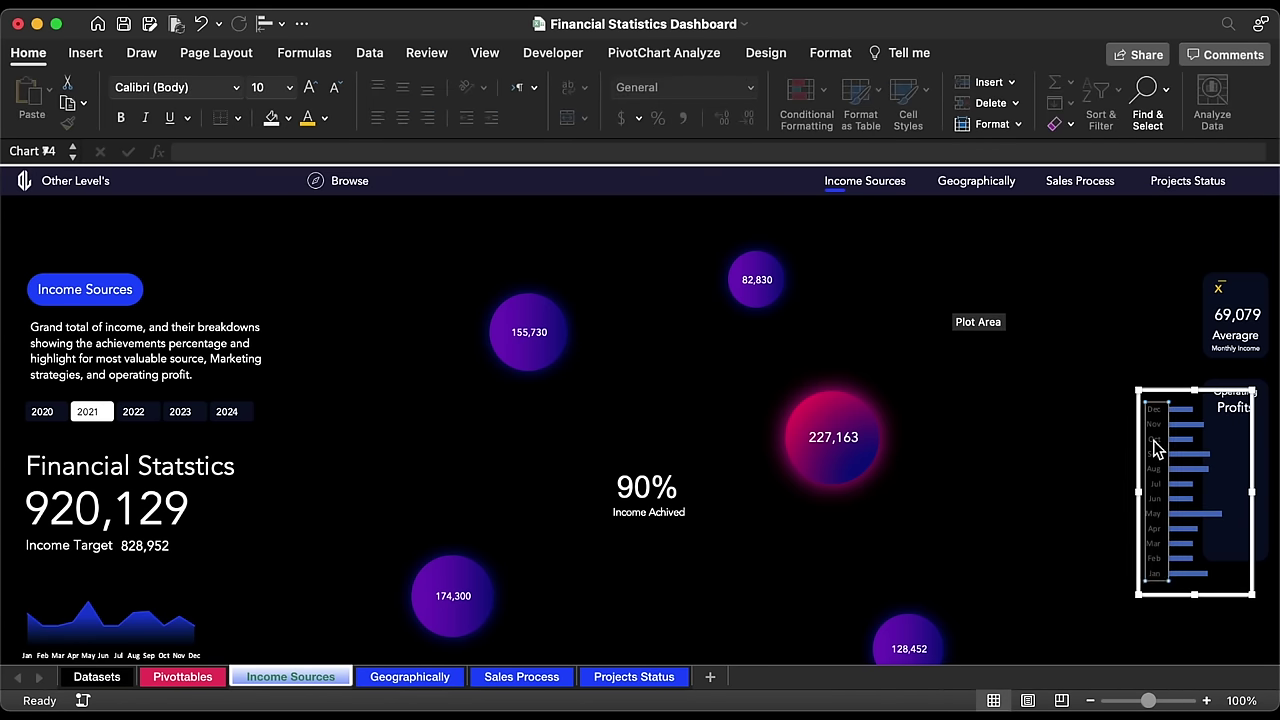
{"action": "left_click", "coordinate": [325, 118]}
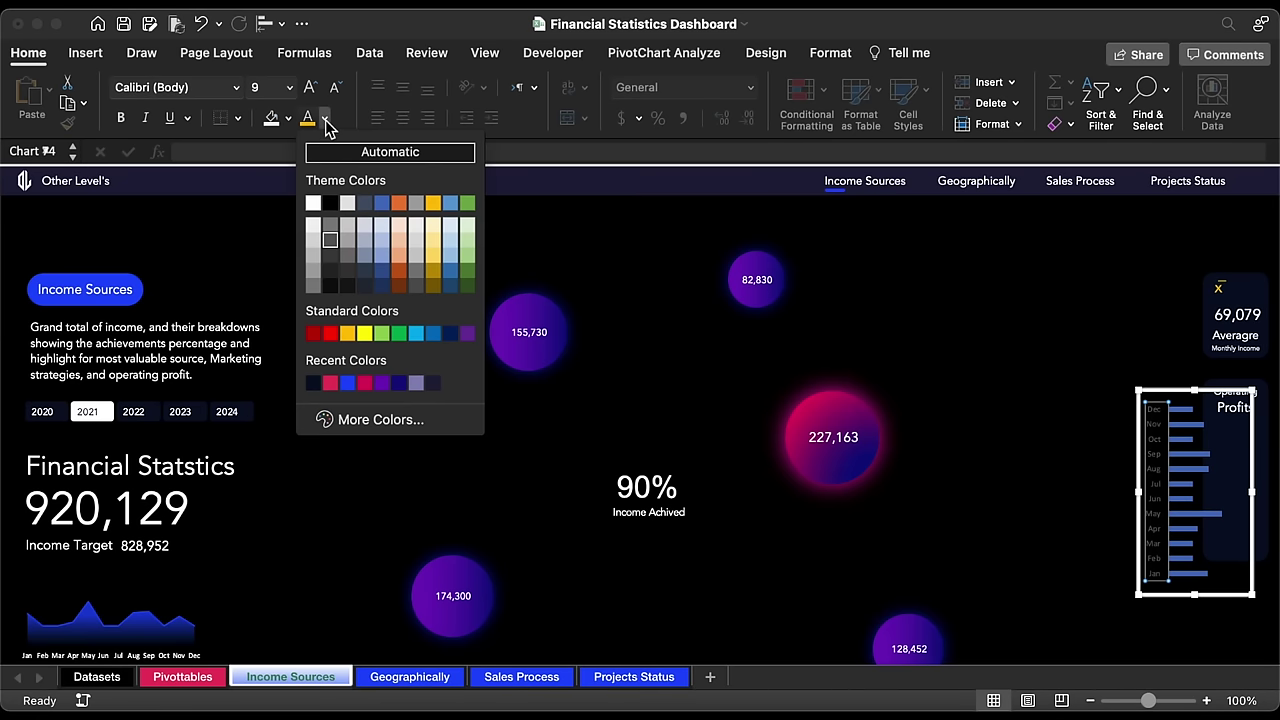
{"action": "left_click", "coordinate": [313, 204]}
{"action": "left_click", "coordinate": [830, 53]}
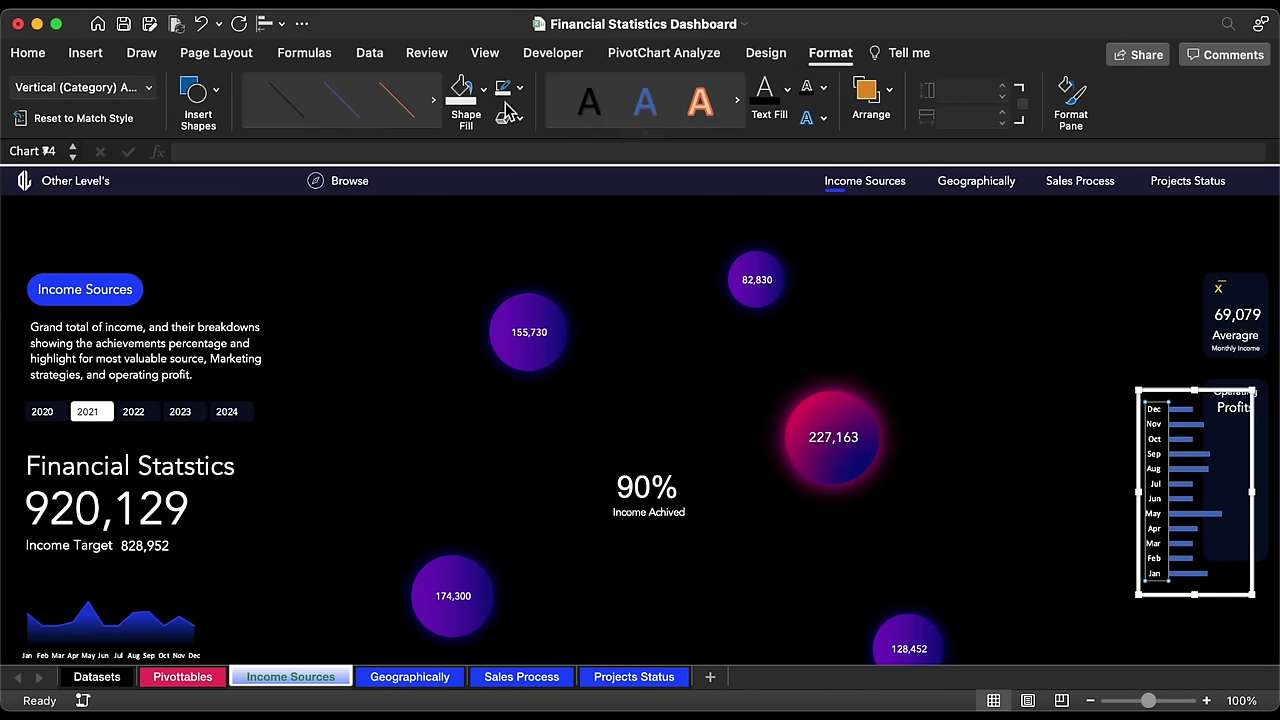
{"action": "left_click", "coordinate": [519, 88]}
{"action": "left_click", "coordinate": [525, 145]}
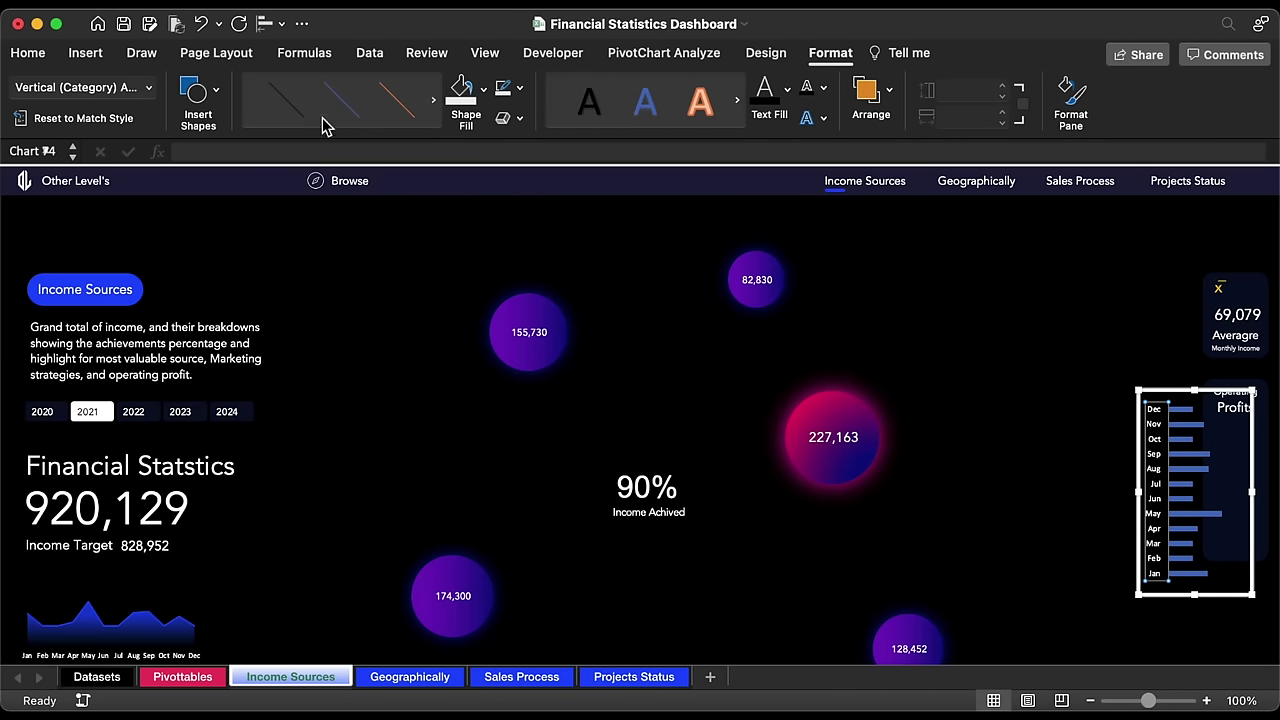
{"action": "left_click", "coordinate": [32, 56]}
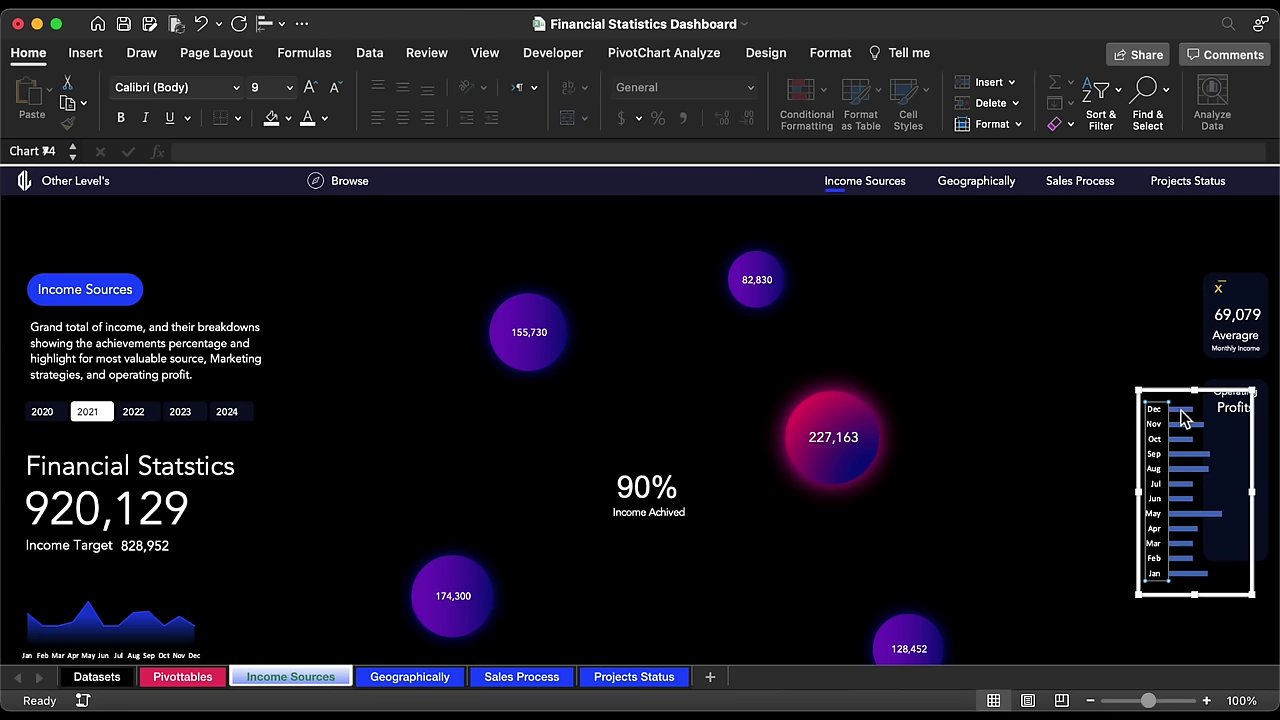
Step: Give the profit bars a two-stop gradient fill with a purple C240D8 stop
{"action": "left_click", "coordinate": [1189, 459]}
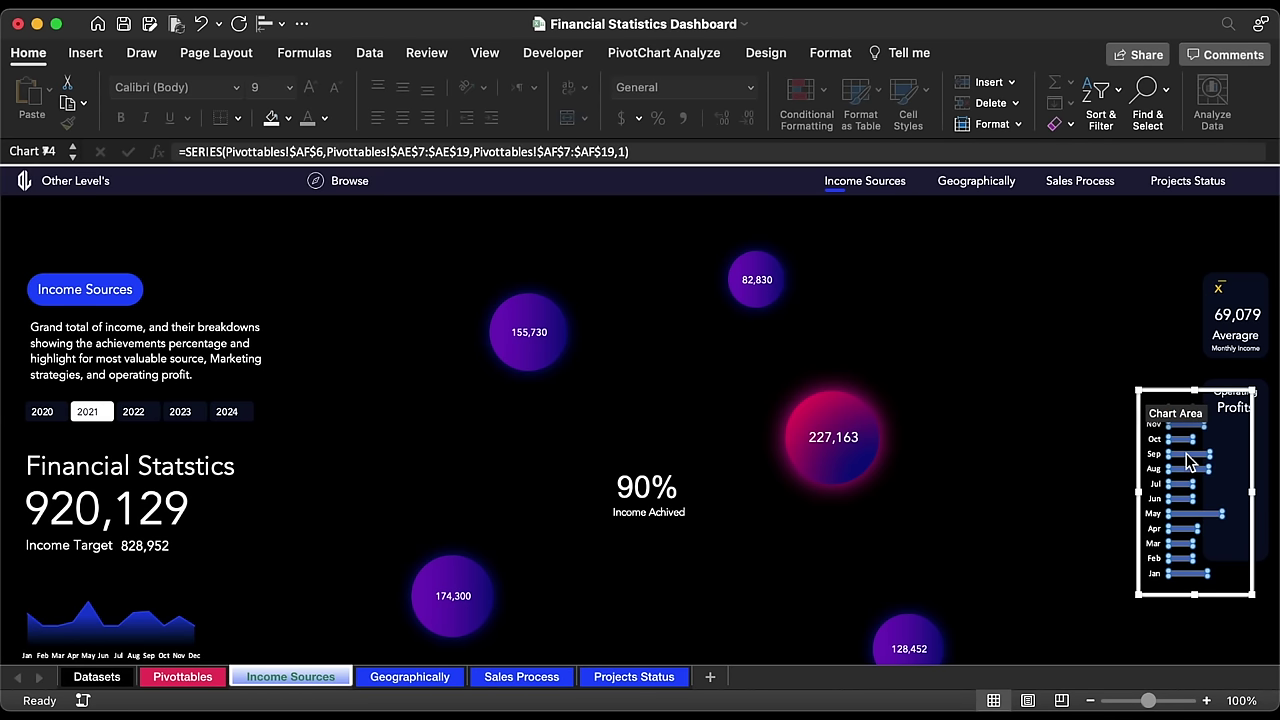
{"action": "double_click", "coordinate": [1189, 459]}
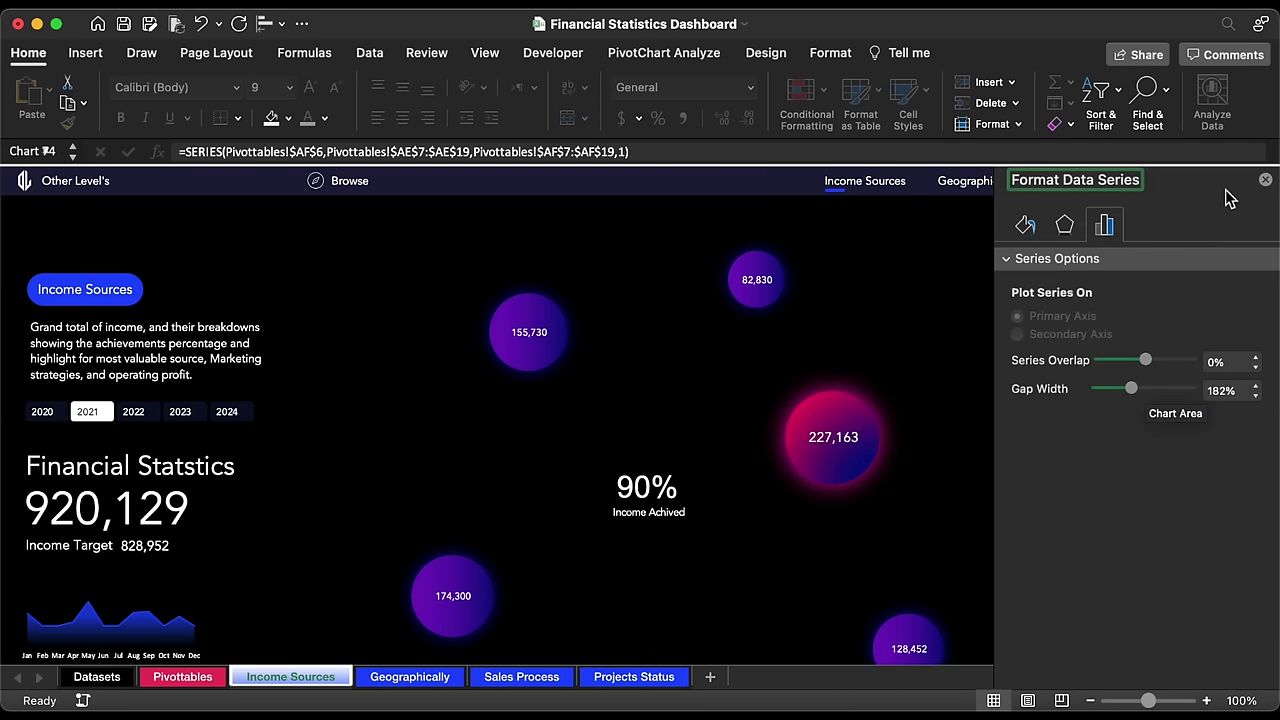
{"action": "left_click_drag", "start_coordinate": [1045, 180], "coordinate": [714, 220]}
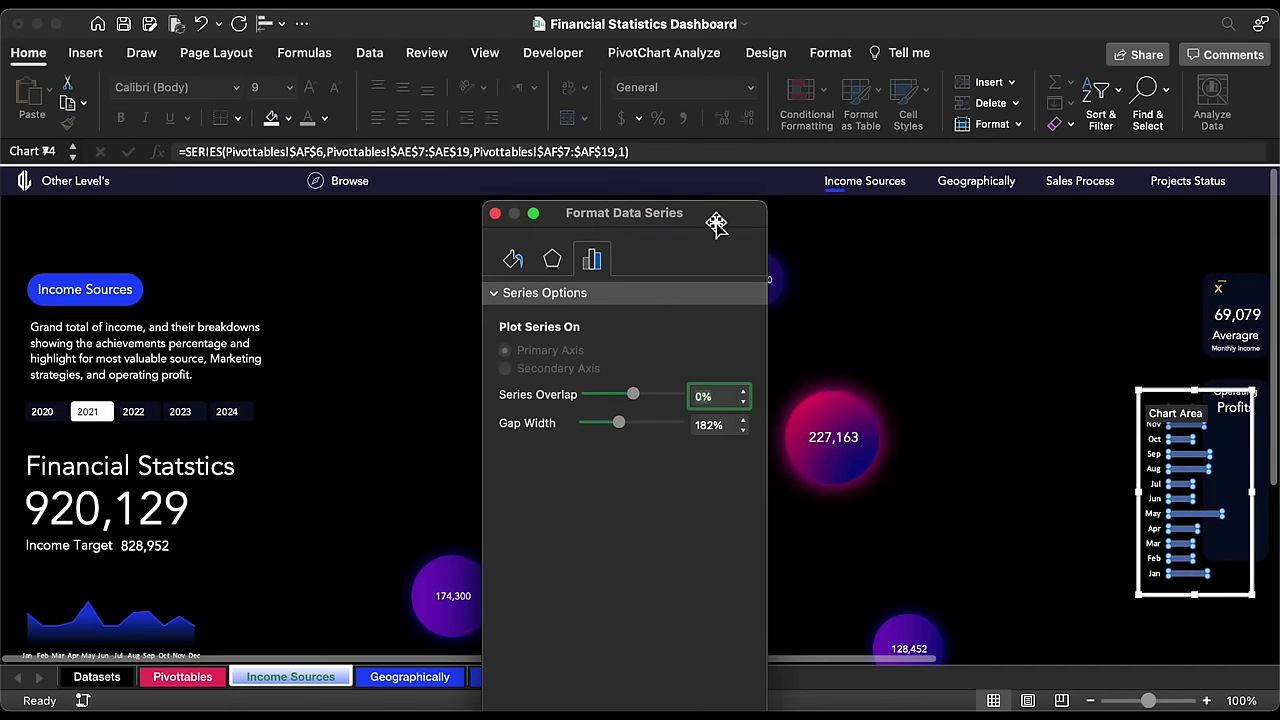
{"action": "left_click", "coordinate": [512, 259]}
{"action": "left_click", "coordinate": [540, 358]}
{"action": "left_click", "coordinate": [741, 596]}
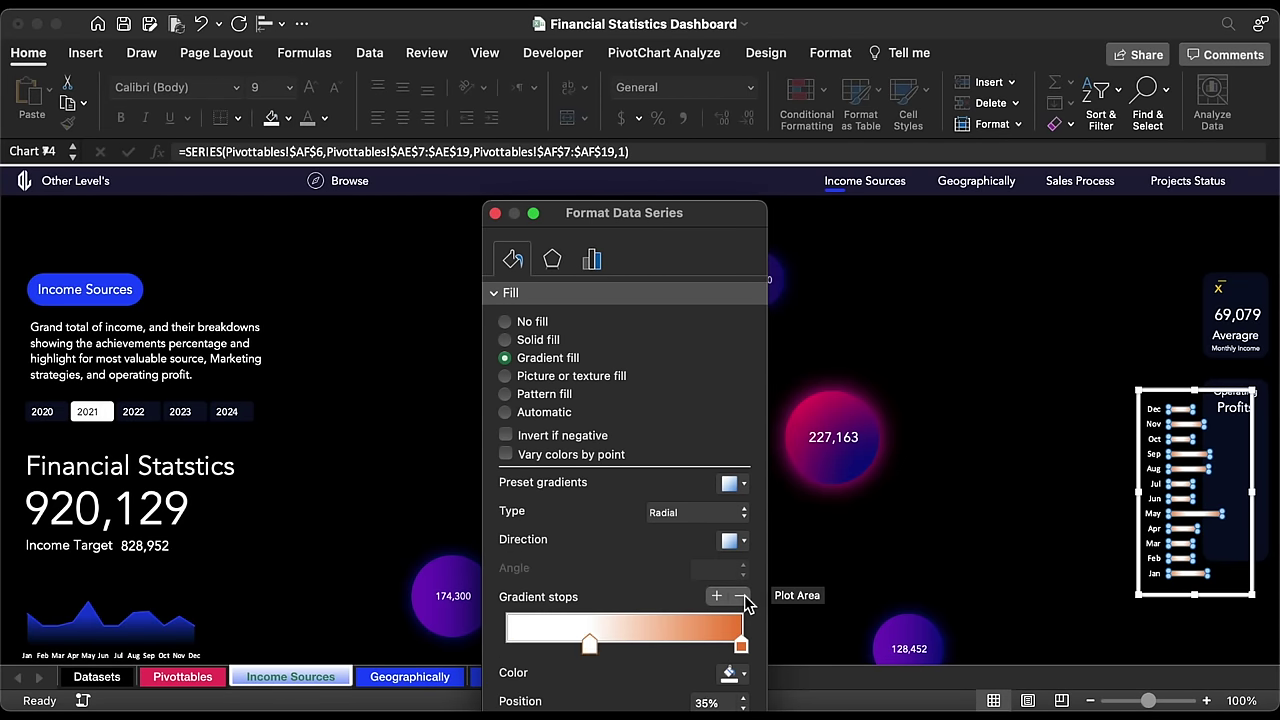
{"action": "left_click", "coordinate": [740, 670]}
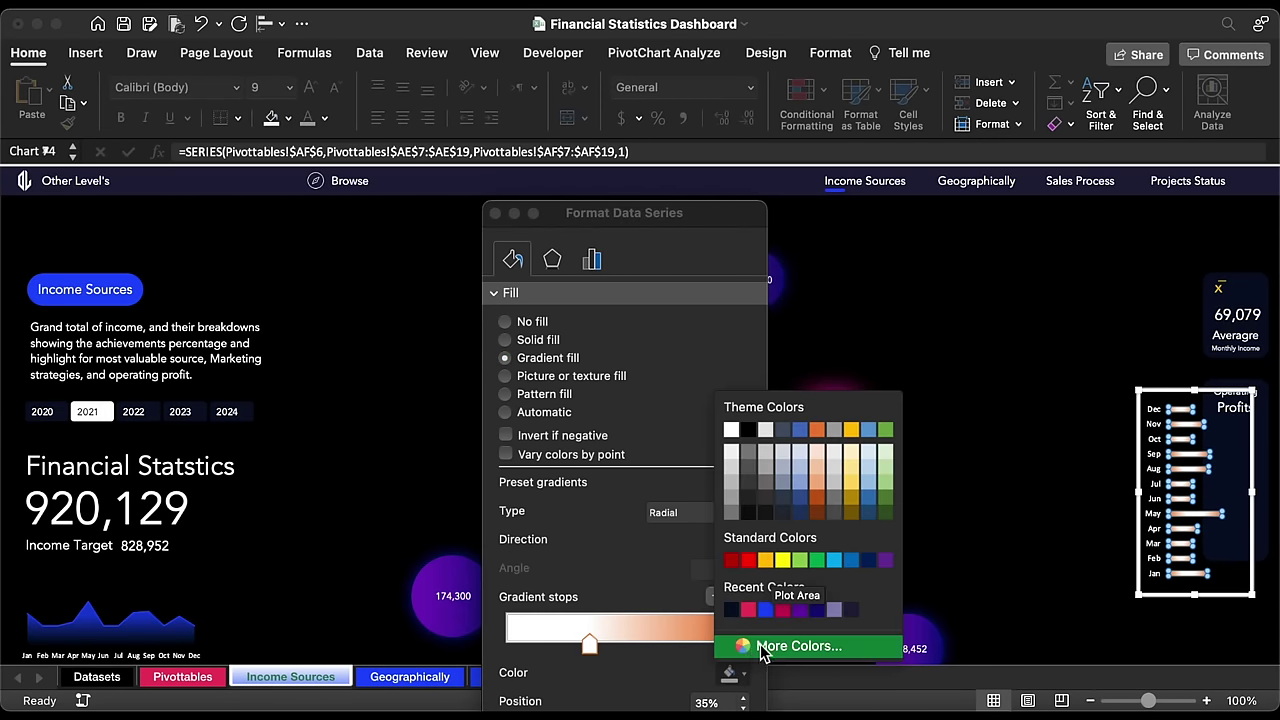
{"action": "left_click", "coordinate": [770, 646]}
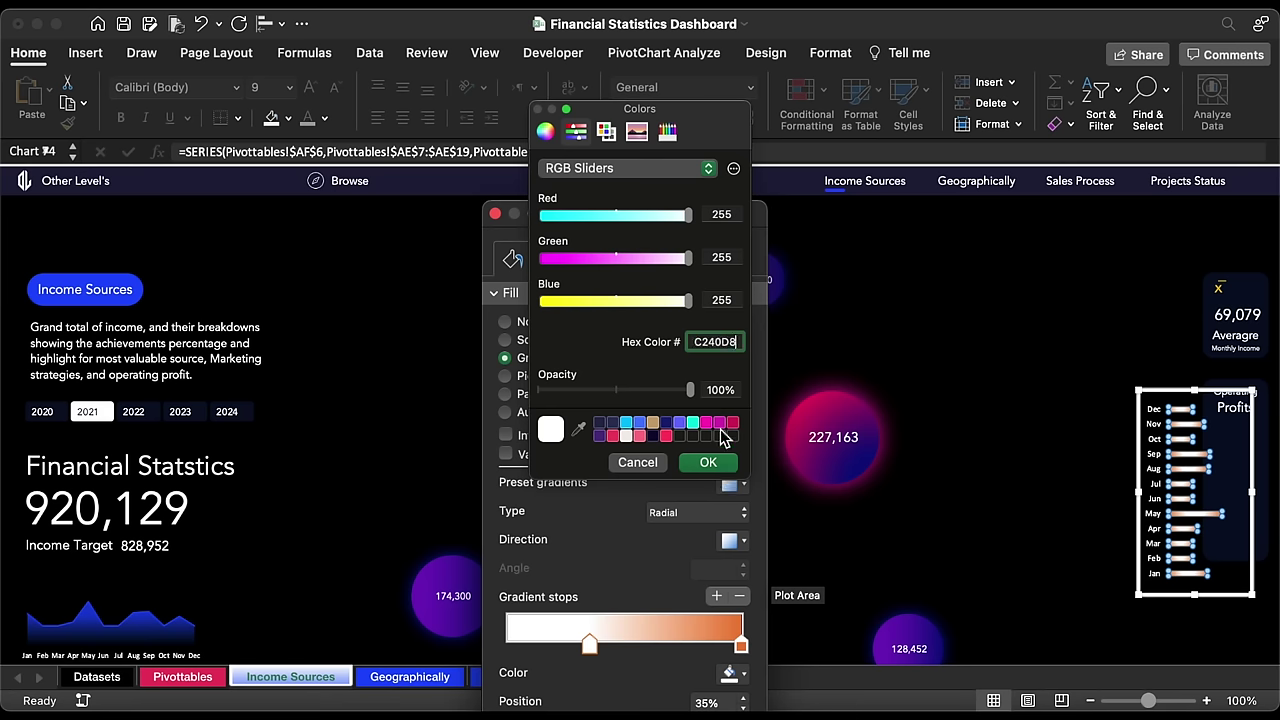
{"action": "left_click", "coordinate": [710, 464]}
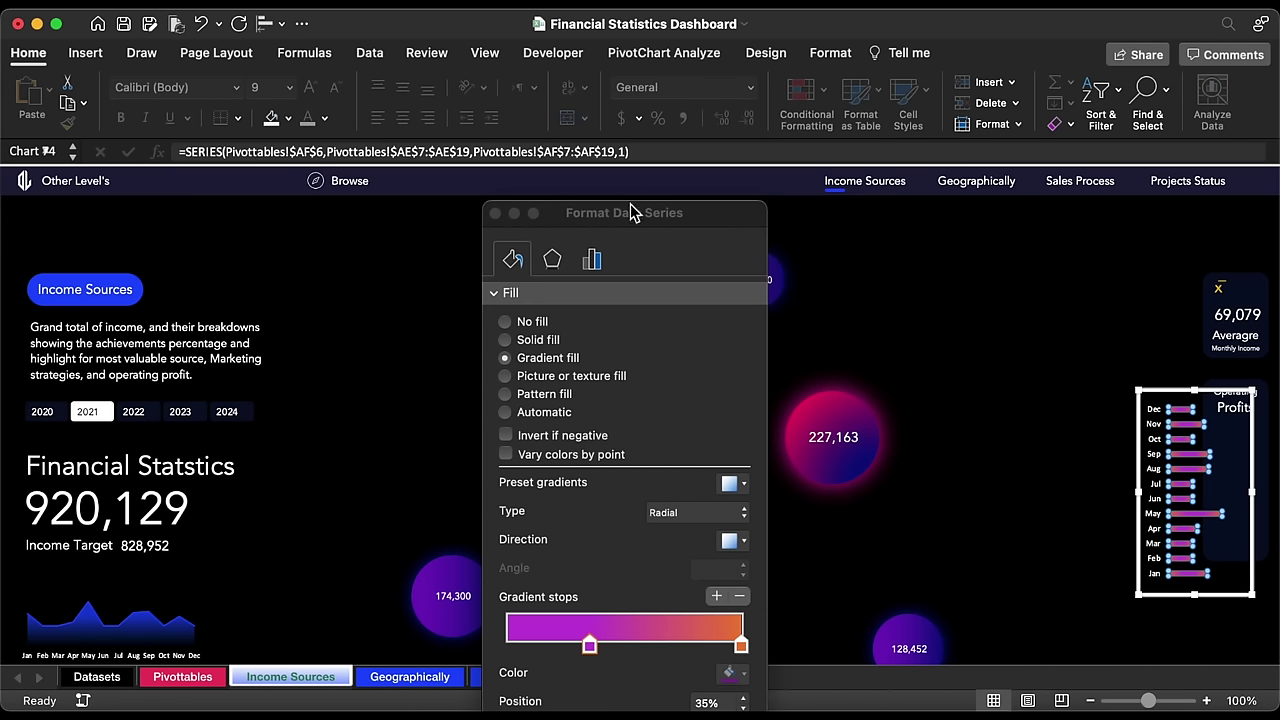
Step: Set the other gradient stop to cyan and make the gradient linear, left to right
{"action": "left_click_drag", "start_coordinate": [634, 214], "coordinate": [628, 172]}
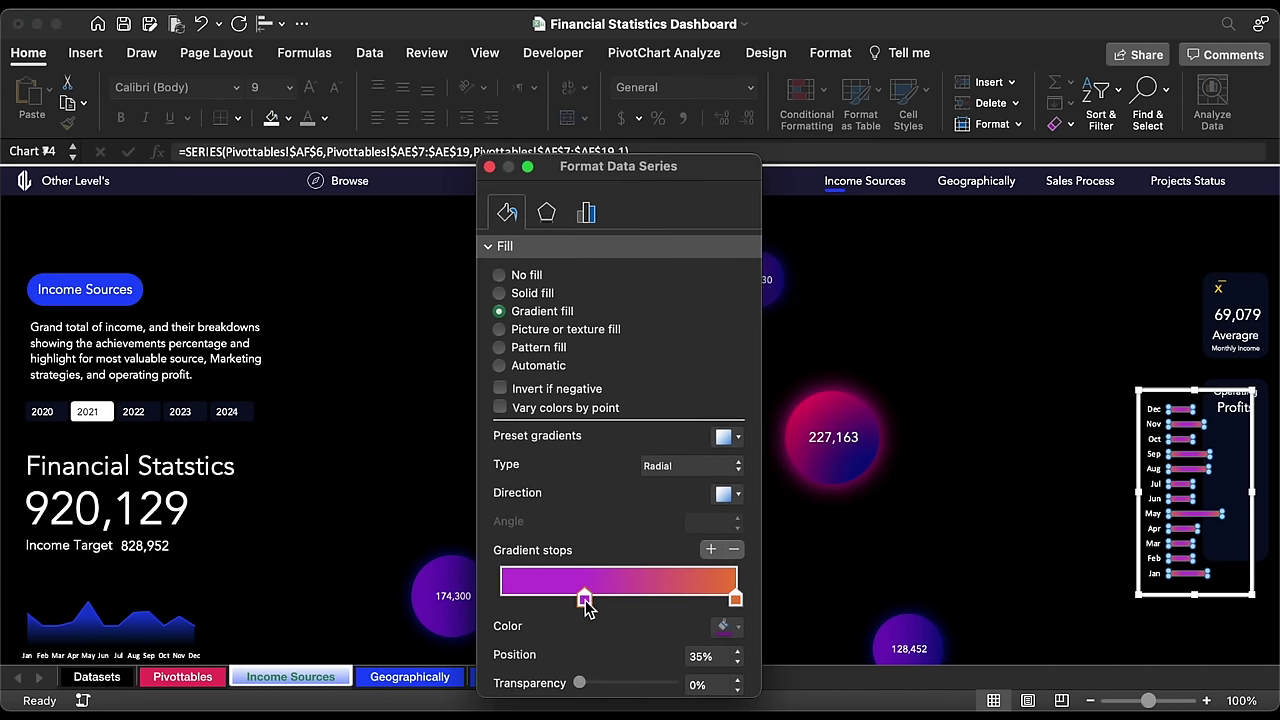
{"action": "mouse_move", "coordinate": [586, 608]}
{"action": "left_mouse_down"}
{"action": "mouse_move", "coordinate": [680, 610]}
{"action": "mouse_move", "coordinate": [666, 598]}
{"action": "mouse_move", "coordinate": [568, 597]}
{"action": "left_mouse_up"}
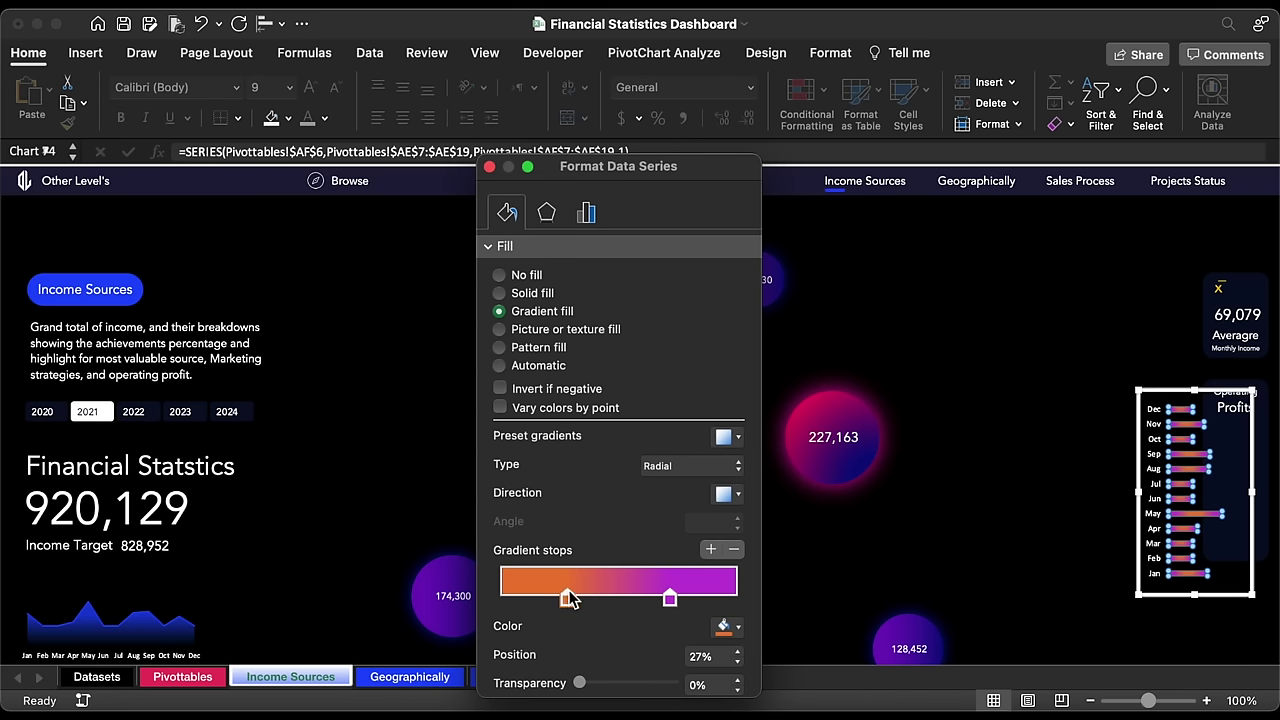
{"action": "left_click", "coordinate": [720, 625]}
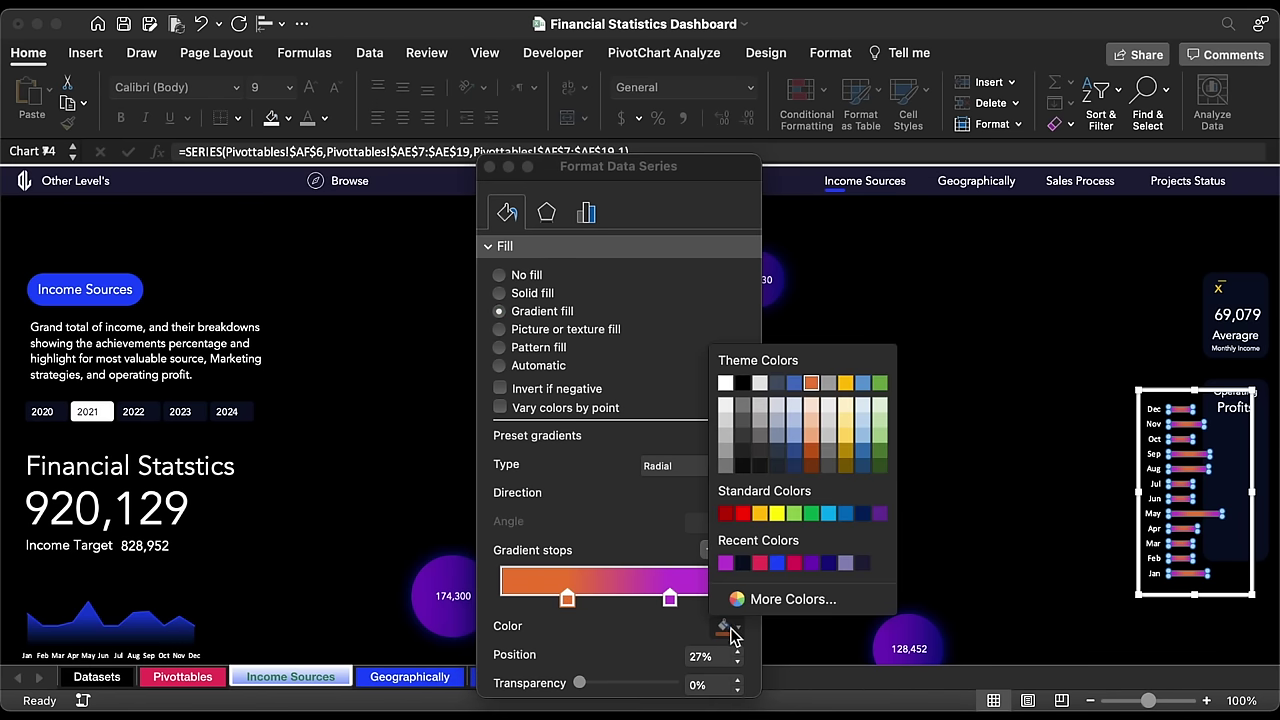
{"action": "left_click", "coordinate": [783, 602]}
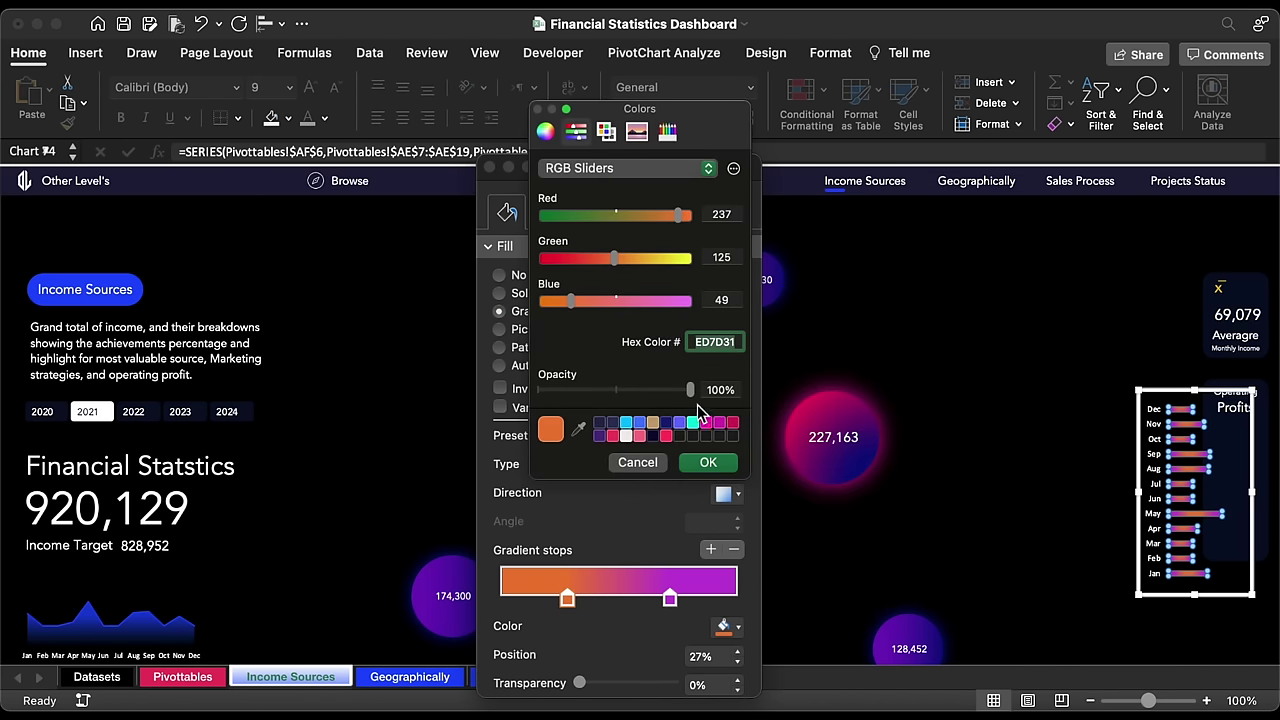
{"action": "left_click", "coordinate": [708, 463]}
{"action": "left_click", "coordinate": [720, 464]}
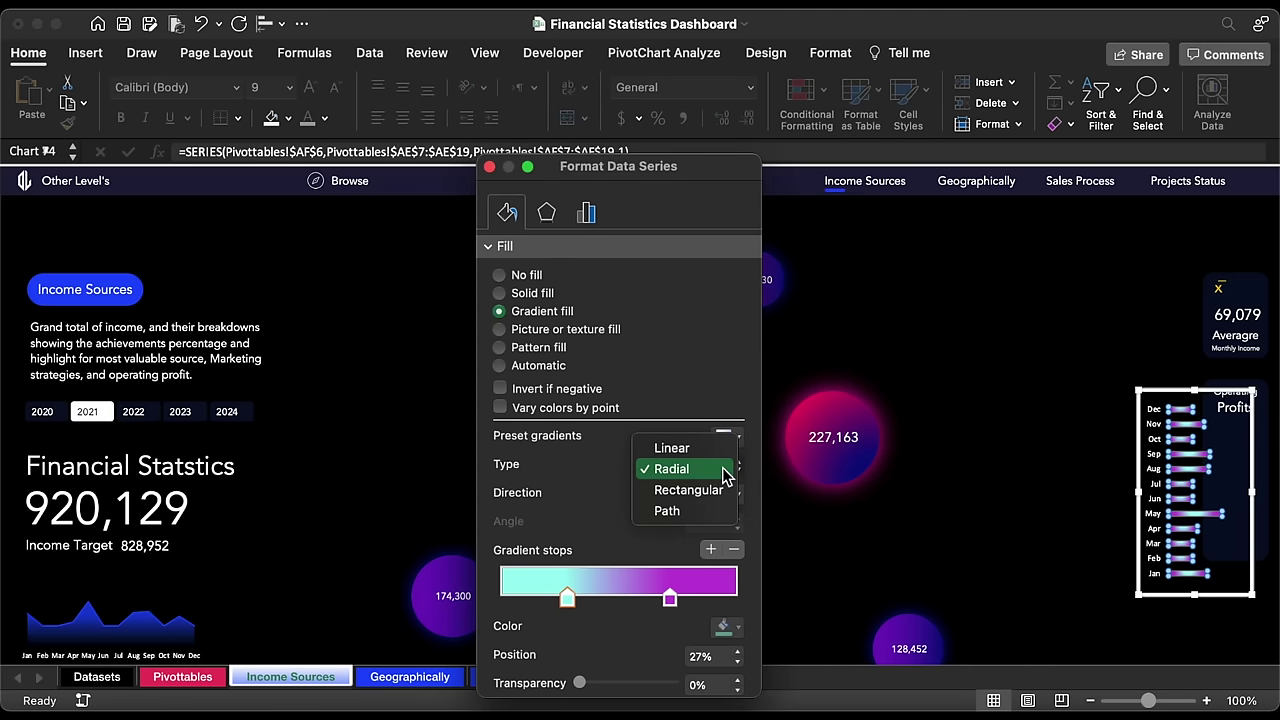
{"action": "left_click", "coordinate": [712, 452]}
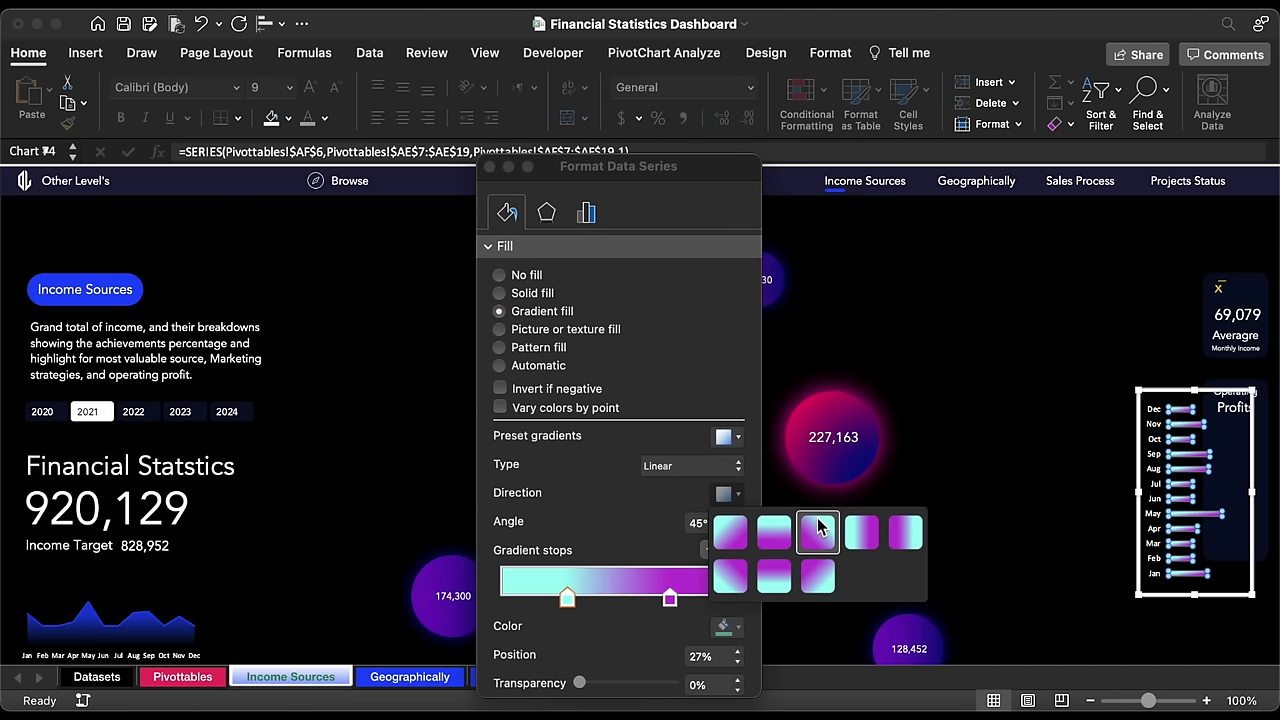
{"action": "left_click", "coordinate": [836, 545]}
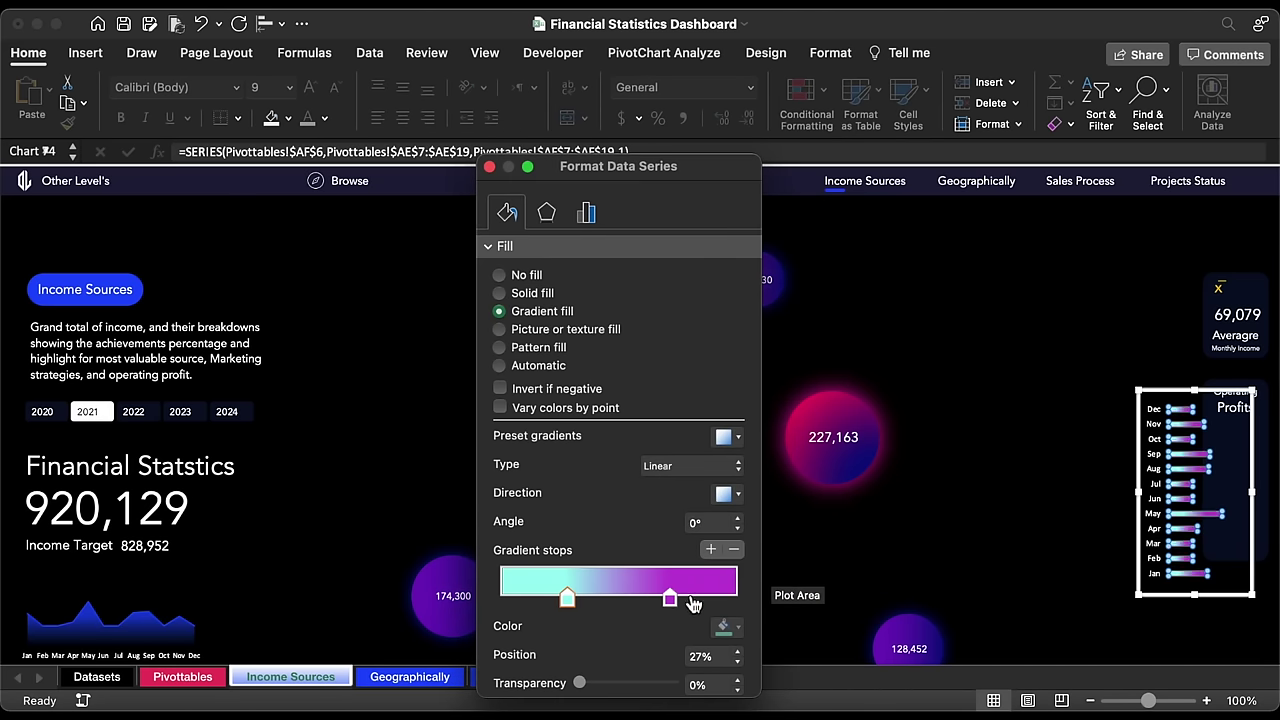
{"action": "mouse_move", "coordinate": [675, 603]}
{"action": "left_mouse_down"}
{"action": "mouse_move", "coordinate": [706, 604]}
{"action": "mouse_move", "coordinate": [692, 604]}
{"action": "left_mouse_up"}
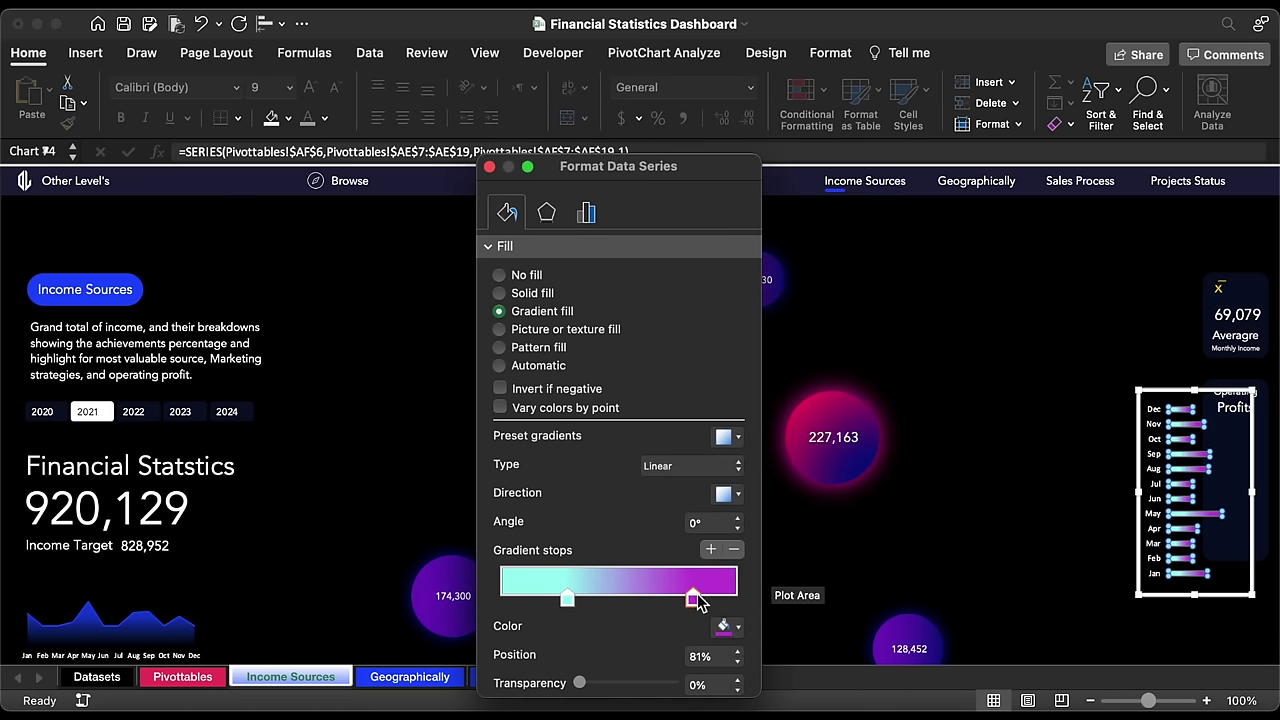
Step: Widen the bar gap width to 230% and shrink the chart to fit the card
{"action": "left_click", "coordinate": [585, 212]}
{"action": "left_click", "coordinate": [738, 376]}
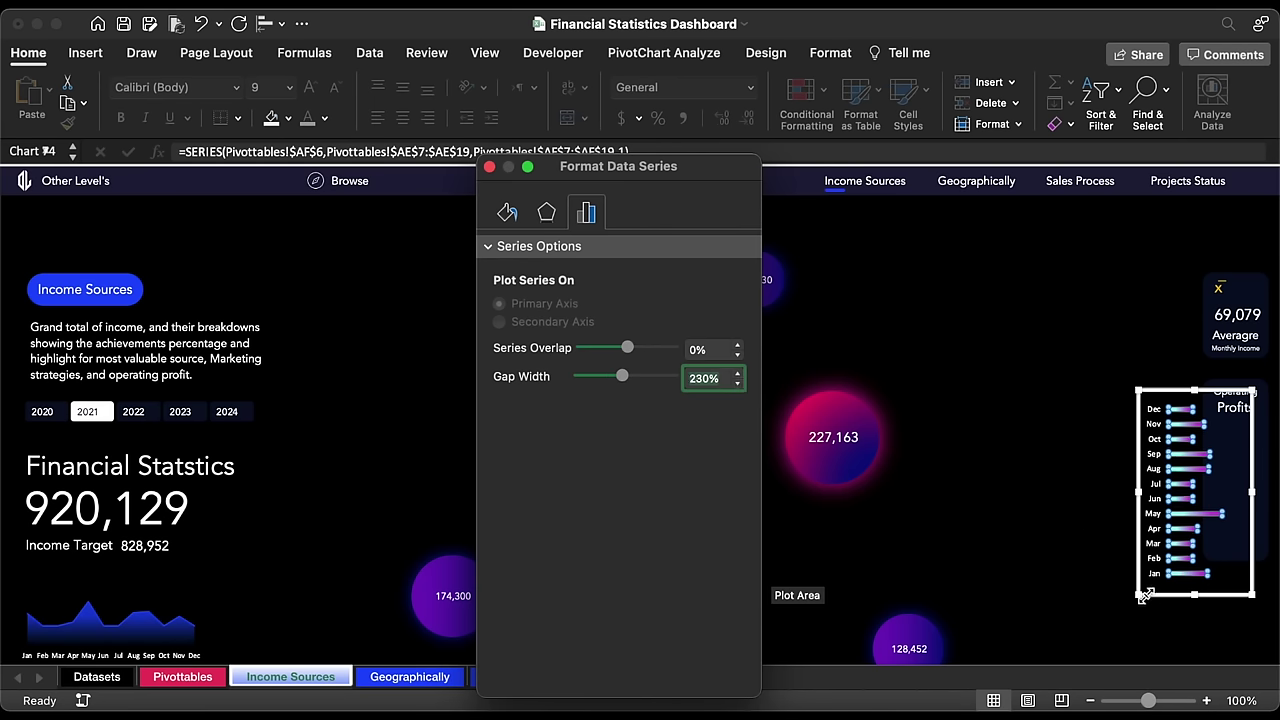
{"action": "left_click_drag", "start_coordinate": [1145, 596], "coordinate": [1170, 541]}
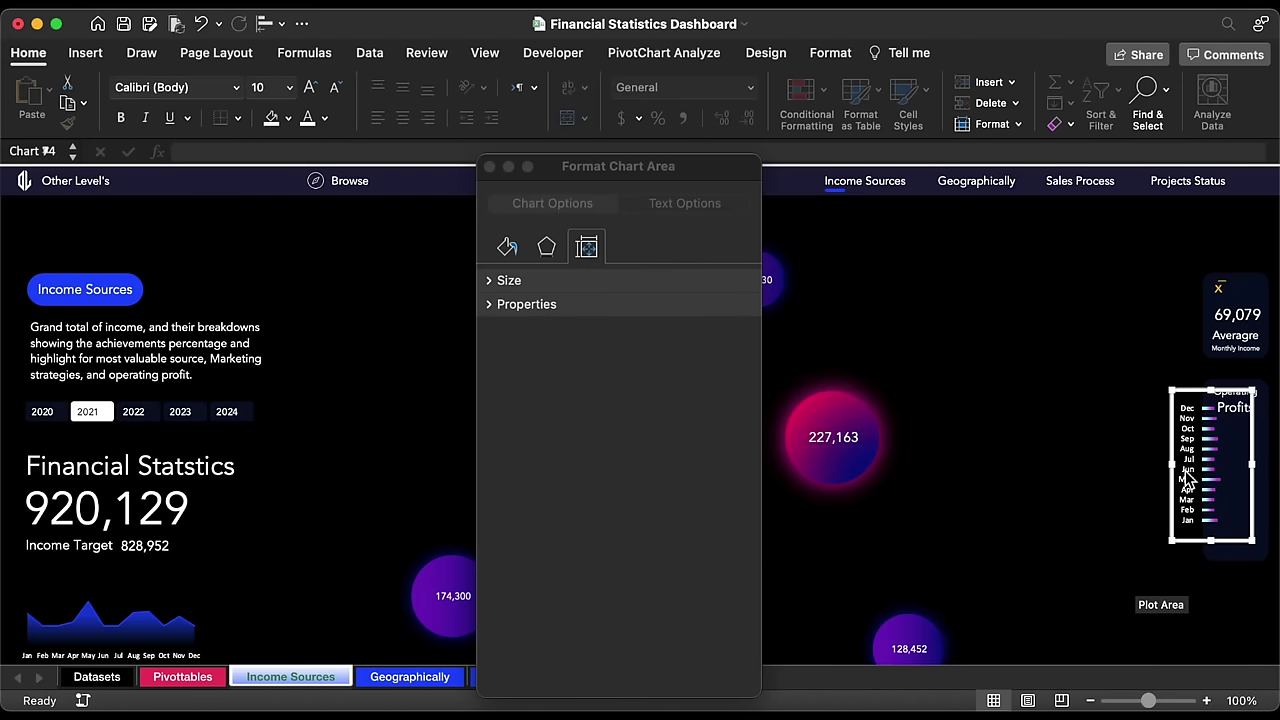
Step: Shift the profit chart right into its card and duplicate the Operating Profits label beneath it
{"action": "left_click_drag", "start_coordinate": [1187, 478], "coordinate": [1245, 557]}
{"action": "left_click", "coordinate": [1245, 545]}
{"action": "left_click", "coordinate": [1245, 414]}
{"action": "left_click", "coordinate": [1240, 398]}
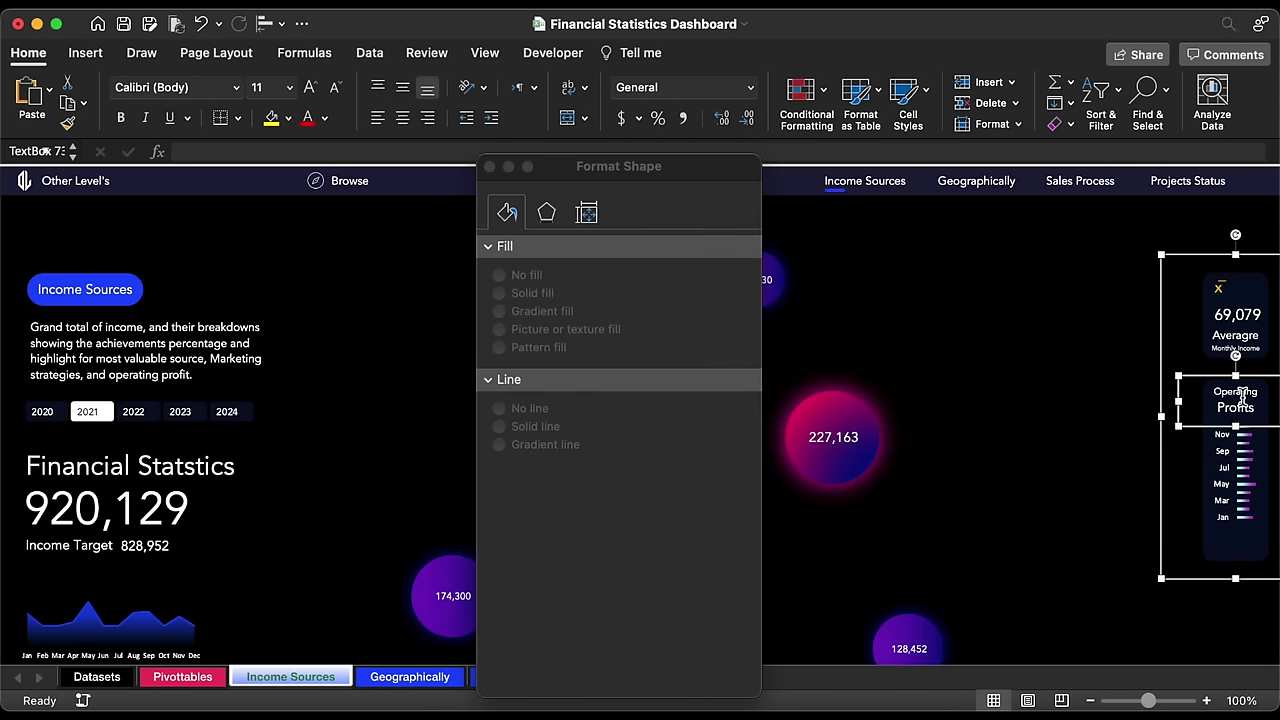
{"action": "left_click_drag", "start_coordinate": [1240, 398], "coordinate": [1222, 530]}
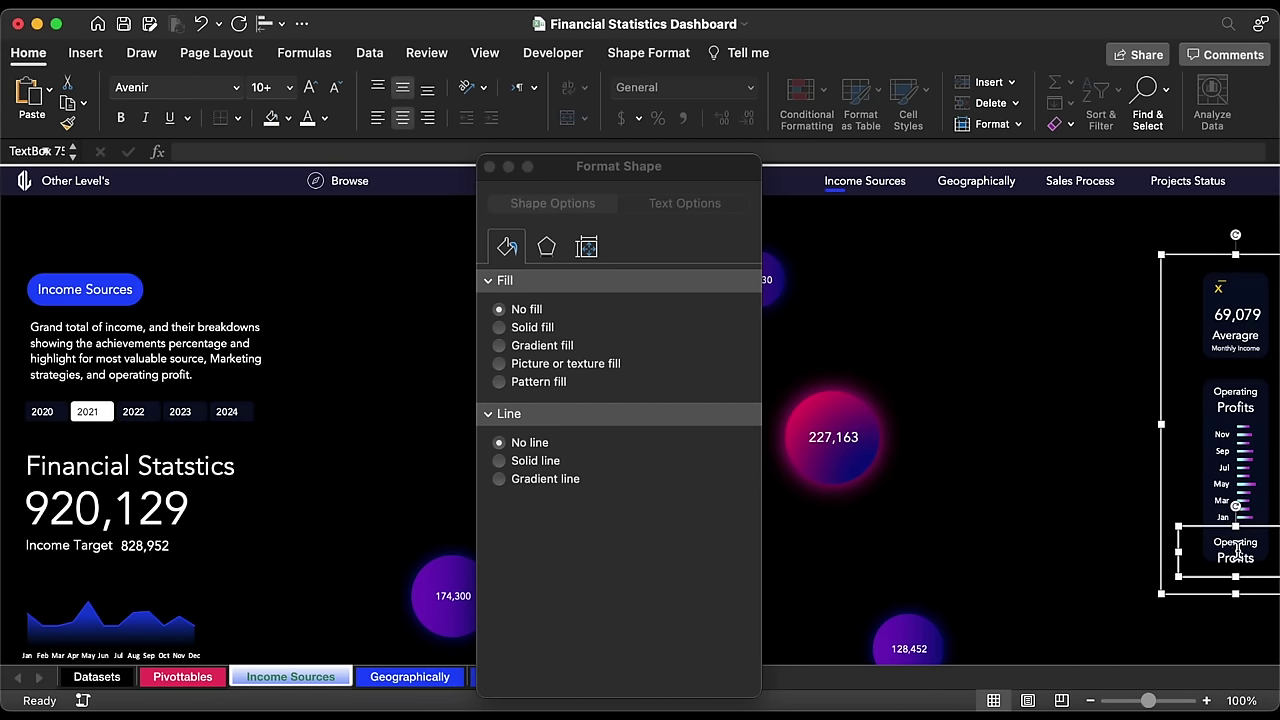
{"action": "left_click", "coordinate": [489, 166]}
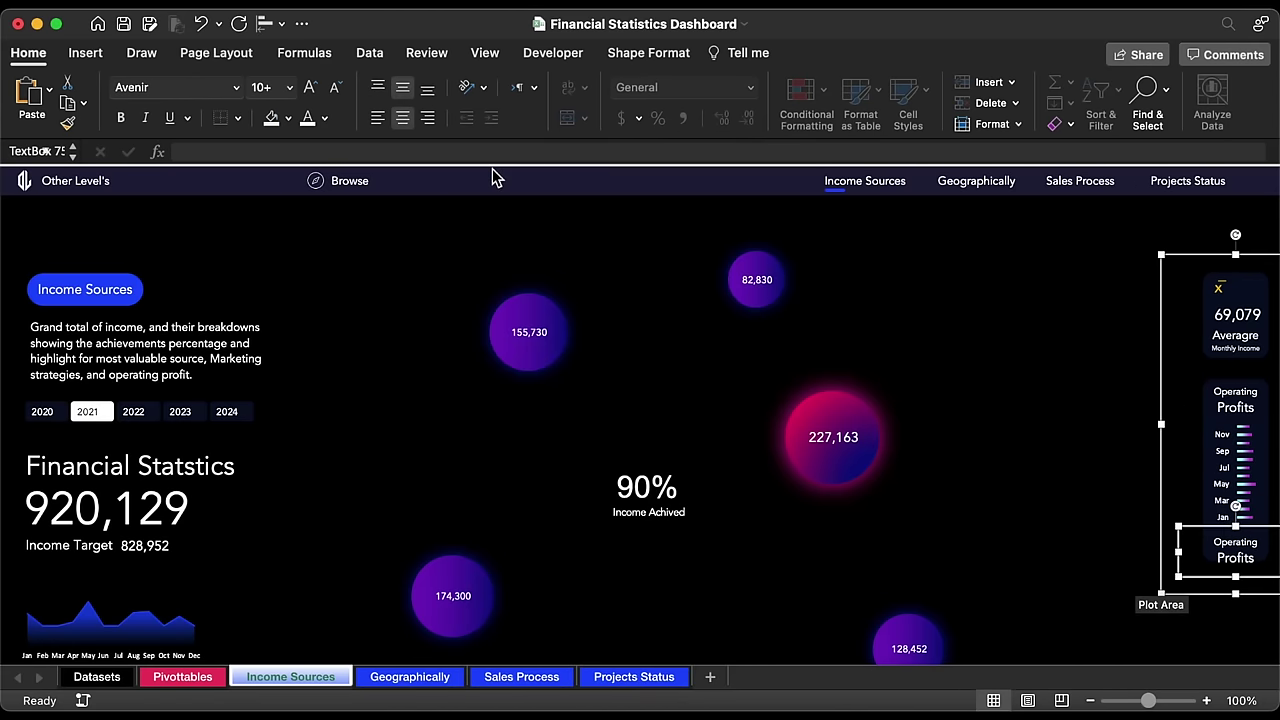
{"action": "left_click", "coordinate": [182, 676]}
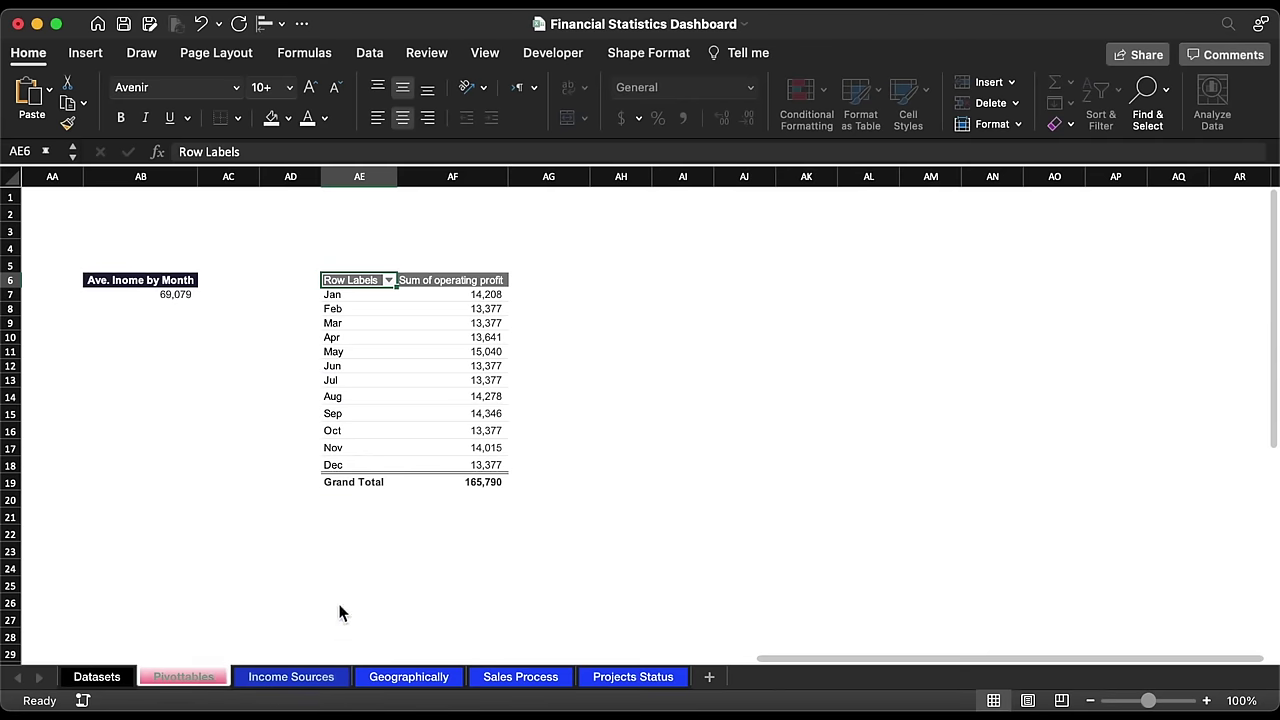
Step: Copy the AB6 heading into AH6 and retitle it 'Operating Profits'
{"action": "left_click", "coordinate": [163, 283]}
{"action": "key", "text": "super+c"}
{"action": "left_click", "coordinate": [620, 284]}
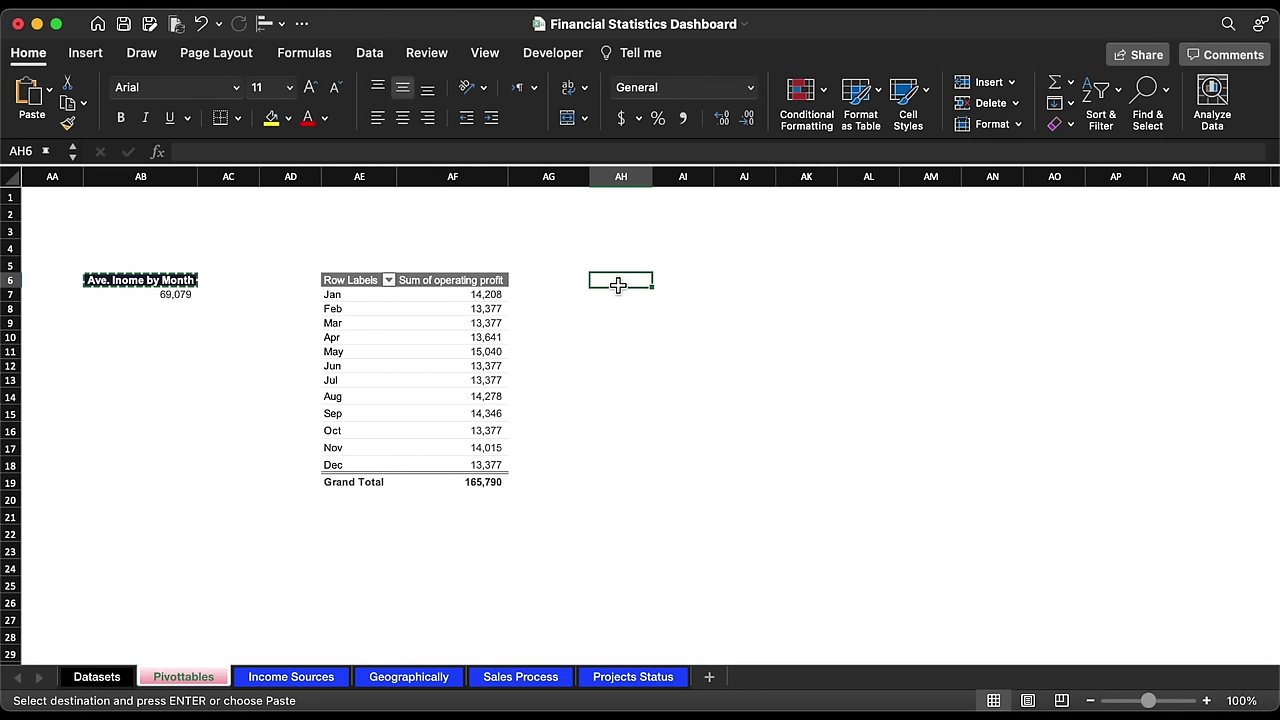
{"action": "key", "text": "super+v"}
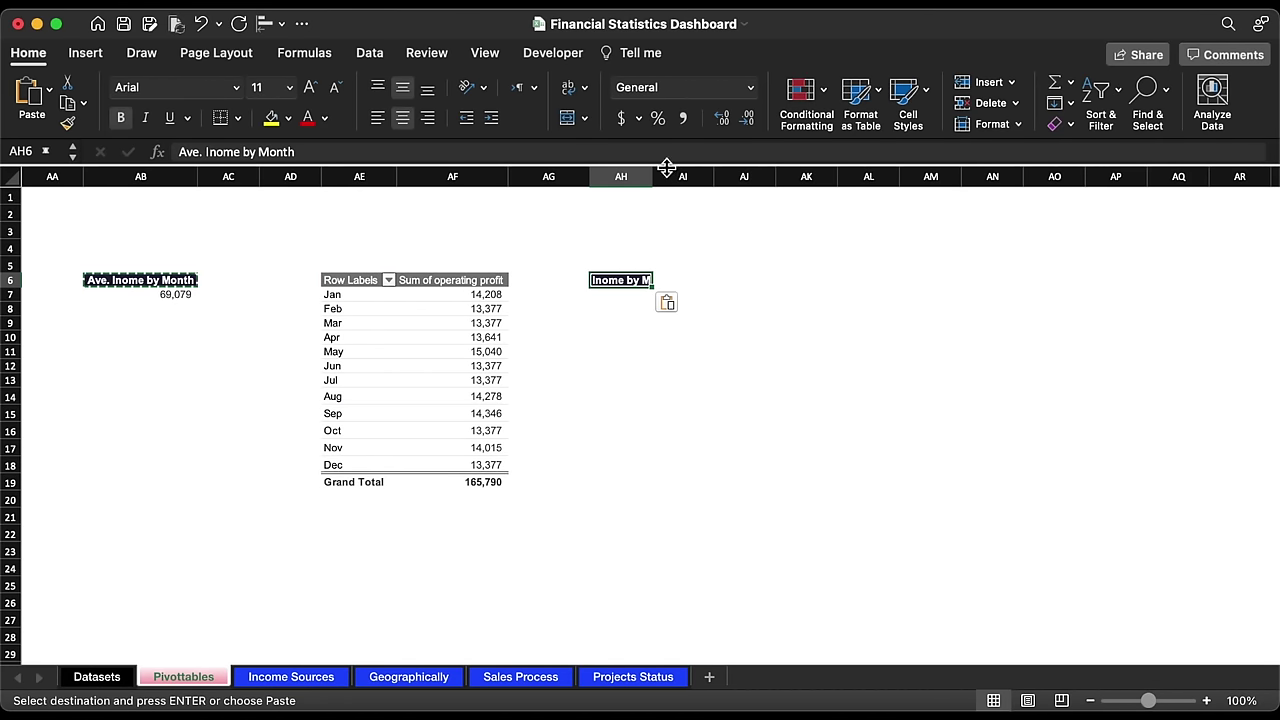
{"action": "double_click", "coordinate": [666, 166]}
{"action": "type", "text": "Operating Profits"}
{"action": "key", "text": "Return"}
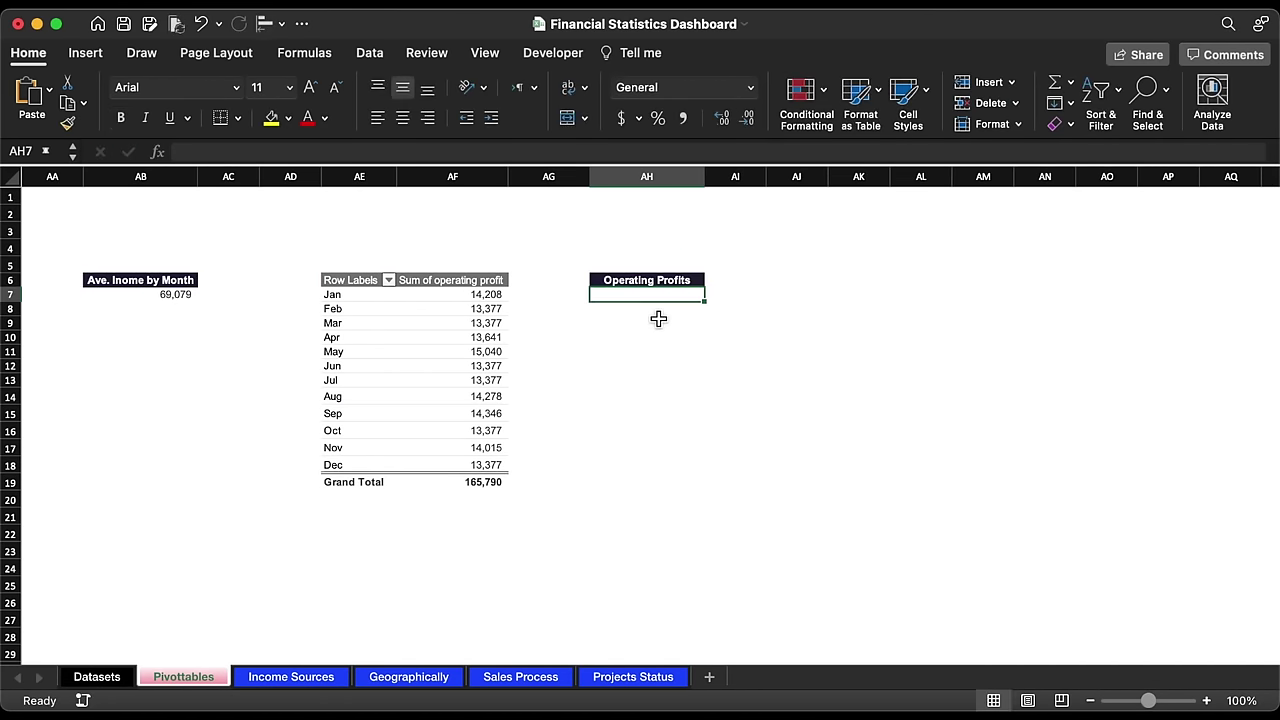
Step: Make AH7 reference the pivot's Grand Total, 165790.404
{"action": "type", "text": "="}
{"action": "left_click", "coordinate": [483, 482]}
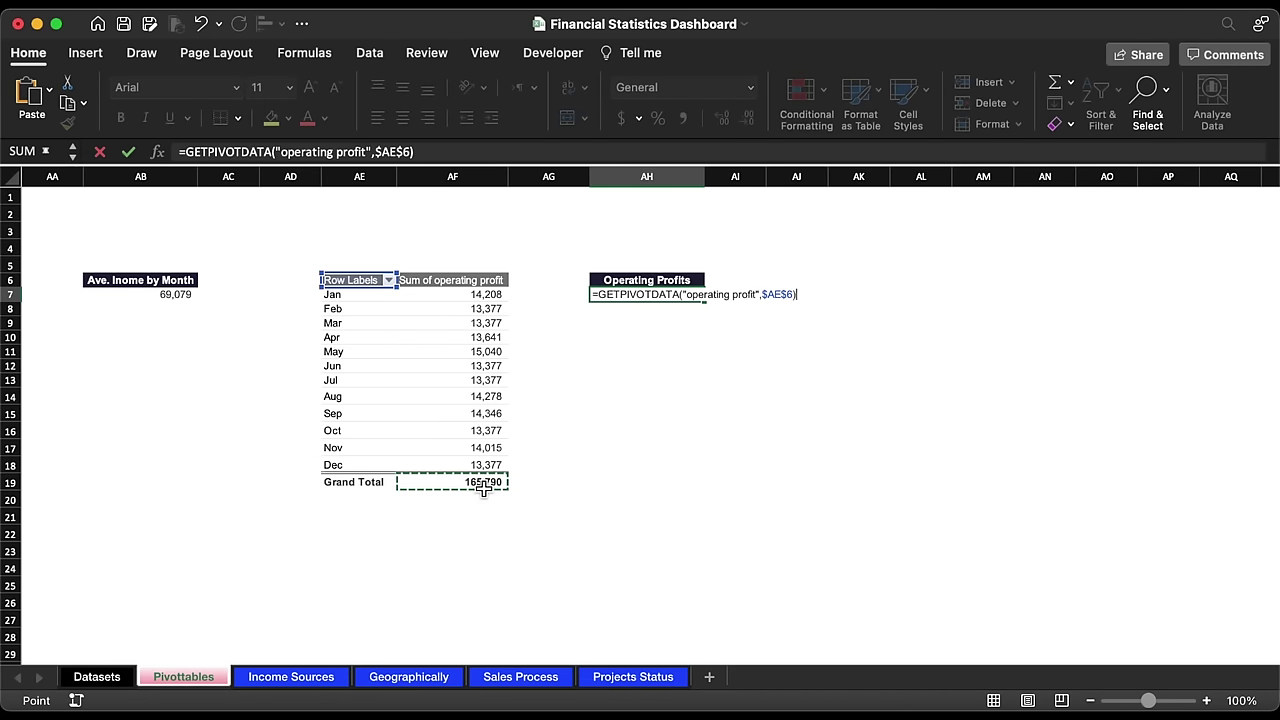
{"action": "key", "text": "Return"}
{"action": "left_click", "coordinate": [662, 296]}
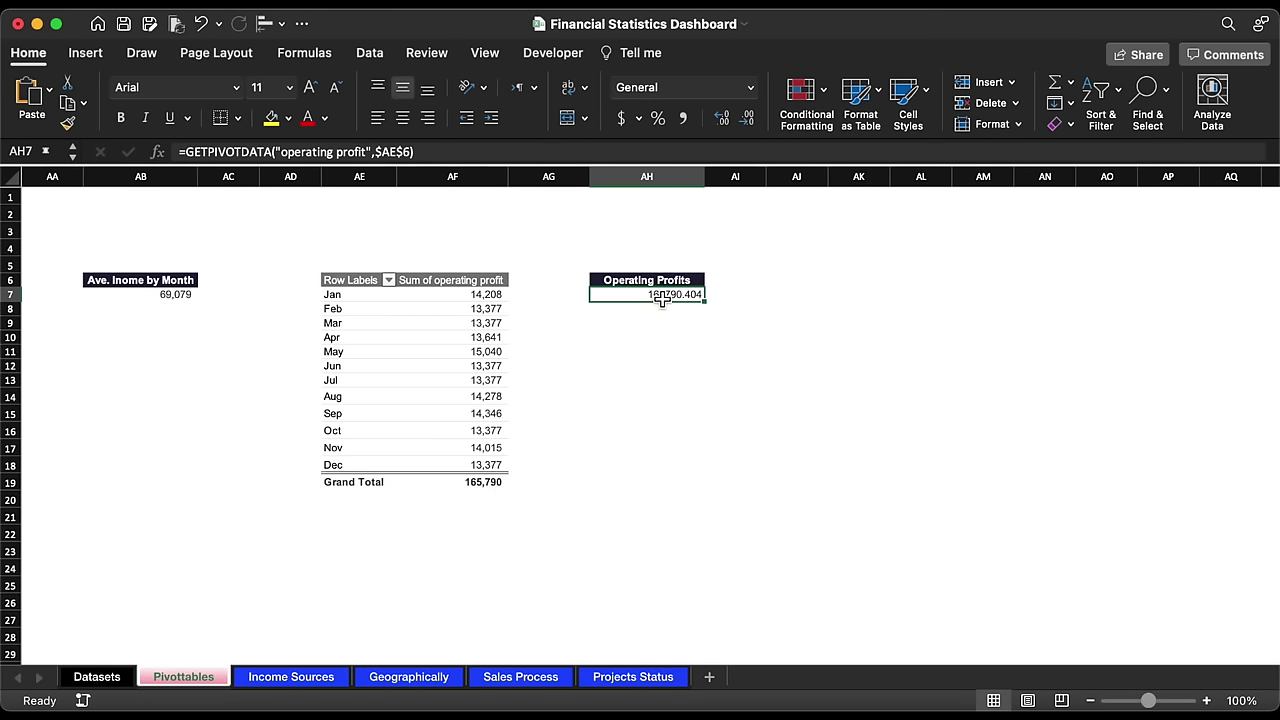
Step: Format the AH7 total with thousands separators and no decimal places
{"action": "left_click", "coordinate": [683, 118]}
{"action": "left_click", "coordinate": [746, 118]}
{"action": "left_click", "coordinate": [746, 118]}
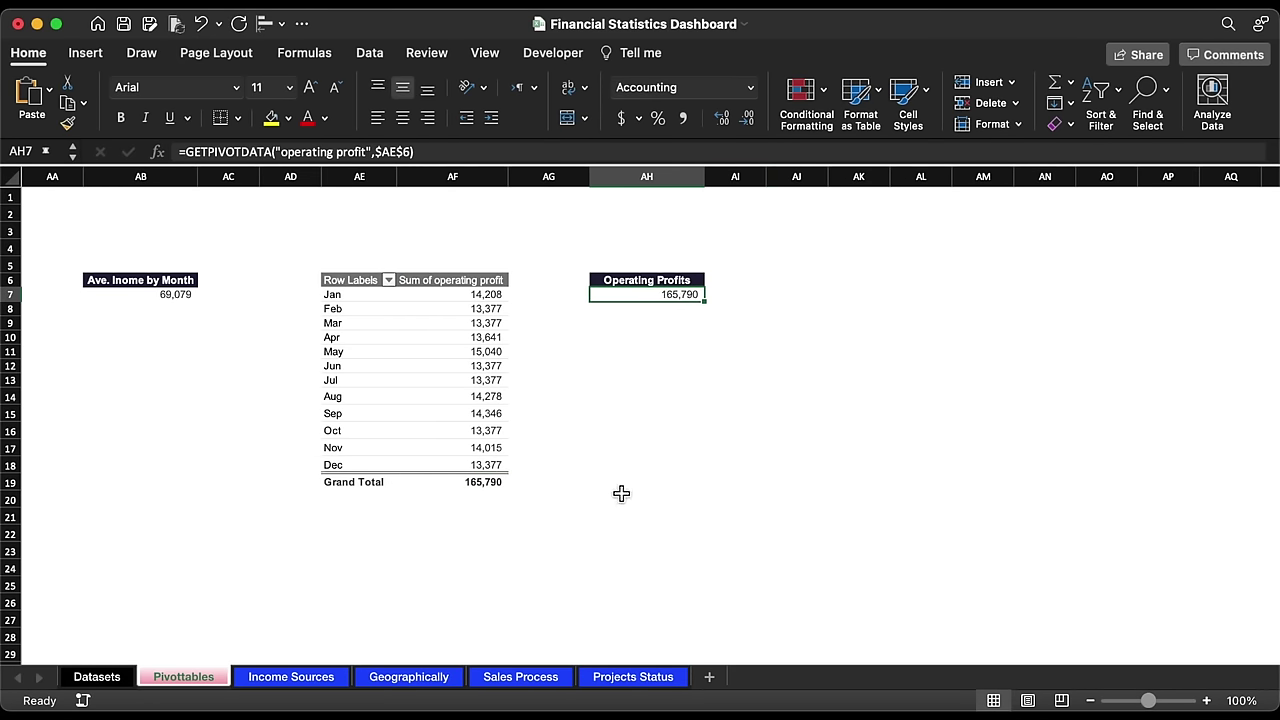
Step: Clear the copied card label and link its text box to Pivottables!AH7
{"action": "left_click", "coordinate": [344, 680]}
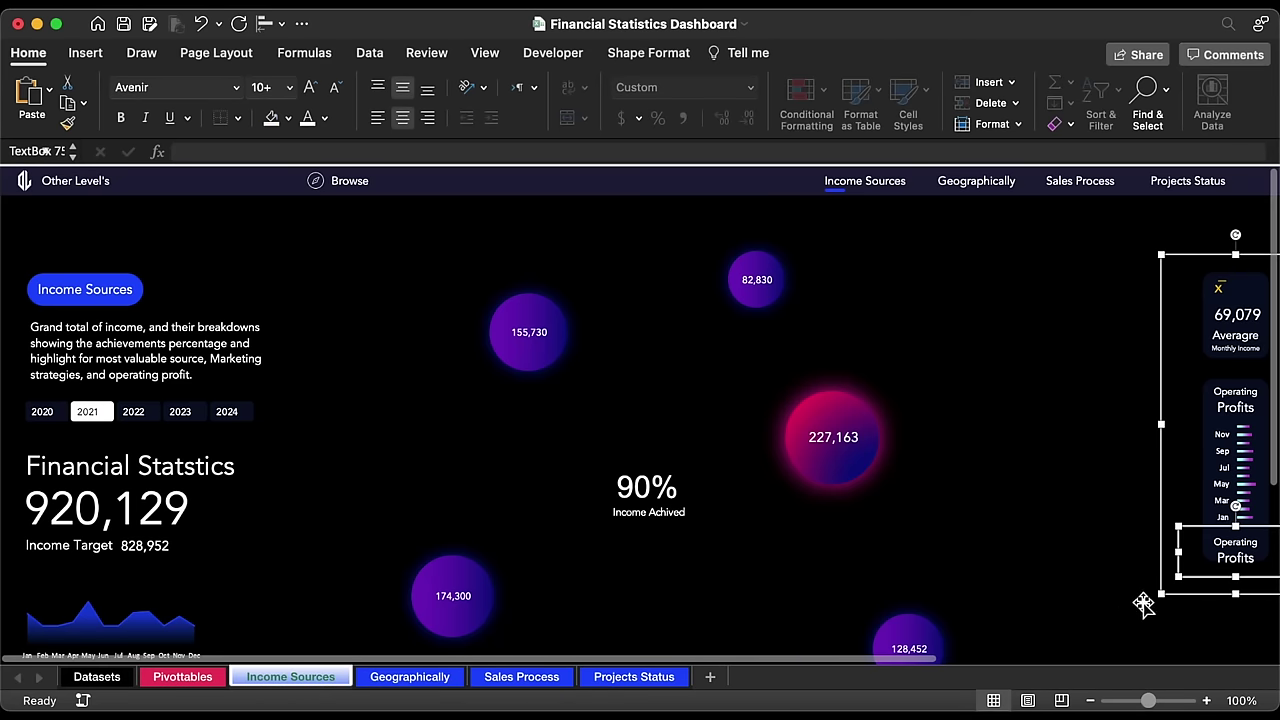
{"action": "triple_click", "coordinate": [1240, 558]}
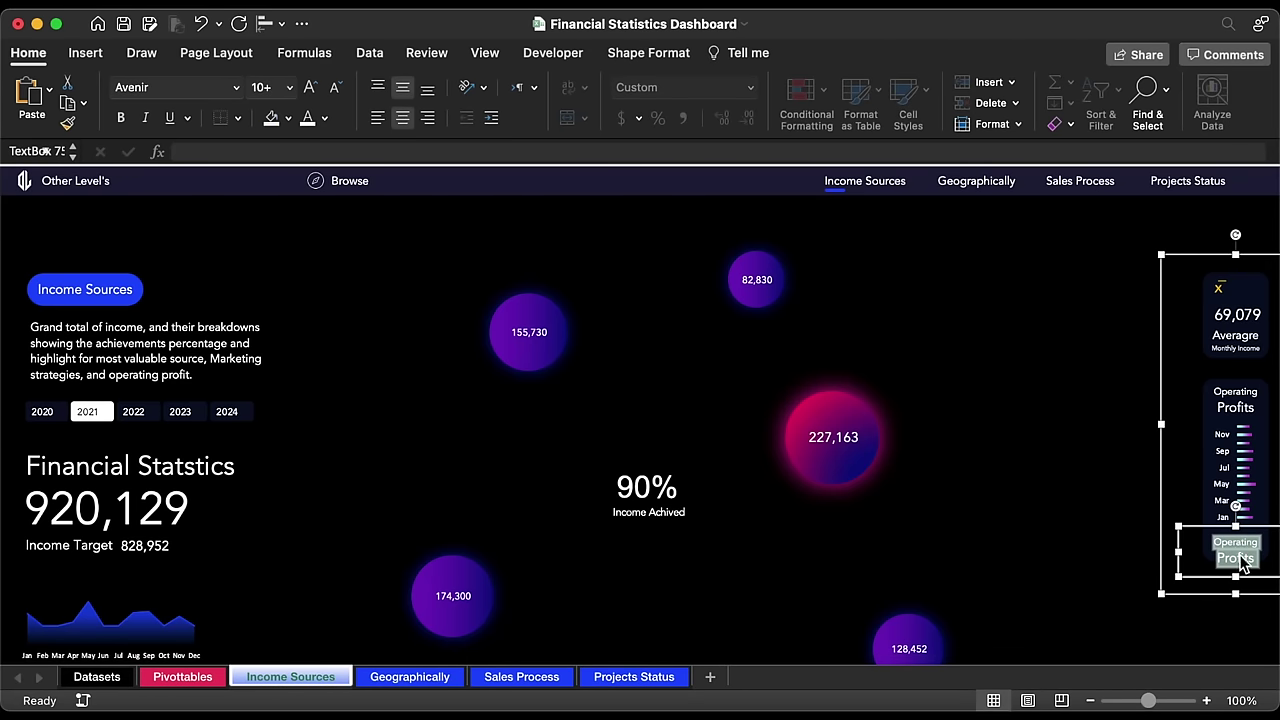
{"action": "key", "text": "BackSpace"}
{"action": "left_click", "coordinate": [695, 150]}
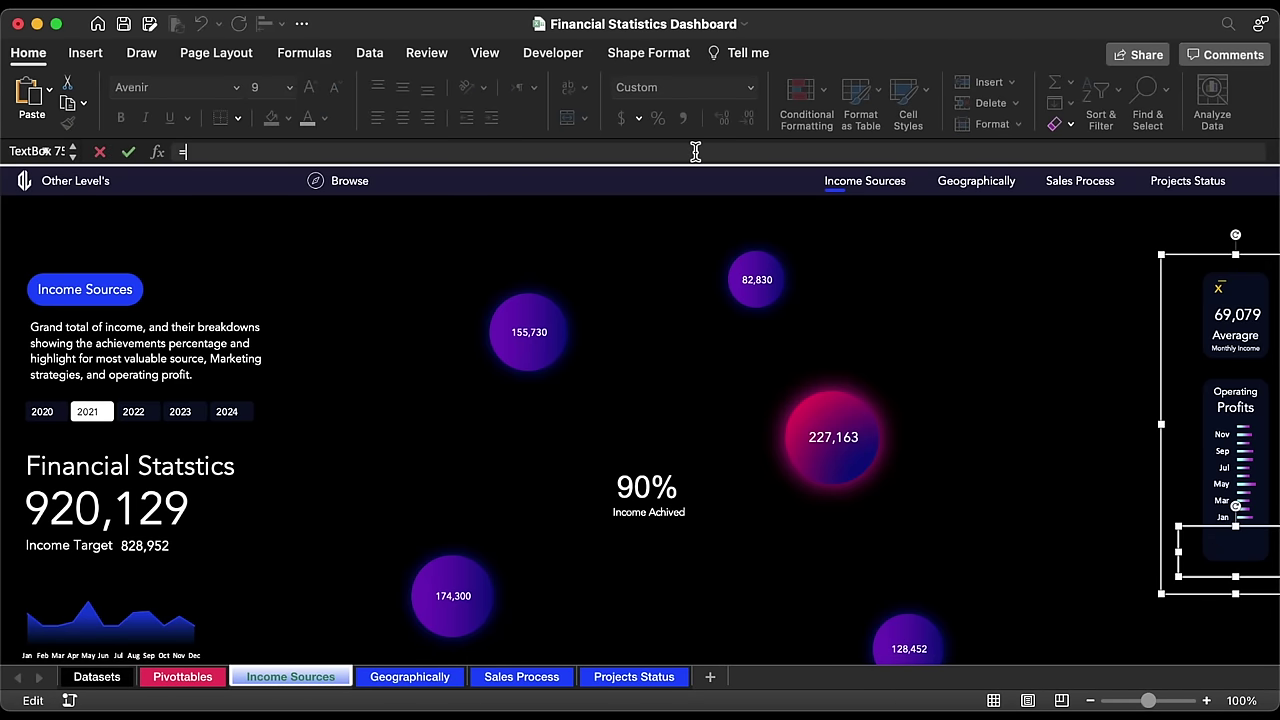
{"action": "type", "text": "="}
{"action": "left_click", "coordinate": [218, 680]}
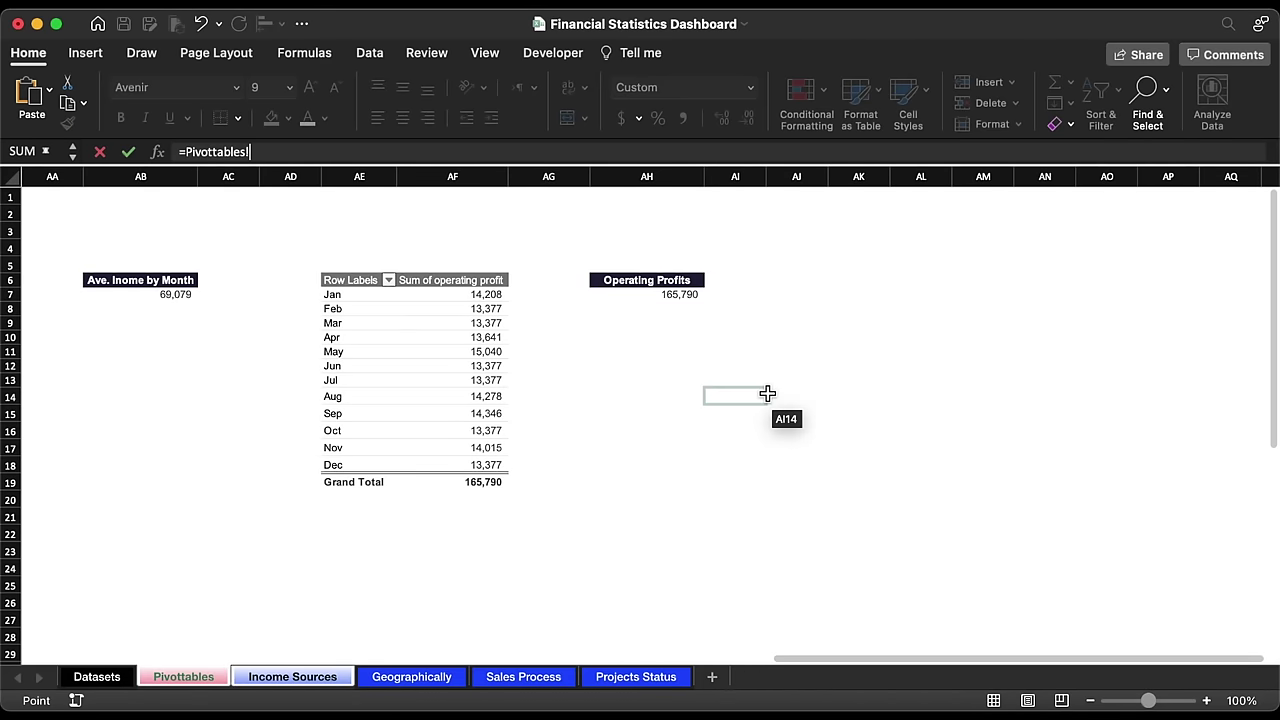
{"action": "left_click", "coordinate": [655, 297]}
{"action": "key", "text": "Return"}
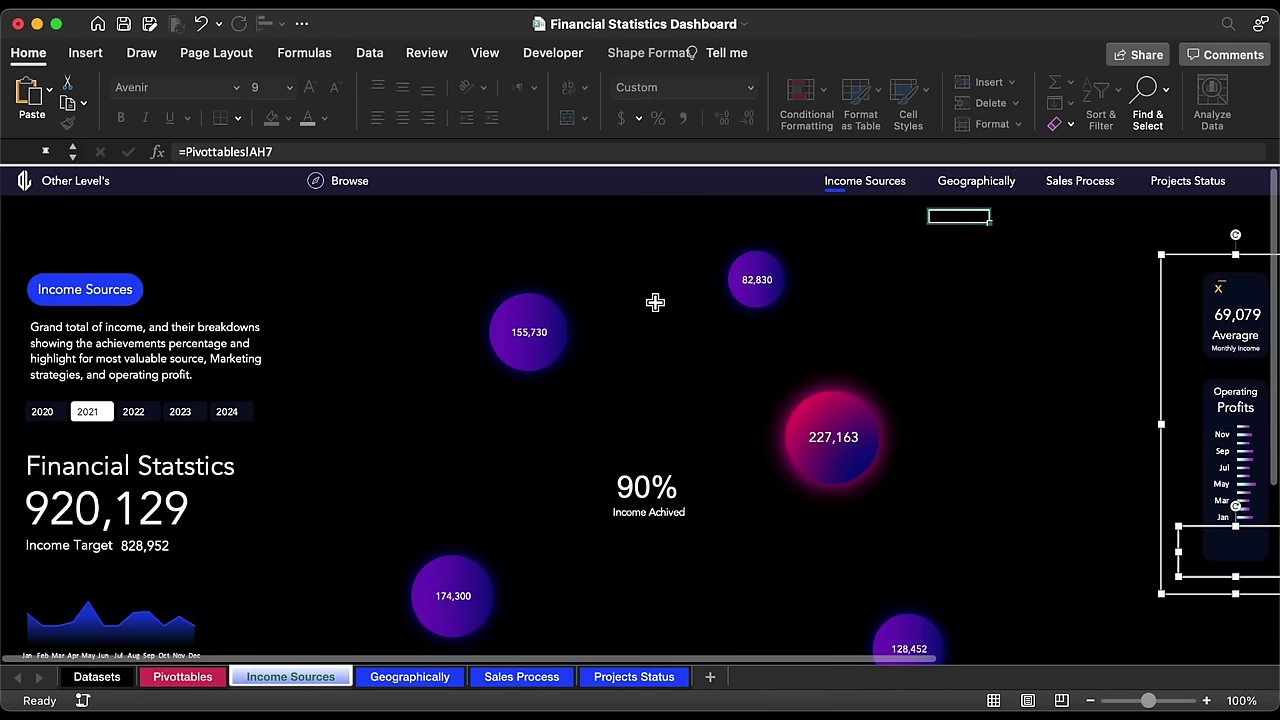
Step: Make the 165,790 value white at size 16 and nudge it up in the card
{"action": "left_click", "coordinate": [307, 118]}
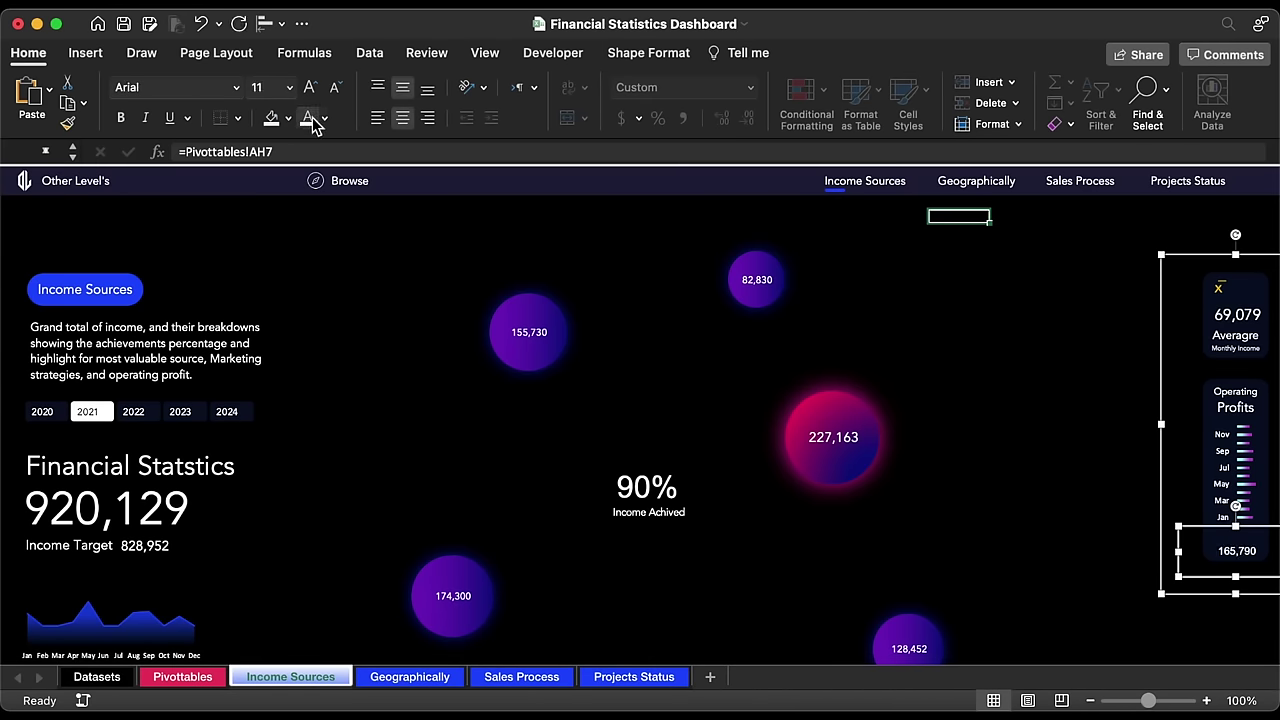
{"action": "left_click", "coordinate": [312, 89]}
{"action": "left_click", "coordinate": [312, 89]}
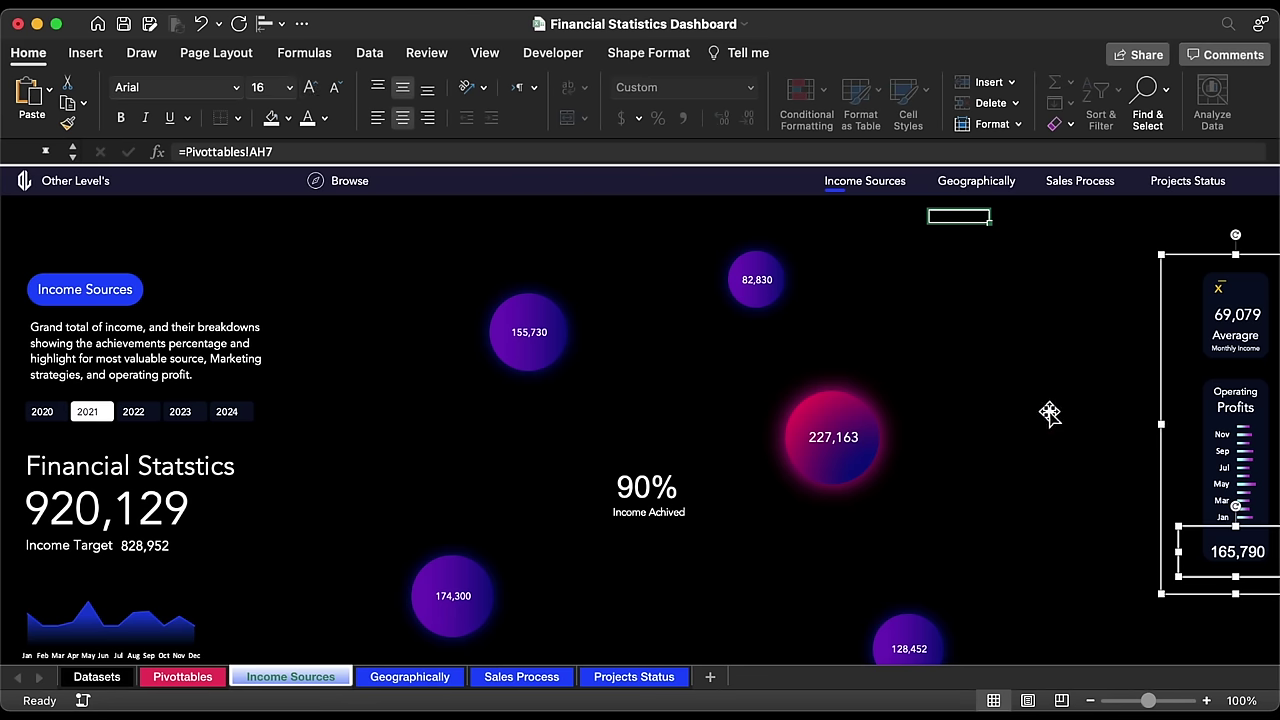
{"action": "left_click_drag", "start_coordinate": [1240, 532], "coordinate": [1240, 524]}
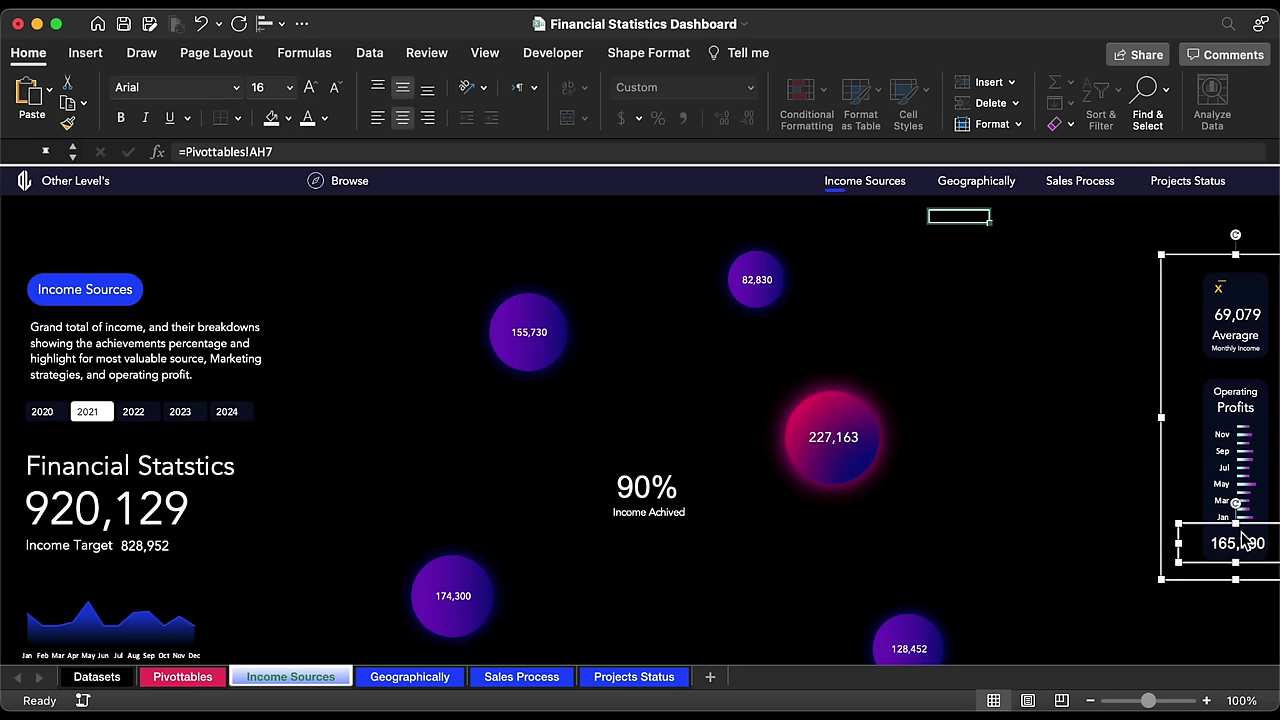
{"action": "left_click", "coordinate": [1206, 601]}
Step: Wrap the AH7 operating-profit formula in IFERROR with a blank "" fallback
{"action": "left_click", "coordinate": [182, 677]}
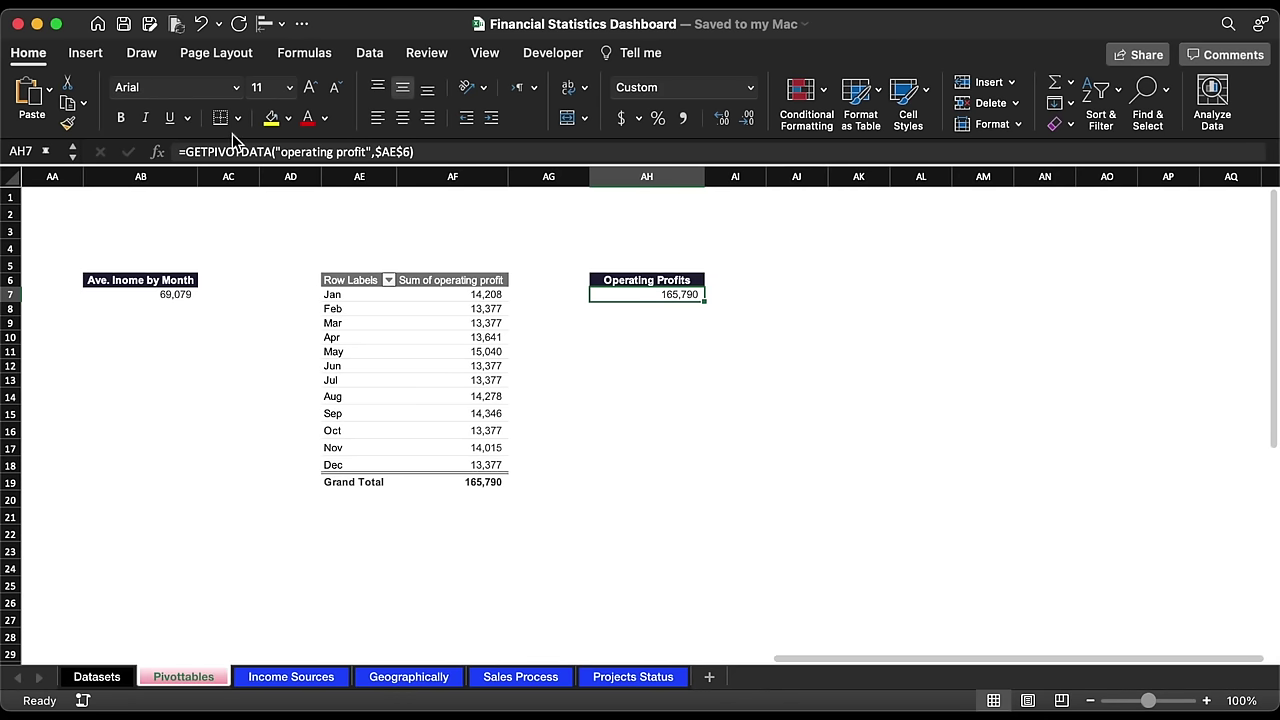
{"action": "left_click", "coordinate": [186, 151]}
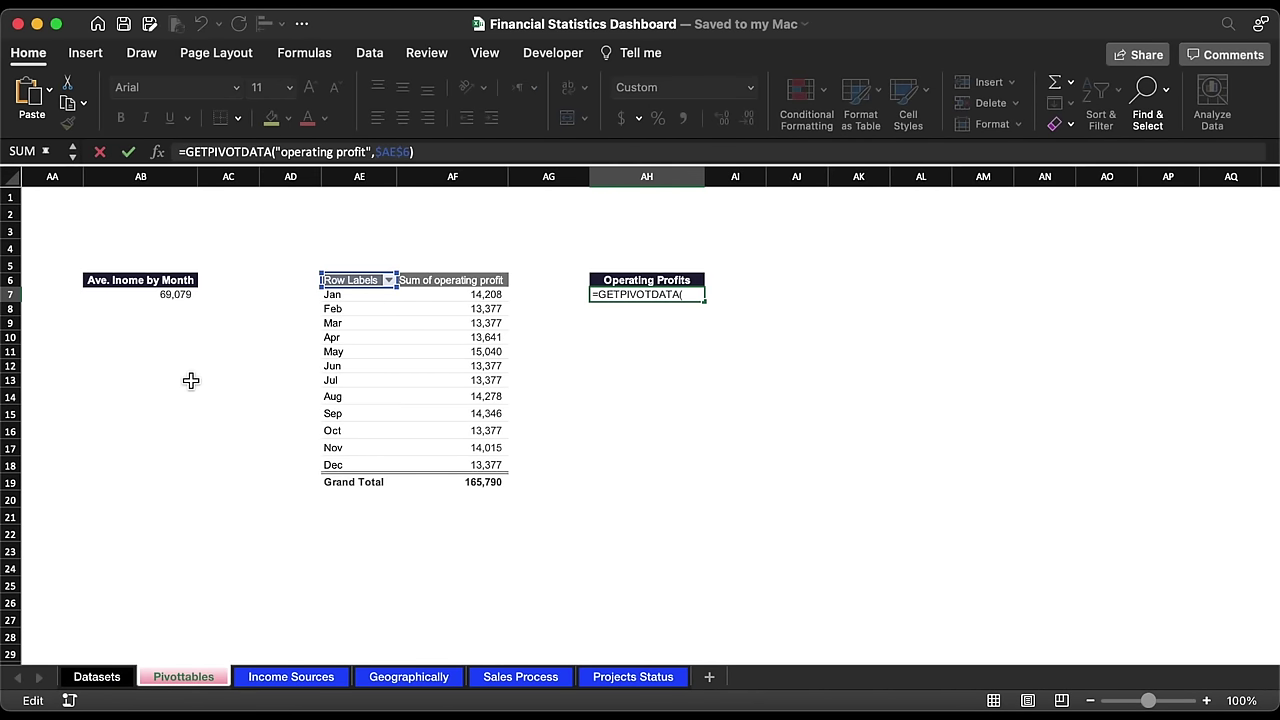
{"action": "type", "text": "IF"}
{"action": "double_click", "coordinate": [225, 246]}
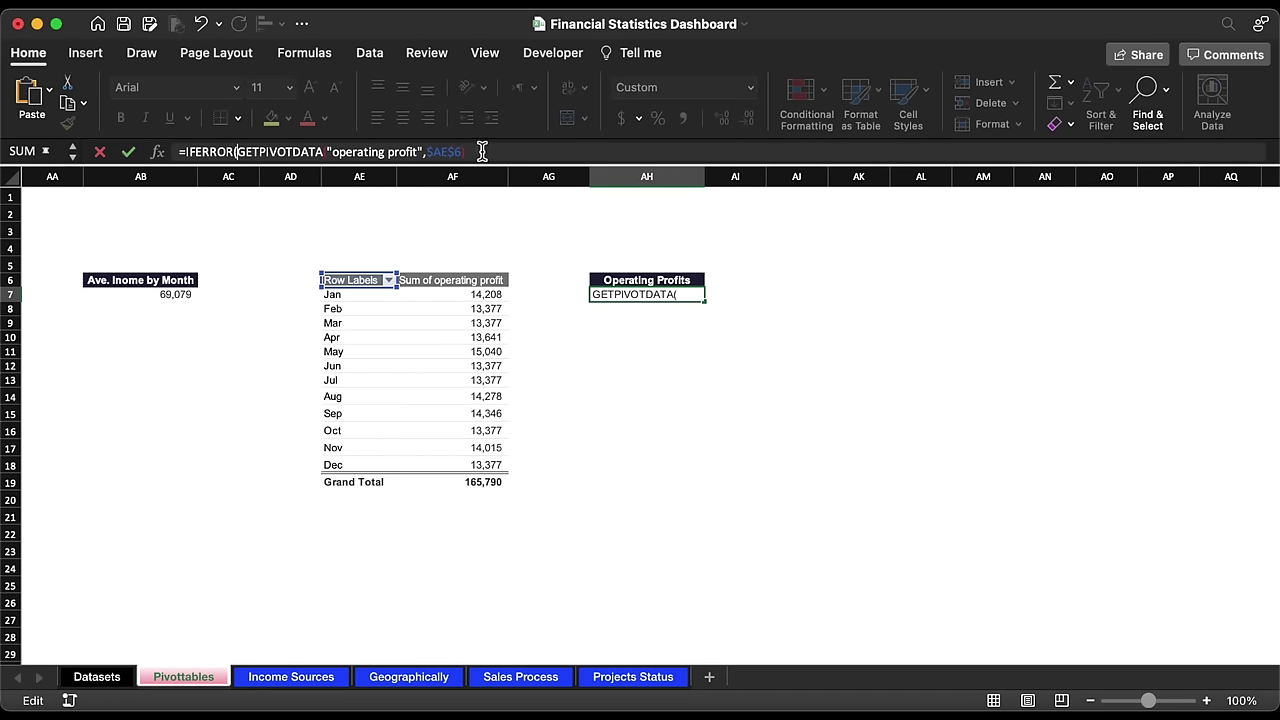
{"action": "left_click", "coordinate": [486, 151]}
{"action": "type", "text": ",\"\""}
{"action": "key", "text": "Return"}
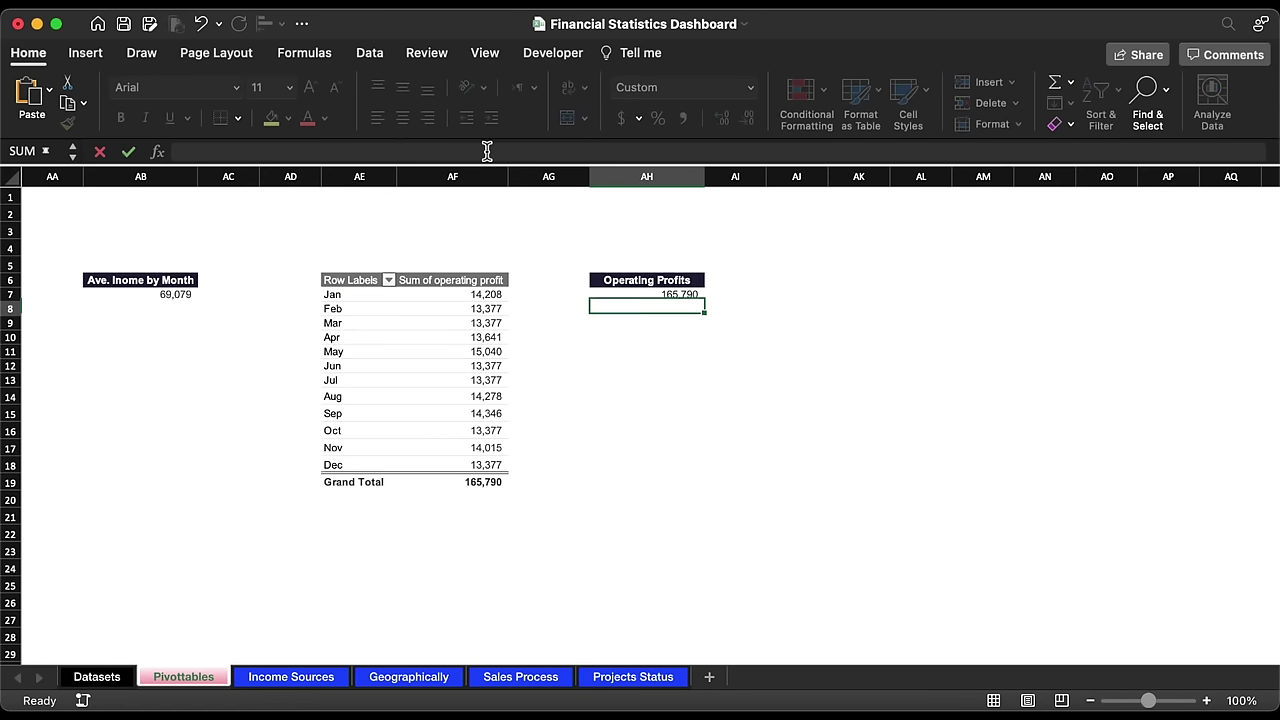
Step: Wrap the AB7 average-income formula in IFERROR and select pivot columns AE:AF
{"action": "left_click", "coordinate": [171, 296]}
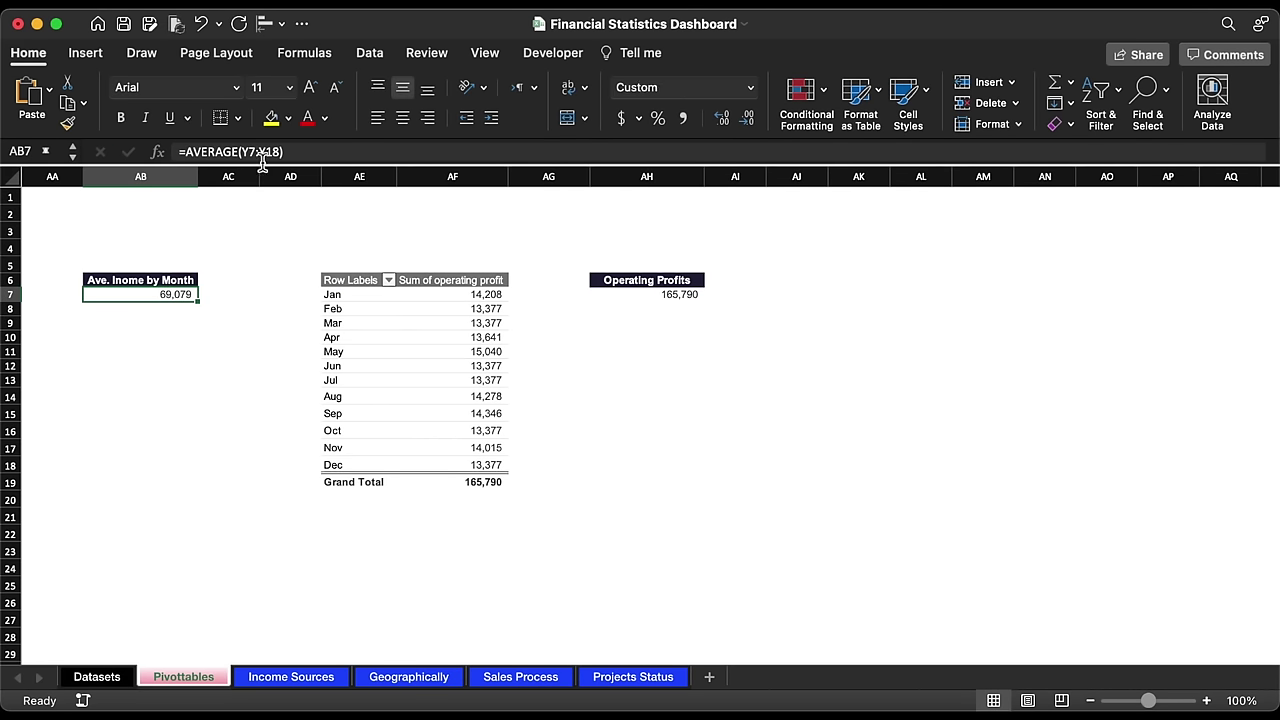
{"action": "left_click", "coordinate": [188, 152]}
{"action": "type", "text": "if"}
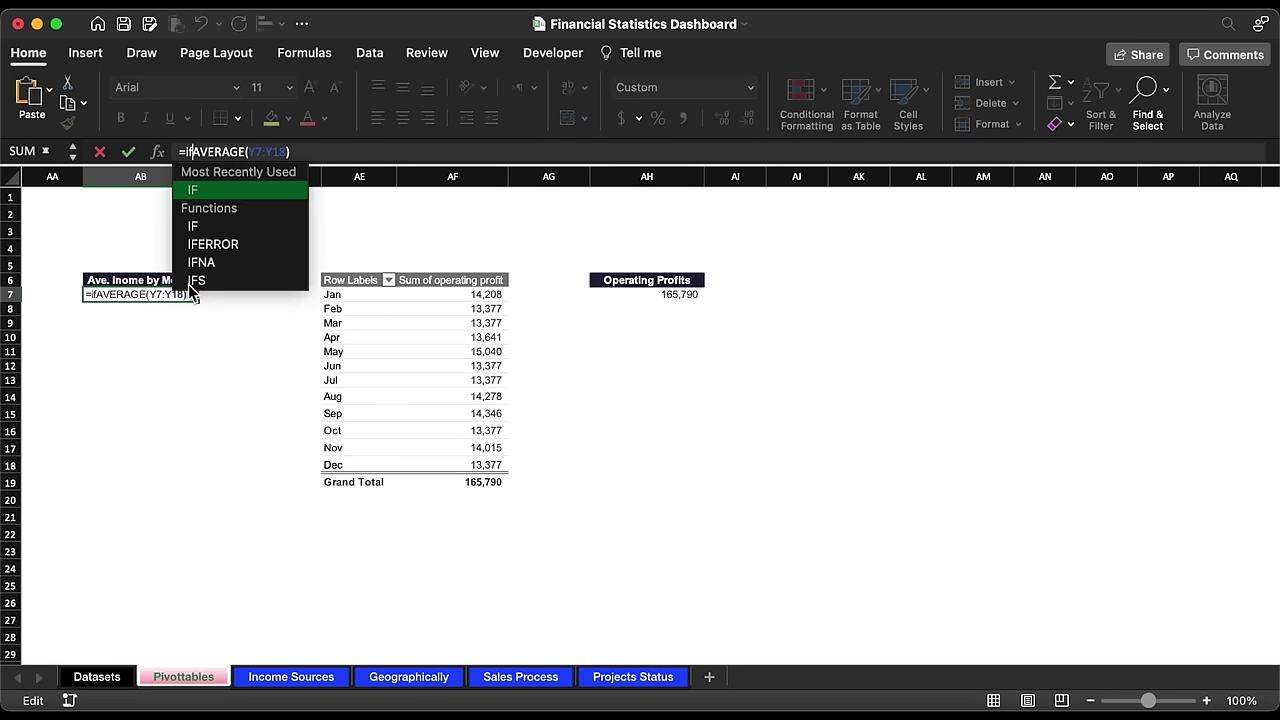
{"action": "double_click", "coordinate": [222, 246]}
{"action": "left_click", "coordinate": [372, 150]}
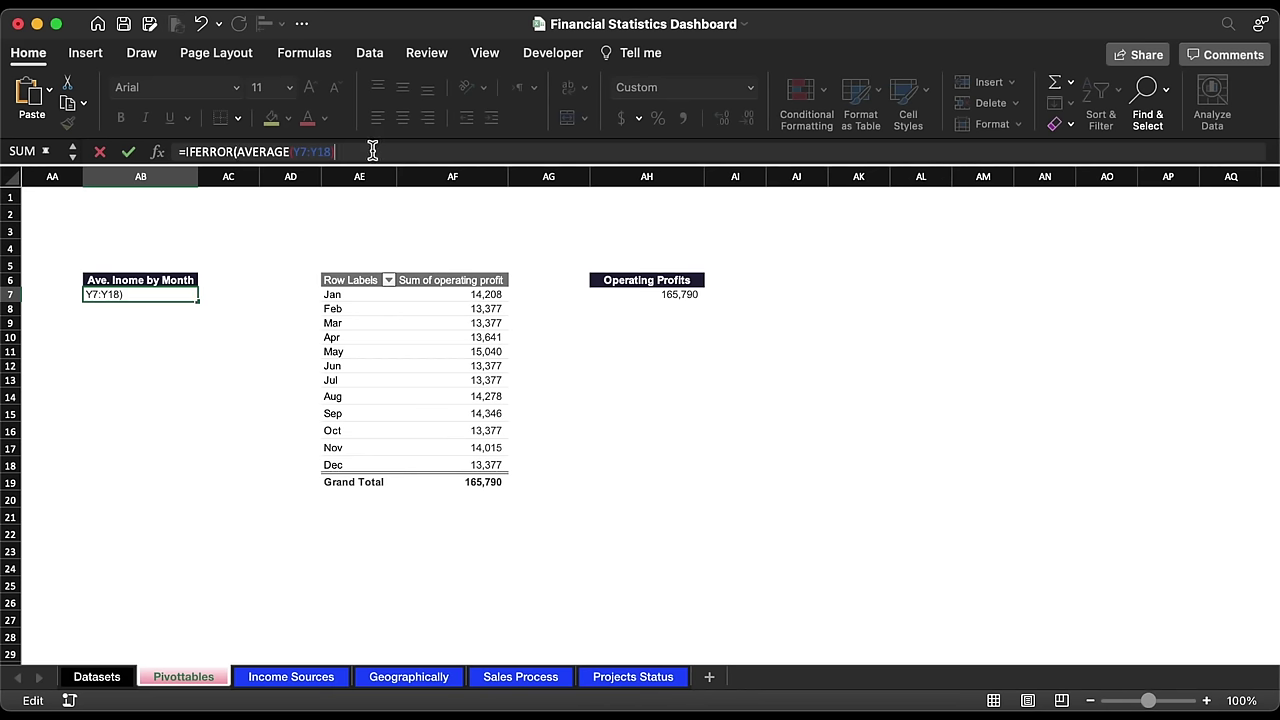
{"action": "key", "text": "Return"}
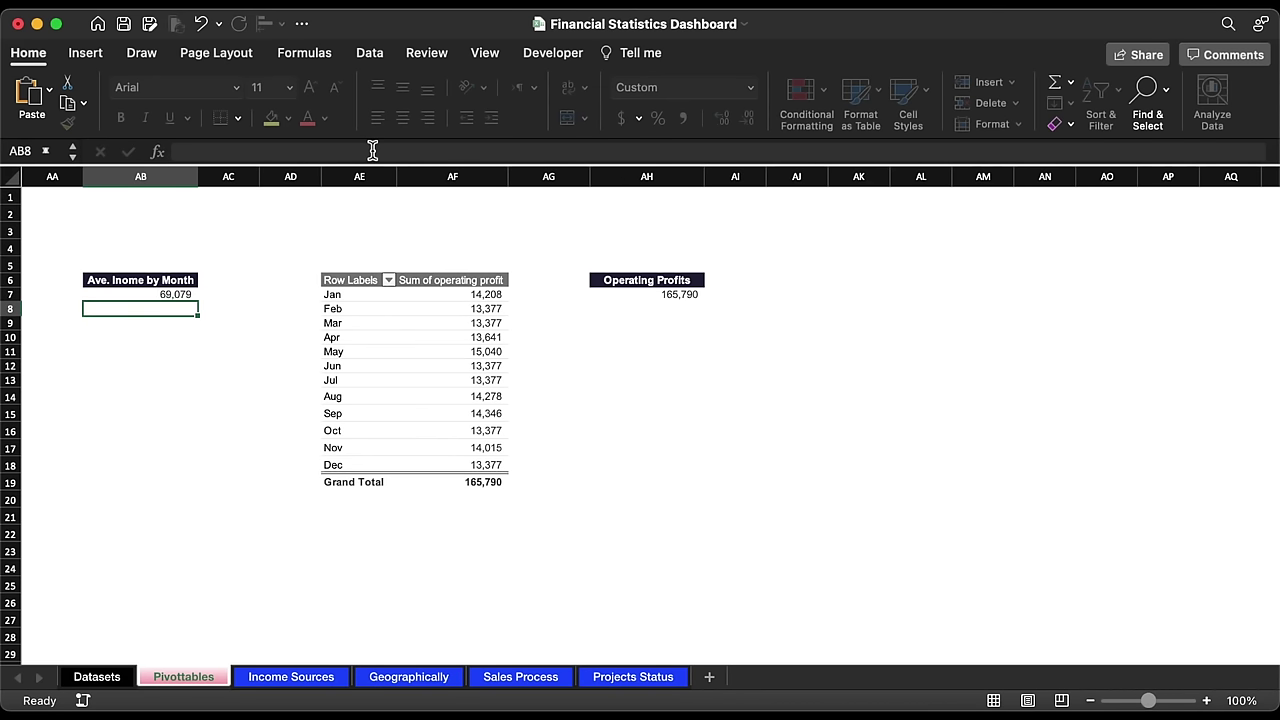
{"action": "left_click_drag", "start_coordinate": [380, 178], "coordinate": [432, 182]}
Step: Paste a copy of the operating-profit pivot into columns AK:AL
{"action": "key", "text": "ctrl+c"}
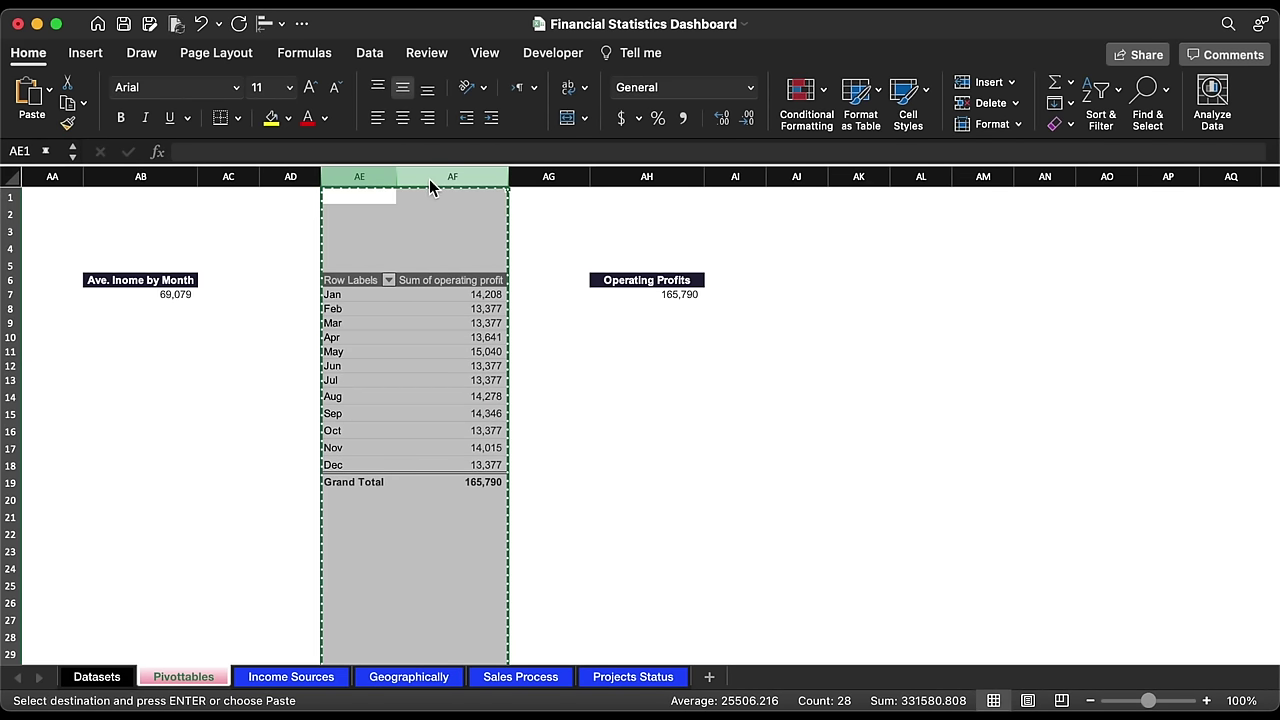
{"action": "left_click", "coordinate": [846, 177]}
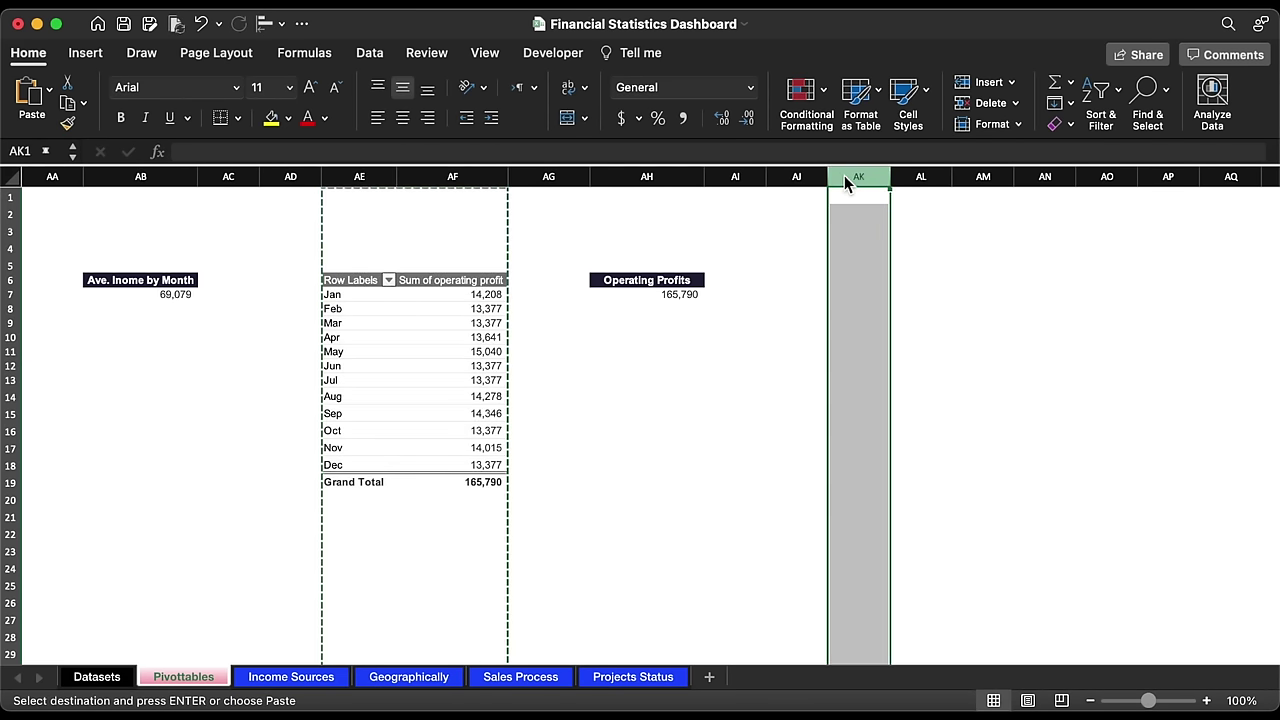
{"action": "key", "text": "ctrl+v"}
{"action": "scroll", "coordinate": [902, 274], "scroll_direction": "right", "scroll_amount": 6}
{"action": "scroll", "coordinate": [902, 274], "scroll_direction": "left", "scroll_amount": 1}
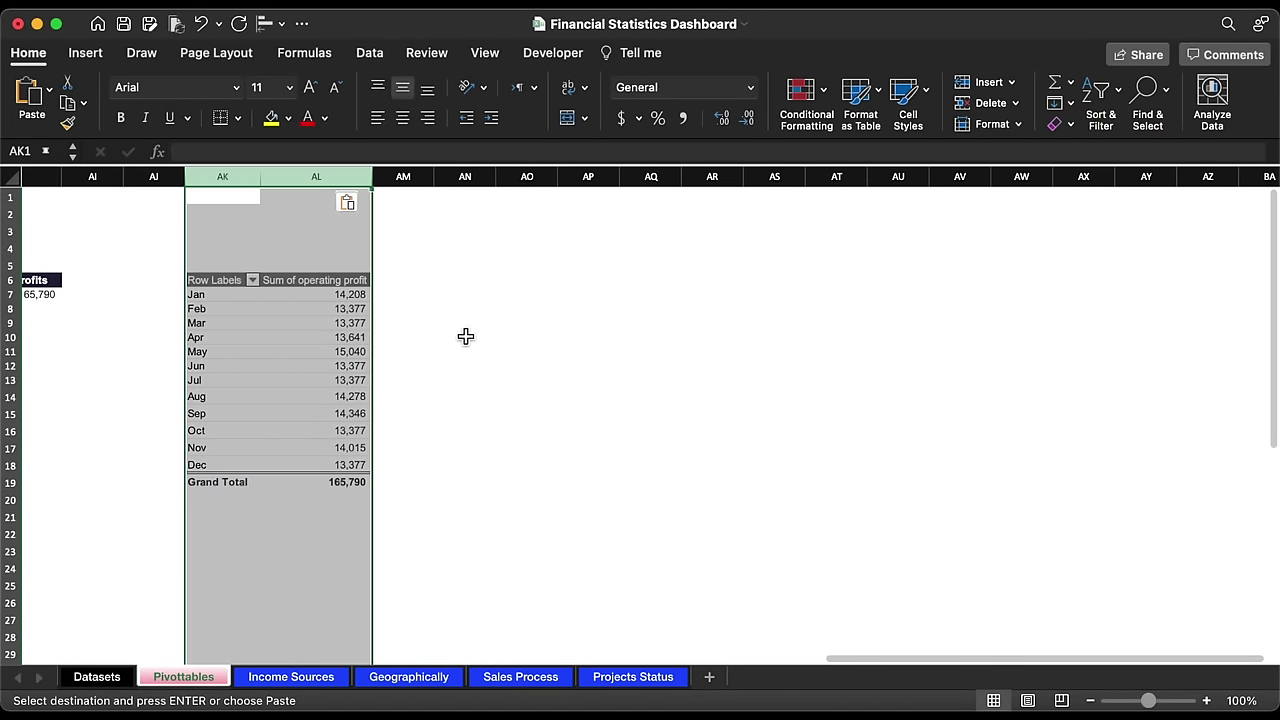
Step: Replace Month and operating profit with Marketing Strategies rows and Income added twice
{"action": "left_click", "coordinate": [330, 337]}
{"action": "left_click", "coordinate": [660, 53]}
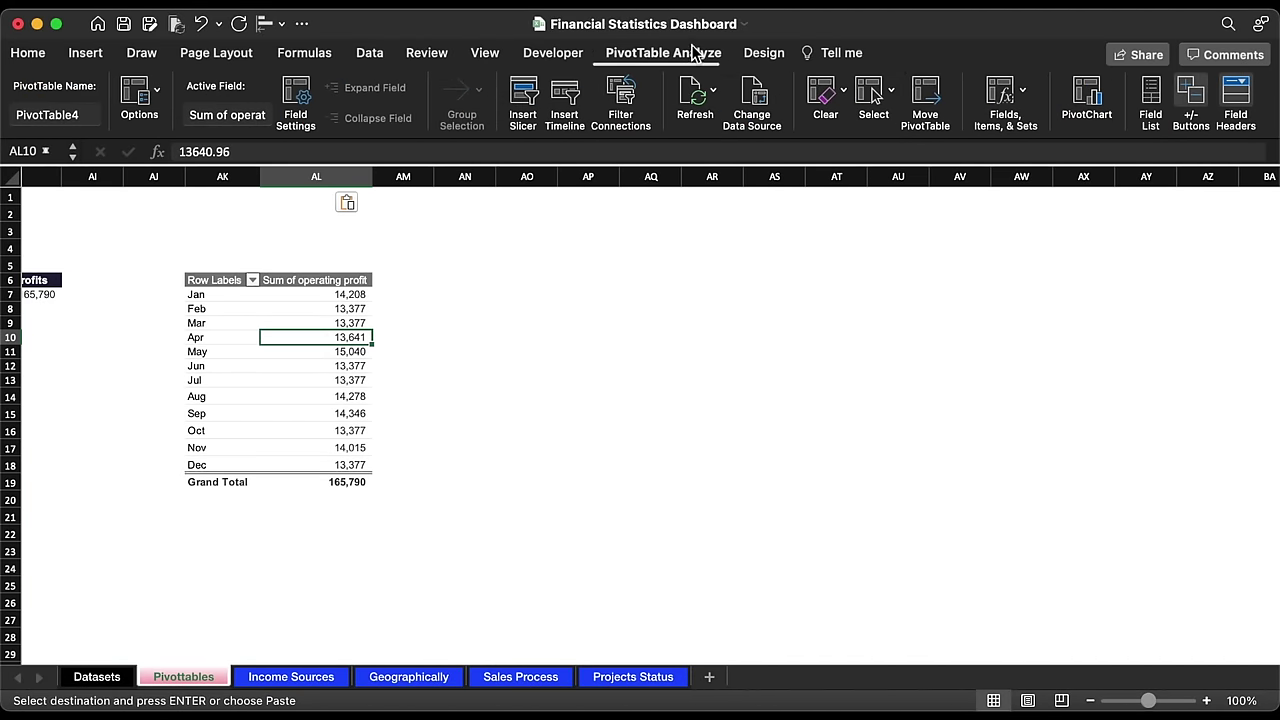
{"action": "left_click", "coordinate": [1152, 92]}
{"action": "left_click", "coordinate": [1014, 278]}
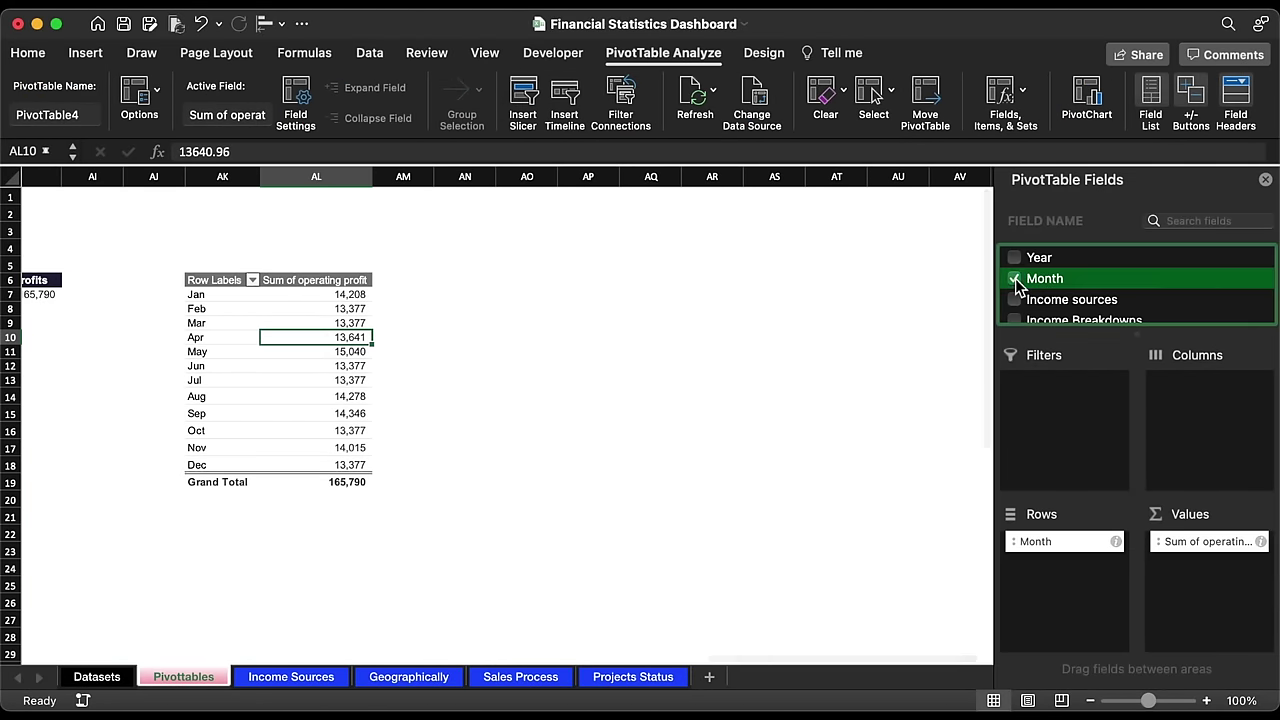
{"action": "scroll", "coordinate": [1017, 285], "scroll_direction": "down", "scroll_amount": 3}
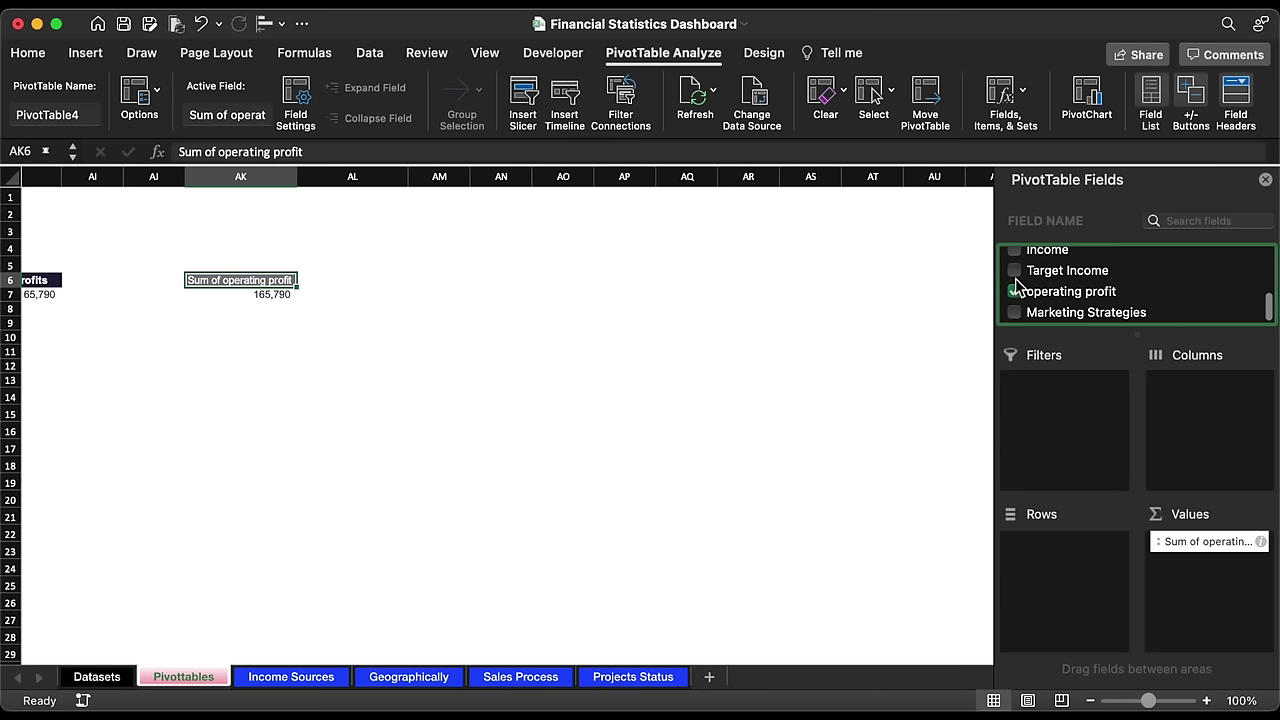
{"action": "left_click", "coordinate": [1015, 290]}
{"action": "left_click_drag", "start_coordinate": [1044, 316], "coordinate": [1055, 600]}
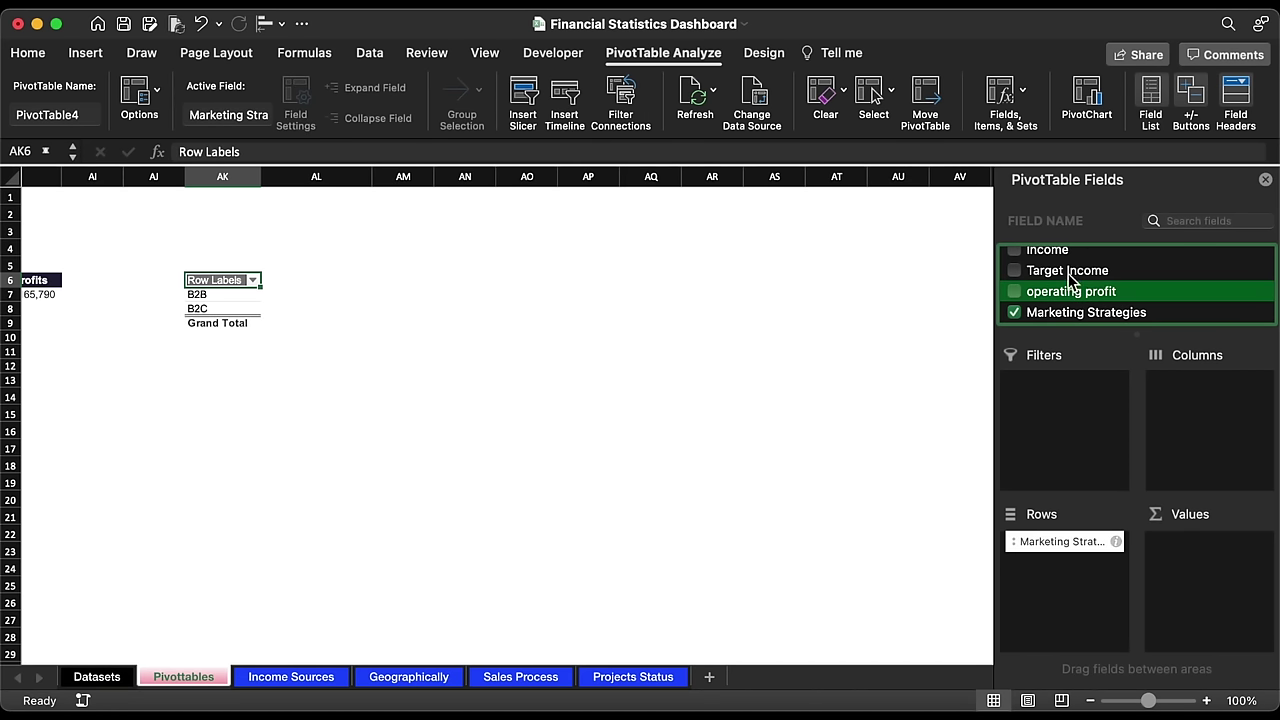
{"action": "scroll", "coordinate": [1050, 280], "scroll_direction": "up", "scroll_amount": 2}
{"action": "left_click_drag", "start_coordinate": [1048, 288], "coordinate": [1196, 620]}
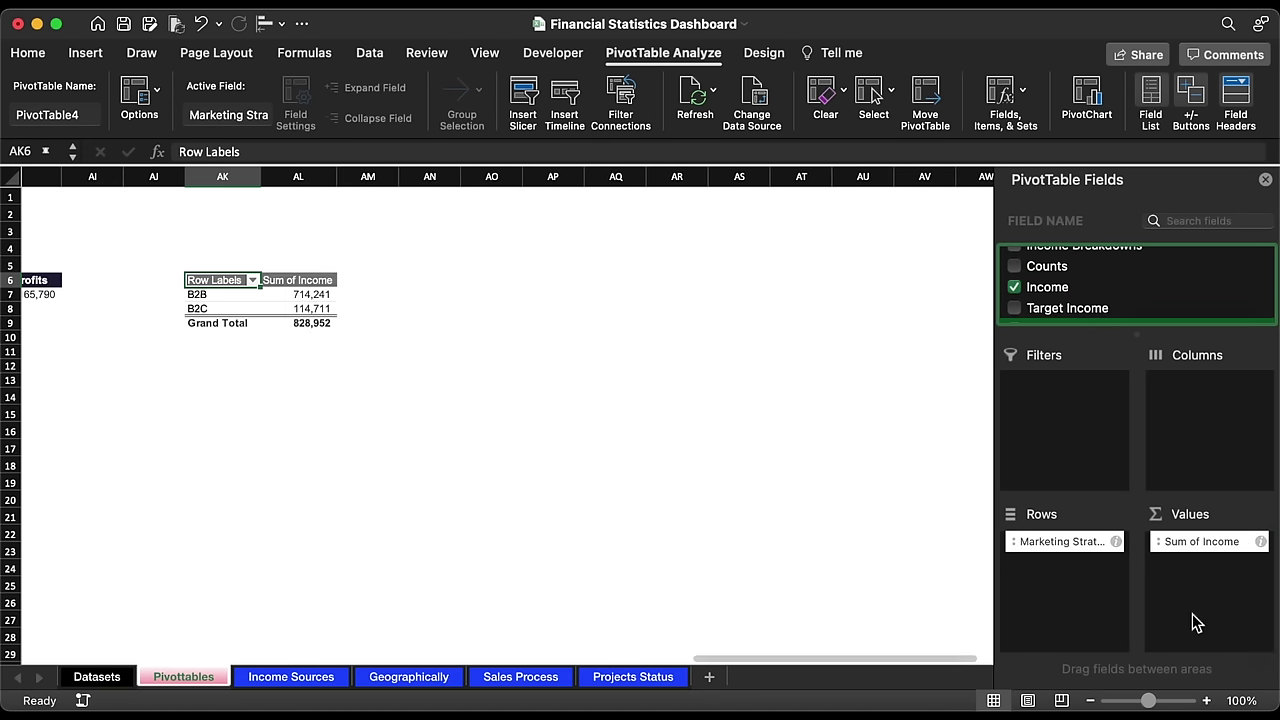
{"action": "left_click_drag", "start_coordinate": [1048, 288], "coordinate": [1197, 598]}
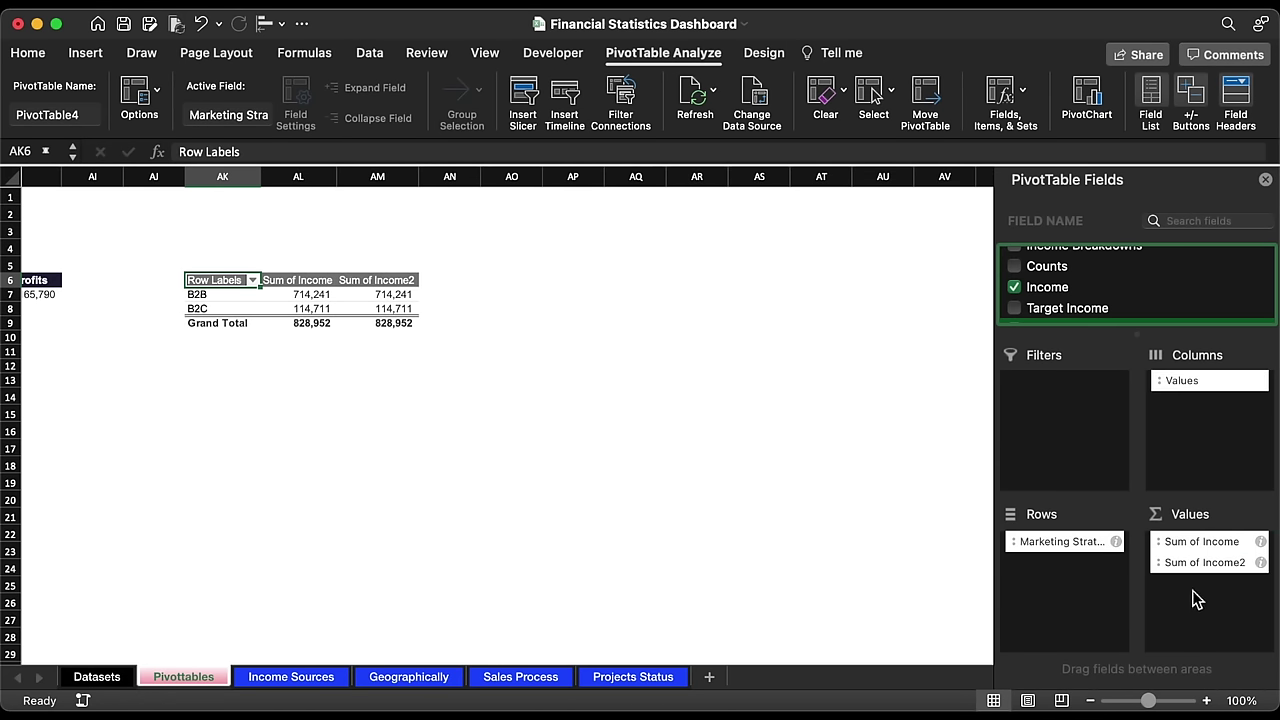
Step: Show Sum of Income2 as % of Column Total: B2B 86.16%, B2C 13.84%
{"action": "left_click", "coordinate": [1261, 563]}
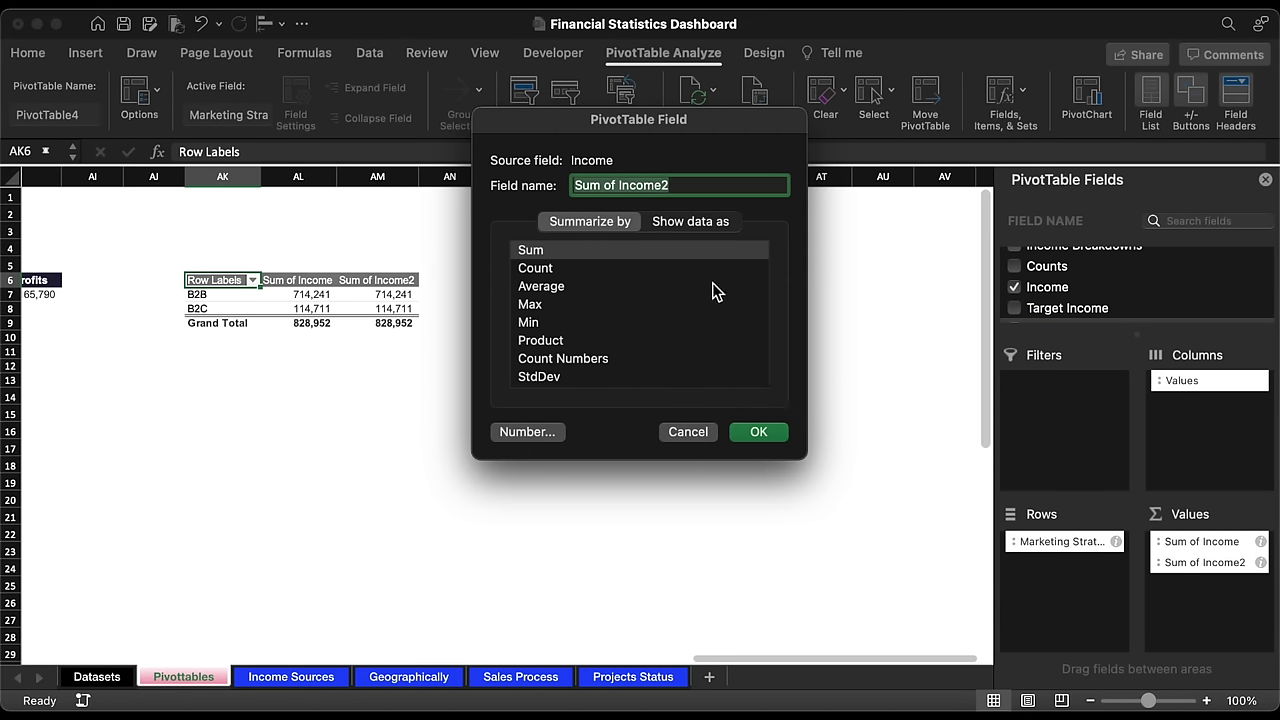
{"action": "left_click", "coordinate": [676, 221]}
{"action": "left_click", "coordinate": [620, 257]}
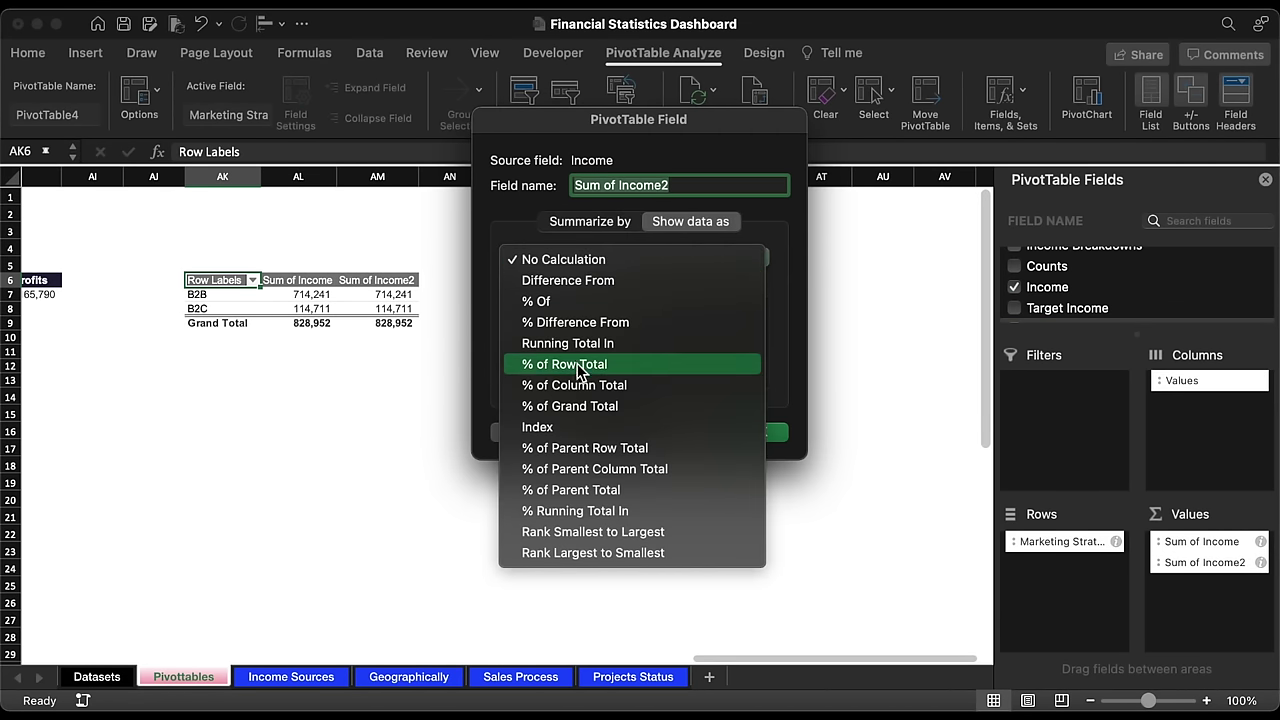
{"action": "left_click", "coordinate": [580, 387]}
{"action": "left_click", "coordinate": [764, 434]}
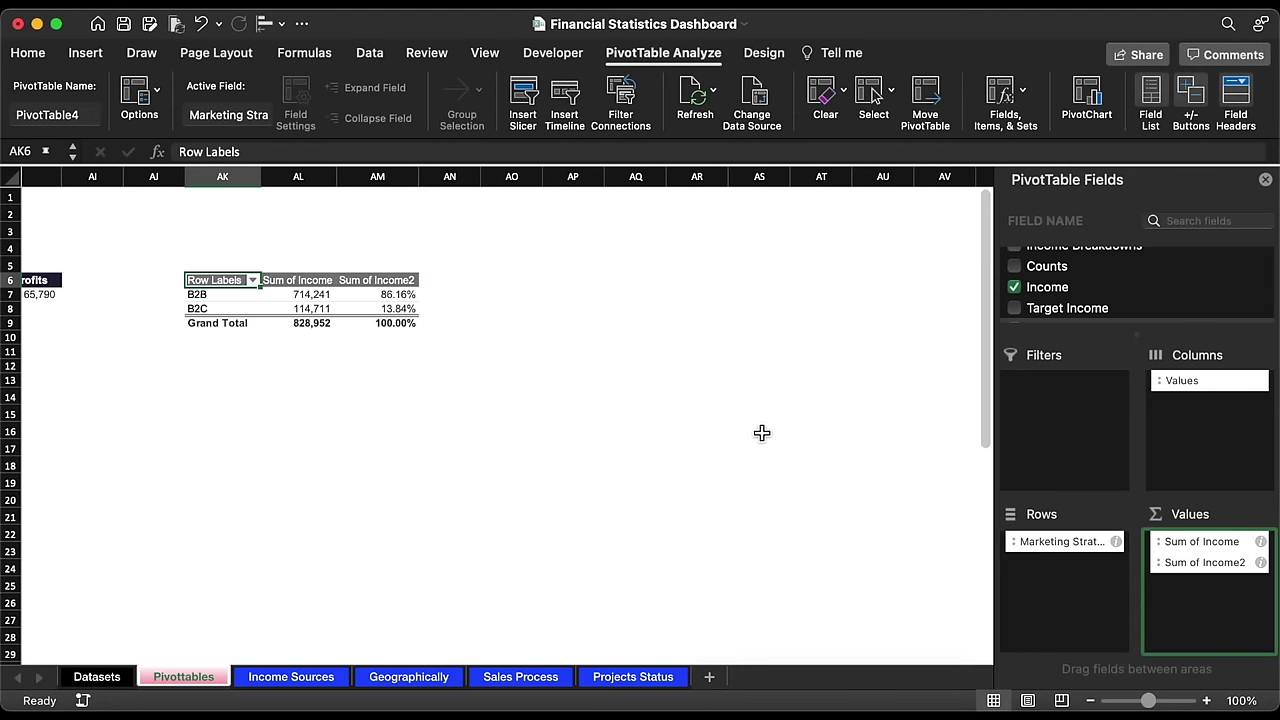
{"action": "left_click", "coordinate": [510, 292]}
{"action": "left_click", "coordinate": [34, 280]}
Step: Copy the AH6 heading into AO6, widen column AO, and retitle it B2B
{"action": "key", "text": "cmd+c"}
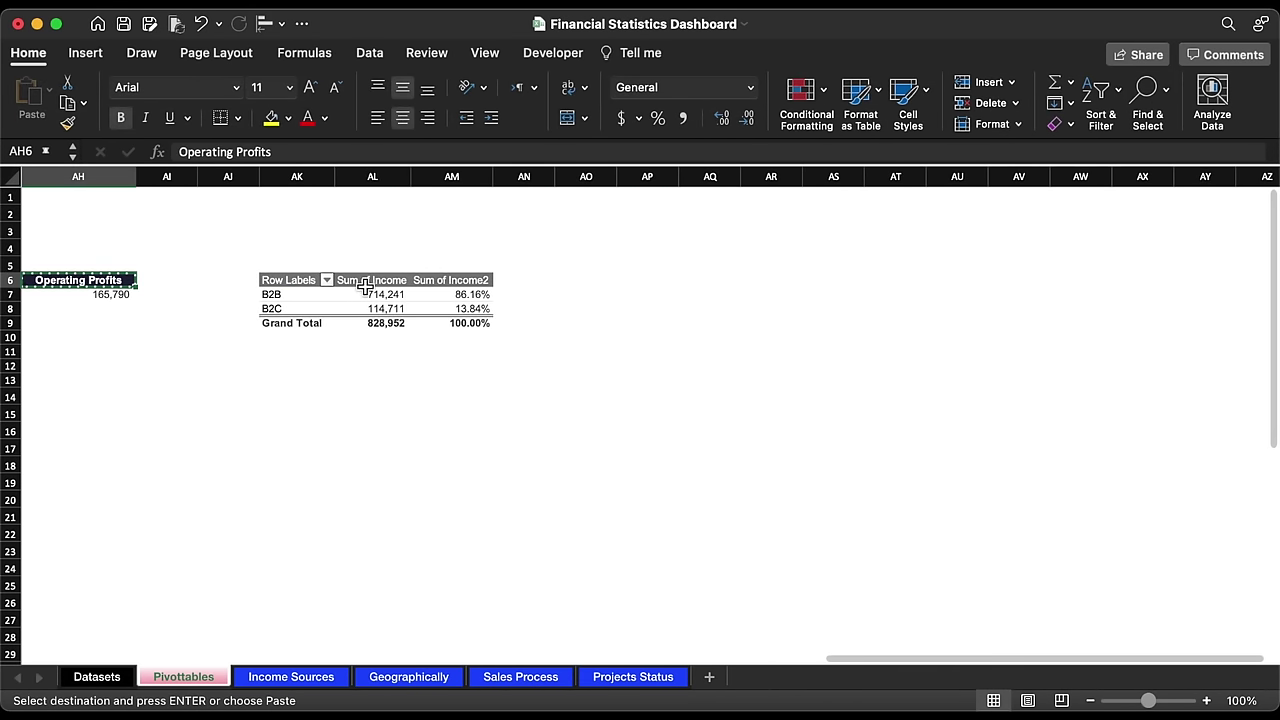
{"action": "left_click", "coordinate": [600, 279]}
{"action": "key", "text": "Escape"}
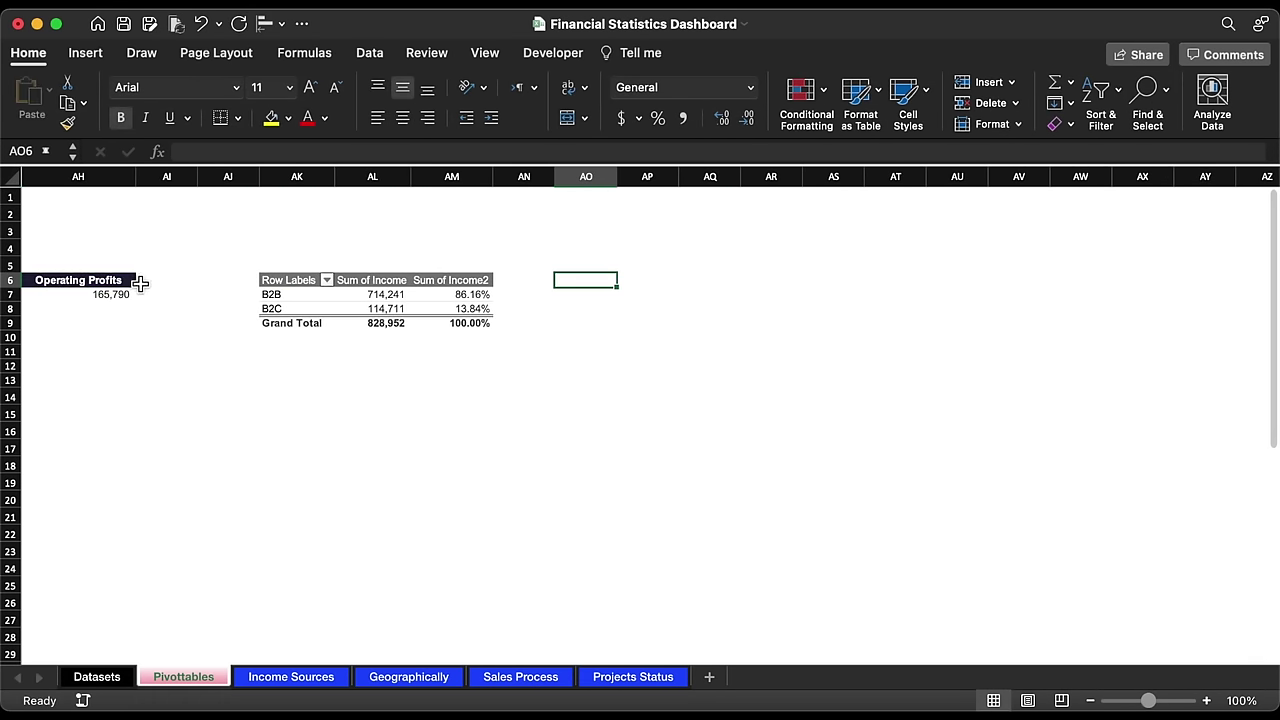
{"action": "left_click", "coordinate": [120, 281]}
{"action": "key", "text": "super+c"}
{"action": "left_click", "coordinate": [598, 281]}
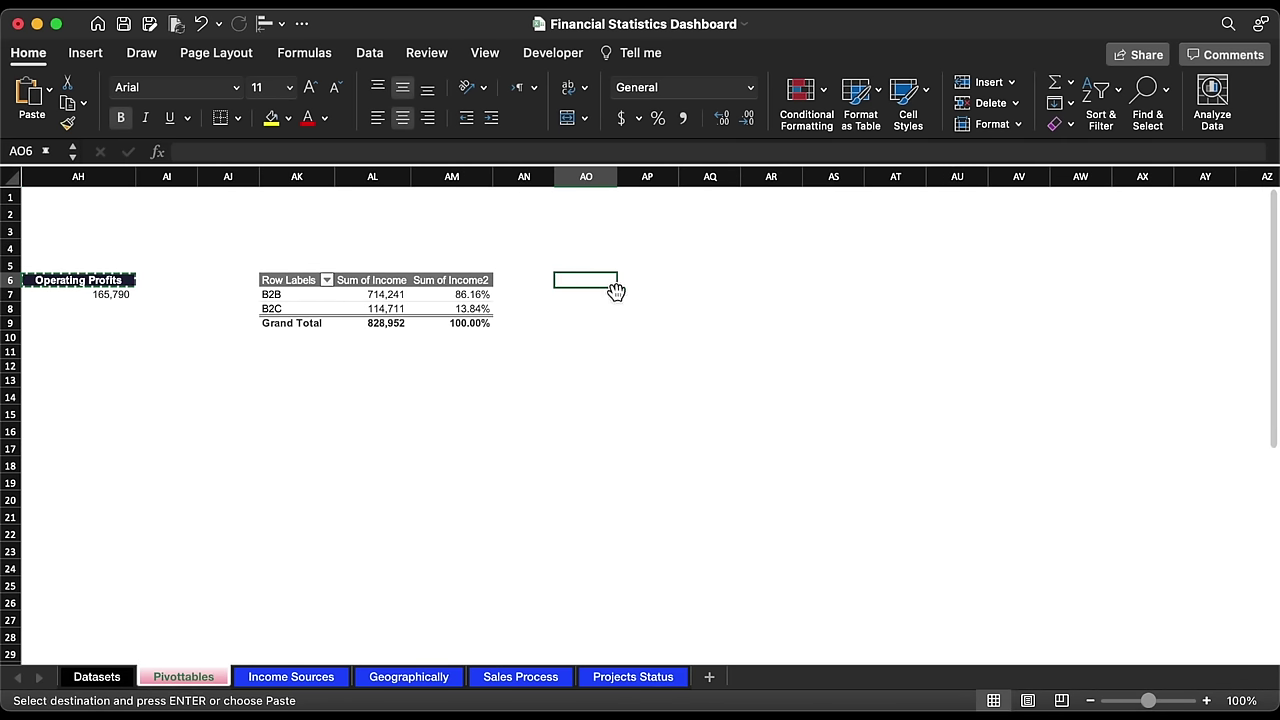
{"action": "key", "text": "super+v"}
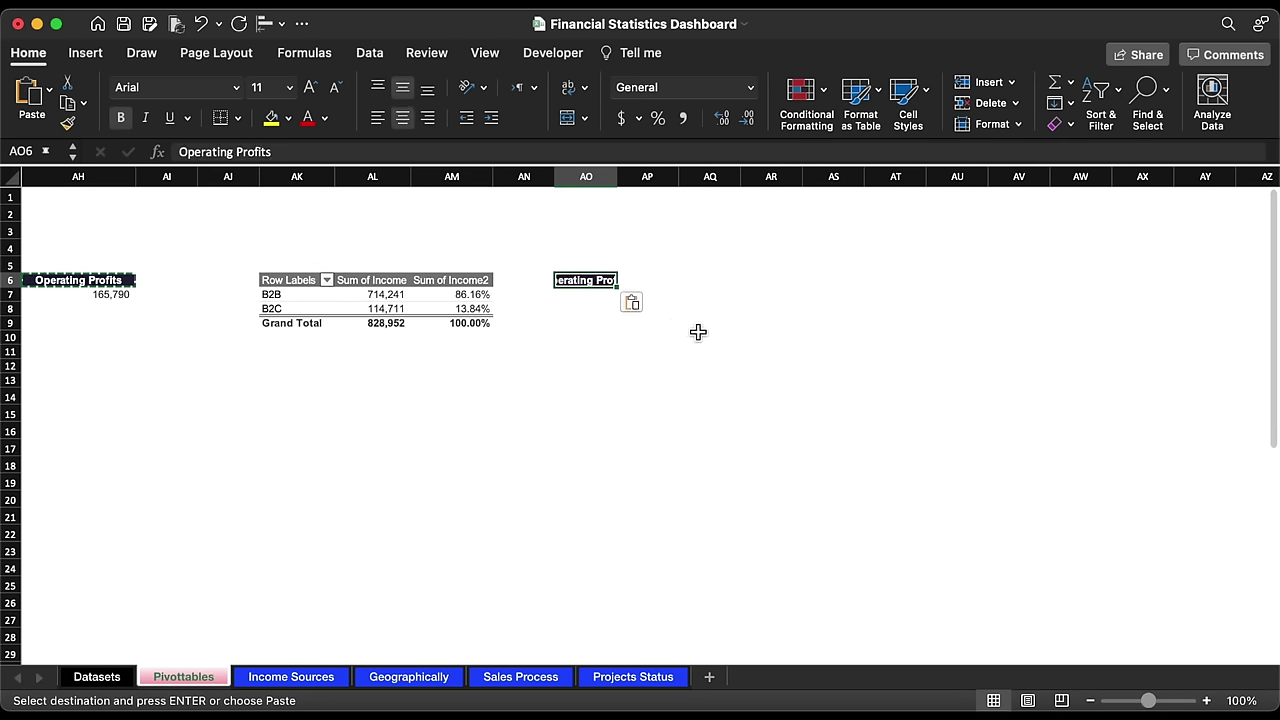
{"action": "scroll", "coordinate": [700, 331], "scroll_direction": "right", "scroll_amount": 3}
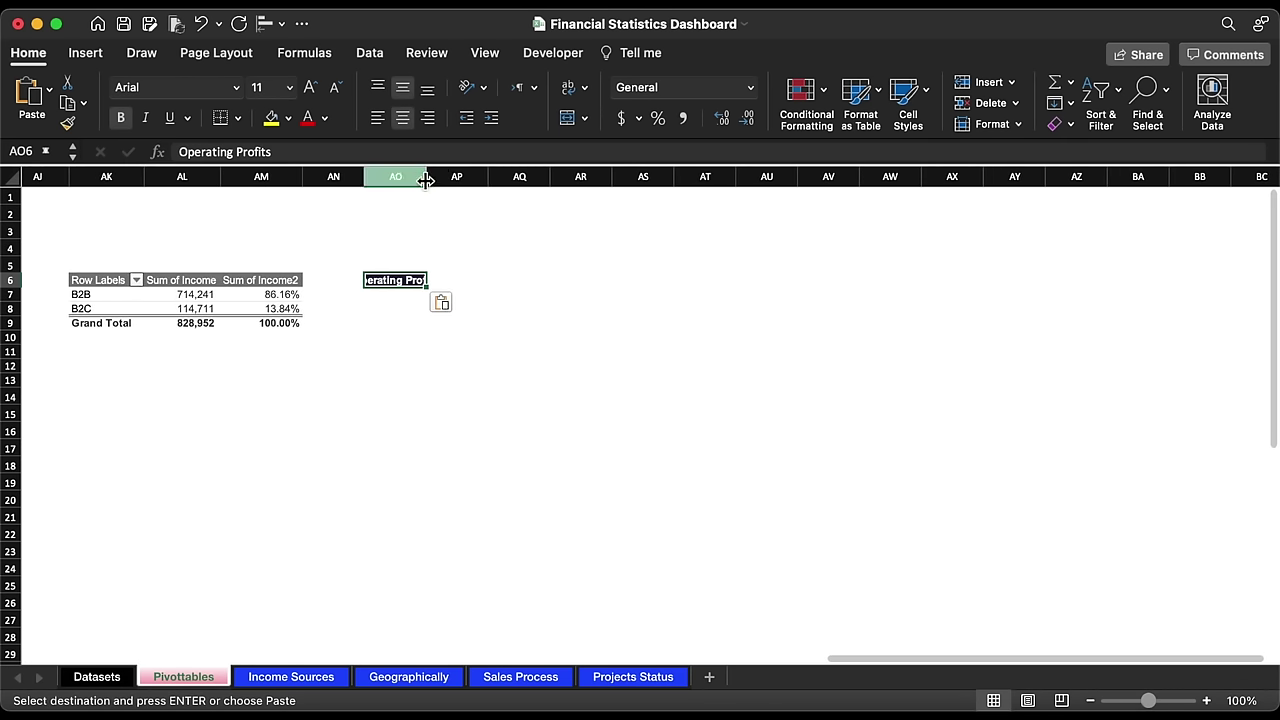
{"action": "left_click_drag", "start_coordinate": [427, 176], "coordinate": [459, 176]}
{"action": "type", "text": "B2B"}
{"action": "key", "text": "Return"}
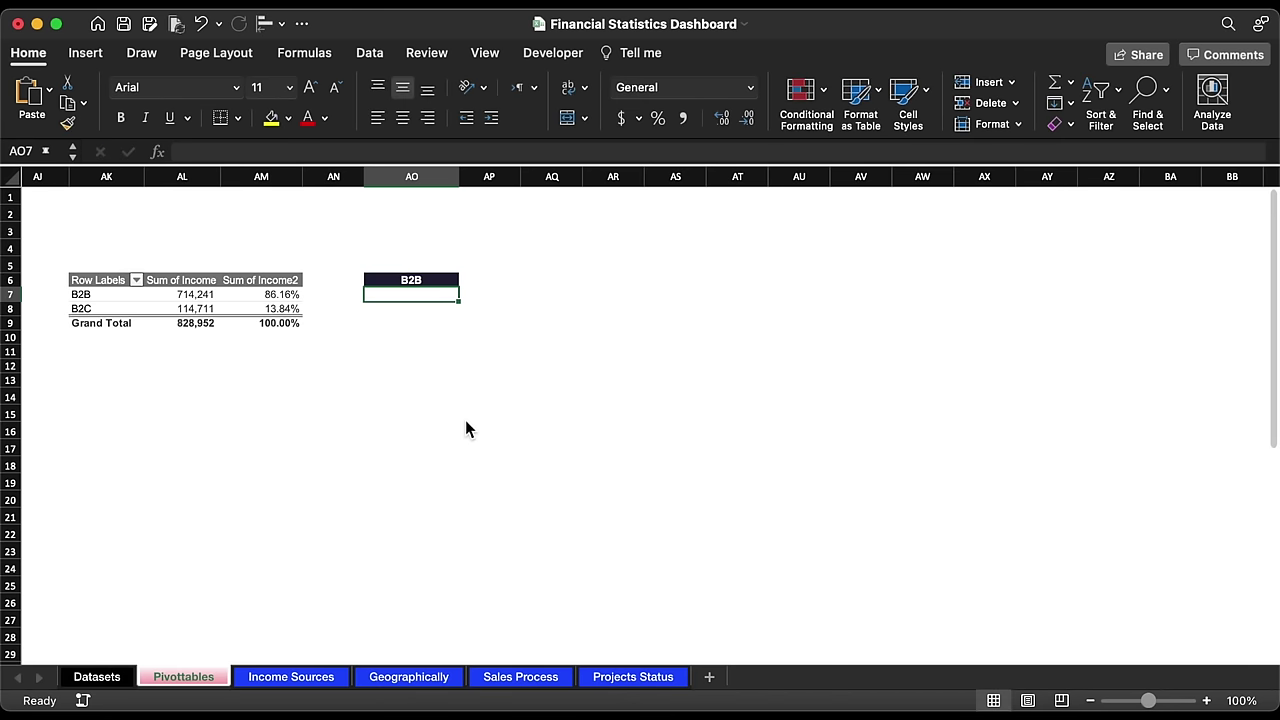
Step: Link AO7 to AL7 inside IFERROR and fill the formula down to AO8
{"action": "type", "text": "=al7"}
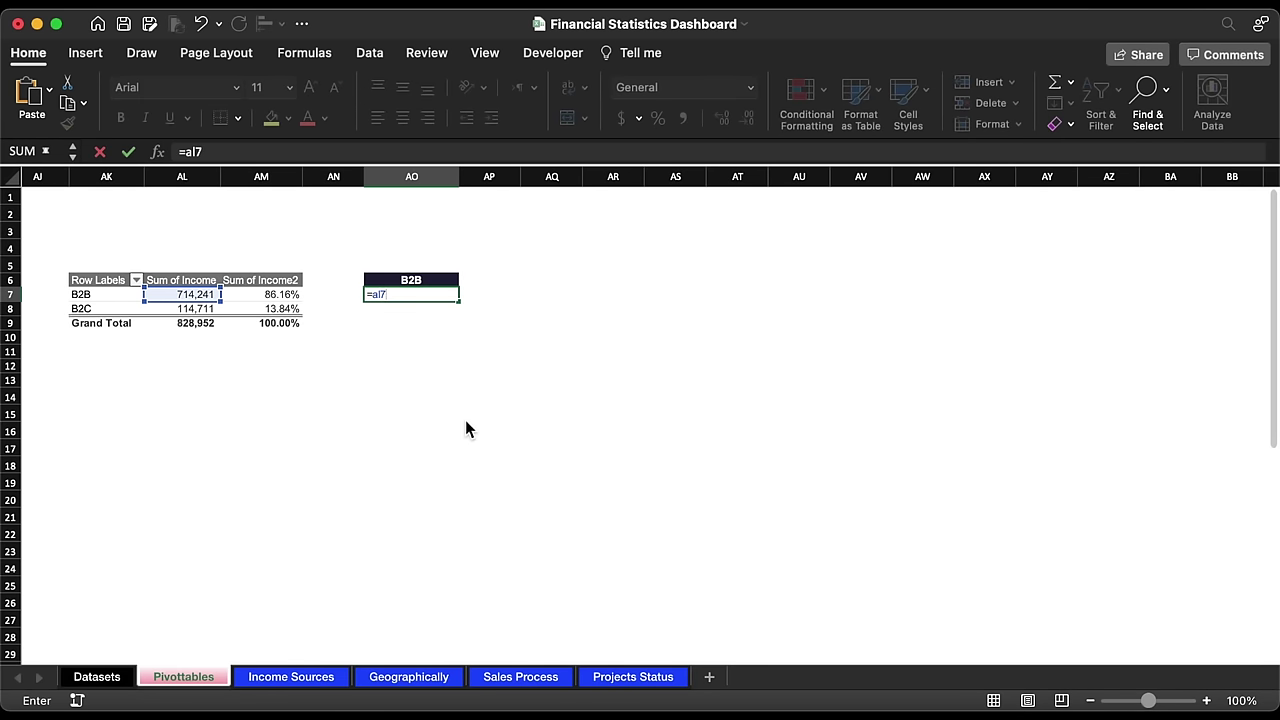
{"action": "key", "text": "Return"}
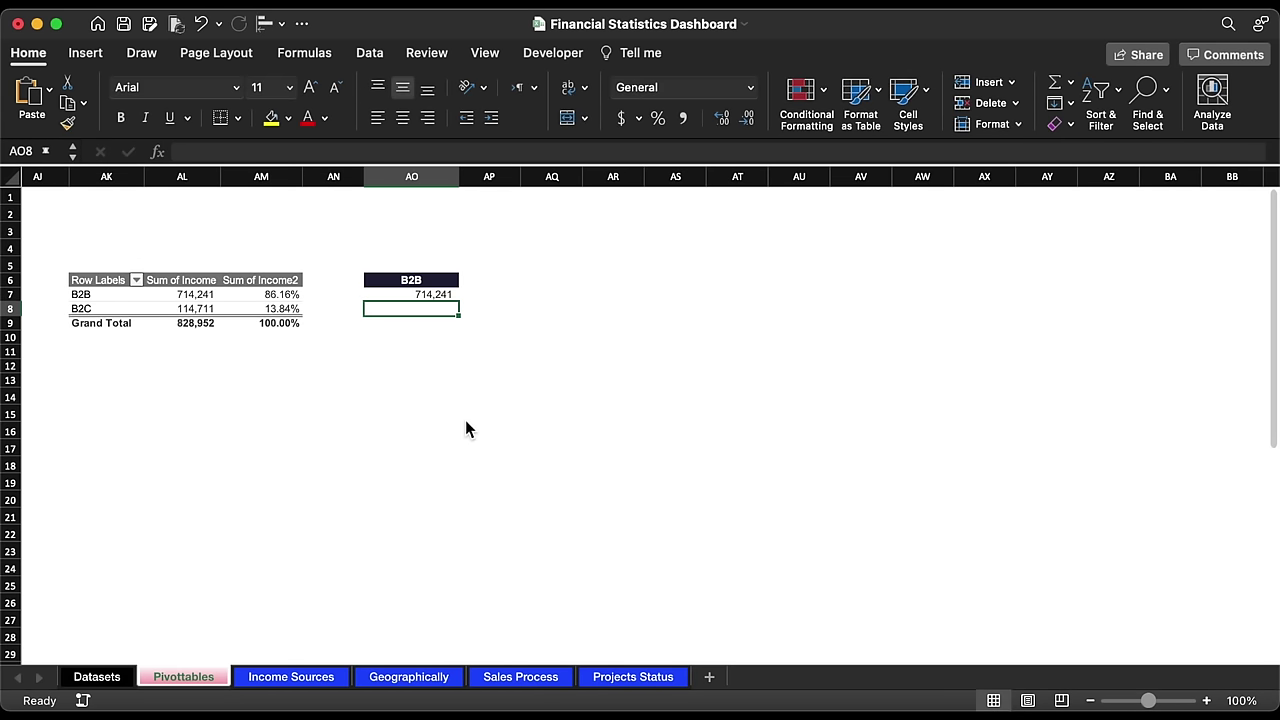
{"action": "key", "text": "Up"}
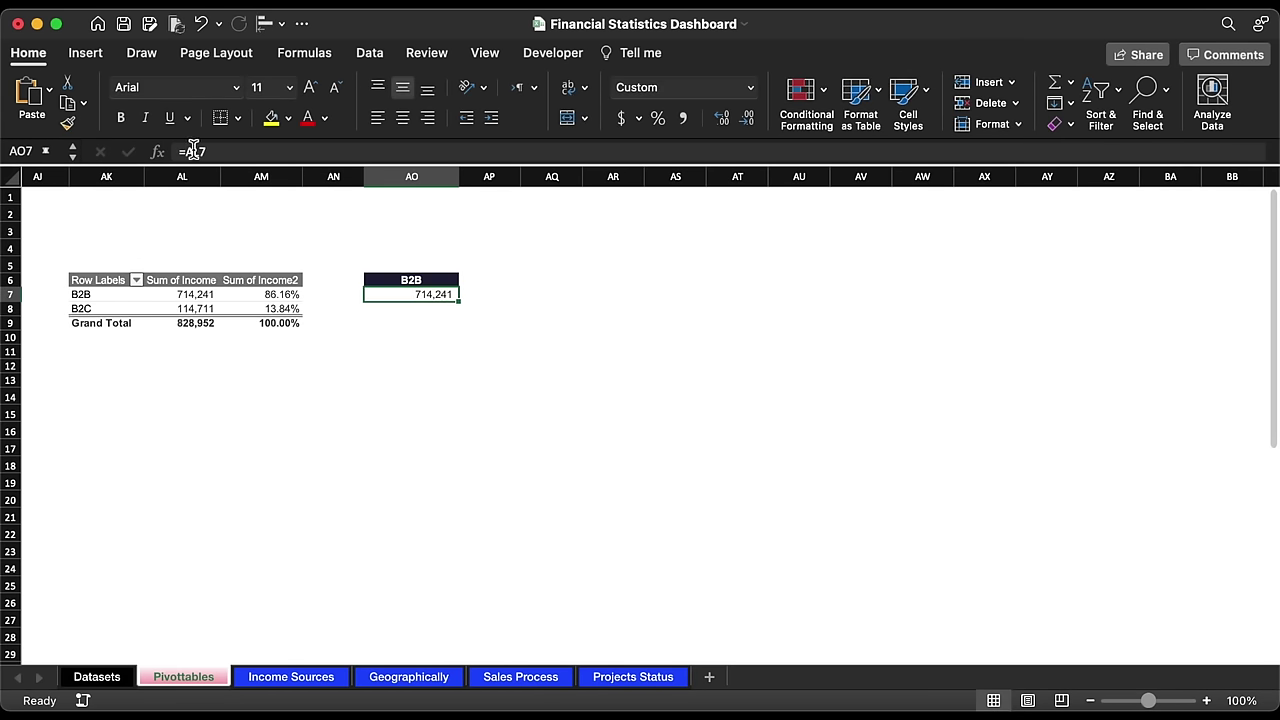
{"action": "left_click", "coordinate": [193, 150]}
{"action": "type", "text": "IF"}
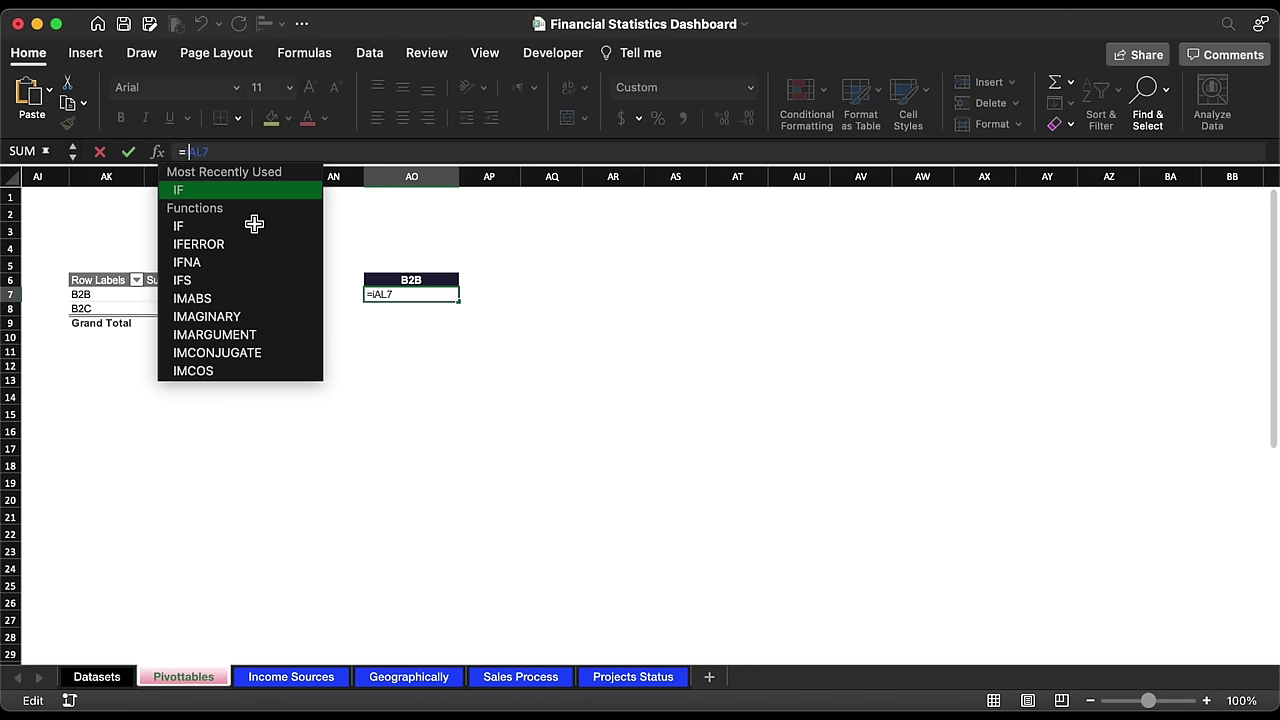
{"action": "double_click", "coordinate": [214, 246]}
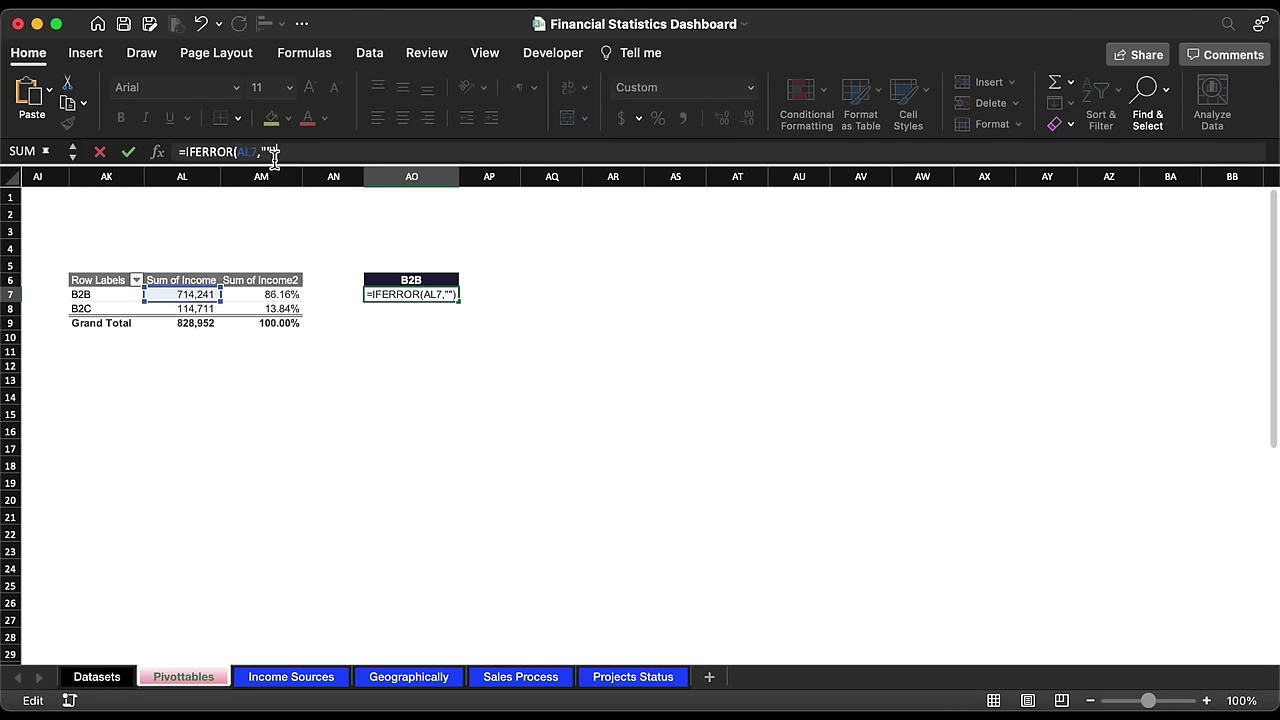
{"action": "key", "text": "Return"}
{"action": "left_click", "coordinate": [438, 296]}
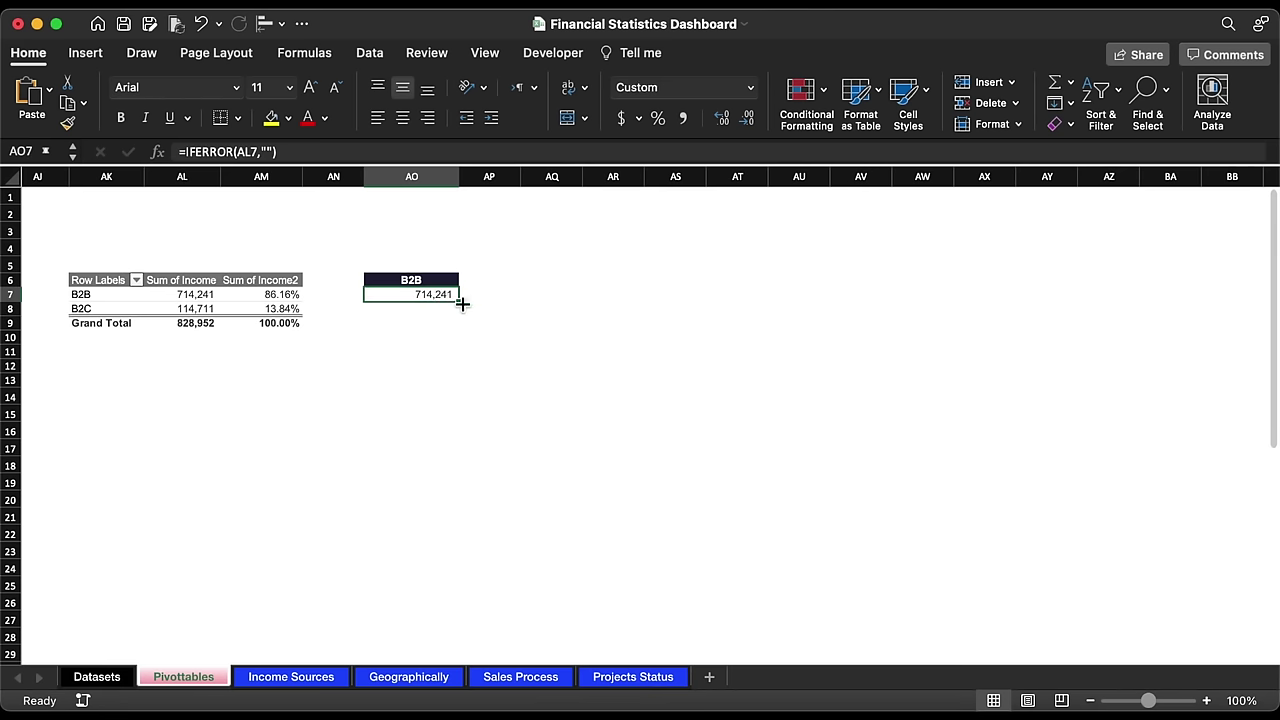
{"action": "left_click_drag", "start_coordinate": [465, 305], "coordinate": [503, 318]}
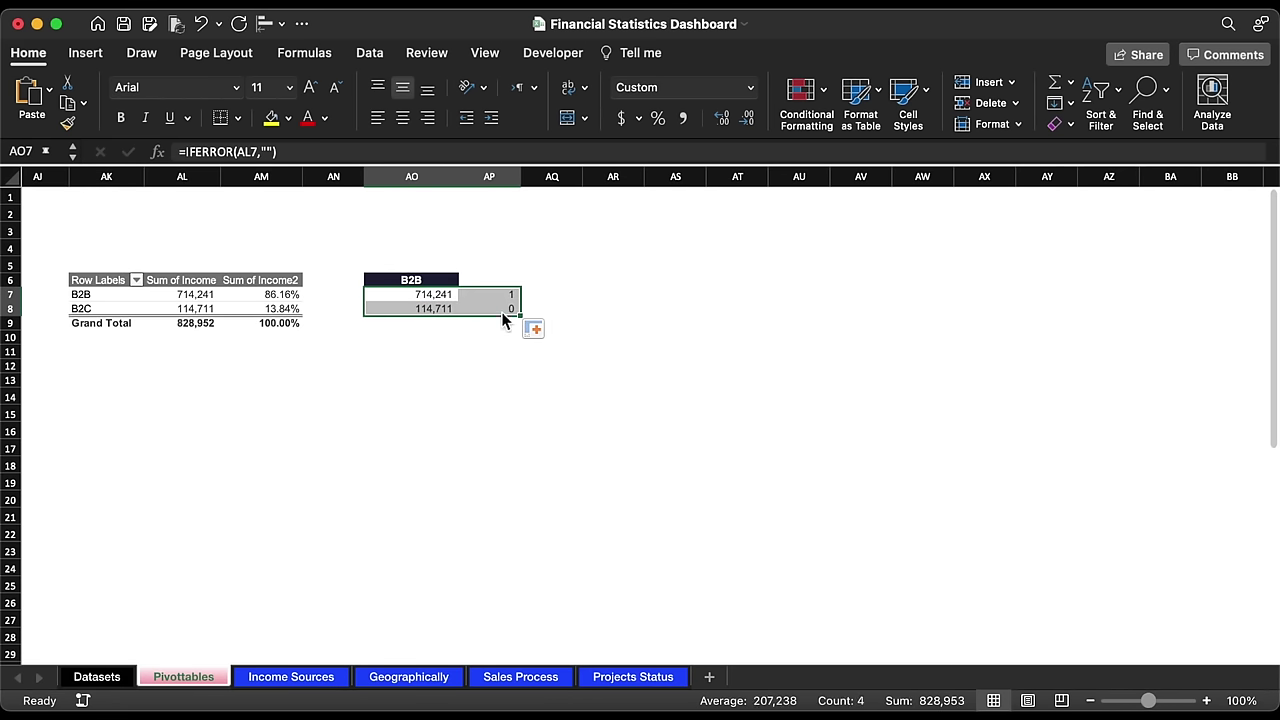
Step: Shift the linked values right and label rows AO7 and AO8 as B2B and B2C
{"action": "left_click_drag", "start_coordinate": [421, 318], "coordinate": [505, 316]}
{"action": "left_click", "coordinate": [440, 285]}
{"action": "left_click_drag", "start_coordinate": [441, 283], "coordinate": [442, 297]}
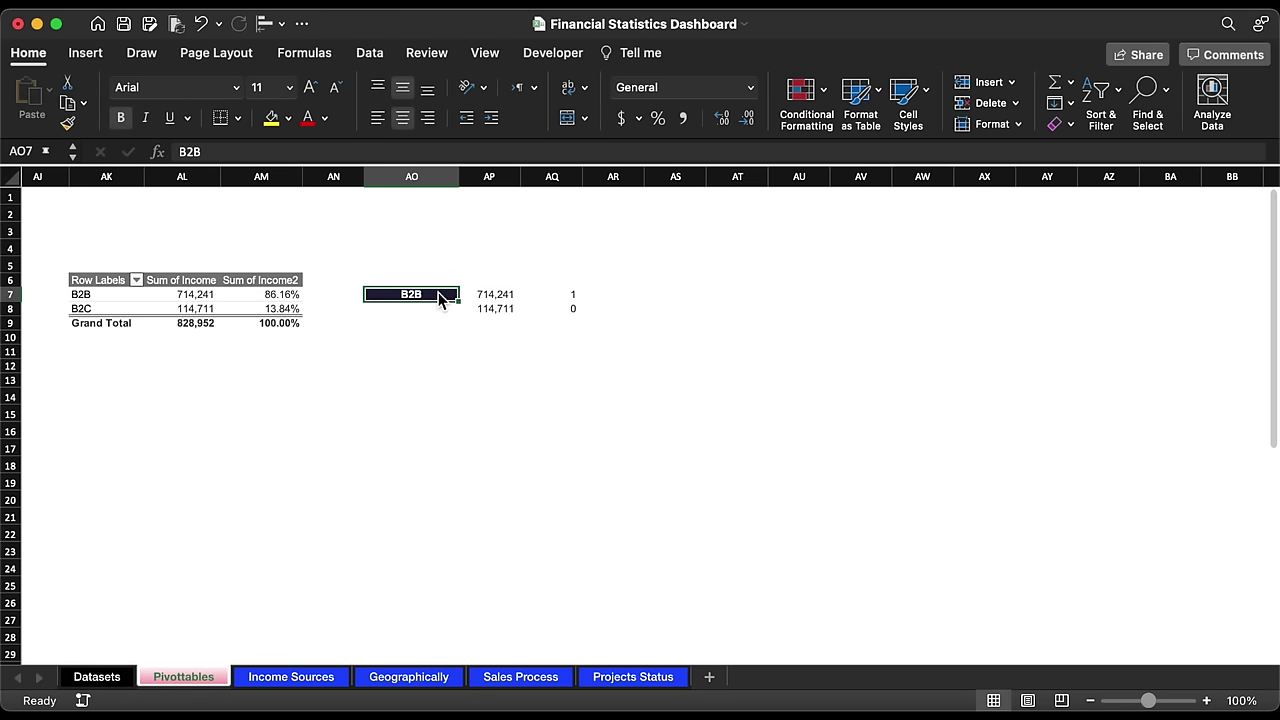
{"action": "left_click", "coordinate": [437, 311]}
{"action": "type", "text": "B2C"}
{"action": "left_click", "coordinate": [610, 294]}
Step: Format AQ7:AQ8 as percentages with two decimals: 86.16% and 13.84%
{"action": "left_click_drag", "start_coordinate": [560, 294], "coordinate": [560, 310]}
{"action": "left_click", "coordinate": [657, 118]}
{"action": "key", "text": "super+z"}
{"action": "key", "text": "super+y"}
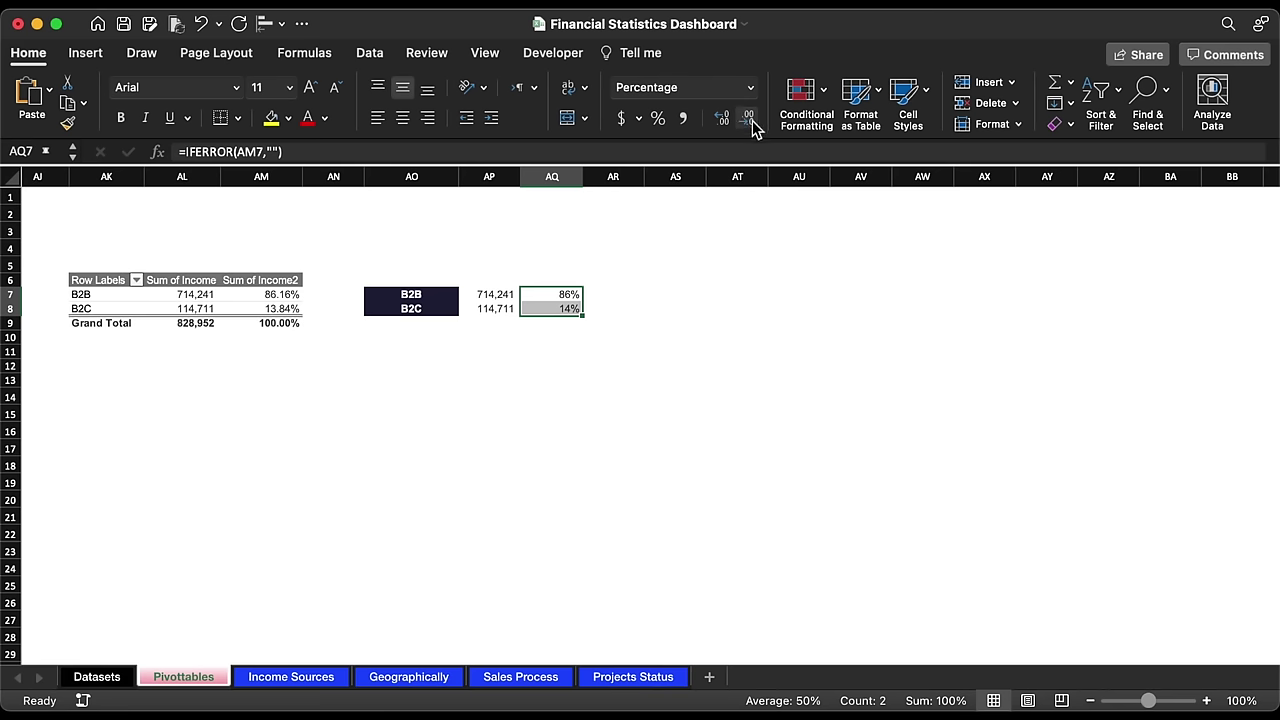
{"action": "left_click", "coordinate": [722, 118]}
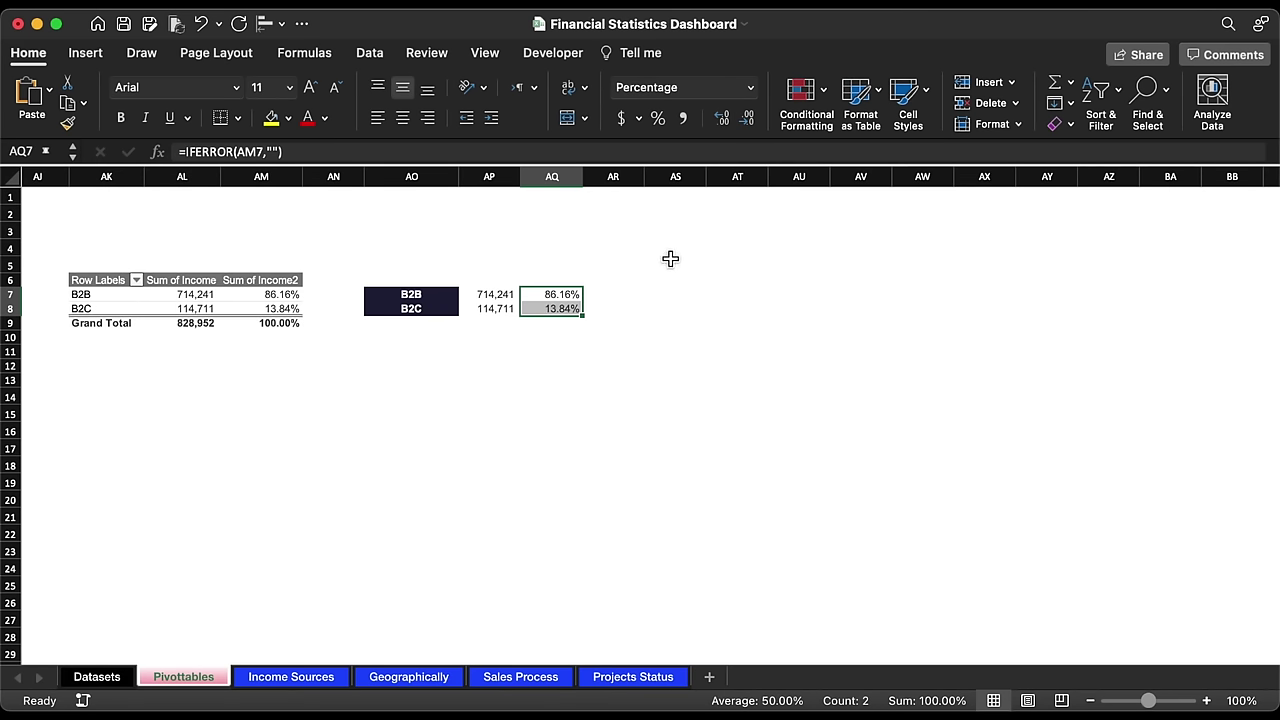
Step: Insert a doughnut chart from the B2B/B2C pivot and place it below the helper table
{"action": "left_click", "coordinate": [286, 310]}
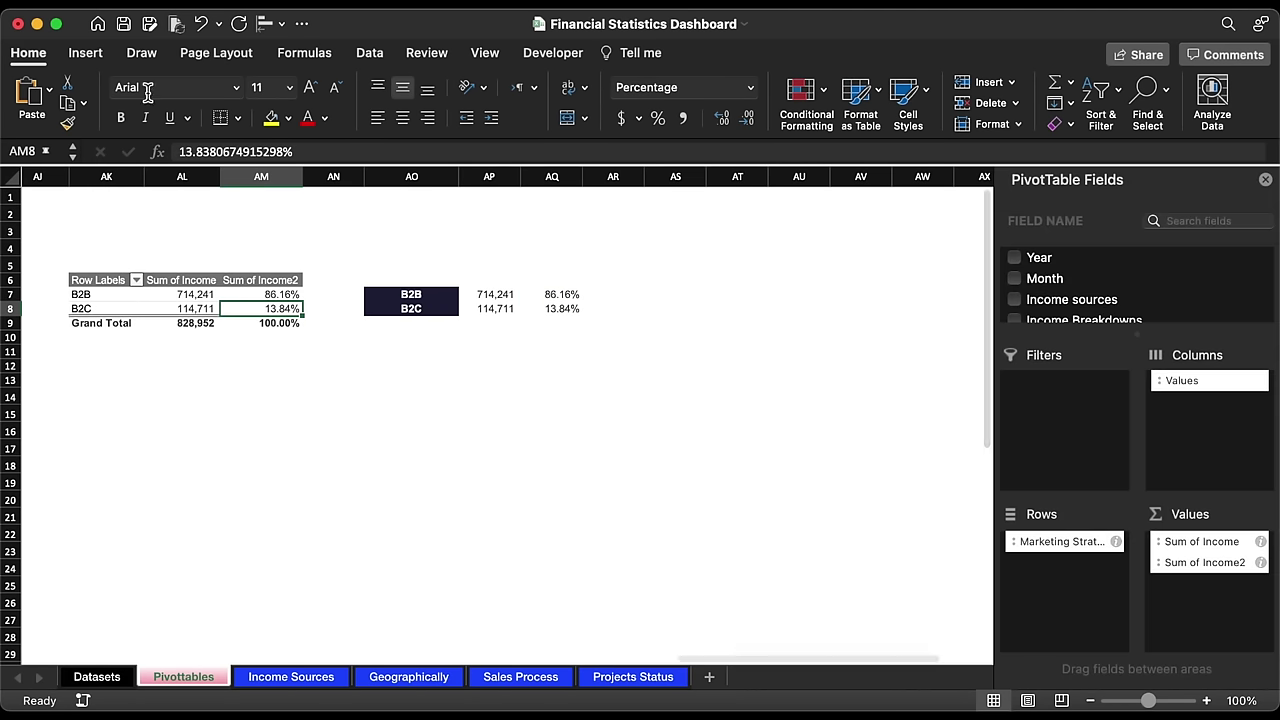
{"action": "left_click", "coordinate": [85, 52]}
{"action": "left_click", "coordinate": [574, 118]}
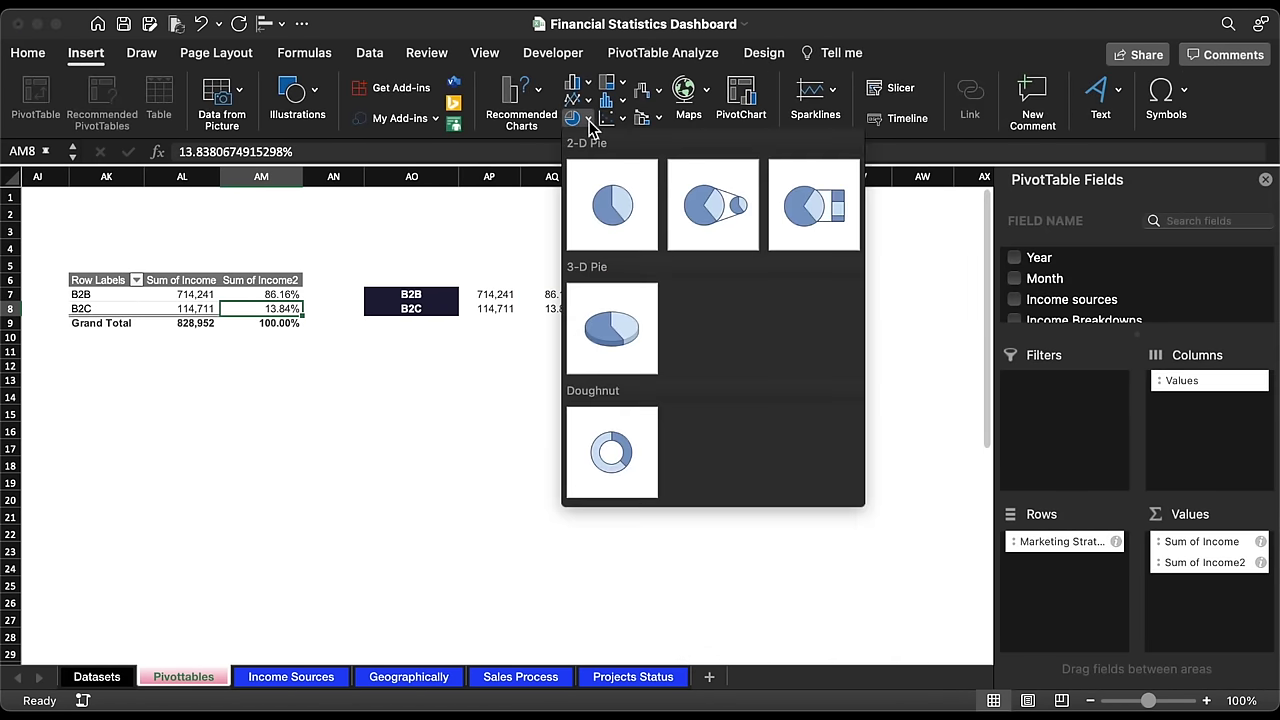
{"action": "left_click", "coordinate": [619, 423]}
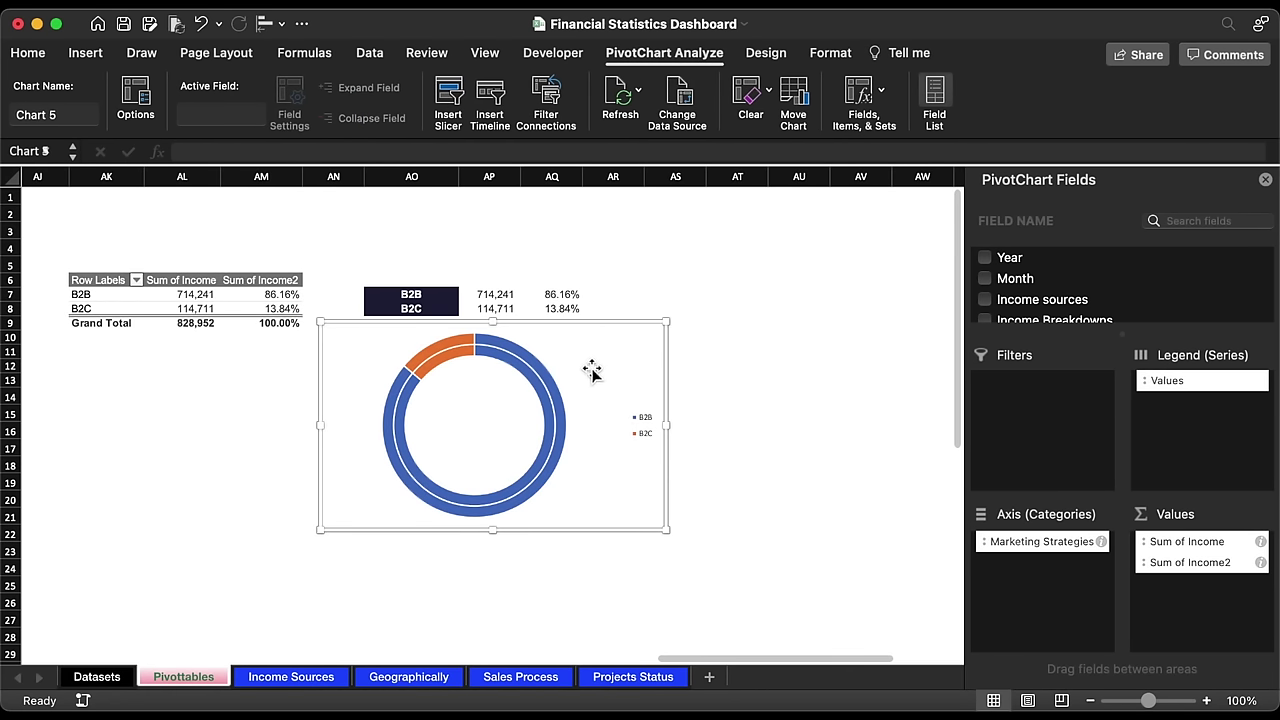
{"action": "left_click_drag", "start_coordinate": [590, 329], "coordinate": [740, 399]}
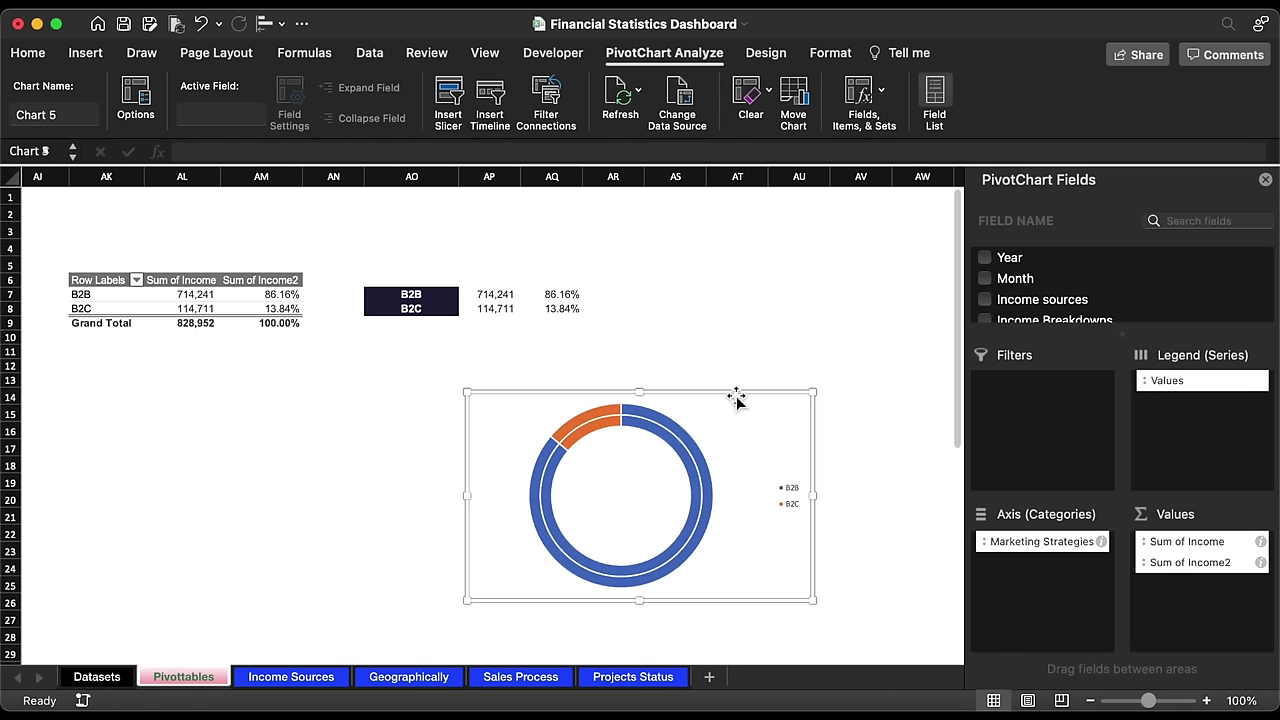
Step: Colour the doughnut's selected ring bright blue
{"action": "left_click", "coordinate": [654, 418]}
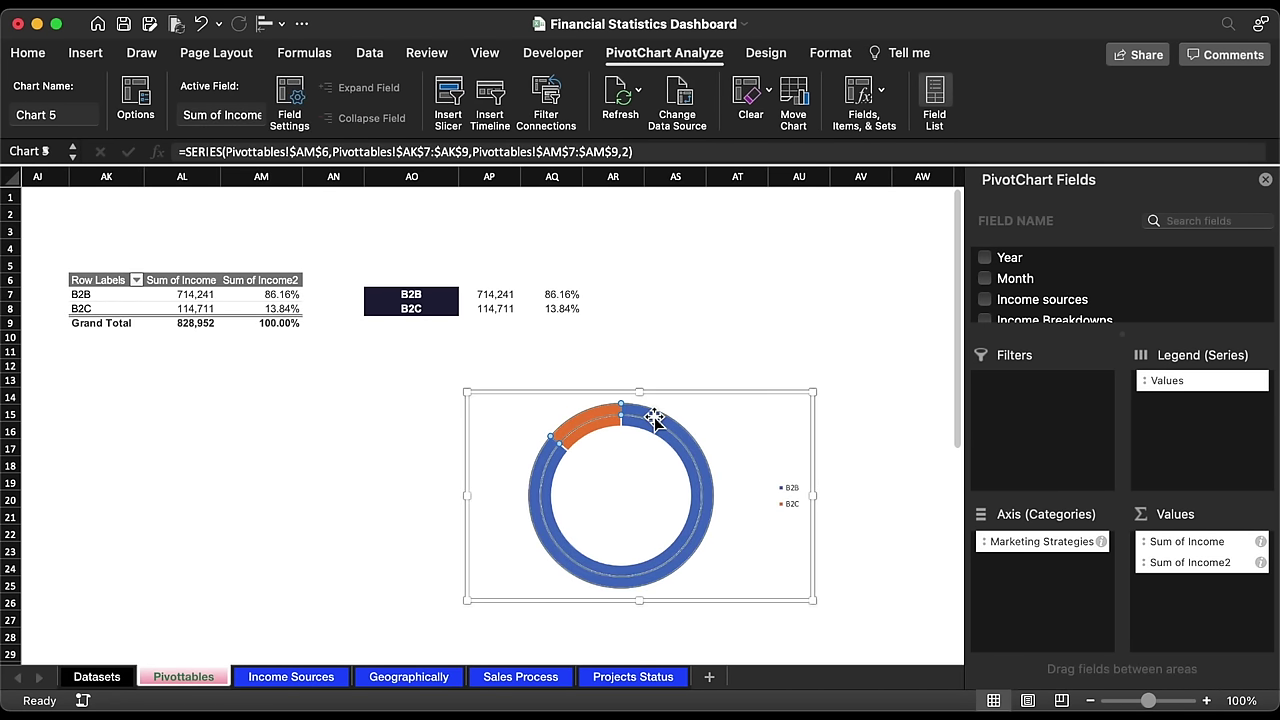
{"action": "left_click", "coordinate": [28, 53]}
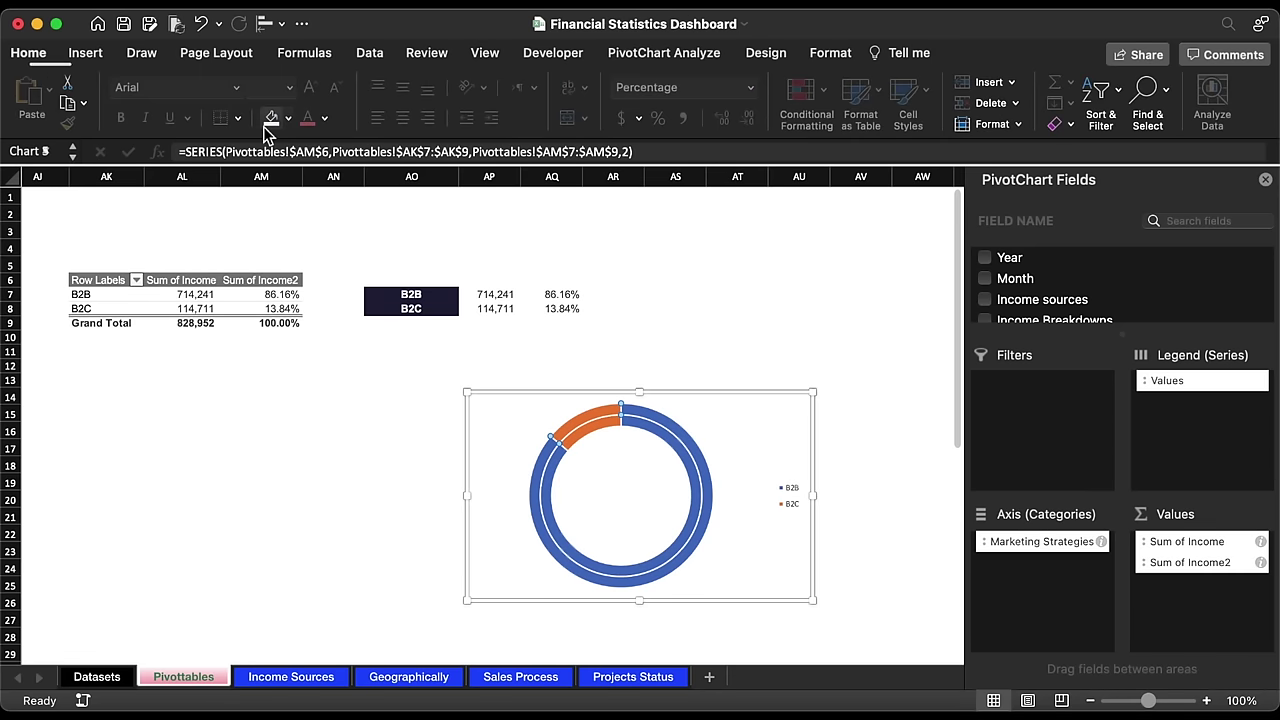
{"action": "left_click", "coordinate": [289, 119]}
{"action": "left_click", "coordinate": [343, 408]}
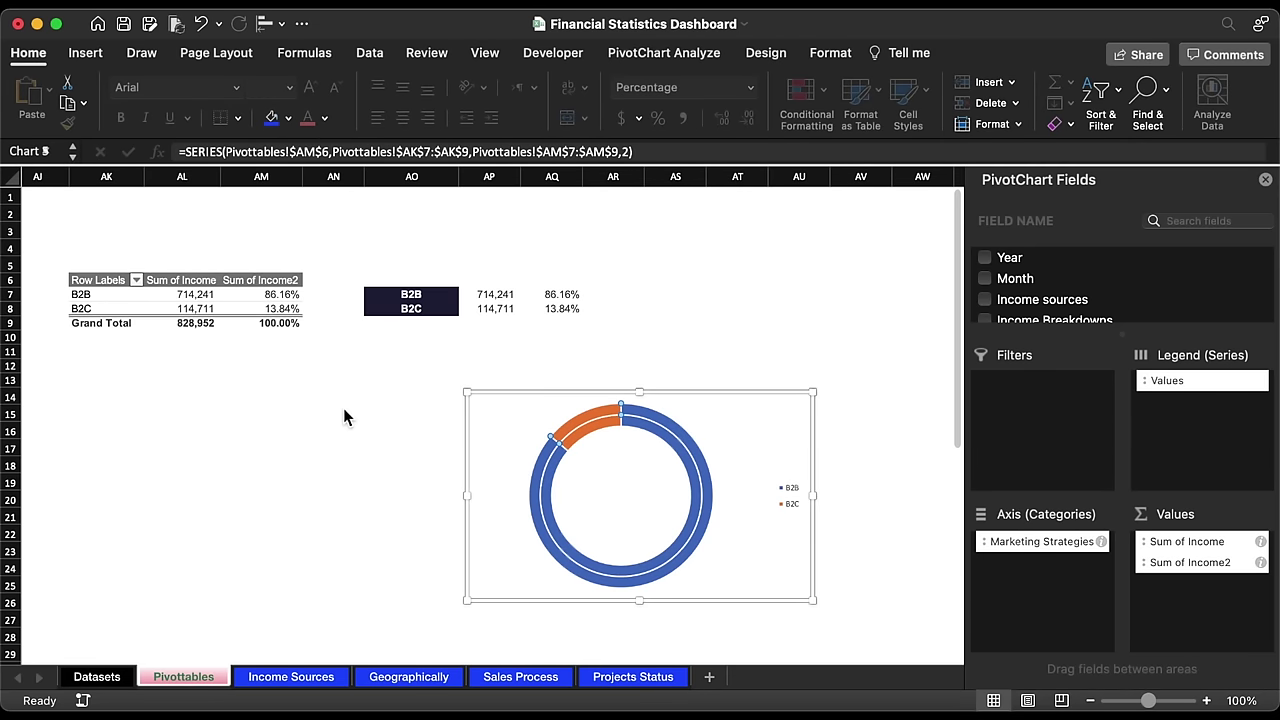
Step: Fill the inner ring bright blue with a light aqua B2C slice
{"action": "double_click", "coordinate": [652, 432]}
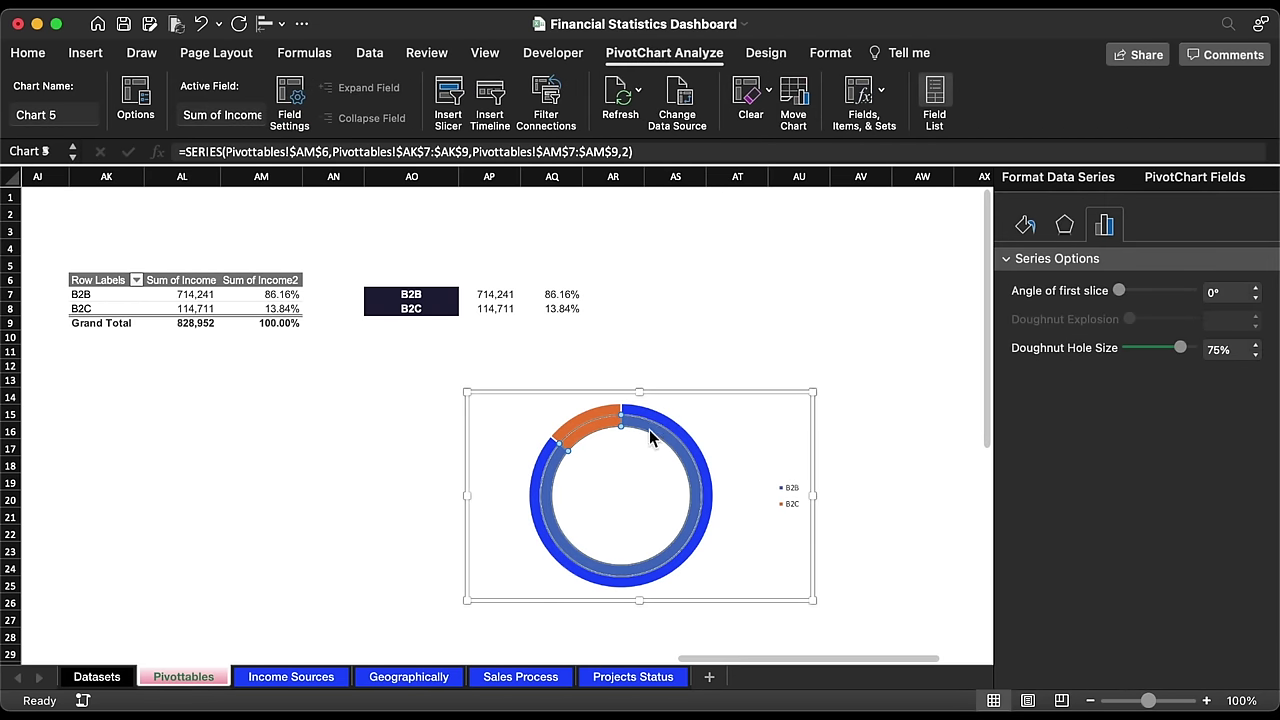
{"action": "left_click", "coordinate": [26, 53]}
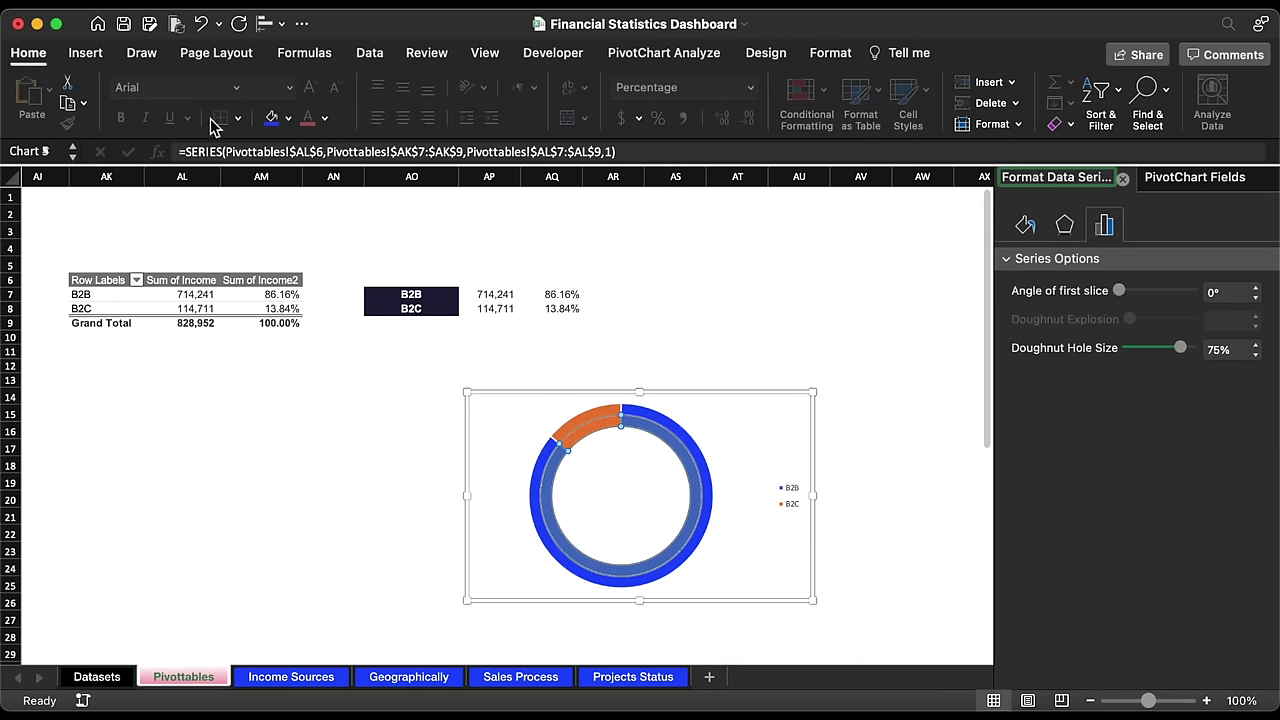
{"action": "left_click", "coordinate": [271, 118]}
{"action": "left_click", "coordinate": [610, 433]}
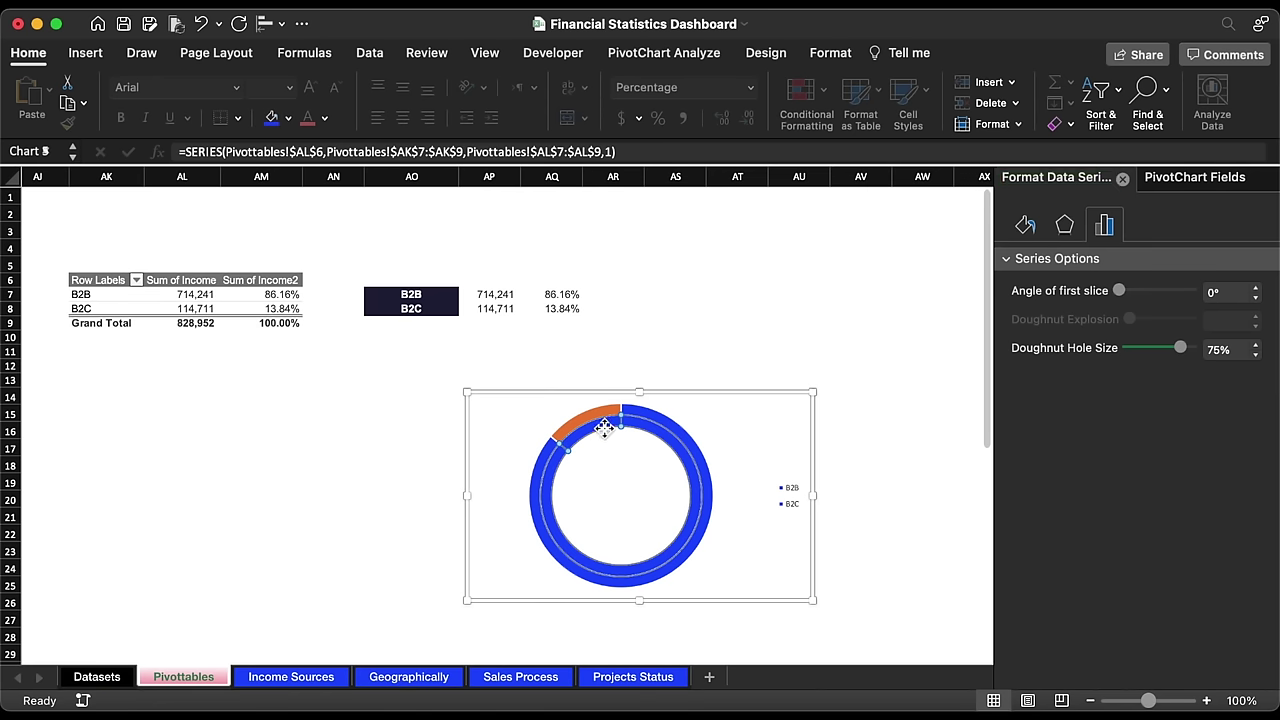
{"action": "left_click", "coordinate": [288, 118]}
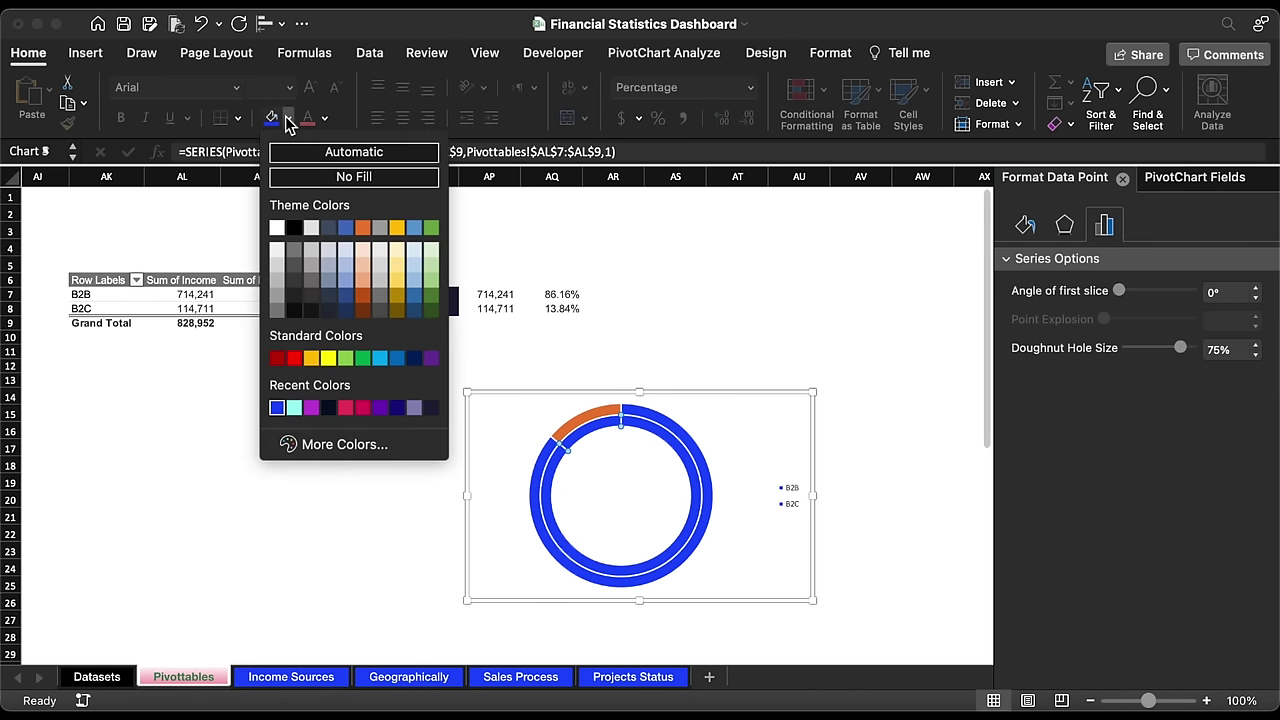
{"action": "left_click", "coordinate": [294, 408]}
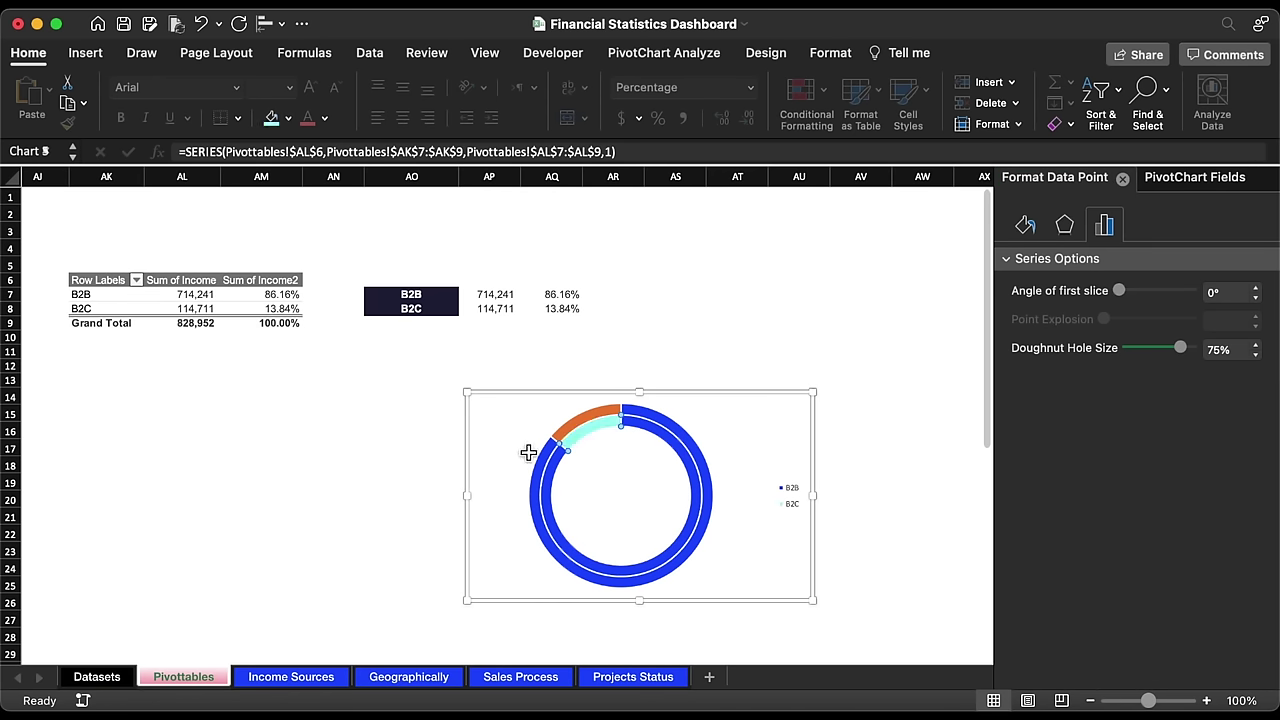
Step: Colour only the outer ring's B2C arc light aqua
{"action": "left_click", "coordinate": [593, 414]}
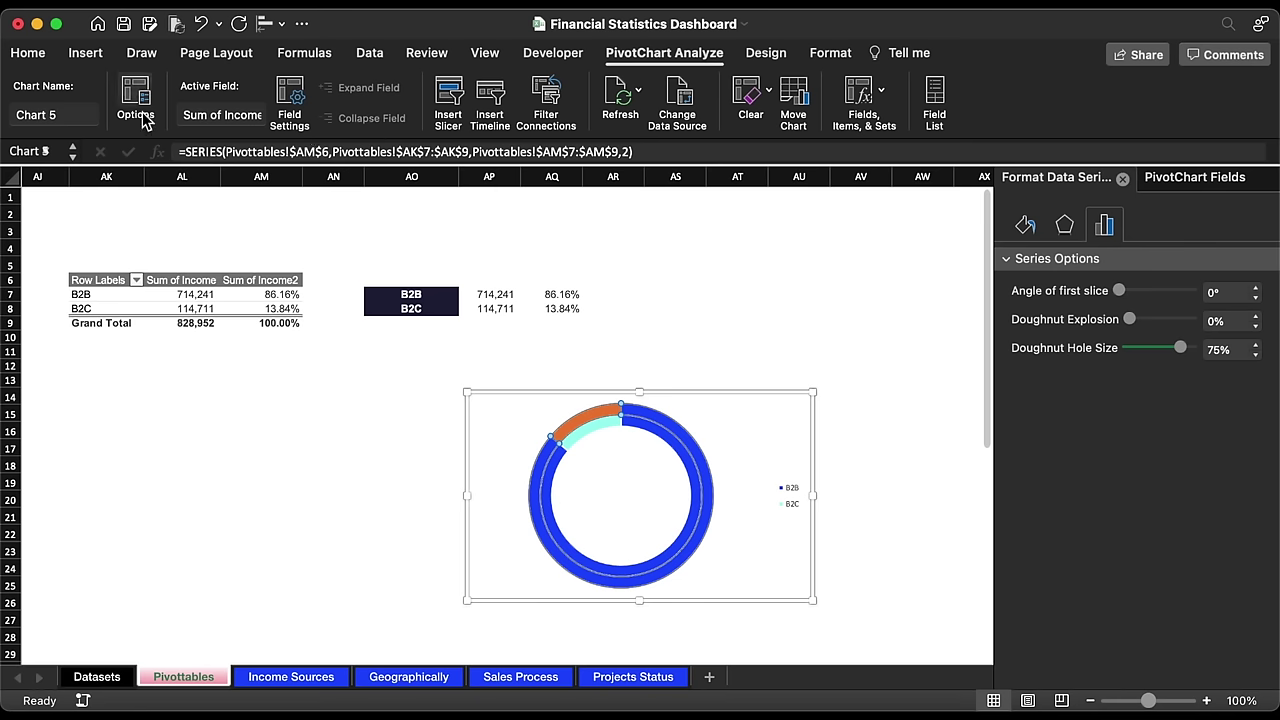
{"action": "left_click", "coordinate": [28, 53]}
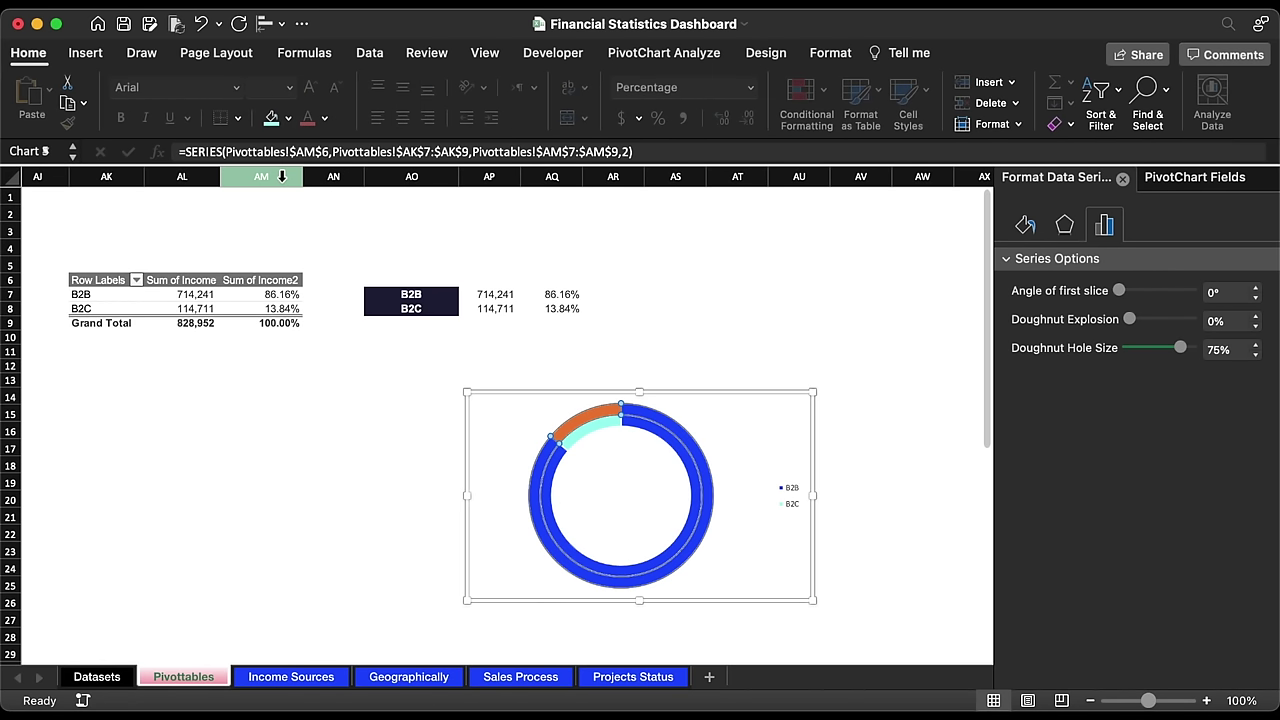
{"action": "left_click", "coordinate": [271, 118]}
{"action": "key", "text": "super+z"}
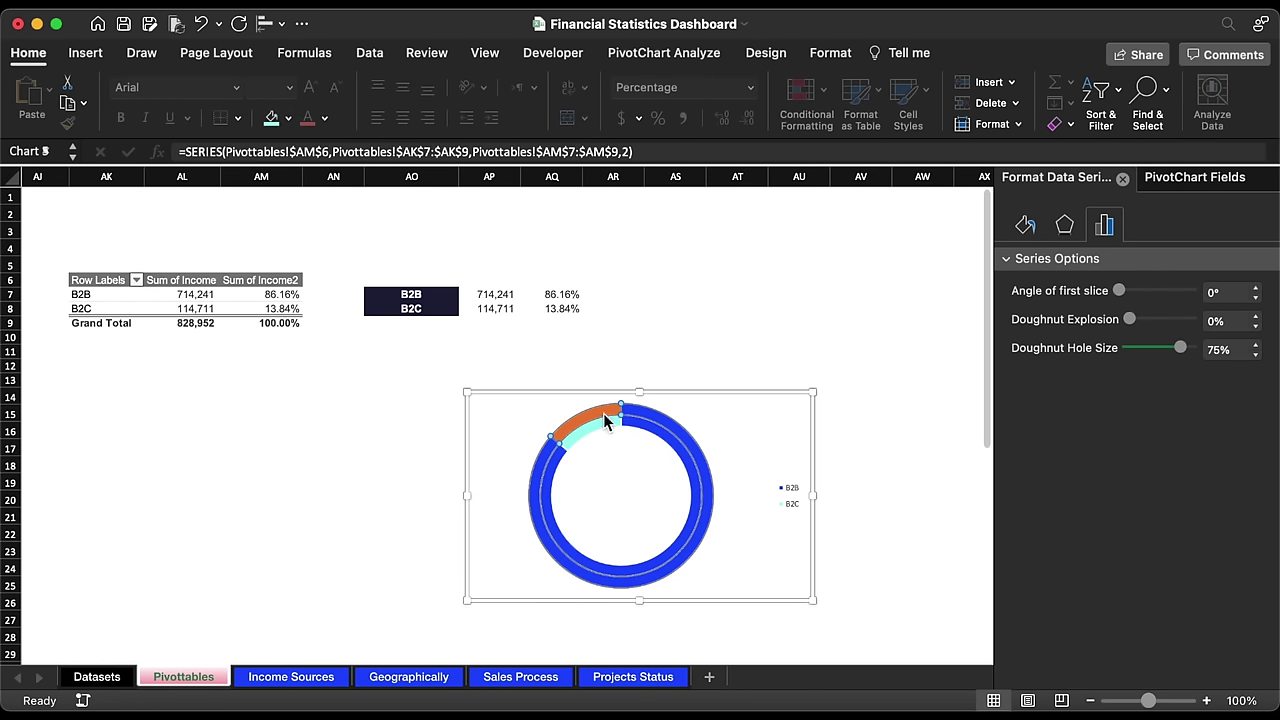
{"action": "left_click", "coordinate": [592, 410]}
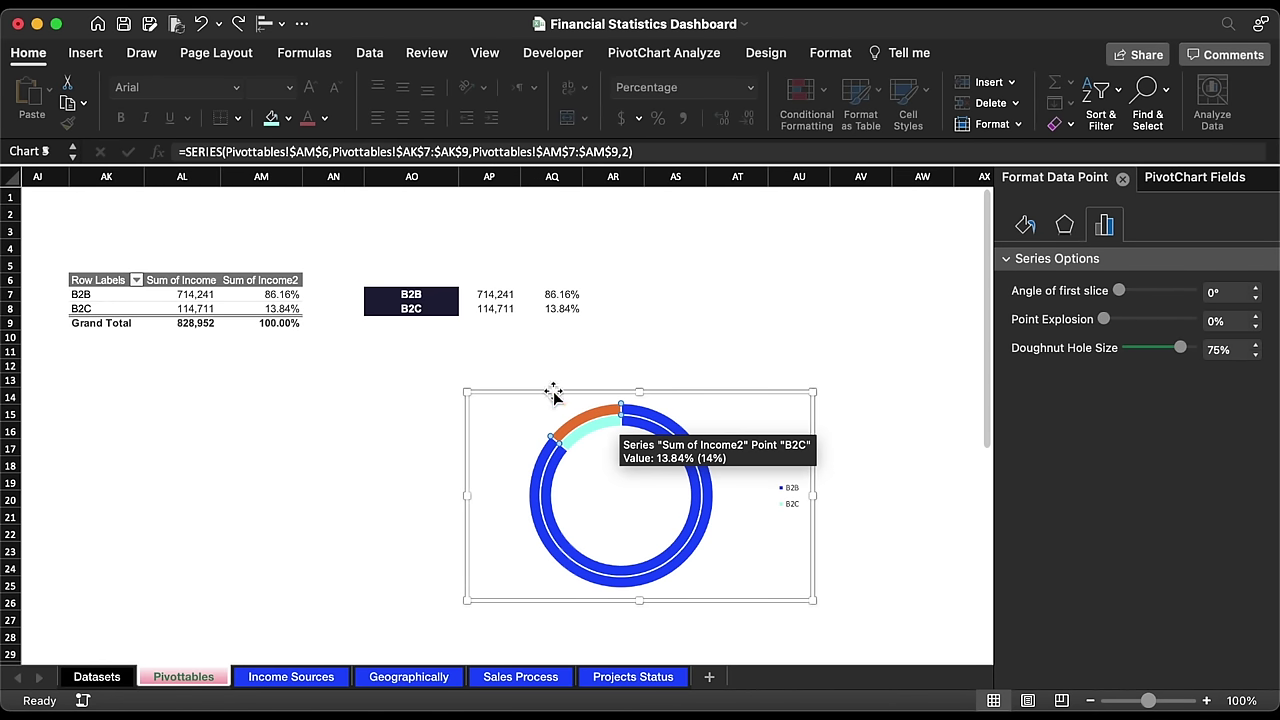
{"action": "left_click", "coordinate": [271, 118]}
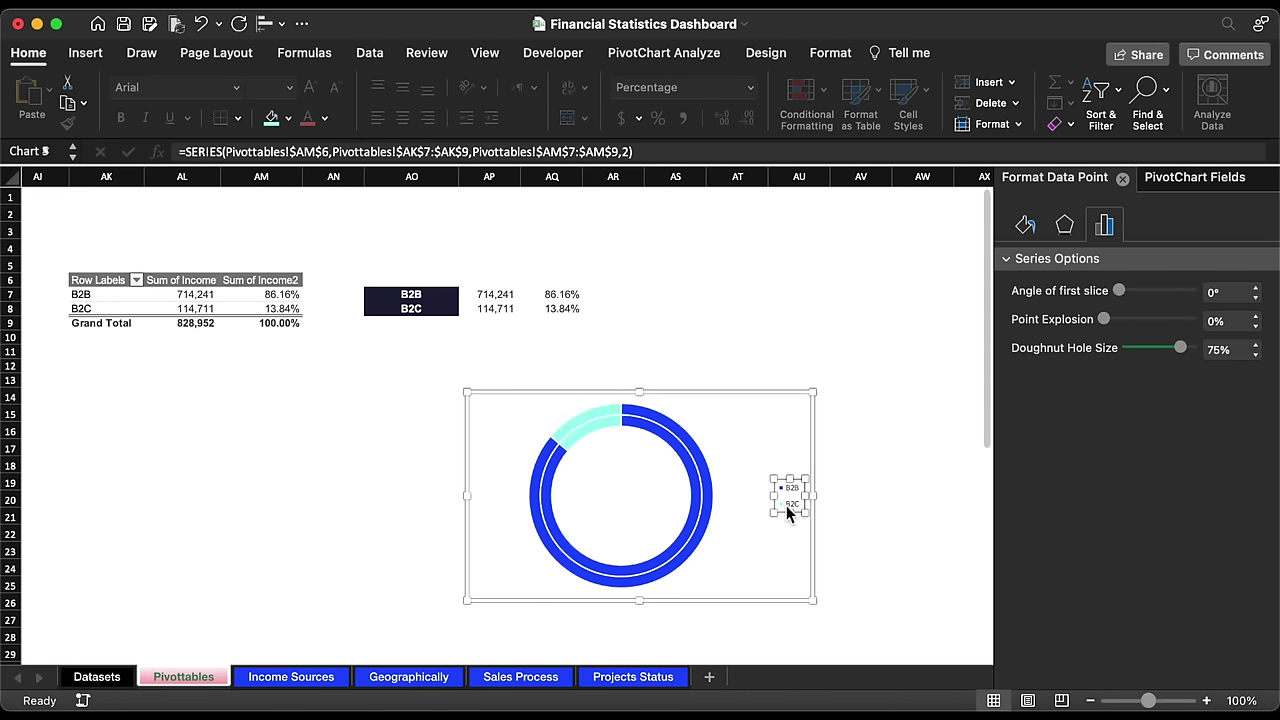
Step: Delete the legend, shrink the doughnut, and remove it from Pivottables
{"action": "key", "text": "Delete"}
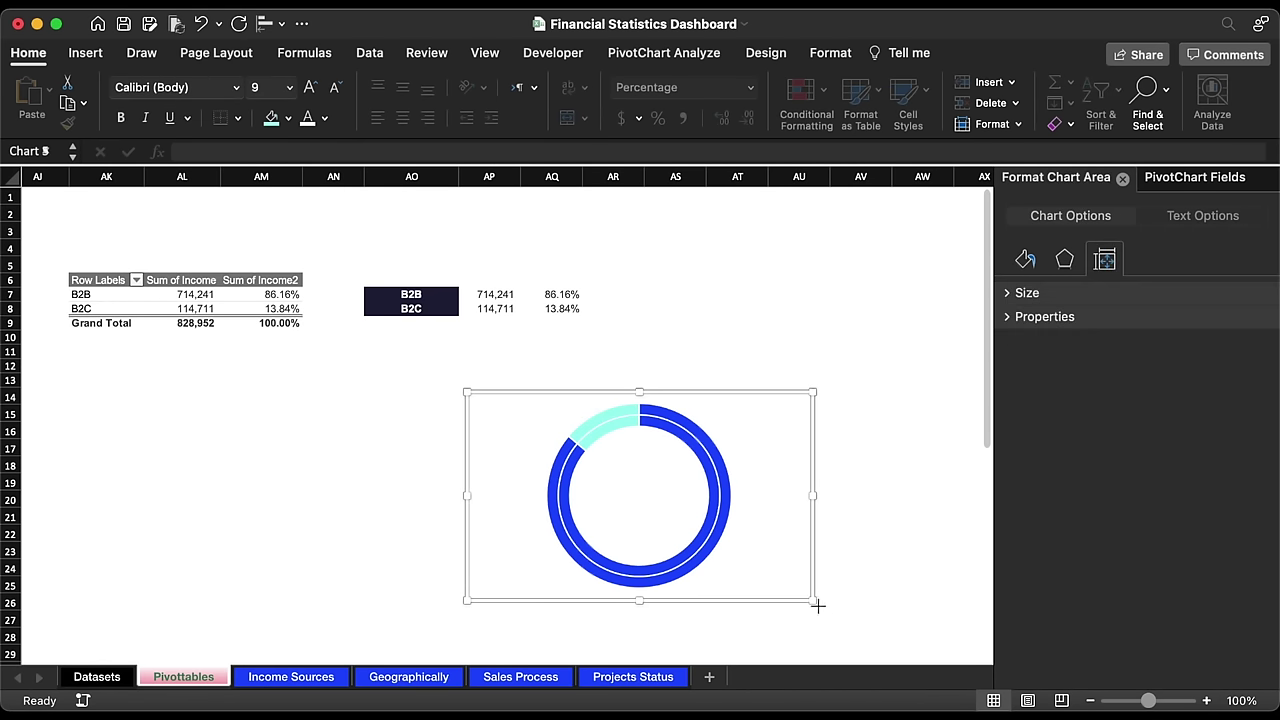
{"action": "left_click_drag", "start_coordinate": [818, 605], "coordinate": [678, 531]}
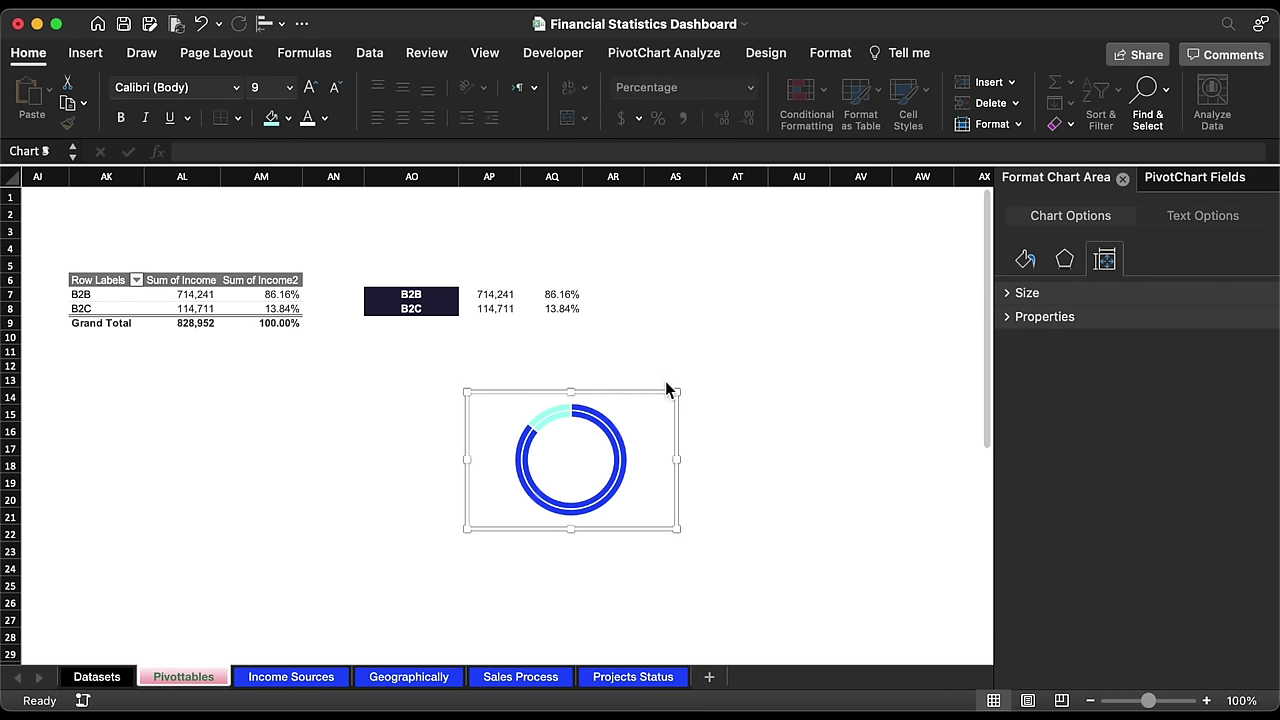
{"action": "key", "text": "Delete"}
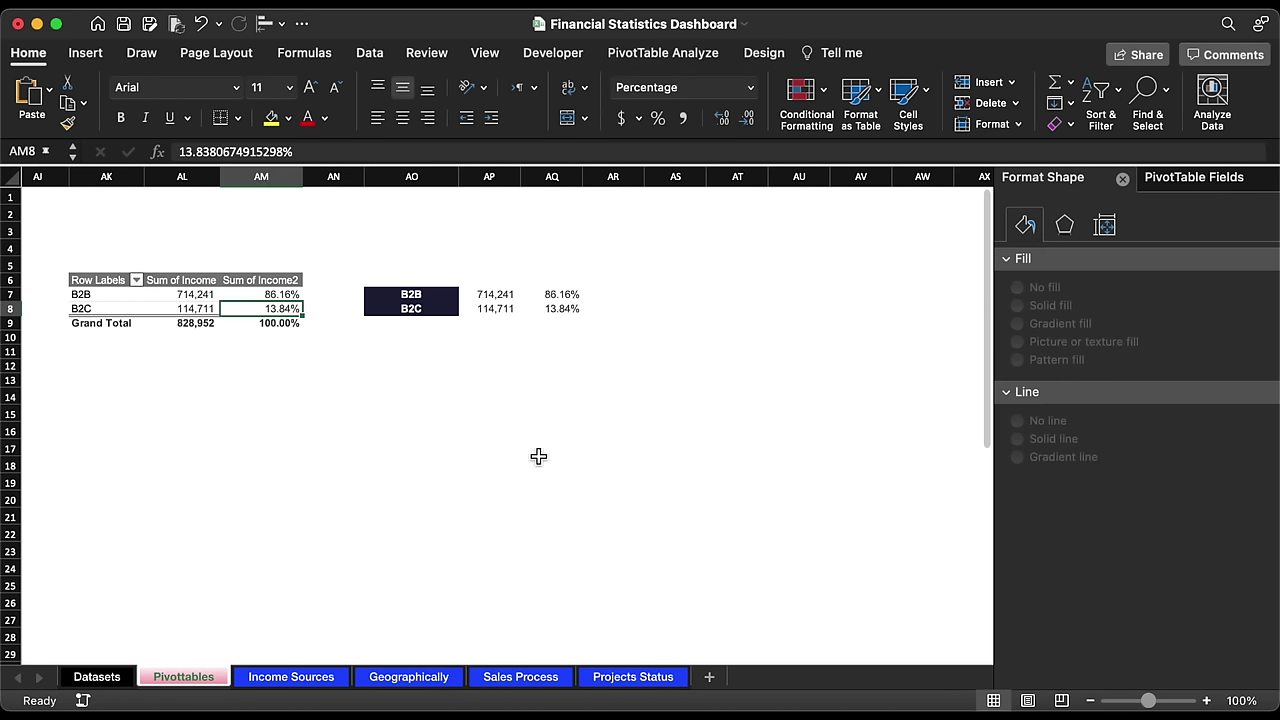
Step: Move the average monthly income card and the doughnut chart lower, making the chart background transparent
{"action": "left_click", "coordinate": [277, 677]}
{"action": "left_click", "coordinate": [1253, 288]}
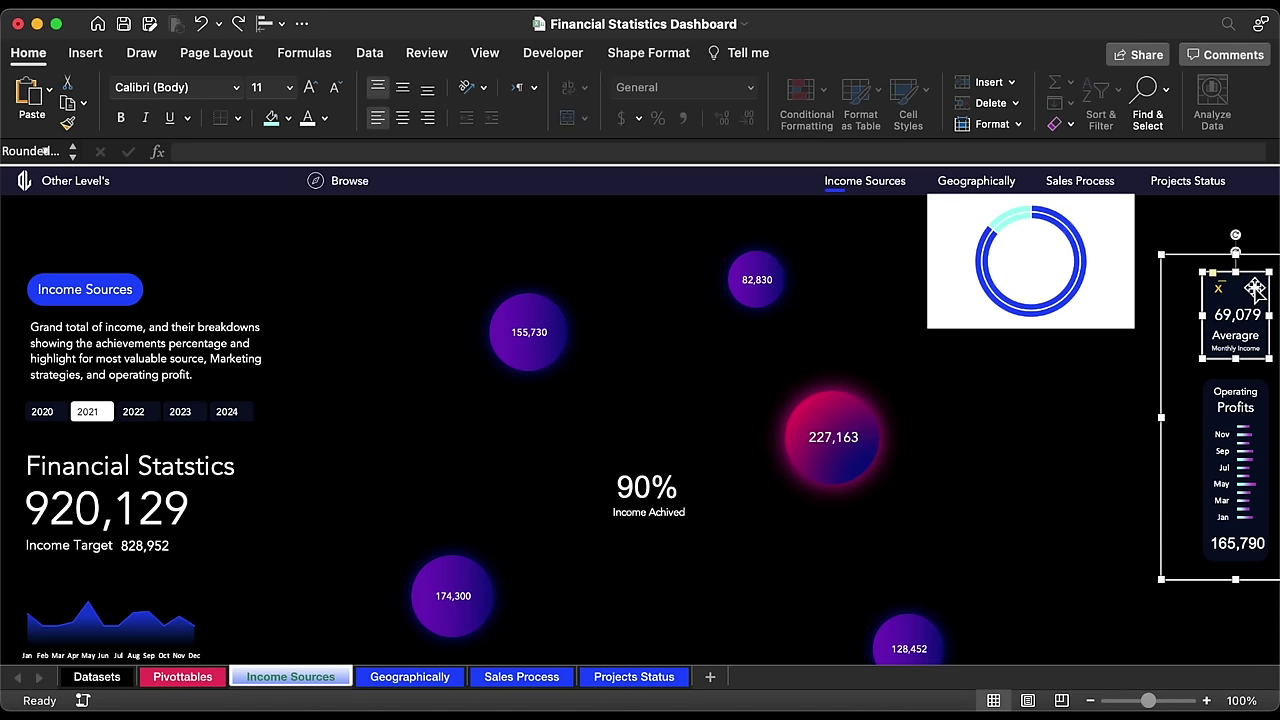
{"action": "left_click_drag", "start_coordinate": [1253, 288], "coordinate": [1238, 650]}
{"action": "scroll", "coordinate": [1272, 597], "scroll_direction": "down", "scroll_amount": 3}
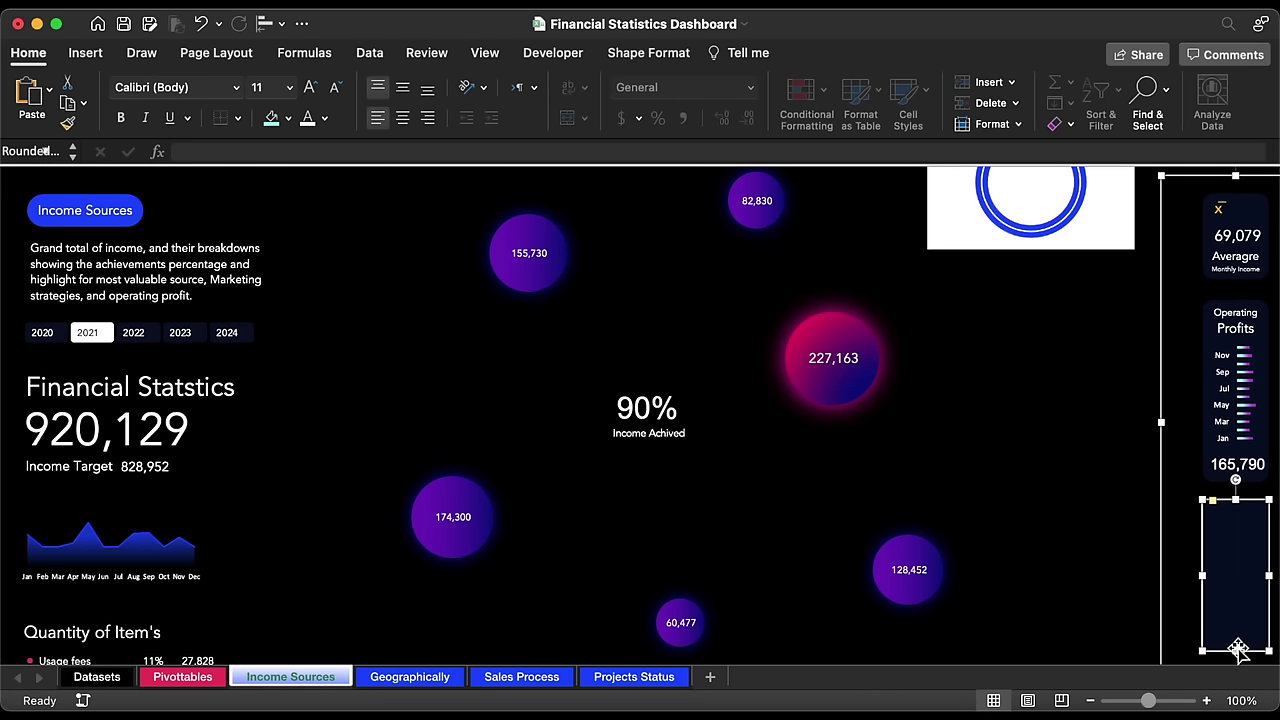
{"action": "left_click_drag", "start_coordinate": [1103, 250], "coordinate": [1130, 577]}
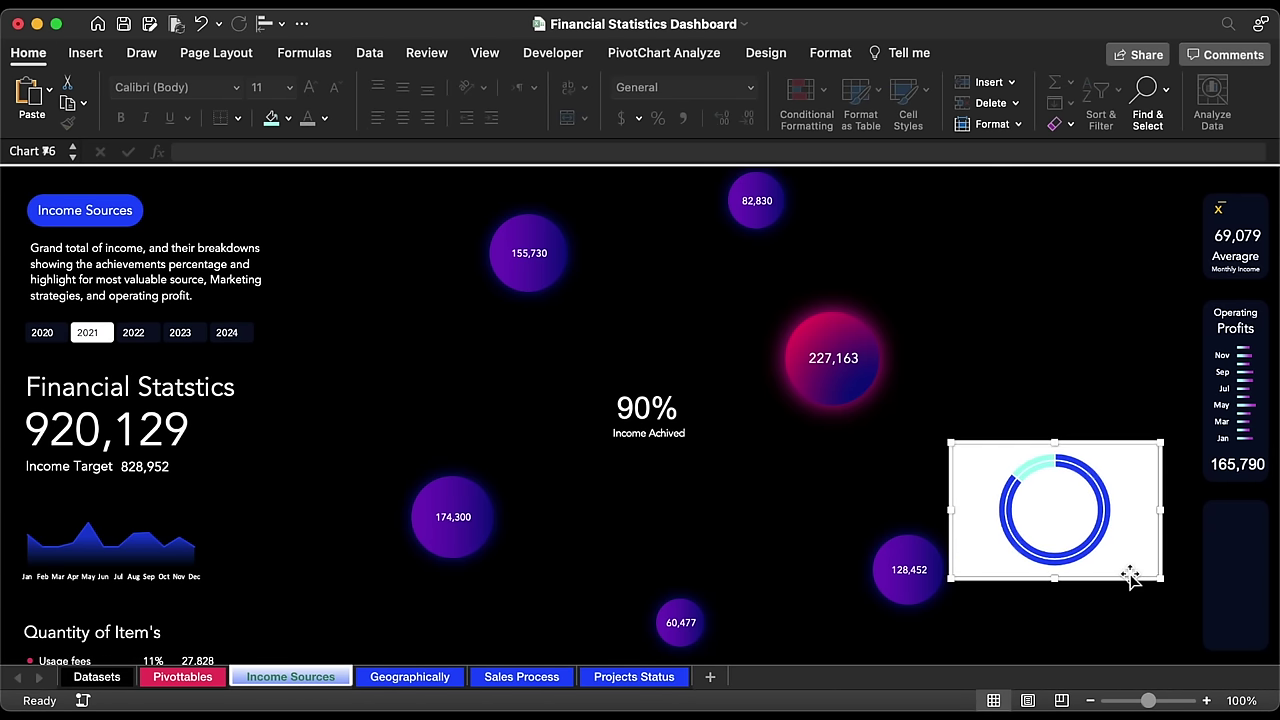
{"action": "left_click", "coordinate": [288, 117]}
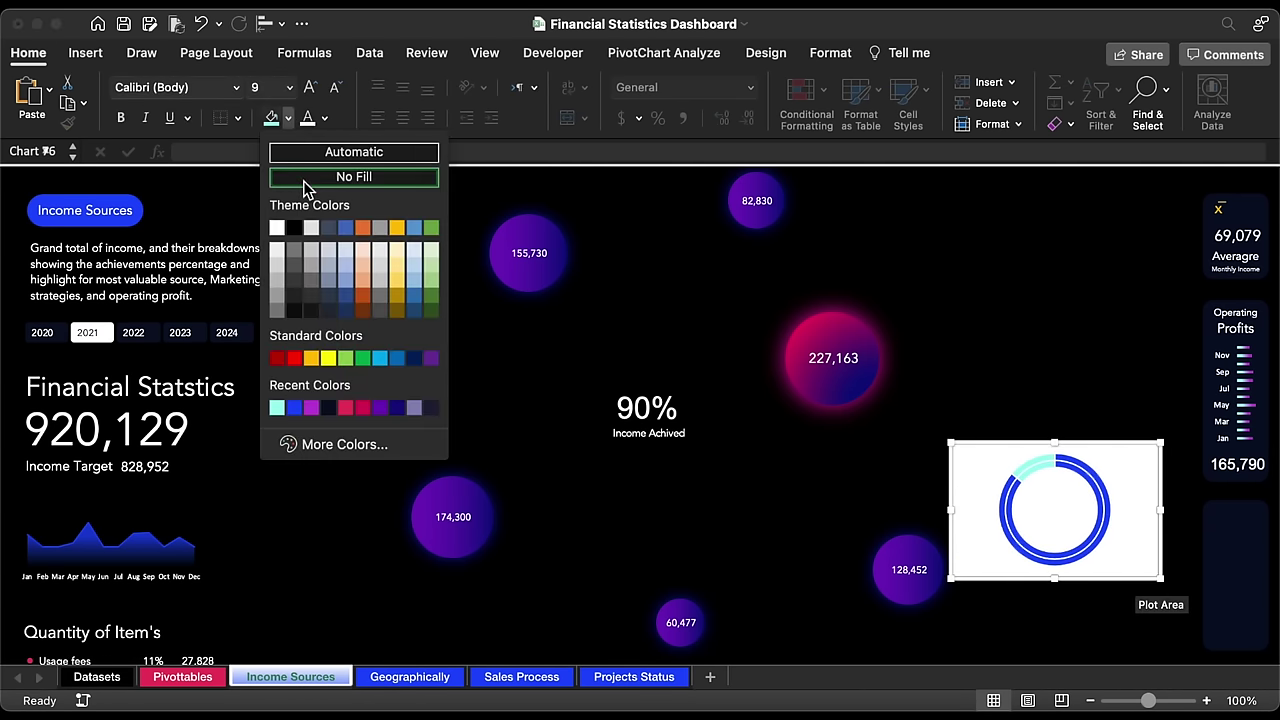
{"action": "left_click", "coordinate": [306, 178]}
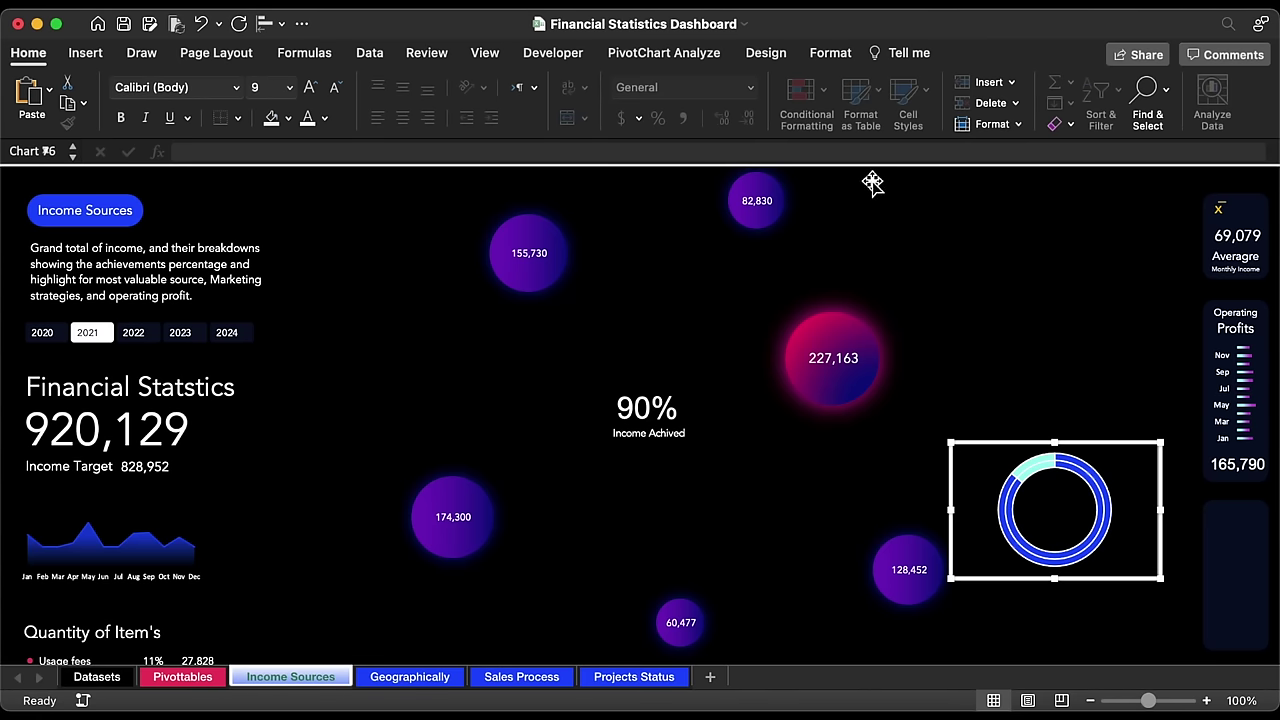
Step: Remove the outline from the doughnut chart and from its ring series
{"action": "left_click", "coordinate": [828, 60]}
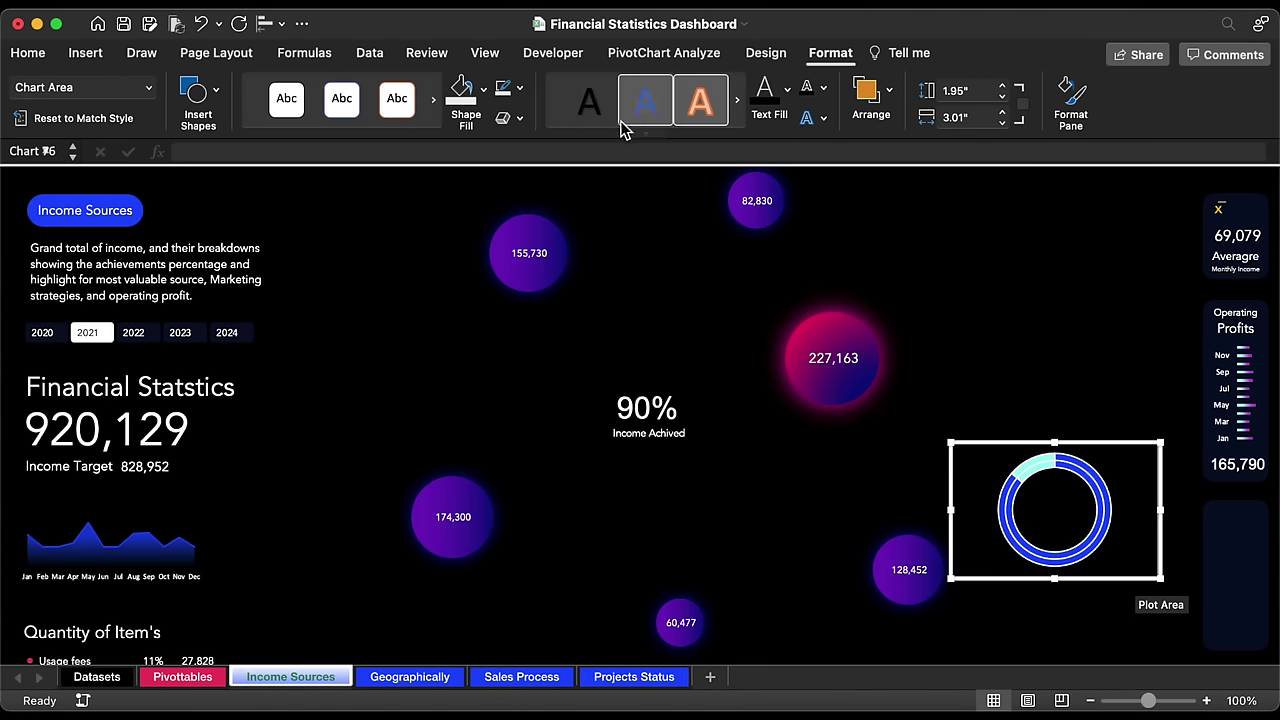
{"action": "left_click", "coordinate": [519, 88]}
{"action": "left_click", "coordinate": [517, 146]}
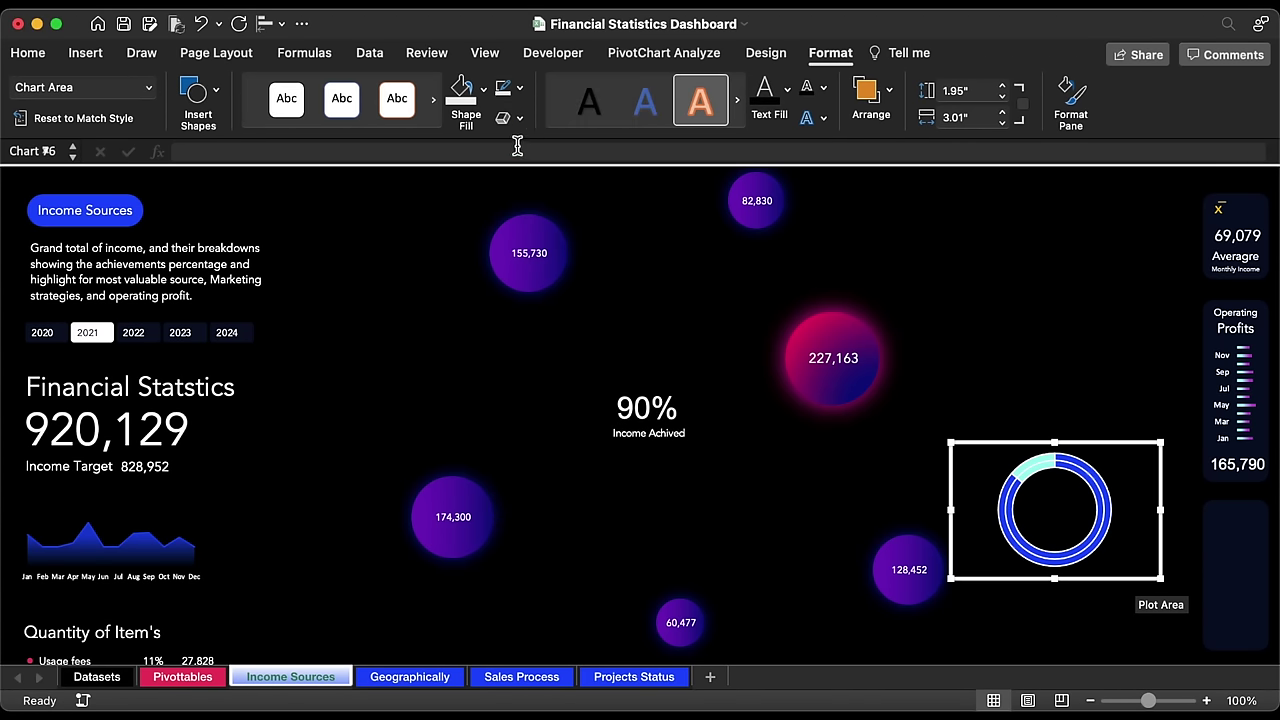
{"action": "left_click", "coordinate": [1045, 466]}
{"action": "left_click", "coordinate": [519, 88]}
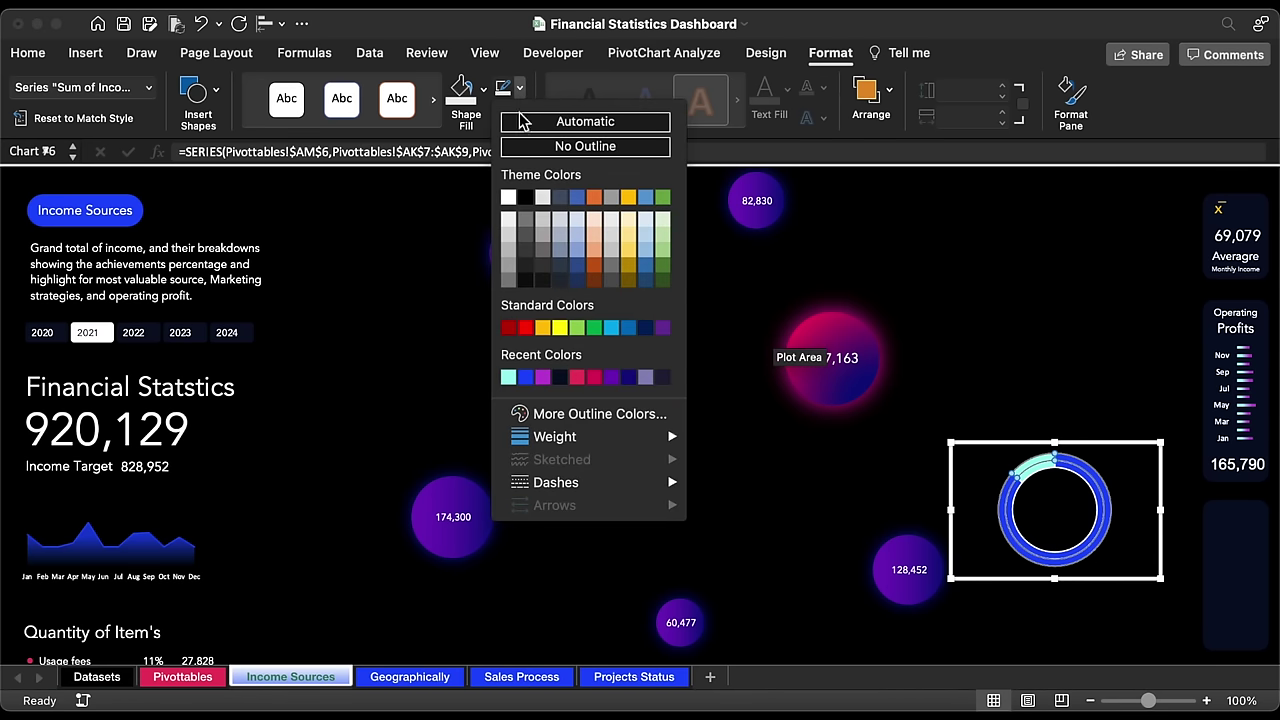
{"action": "left_click", "coordinate": [526, 200]}
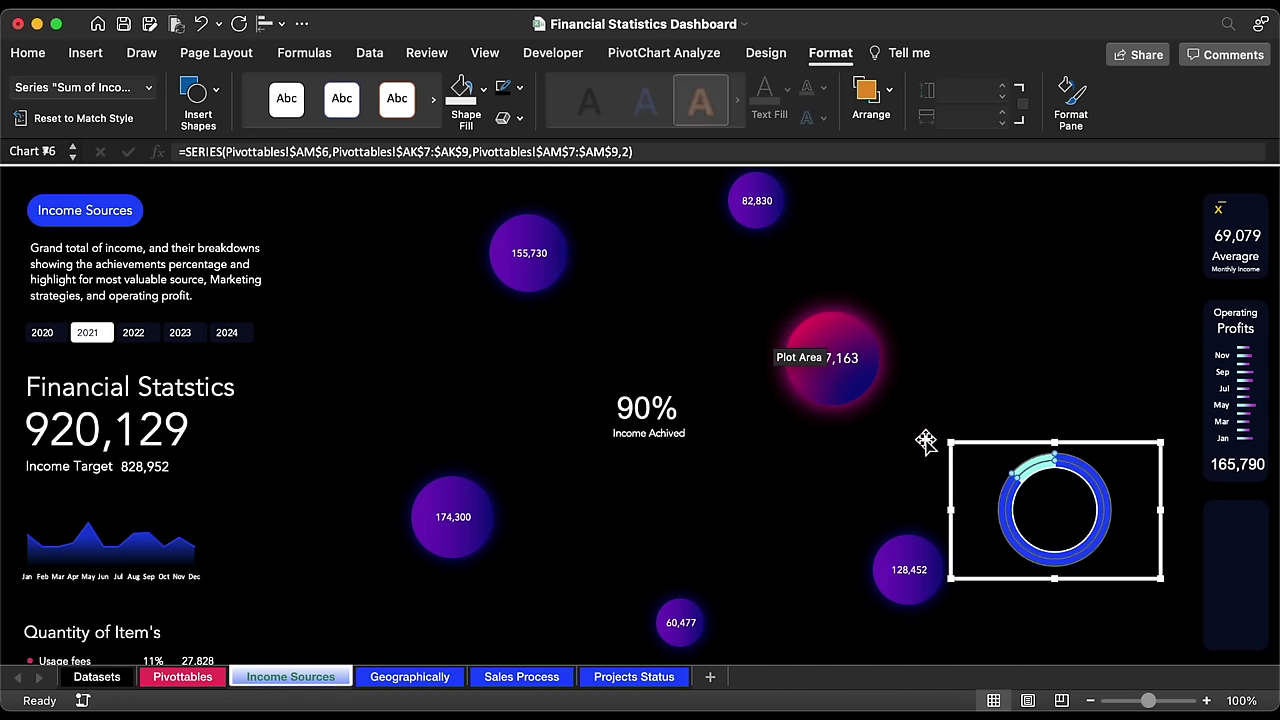
{"action": "left_click", "coordinate": [1045, 476]}
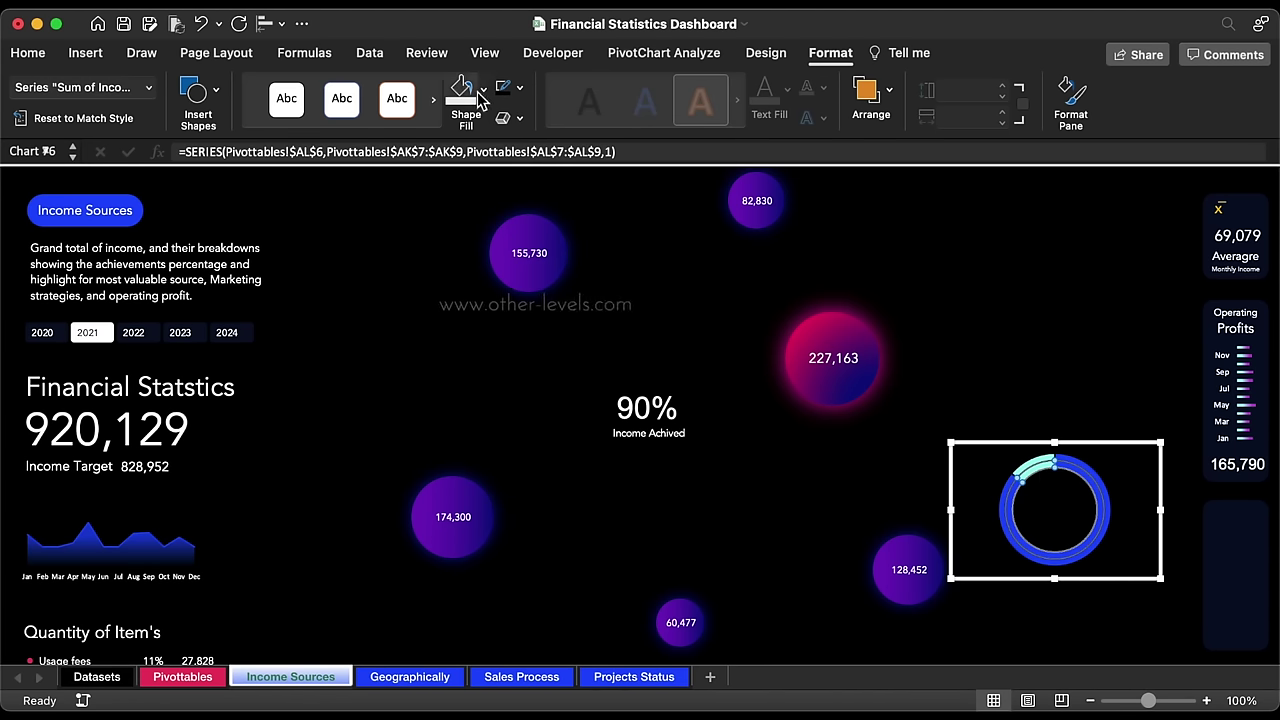
Step: Shrink the doughnut chart to about 1.15 by 1.68 inches and nudge it into the right-hand card
{"action": "left_click", "coordinate": [978, 446]}
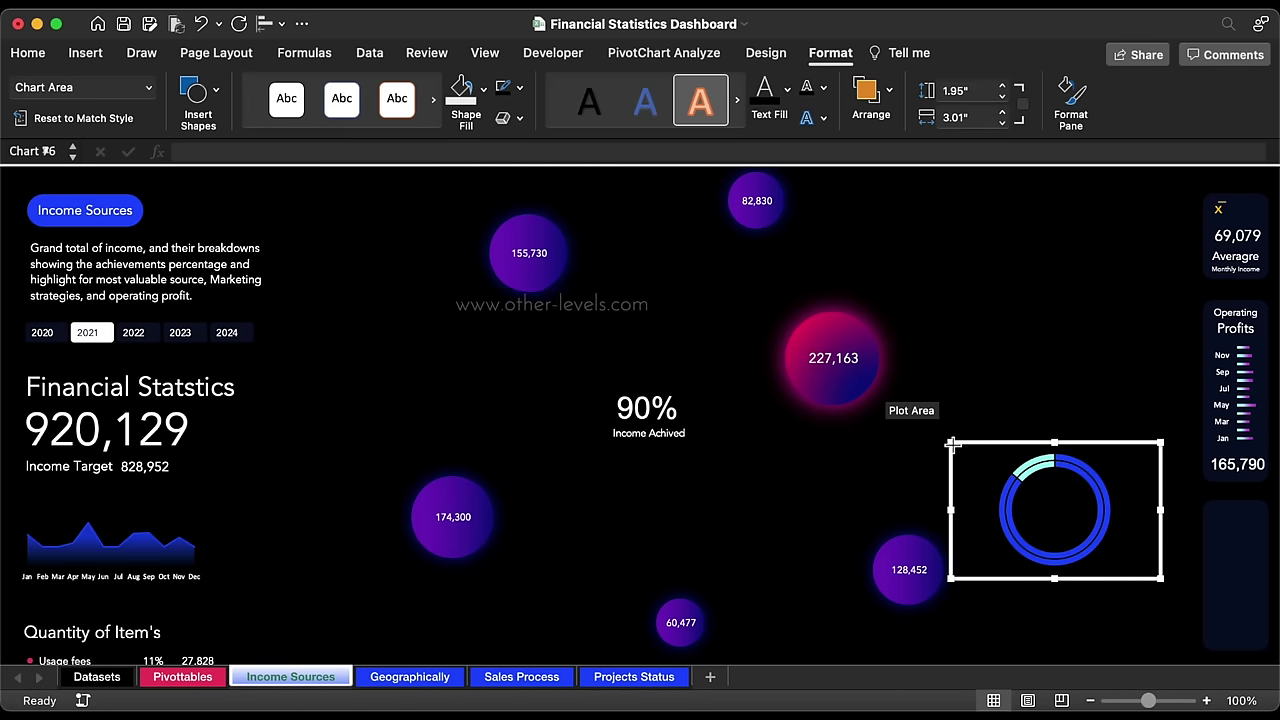
{"action": "left_click_drag", "start_coordinate": [978, 446], "coordinate": [1197, 560]}
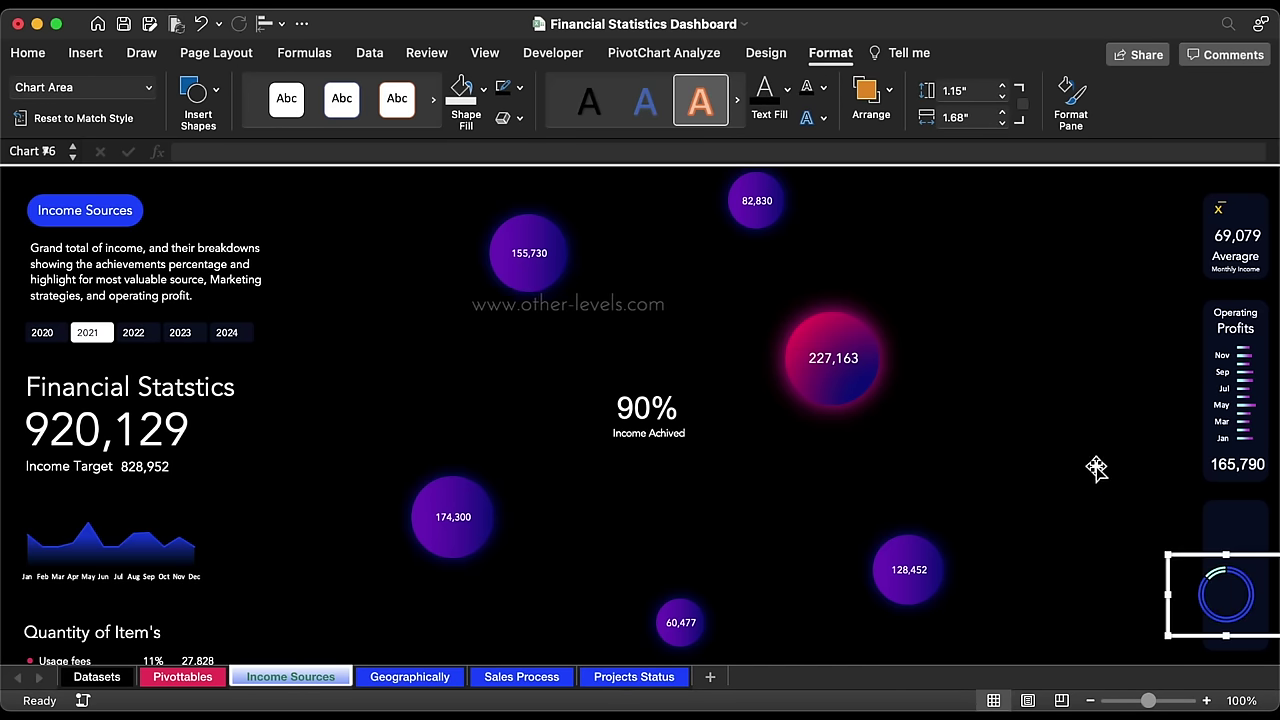
{"action": "key", "text": "Right"}
{"action": "key", "text": "Right"}
{"action": "key", "text": "Right"}
{"action": "key", "text": "Right"}
{"action": "key", "text": "Up"}
{"action": "key", "text": "Up"}
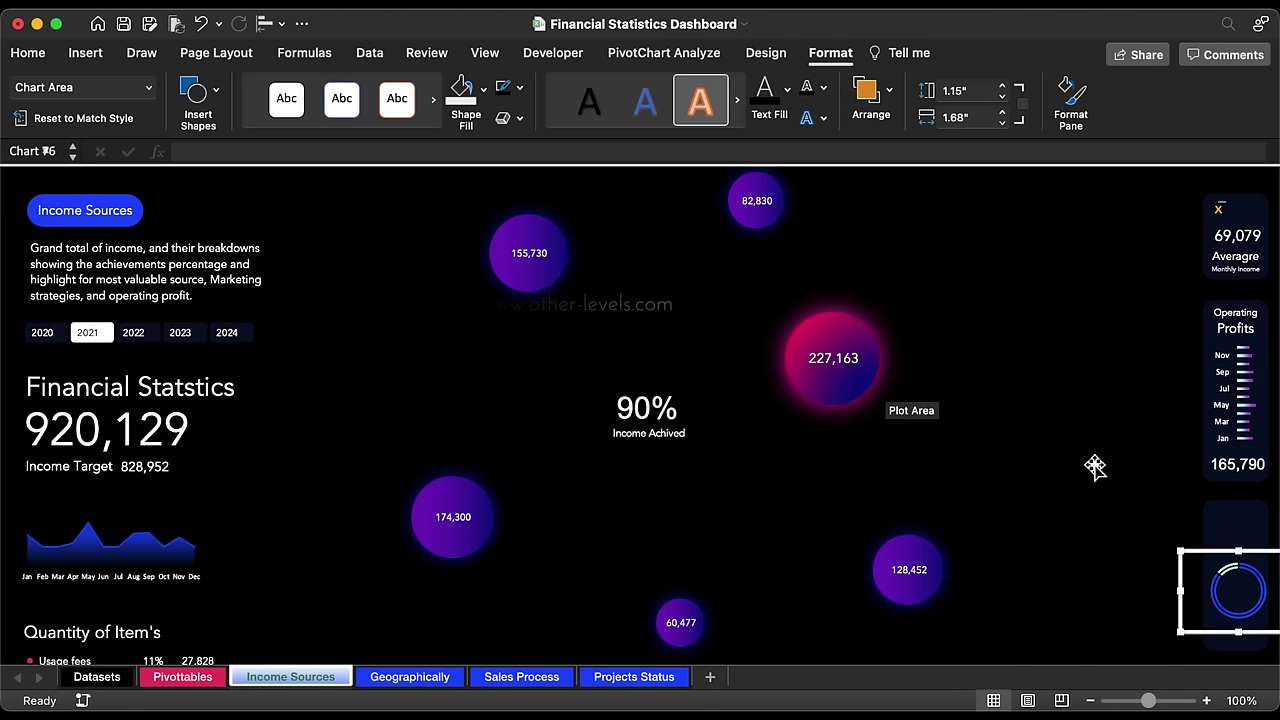
Step: Set the card's rounded rectangle to 3.11 inches tall and move the doughnut lower inside it
{"action": "left_click", "coordinate": [1236, 560]}
{"action": "left_click", "coordinate": [1233, 557]}
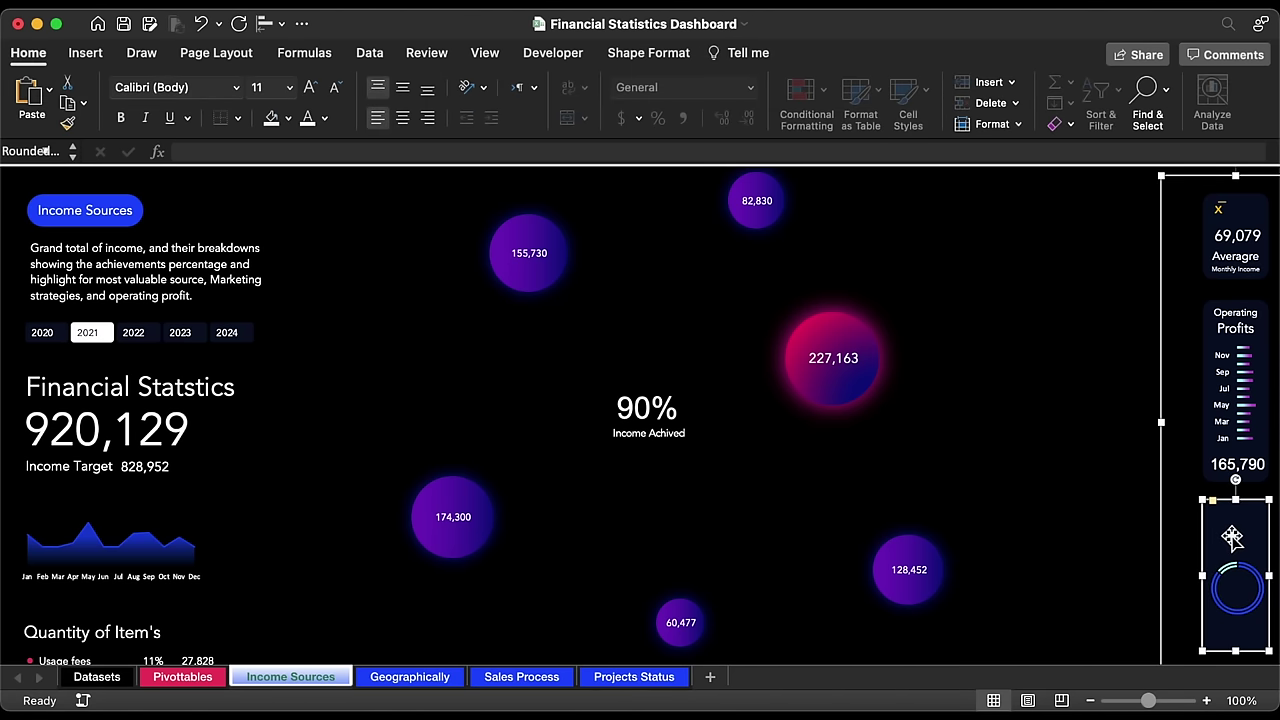
{"action": "scroll", "coordinate": [1231, 537], "scroll_direction": "down", "scroll_amount": 1}
{"action": "scroll", "coordinate": [1231, 537], "scroll_direction": "down", "scroll_amount": 3}
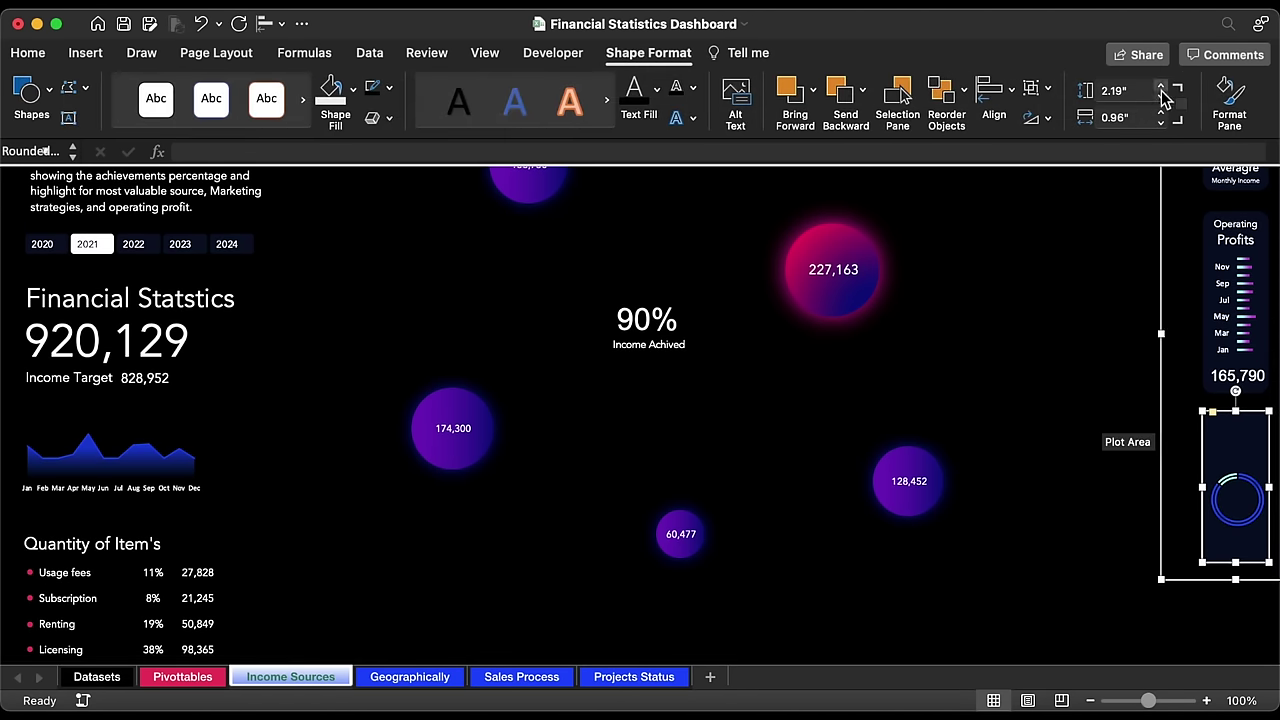
{"action": "left_click", "coordinate": [1122, 91]}
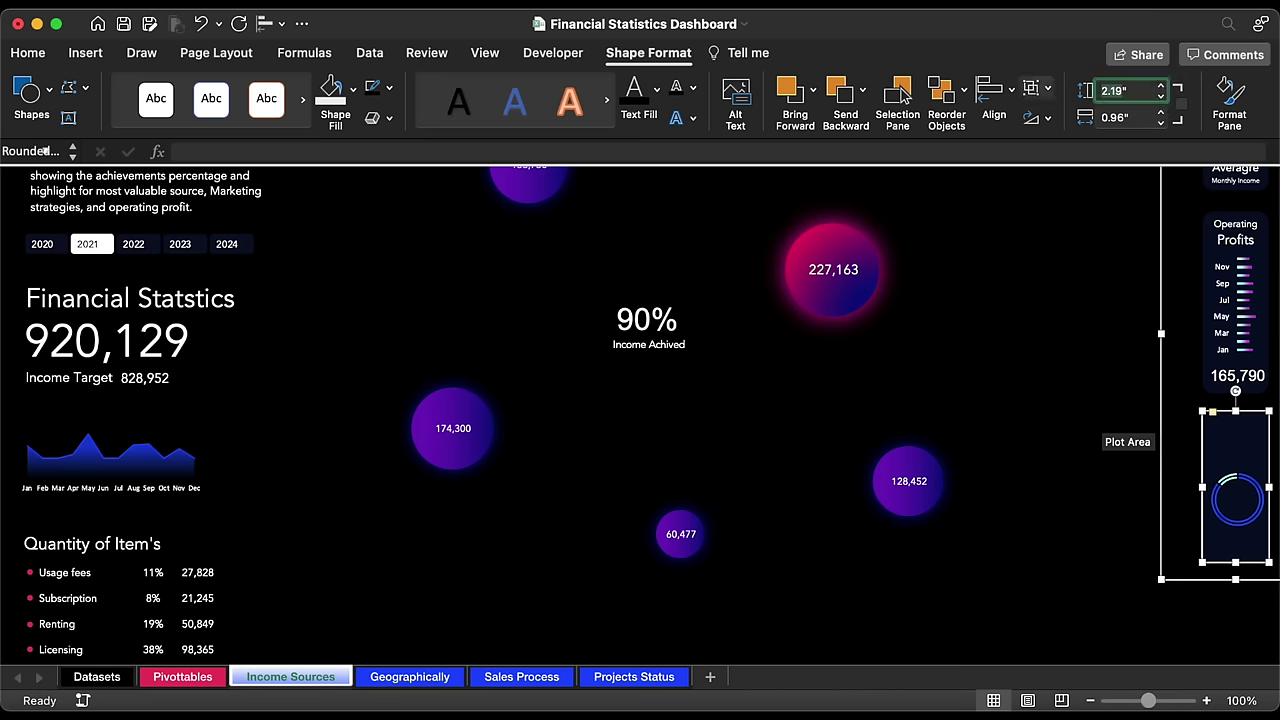
{"action": "type", "text": "3.11"}
{"action": "key", "text": "Return"}
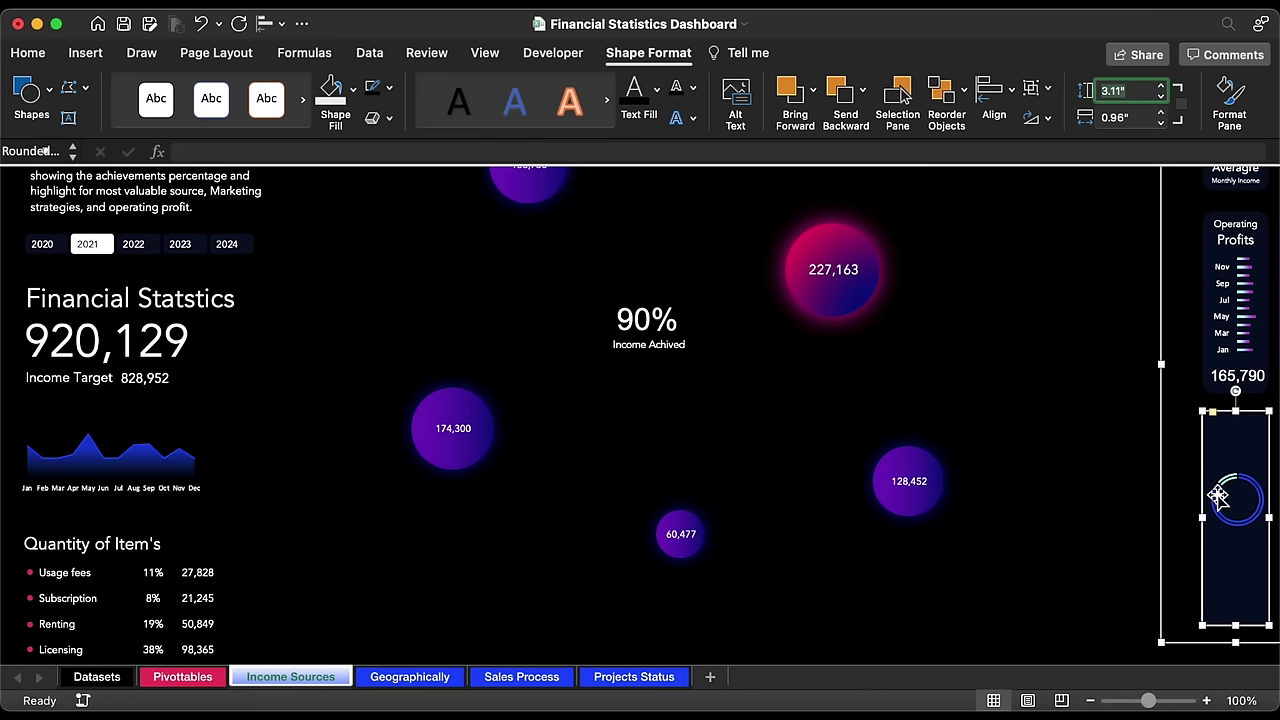
{"action": "left_click", "coordinate": [1239, 482]}
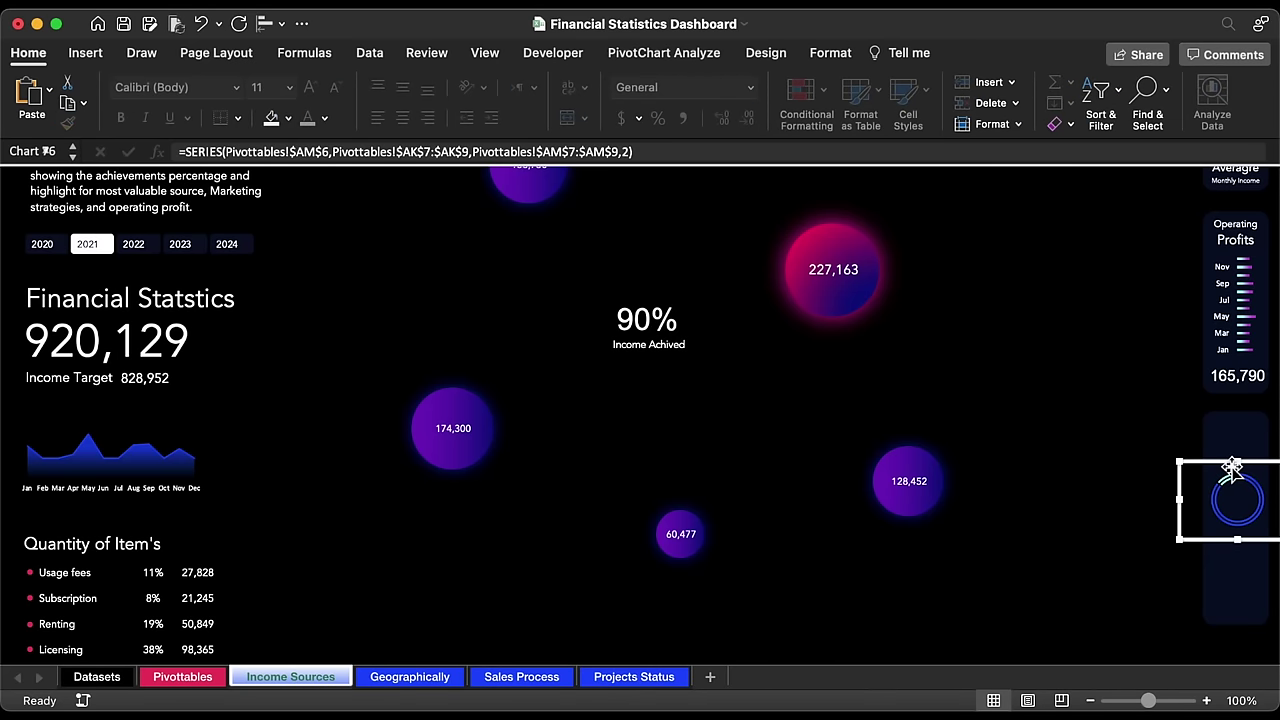
{"action": "left_click_drag", "start_coordinate": [1232, 468], "coordinate": [1232, 495]}
Step: Copy the 165,790 label into the doughnut card, link it to =Pivottables!AP7, and set it in Avenir
{"action": "left_click", "coordinate": [1235, 377]}
{"action": "left_click", "coordinate": [1238, 384]}
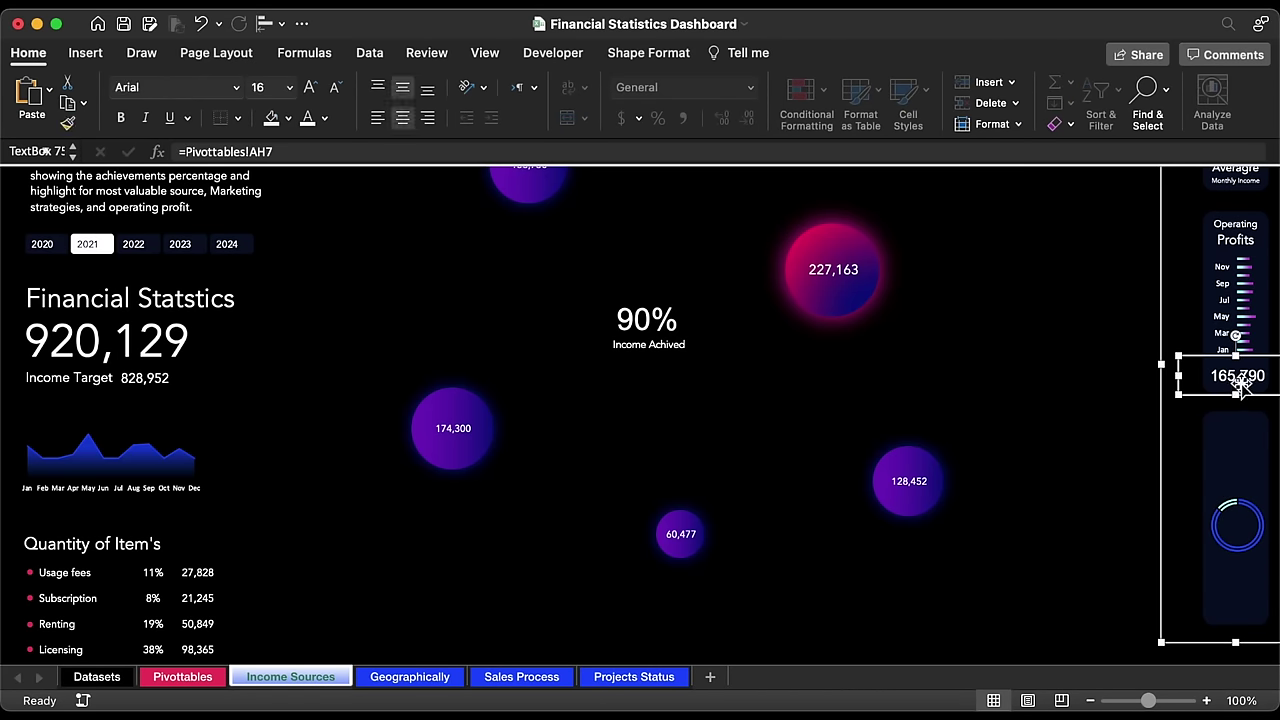
{"action": "left_click_drag", "start_coordinate": [1241, 381], "coordinate": [1247, 482]}
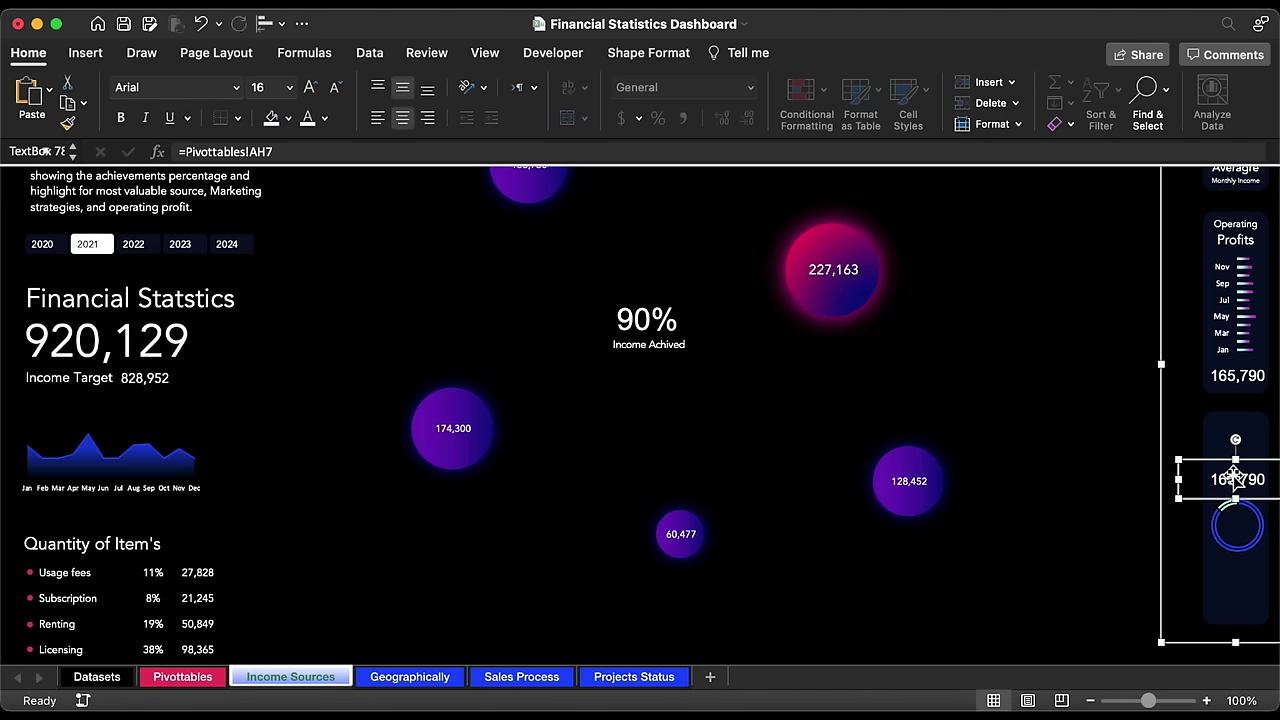
{"action": "left_click_drag", "start_coordinate": [340, 150], "coordinate": [178, 151]}
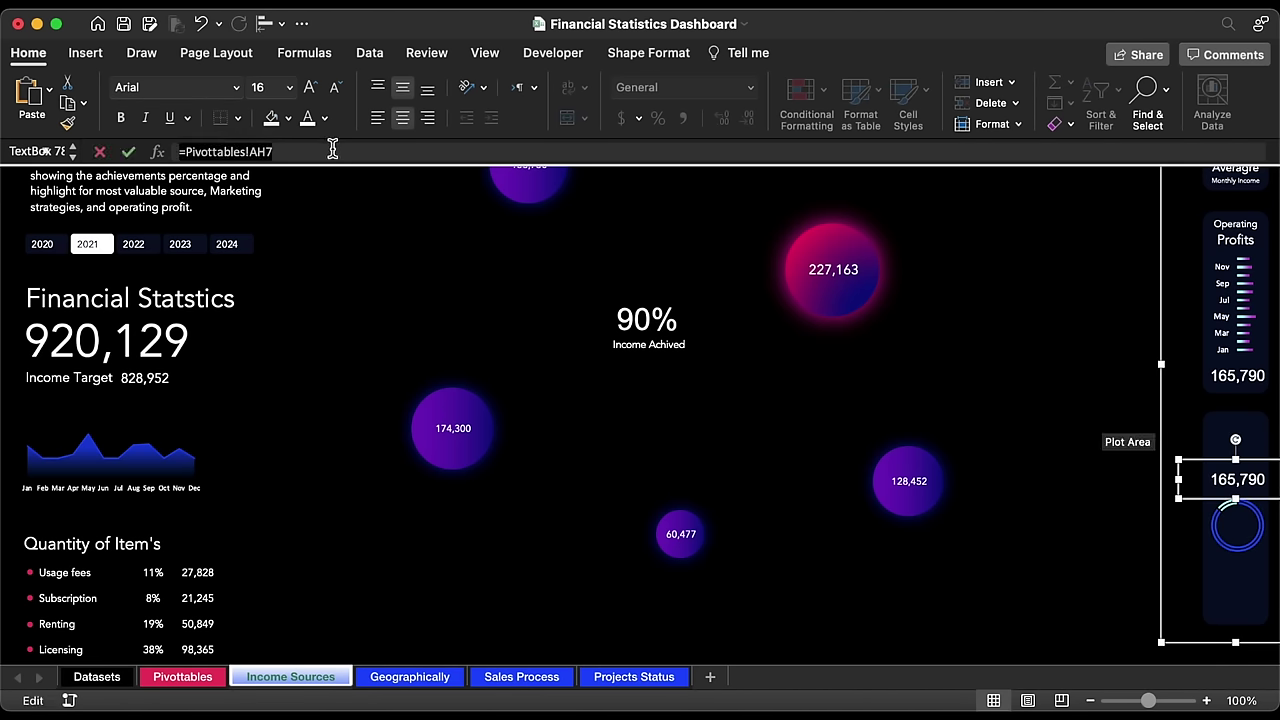
{"action": "type", "text": "="}
{"action": "left_click", "coordinate": [183, 677]}
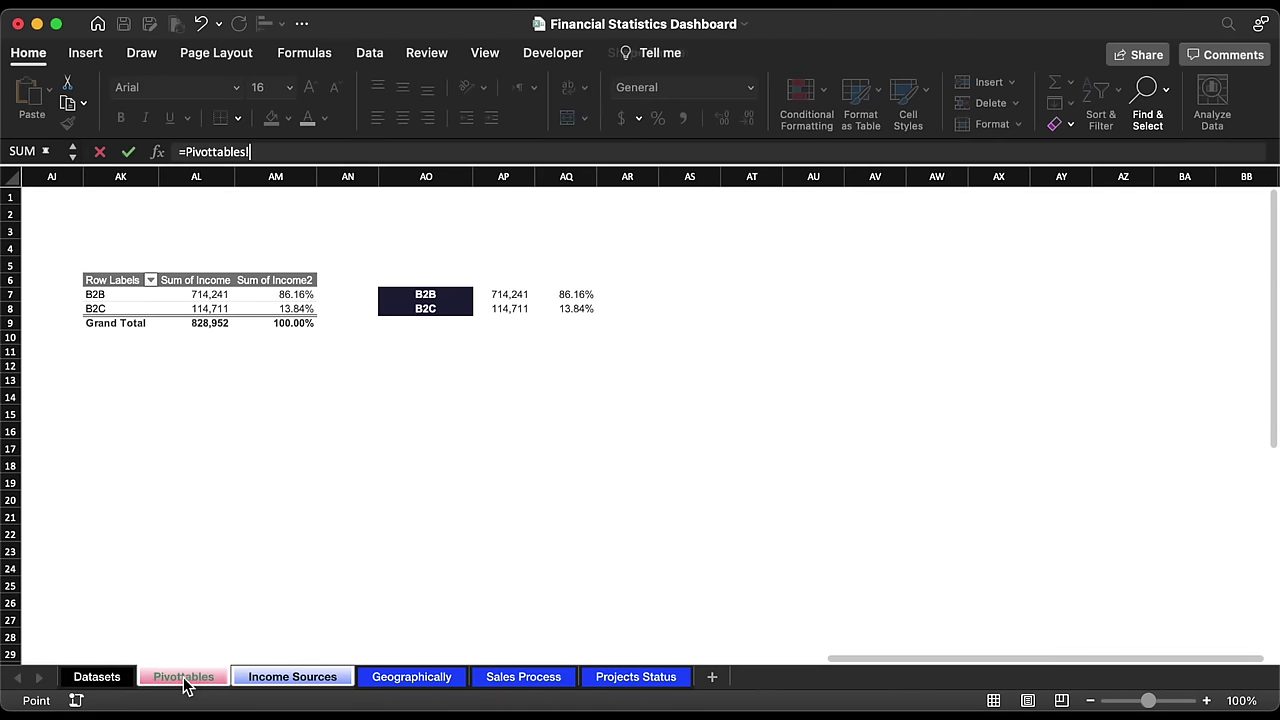
{"action": "left_click", "coordinate": [517, 302]}
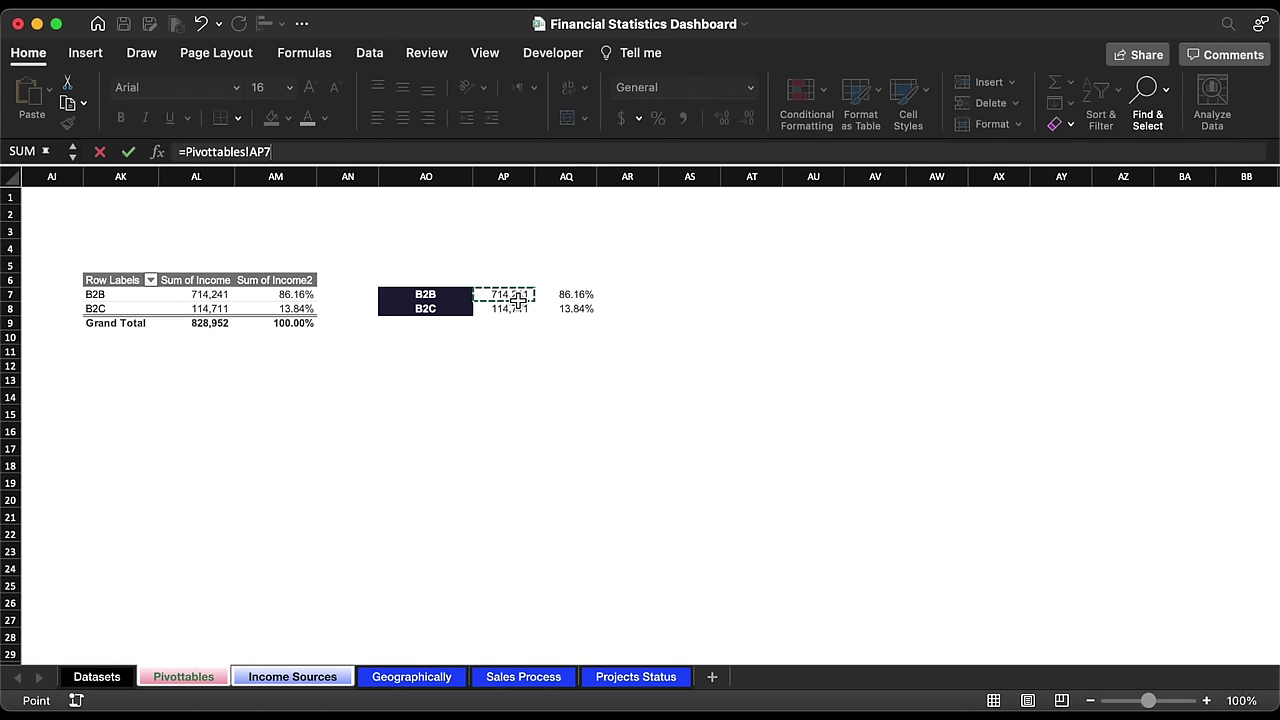
{"action": "key", "text": "Return"}
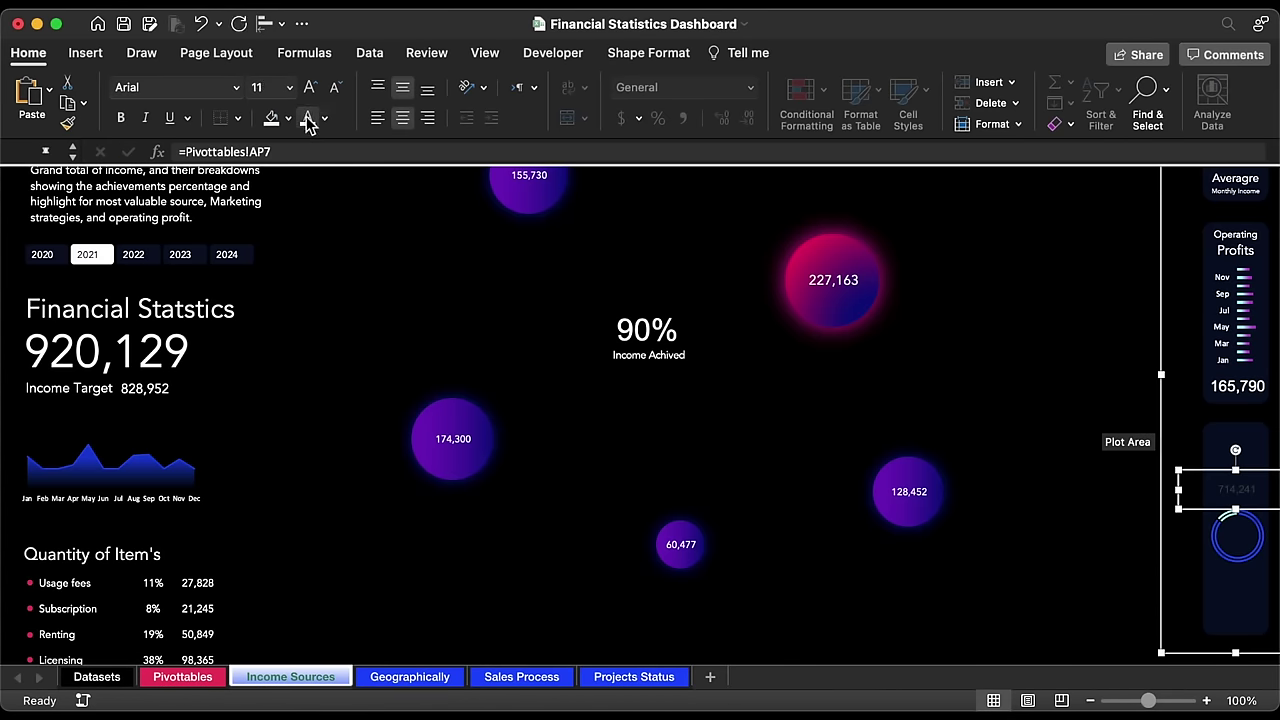
{"action": "left_click", "coordinate": [237, 89]}
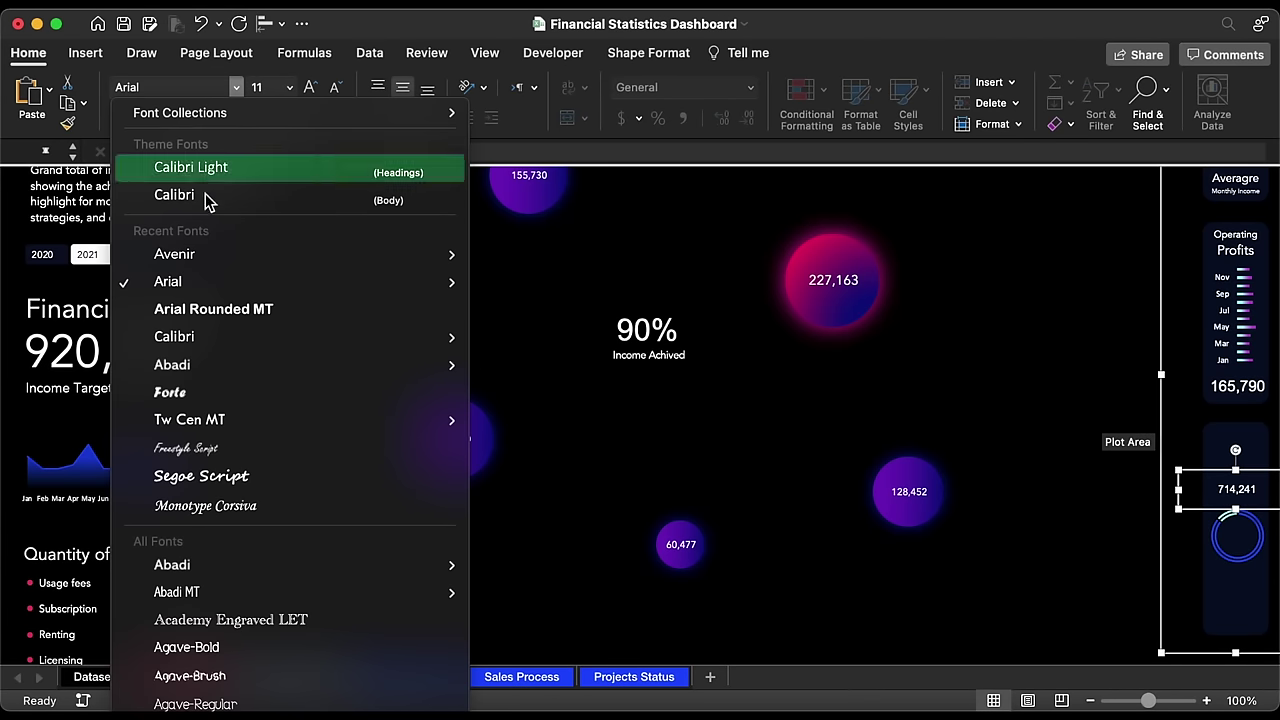
{"action": "left_click", "coordinate": [205, 254]}
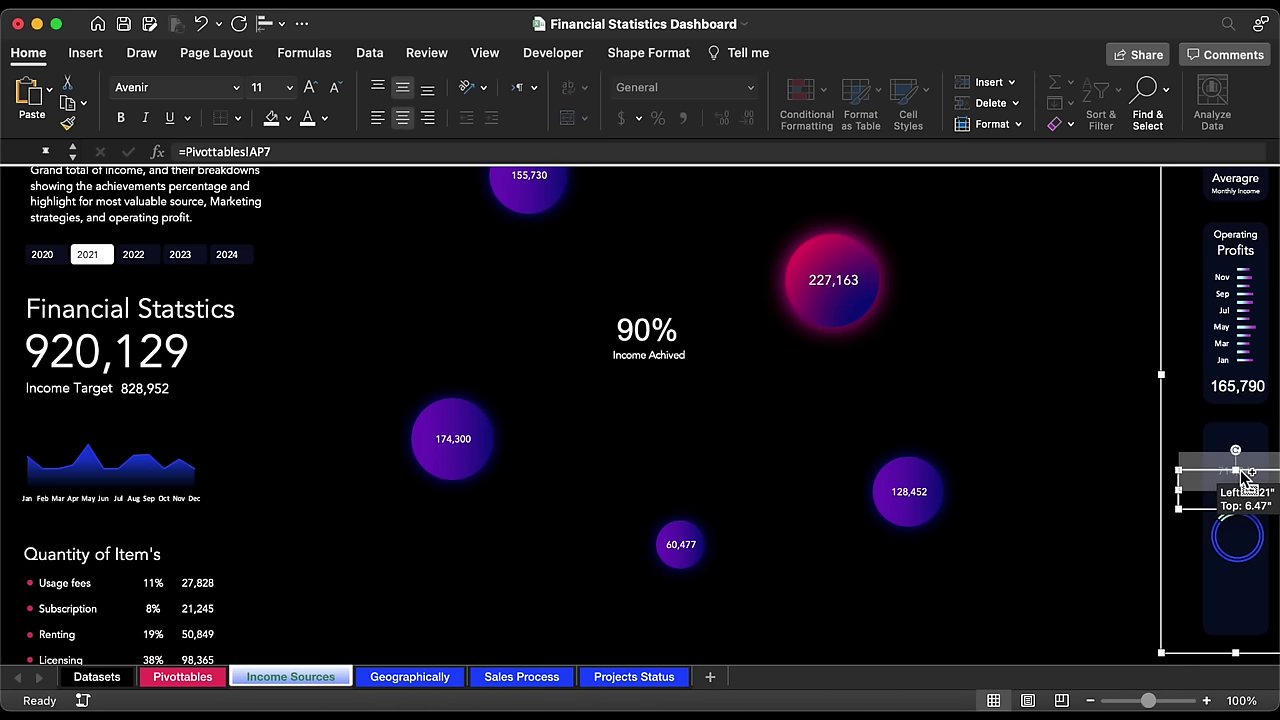
Step: Duplicate that label above it, link it to the 86.16% share in Pivottables!AQ7, and set it in Avenir
{"action": "left_click_drag", "start_coordinate": [1246, 487], "coordinate": [1246, 480]}
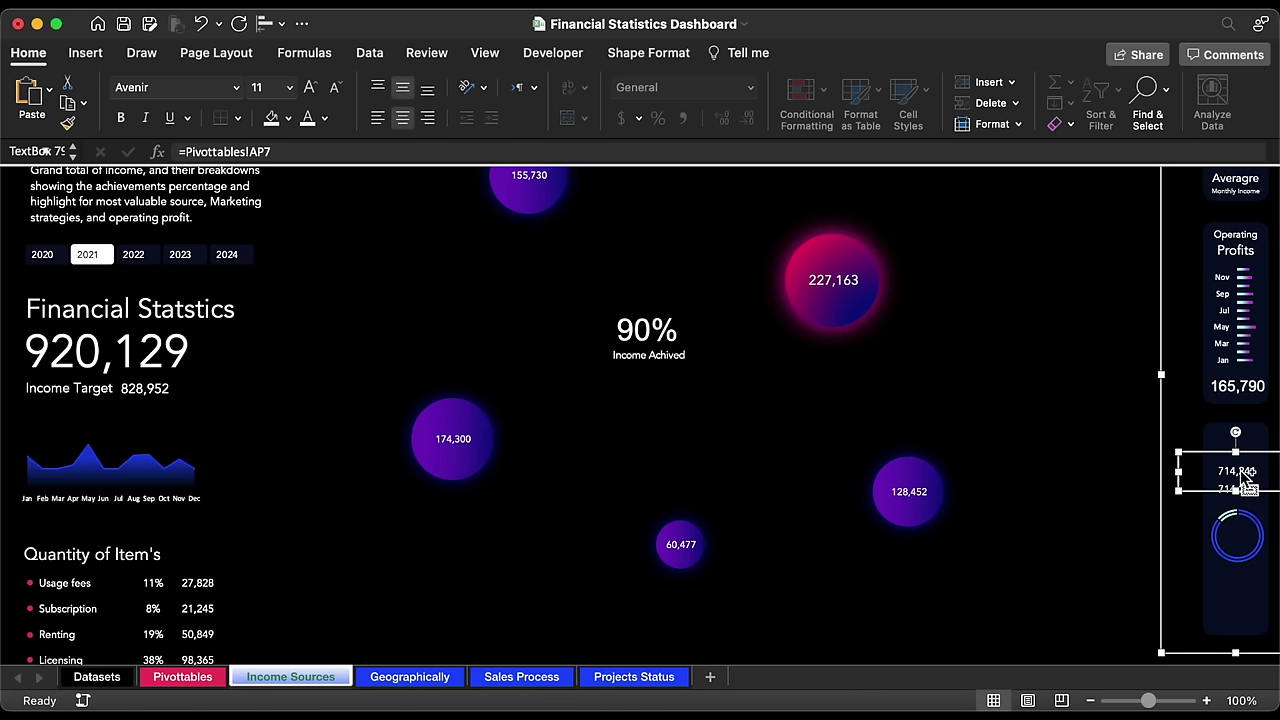
{"action": "triple_click", "coordinate": [292, 151]}
{"action": "type", "text": "="}
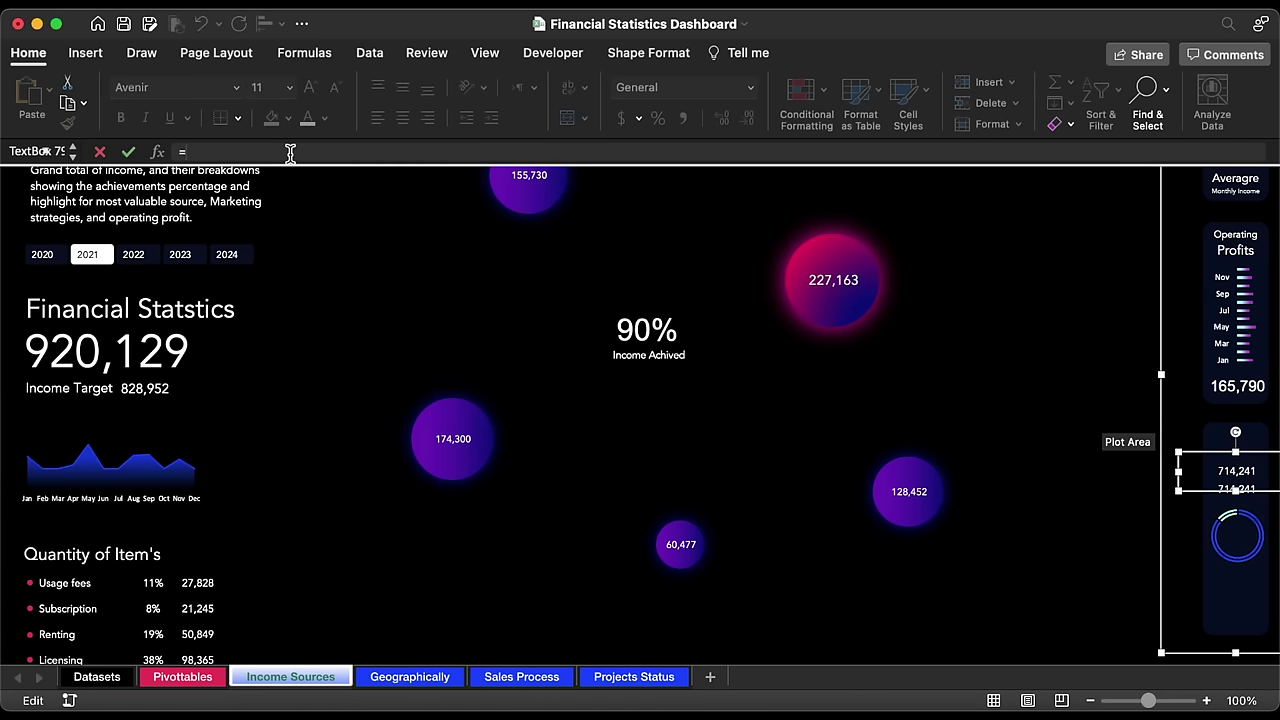
{"action": "left_click", "coordinate": [180, 677]}
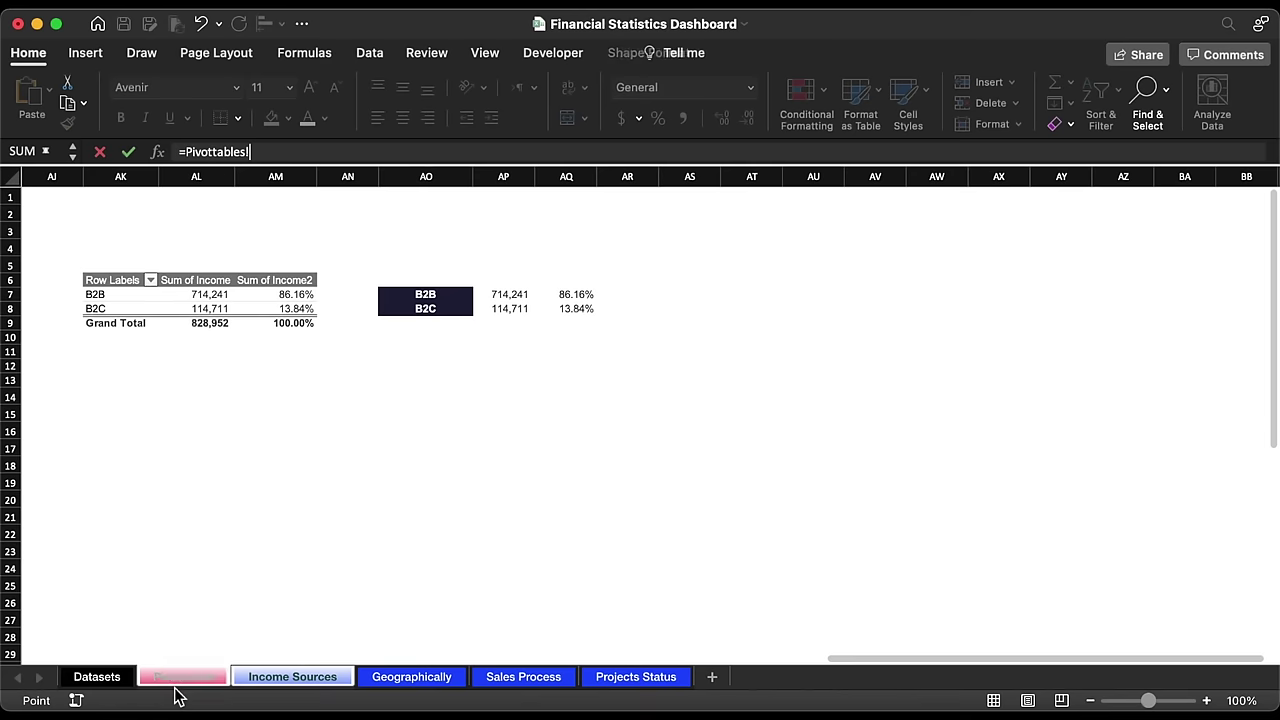
{"action": "left_click", "coordinate": [575, 296]}
{"action": "key", "text": "Return"}
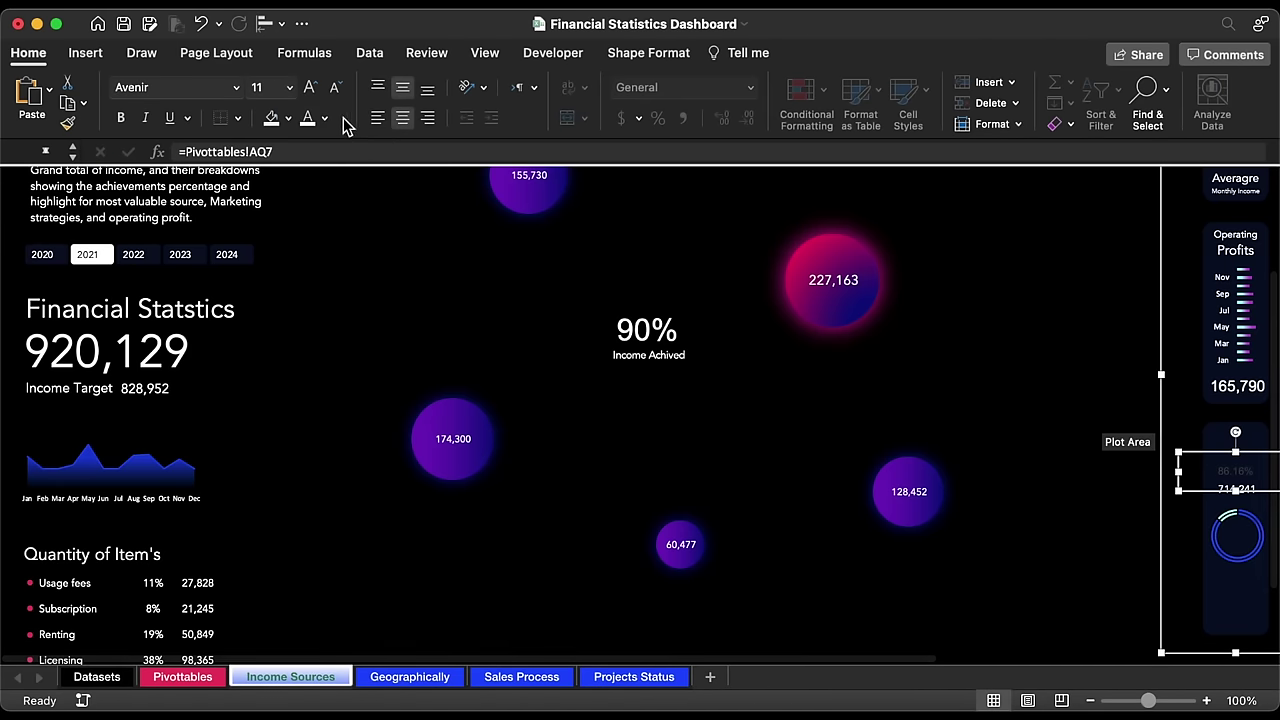
{"action": "left_click", "coordinate": [236, 87]}
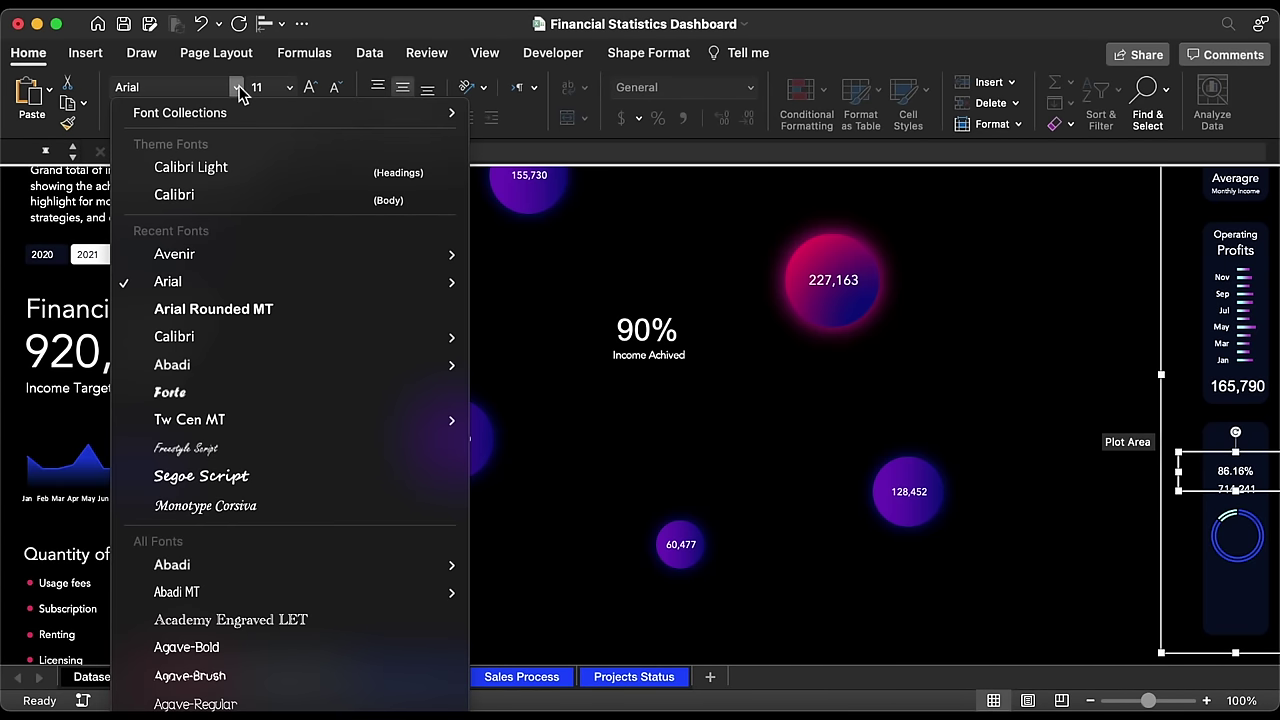
{"action": "left_click", "coordinate": [210, 260]}
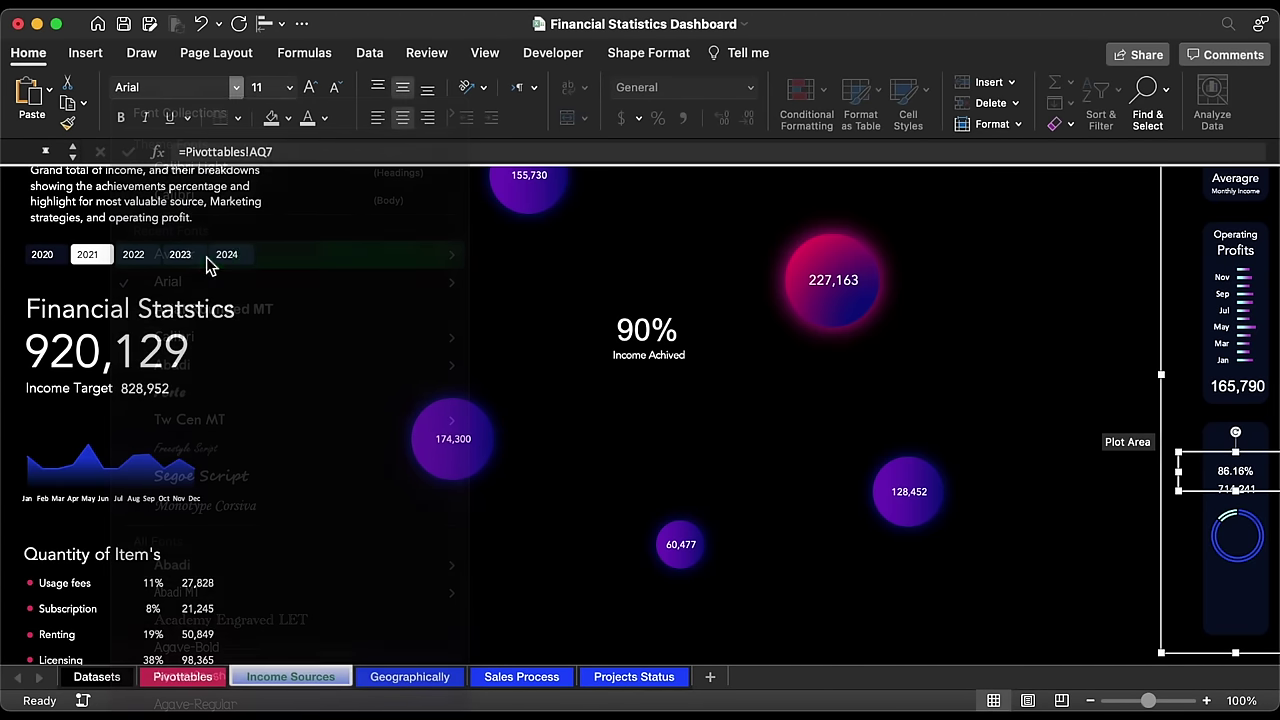
{"action": "left_click", "coordinate": [1237, 244]}
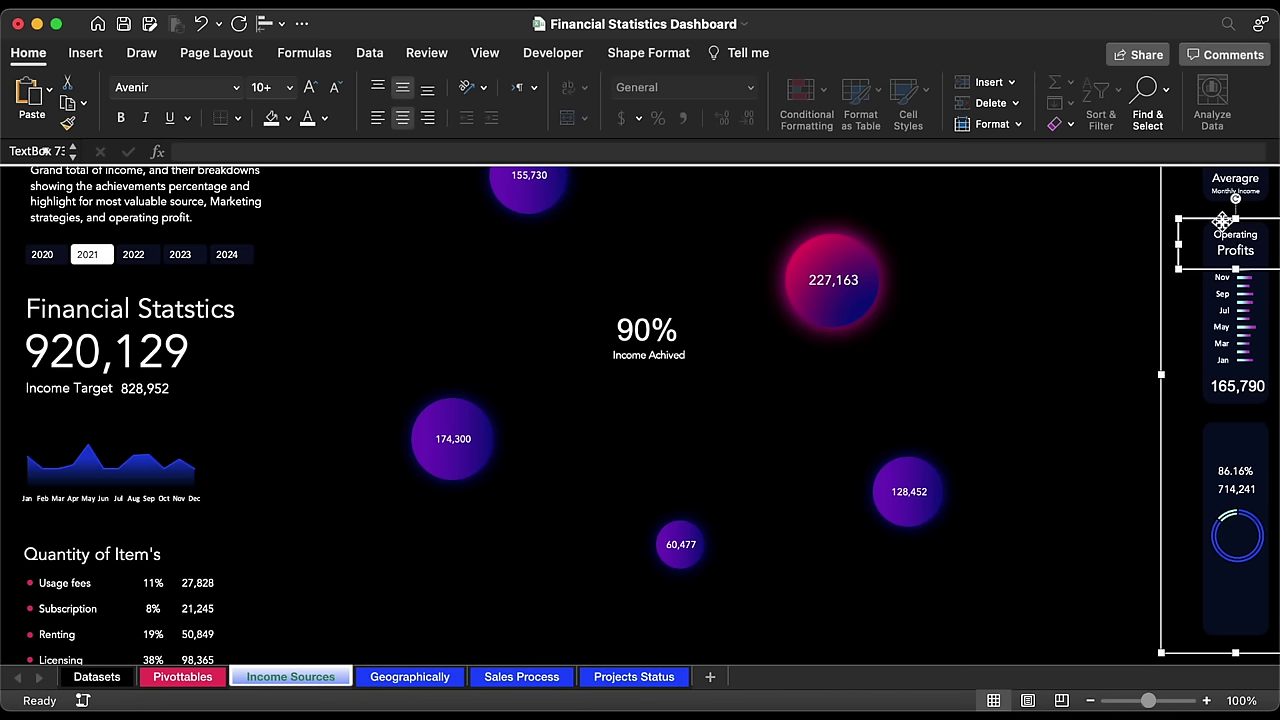
Step: Copy the Operating Profits title into the doughnut card, retitle it B2B, and change its font size
{"action": "left_click_drag", "start_coordinate": [1222, 220], "coordinate": [1237, 445]}
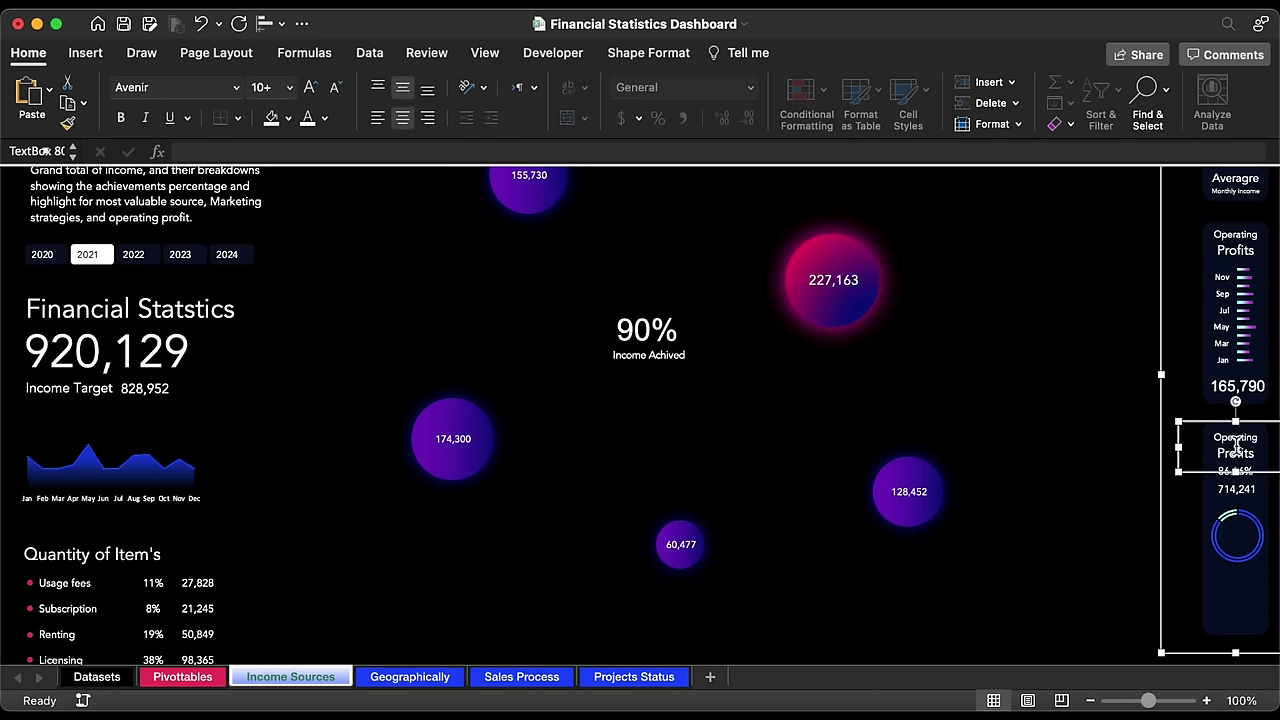
{"action": "triple_click", "coordinate": [1239, 451]}
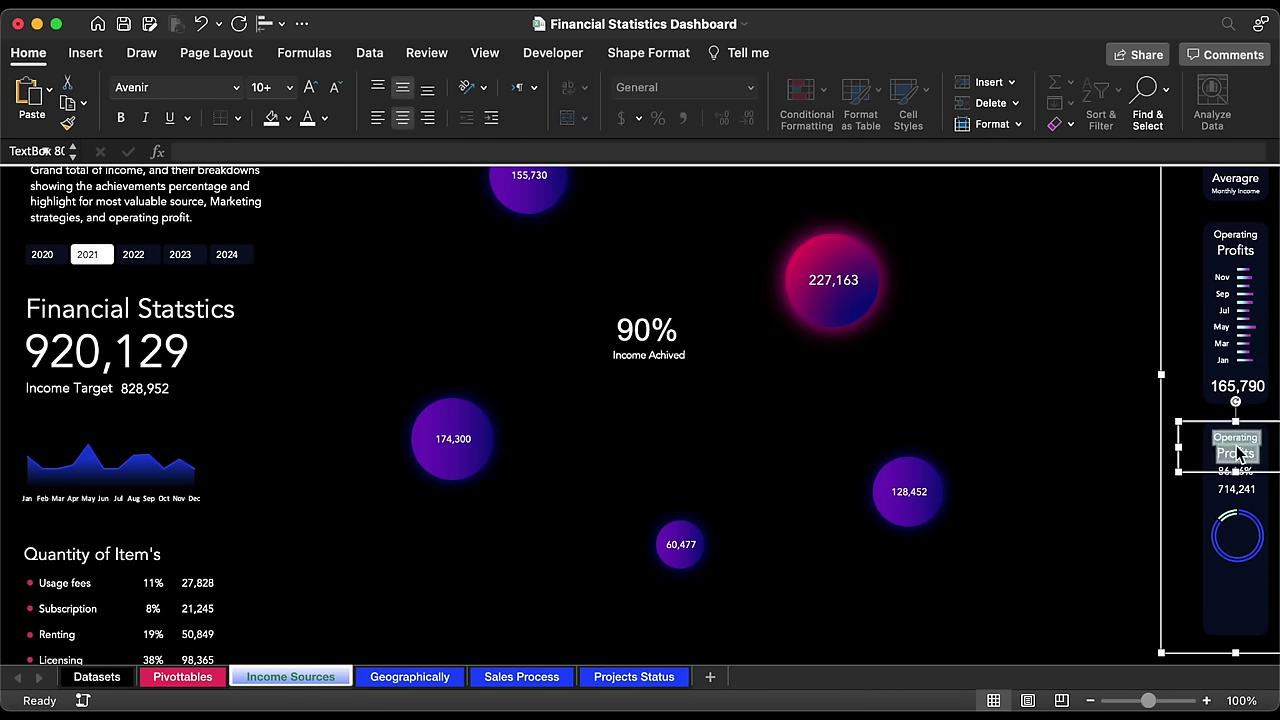
{"action": "type", "text": "B2B"}
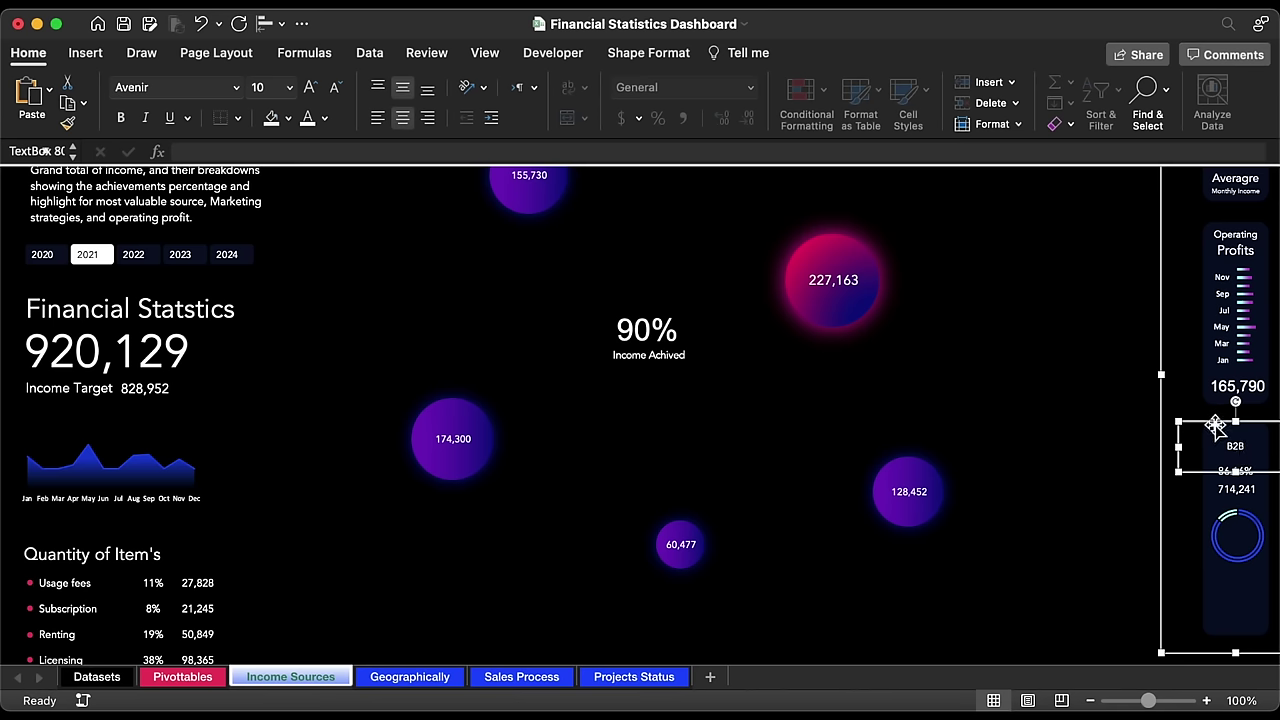
{"action": "left_click", "coordinate": [289, 87]}
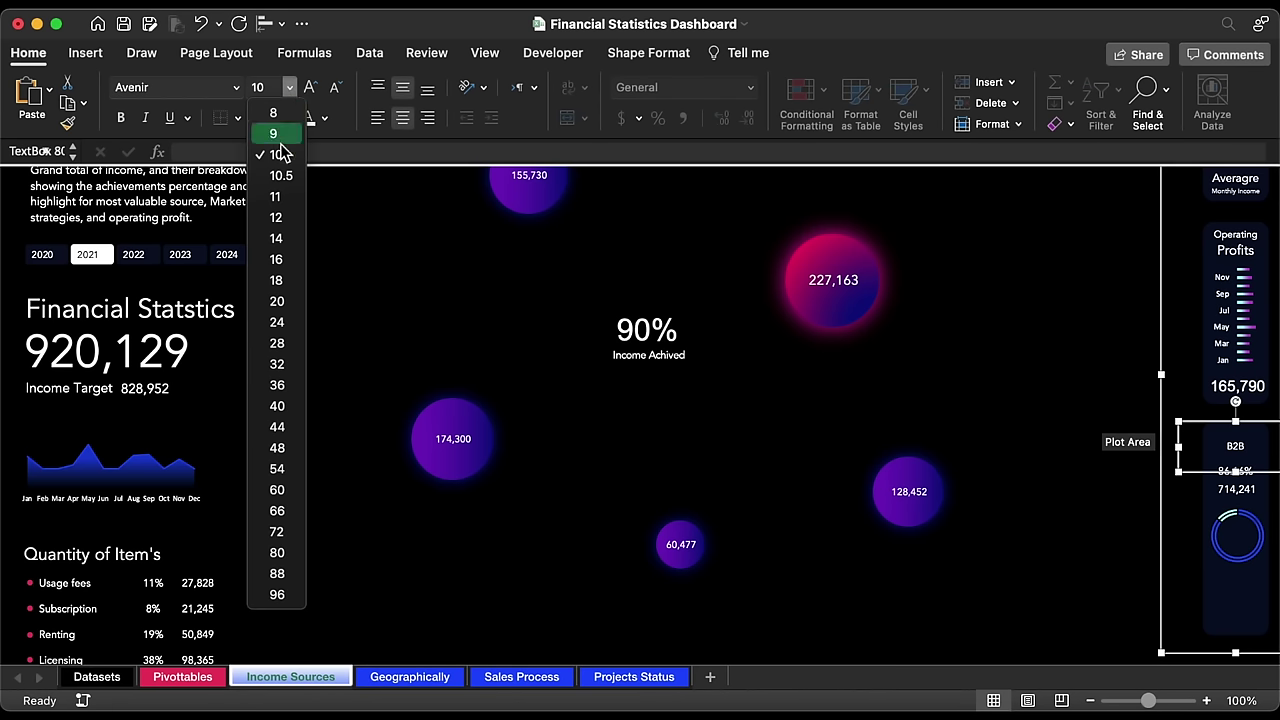
{"action": "left_click", "coordinate": [277, 254]}
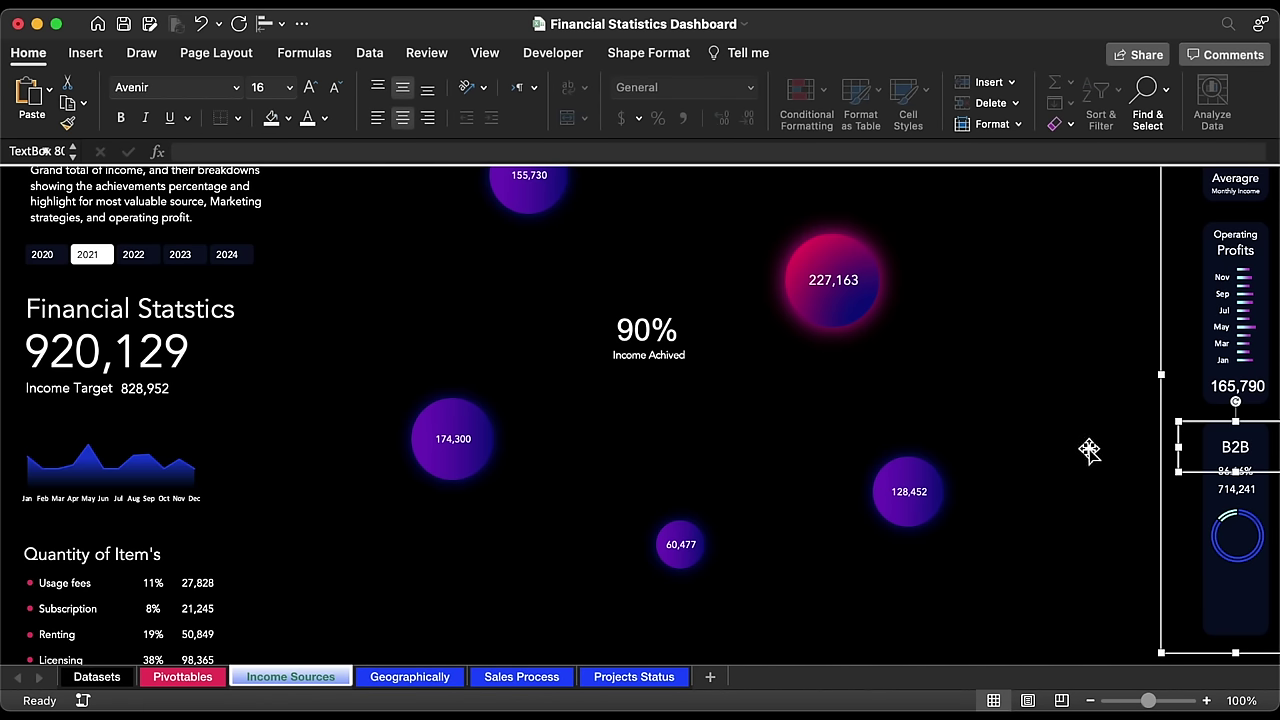
Step: Ungroup the right-hand panel group into separate pieces
{"action": "left_click", "coordinate": [1160, 489]}
{"action": "right_click", "coordinate": [1162, 490]}
{"action": "mouse_move", "coordinate": [1068, 455]}
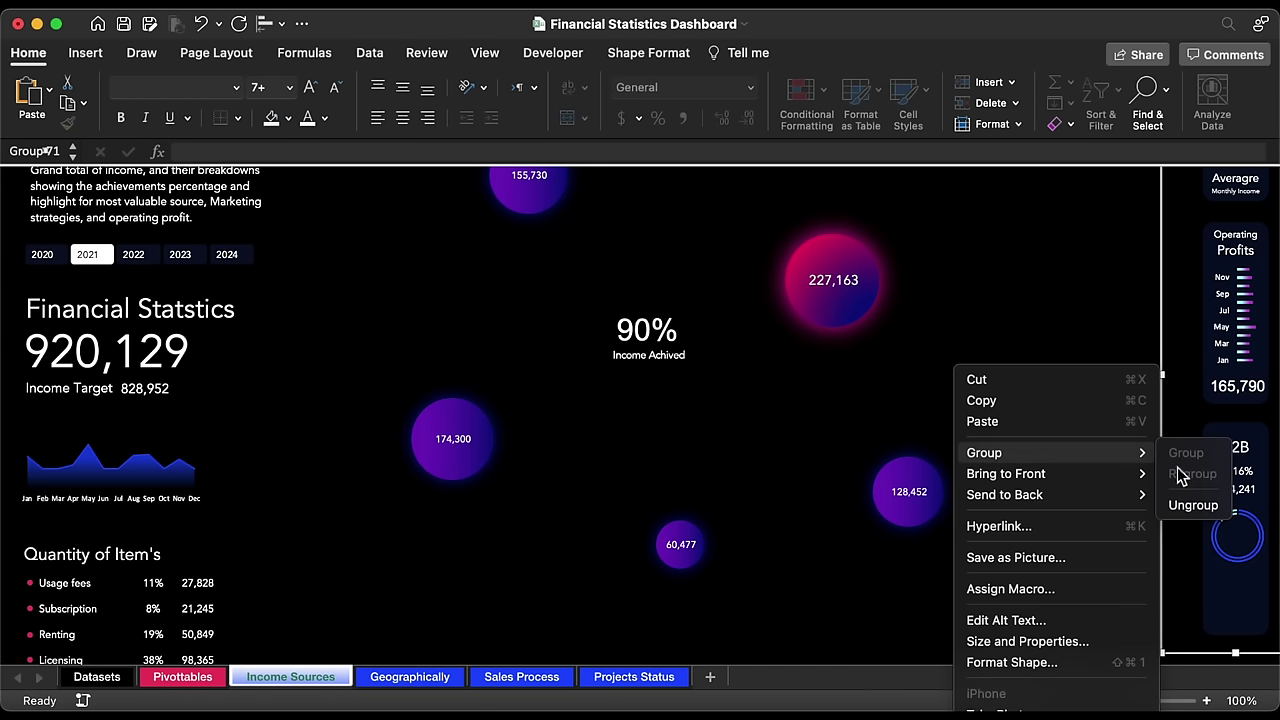
{"action": "left_click", "coordinate": [1199, 505]}
Step: Centre the doughnut chart horizontally and vertically on the B2B card, then lower the percentage slightly
{"action": "left_click", "coordinate": [1237, 534]}
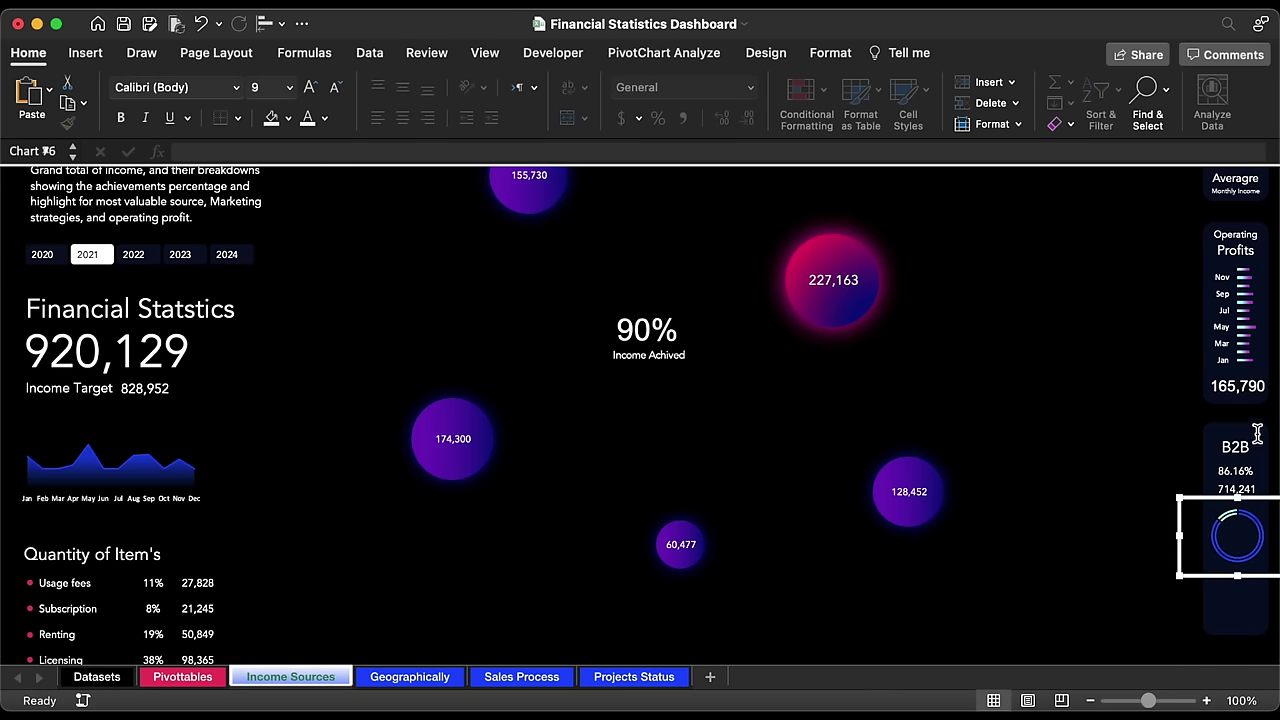
{"action": "left_click", "coordinate": [1238, 598]}
{"action": "left_click", "coordinate": [1237, 534], "text": "shift"}
{"action": "left_click", "coordinate": [272, 23]}
{"action": "left_click", "coordinate": [368, 111]}
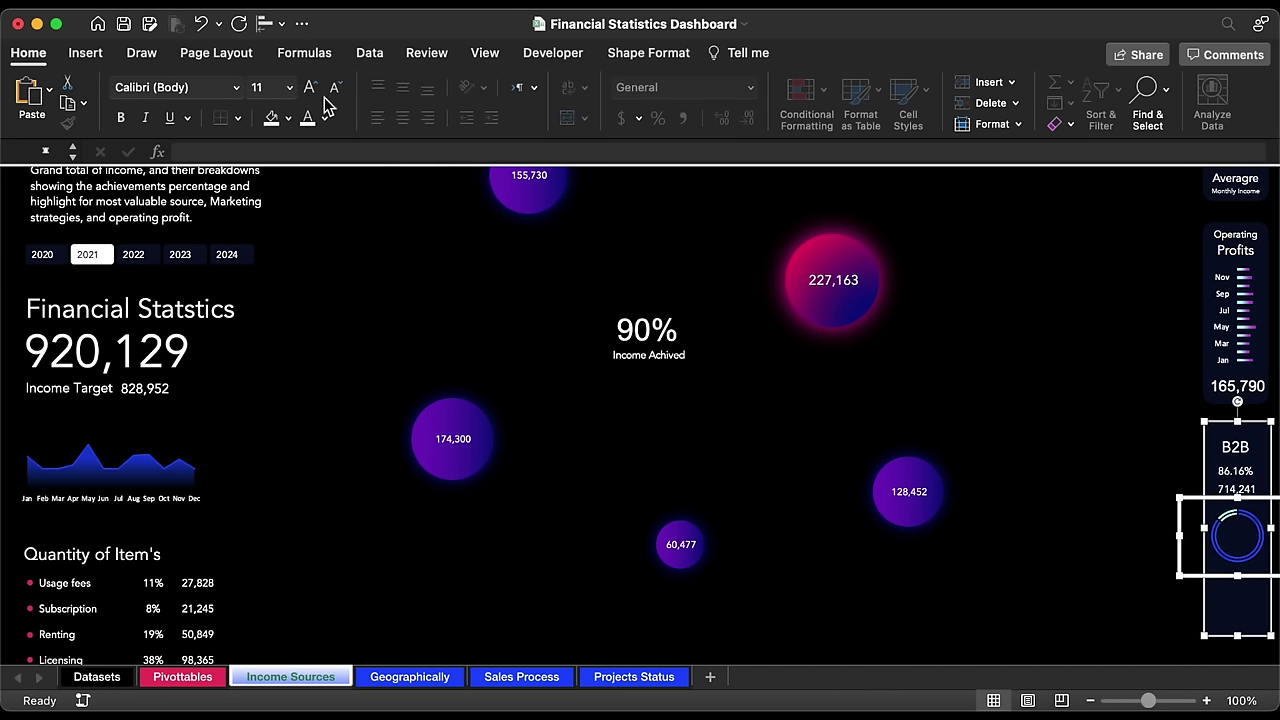
{"action": "left_click", "coordinate": [272, 23]}
{"action": "left_click", "coordinate": [360, 188]}
{"action": "left_click_drag", "start_coordinate": [1232, 456], "coordinate": [1243, 490]}
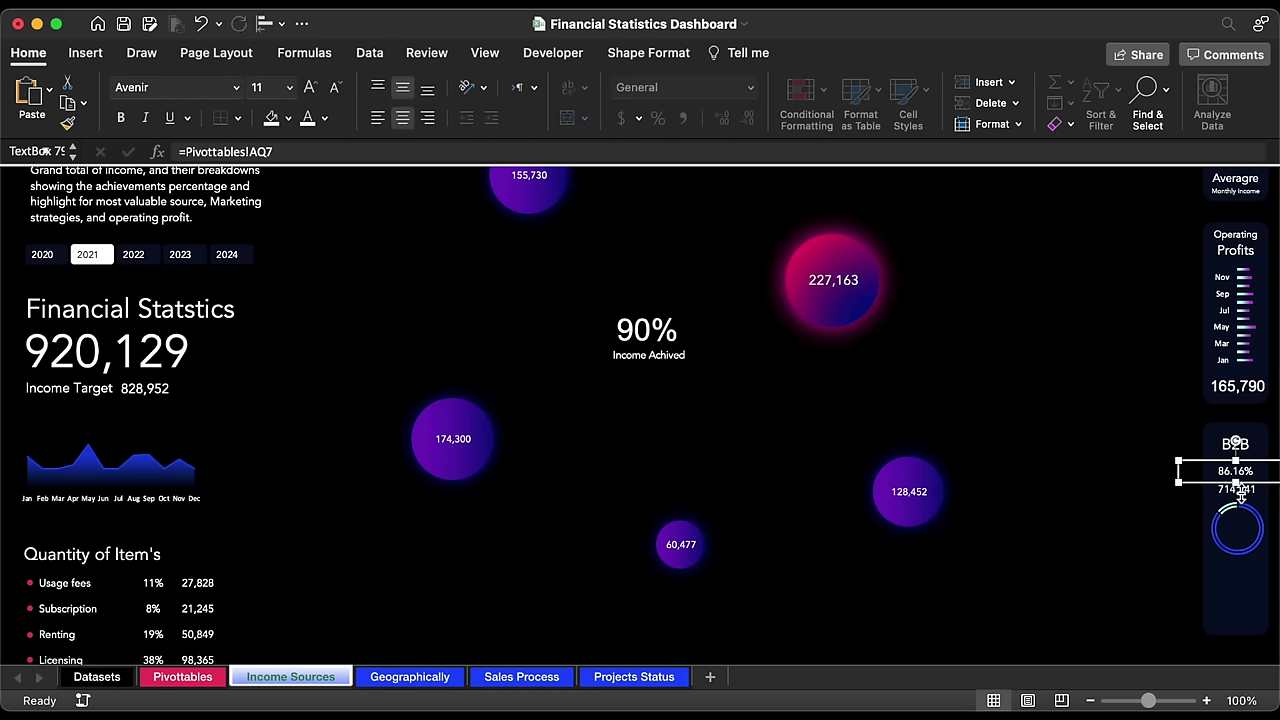
Step: Place a copy of the B2B title near the bottom of the card
{"action": "left_click", "coordinate": [1237, 508]}
{"action": "left_click", "coordinate": [1240, 489]}
{"action": "left_click", "coordinate": [1240, 468], "text": "shift"}
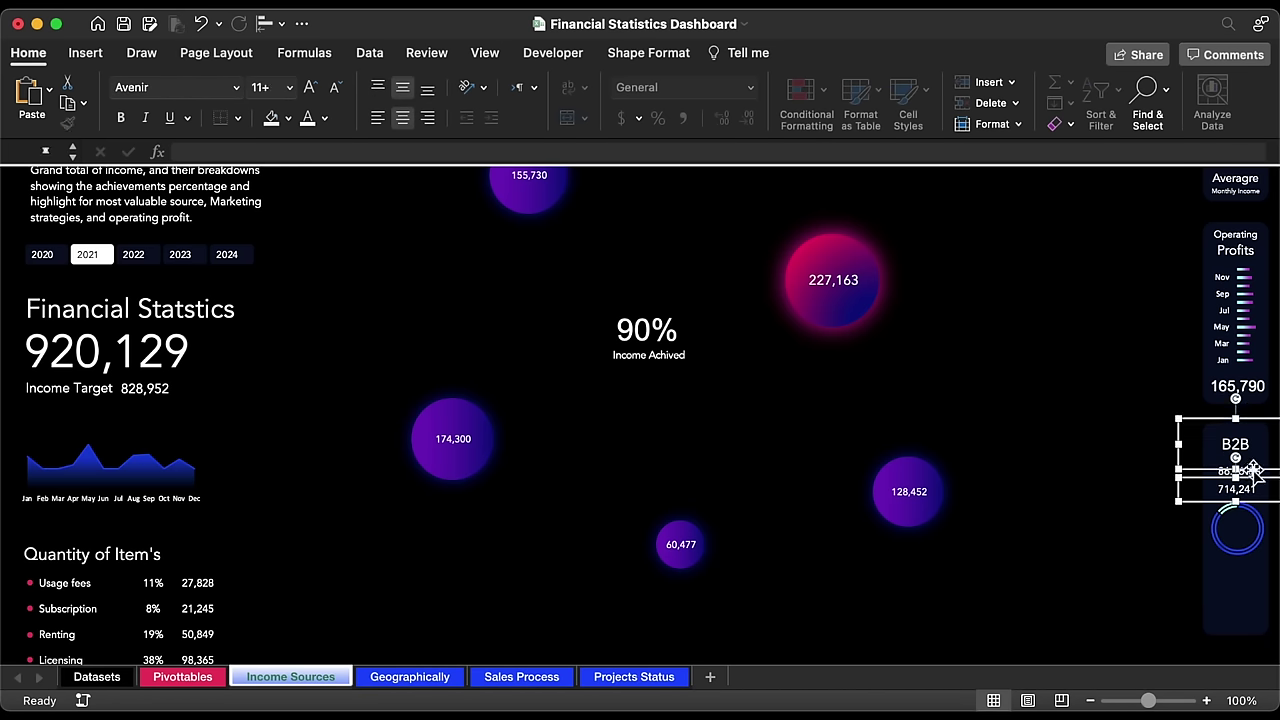
{"action": "left_click", "coordinate": [1245, 440], "text": "shift"}
{"action": "left_click_drag", "start_coordinate": [1250, 425], "coordinate": [1258, 593]}
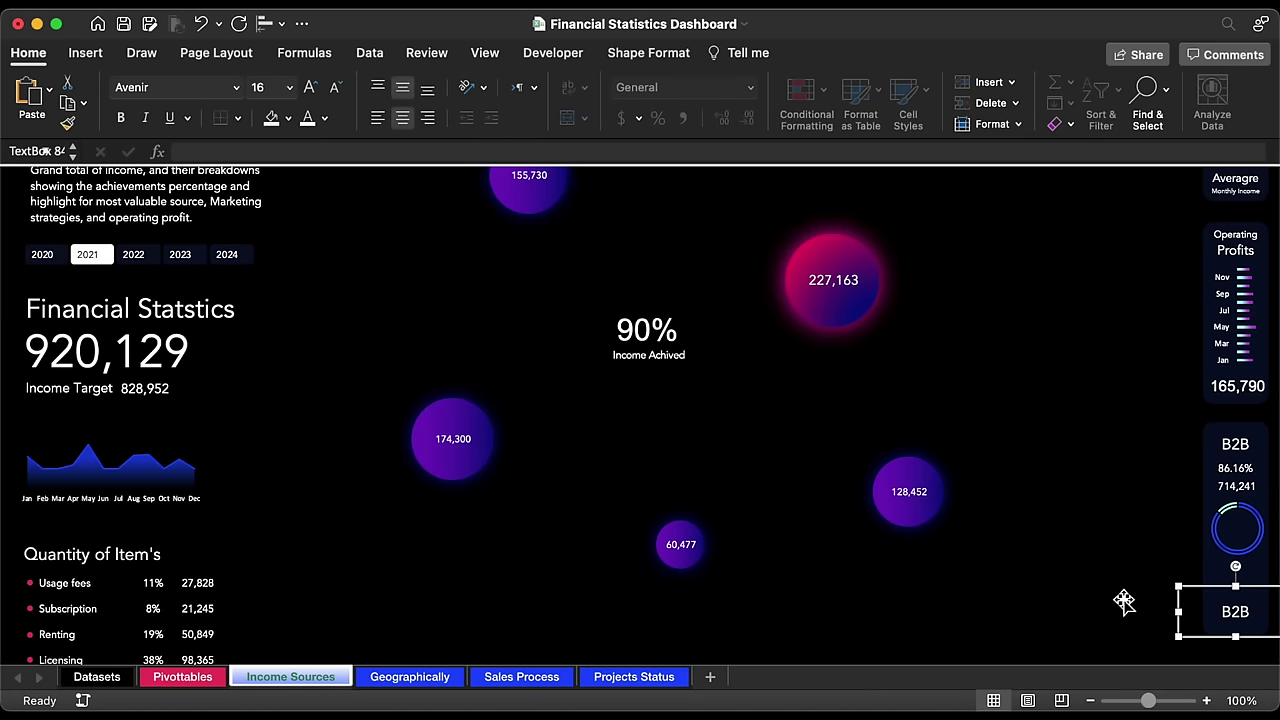
{"action": "key", "text": "Down"}
{"action": "key", "text": "Down"}
{"action": "key", "text": "Down"}
{"action": "key", "text": "Down"}
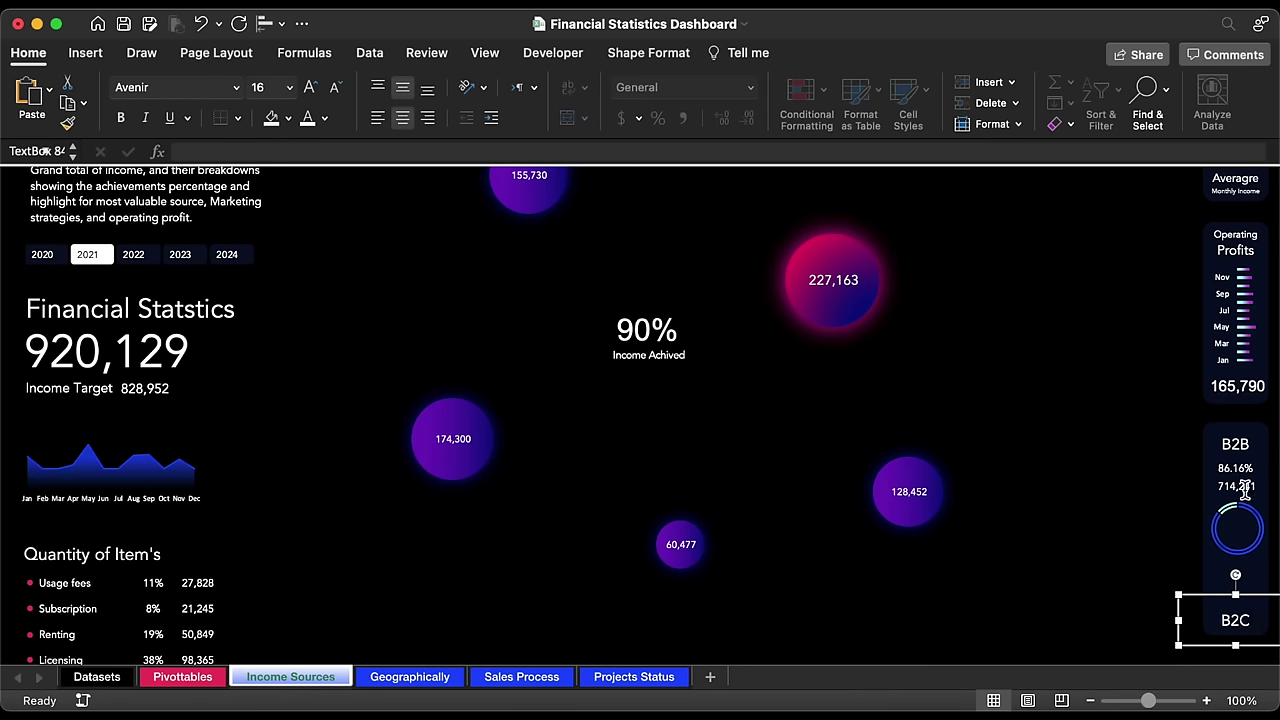
Step: Drop copies of the 714,241 value and the percentage box below the doughnut ring
{"action": "left_click_drag", "start_coordinate": [1245, 495], "coordinate": [1245, 567]}
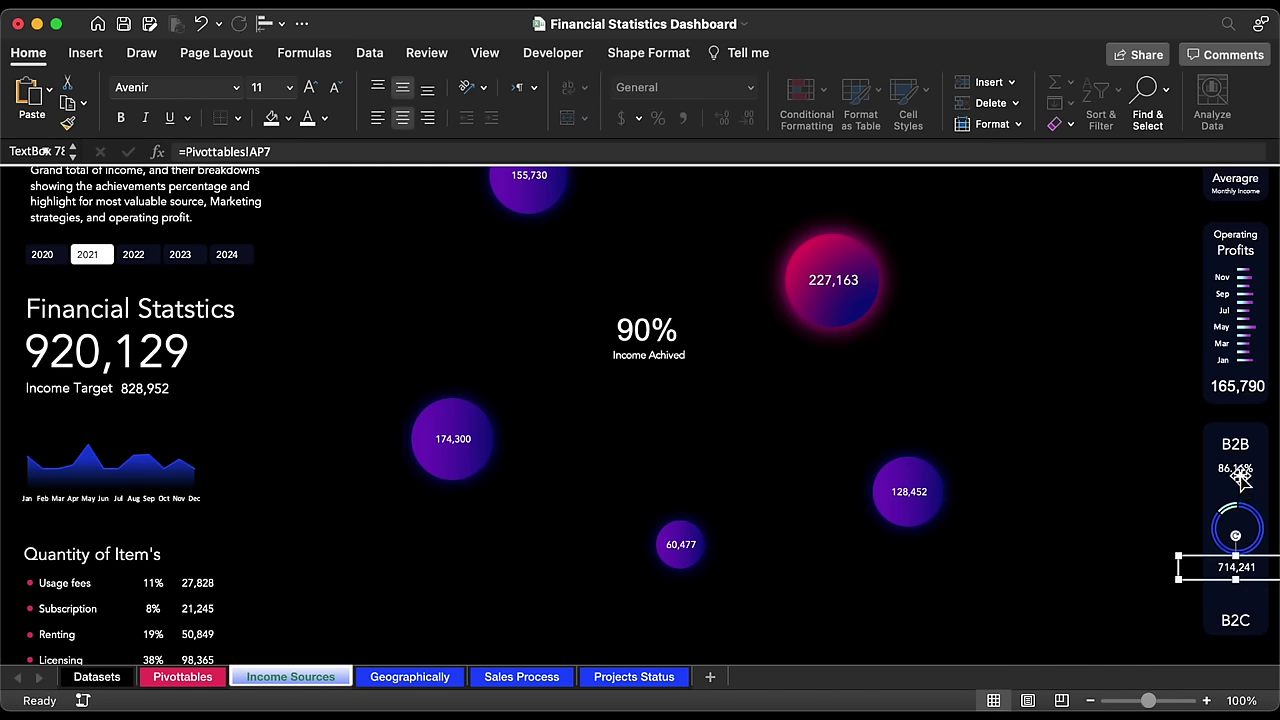
{"action": "key", "text": "super+z"}
{"action": "left_click_drag", "start_coordinate": [1245, 490], "coordinate": [1250, 585]}
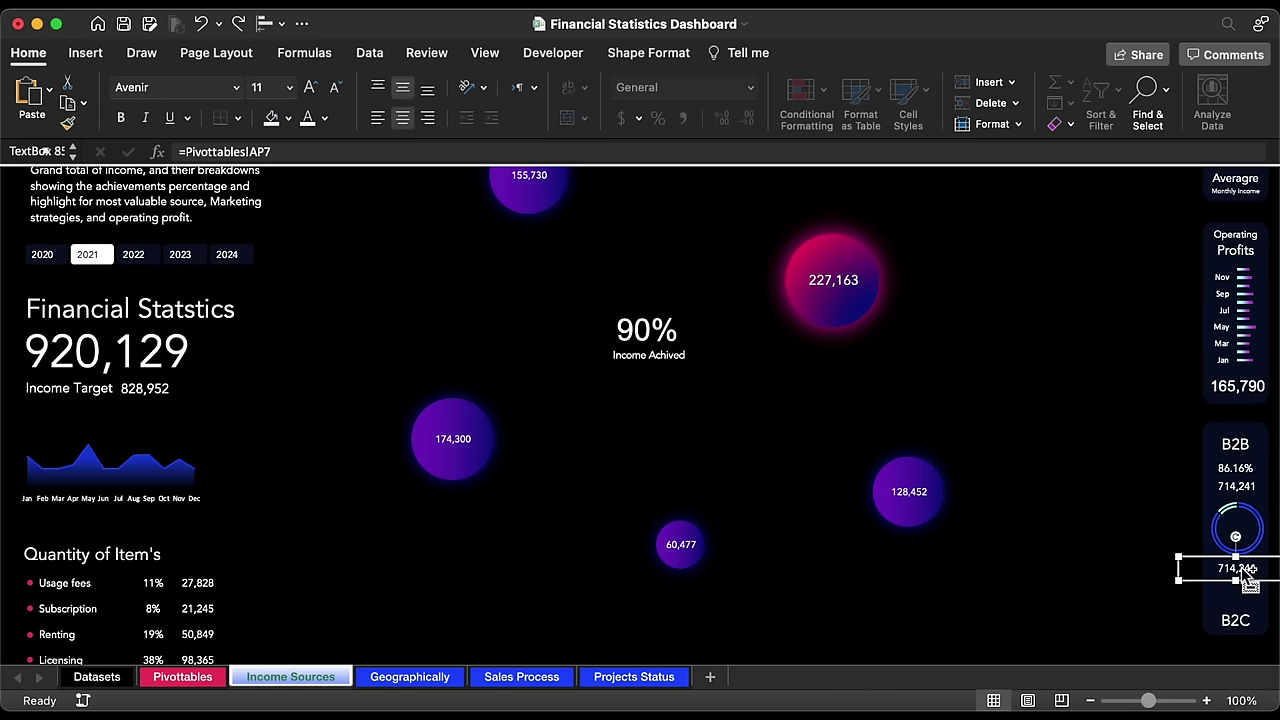
{"action": "left_click", "coordinate": [1248, 470]}
{"action": "left_click_drag", "start_coordinate": [1245, 478], "coordinate": [1245, 590]}
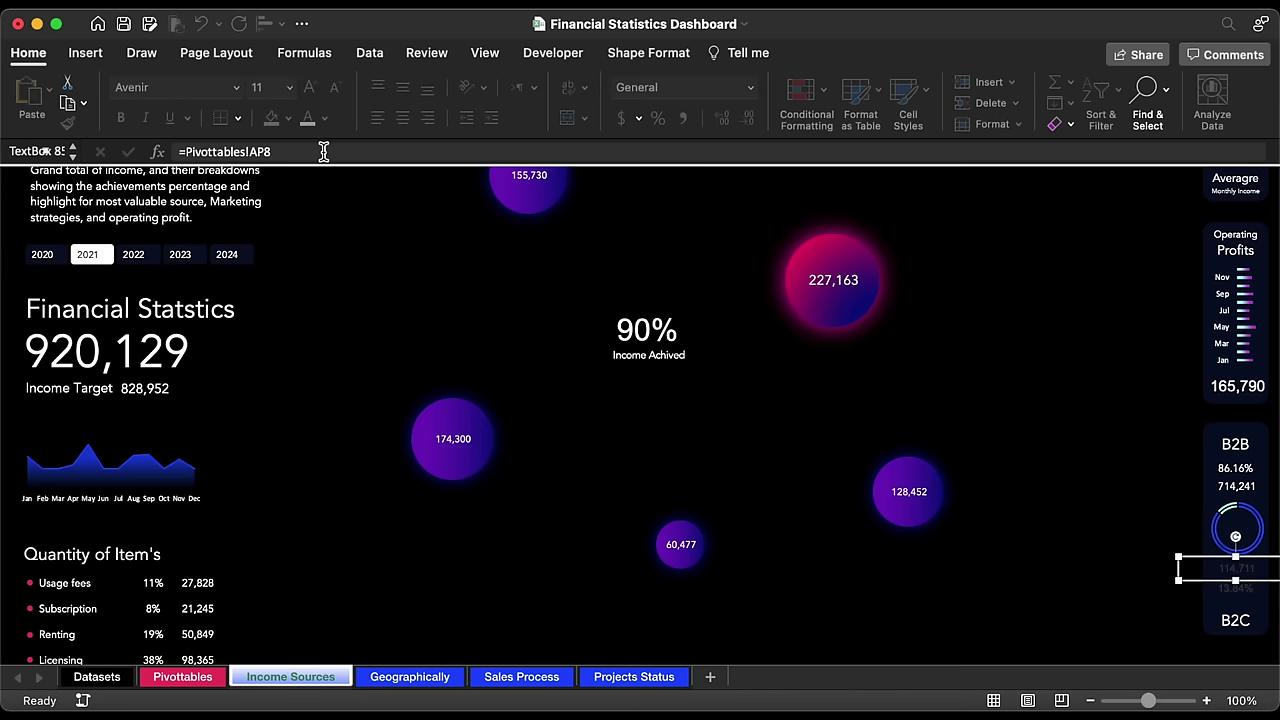
Step: Apply the percentage box's formatting to the 114,711 box and reposition the B2C figures
{"action": "left_click", "coordinate": [1240, 468]}
{"action": "left_click", "coordinate": [67, 122]}
{"action": "left_click", "coordinate": [1256, 570]}
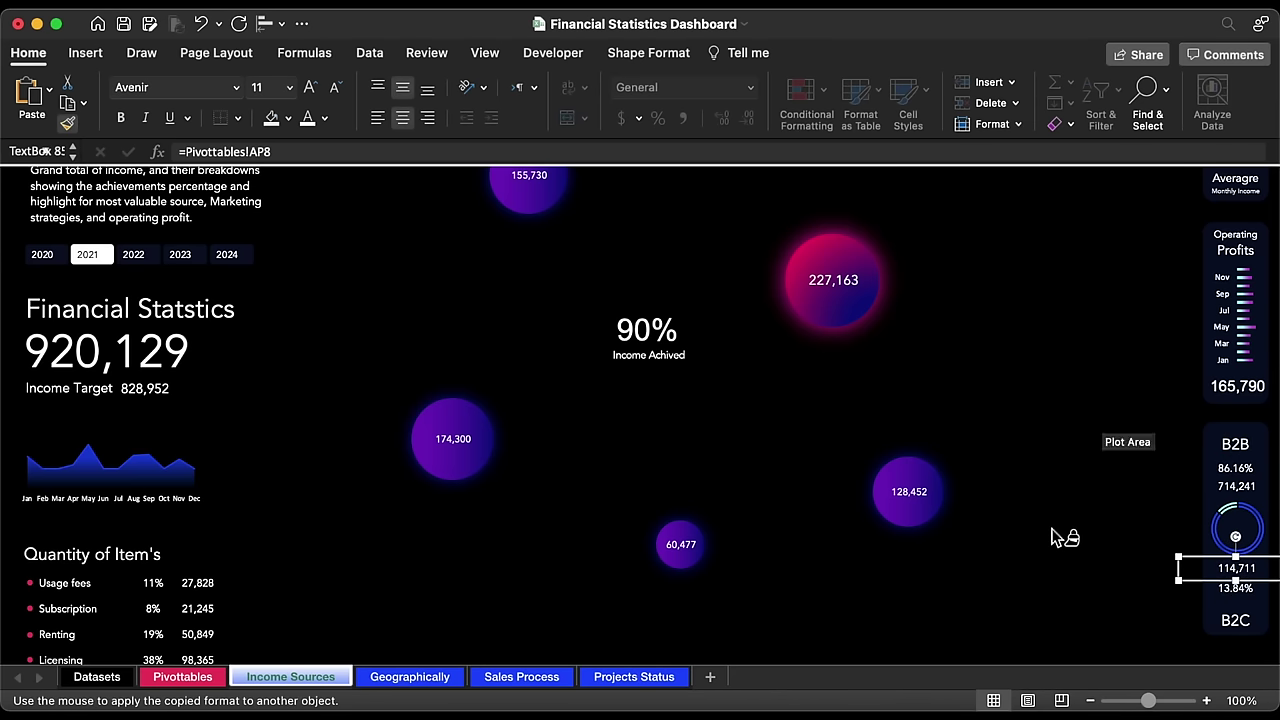
{"action": "left_click", "coordinate": [1240, 588]}
{"action": "mouse_move", "coordinate": [1245, 578]}
{"action": "left_mouse_down"}
{"action": "mouse_move", "coordinate": [1252, 467]}
{"action": "mouse_move", "coordinate": [1243, 472]}
{"action": "left_mouse_up"}
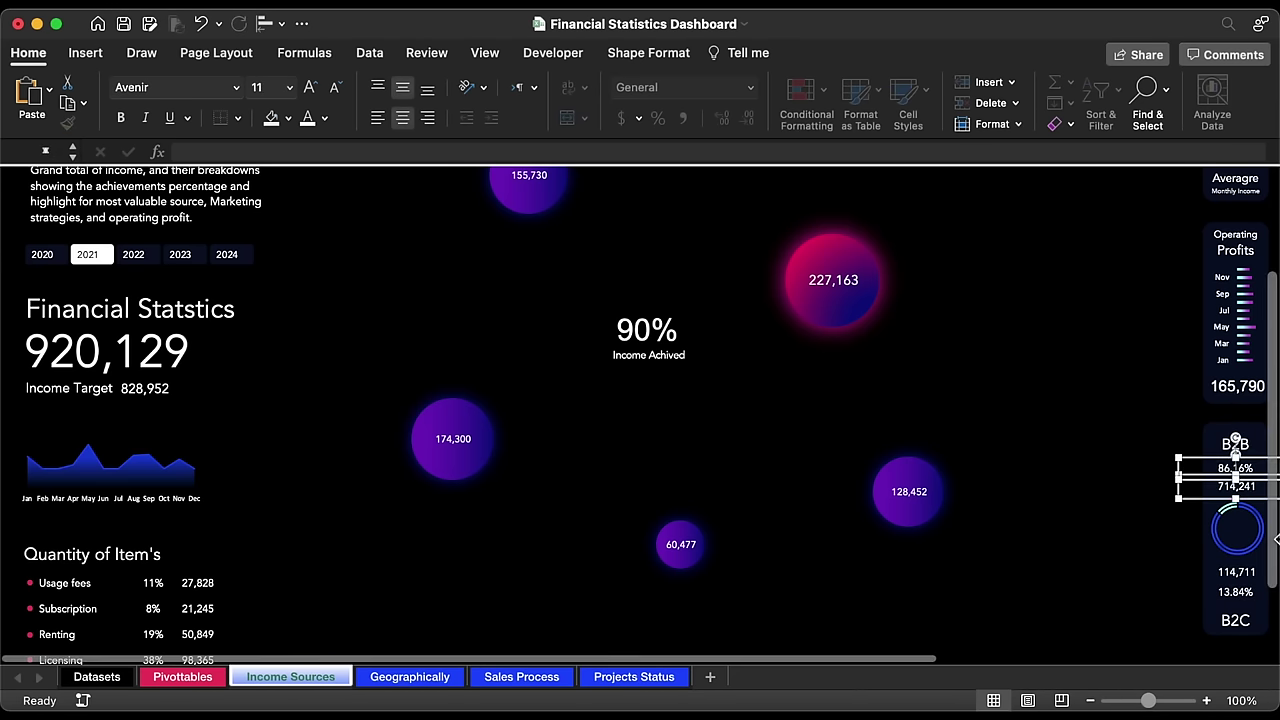
{"action": "left_click", "coordinate": [1236, 620]}
{"action": "left_click", "coordinate": [1080, 645]}
Step: Hide the formula bar and collapse the ribbon for a cleaner dashboard view
{"action": "scroll", "coordinate": [1100, 648], "scroll_direction": "up", "scroll_amount": 1}
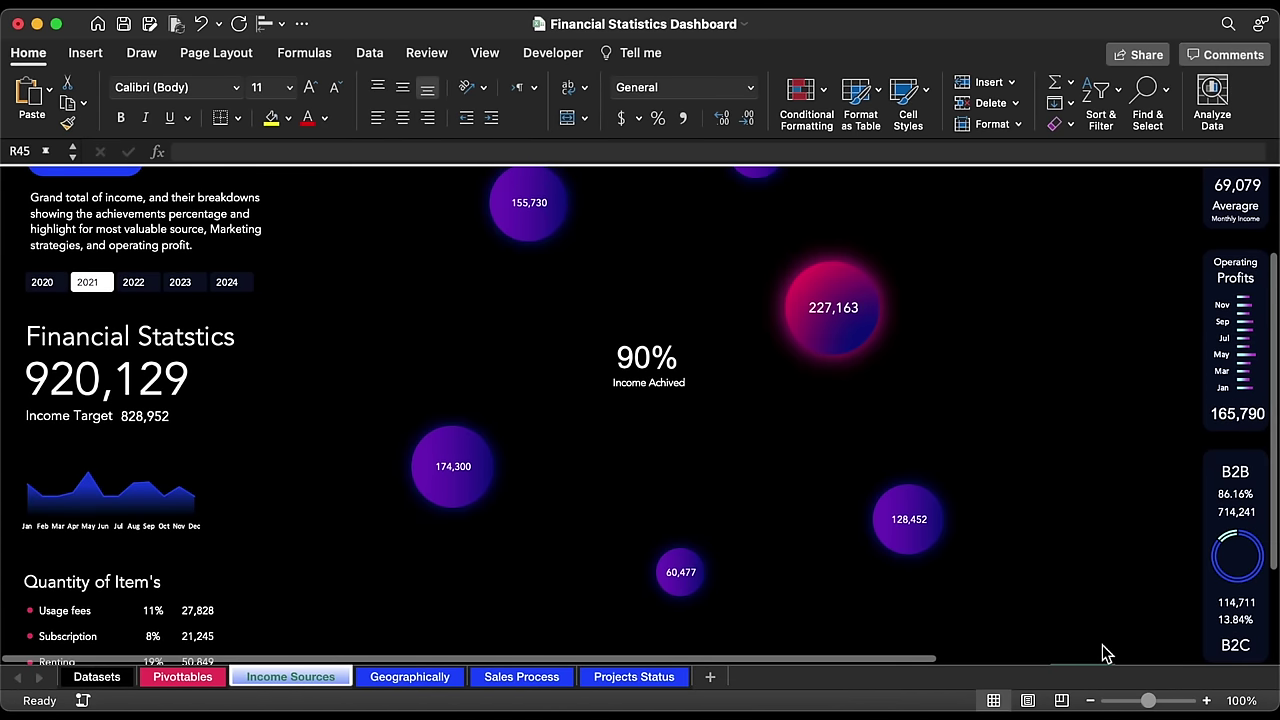
{"action": "left_click", "coordinate": [485, 53]}
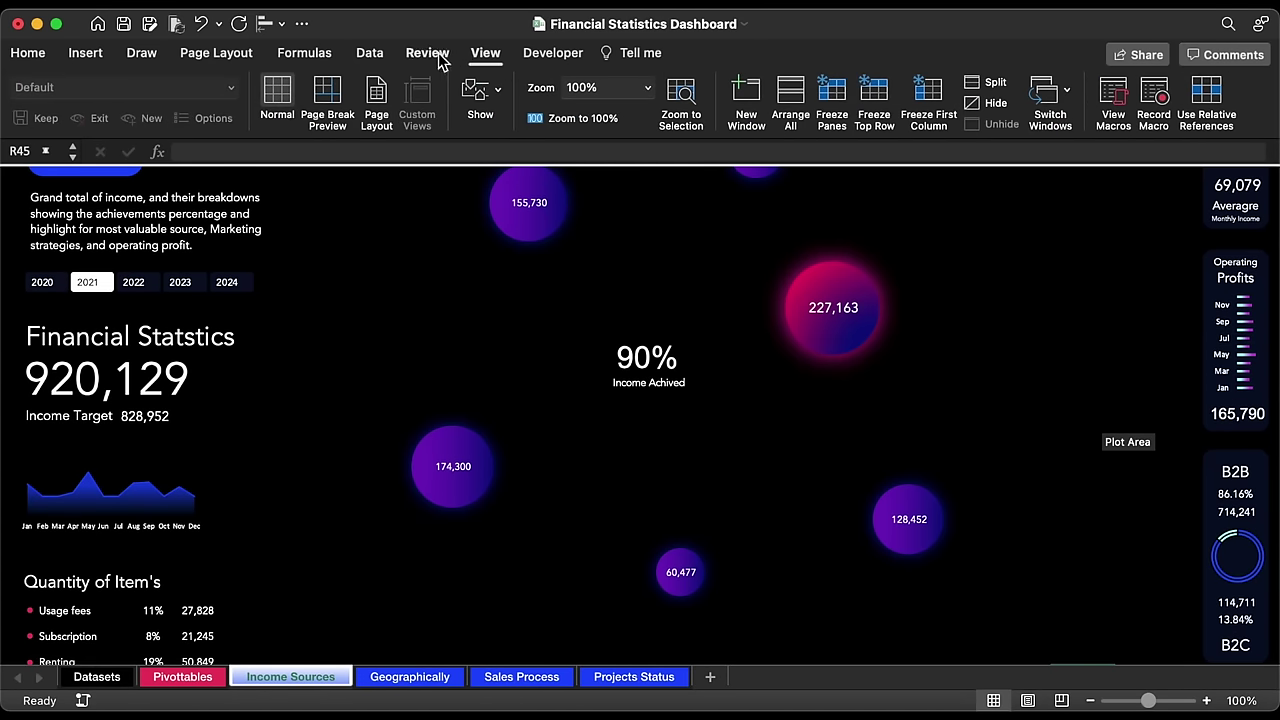
{"action": "left_click", "coordinate": [480, 95]}
{"action": "left_click", "coordinate": [500, 150]}
{"action": "left_click", "coordinate": [486, 53]}
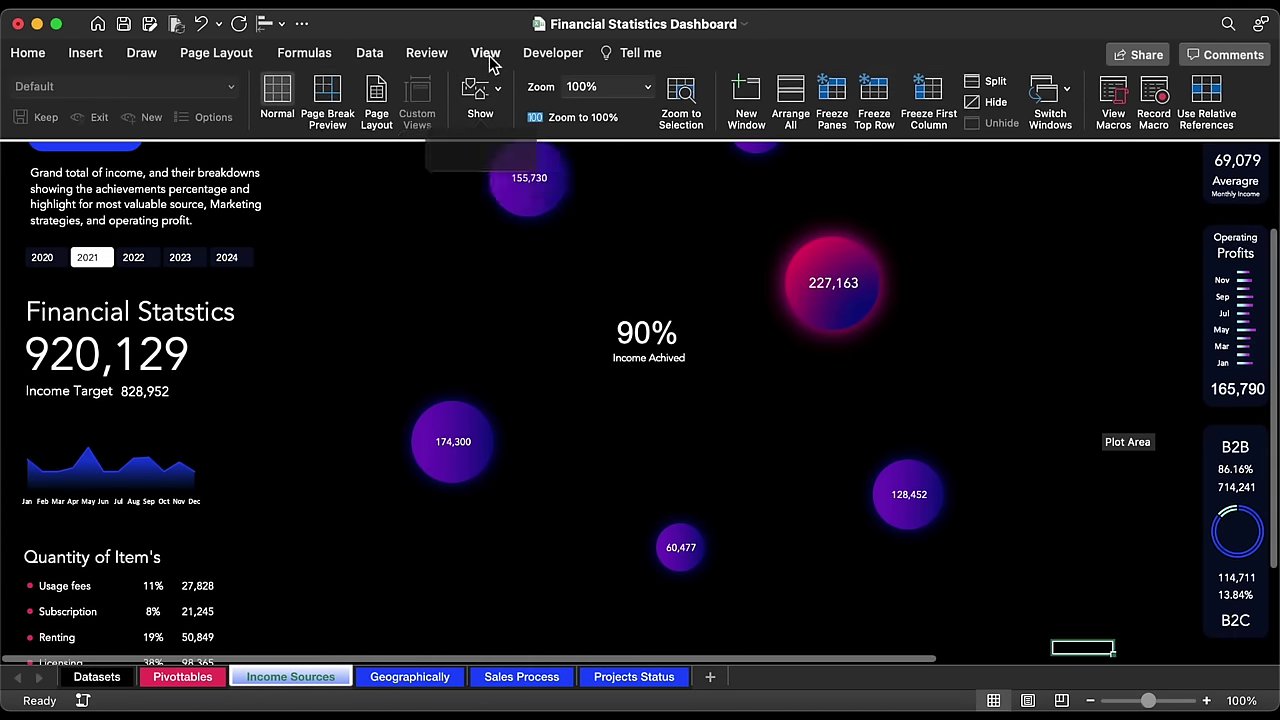
{"action": "left_click", "coordinate": [486, 53]}
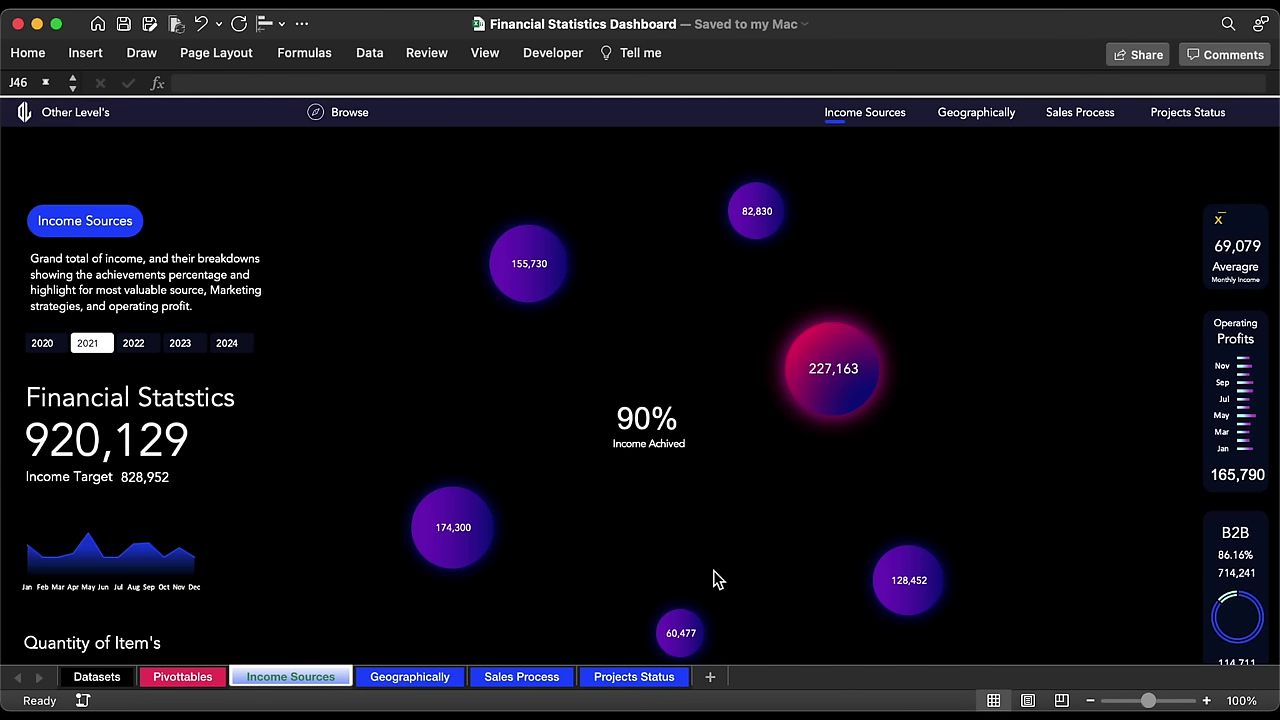
Step: Copy the B2B/B2C pivot table in columns AK:AM to AT:AV on the Pivottables sheet
{"action": "left_click", "coordinate": [185, 677]}
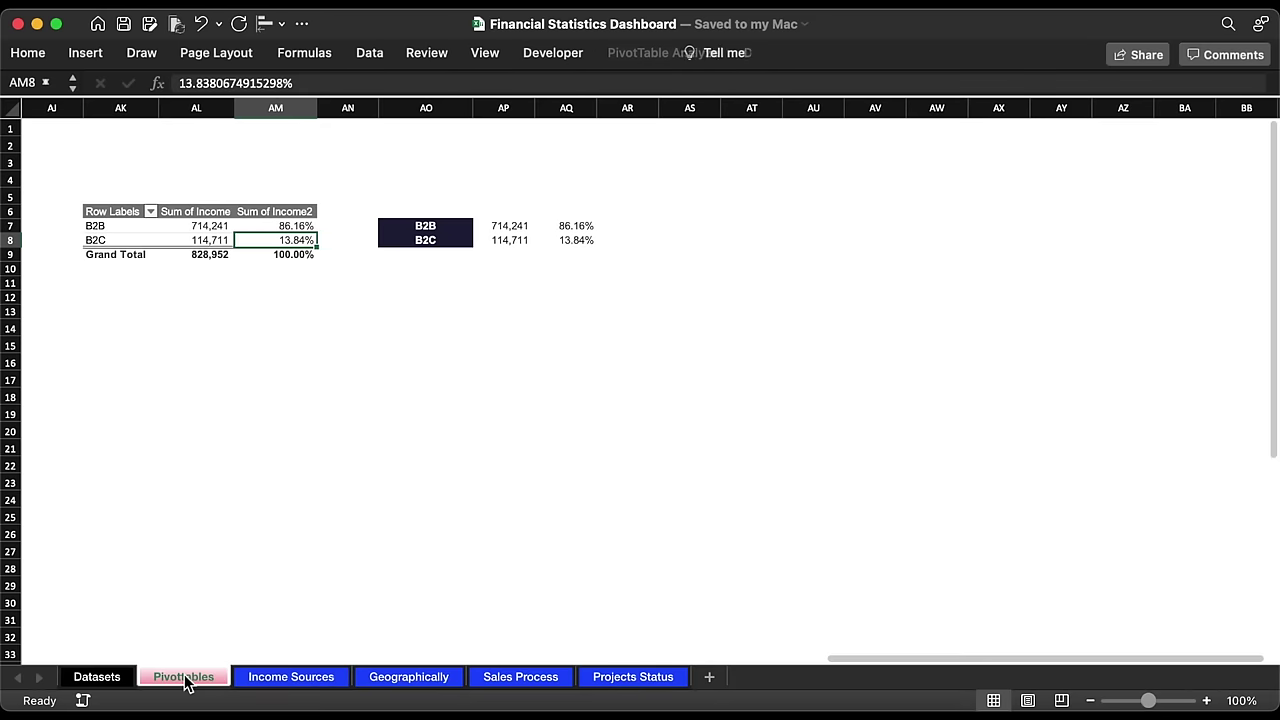
{"action": "left_click_drag", "start_coordinate": [130, 108], "coordinate": [281, 110]}
{"action": "key", "text": "super+c"}
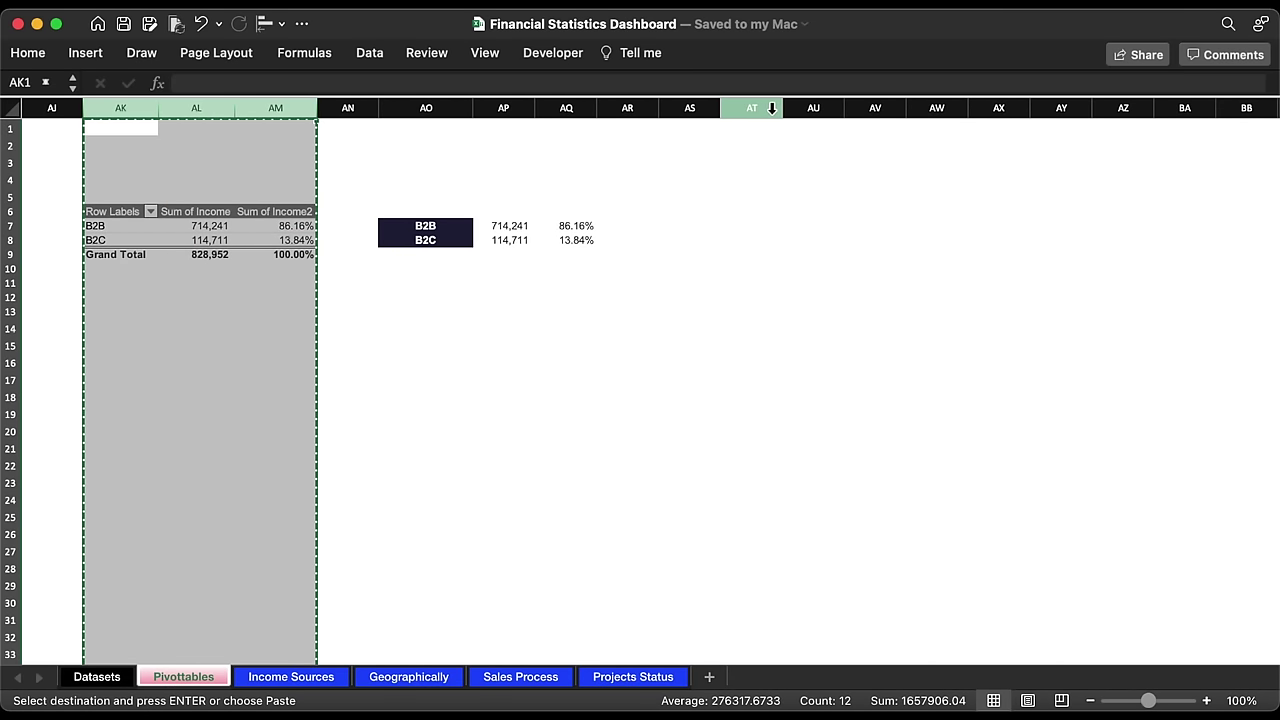
{"action": "left_click", "coordinate": [771, 108]}
{"action": "key", "text": "super+v"}
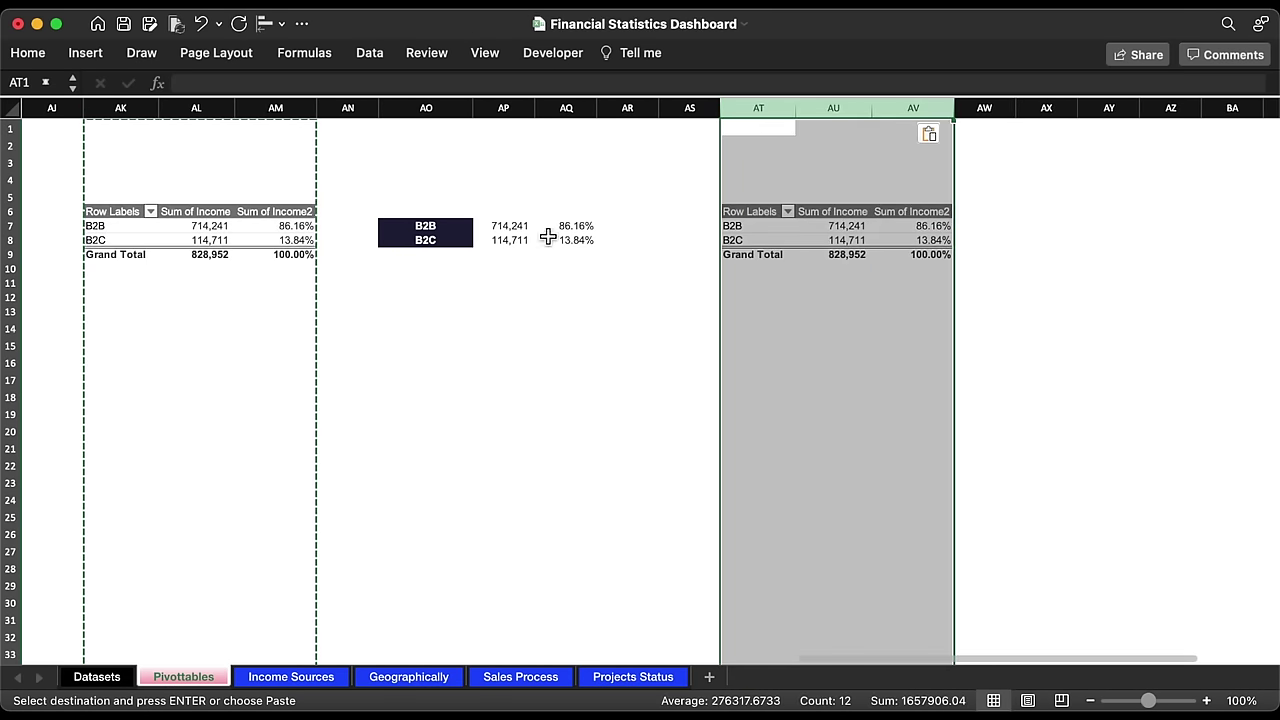
Step: Put an outside border around the B2B/B2C range AO7:AQ8
{"action": "left_click_drag", "start_coordinate": [505, 226], "coordinate": [568, 240]}
{"action": "left_click_drag", "start_coordinate": [403, 230], "coordinate": [570, 242]}
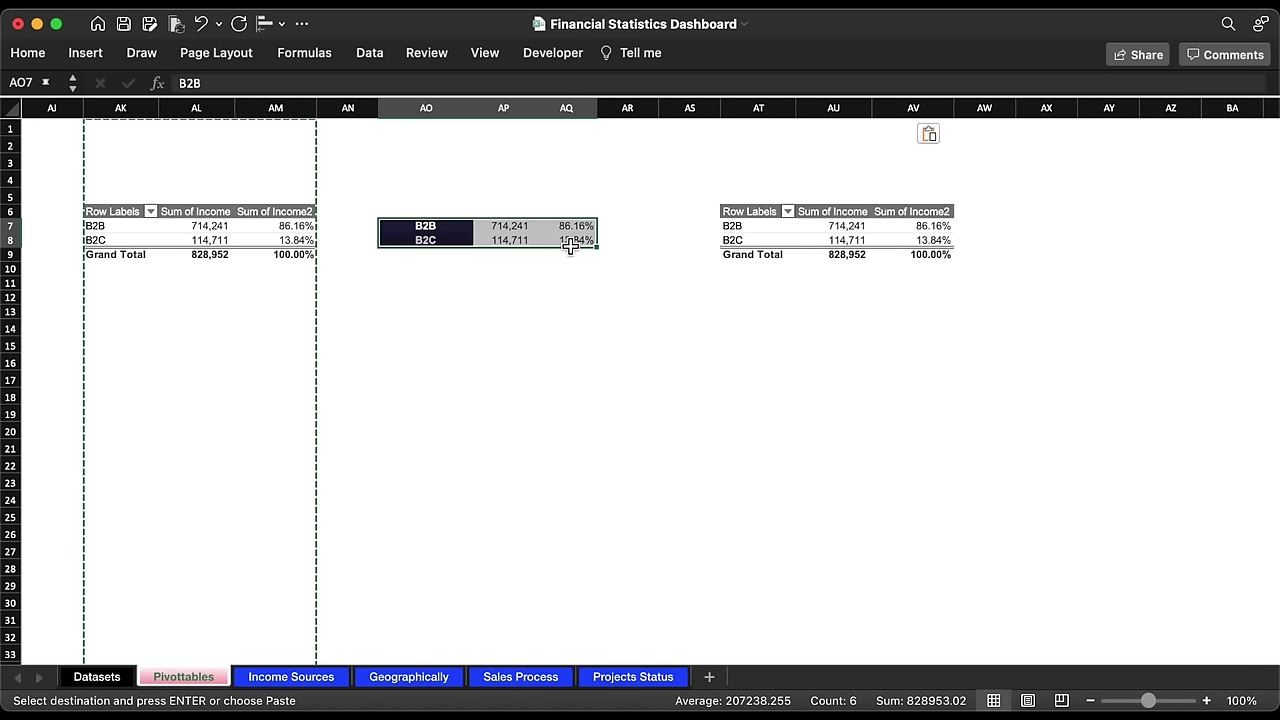
{"action": "left_click", "coordinate": [28, 52]}
{"action": "left_click", "coordinate": [238, 117]}
{"action": "left_click", "coordinate": [252, 320]}
{"action": "left_click", "coordinate": [686, 462]}
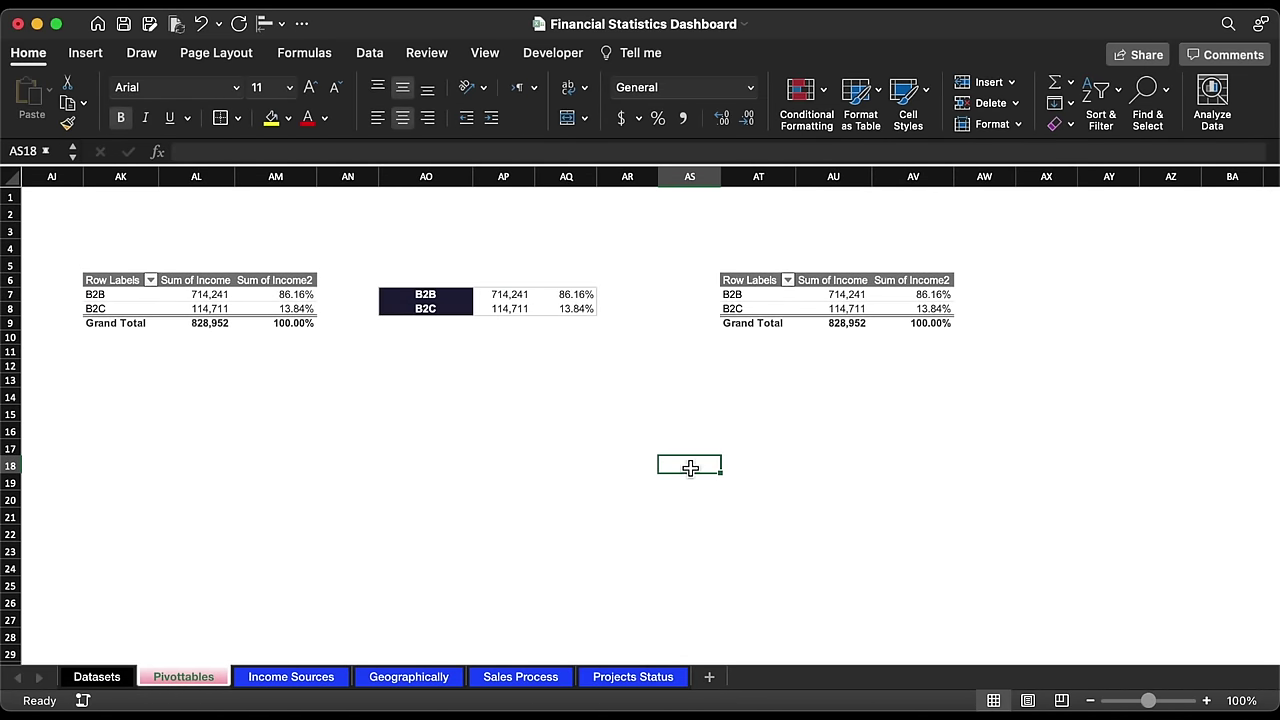
Step: Open the copied pivot's field list, then select columns T and U for narrowing
{"action": "scroll", "coordinate": [877, 440], "scroll_direction": "right", "scroll_amount": 10}
{"action": "left_click", "coordinate": [292, 308]}
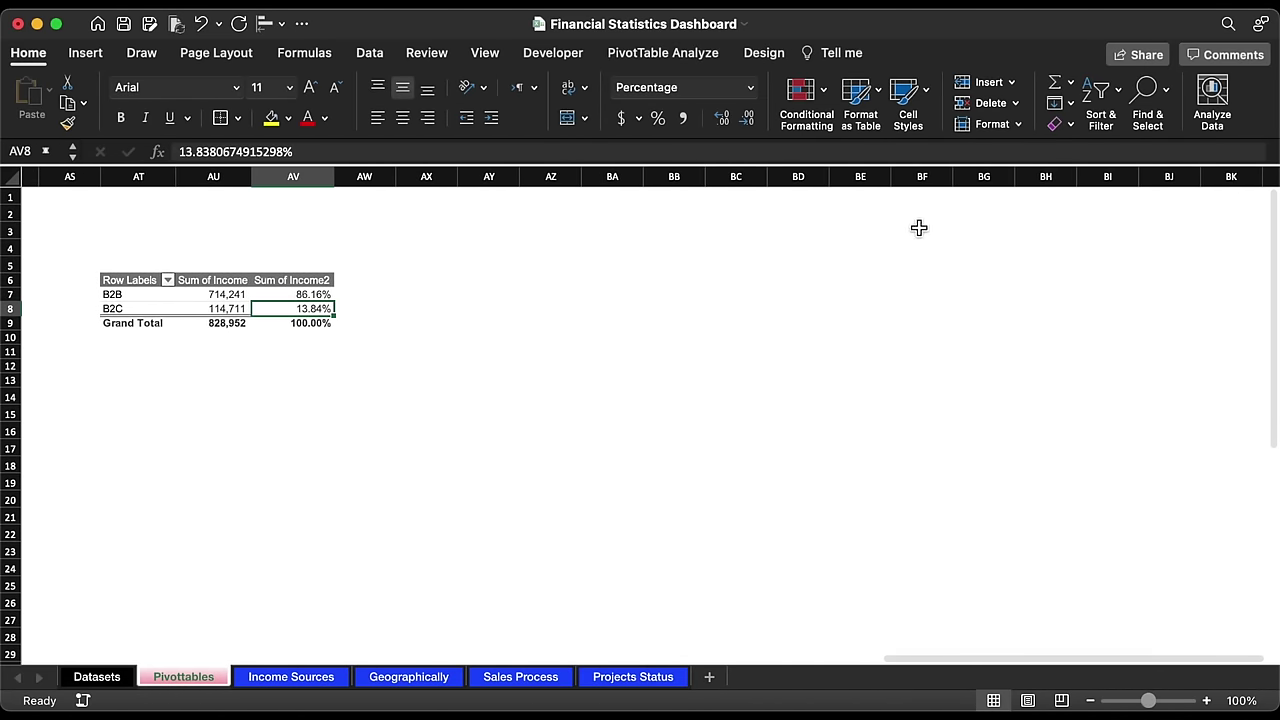
{"action": "left_click", "coordinate": [1151, 100]}
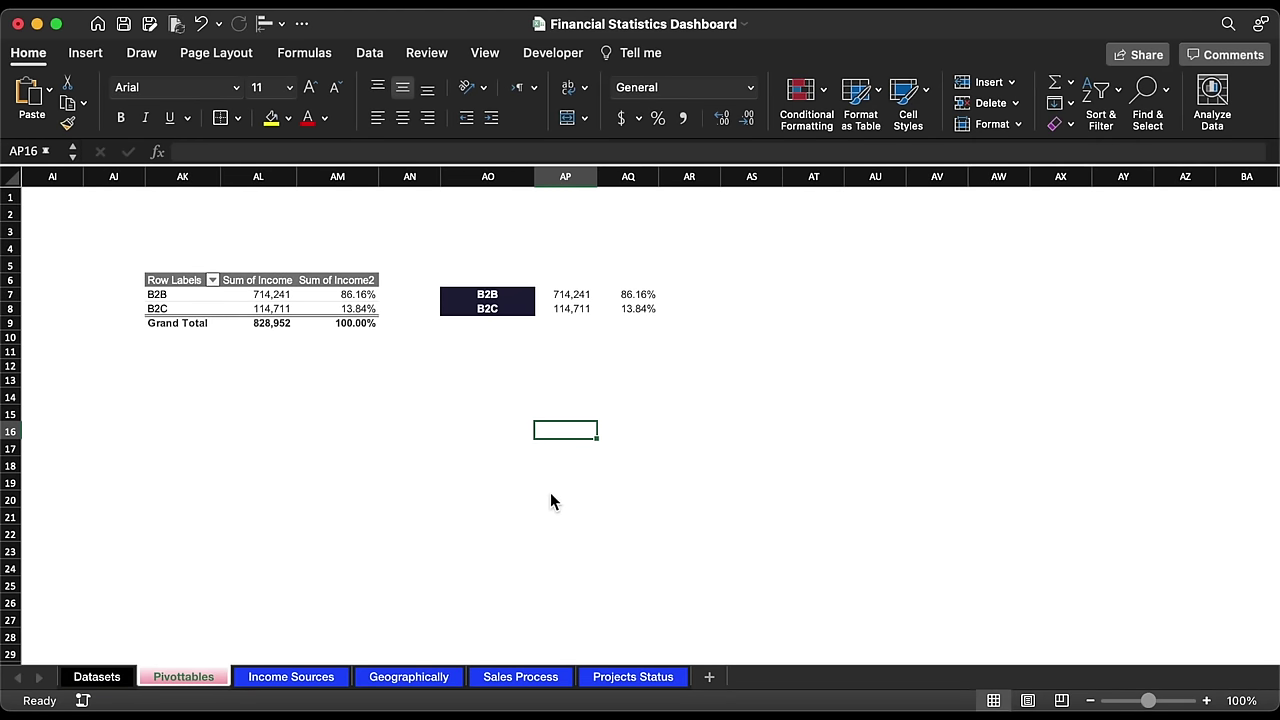
{"action": "scroll", "coordinate": [560, 492], "scroll_direction": "left", "scroll_amount": 5}
{"action": "scroll", "coordinate": [560, 492], "scroll_direction": "left", "scroll_amount": 15}
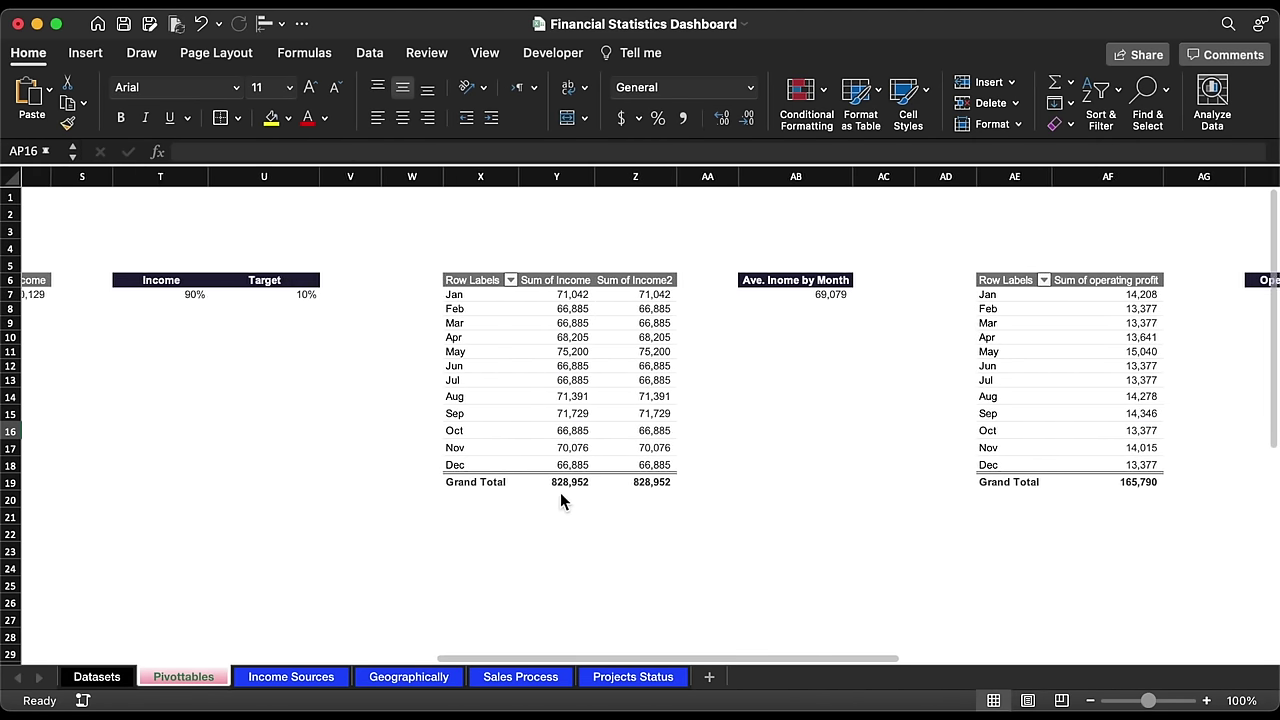
{"action": "left_click_drag", "start_coordinate": [930, 177], "coordinate": [820, 172]}
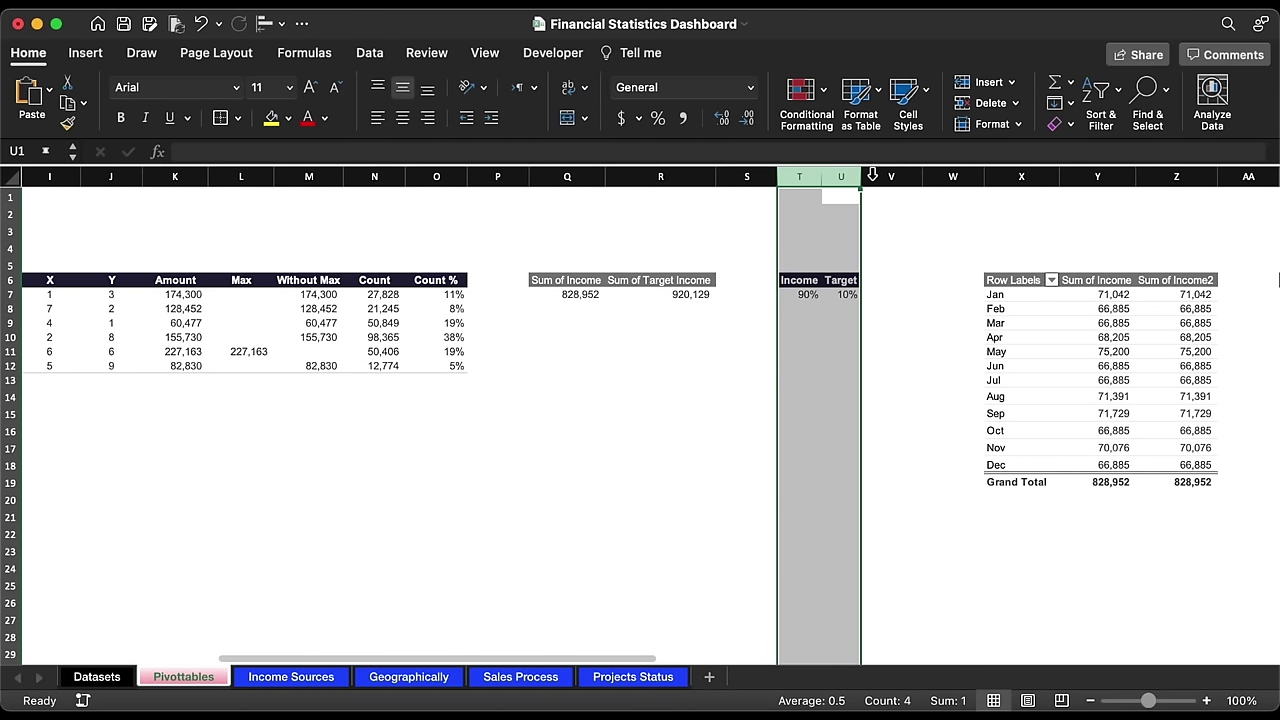
Step: Insert a blank doughnut chart from cell Q10 and open its Select Data Source dialog
{"action": "left_click", "coordinate": [597, 345]}
{"action": "scroll", "coordinate": [597, 347], "scroll_direction": "right", "scroll_amount": 3}
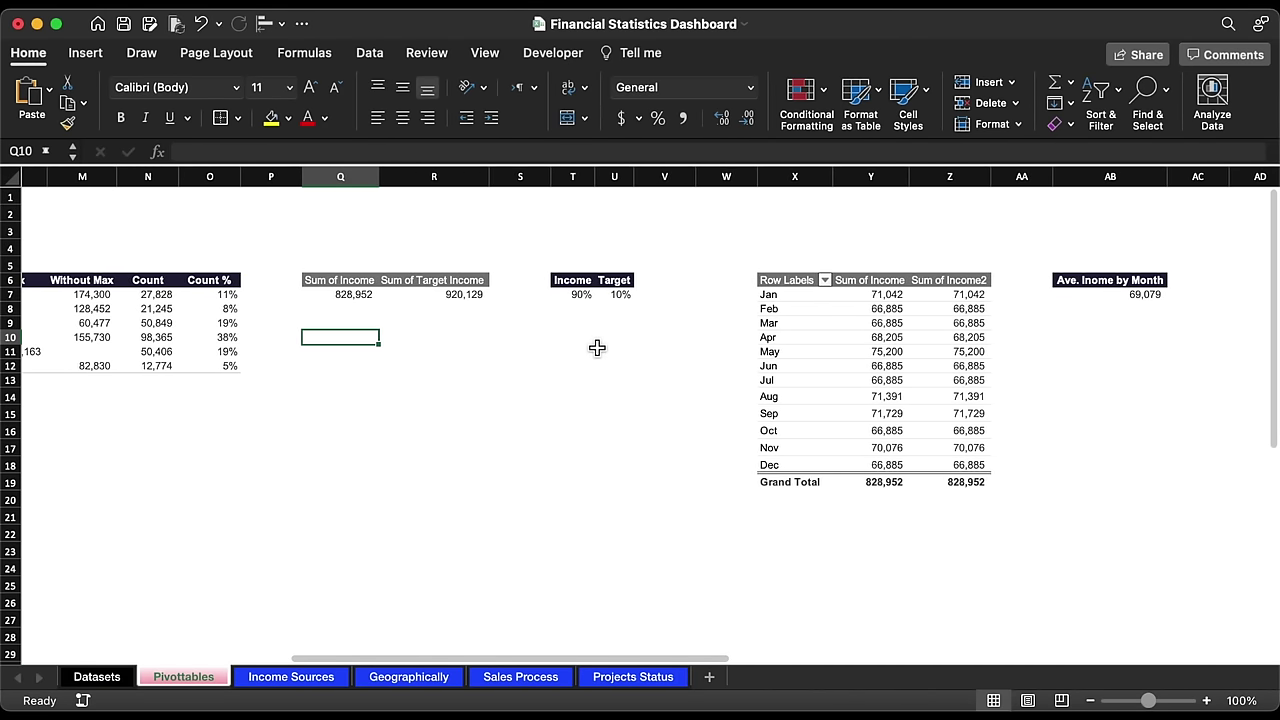
{"action": "left_click", "coordinate": [80, 56]}
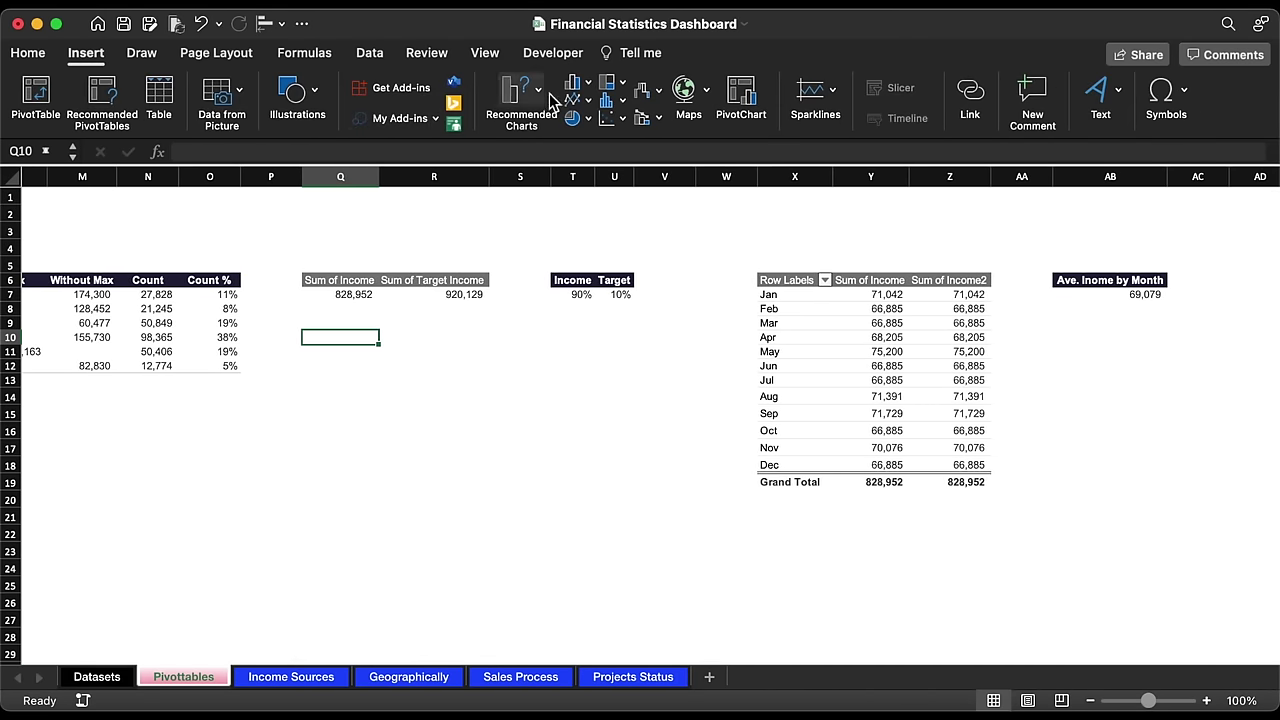
{"action": "left_click", "coordinate": [575, 120]}
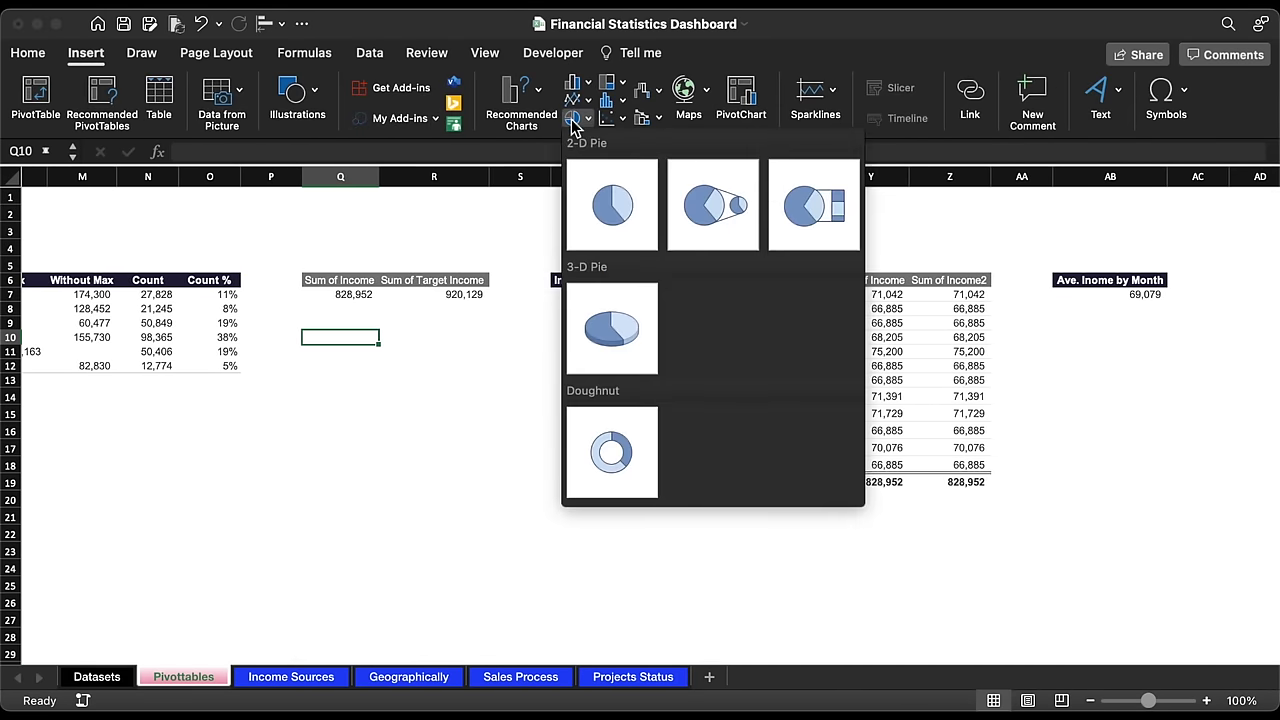
{"action": "left_click", "coordinate": [619, 441]}
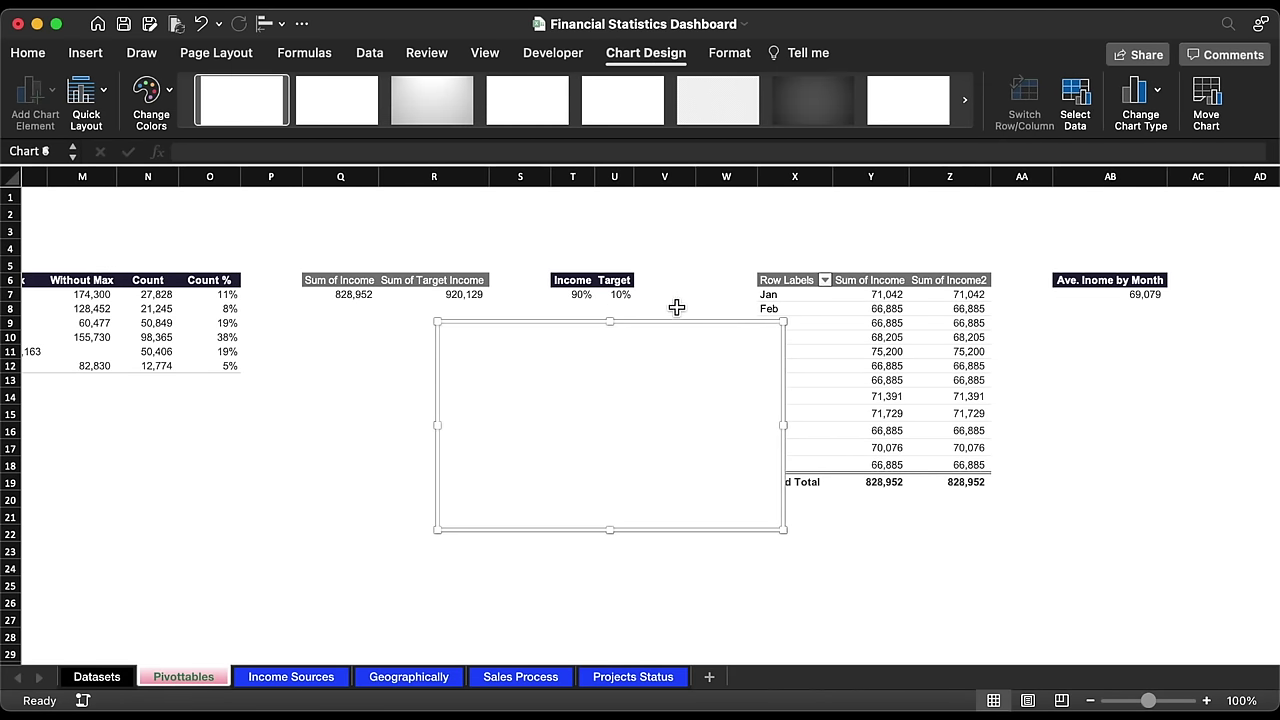
{"action": "left_click", "coordinate": [1075, 100]}
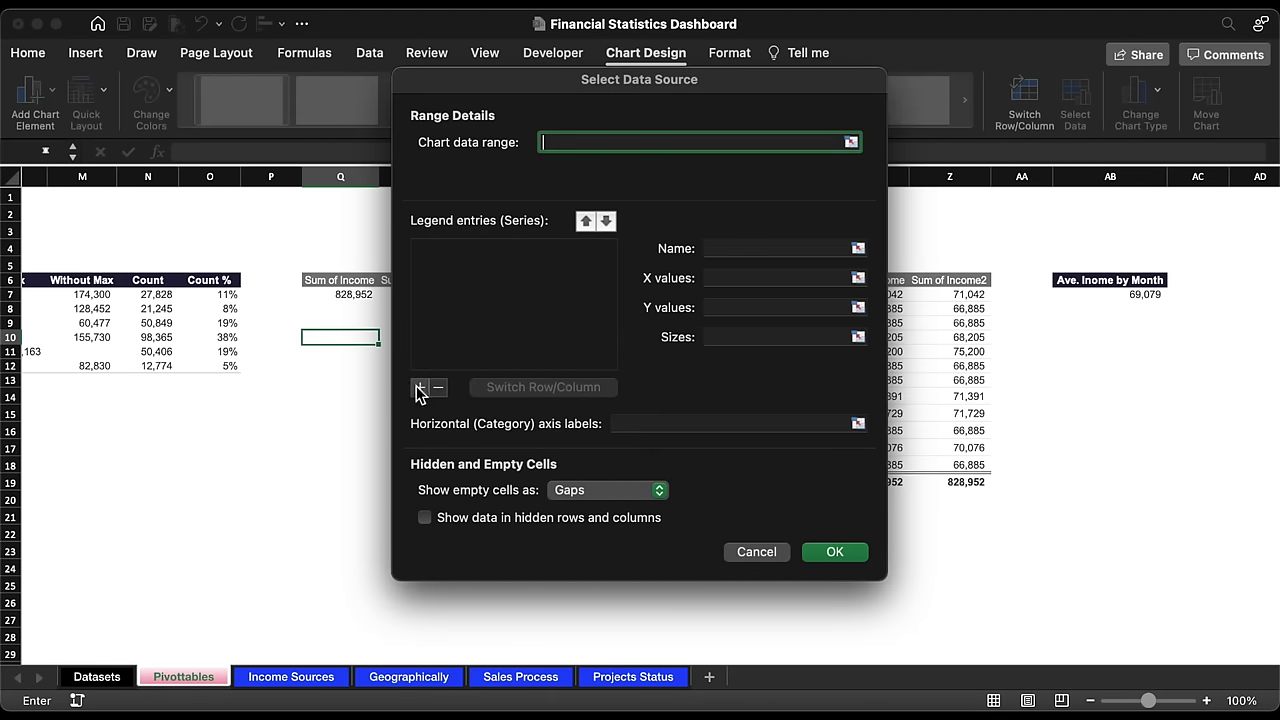
Step: Add a series of 58 ones ={1,1,…} to build a 58-segment doughnut chart
{"action": "left_click", "coordinate": [420, 387]}
{"action": "left_click", "coordinate": [765, 310]}
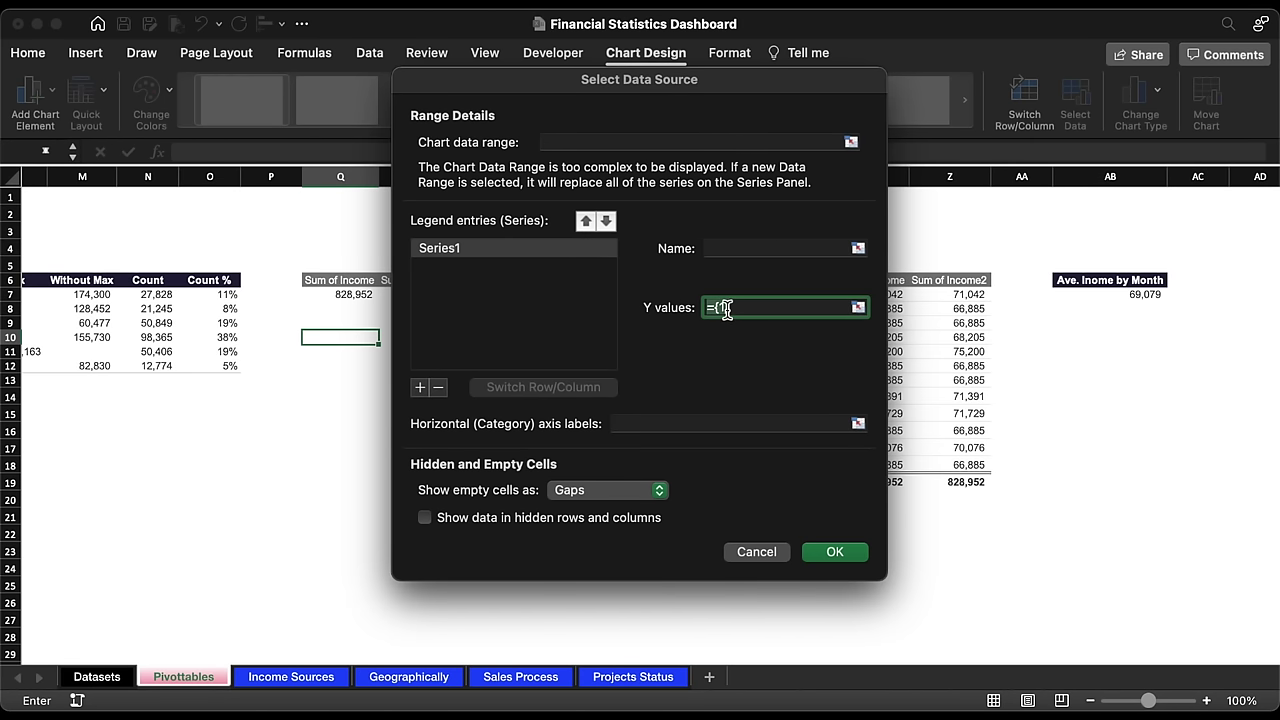
{"action": "type", "text": ",1,1,1,"}
{"action": "type", "text": "1,1,1,1,1,1,1"}
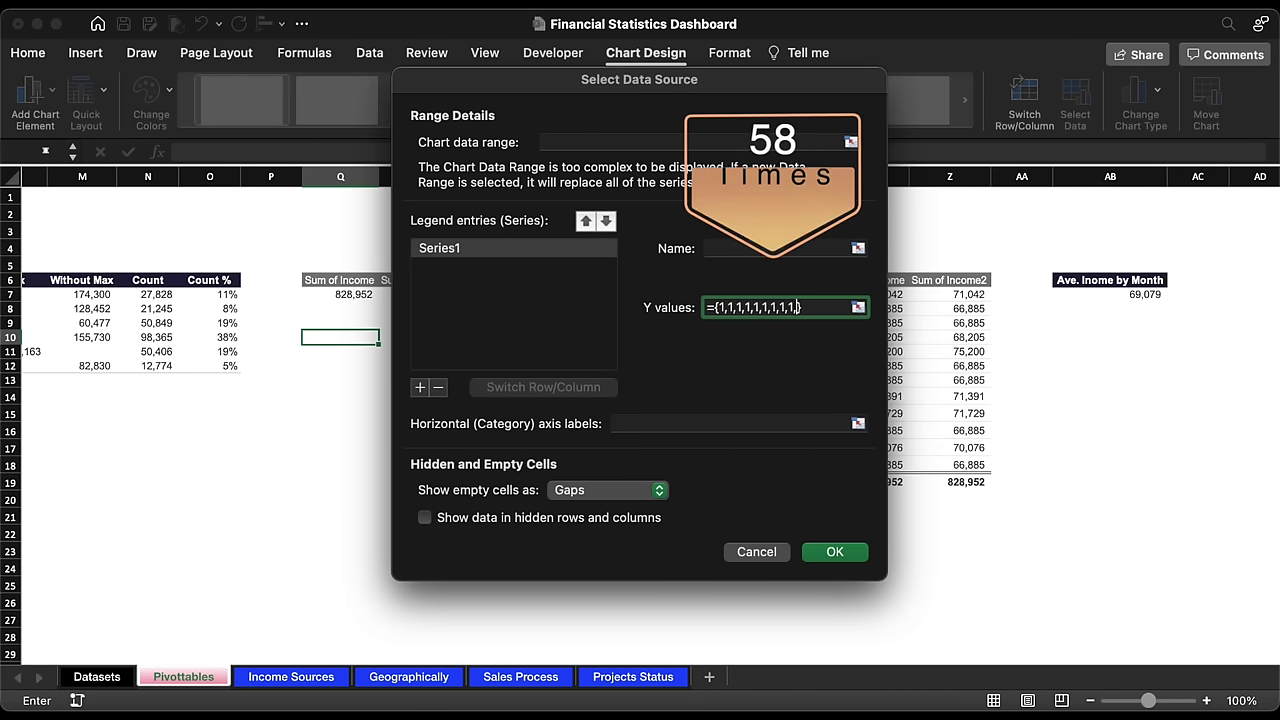
{"action": "type", "text": ",1,1,1,1,1,1"}
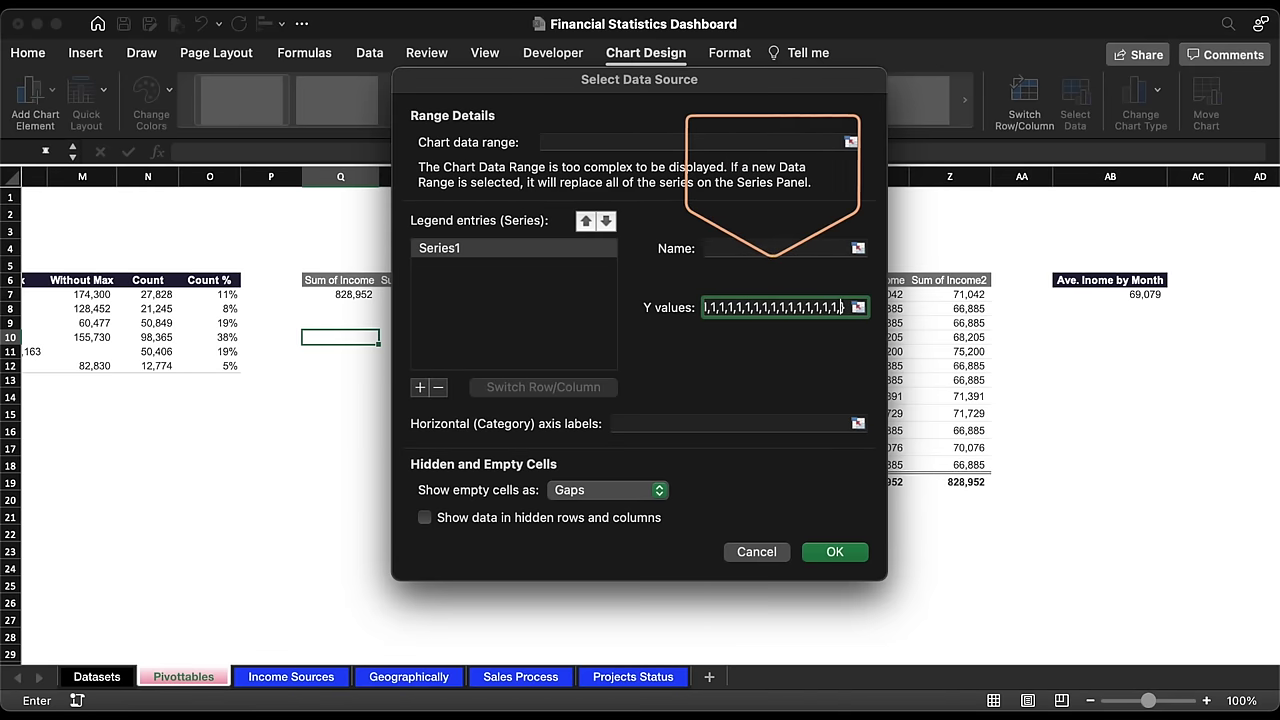
{"action": "type", "text": "1"}
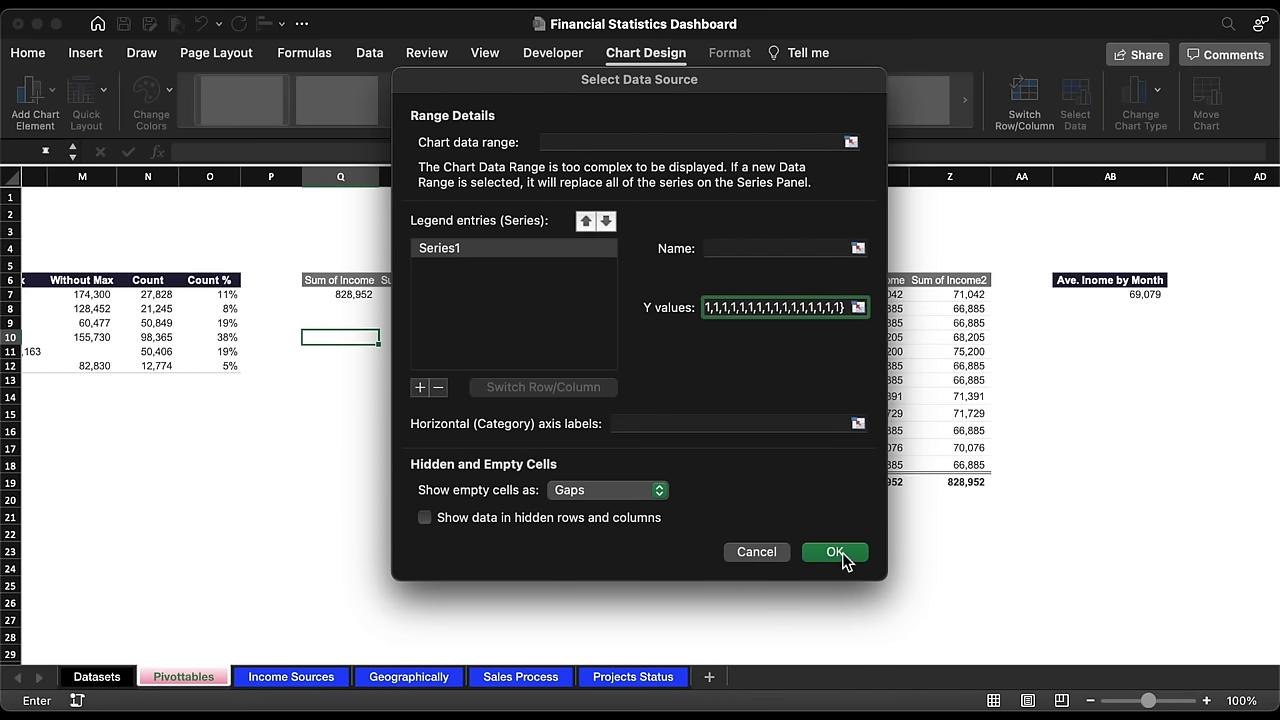
{"action": "left_click", "coordinate": [835, 552]}
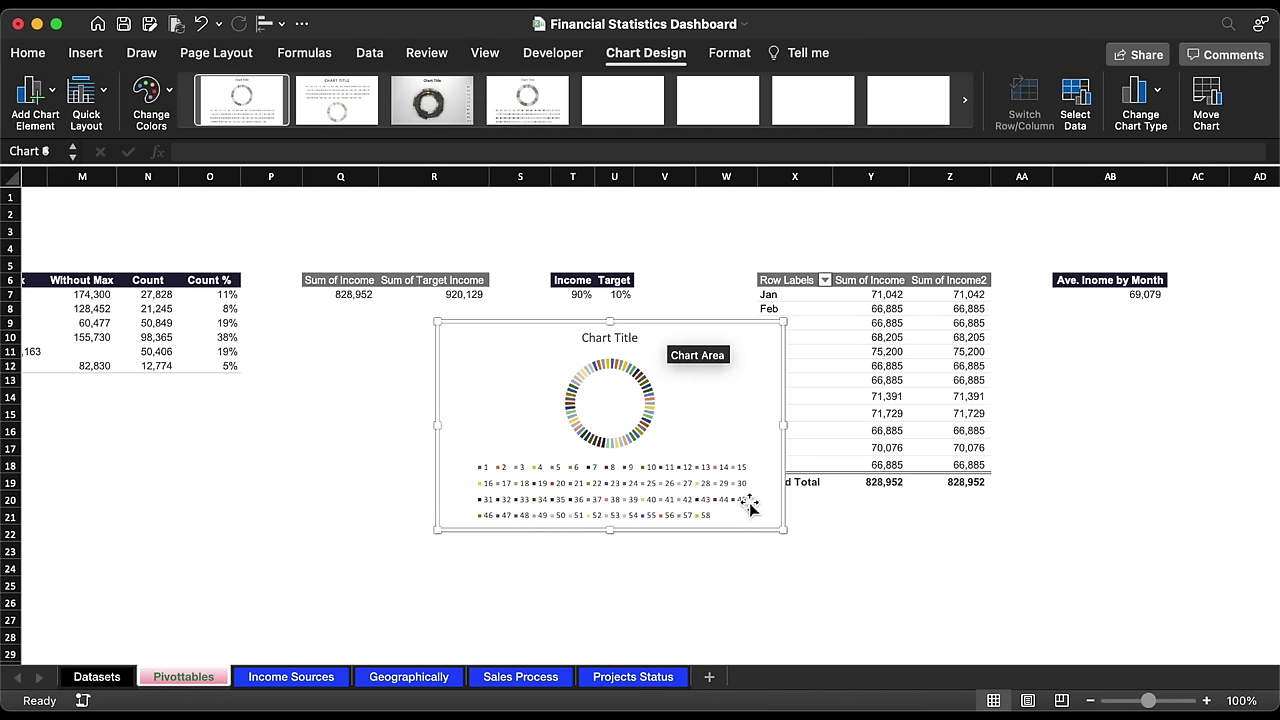
Step: Move the doughnut below the income totals, delete its legend and title, and open Format Data Series
{"action": "left_click_drag", "start_coordinate": [701, 326], "coordinate": [590, 352]}
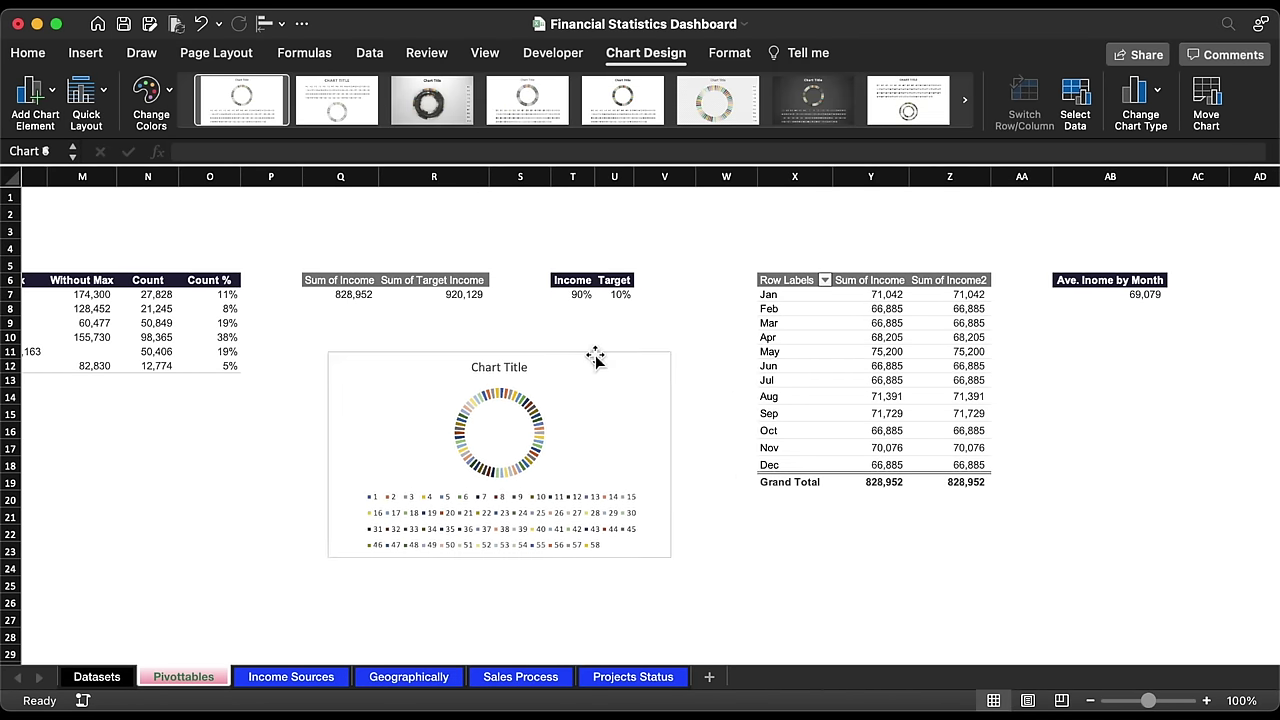
{"action": "left_click", "coordinate": [546, 522]}
{"action": "key", "text": "Delete"}
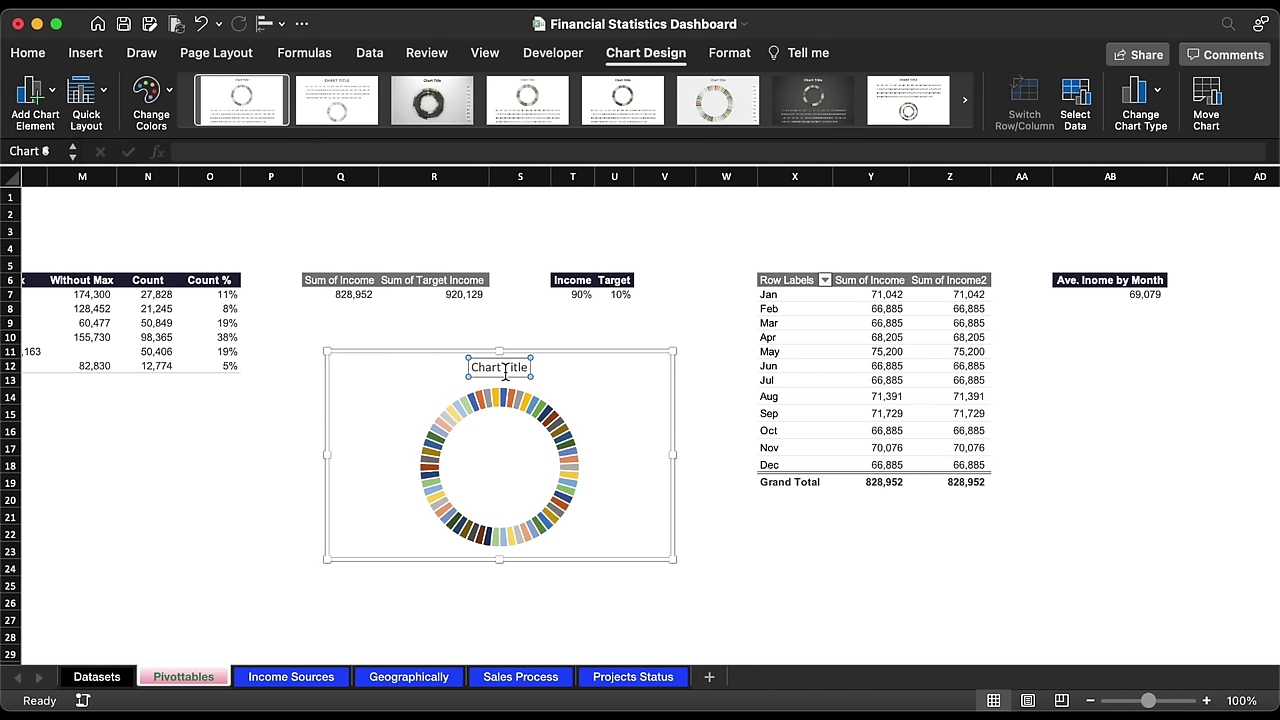
{"action": "key", "text": "Delete"}
{"action": "left_click_drag", "start_coordinate": [521, 384], "coordinate": [537, 388]}
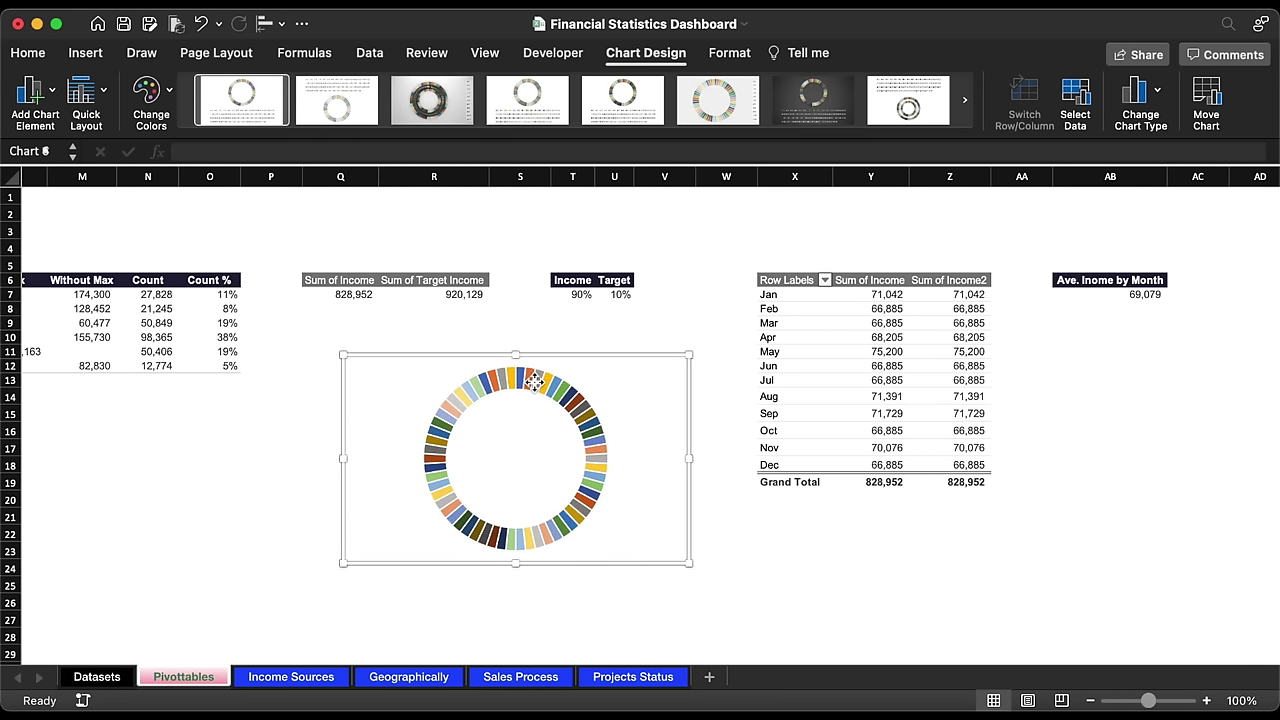
{"action": "left_click", "coordinate": [536, 384]}
{"action": "double_click", "coordinate": [536, 384]}
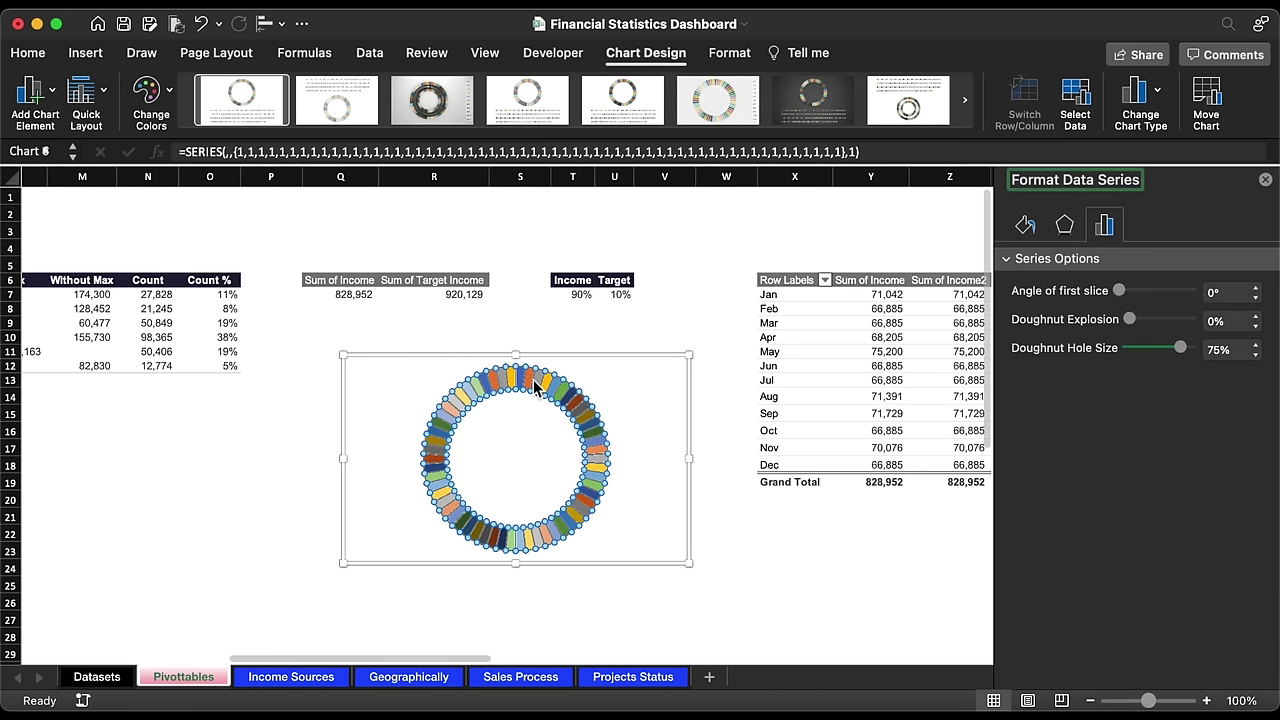
Step: Apply a gradient fill with stops purple 9947F7 and magenta DC25FA
{"action": "left_click", "coordinate": [1027, 227]}
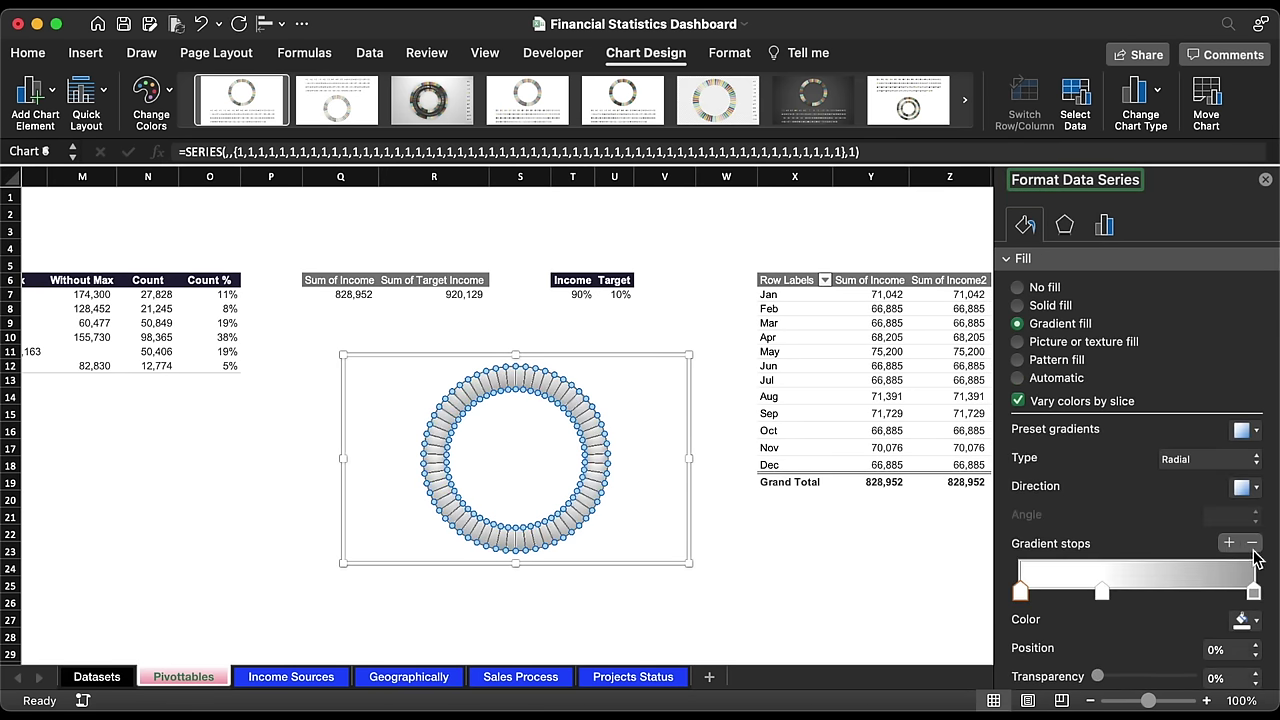
{"action": "left_click", "coordinate": [1244, 622]}
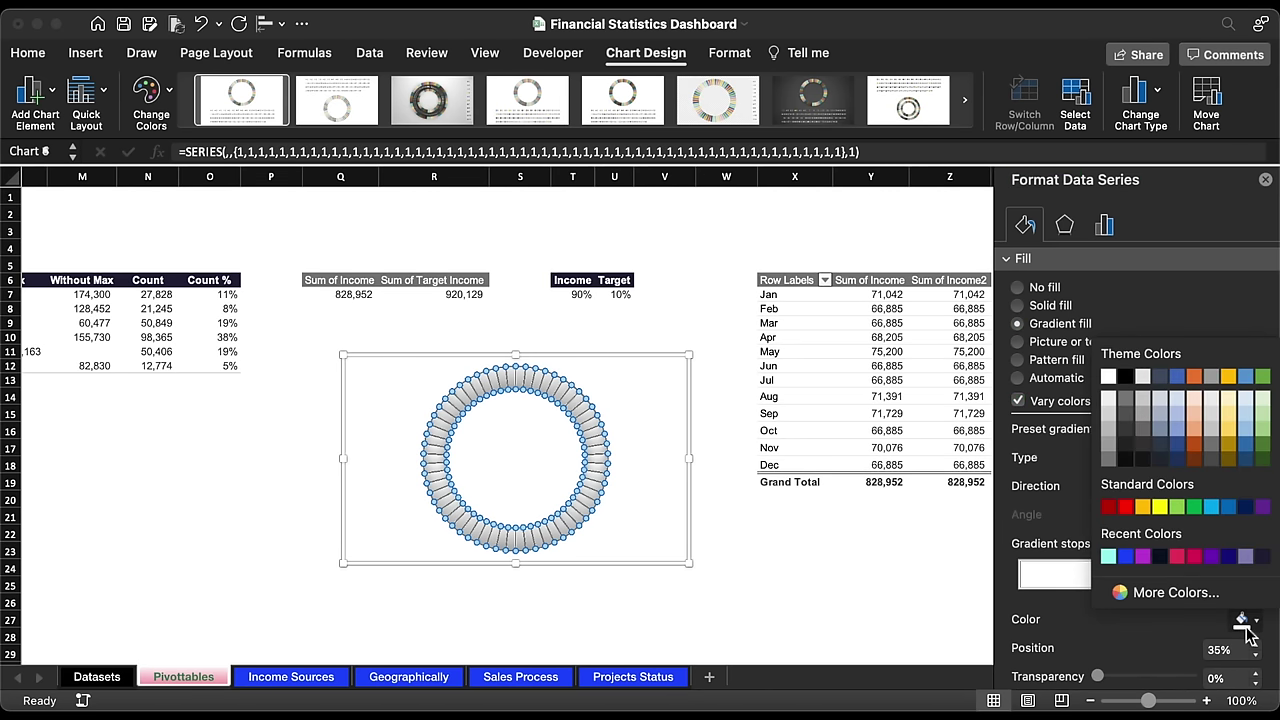
{"action": "left_click", "coordinate": [1178, 592]}
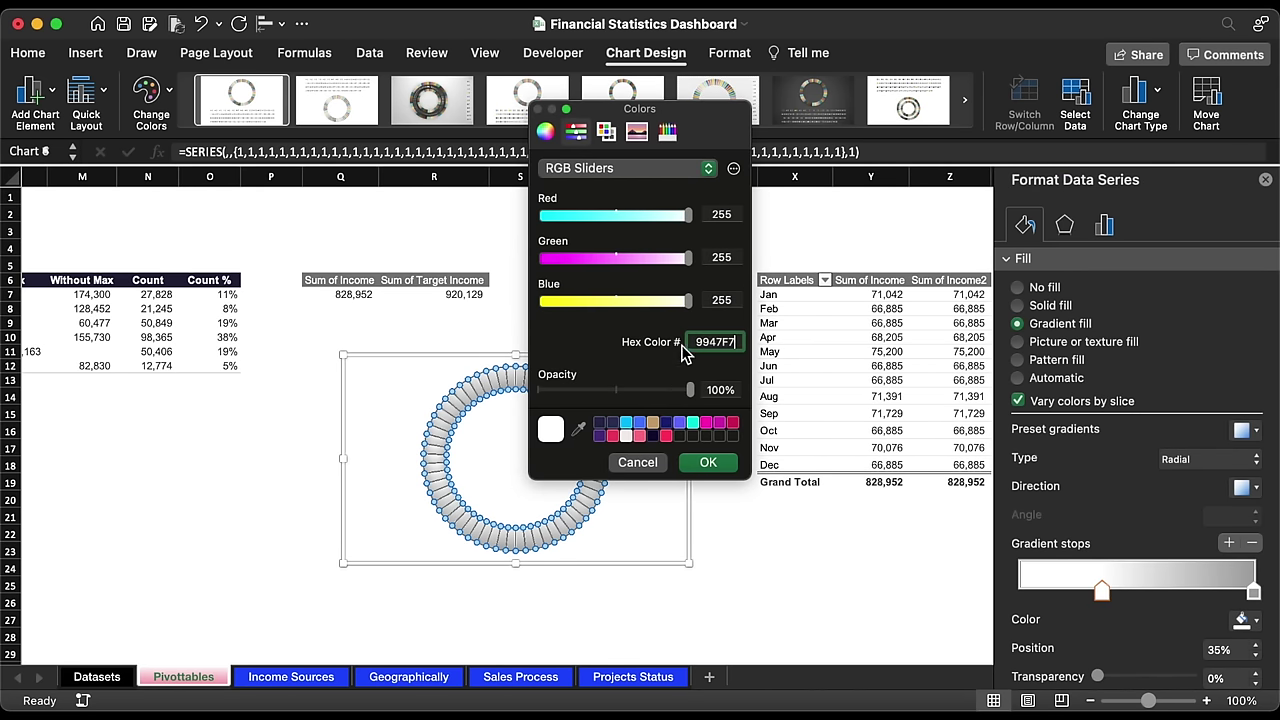
{"action": "left_click", "coordinate": [712, 462]}
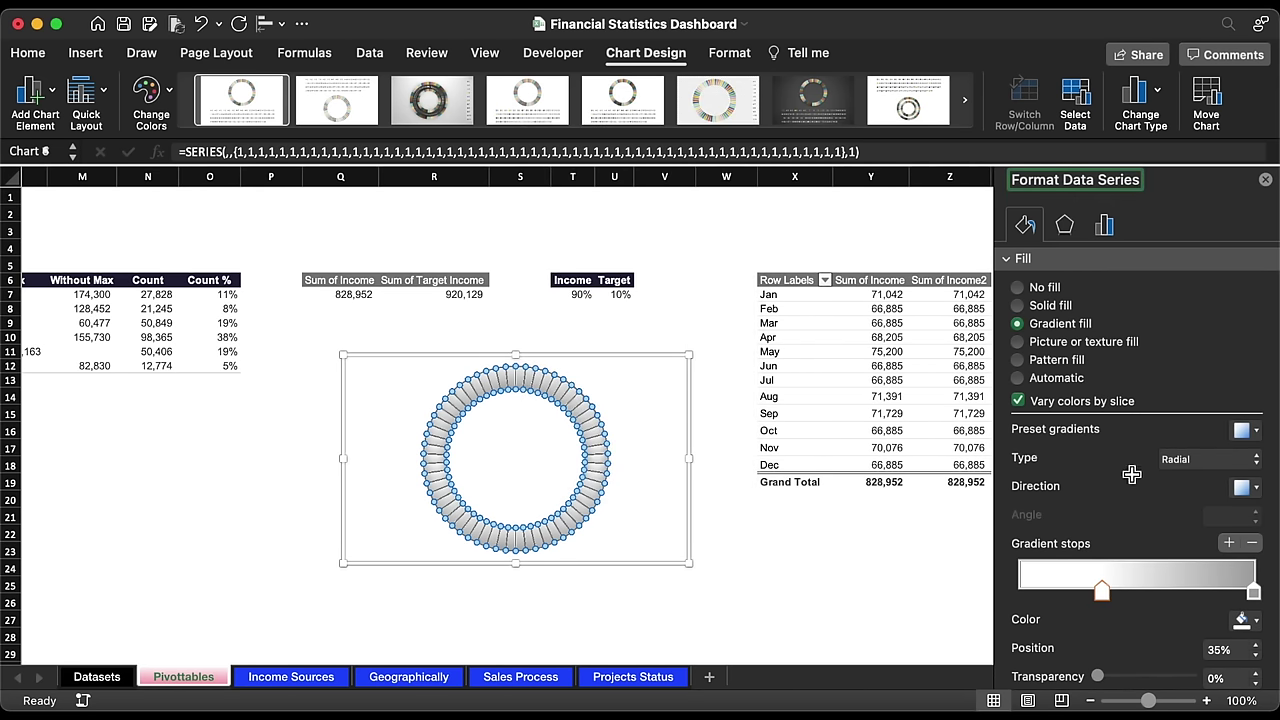
{"action": "left_click", "coordinate": [1253, 593]}
{"action": "left_click", "coordinate": [1248, 624]}
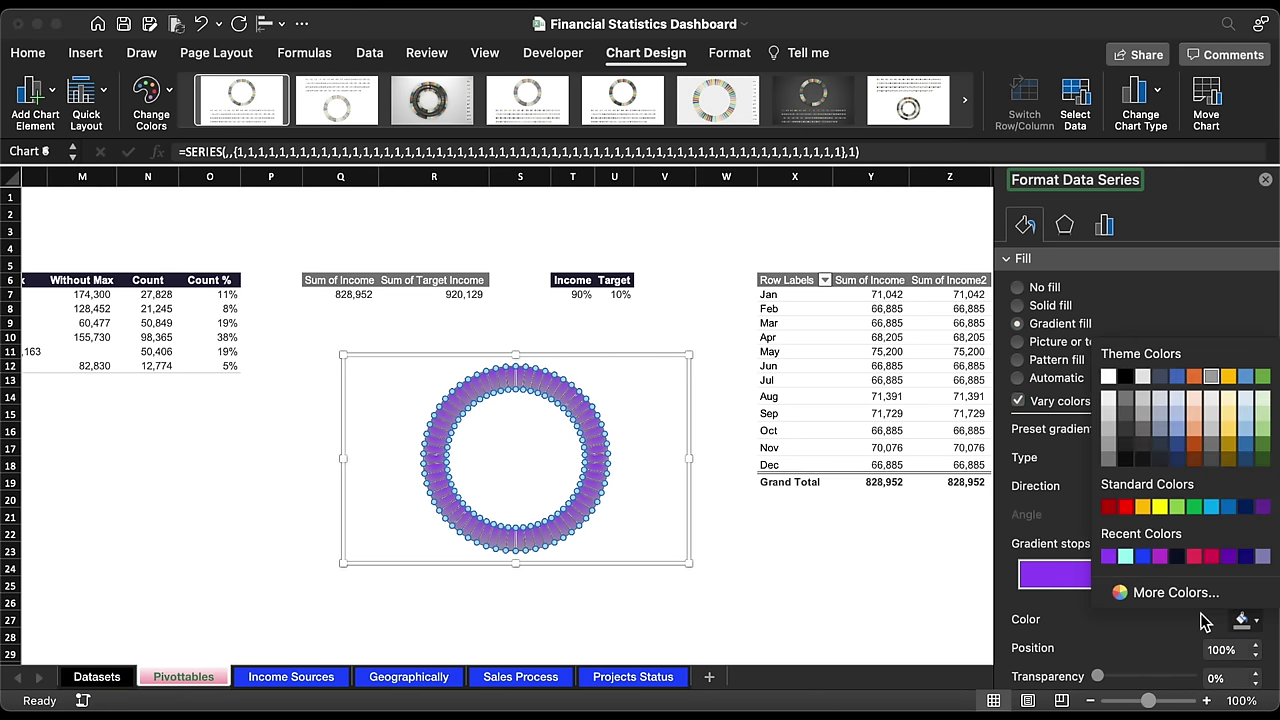
{"action": "left_click", "coordinate": [1175, 592]}
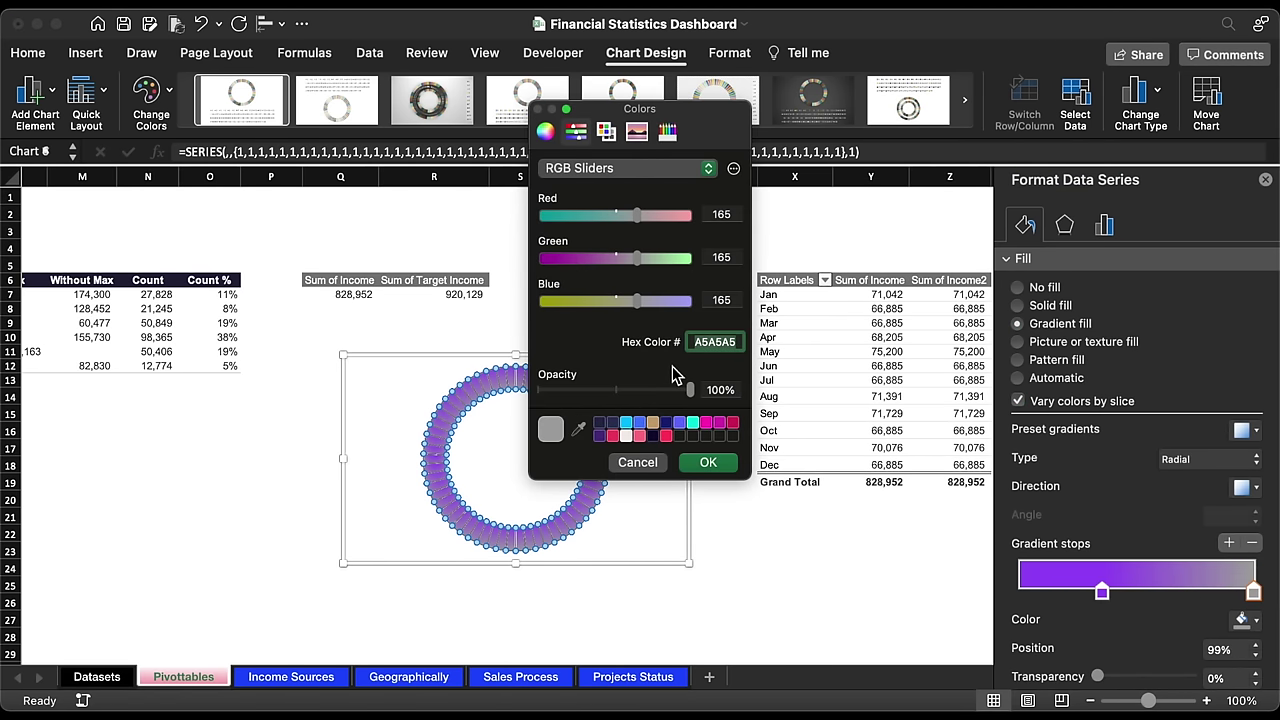
{"action": "left_click", "coordinate": [705, 463]}
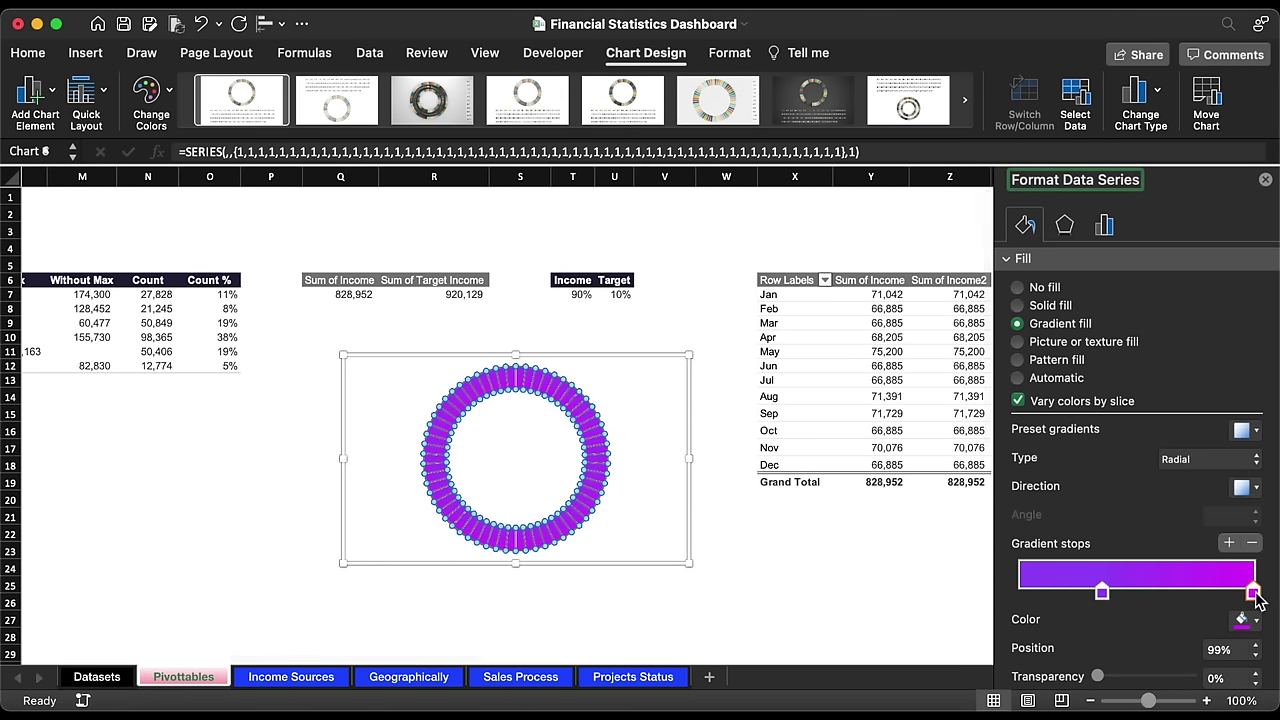
Step: Make the gradient linear and reposition its two stops
{"action": "left_click", "coordinate": [1249, 462]}
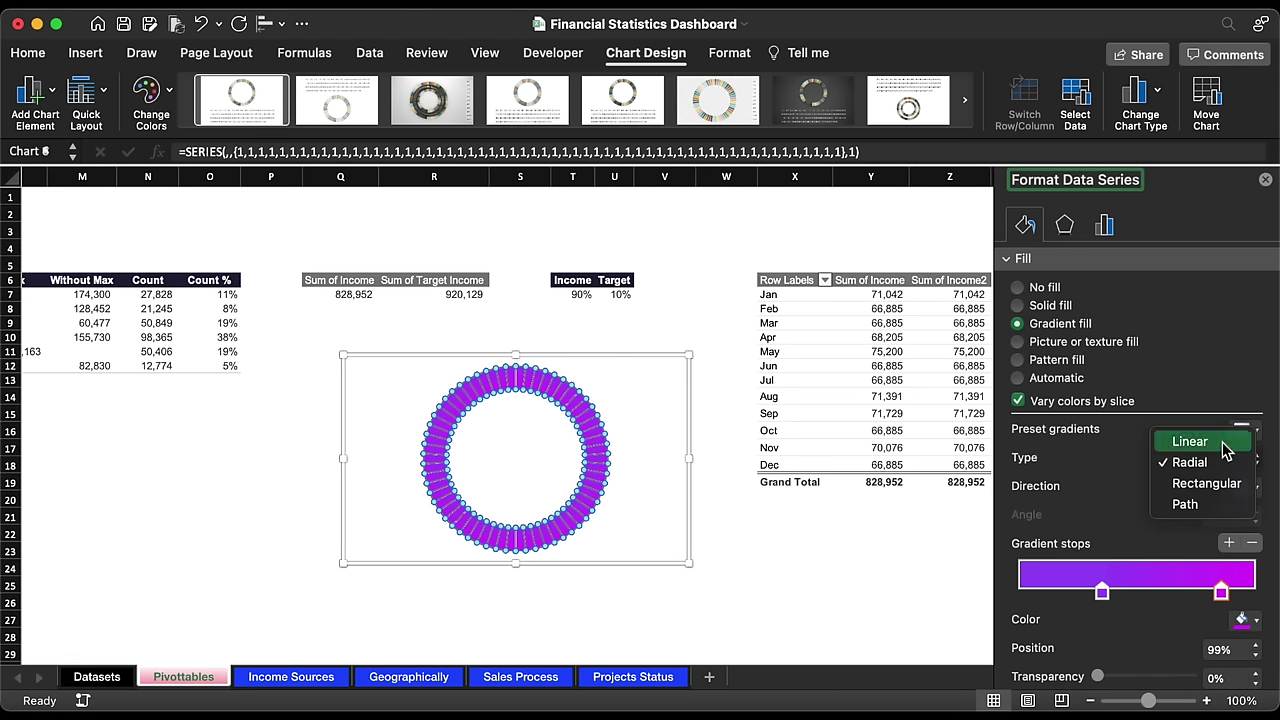
{"action": "left_click", "coordinate": [1190, 441]}
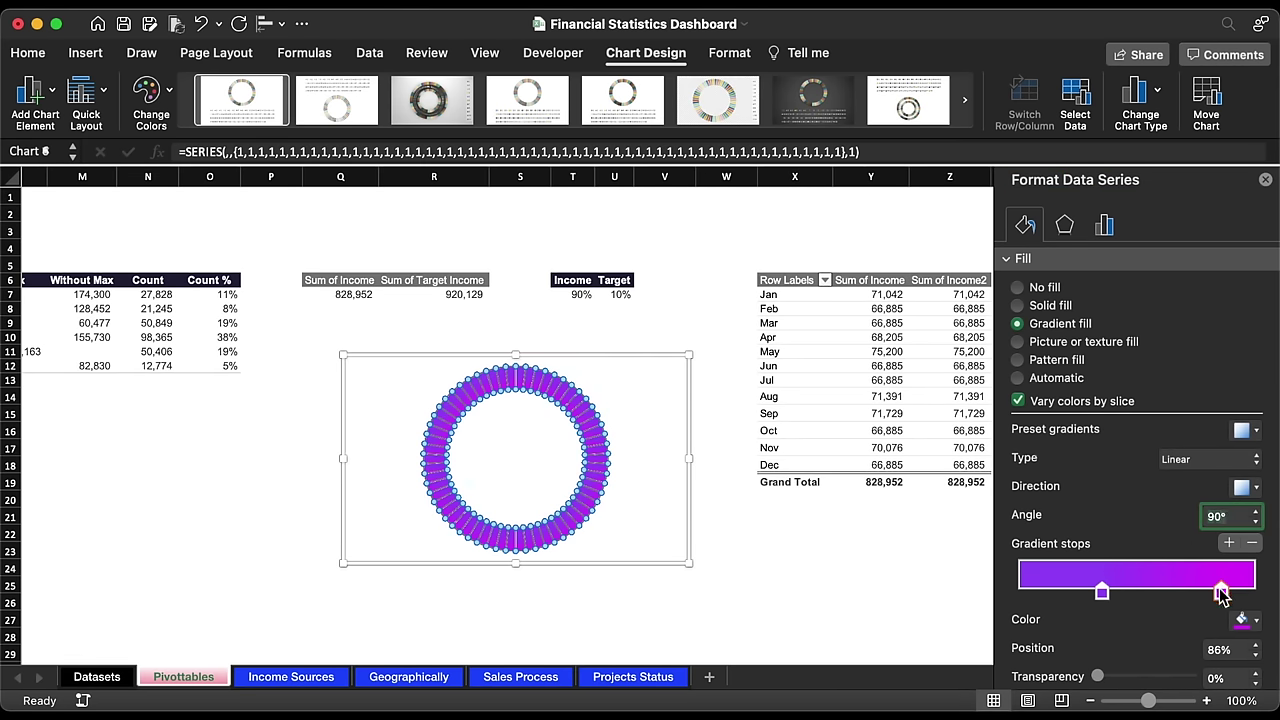
{"action": "left_click_drag", "start_coordinate": [1101, 592], "coordinate": [1020, 592]}
{"action": "left_click_drag", "start_coordinate": [1189, 592], "coordinate": [1162, 590]}
{"action": "scroll", "coordinate": [1163, 597], "scroll_direction": "down", "scroll_amount": 10}
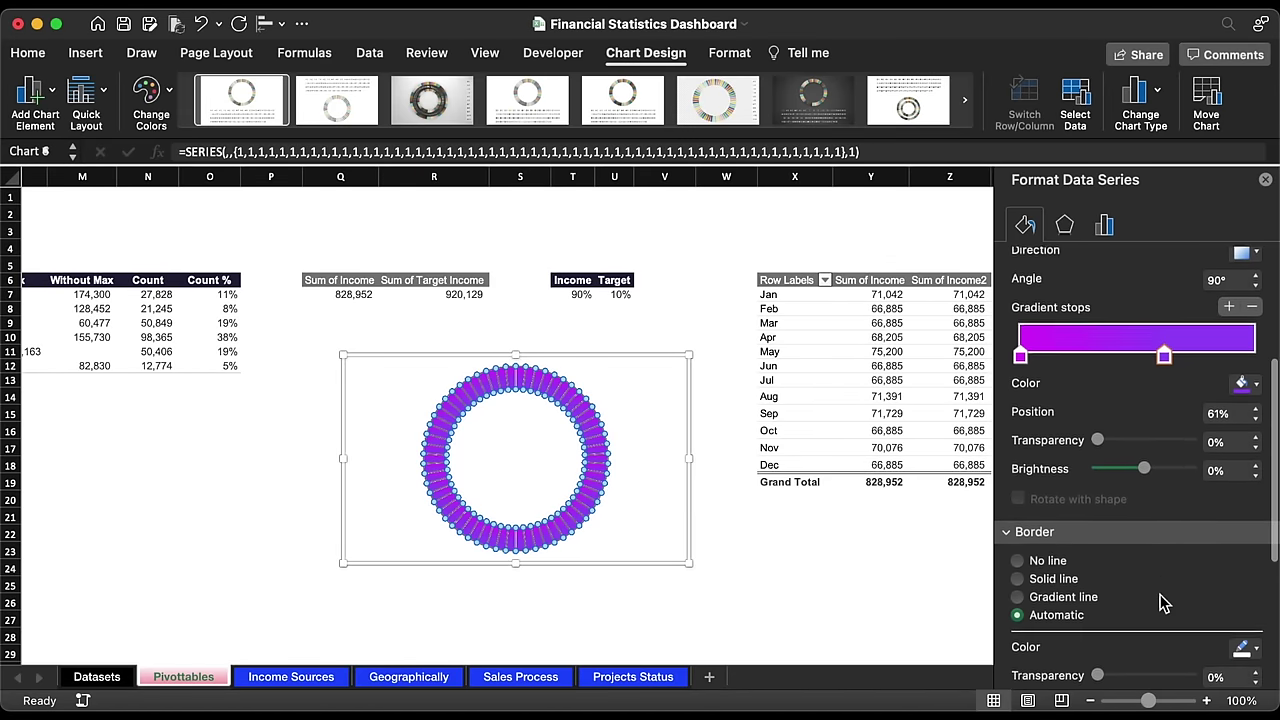
{"action": "scroll", "coordinate": [1163, 601], "scroll_direction": "down", "scroll_amount": 1}
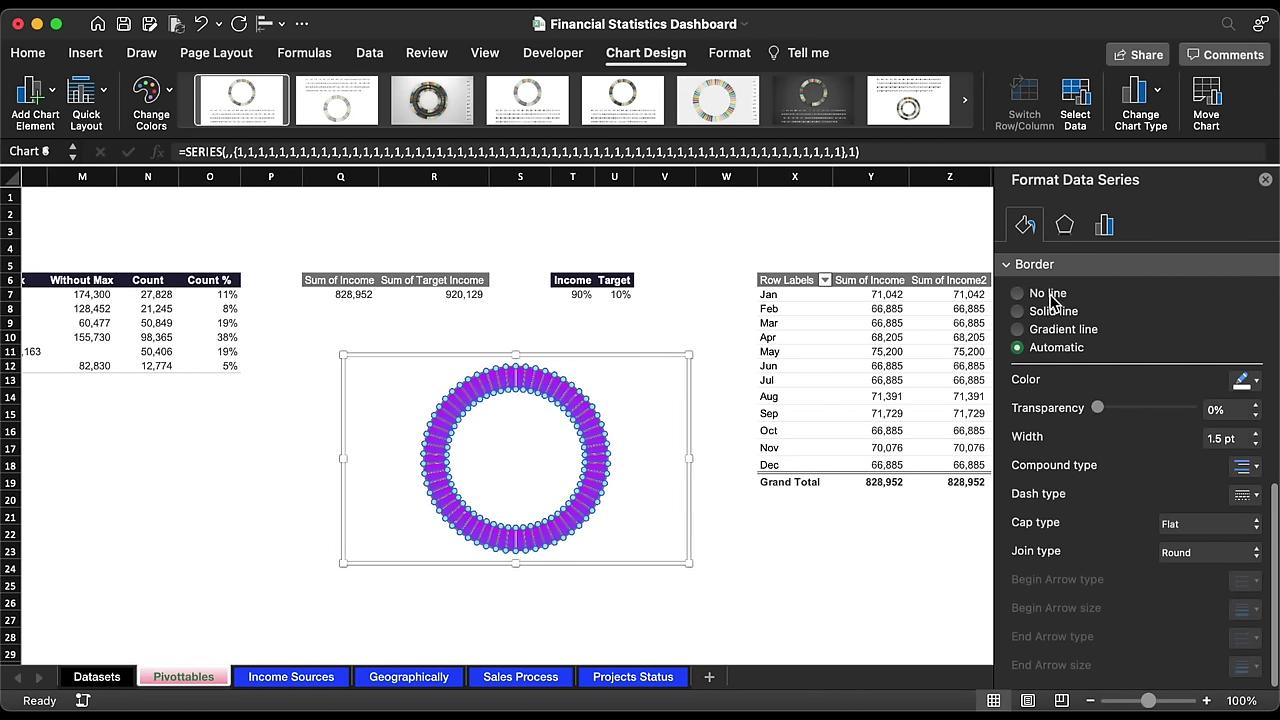
Step: Give the doughnut segments a black 11.5 pt border
{"action": "left_click", "coordinate": [1243, 383]}
{"action": "left_click", "coordinate": [1126, 433]}
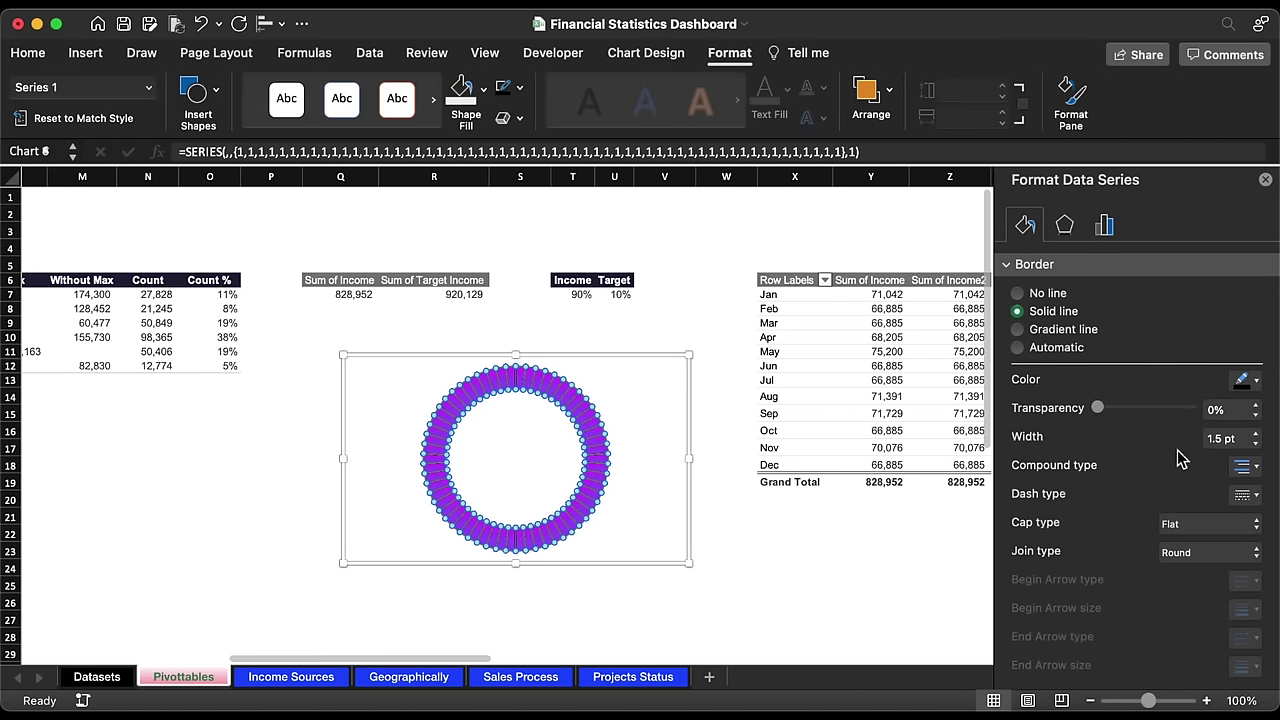
{"action": "left_click", "coordinate": [1213, 440]}
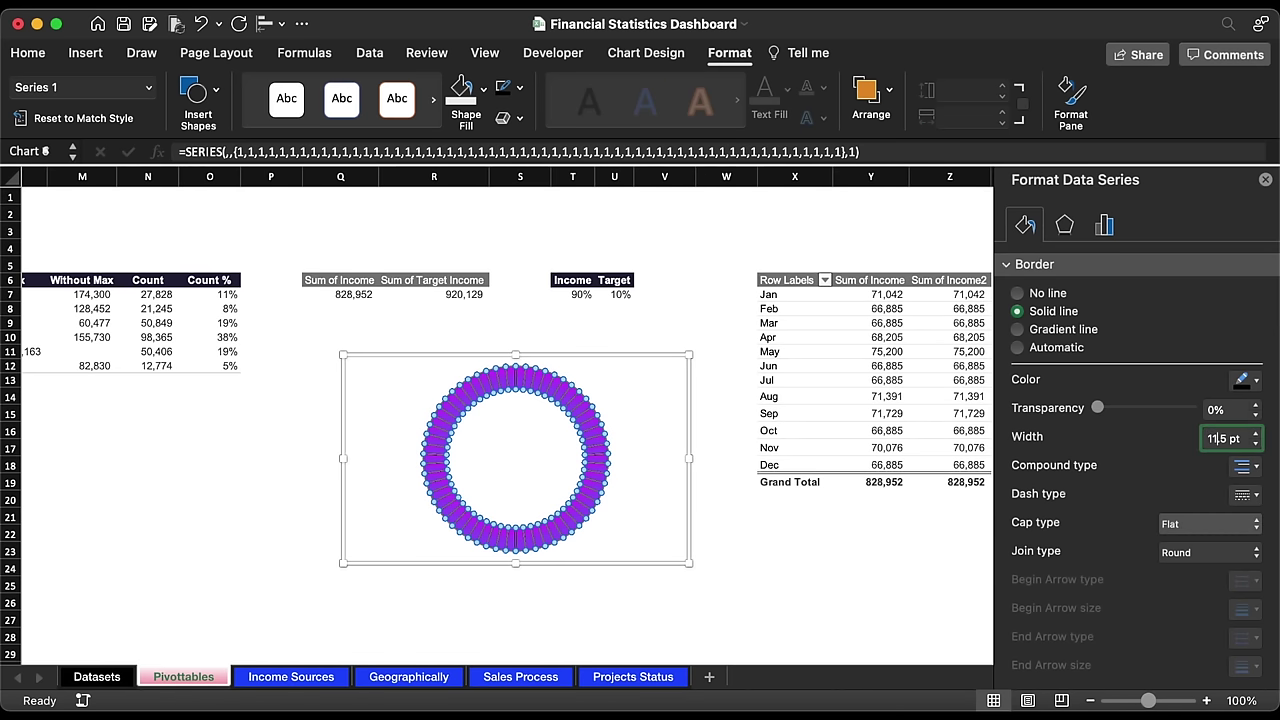
{"action": "type", "text": "1"}
{"action": "key", "text": "Return"}
Step: Set the chart height to 4.86" and reposition it on the sheet
{"action": "left_click", "coordinate": [689, 424]}
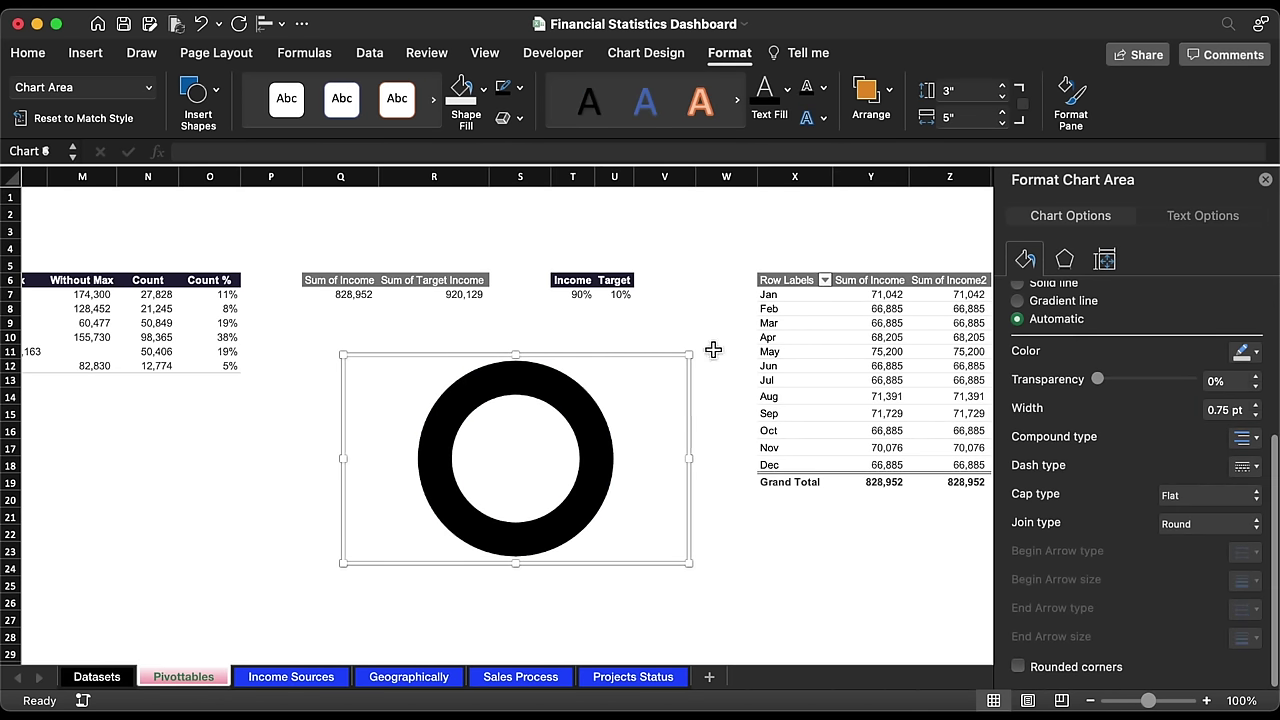
{"action": "left_click", "coordinate": [965, 95]}
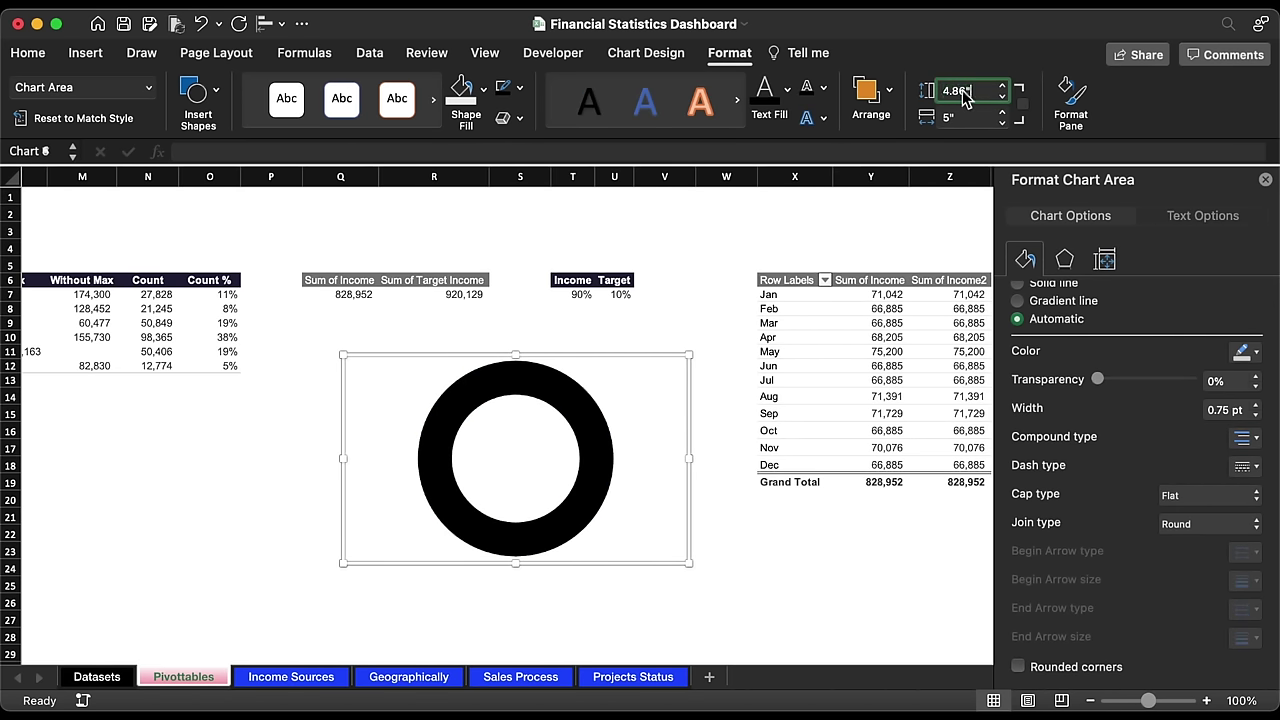
{"action": "type", "text": "4.86"}
{"action": "key", "text": "Return"}
{"action": "left_click_drag", "start_coordinate": [686, 437], "coordinate": [609, 309]}
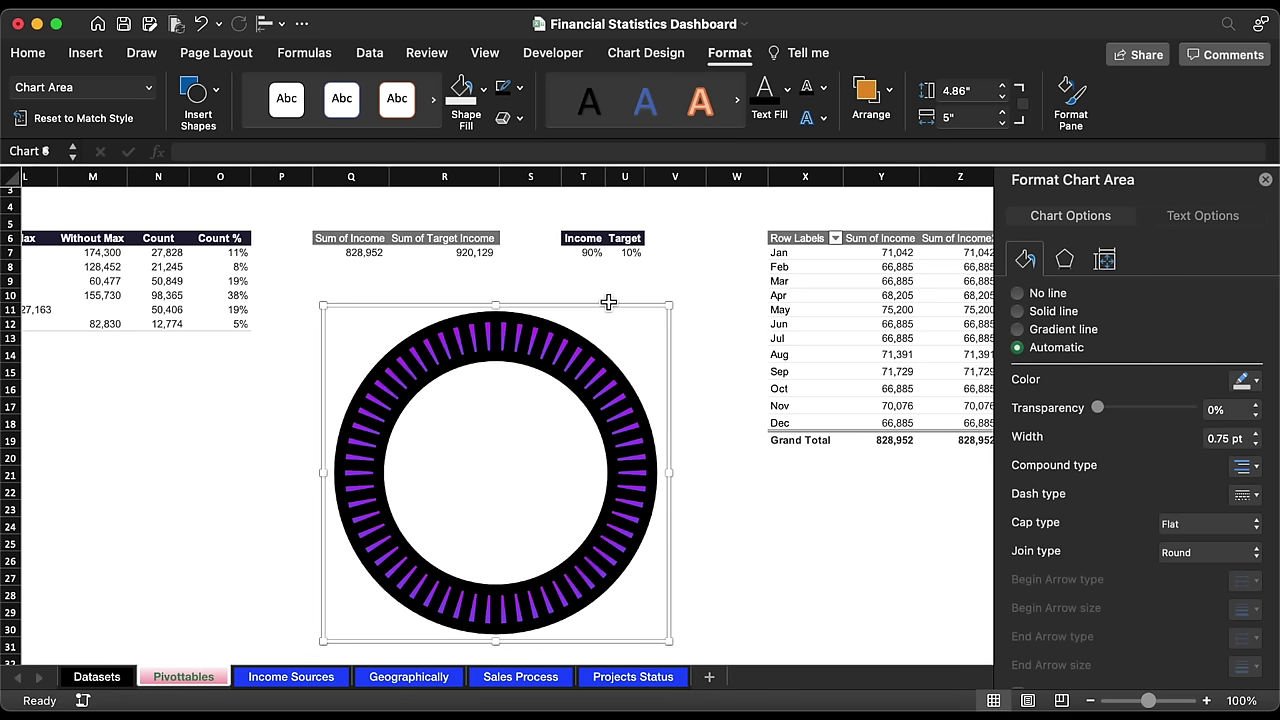
{"action": "left_click", "coordinate": [660, 55]}
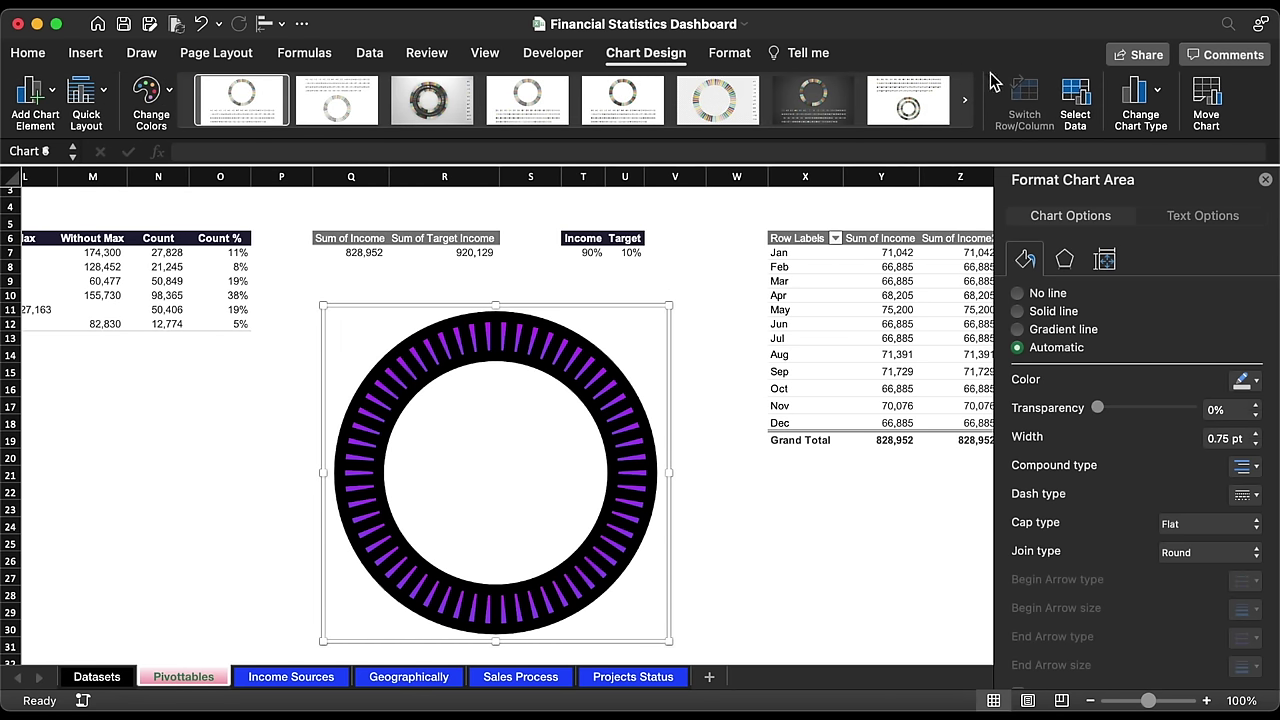
Step: Add a second series with values from Pivottables!$T$7:$U$7
{"action": "left_click", "coordinate": [1076, 98]}
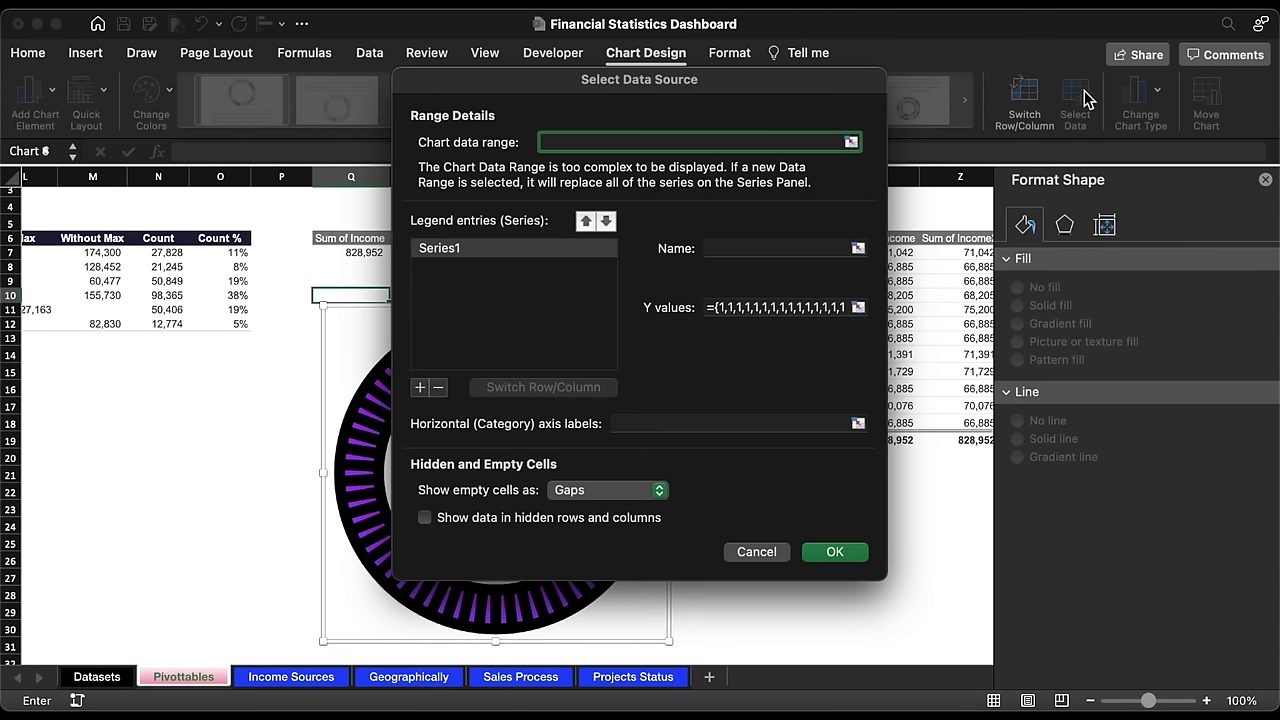
{"action": "left_click", "coordinate": [421, 388]}
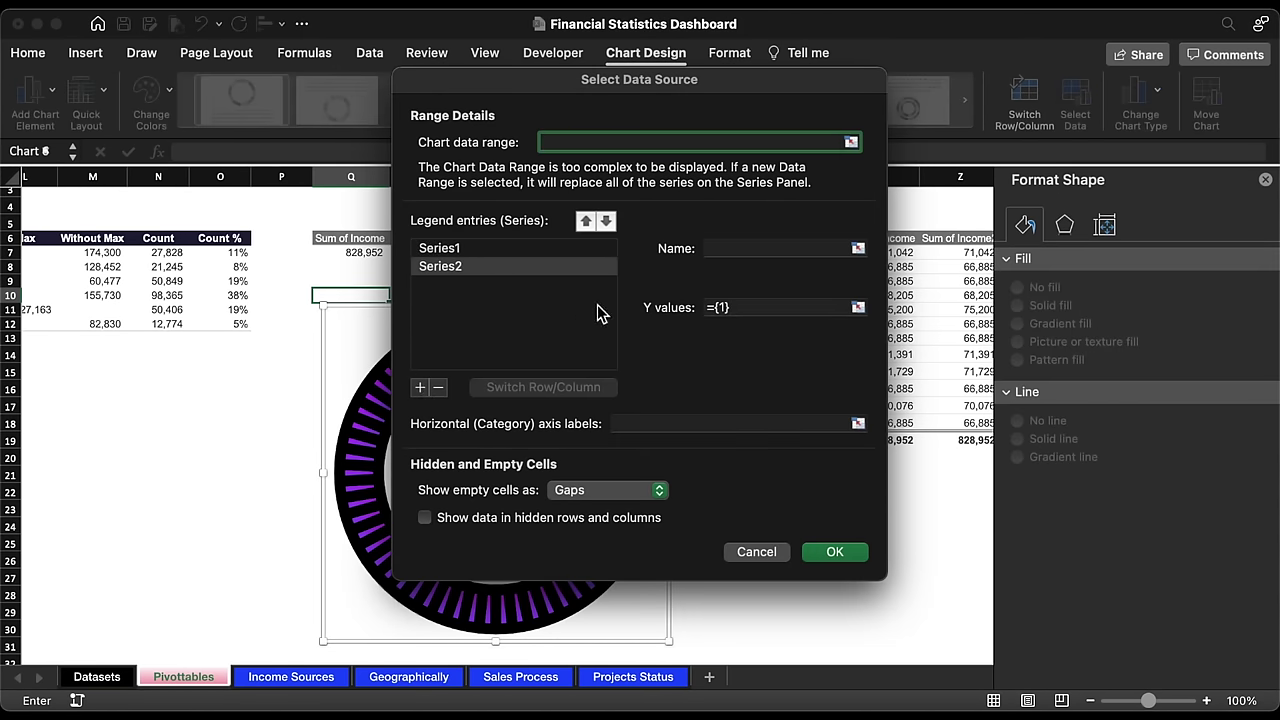
{"action": "left_click", "coordinate": [729, 250]}
{"action": "left_click", "coordinate": [858, 307]}
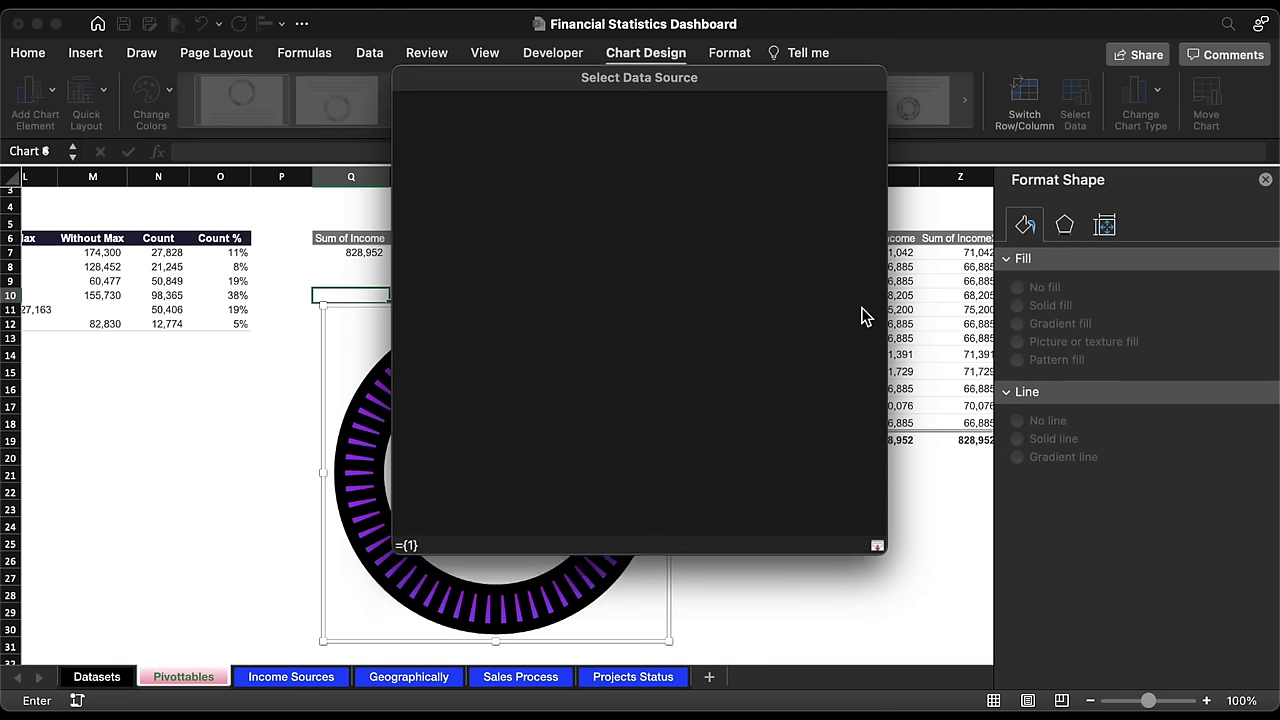
{"action": "left_click_drag", "start_coordinate": [588, 252], "coordinate": [627, 256]}
{"action": "key", "text": "Return"}
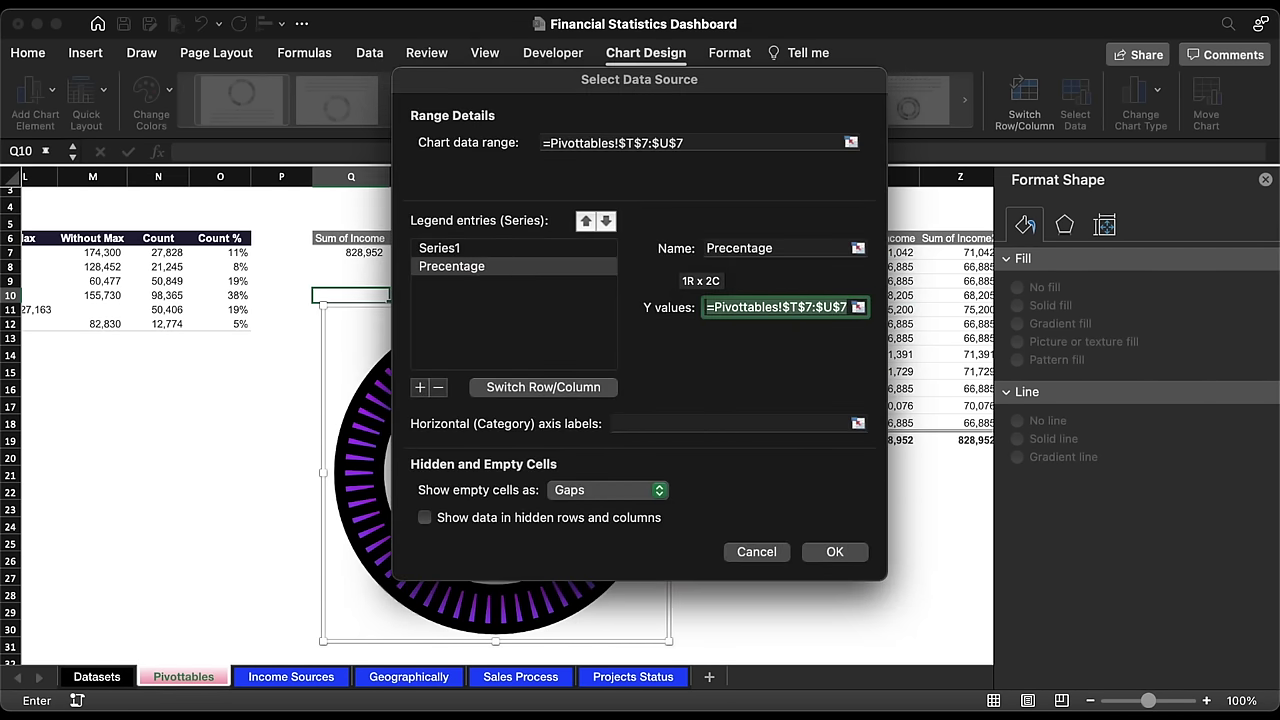
{"action": "left_click", "coordinate": [831, 553]}
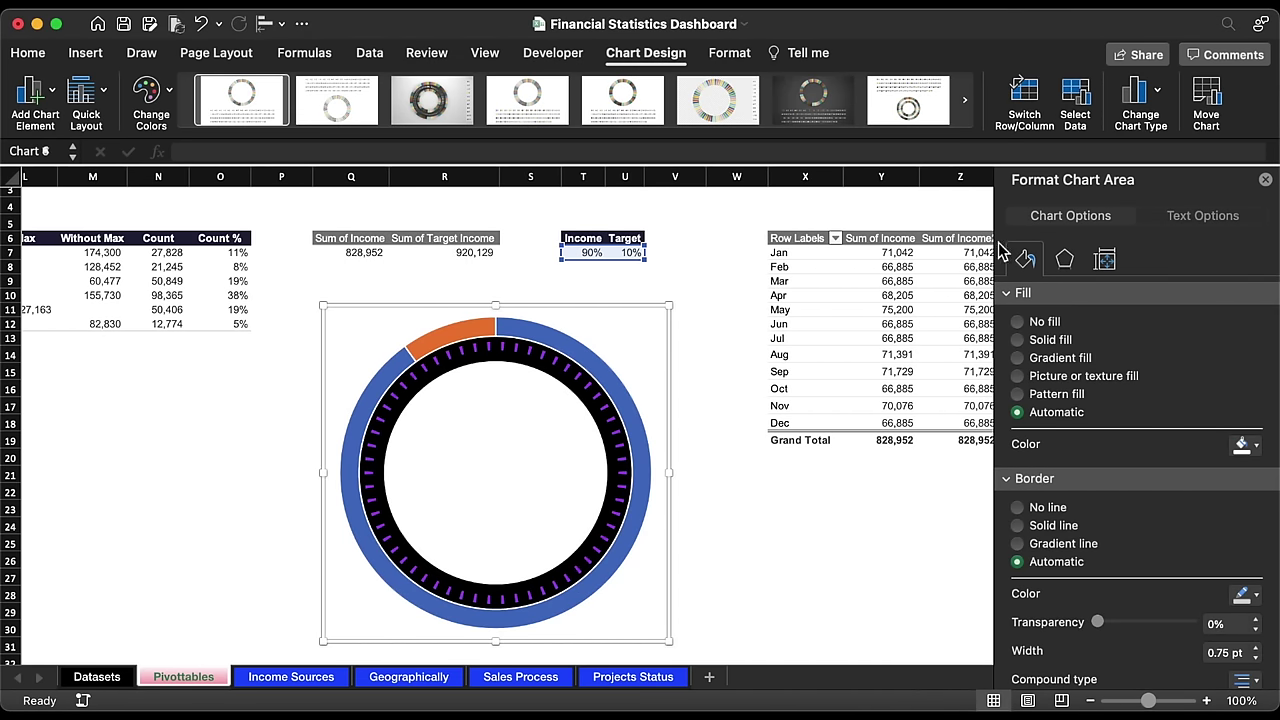
Step: Make the new series a doughnut and set its blue slice to a 100% transparent fill
{"action": "left_click", "coordinate": [1155, 93]}
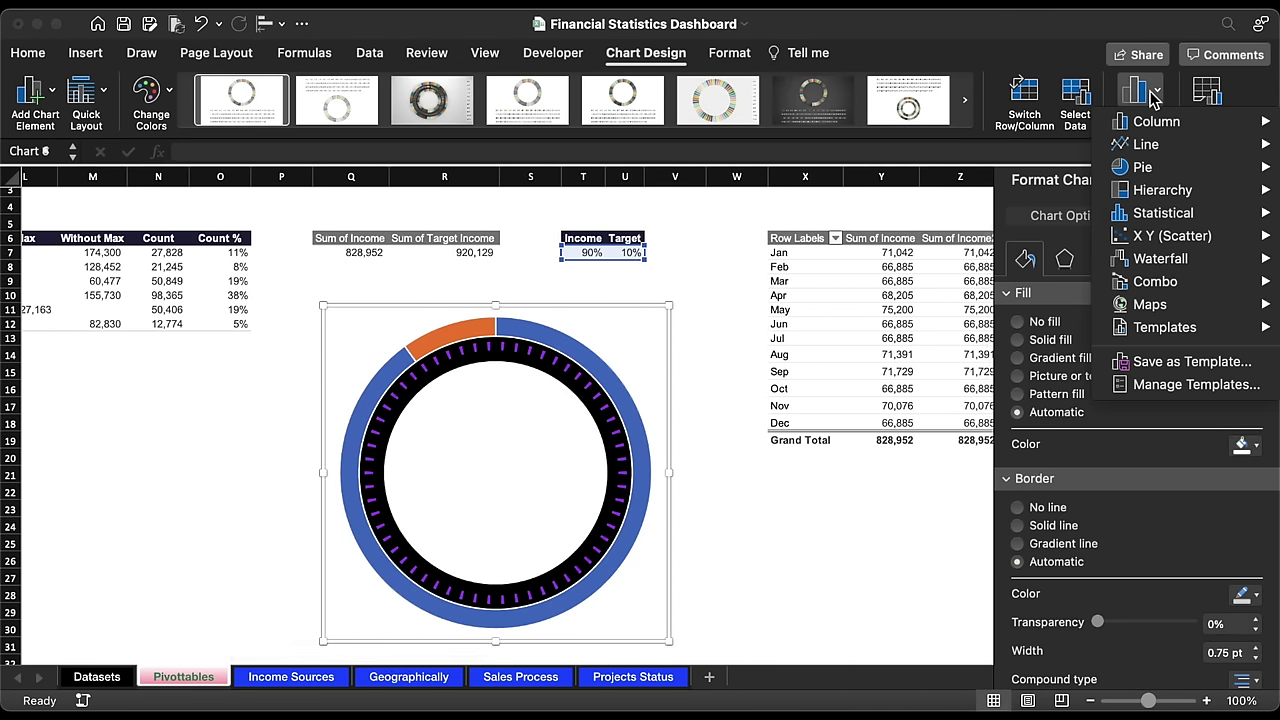
{"action": "mouse_move", "coordinate": [1150, 281]}
{"action": "left_click", "coordinate": [1033, 362]}
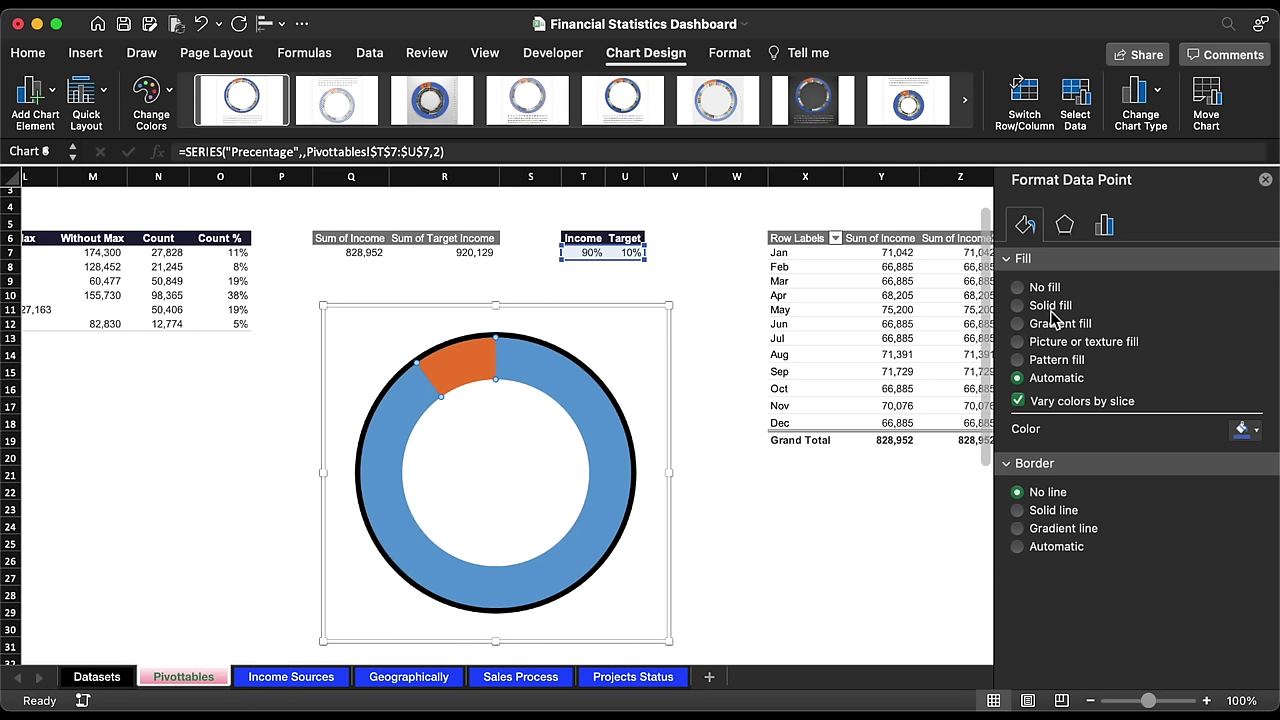
{"action": "left_click", "coordinate": [1018, 305]}
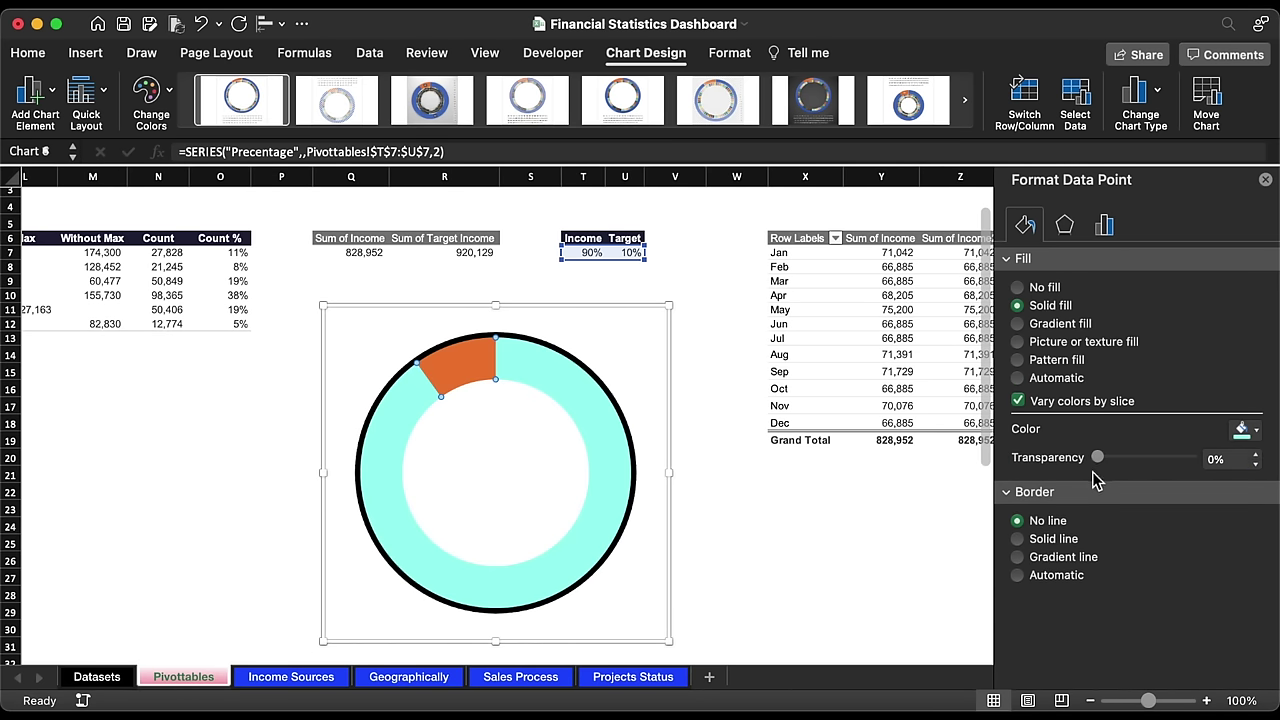
{"action": "left_click_drag", "start_coordinate": [1098, 457], "coordinate": [1209, 465]}
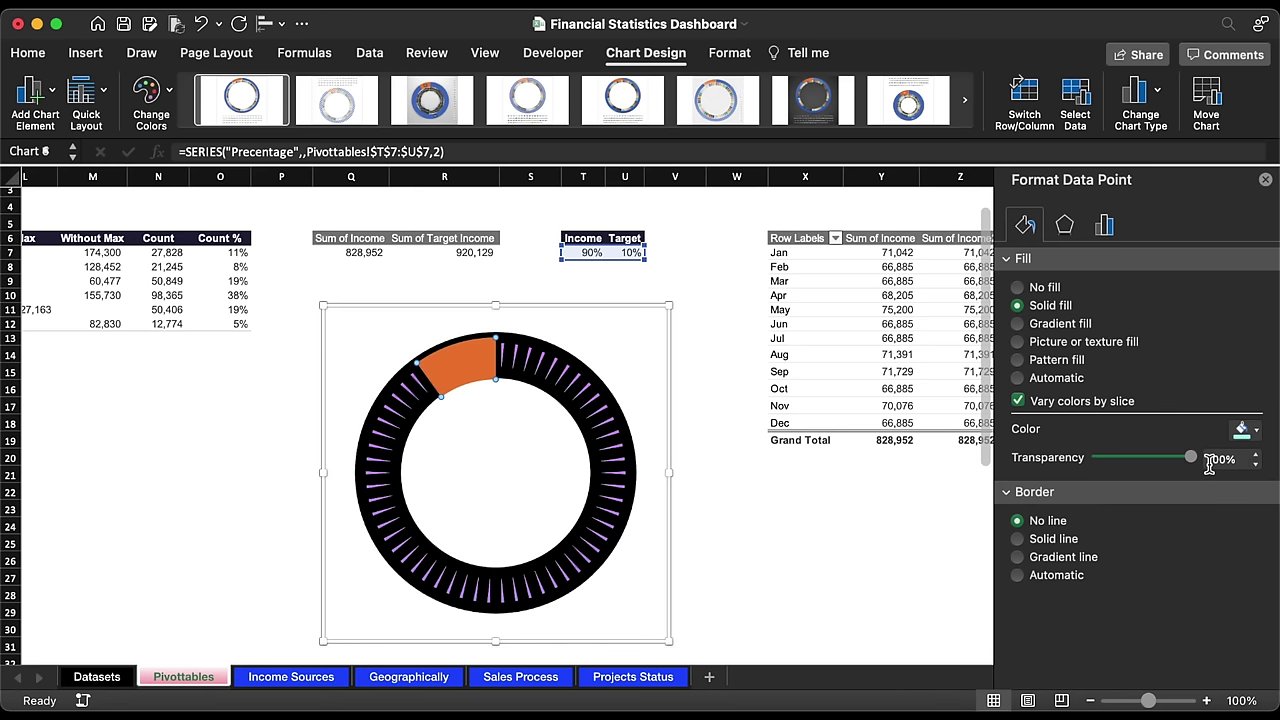
Step: Fill the orange slice solid black at about 28% transparency
{"action": "left_click", "coordinate": [455, 362]}
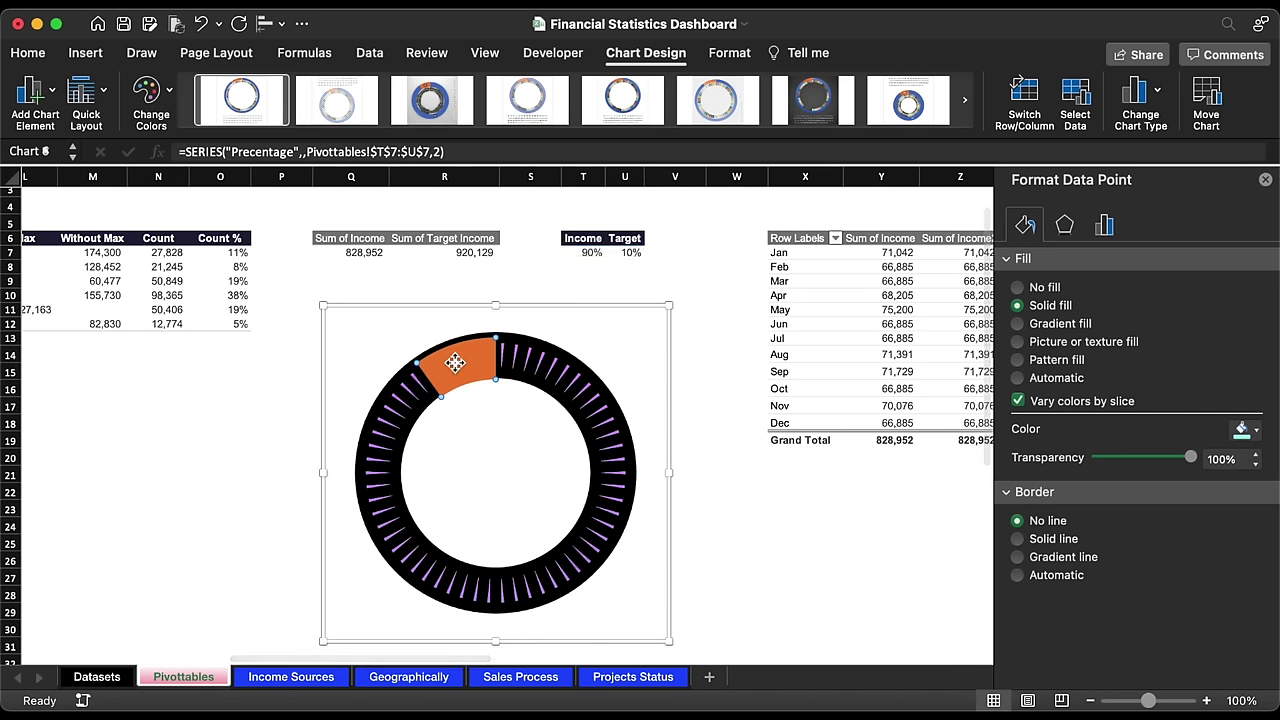
{"action": "left_click", "coordinate": [1020, 305]}
{"action": "left_click", "coordinate": [1242, 430]}
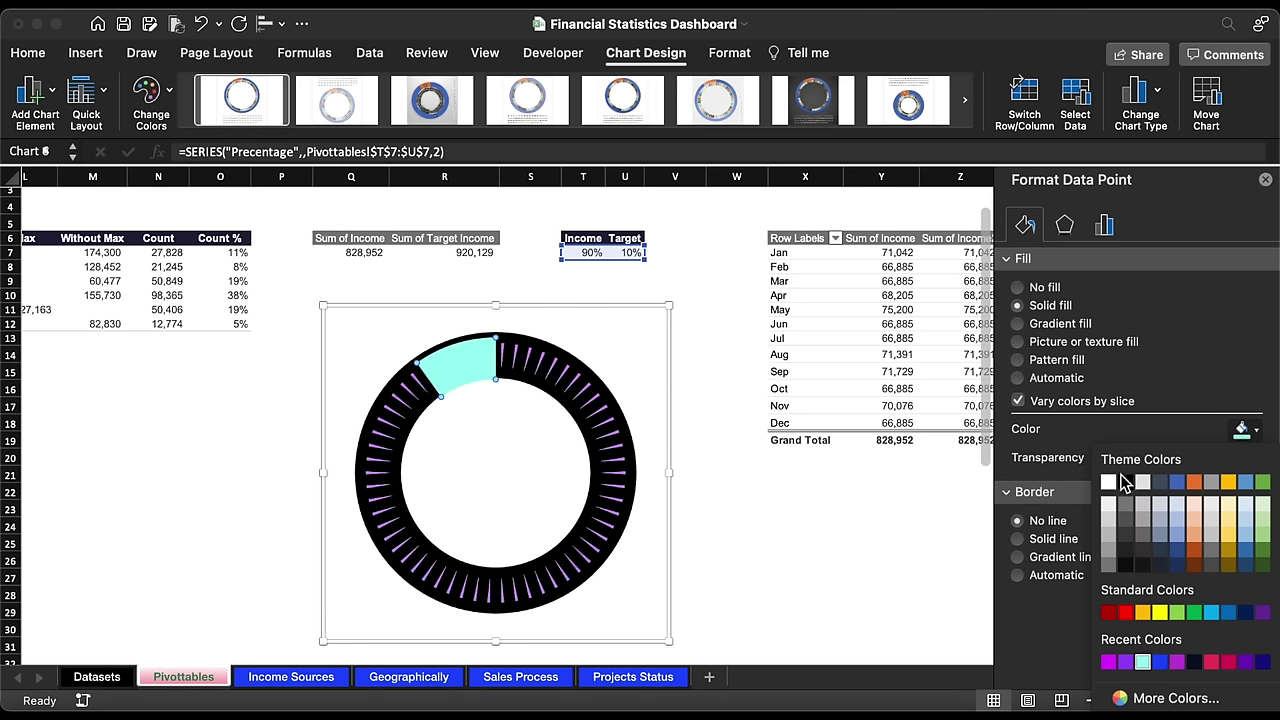
{"action": "left_click", "coordinate": [1124, 482]}
{"action": "left_click", "coordinate": [1257, 455]}
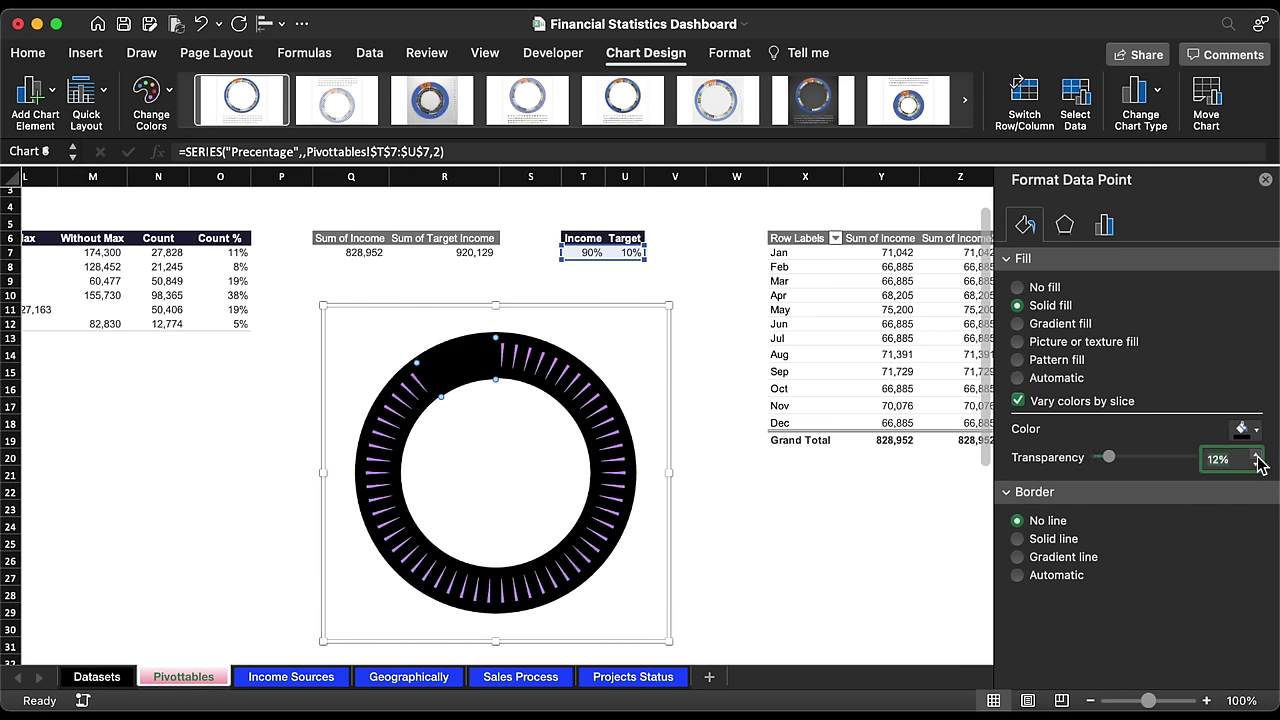
{"action": "left_click", "coordinate": [1257, 455]}
Step: Cut the gauge chart and move to the Income Sources sheet
{"action": "left_click", "coordinate": [568, 313]}
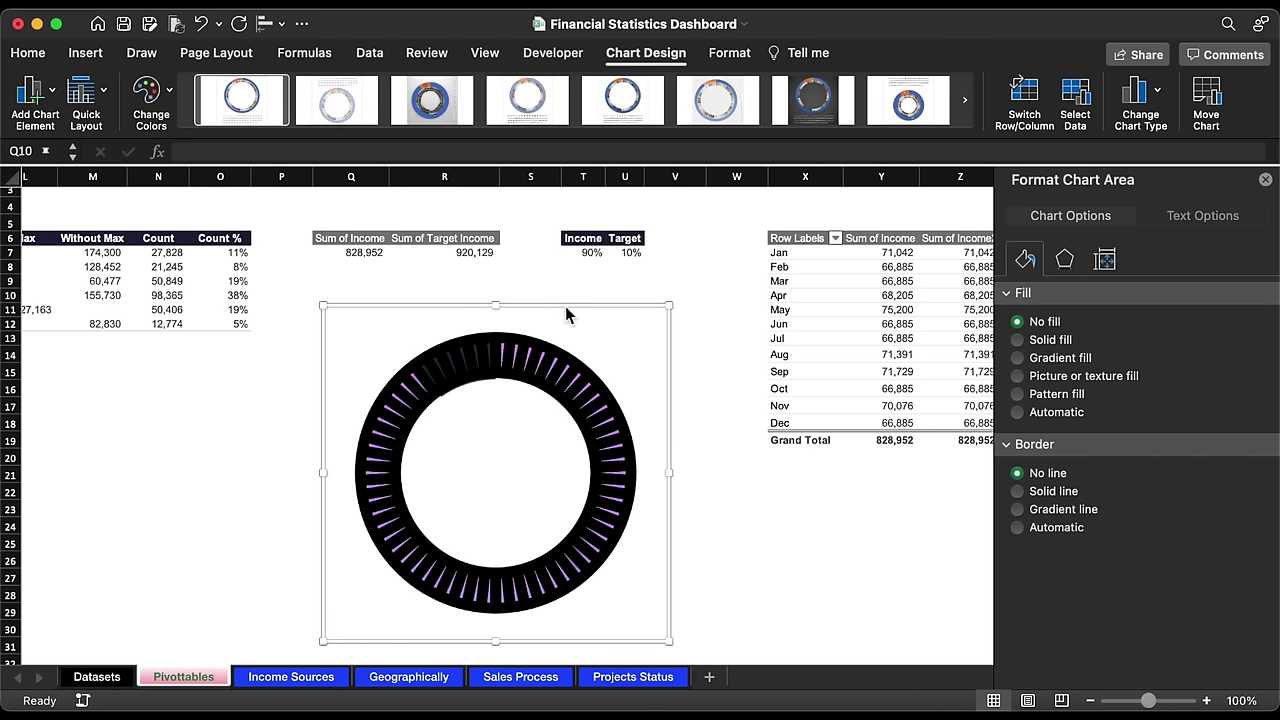
{"action": "key", "text": "Delete"}
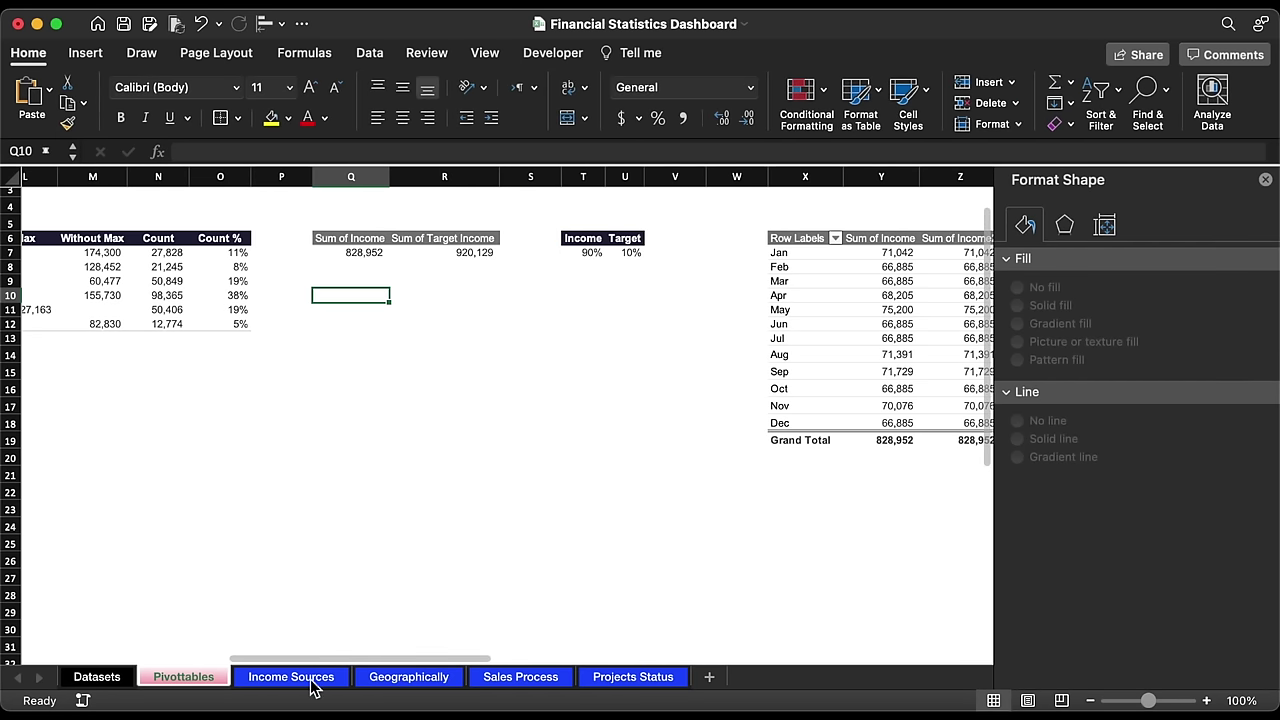
{"action": "left_click", "coordinate": [311, 681]}
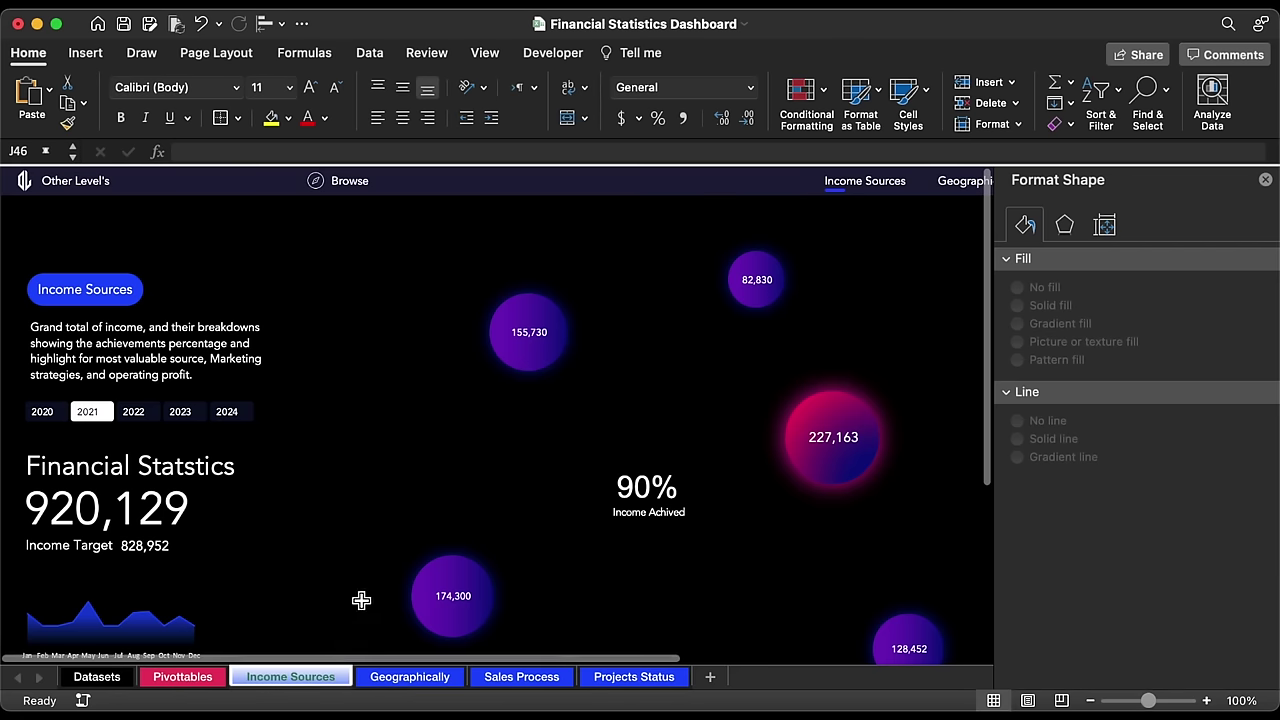
{"action": "left_click", "coordinate": [1266, 181]}
Step: Paste the gauge at J3 and move it around the 90% figure
{"action": "left_click", "coordinate": [591, 208]}
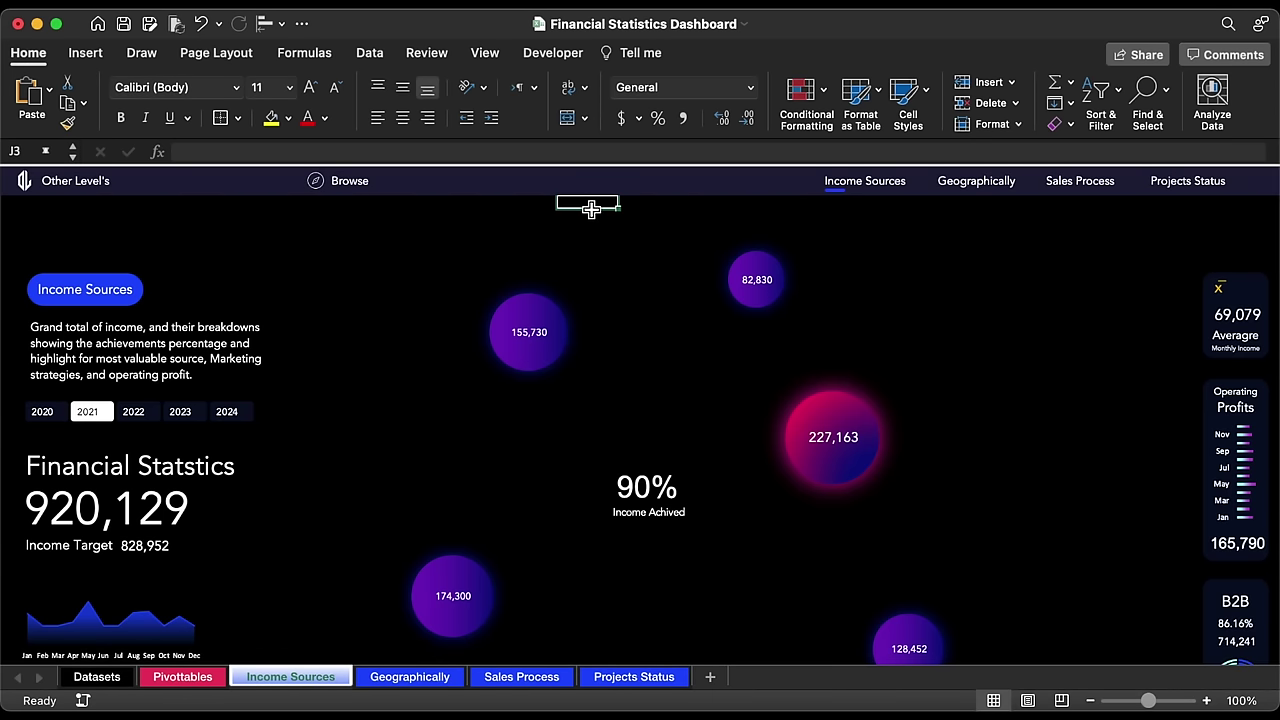
{"action": "key", "text": "cmd+v"}
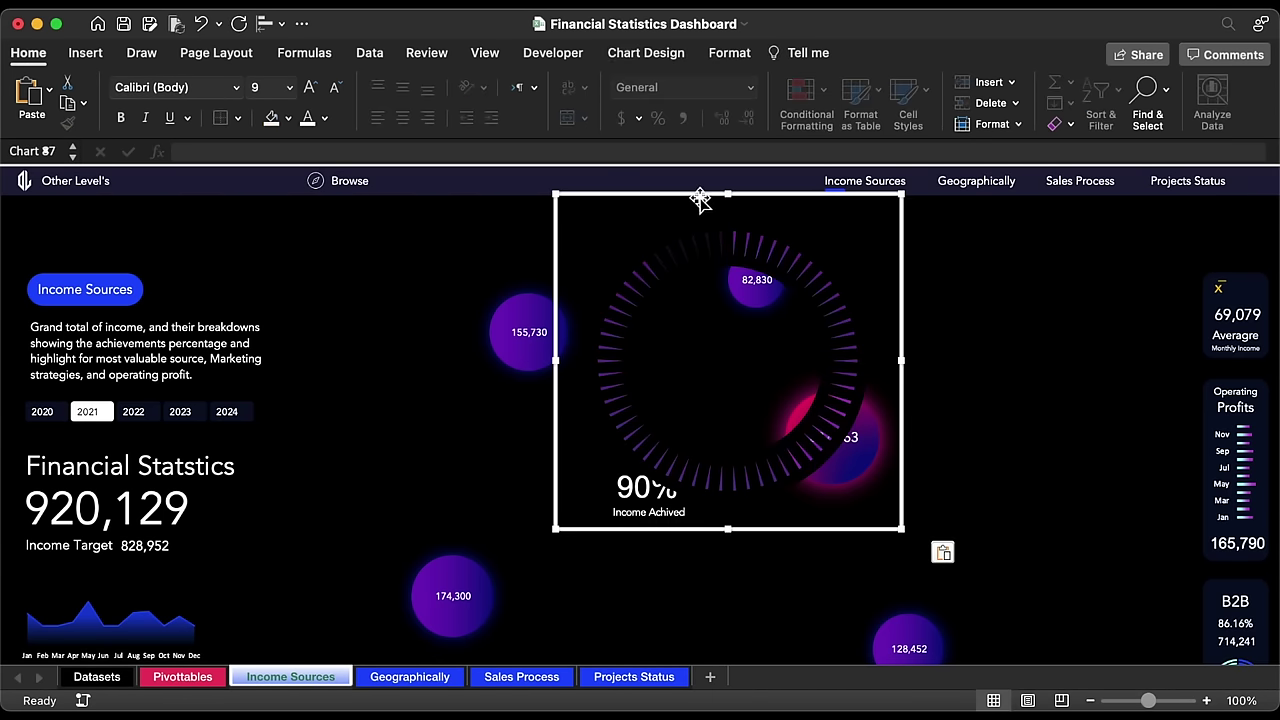
{"action": "left_click_drag", "start_coordinate": [698, 199], "coordinate": [630, 365]}
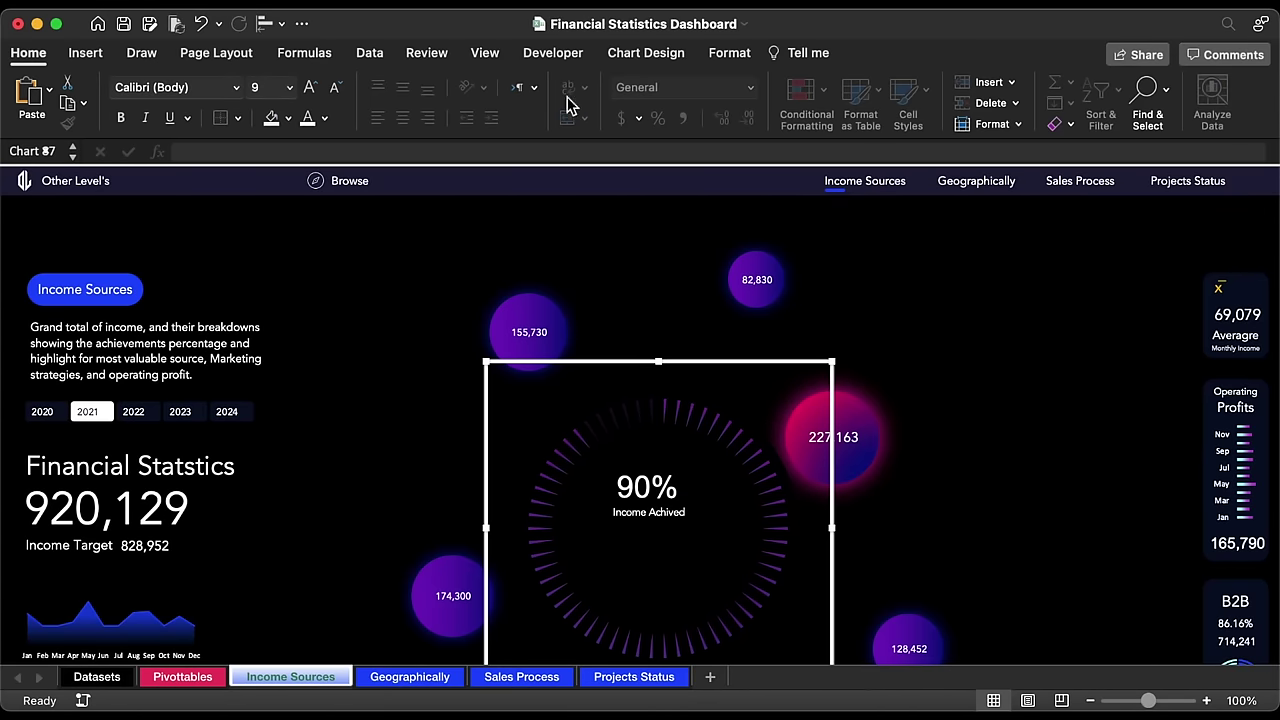
Step: Filter the dashboard to 2023 with the year slicer
{"action": "left_click", "coordinate": [648, 55]}
{"action": "left_click", "coordinate": [648, 55]}
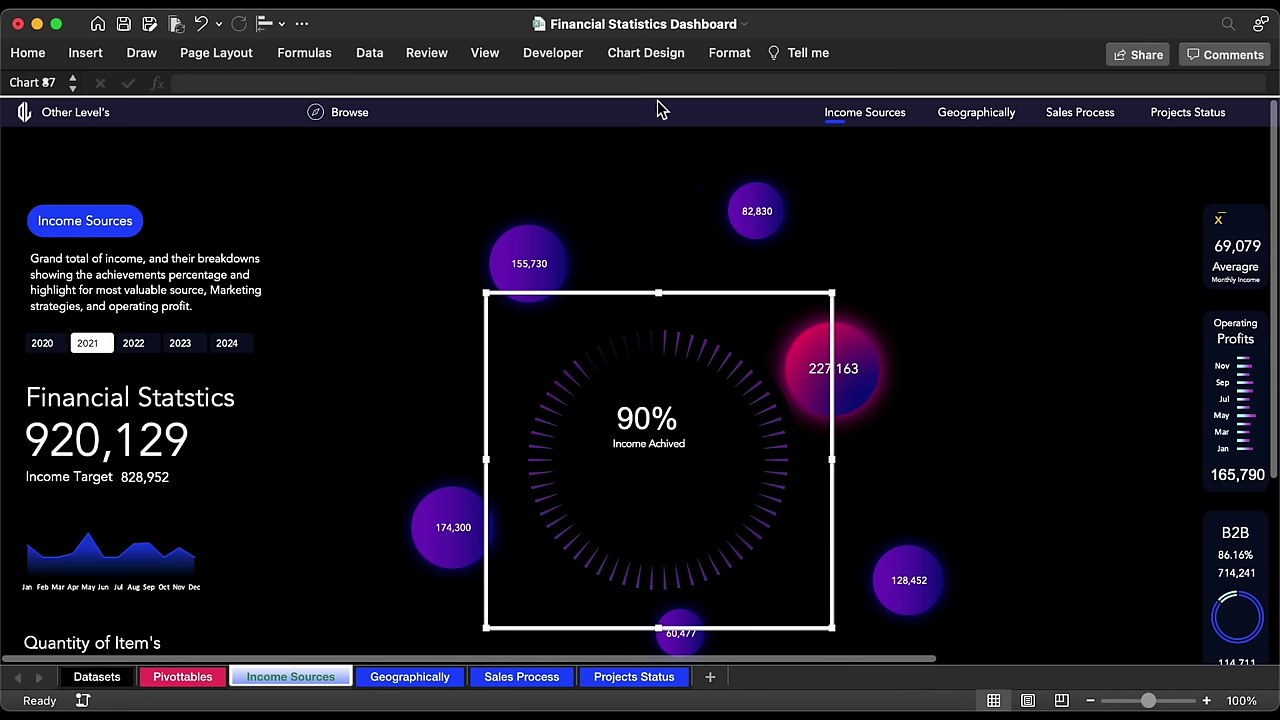
{"action": "left_click", "coordinate": [130, 350]}
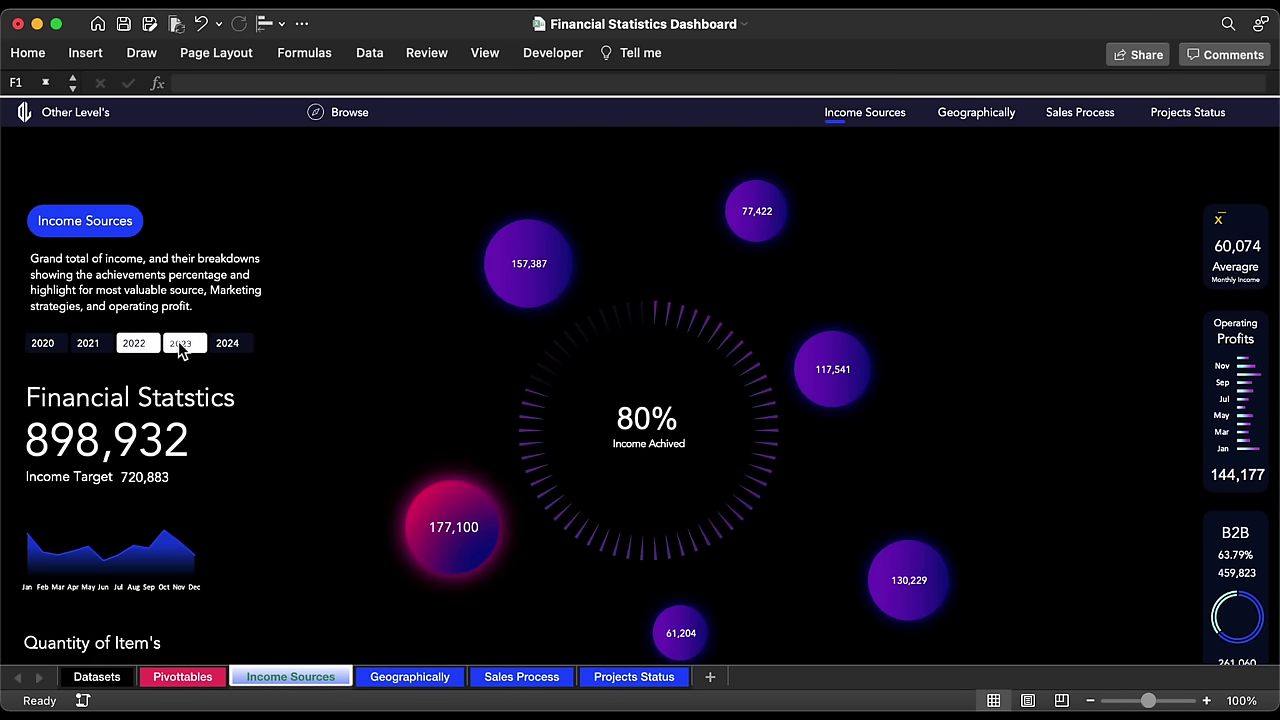
{"action": "left_click", "coordinate": [178, 343]}
{"action": "left_click", "coordinate": [89, 344]}
{"action": "left_click", "coordinate": [178, 344]}
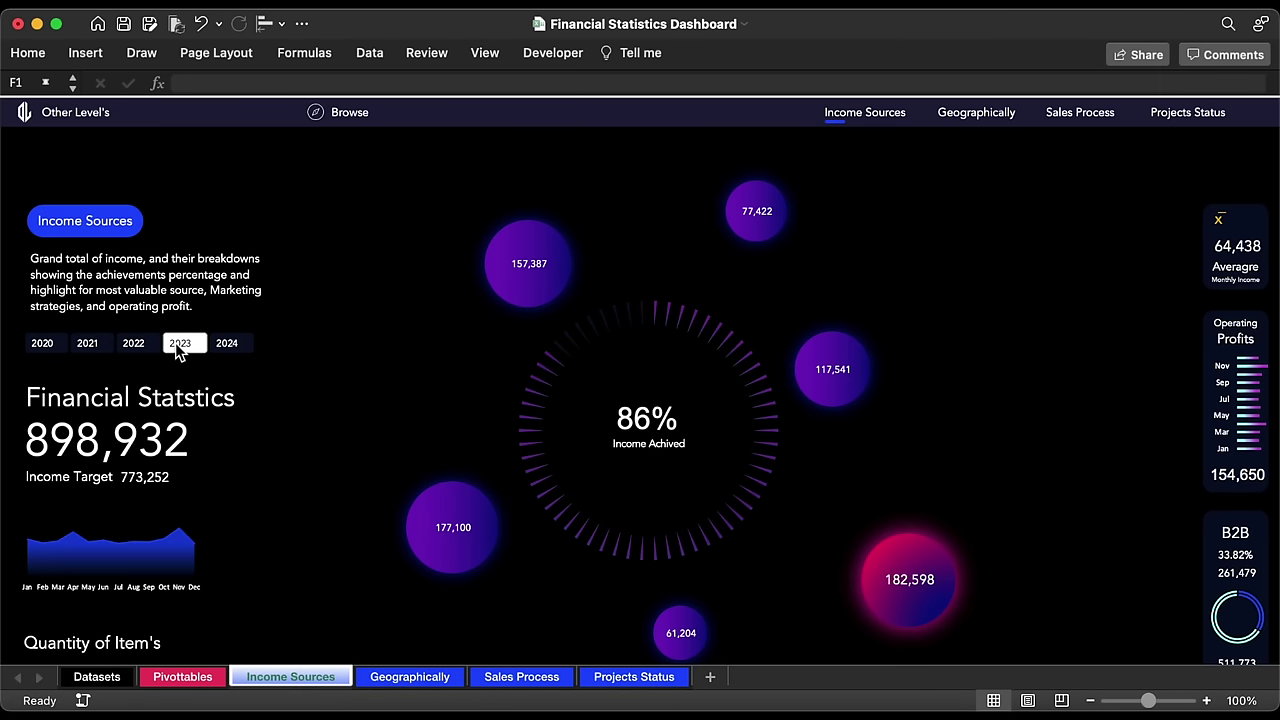
Step: Send the gauge chart to the back, behind the bubbles
{"action": "left_click", "coordinate": [711, 325]}
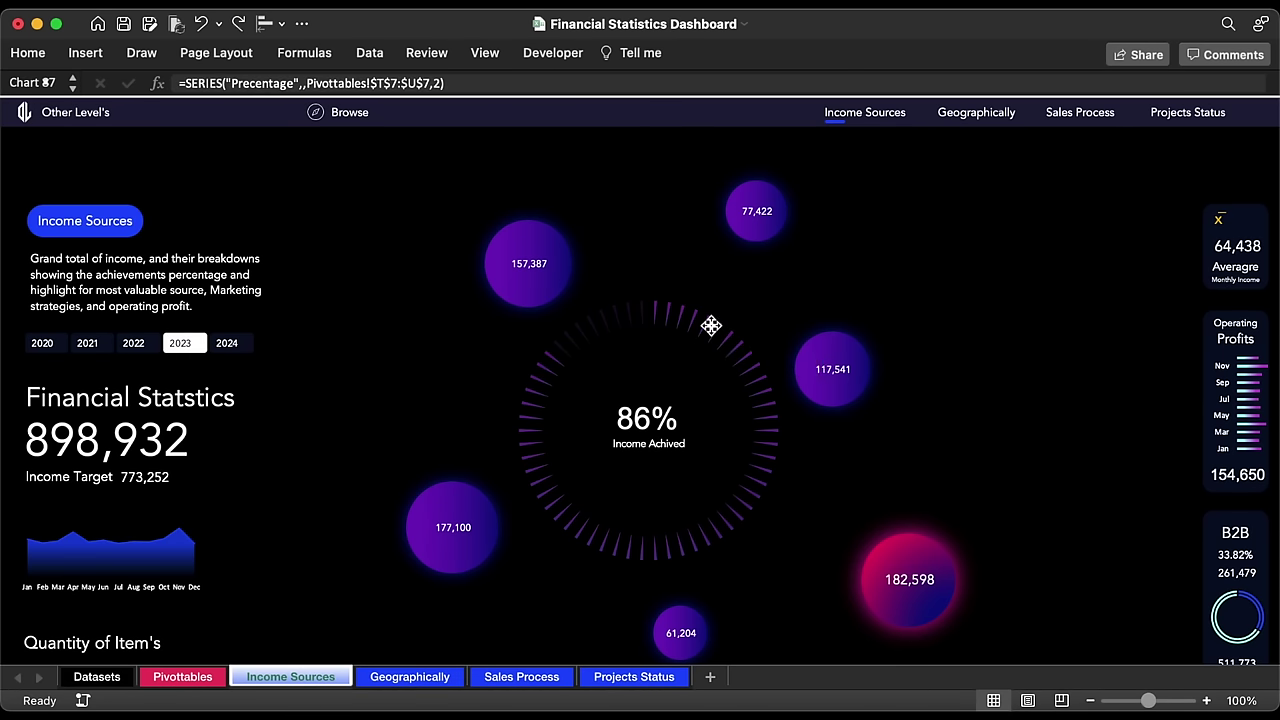
{"action": "right_click", "coordinate": [713, 265]}
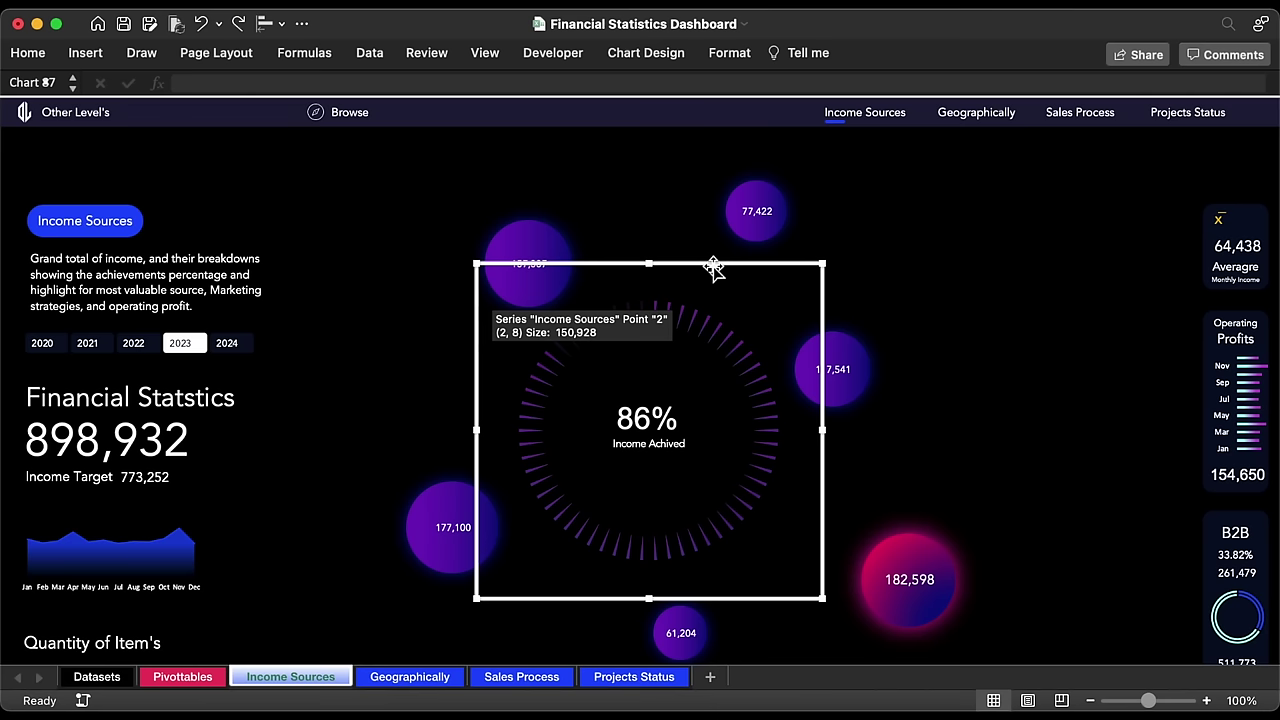
{"action": "mouse_move", "coordinate": [802, 495]}
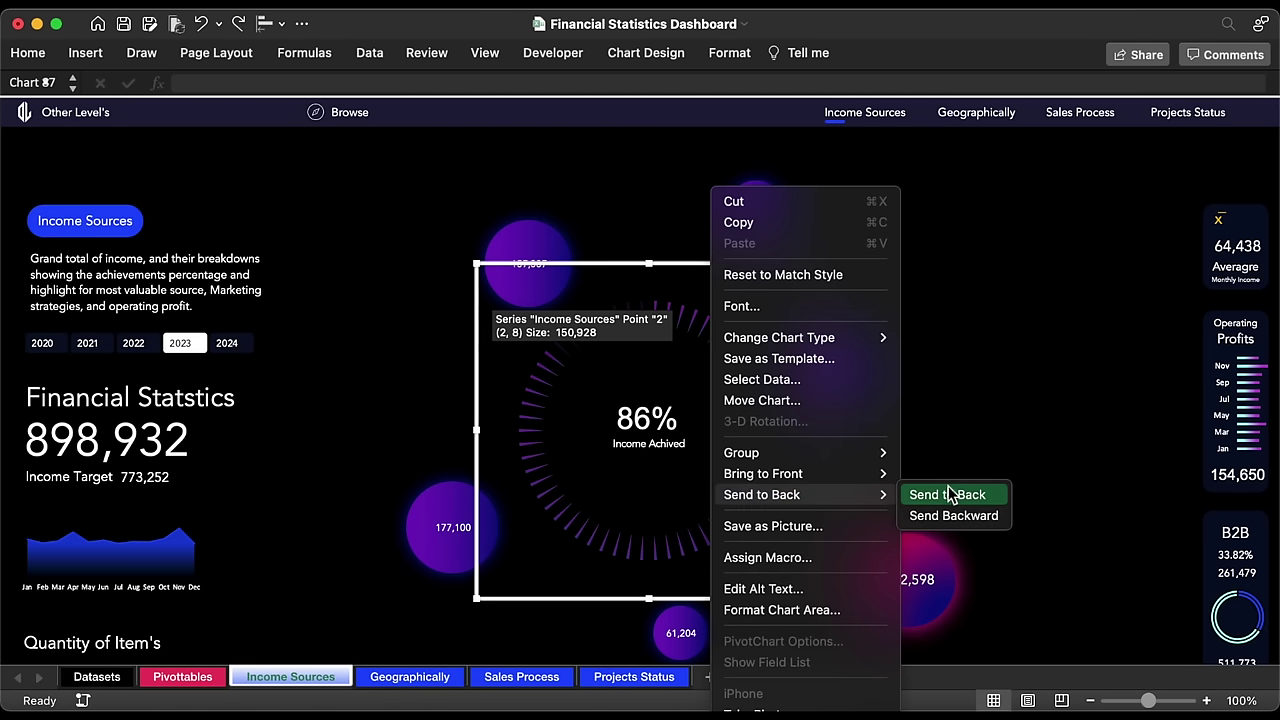
{"action": "left_click", "coordinate": [950, 495]}
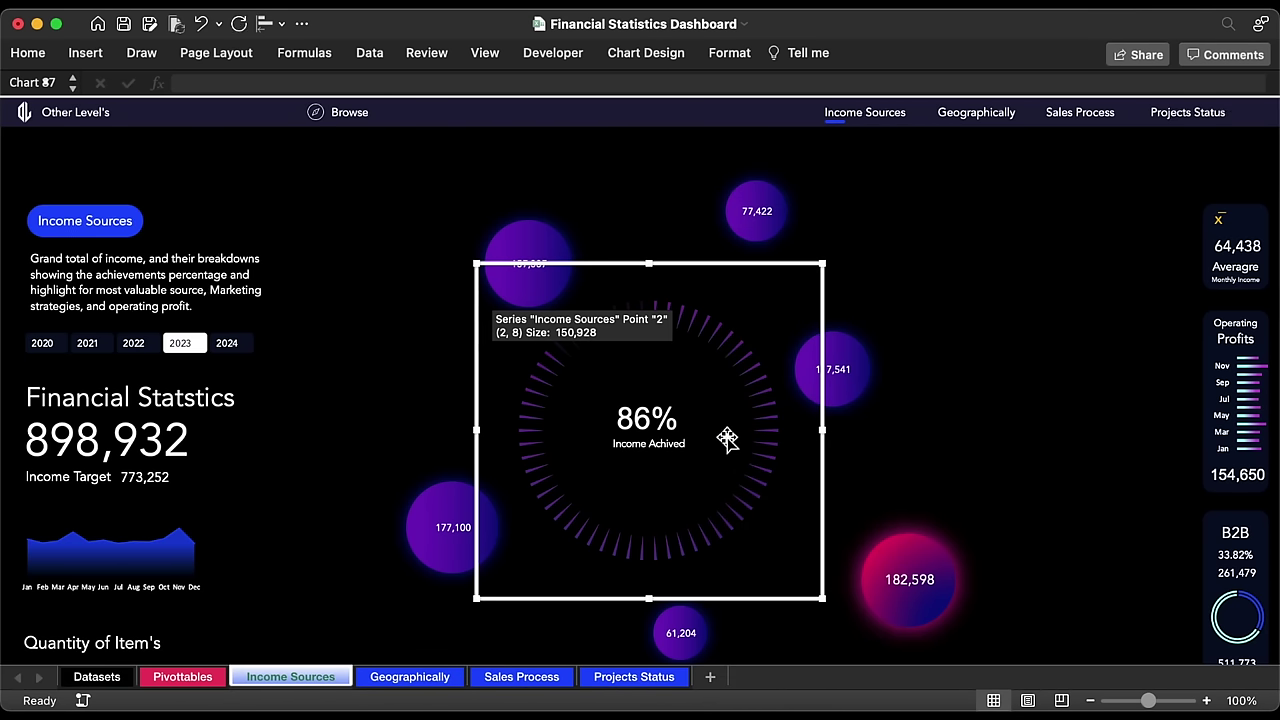
{"action": "left_click", "coordinate": [278, 148]}
{"action": "left_click", "coordinate": [85, 52]}
Step: Draw an oval in the ring's centre, moving the 86% label aside
{"action": "left_click", "coordinate": [297, 100]}
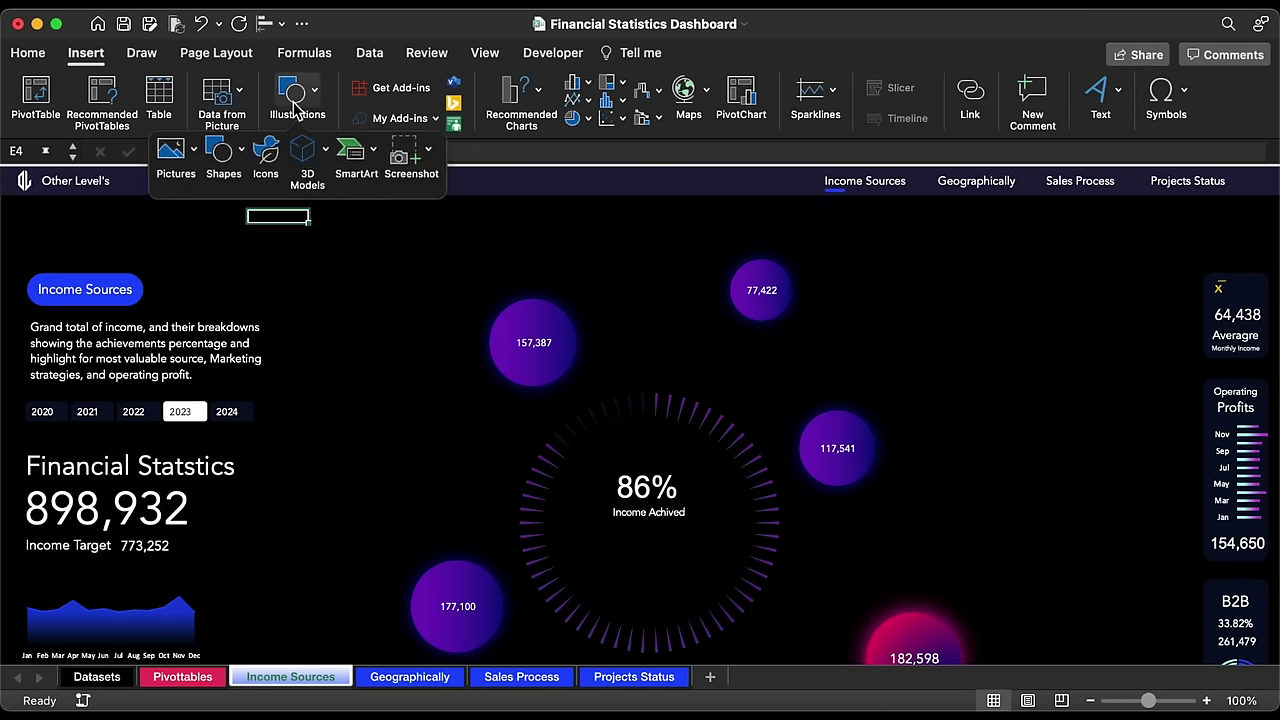
{"action": "left_click", "coordinate": [223, 152]}
{"action": "left_click", "coordinate": [338, 215]}
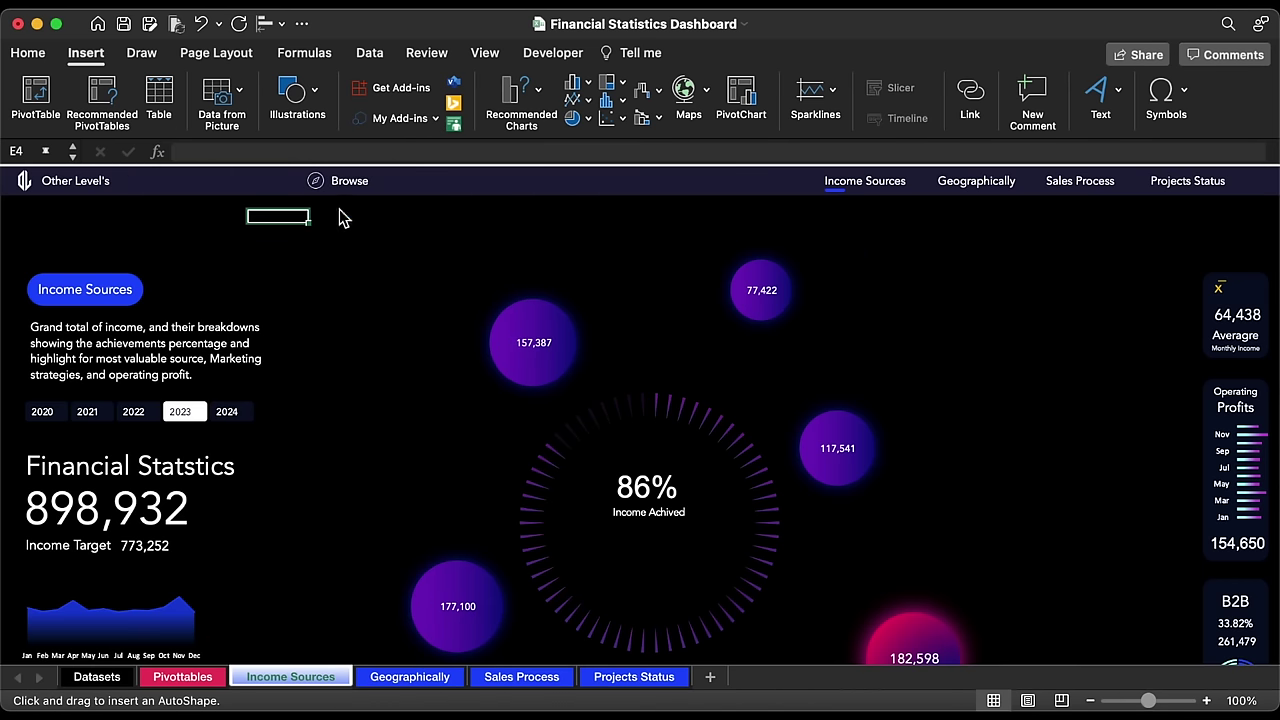
{"action": "mouse_move", "coordinate": [612, 511]}
{"action": "left_mouse_down"}
{"action": "mouse_move", "coordinate": [646, 540]}
{"action": "mouse_move", "coordinate": [638, 513]}
{"action": "mouse_move", "coordinate": [680, 555]}
{"action": "left_mouse_up"}
{"action": "left_click", "coordinate": [674, 449]}
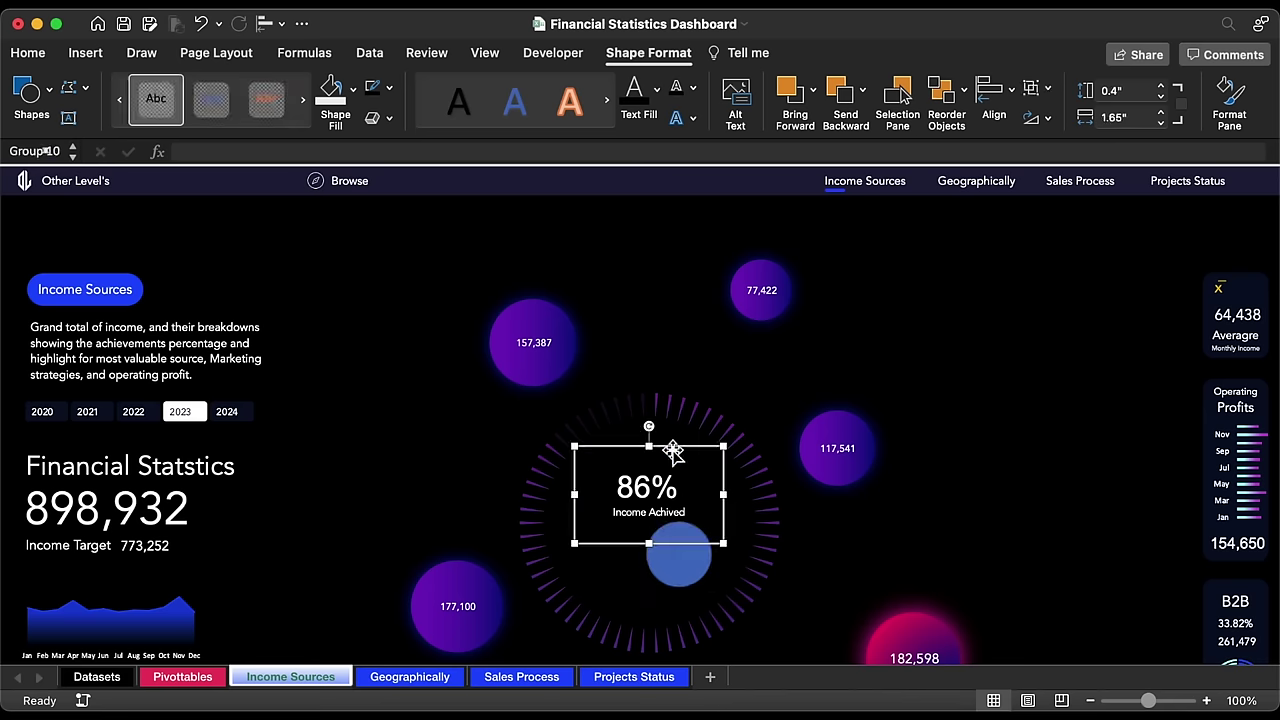
{"action": "left_click_drag", "start_coordinate": [674, 449], "coordinate": [411, 390]}
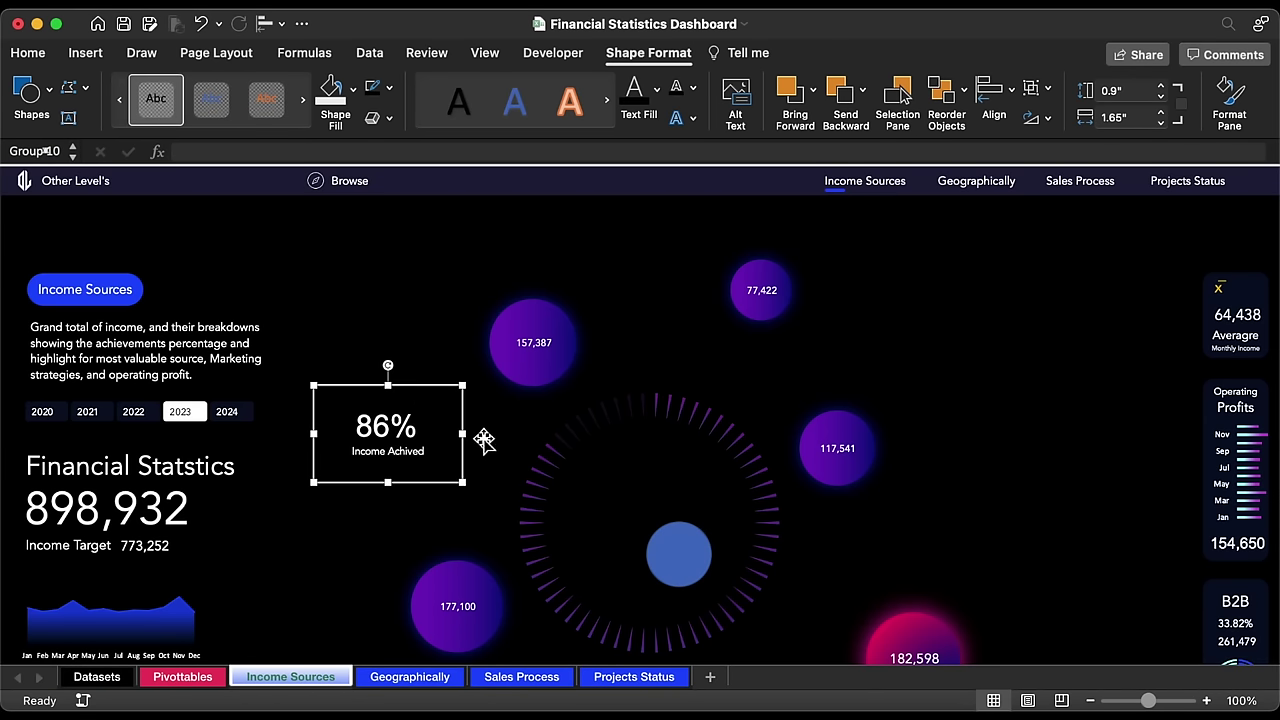
{"action": "left_click_drag", "start_coordinate": [700, 557], "coordinate": [662, 516]}
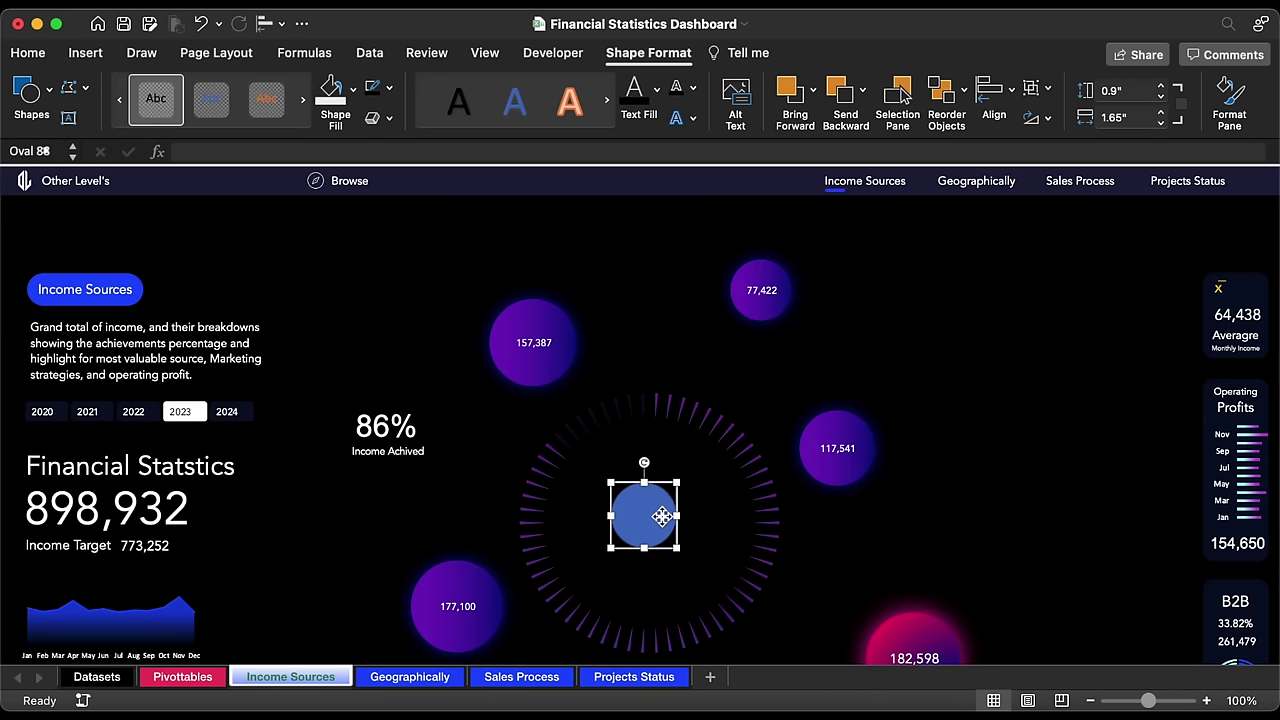
{"action": "scroll", "coordinate": [664, 517], "scroll_direction": "down", "scroll_amount": 3}
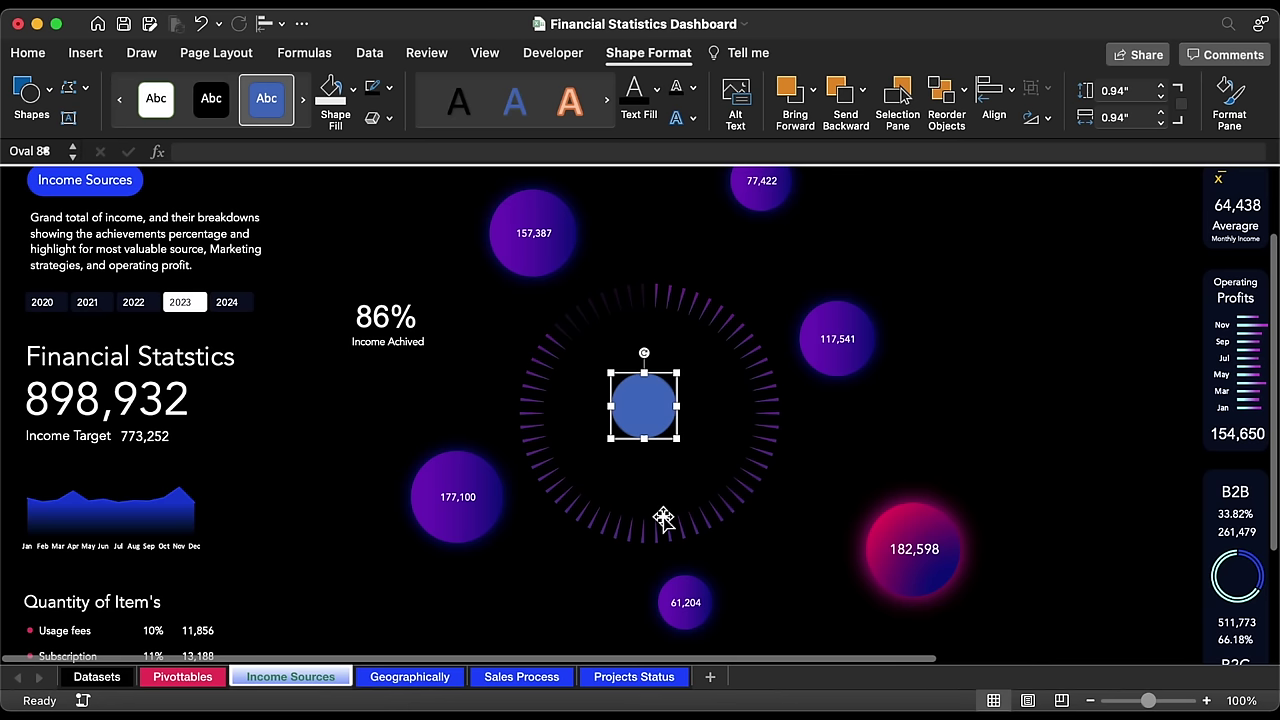
Step: Make the oval a 1.46" × 1.46" black circle with no outline
{"action": "left_click", "coordinate": [647, 54]}
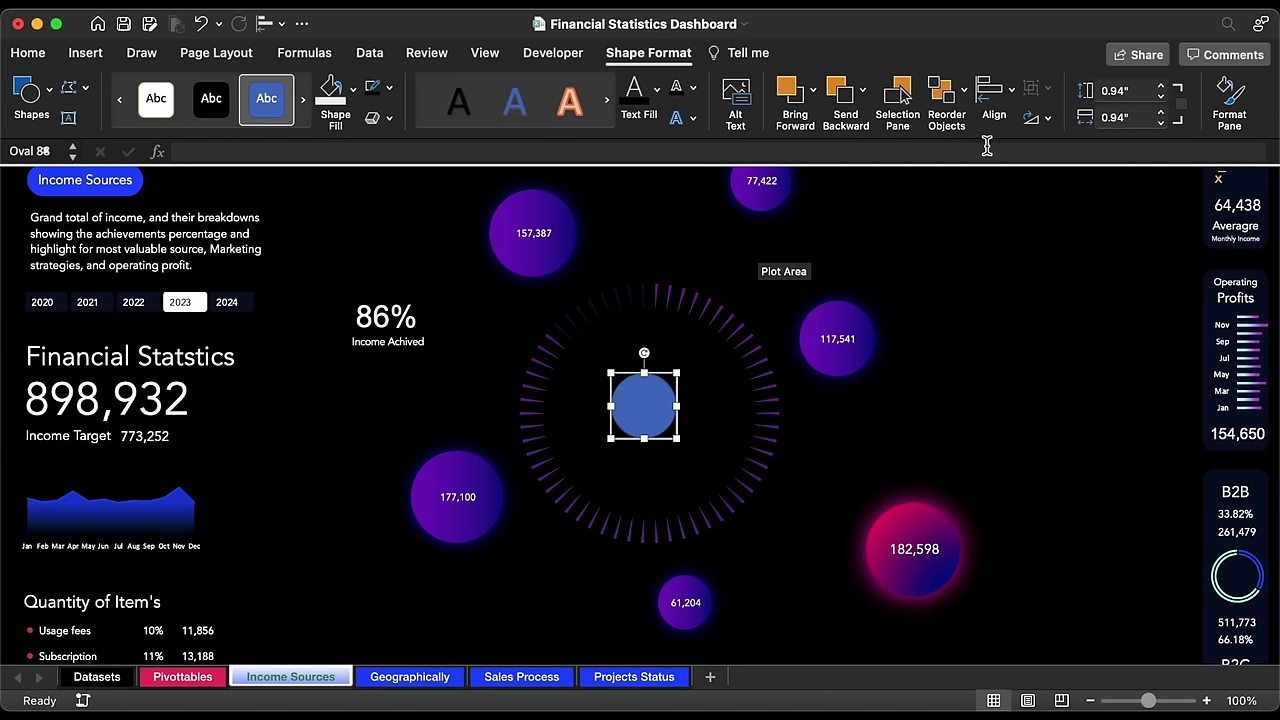
{"action": "left_click", "coordinate": [1120, 92]}
{"action": "type", "text": "1.46"}
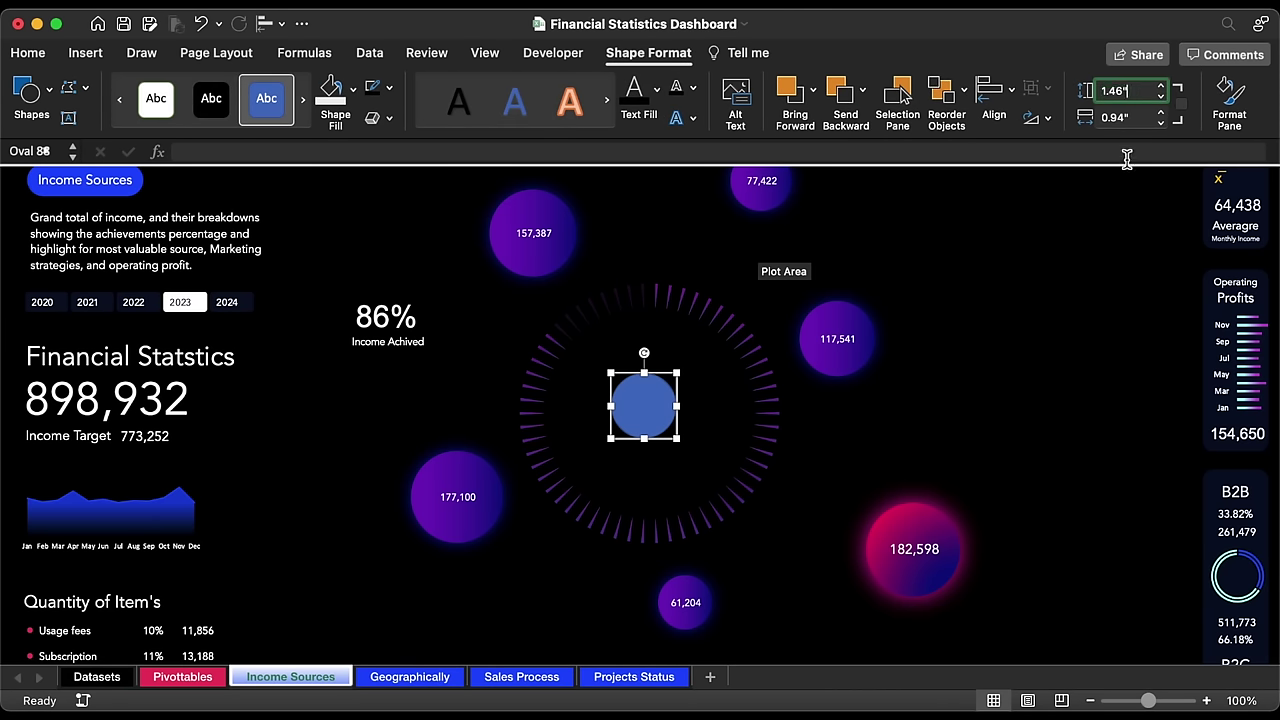
{"action": "key", "text": "Tab"}
{"action": "type", "text": "1.46"}
{"action": "key", "text": "Return"}
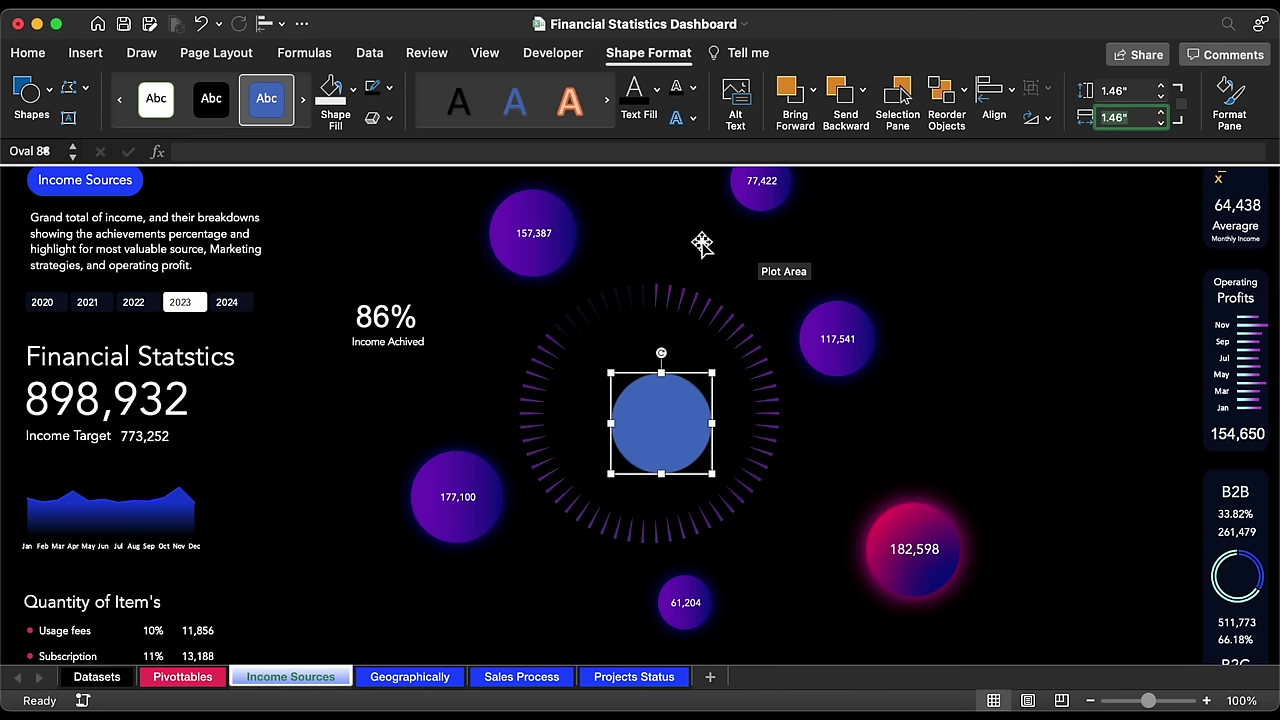
{"action": "left_click", "coordinate": [389, 88]}
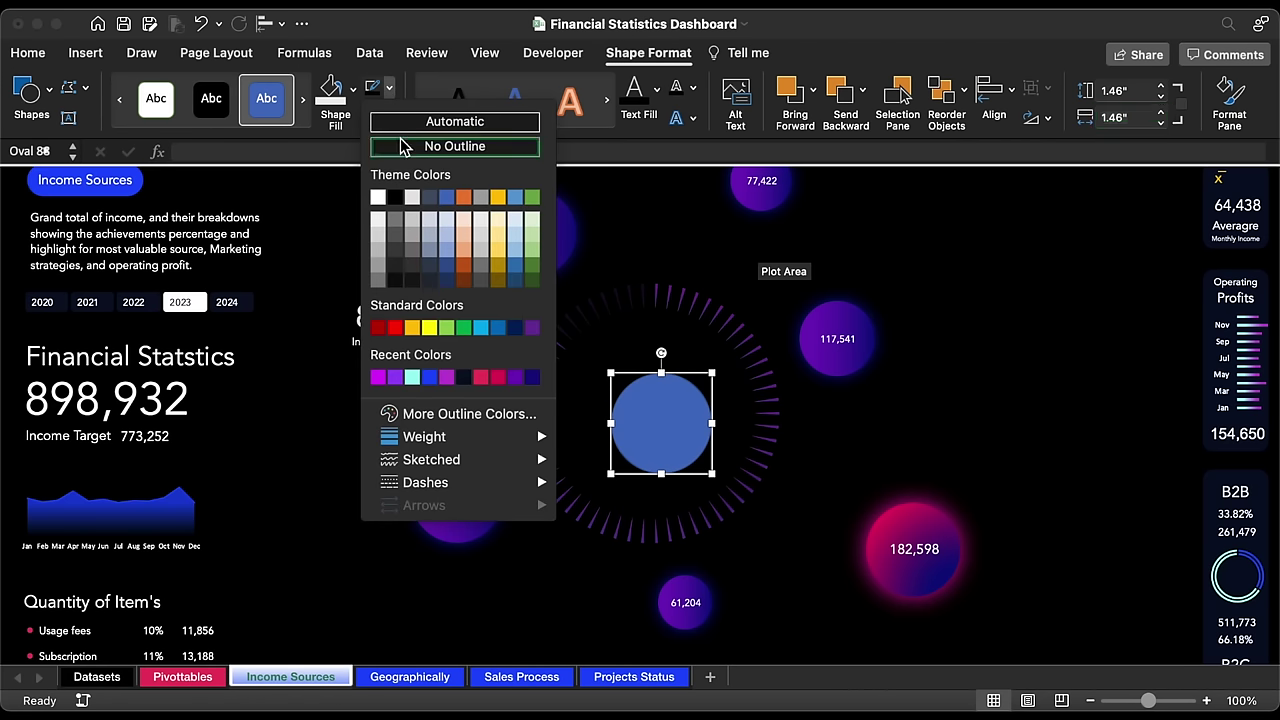
{"action": "left_click", "coordinate": [410, 143]}
{"action": "left_click", "coordinate": [352, 88]}
{"action": "left_click", "coordinate": [347, 205]}
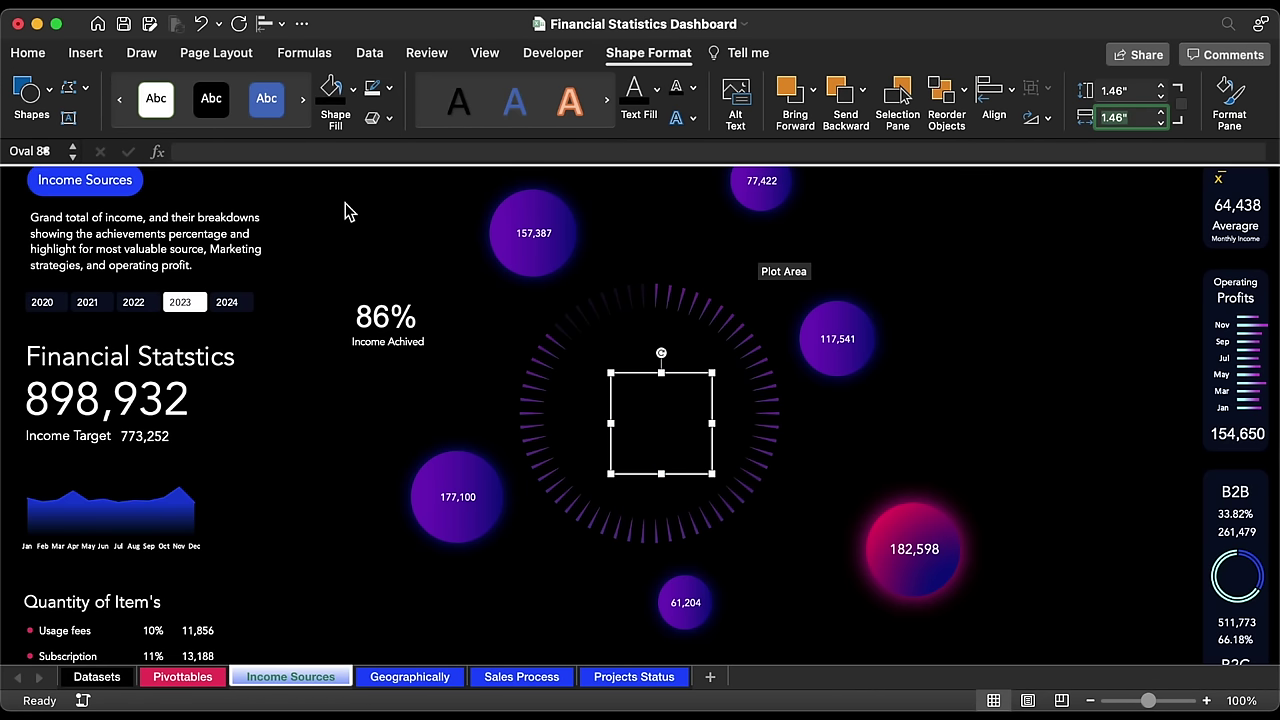
Step: Duplicate the black circle and give the copy a purple gradient fill at 2" × 2"
{"action": "left_click_drag", "start_coordinate": [685, 428], "coordinate": [640, 409]}
{"action": "key", "text": "super+d"}
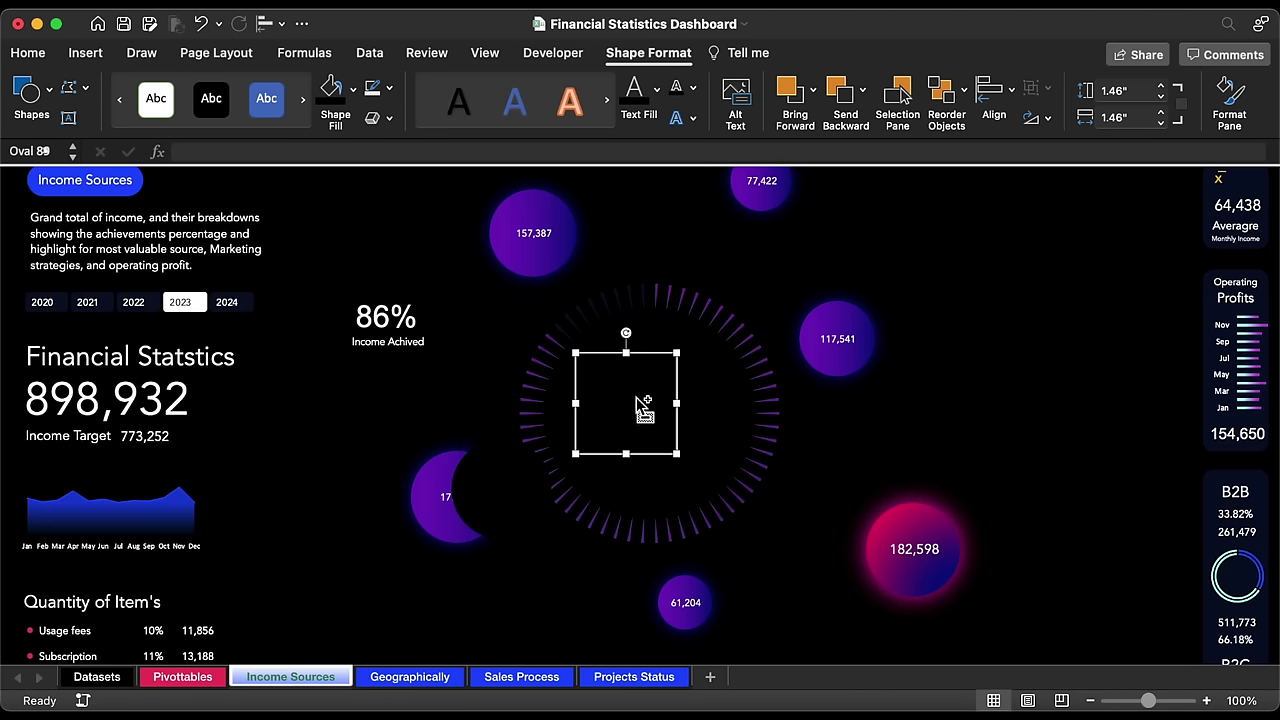
{"action": "double_click", "coordinate": [646, 406]}
{"action": "left_click", "coordinate": [1058, 358]}
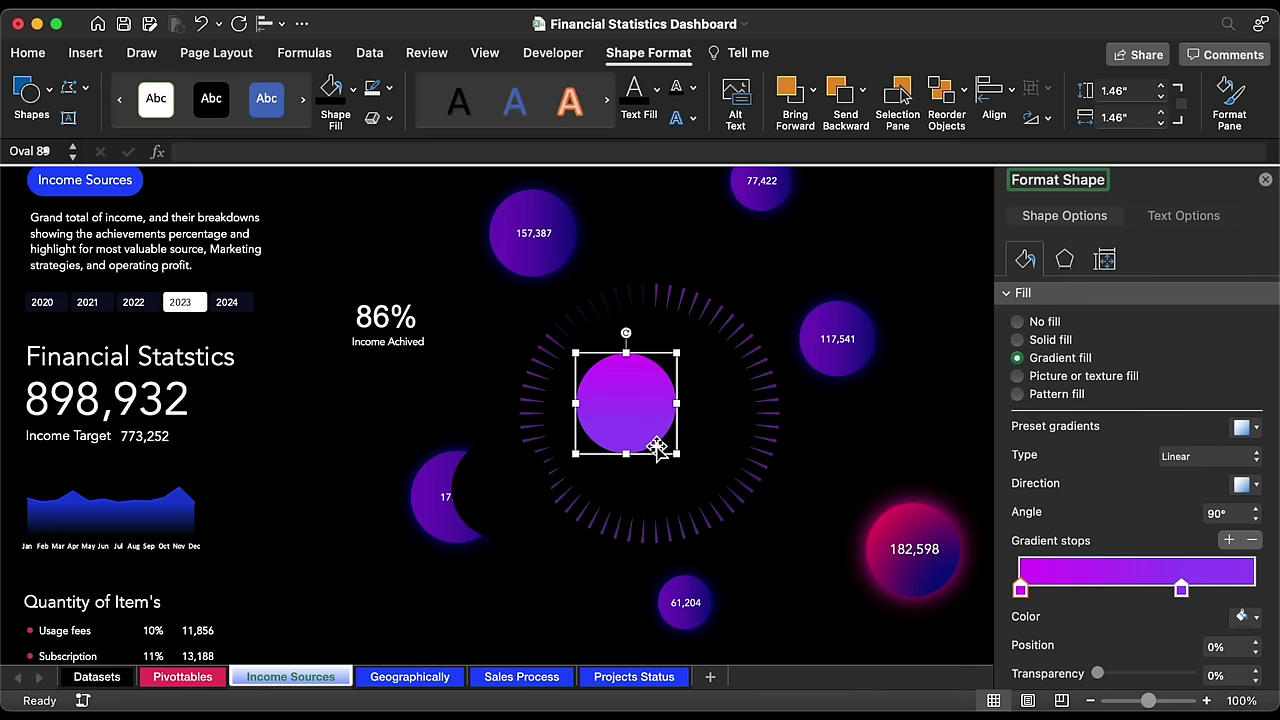
{"action": "mouse_move", "coordinate": [680, 458]}
{"action": "left_mouse_down"}
{"action": "mouse_move", "coordinate": [689, 463]}
{"action": "mouse_move", "coordinate": [680, 457]}
{"action": "left_mouse_up"}
{"action": "left_click_drag", "start_coordinate": [621, 418], "coordinate": [646, 420]}
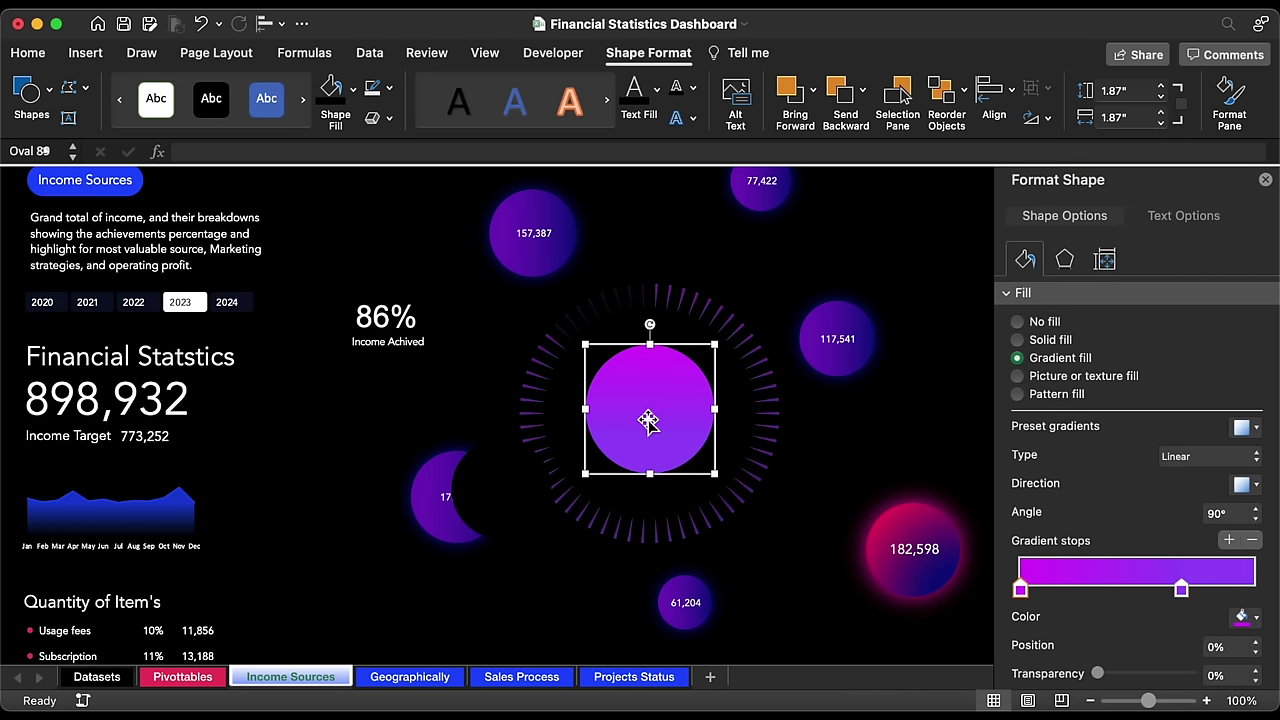
{"action": "left_click", "coordinate": [1161, 86]}
{"action": "left_click", "coordinate": [1161, 87]}
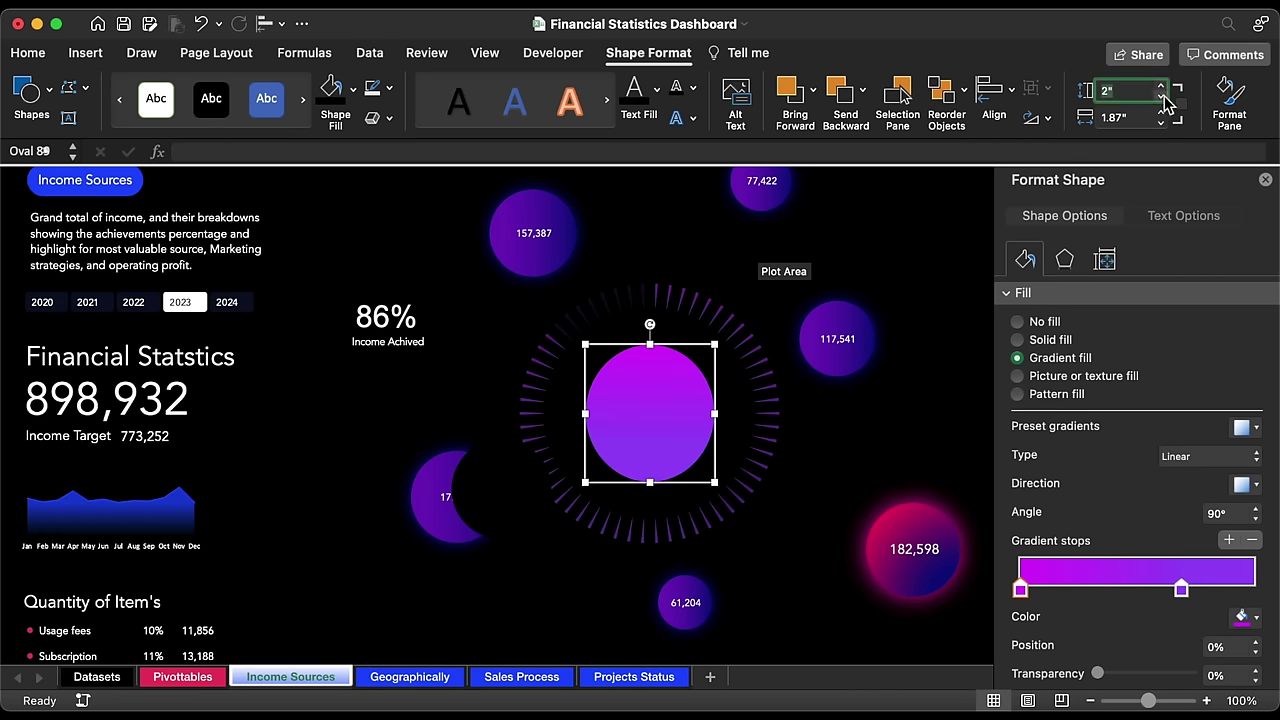
{"action": "left_click", "coordinate": [1163, 112]}
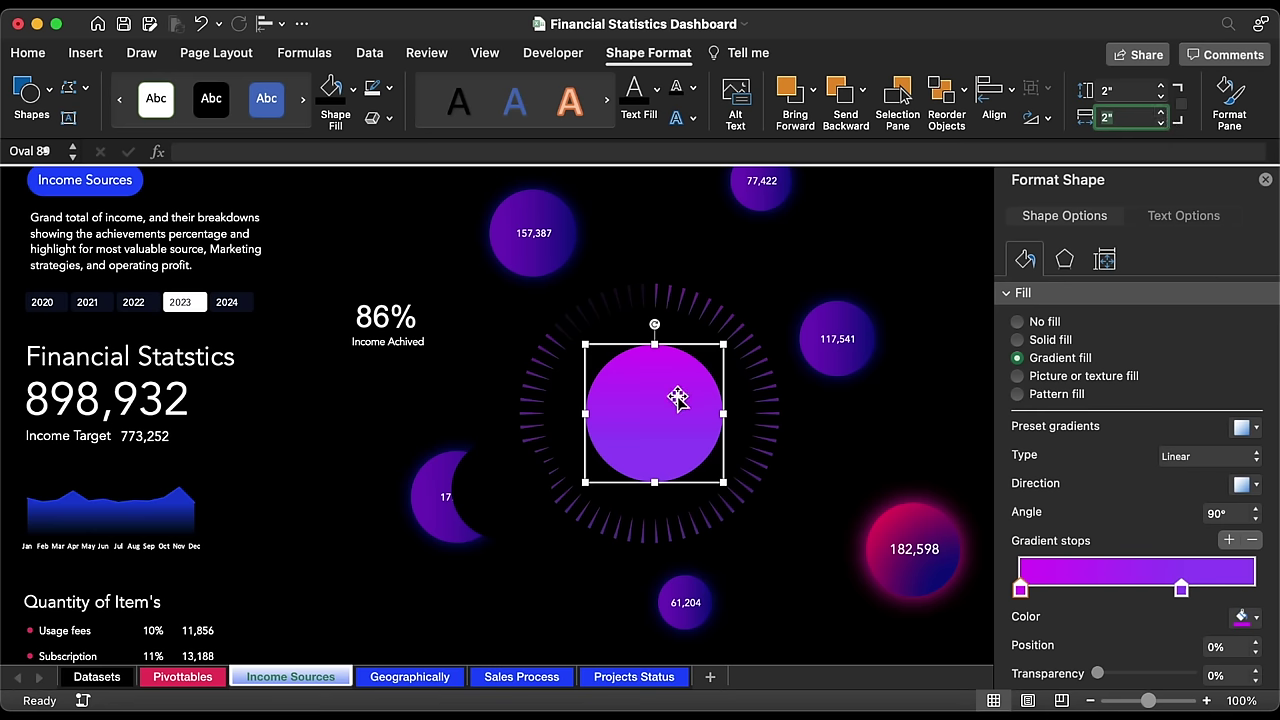
Step: Bring the black circle to front and centre it on the purple one, forming a ring
{"action": "left_click", "coordinate": [499, 485]}
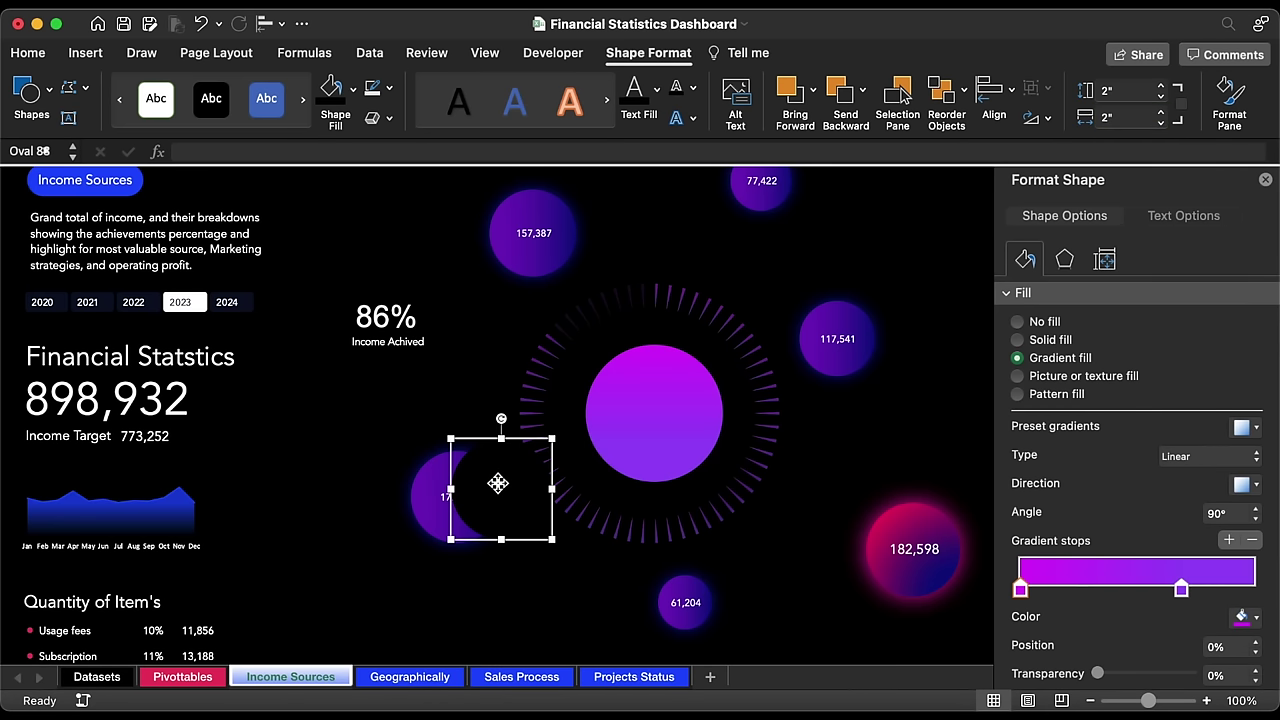
{"action": "right_click", "coordinate": [498, 485]}
{"action": "mouse_move", "coordinate": [606, 460]}
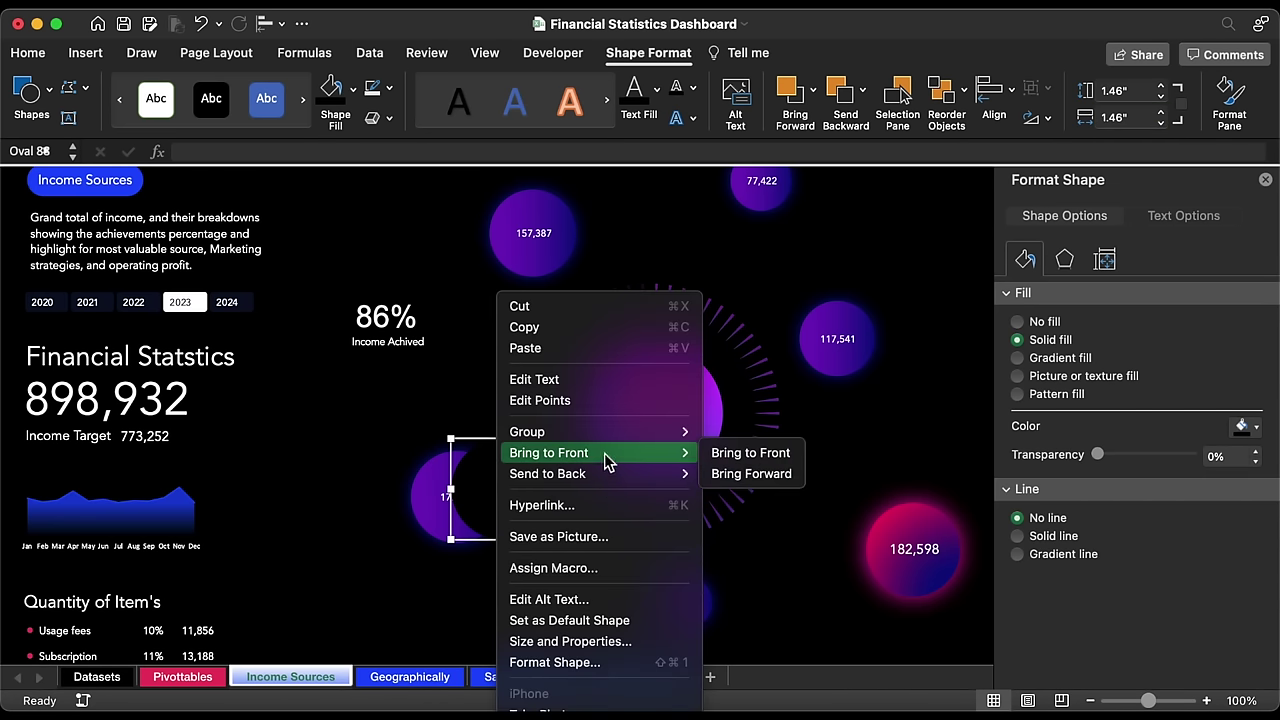
{"action": "left_click", "coordinate": [748, 453]}
{"action": "left_click_drag", "start_coordinate": [542, 480], "coordinate": [660, 423]}
Step: Bring the 86% Income Achived label group to front and centre it in the ring
{"action": "left_click", "coordinate": [405, 335]}
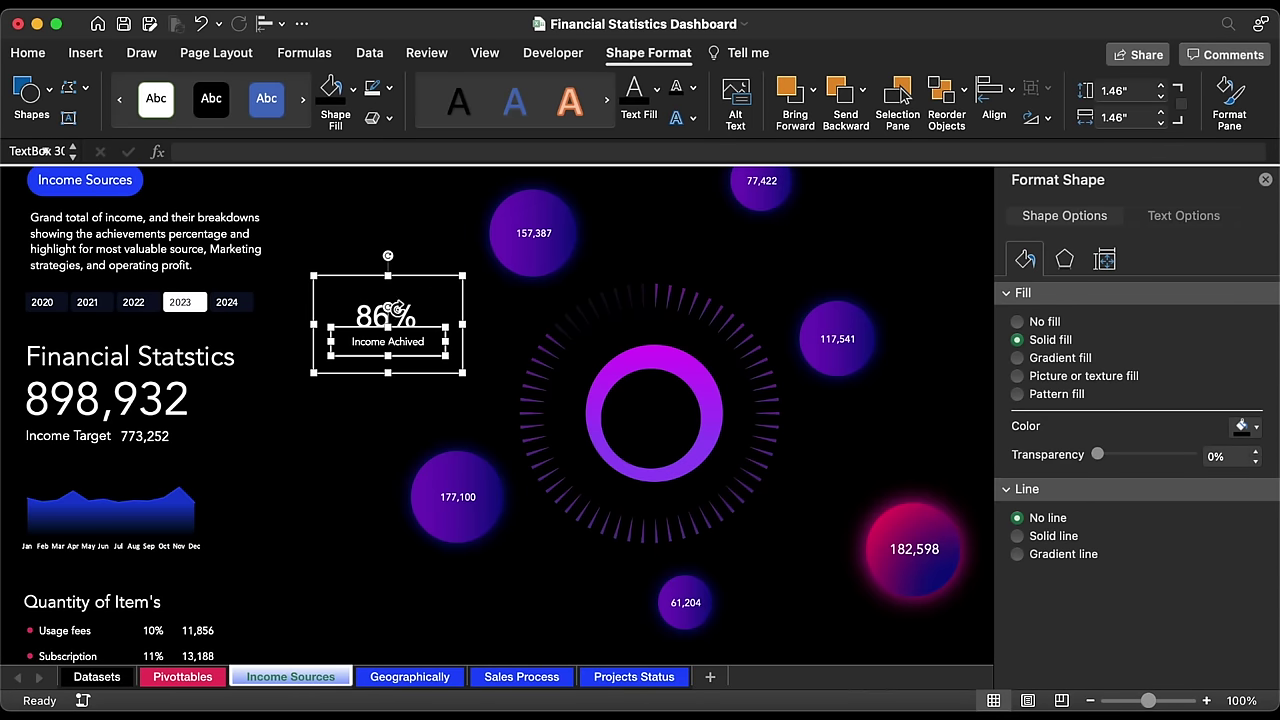
{"action": "left_click", "coordinate": [408, 278]}
{"action": "right_click", "coordinate": [410, 282]}
{"action": "mouse_move", "coordinate": [486, 378]}
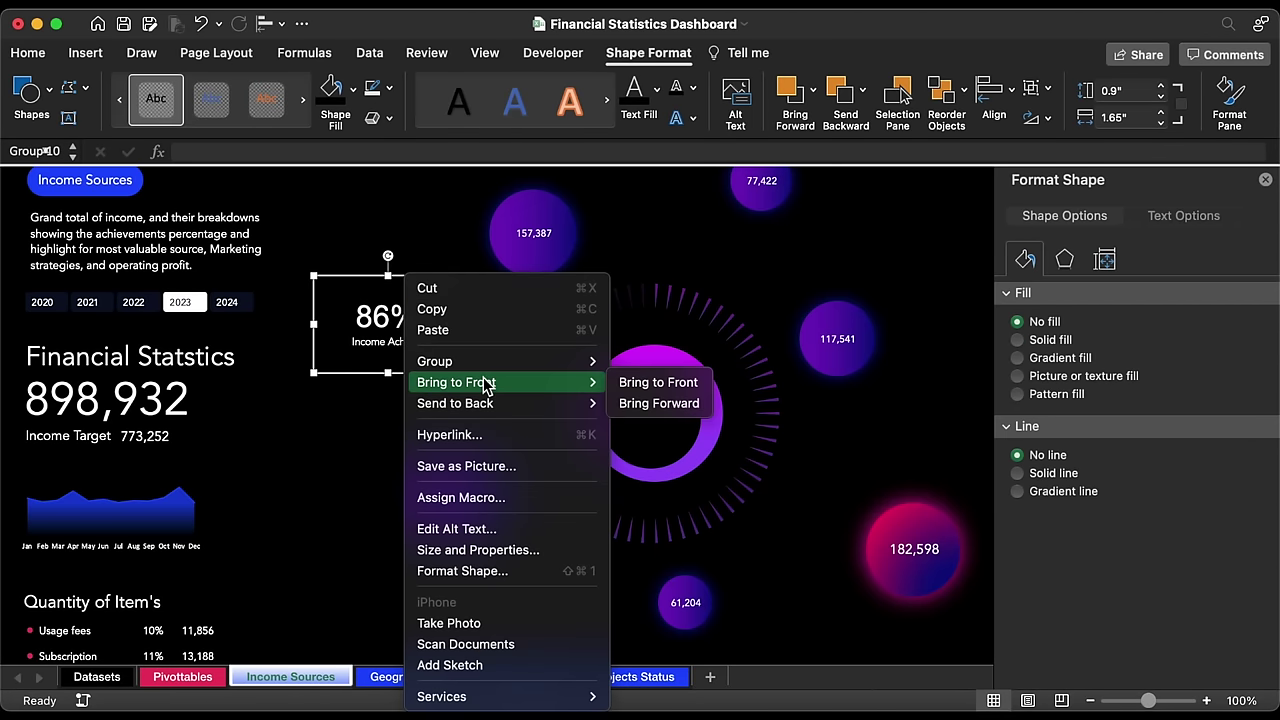
{"action": "left_click", "coordinate": [668, 382]}
{"action": "left_click_drag", "start_coordinate": [432, 280], "coordinate": [704, 403]}
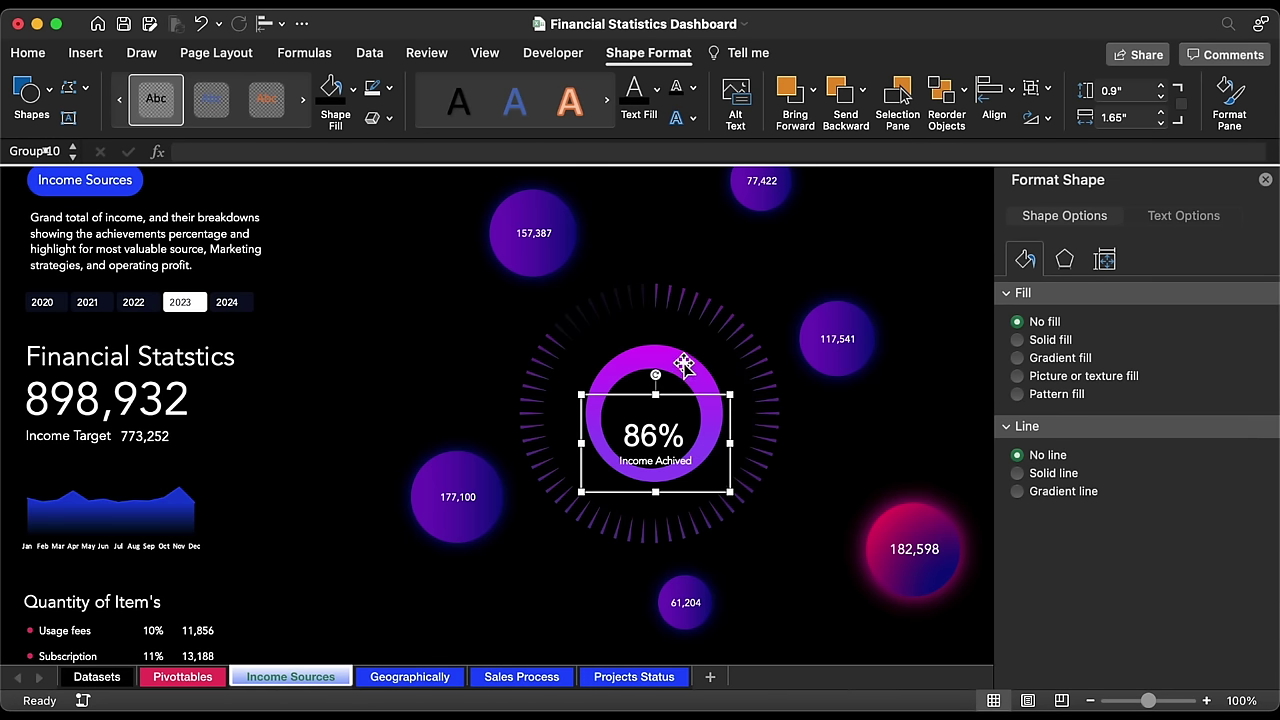
Step: Copy and paste the purple gradient circle beside the ring
{"action": "left_click", "coordinate": [664, 362]}
{"action": "key", "text": "super+c"}
{"action": "key", "text": "super+v"}
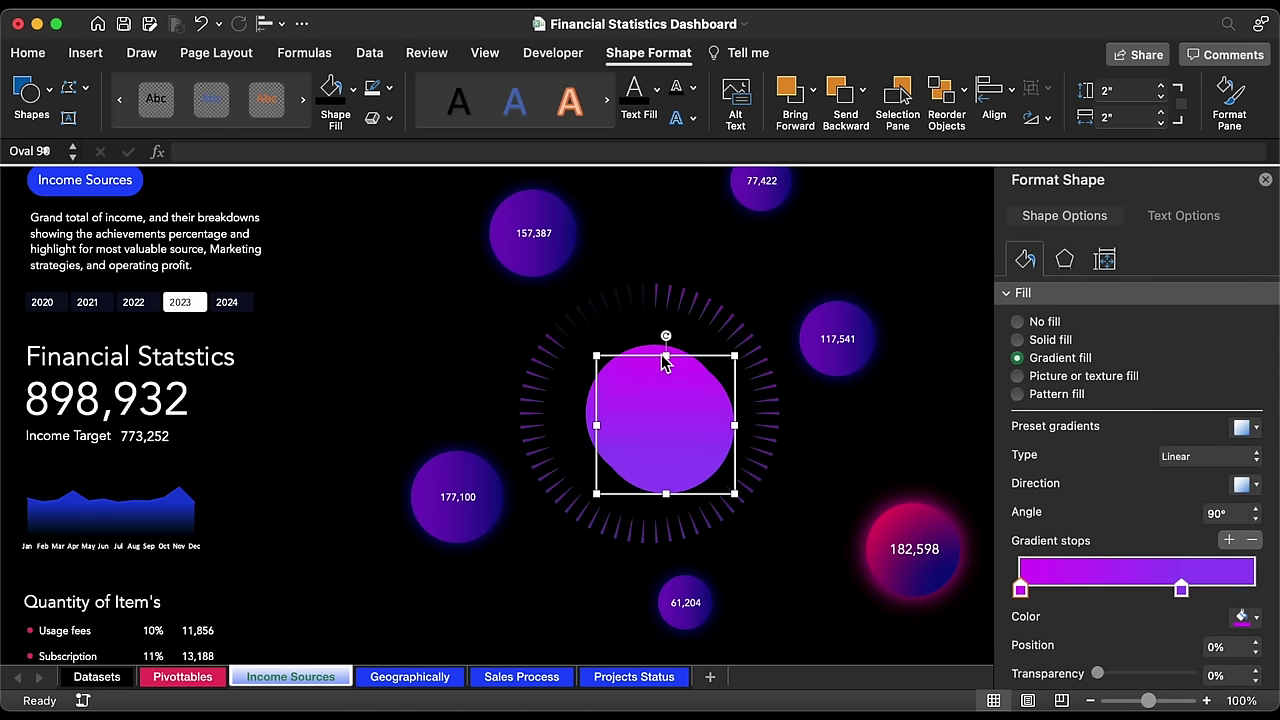
{"action": "left_click_drag", "start_coordinate": [694, 426], "coordinate": [541, 381]}
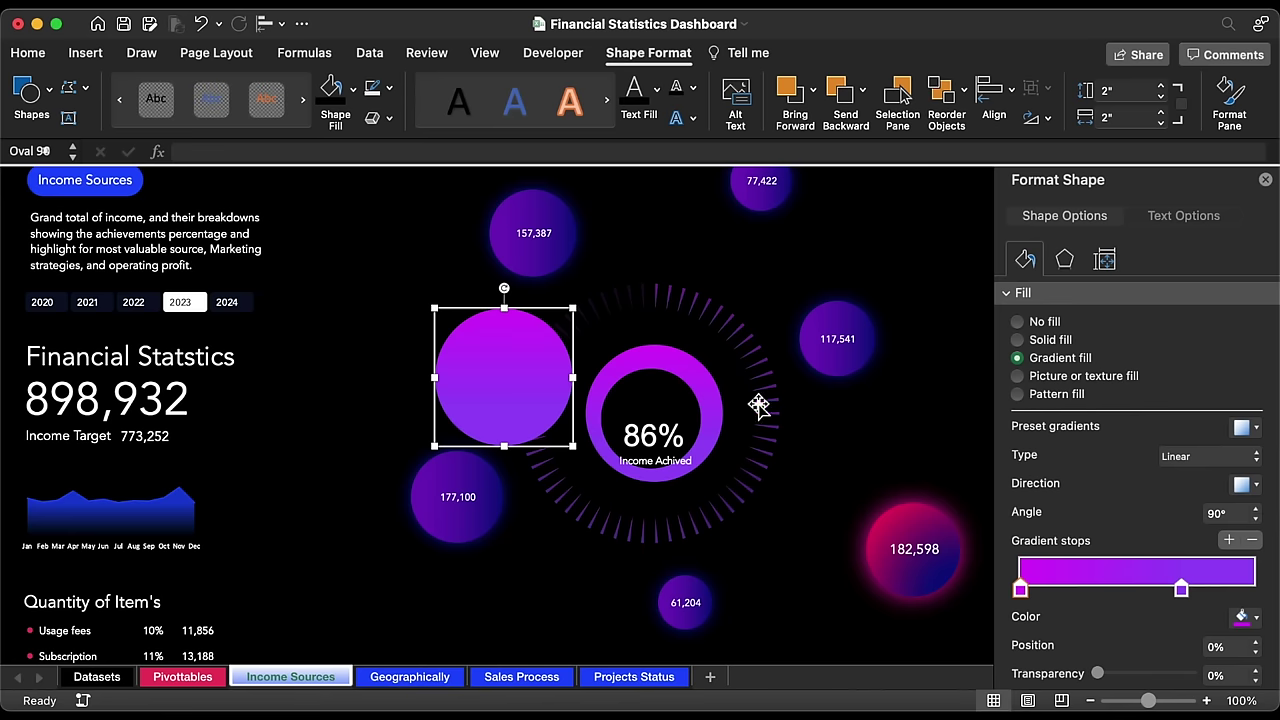
Step: Set both gradient stops to 80% transparency and move the first stop to 24%
{"action": "left_click", "coordinate": [1233, 677]}
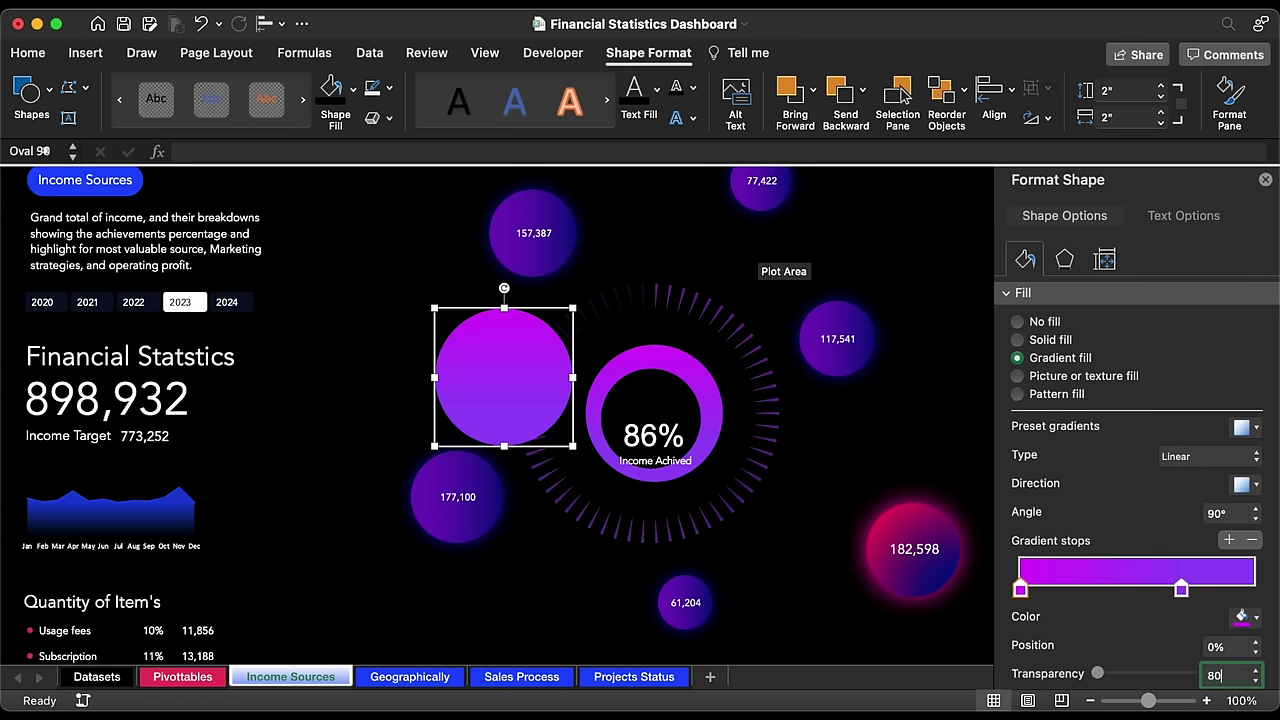
{"action": "type", "text": "80"}
{"action": "key", "text": "Return"}
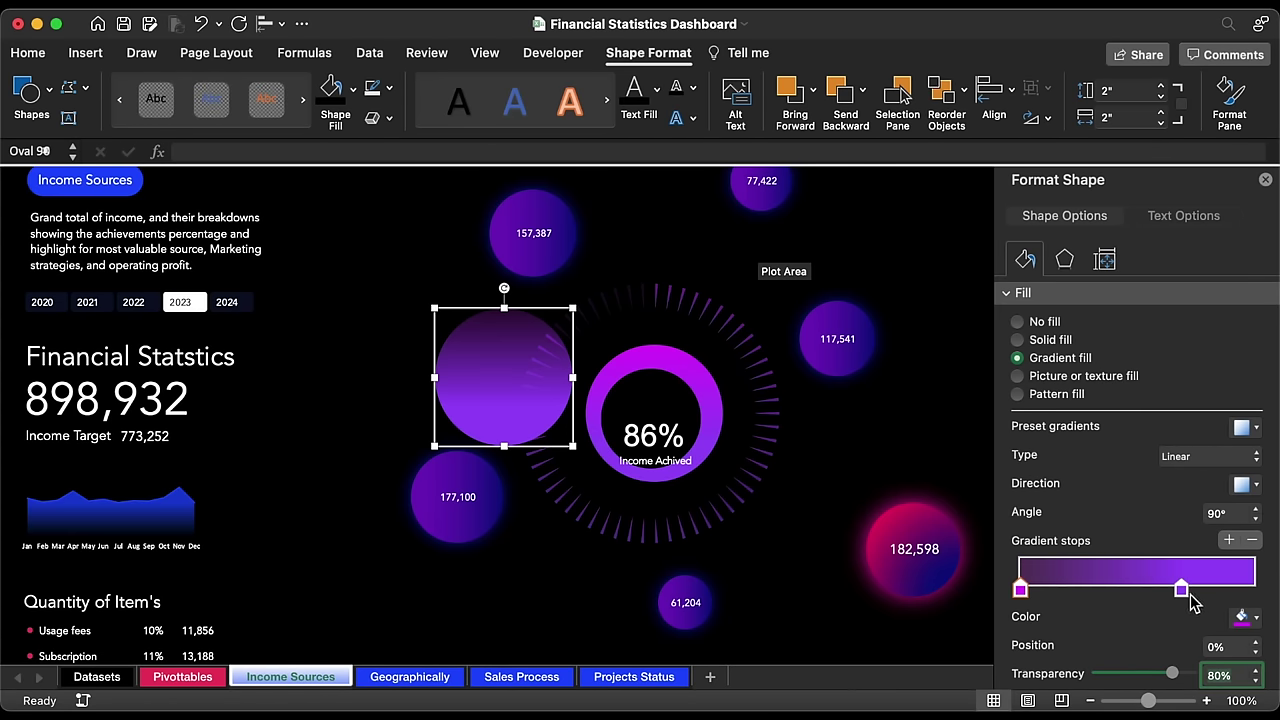
{"action": "left_click", "coordinate": [1182, 591]}
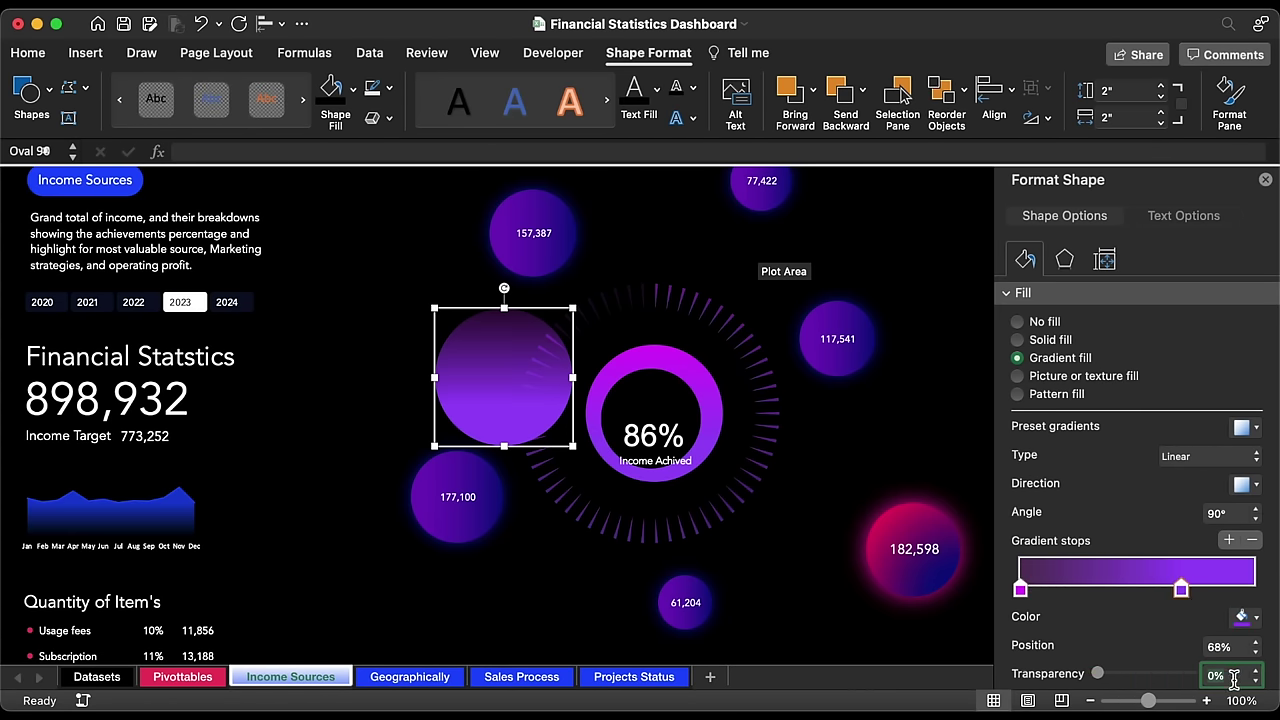
{"action": "type", "text": "80"}
{"action": "key", "text": "Return"}
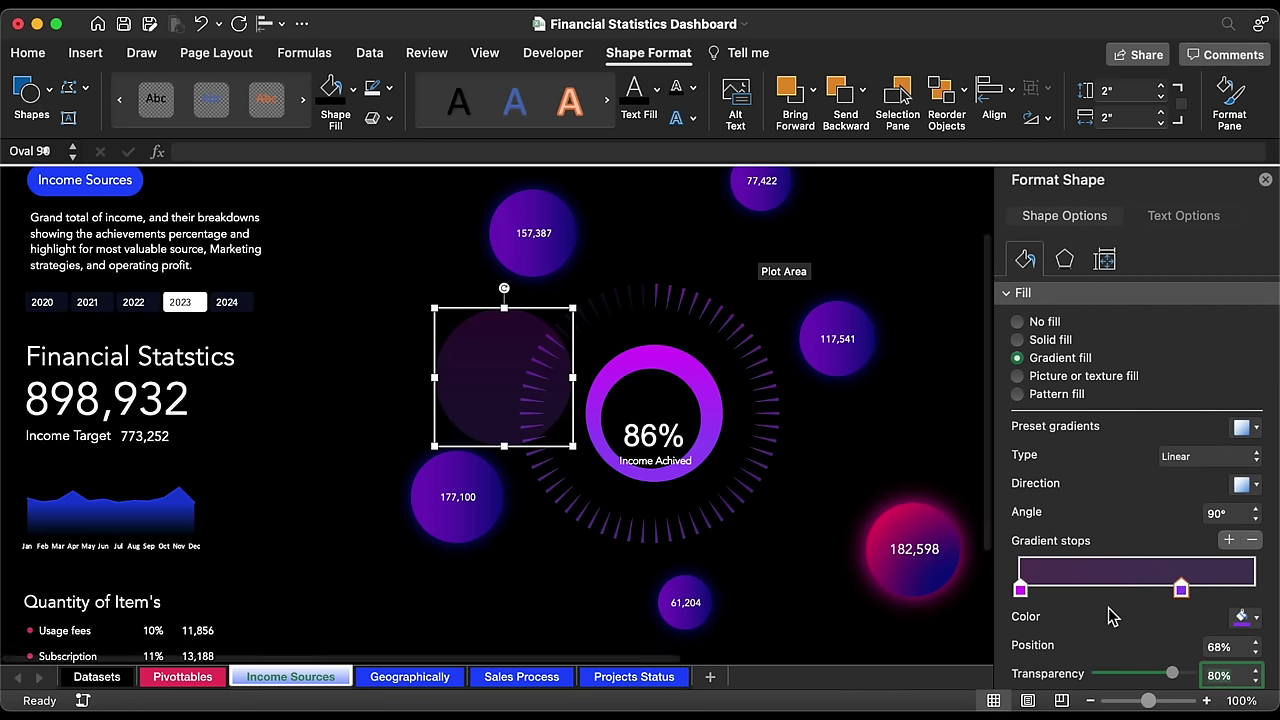
{"action": "left_click_drag", "start_coordinate": [1025, 594], "coordinate": [1078, 593]}
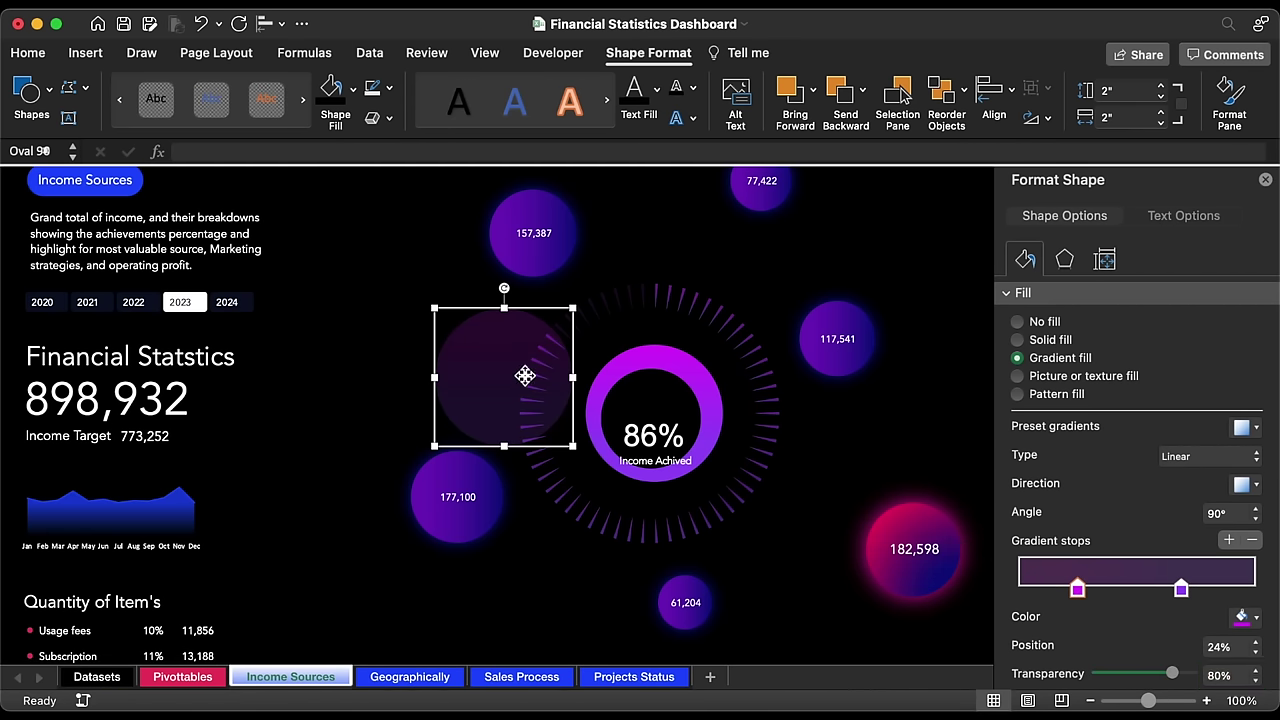
Step: Resize the faint circle to 3" × 3" and place it over the 177,100 bubble
{"action": "left_click_drag", "start_coordinate": [526, 374], "coordinate": [629, 390]}
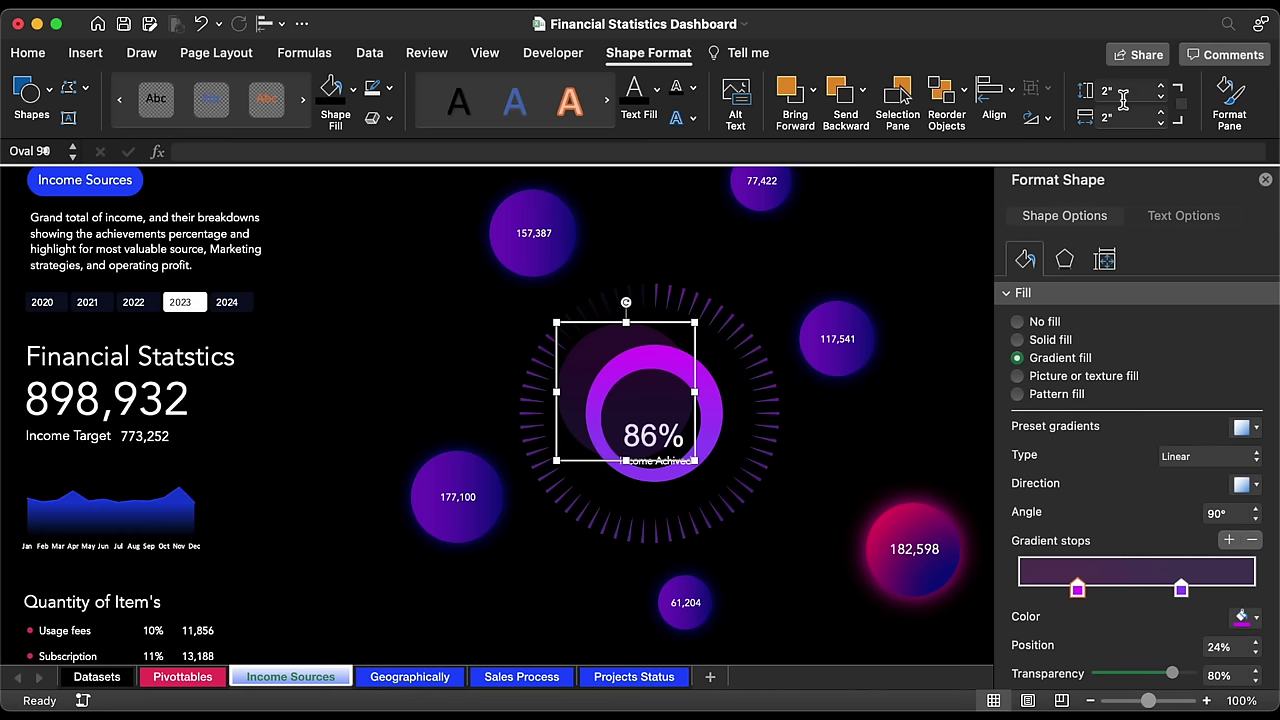
{"action": "left_click", "coordinate": [1161, 87]}
{"action": "left_click", "coordinate": [1161, 90]}
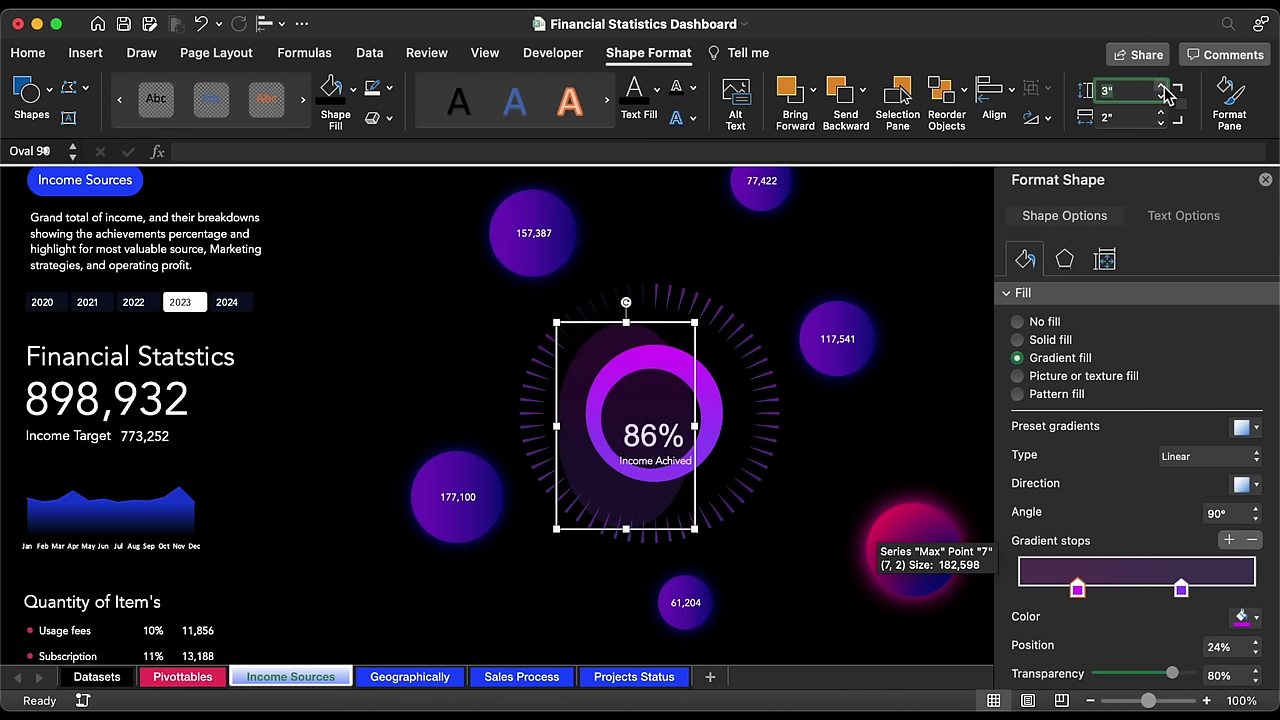
{"action": "left_click_drag", "start_coordinate": [1162, 114], "coordinate": [1162, 114]}
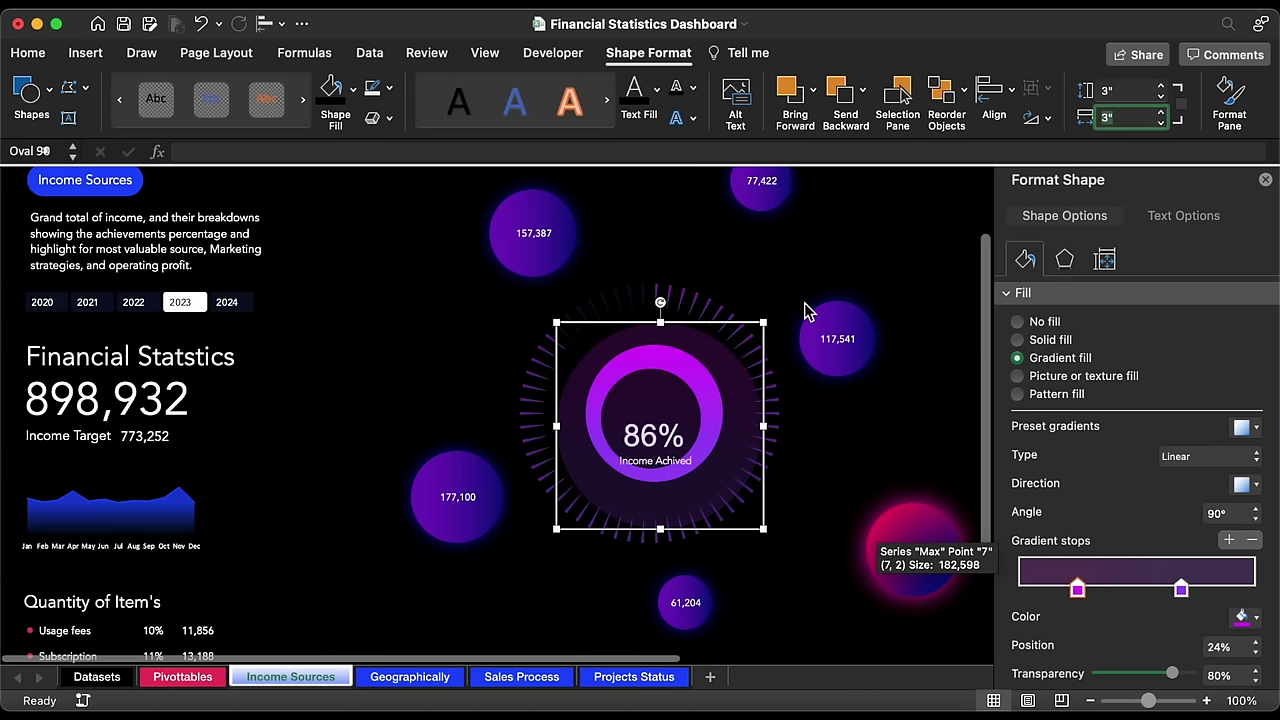
{"action": "left_click_drag", "start_coordinate": [723, 331], "coordinate": [530, 346]}
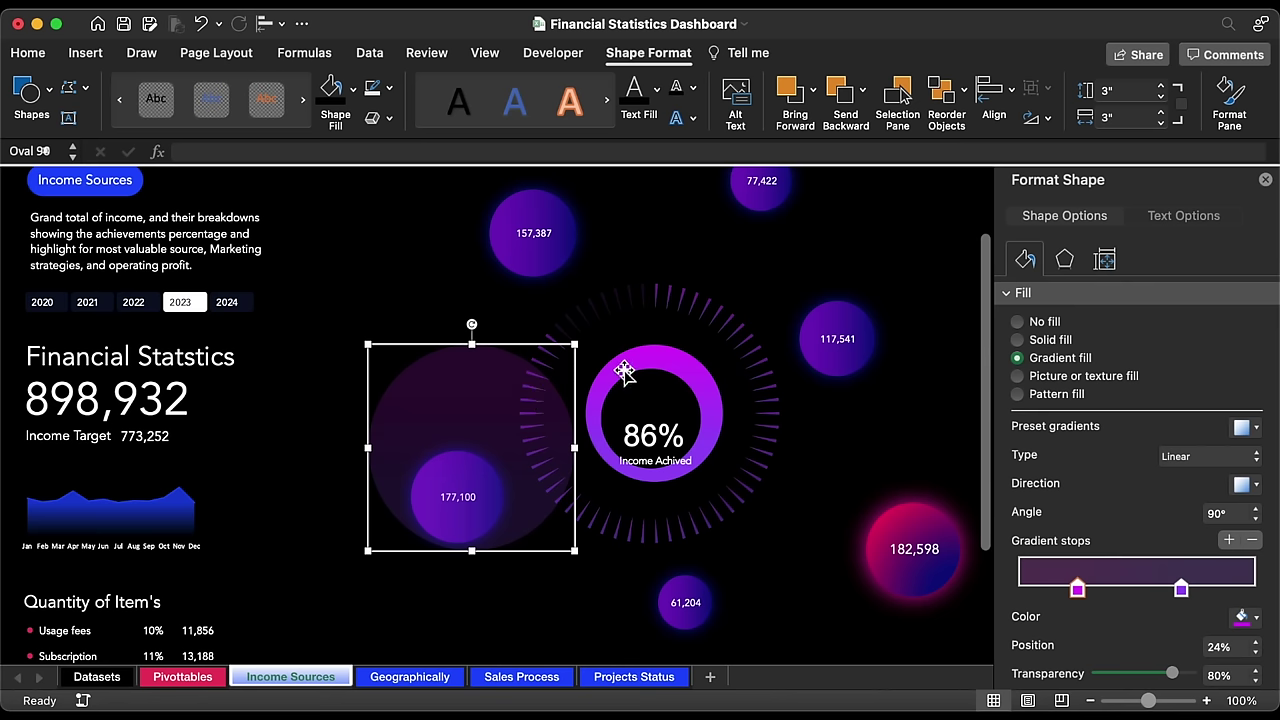
{"action": "left_click", "coordinate": [654, 366]}
Step: Bring the purple ring to the front and centre it horizontally and vertically on the faint circle
{"action": "left_click", "coordinate": [660, 398]}
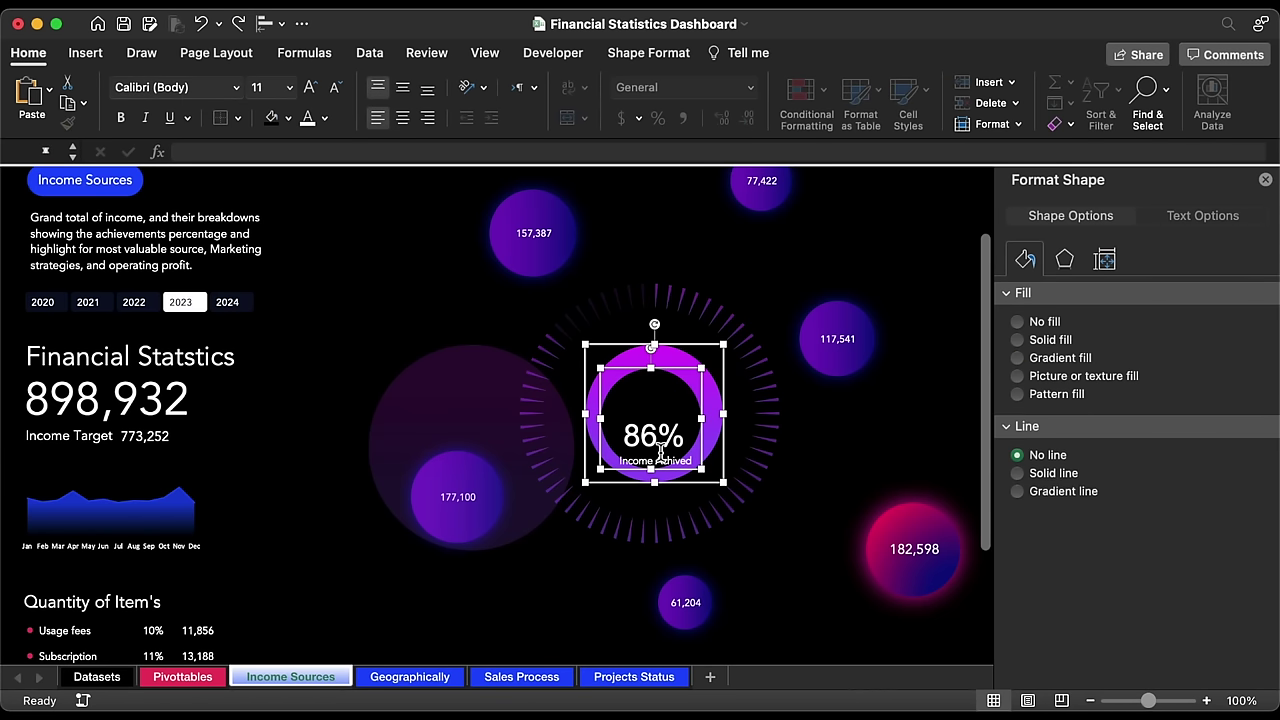
{"action": "right_click", "coordinate": [679, 399]}
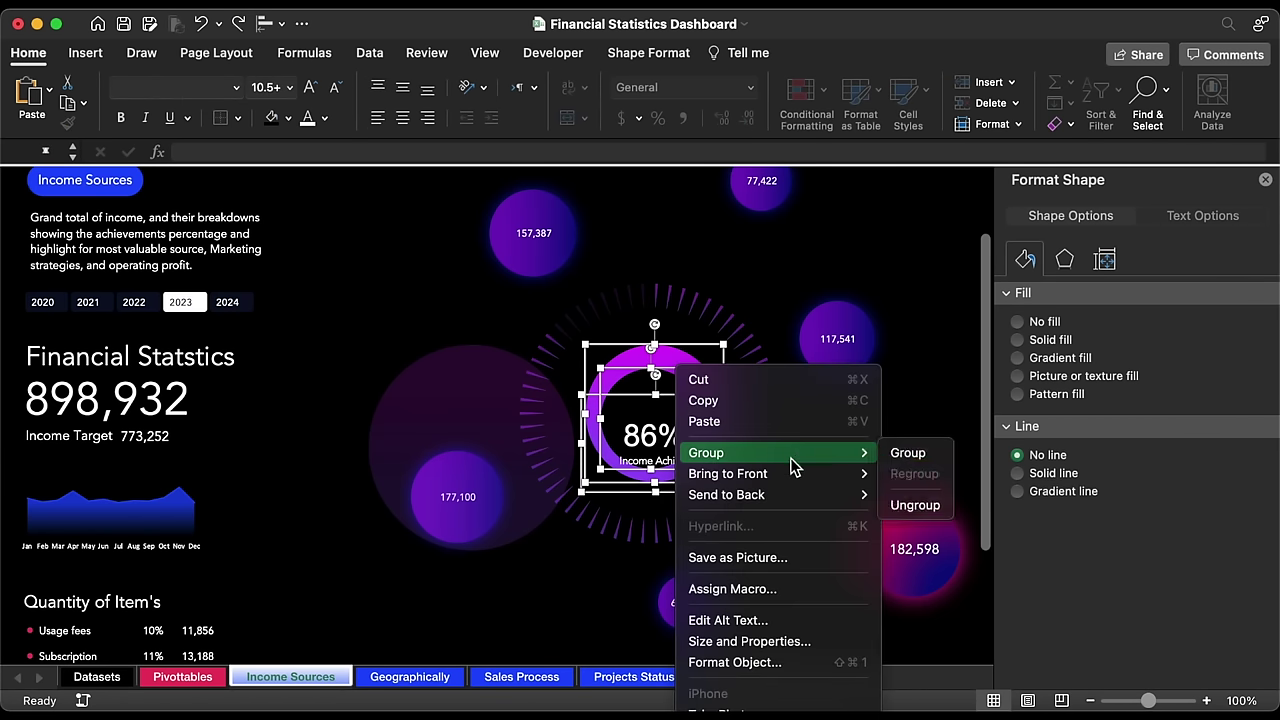
{"action": "mouse_move", "coordinate": [798, 474]}
{"action": "left_click", "coordinate": [917, 476]}
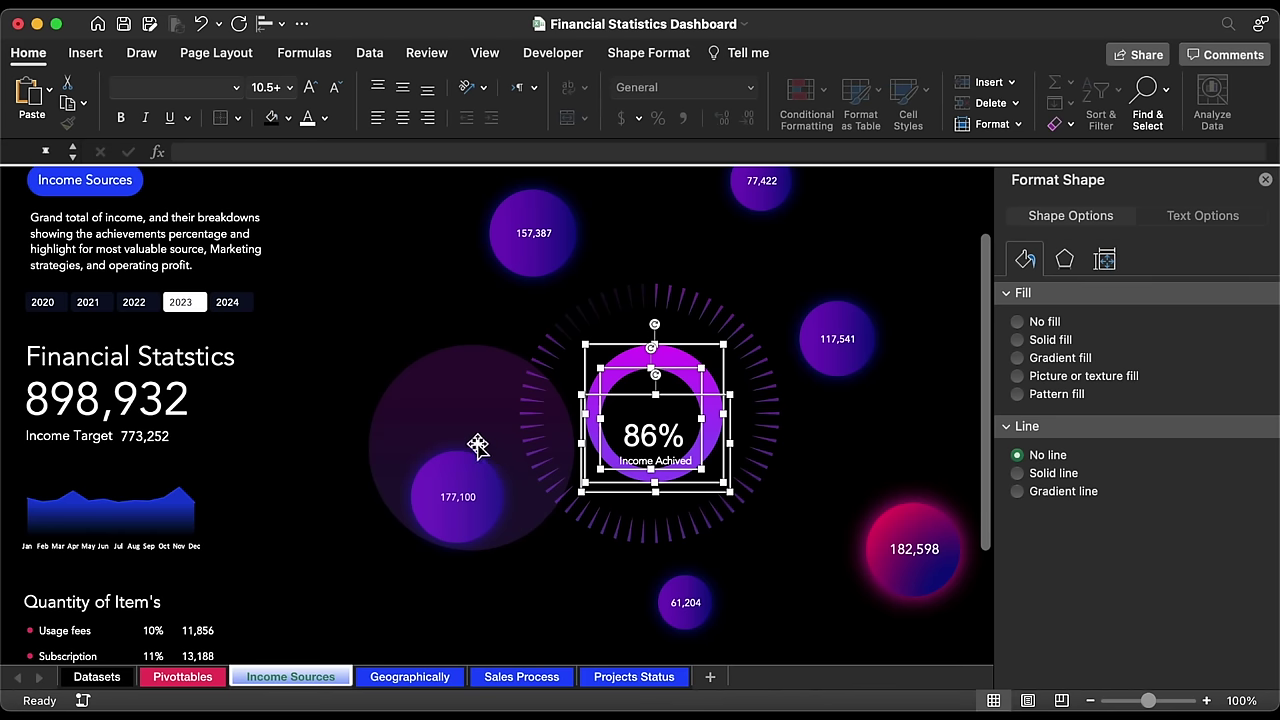
{"action": "left_click", "coordinate": [443, 406], "text": "shift"}
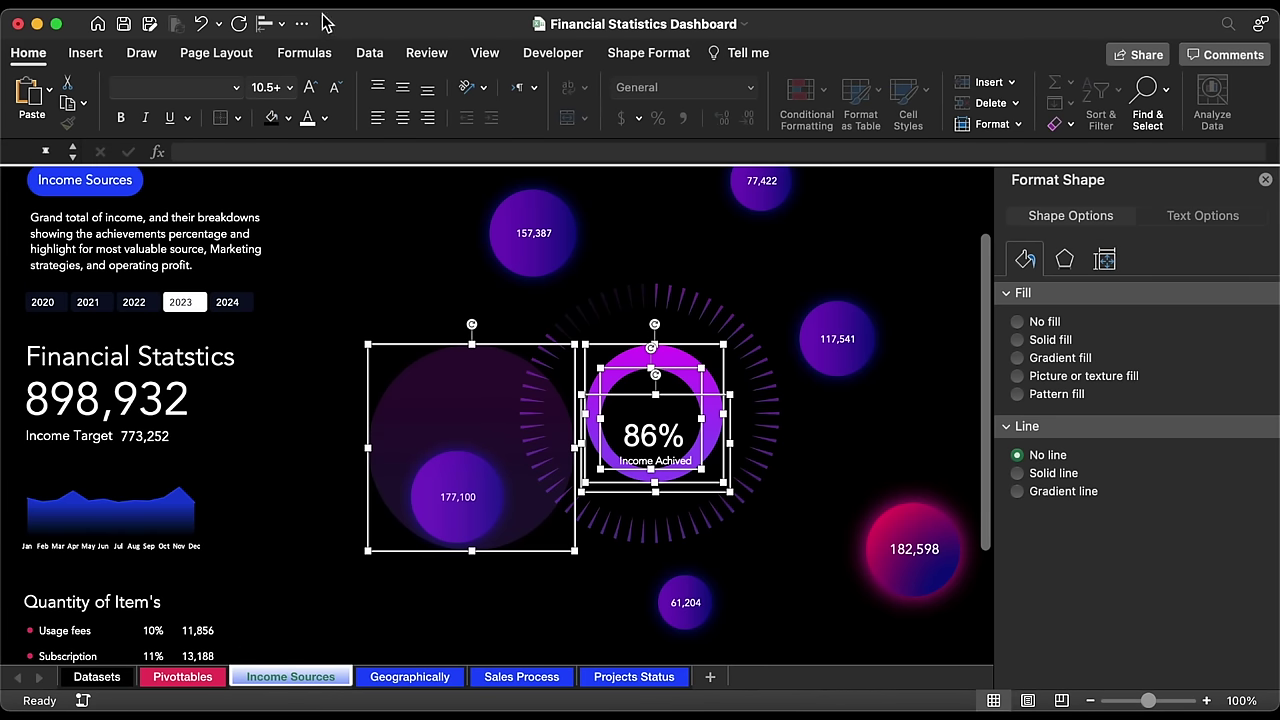
{"action": "left_click", "coordinate": [280, 23]}
{"action": "left_click", "coordinate": [326, 90]}
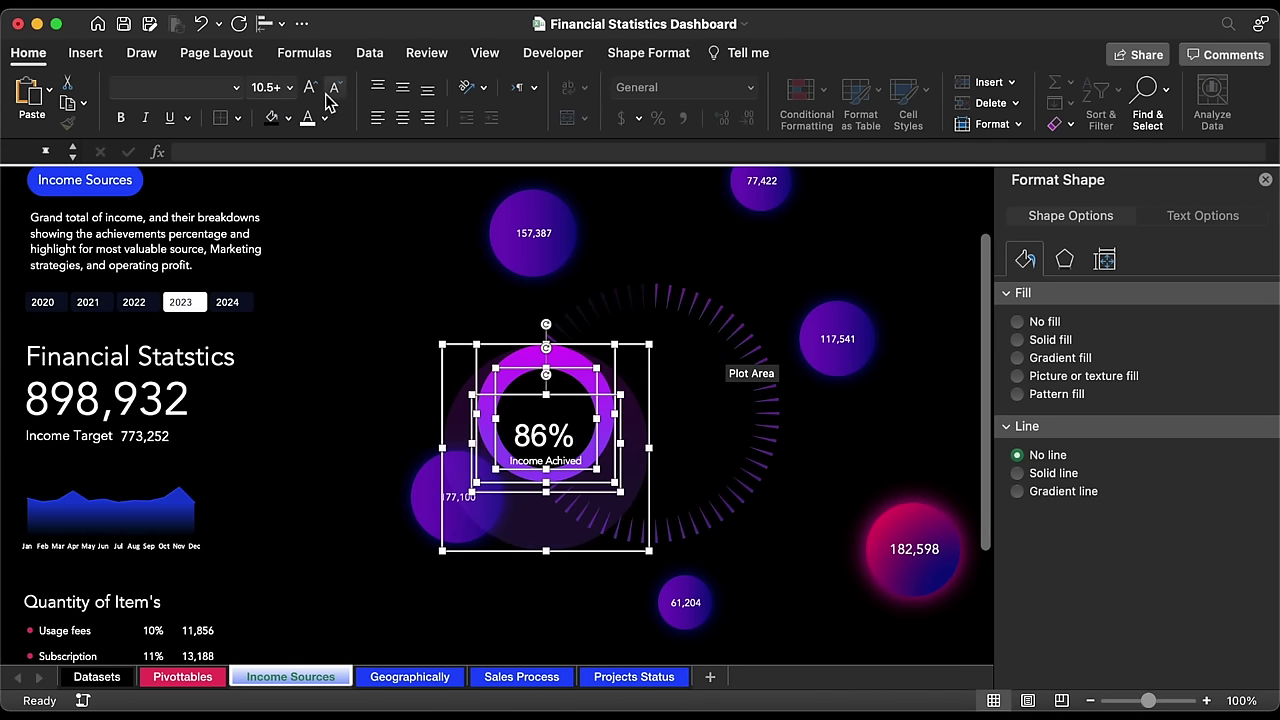
{"action": "left_click", "coordinate": [280, 23]}
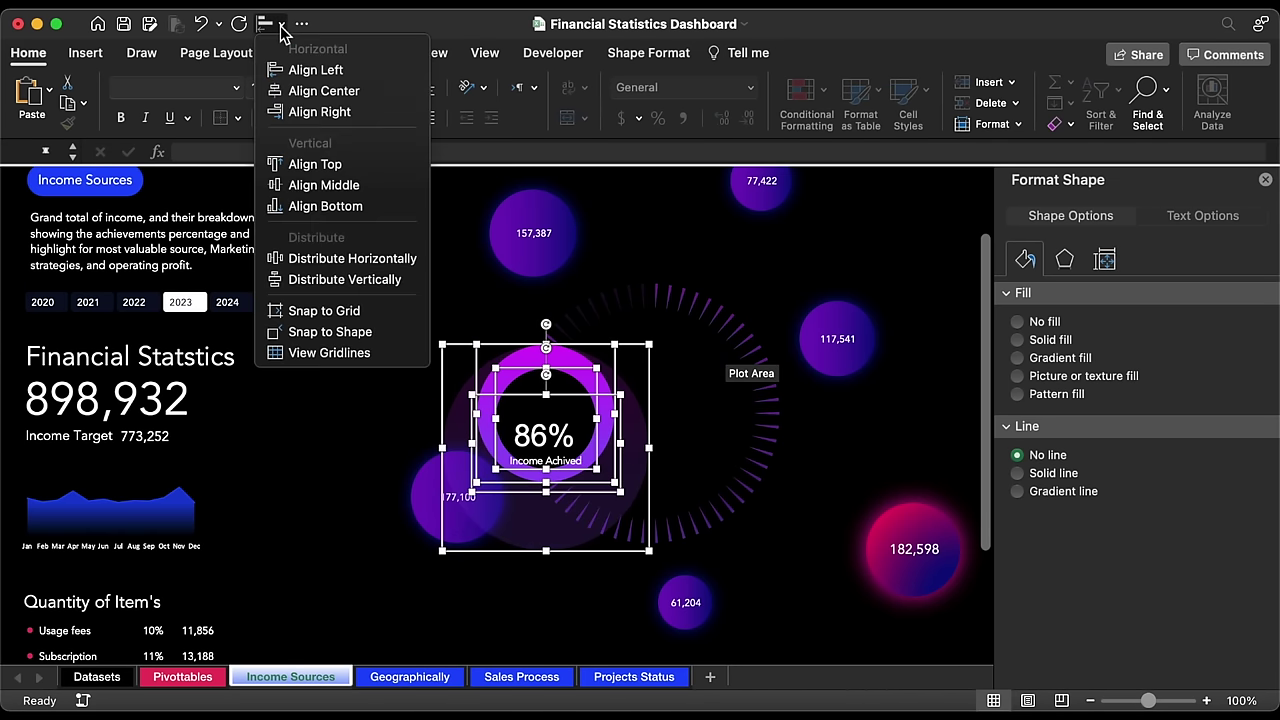
{"action": "left_click", "coordinate": [338, 187]}
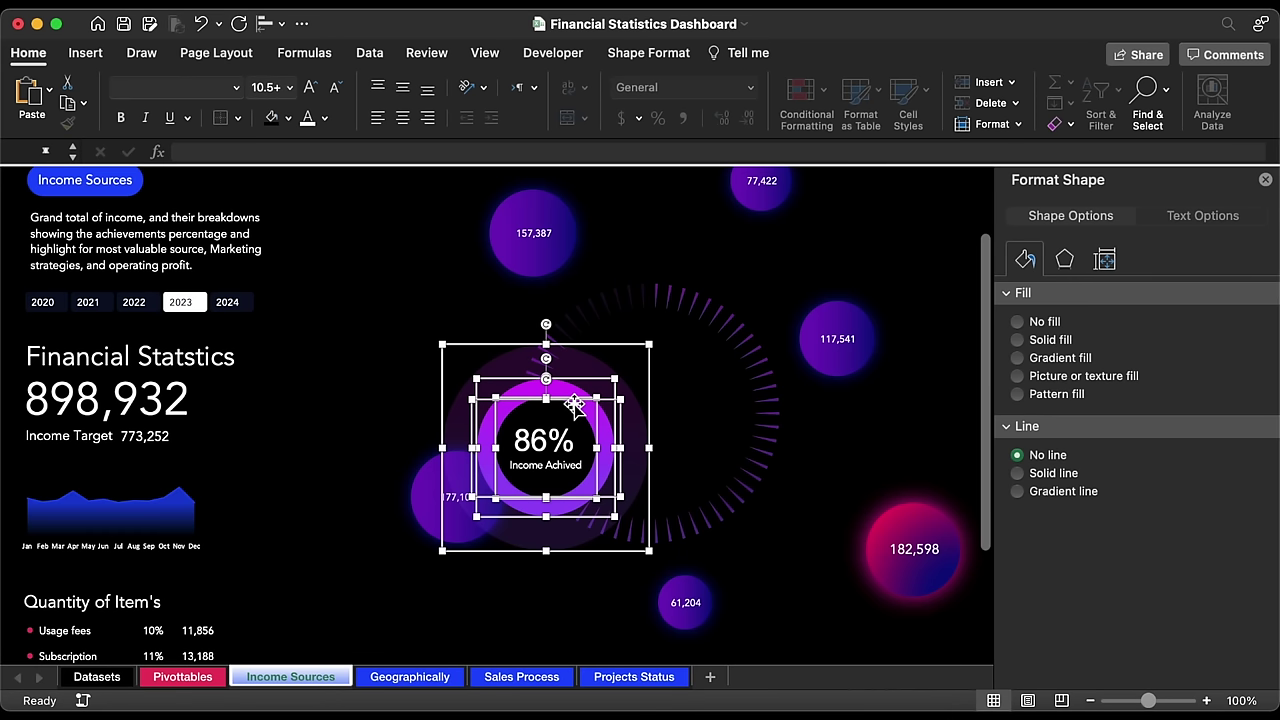
Step: Group the circle, ring and 86% label, then drag the group into the ring chart's centre
{"action": "right_click", "coordinate": [574, 404]}
{"action": "mouse_move", "coordinate": [737, 457]}
{"action": "left_click", "coordinate": [800, 455]}
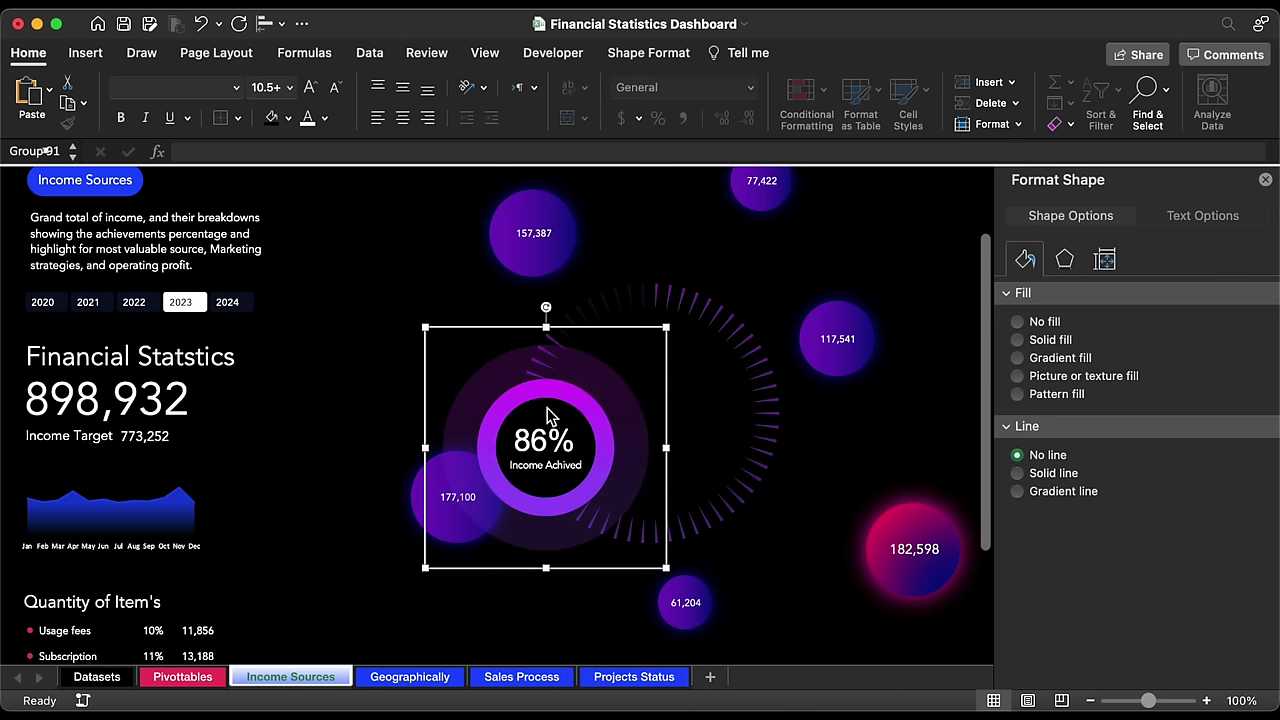
{"action": "left_click_drag", "start_coordinate": [491, 570], "coordinate": [595, 537]}
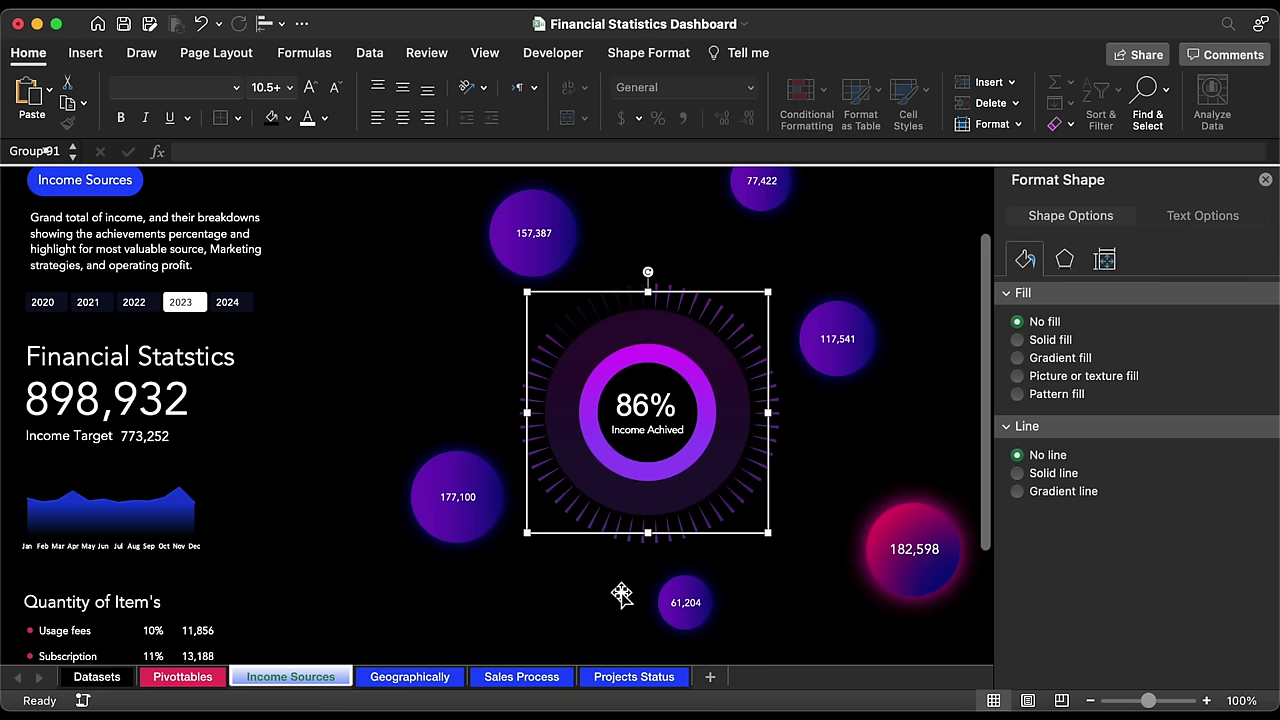
Step: Align the inner gauge shape center and middle on the ticked ring, then close the Format Shape pane
{"action": "left_click", "coordinate": [614, 560]}
{"action": "left_click", "coordinate": [625, 330]}
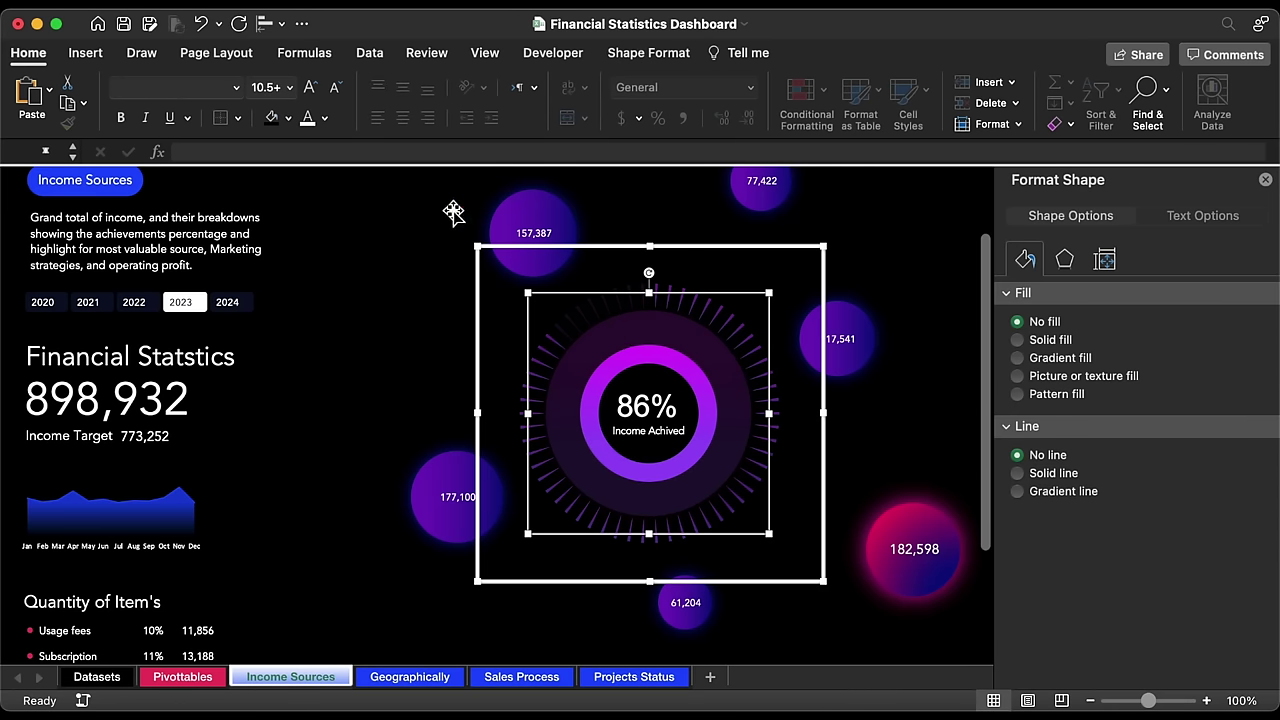
{"action": "left_click", "coordinate": [268, 23]}
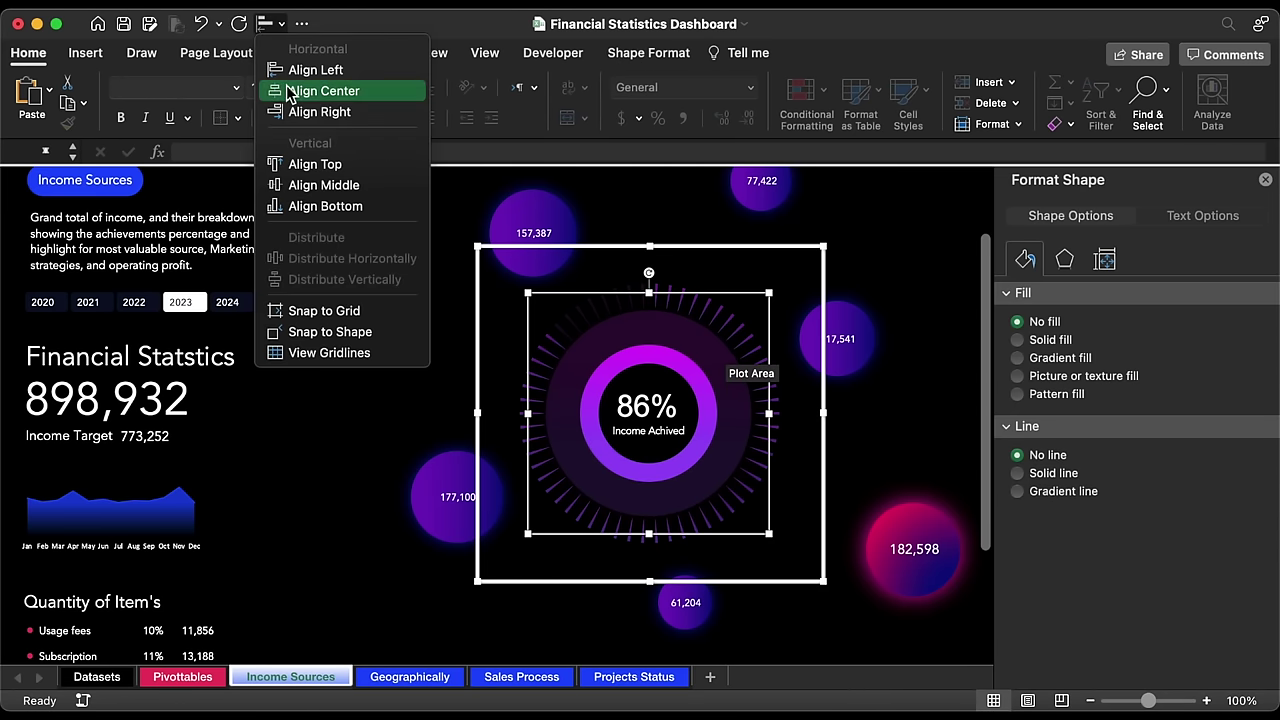
{"action": "left_click", "coordinate": [290, 91]}
{"action": "left_click", "coordinate": [268, 23]}
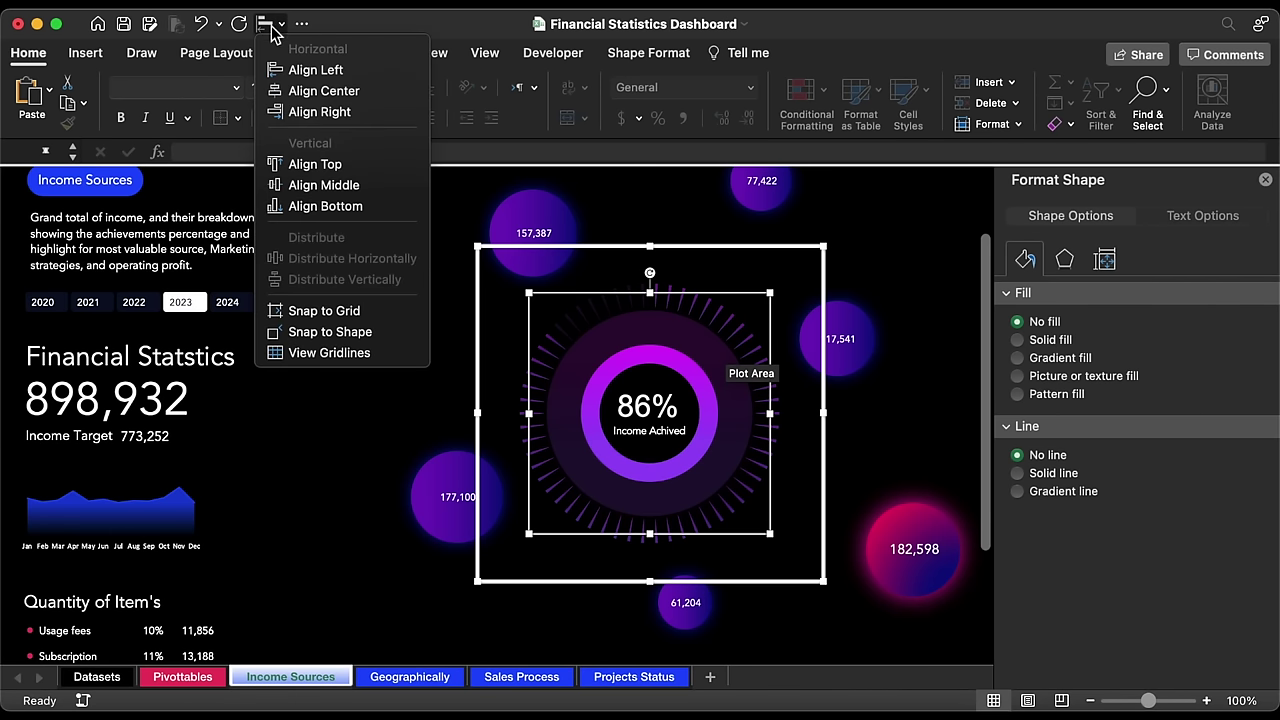
{"action": "left_click", "coordinate": [305, 183]}
{"action": "left_click", "coordinate": [330, 180]}
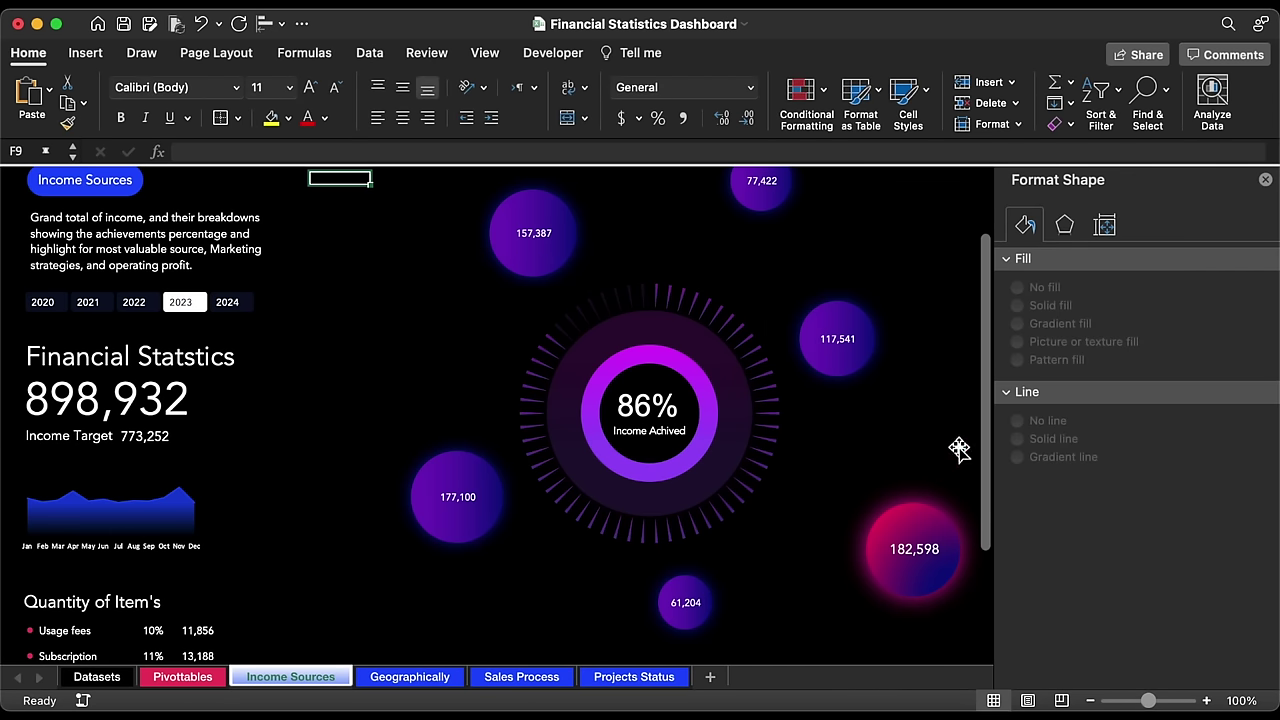
{"action": "left_click", "coordinate": [1265, 179]}
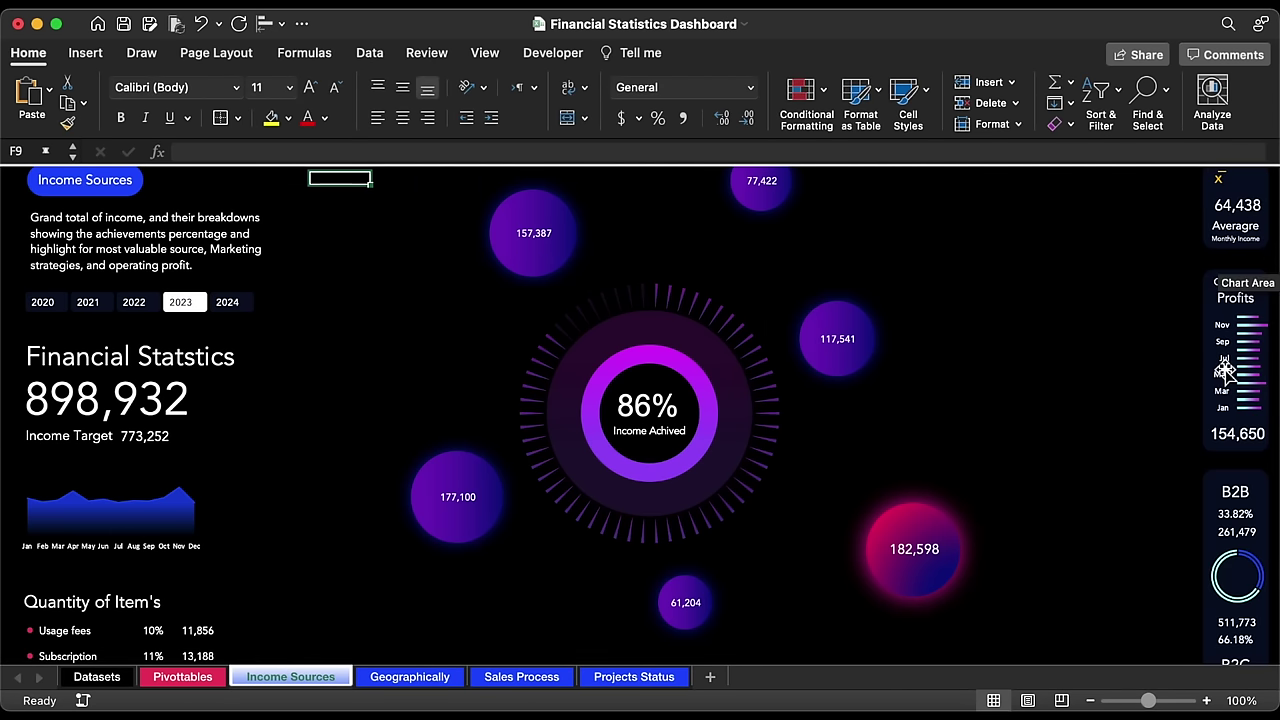
Step: Ungroup the 86% gauge back into separate shapes
{"action": "left_click", "coordinate": [666, 408]}
{"action": "left_click", "coordinate": [667, 408]}
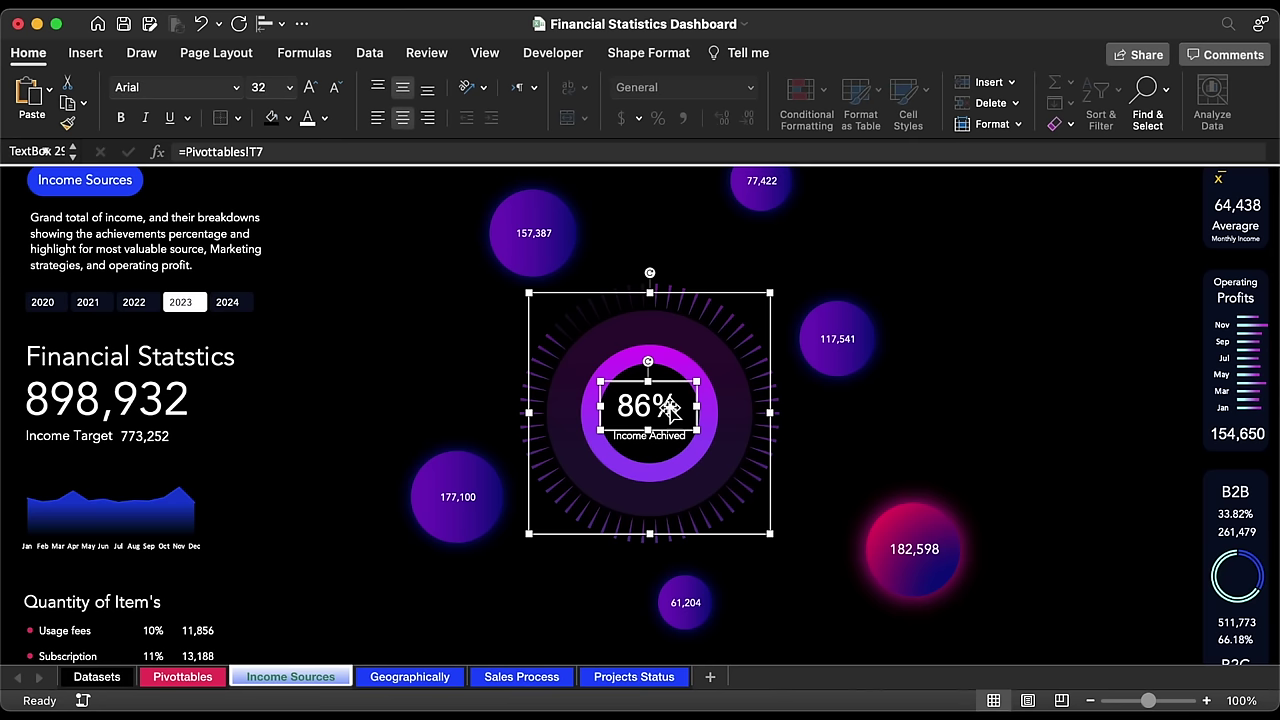
{"action": "left_click", "coordinate": [623, 289]}
{"action": "right_click", "coordinate": [623, 289]}
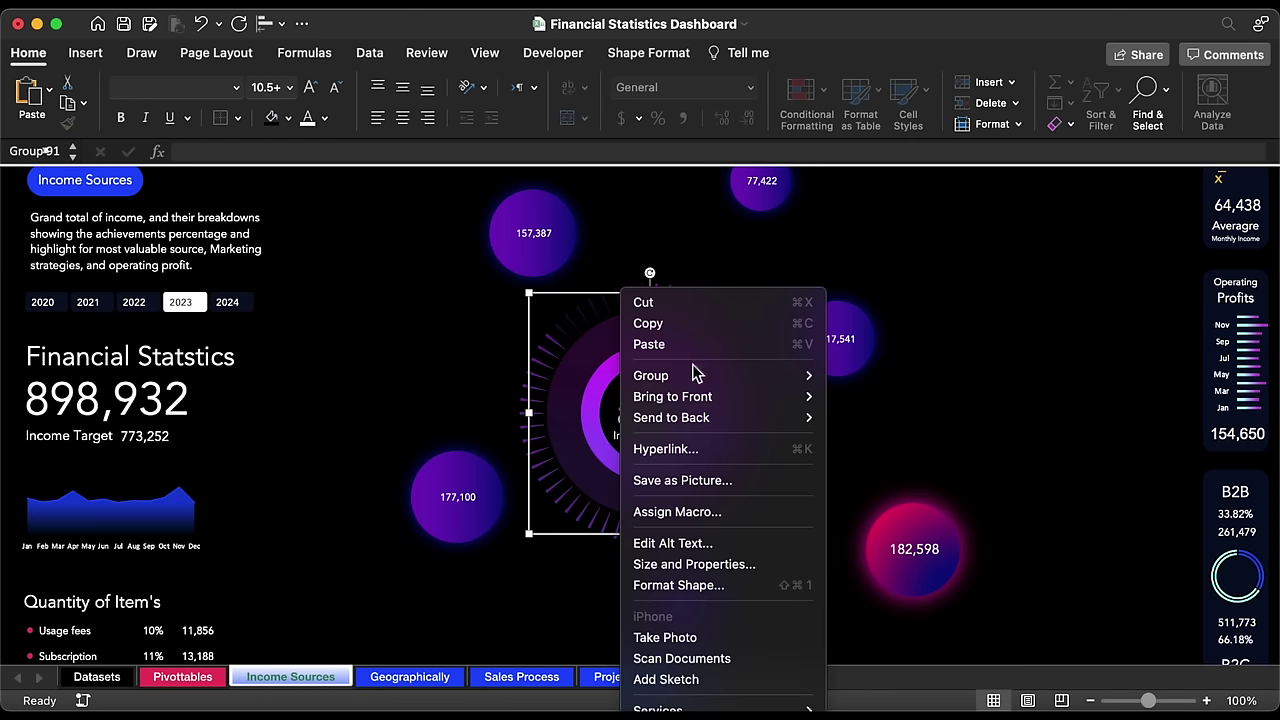
{"action": "mouse_move", "coordinate": [760, 375]}
{"action": "left_click", "coordinate": [856, 430]}
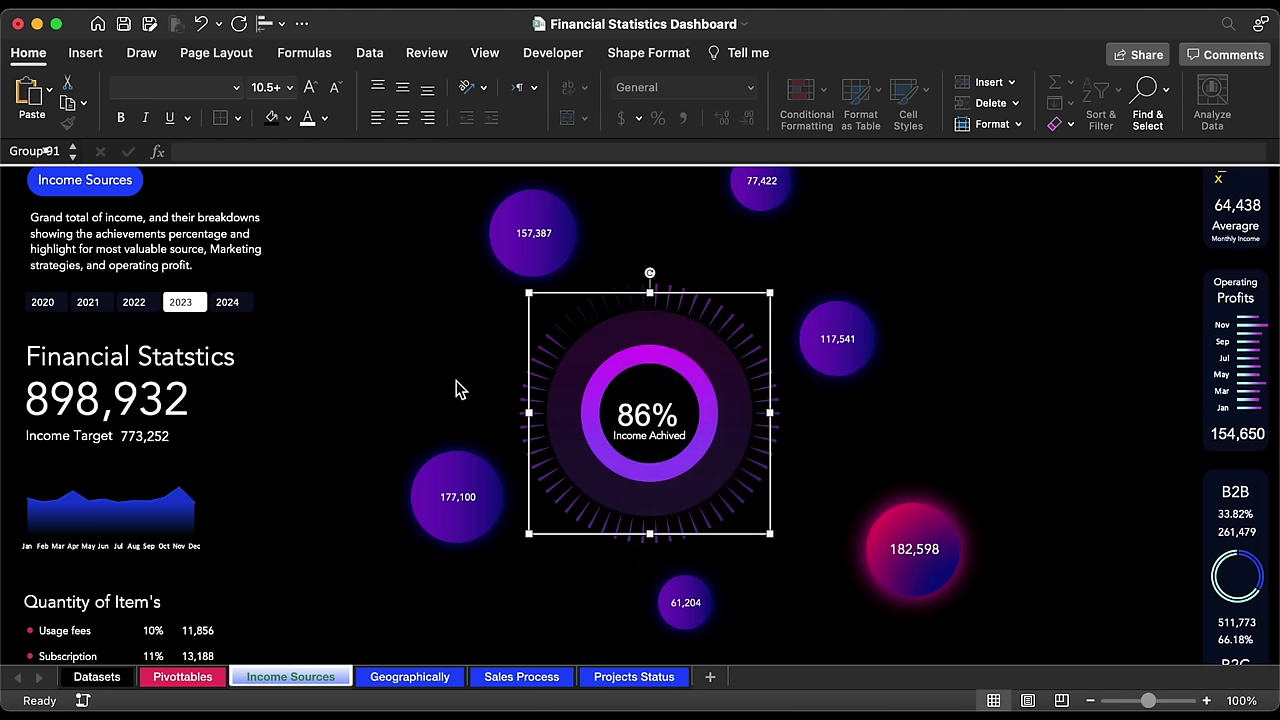
{"action": "left_click", "coordinate": [339, 197]}
Step: Draw a straight line from the purple ring's edge up to the 77,422 bubble
{"action": "left_click", "coordinate": [86, 52]}
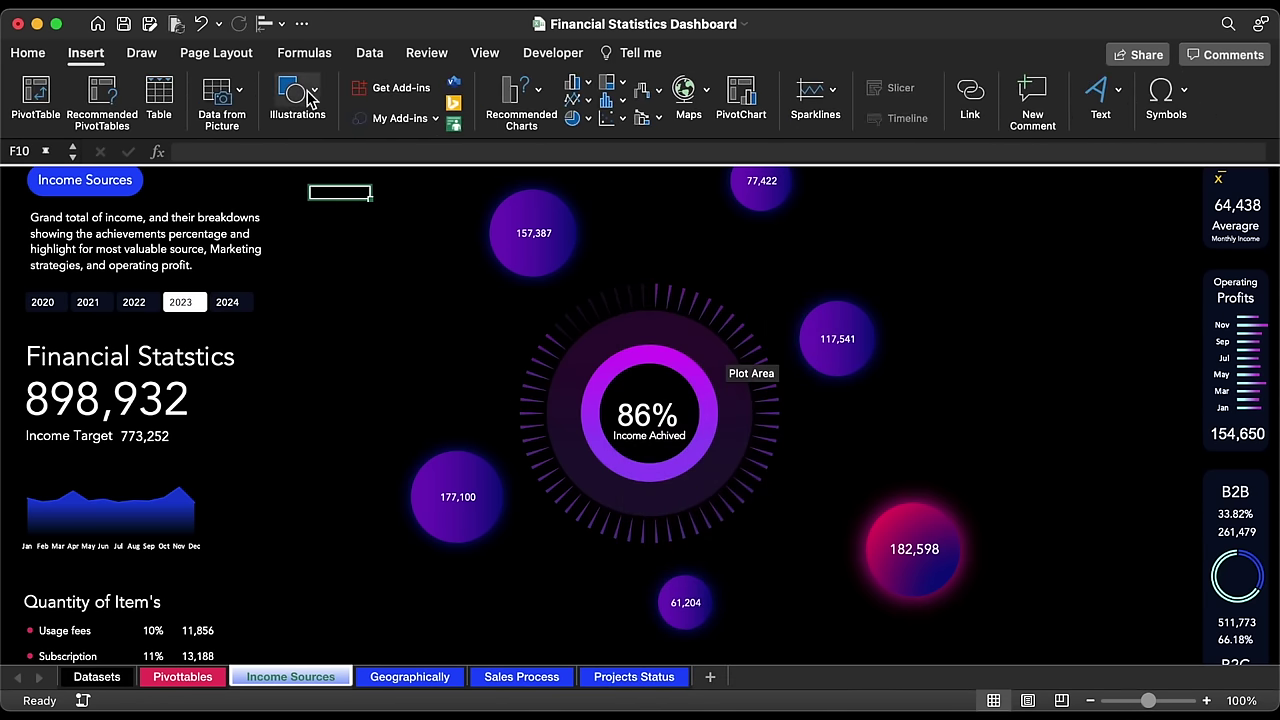
{"action": "left_click", "coordinate": [297, 100]}
{"action": "left_click", "coordinate": [226, 165]}
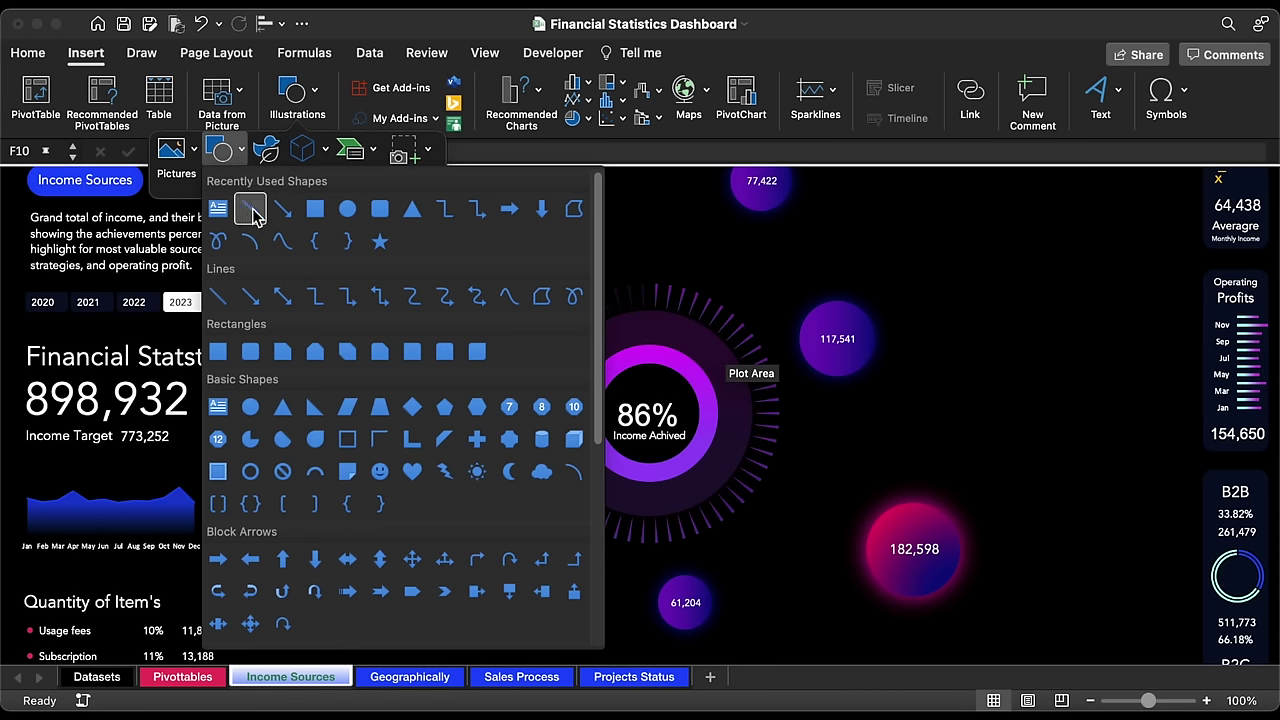
{"action": "left_click", "coordinate": [252, 210]}
{"action": "mouse_move", "coordinate": [737, 230]}
{"action": "left_mouse_down"}
{"action": "mouse_move", "coordinate": [692, 342]}
{"action": "mouse_move", "coordinate": [673, 354]}
{"action": "left_mouse_up"}
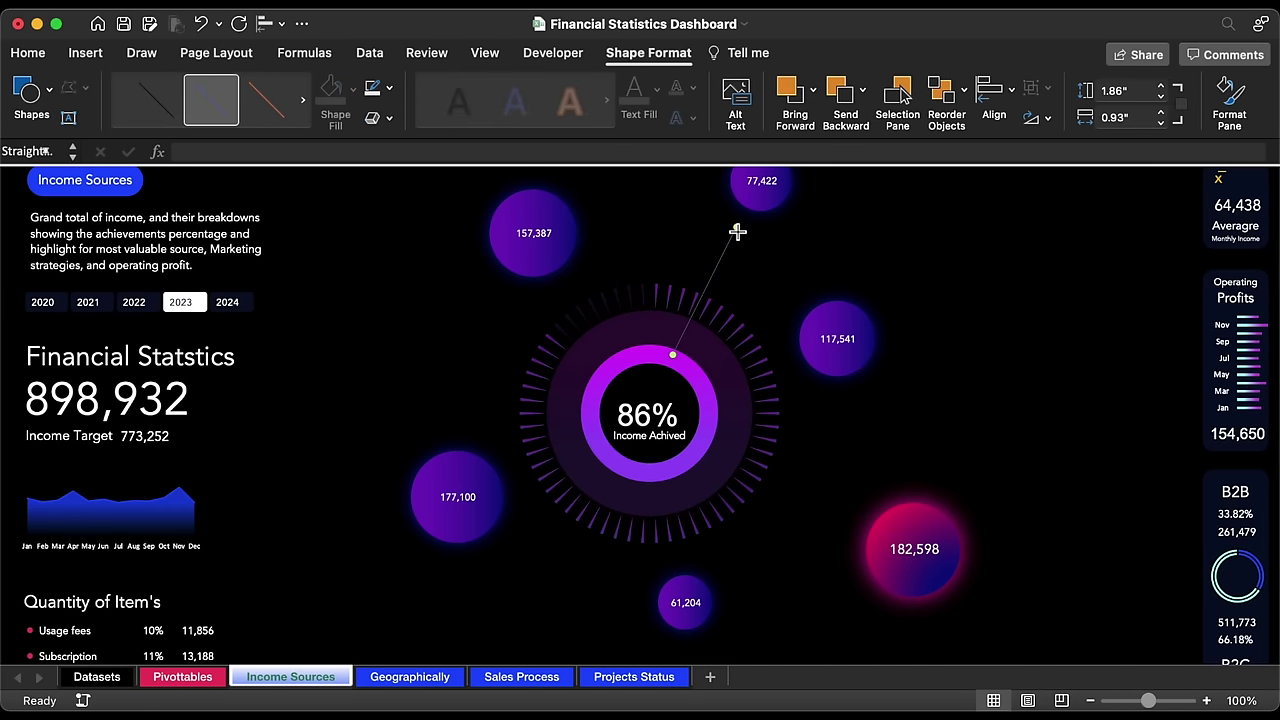
{"action": "left_click_drag", "start_coordinate": [737, 230], "coordinate": [749, 201]}
{"action": "left_click_drag", "start_coordinate": [676, 358], "coordinate": [680, 359]}
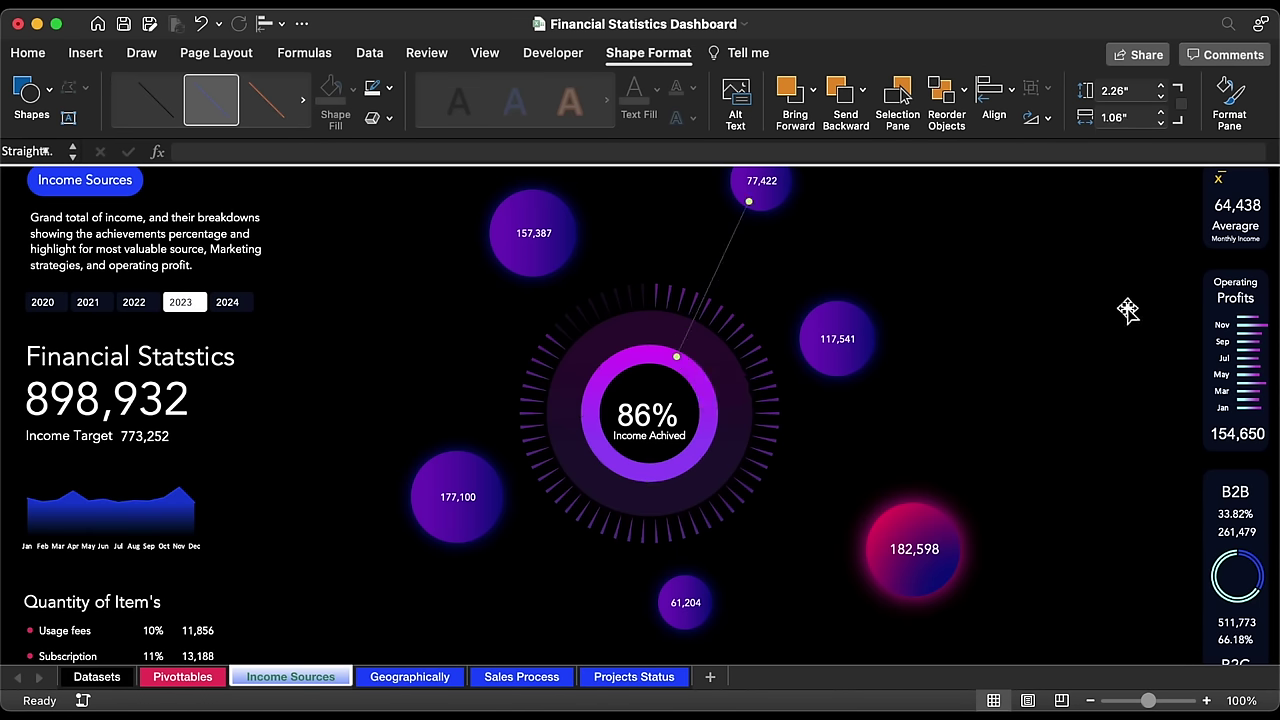
Step: Set the connector line's width to 1.25 pt
{"action": "key", "text": "super+1"}
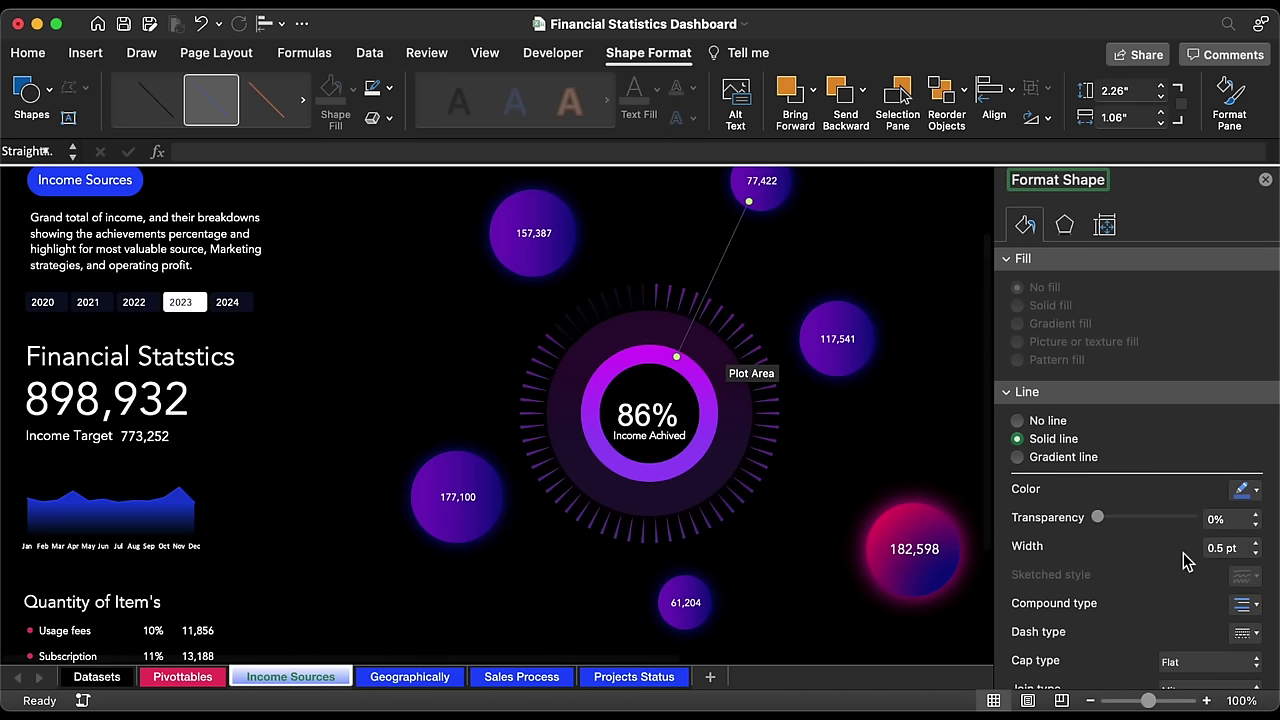
{"action": "scroll", "coordinate": [1183, 553], "scroll_direction": "down", "scroll_amount": 1}
{"action": "left_click", "coordinate": [1254, 528]}
{"action": "left_click", "coordinate": [1254, 528]}
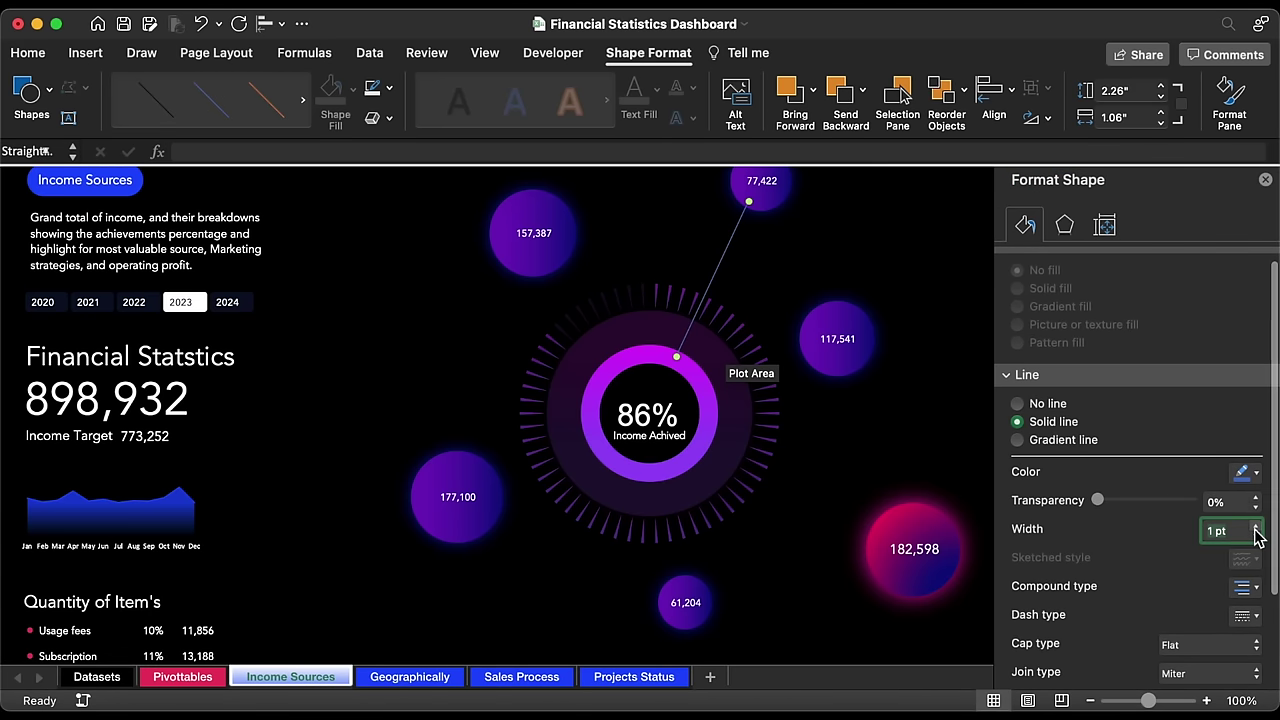
{"action": "left_click", "coordinate": [1254, 528]}
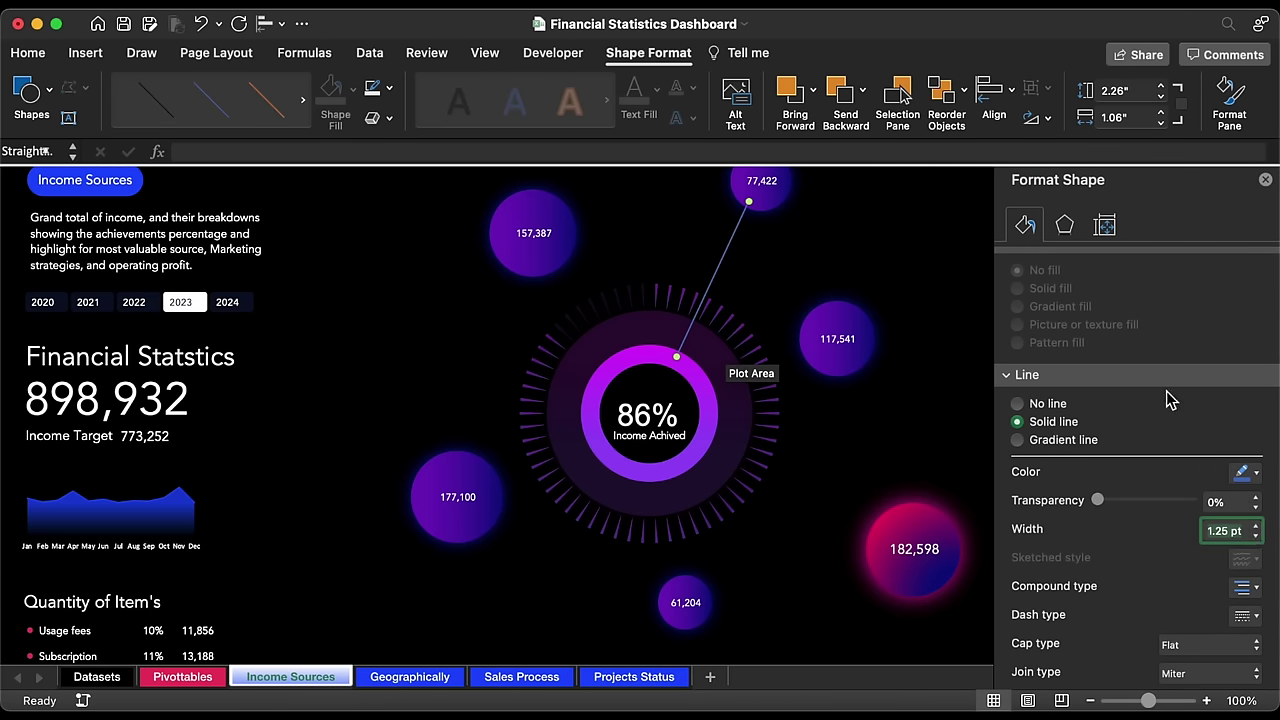
Step: Switch the line to a two-stop gradient, with one stop bright magenta at 75%
{"action": "left_click", "coordinate": [1057, 445]}
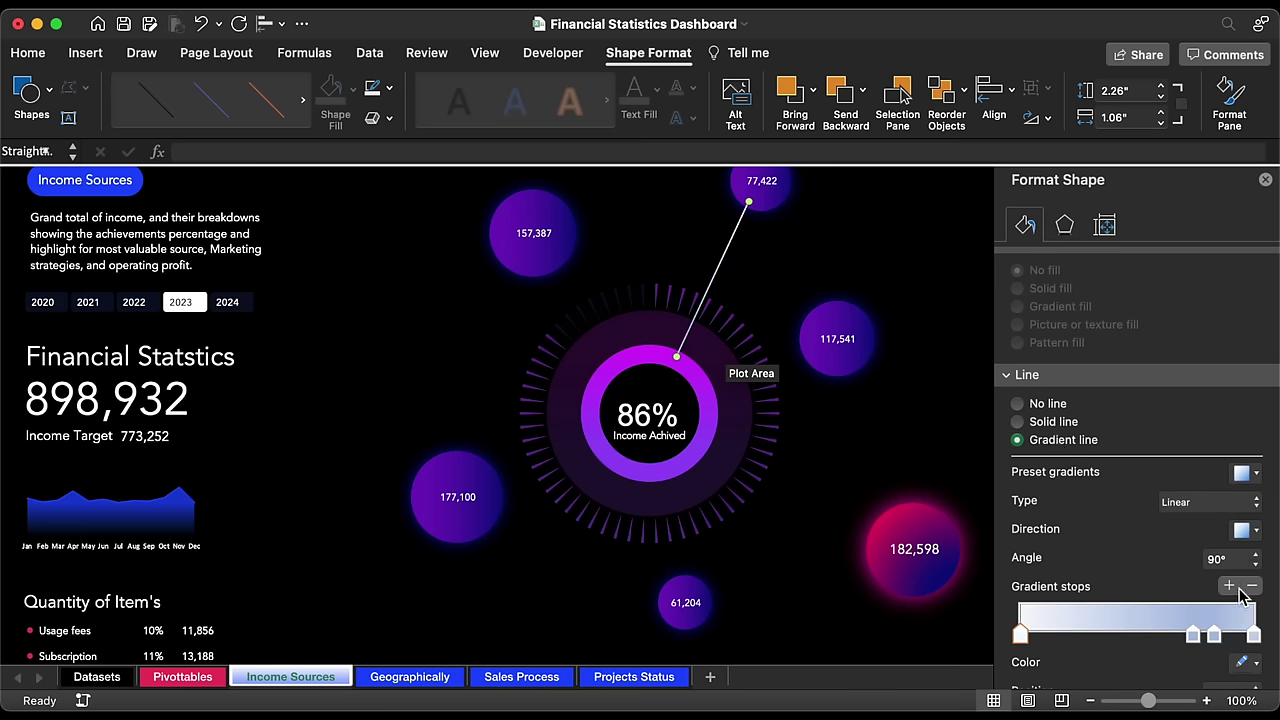
{"action": "left_click", "coordinate": [1253, 588]}
{"action": "left_click", "coordinate": [1253, 588]}
{"action": "scroll", "coordinate": [1180, 555], "scroll_direction": "down", "scroll_amount": 5}
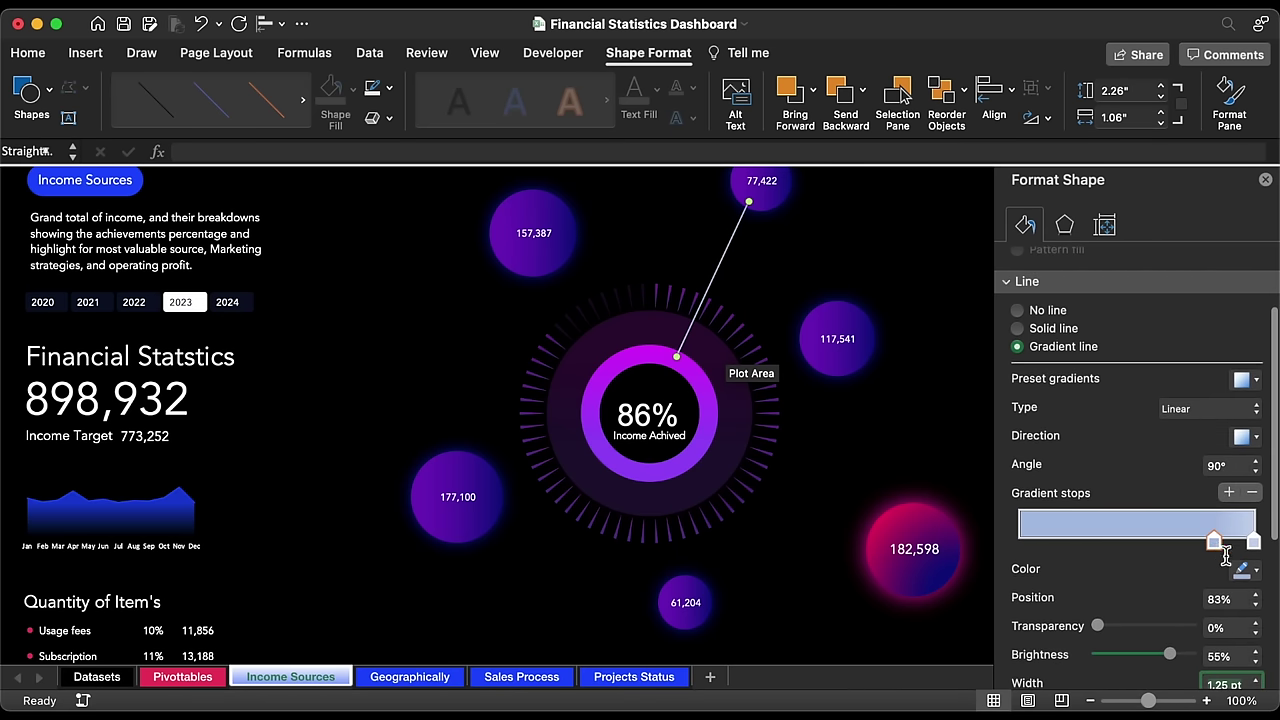
{"action": "left_click", "coordinate": [1254, 572]}
{"action": "left_click", "coordinate": [1108, 506]}
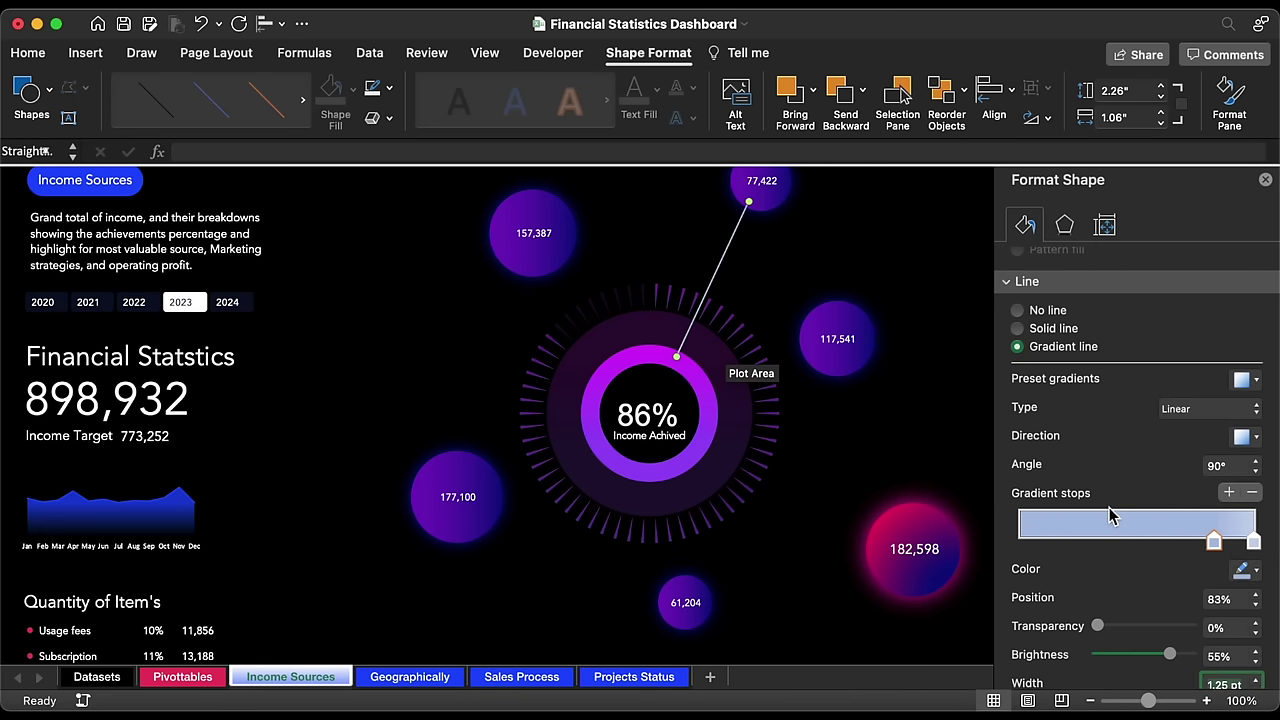
{"action": "left_click_drag", "start_coordinate": [1212, 543], "coordinate": [1105, 541]}
{"action": "left_click_drag", "start_coordinate": [1250, 540], "coordinate": [990, 540]}
{"action": "left_click_drag", "start_coordinate": [1106, 542], "coordinate": [1197, 541]}
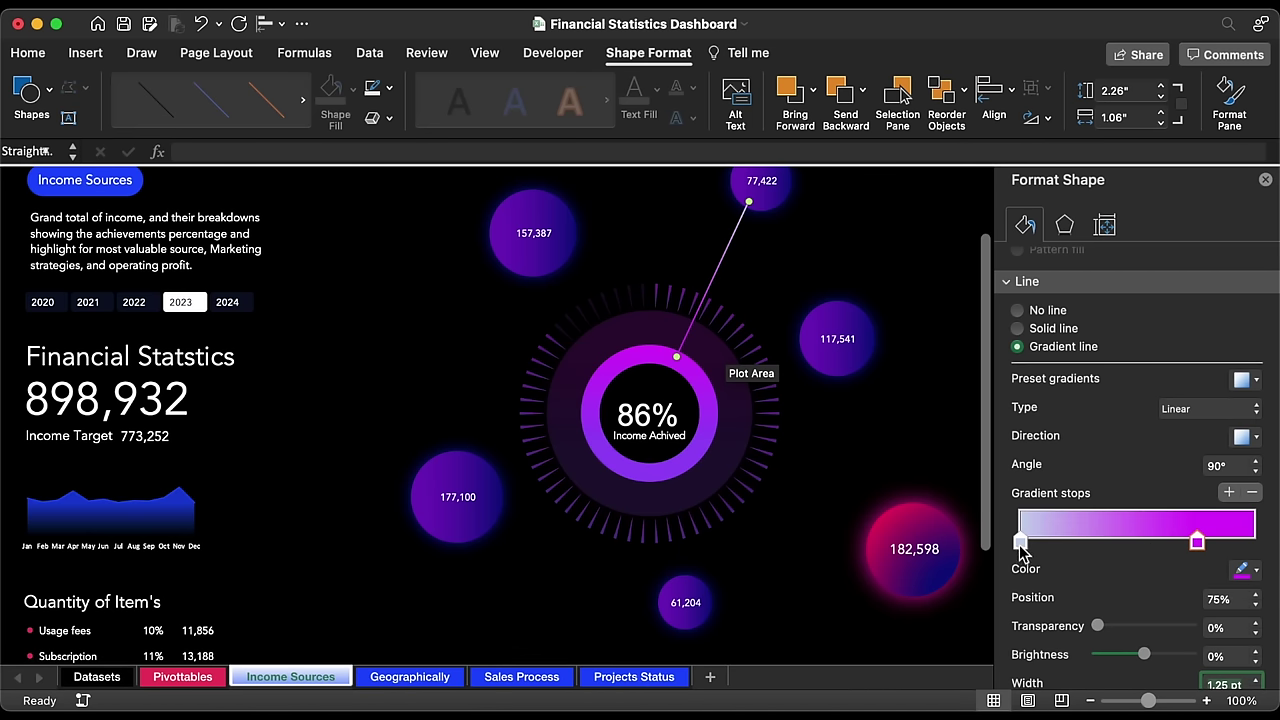
{"action": "left_click_drag", "start_coordinate": [1020, 544], "coordinate": [1047, 543]}
Step: Make the other gradient stop dark navy at 2% and refine the line's top end on the 77,422 bubble
{"action": "left_click", "coordinate": [1250, 572]}
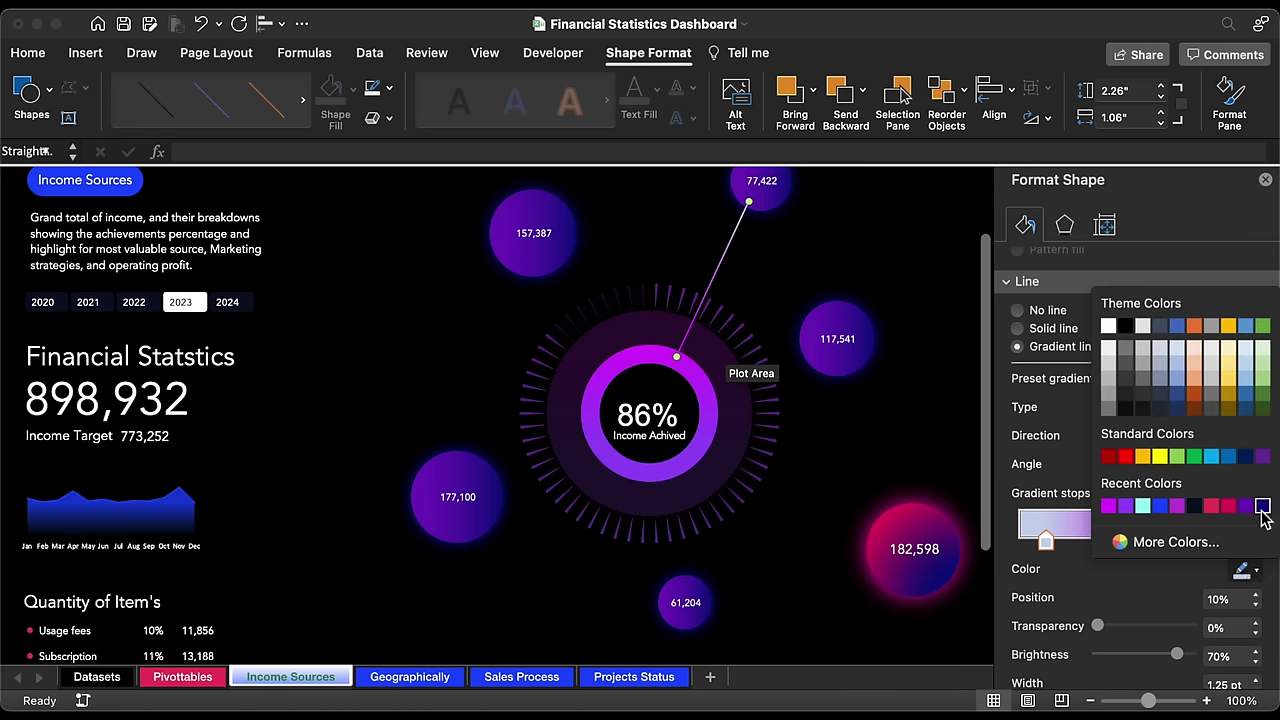
{"action": "left_click", "coordinate": [1262, 507]}
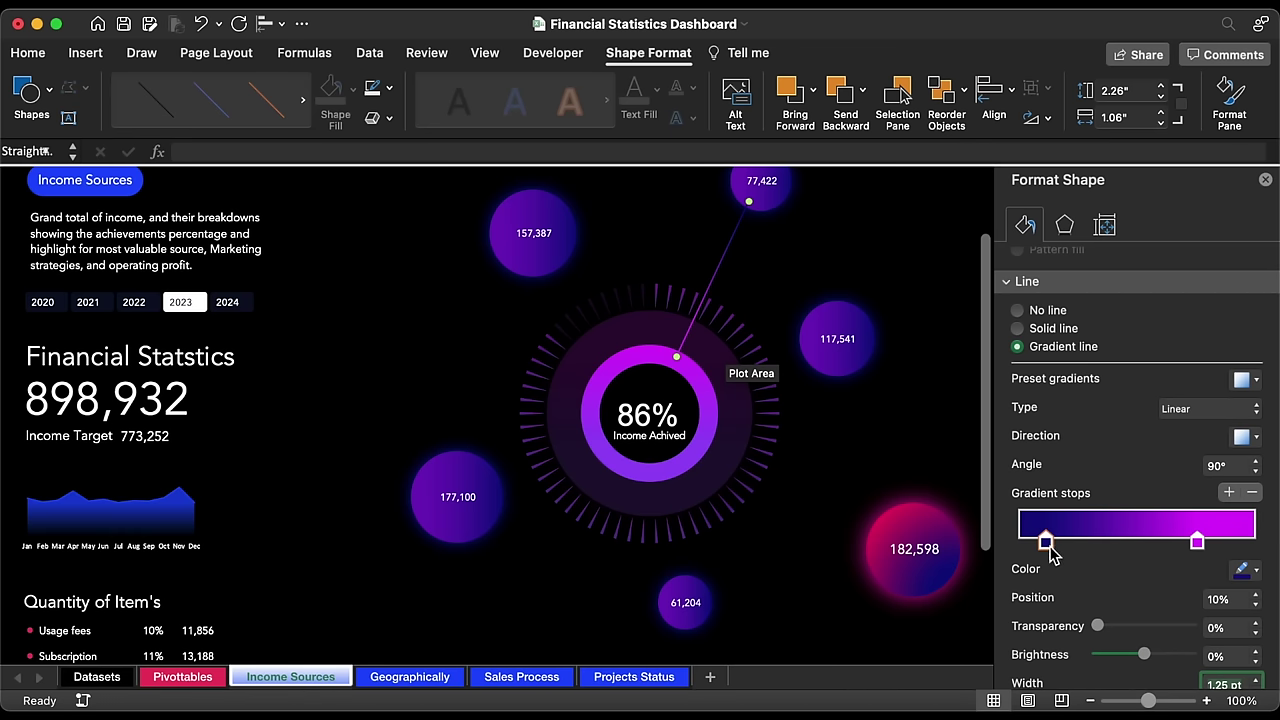
{"action": "left_click_drag", "start_coordinate": [1047, 545], "coordinate": [1027, 543]}
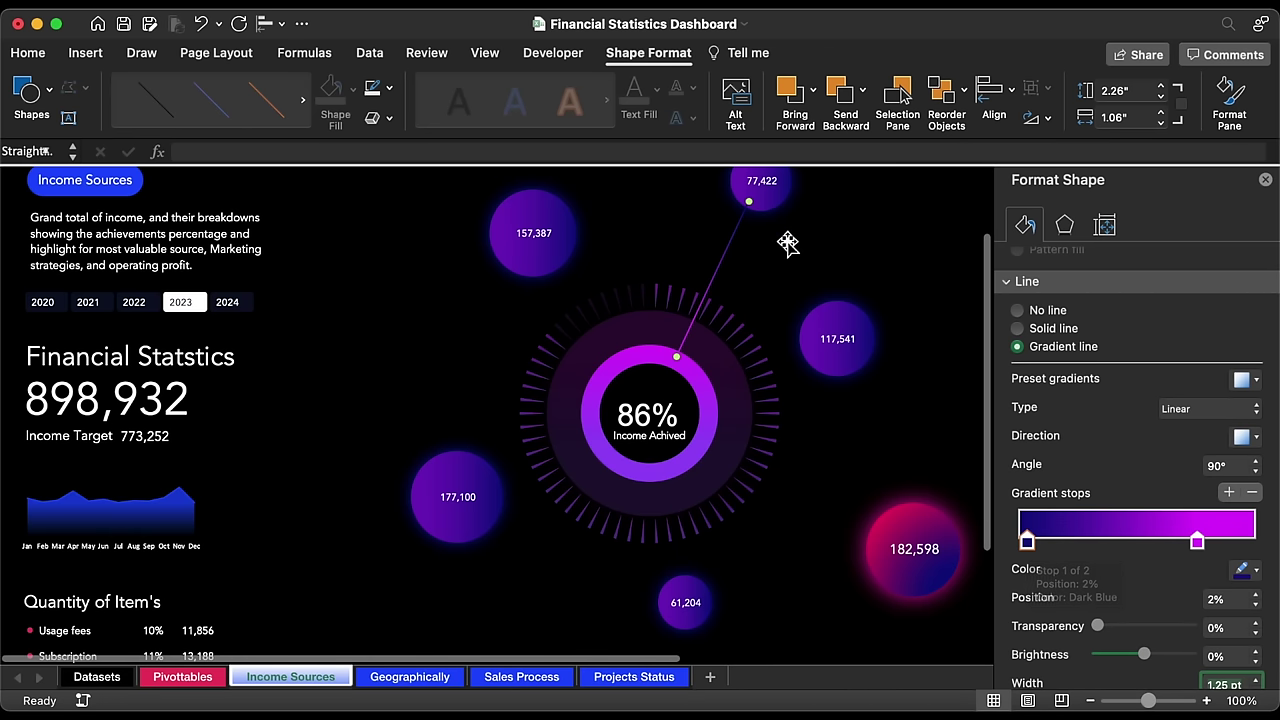
{"action": "left_click_drag", "start_coordinate": [749, 201], "coordinate": [760, 184]}
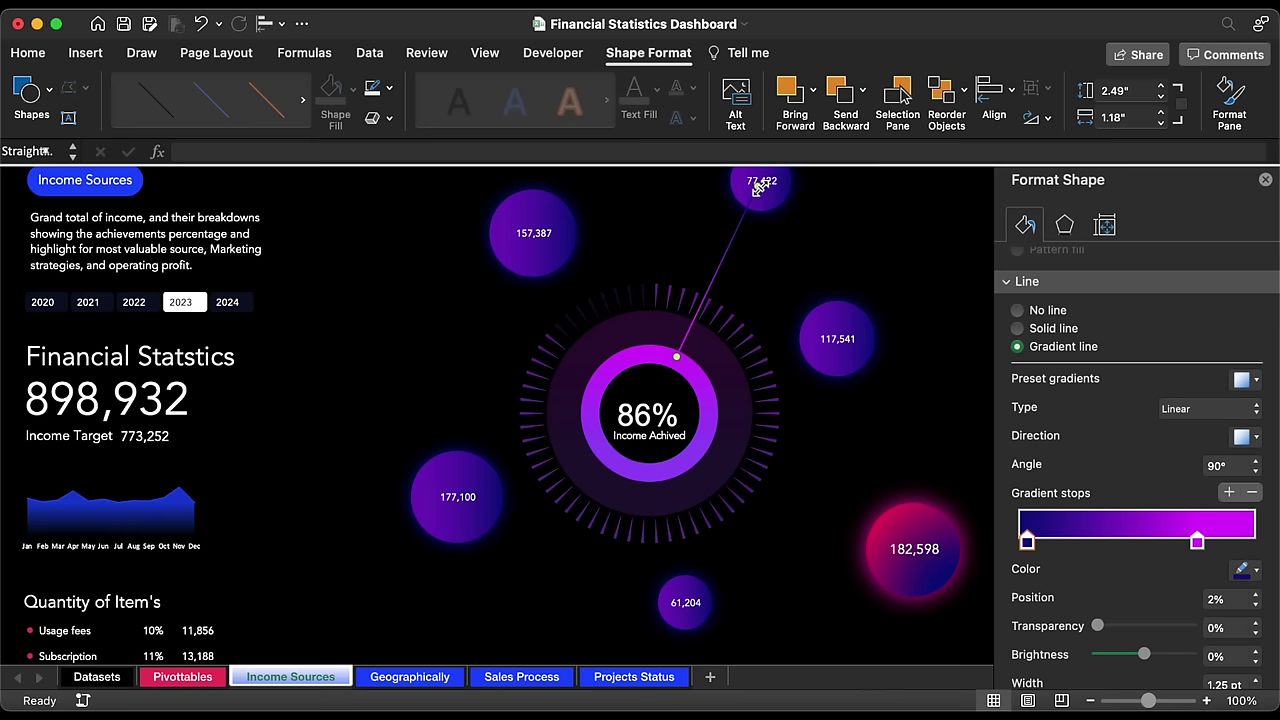
Step: Duplicate the connector with Cmd+D and link the ring to the 117,541 and 182,598 bubbles
{"action": "key", "text": "super+d"}
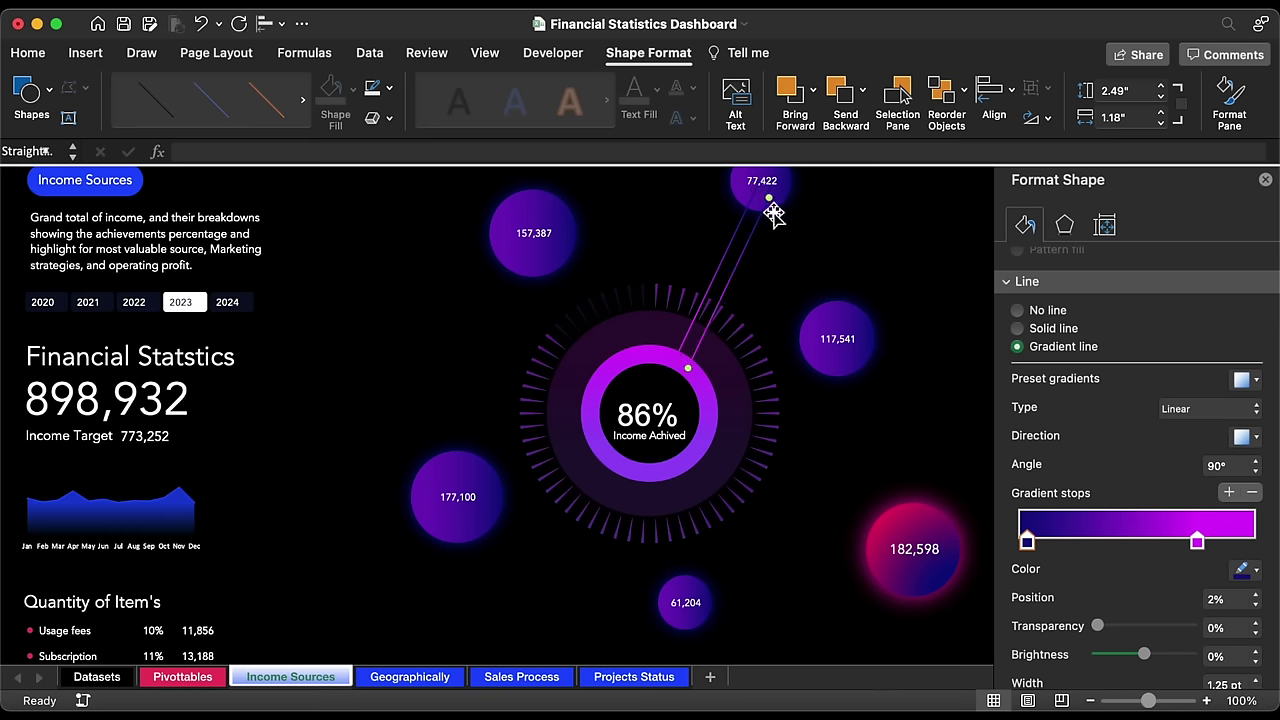
{"action": "left_click_drag", "start_coordinate": [773, 200], "coordinate": [833, 340]}
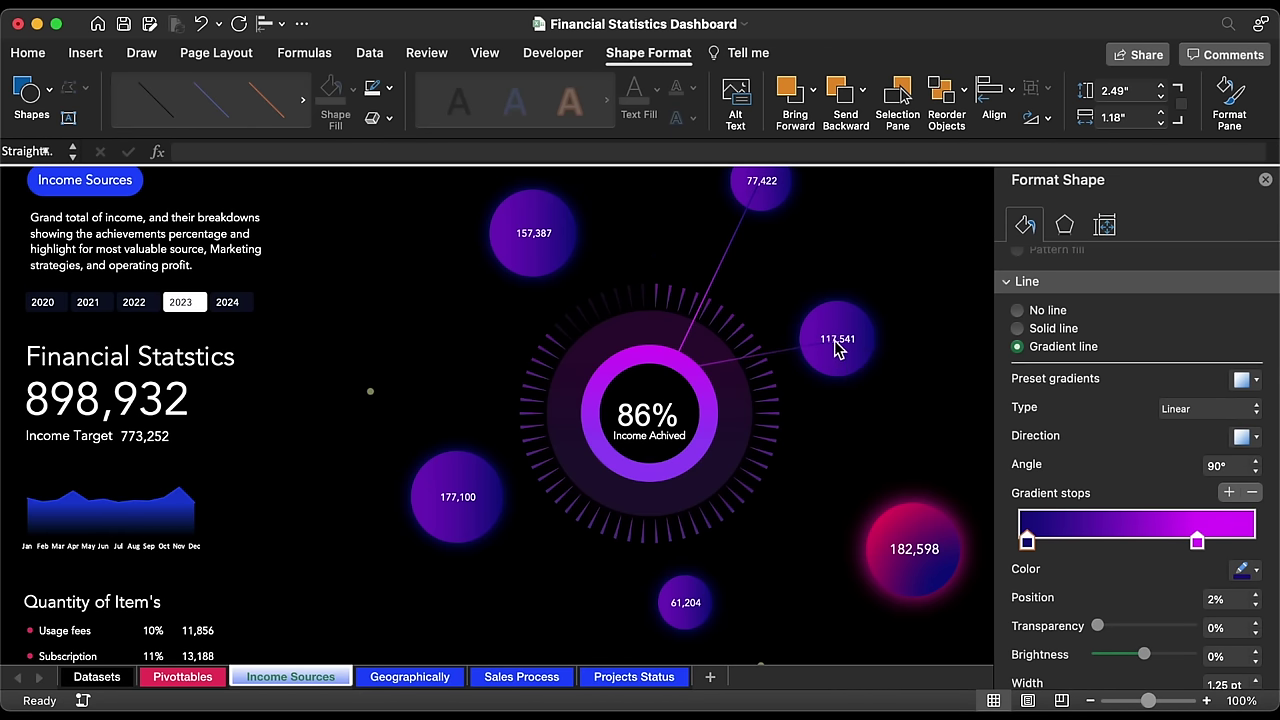
{"action": "left_click_drag", "start_coordinate": [689, 373], "coordinate": [712, 392]}
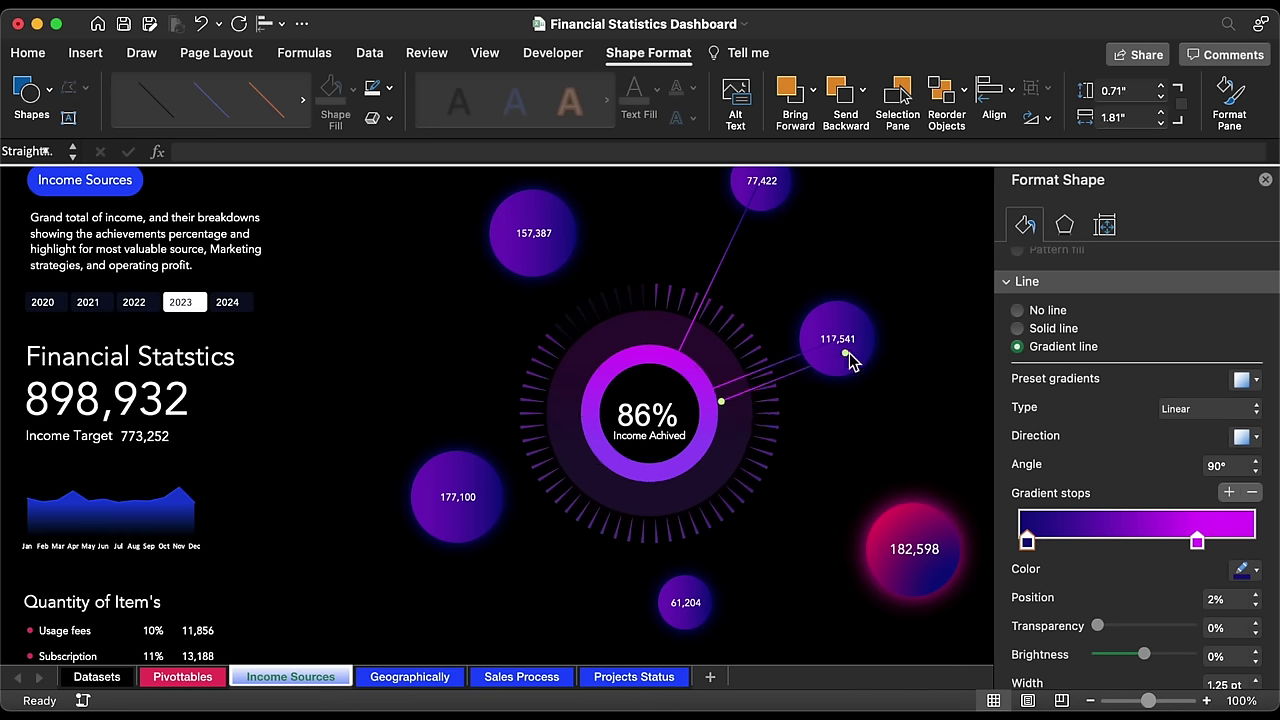
{"action": "left_click_drag", "start_coordinate": [847, 358], "coordinate": [914, 554]}
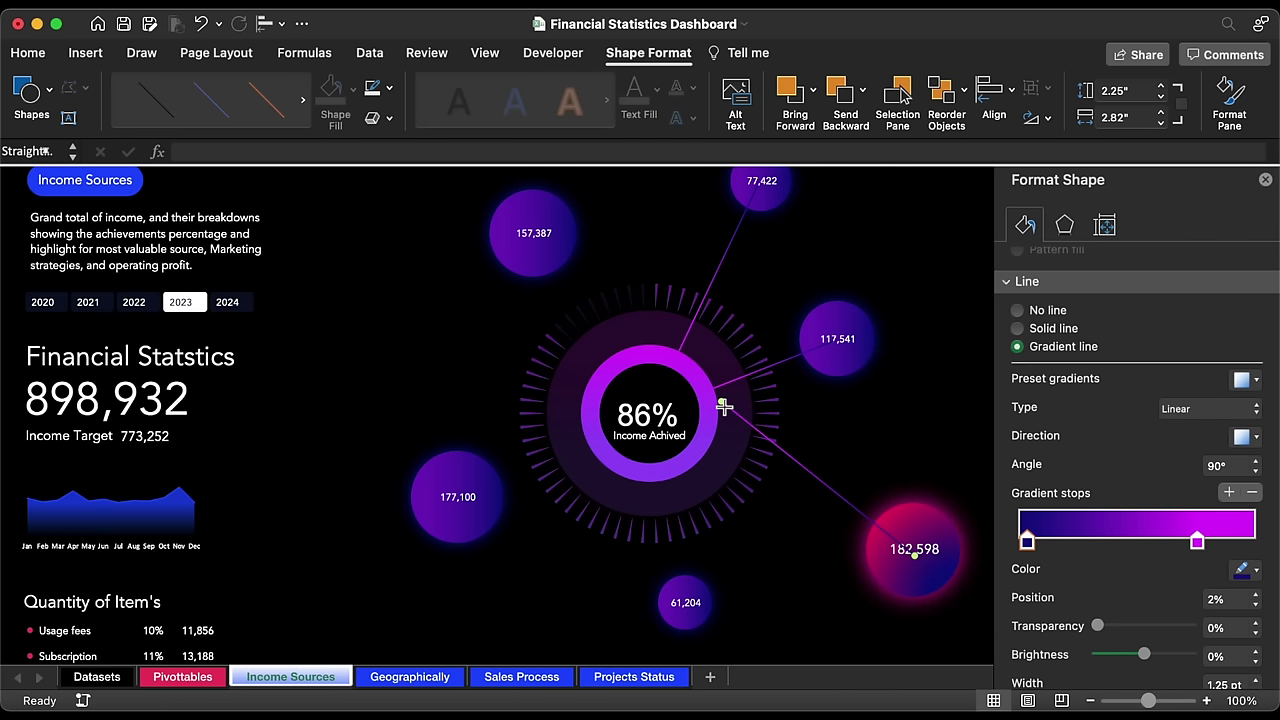
{"action": "left_click_drag", "start_coordinate": [724, 407], "coordinate": [708, 441]}
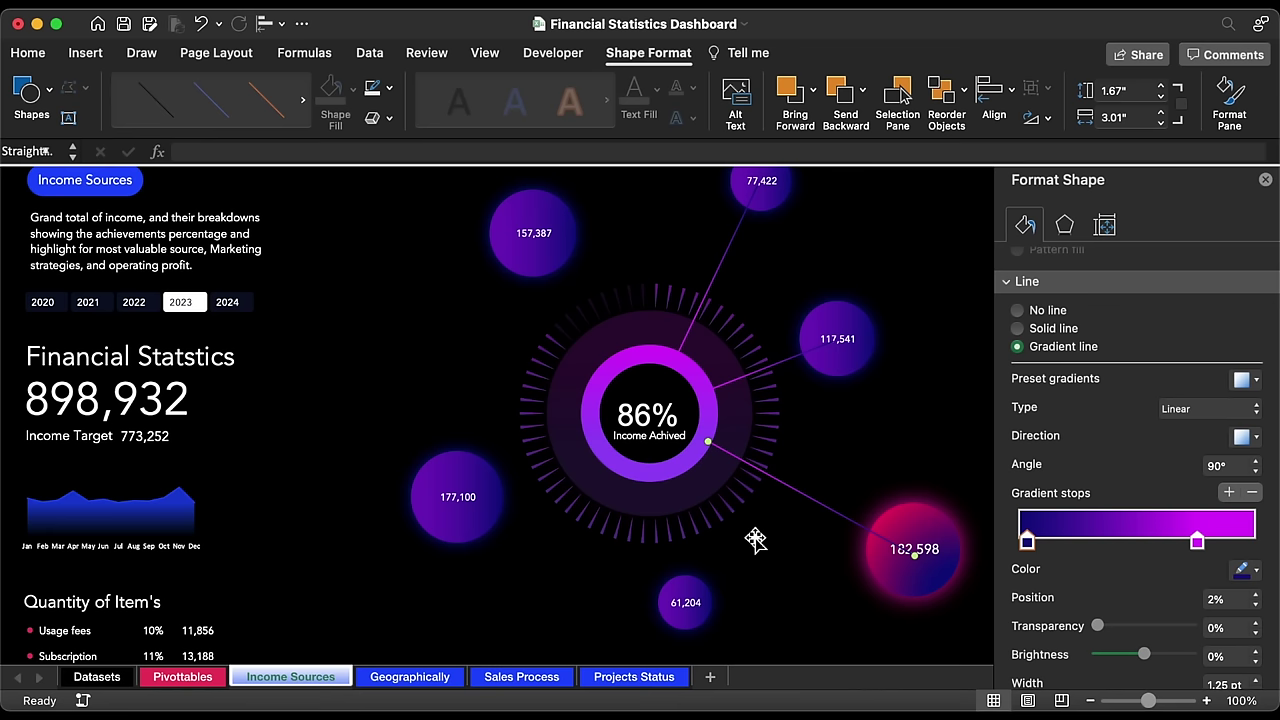
Step: Reroute connectors from the ring's bottom and top-left edges to the 61,204 and 157,387 bubbles
{"action": "left_click_drag", "start_coordinate": [901, 550], "coordinate": [686, 603]}
{"action": "left_click_drag", "start_coordinate": [651, 451], "coordinate": [662, 474]}
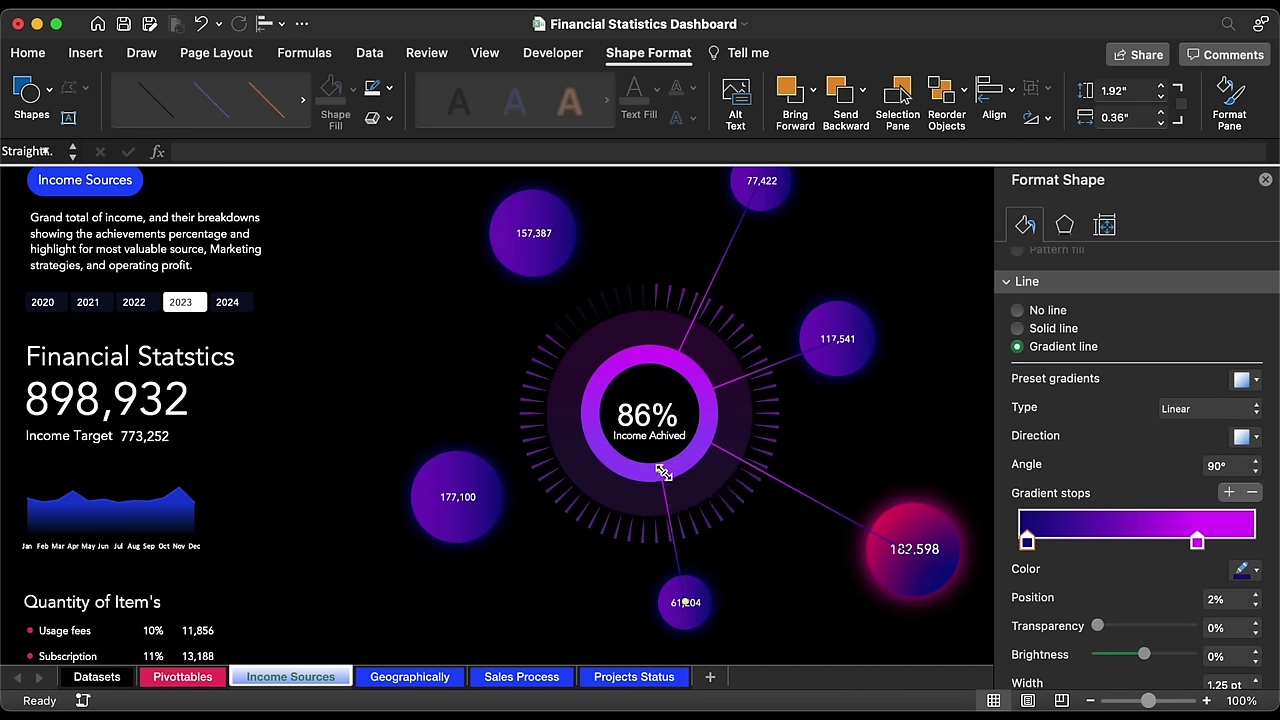
{"action": "left_click_drag", "start_coordinate": [680, 537], "coordinate": [580, 569]}
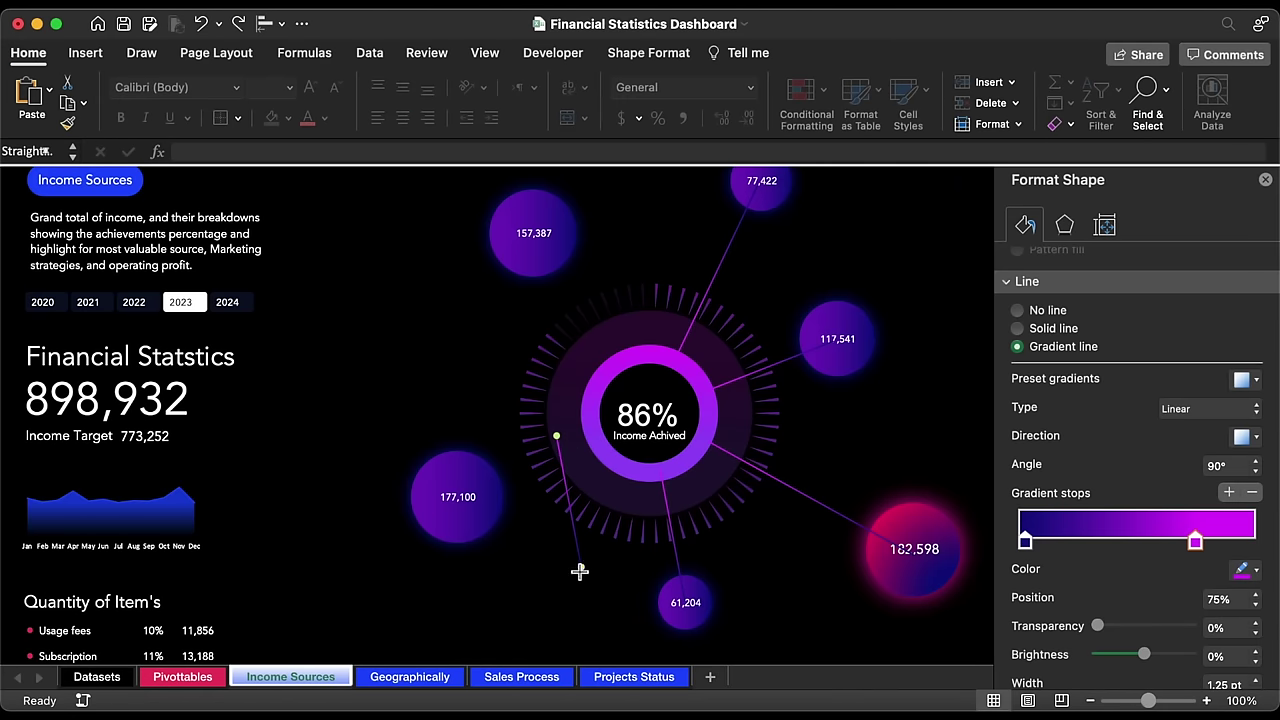
{"action": "left_click_drag", "start_coordinate": [558, 436], "coordinate": [593, 440]}
{"action": "left_click_drag", "start_coordinate": [457, 497], "coordinate": [535, 233]}
{"action": "left_click_drag", "start_coordinate": [607, 451], "coordinate": [620, 360]}
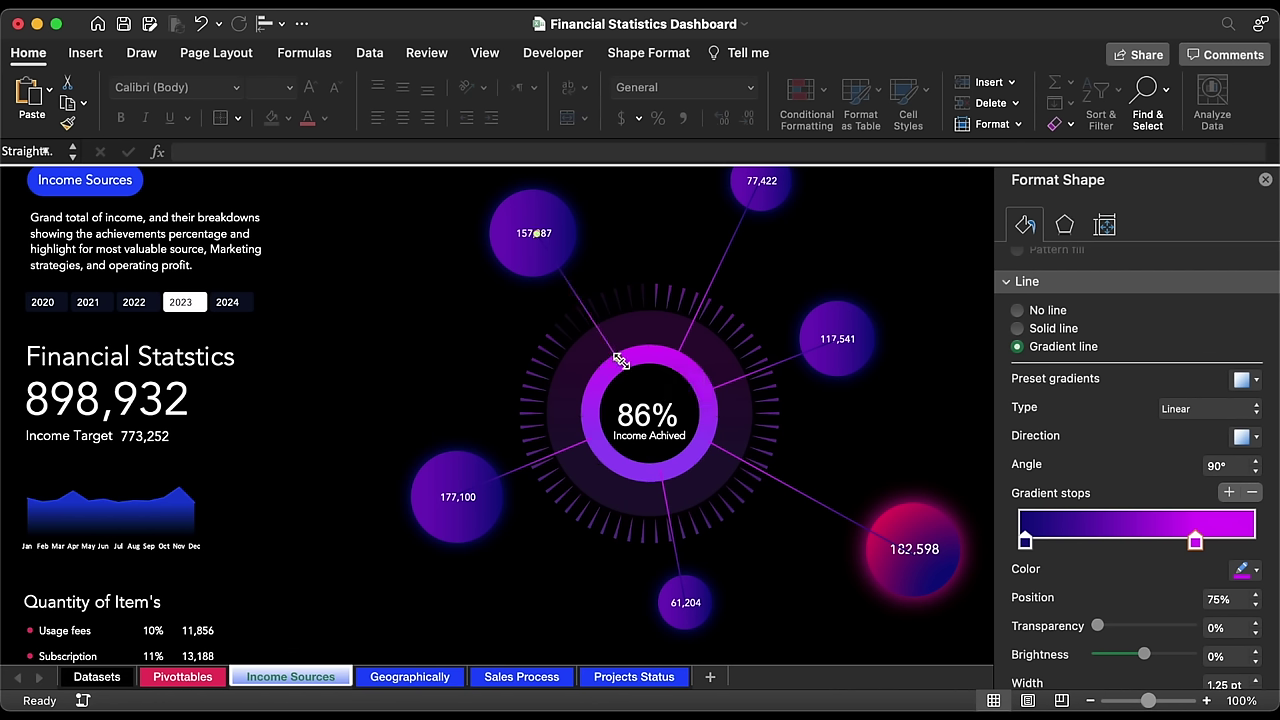
Step: Add the 77,422, 182,598 and 61,204 connectors to the selection
{"action": "left_click", "coordinate": [741, 241], "text": "shift"}
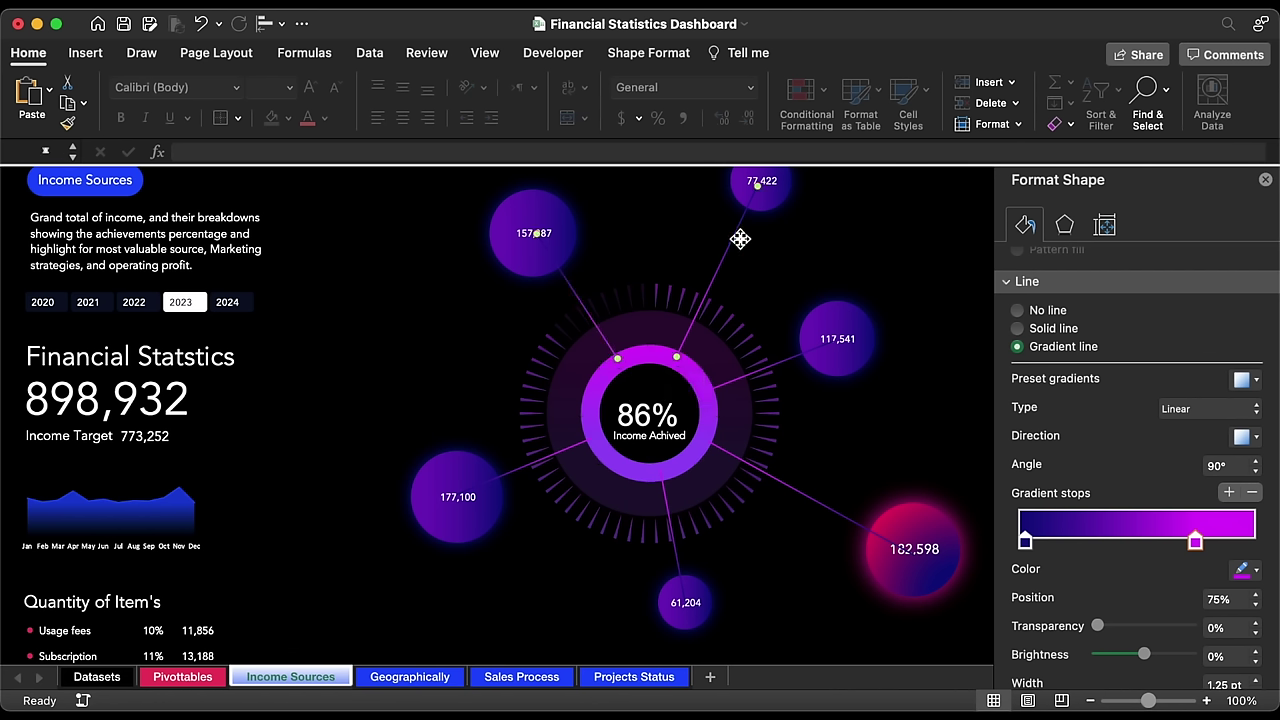
{"action": "left_click", "coordinate": [806, 497], "text": "shift"}
{"action": "left_click", "coordinate": [676, 535], "text": "shift"}
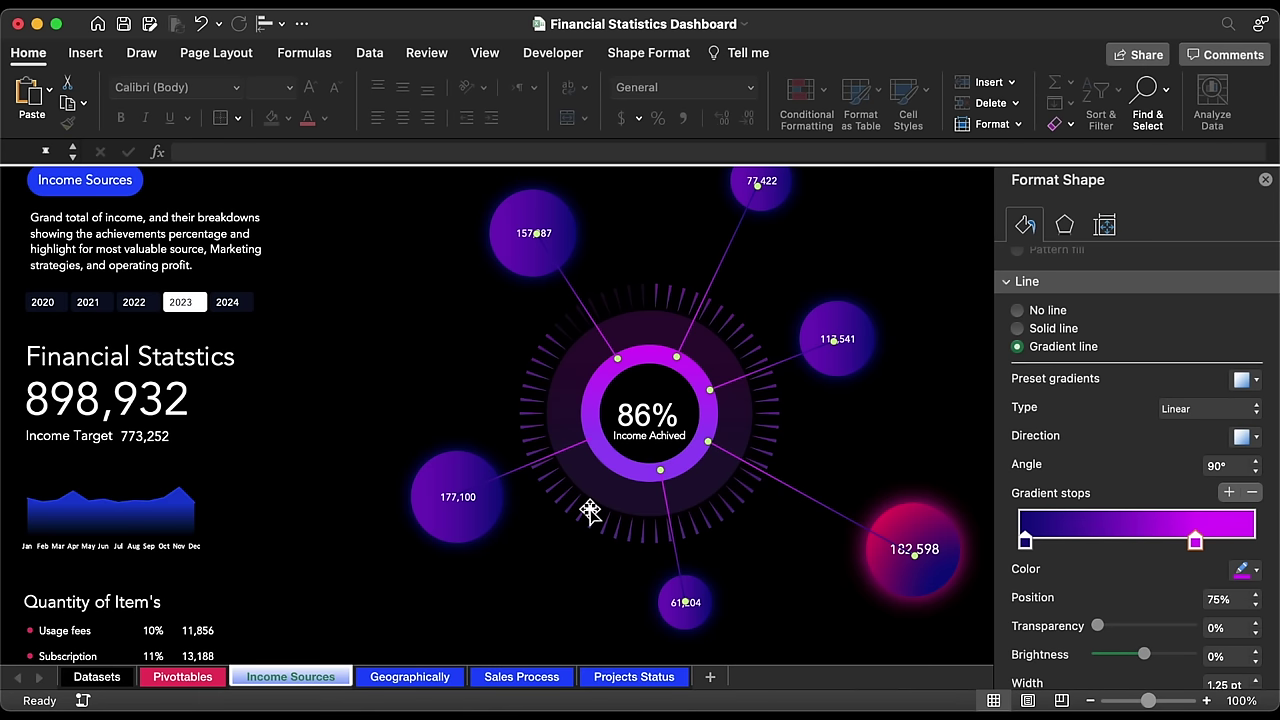
Step: Group the selected connector lines into one object
{"action": "right_click", "coordinate": [534, 470]}
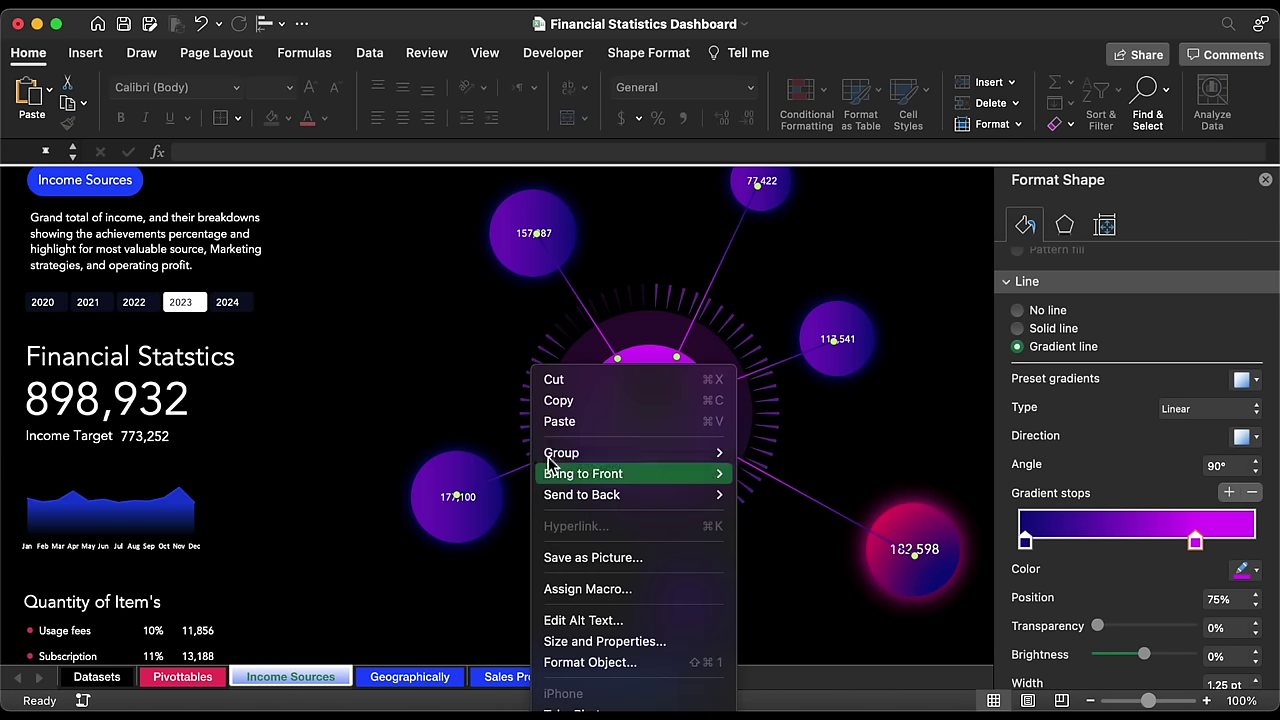
{"action": "mouse_move", "coordinate": [630, 452]}
{"action": "left_click", "coordinate": [773, 459]}
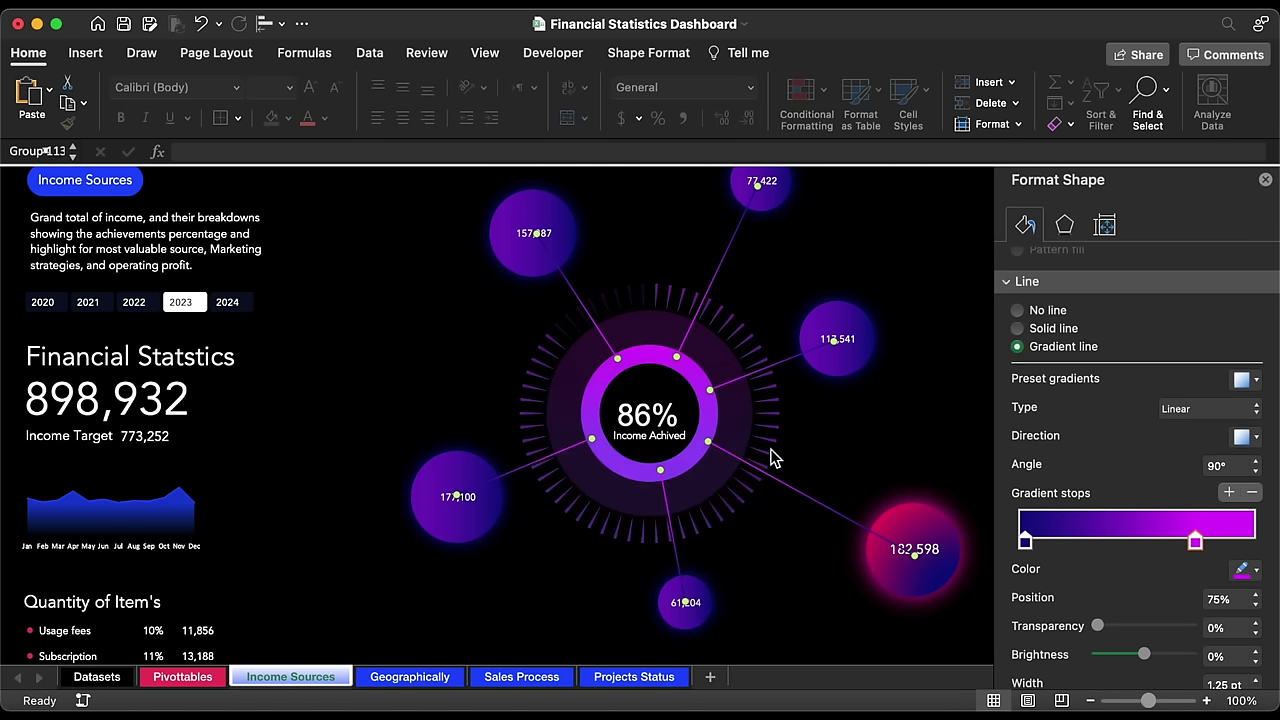
Step: Bring the chart area to the front and filter the dashboard to 2021 in the slicer
{"action": "left_click", "coordinate": [658, 360]}
{"action": "left_click", "coordinate": [655, 385]}
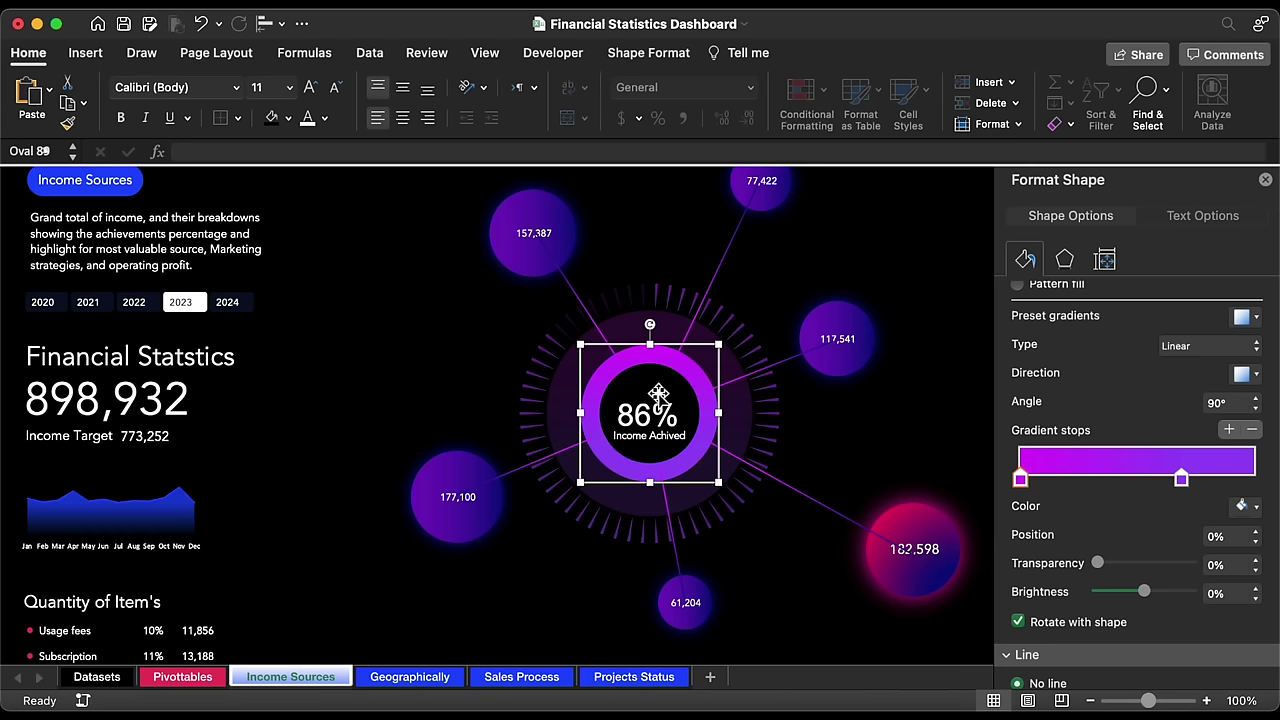
{"action": "left_click", "coordinate": [693, 340], "text": "shift"}
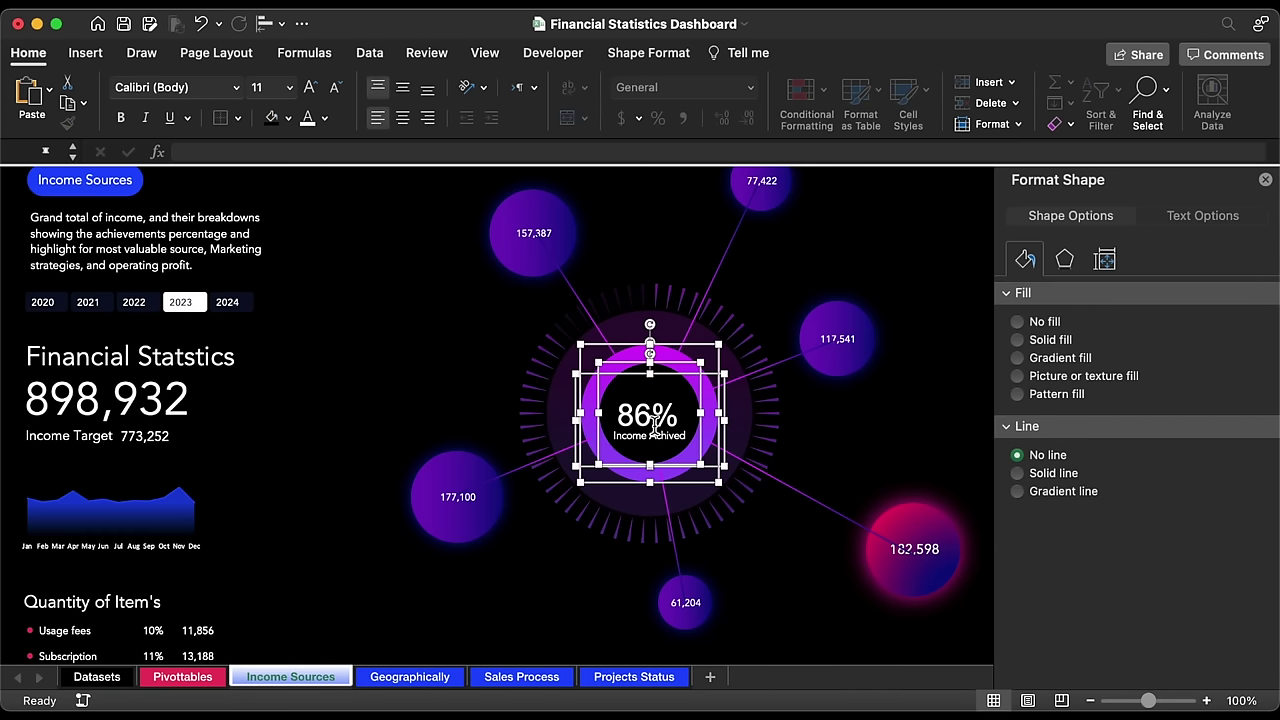
{"action": "right_click", "coordinate": [685, 373]}
{"action": "left_click", "coordinate": [371, 366]}
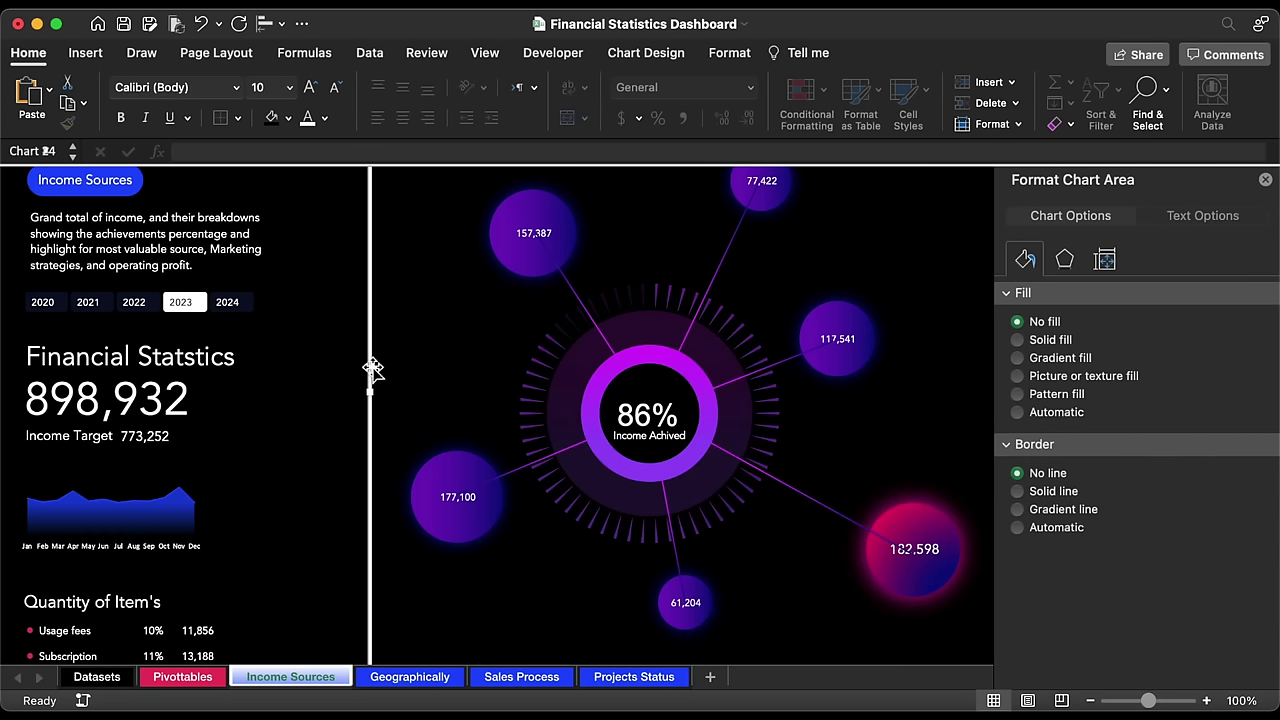
{"action": "right_click", "coordinate": [371, 366]}
{"action": "mouse_move", "coordinate": [510, 475]}
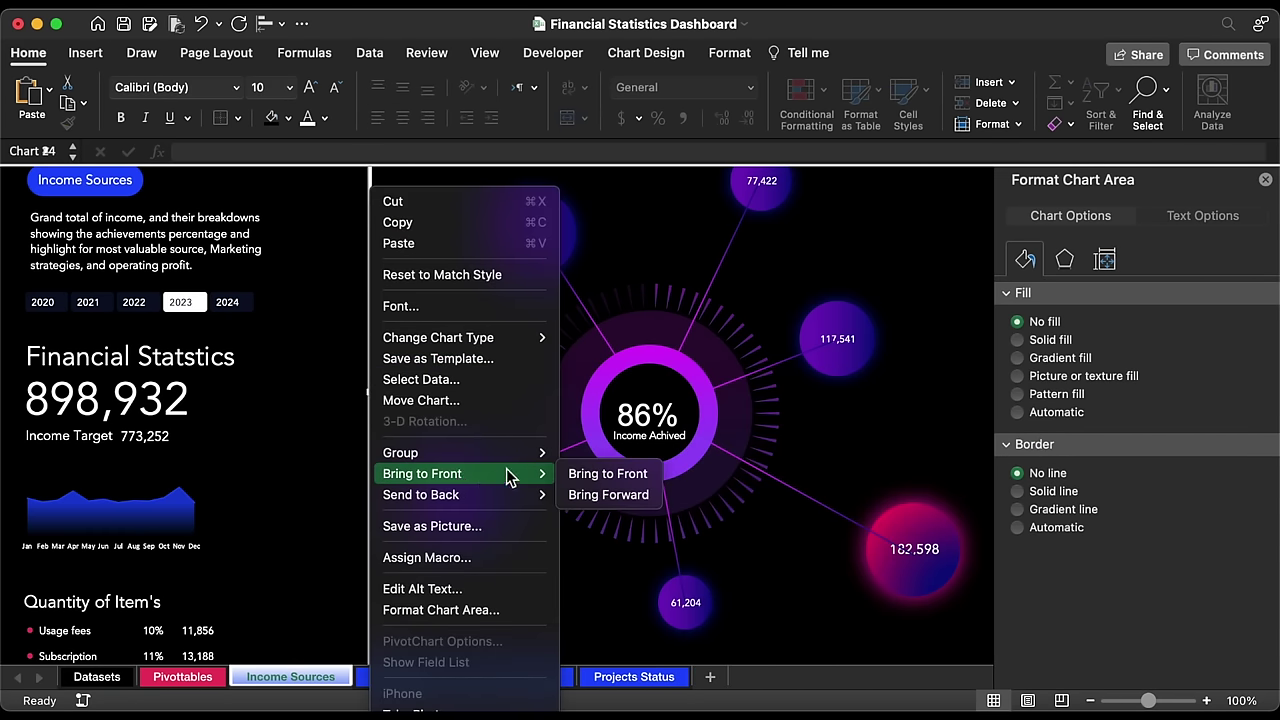
{"action": "left_click", "coordinate": [604, 474]}
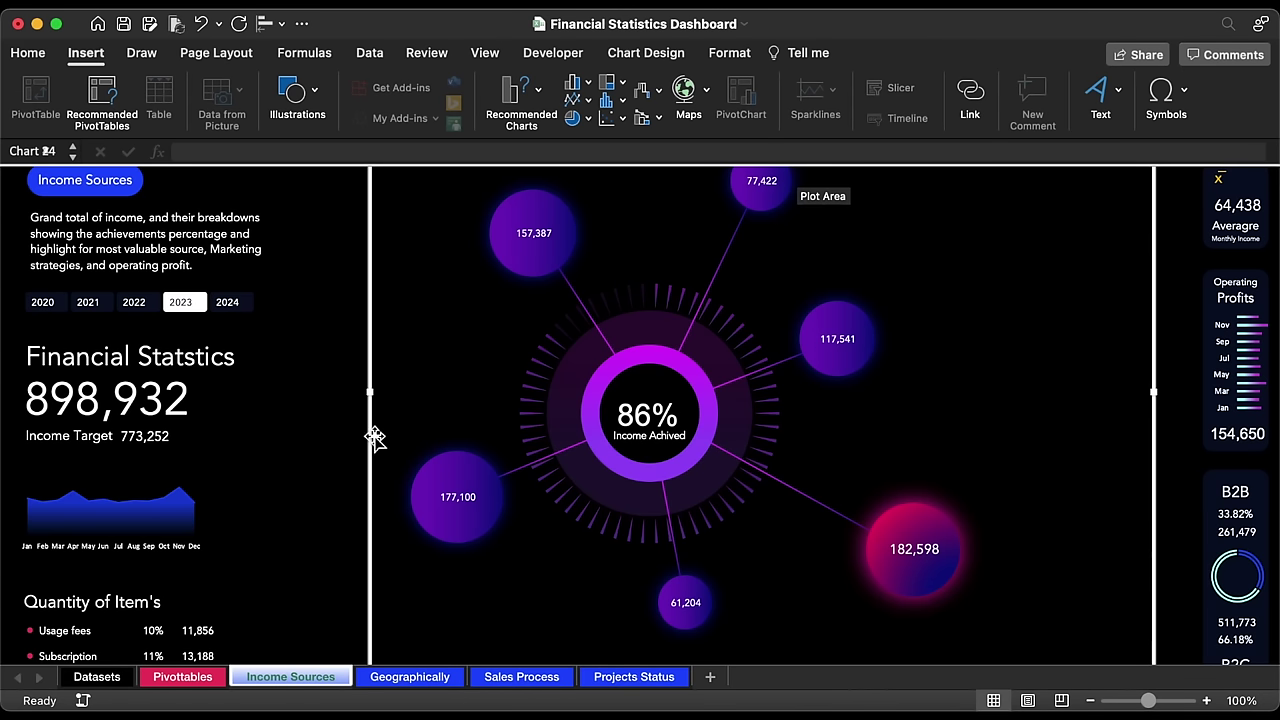
{"action": "left_click", "coordinate": [96, 310]}
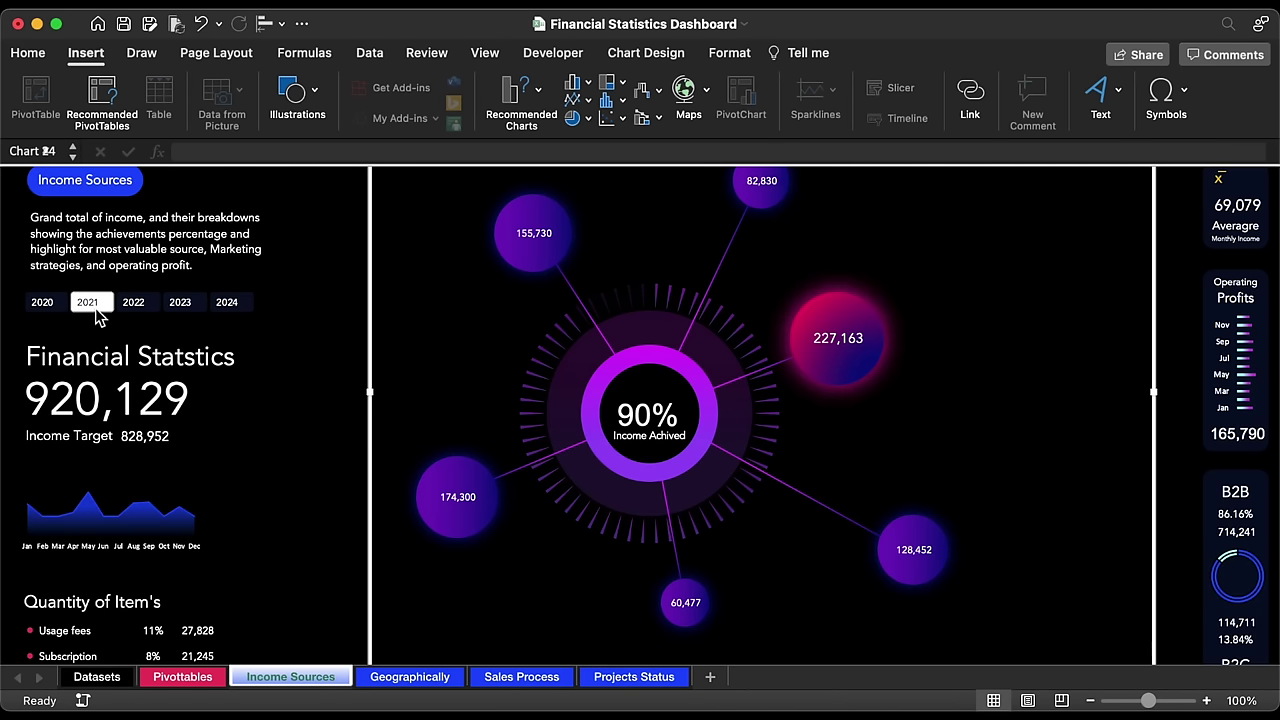
Step: Draw a short straight line beside the 227,163 bubble
{"action": "left_click", "coordinate": [293, 98]}
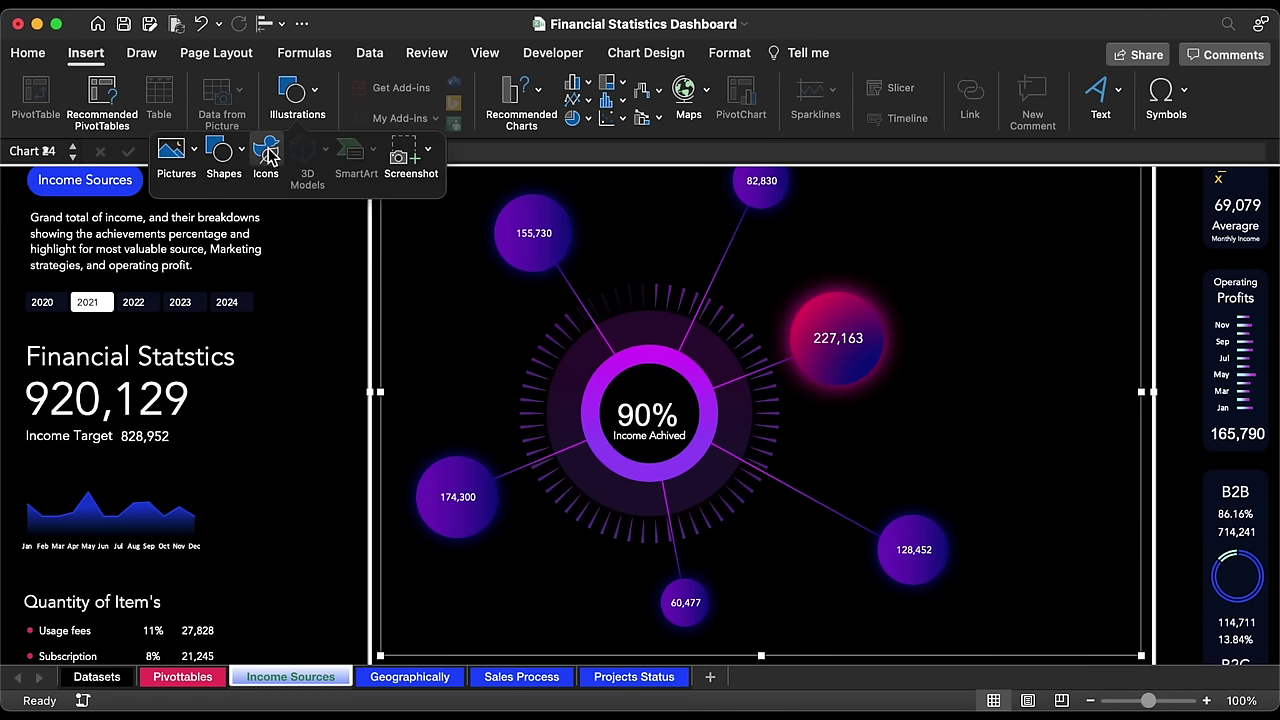
{"action": "left_click", "coordinate": [223, 150]}
{"action": "left_click", "coordinate": [250, 207]}
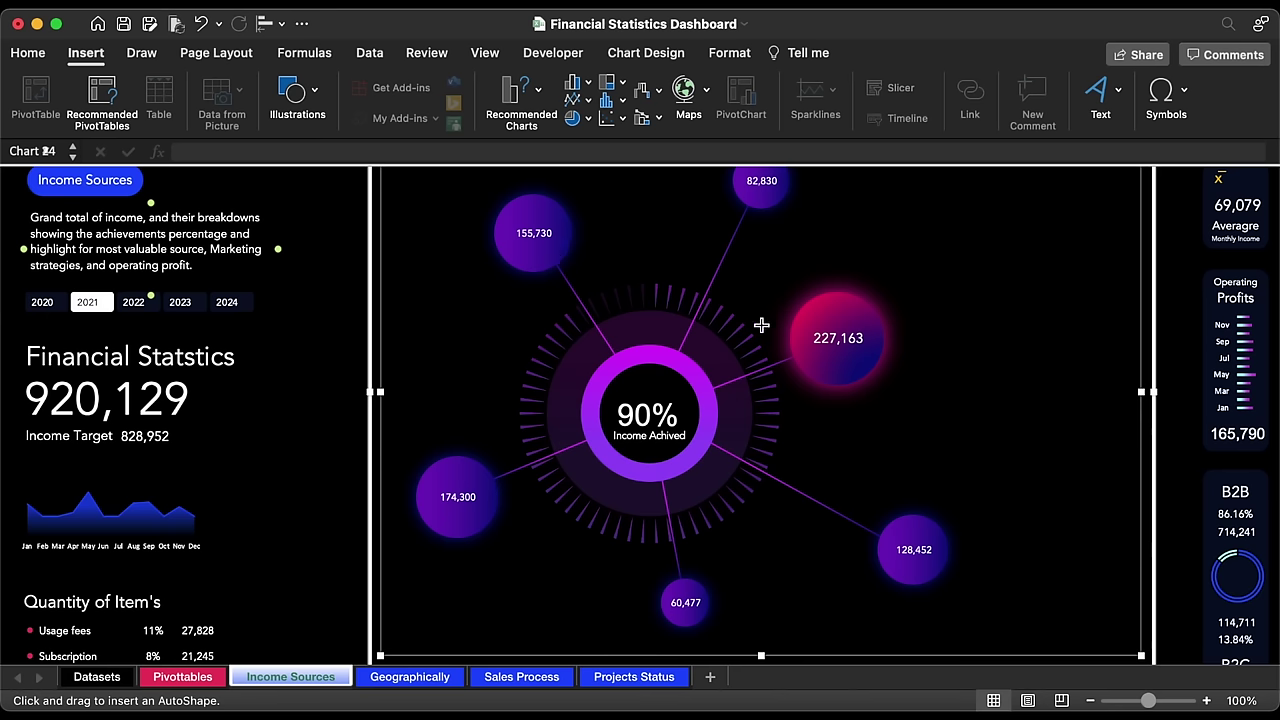
{"action": "mouse_move", "coordinate": [947, 332]}
{"action": "left_mouse_down"}
{"action": "mouse_move", "coordinate": [877, 323]}
{"action": "mouse_move", "coordinate": [954, 317]}
{"action": "mouse_move", "coordinate": [928, 274]}
{"action": "left_mouse_up"}
Step: Give the line a two-stop gradient: aqua at the start, dark navy at 64%
{"action": "scroll", "coordinate": [928, 274], "scroll_direction": "up", "scroll_amount": 3}
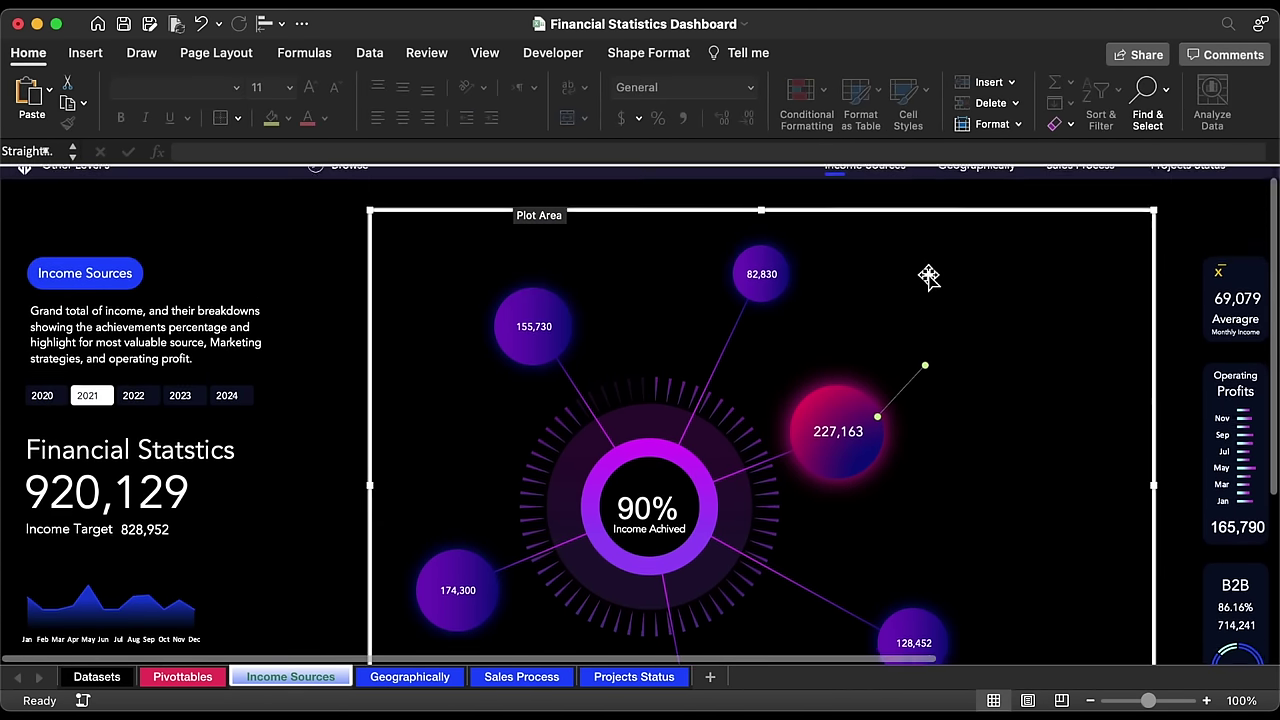
{"action": "key", "text": "super+1"}
{"action": "scroll", "coordinate": [1190, 598], "scroll_direction": "down", "scroll_amount": 2}
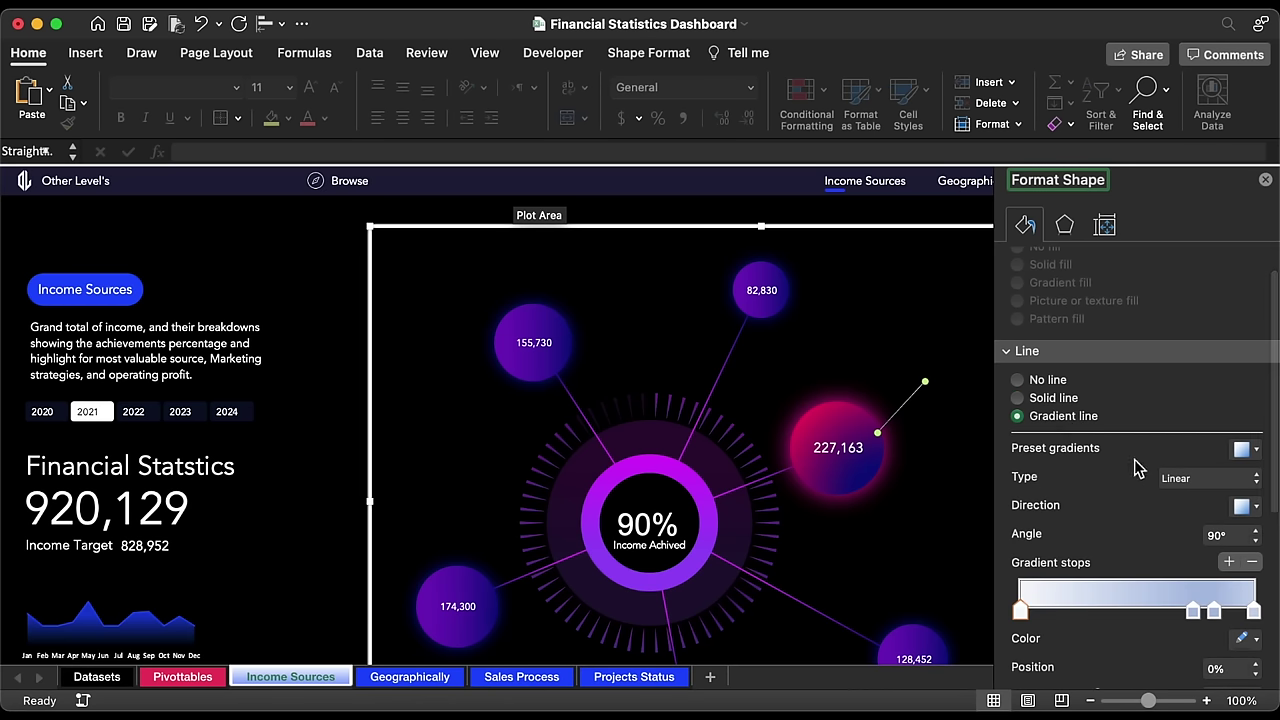
{"action": "left_click", "coordinate": [1253, 565]}
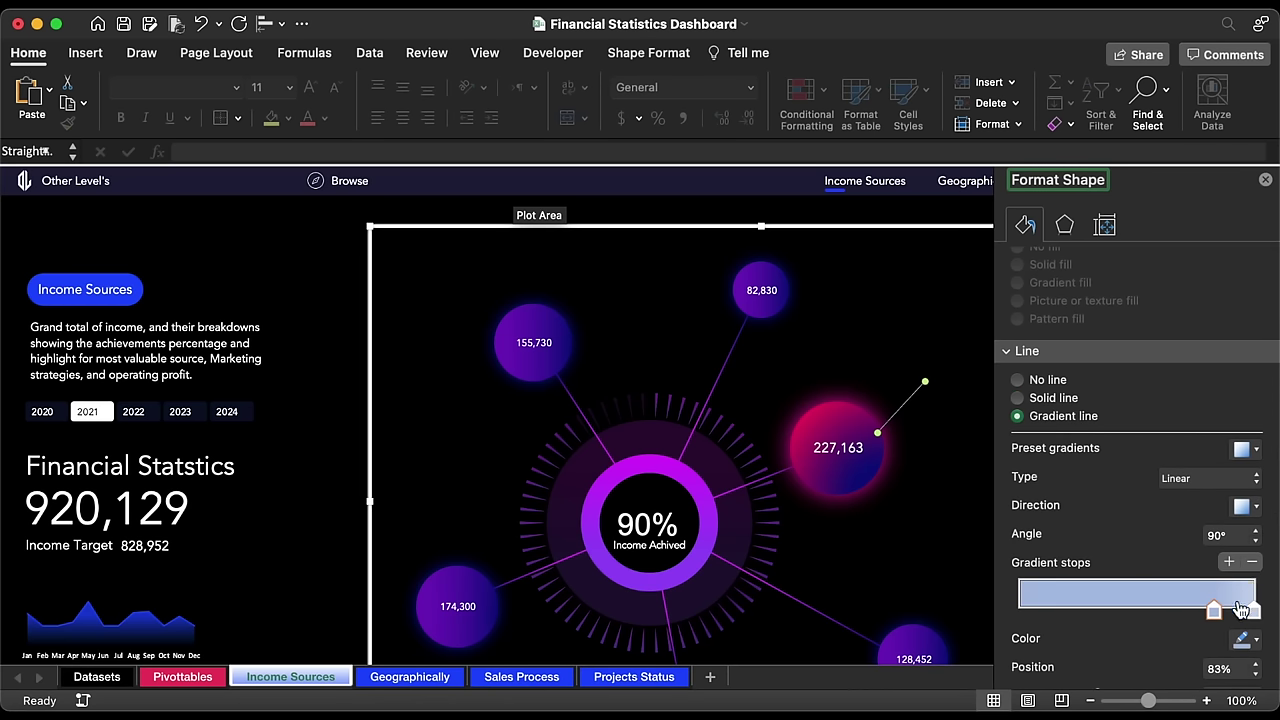
{"action": "left_click", "coordinate": [1245, 638]}
{"action": "left_click", "coordinate": [1108, 577]}
{"action": "left_click_drag", "start_coordinate": [1213, 610], "coordinate": [1105, 612]}
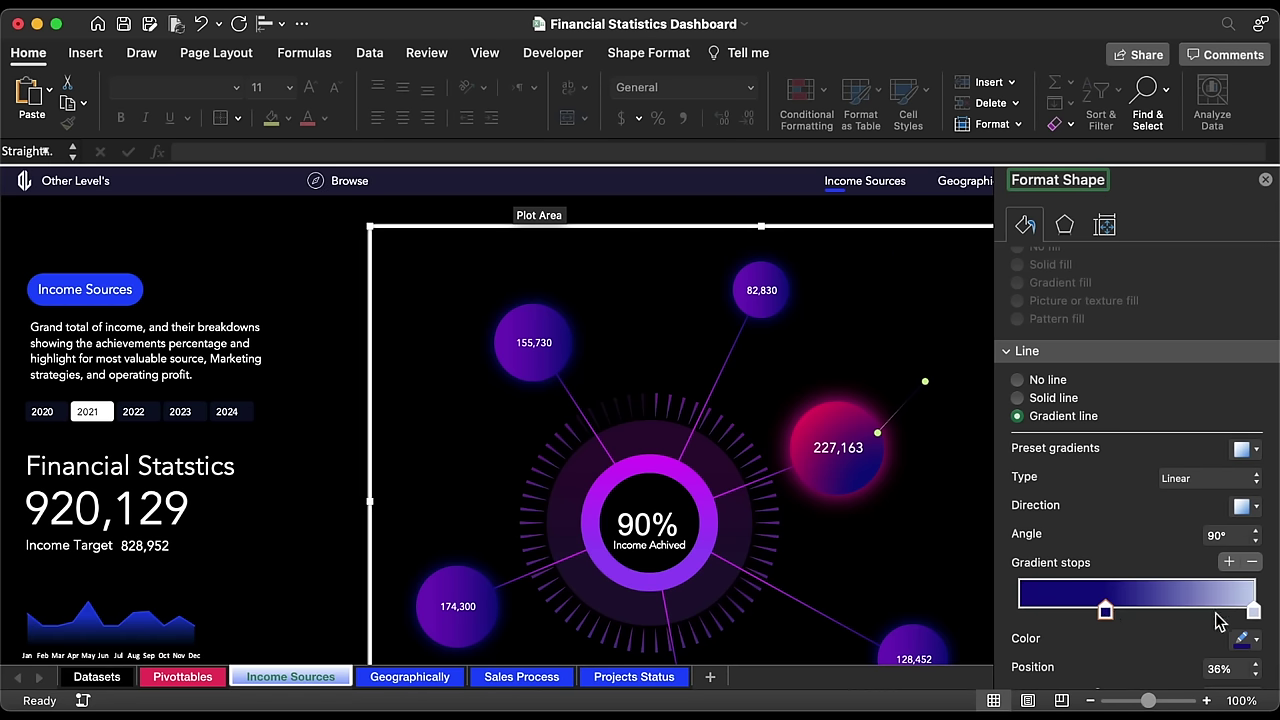
{"action": "left_click", "coordinate": [1253, 610]}
{"action": "left_click", "coordinate": [1245, 640]}
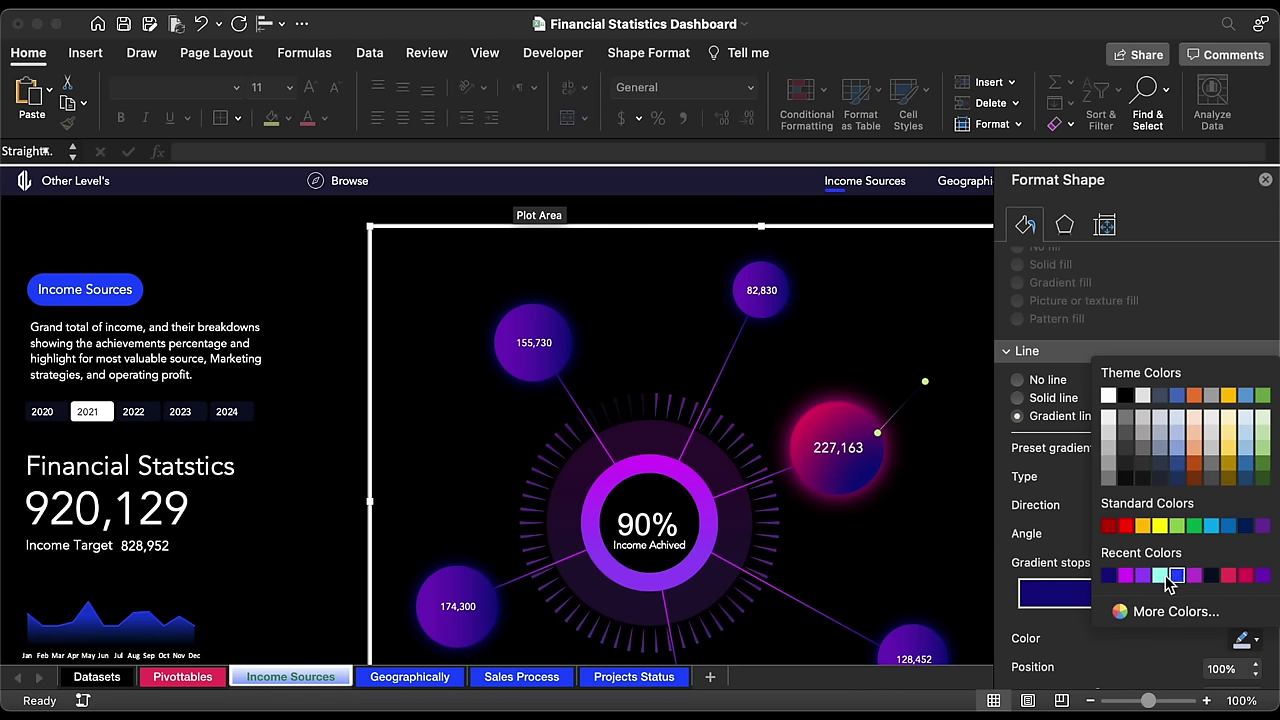
{"action": "left_click", "coordinate": [1162, 576]}
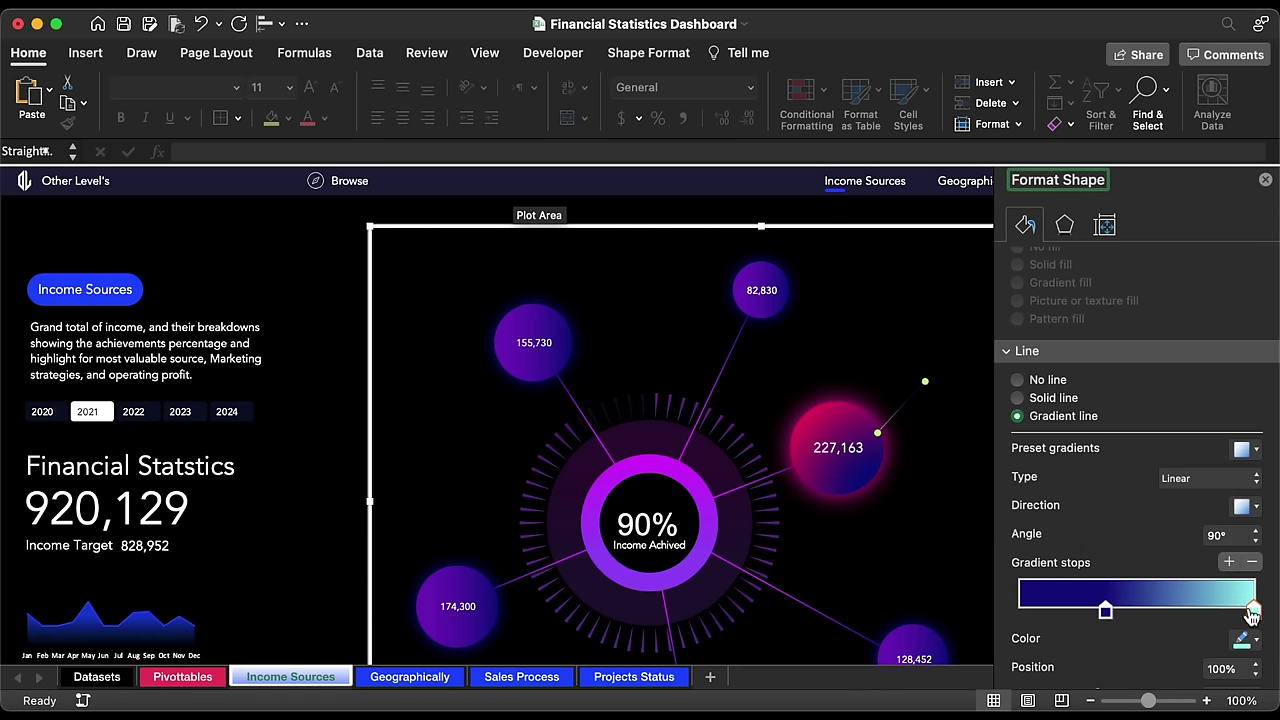
{"action": "left_click_drag", "start_coordinate": [1256, 616], "coordinate": [1003, 618]}
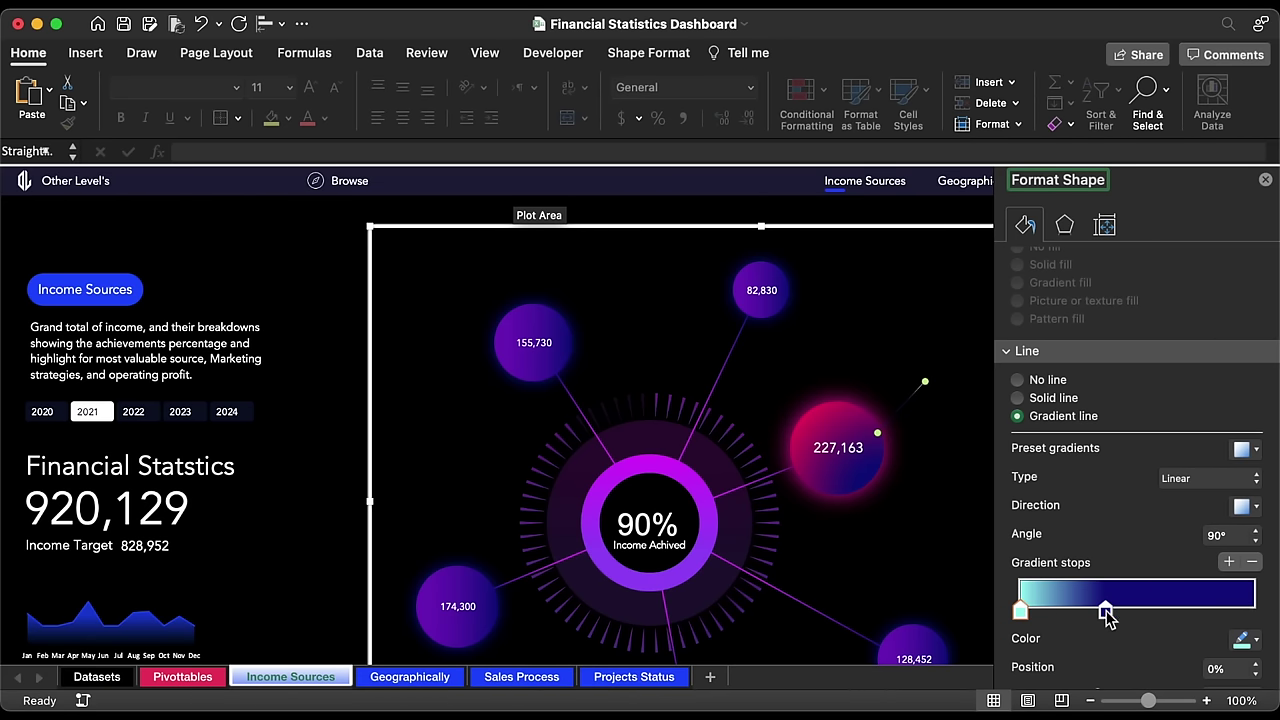
{"action": "left_click_drag", "start_coordinate": [1107, 617], "coordinate": [1171, 618]}
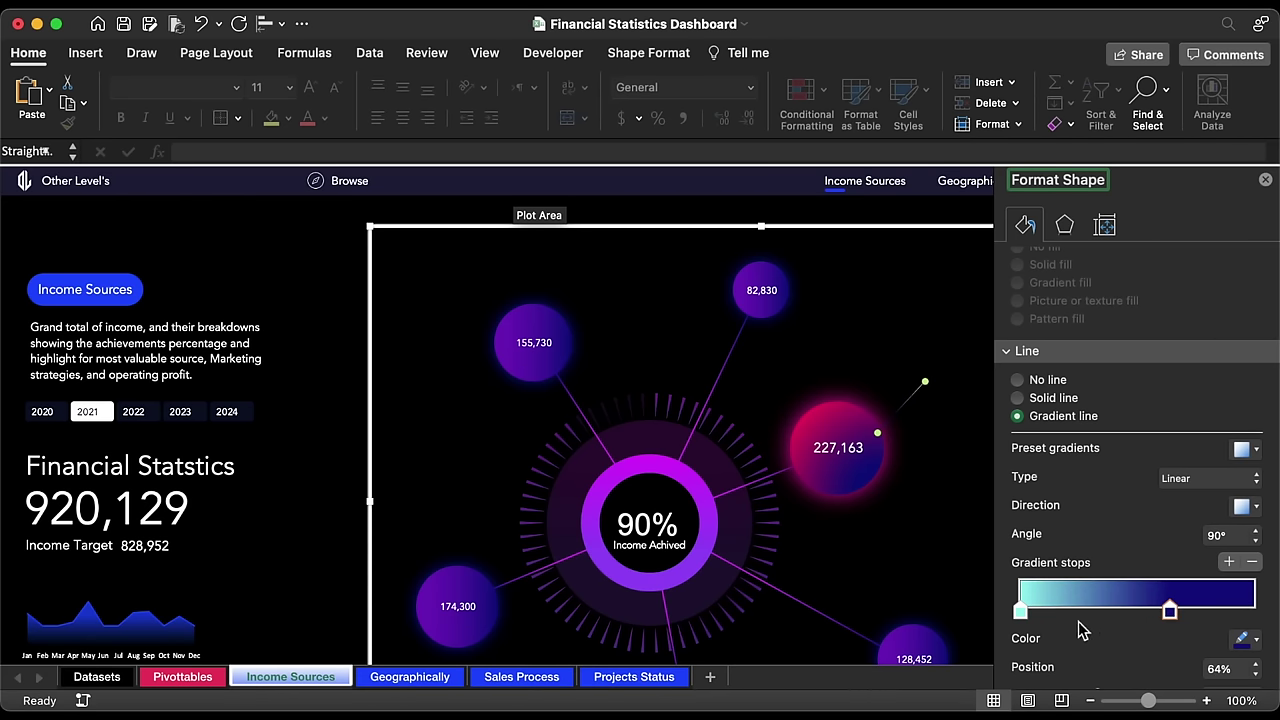
Step: Thicken the line to 1.25 pt and nudge its end point
{"action": "left_click_drag", "start_coordinate": [1020, 620], "coordinate": [1060, 612]}
{"action": "scroll", "coordinate": [1160, 591], "scroll_direction": "down", "scroll_amount": 4}
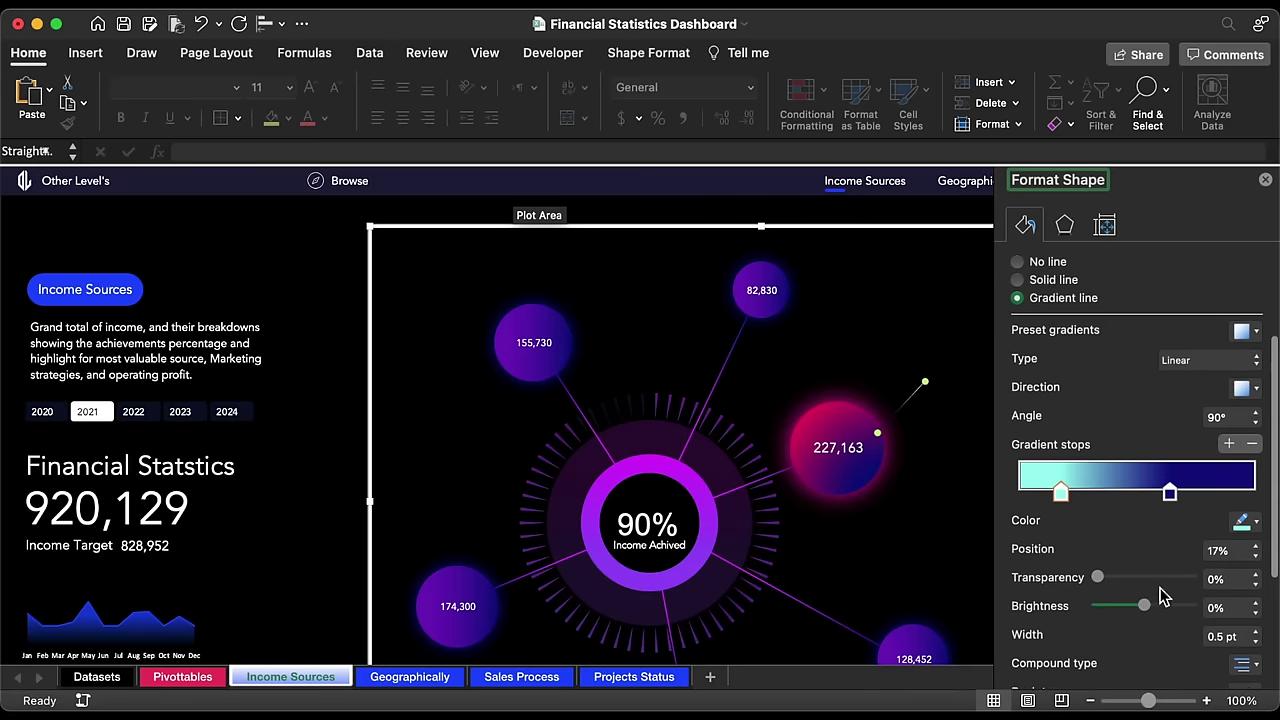
{"action": "left_click", "coordinate": [1255, 575]}
{"action": "left_click", "coordinate": [1256, 575]}
{"action": "left_click", "coordinate": [1256, 575]}
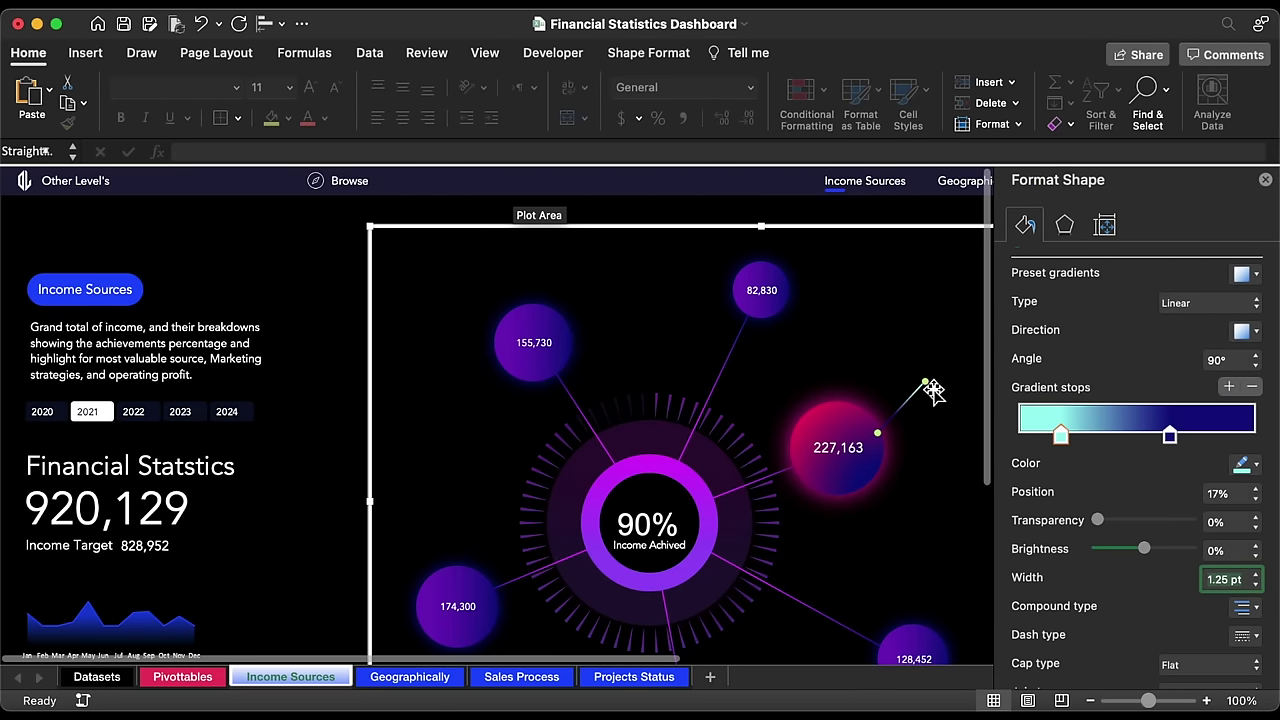
{"action": "left_click_drag", "start_coordinate": [927, 386], "coordinate": [928, 382]}
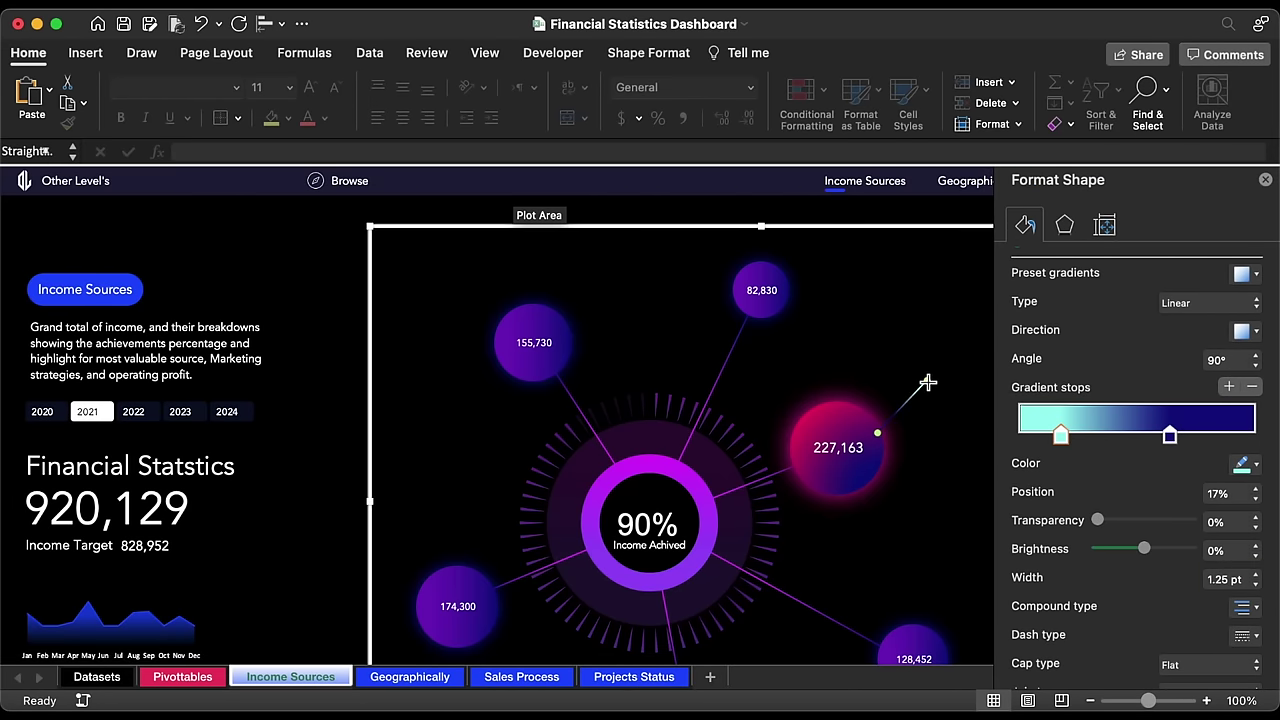
Step: Recolour the navy stop to 0A0D80 and shift the aqua stop to 21%
{"action": "left_click", "coordinate": [1169, 435]}
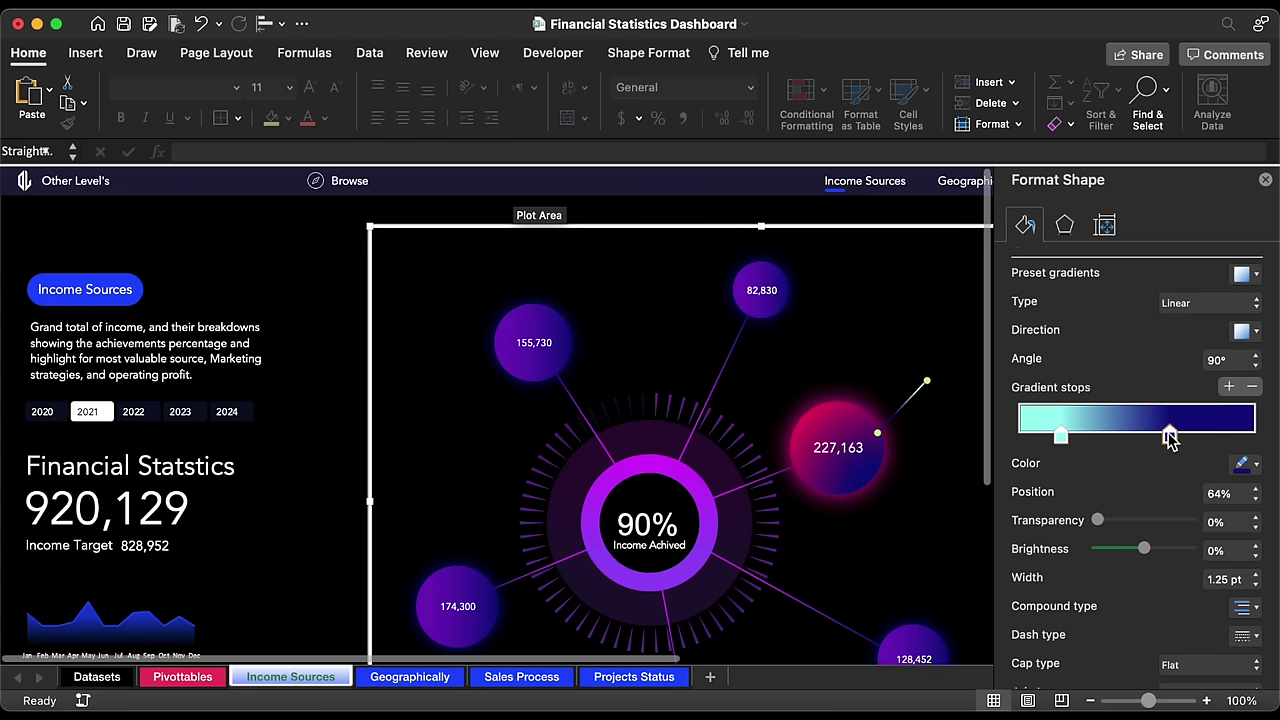
{"action": "left_click", "coordinate": [1246, 465]}
{"action": "left_click", "coordinate": [1140, 714]}
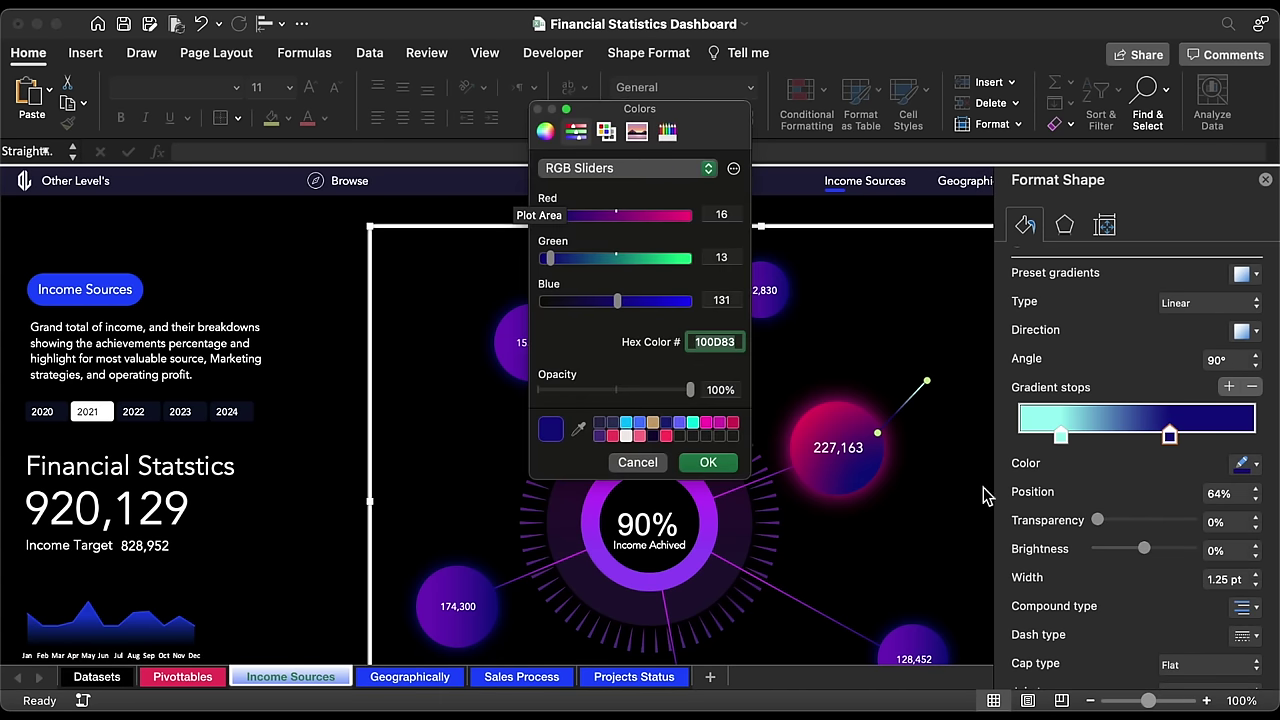
{"action": "left_click", "coordinate": [733, 461]}
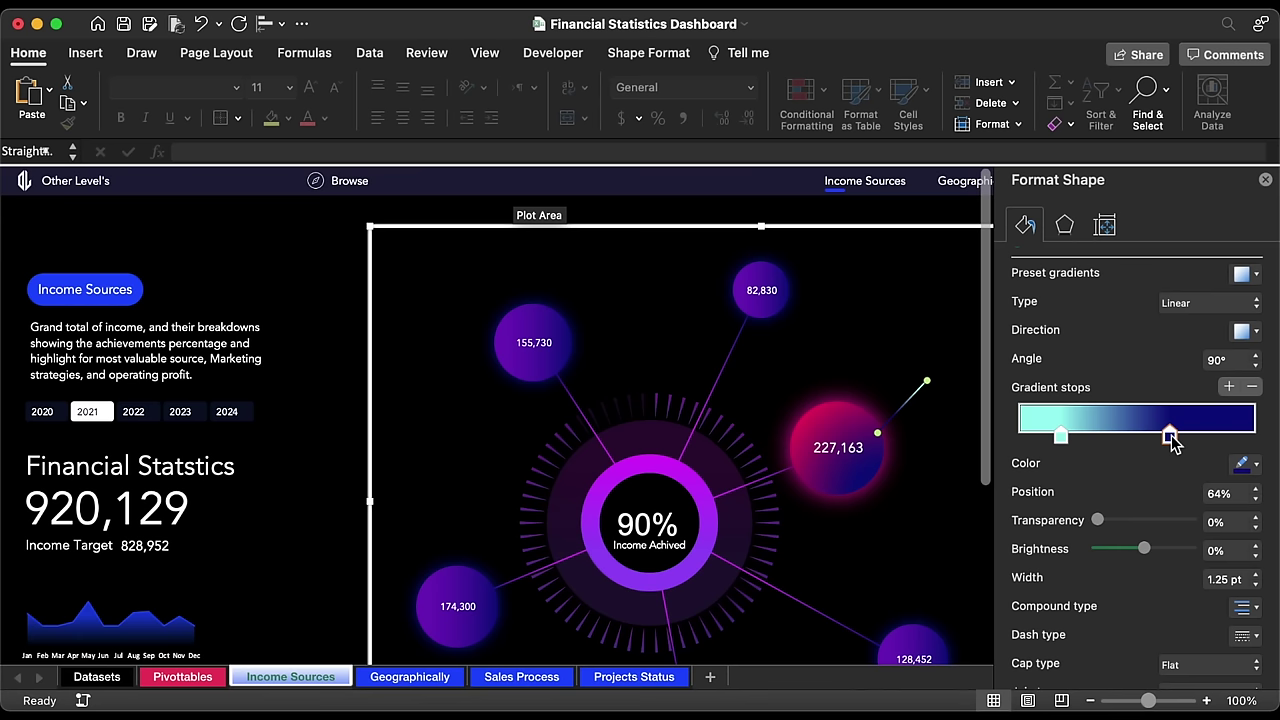
{"action": "left_click_drag", "start_coordinate": [1062, 437], "coordinate": [1070, 436]}
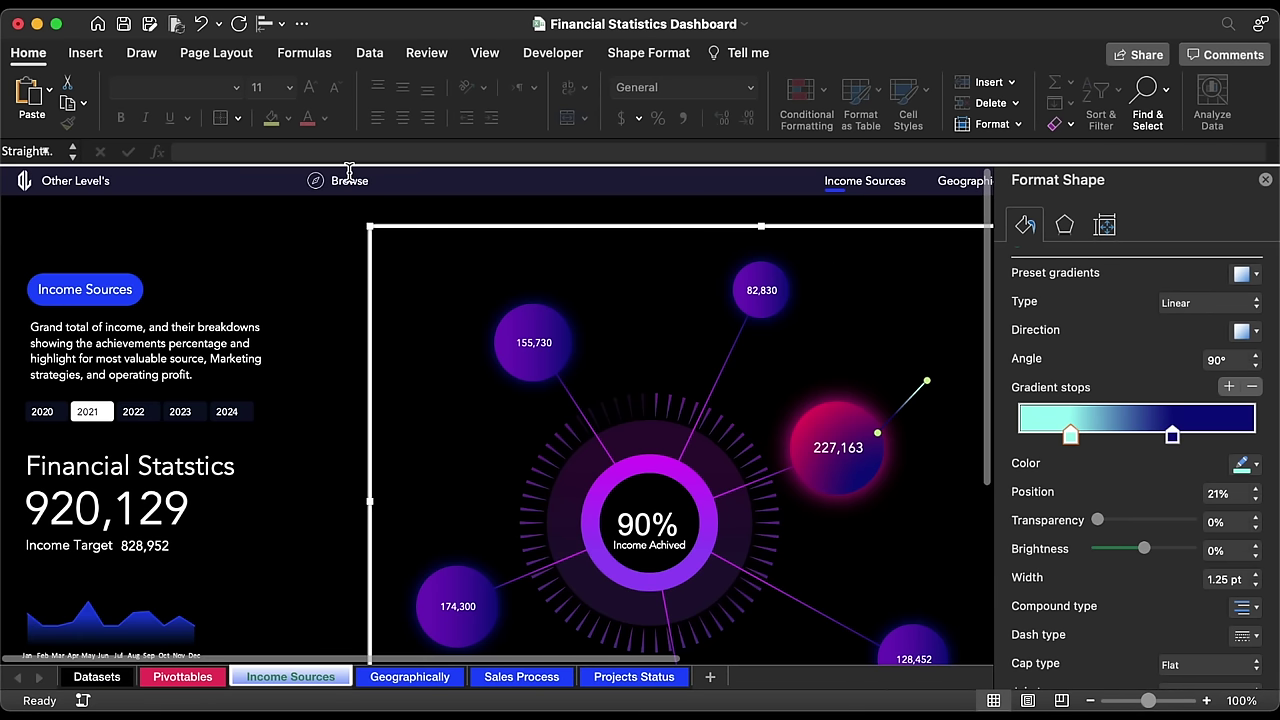
{"action": "left_click", "coordinate": [85, 53]}
Step: Draw a donut shape near the line's upper end
{"action": "left_click", "coordinate": [300, 100]}
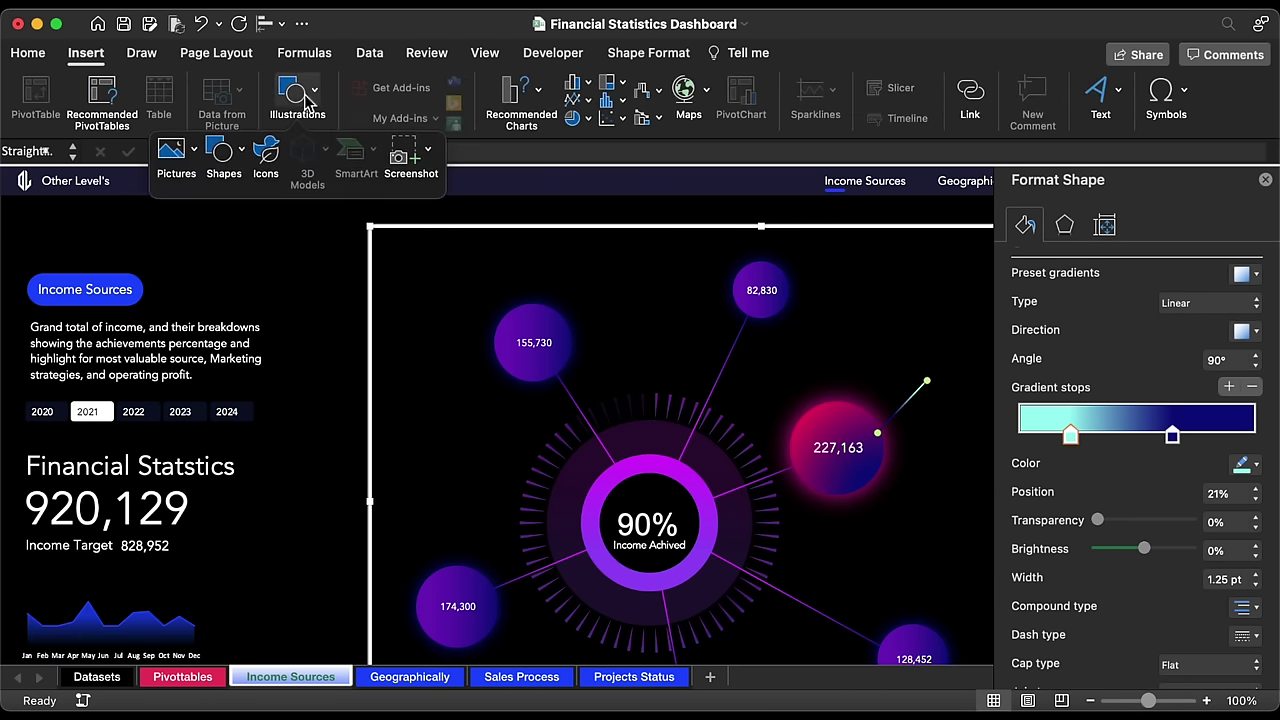
{"action": "left_click", "coordinate": [225, 152]}
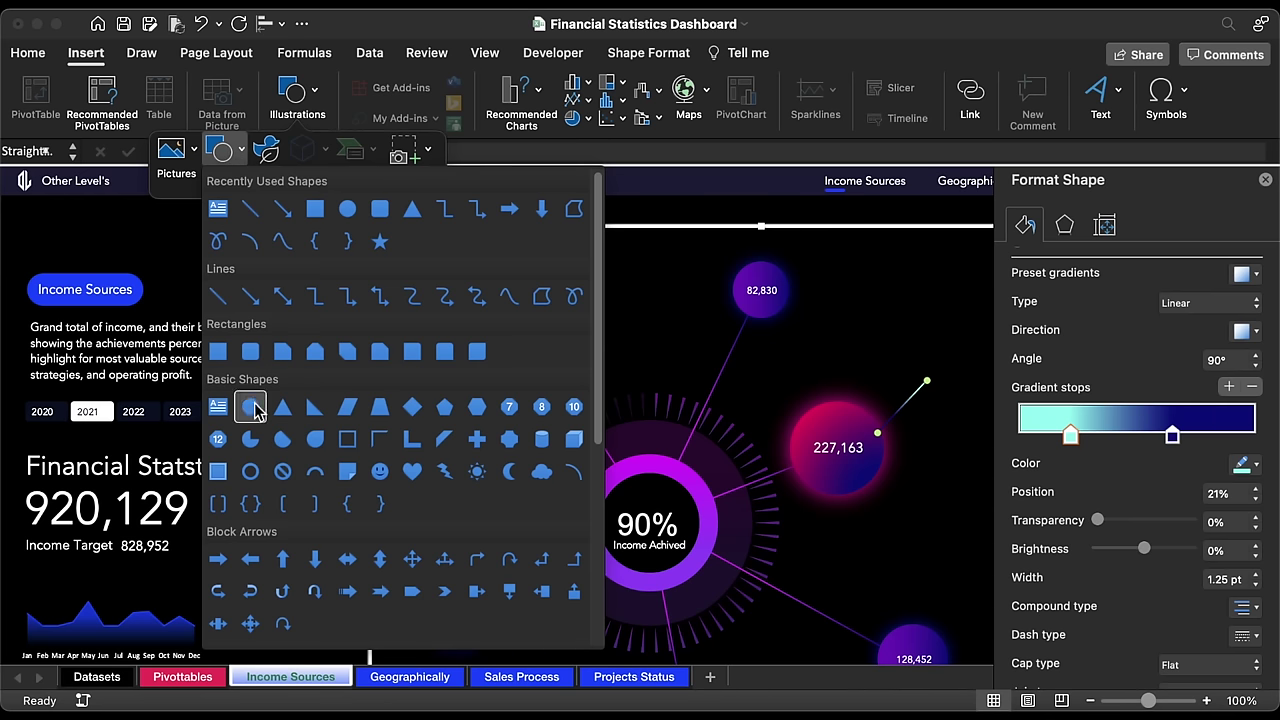
{"action": "left_click", "coordinate": [251, 470]}
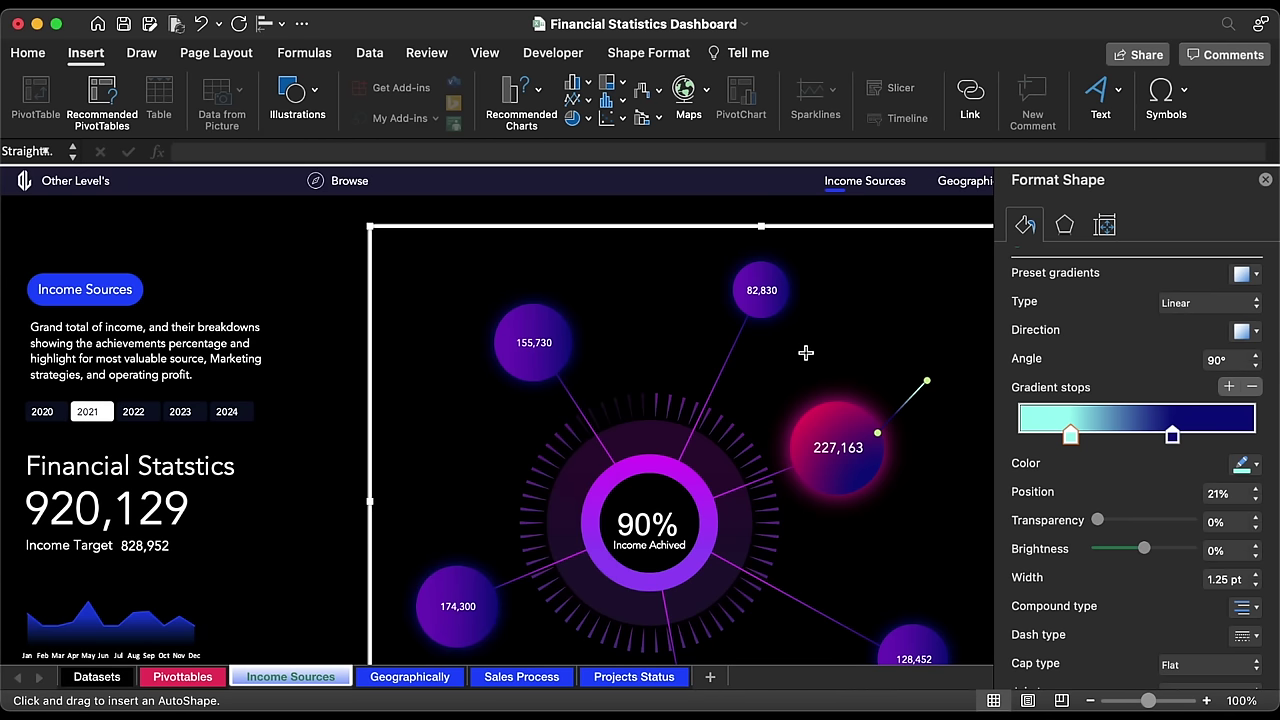
{"action": "left_click_drag", "start_coordinate": [878, 328], "coordinate": [922, 372]}
Step: Set the donut's height and width to 0.53 inches
{"action": "left_click", "coordinate": [1161, 96]}
{"action": "left_click", "coordinate": [1163, 121]}
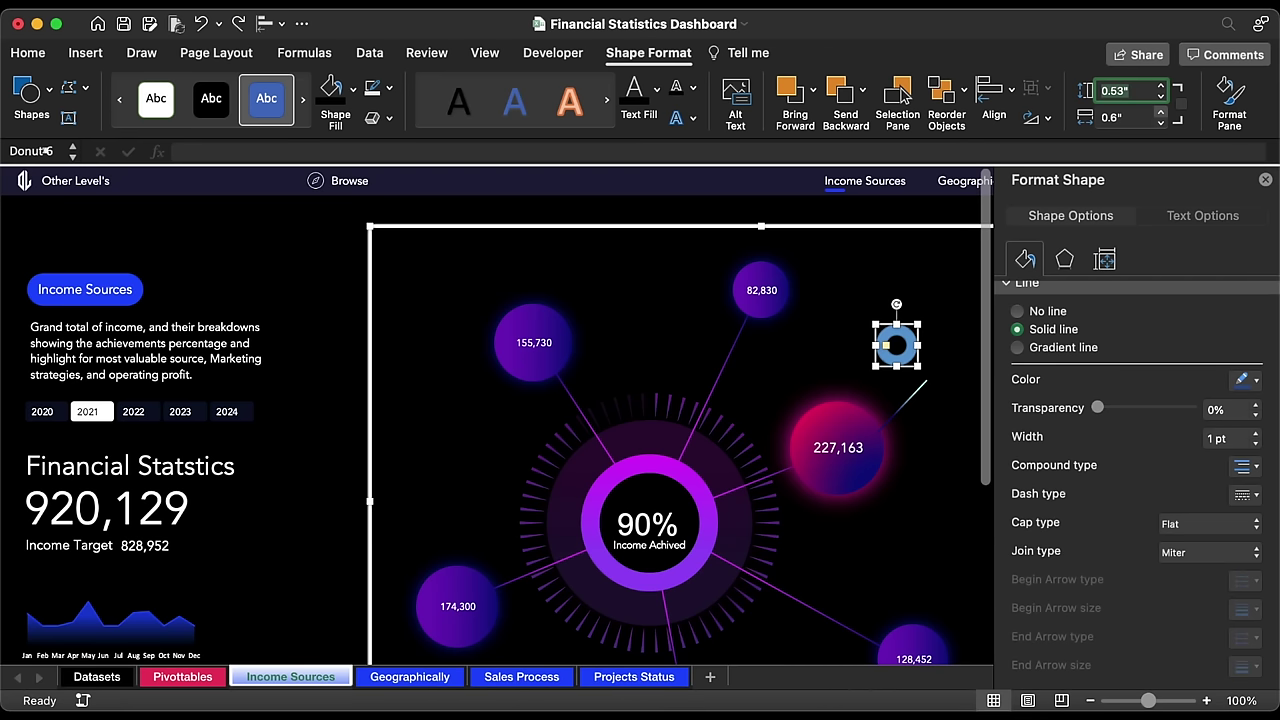
{"action": "left_click", "coordinate": [1143, 117]}
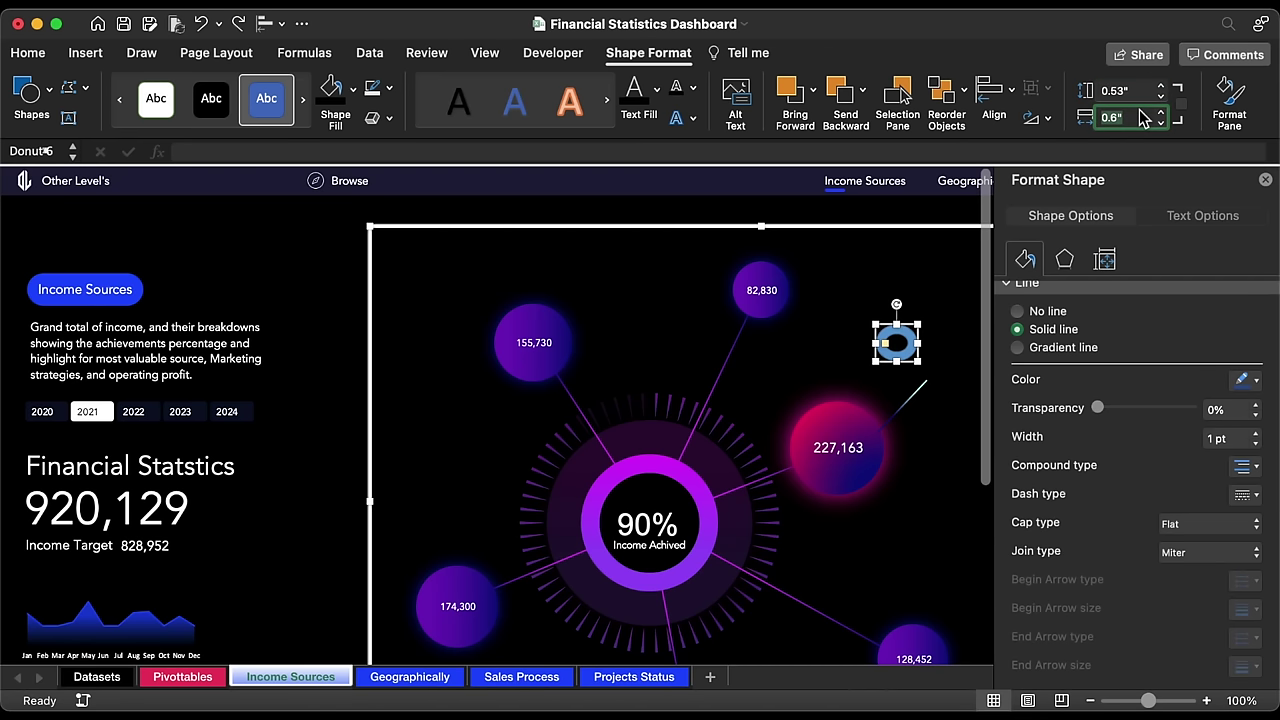
{"action": "key", "text": "Return"}
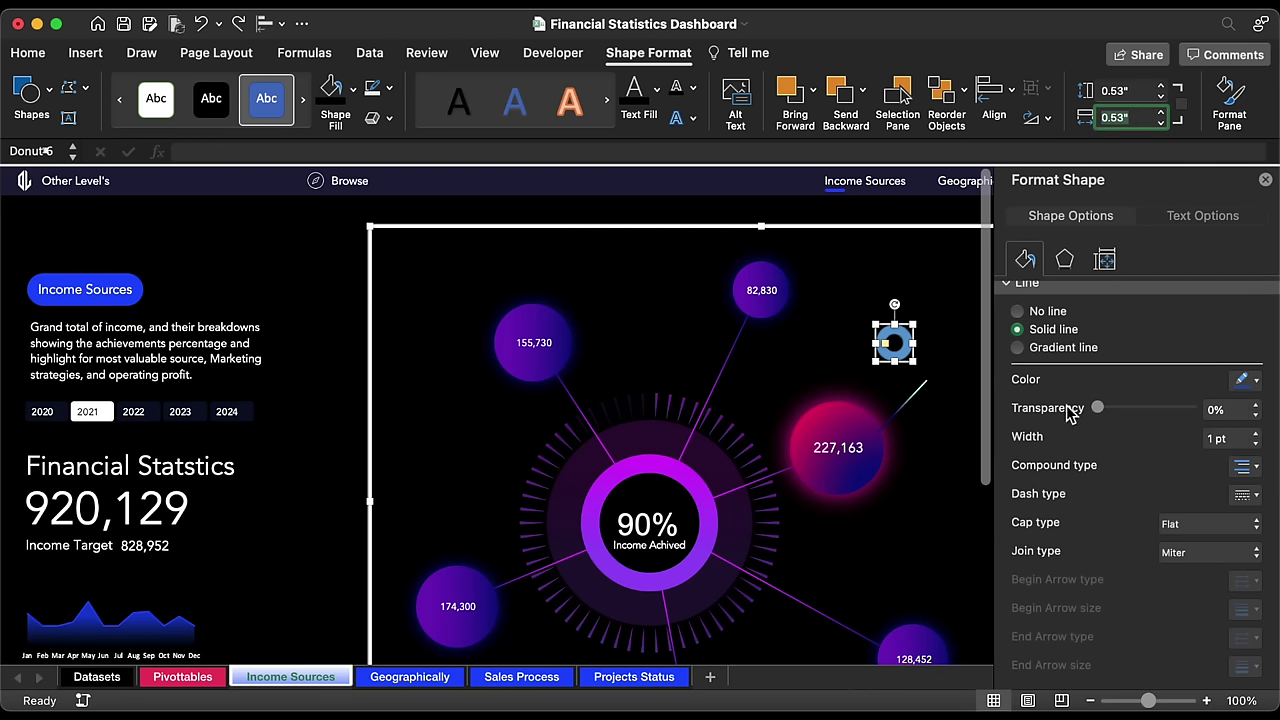
Step: Remove the donut's outline, fill it aqua, and move it onto the line's end
{"action": "scroll", "coordinate": [1068, 408], "scroll_direction": "up", "scroll_amount": 5}
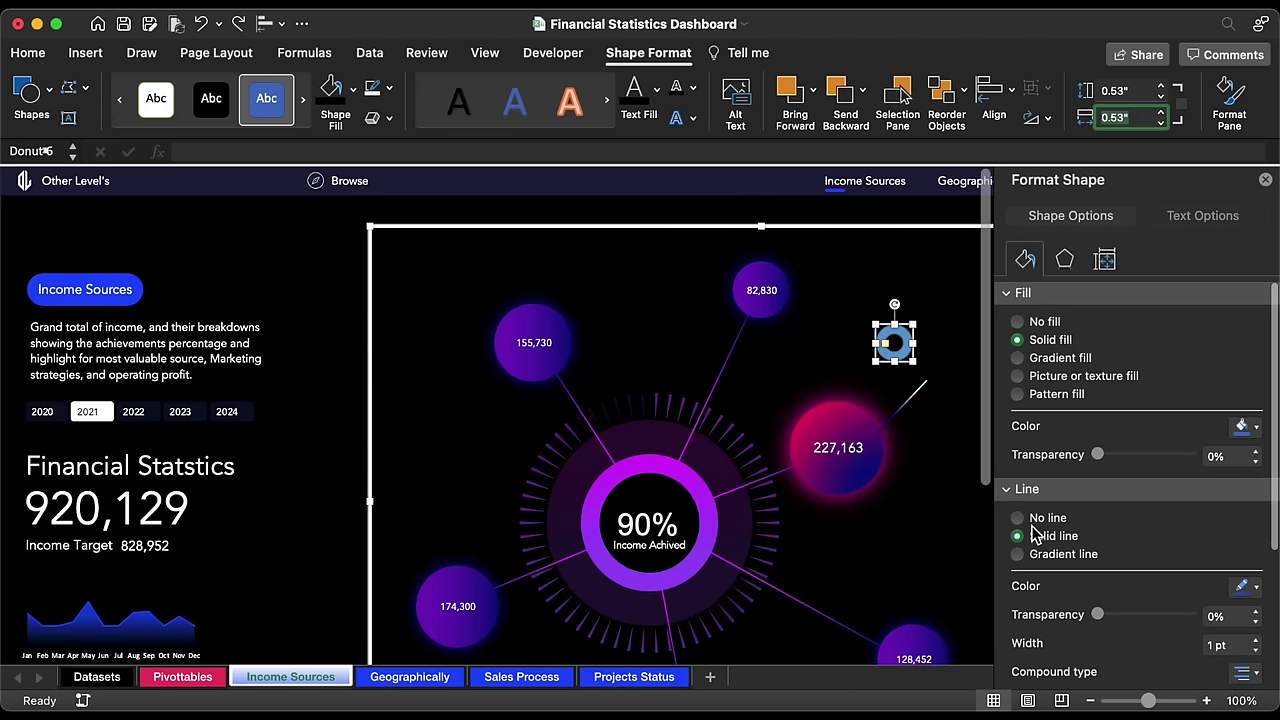
{"action": "left_click", "coordinate": [1036, 520]}
{"action": "left_click", "coordinate": [1243, 427]}
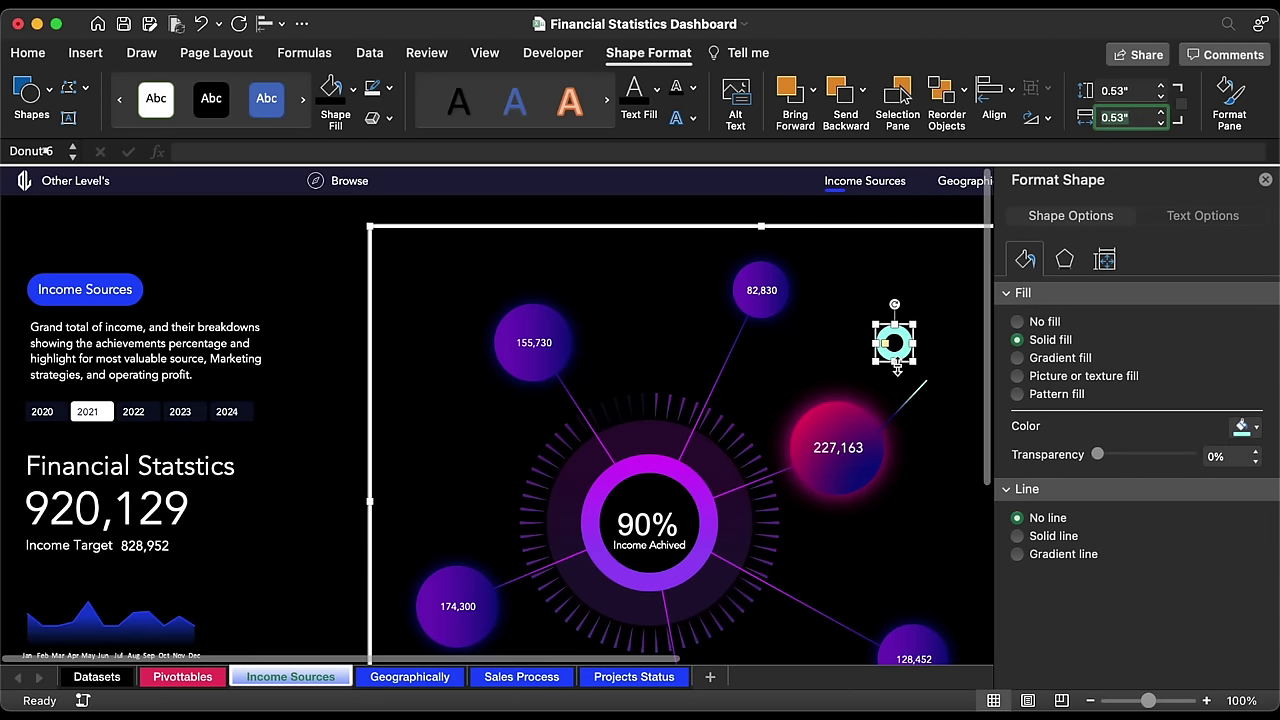
{"action": "left_click", "coordinate": [893, 345]}
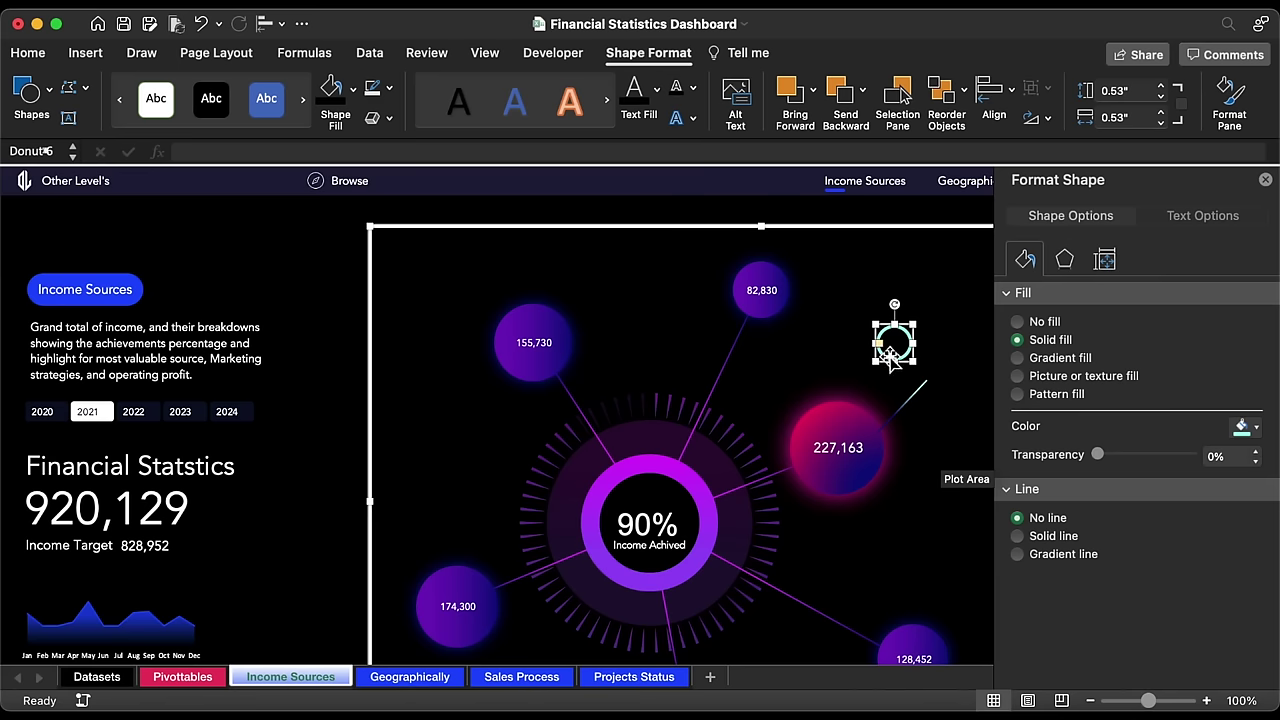
{"action": "mouse_move", "coordinate": [908, 368]}
{"action": "left_mouse_down"}
{"action": "mouse_move", "coordinate": [956, 387]}
{"action": "mouse_move", "coordinate": [908, 409]}
{"action": "mouse_move", "coordinate": [934, 380]}
{"action": "mouse_move", "coordinate": [957, 308]}
{"action": "mouse_move", "coordinate": [987, 282]}
{"action": "mouse_move", "coordinate": [920, 283]}
{"action": "mouse_move", "coordinate": [935, 308]}
{"action": "left_mouse_up"}
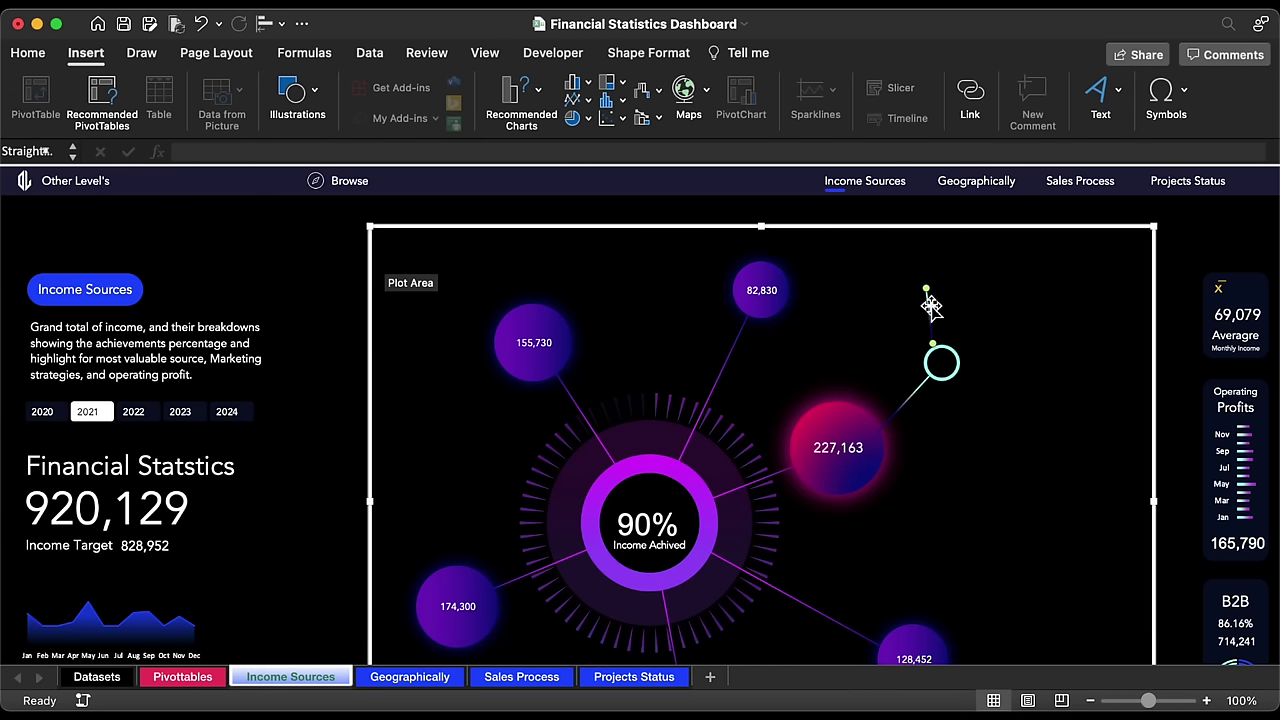
Step: Thicken the short line above the aqua ring, give it a theme colour, and make it vertical
{"action": "left_click", "coordinate": [660, 55]}
{"action": "left_click", "coordinate": [389, 89]}
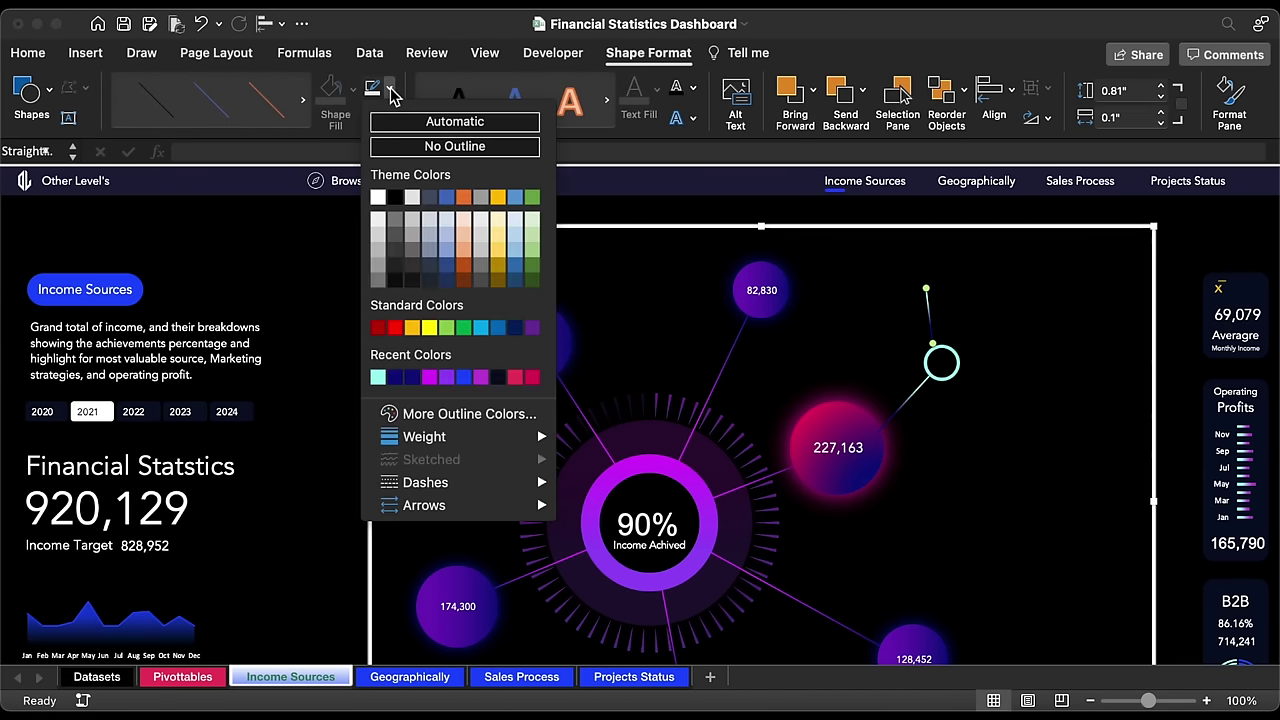
{"action": "mouse_move", "coordinate": [457, 436]}
{"action": "left_click", "coordinate": [597, 503]}
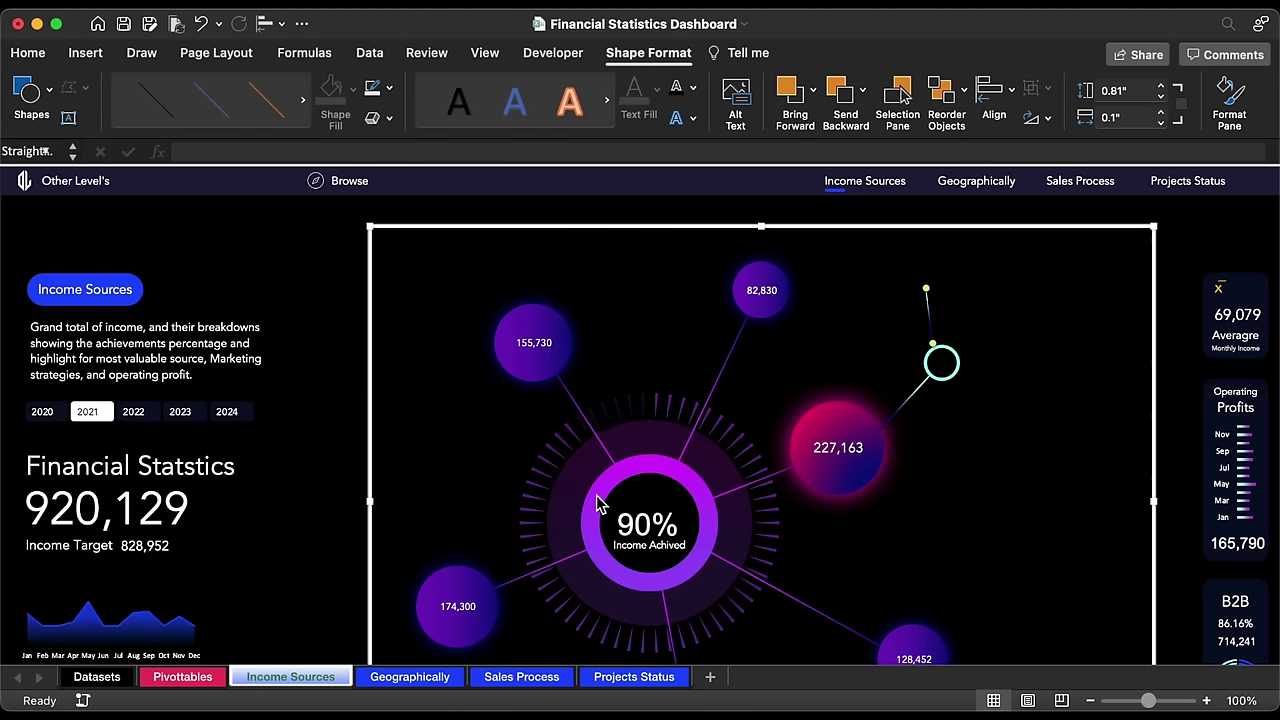
{"action": "left_click", "coordinate": [389, 89]}
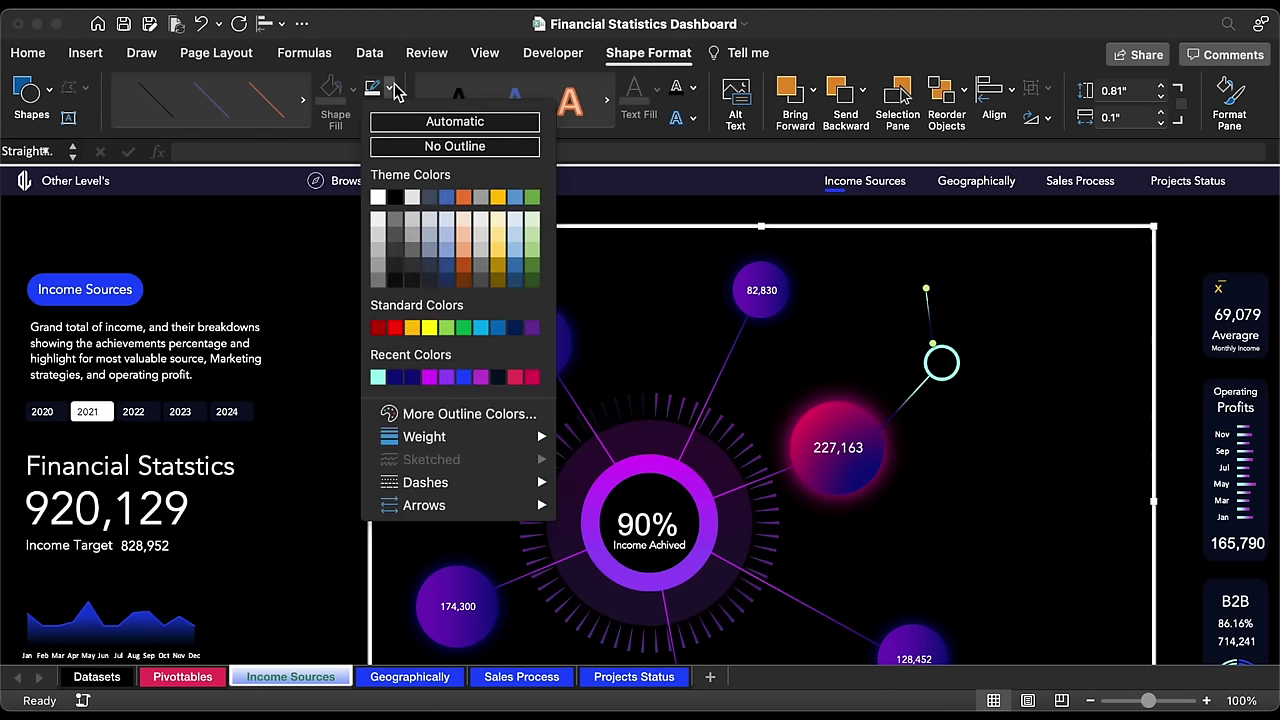
{"action": "left_click", "coordinate": [430, 267]}
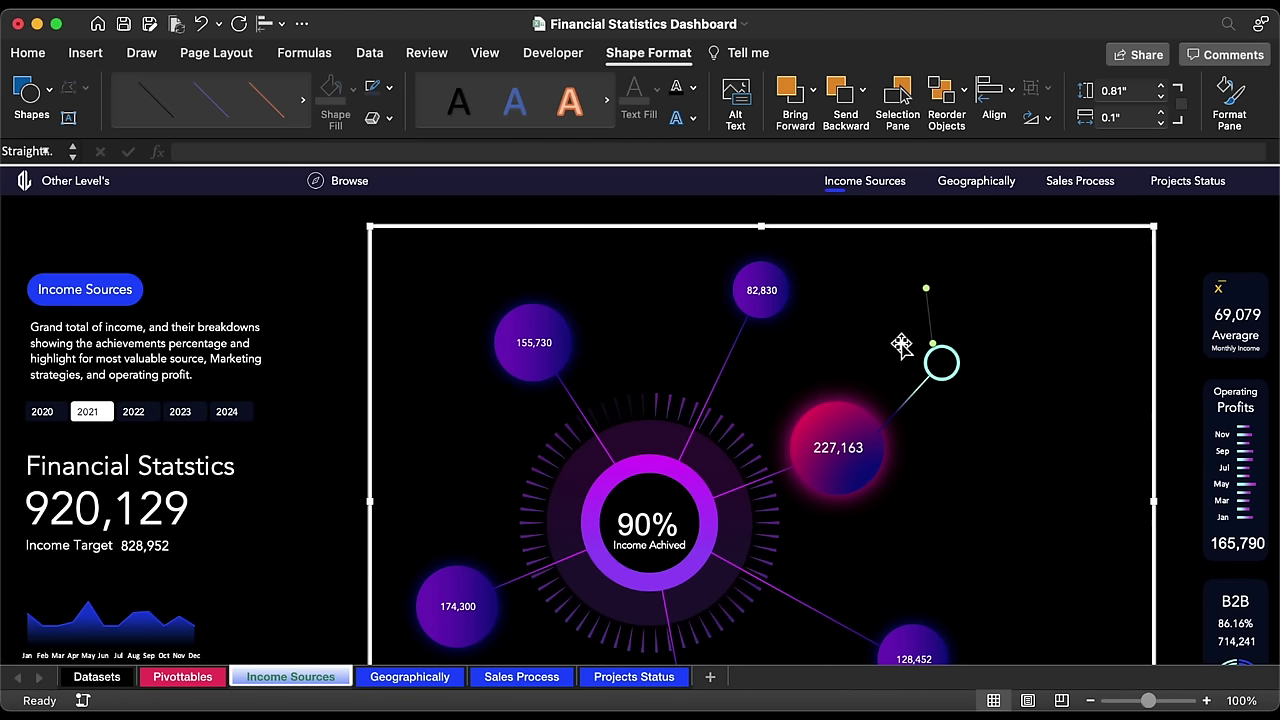
{"action": "left_click_drag", "start_coordinate": [926, 288], "coordinate": [943, 291]}
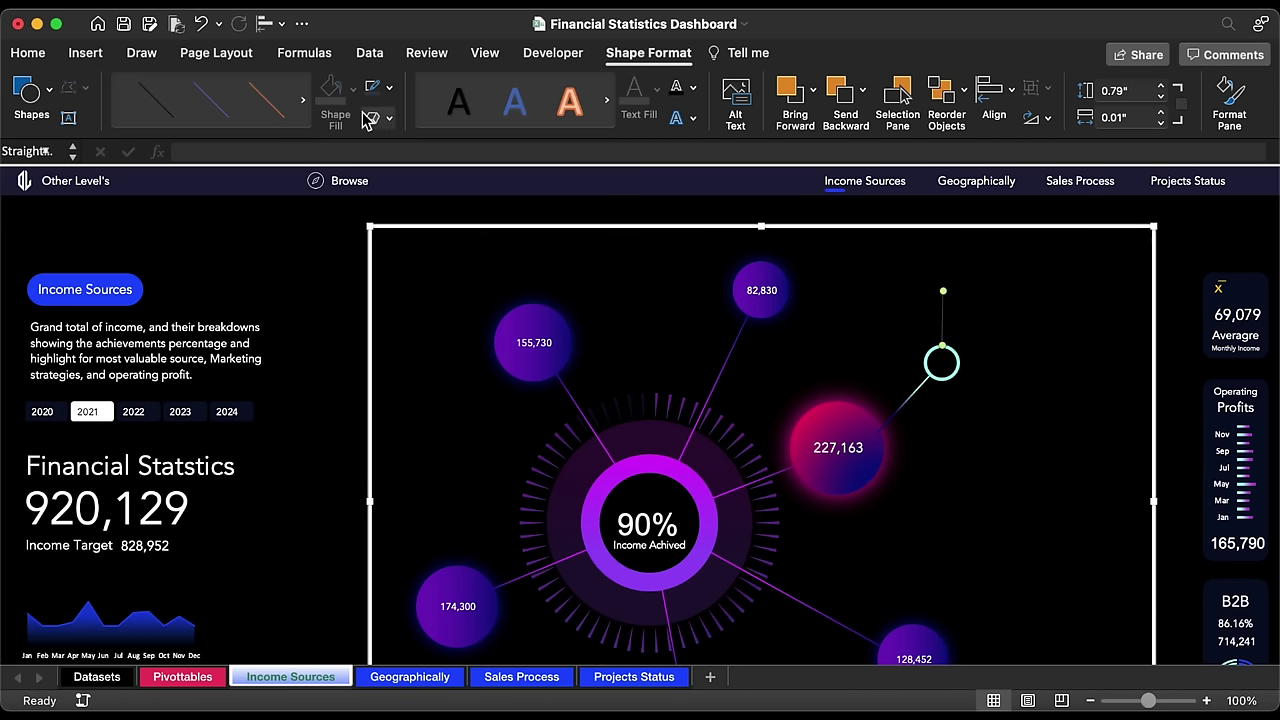
Step: Draw a small oval at the line's top, sized 0.53" high and 0.47" wide
{"action": "left_click", "coordinate": [40, 90]}
{"action": "left_click", "coordinate": [186, 148]}
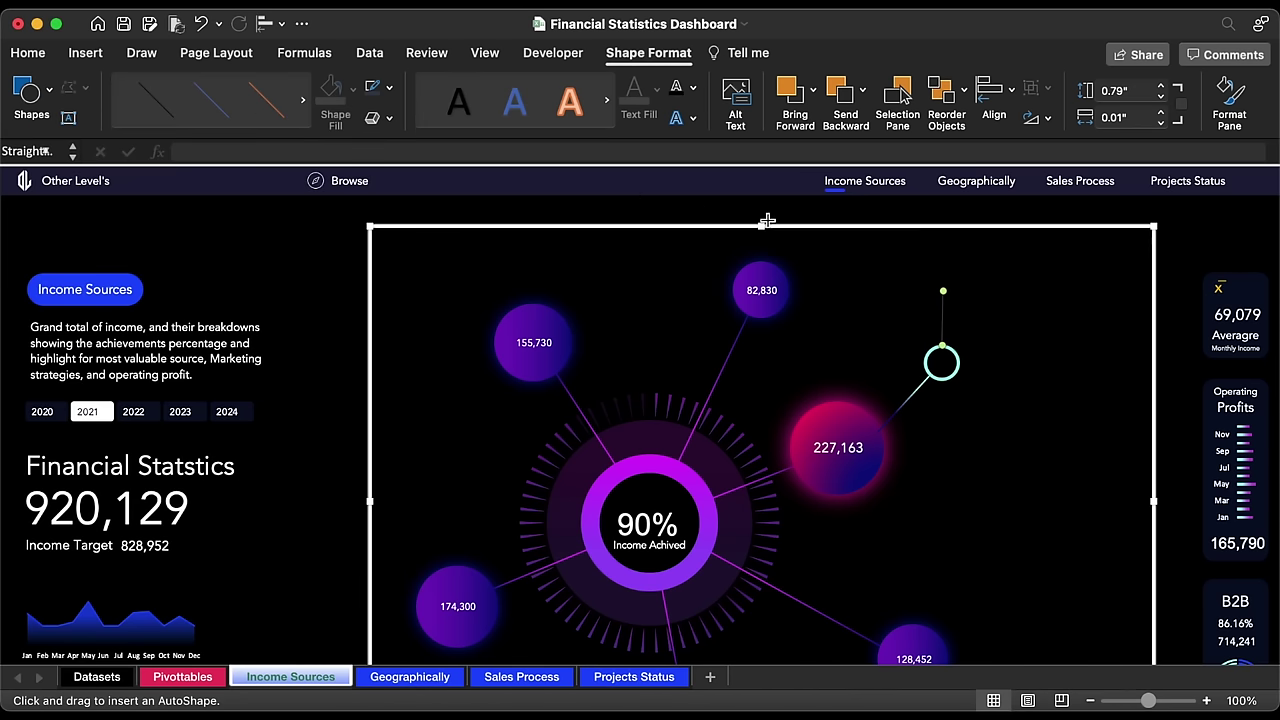
{"action": "left_click_drag", "start_coordinate": [938, 252], "coordinate": [967, 282]}
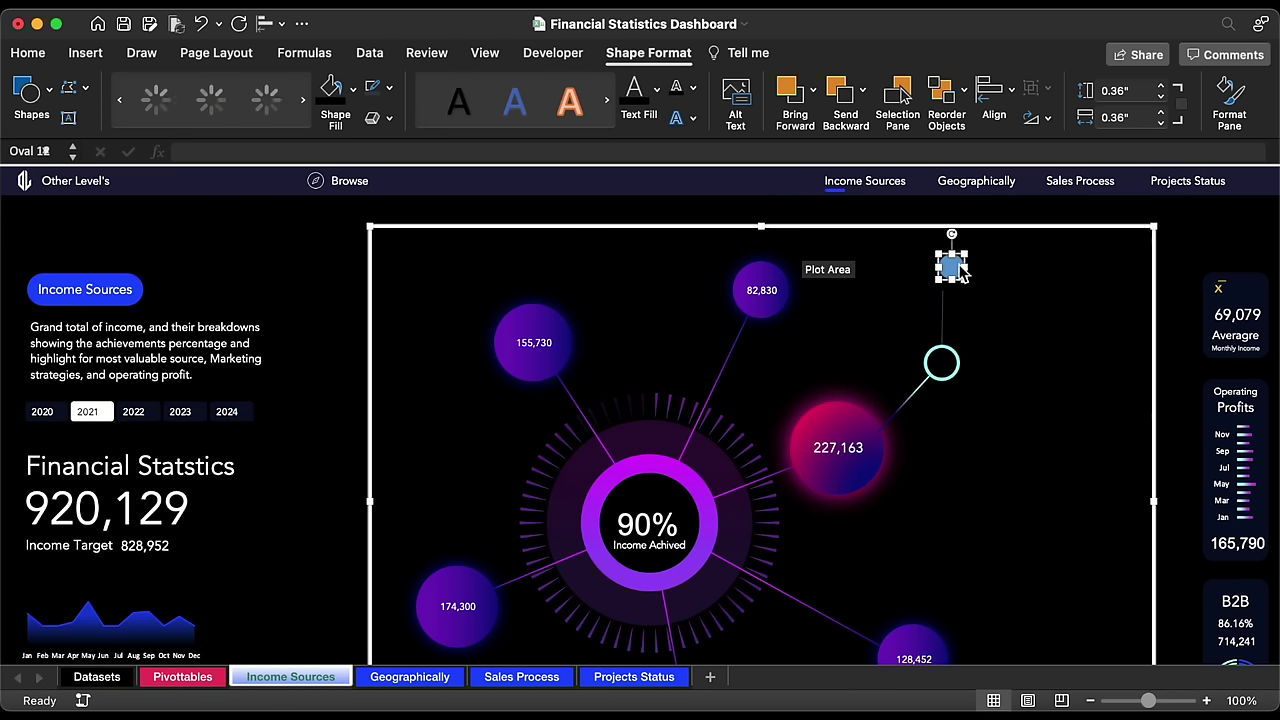
{"action": "left_click", "coordinate": [1132, 91]}
{"action": "type", "text": "0.53"}
{"action": "key", "text": "Return"}
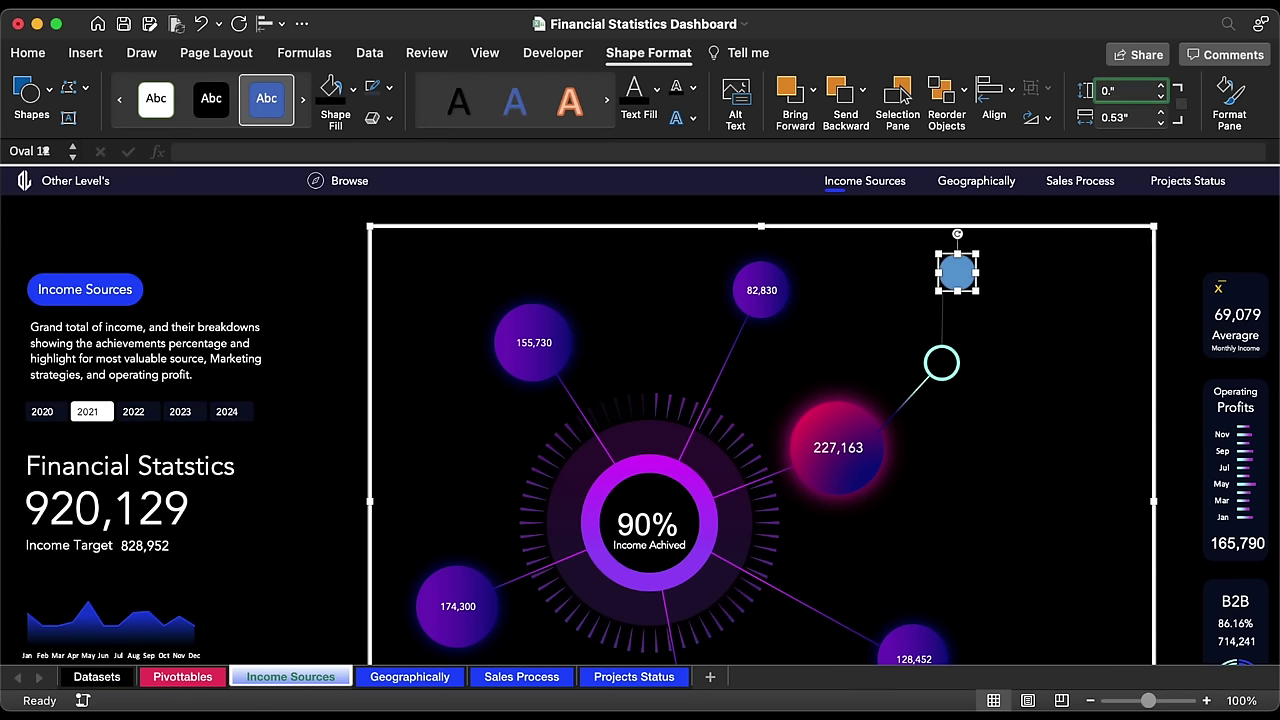
{"action": "left_click", "coordinate": [1143, 117]}
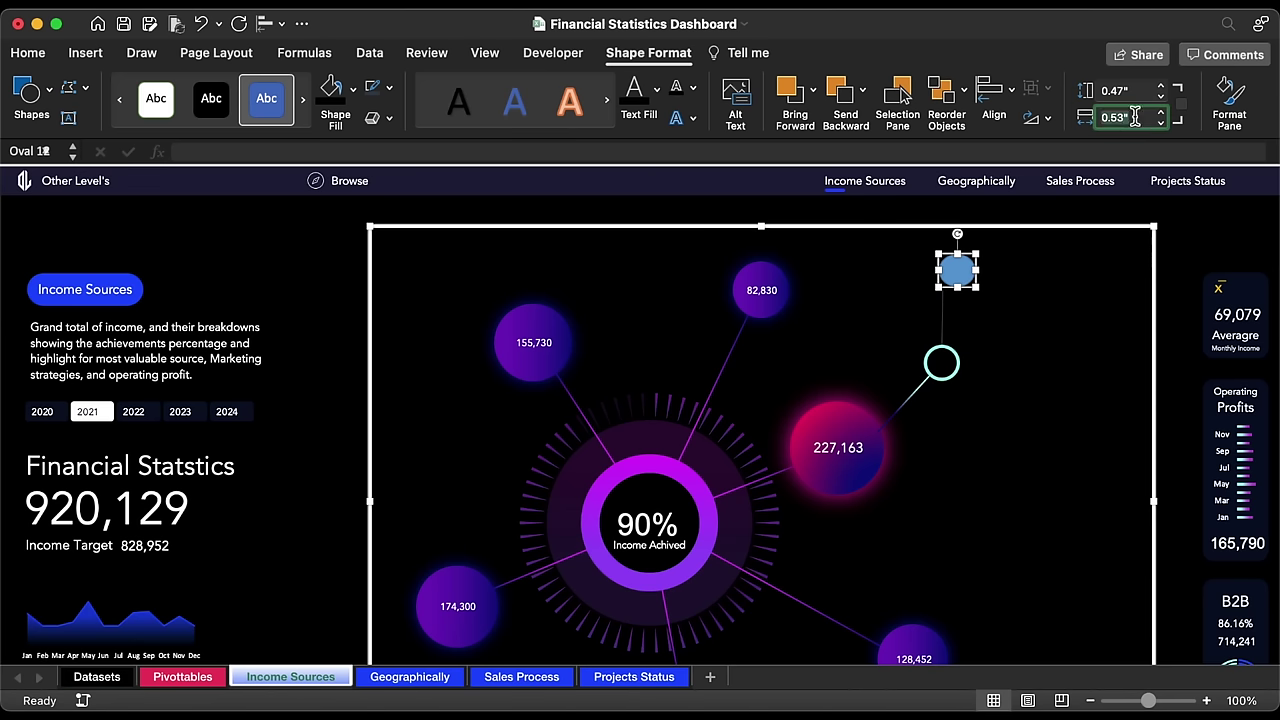
{"action": "type", "text": "0.47"}
{"action": "key", "text": "Return"}
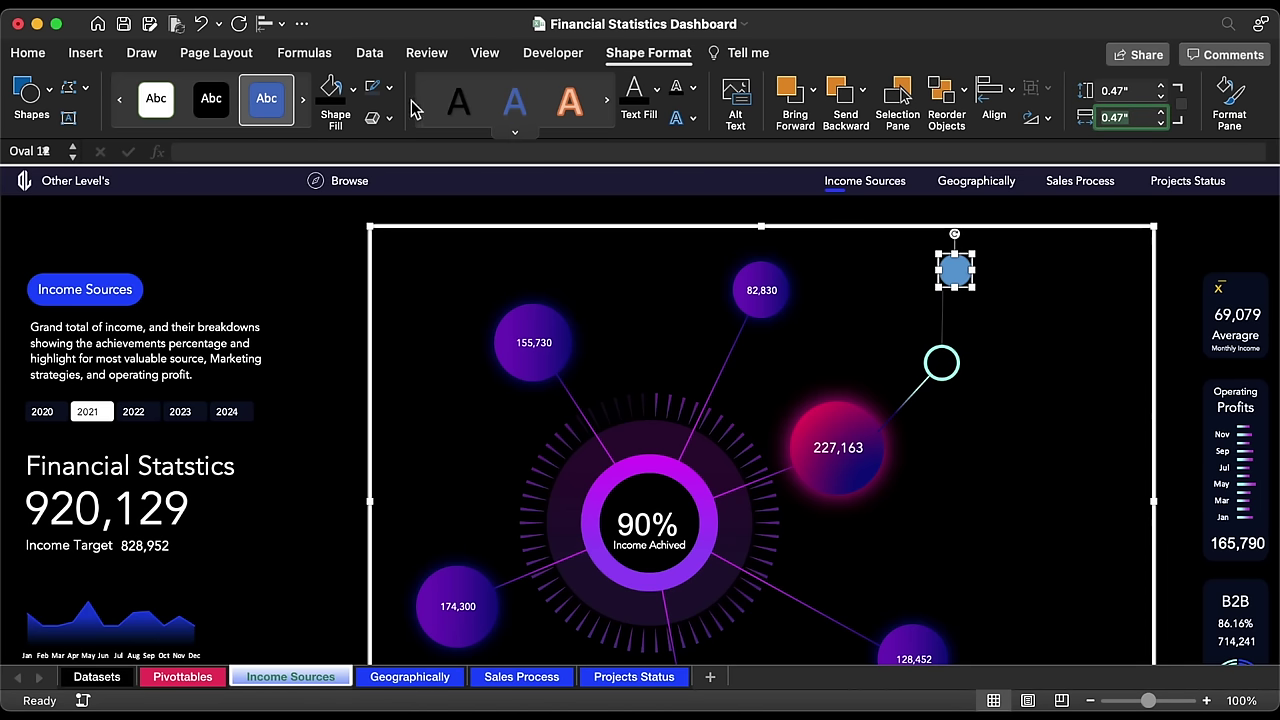
Step: Give the circle No Outline and a dark grey fill, then seat it on the line's top
{"action": "left_click", "coordinate": [391, 88]}
{"action": "left_click", "coordinate": [407, 153]}
{"action": "left_click", "coordinate": [353, 88]}
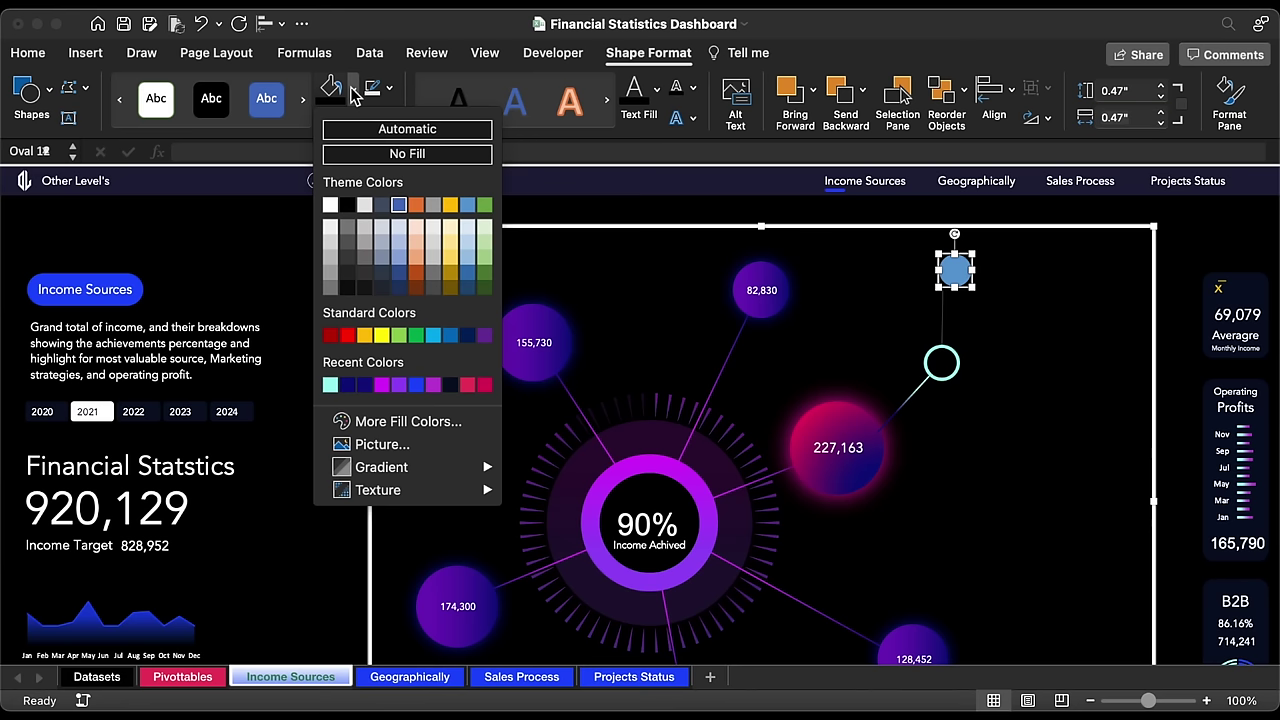
{"action": "left_click", "coordinate": [381, 273]}
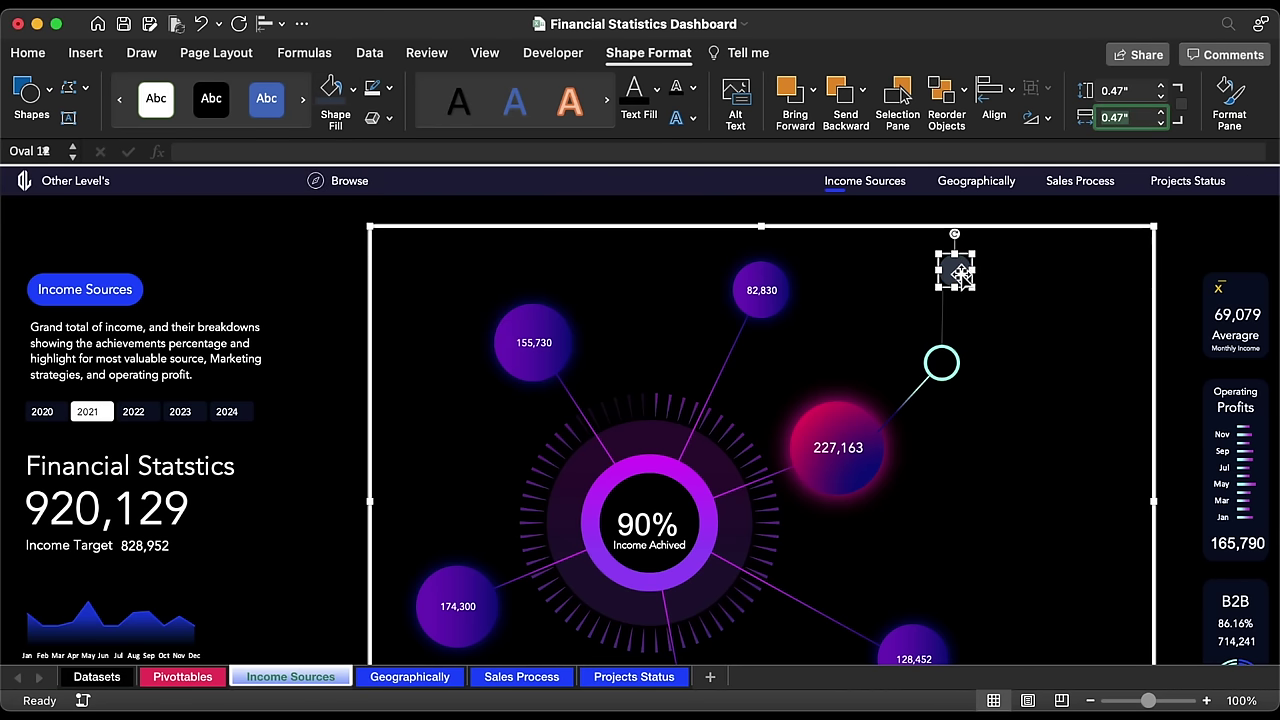
{"action": "left_click_drag", "start_coordinate": [960, 273], "coordinate": [949, 271]}
{"action": "left_click", "coordinate": [982, 217]}
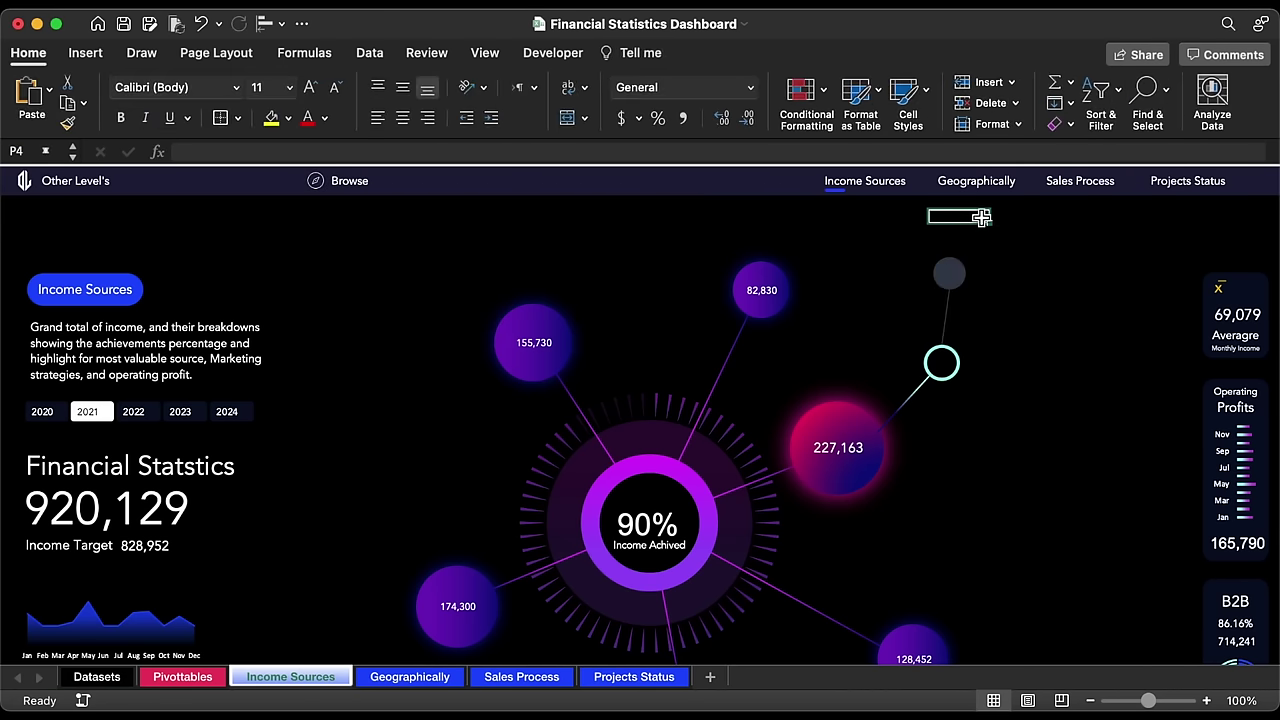
{"action": "scroll", "coordinate": [466, 597], "scroll_direction": "down", "scroll_amount": 2}
Step: On the Pivottables sheet, copy the pivot table in AK:AM and paste it into AT:AV
{"action": "left_click", "coordinate": [205, 679]}
{"action": "left_click_drag", "start_coordinate": [282, 176], "coordinate": [443, 176]}
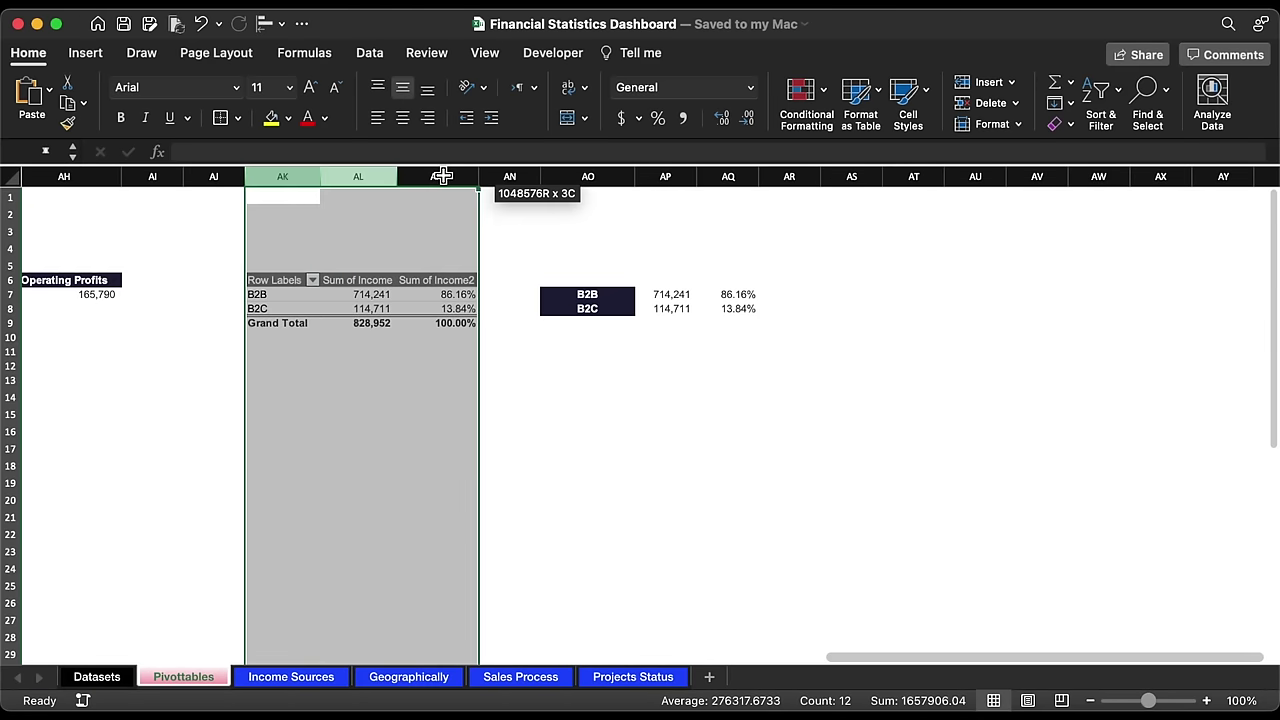
{"action": "key", "text": "super+c"}
{"action": "left_click", "coordinate": [913, 176]}
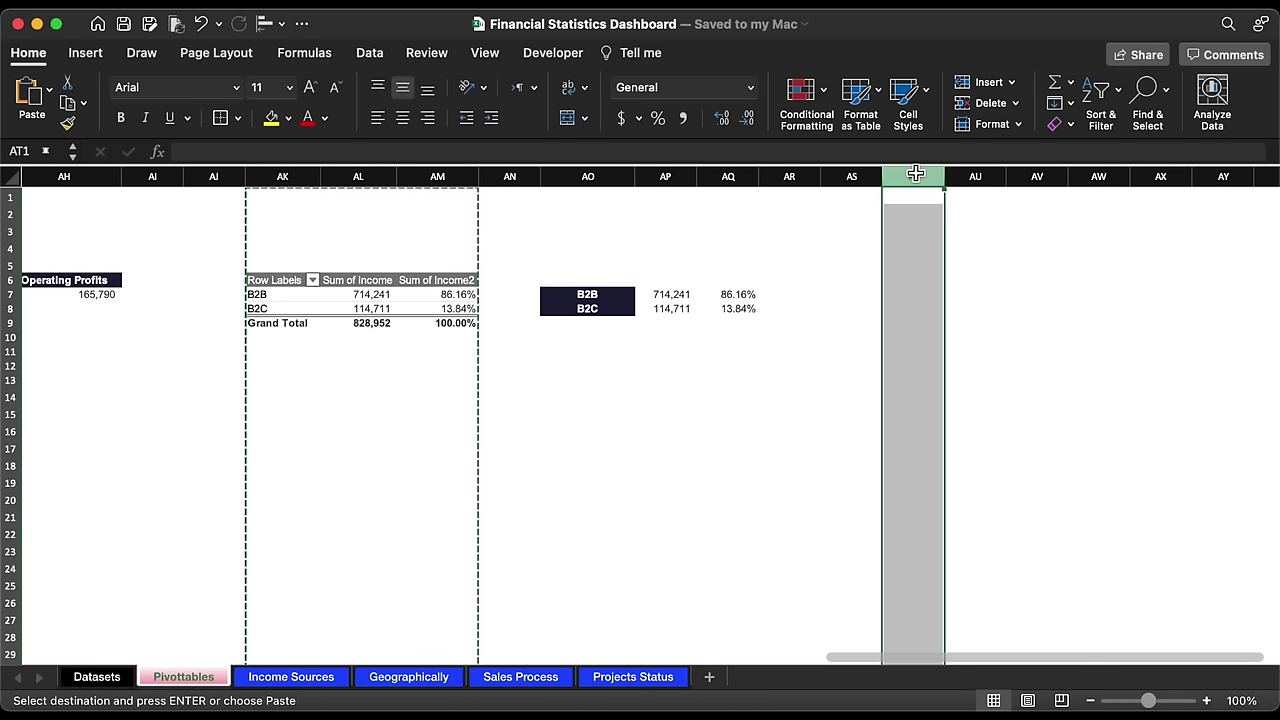
{"action": "key", "text": "super+v"}
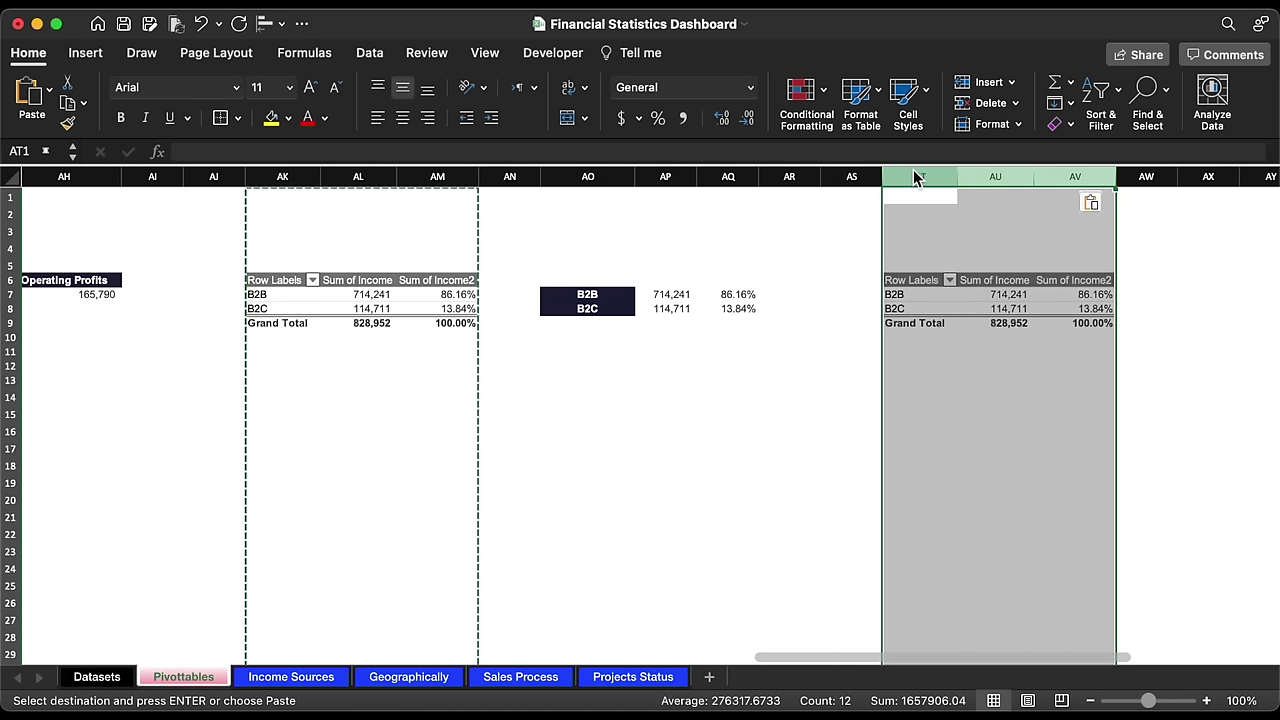
Step: Rearrange the copied pivot to group by Income sources with Income Breakdowns beneath
{"action": "scroll", "coordinate": [917, 311], "scroll_direction": "right", "scroll_amount": 6}
{"action": "left_click", "coordinate": [390, 308]}
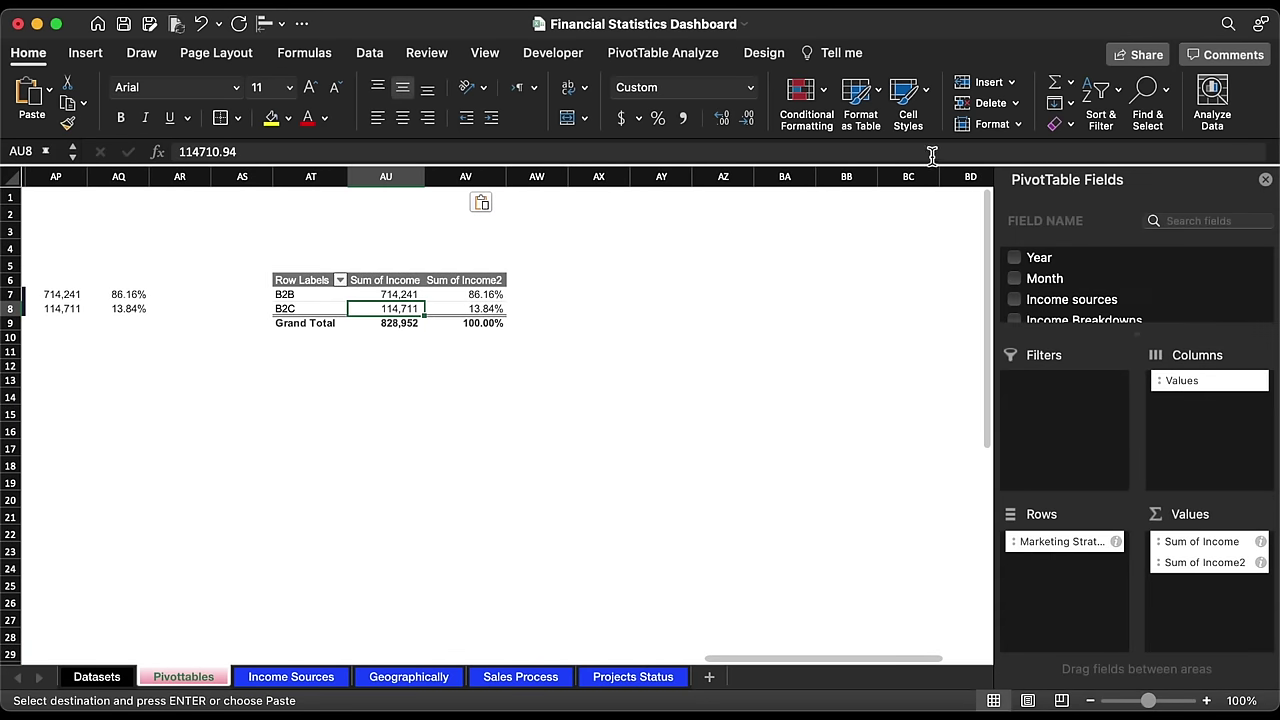
{"action": "scroll", "coordinate": [1108, 306], "scroll_direction": "down", "scroll_amount": 2}
{"action": "left_click_drag", "start_coordinate": [1062, 541], "coordinate": [817, 505]}
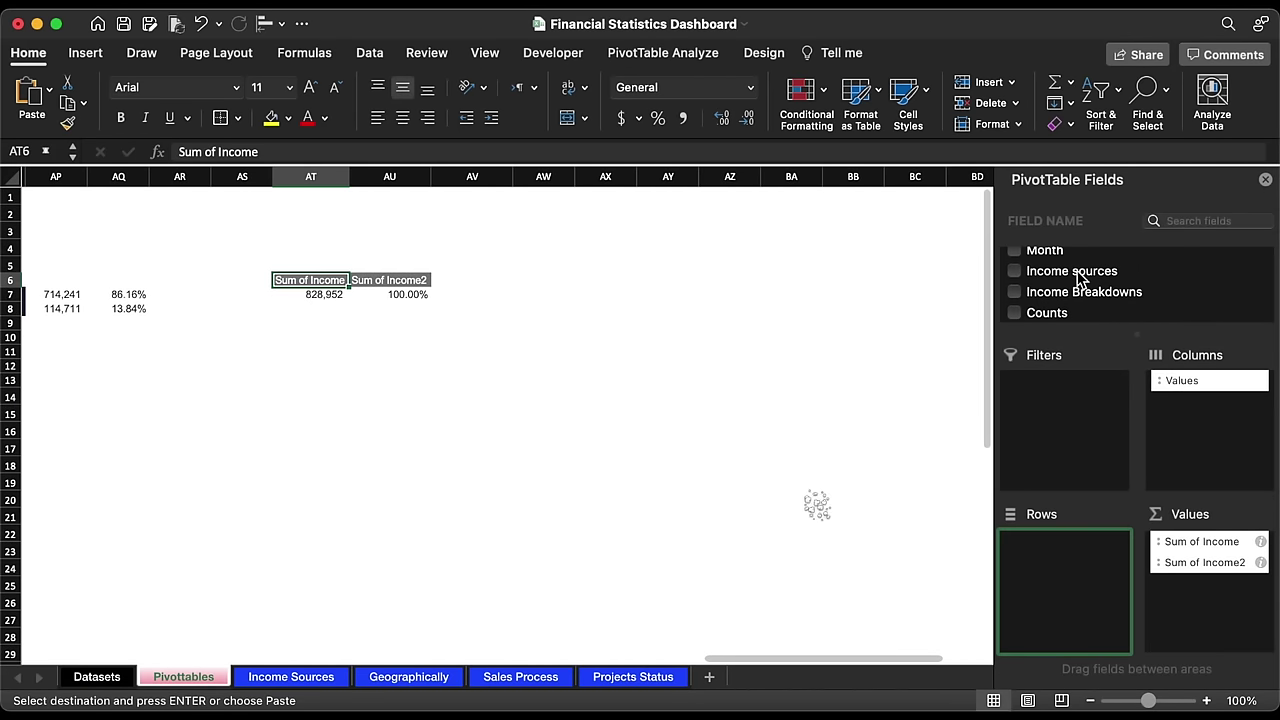
{"action": "left_click_drag", "start_coordinate": [1080, 278], "coordinate": [1074, 574]}
{"action": "left_click_drag", "start_coordinate": [1092, 303], "coordinate": [1086, 572]}
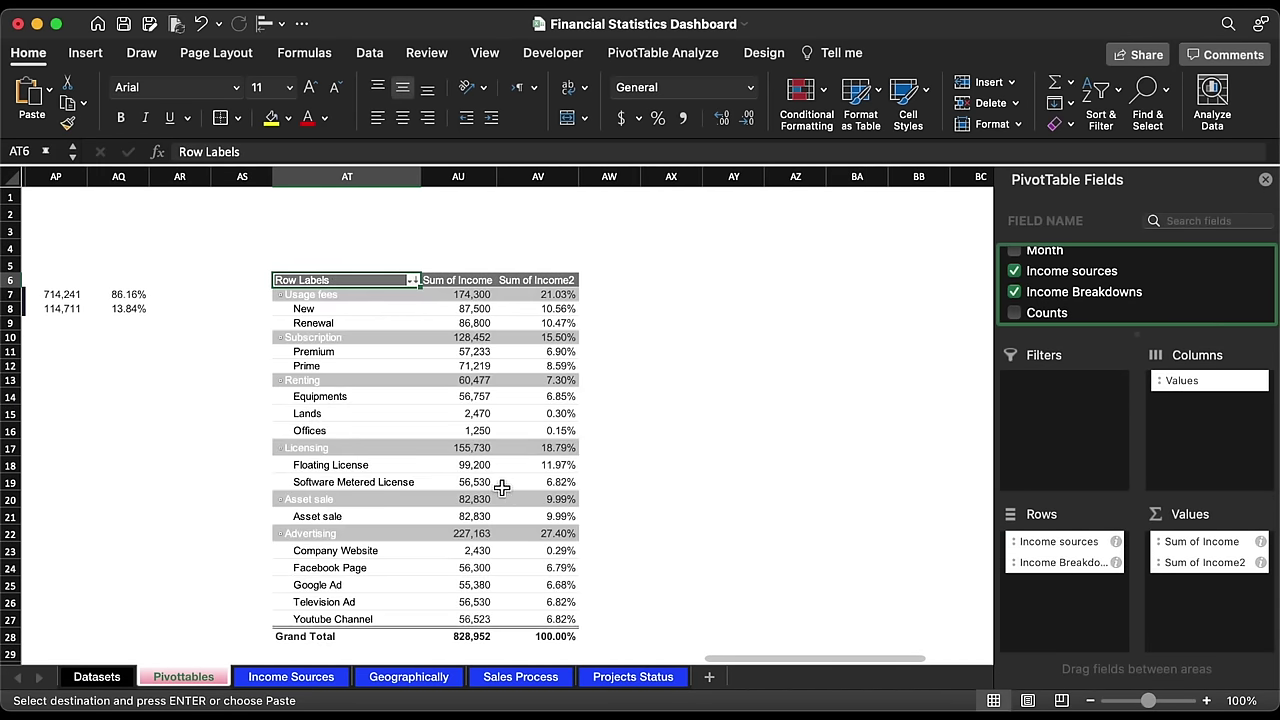
Step: Copy the row labels AT7:AT27 (Usage fees to Youtube Channel) and select AX7
{"action": "scroll", "coordinate": [502, 487], "scroll_direction": "down", "scroll_amount": 1}
{"action": "scroll", "coordinate": [502, 487], "scroll_direction": "right", "scroll_amount": 1}
{"action": "left_click_drag", "start_coordinate": [293, 280], "coordinate": [289, 598]}
{"action": "key", "text": "super+c"}
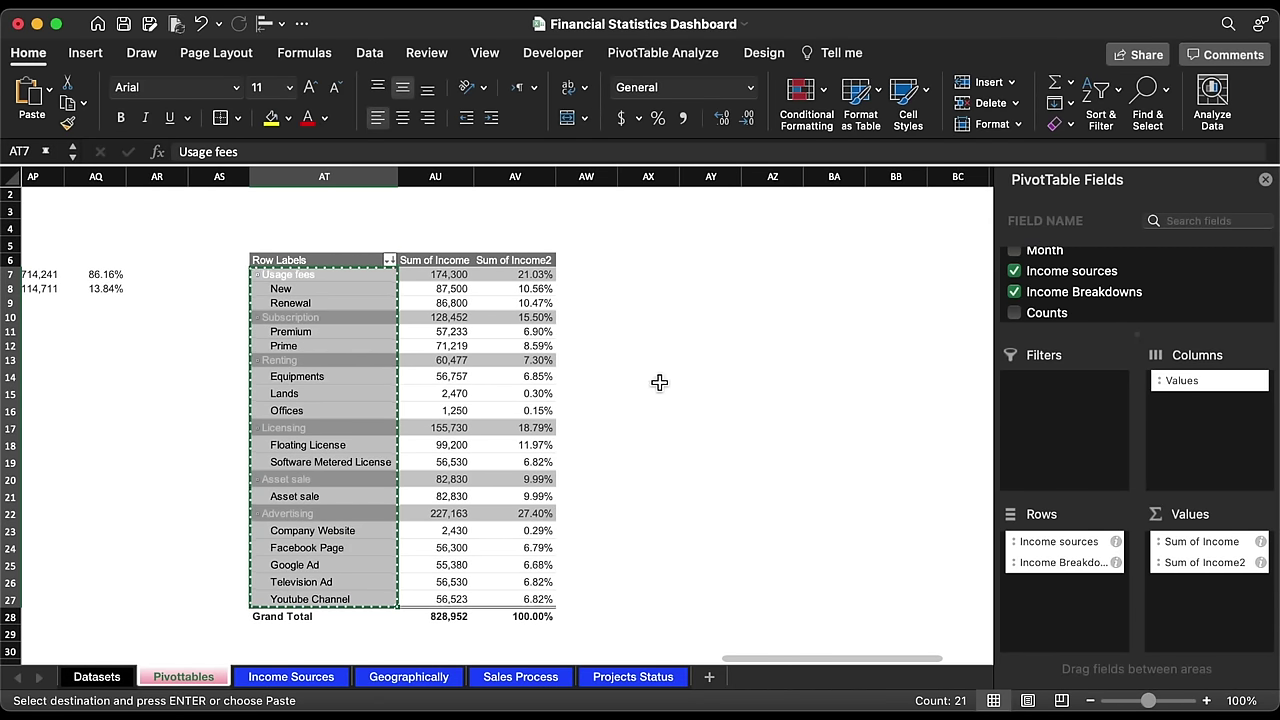
{"action": "left_click", "coordinate": [657, 276]}
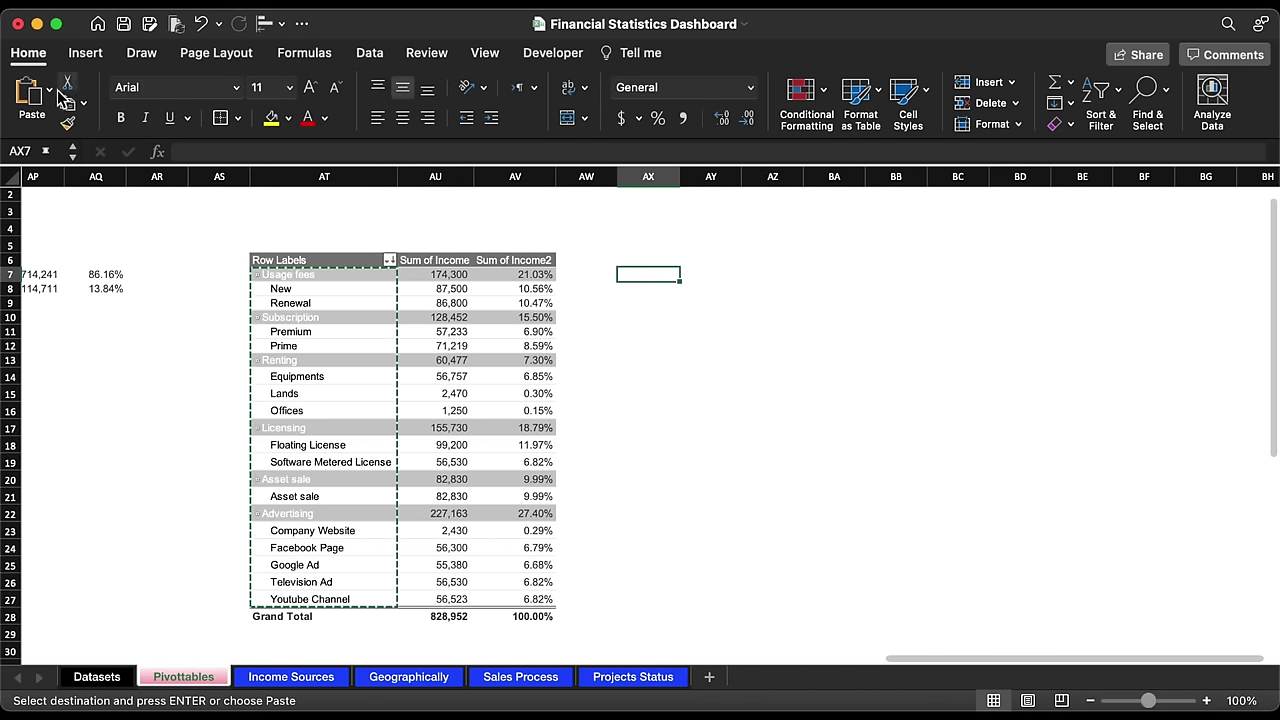
Step: Paste the labels as values into AX7 and enter =VLOOKUP(AX7,$AT:$AV,2,0) in AY7
{"action": "left_click", "coordinate": [58, 90]}
{"action": "left_click", "coordinate": [108, 330]}
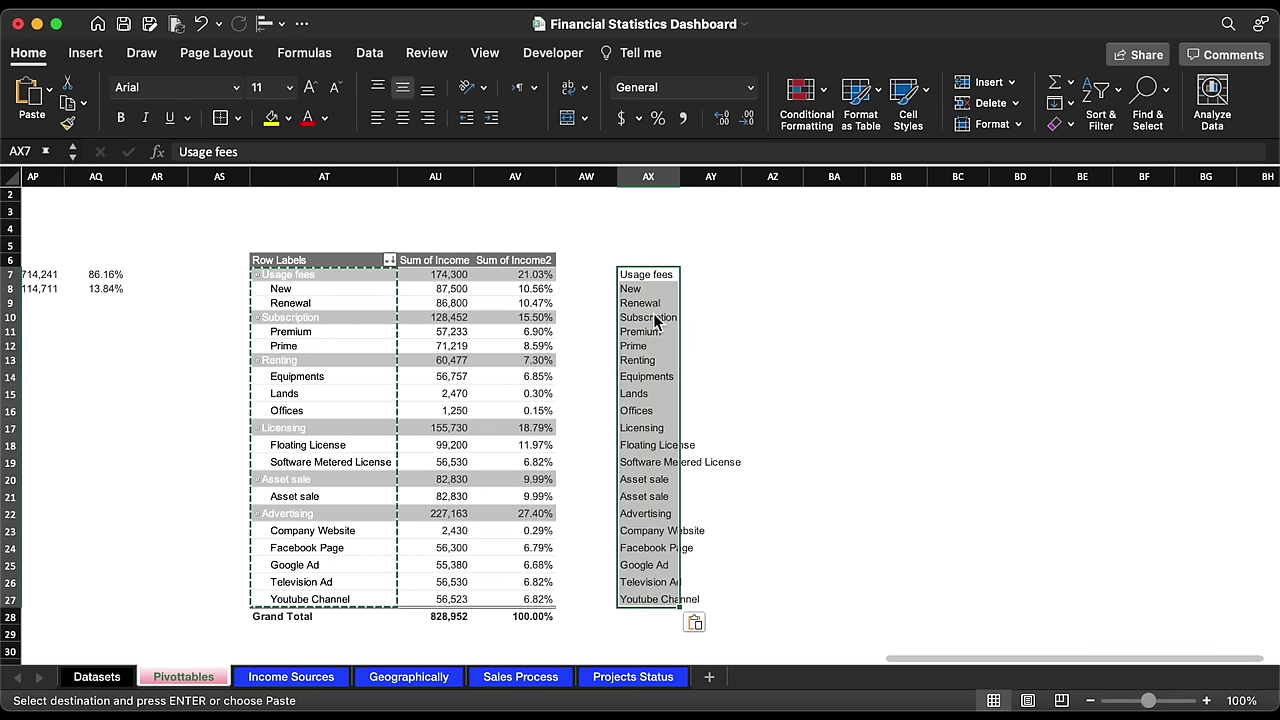
{"action": "left_click", "coordinate": [695, 278]}
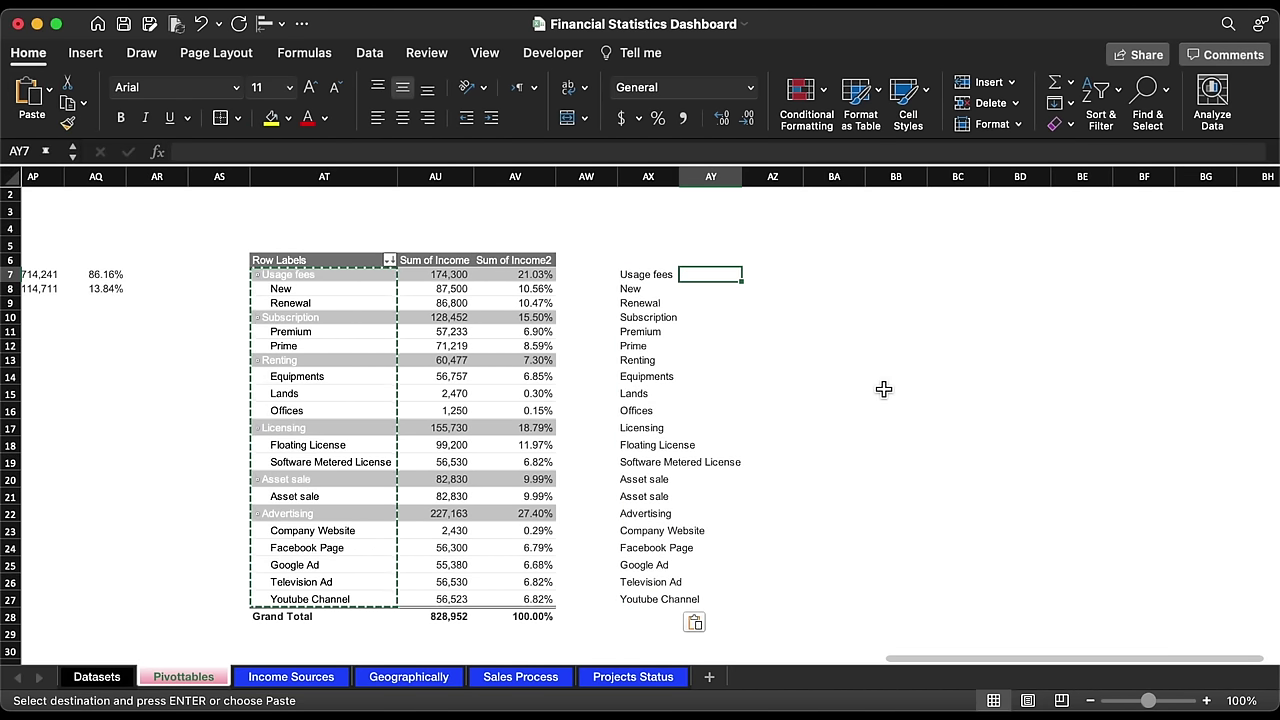
{"action": "type", "text": "=vl"}
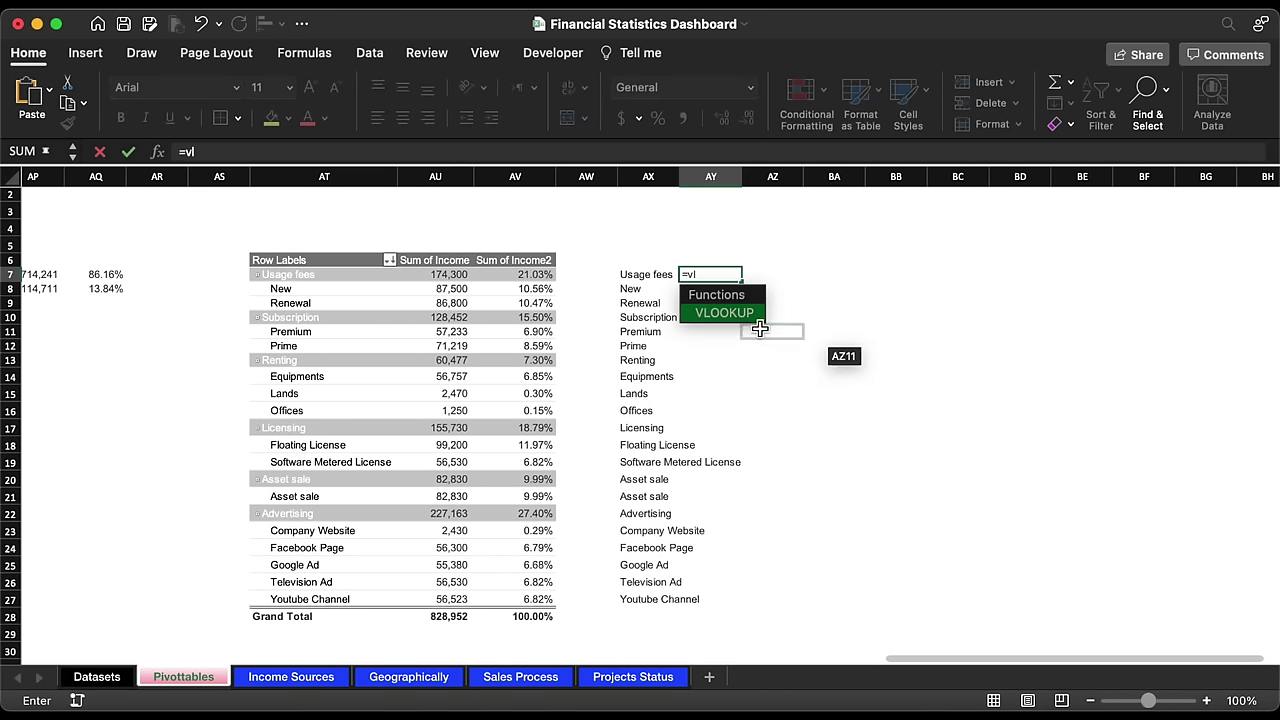
{"action": "double_click", "coordinate": [750, 314]}
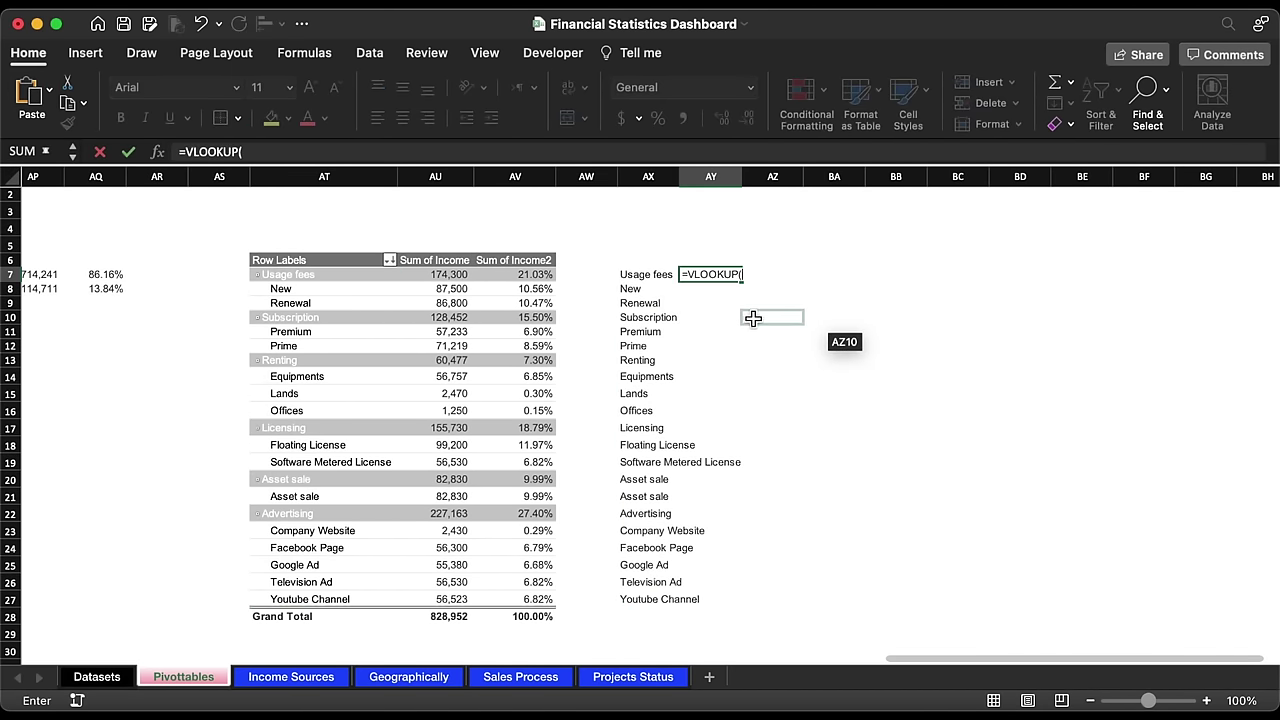
{"action": "left_click", "coordinate": [652, 278]}
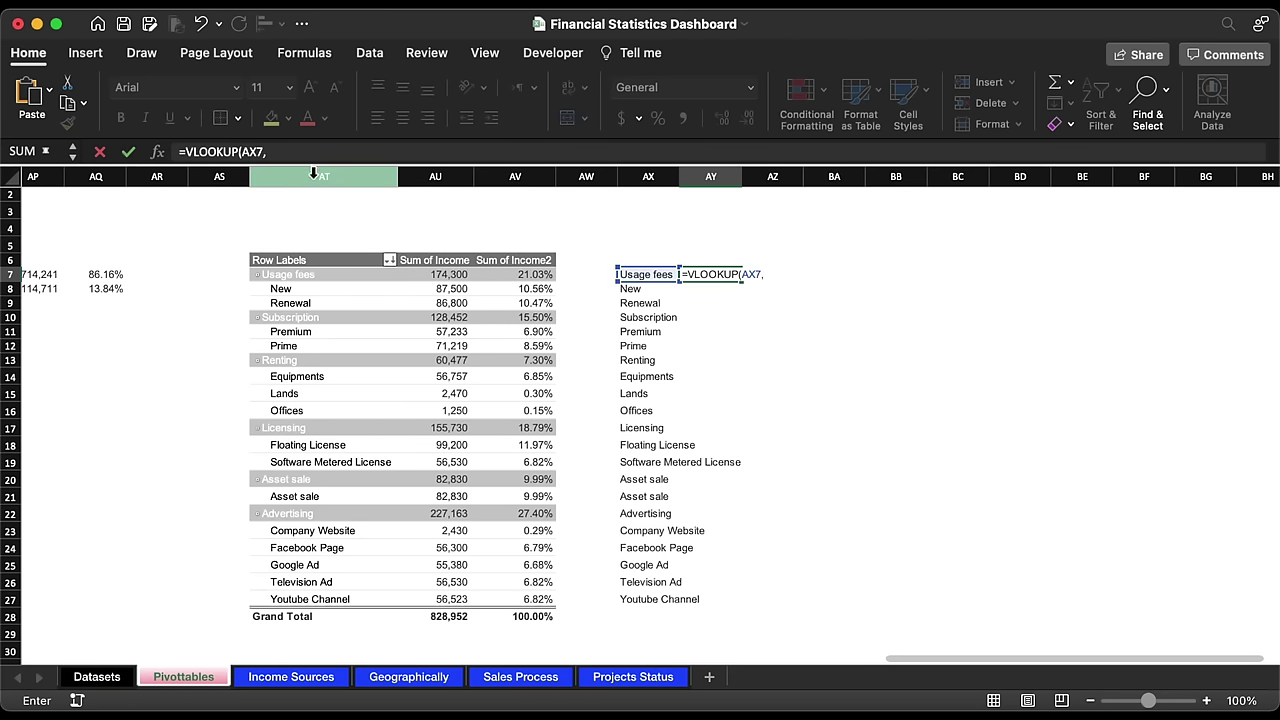
{"action": "left_click_drag", "start_coordinate": [315, 176], "coordinate": [515, 176]}
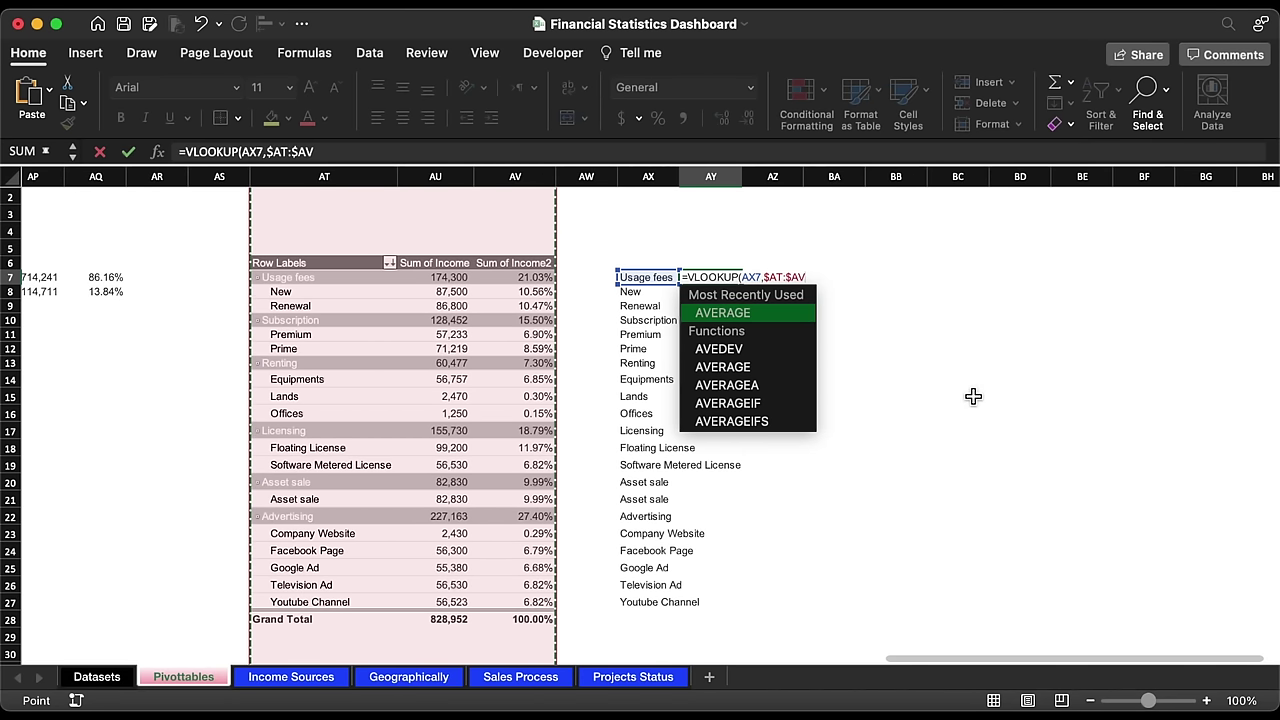
{"action": "type", "text": ",2,"}
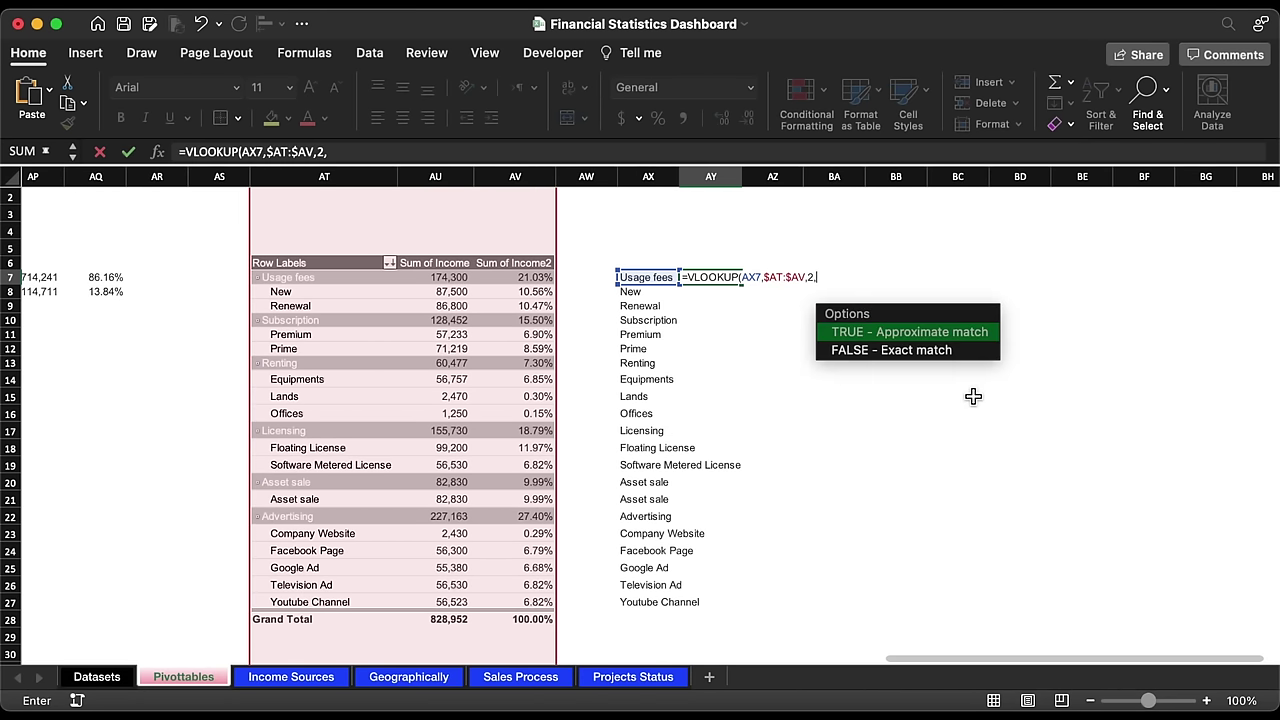
{"action": "type", "text": ")"}
{"action": "key", "text": "Return"}
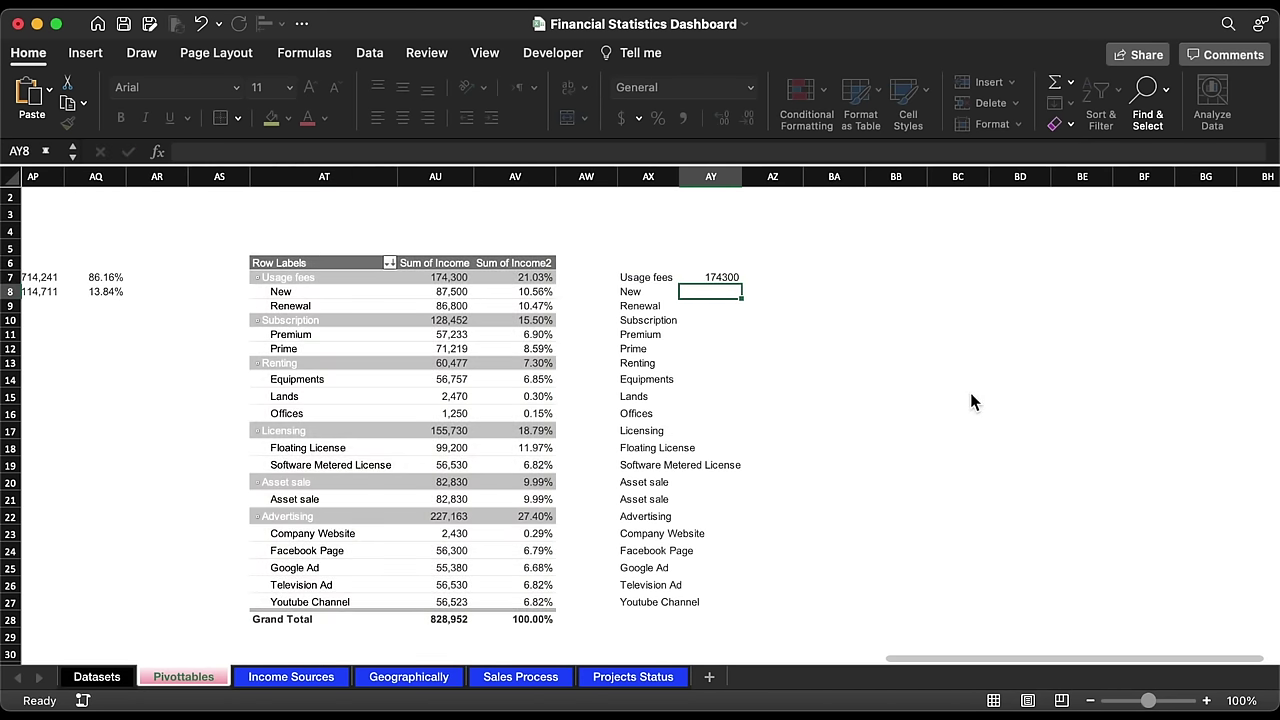
Step: Format AY7 with thousands separators and make AZ7 return lookup column 3 as a percentage
{"action": "left_click", "coordinate": [728, 279]}
{"action": "left_click", "coordinate": [684, 118]}
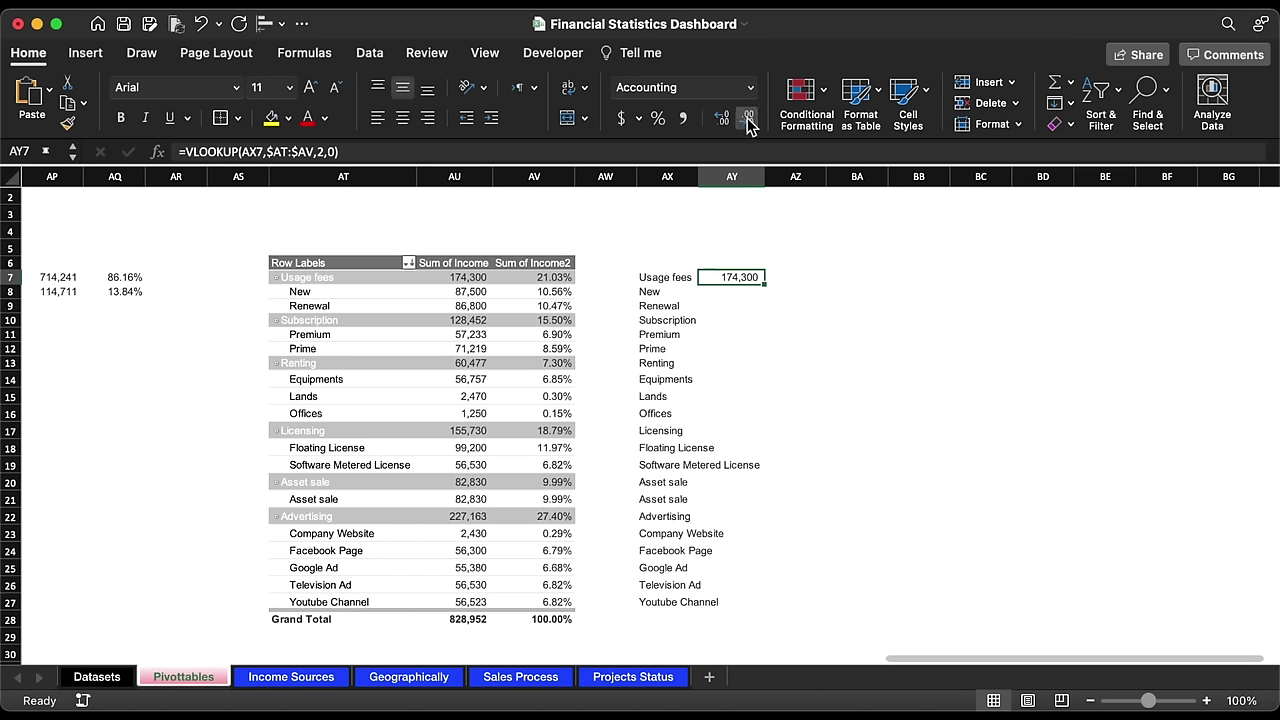
{"action": "left_click_drag", "start_coordinate": [767, 290], "coordinate": [812, 290]}
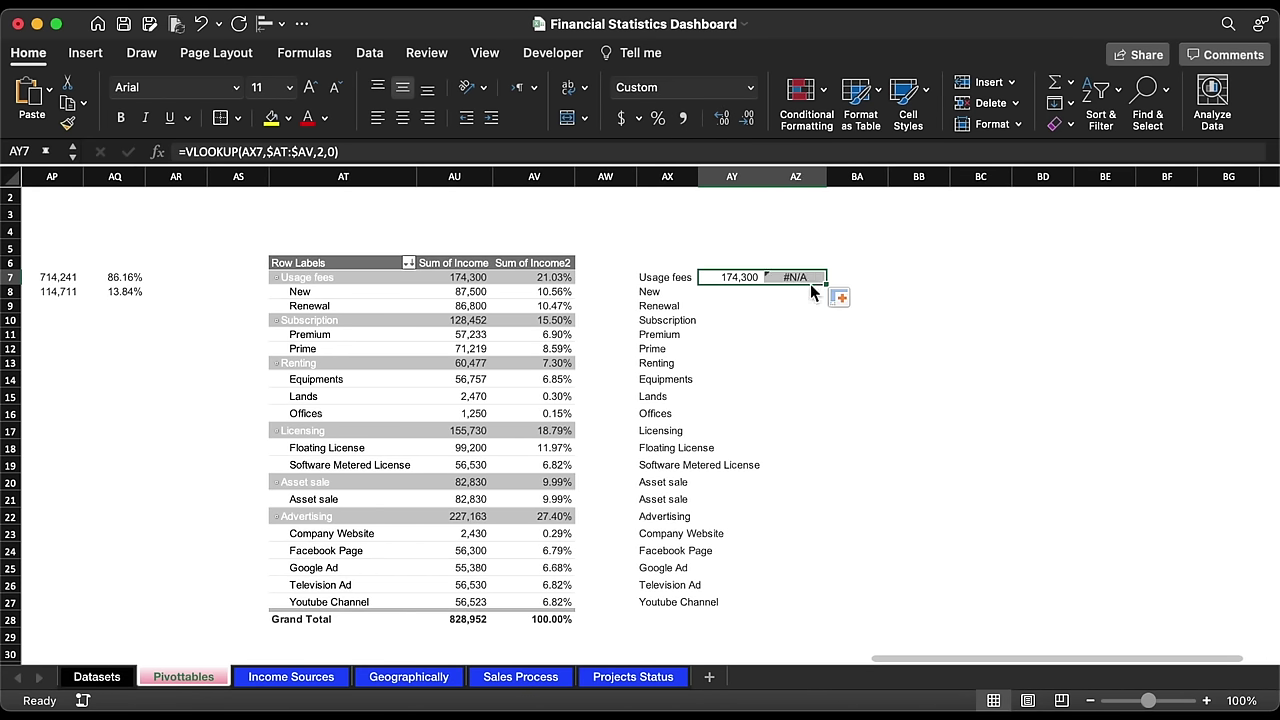
{"action": "double_click", "coordinate": [809, 280]}
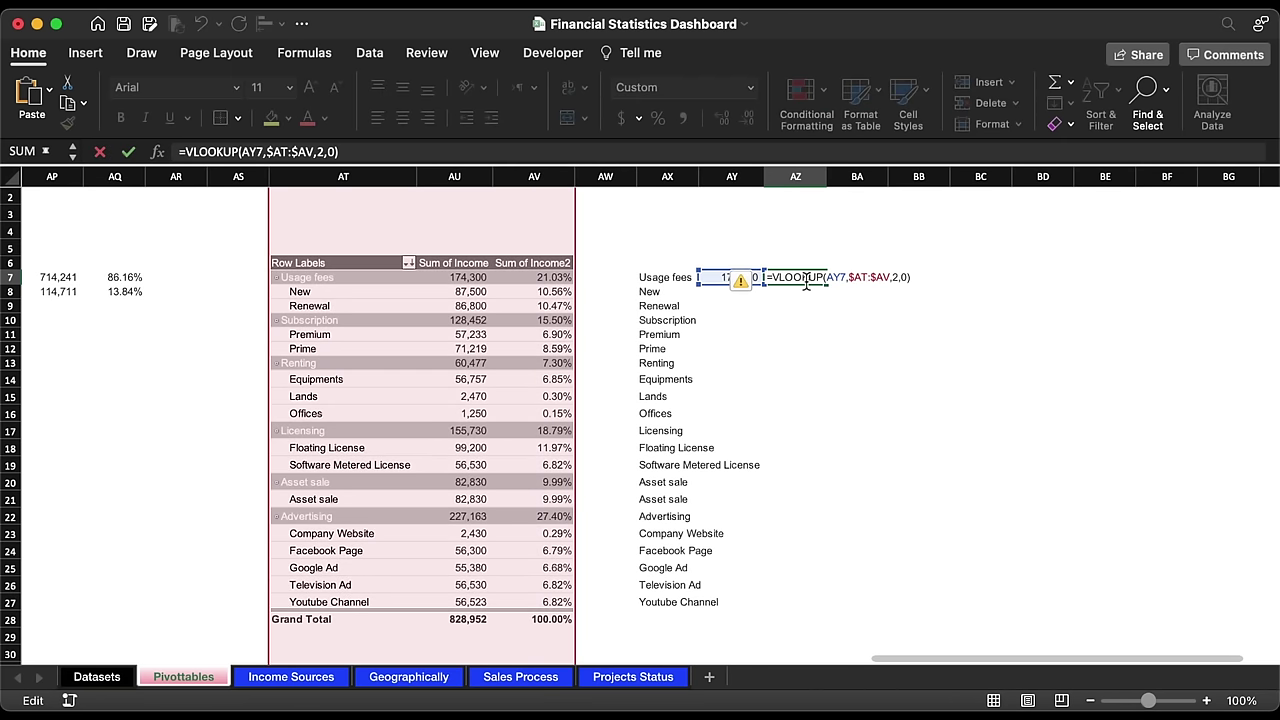
{"action": "key", "text": "Return"}
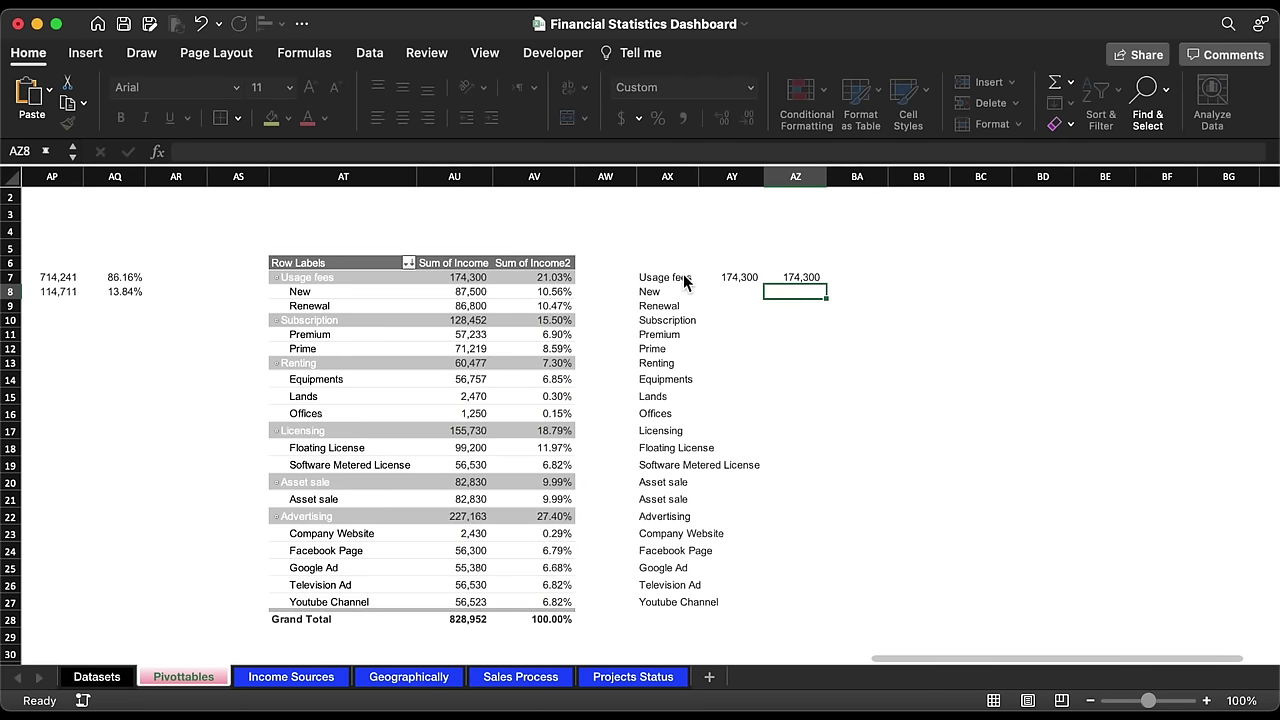
{"action": "double_click", "coordinate": [813, 280]}
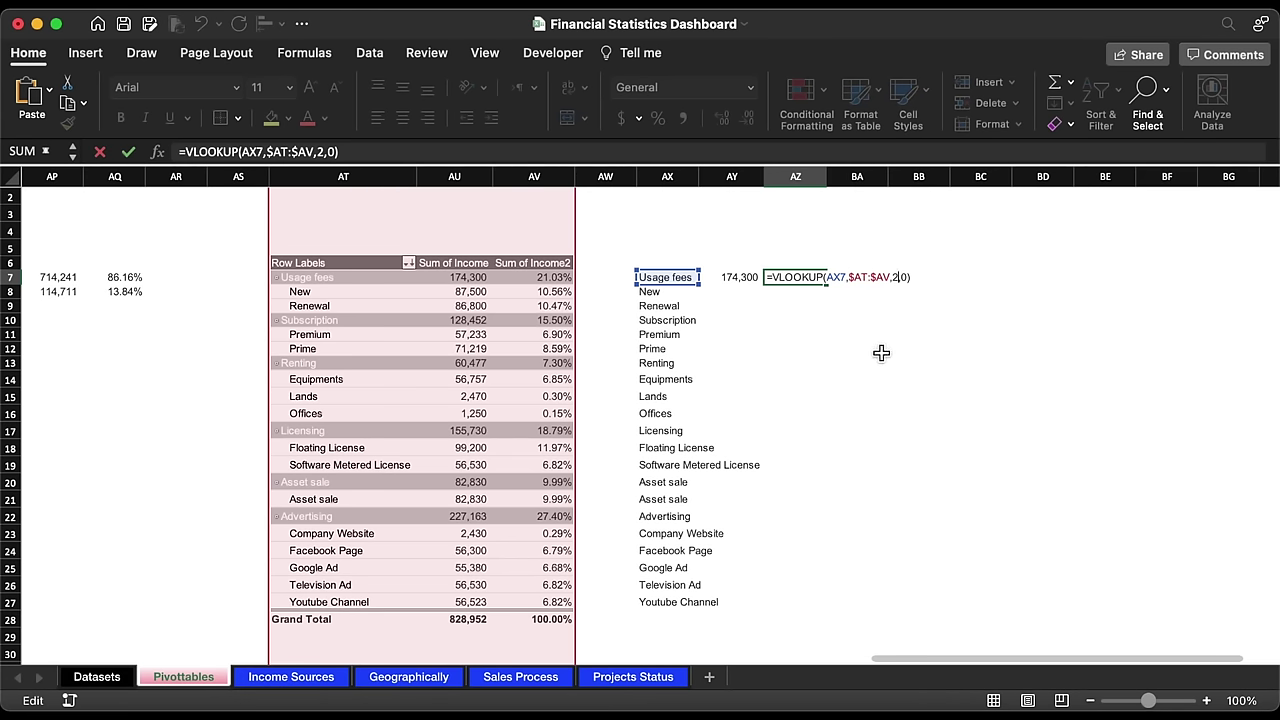
{"action": "key", "text": "Return"}
{"action": "left_click", "coordinate": [796, 280]}
{"action": "left_click", "coordinate": [658, 118]}
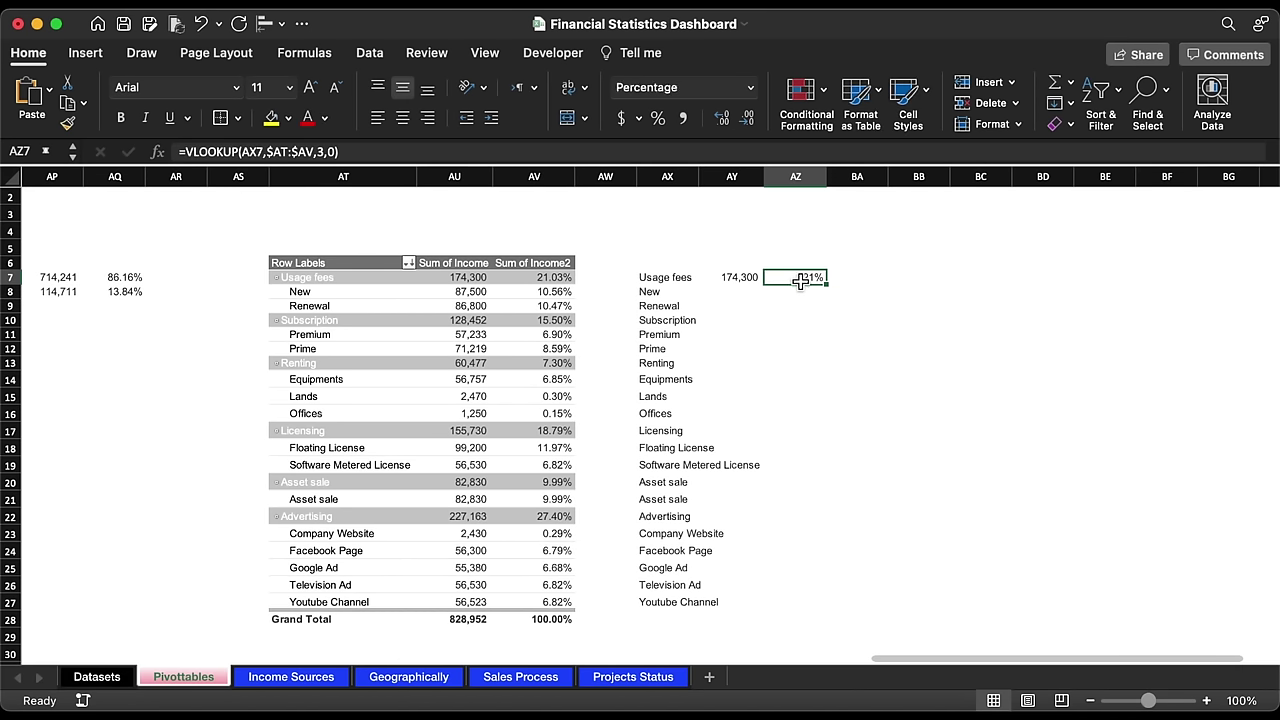
Step: Fill the AY7:AZ7 formulas down to row 27, widen column AX, and go to the Income Sources dashboard
{"action": "left_click_drag", "start_coordinate": [801, 282], "coordinate": [751, 281]}
{"action": "double_click", "coordinate": [830, 288]}
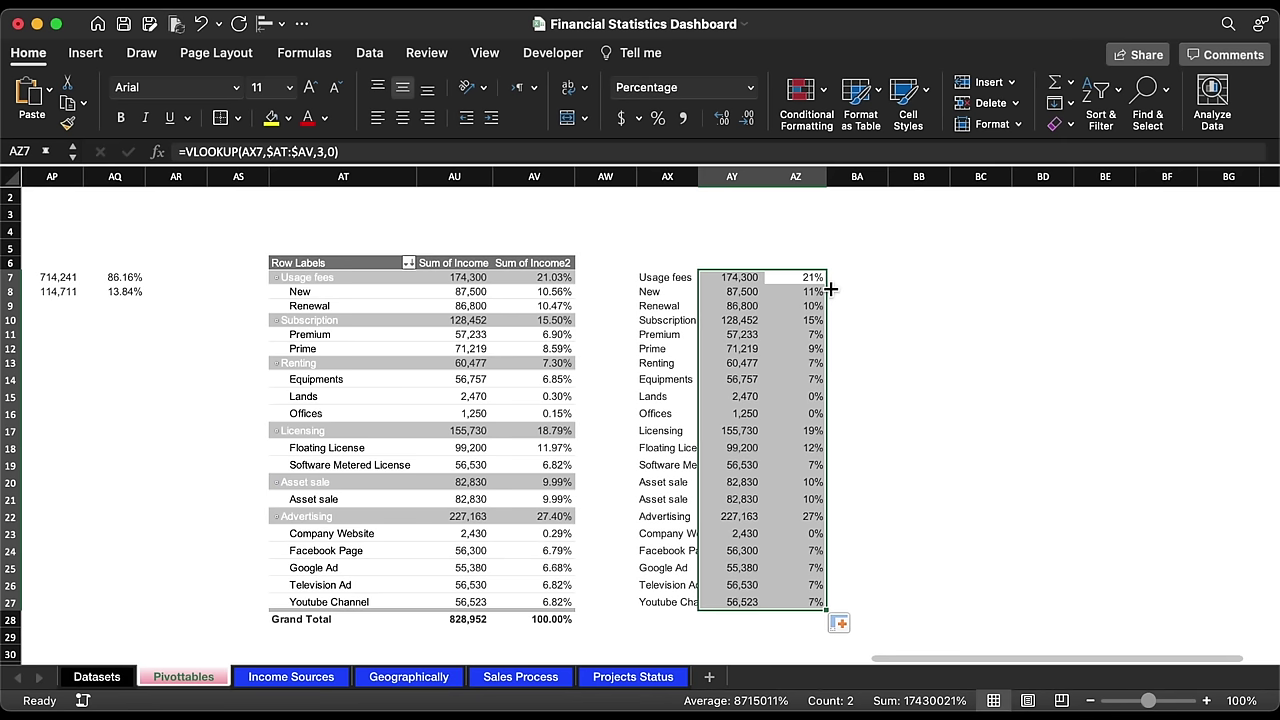
{"action": "double_click", "coordinate": [700, 176]}
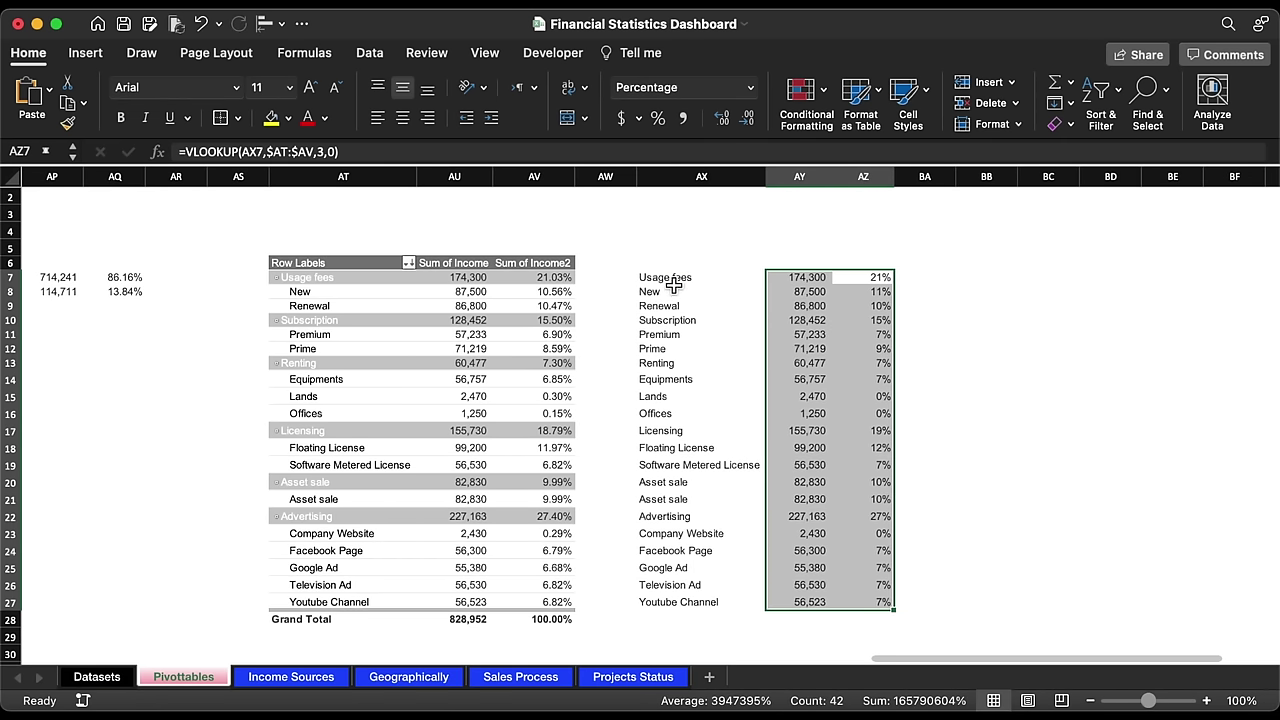
{"action": "left_click_drag", "start_coordinate": [660, 278], "coordinate": [878, 602]}
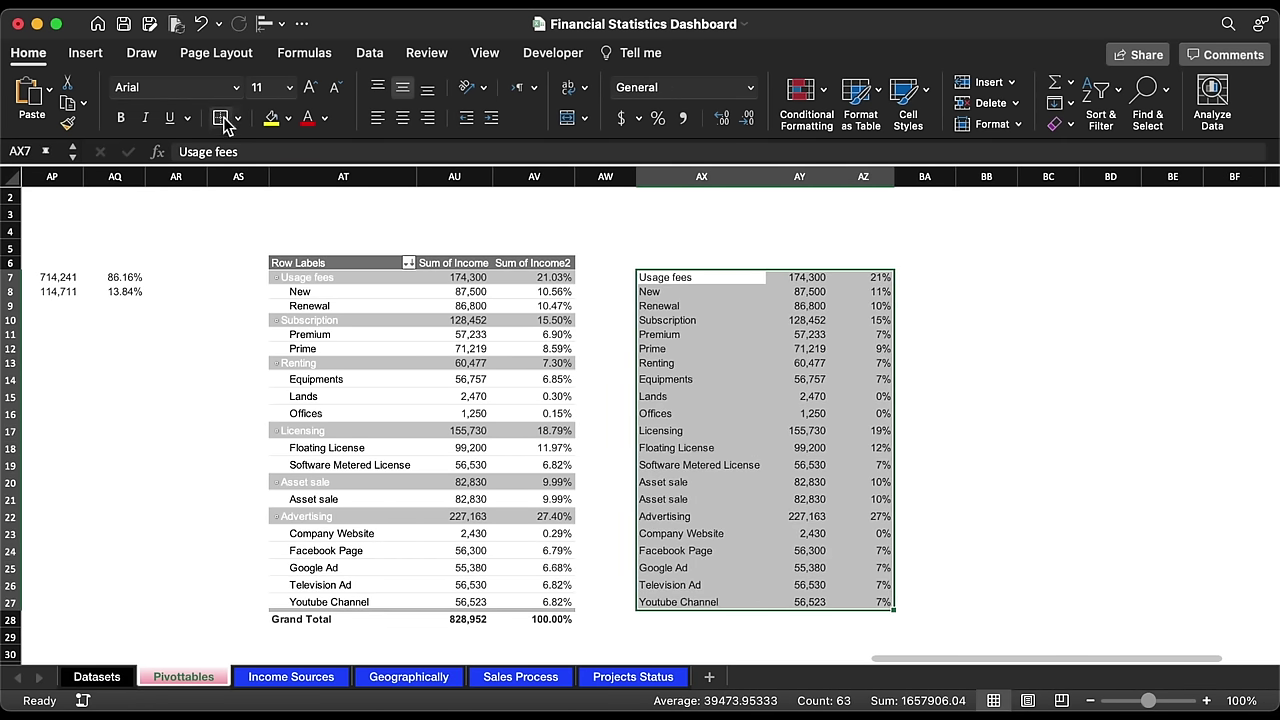
{"action": "key", "text": "ctrl+Page_Down"}
{"action": "left_click", "coordinate": [206, 409]}
Step: Duplicate the title text box at size 9 and link it to Pivottables!H12, Asset sale
{"action": "left_click", "coordinate": [224, 388]}
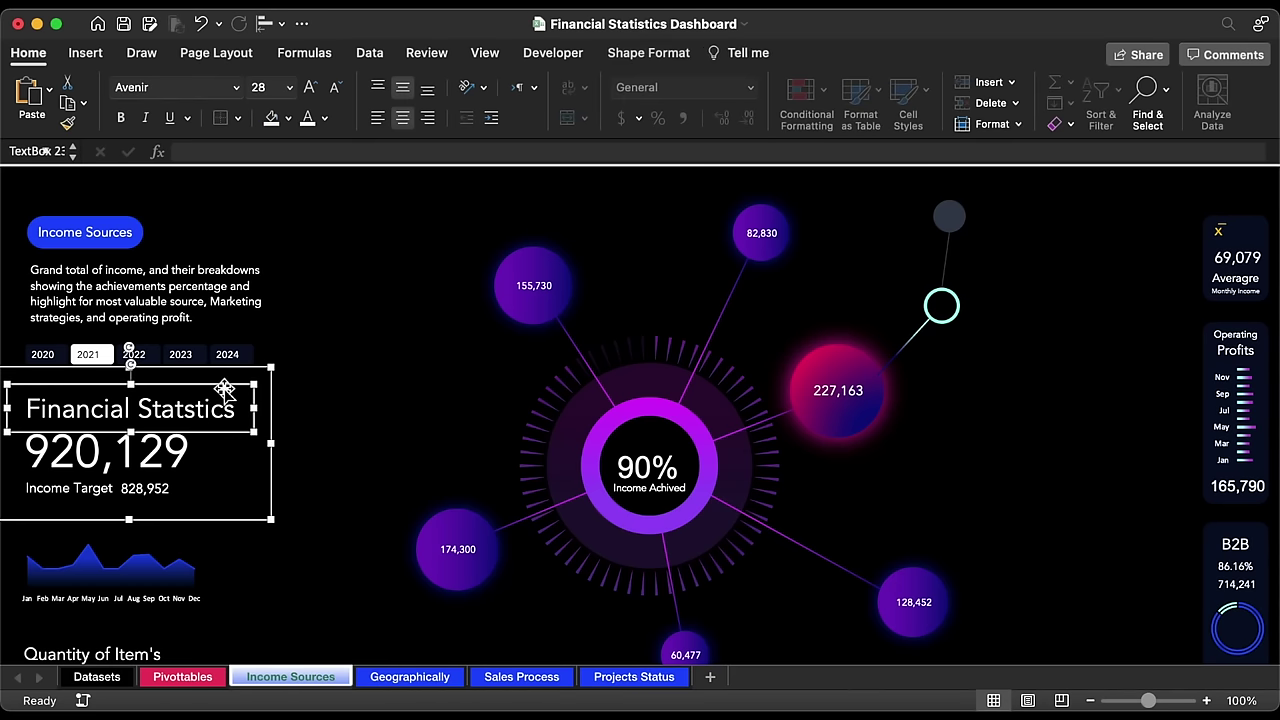
{"action": "left_click_drag", "start_coordinate": [224, 388], "coordinate": [525, 212]}
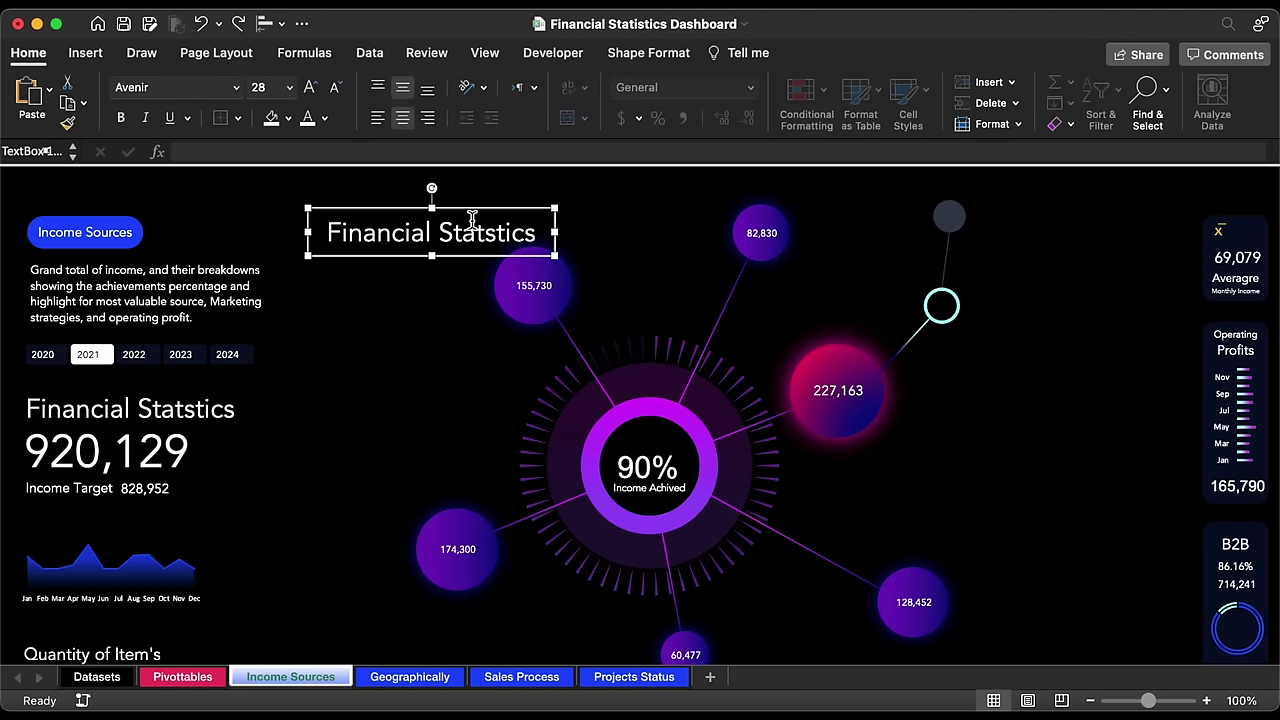
{"action": "left_click", "coordinate": [289, 87]}
{"action": "left_click", "coordinate": [280, 134]}
{"action": "left_click_drag", "start_coordinate": [554, 255], "coordinate": [818, 258]}
{"action": "left_click", "coordinate": [591, 150]}
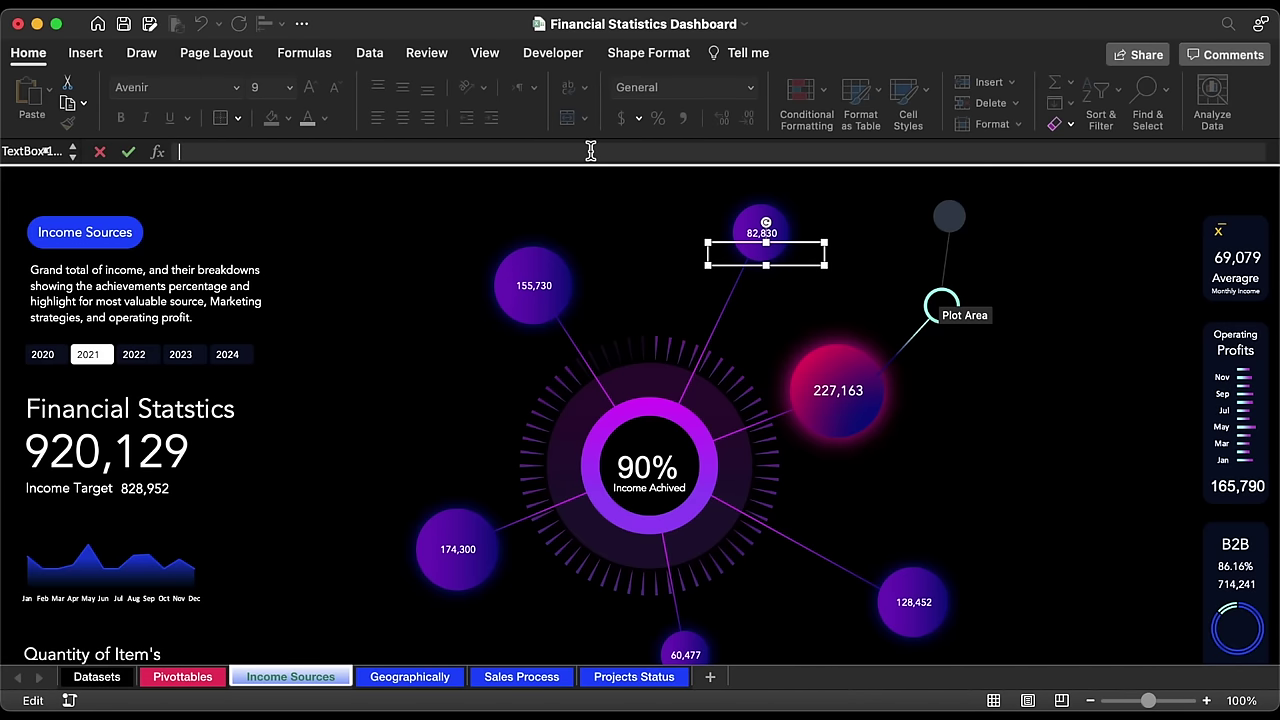
{"action": "type", "text": "="}
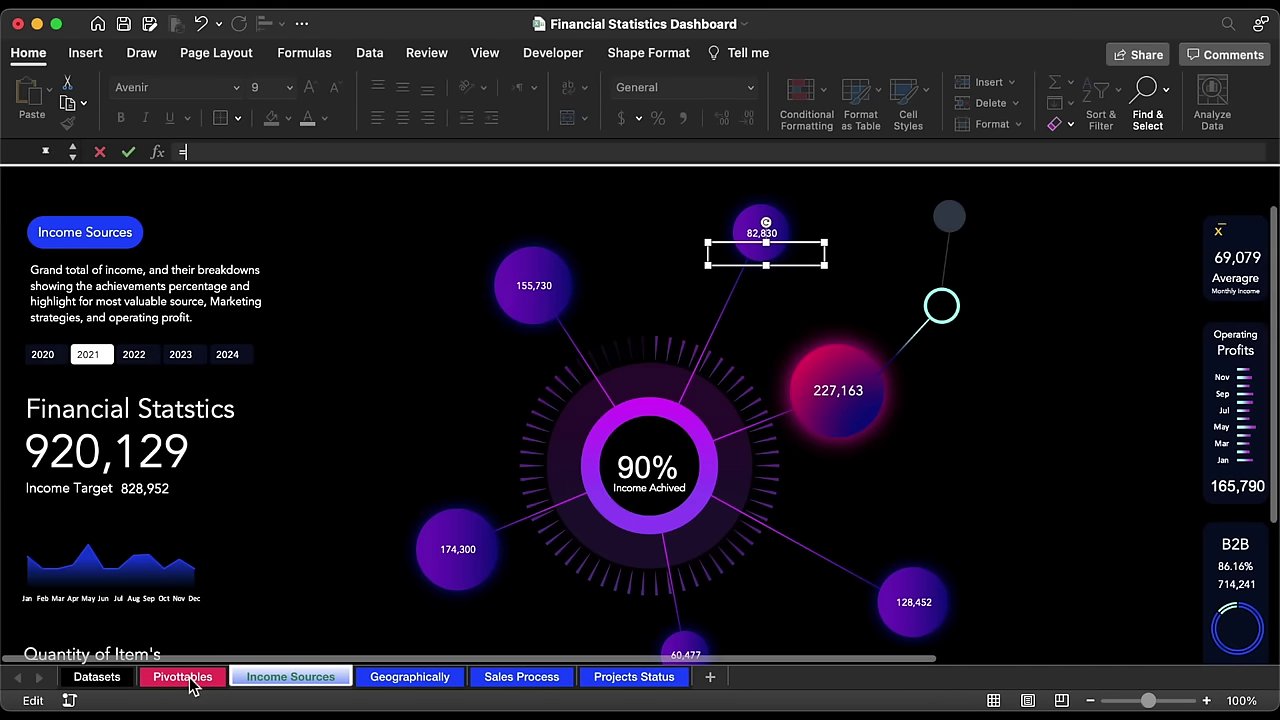
{"action": "left_click", "coordinate": [187, 677]}
{"action": "scroll", "coordinate": [462, 512], "scroll_direction": "left", "scroll_amount": 20}
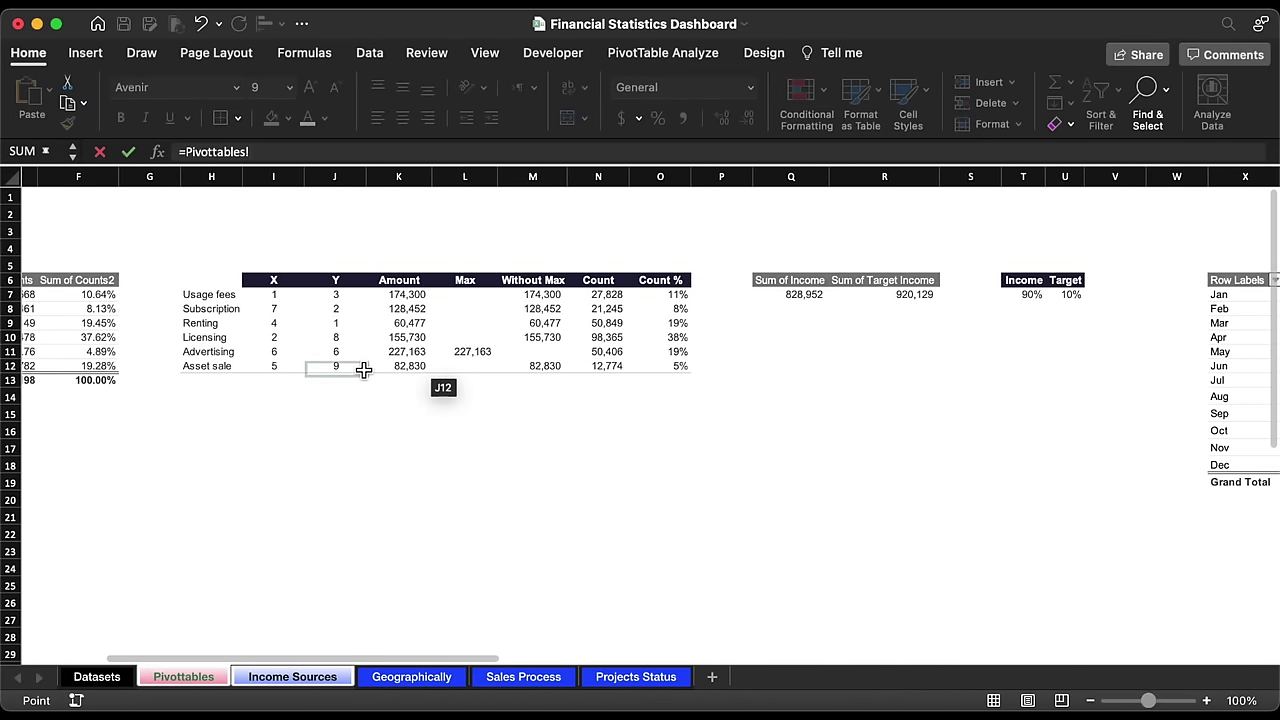
{"action": "left_click", "coordinate": [232, 367]}
{"action": "key", "text": "Return"}
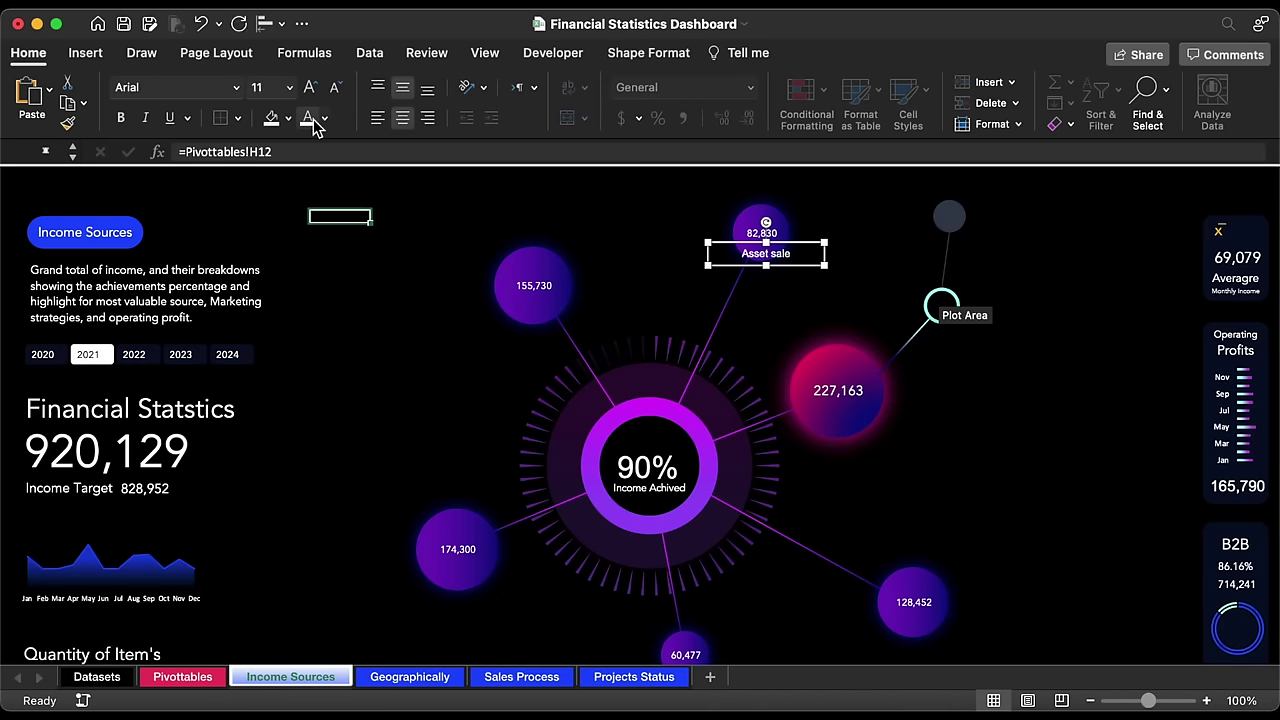
Step: Copy the label onto the 155,730 bubble and link it to H10, Licensing
{"action": "key", "text": "super+d"}
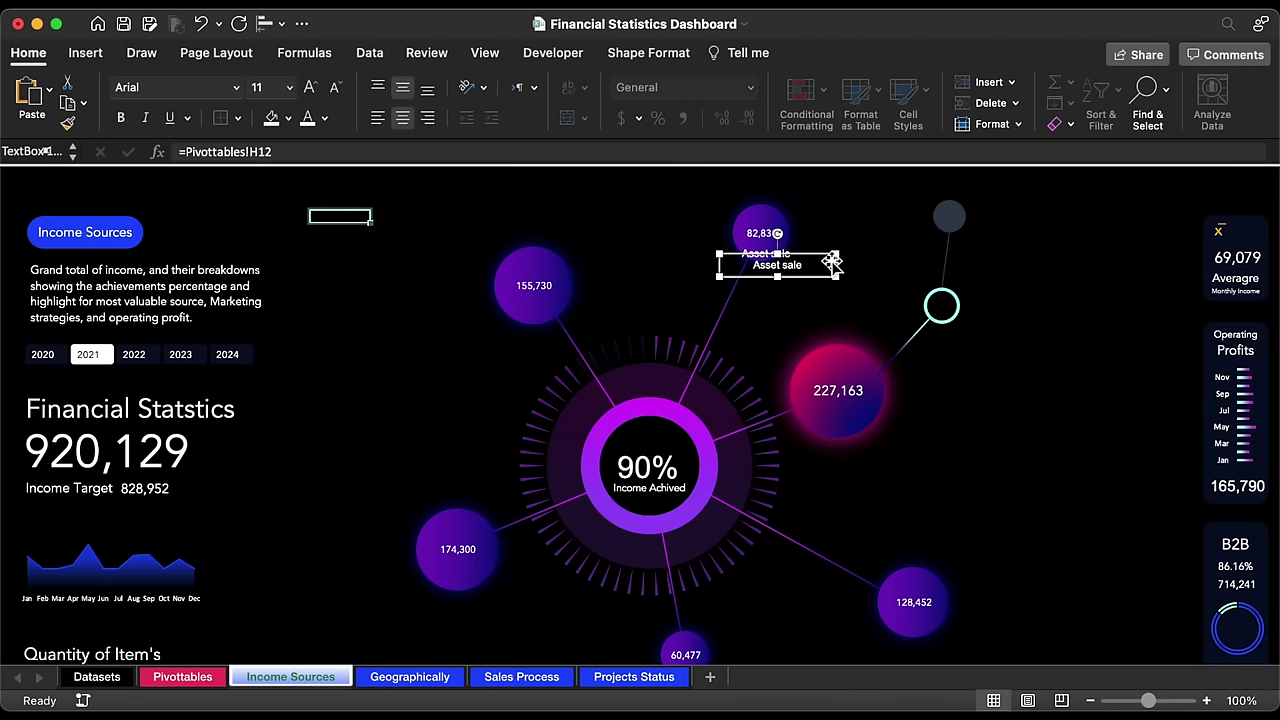
{"action": "left_click_drag", "start_coordinate": [830, 259], "coordinate": [588, 290]}
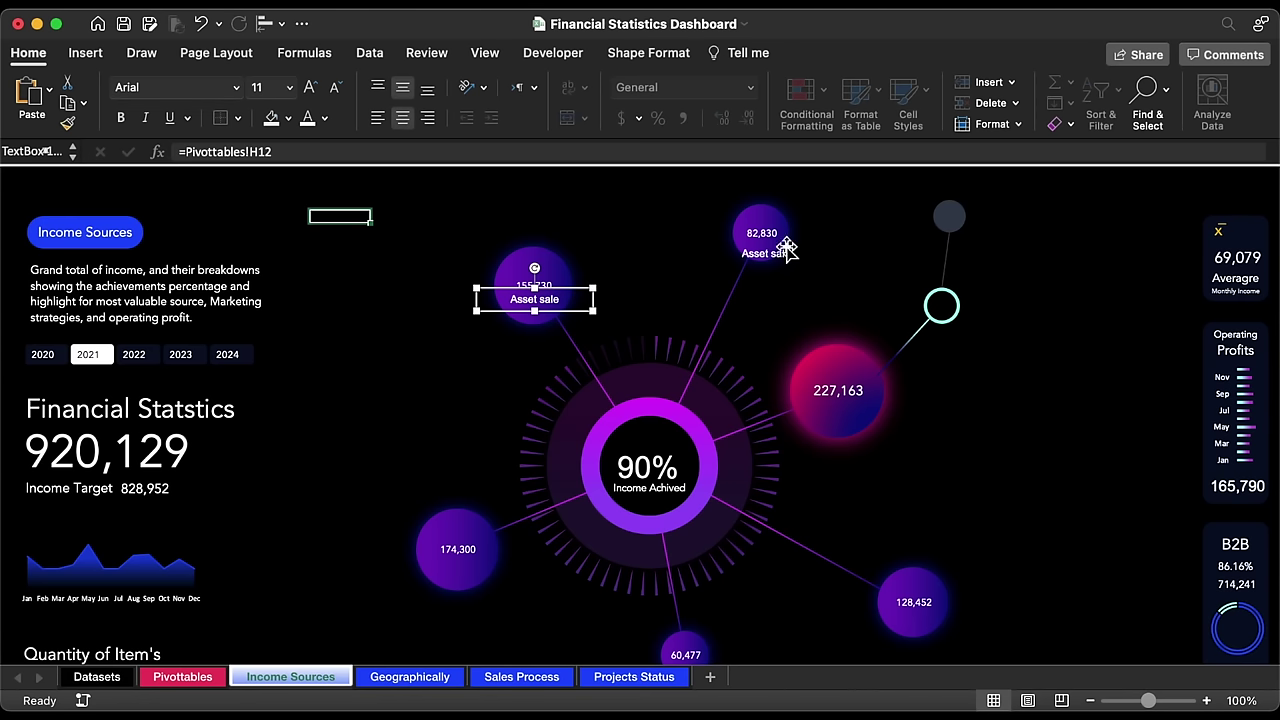
{"action": "triple_click", "coordinate": [392, 150]}
{"action": "type", "text": "="}
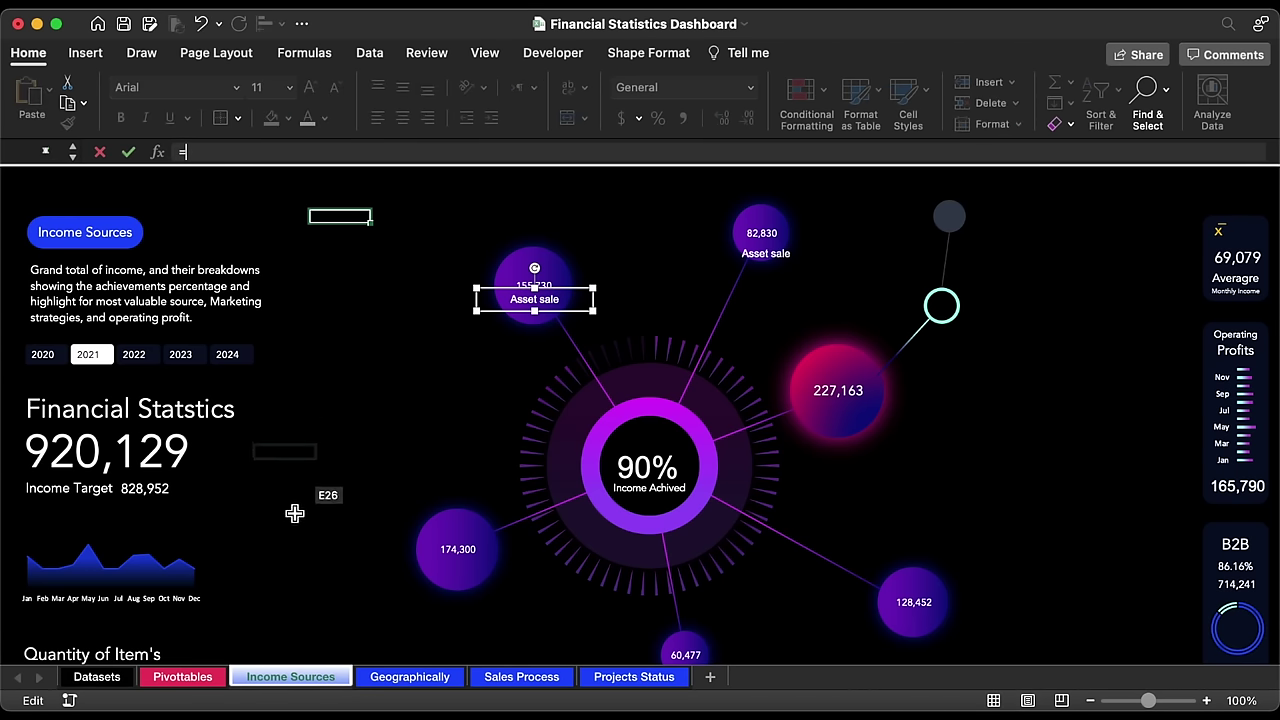
{"action": "left_click", "coordinate": [180, 677]}
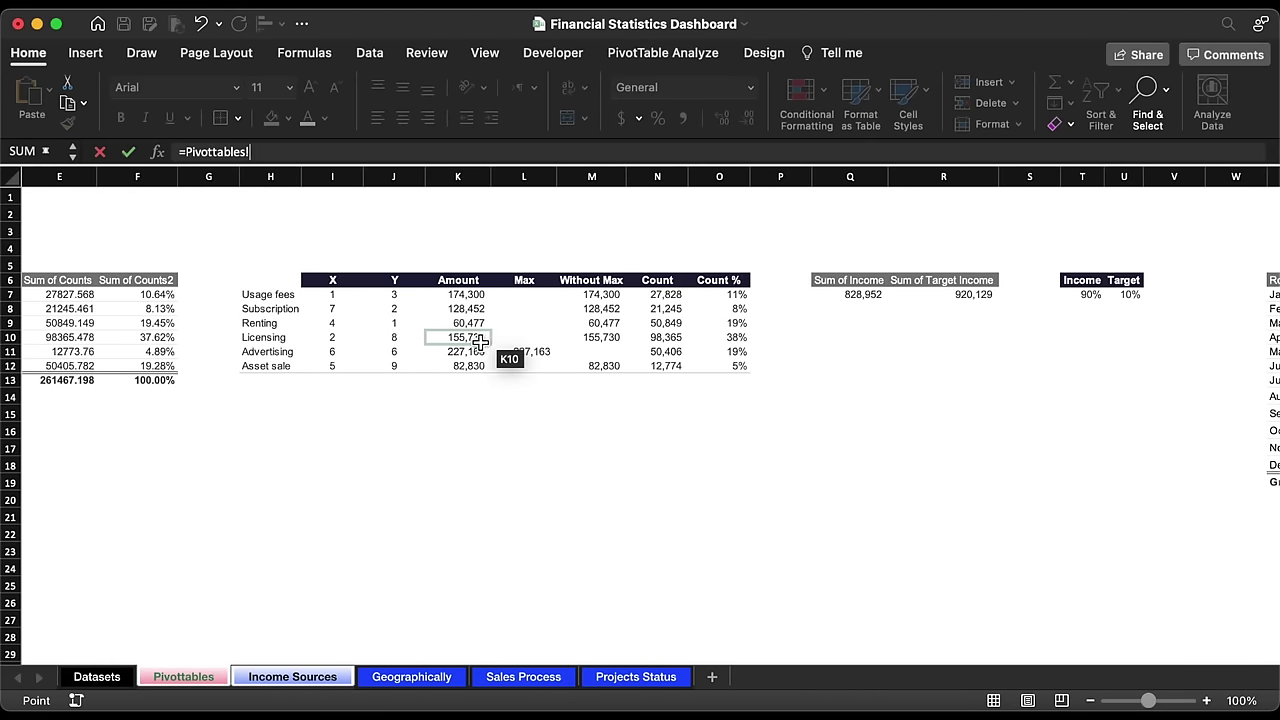
{"action": "left_click", "coordinate": [290, 338]}
{"action": "key", "text": "Return"}
Step: Make the Licensing label white Avenir and copy that format to the Asset sale label
{"action": "left_click", "coordinate": [237, 88]}
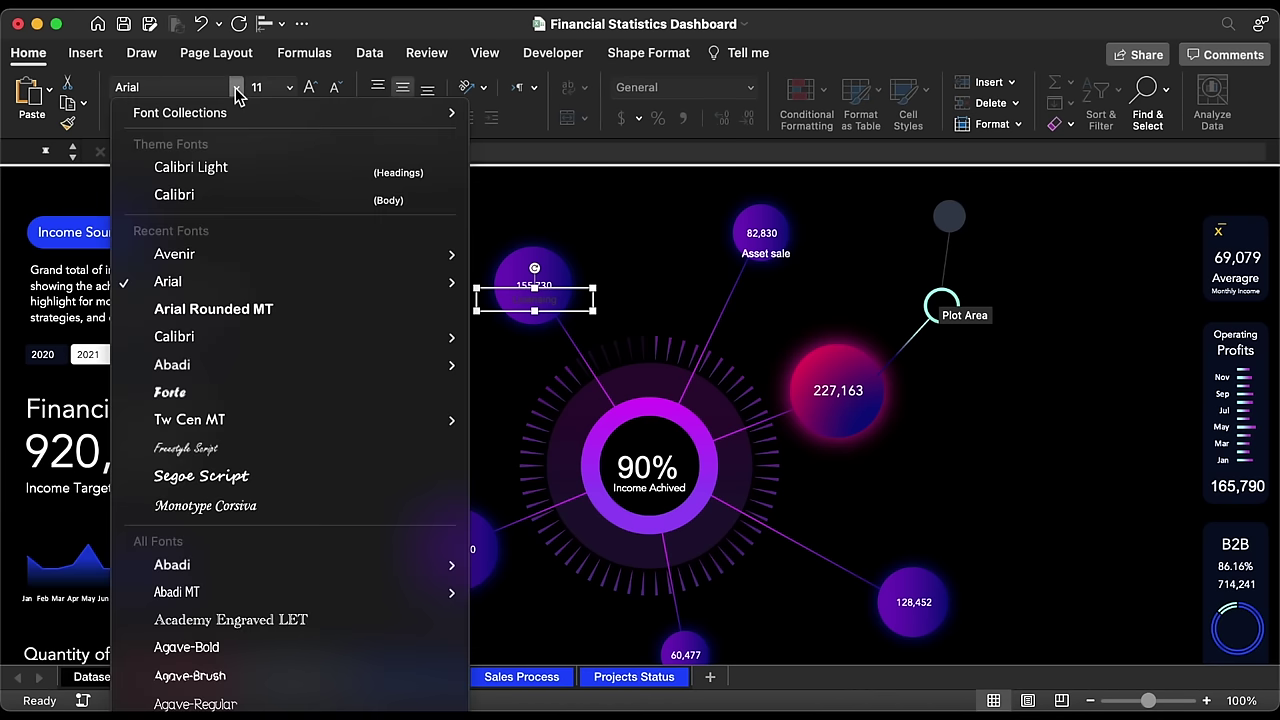
{"action": "left_click", "coordinate": [224, 252]}
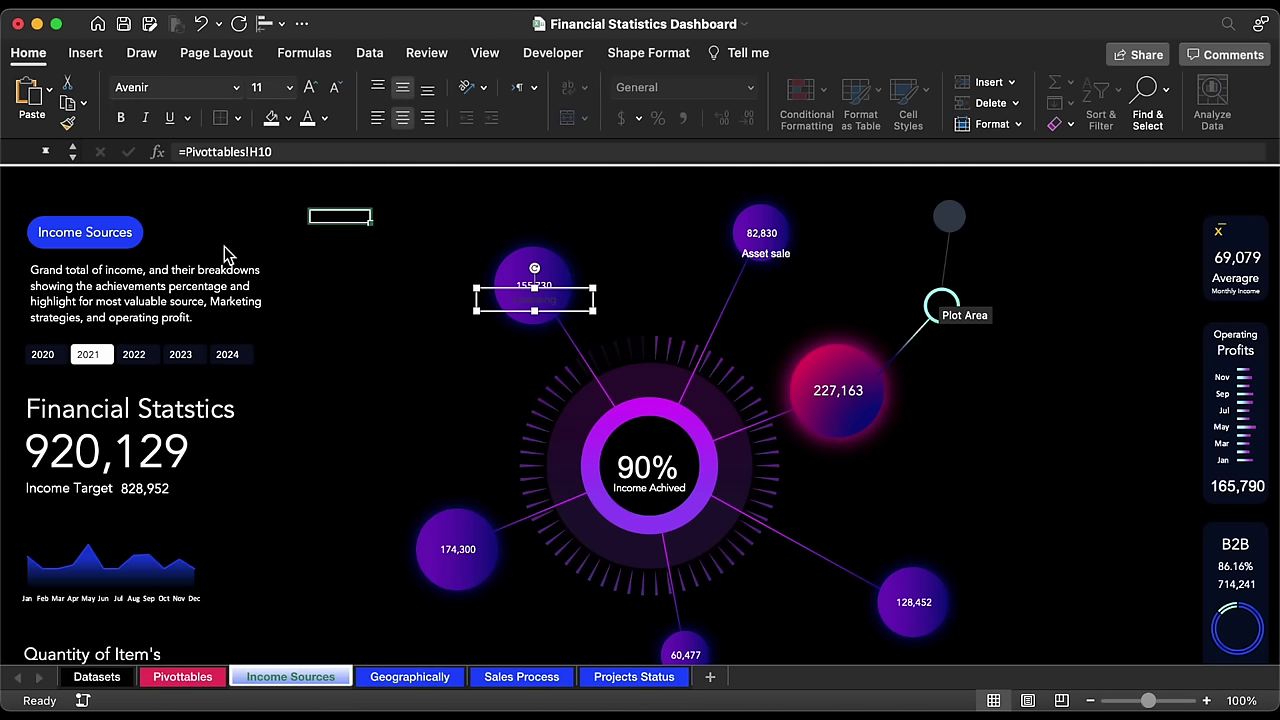
{"action": "left_click", "coordinate": [309, 122]}
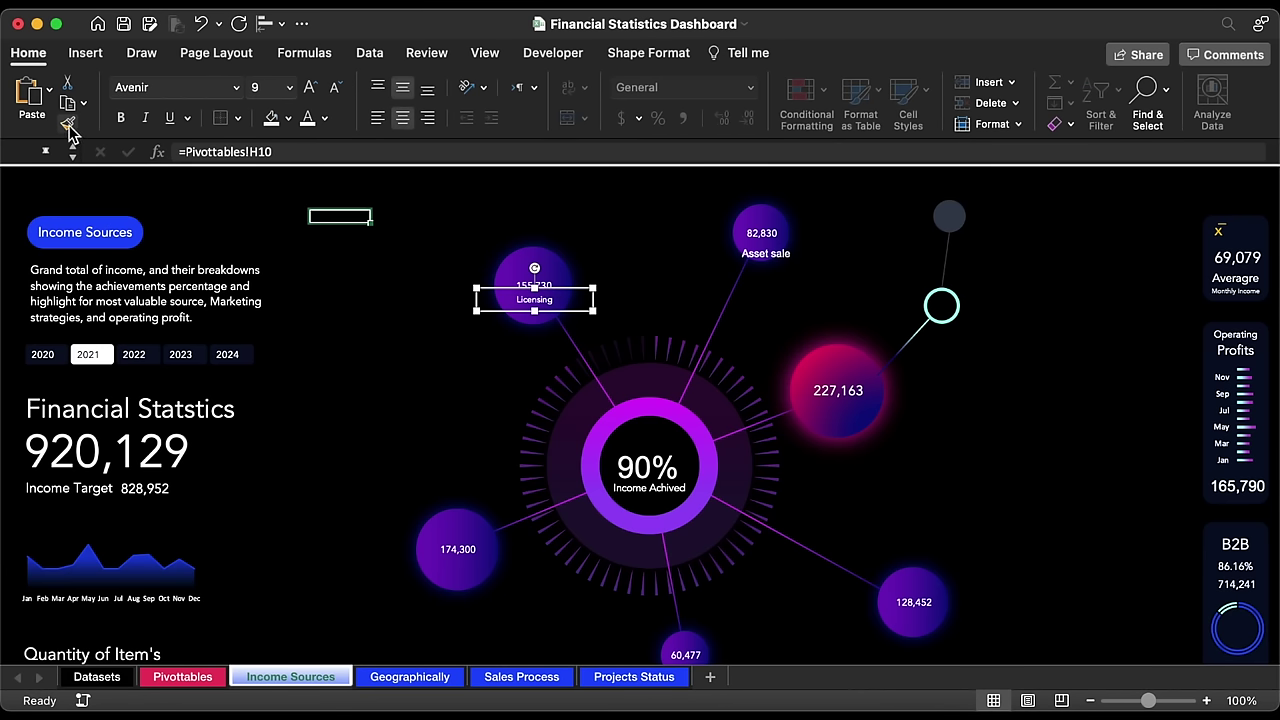
{"action": "left_click", "coordinate": [68, 123]}
{"action": "left_click", "coordinate": [785, 260]}
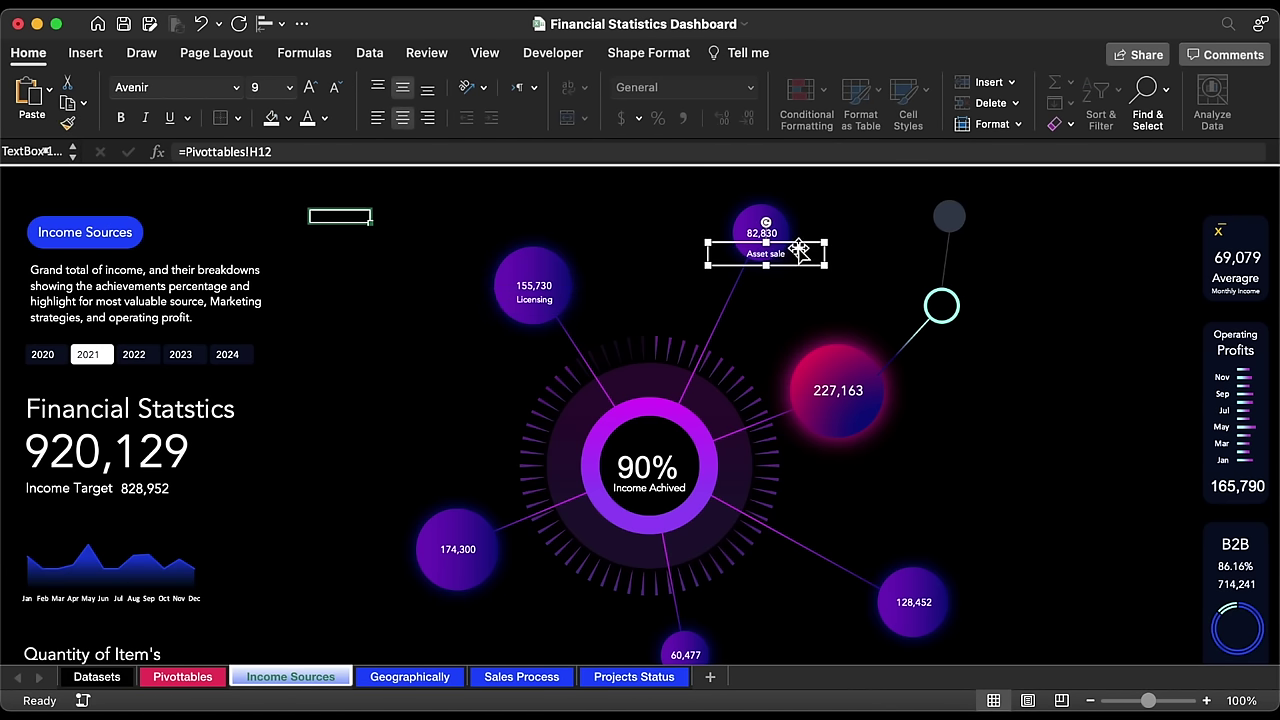
{"action": "left_click_drag", "start_coordinate": [799, 249], "coordinate": [796, 239]}
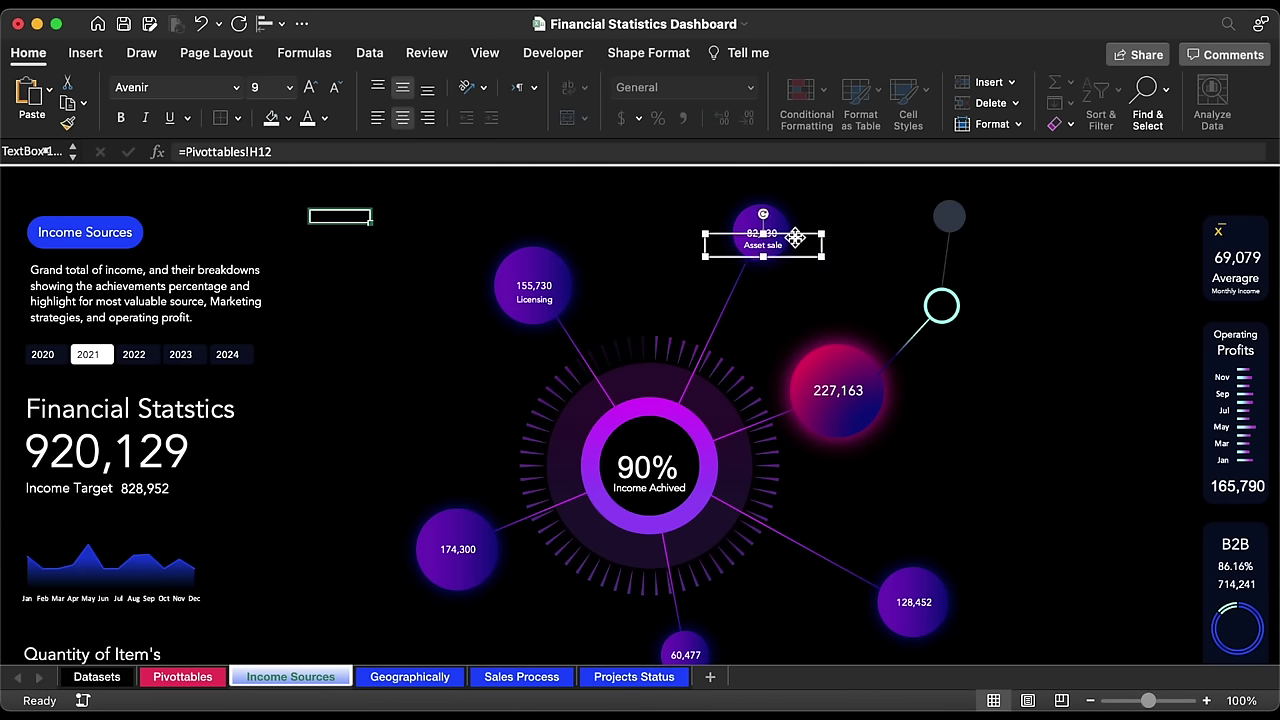
Step: Copy a label onto the 174,300 bubble and link it to H7, Usage fees
{"action": "left_click", "coordinate": [545, 304]}
{"action": "left_click_drag", "start_coordinate": [543, 303], "coordinate": [478, 566]}
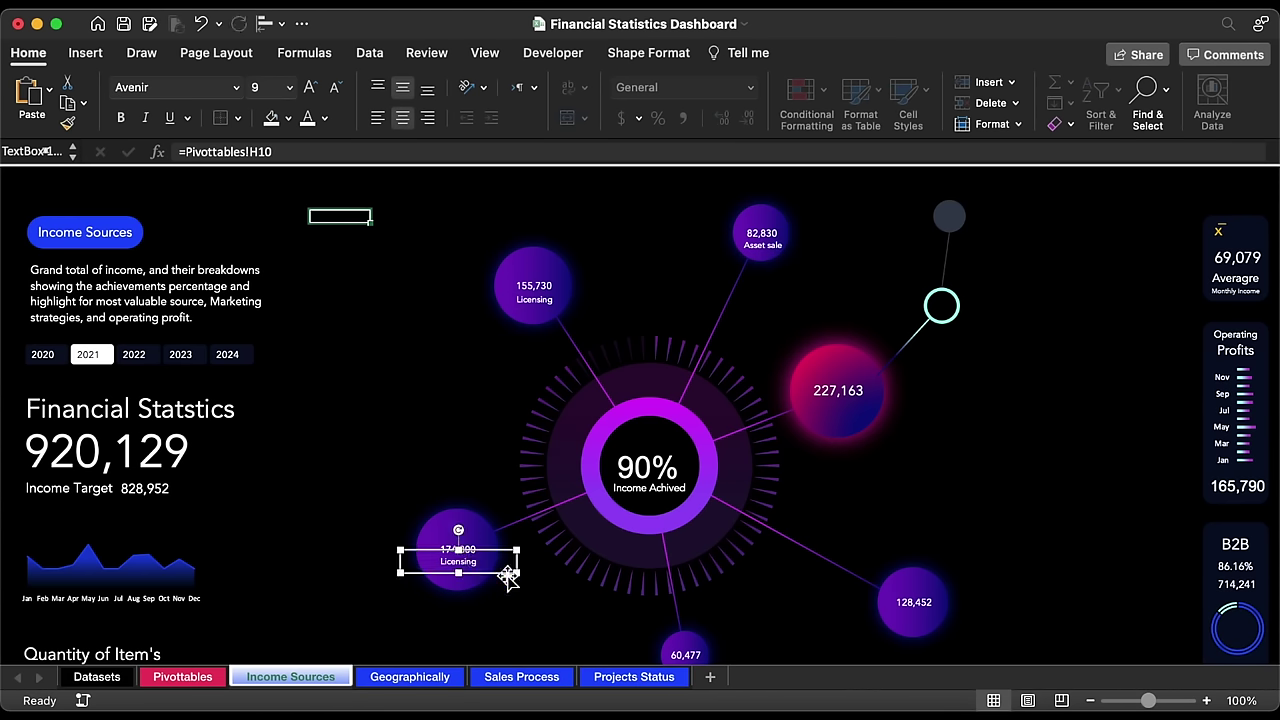
{"action": "left_click", "coordinate": [331, 150]}
{"action": "key", "text": "BackSpace"}
{"action": "key", "text": "BackSpace"}
{"action": "key", "text": "BackSpace"}
{"action": "left_click", "coordinate": [183, 677]}
{"action": "left_click", "coordinate": [288, 300]}
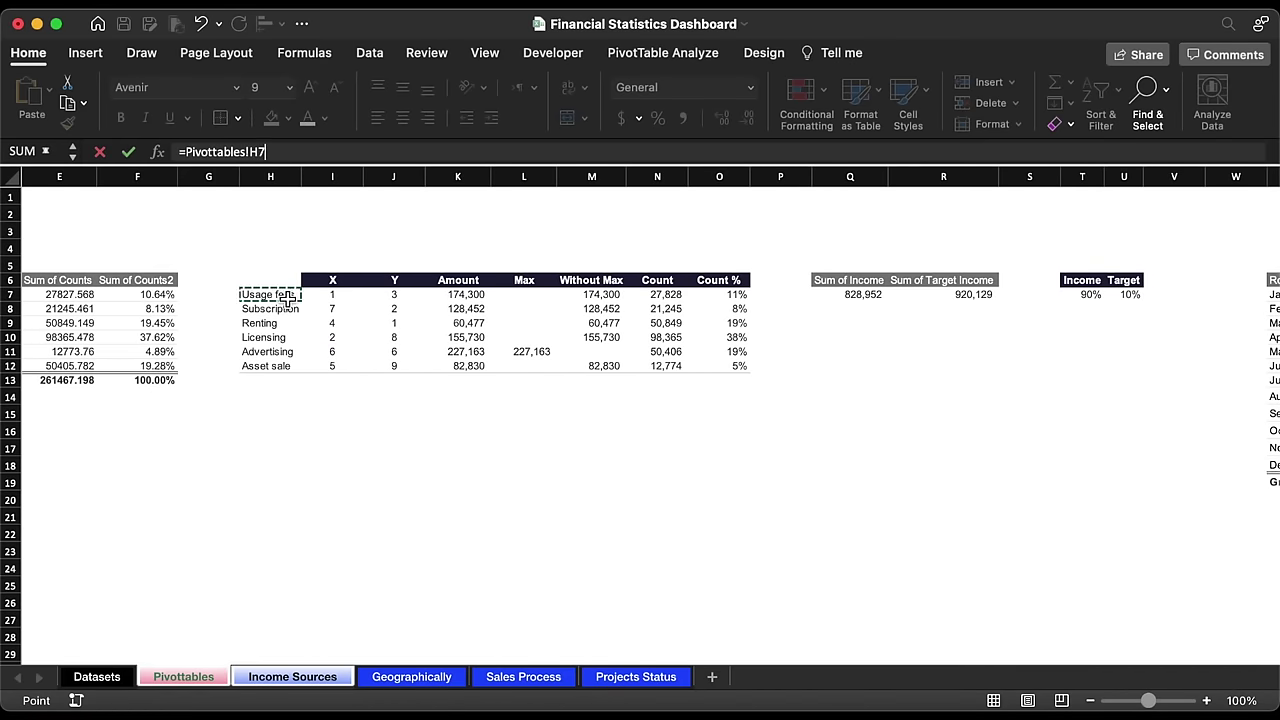
{"action": "key", "text": "Return"}
Step: Relink the next two labels to H9 Renting and H8 Subscription (the 128,452 bubble)
{"action": "scroll", "coordinate": [540, 545], "scroll_direction": "down", "scroll_amount": 1}
{"action": "left_click_drag", "start_coordinate": [480, 514], "coordinate": [1020, 560]}
{"action": "left_click", "coordinate": [266, 151]}
{"action": "key", "text": "BackSpace"}
{"action": "key", "text": "BackSpace"}
{"action": "left_click", "coordinate": [183, 677]}
{"action": "left_click", "coordinate": [288, 325]}
{"action": "key", "text": "Return"}
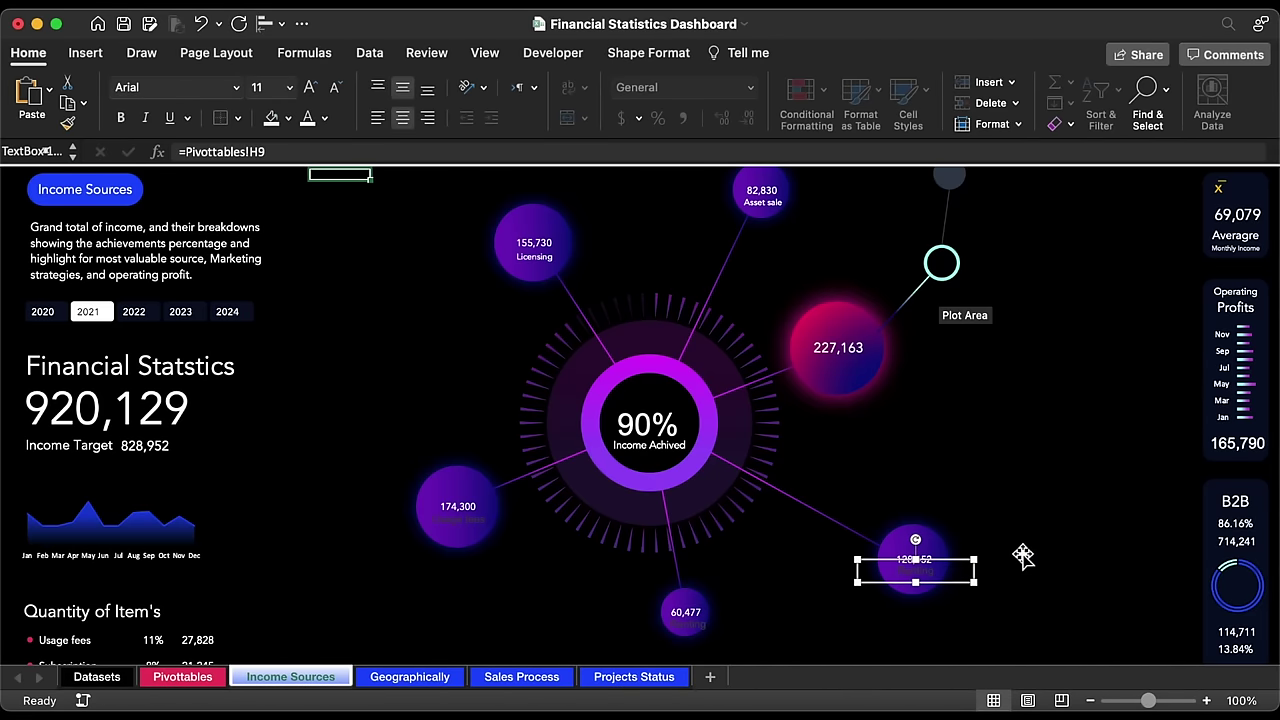
{"action": "left_click", "coordinate": [266, 151]}
{"action": "key", "text": "BackSpace"}
{"action": "key", "text": "BackSpace"}
{"action": "left_click", "coordinate": [183, 677]}
{"action": "left_click", "coordinate": [287, 314]}
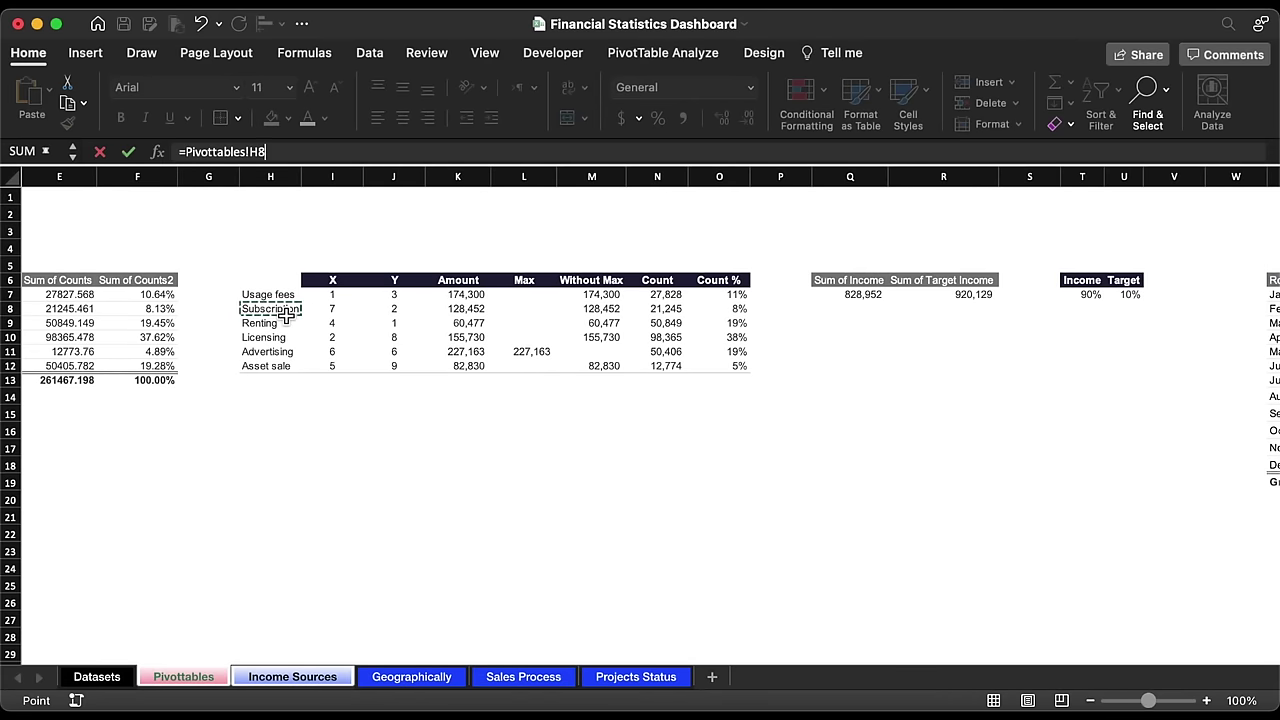
{"action": "key", "text": "Return"}
Step: Copy a label onto the 227,163 bubble and link it to H12, Asset sale
{"action": "left_click_drag", "start_coordinate": [966, 572], "coordinate": [778, 206]}
{"action": "left_click", "coordinate": [309, 150]}
{"action": "key", "text": "BackSpace"}
{"action": "key", "text": "BackSpace"}
{"action": "left_click", "coordinate": [183, 677]}
{"action": "left_click", "coordinate": [323, 362]}
{"action": "key", "text": "Return"}
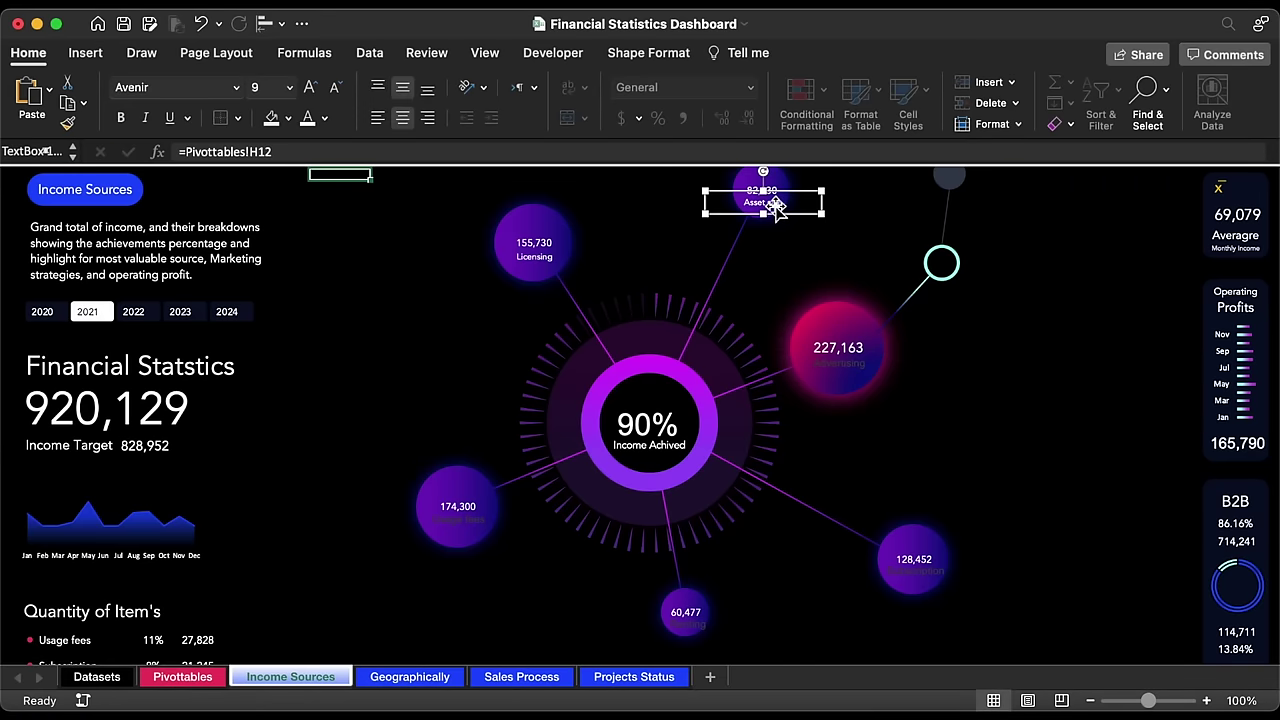
Step: Format-paint white Avenir onto the Asset sale, Advertising, Usage fees, Subscription and Renting labels
{"action": "double_click", "coordinate": [67, 122]}
{"action": "left_click", "coordinate": [838, 360]}
{"action": "left_click", "coordinate": [458, 515]}
{"action": "left_click", "coordinate": [913, 565]}
{"action": "left_click", "coordinate": [687, 618]}
{"action": "left_click", "coordinate": [458, 515]}
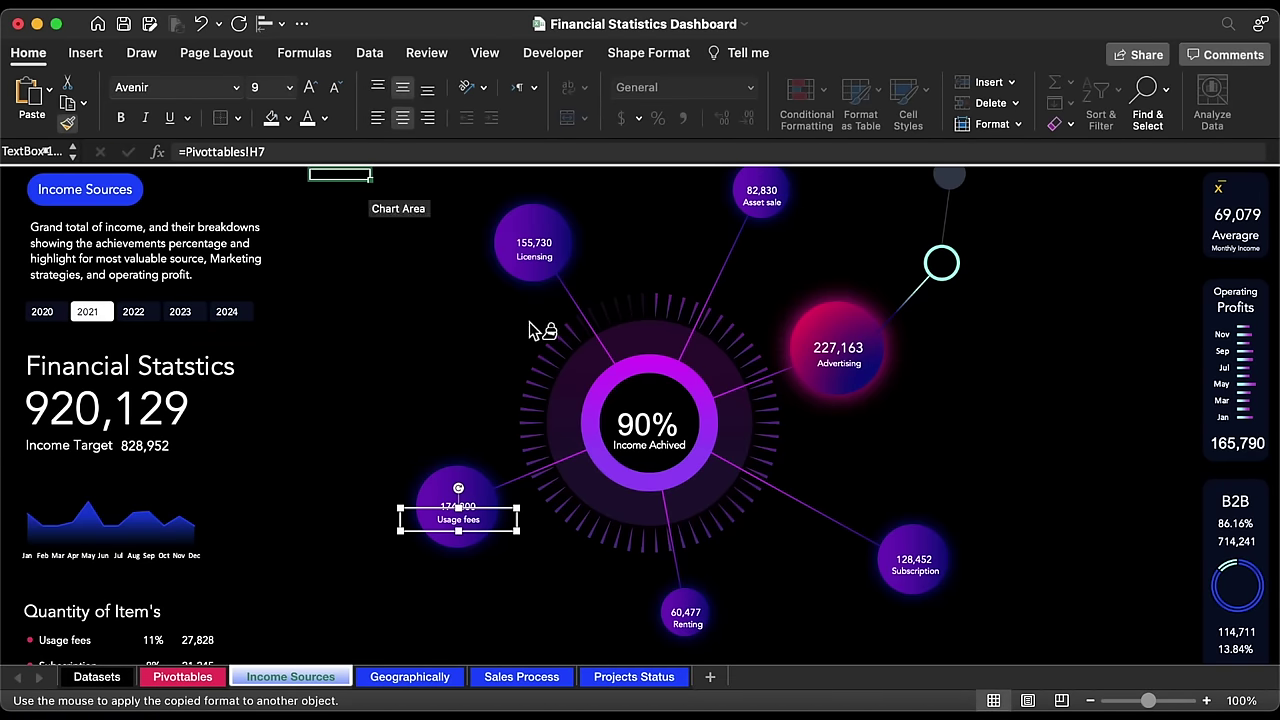
{"action": "key", "text": "Escape"}
{"action": "left_click", "coordinate": [688, 619]}
{"action": "left_click", "coordinate": [913, 568]}
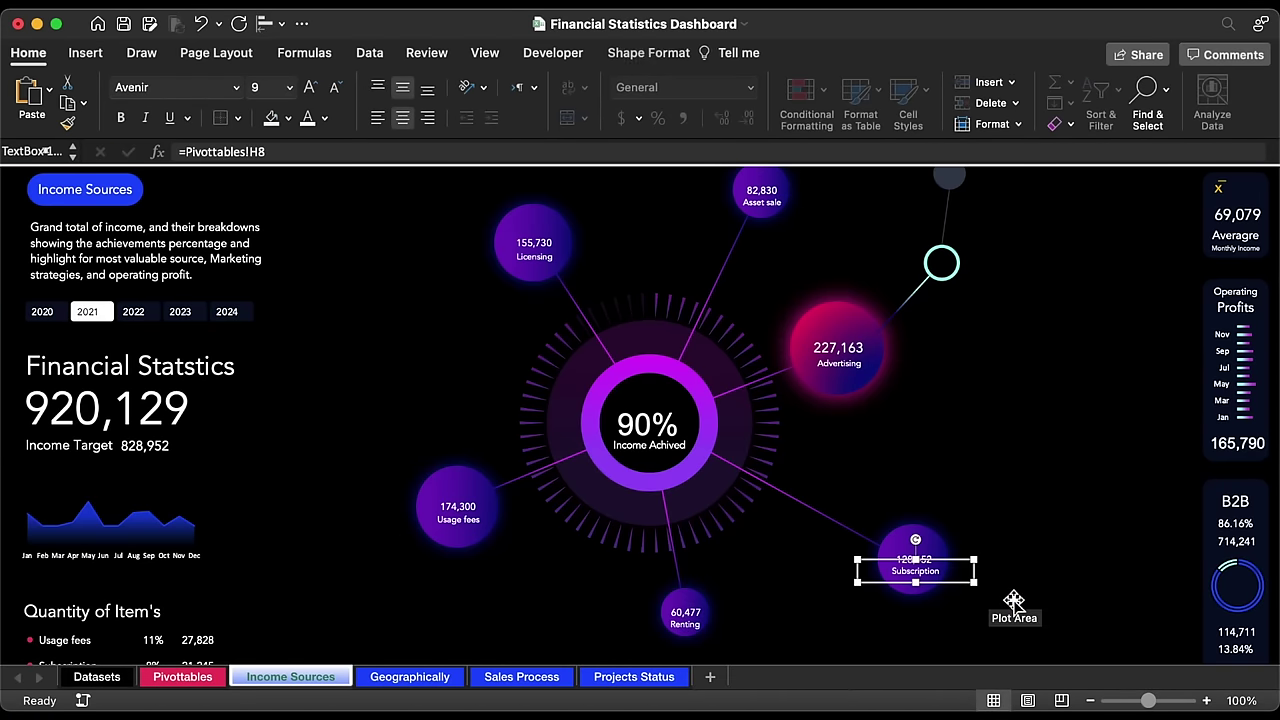
{"action": "left_click", "coordinate": [765, 203]}
{"action": "key", "text": "Escape"}
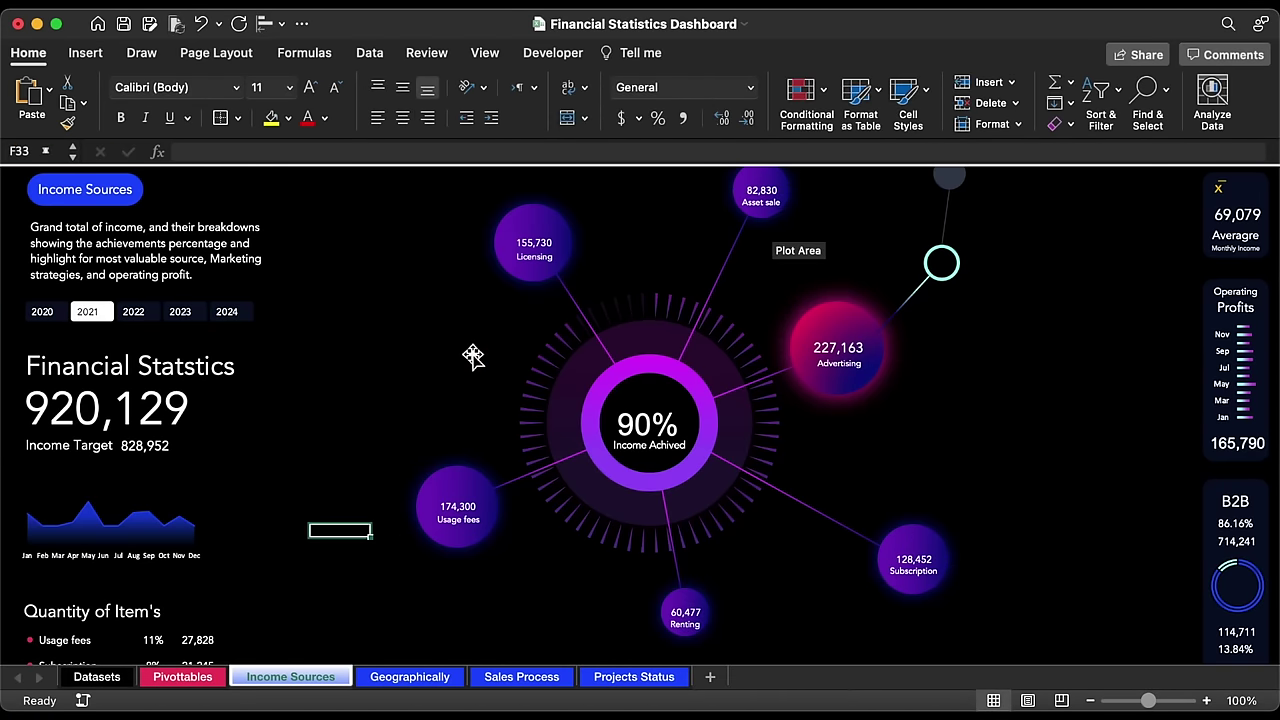
{"action": "scroll", "coordinate": [473, 357], "scroll_direction": "right", "scroll_amount": 5}
{"action": "scroll", "coordinate": [473, 357], "scroll_direction": "up", "scroll_amount": 2}
Step: Copy a label onto the aqua circle and link it to Pivottables!AZ22, the Advertising percentage
{"action": "left_click", "coordinate": [643, 237]}
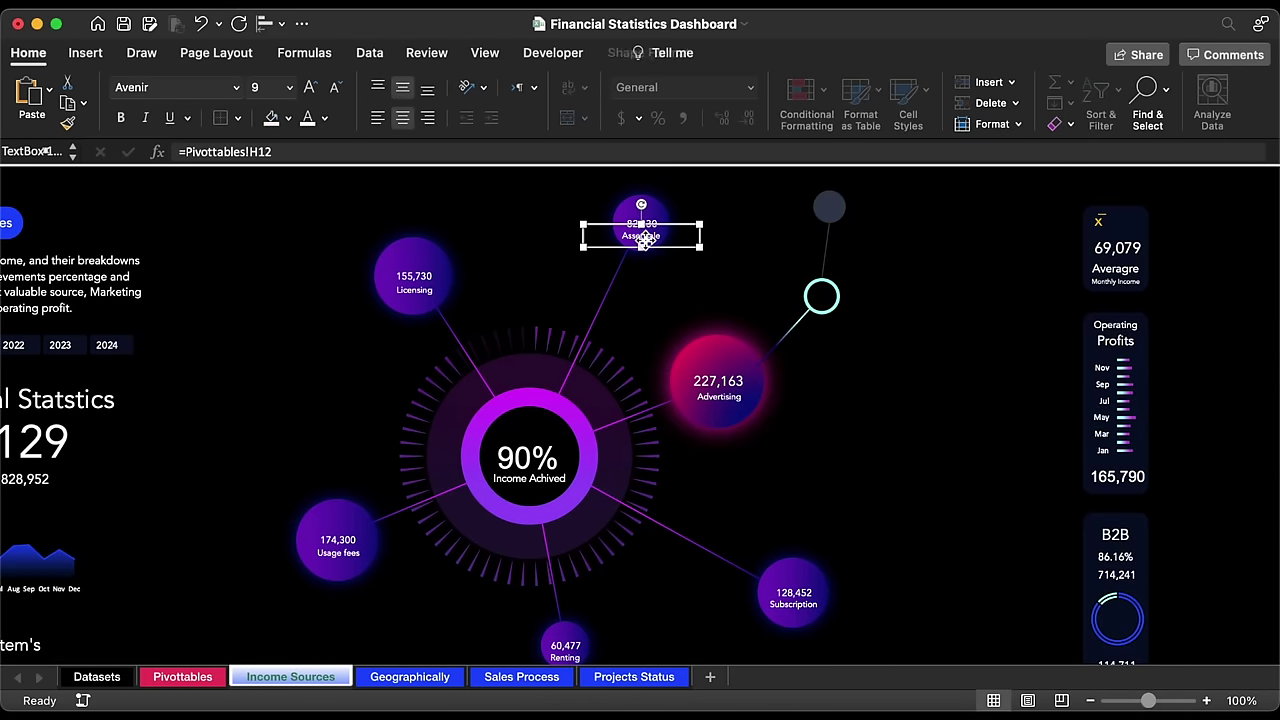
{"action": "left_click_drag", "start_coordinate": [645, 240], "coordinate": [823, 298]}
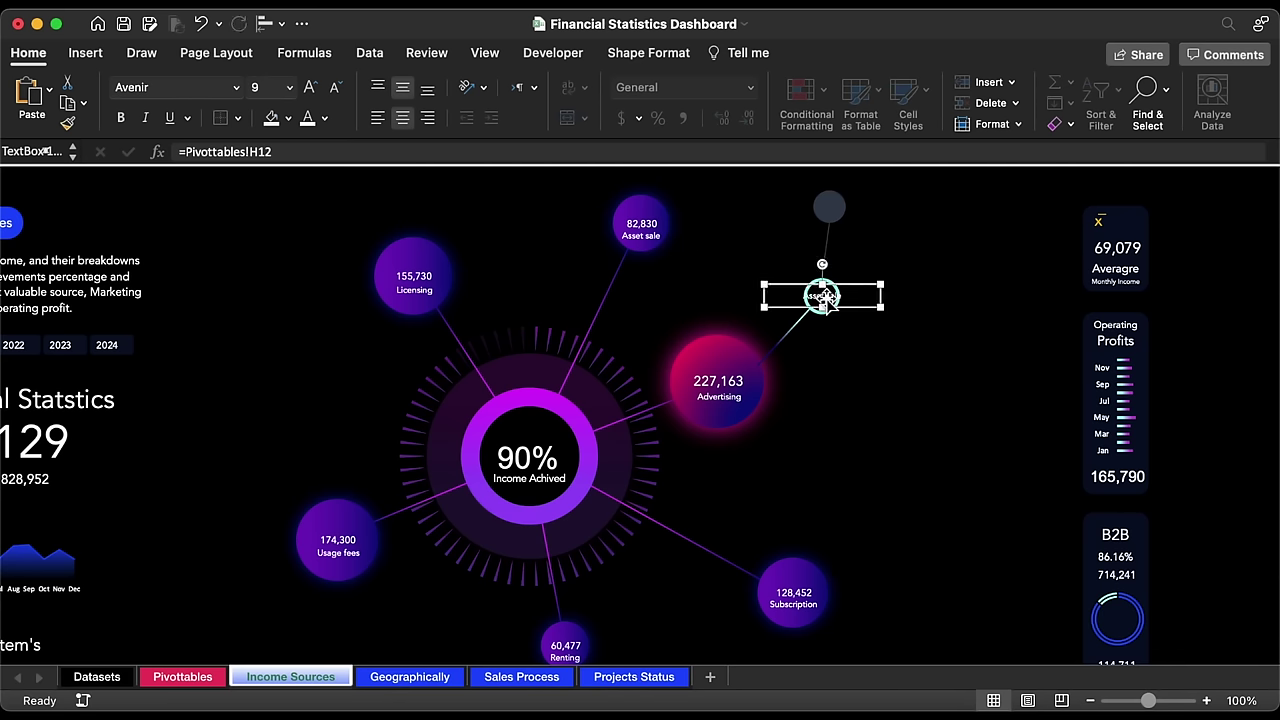
{"action": "type", "text": "="}
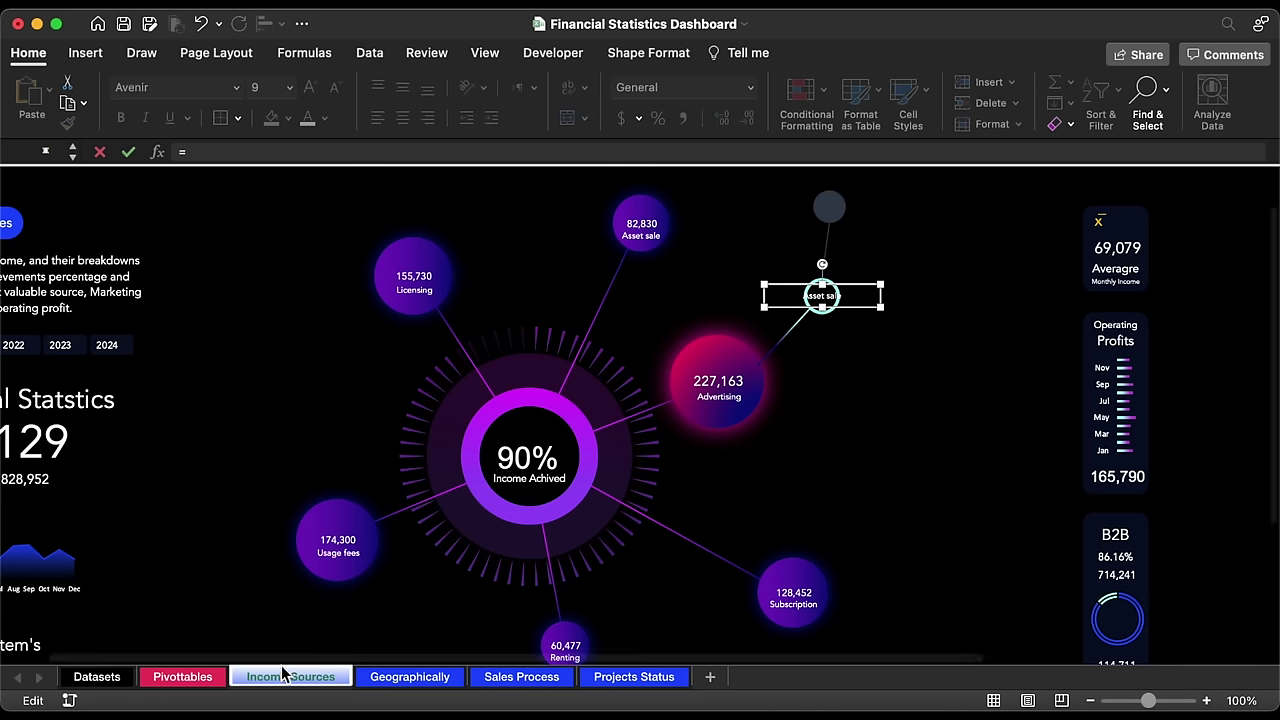
{"action": "left_click", "coordinate": [183, 677]}
{"action": "scroll", "coordinate": [885, 386], "scroll_direction": "right", "scroll_amount": 15}
{"action": "scroll", "coordinate": [885, 386], "scroll_direction": "right", "scroll_amount": 10}
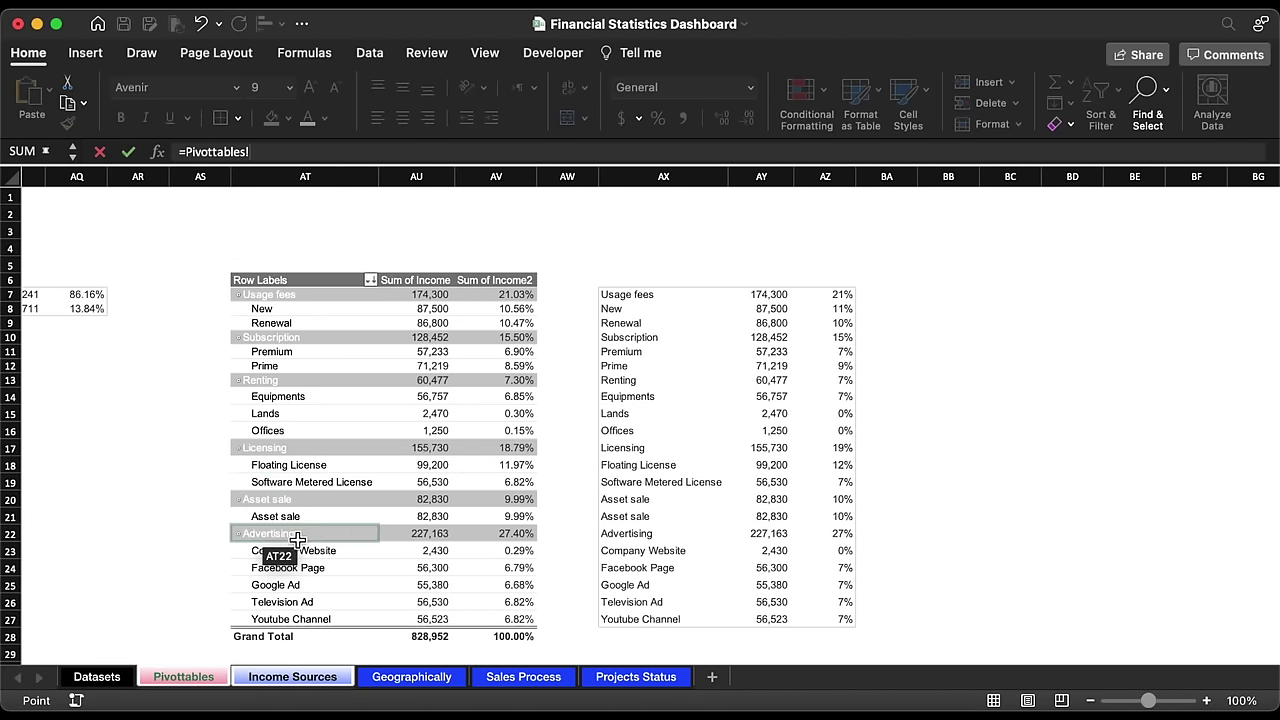
{"action": "left_click", "coordinate": [843, 538]}
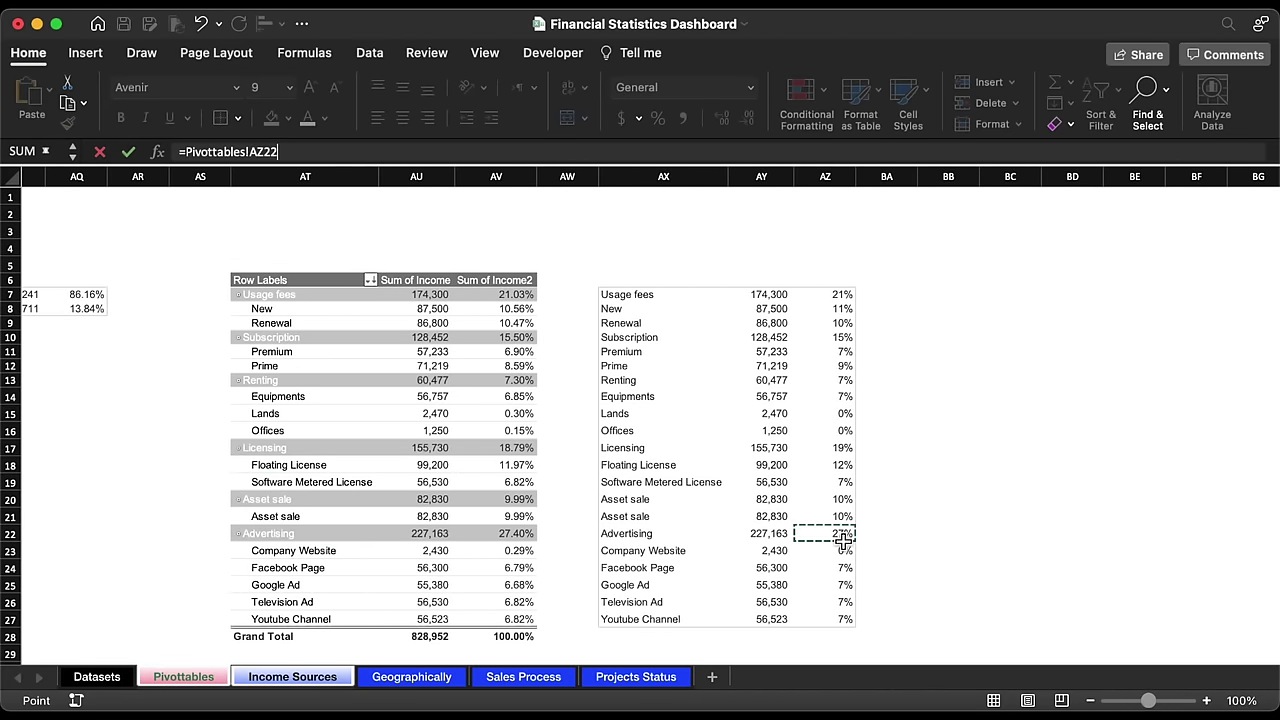
{"action": "key", "text": "Return"}
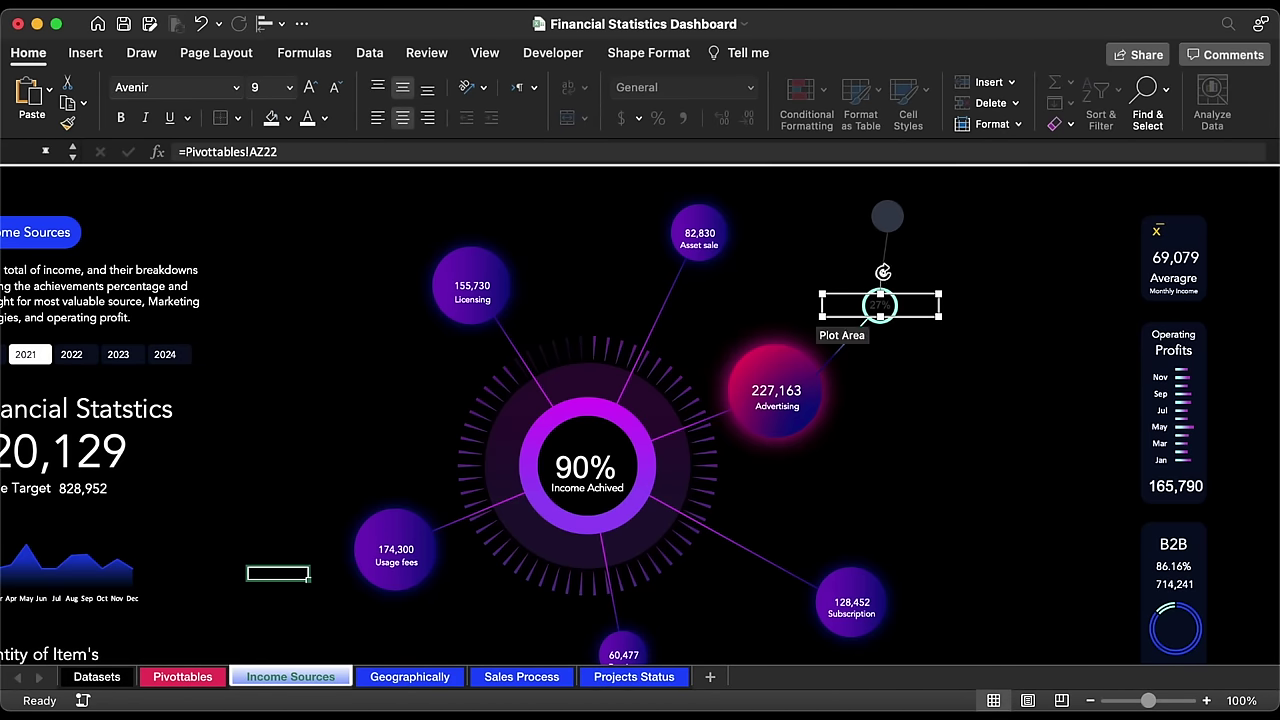
Step: Narrow the 27% callout, make it white Avenir, and center it on the aqua circle
{"action": "left_click_drag", "start_coordinate": [940, 317], "coordinate": [874, 320]}
{"action": "left_click", "coordinate": [309, 120]}
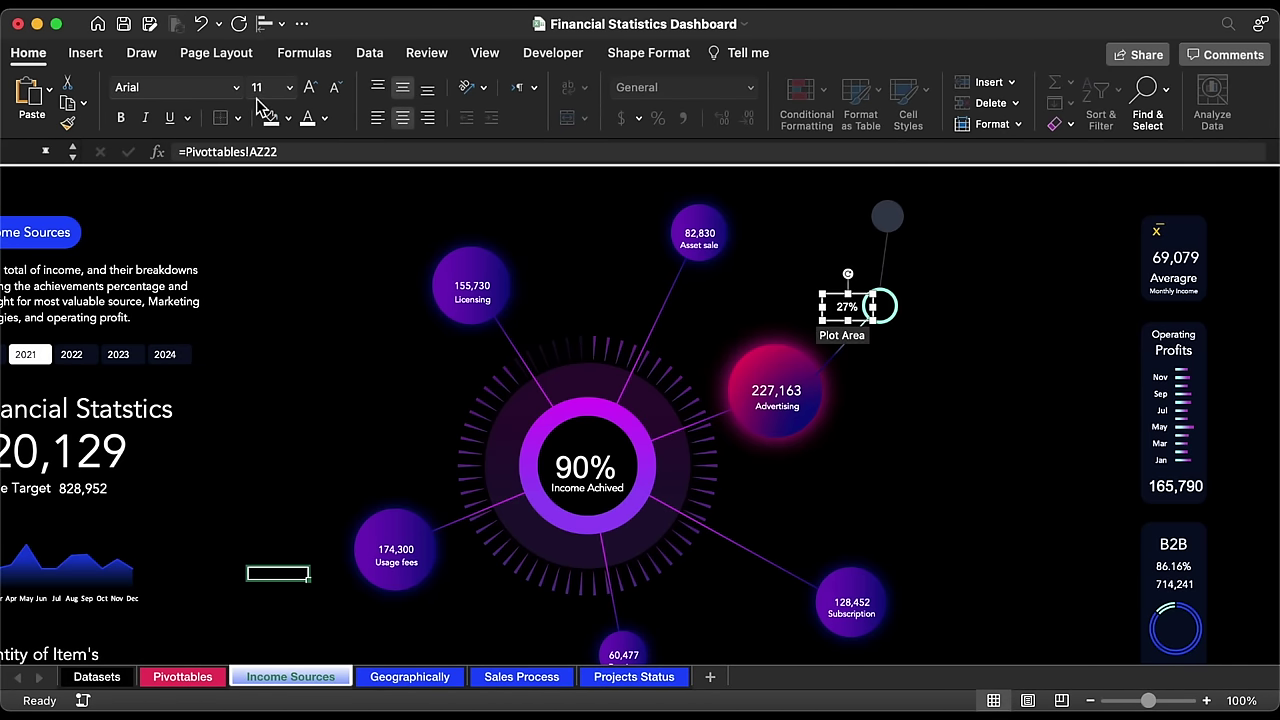
{"action": "left_click", "coordinate": [237, 88]}
{"action": "left_click", "coordinate": [200, 252]}
{"action": "left_click_drag", "start_coordinate": [838, 324], "coordinate": [870, 324]}
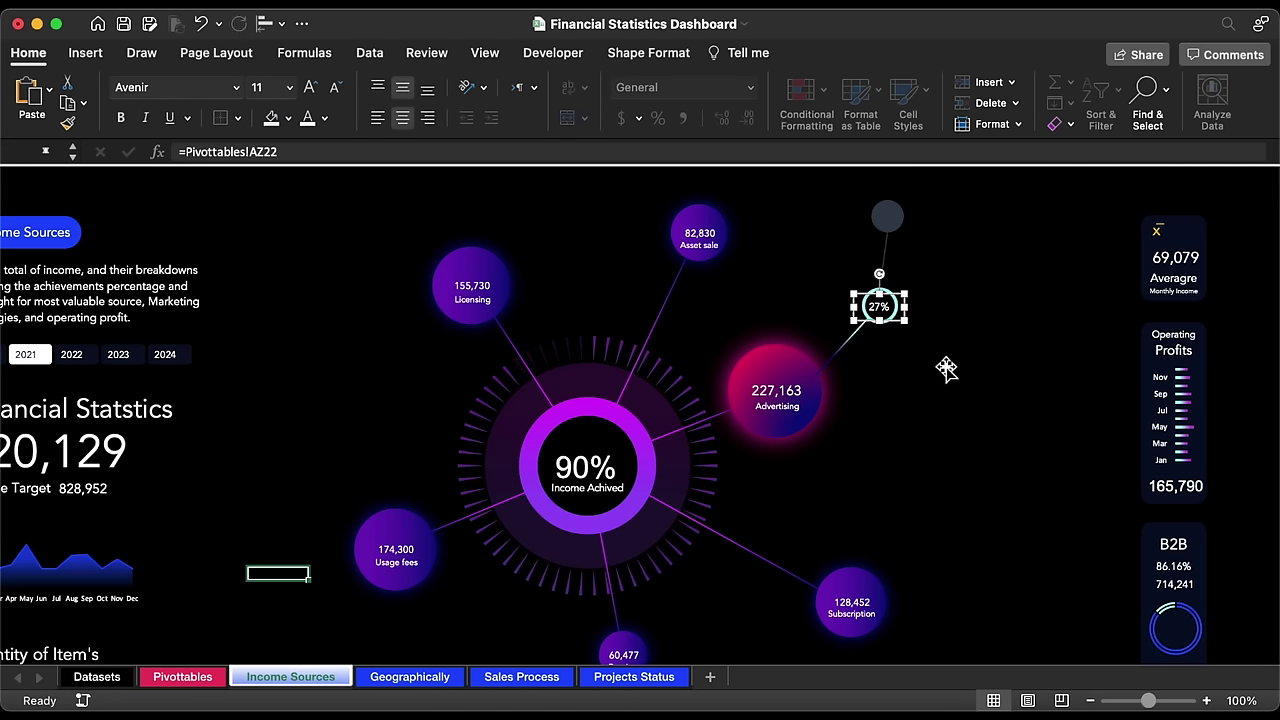
{"action": "left_click", "coordinate": [857, 352]}
Step: Group the 27% callout's shapes and place a copy beside the Subscription bubble
{"action": "right_click", "coordinate": [882, 313]}
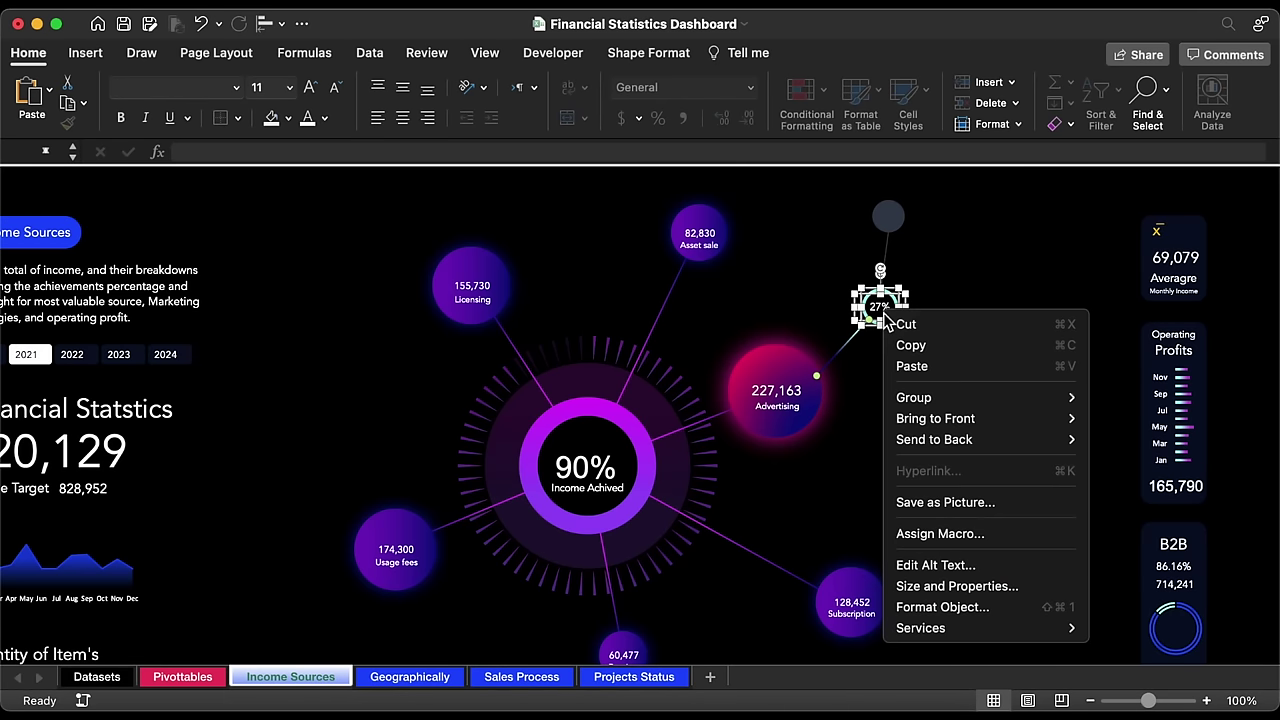
{"action": "mouse_move", "coordinate": [1062, 405]}
{"action": "left_click", "coordinate": [1115, 397]}
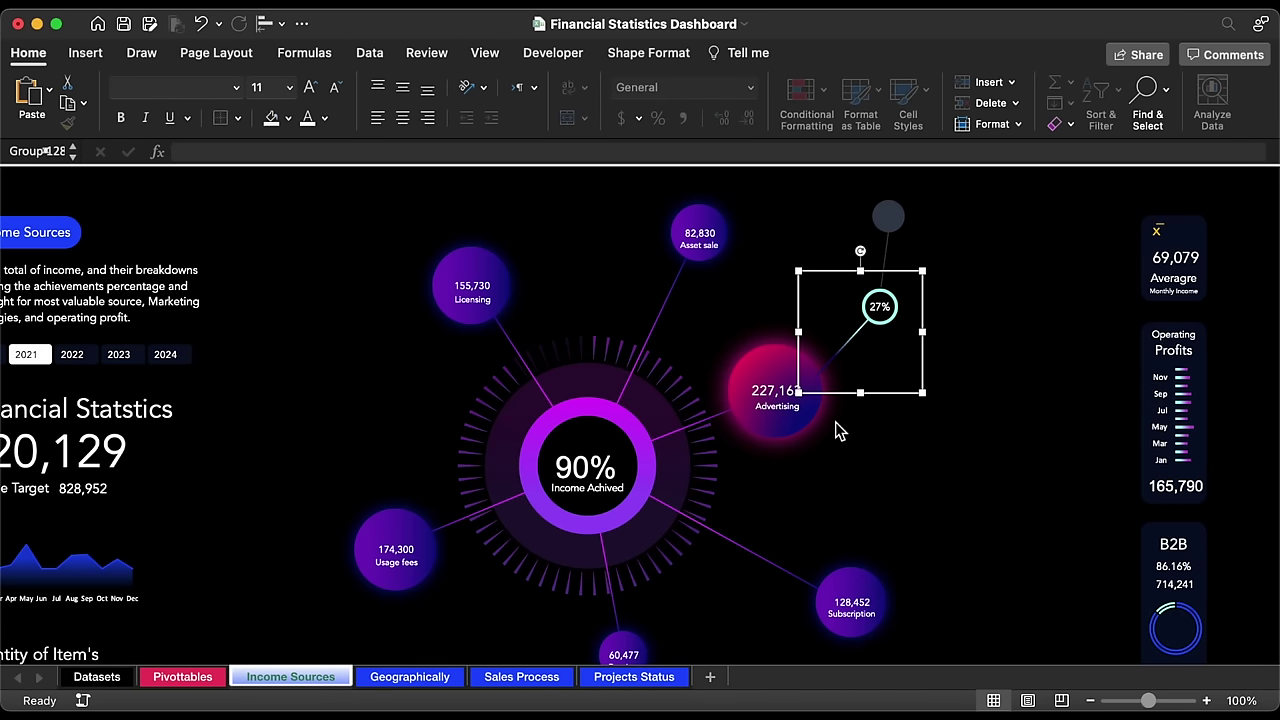
{"action": "key", "text": "super+d"}
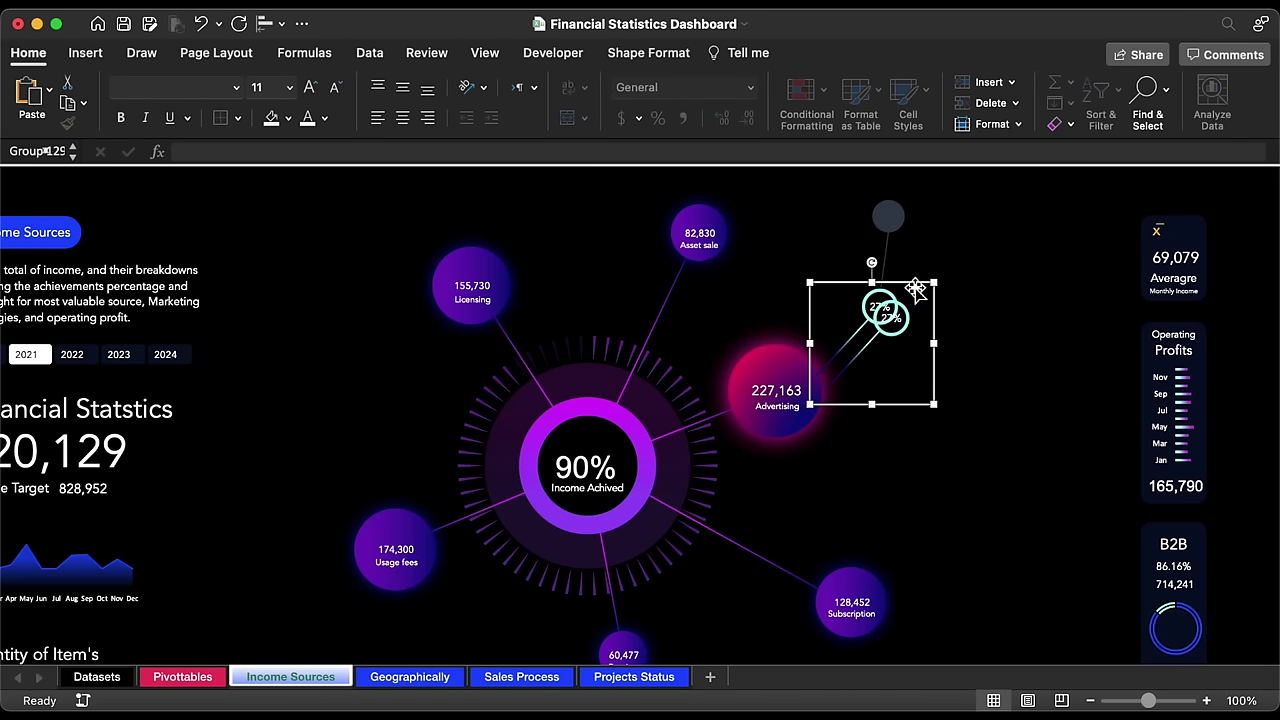
{"action": "left_click_drag", "start_coordinate": [915, 287], "coordinate": [972, 472]}
Step: Place more 27% callout copies beside the Renting, Usage fees and Licensing bubbles
{"action": "scroll", "coordinate": [972, 470], "scroll_direction": "down", "scroll_amount": 3}
{"action": "scroll", "coordinate": [972, 470], "scroll_direction": "left", "scroll_amount": 2}
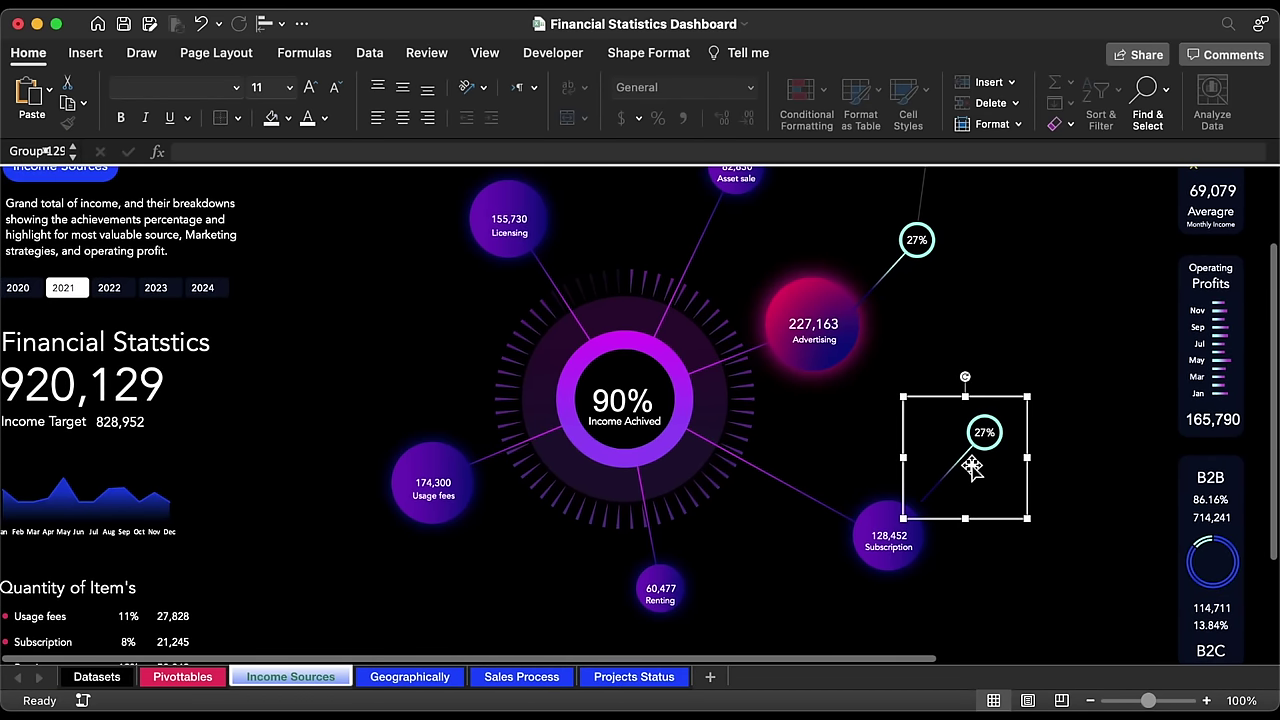
{"action": "key", "text": "super+d"}
{"action": "left_click_drag", "start_coordinate": [1025, 408], "coordinate": [785, 490]}
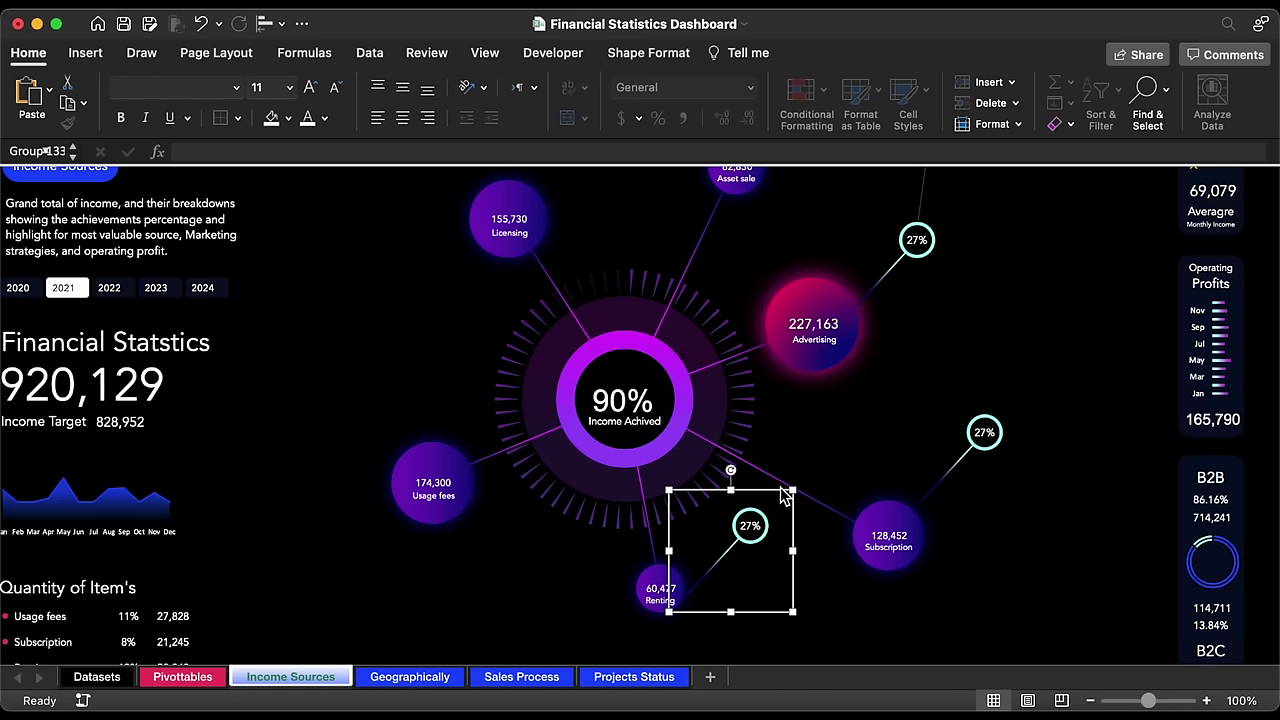
{"action": "key", "text": "super+d"}
{"action": "left_click_drag", "start_coordinate": [810, 599], "coordinate": [452, 470]}
{"action": "key", "text": "super+d"}
{"action": "scroll", "coordinate": [450, 476], "scroll_direction": "up", "scroll_amount": 3}
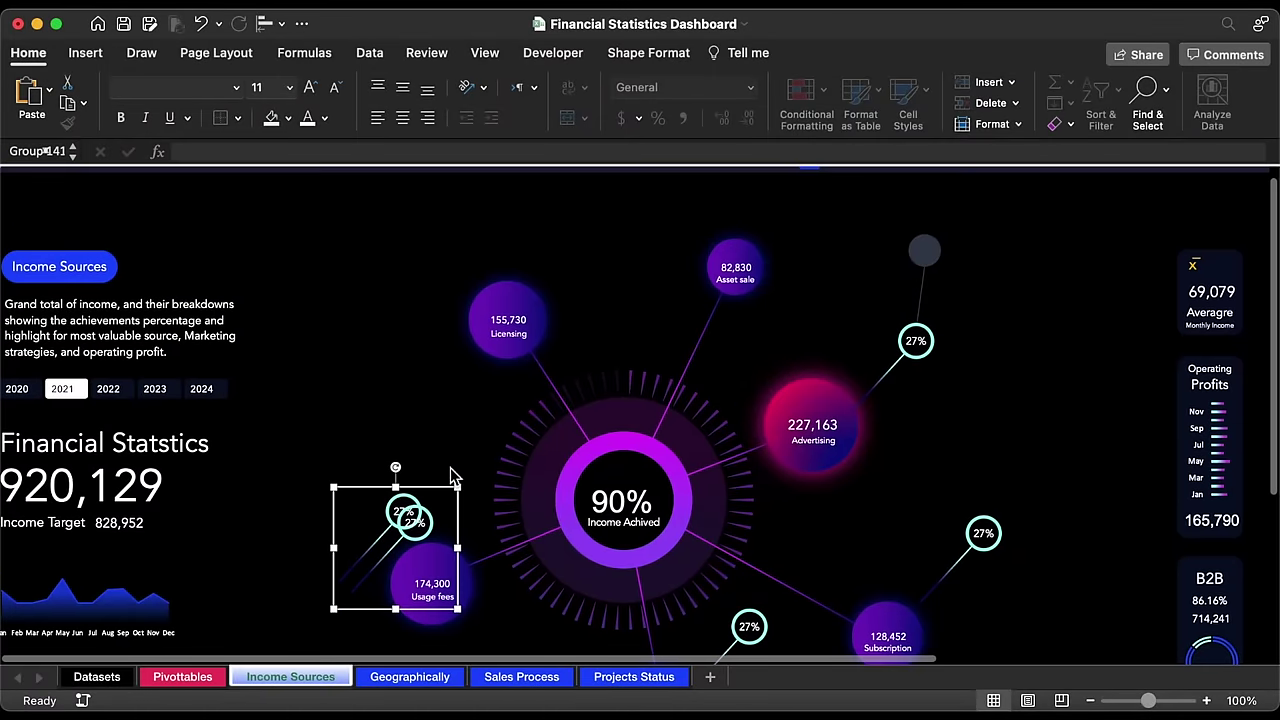
{"action": "left_click_drag", "start_coordinate": [466, 522], "coordinate": [500, 262]}
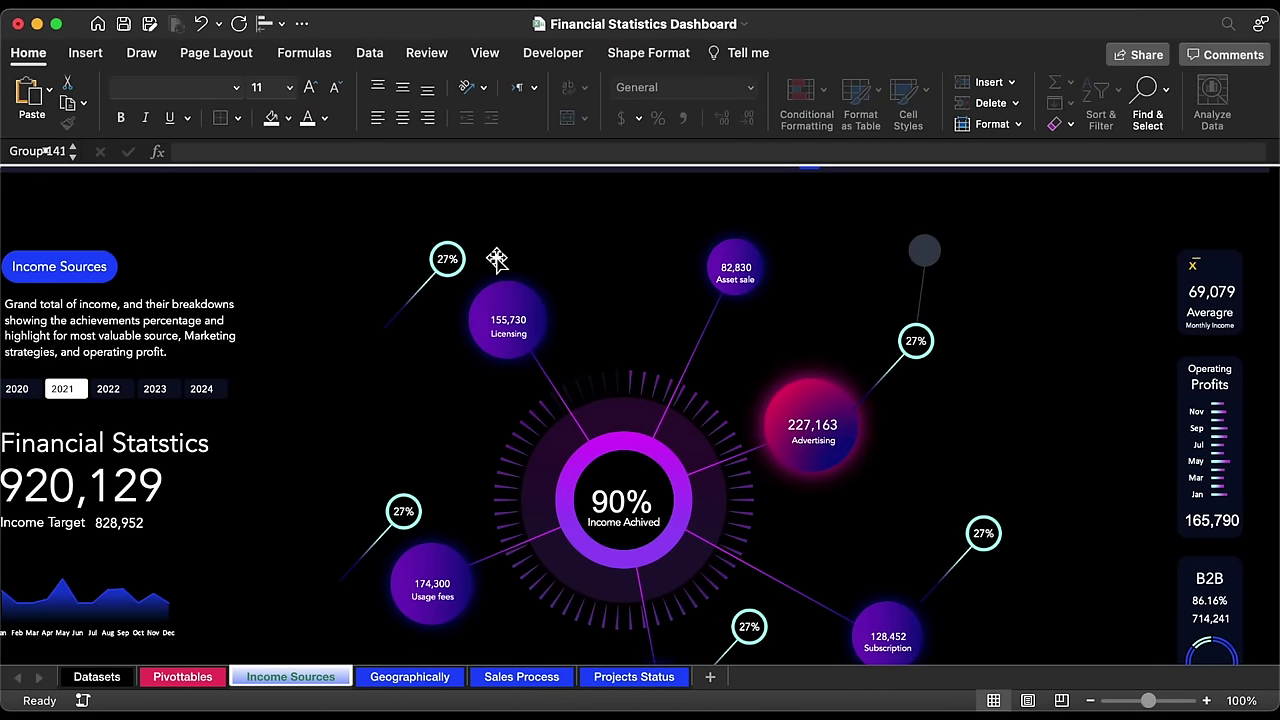
{"action": "scroll", "coordinate": [720, 370], "scroll_direction": "down", "scroll_amount": 2}
{"action": "scroll", "coordinate": [720, 370], "scroll_direction": "right", "scroll_amount": 2}
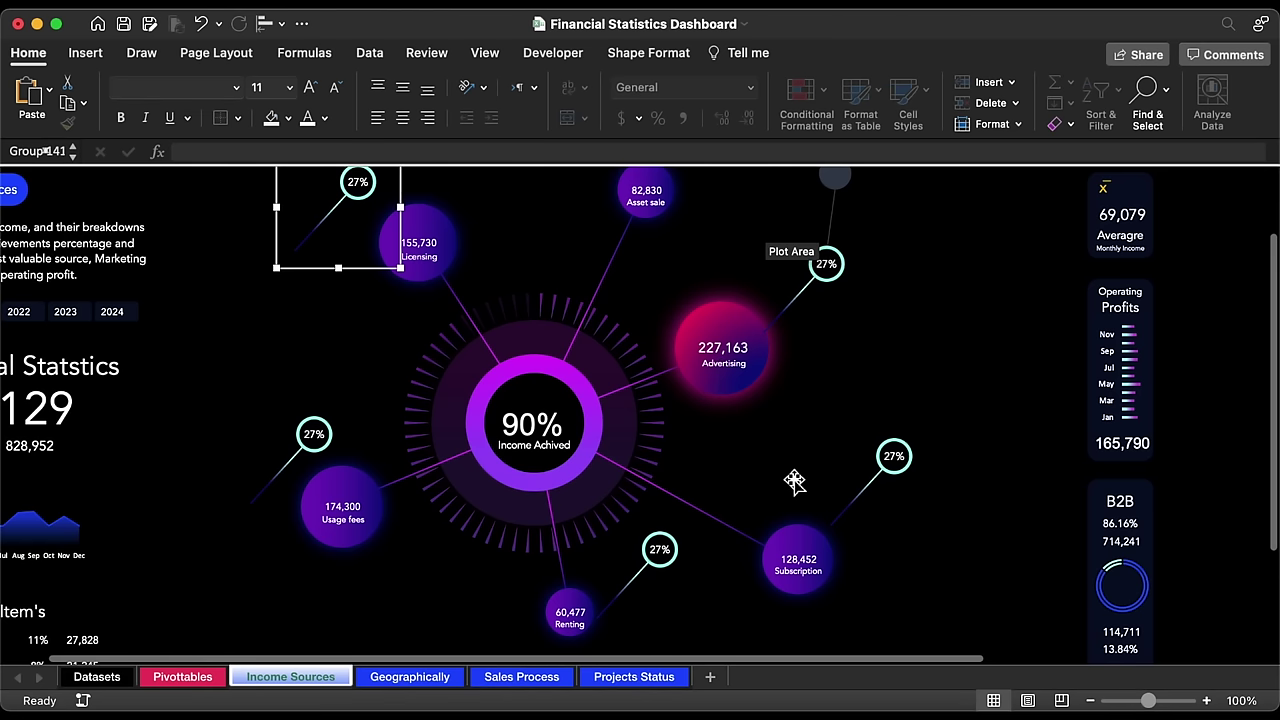
{"action": "left_click", "coordinate": [898, 458]}
Step: Link the Subscription callout to Pivottables!AZ10 (15%) and set its font to Avenir
{"action": "left_click", "coordinate": [896, 456]}
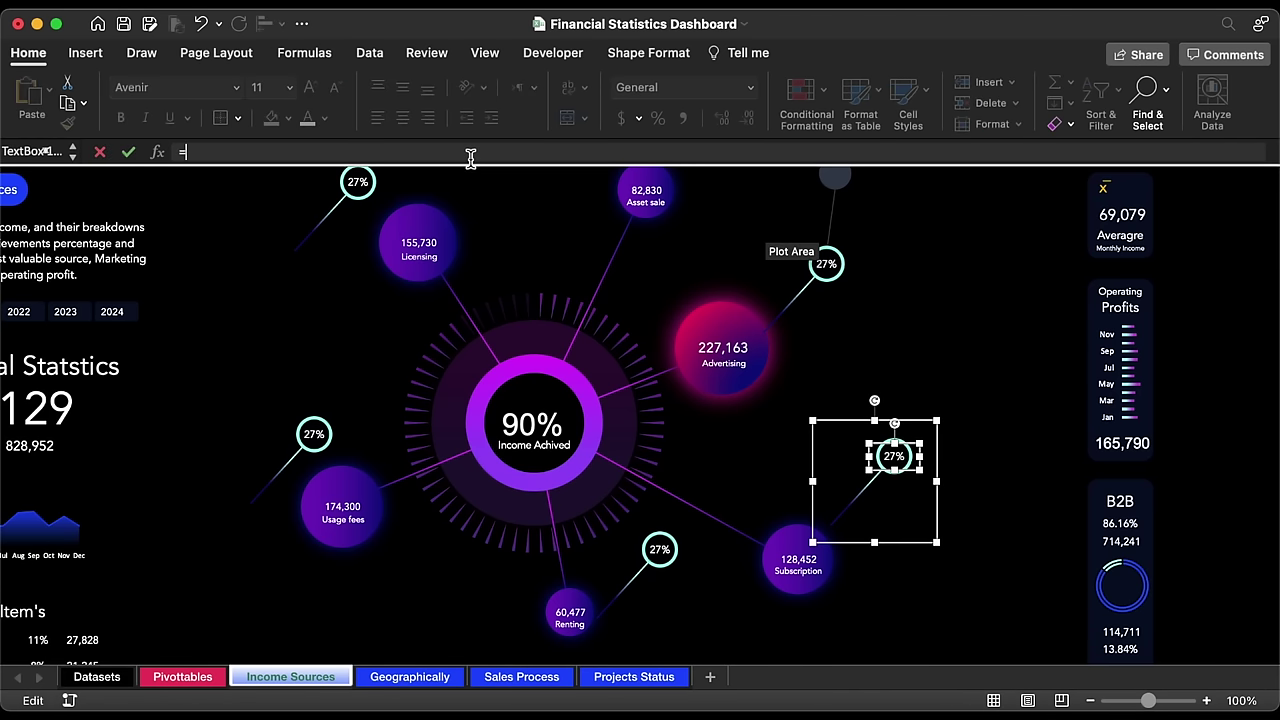
{"action": "type", "text": "="}
{"action": "left_click", "coordinate": [183, 677]}
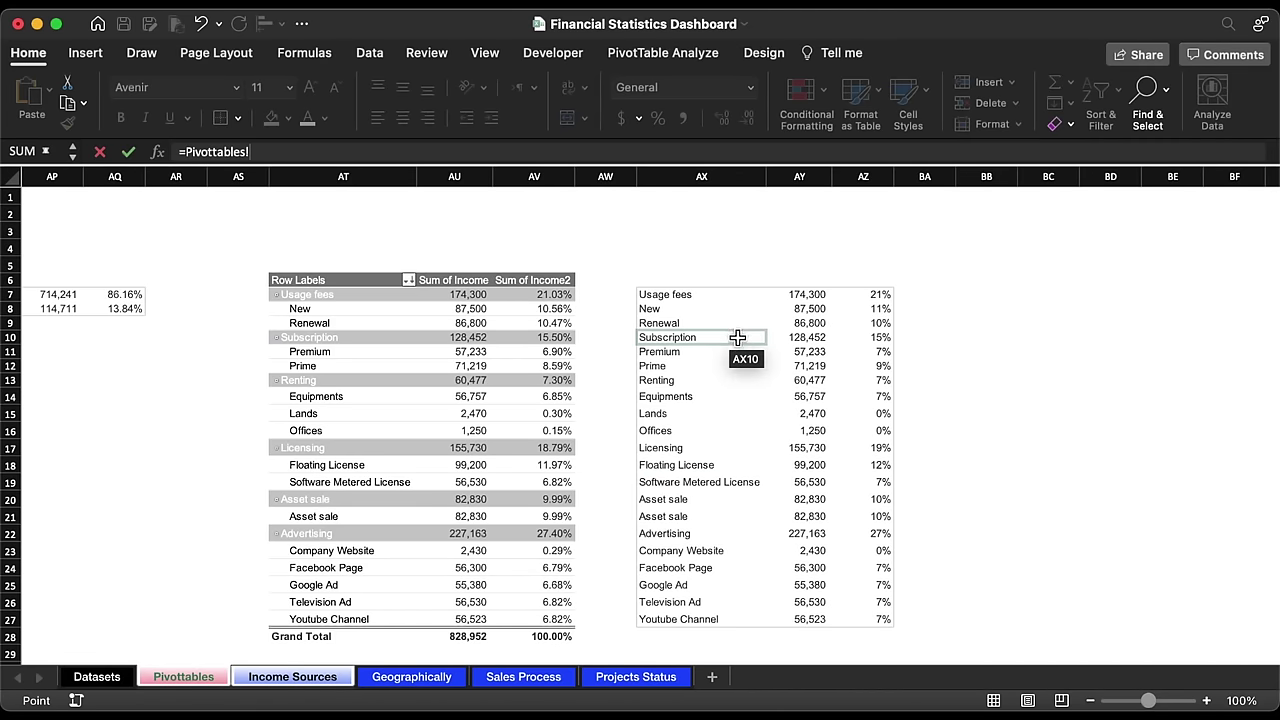
{"action": "left_click", "coordinate": [884, 338]}
{"action": "key", "text": "Return"}
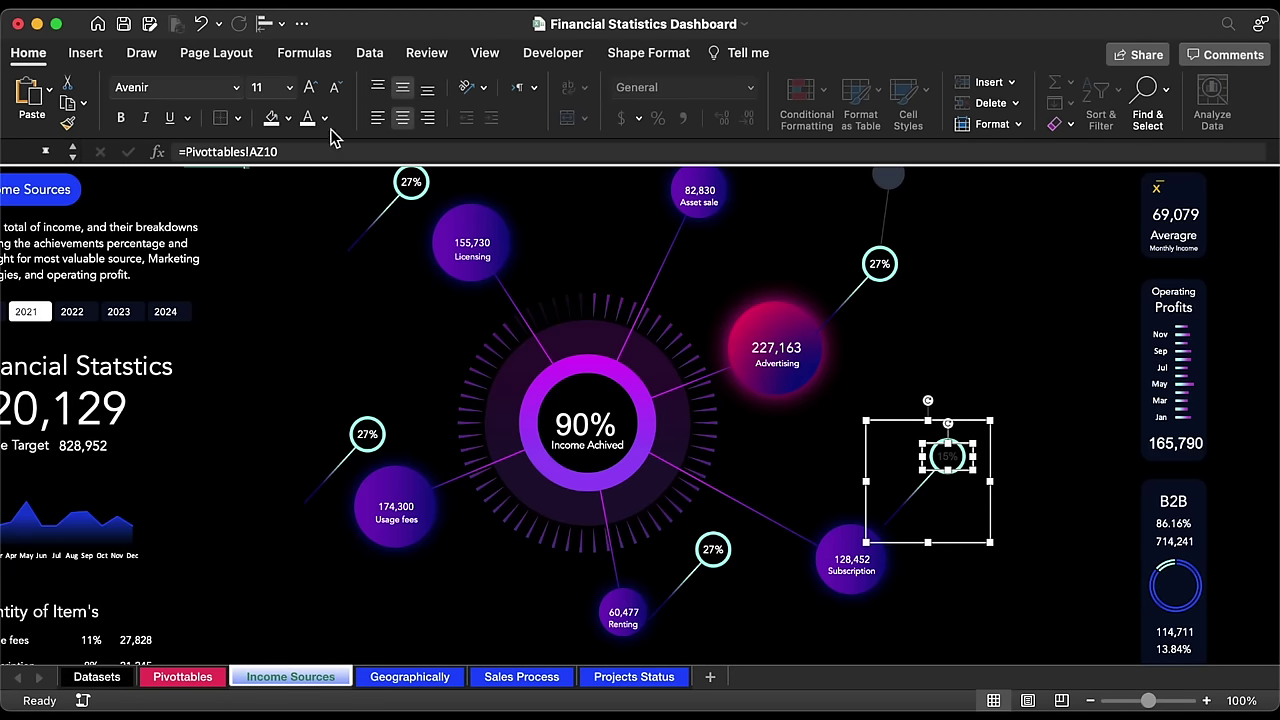
{"action": "left_click", "coordinate": [237, 88]}
{"action": "left_click", "coordinate": [206, 258]}
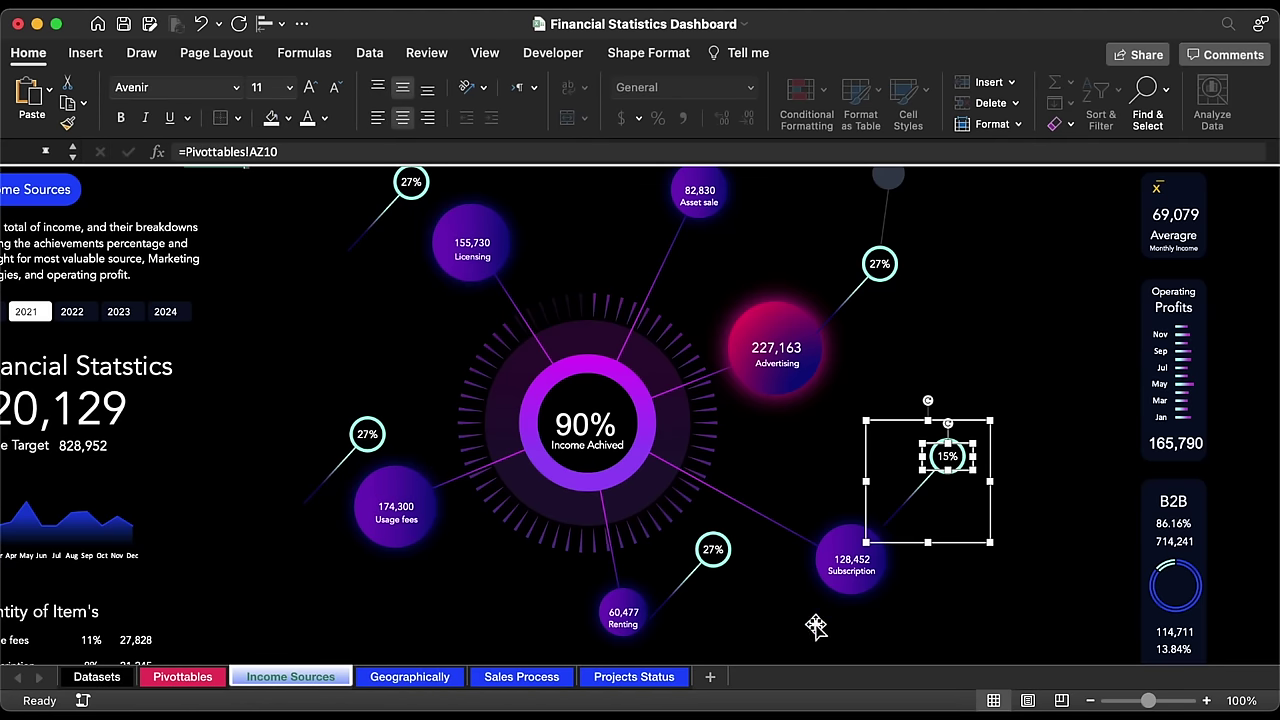
Step: Link the Renting callout to Pivottables!AZ13 (7%) and set its font to Avenir
{"action": "left_click", "coordinate": [713, 552]}
{"action": "left_click", "coordinate": [713, 550]}
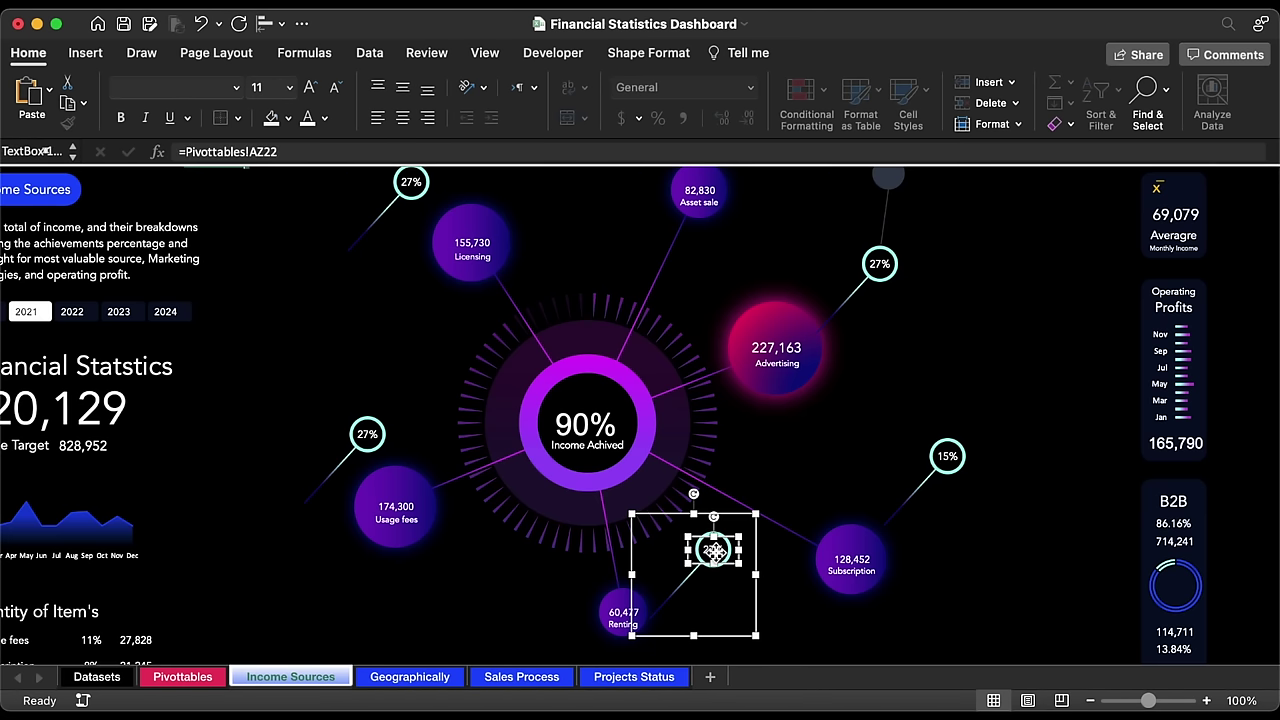
{"action": "left_click", "coordinate": [398, 149]}
{"action": "key", "text": "BackSpace"}
{"action": "key", "text": "BackSpace"}
{"action": "key", "text": "BackSpace"}
{"action": "key", "text": "BackSpace"}
{"action": "key", "text": "BackSpace"}
{"action": "key", "text": "BackSpace"}
{"action": "key", "text": "BackSpace"}
{"action": "key", "text": "BackSpace"}
{"action": "key", "text": "BackSpace"}
{"action": "key", "text": "BackSpace"}
{"action": "key", "text": "BackSpace"}
{"action": "key", "text": "BackSpace"}
{"action": "key", "text": "BackSpace"}
{"action": "key", "text": "BackSpace"}
{"action": "key", "text": "BackSpace"}
{"action": "key", "text": "BackSpace"}
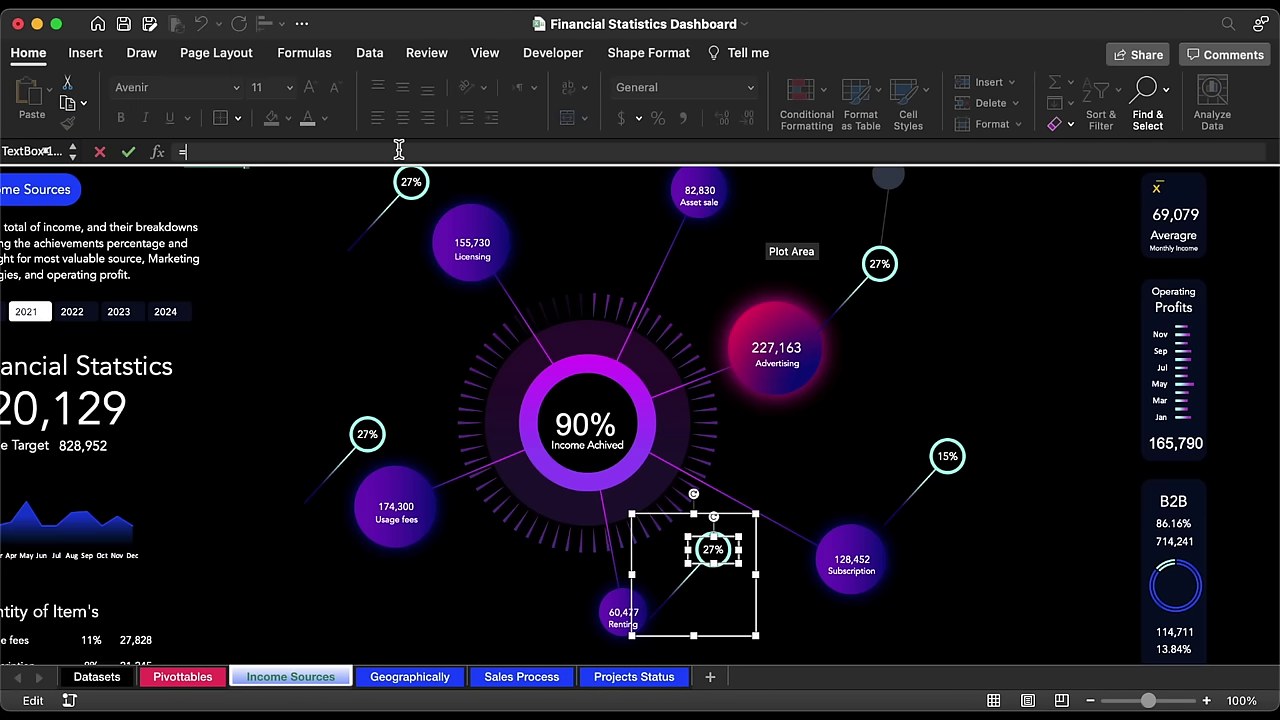
{"action": "left_click", "coordinate": [190, 676]}
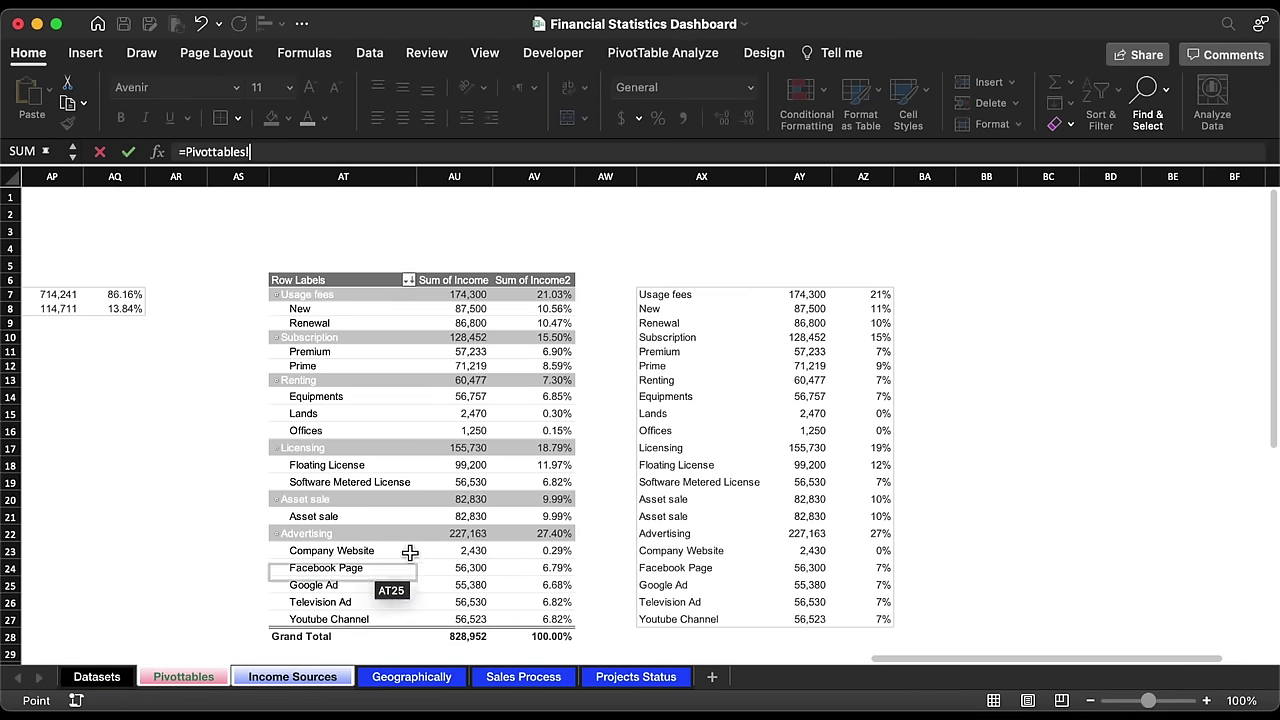
{"action": "left_click", "coordinate": [853, 379]}
{"action": "key", "text": "Return"}
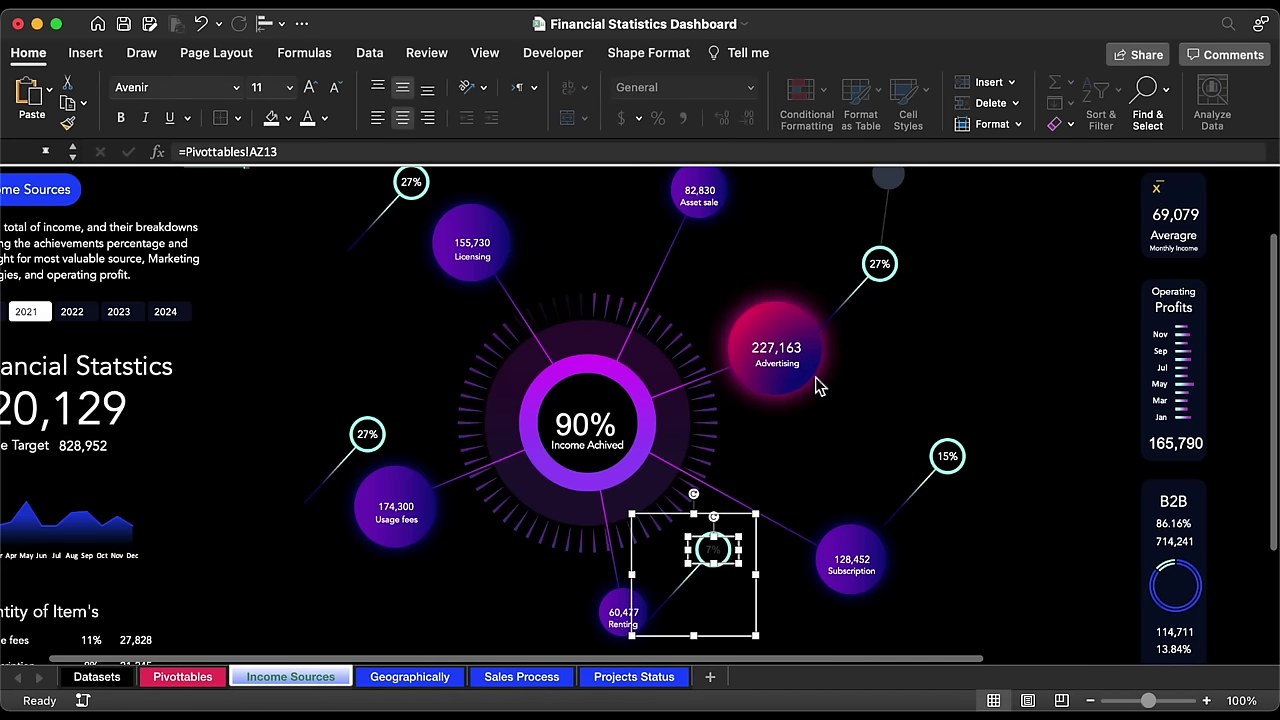
{"action": "left_click", "coordinate": [238, 90]}
{"action": "left_click", "coordinate": [204, 256]}
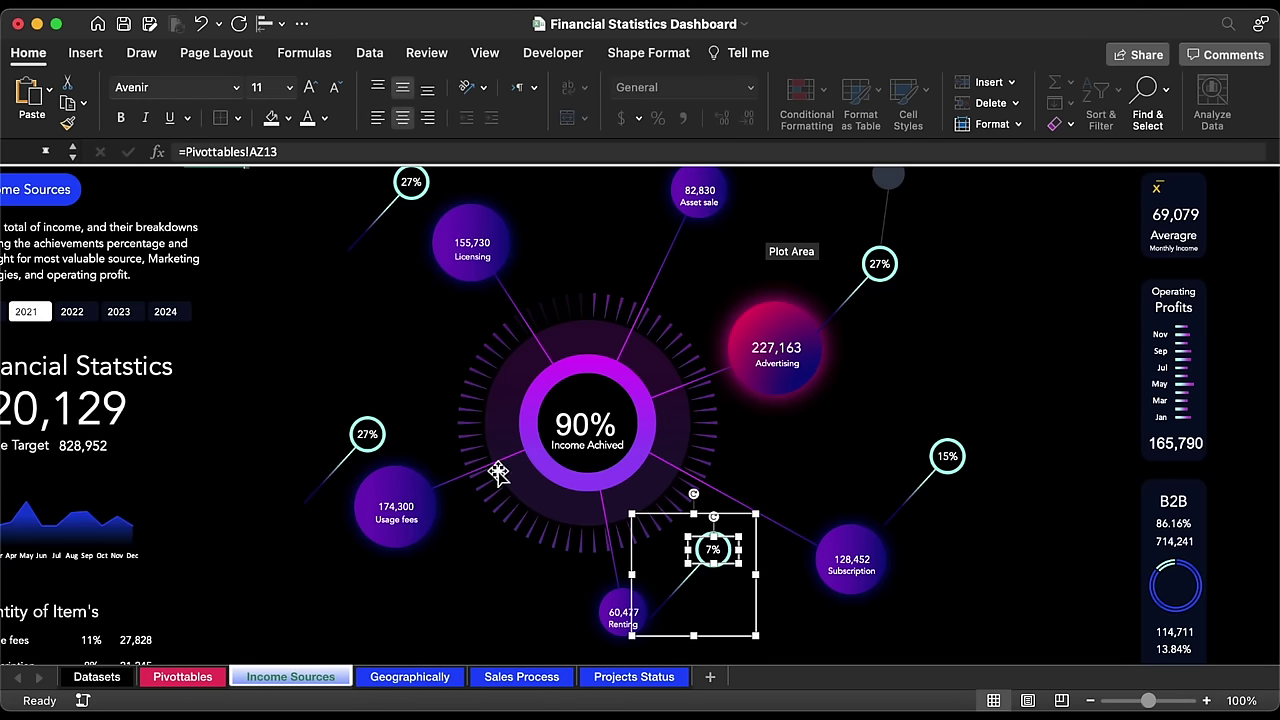
Step: Link the Usage fees callout to Pivottables!AZ7 (21%) and set its font to Avenir
{"action": "left_click", "coordinate": [367, 436]}
{"action": "left_click", "coordinate": [367, 436]}
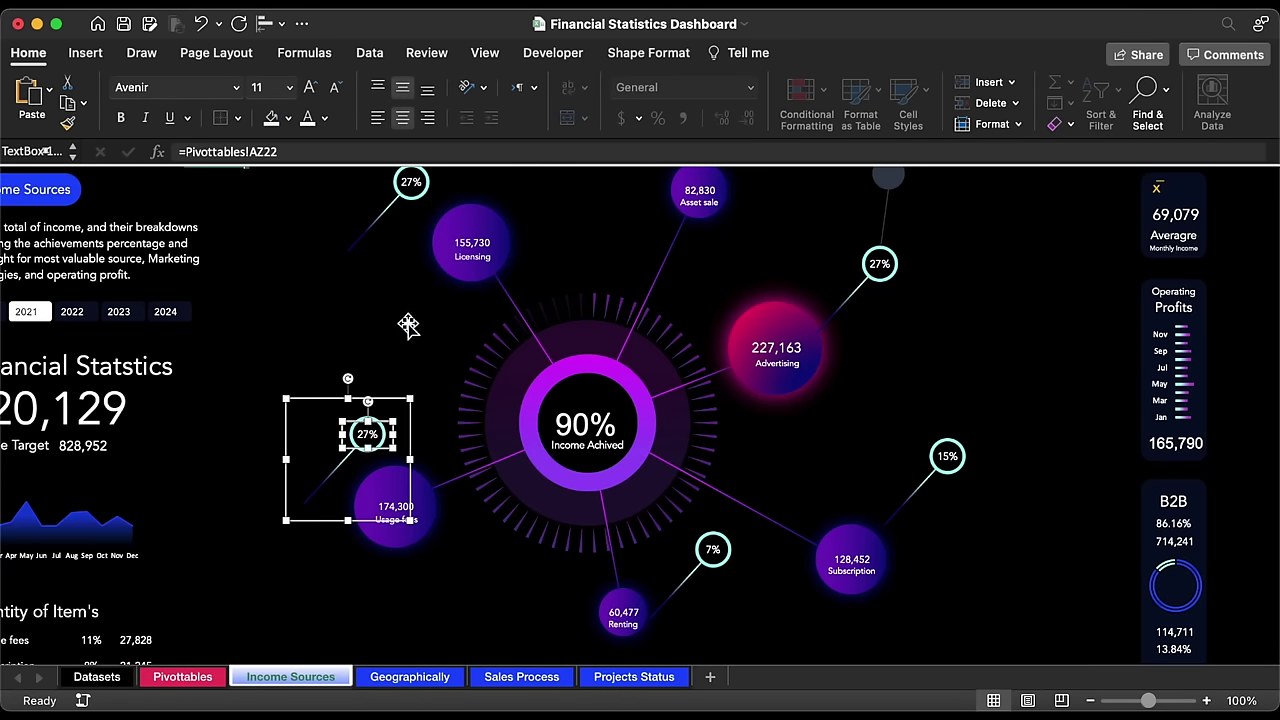
{"action": "type", "text": "="}
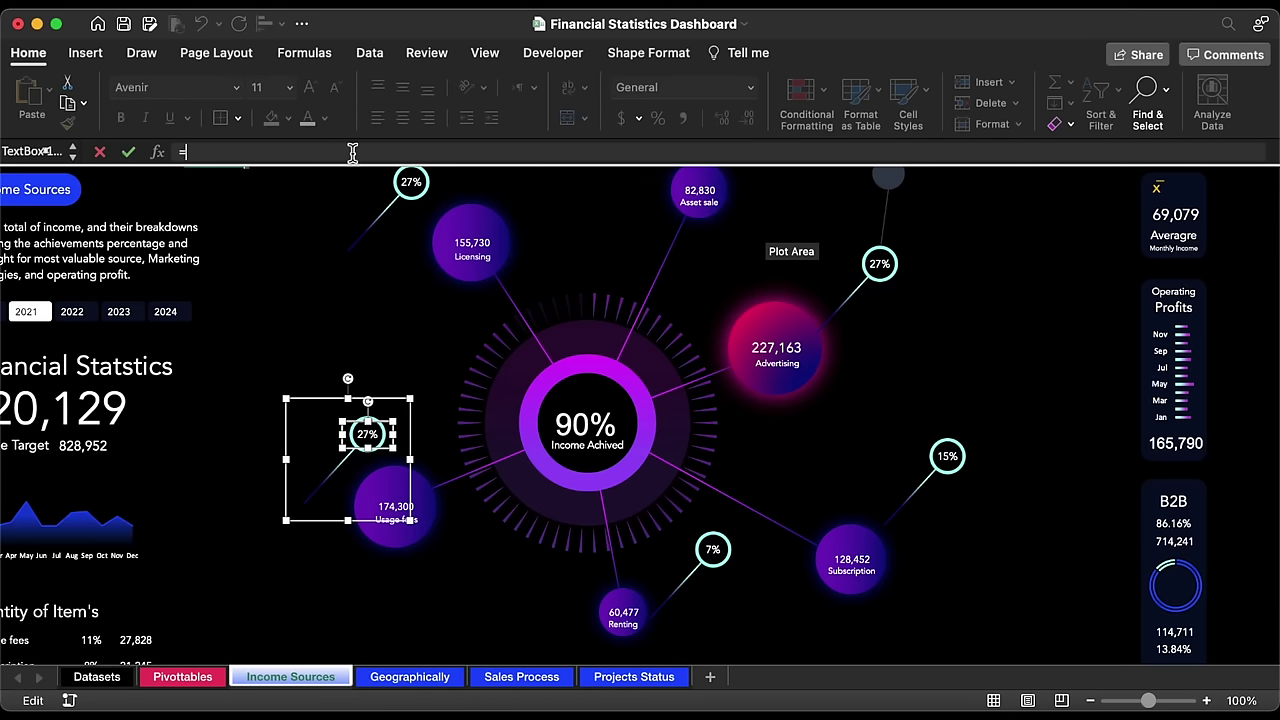
{"action": "left_click", "coordinate": [176, 677]}
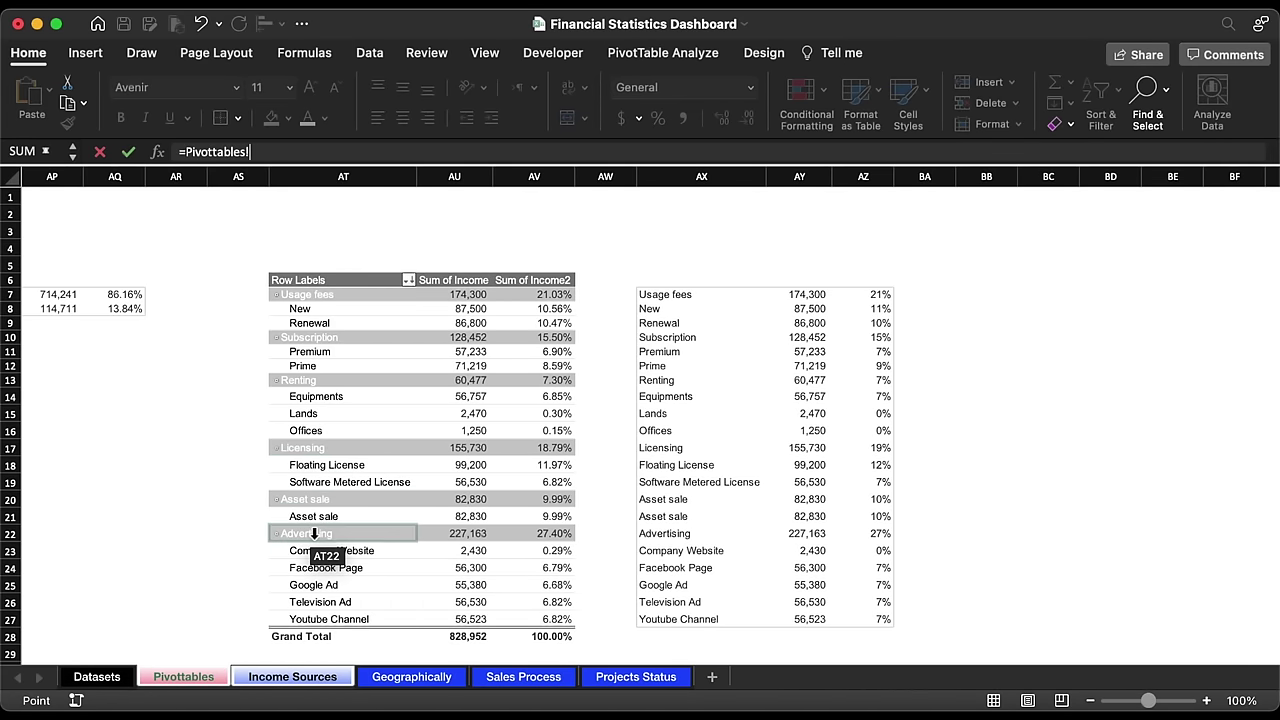
{"action": "left_click", "coordinate": [886, 297]}
{"action": "key", "text": "Return"}
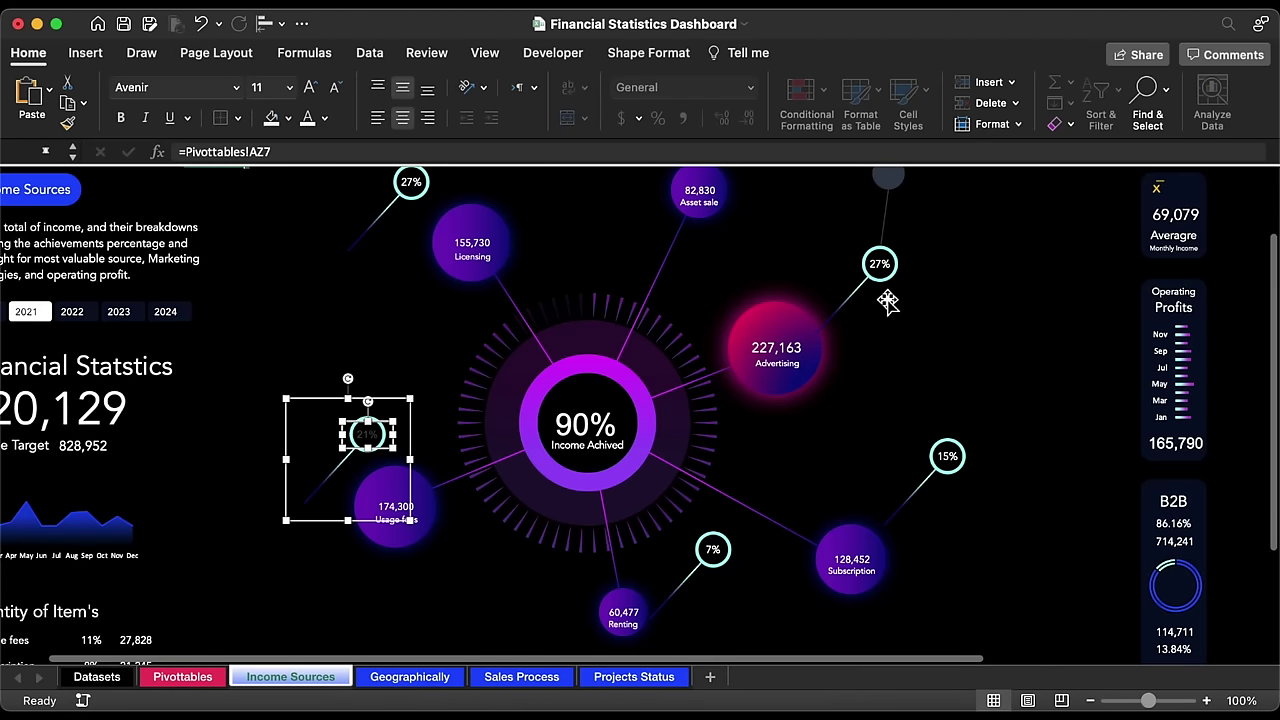
{"action": "left_click", "coordinate": [309, 119]}
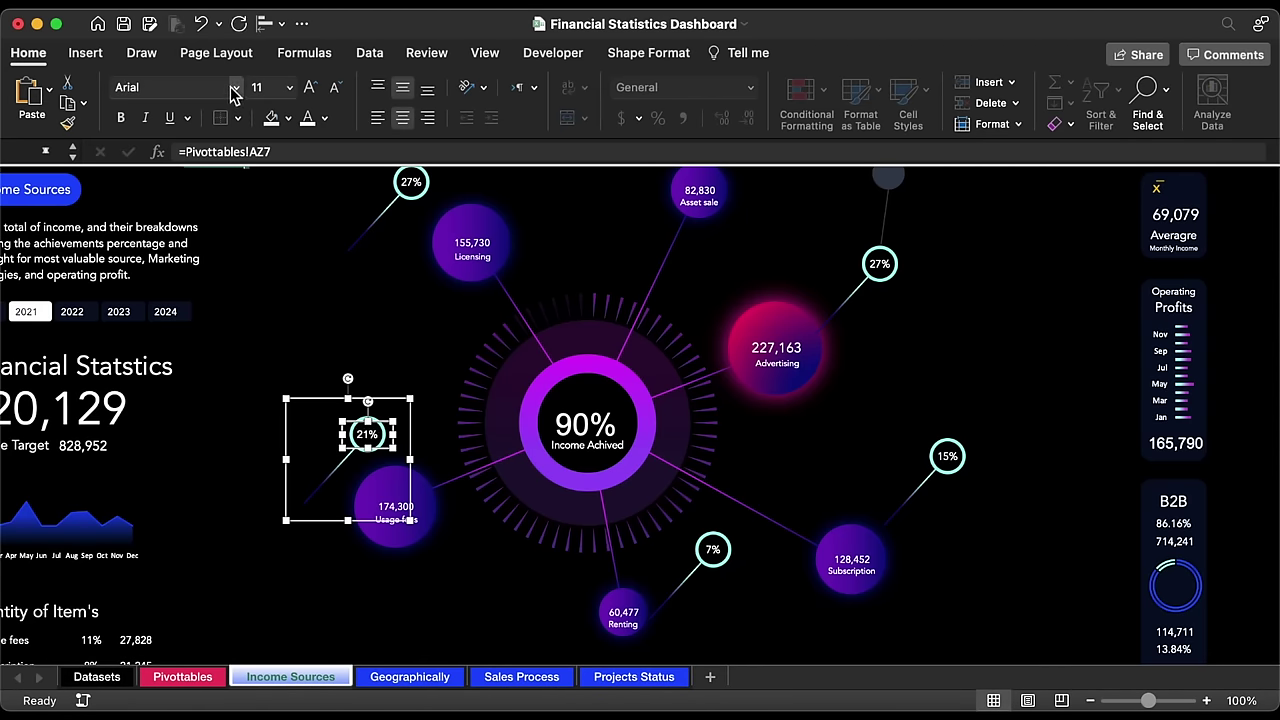
{"action": "left_click", "coordinate": [237, 88]}
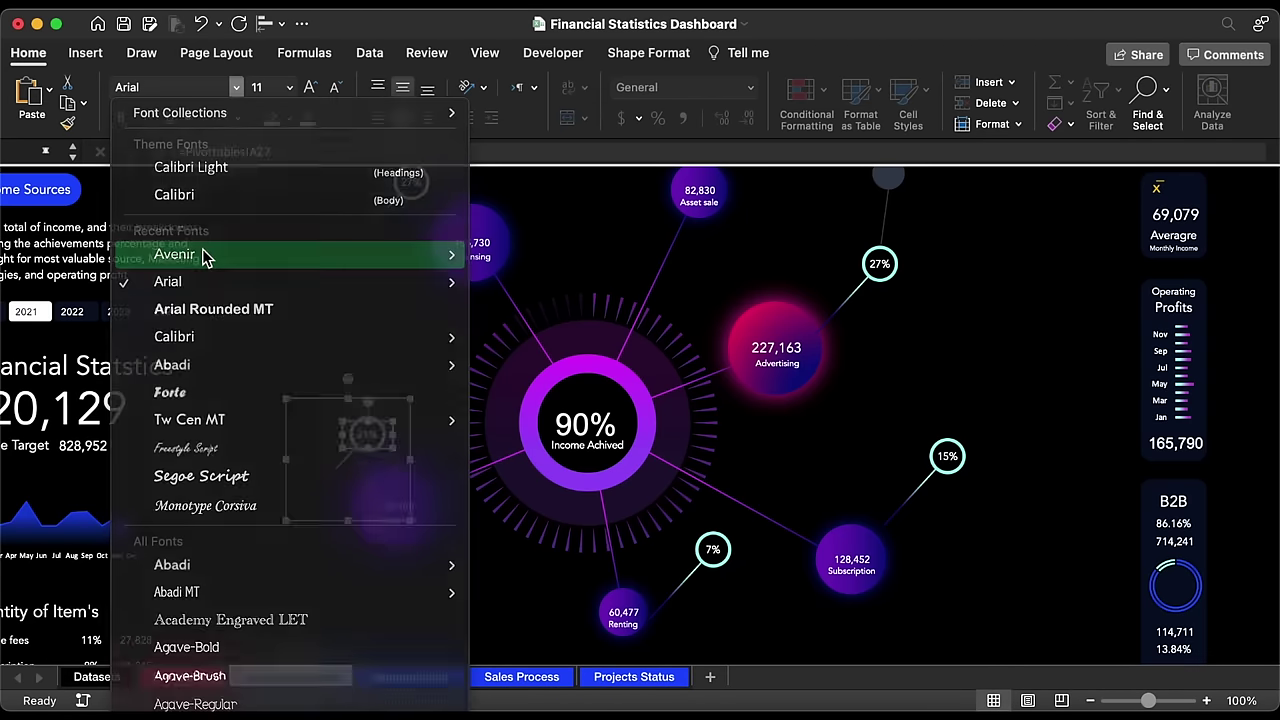
{"action": "left_click", "coordinate": [202, 252]}
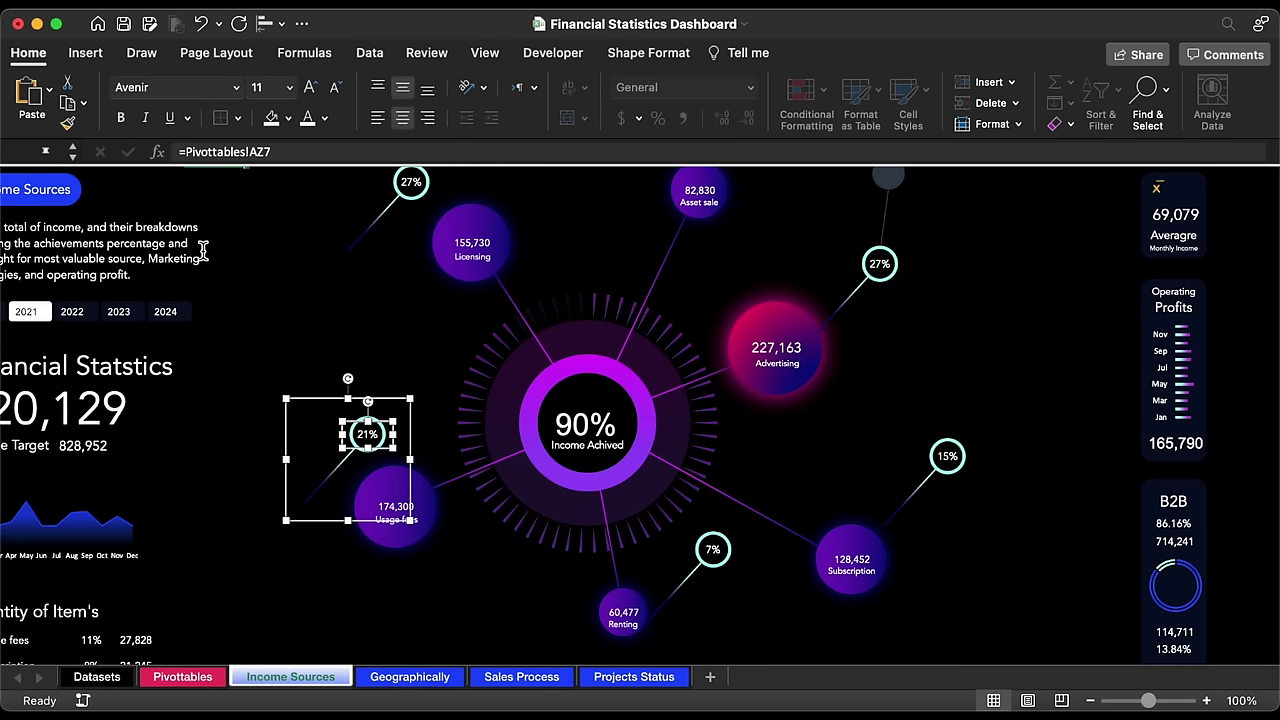
Step: Link the Licensing callout to Pivottables!AZ17 (19%) and set its font to Avenir
{"action": "left_click", "coordinate": [410, 182]}
{"action": "left_click", "coordinate": [405, 183]}
{"action": "left_click", "coordinate": [355, 152]}
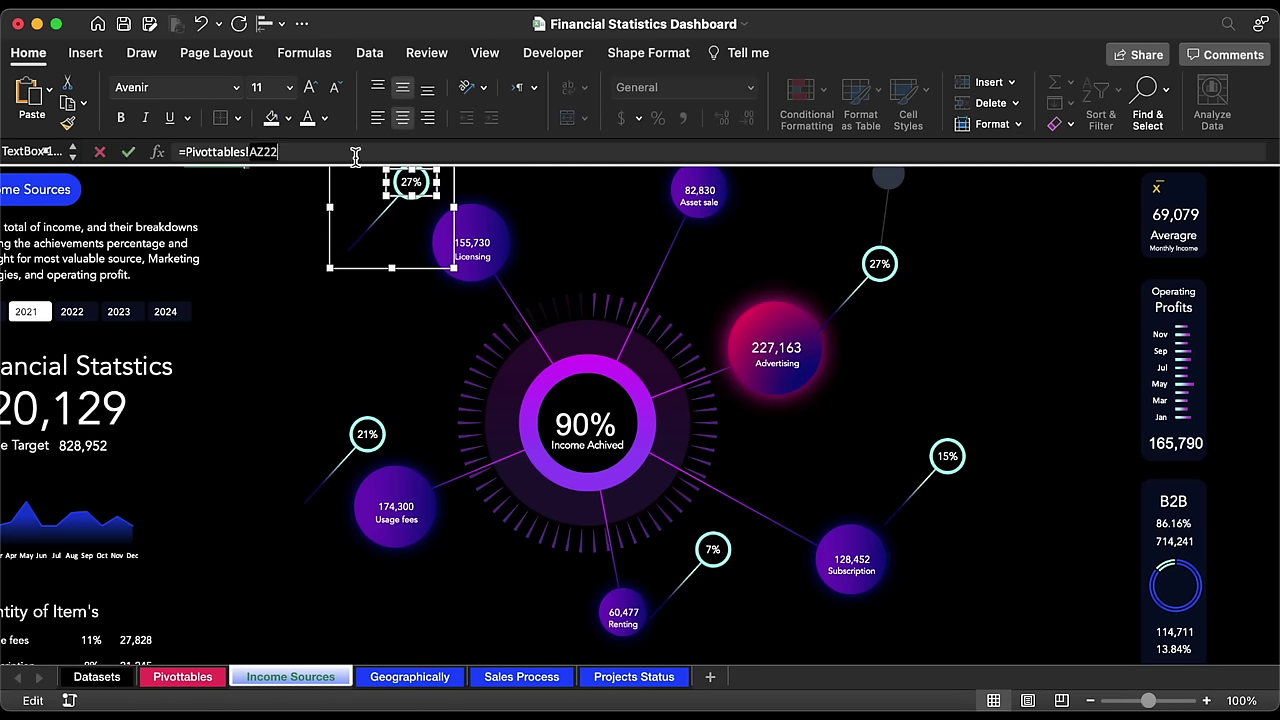
{"action": "left_click_drag", "start_coordinate": [355, 152], "coordinate": [185, 152]}
{"action": "key", "text": "BackSpace"}
{"action": "left_click", "coordinate": [182, 676]}
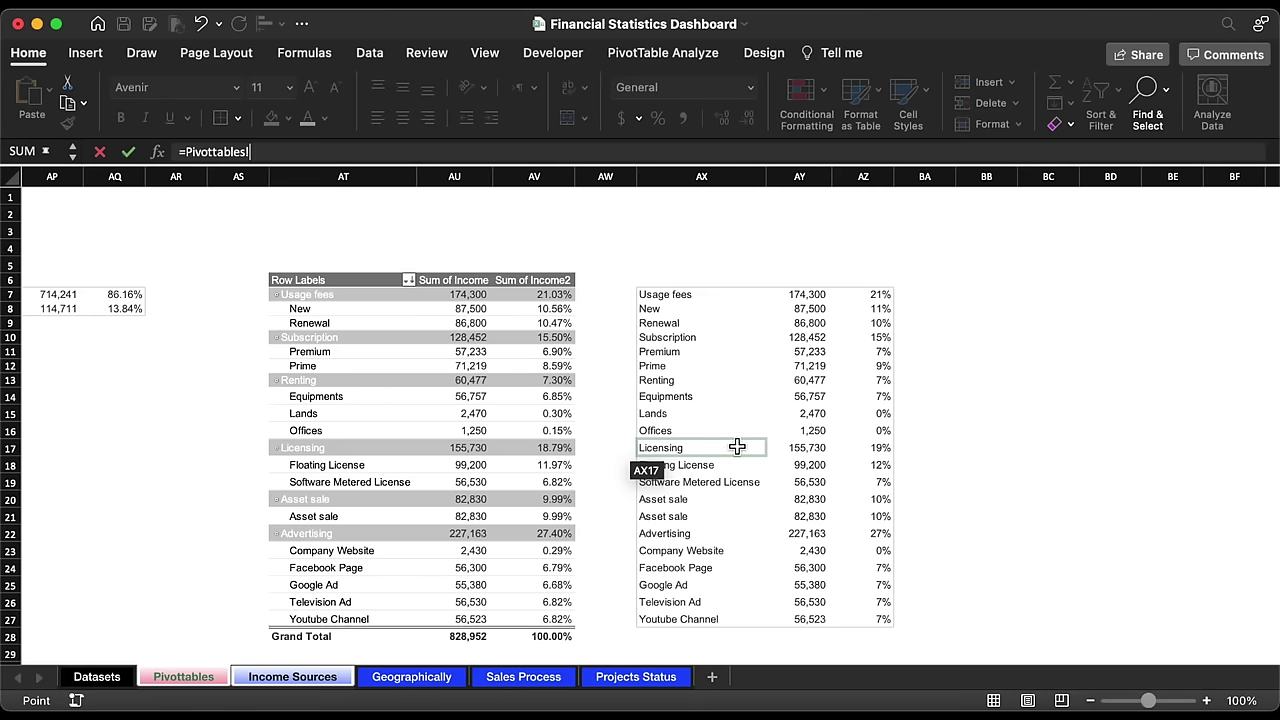
{"action": "left_click", "coordinate": [879, 448]}
{"action": "key", "text": "Return"}
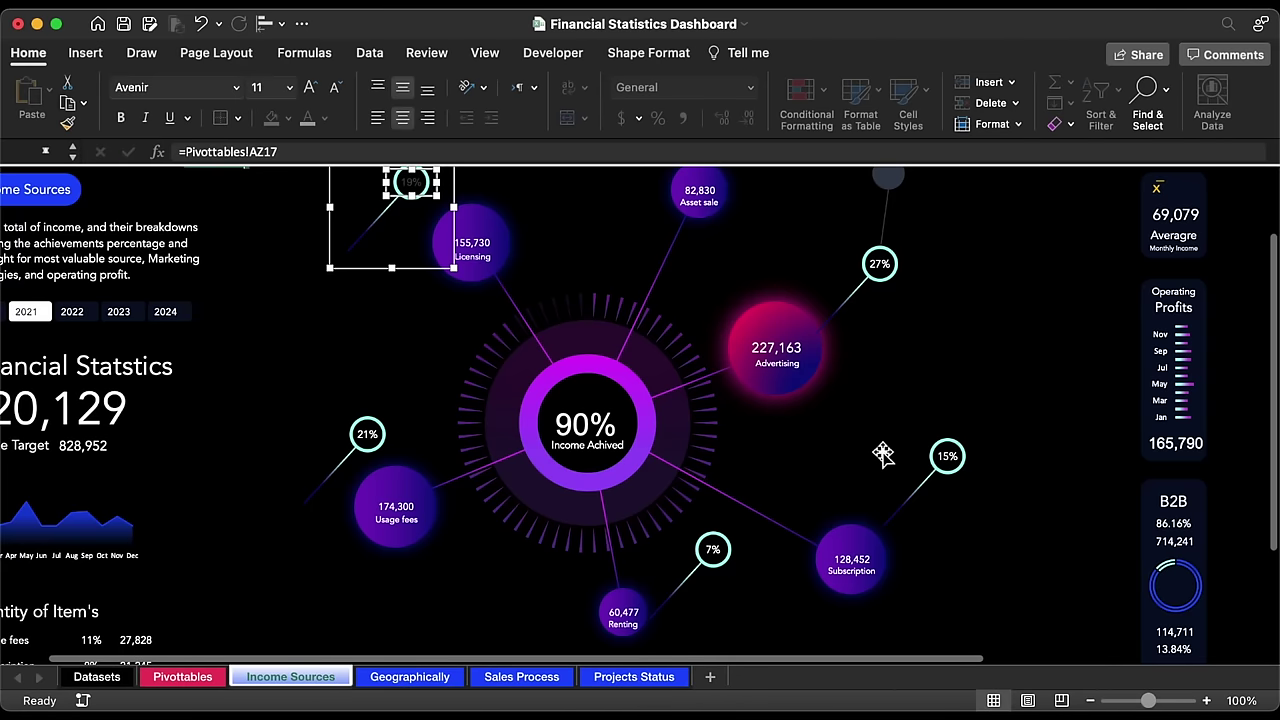
{"action": "left_click", "coordinate": [237, 88]}
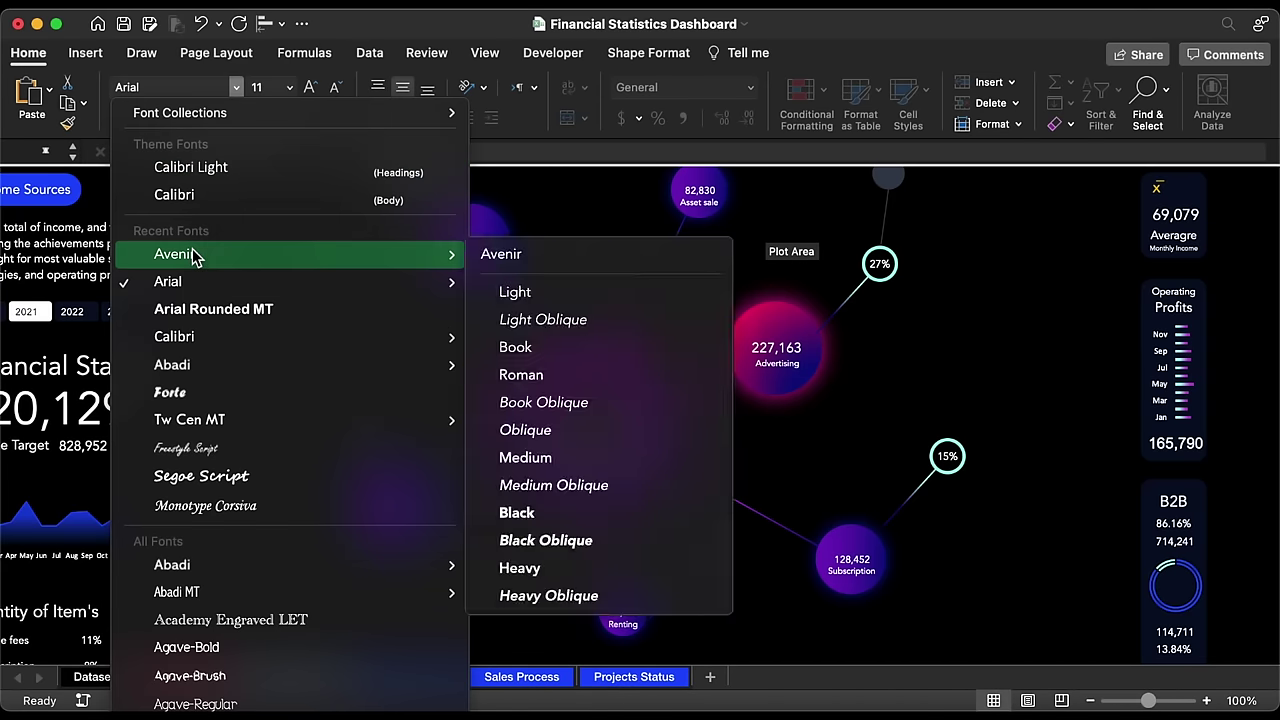
{"action": "left_click", "coordinate": [194, 254]}
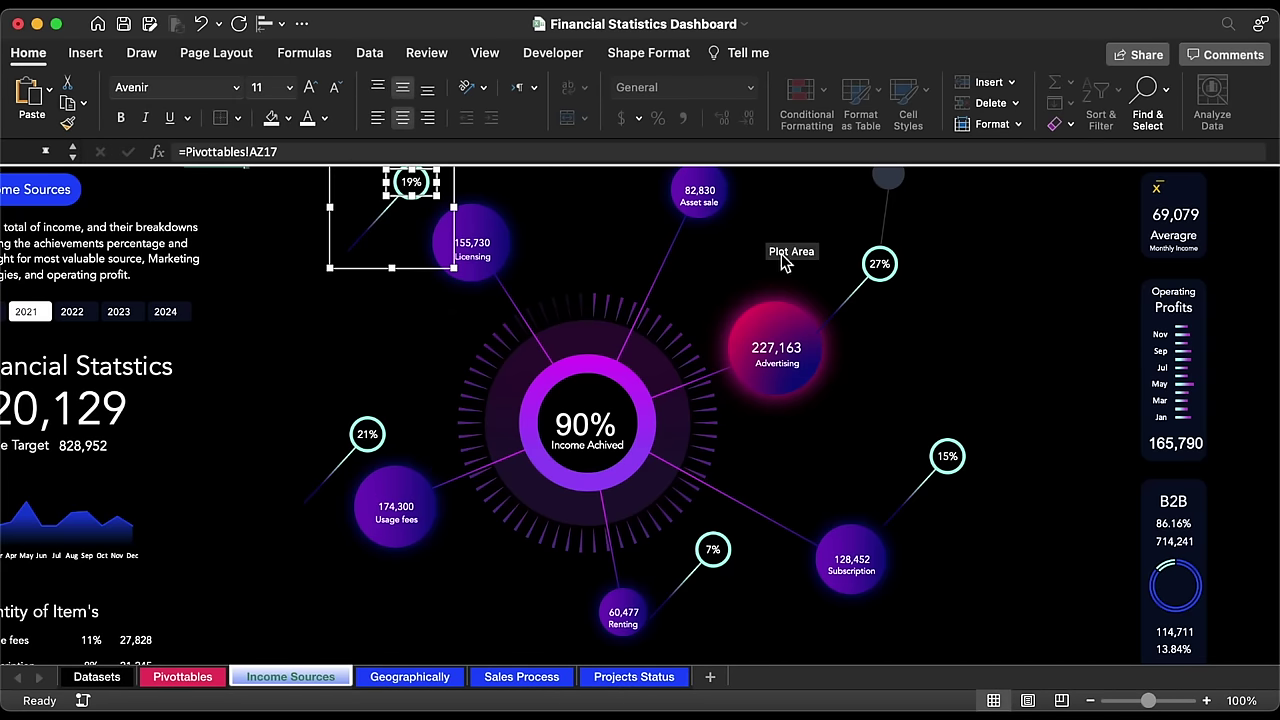
{"action": "scroll", "coordinate": [378, 371], "scroll_direction": "left", "scroll_amount": 2}
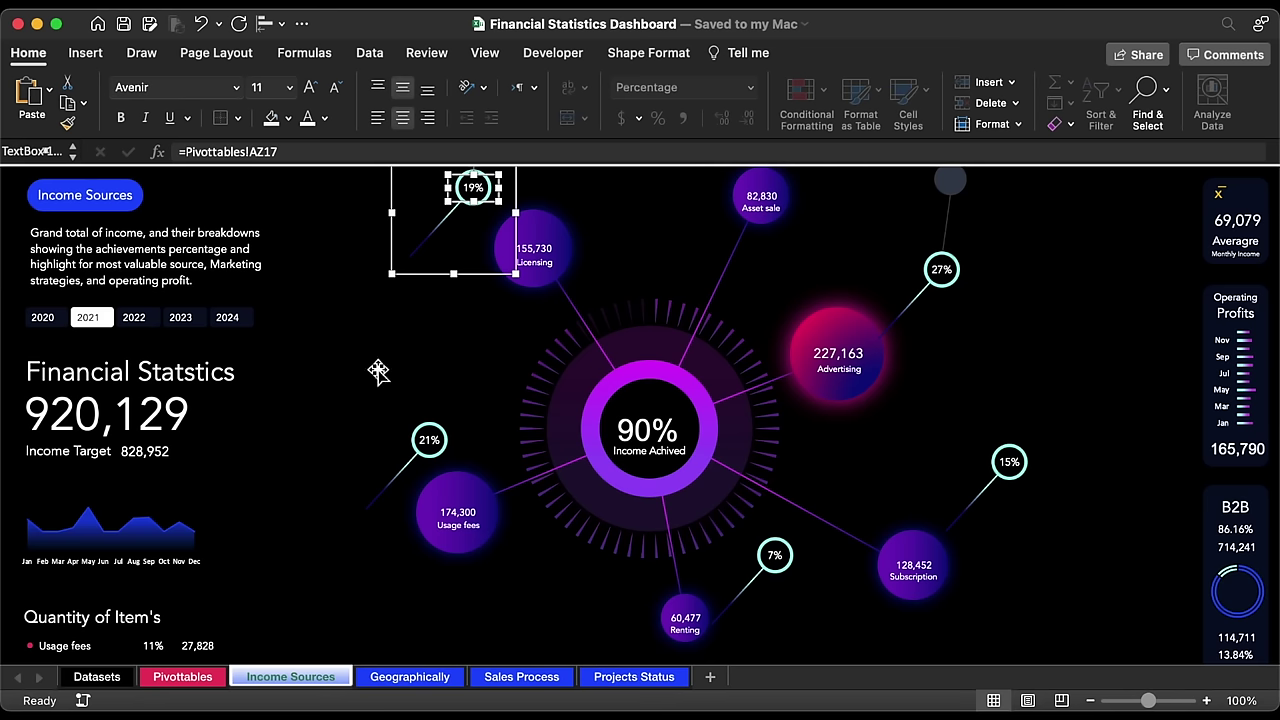
Step: Extend the 27% callout's connector into the Advertising bubble
{"action": "left_click", "coordinate": [912, 314]}
{"action": "left_click", "coordinate": [890, 328]}
{"action": "left_click_drag", "start_coordinate": [880, 337], "coordinate": [848, 352]}
Step: Move the 15% callout down beside Subscription and stretch its connector to the bubble
{"action": "left_click", "coordinate": [929, 331]}
{"action": "left_click", "coordinate": [1020, 452]}
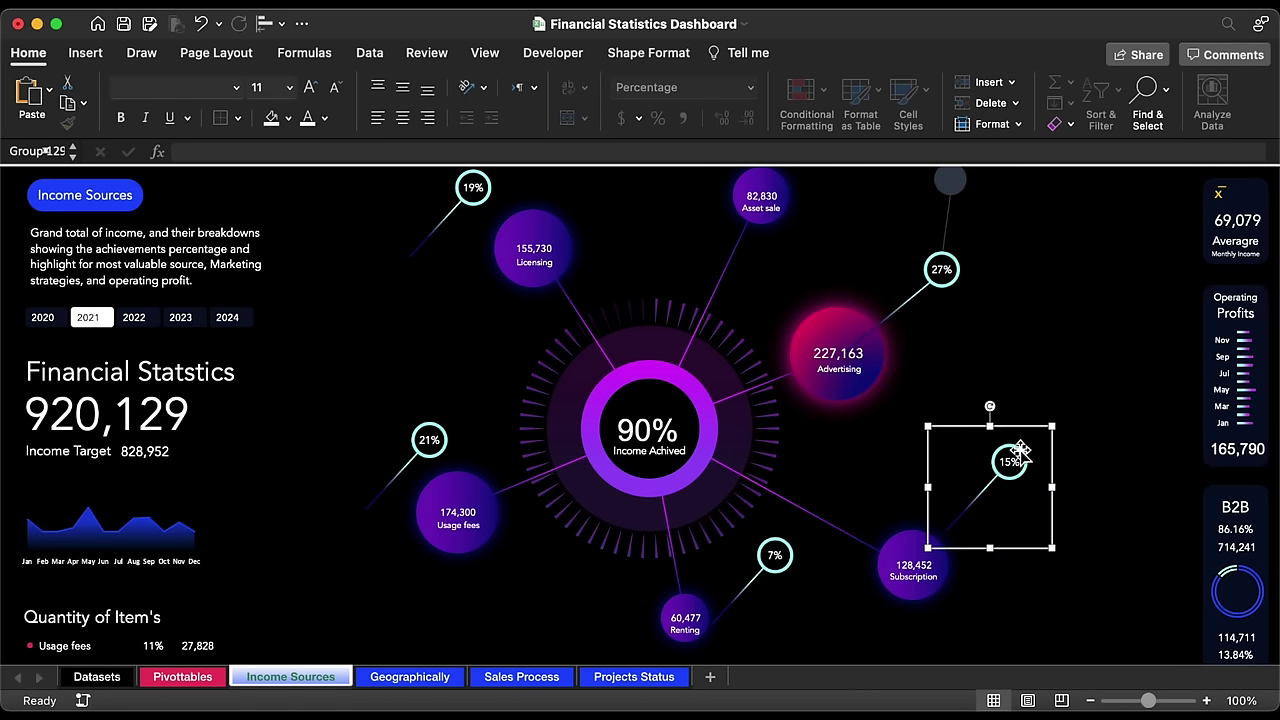
{"action": "left_click_drag", "start_coordinate": [1018, 425], "coordinate": [1008, 563]}
{"action": "left_click", "coordinate": [971, 622]}
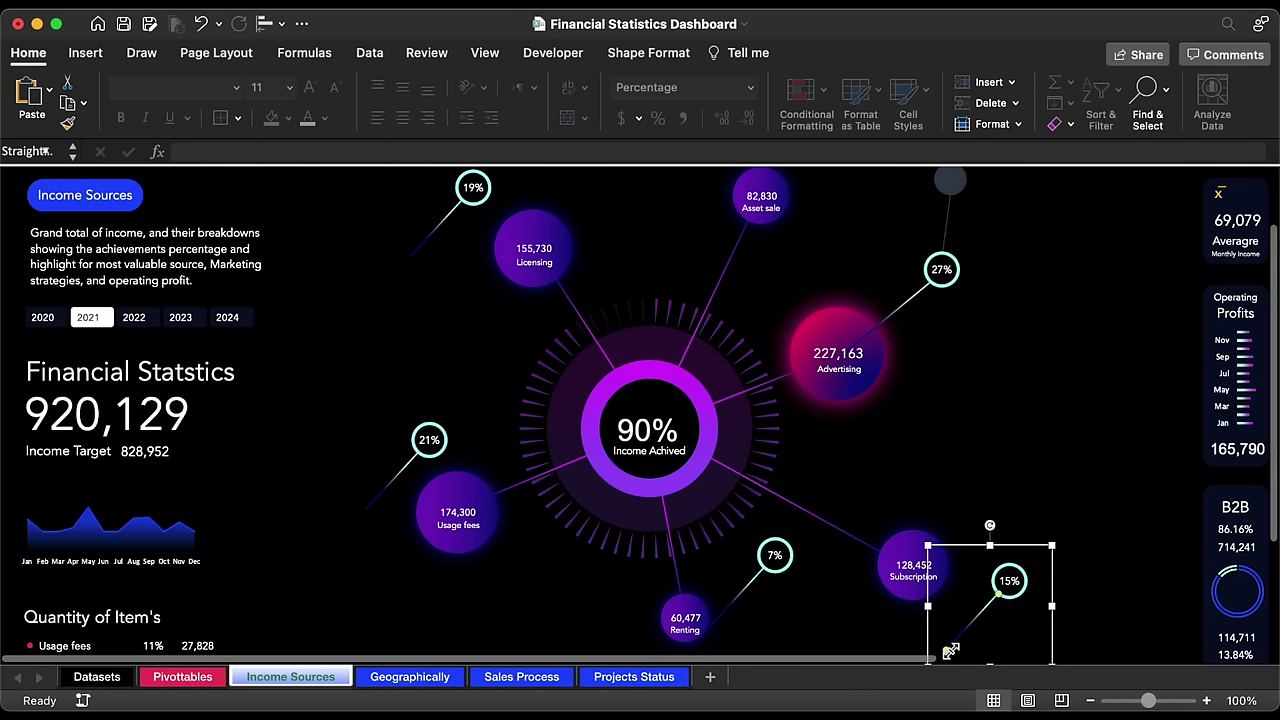
{"action": "left_click_drag", "start_coordinate": [946, 640], "coordinate": [919, 576]}
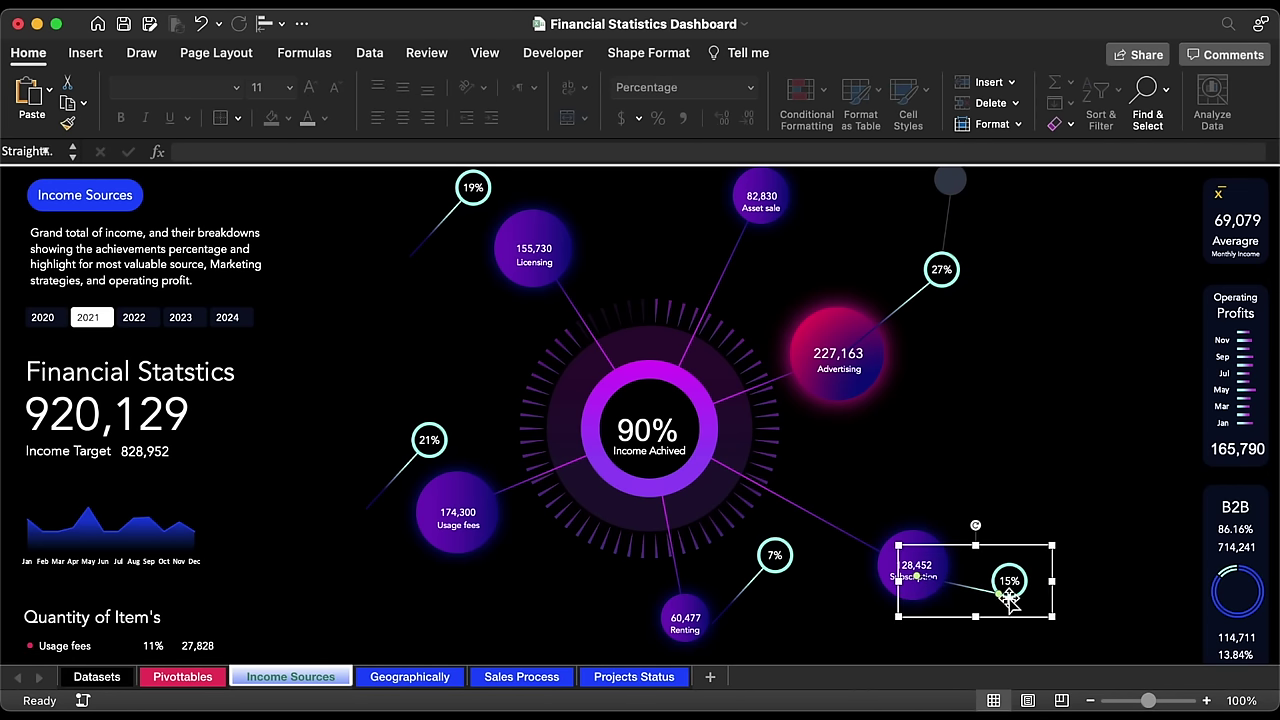
{"action": "left_click_drag", "start_coordinate": [1000, 595], "coordinate": [994, 582]}
Step: Move the 7% callout below Renting and connect its line up to the bubble
{"action": "scroll", "coordinate": [757, 608], "scroll_direction": "down", "scroll_amount": 3}
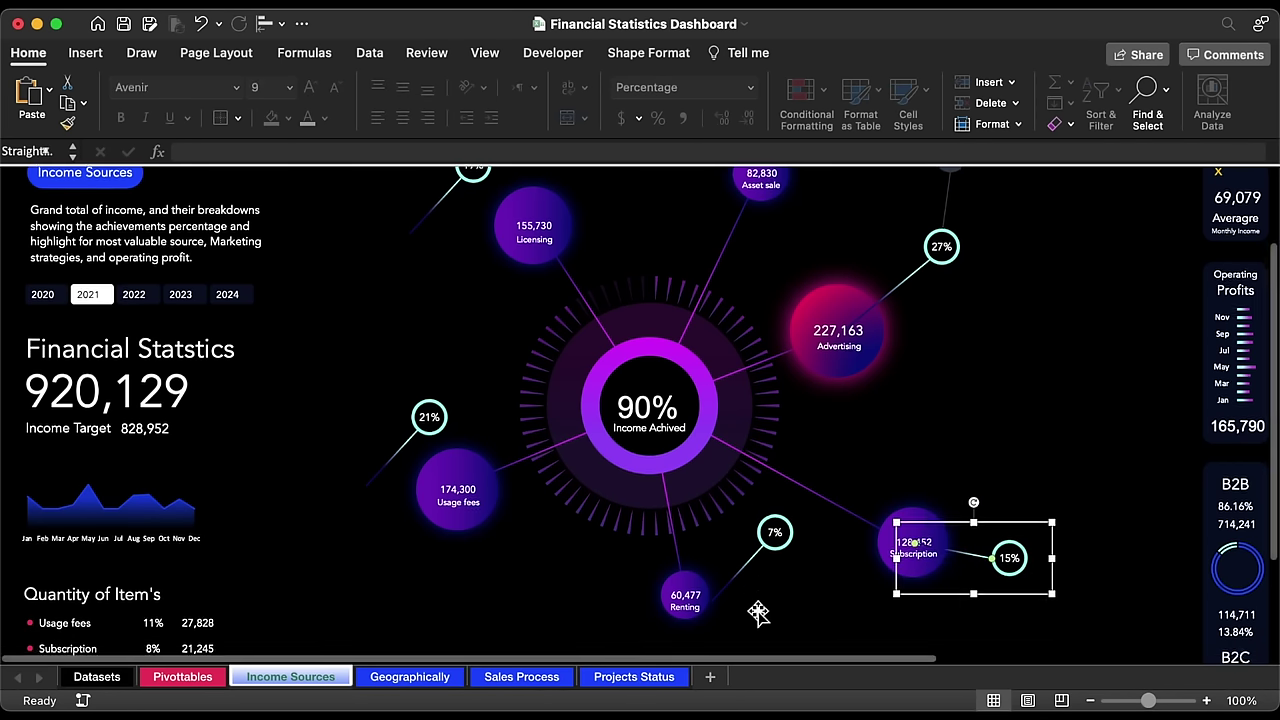
{"action": "scroll", "coordinate": [757, 612], "scroll_direction": "down", "scroll_amount": 1}
{"action": "left_click", "coordinate": [754, 490]}
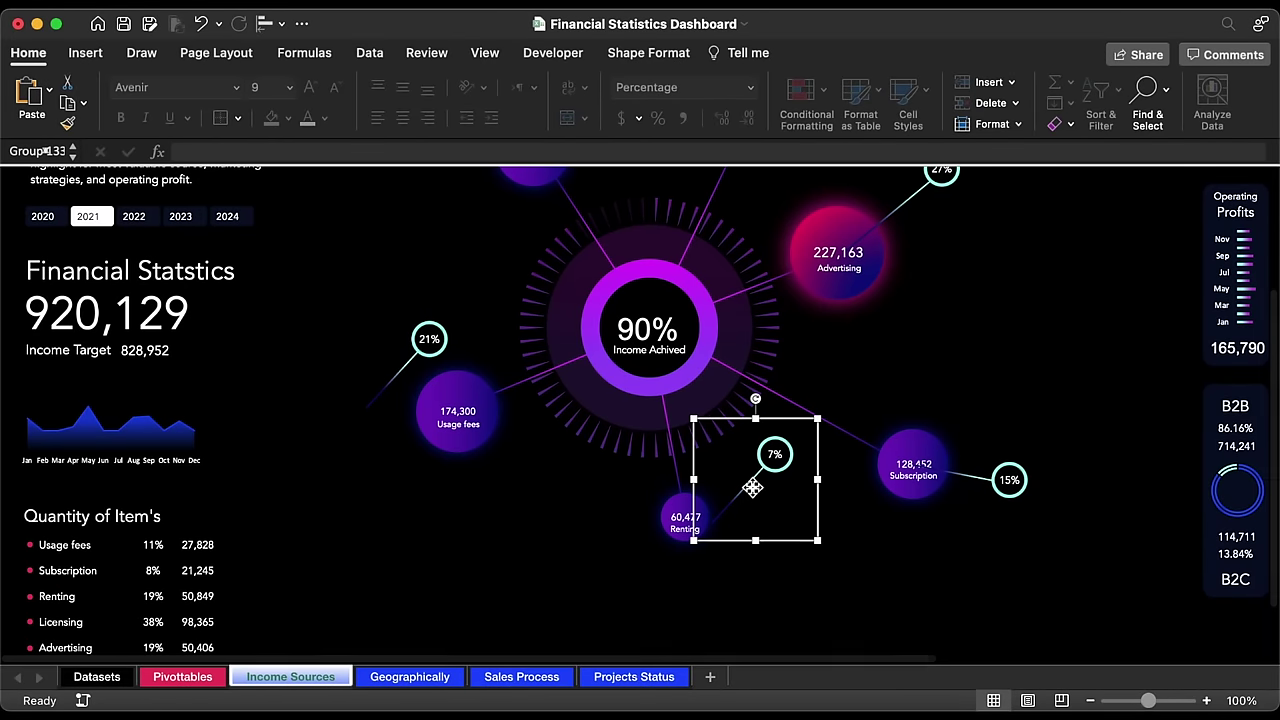
{"action": "left_click_drag", "start_coordinate": [795, 423], "coordinate": [713, 549]}
{"action": "left_click", "coordinate": [678, 598]}
{"action": "scroll", "coordinate": [680, 600], "scroll_direction": "up", "scroll_amount": 1}
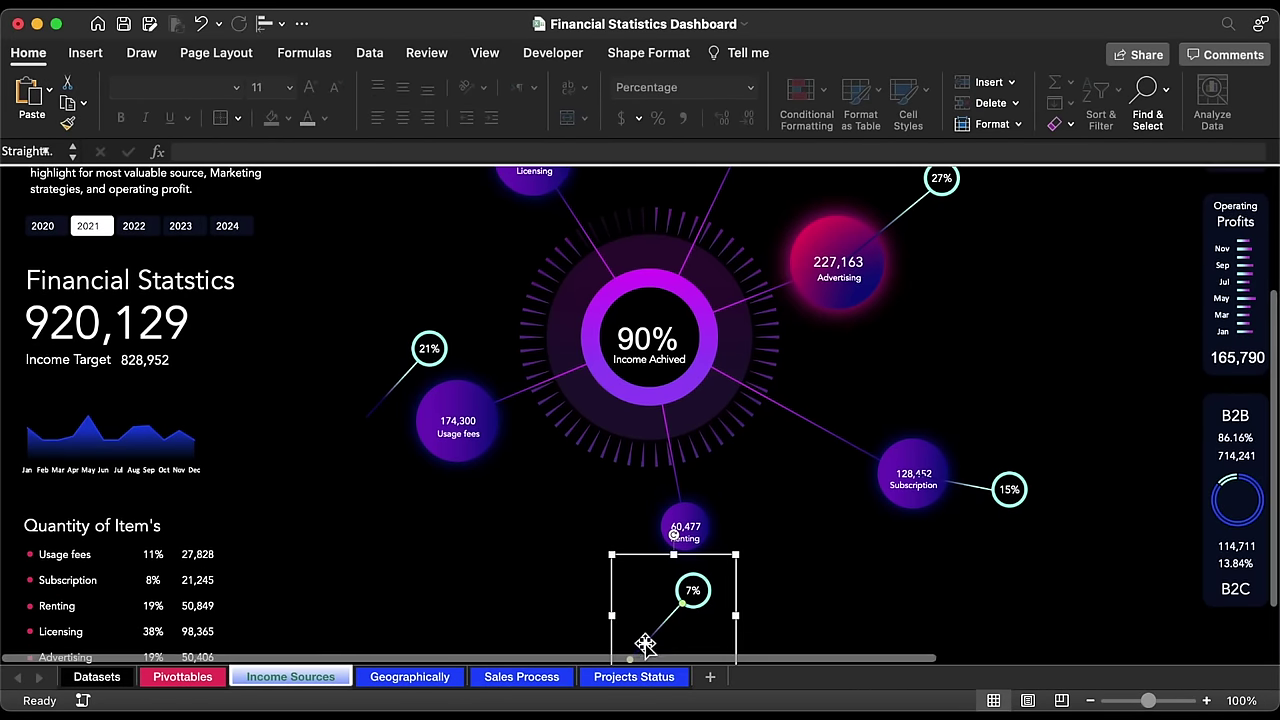
{"action": "scroll", "coordinate": [645, 641], "scroll_direction": "down", "scroll_amount": 2}
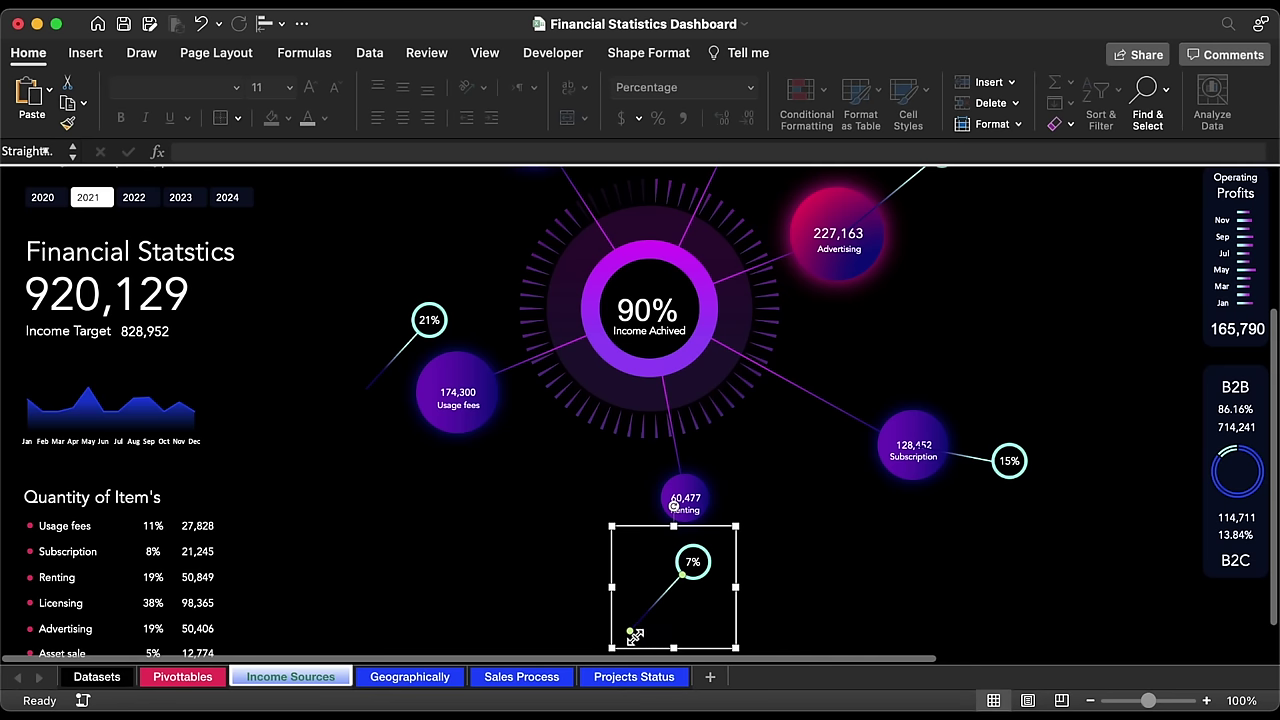
{"action": "left_click_drag", "start_coordinate": [635, 637], "coordinate": [685, 510]}
{"action": "left_click", "coordinate": [687, 566]}
{"action": "left_click_drag", "start_coordinate": [688, 575], "coordinate": [688, 562]}
Step: Move the 21% callout near Usage fees and connect its line to that bubble
{"action": "left_click", "coordinate": [505, 442]}
{"action": "left_click_drag", "start_coordinate": [474, 318], "coordinate": [461, 460]}
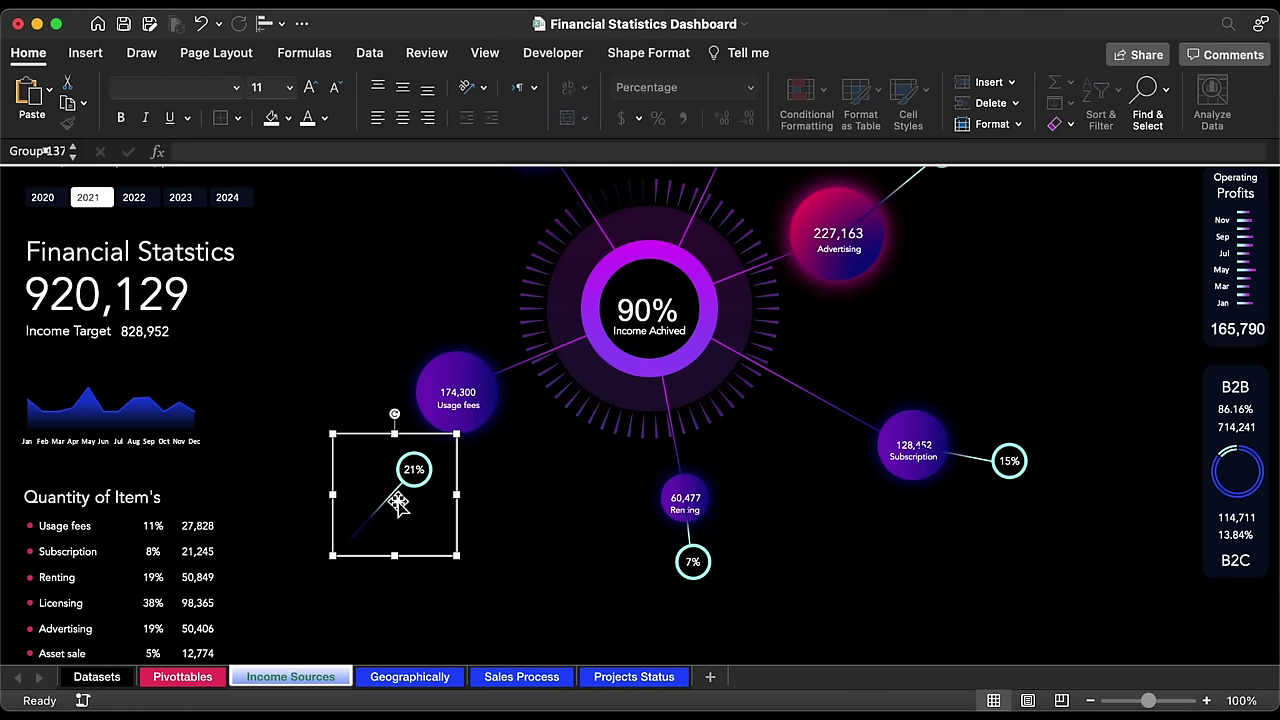
{"action": "left_click", "coordinate": [392, 500]}
{"action": "left_click_drag", "start_coordinate": [353, 540], "coordinate": [462, 397]}
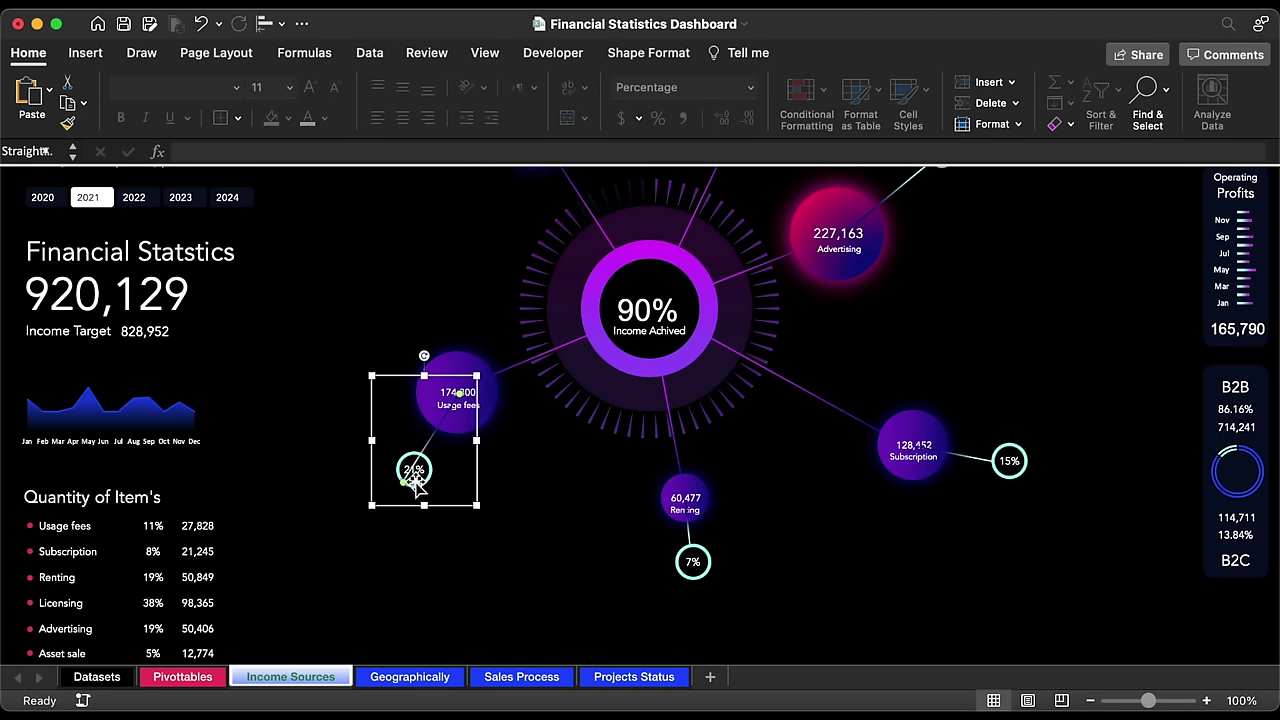
{"action": "left_click_drag", "start_coordinate": [403, 485], "coordinate": [410, 468]}
{"action": "left_click", "coordinate": [520, 575]}
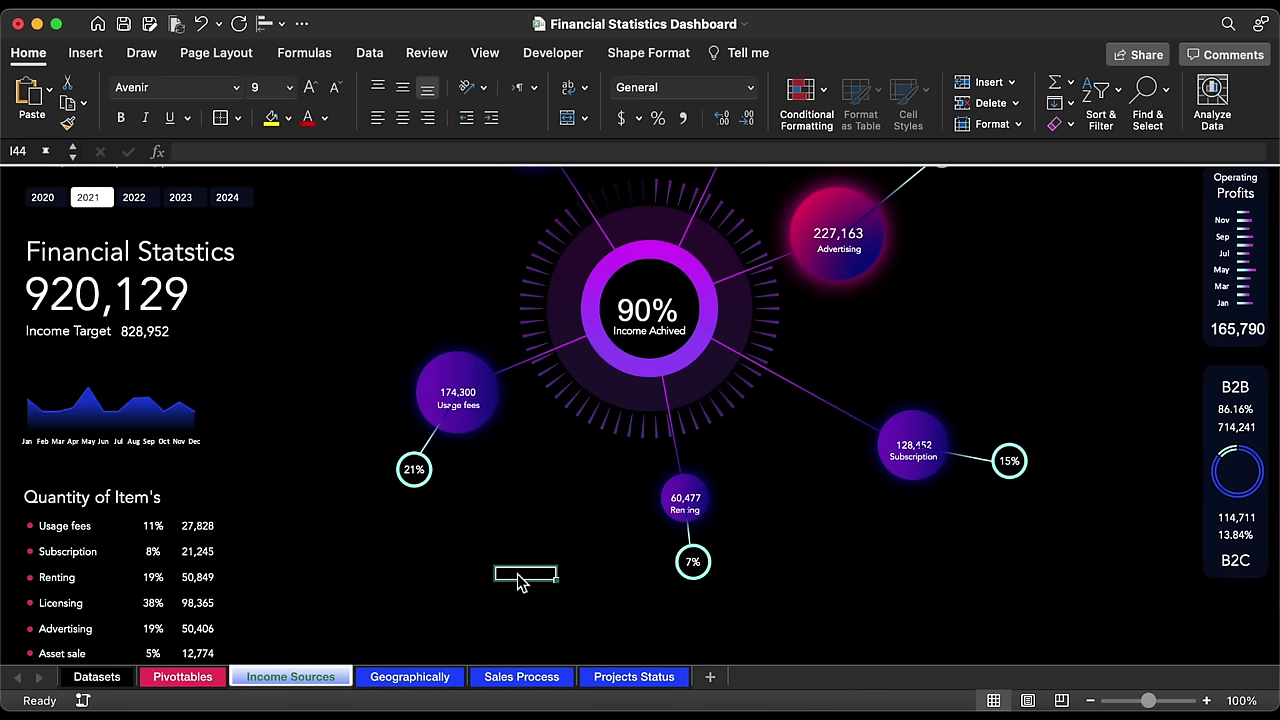
Step: Attach the 19% callout's connector end to the Licensing bubble
{"action": "scroll", "coordinate": [517, 578], "scroll_direction": "up", "scroll_amount": 2}
{"action": "scroll", "coordinate": [517, 583], "scroll_direction": "up", "scroll_amount": 8}
{"action": "left_click", "coordinate": [477, 322]}
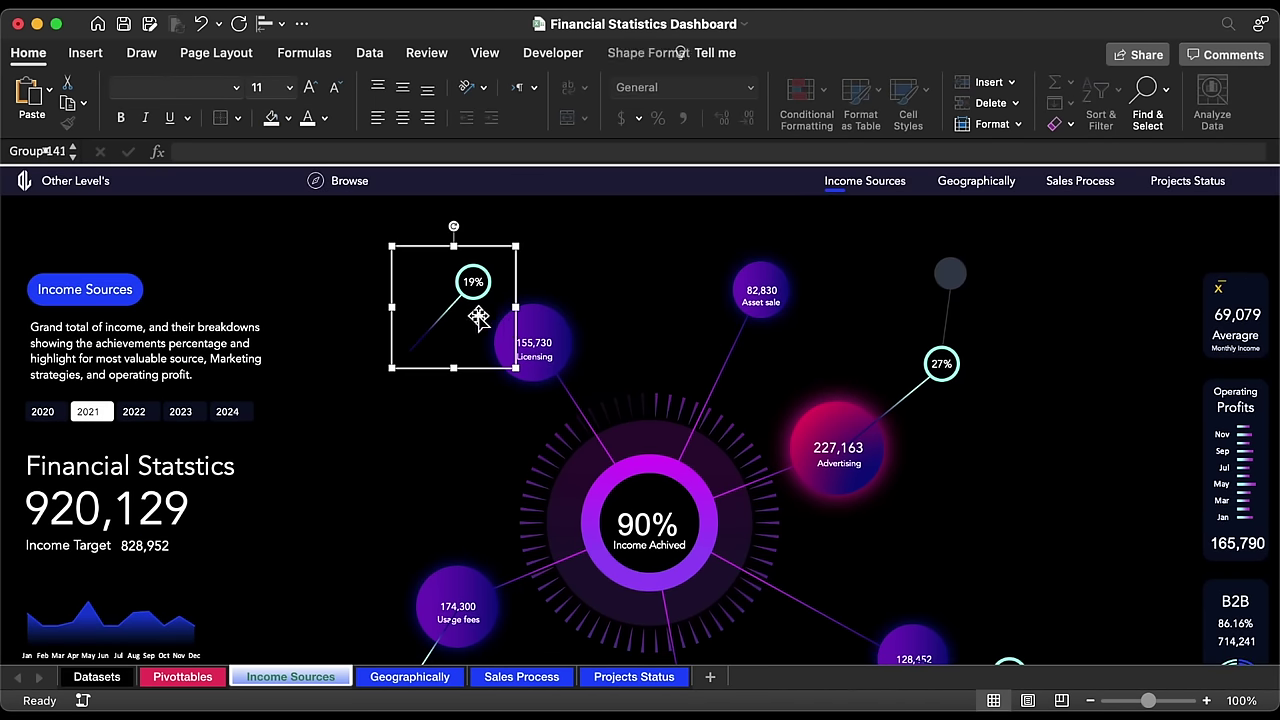
{"action": "left_click_drag", "start_coordinate": [517, 329], "coordinate": [534, 340]}
{"action": "left_click_drag", "start_coordinate": [460, 308], "coordinate": [466, 314]}
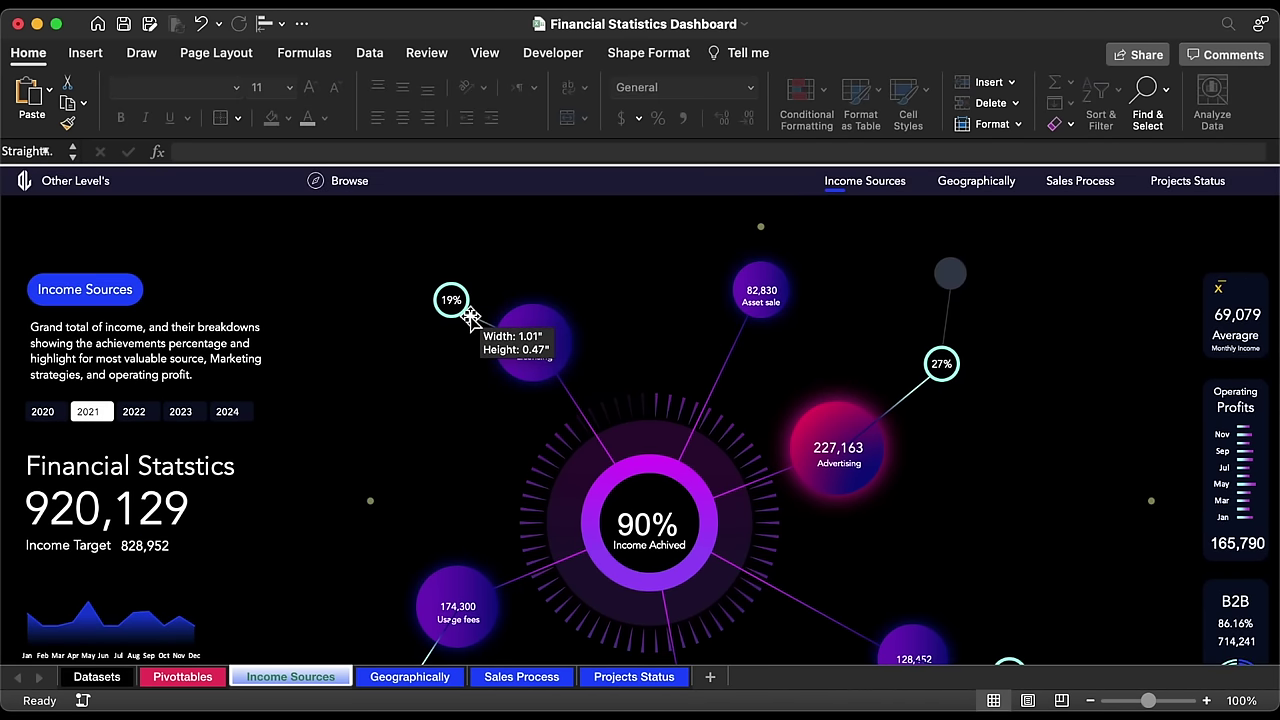
{"action": "left_click", "coordinate": [350, 431]}
{"action": "left_click", "coordinate": [466, 314]}
{"action": "left_click", "coordinate": [466, 314]}
{"action": "left_click", "coordinate": [340, 377]}
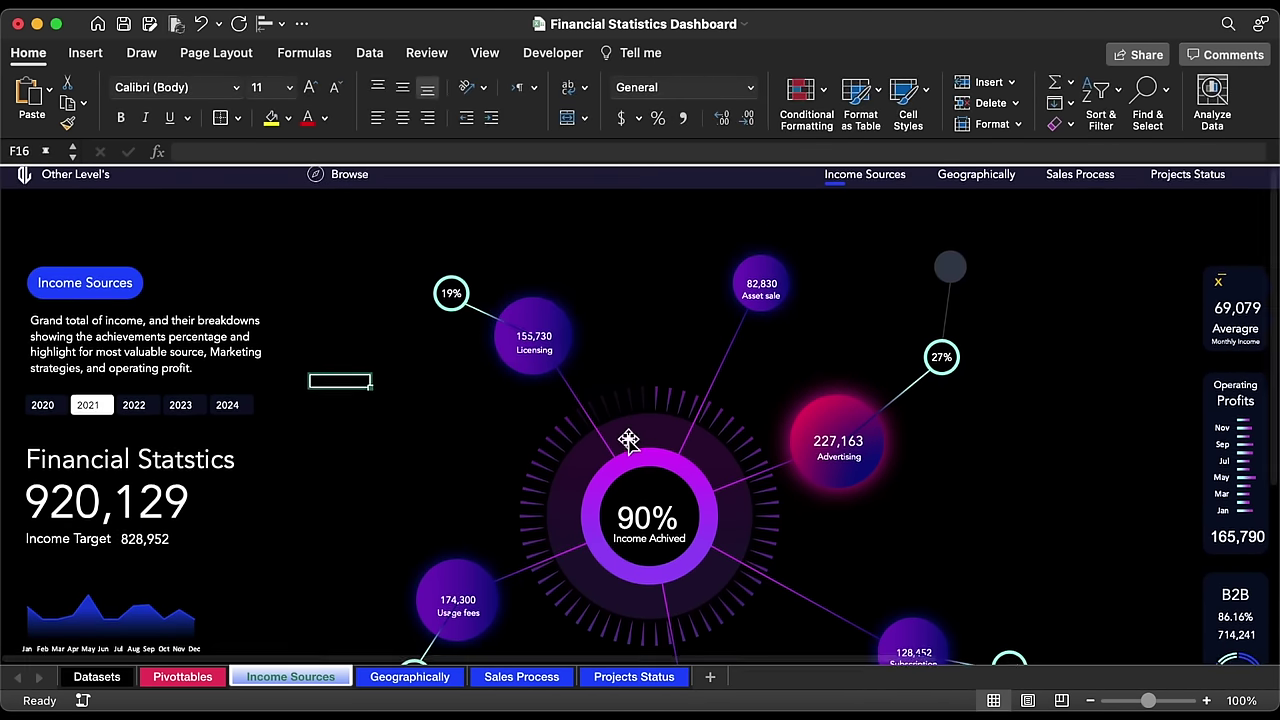
Step: Select all five percentage callouts and send them to the back behind the bubbles
{"action": "scroll", "coordinate": [628, 440], "scroll_direction": "down", "scroll_amount": 3}
{"action": "scroll", "coordinate": [628, 440], "scroll_direction": "down", "scroll_amount": 2}
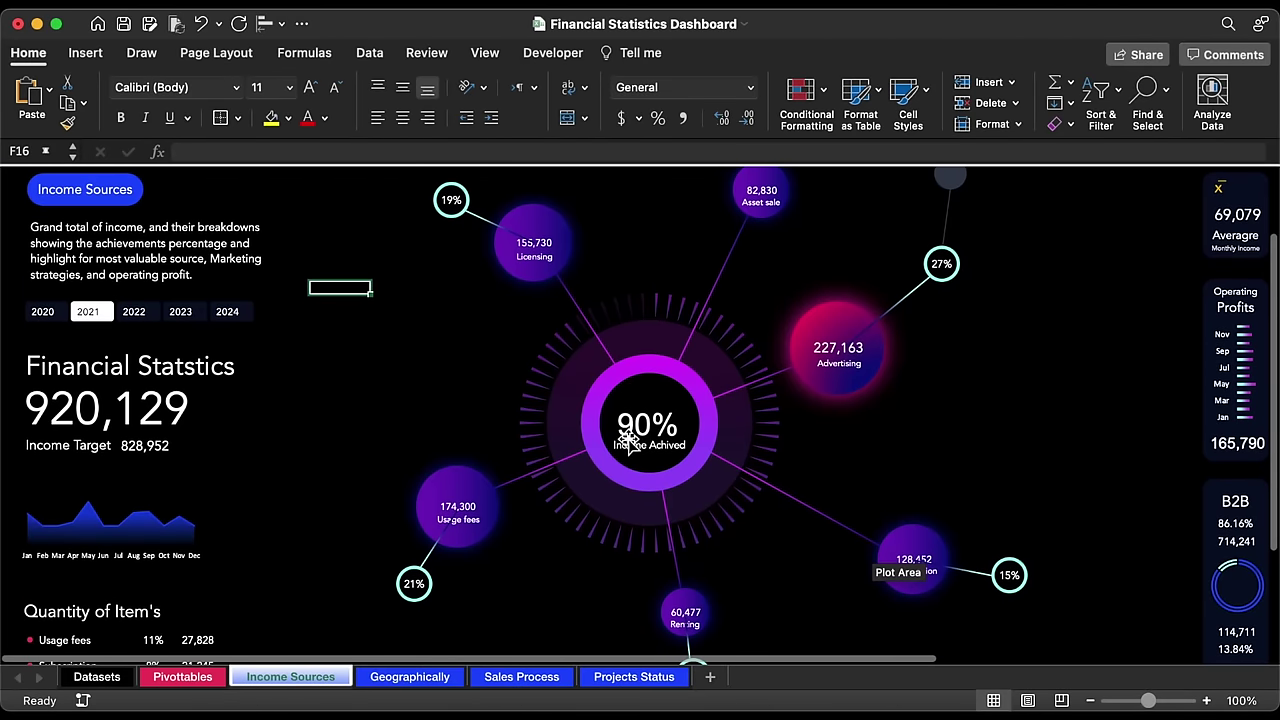
{"action": "left_click", "coordinate": [474, 215]}
{"action": "left_click", "coordinate": [460, 495], "text": "shift"}
{"action": "left_click", "coordinate": [691, 649], "text": "shift"}
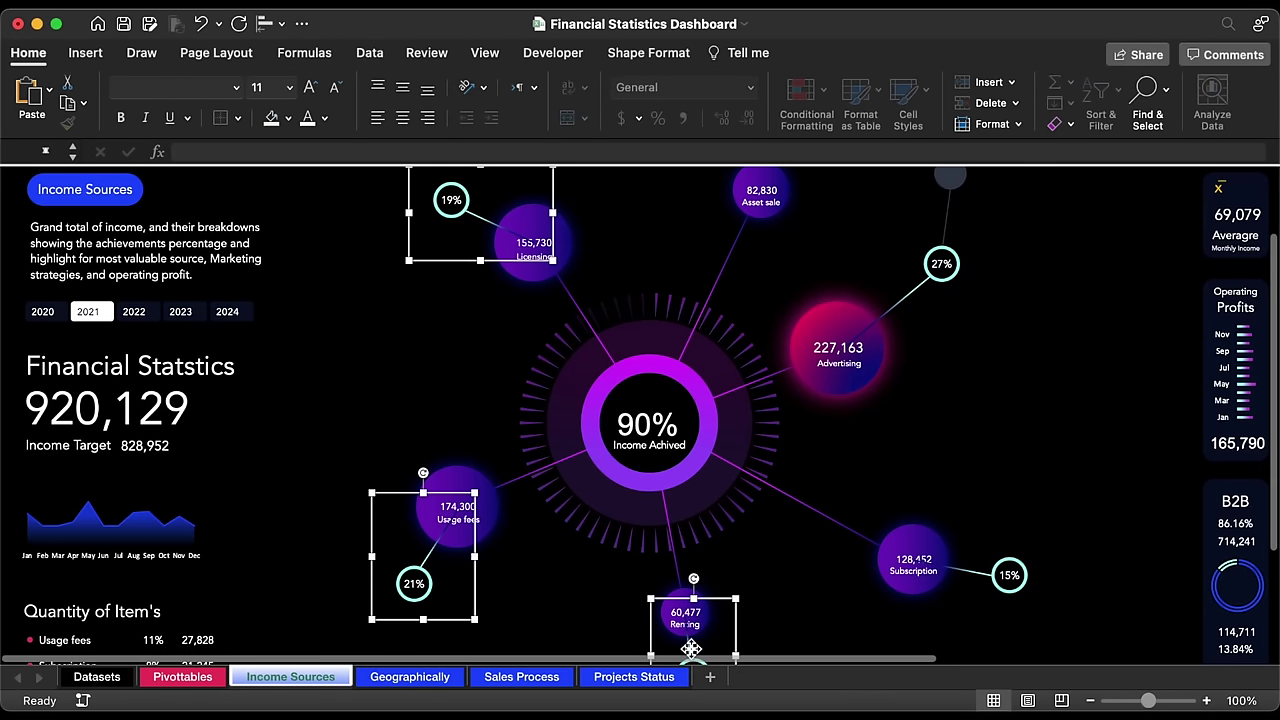
{"action": "left_click", "coordinate": [1003, 579], "text": "shift"}
{"action": "left_click", "coordinate": [942, 284], "text": "shift"}
{"action": "right_click", "coordinate": [943, 287]}
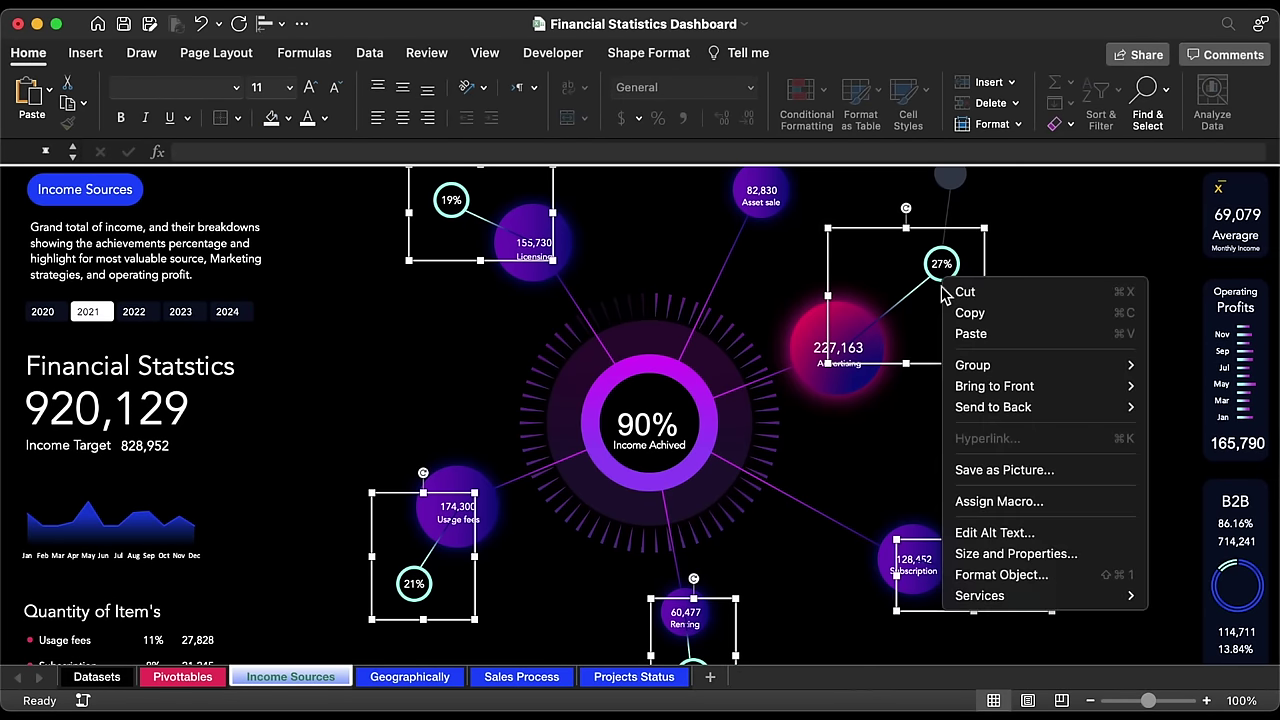
{"action": "left_click", "coordinate": [1175, 410]}
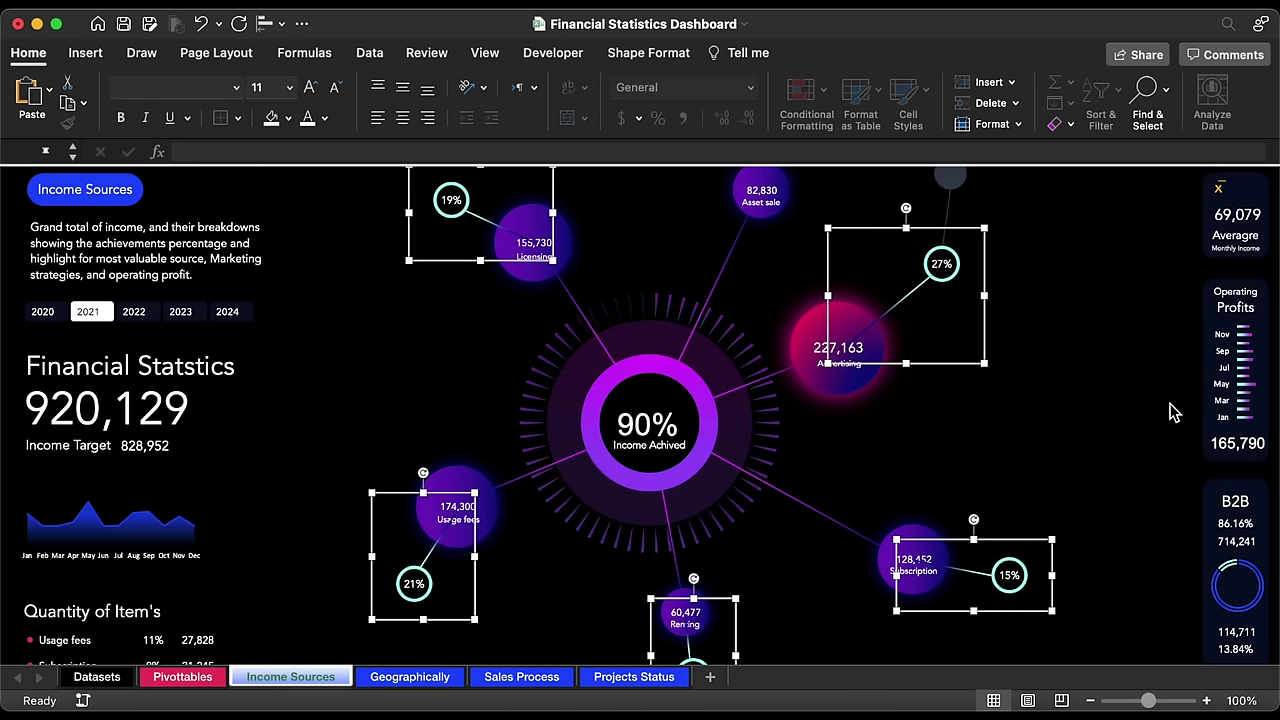
{"action": "left_click", "coordinate": [1165, 244]}
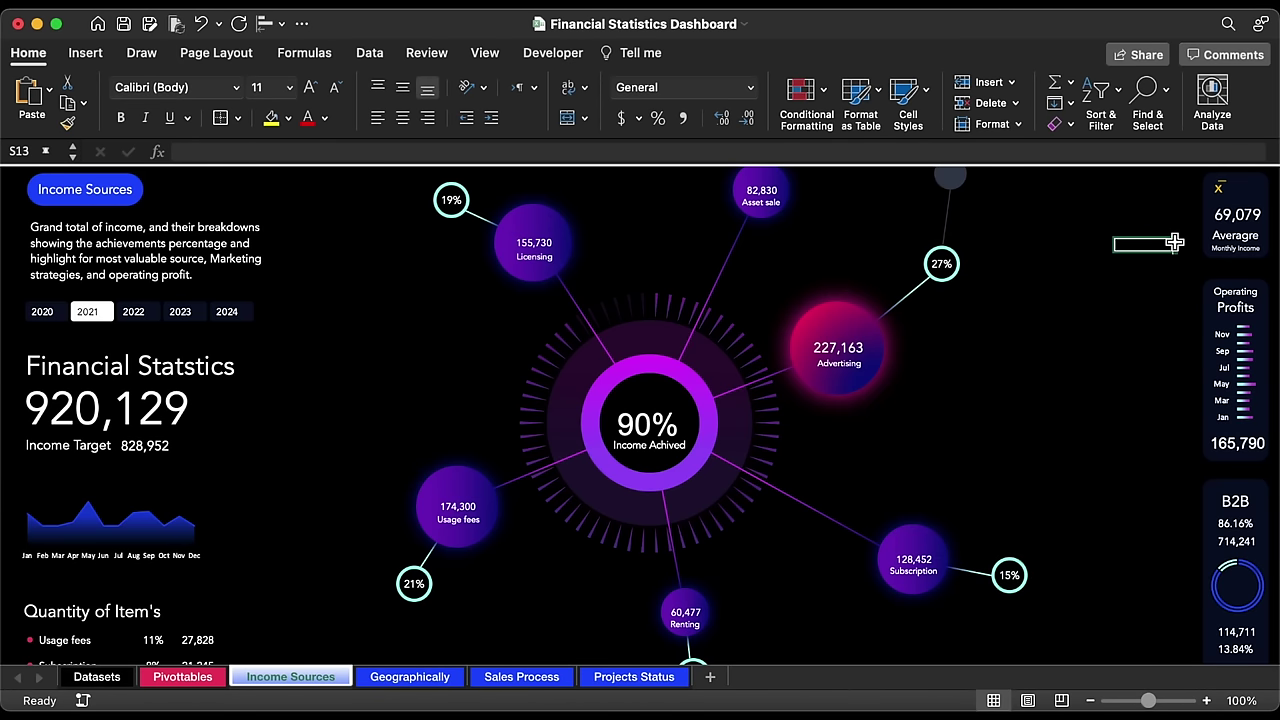
{"action": "scroll", "coordinate": [1175, 242], "scroll_direction": "up", "scroll_amount": 5}
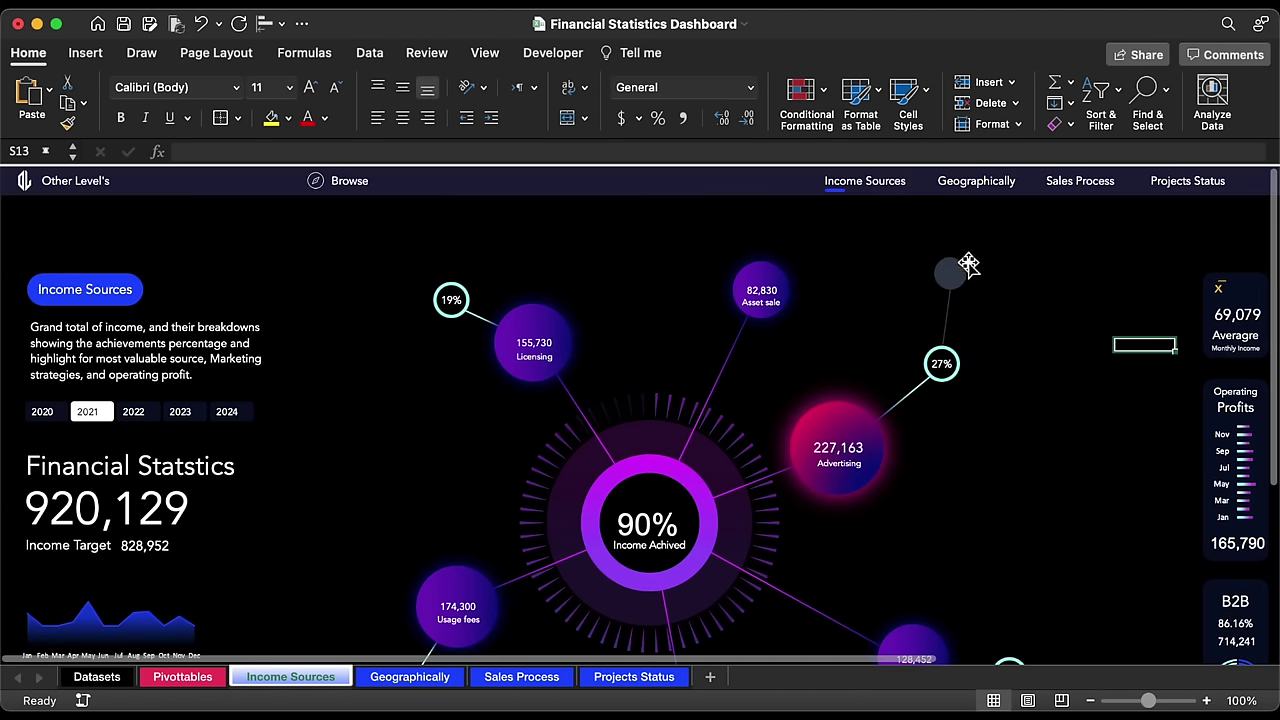
Step: Give the grey dot a darker fill, darken its line, and make the line vertical
{"action": "left_click", "coordinate": [958, 277]}
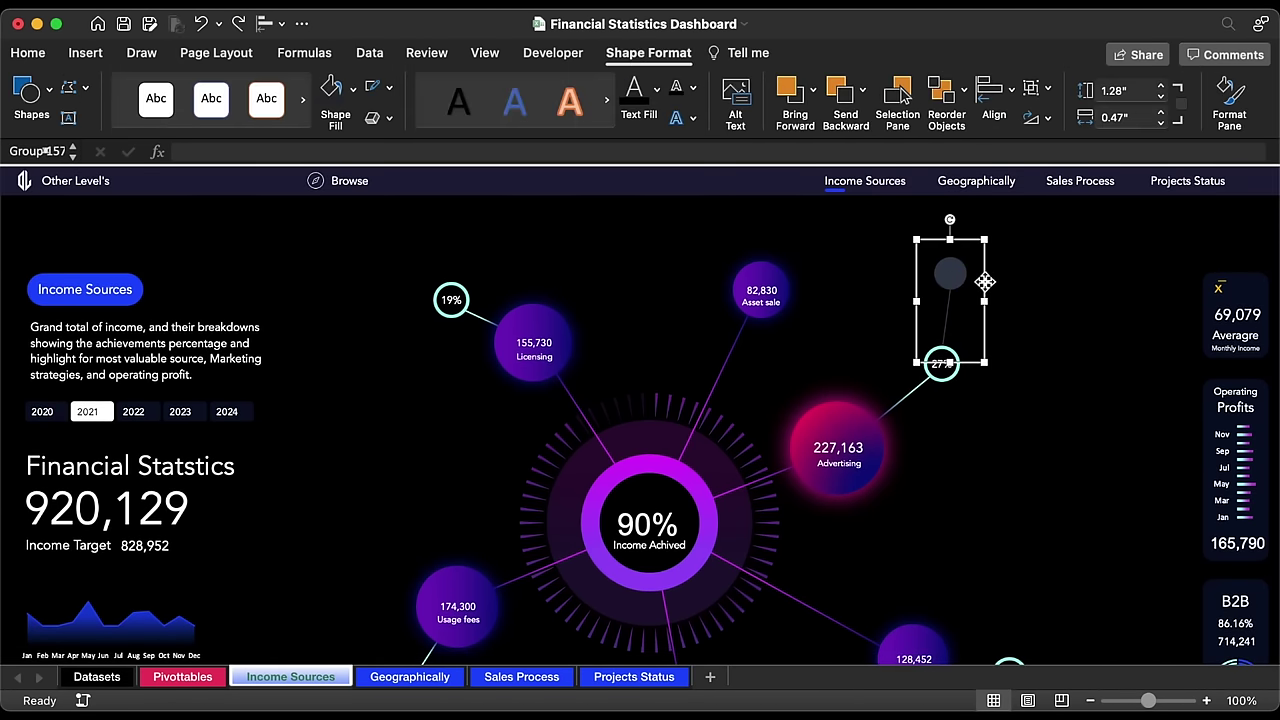
{"action": "left_click_drag", "start_coordinate": [985, 282], "coordinate": [1037, 270]}
{"action": "left_click", "coordinate": [1003, 263]}
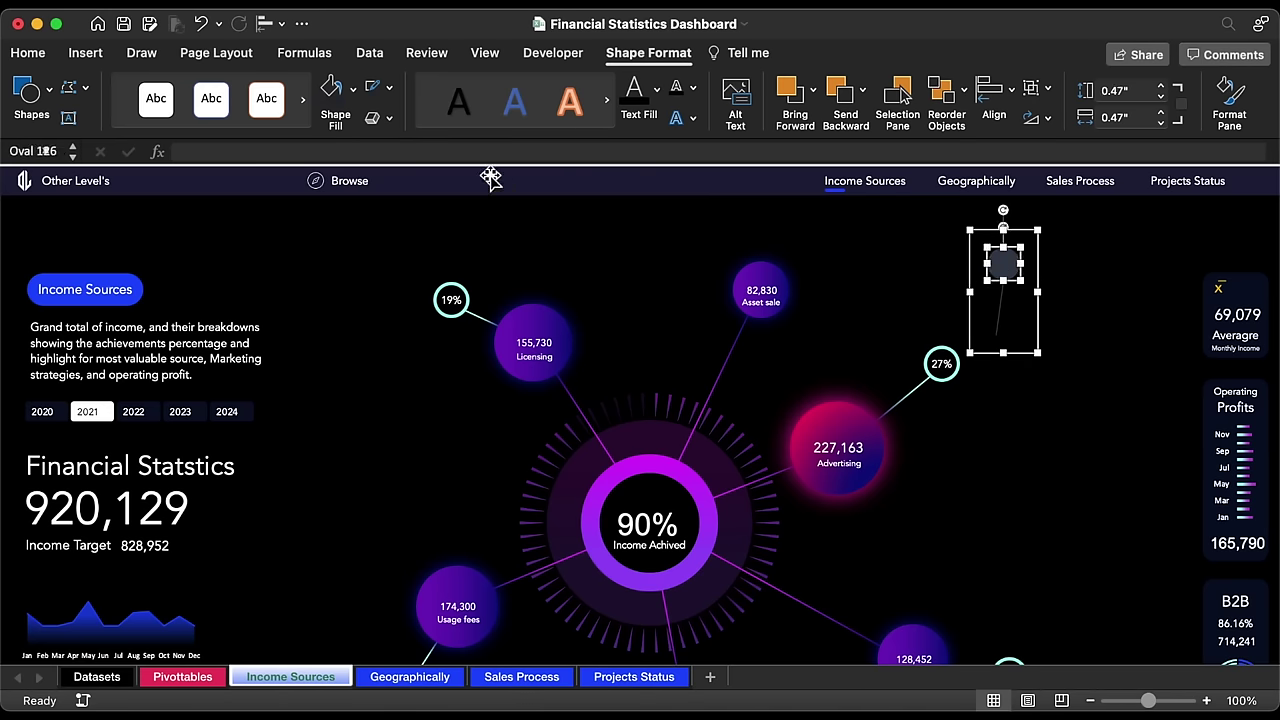
{"action": "left_click", "coordinate": [356, 90]}
{"action": "left_click", "coordinate": [382, 288]}
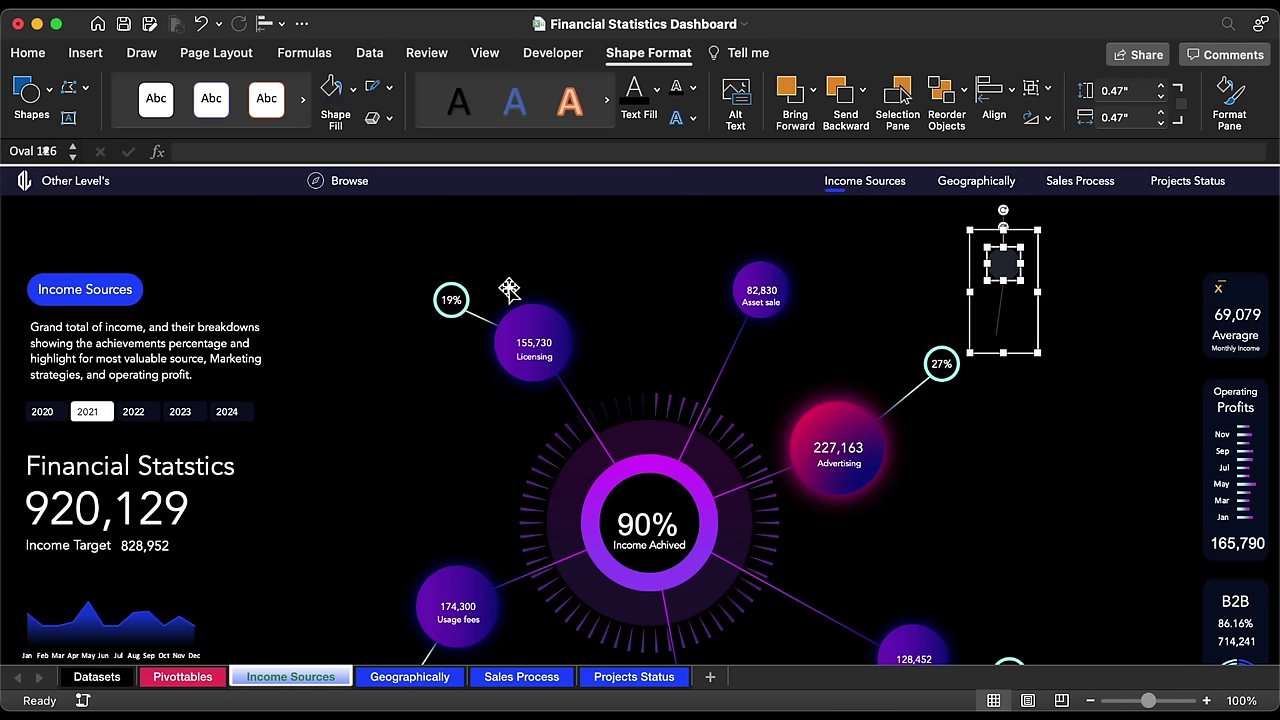
{"action": "left_click", "coordinate": [1001, 318]}
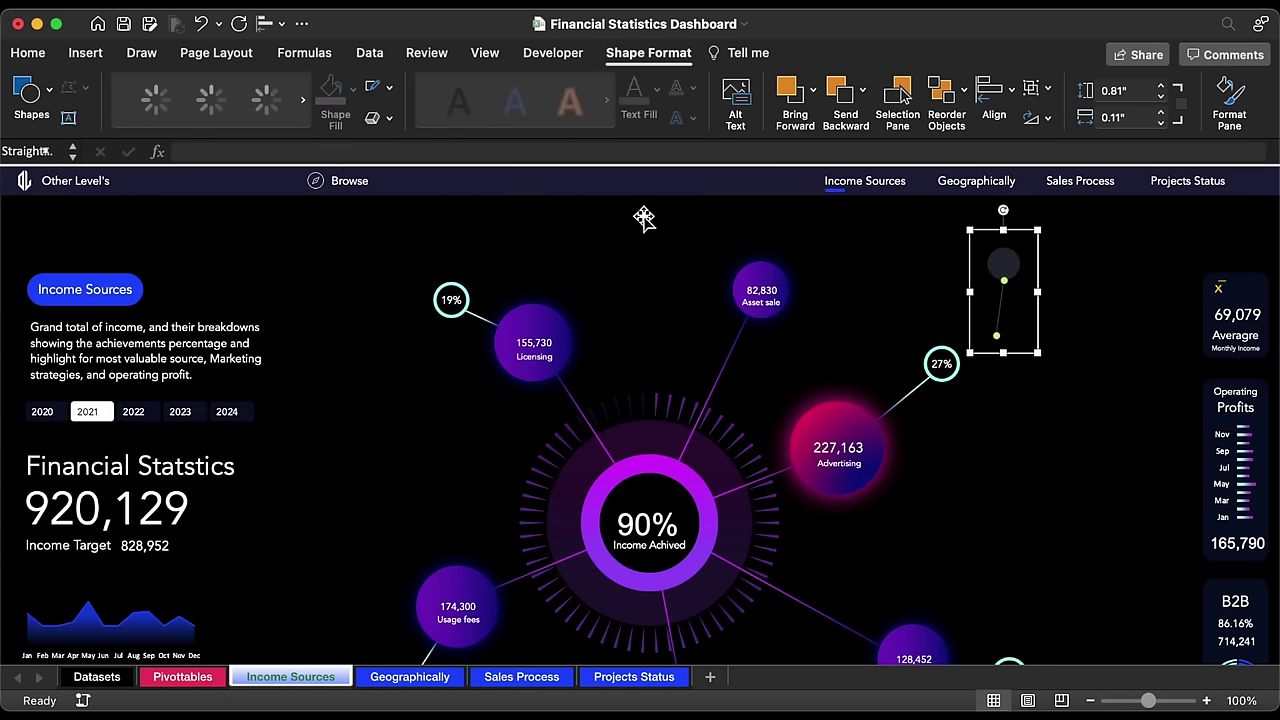
{"action": "left_click", "coordinate": [389, 88]}
{"action": "left_click", "coordinate": [433, 284]}
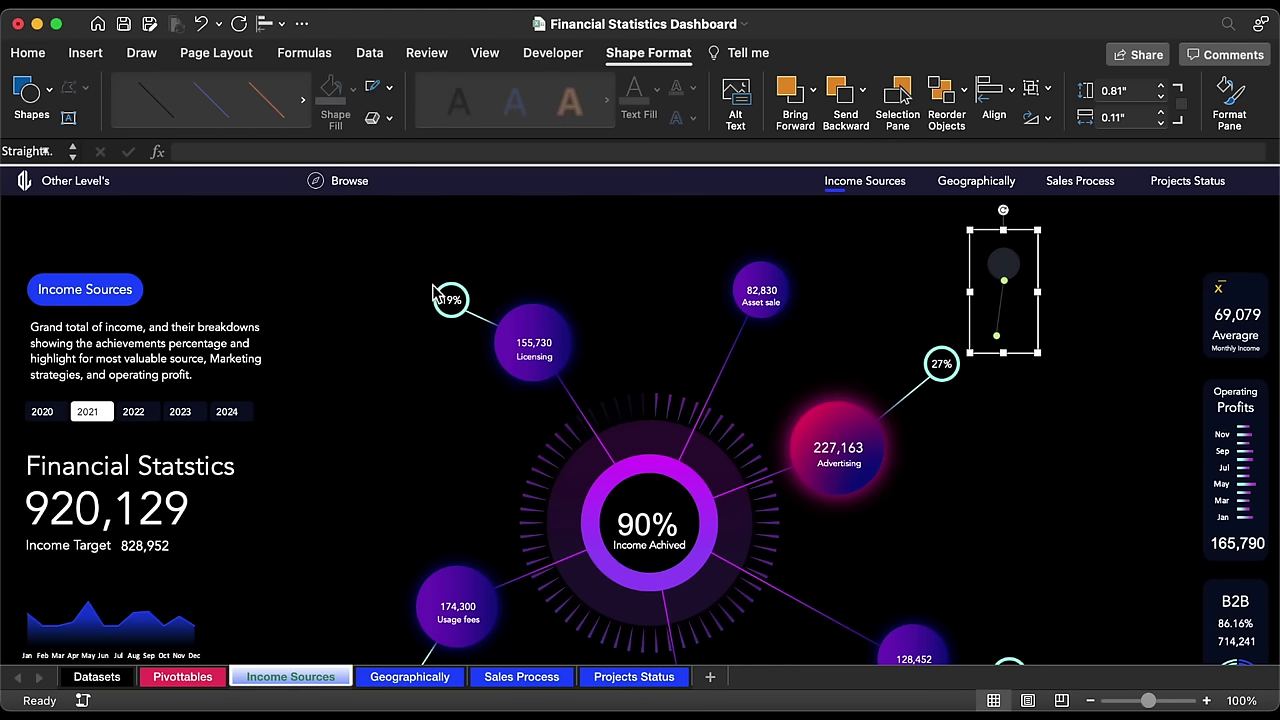
{"action": "left_click", "coordinate": [1161, 124]}
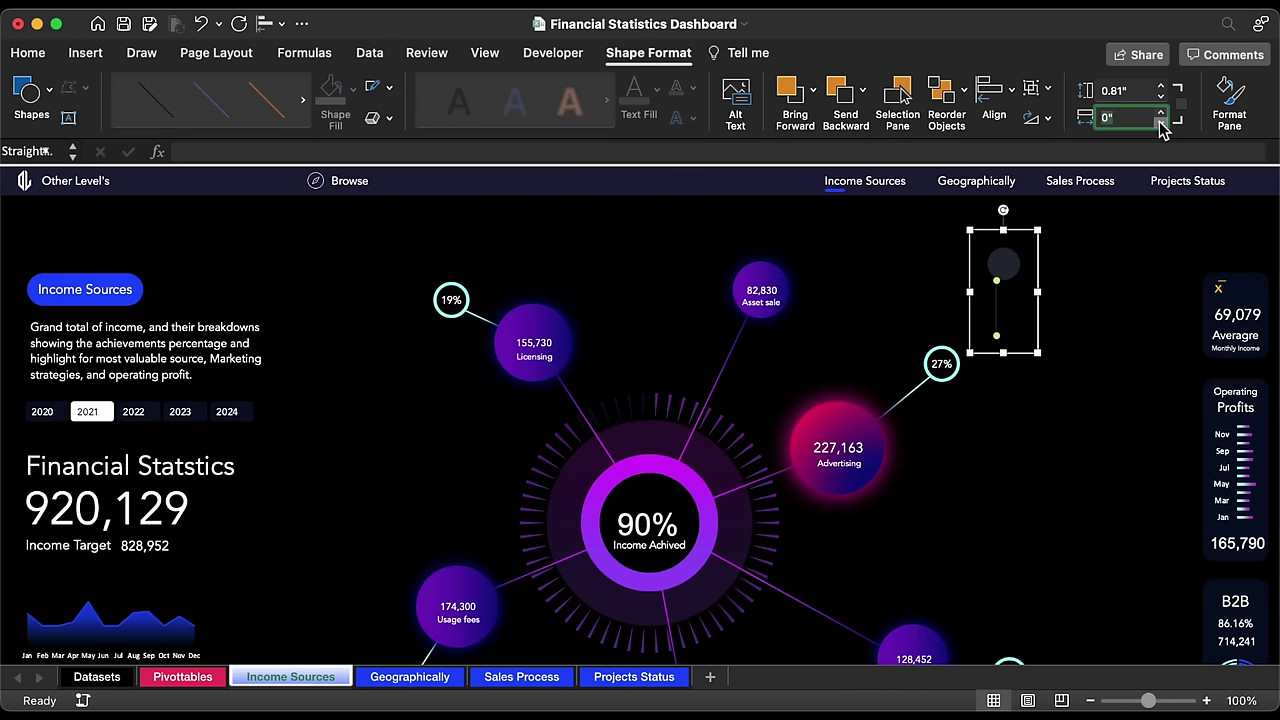
Step: Centre the dot over its line, tilt the group to about 333°, and duplicate it
{"action": "left_click", "coordinate": [1009, 265]}
{"action": "left_click", "coordinate": [266, 23]}
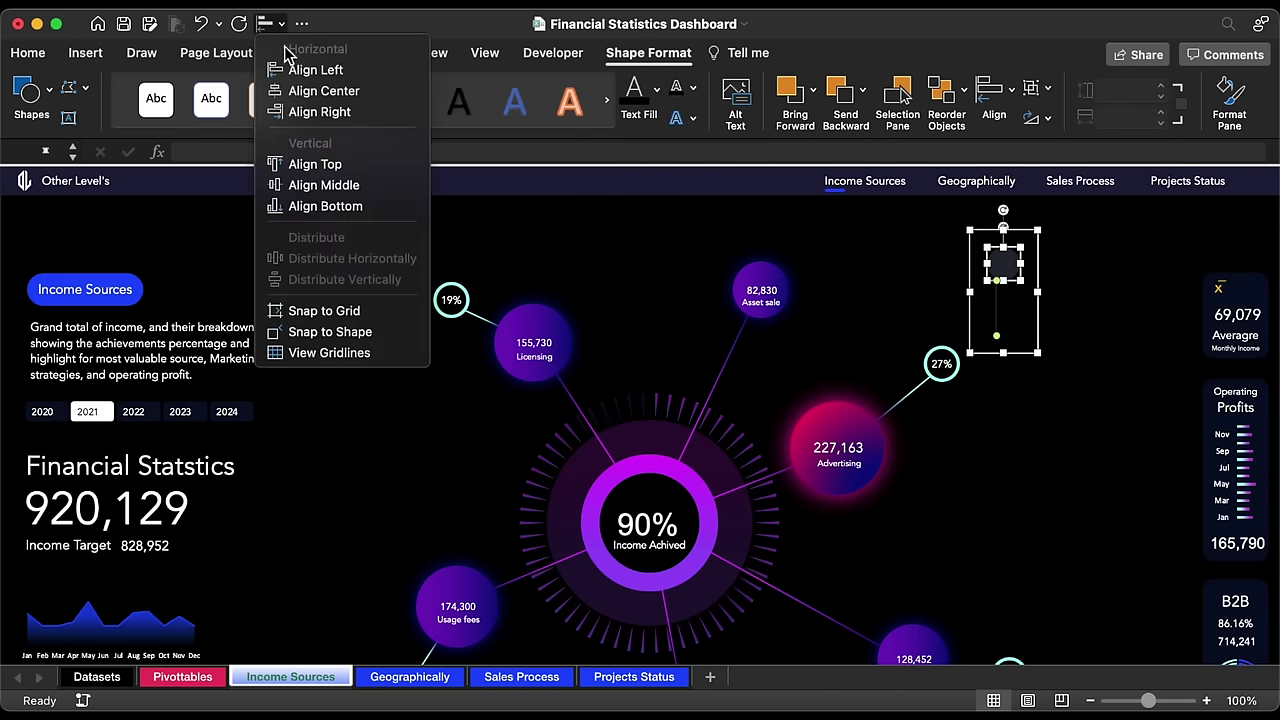
{"action": "left_click", "coordinate": [322, 91]}
{"action": "left_click_drag", "start_coordinate": [1037, 271], "coordinate": [965, 284]}
{"action": "left_click_drag", "start_coordinate": [932, 228], "coordinate": [906, 242]}
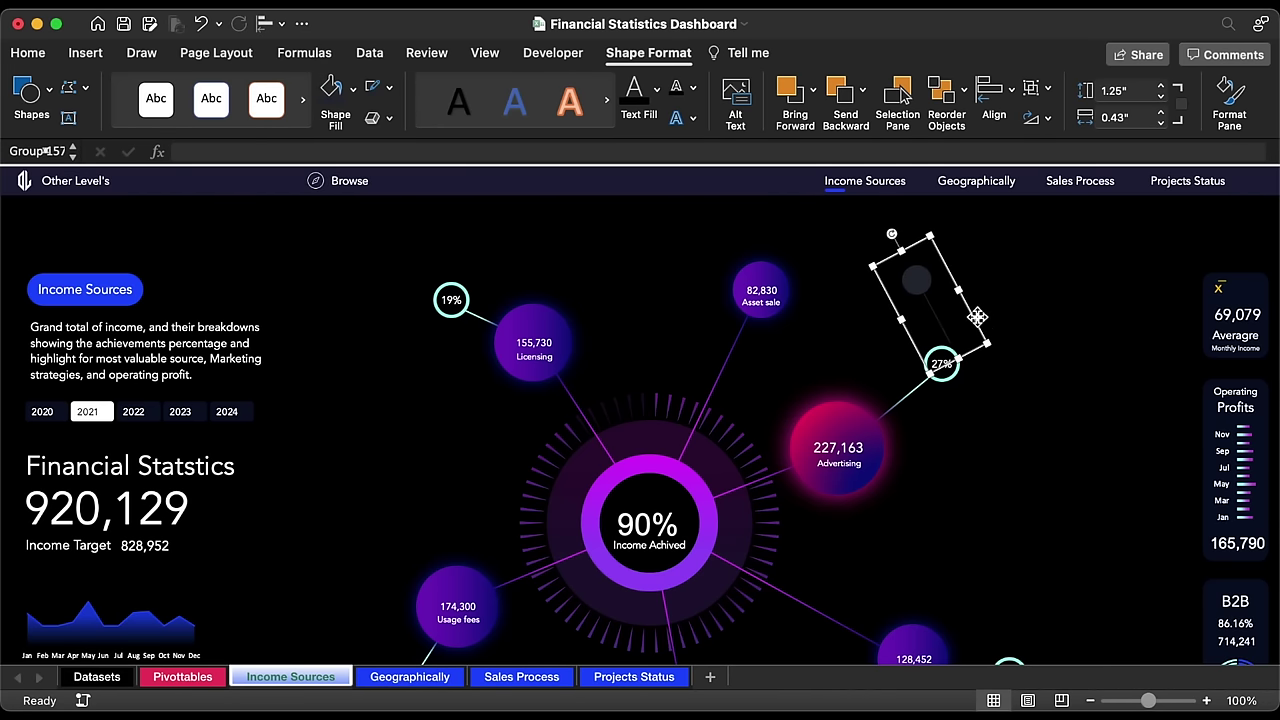
{"action": "left_click_drag", "start_coordinate": [977, 317], "coordinate": [961, 322]}
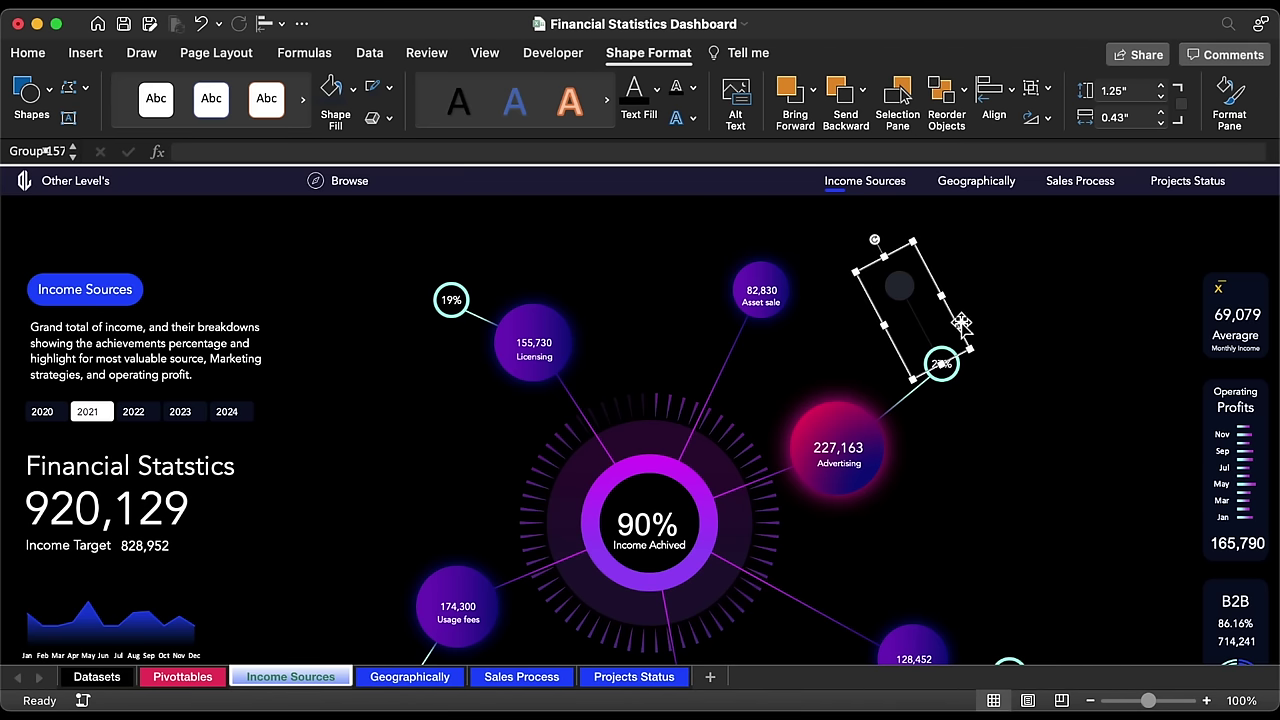
{"action": "key", "text": "super+d"}
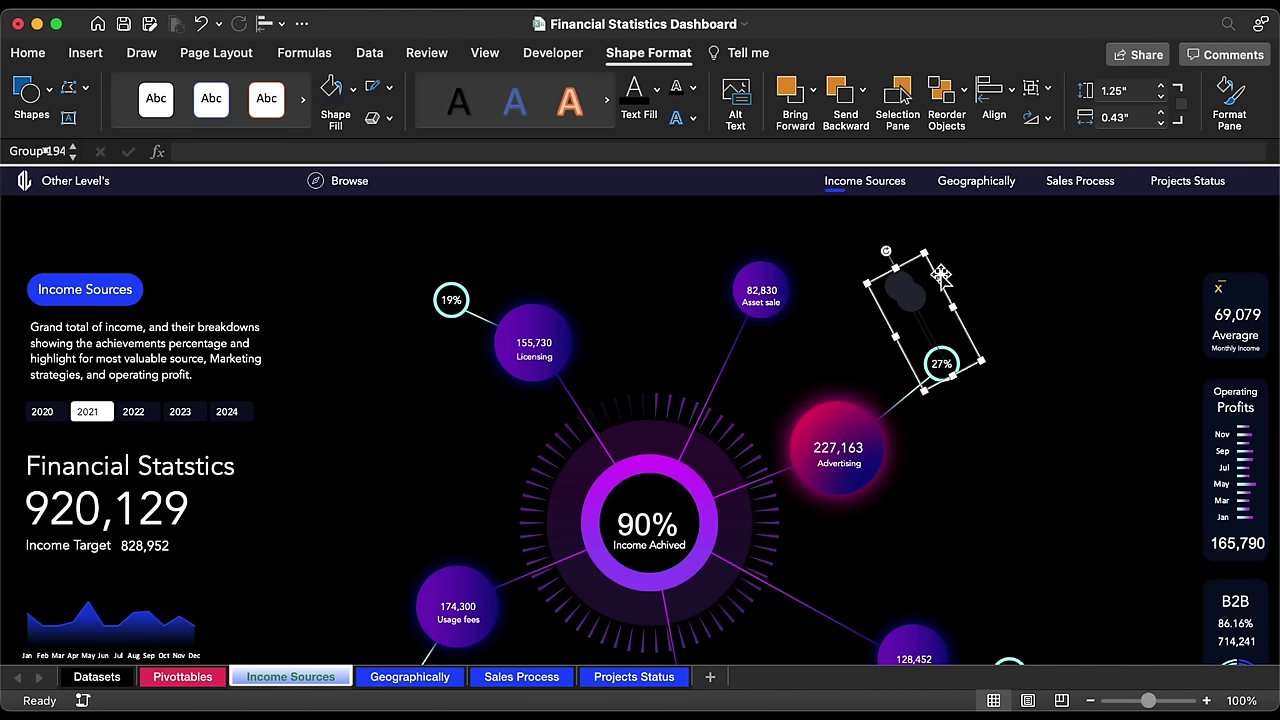
{"action": "left_click_drag", "start_coordinate": [917, 263], "coordinate": [1072, 247]}
Step: Angle the dot-and-line copies and set their ends against the 27% callout circle
{"action": "left_click_drag", "start_coordinate": [1066, 316], "coordinate": [951, 350]}
{"action": "left_click", "coordinate": [971, 330]}
{"action": "left_click", "coordinate": [1016, 278]}
{"action": "left_click", "coordinate": [906, 293]}
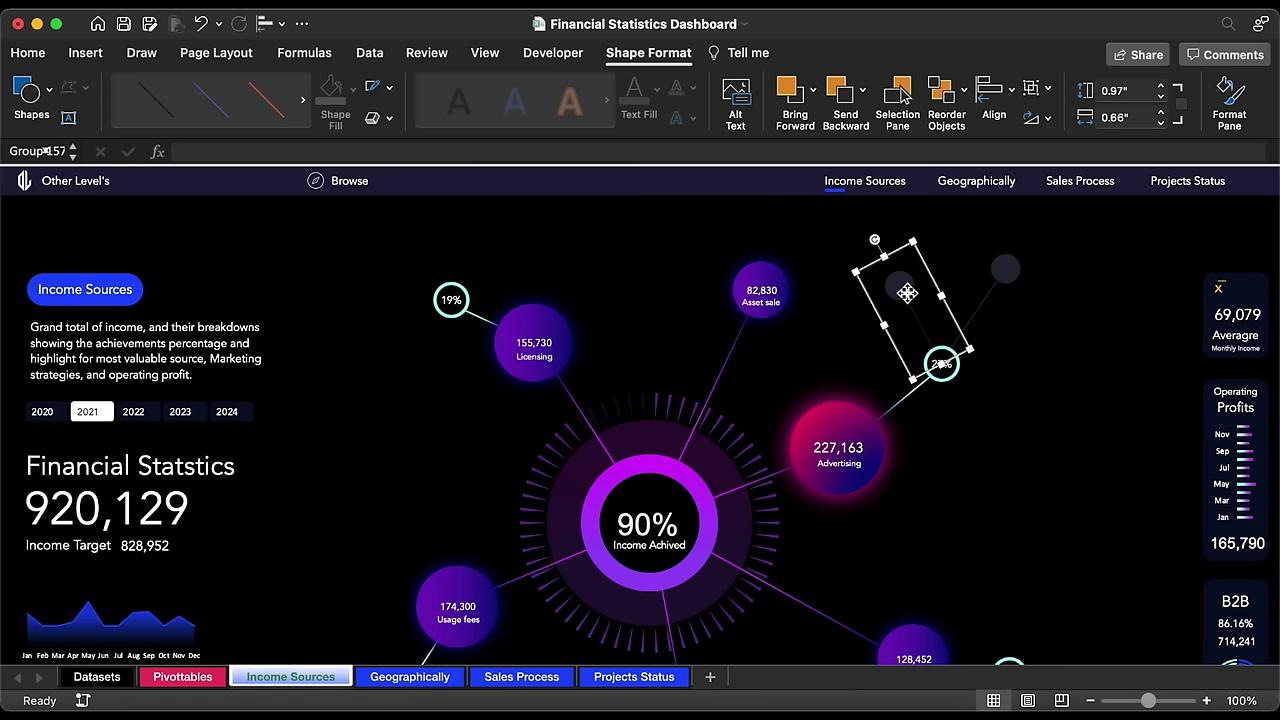
{"action": "left_click_drag", "start_coordinate": [950, 292], "coordinate": [1038, 347]}
{"action": "left_click_drag", "start_coordinate": [975, 302], "coordinate": [1100, 345]}
{"action": "left_click_drag", "start_coordinate": [1029, 397], "coordinate": [1016, 349]}
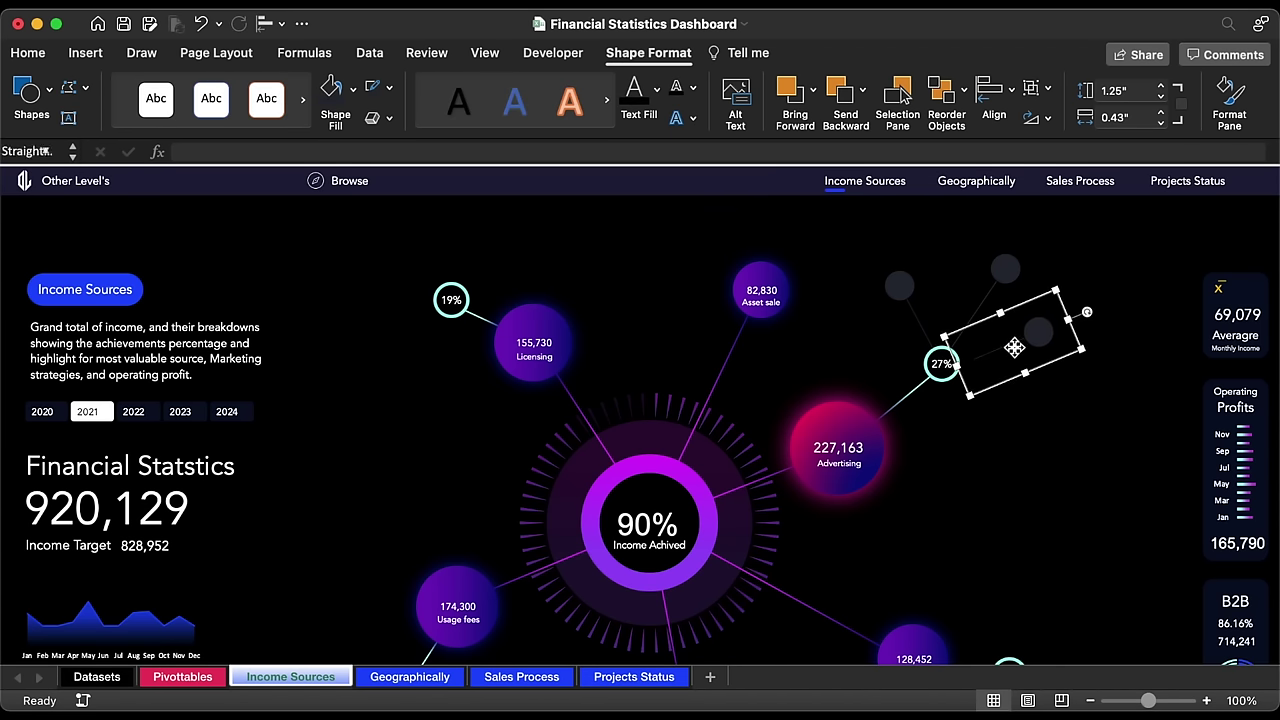
{"action": "left_click", "coordinate": [1014, 347]}
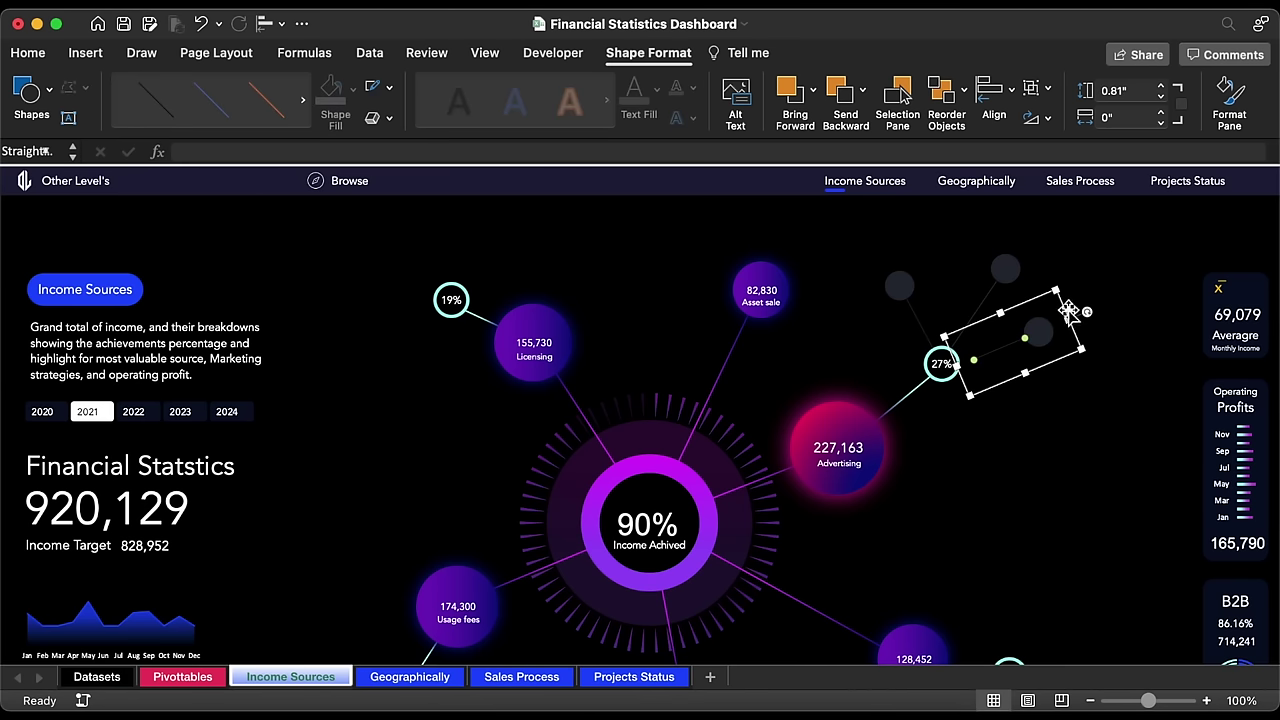
Step: Shorten the connector line and place its branch group beside the 27% node
{"action": "left_click", "coordinate": [1163, 96]}
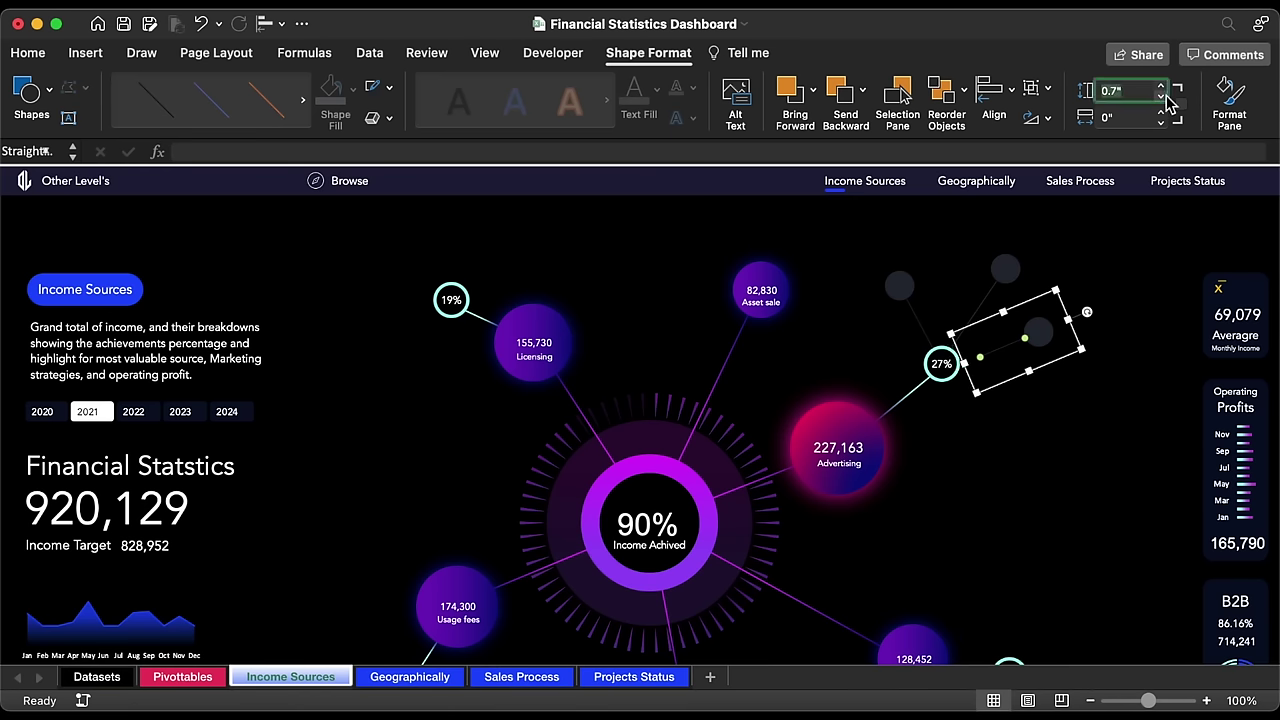
{"action": "left_click", "coordinate": [1163, 90]}
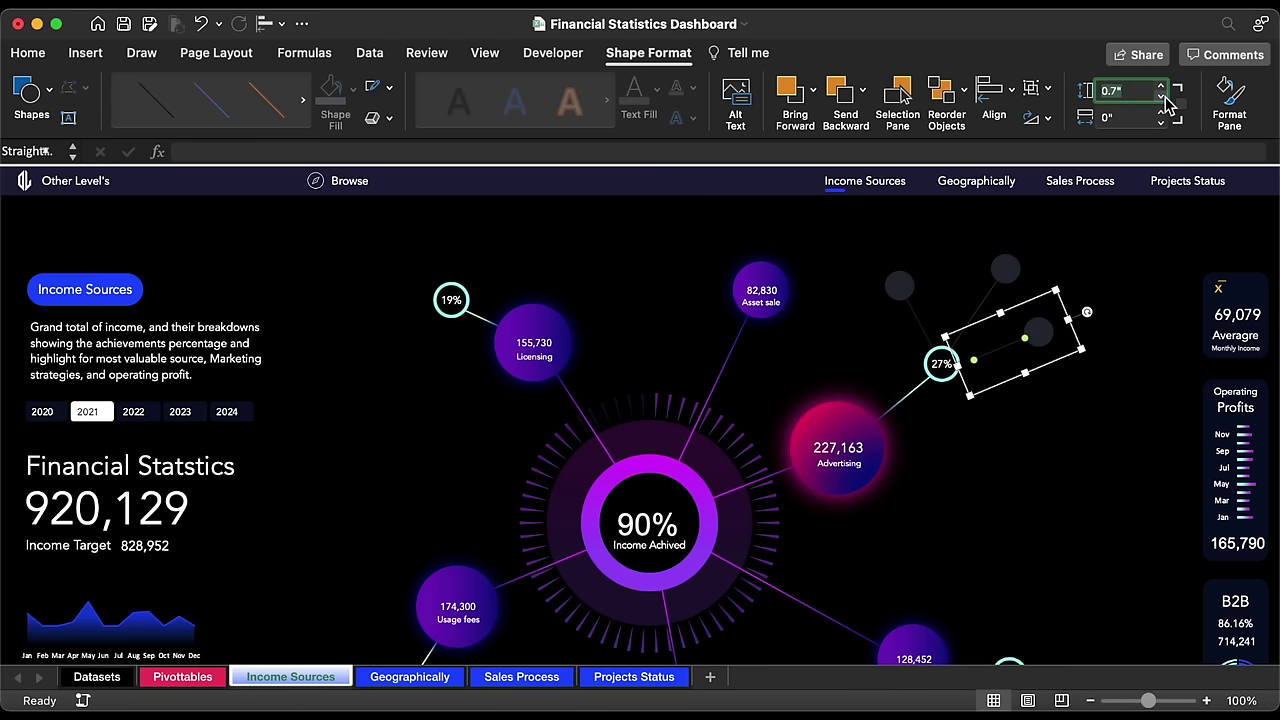
{"action": "left_click_drag", "start_coordinate": [1080, 342], "coordinate": [1063, 368]}
{"action": "left_click_drag", "start_coordinate": [1063, 367], "coordinate": [1063, 367]}
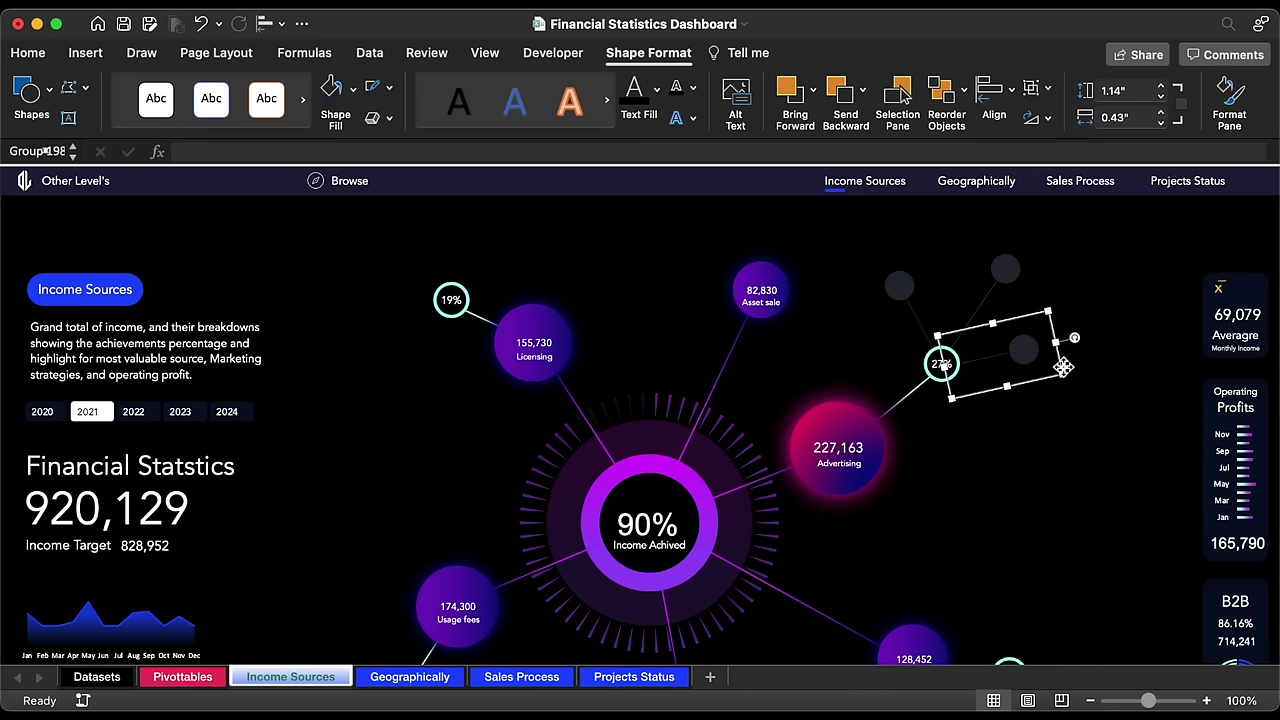
Step: Duplicate the branch group, shorten and reposition the copy's connector, then duplicate again
{"action": "key", "text": "super+d"}
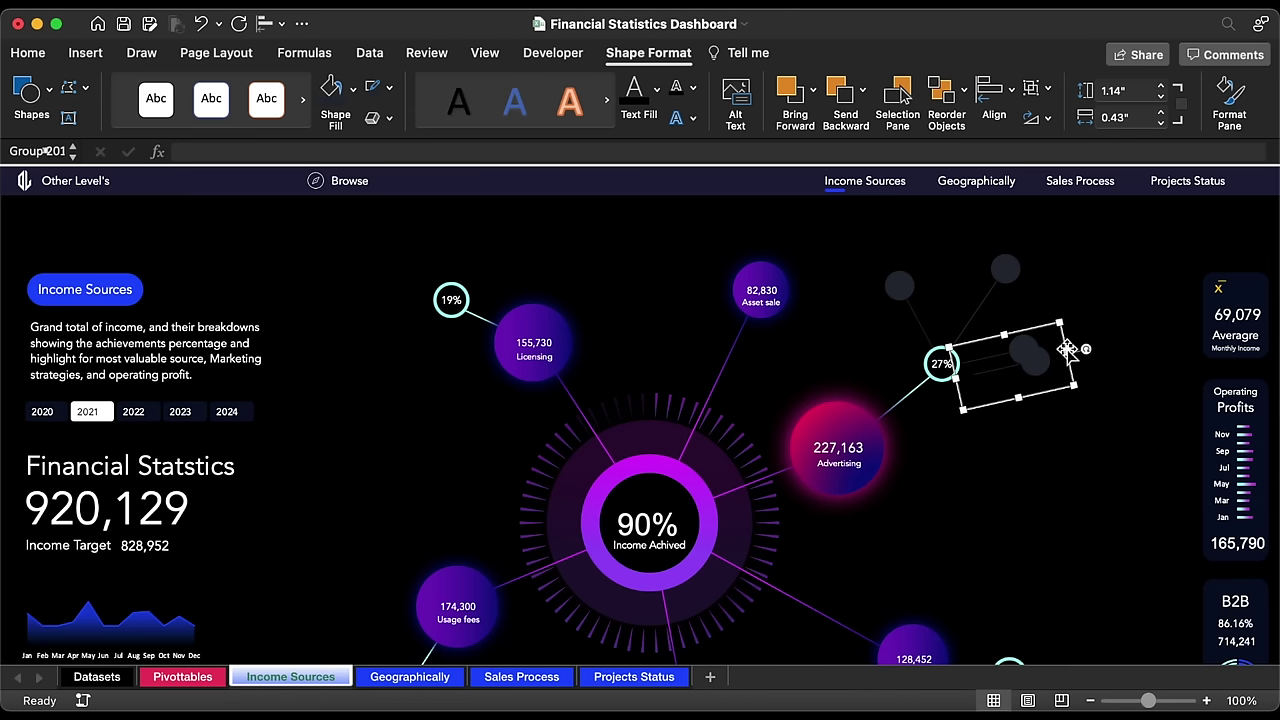
{"action": "left_click_drag", "start_coordinate": [1066, 343], "coordinate": [1094, 413]}
{"action": "left_click", "coordinate": [1062, 393]}
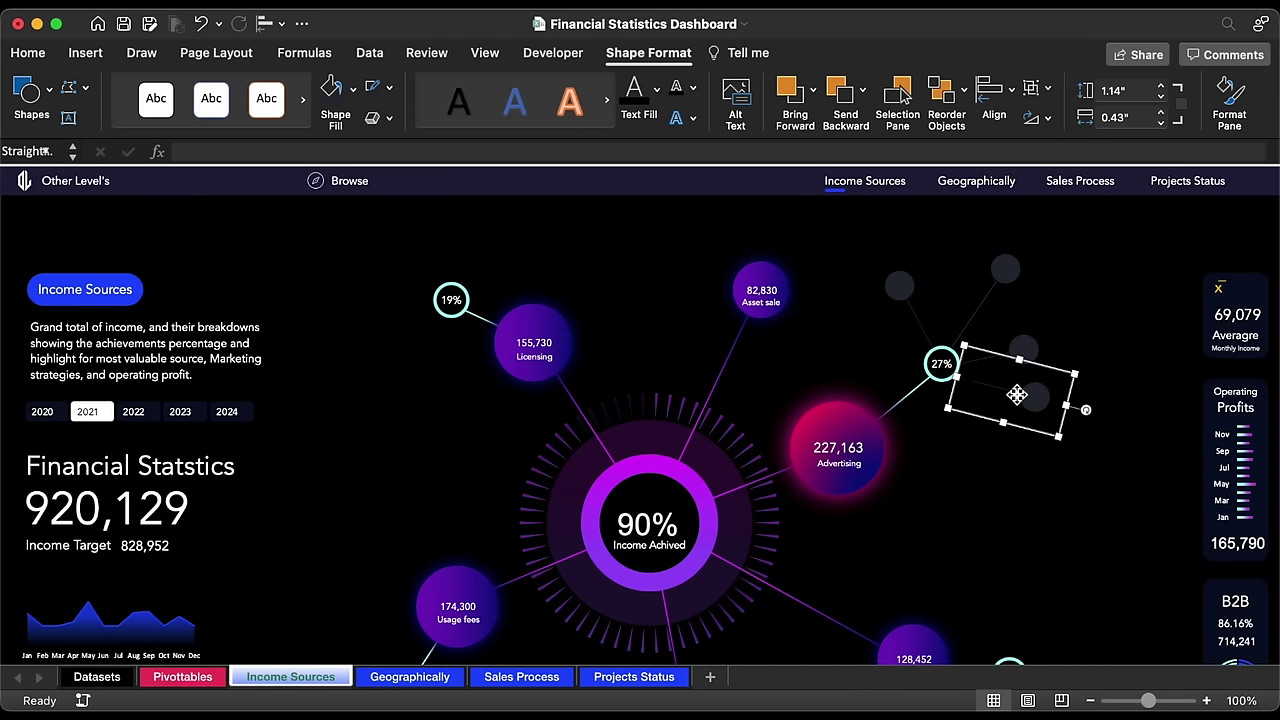
{"action": "left_click", "coordinate": [1162, 97]}
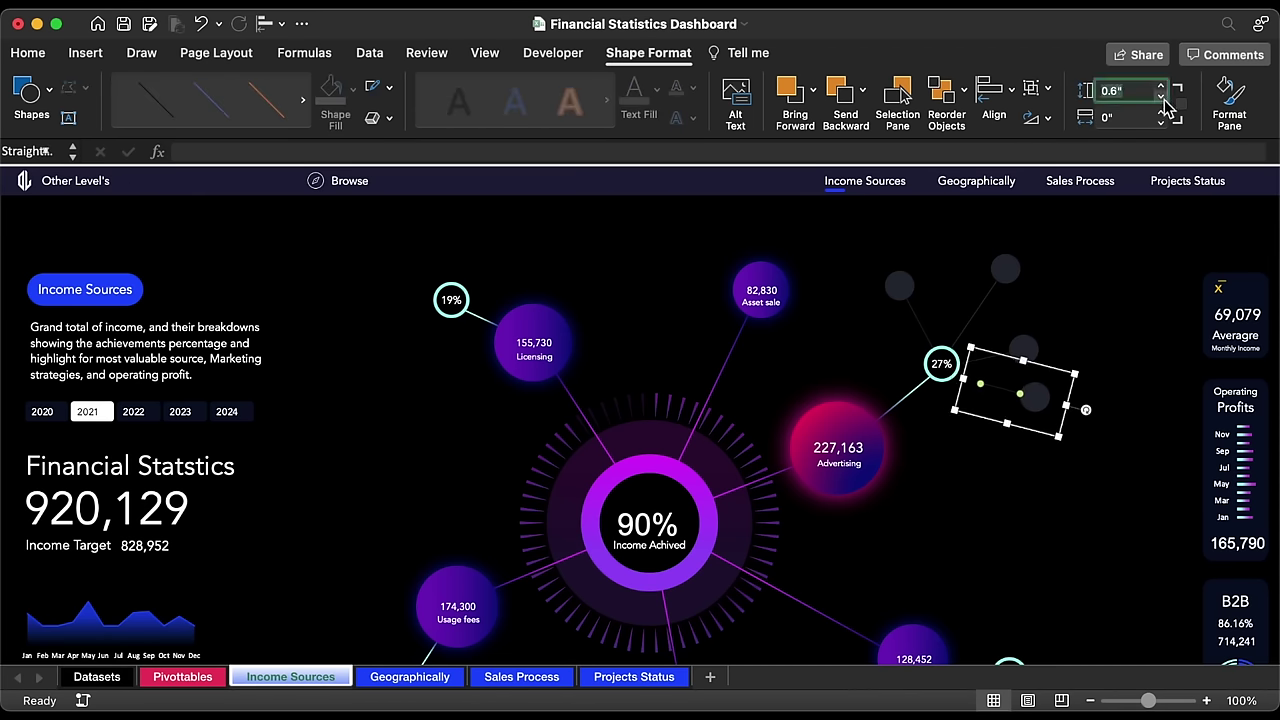
{"action": "left_click_drag", "start_coordinate": [1076, 392], "coordinate": [1013, 457]}
{"action": "key", "text": "super+d"}
Step: Stretch the newest connector up to the 27% circle and copy the Asset sale label to the branch
{"action": "left_click", "coordinate": [960, 403]}
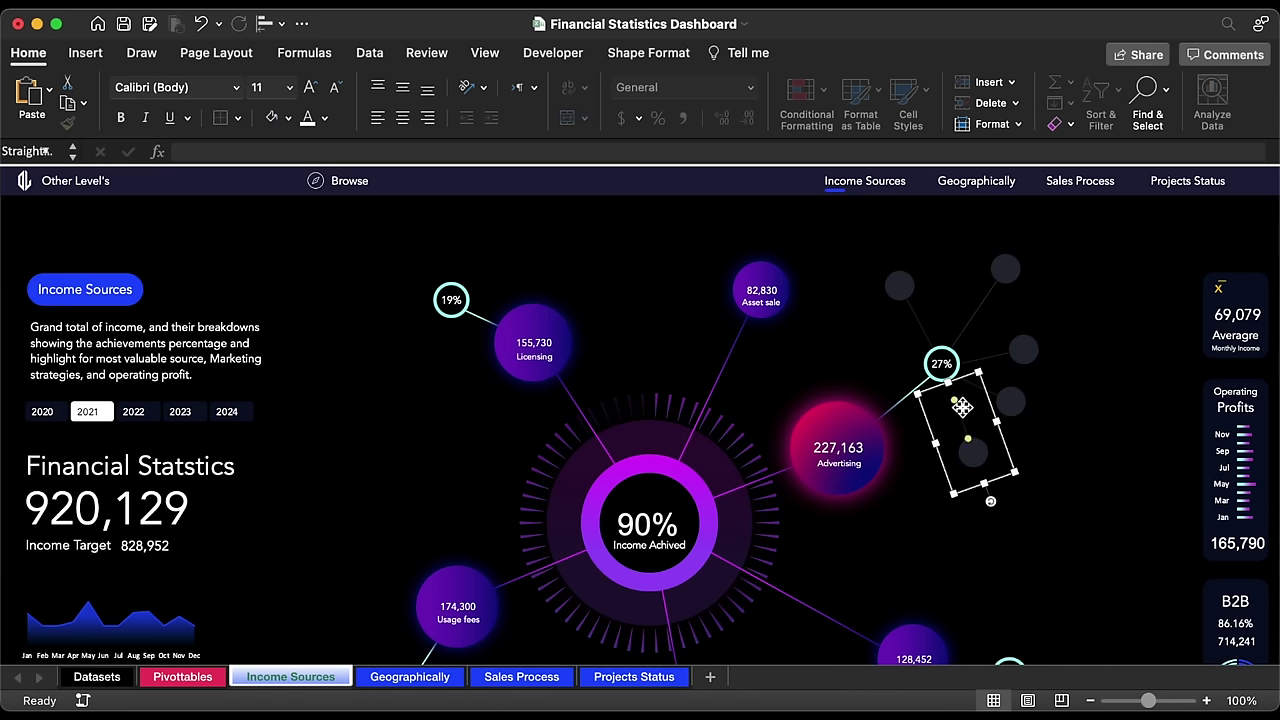
{"action": "left_click_drag", "start_coordinate": [952, 397], "coordinate": [945, 380]}
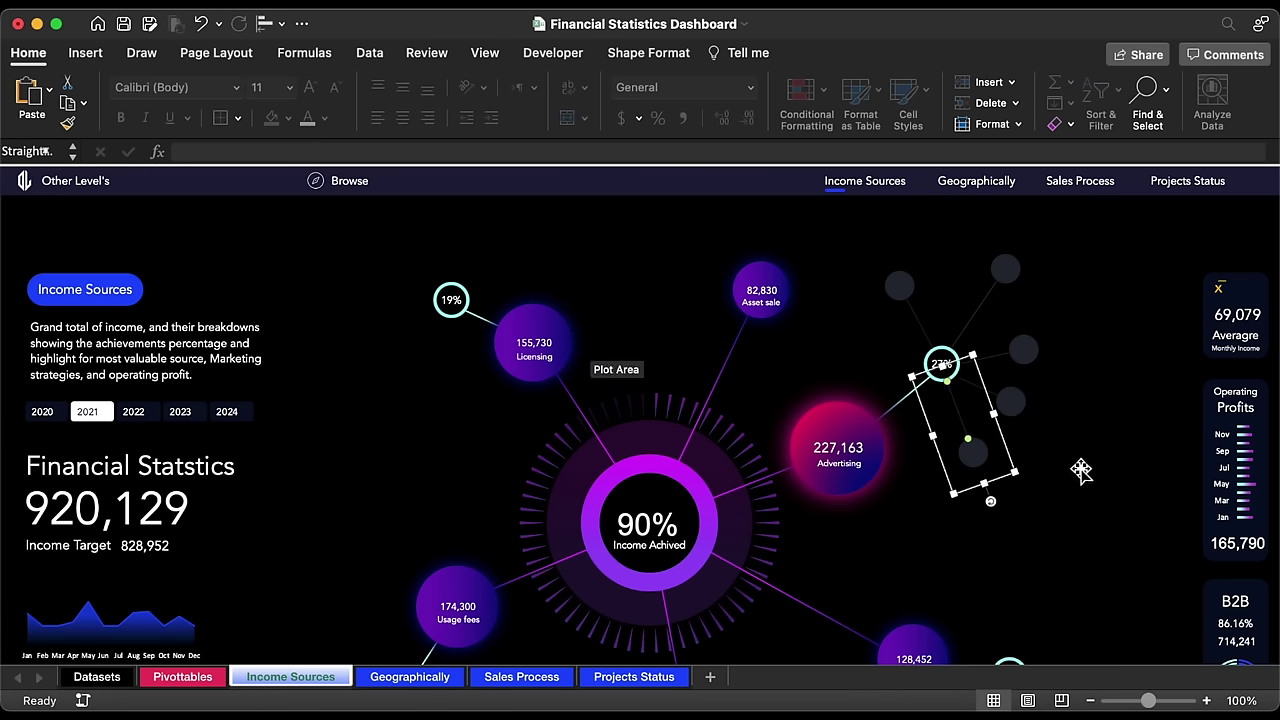
{"action": "left_click", "coordinate": [803, 302]}
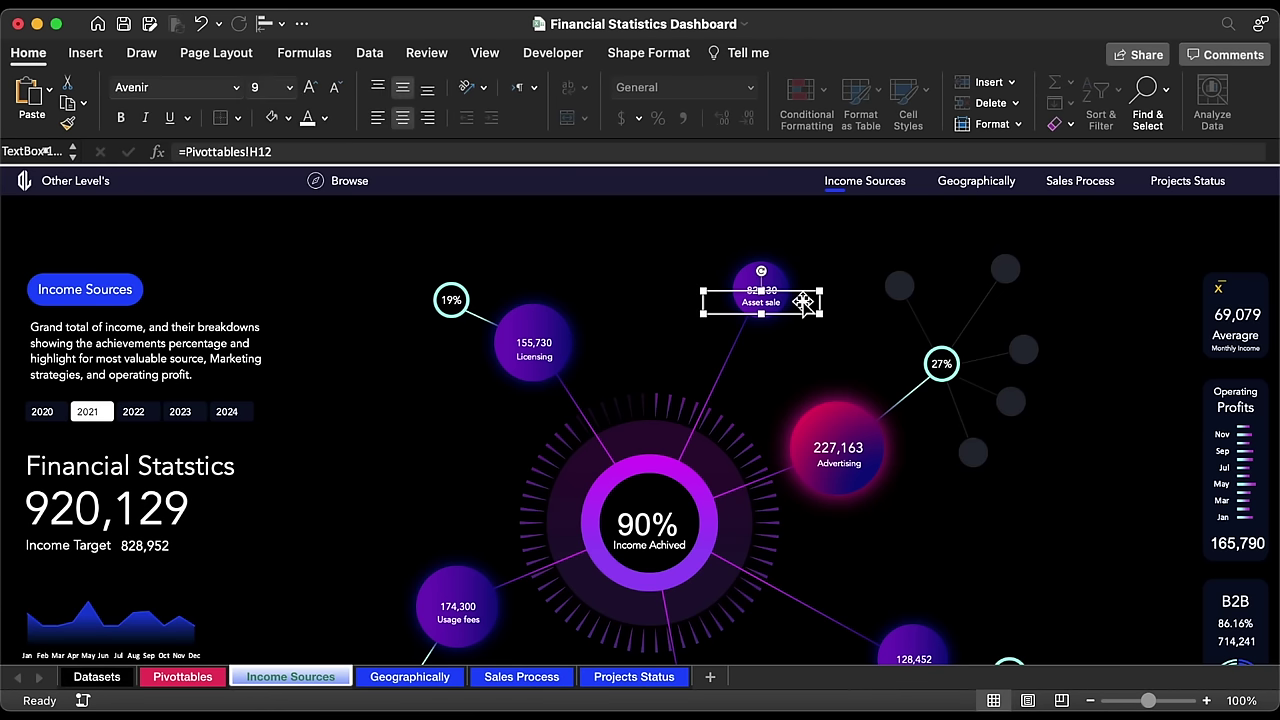
{"action": "left_click_drag", "start_coordinate": [800, 302], "coordinate": [914, 258]}
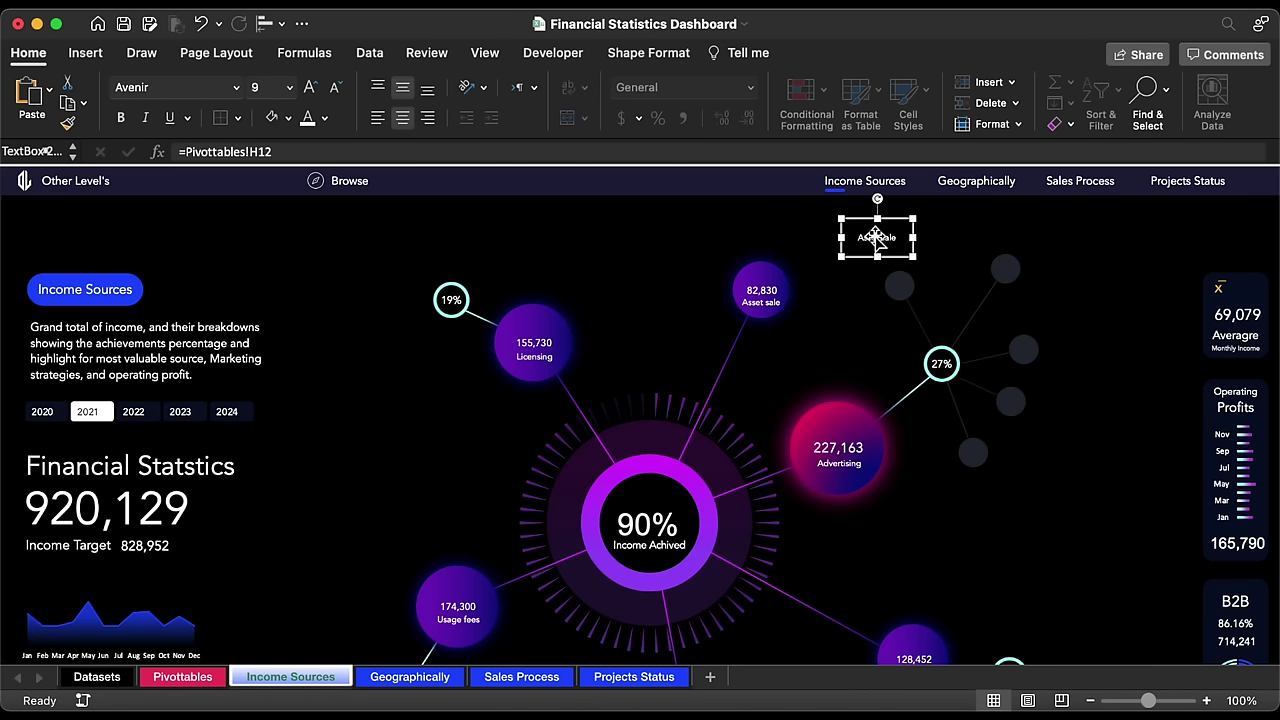
Step: Link the copied label to Pivottables!AX23 so it reads Company Website
{"action": "left_click", "coordinate": [615, 152]}
{"action": "key", "text": "alt+shift+Left"}
{"action": "key", "text": "alt+shift+Left"}
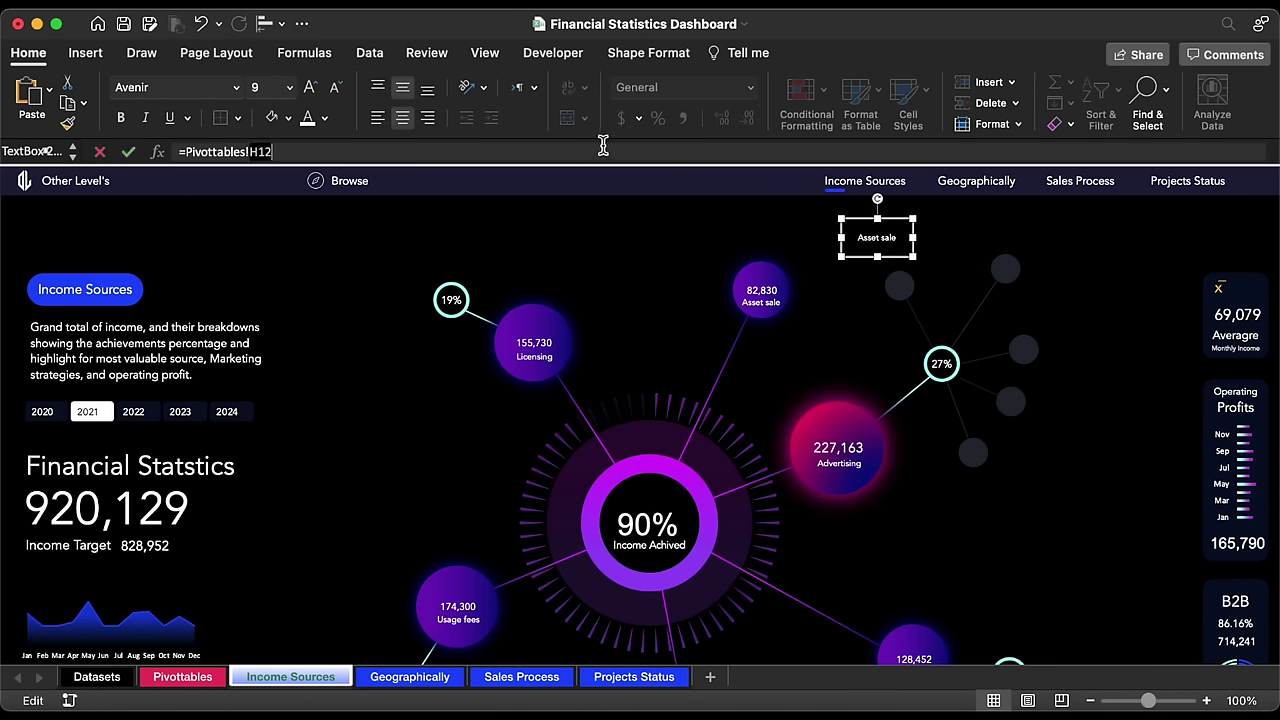
{"action": "key", "text": "BackSpace"}
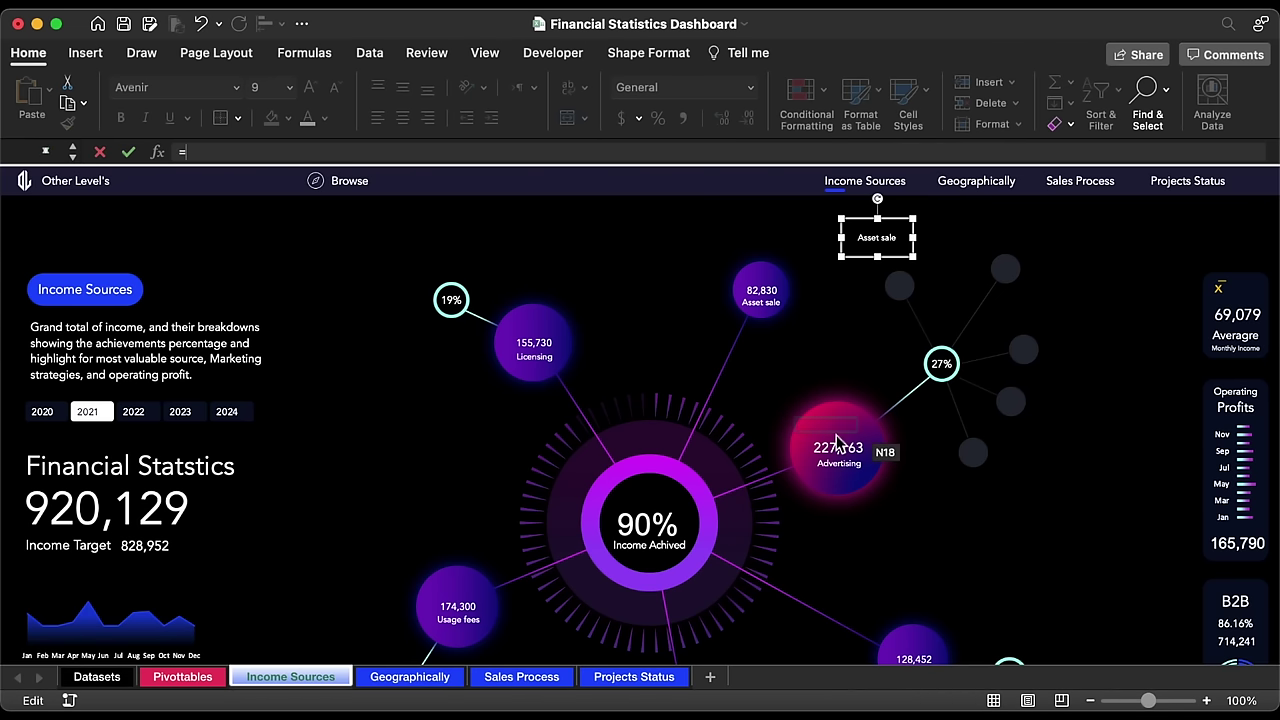
{"action": "left_click", "coordinate": [197, 672]}
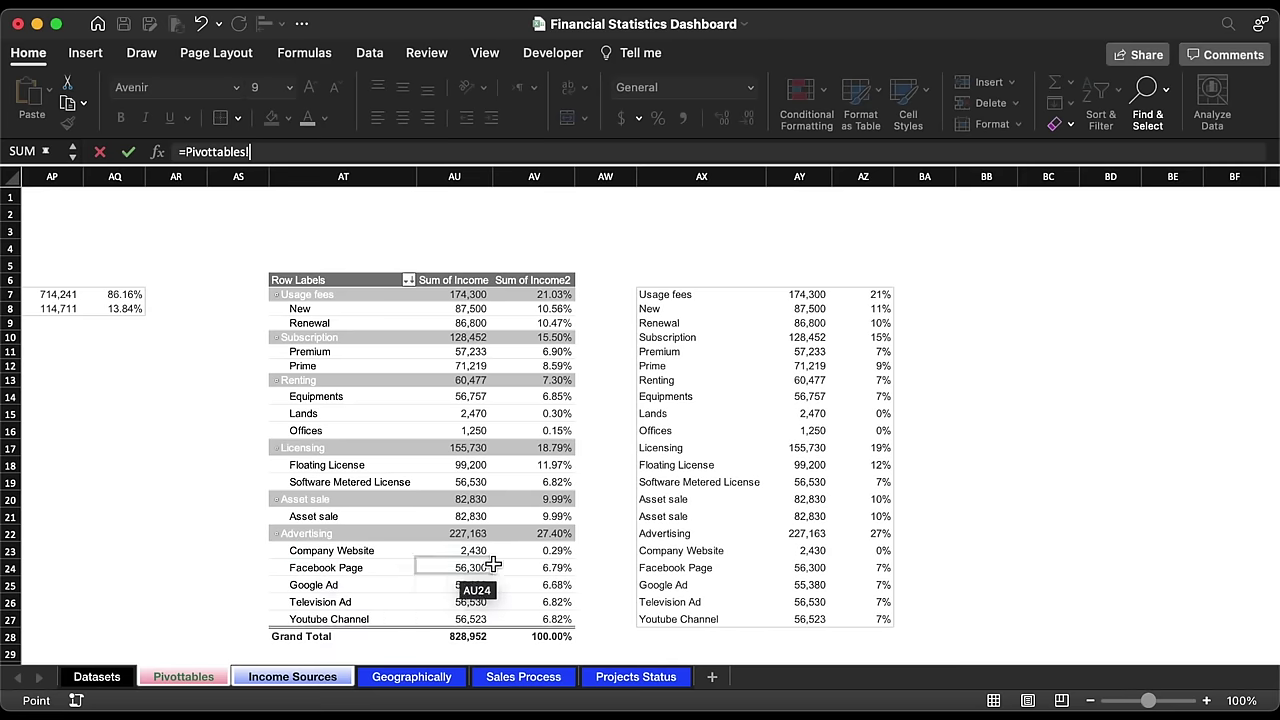
{"action": "left_click", "coordinate": [705, 552]}
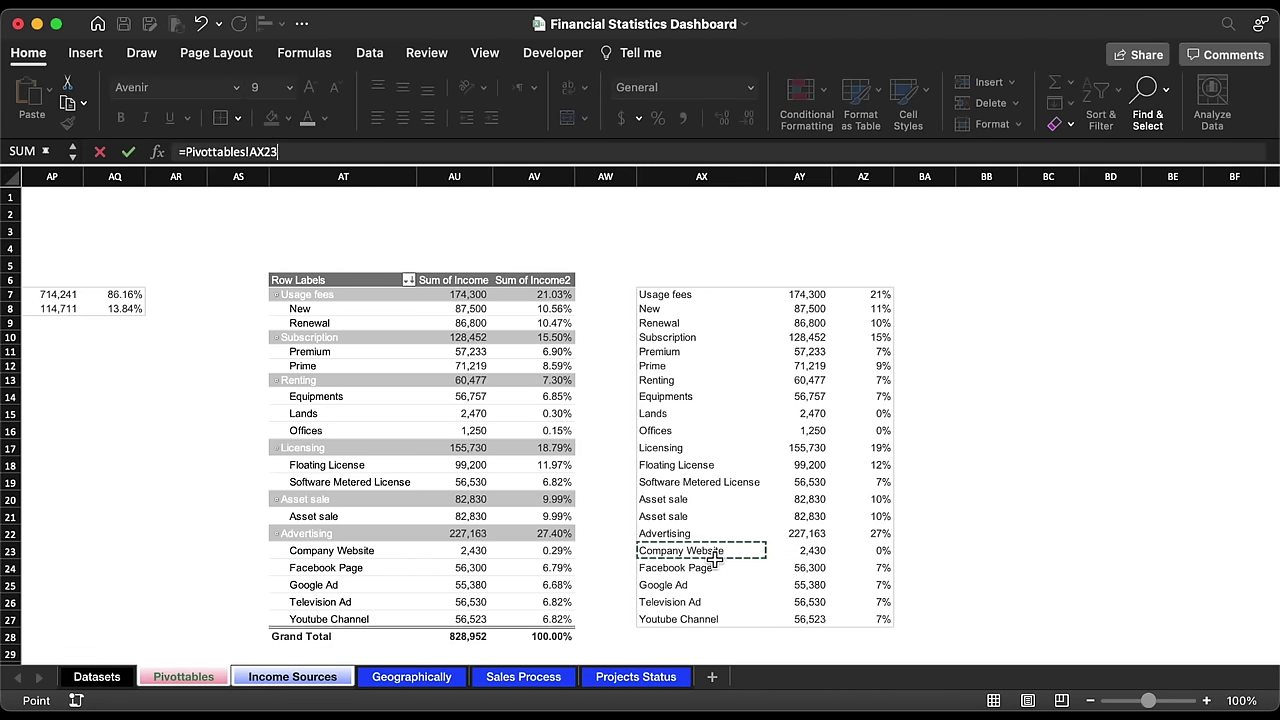
{"action": "key", "text": "Return"}
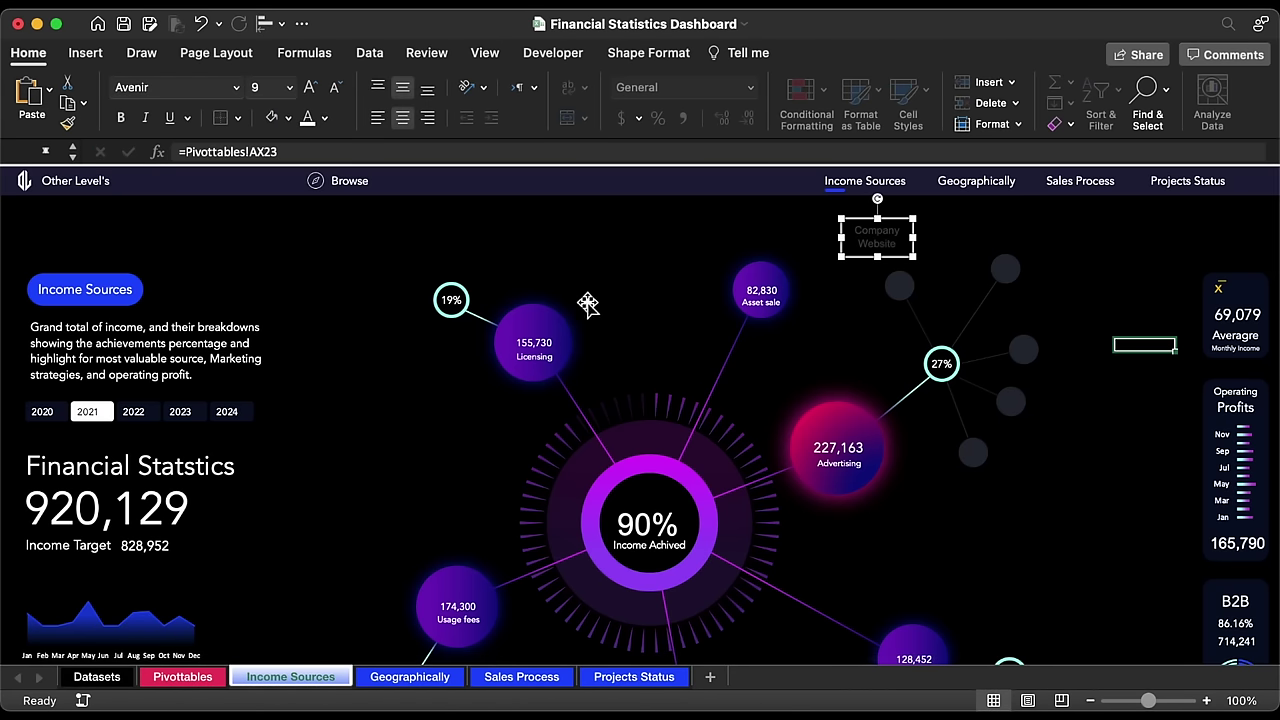
Step: Make the Company Website label white Avenir, one size smaller, wider and left-aligned
{"action": "left_click", "coordinate": [307, 120]}
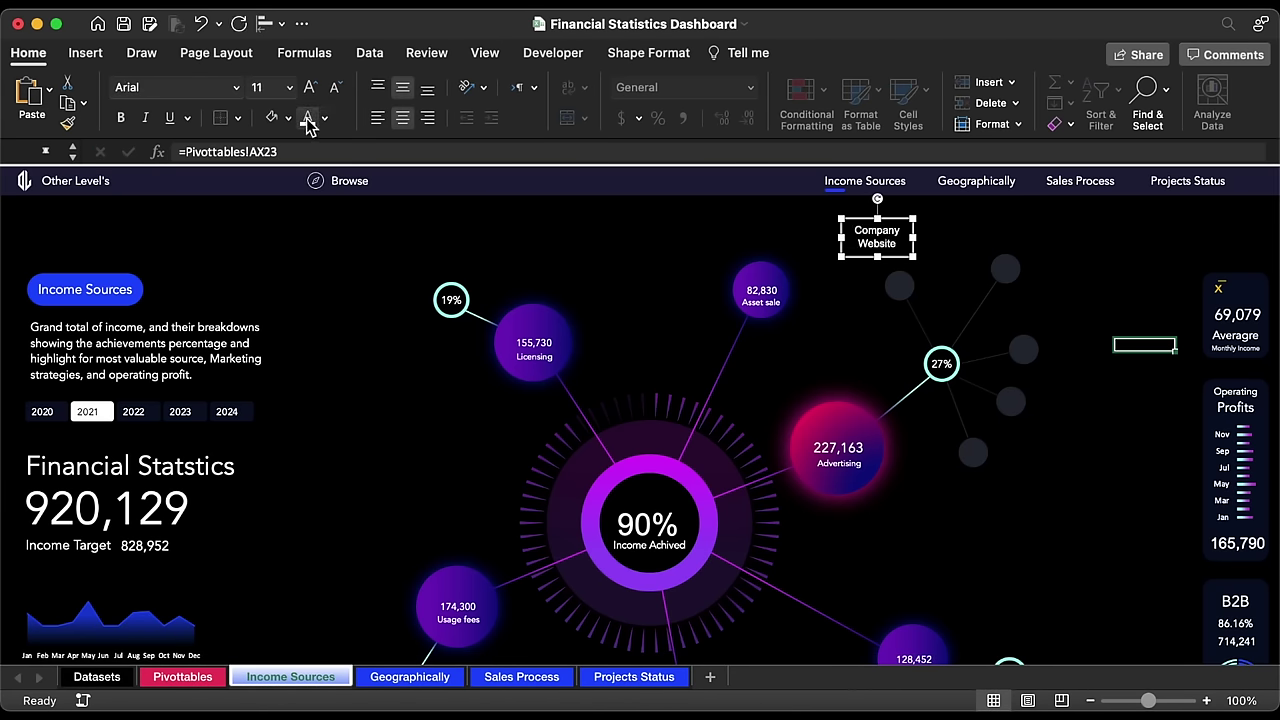
{"action": "left_click", "coordinate": [236, 88]}
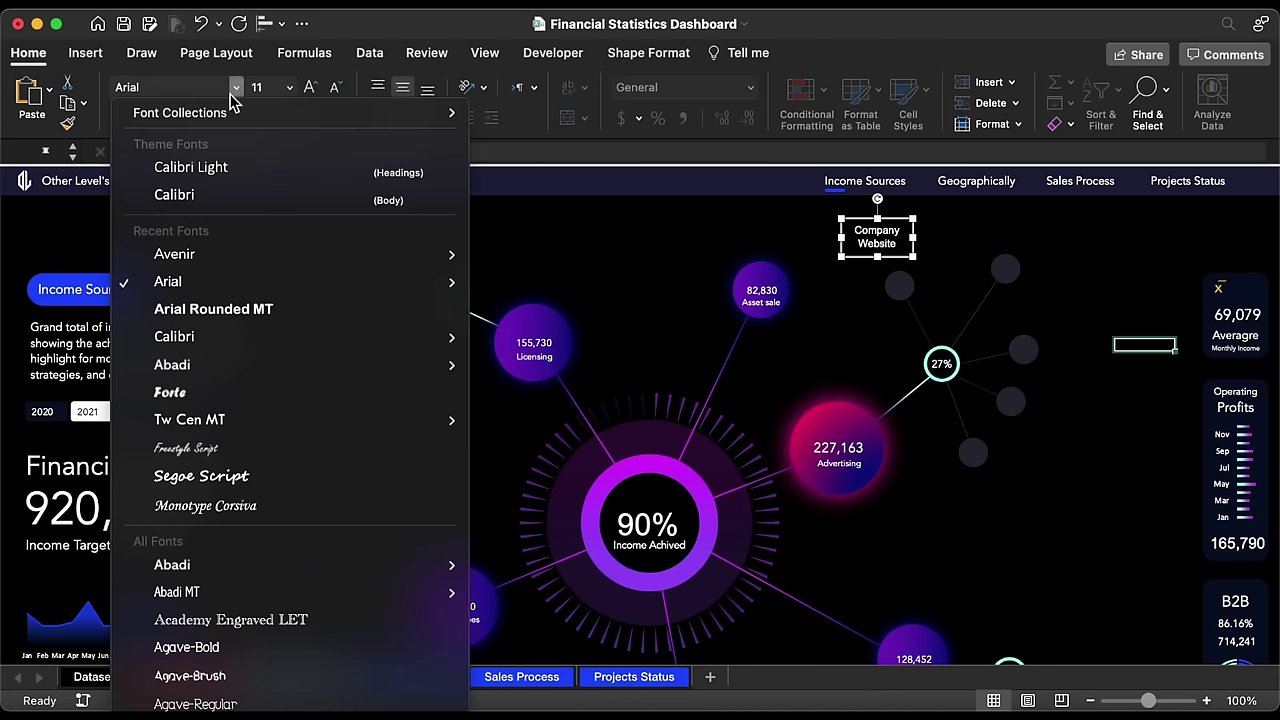
{"action": "left_click", "coordinate": [195, 262]}
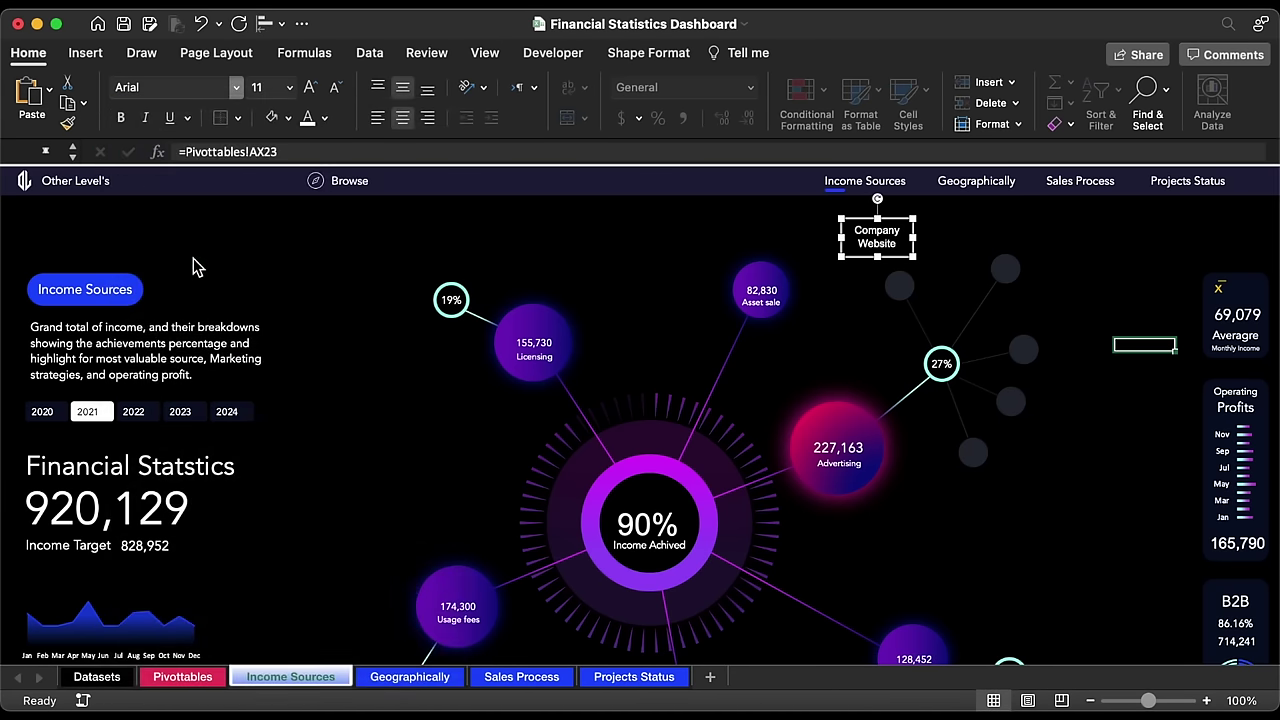
{"action": "left_click", "coordinate": [335, 90]}
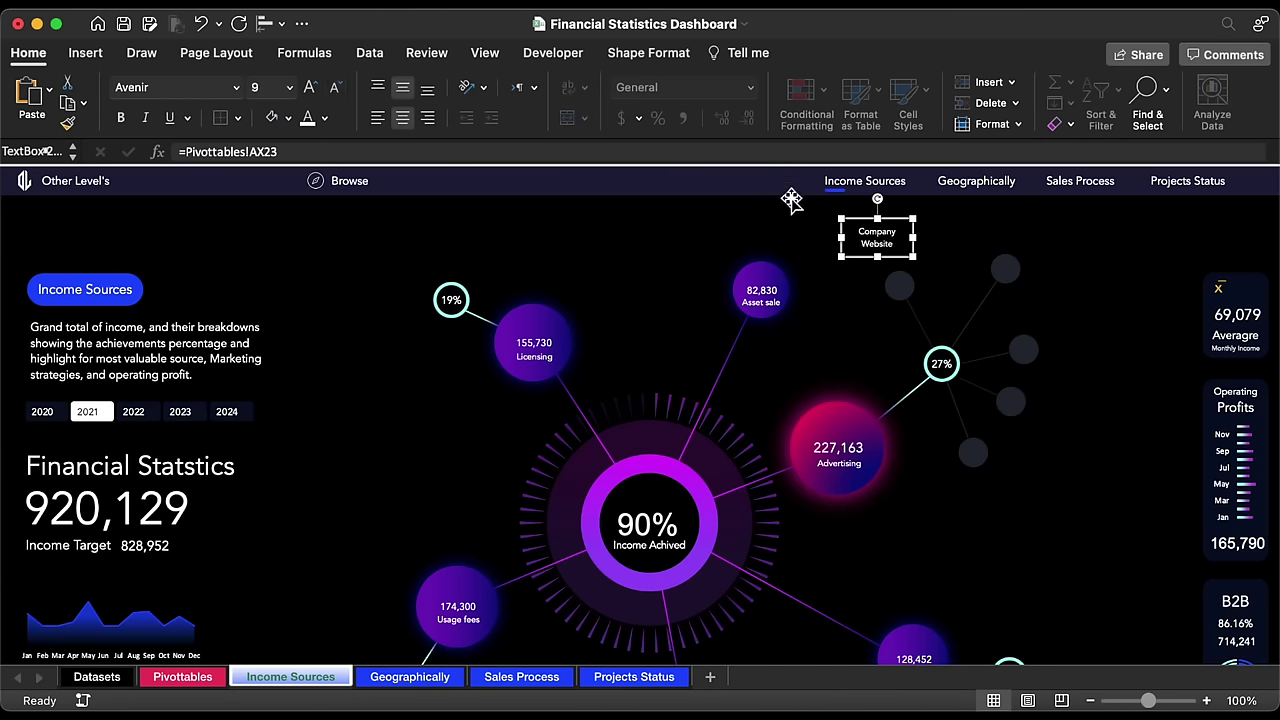
{"action": "left_click_drag", "start_coordinate": [912, 242], "coordinate": [1072, 285]}
{"action": "left_click", "coordinate": [378, 118]}
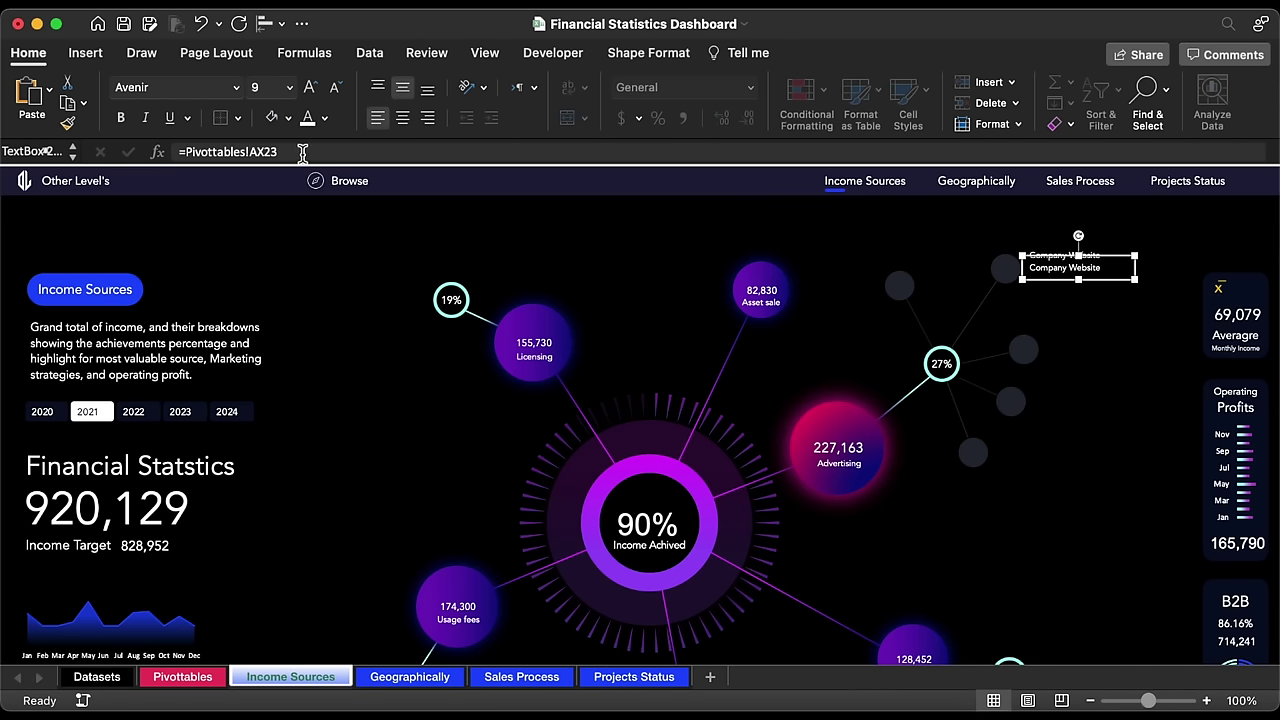
Step: Relink the copied label to Pivottables!AY23 so it shows 2,430
{"action": "left_click_drag", "start_coordinate": [302, 152], "coordinate": [143, 153]}
{"action": "type", "text": "="}
{"action": "left_click", "coordinate": [182, 676]}
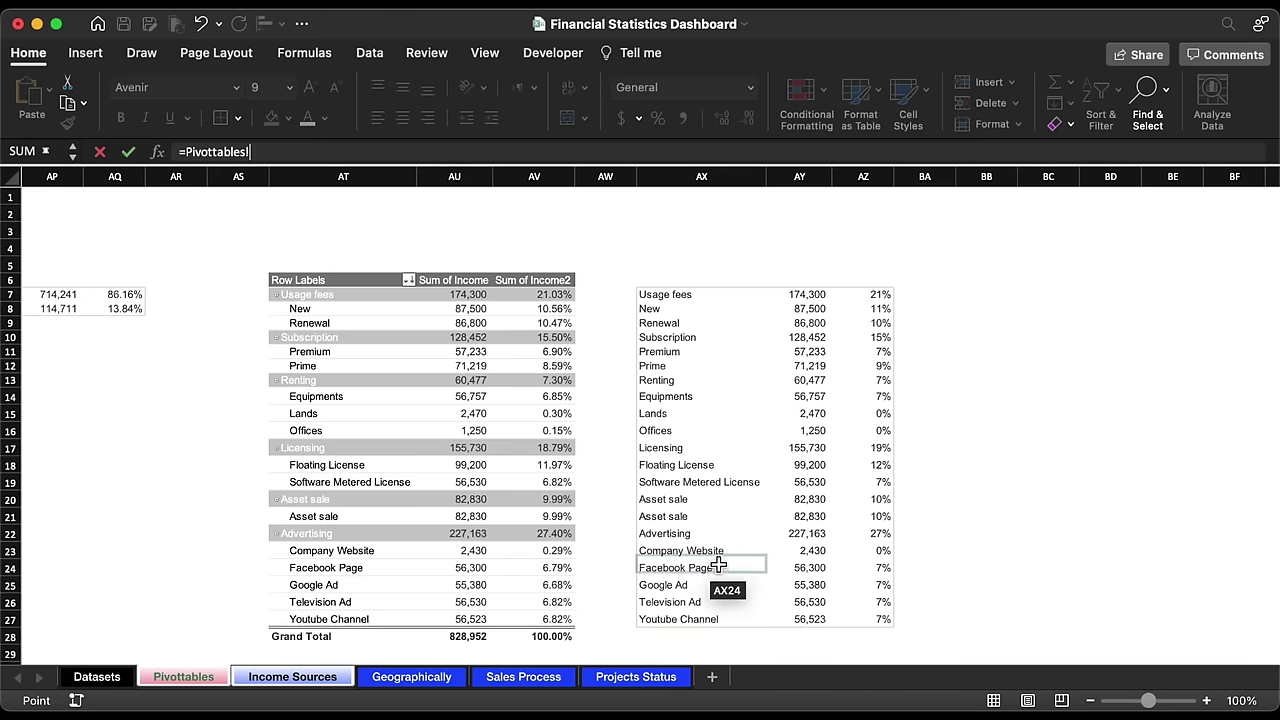
{"action": "left_click", "coordinate": [822, 553]}
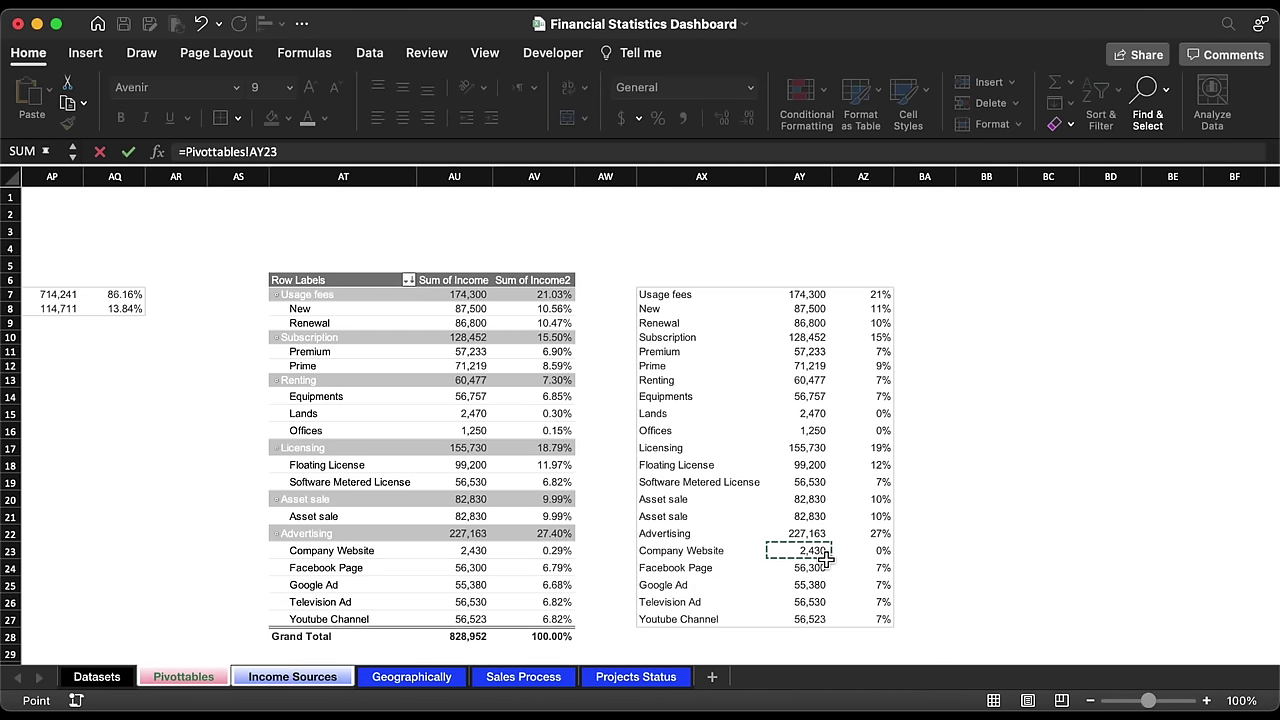
{"action": "key", "text": "Return"}
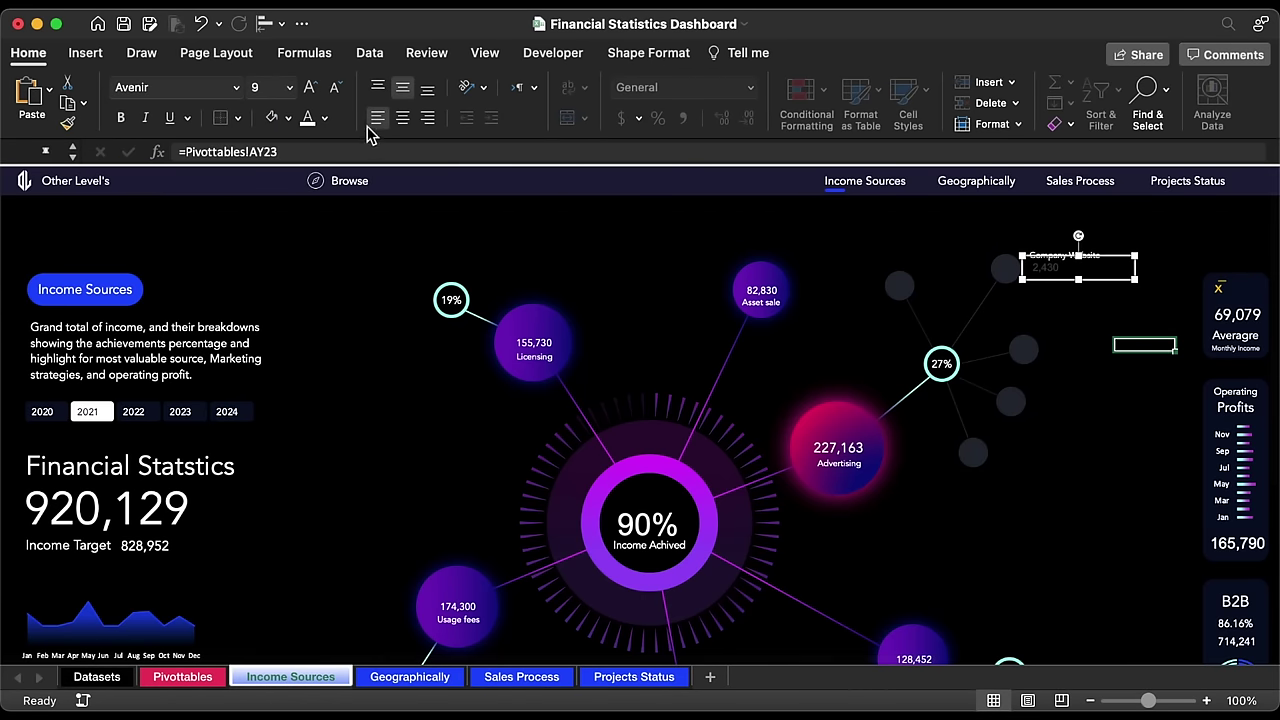
Step: Format the 2,430 label as white, centred Avenir text in a narrower box
{"action": "left_click", "coordinate": [309, 117]}
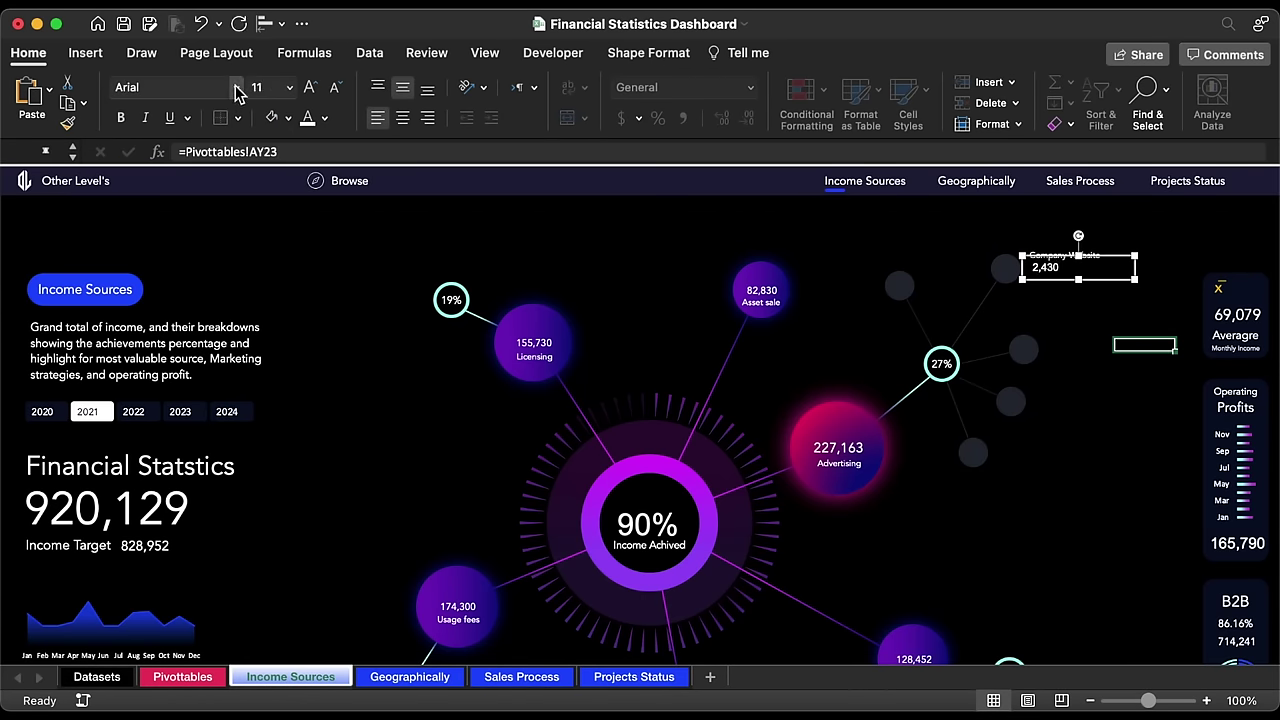
{"action": "left_click", "coordinate": [236, 87]}
{"action": "left_click", "coordinate": [171, 253]}
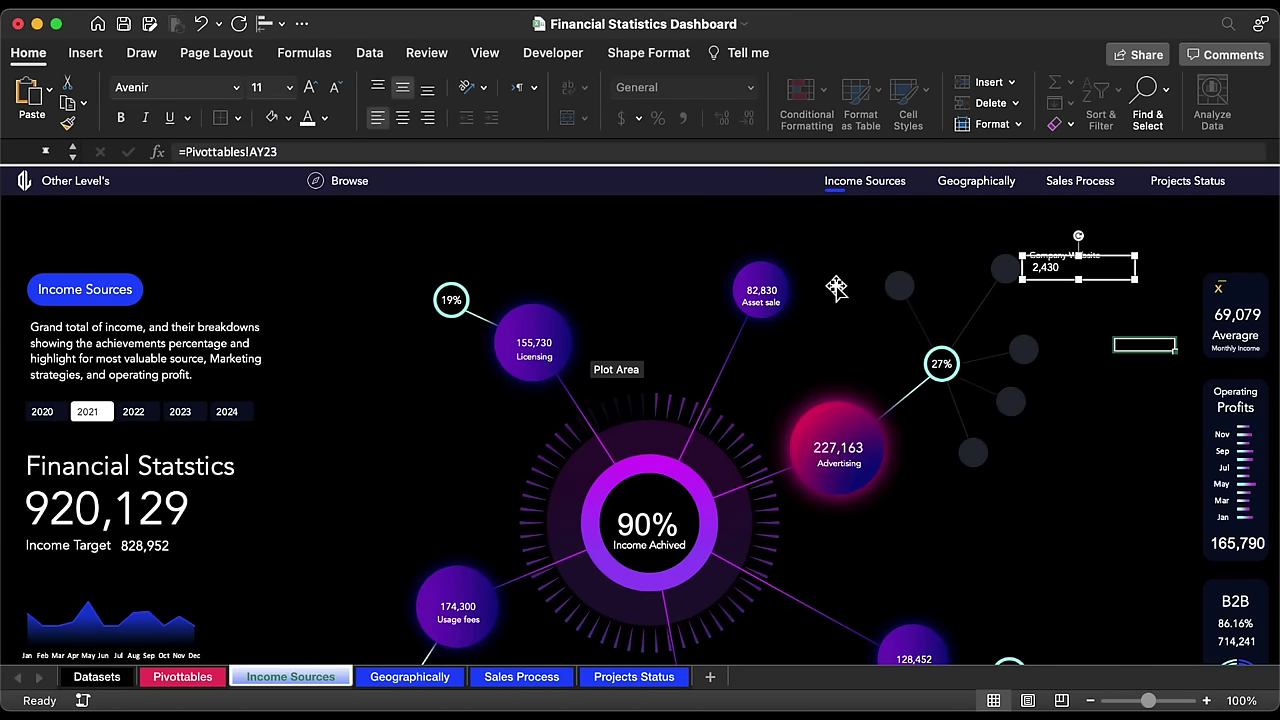
{"action": "left_click_drag", "start_coordinate": [1062, 250], "coordinate": [966, 273]}
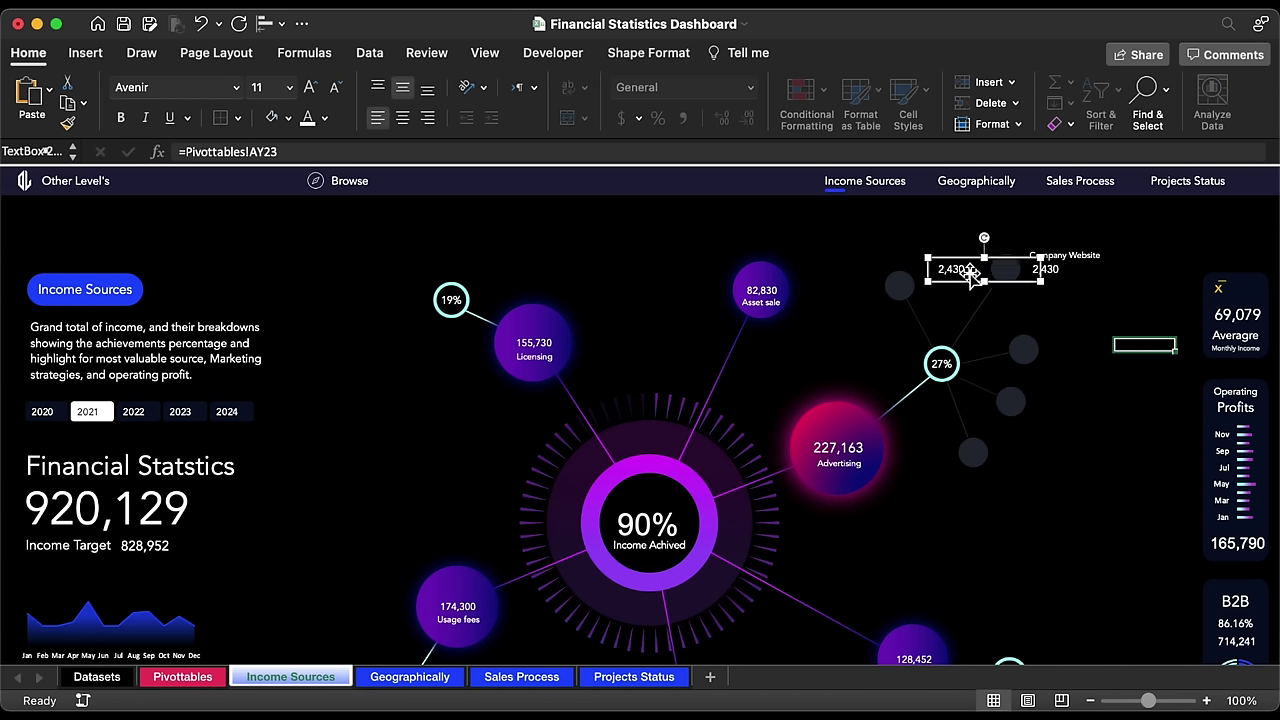
{"action": "left_click", "coordinate": [401, 119]}
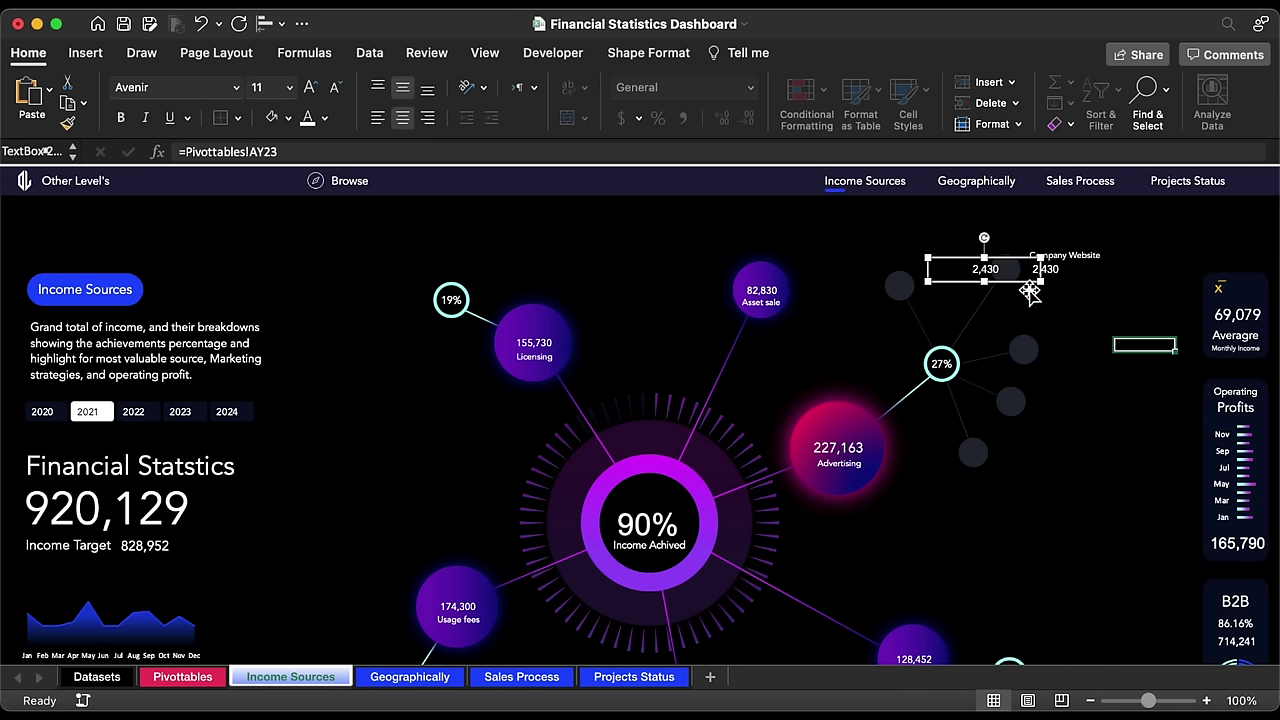
{"action": "mouse_move", "coordinate": [1044, 288]}
{"action": "left_mouse_down"}
{"action": "mouse_move", "coordinate": [970, 288]}
{"action": "mouse_move", "coordinate": [1020, 286]}
{"action": "left_mouse_up"}
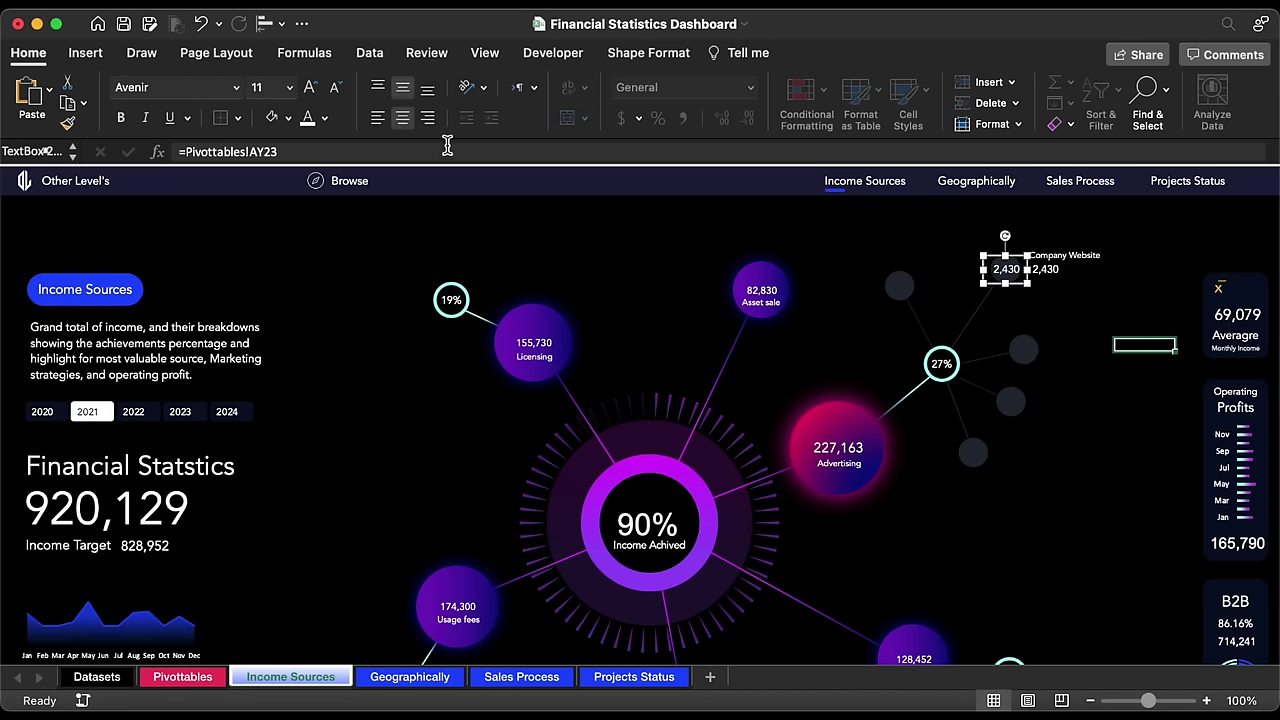
Step: Link the other copied label to Pivottables!AZ23 so it shows 0%
{"action": "left_click", "coordinate": [449, 150]}
{"action": "key", "text": "BackSpace"}
{"action": "key", "text": "BackSpace"}
{"action": "key", "text": "BackSpace"}
{"action": "key", "text": "BackSpace"}
{"action": "left_click", "coordinate": [198, 682]}
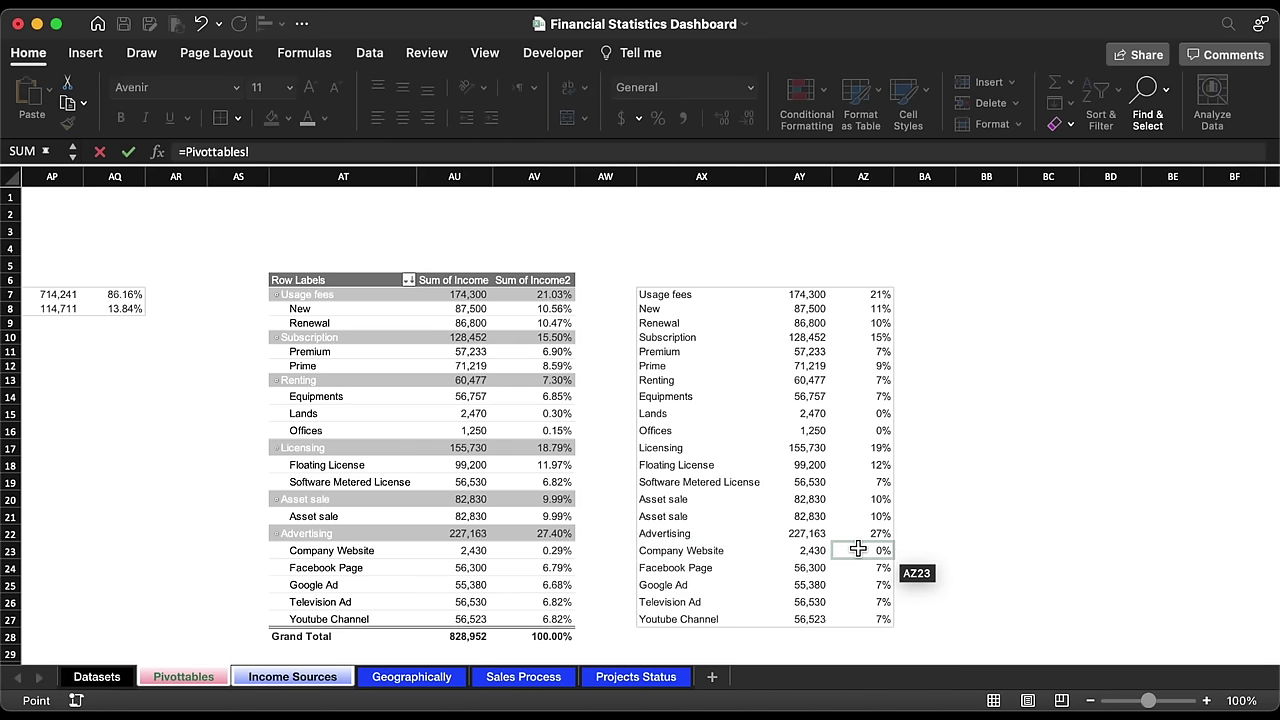
{"action": "left_click", "coordinate": [886, 553]}
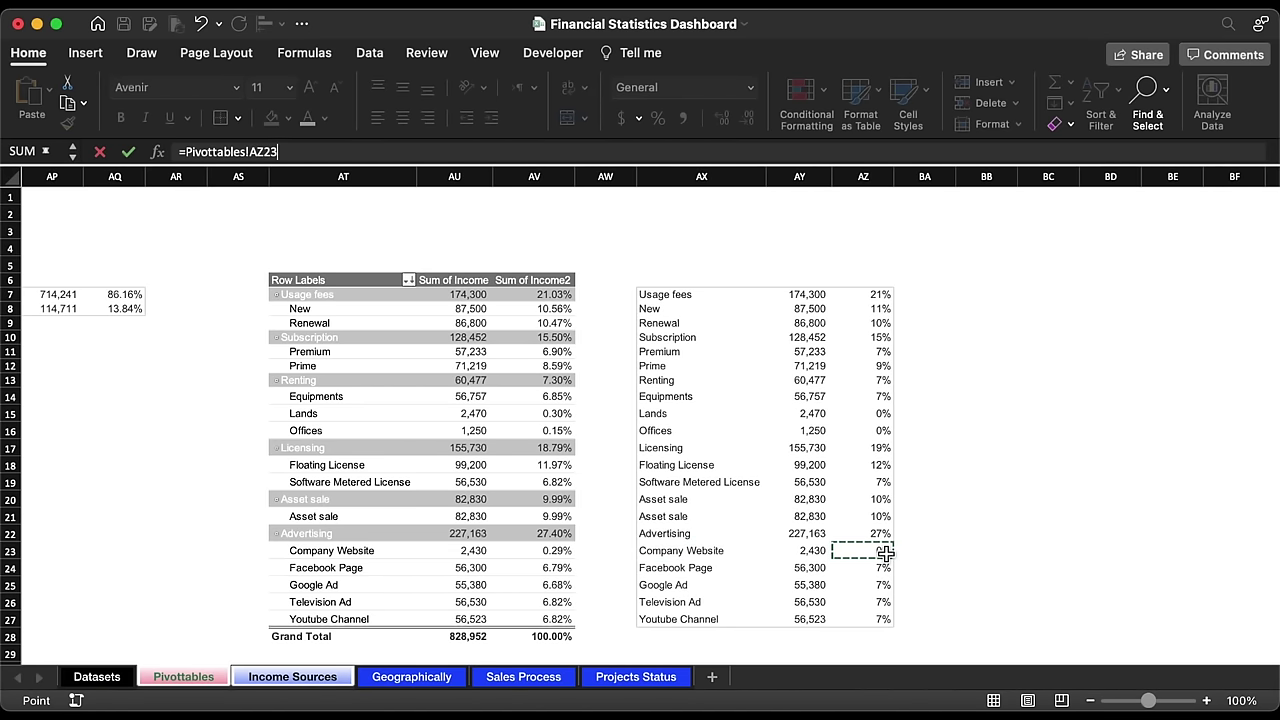
{"action": "key", "text": "Return"}
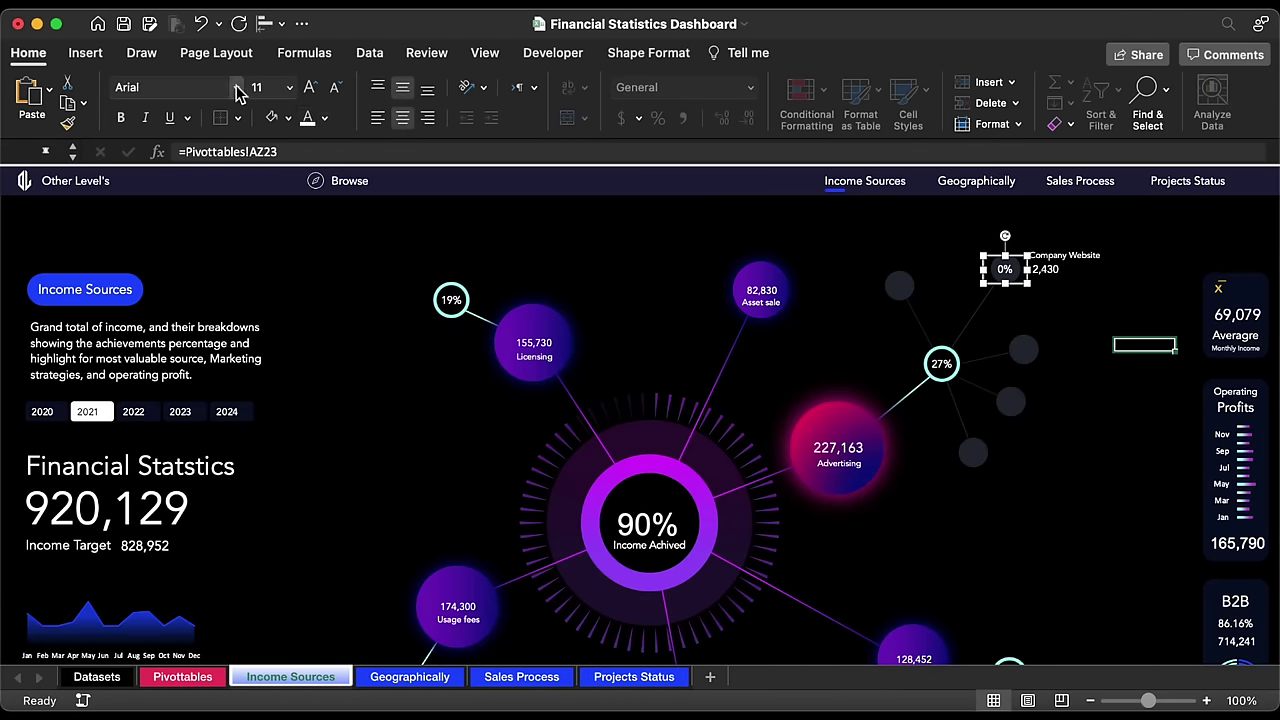
Step: Set the 0% label to Avenir and shrink it together with the Company Website label
{"action": "left_click", "coordinate": [236, 87]}
{"action": "left_click", "coordinate": [216, 256]}
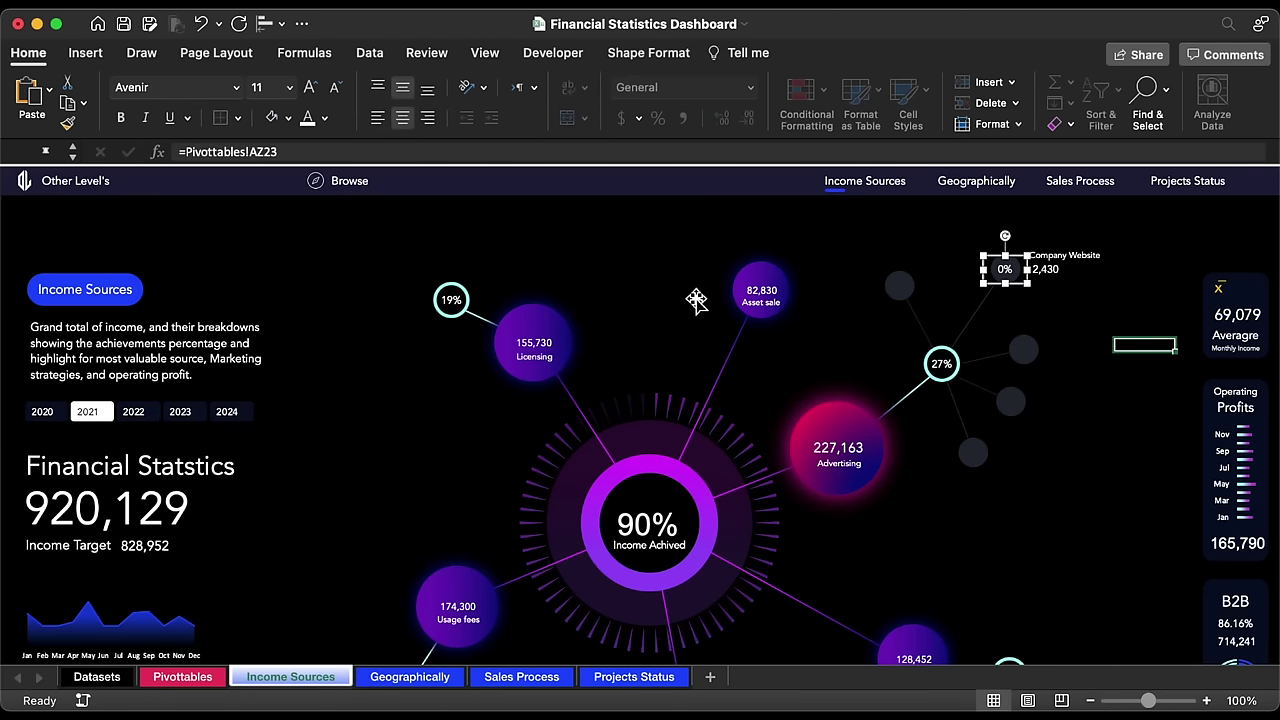
{"action": "left_click", "coordinate": [1062, 264], "text": "shift"}
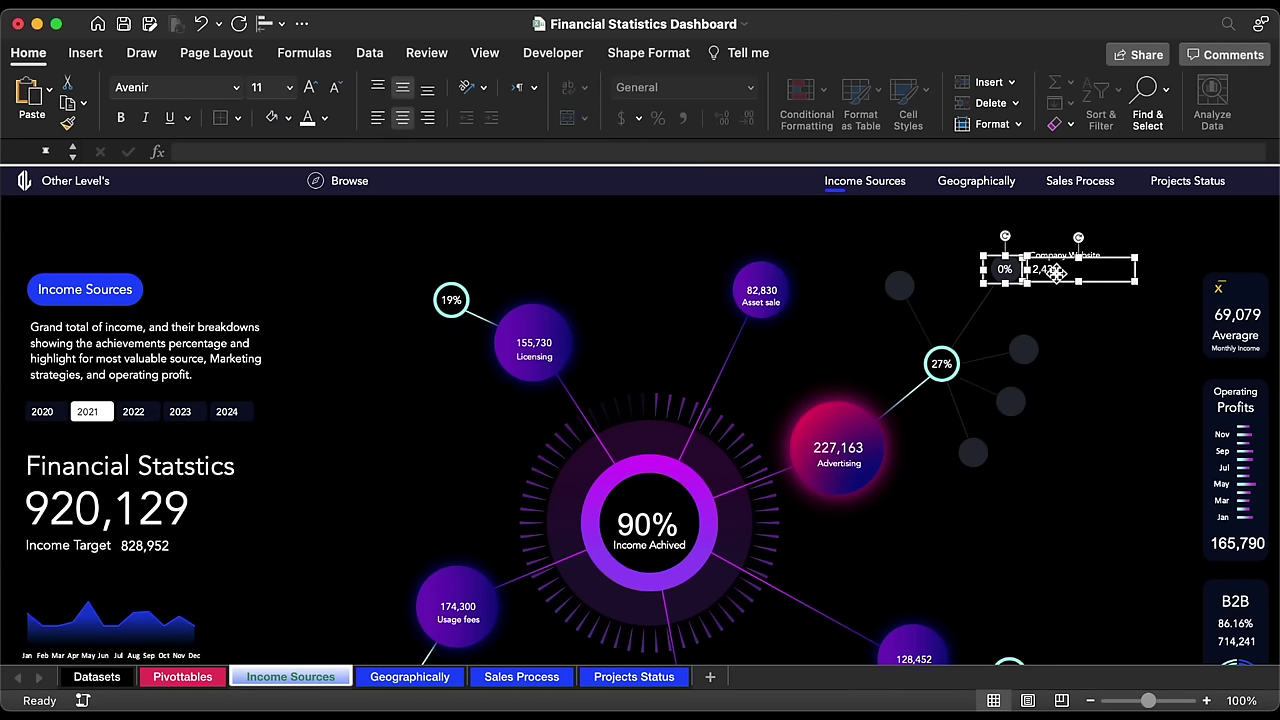
{"action": "left_click", "coordinate": [336, 88]}
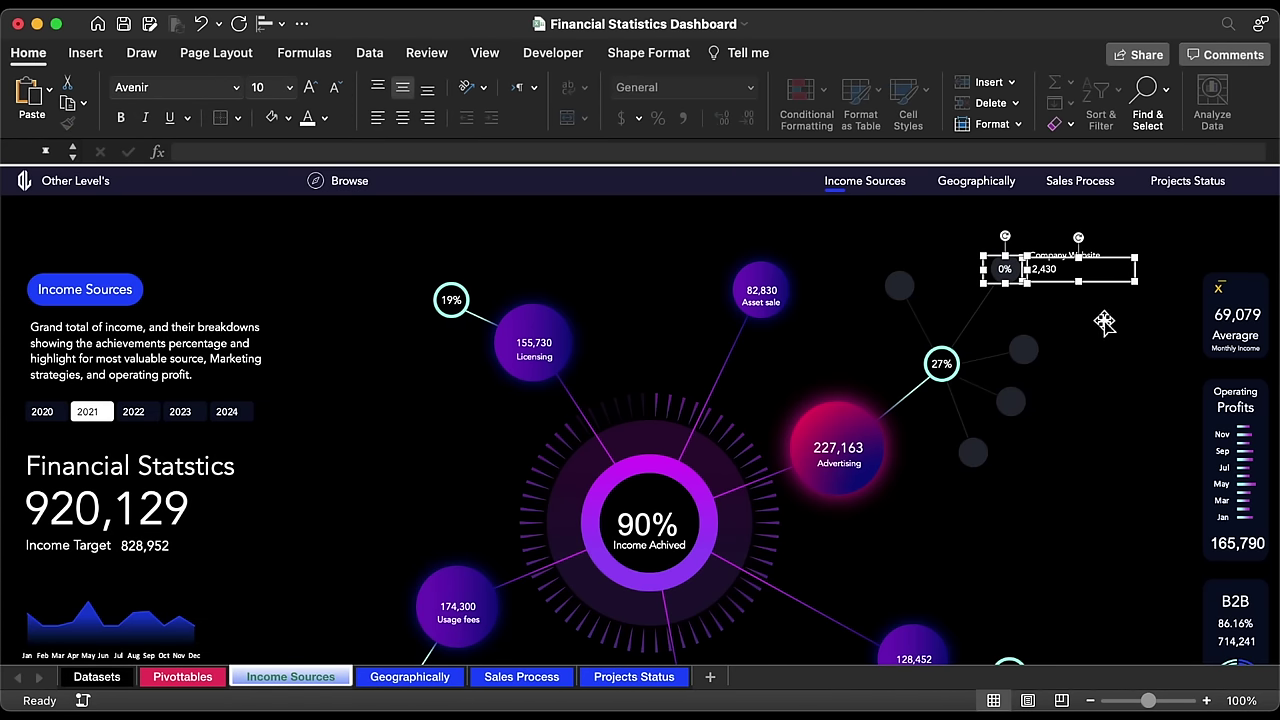
Step: Group the Company Website, 2,430 and 0% labels and nudge the name text slightly right
{"action": "right_click", "coordinate": [1052, 252]}
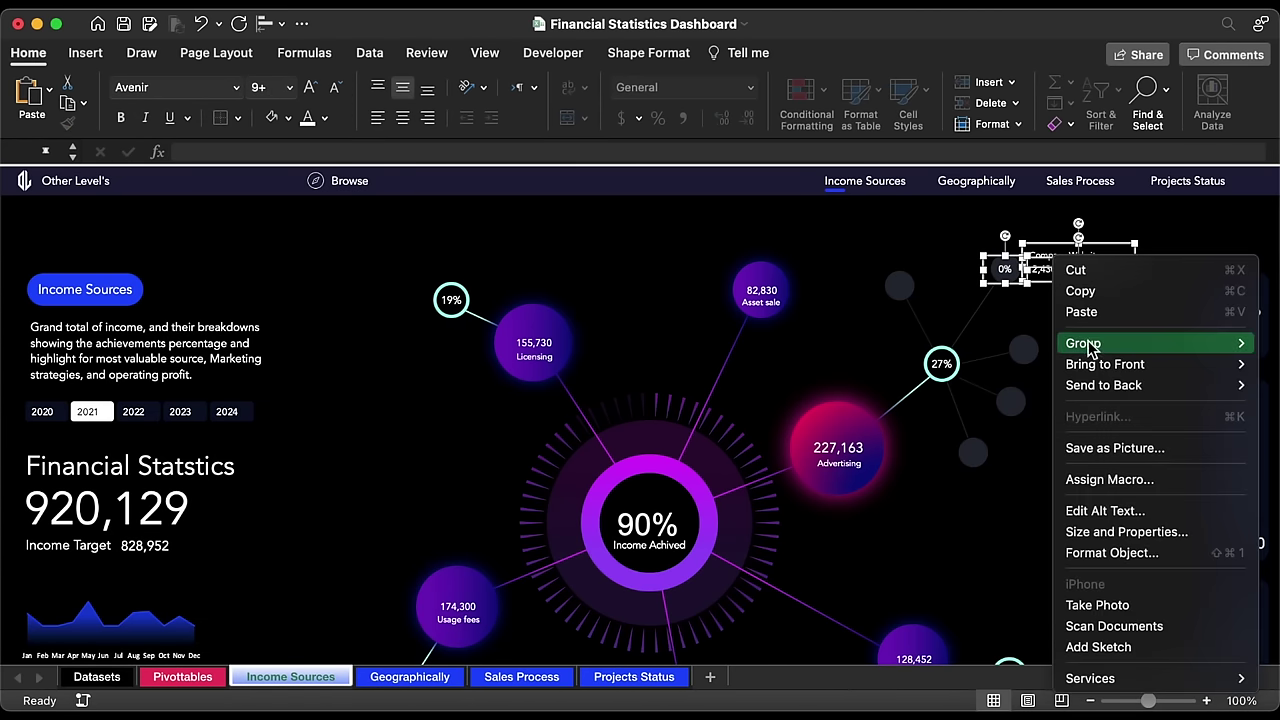
{"action": "mouse_move", "coordinate": [1189, 343]}
{"action": "left_click", "coordinate": [1031, 342]}
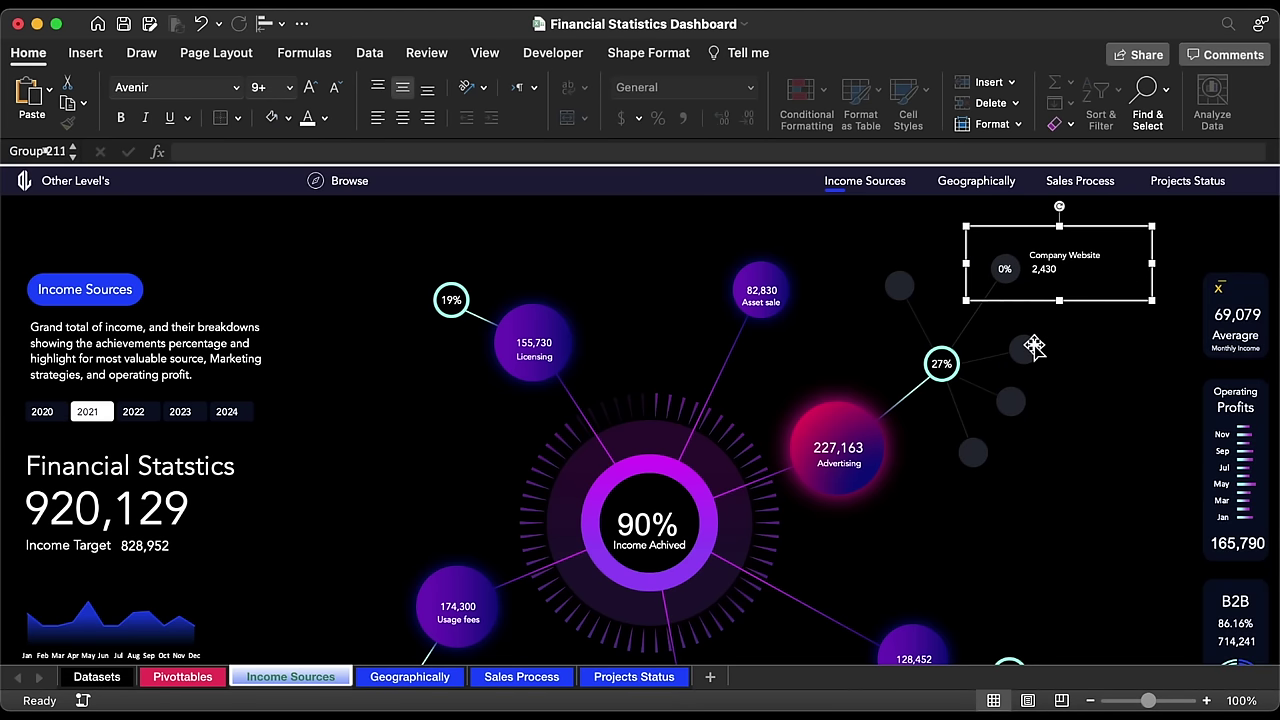
{"action": "left_click", "coordinate": [1009, 272]}
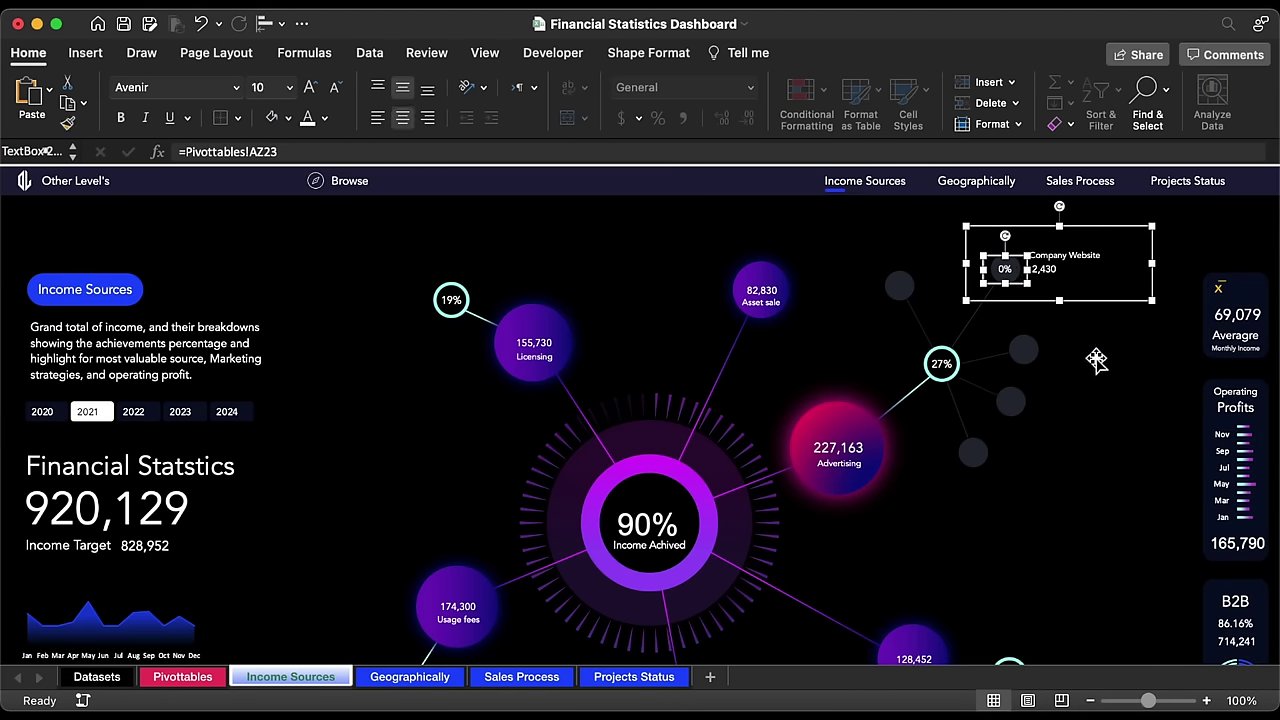
{"action": "left_click", "coordinate": [1106, 301]}
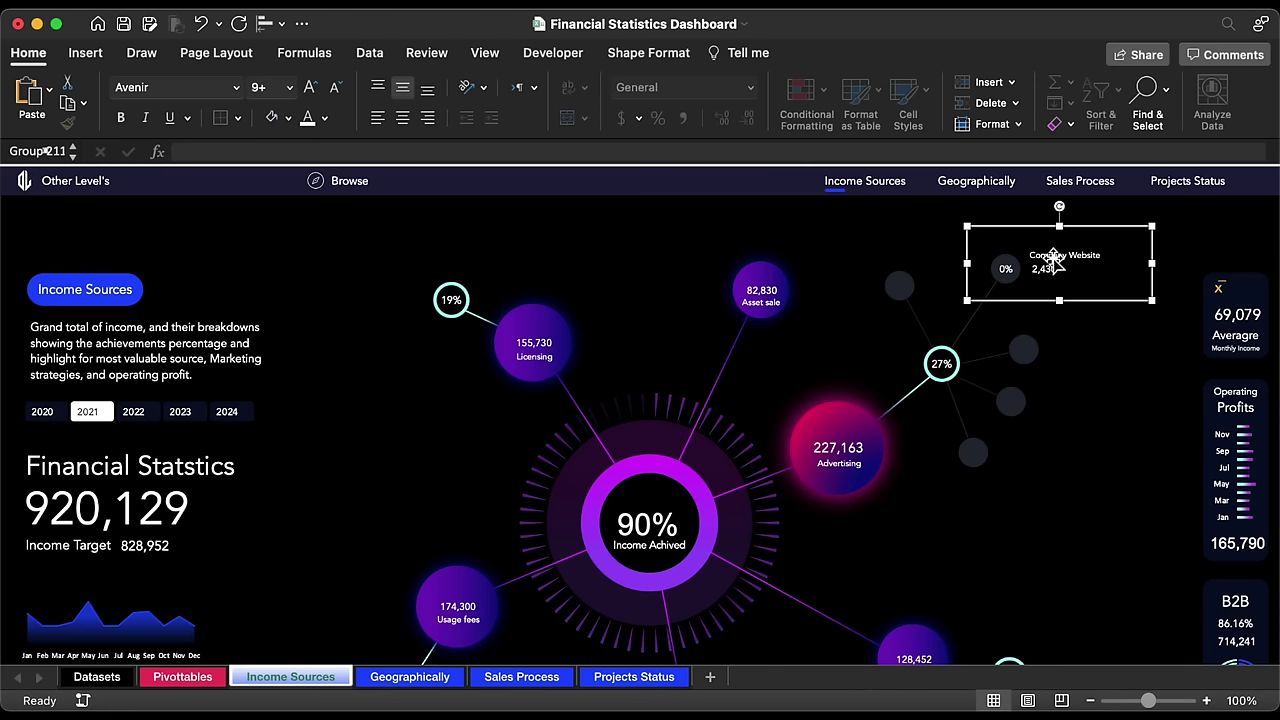
{"action": "left_click", "coordinate": [1052, 258]}
{"action": "left_click_drag", "start_coordinate": [1095, 262], "coordinate": [1097, 262]}
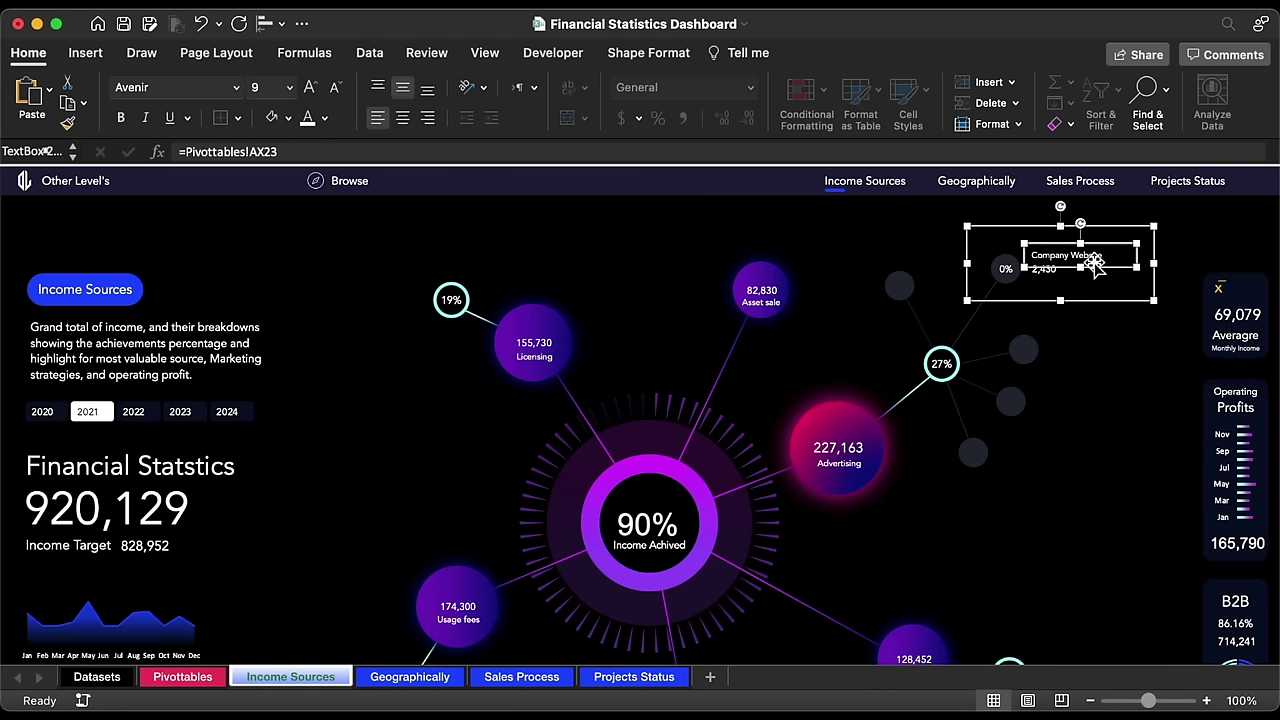
{"action": "left_click", "coordinate": [1092, 305]}
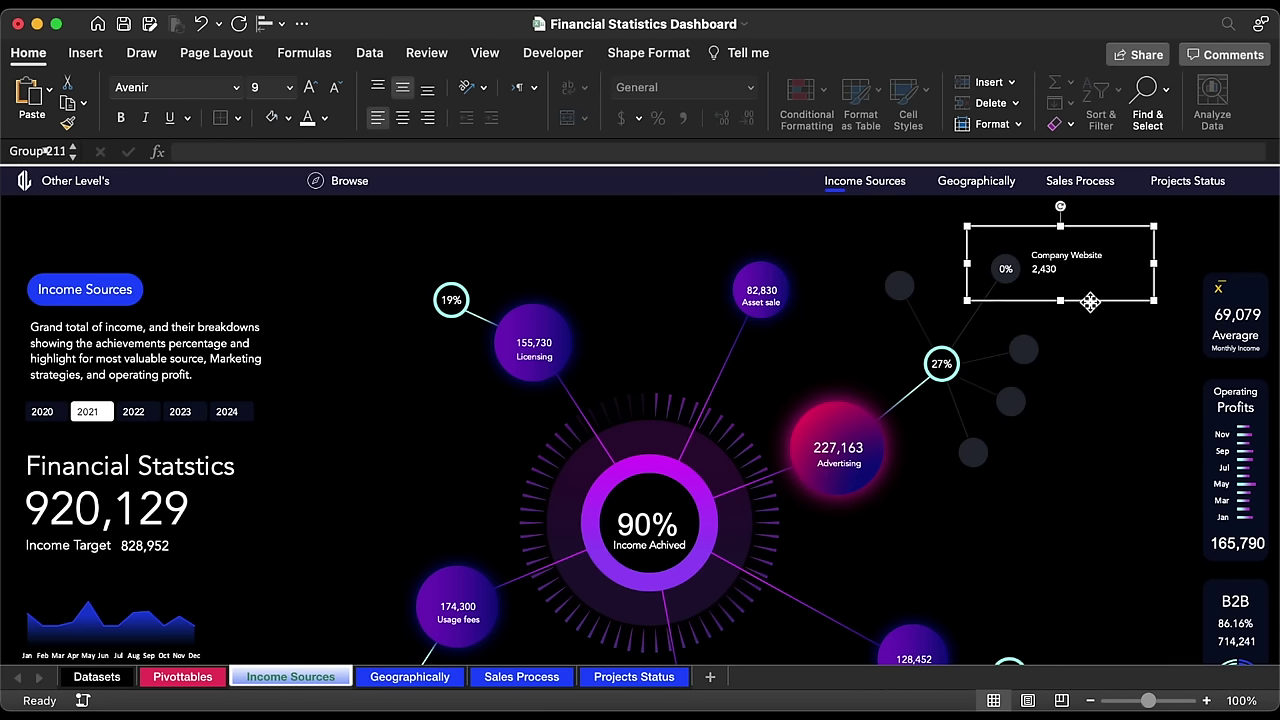
Step: Duplicate the label group below the original and relink its percent to AZ24
{"action": "key", "text": "super+d"}
{"action": "left_click_drag", "start_coordinate": [1106, 313], "coordinate": [1114, 393]}
{"action": "left_click", "coordinate": [1027, 357]}
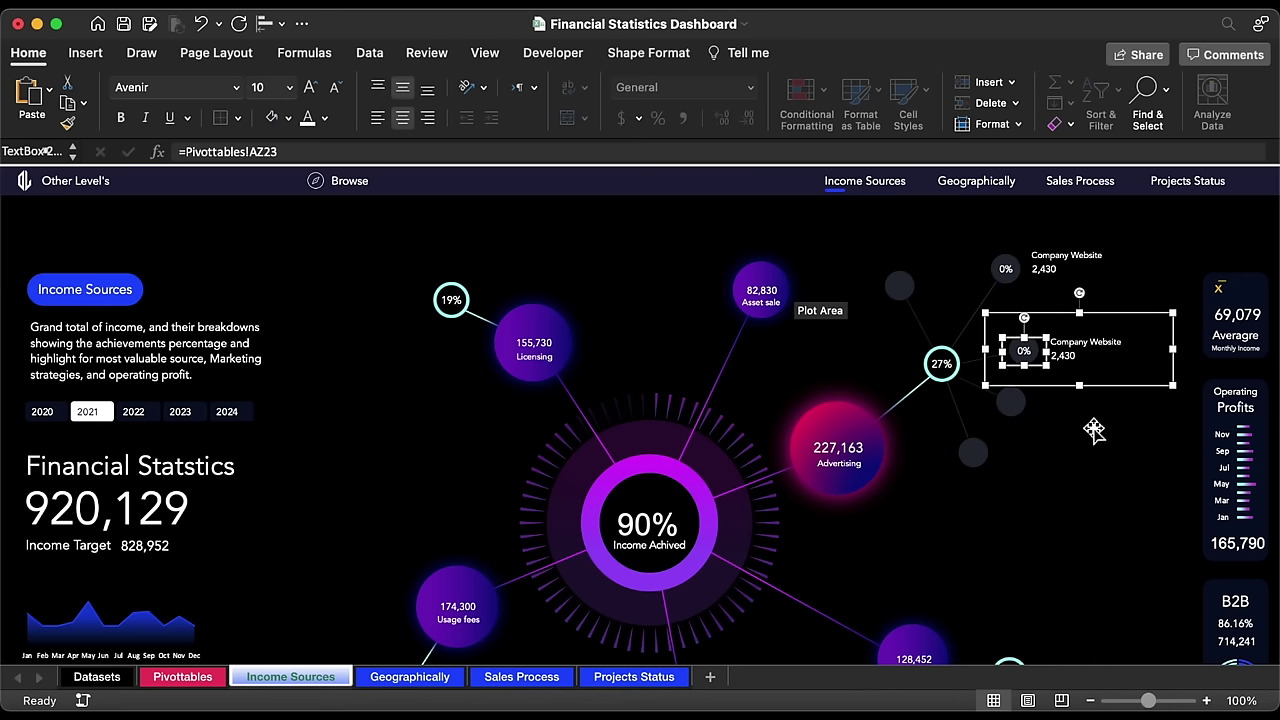
{"action": "left_click", "coordinate": [285, 151]}
{"action": "key", "text": "BackSpace"}
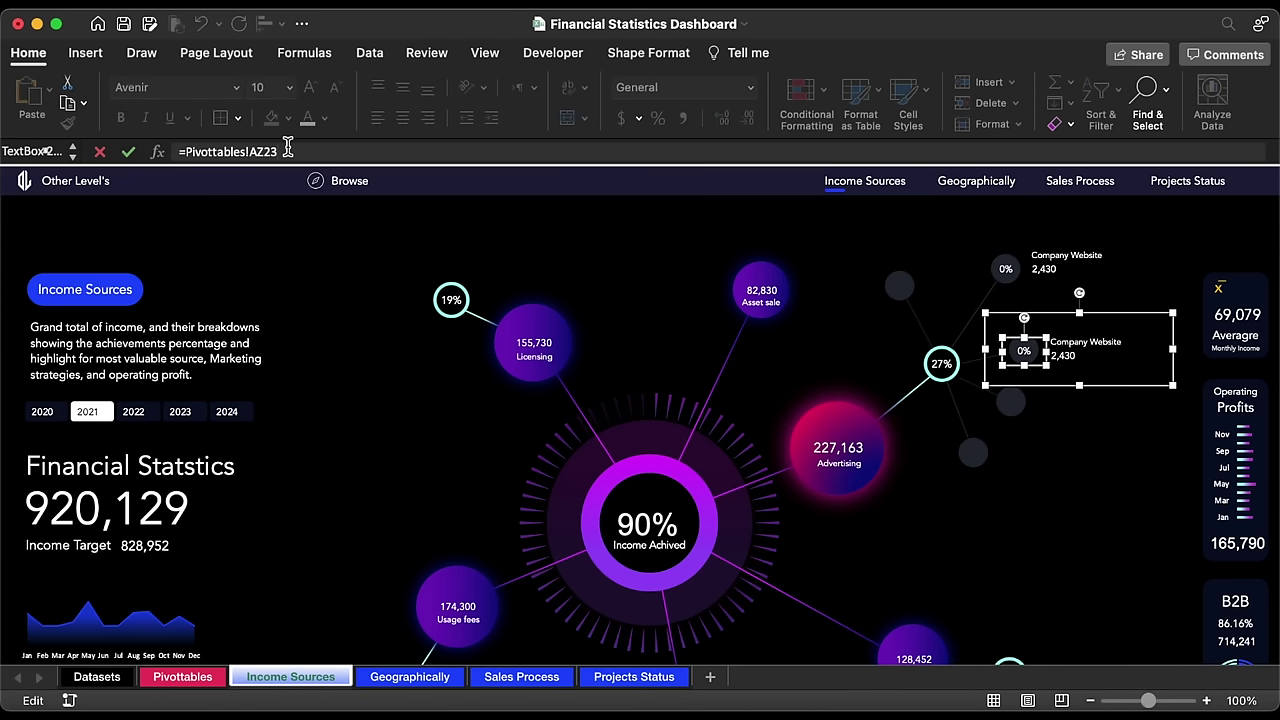
{"action": "type", "text": "4"}
{"action": "key", "text": "Return"}
Step: Relink the copy's name to AX24 and value to AY24, showing Facebook Page and 56,300
{"action": "left_click", "coordinate": [1097, 352]}
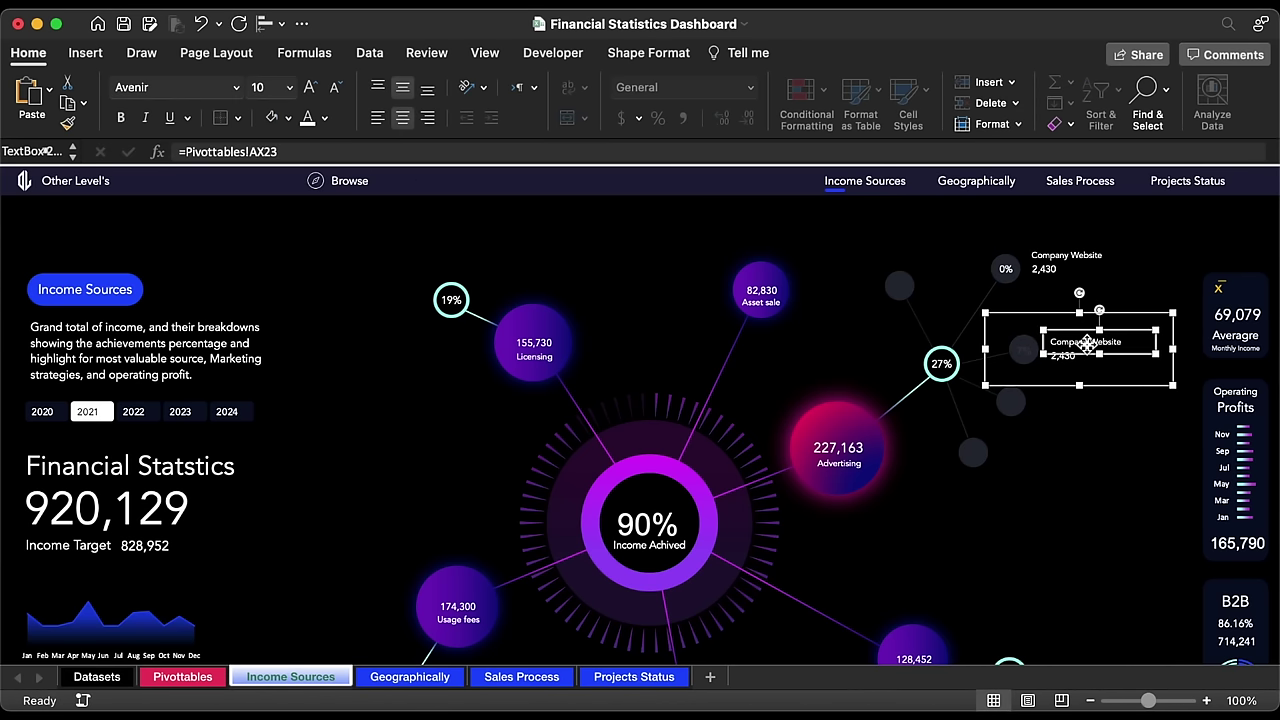
{"action": "left_click", "coordinate": [285, 151]}
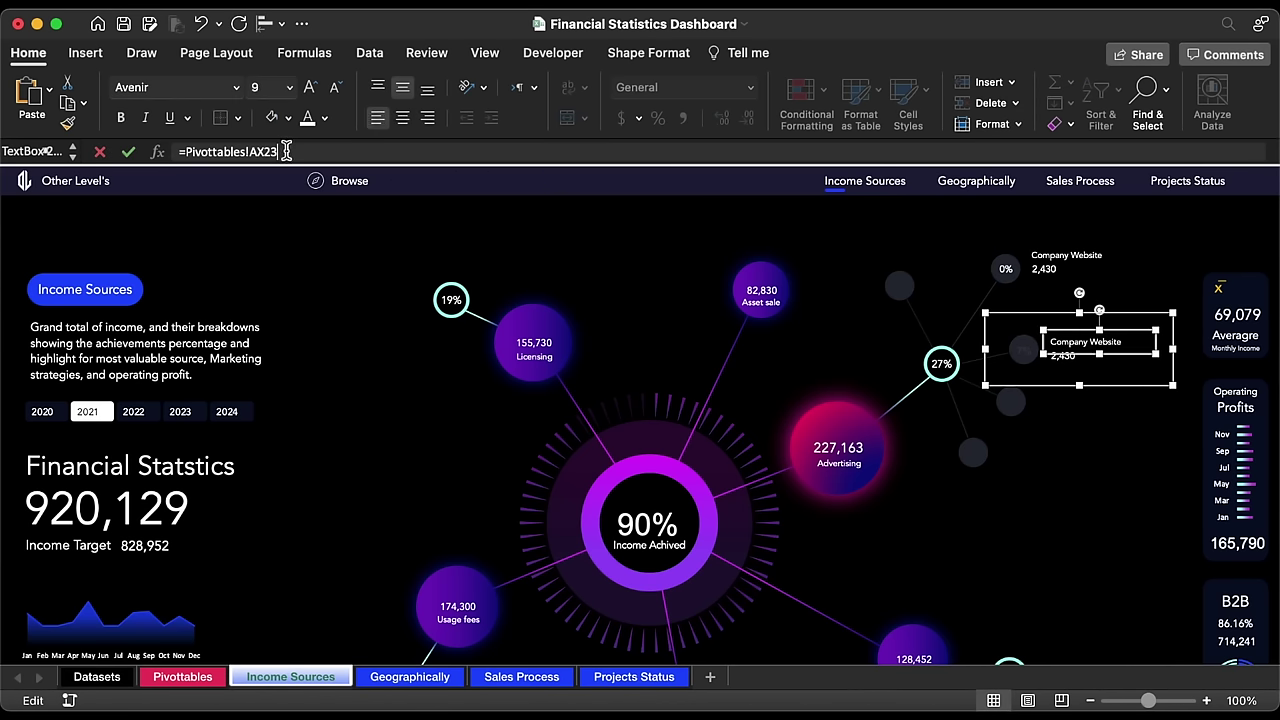
{"action": "key", "text": "BackSpace"}
{"action": "type", "text": "4"}
{"action": "key", "text": "Return"}
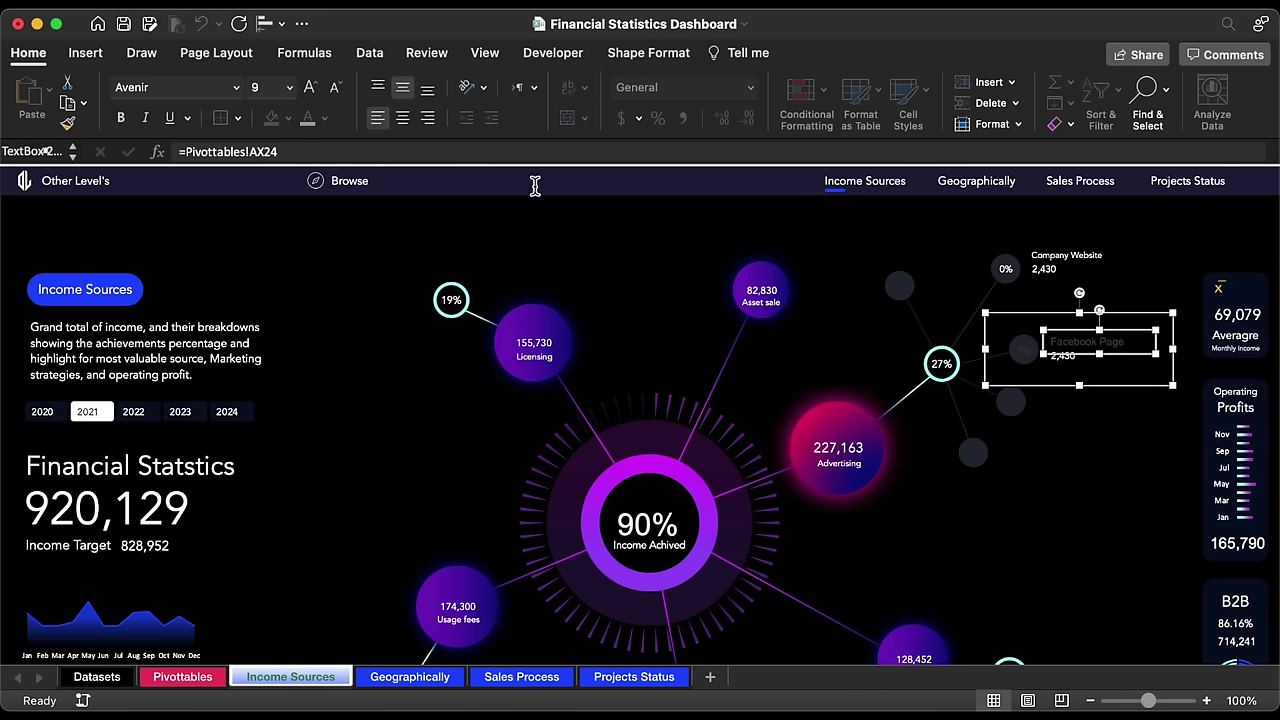
{"action": "left_click", "coordinate": [1075, 365]}
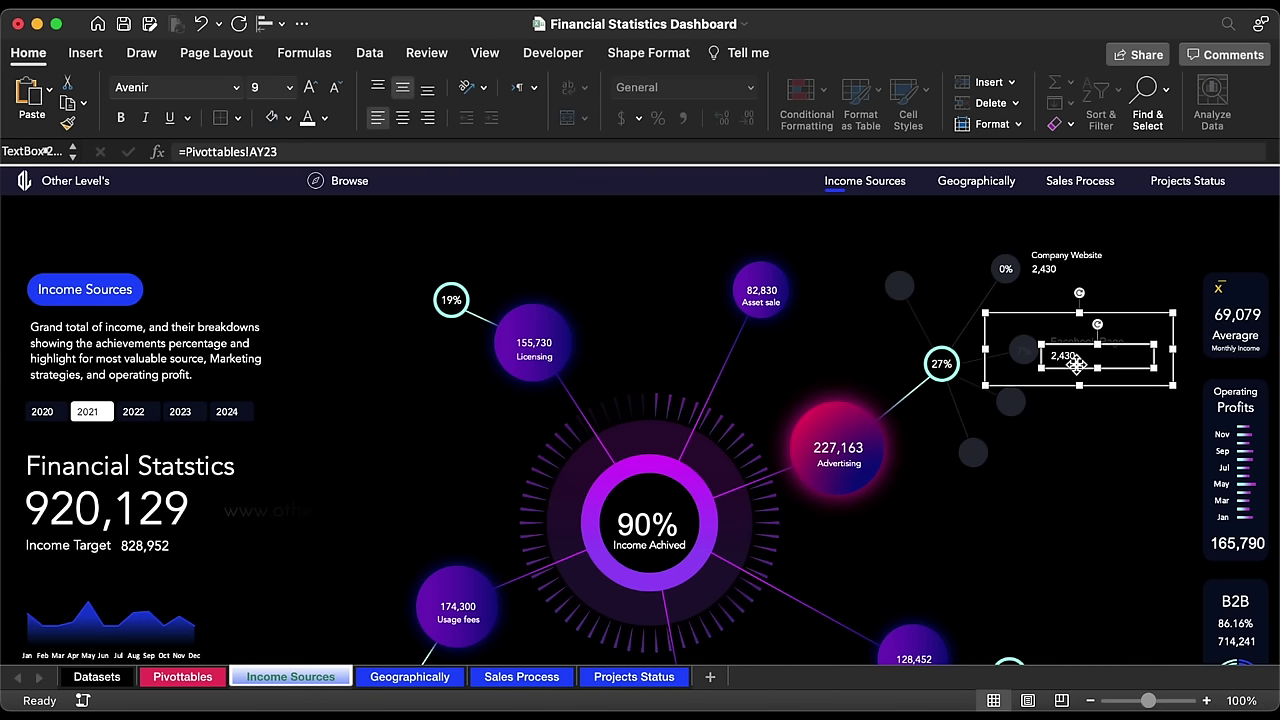
{"action": "left_click", "coordinate": [427, 152]}
{"action": "key", "text": "BackSpace"}
{"action": "type", "text": "4"}
{"action": "key", "text": "Return"}
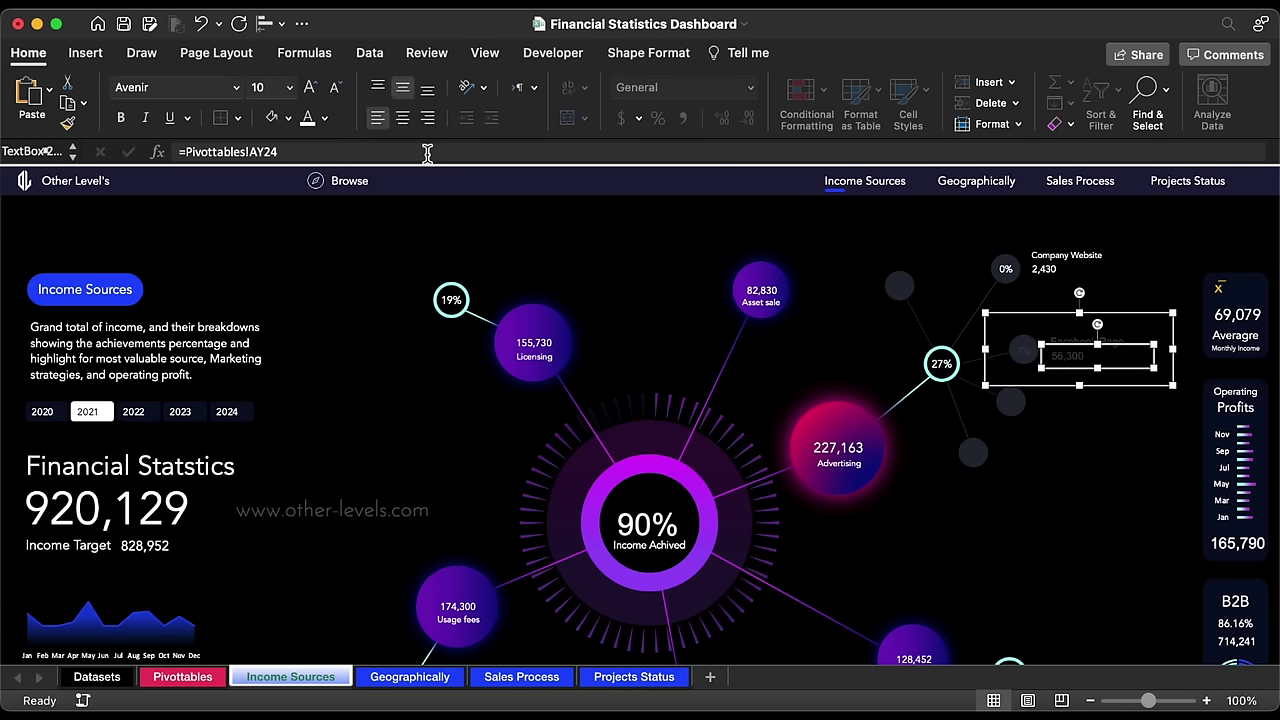
Step: Set the Facebook Page group's text to white Avenir at size 10
{"action": "left_click", "coordinate": [1017, 316]}
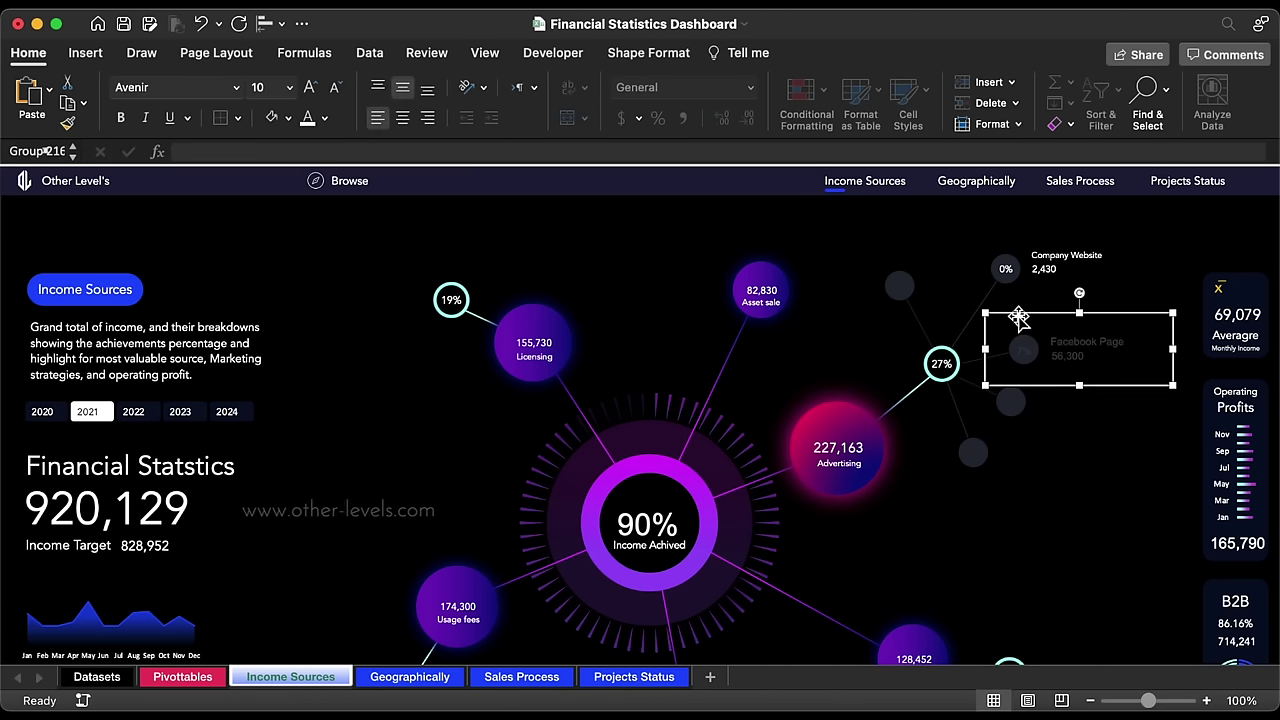
{"action": "left_click", "coordinate": [307, 120]}
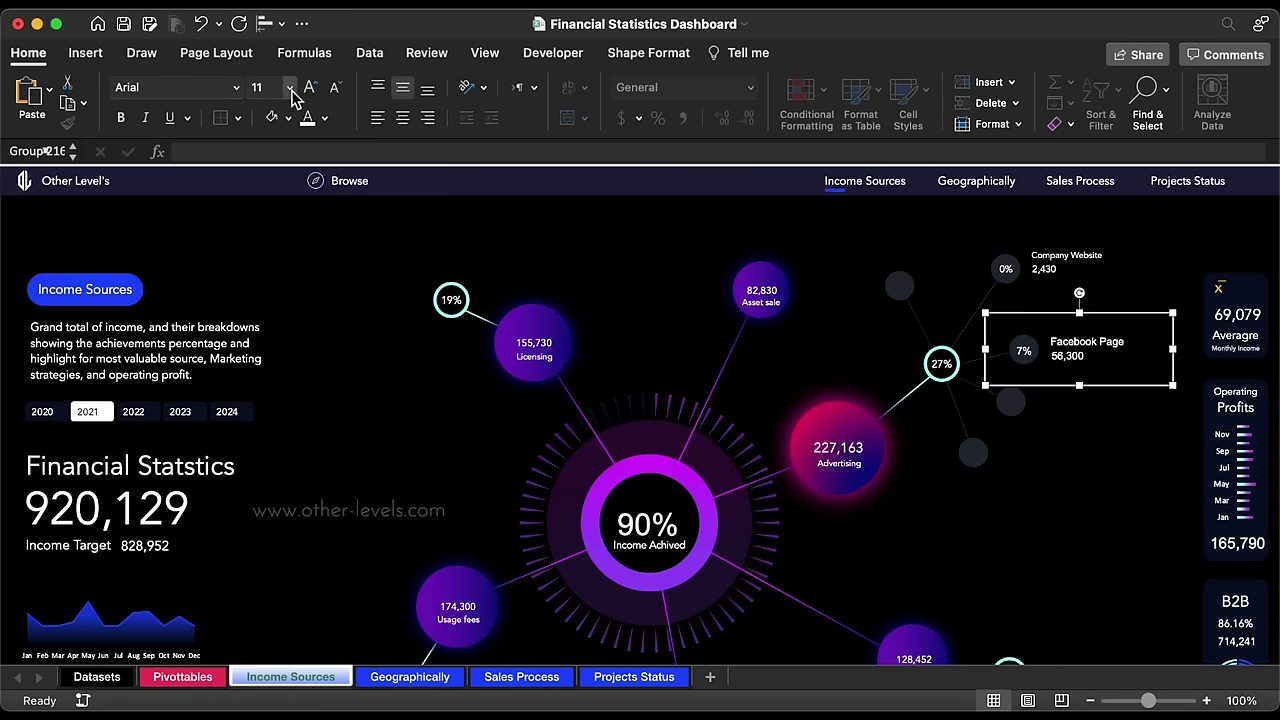
{"action": "left_click", "coordinate": [236, 88]}
{"action": "left_click", "coordinate": [176, 256]}
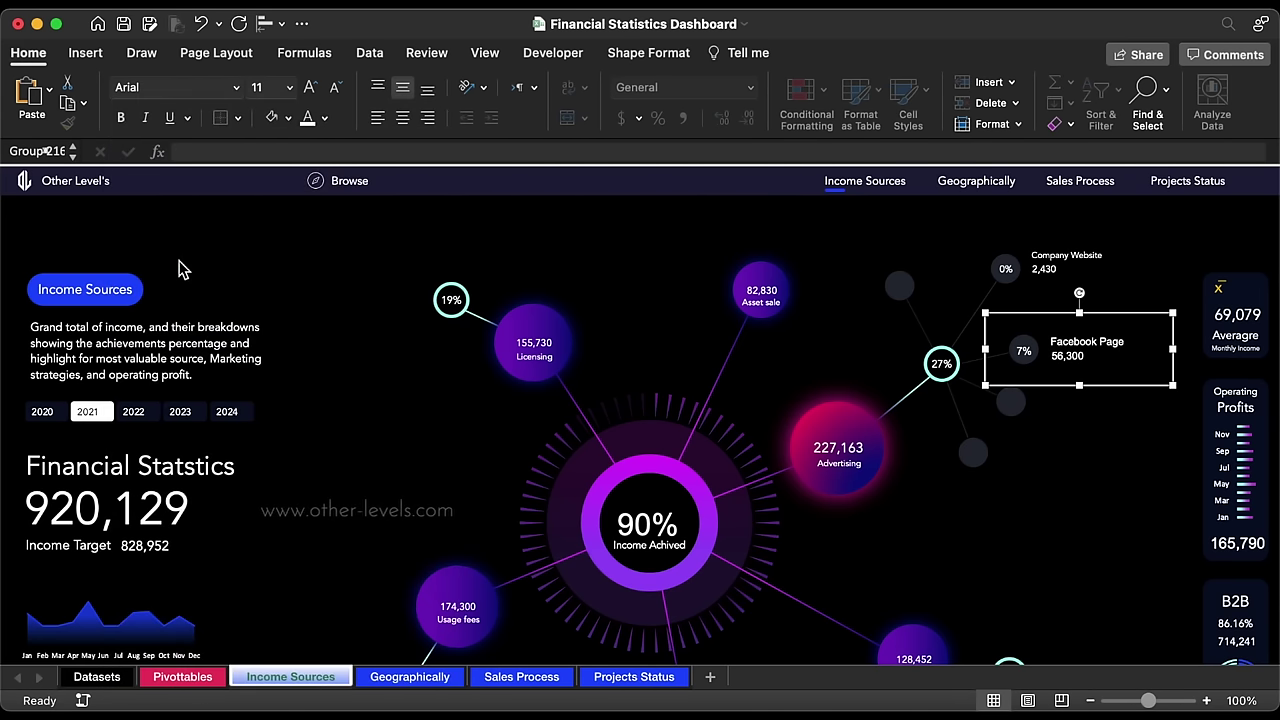
{"action": "left_click", "coordinate": [336, 88]}
{"action": "left_click", "coordinate": [336, 88]}
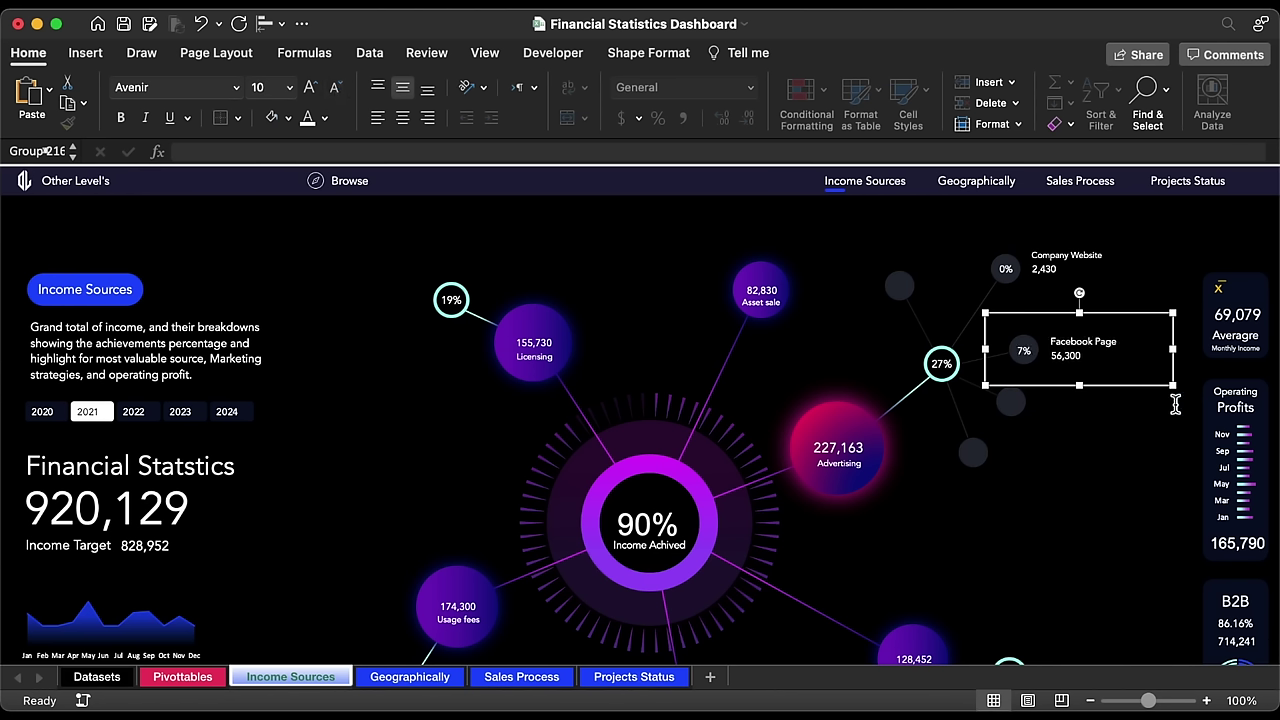
{"action": "left_click", "coordinate": [1115, 345]}
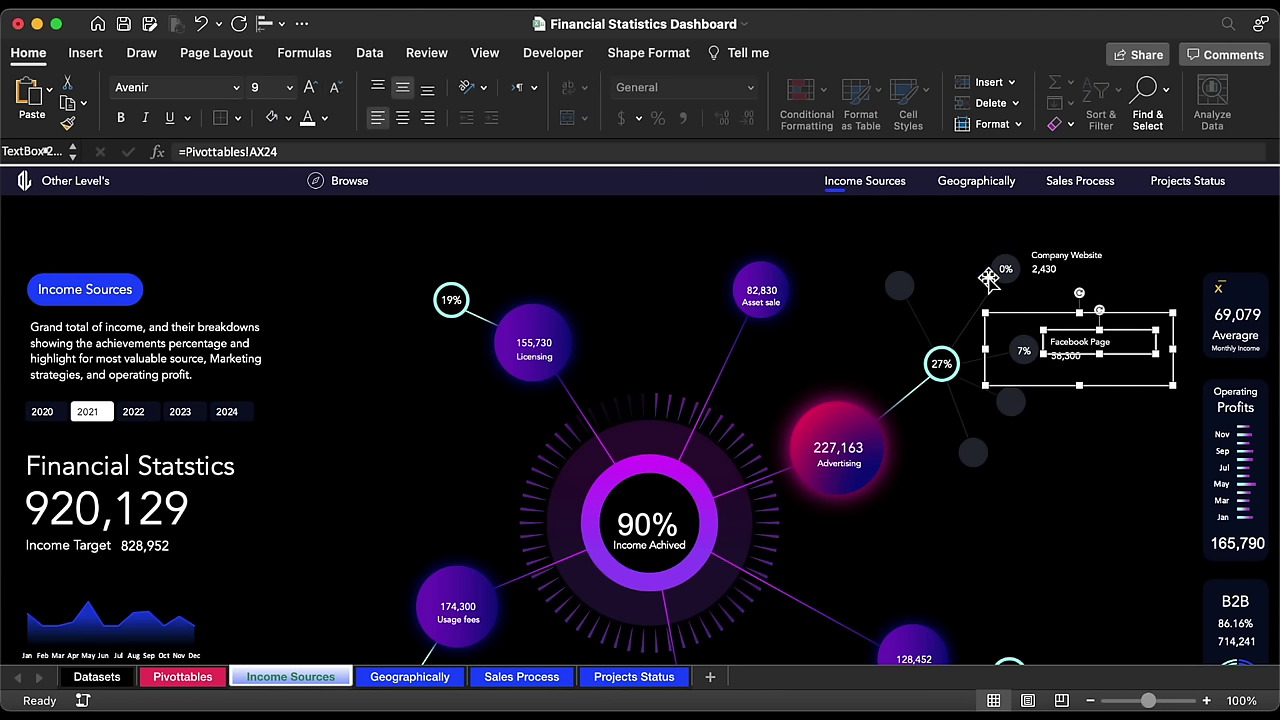
{"action": "left_click", "coordinate": [1047, 318]}
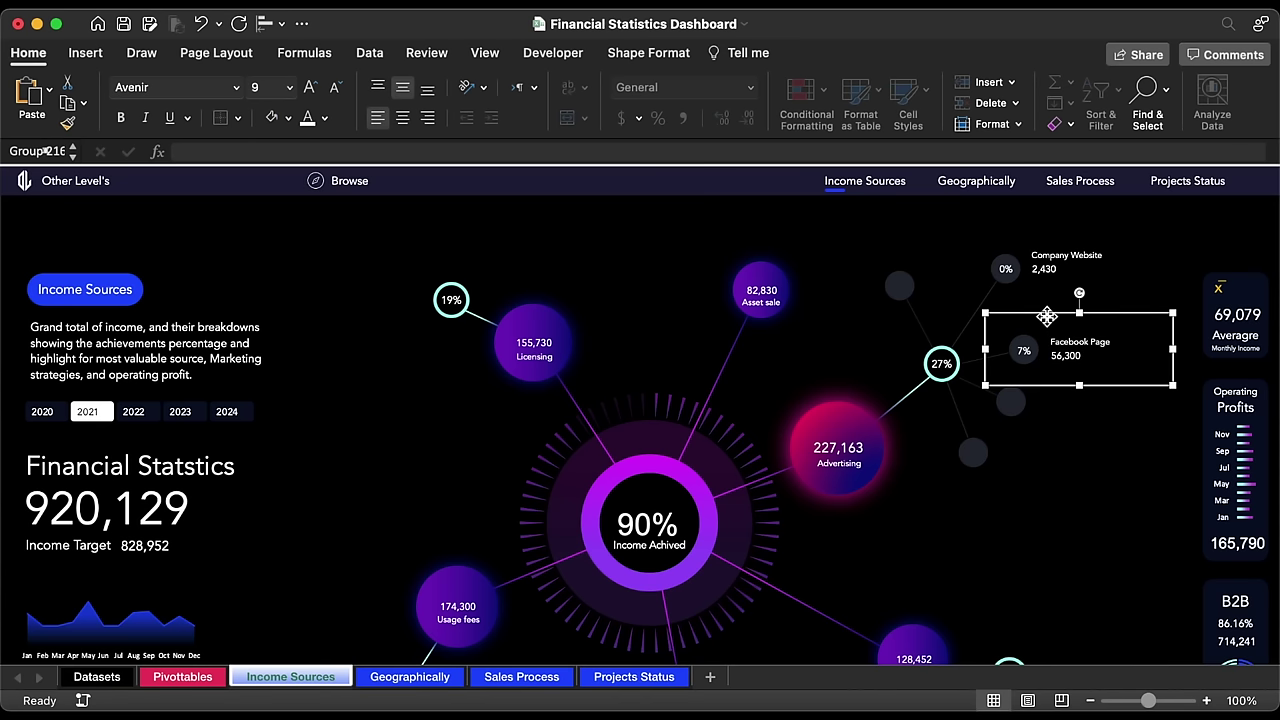
Step: Duplicate the Facebook Page group and place the copy below it
{"action": "key", "text": "super+d"}
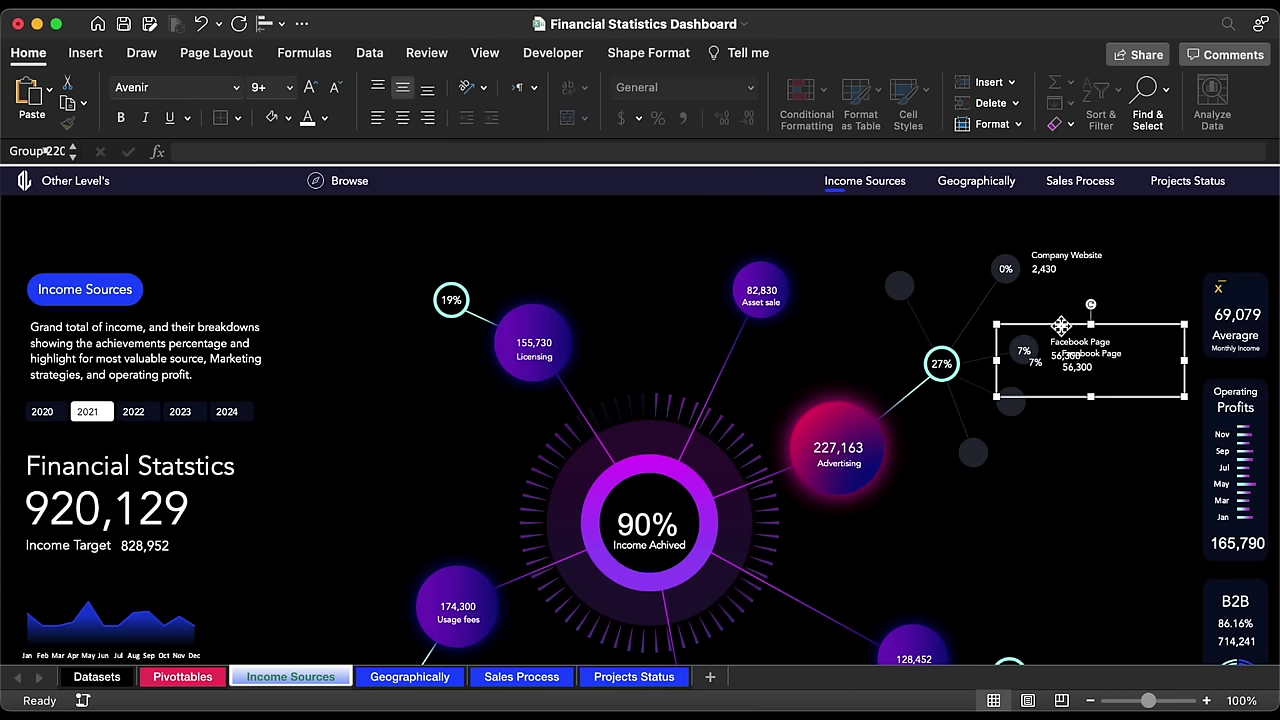
{"action": "left_click_drag", "start_coordinate": [1061, 325], "coordinate": [1037, 365]}
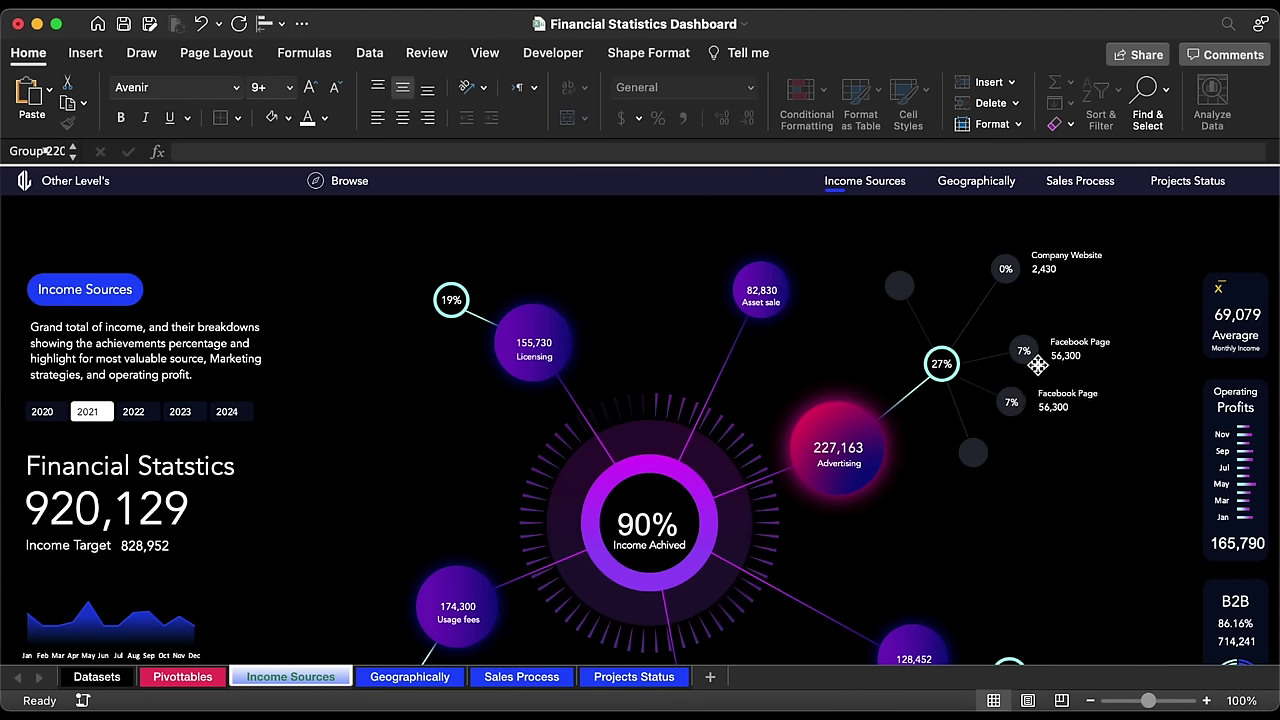
{"action": "key", "text": "Right"}
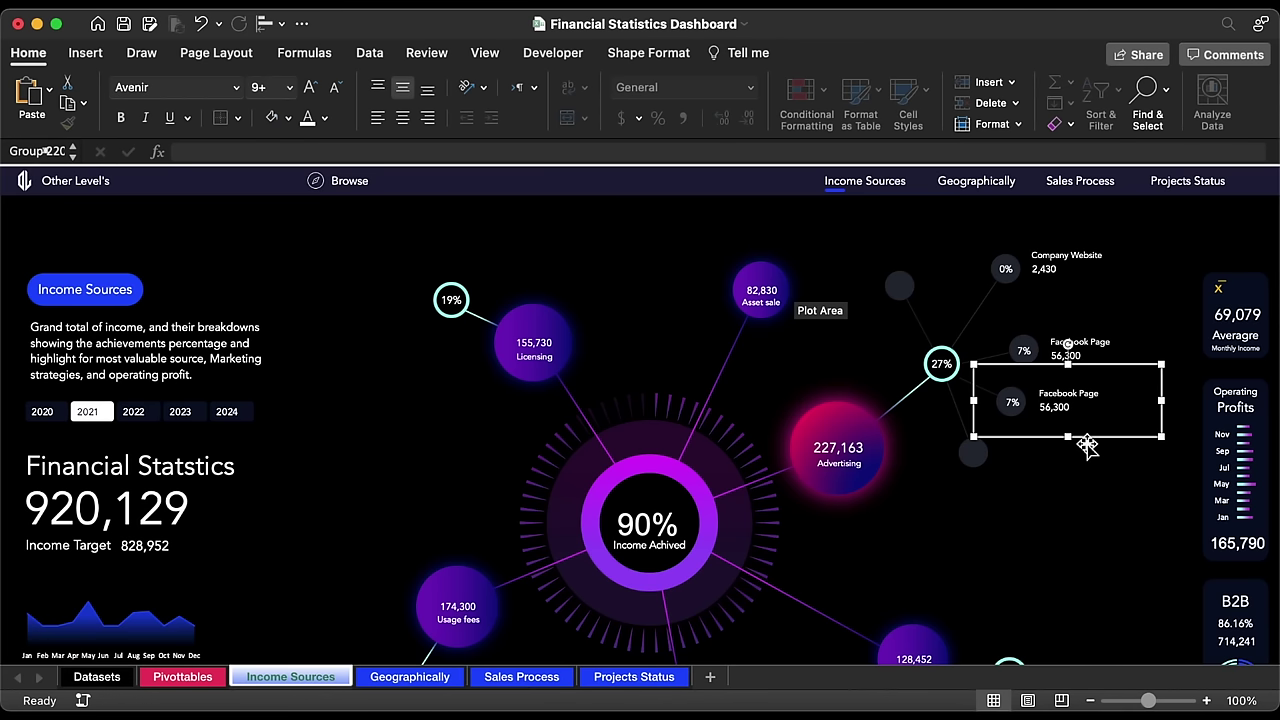
{"action": "key", "text": "Left"}
Step: Relink the copy's percent, name and value labels to row 25 so it reads Google Ad
{"action": "left_click", "coordinate": [1013, 410]}
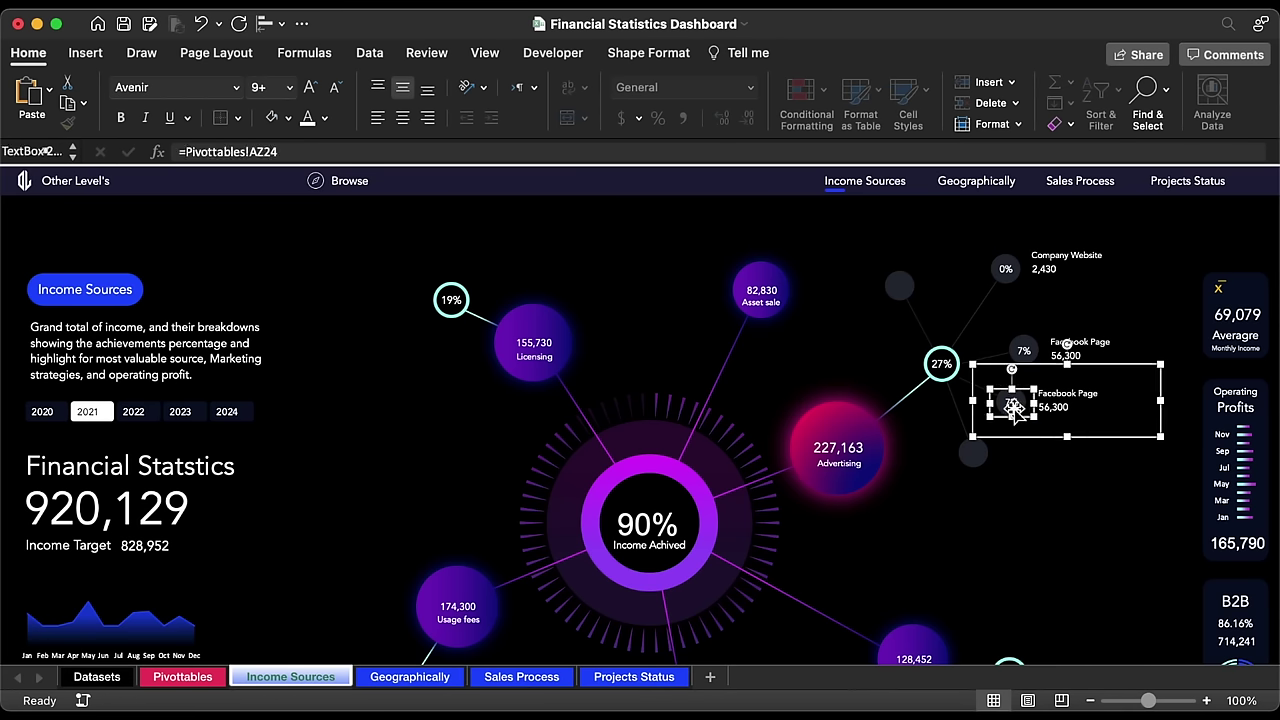
{"action": "left_click", "coordinate": [365, 150]}
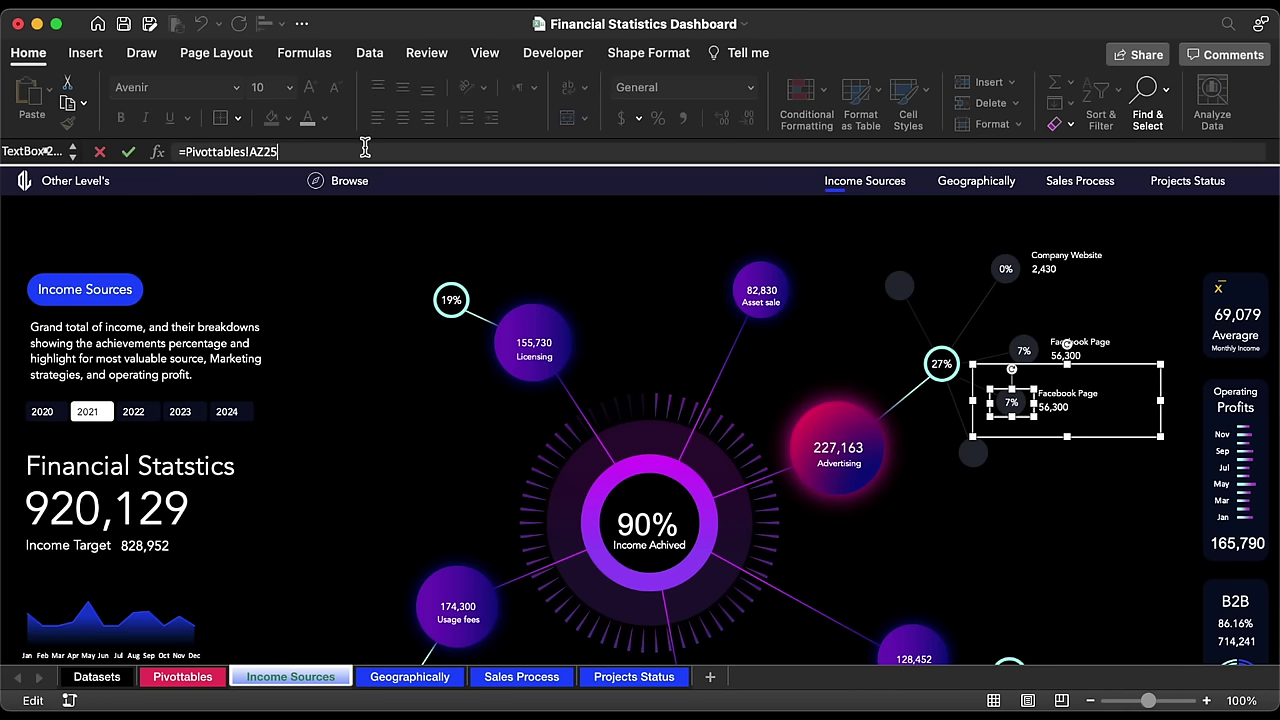
{"action": "key", "text": "Return"}
{"action": "left_click", "coordinate": [1057, 392]}
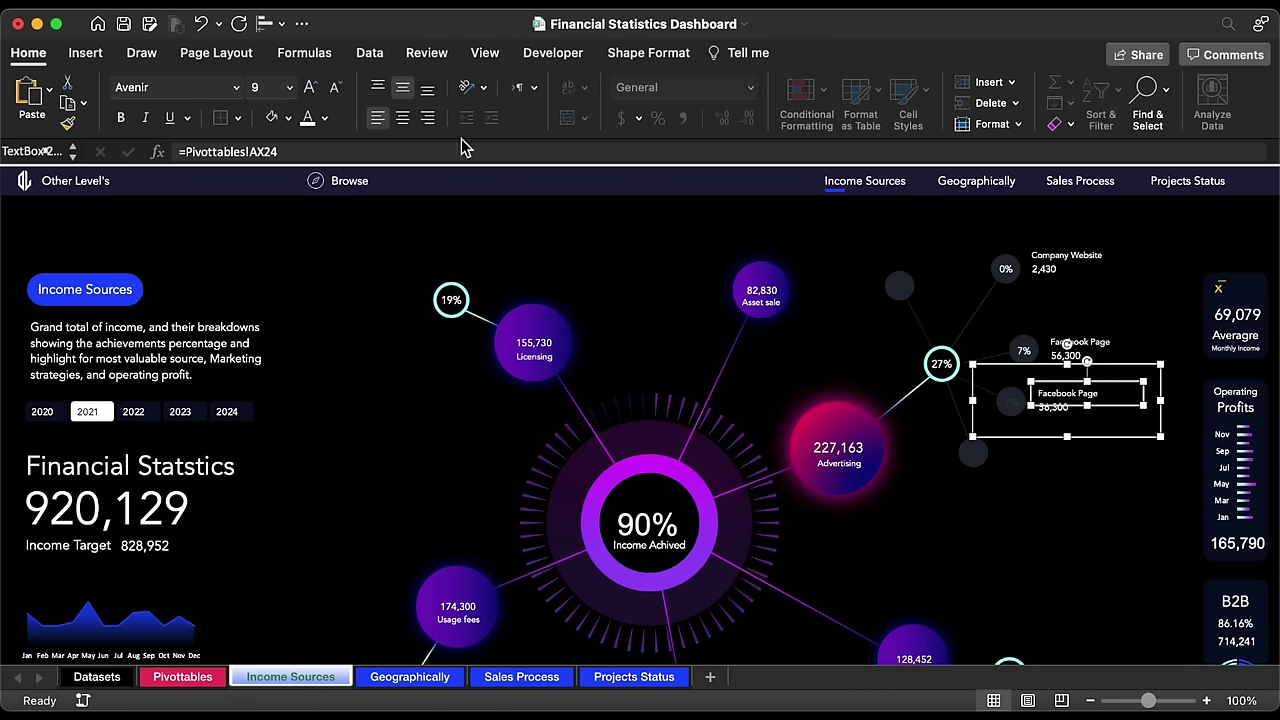
{"action": "left_click", "coordinate": [383, 151]}
{"action": "key", "text": "Return"}
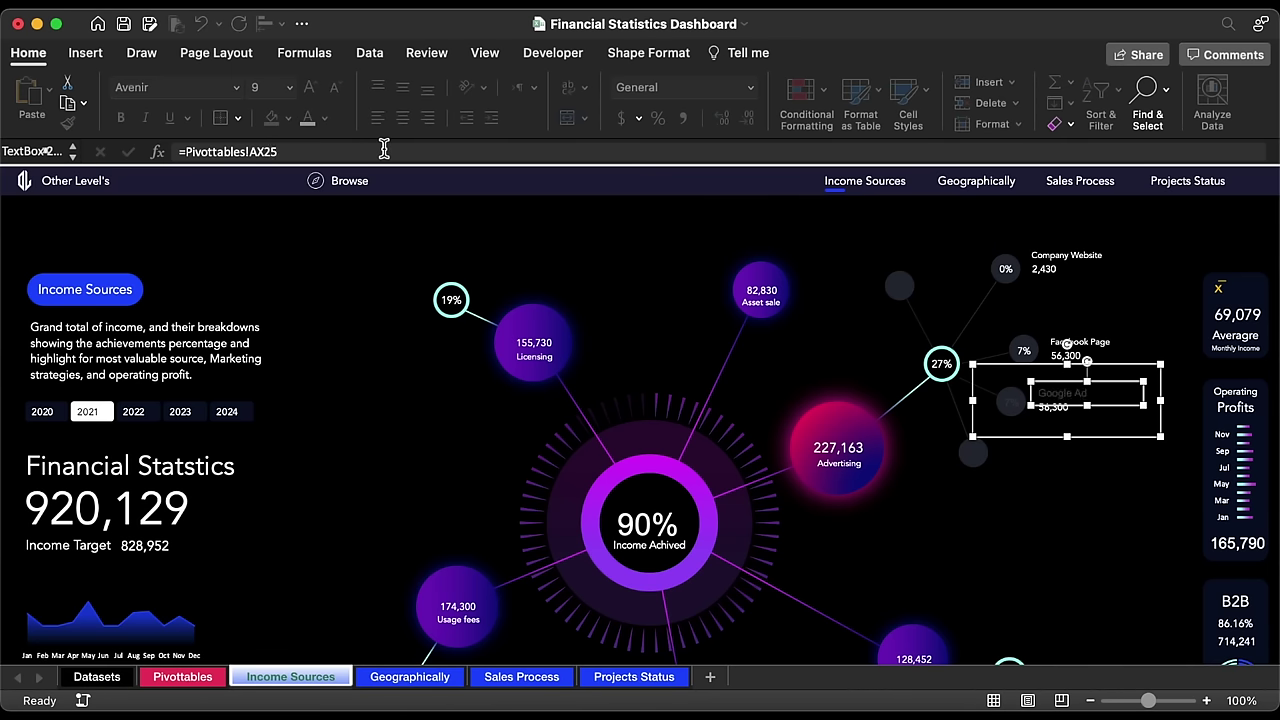
{"action": "left_click", "coordinate": [1056, 412]}
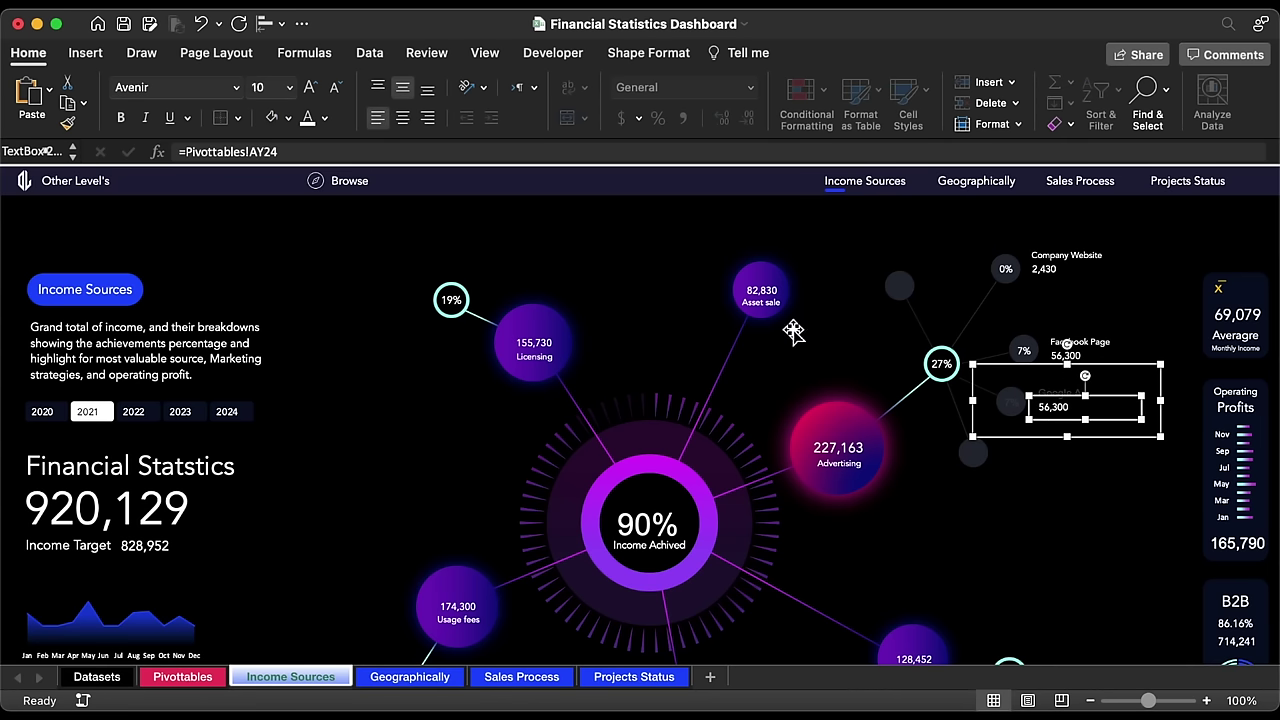
{"action": "left_click", "coordinate": [302, 150]}
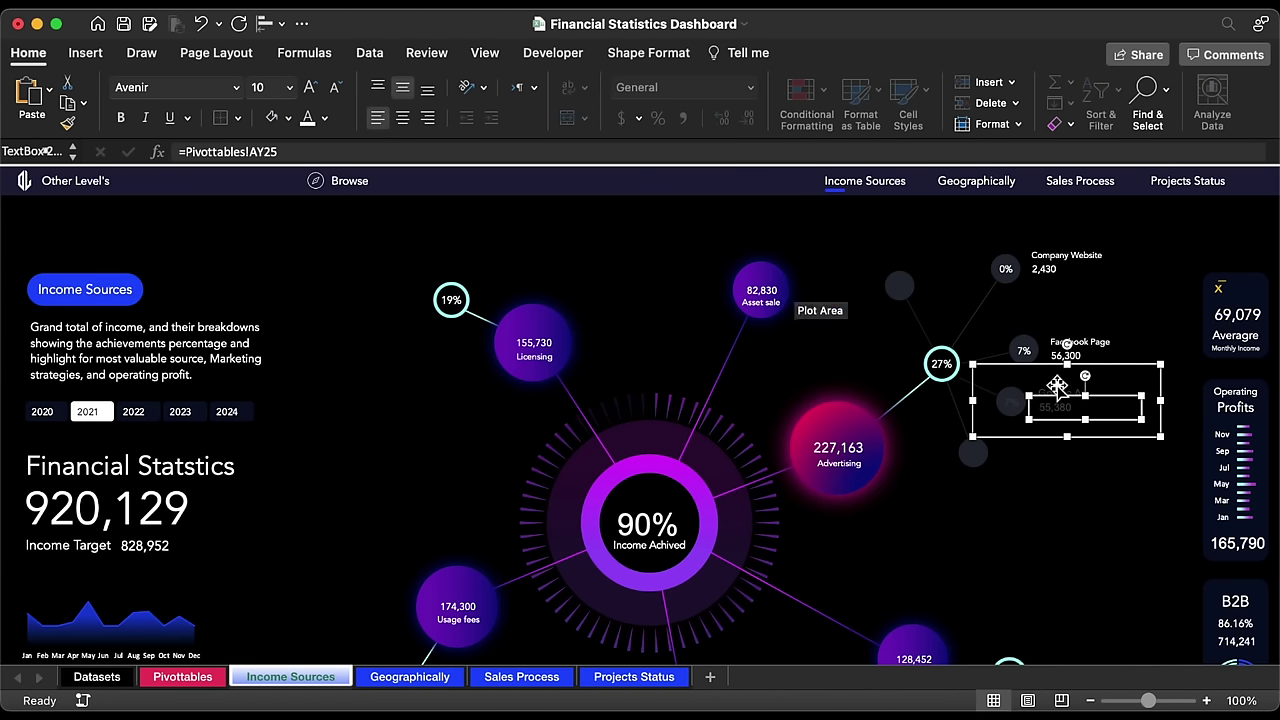
Step: Set the Google Ad group to Avenir size 10, with the Google Ad name at 9
{"action": "left_click", "coordinate": [1056, 393]}
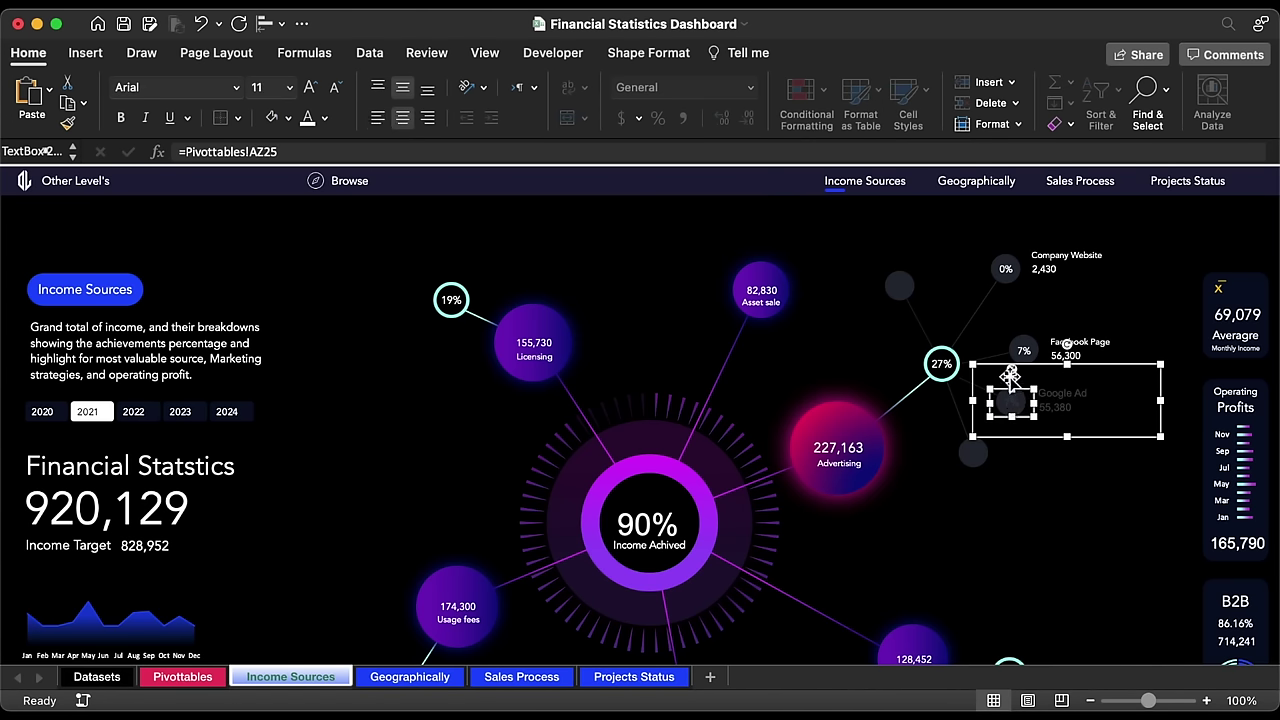
{"action": "left_click", "coordinate": [1010, 378]}
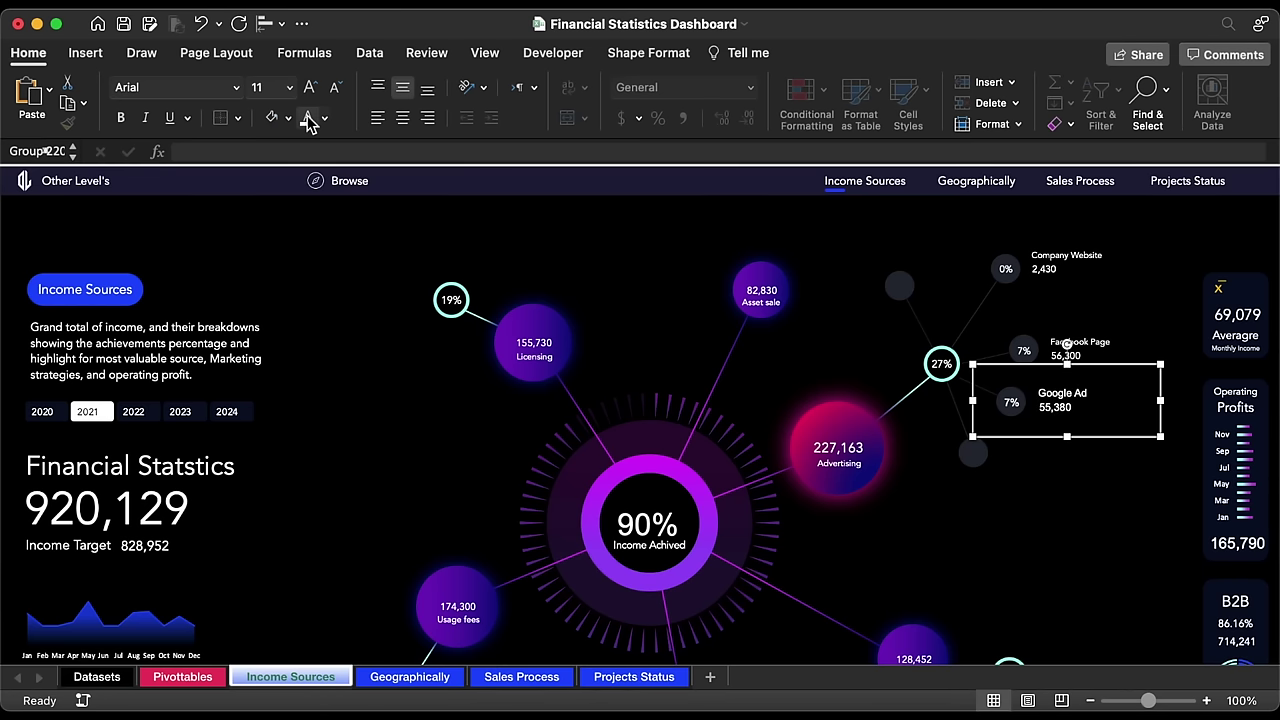
{"action": "left_click", "coordinate": [236, 87]}
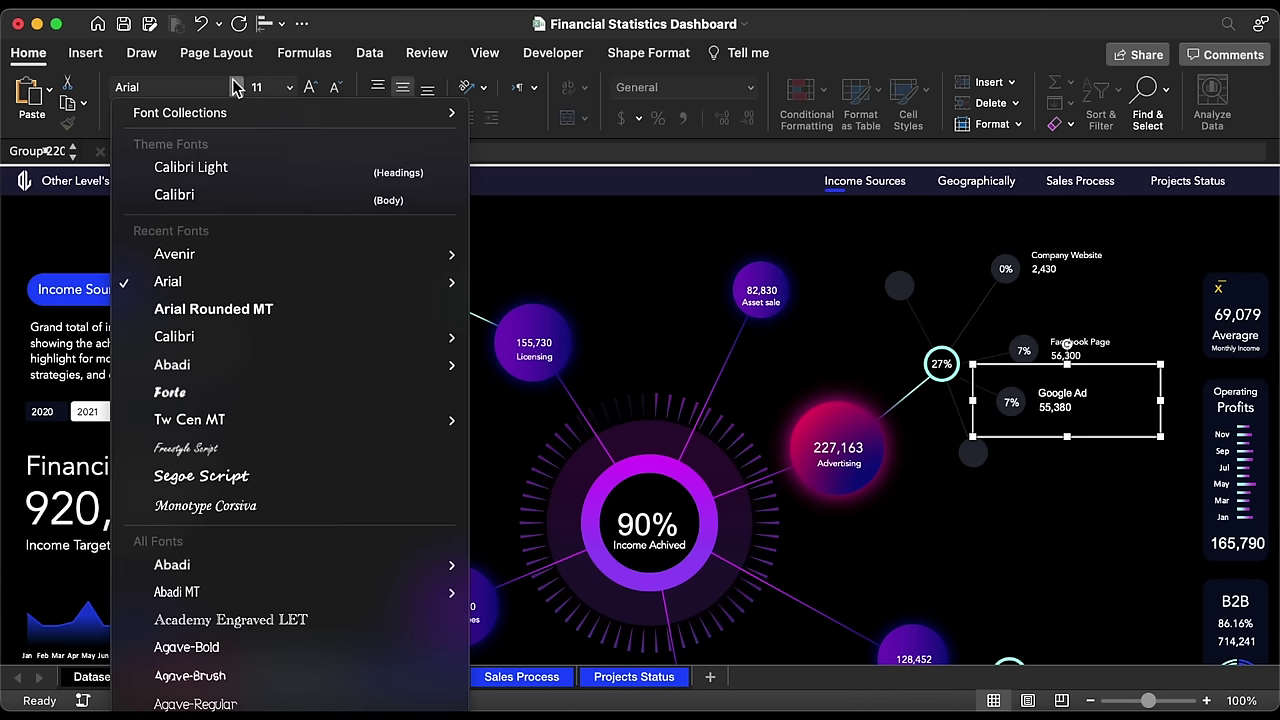
{"action": "left_click", "coordinate": [195, 258]}
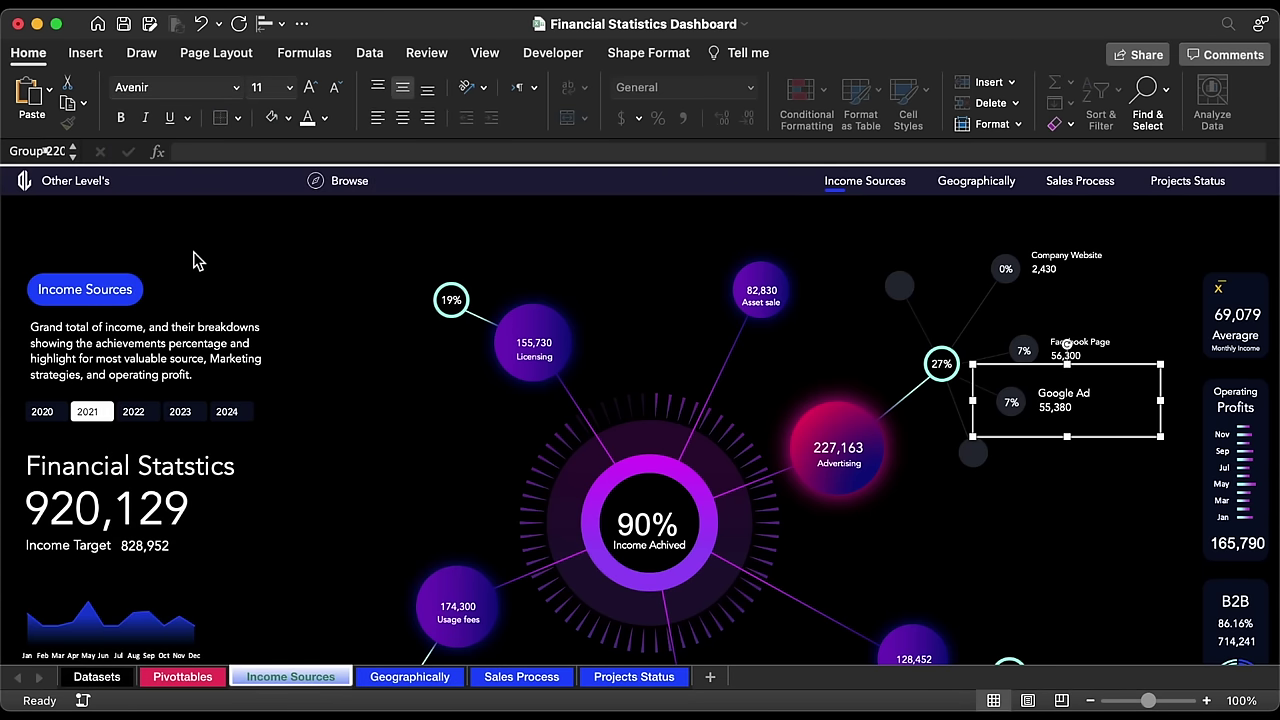
{"action": "left_click", "coordinate": [337, 88]}
{"action": "left_click", "coordinate": [337, 88]}
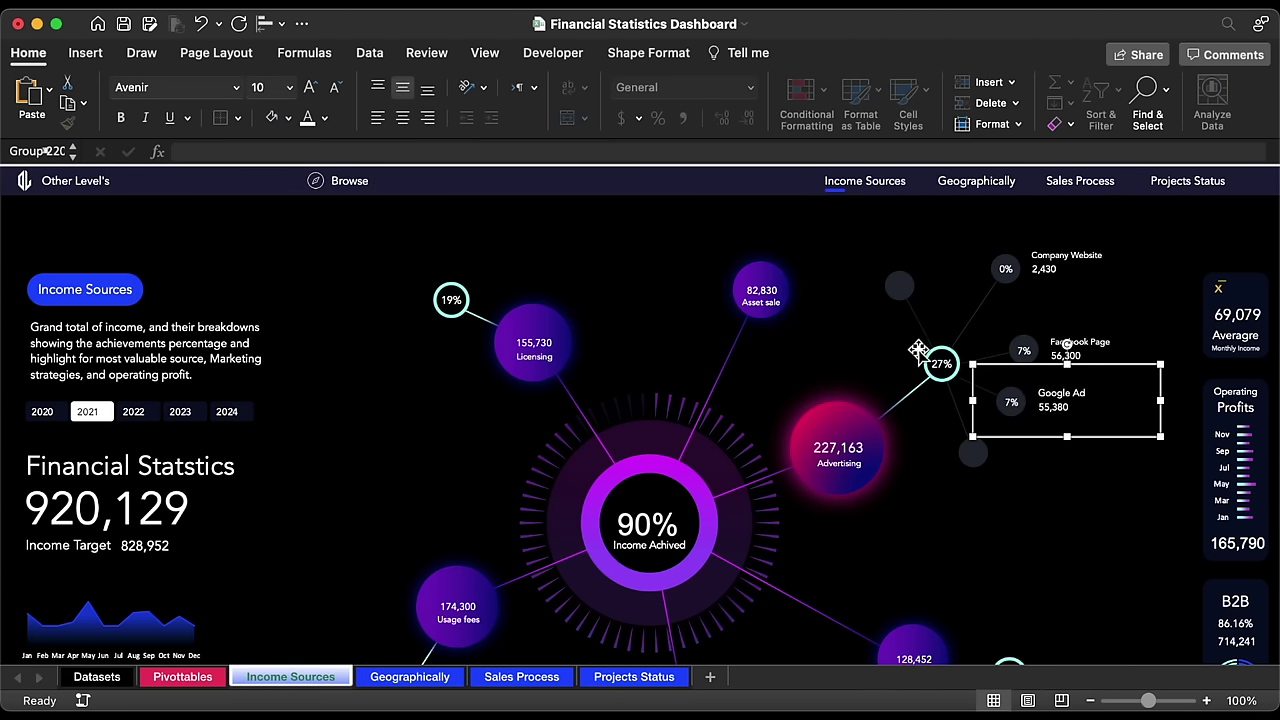
{"action": "left_click", "coordinate": [1083, 405]}
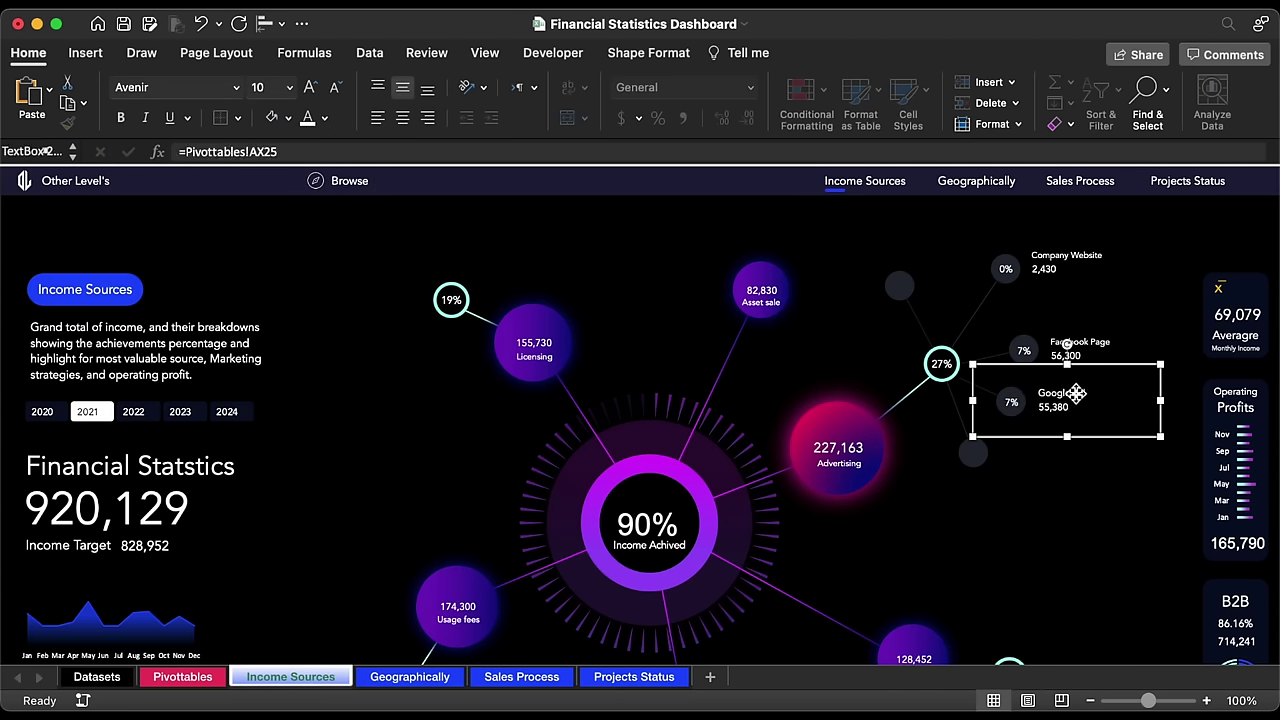
{"action": "left_click", "coordinate": [337, 88]}
{"action": "left_click", "coordinate": [1117, 440]}
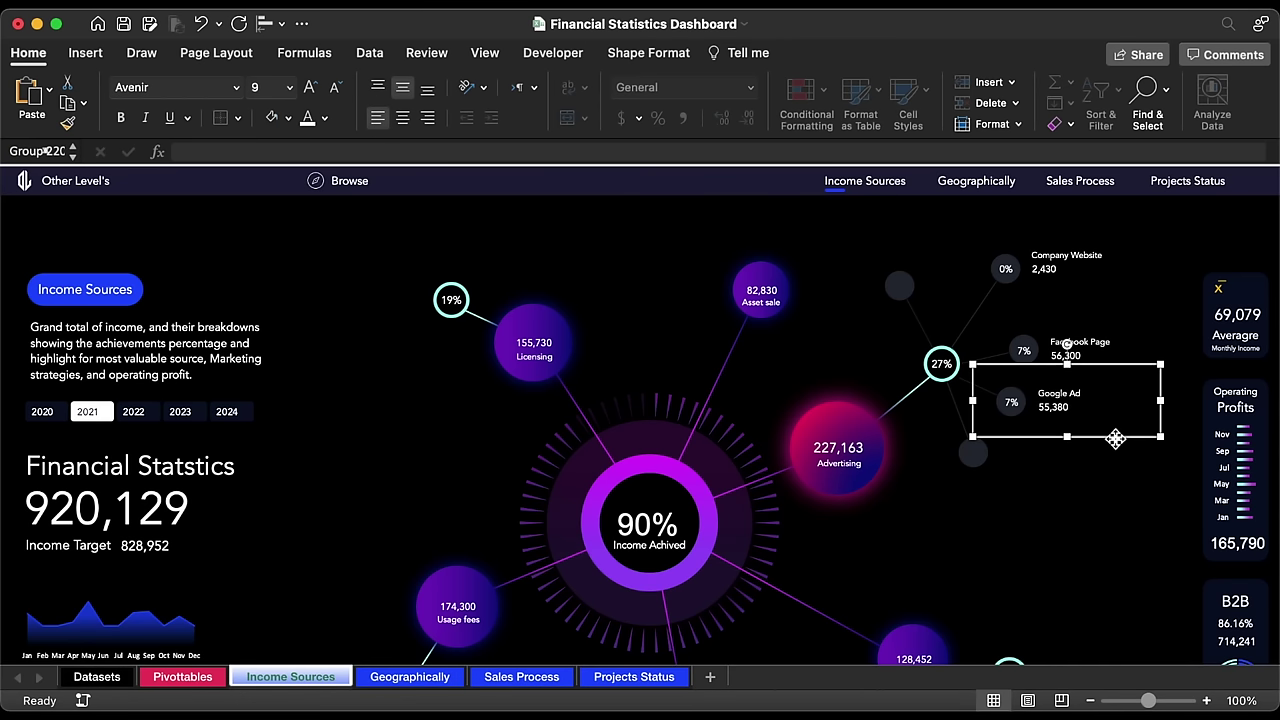
Step: Copy the Google Ad group below and relink it to row 26: Television Ad, 56,530, 7%
{"action": "left_click_drag", "start_coordinate": [1117, 444], "coordinate": [1077, 492]}
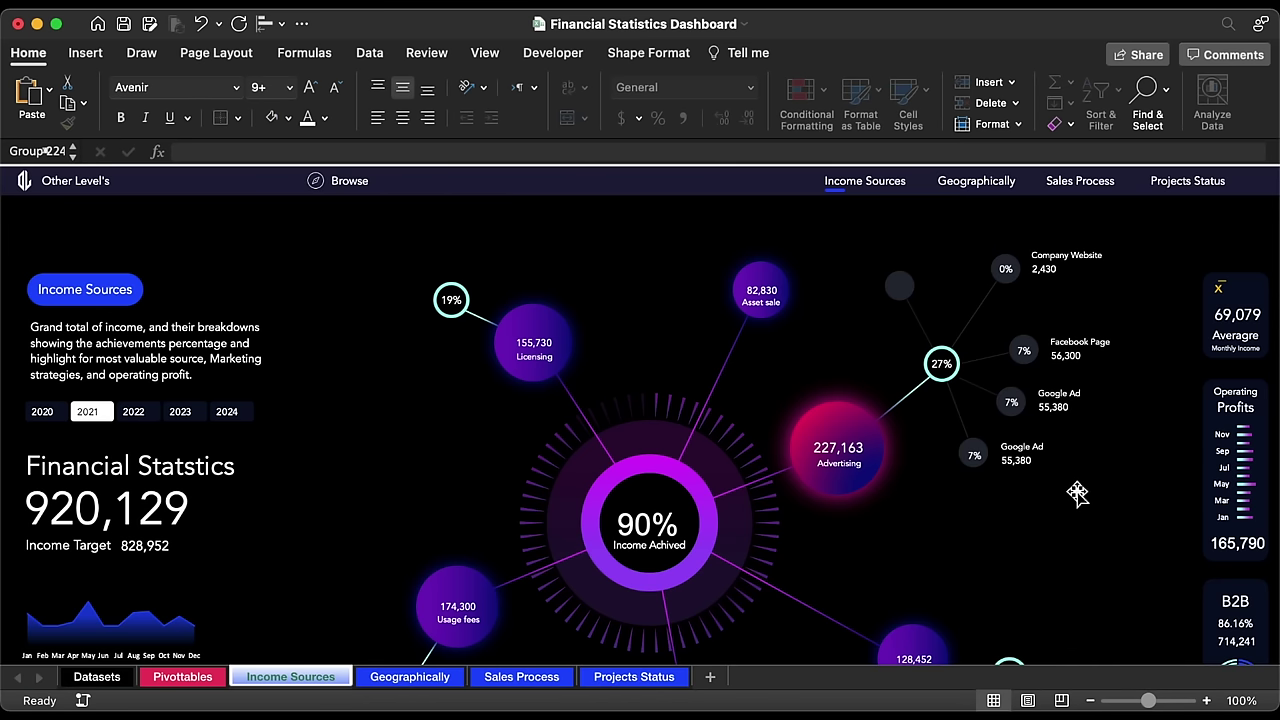
{"action": "left_click", "coordinate": [978, 456]}
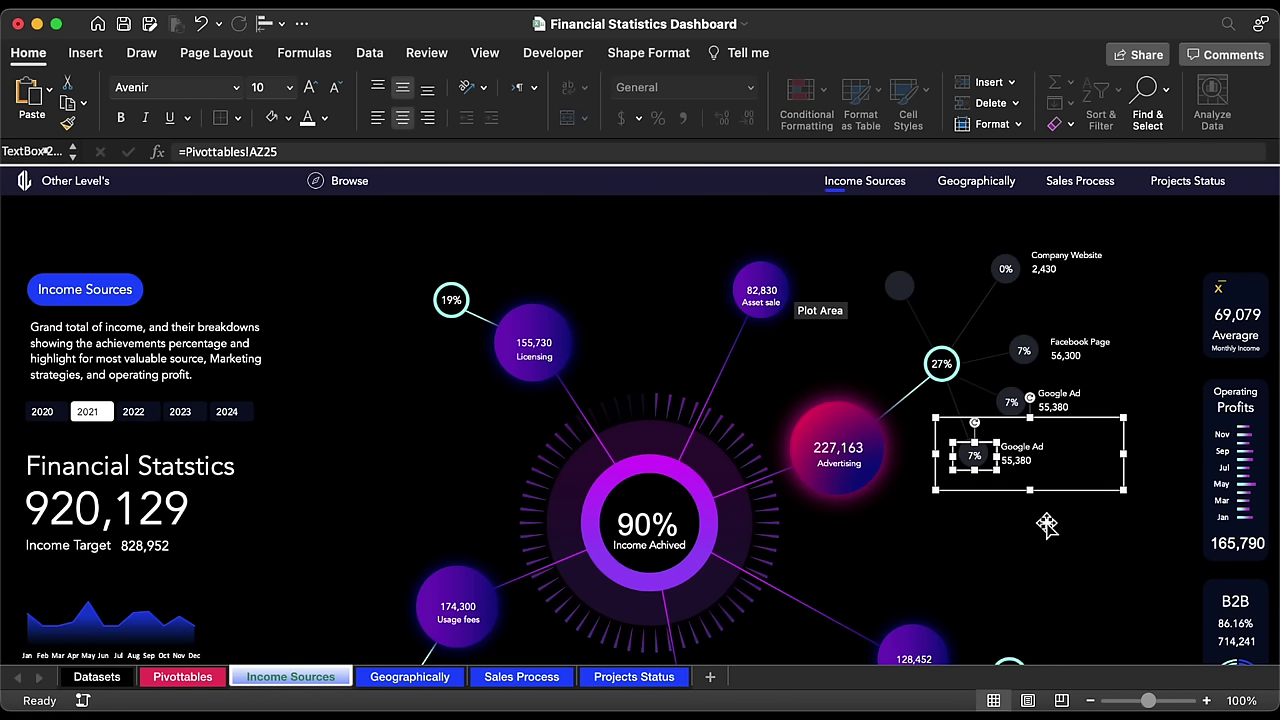
{"action": "left_click", "coordinate": [316, 151]}
{"action": "key", "text": "Return"}
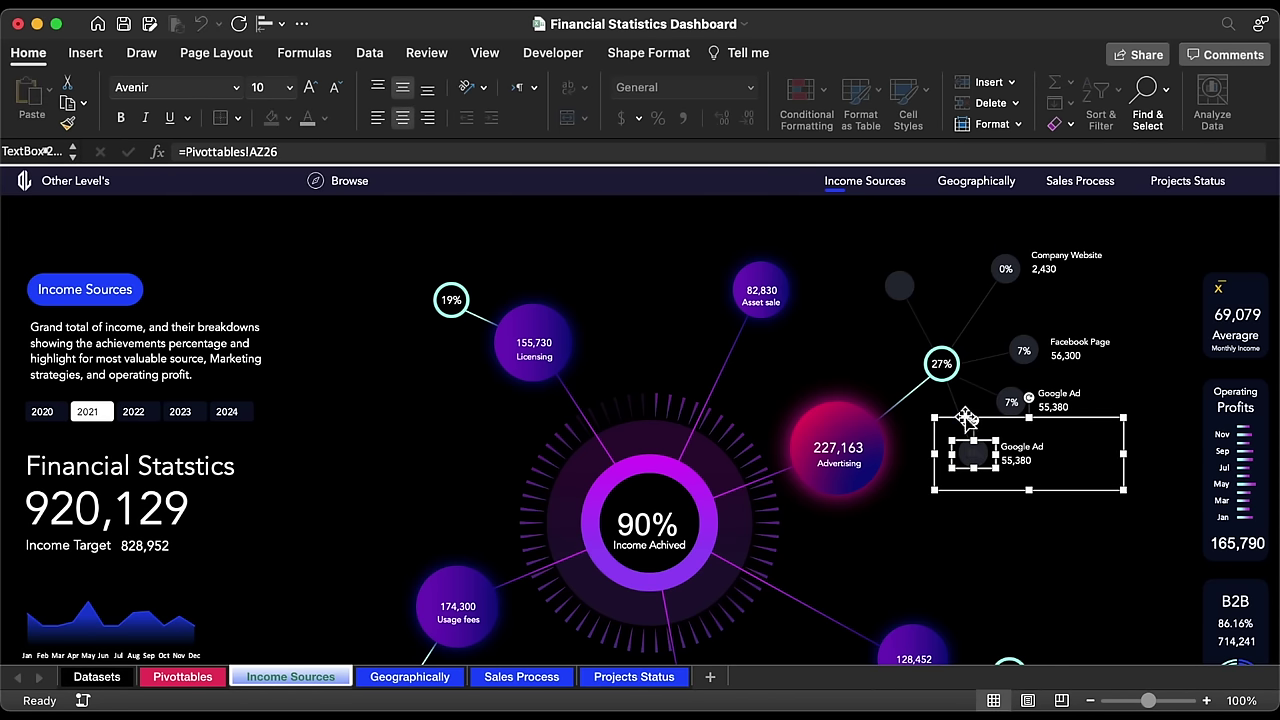
{"action": "left_click", "coordinate": [1045, 446]}
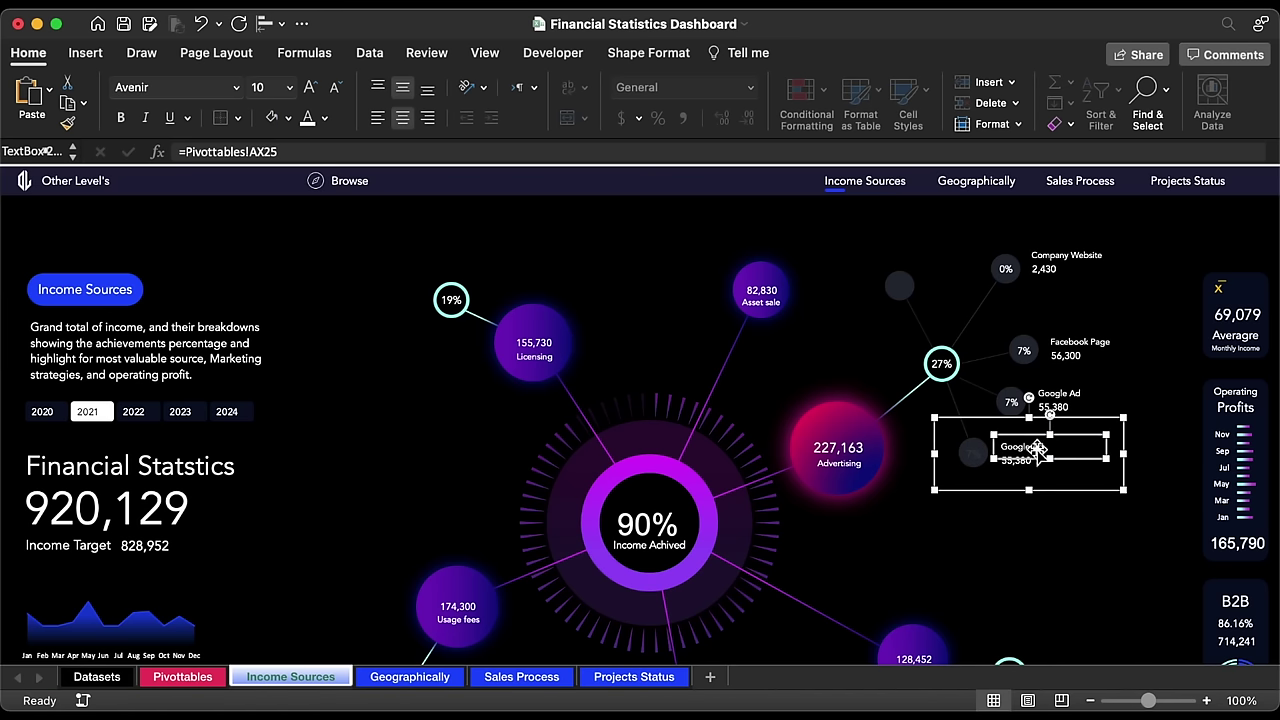
{"action": "left_click", "coordinate": [326, 147]}
{"action": "key", "text": "Return"}
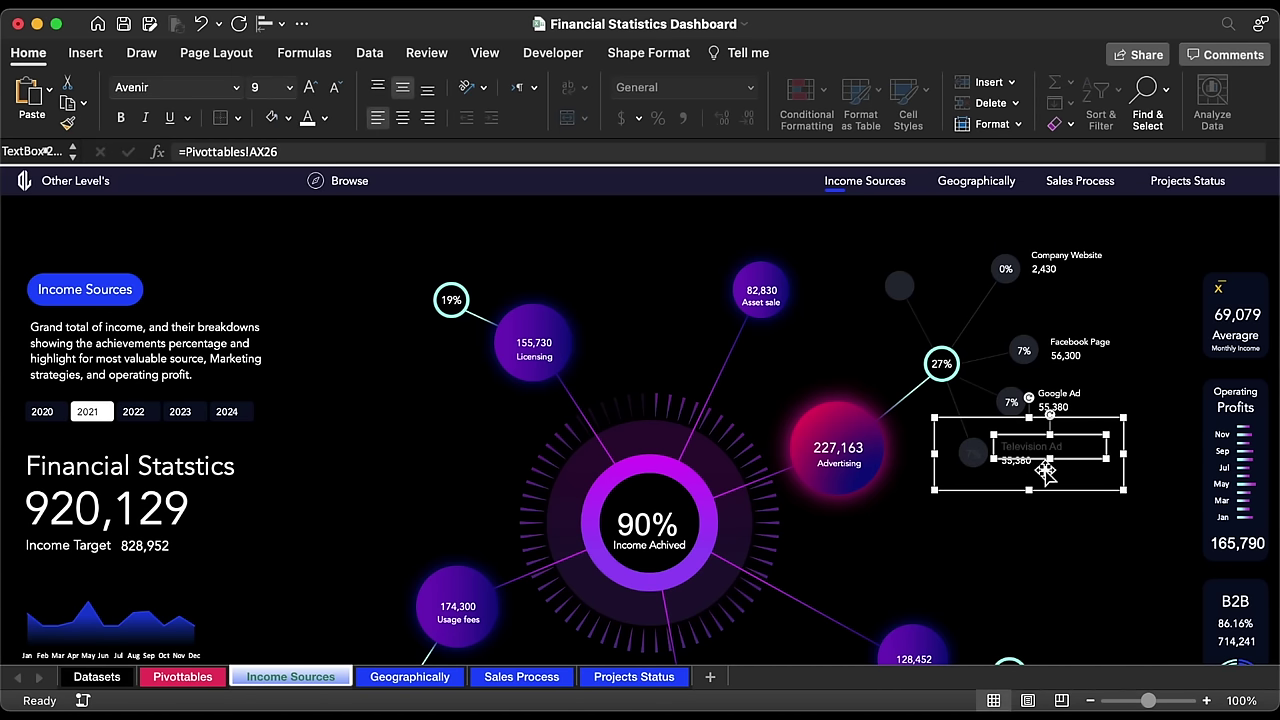
{"action": "left_click", "coordinate": [1045, 470]}
{"action": "left_click", "coordinate": [319, 147]}
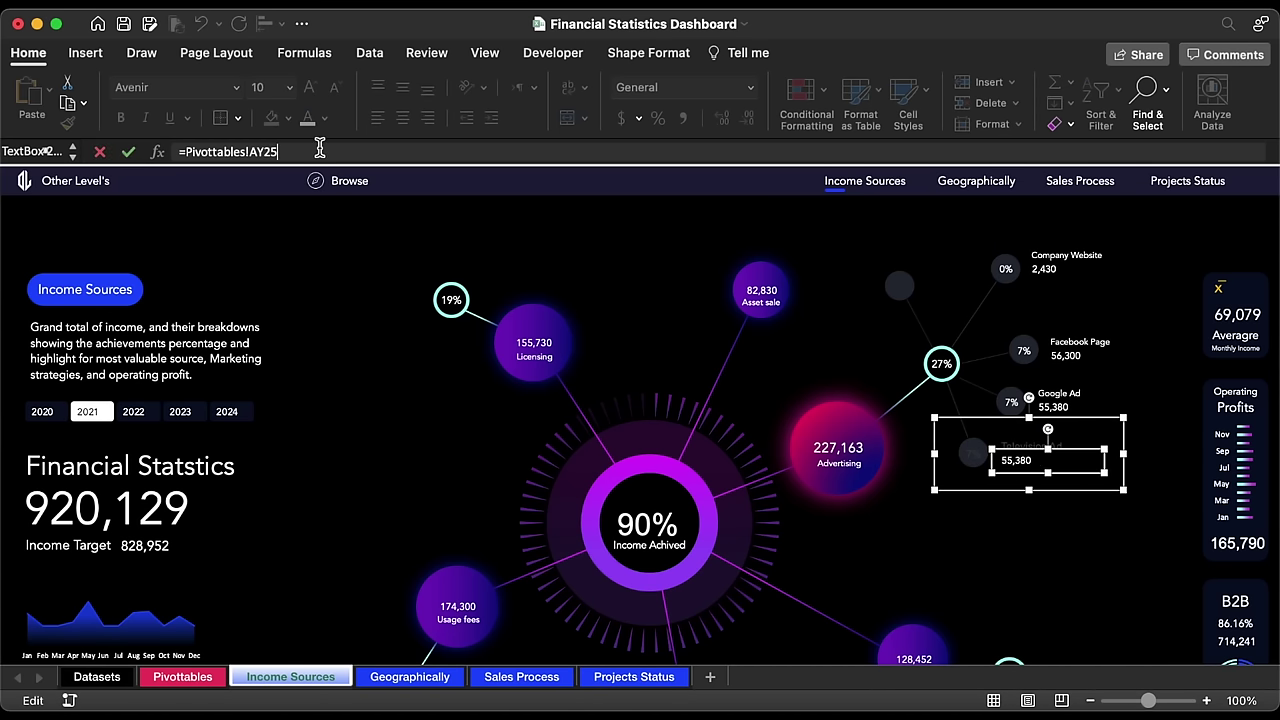
{"action": "type", "text": "6"}
{"action": "key", "text": "Return"}
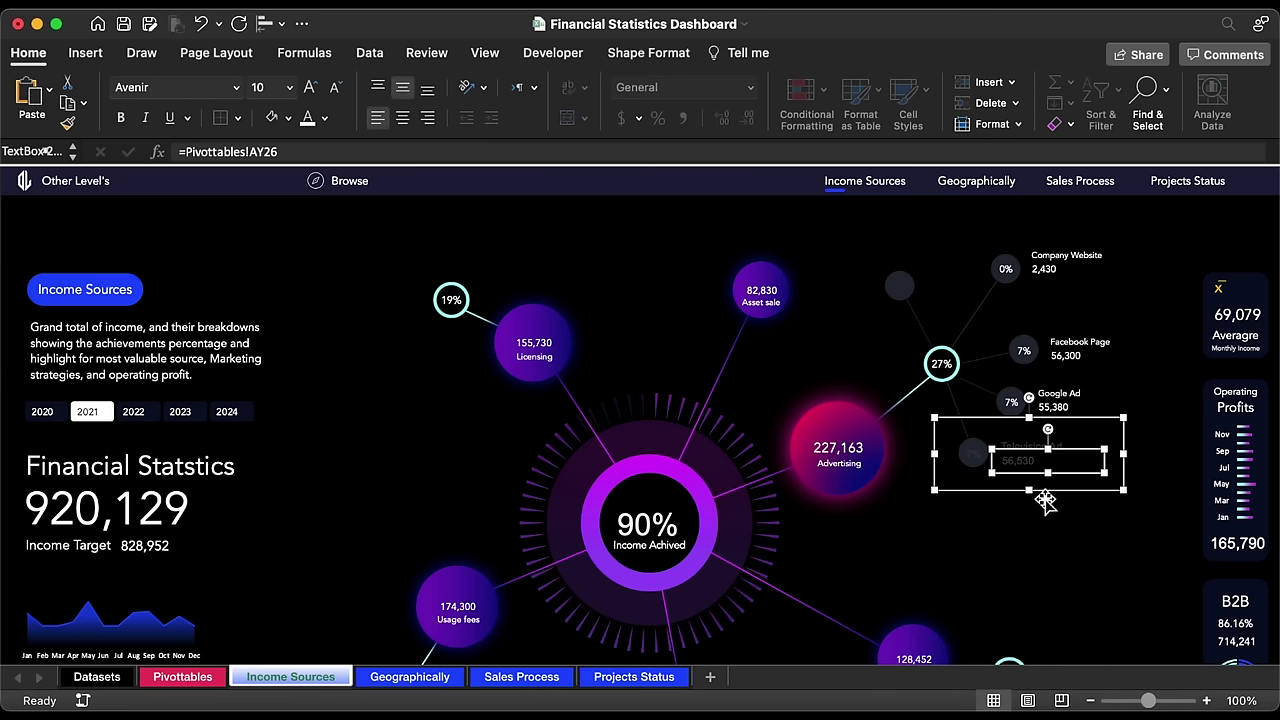
Step: Apply the Google Ad text formatting to the Television Ad group with Format Painter
{"action": "left_click", "coordinate": [1062, 410]}
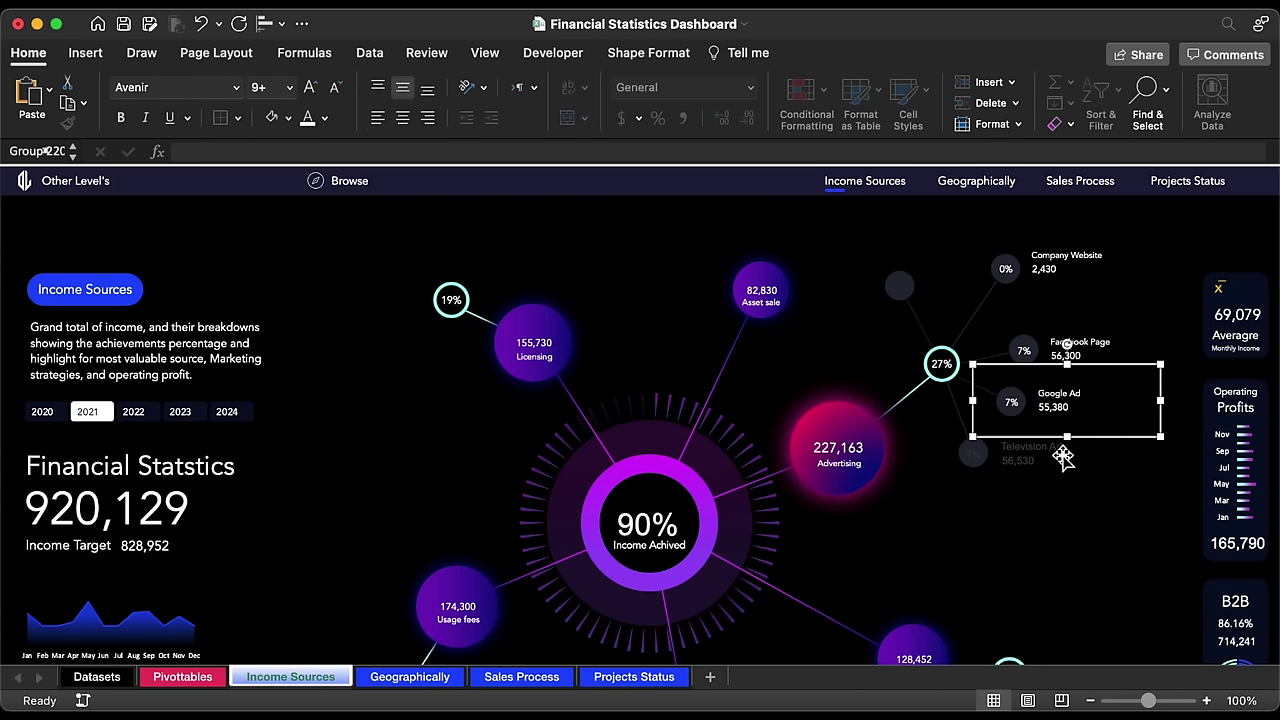
{"action": "left_click", "coordinate": [1056, 398]}
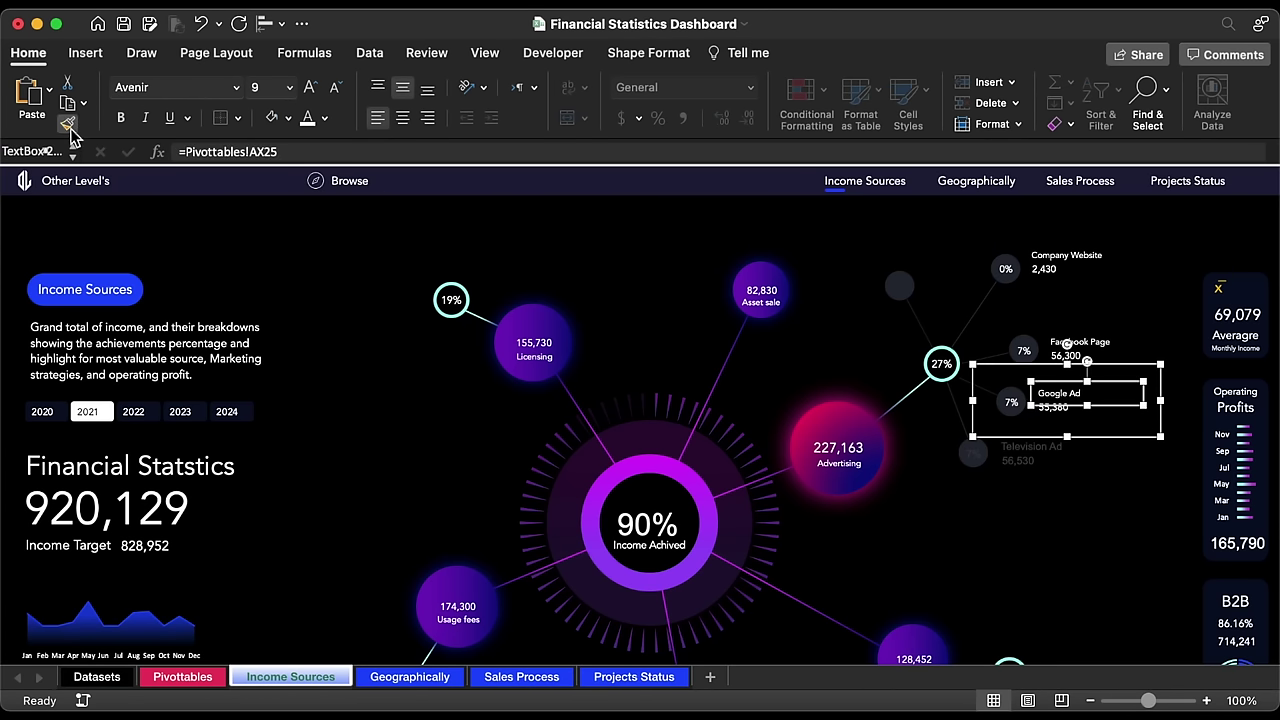
{"action": "left_click", "coordinate": [67, 123]}
{"action": "left_click", "coordinate": [1035, 463]}
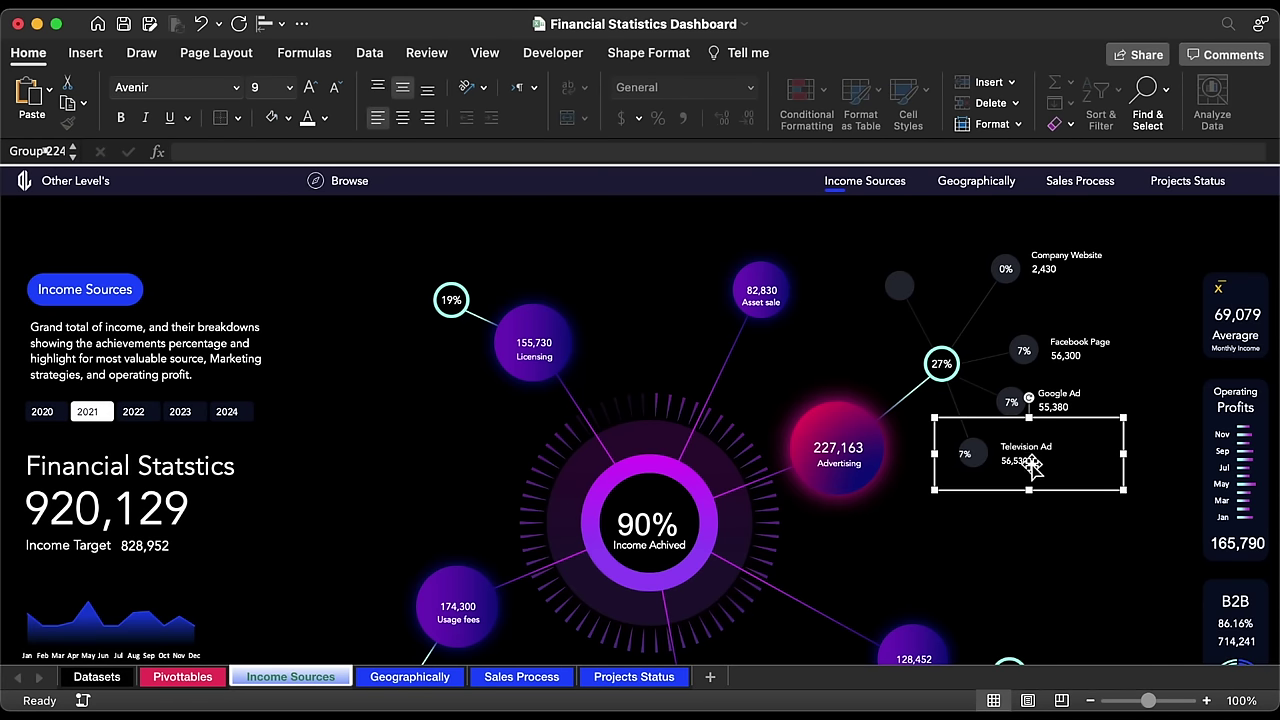
{"action": "left_click", "coordinate": [1033, 462]}
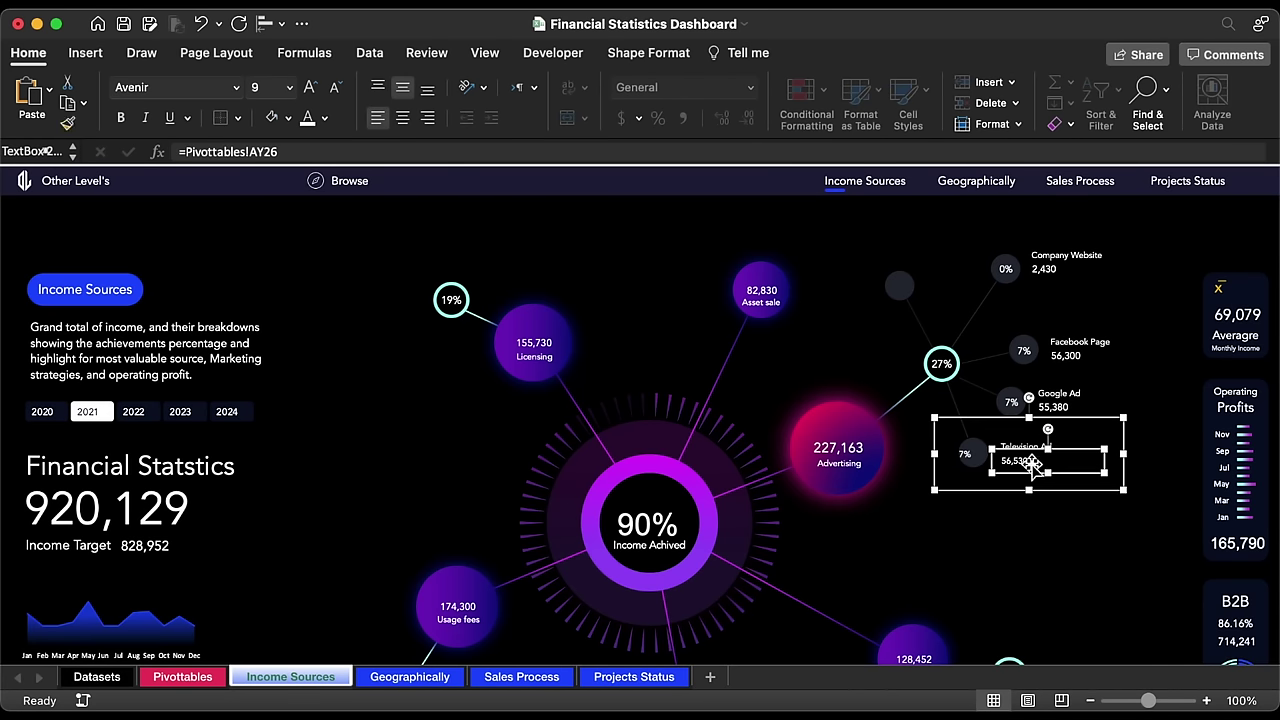
{"action": "left_click", "coordinate": [968, 462]}
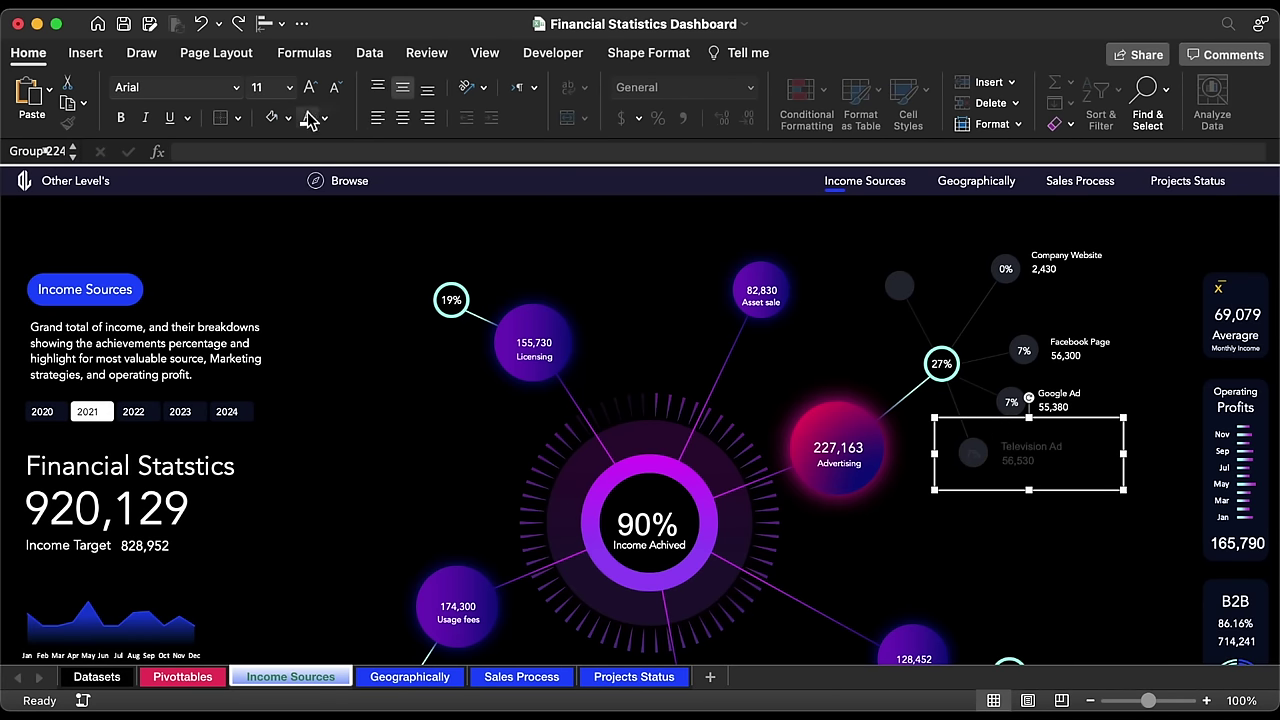
Step: Set the Television Ad group to smaller Avenir text and position it beside its node
{"action": "left_click", "coordinate": [236, 88]}
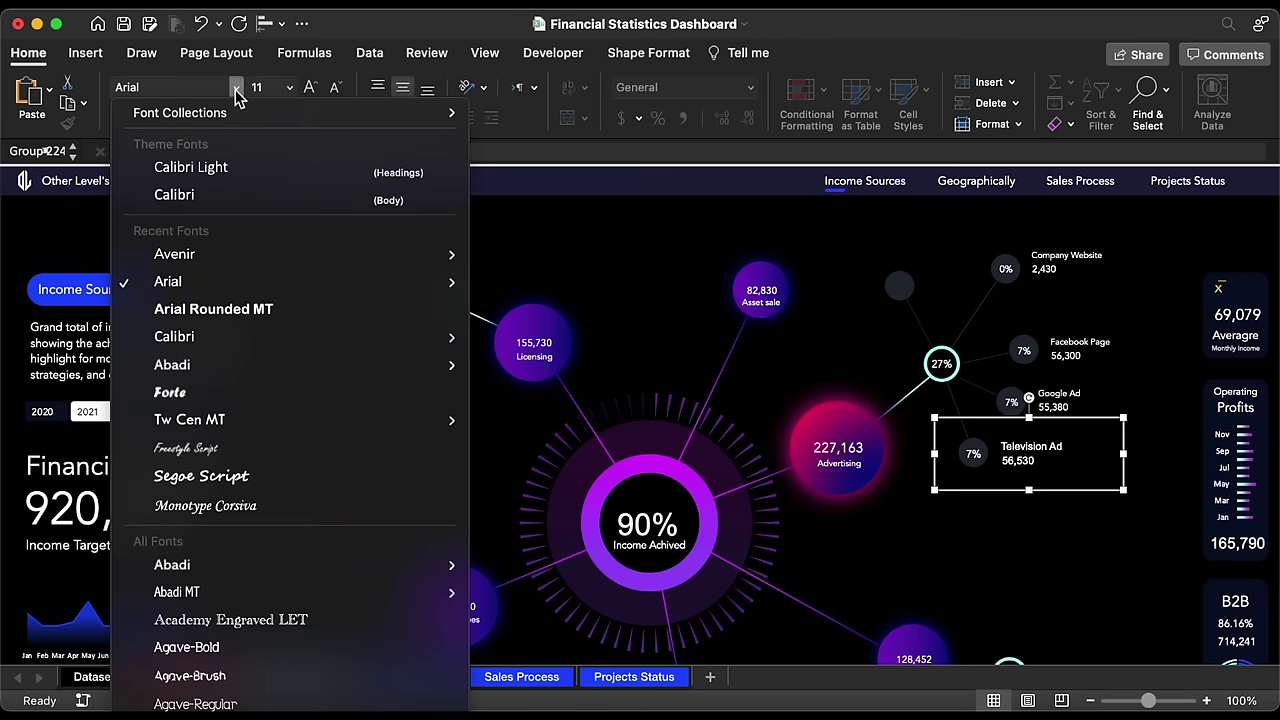
{"action": "left_click", "coordinate": [216, 257]}
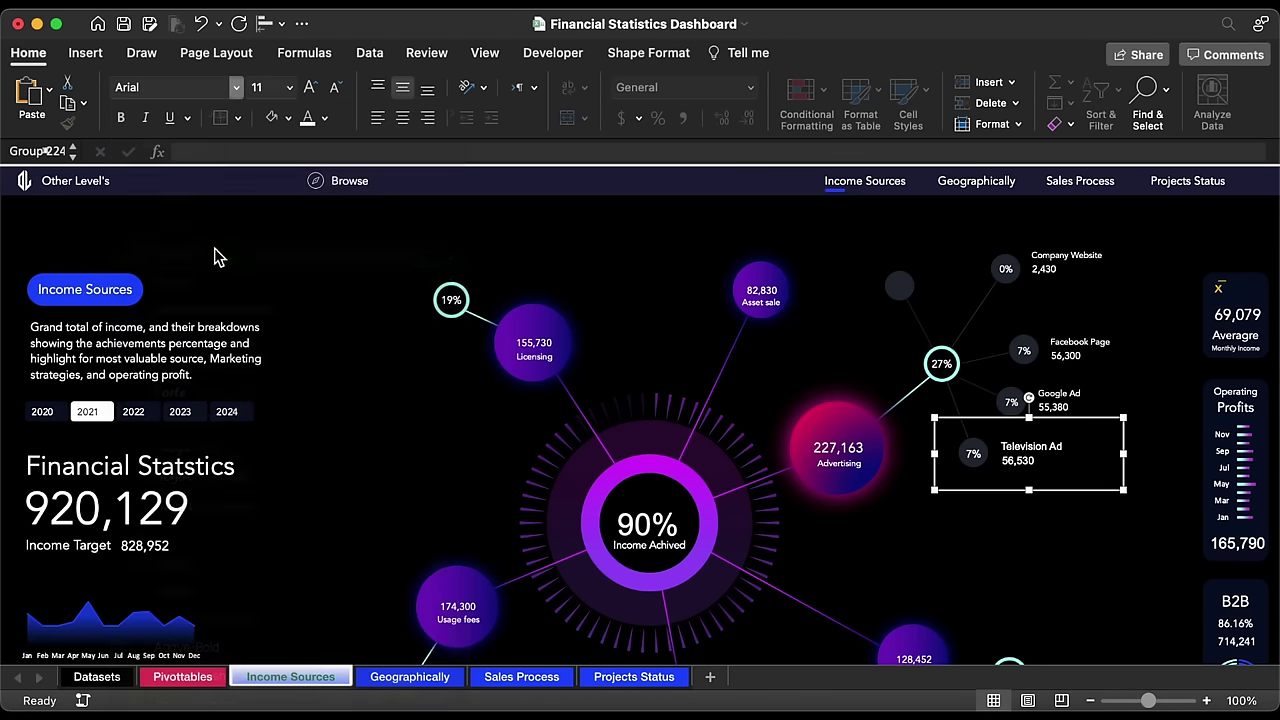
{"action": "left_click", "coordinate": [338, 91]}
{"action": "left_click", "coordinate": [1046, 455]}
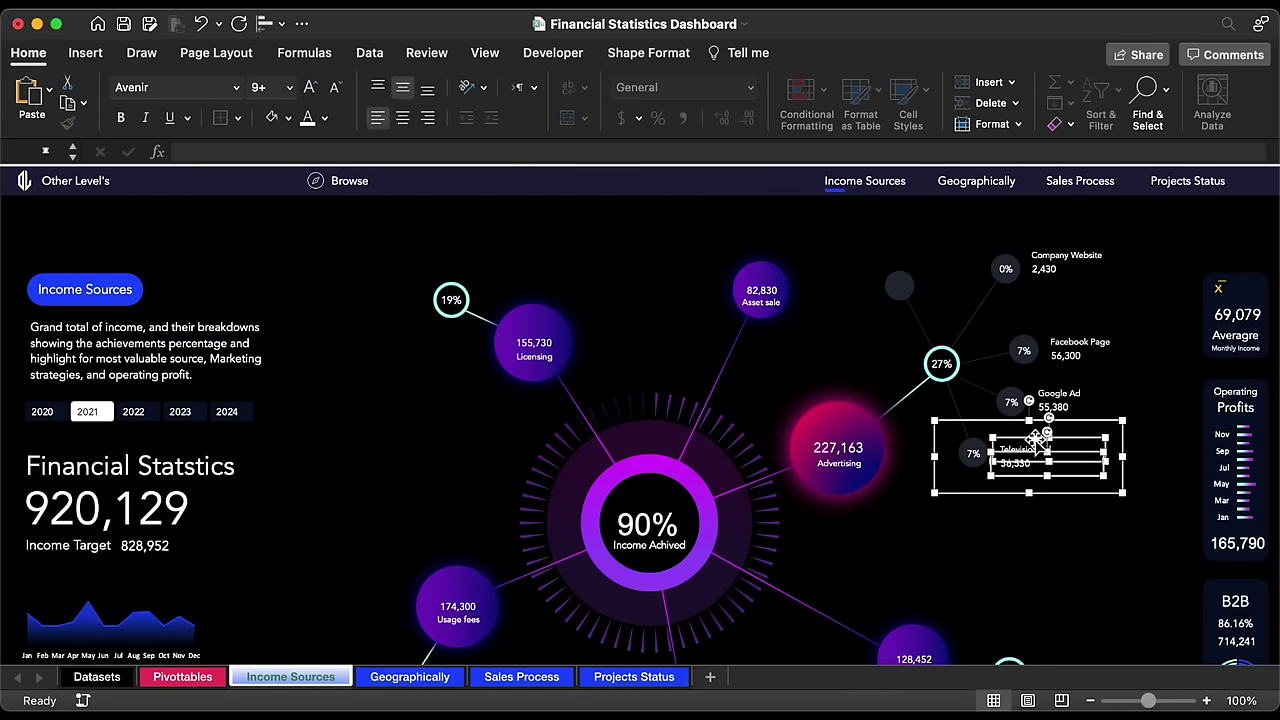
{"action": "left_click_drag", "start_coordinate": [1032, 441], "coordinate": [1024, 461]}
{"action": "left_click", "coordinate": [1068, 415]}
Step: Copy the Google Ad label group above the Company Website node and relink its percent to row 26
{"action": "left_click_drag", "start_coordinate": [1068, 408], "coordinate": [1068, 421]}
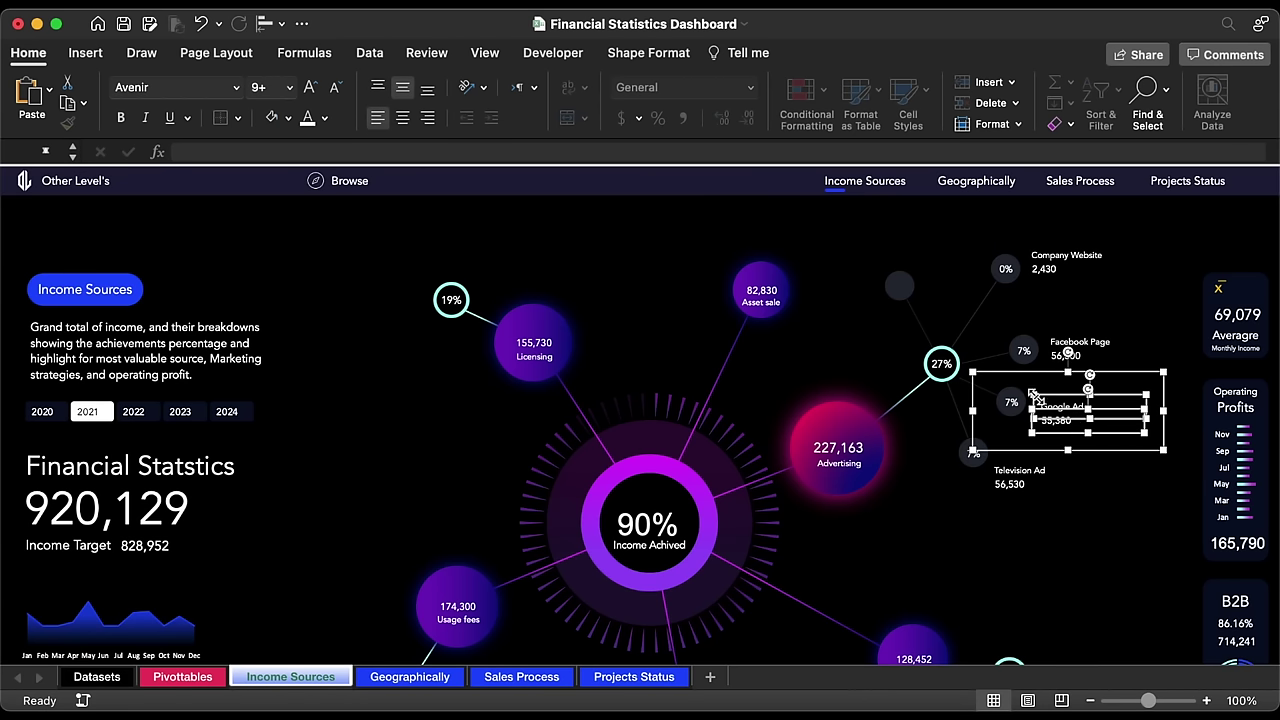
{"action": "left_click", "coordinate": [1017, 376]}
{"action": "left_click_drag", "start_coordinate": [1017, 377], "coordinate": [1029, 388]}
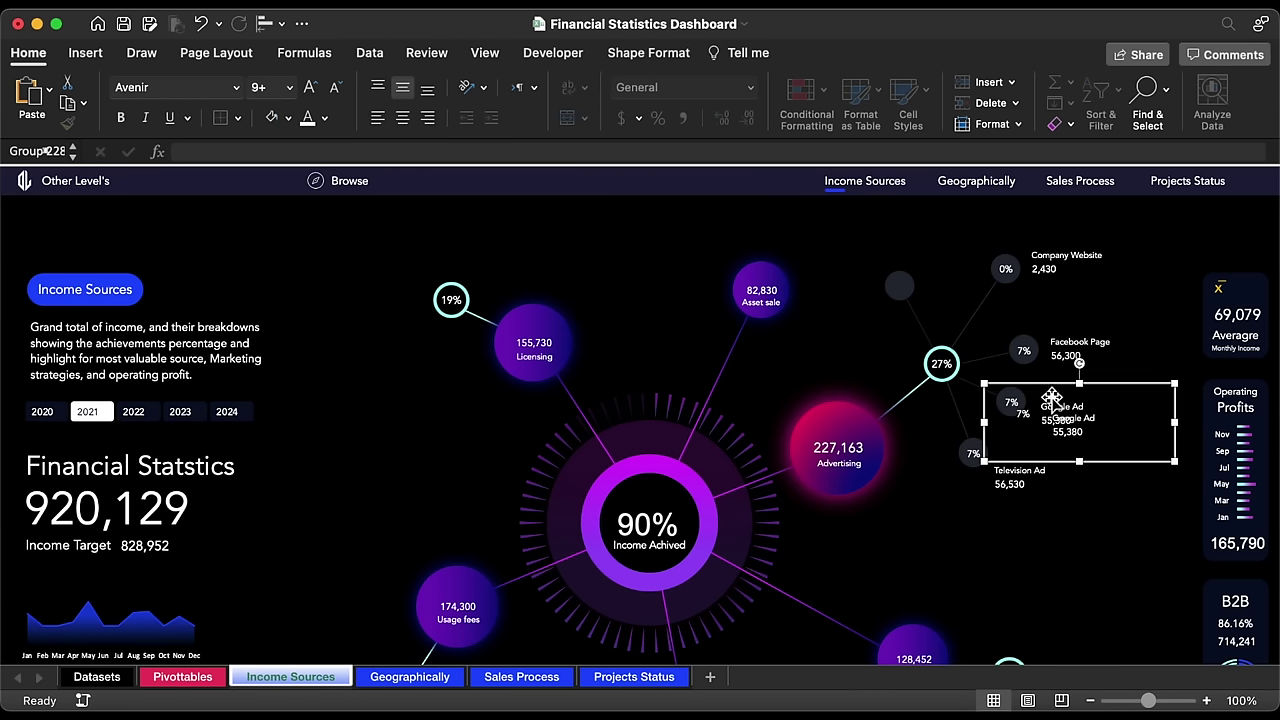
{"action": "left_click_drag", "start_coordinate": [1132, 463], "coordinate": [982, 290]}
{"action": "left_click", "coordinate": [869, 240]}
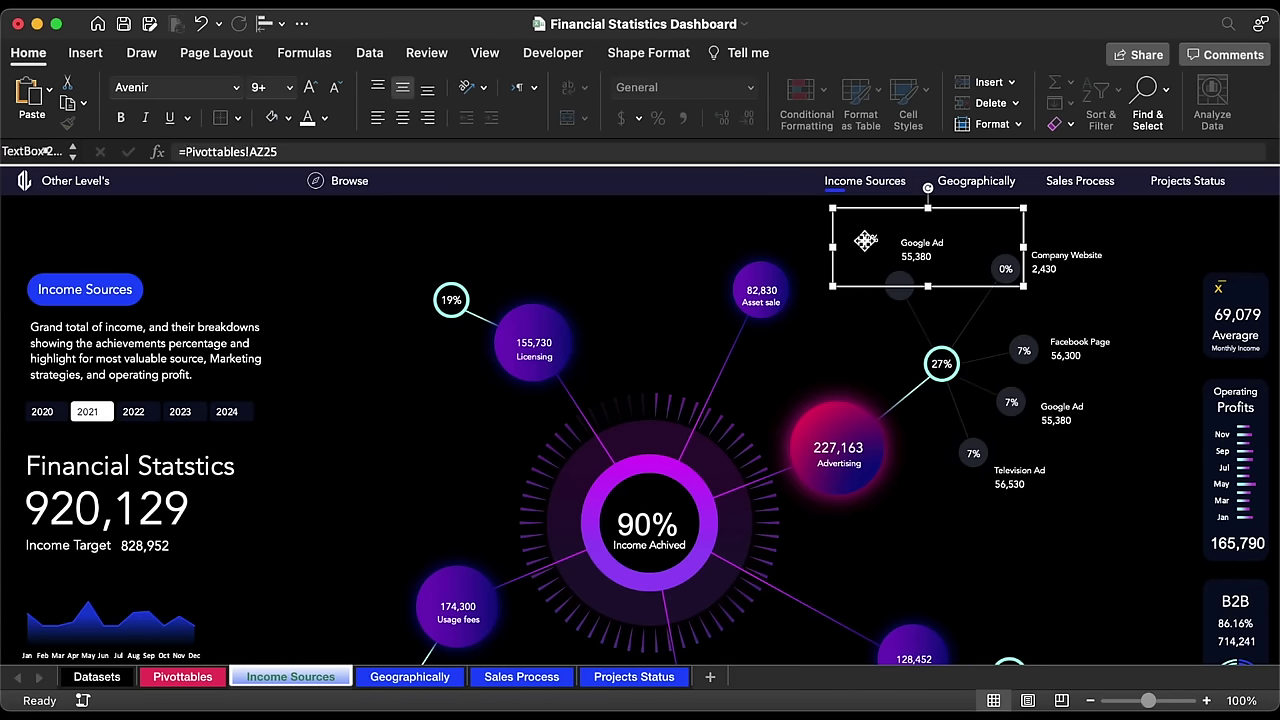
{"action": "left_click", "coordinate": [310, 150]}
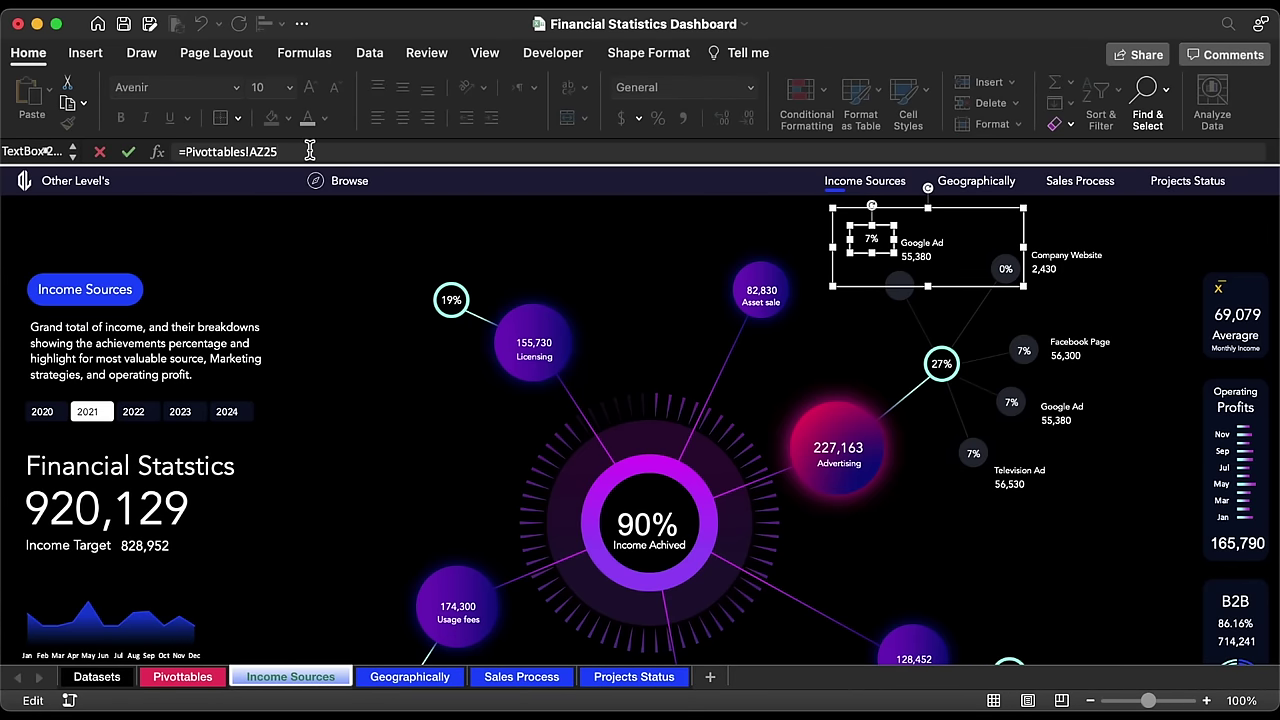
{"action": "type", "text": "6"}
{"action": "key", "text": "Return"}
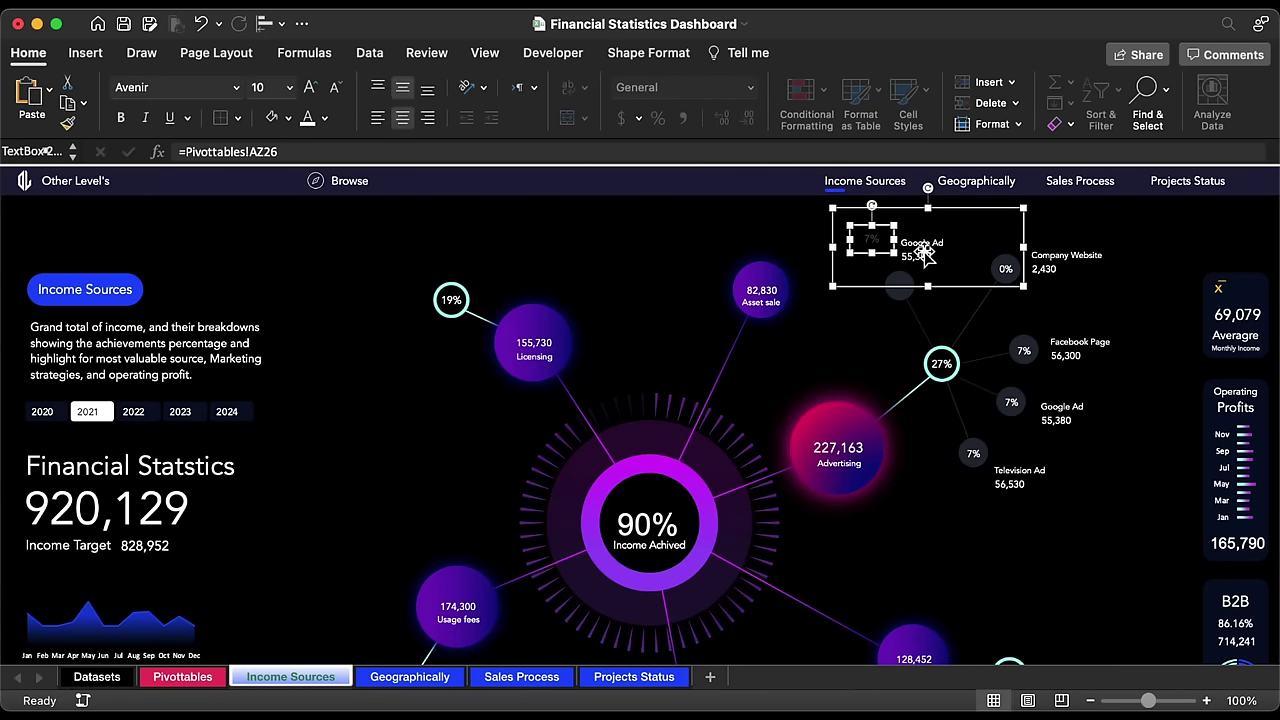
{"action": "left_click", "coordinate": [925, 255]}
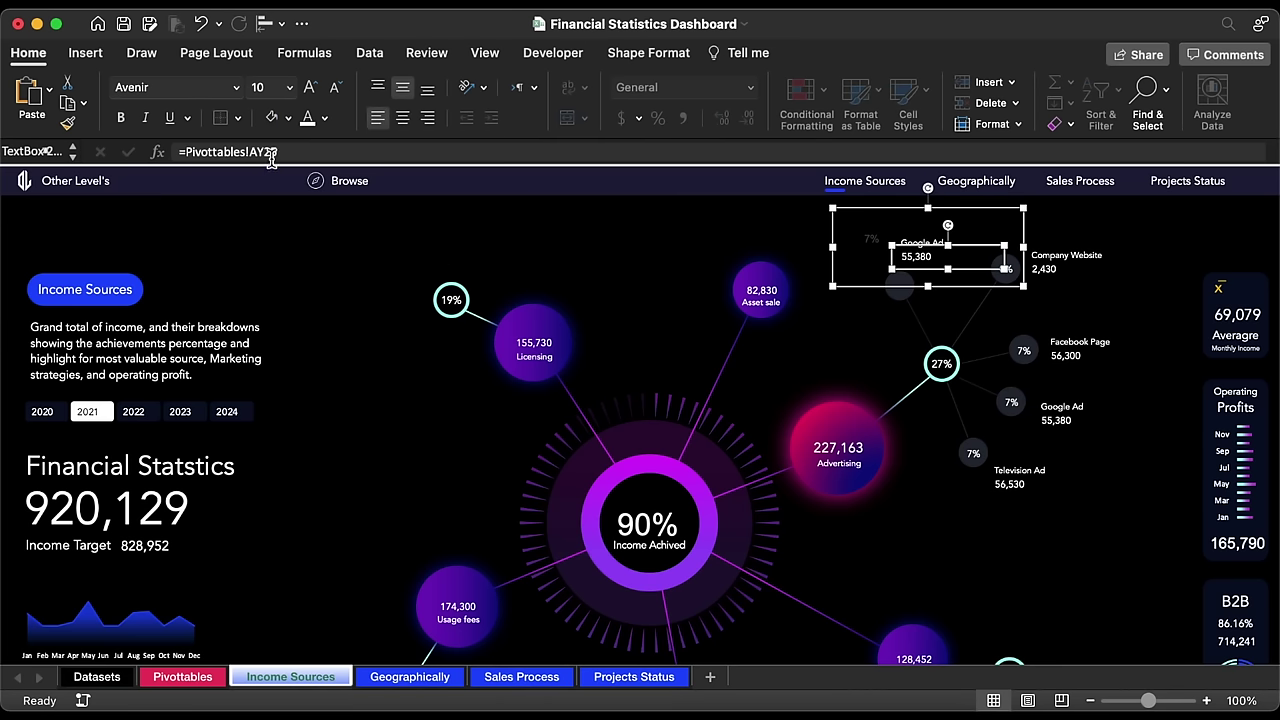
Step: Undo the misplaced copy and duplicate the Television Ad label group toward the top-left node instead
{"action": "key", "text": "super+z"}
{"action": "key", "text": "super+z"}
{"action": "key", "text": "super+z"}
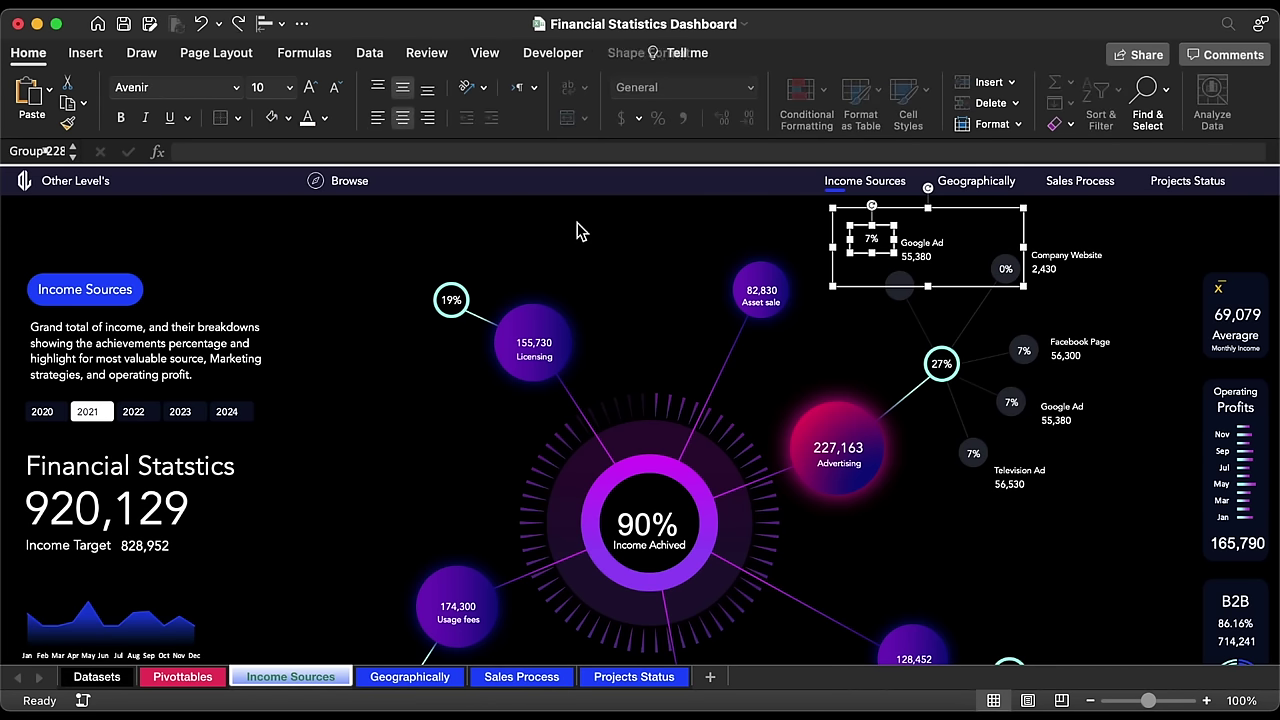
{"action": "key", "text": "super+z"}
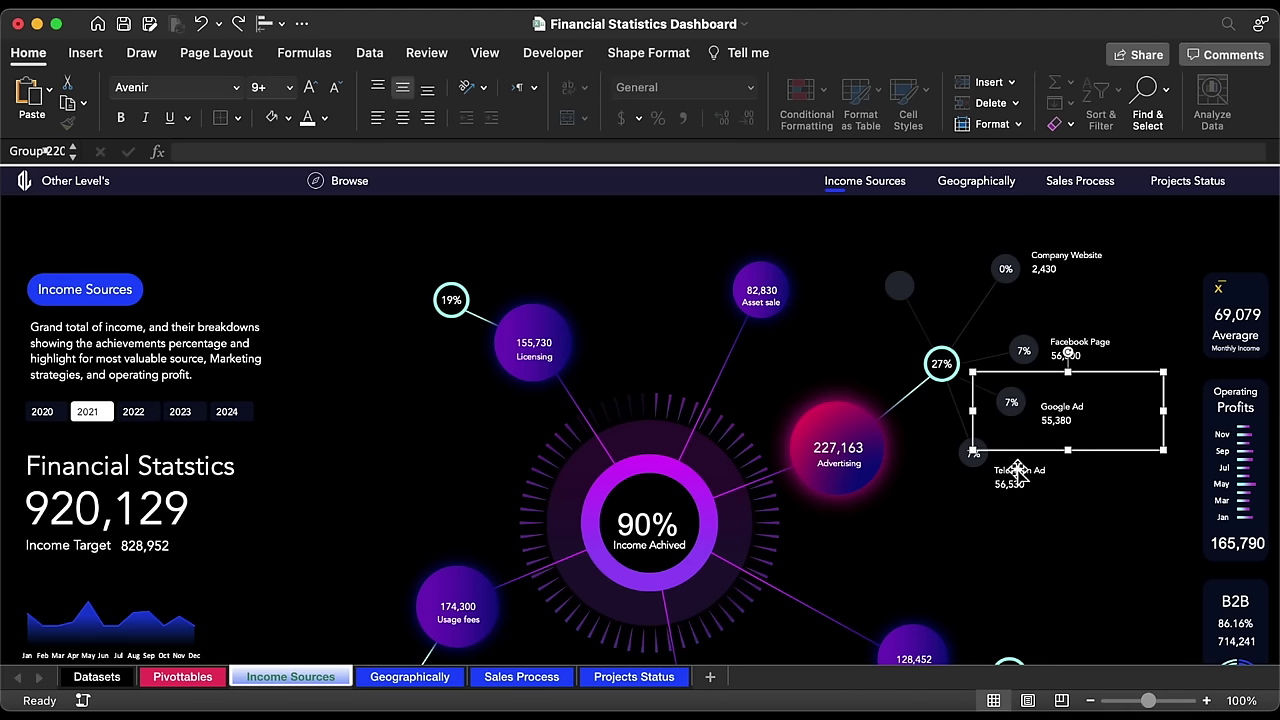
{"action": "left_click", "coordinate": [1017, 470]}
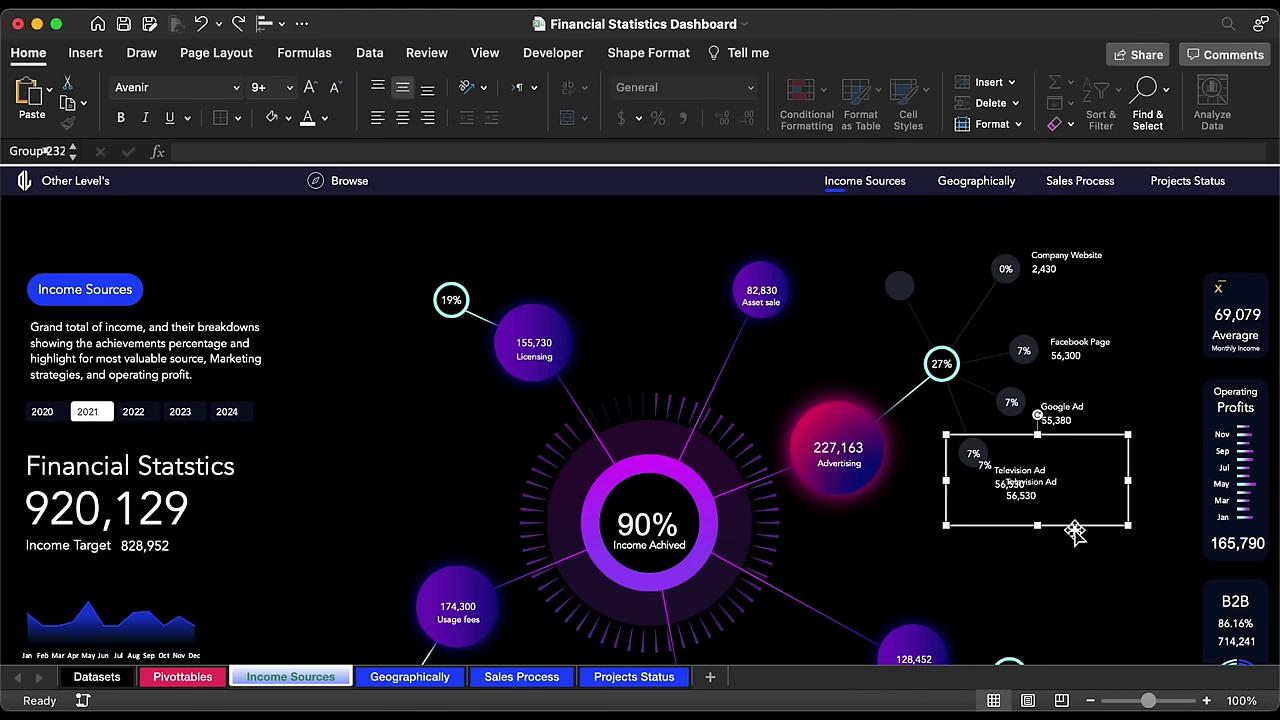
{"action": "left_click_drag", "start_coordinate": [1070, 520], "coordinate": [974, 294]}
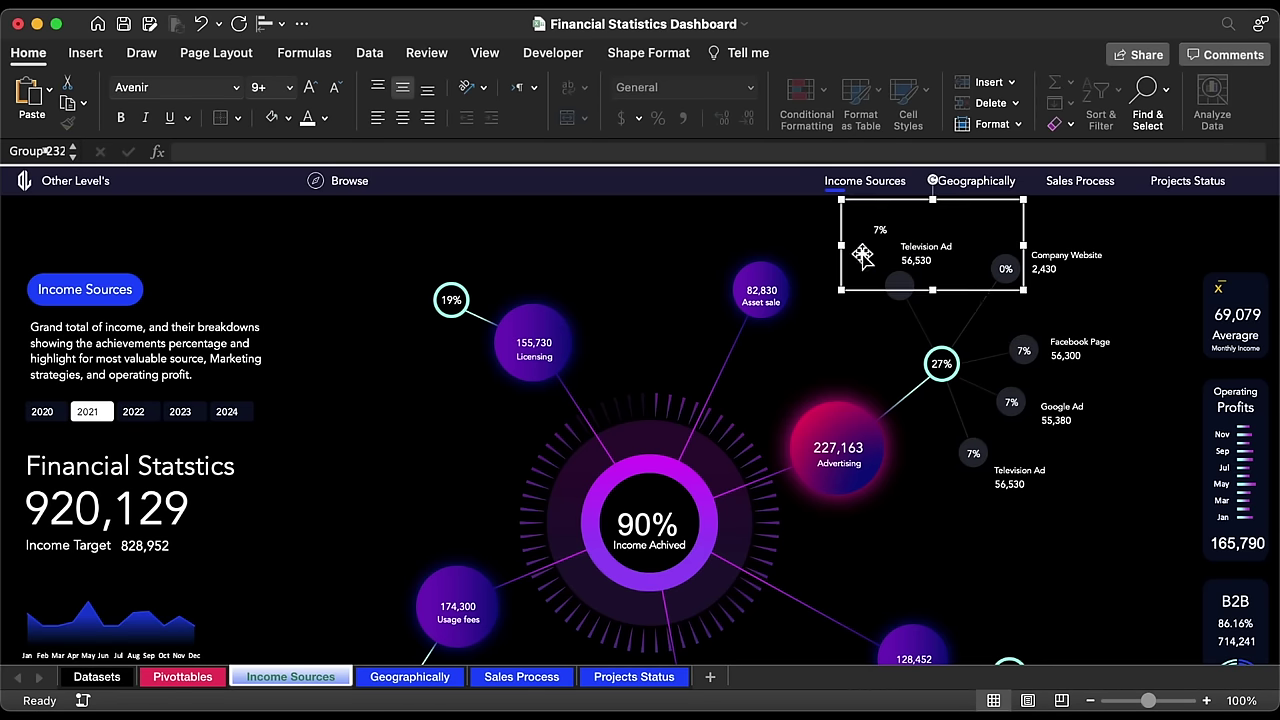
Step: Link the new copy's percent label to row 27 of the Pivottables sheet
{"action": "left_click", "coordinate": [873, 229]}
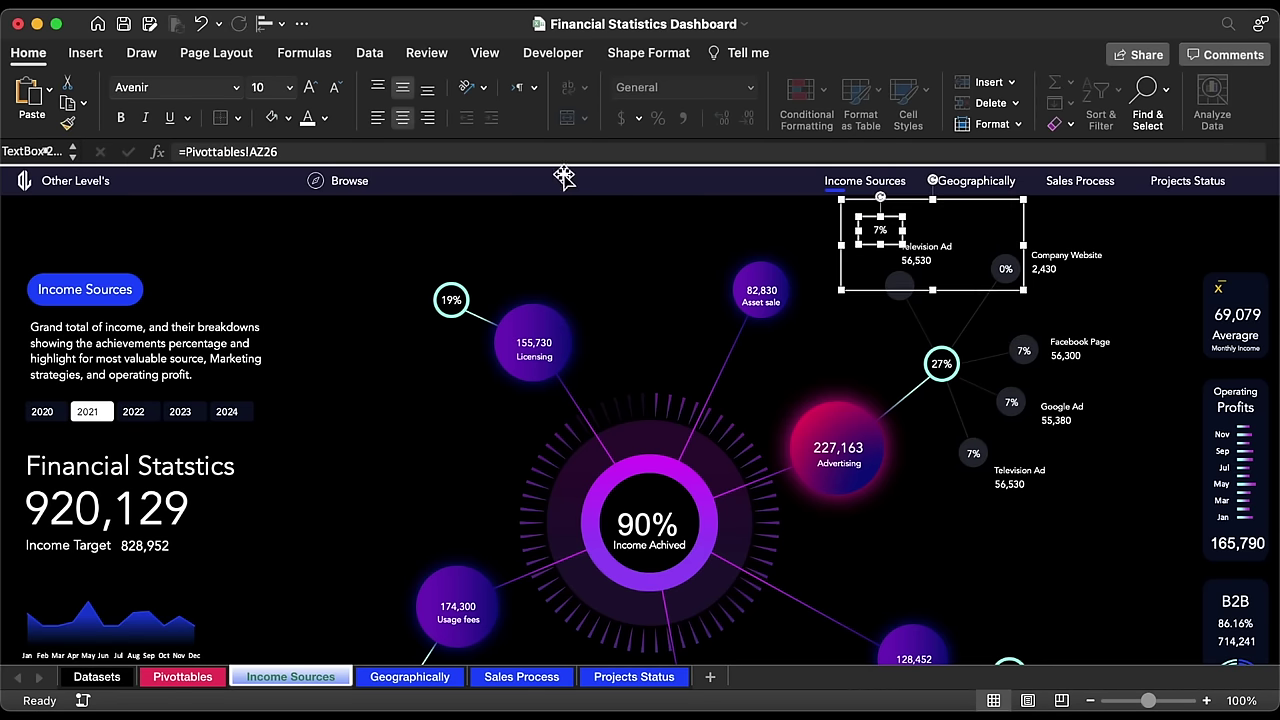
{"action": "left_click", "coordinate": [354, 148]}
{"action": "key", "text": "BackSpace"}
{"action": "type", "text": "7"}
{"action": "key", "text": "Return"}
Step: Point the name label to =Pivottables!AX27 so it reads Youtube Channel
{"action": "left_click", "coordinate": [940, 255]}
{"action": "left_click", "coordinate": [344, 148]}
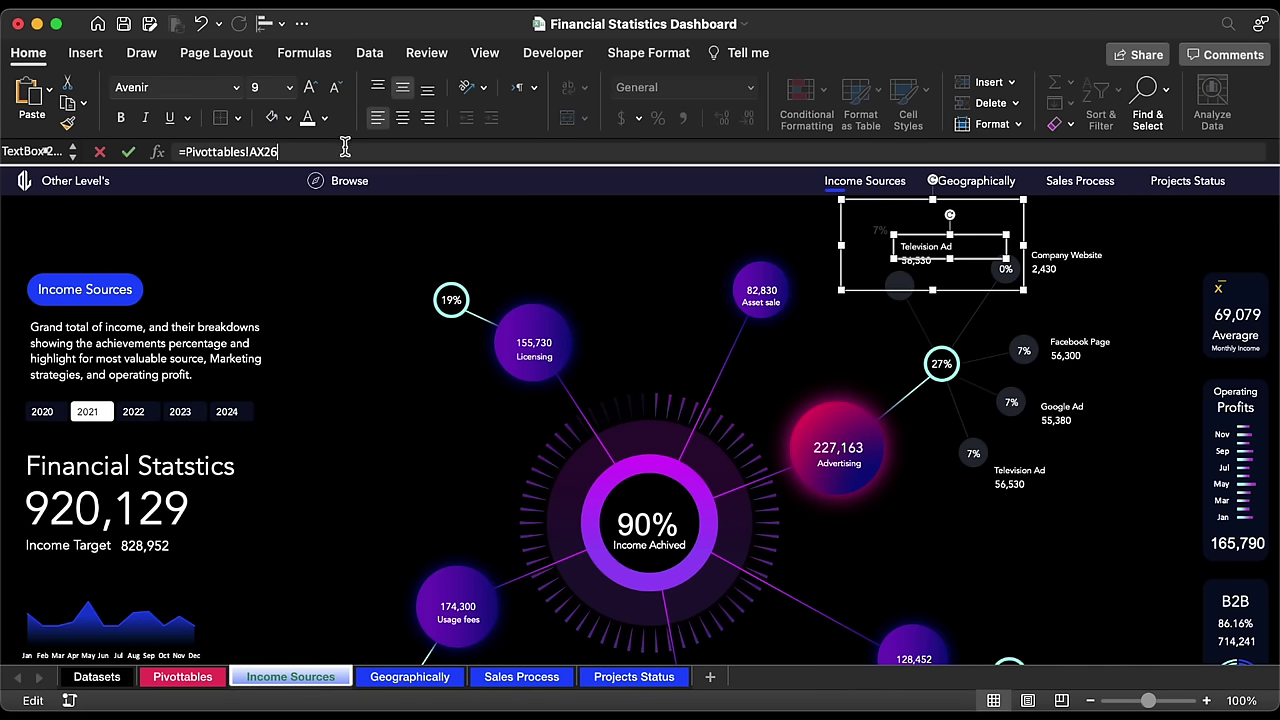
{"action": "key", "text": "BackSpace"}
{"action": "type", "text": "7"}
{"action": "key", "text": "Return"}
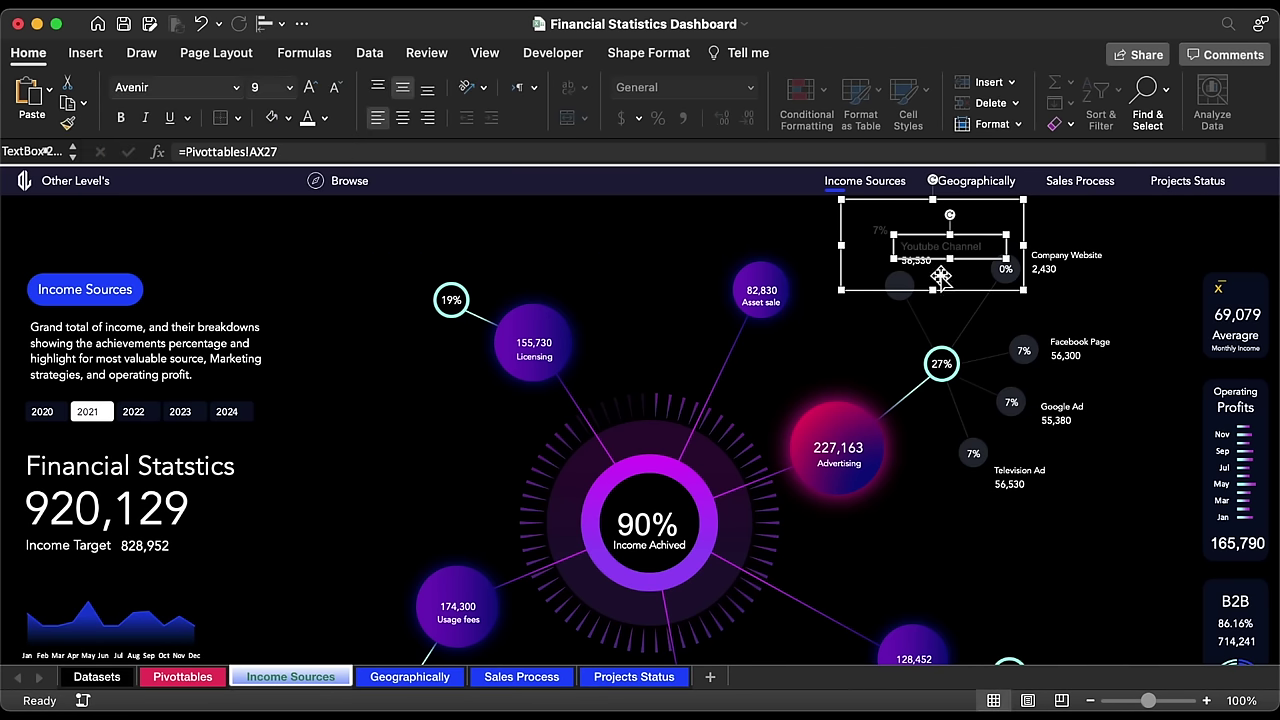
Step: Point the value label to =Pivottables!AY27 so it shows 56,523
{"action": "left_click", "coordinate": [935, 262]}
{"action": "left_click", "coordinate": [370, 152]}
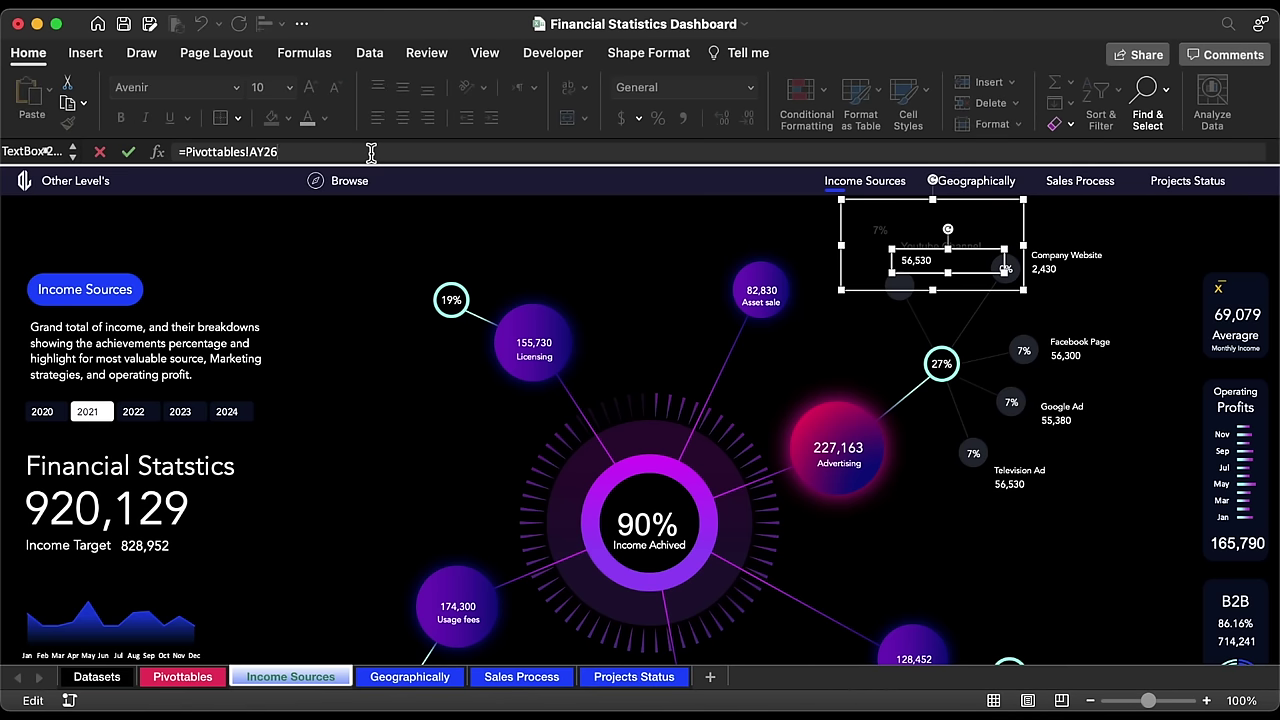
{"action": "key", "text": "BackSpace"}
{"action": "type", "text": "7"}
{"action": "key", "text": "Return"}
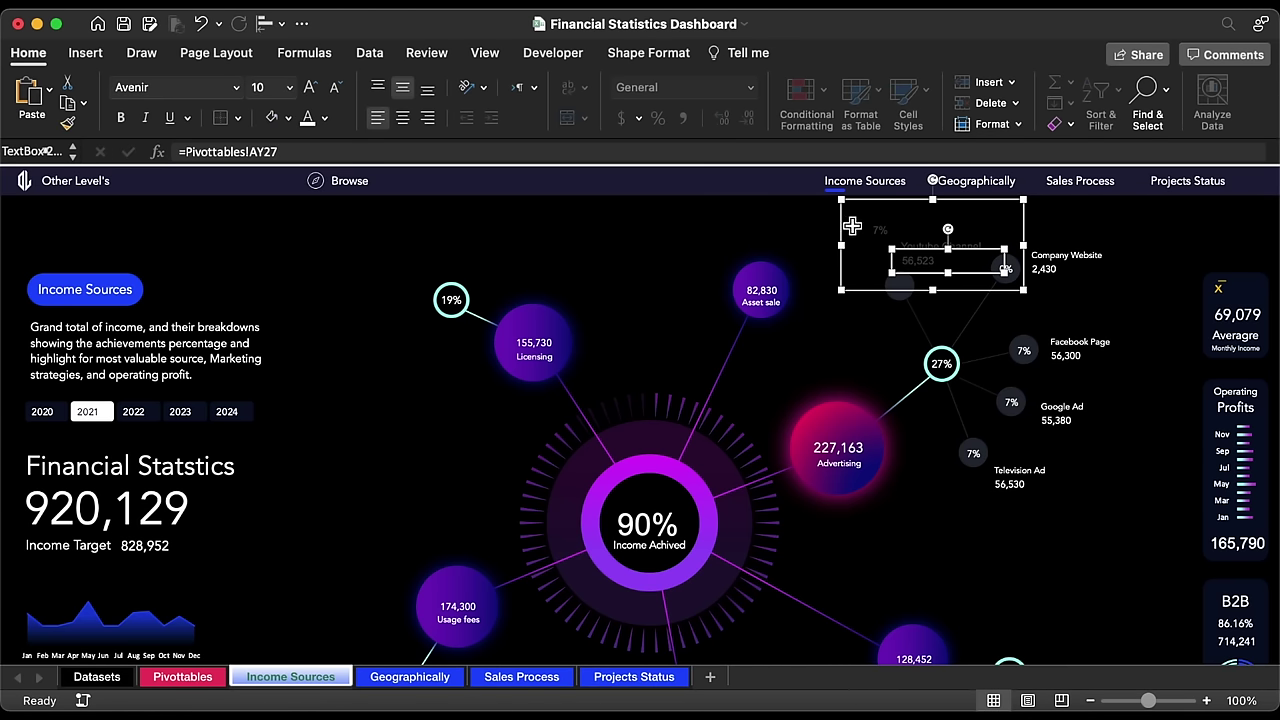
Step: Set the Youtube Channel group to Avenir, one size smaller, with the 7% text at size 10
{"action": "left_click", "coordinate": [845, 228]}
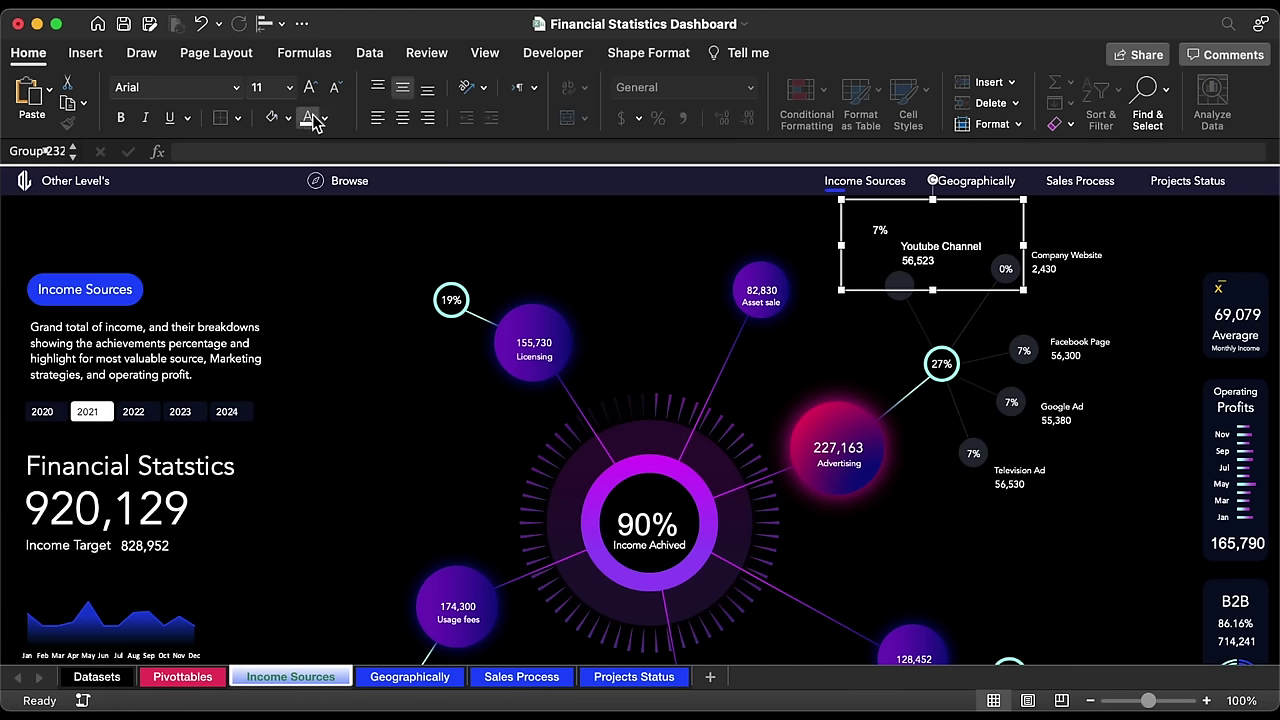
{"action": "left_click", "coordinate": [237, 87]}
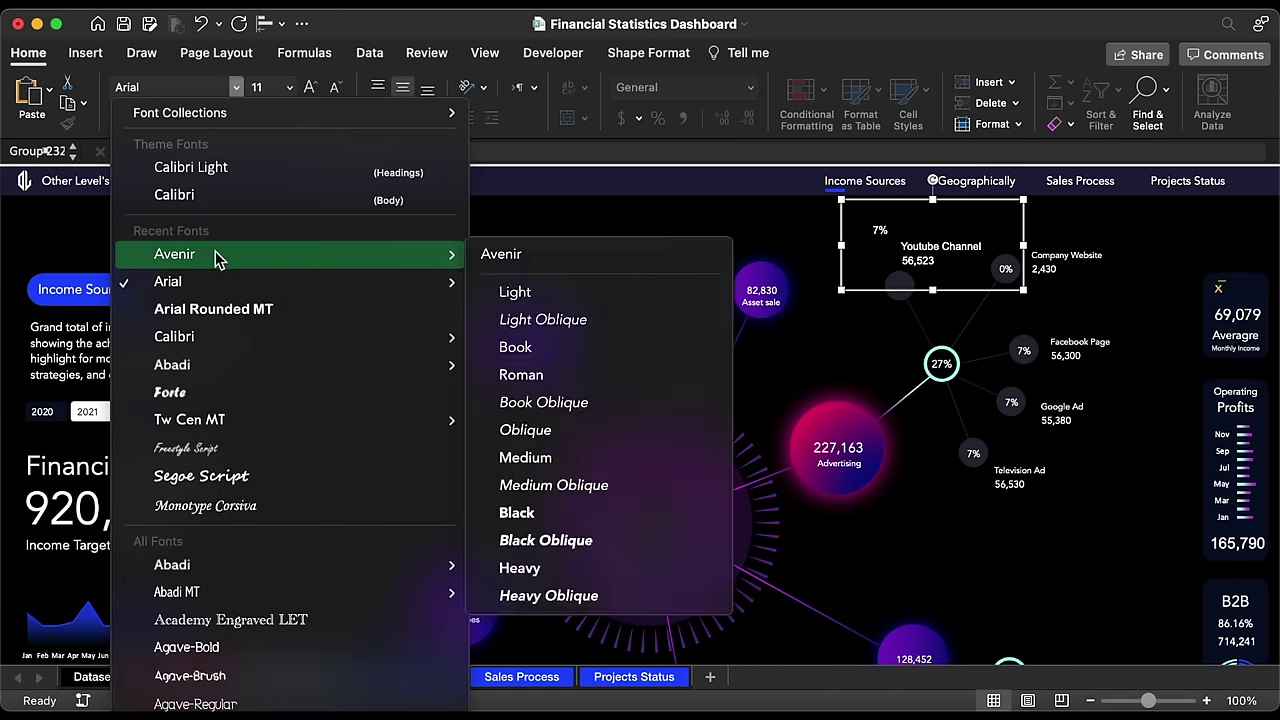
{"action": "left_click", "coordinate": [218, 258]}
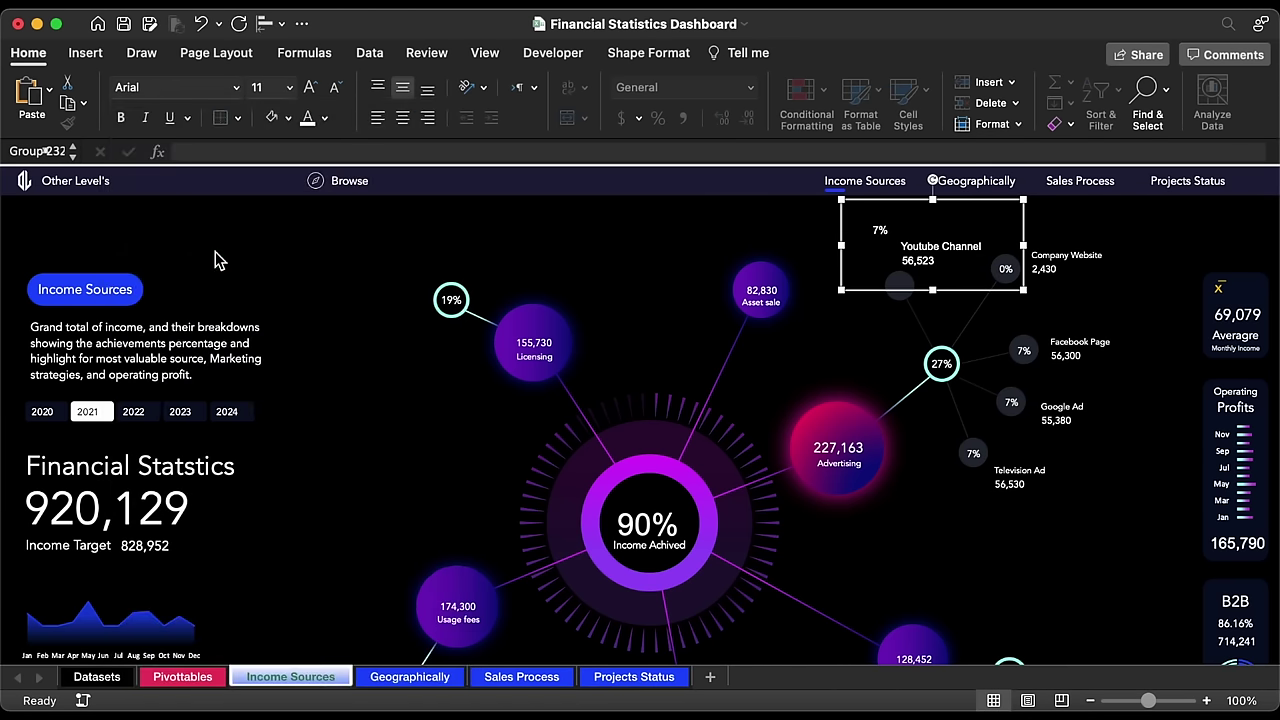
{"action": "left_click", "coordinate": [335, 88]}
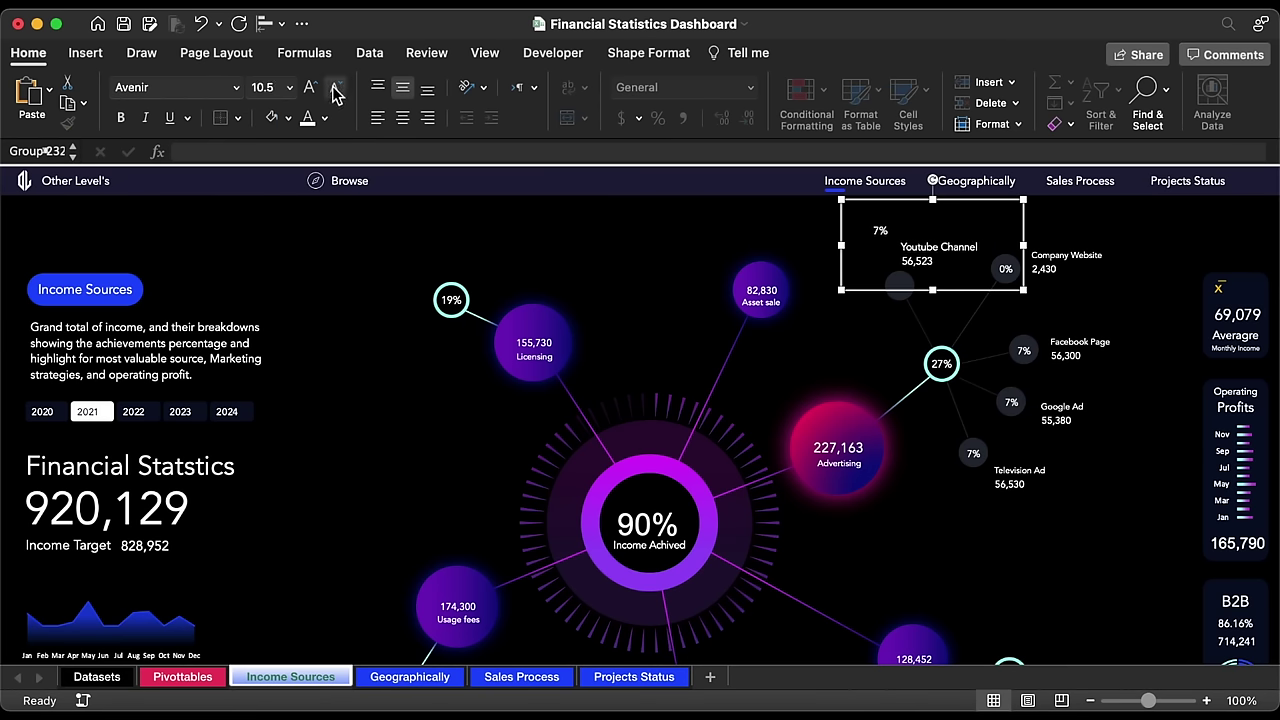
{"action": "left_click", "coordinate": [884, 232]}
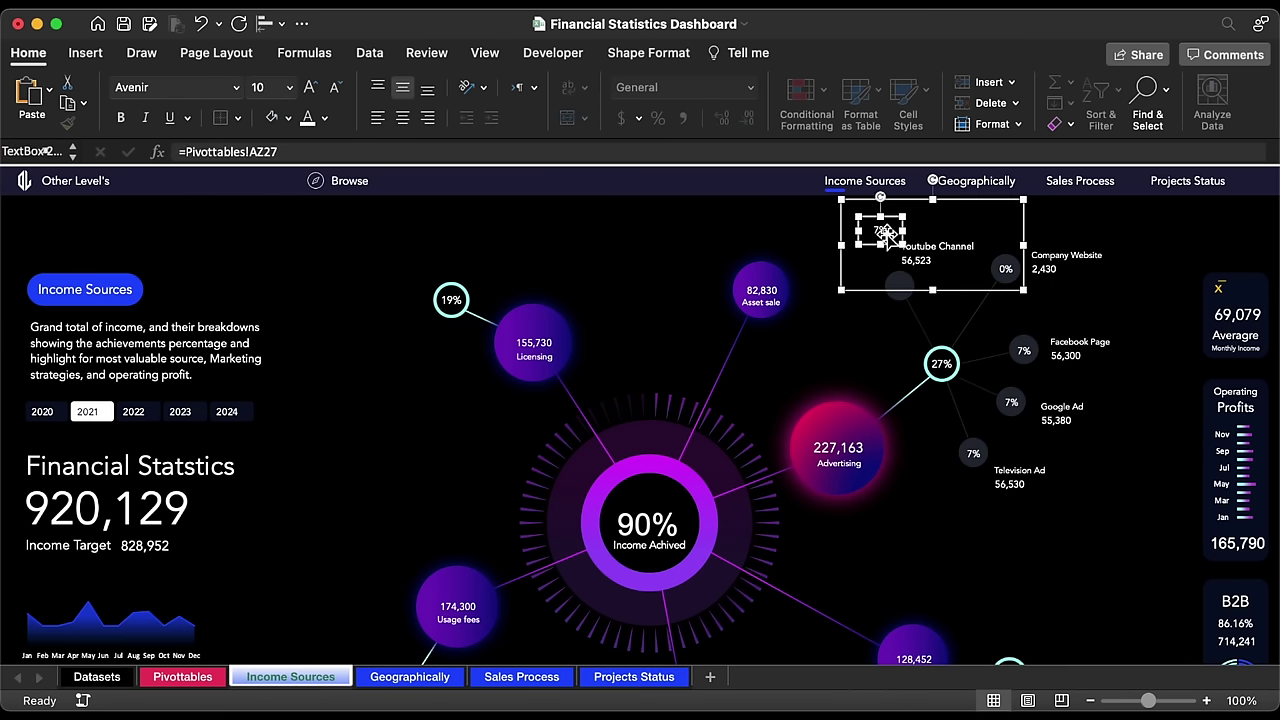
{"action": "left_click", "coordinate": [337, 91]}
Step: Move the Youtube Channel name and 56,523 value left above the 7% circle
{"action": "left_click", "coordinate": [938, 252]}
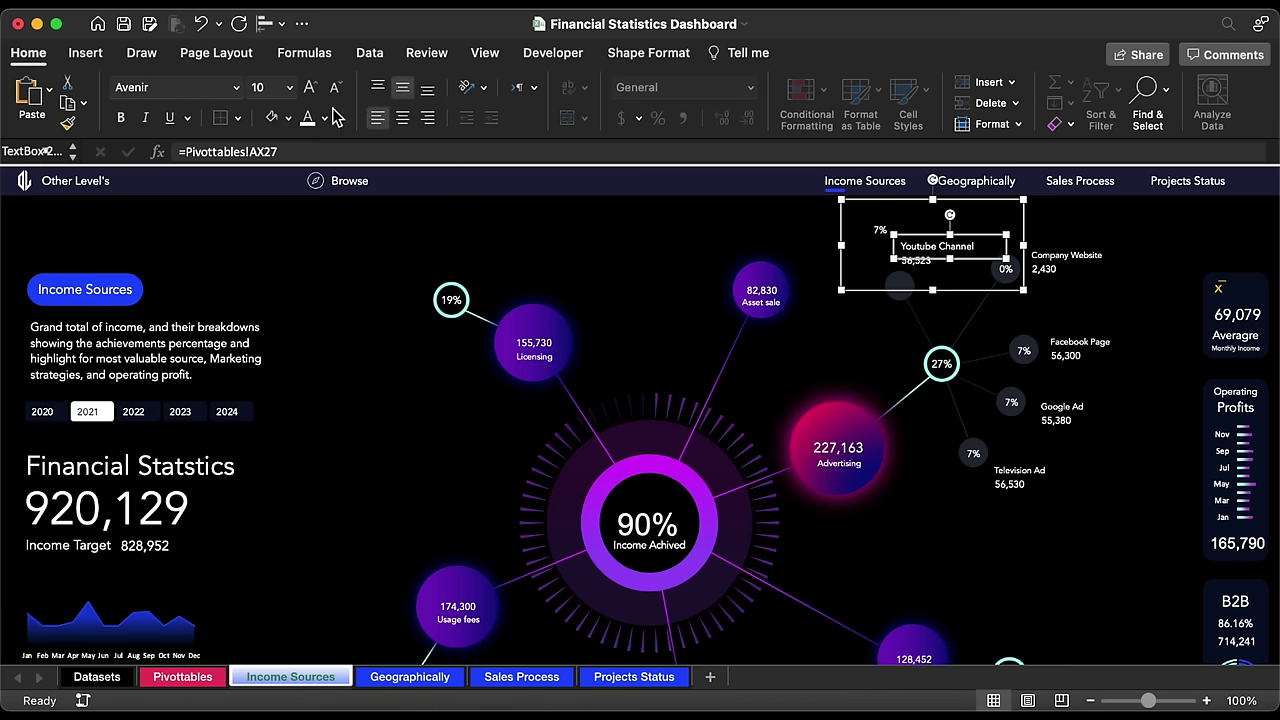
{"action": "left_click", "coordinate": [970, 262], "text": "shift"}
{"action": "left_click_drag", "start_coordinate": [970, 262], "coordinate": [917, 267]}
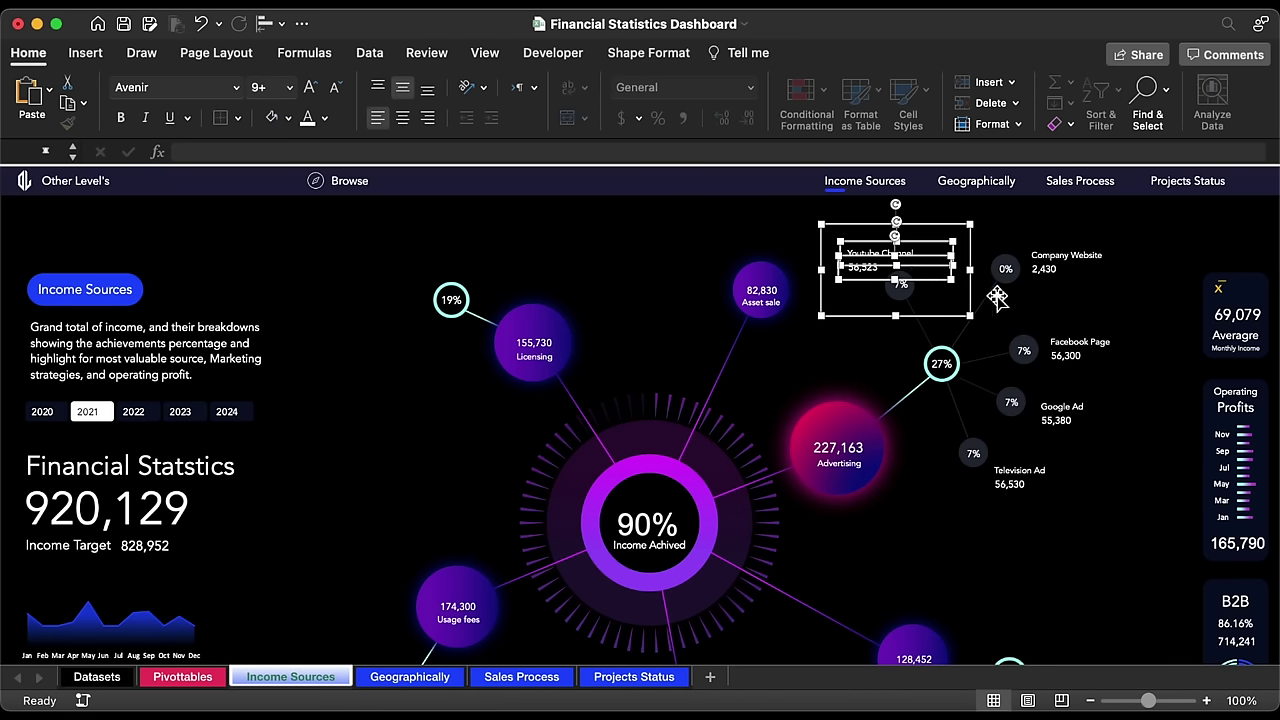
{"action": "left_click", "coordinate": [1098, 537]}
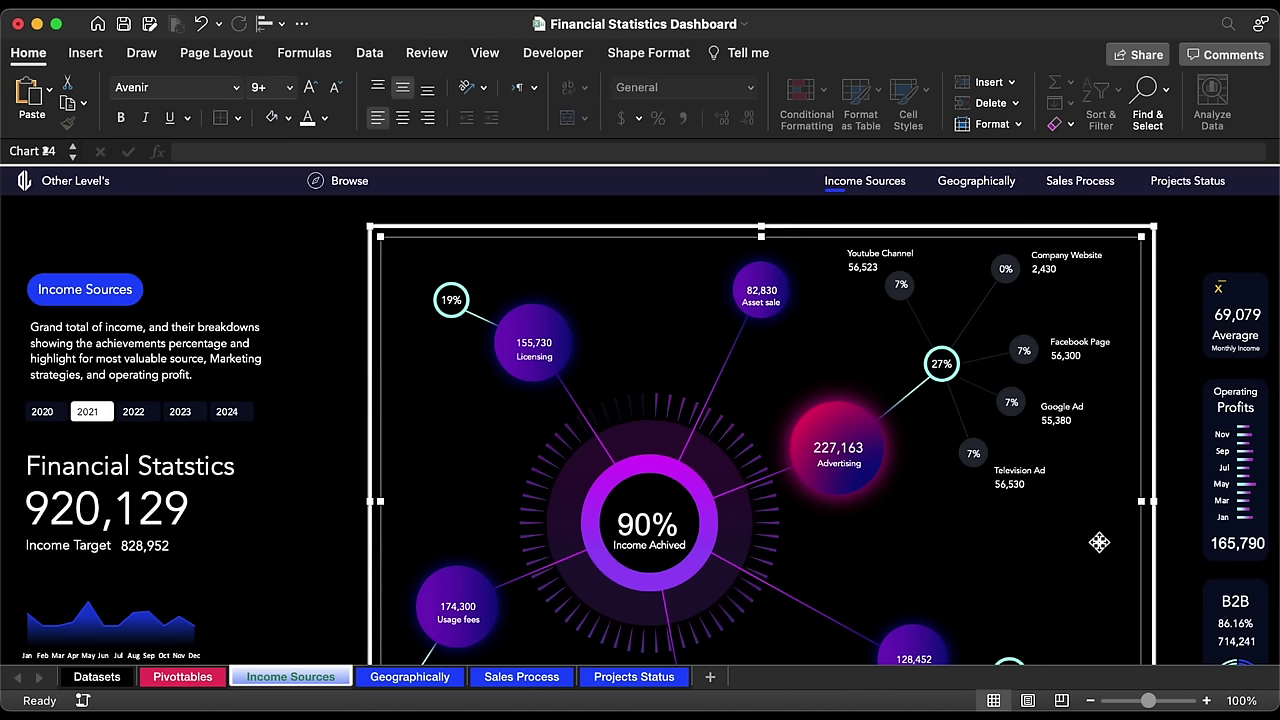
Step: Insert a money icon from Excel's stock icons
{"action": "left_click", "coordinate": [1183, 526]}
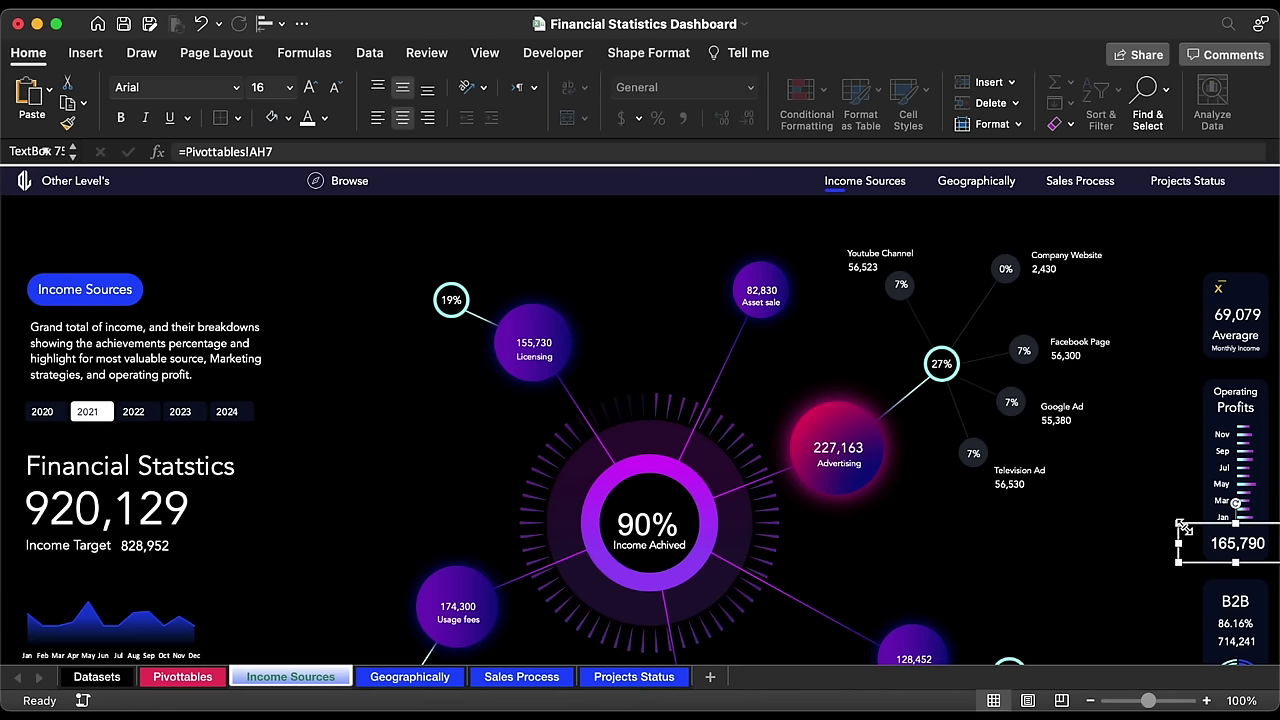
{"action": "scroll", "coordinate": [1183, 526], "scroll_direction": "down", "scroll_amount": 5}
{"action": "scroll", "coordinate": [1183, 526], "scroll_direction": "up", "scroll_amount": 2}
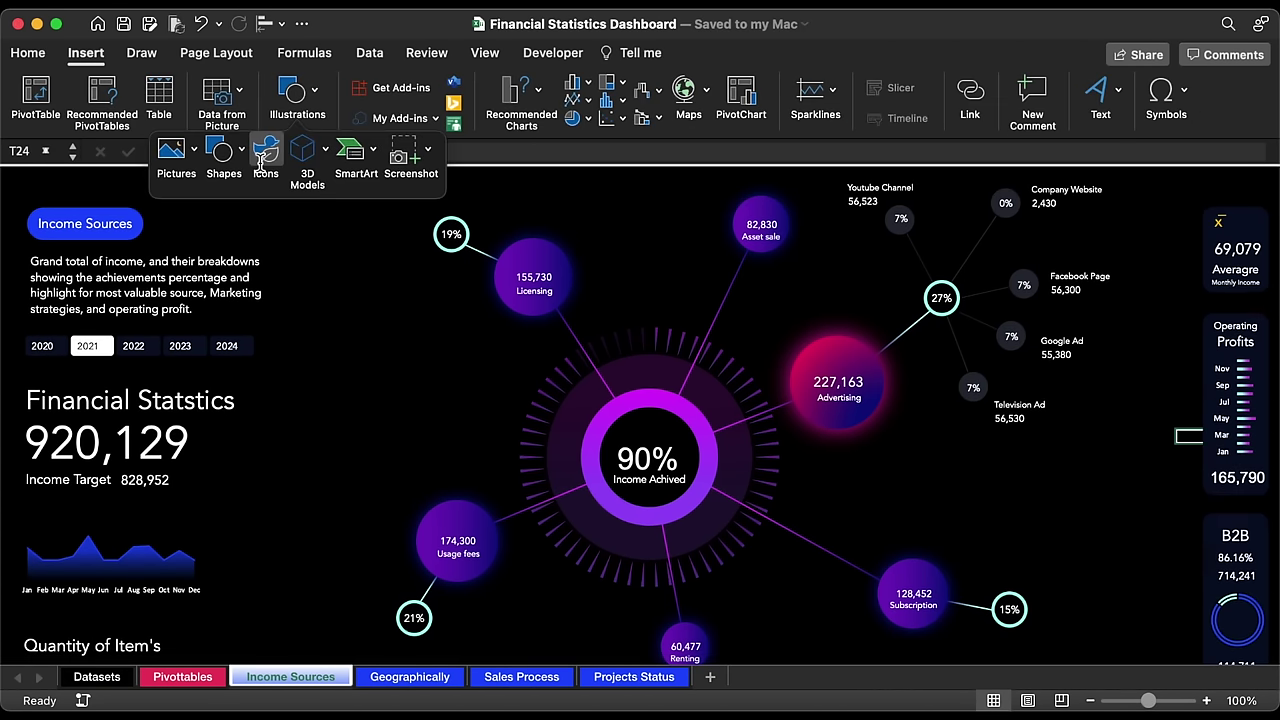
{"action": "left_click", "coordinate": [265, 155]}
{"action": "type", "text": "money"}
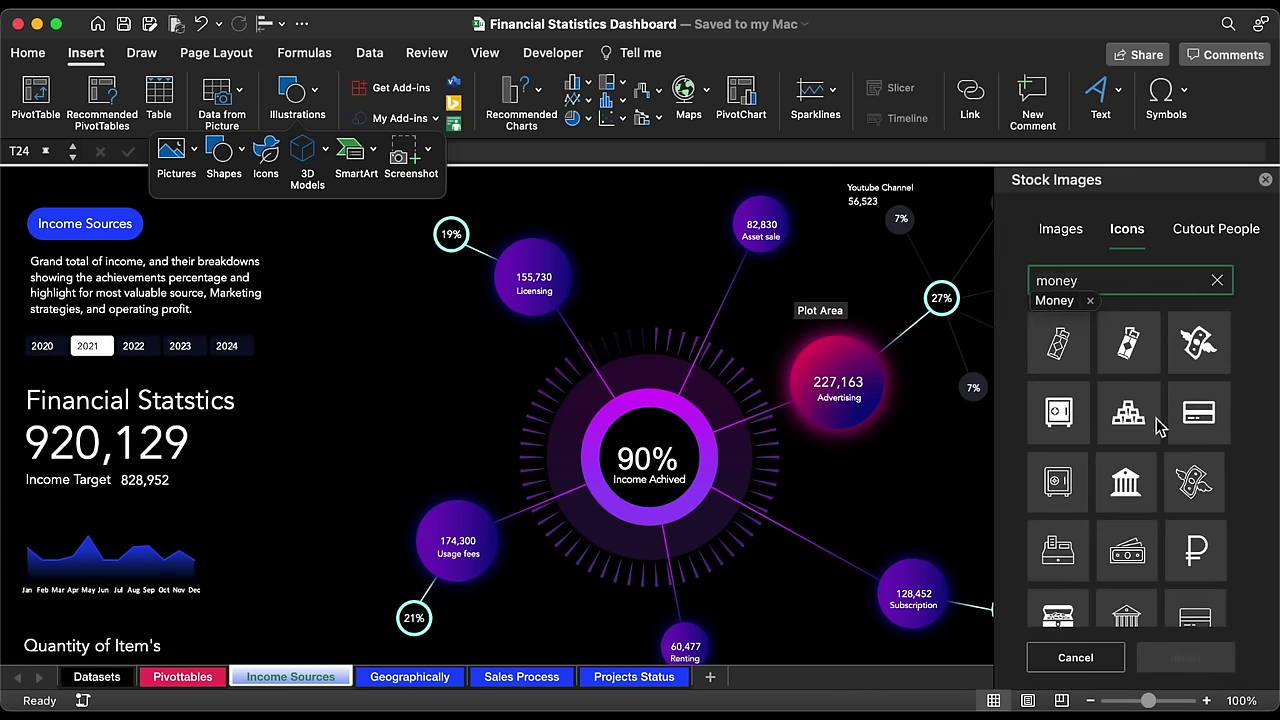
{"action": "left_click", "coordinate": [1127, 557]}
{"action": "left_click", "coordinate": [1185, 657]}
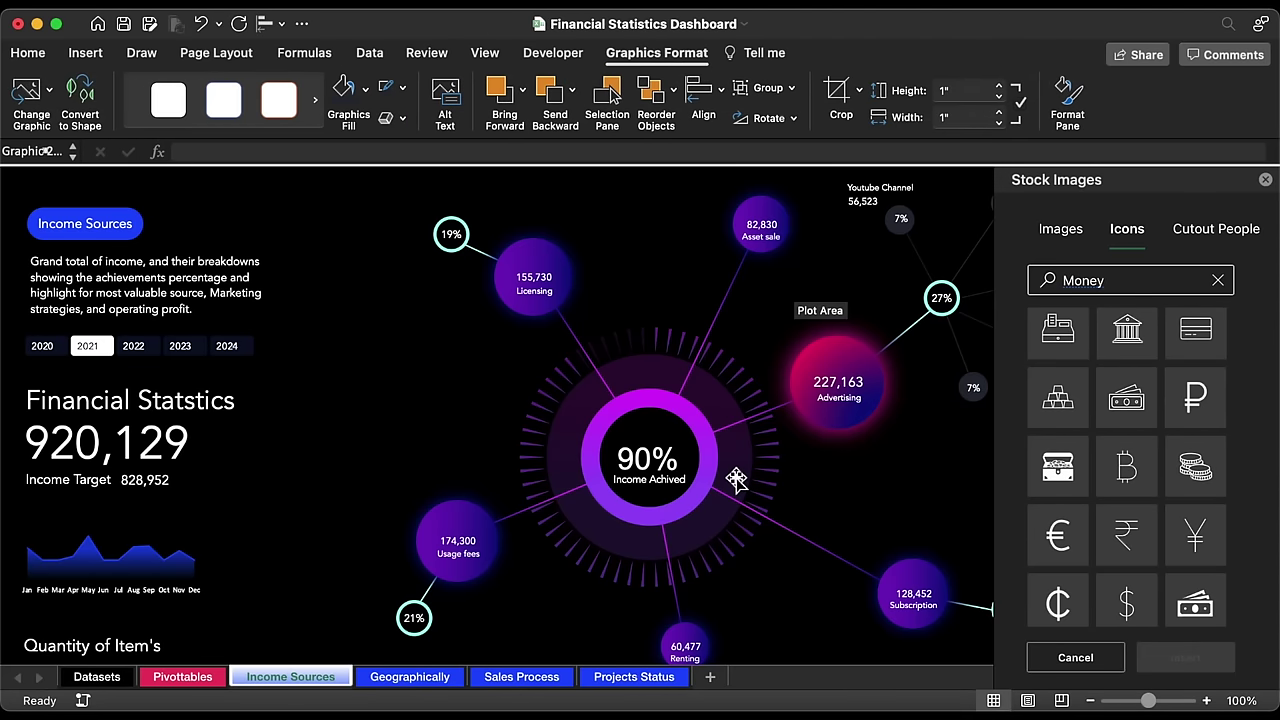
{"action": "left_click", "coordinate": [1265, 179]}
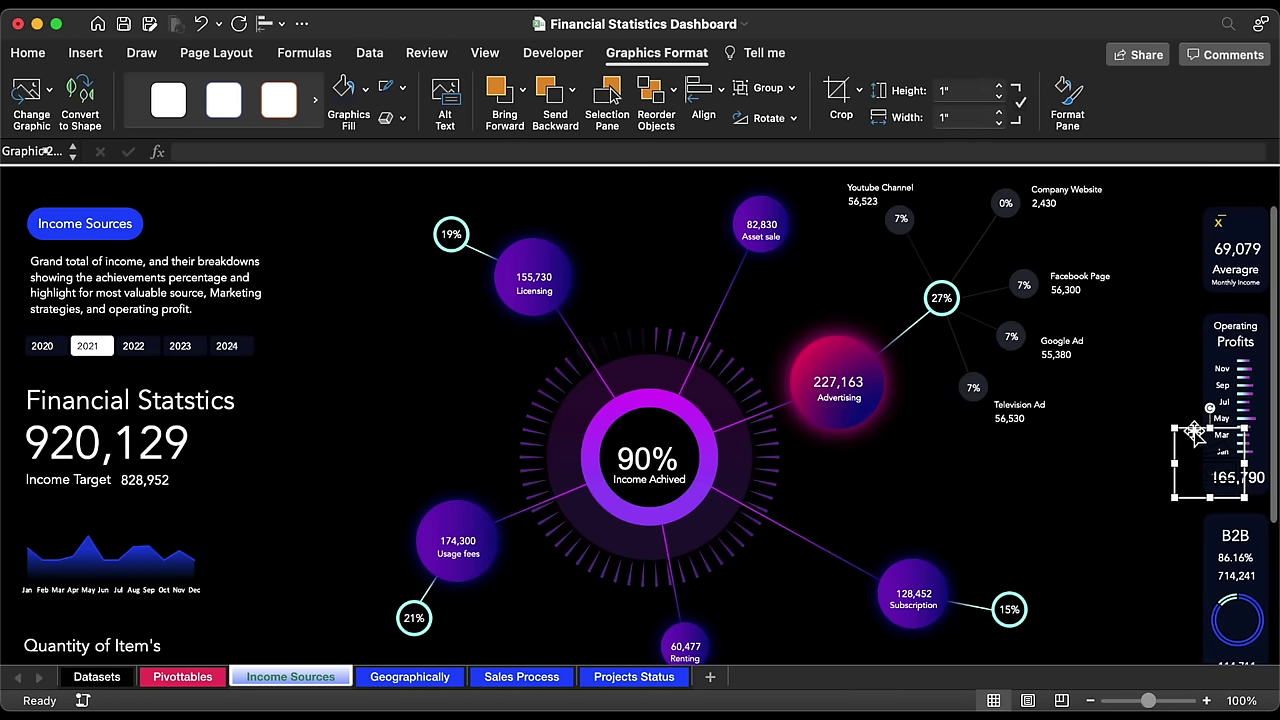
Step: Place the money icon on the central 90% circle, fill it light teal and shrink it
{"action": "left_click_drag", "start_coordinate": [1195, 430], "coordinate": [638, 412]}
{"action": "left_click", "coordinate": [365, 89]}
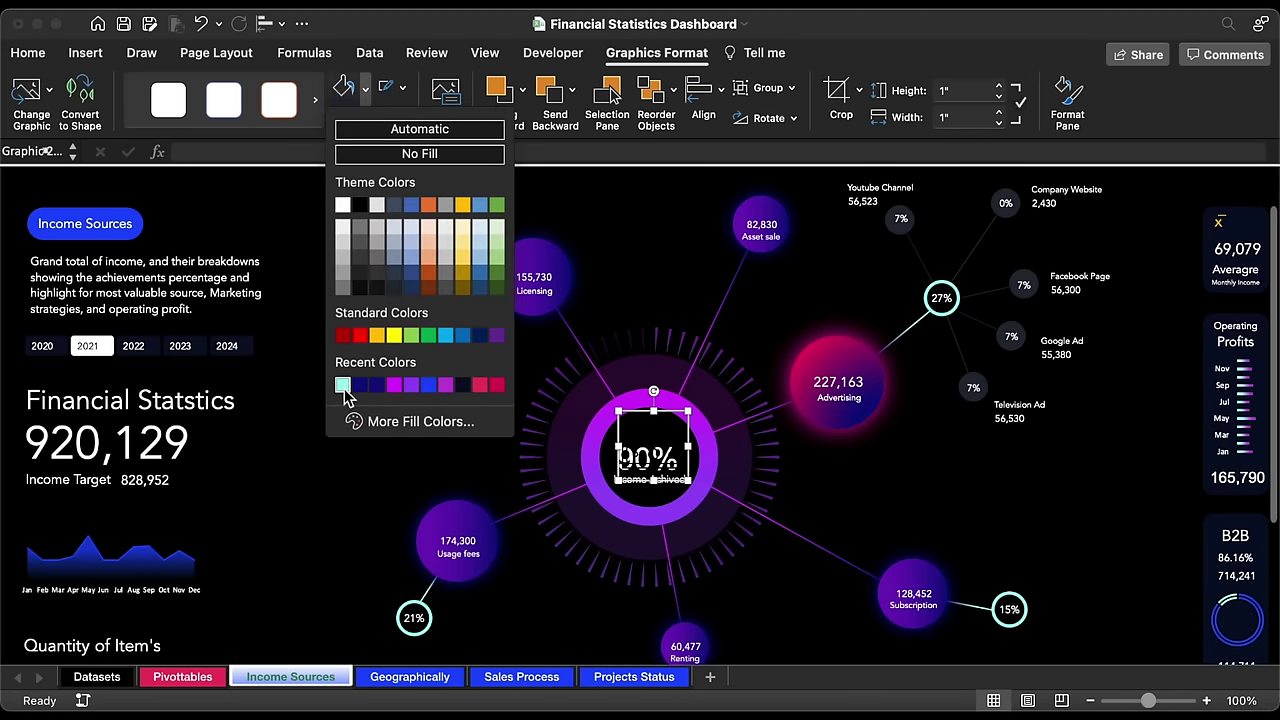
{"action": "left_click", "coordinate": [342, 386]}
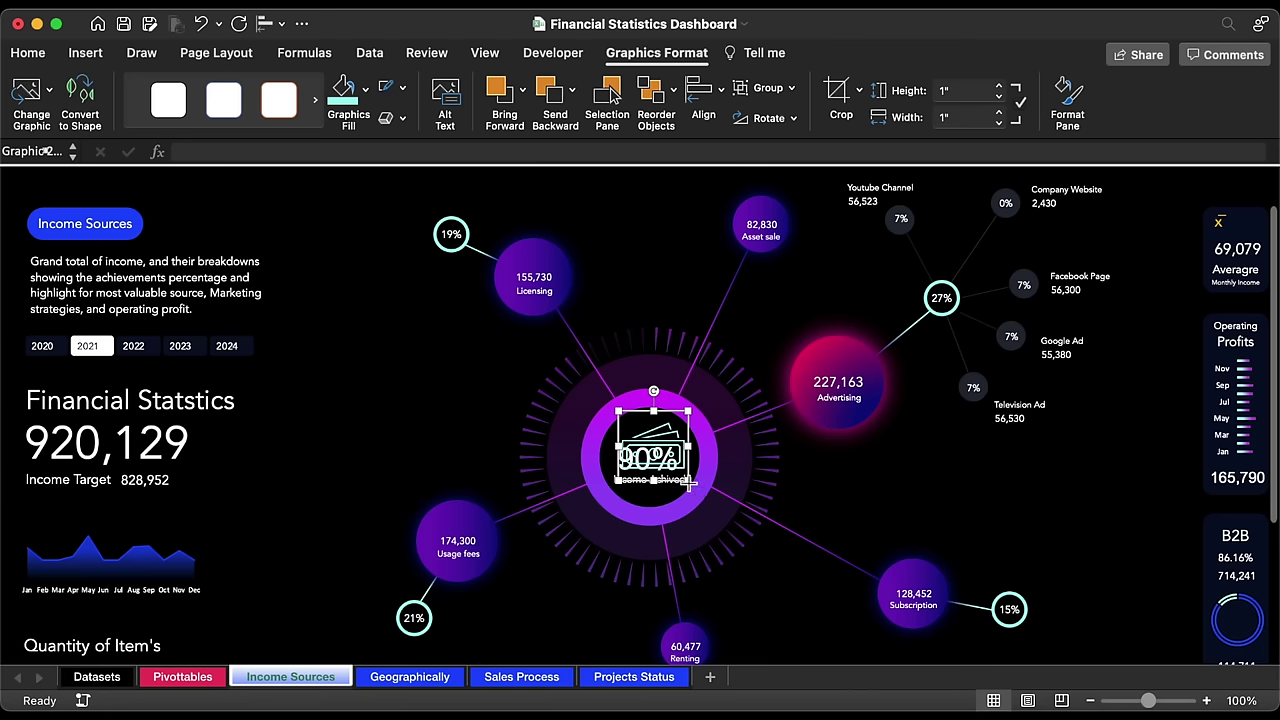
{"action": "left_click_drag", "start_coordinate": [690, 483], "coordinate": [650, 440]}
{"action": "key", "text": "Escape"}
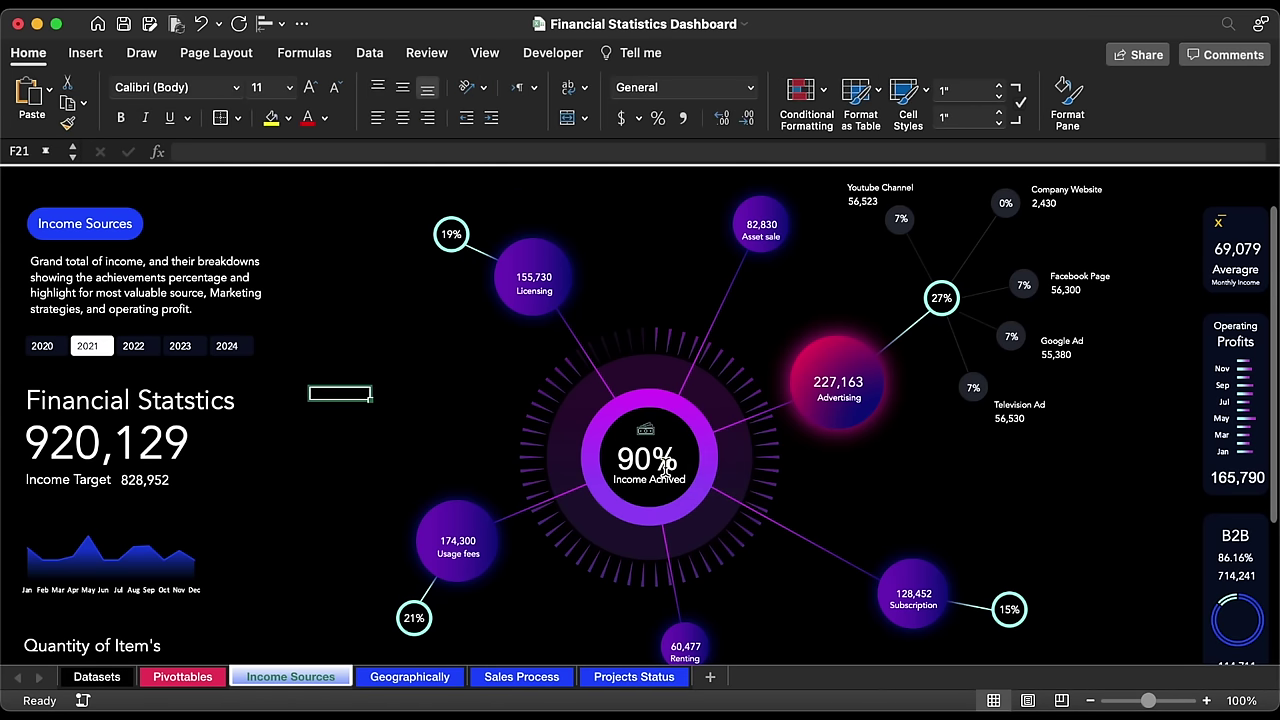
Step: Set the 90% text to Avenir, then select the word Income in the caption
{"action": "left_click", "coordinate": [628, 458]}
{"action": "left_click", "coordinate": [640, 460]}
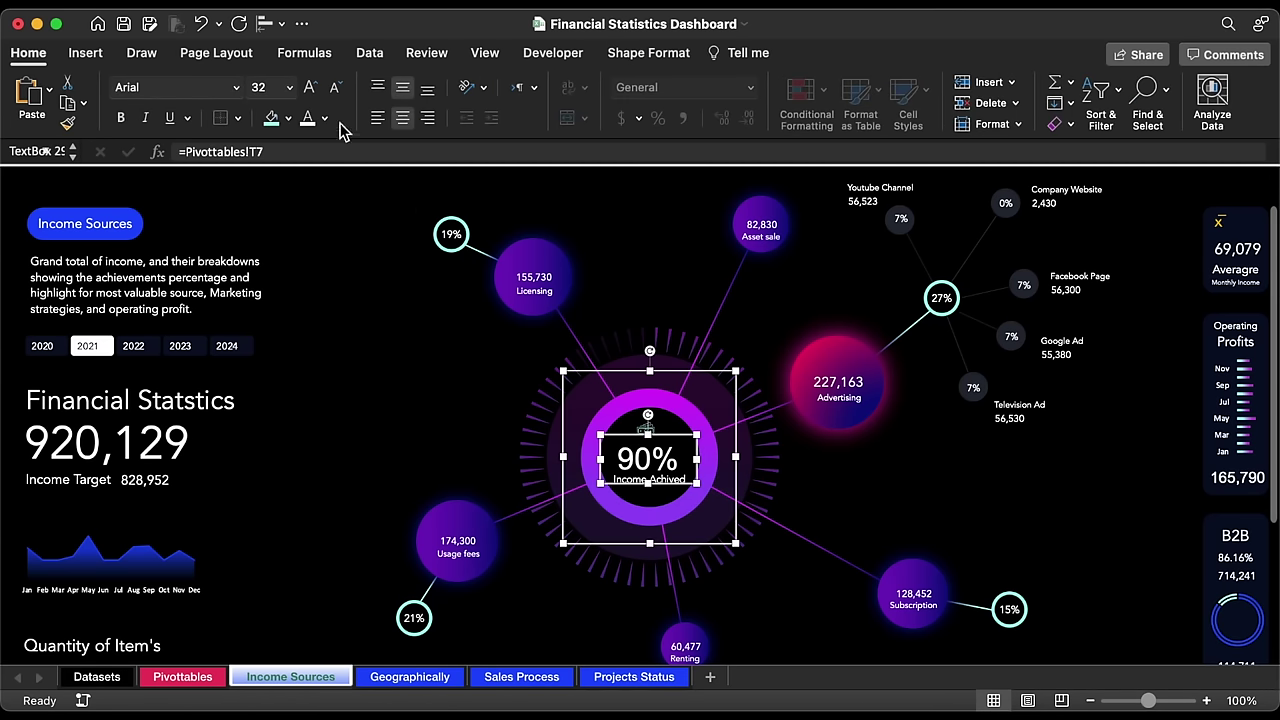
{"action": "left_click", "coordinate": [236, 87]}
{"action": "left_click", "coordinate": [200, 254]}
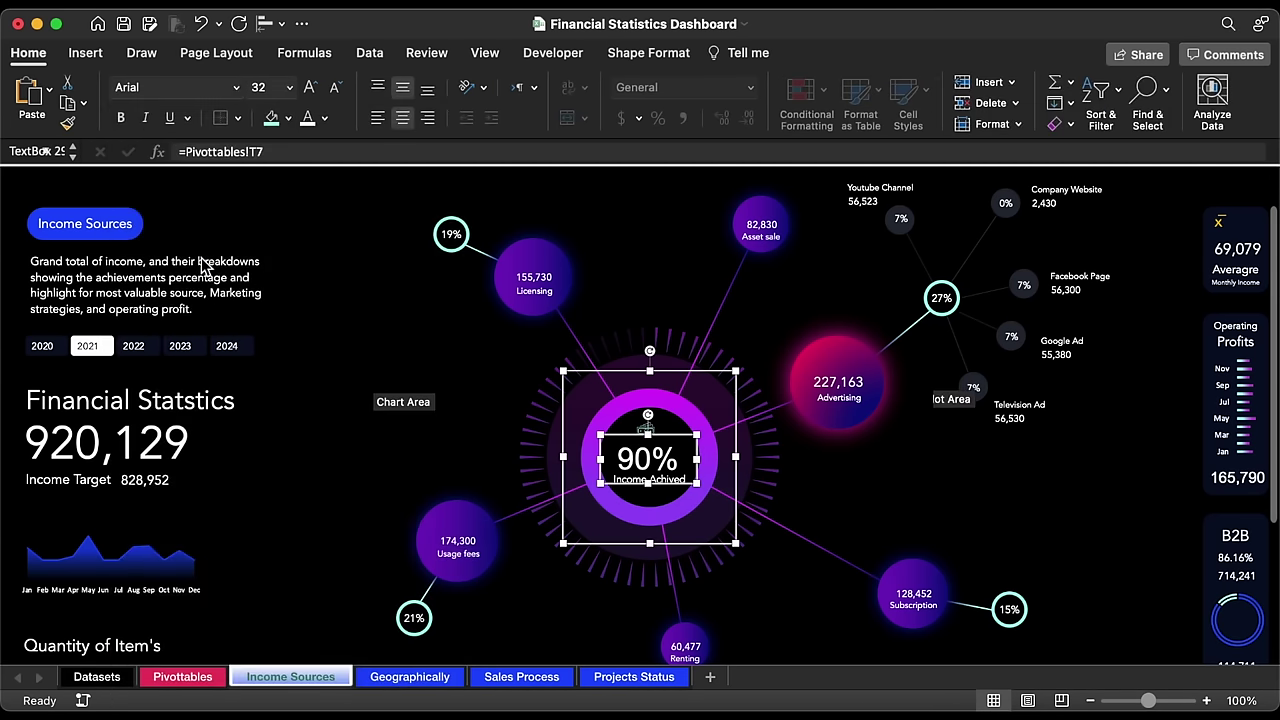
{"action": "left_click", "coordinate": [645, 480]}
{"action": "double_click", "coordinate": [640, 480]}
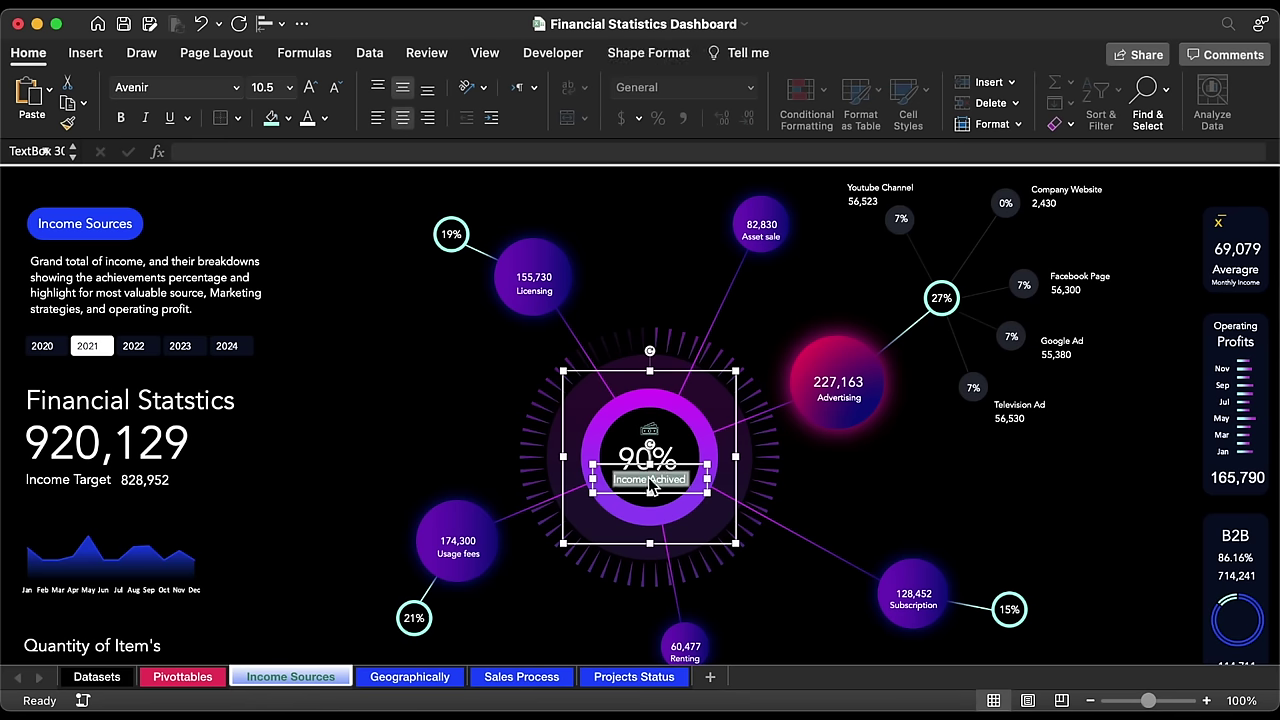
Step: Copy the Google Ad label group and position it beside the 15% Subscription circle
{"action": "left_click", "coordinate": [1083, 348]}
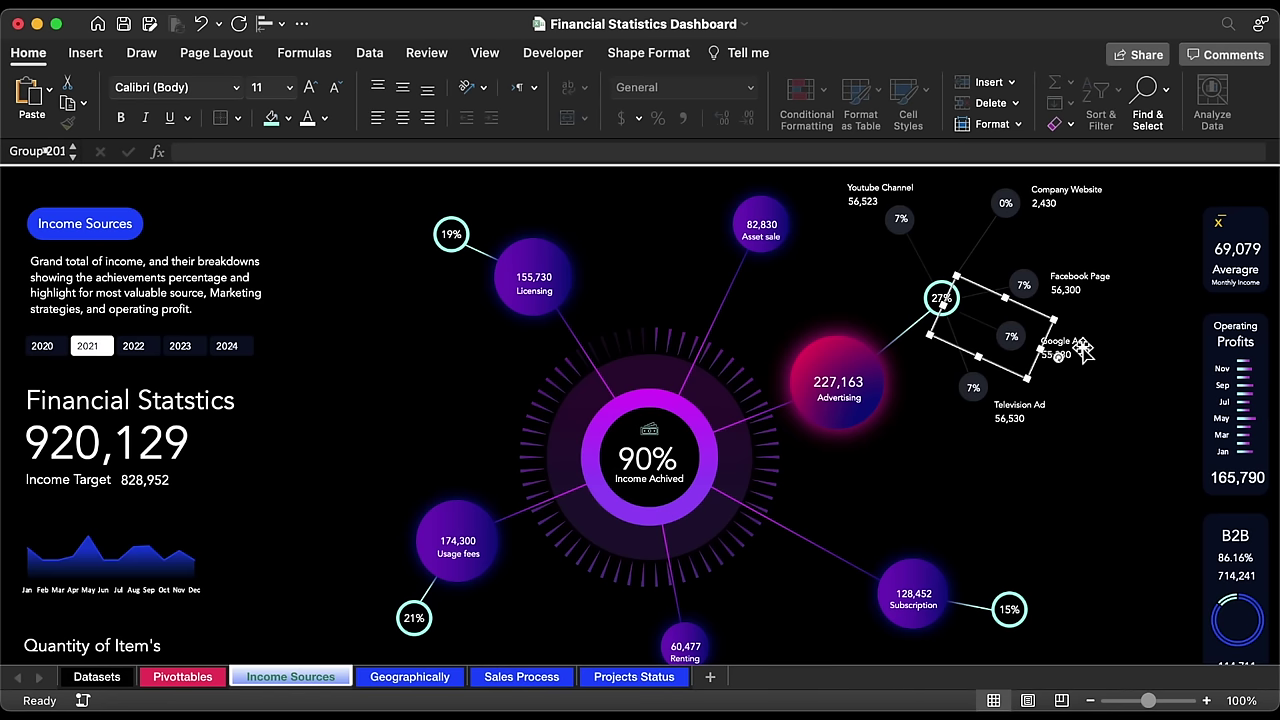
{"action": "left_click", "coordinate": [1083, 348]}
{"action": "left_click", "coordinate": [1084, 350]}
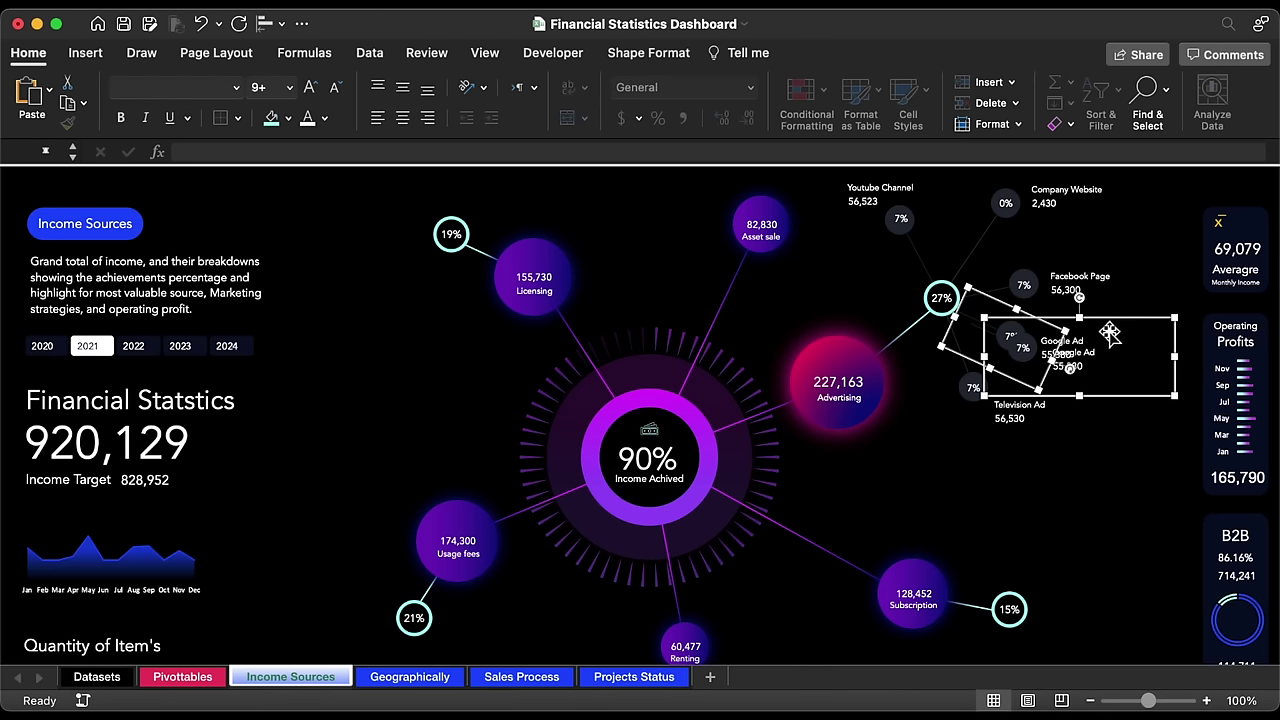
{"action": "left_click_drag", "start_coordinate": [1110, 321], "coordinate": [1183, 600]}
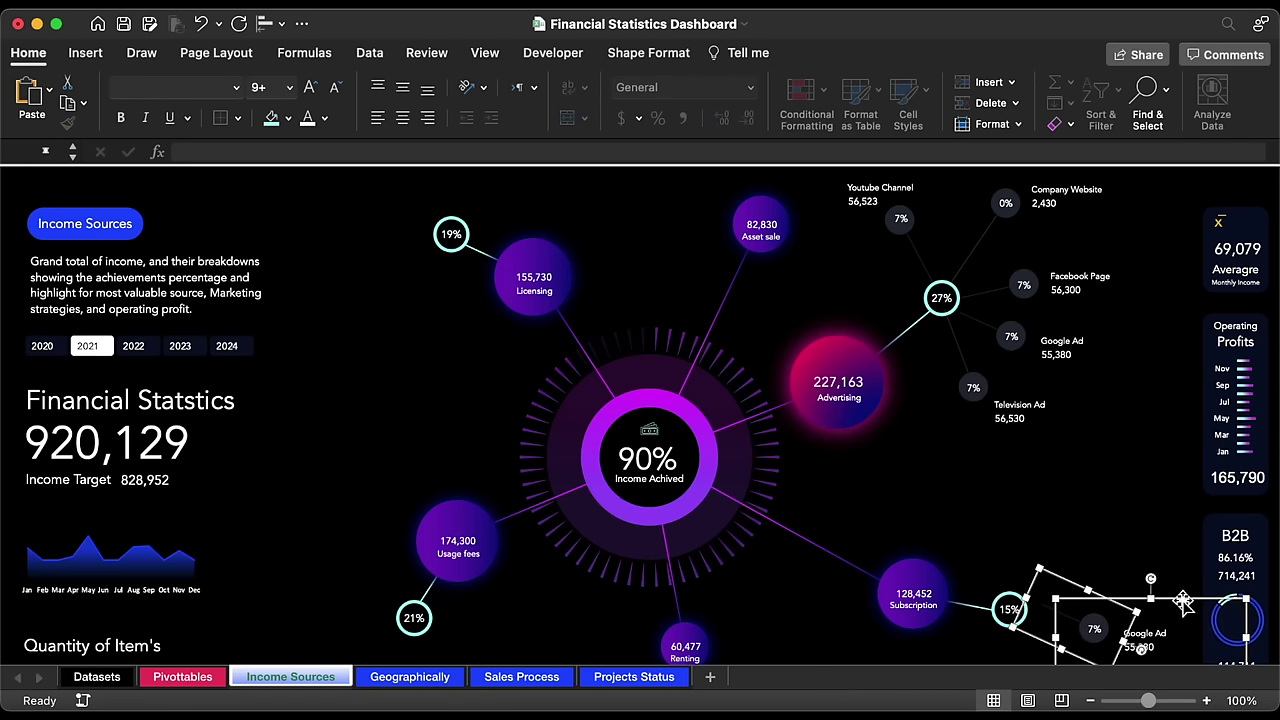
{"action": "scroll", "coordinate": [1183, 600], "scroll_direction": "down", "scroll_amount": 5}
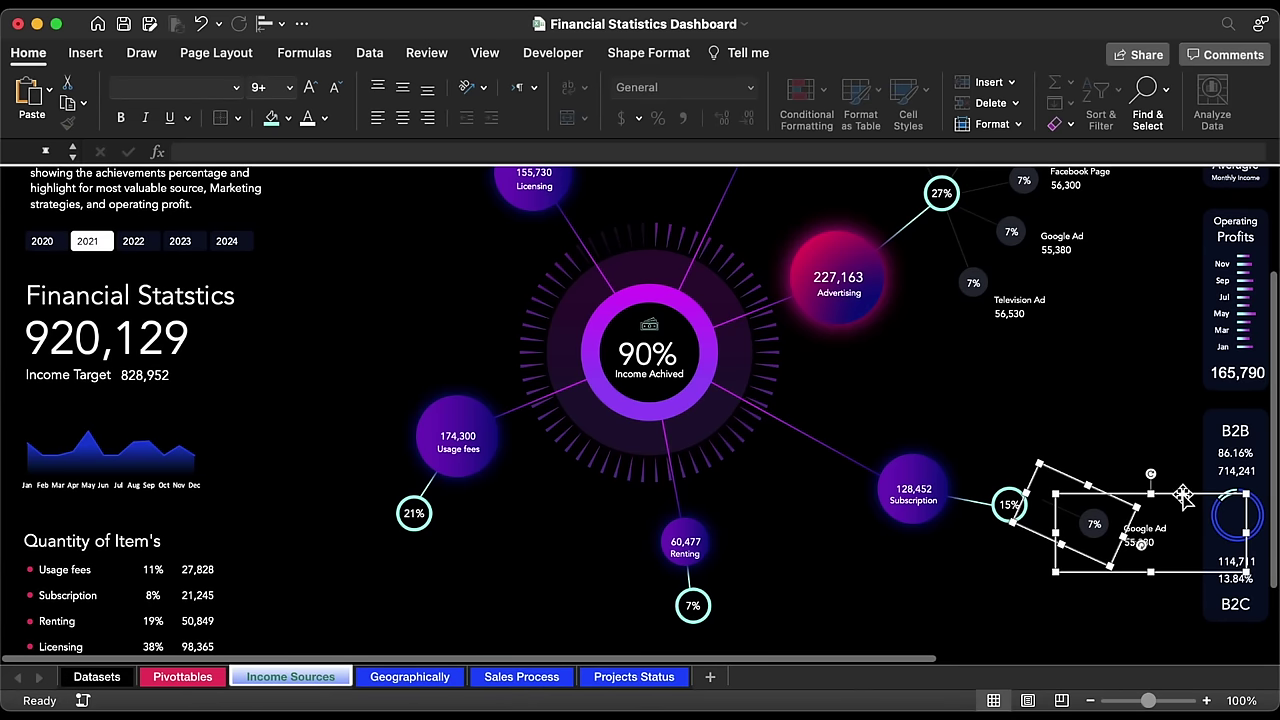
{"action": "left_click_drag", "start_coordinate": [1183, 497], "coordinate": [1080, 528]}
{"action": "key", "text": "Right"}
{"action": "key", "text": "Down"}
Step: Relink the copied label's percentage to Pivottables!AZ11, Premium's 7%
{"action": "left_click", "coordinate": [1080, 528]}
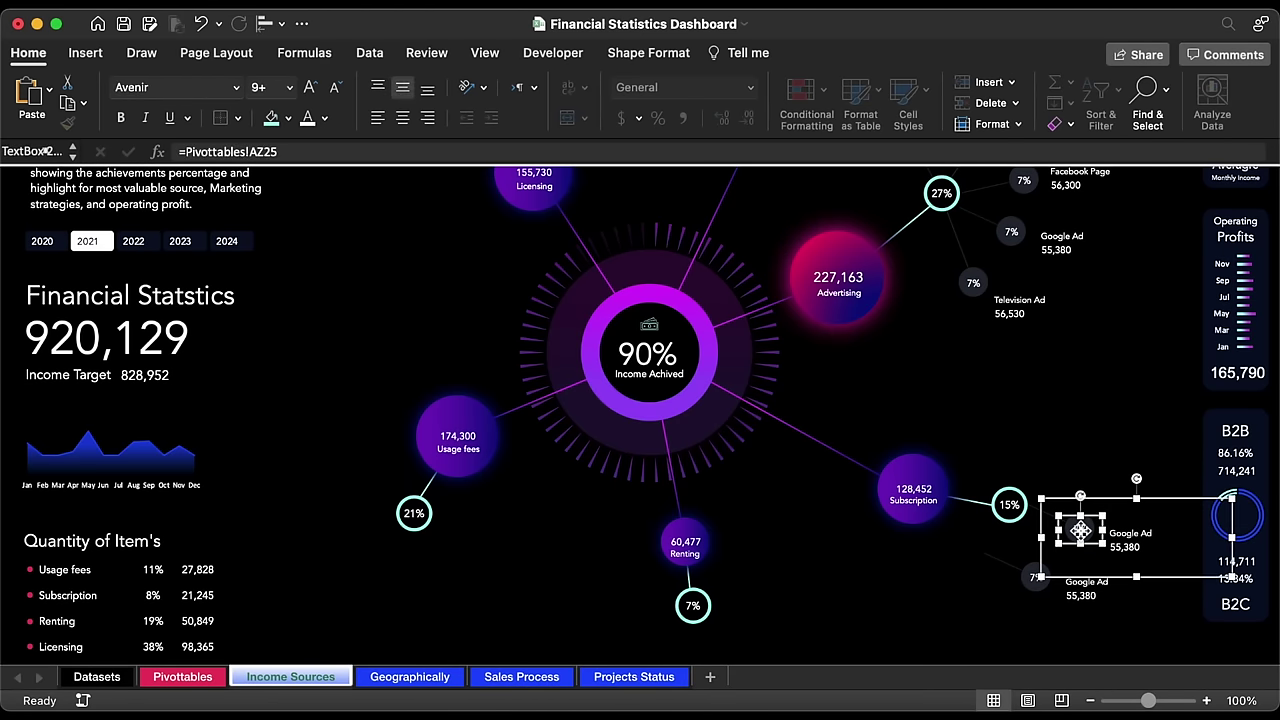
{"action": "left_click", "coordinate": [476, 150]}
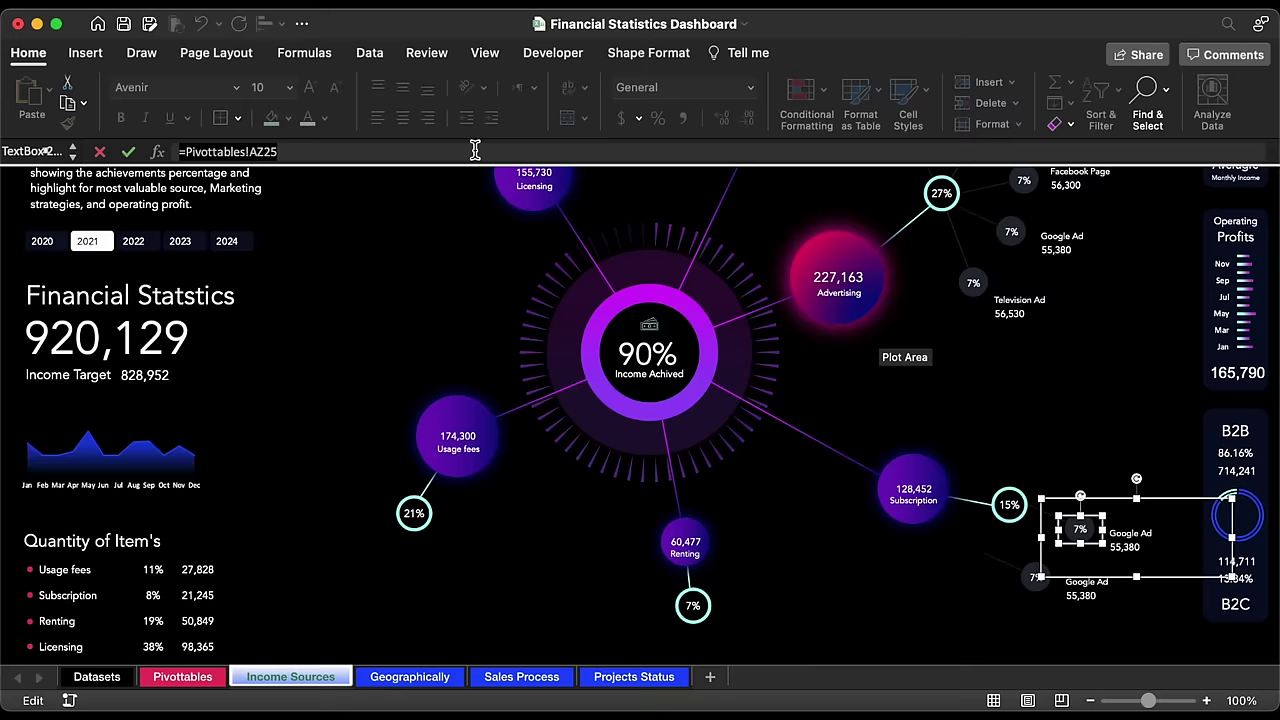
{"action": "key", "text": "BackSpace"}
{"action": "key", "text": "BackSpace"}
{"action": "key", "text": "BackSpace"}
{"action": "key", "text": "BackSpace"}
{"action": "left_click", "coordinate": [182, 676]}
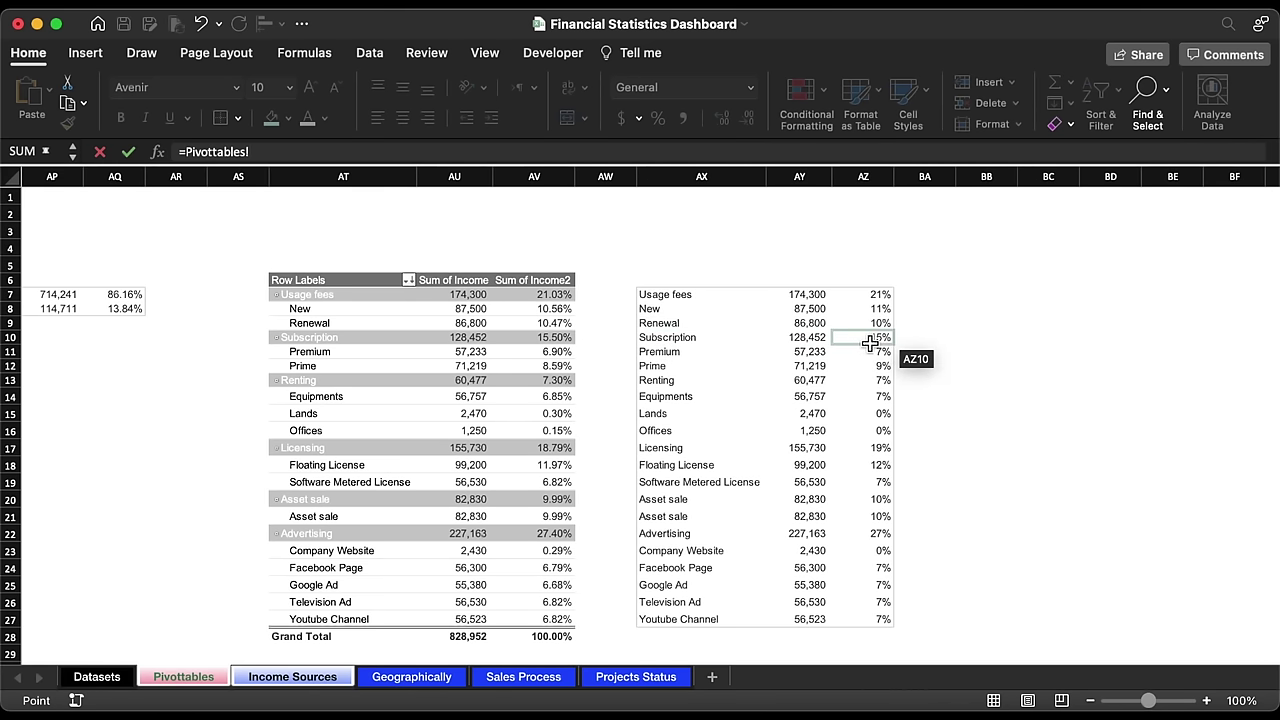
{"action": "key", "text": "Escape"}
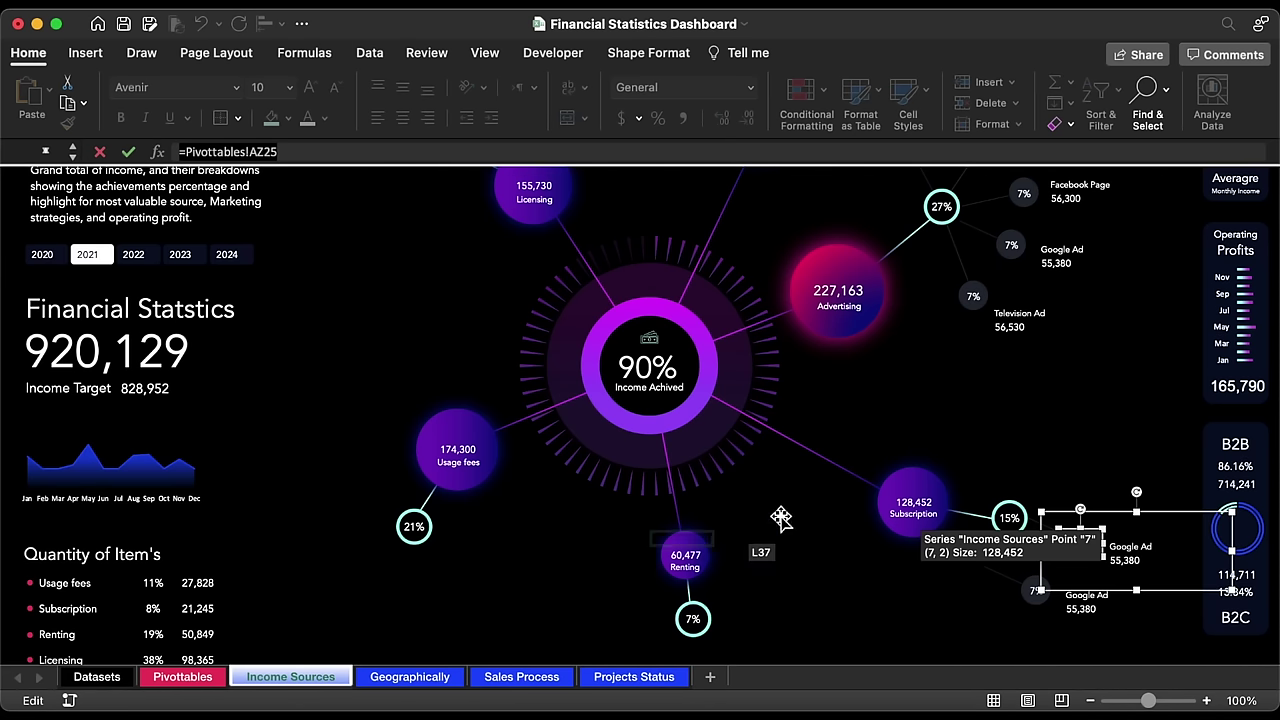
{"action": "triple_click", "coordinate": [343, 152]}
{"action": "type", "text": "="}
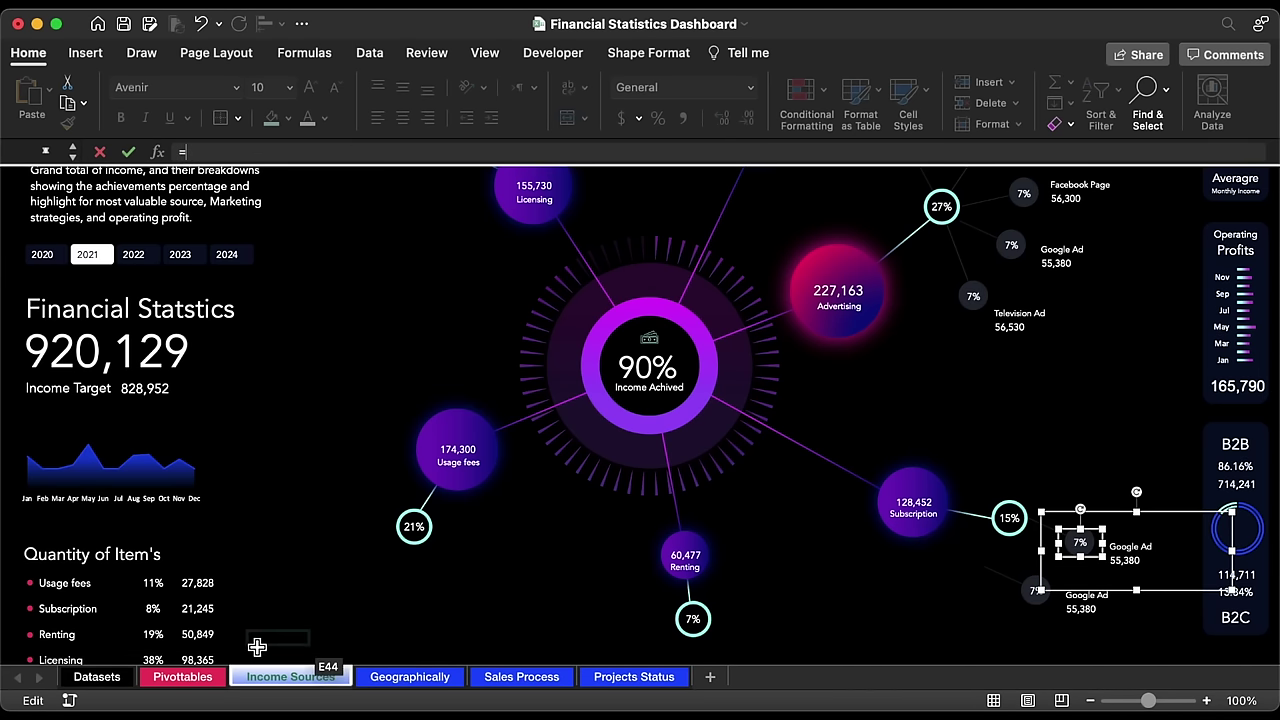
{"action": "left_click", "coordinate": [183, 677]}
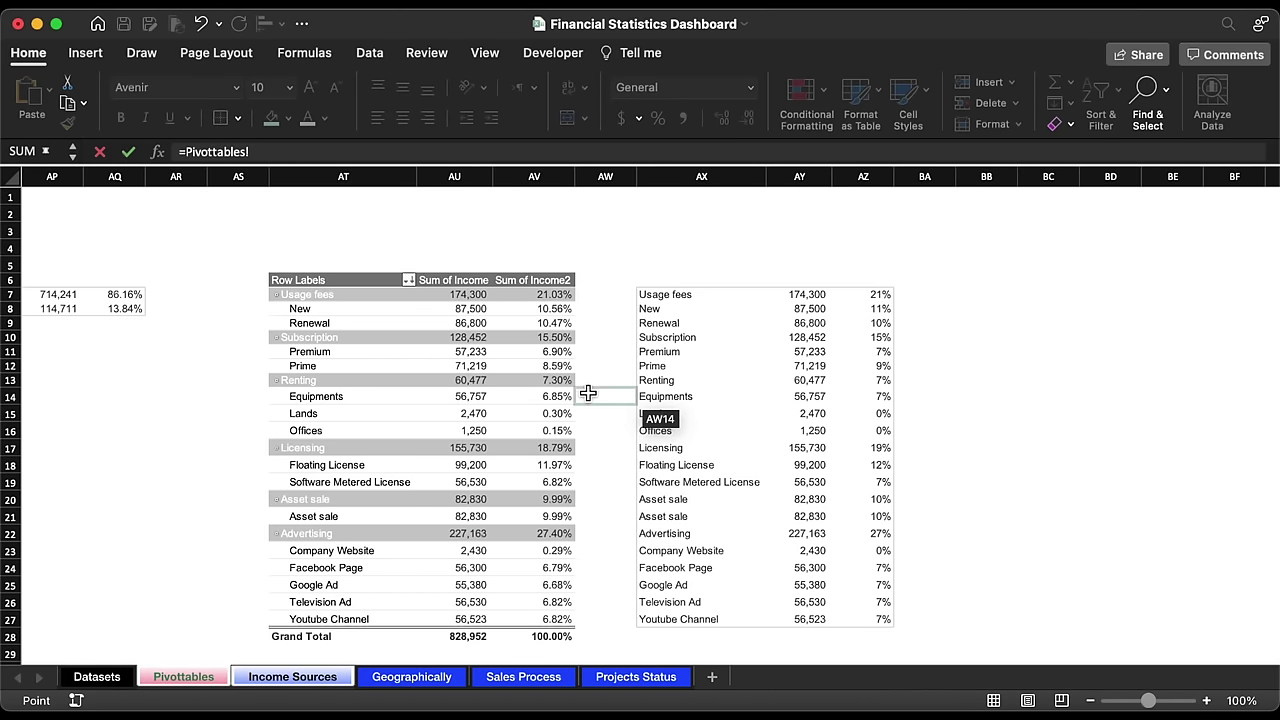
{"action": "left_click", "coordinate": [863, 356]}
{"action": "key", "text": "Return"}
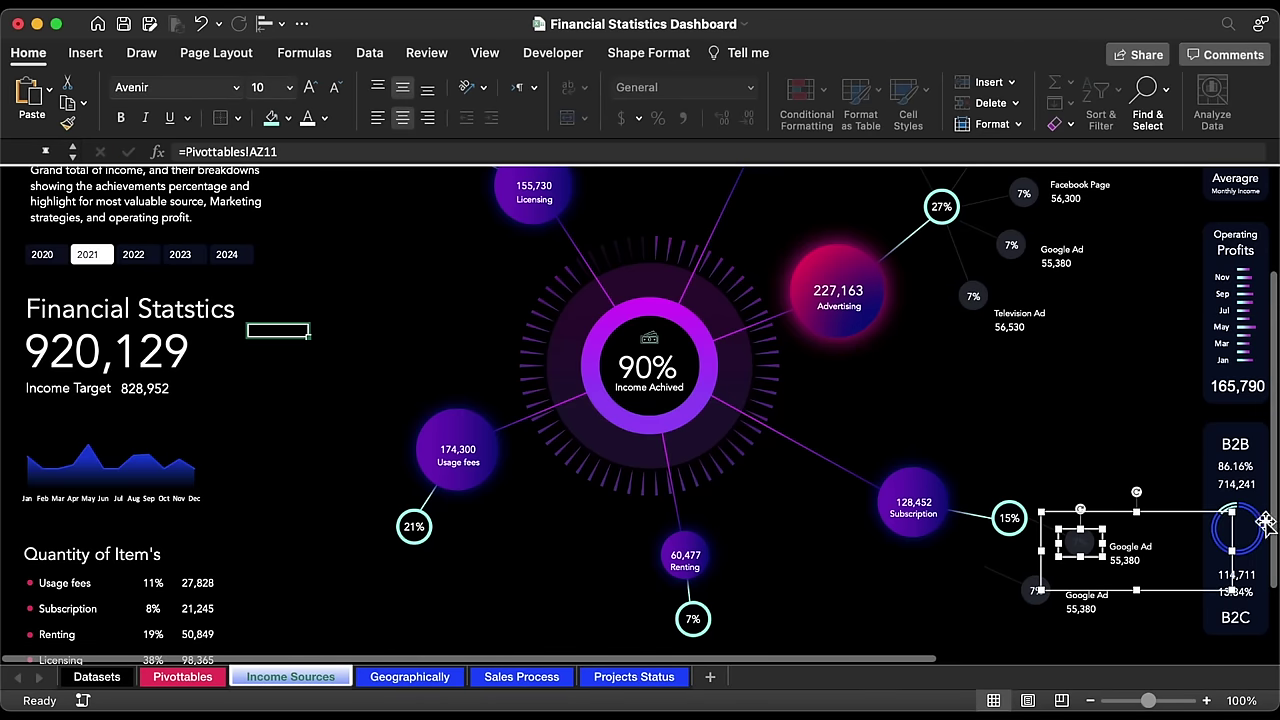
Step: Link the copied label's name to Pivottables!AX11 so it reads Premium
{"action": "left_click", "coordinate": [1145, 545]}
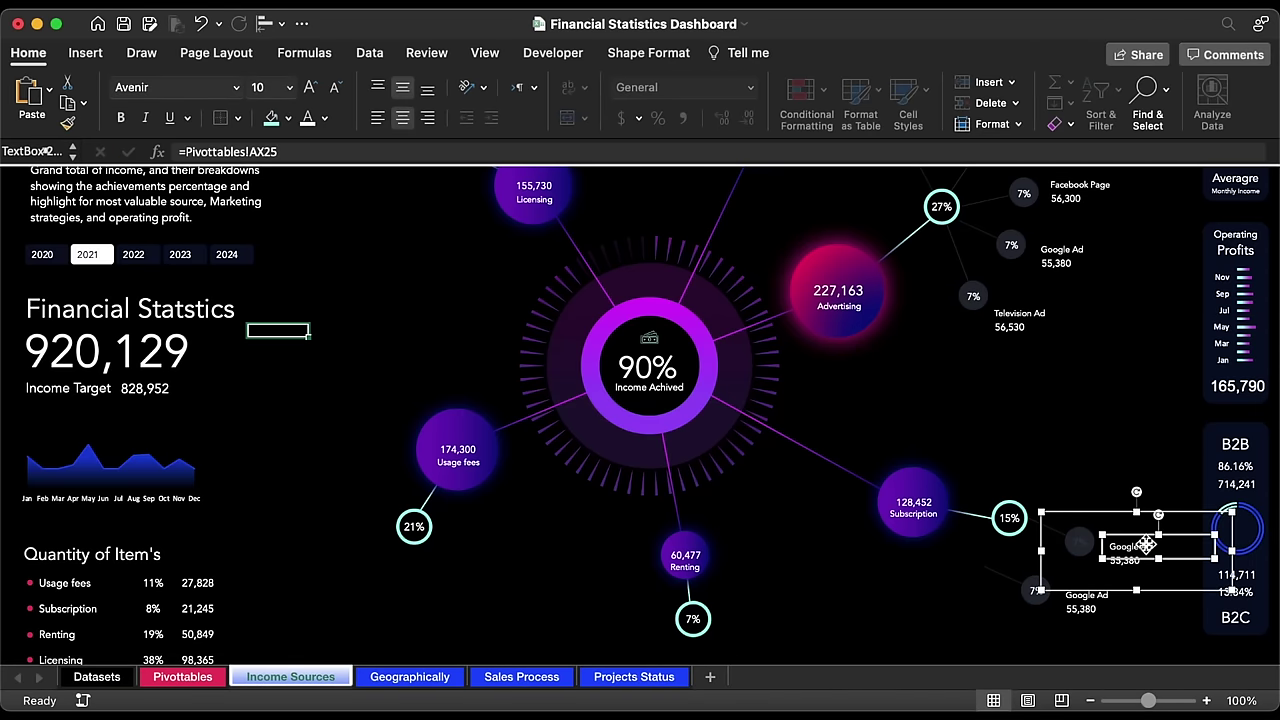
{"action": "left_click", "coordinate": [415, 151]}
{"action": "key", "text": "super+a"}
{"action": "type", "text": "="}
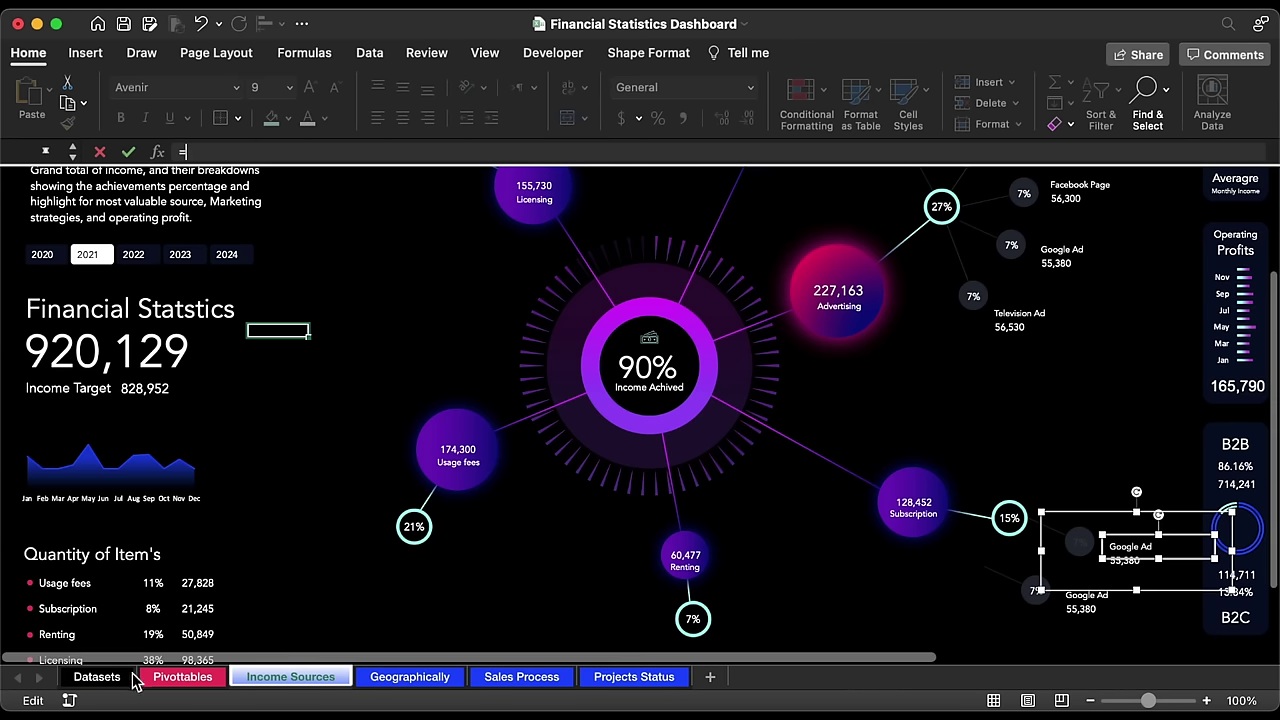
{"action": "left_click", "coordinate": [172, 680]}
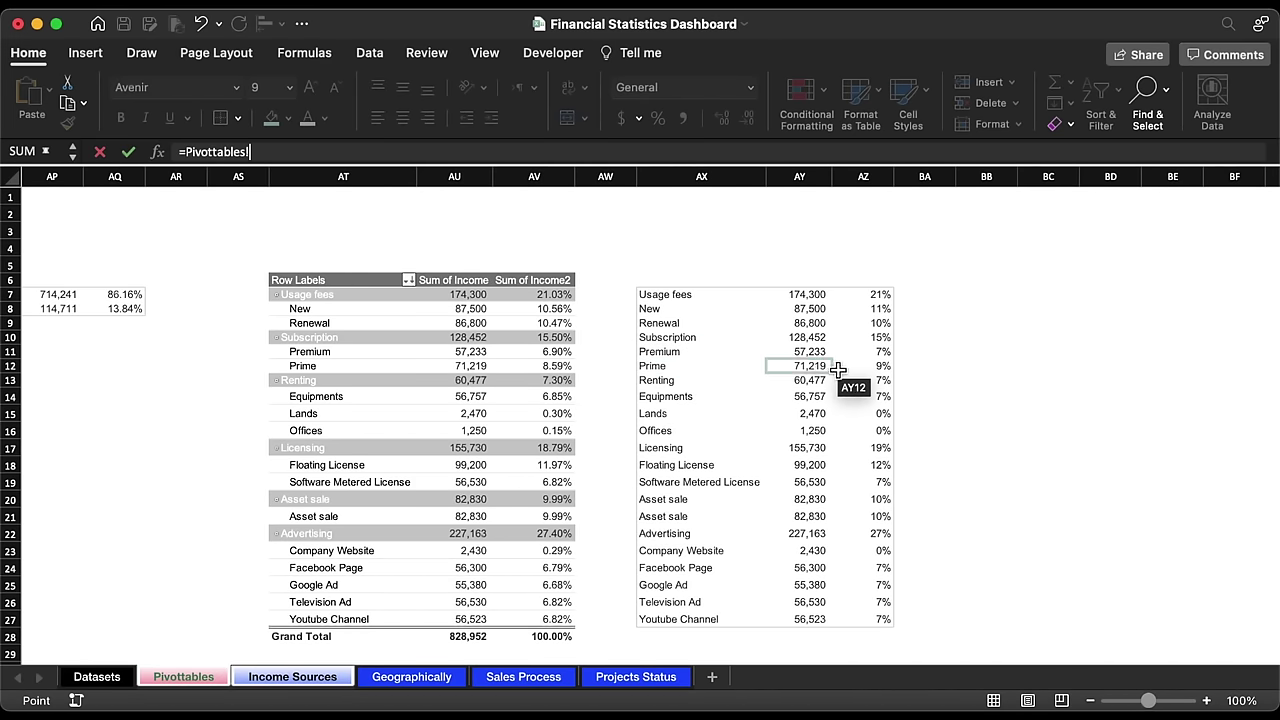
{"action": "left_click", "coordinate": [719, 352]}
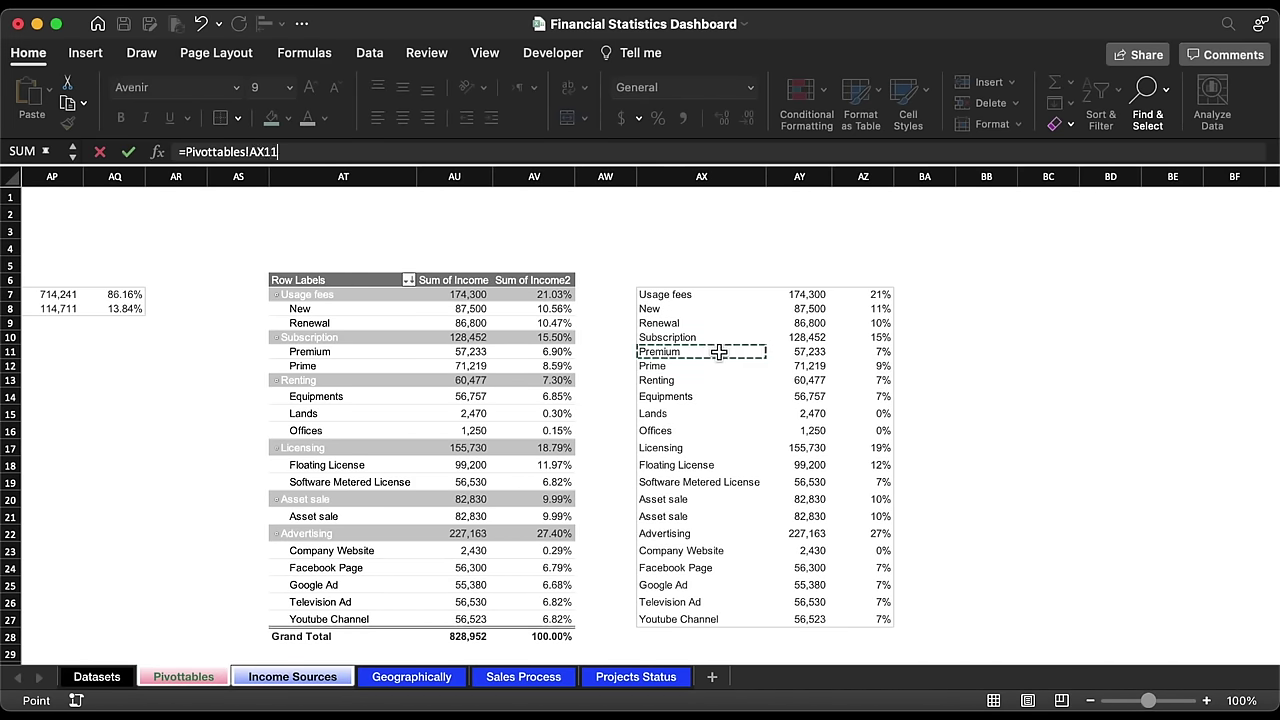
{"action": "key", "text": "Return"}
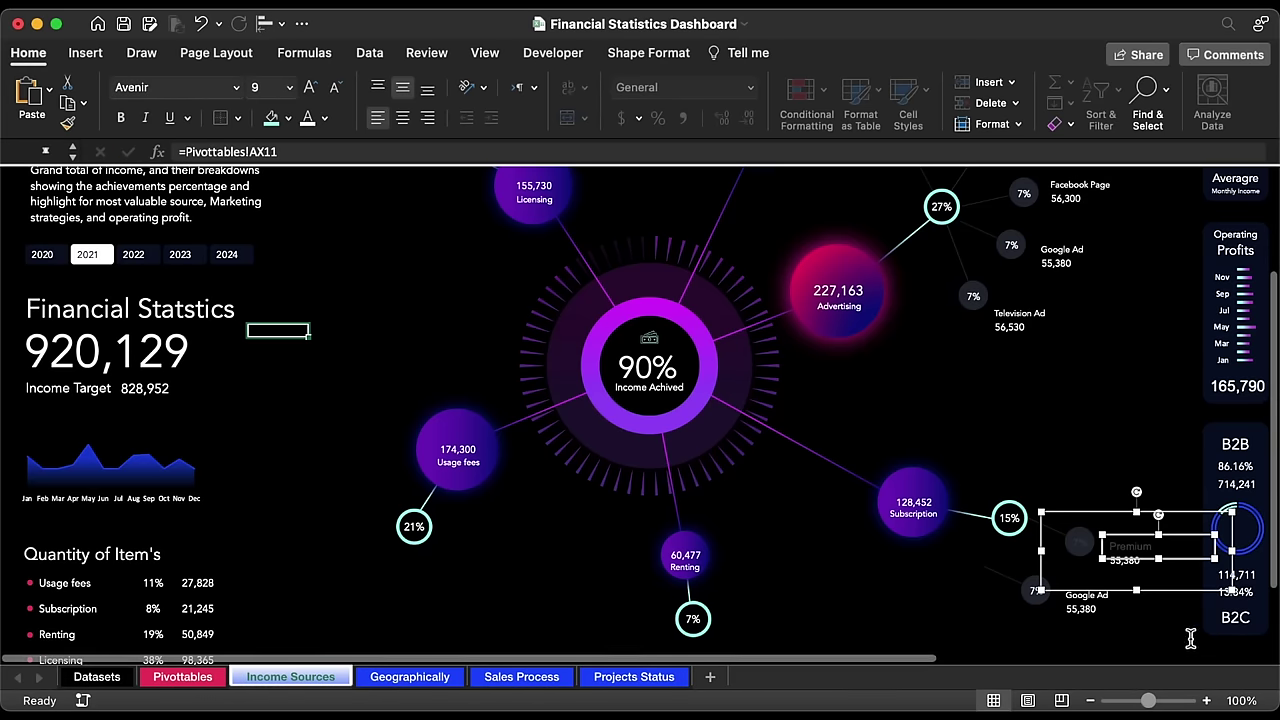
Step: Link the value text to Pivottables!AY11 so it shows 57,233
{"action": "left_click", "coordinate": [1146, 566]}
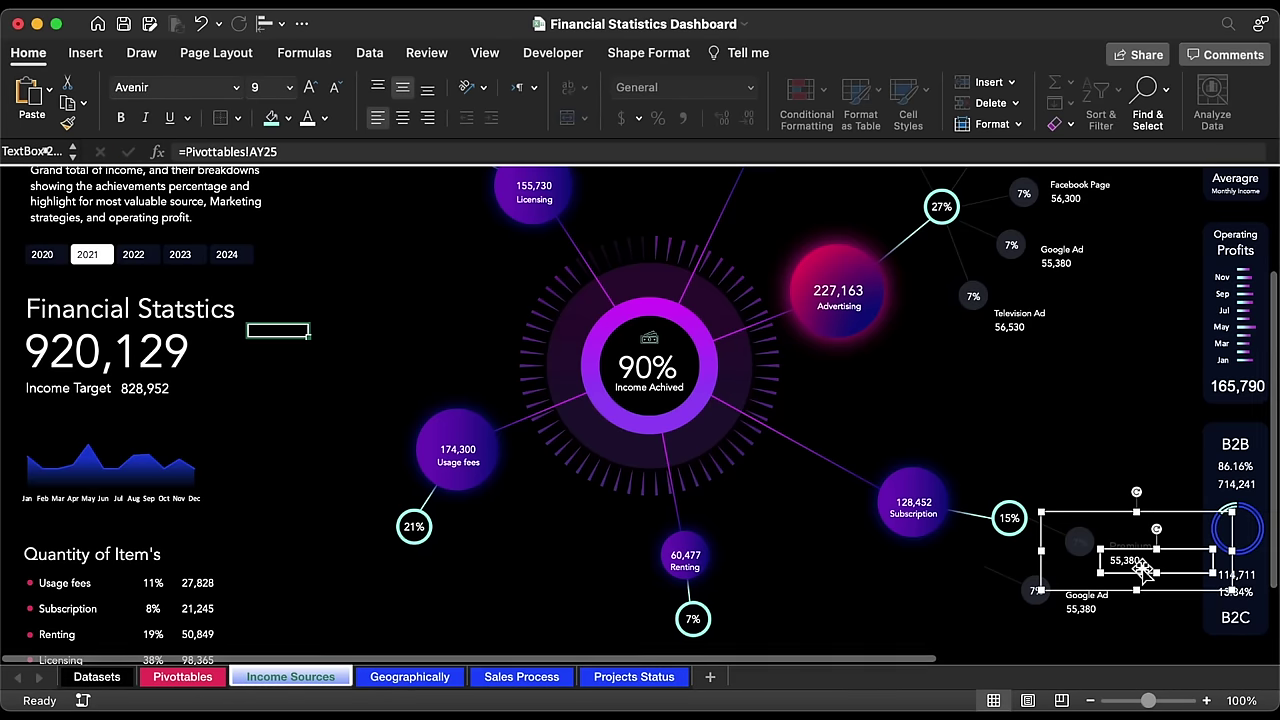
{"action": "triple_click", "coordinate": [345, 150]}
{"action": "type", "text": "="}
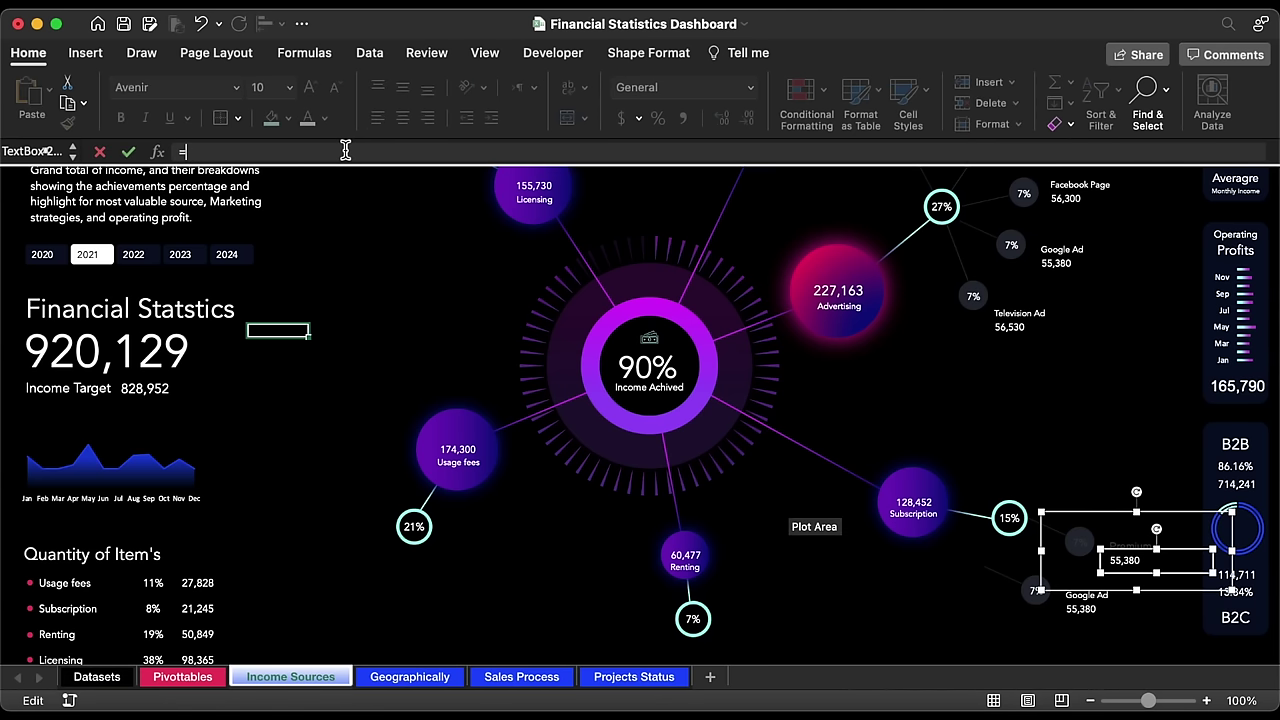
{"action": "left_click", "coordinate": [185, 677]}
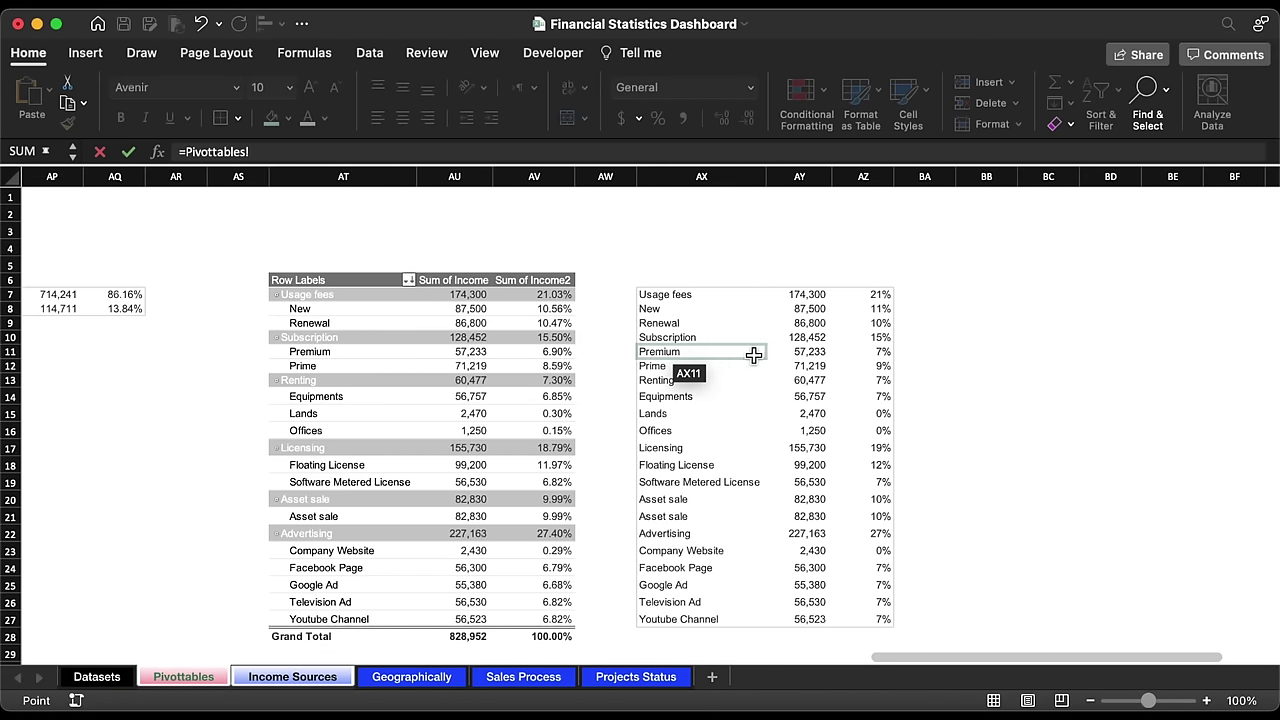
{"action": "left_click", "coordinate": [819, 354]}
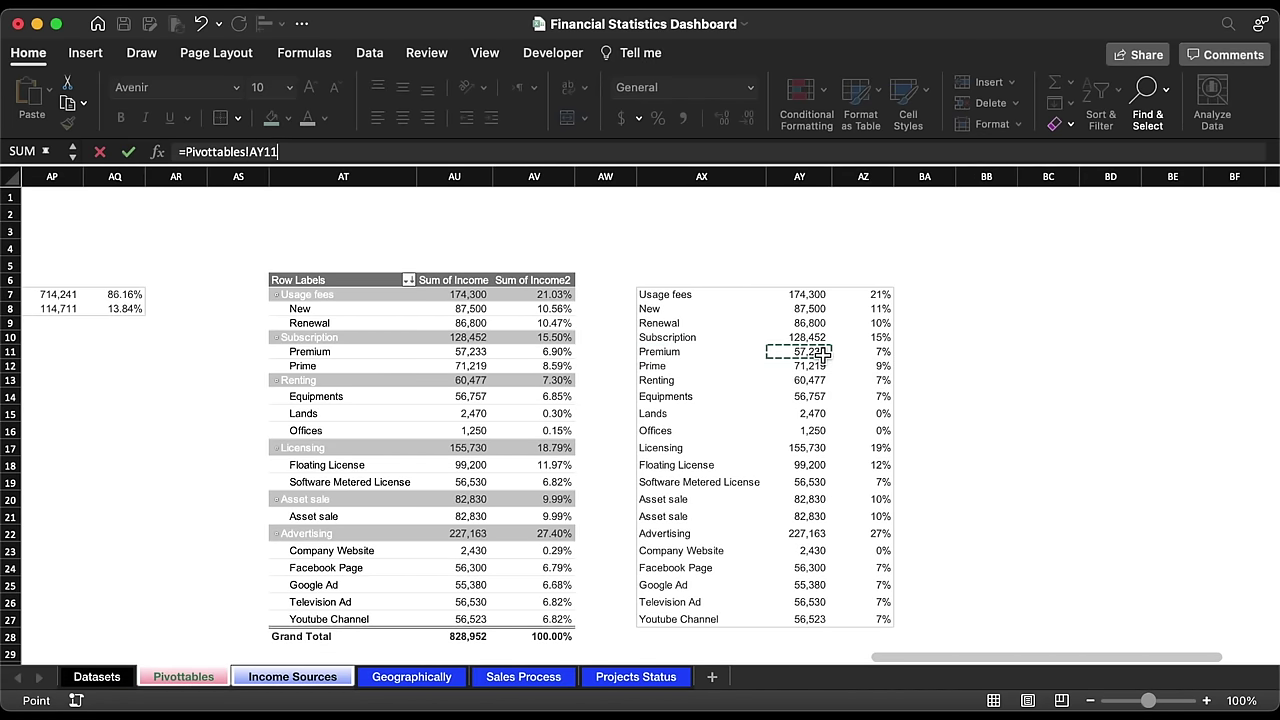
{"action": "key", "text": "Return"}
{"action": "left_click", "coordinate": [1099, 603]}
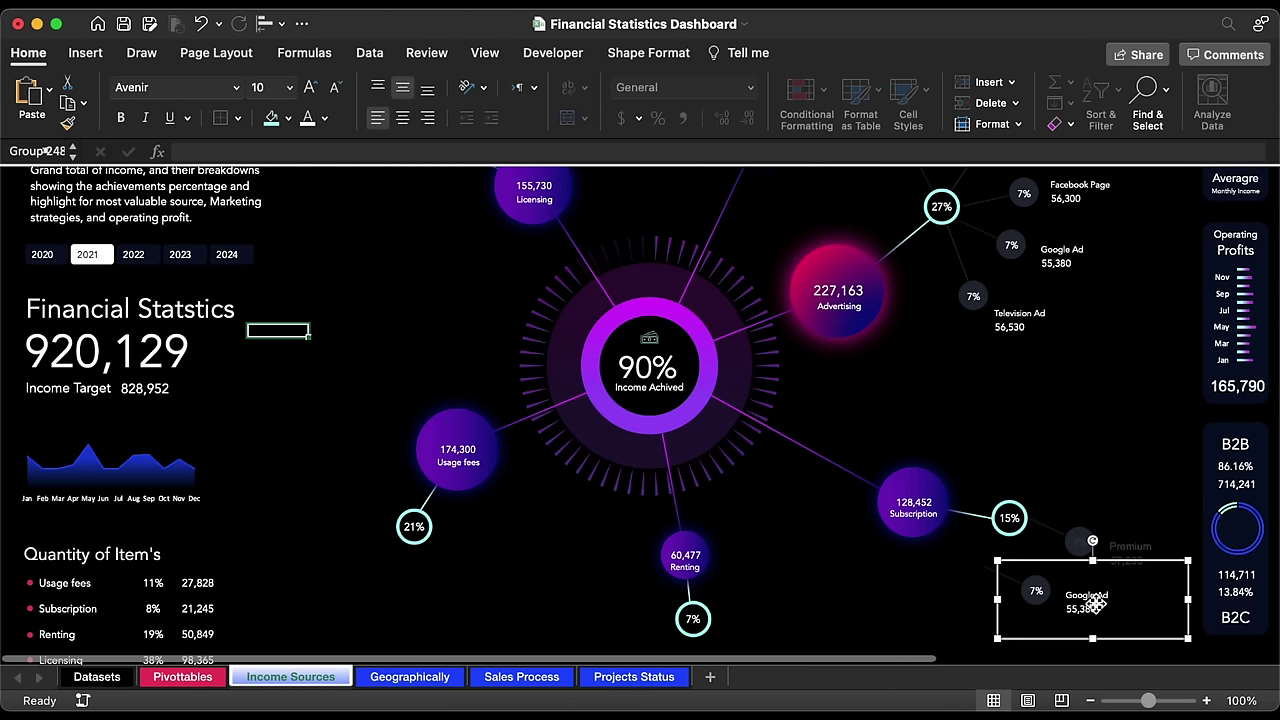
{"action": "left_click", "coordinate": [1136, 548]}
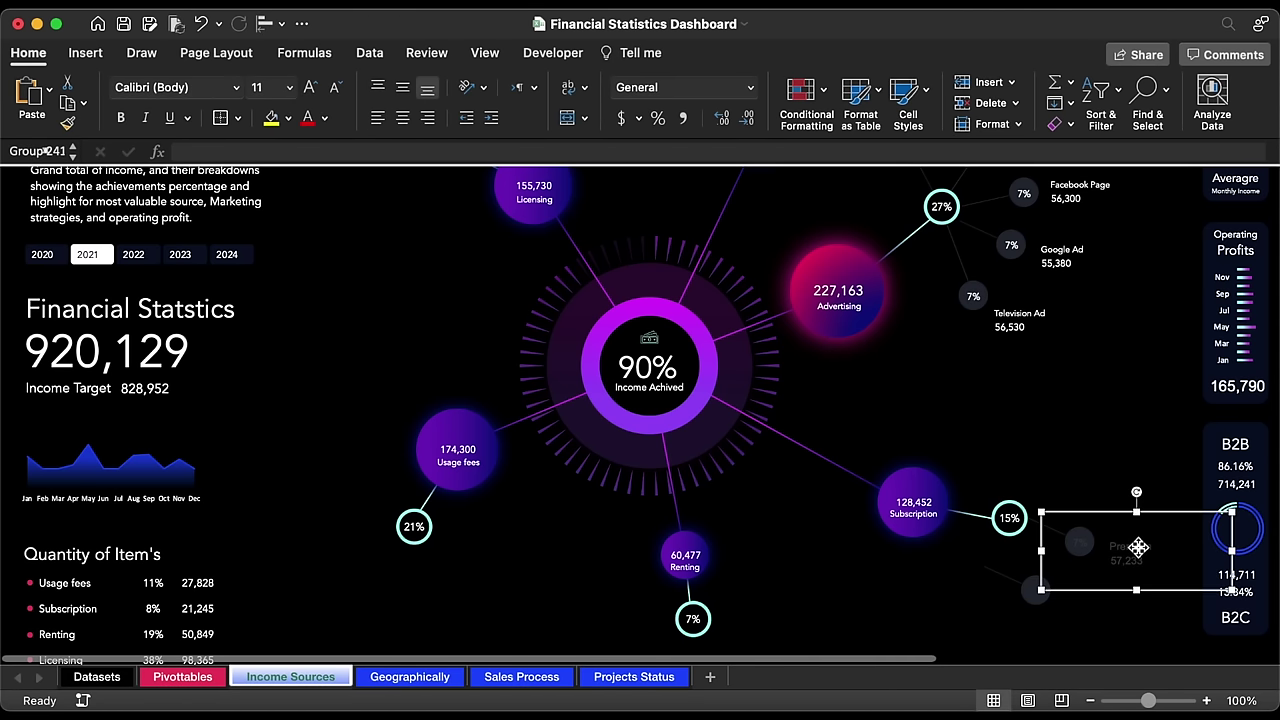
Step: Apply the current font colour to the label, then undo the change
{"action": "left_click", "coordinate": [308, 119]}
{"action": "left_click", "coordinate": [237, 88]}
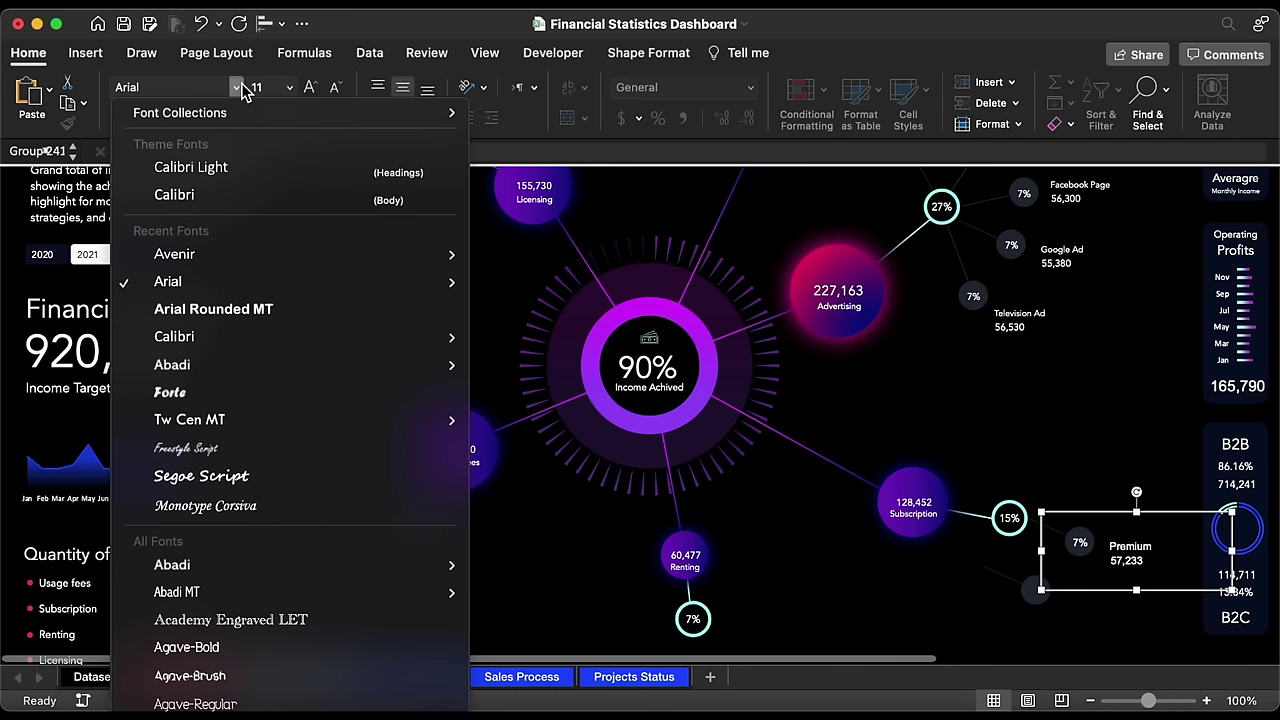
{"action": "left_click", "coordinate": [614, 457]}
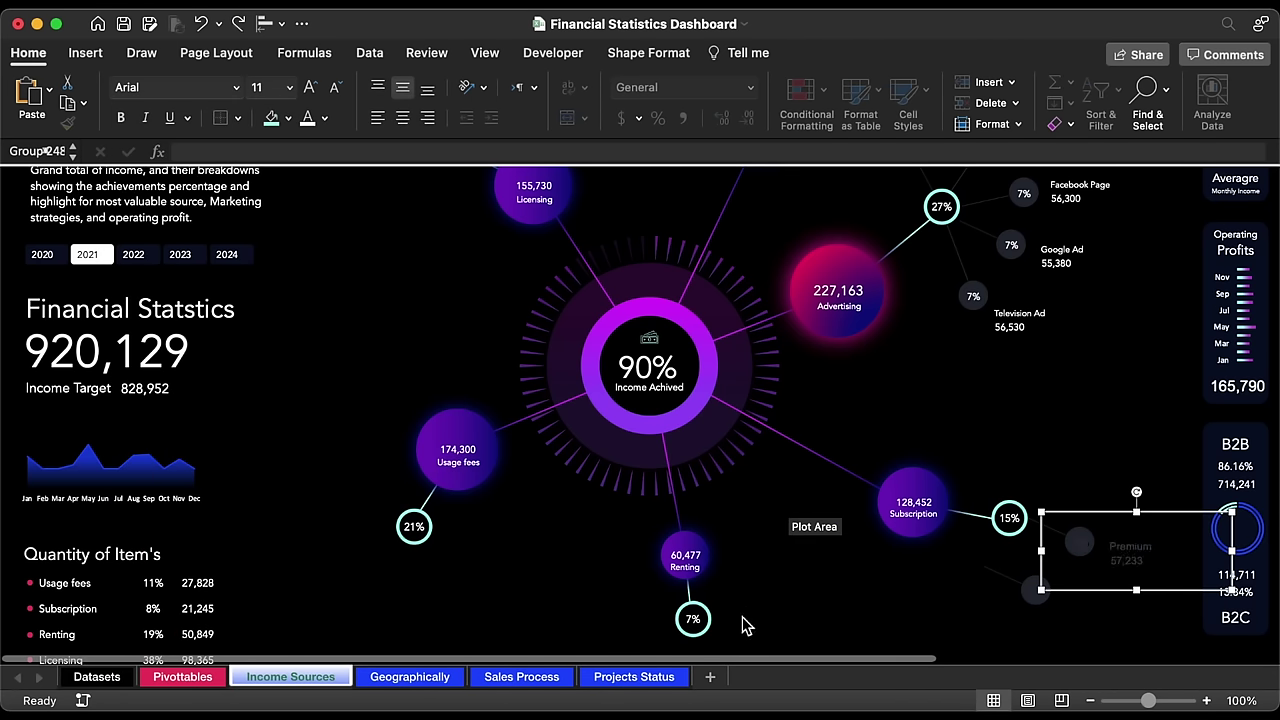
{"action": "key", "text": "super+z"}
{"action": "key", "text": "super+z"}
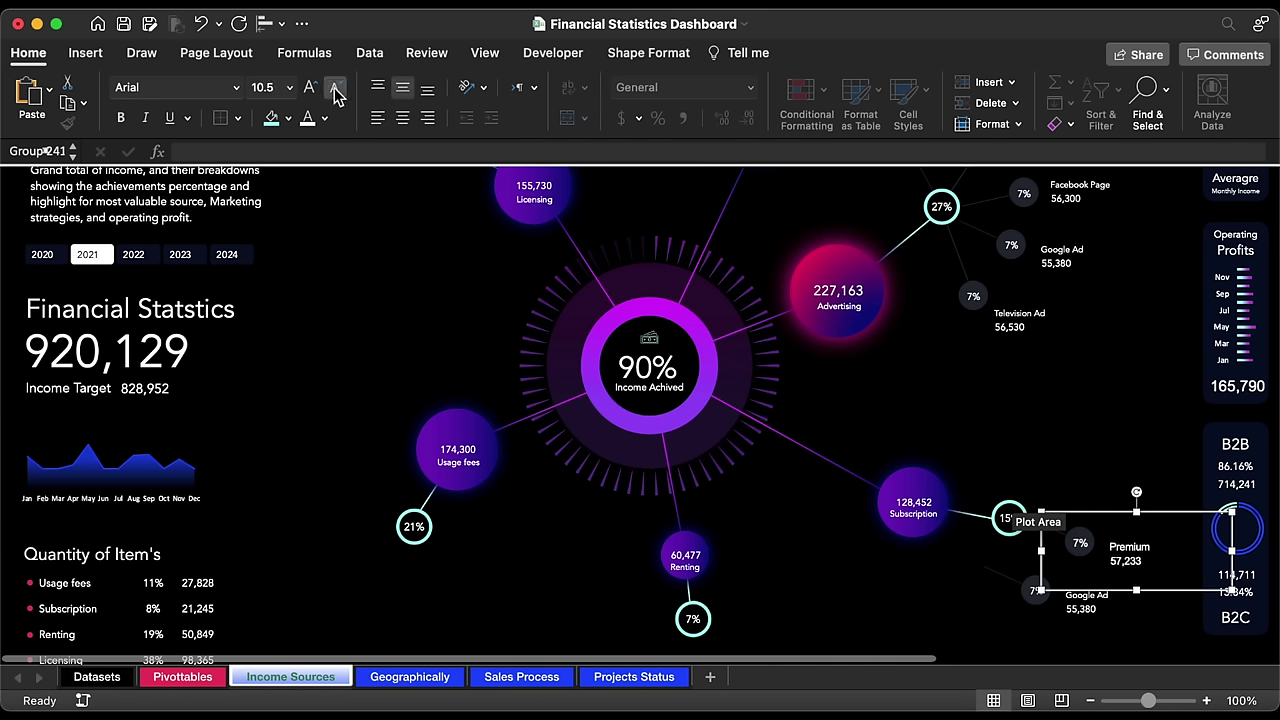
Step: Shrink the Premium text one size and move it up beside the 7% bubble
{"action": "left_click", "coordinate": [1130, 545]}
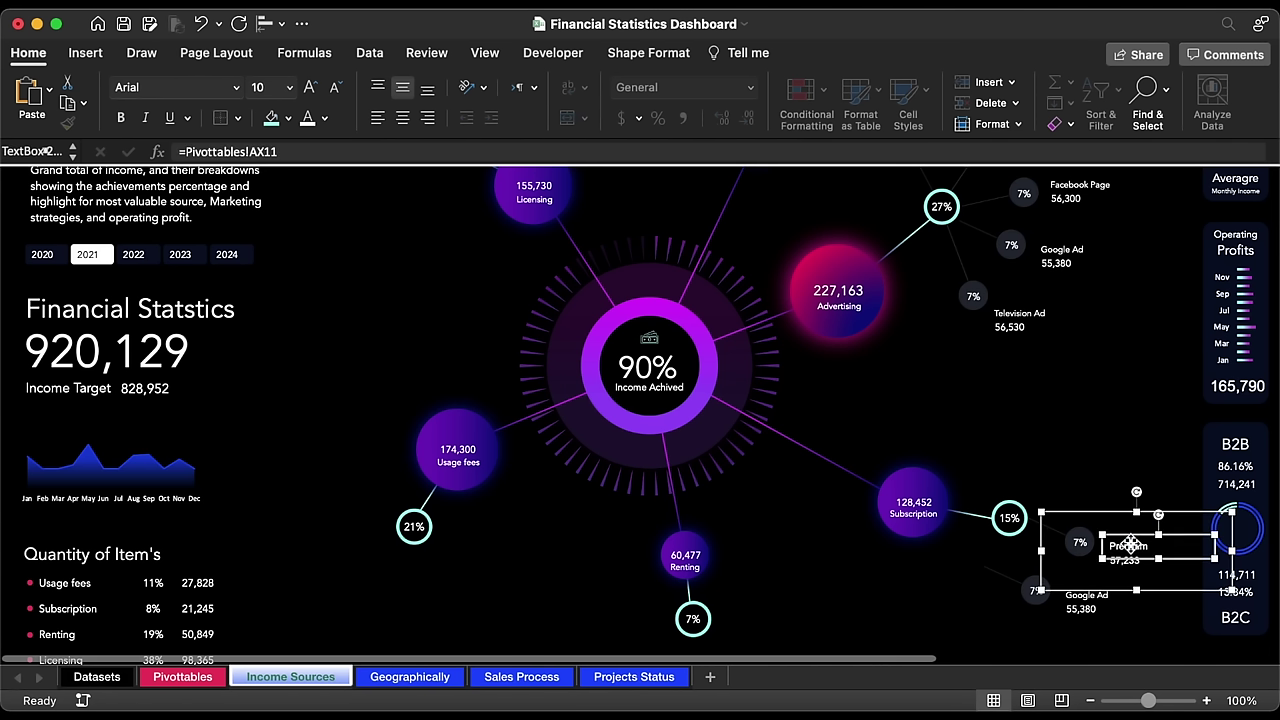
{"action": "left_click", "coordinate": [336, 90]}
{"action": "left_click_drag", "start_coordinate": [1150, 577], "coordinate": [1112, 525]}
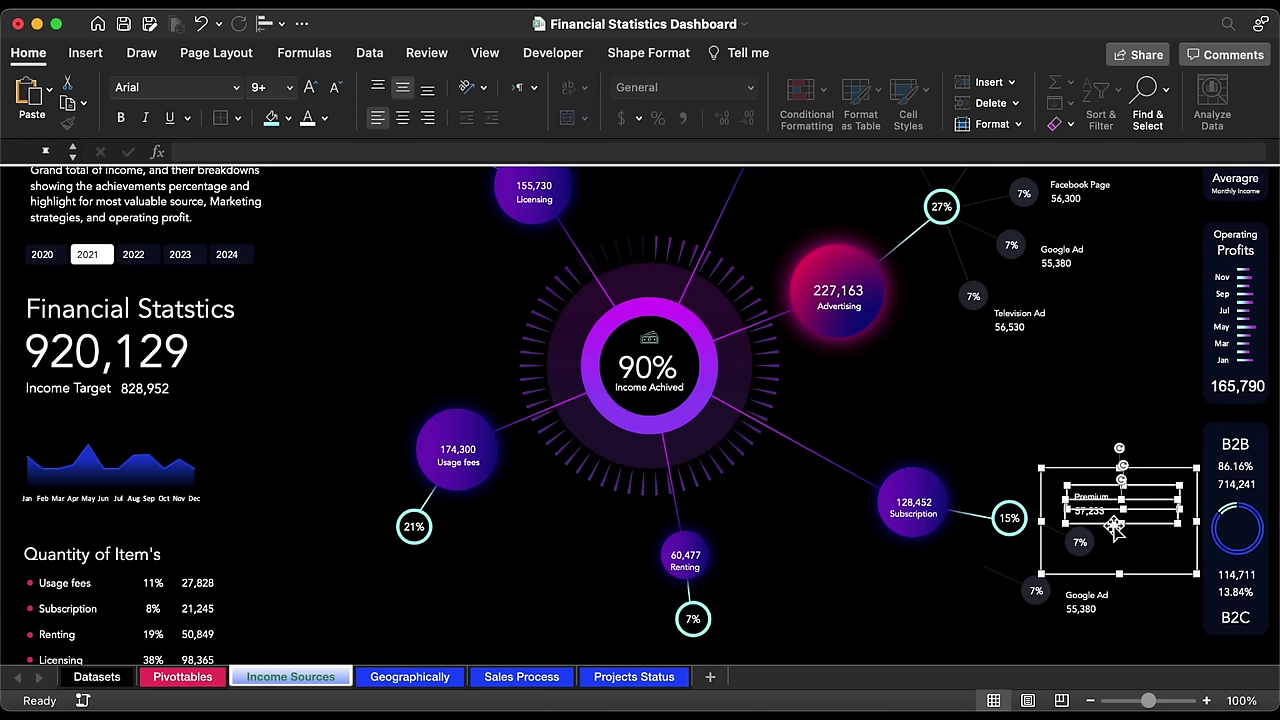
Step: Delete the leftover Google Ad label and rotate the grey circle connector group 180 degrees
{"action": "left_click", "coordinate": [1089, 619]}
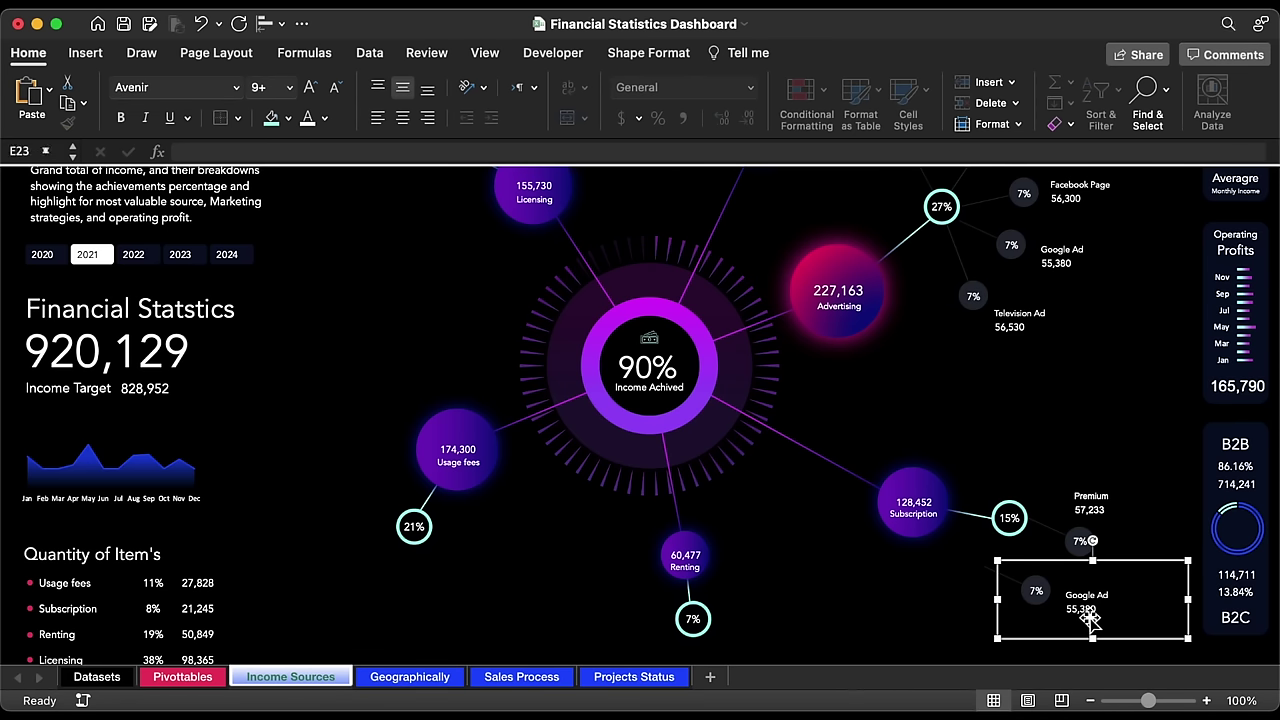
{"action": "key", "text": "Delete"}
{"action": "left_click", "coordinate": [1100, 510]}
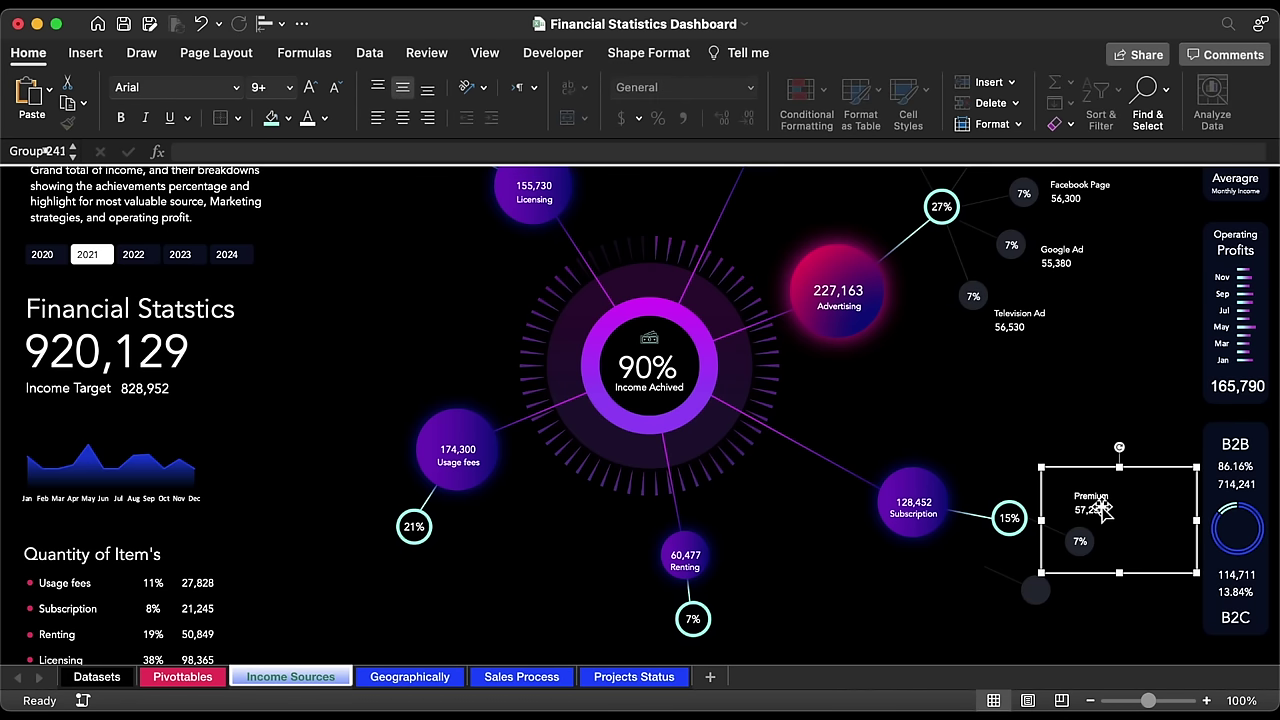
{"action": "left_click", "coordinate": [1035, 590]}
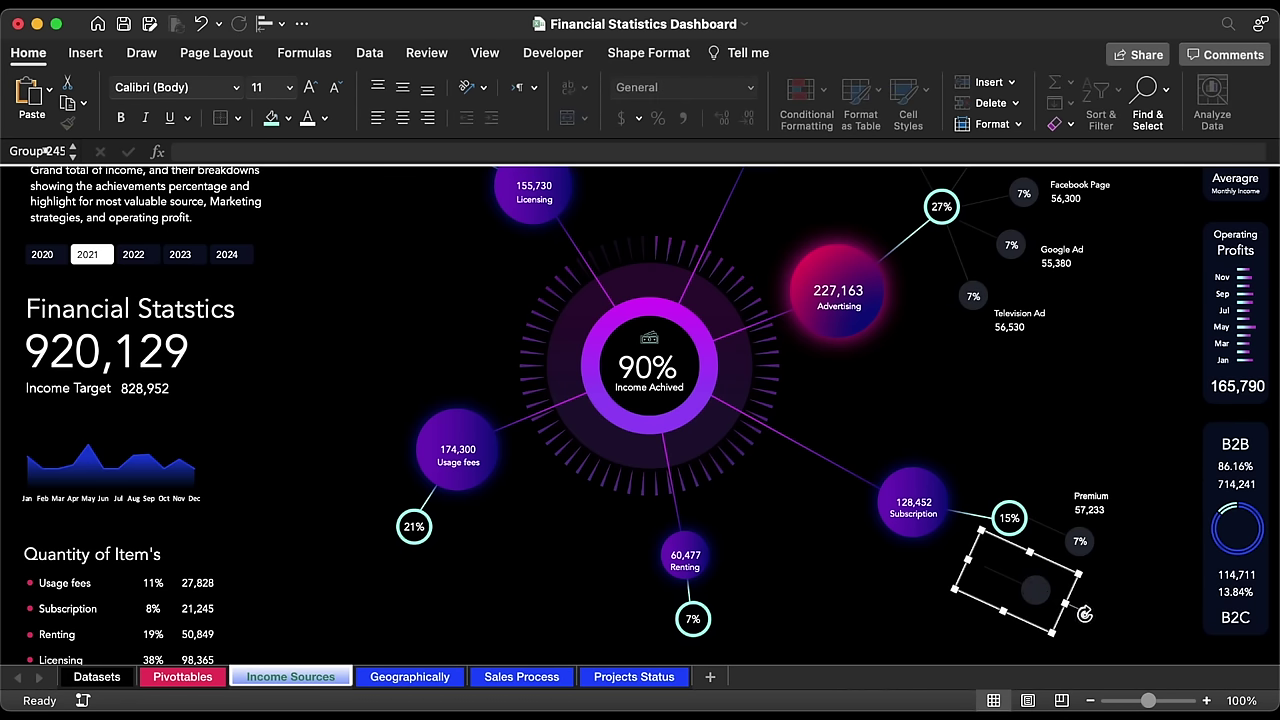
{"action": "mouse_move", "coordinate": [1084, 614]}
{"action": "left_mouse_down"}
{"action": "mouse_move", "coordinate": [1088, 628]}
{"action": "mouse_move", "coordinate": [1005, 638]}
{"action": "mouse_move", "coordinate": [1069, 601]}
{"action": "left_mouse_up"}
Step: Nudge the Premium label and grey circle down slightly and send them to the back
{"action": "left_click", "coordinate": [1100, 500], "text": "shift"}
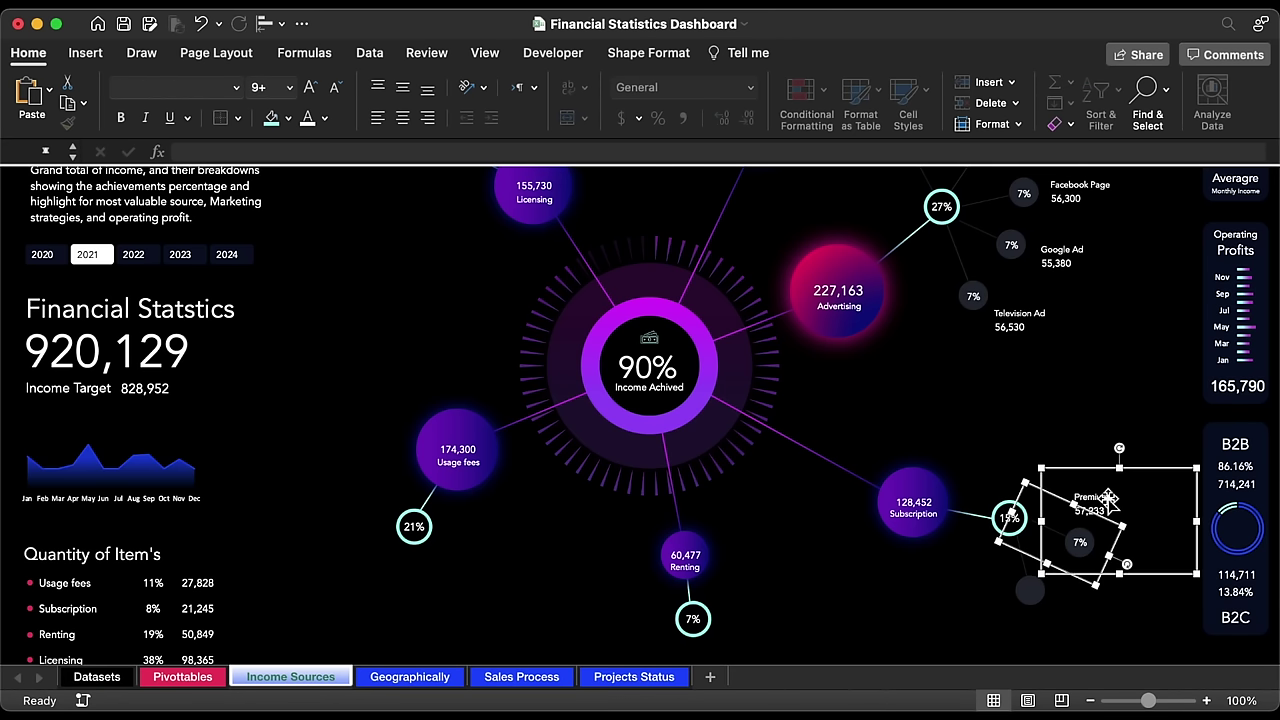
{"action": "left_click_drag", "start_coordinate": [1108, 498], "coordinate": [1108, 501]}
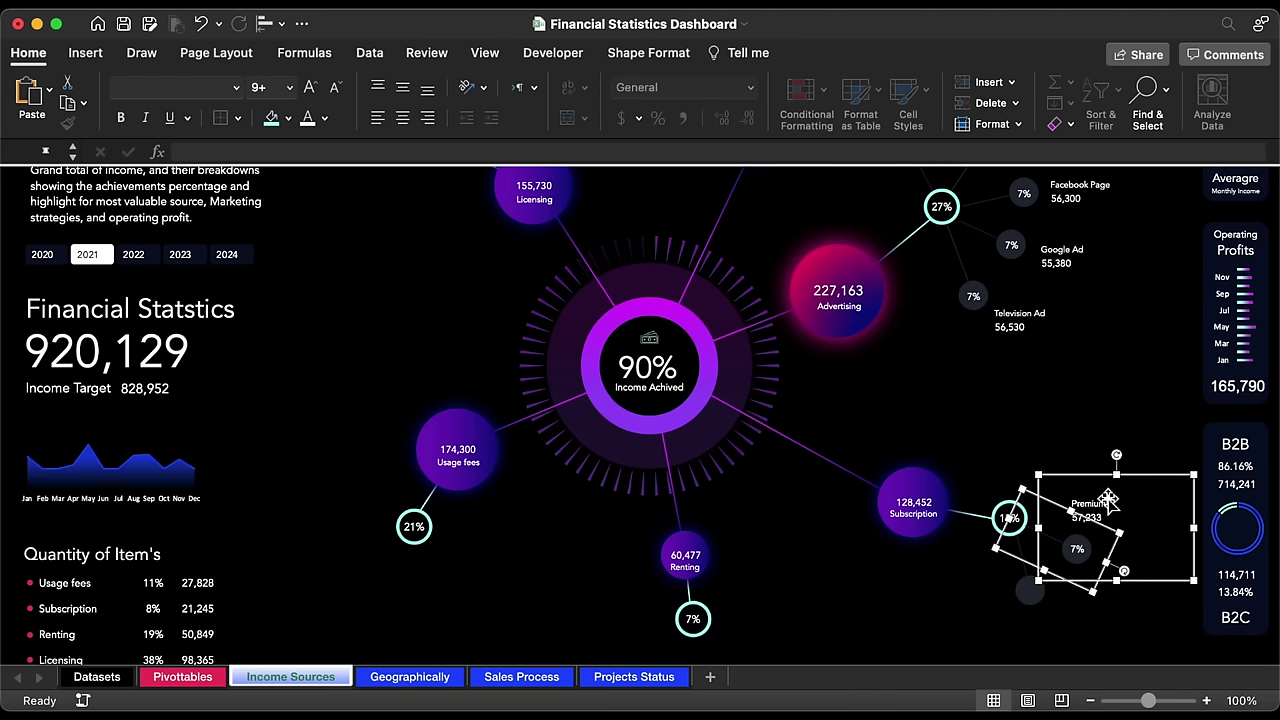
{"action": "left_click", "coordinate": [1031, 593], "text": "shift"}
{"action": "right_click", "coordinate": [1031, 593]}
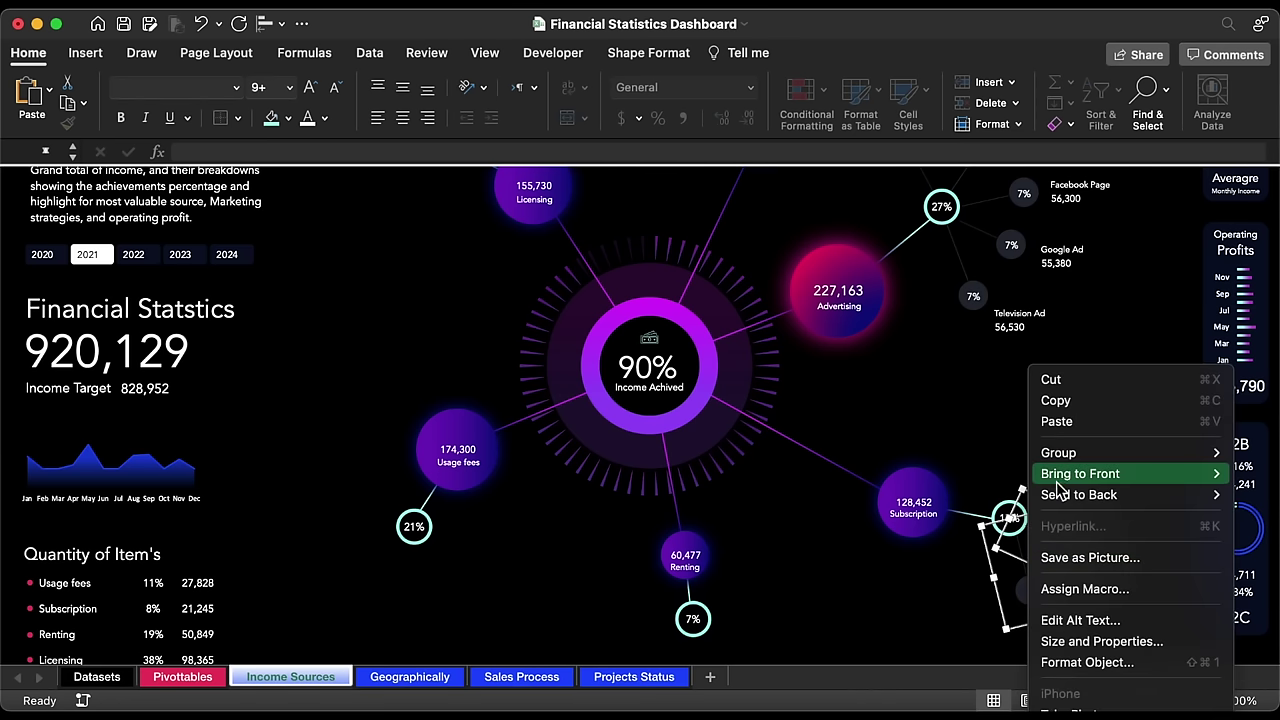
{"action": "mouse_move", "coordinate": [1030, 495]}
{"action": "left_click", "coordinate": [978, 499]}
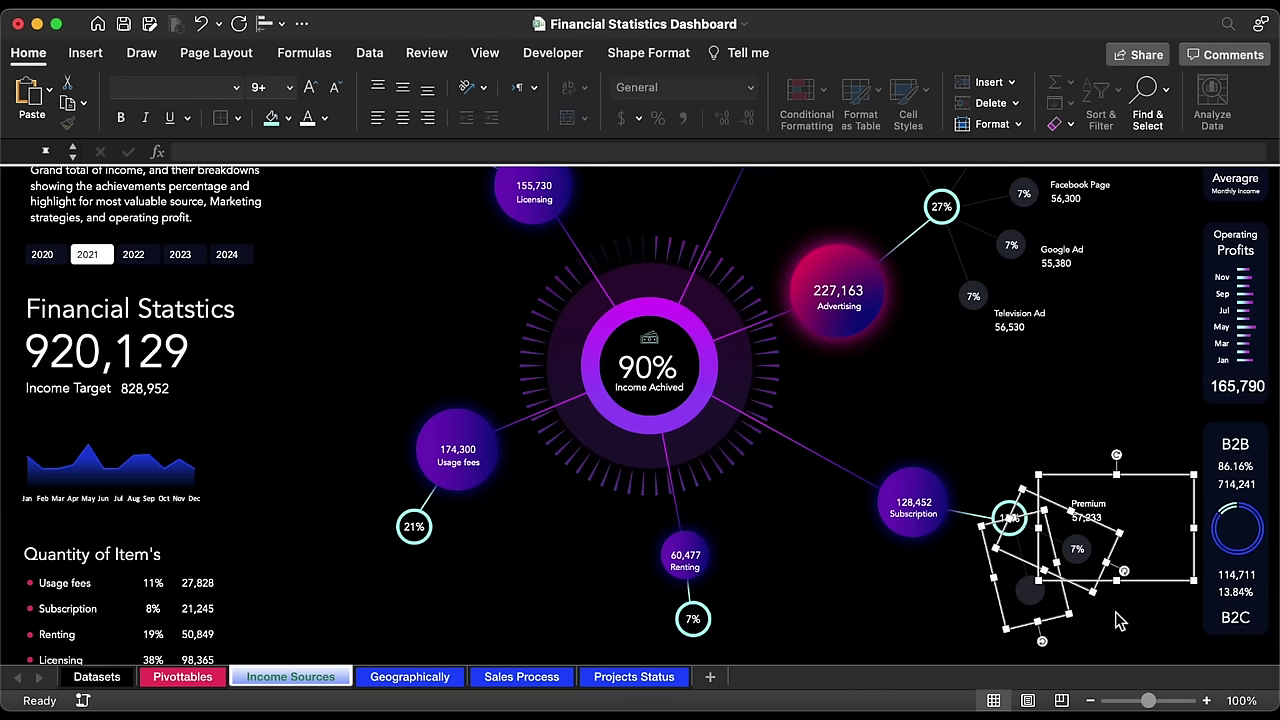
{"action": "key", "text": "Escape"}
{"action": "scroll", "coordinate": [1120, 420], "scroll_direction": "down", "scroll_amount": 4}
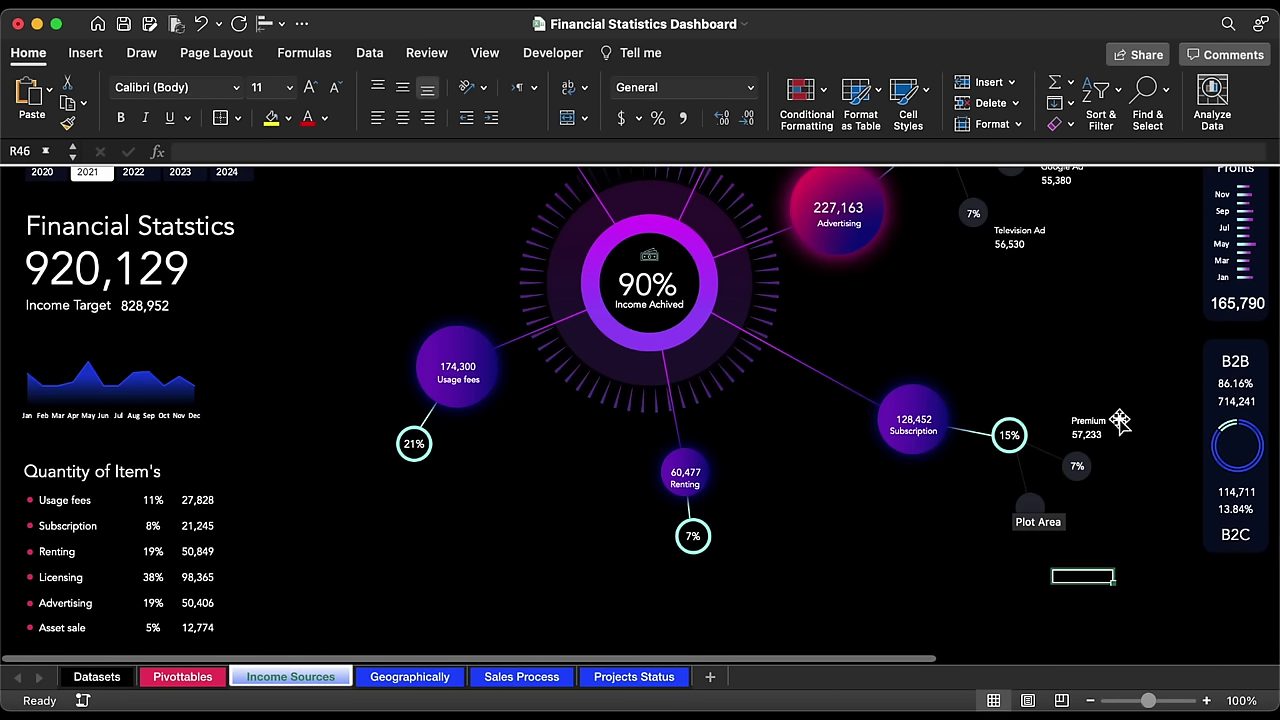
Step: Duplicate the Premium label group and place the copy below the original
{"action": "left_click", "coordinate": [1120, 422]}
{"action": "key", "text": "Escape"}
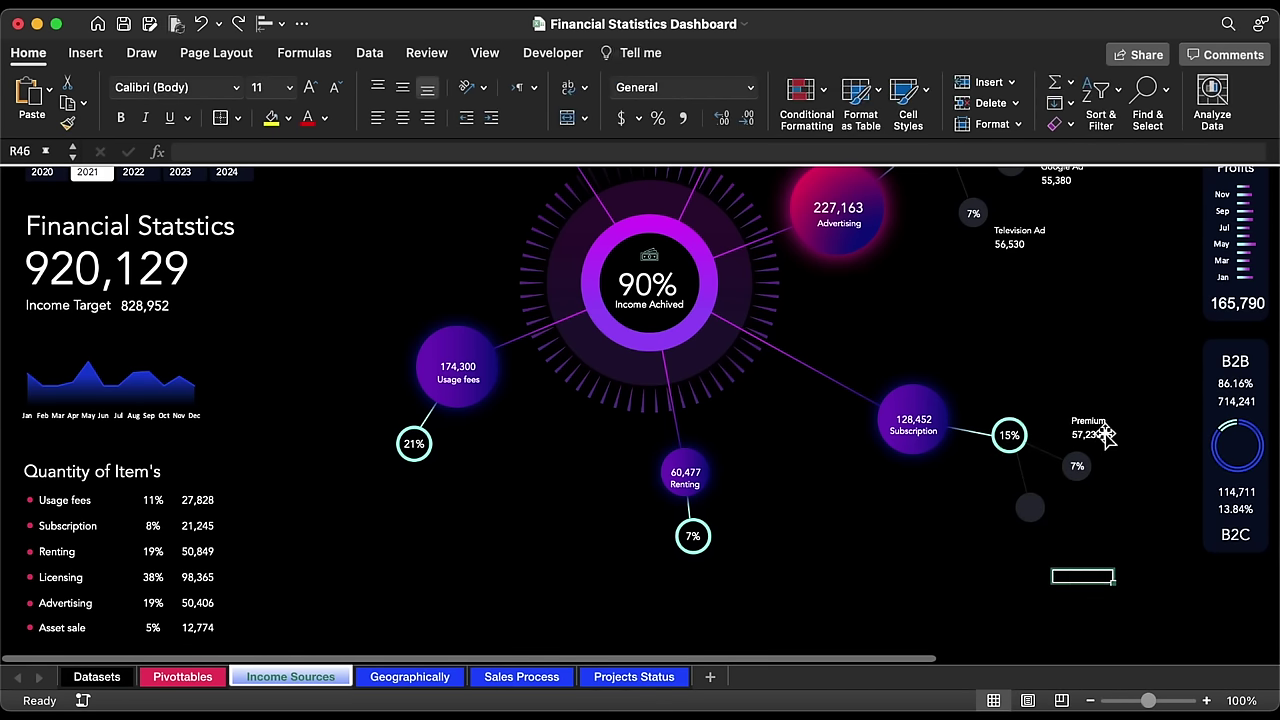
{"action": "left_click", "coordinate": [1105, 432]}
{"action": "key", "text": "super+d"}
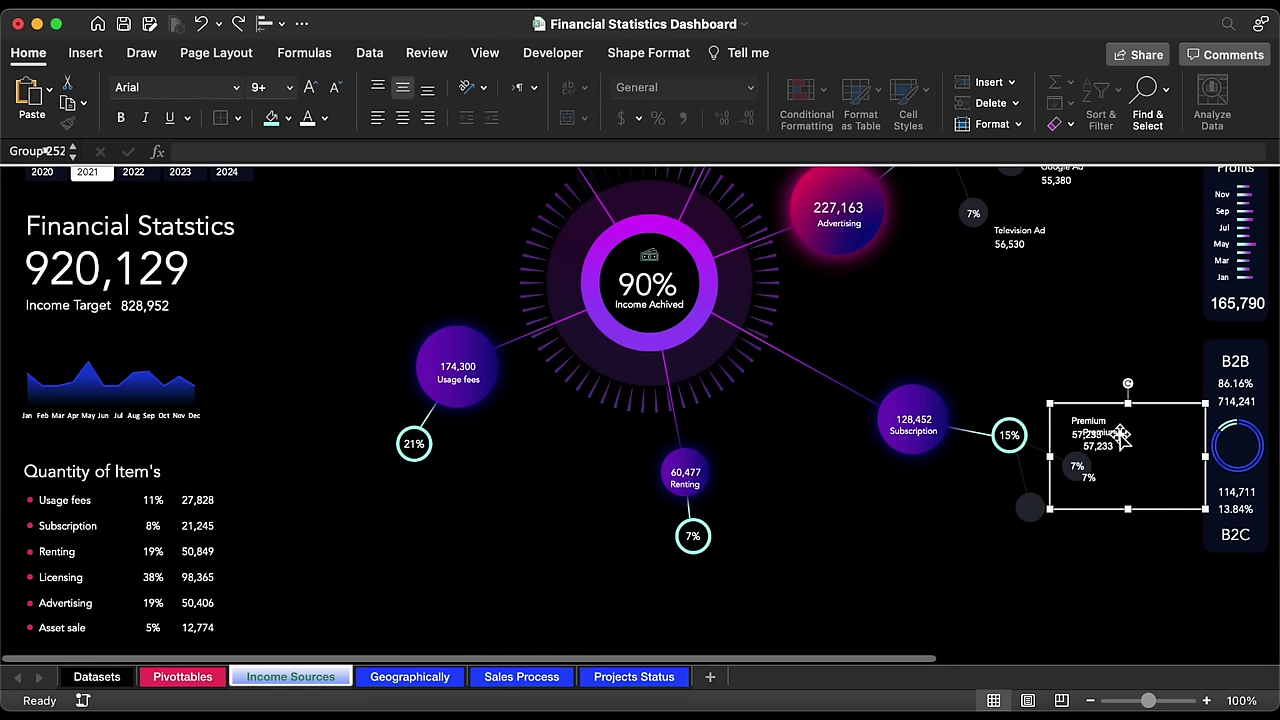
{"action": "left_click_drag", "start_coordinate": [1150, 410], "coordinate": [1128, 505]}
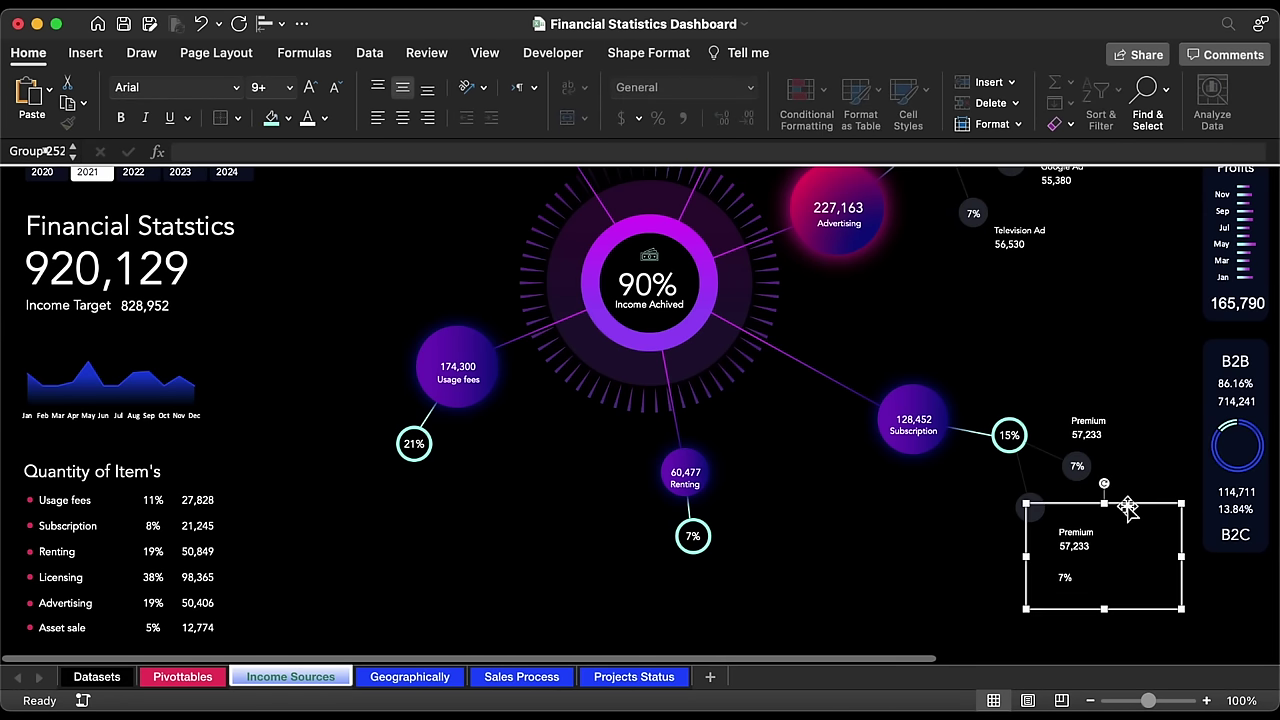
Step: Send the rotated connector group near Premium to the back
{"action": "left_click", "coordinate": [1062, 462]}
{"action": "left_click", "coordinate": [1040, 453]}
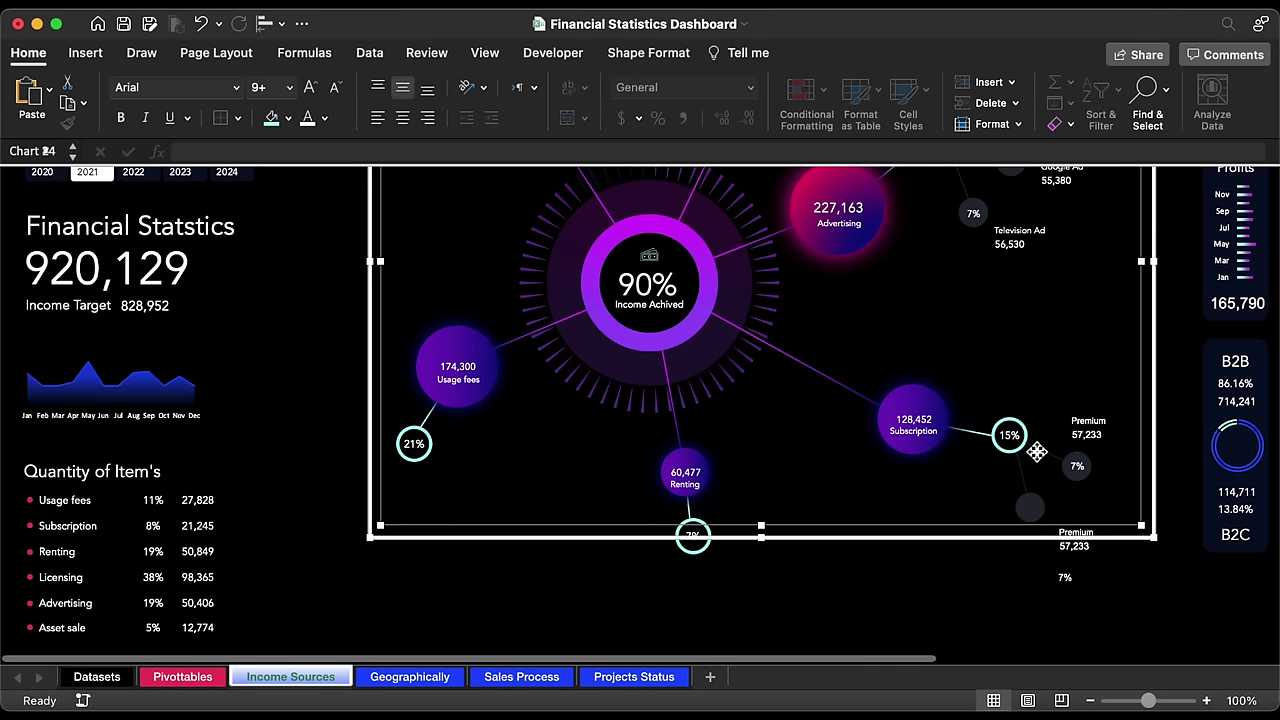
{"action": "left_click", "coordinate": [1048, 456]}
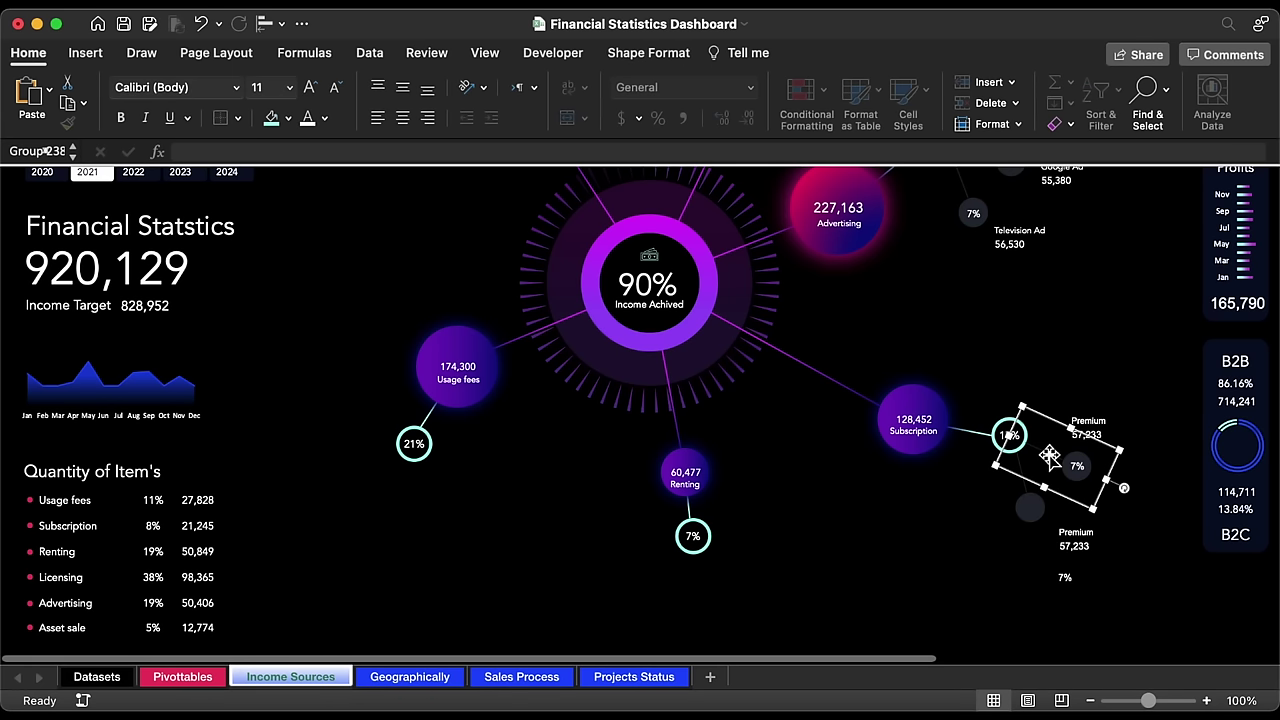
{"action": "right_click", "coordinate": [1048, 456]}
{"action": "mouse_move", "coordinate": [1120, 494]}
{"action": "left_click", "coordinate": [990, 494]}
Step: Relink the copy's name to Prime and its value to =Pivottables!AY12, showing 71,219
{"action": "left_click", "coordinate": [1075, 544]}
{"action": "left_click", "coordinate": [1080, 540]}
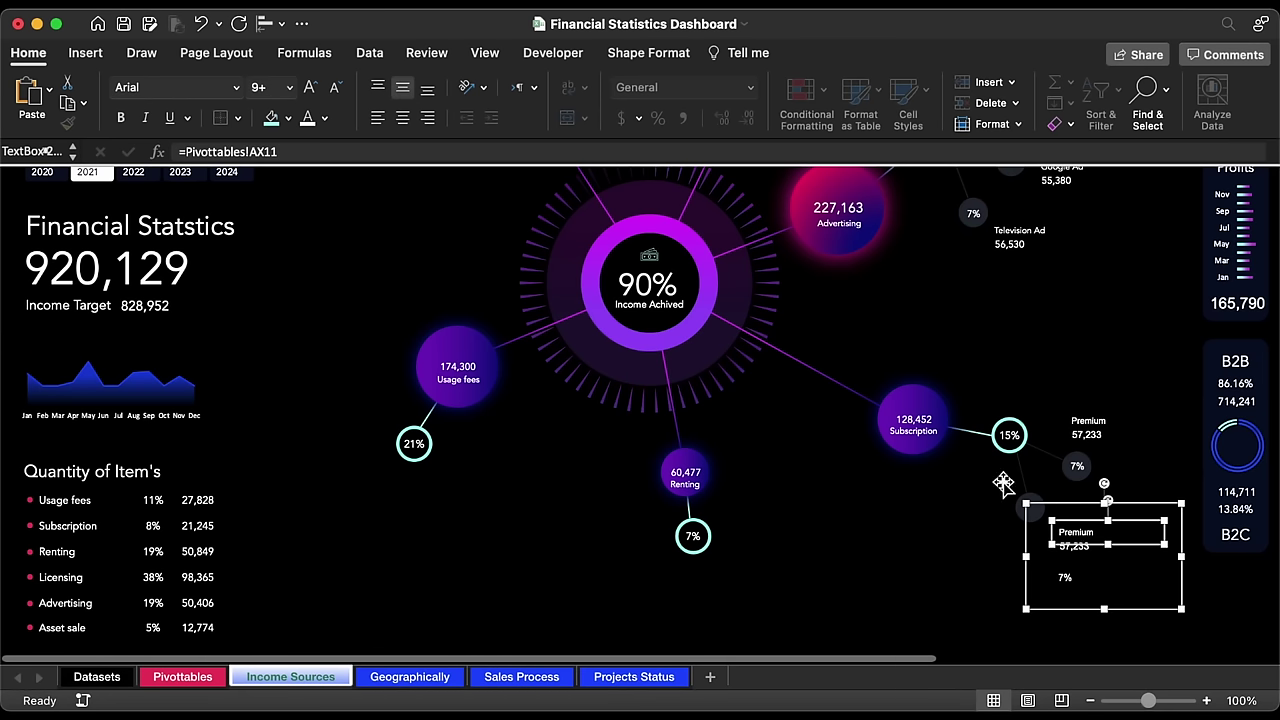
{"action": "left_click", "coordinate": [357, 151]}
{"action": "key", "text": "Return"}
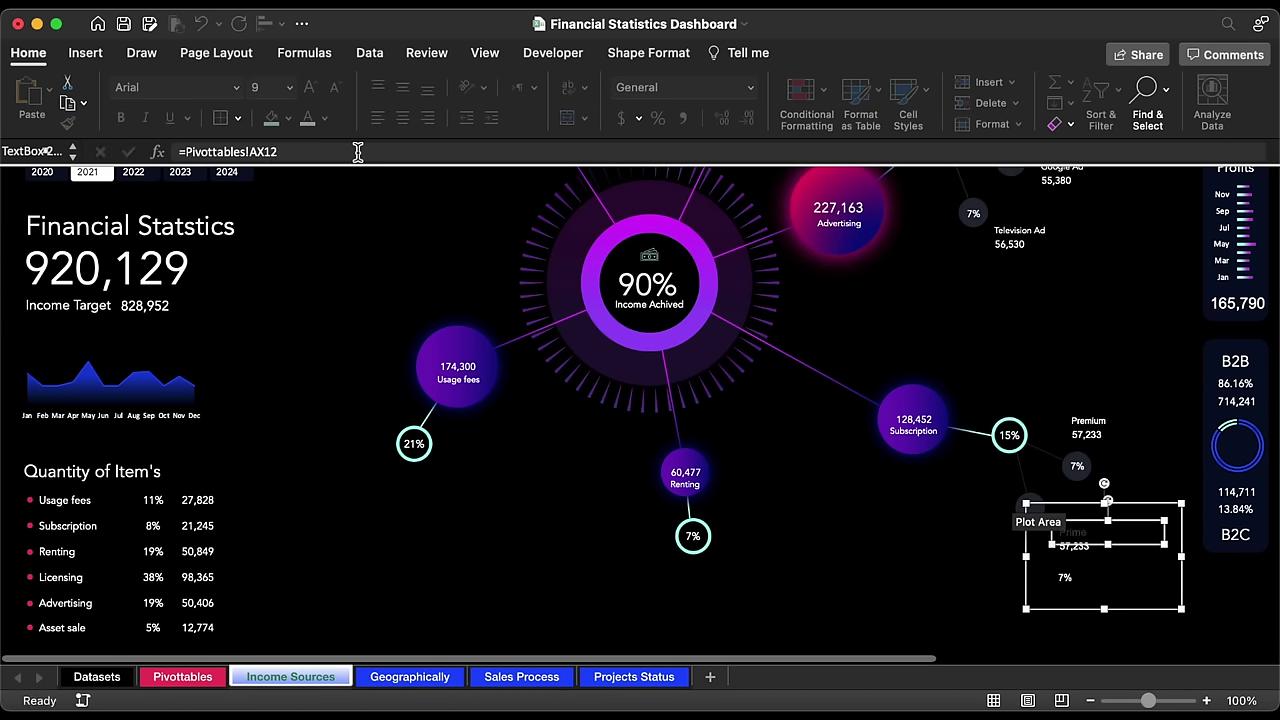
{"action": "left_click", "coordinate": [1072, 558]}
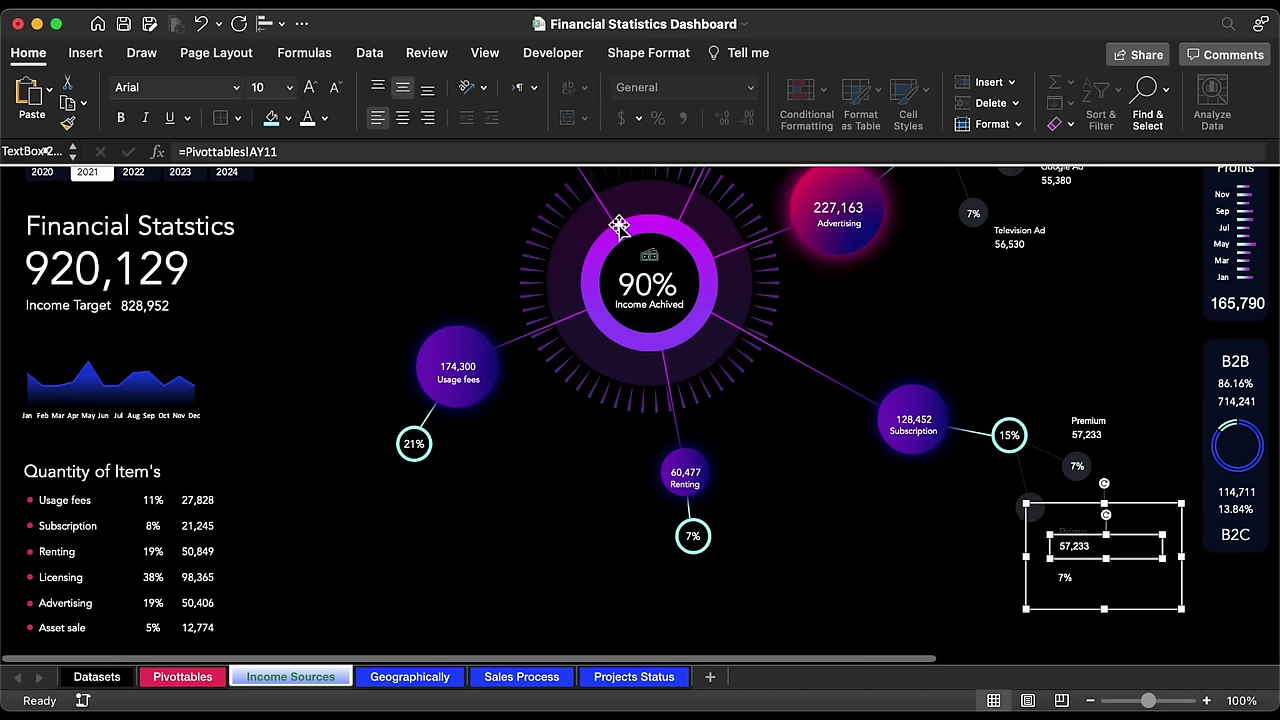
{"action": "left_click", "coordinate": [422, 149]}
{"action": "type", "text": "2"}
{"action": "key", "text": "Return"}
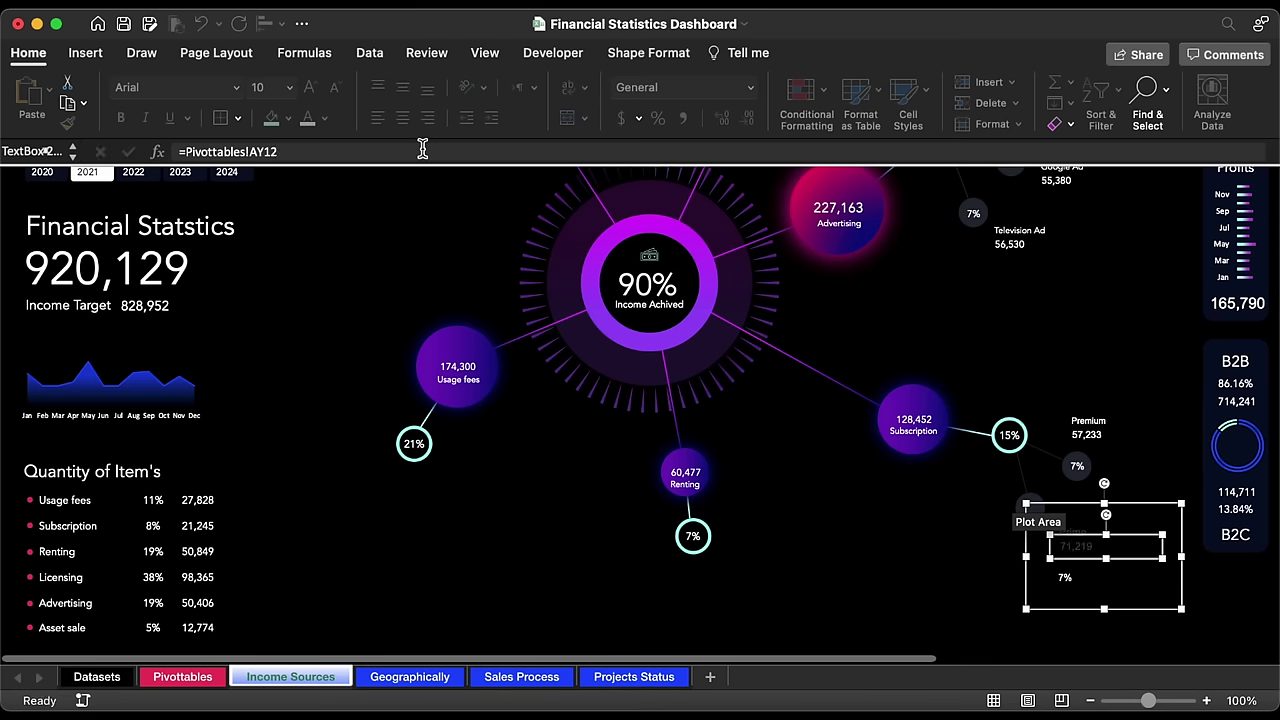
Step: Relink the copy's percent label to =Pivottables!AZ12 so it shows 9%
{"action": "left_click", "coordinate": [1075, 580]}
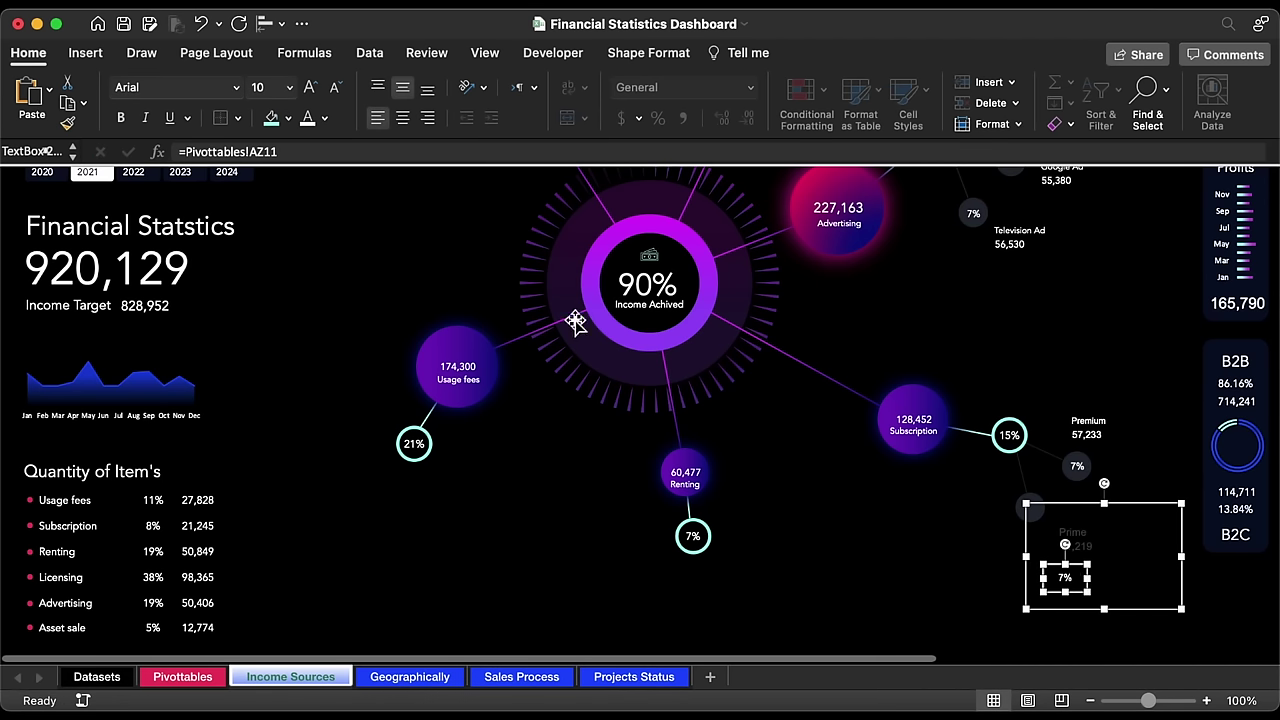
{"action": "left_click", "coordinate": [357, 150]}
{"action": "key", "text": "BackSpace"}
{"action": "type", "text": "2"}
{"action": "key", "text": "Return"}
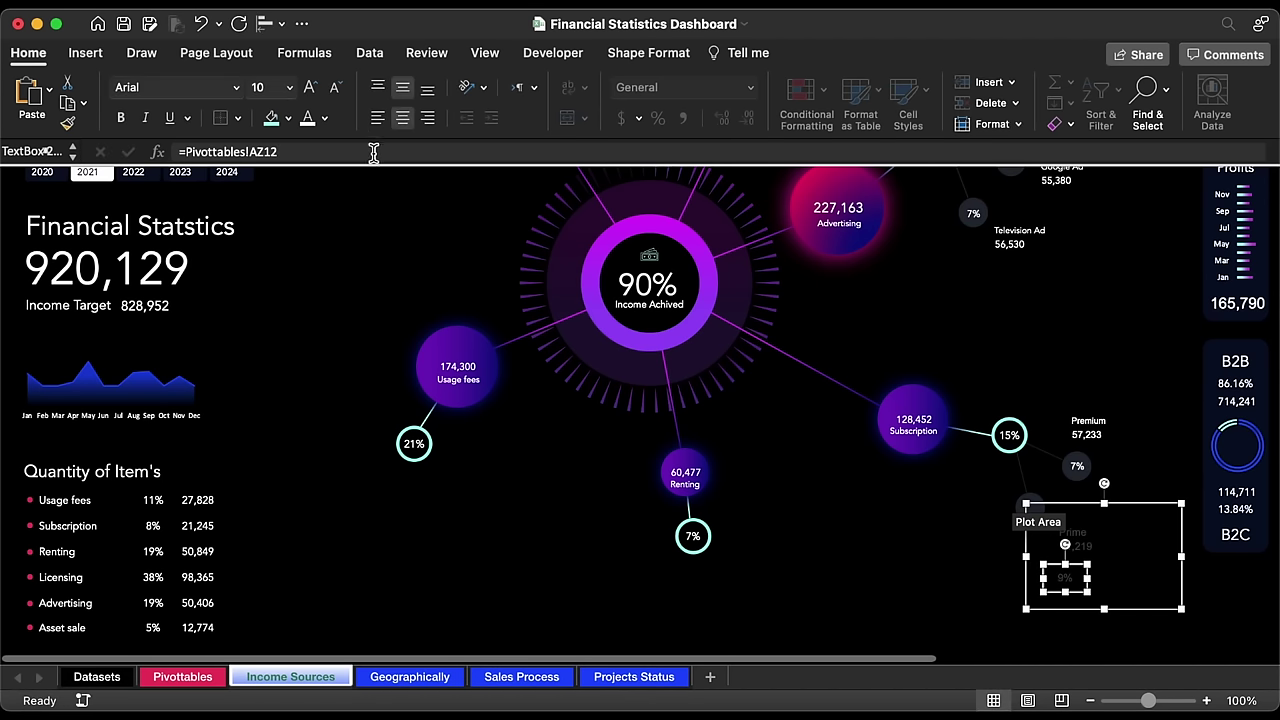
Step: Set the Prime name label's font size to 9
{"action": "left_click", "coordinate": [1133, 514]}
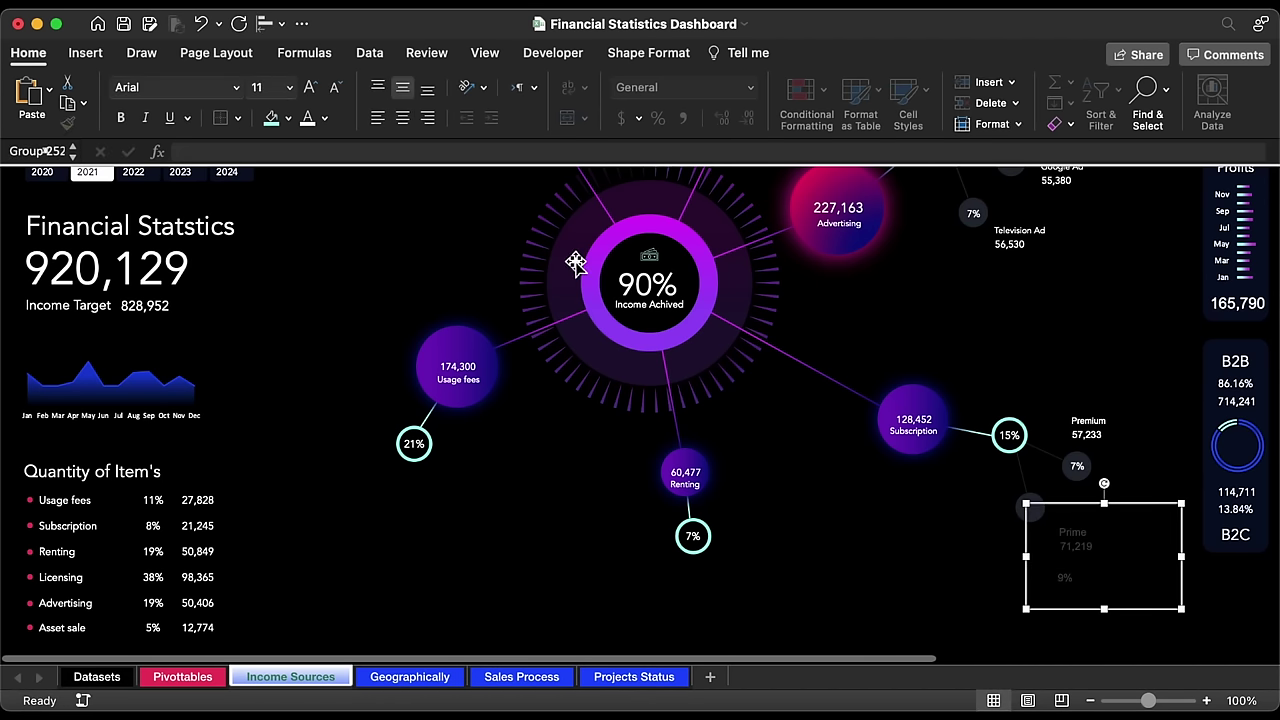
{"action": "left_click", "coordinate": [308, 118]}
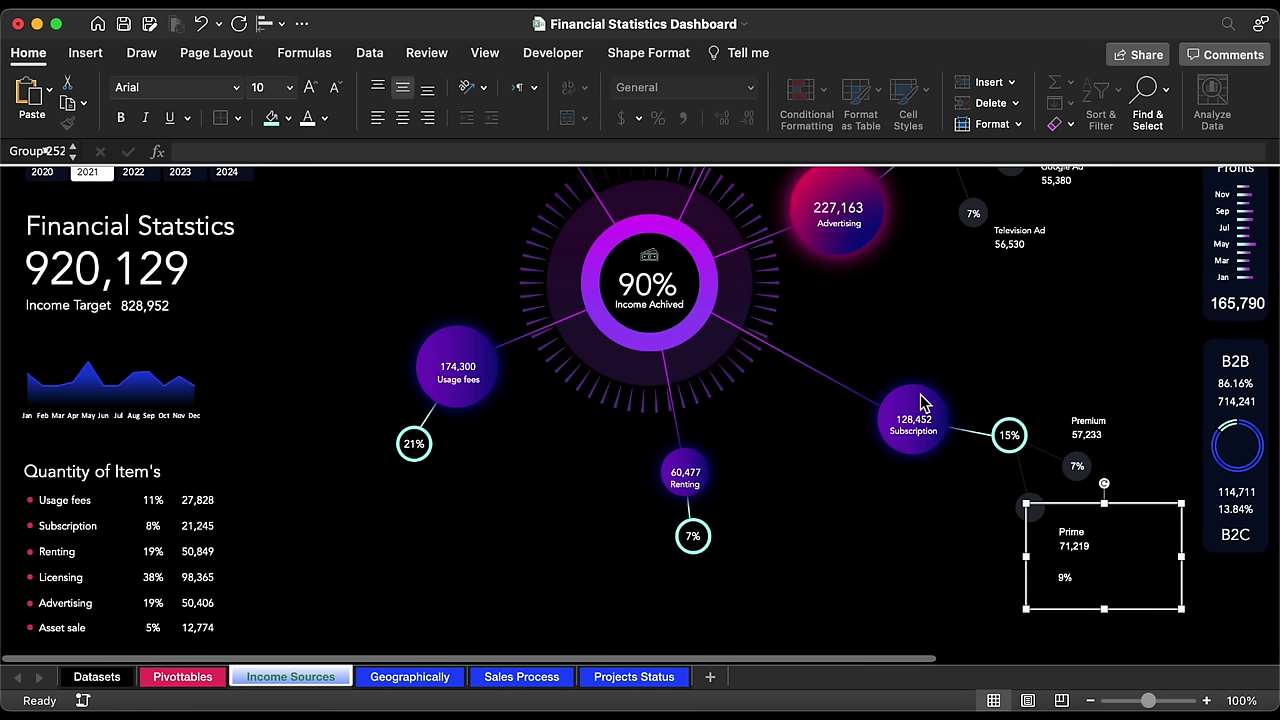
{"action": "left_click", "coordinate": [1072, 532]}
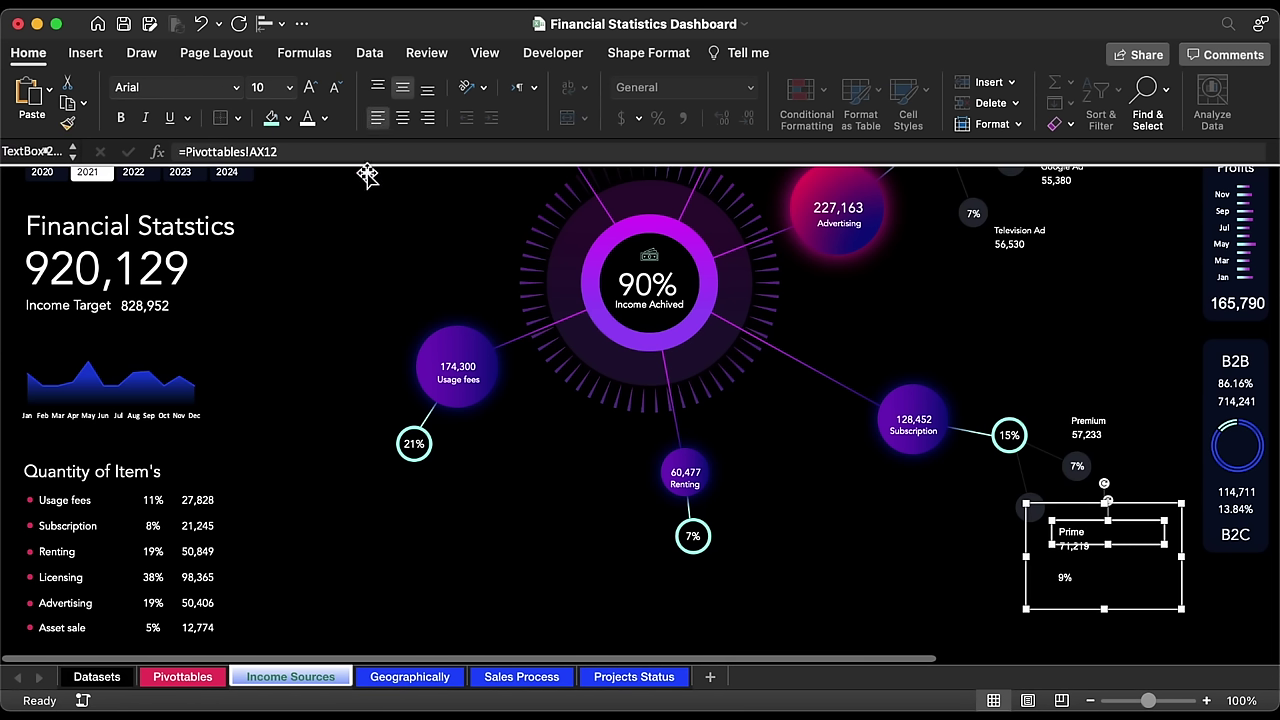
{"action": "left_click", "coordinate": [335, 93]}
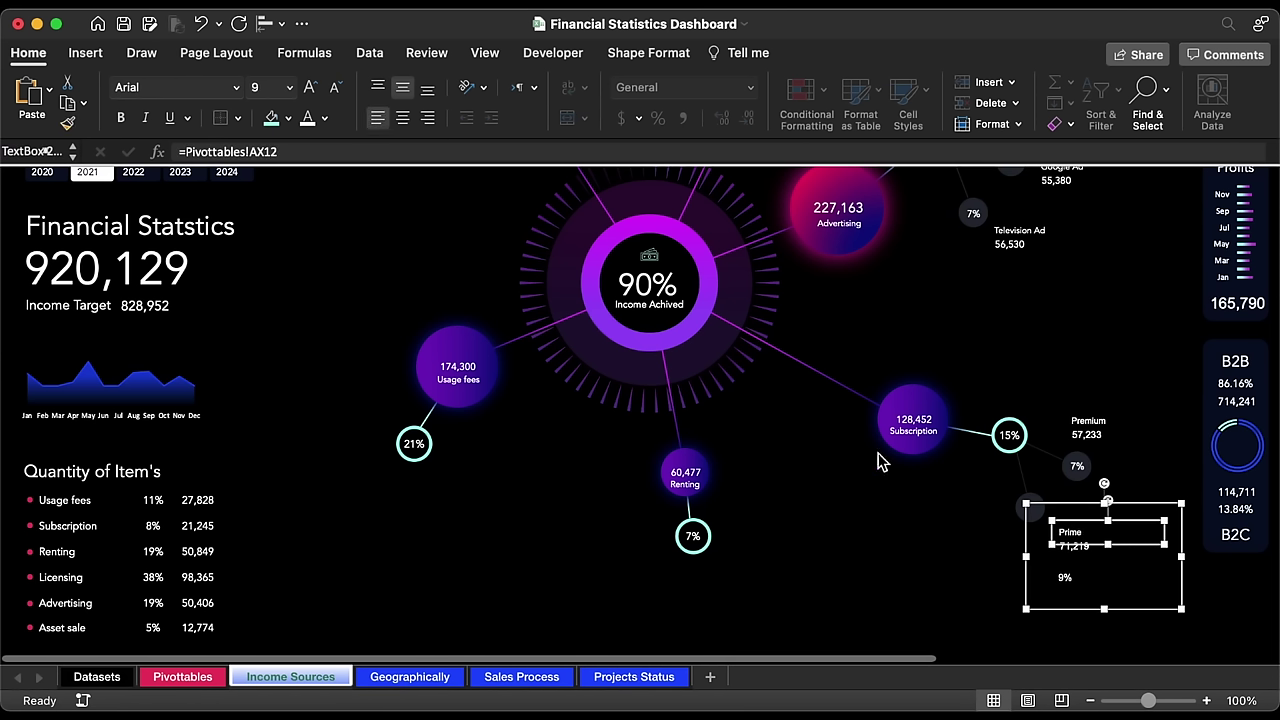
Step: Move the 9% badge above the Prime text and reposition the Prime label within the group
{"action": "left_click", "coordinate": [1068, 580]}
{"action": "left_click_drag", "start_coordinate": [1078, 594], "coordinate": [1044, 525]}
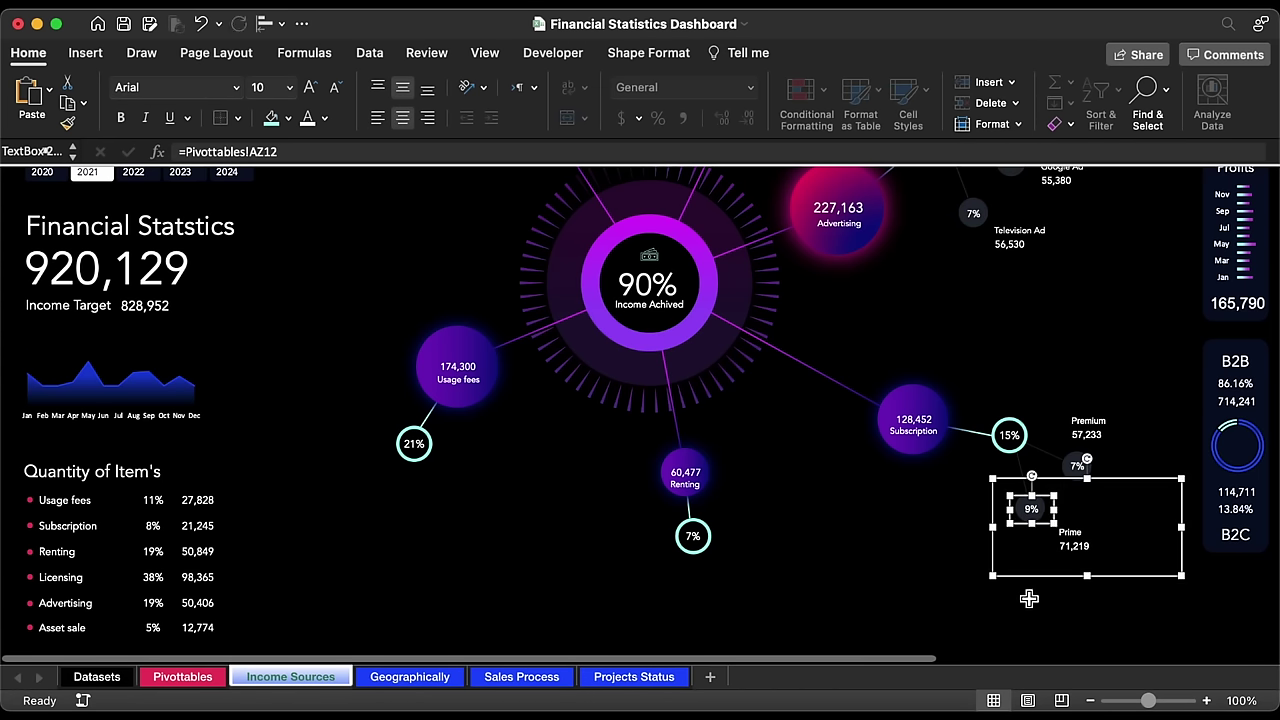
{"action": "left_click", "coordinate": [1062, 545]}
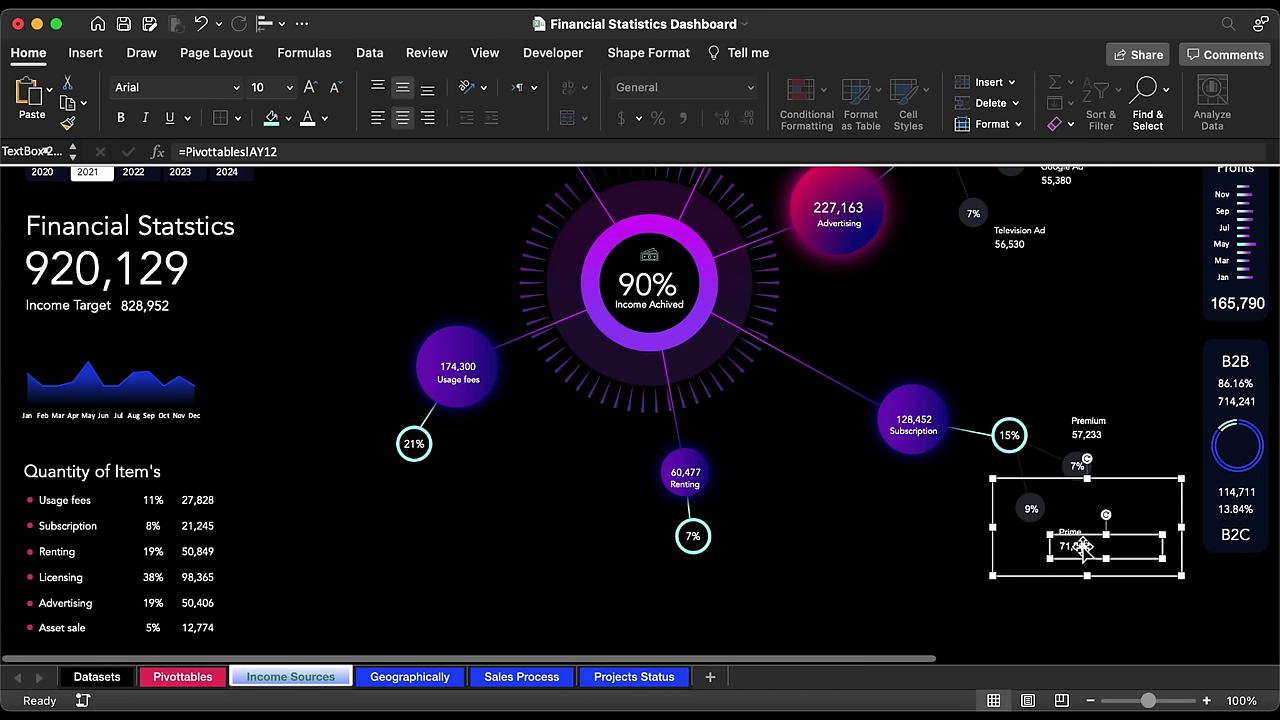
{"action": "left_click_drag", "start_coordinate": [1132, 553], "coordinate": [1062, 548]}
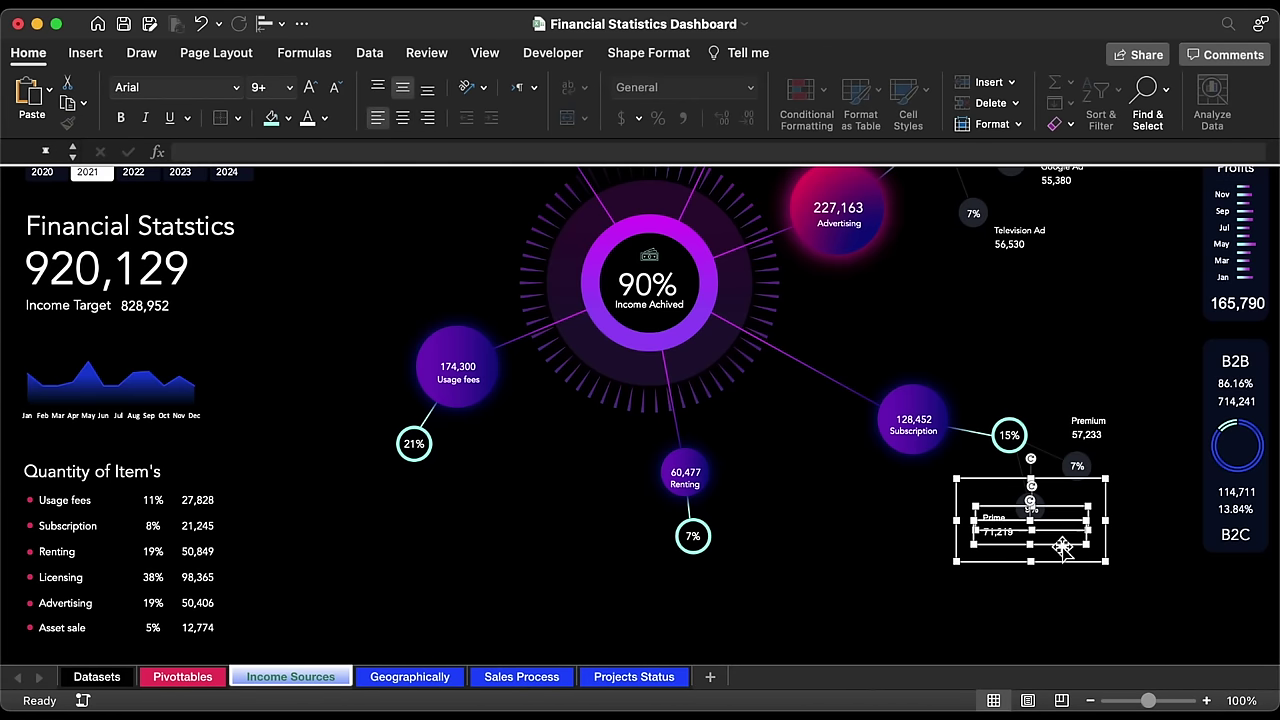
{"action": "left_click", "coordinate": [889, 517]}
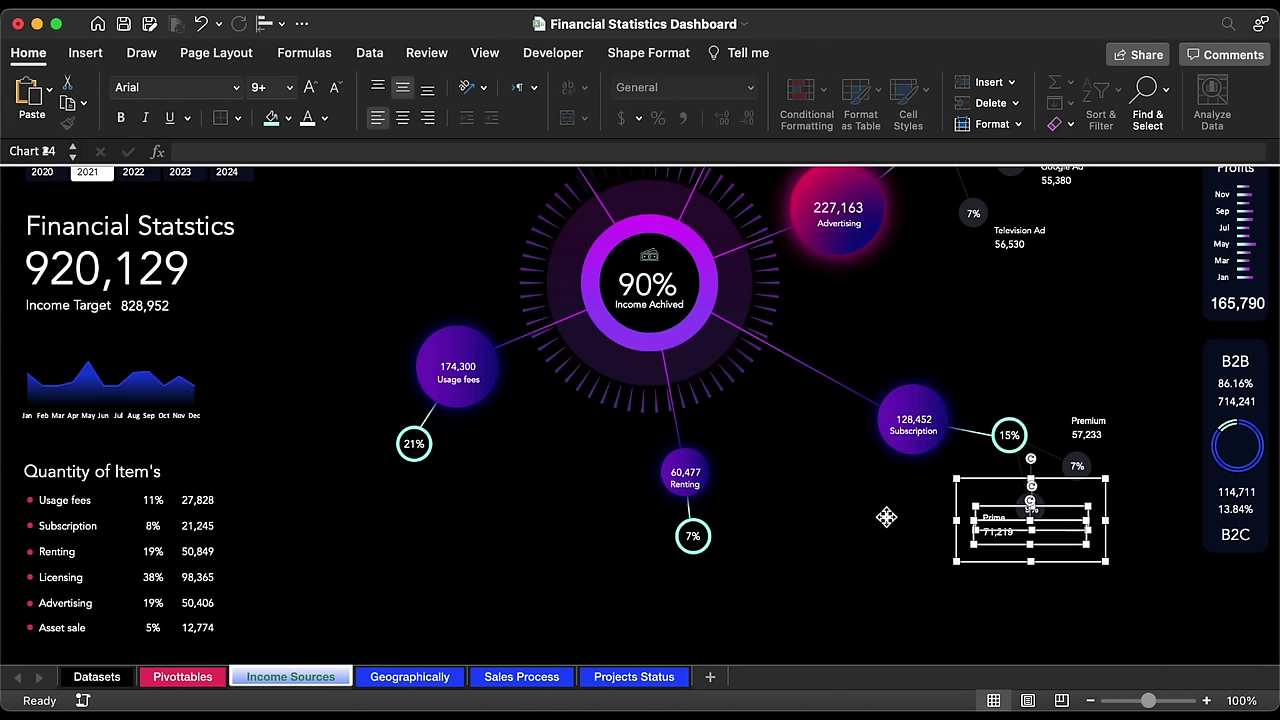
{"action": "left_click", "coordinate": [898, 560]}
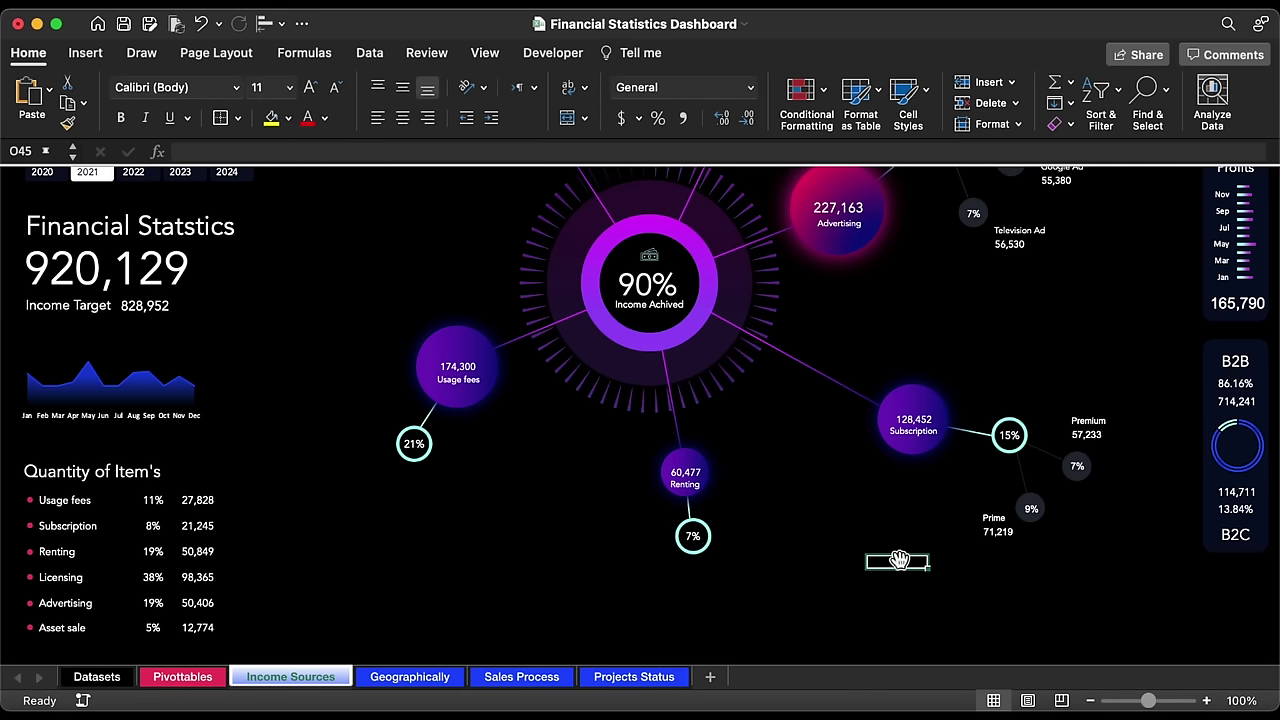
{"action": "left_click", "coordinate": [1029, 491]}
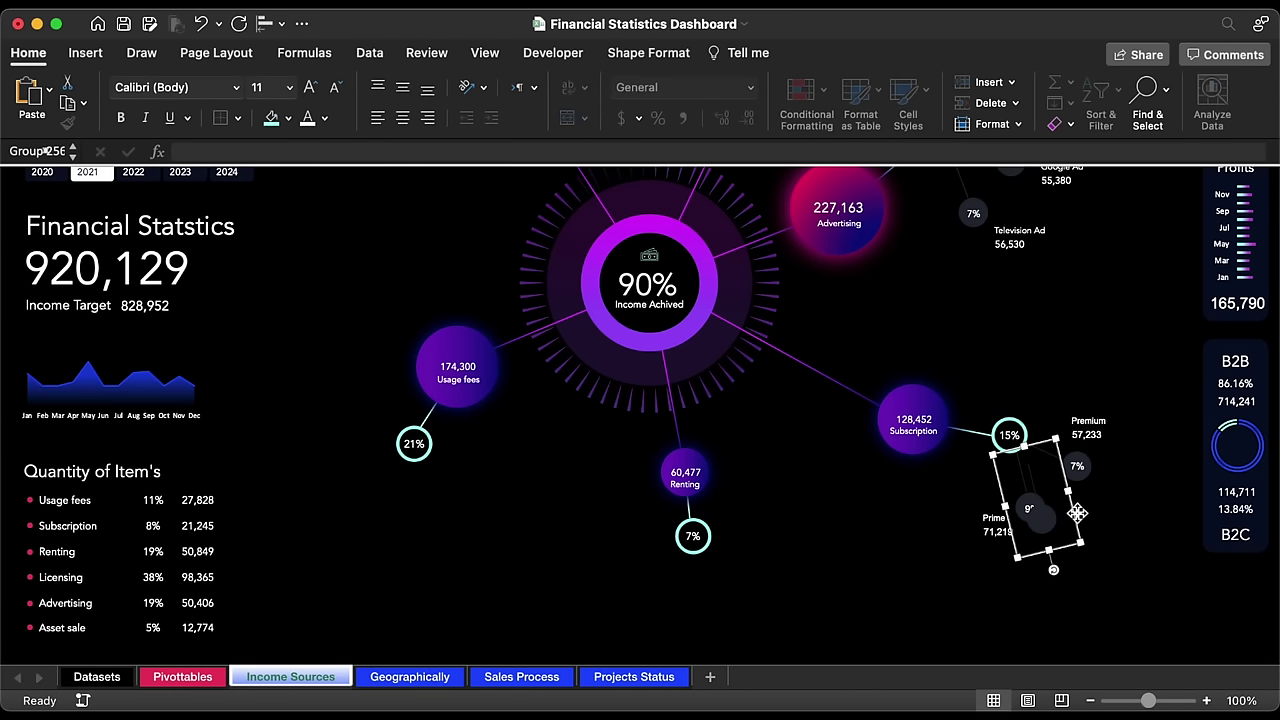
Step: Copy the connector-and-circle piece beneath Renting's 7% node, checking the reference dashboard, and rotate it
{"action": "left_click_drag", "start_coordinate": [1077, 513], "coordinate": [805, 594]}
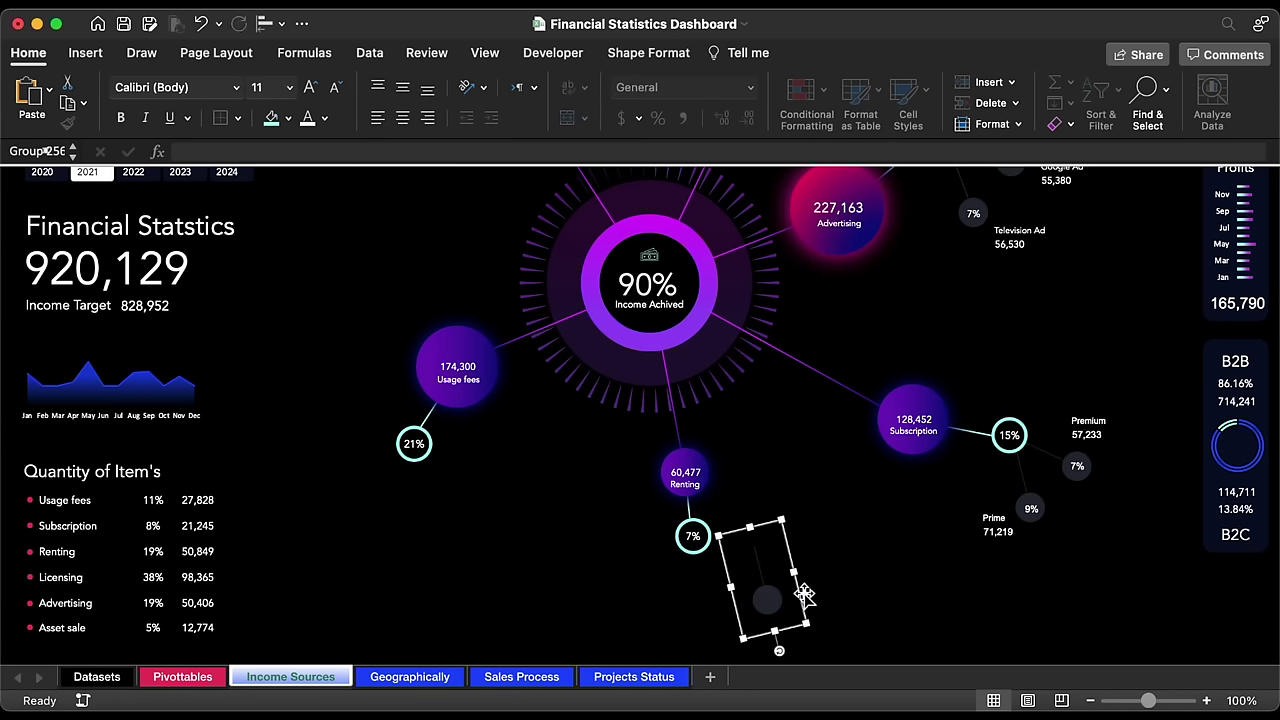
{"action": "key", "text": "ctrl+Right"}
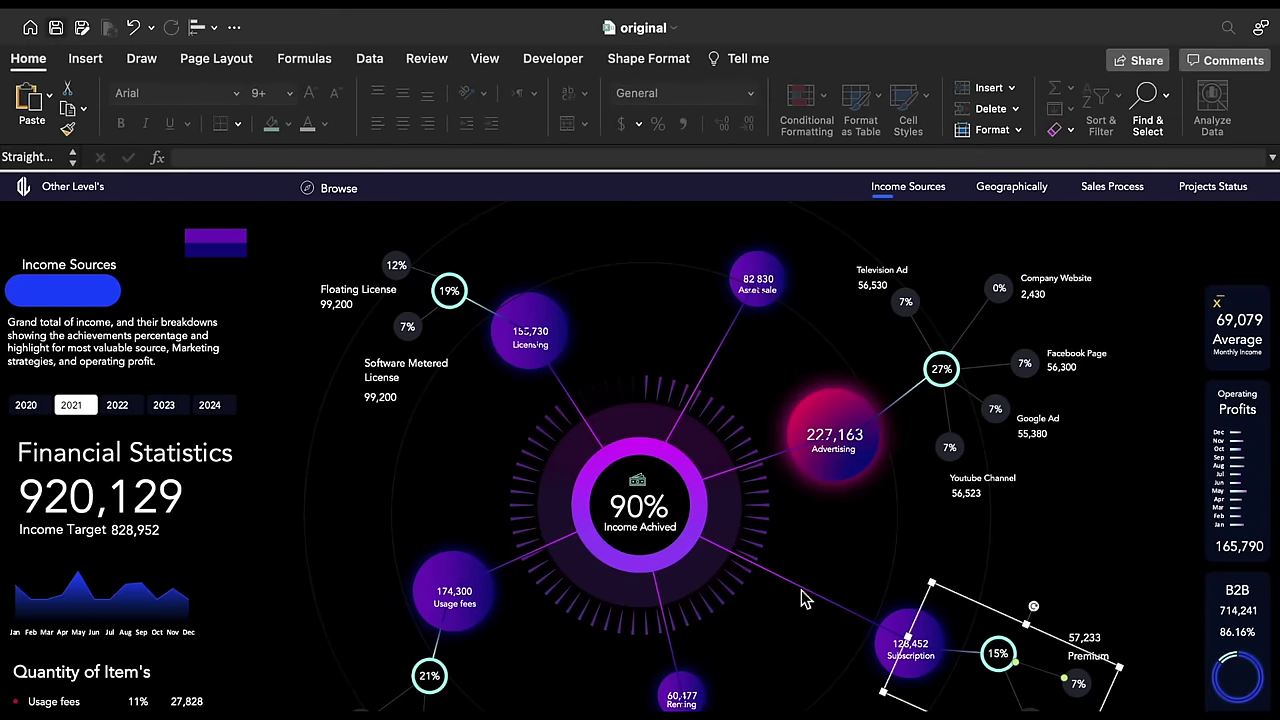
{"action": "scroll", "coordinate": [804, 594], "scroll_direction": "down", "scroll_amount": 1}
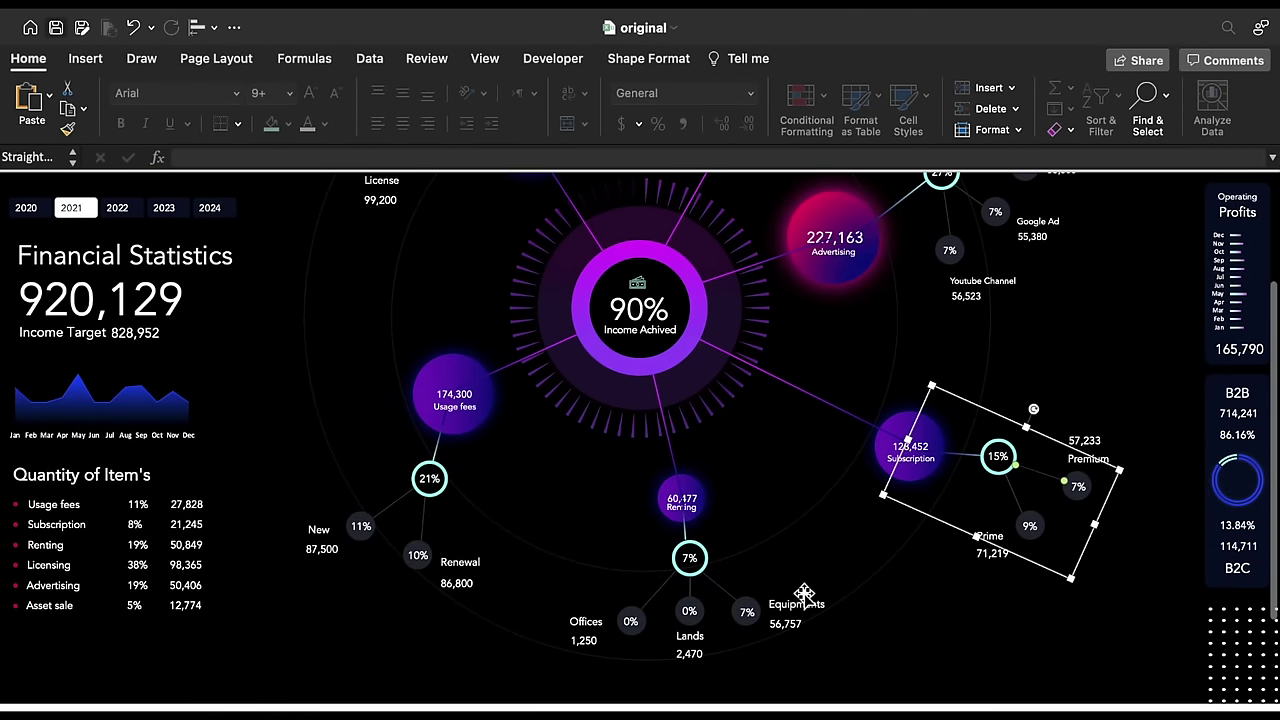
{"action": "key", "text": "ctrl+Left"}
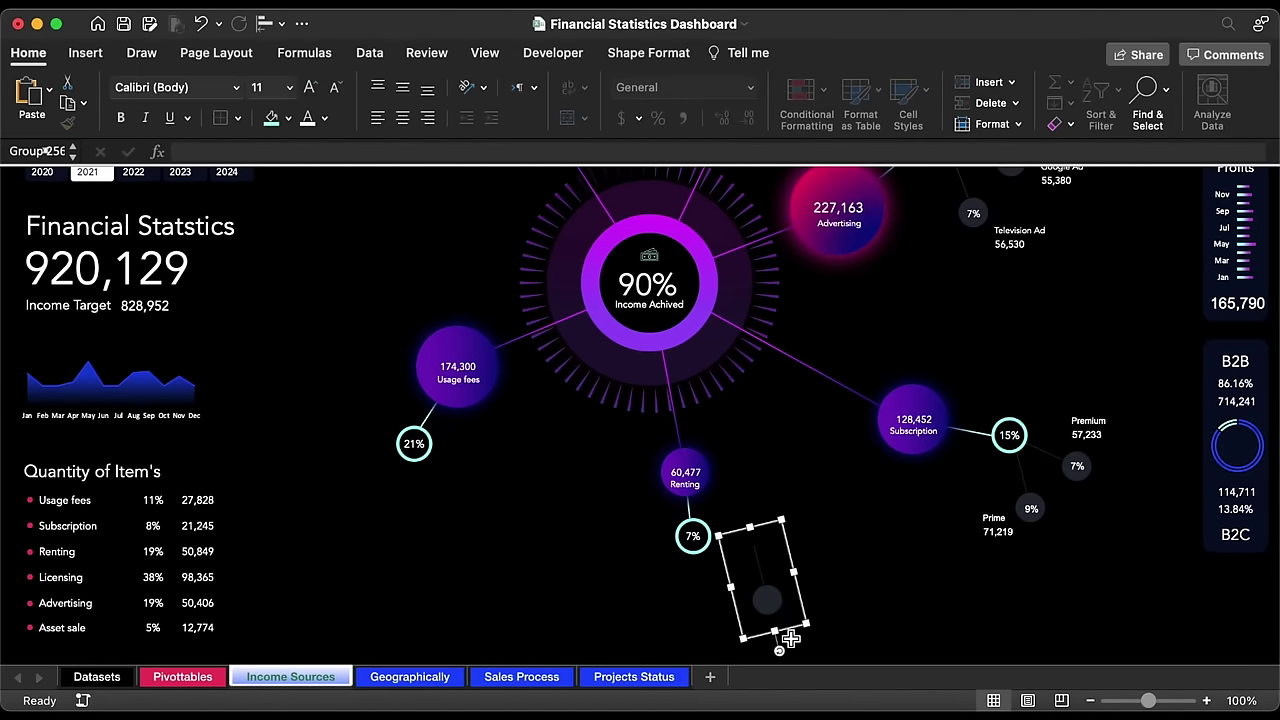
{"action": "left_click_drag", "start_coordinate": [782, 652], "coordinate": [741, 596]}
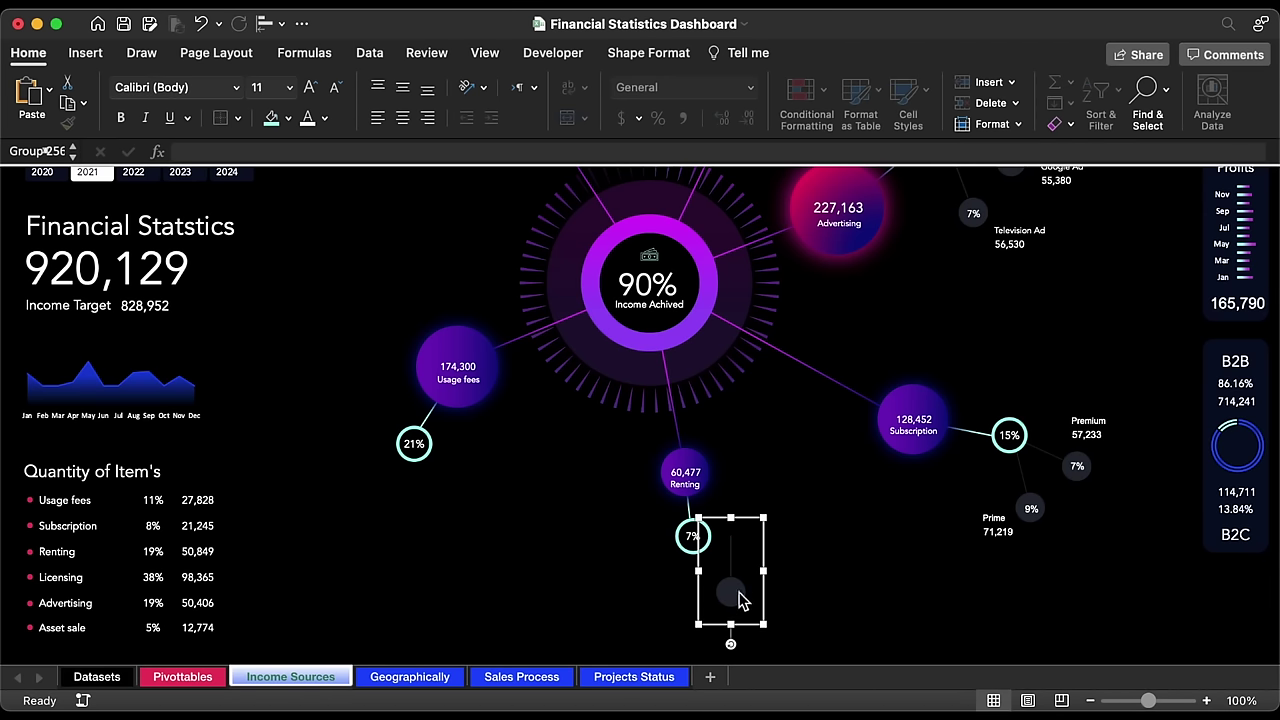
Step: Undo the stray rotation, duplicate the connector piece, and angle the copies off the 7% node
{"action": "key", "text": "super+z"}
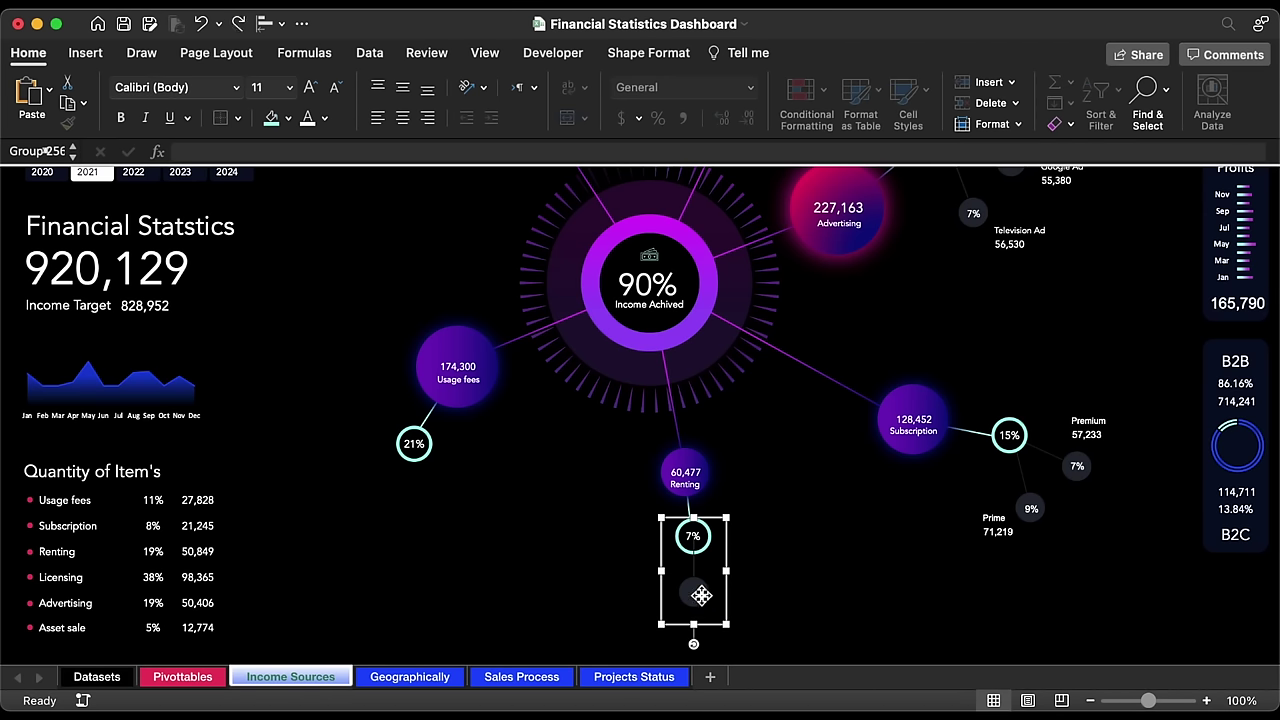
{"action": "left_click_drag", "start_coordinate": [701, 596], "coordinate": [757, 595]}
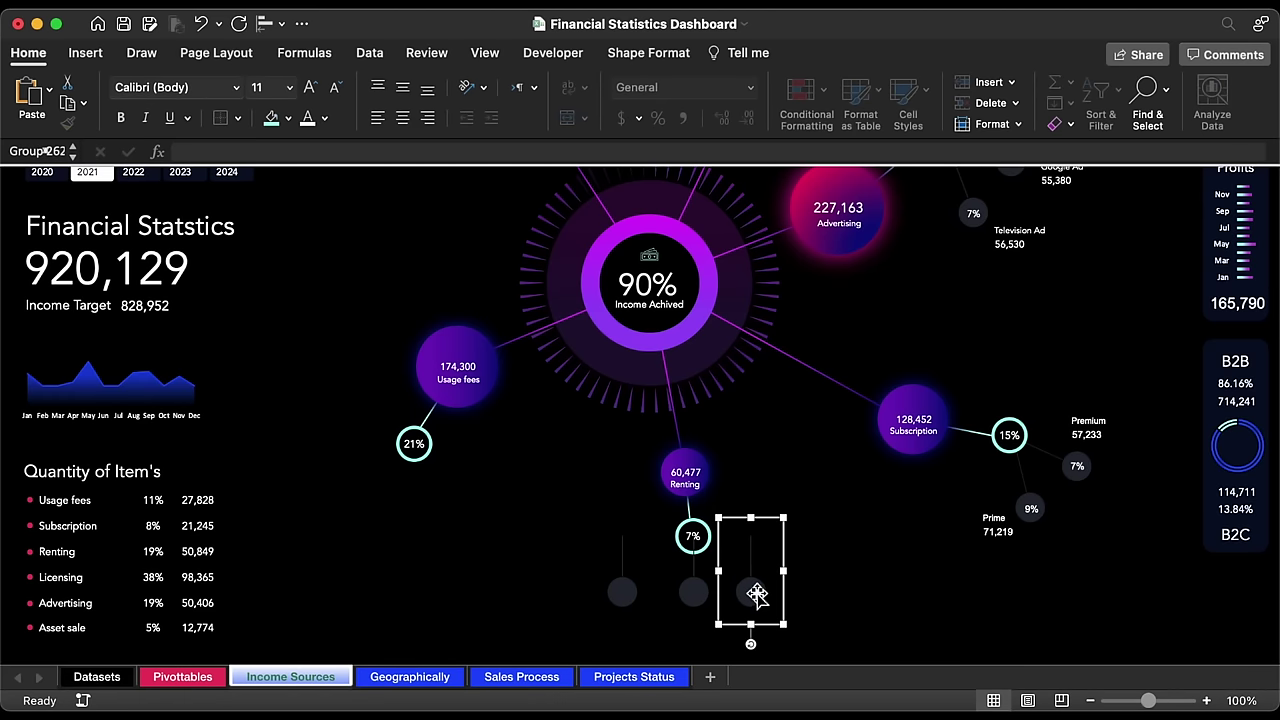
{"action": "left_click_drag", "start_coordinate": [756, 646], "coordinate": [793, 597]}
{"action": "left_click", "coordinate": [620, 593]}
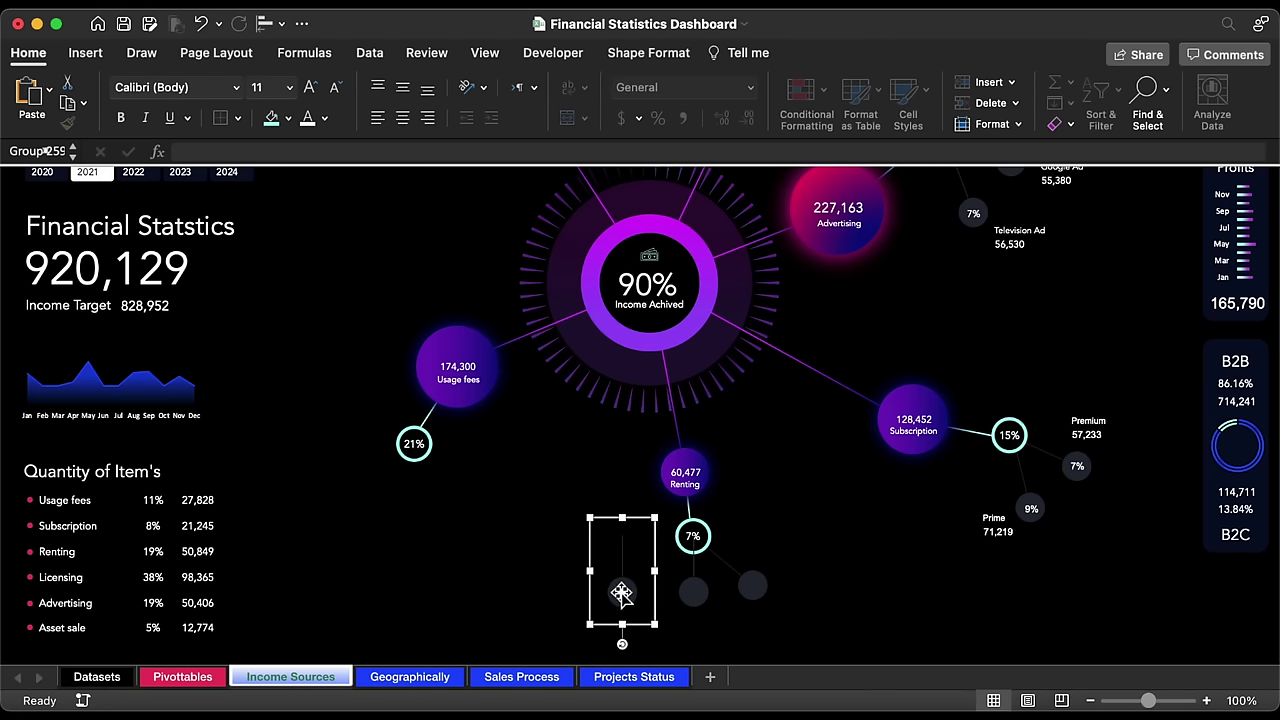
{"action": "left_click_drag", "start_coordinate": [622, 622], "coordinate": [793, 590]}
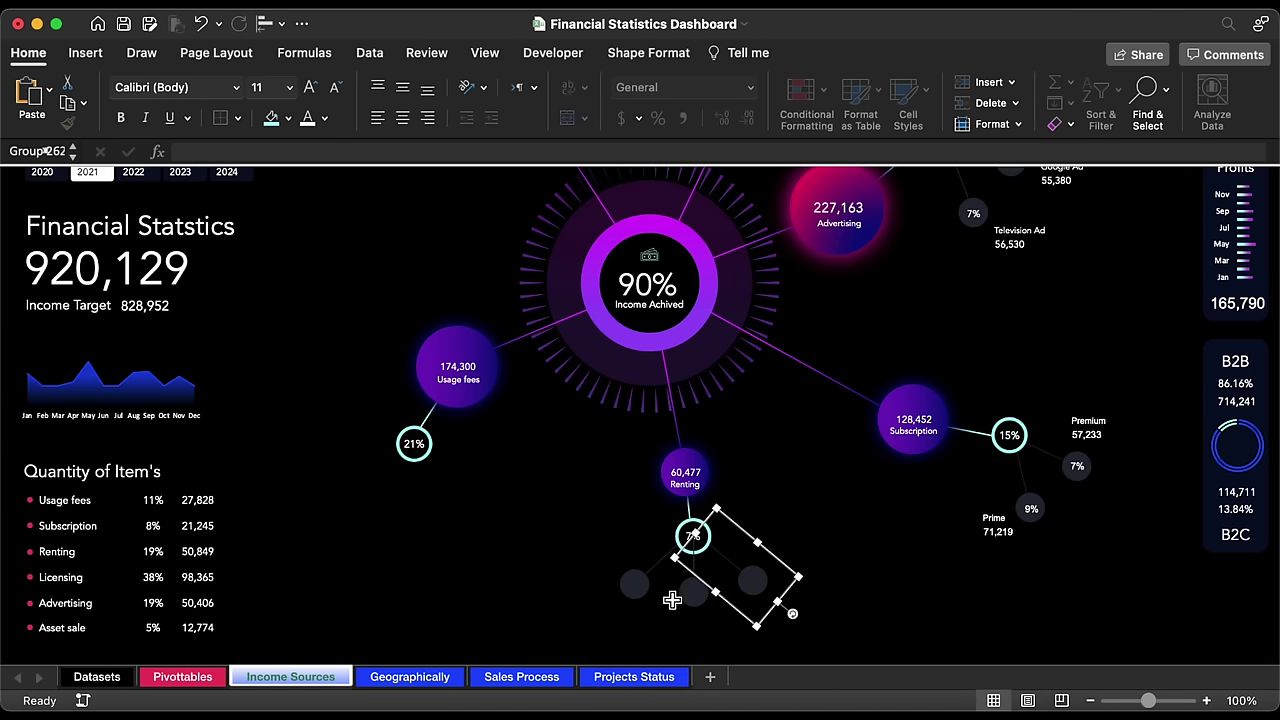
Step: Nudge the left branch and stretch its connector to meet the 7% node
{"action": "left_click", "coordinate": [640, 594]}
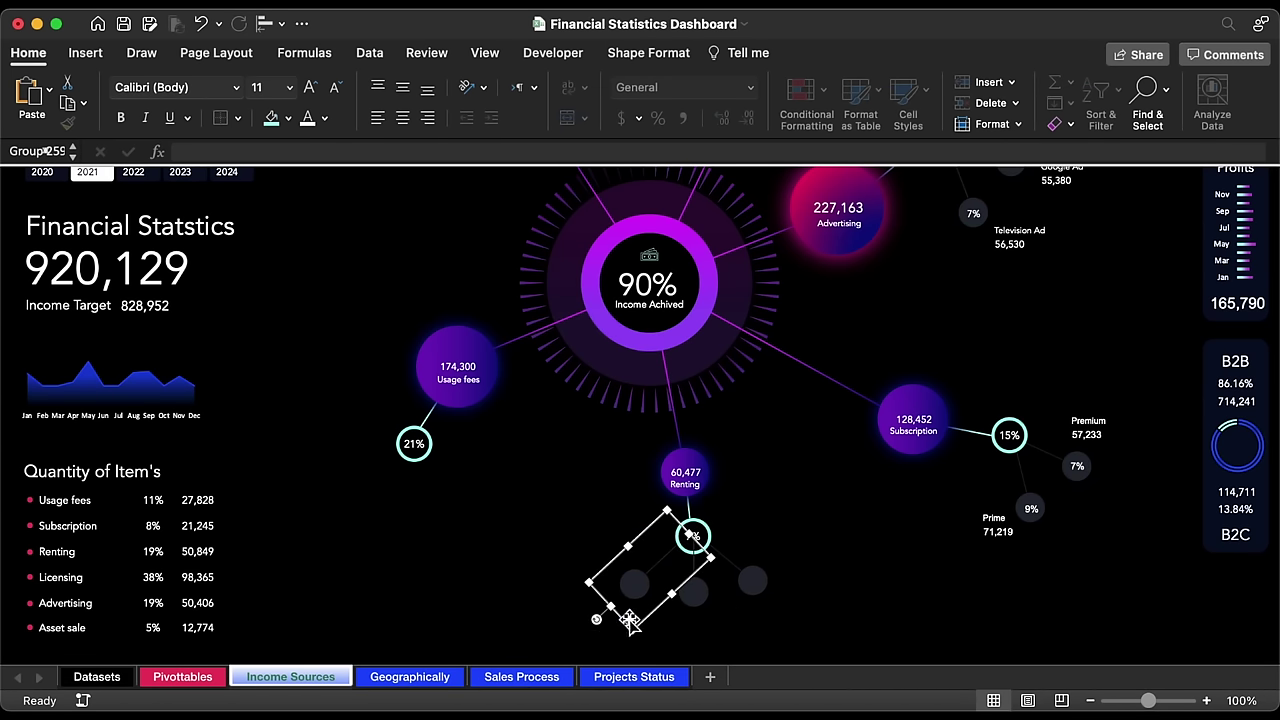
{"action": "left_click_drag", "start_coordinate": [626, 622], "coordinate": [571, 601]}
{"action": "left_click", "coordinate": [647, 558]}
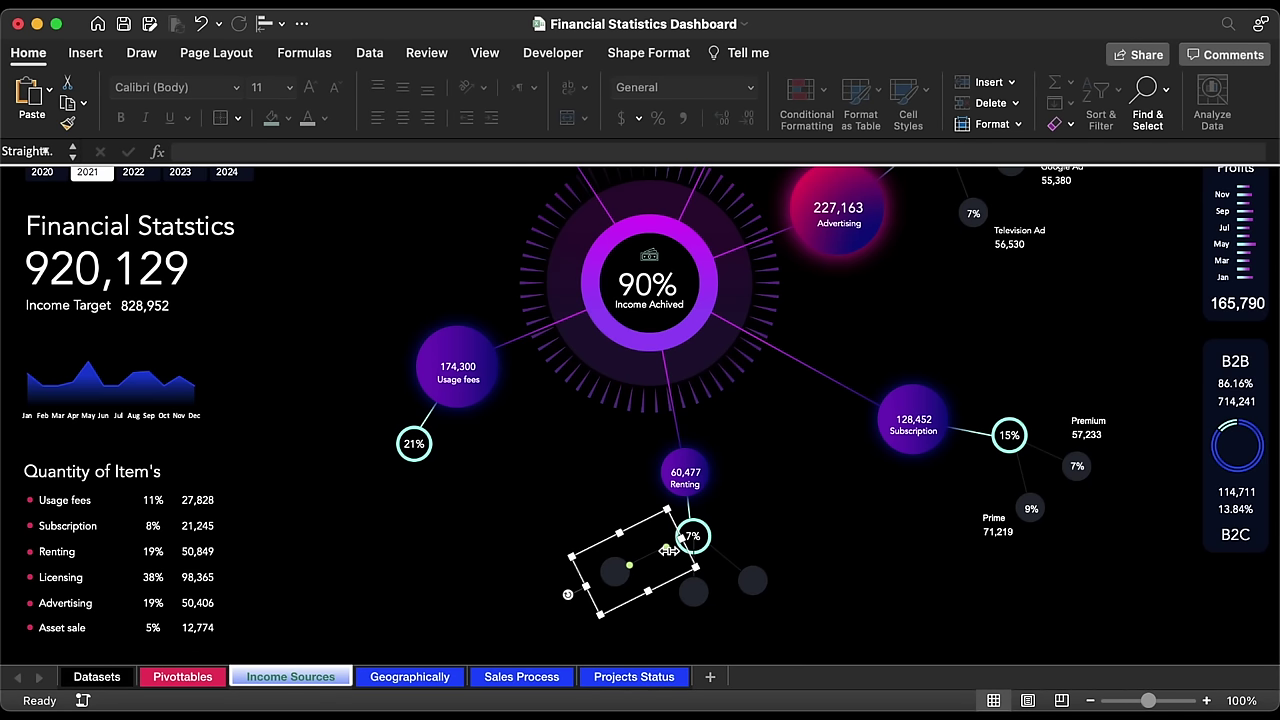
{"action": "left_click_drag", "start_coordinate": [666, 549], "coordinate": [689, 537]}
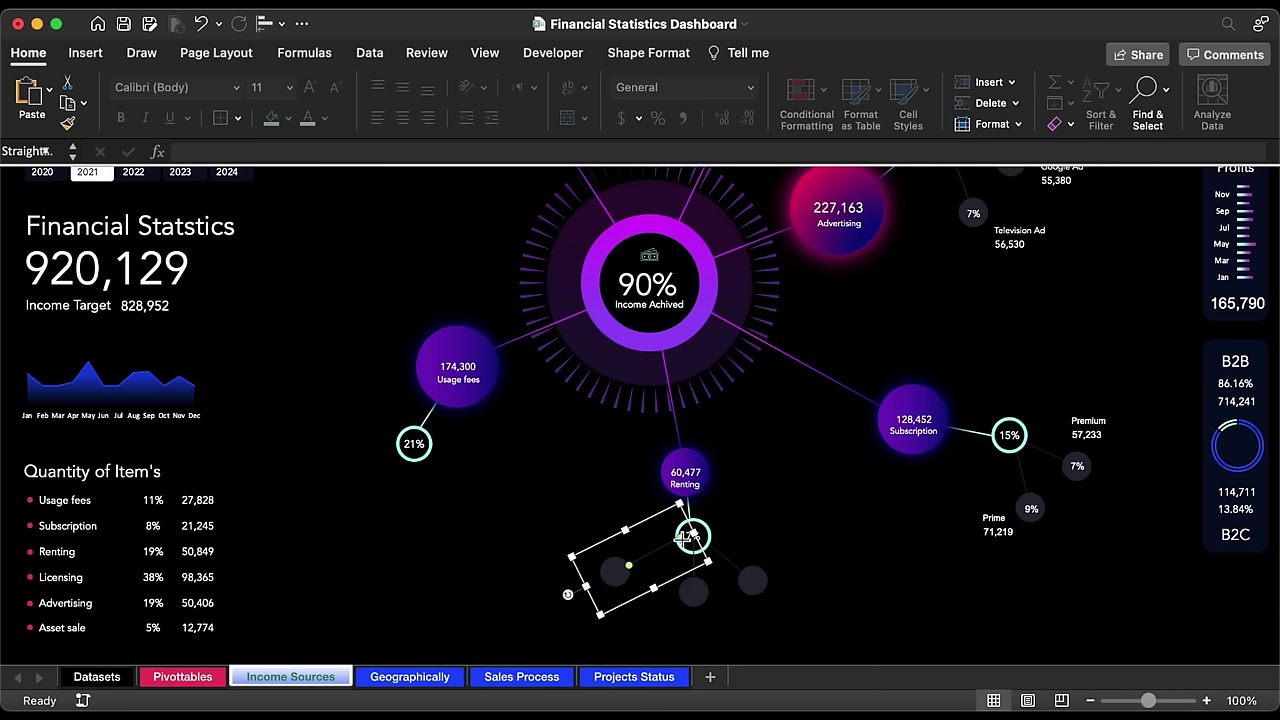
Step: Send all three Renting branches to the back
{"action": "left_click", "coordinate": [630, 605]}
{"action": "left_click", "coordinate": [703, 600], "text": "shift"}
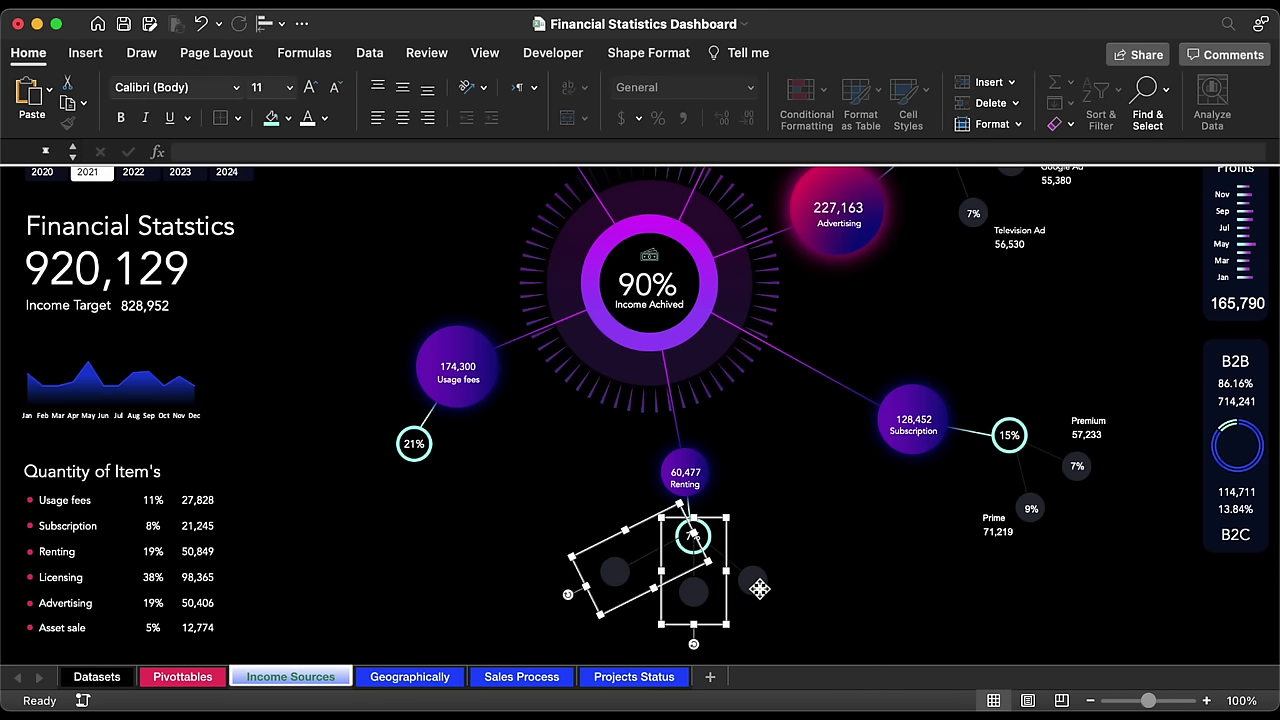
{"action": "left_click", "coordinate": [758, 587], "text": "shift"}
{"action": "right_click", "coordinate": [761, 594]}
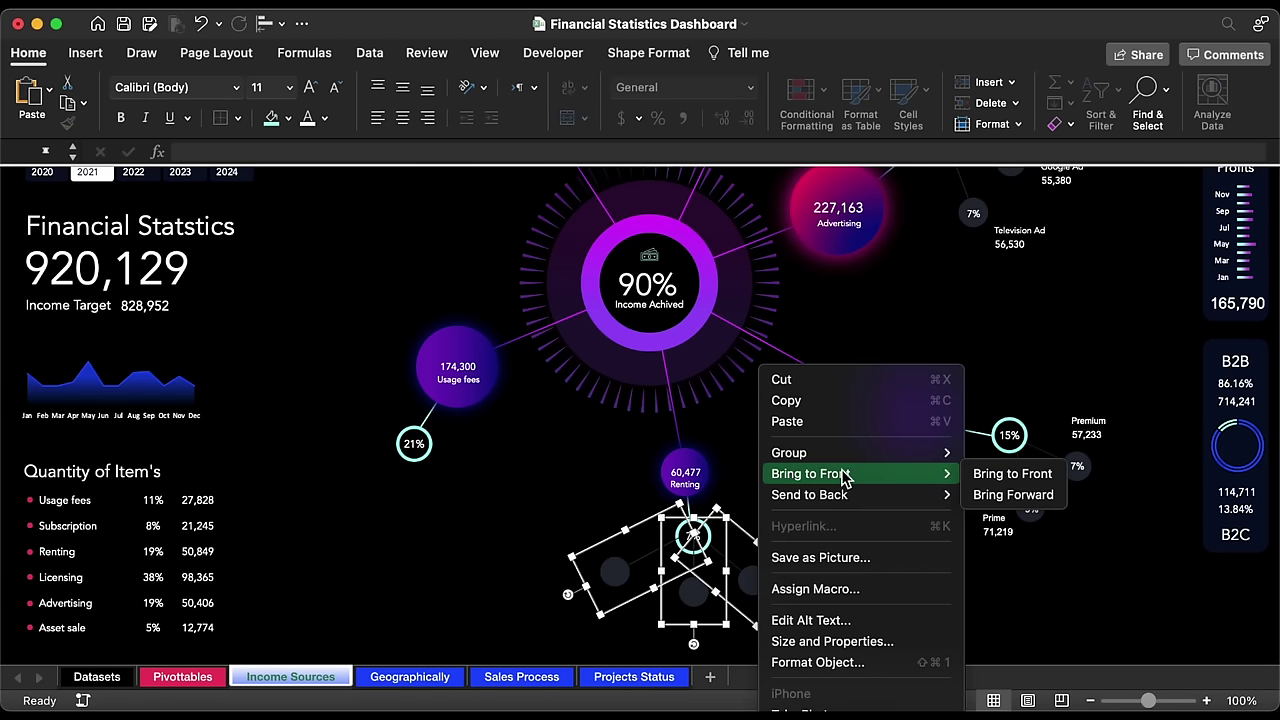
{"action": "mouse_move", "coordinate": [846, 494]}
{"action": "left_click", "coordinate": [991, 499]}
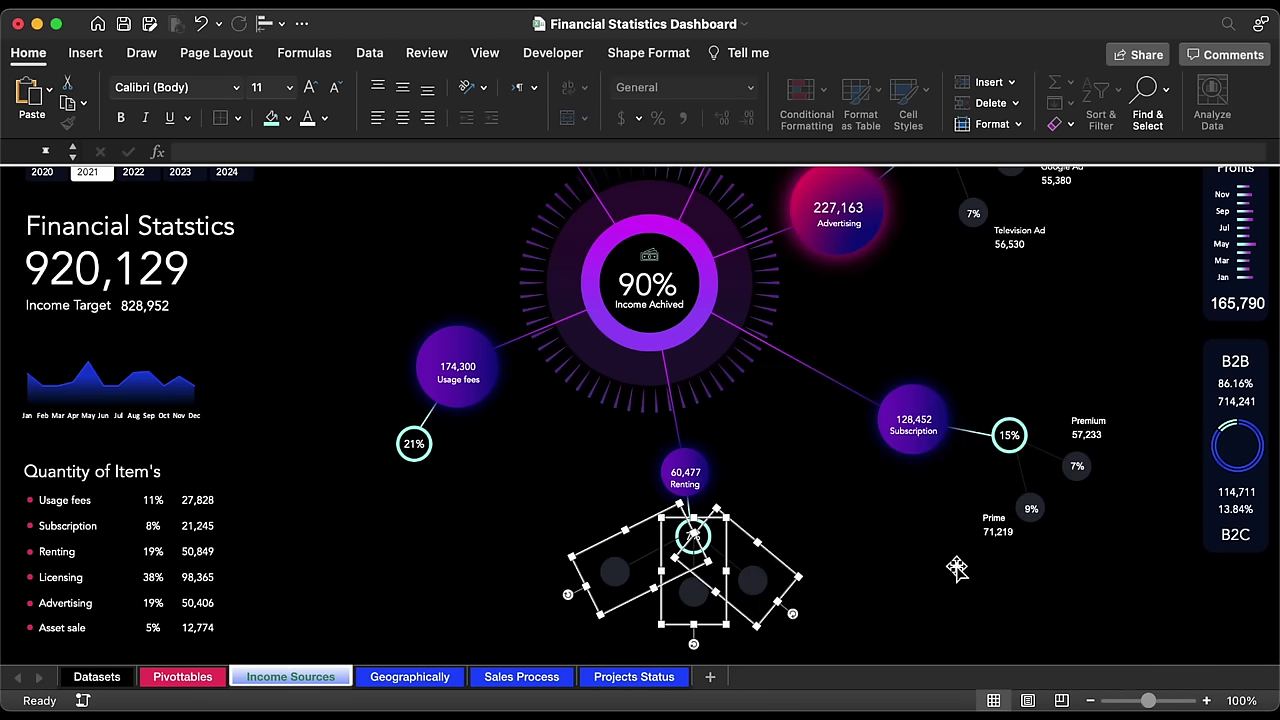
{"action": "left_click", "coordinate": [1002, 531]}
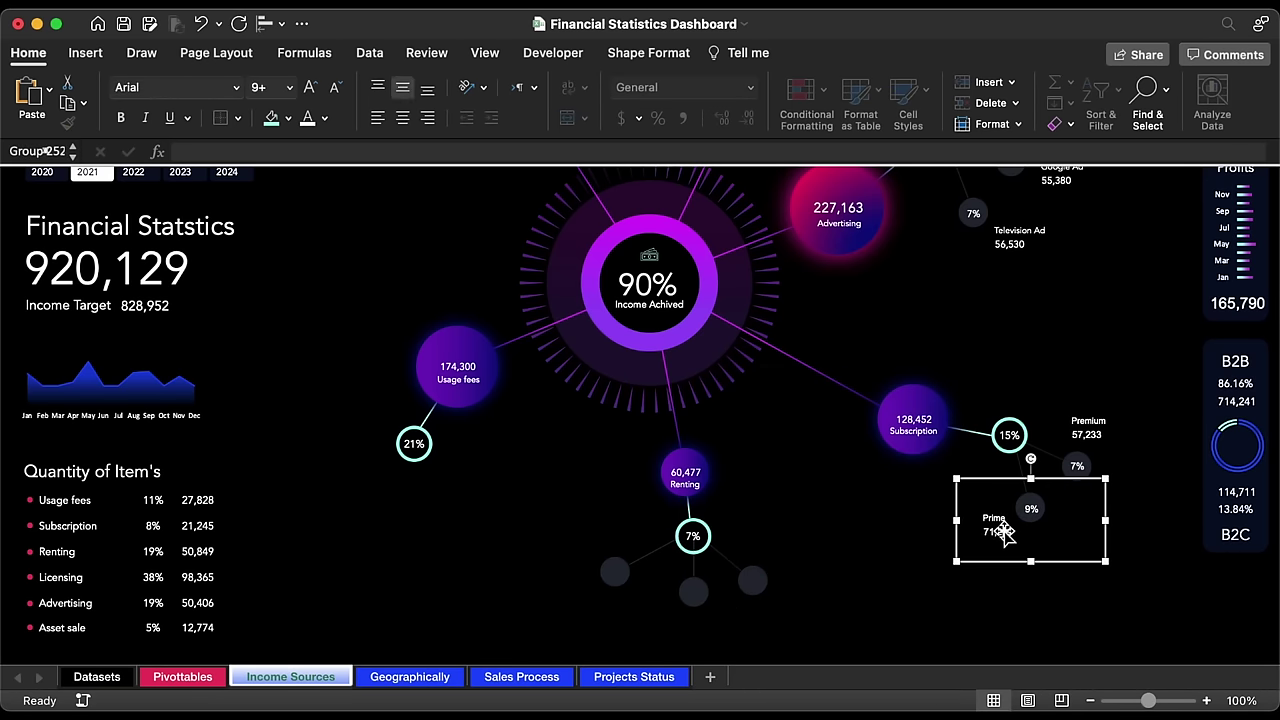
Step: Copy the Prime label beside Renting's 7% node and link its percent to Pivottables!AZ14
{"action": "key", "text": "super+d"}
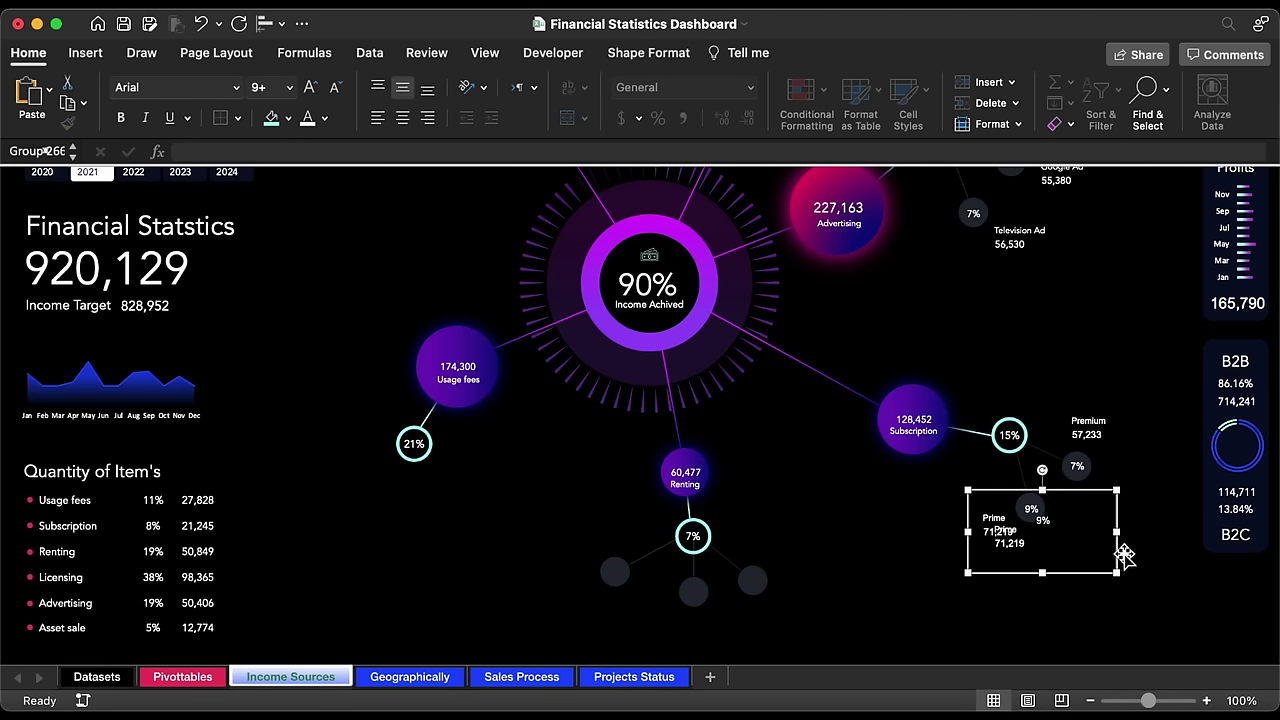
{"action": "left_click_drag", "start_coordinate": [1124, 556], "coordinate": [694, 600]}
{"action": "left_click", "coordinate": [628, 580]}
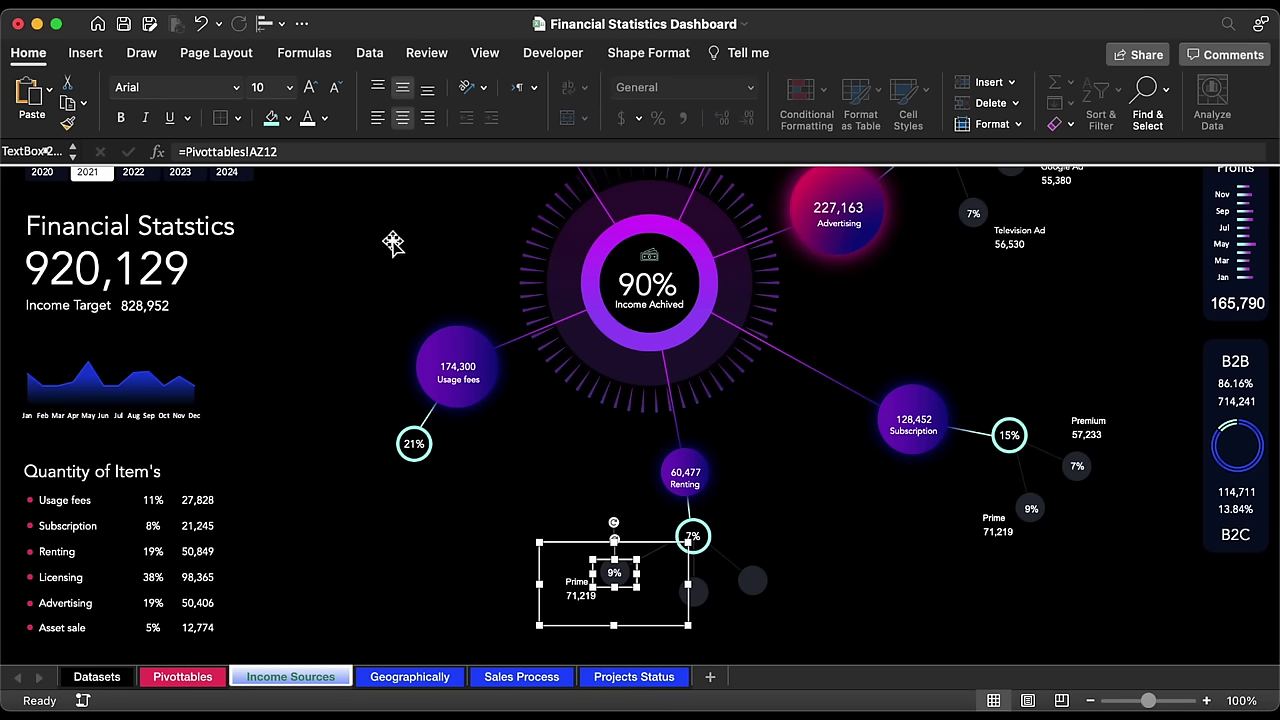
{"action": "left_click", "coordinate": [359, 152]}
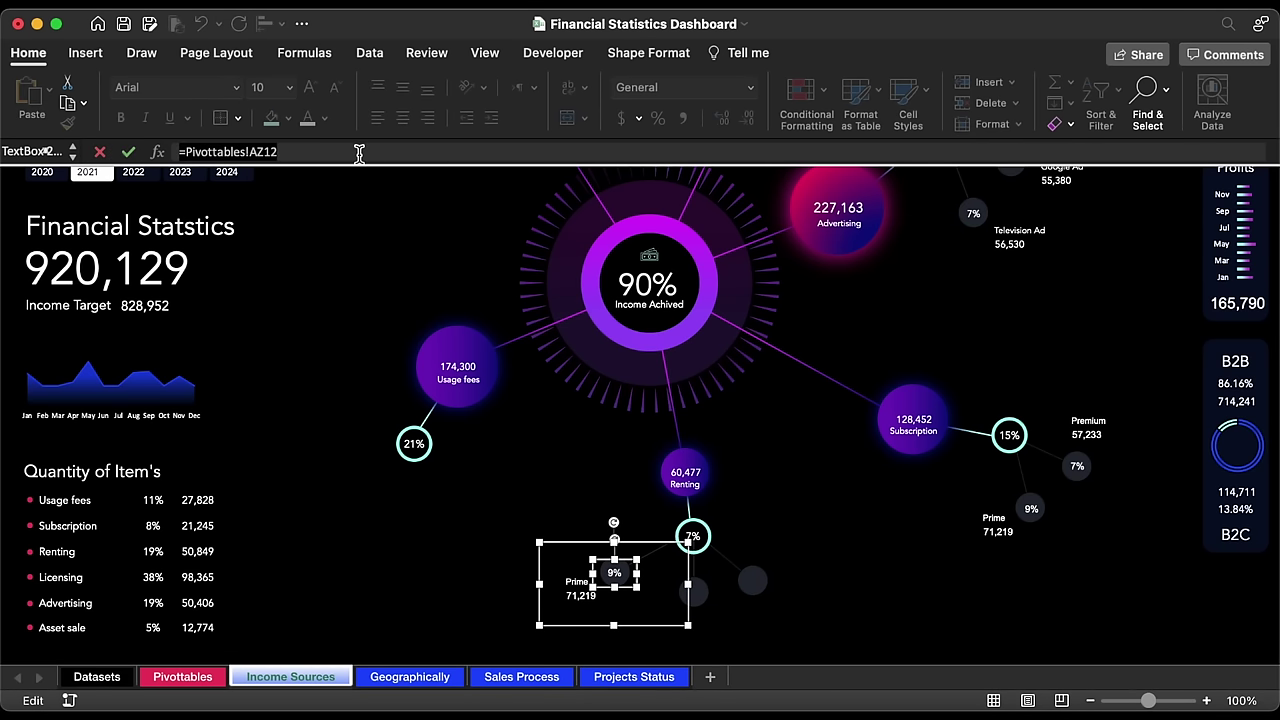
{"action": "key", "text": "BackSpace"}
{"action": "key", "text": "BackSpace"}
{"action": "key", "text": "BackSpace"}
{"action": "key", "text": "BackSpace"}
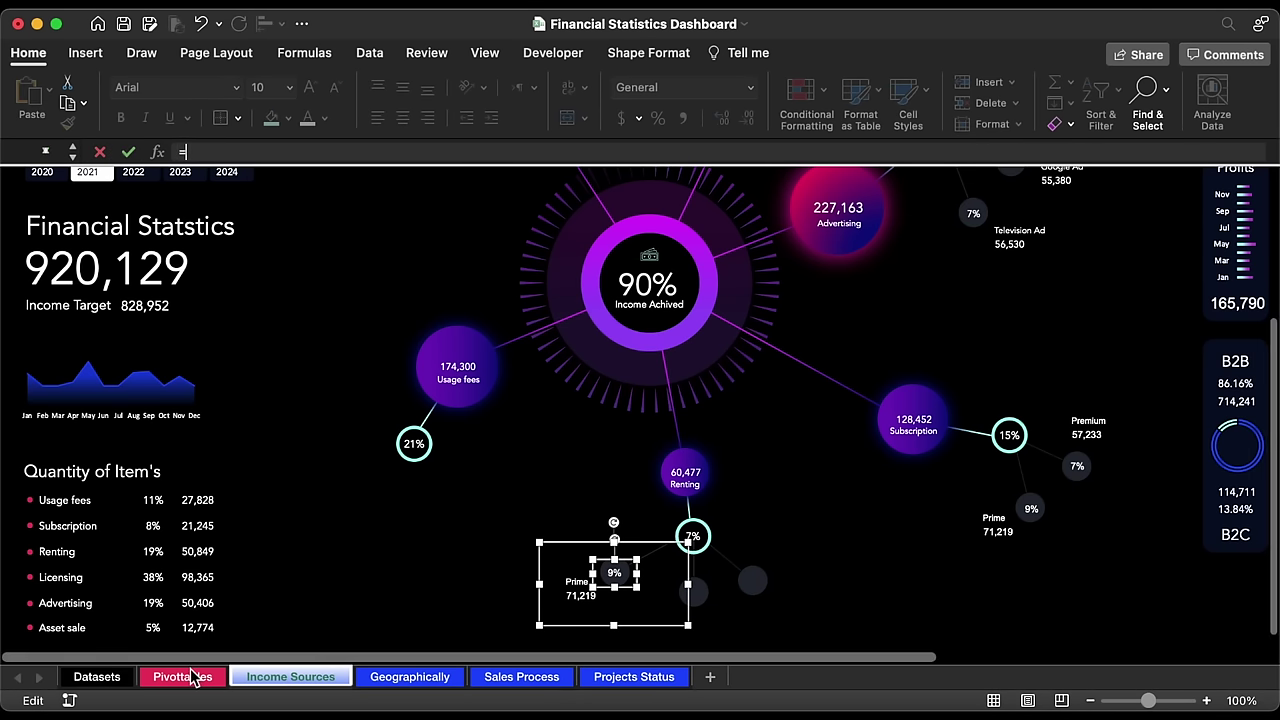
{"action": "left_click", "coordinate": [186, 677]}
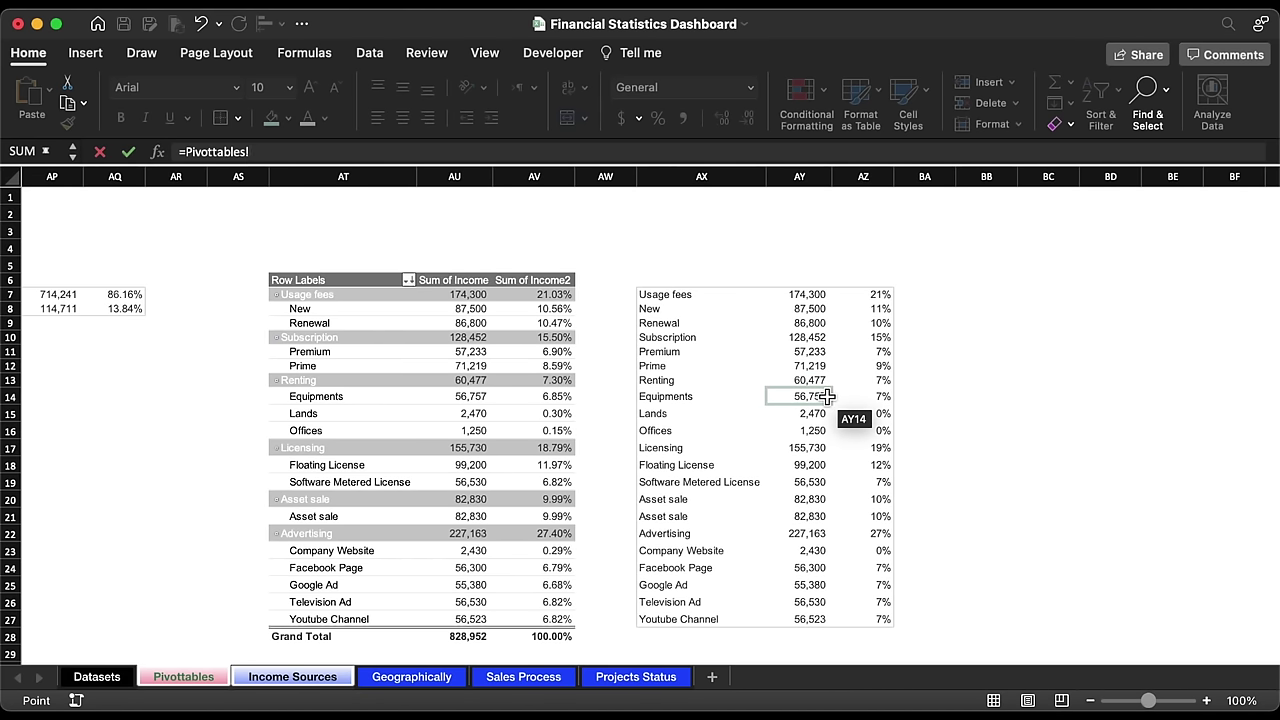
{"action": "left_click", "coordinate": [888, 398]}
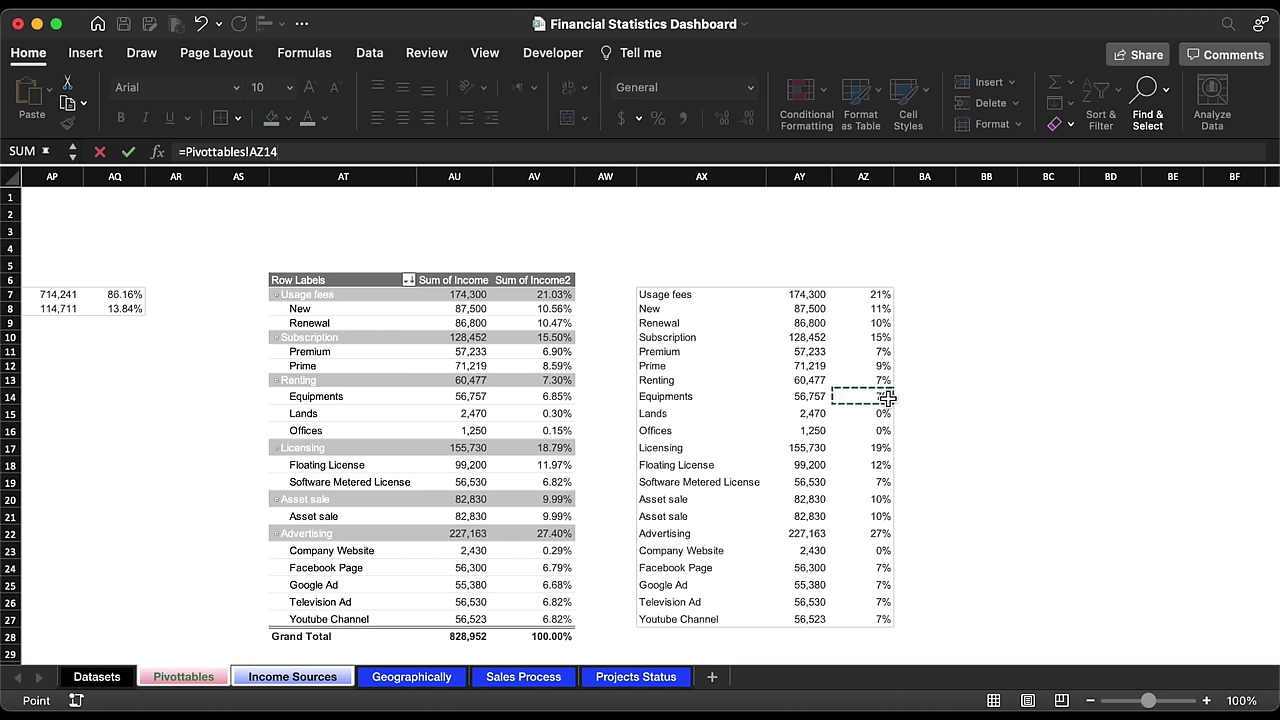
{"action": "key", "text": "Return"}
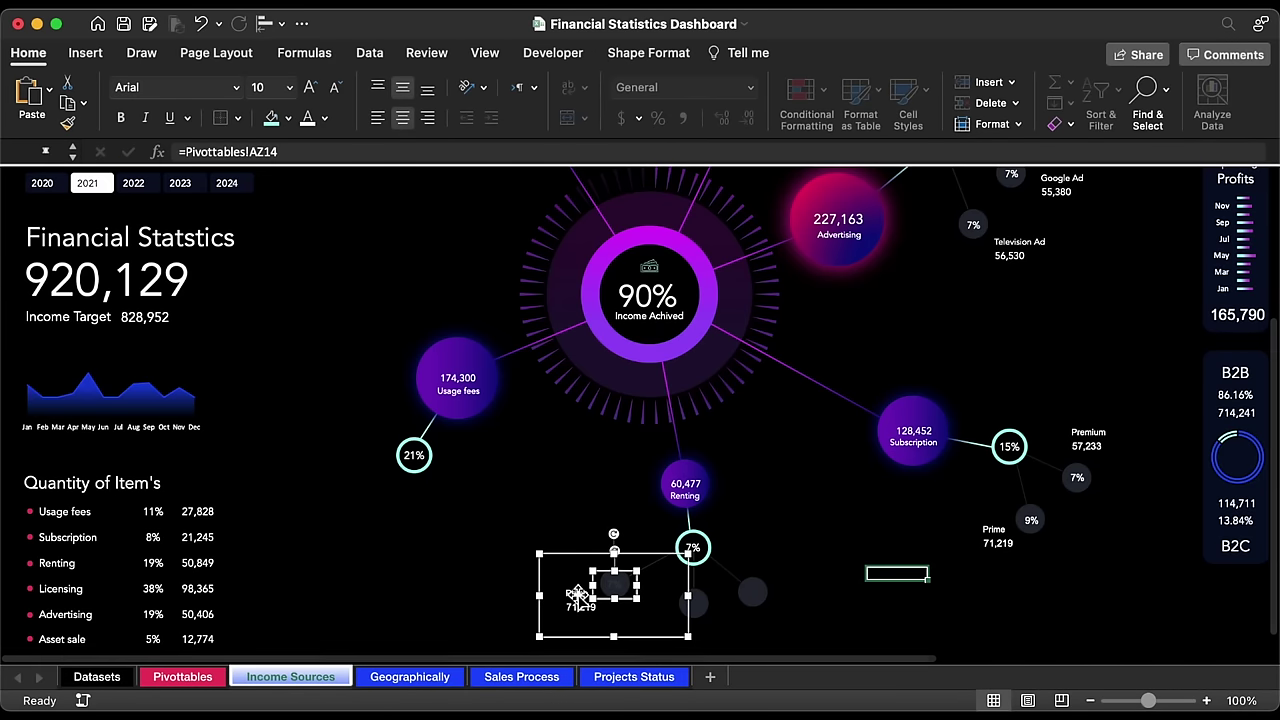
Step: Link the name to Pivottables!AX14 (Equipments) and the value to AY14 (56,757)
{"action": "triple_click", "coordinate": [333, 152]}
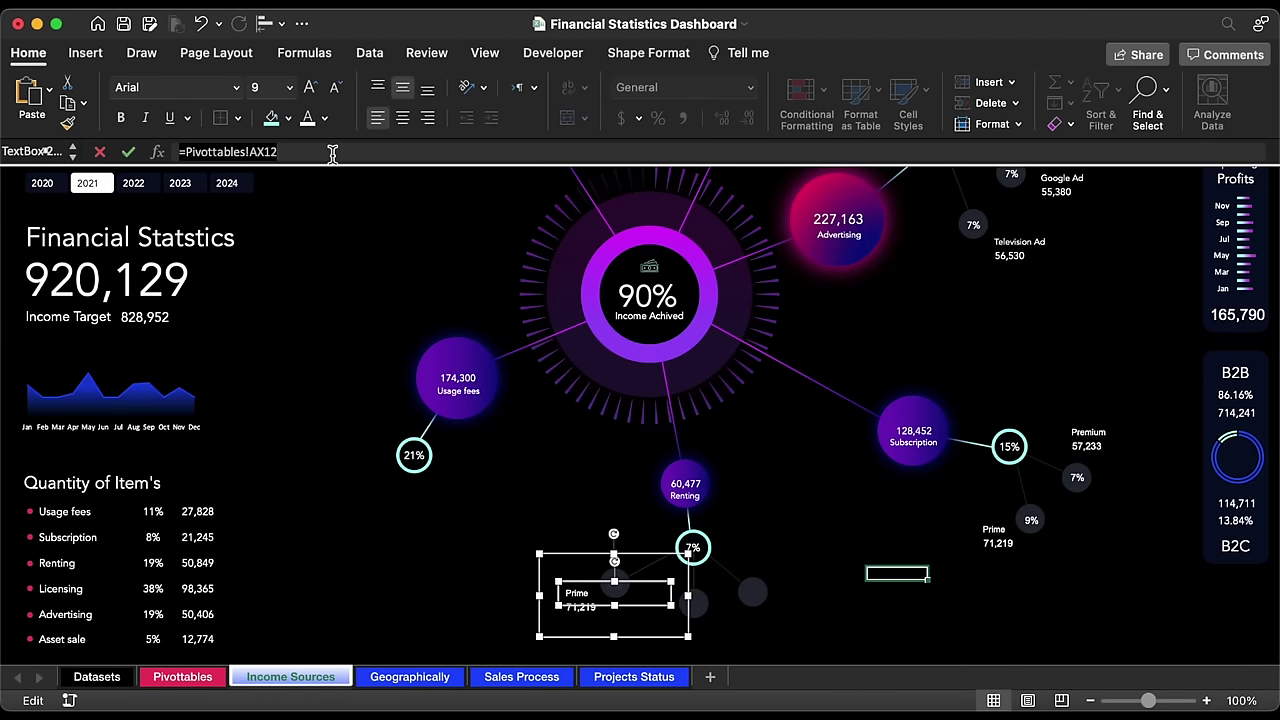
{"action": "type", "text": "="}
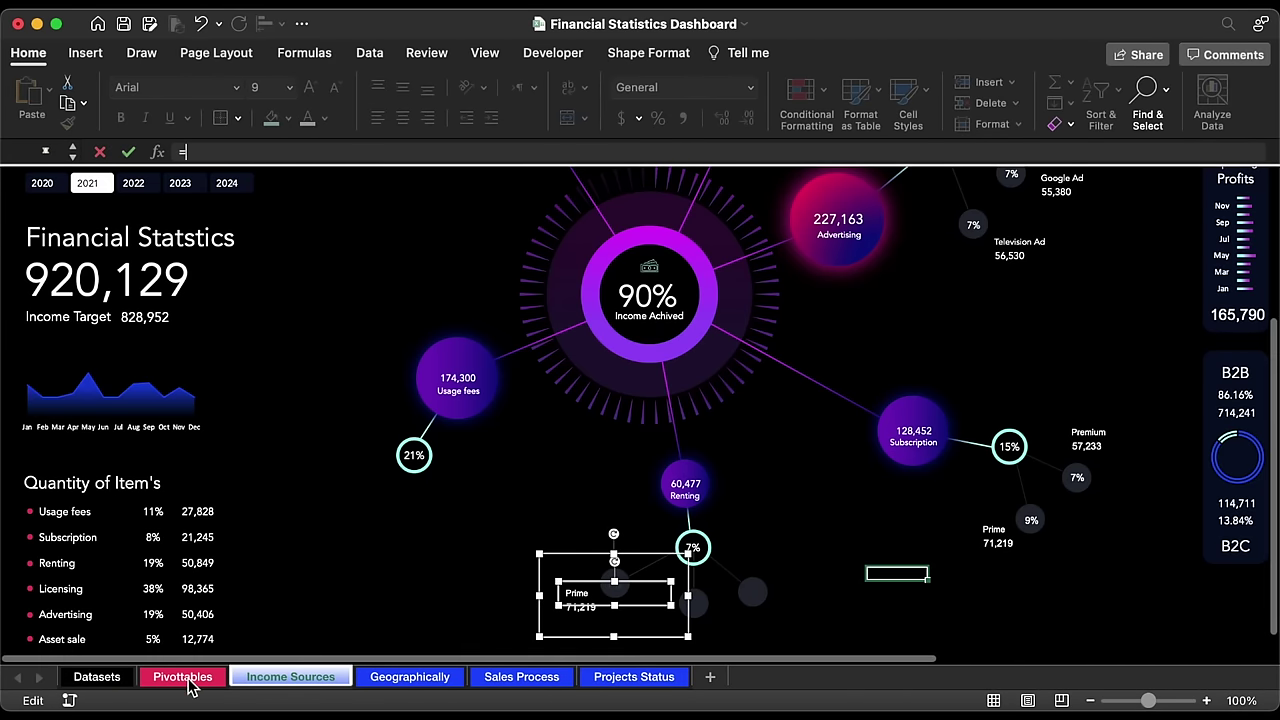
{"action": "left_click", "coordinate": [186, 677]}
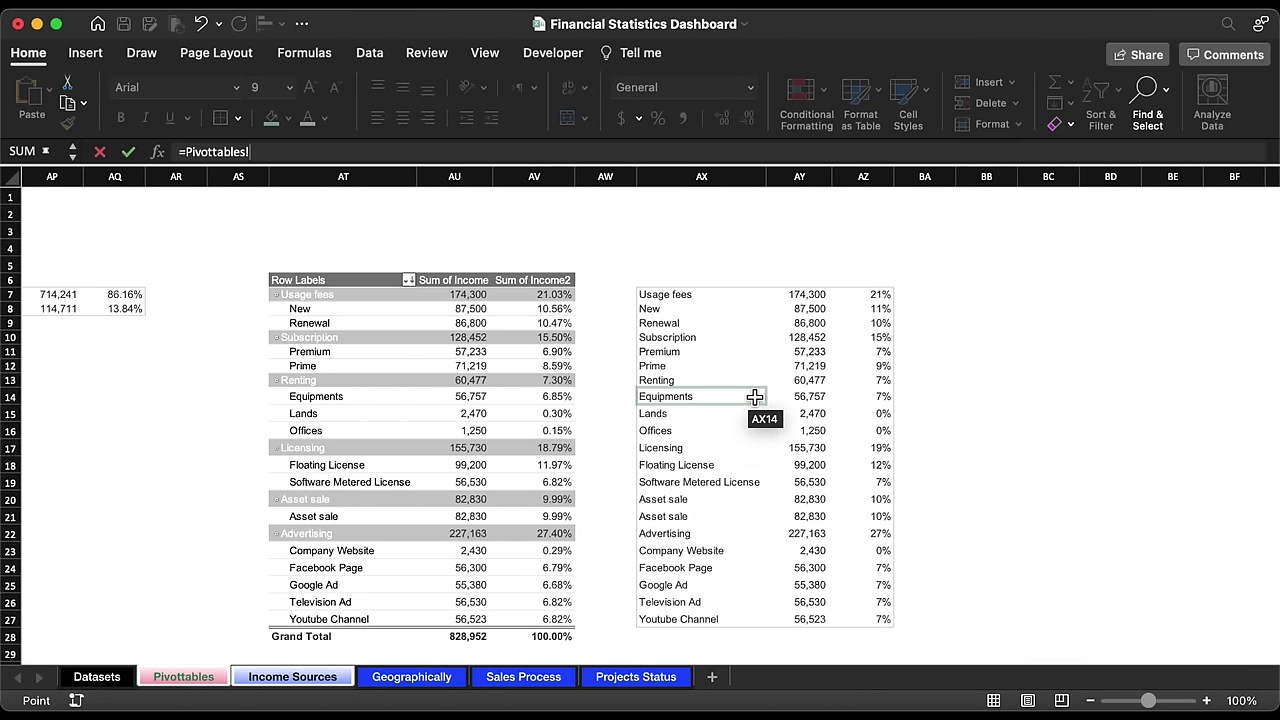
{"action": "left_click", "coordinate": [724, 398]}
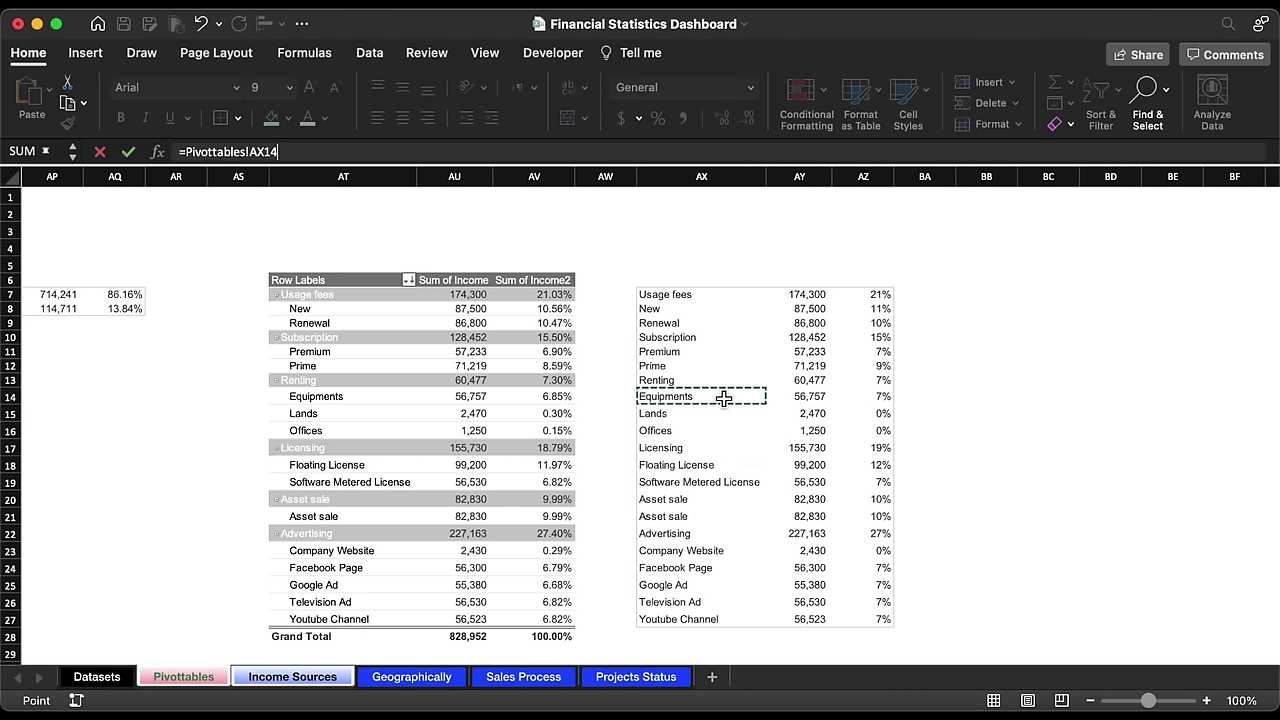
{"action": "key", "text": "Return"}
{"action": "left_click", "coordinate": [585, 607]}
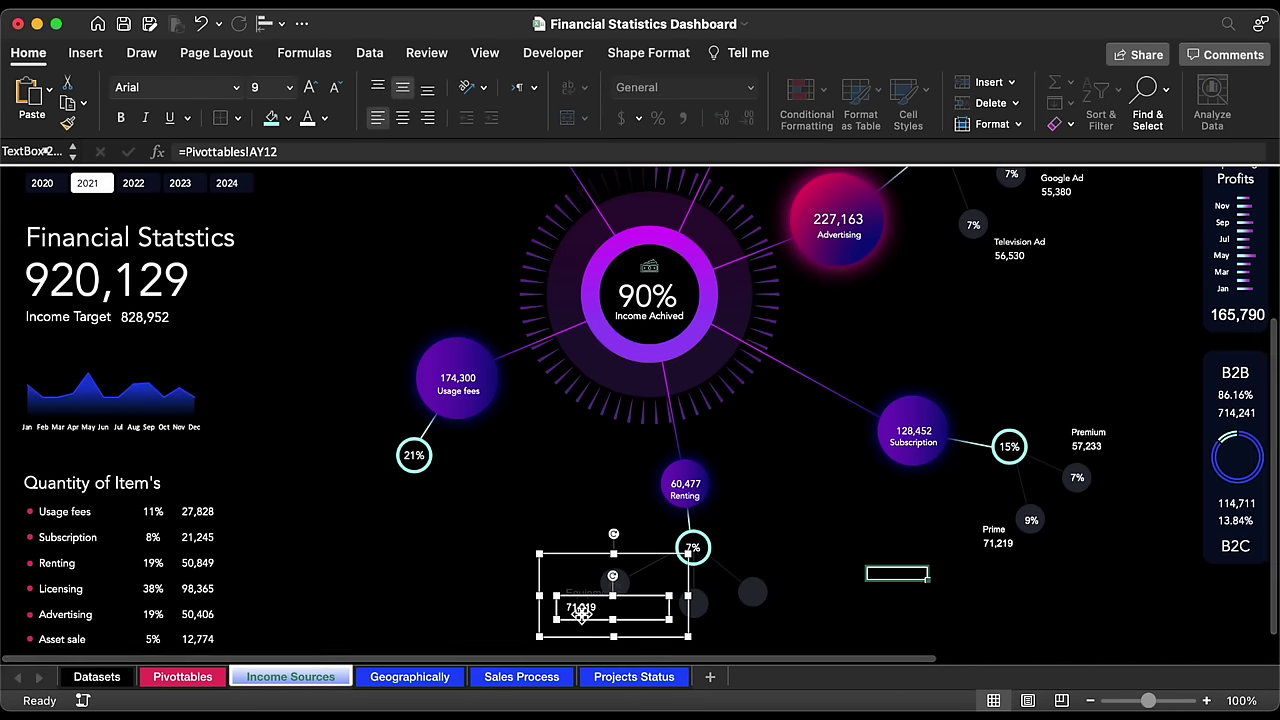
{"action": "triple_click", "coordinate": [331, 152]}
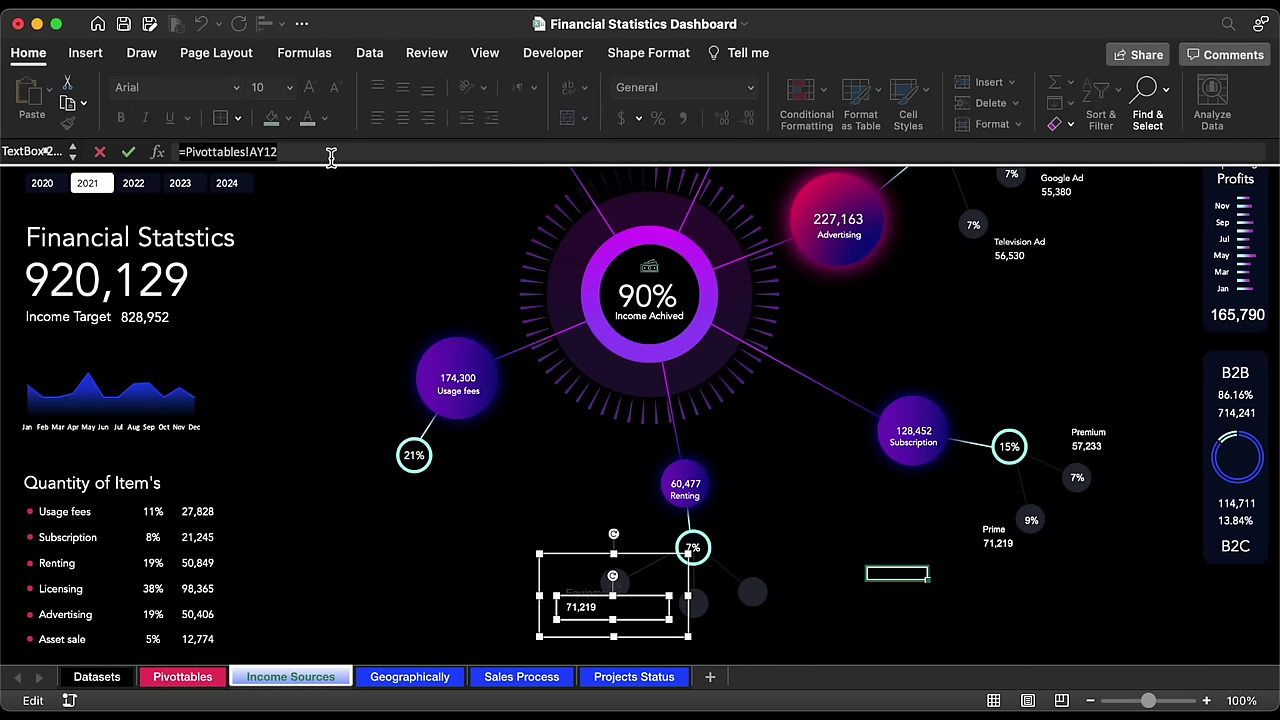
{"action": "type", "text": "="}
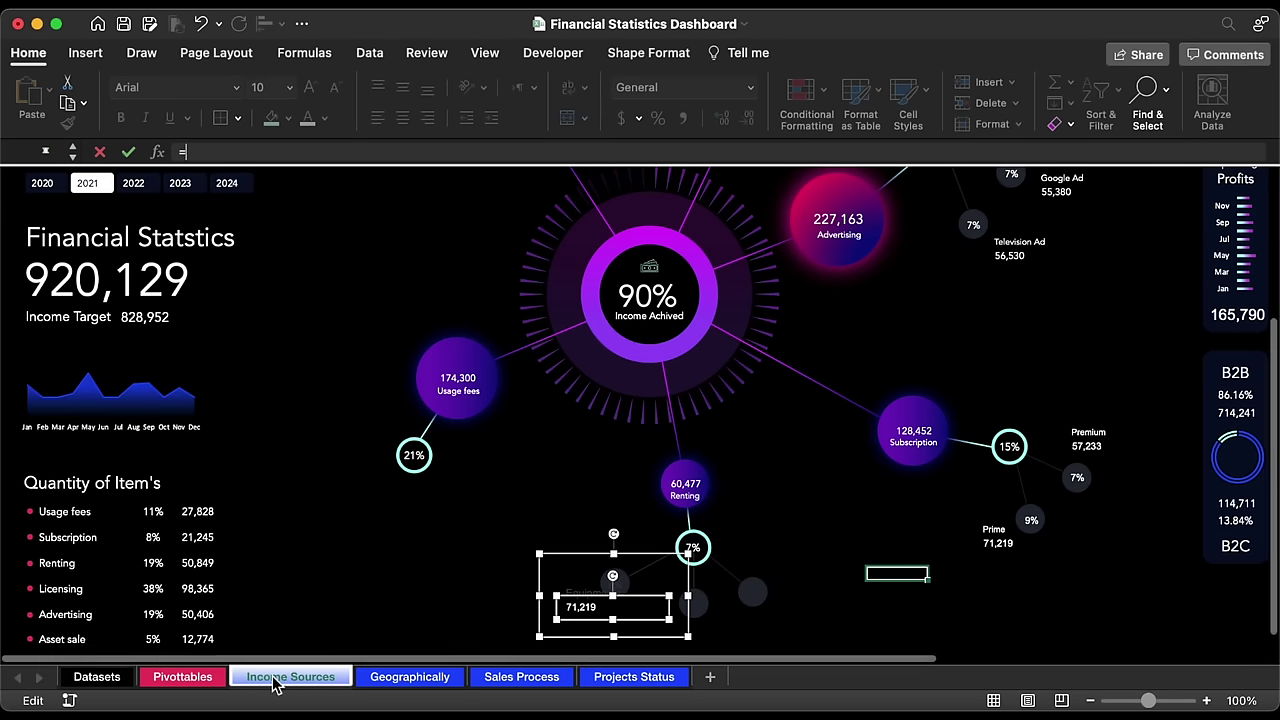
{"action": "left_click", "coordinate": [199, 680]}
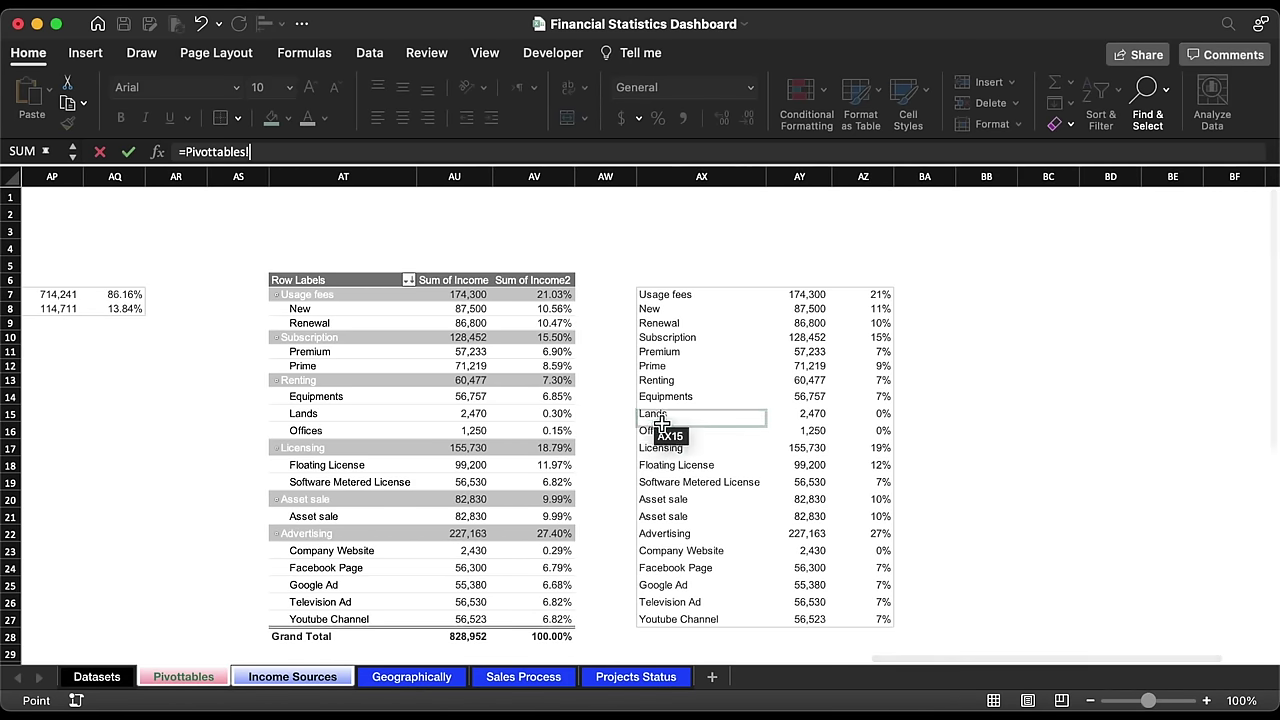
{"action": "left_click", "coordinate": [790, 396]}
{"action": "key", "text": "Return"}
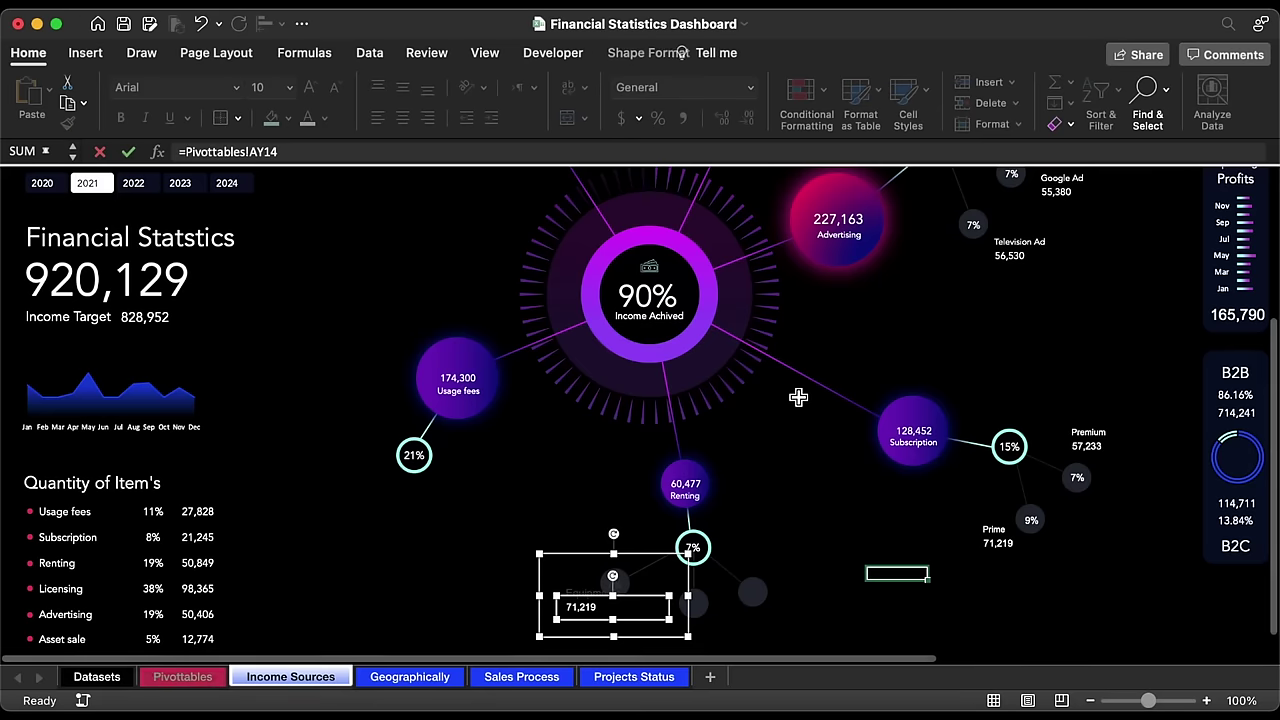
Step: Make the Equipments label text white in Avenir font
{"action": "left_click", "coordinate": [604, 563]}
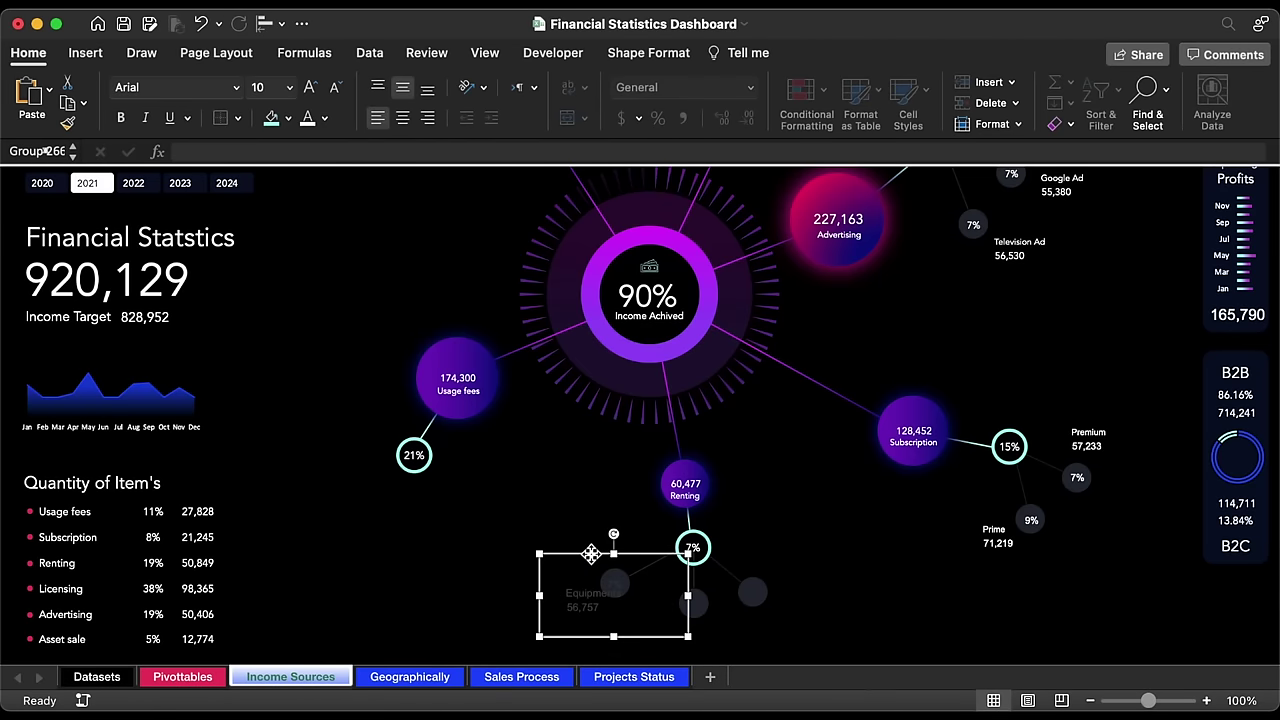
{"action": "left_click", "coordinate": [310, 118]}
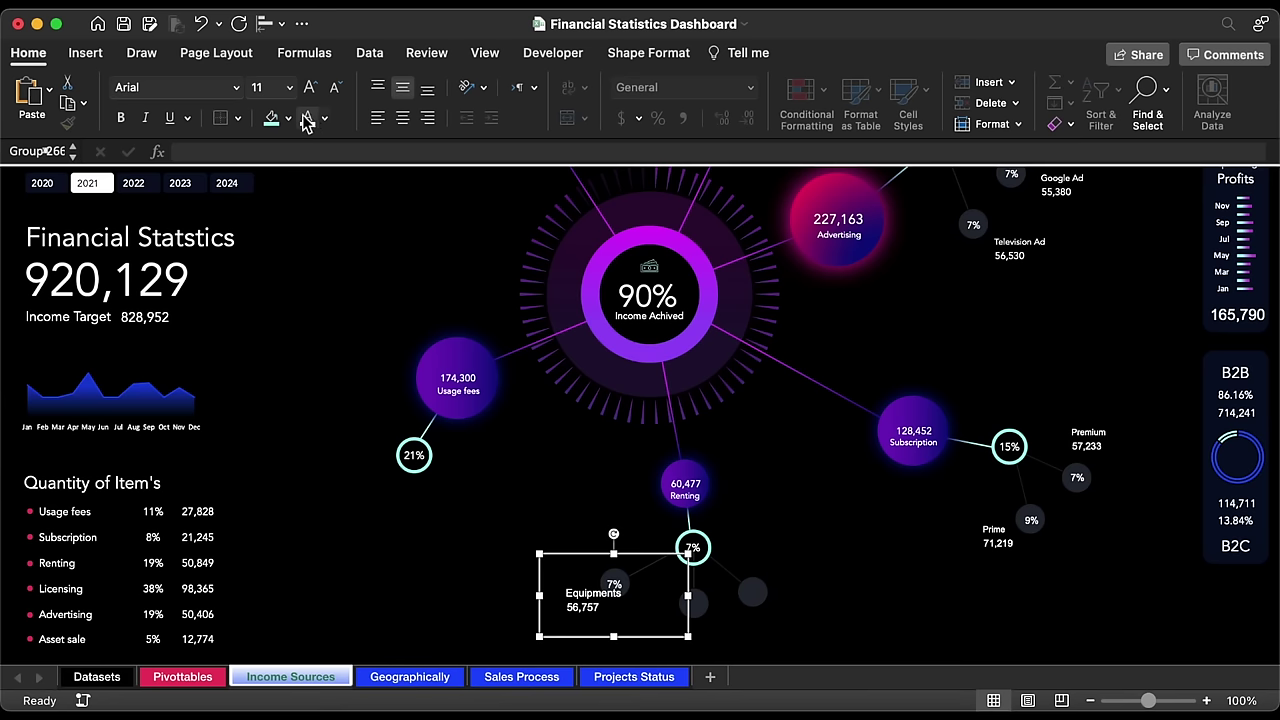
{"action": "left_click", "coordinate": [237, 90]}
{"action": "left_click", "coordinate": [196, 258]}
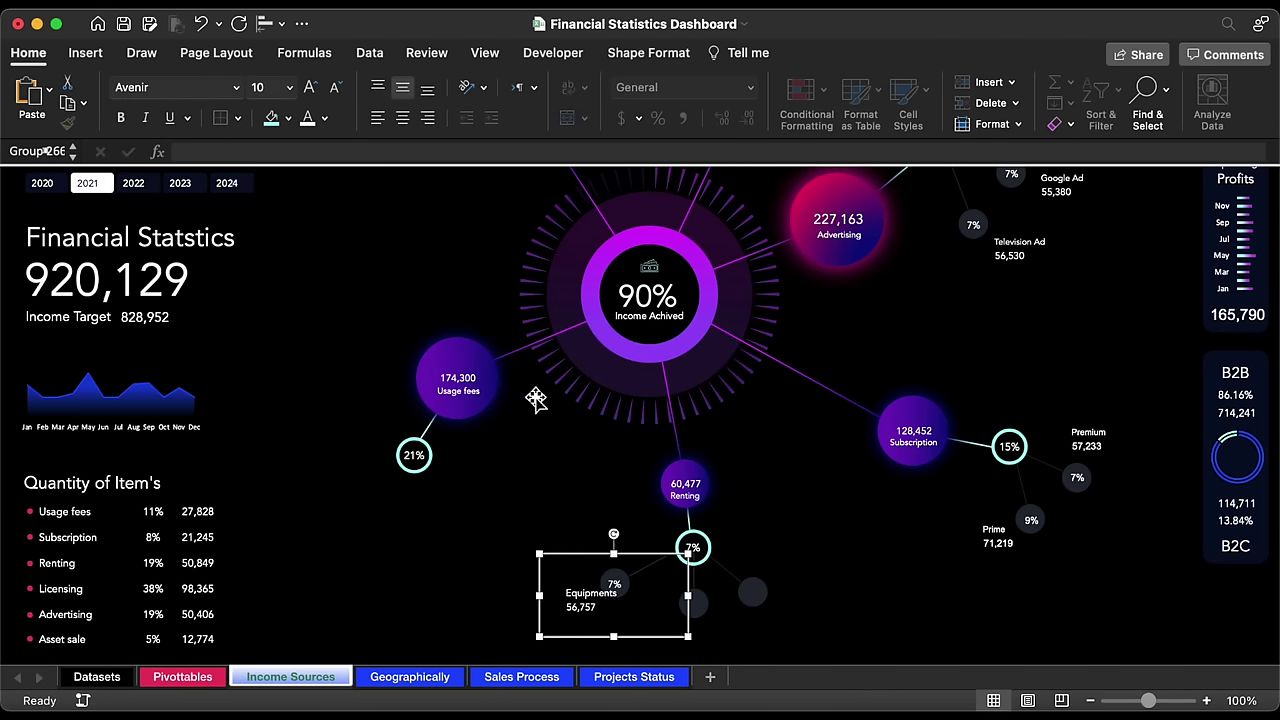
Step: Move the Equipments label to the right of the Renting sub-node
{"action": "left_click", "coordinate": [582, 580]}
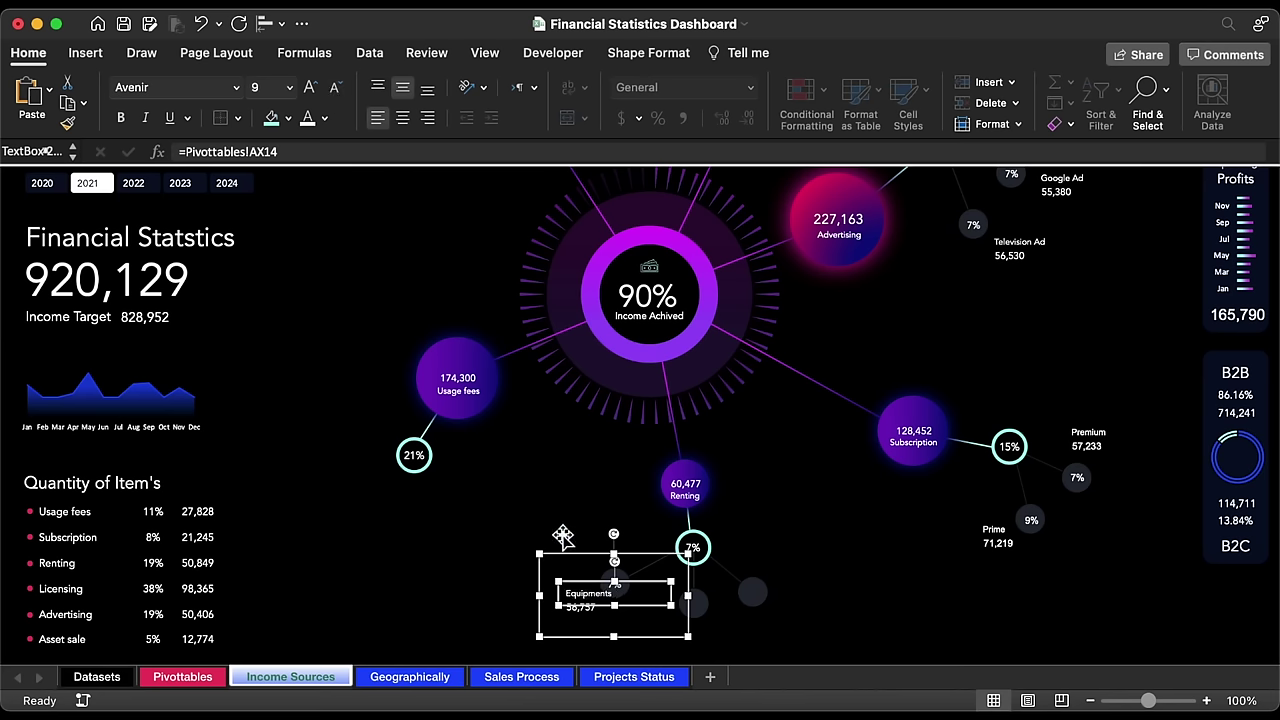
{"action": "left_click_drag", "start_coordinate": [565, 557], "coordinate": [779, 552]}
{"action": "left_click", "coordinate": [750, 595]}
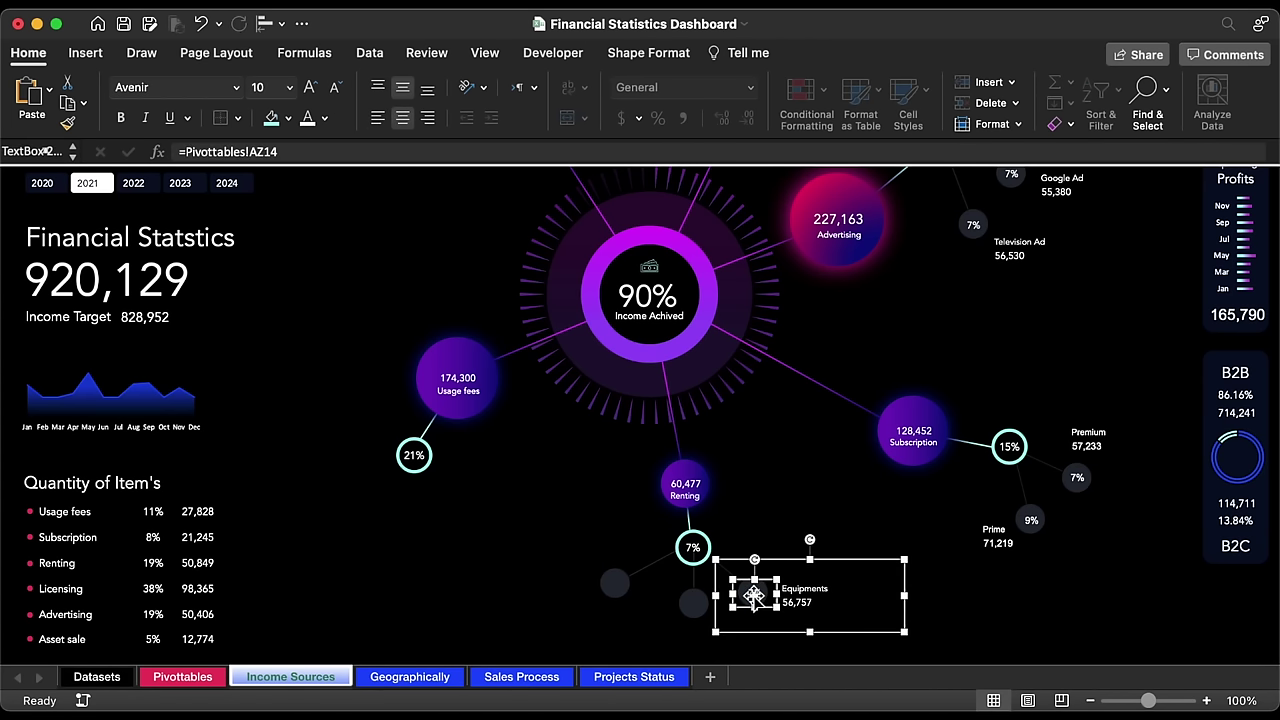
{"action": "left_click", "coordinate": [785, 557]}
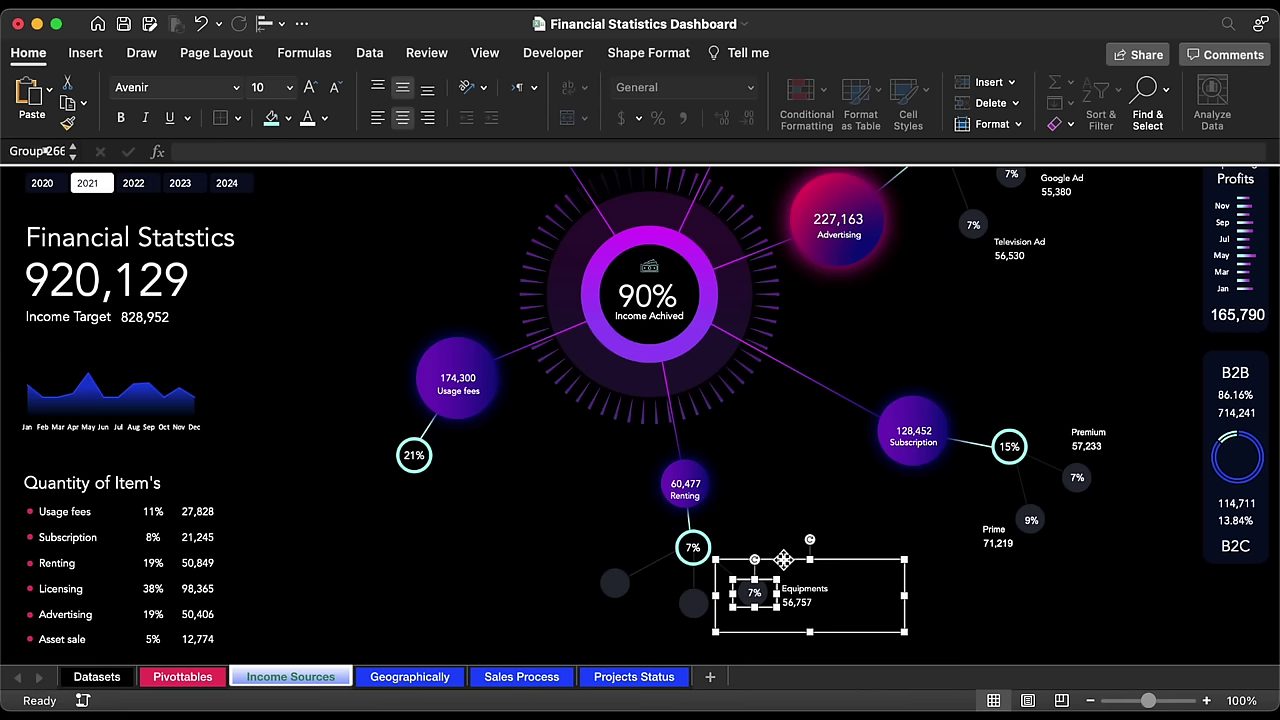
Step: Select the Equipments label together with every other label group, then deselect them
{"action": "scroll", "coordinate": [1010, 548], "scroll_direction": "up", "scroll_amount": 2}
{"action": "left_click", "coordinate": [1000, 570], "text": "shift"}
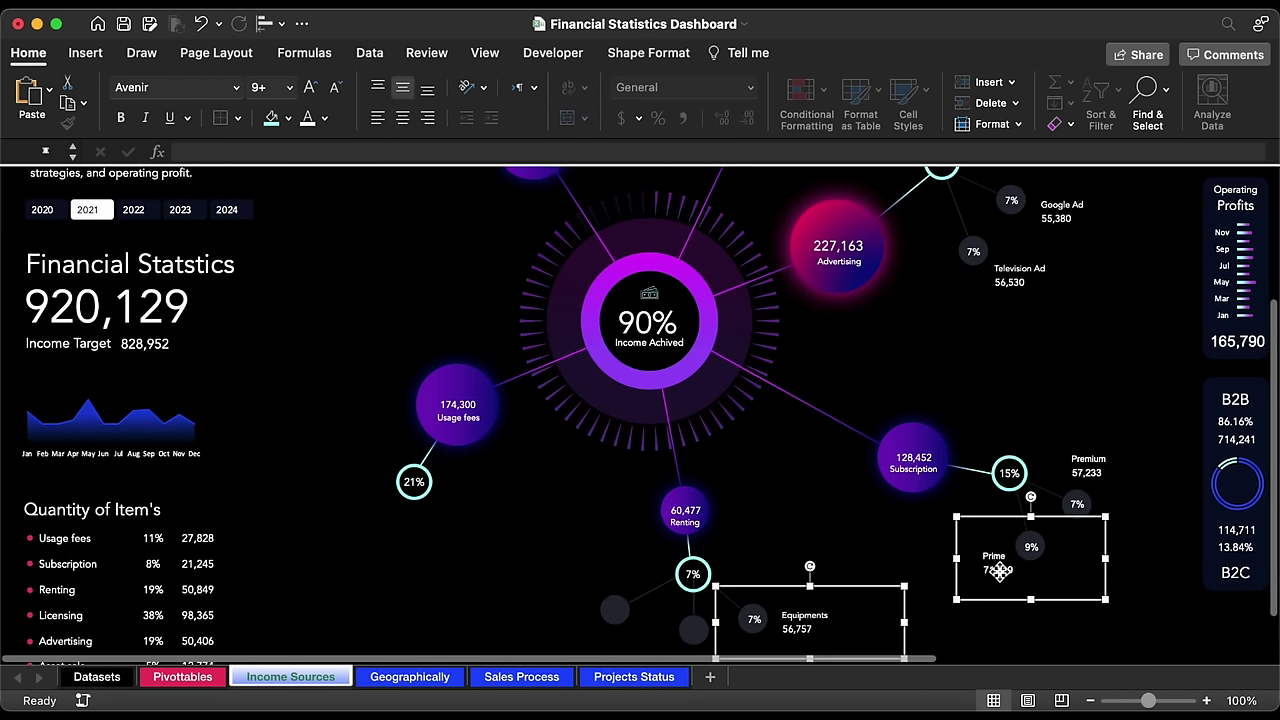
{"action": "left_click", "coordinate": [1104, 468], "text": "shift"}
{"action": "scroll", "coordinate": [1104, 468], "scroll_direction": "up", "scroll_amount": 5}
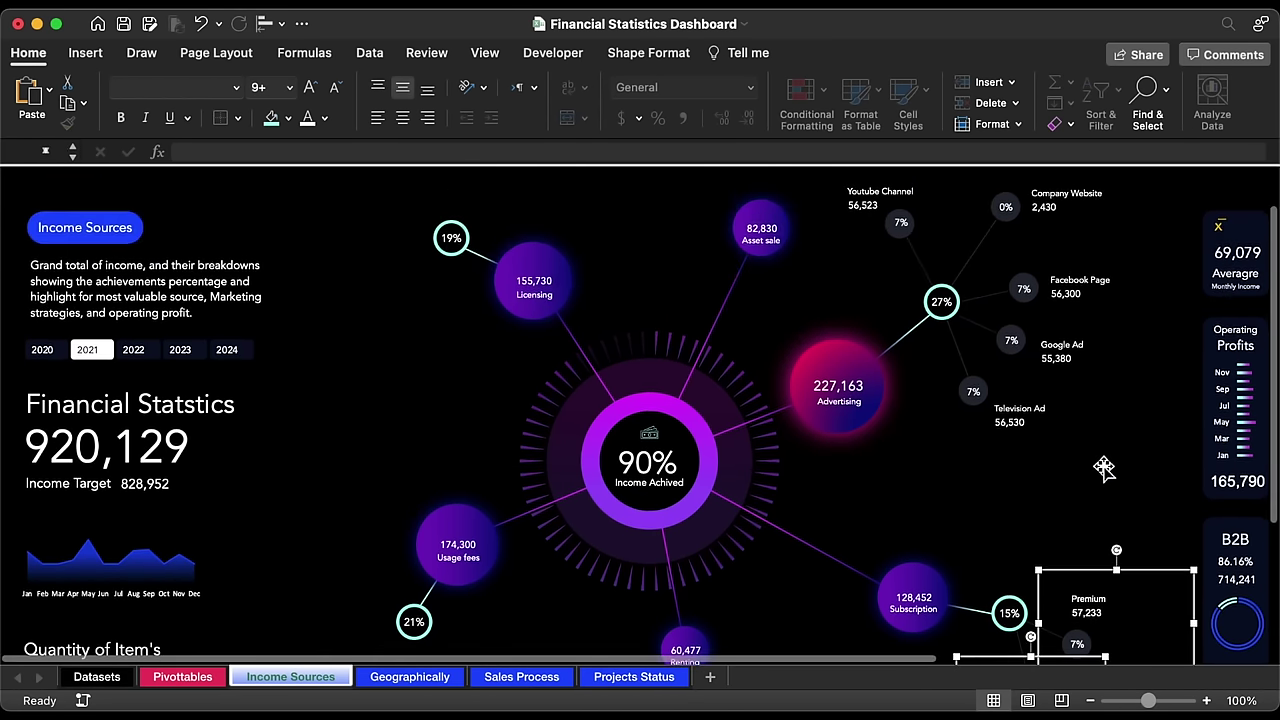
{"action": "scroll", "coordinate": [1104, 468], "scroll_direction": "up", "scroll_amount": 1}
{"action": "left_click", "coordinate": [1033, 415], "text": "shift"}
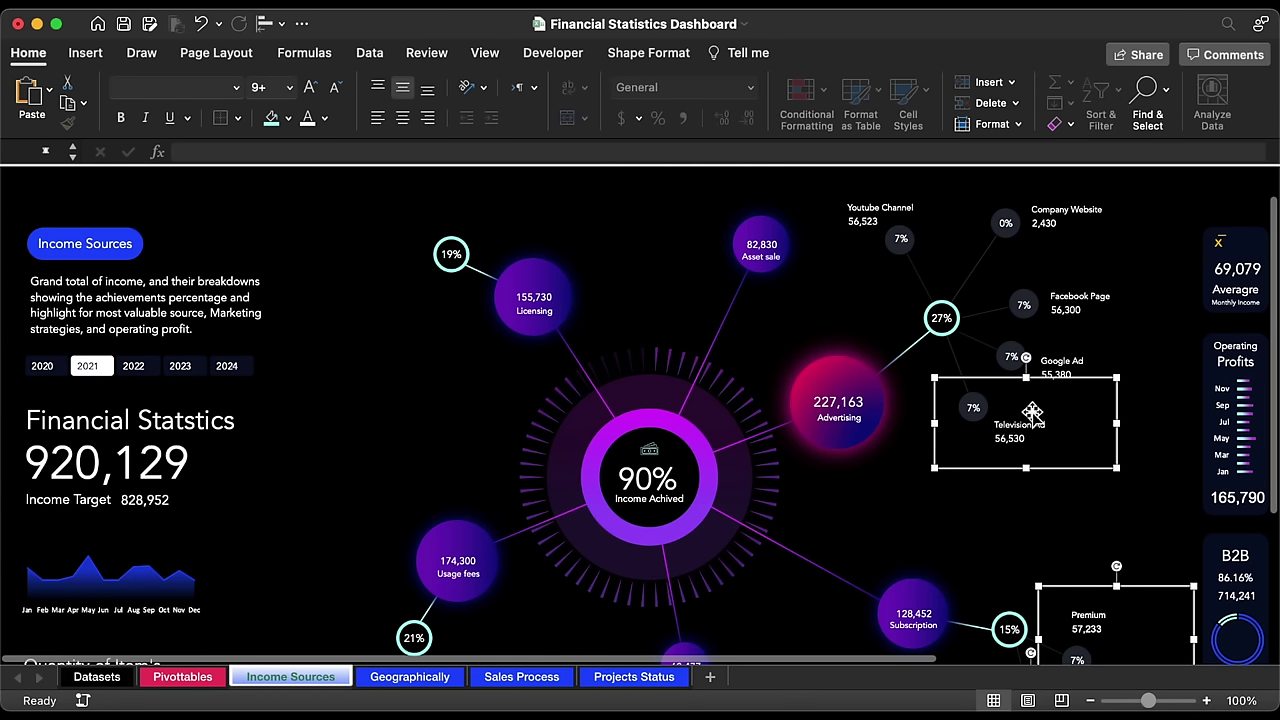
{"action": "left_click", "coordinate": [1063, 370], "text": "shift"}
{"action": "left_click", "coordinate": [1081, 295], "text": "shift"}
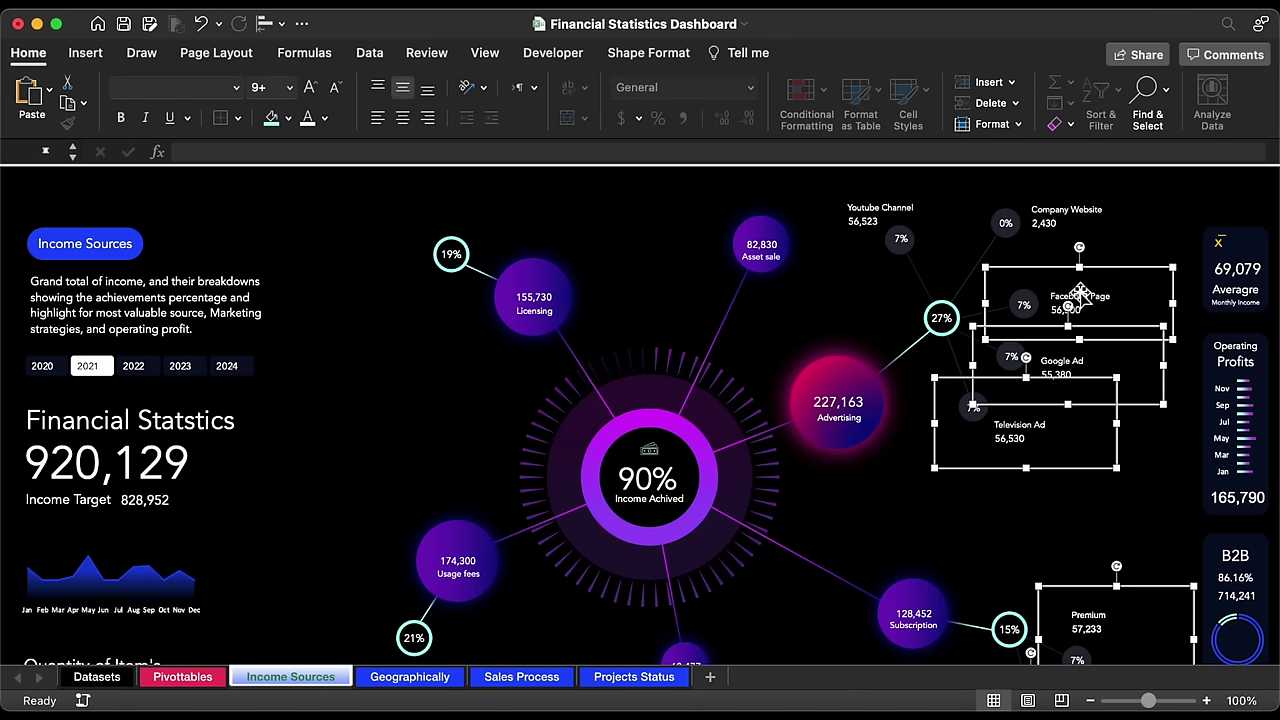
{"action": "left_click", "coordinate": [1063, 207], "text": "shift"}
{"action": "left_click", "coordinate": [862, 215], "text": "shift"}
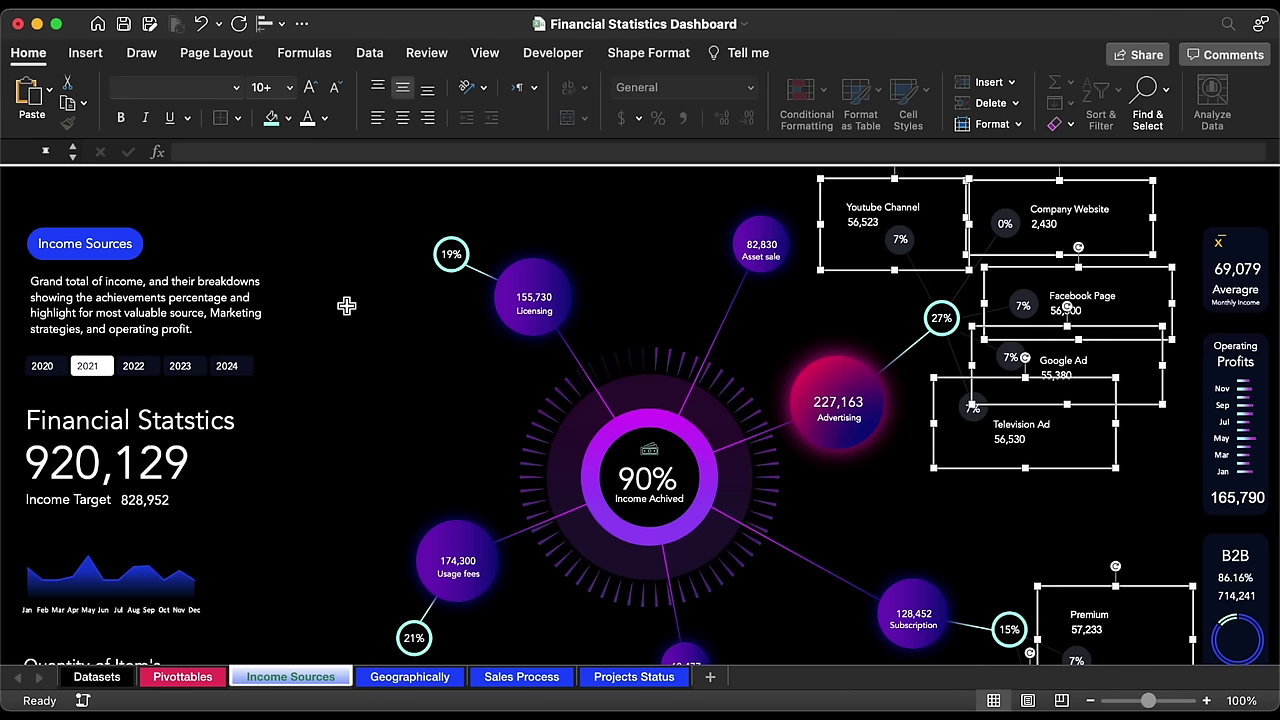
{"action": "scroll", "coordinate": [427, 468], "scroll_direction": "down", "scroll_amount": 5}
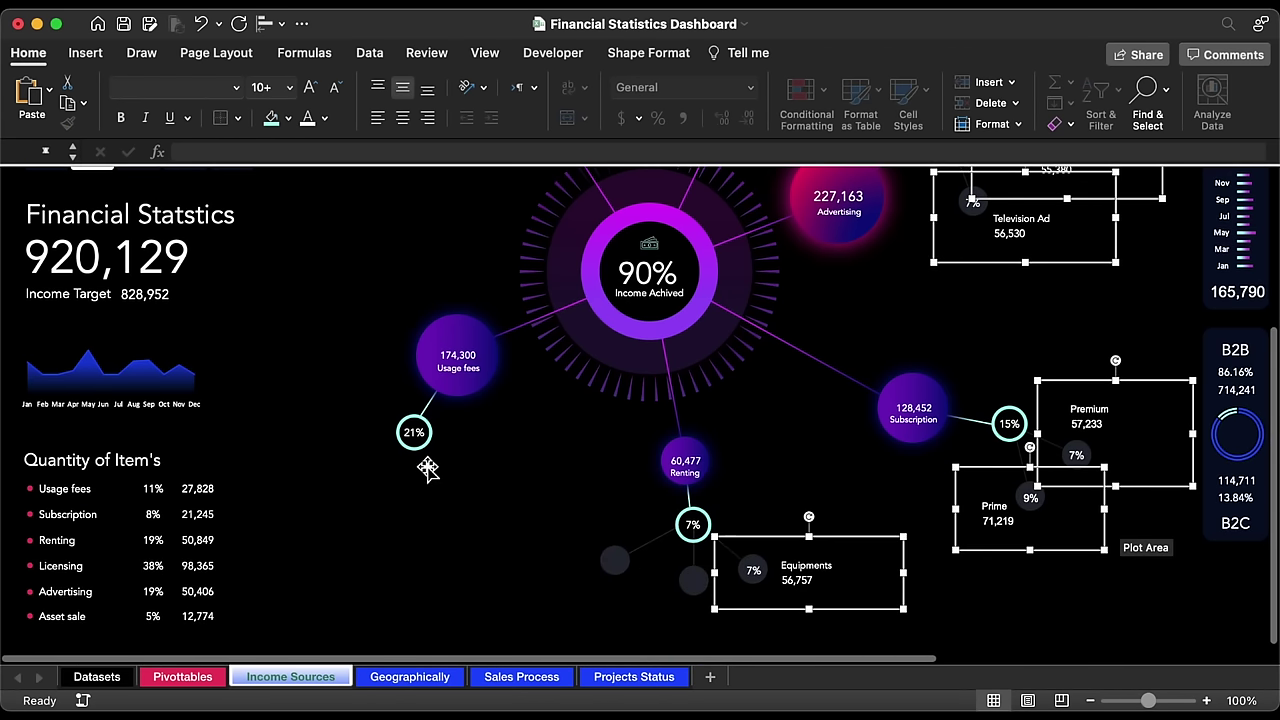
{"action": "left_click", "coordinate": [964, 599]}
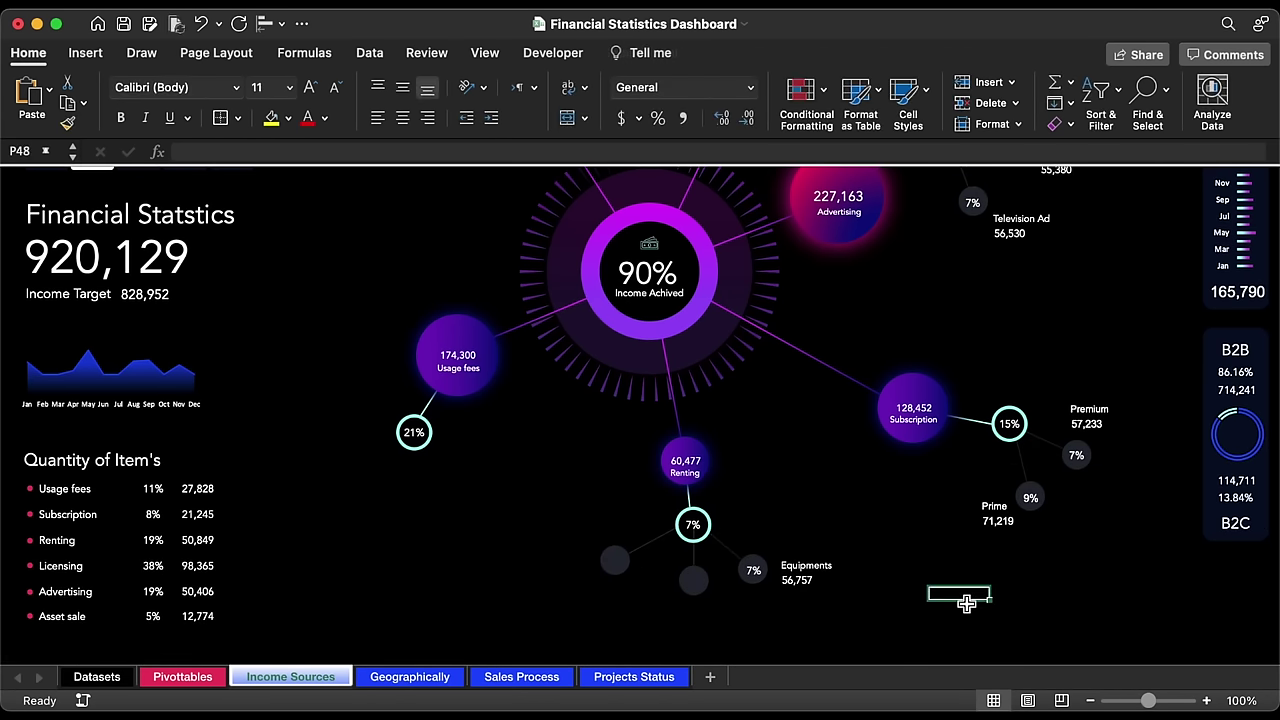
{"action": "left_click", "coordinate": [832, 588]}
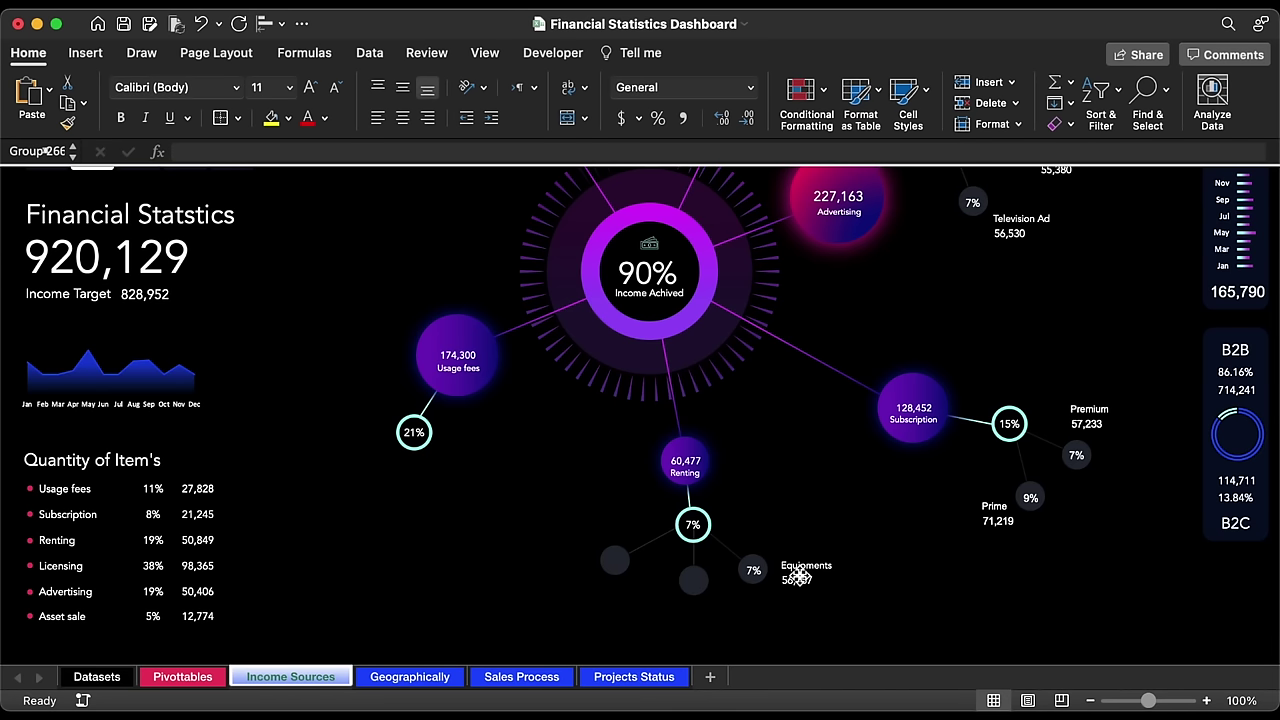
Step: Duplicate the Equipments label left of Renting and relink its name and value to row 15
{"action": "left_click_drag", "start_coordinate": [832, 582], "coordinate": [520, 560]}
{"action": "left_click", "coordinate": [520, 560]}
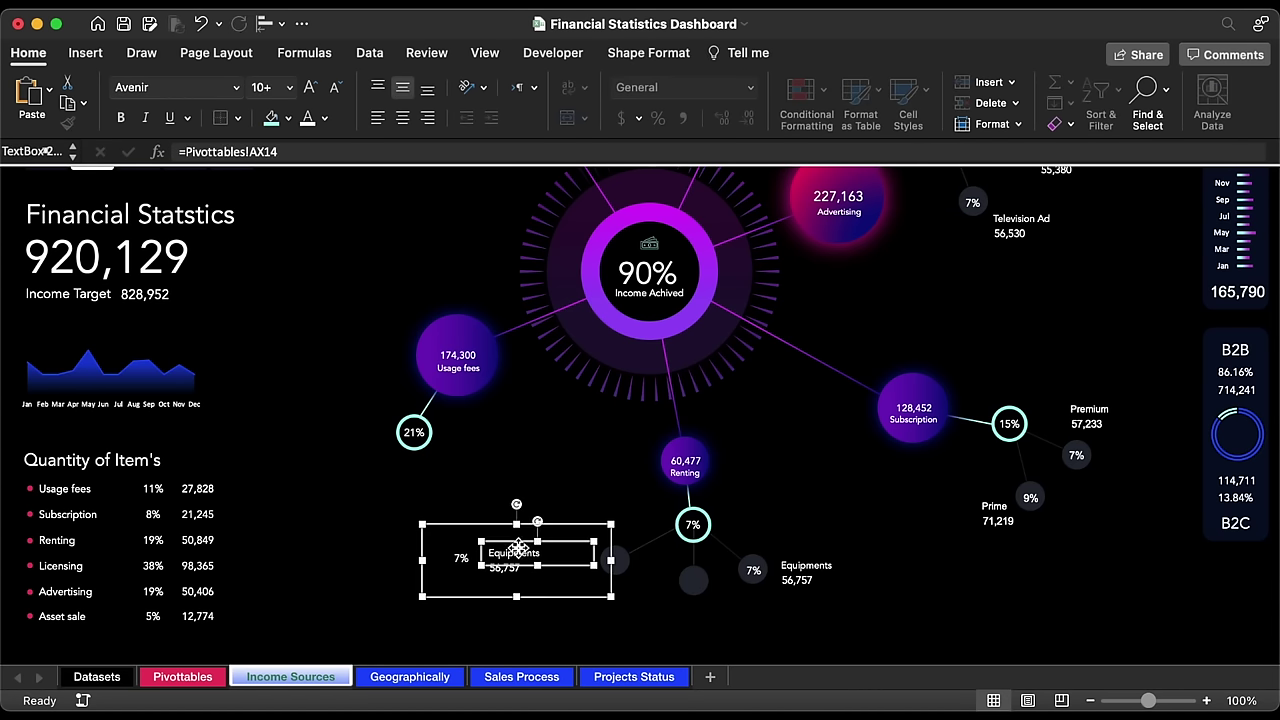
{"action": "left_click", "coordinate": [303, 151]}
{"action": "key", "text": "Left"}
{"action": "key", "text": "Left"}
{"action": "key", "text": "BackSpace"}
{"action": "type", "text": "Y"}
{"action": "key", "text": "Return"}
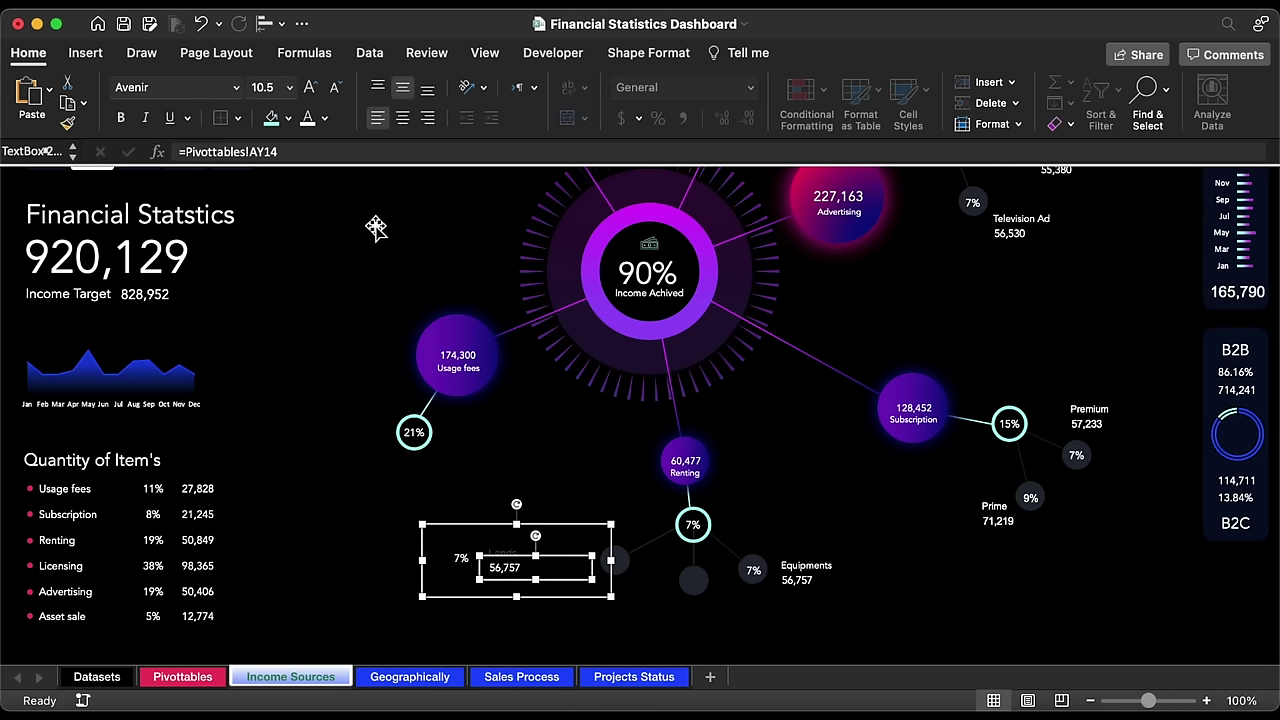
{"action": "left_click", "coordinate": [327, 155]}
{"action": "key", "text": "BackSpace"}
{"action": "type", "text": "5"}
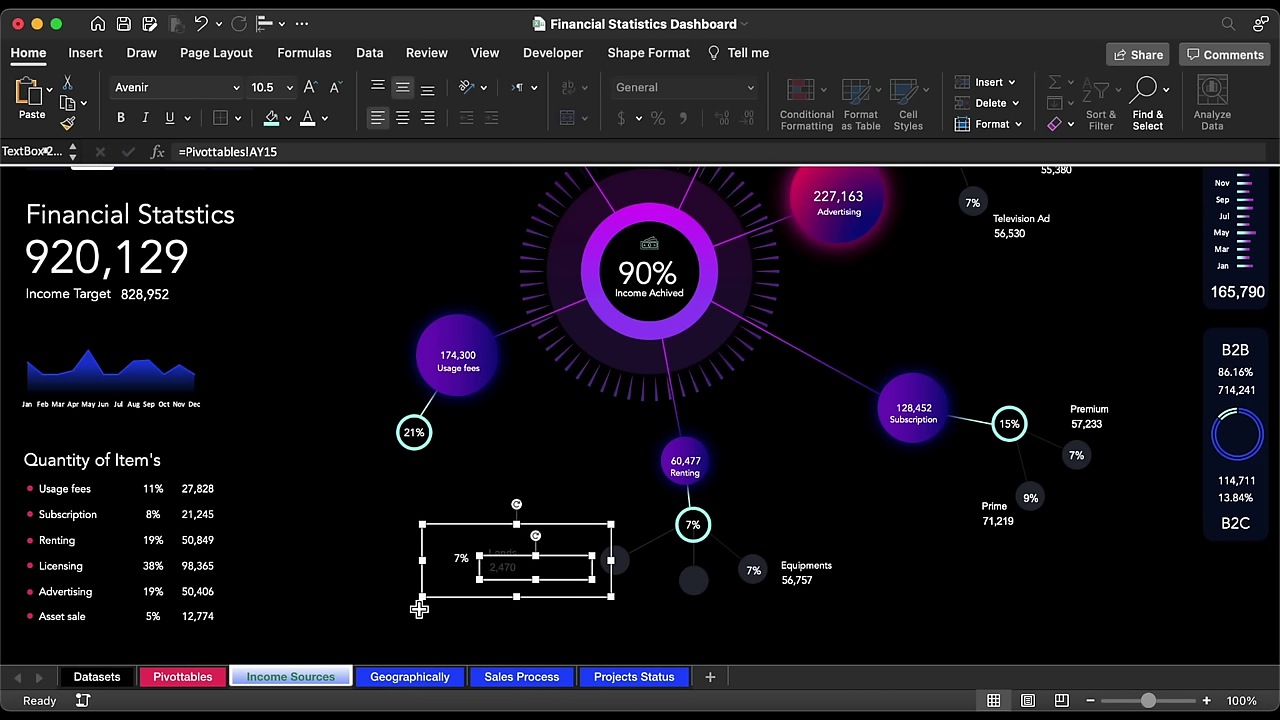
Step: Point the copy's percent label at Pivottables!AZ15 so it shows 0%
{"action": "left_click", "coordinate": [460, 561]}
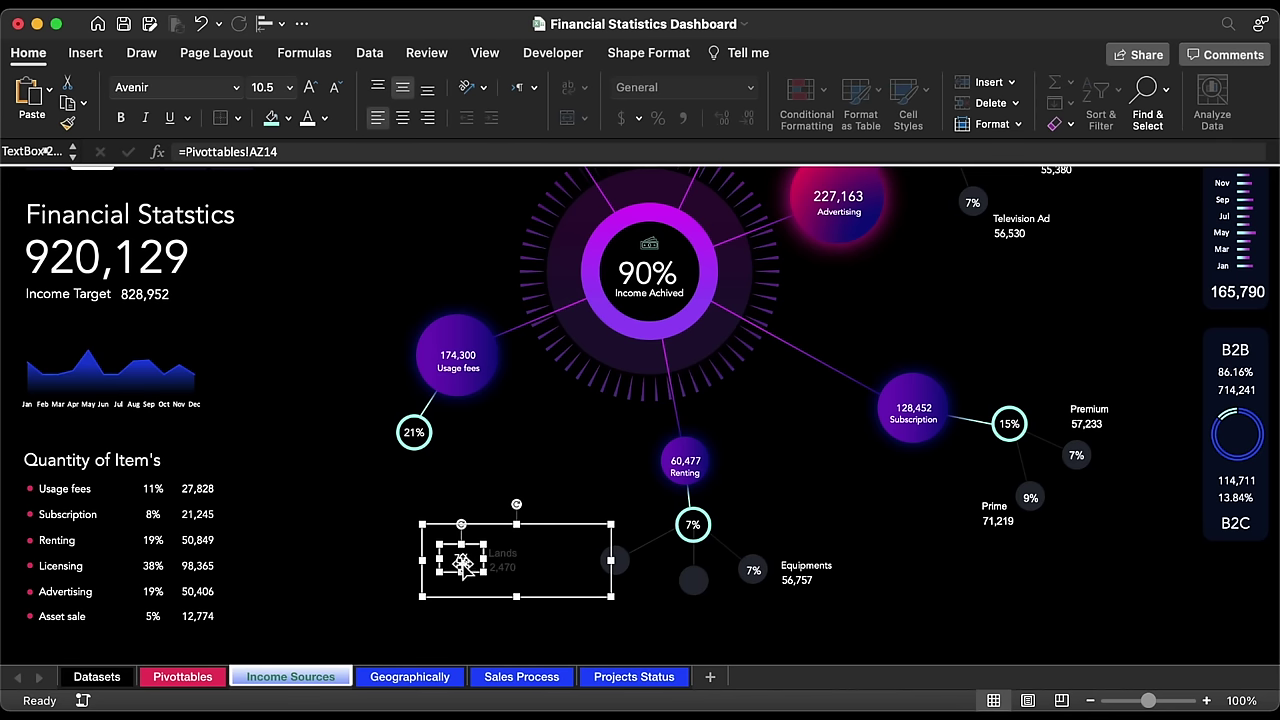
{"action": "left_click", "coordinate": [314, 152]}
{"action": "key", "text": "BackSpace"}
{"action": "type", "text": "5"}
{"action": "key", "text": "Return"}
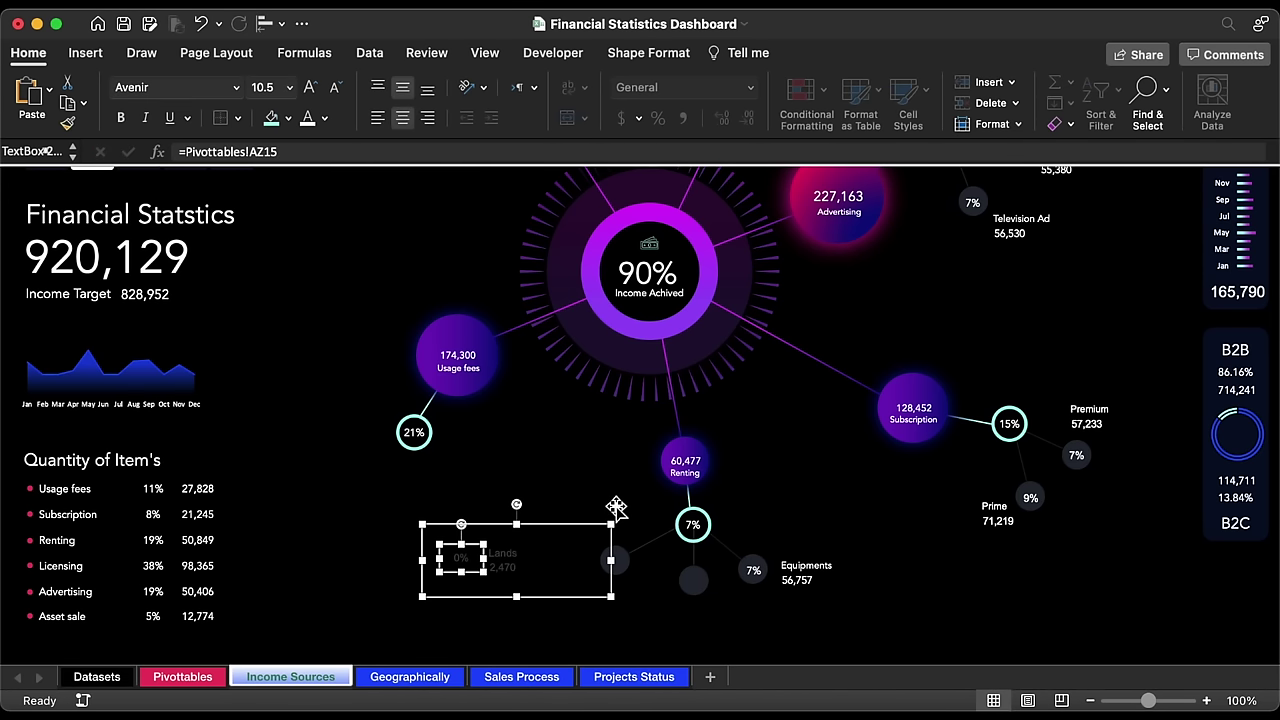
Step: Make the Lands label white Avenir and one font size smaller
{"action": "left_click", "coordinate": [571, 533]}
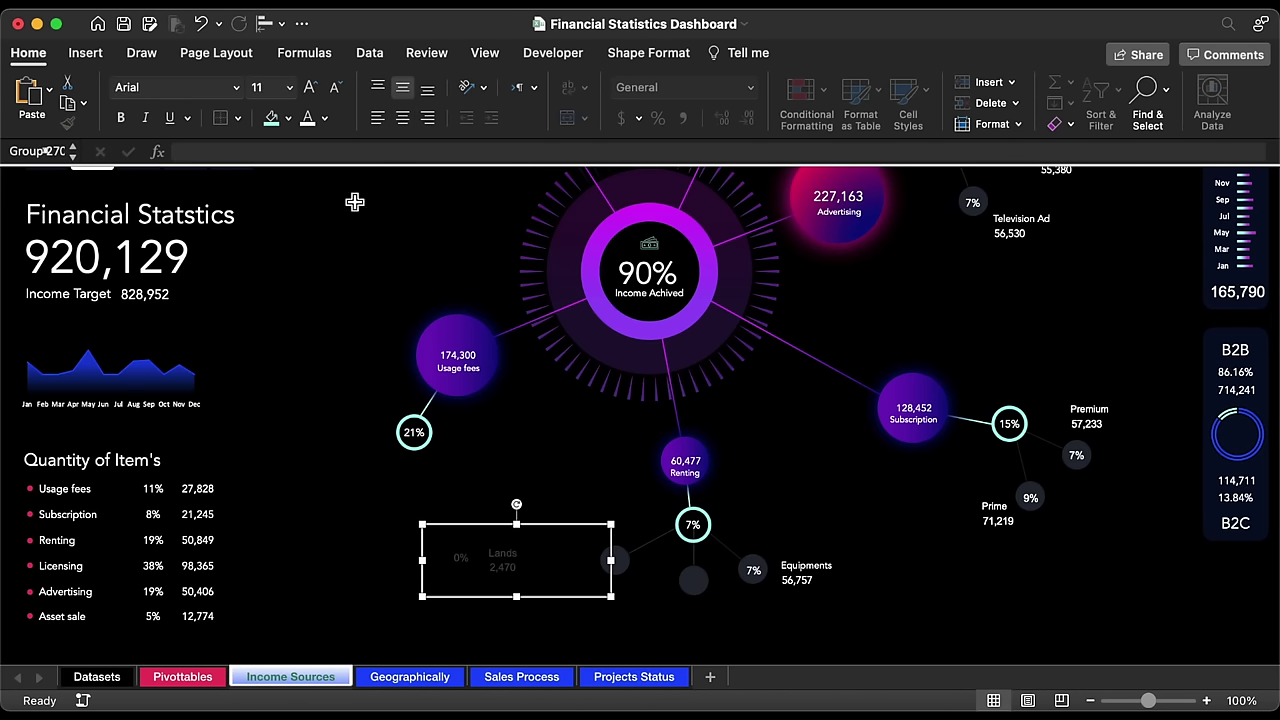
{"action": "left_click", "coordinate": [309, 118]}
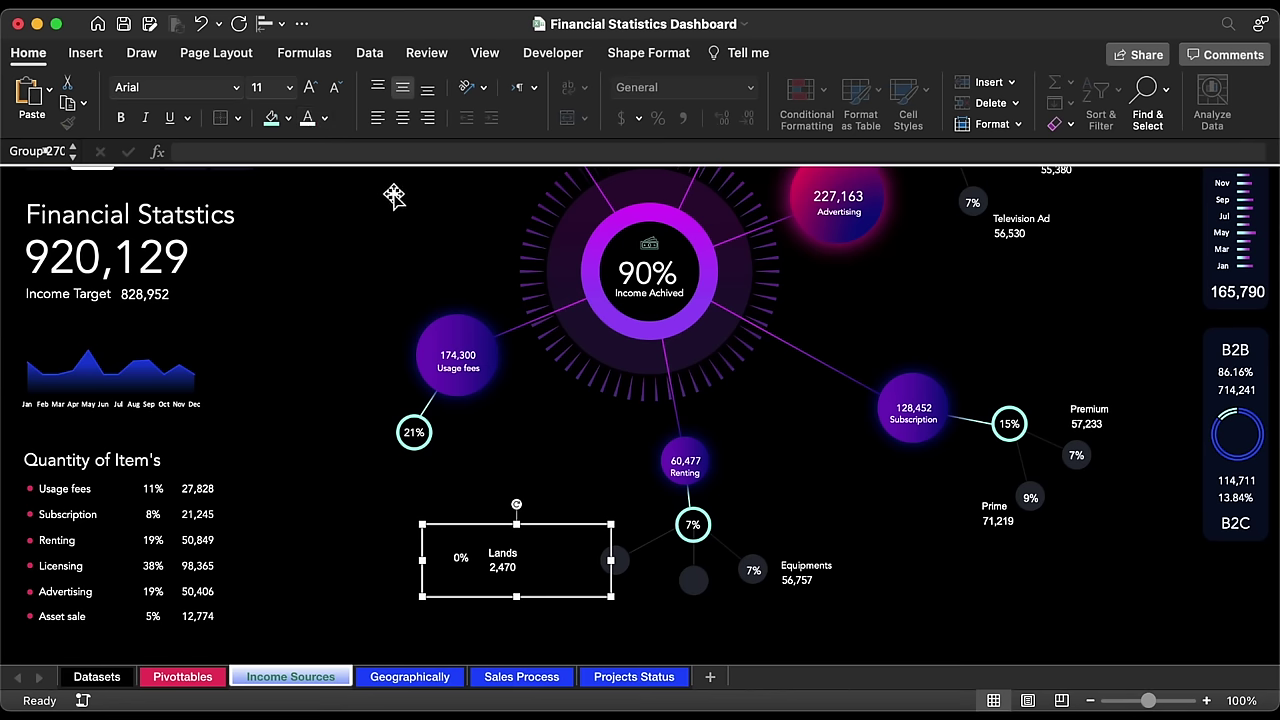
{"action": "left_click", "coordinate": [237, 88]}
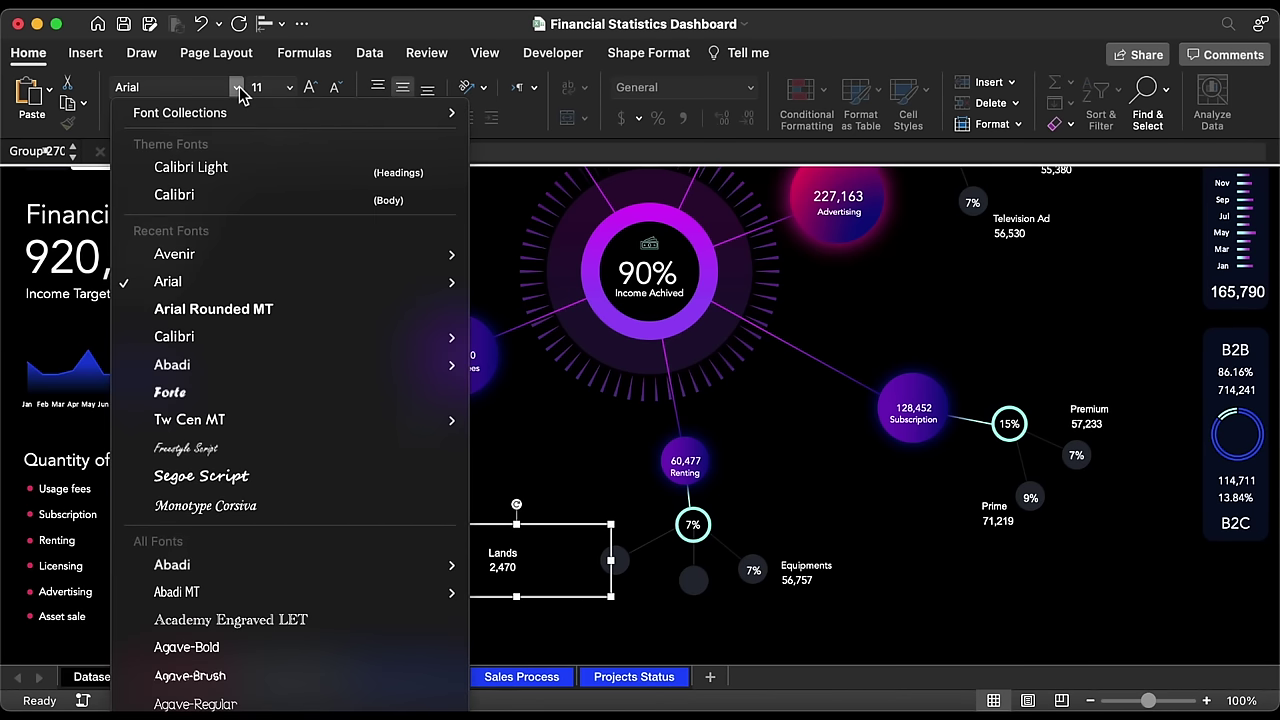
{"action": "left_click", "coordinate": [200, 263]}
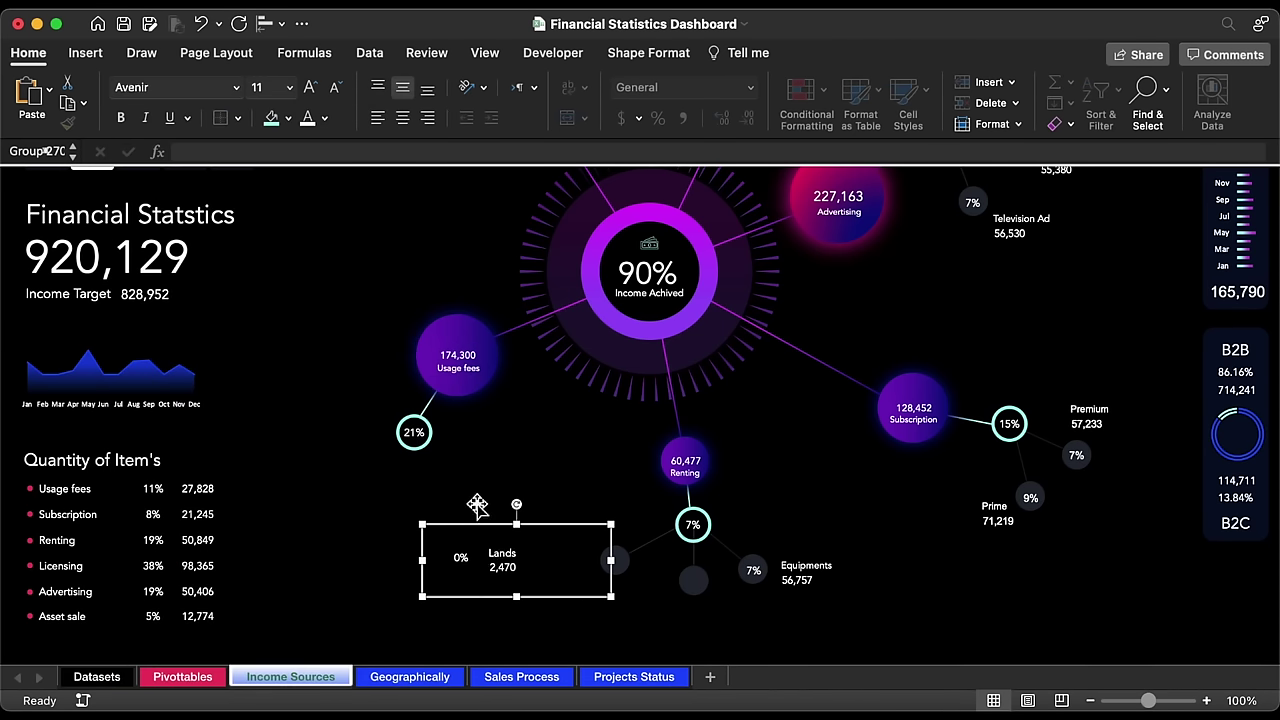
{"action": "left_click", "coordinate": [510, 553]}
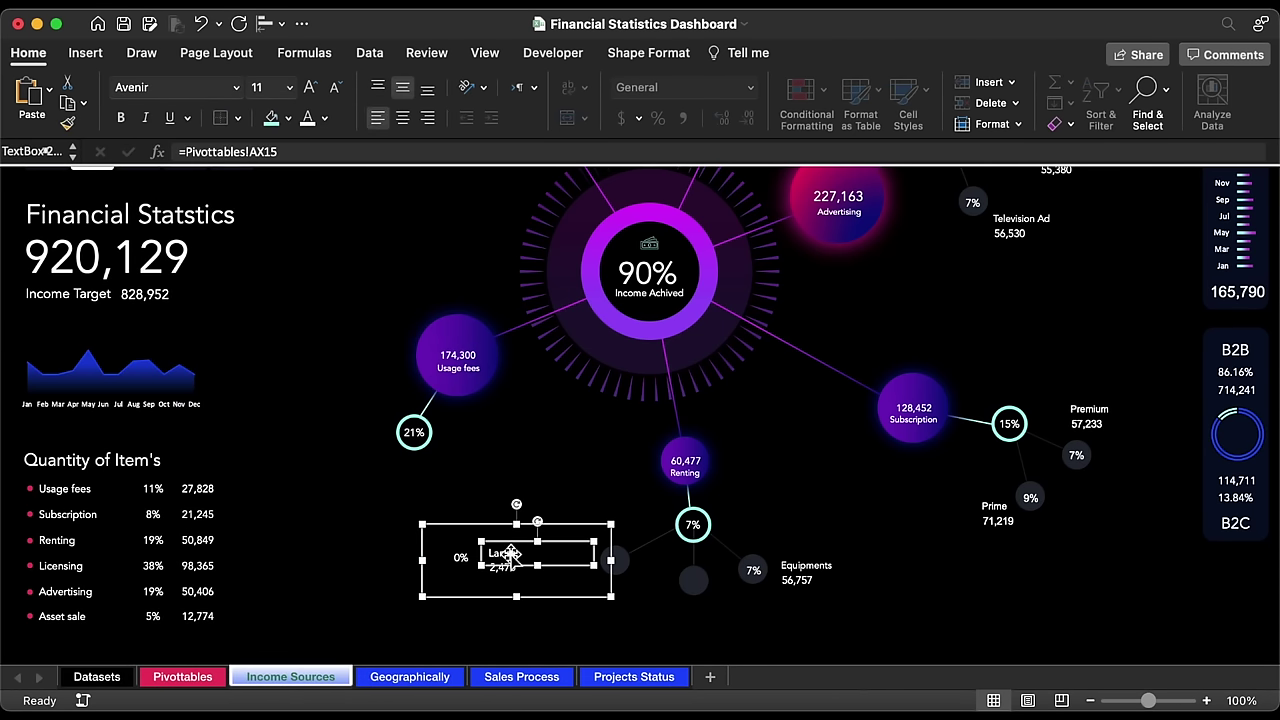
{"action": "left_click", "coordinate": [337, 90]}
Step: Move the Lands group below Renting's 7% node, with 0% over the grey circle
{"action": "left_click", "coordinate": [498, 524]}
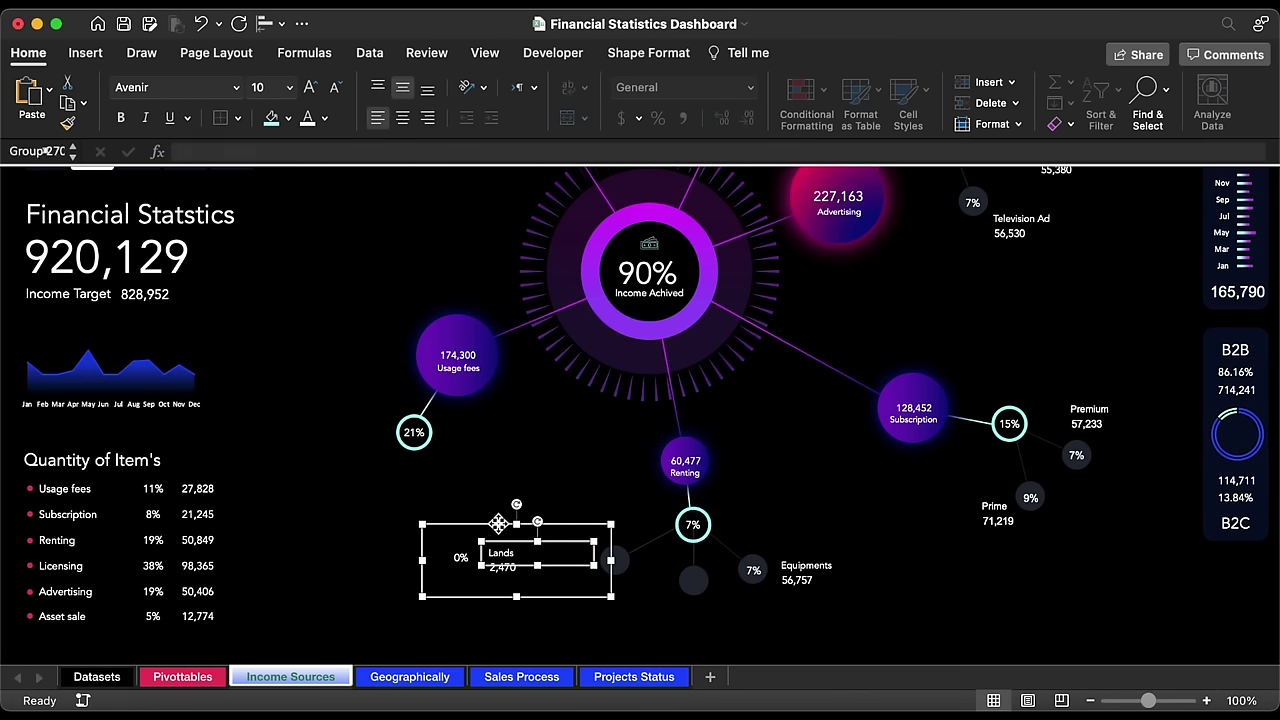
{"action": "left_click_drag", "start_coordinate": [498, 524], "coordinate": [692, 585]}
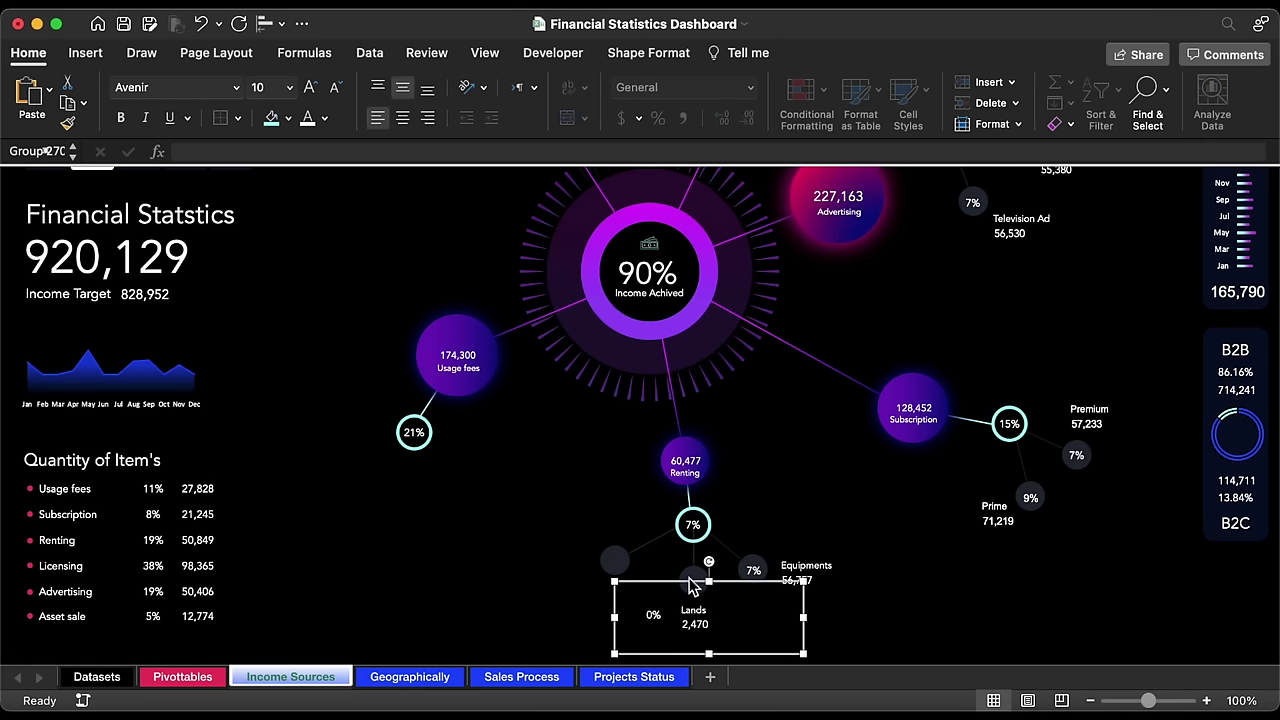
{"action": "left_click", "coordinate": [655, 614]}
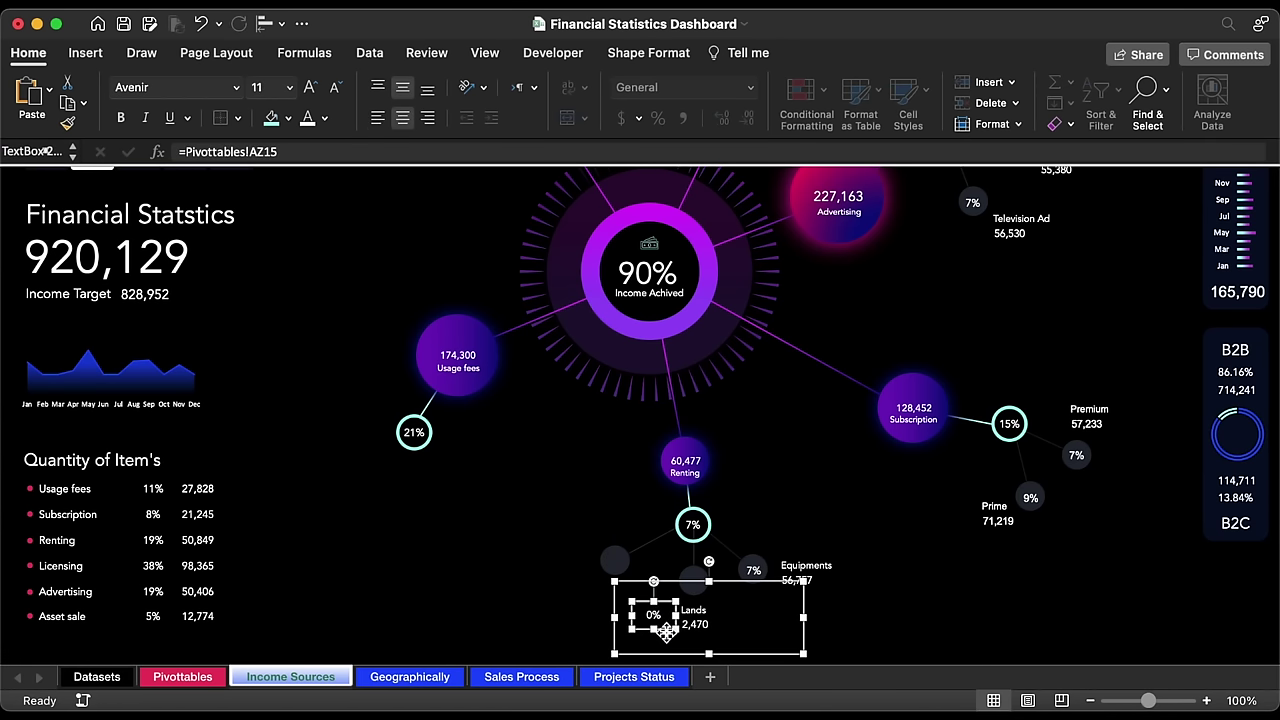
{"action": "left_click_drag", "start_coordinate": [666, 630], "coordinate": [707, 598]}
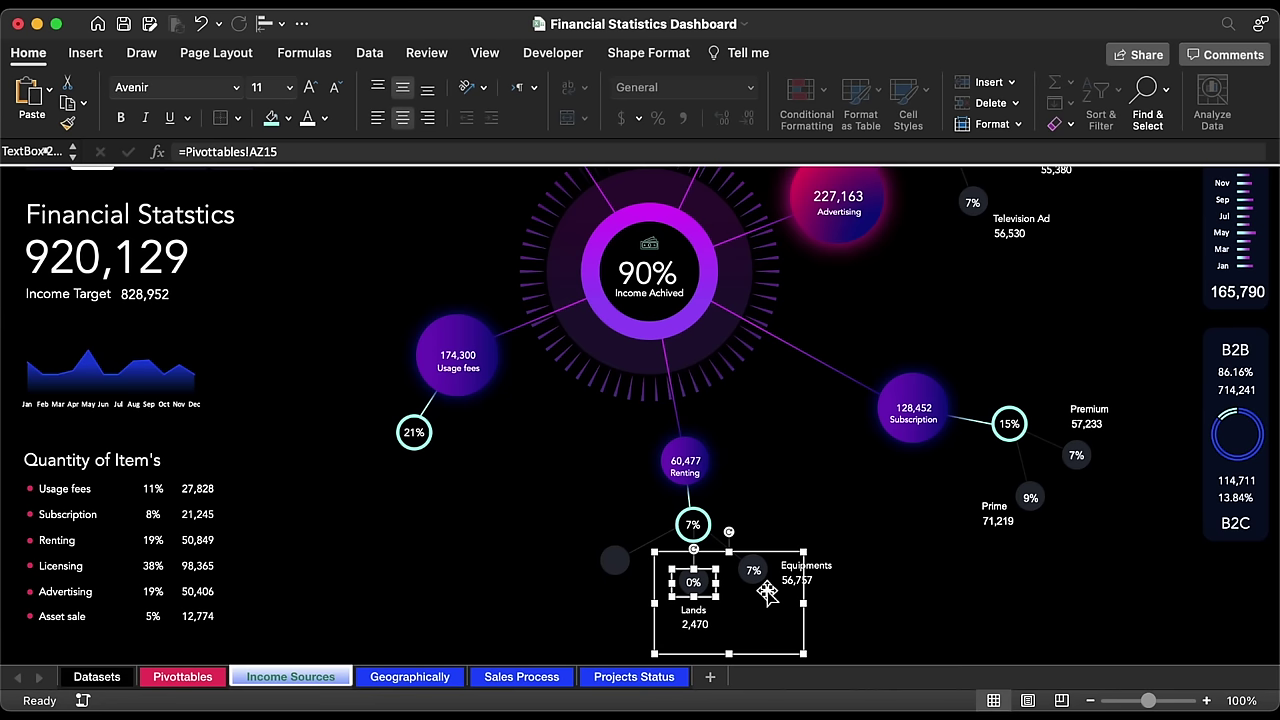
{"action": "key", "text": "Right"}
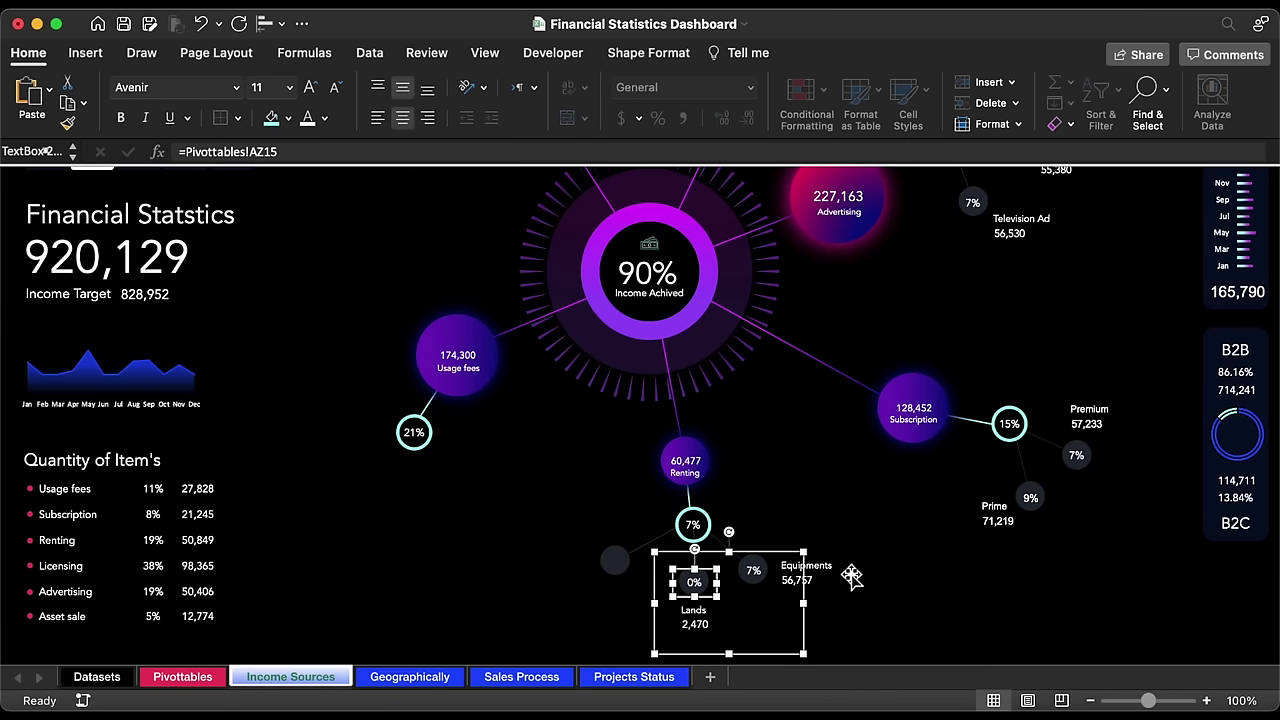
Step: Duplicate the Lands label group and move the copy left of the Renting branch
{"action": "left_click", "coordinate": [789, 556]}
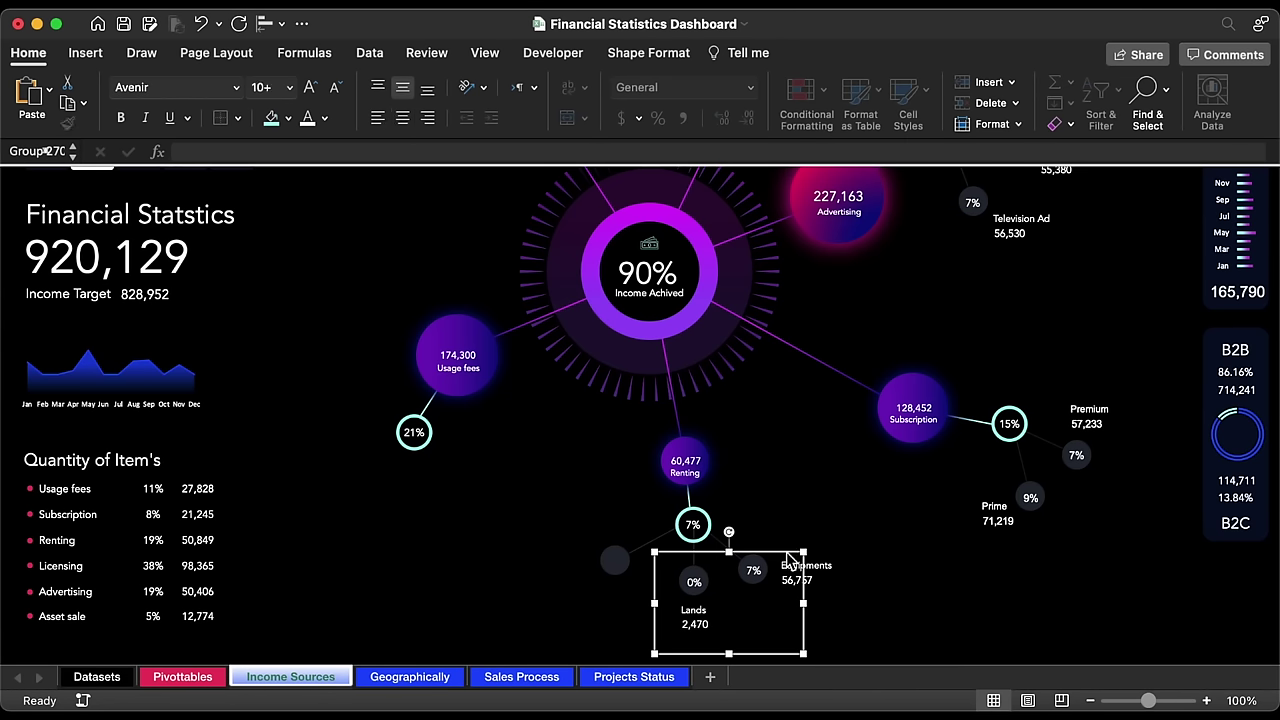
{"action": "key", "text": "super+d"}
{"action": "left_click_drag", "start_coordinate": [823, 640], "coordinate": [500, 535]}
Step: Relink the copied label text box to =Pivottables!AX16 so it reads Offices
{"action": "left_click", "coordinate": [500, 535]}
{"action": "left_click", "coordinate": [302, 152]}
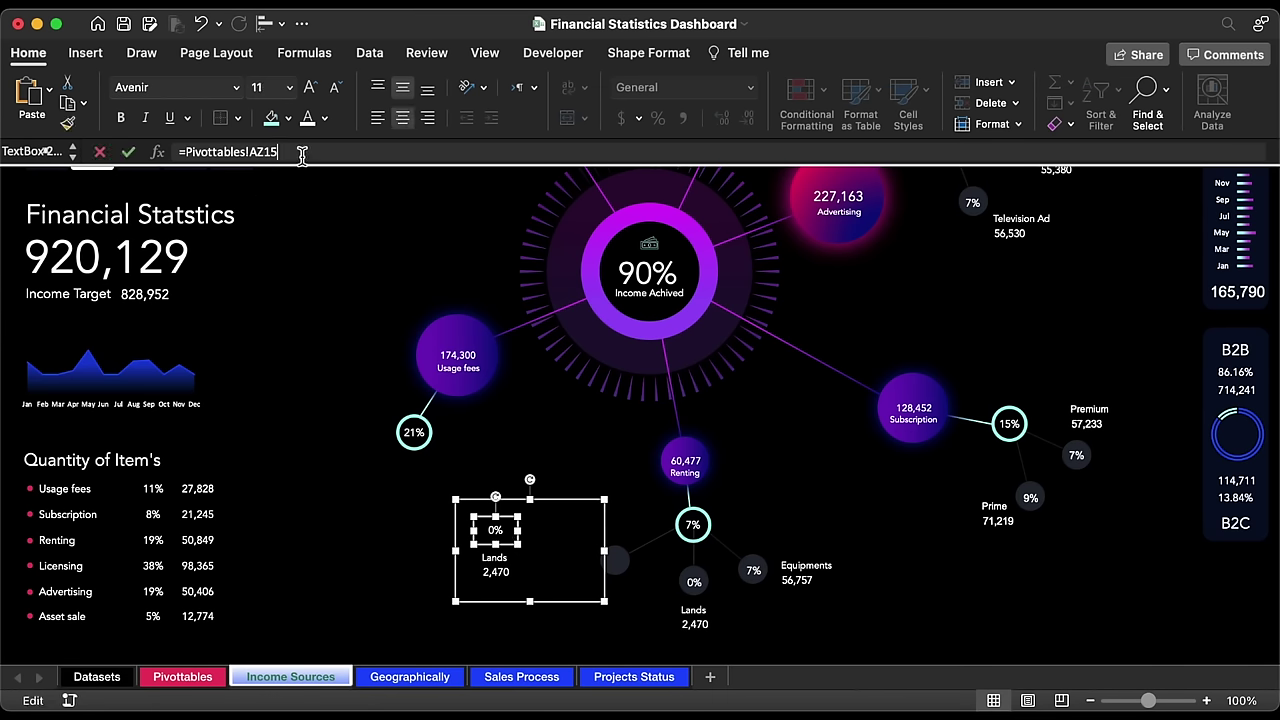
{"action": "key", "text": "Escape"}
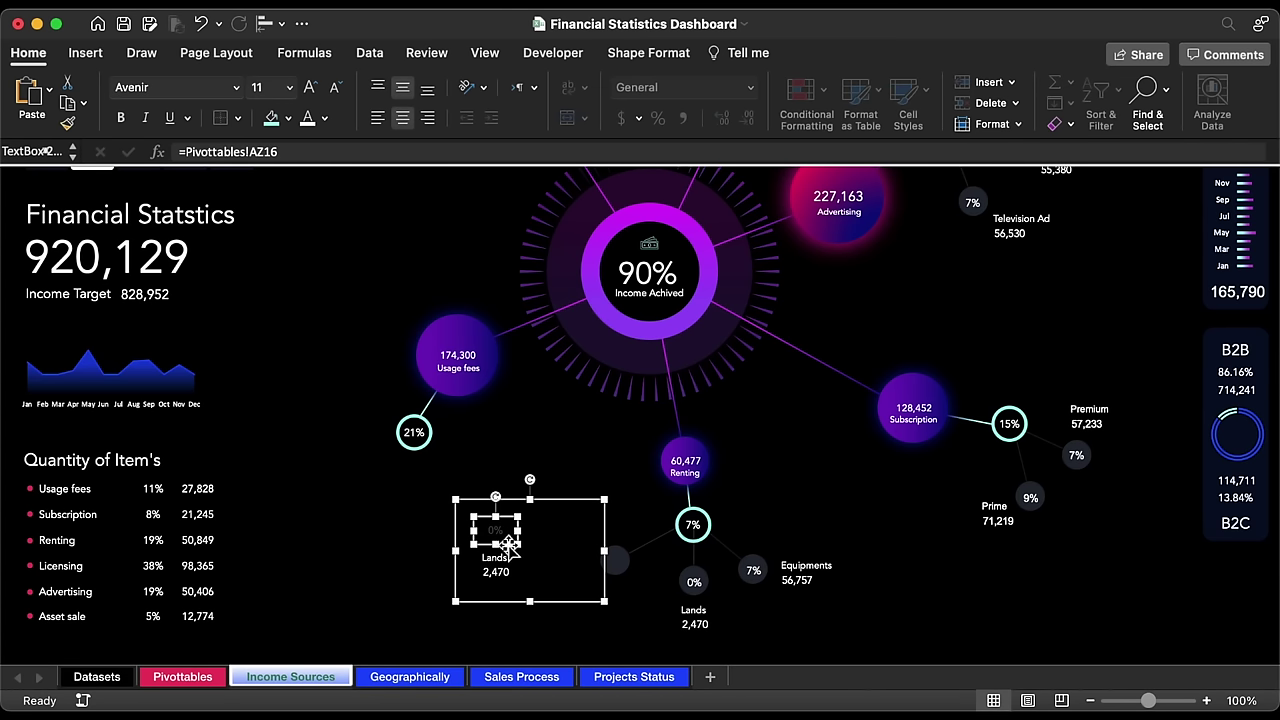
{"action": "left_click", "coordinate": [497, 558]}
{"action": "left_click", "coordinate": [325, 152]}
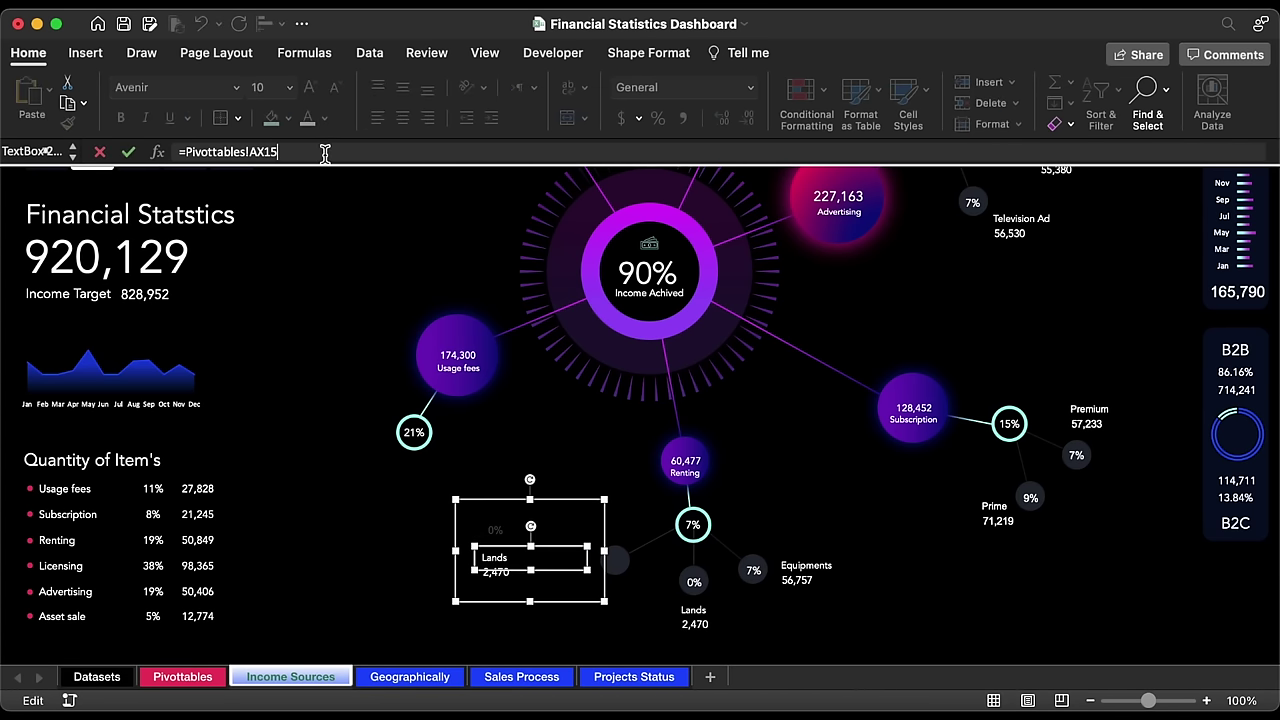
{"action": "key", "text": "BackSpace"}
{"action": "type", "text": "6"}
{"action": "key", "text": "Return"}
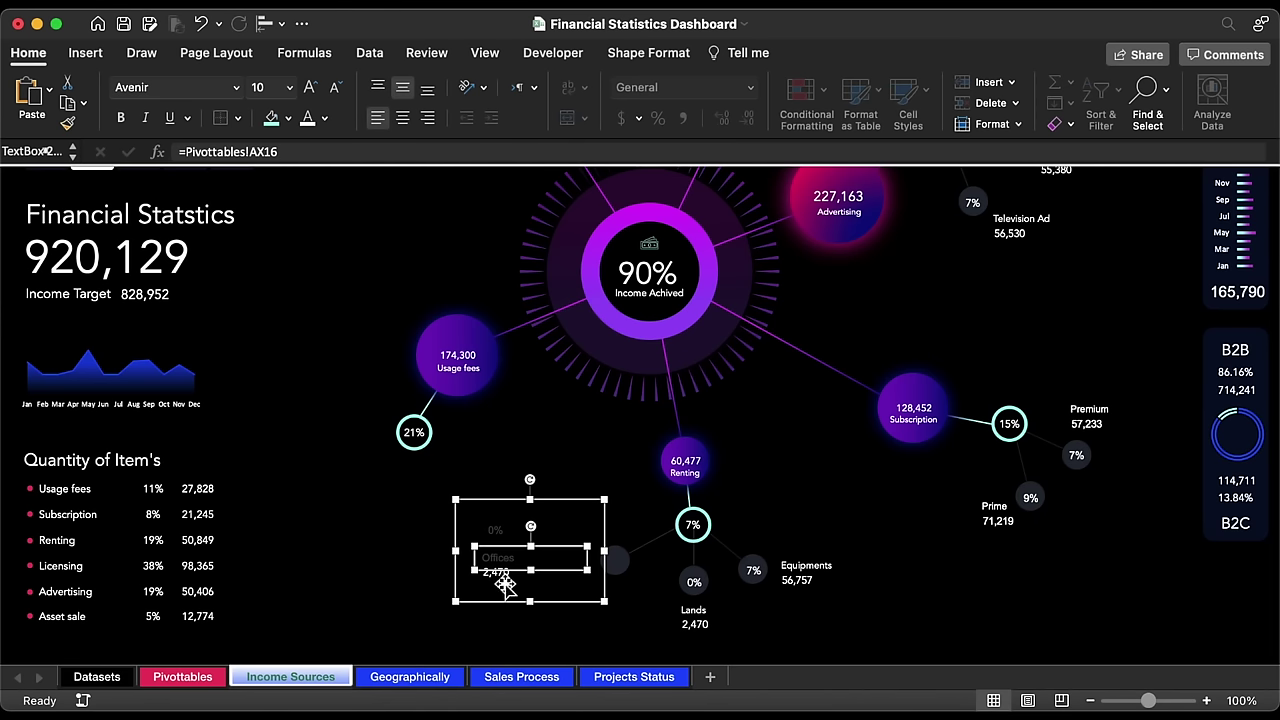
Step: Link the value text box to =Pivottables!AY16 so it shows 1,250
{"action": "left_click", "coordinate": [505, 580]}
{"action": "left_click", "coordinate": [328, 152]}
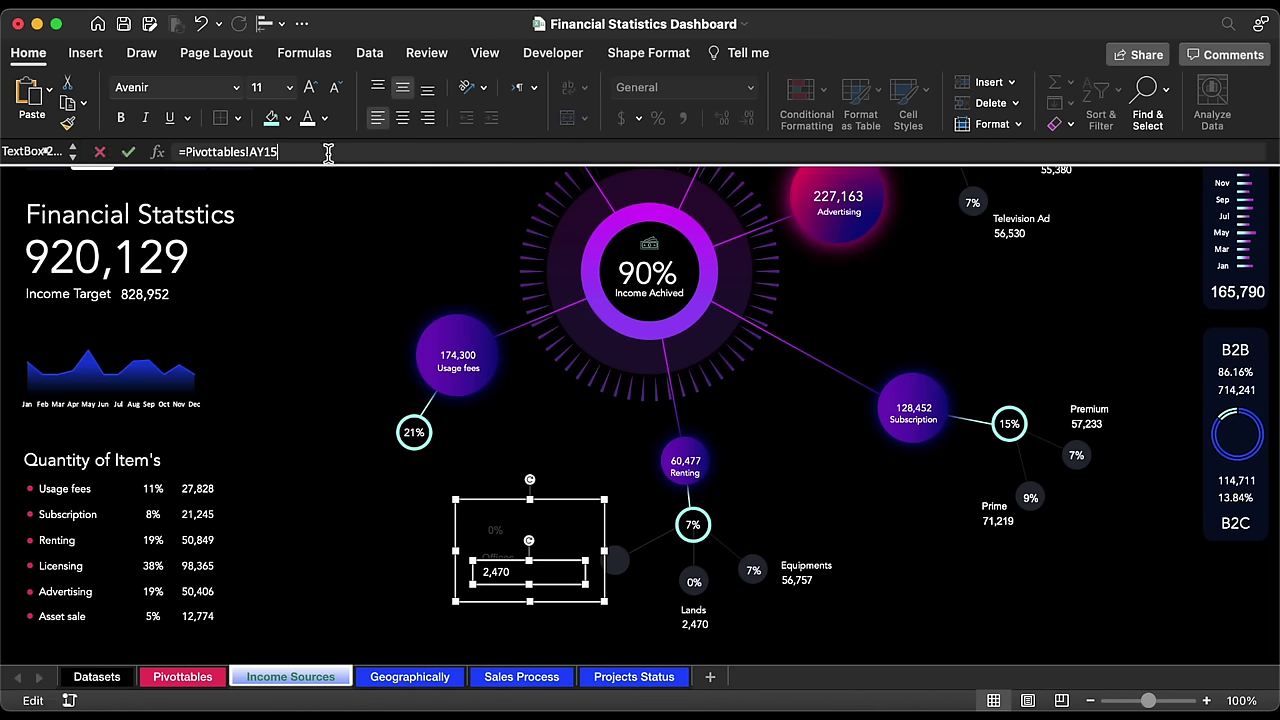
{"action": "type", "text": "6"}
{"action": "key", "text": "Return"}
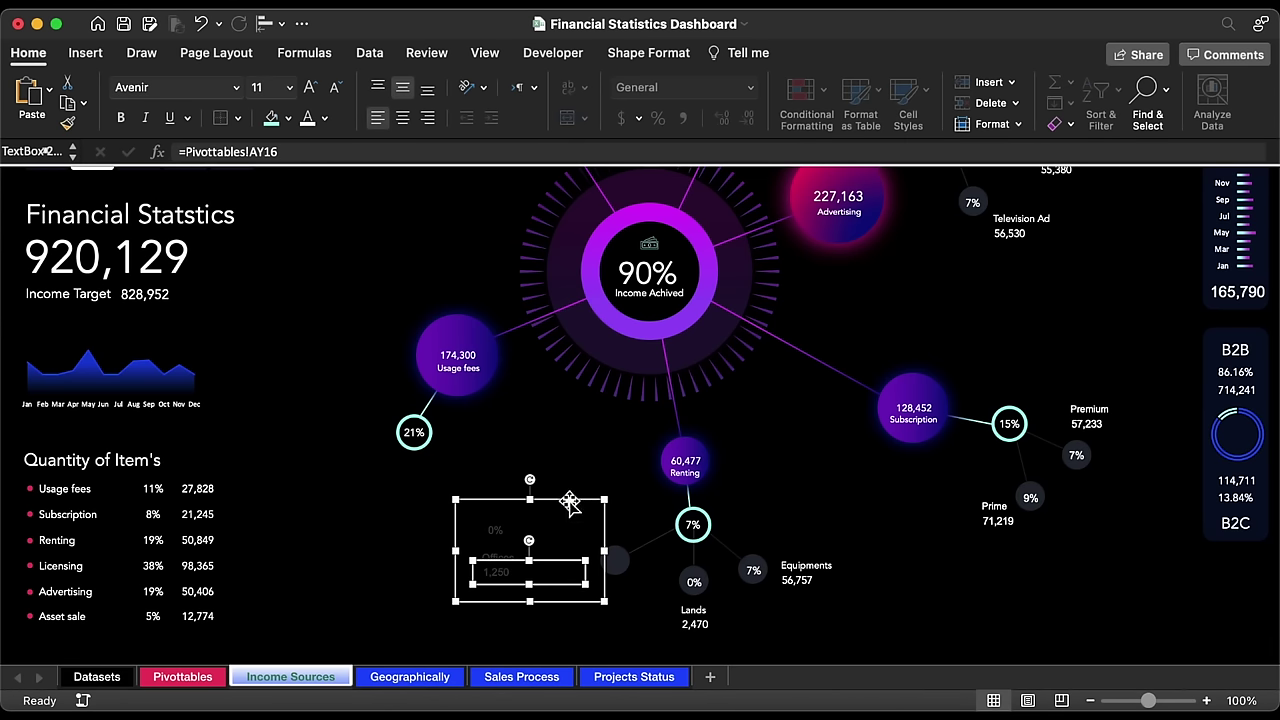
Step: Set the whole Offices label group's font to Avenir
{"action": "left_click", "coordinate": [568, 505]}
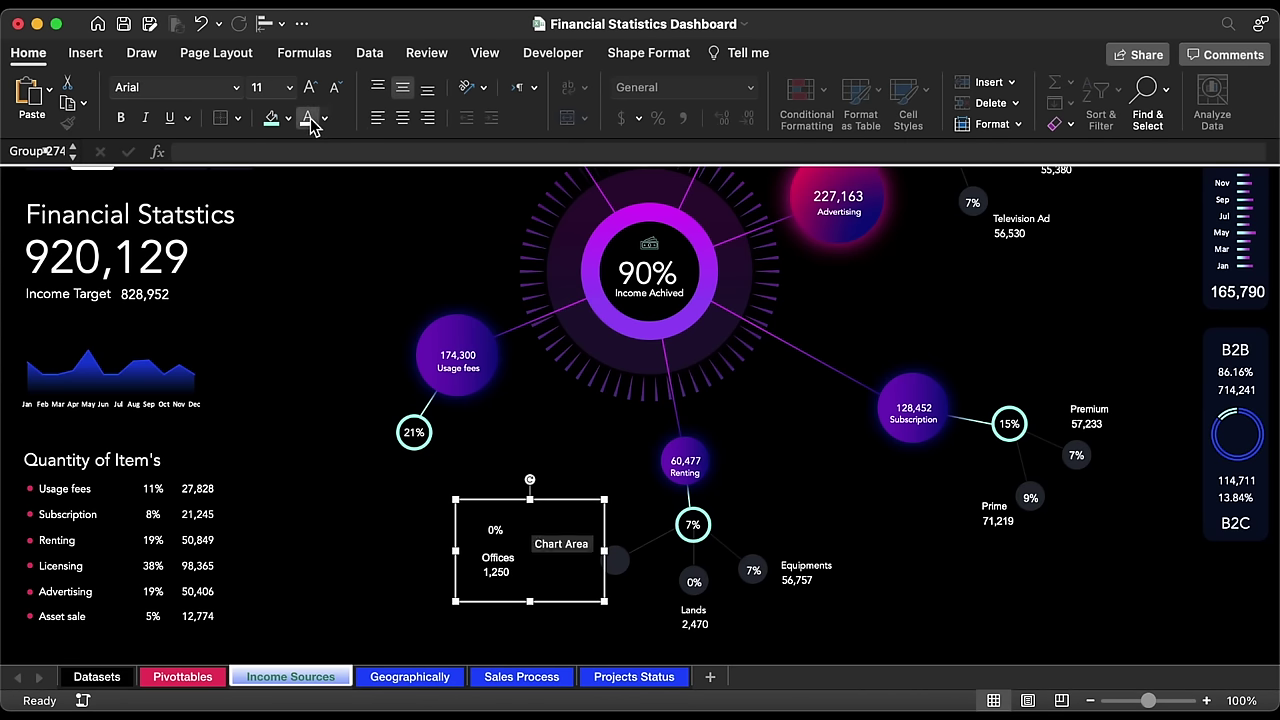
{"action": "left_click", "coordinate": [236, 87]}
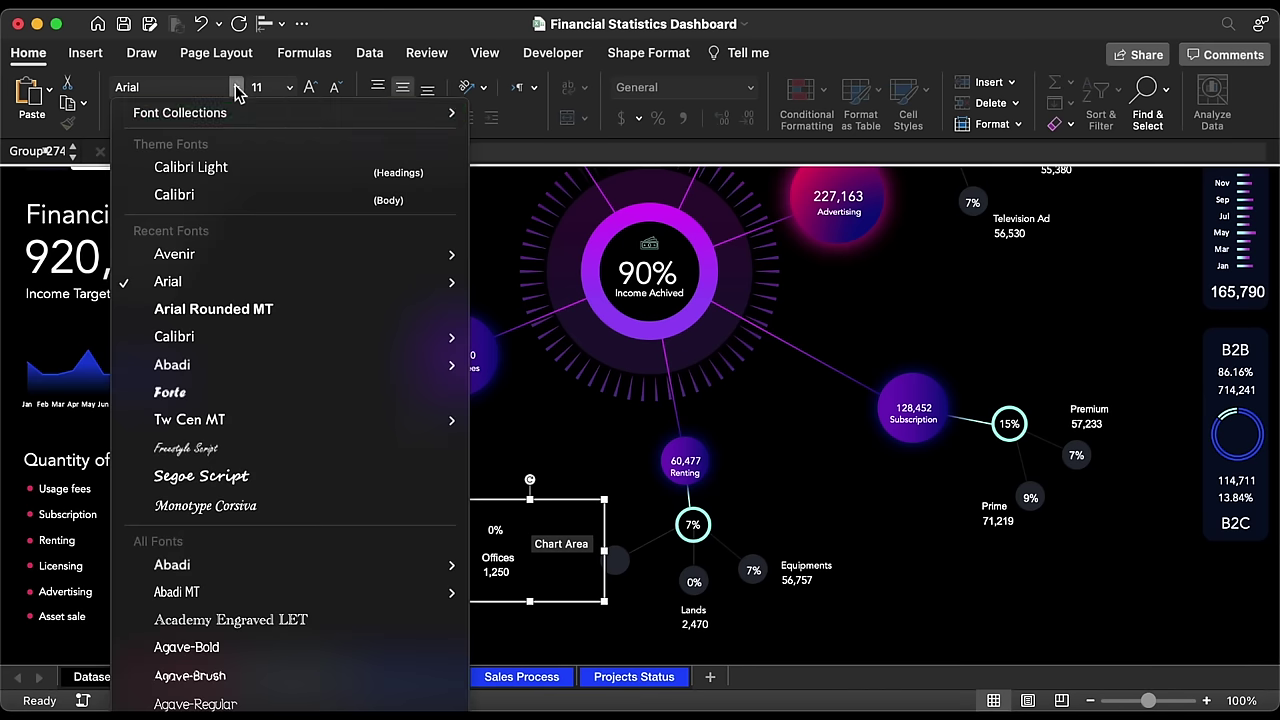
{"action": "left_click", "coordinate": [214, 260]}
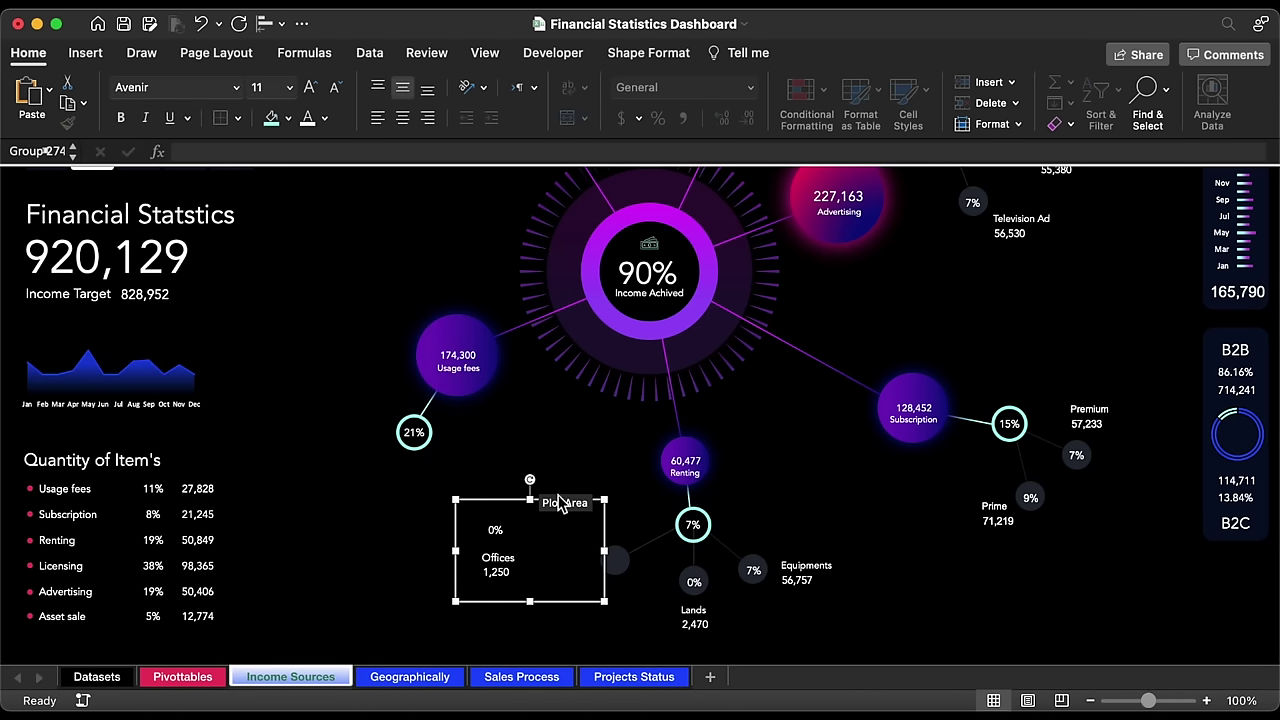
Step: Move the 0% badge right of Offices and align the 1,250 value beneath the label
{"action": "left_click", "coordinate": [500, 531]}
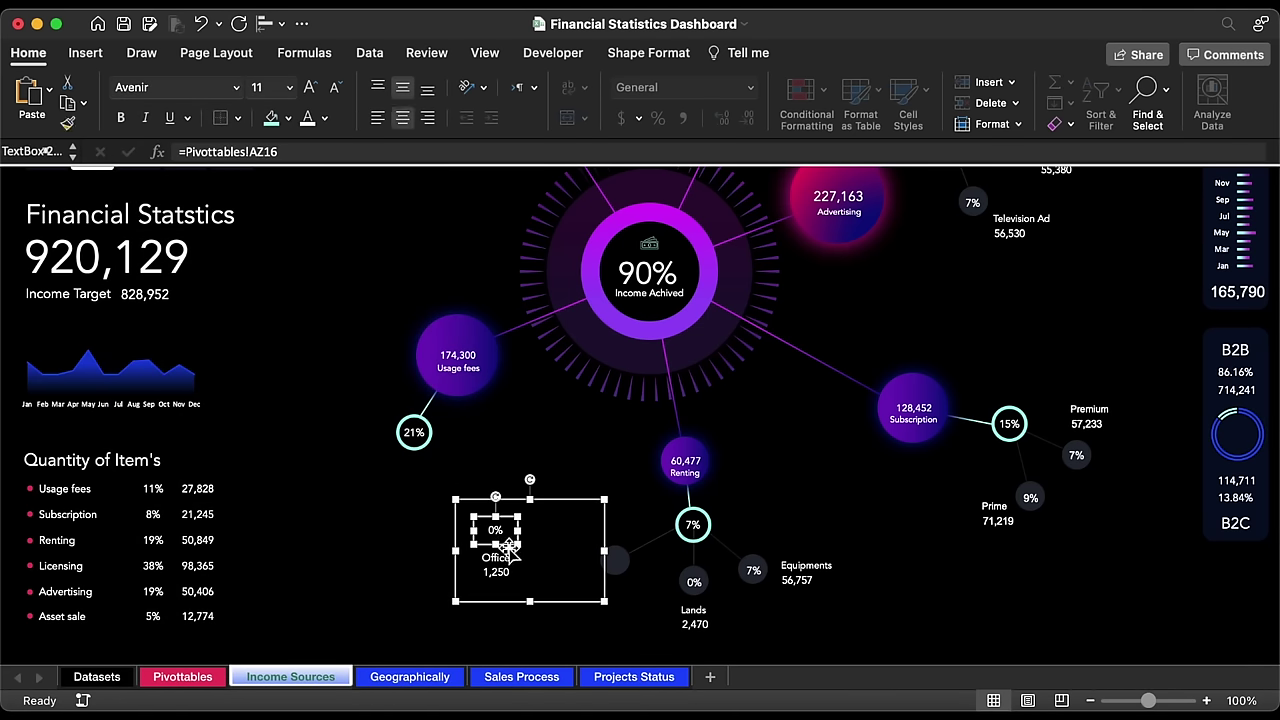
{"action": "left_click_drag", "start_coordinate": [510, 545], "coordinate": [628, 578]}
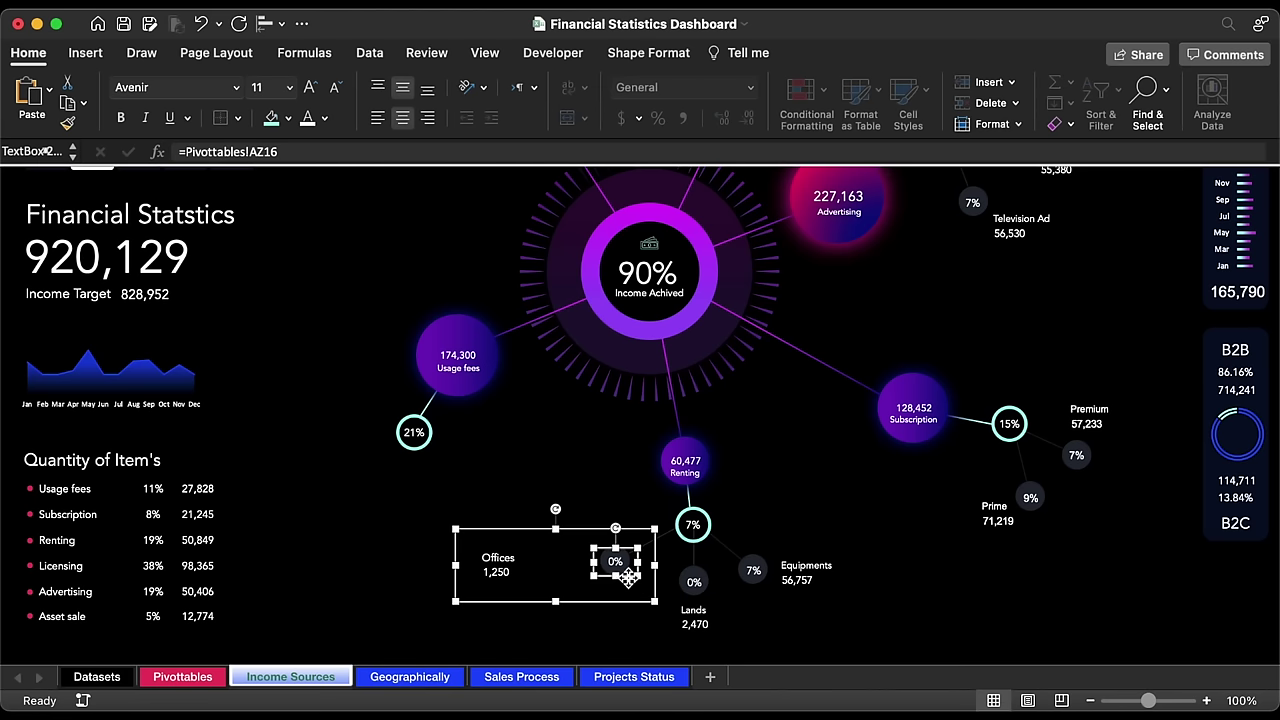
{"action": "left_click", "coordinate": [499, 565]}
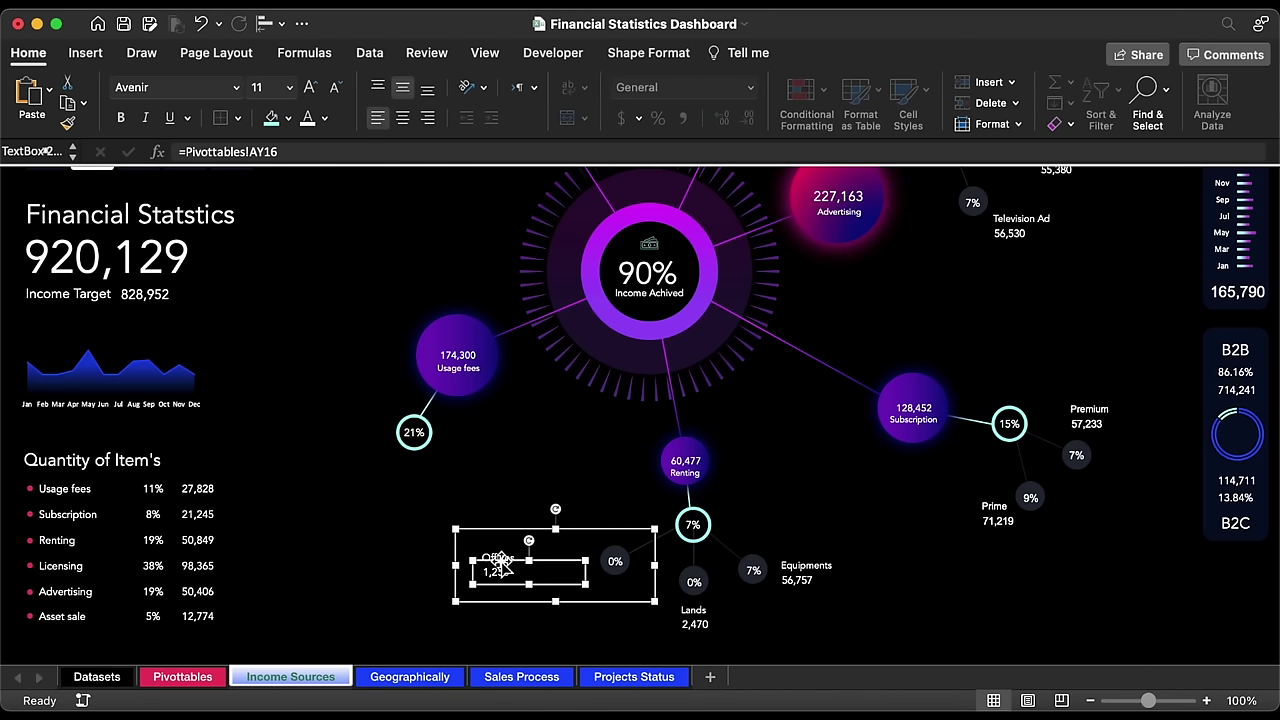
{"action": "left_click_drag", "start_coordinate": [499, 566], "coordinate": [573, 562]}
{"action": "left_click", "coordinate": [500, 557], "text": "shift"}
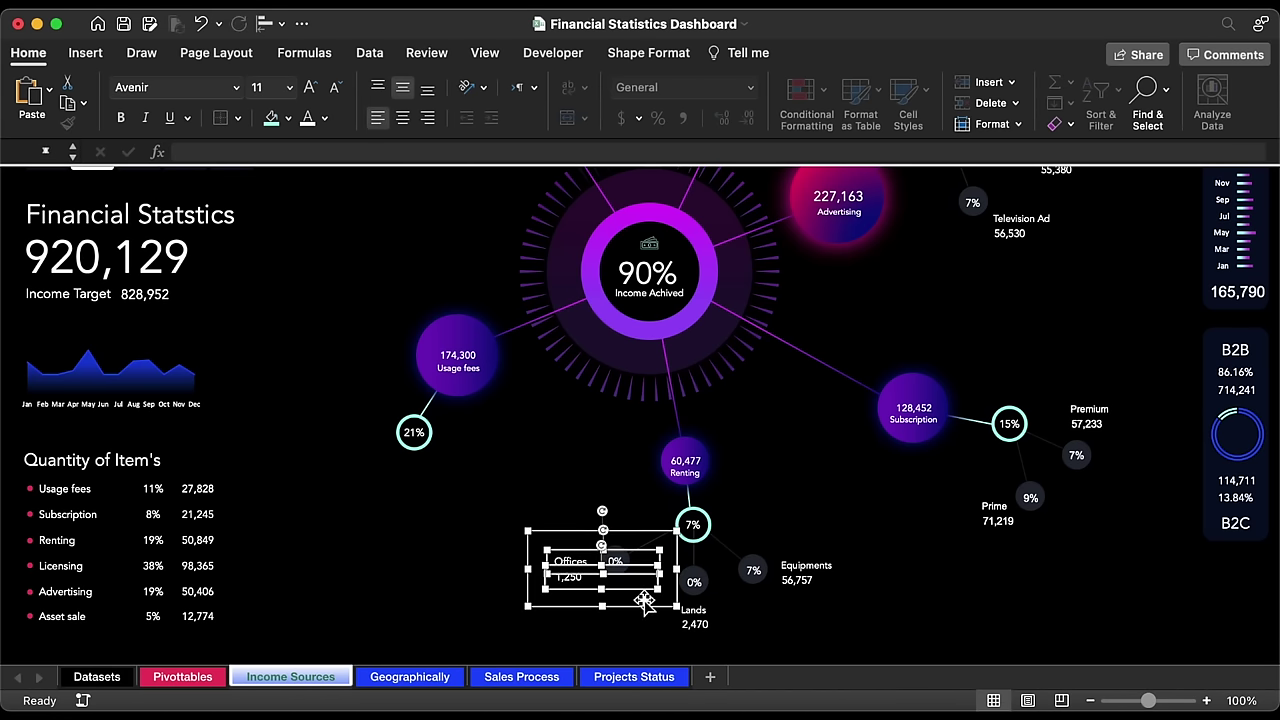
{"action": "left_click", "coordinate": [964, 599]}
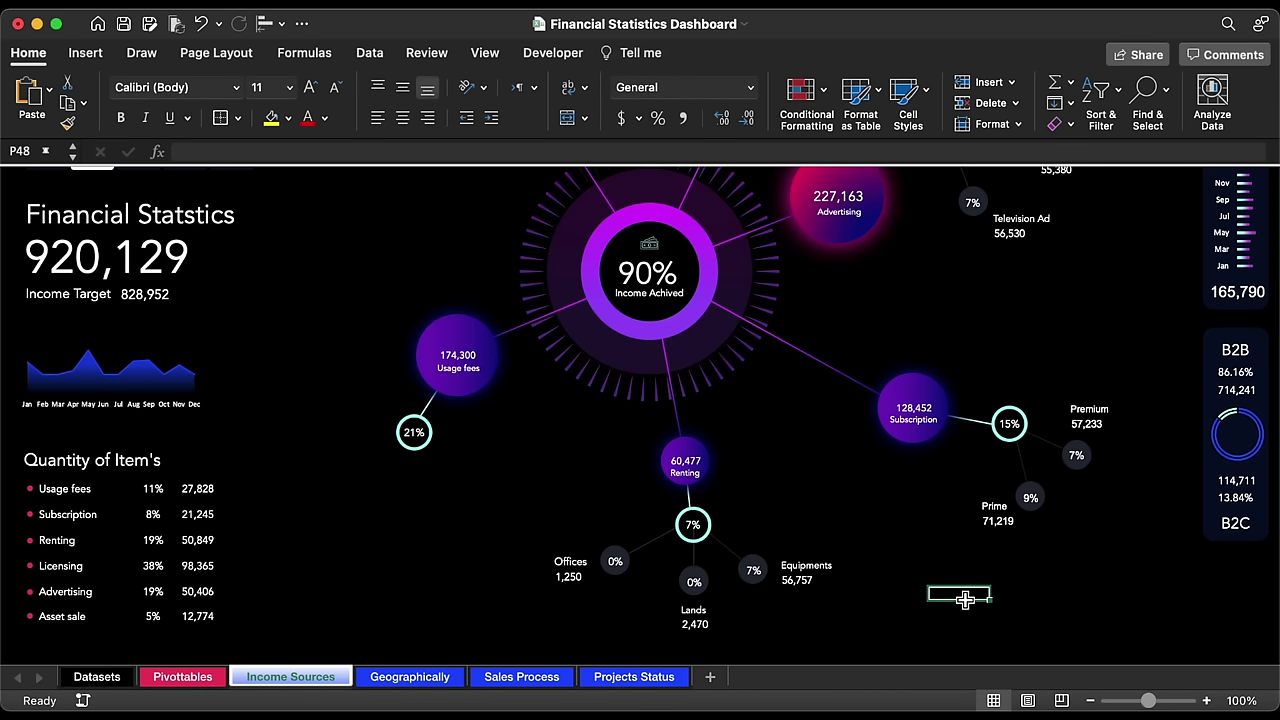
{"action": "scroll", "coordinate": [964, 599], "scroll_direction": "up", "scroll_amount": 5}
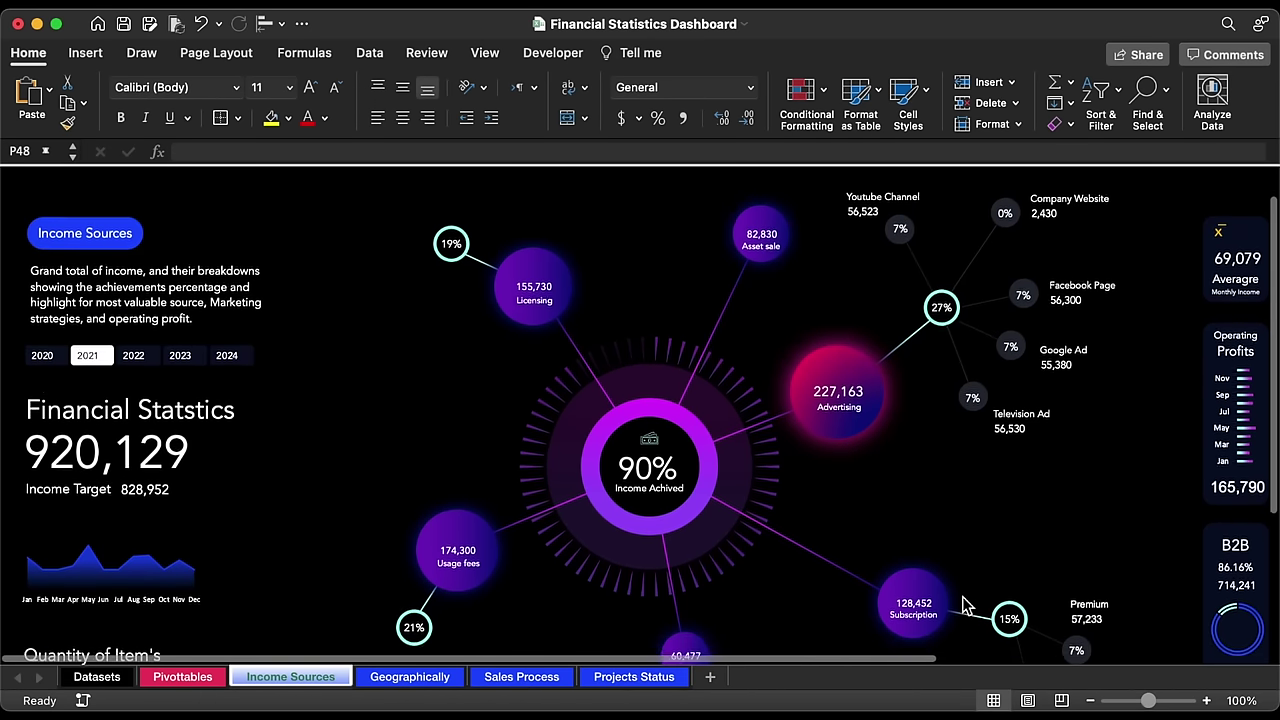
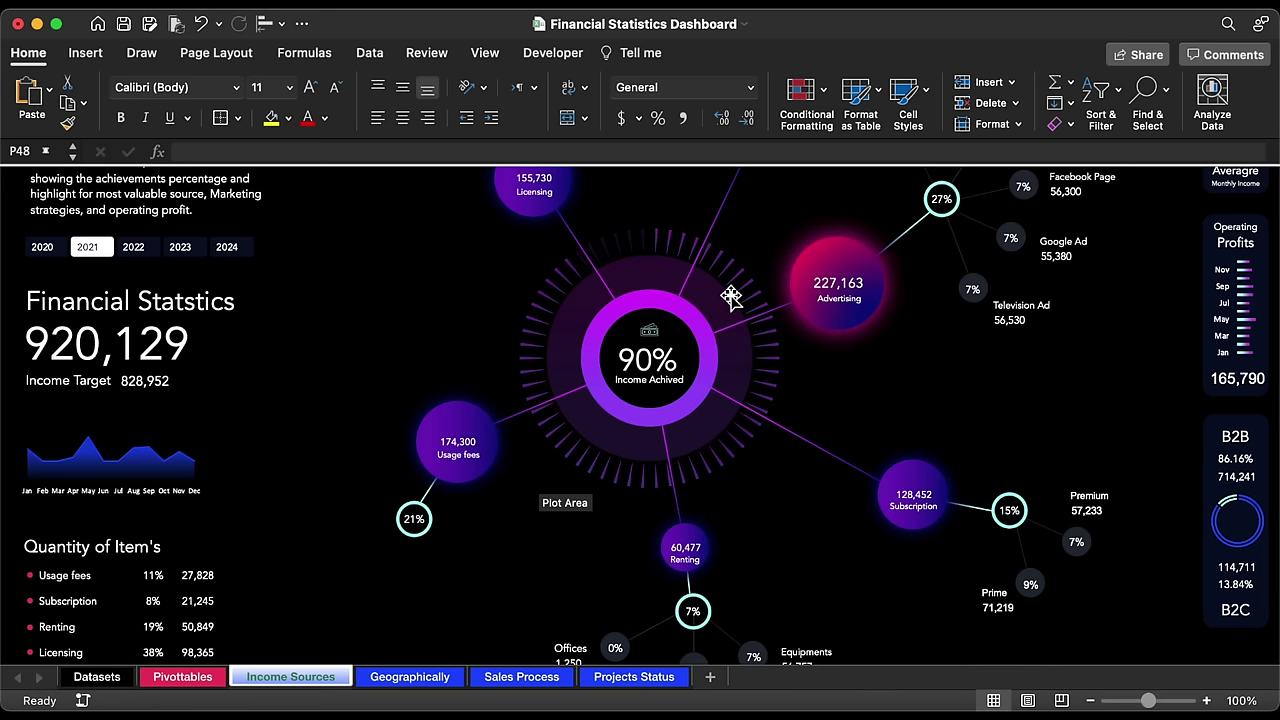
Step: Move the Offices label copy beside the 21% circle and rotate it downward
{"action": "scroll", "coordinate": [673, 531], "scroll_direction": "down", "scroll_amount": 4}
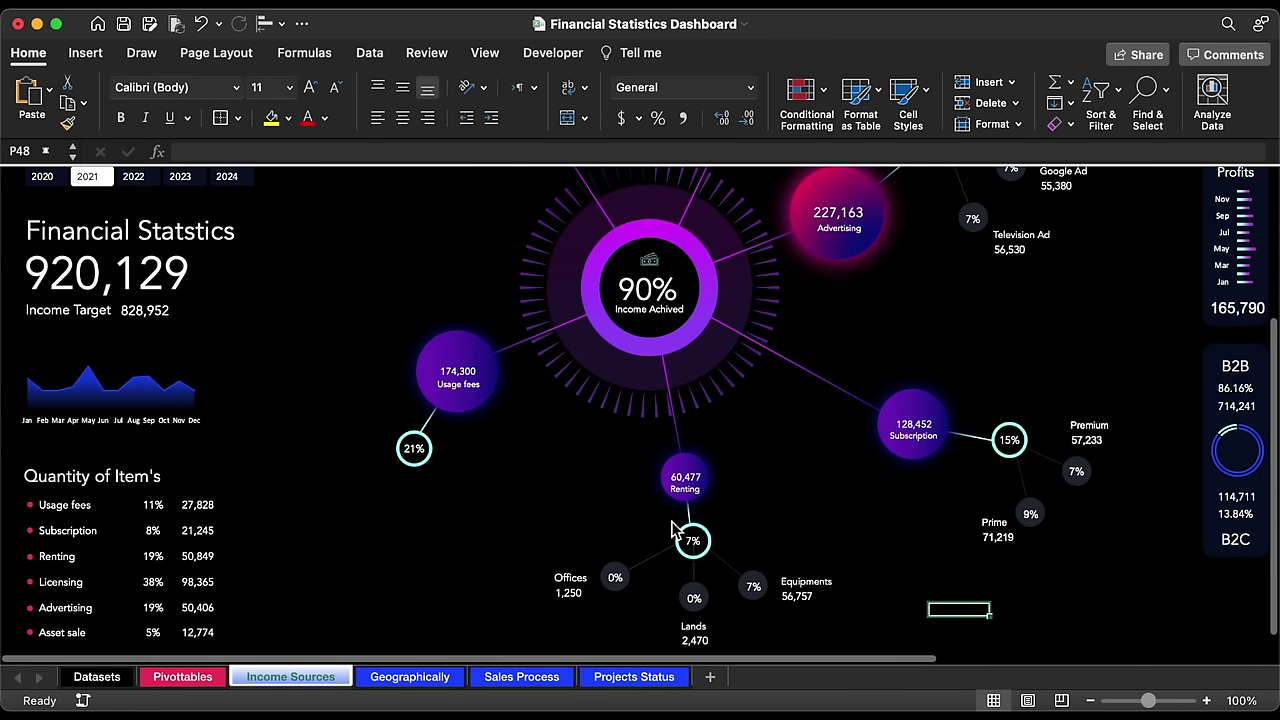
{"action": "left_click", "coordinate": [565, 585]}
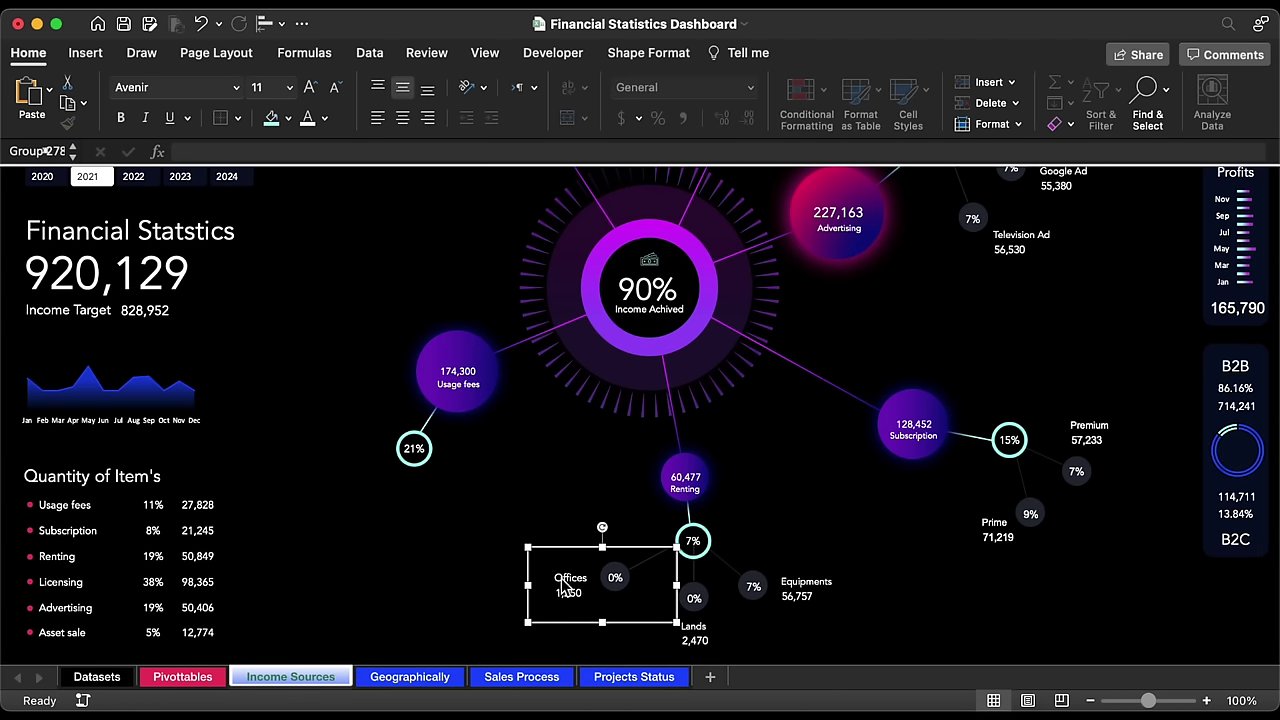
{"action": "left_click_drag", "start_coordinate": [565, 585], "coordinate": [411, 598]}
{"action": "left_click", "coordinate": [652, 565]}
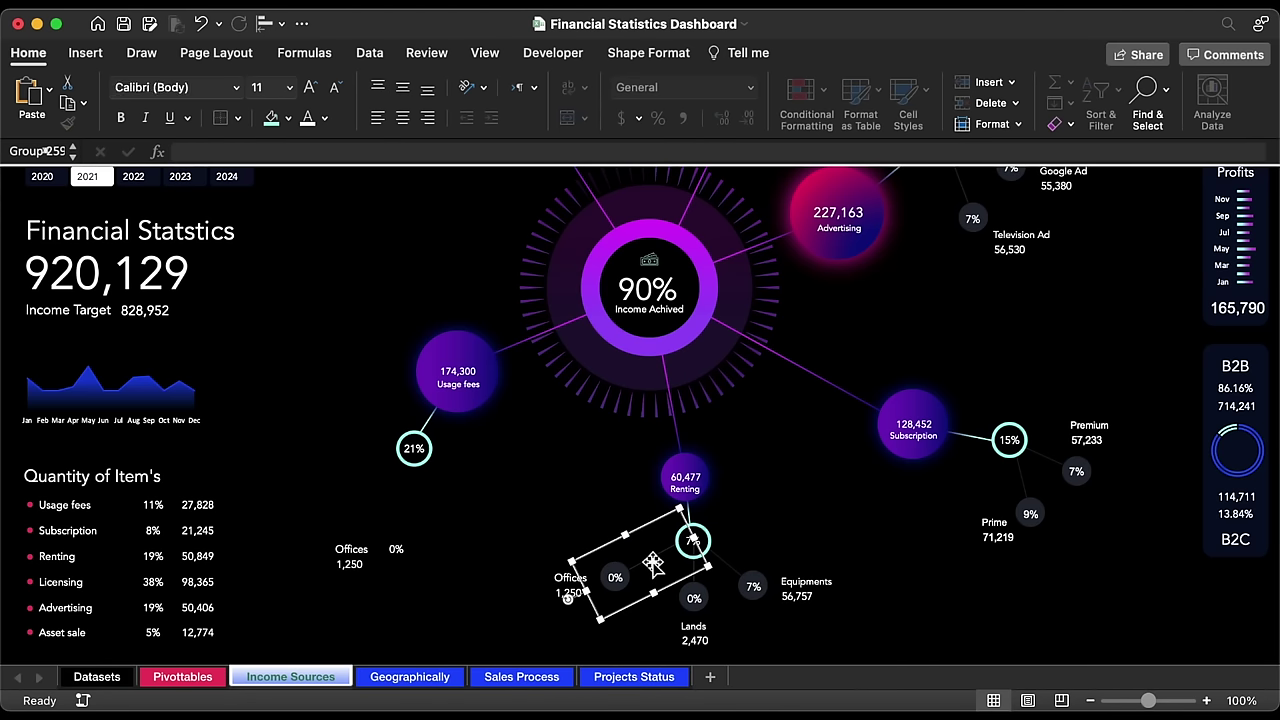
{"action": "left_click_drag", "start_coordinate": [652, 567], "coordinate": [452, 480]}
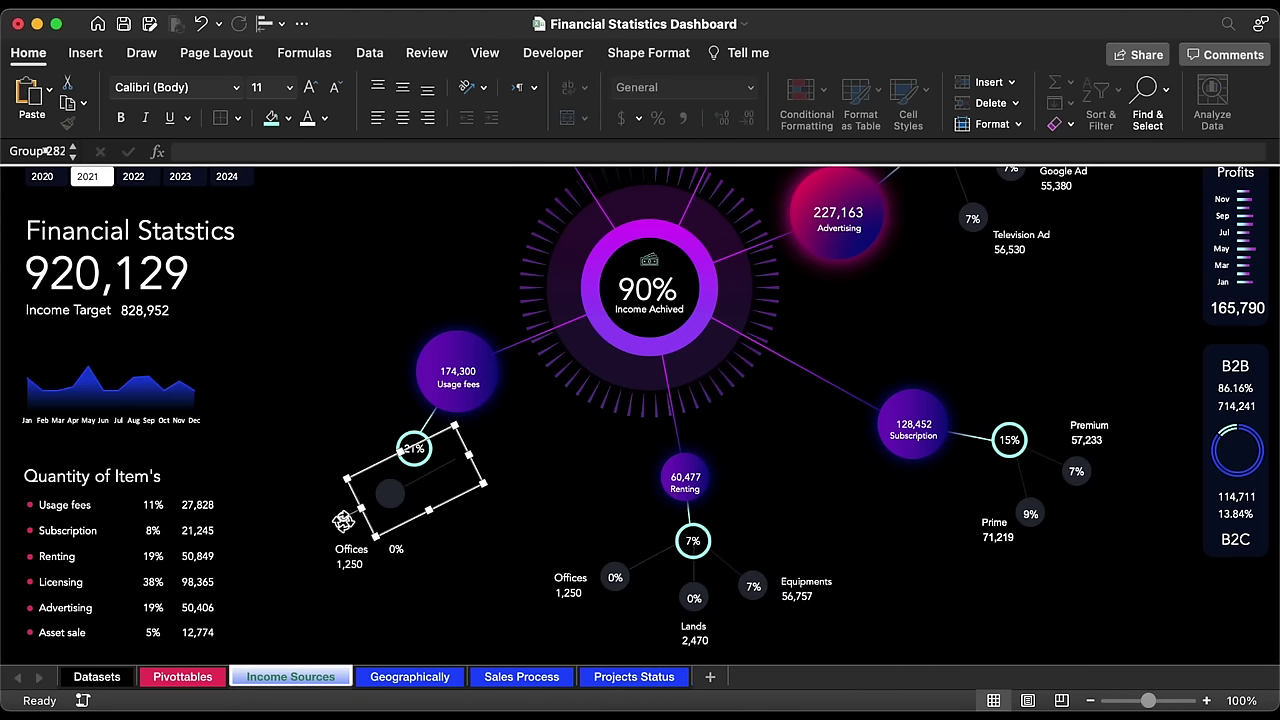
{"action": "left_click_drag", "start_coordinate": [337, 490], "coordinate": [355, 523]}
{"action": "left_click_drag", "start_coordinate": [458, 497], "coordinate": [420, 495]}
{"action": "left_click_drag", "start_coordinate": [314, 523], "coordinate": [317, 528]}
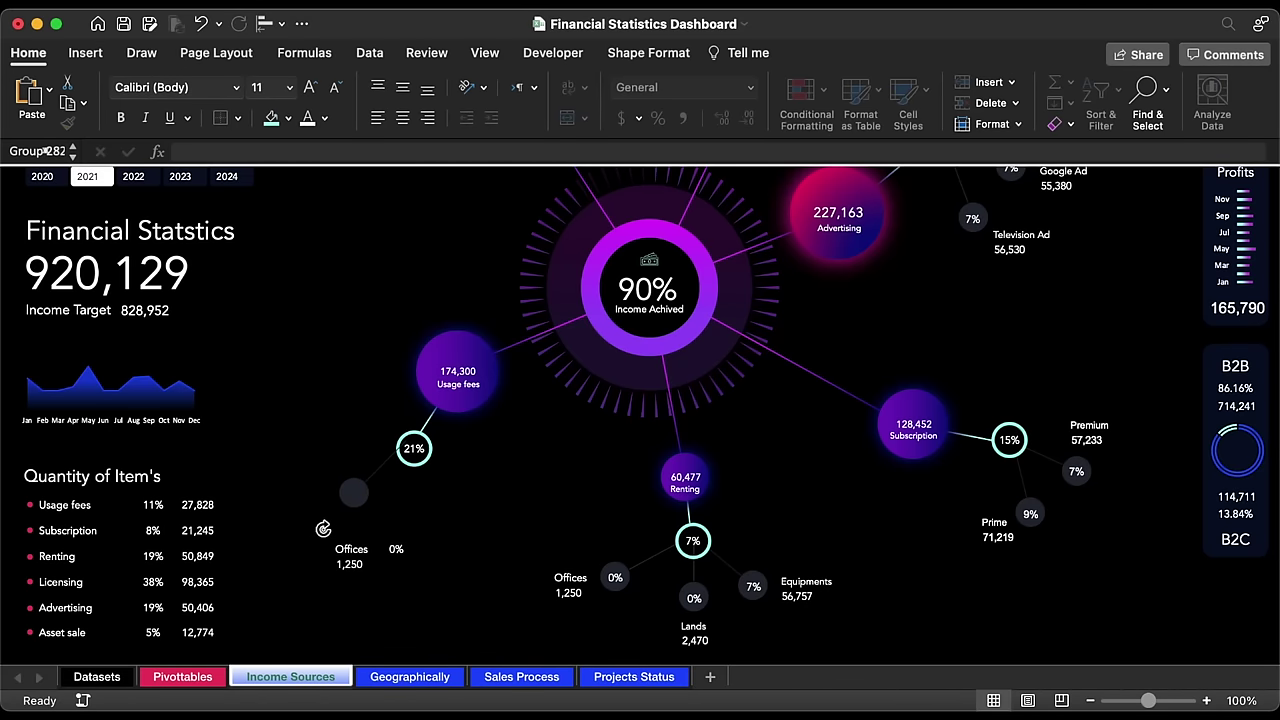
{"action": "key", "text": "super+z"}
{"action": "key", "text": "super+z"}
{"action": "key", "text": "super+z"}
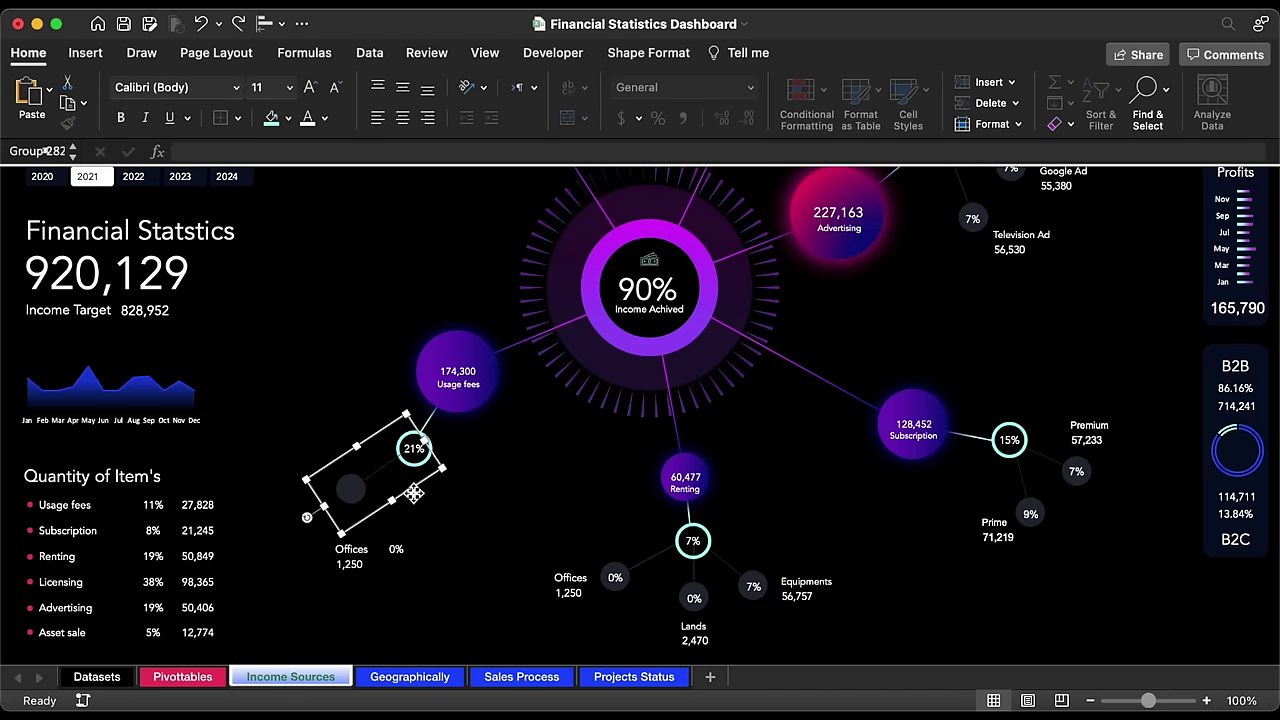
{"action": "left_click_drag", "start_coordinate": [413, 493], "coordinate": [464, 512]}
Step: Duplicate the Offices label group, rotate the copy 180°, and select it with the grey Offices node
{"action": "key", "text": "super+d"}
{"action": "left_click_drag", "start_coordinate": [357, 543], "coordinate": [426, 540]}
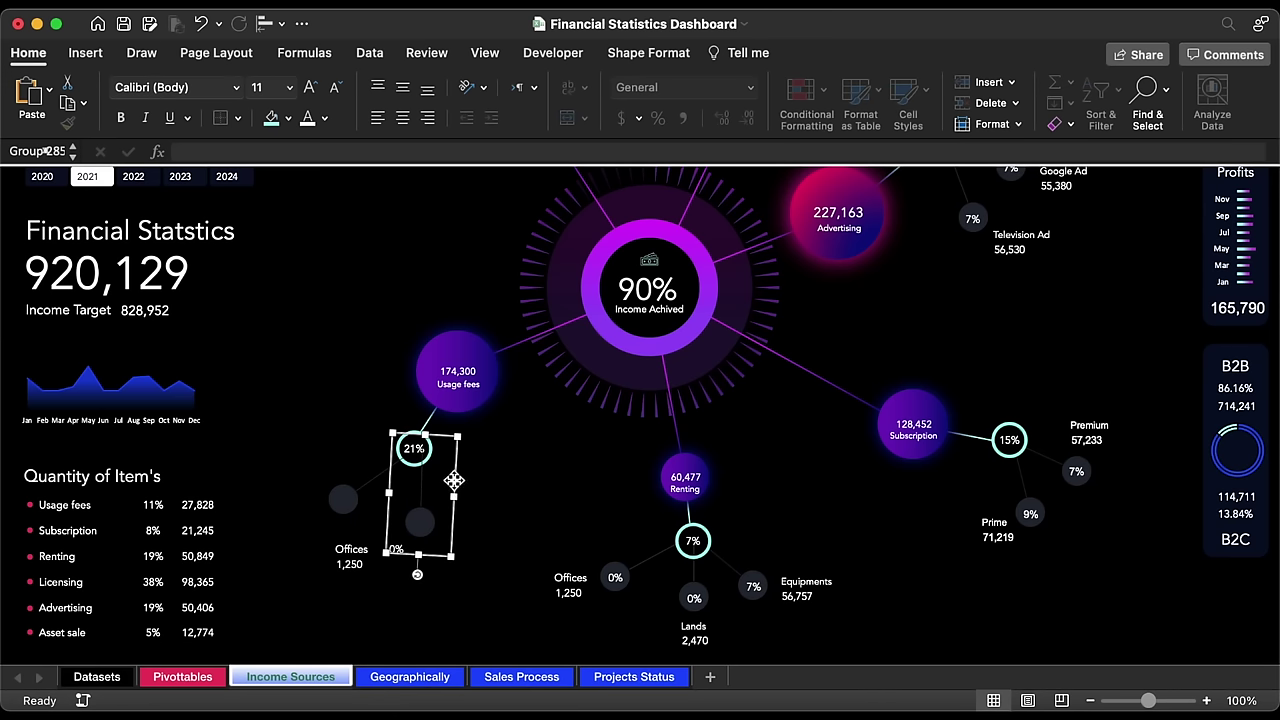
{"action": "left_click_drag", "start_coordinate": [454, 481], "coordinate": [447, 481]}
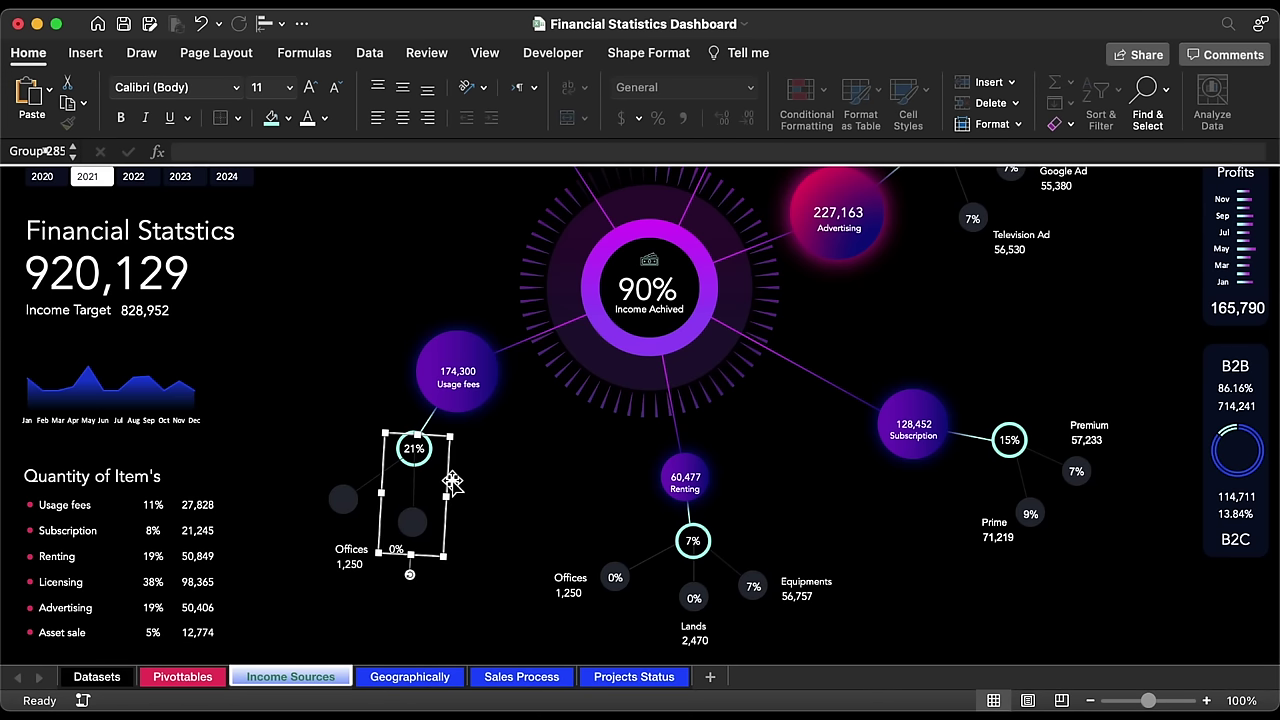
{"action": "left_click", "coordinate": [354, 498], "text": "shift"}
{"action": "right_click", "coordinate": [352, 497]}
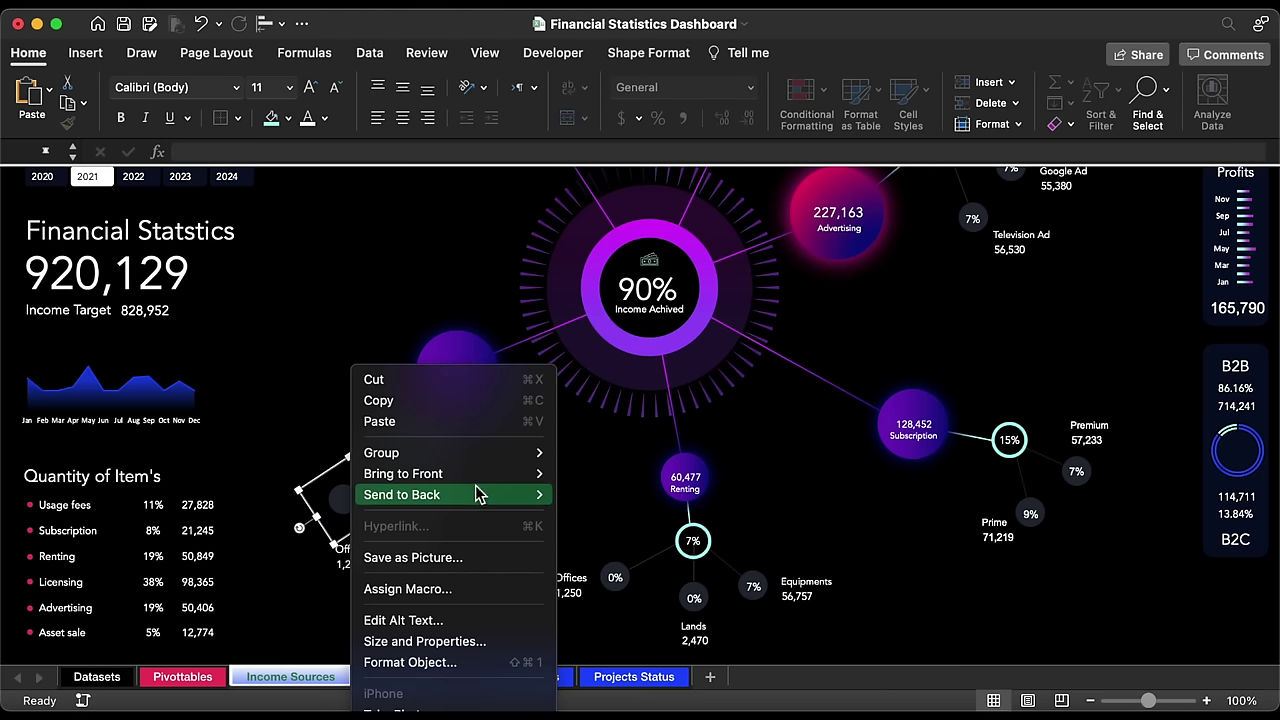
Step: Send the shapes behind the diagram and move the Offices label beside the 21% circle
{"action": "mouse_move", "coordinate": [480, 494]}
{"action": "left_click", "coordinate": [628, 496]}
{"action": "left_click", "coordinate": [364, 563]}
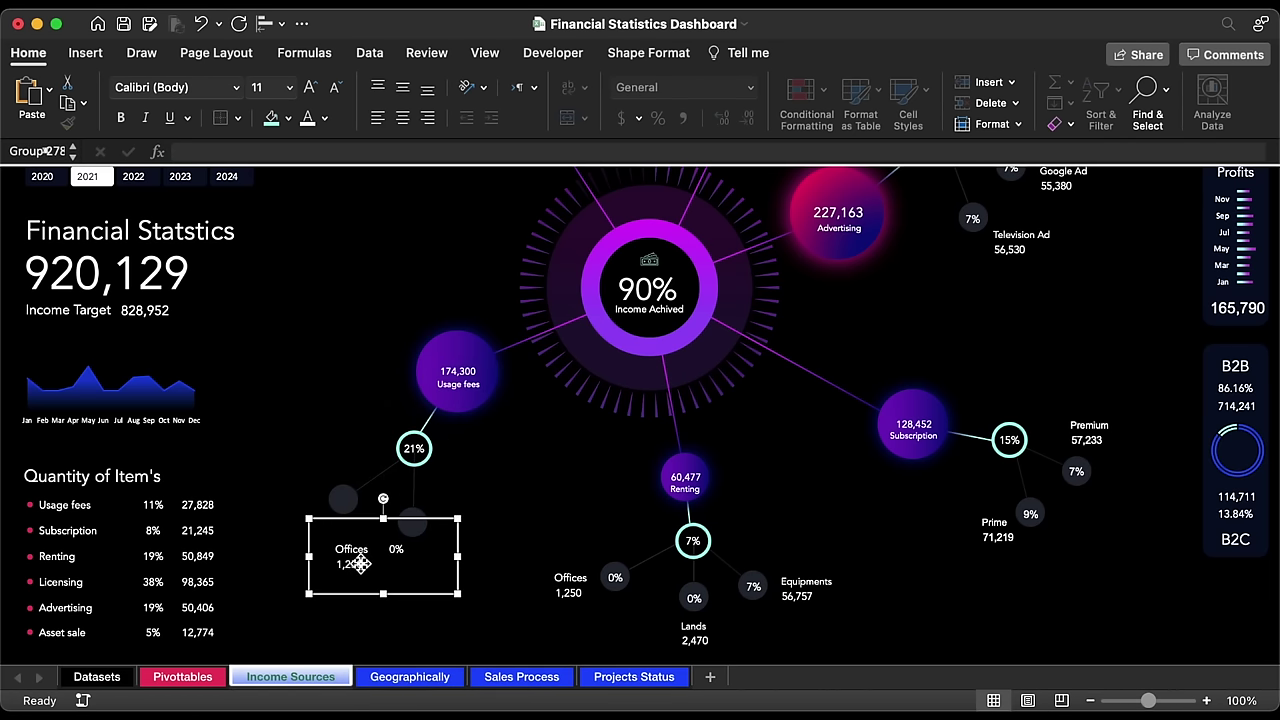
{"action": "left_click_drag", "start_coordinate": [368, 597], "coordinate": [317, 548]}
Step: Relink the 0% percentage text box to Pivottables!AZ8
{"action": "left_click", "coordinate": [342, 508]}
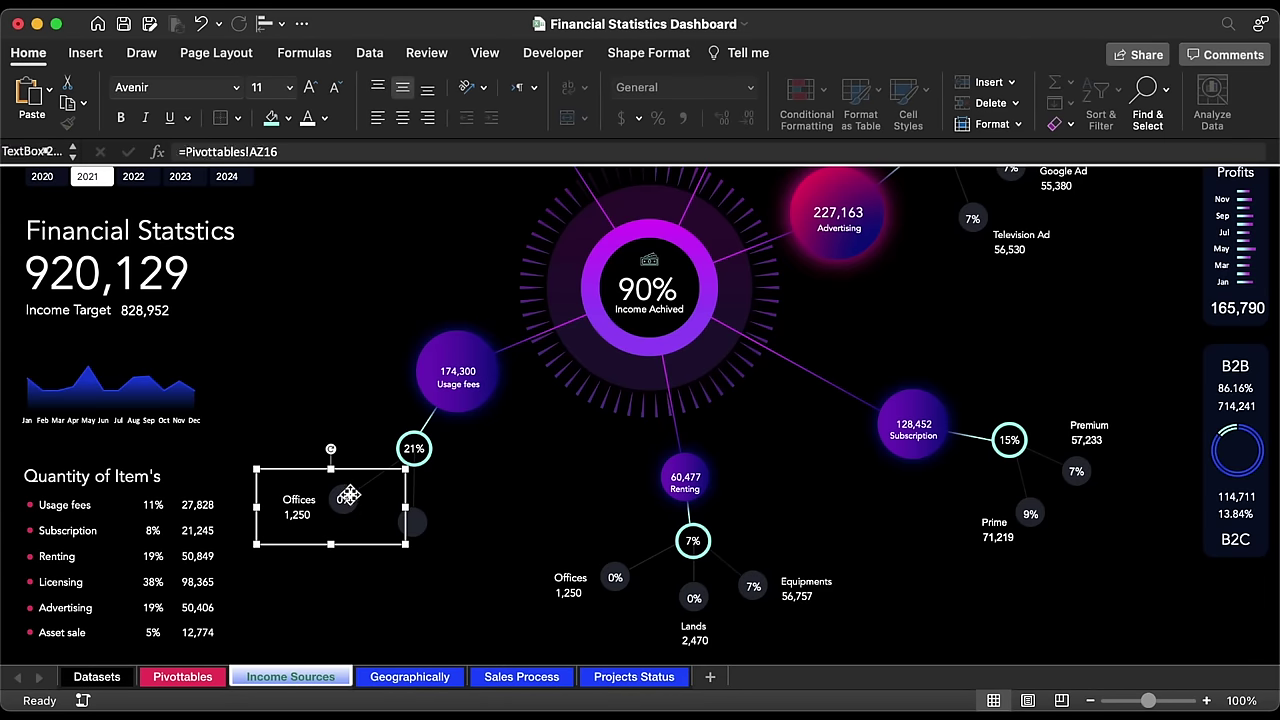
{"action": "left_click", "coordinate": [300, 152]}
{"action": "key", "text": "alt+shift+Left"}
{"action": "key", "text": "alt+shift+Left"}
{"action": "key", "text": "alt+shift+Left"}
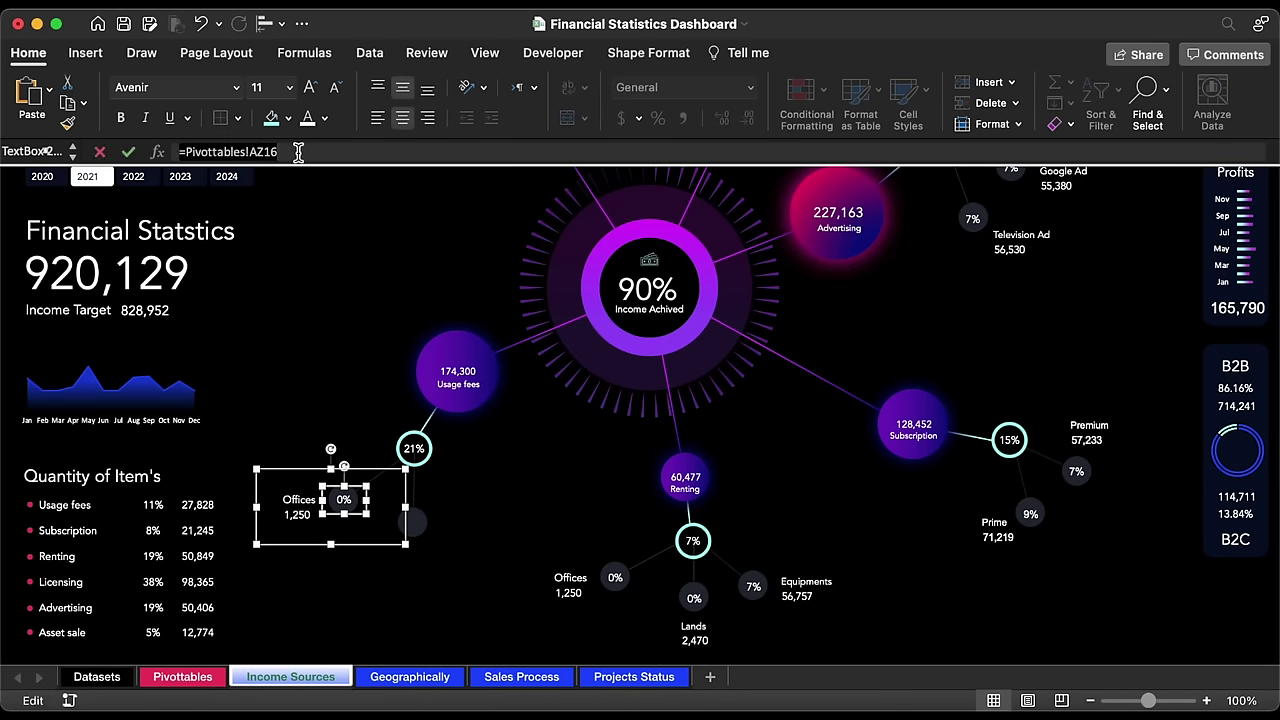
{"action": "key", "text": "BackSpace"}
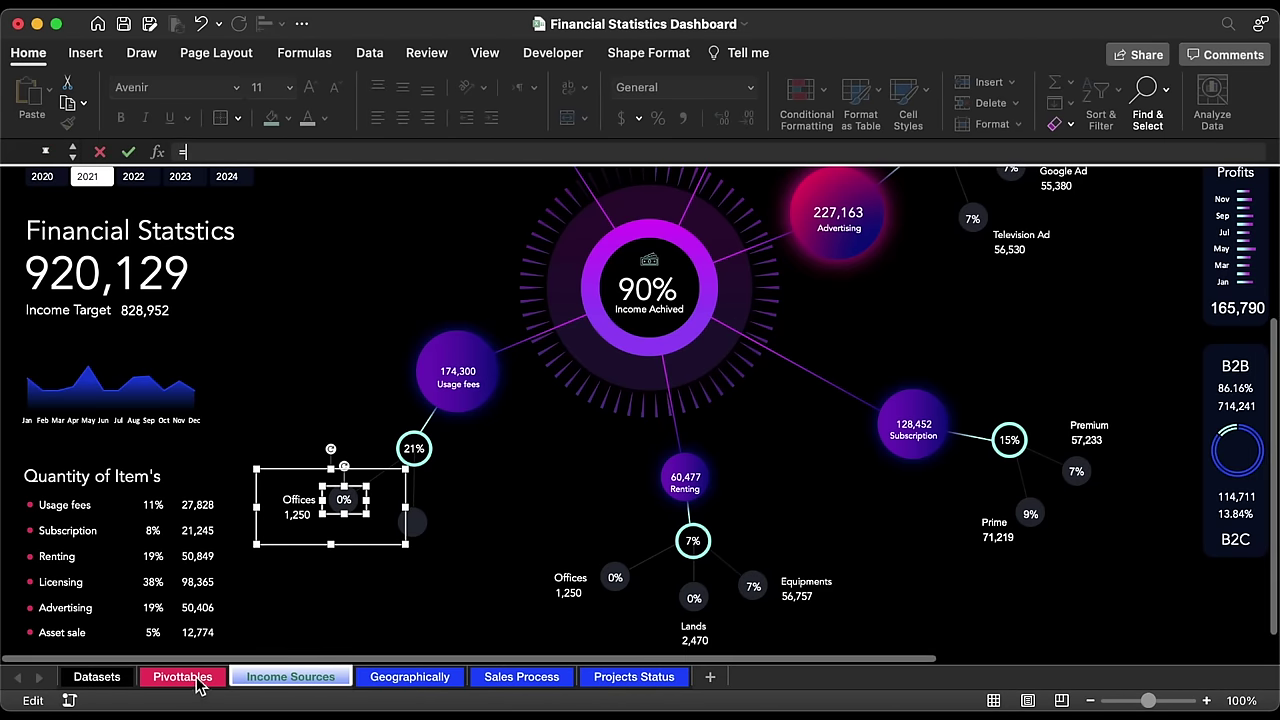
{"action": "left_click", "coordinate": [196, 680]}
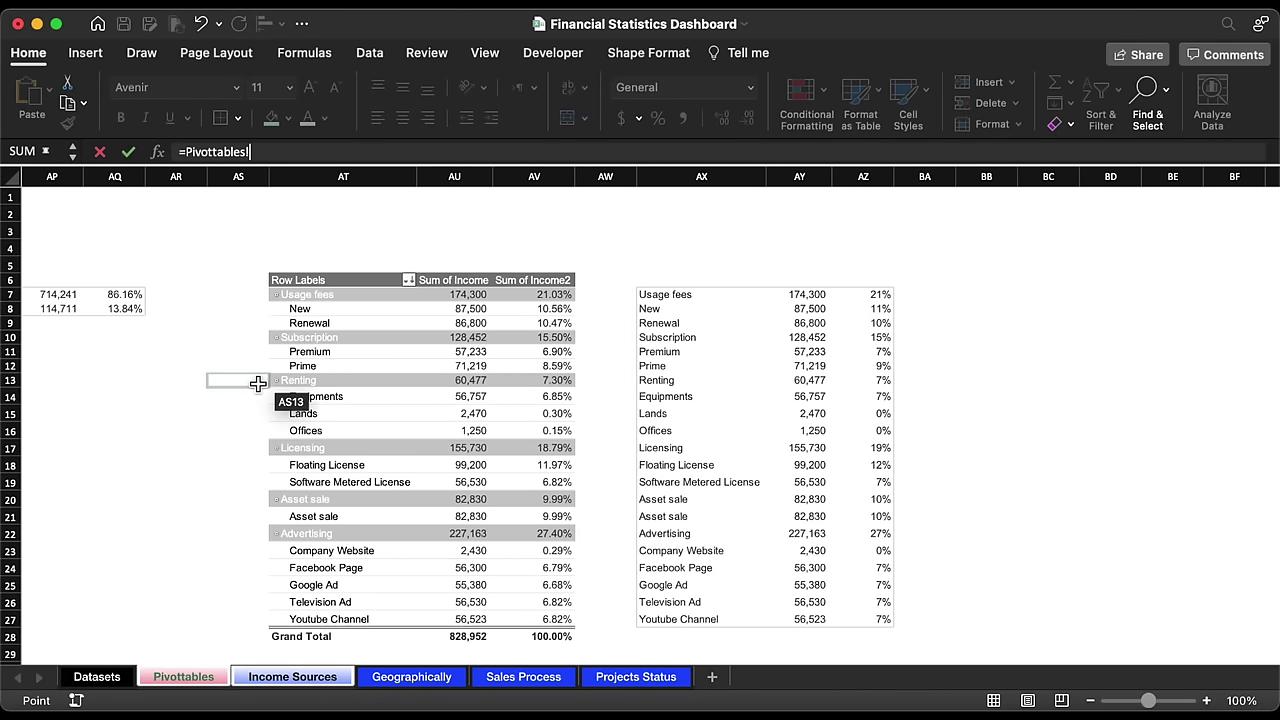
{"action": "key", "text": "Escape"}
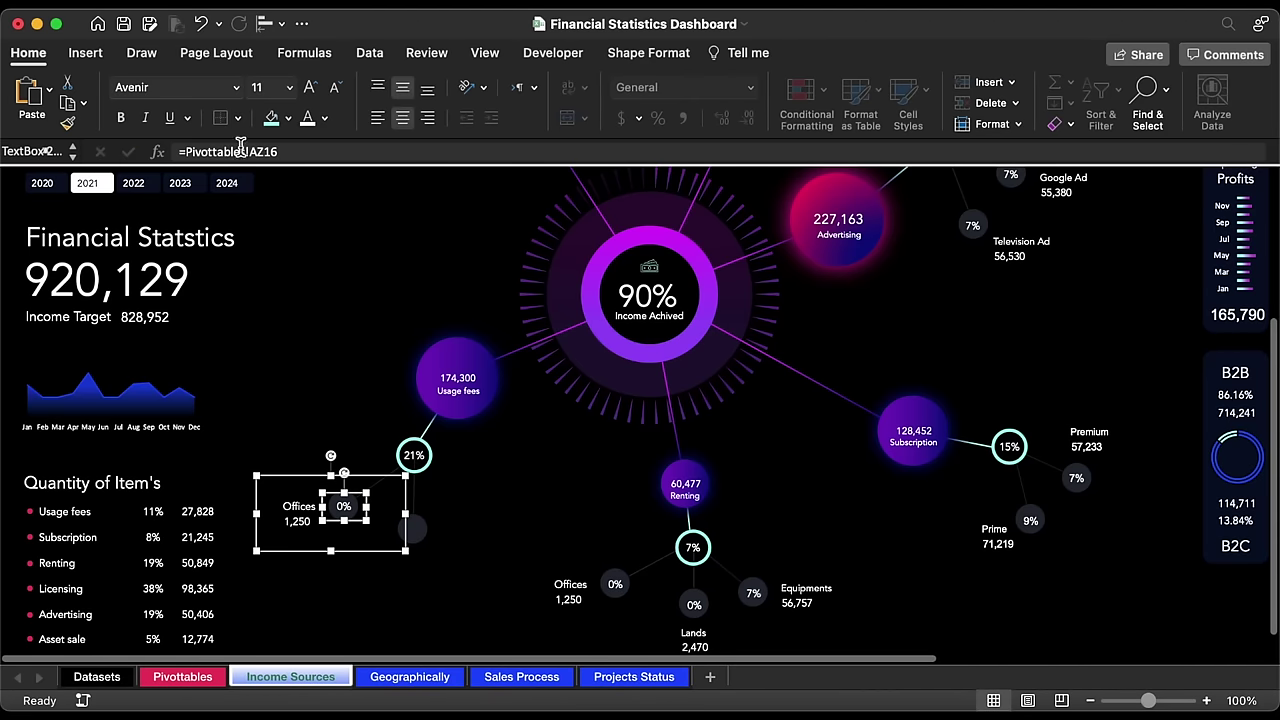
{"action": "left_click", "coordinate": [291, 153]}
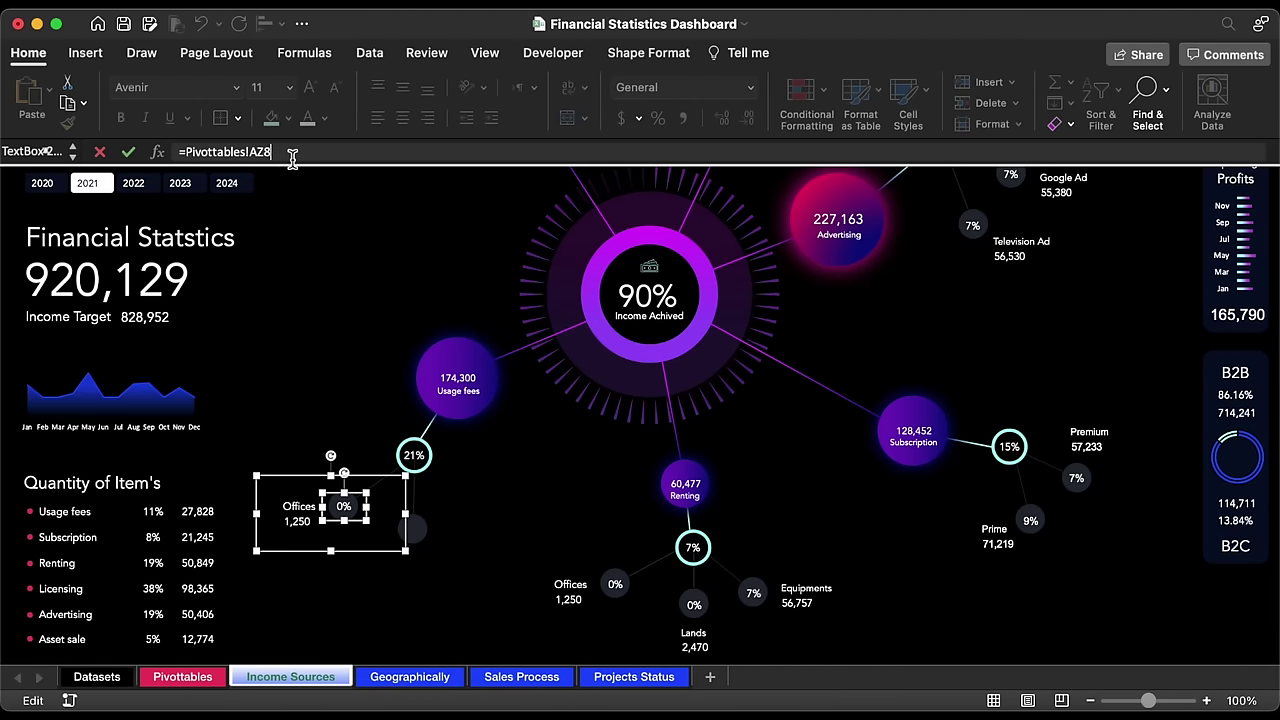
{"action": "key", "text": "Return"}
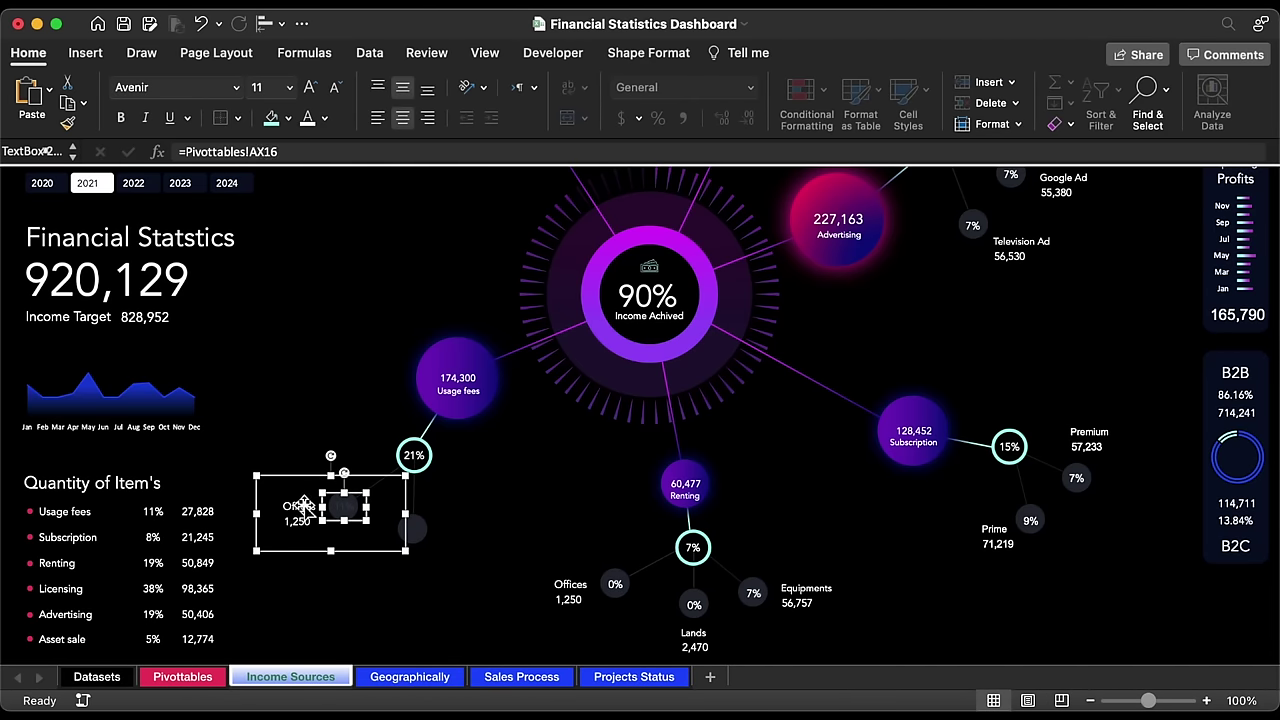
Step: Relink the name box to Pivottables!AX8 and the value box to AY8
{"action": "left_click", "coordinate": [333, 152]}
{"action": "key", "text": "BackSpace"}
{"action": "key", "text": "BackSpace"}
{"action": "type", "text": "8"}
{"action": "key", "text": "Return"}
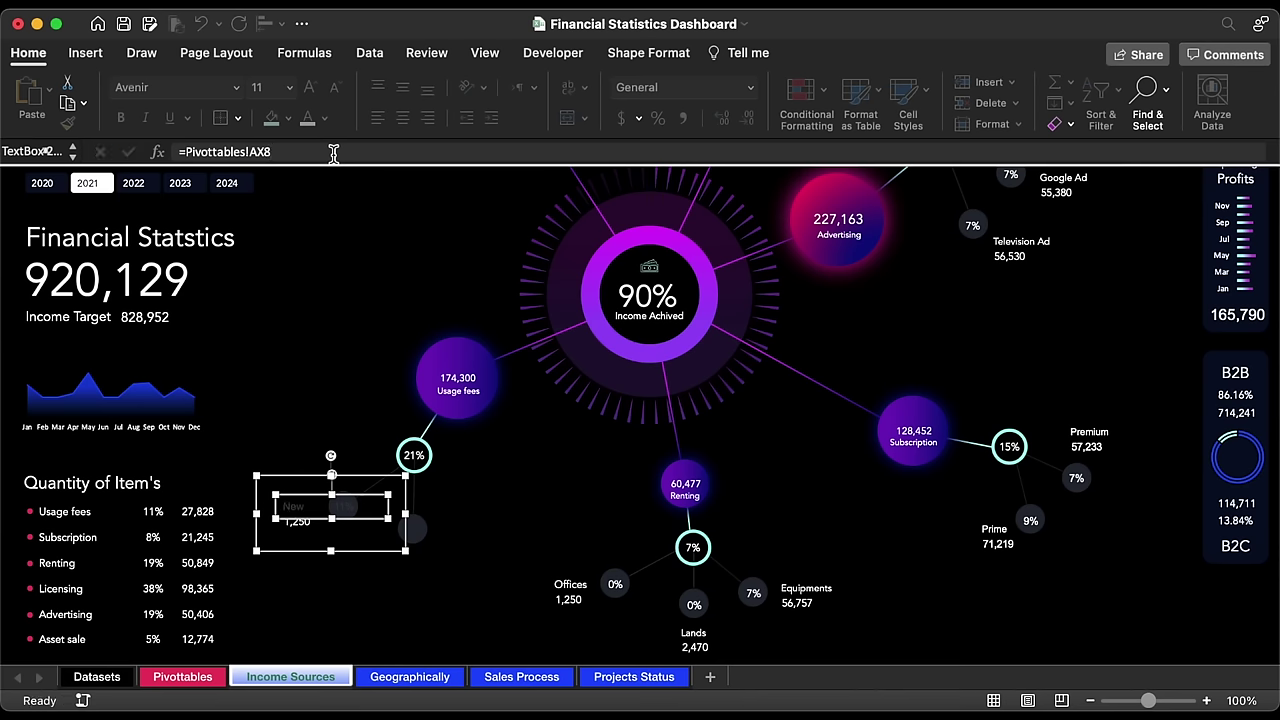
{"action": "left_click", "coordinate": [310, 526]}
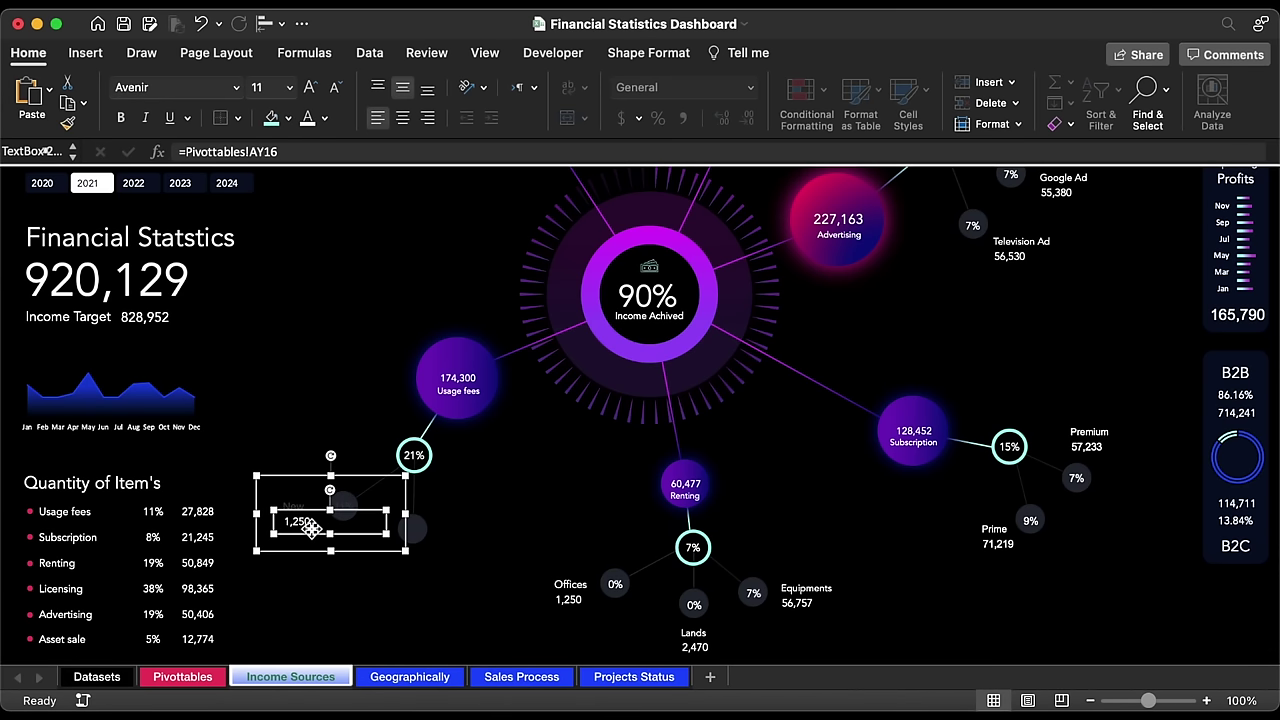
{"action": "left_click", "coordinate": [316, 152]}
{"action": "key", "text": "BackSpace"}
{"action": "key", "text": "BackSpace"}
{"action": "type", "text": "8"}
{"action": "key", "text": "Return"}
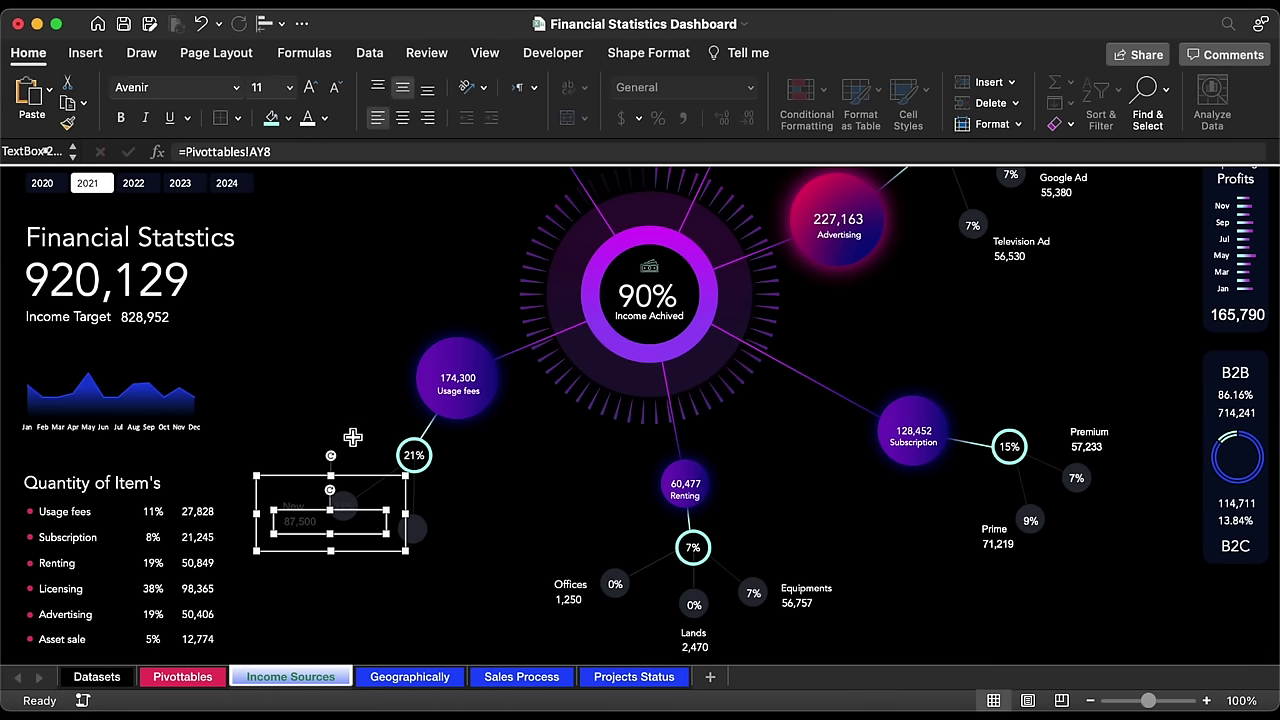
Step: Set the label group's font to Avenir and shrink the New text two sizes
{"action": "left_click", "coordinate": [362, 483]}
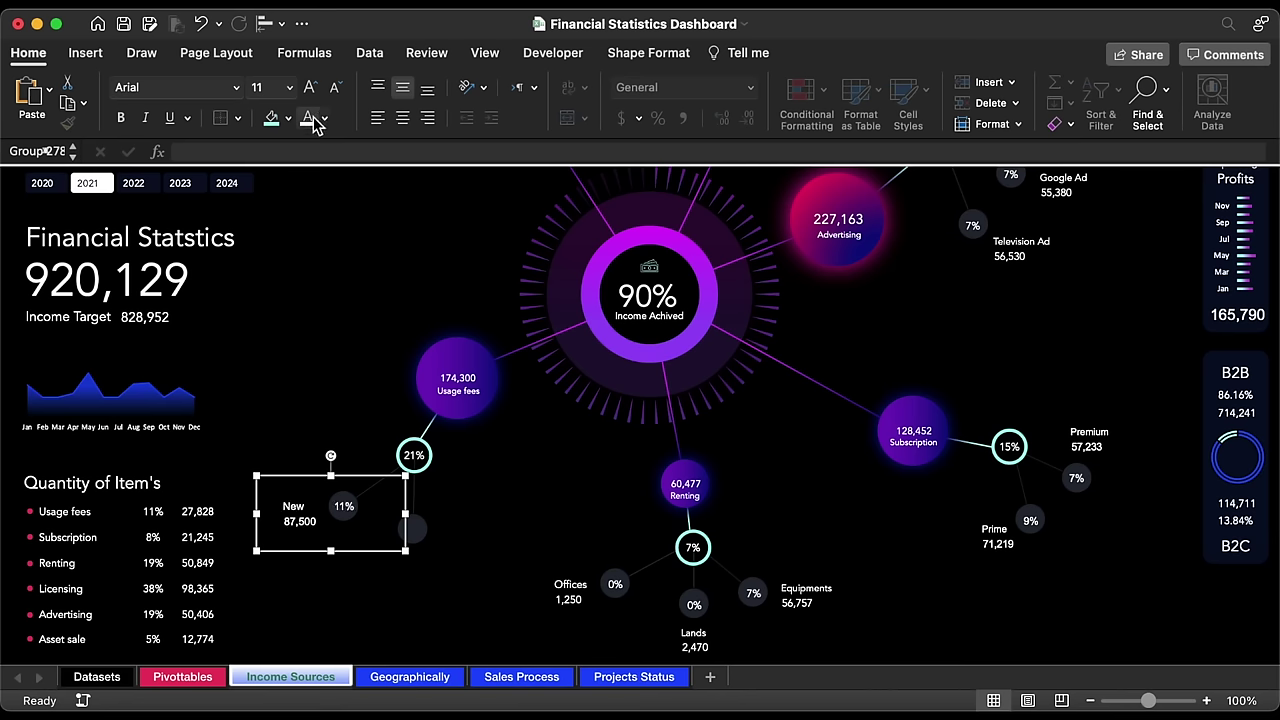
{"action": "left_click", "coordinate": [236, 87]}
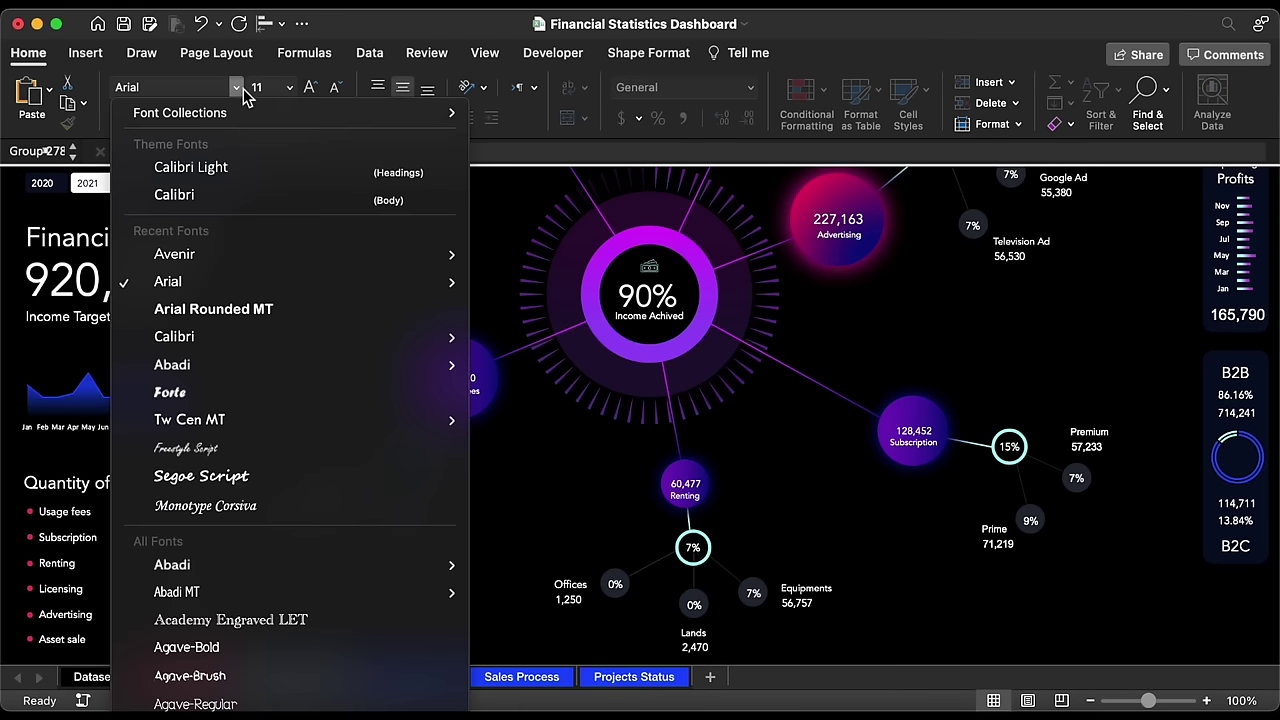
{"action": "left_click", "coordinate": [205, 253]}
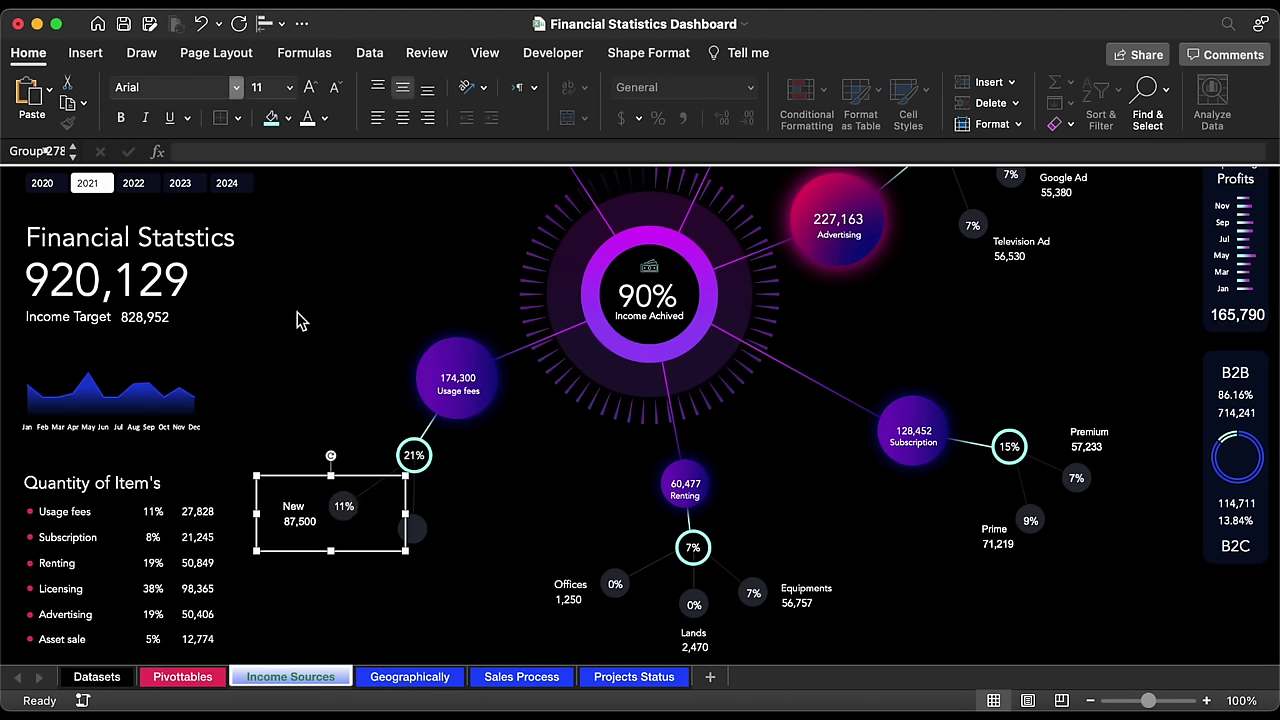
{"action": "left_click", "coordinate": [308, 508]}
{"action": "left_click", "coordinate": [341, 90]}
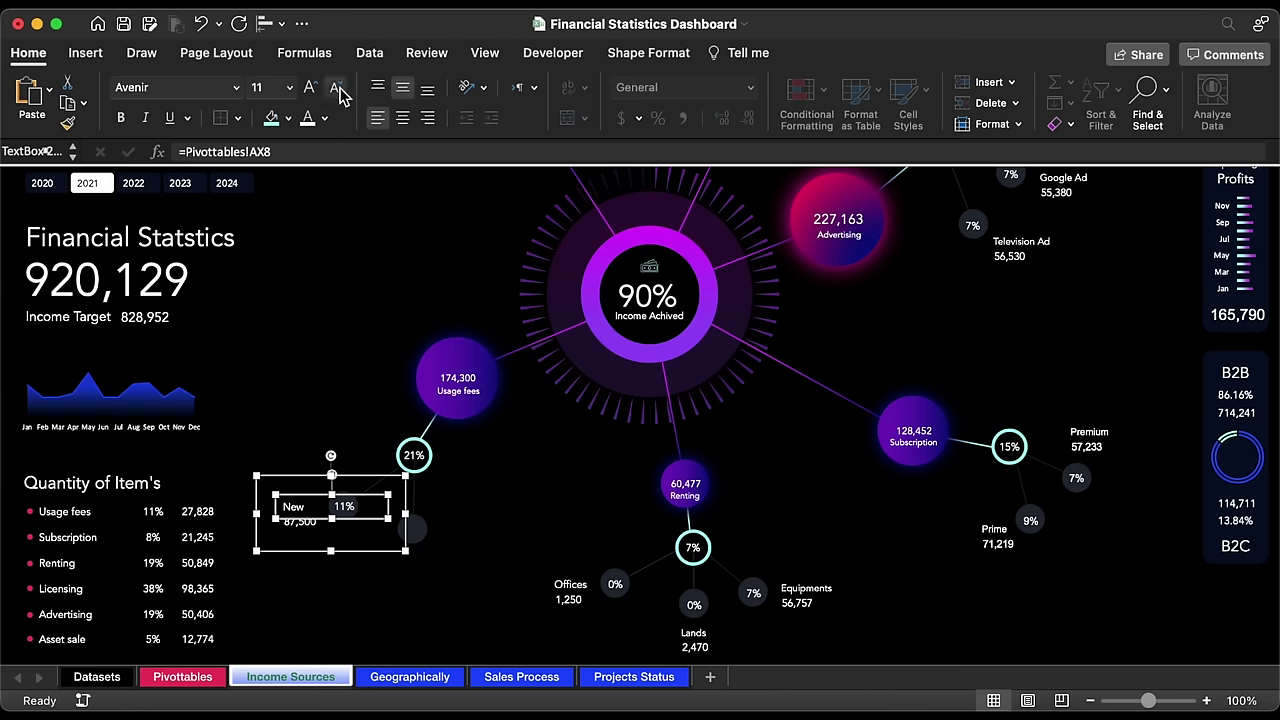
{"action": "left_click", "coordinate": [341, 90]}
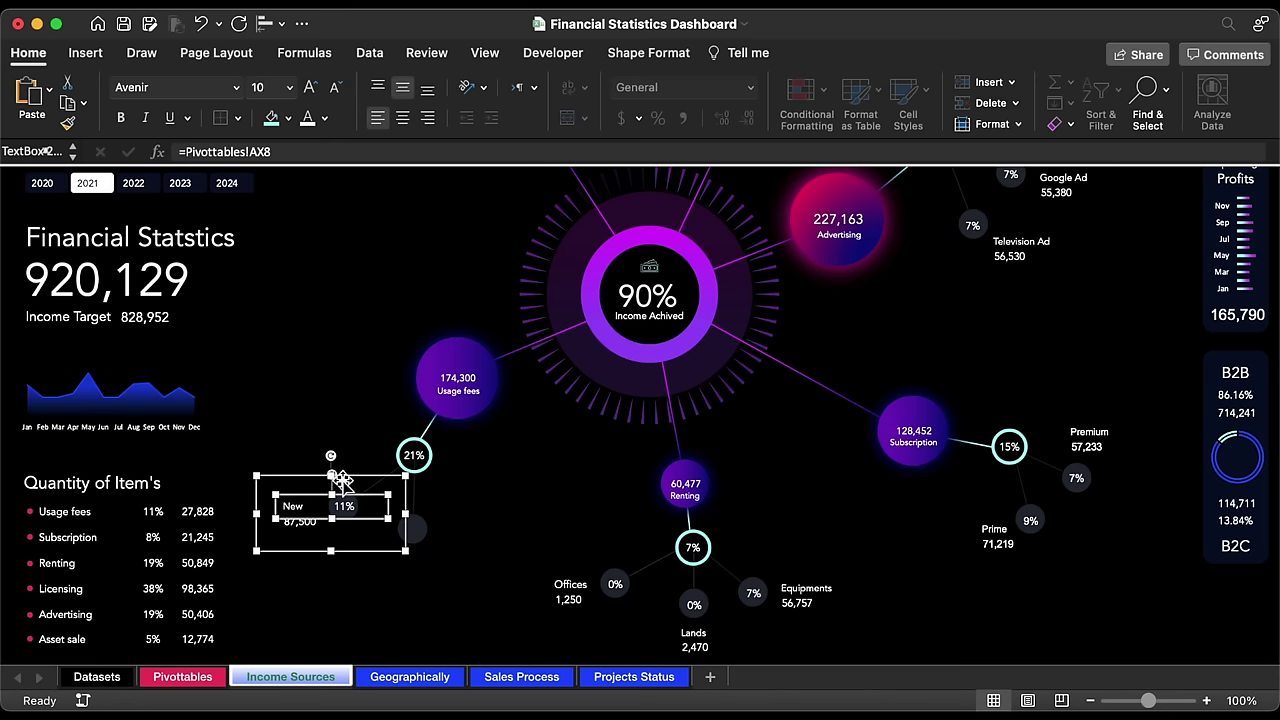
Step: Reposition the New label group and its 11% text box
{"action": "left_click", "coordinate": [358, 556]}
{"action": "left_click_drag", "start_coordinate": [354, 558], "coordinate": [357, 524]}
{"action": "left_click", "coordinate": [368, 533]}
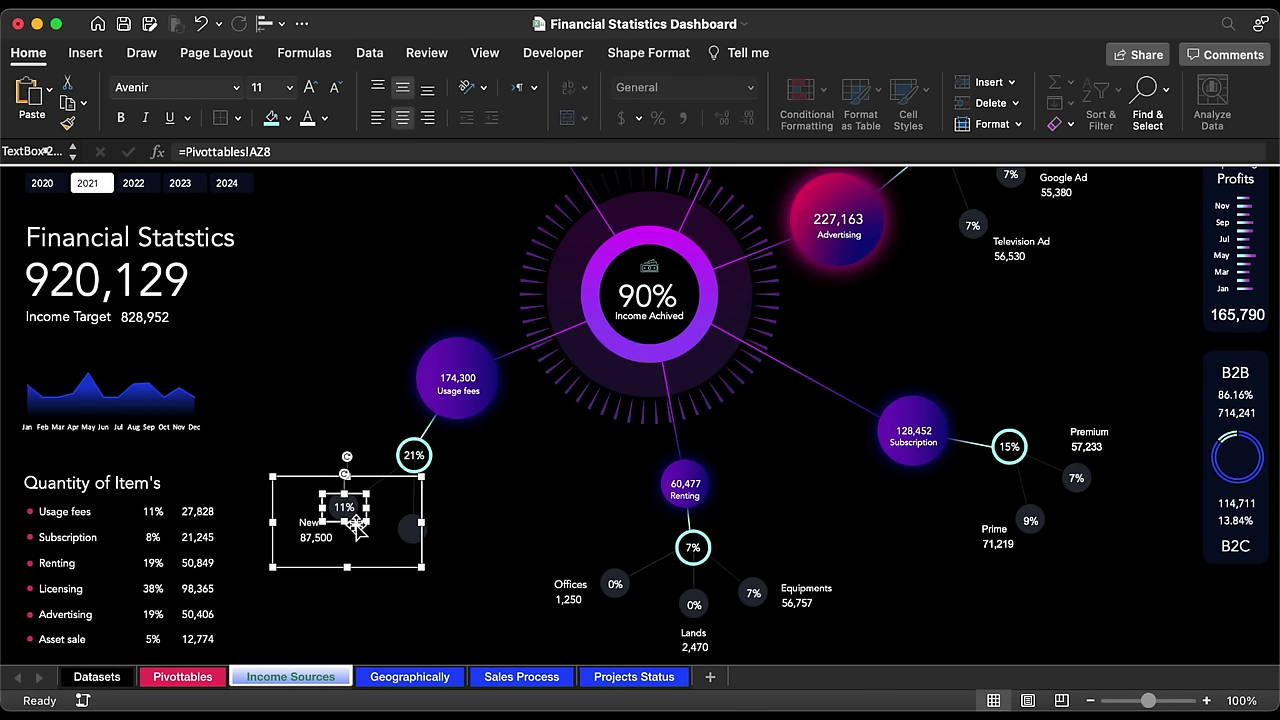
{"action": "left_click", "coordinate": [376, 570]}
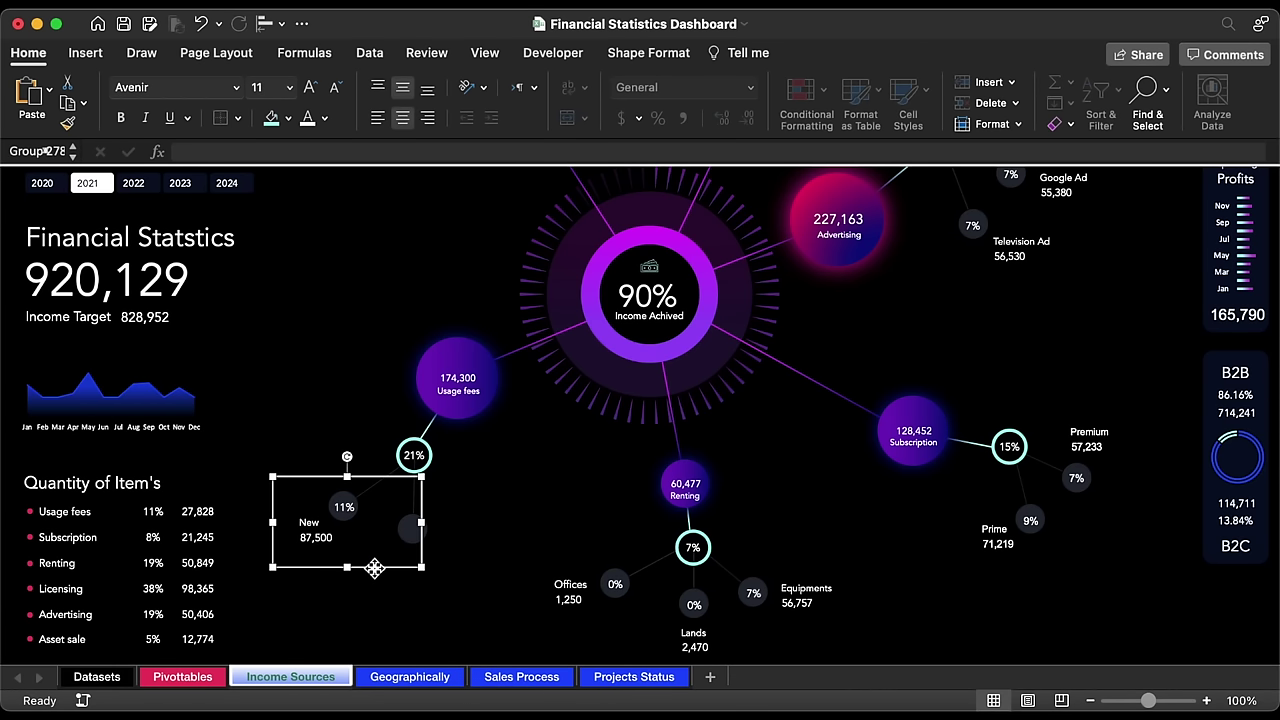
Step: Move the New 87,500 label down-right and pull the copied group off the original
{"action": "left_click_drag", "start_coordinate": [376, 570], "coordinate": [387, 581]}
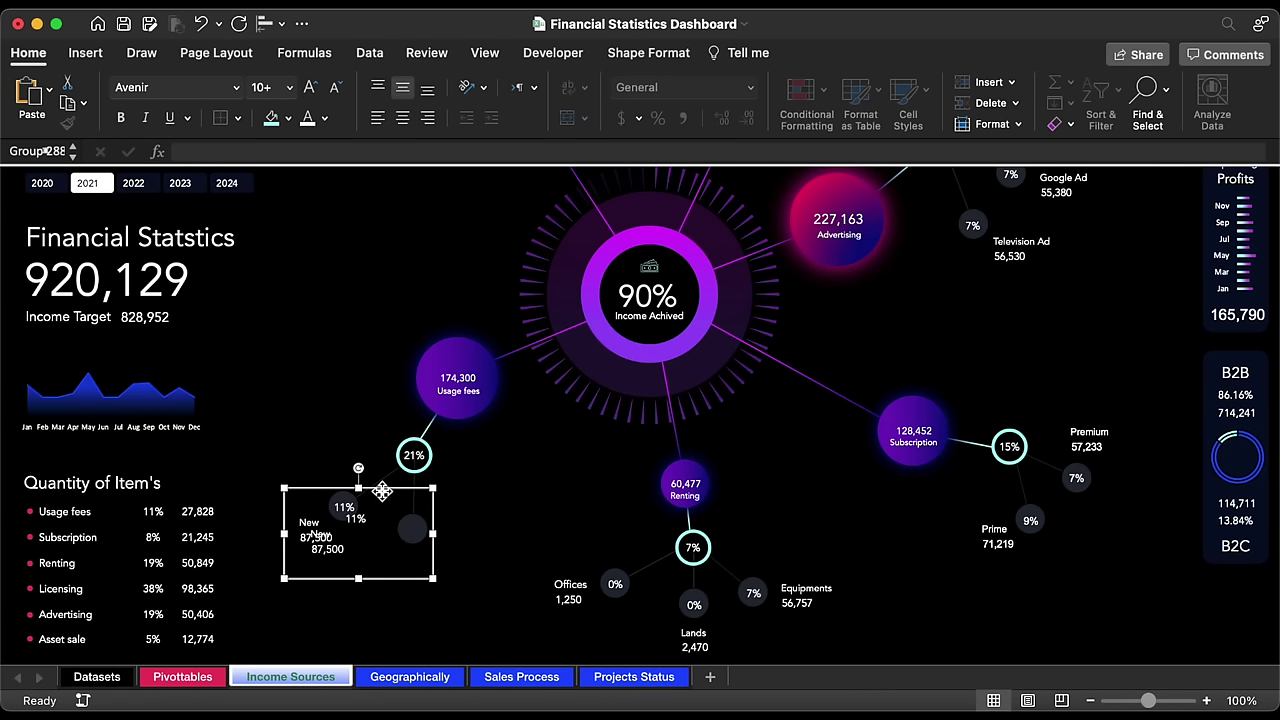
{"action": "left_click_drag", "start_coordinate": [382, 491], "coordinate": [441, 503]}
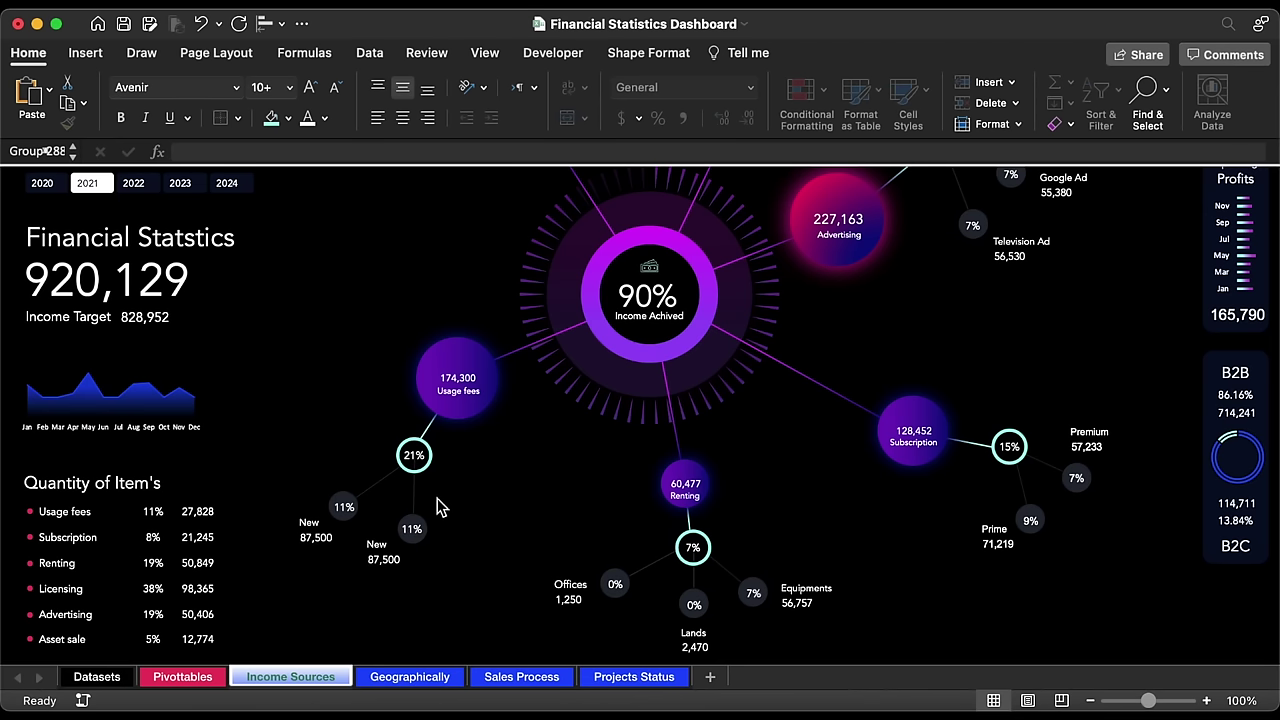
{"action": "left_click", "coordinate": [355, 510]}
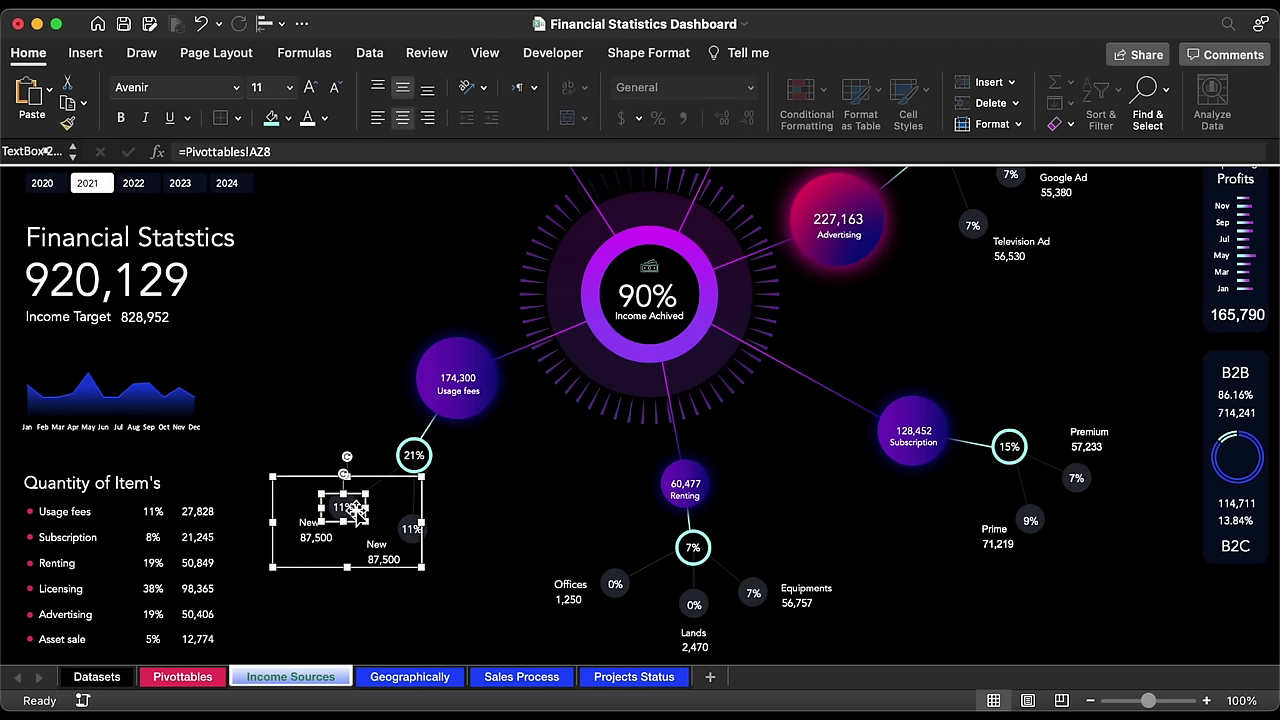
{"action": "left_click_drag", "start_coordinate": [411, 529], "coordinate": [479, 550]}
Step: Relink the copy's percentage box to Pivottables!AZ9
{"action": "left_click", "coordinate": [412, 529]}
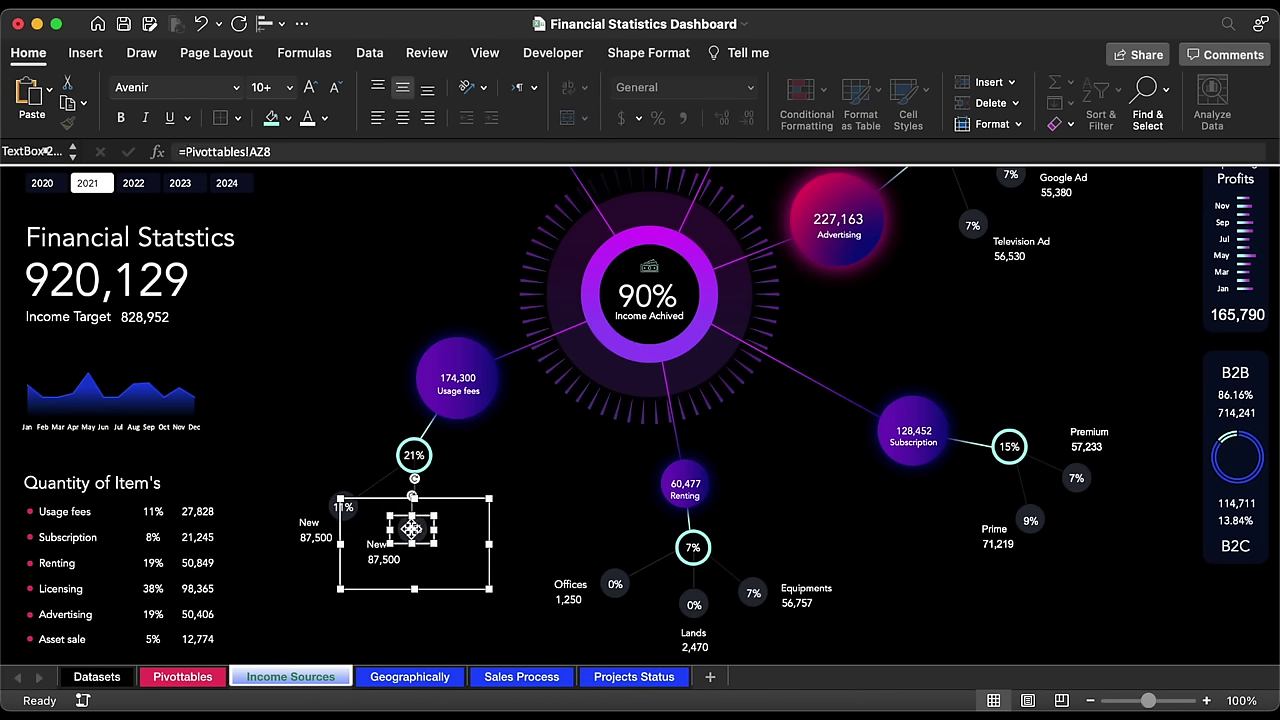
{"action": "left_click", "coordinate": [309, 151]}
{"action": "key", "text": "BackSpace"}
{"action": "type", "text": "9"}
{"action": "key", "text": "Return"}
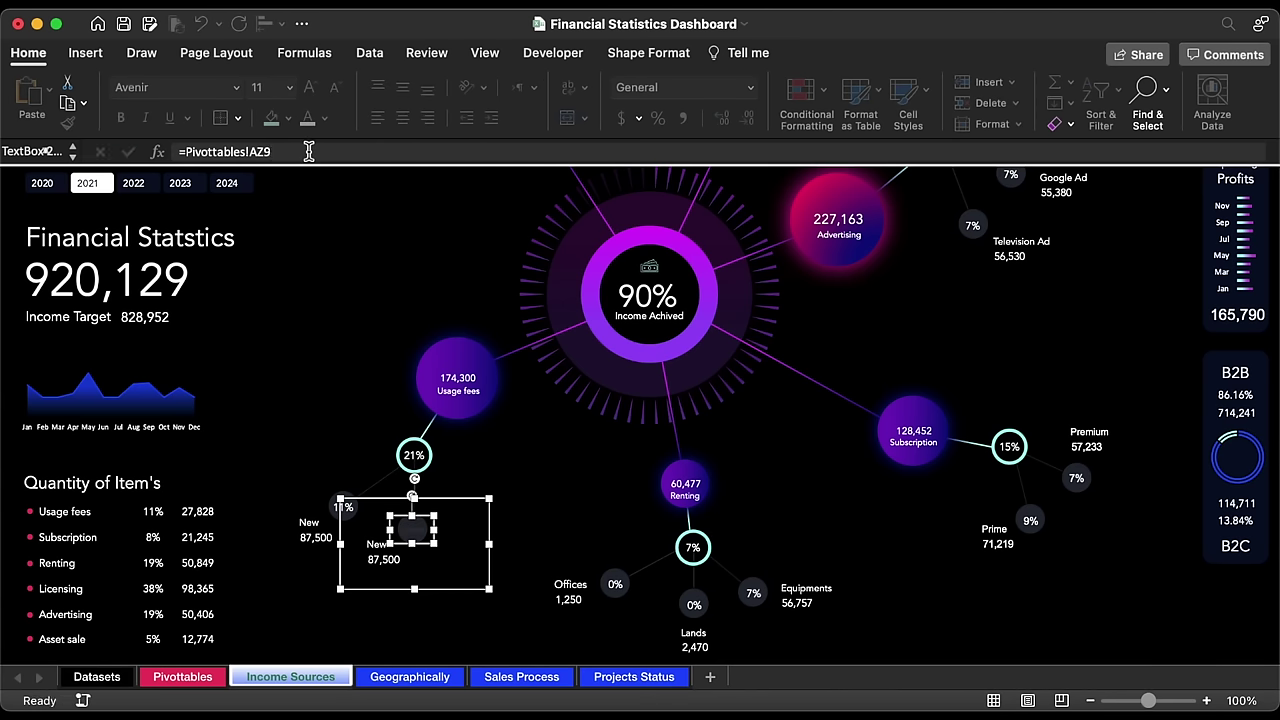
Step: Edit the name box's link and relink the value box to AY9, showing 86,800
{"action": "left_click", "coordinate": [373, 551]}
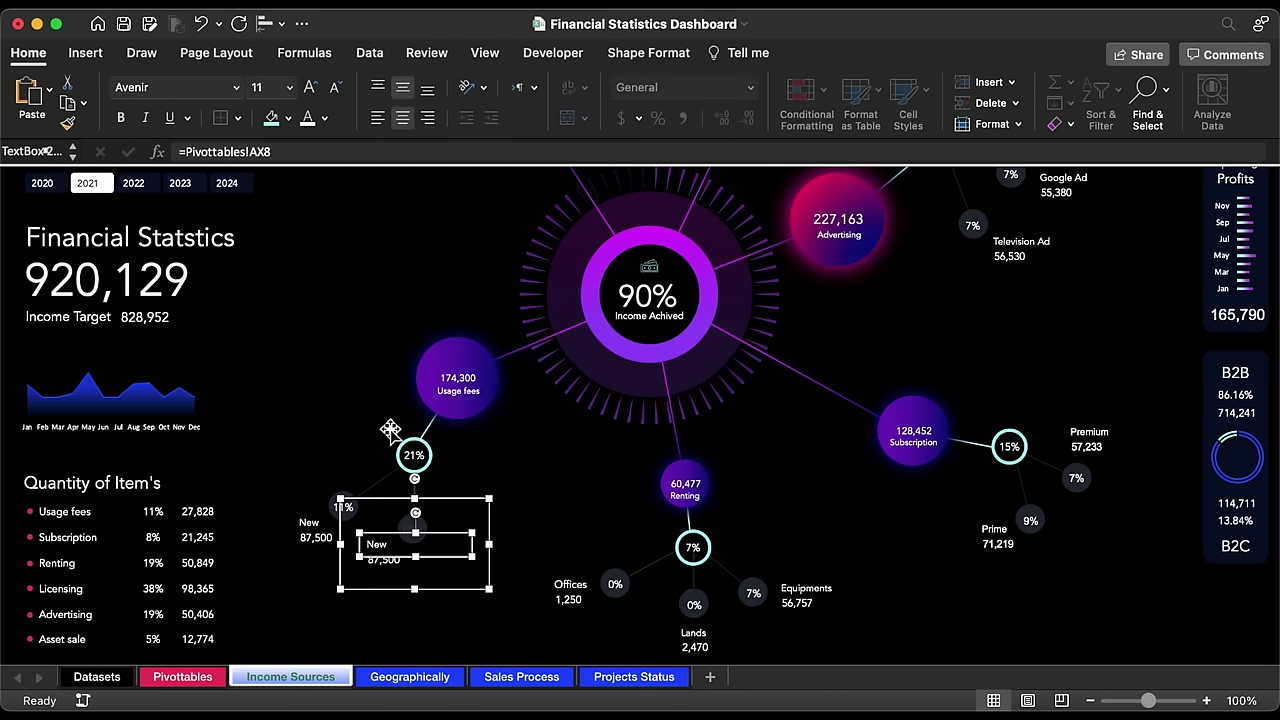
{"action": "left_click", "coordinate": [364, 153]}
{"action": "key", "text": "BackSpace"}
{"action": "type", "text": "8"}
{"action": "key", "text": "Return"}
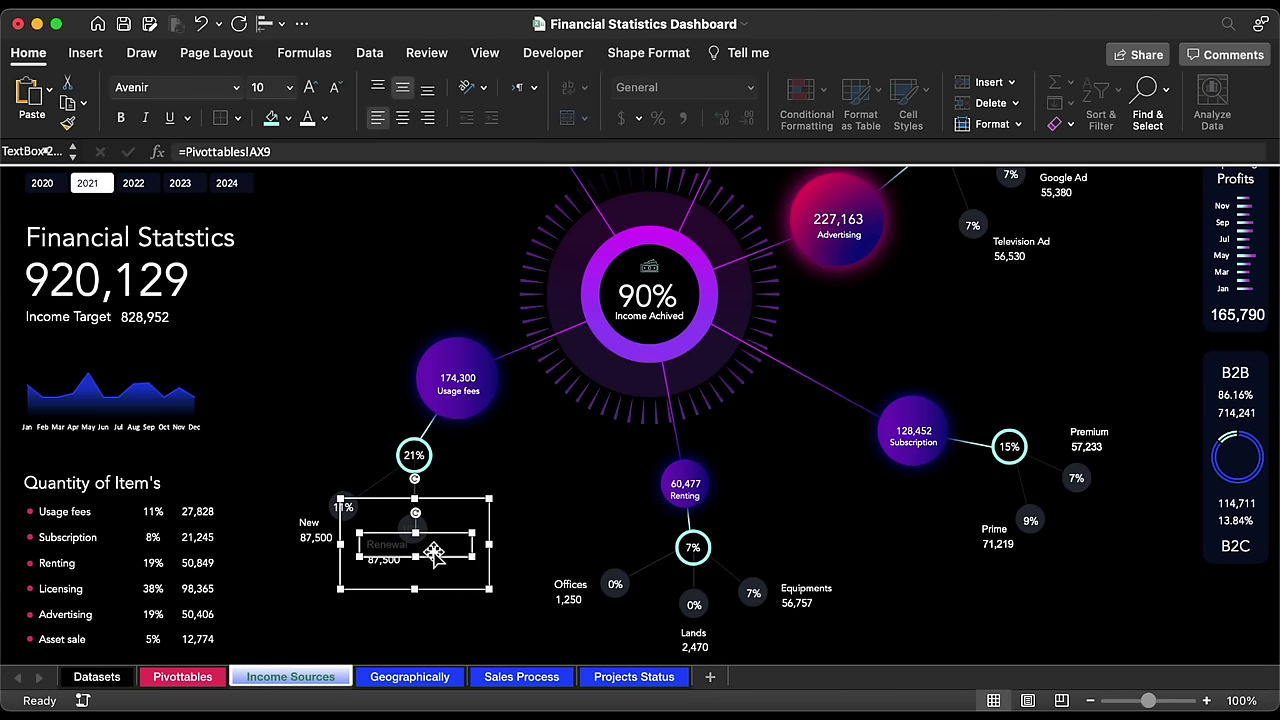
{"action": "left_click", "coordinate": [337, 151]}
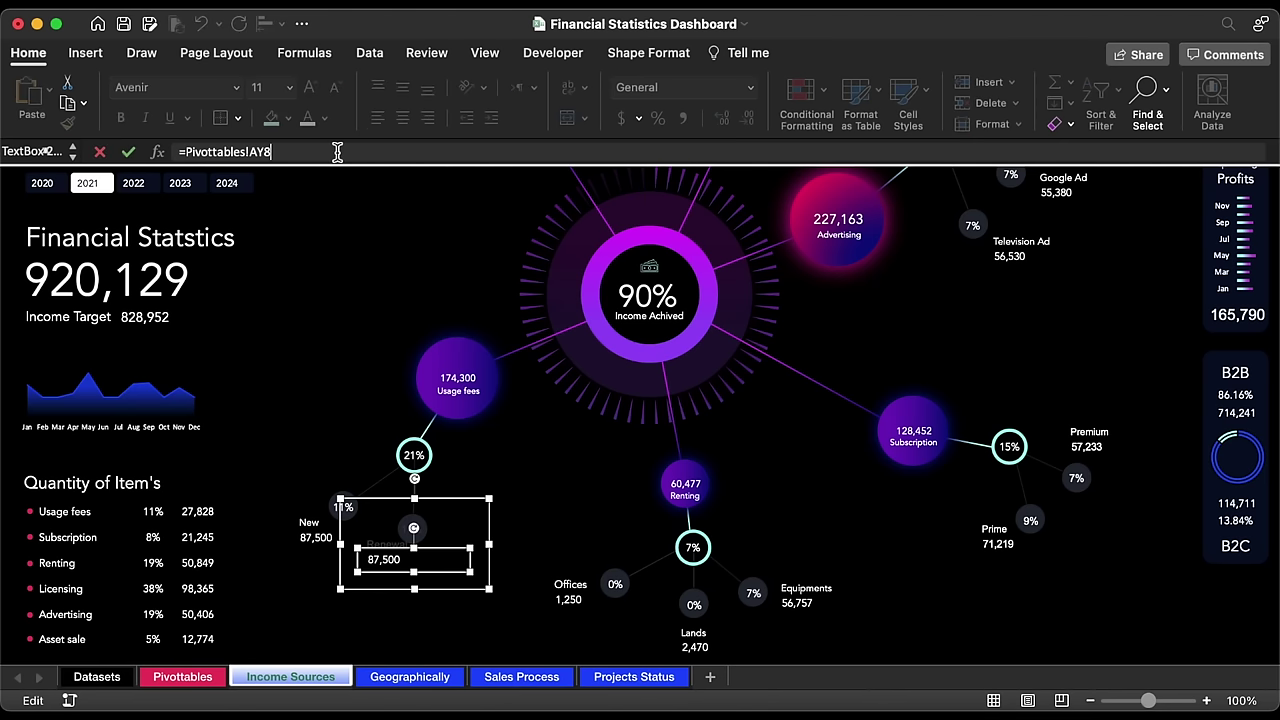
{"action": "key", "text": "BackSpace"}
{"action": "type", "text": "9"}
{"action": "key", "text": "Return"}
Step: Make the Renewal text one size smaller and reposition the 10% box and the group
{"action": "left_click", "coordinate": [465, 494]}
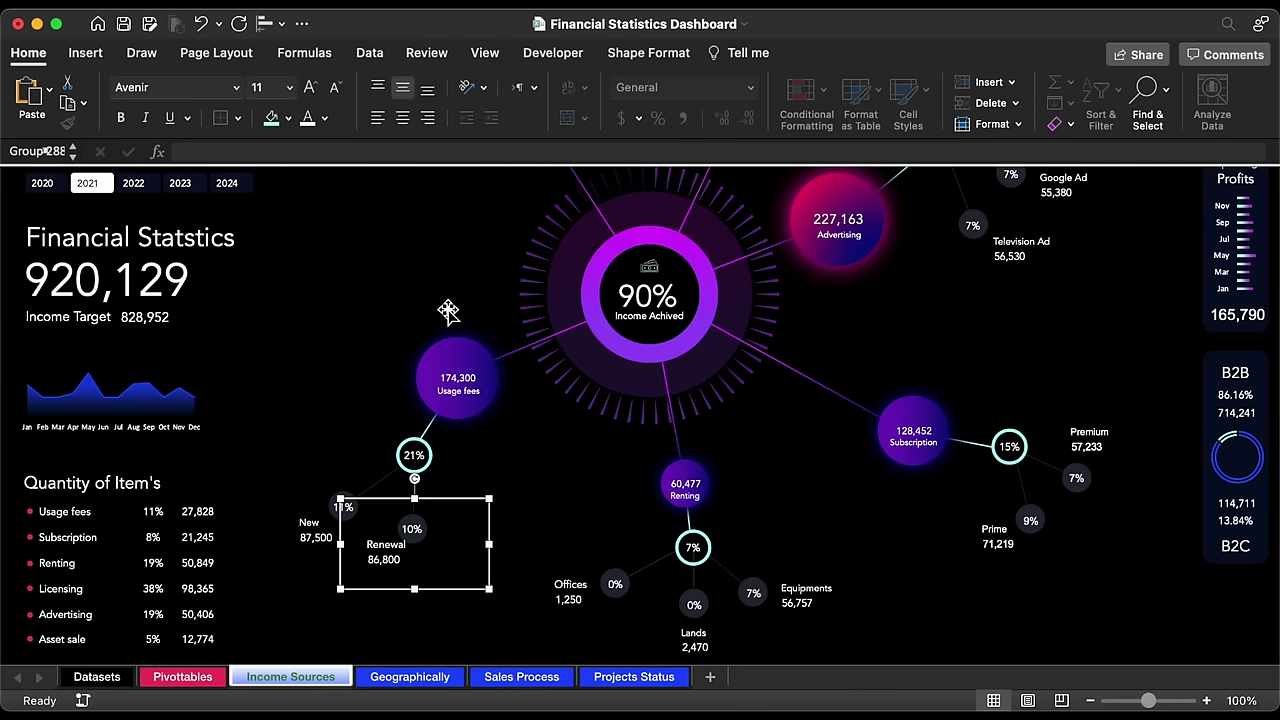
{"action": "left_click", "coordinate": [405, 542]}
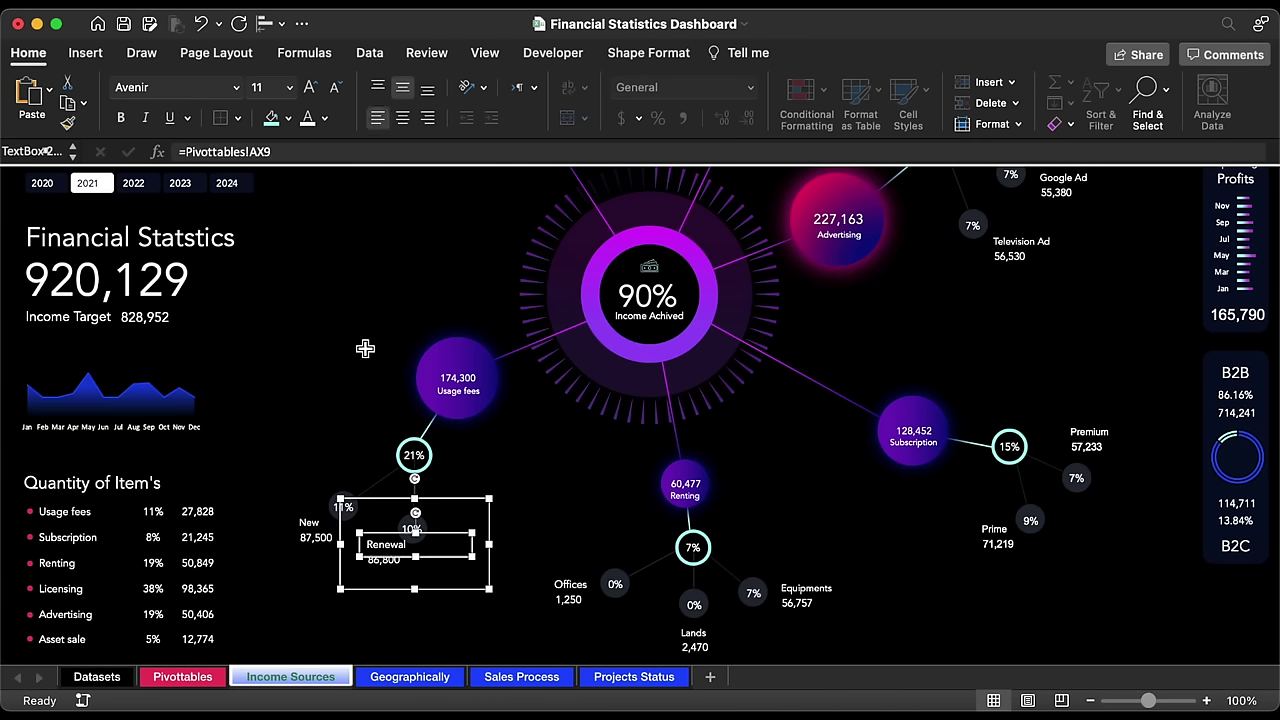
{"action": "left_click", "coordinate": [334, 87]}
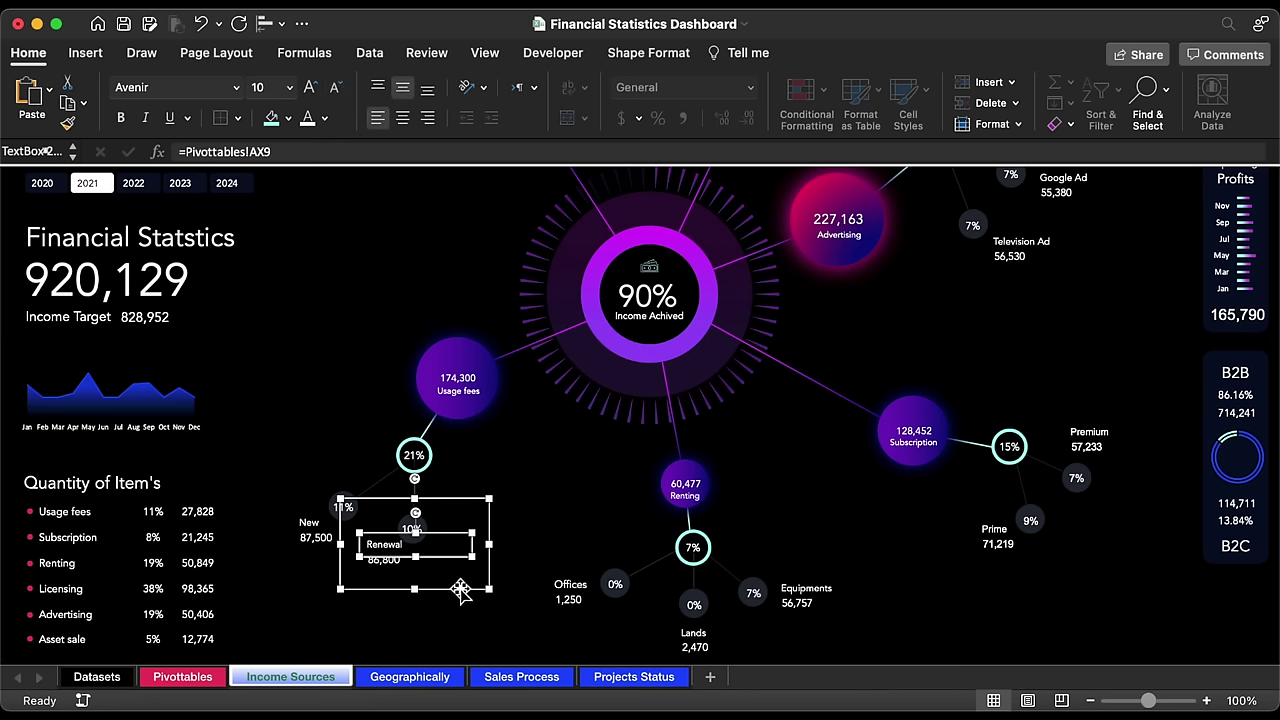
{"action": "left_click_drag", "start_coordinate": [398, 592], "coordinate": [462, 596]}
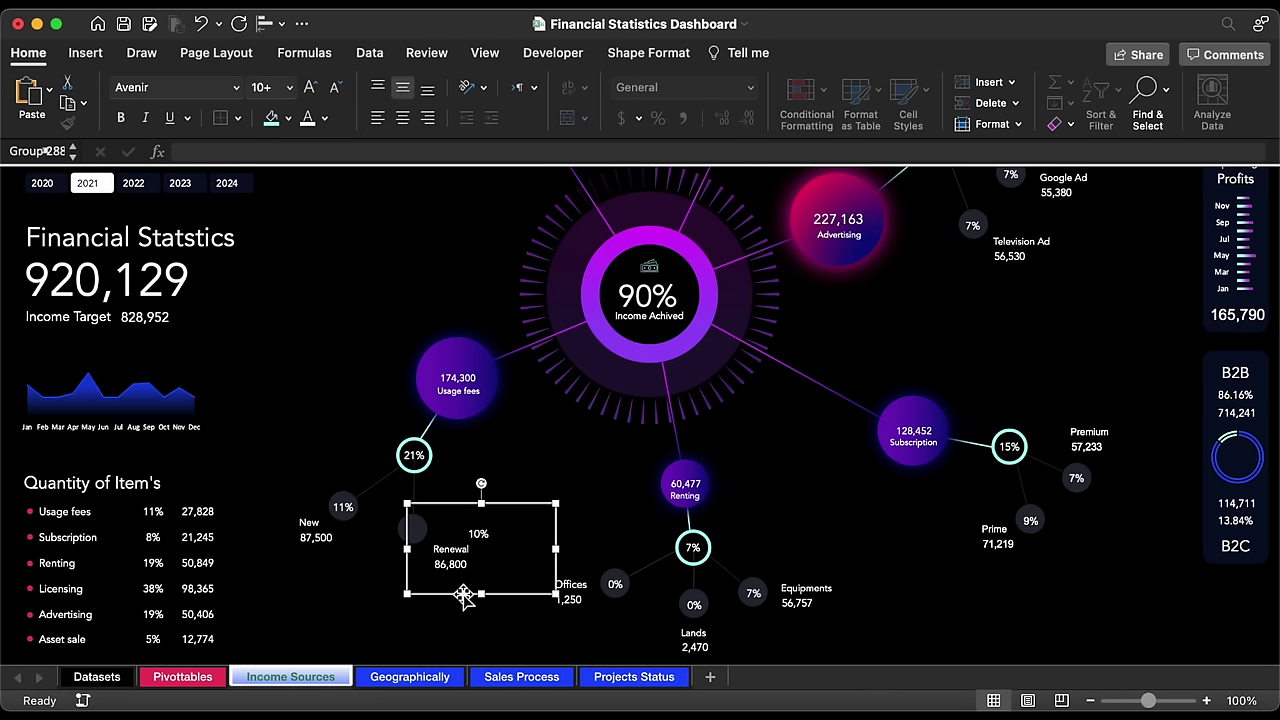
{"action": "left_click", "coordinate": [489, 538]}
{"action": "left_click_drag", "start_coordinate": [472, 537], "coordinate": [406, 533]}
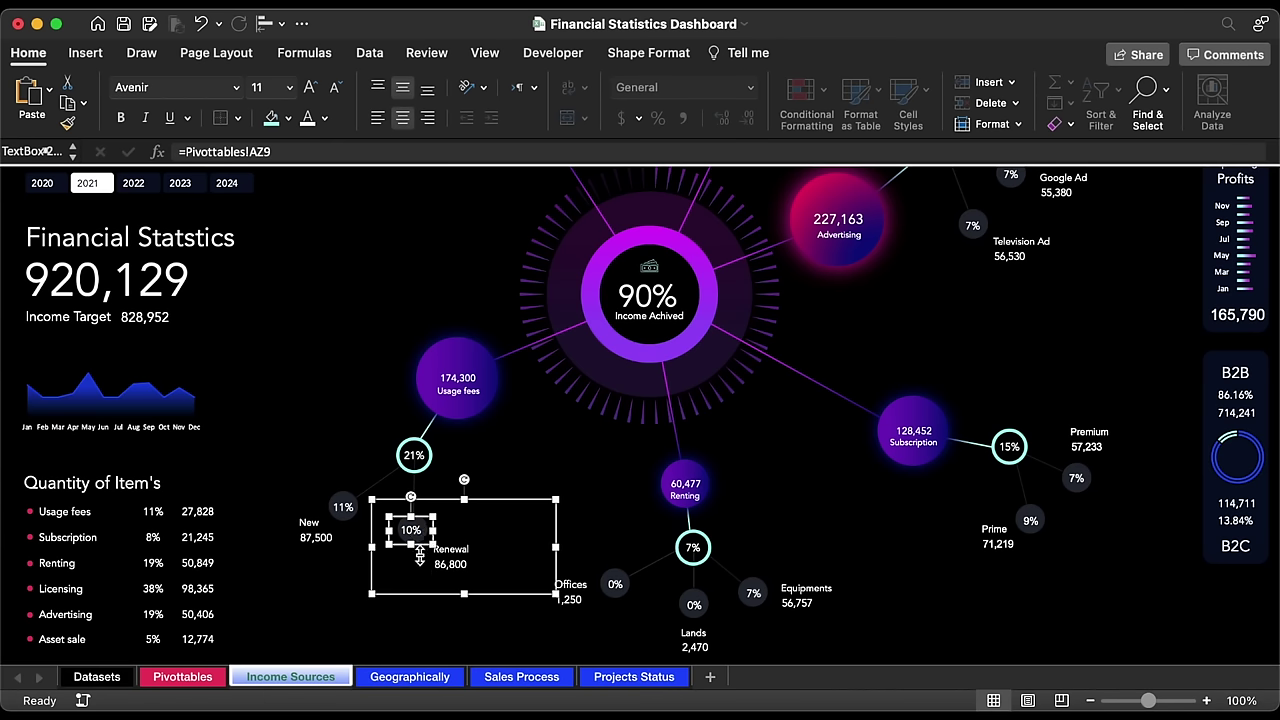
{"action": "key", "text": "Right"}
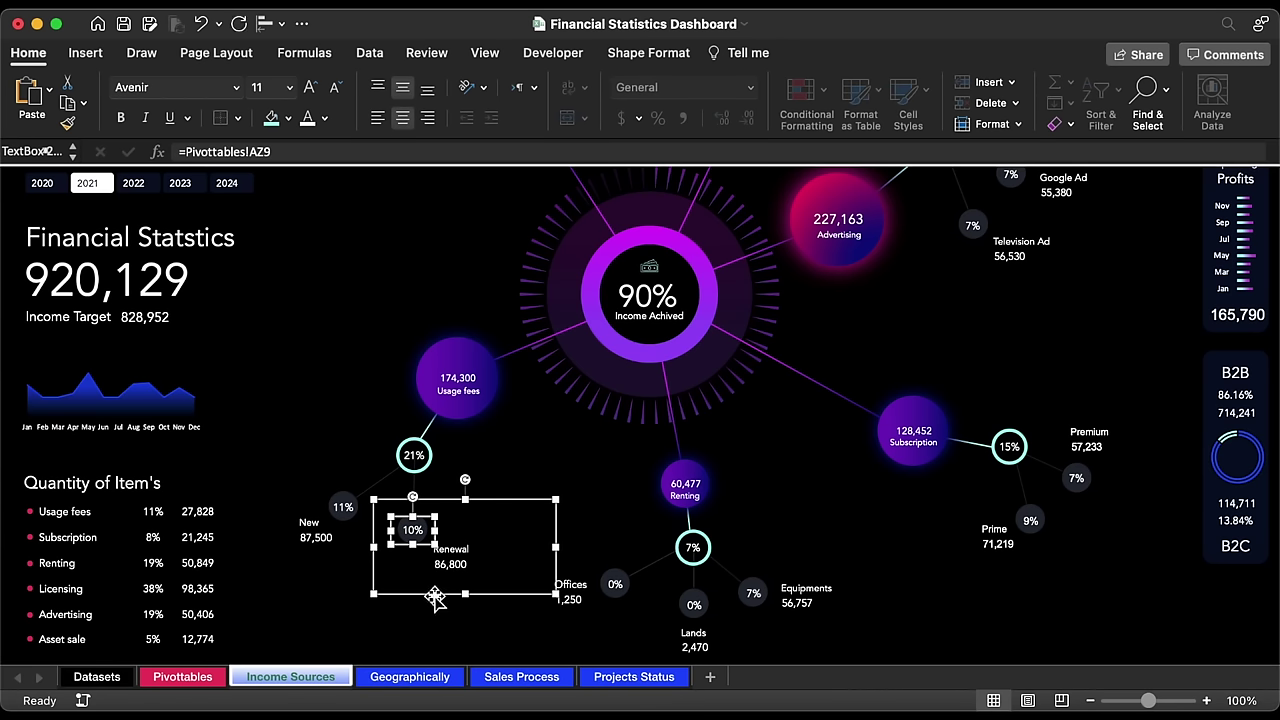
{"action": "left_click_drag", "start_coordinate": [435, 597], "coordinate": [443, 334]}
Step: Move the Renewal group near the 19% circle and bring a connector-and-dot group onto it
{"action": "scroll", "coordinate": [443, 337], "scroll_direction": "up", "scroll_amount": 5}
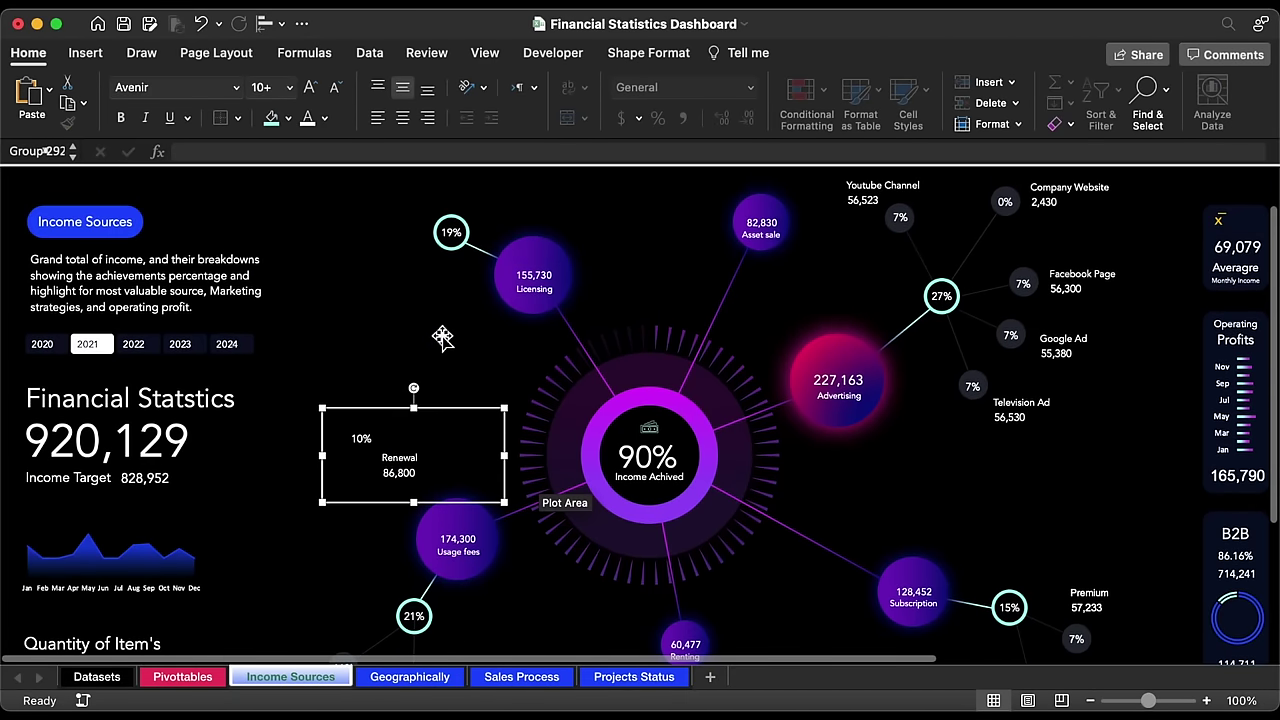
{"action": "left_click_drag", "start_coordinate": [460, 507], "coordinate": [458, 355]}
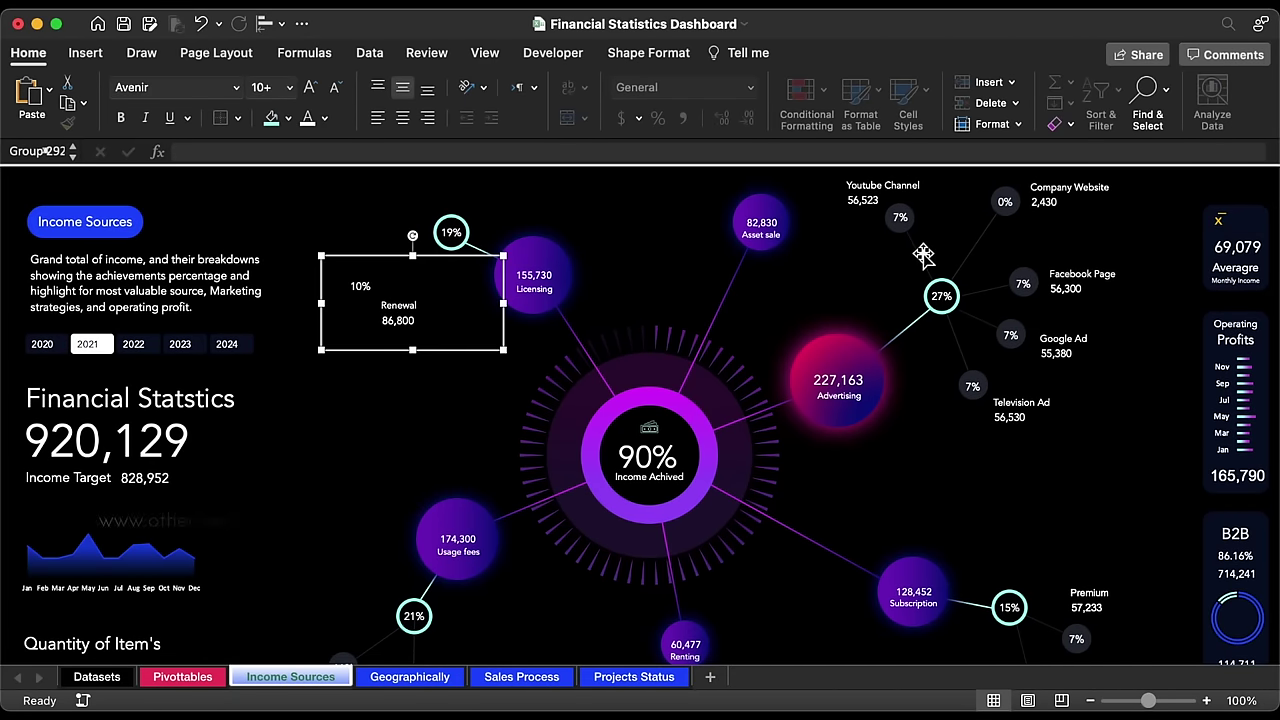
{"action": "left_click", "coordinate": [961, 338]}
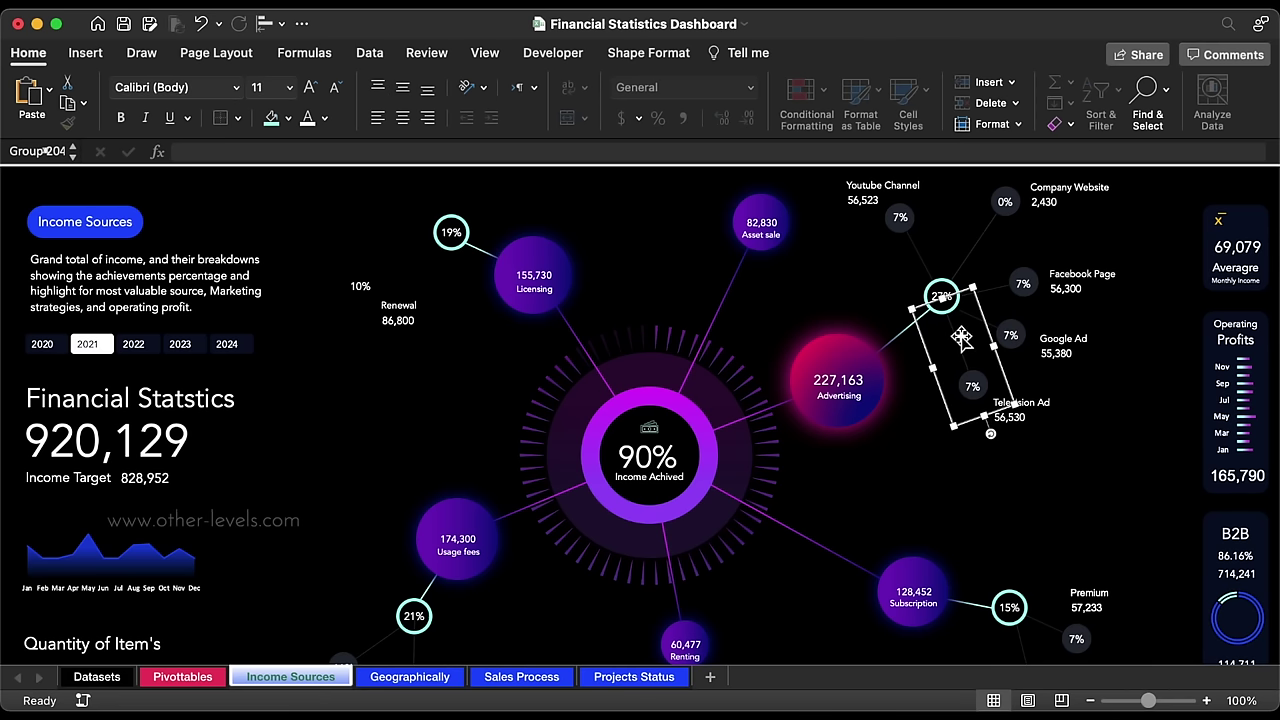
{"action": "left_click_drag", "start_coordinate": [621, 360], "coordinate": [410, 274]}
{"action": "scroll", "coordinate": [503, 350], "scroll_direction": "up", "scroll_amount": 3}
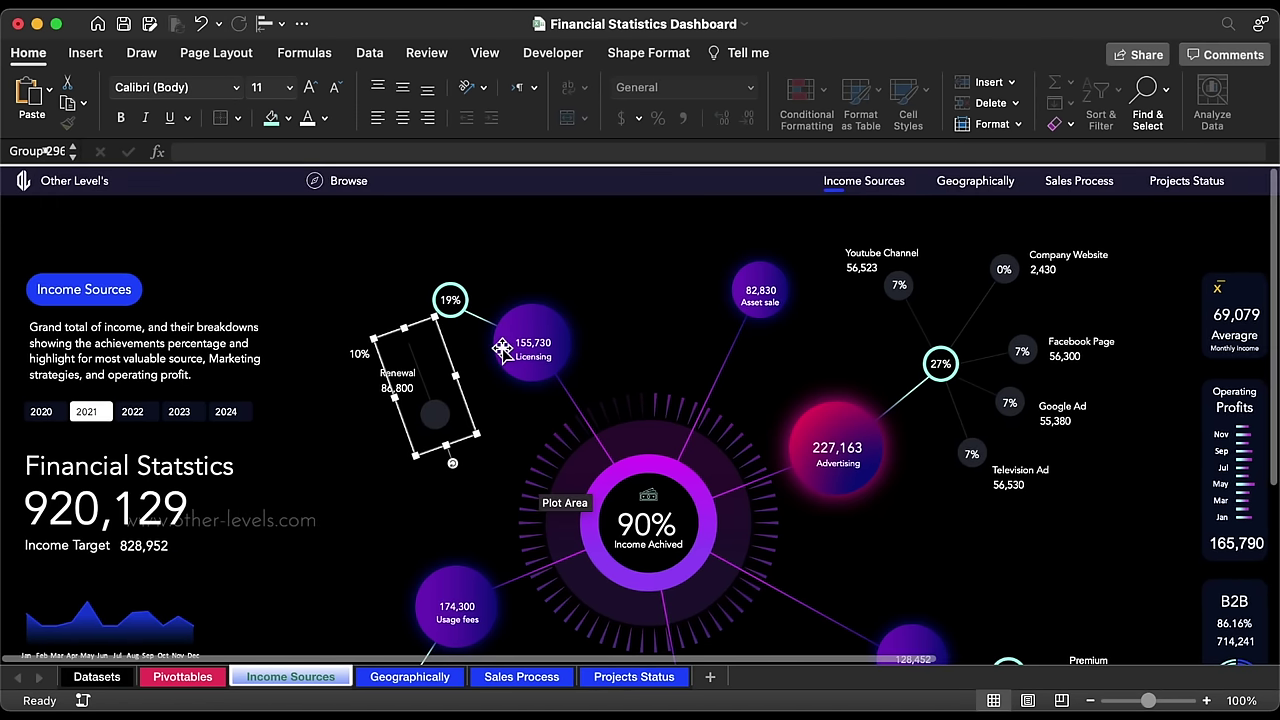
{"action": "left_click_drag", "start_coordinate": [452, 463], "coordinate": [353, 435]}
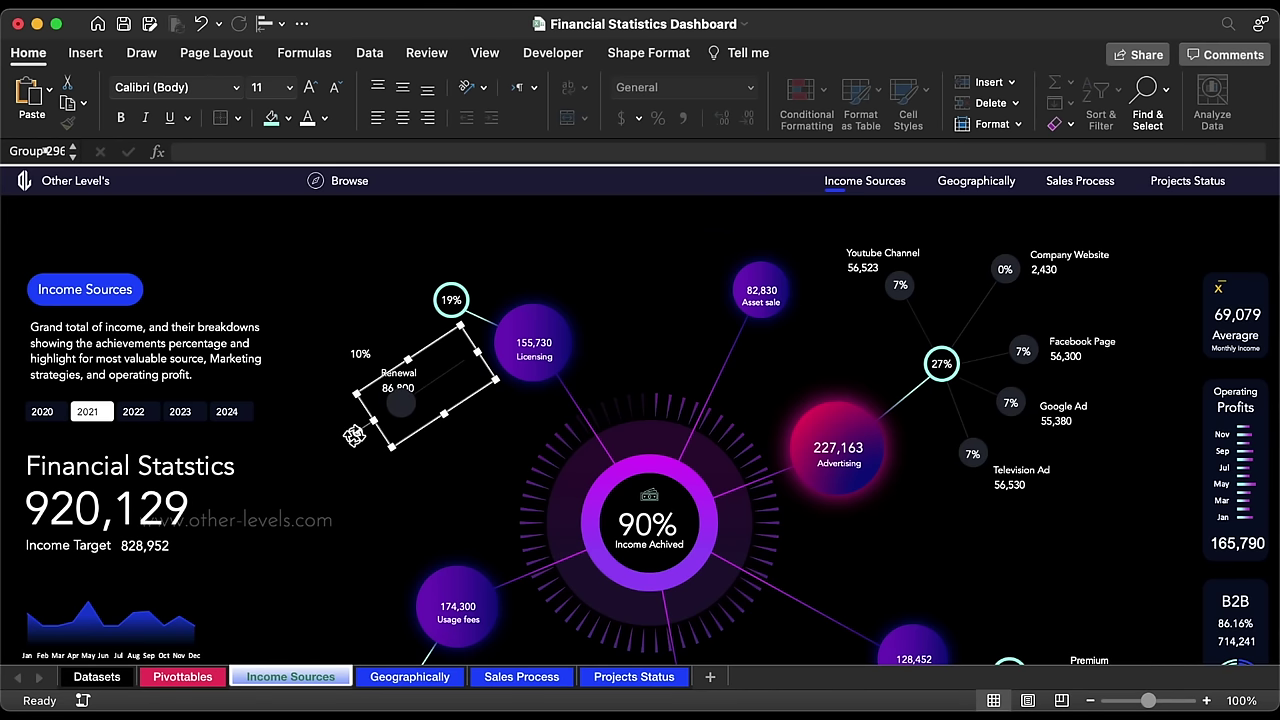
{"action": "key", "text": "super+z"}
{"action": "left_click_drag", "start_coordinate": [432, 350], "coordinate": [434, 354]}
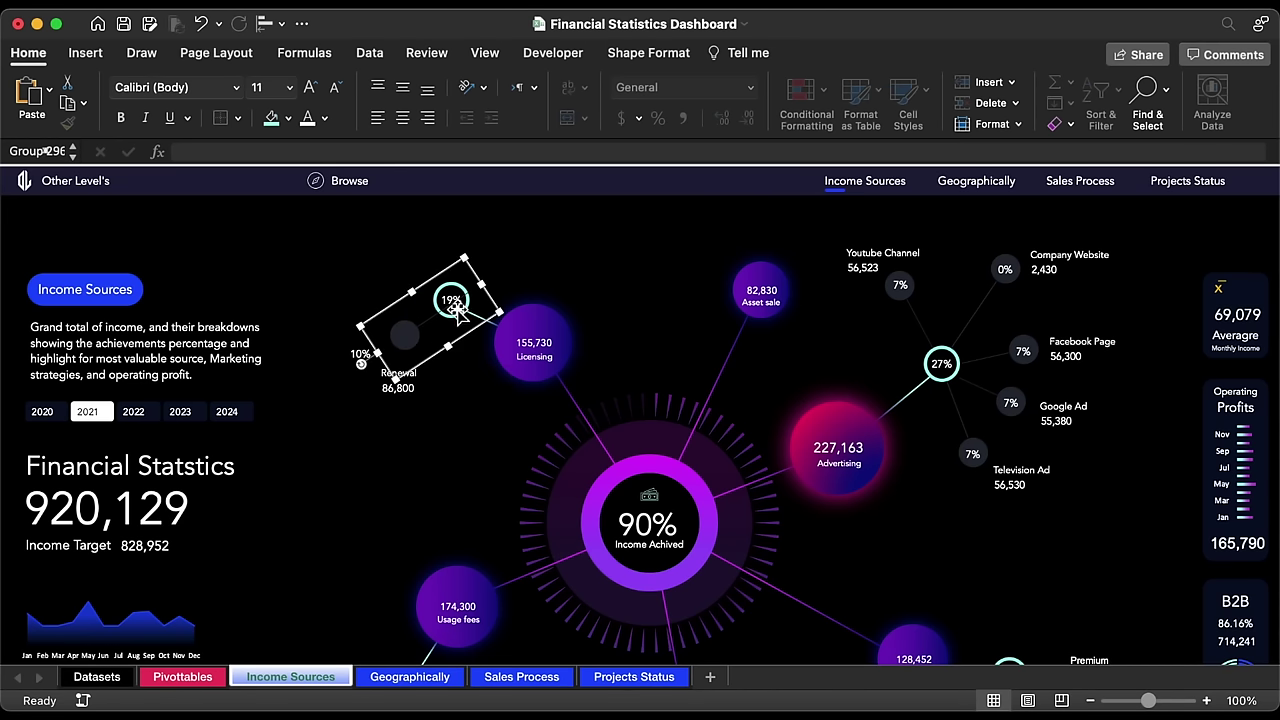
Step: Shorten and rotate the connector so it aims at the 19% circle
{"action": "left_click", "coordinate": [428, 323]}
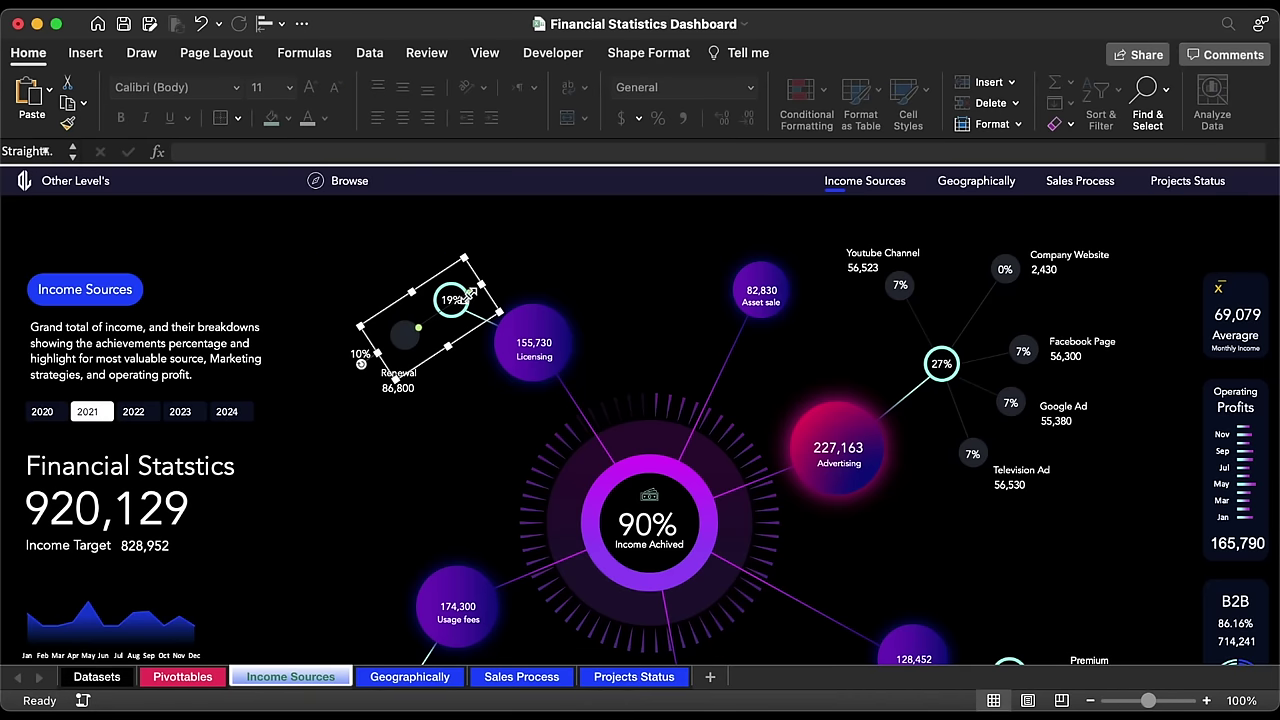
{"action": "left_click_drag", "start_coordinate": [467, 292], "coordinate": [455, 303]}
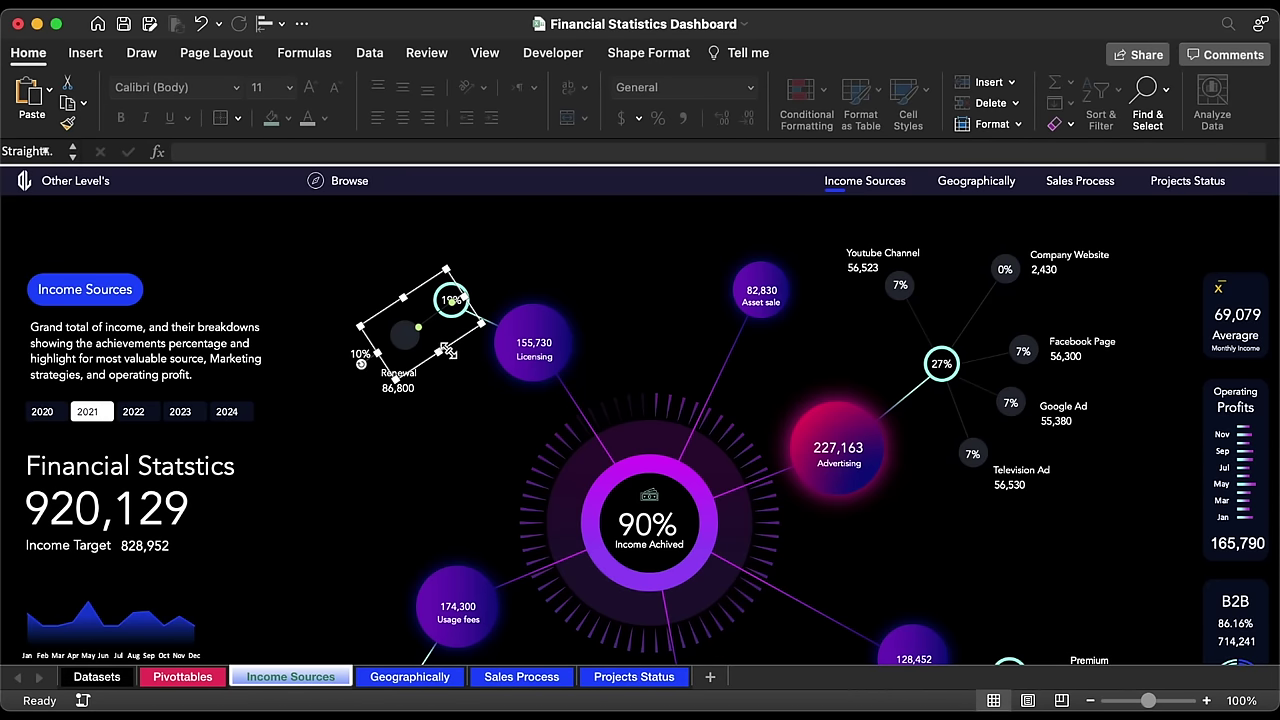
{"action": "left_click", "coordinate": [455, 346]}
{"action": "left_click_drag", "start_coordinate": [451, 348], "coordinate": [446, 356]}
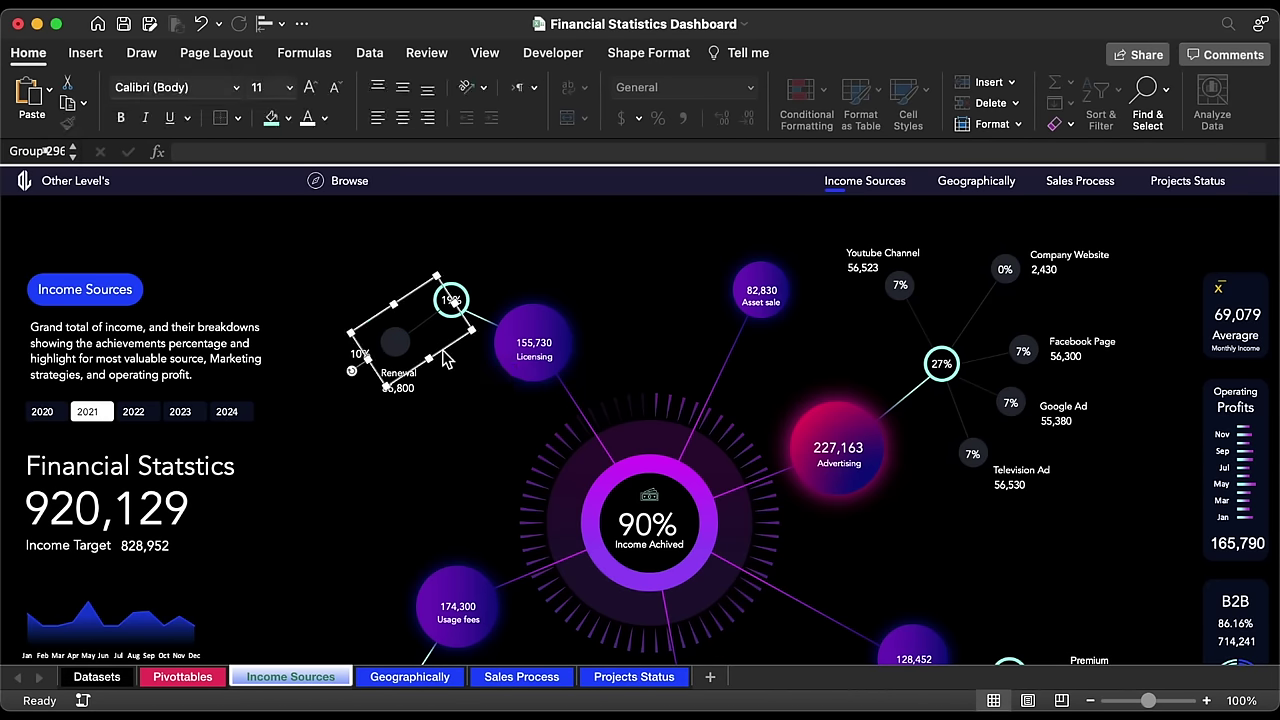
{"action": "key", "text": "super+z"}
{"action": "left_click_drag", "start_coordinate": [366, 384], "coordinate": [358, 312]}
{"action": "left_click_drag", "start_coordinate": [447, 393], "coordinate": [433, 331]}
{"action": "left_click_drag", "start_coordinate": [346, 254], "coordinate": [347, 260]}
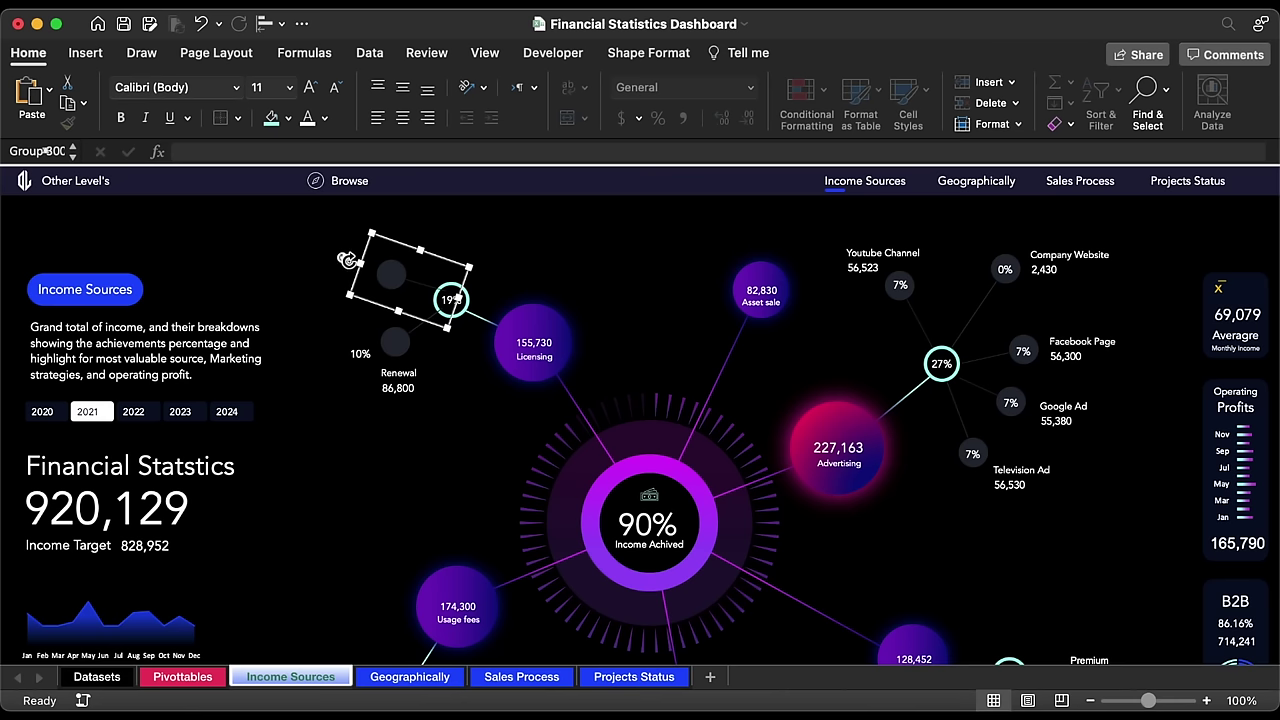
Step: Send the connector and Renewal label behind the circles and group them together
{"action": "left_click", "coordinate": [403, 343], "text": "shift"}
{"action": "right_click", "coordinate": [403, 343]}
{"action": "mouse_move", "coordinate": [531, 466]}
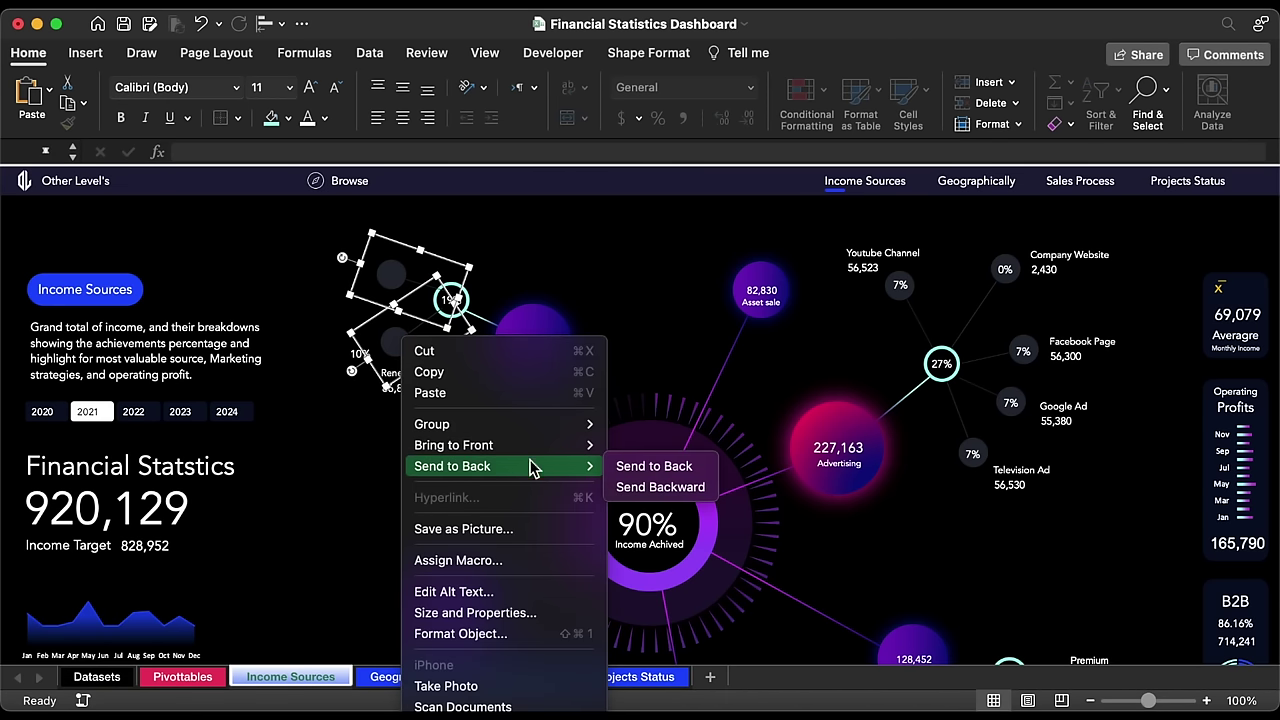
{"action": "left_click", "coordinate": [640, 464]}
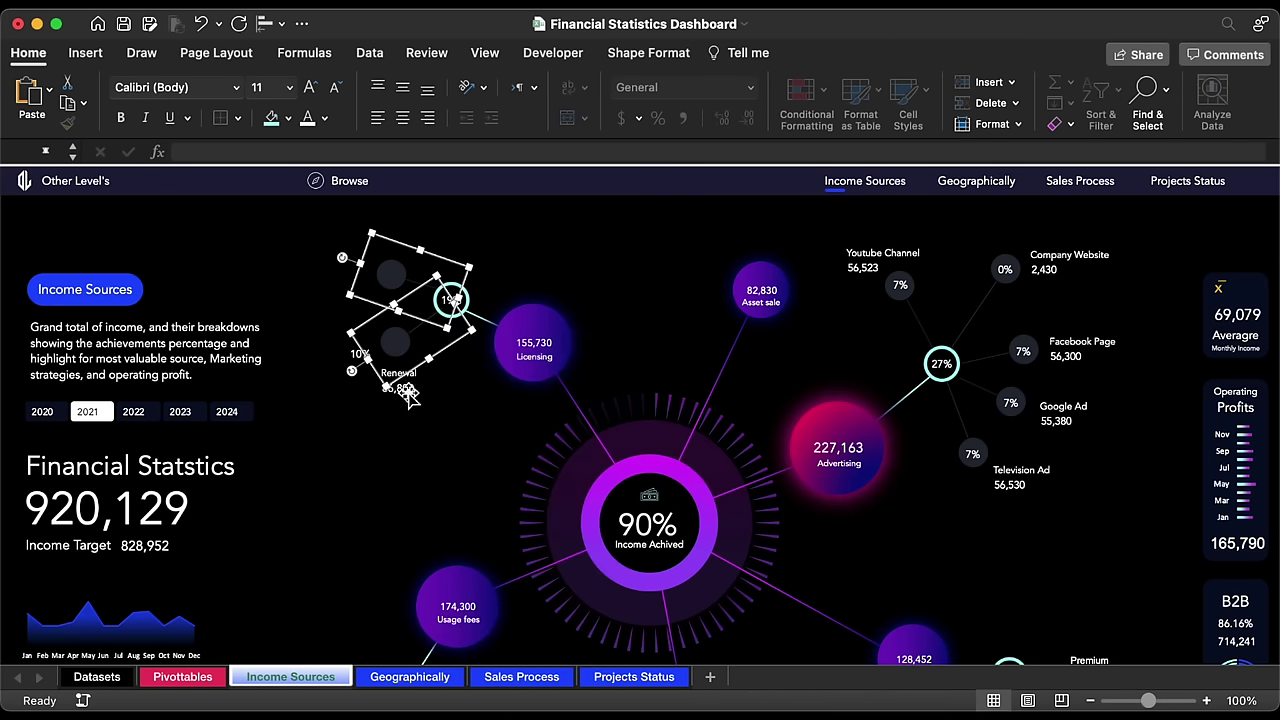
{"action": "key", "text": "super+alt+g"}
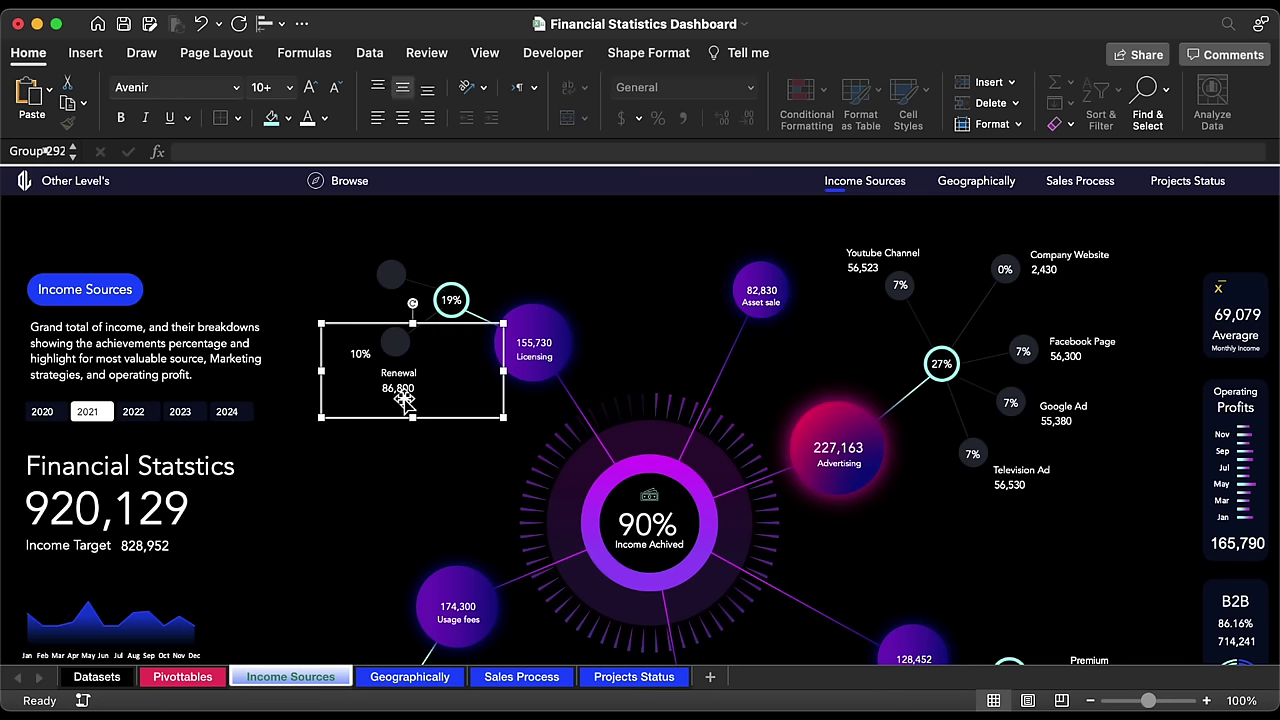
Step: Link the label text box to Pivottables!AX18 so it reads Floating License
{"action": "left_click", "coordinate": [359, 355]}
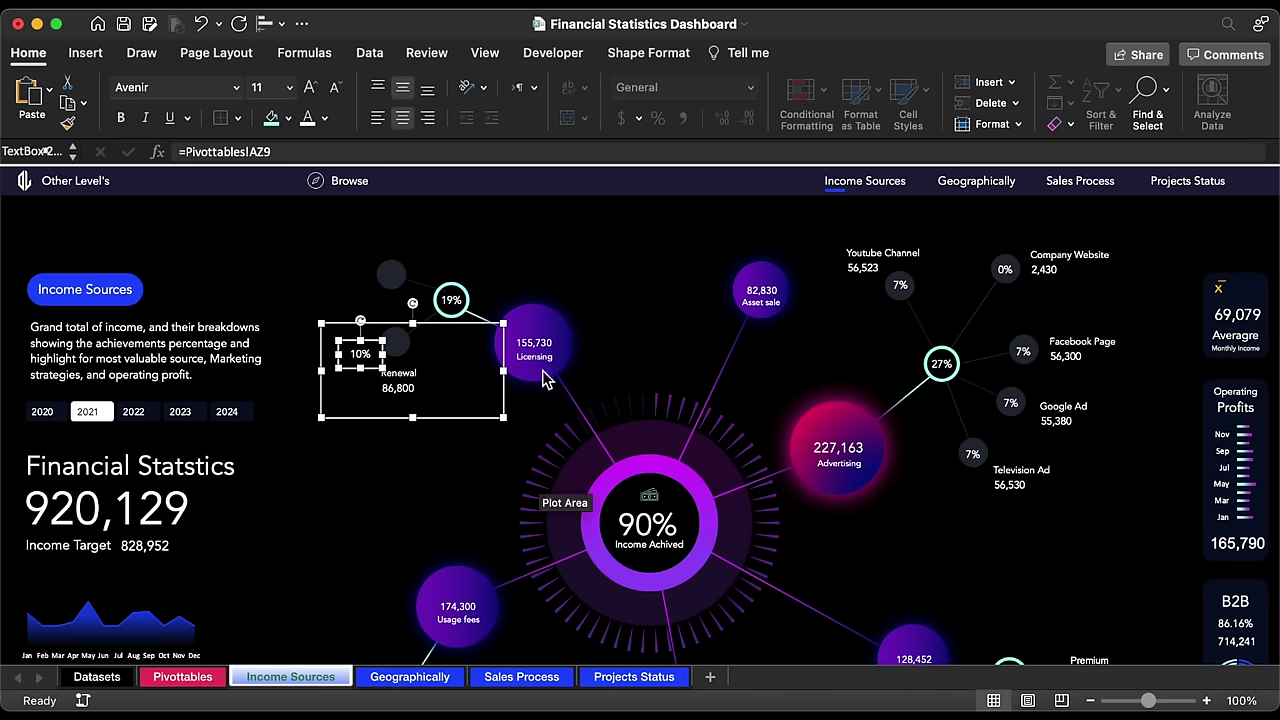
{"action": "left_click", "coordinate": [176, 684]}
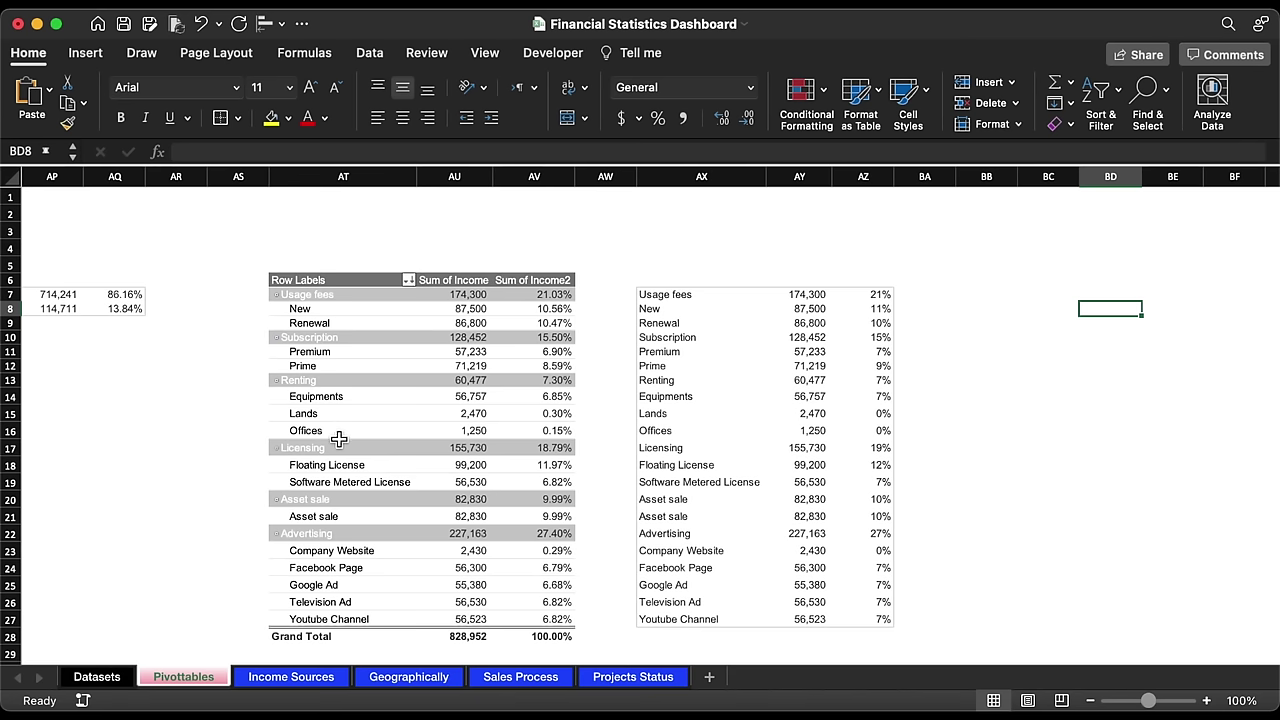
{"action": "left_click", "coordinate": [661, 467]}
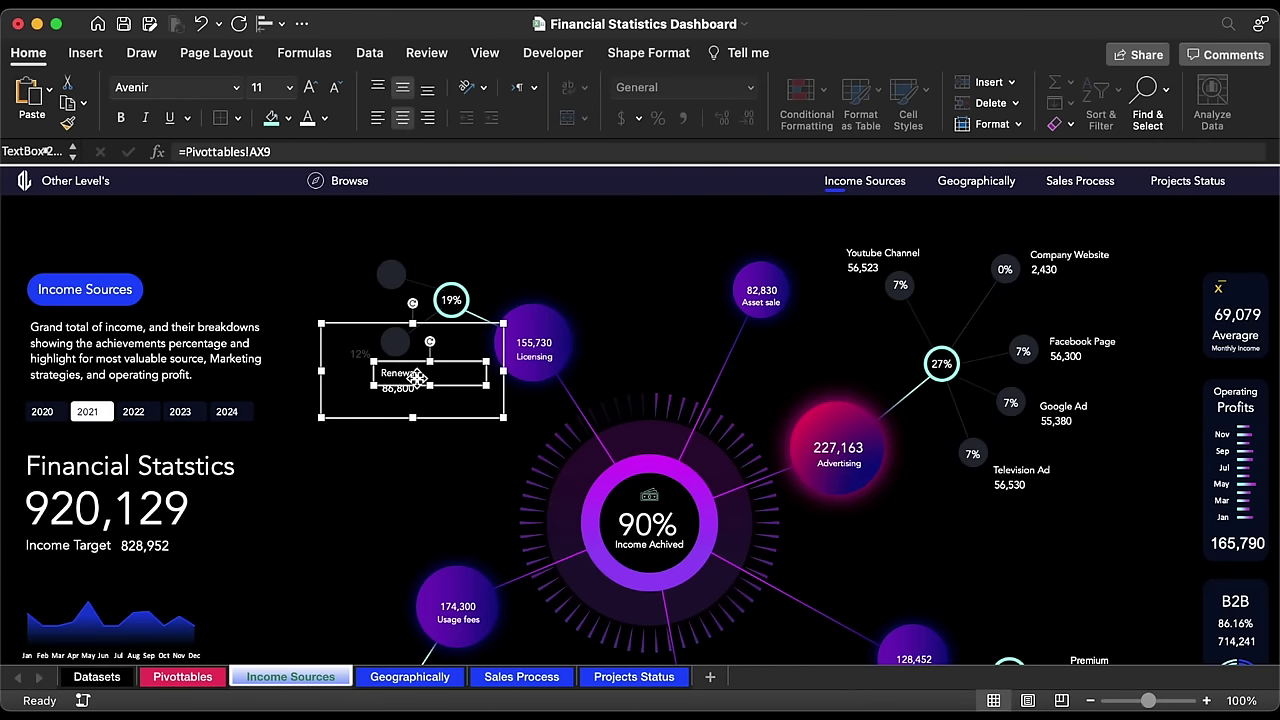
{"action": "left_click", "coordinate": [317, 151]}
{"action": "key", "text": "BackSpace"}
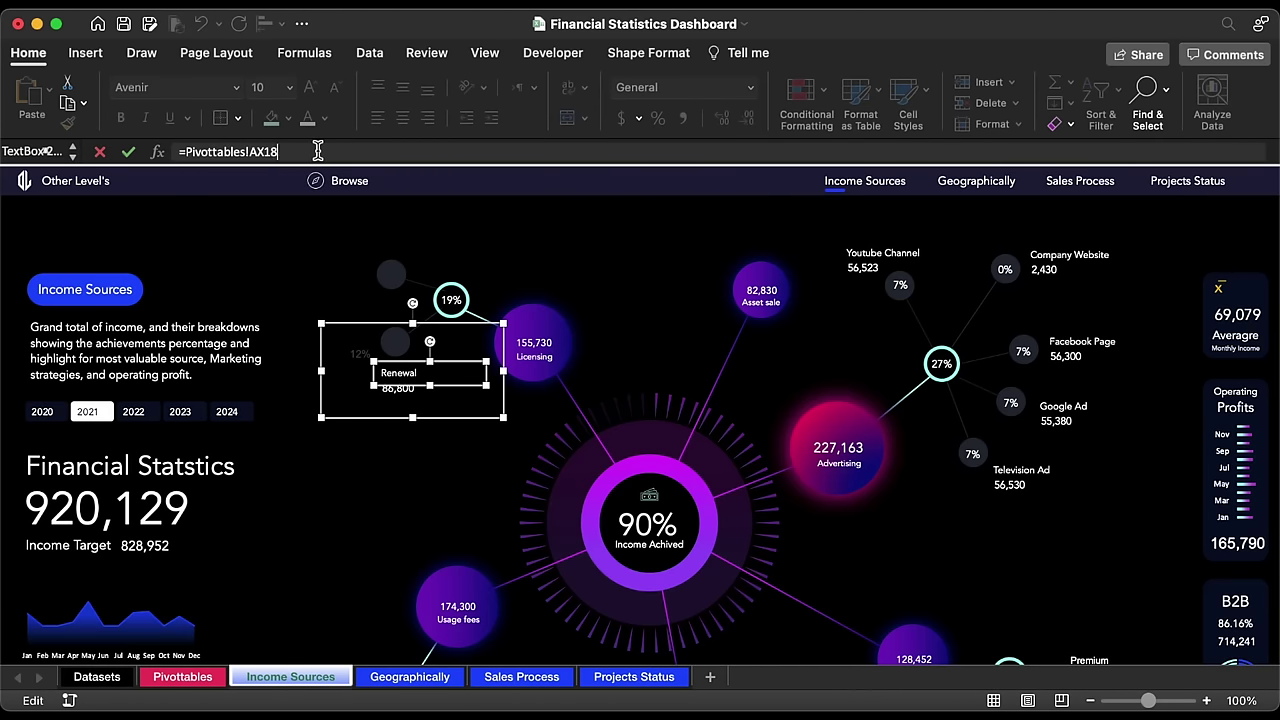
{"action": "key", "text": "Return"}
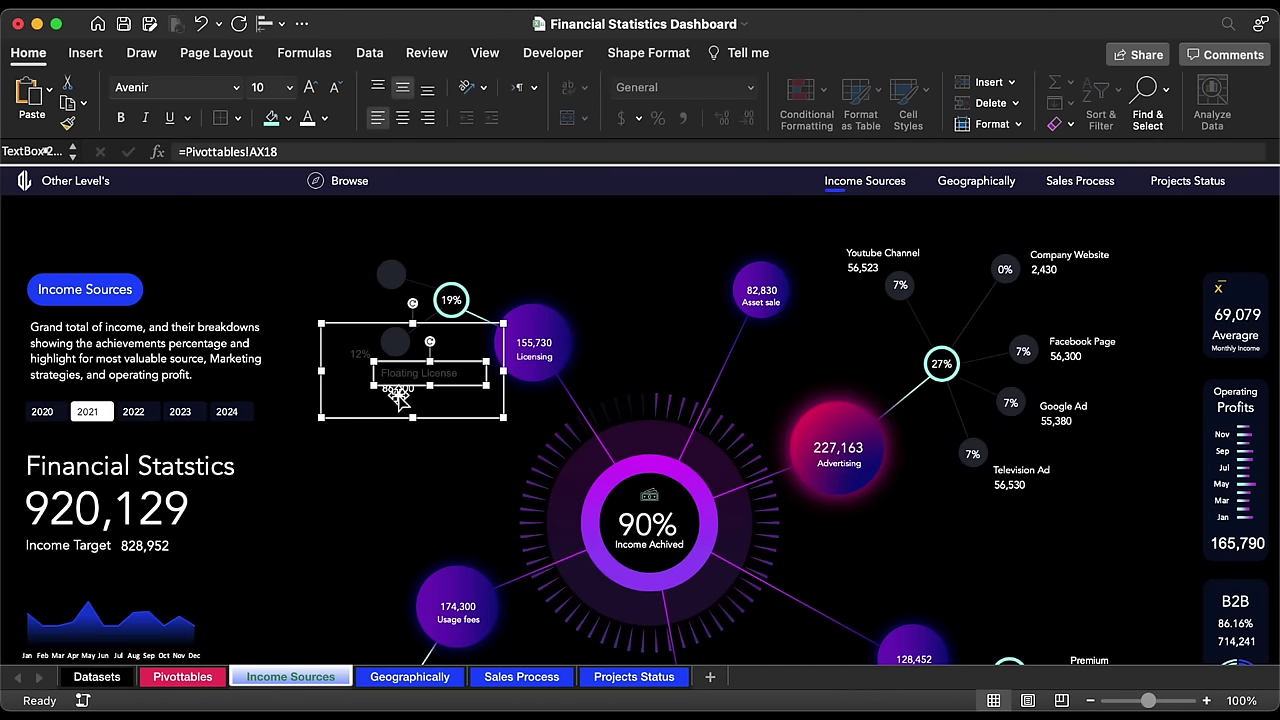
Step: Link the value text box to Pivottables!AY18, showing 99,200
{"action": "left_click", "coordinate": [398, 397]}
{"action": "left_click", "coordinate": [305, 153]}
{"action": "key", "text": "BackSpace"}
{"action": "type", "text": "1"}
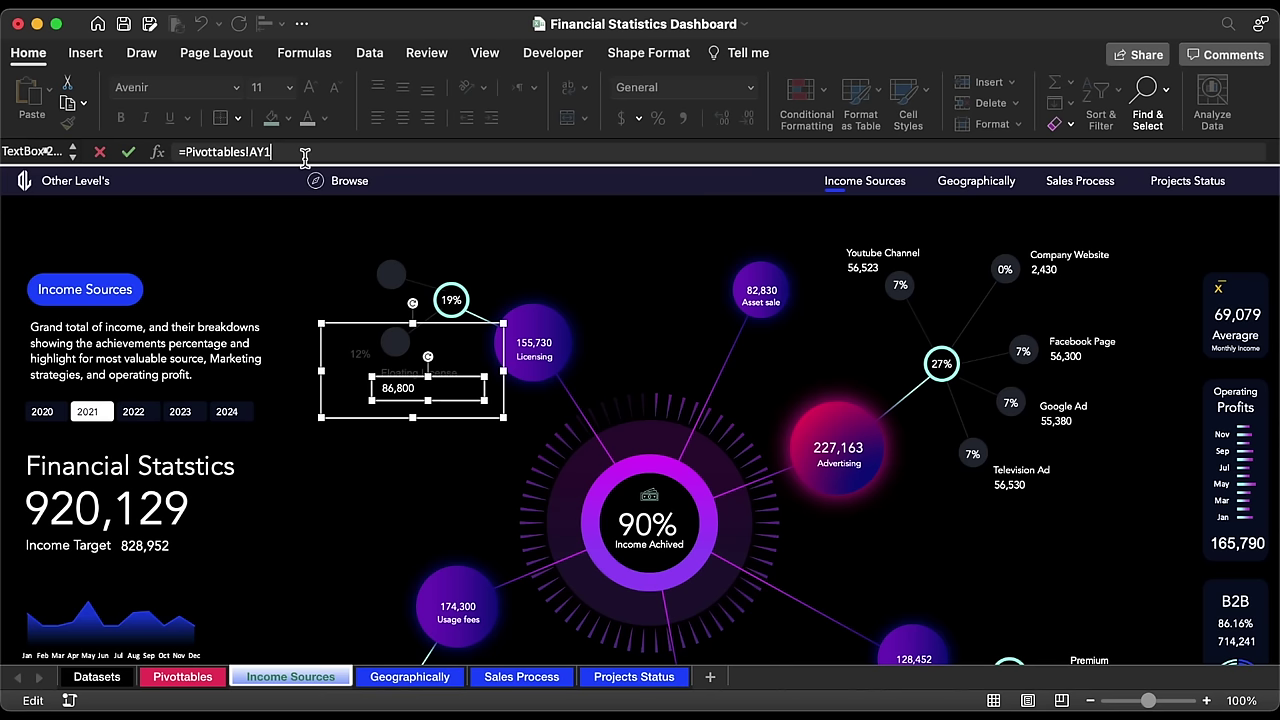
{"action": "type", "text": "28"}
{"action": "key", "text": "Return"}
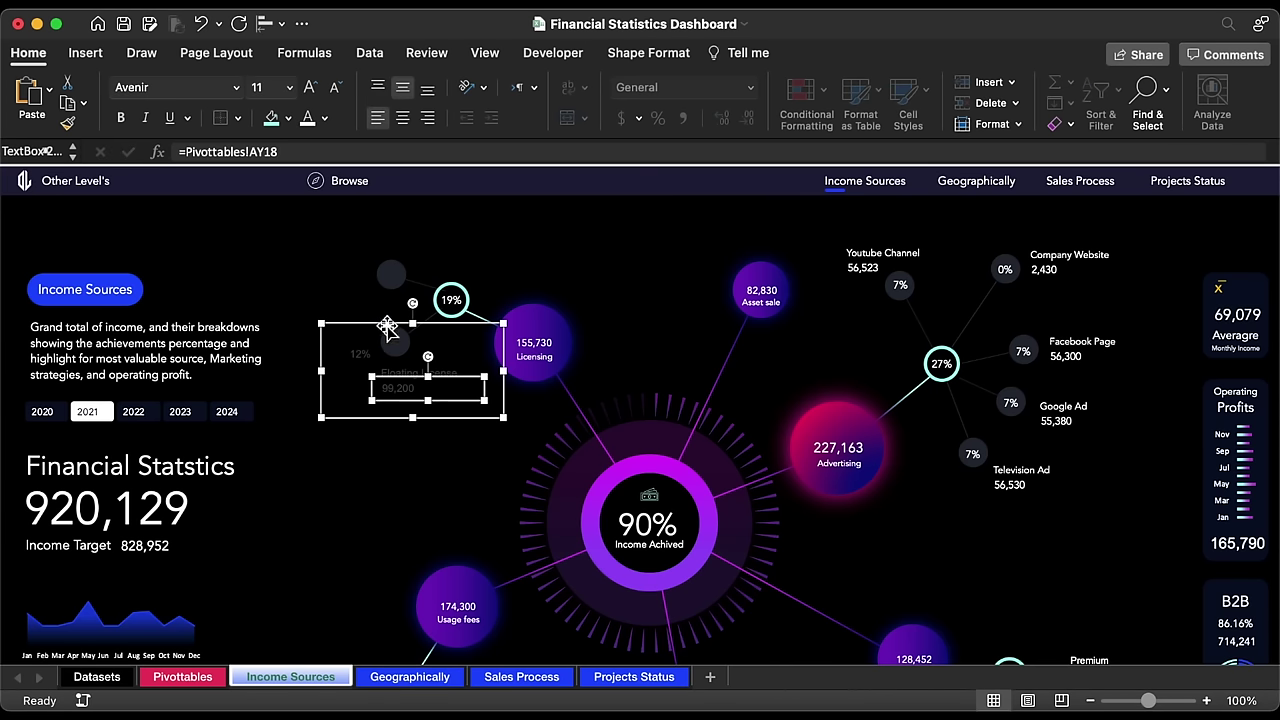
Step: Make the group white Avenir, shrink Floating License to size 10, and move it beside the 19% circle
{"action": "left_click", "coordinate": [386, 325]}
{"action": "left_click", "coordinate": [307, 120]}
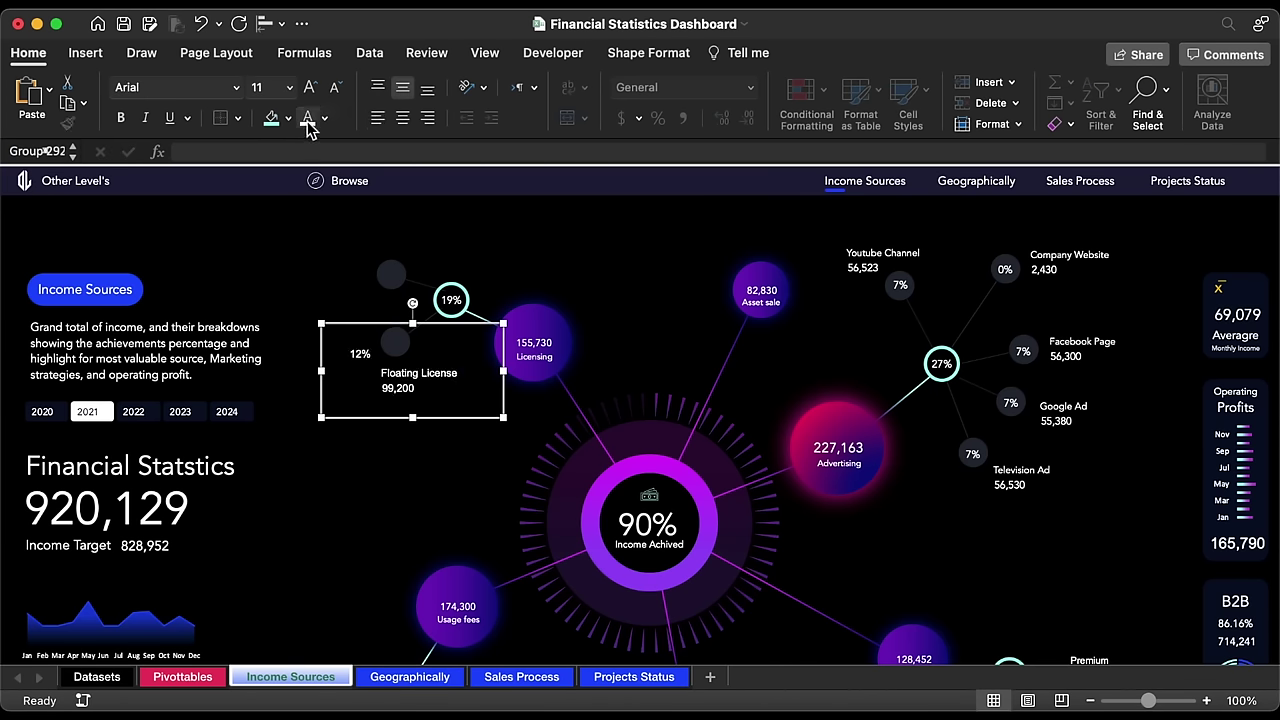
{"action": "left_click", "coordinate": [241, 89]}
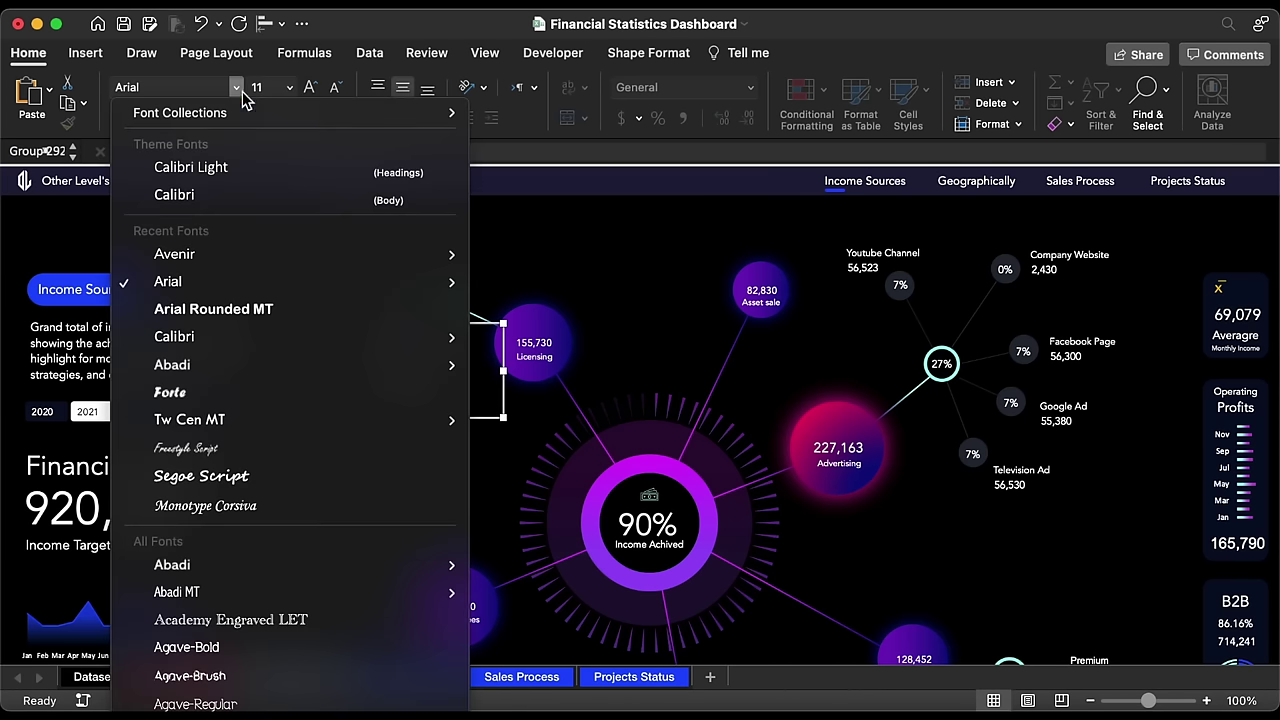
{"action": "left_click", "coordinate": [198, 253]}
{"action": "left_click", "coordinate": [421, 378]}
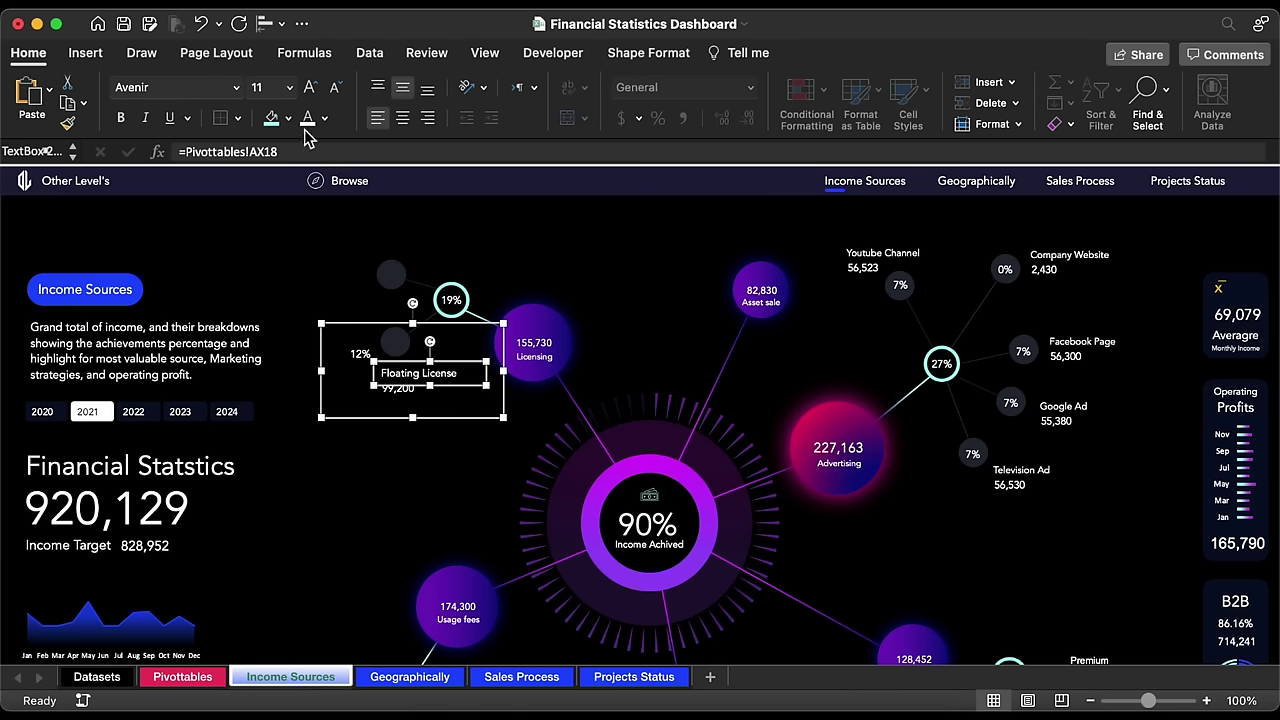
{"action": "left_click", "coordinate": [336, 89]}
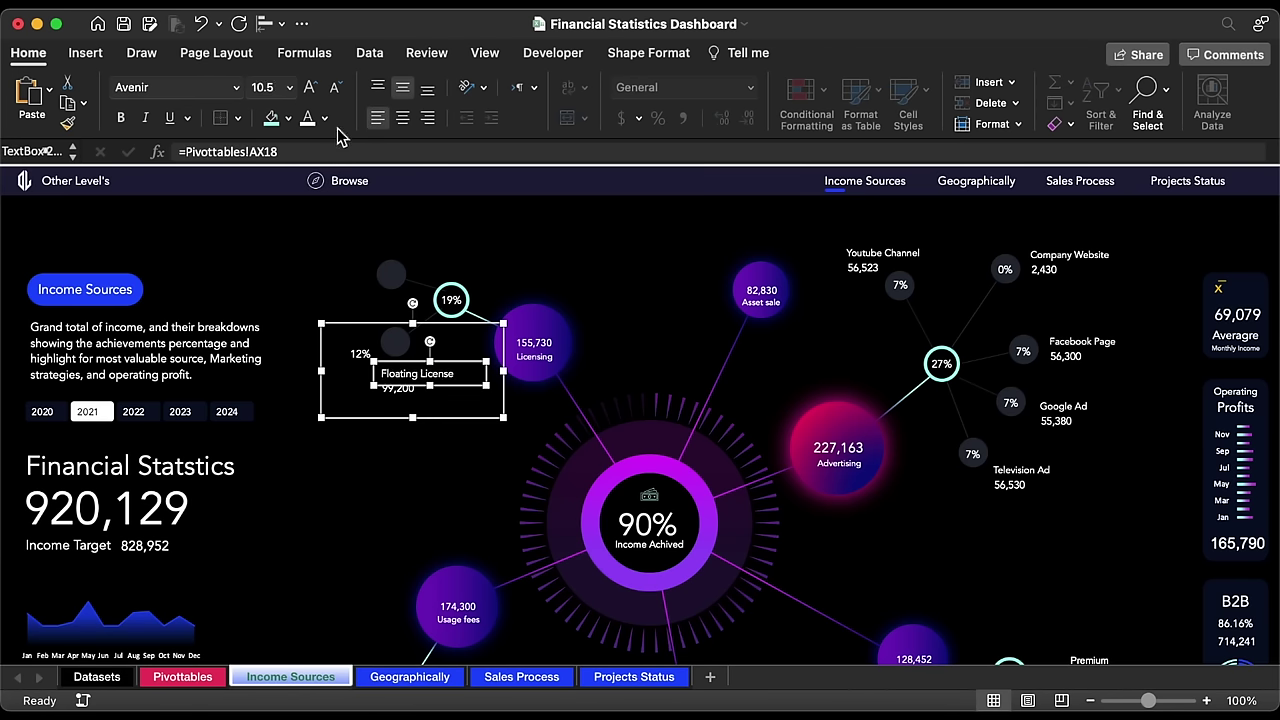
{"action": "left_click", "coordinate": [336, 89]}
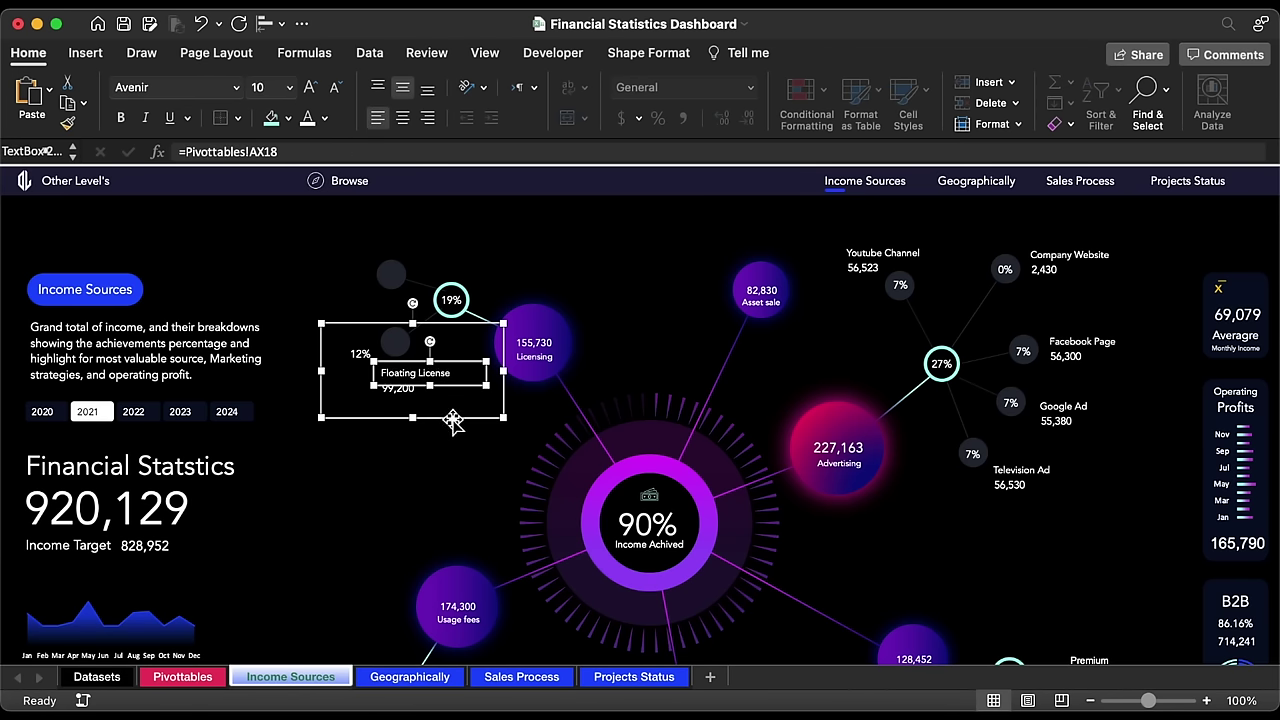
{"action": "left_click_drag", "start_coordinate": [453, 421], "coordinate": [389, 292]}
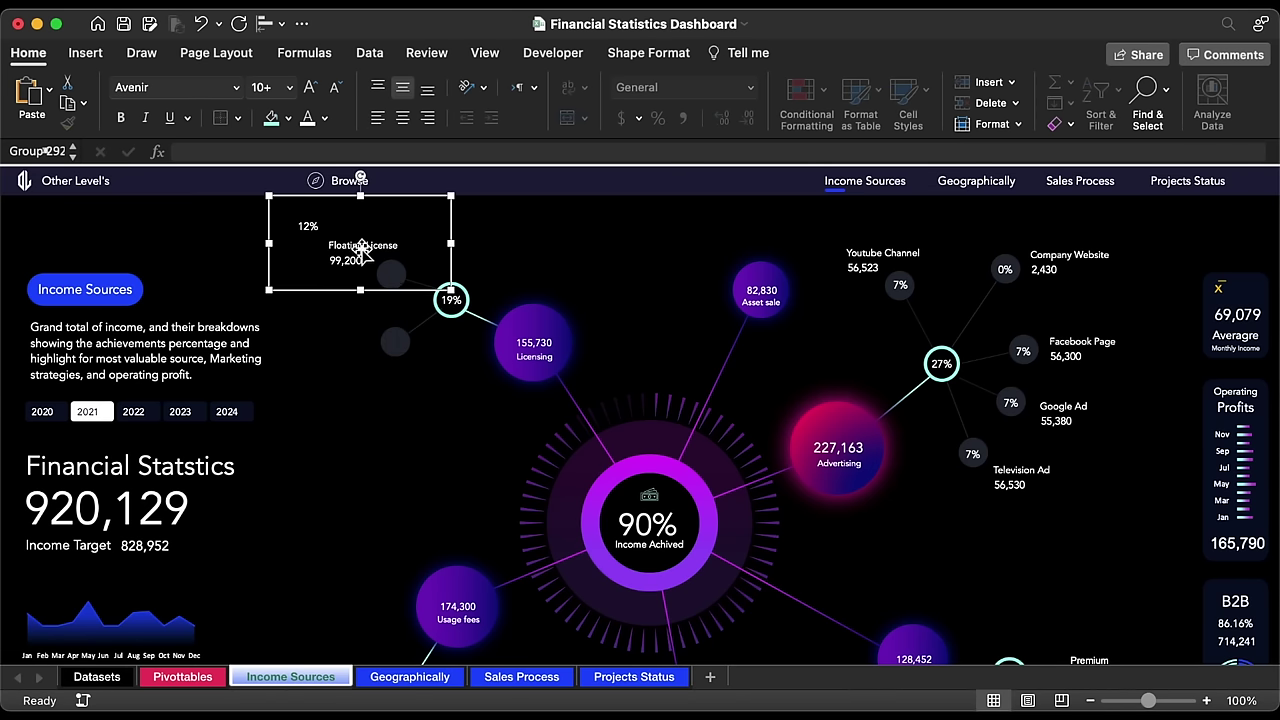
Step: Move the 12% figure onto the small grey circle
{"action": "left_click", "coordinate": [309, 226]}
{"action": "left_click_drag", "start_coordinate": [320, 242], "coordinate": [405, 292]}
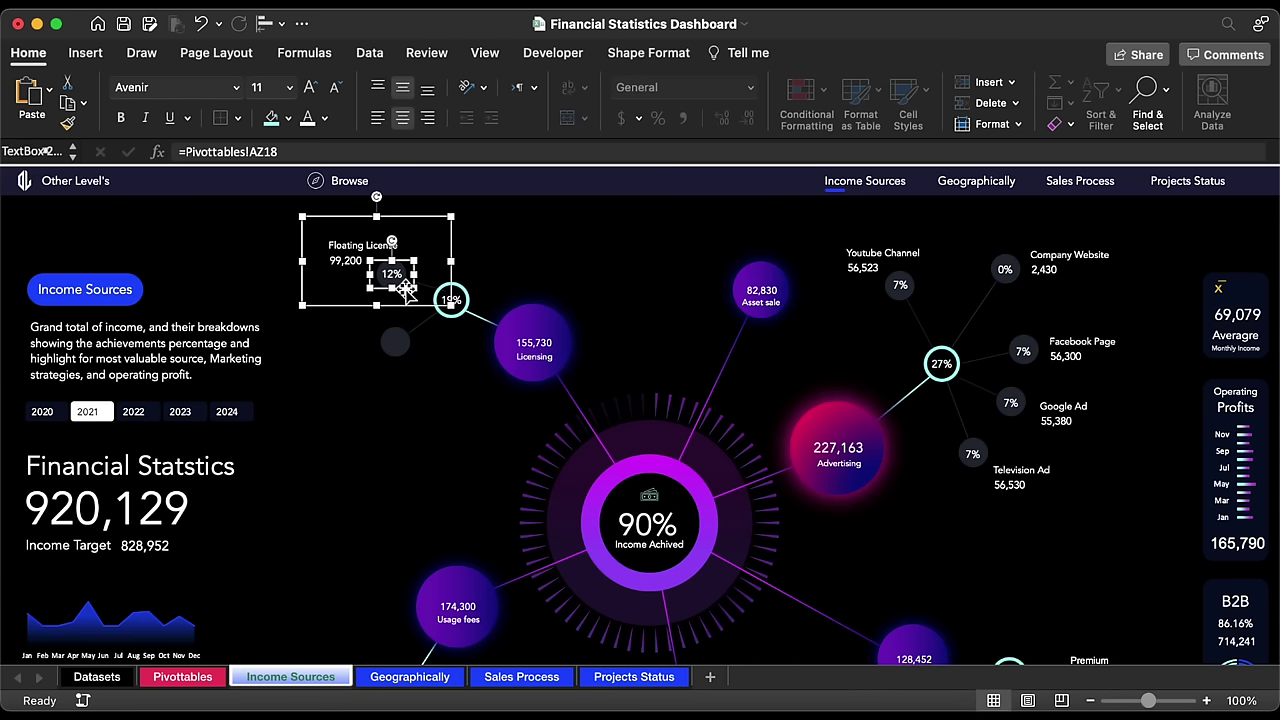
{"action": "key", "text": "Escape"}
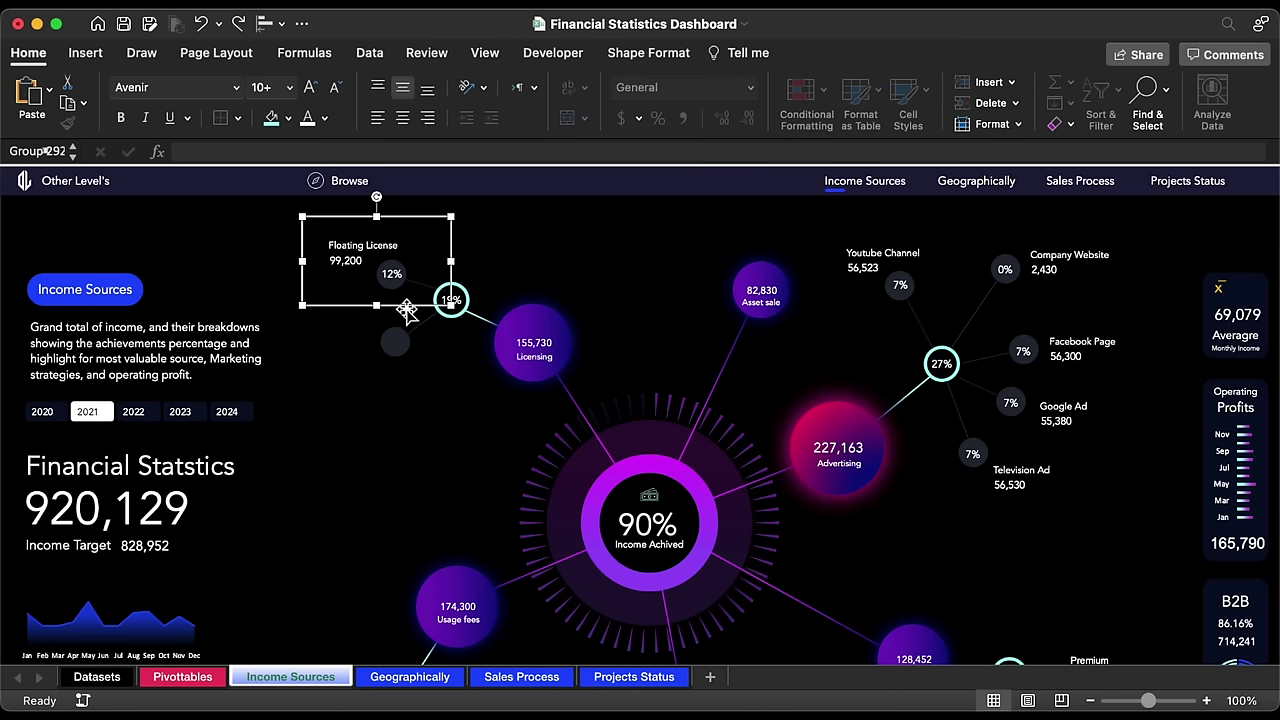
Step: Duplicate the Floating License label below the original and link its percentage to Pivottables!AZ19
{"action": "key", "text": "super+d"}
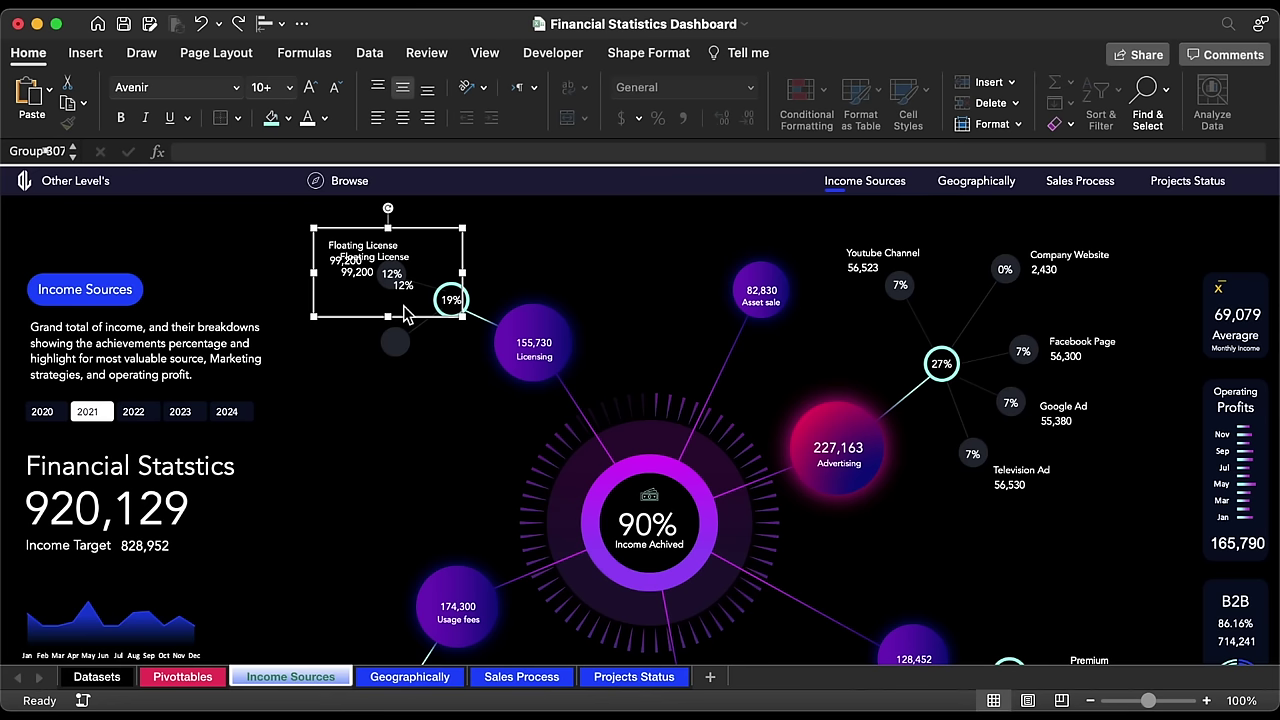
{"action": "left_click_drag", "start_coordinate": [423, 319], "coordinate": [423, 424]}
{"action": "left_click", "coordinate": [410, 390]}
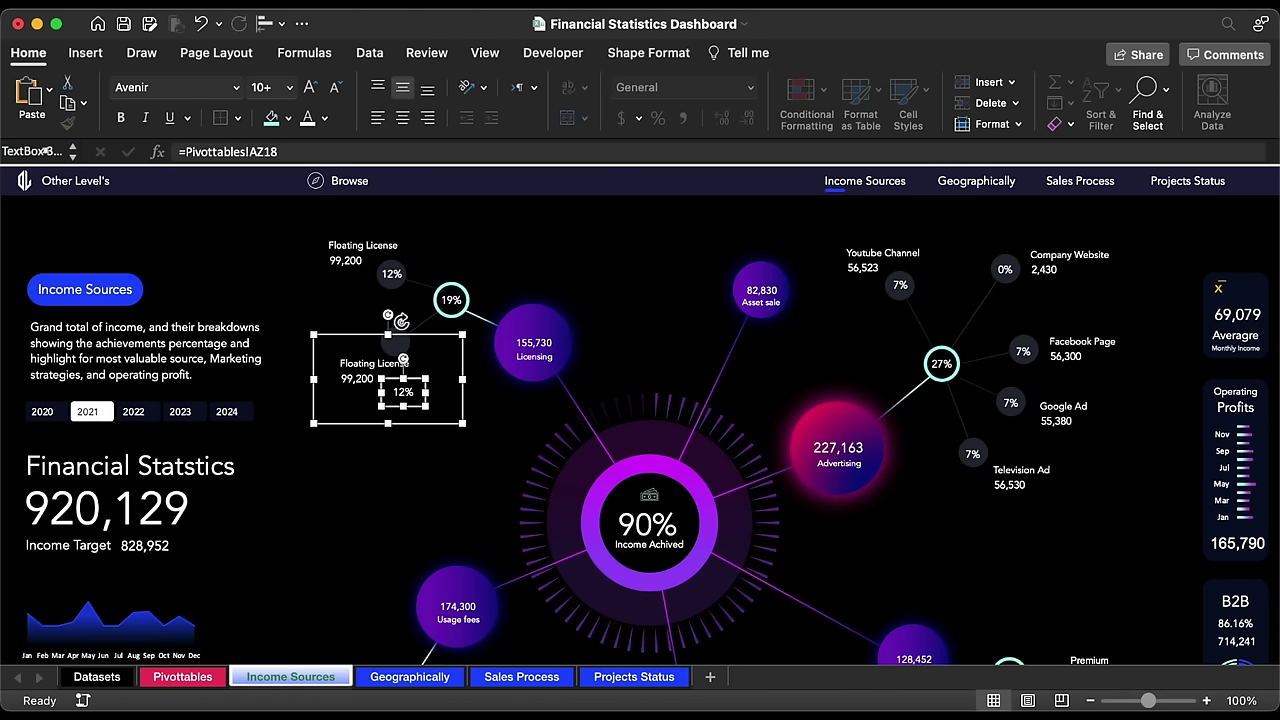
{"action": "left_click", "coordinate": [336, 151]}
{"action": "type", "text": "9"}
{"action": "key", "text": "Return"}
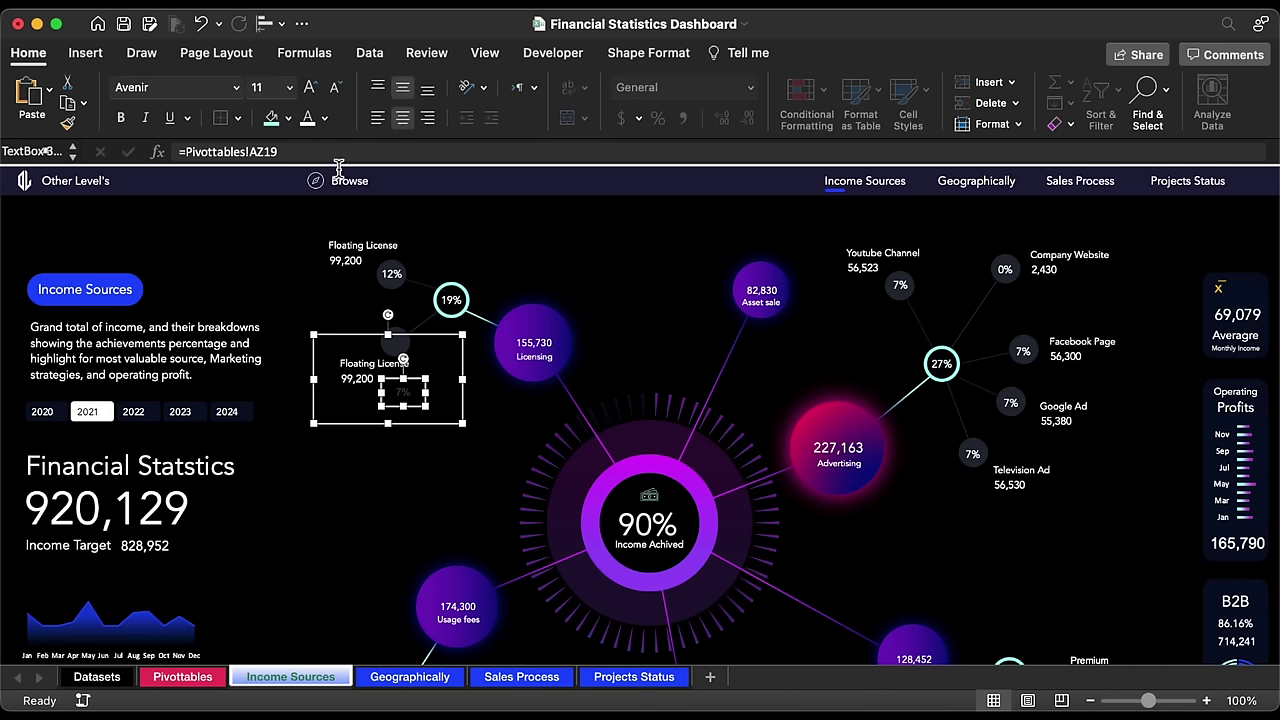
Step: Link the copy's name and value to Pivottables!AX19 and AY19, and make its text white
{"action": "left_click", "coordinate": [378, 370]}
{"action": "left_click", "coordinate": [316, 149]}
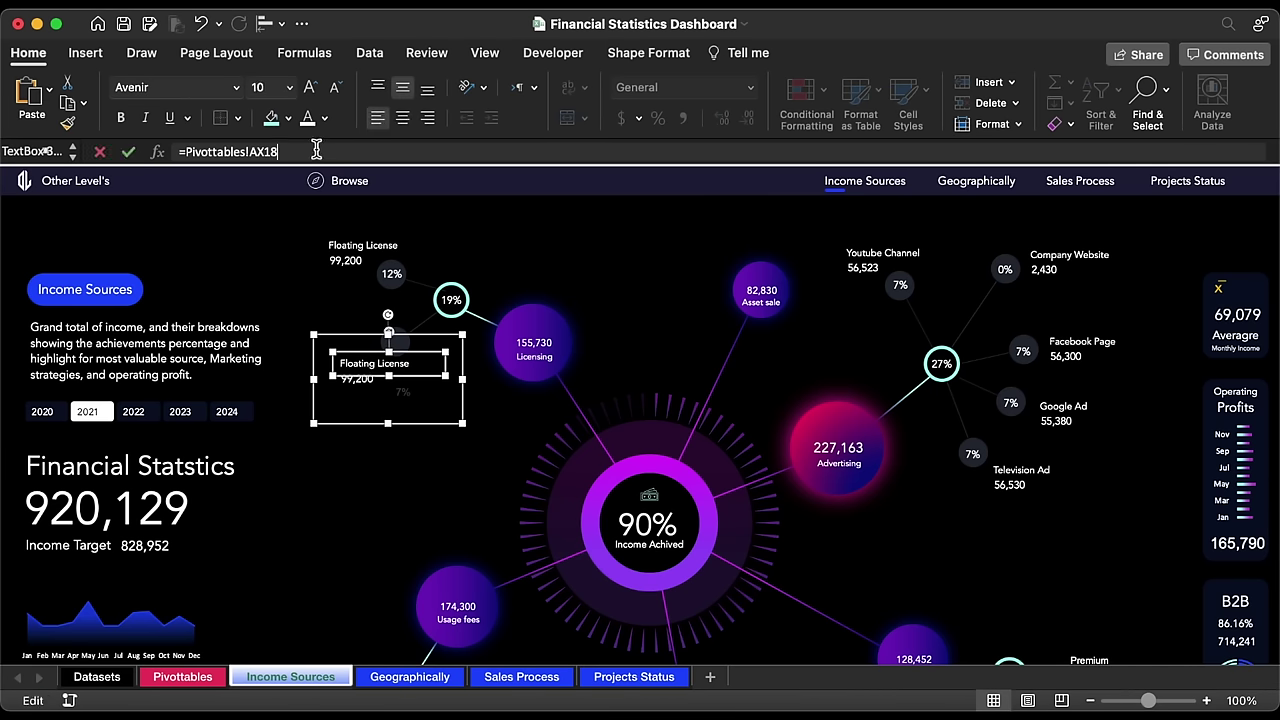
{"action": "key", "text": "BackSpace"}
{"action": "type", "text": "9"}
{"action": "key", "text": "Return"}
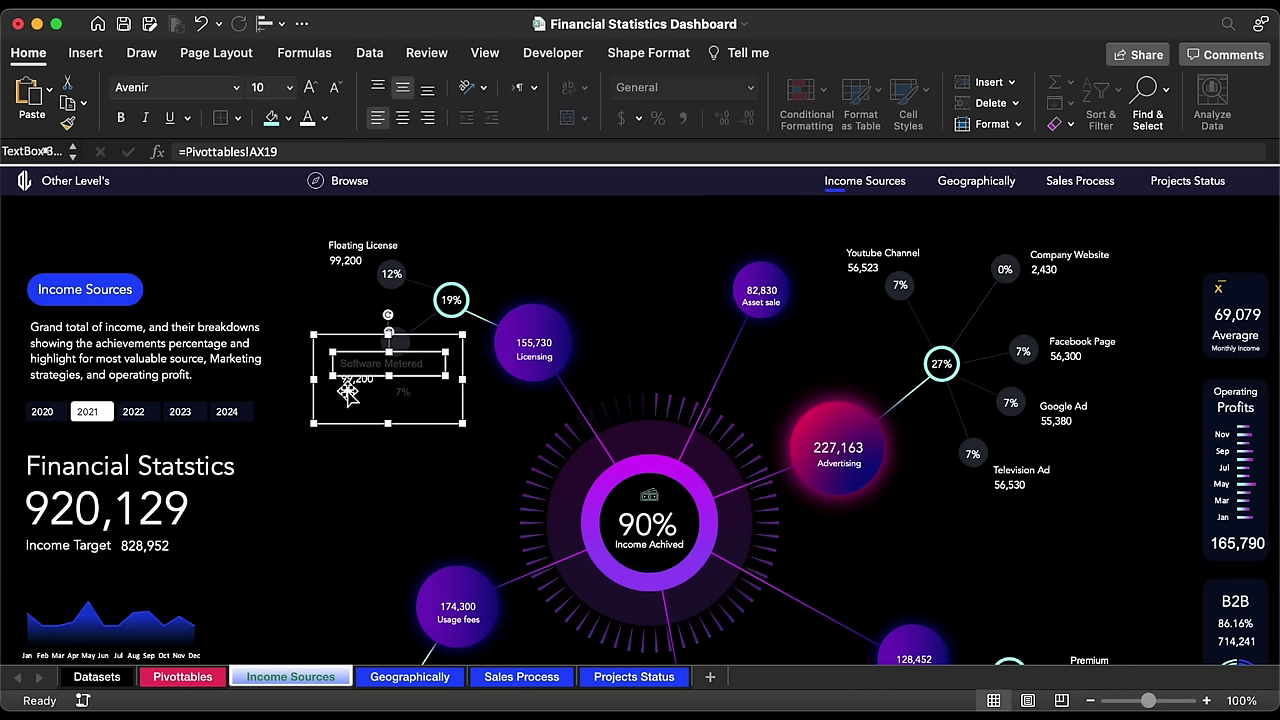
{"action": "left_click", "coordinate": [347, 392]}
{"action": "left_click", "coordinate": [296, 149]}
{"action": "key", "text": "BackSpace"}
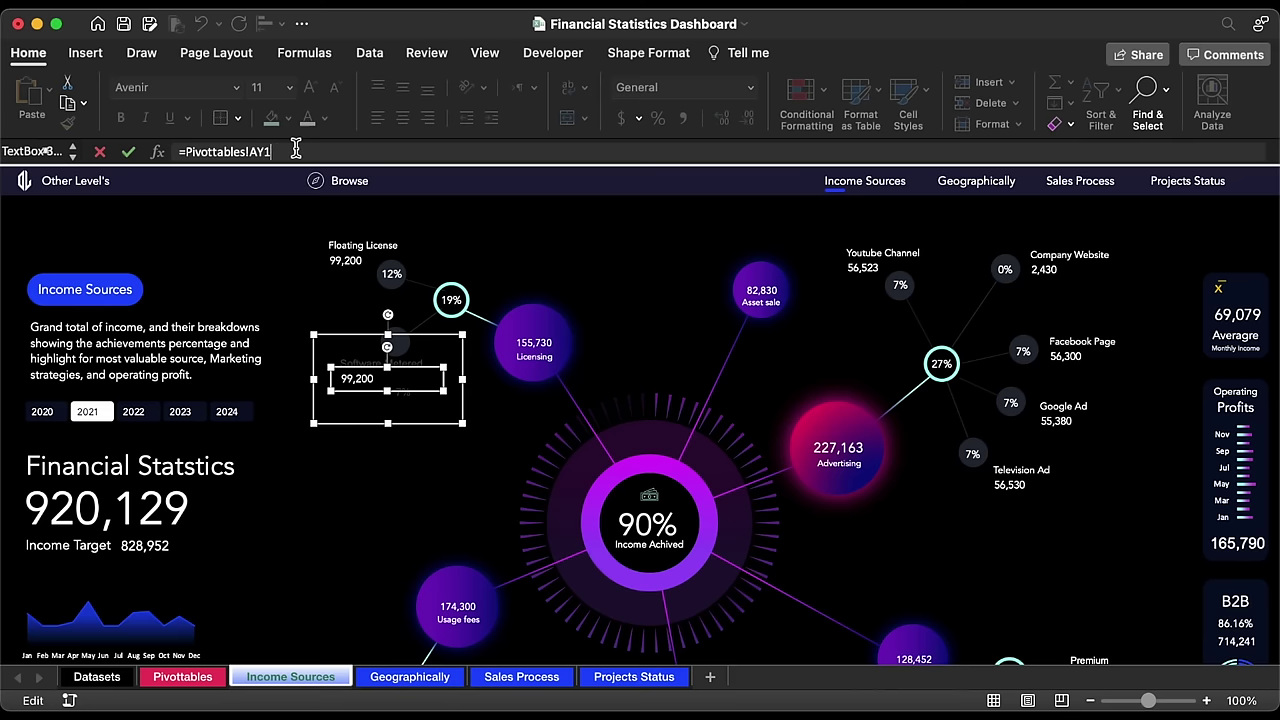
{"action": "type", "text": "9"}
{"action": "key", "text": "Return"}
{"action": "key", "text": "Escape"}
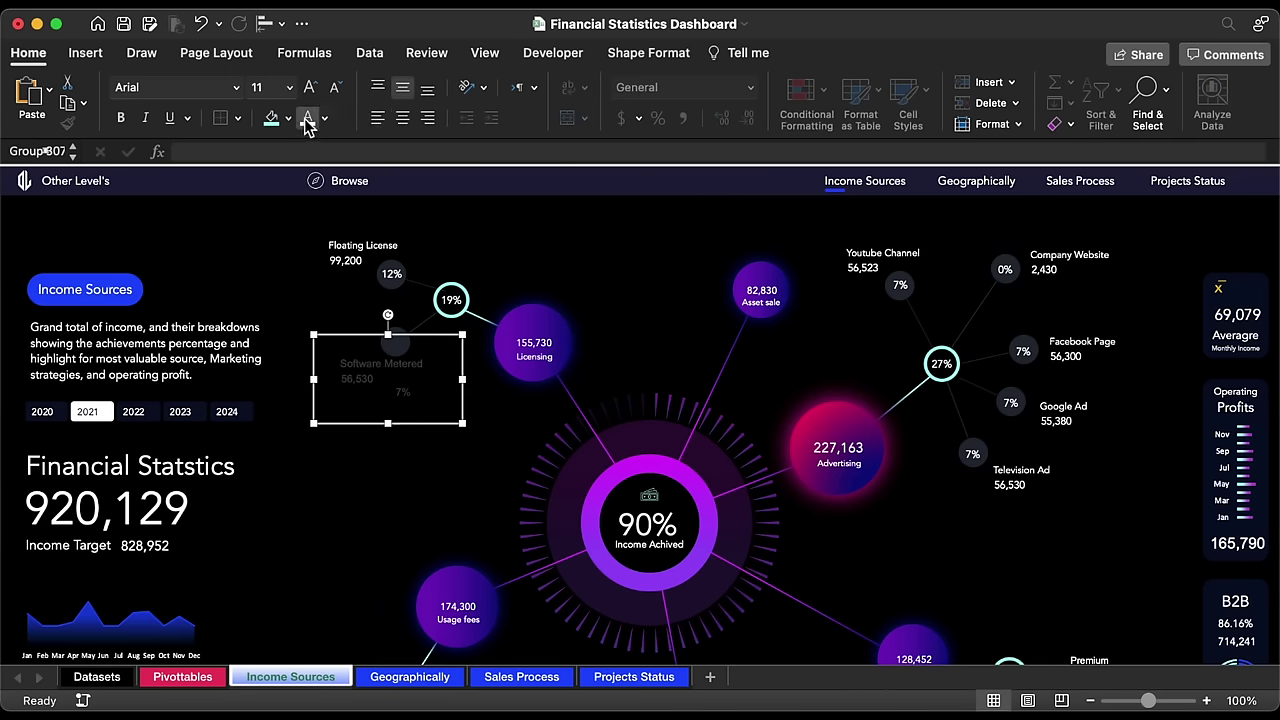
{"action": "left_click", "coordinate": [307, 118]}
Step: Rearrange the 56,530, Software Metered License and 7% text boxes and nudge the group into place
{"action": "left_click", "coordinate": [362, 381]}
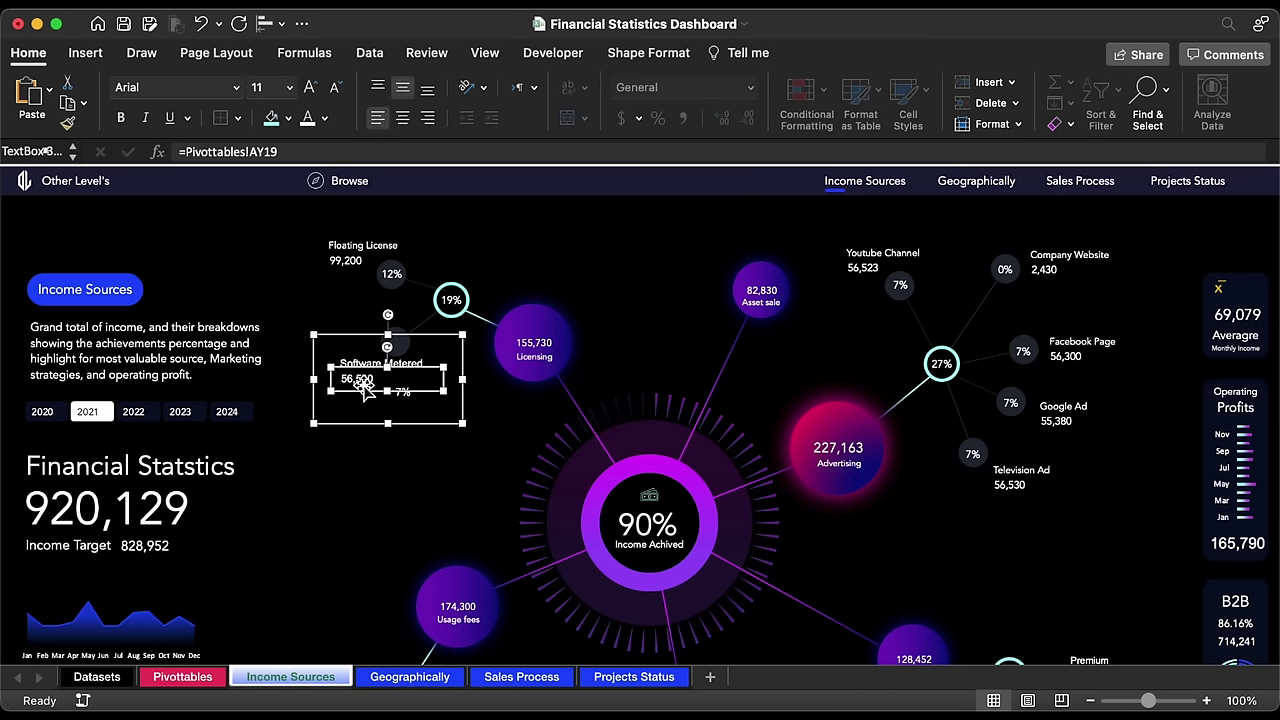
{"action": "left_click_drag", "start_coordinate": [362, 381], "coordinate": [395, 393]}
{"action": "left_click", "coordinate": [370, 367]}
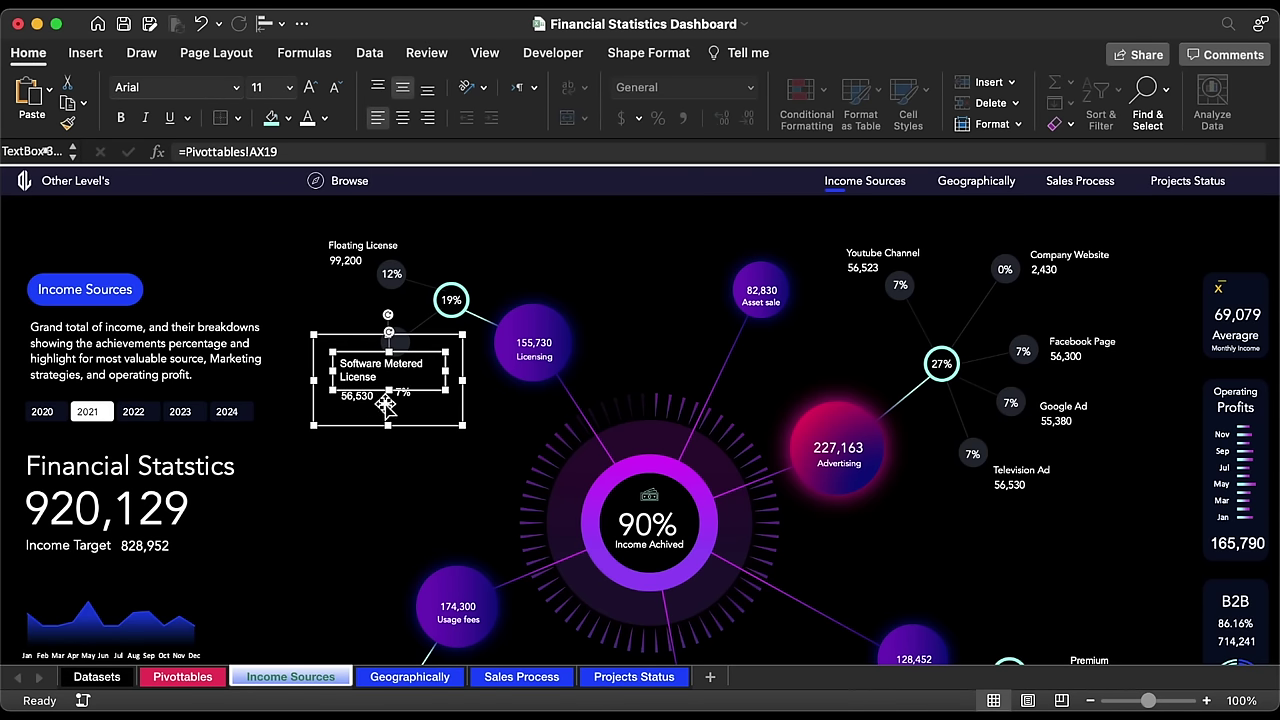
{"action": "left_click", "coordinate": [410, 400]}
{"action": "left_click_drag", "start_coordinate": [416, 401], "coordinate": [425, 303]}
{"action": "left_click", "coordinate": [428, 302]}
{"action": "key", "text": "Down"}
{"action": "key", "text": "Down"}
{"action": "key", "text": "Down"}
{"action": "key", "text": "Down"}
{"action": "key", "text": "Down"}
{"action": "key", "text": "Down"}
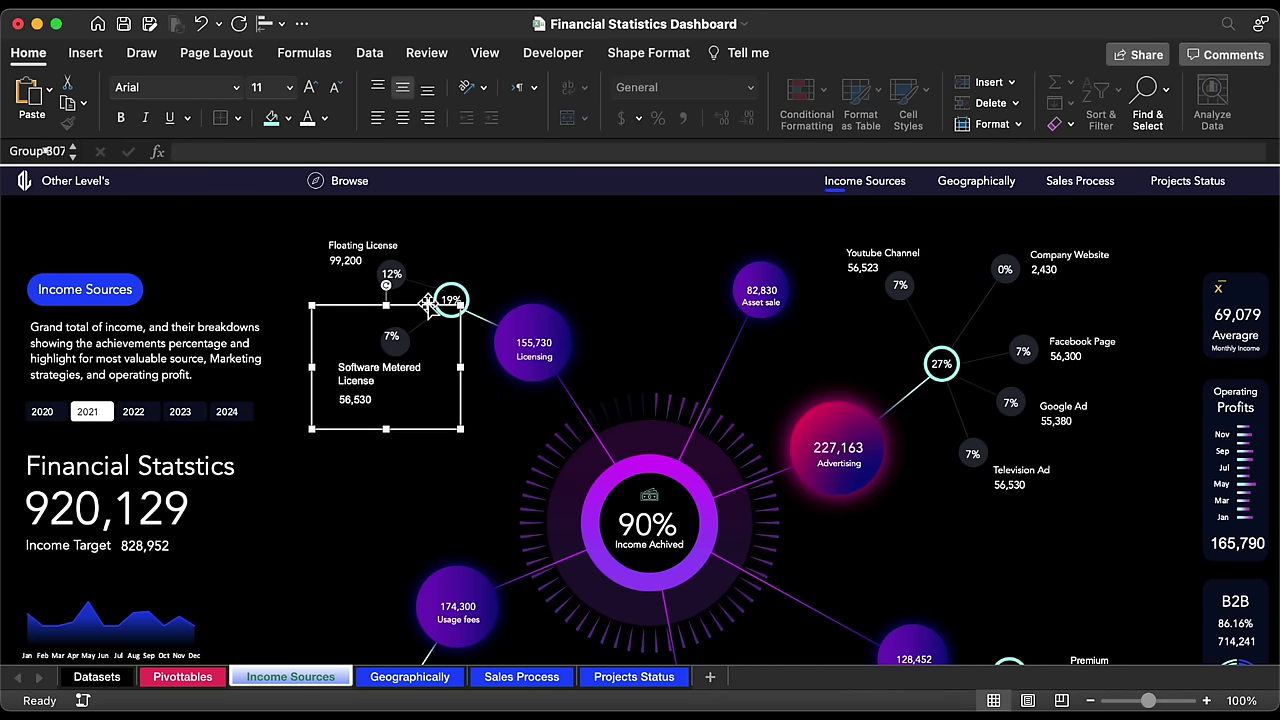
{"action": "key", "text": "Right"}
{"action": "key", "text": "Down"}
{"action": "key", "text": "Down"}
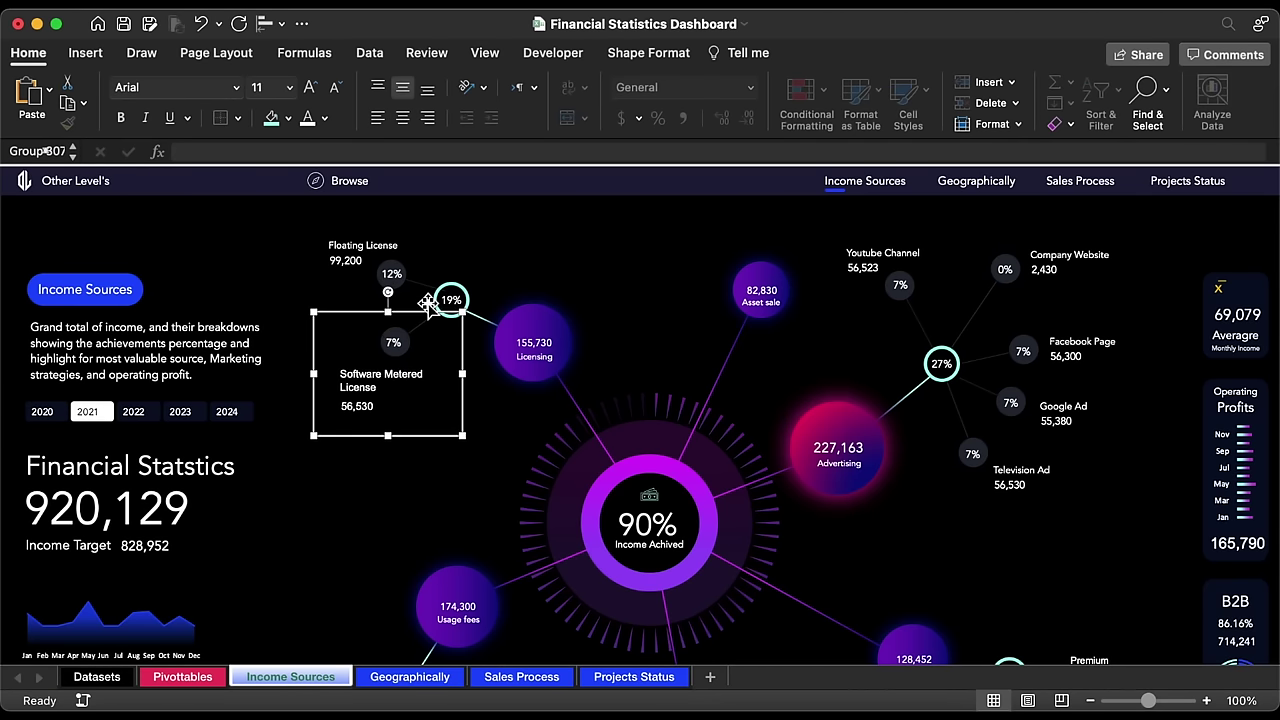
{"action": "key", "text": "Right"}
Step: Turn off the Formula Bar from the View tab's Show options
{"action": "left_click", "coordinate": [249, 234]}
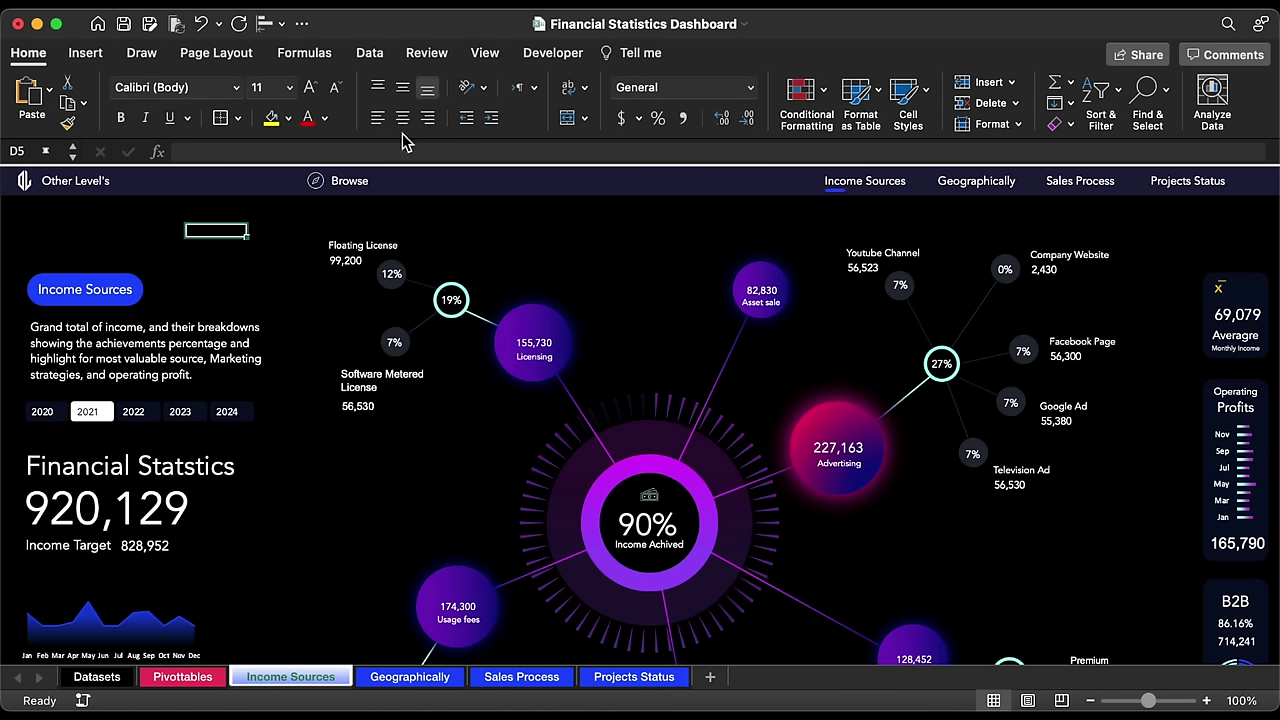
{"action": "left_click", "coordinate": [486, 55]}
{"action": "left_click", "coordinate": [480, 95]}
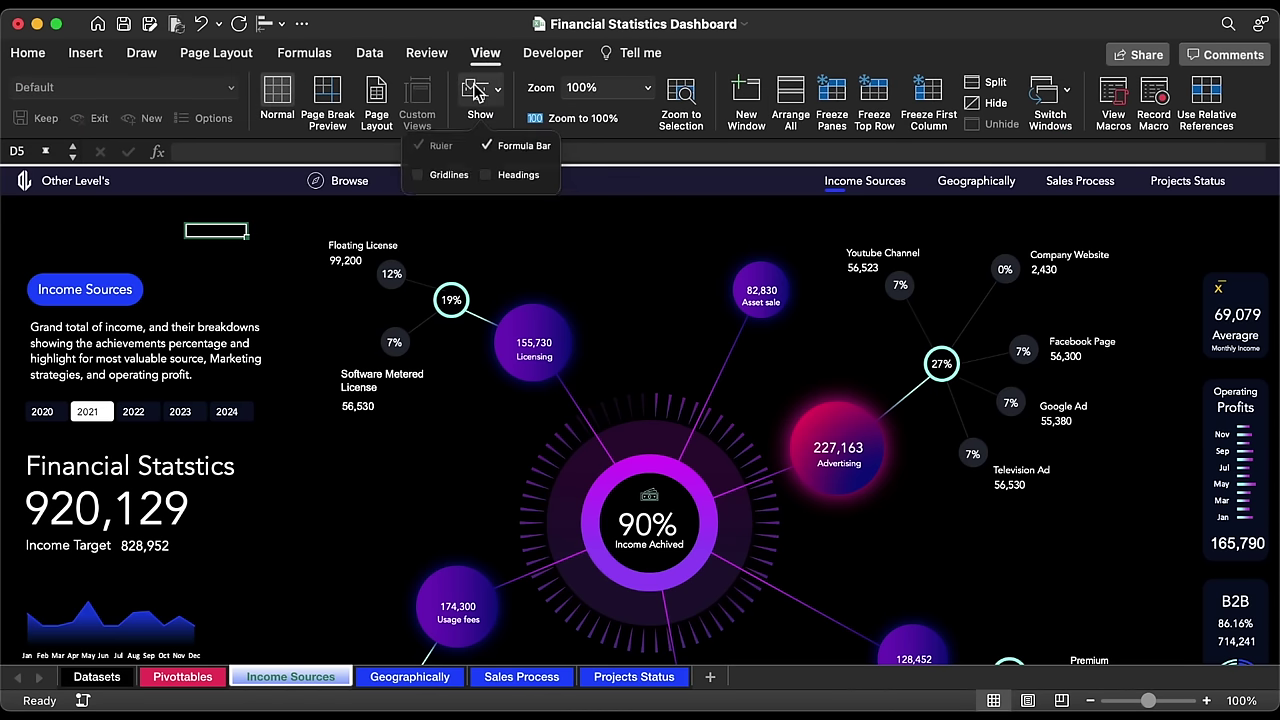
{"action": "left_click", "coordinate": [487, 148]}
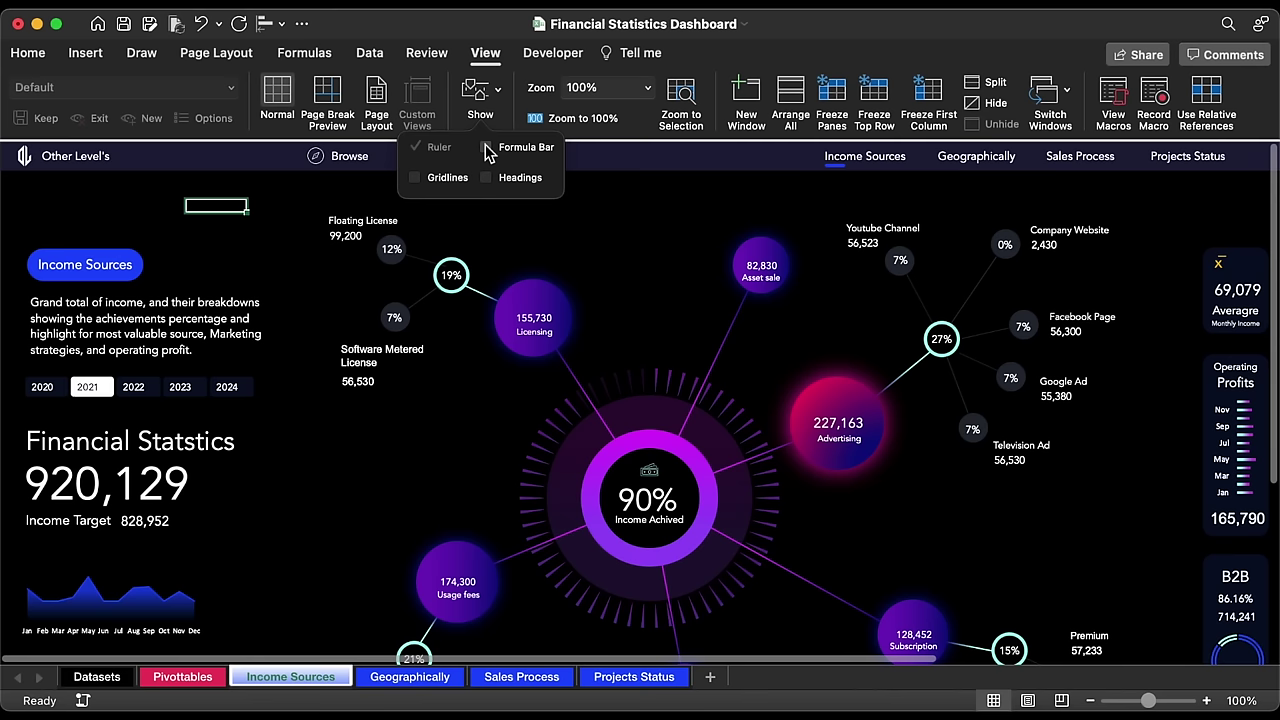
{"action": "left_click", "coordinate": [90, 56]}
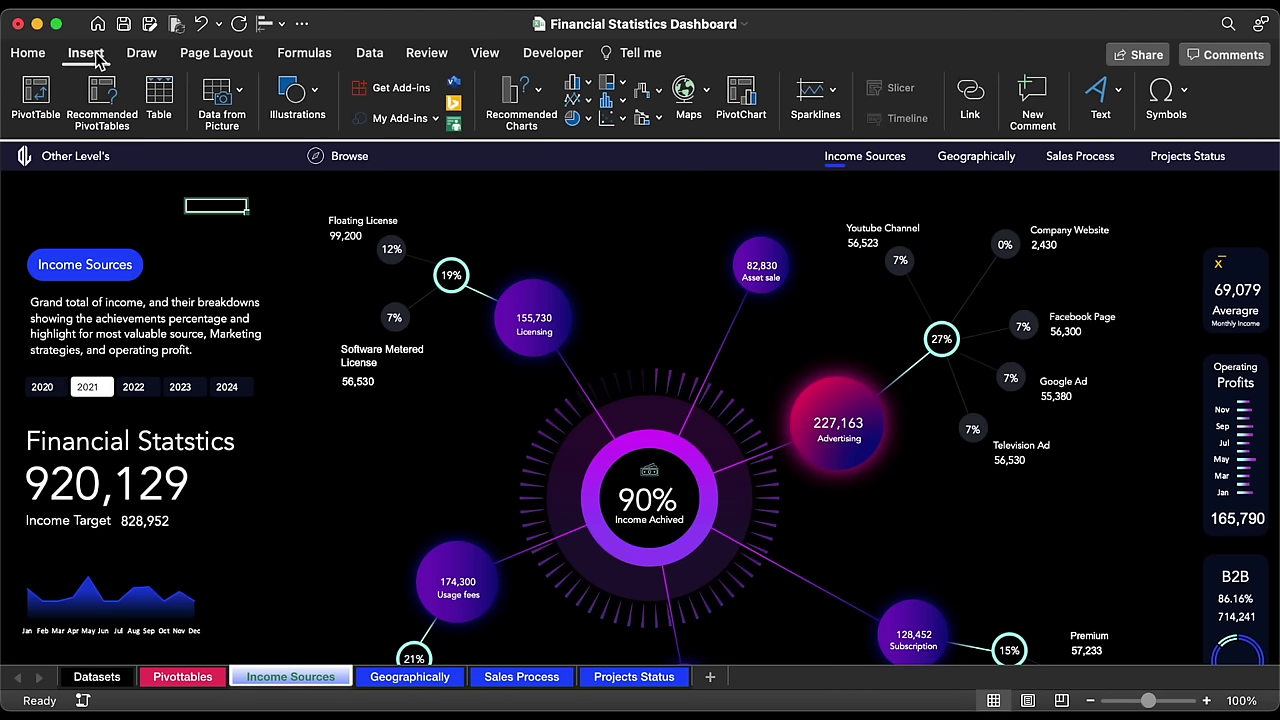
Step: Draw a circle over the 90% ring with a dark outline and no fill
{"action": "left_click", "coordinate": [294, 95]}
{"action": "left_click", "coordinate": [224, 152]}
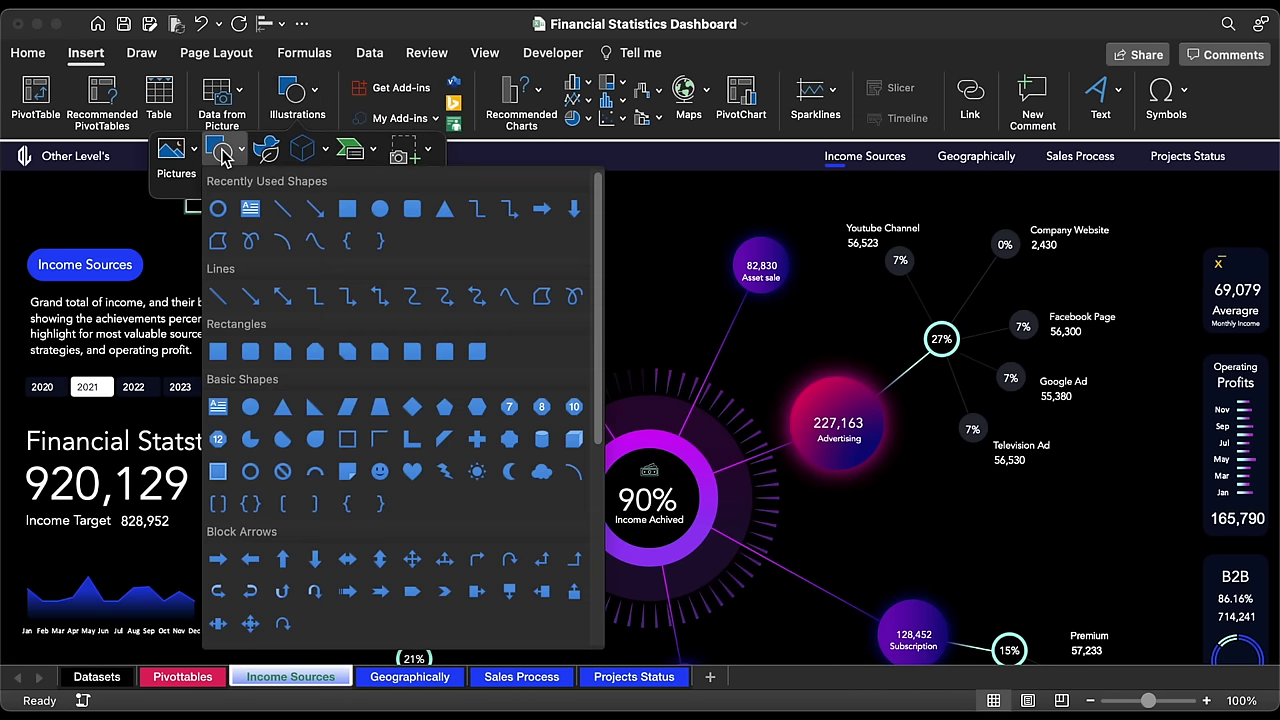
{"action": "left_click", "coordinate": [378, 210]}
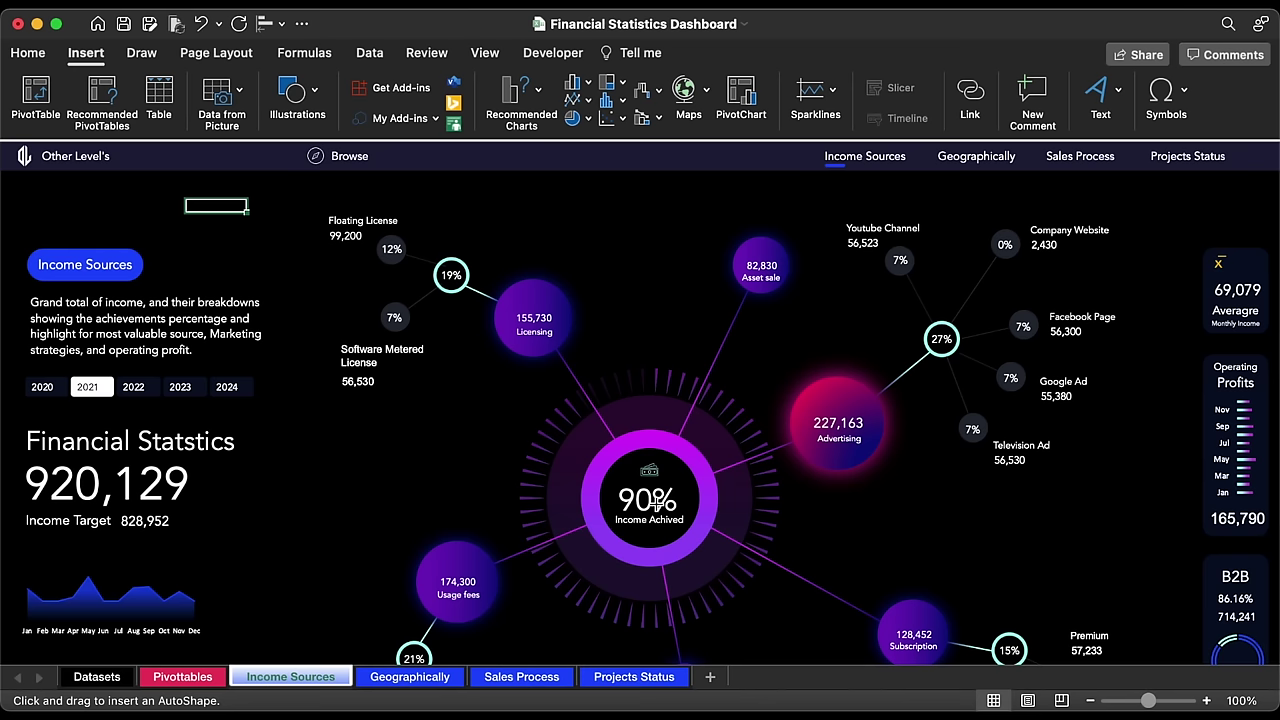
{"action": "mouse_move", "coordinate": [652, 503]}
{"action": "left_mouse_down"}
{"action": "mouse_move", "coordinate": [826, 674]}
{"action": "mouse_move", "coordinate": [905, 700]}
{"action": "left_mouse_up"}
{"action": "left_click", "coordinate": [391, 90]}
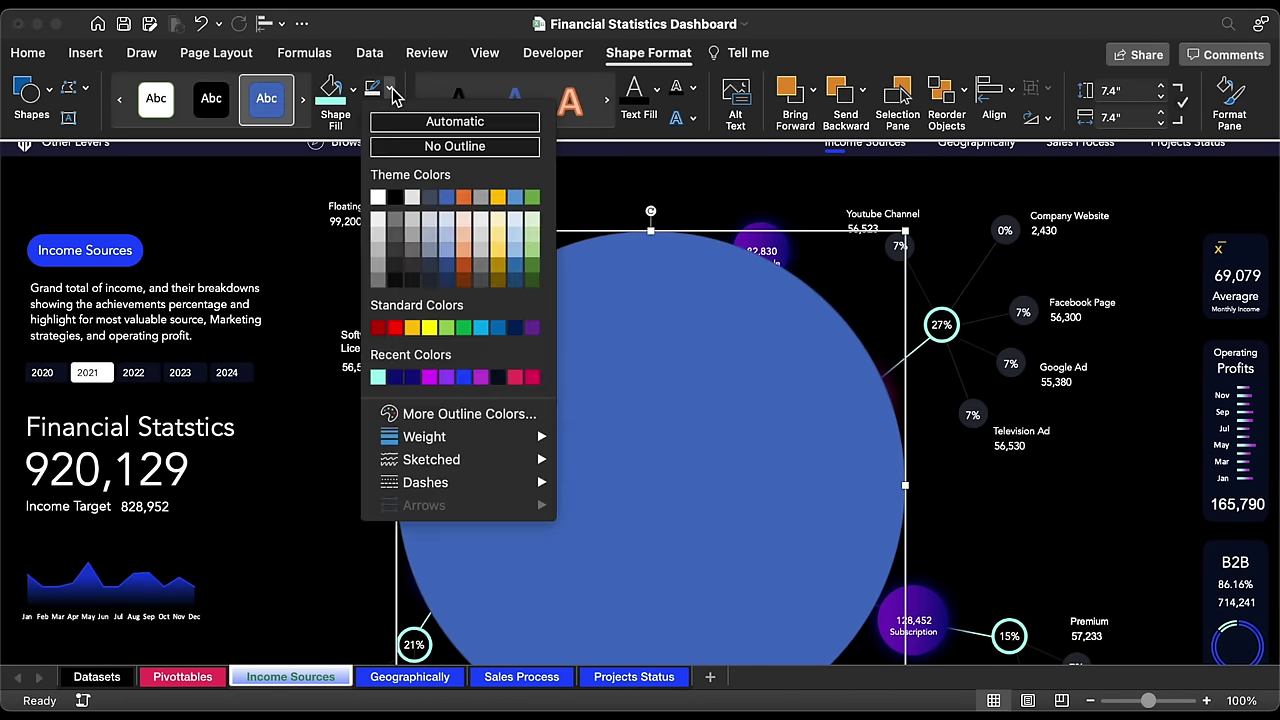
{"action": "left_click", "coordinate": [413, 268]}
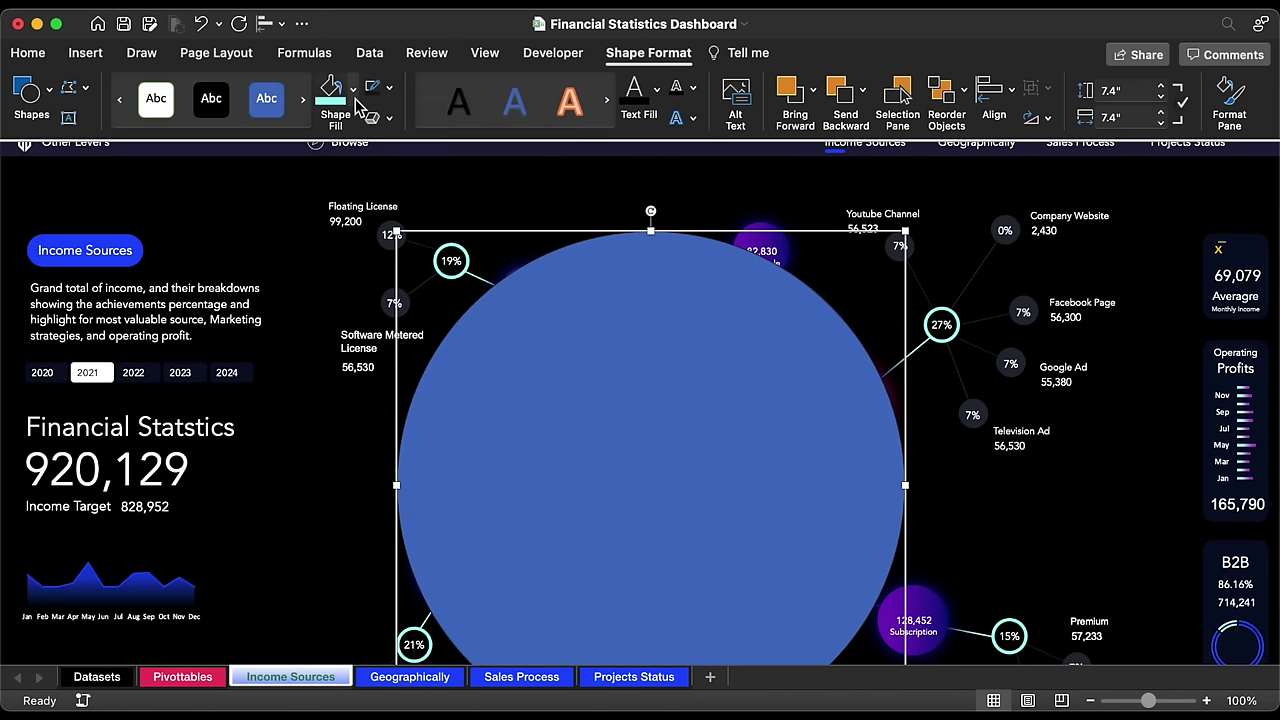
{"action": "left_click", "coordinate": [353, 89]}
{"action": "left_click", "coordinate": [362, 155]}
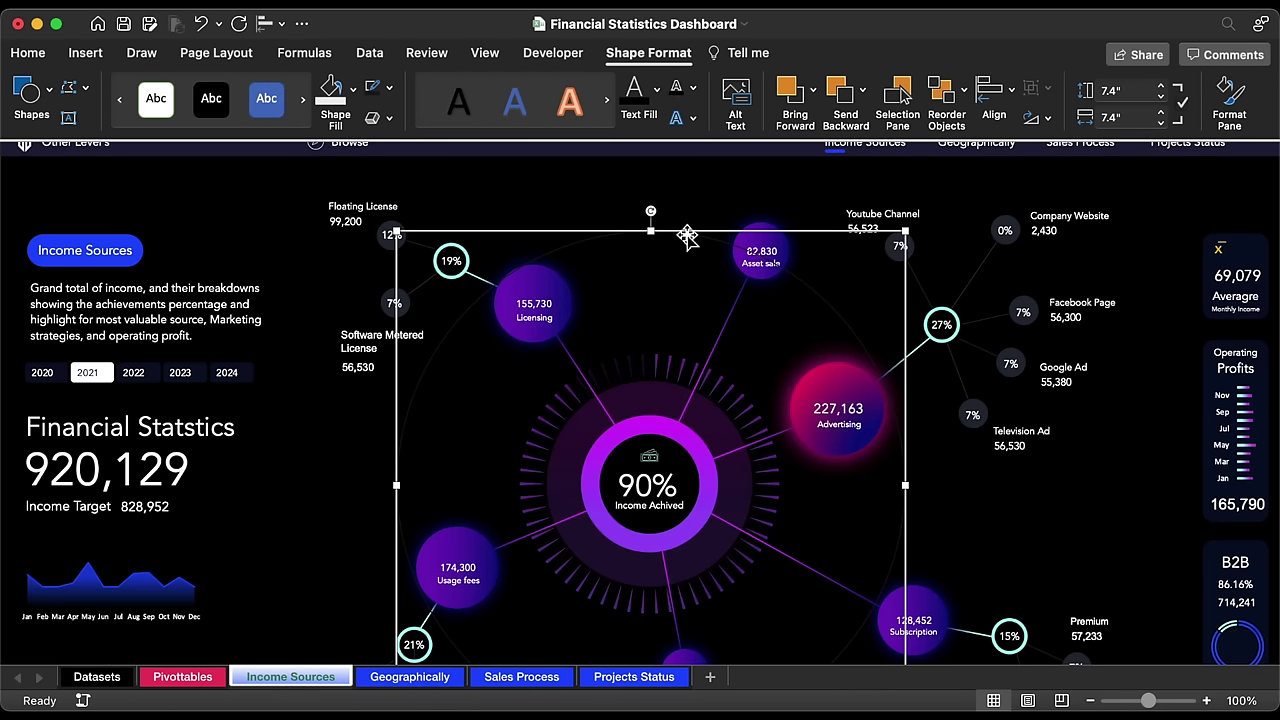
Step: Duplicate the guide circle, realign it, and enlarge the copy to surround the diagram
{"action": "key", "text": "Right"}
{"action": "key", "text": "Down"}
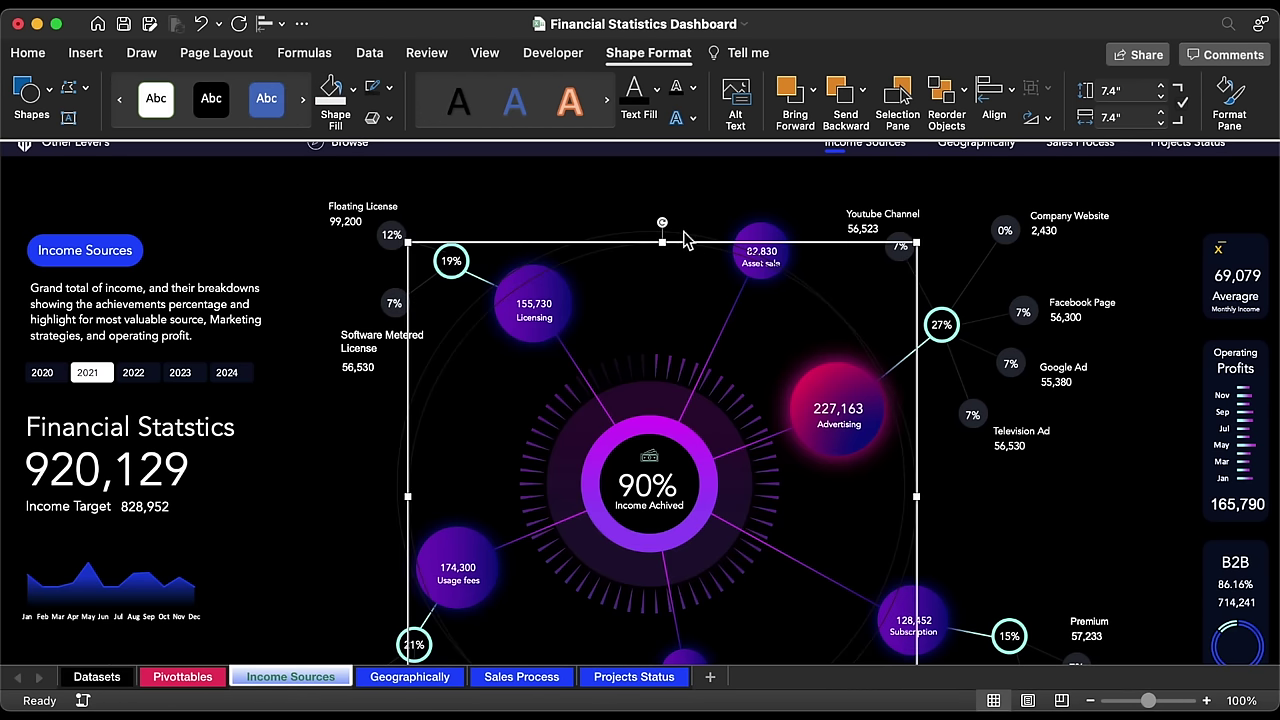
{"action": "left_click_drag", "start_coordinate": [578, 248], "coordinate": [567, 236]}
{"action": "left_click_drag", "start_coordinate": [397, 233], "coordinate": [337, 170]}
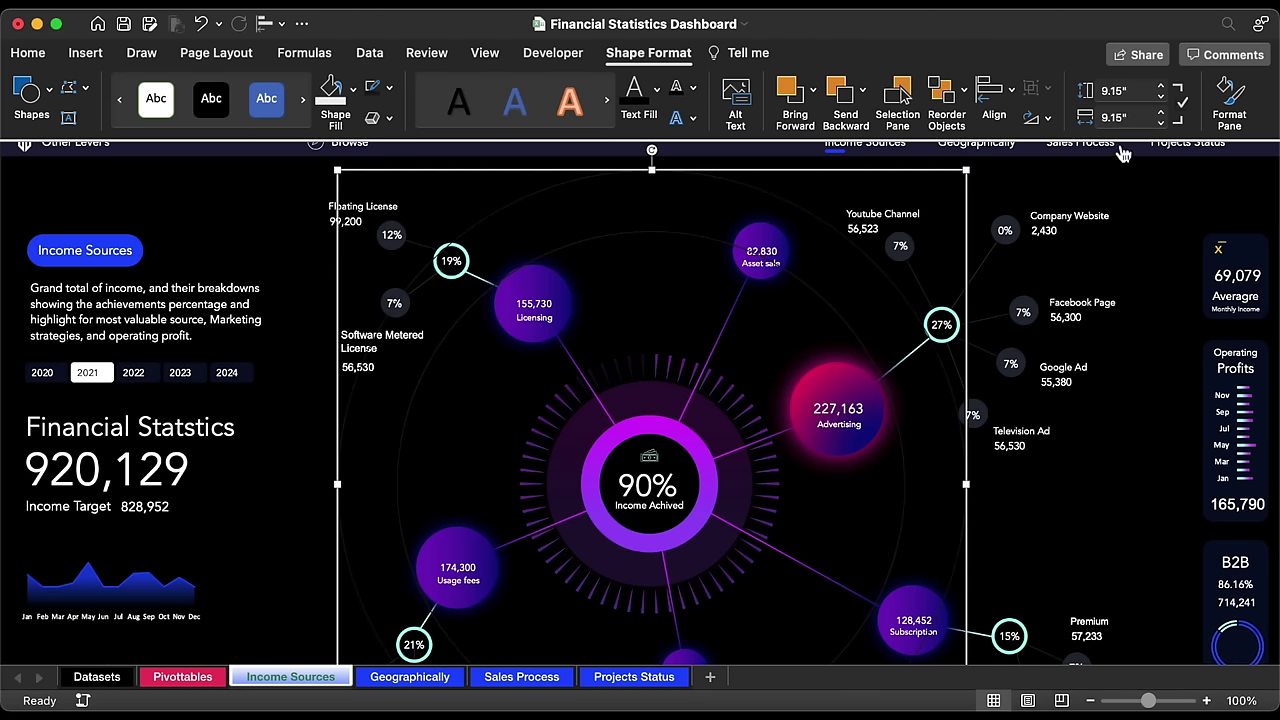
{"action": "left_click", "coordinate": [1162, 112]}
{"action": "left_click", "coordinate": [1162, 112]}
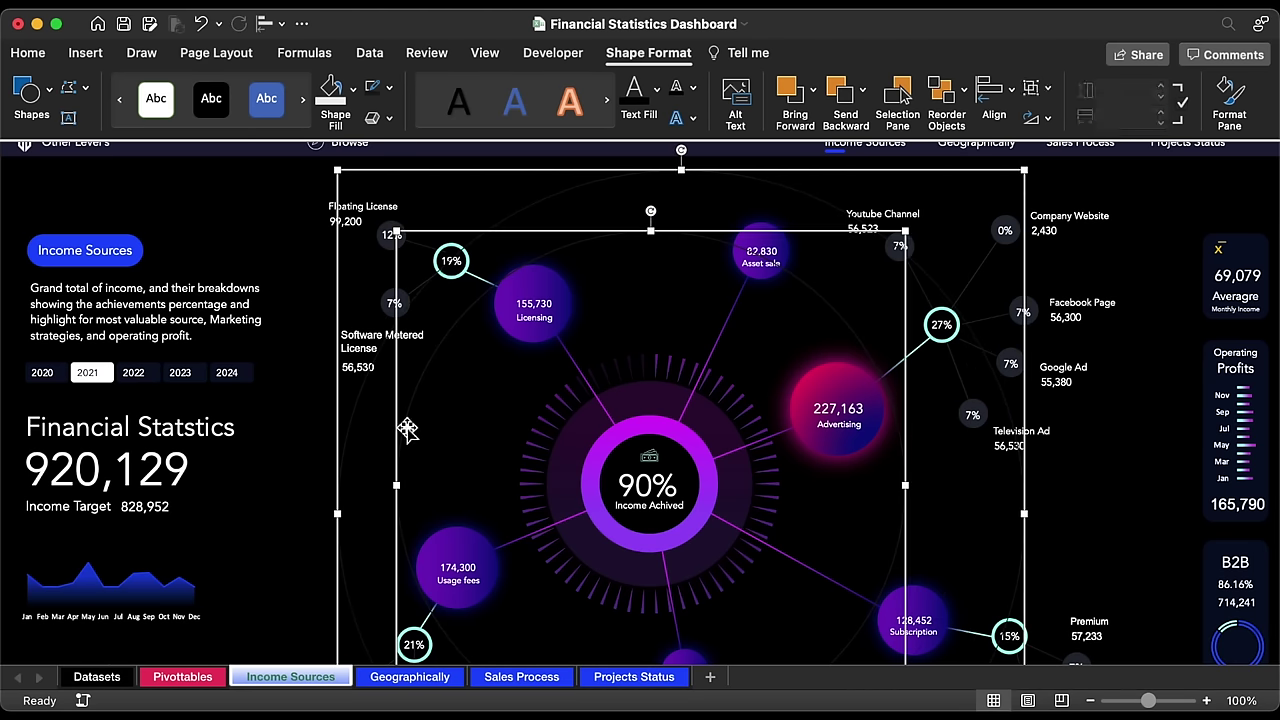
{"action": "left_click", "coordinate": [360, 283]}
{"action": "scroll", "coordinate": [360, 283], "scroll_direction": "down", "scroll_amount": 2}
{"action": "scroll", "coordinate": [282, 152], "scroll_direction": "down", "scroll_amount": 3}
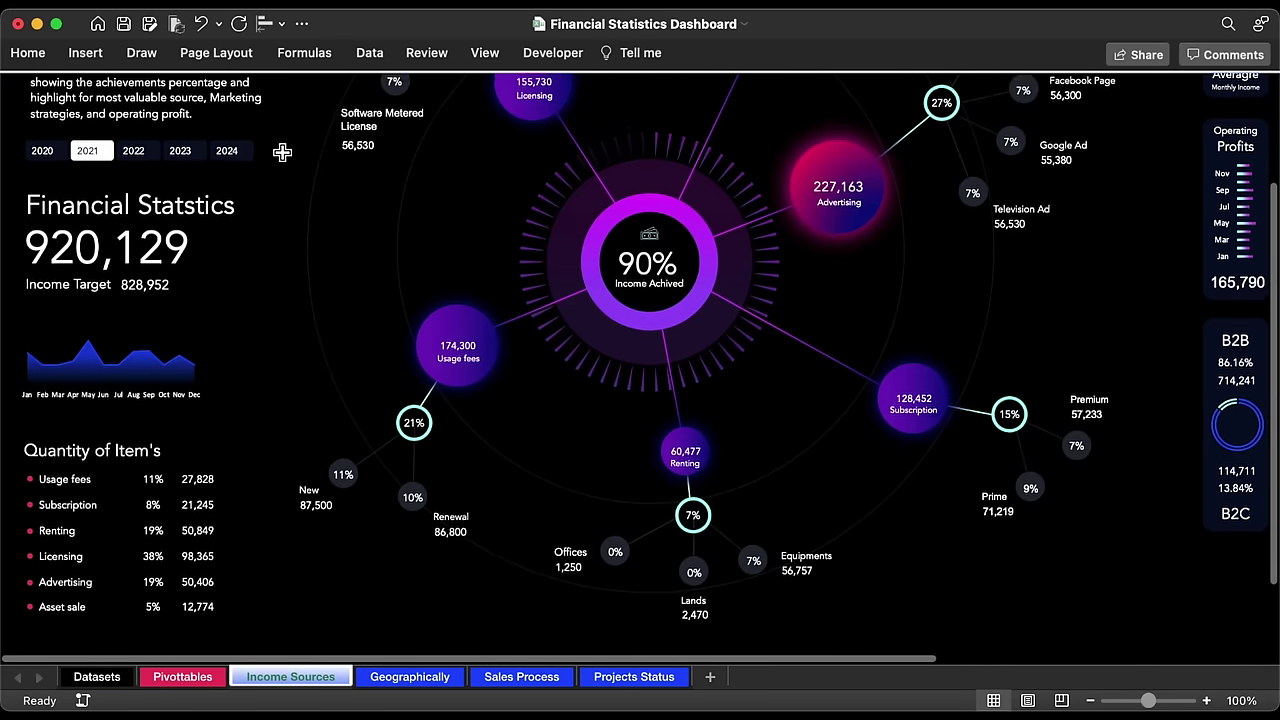
{"action": "scroll", "coordinate": [282, 152], "scroll_direction": "up", "scroll_amount": 3}
{"action": "left_click", "coordinate": [133, 318]}
{"action": "left_click", "coordinate": [88, 318]}
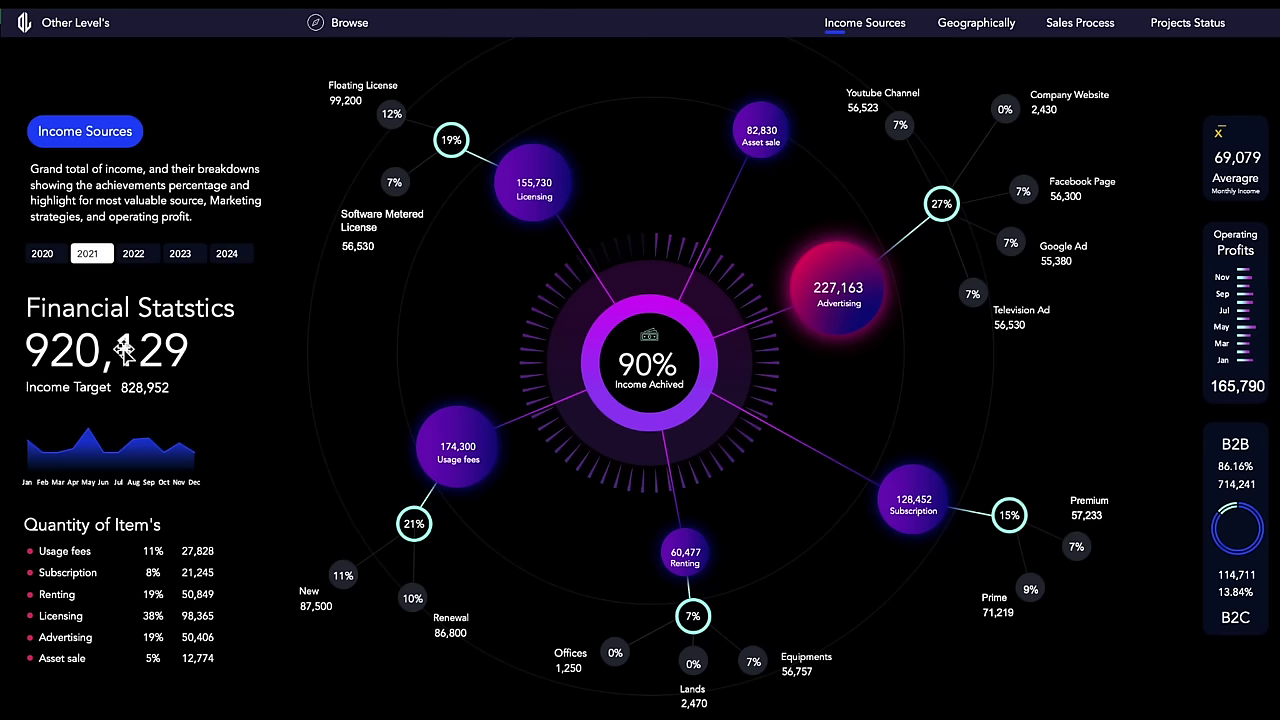
{"action": "left_click", "coordinate": [1258, 130]}
{"action": "left_click", "coordinate": [1235, 445]}
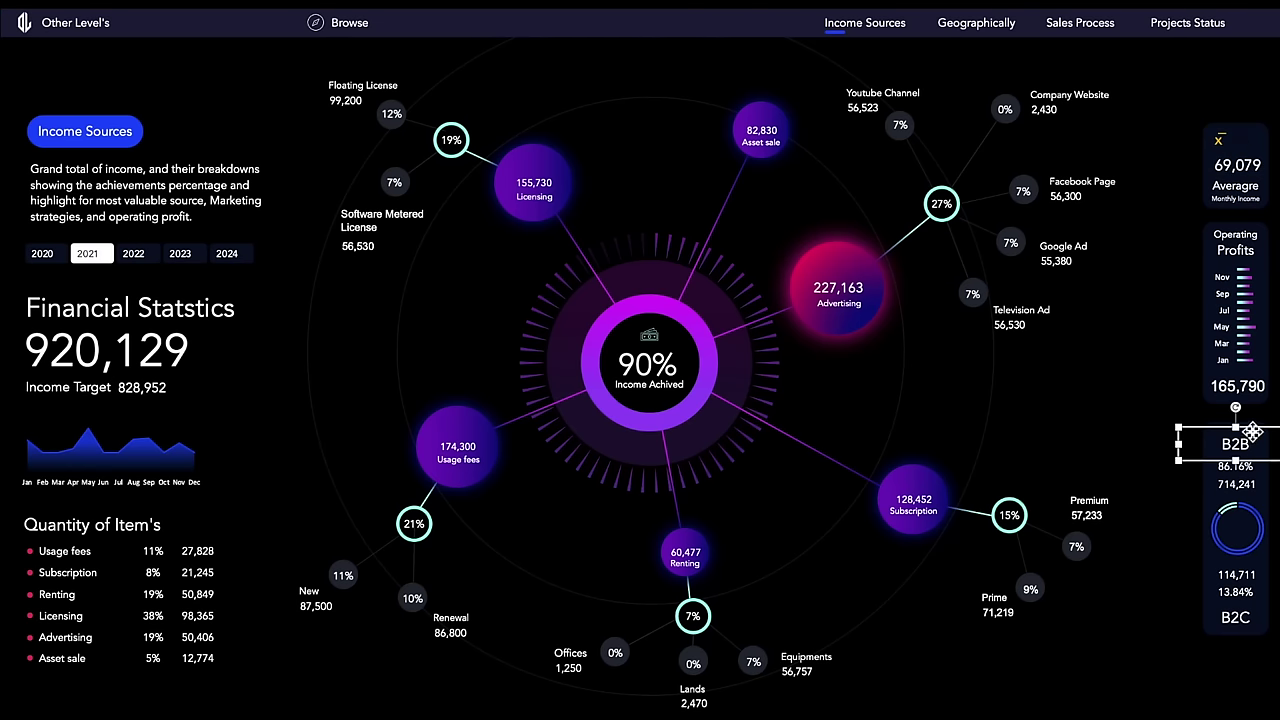
{"action": "left_click", "coordinate": [1237, 530], "text": "ctrl"}
{"action": "left_click", "coordinate": [1235, 617], "text": "ctrl"}
{"action": "left_click", "coordinate": [1222, 575], "text": "ctrl"}
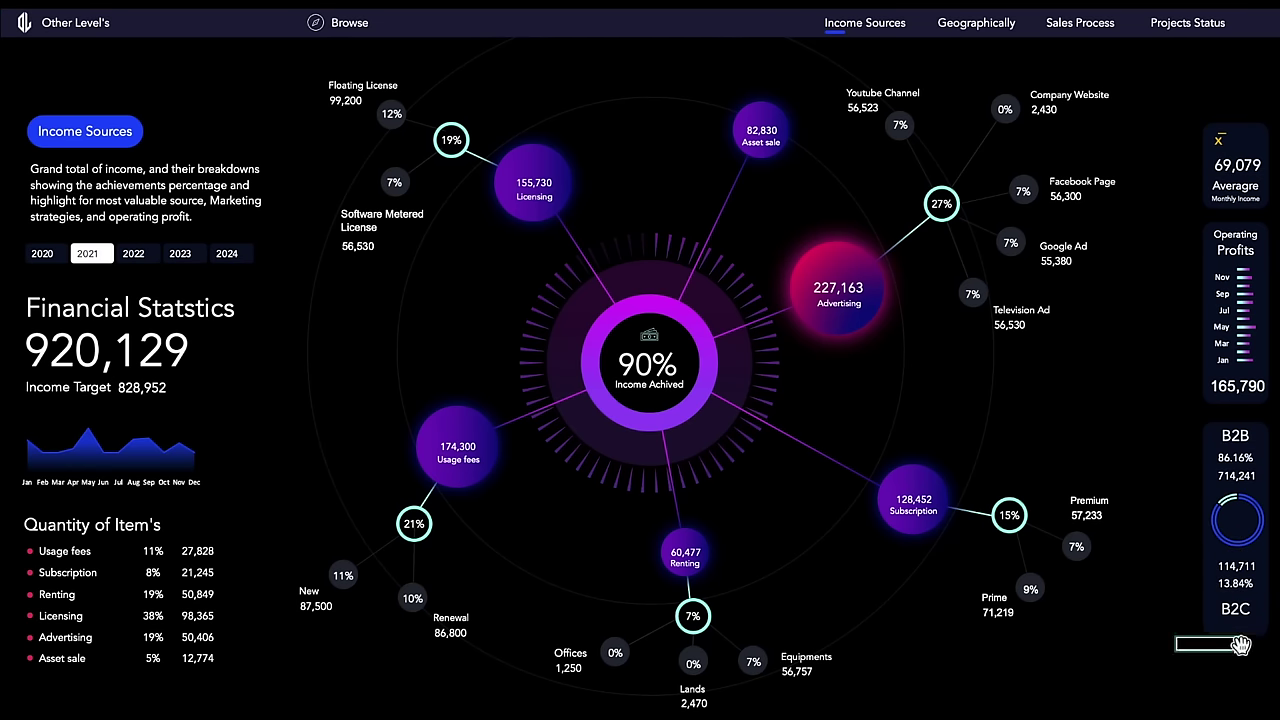
{"action": "left_click_drag", "start_coordinate": [1176, 652], "coordinate": [1240, 668]}
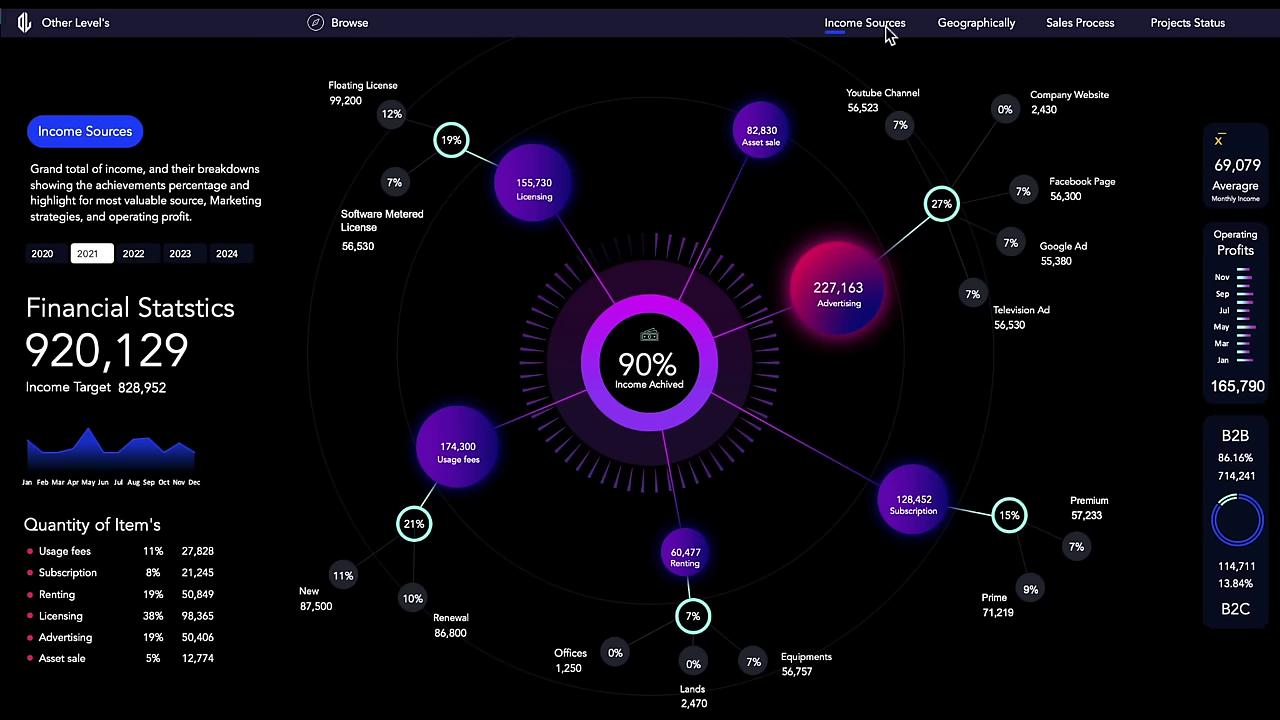
{"action": "left_click", "coordinate": [704, 699]}
{"action": "left_click", "coordinate": [247, 270]}
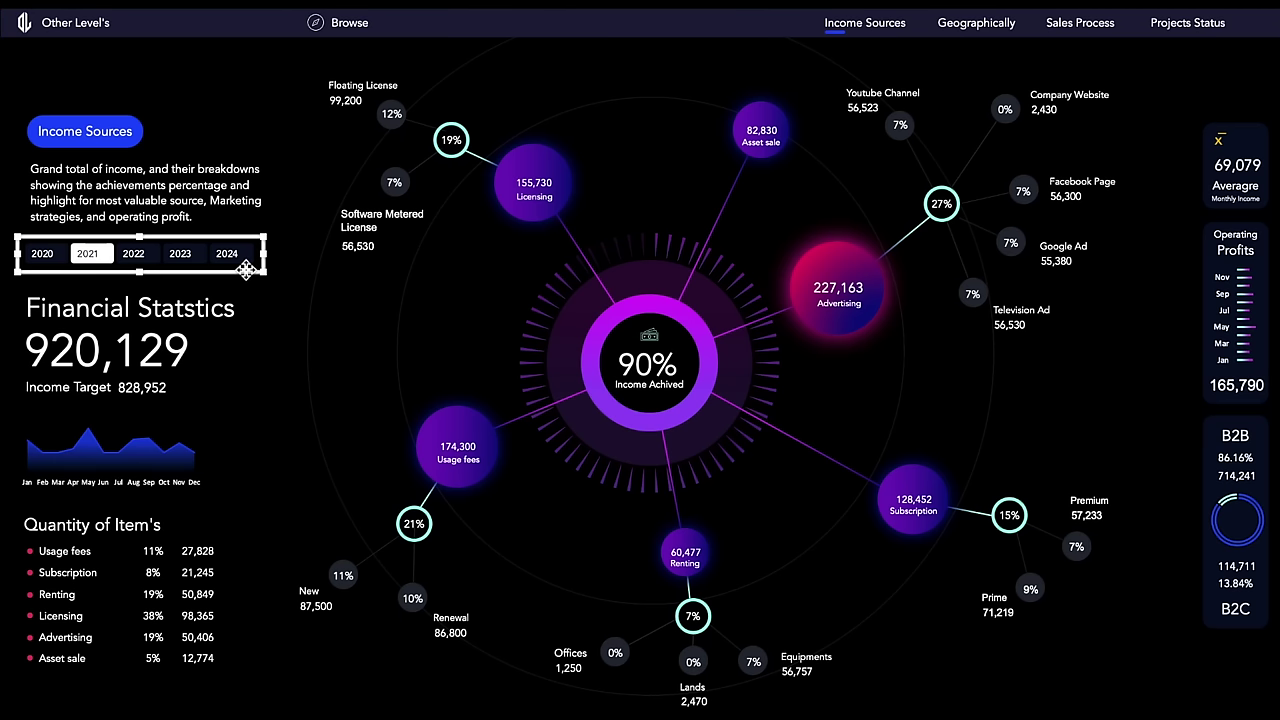
Step: Clear the year slicer's Locked property and disable resizing and moving in its Size and Properties
{"action": "right_click", "coordinate": [241, 245]}
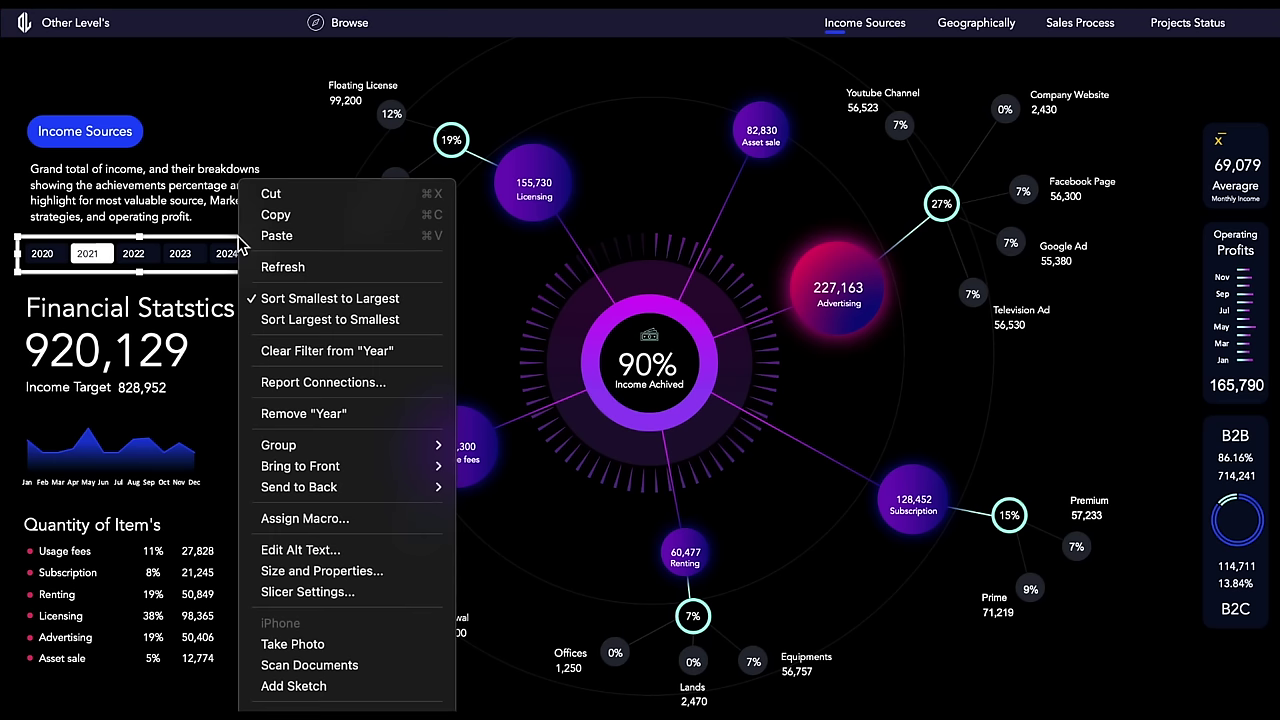
{"action": "left_click", "coordinate": [345, 570]}
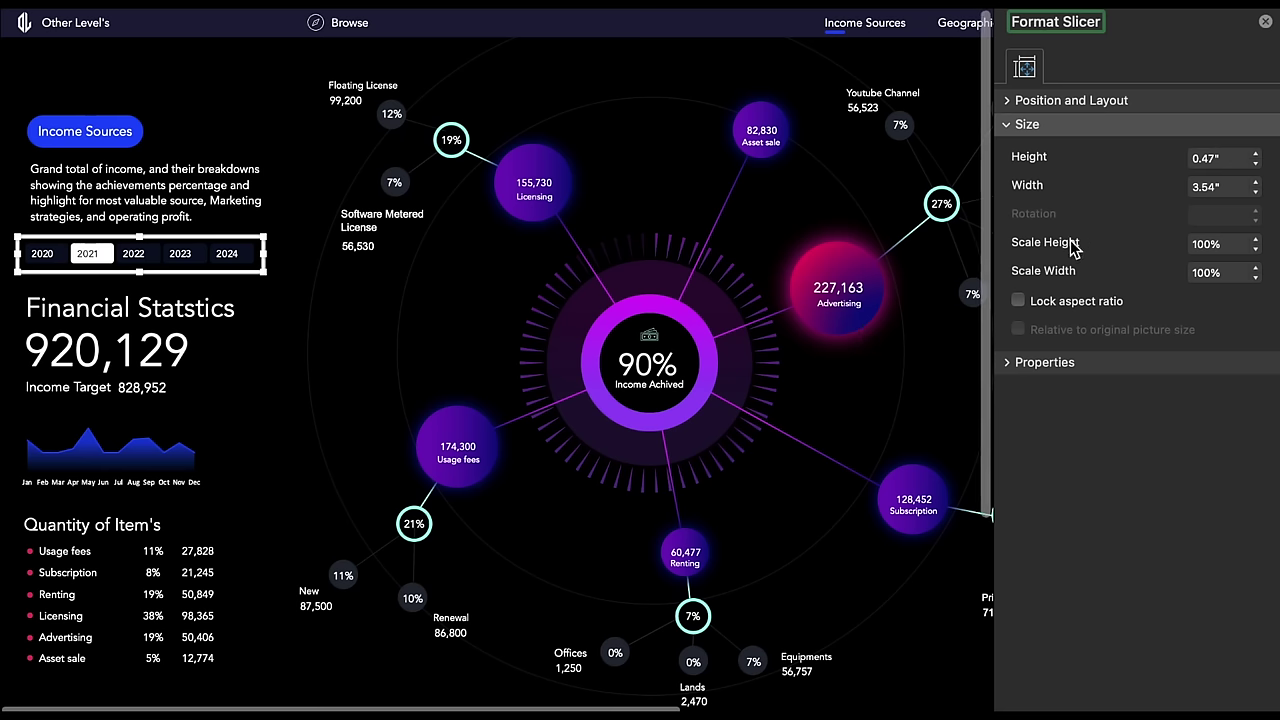
{"action": "left_click", "coordinate": [1010, 365]}
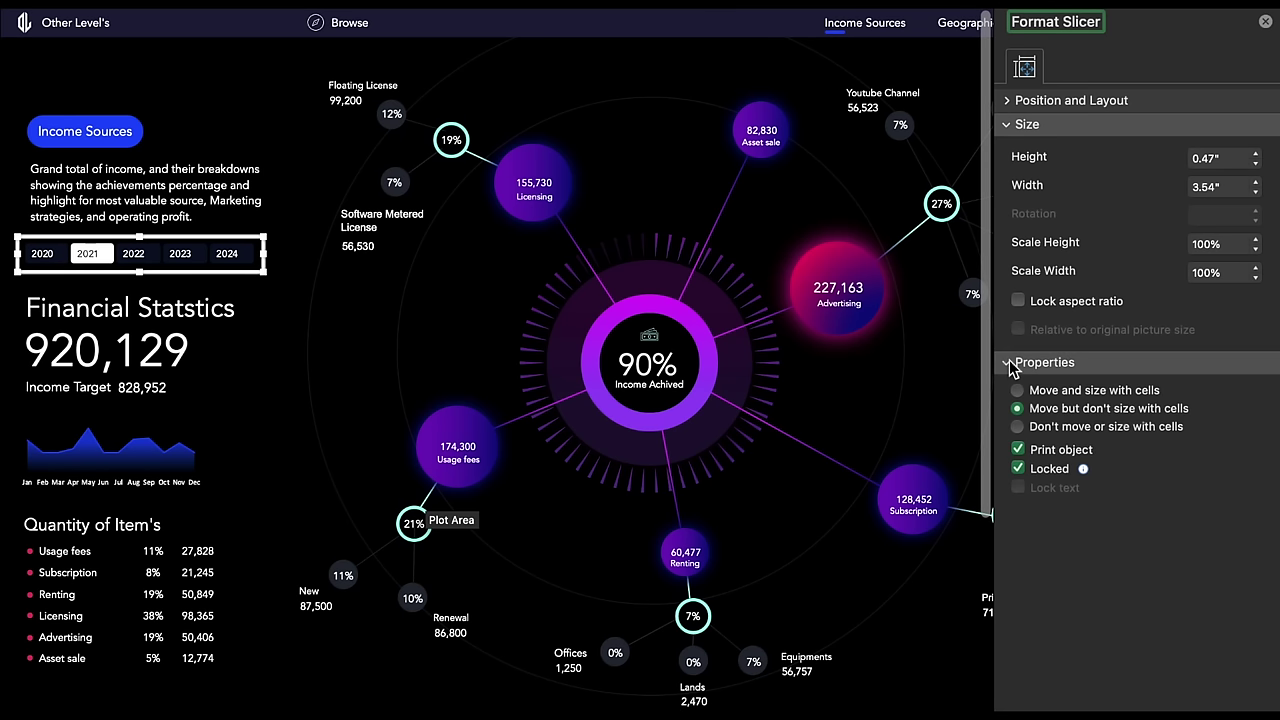
{"action": "left_click", "coordinate": [1020, 471]}
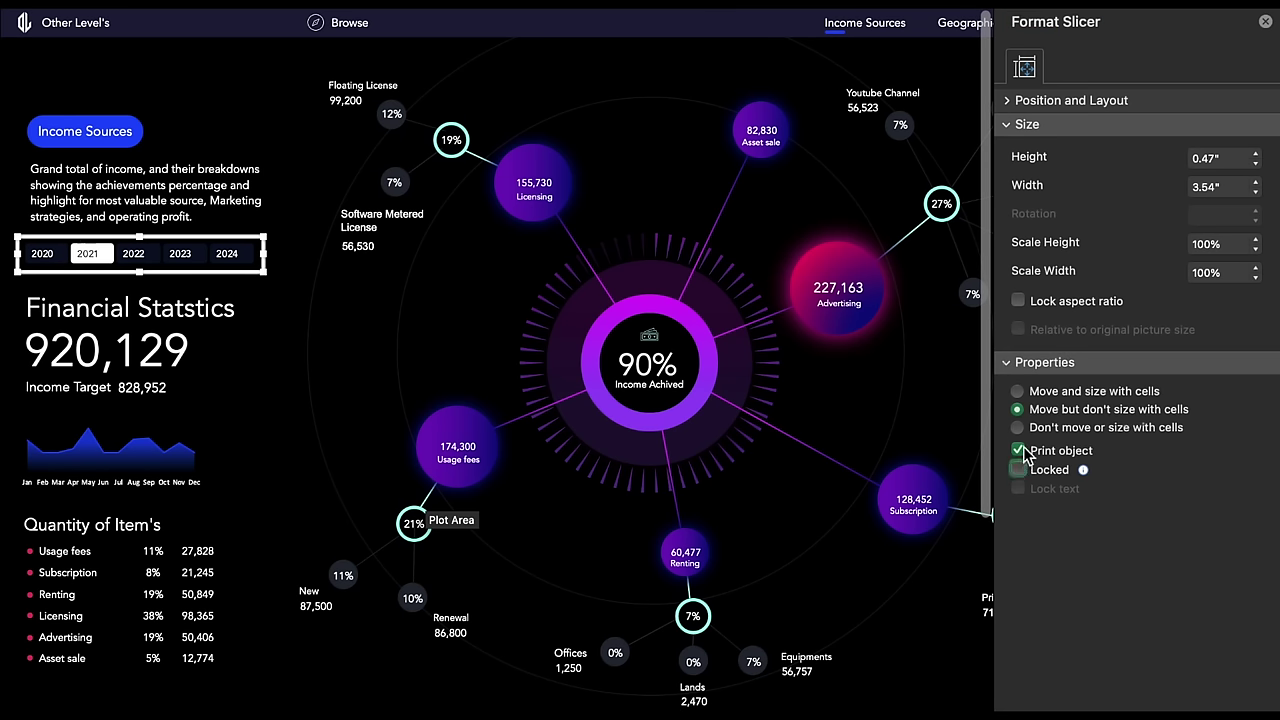
{"action": "left_click", "coordinate": [1007, 100]}
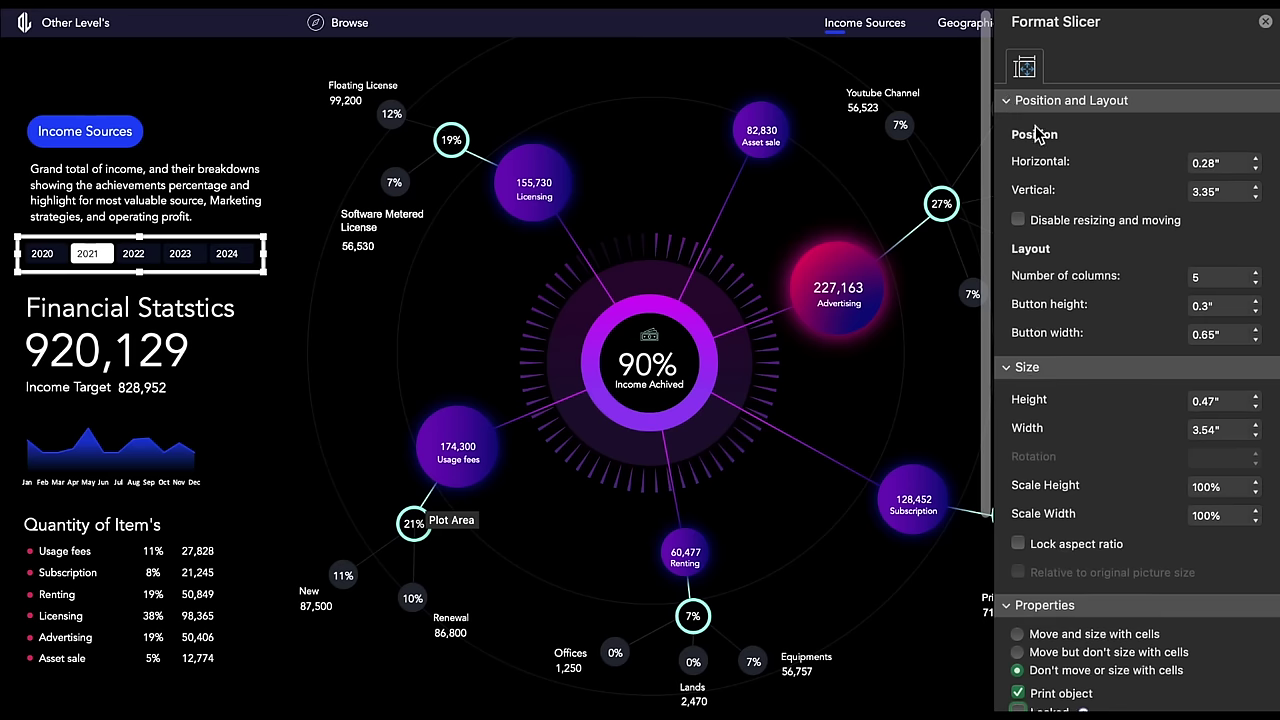
{"action": "left_click", "coordinate": [1035, 219]}
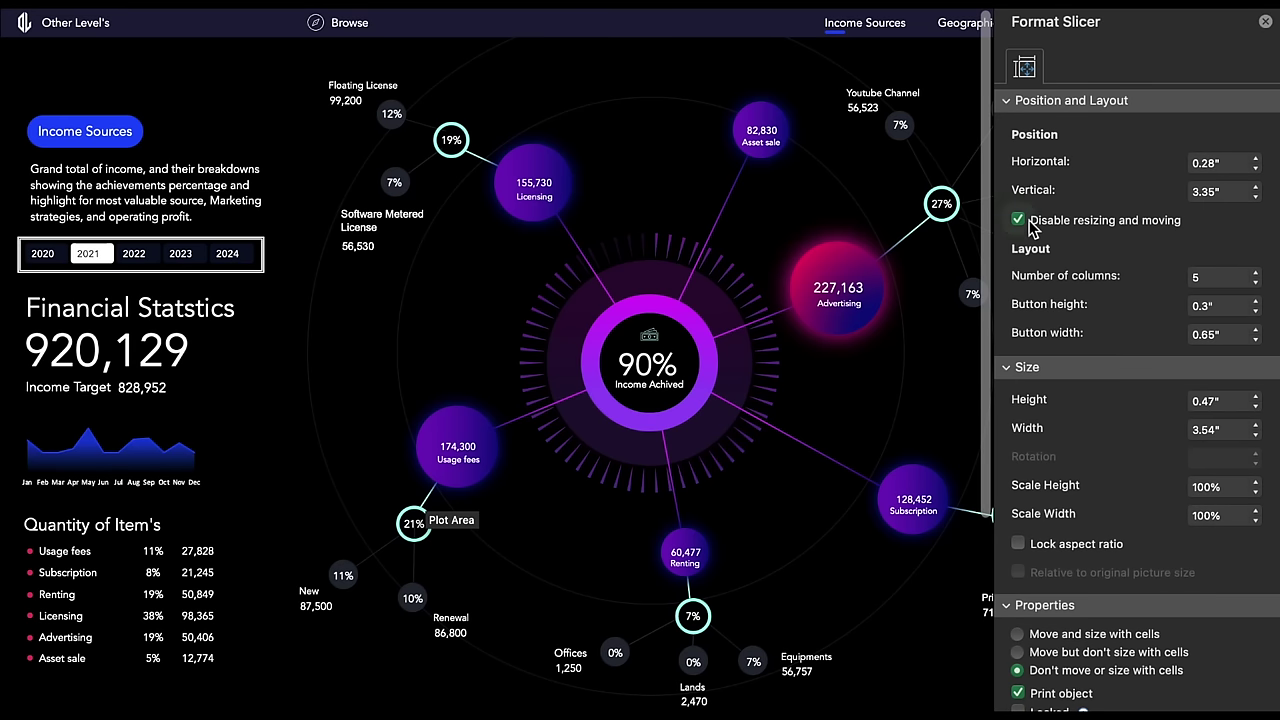
{"action": "left_click", "coordinate": [1265, 21]}
Step: Set all dashboard objects except the year slicer to Locked and don't move or size with cells
{"action": "key", "text": "ctrl+a"}
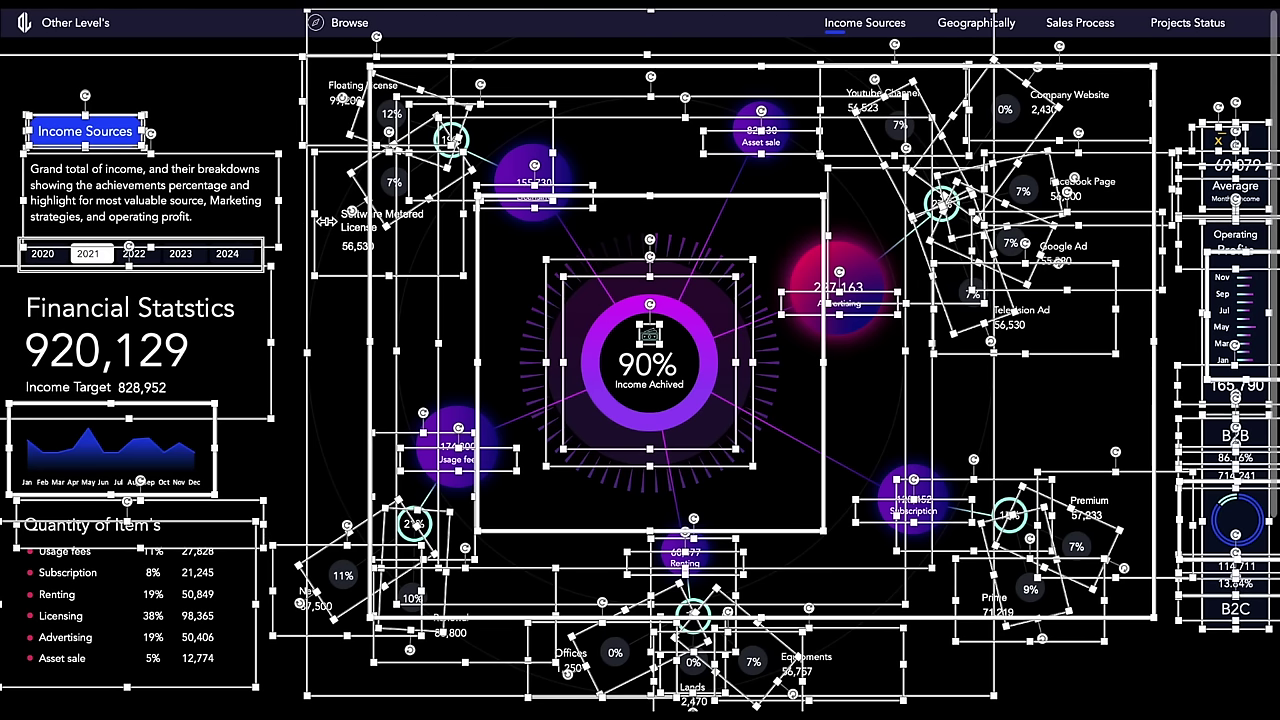
{"action": "left_click", "coordinate": [268, 262], "text": "ctrl"}
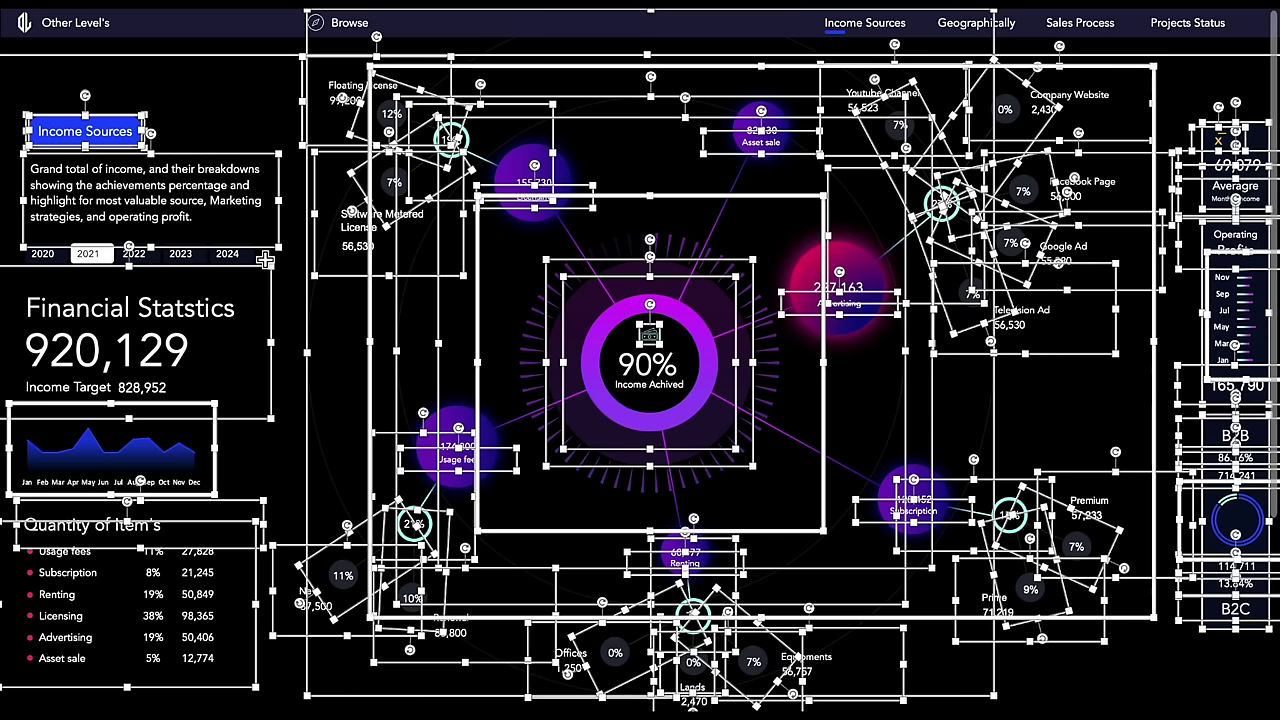
{"action": "double_click", "coordinate": [325, 291]}
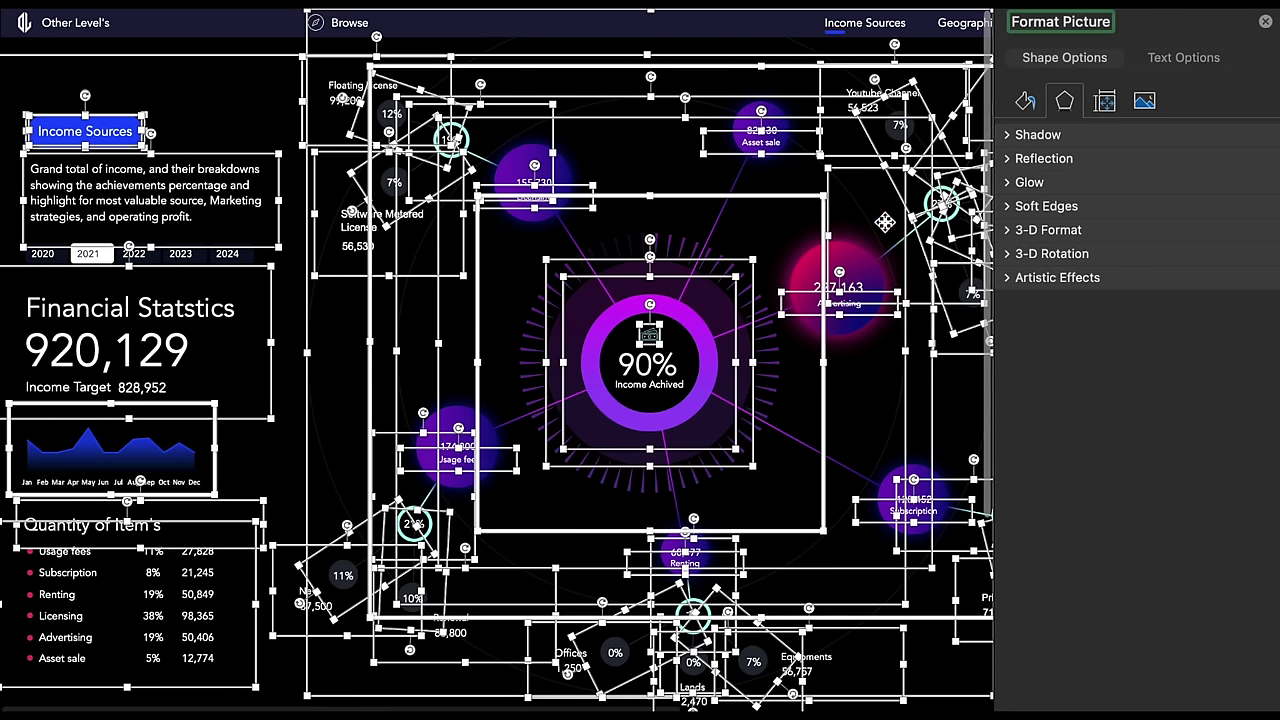
{"action": "left_click", "coordinate": [1106, 104]}
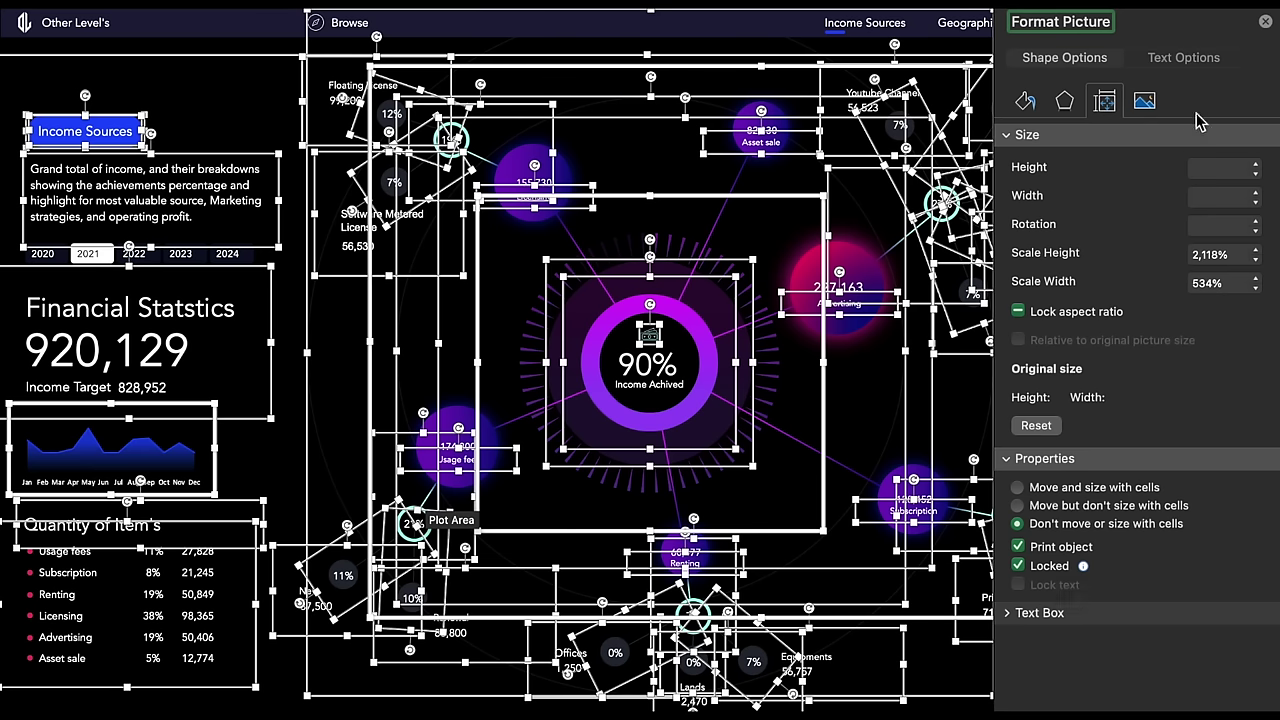
{"action": "left_click", "coordinate": [1266, 26]}
{"action": "left_click", "coordinate": [840, 40]}
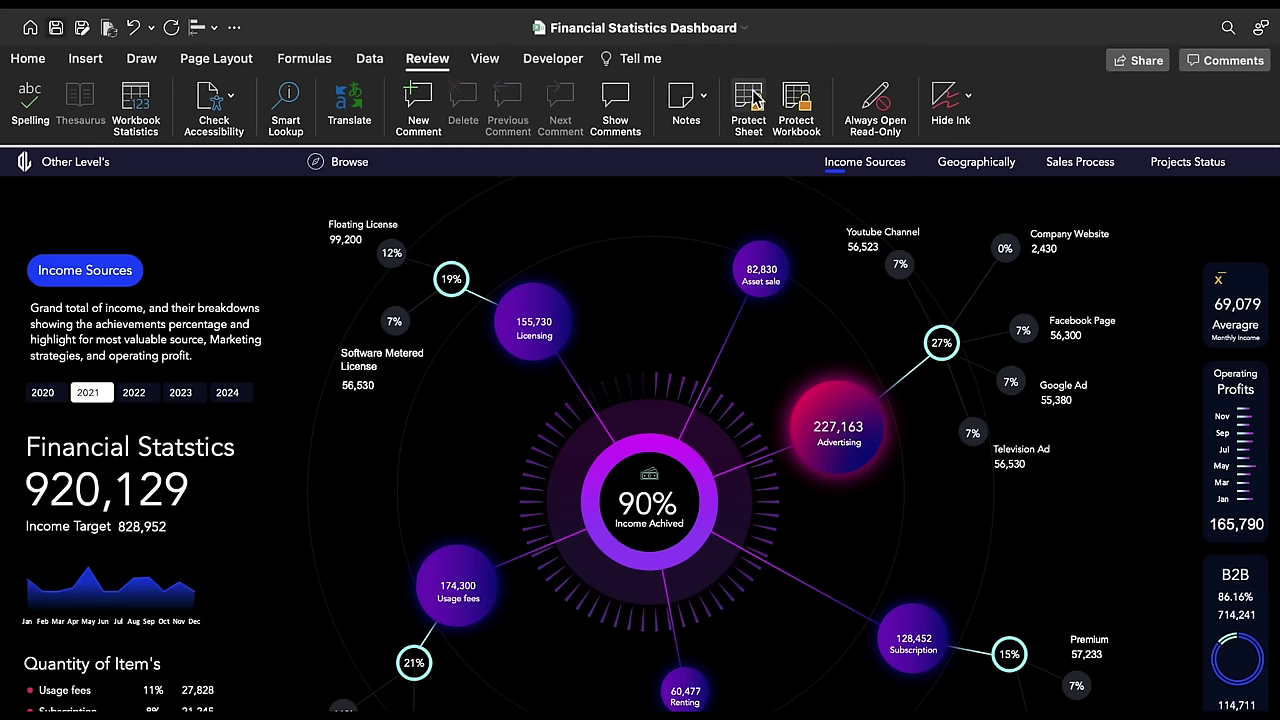
Step: Password-protect the sheet allowing only unlocked-cell selection, then test the slicer with 2022 and 2023
{"action": "left_click", "coordinate": [750, 102]}
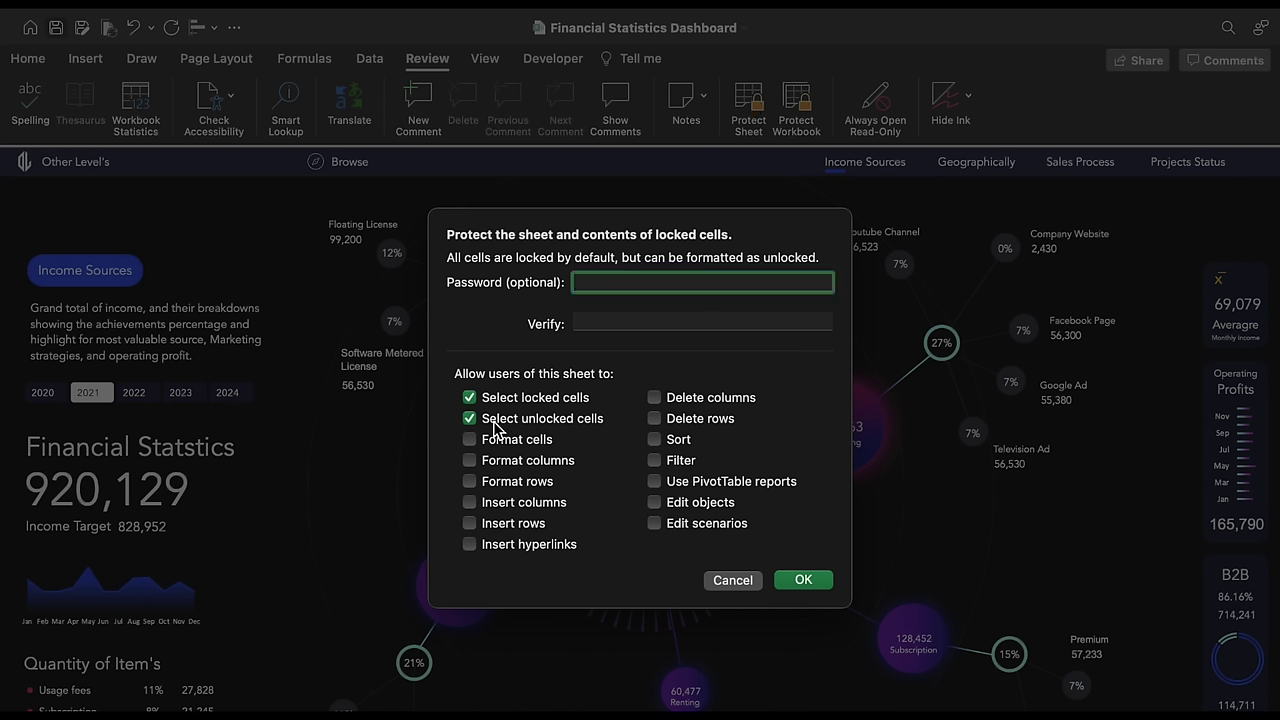
{"action": "left_click", "coordinate": [469, 397]}
{"action": "left_click", "coordinate": [608, 320]}
{"action": "type", "text": "12"}
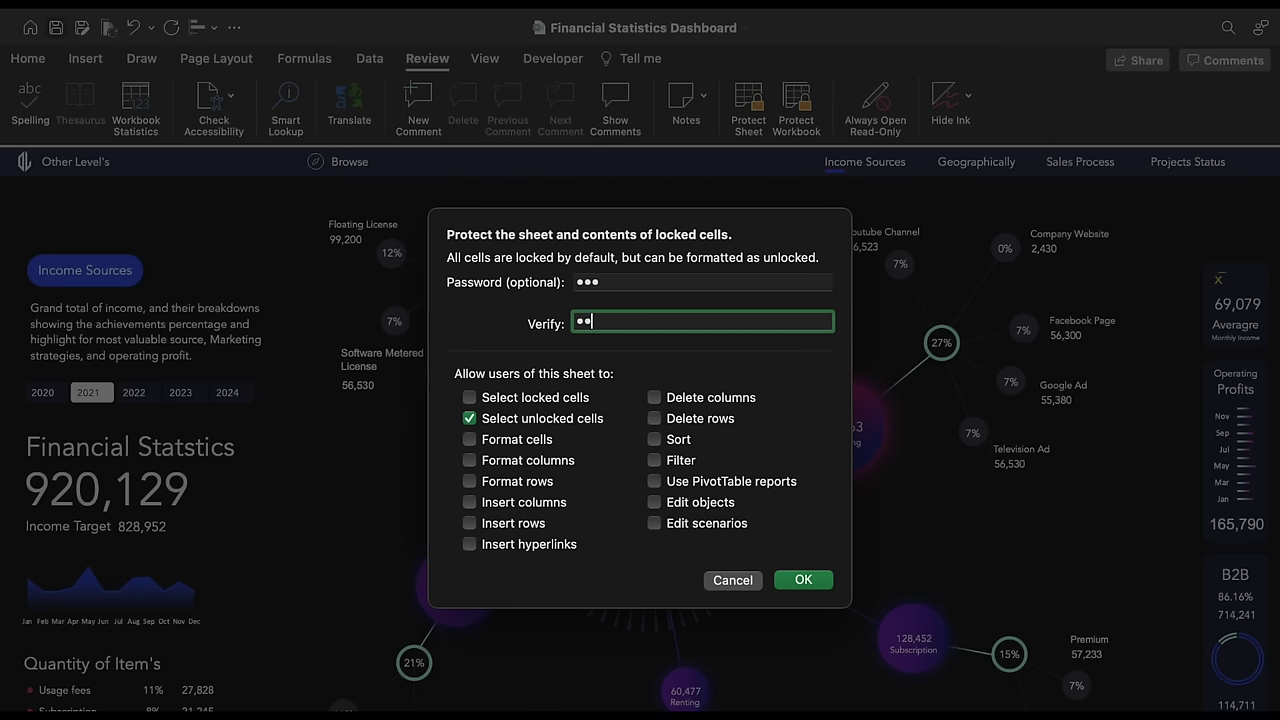
{"action": "type", "text": "3"}
{"action": "left_click", "coordinate": [818, 582]}
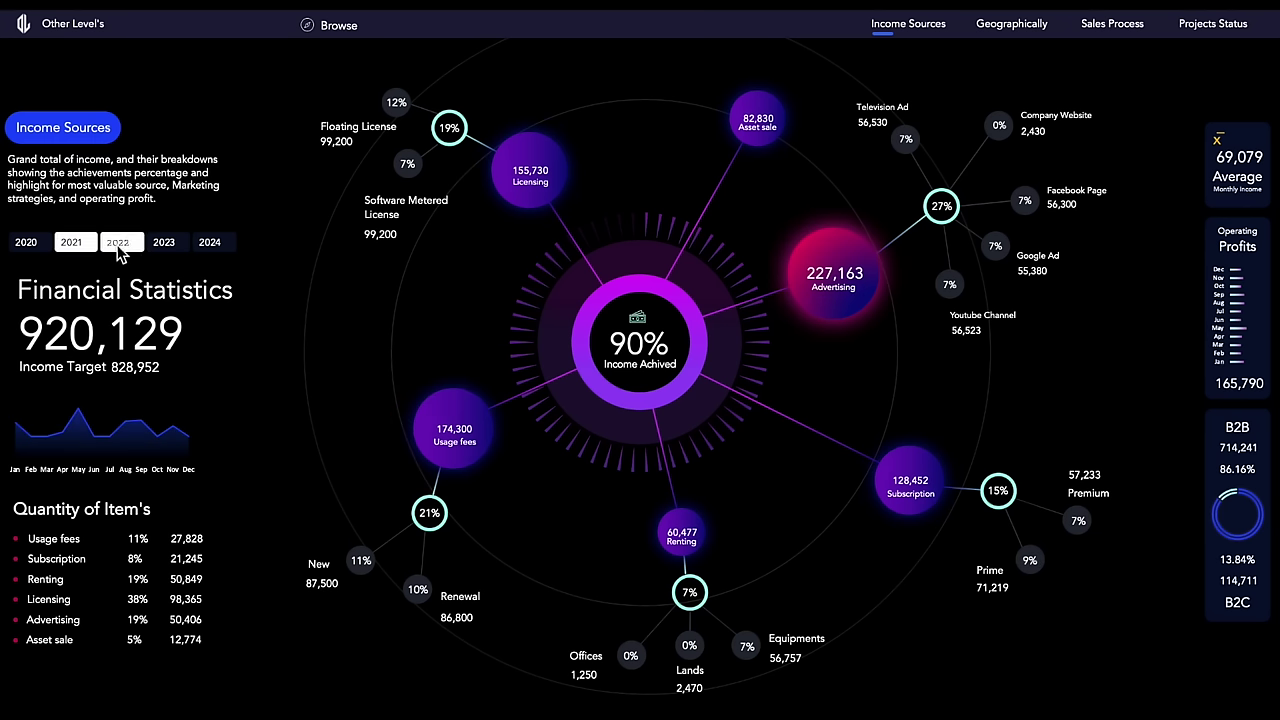
{"action": "left_click", "coordinate": [138, 246]}
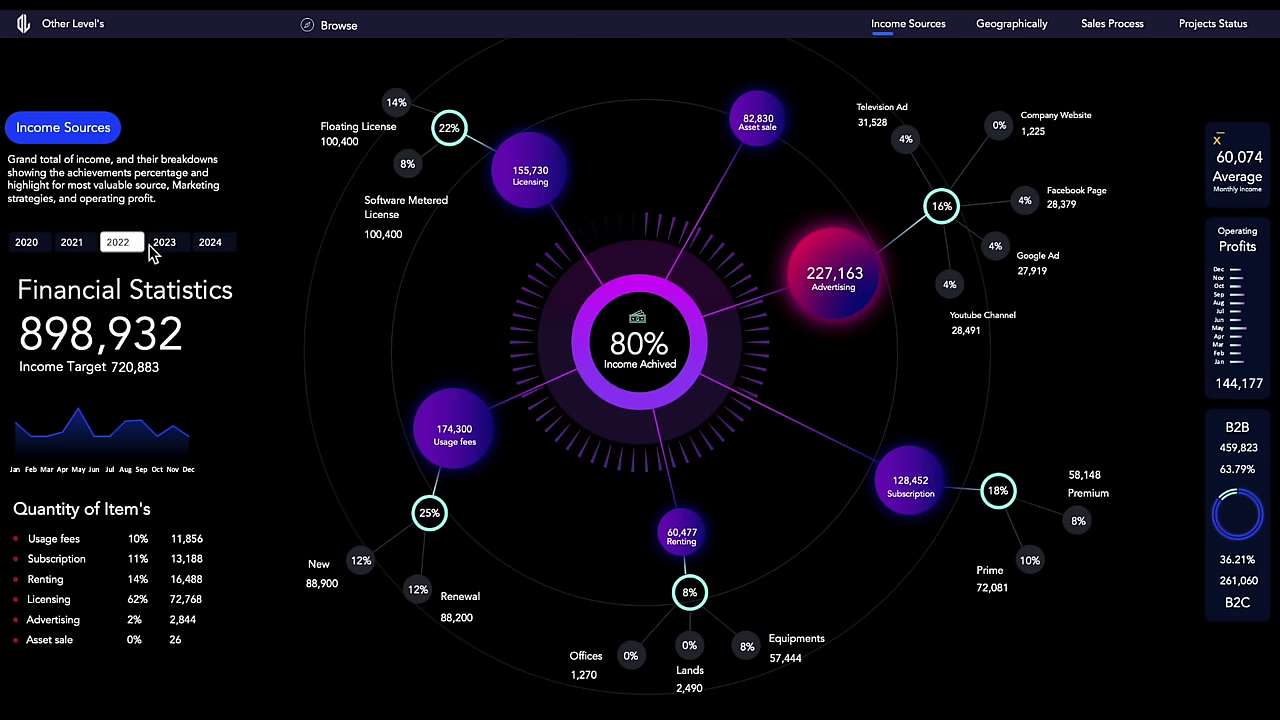
{"action": "left_click", "coordinate": [186, 252]}
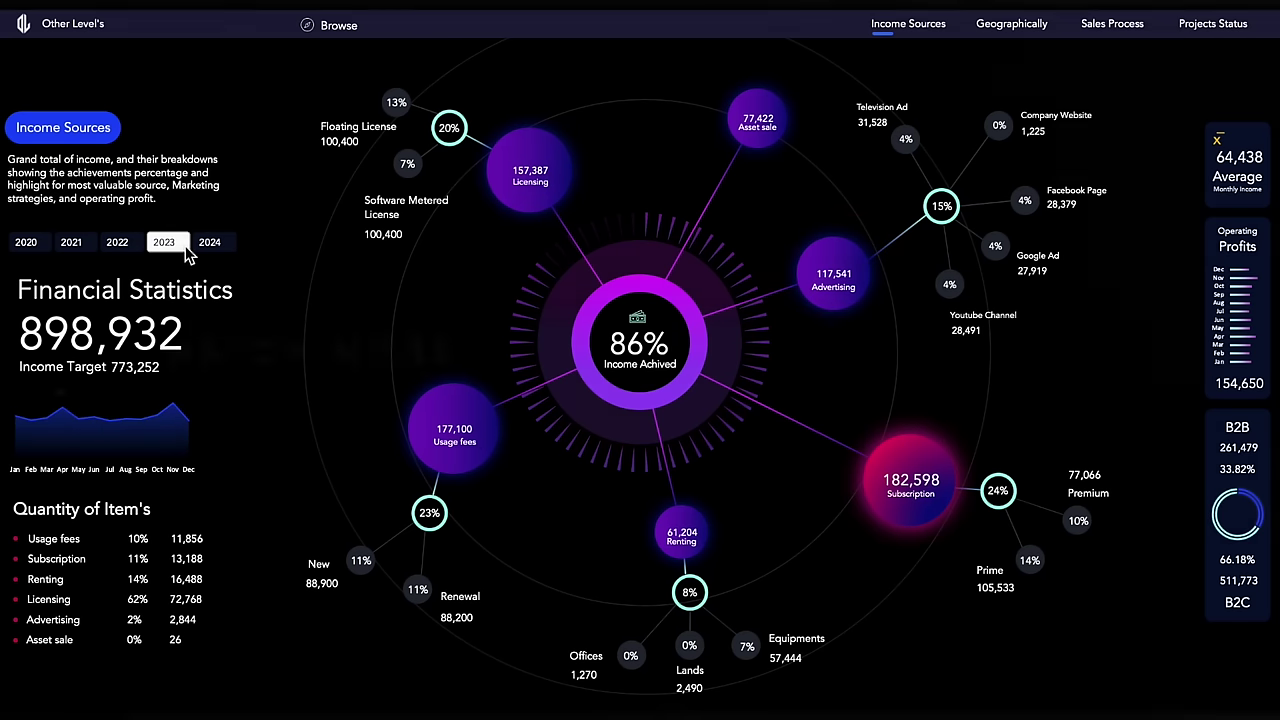